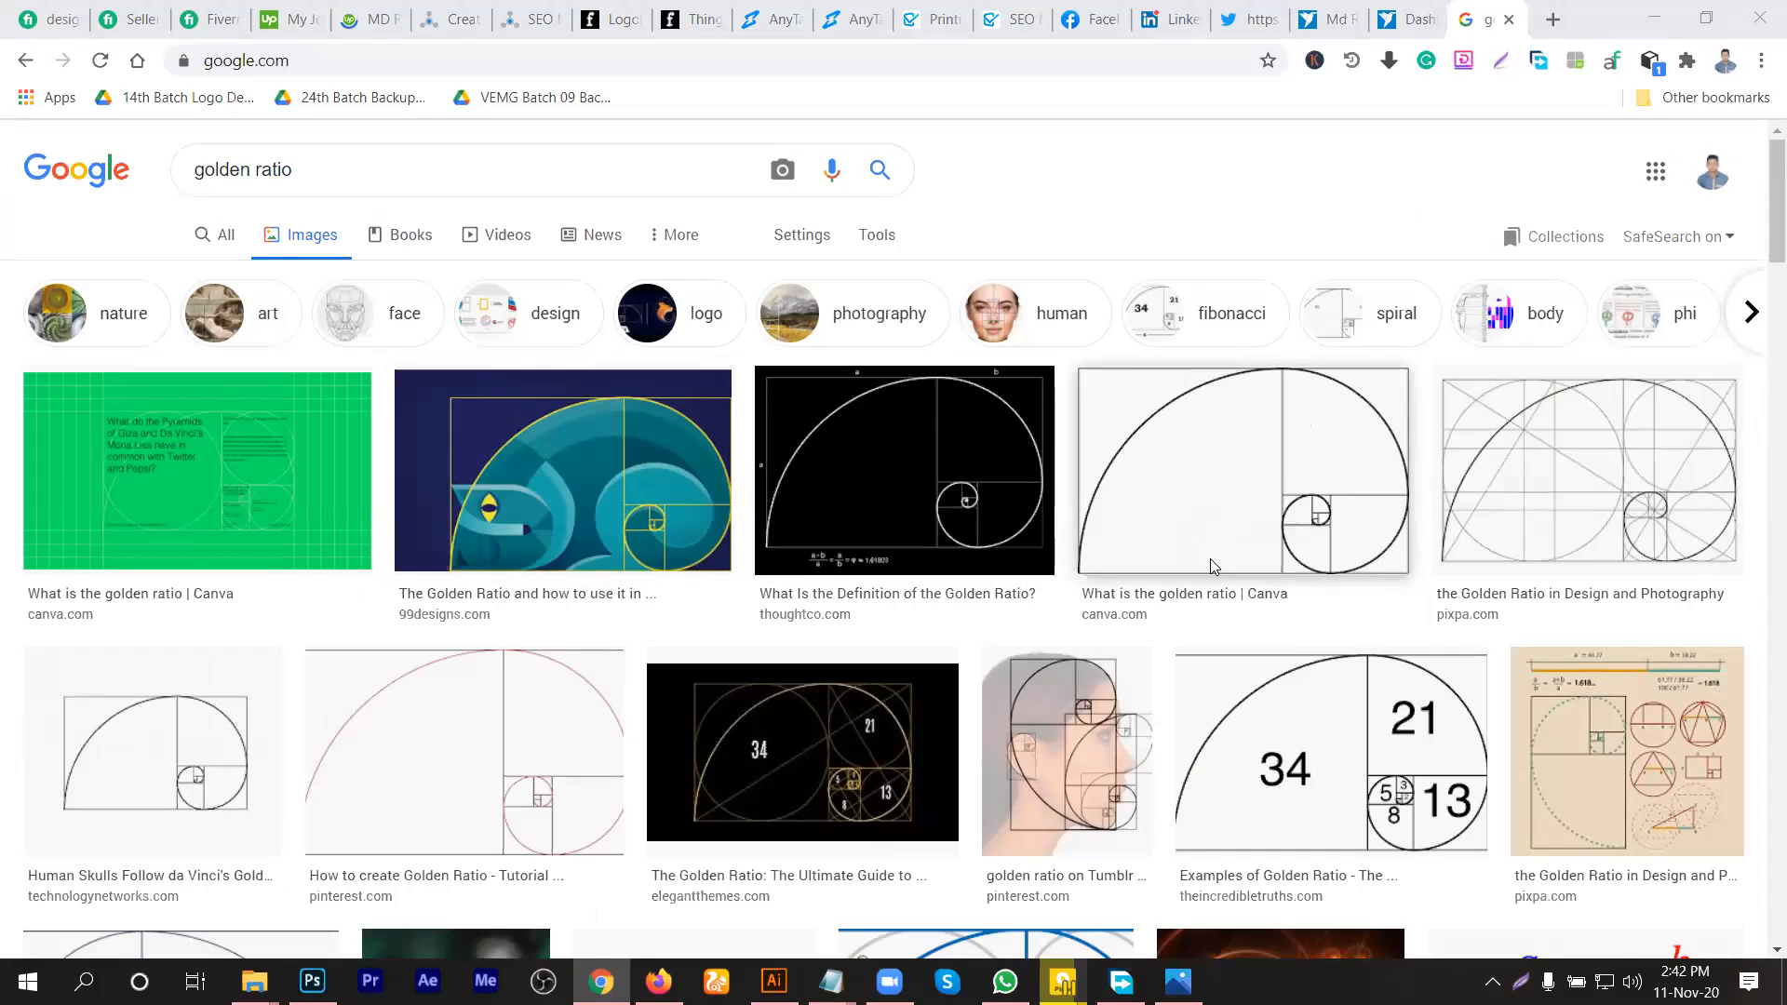
Step: Browse the golden ratio image results for spiral diagrams and examples in nature, faces and design
scroll(1210, 559, down, 5)
scroll(1116, 537, up, 2)
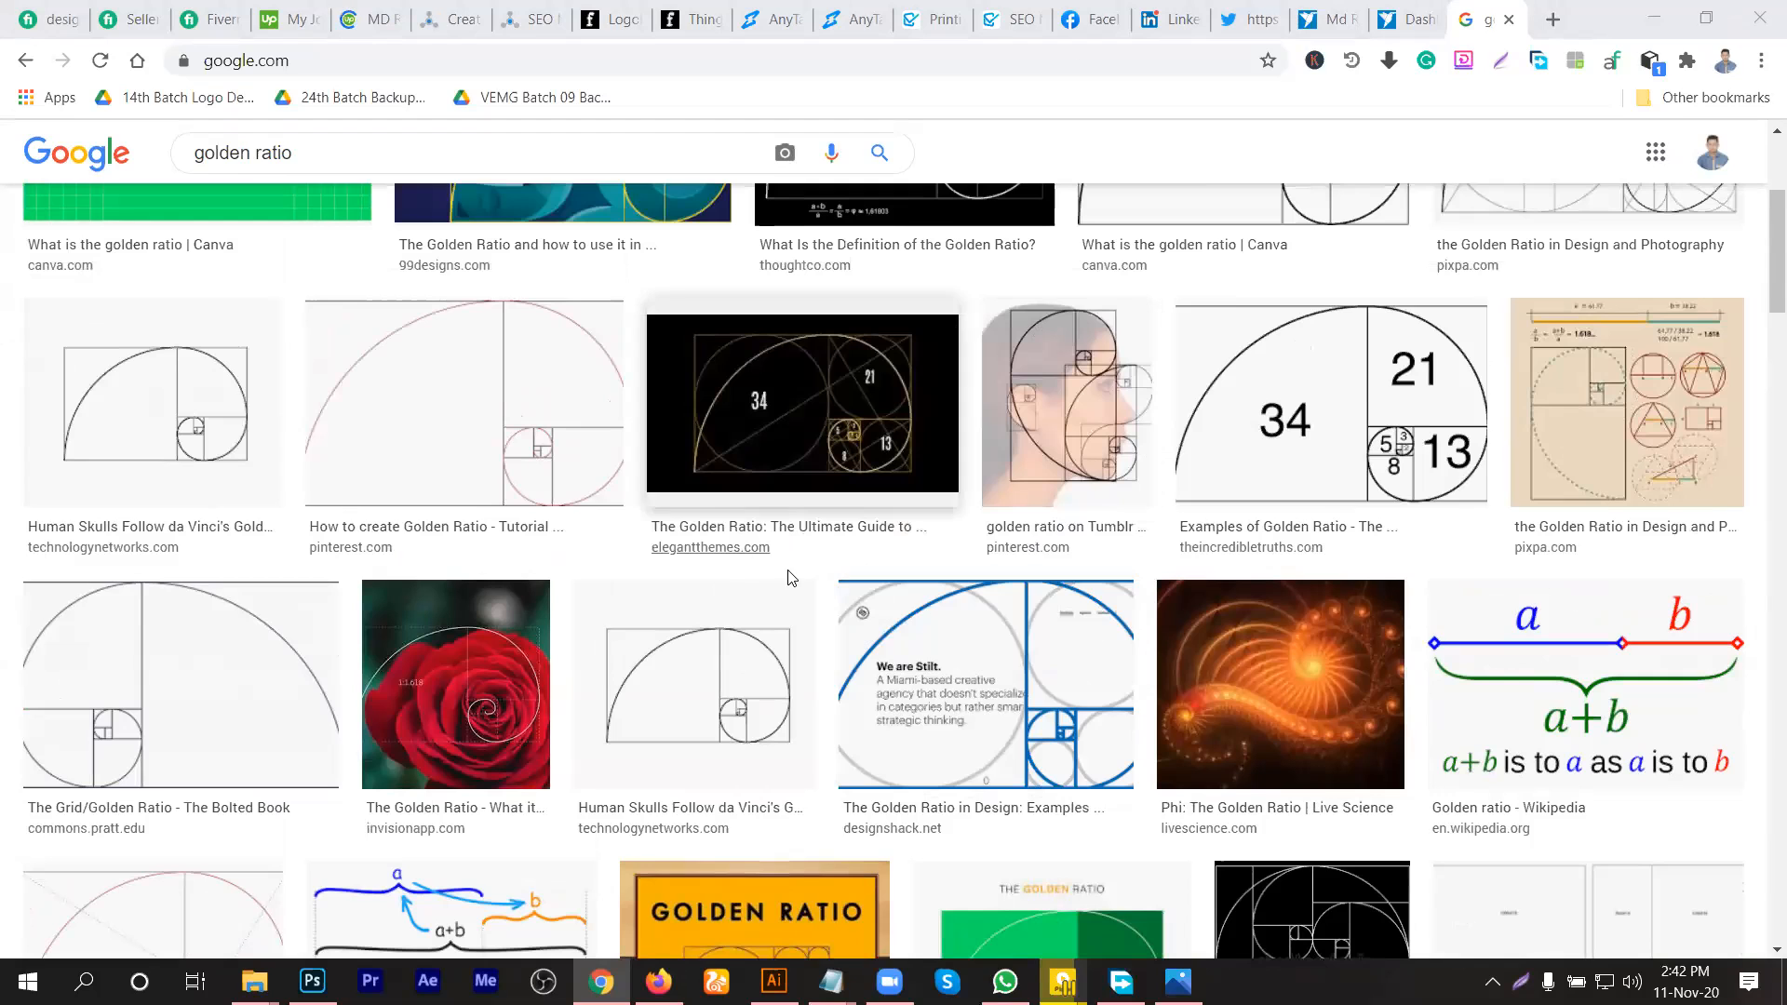
scroll(775, 756, down, 6)
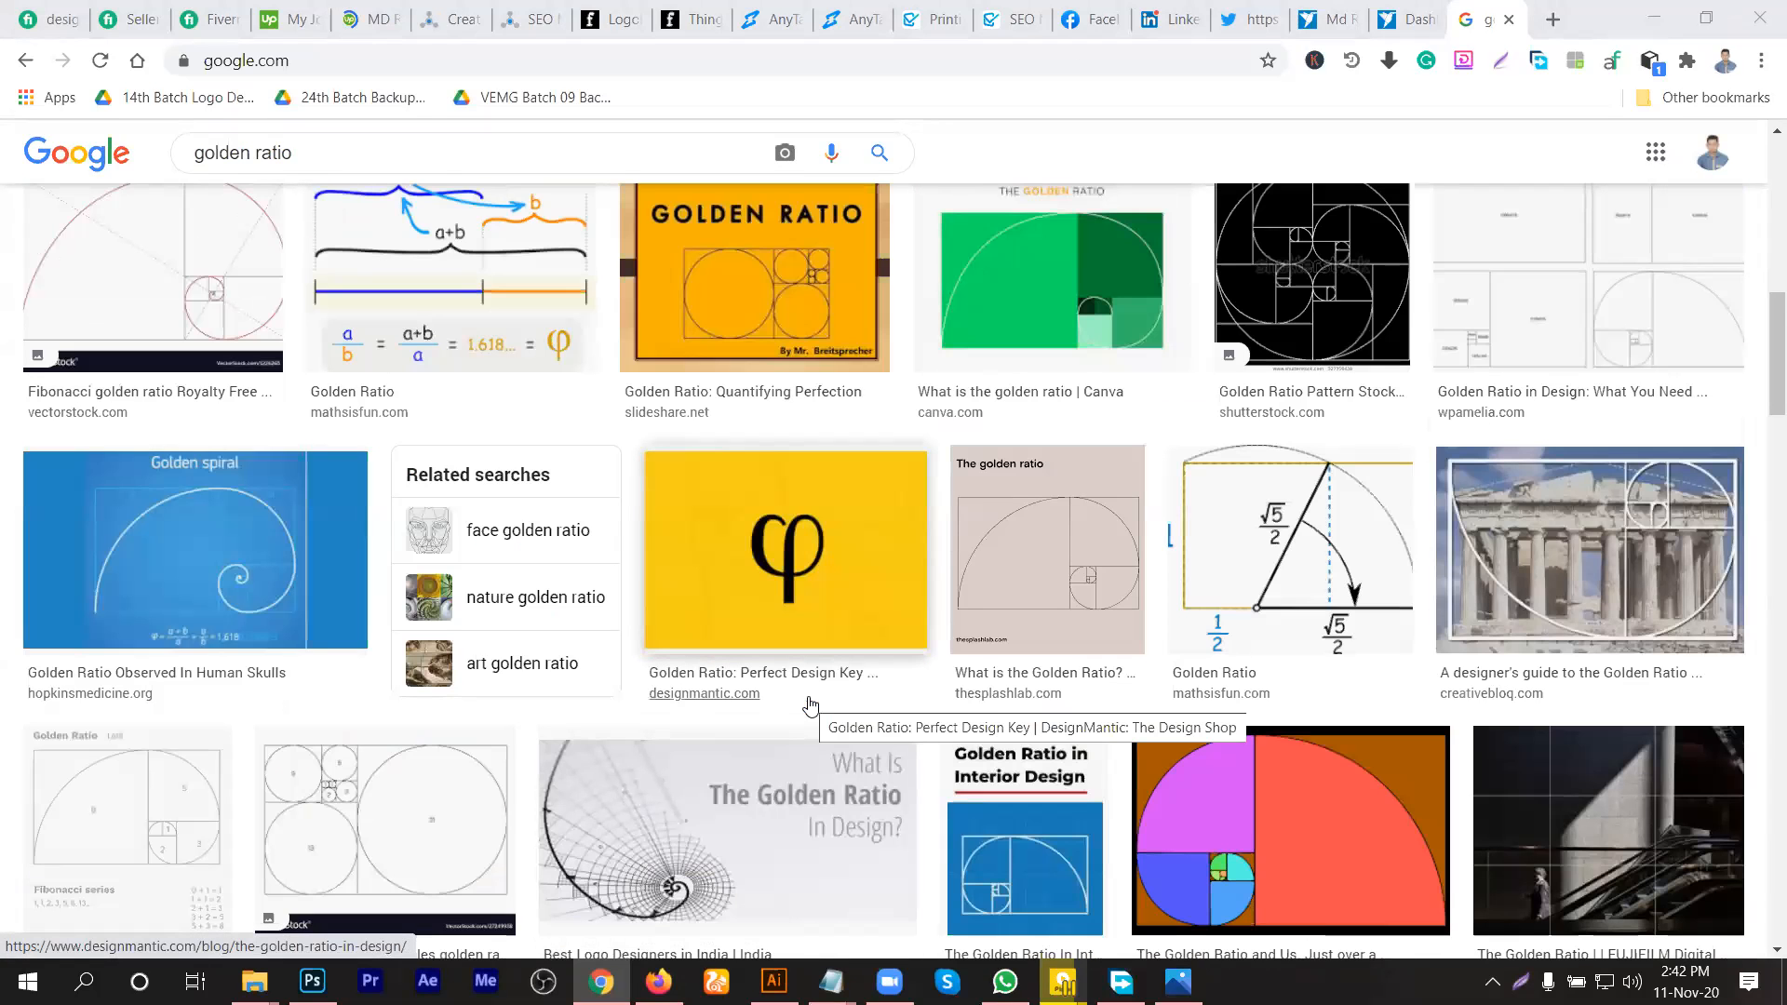
scroll(810, 704, down, 12)
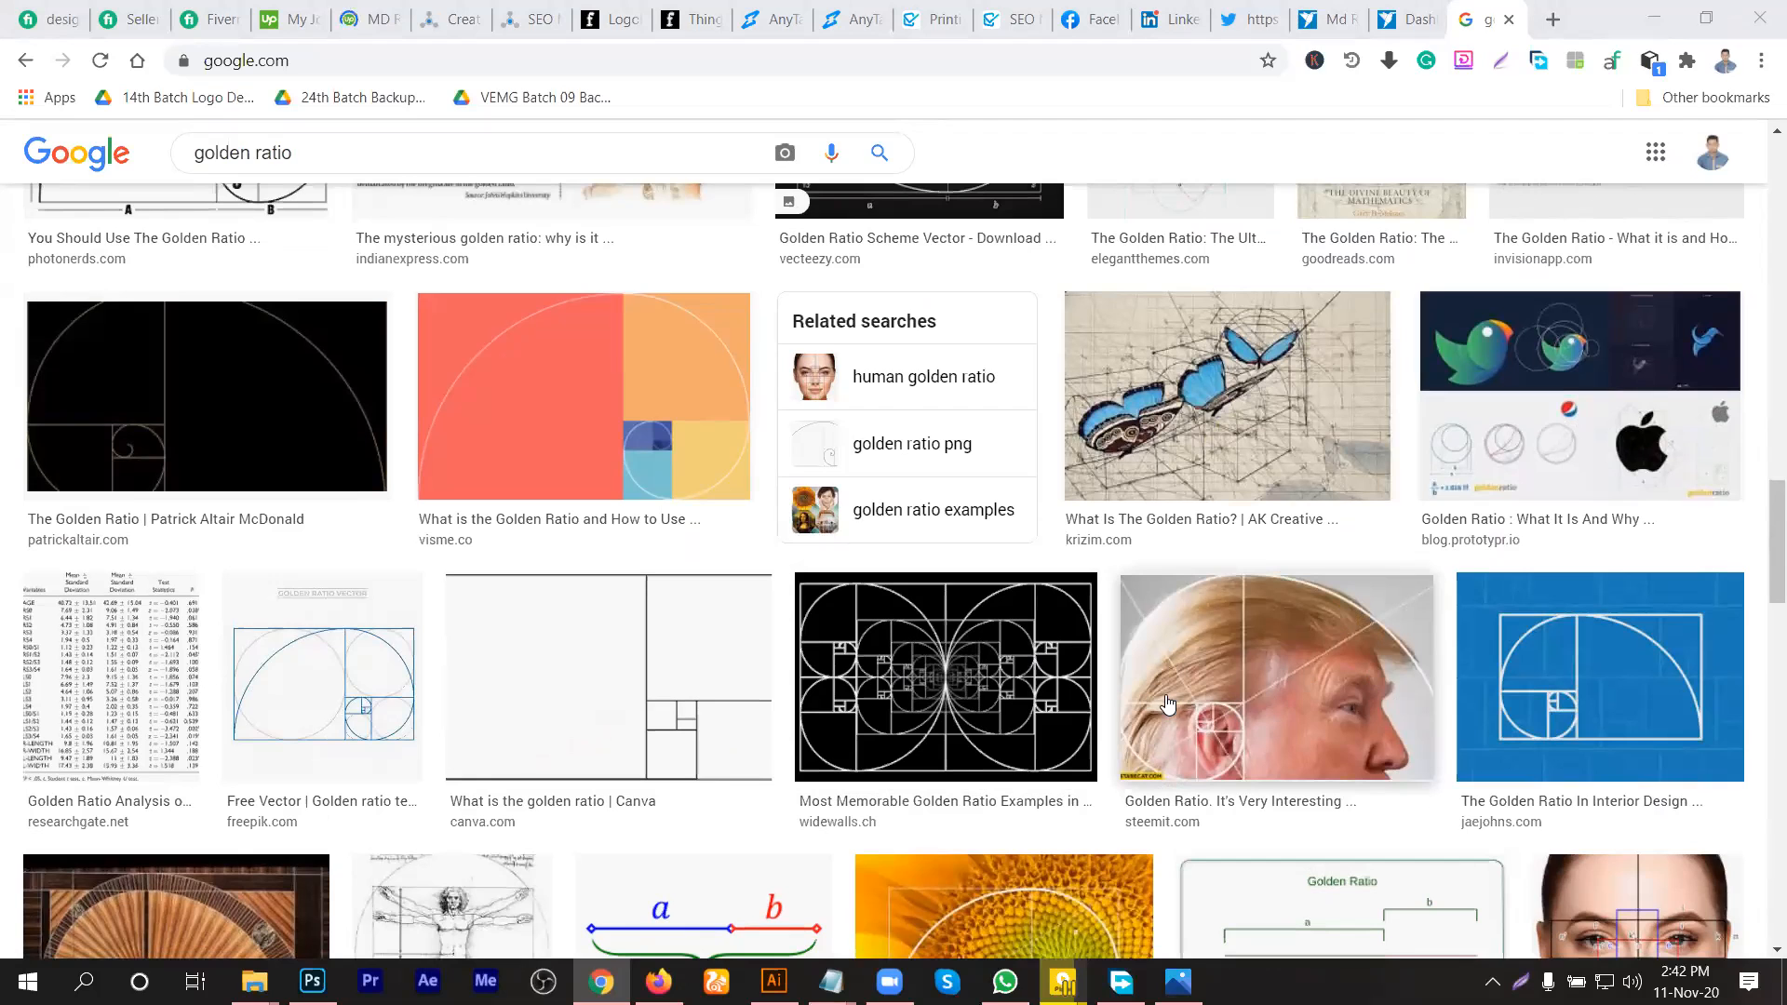
scroll(1365, 509, down, 1)
scroll(1364, 509, down, 2)
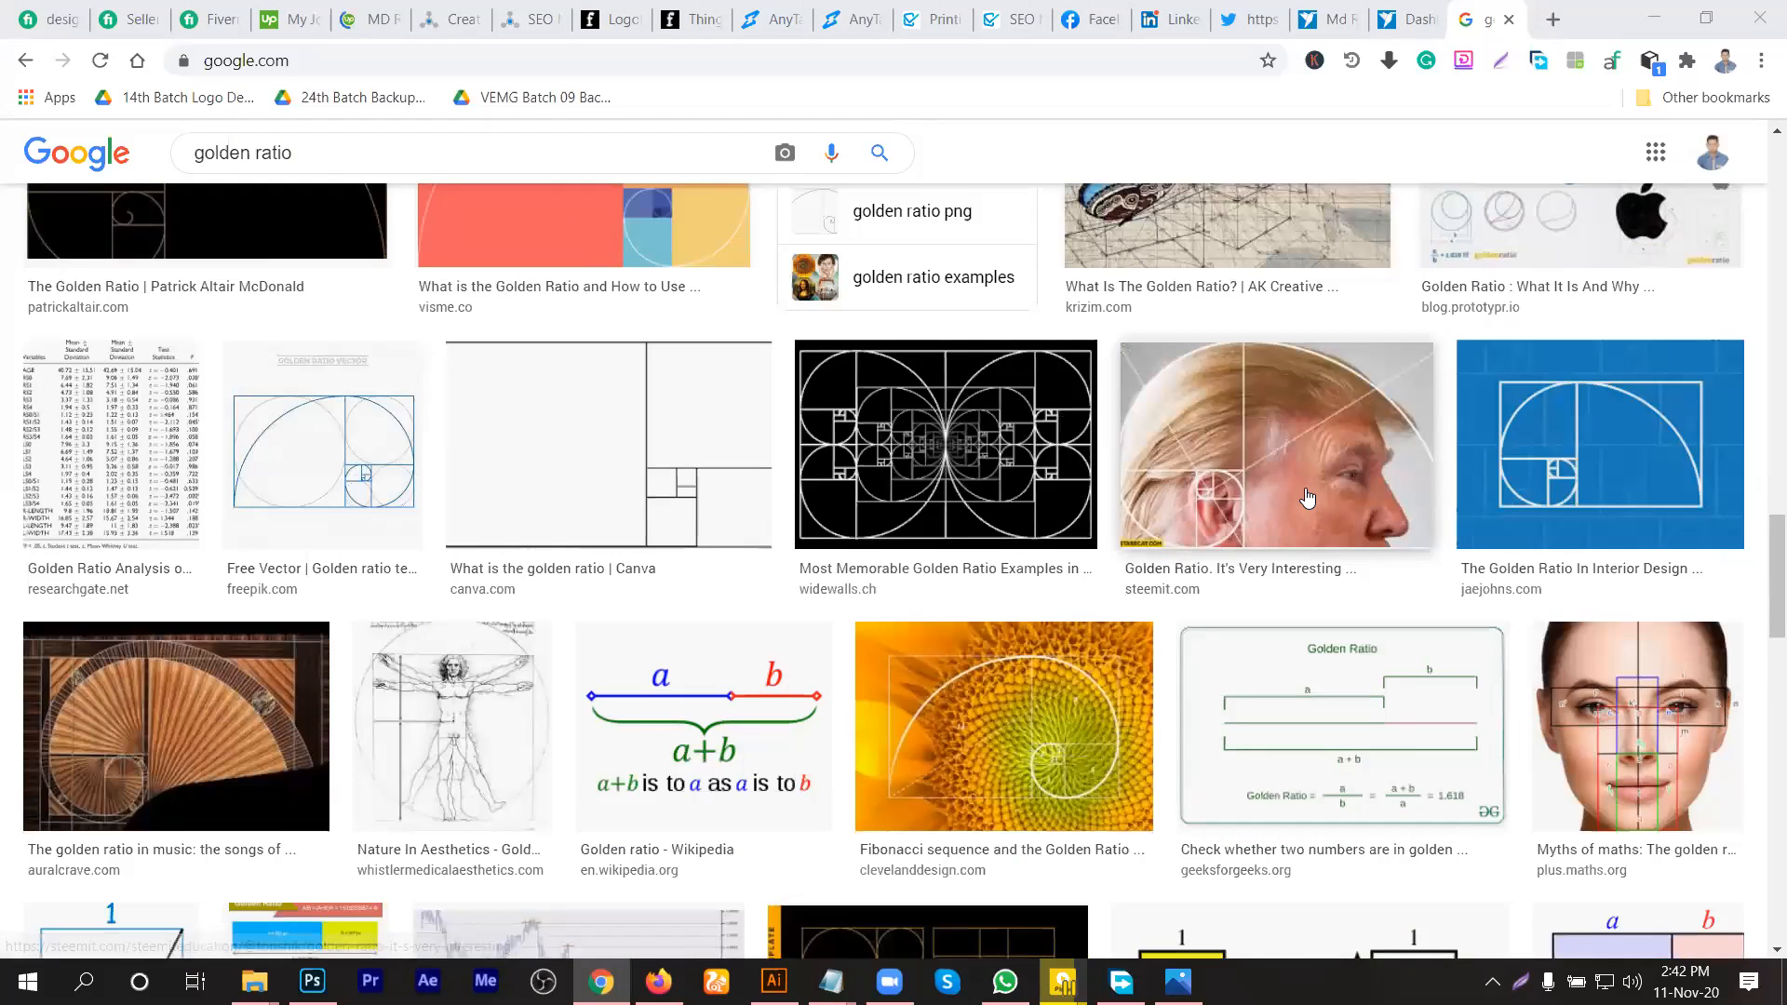
click(1308, 498)
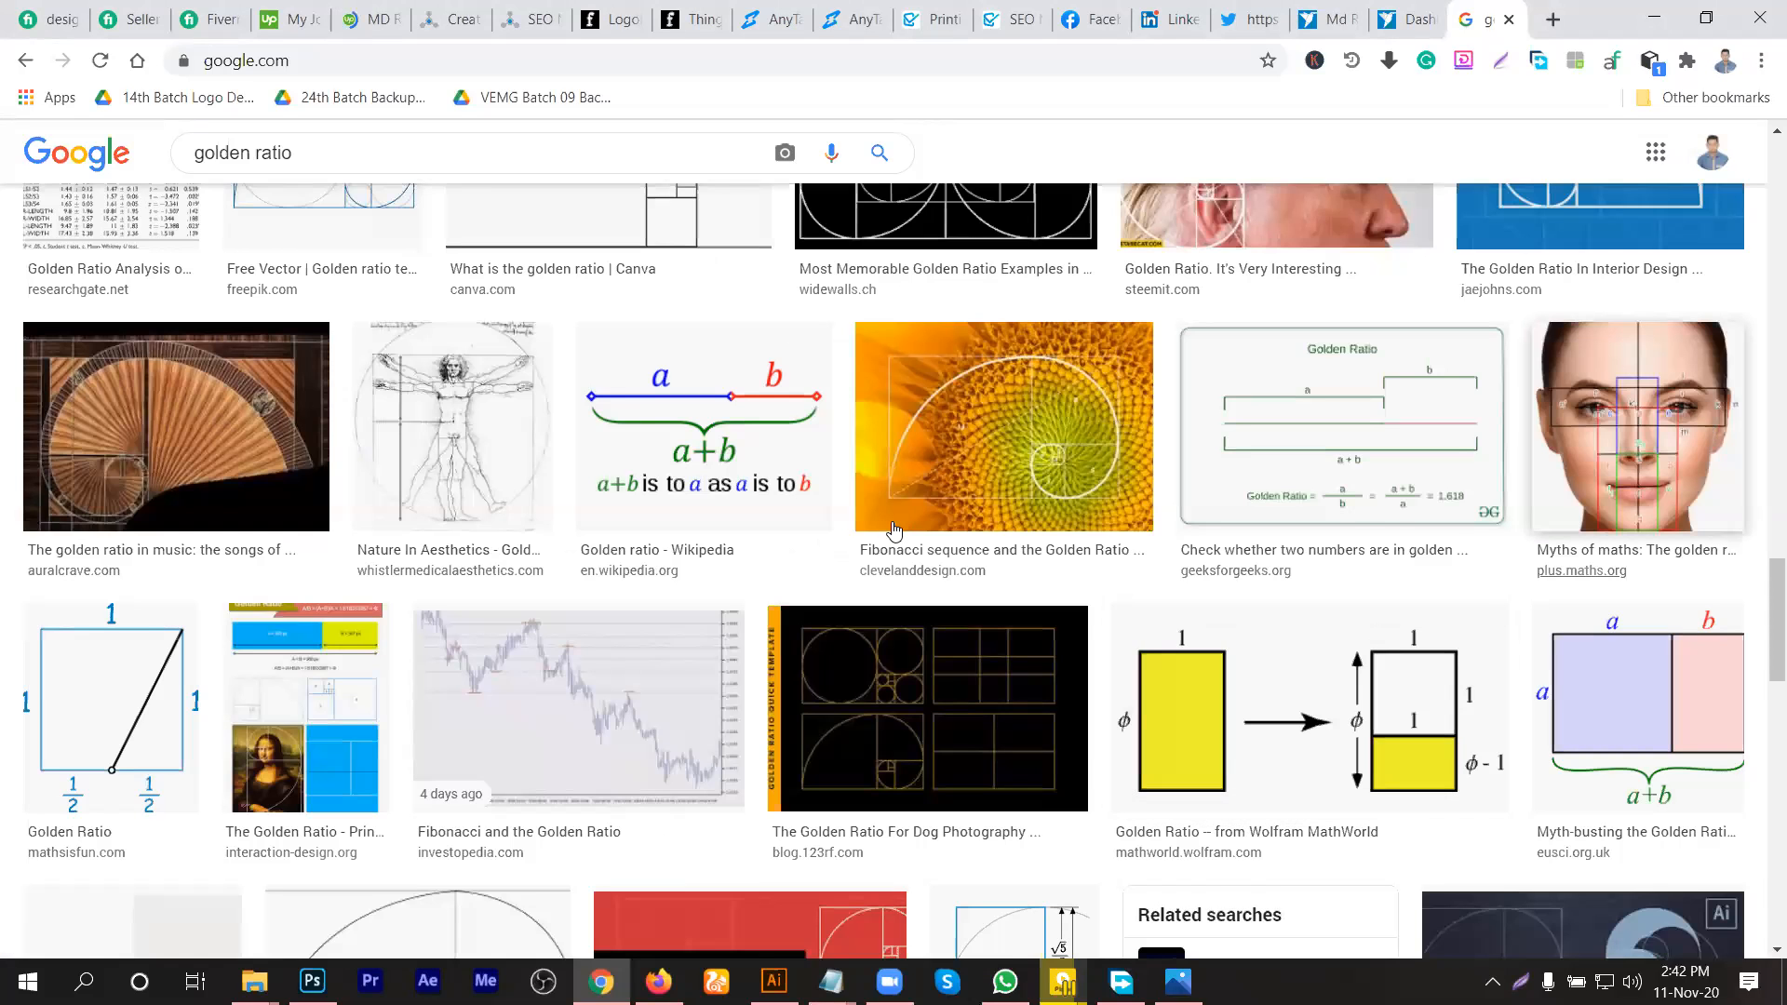
scroll(894, 531, up, 20)
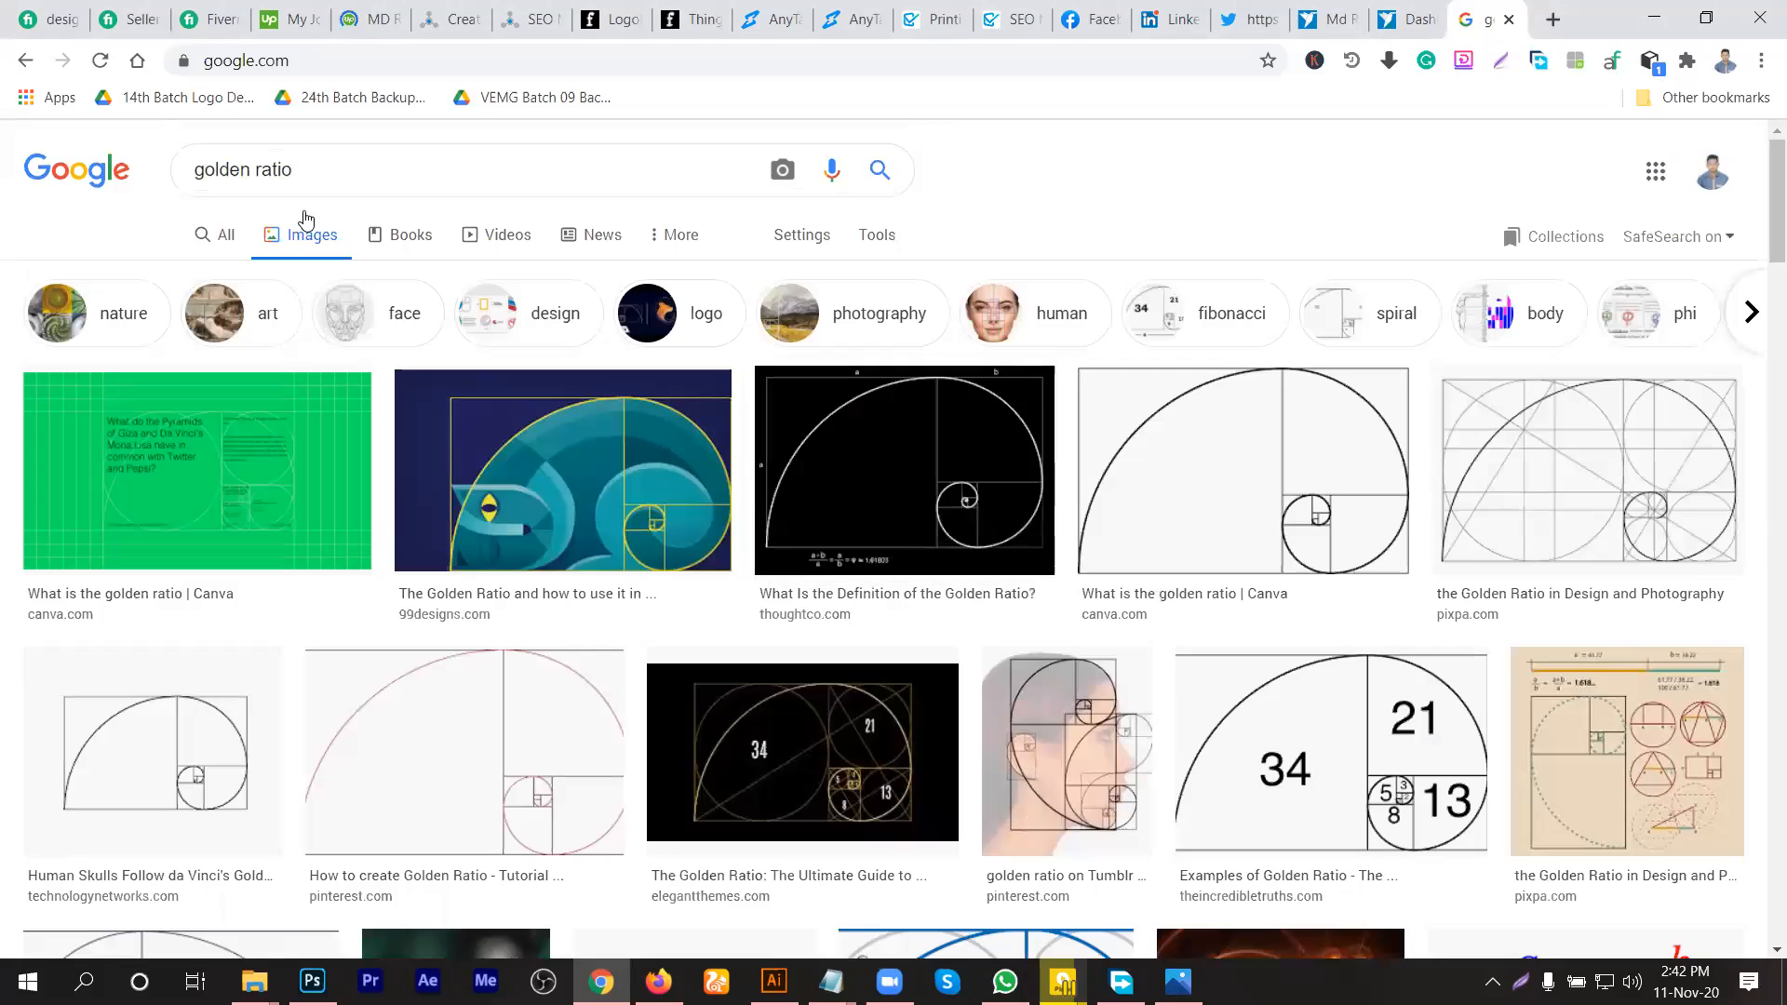
Step: Search Google Images for "golden ratio value" and look over the formula results
click(324, 171)
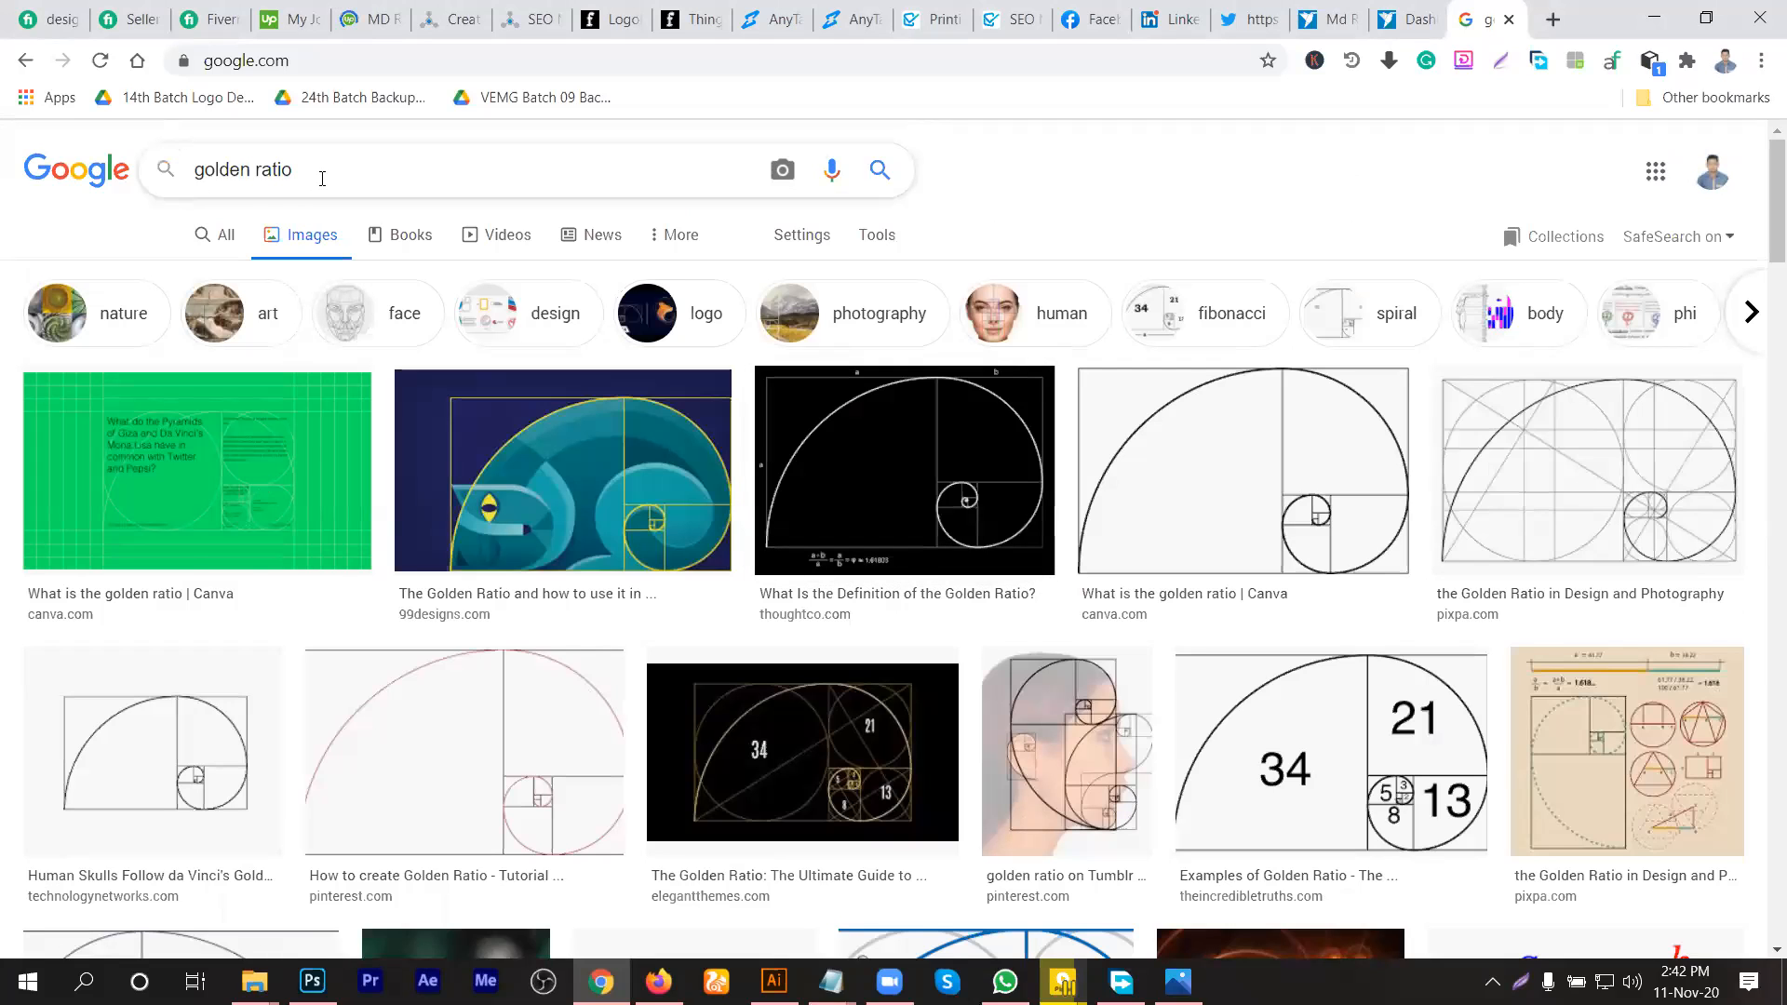
text(value)
key(Return)
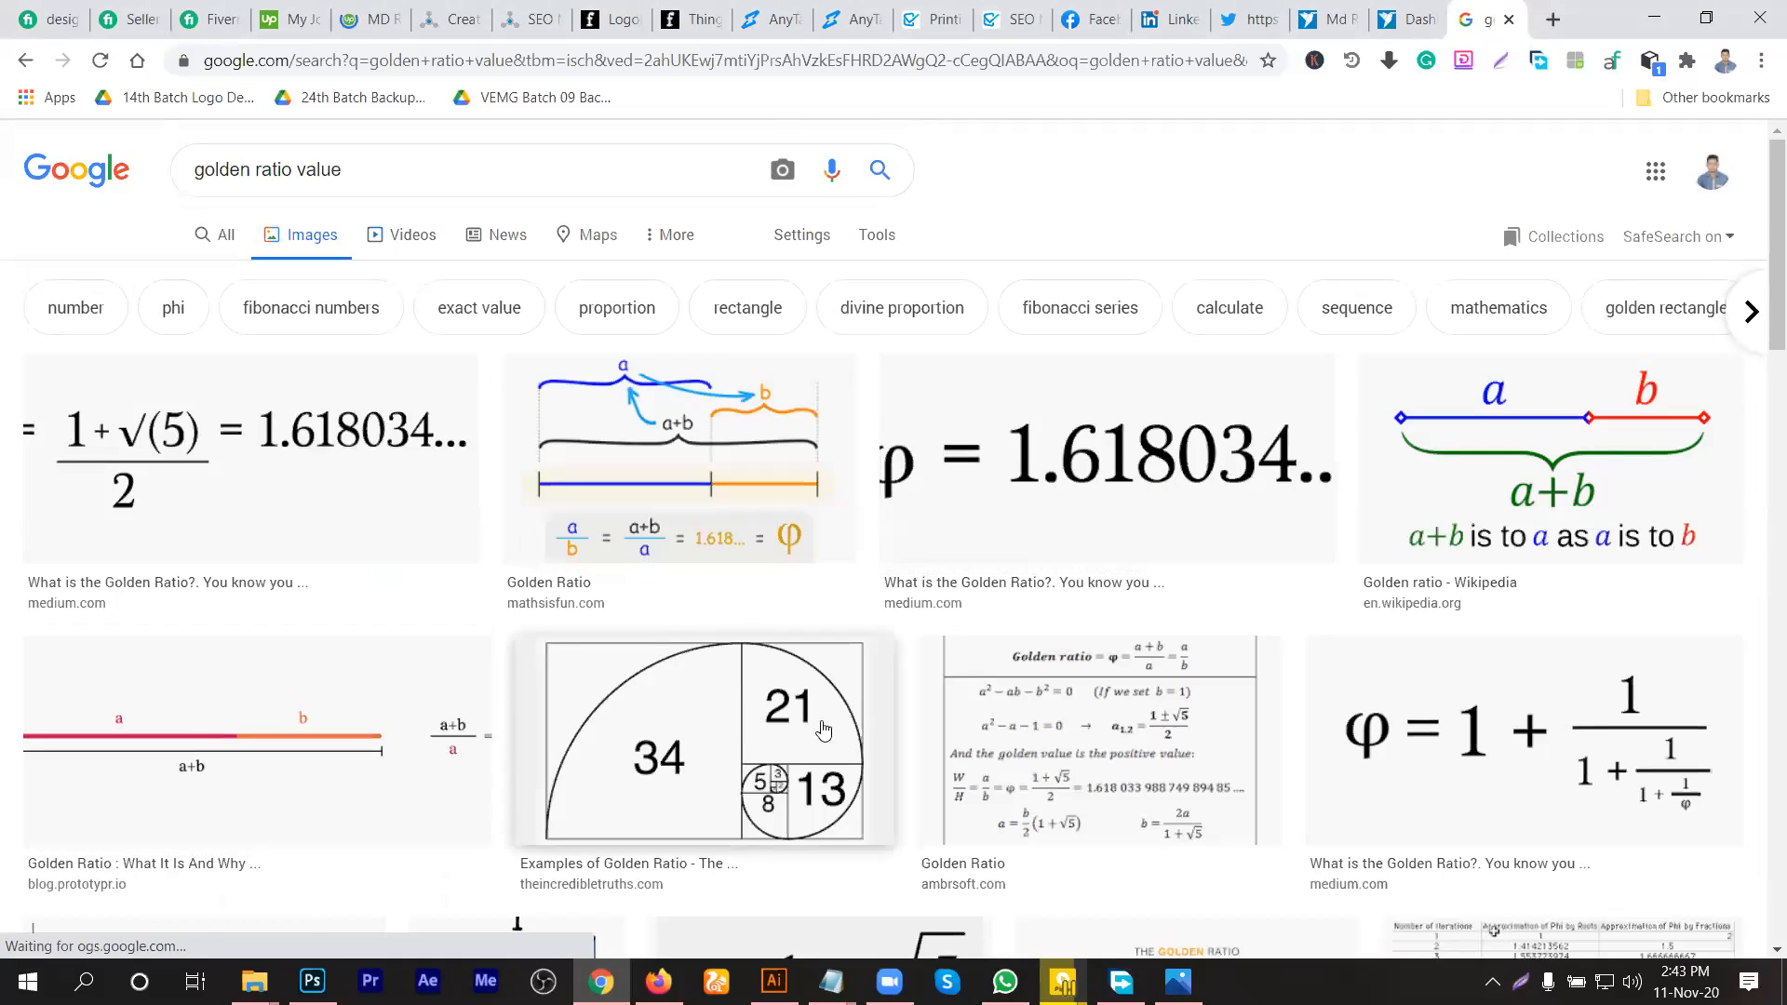
scroll(885, 652, down, 2)
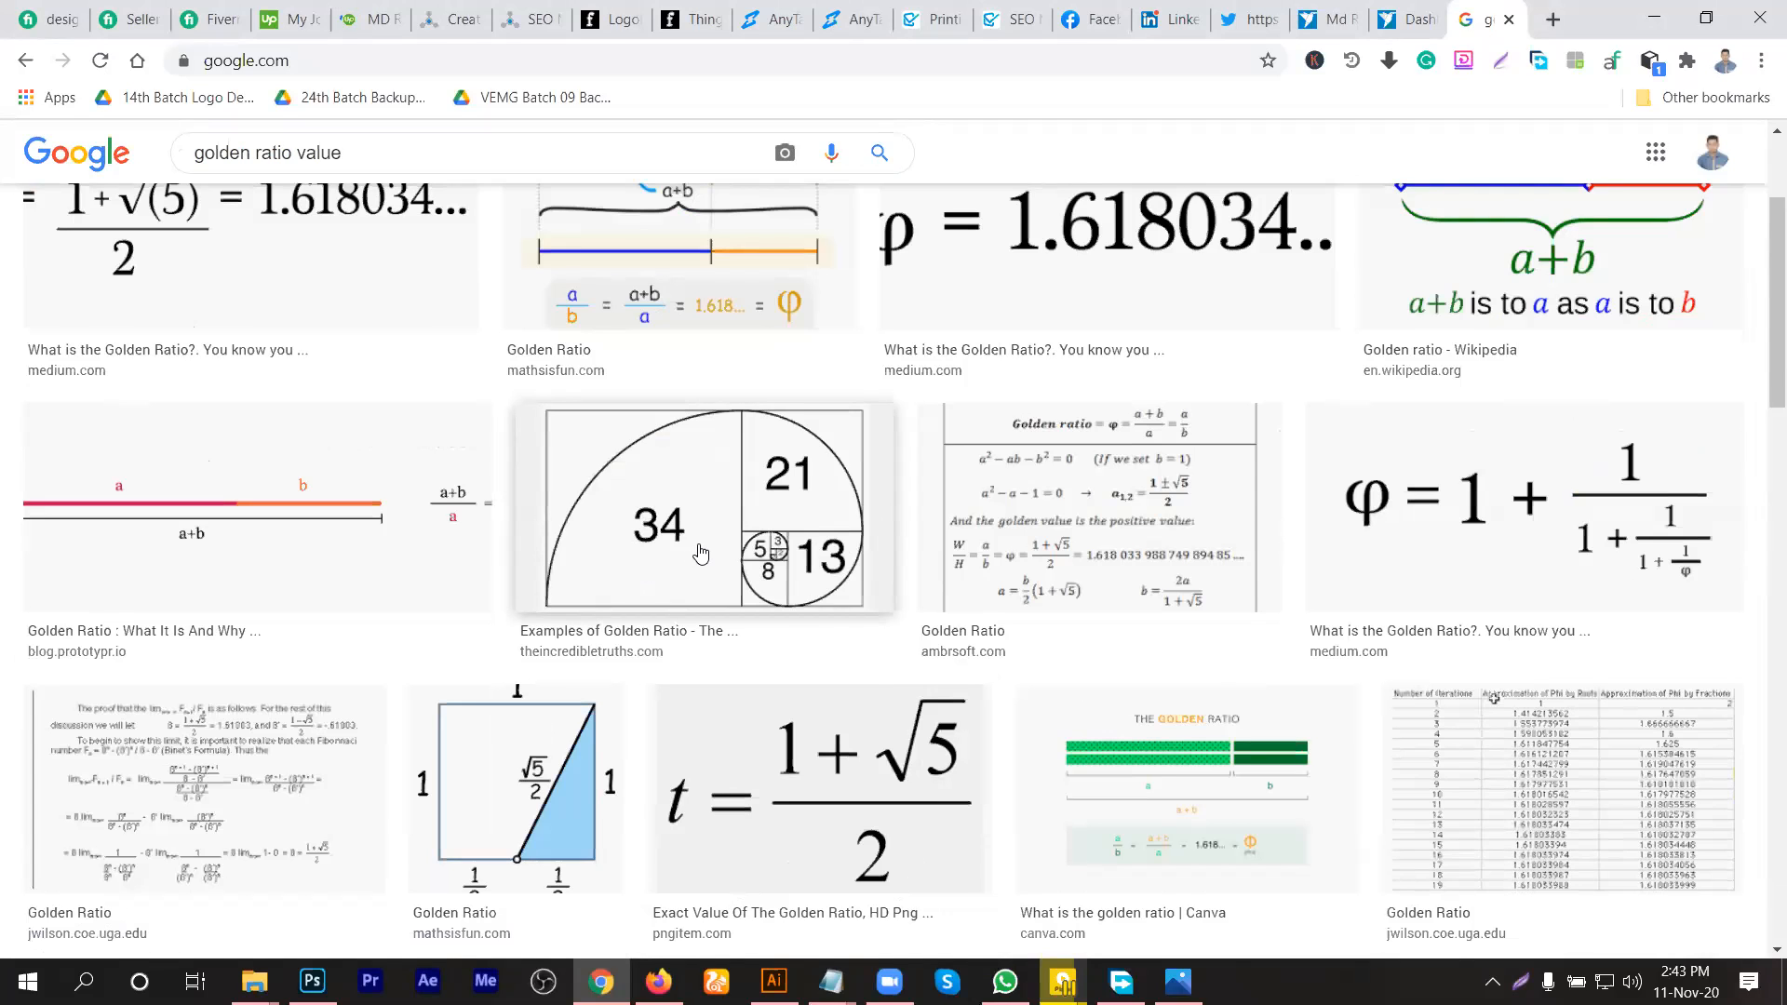
scroll(701, 554, up, 1)
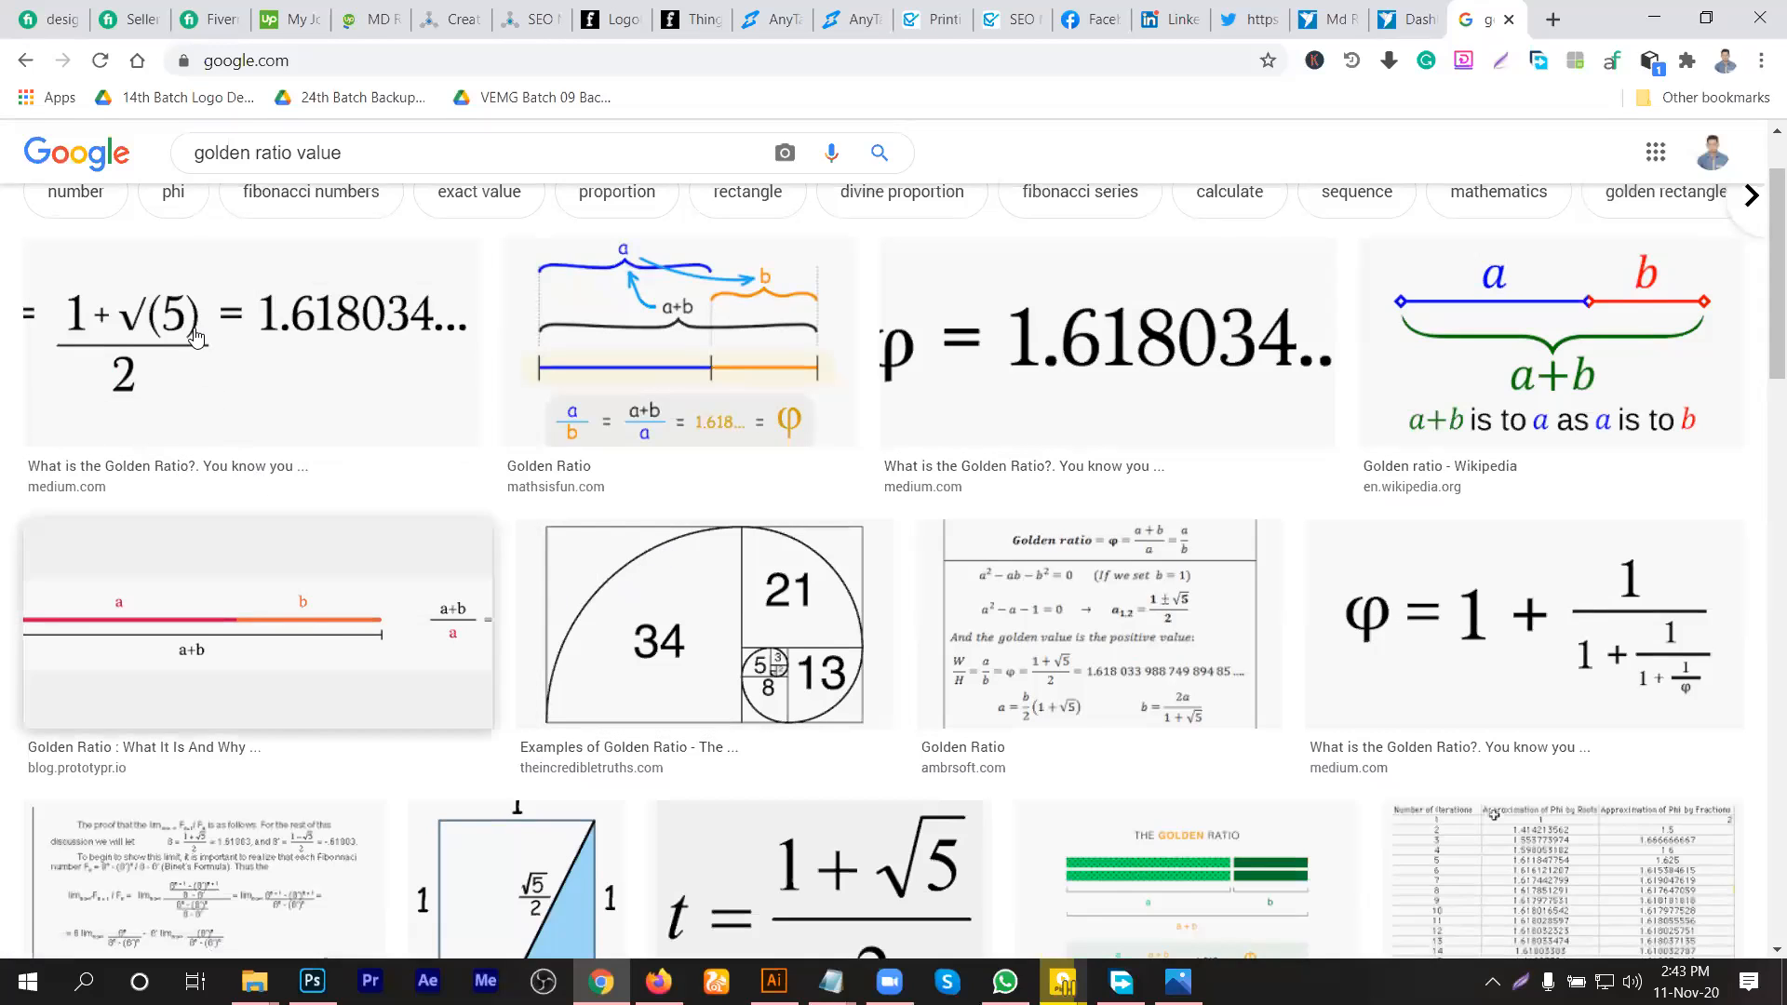
Step: Preview the Math is Fun golden ratio diagram, look through its related images, and close the preview
click(676, 390)
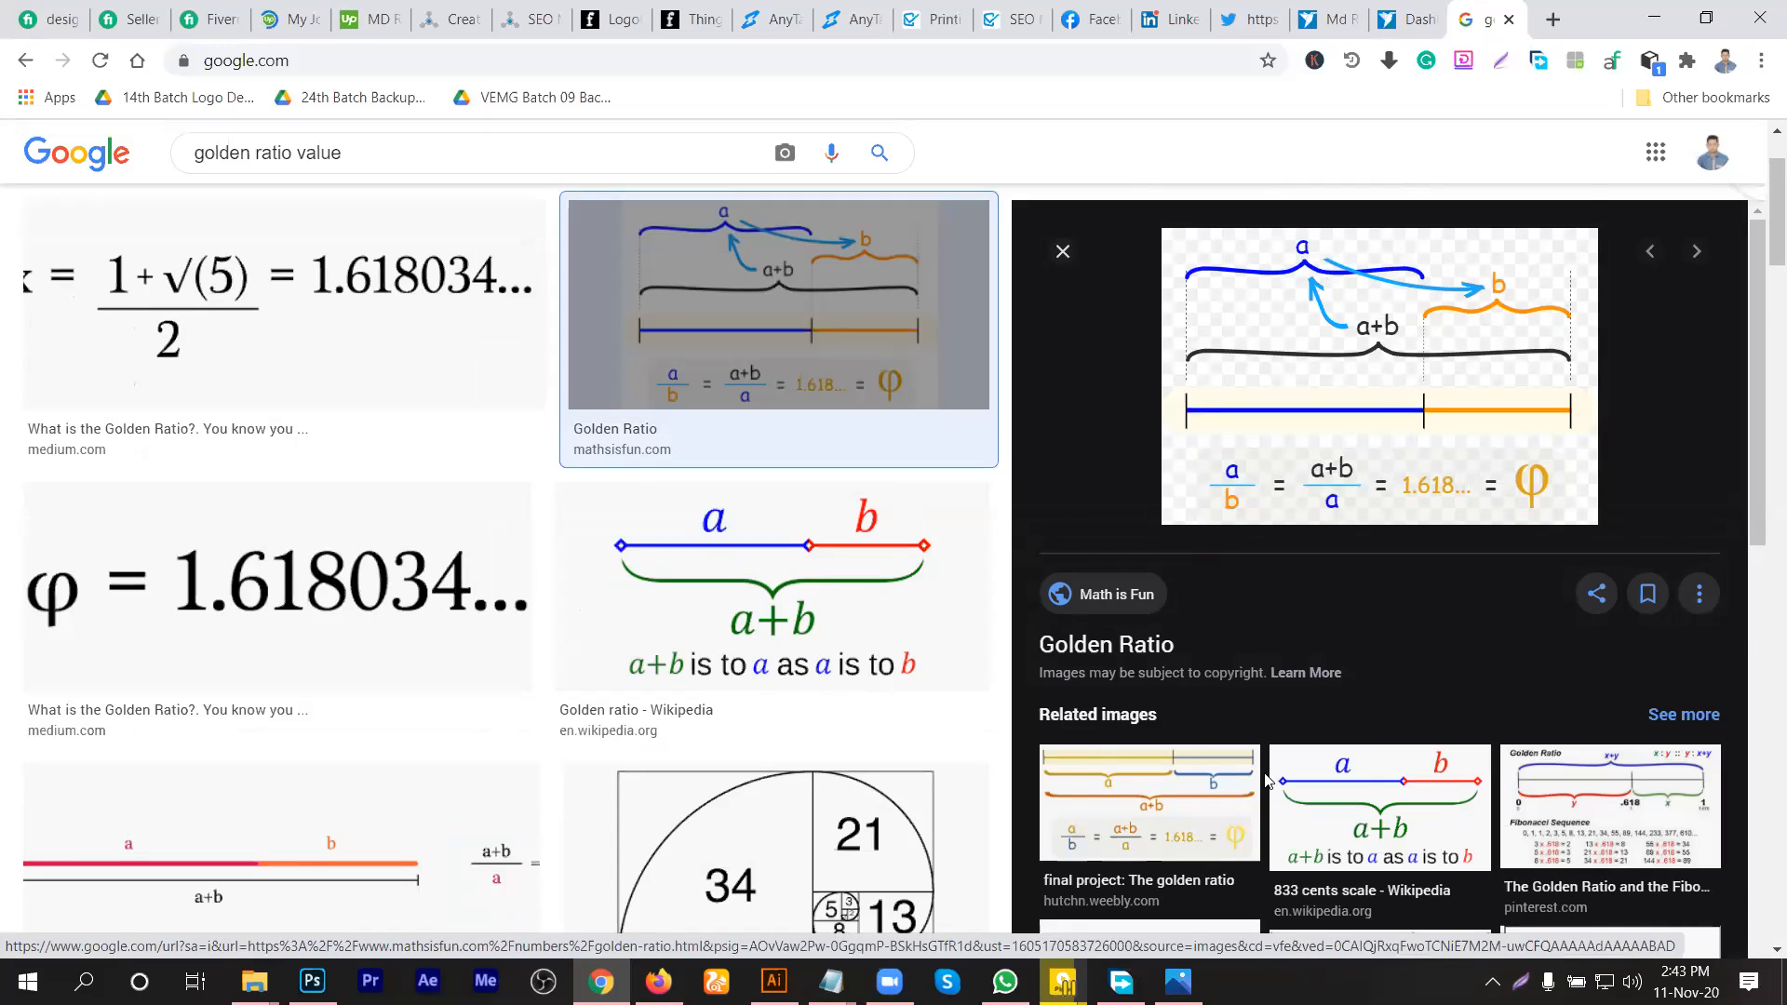
scroll(1271, 782, down, 3)
scroll(1269, 734, down, 4)
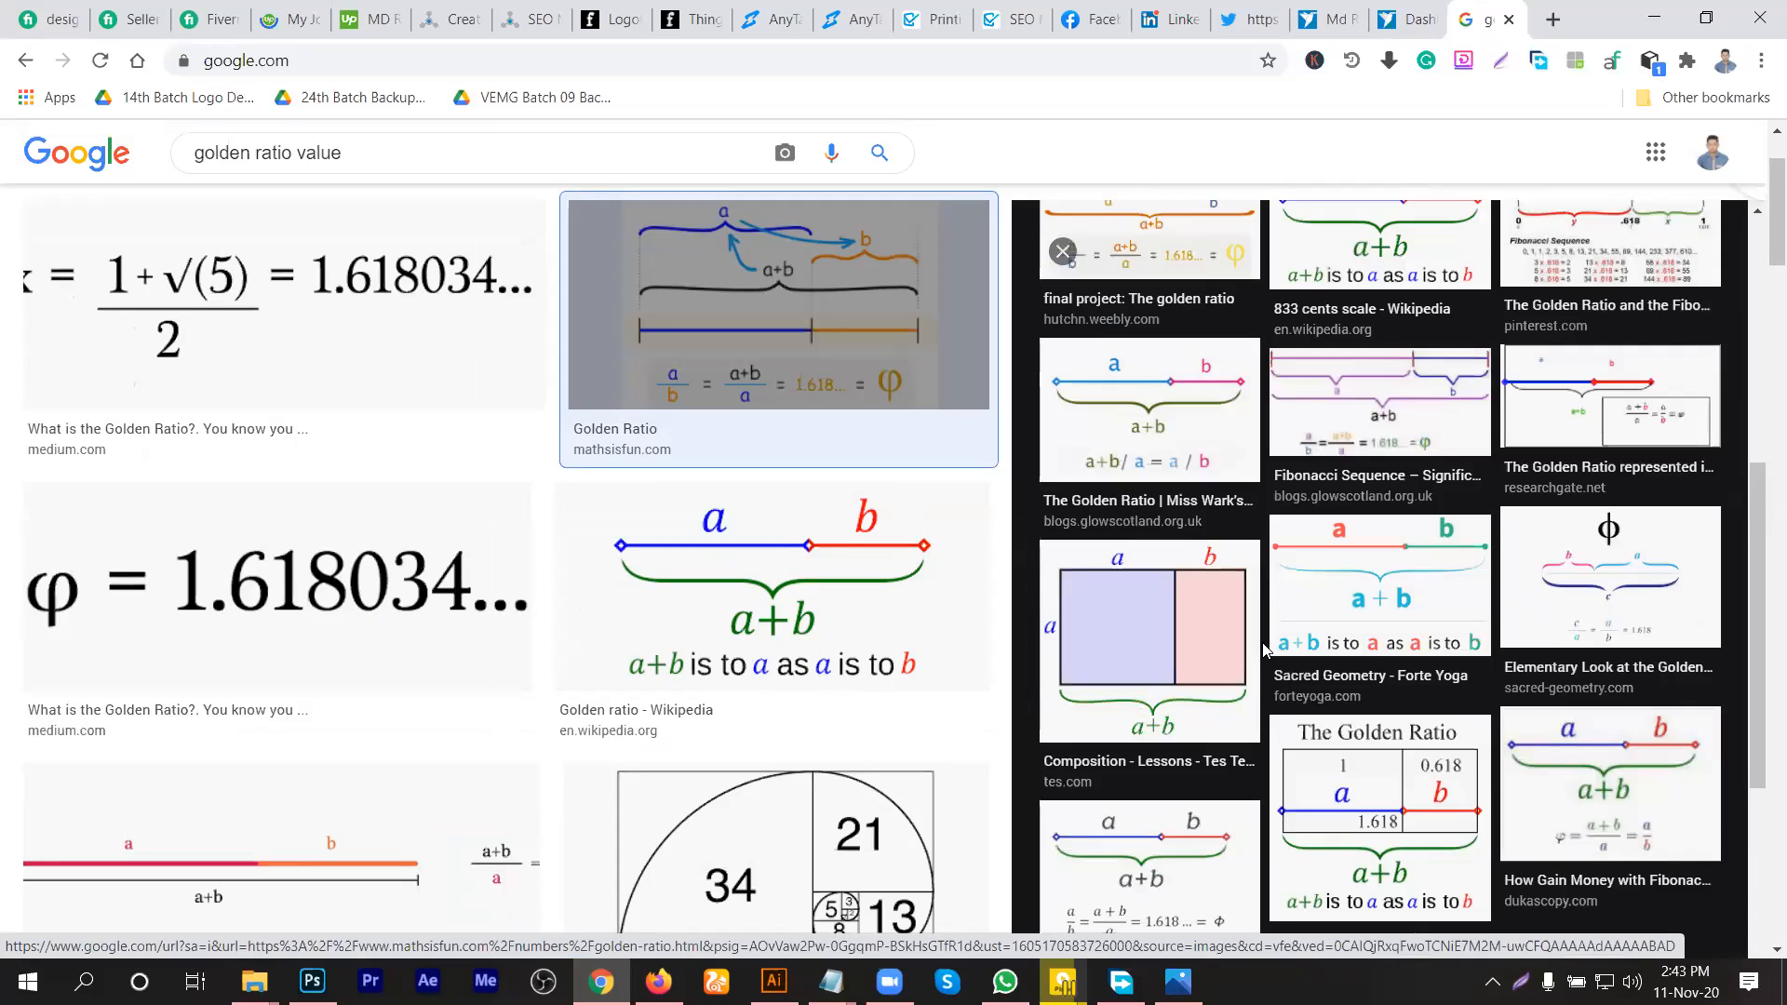
scroll(1196, 637, up, 7)
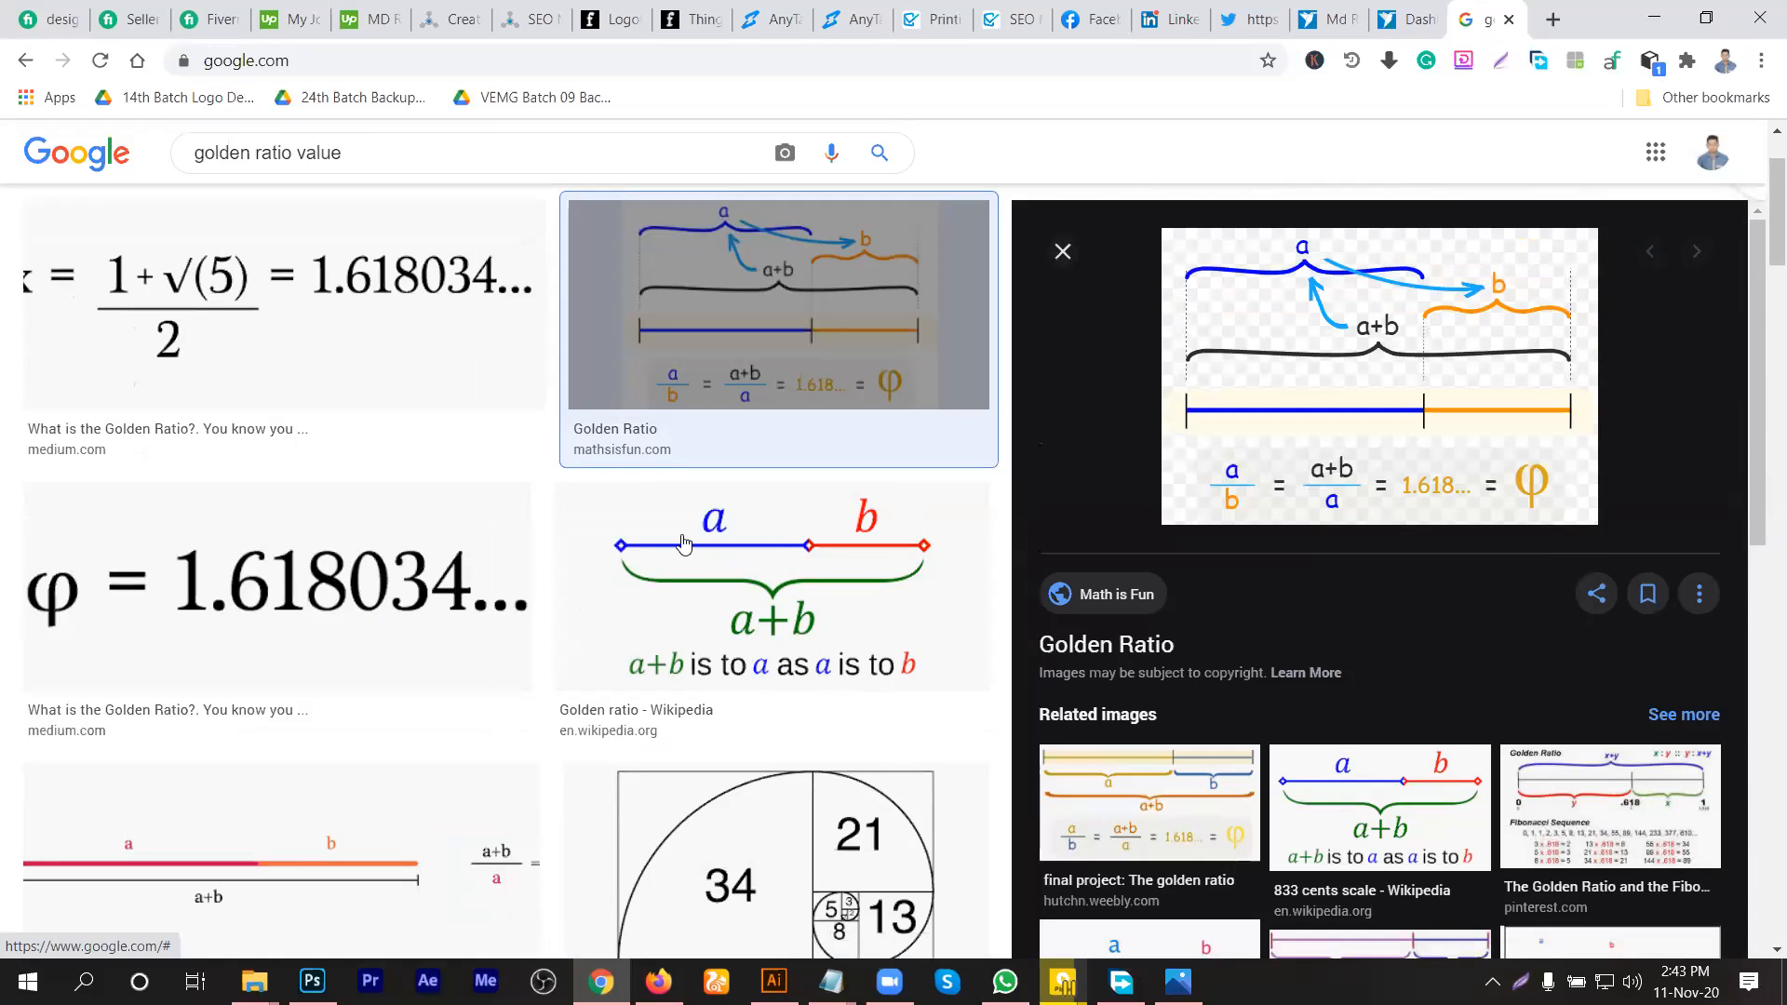
key(Escape)
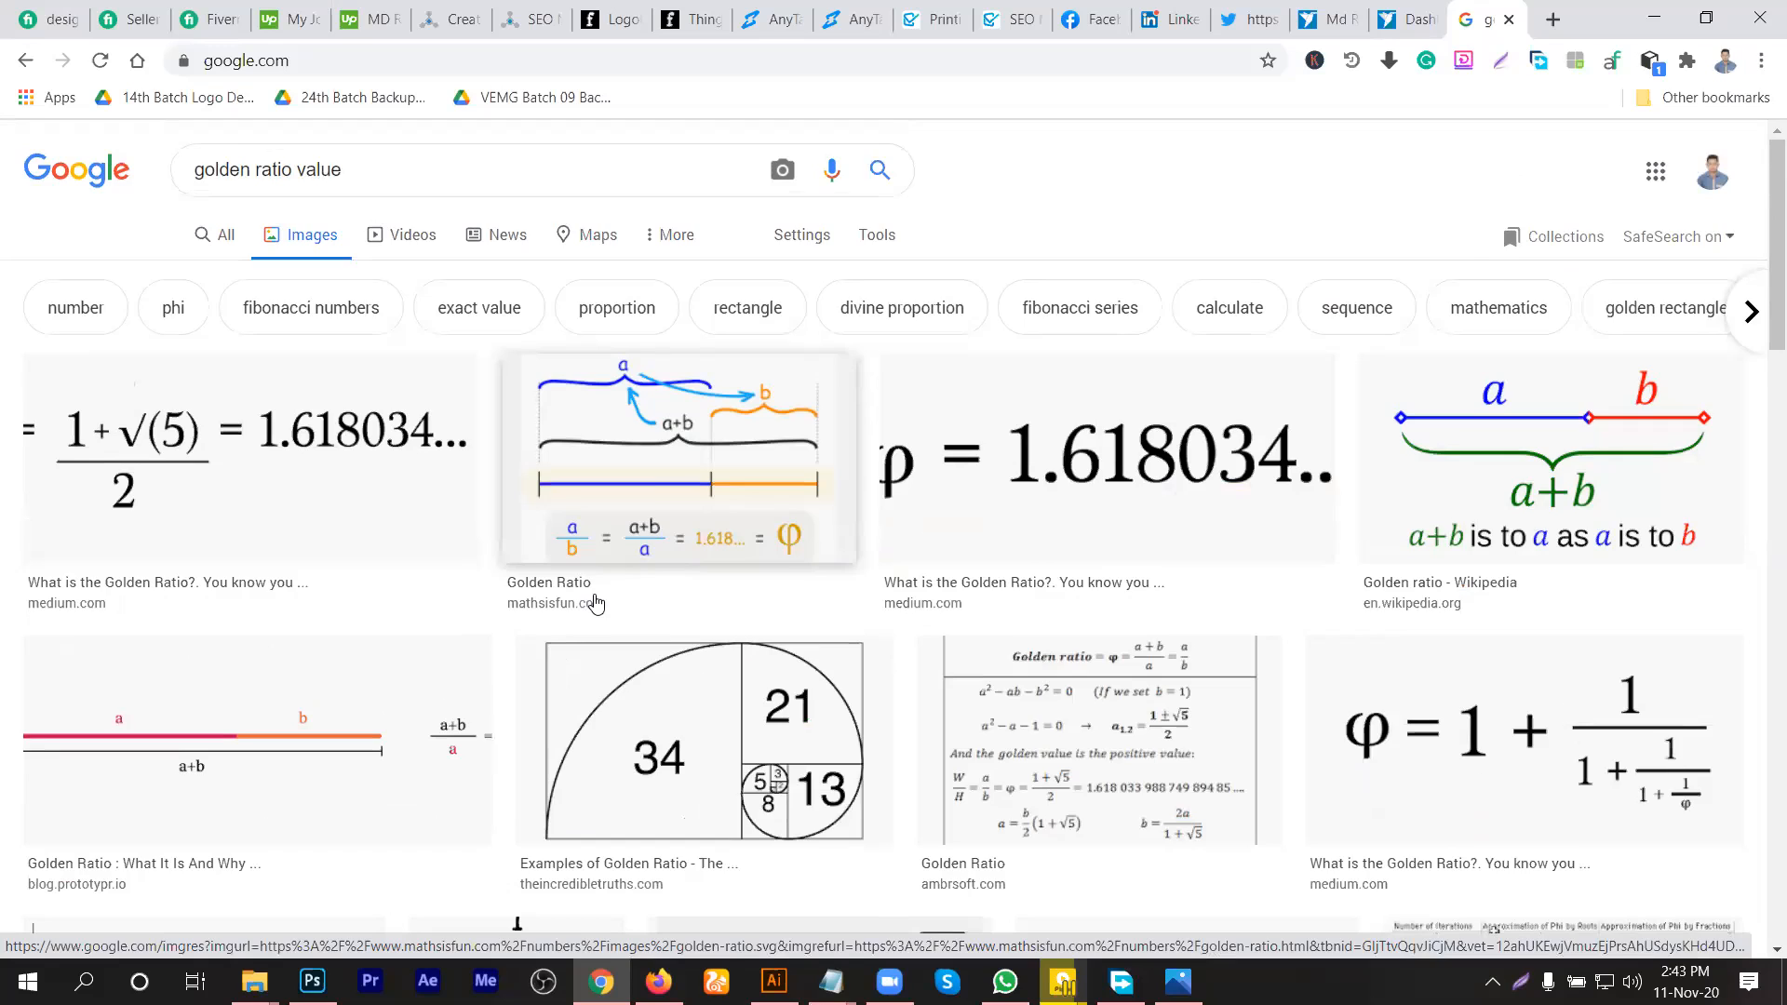
scroll(596, 603, down, 4)
scroll(615, 606, up, 4)
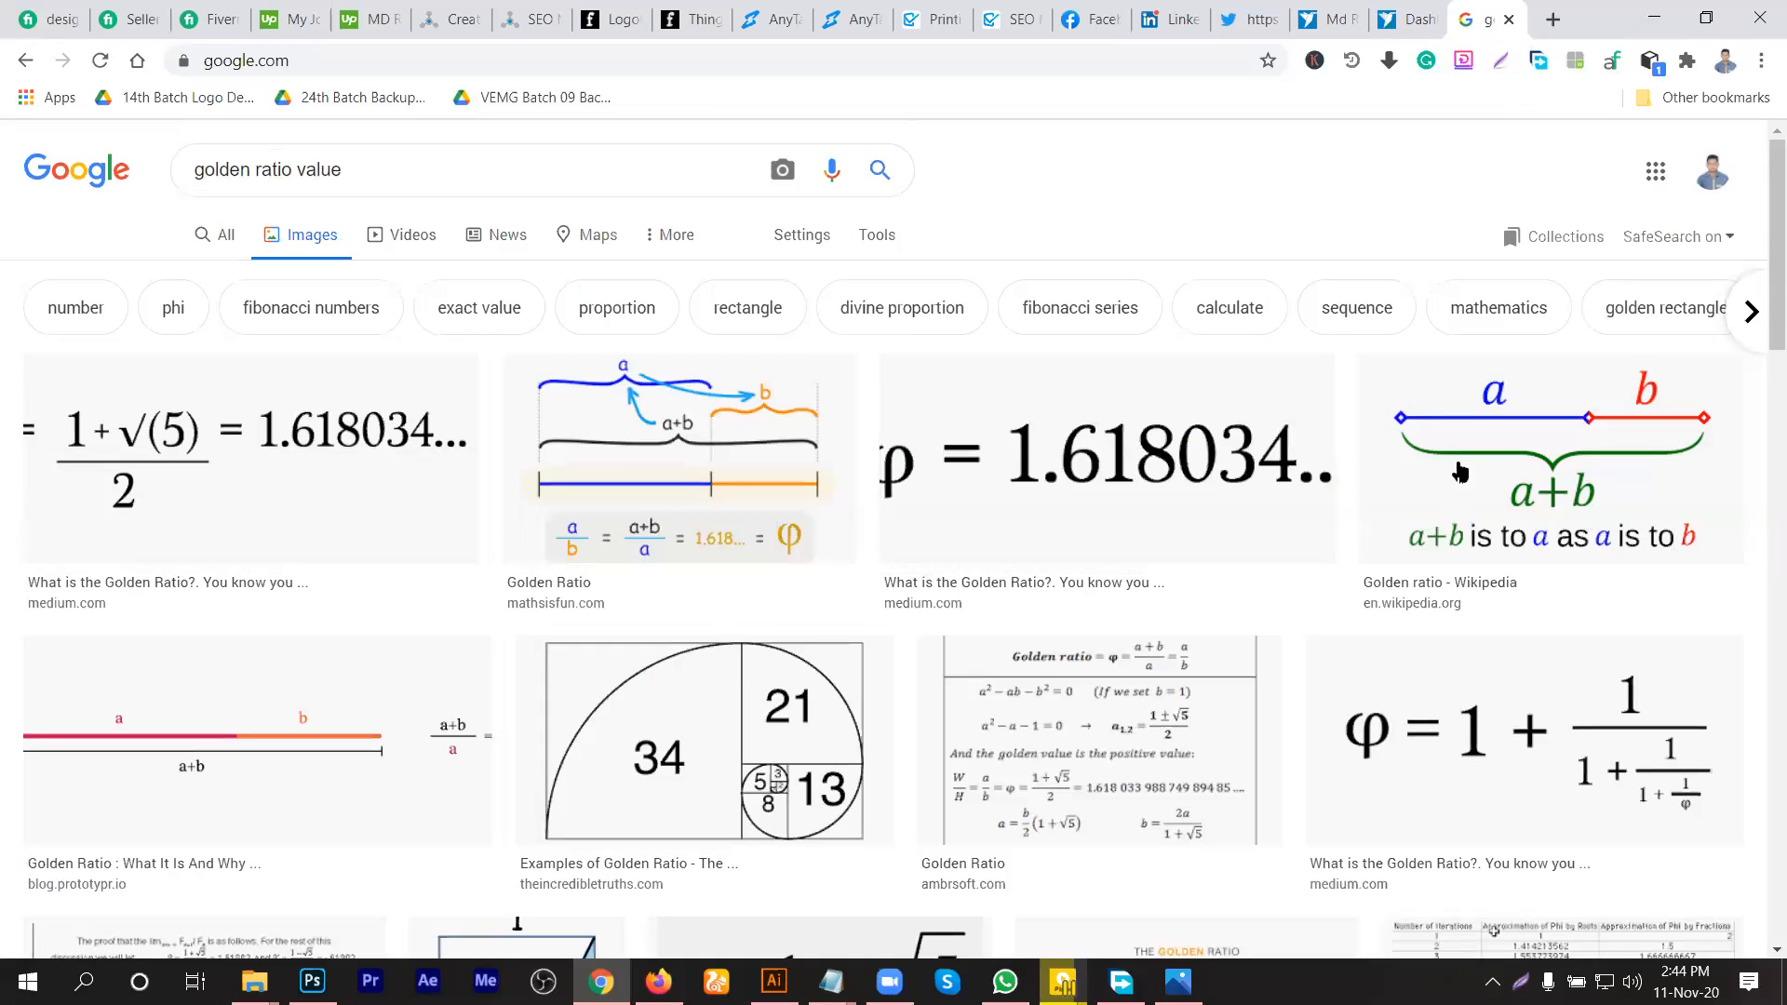
Step: Minimize the browser, refresh the desktop and switch to the golden GD b4.ai document in Illustrator
click(1662, 16)
right_click(578, 285)
click(644, 390)
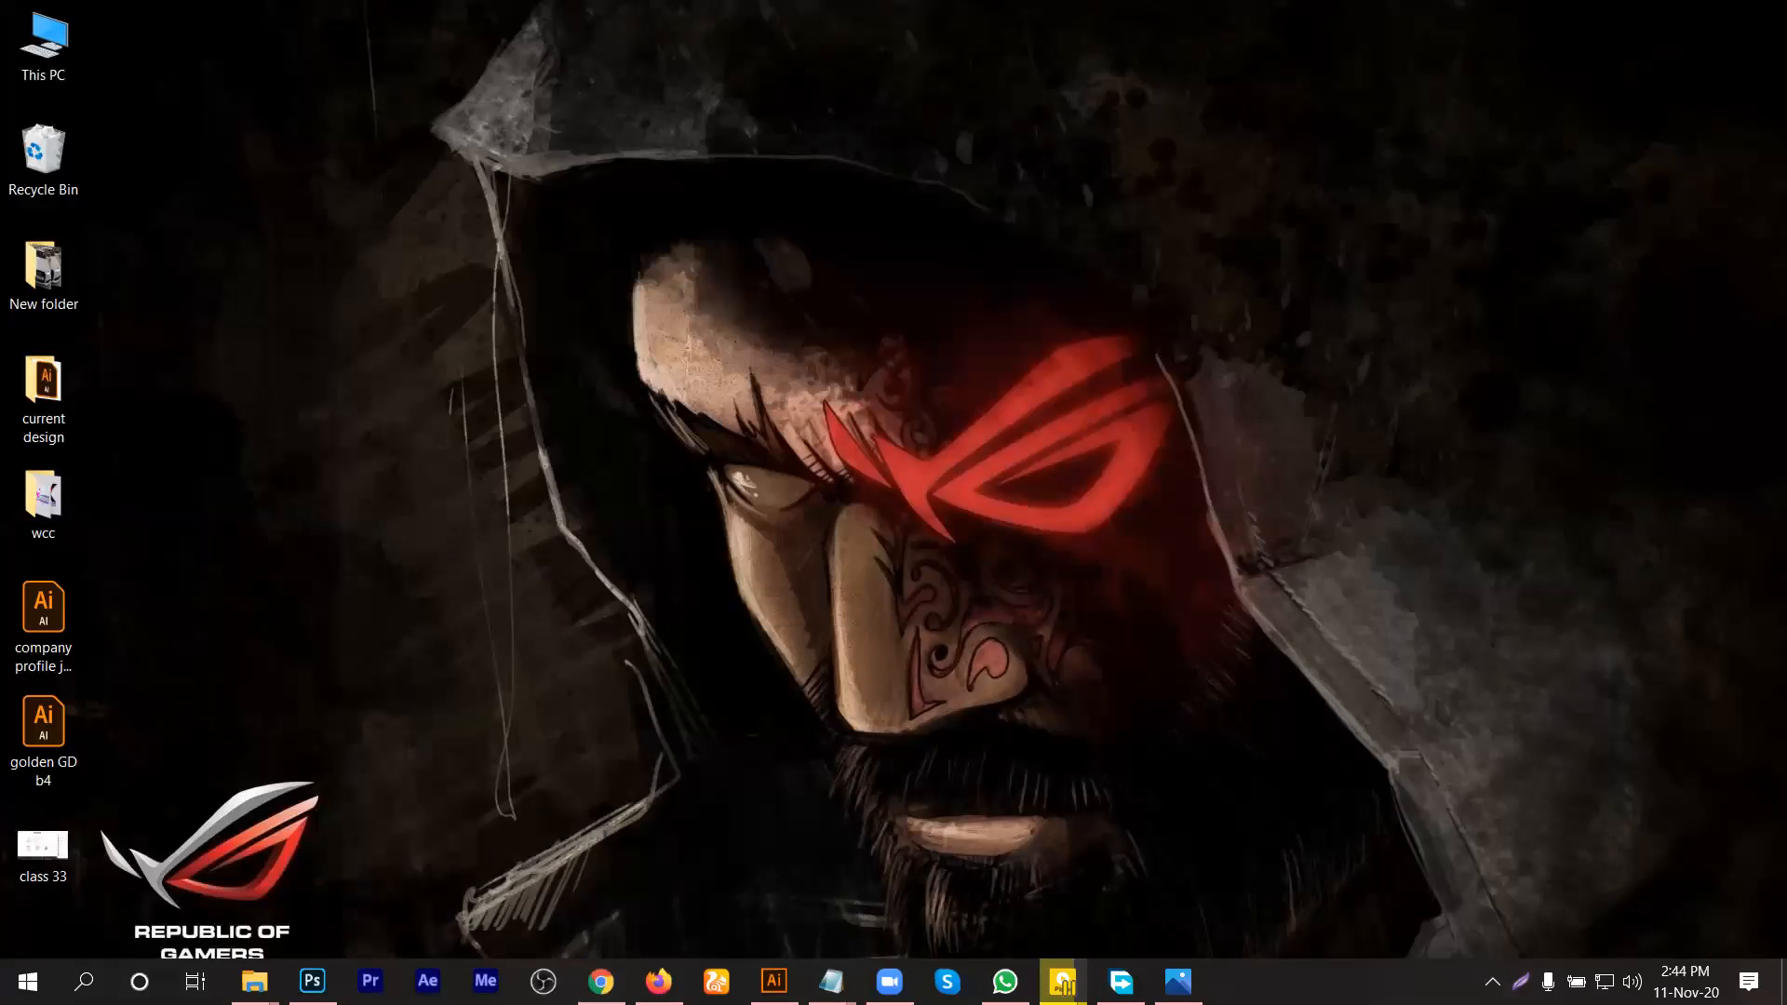
click(774, 981)
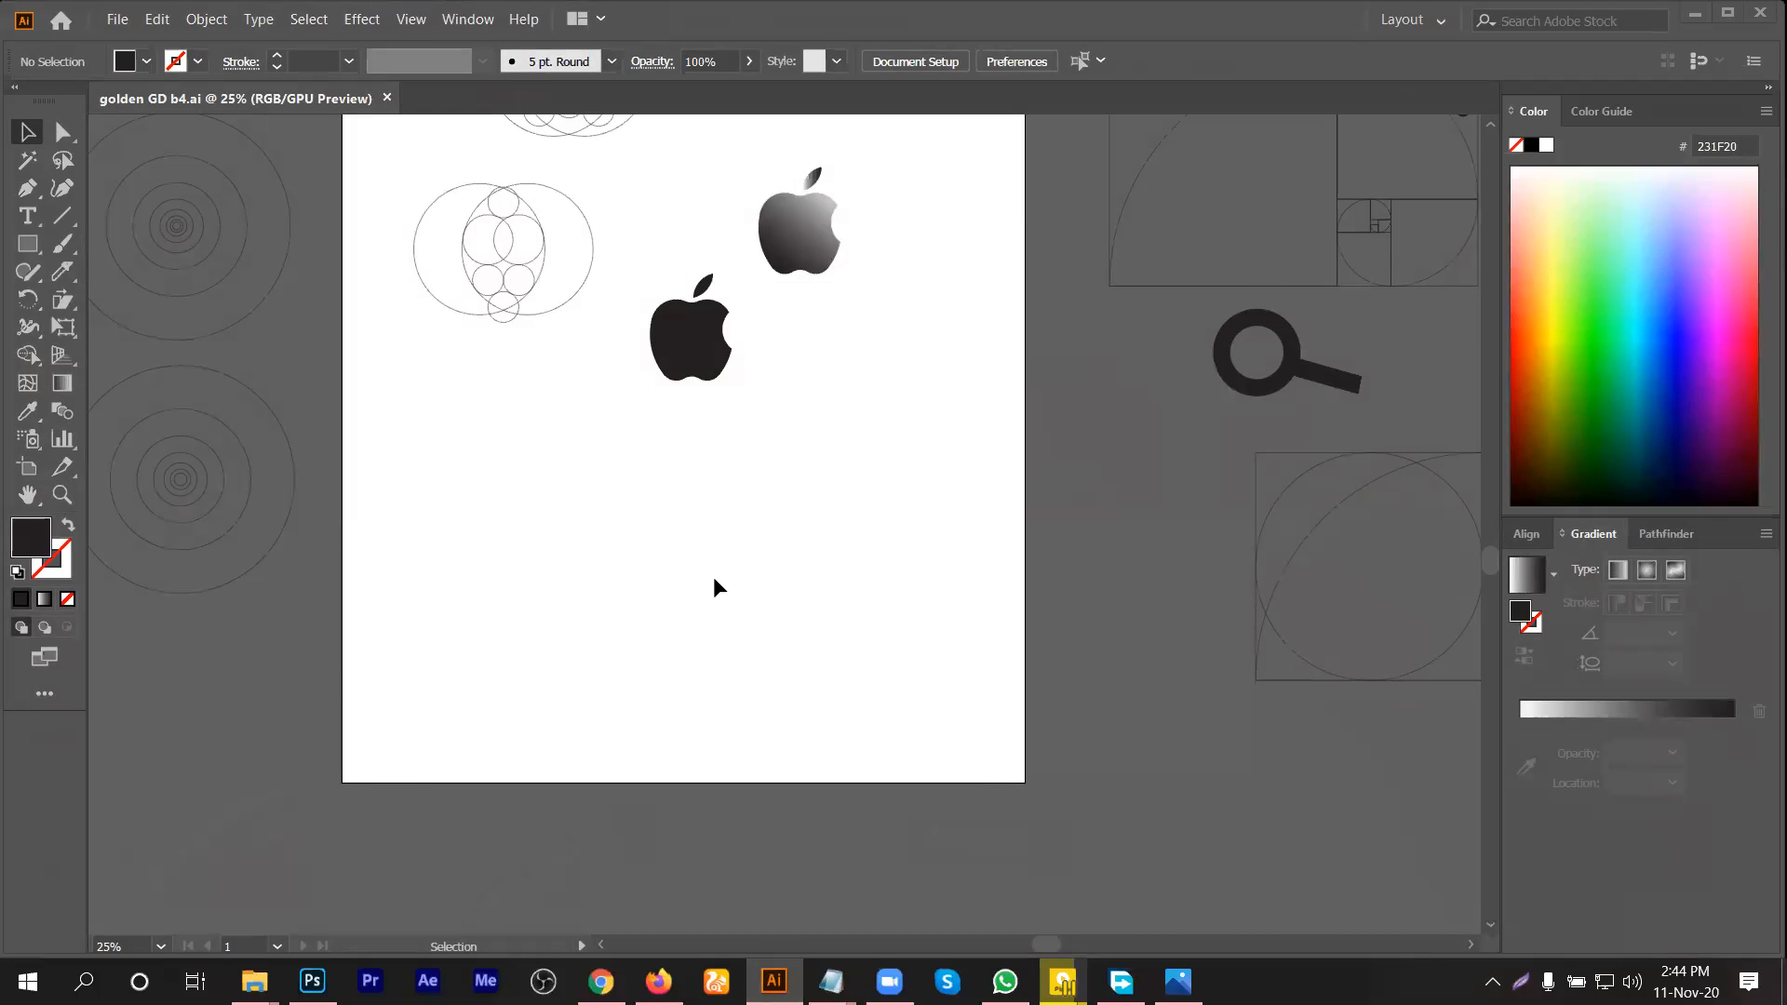
Step: Move the circle constructions and both Apple logos off the artboard, past the existing artwork on its right side
scroll(714, 580, down, 1)
scroll(573, 293, up, 3)
scroll(565, 278, up, 1)
drag(499, 223, 855, 584)
drag(805, 479, 1315, 545)
scroll(807, 484, down, 1)
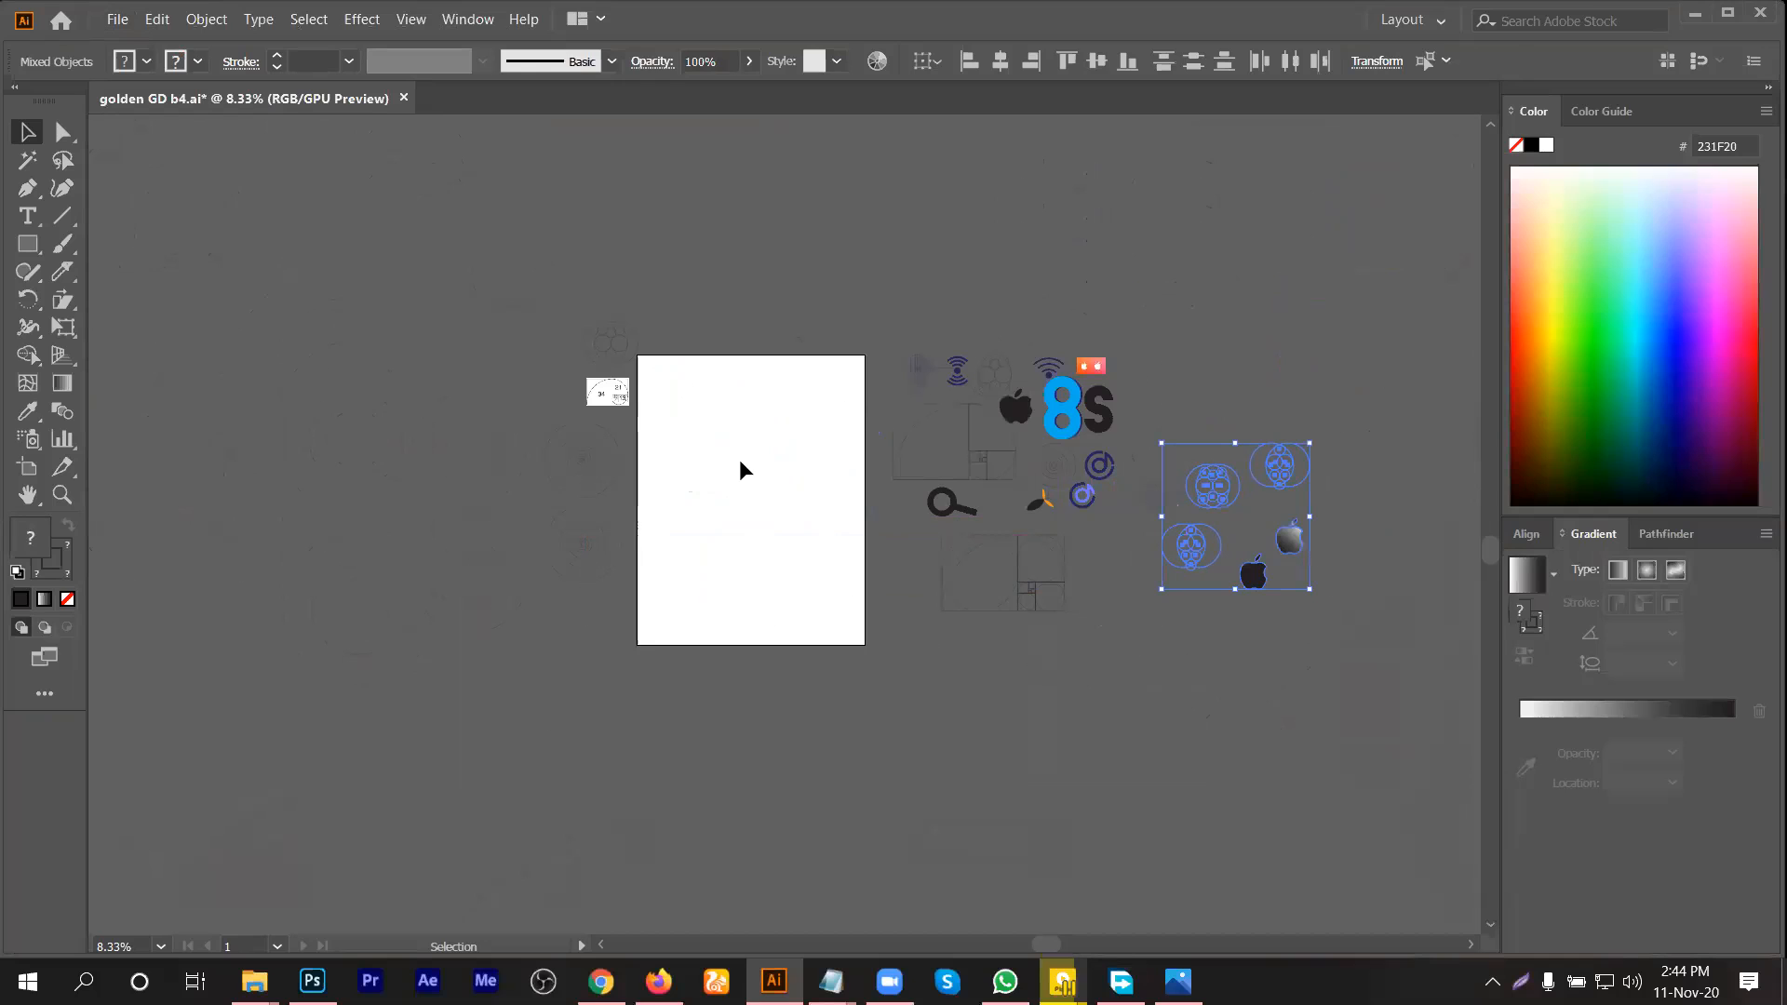
Step: Move the concentric circles, number spiral image and circle construction beside the artboard farther left, away from its edge
drag(400, 253, 700, 717)
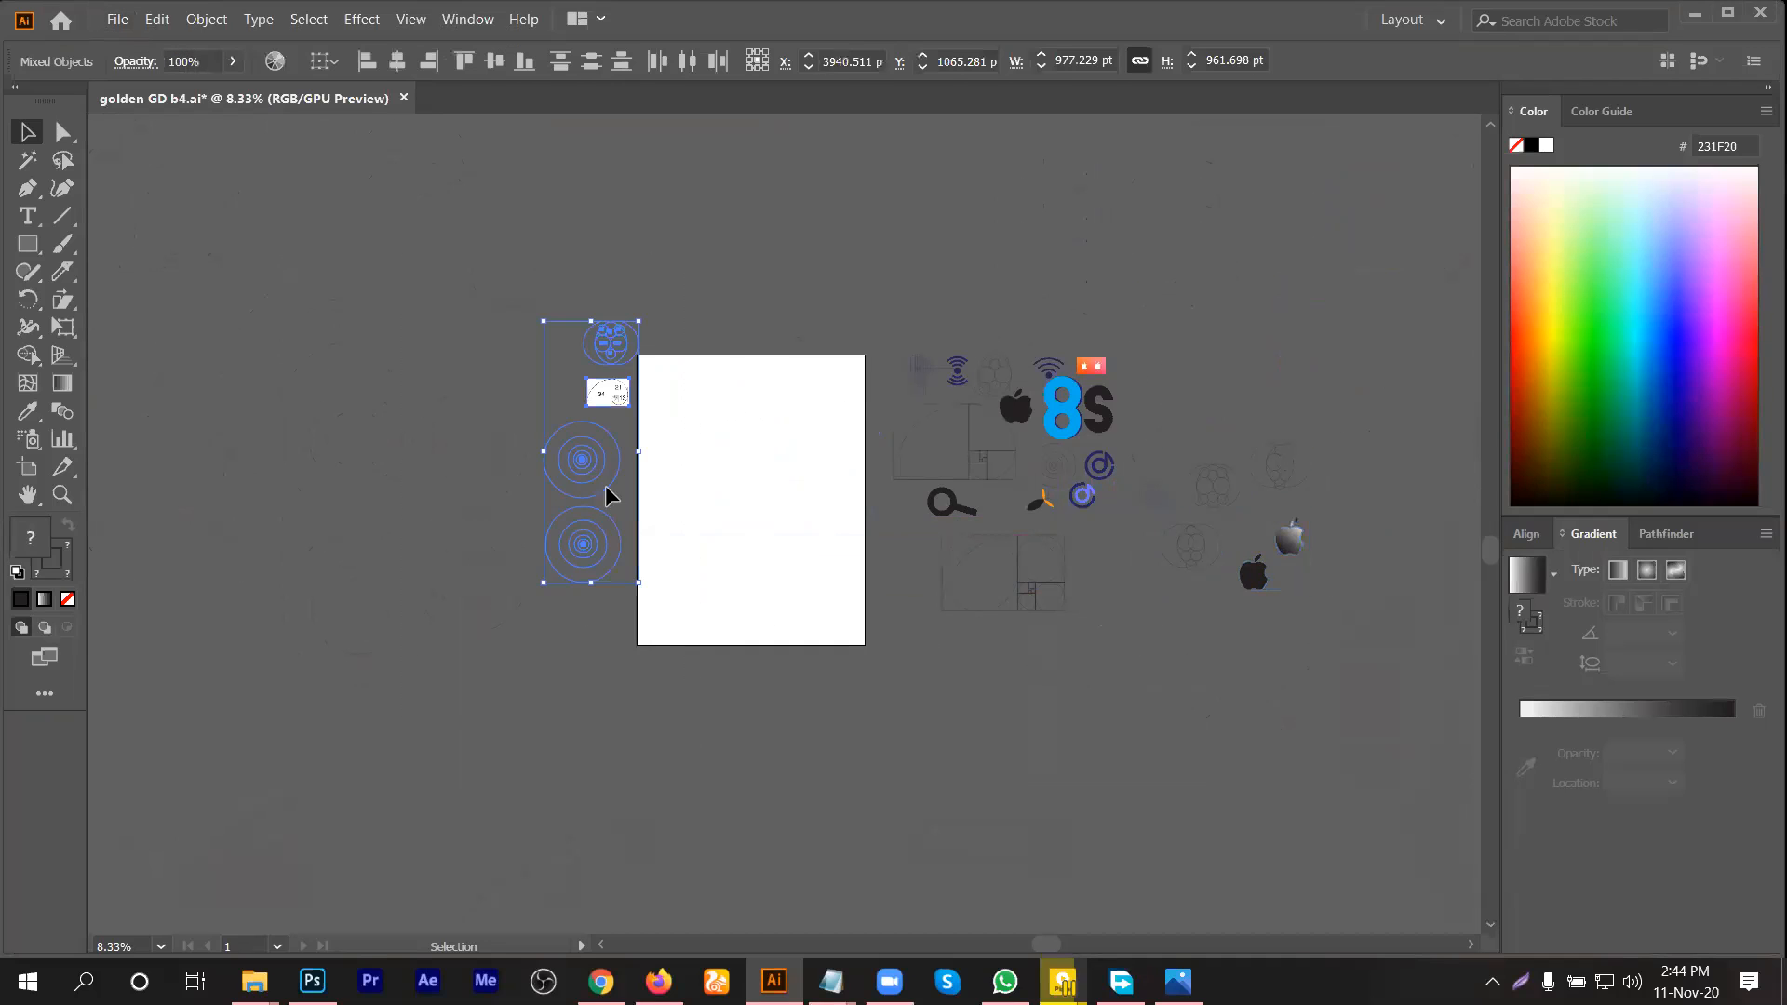
drag(568, 475, 415, 514)
scroll(738, 406, up, 1)
scroll(800, 484, up, 1)
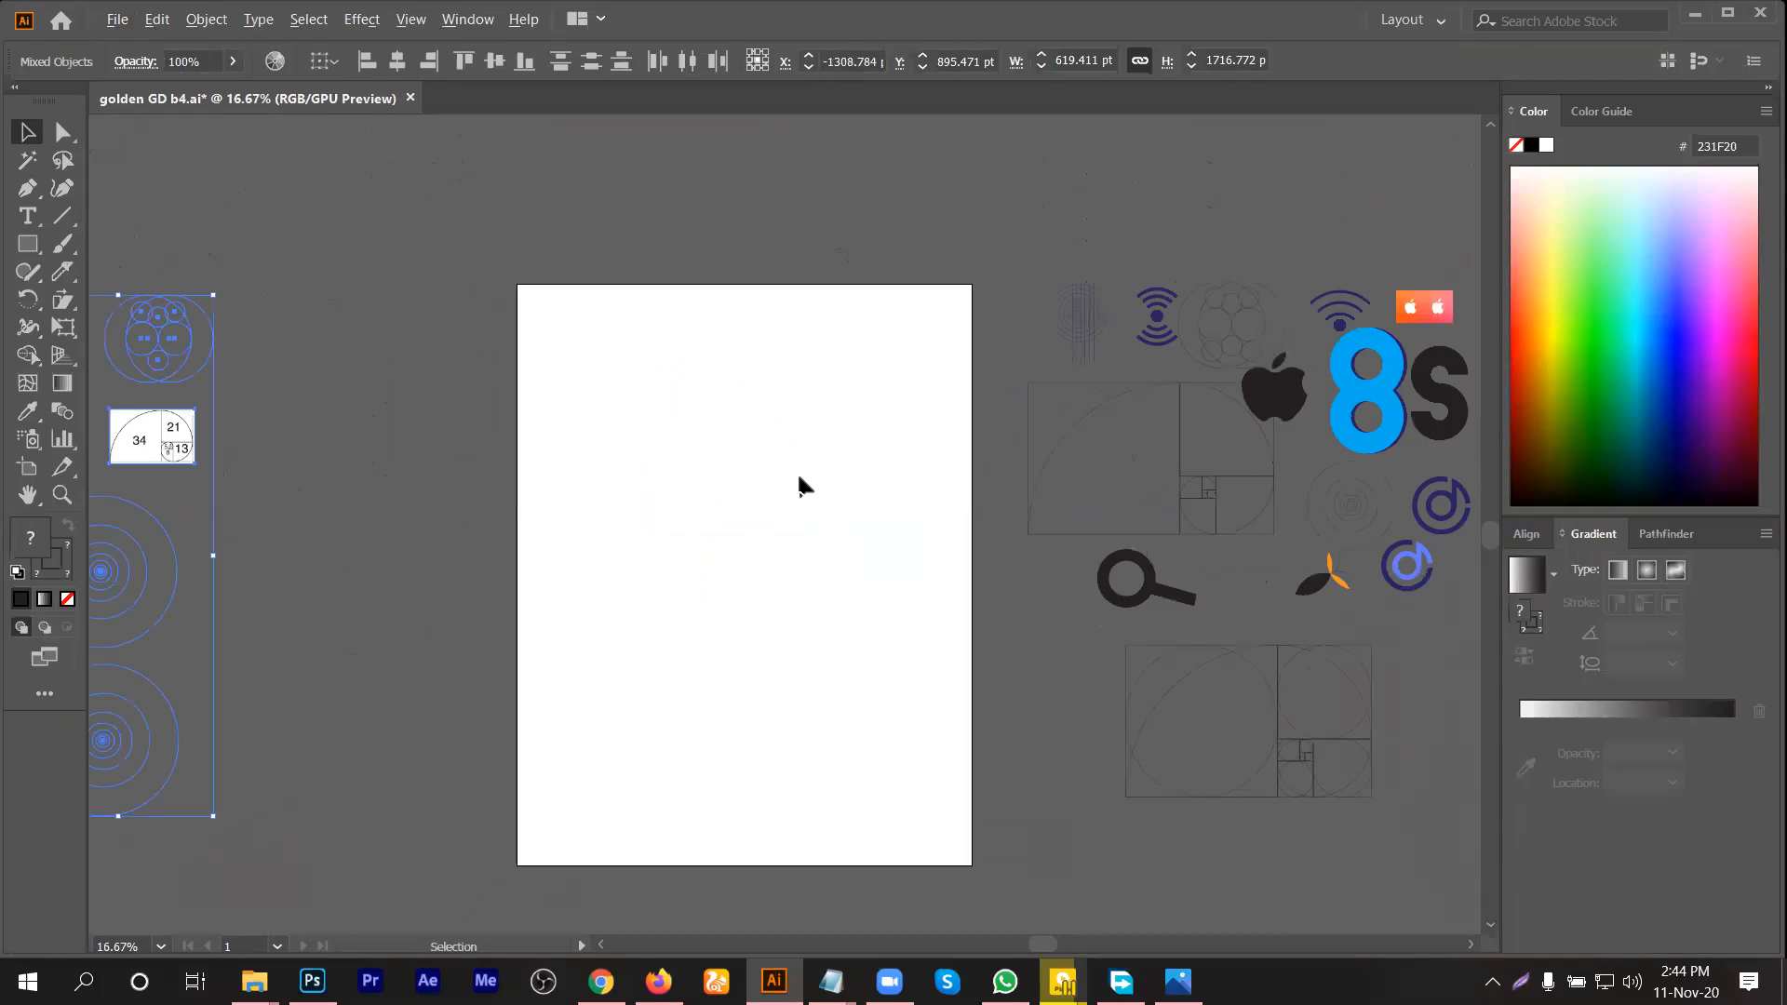
Step: Delete the small stray path just above the artboard
scroll(819, 438, down, 1)
scroll(842, 349, up, 1)
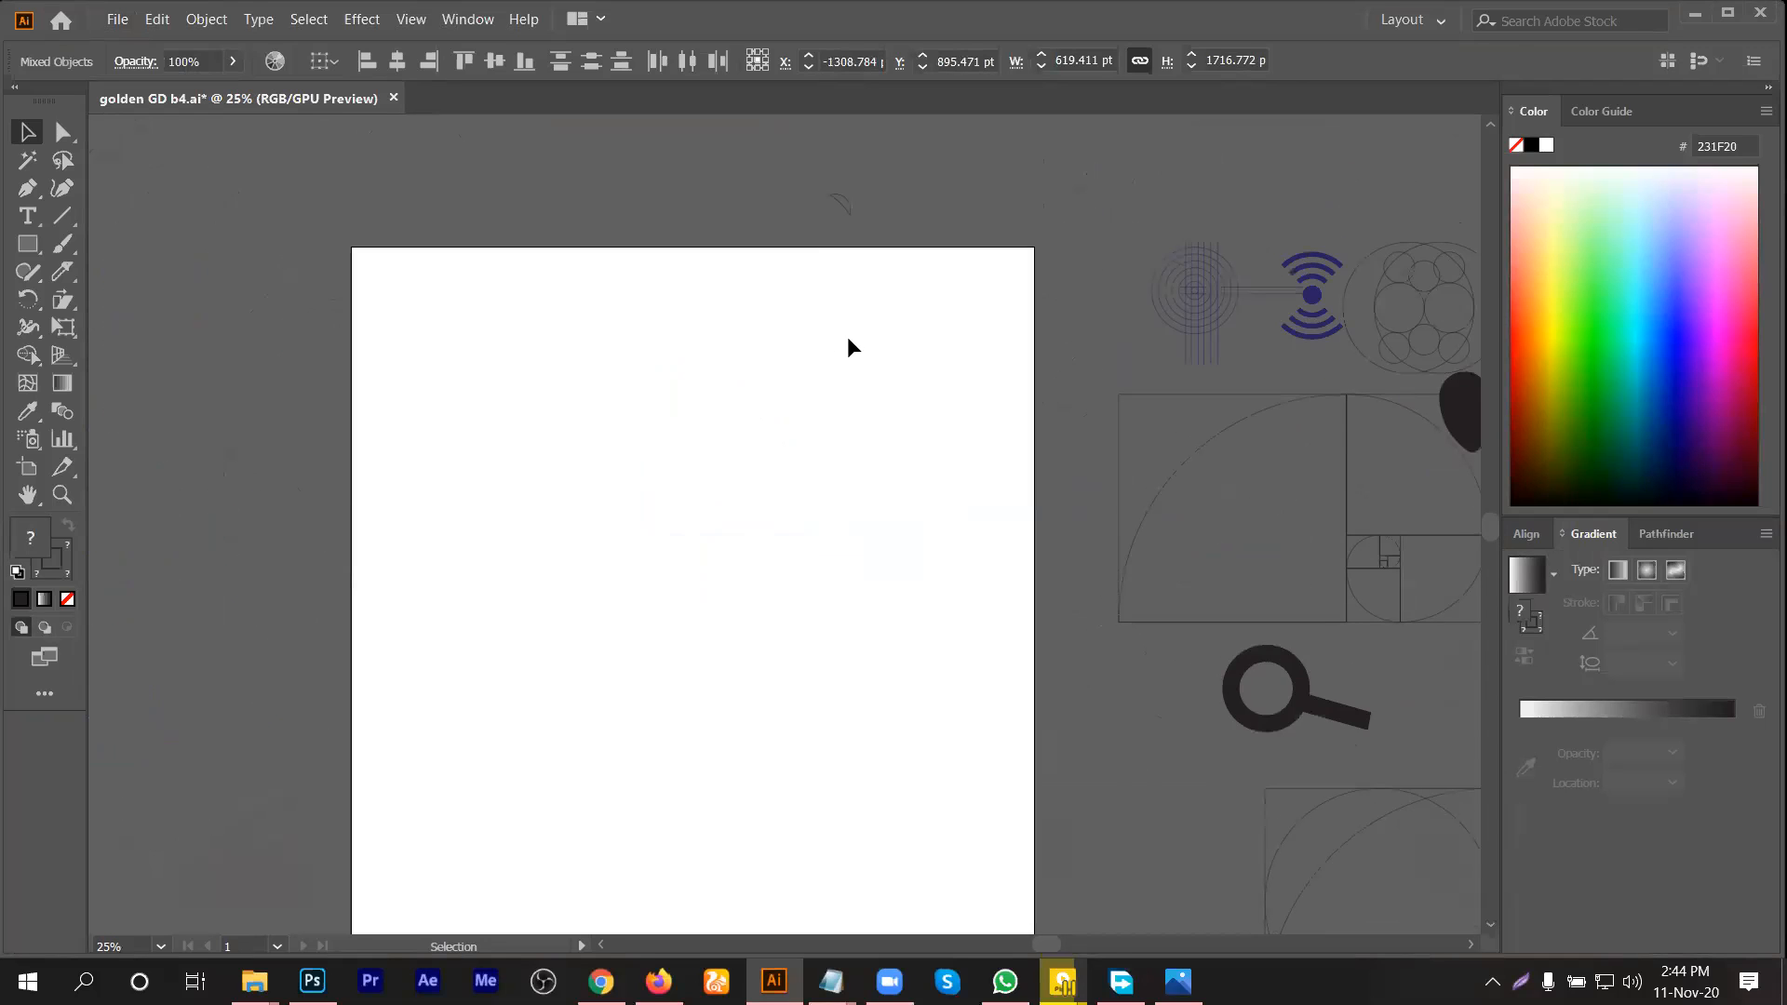
scroll(847, 359, down, 1)
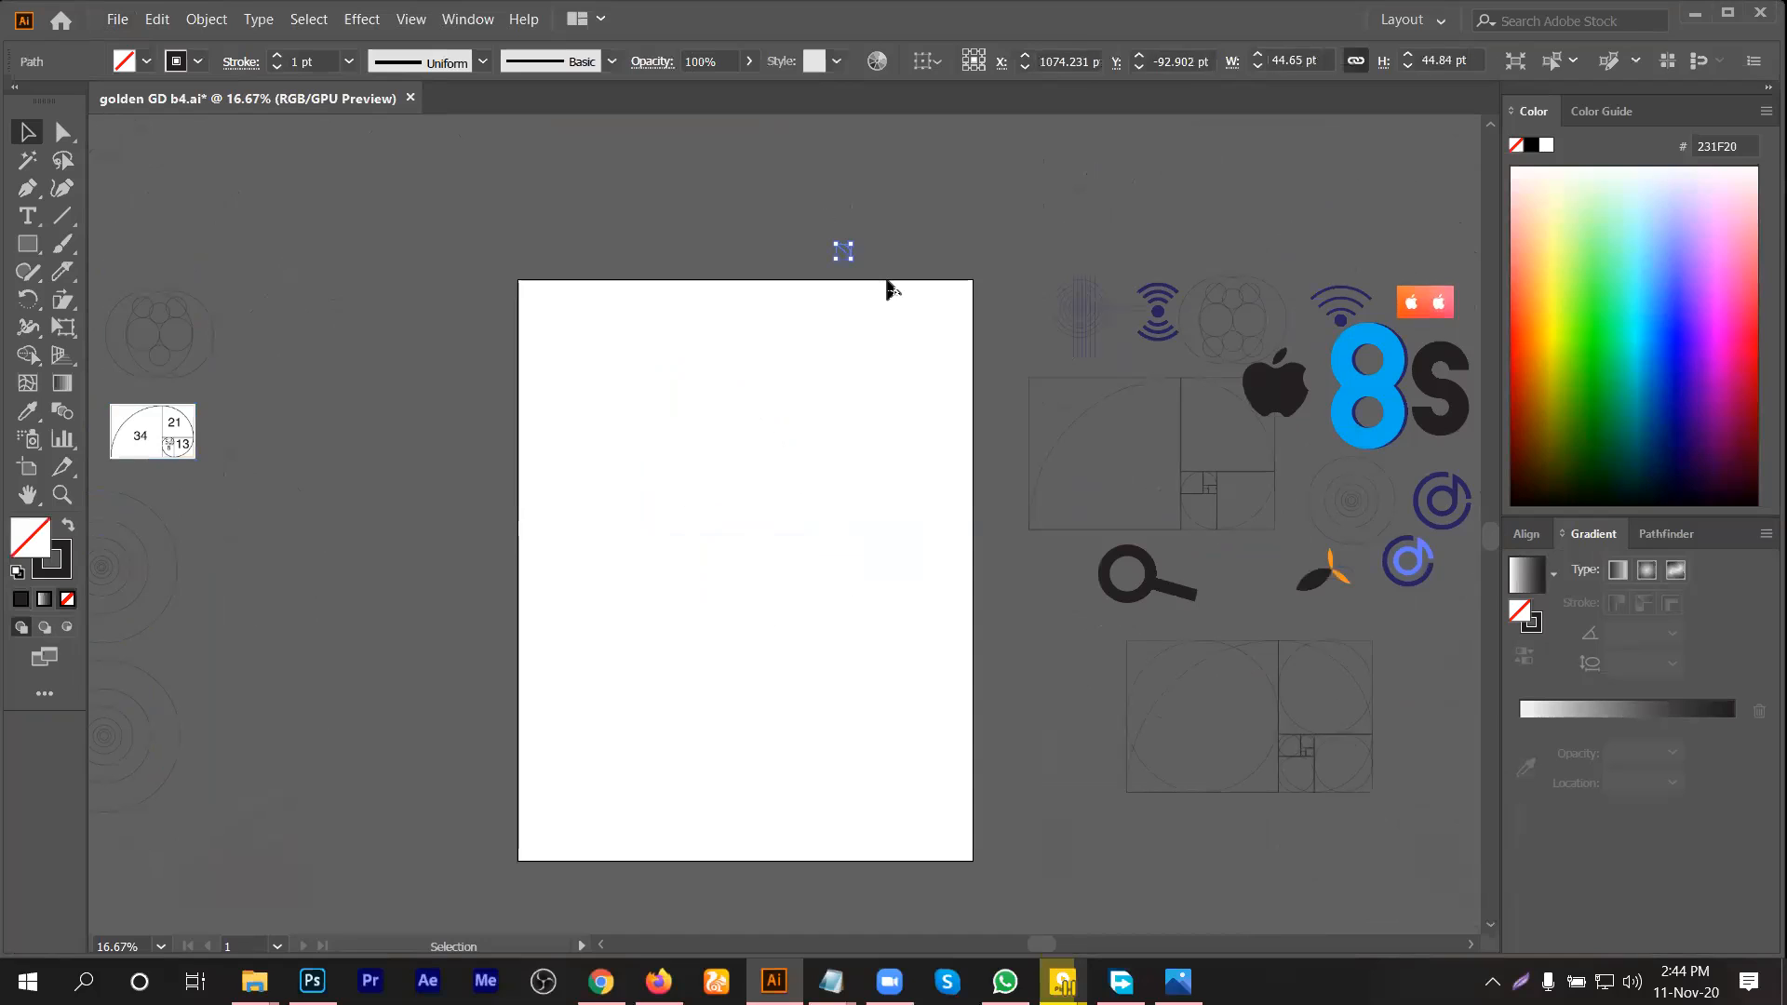
click(892, 277)
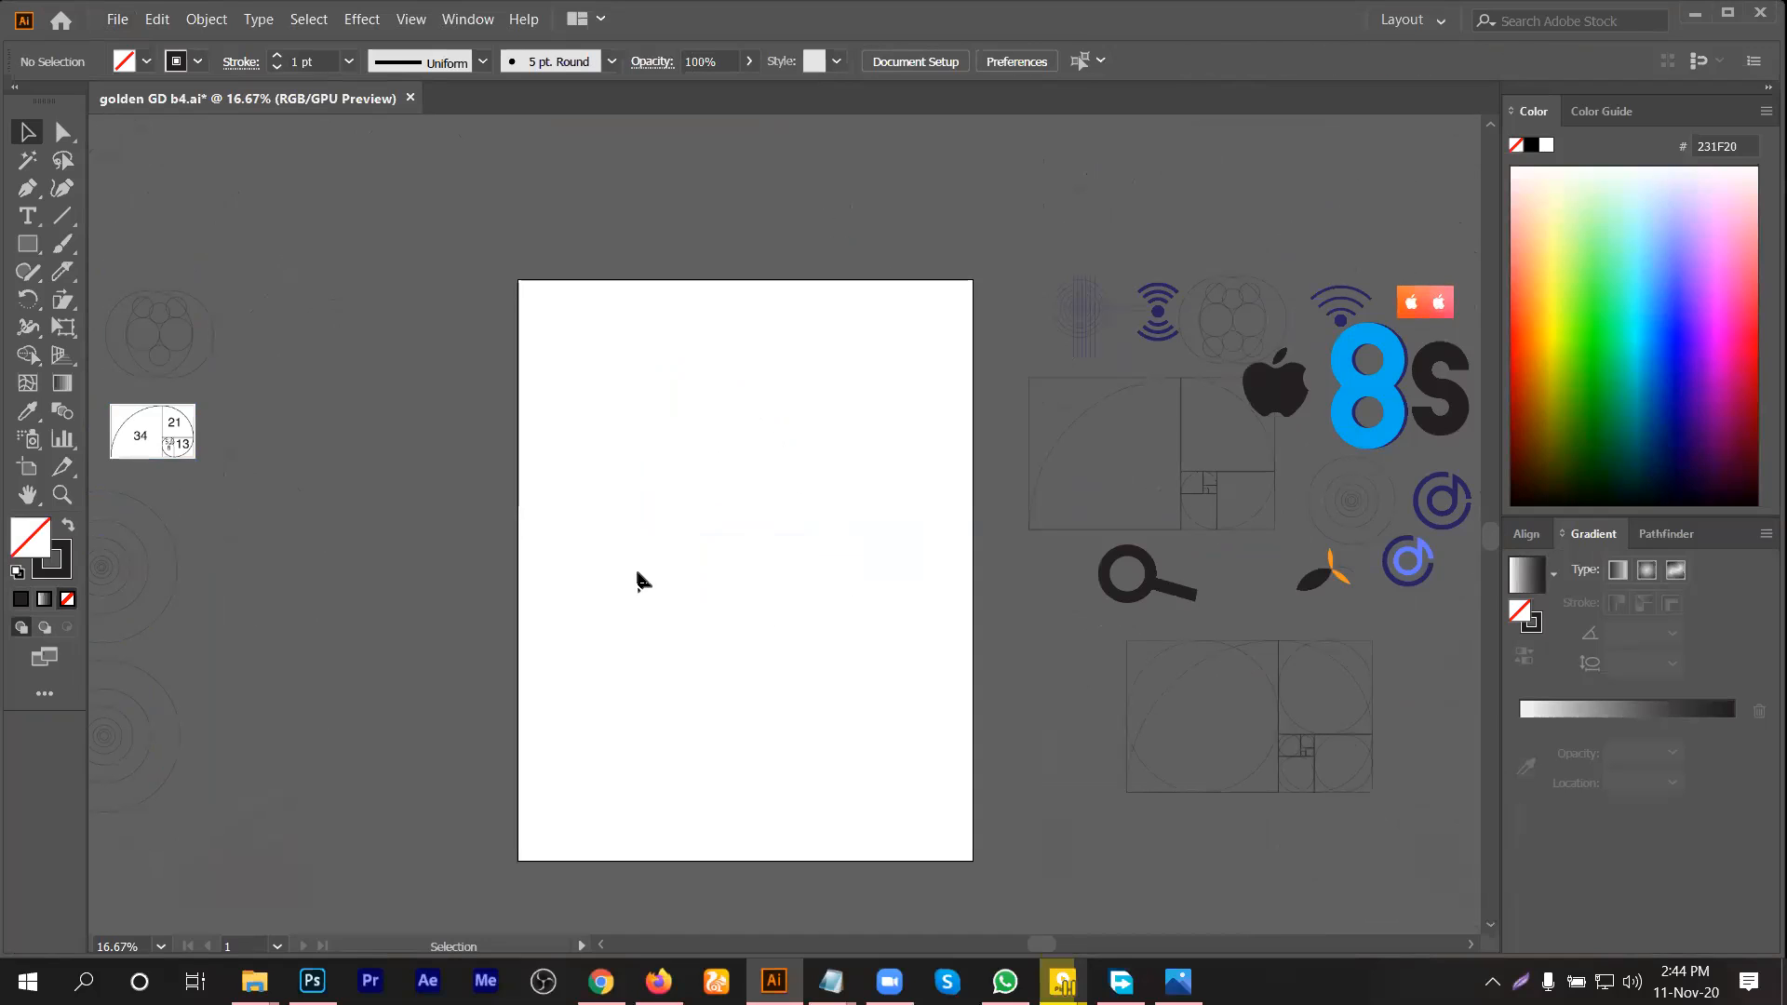
scroll(710, 592, up, 1)
scroll(709, 592, down, 2)
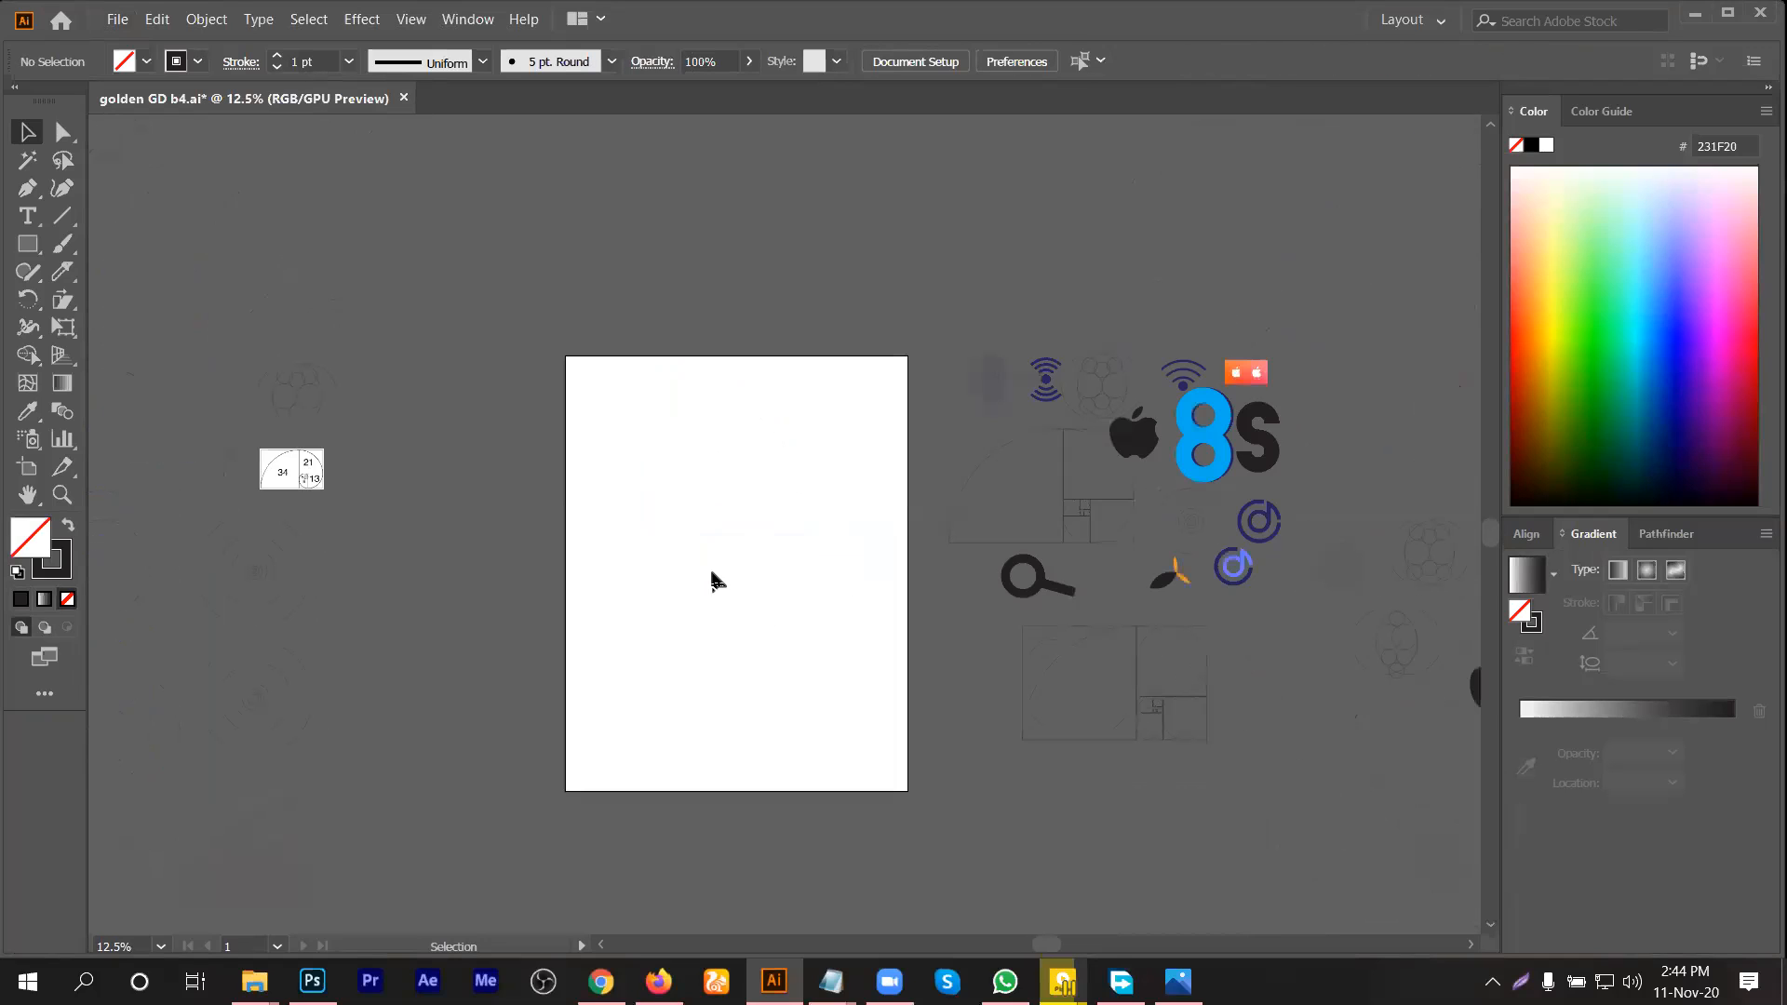
scroll(857, 535, up, 1)
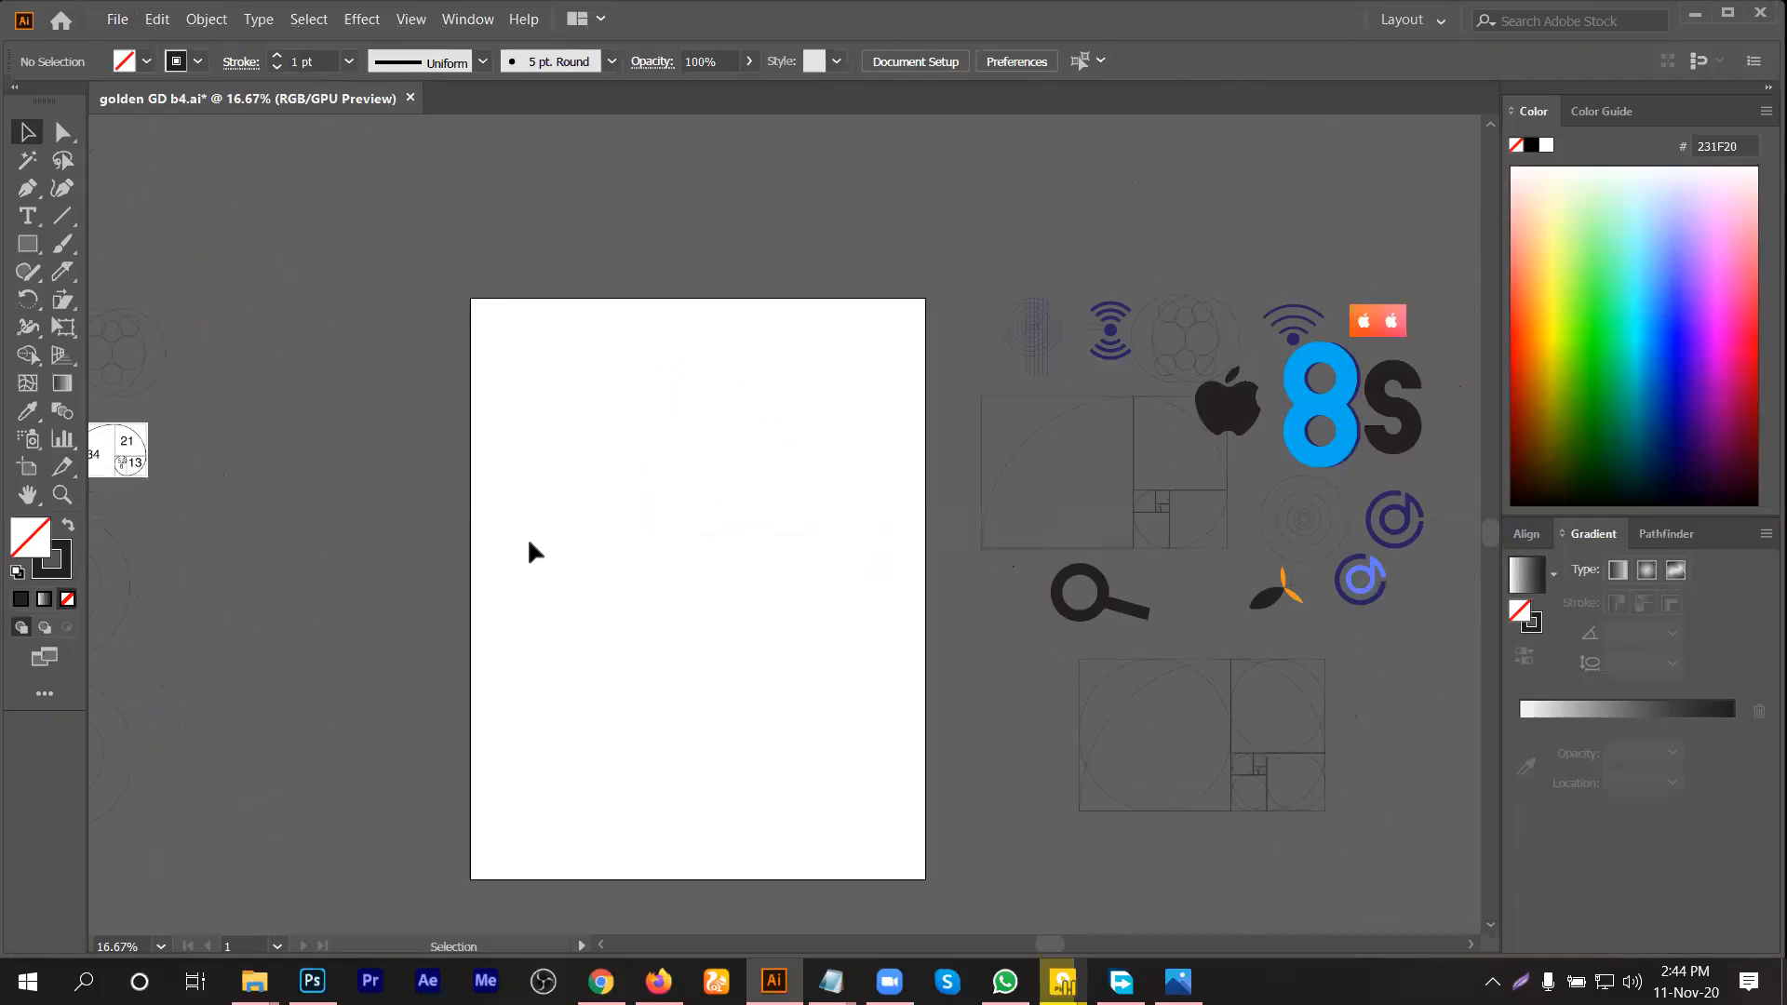
scroll(538, 487, down, 1)
scroll(539, 486, up, 1)
scroll(559, 485, down, 1)
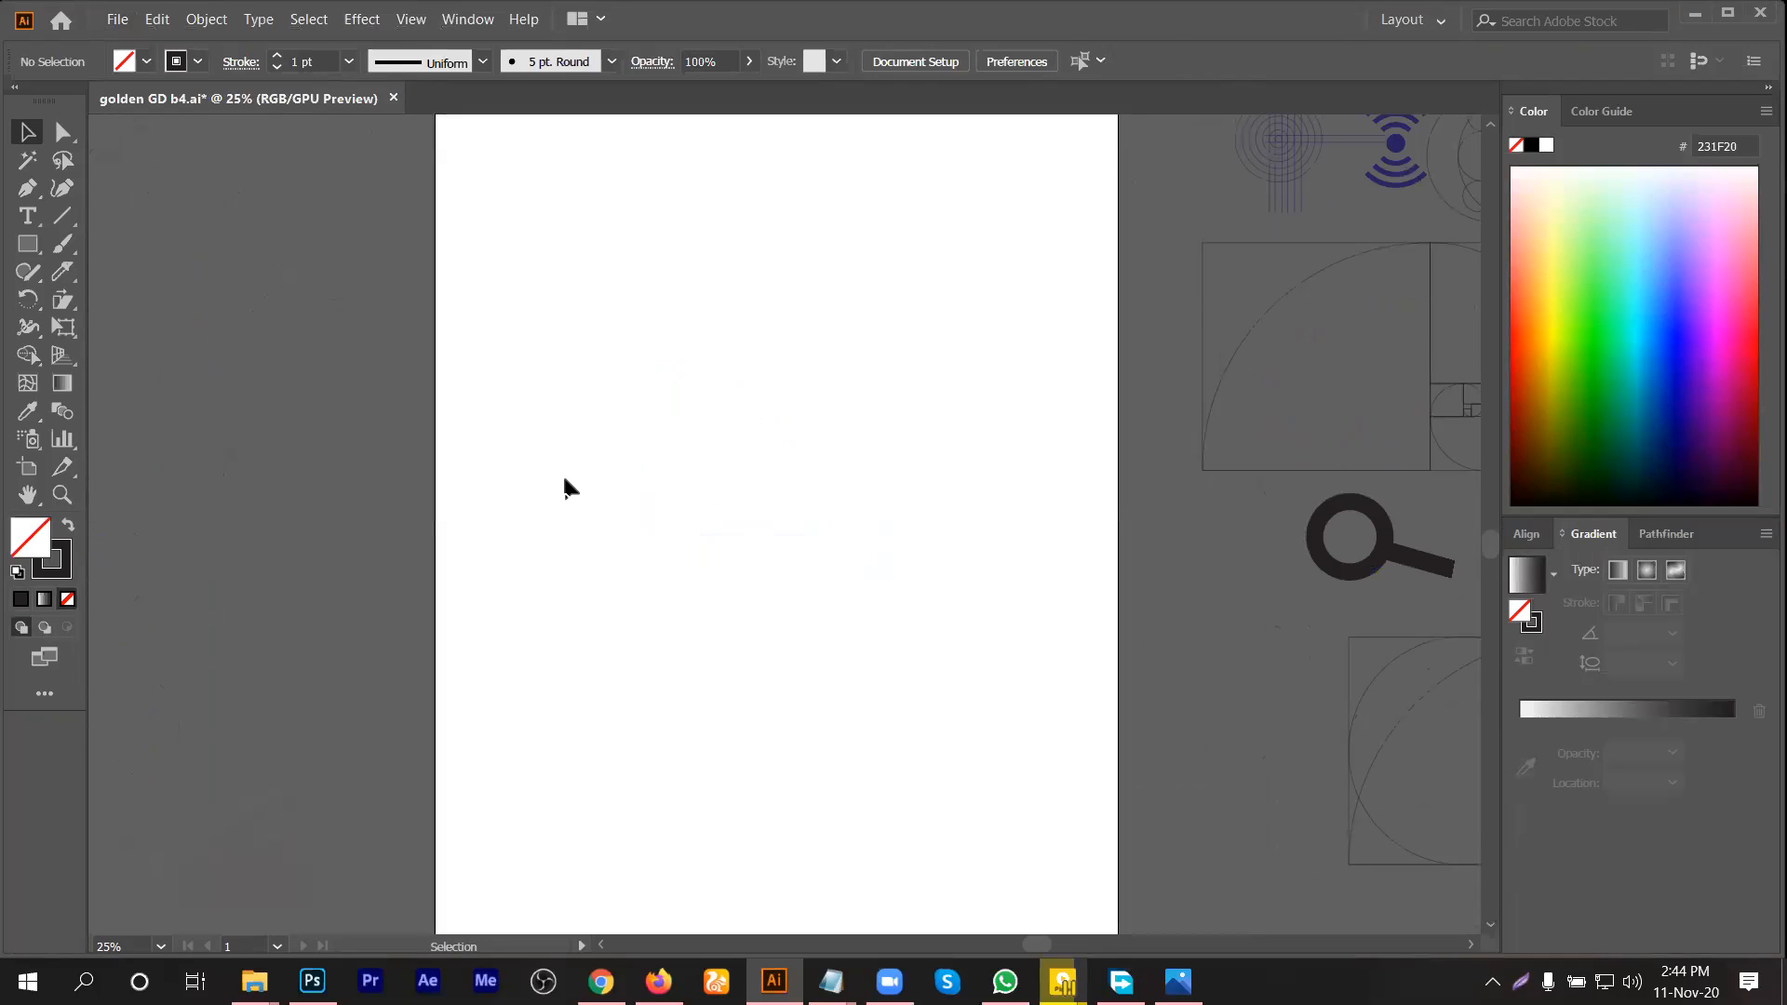
scroll(562, 483, up, 2)
scroll(662, 484, down, 1)
scroll(666, 470, up, 1)
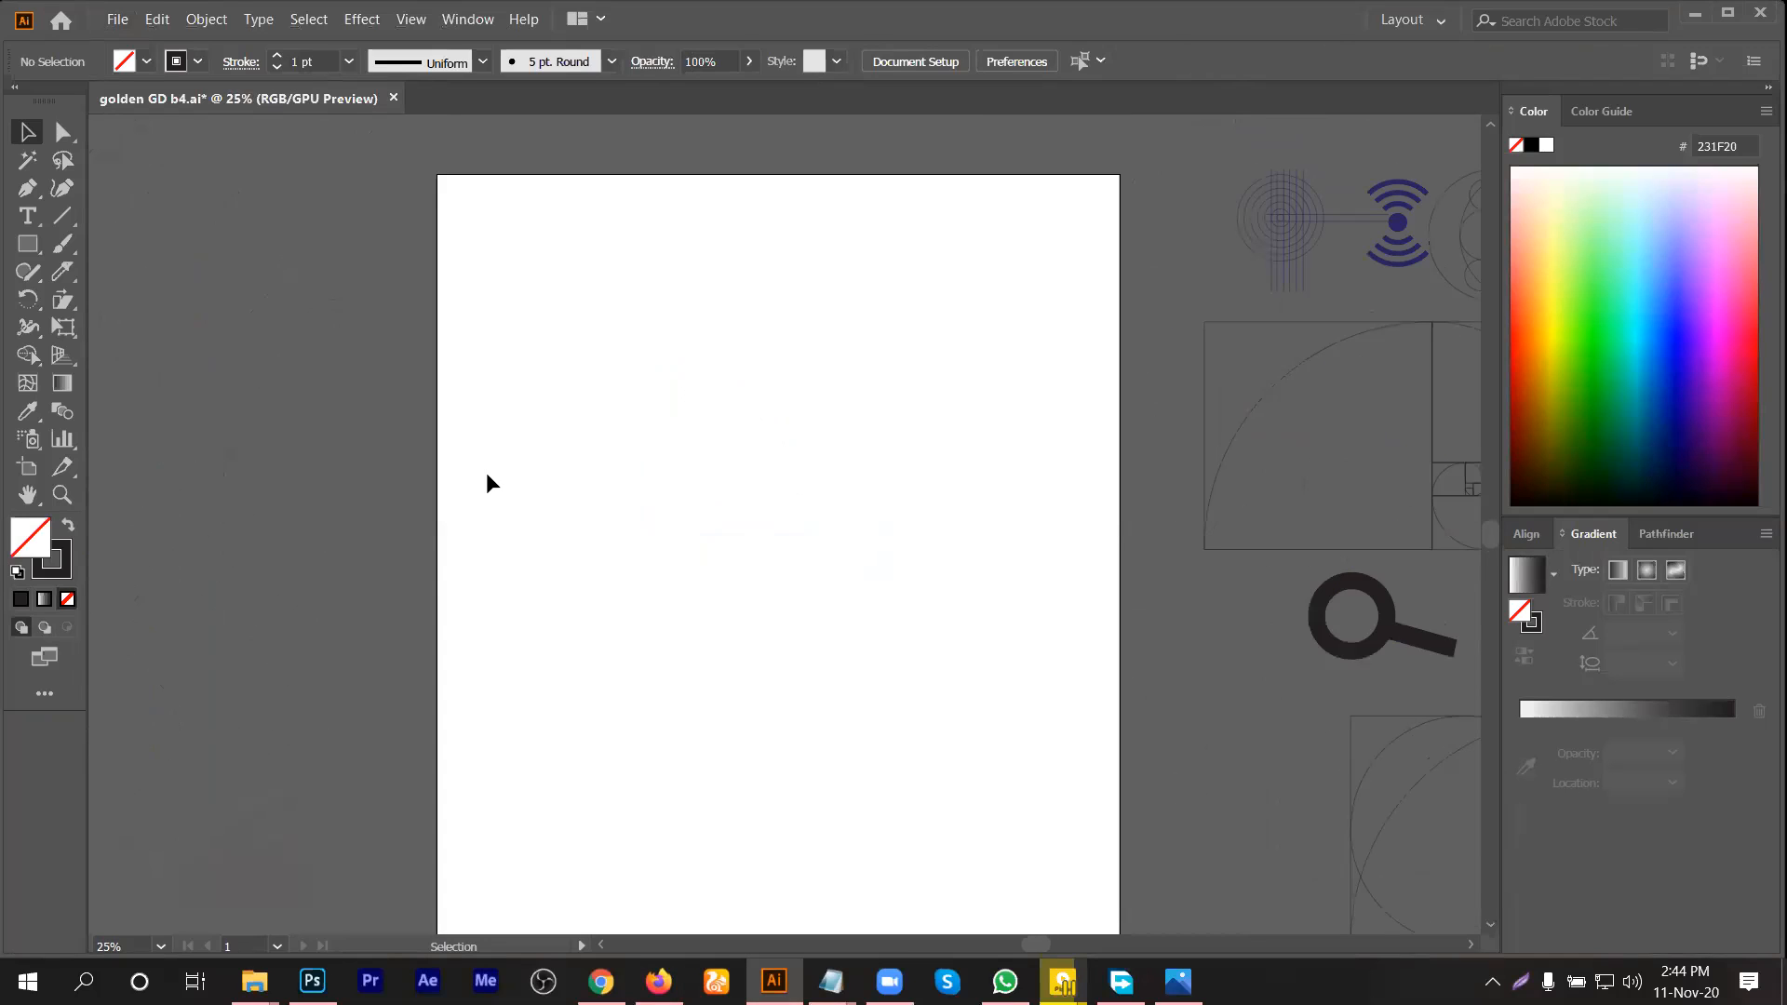
scroll(496, 488, down, 2)
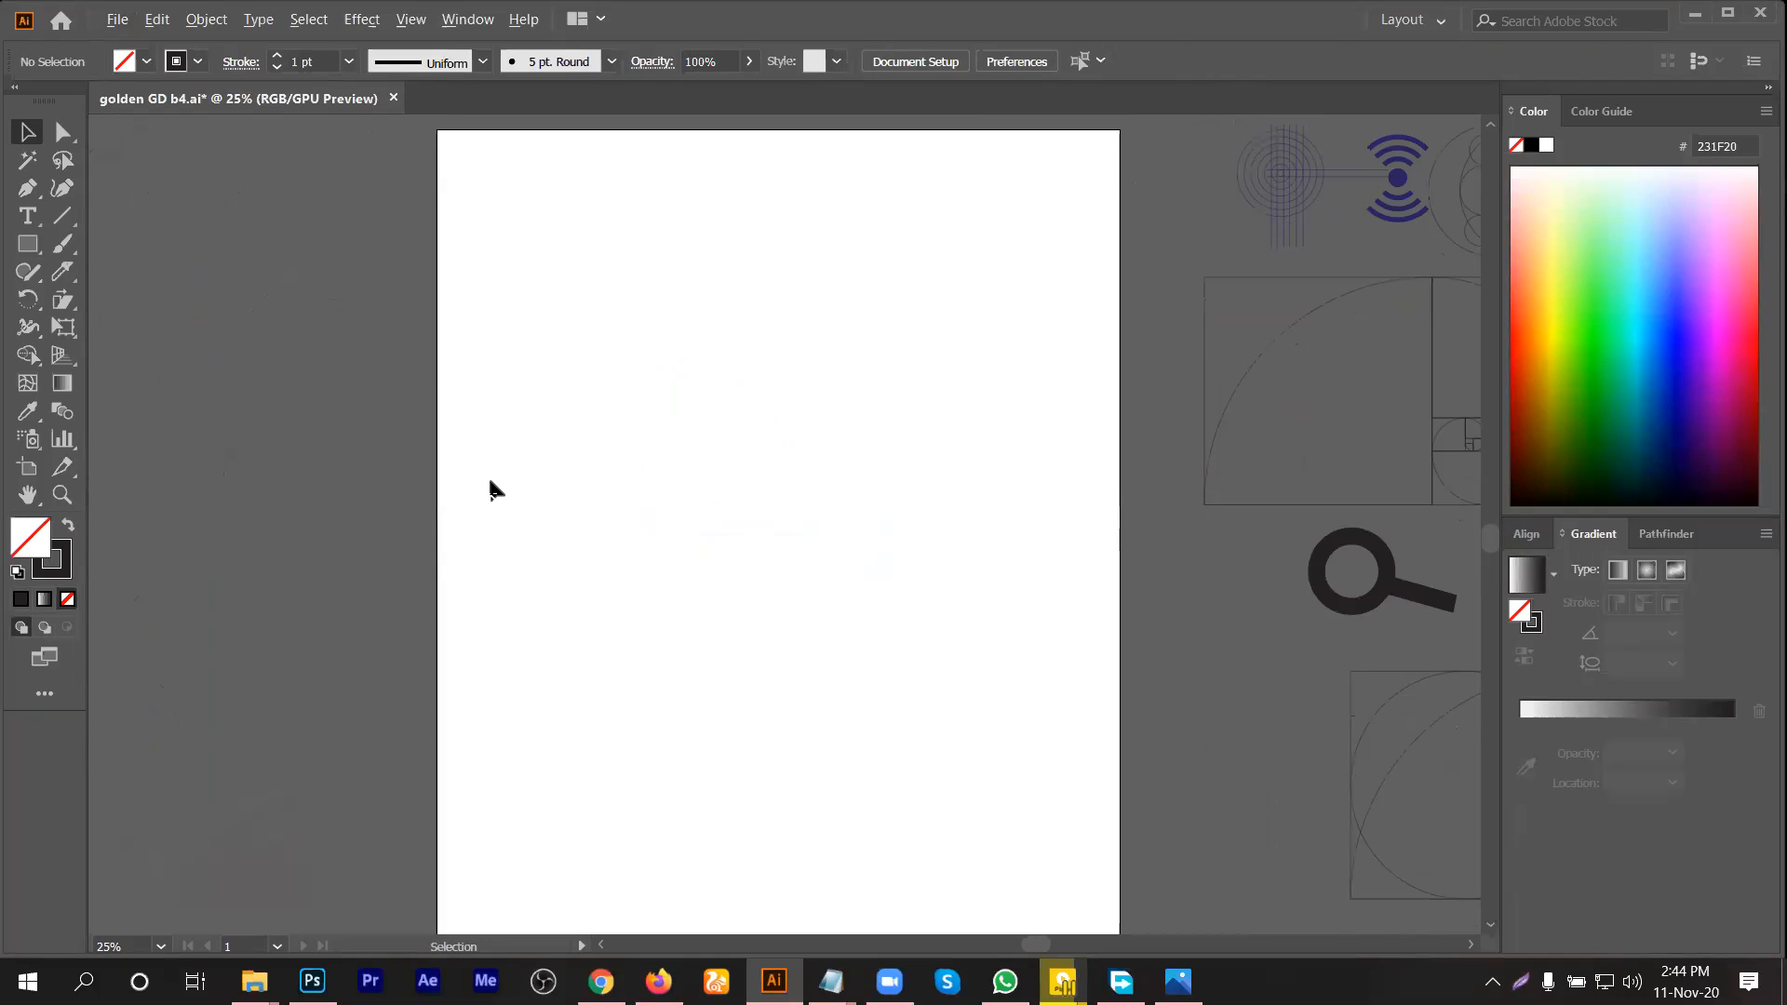
scroll(439, 347, up, 1)
scroll(511, 422, down, 2)
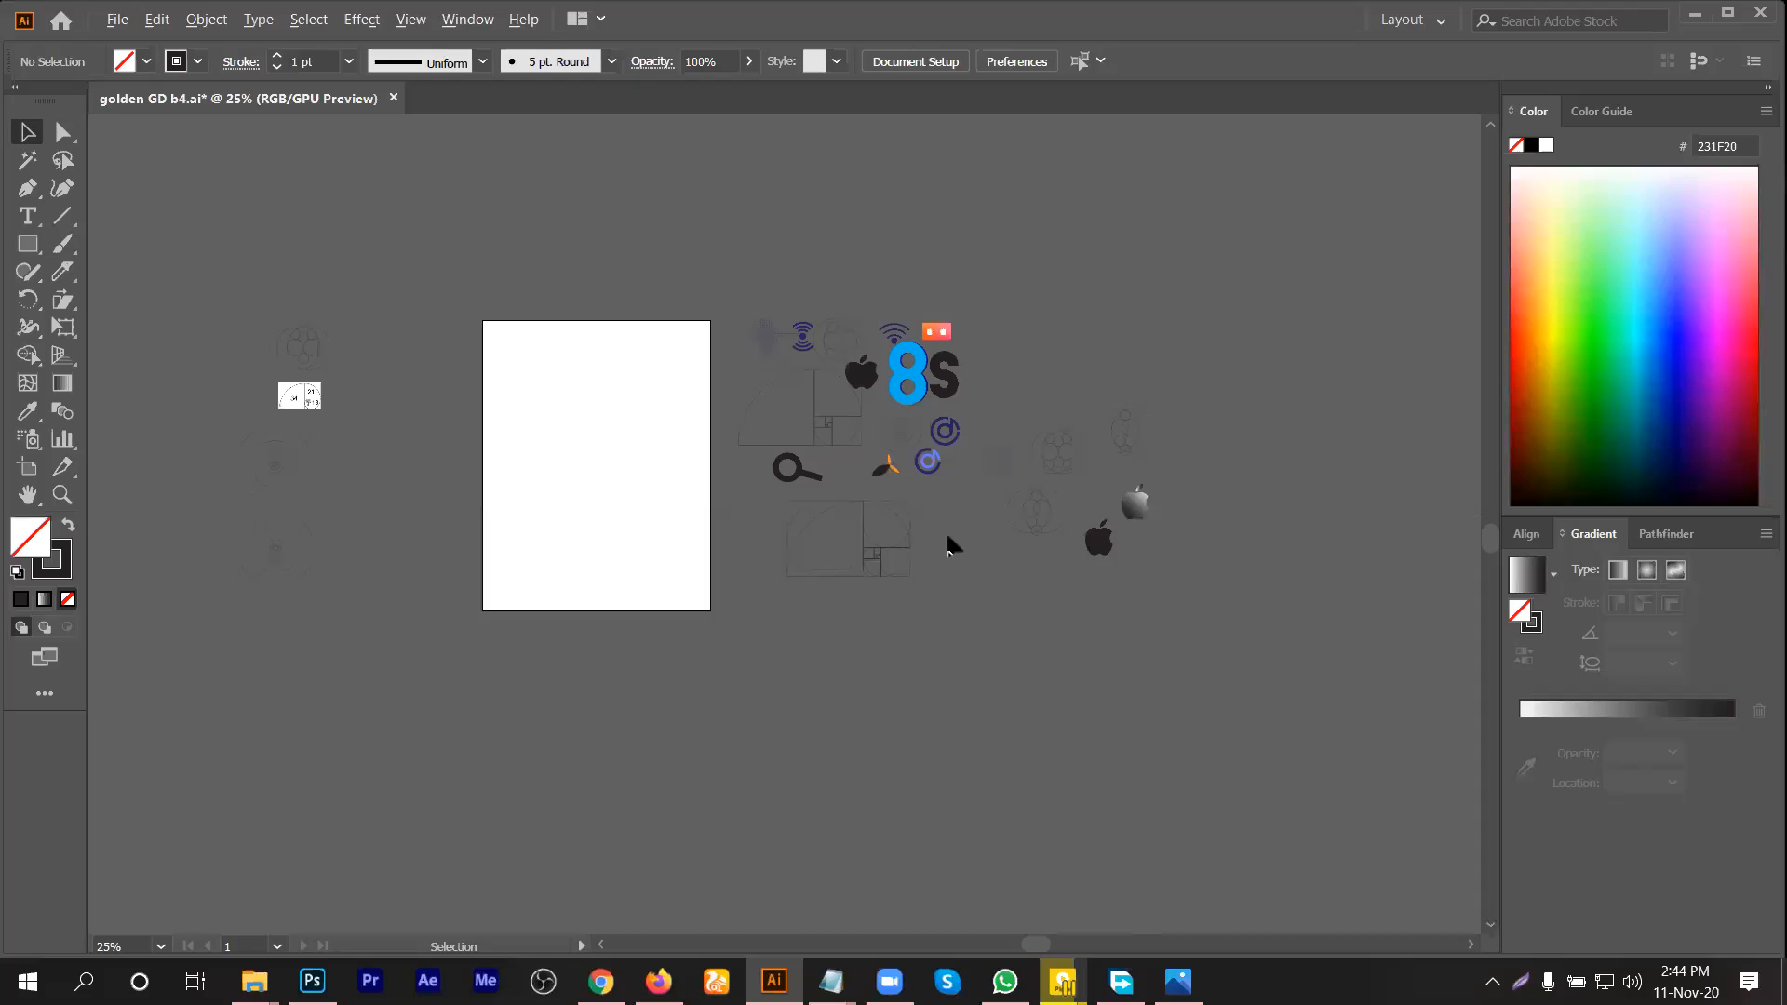
scroll(571, 477, up, 3)
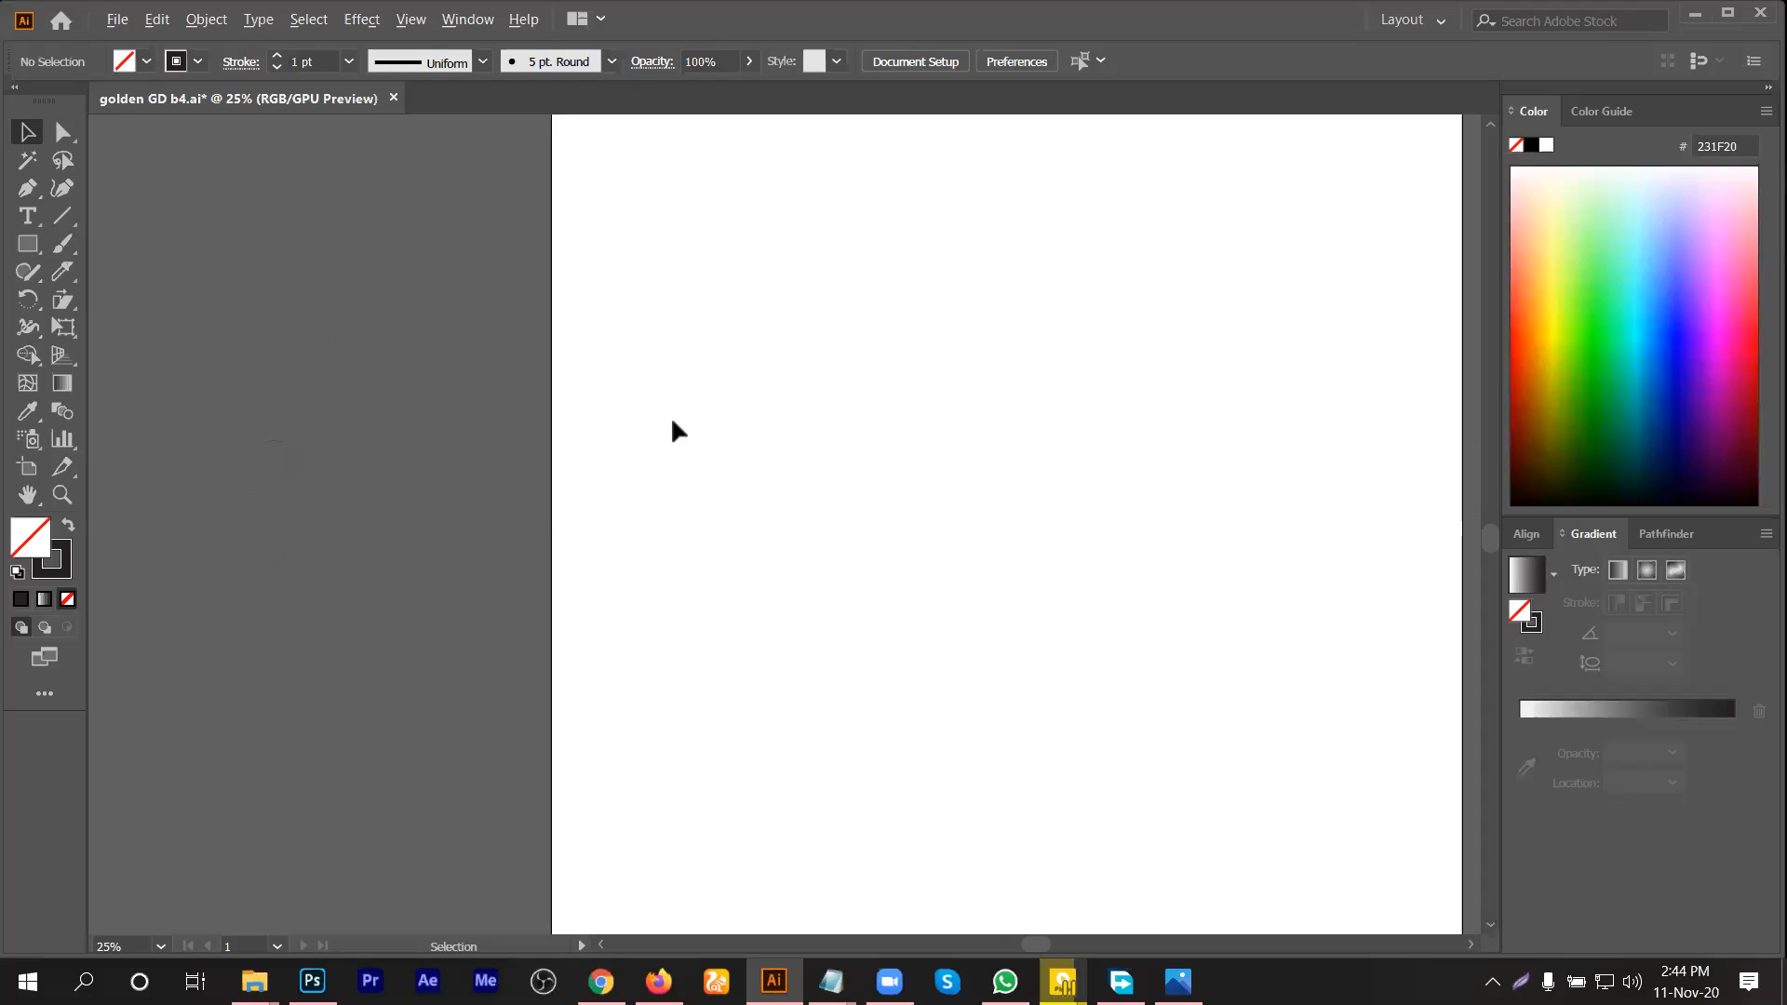
scroll(671, 427, down, 2)
scroll(810, 403, up, 1)
scroll(794, 459, down, 2)
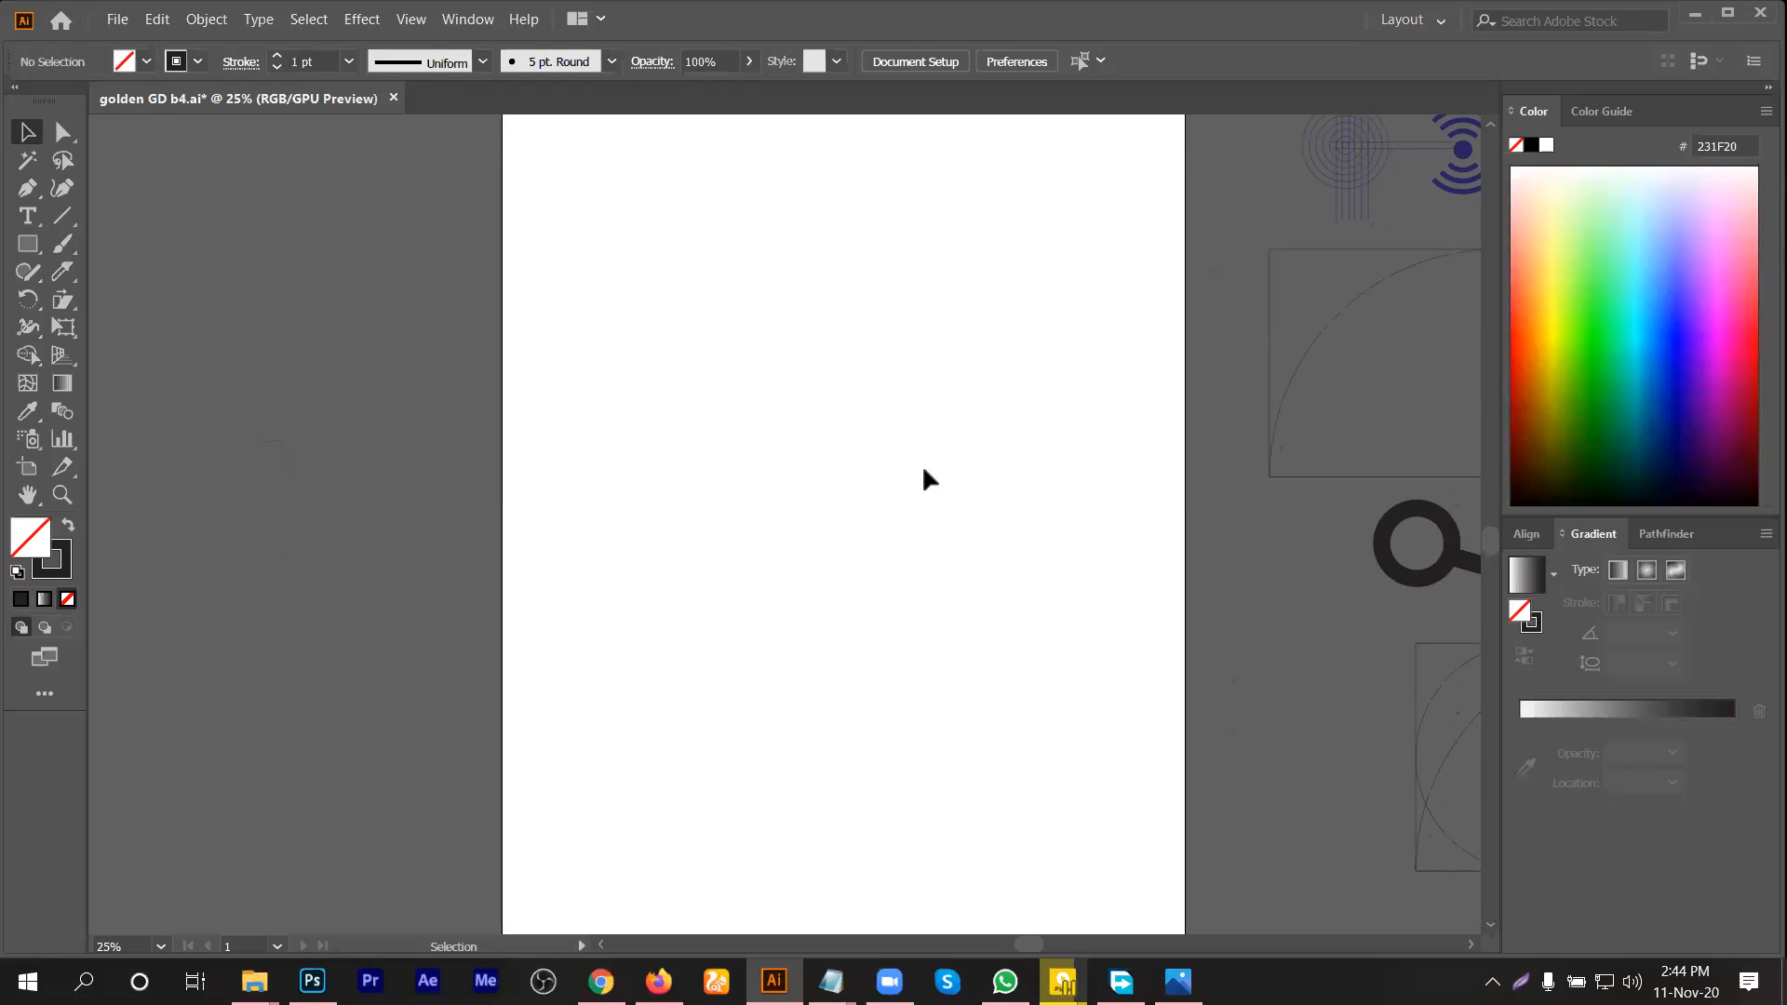
scroll(700, 392, up, 1)
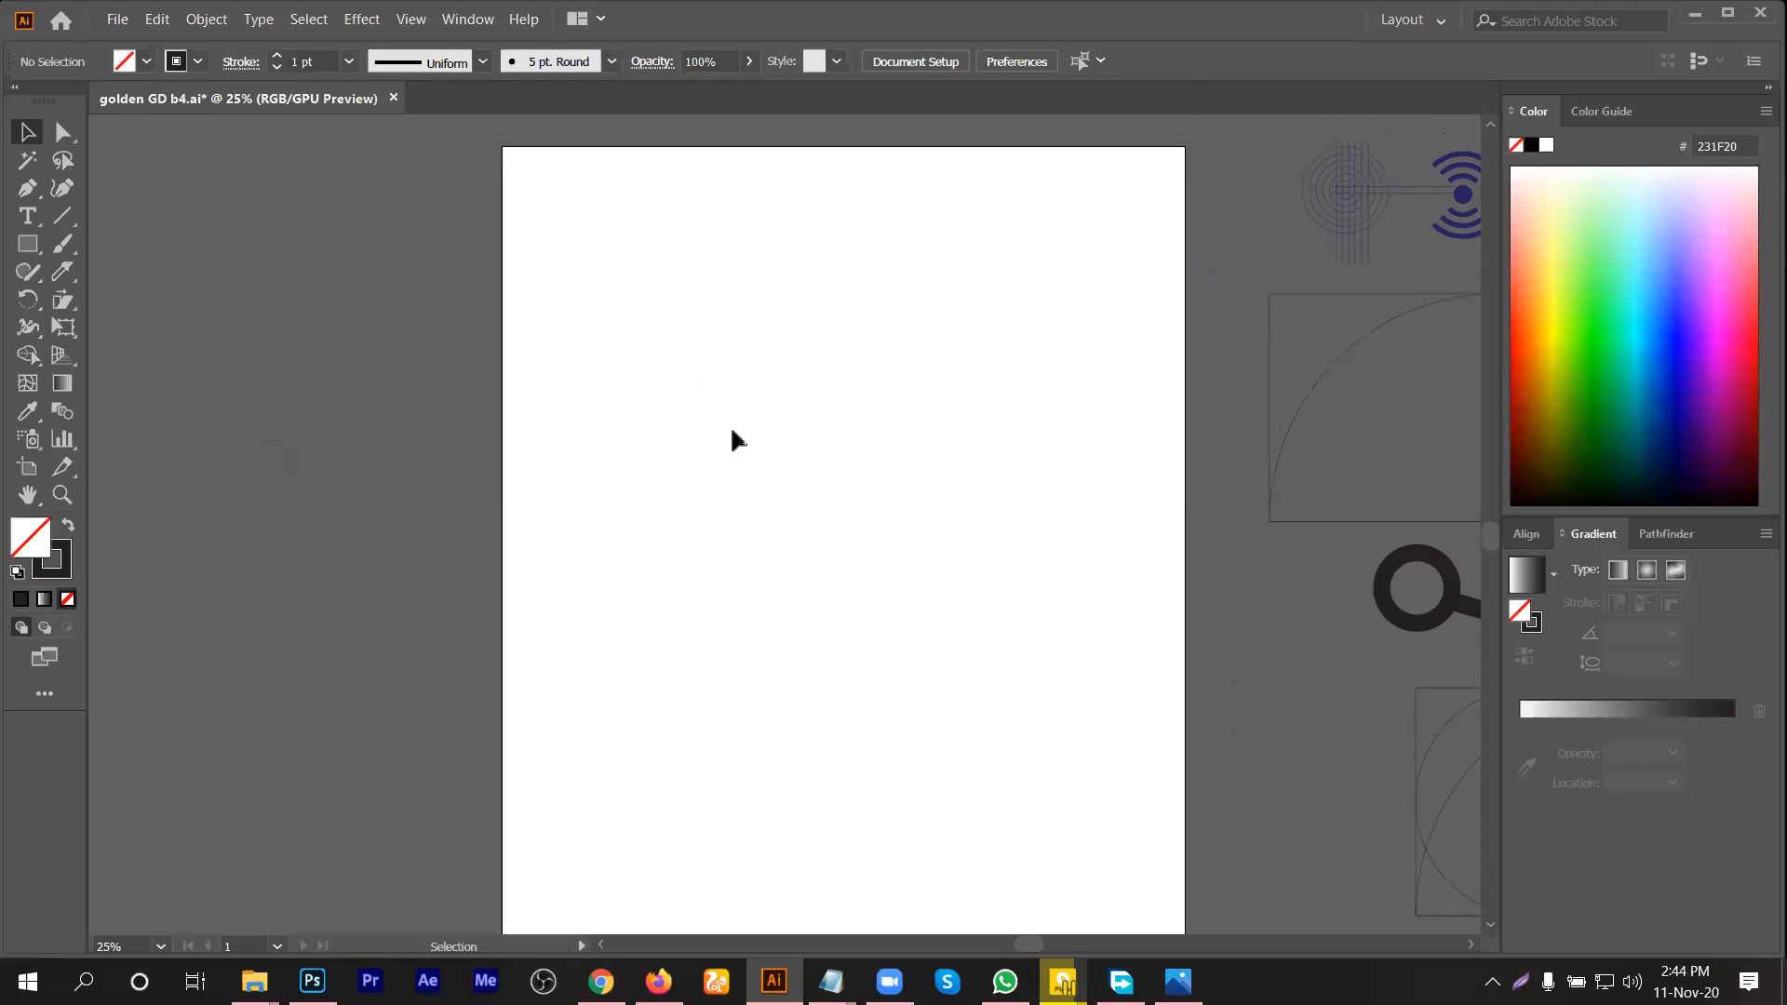
Step: Create a 500 pt by 500 pt square on the empty artboard with the Rectangle tool
click(28, 244)
click(28, 247)
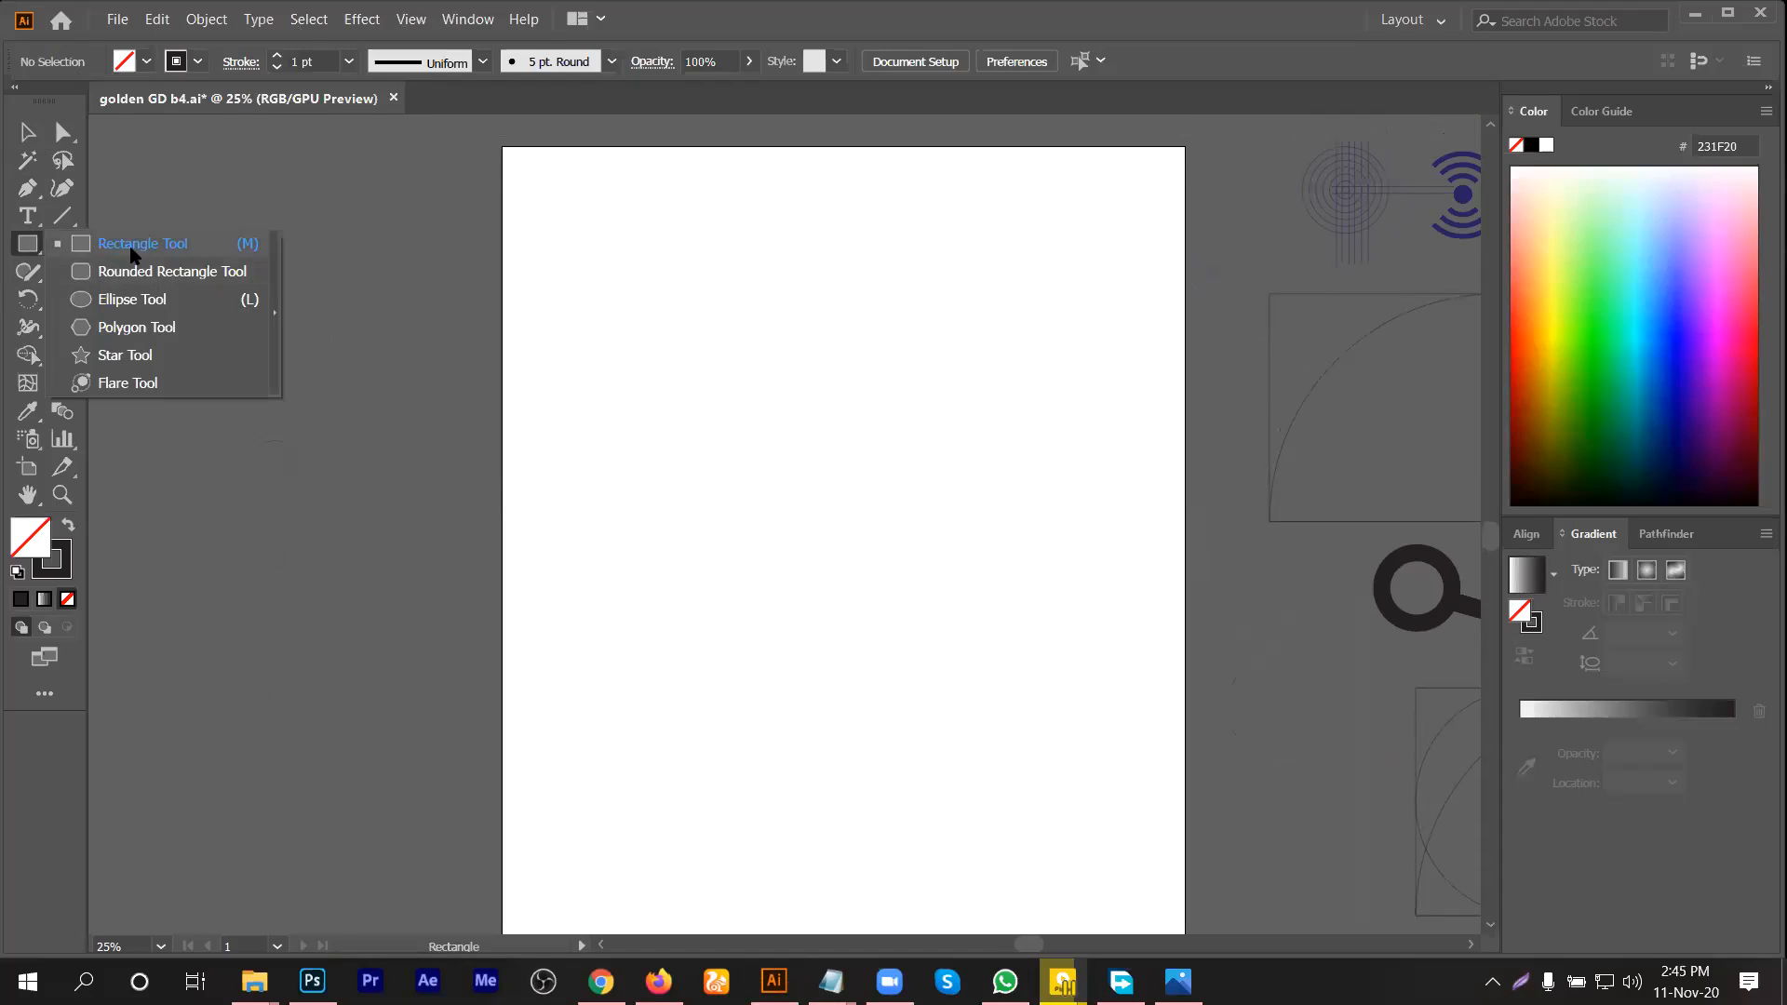
click(86, 244)
click(739, 389)
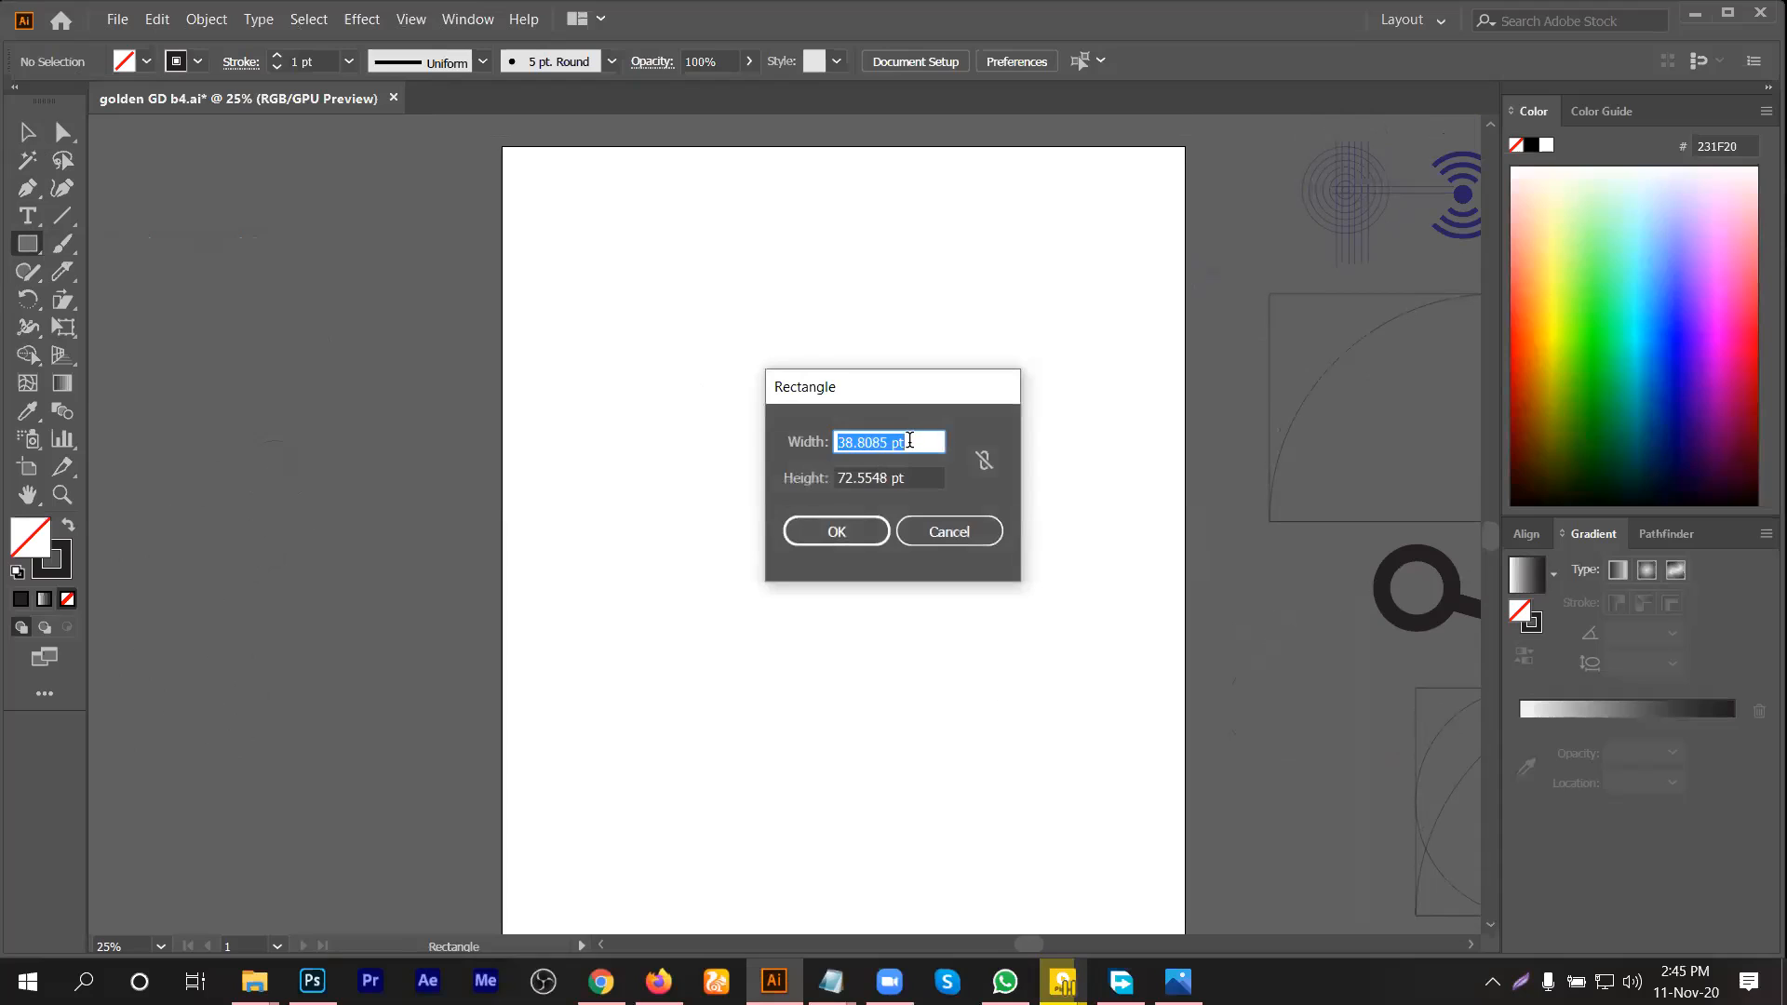
text(500)
key(Tab)
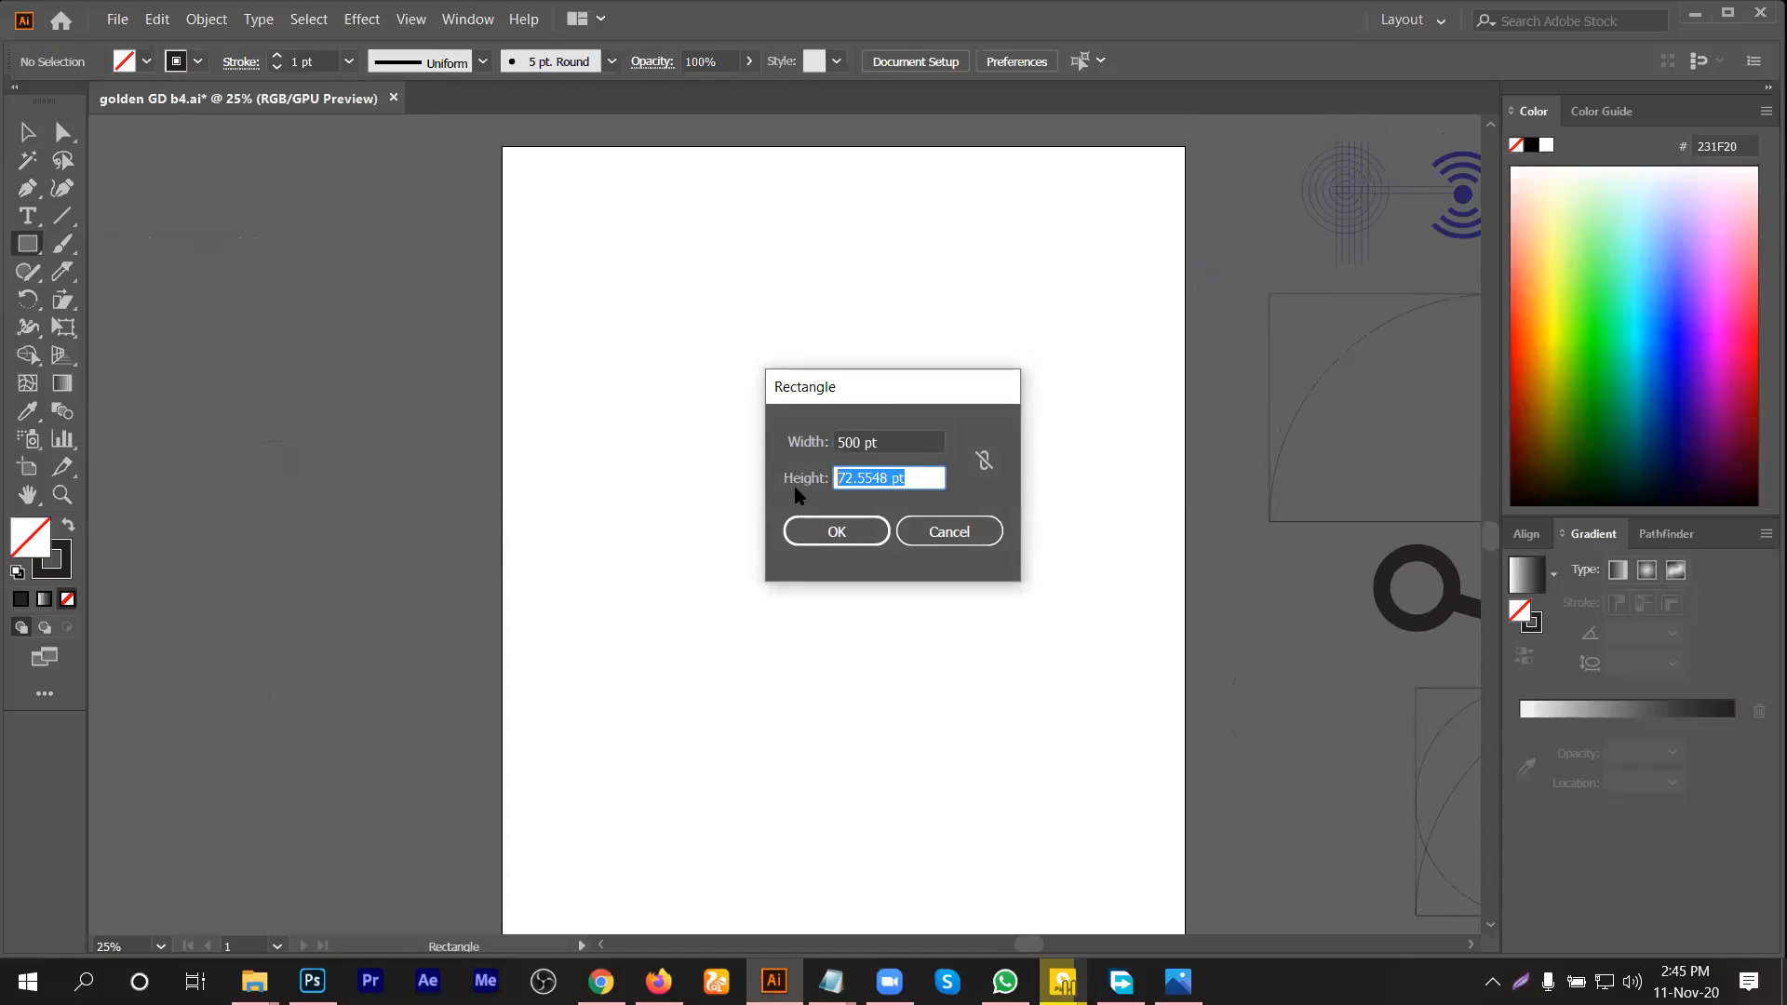
text(500)
key(Return)
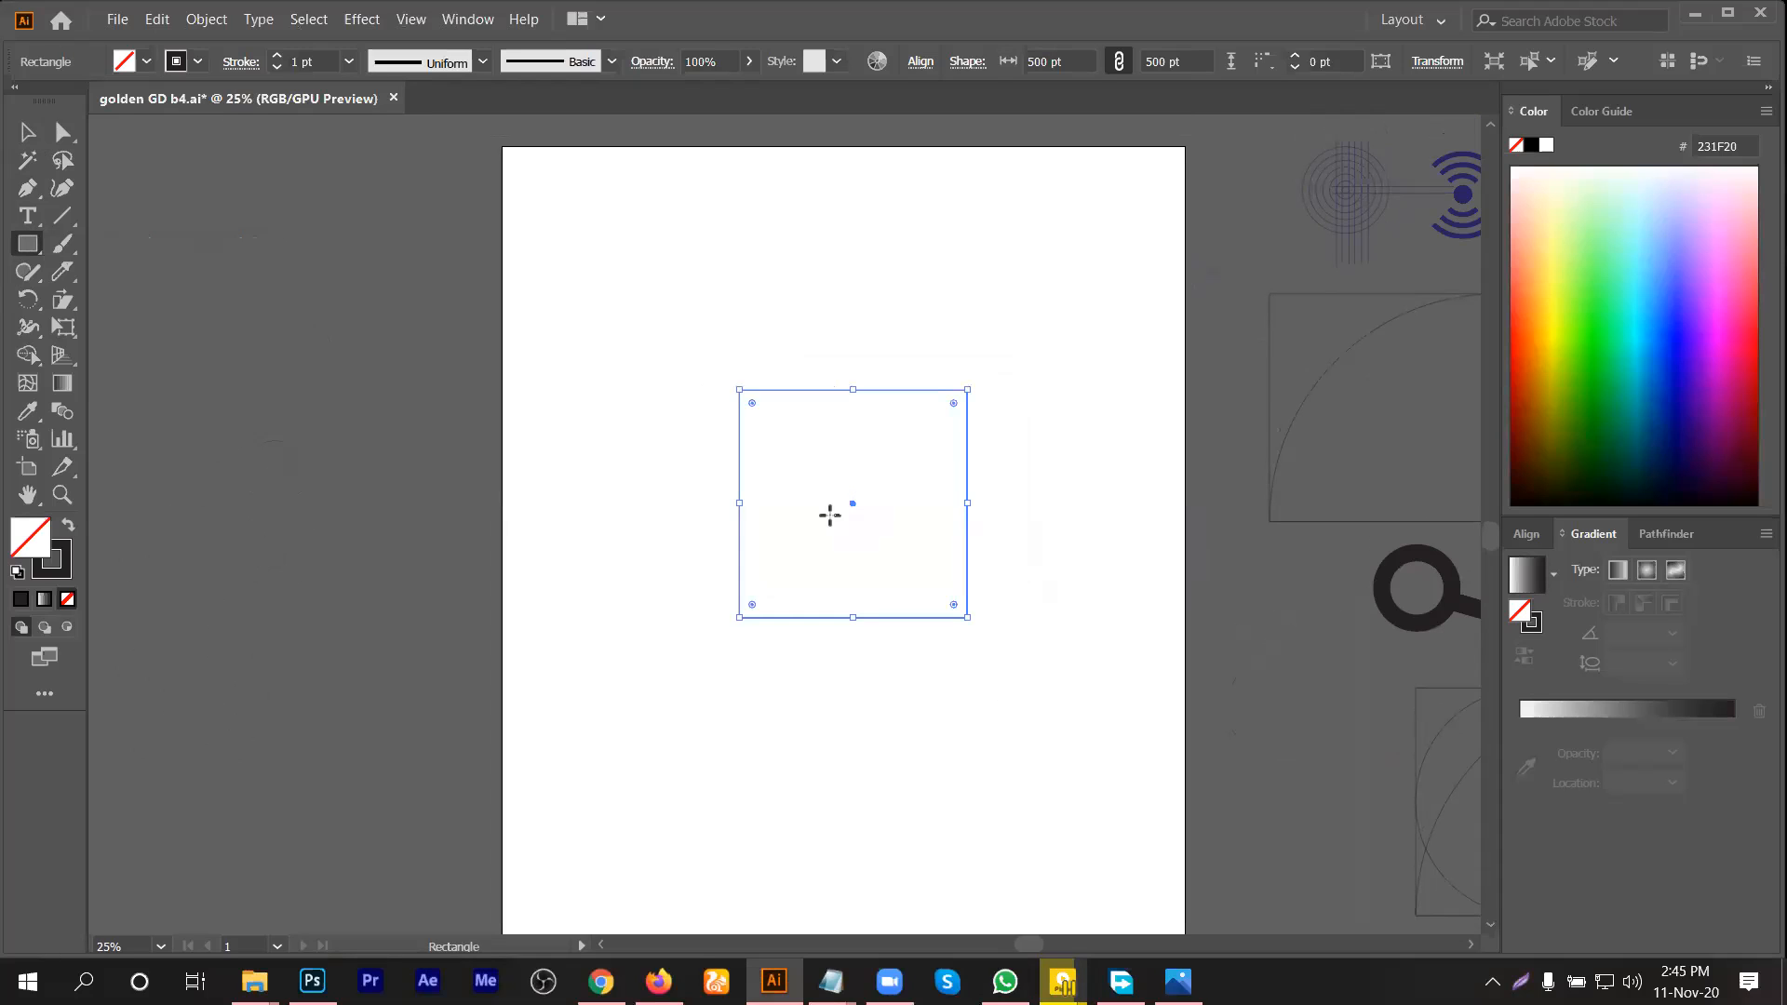
Step: Move the square to the upper-left area of the artboard and deselect it
key(v)
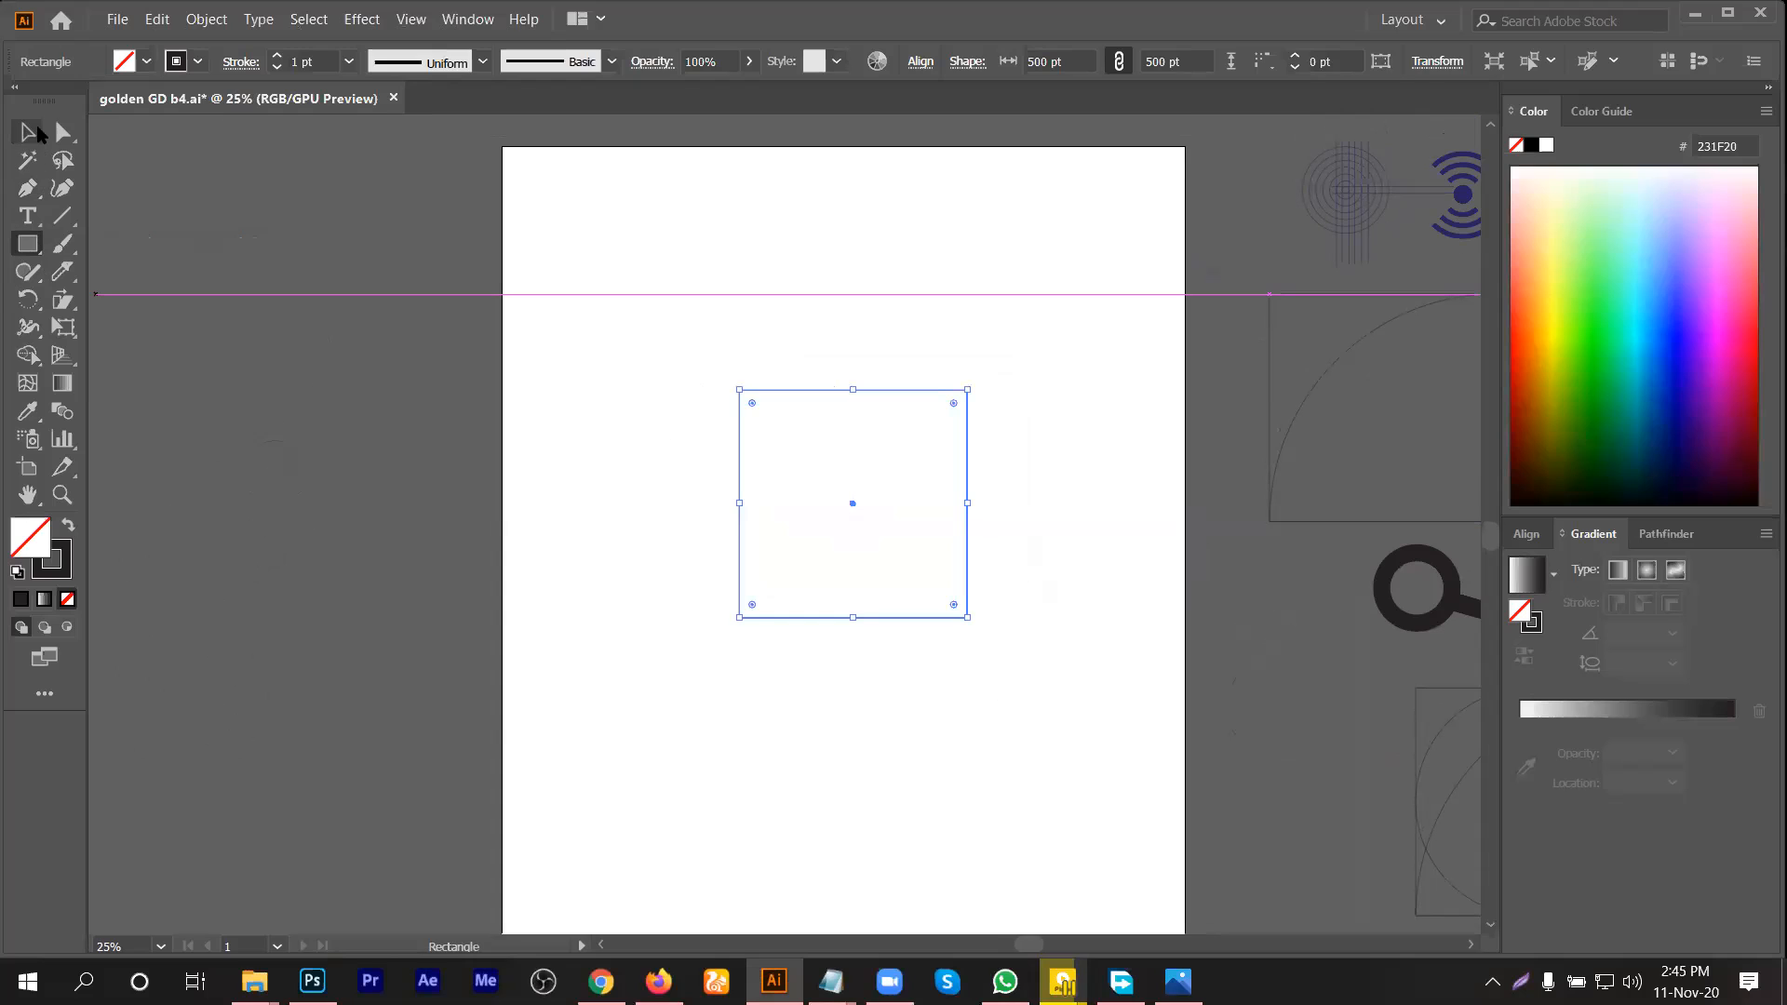
drag(857, 379, 663, 249)
click(818, 519)
Step: Create a 1000 pt by 1000 pt circle with the Ellipse tool, below and to the right of the square
click(28, 243)
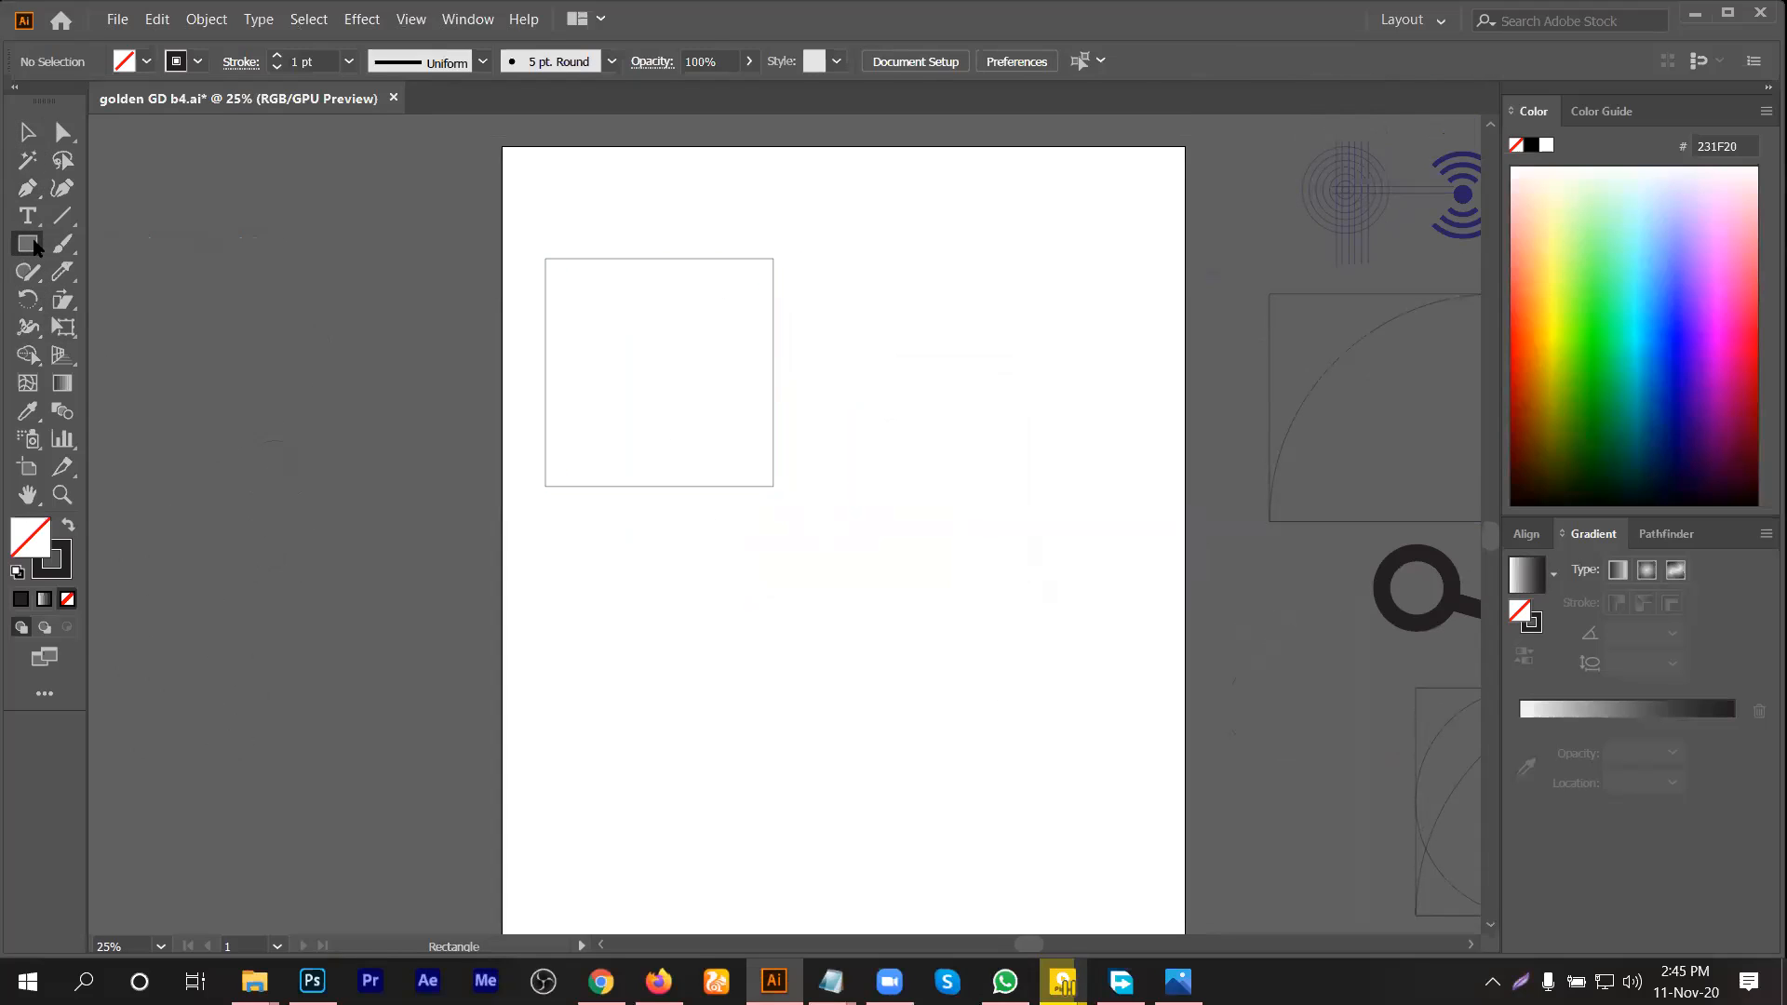
click(104, 298)
click(877, 451)
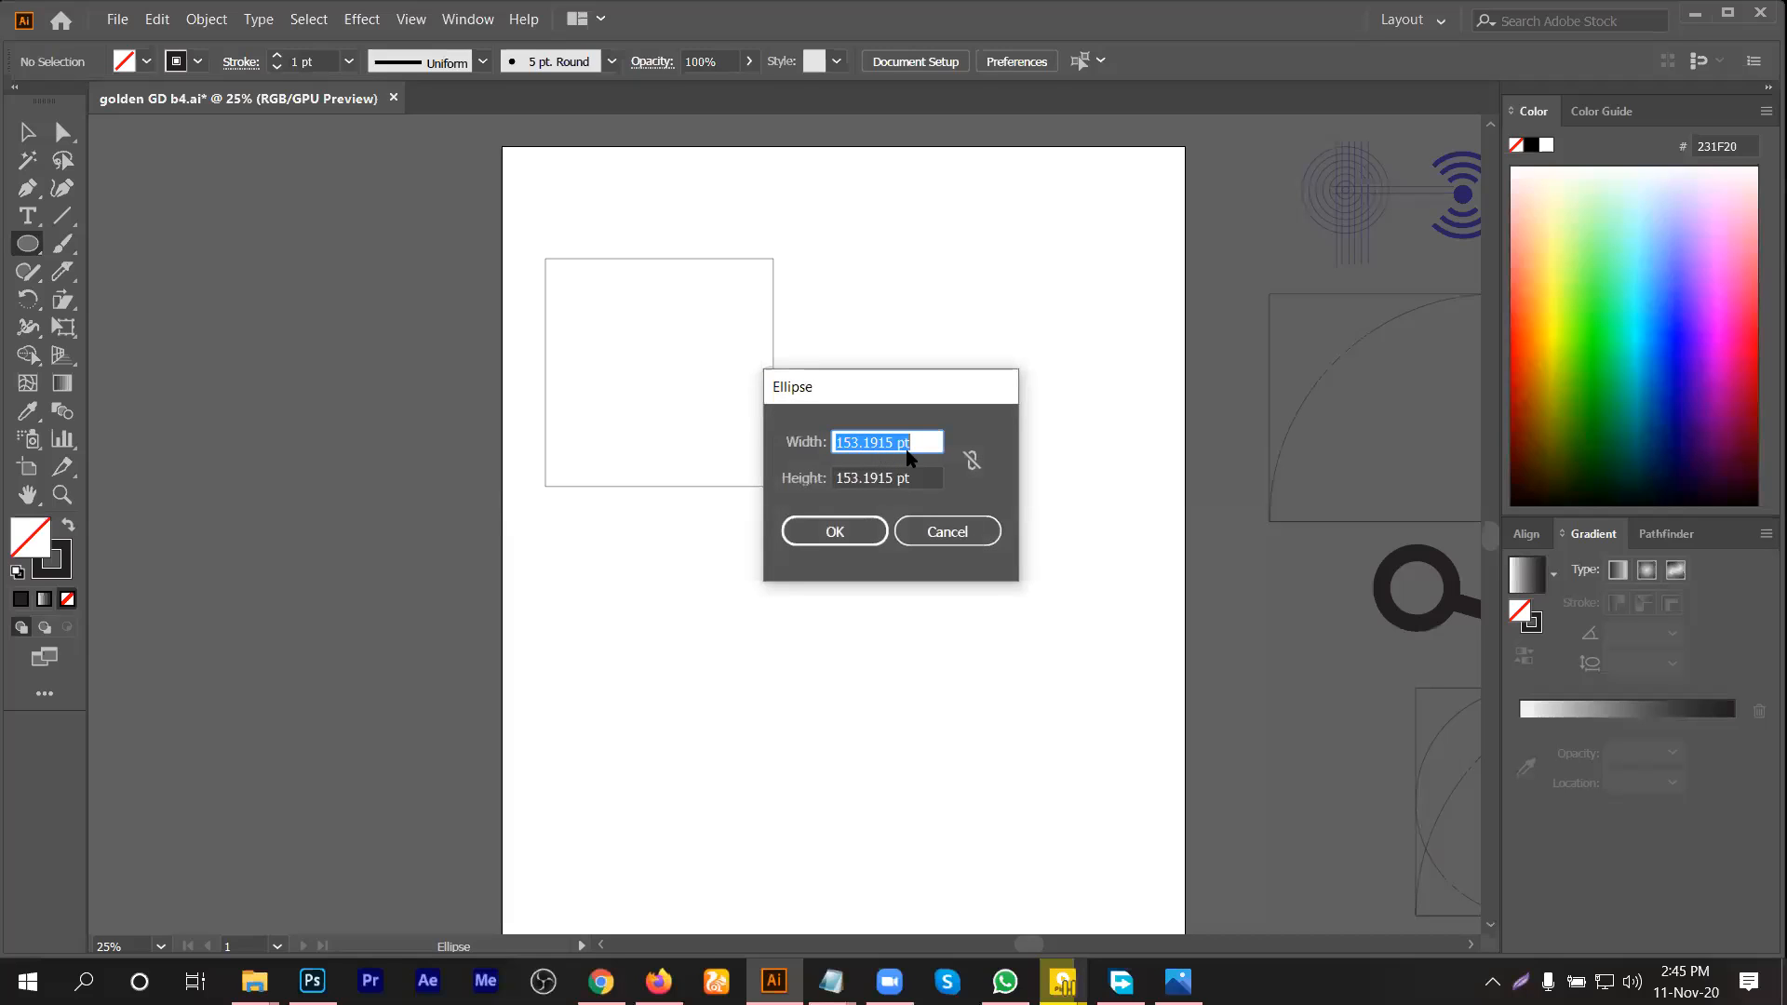
text(1000)
key(Tab)
text(1)
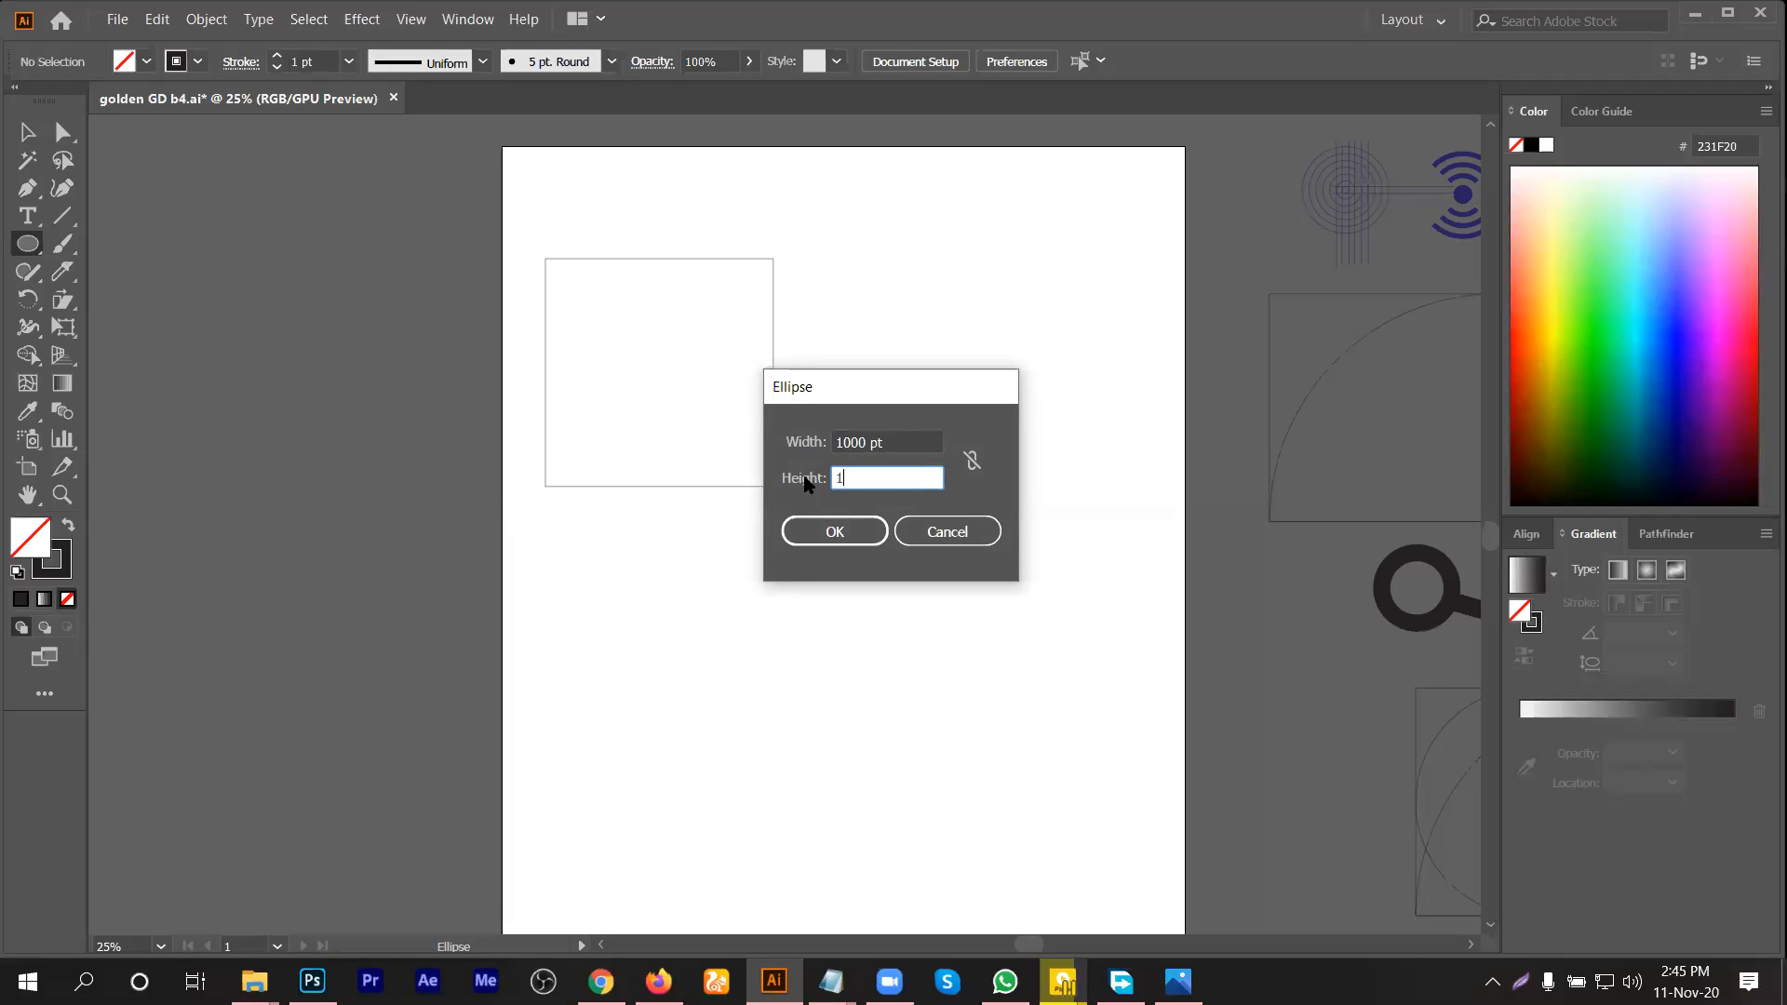
text(000)
key(Return)
key(v)
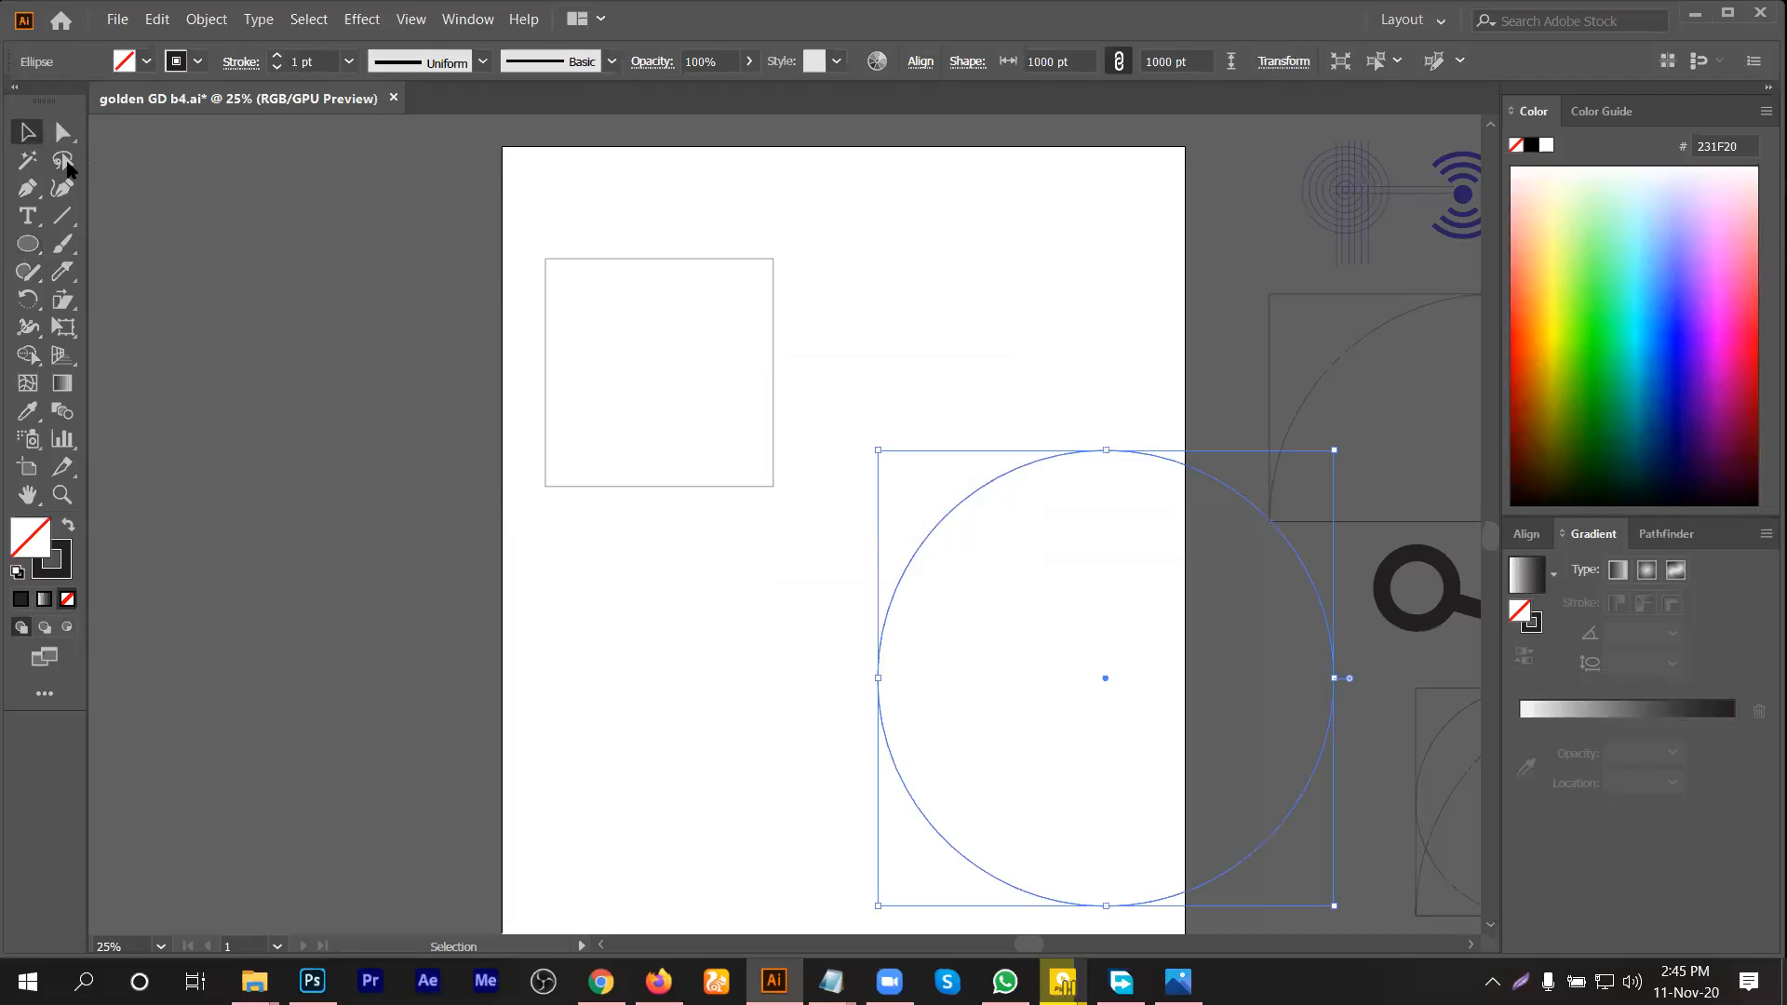
Step: Move the circle so its centre snaps to the square's lower-right corner and its upper-left quarter fills the square
drag(1005, 478, 976, 448)
scroll(940, 424, up, 1)
drag(934, 427, 579, 255)
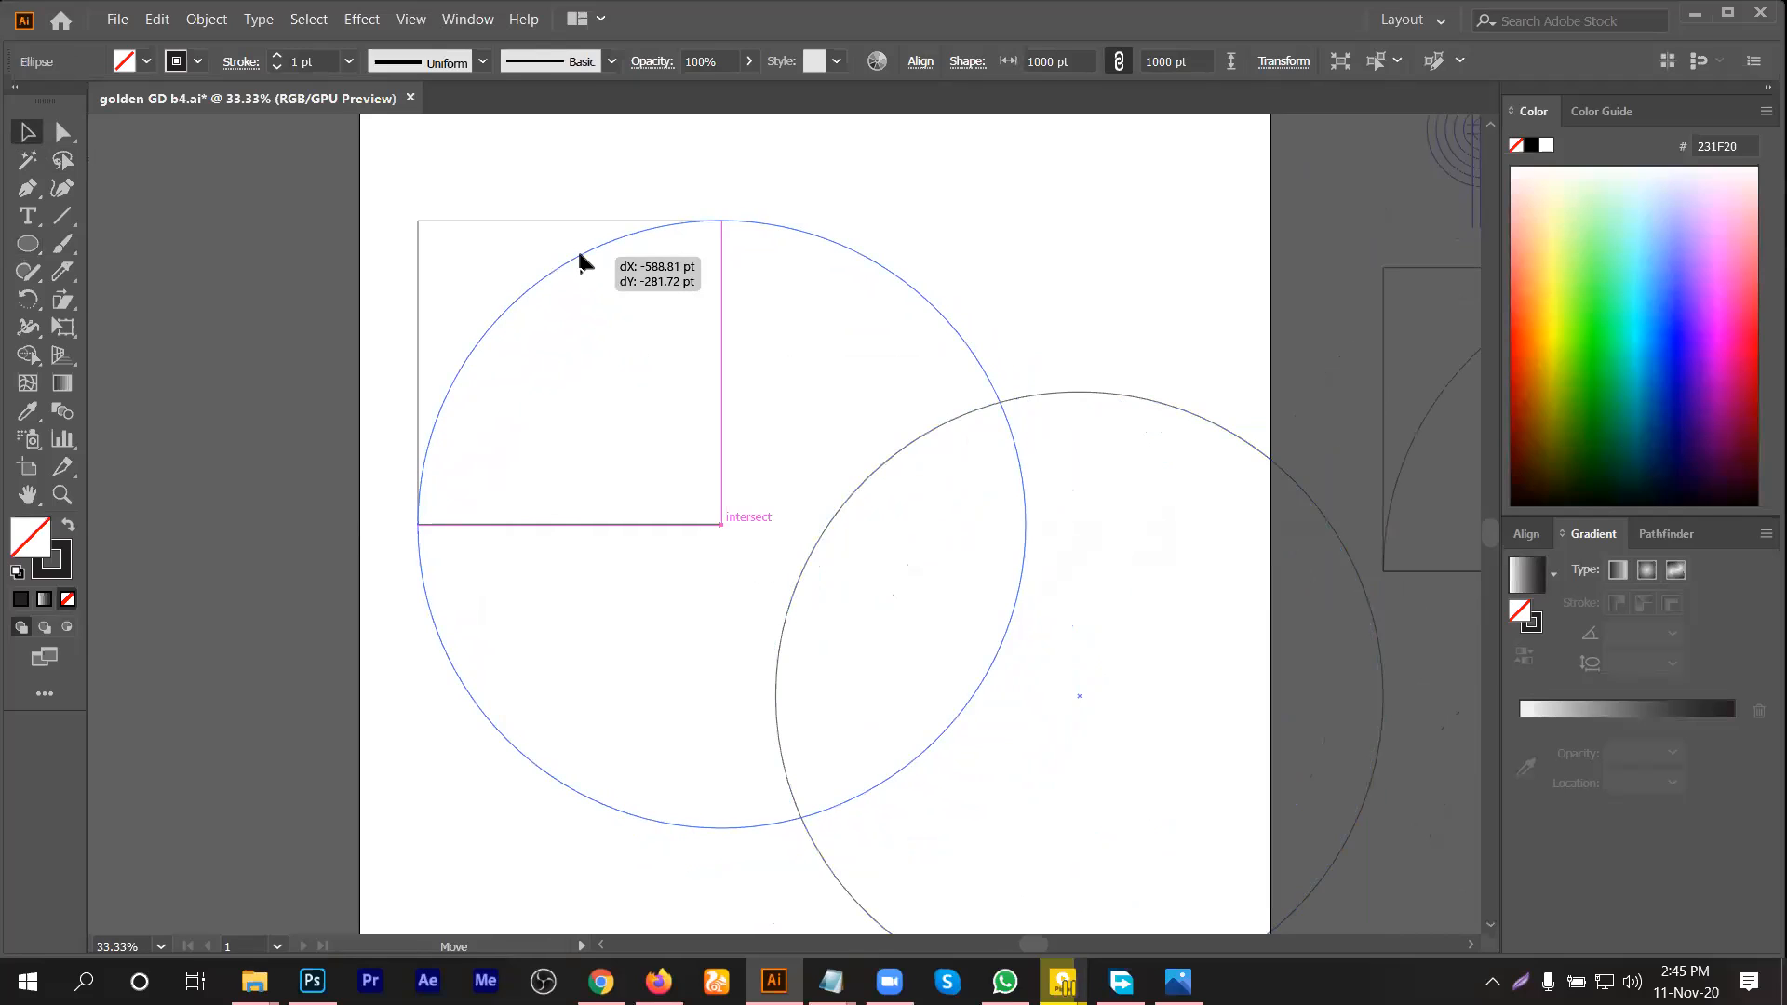
drag(579, 257, 579, 257)
click(903, 354)
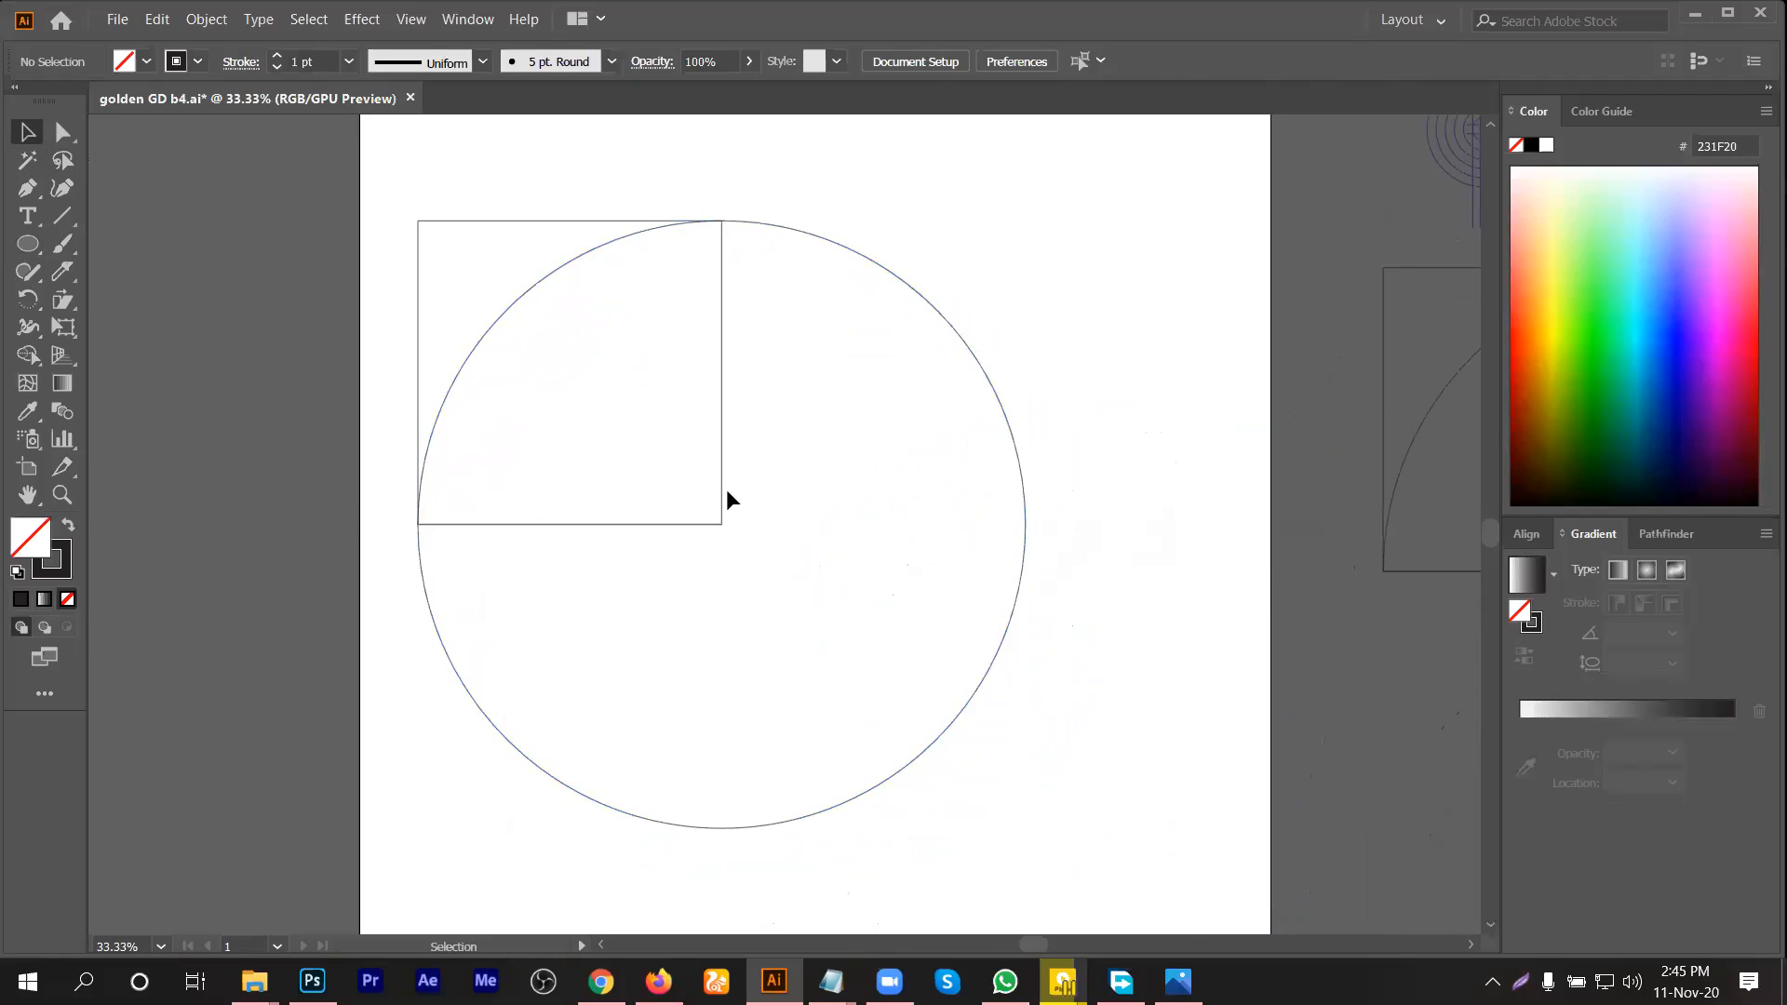
Step: Delete the circle's right and bottom anchor points, leaving only the quarter arc inside the square
drag(630, 166, 772, 532)
click(58, 133)
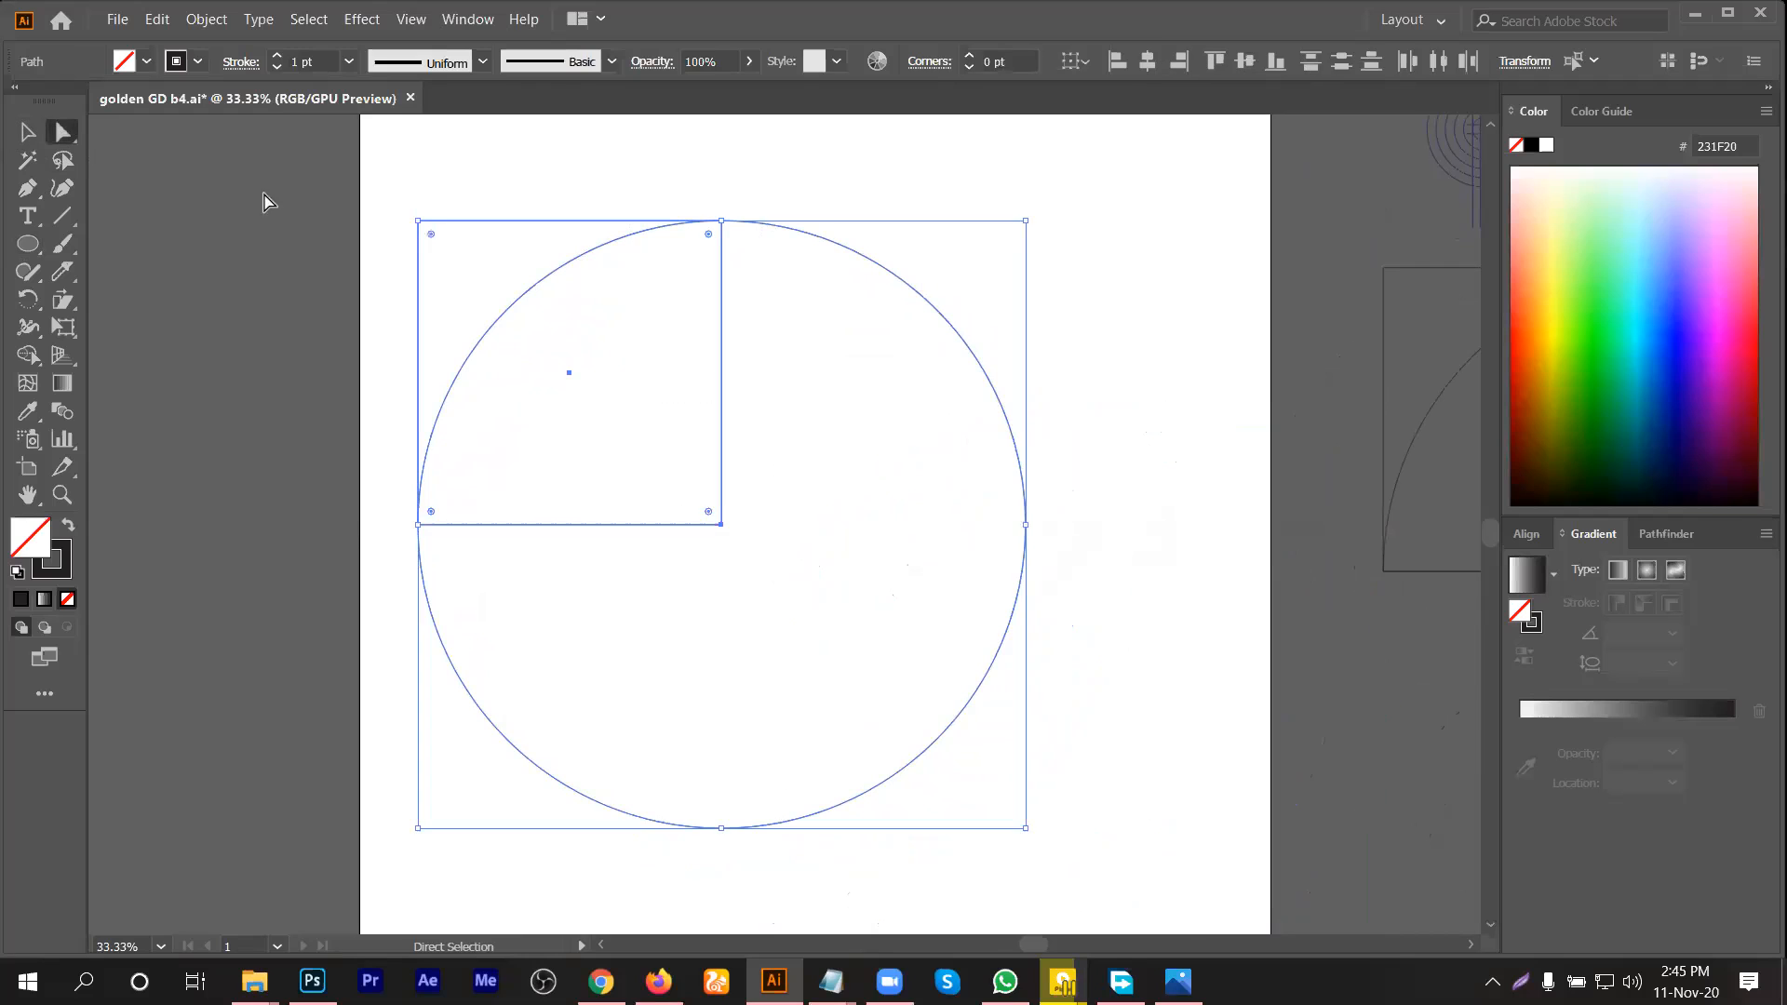
click(993, 662)
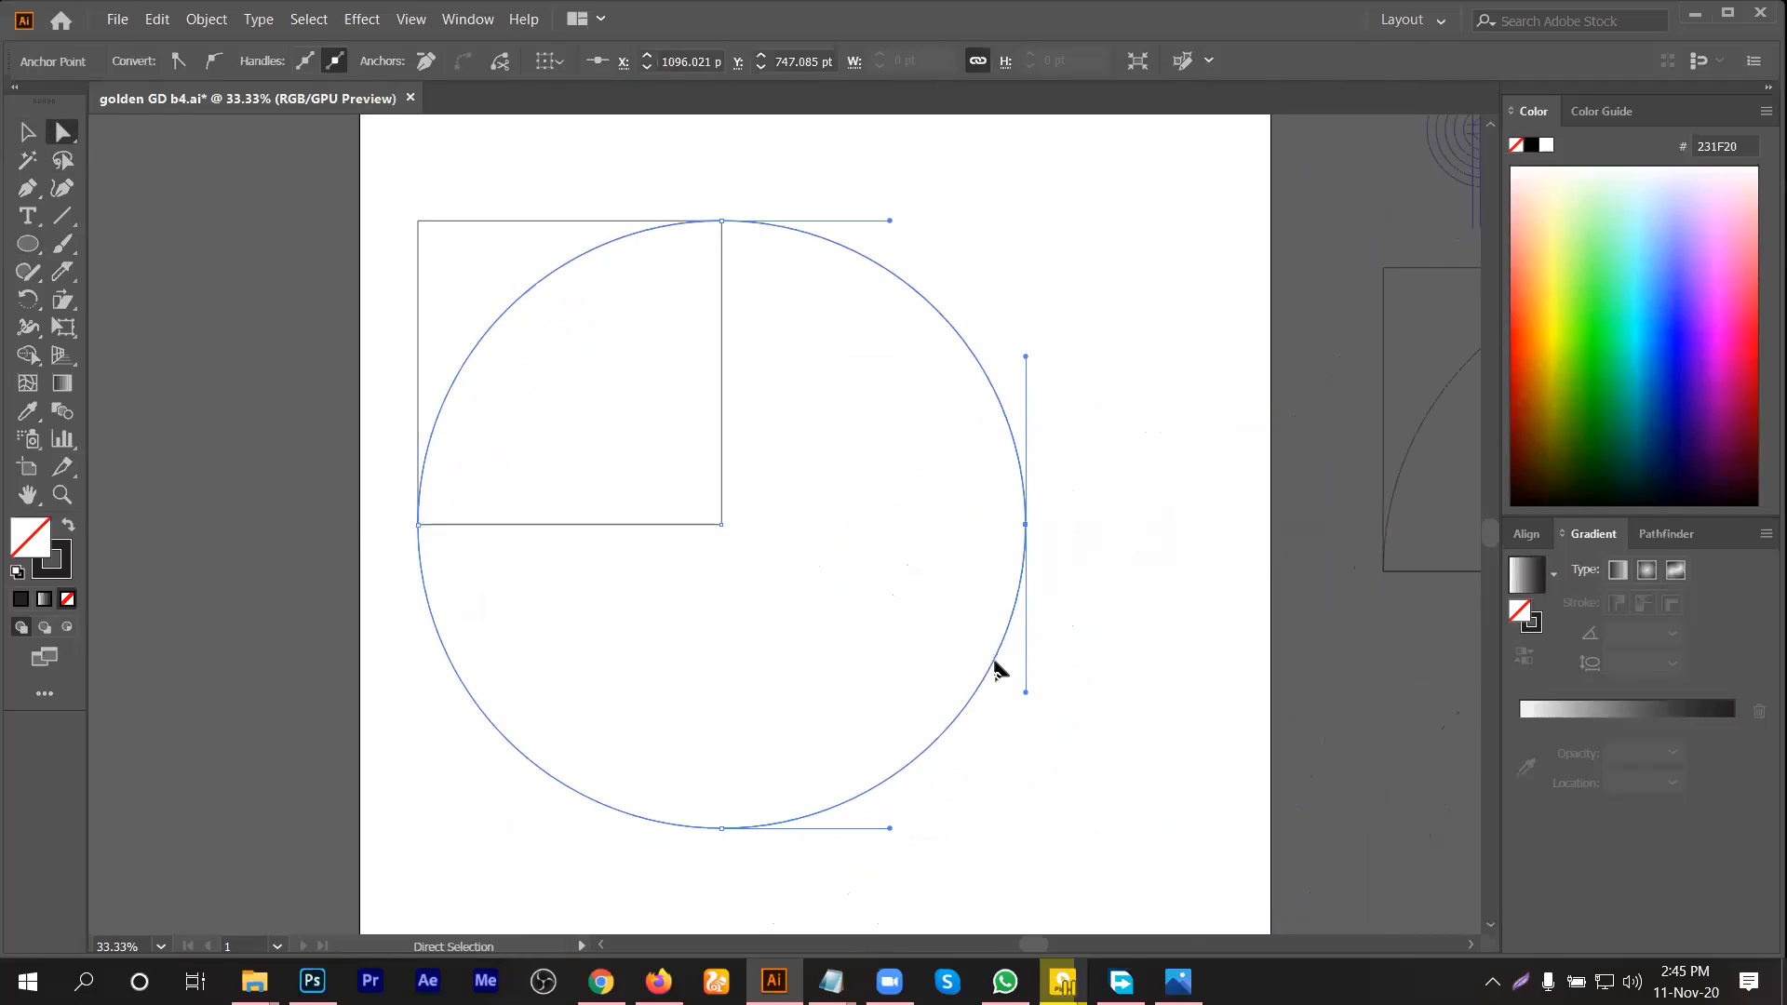
key(Delete)
drag(794, 798, 484, 858)
key(Delete)
key(v)
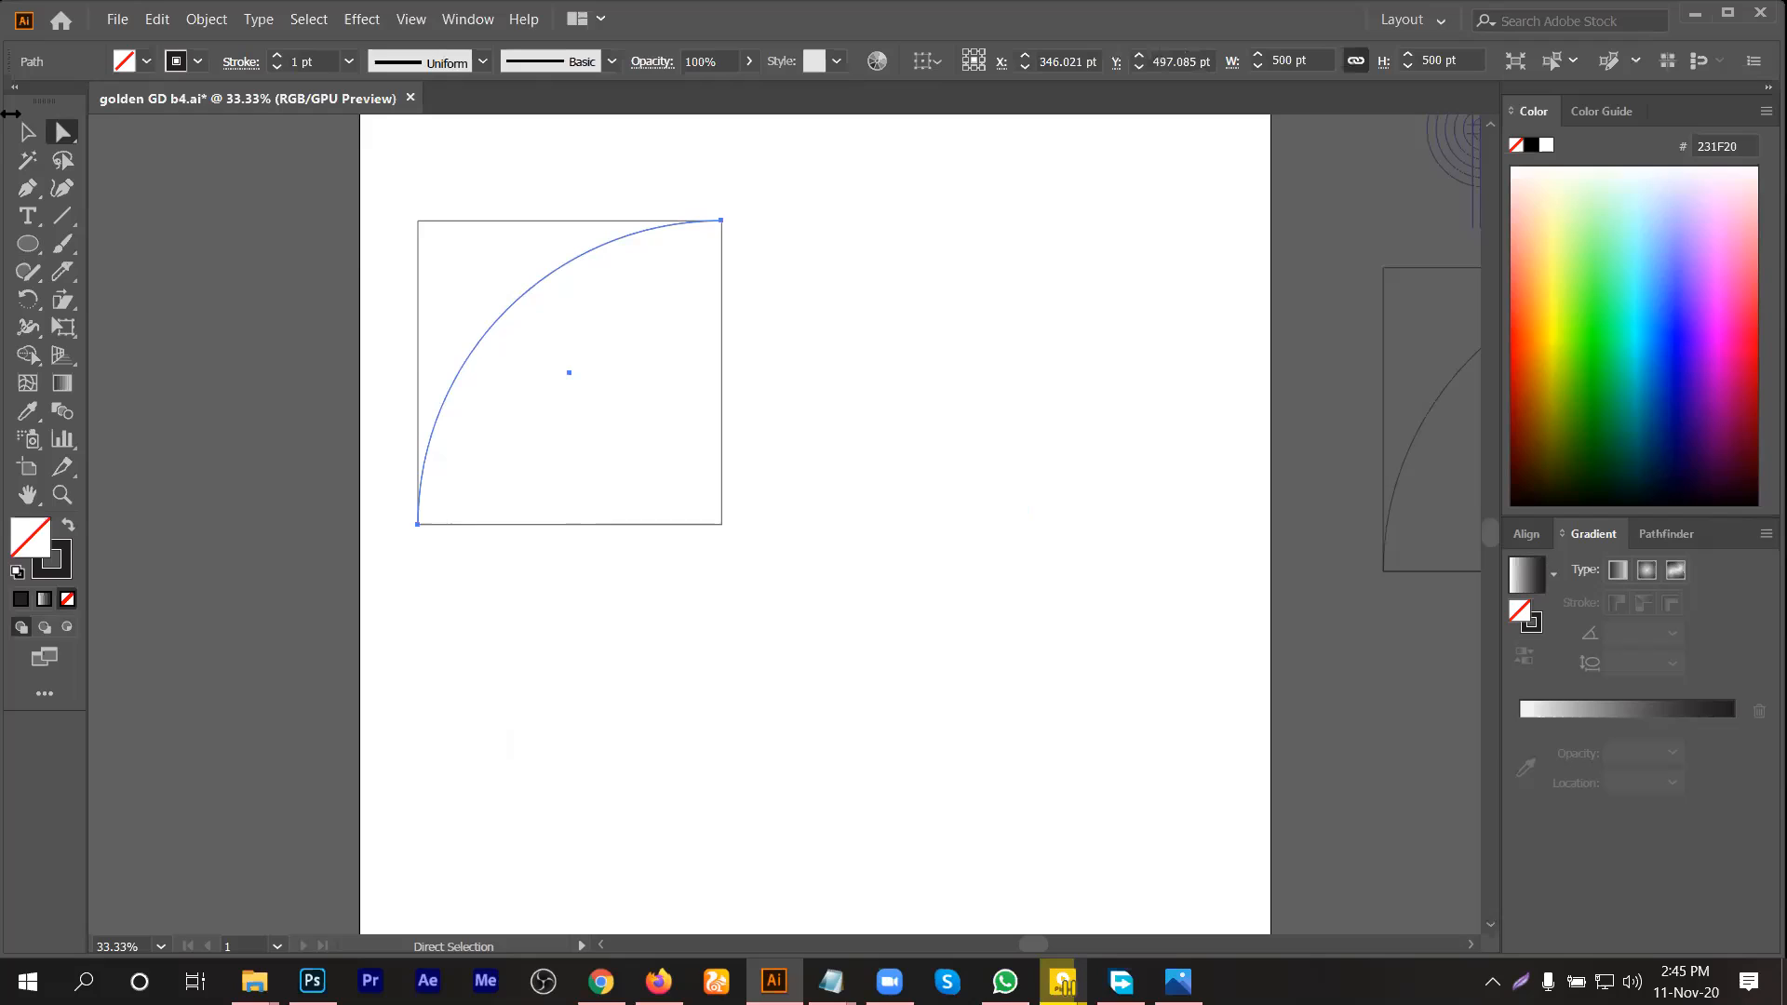
click(978, 544)
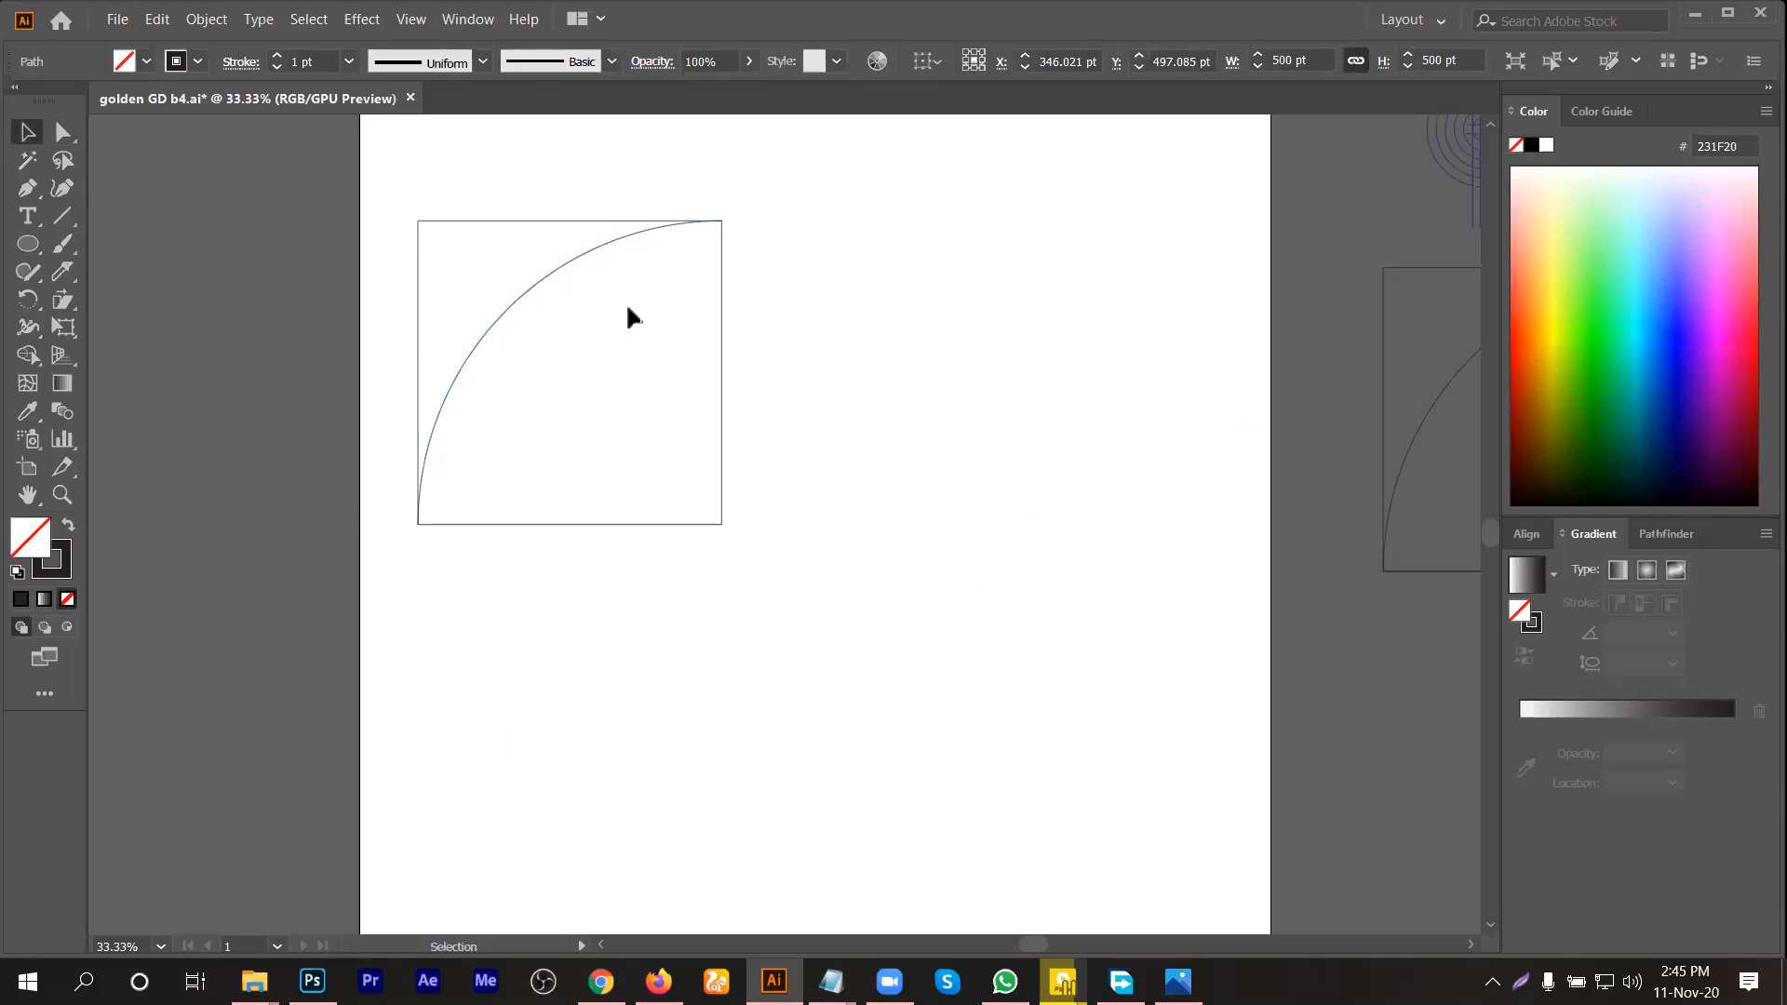
Step: Group the square and the quarter arc together
scroll(705, 360, up, 2)
scroll(754, 343, up, 1)
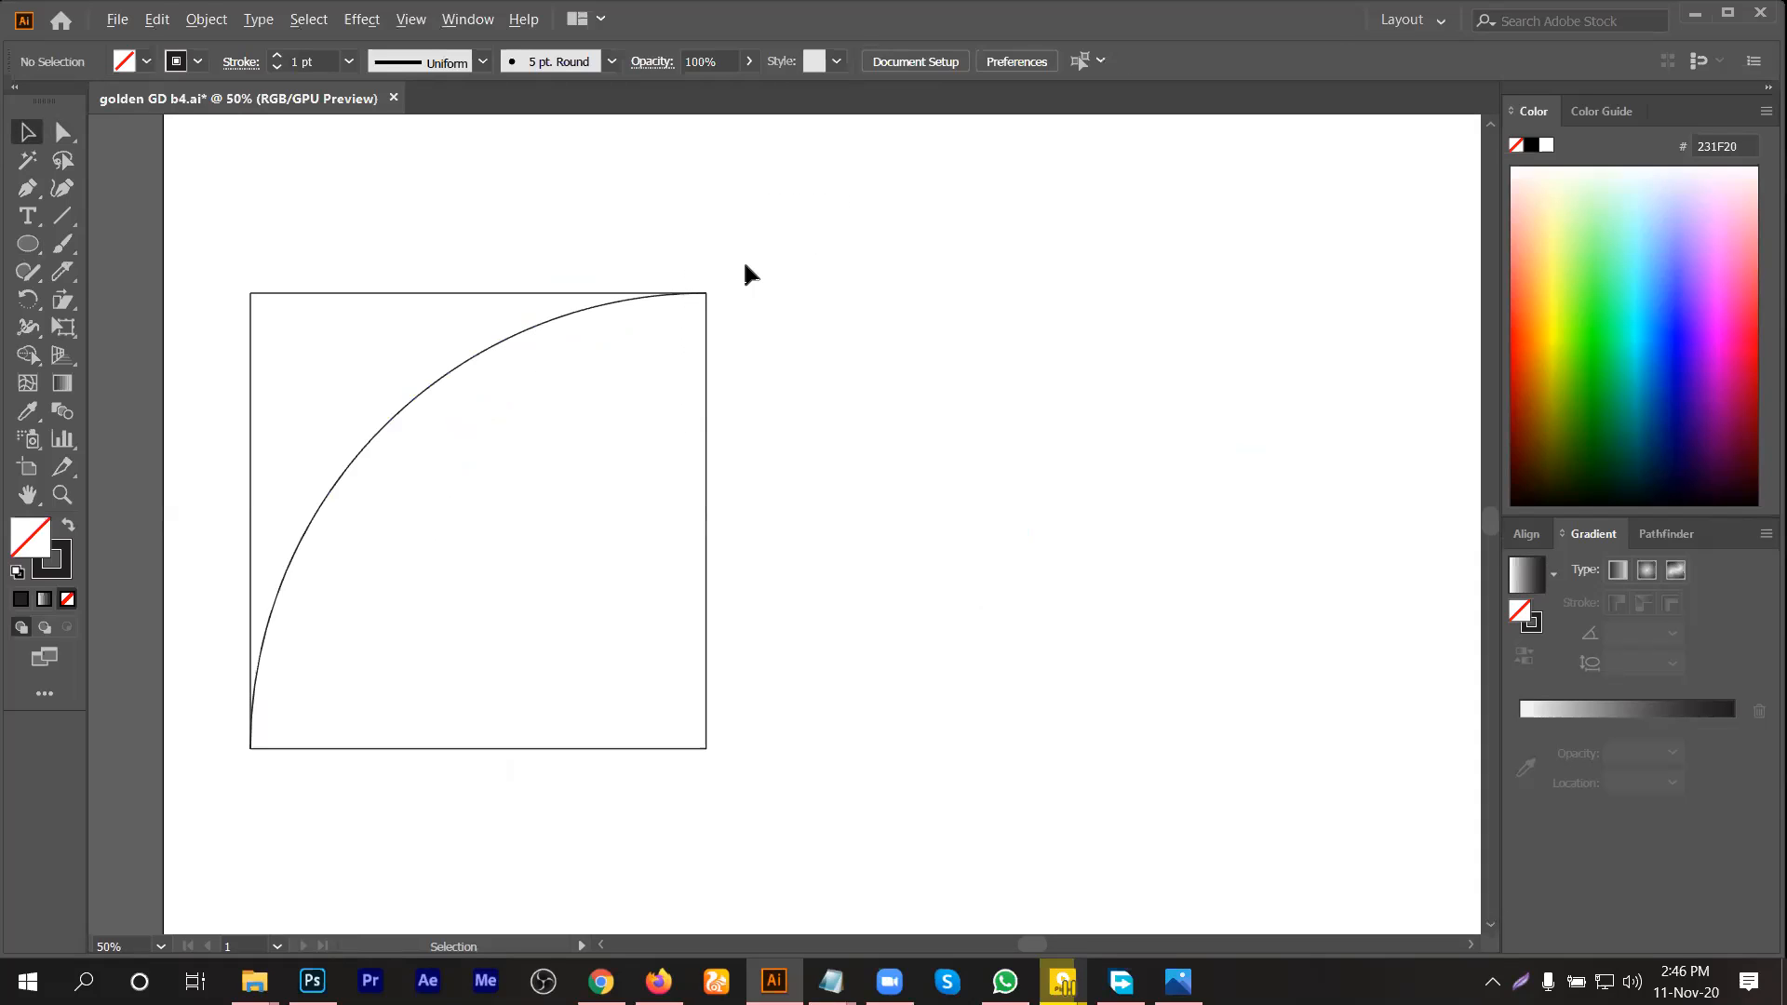
scroll(717, 275, up, 3)
scroll(718, 276, down, 3)
drag(808, 256, 630, 551)
right_click(516, 337)
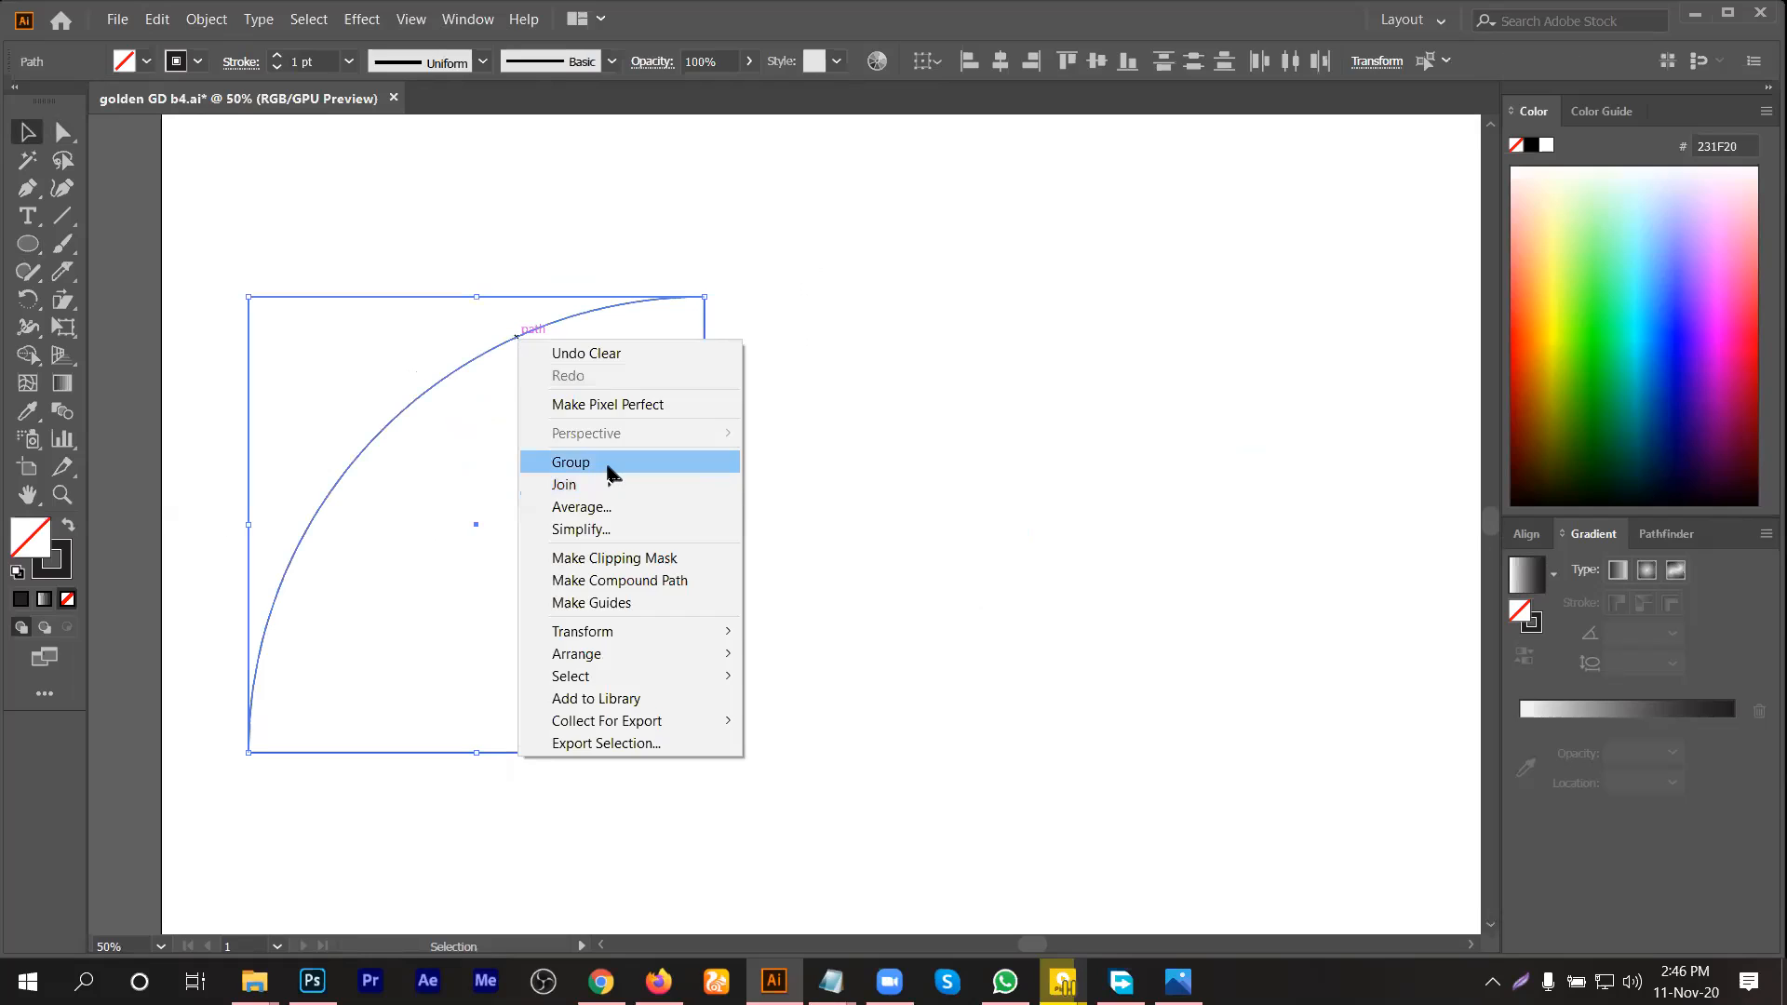
click(607, 475)
click(548, 496)
Step: Duplicate the square-and-arc group directly to the right of the original, leaving a small gap between them
scroll(547, 497, down, 2)
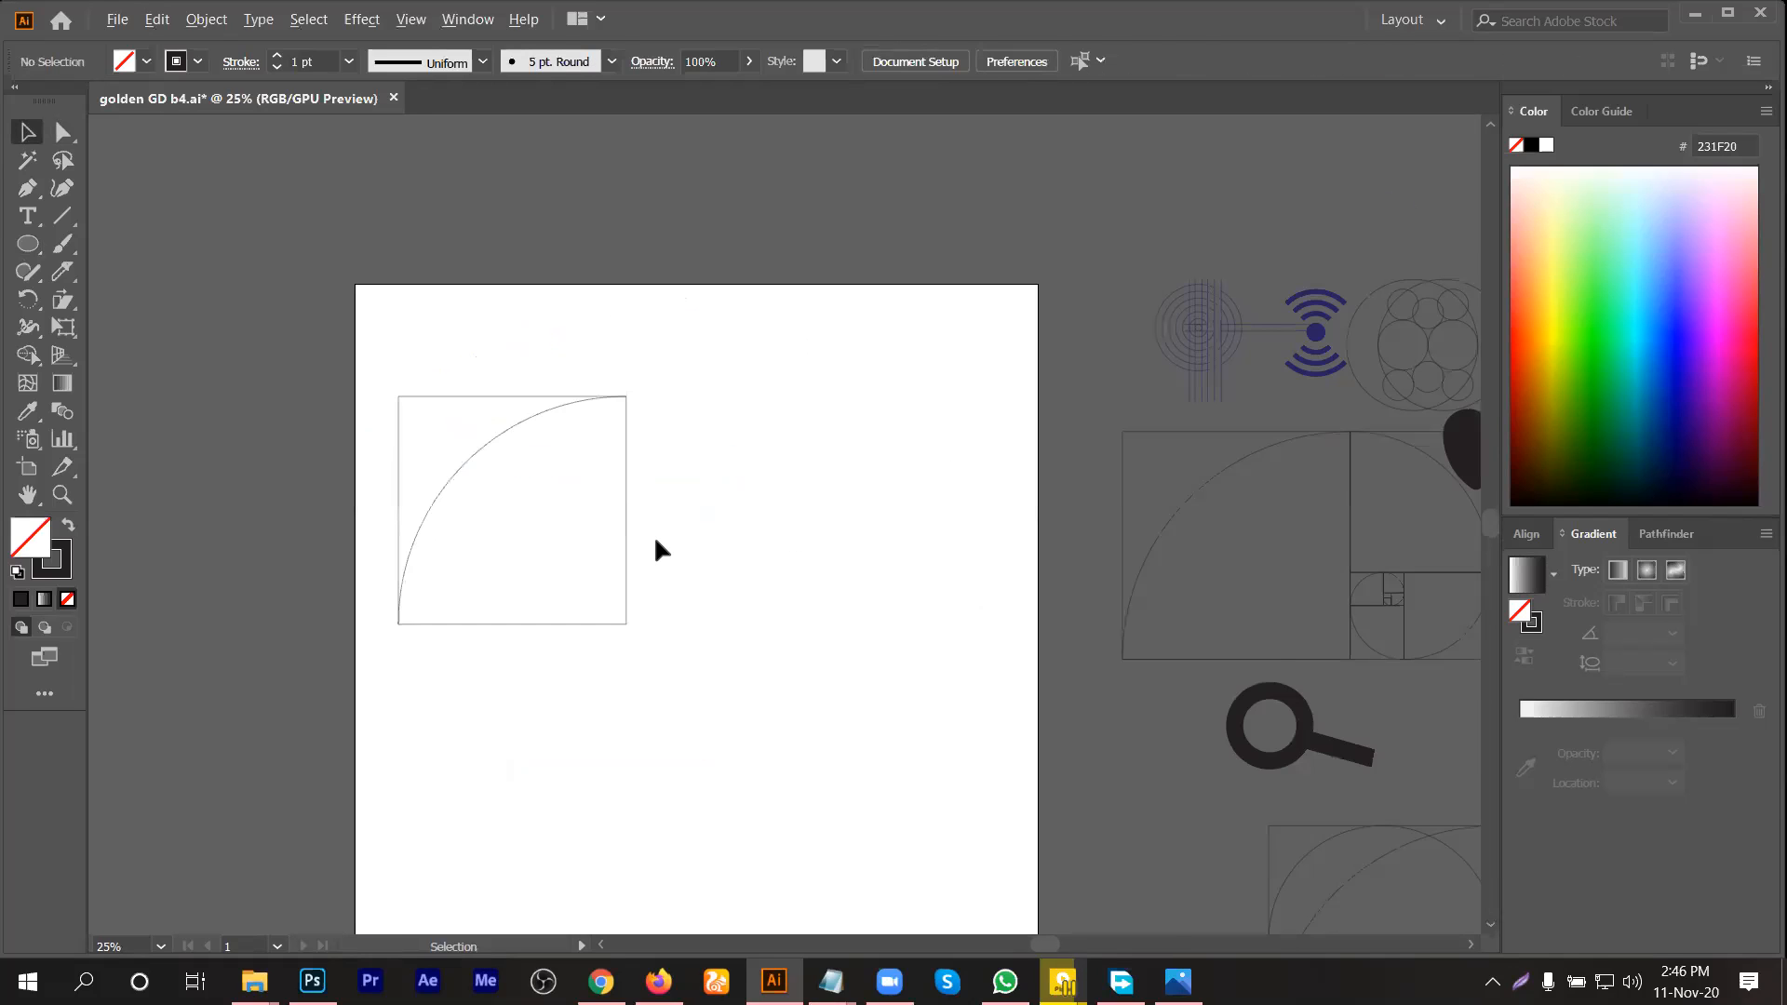
scroll(655, 541, up, 1)
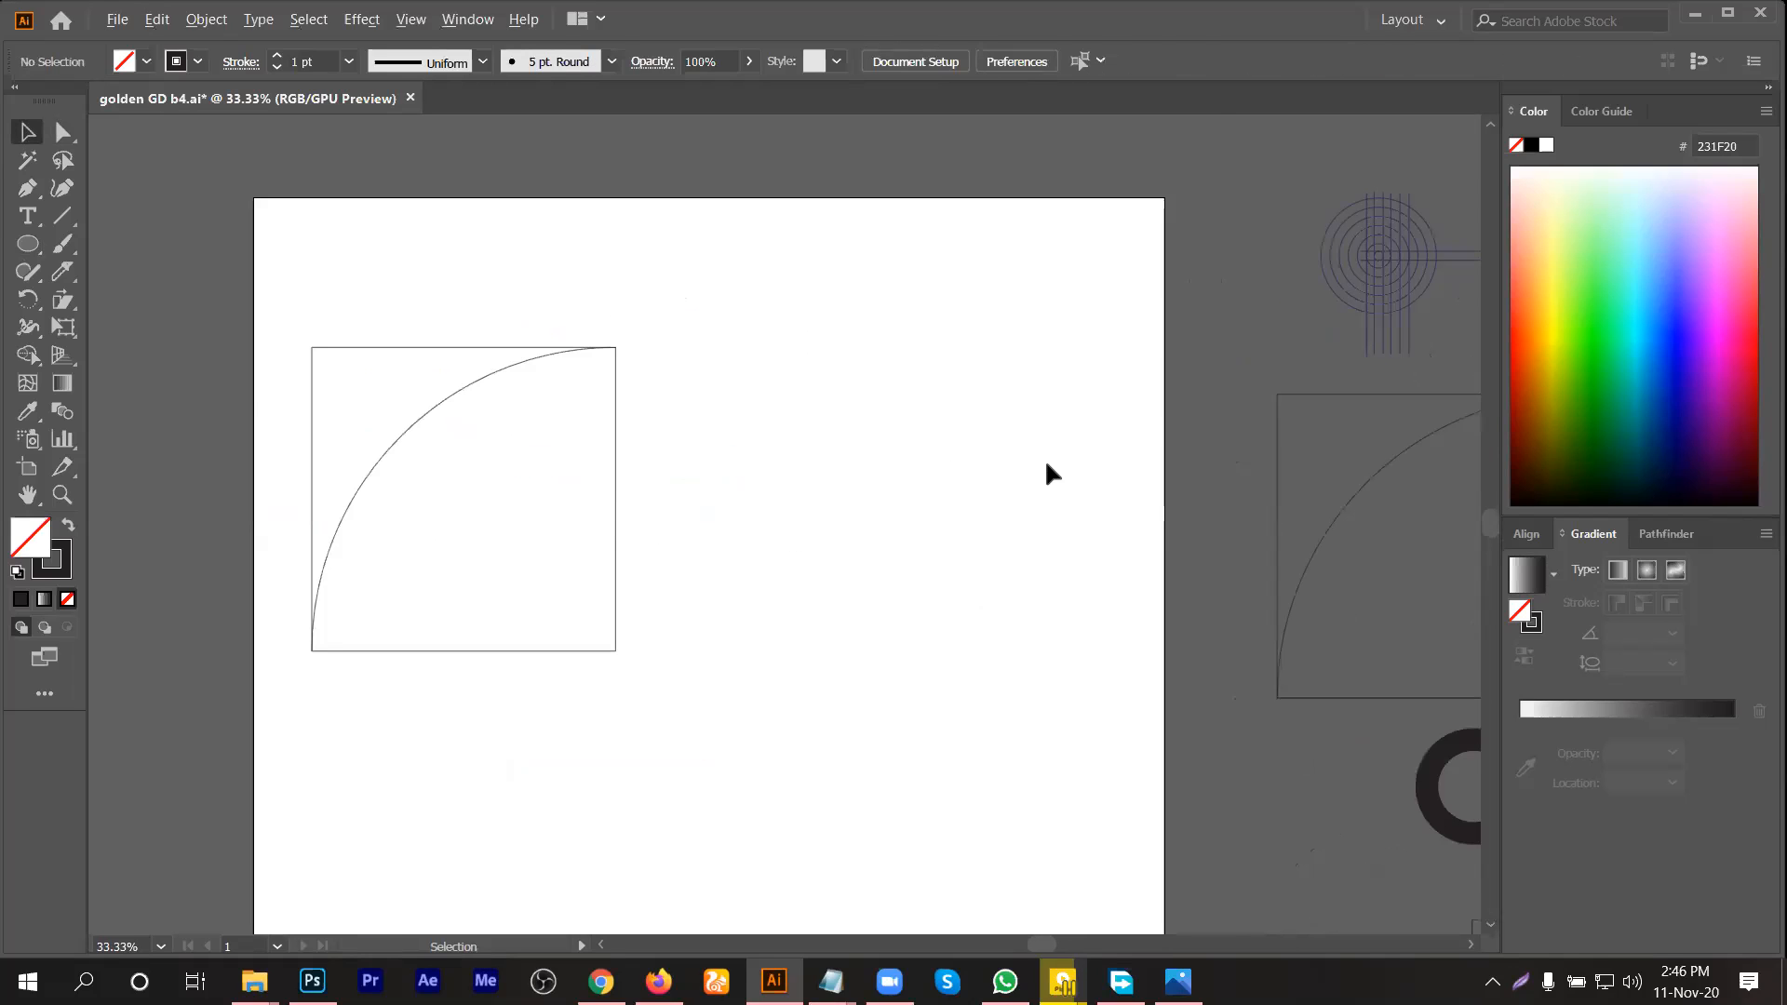
scroll(1045, 471, up, 1)
scroll(639, 458, down, 2)
drag(522, 462, 768, 463)
scroll(791, 455, up, 1)
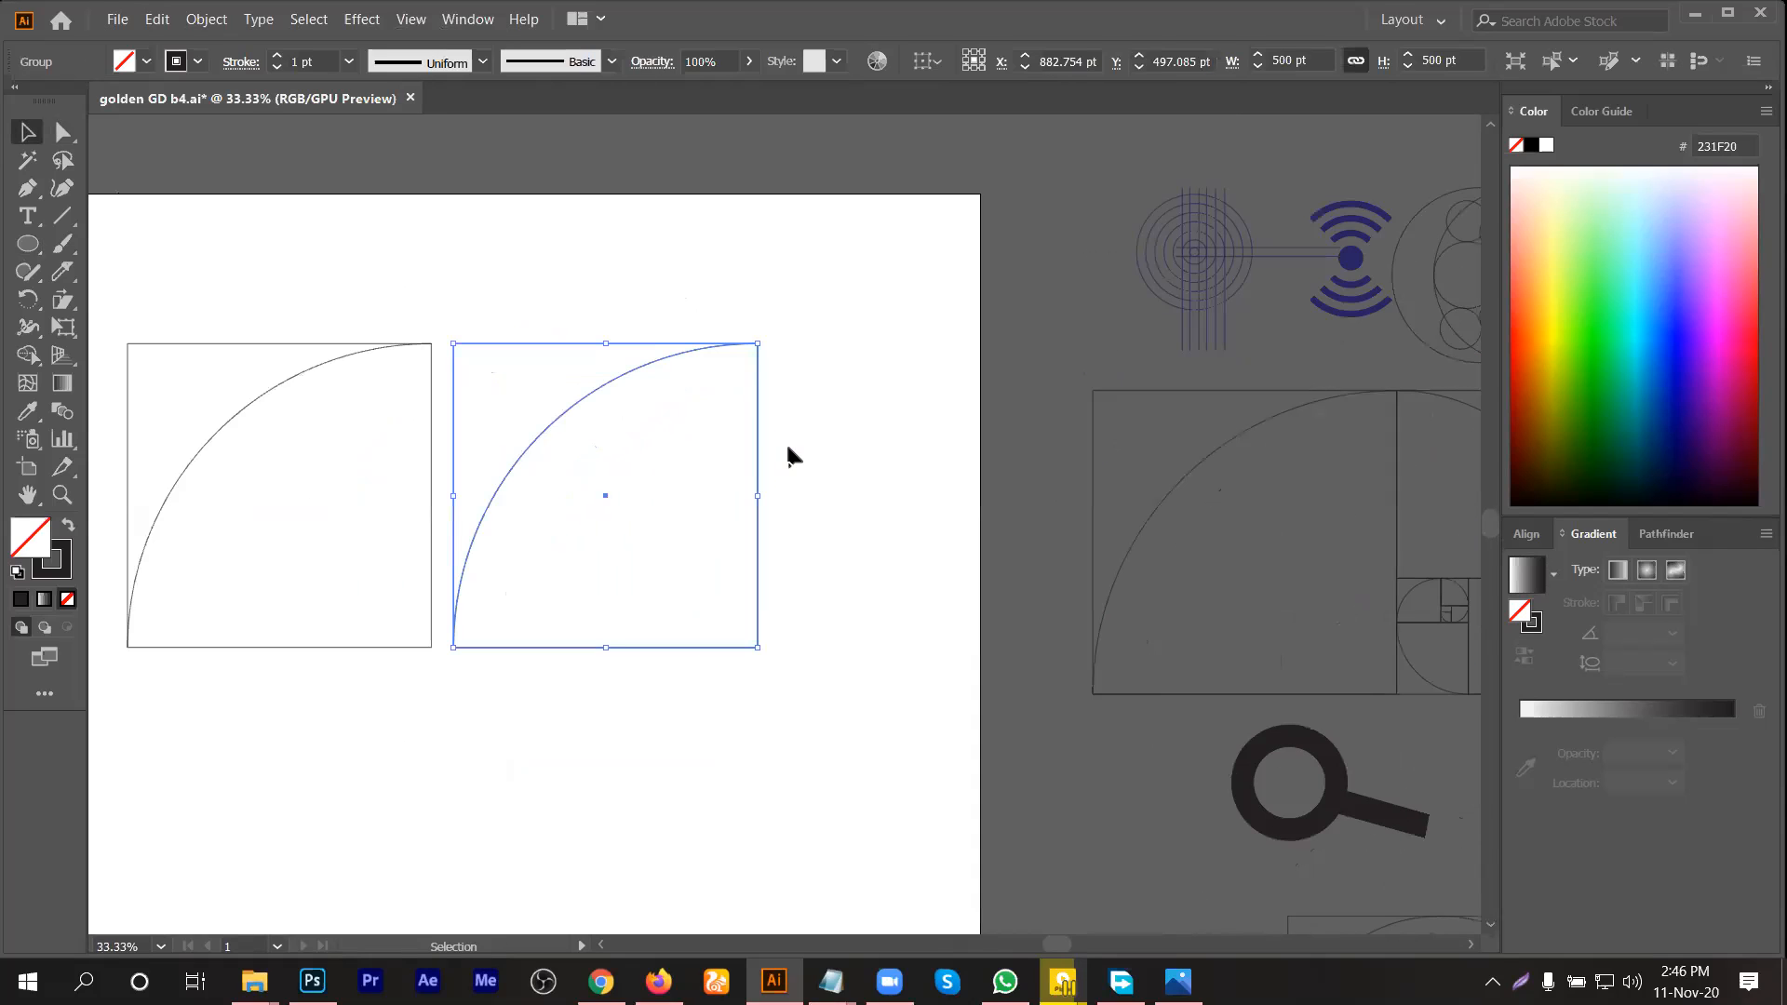
click(799, 478)
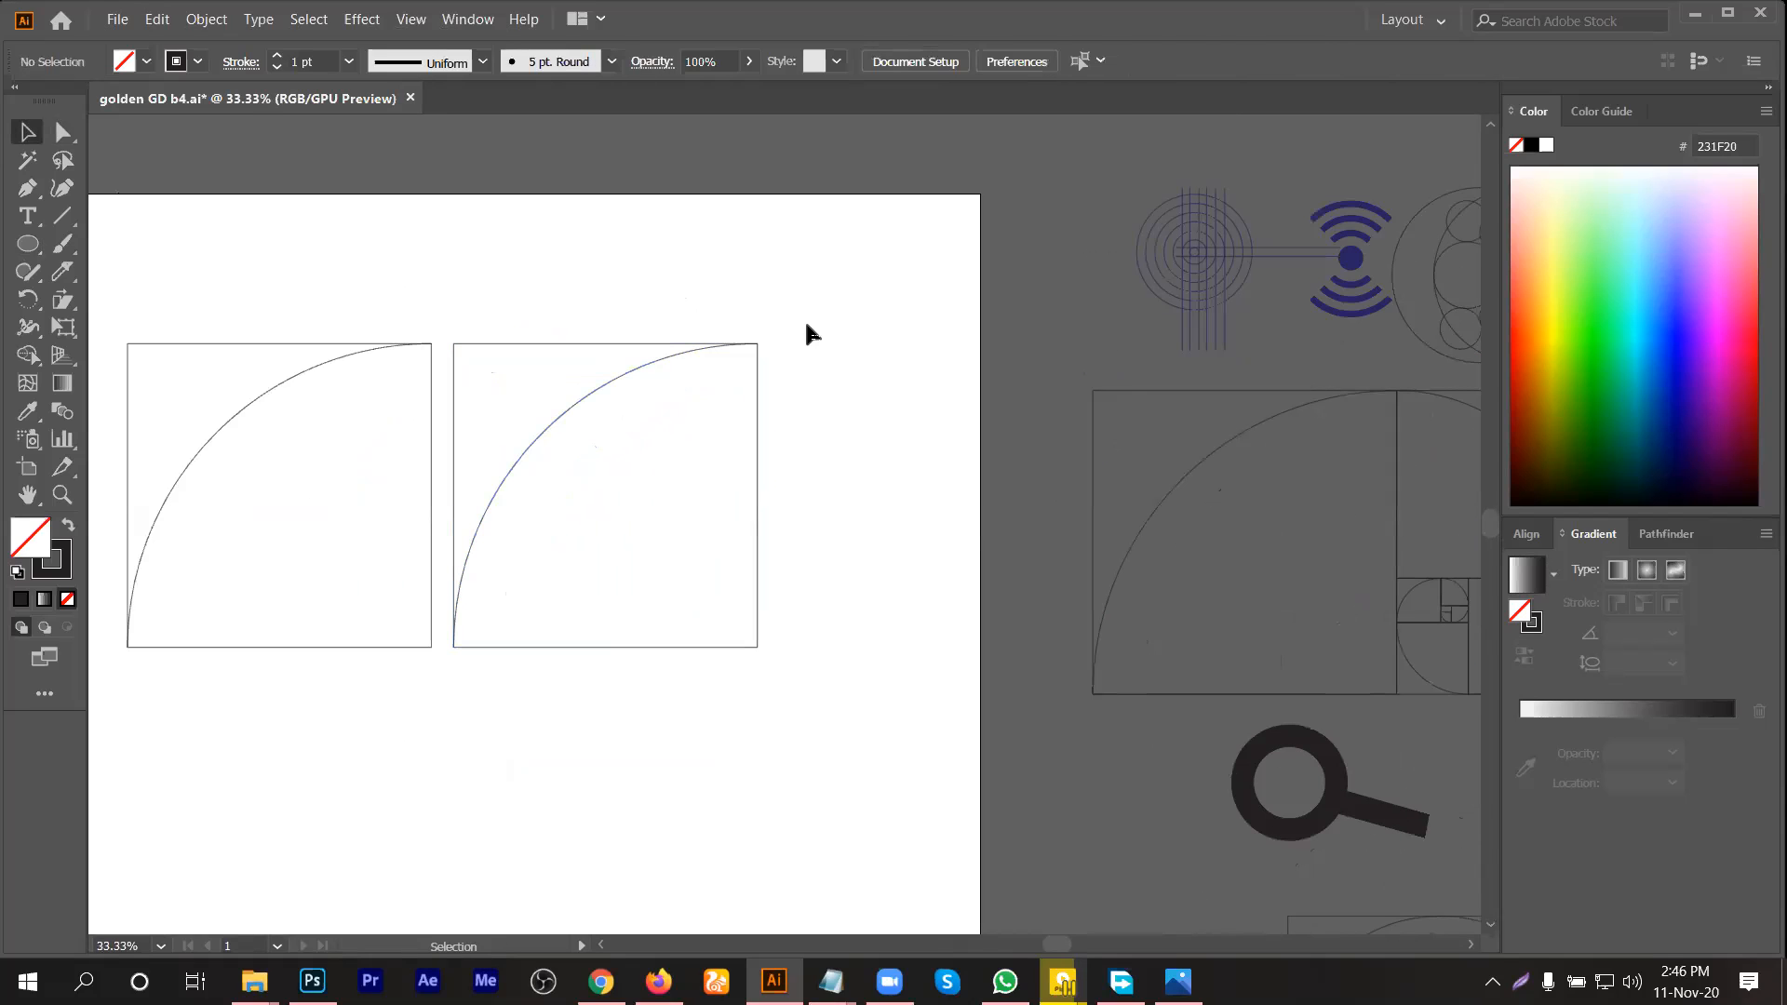
Step: Select the duplicated group and show its Transform settings
drag(710, 511, 709, 566)
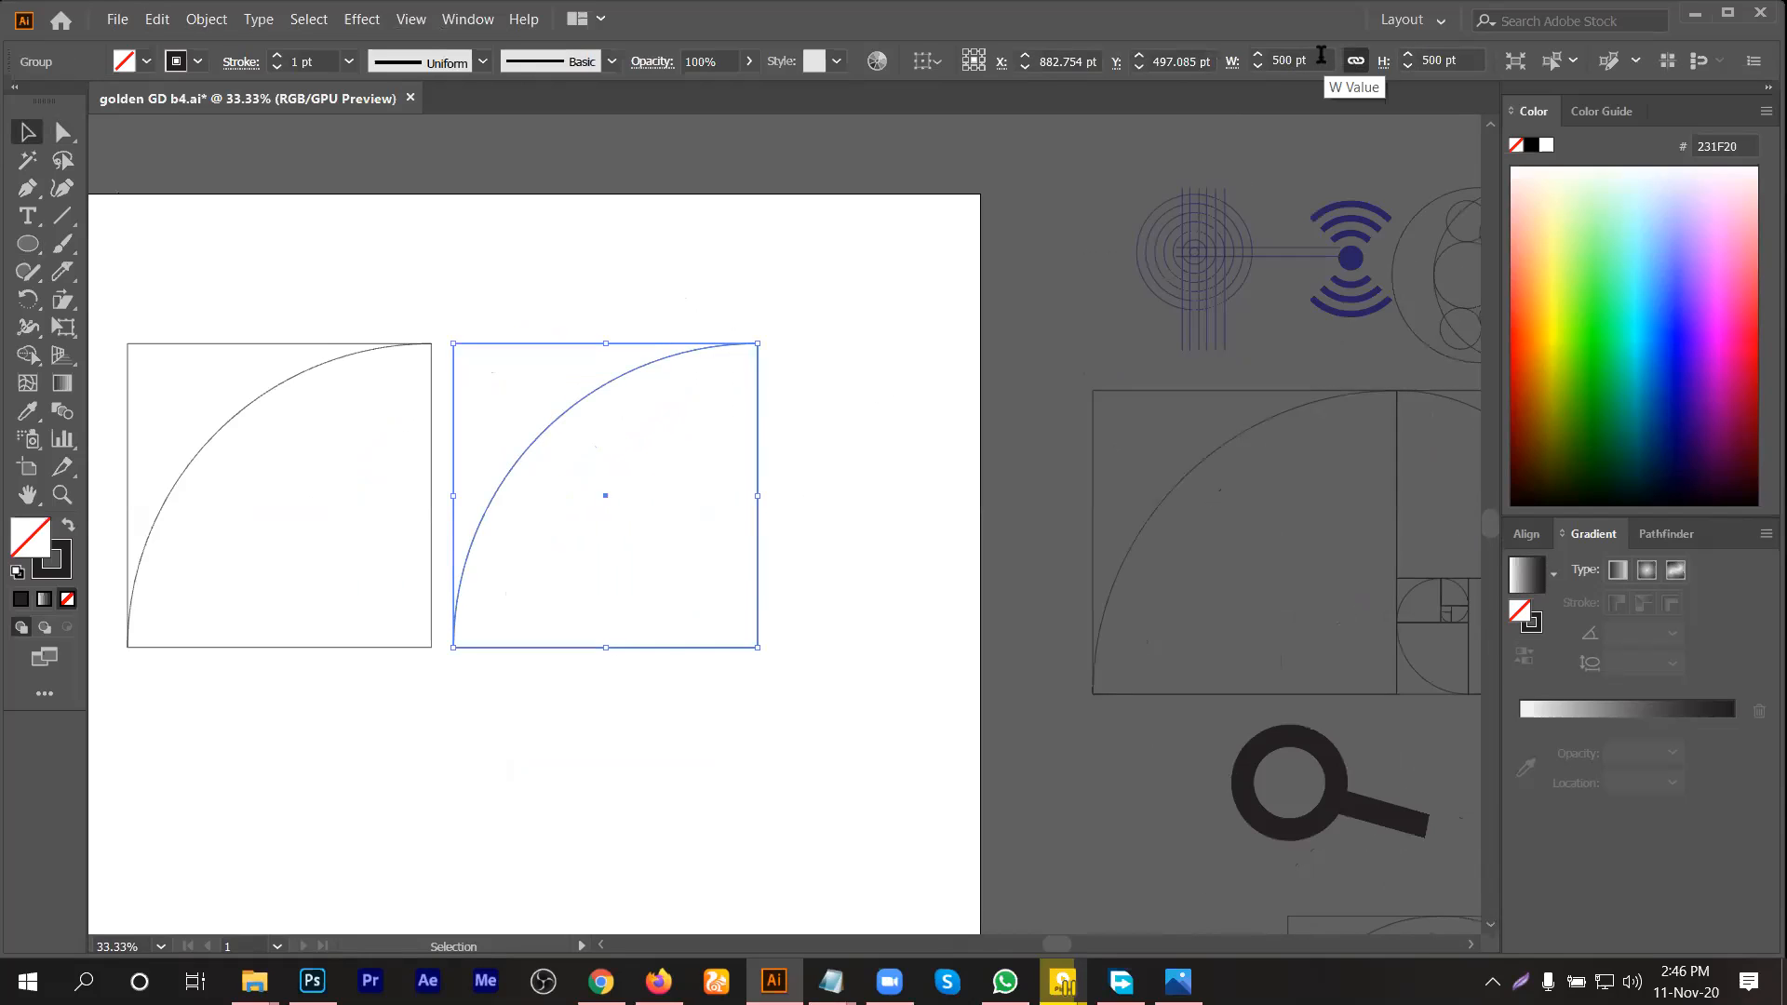
click(470, 20)
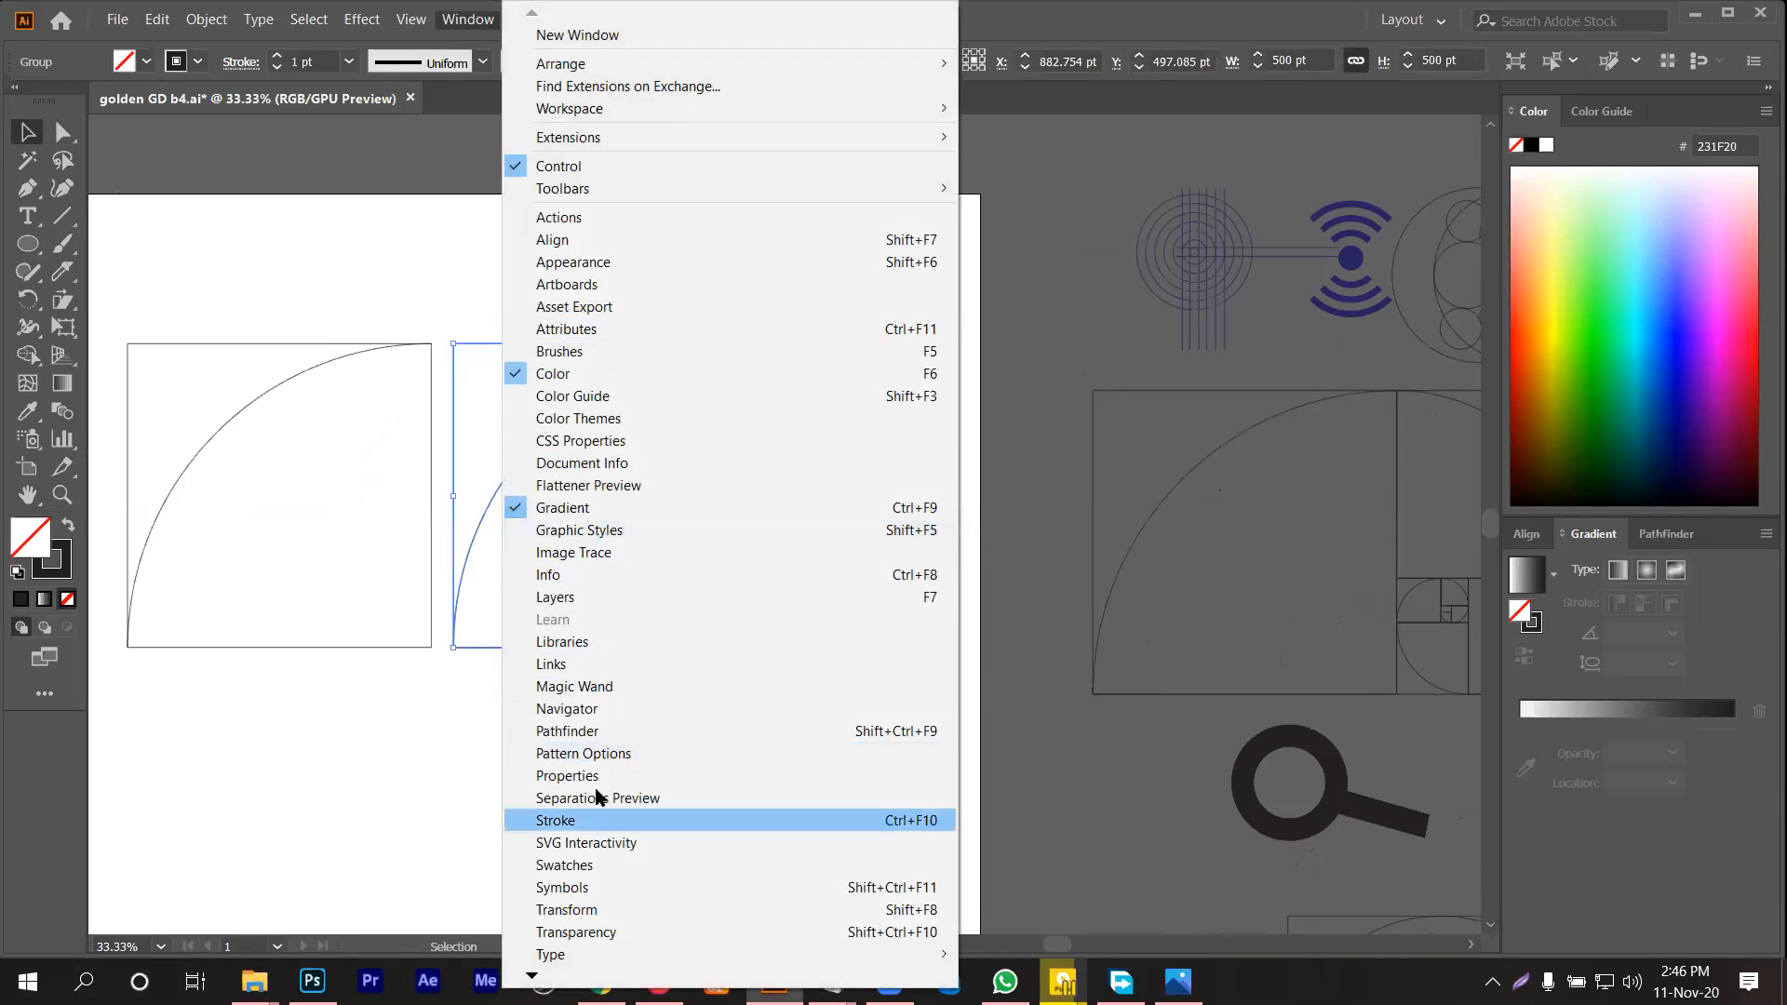
click(639, 908)
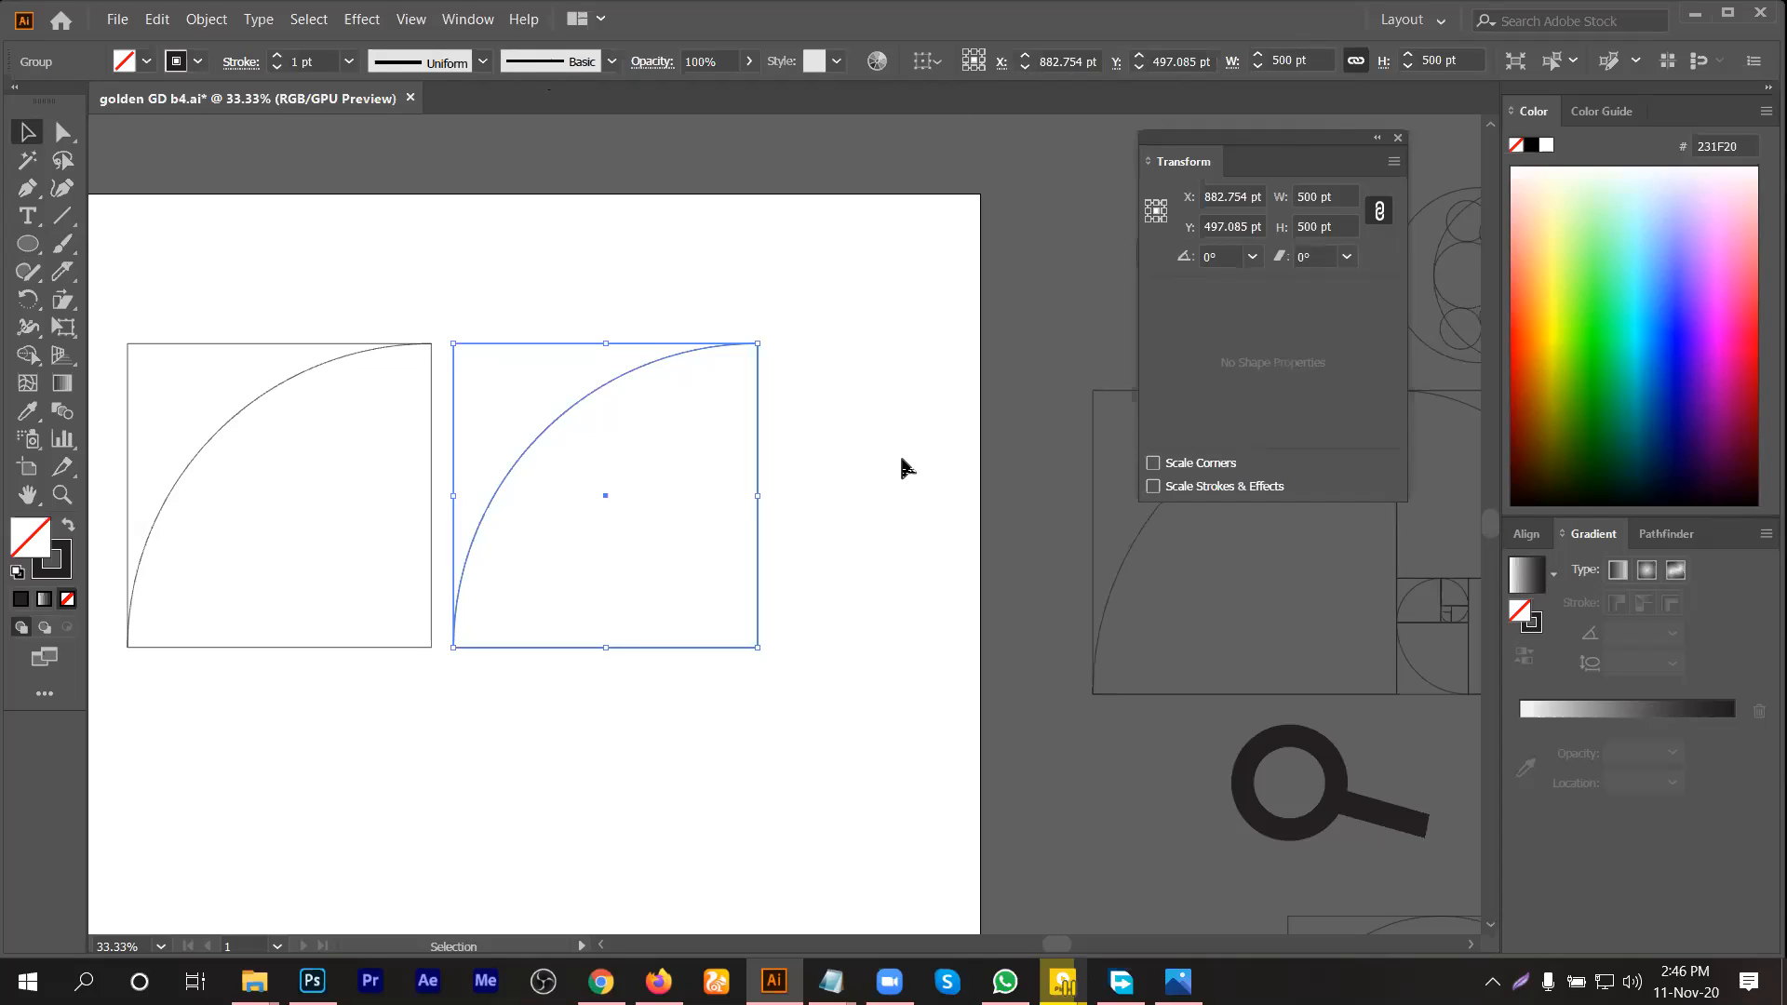
Step: Try scaling the duplicated group proportionally with a height of 500 pt/1.618, and undo the scaling
click(1379, 211)
click(1343, 220)
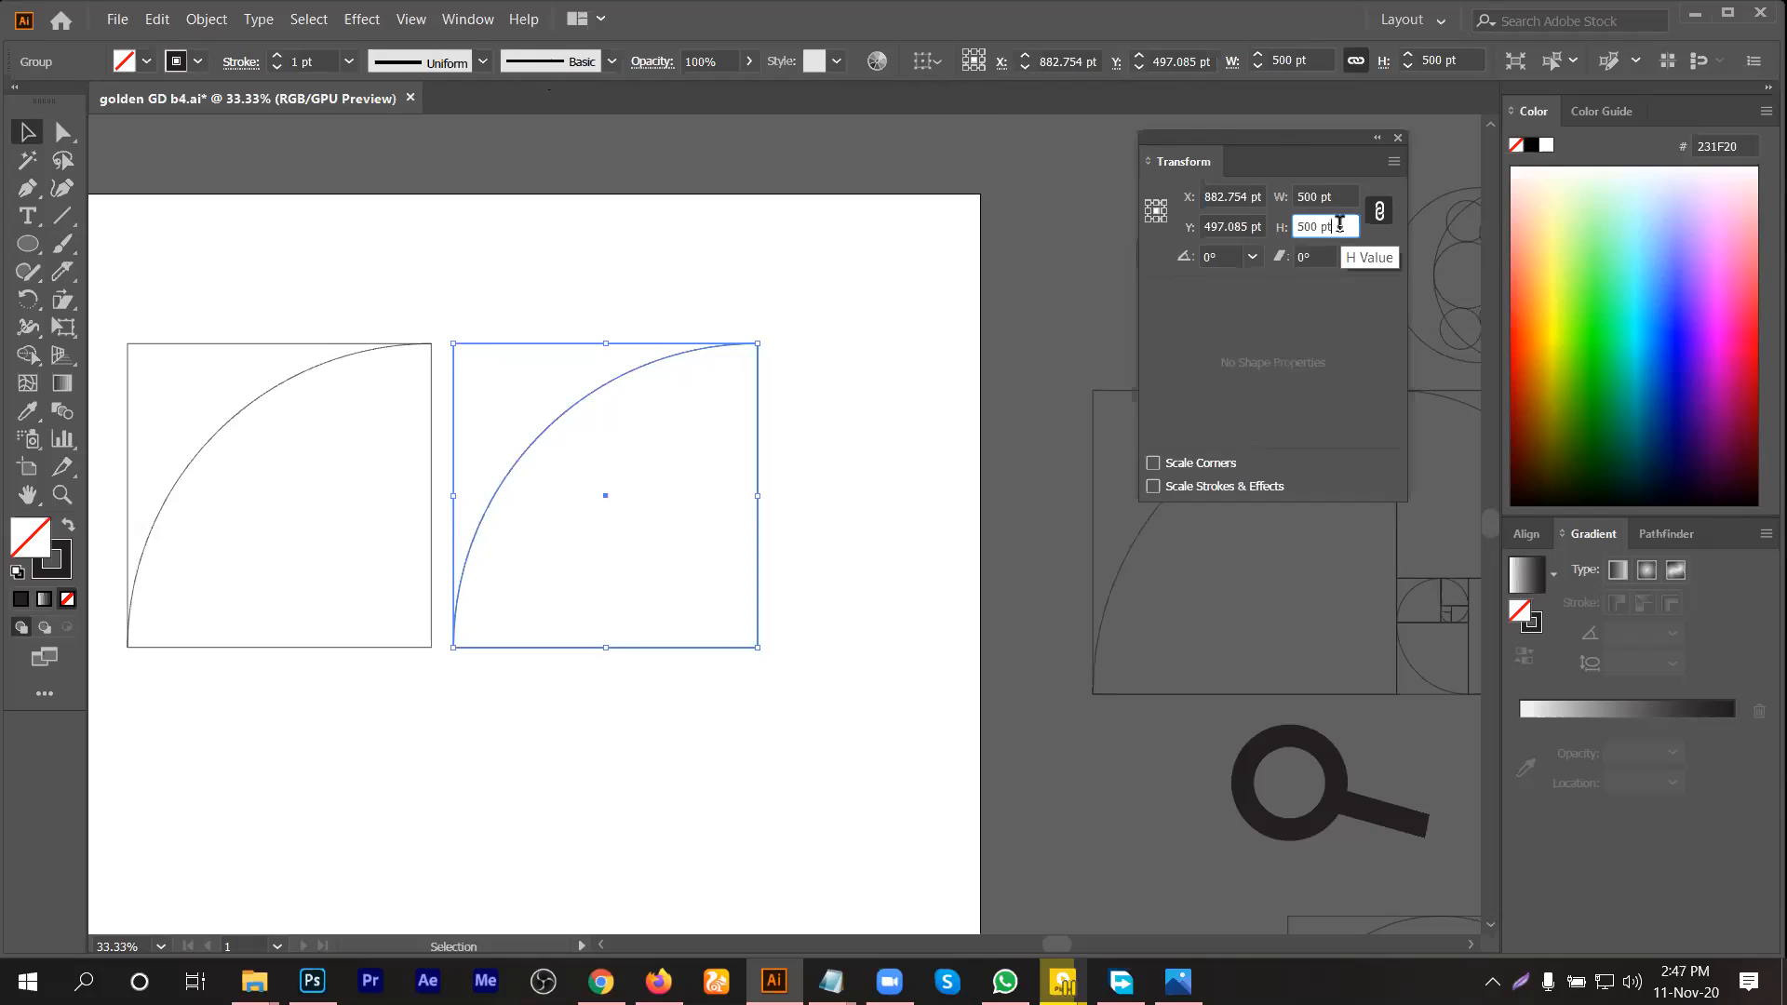
text(/)
text(5)
text(.)
text(61)
text(8)
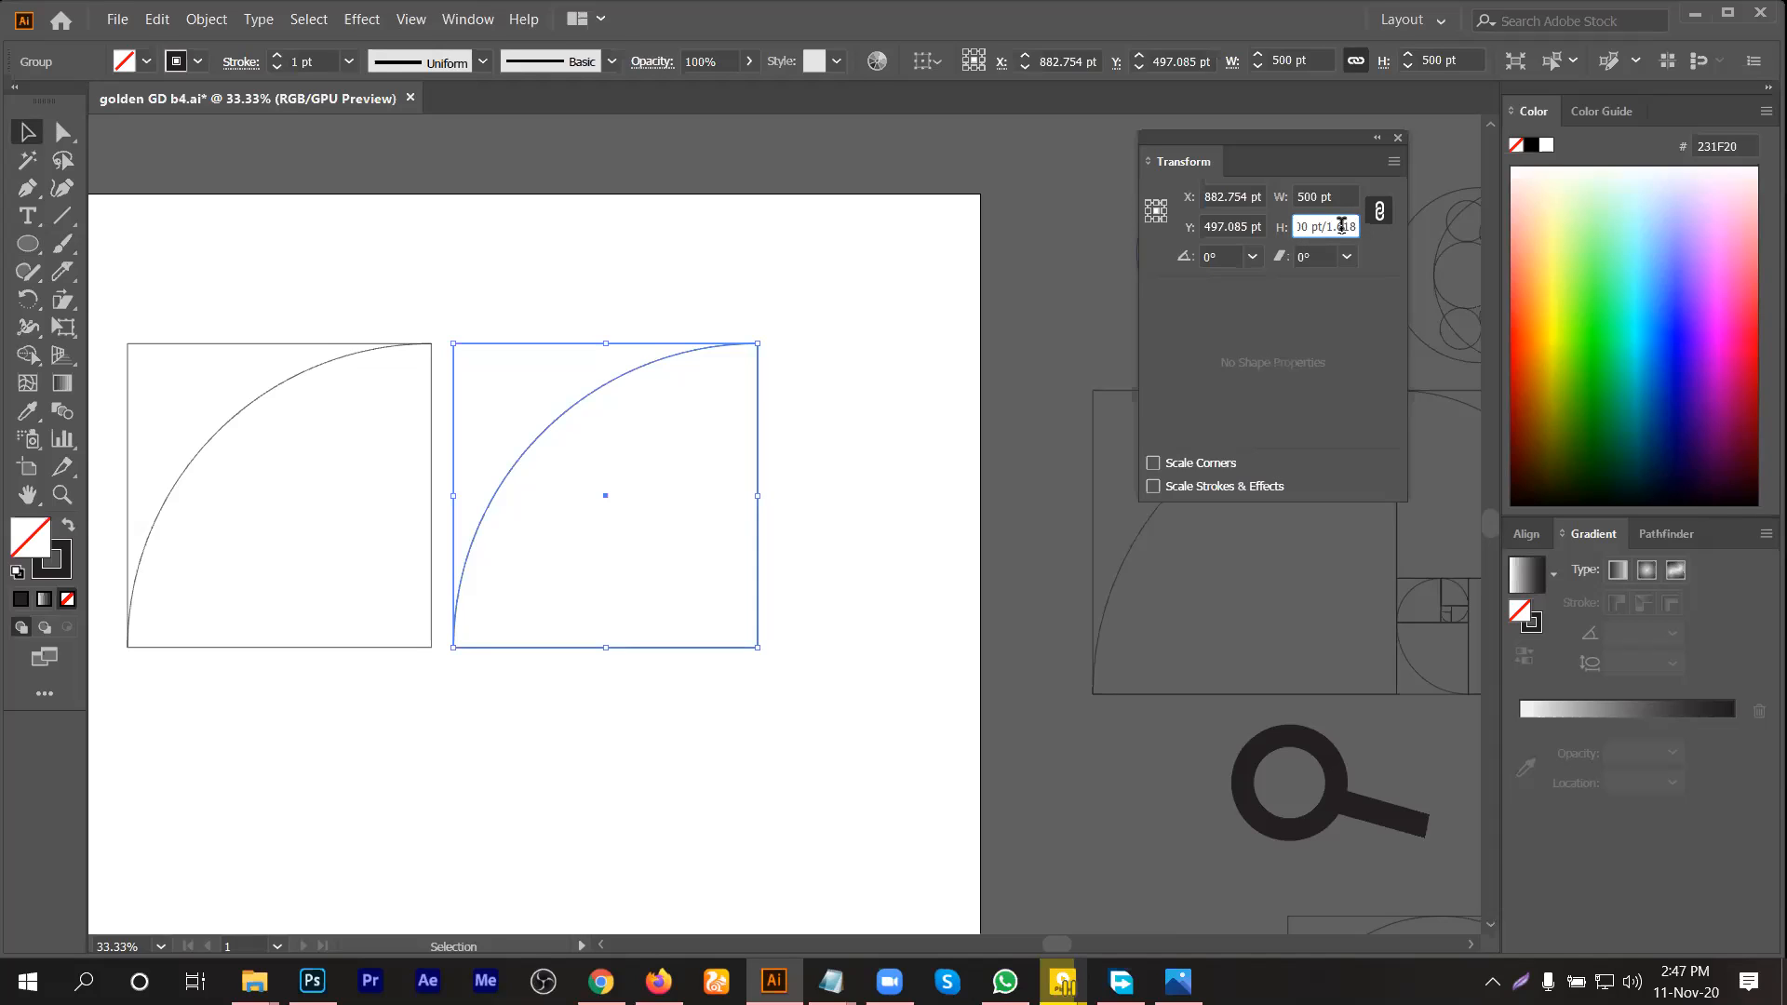
key(Return)
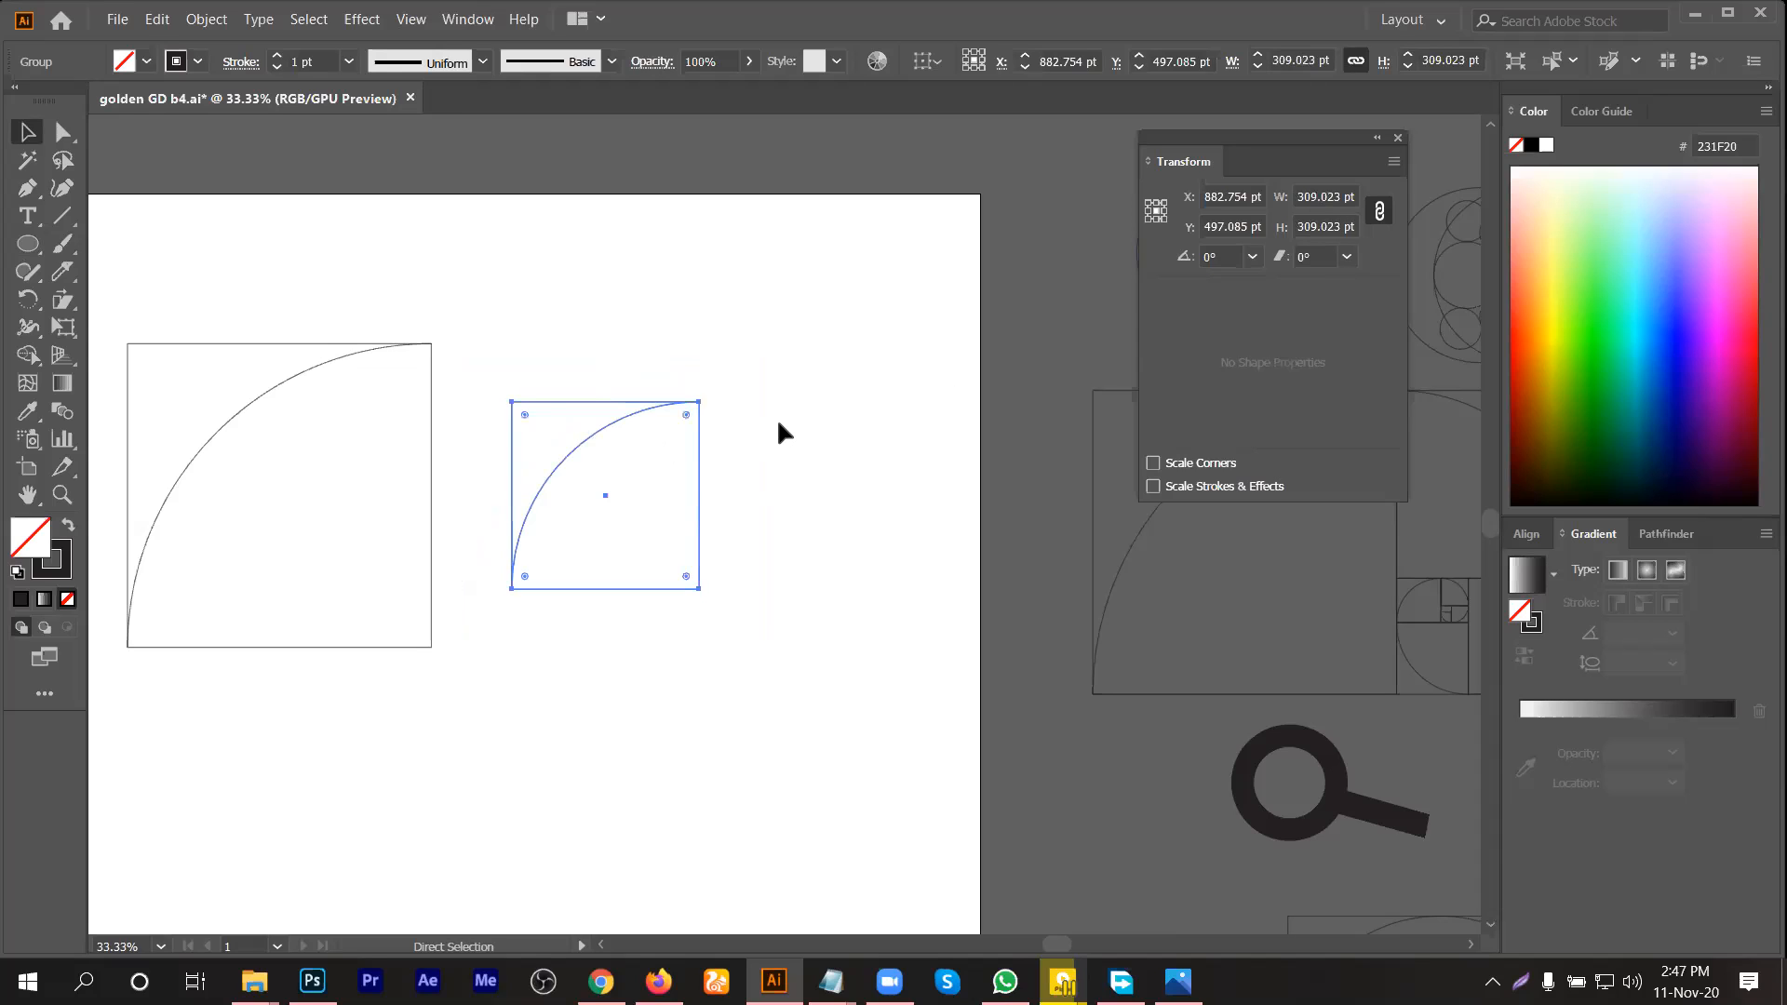
key(ctrl+z)
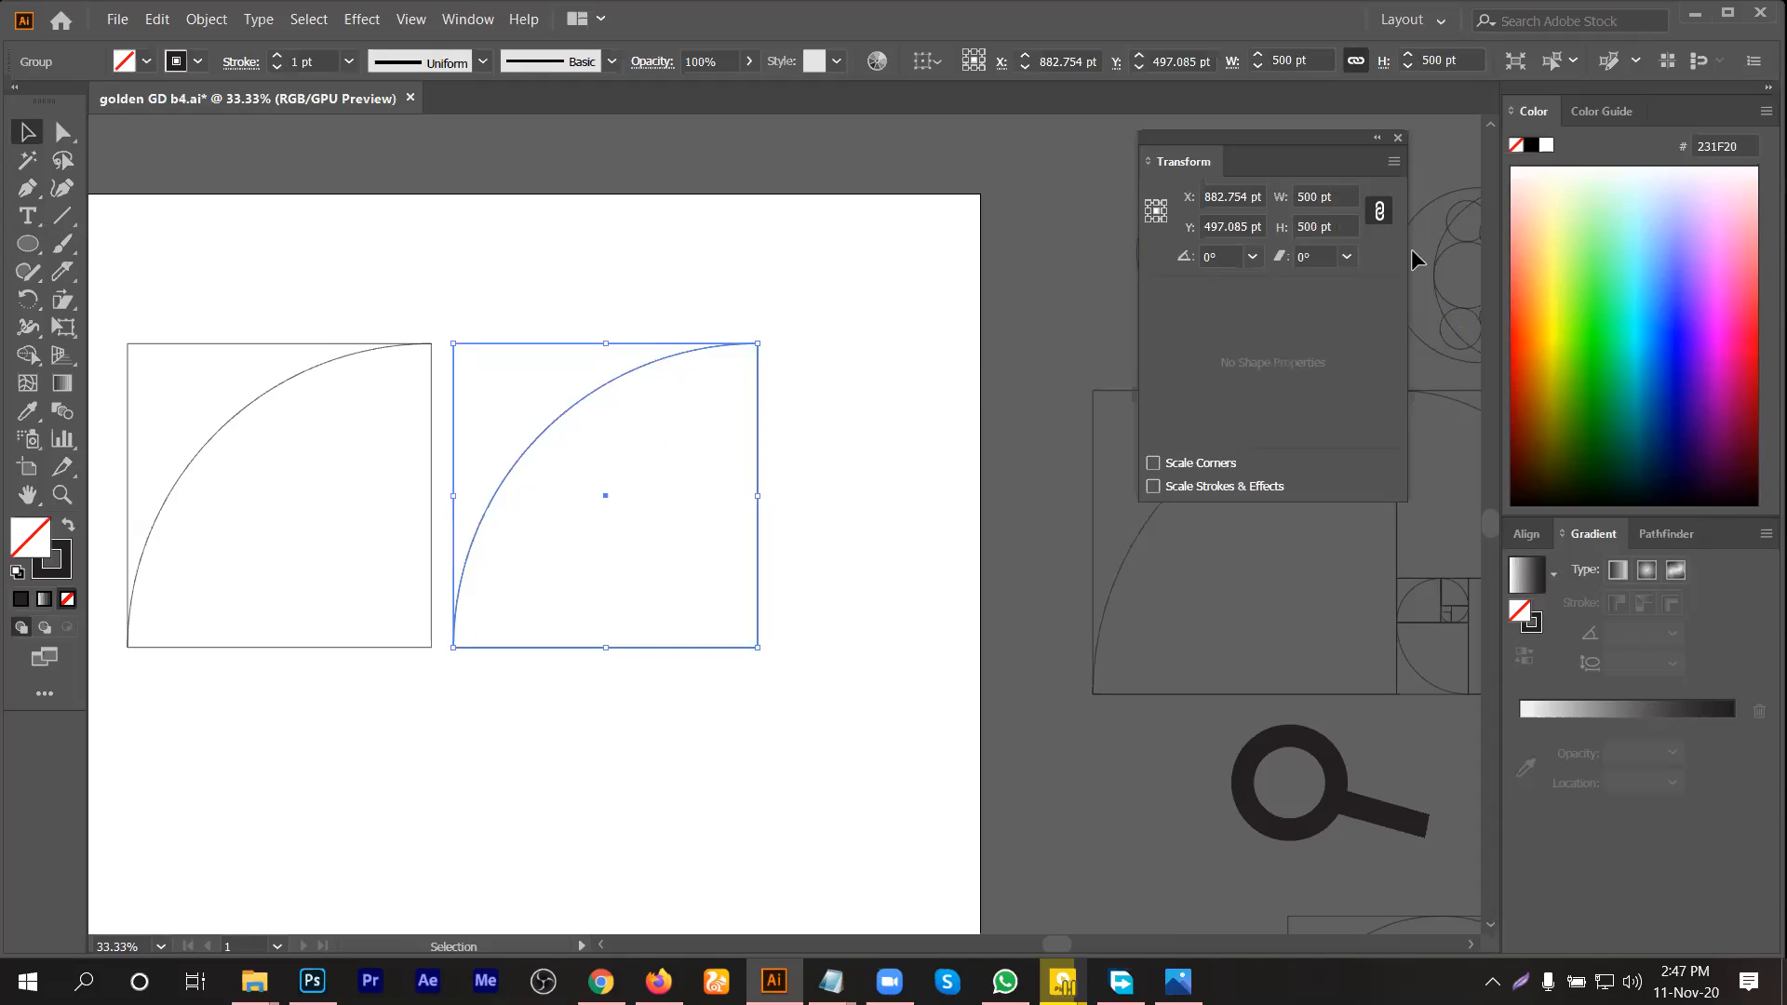
Step: Try dividing only the duplicated group's height by 1.618 with width and height proportions unlinked, and undo the change
click(1380, 211)
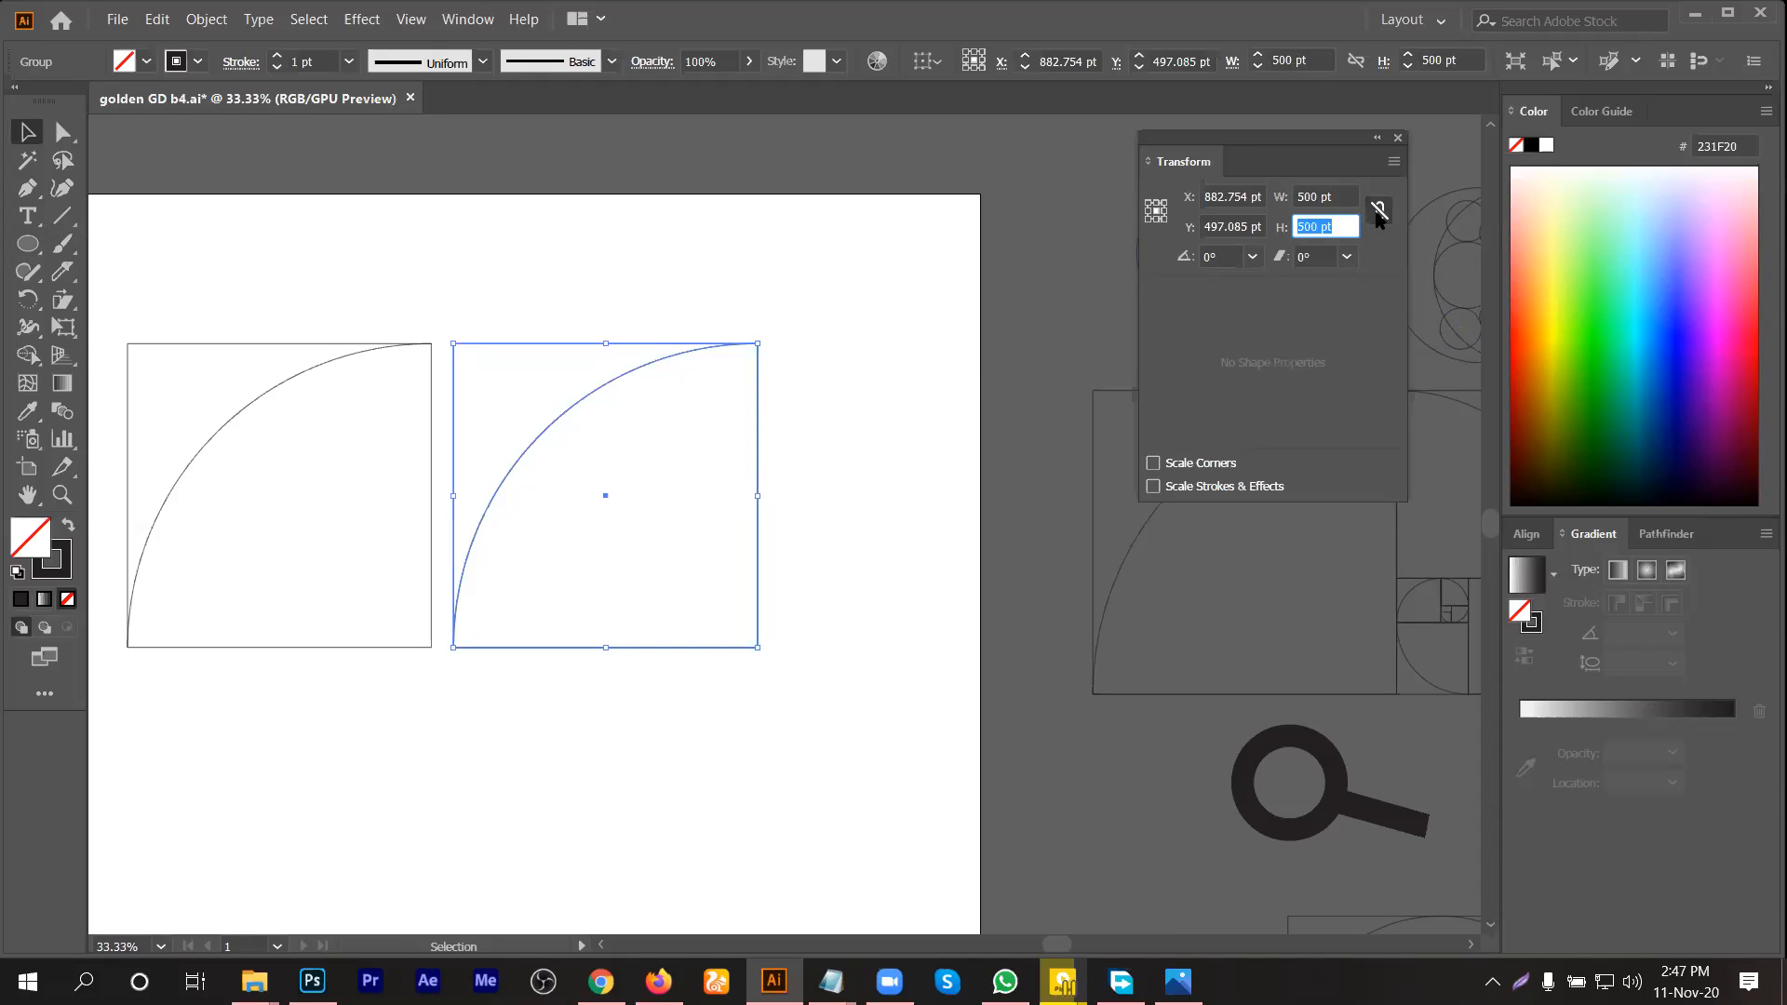
click(1347, 227)
text(/)
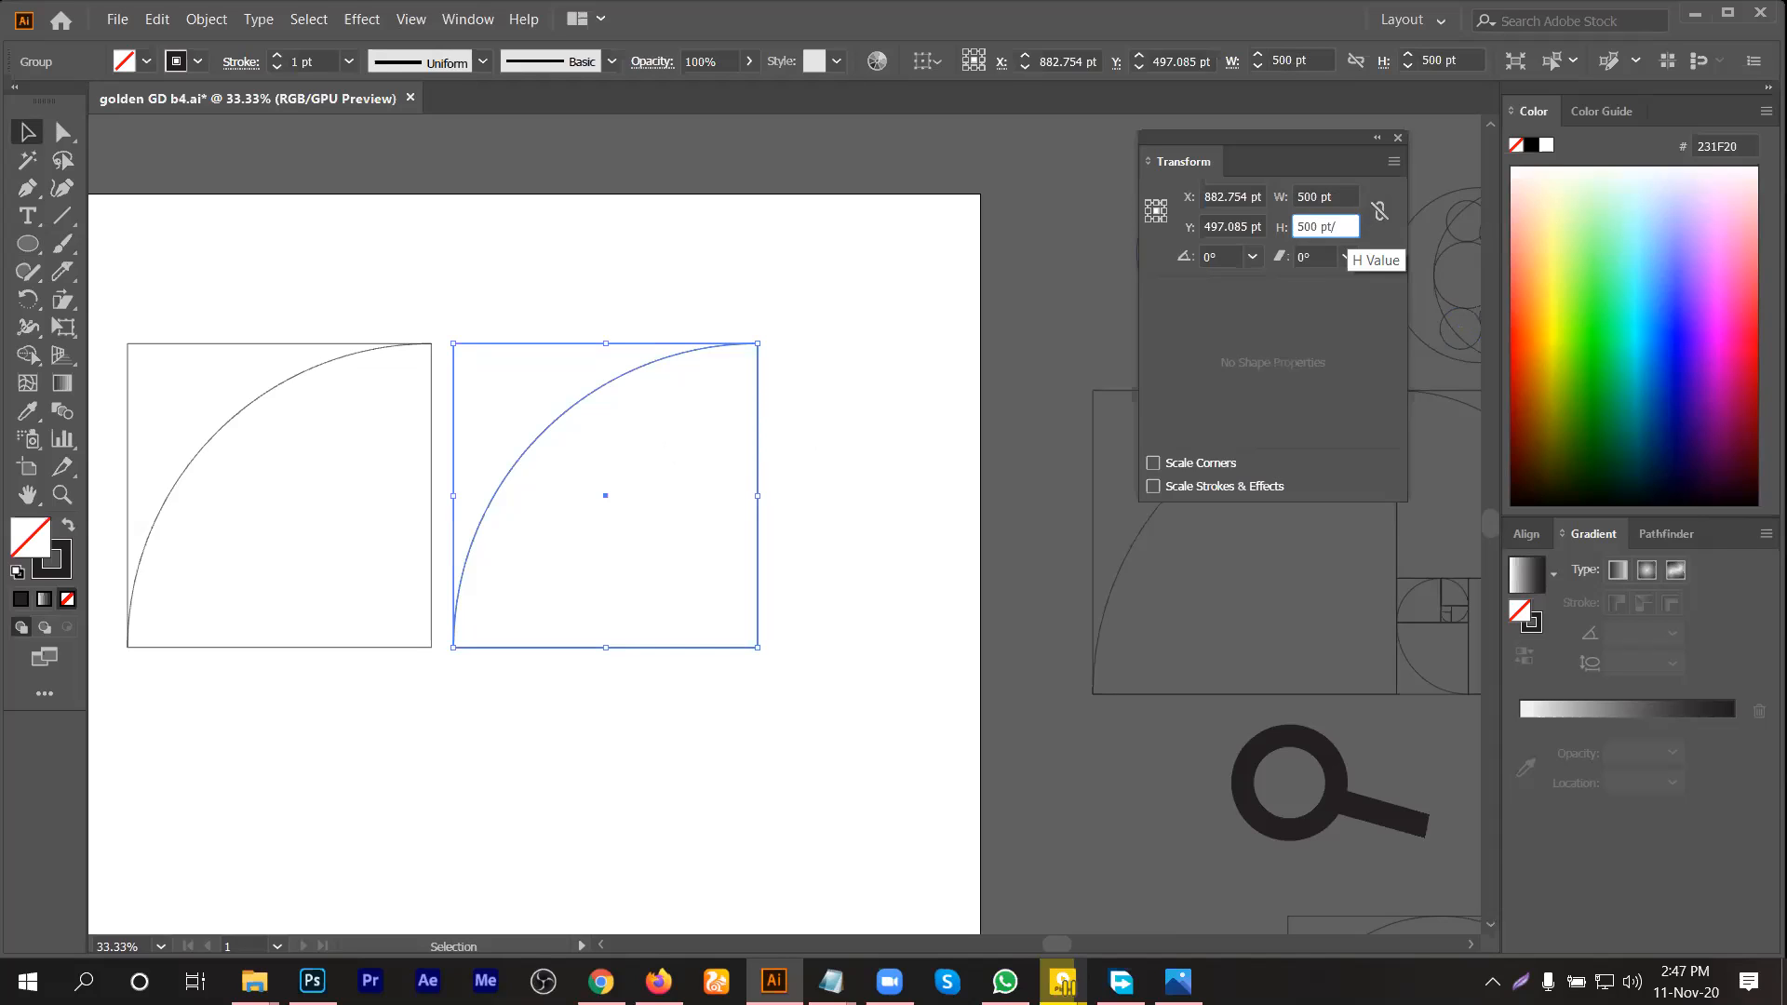
text(1.618)
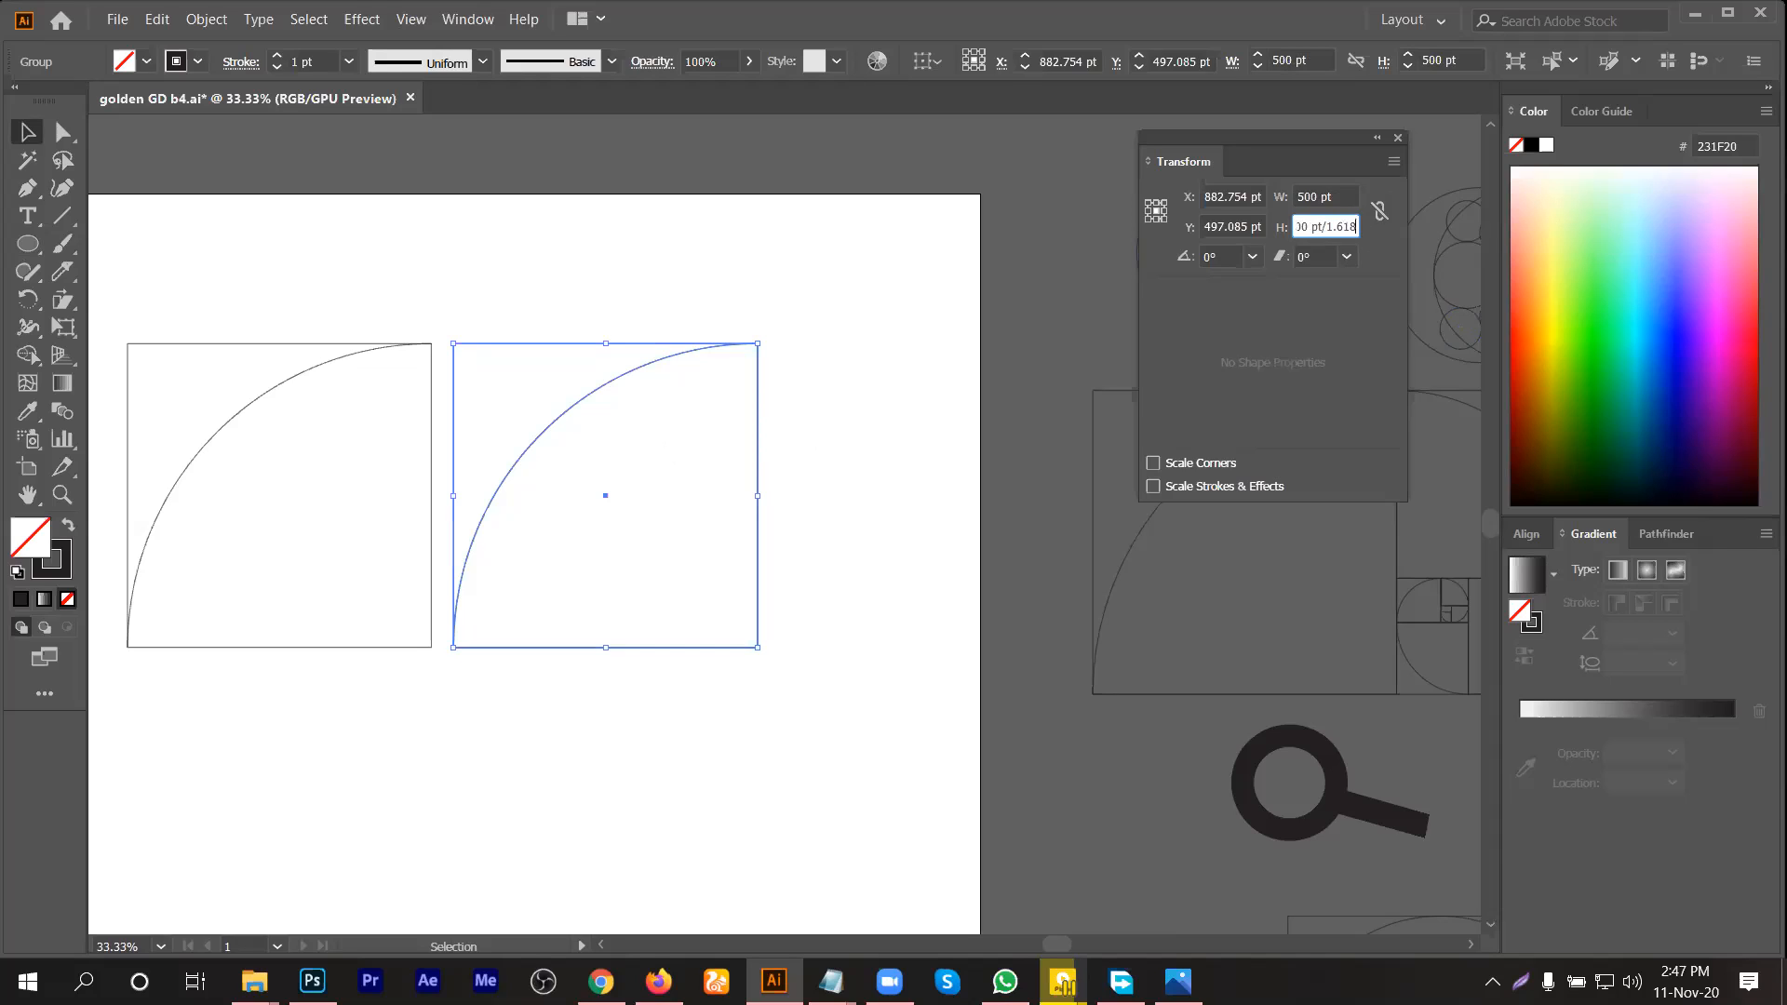
key(Return)
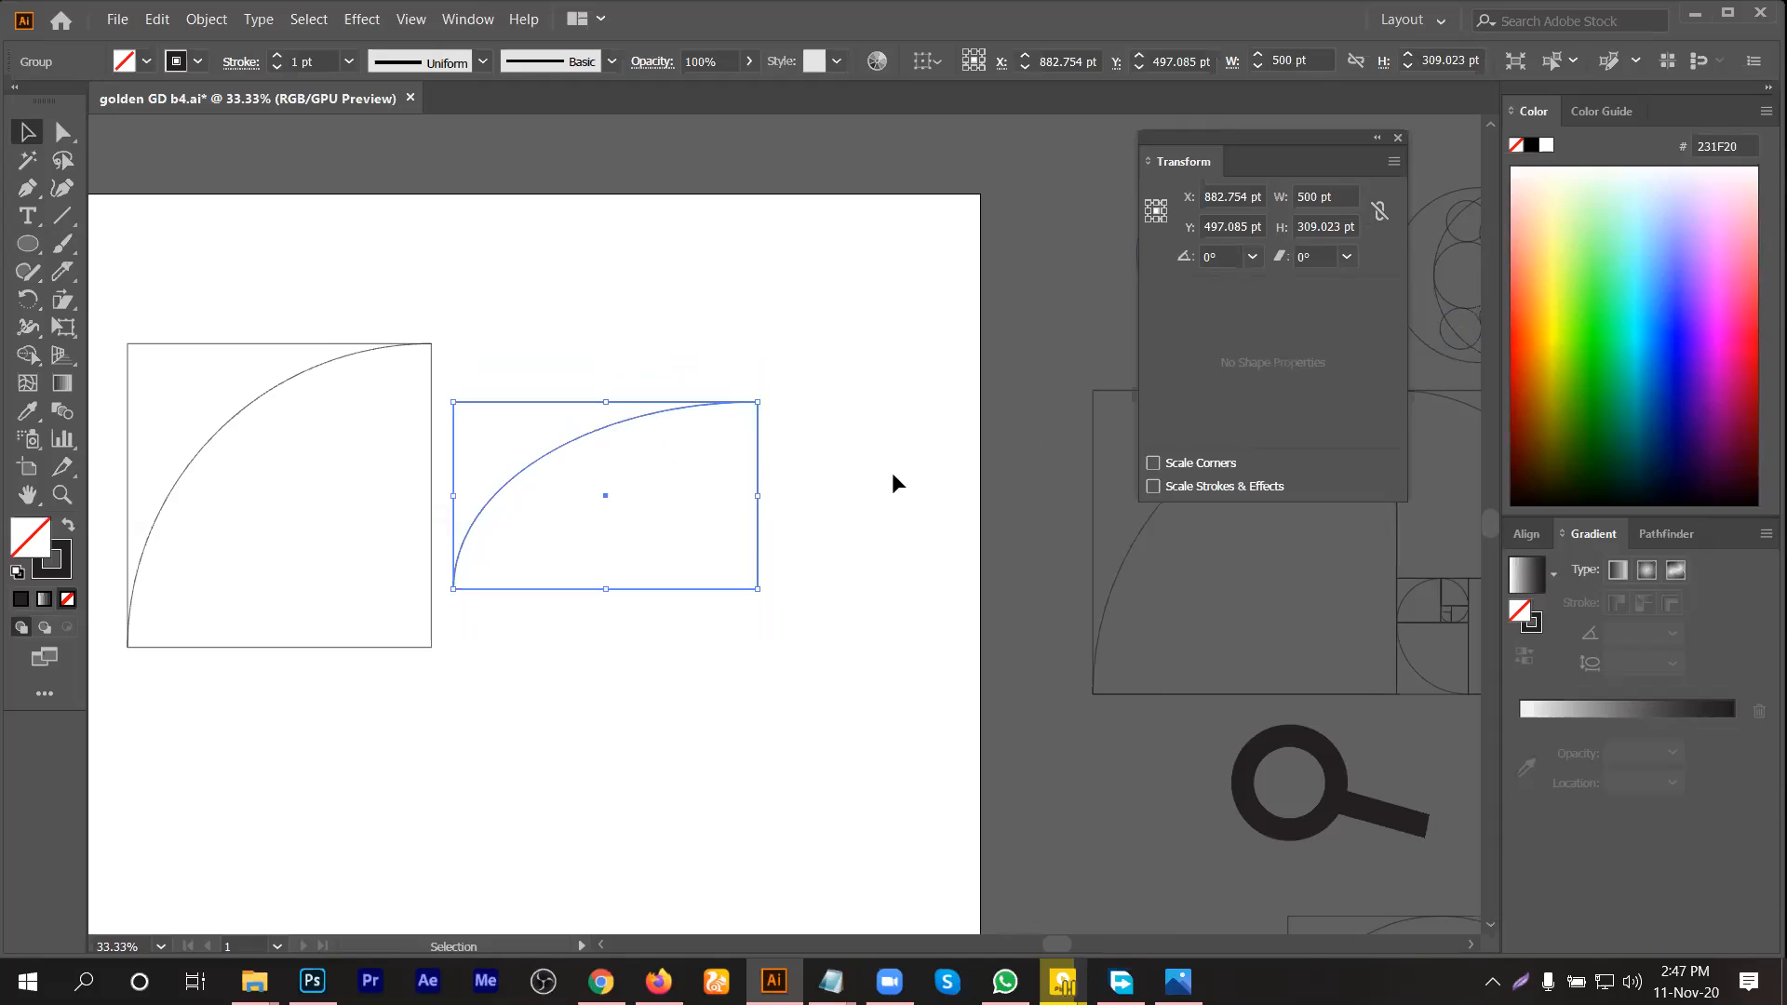
key(ctrl+z)
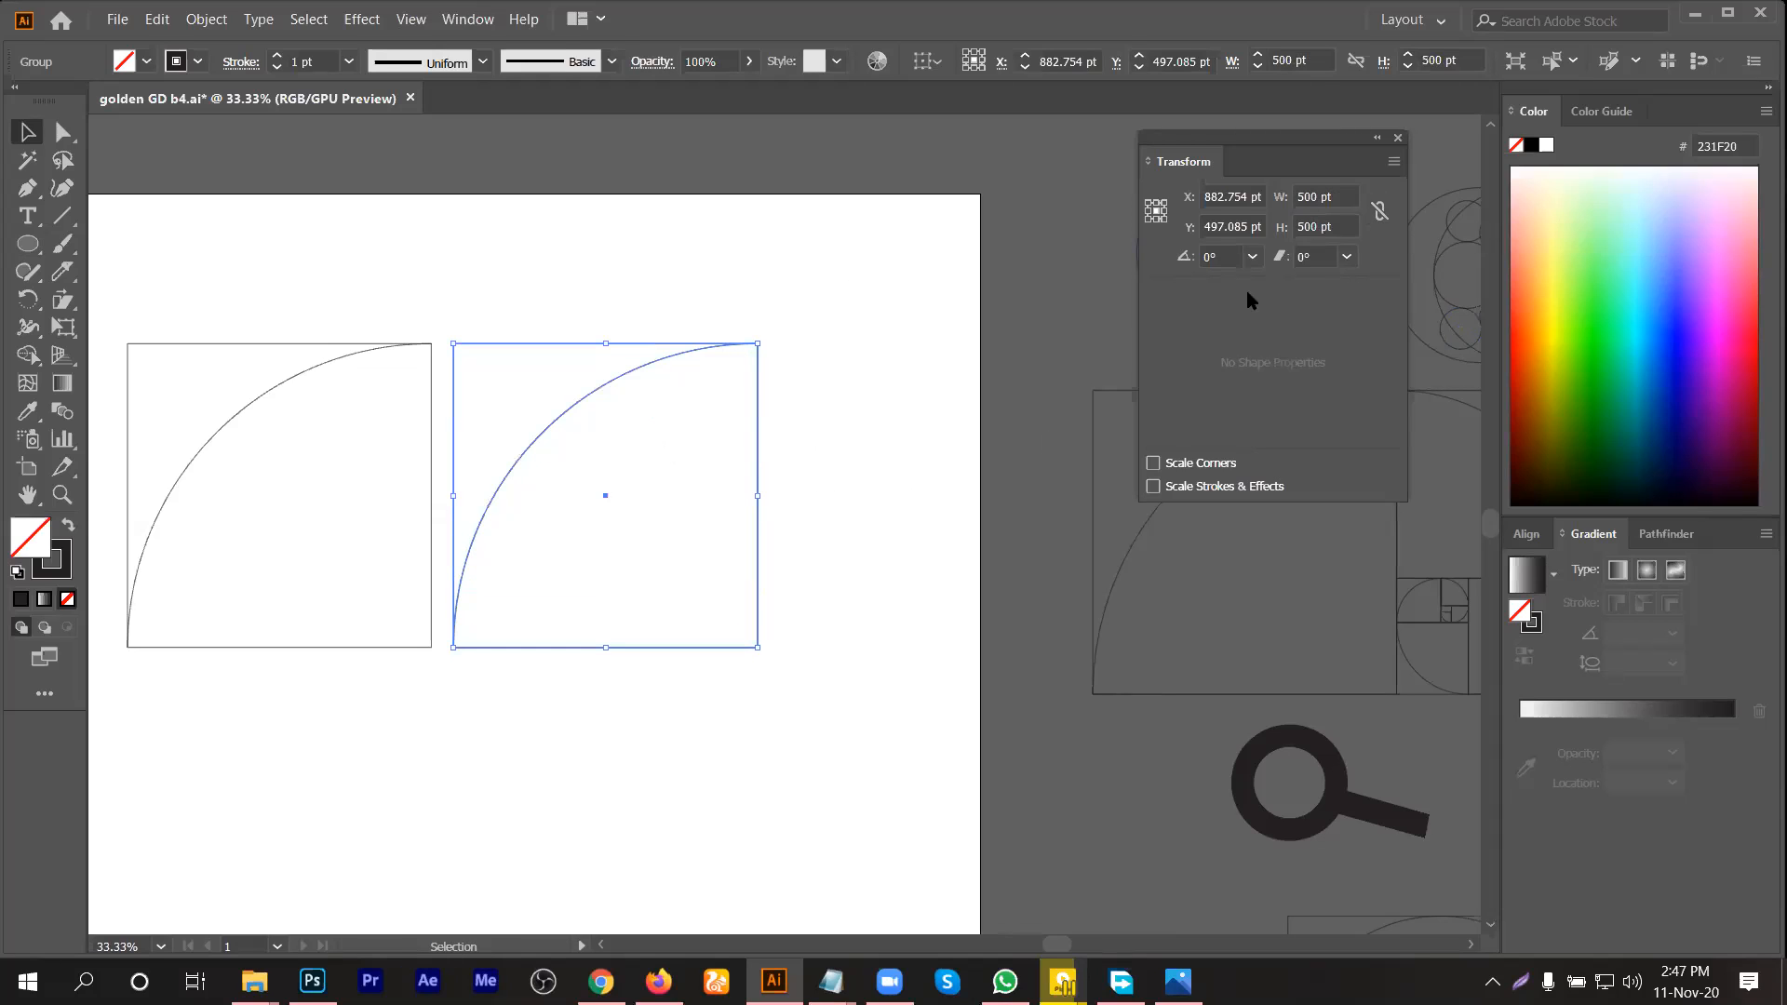
Step: Link width and height proportions and scale the duplicated square-and-arc group by setting its height to 500 pt/1.618
click(1379, 211)
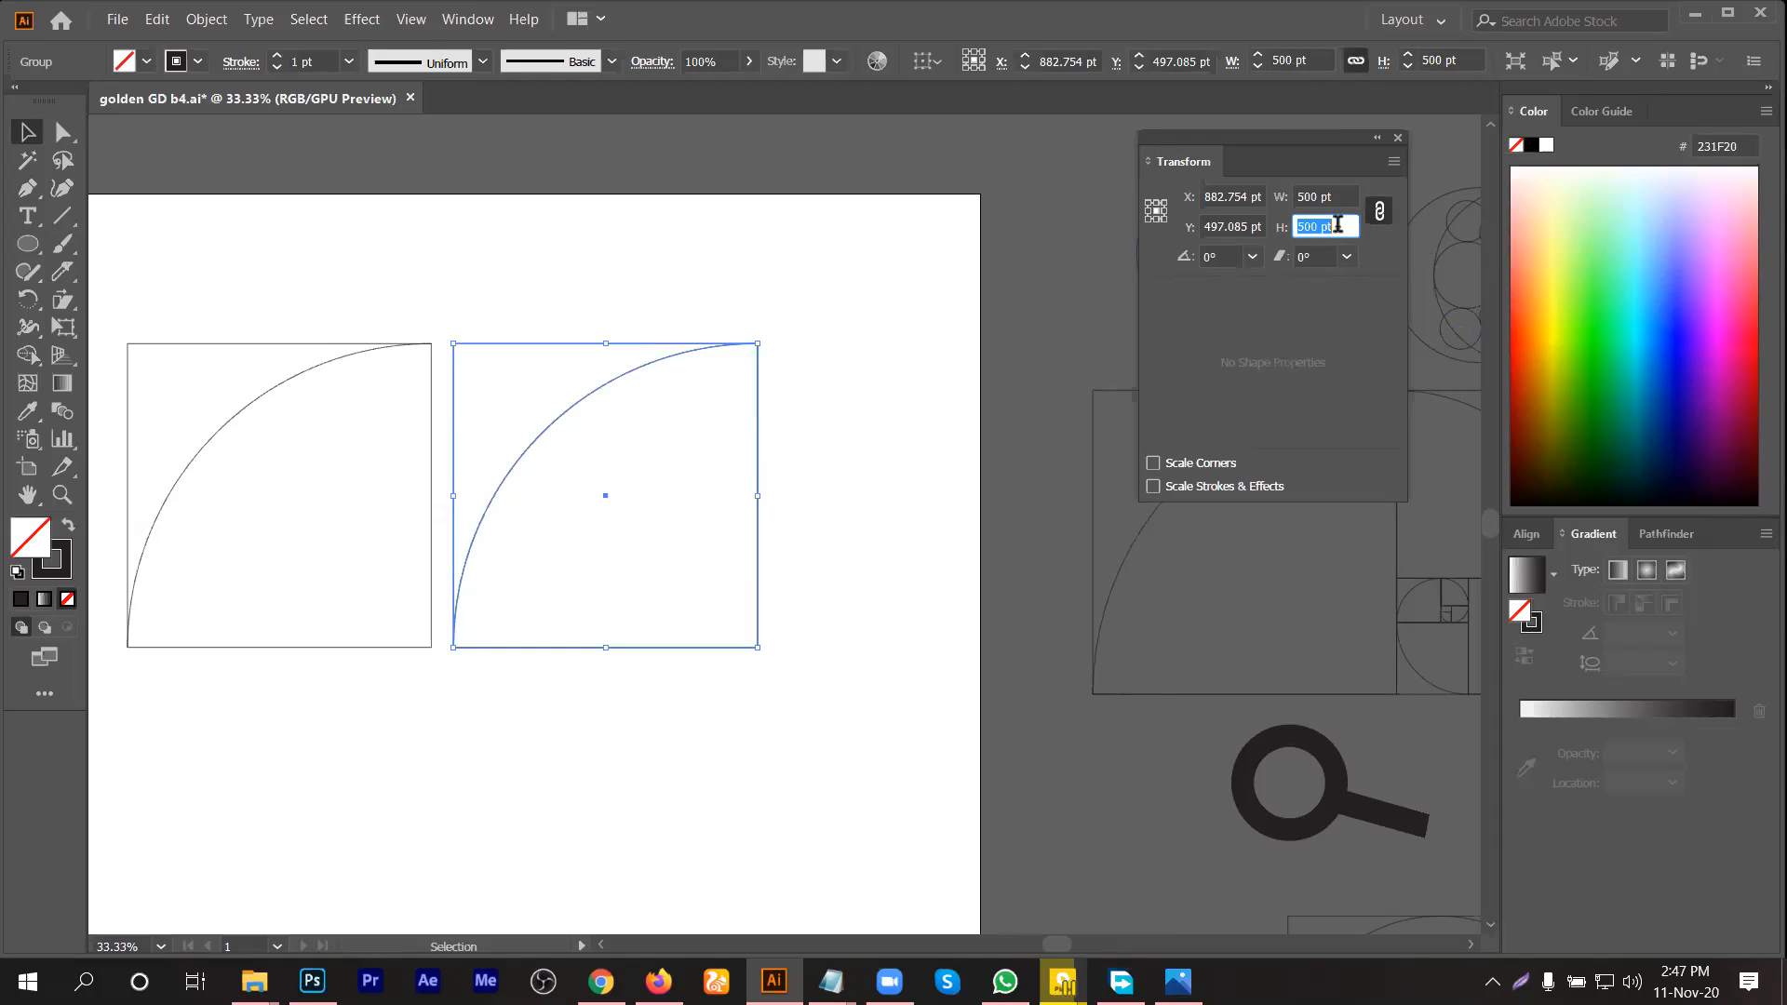
click(1339, 224)
text(/1.618)
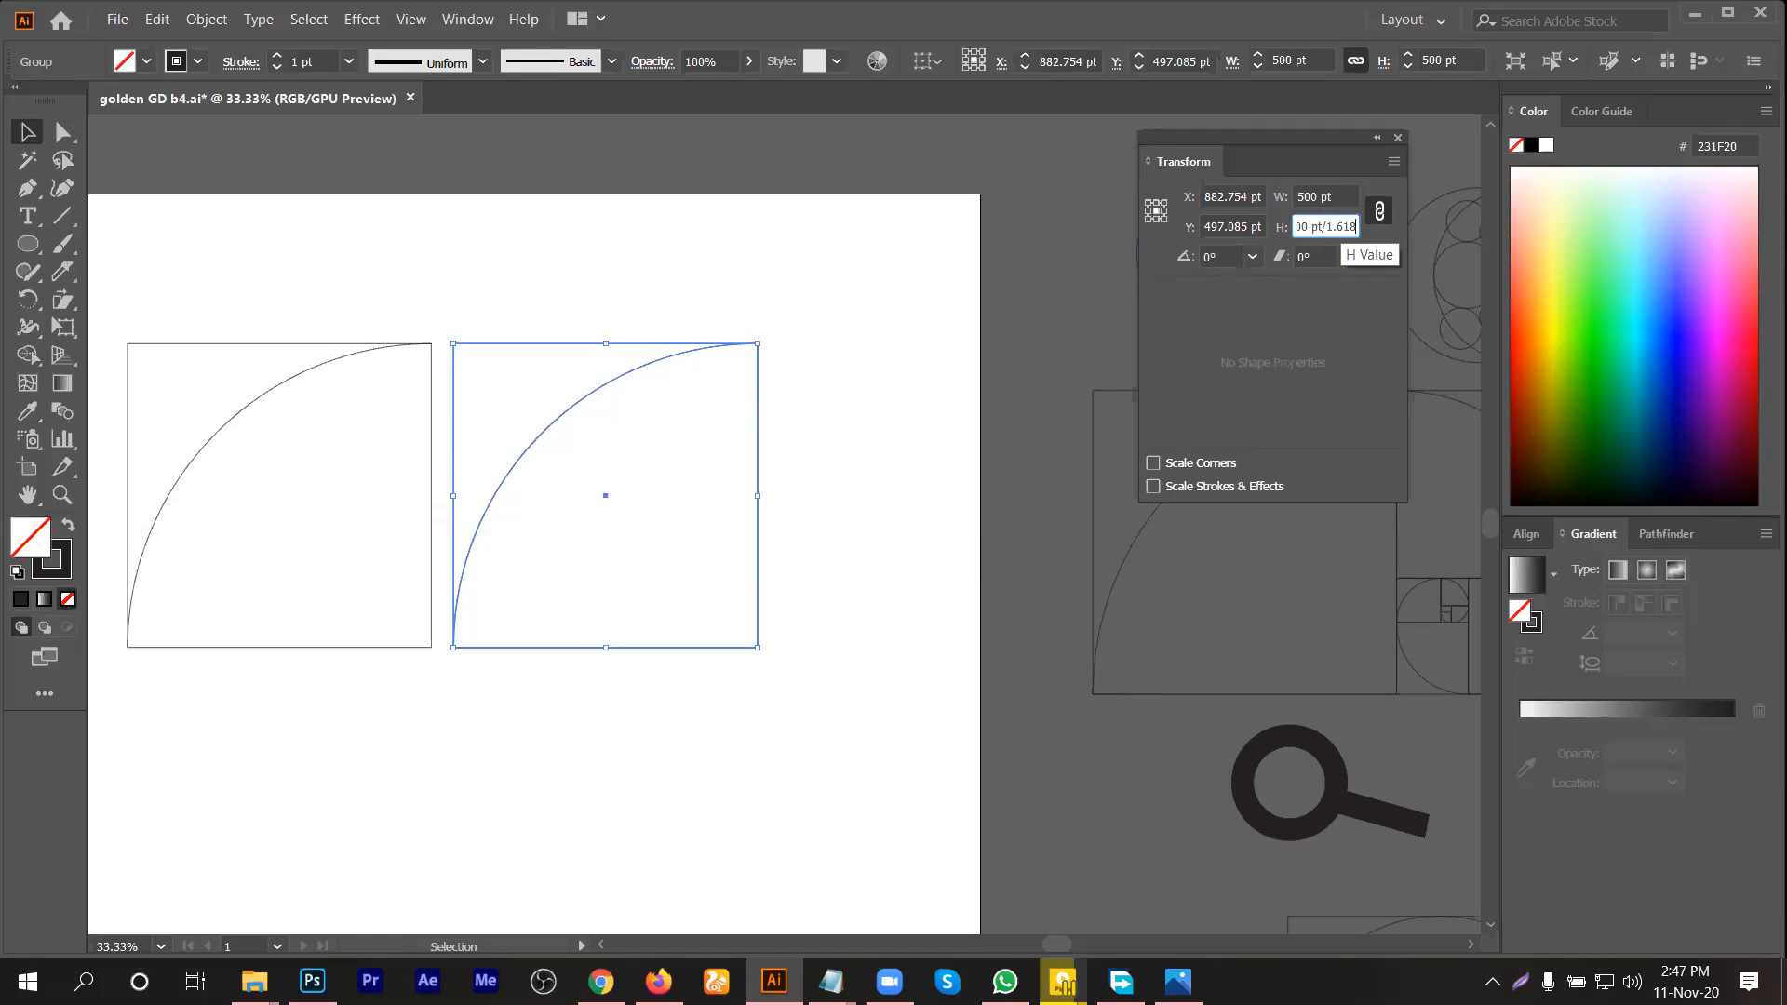
key(Return)
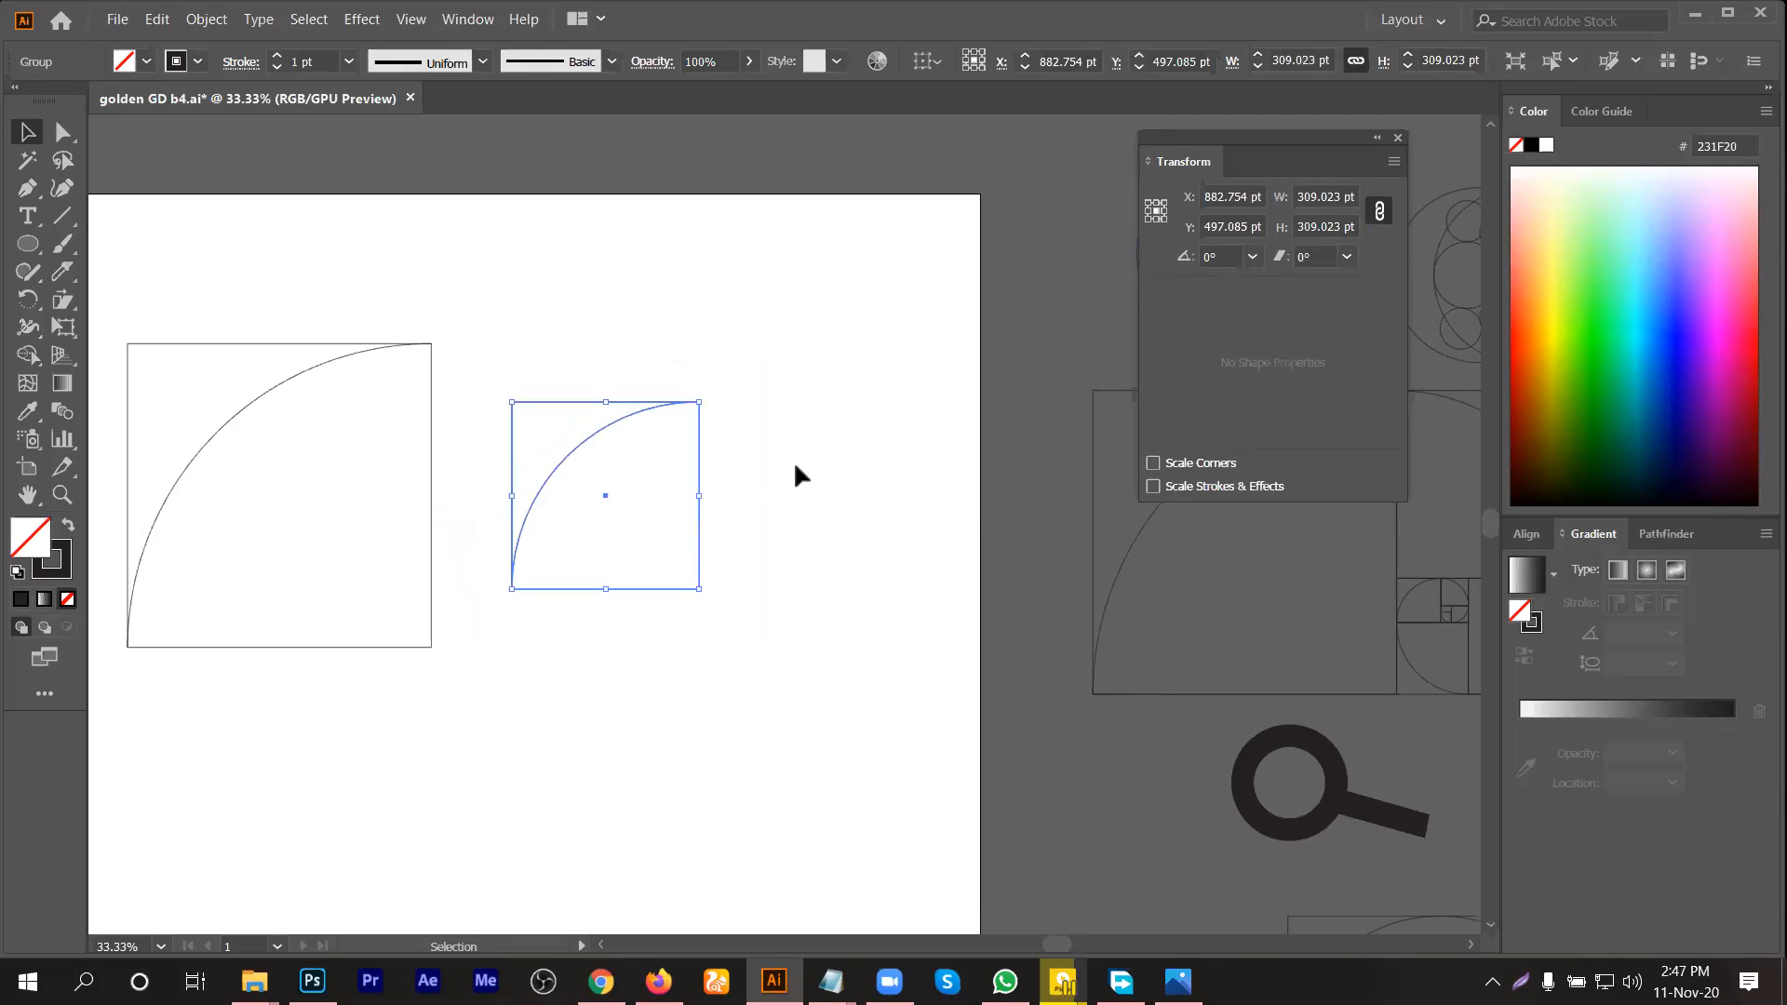
Step: Rotate the scaled copy 90° clockwise and snap it against the first square's right edge with their top edges aligned
scroll(577, 473, up, 1)
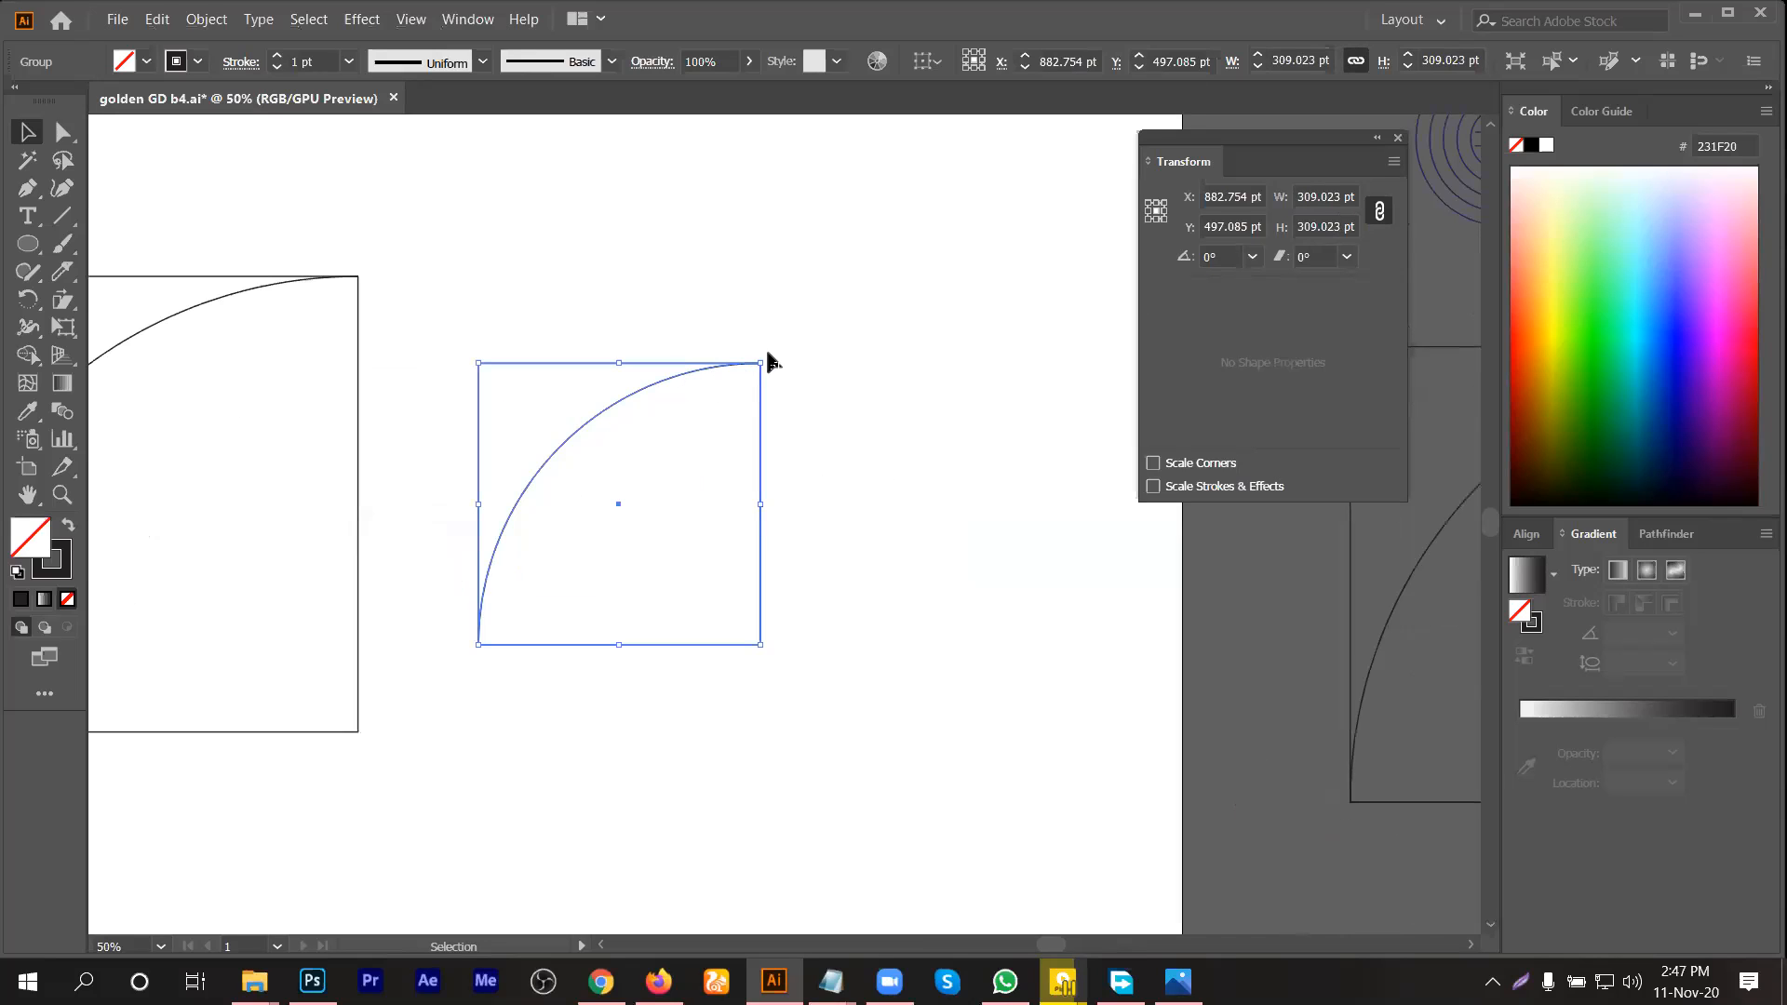
drag(767, 358, 740, 669)
drag(652, 424, 531, 345)
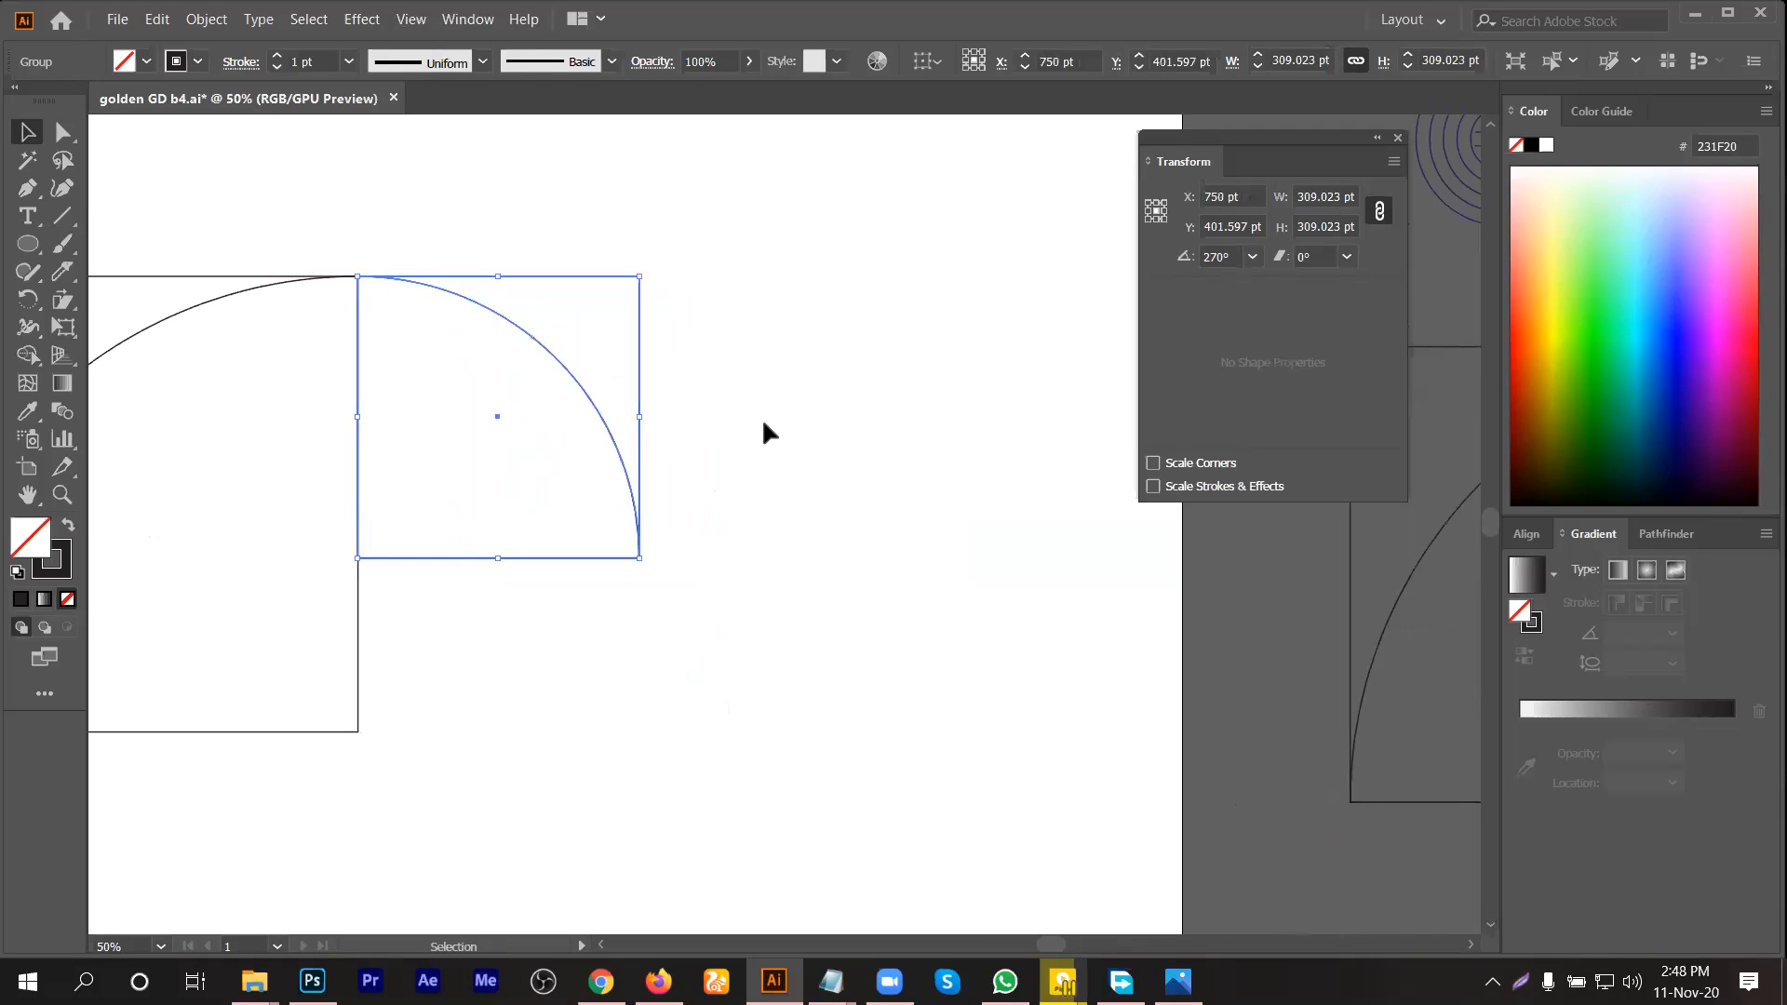
click(761, 417)
Step: Duplicate the second square-and-arc group to the lower right and divide the copy's height by 1.618 with proportions linked
scroll(762, 419, down, 2)
drag(697, 453, 843, 601)
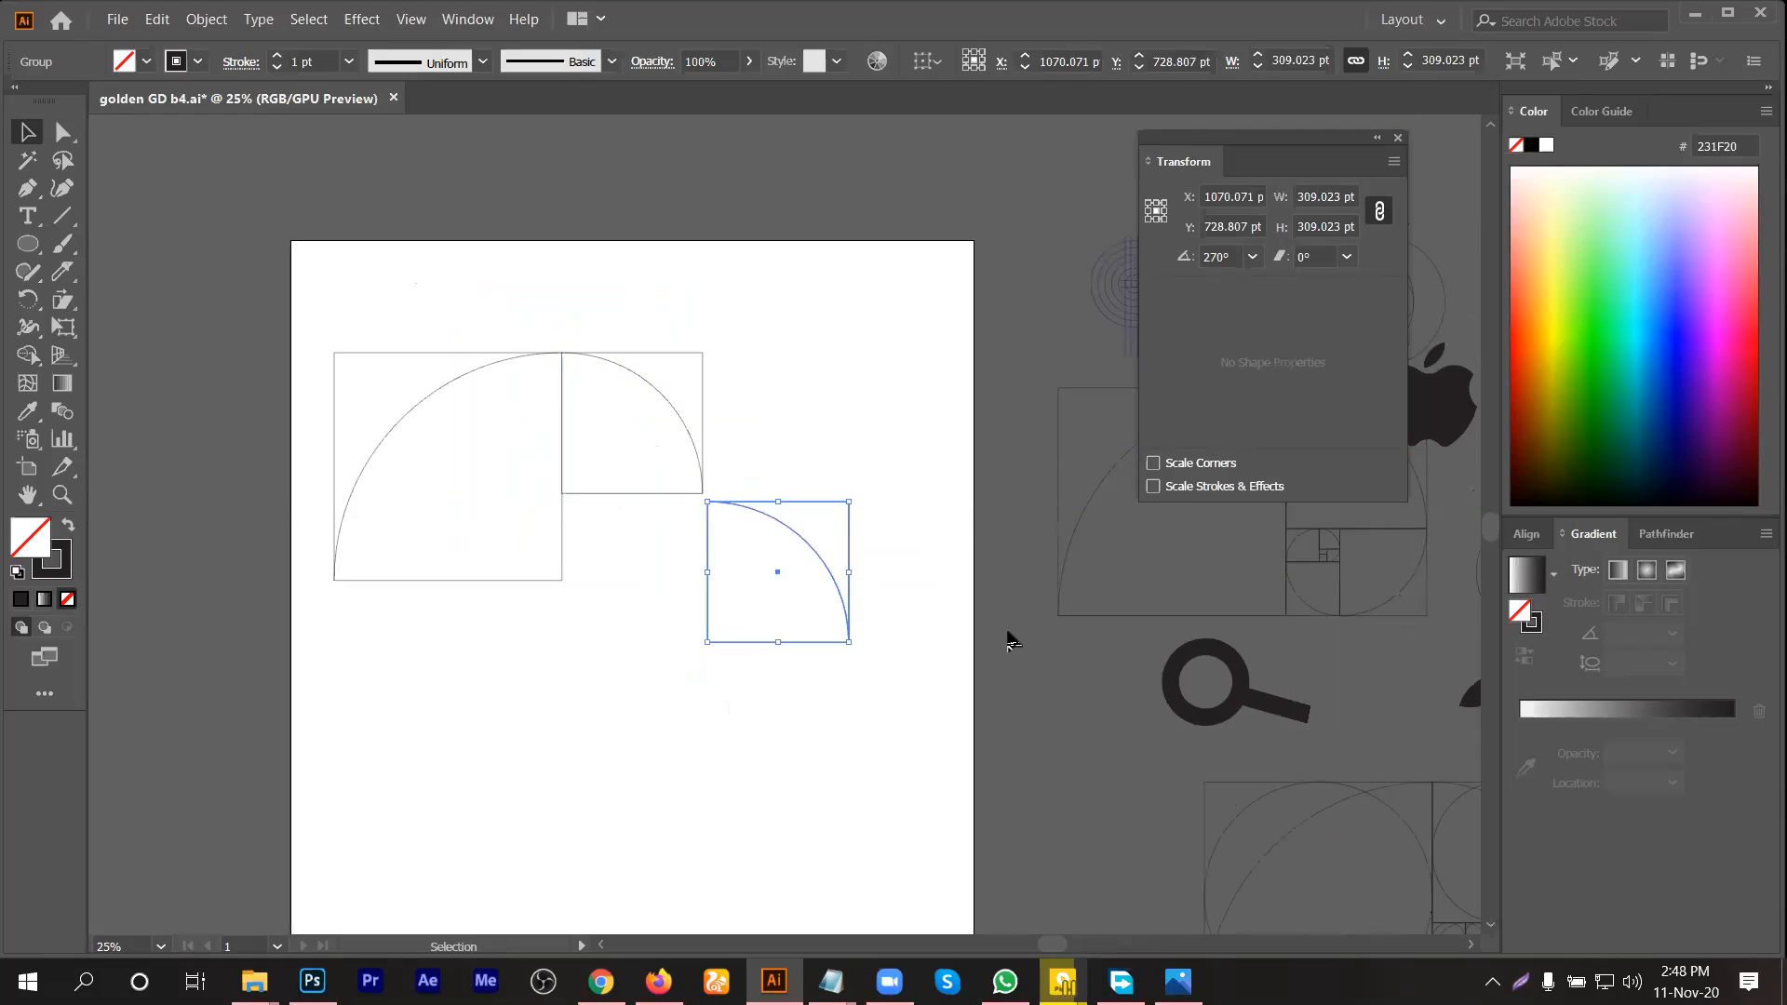
click(1352, 225)
text(/1.618)
key(Return)
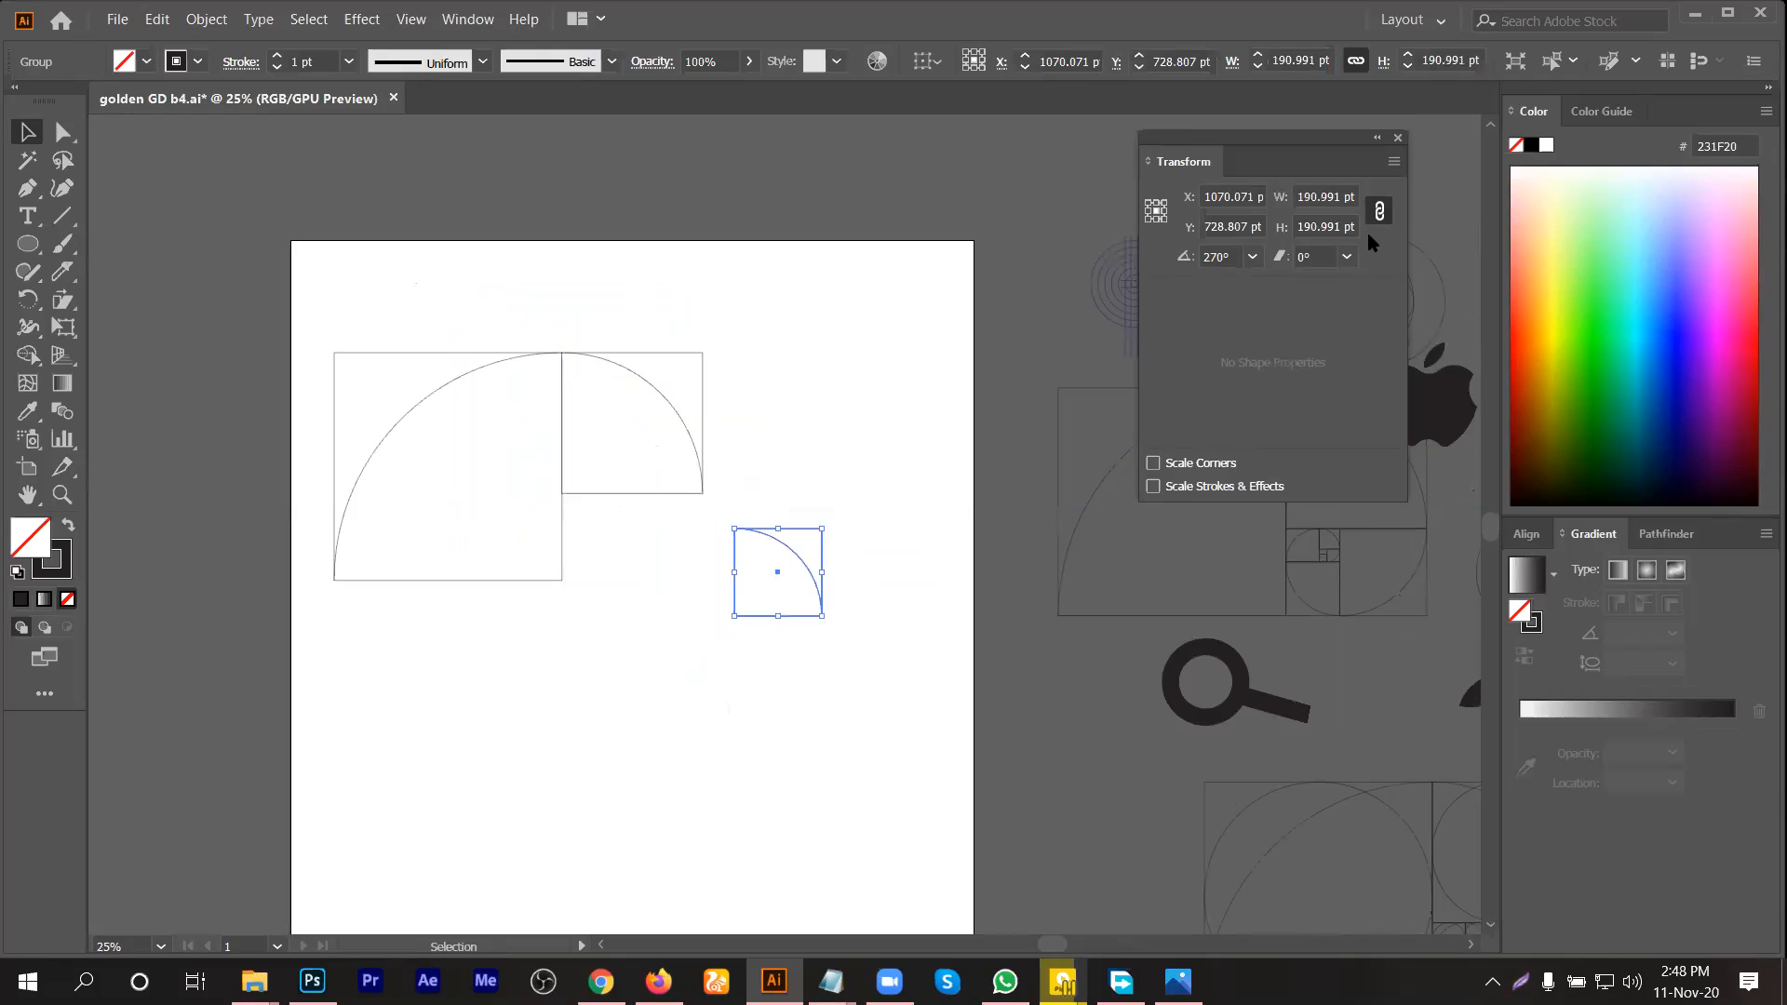
Step: Rotate the third group 90° clockwise and snap it directly below the second square, flush with its right edge
scroll(780, 569, up, 3)
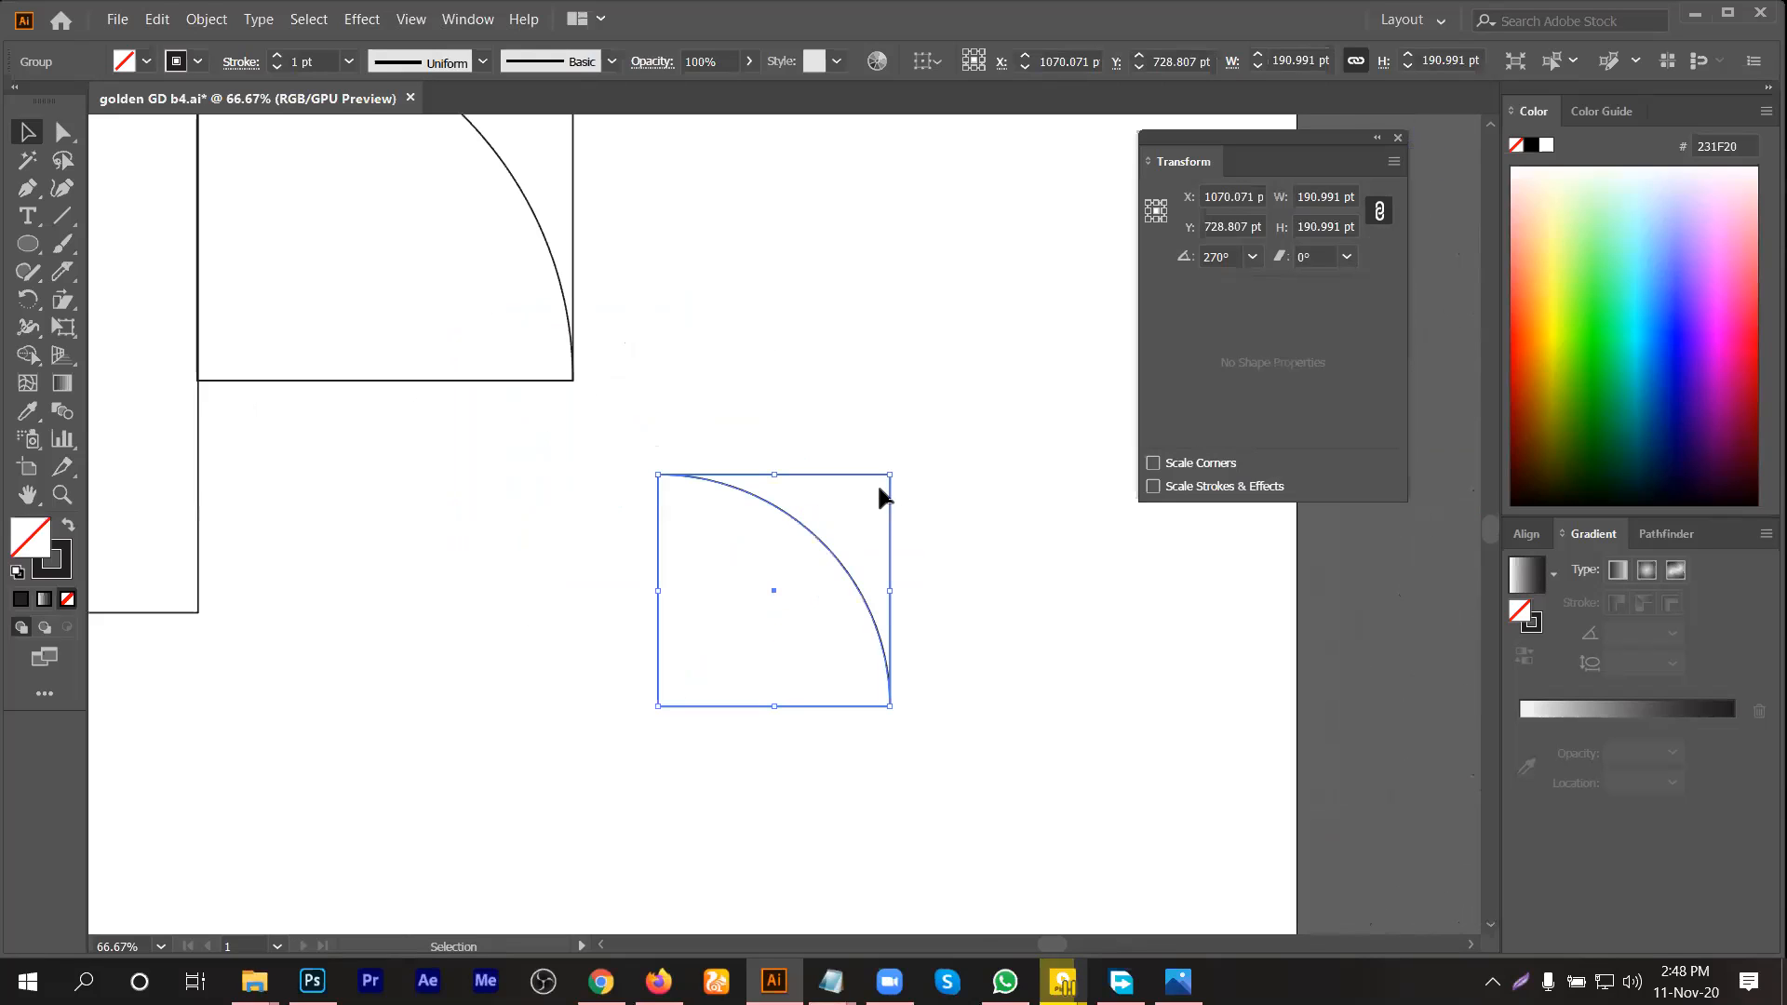
drag(898, 479, 868, 739)
drag(856, 588, 538, 494)
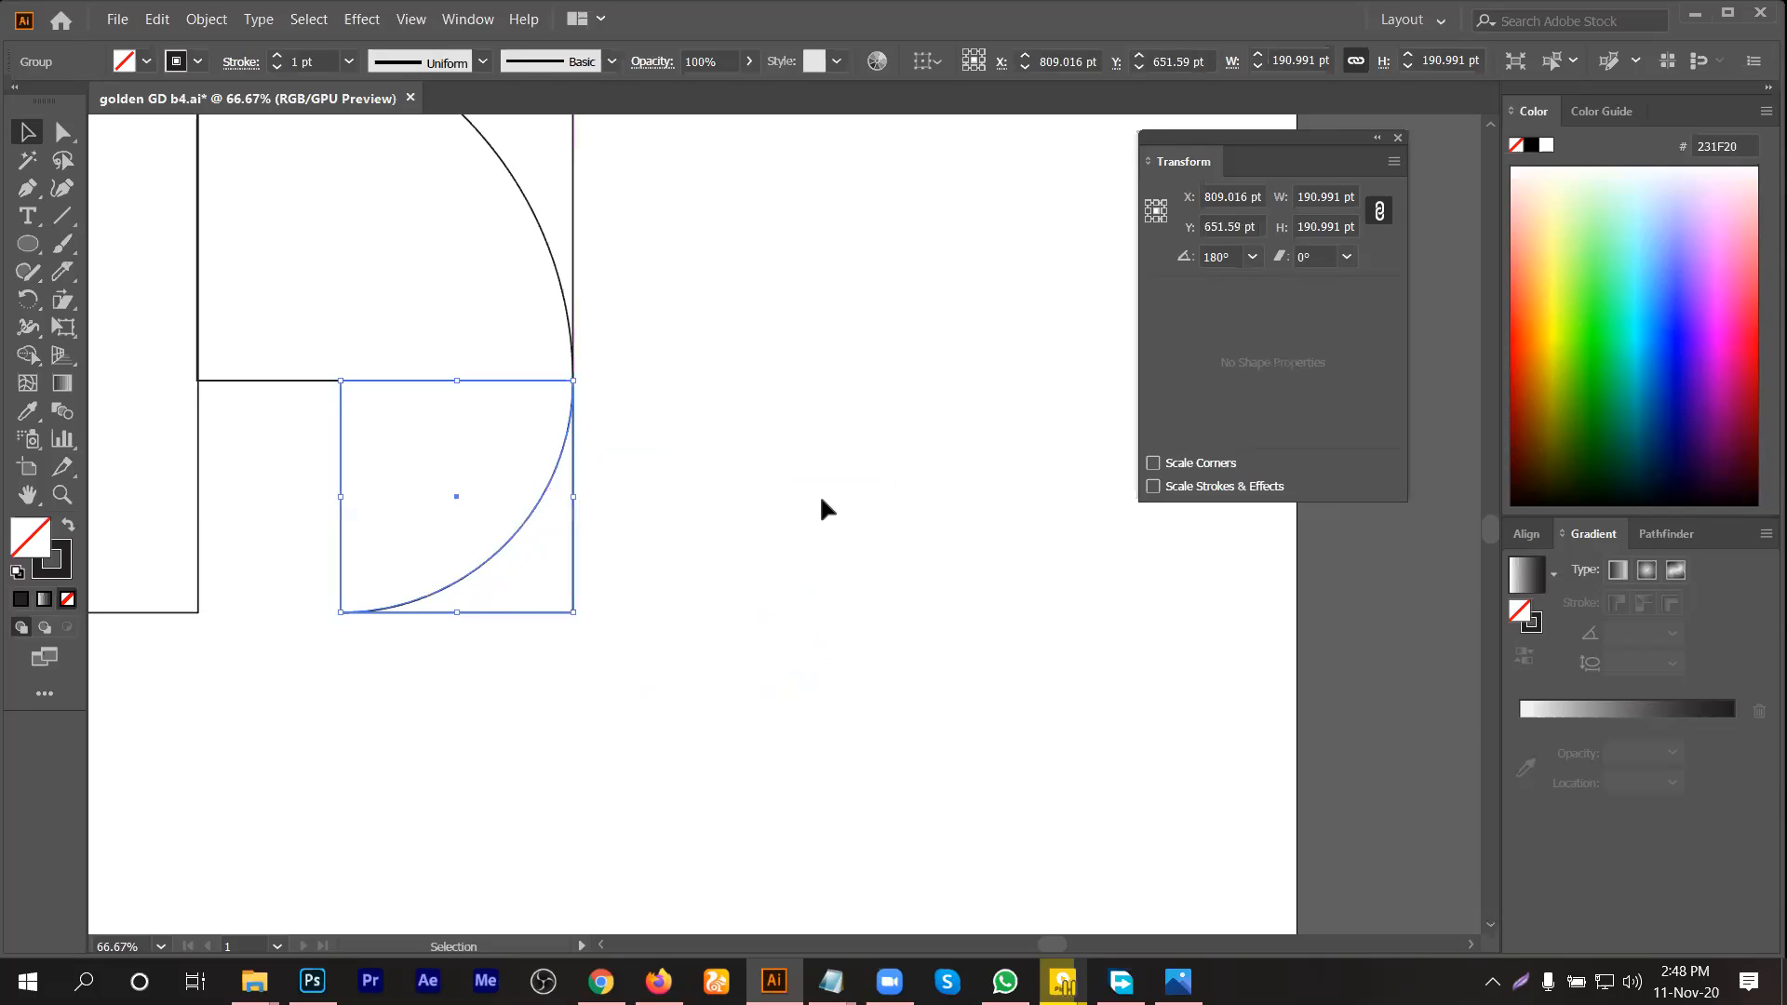
key(ctrl+minus)
drag(808, 402, 474, 639)
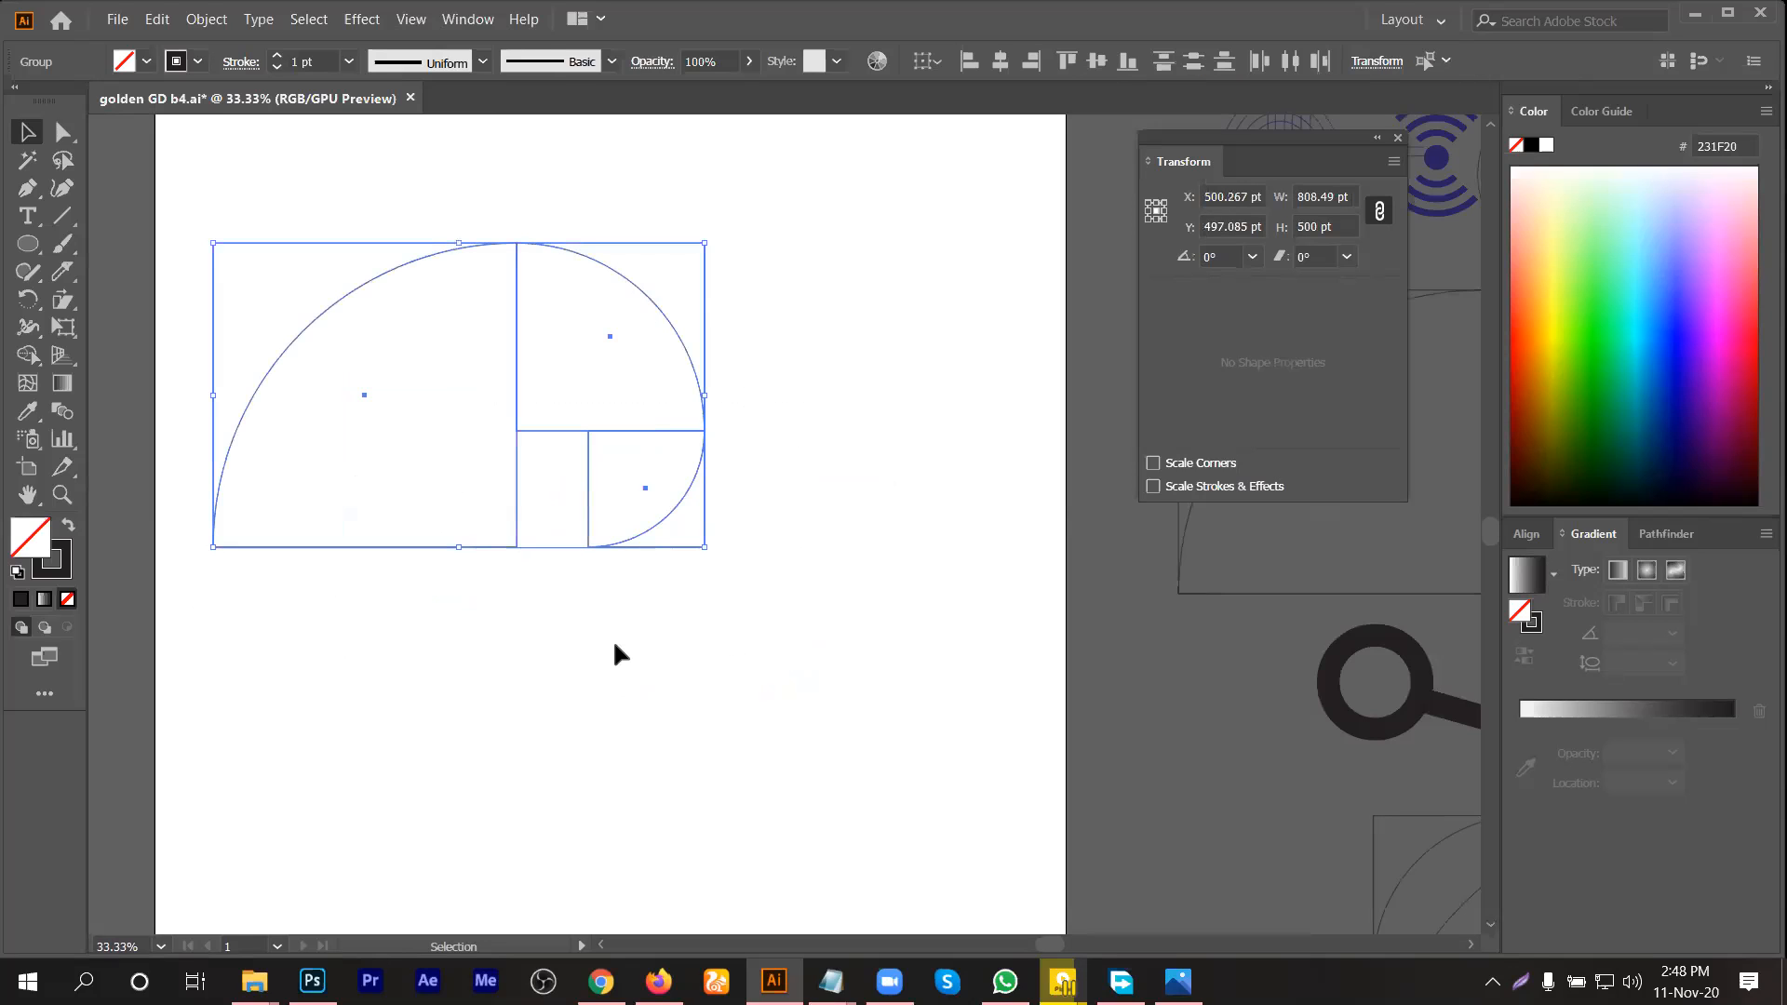
click(765, 665)
Step: Duplicate the third square-and-arc group outside the spiral and divide the copy's height by 1.618 with proportions linked
drag(706, 514, 875, 617)
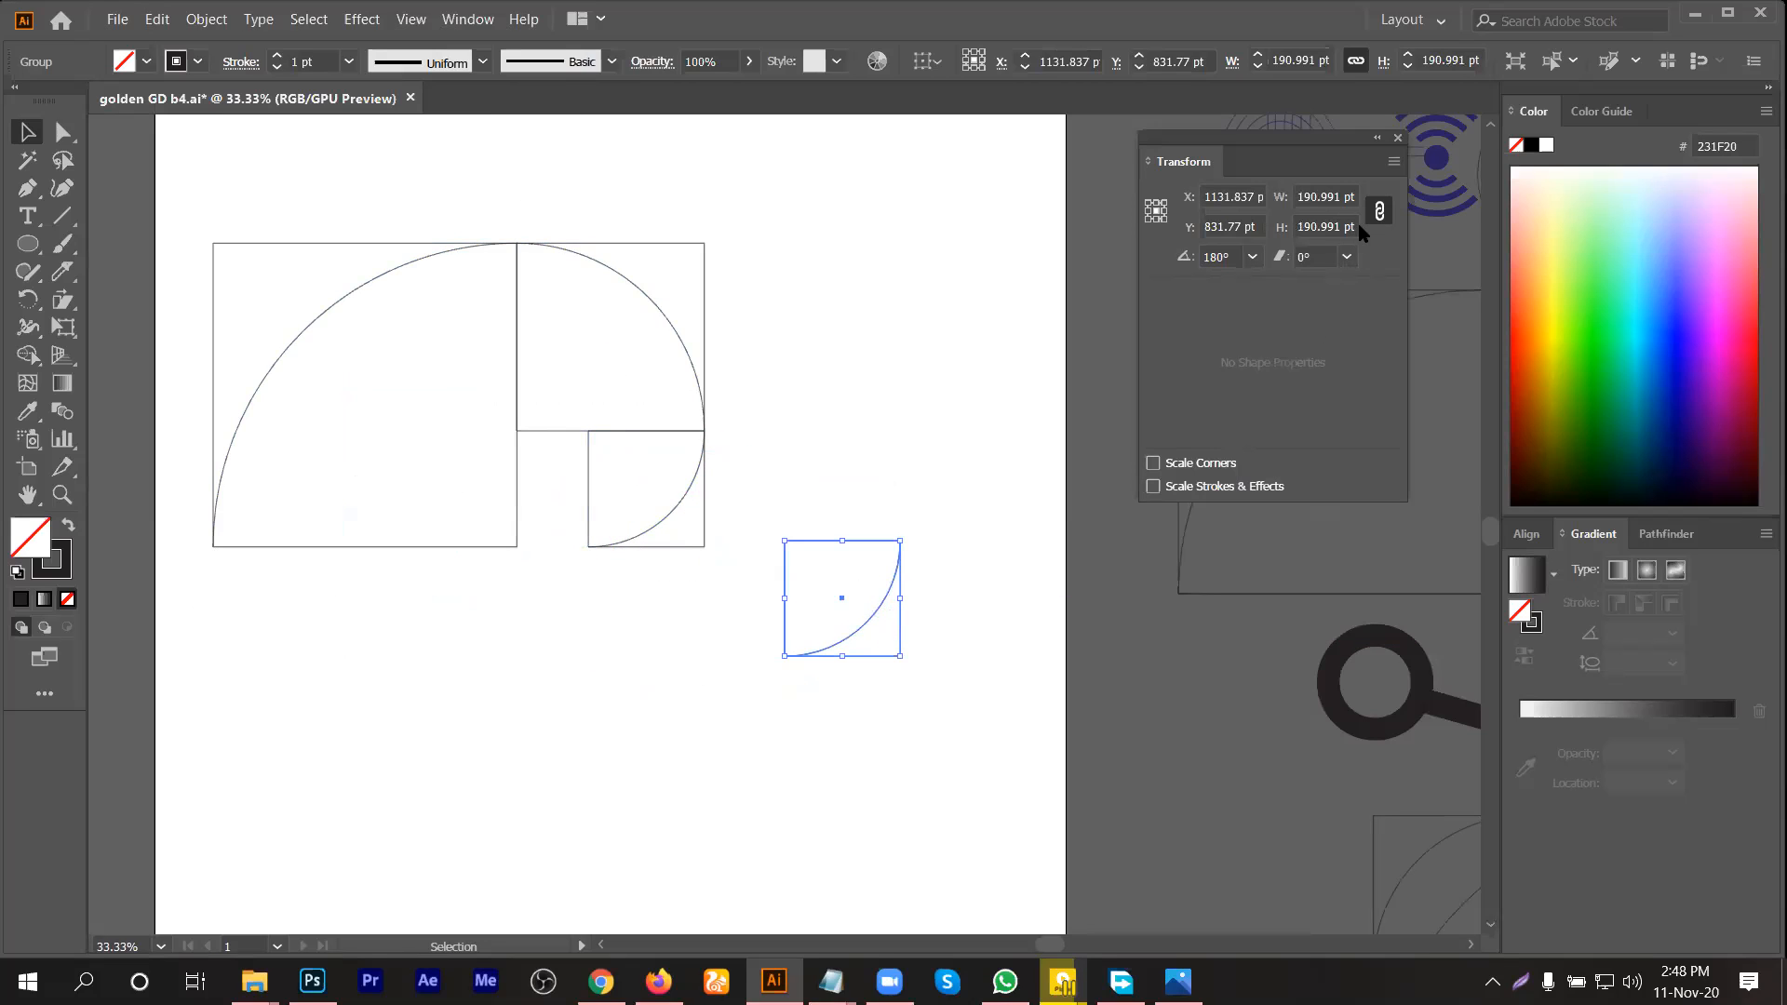
click(1352, 229)
text(/1.618)
key(Return)
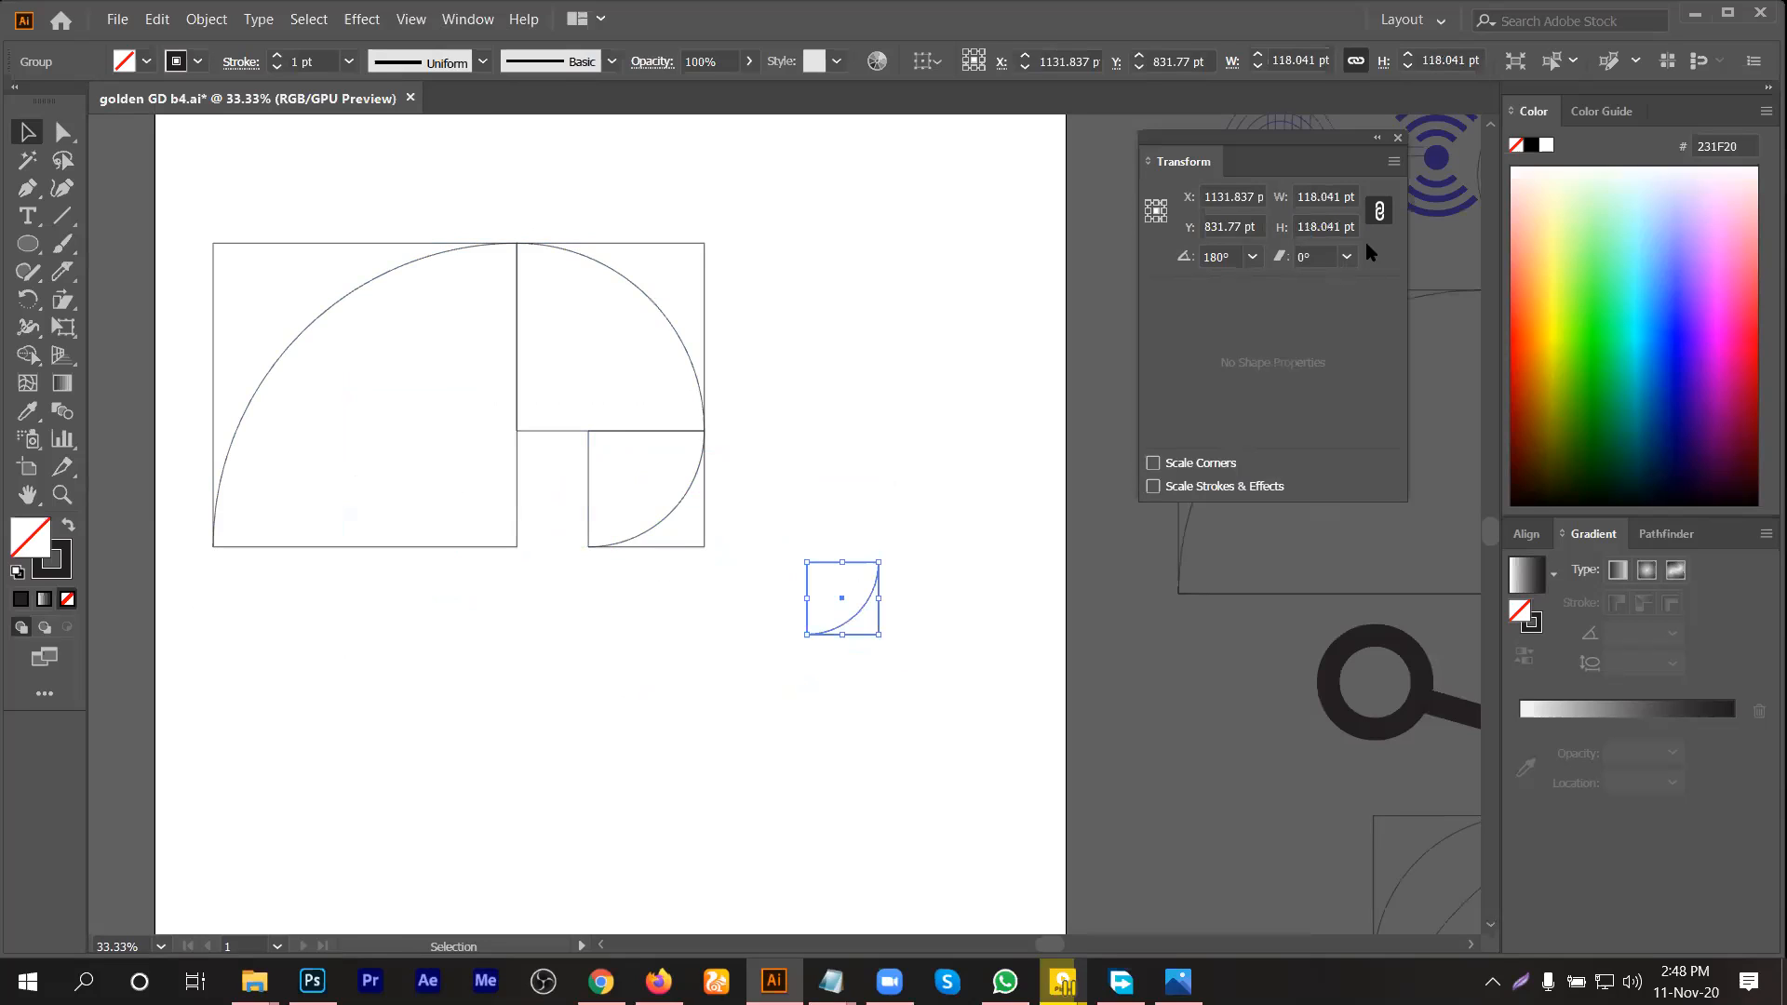
Step: Rotate the fourth group 90° clockwise and fit it between the first and third squares, aligned with their bottom edges
scroll(734, 620, up, 1)
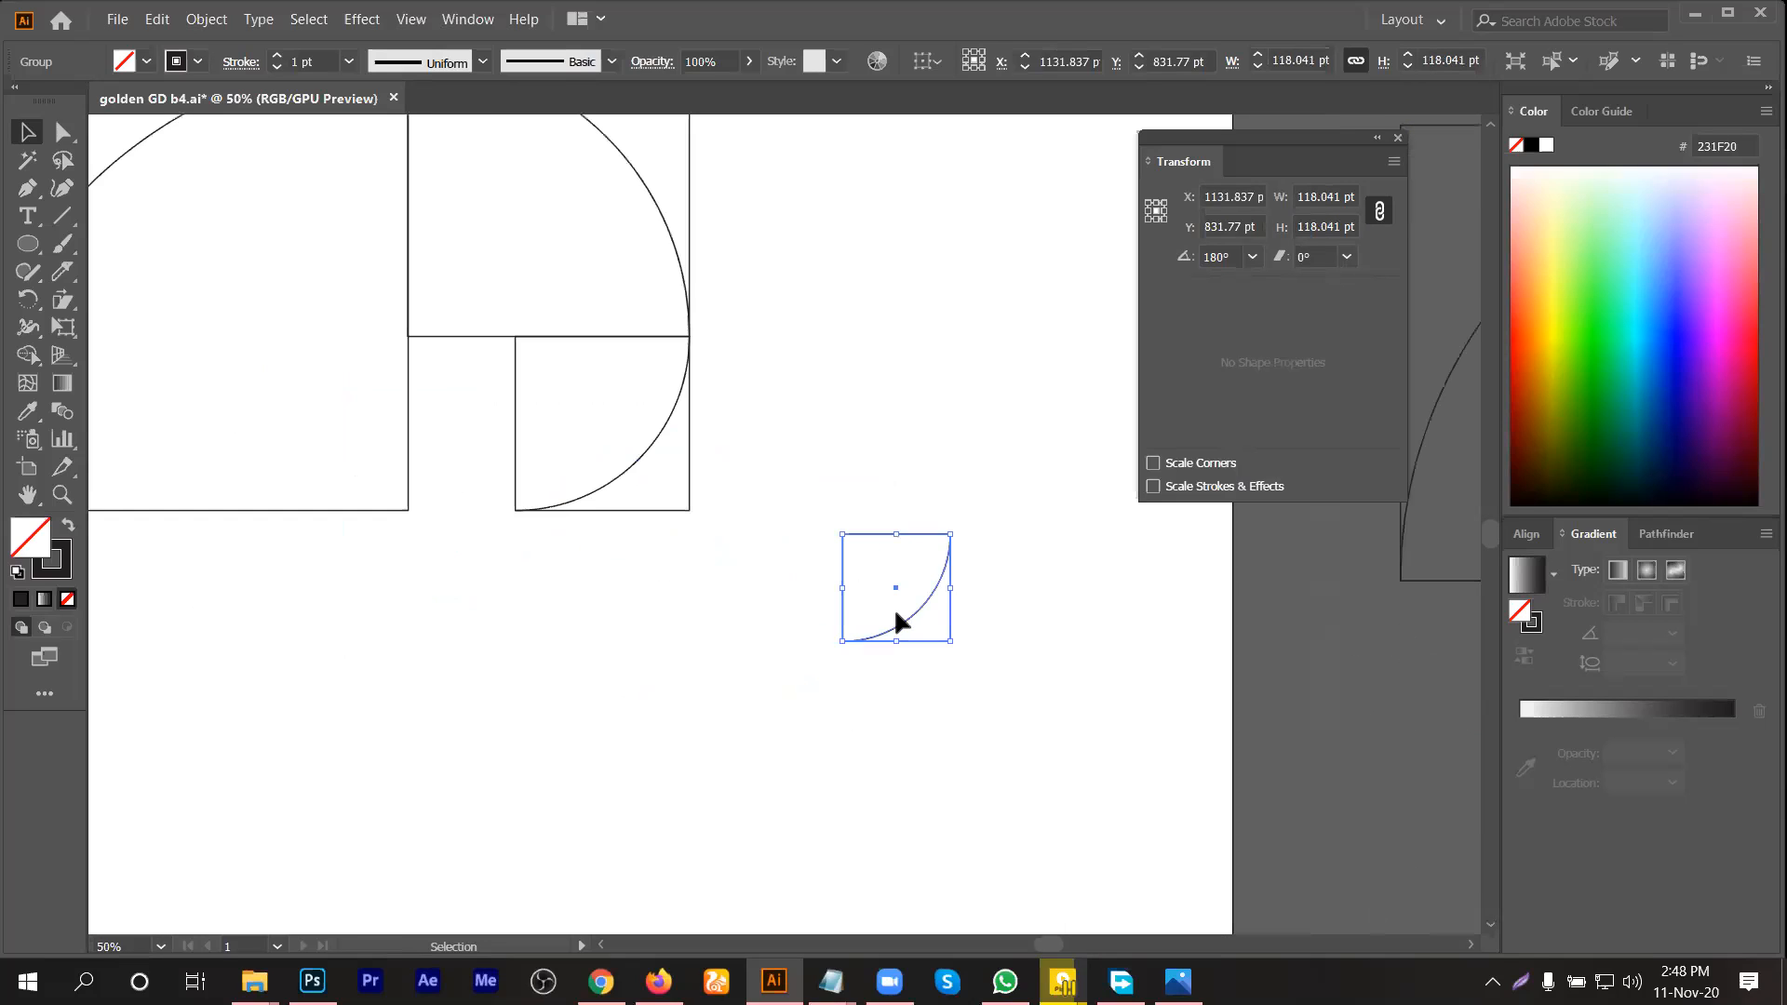
drag(898, 627, 462, 599)
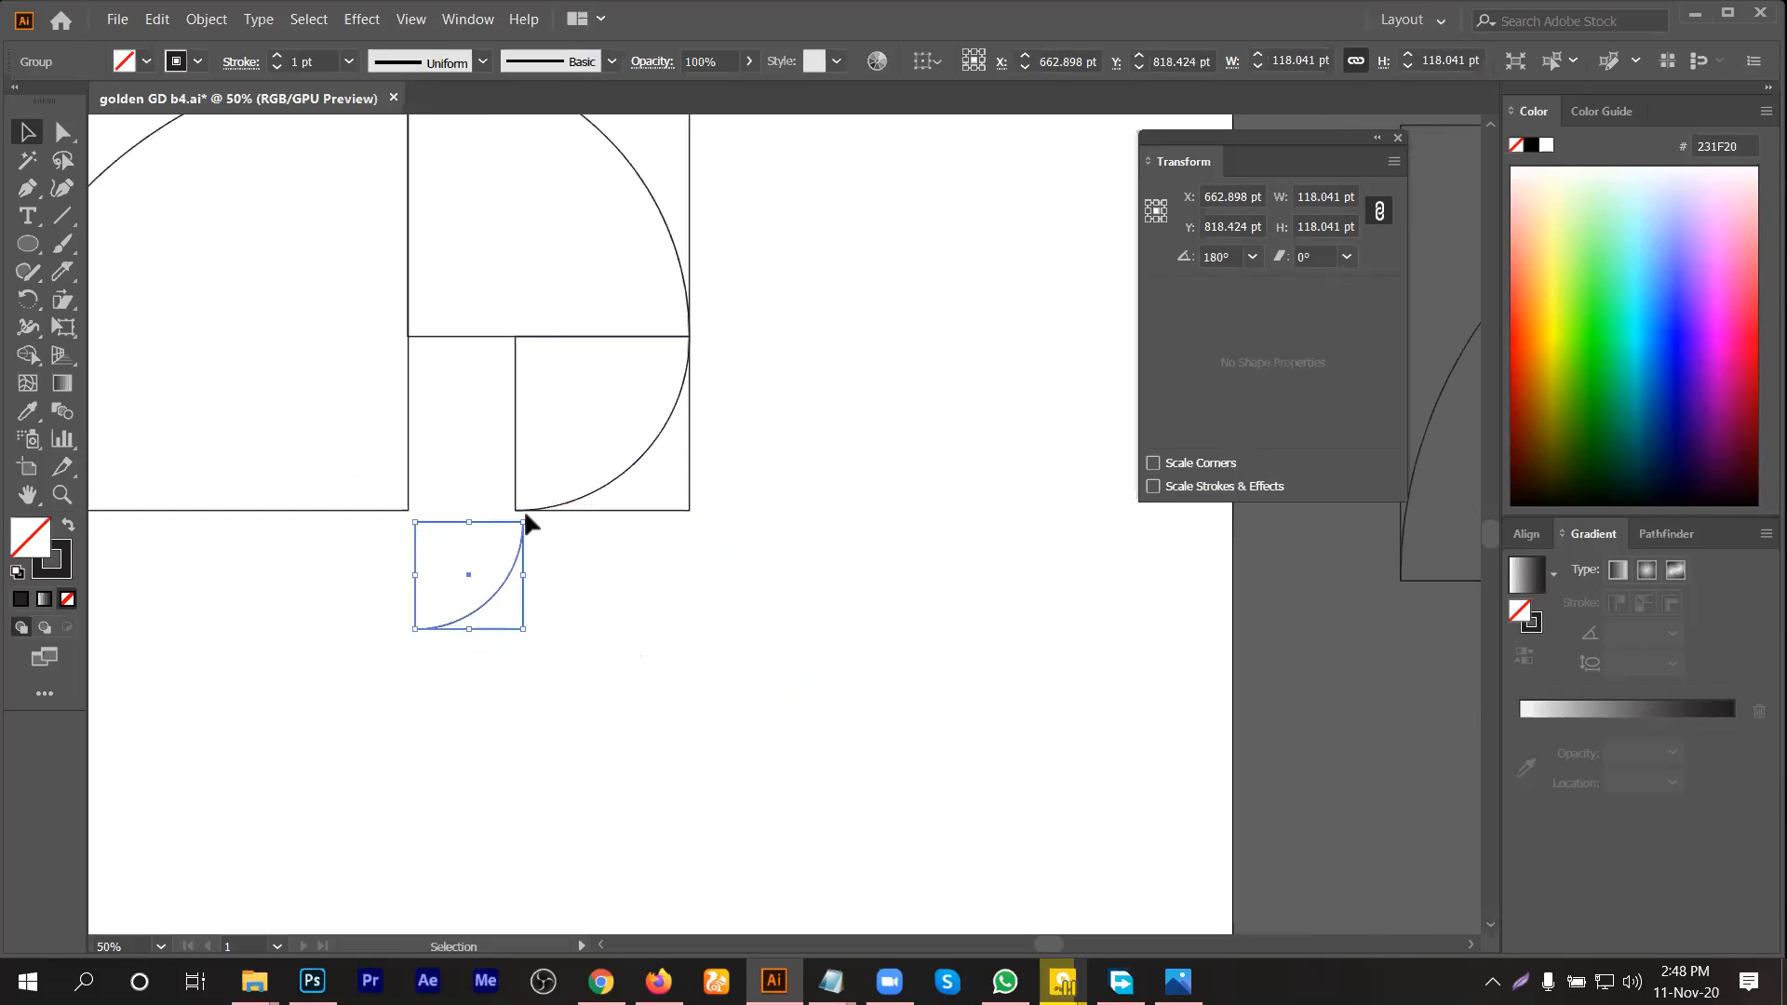
drag(530, 519, 475, 502)
drag(481, 501, 477, 503)
drag(395, 597, 633, 461)
Step: Duplicate the fourth square-and-arc group outside the spiral and divide the copy's height by 1.618 with proportions linked
drag(479, 508, 870, 640)
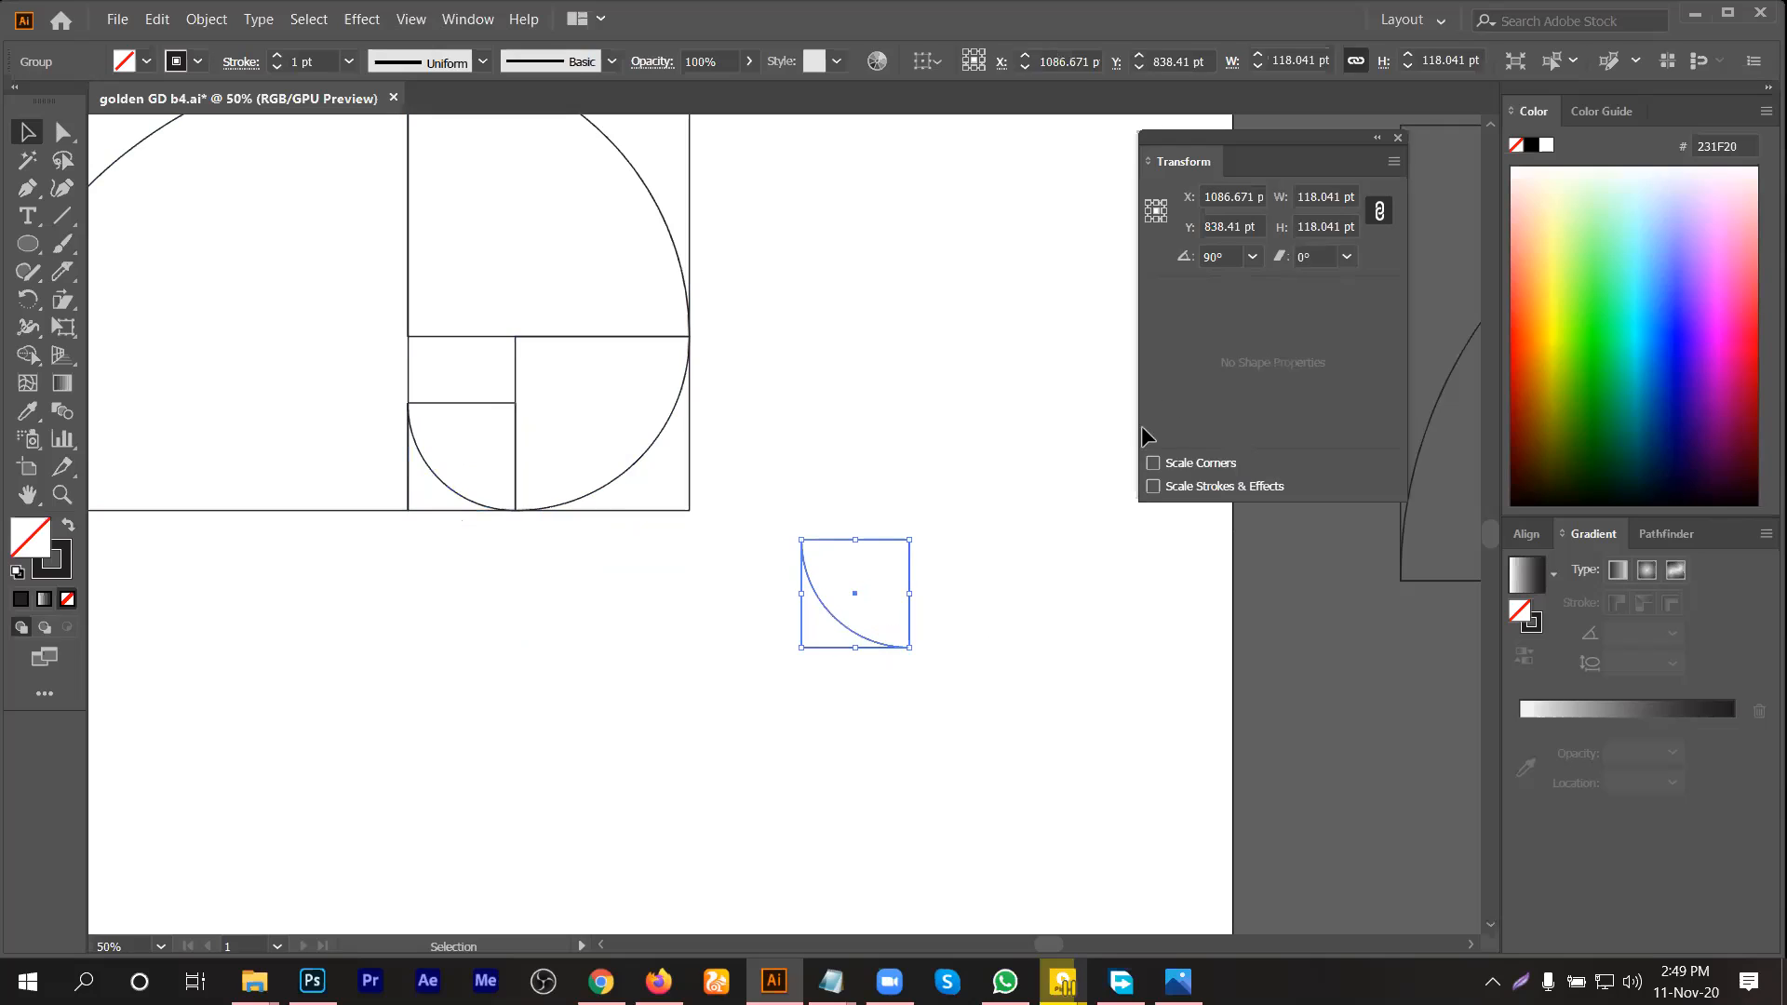
click(1340, 227)
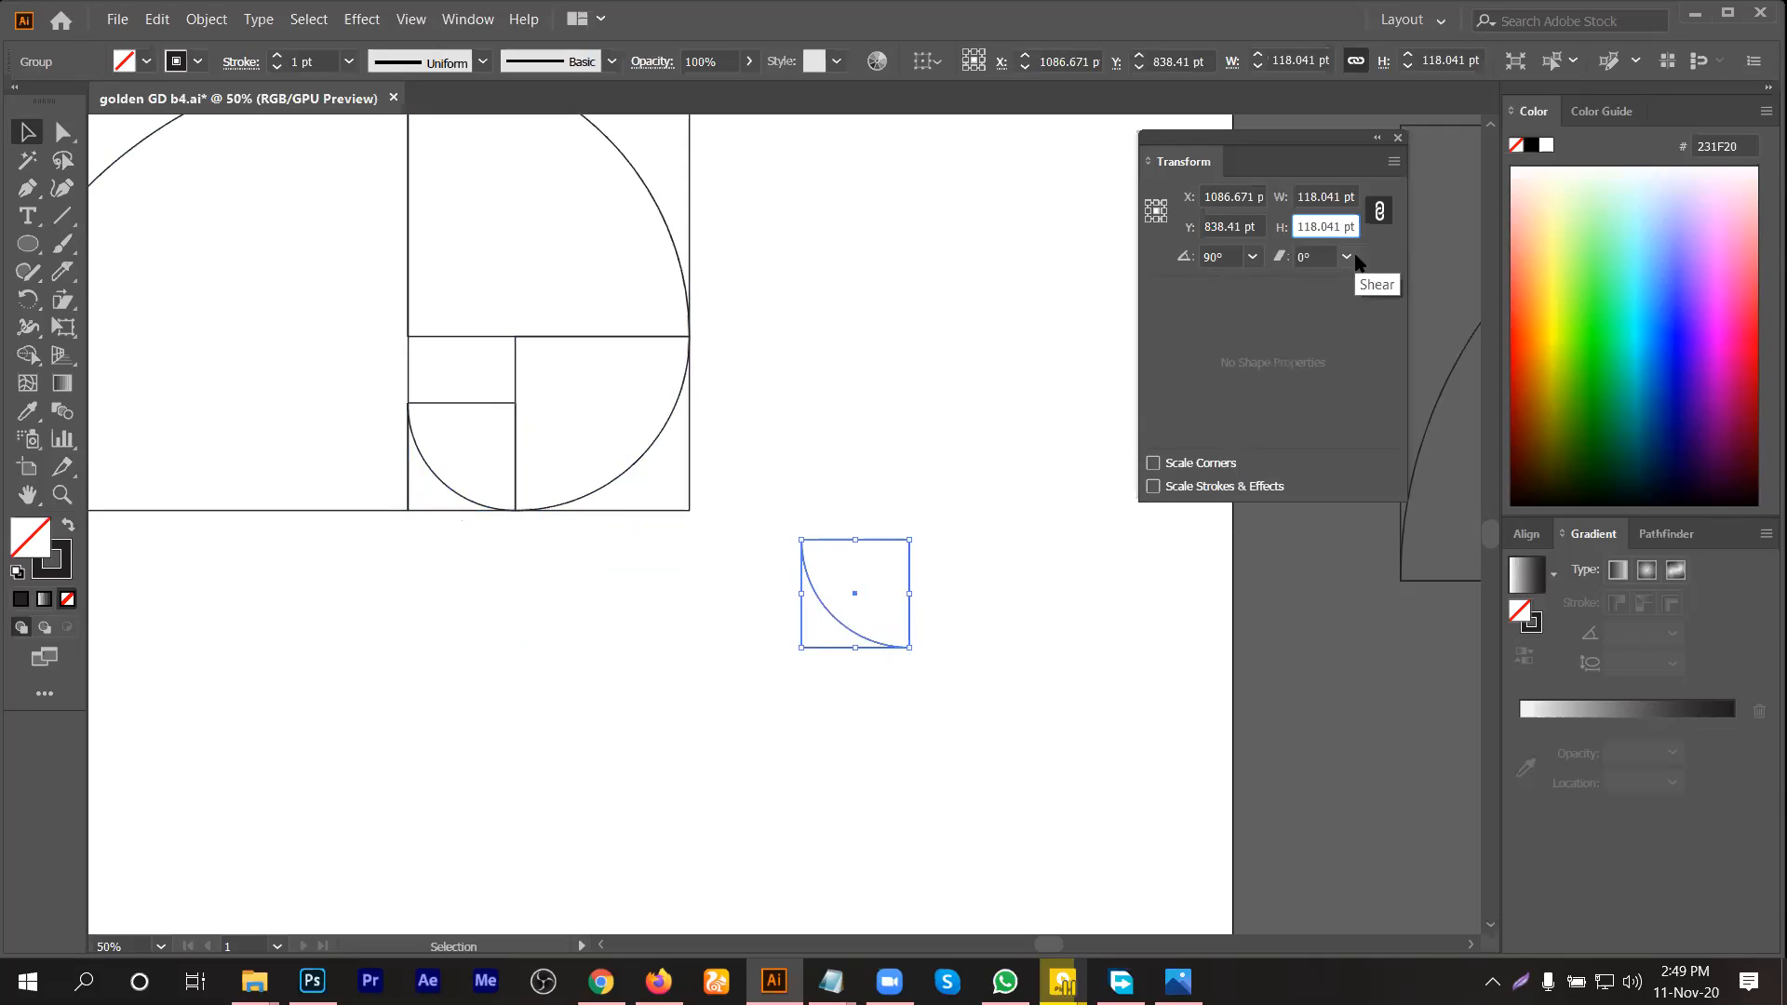
text(/1.618)
key(Return)
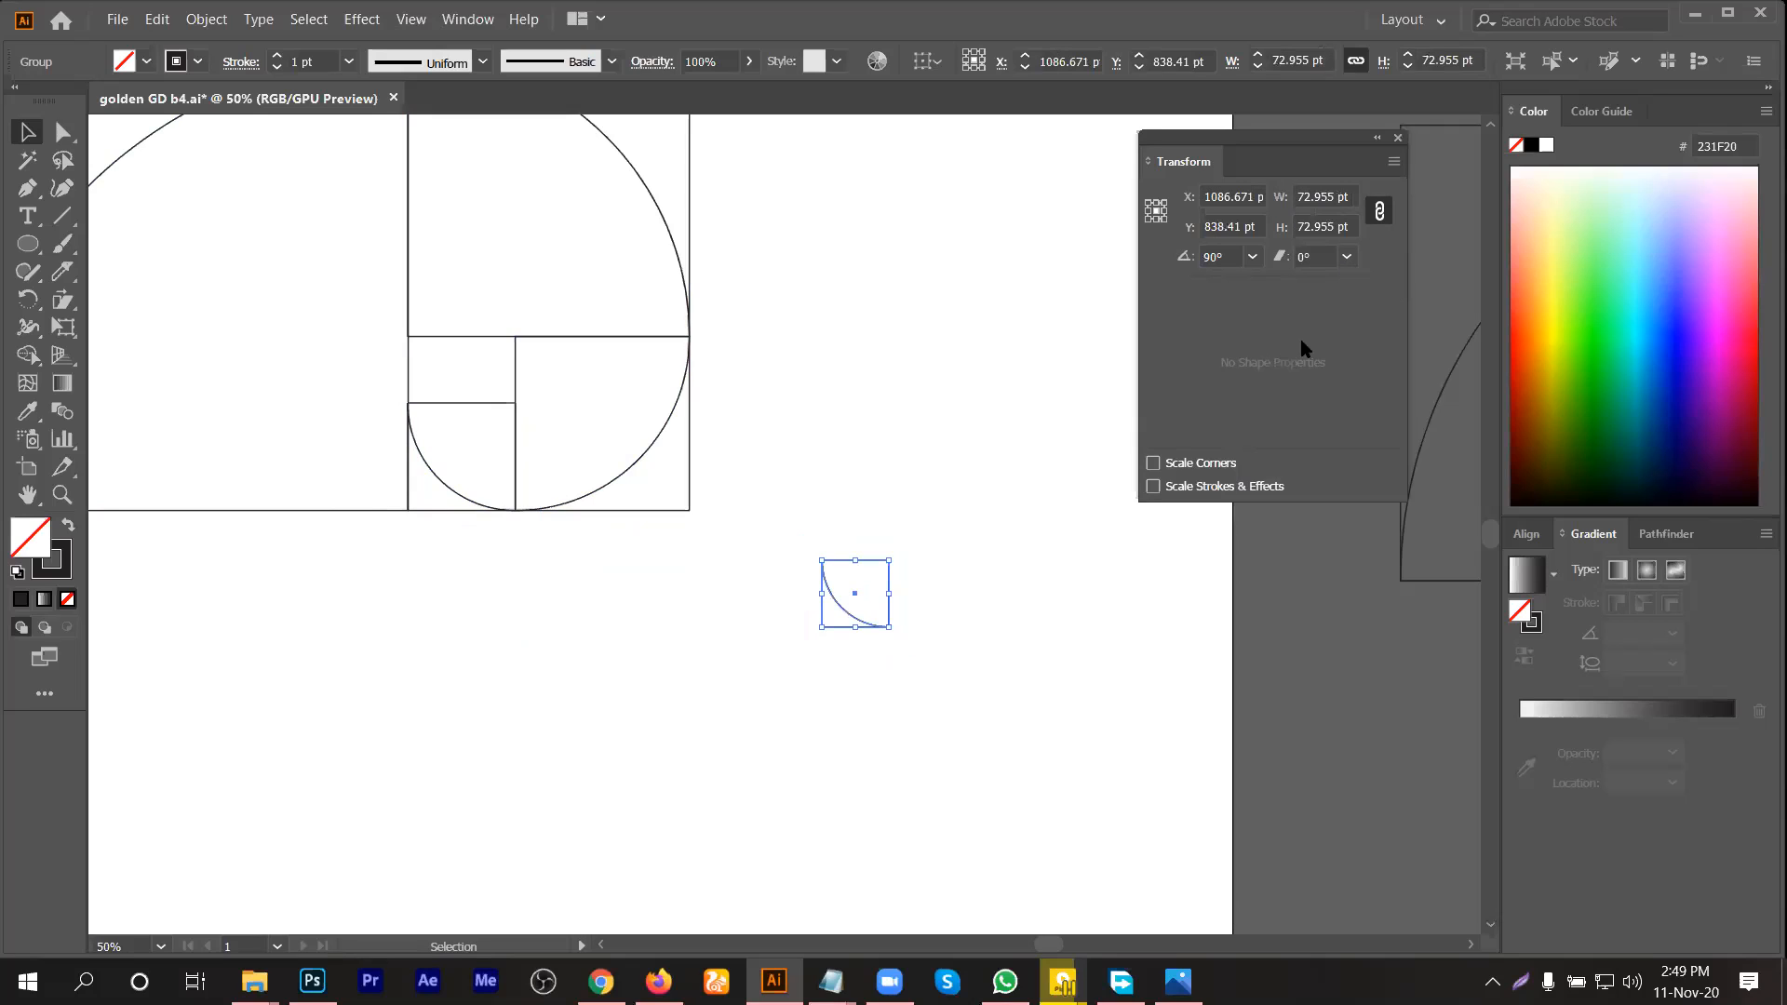
Step: Copy the scaled group into the gap above the fourth square, rotate it 90° clockwise and snap it to the gap's upper-left corner
drag(848, 610, 434, 408)
scroll(434, 396, up, 2)
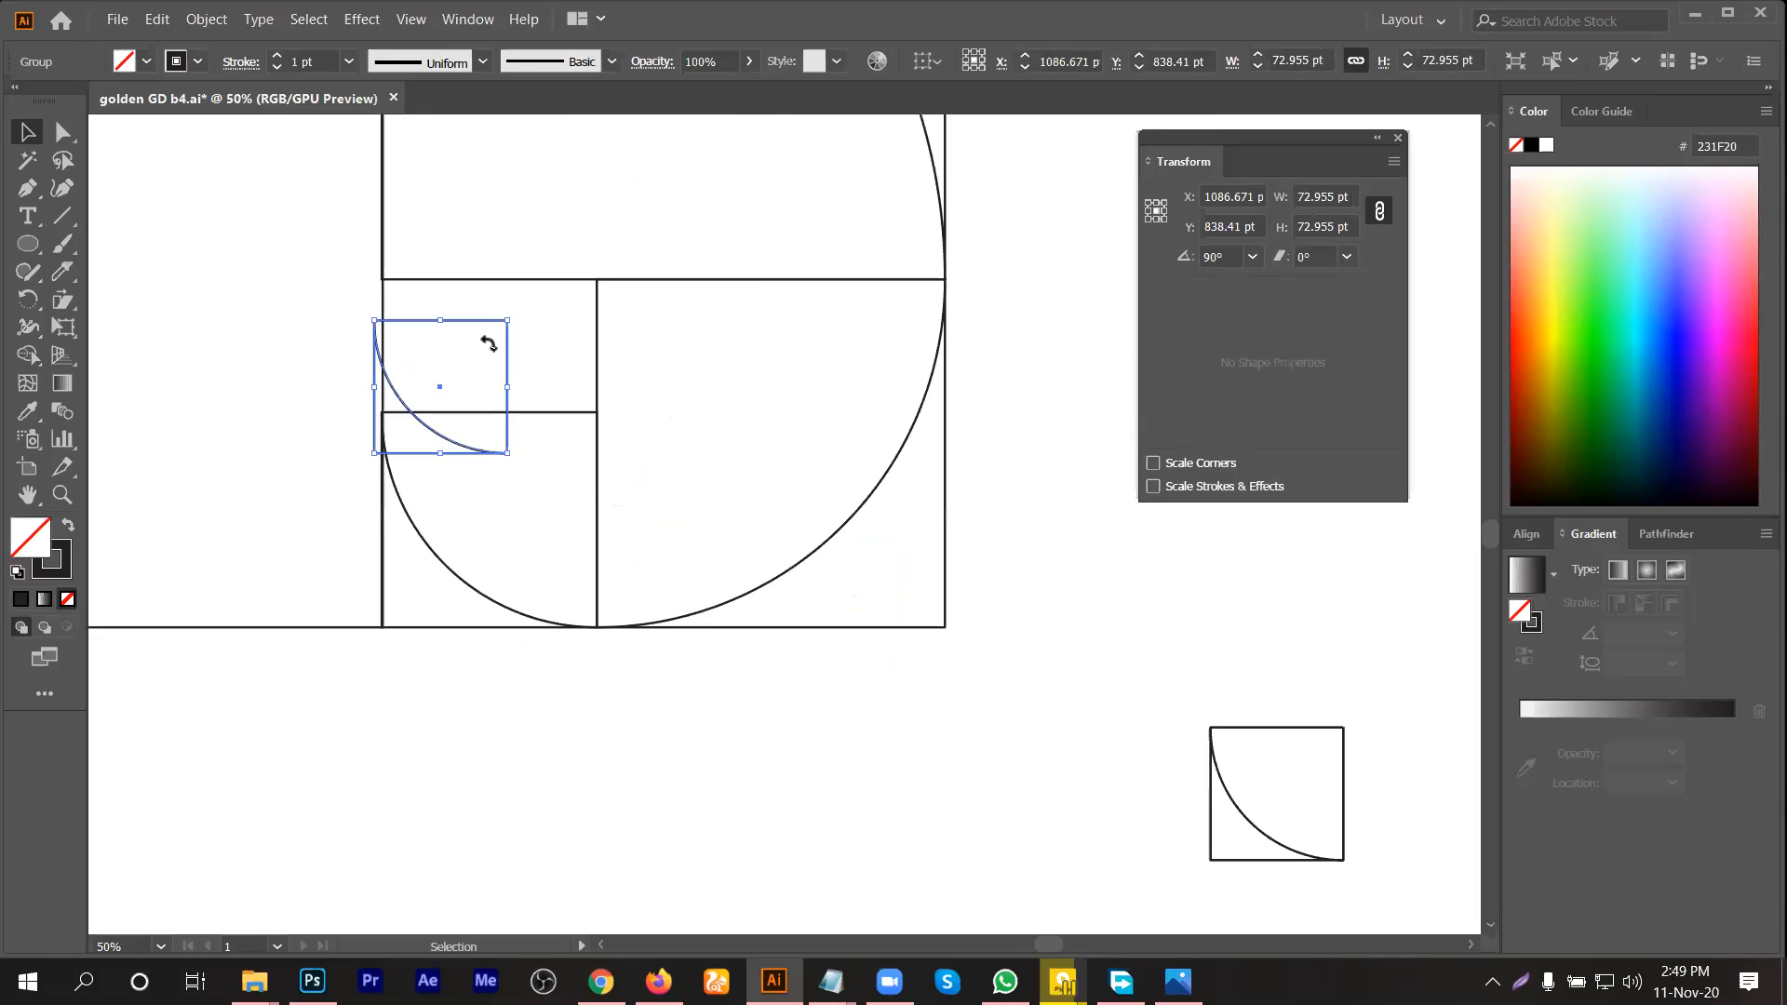
drag(512, 321, 503, 413)
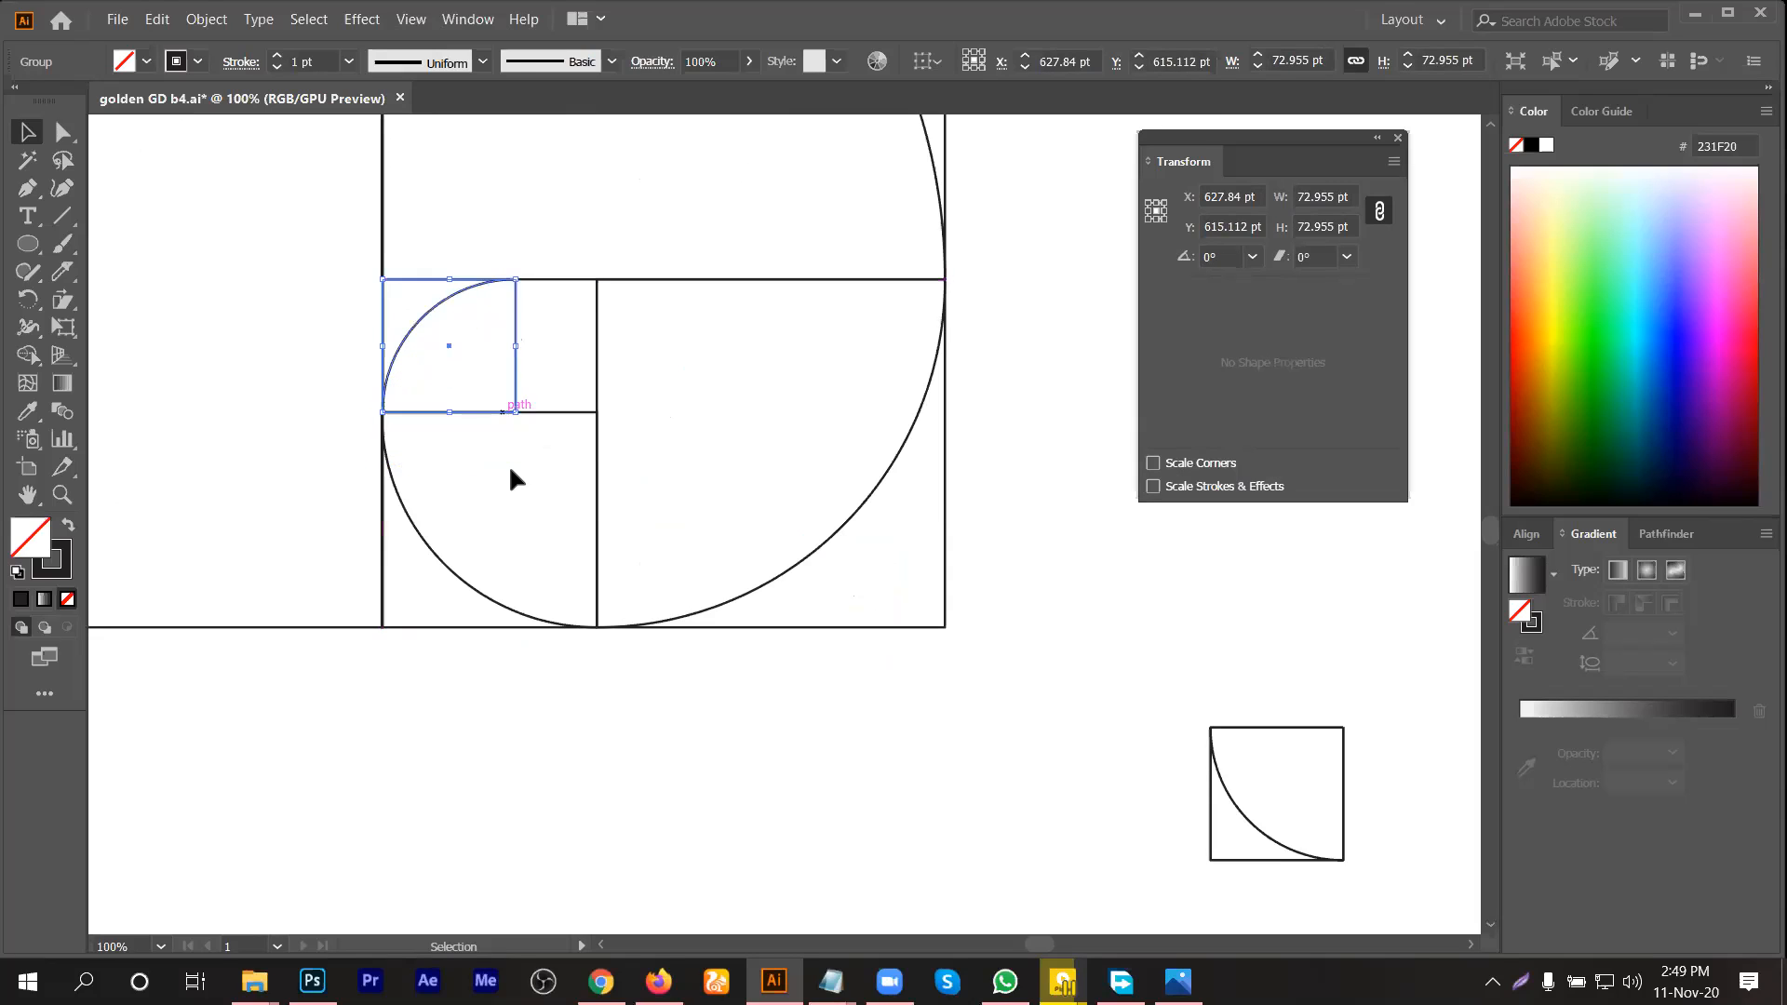
click(512, 489)
Step: Fine-tune the fifth square's horizontal position so its left edge aligns with the first square's right edge and the arcs meet
scroll(375, 374, up, 5)
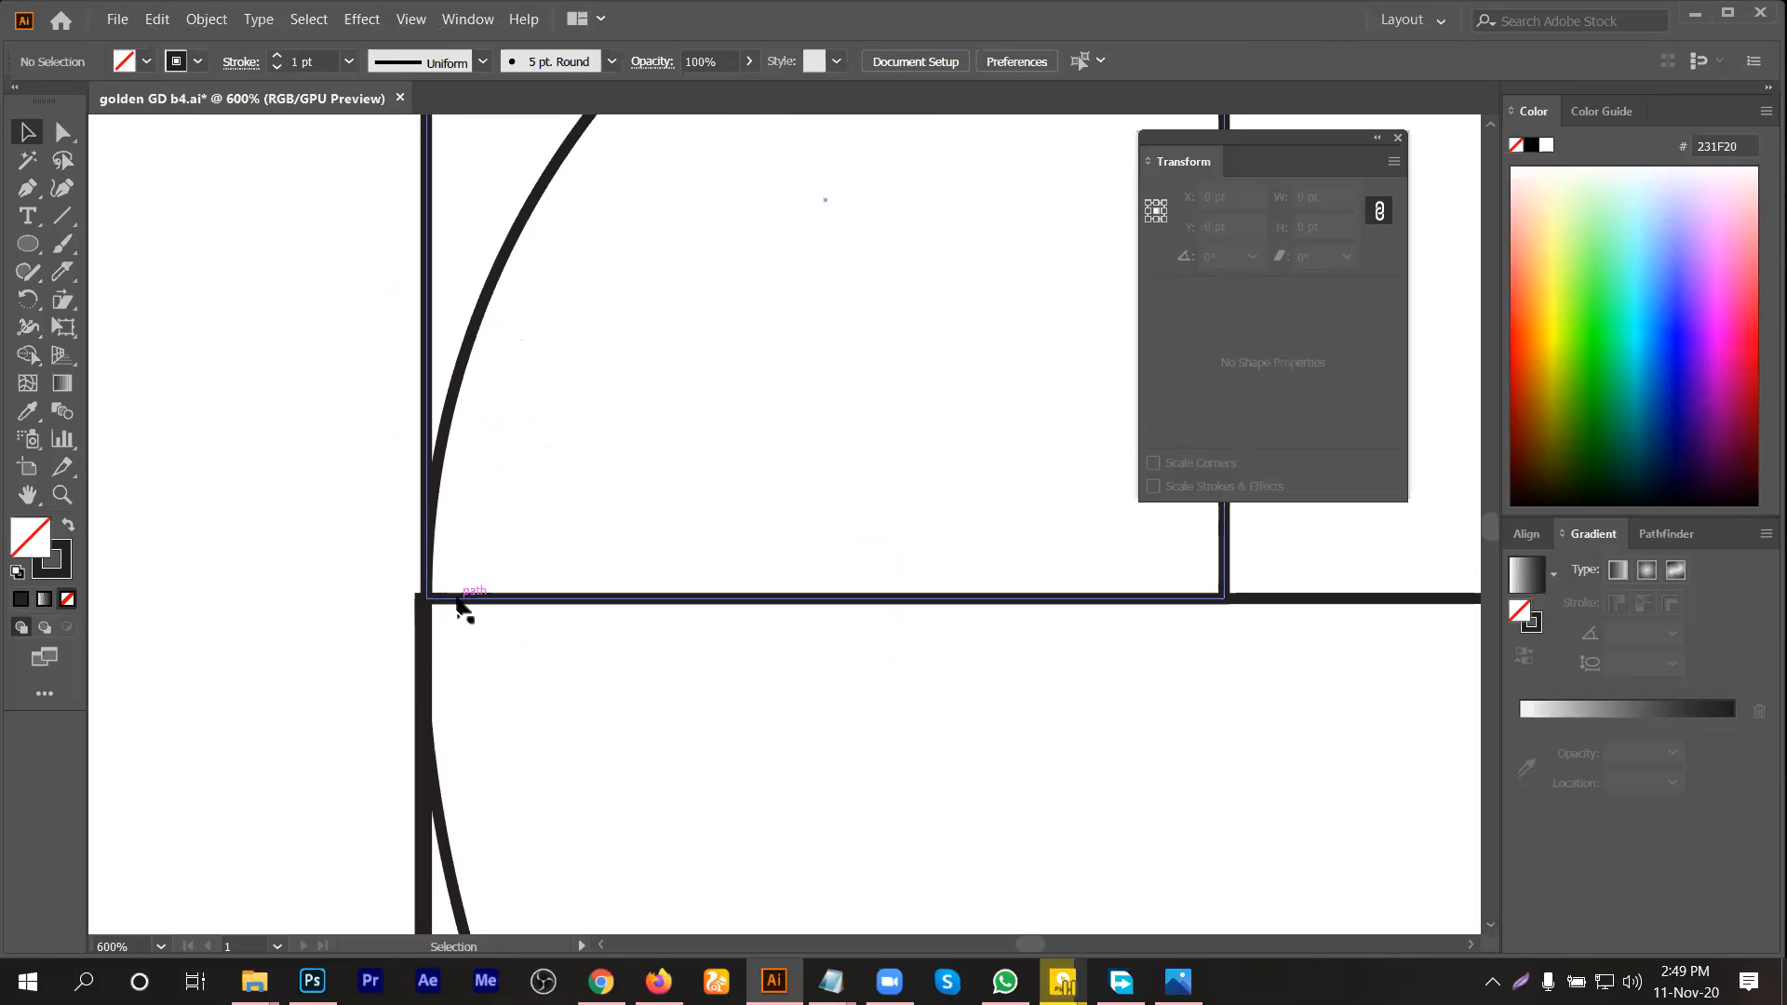
scroll(456, 598, down, 2)
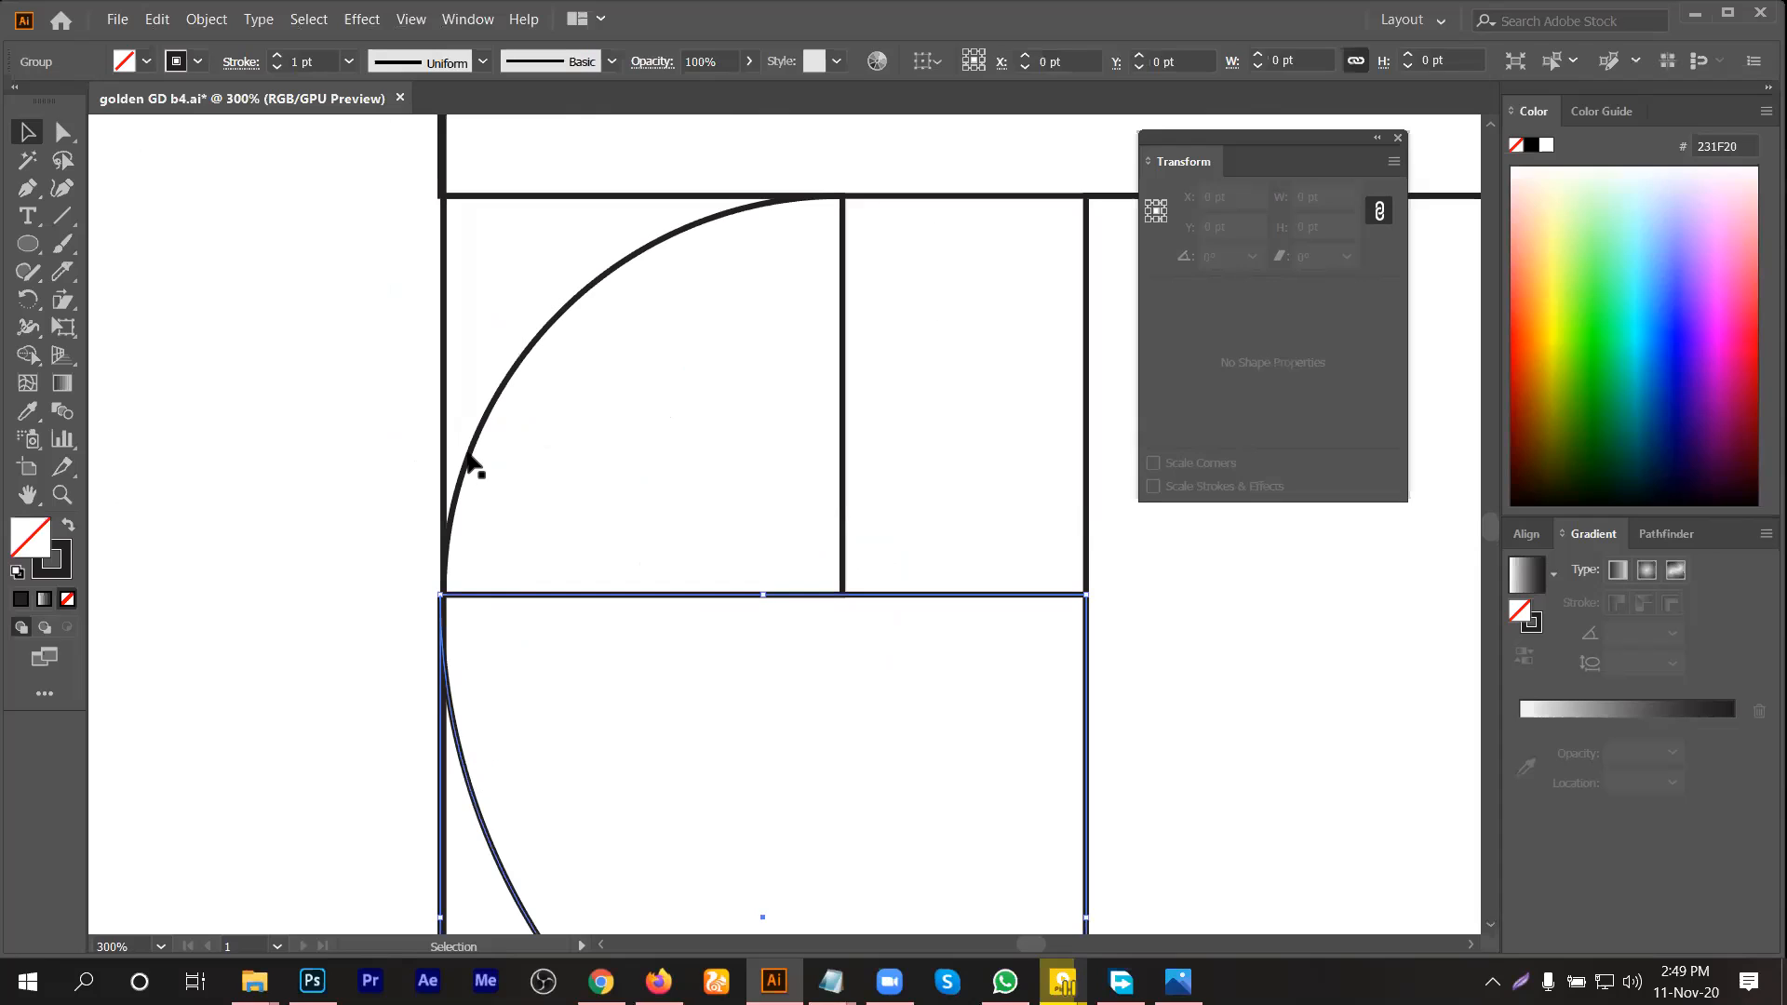
click(470, 462)
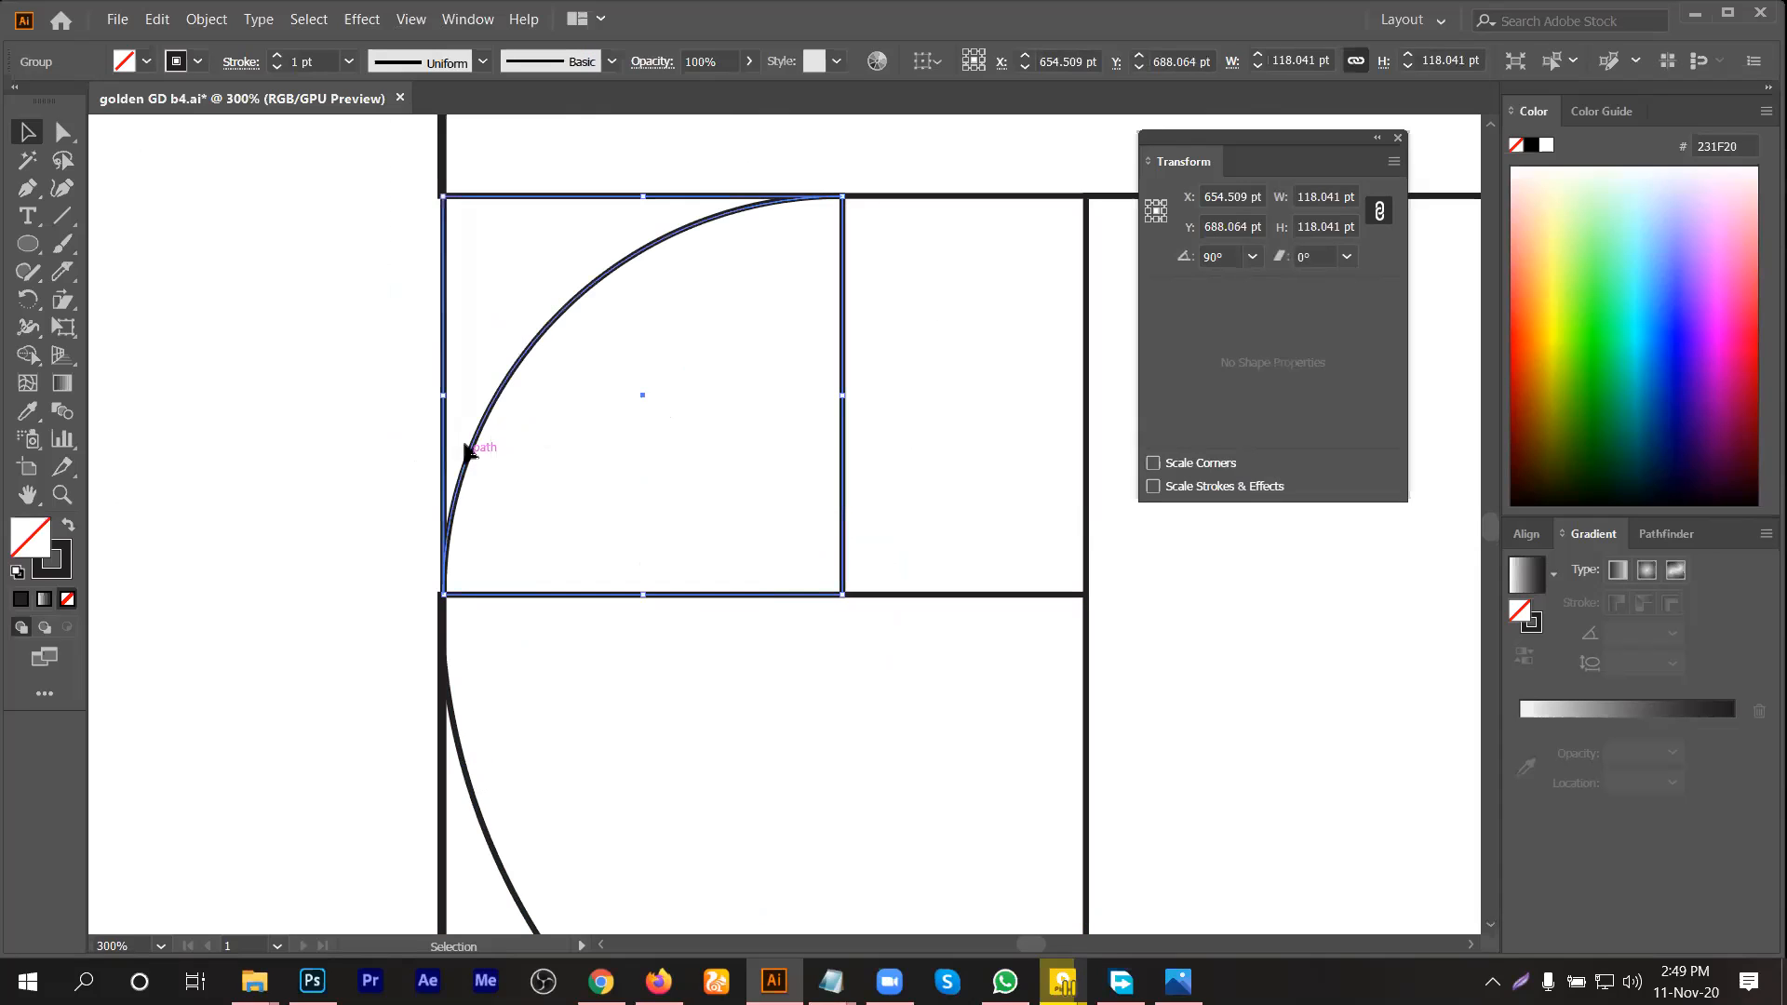
click(462, 308)
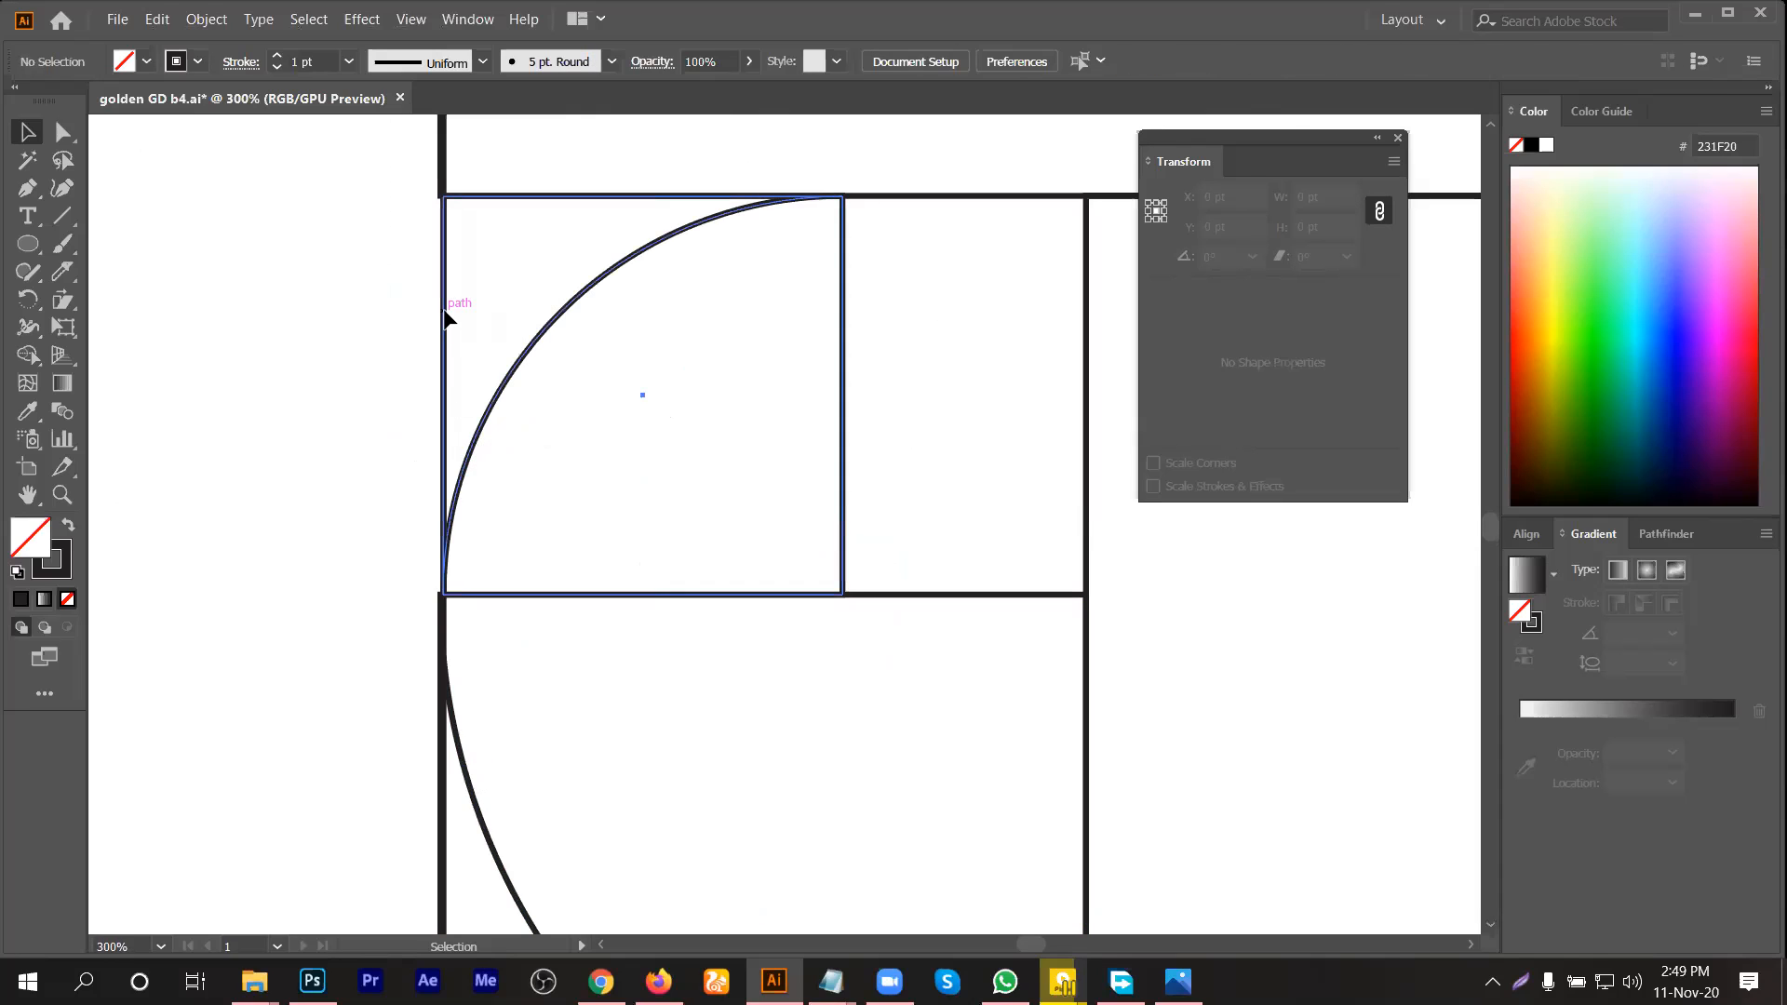
drag(444, 314, 437, 315)
click(636, 512)
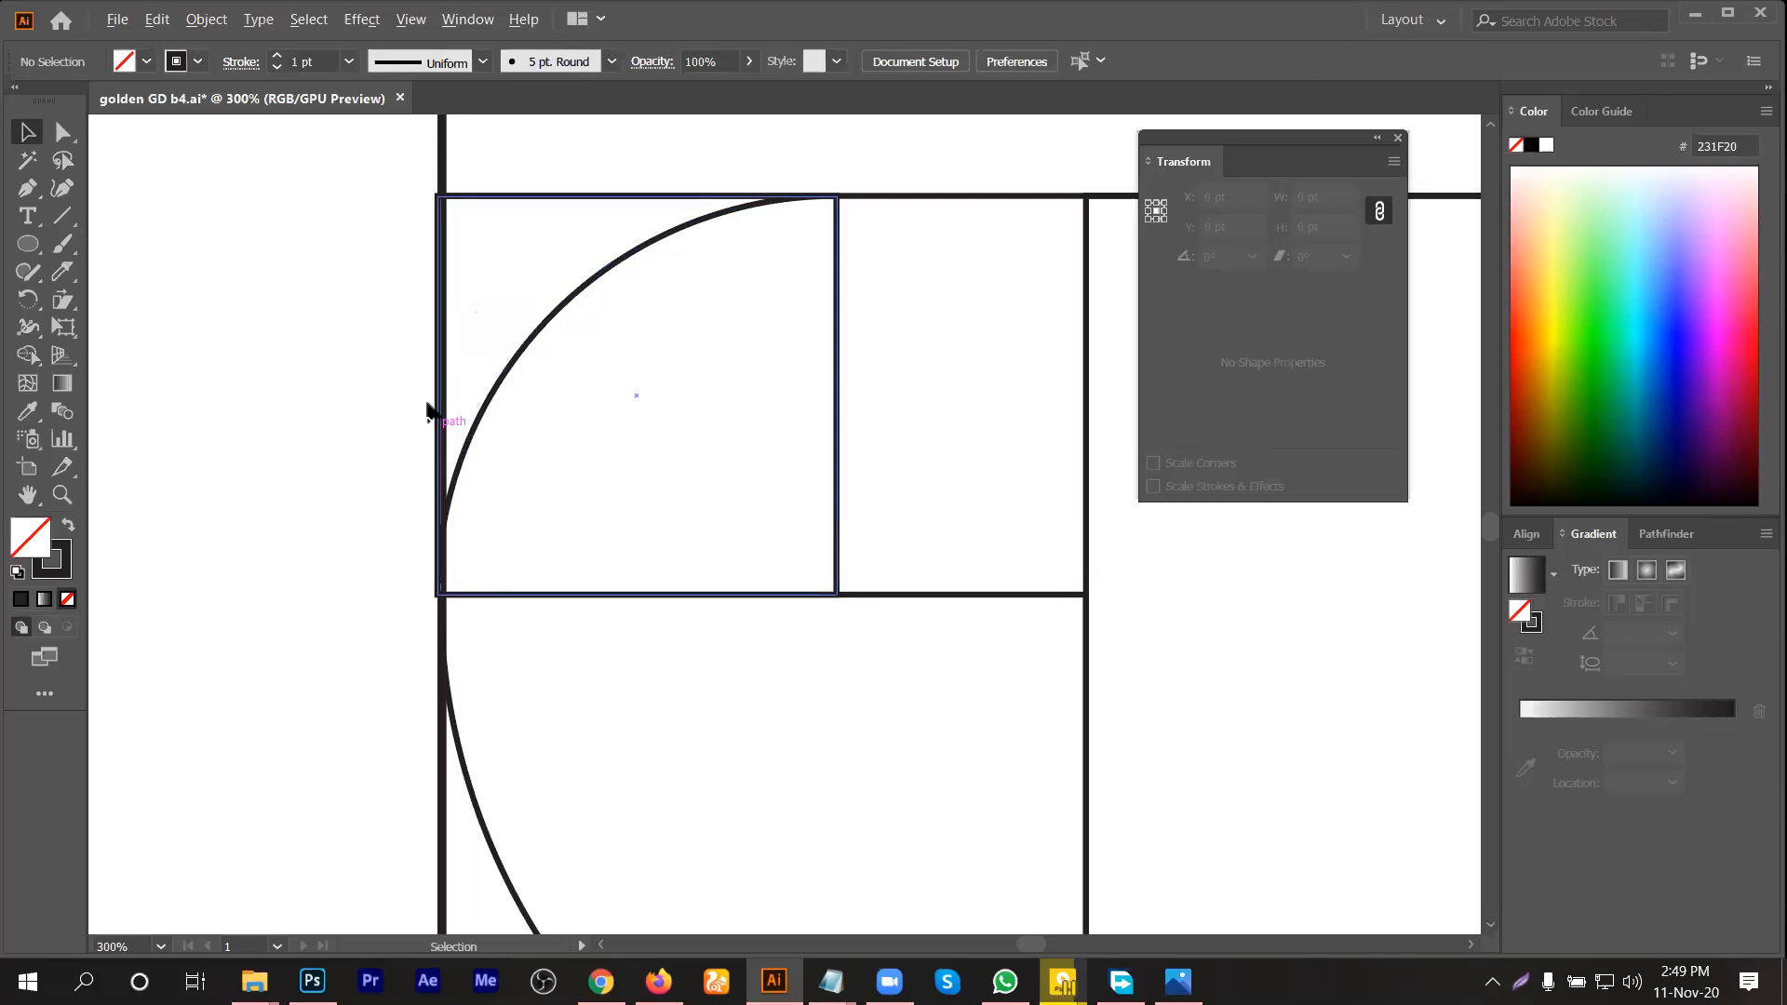
scroll(426, 407, up, 2)
drag(513, 447, 519, 449)
scroll(617, 546, down, 3)
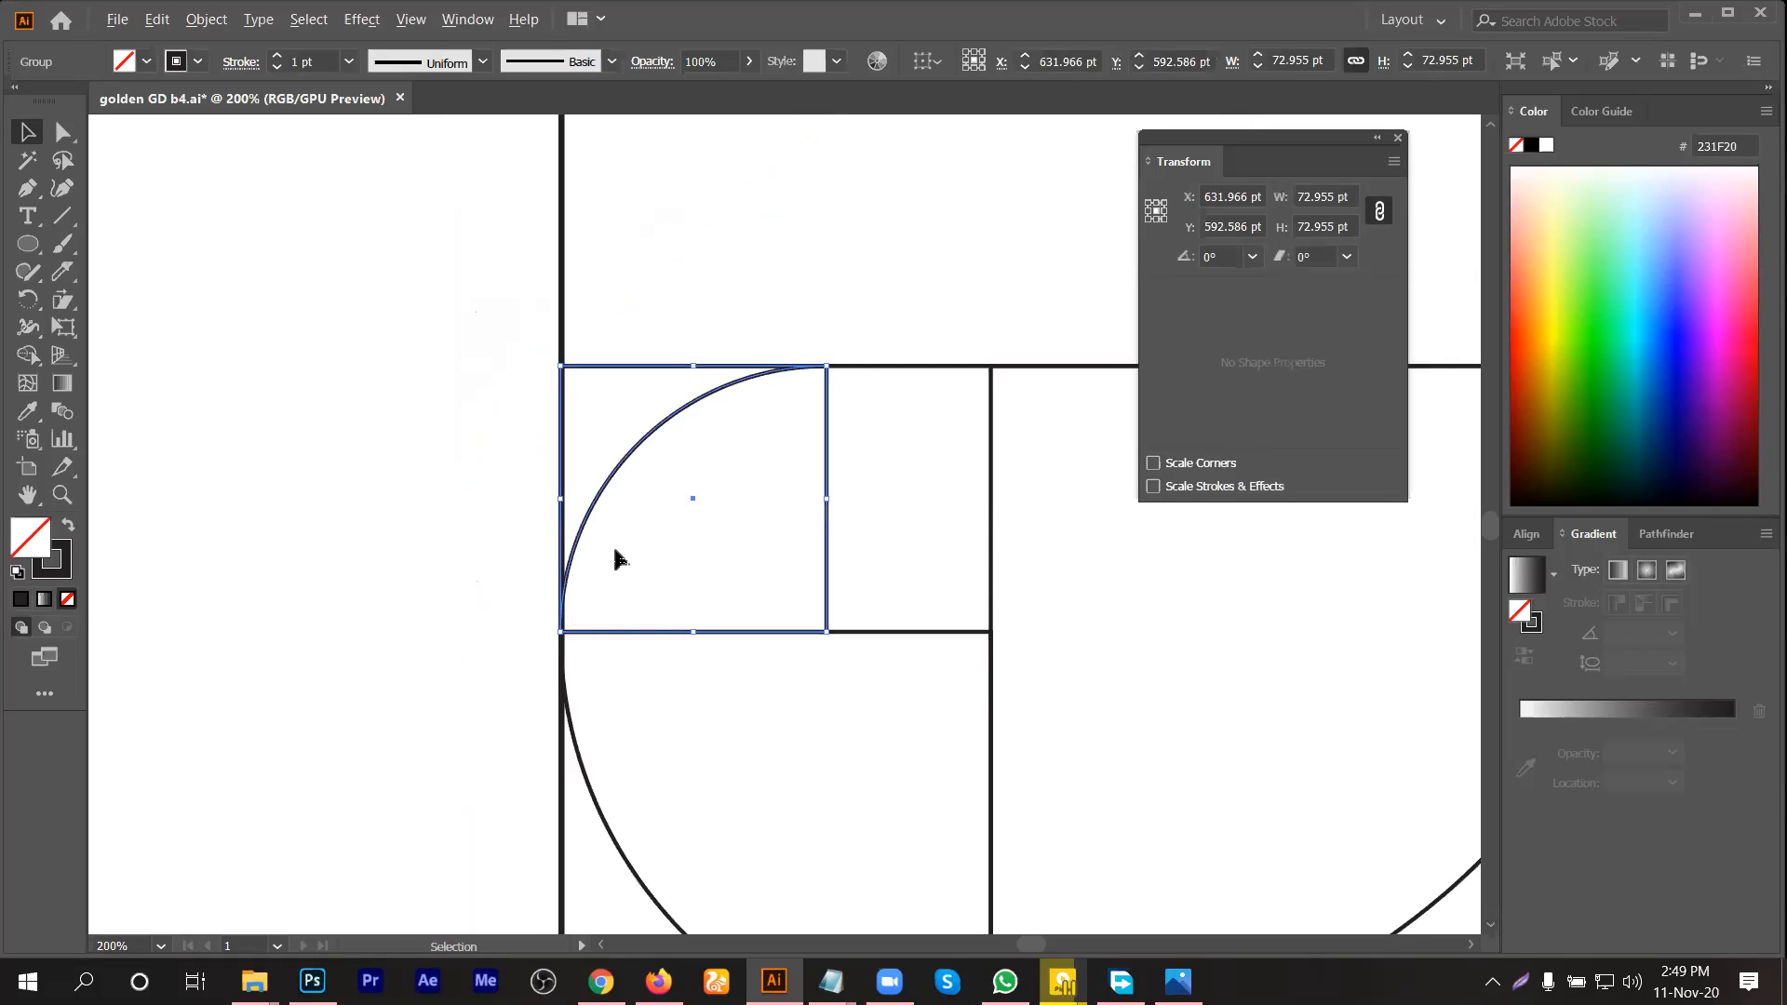
click(443, 473)
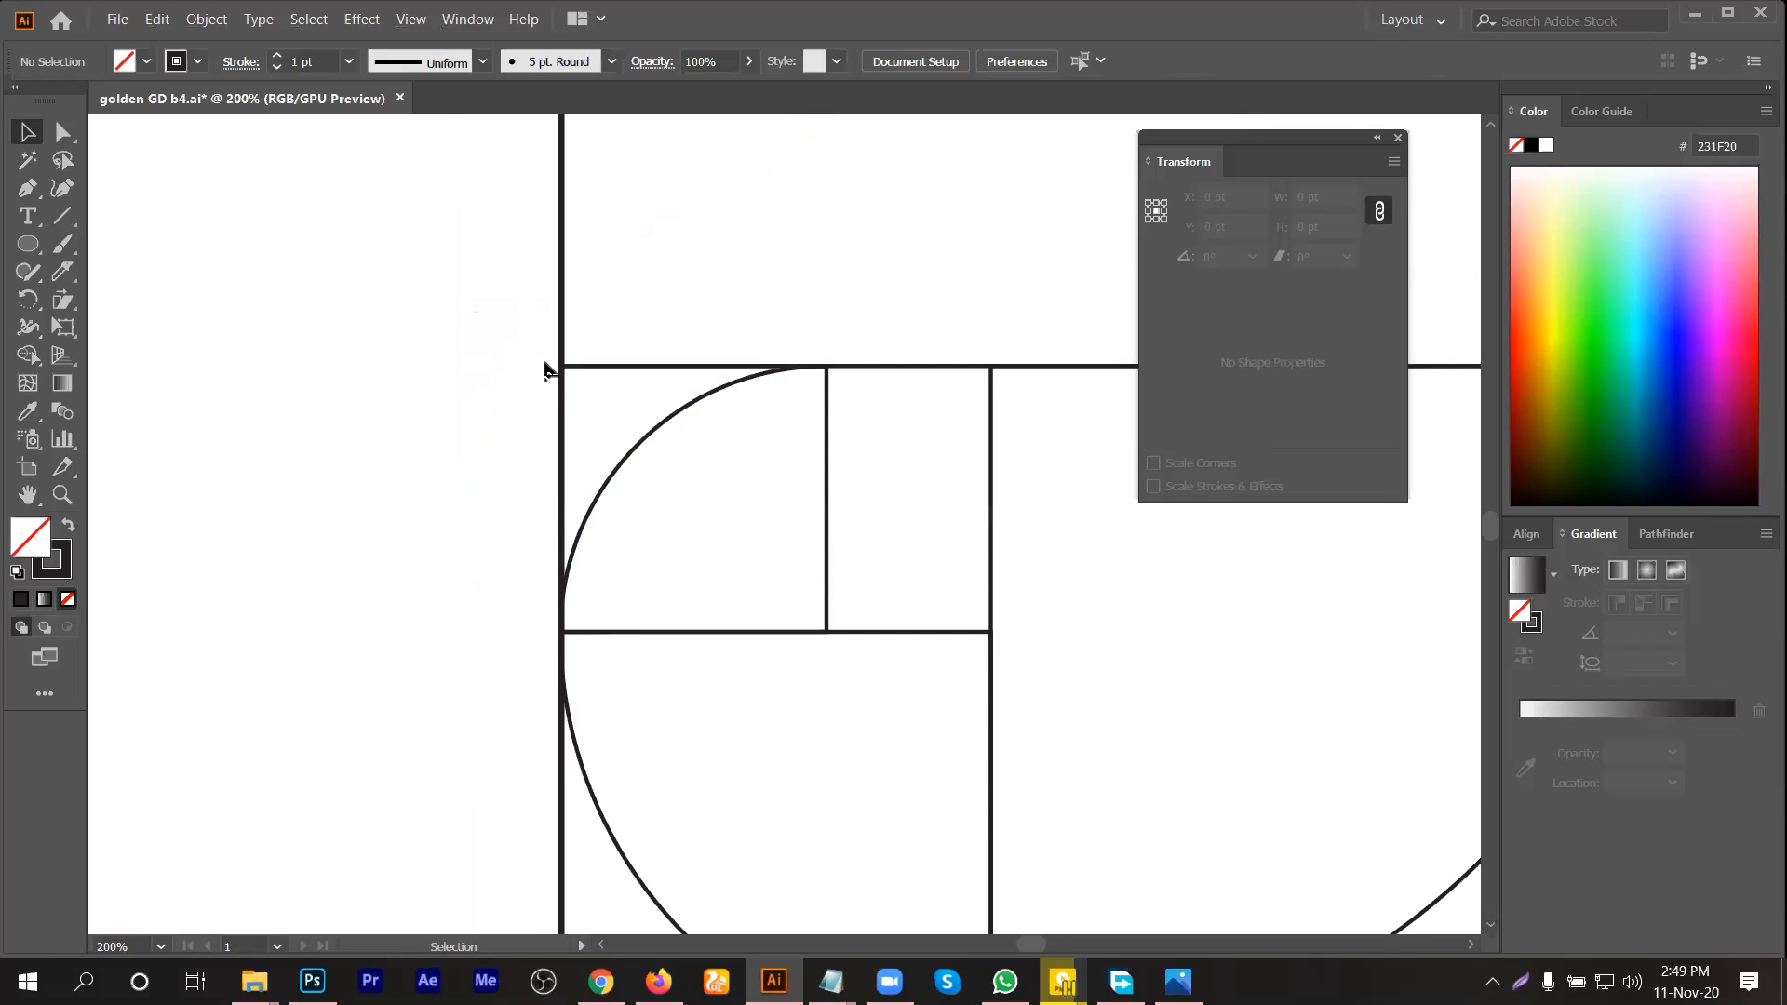
Step: Move the spare square-and-arc group closer to the spiral and divide its height by 1.618 with proportions linked
scroll(583, 627, down, 3)
scroll(754, 744, down, 1)
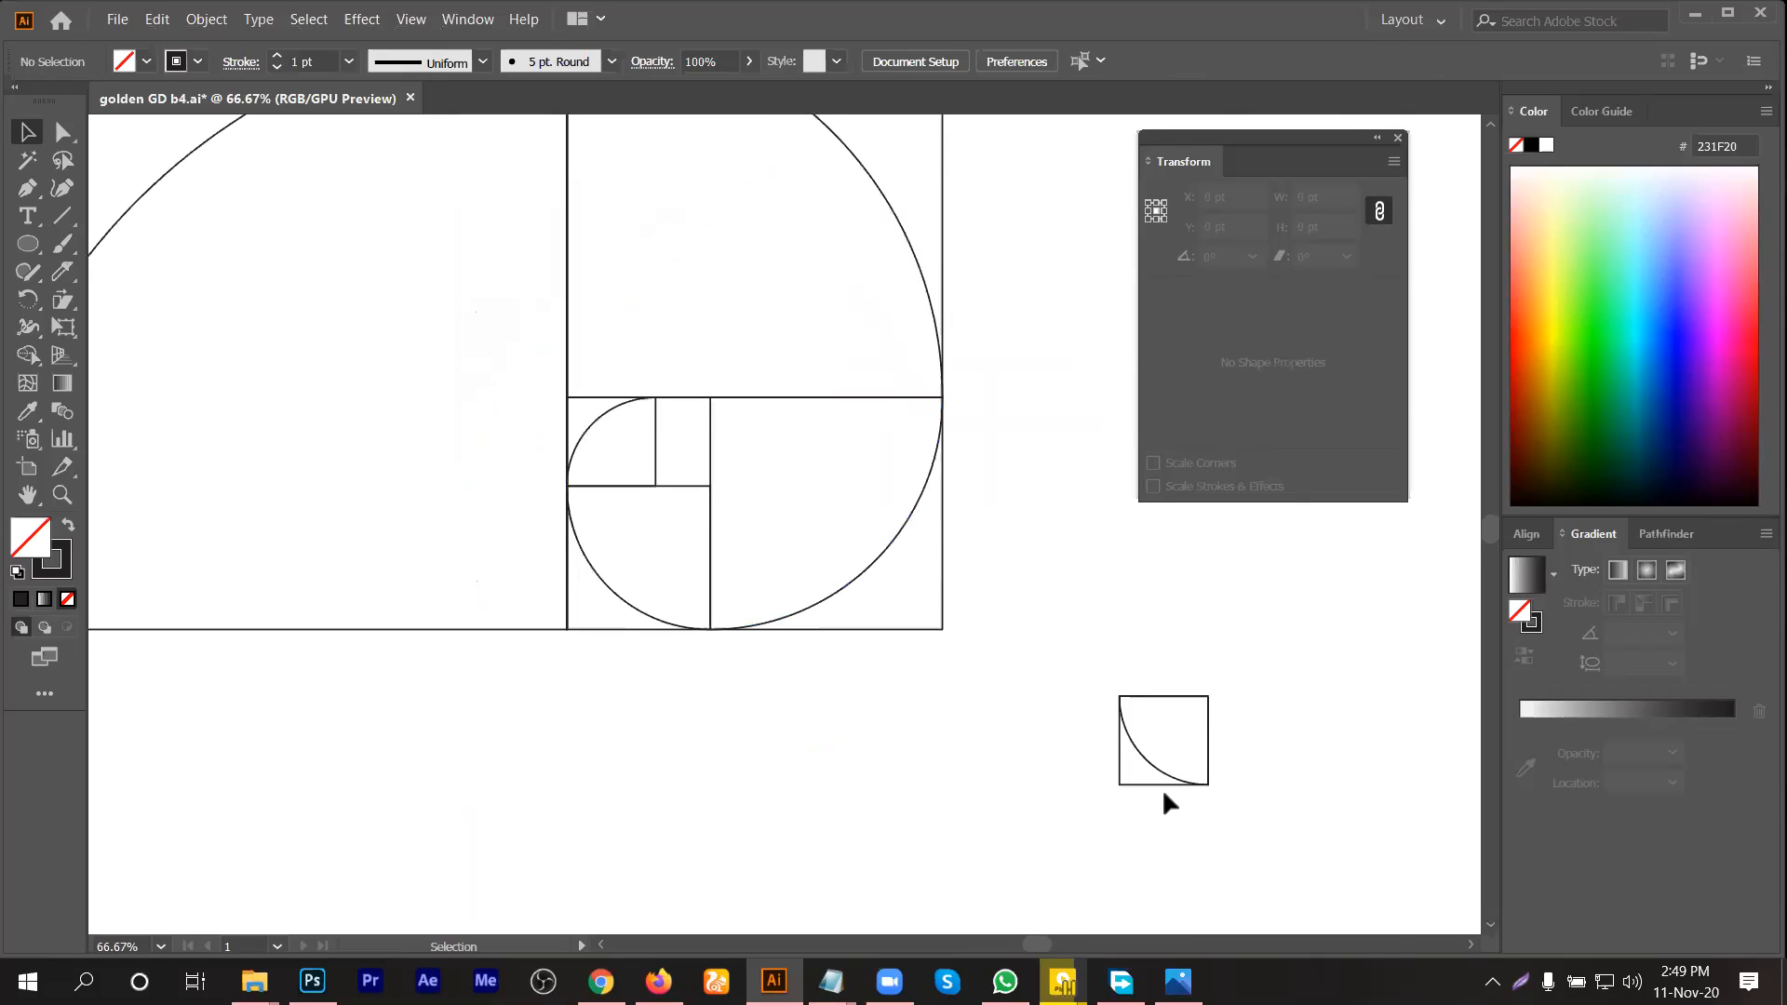
drag(1154, 770, 968, 787)
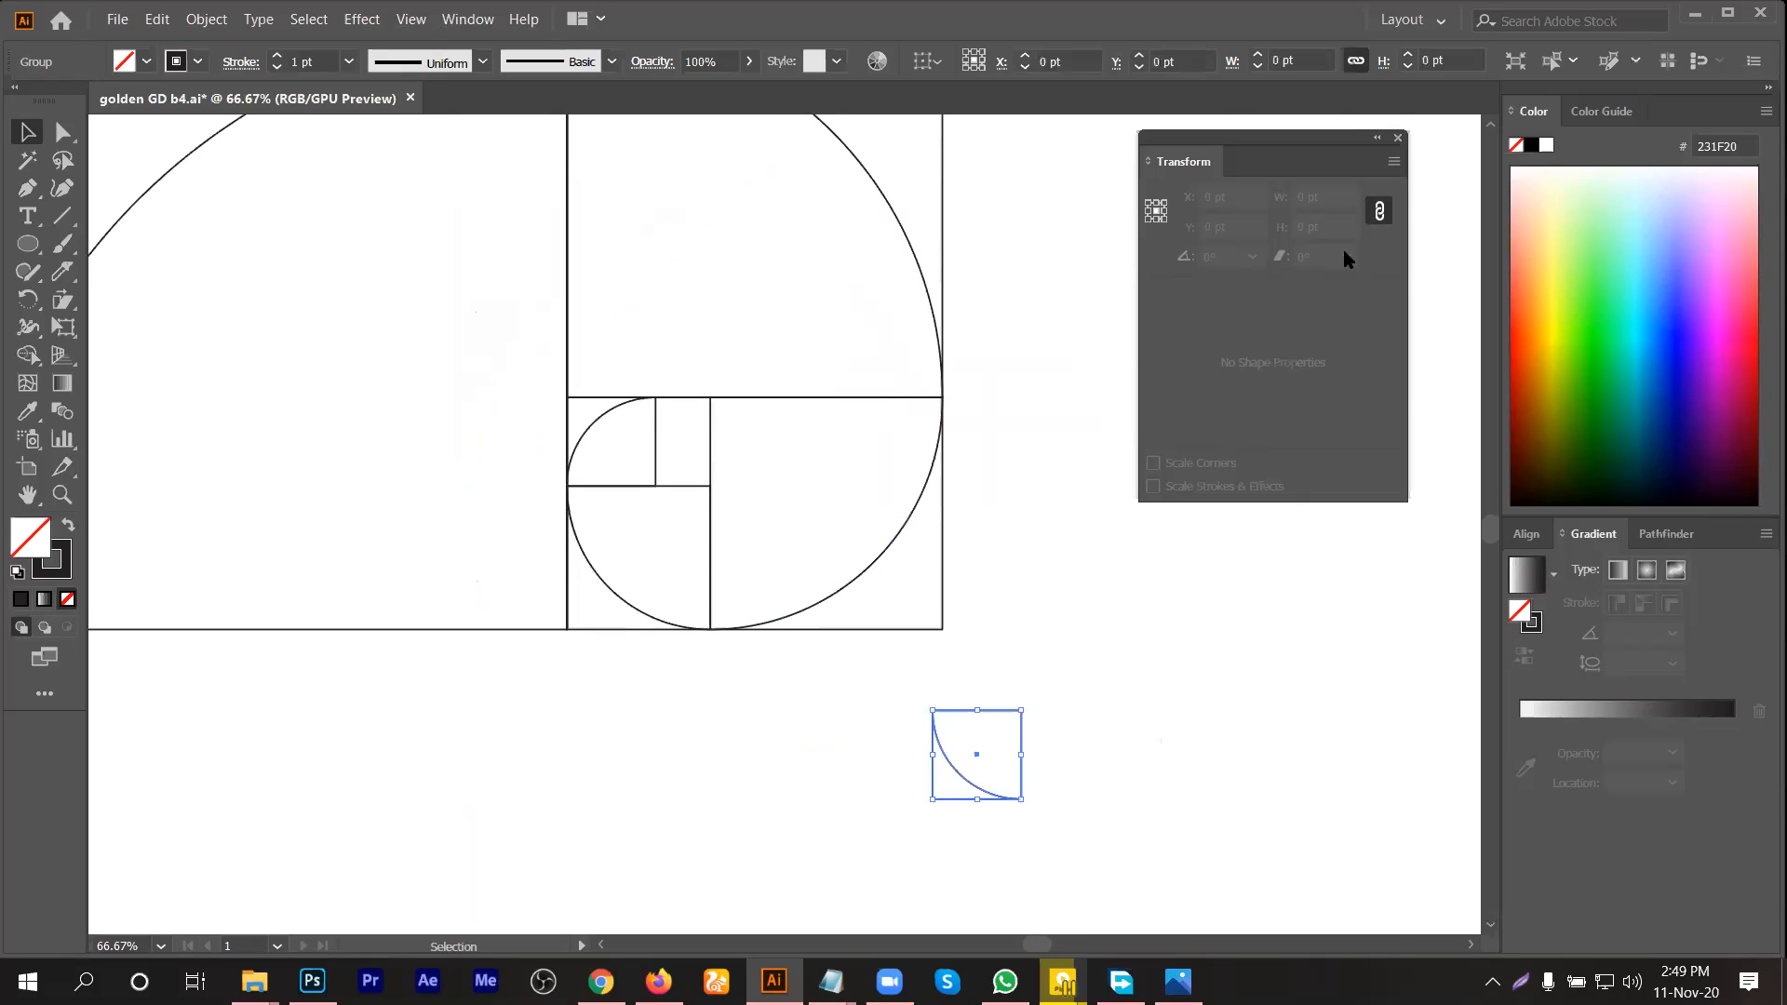
click(1353, 226)
text(/1.618)
key(Return)
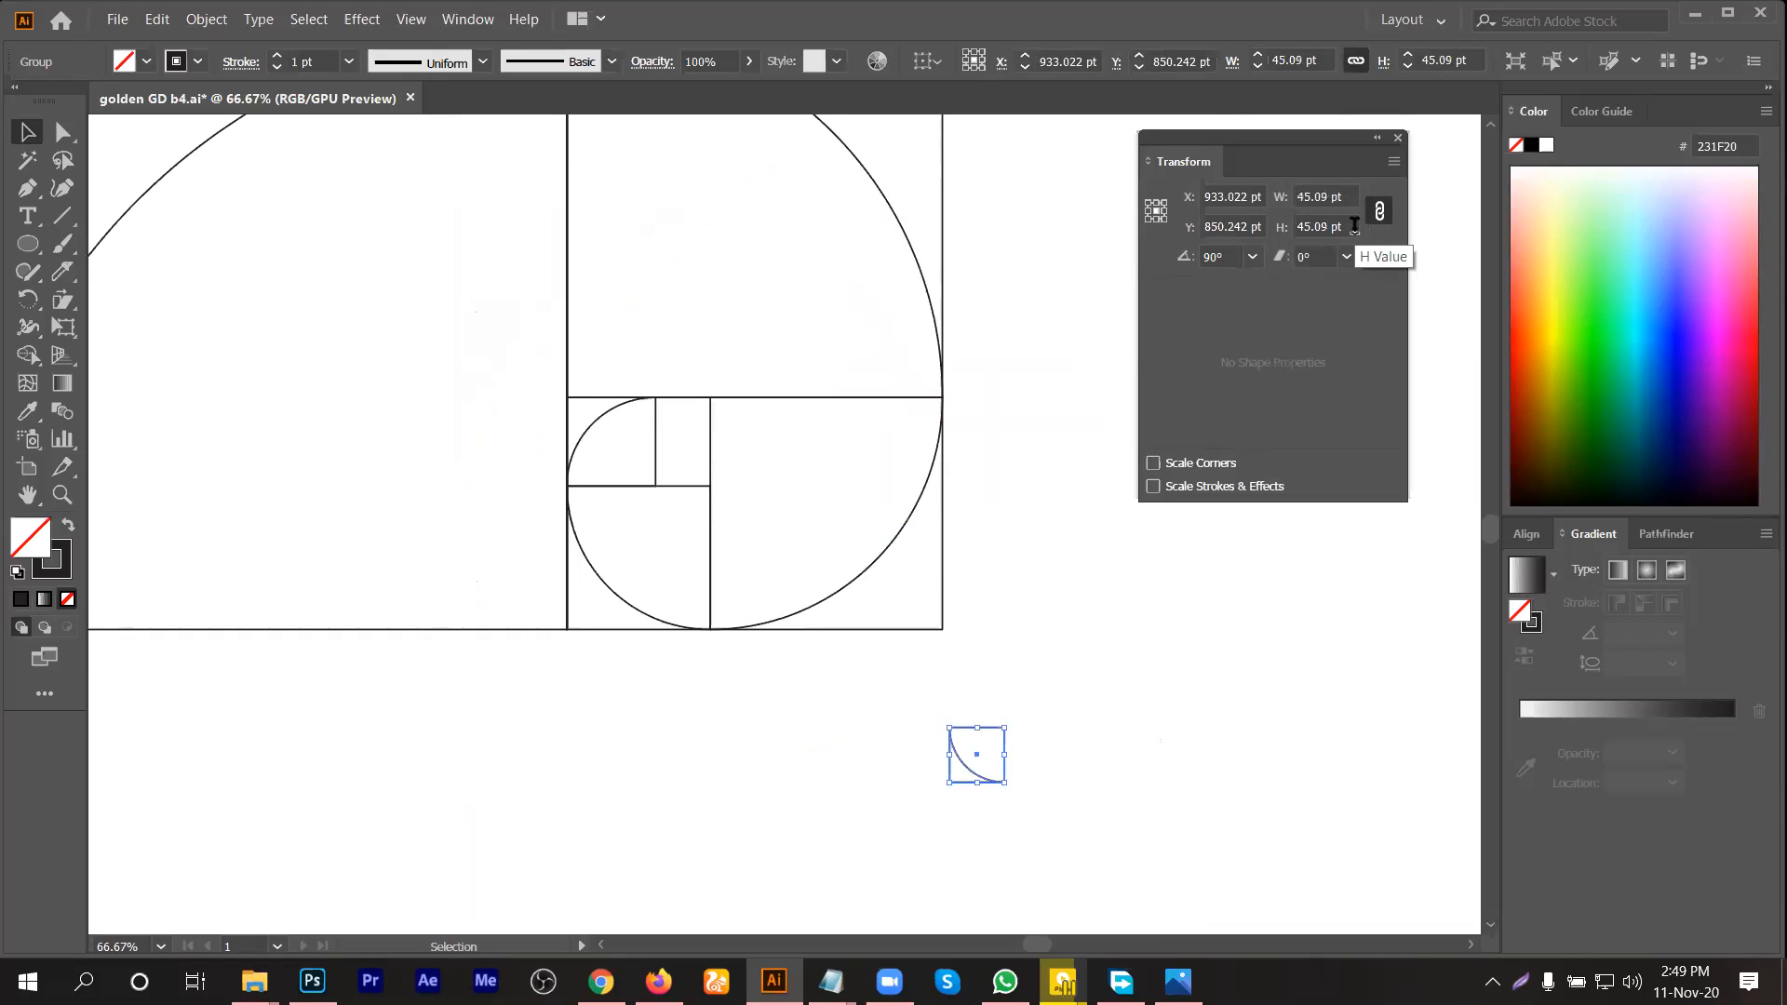
Step: Copy the scaled spare group into the spiral, rotate it 180° and snap it beside the fifth square, aligned with its top edge
drag(968, 763, 642, 480)
scroll(643, 479, up, 2)
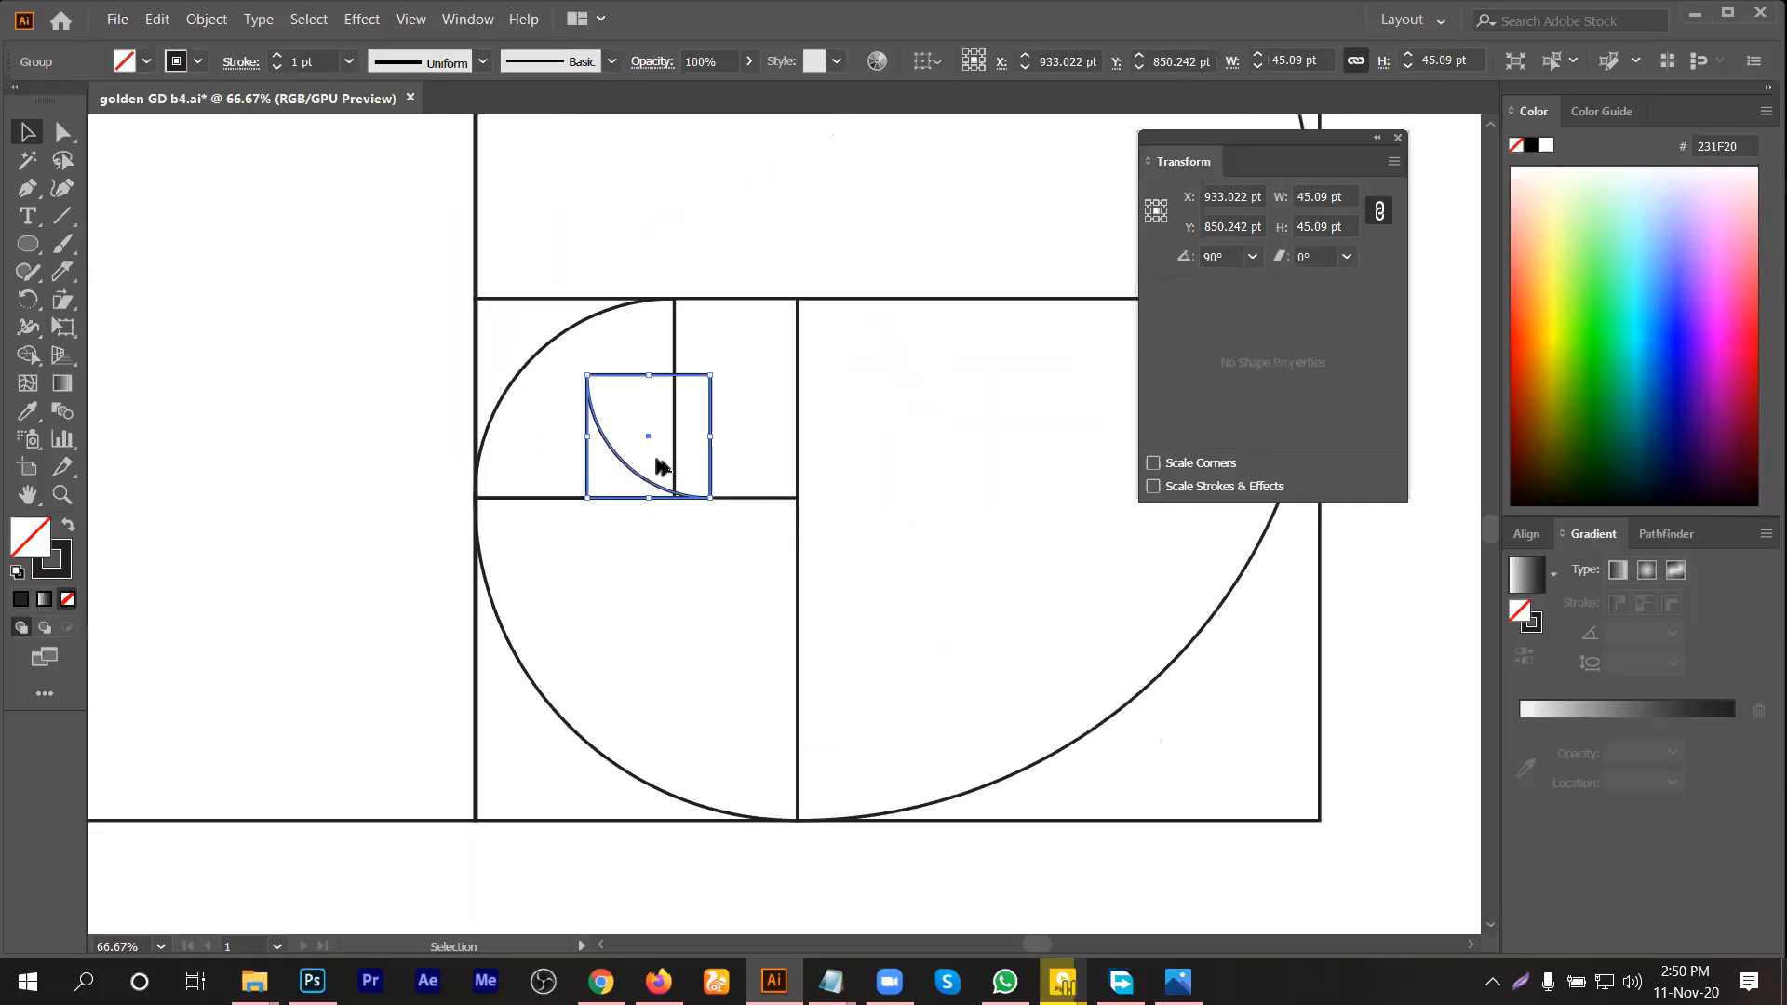
drag(712, 364, 556, 542)
drag(654, 400, 742, 334)
click(892, 452)
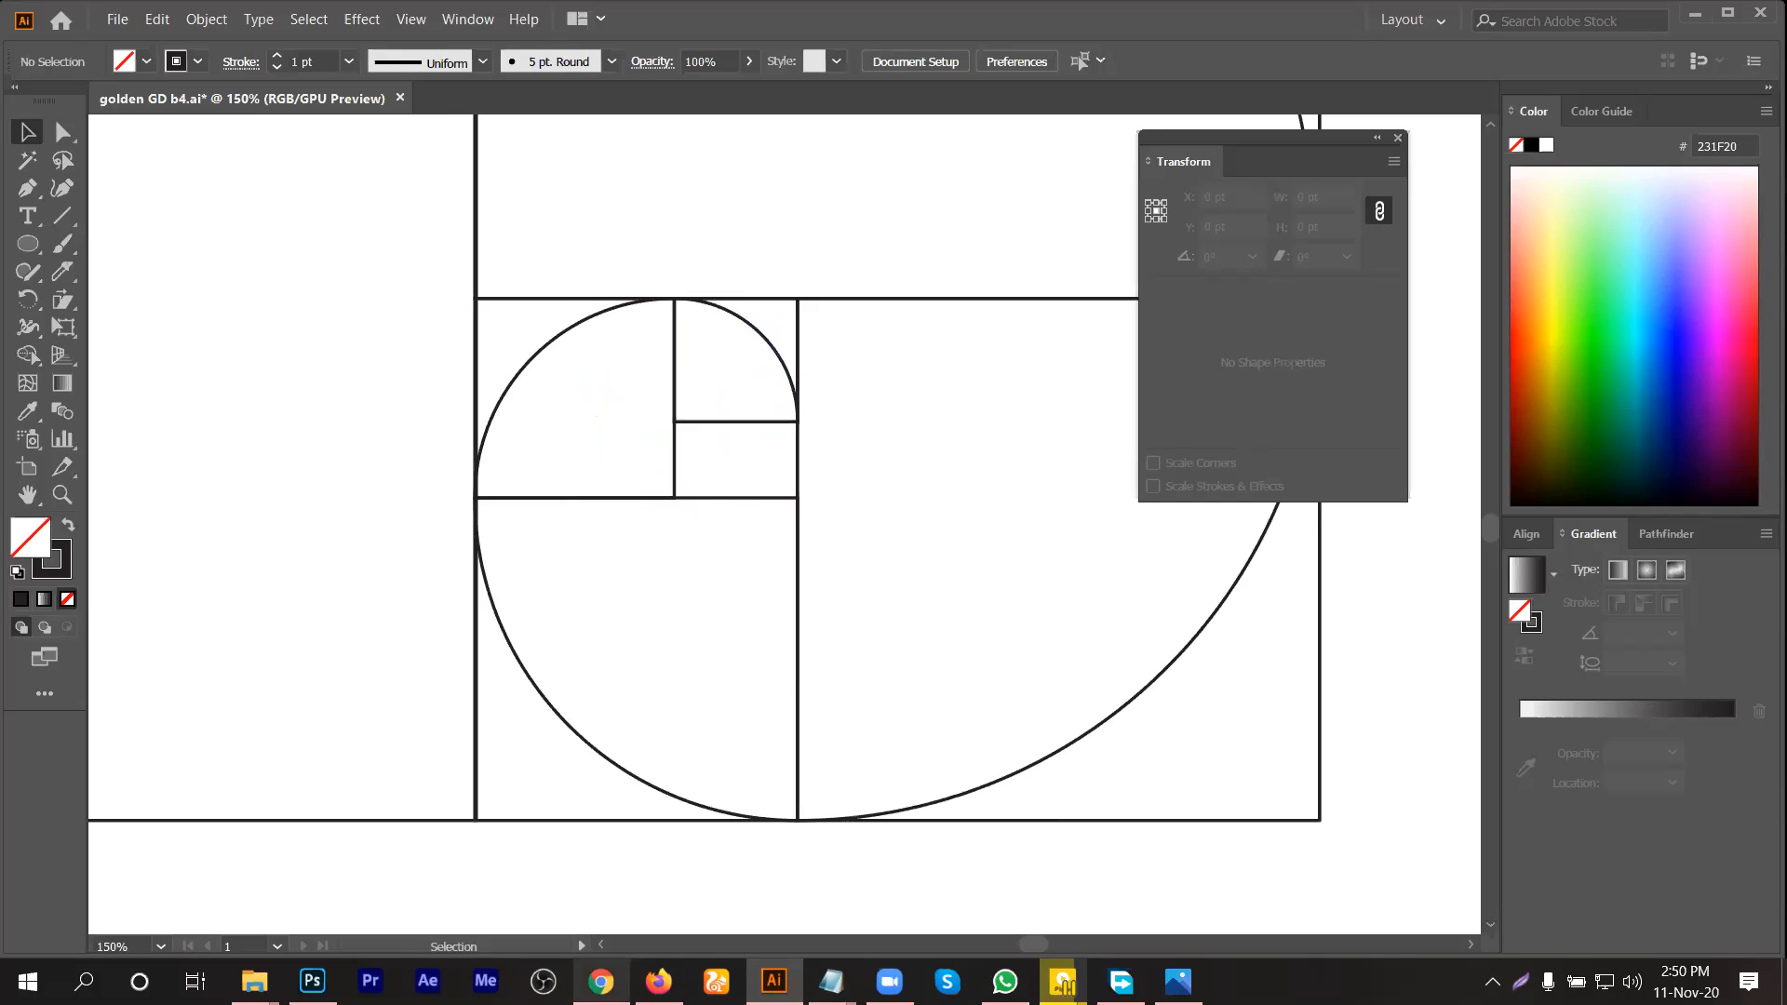
click(602, 980)
click(602, 977)
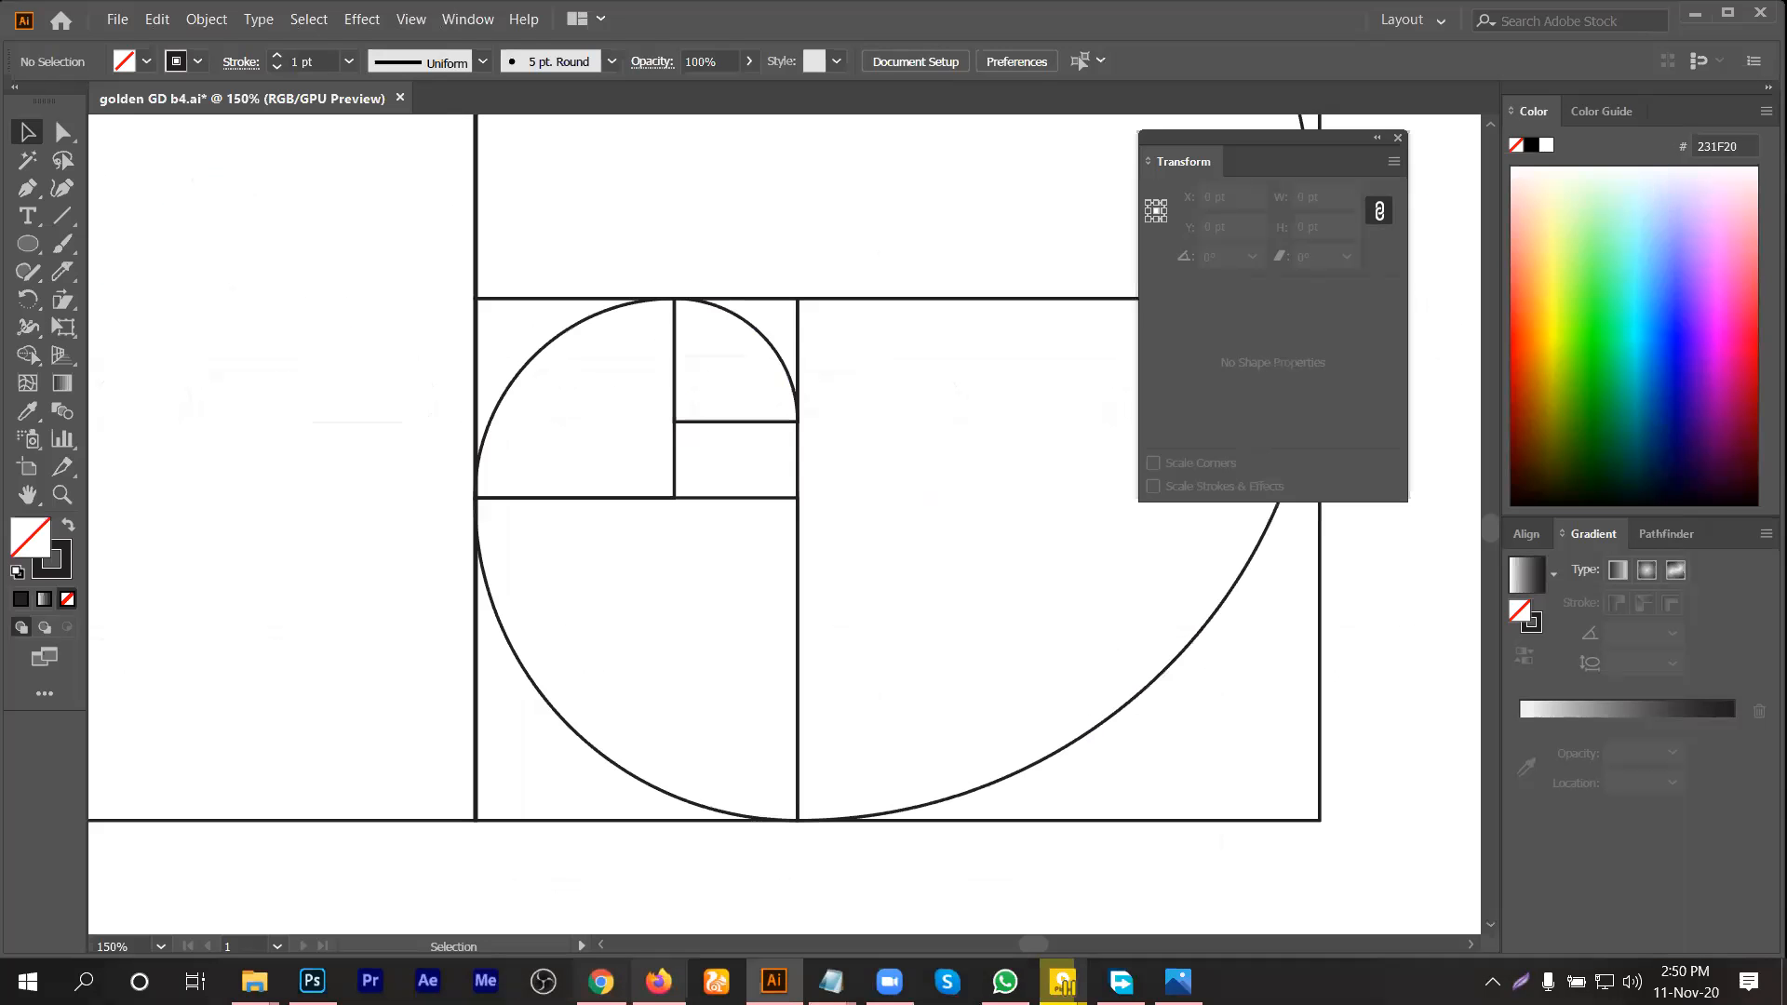
mouse_move(890, 979)
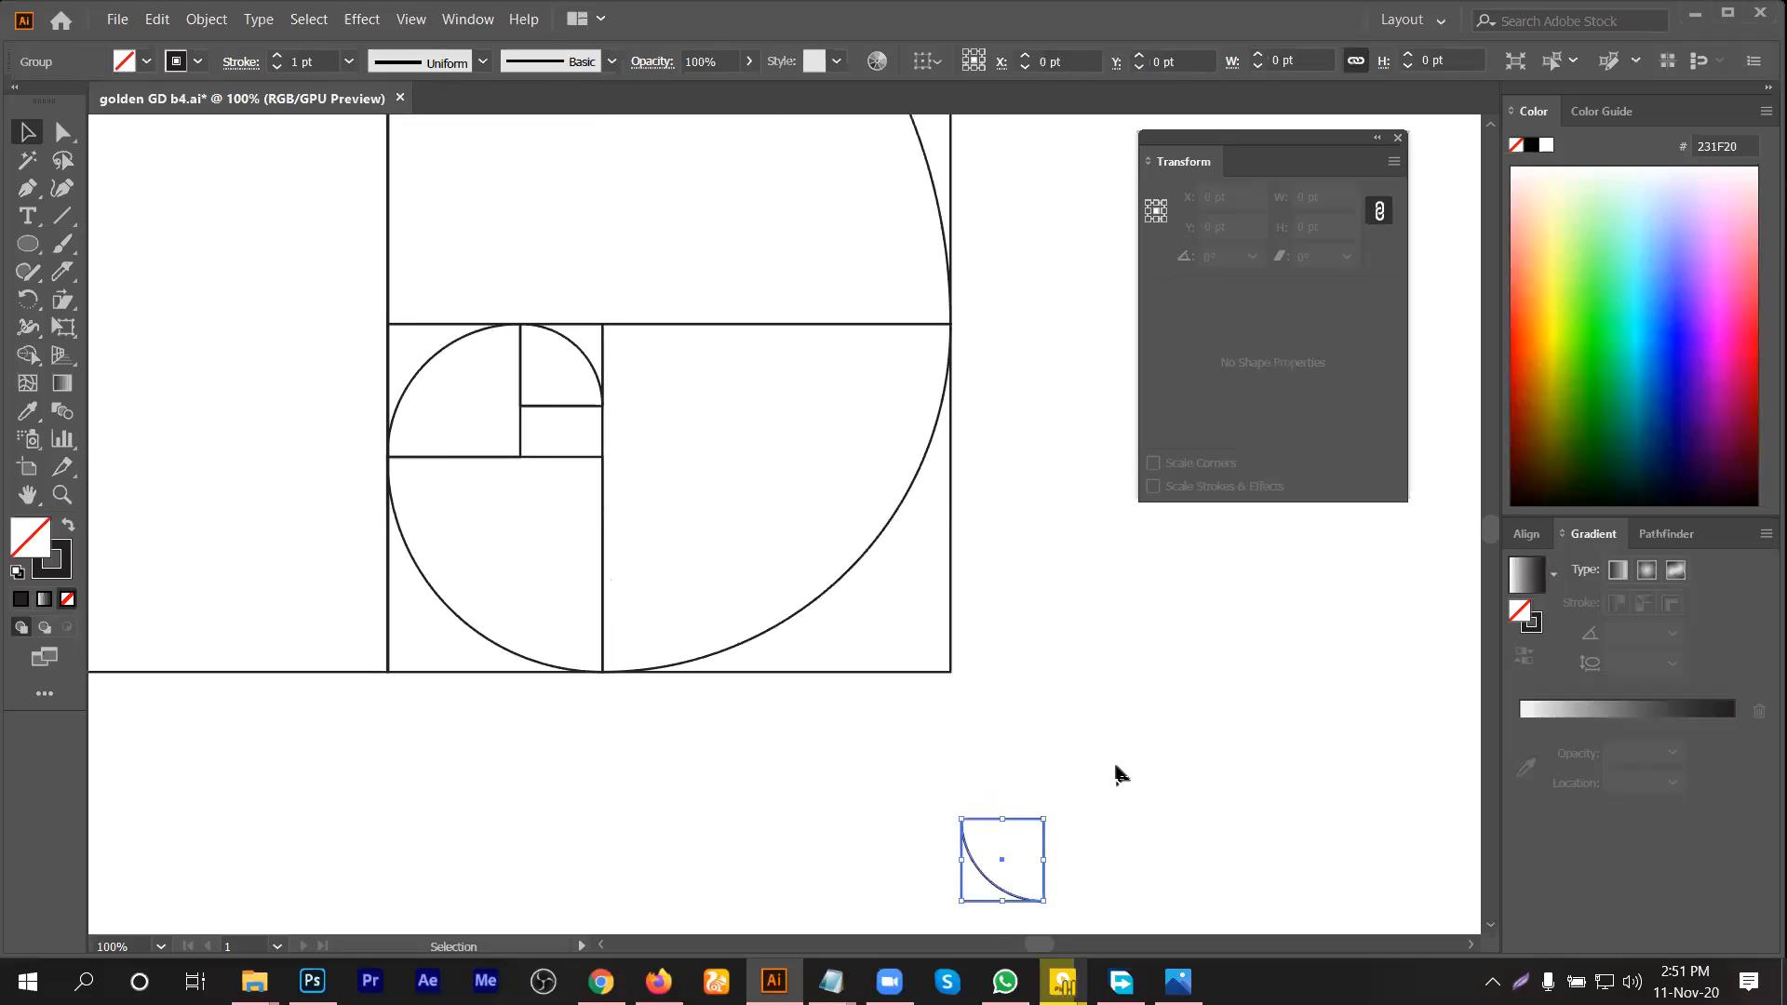
Step: Move the spare group to just below the spiral and divide its height by 1.618 again, keeping proportions linked
drag(996, 828, 717, 745)
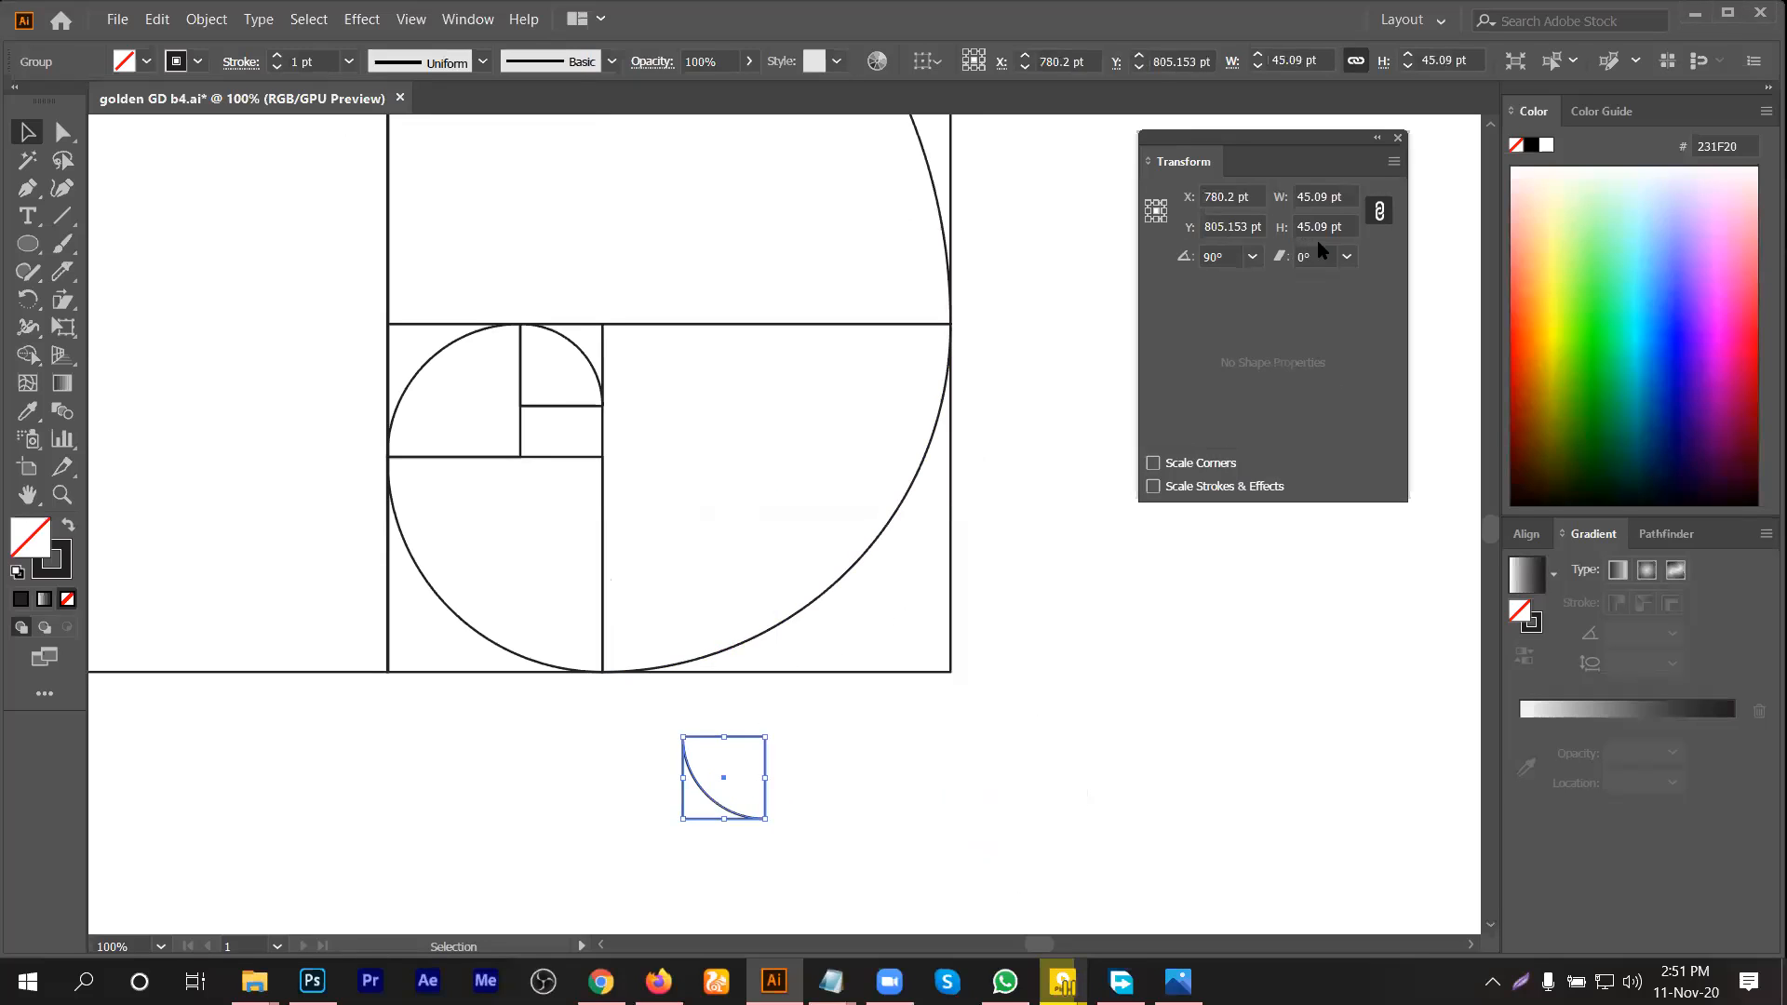
click(1340, 227)
text(/1.618)
key(Return)
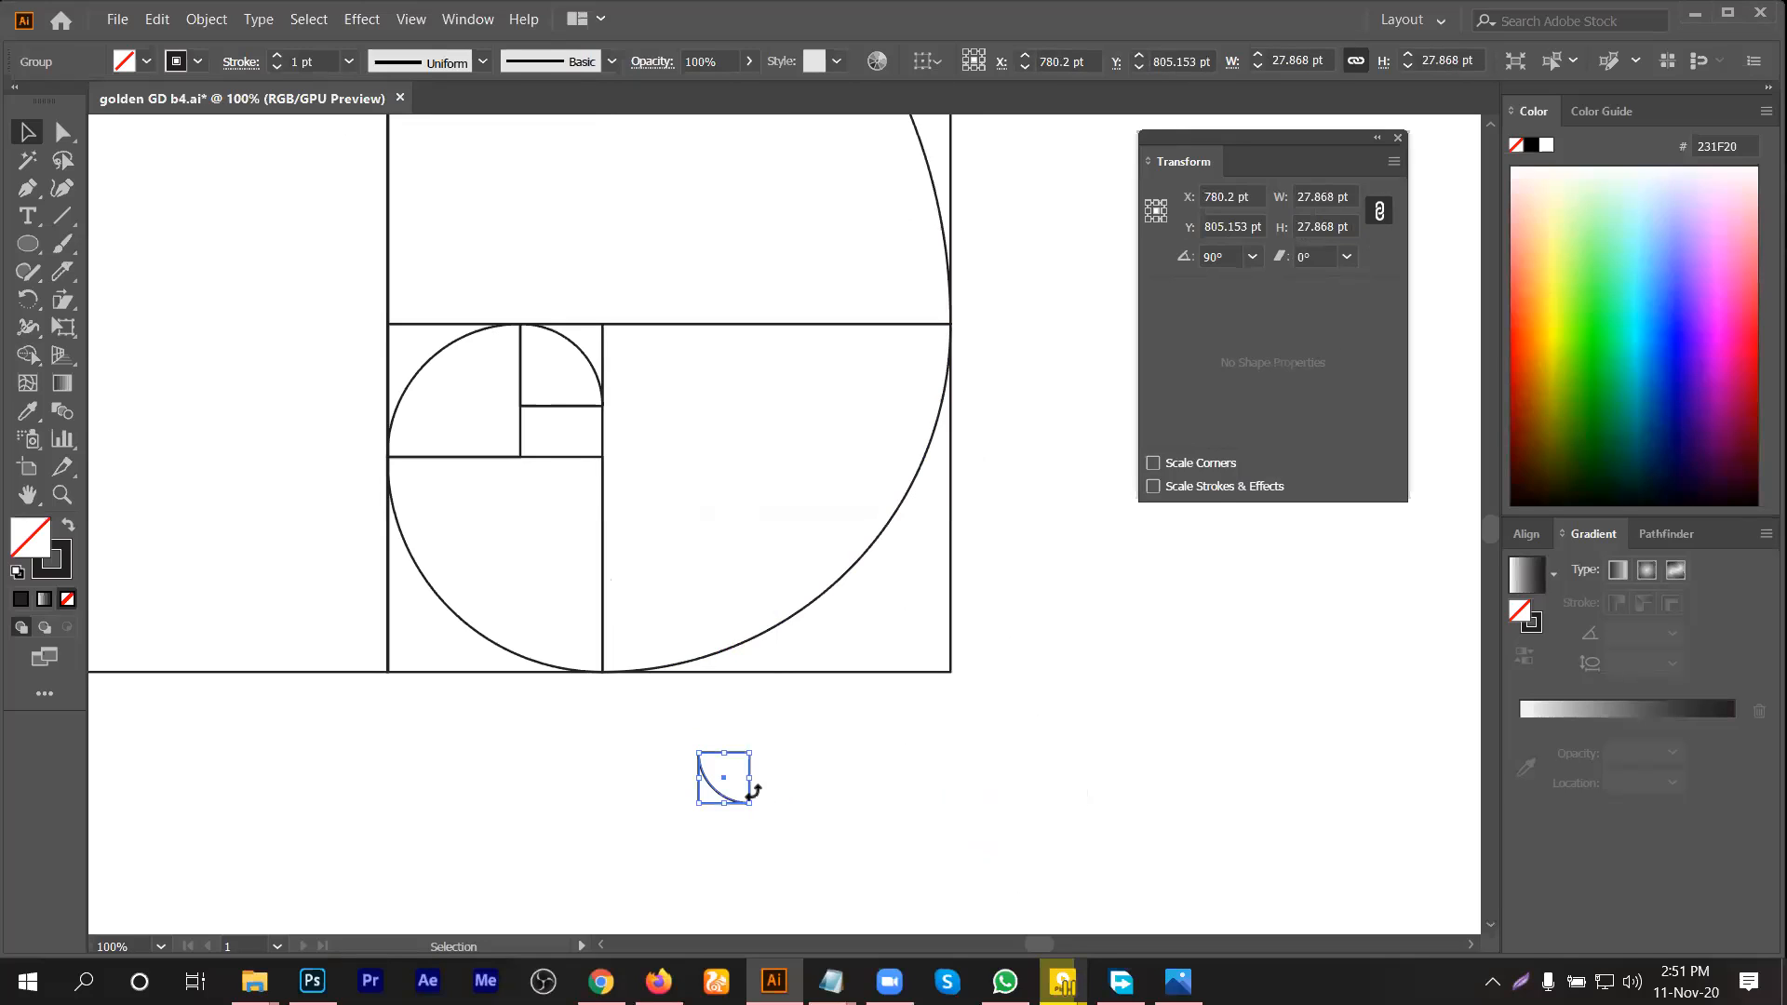
Step: Rotate the spare square-and-arc group to 180° and snap a copy of it into the spiral directly below the sixth square
drag(756, 794, 701, 791)
drag(863, 759, 863, 758)
Step: Divide the spare group's height by 1.618 again, keeping its proportions linked
click(1357, 232)
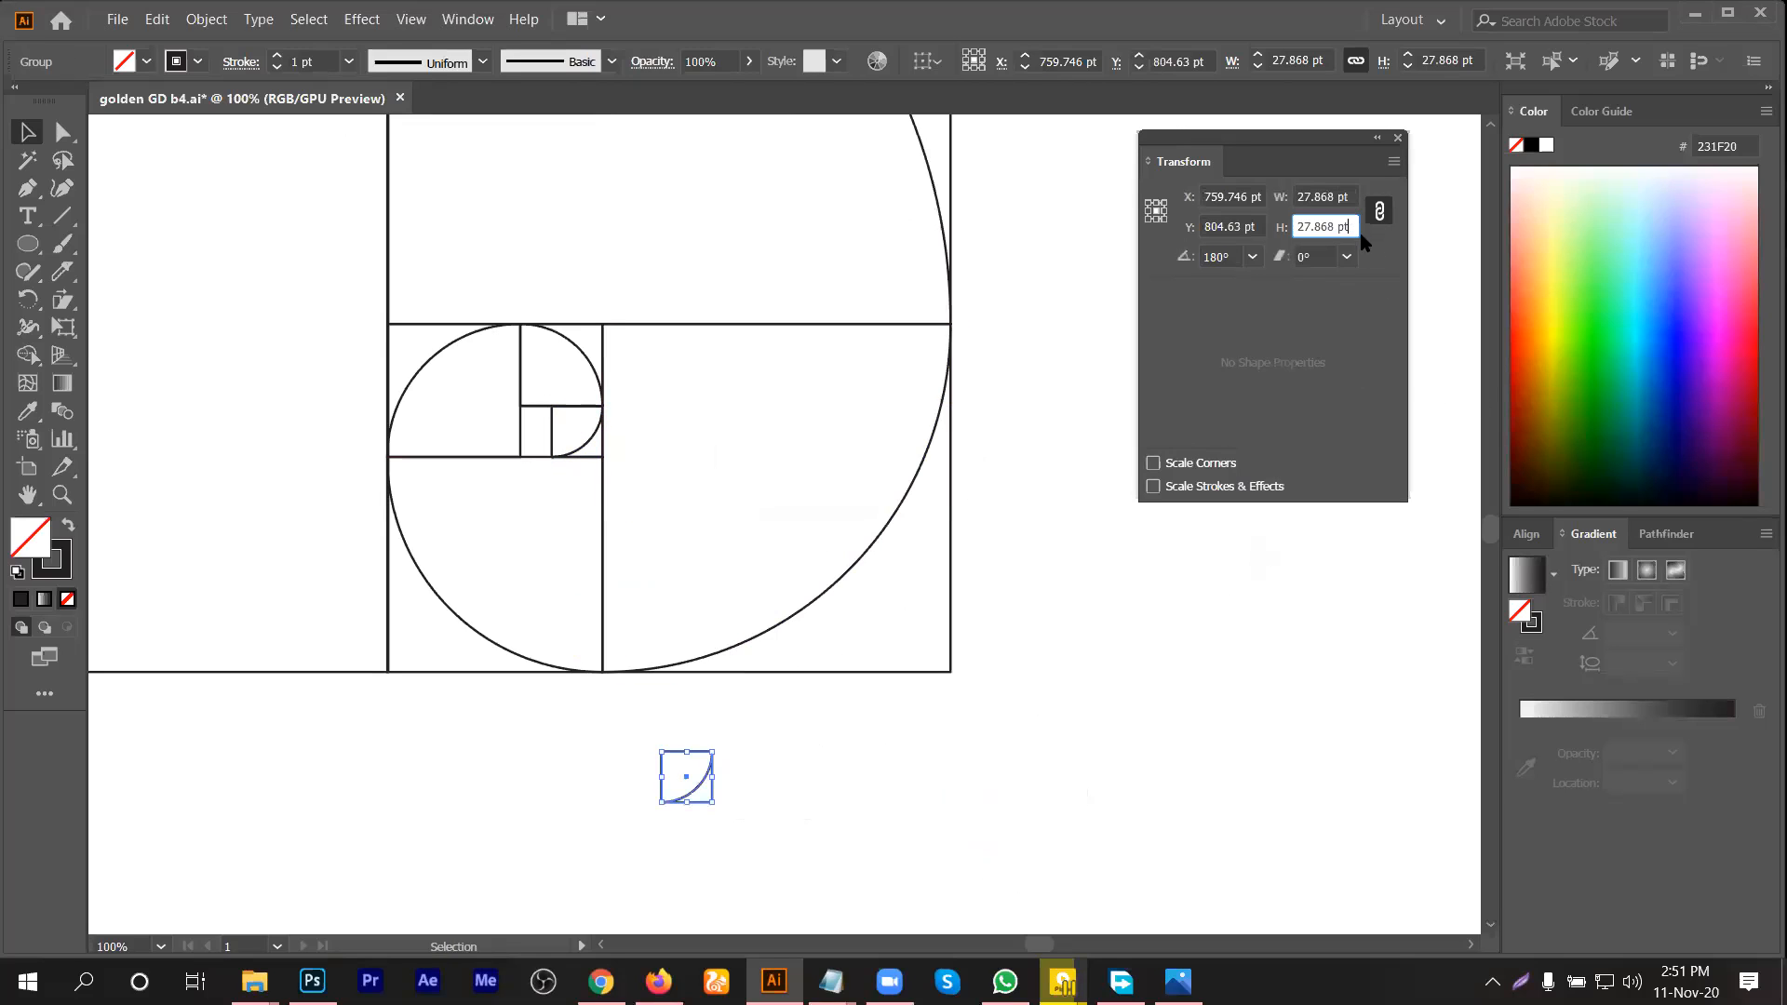
text(/1.618)
key(Return)
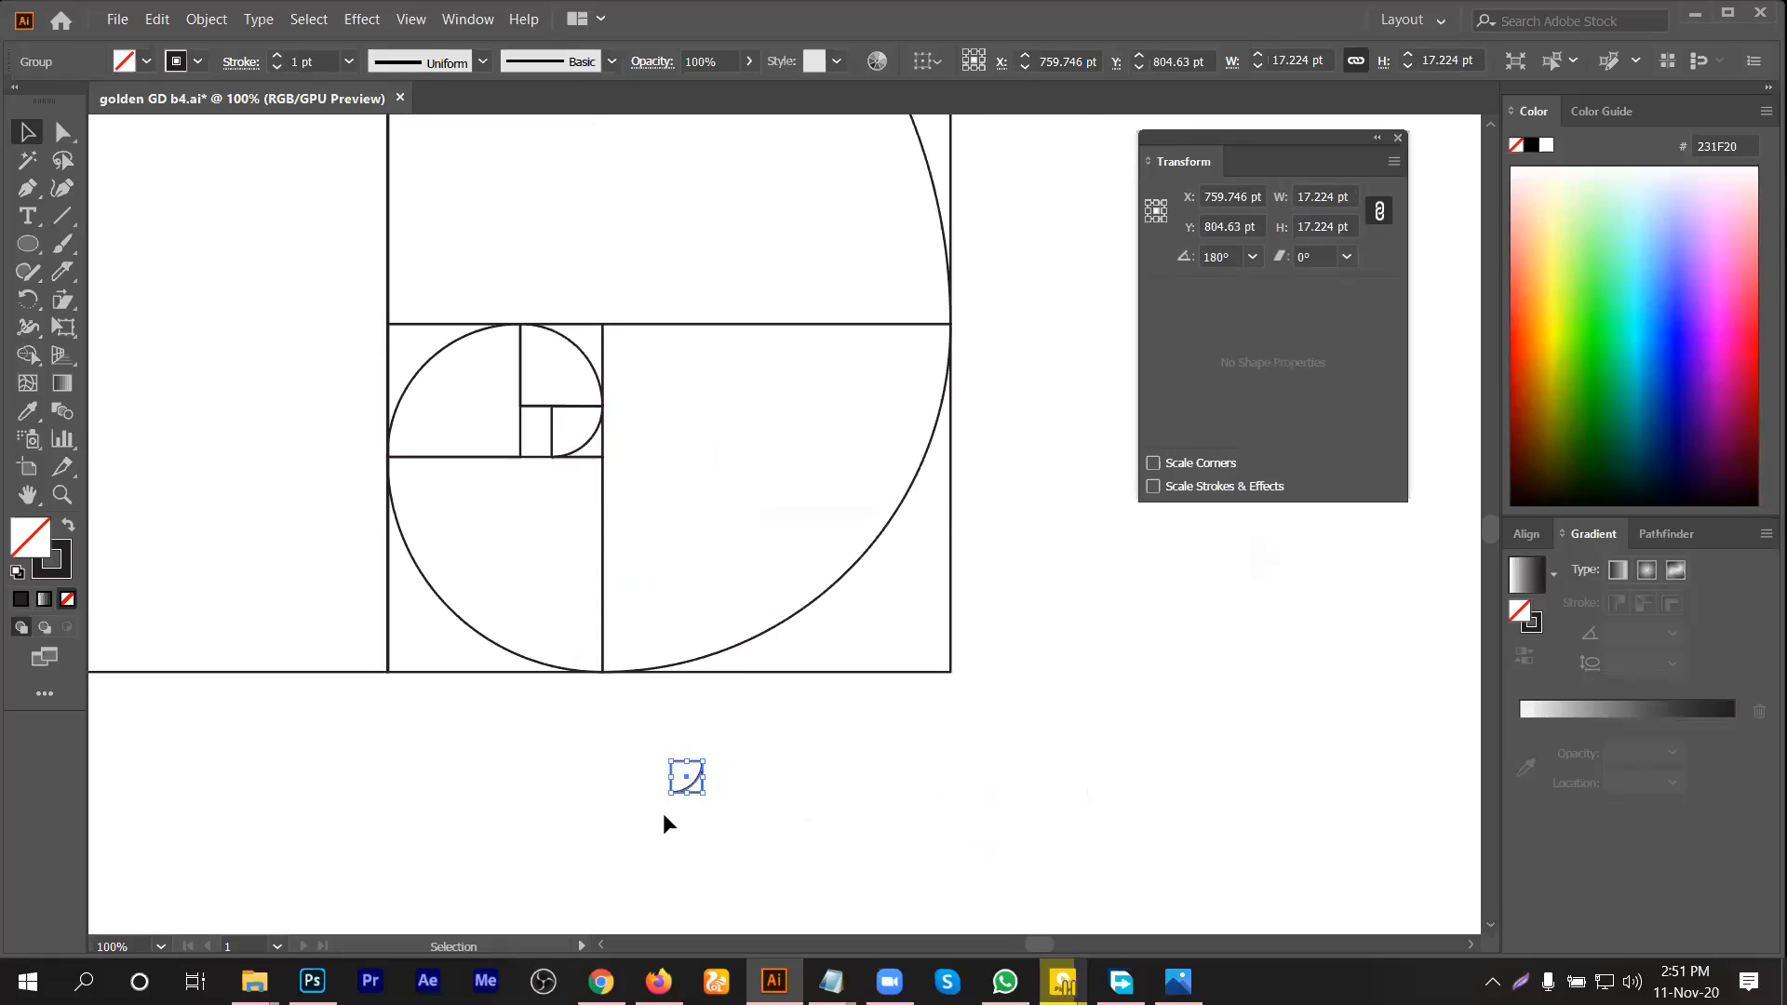
Step: Rotate the scaled spare group and snap it into the spiral beside the seventh square, aligned with its bottom edge, then deselect it
scroll(676, 768, up, 1)
drag(725, 763, 490, 292)
click(724, 789)
click(497, 399)
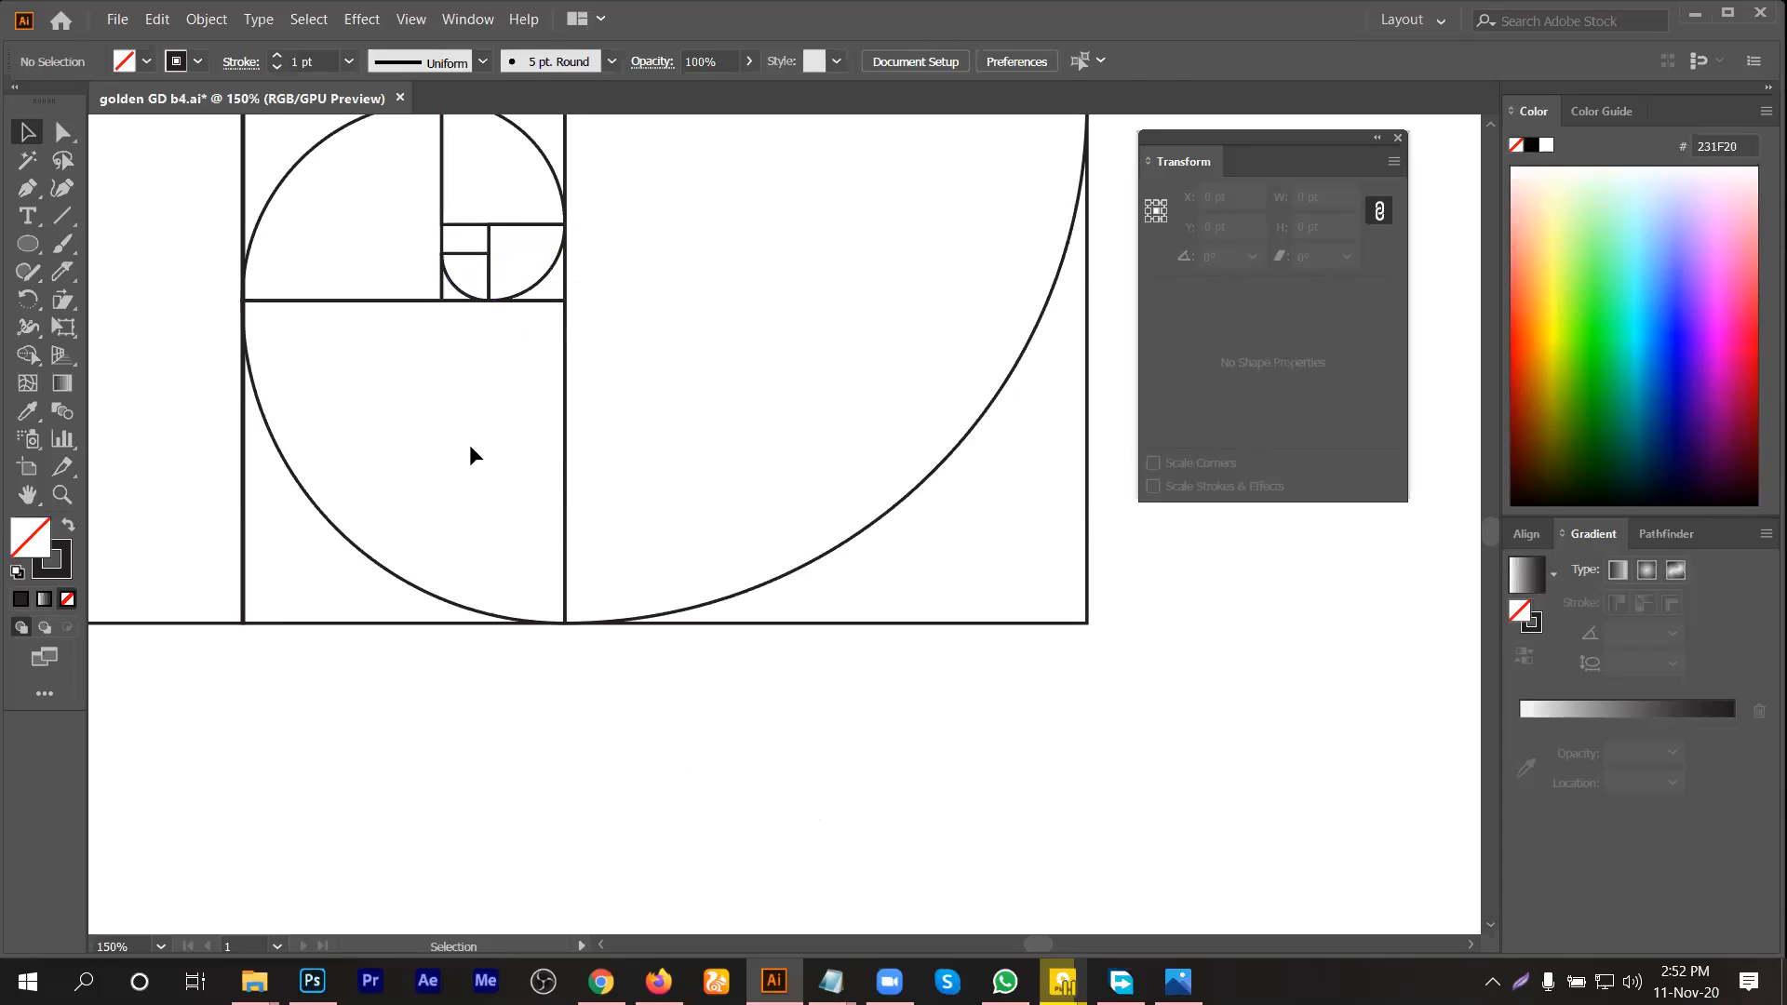
Step: Move the numbered golden spiral reference image onto the artboard, just below the drawn spiral
scroll(469, 444, down, 4)
scroll(717, 417, down, 2)
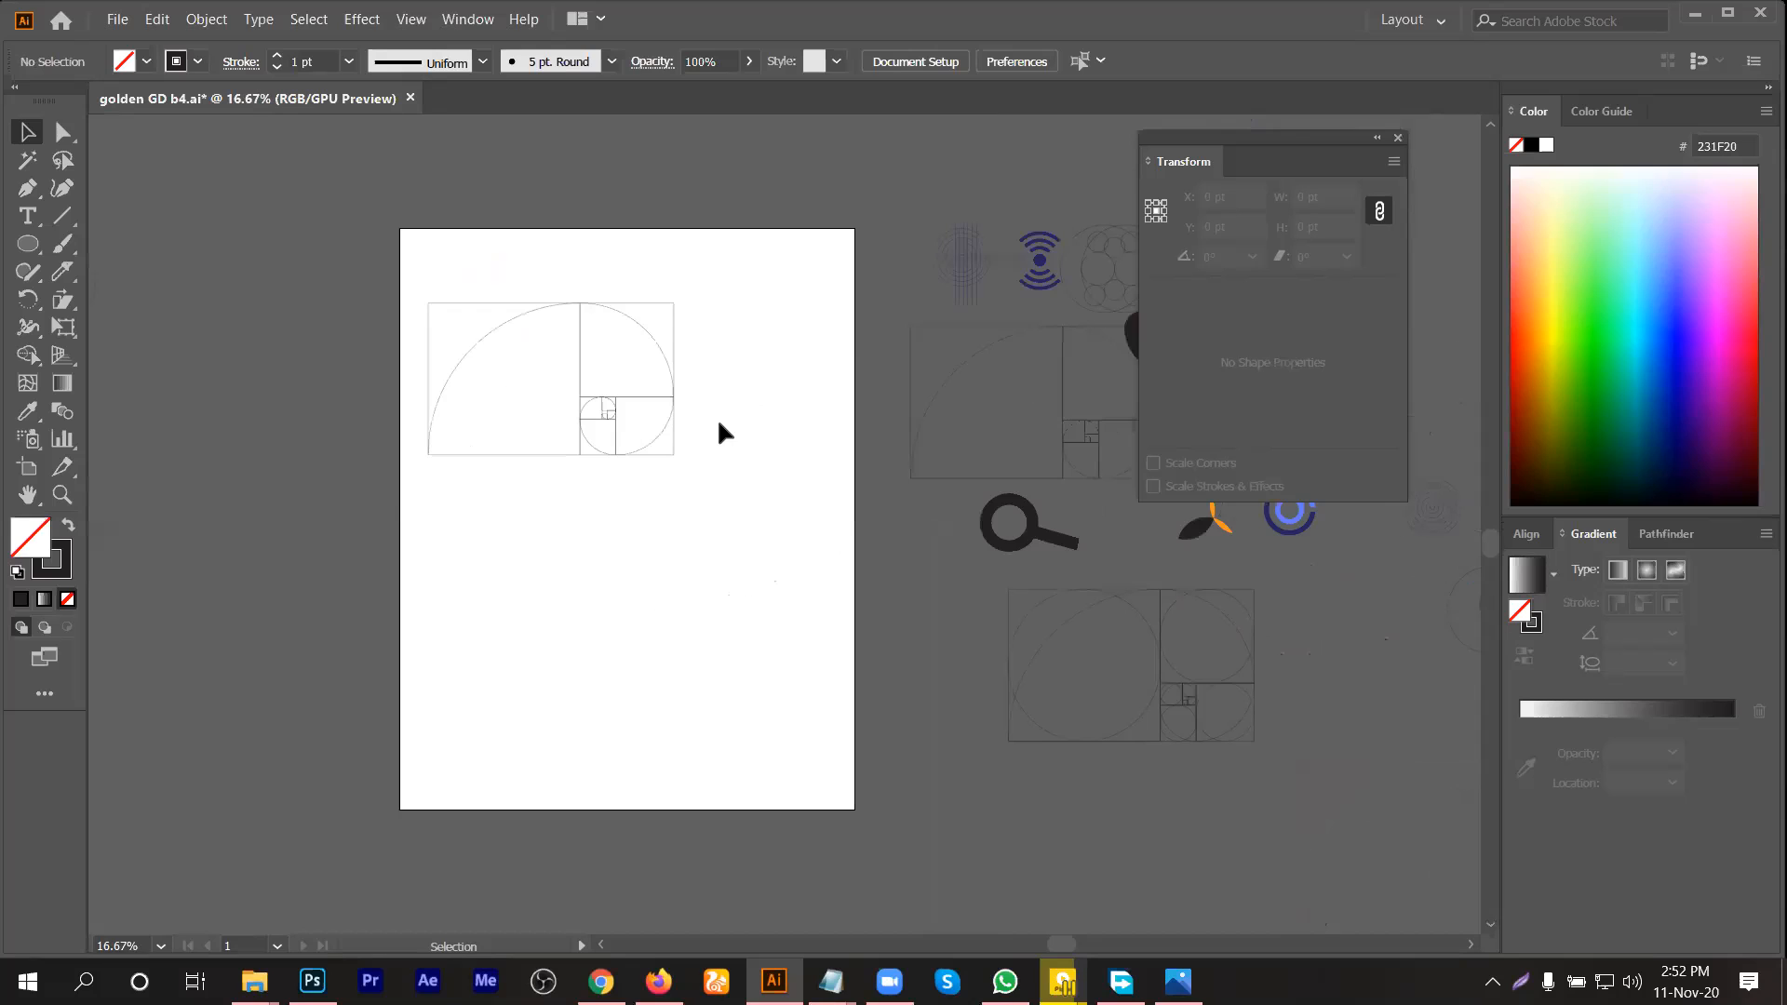
scroll(717, 417, up, 2)
scroll(719, 419, down, 2)
drag(371, 474, 758, 738)
scroll(647, 584, up, 2)
drag(675, 614, 738, 616)
scroll(723, 538, up, 1)
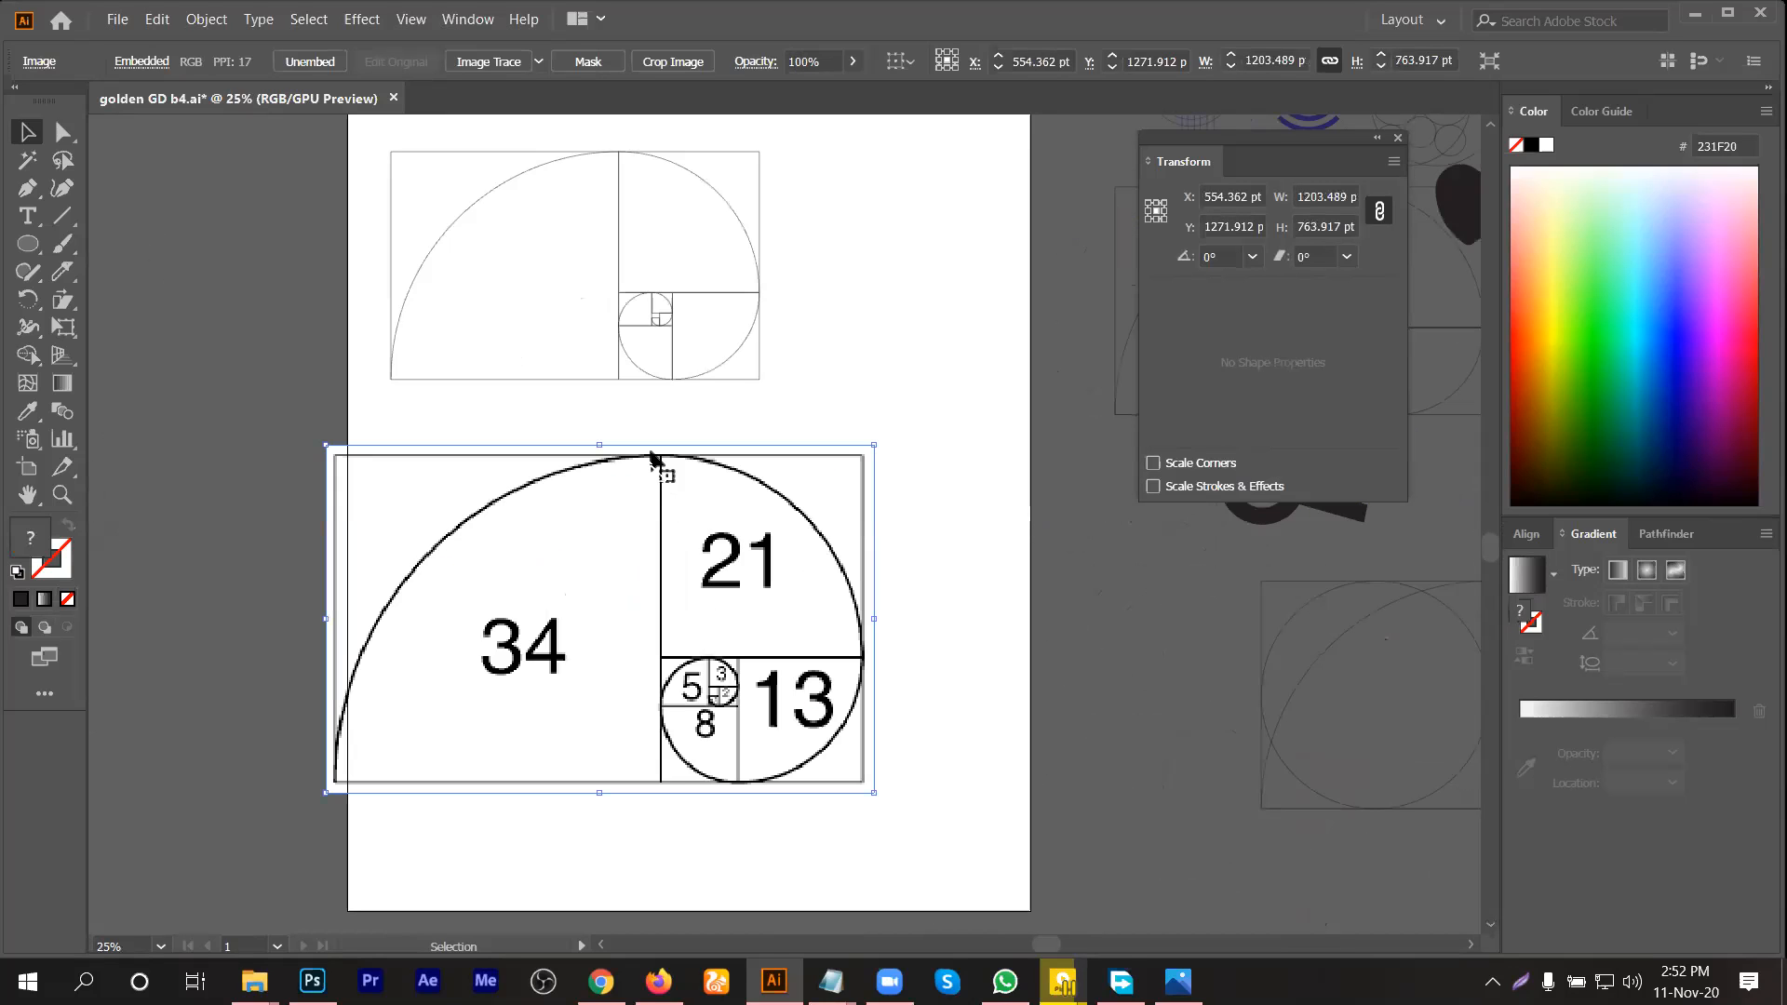
Step: Examine the innermost squares and arcs of the drawn spiral and compare them with the numbered reference image
scroll(652, 450, up, 1)
scroll(665, 276, up, 5)
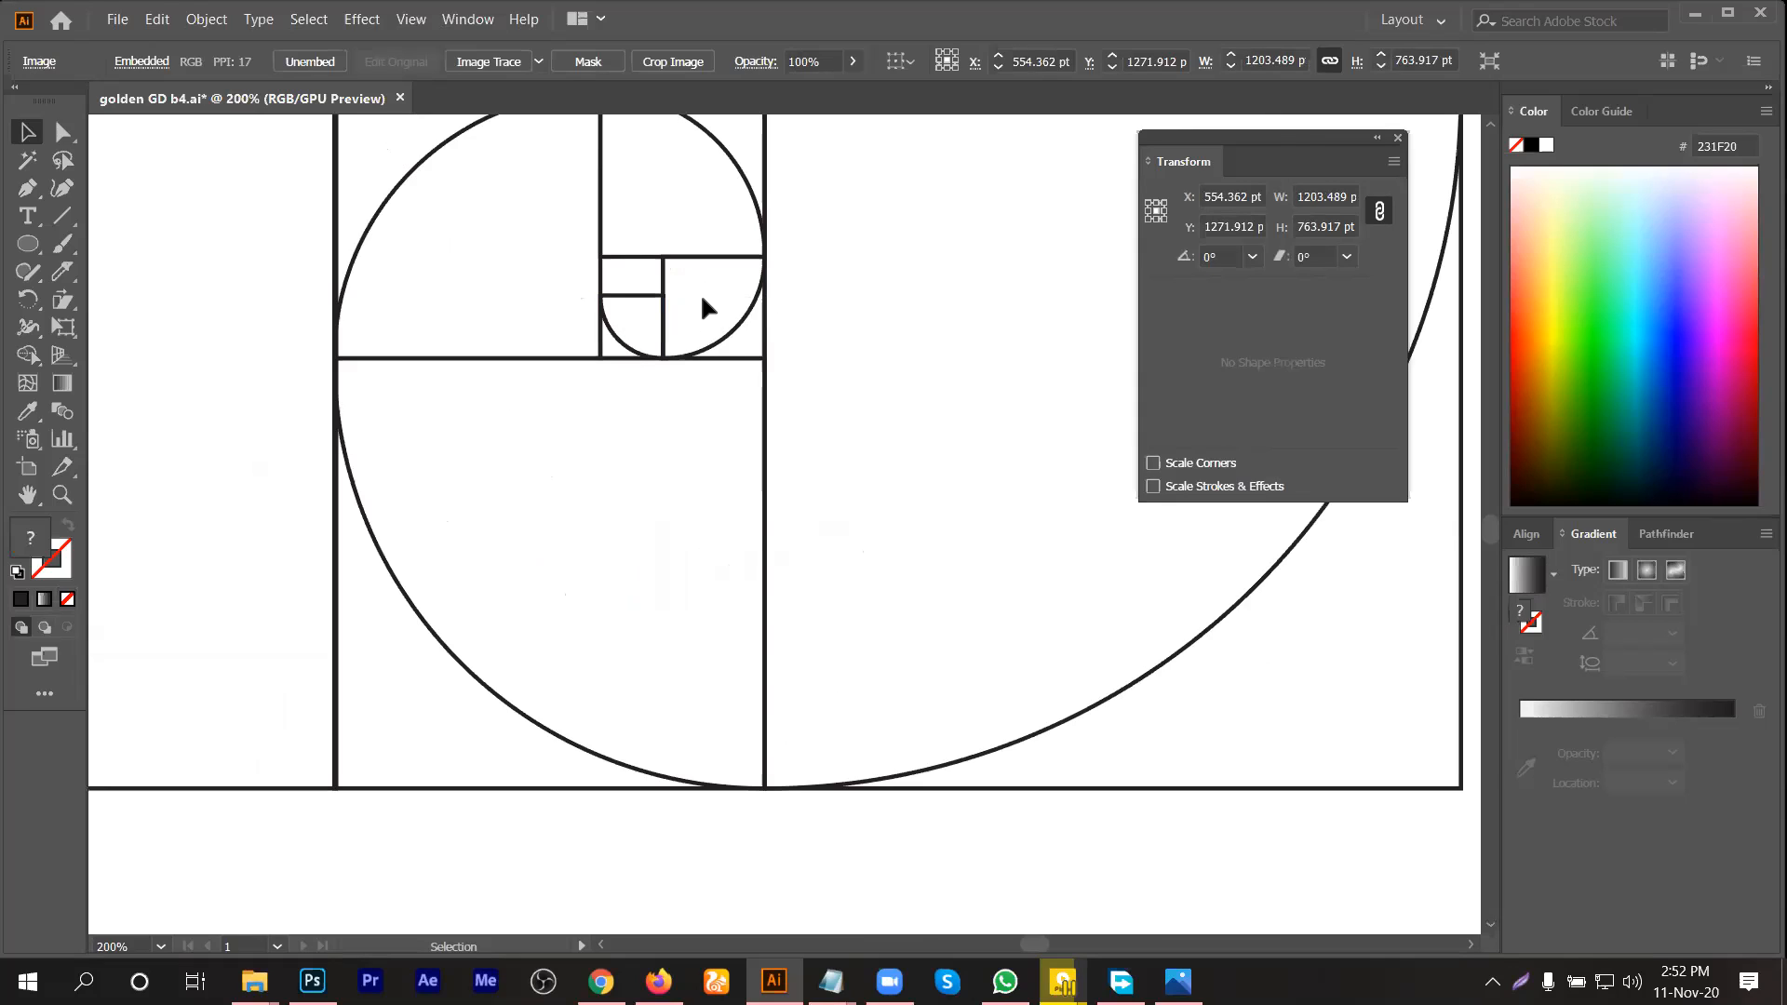
key(alt)
scroll(511, 279, down, 1)
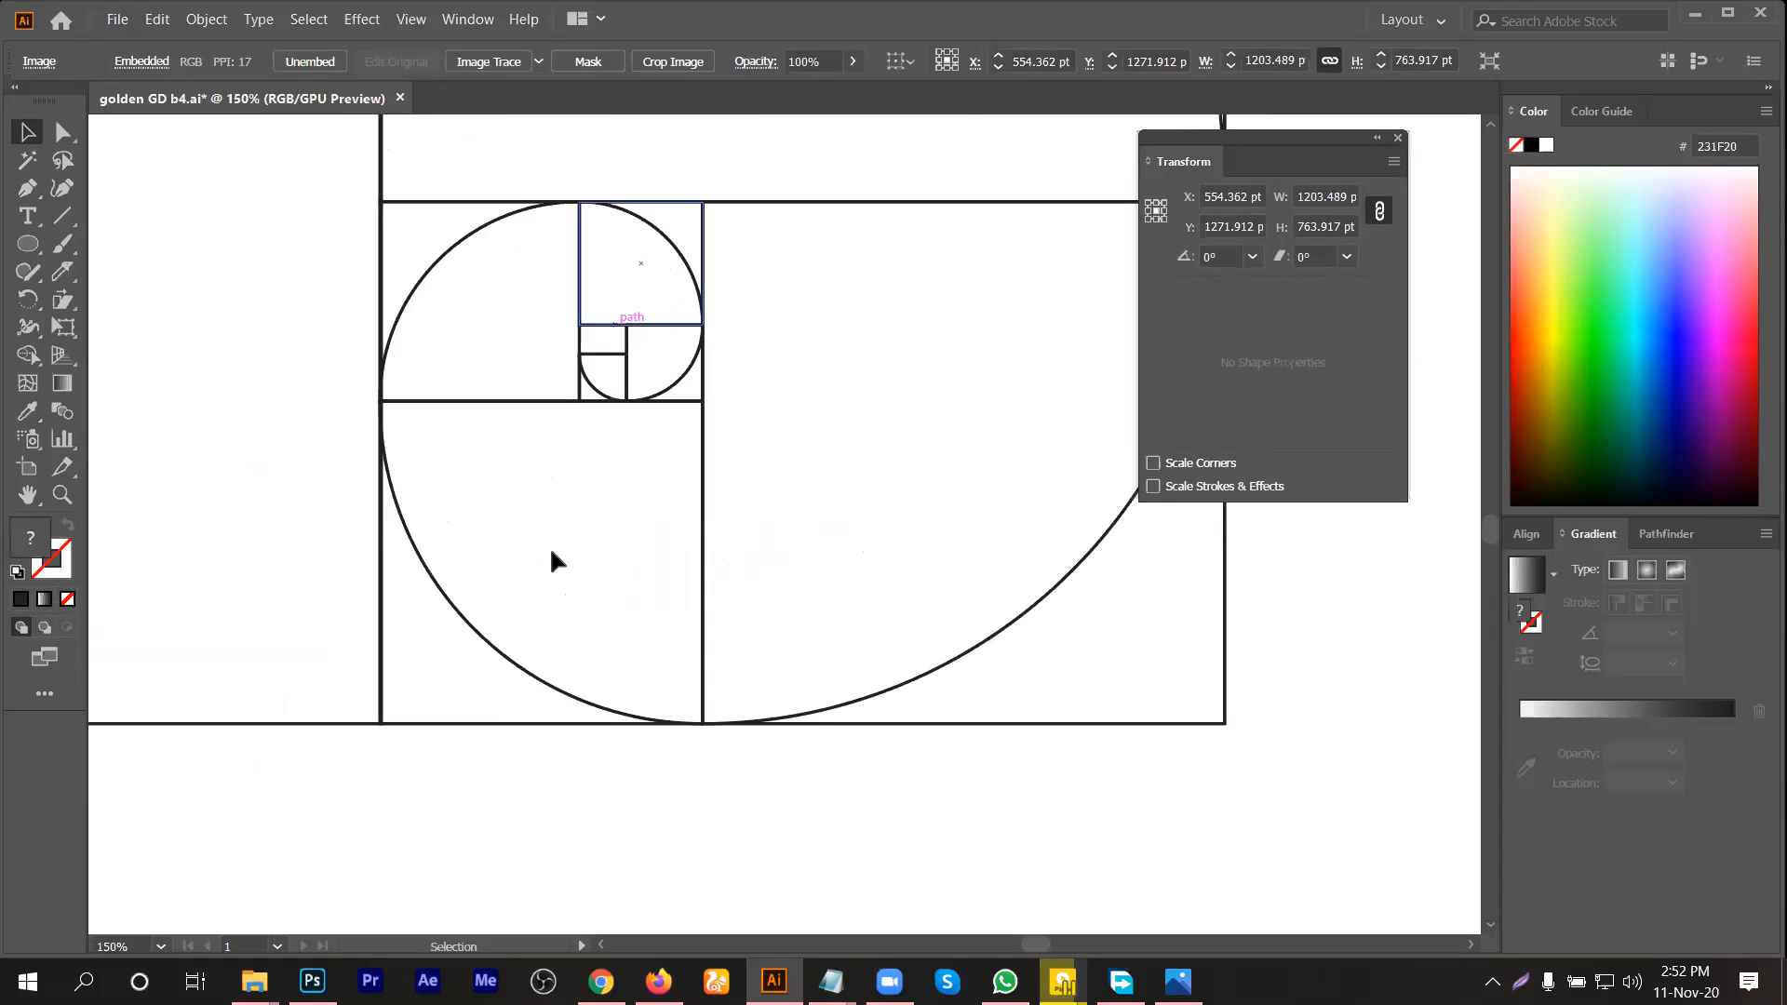
scroll(551, 560, down, 1)
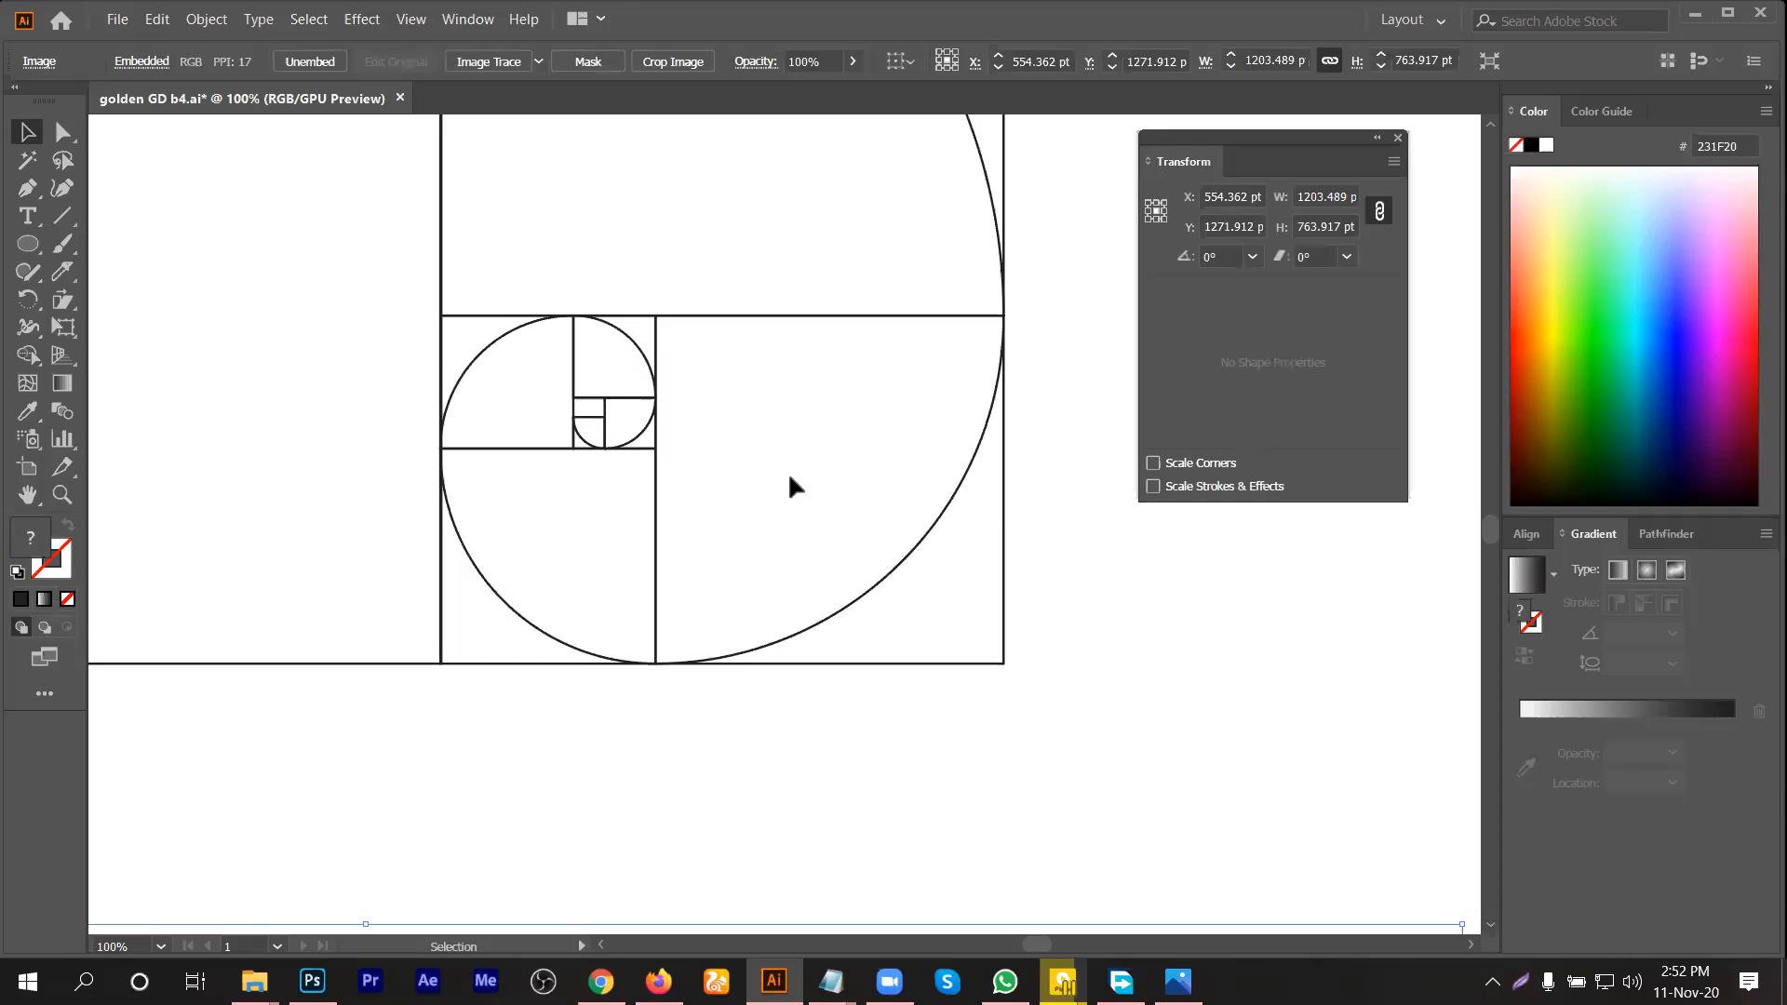
scroll(817, 446, down, 1)
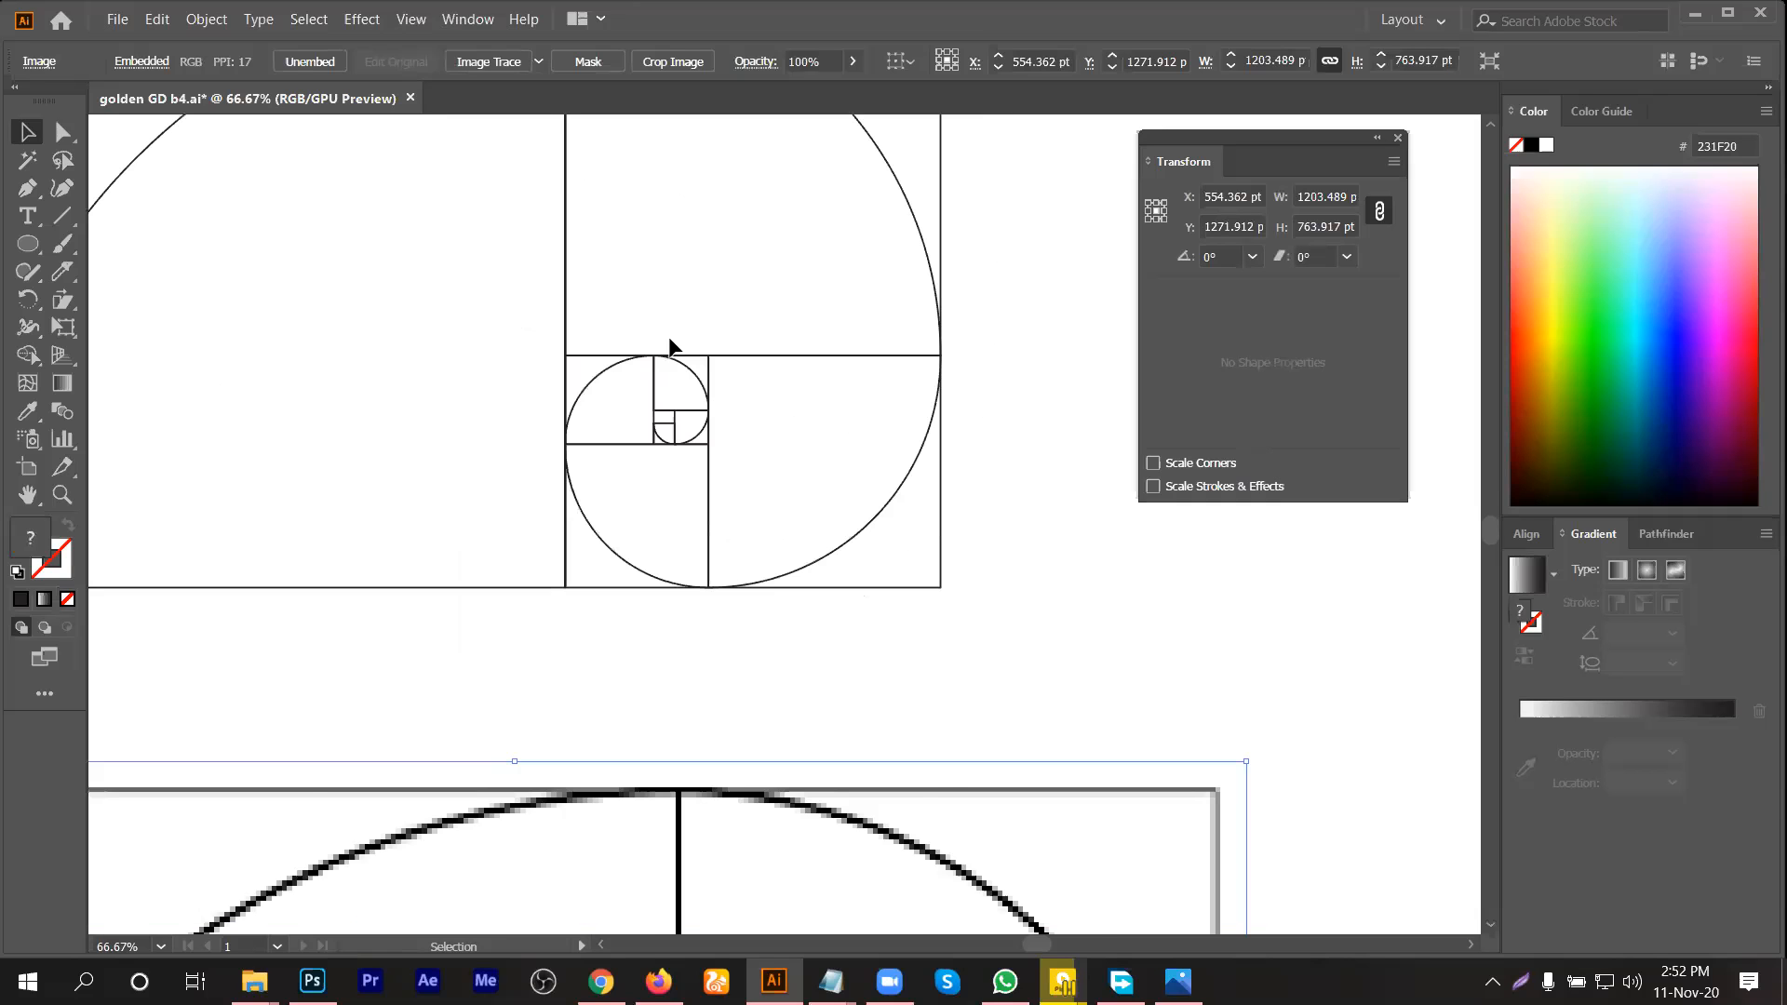
scroll(670, 354, down, 2)
scroll(736, 443, down, 2)
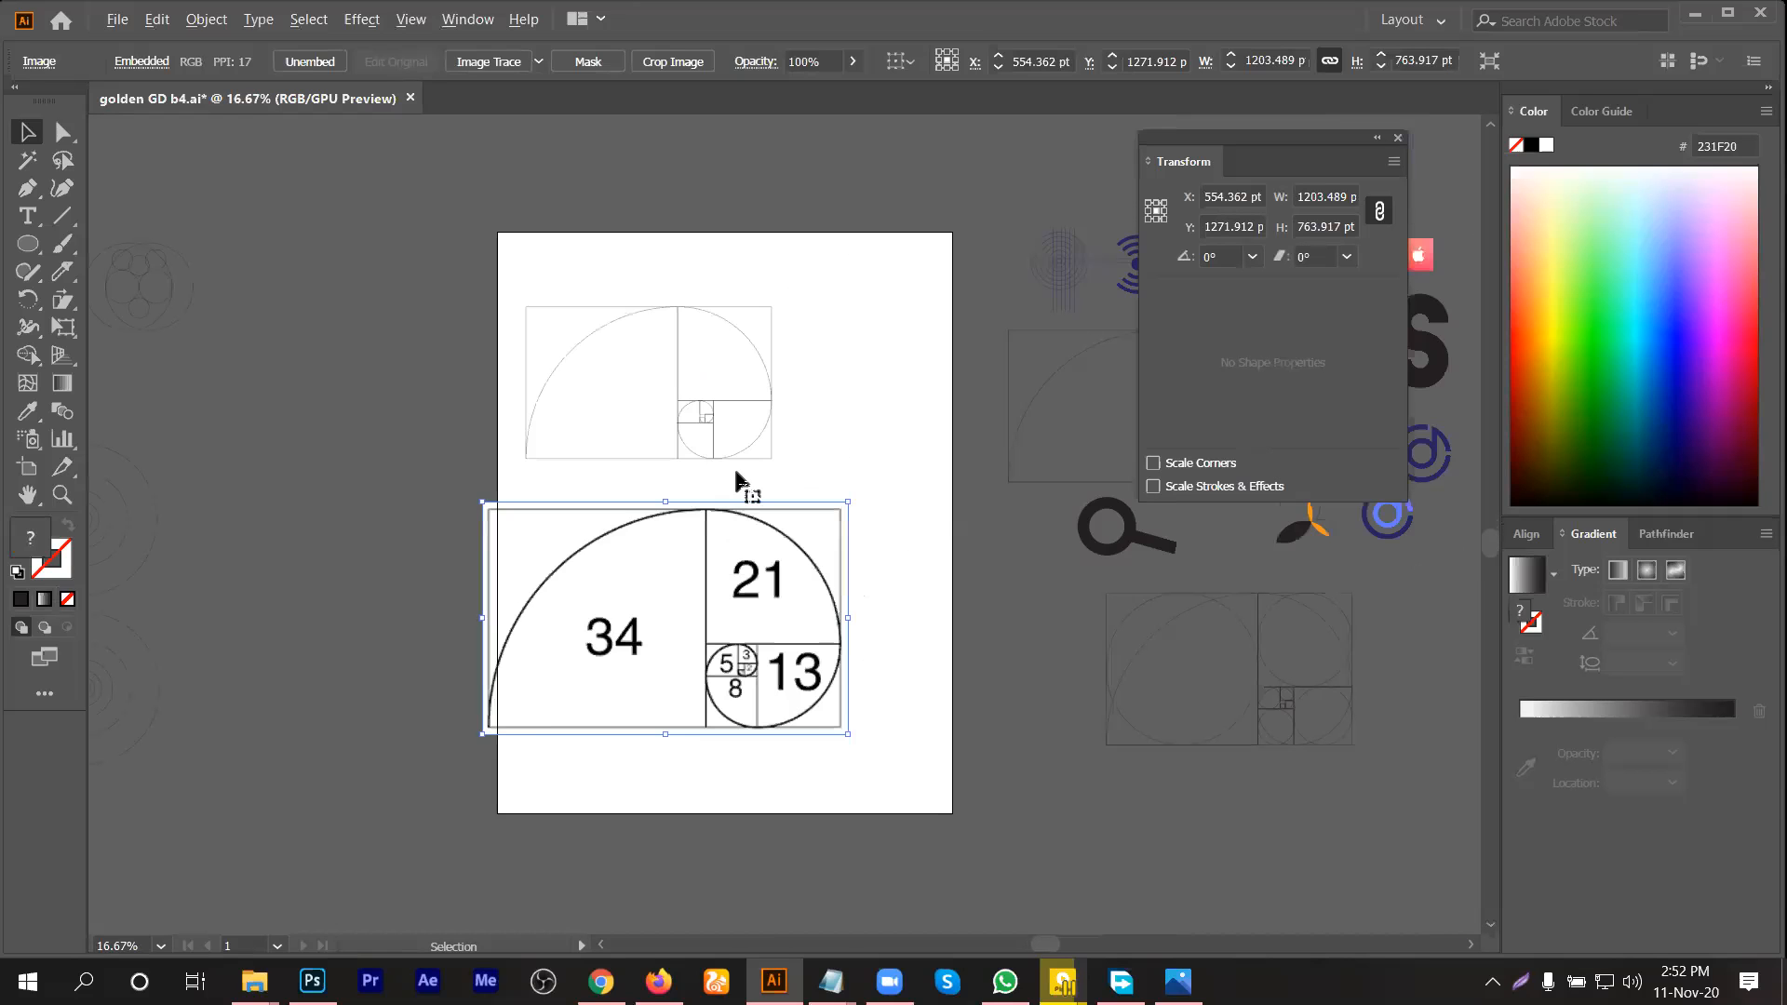
Step: Move the numbered reference image off the artboard, beyond its upper-left corner
scroll(825, 551, down, 1)
drag(827, 558, 426, 167)
scroll(677, 382, up, 3)
scroll(679, 571, down, 3)
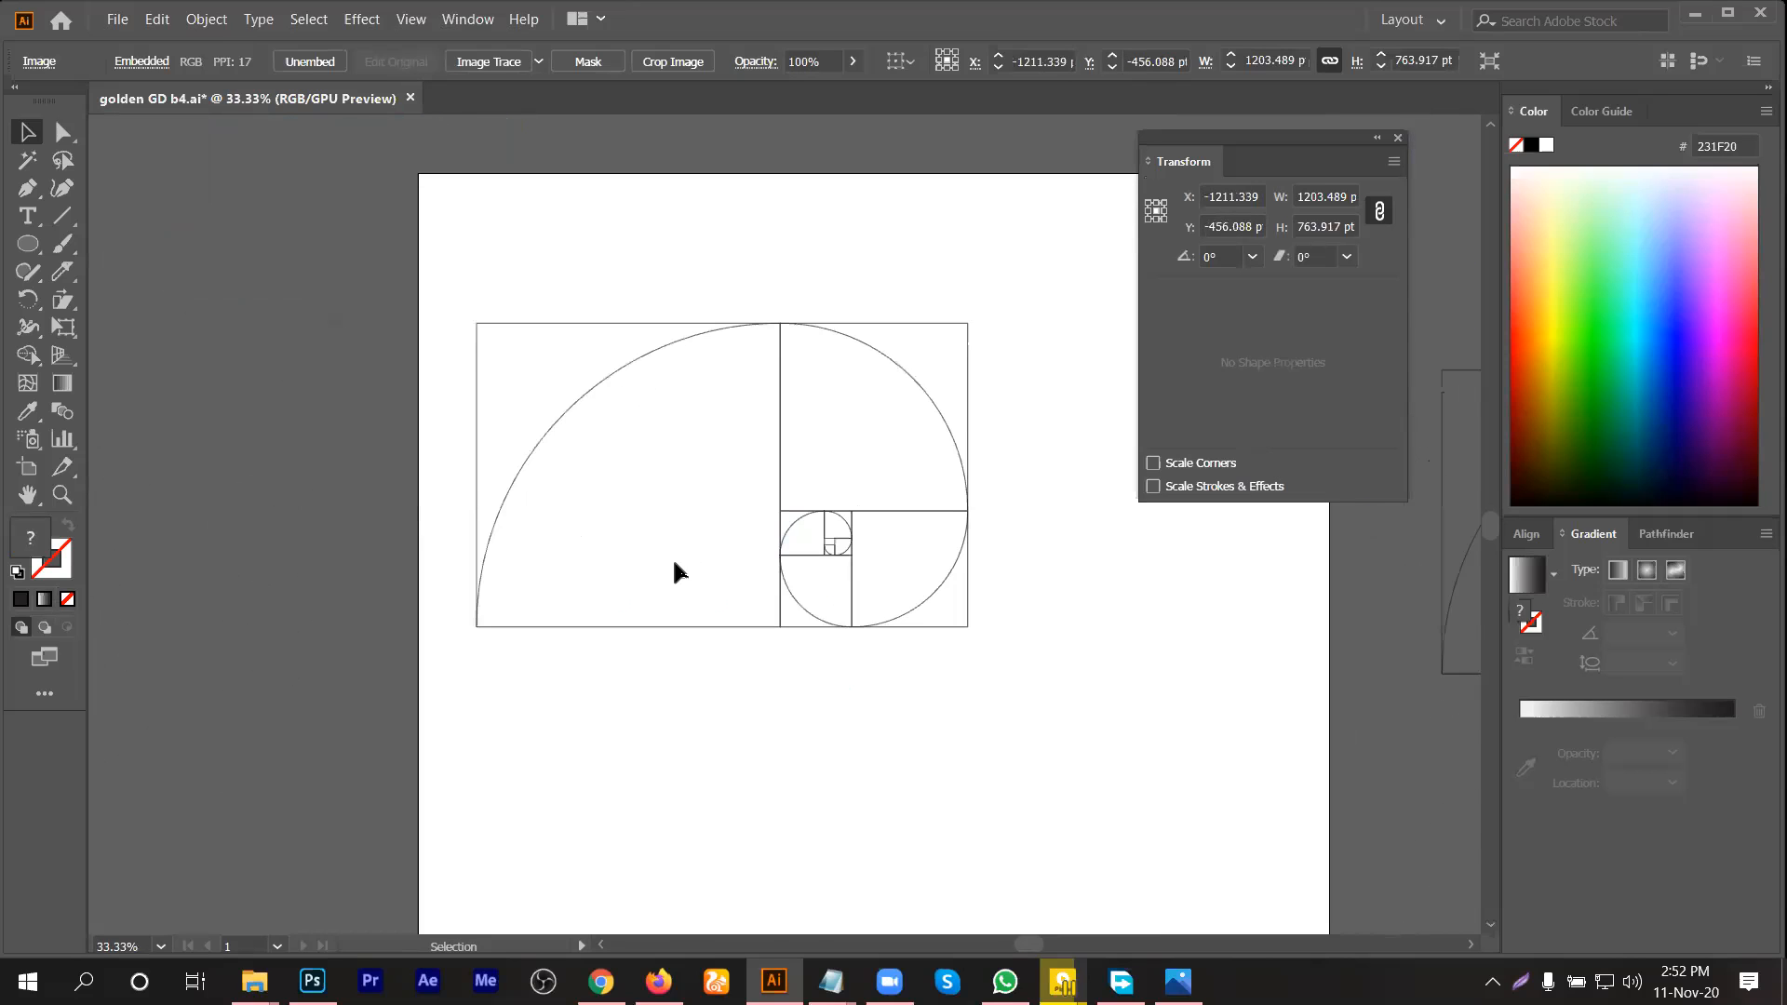
scroll(981, 460, up, 1)
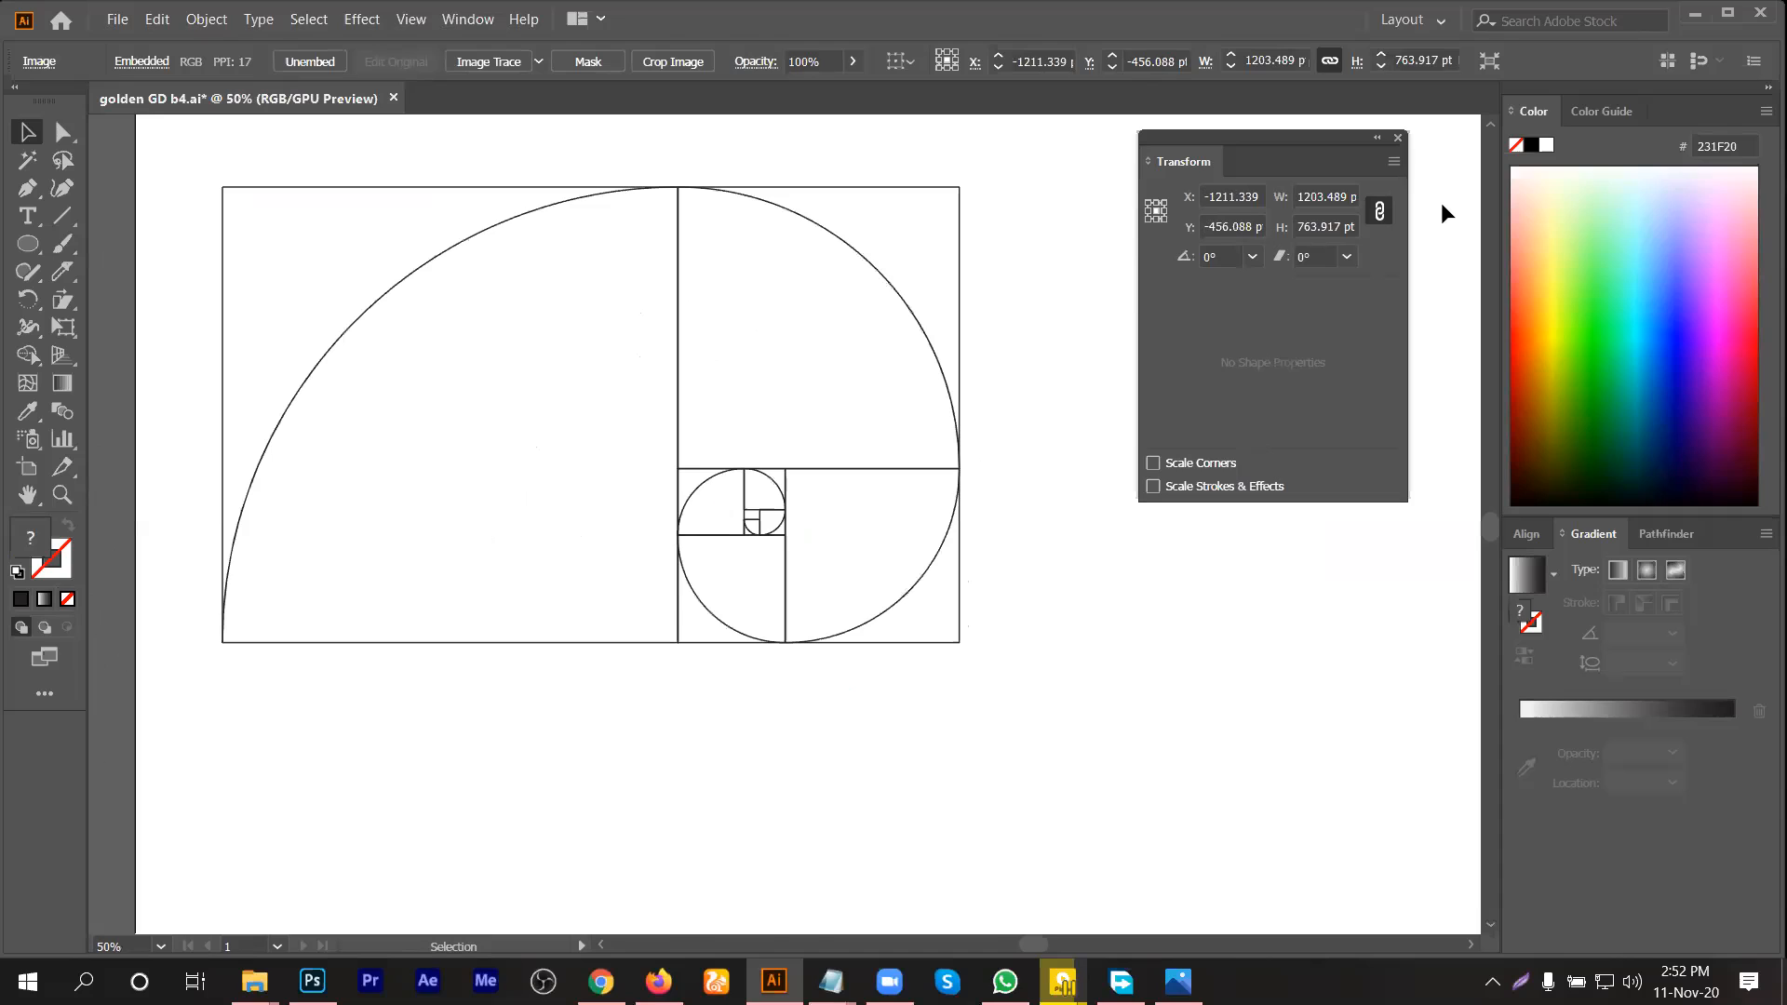
Step: Close the Transform panel, deselect the reference image, and set up the Ellipse tool with a black stroke
click(1401, 139)
scroll(1170, 377, down, 1)
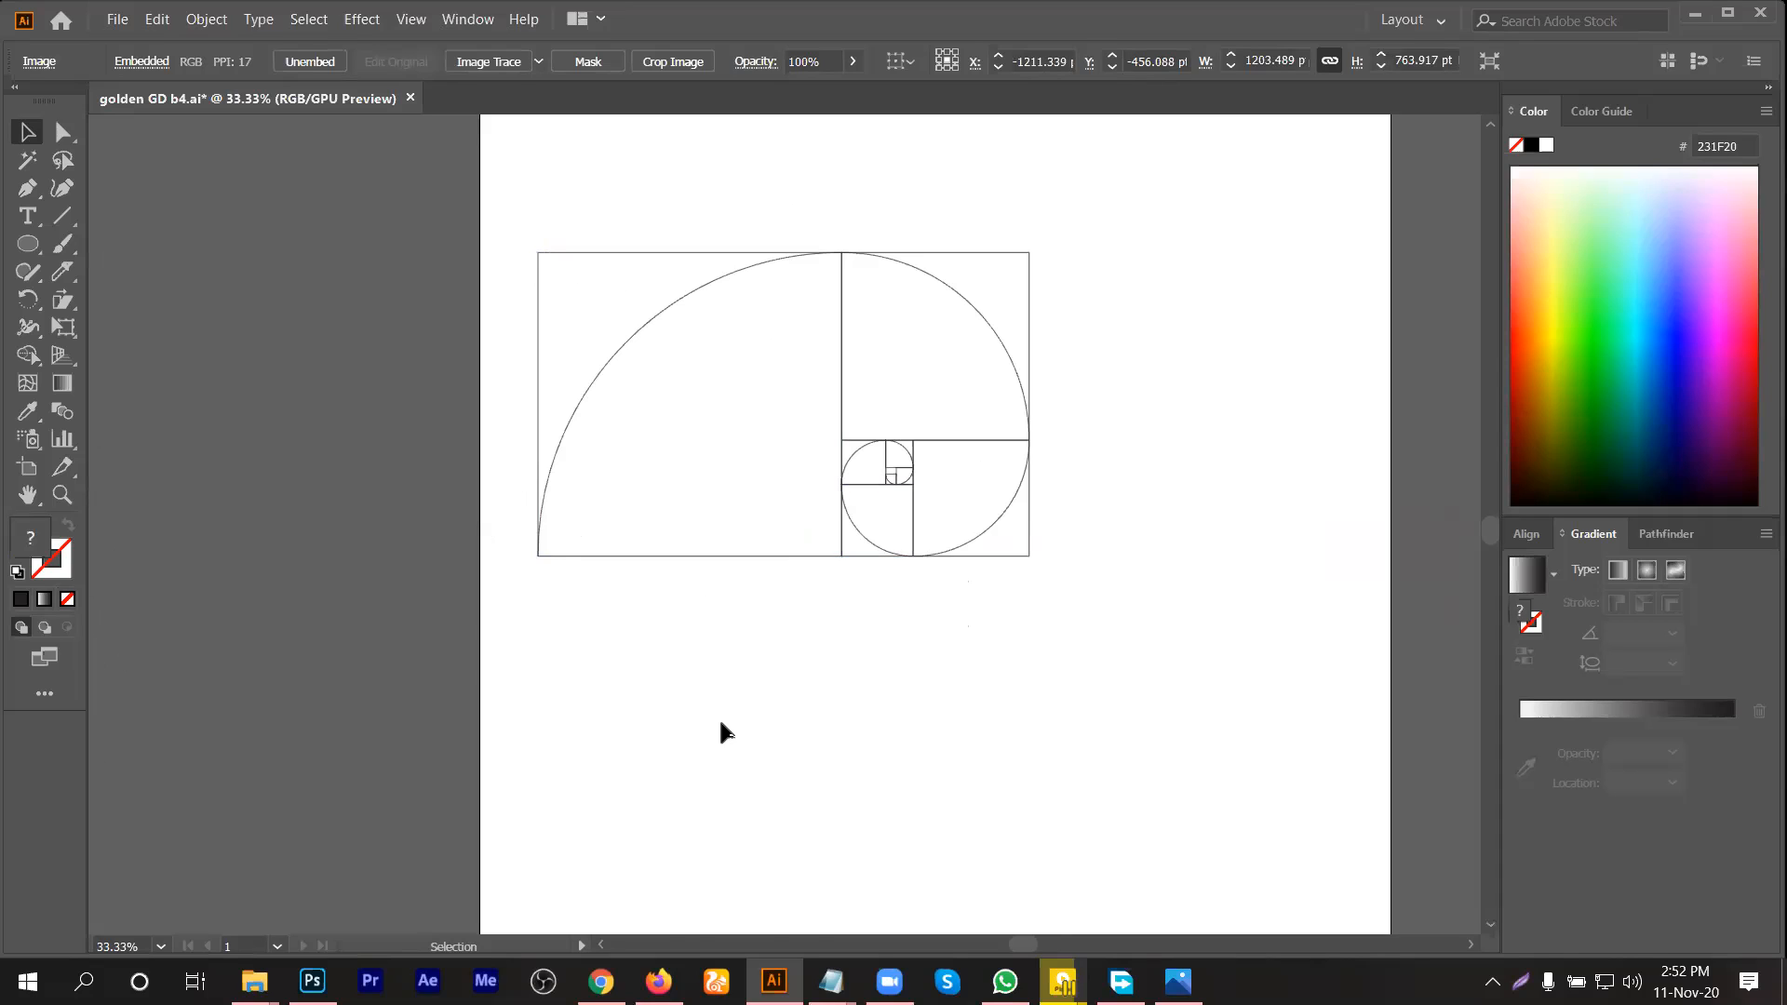
click(27, 244)
click(28, 131)
click(586, 724)
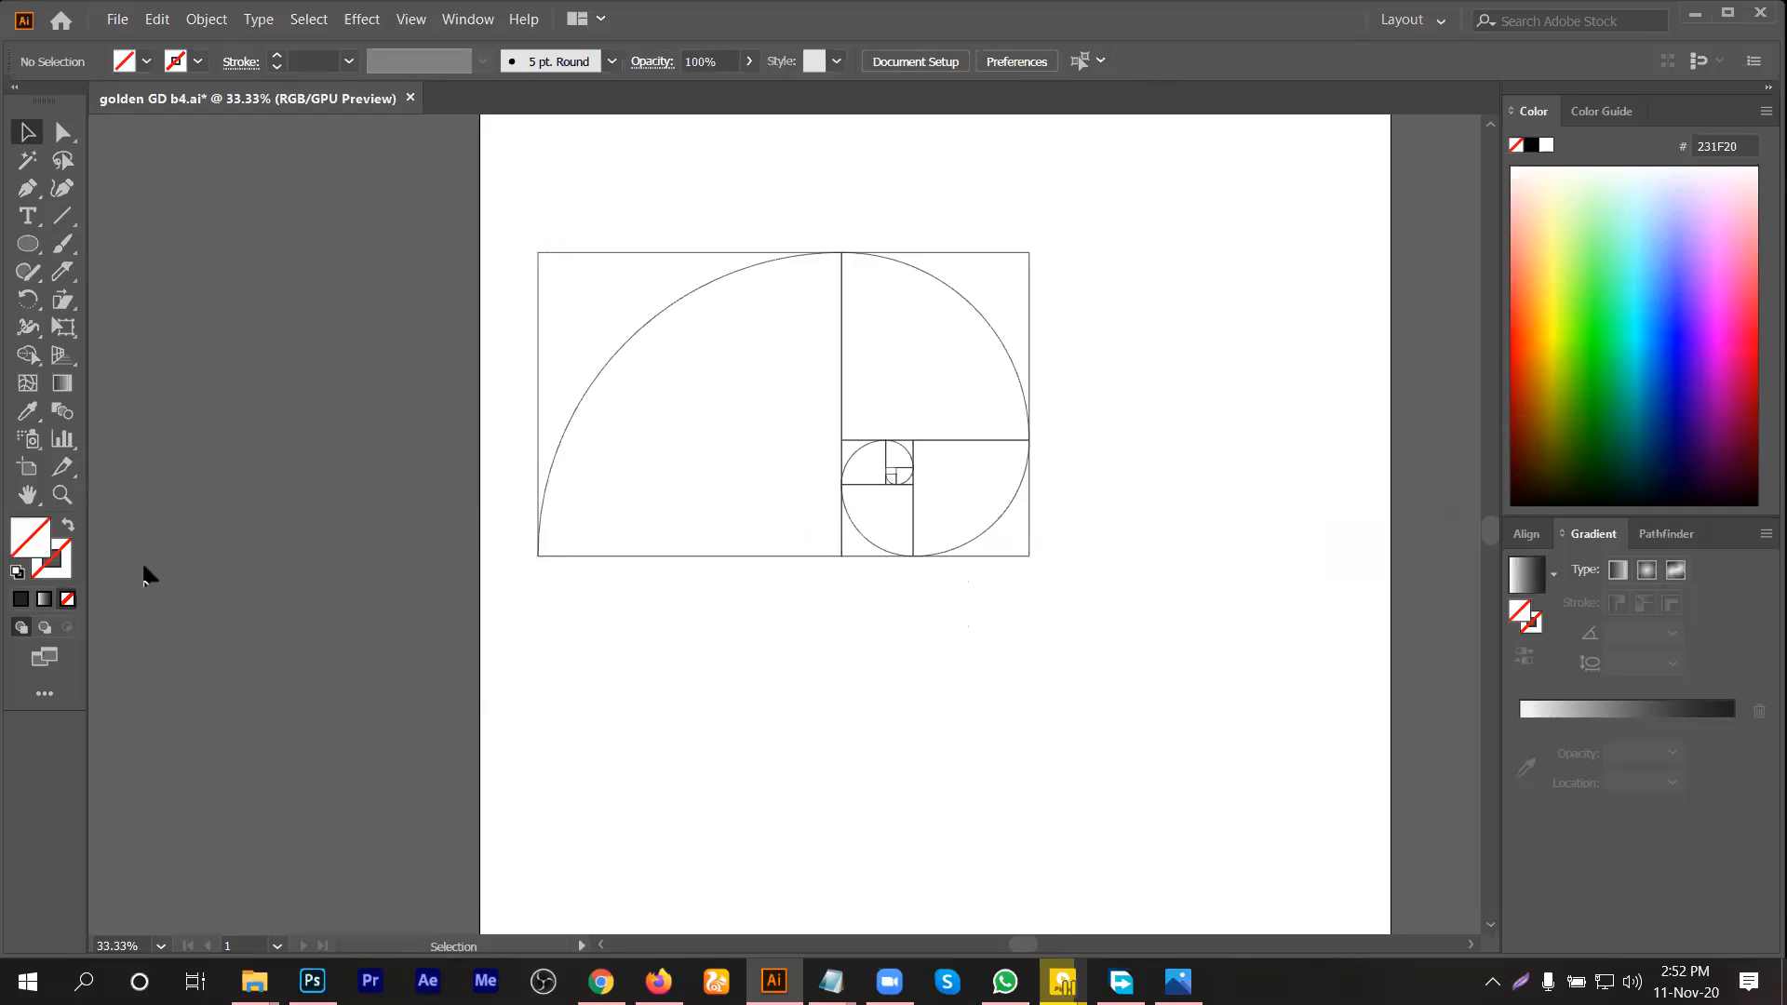
click(33, 250)
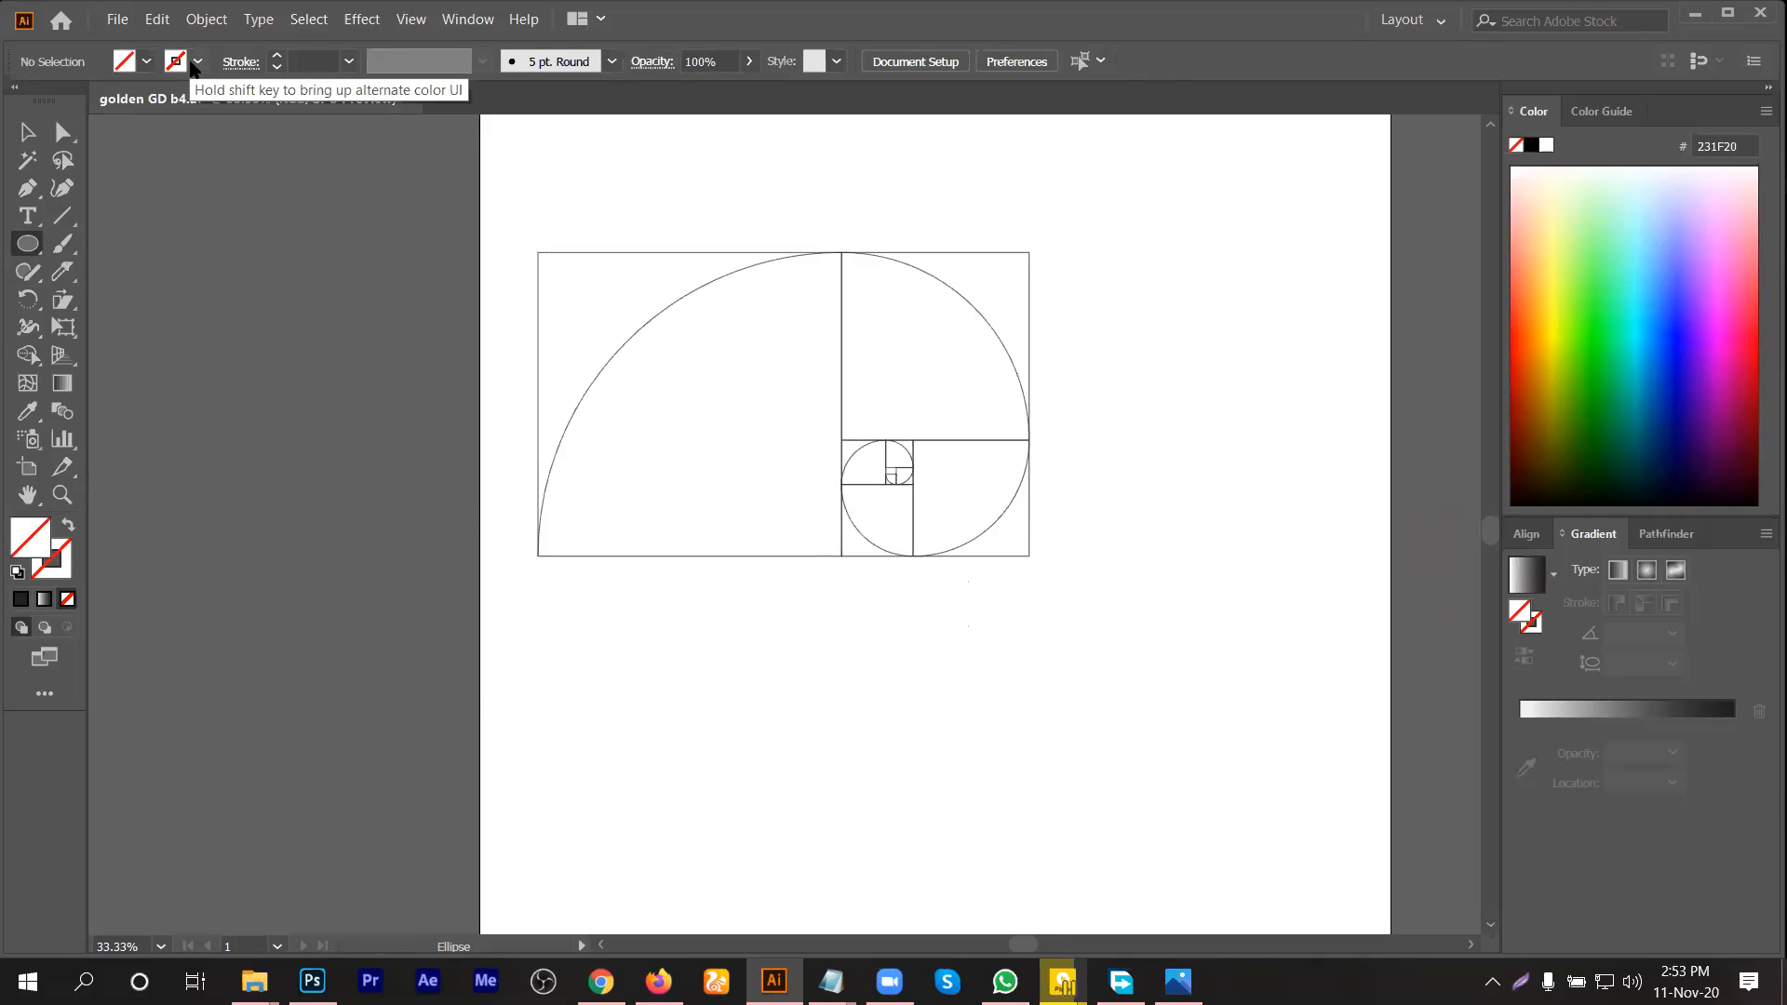
click(190, 65)
click(64, 100)
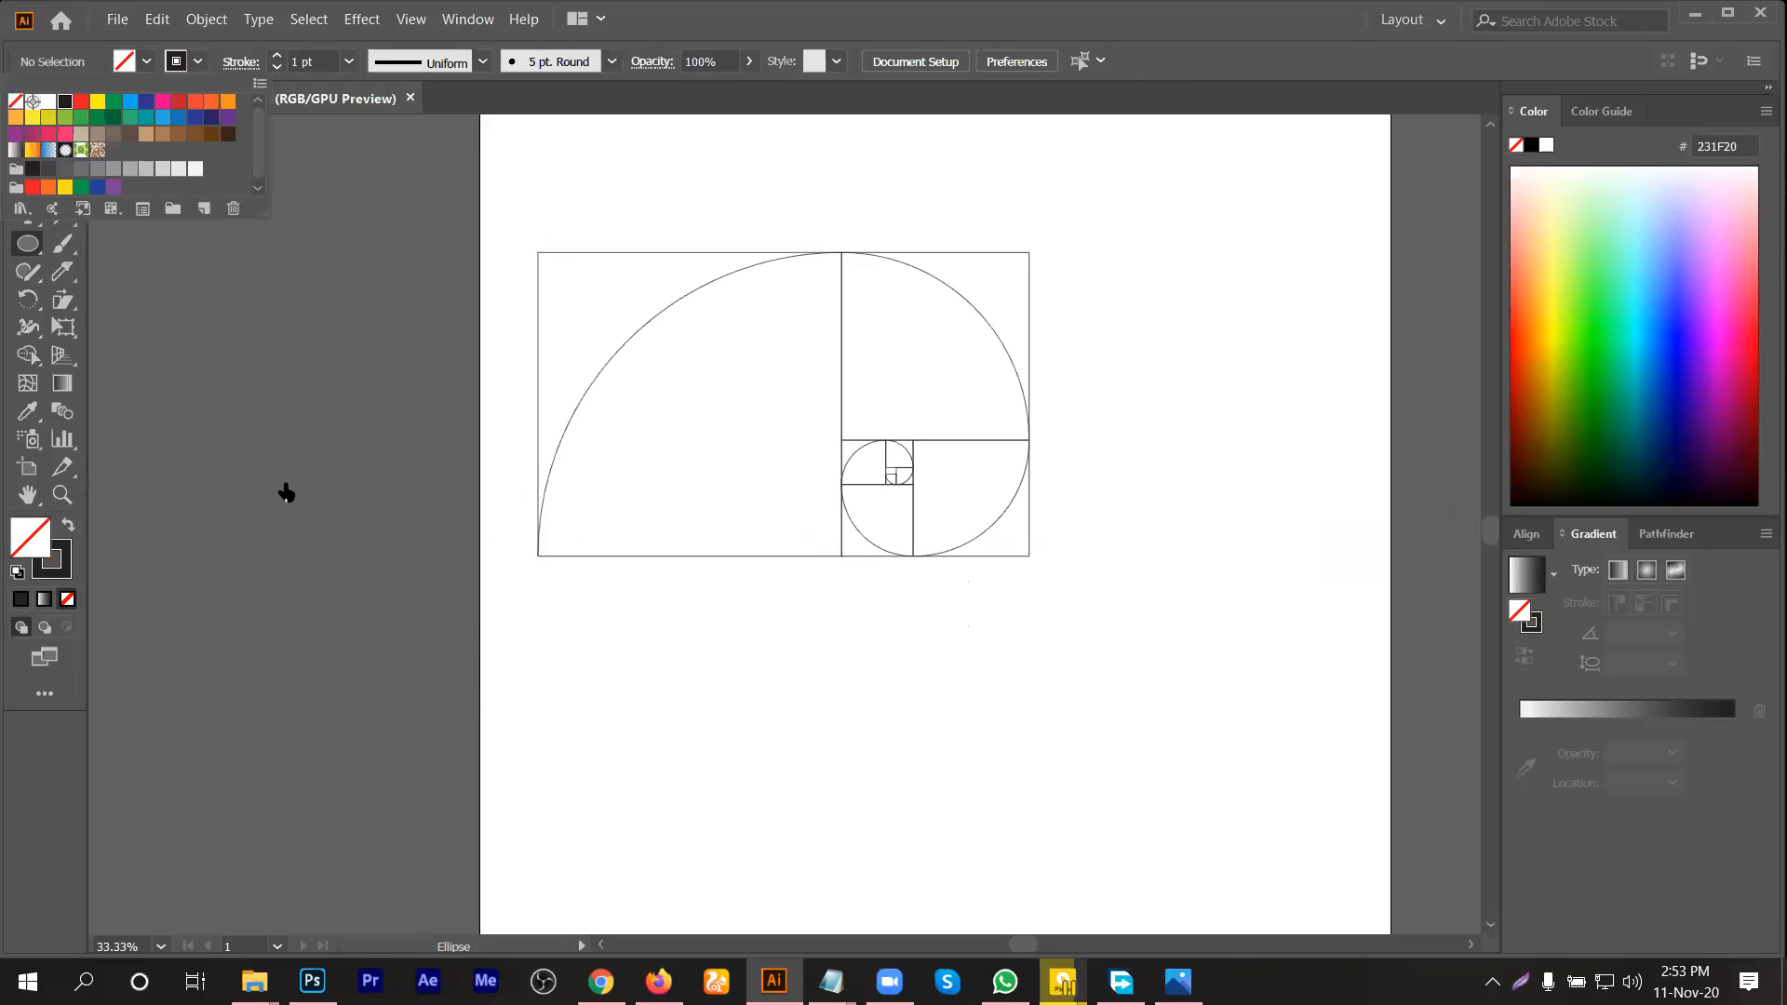
click(286, 493)
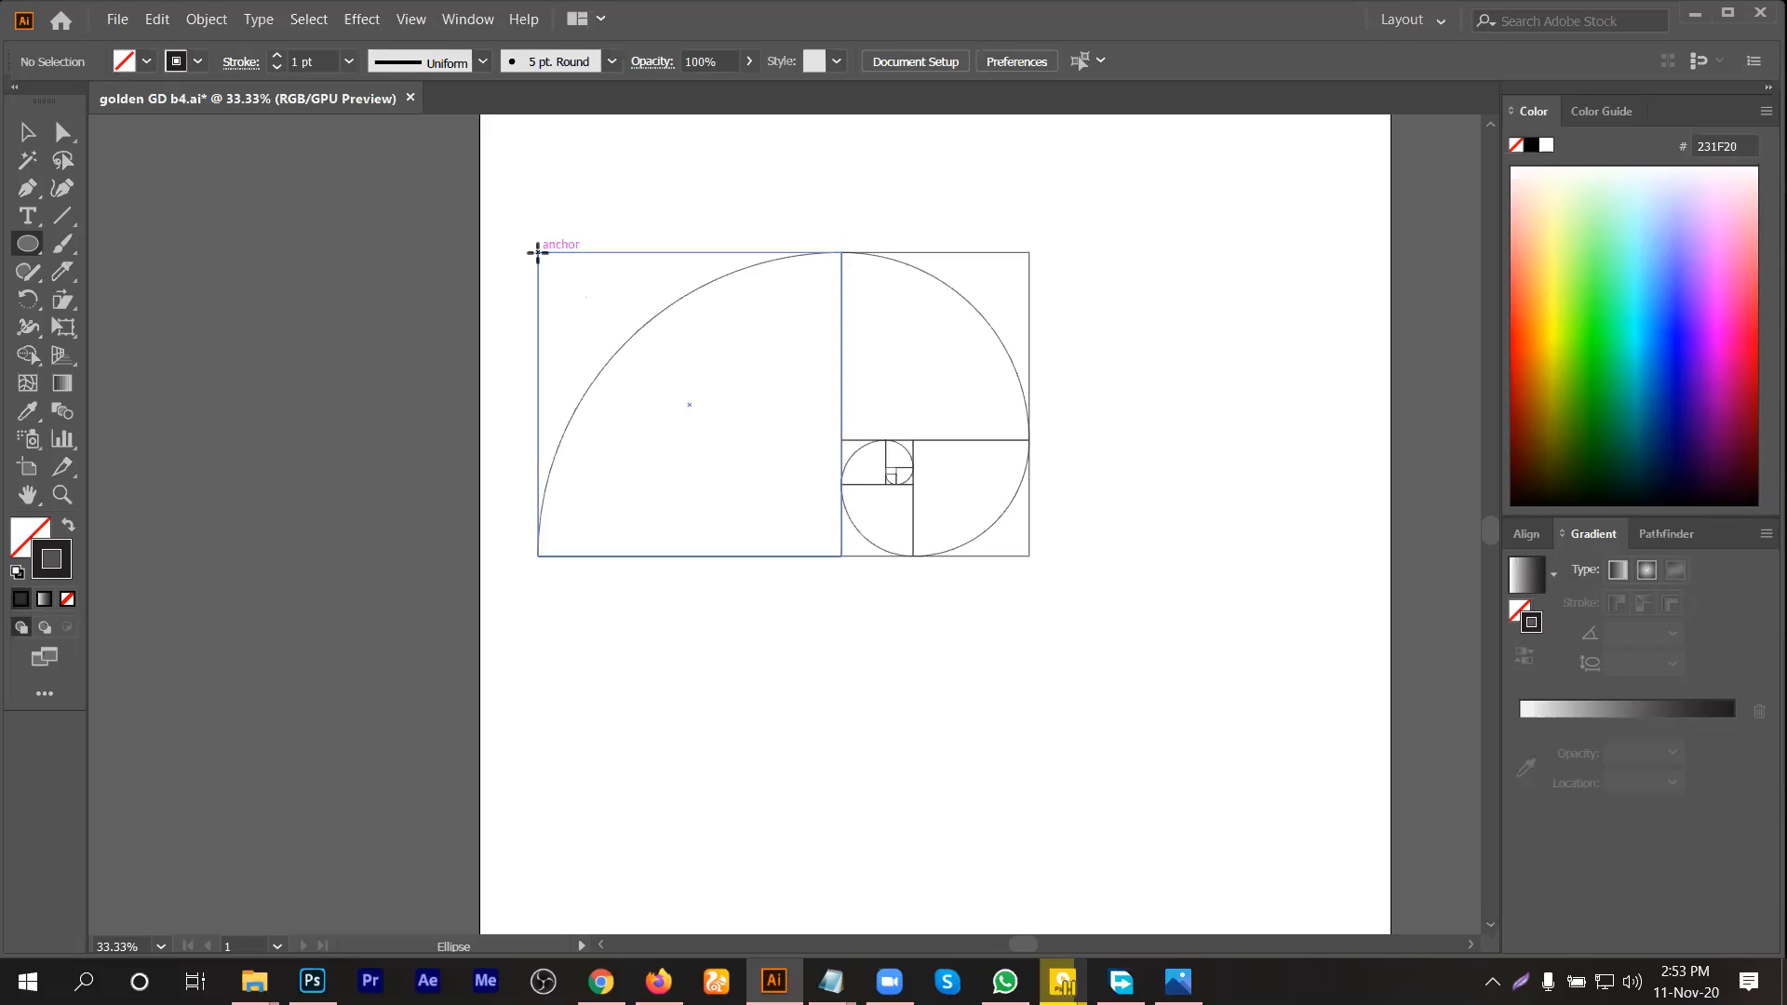
Step: Draw circles filling the four largest squares of the spiral, with diameters of 500, 308.49, 191.51 and 118.044 pt
drag(538, 254, 843, 557)
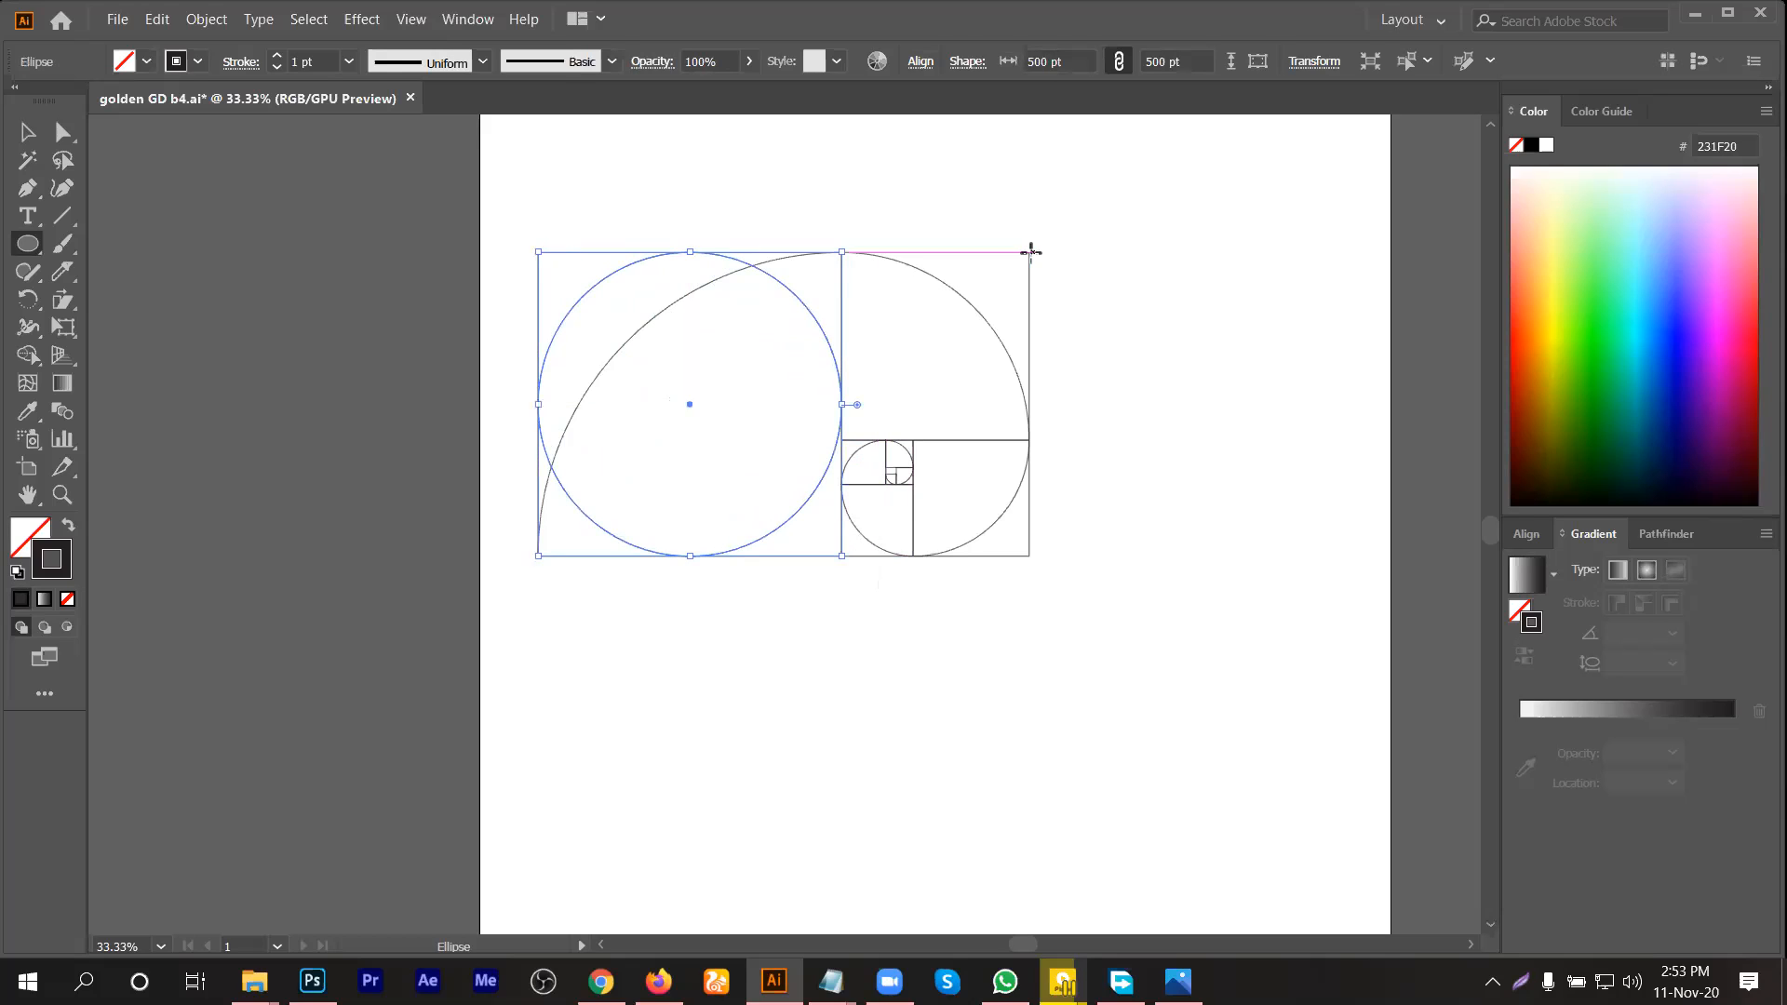
drag(1030, 251, 842, 439)
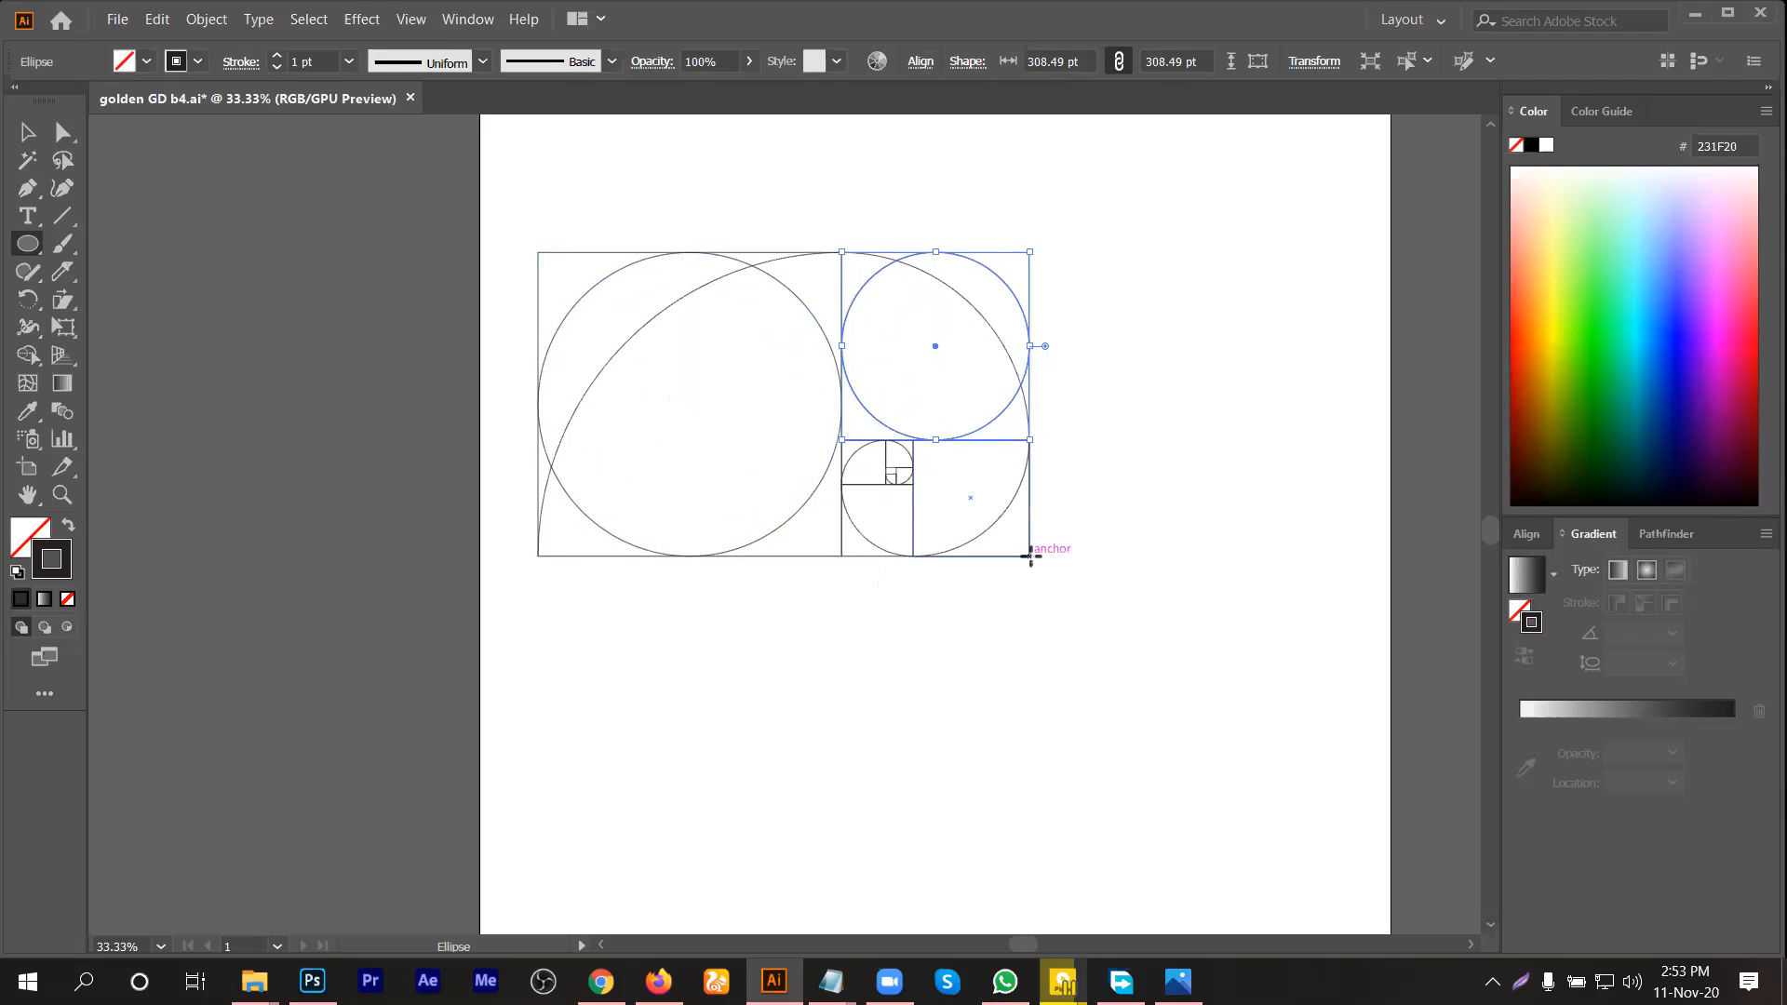
drag(1028, 556, 914, 439)
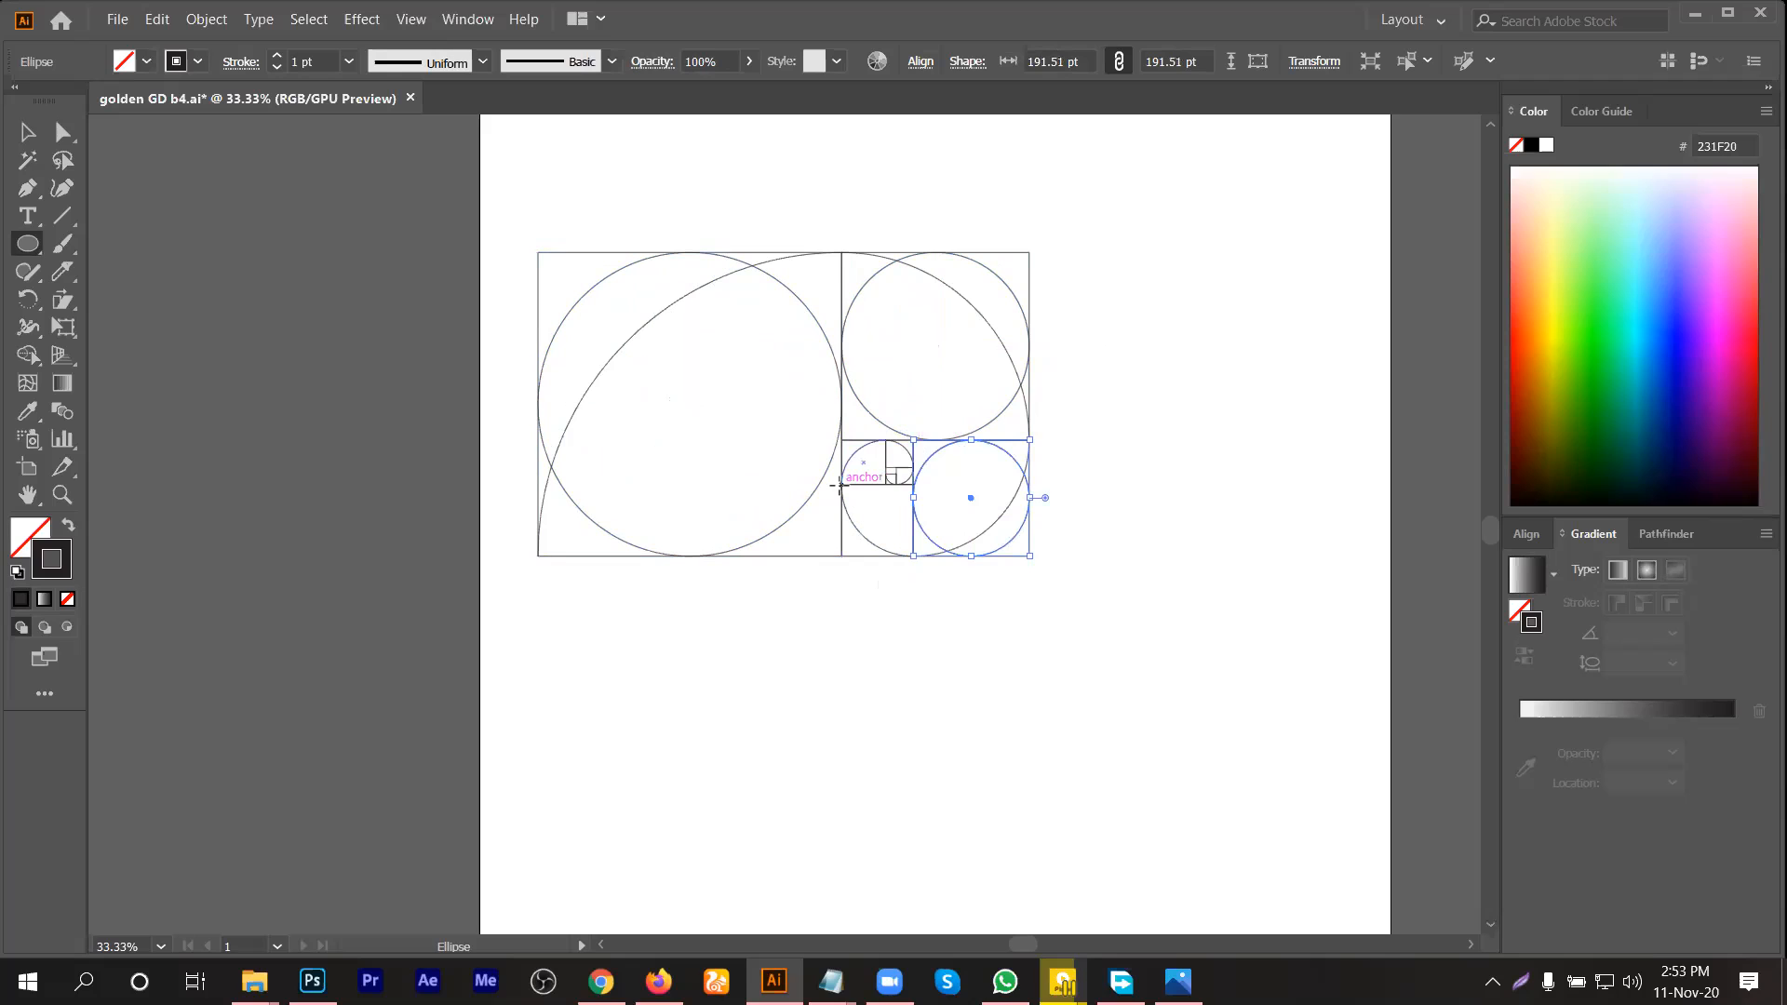
drag(839, 484, 913, 558)
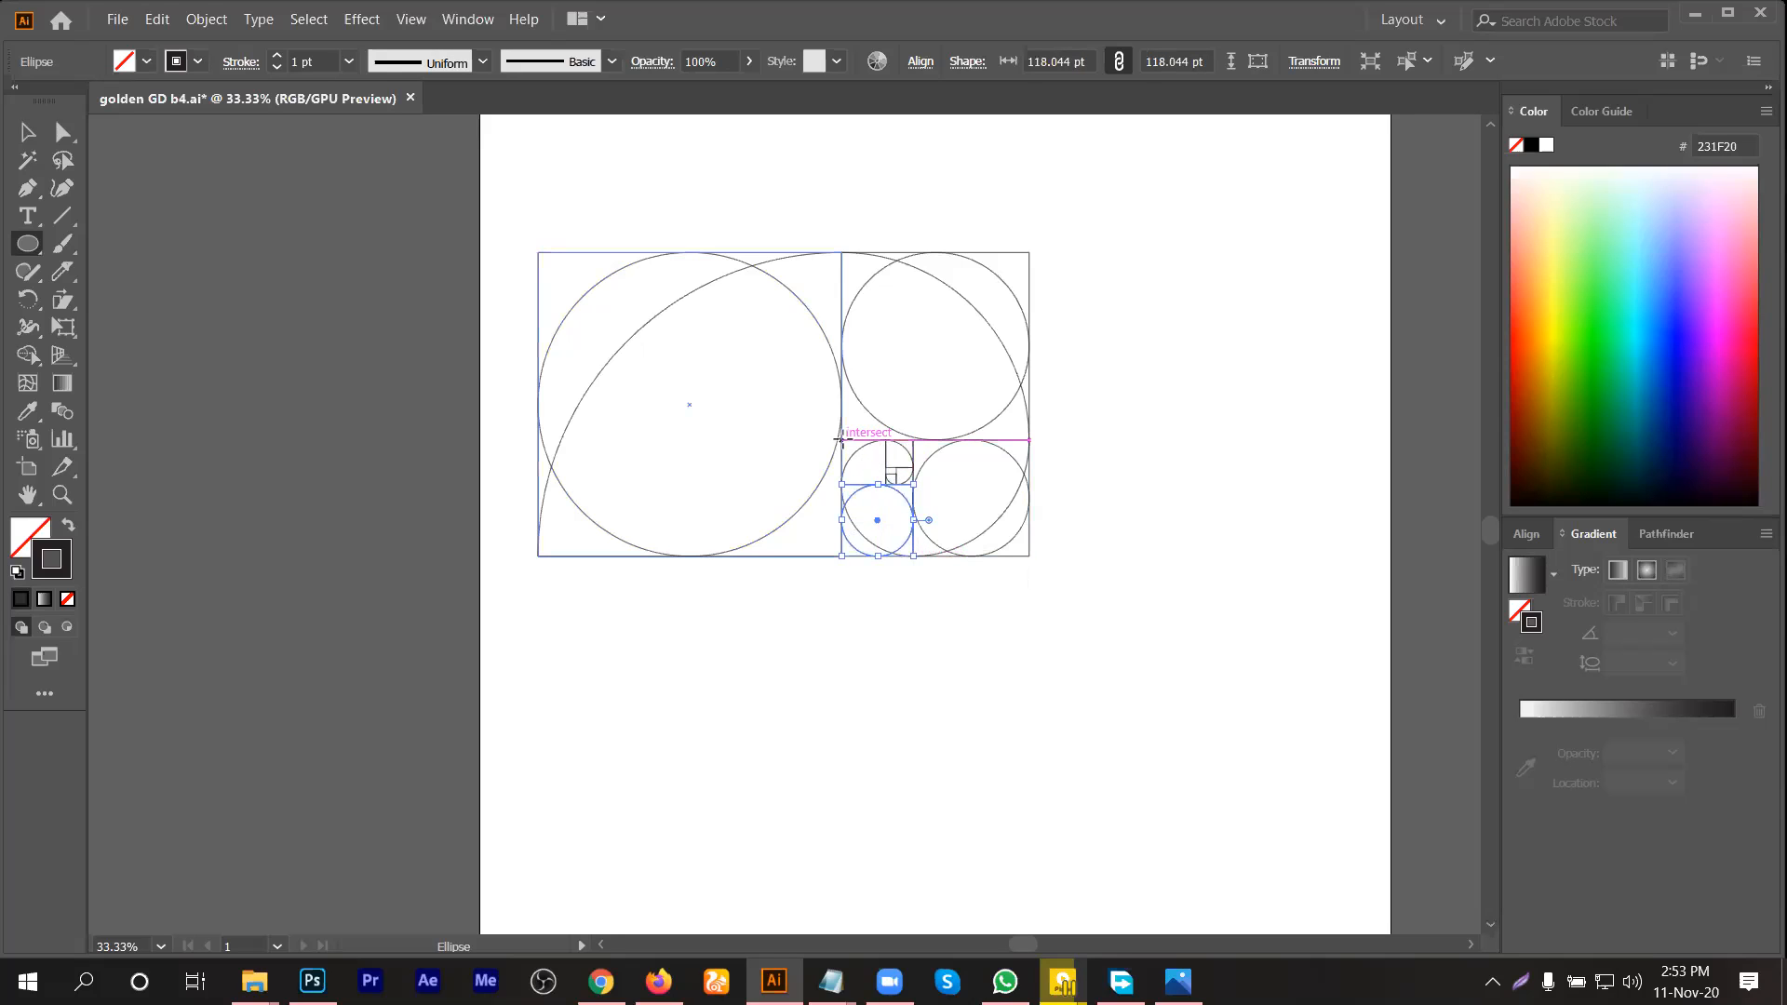
Step: Draw circles filling the fifth and sixth squares, about 72.96 pt and 45.09 pt in diameter
scroll(842, 438, up, 3)
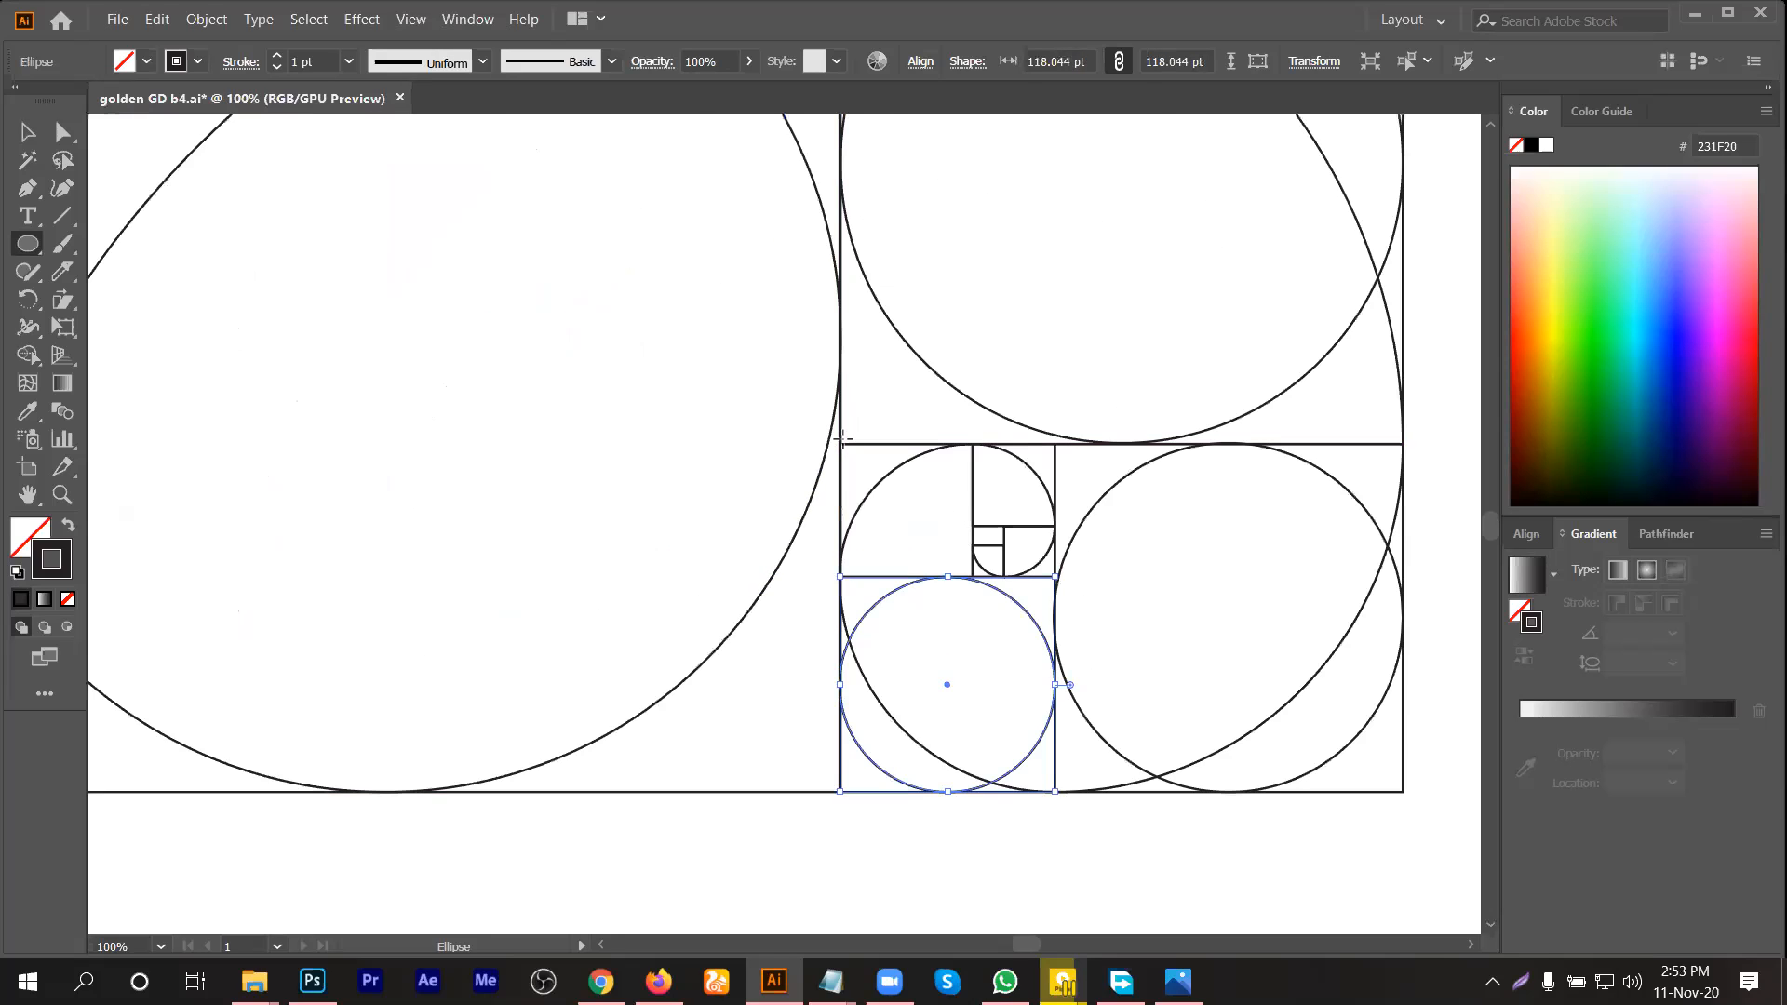
drag(840, 444, 969, 577)
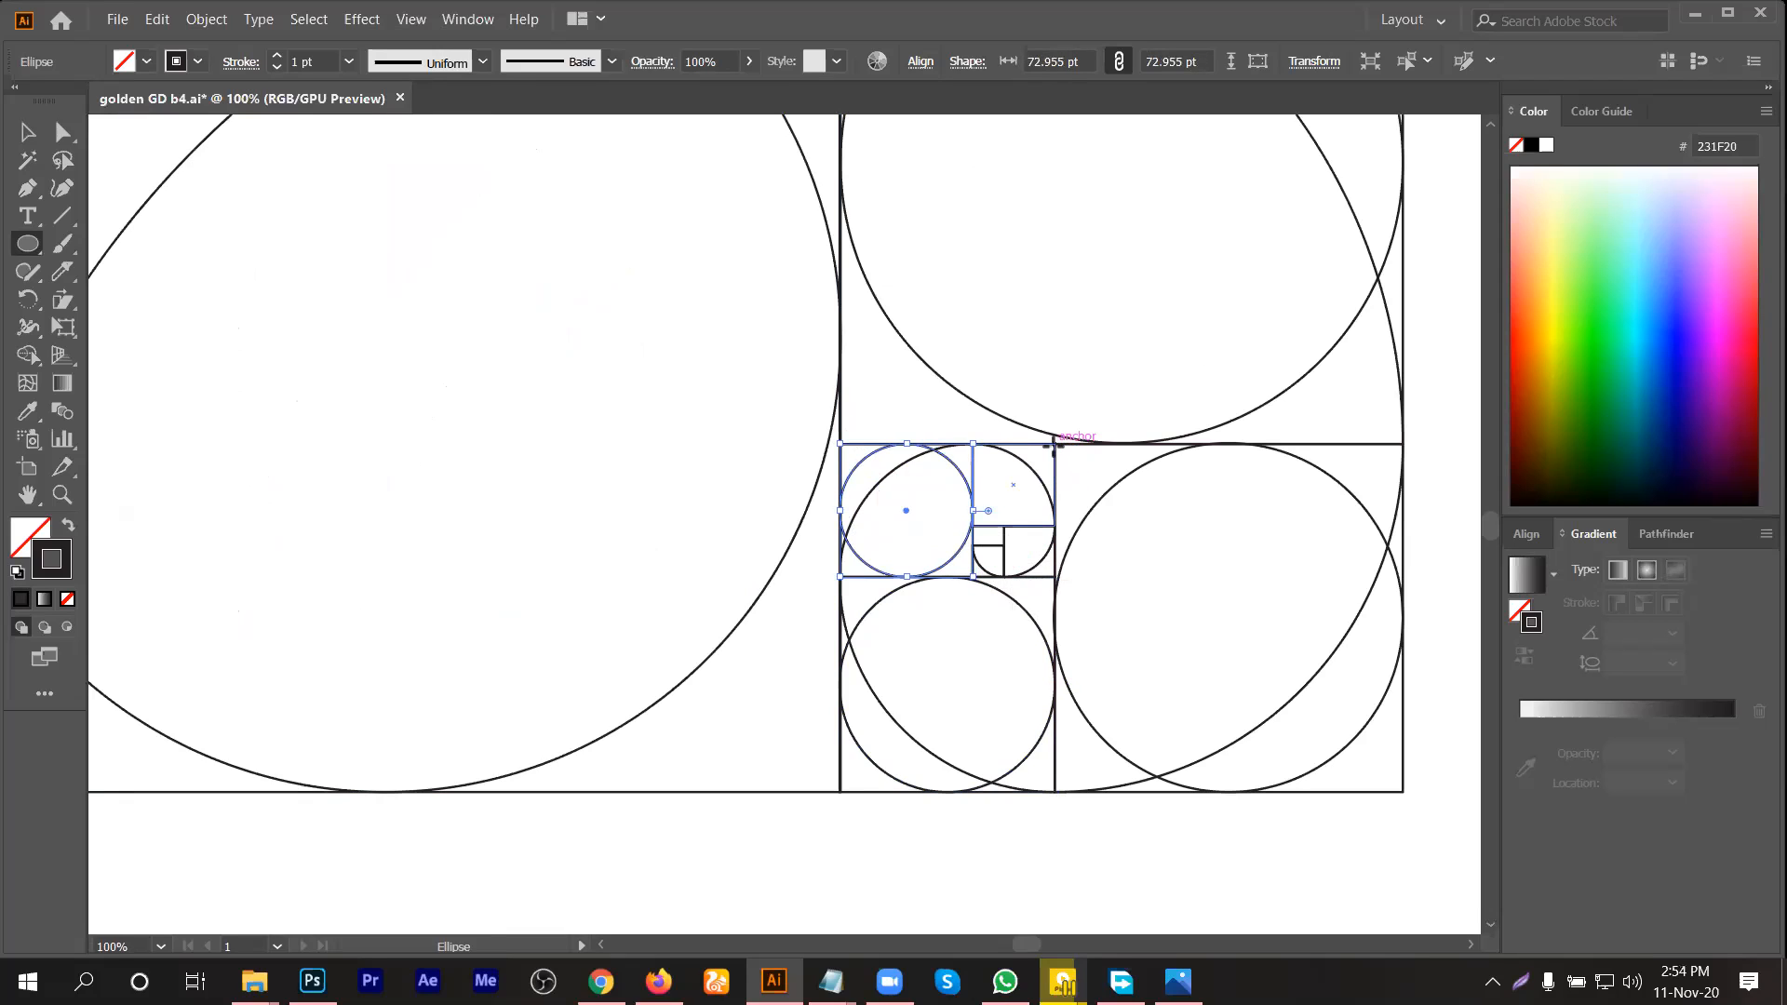
drag(1055, 444, 972, 526)
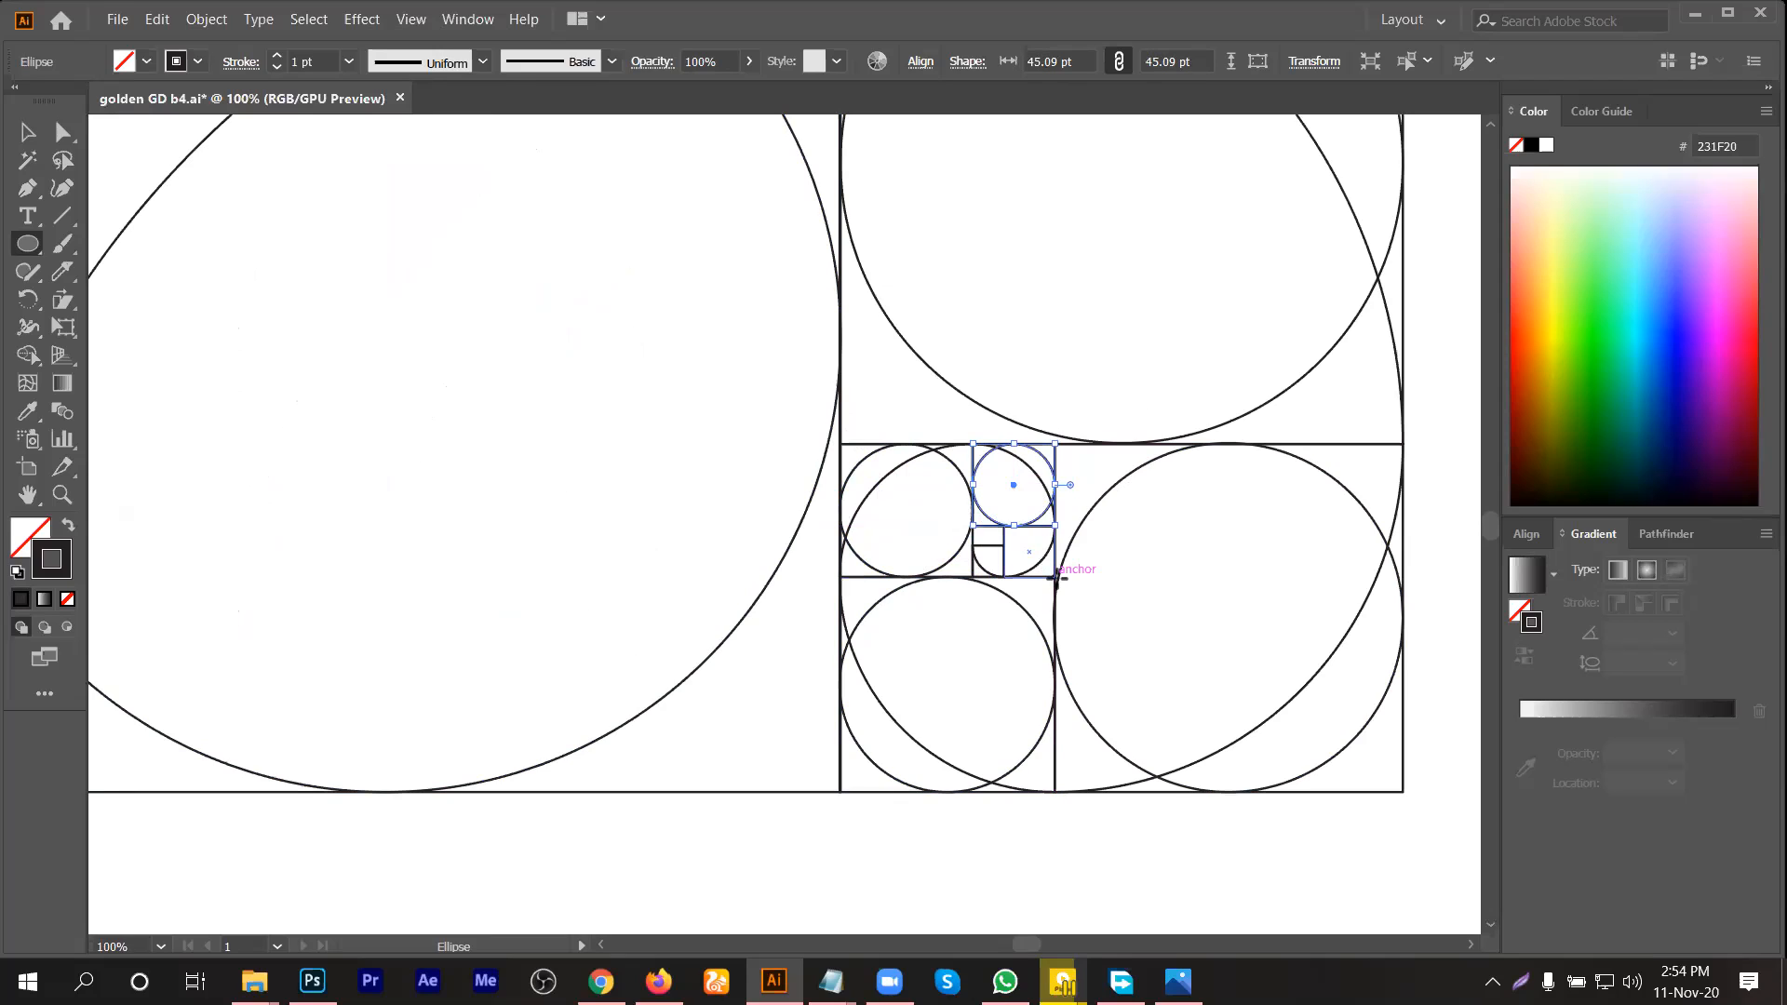
drag(1054, 578, 1001, 524)
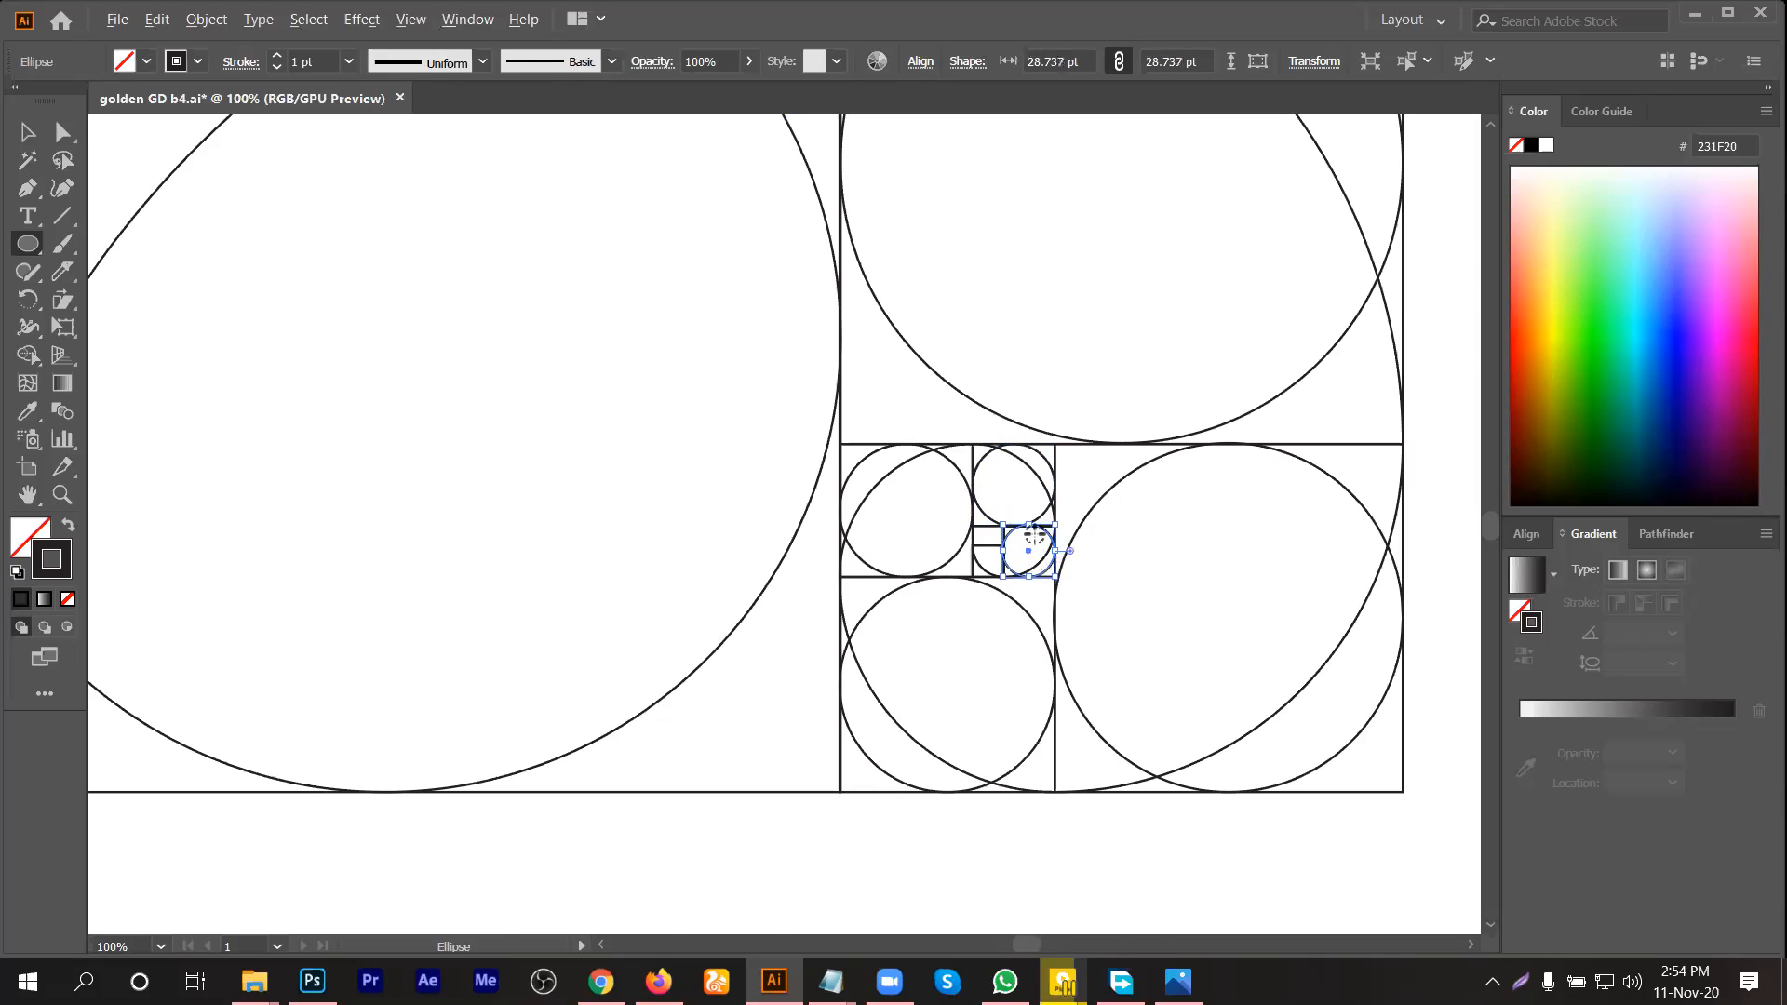
key(ctrl+plus)
key(ctrl+plus)
key(ctrl+plus)
key(ctrl+plus)
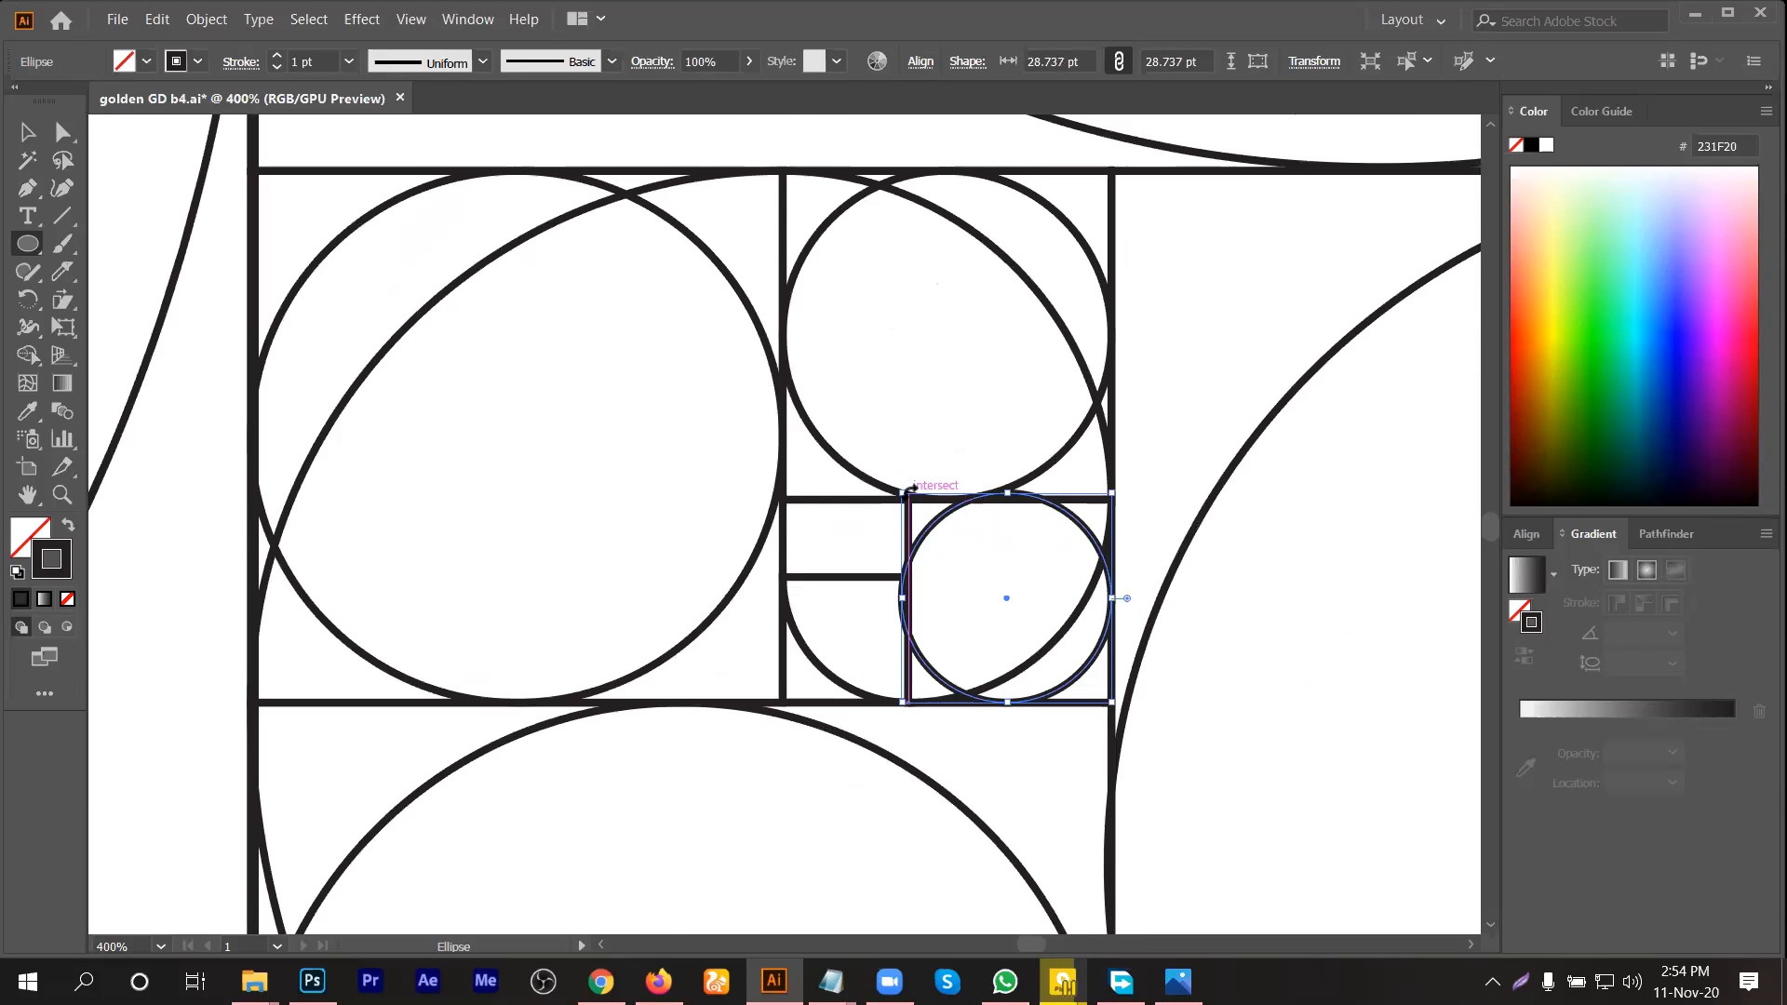
key(Delete)
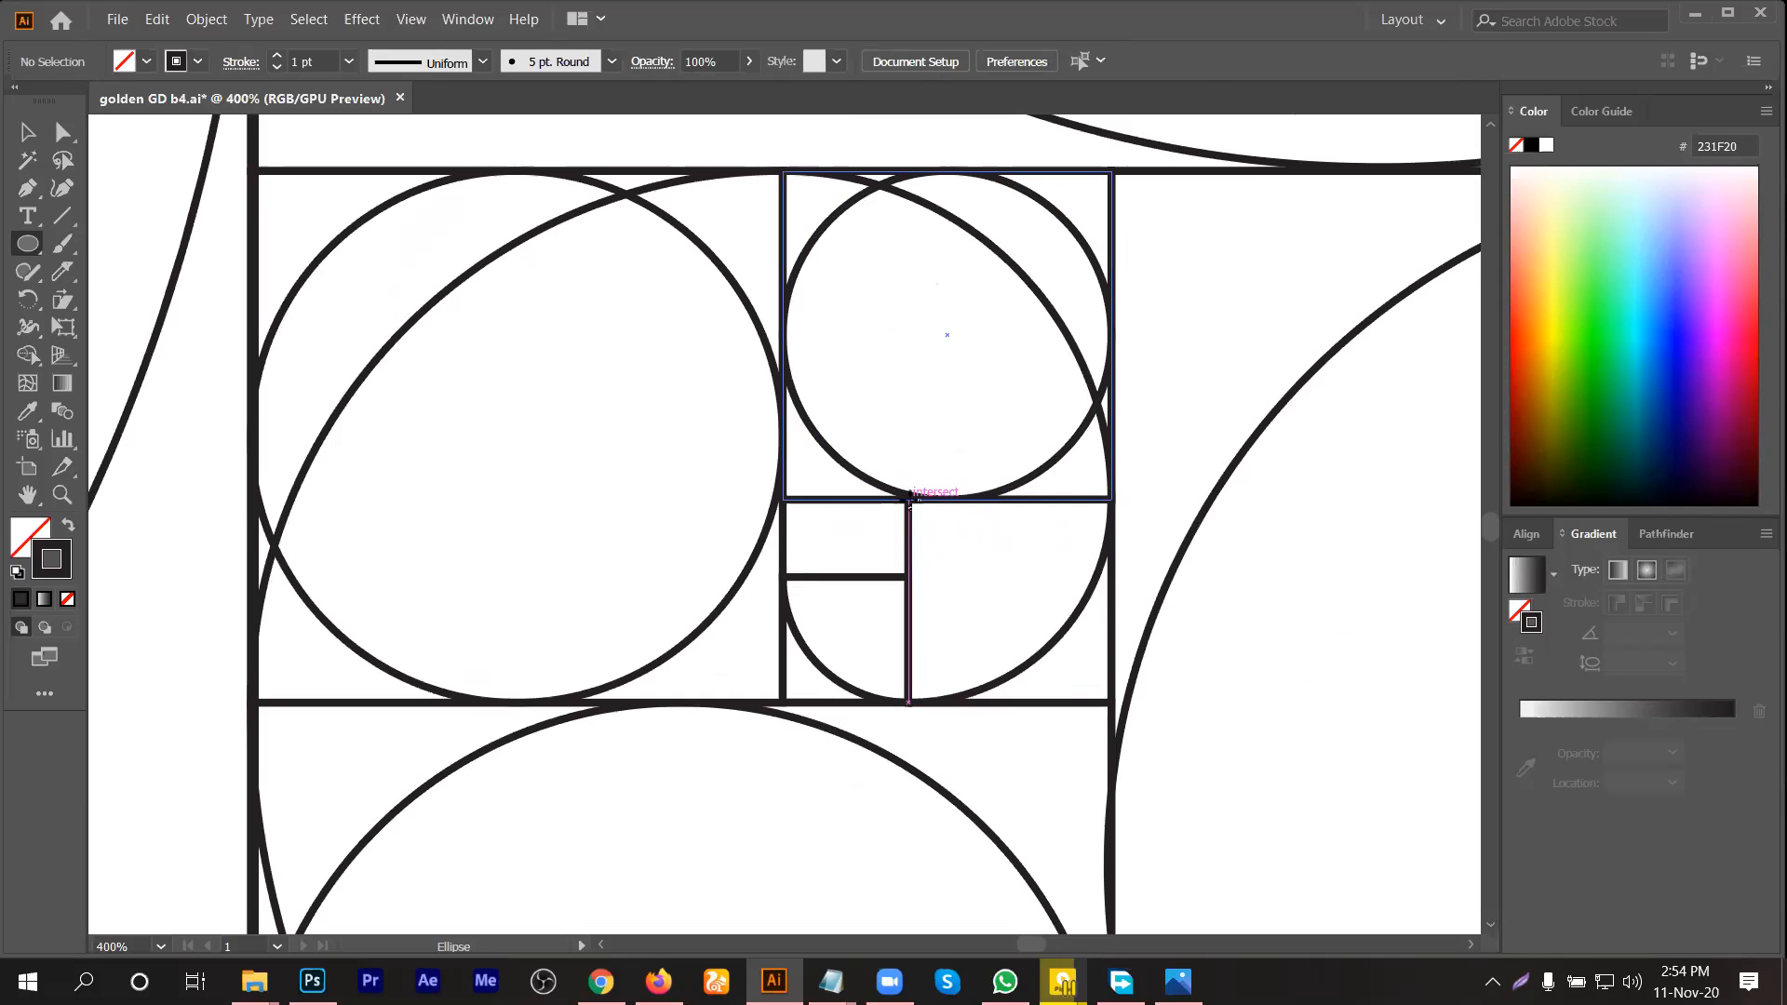
Step: Draw a circle about 27.87 pt in diameter, snapped to opposite corners of the seventh square
drag(909, 498, 1108, 698)
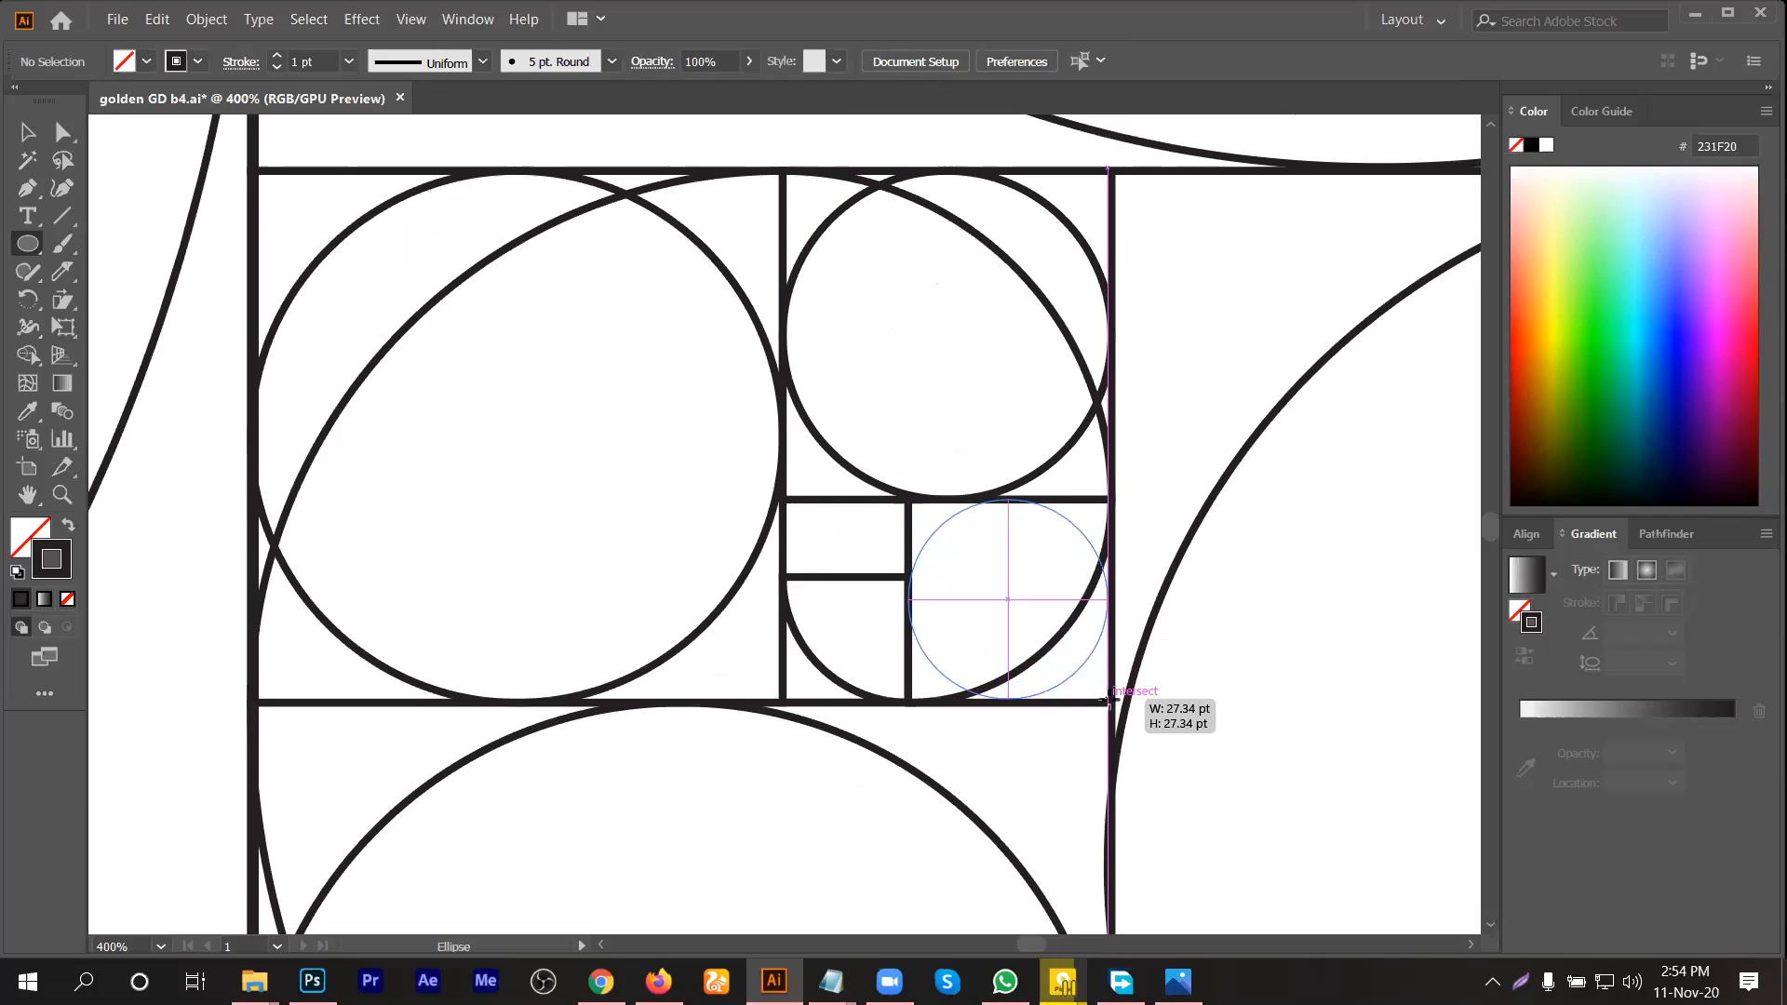
drag(1107, 698, 1113, 704)
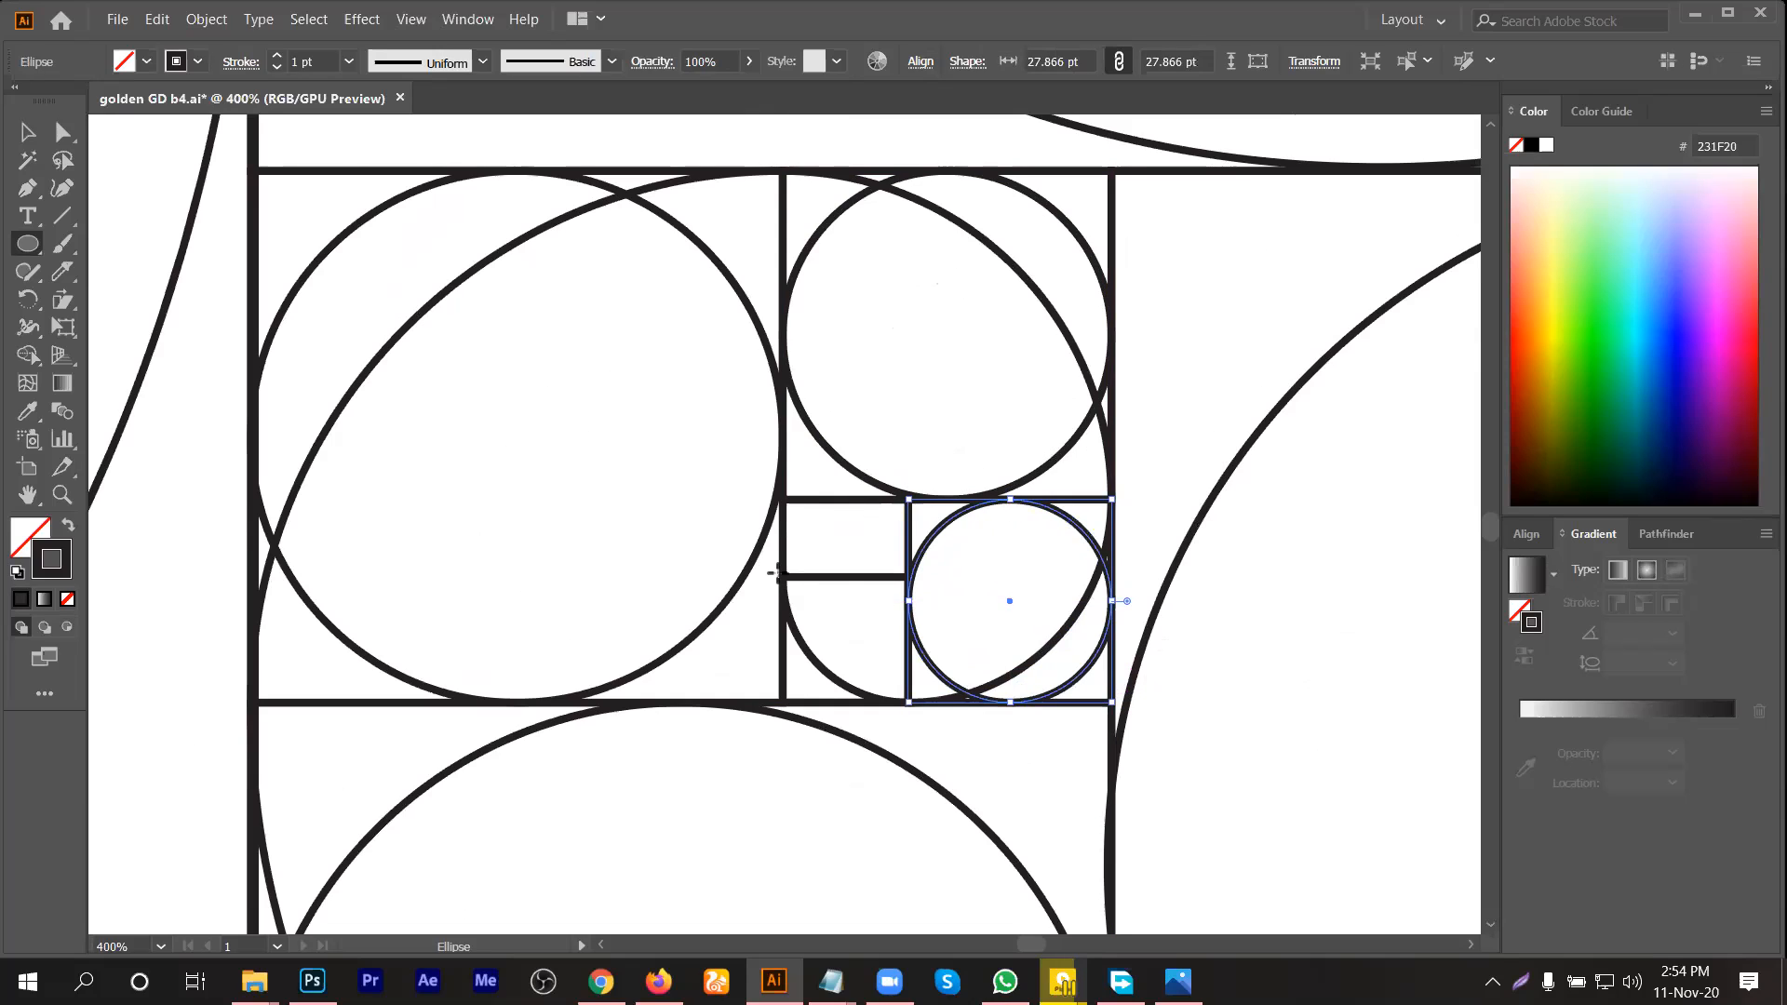
drag(780, 578, 907, 706)
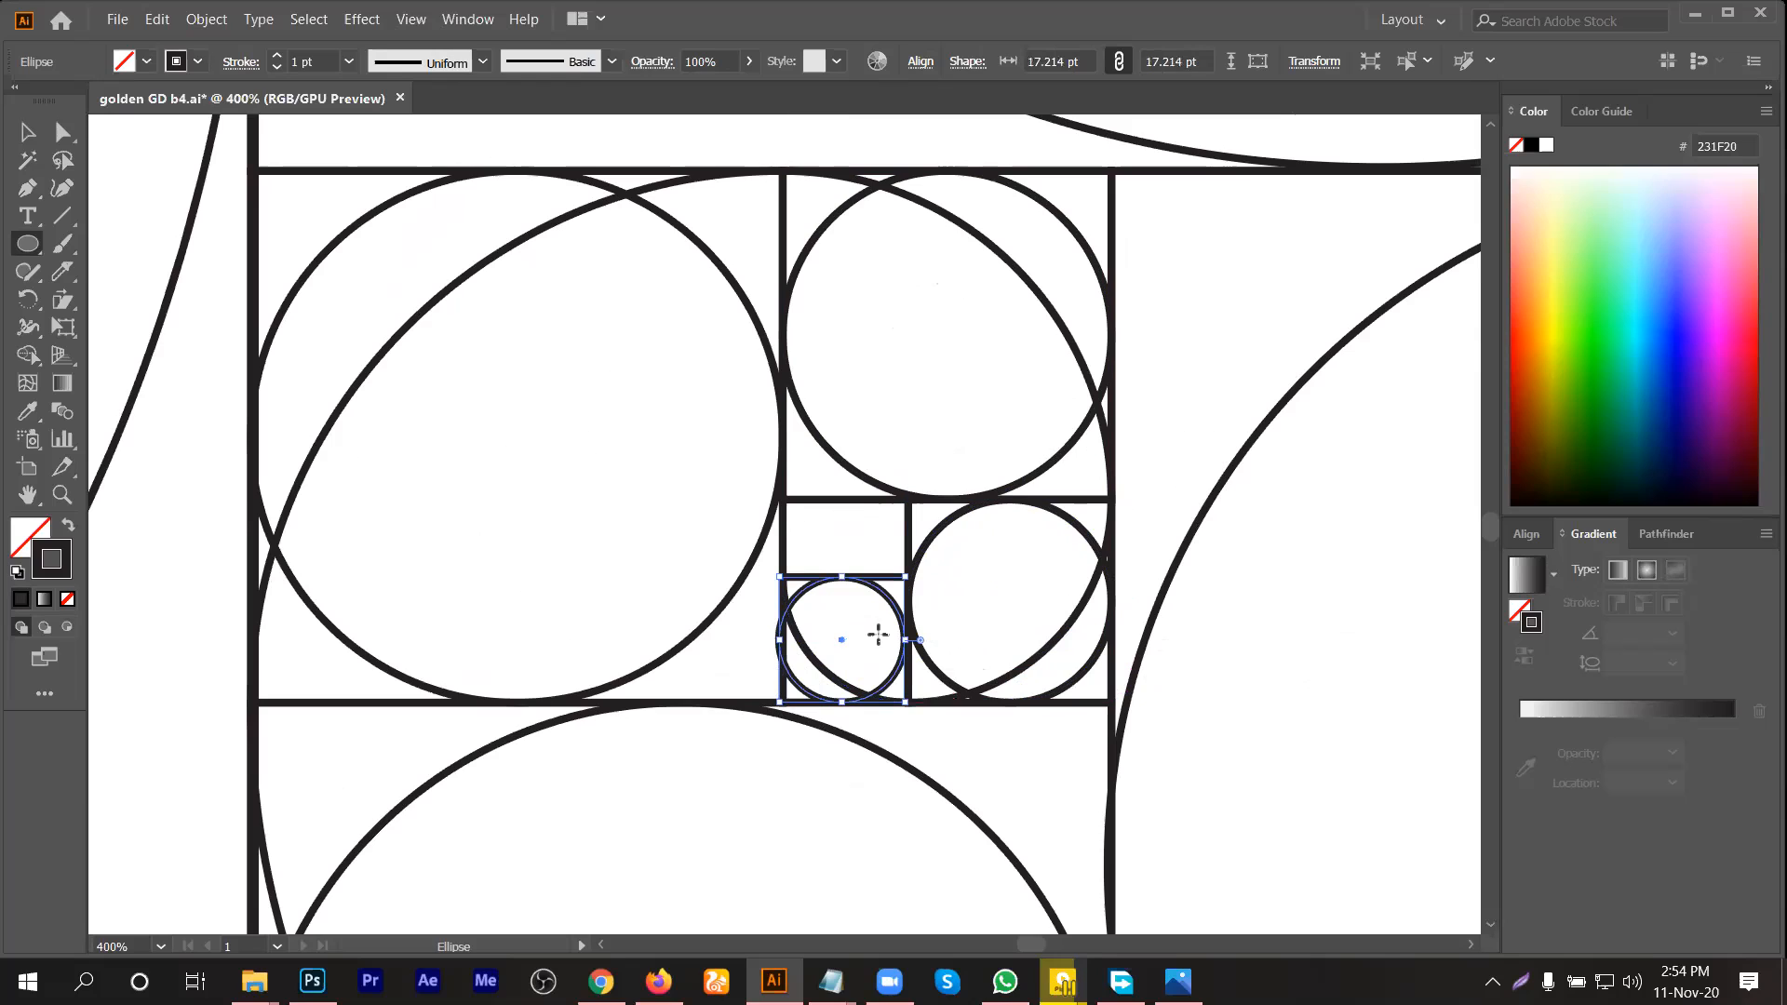
scroll(791, 651, up, 3)
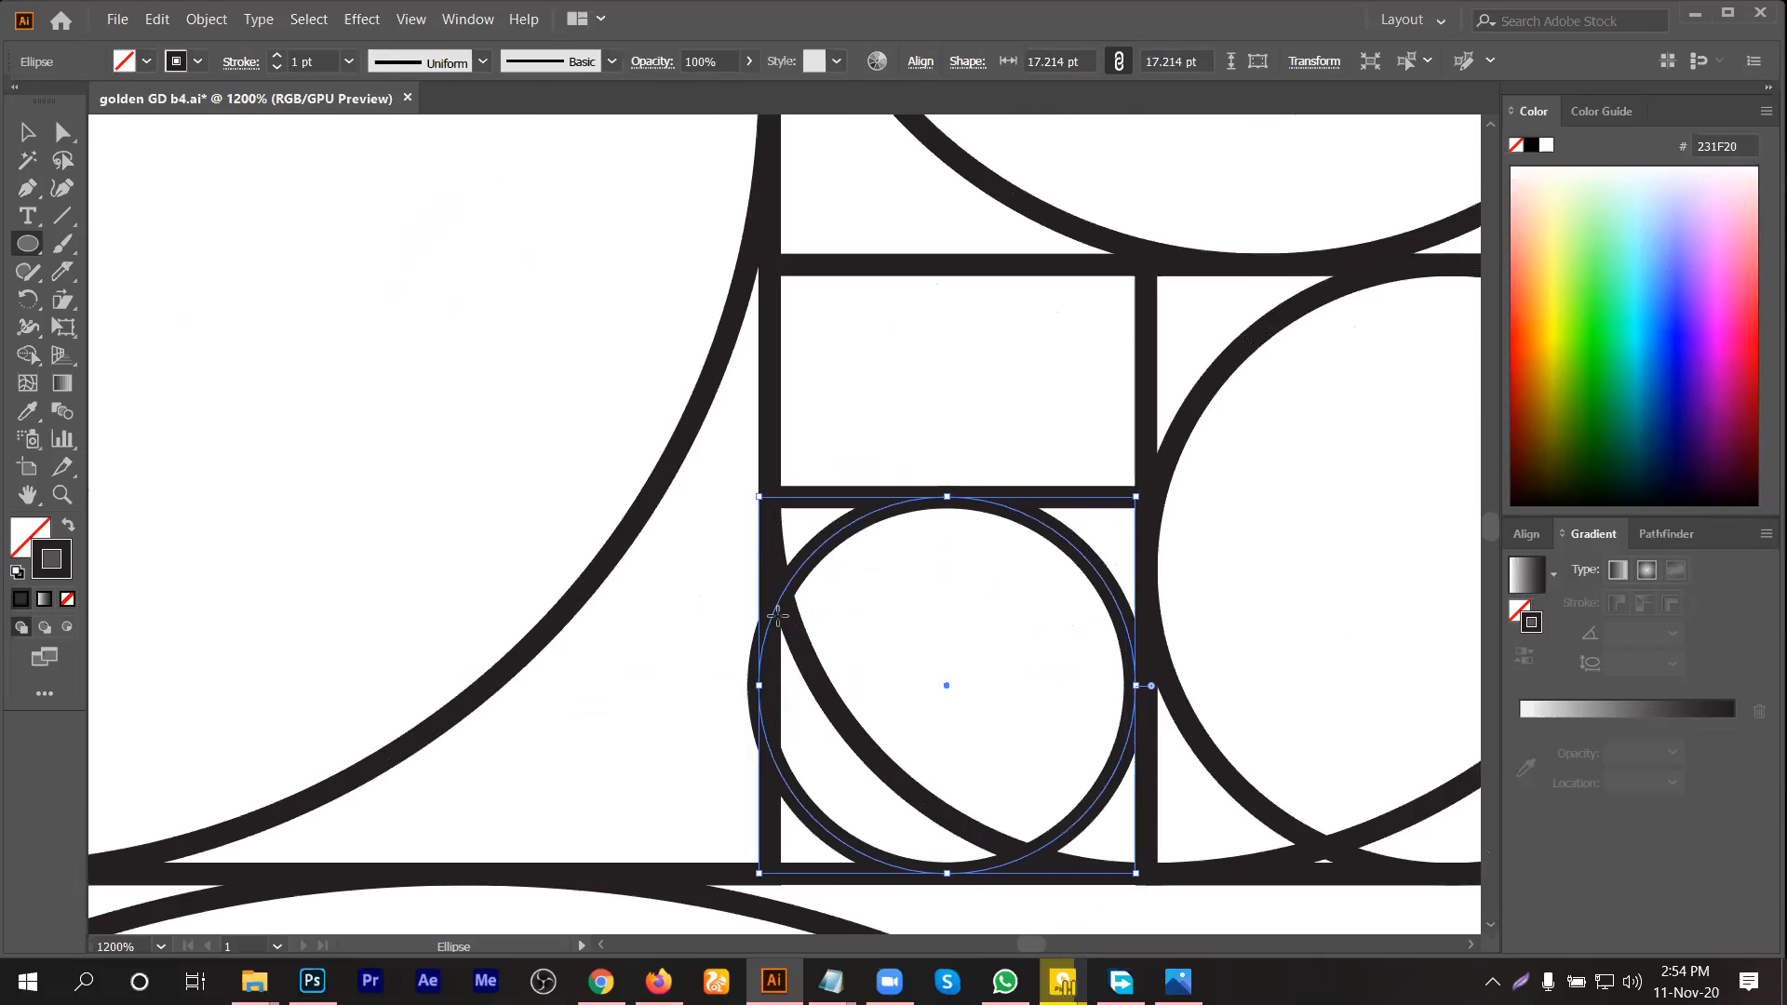
key(Delete)
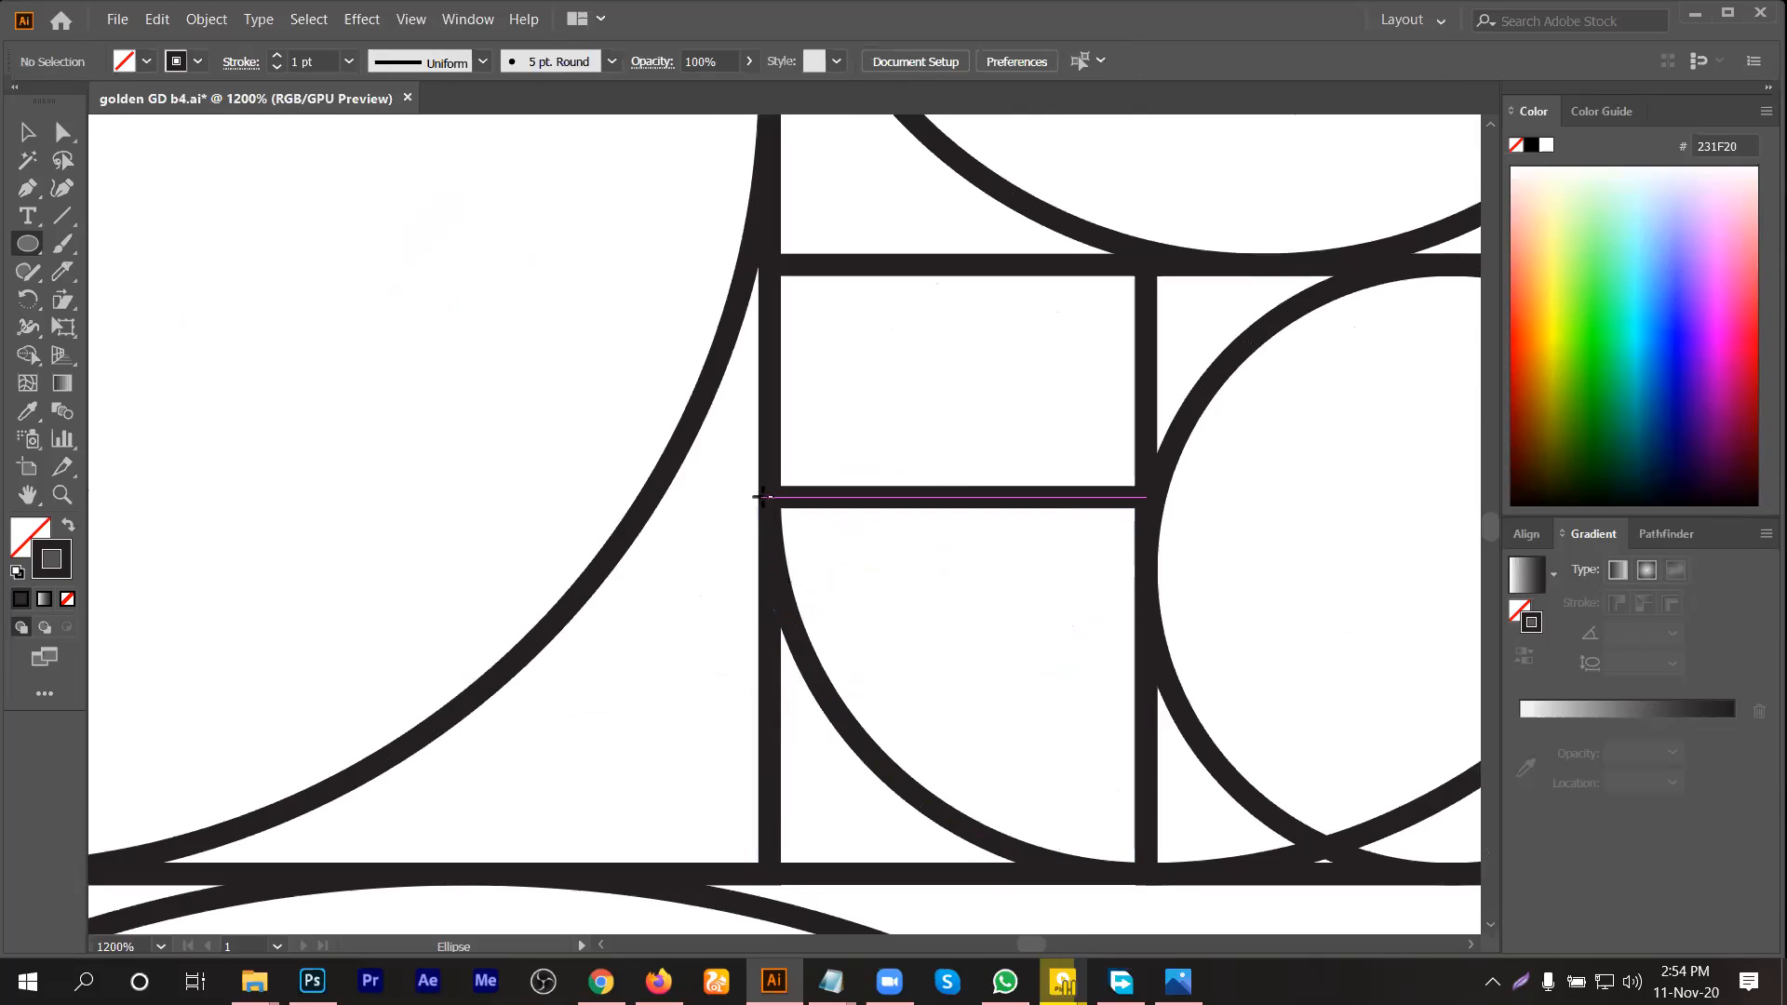
Step: Draw a circle about 17.22 pt in diameter, snapped to opposite corners of the eighth, arc-bearing smallest square
drag(771, 496, 1146, 872)
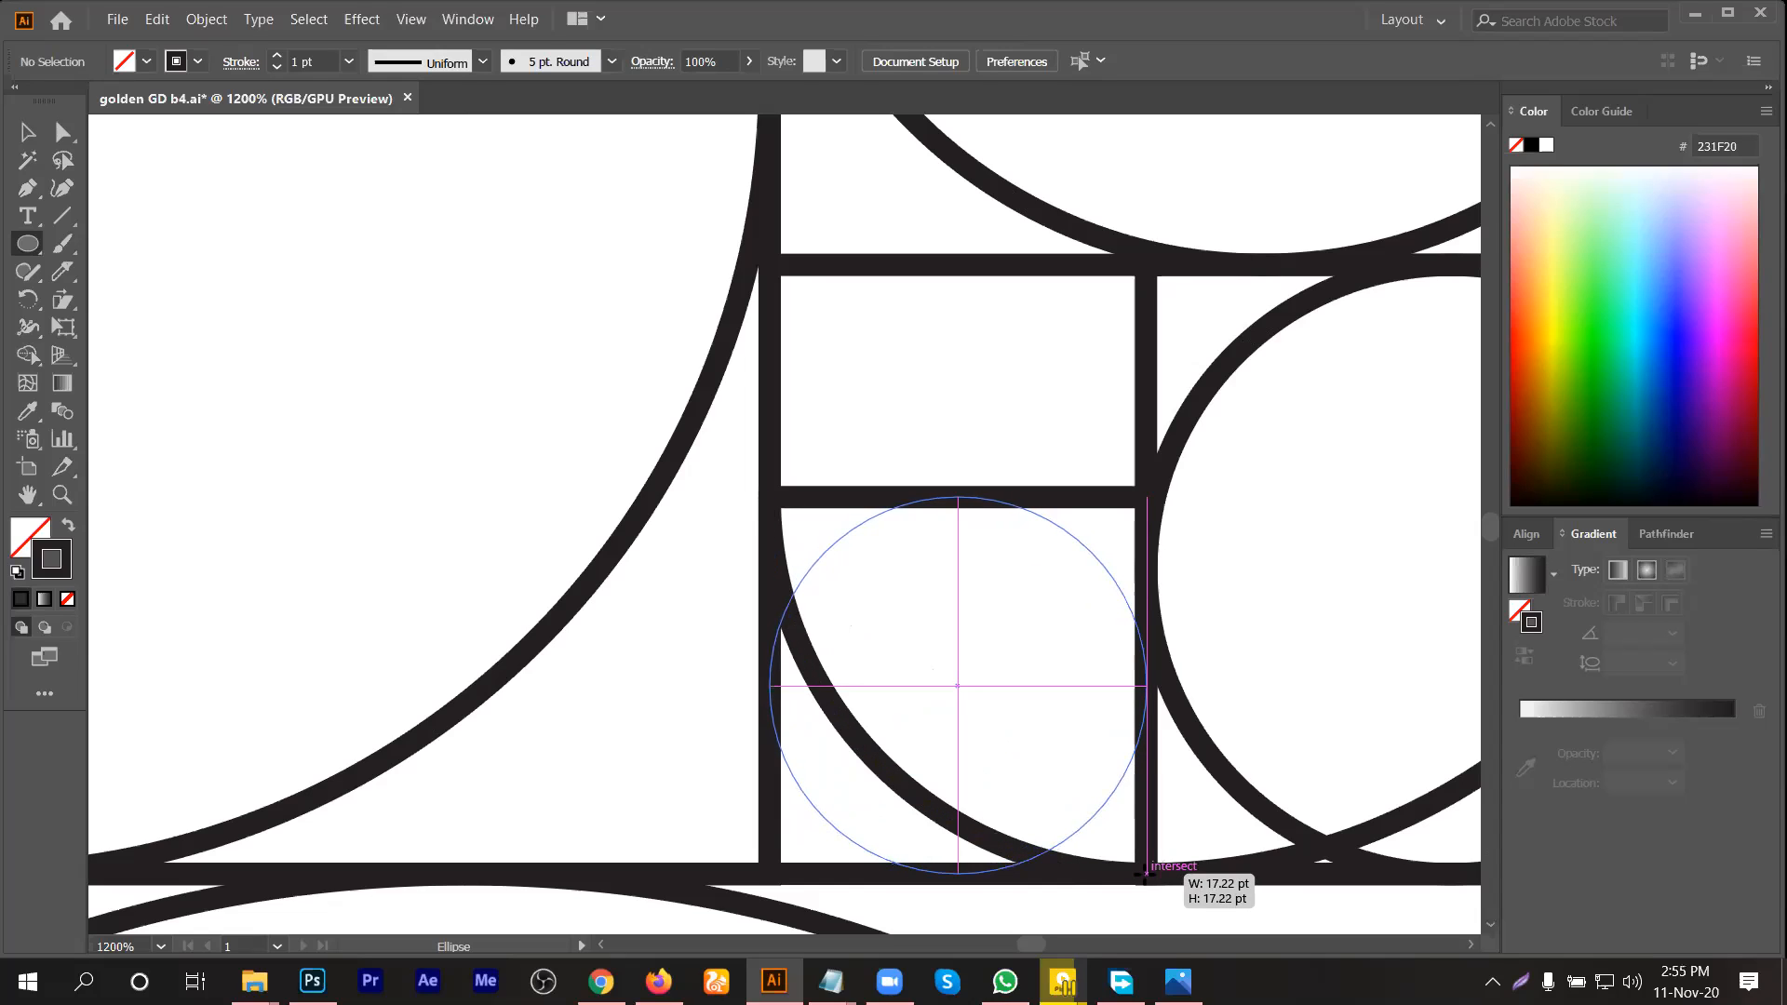
drag(1146, 872, 1146, 872)
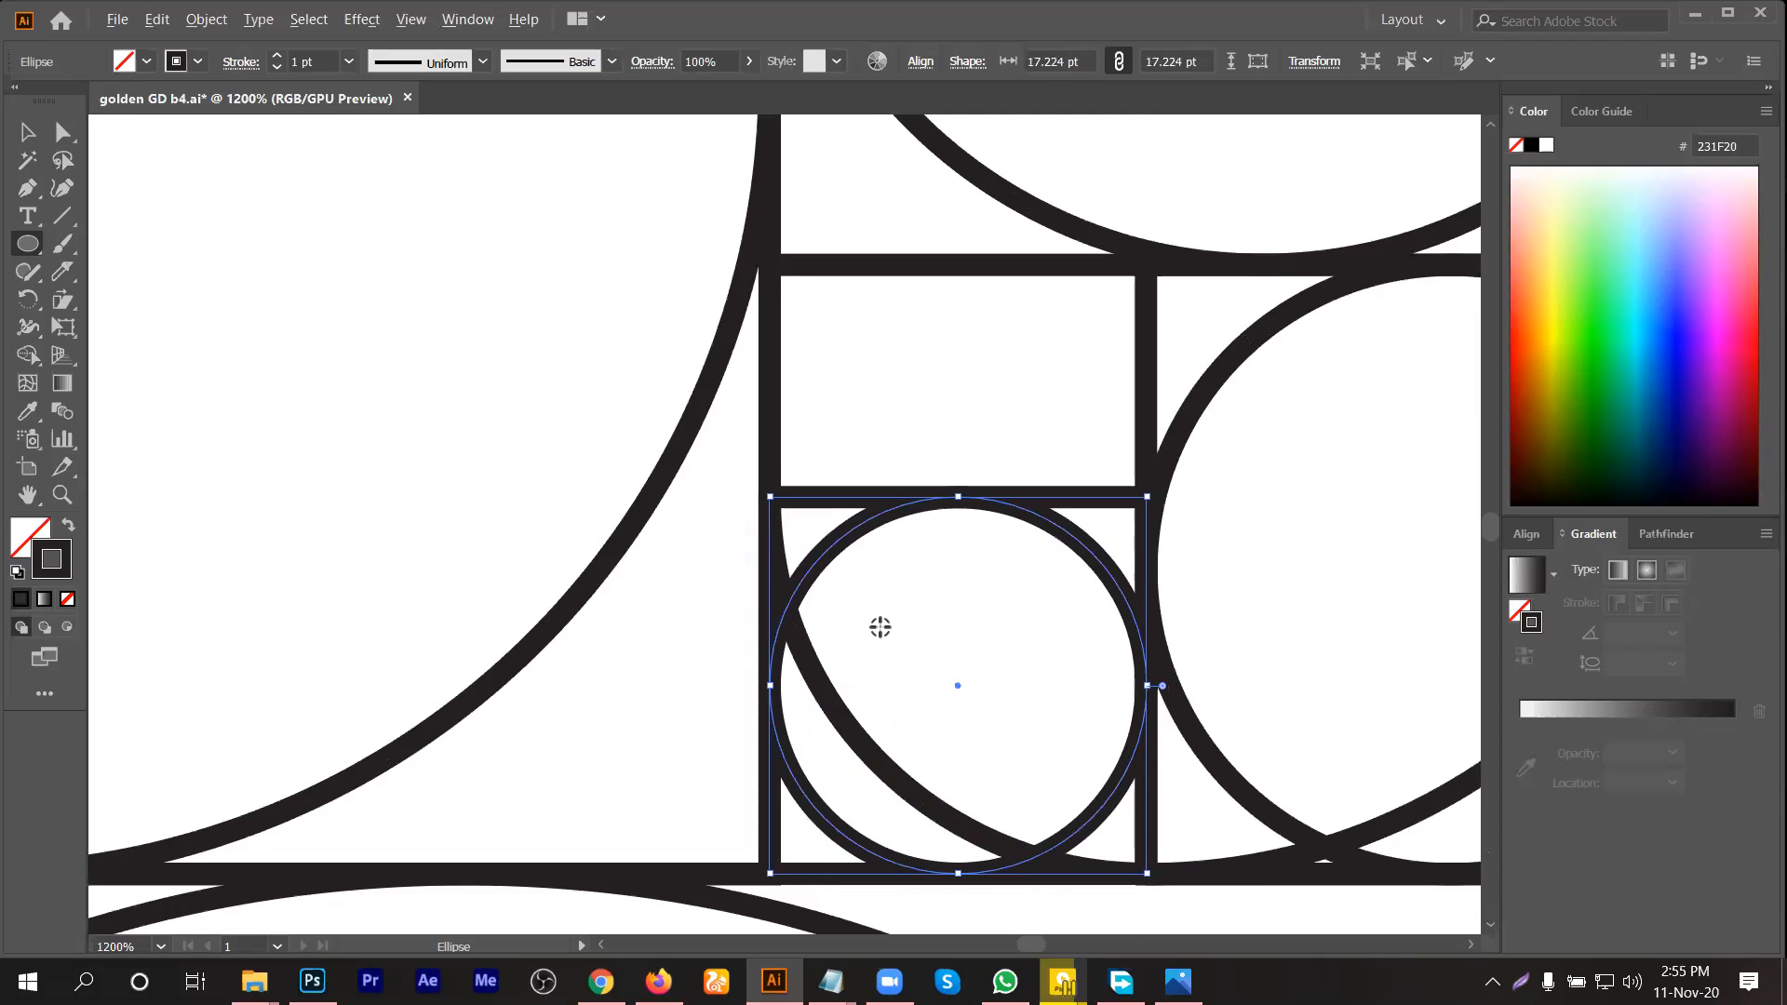
scroll(878, 626, down, 4)
scroll(875, 614, down, 7)
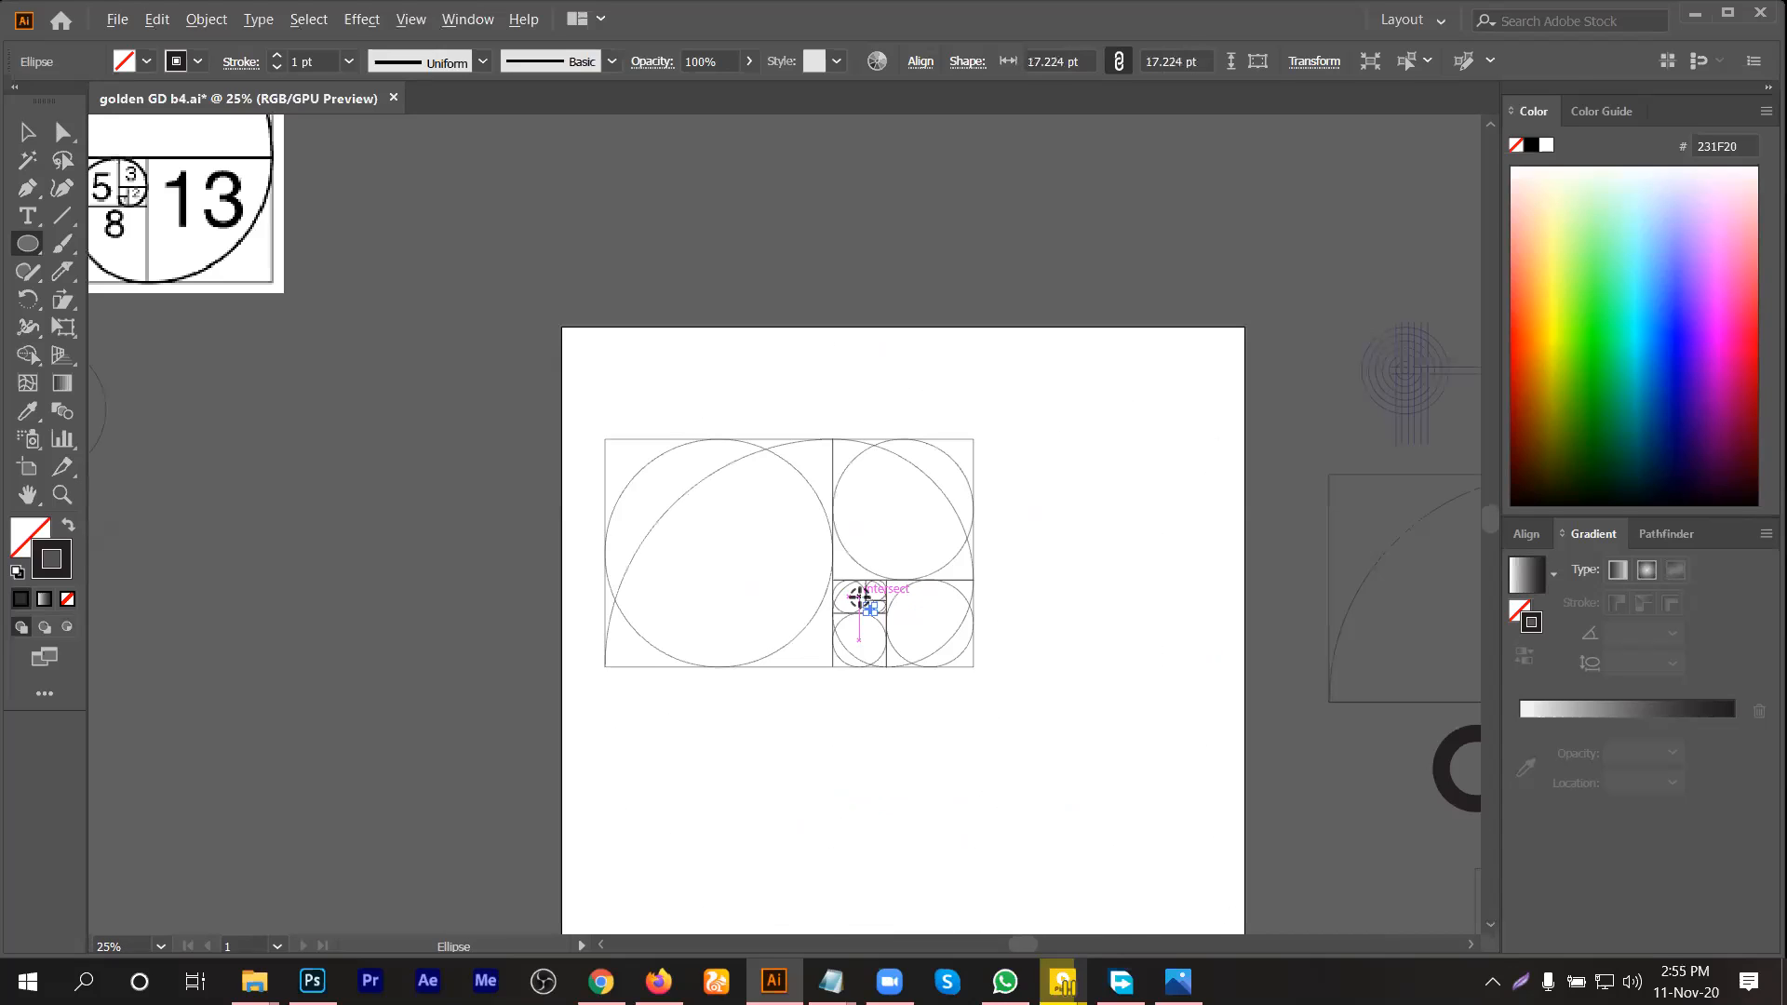
Step: Duplicate the whole golden spiral with its circles to the empty area above the artboard and group the copy
click(27, 131)
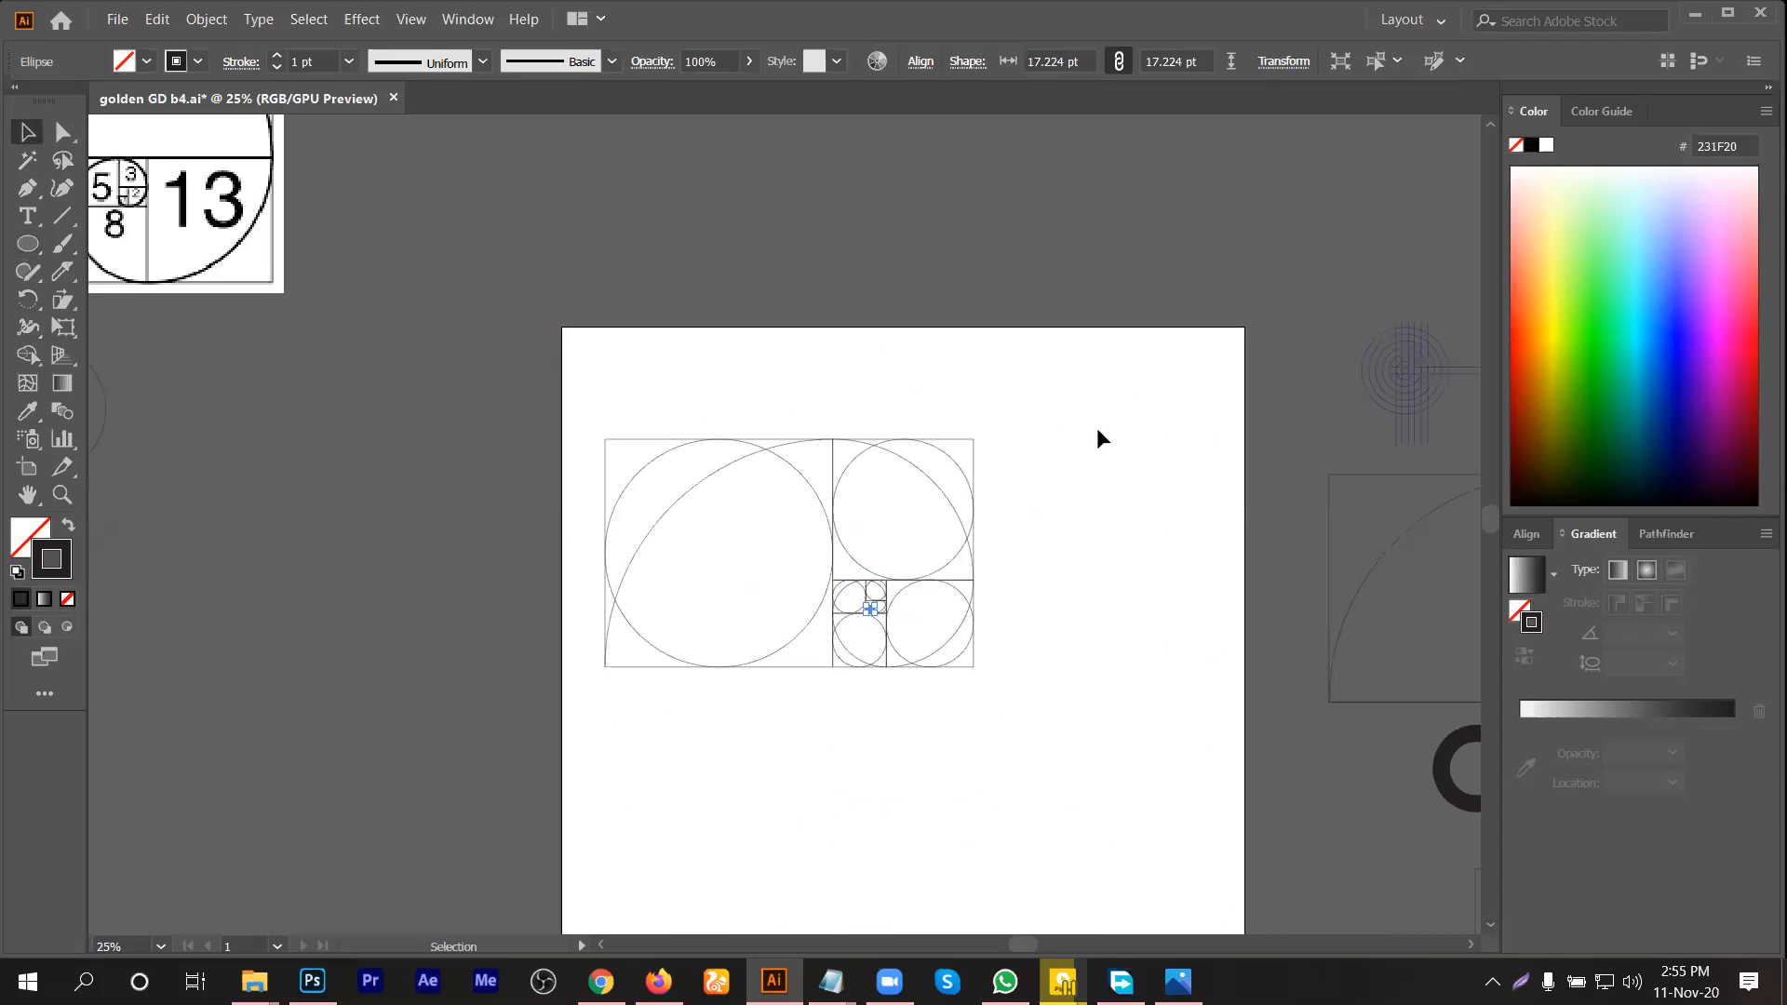
click(574, 369)
mouse_move(786, 619)
mouse_down()
mouse_move(1077, 740)
mouse_move(981, 617)
mouse_up()
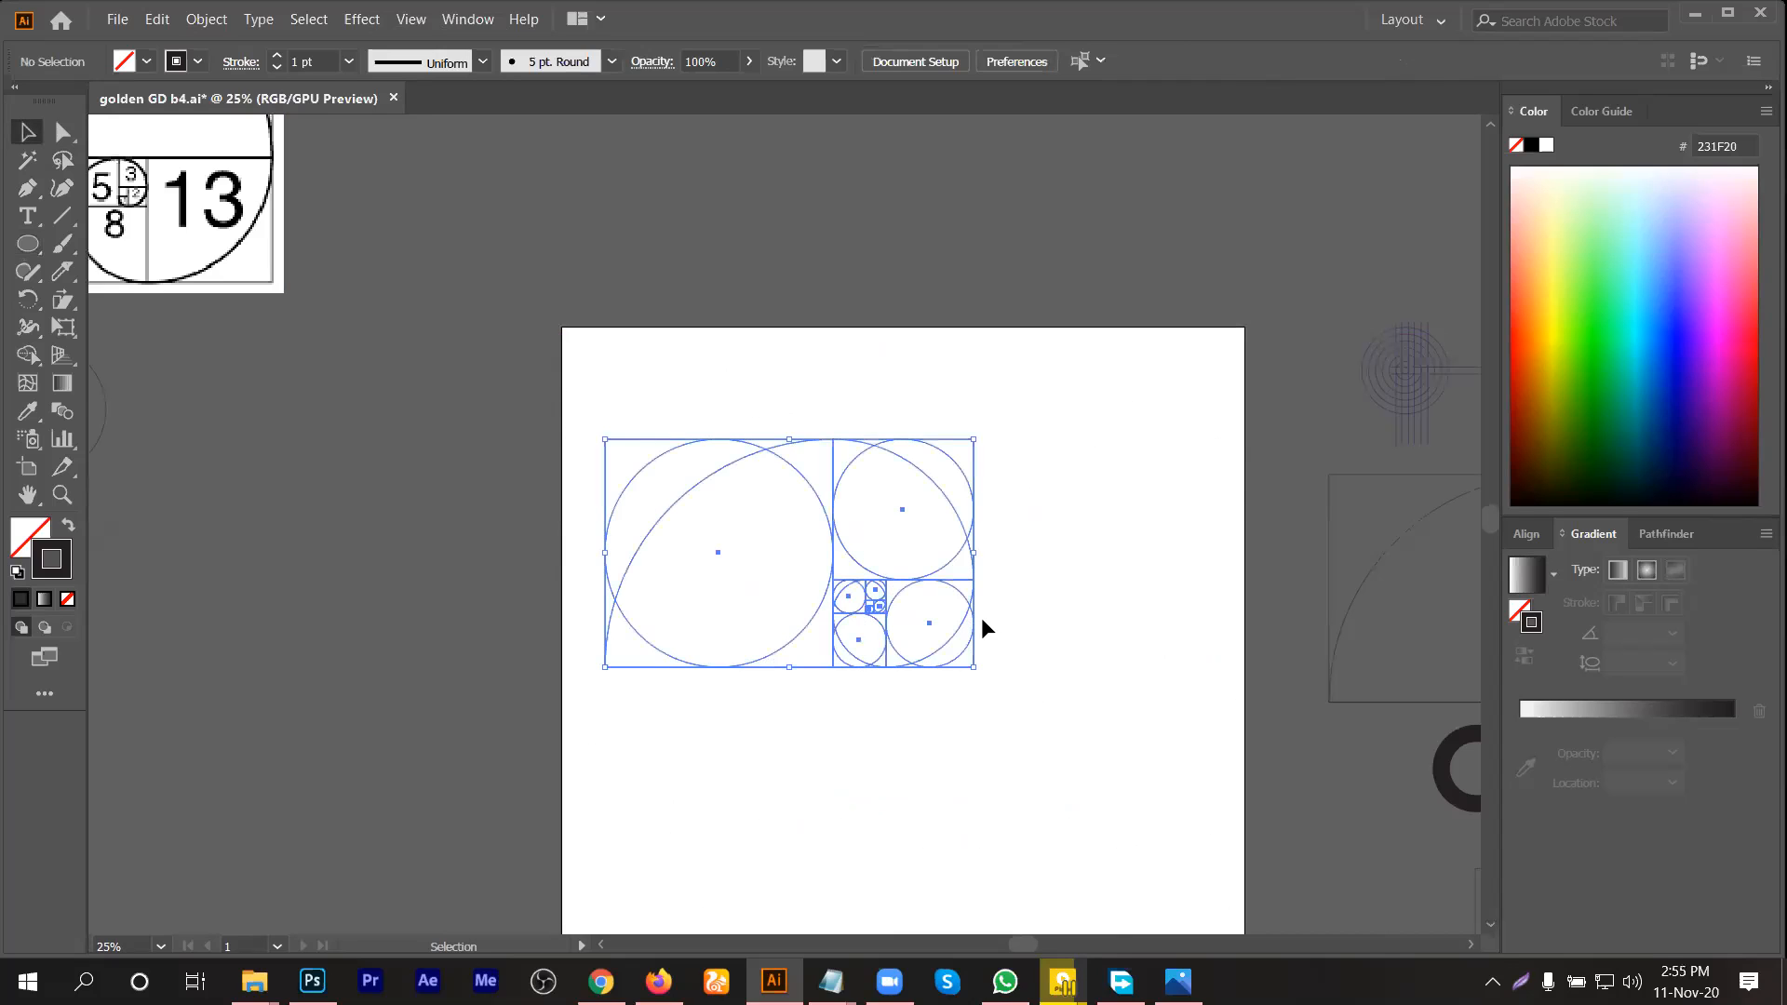
scroll(898, 679, up, 2)
drag(907, 700, 906, 308)
right_click(906, 309)
click(991, 463)
click(985, 713)
scroll(985, 713, up, 1)
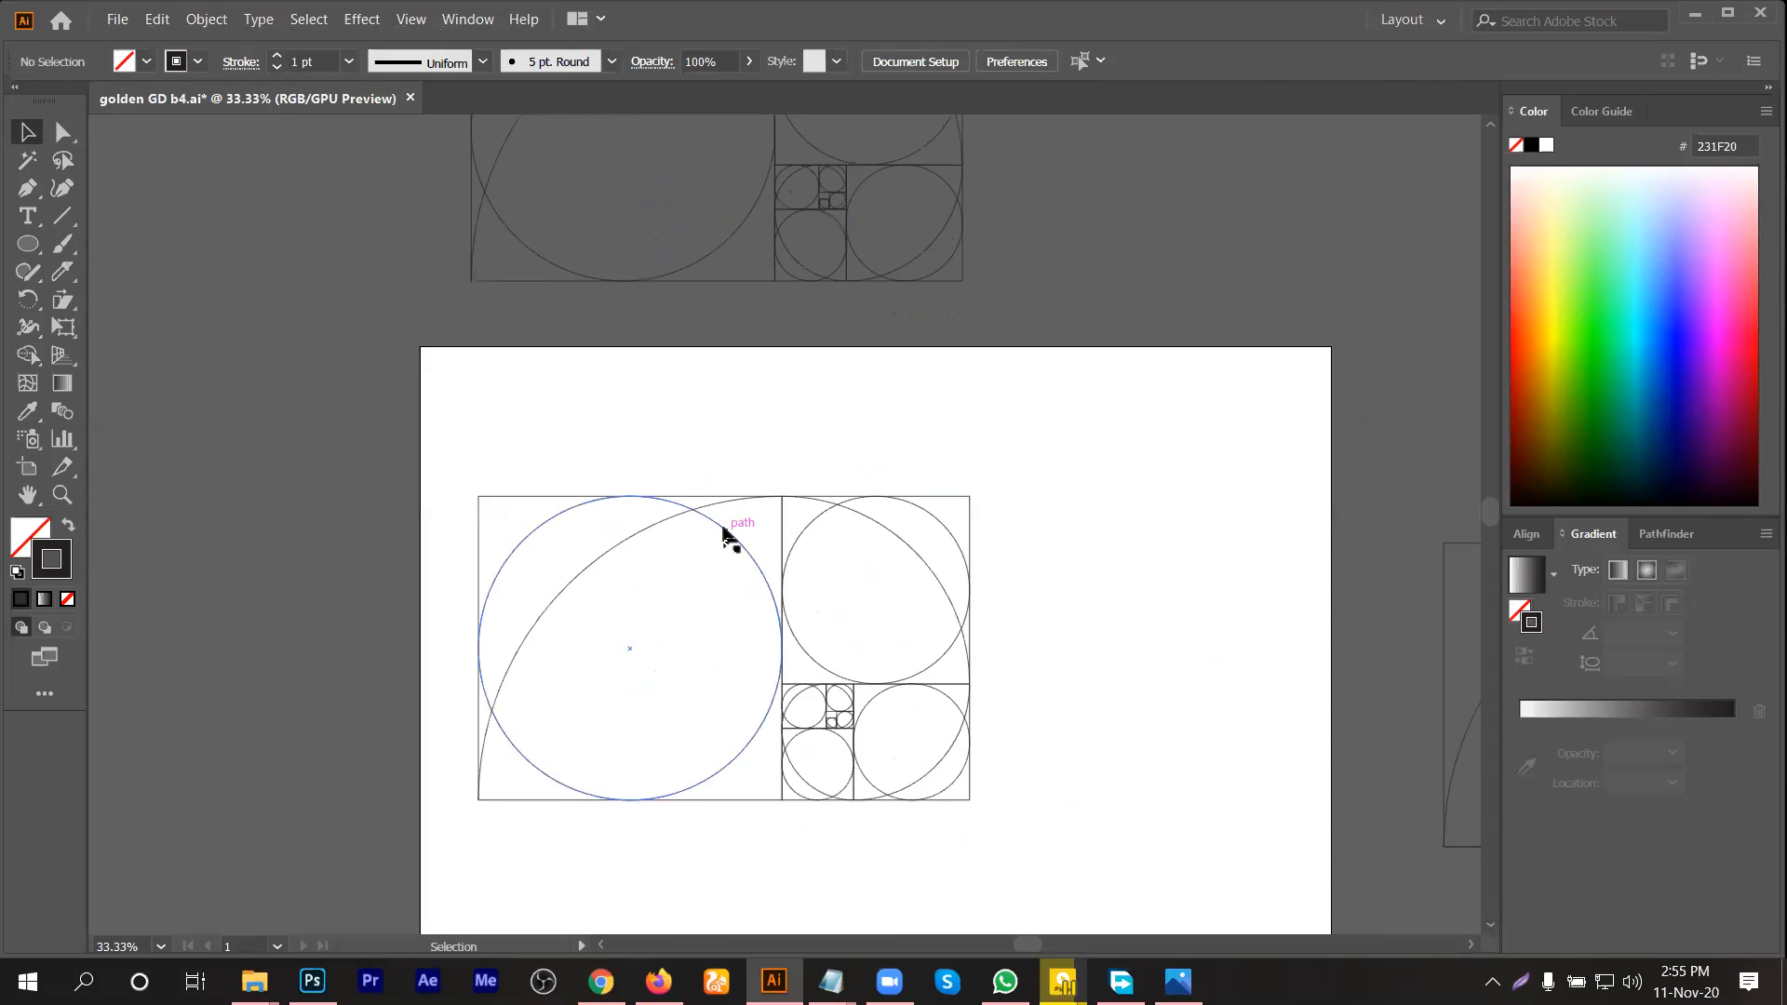
Step: Move all eight circles out of the spiral's squares and spread them over the empty artboard area below it
scroll(726, 535, down, 2)
drag(749, 430, 837, 698)
drag(763, 397, 927, 673)
drag(801, 478, 858, 610)
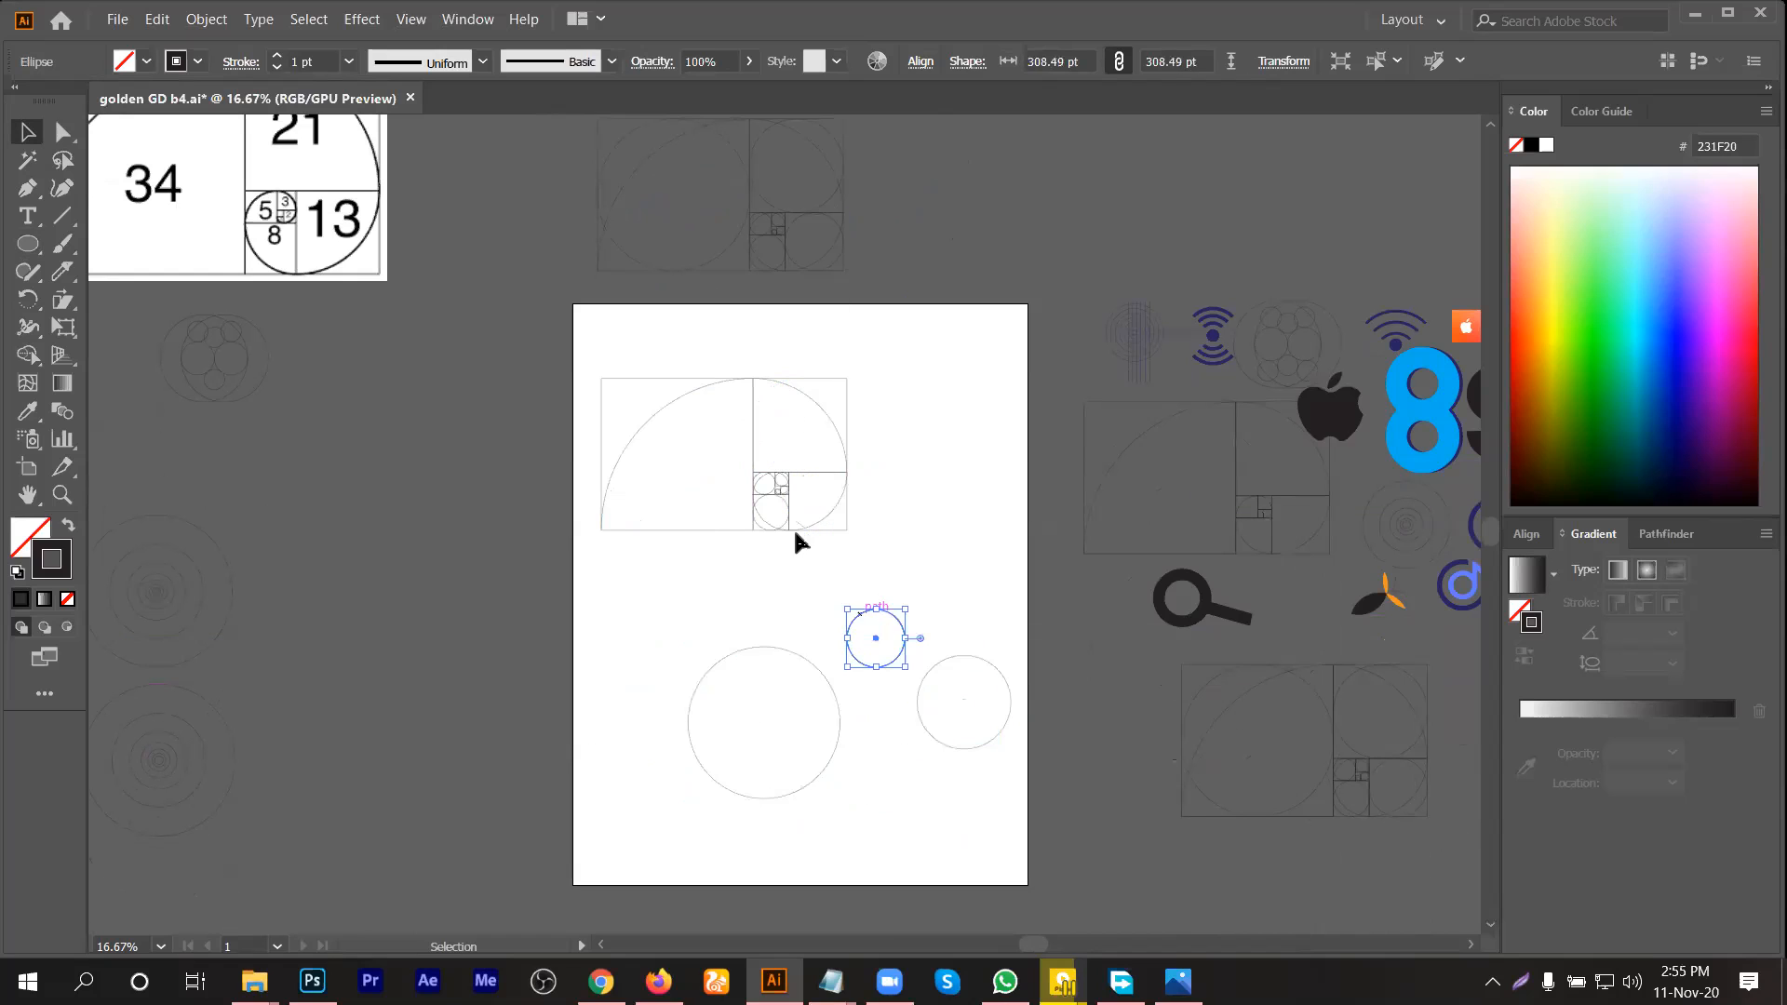
drag(782, 522, 822, 791)
scroll(785, 499, up, 3)
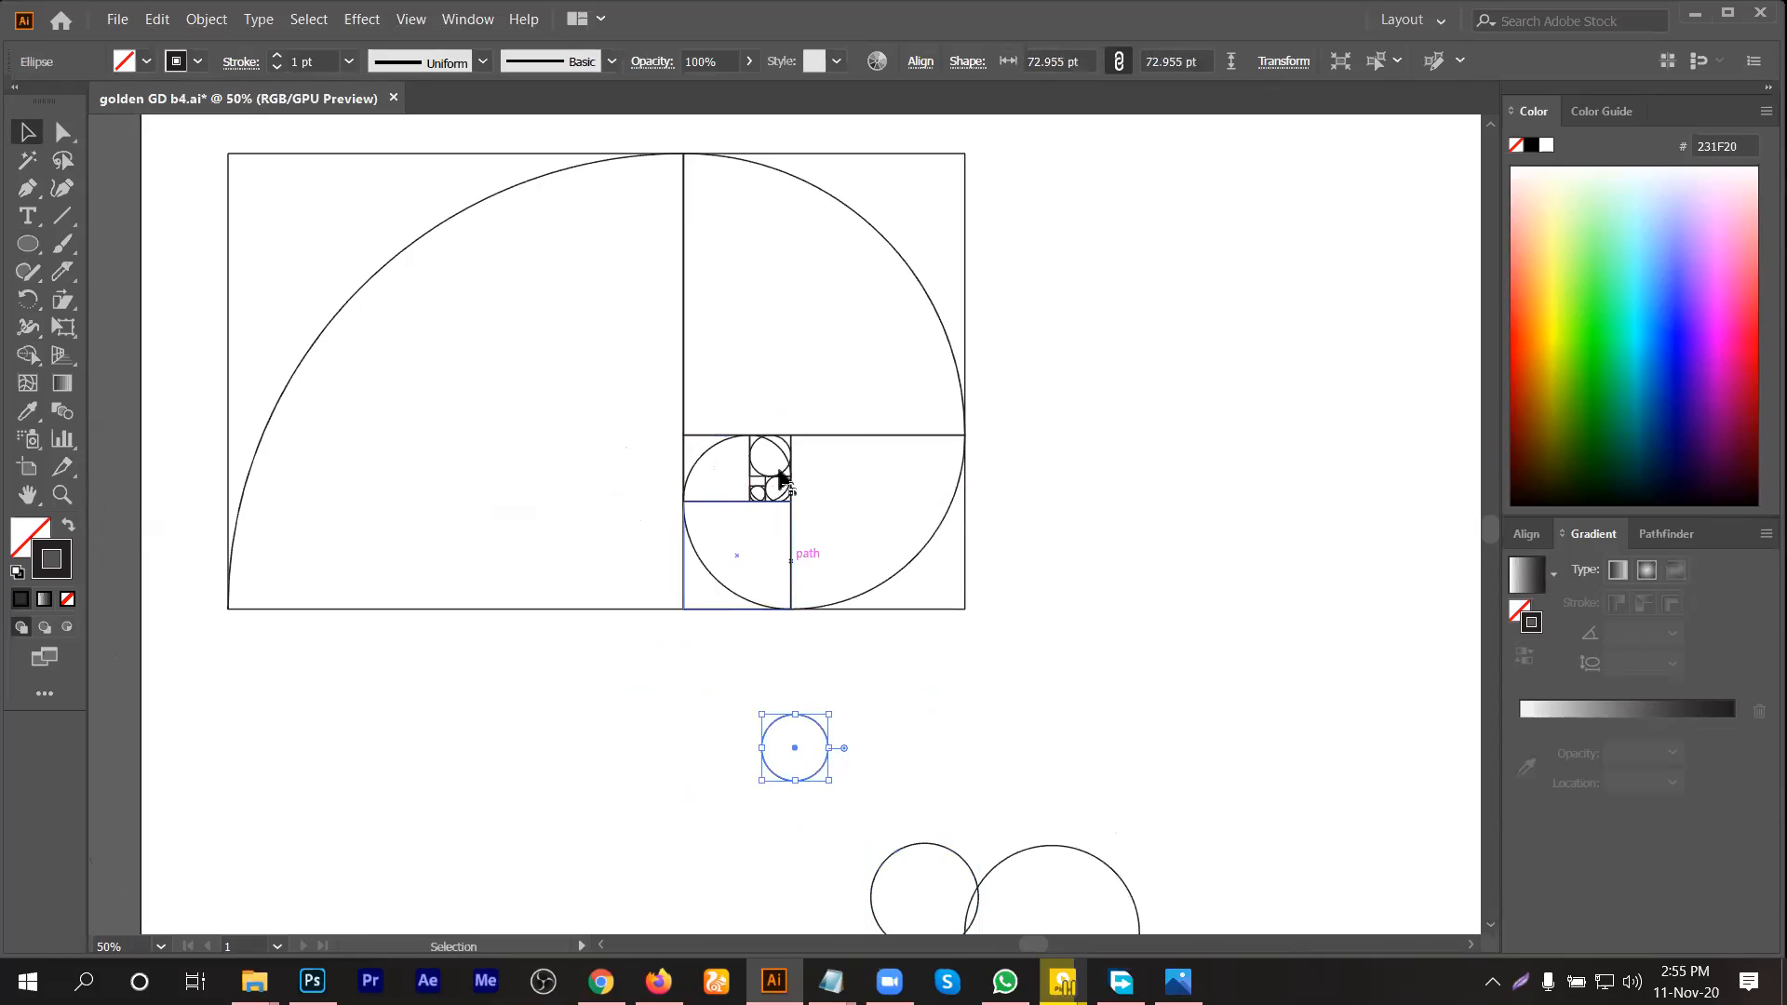
drag(778, 472, 1020, 736)
drag(773, 489, 1117, 628)
scroll(1028, 618, down, 1)
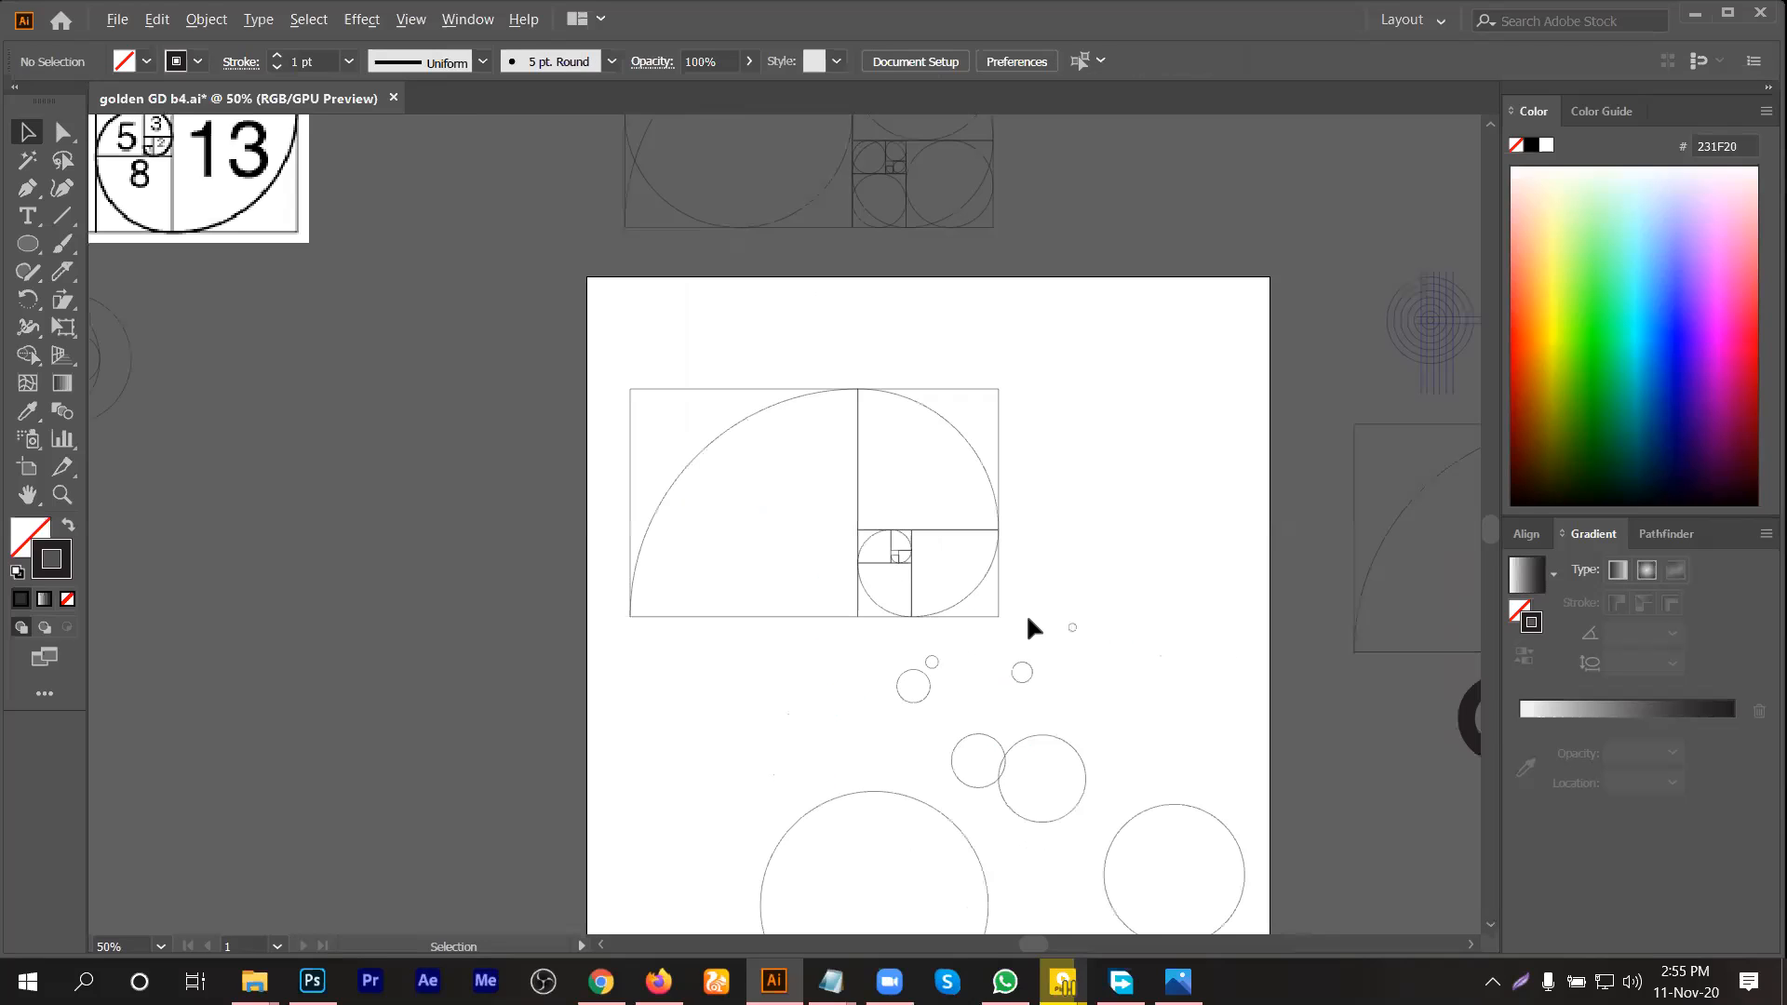
Step: Delete all smaller squares and arcs of the spiral on the artboard, and move the remaining 500 pt square with its arc left of the artboard
drag(588, 325, 1023, 623)
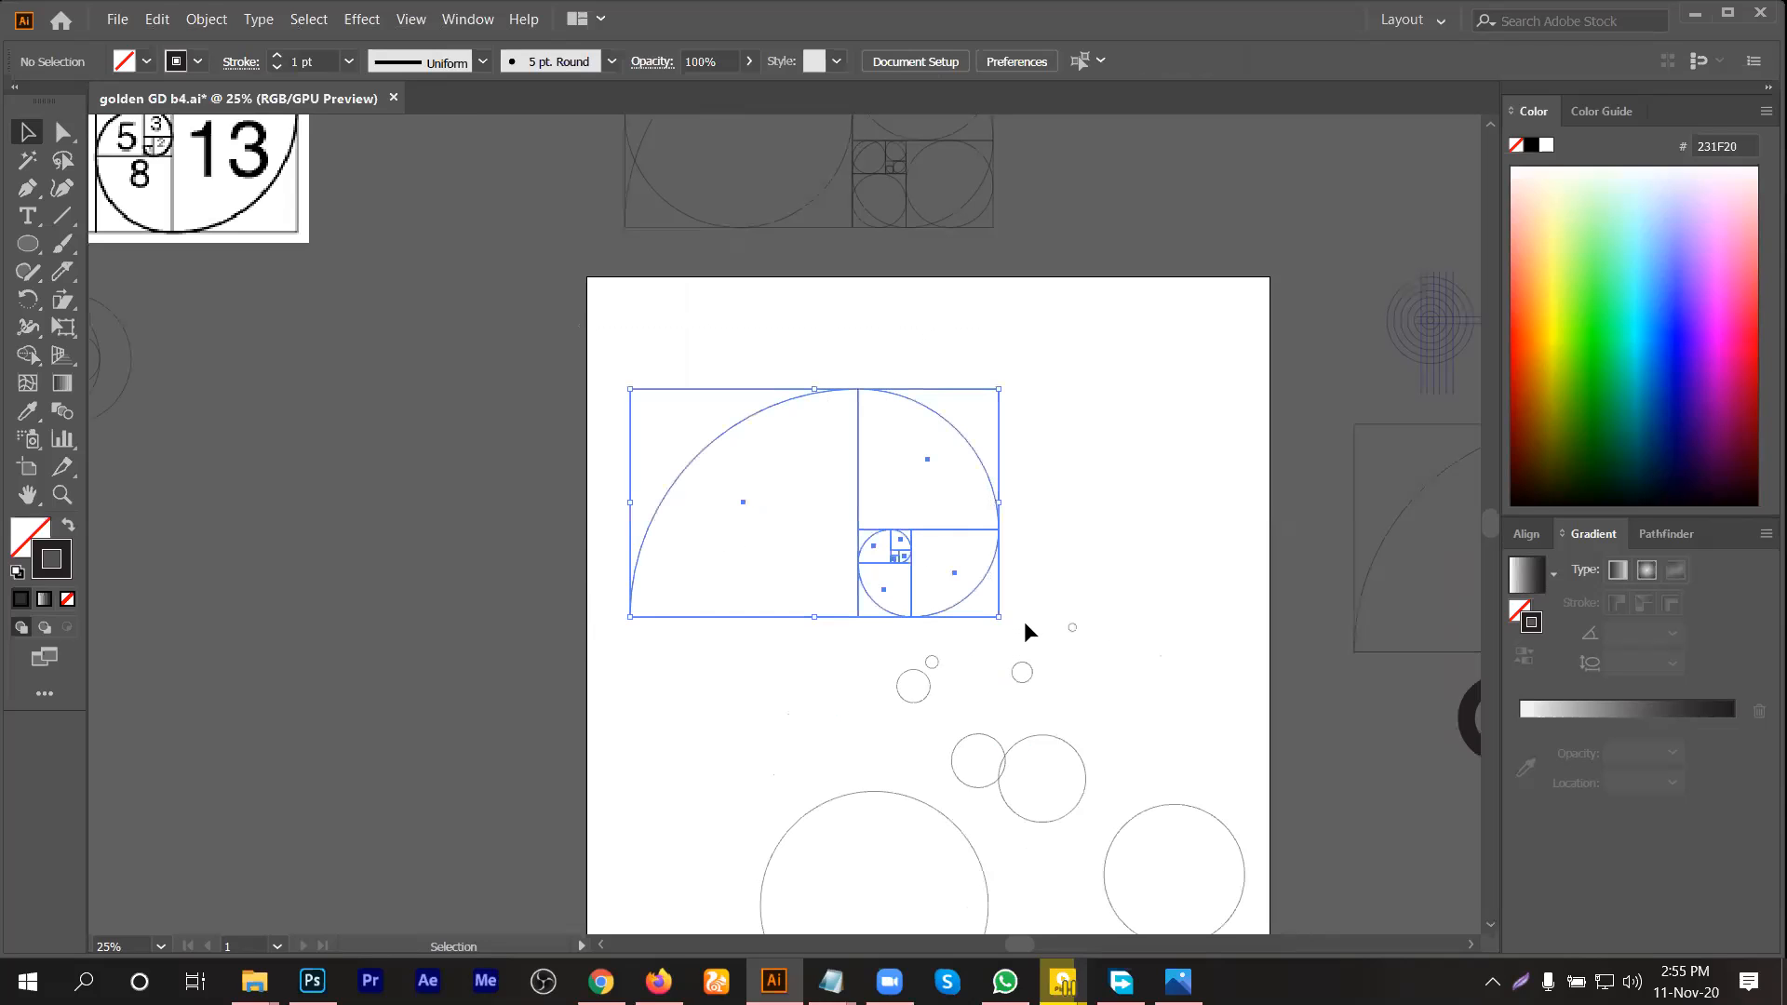
drag(1062, 334, 878, 626)
key(Delete)
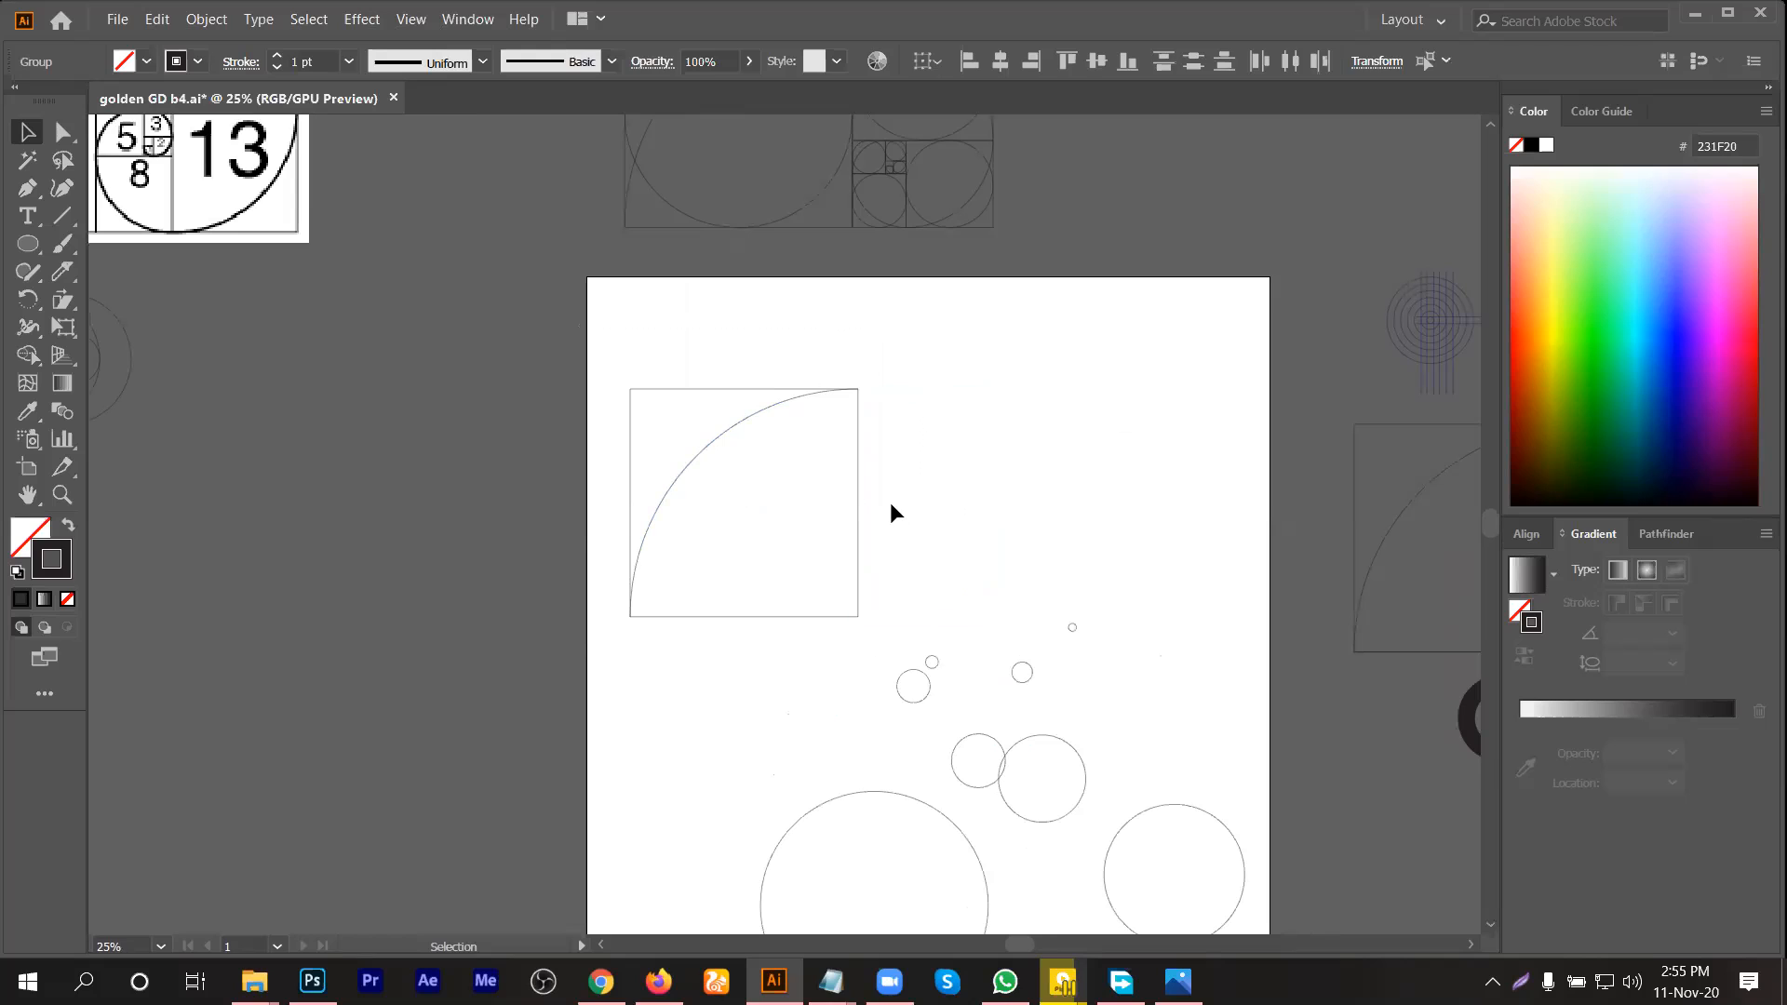
drag(950, 351, 659, 609)
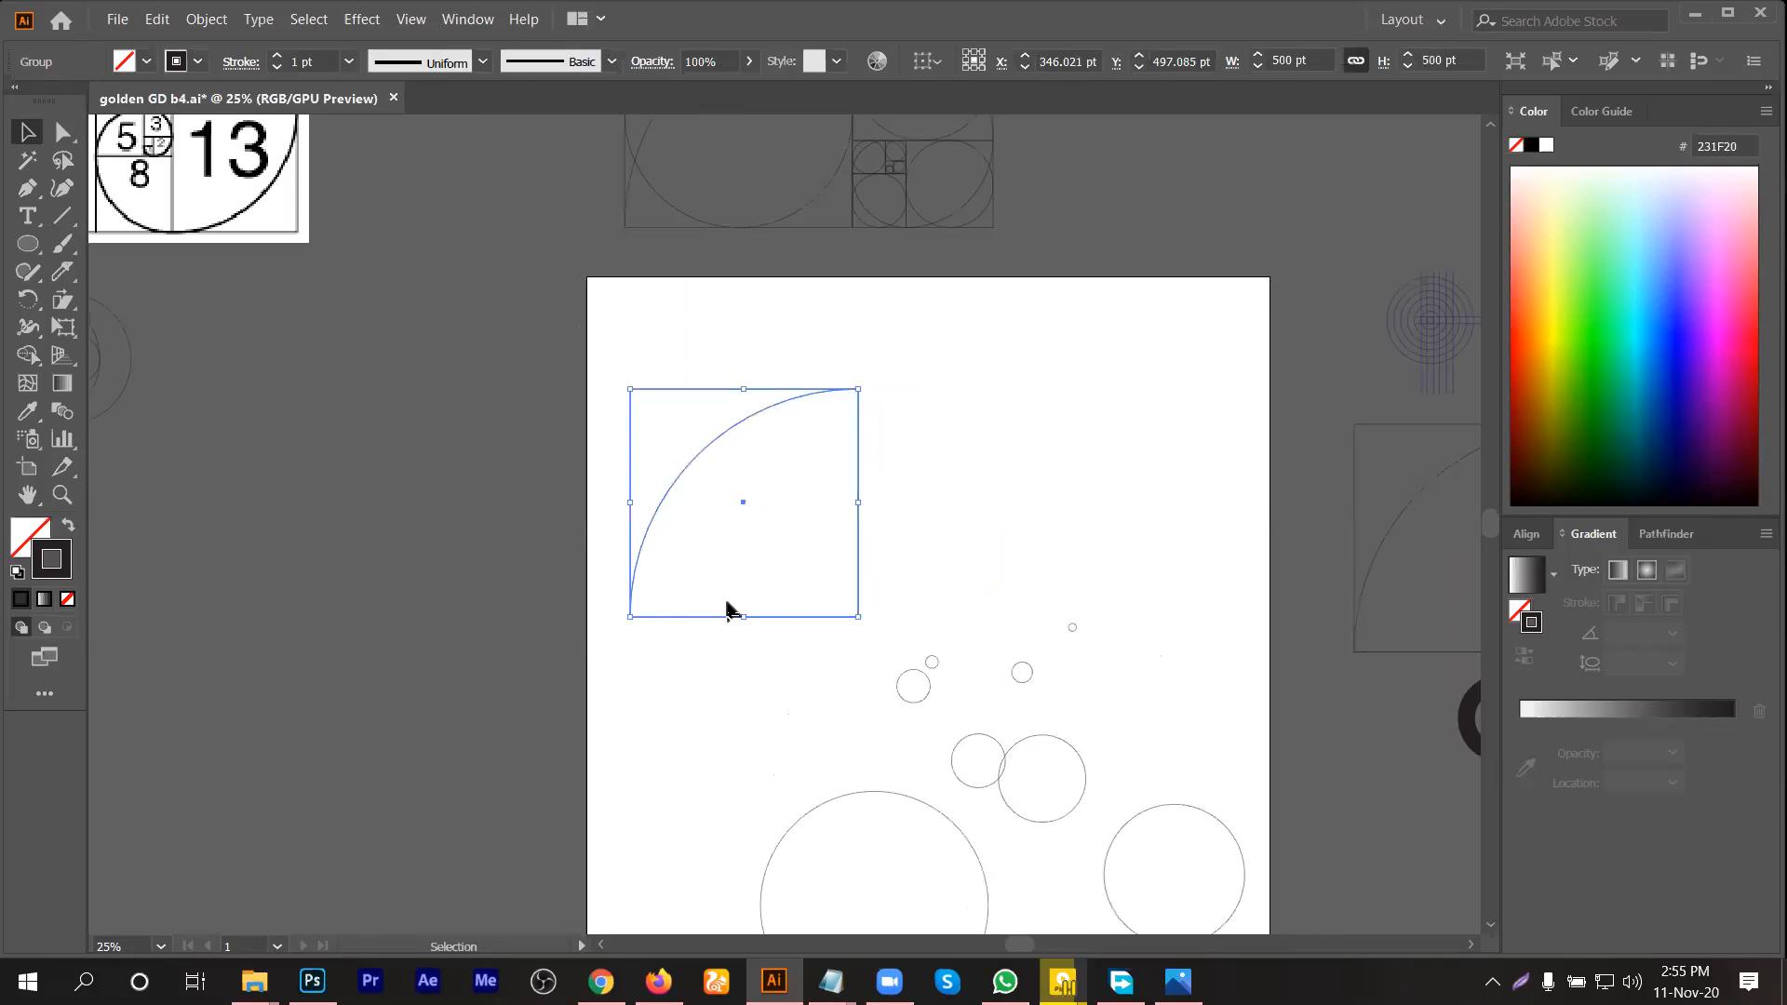
drag(851, 567, 500, 527)
Step: Align the eight loose circles by their horizontal and vertical centres so they become concentric
scroll(538, 534, down, 3)
scroll(998, 535, down, 1)
drag(760, 235, 1259, 774)
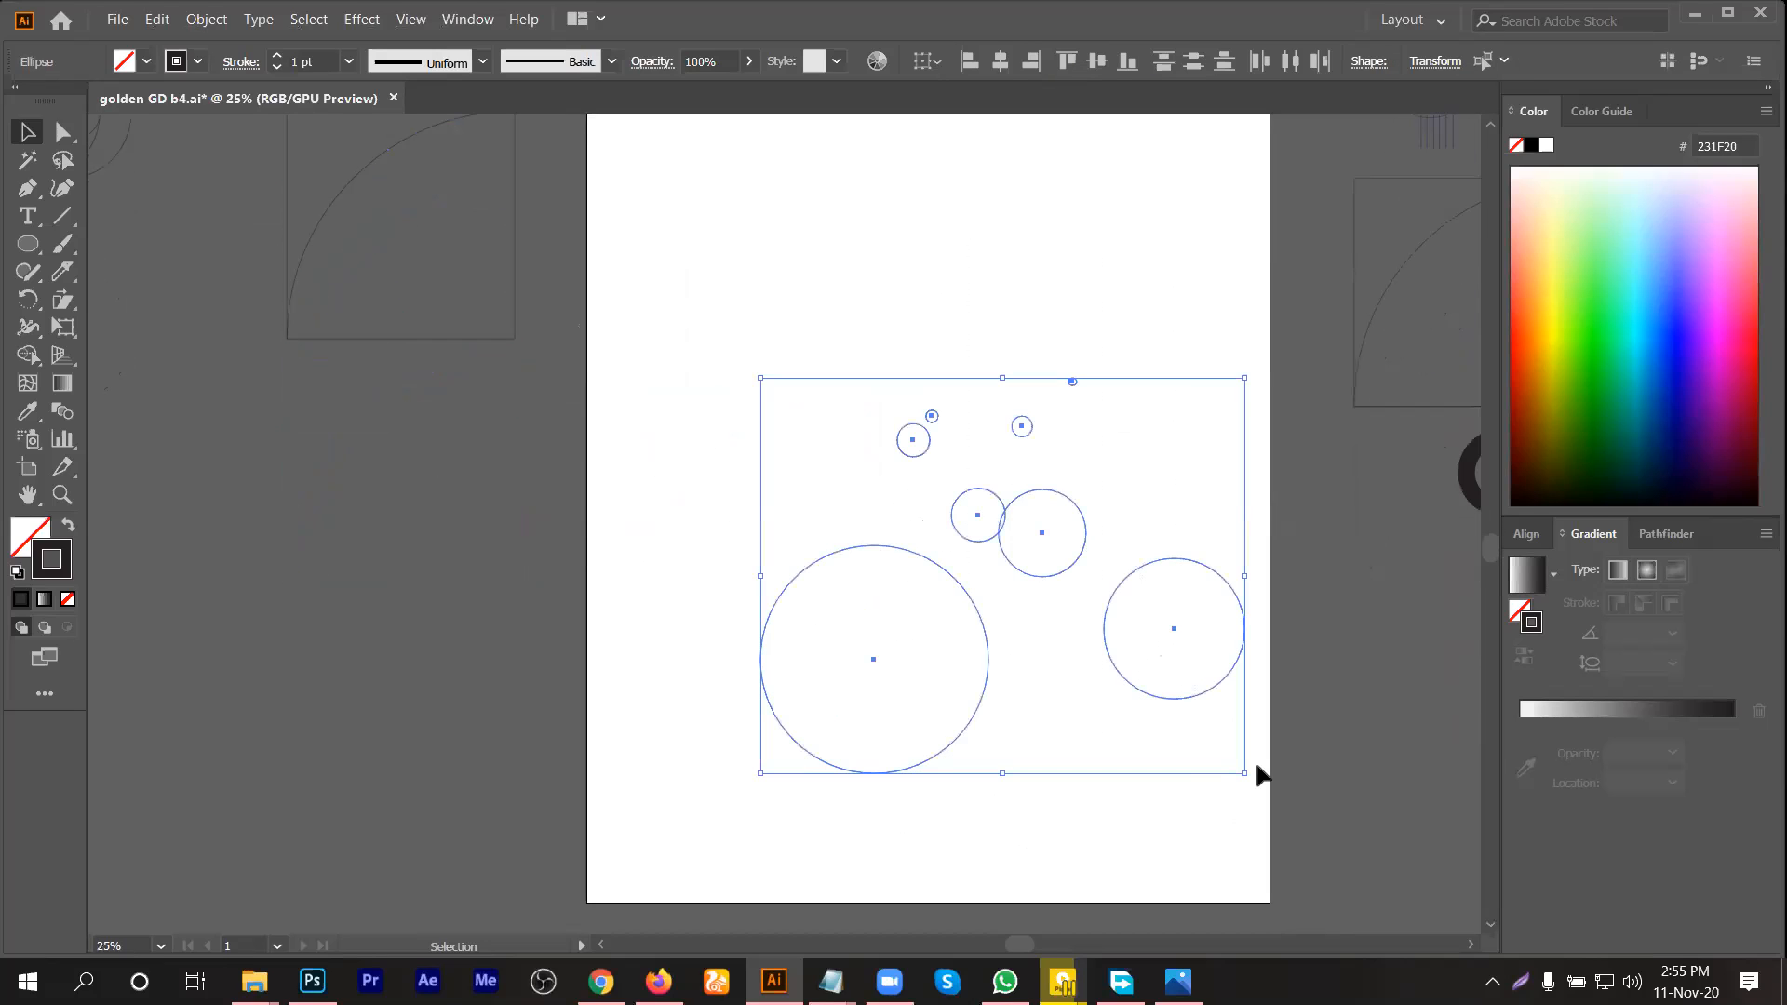
click(1528, 534)
click(1566, 597)
click(1717, 596)
click(1201, 655)
scroll(997, 499, up, 3)
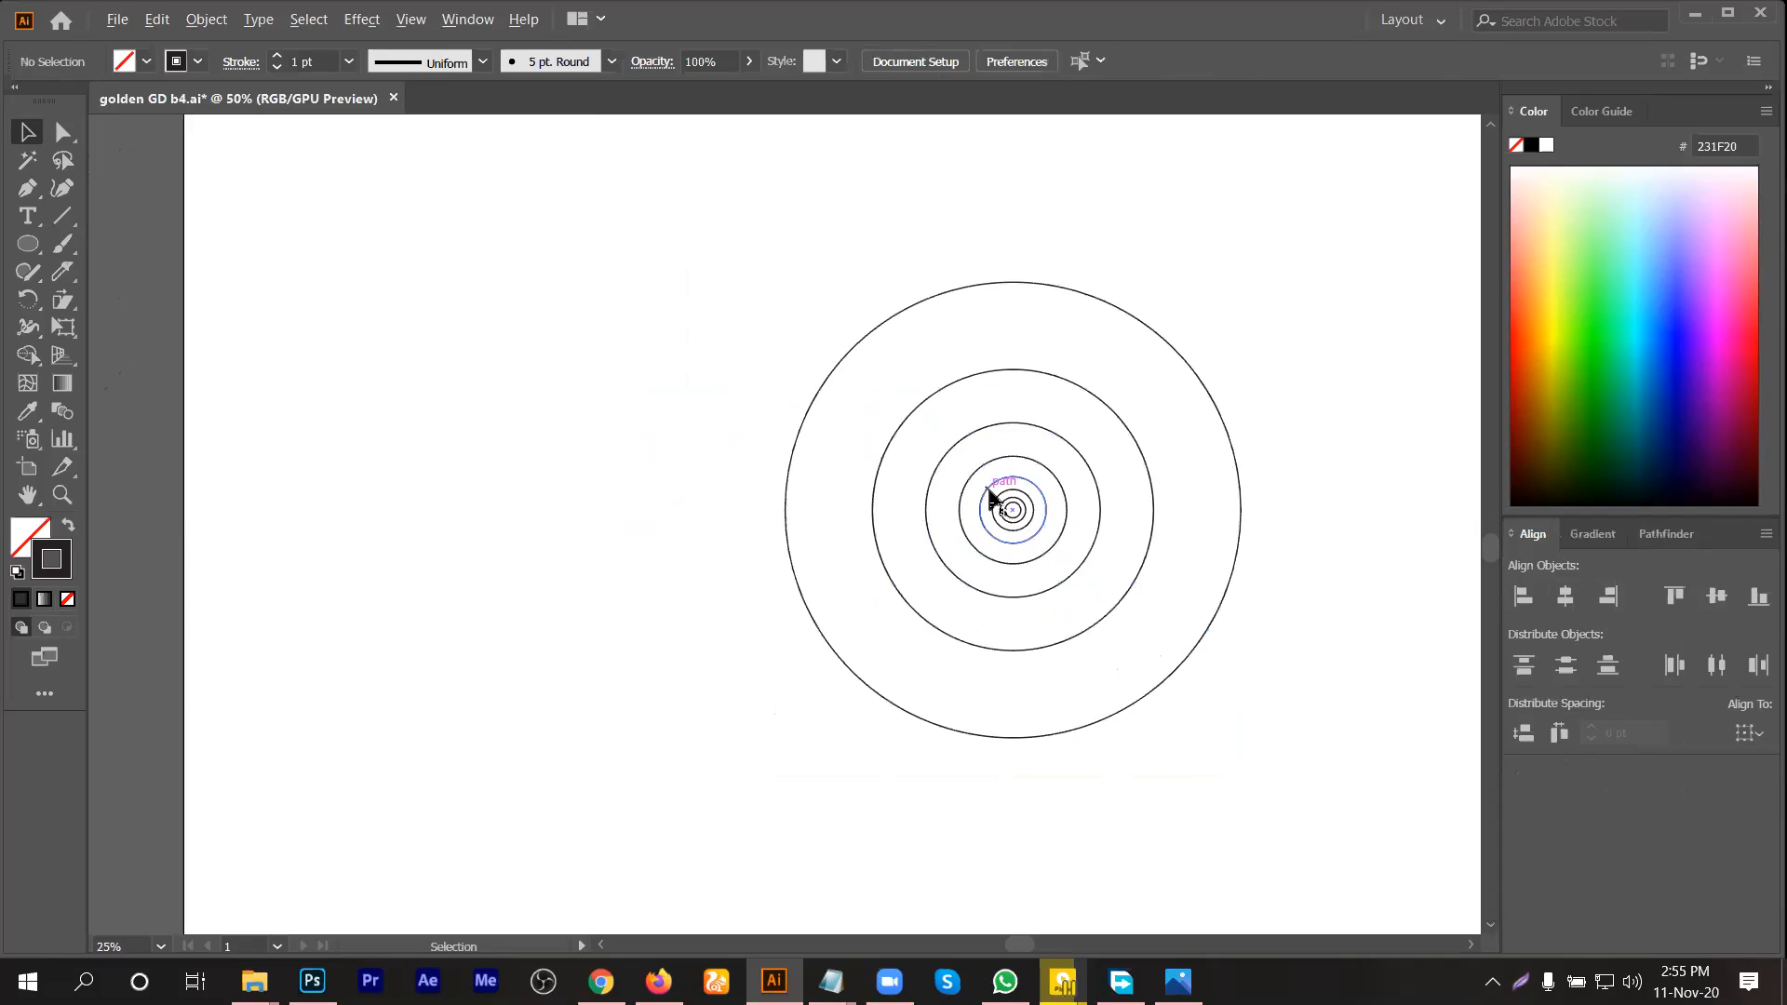
Step: Move the set of concentric circles off the artboard, placing it below the square with the arc
scroll(1001, 536, down, 3)
drag(783, 320, 1127, 717)
drag(1008, 529, 420, 556)
click(663, 518)
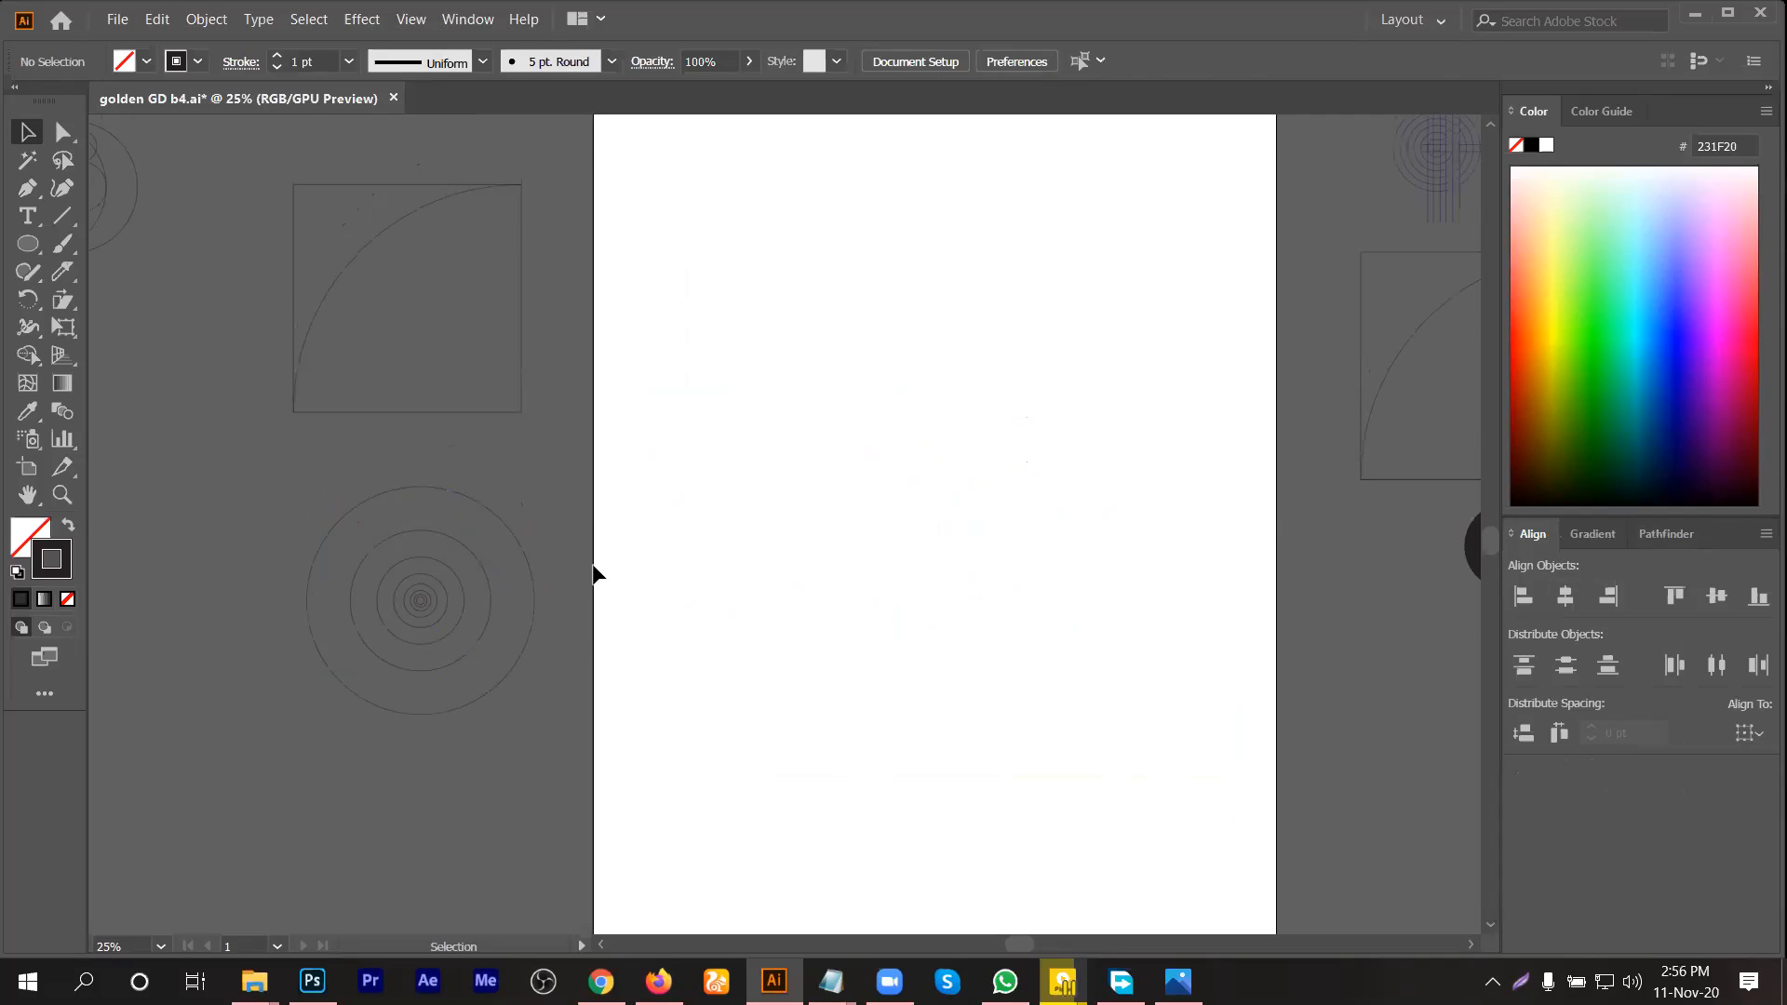
Step: Copy the outermost circle of the concentric set onto the artboard
scroll(596, 577, up, 2)
drag(531, 618, 984, 414)
click(1069, 550)
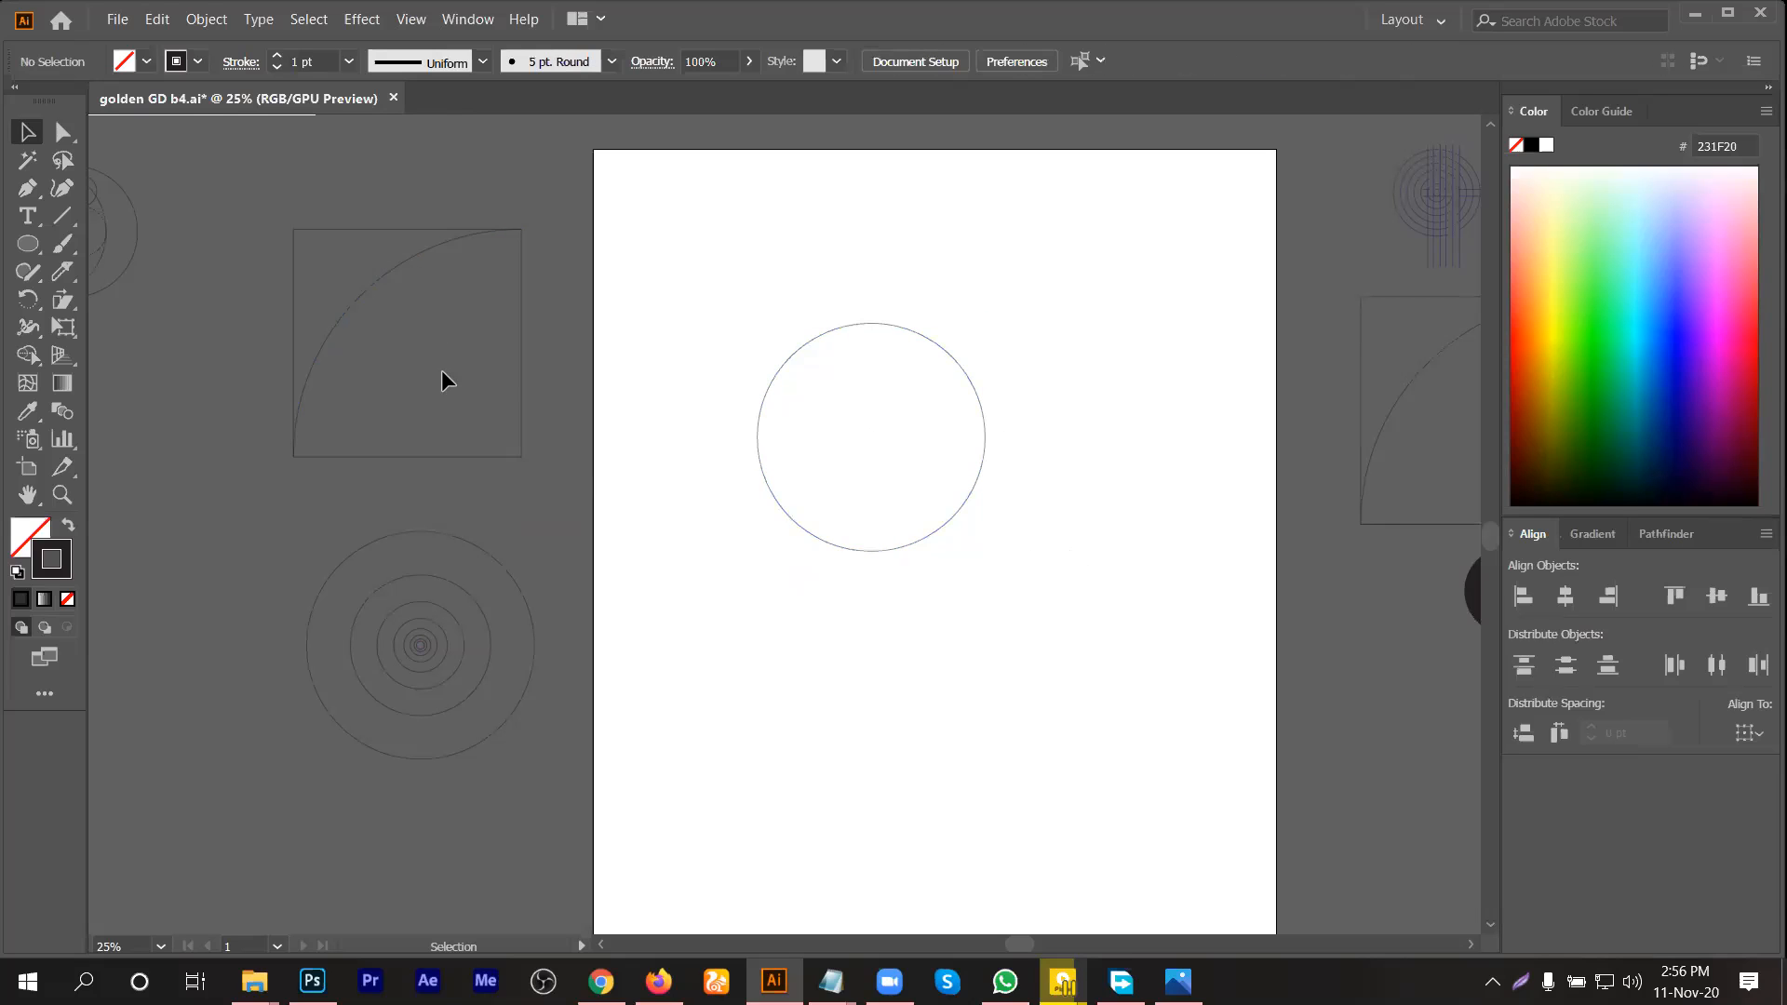
Step: Move the 500 pt square with the arc onto the artboard and align it with the circle by their horizontal and vertical centres
key(ctrl+minus)
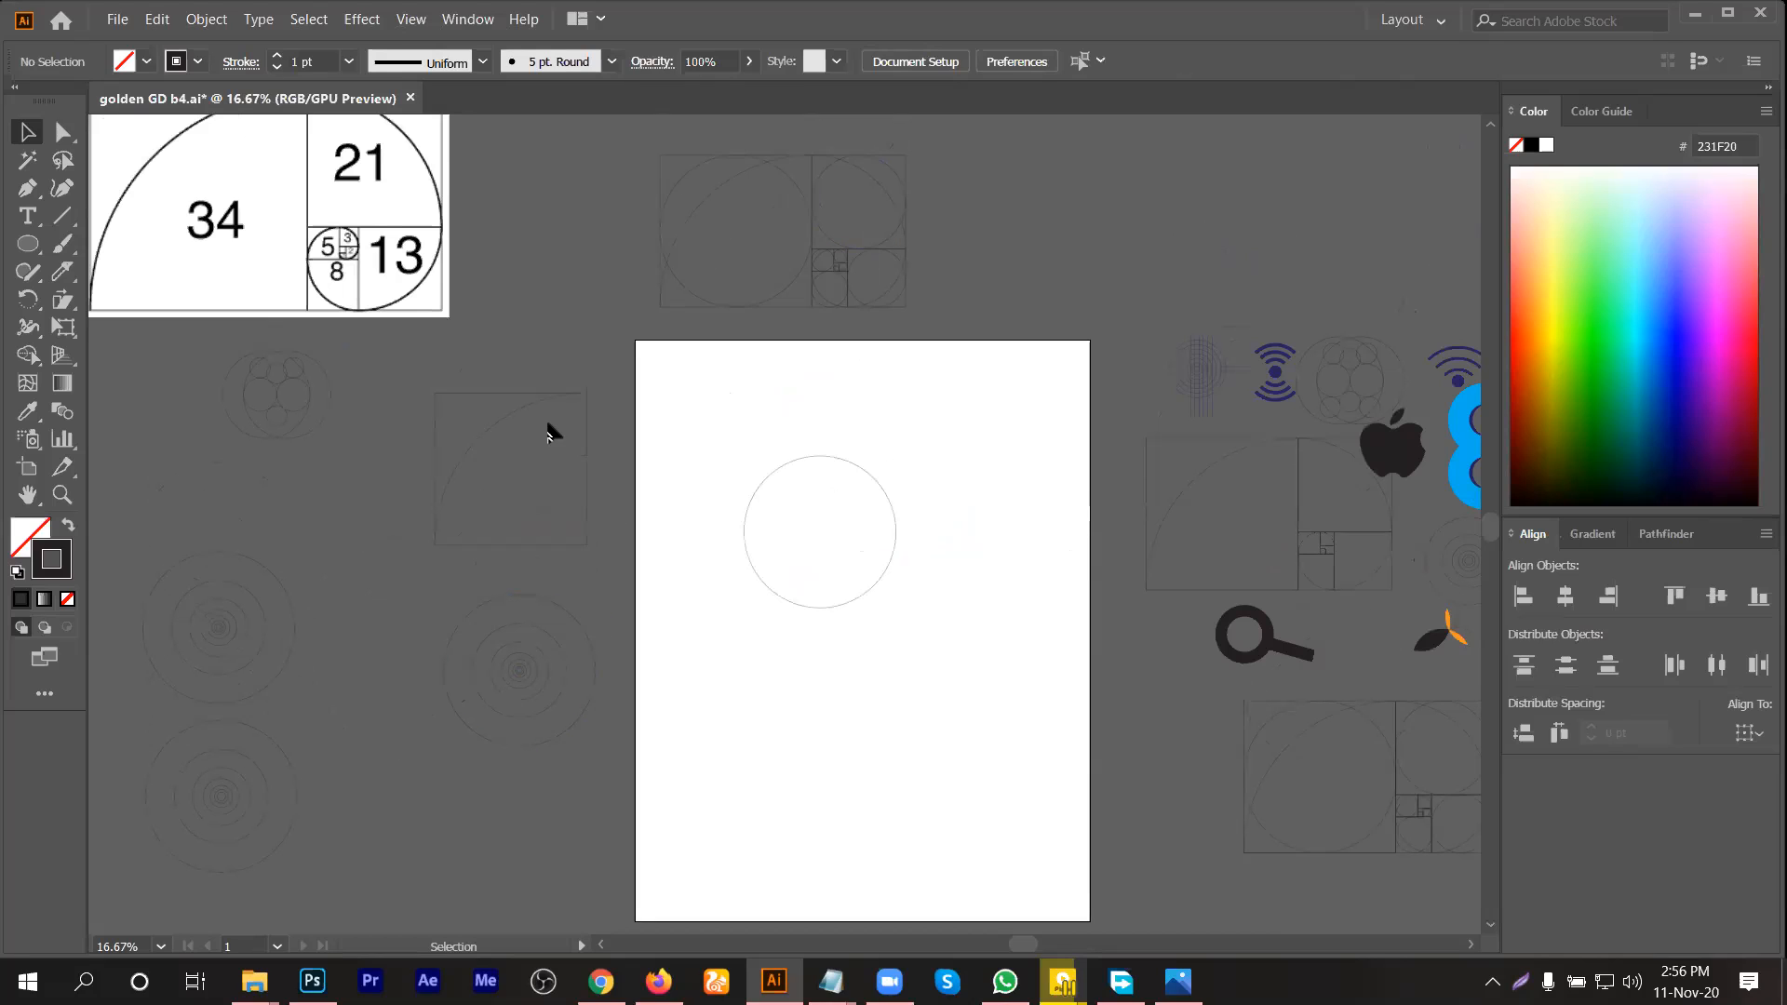
click(510, 424)
drag(509, 419, 714, 396)
shift+click(745, 533)
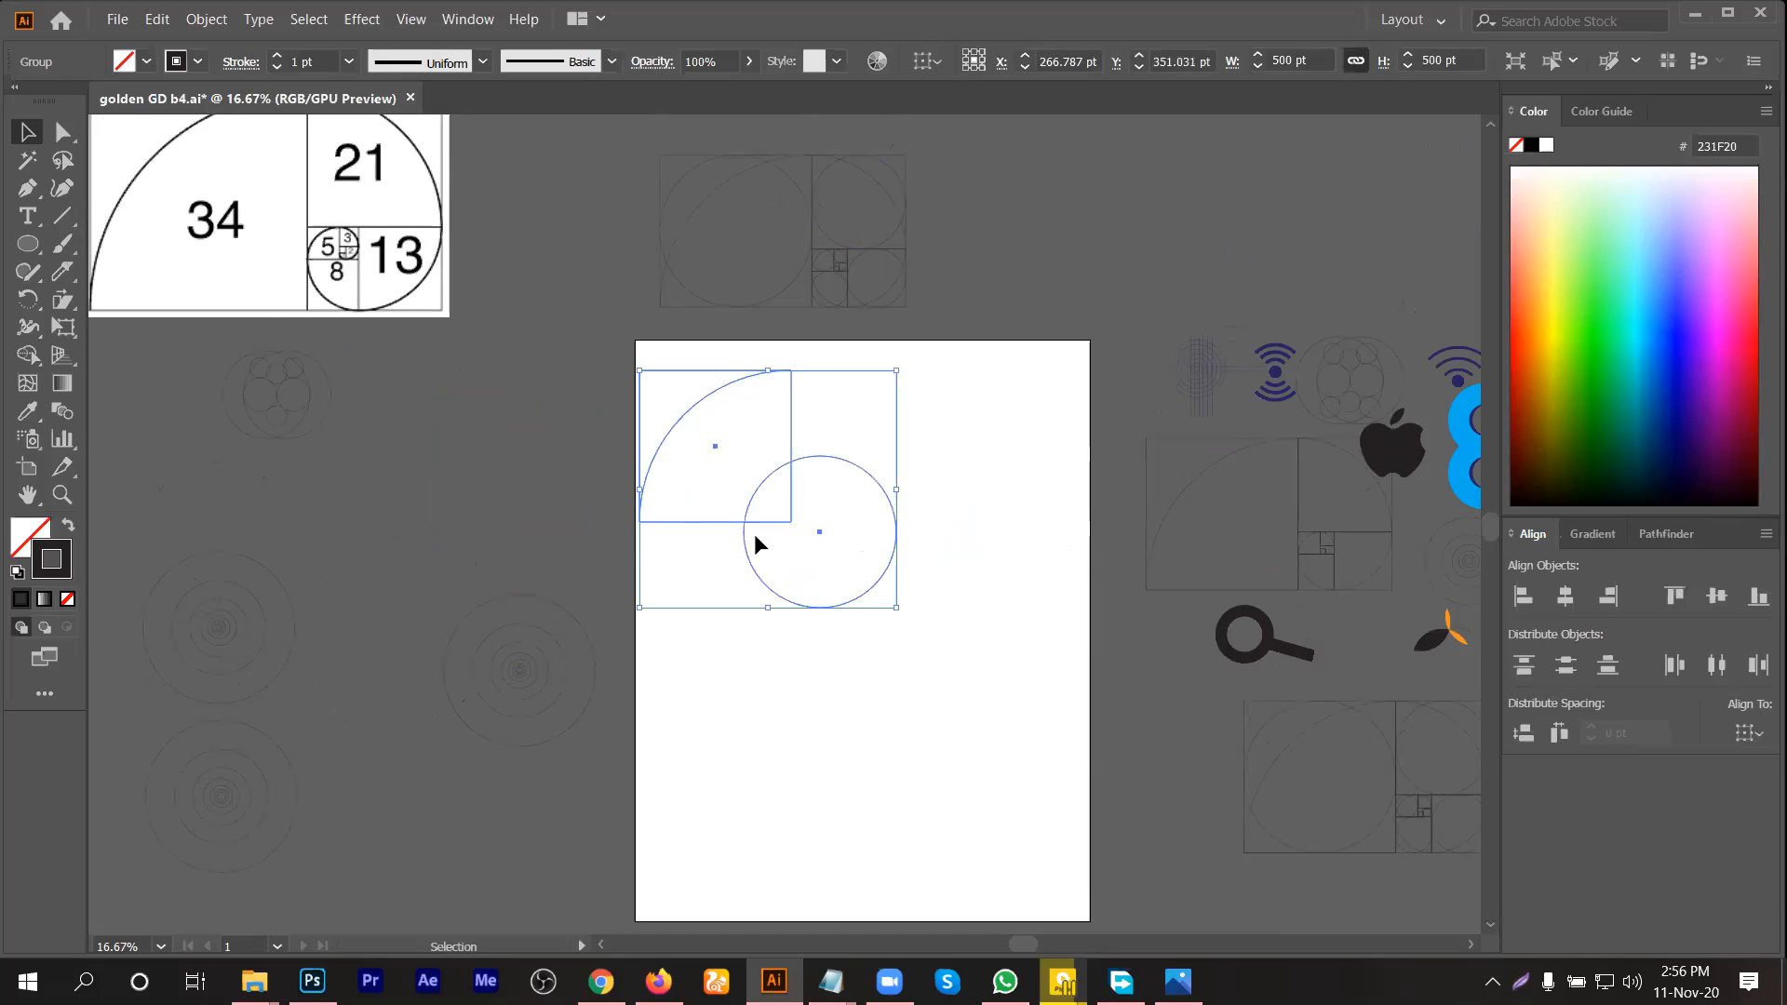
click(1565, 594)
click(1716, 595)
click(916, 672)
Step: Delete the square with the arc from the artboard and place the 500 pt circle in the artboard's upper-left area
drag(831, 449, 971, 555)
click(772, 531)
key(Delete)
drag(989, 559, 742, 437)
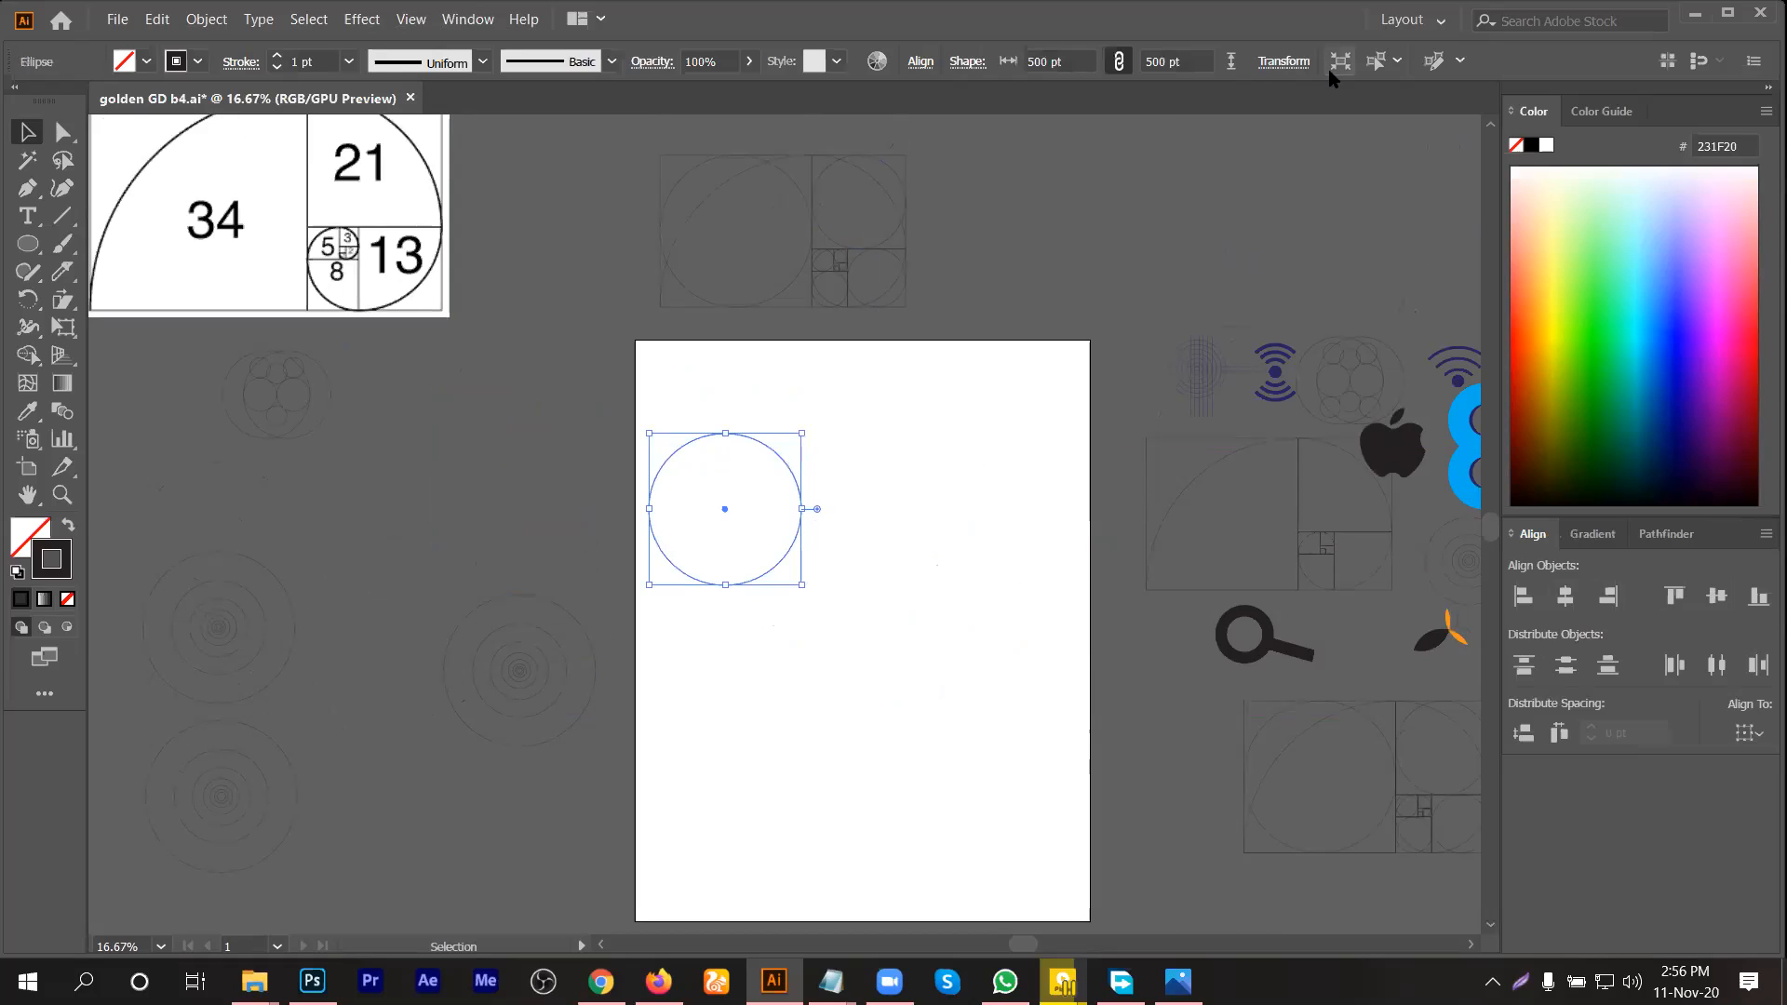
click(1182, 61)
text(/1.618)
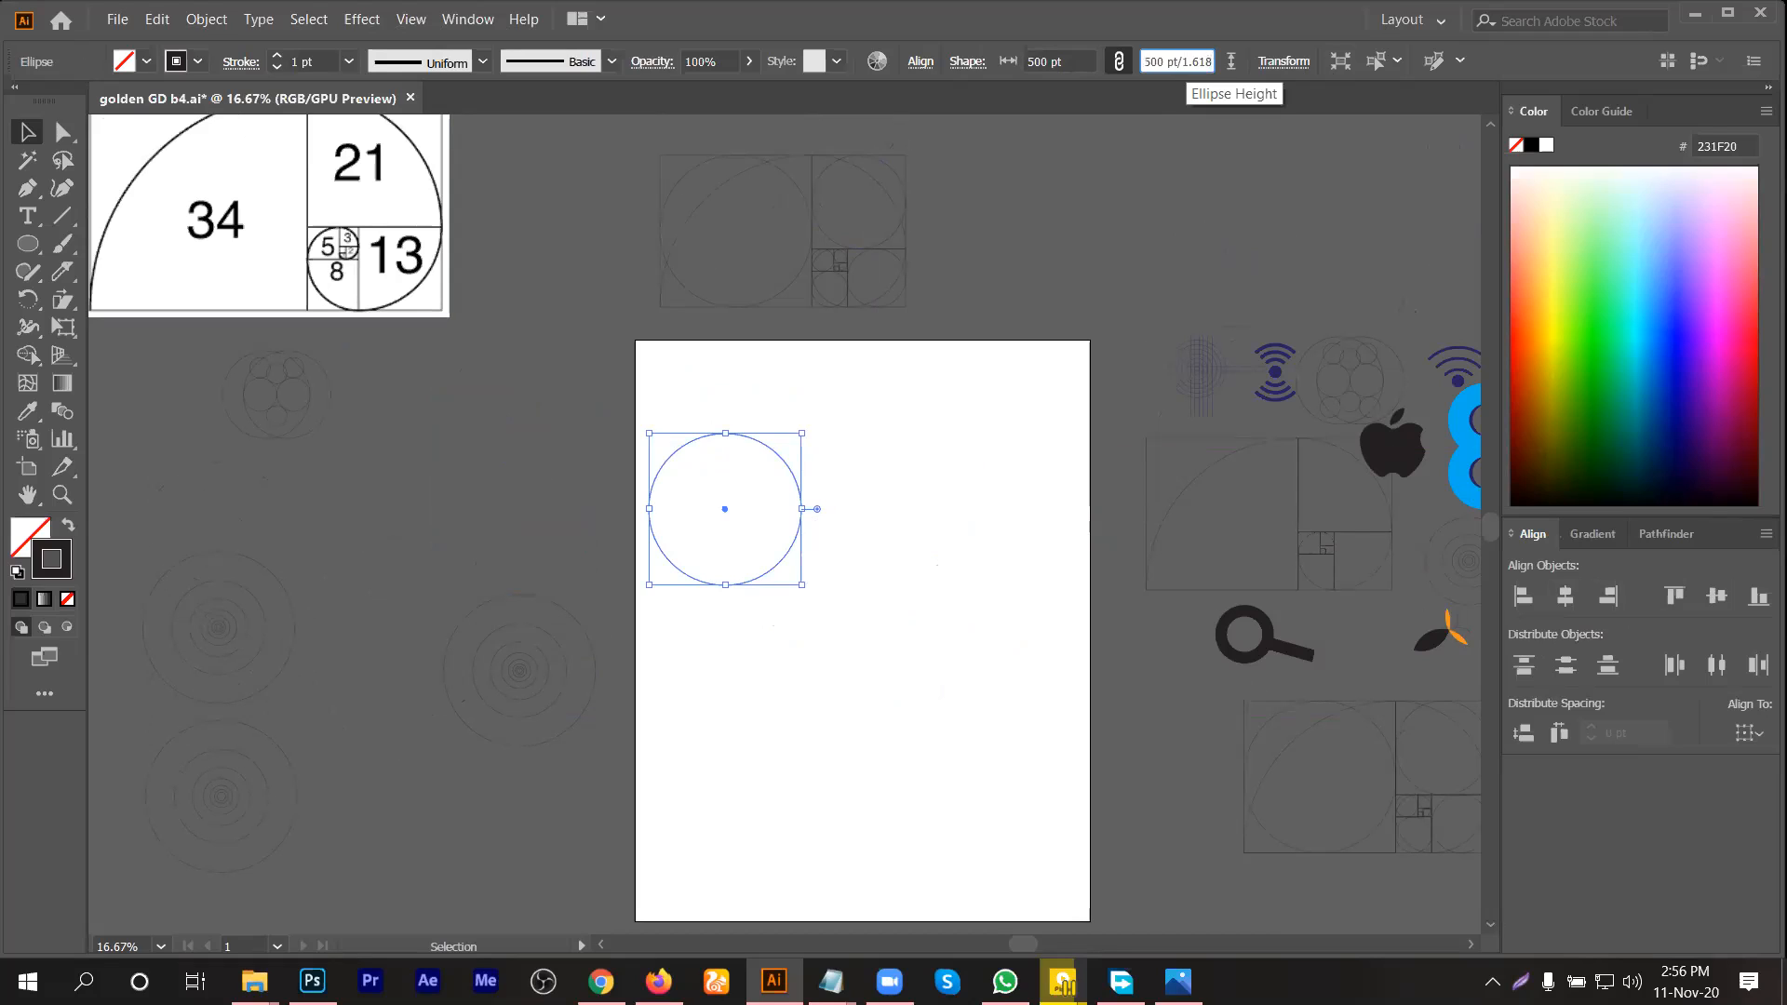
key(Return)
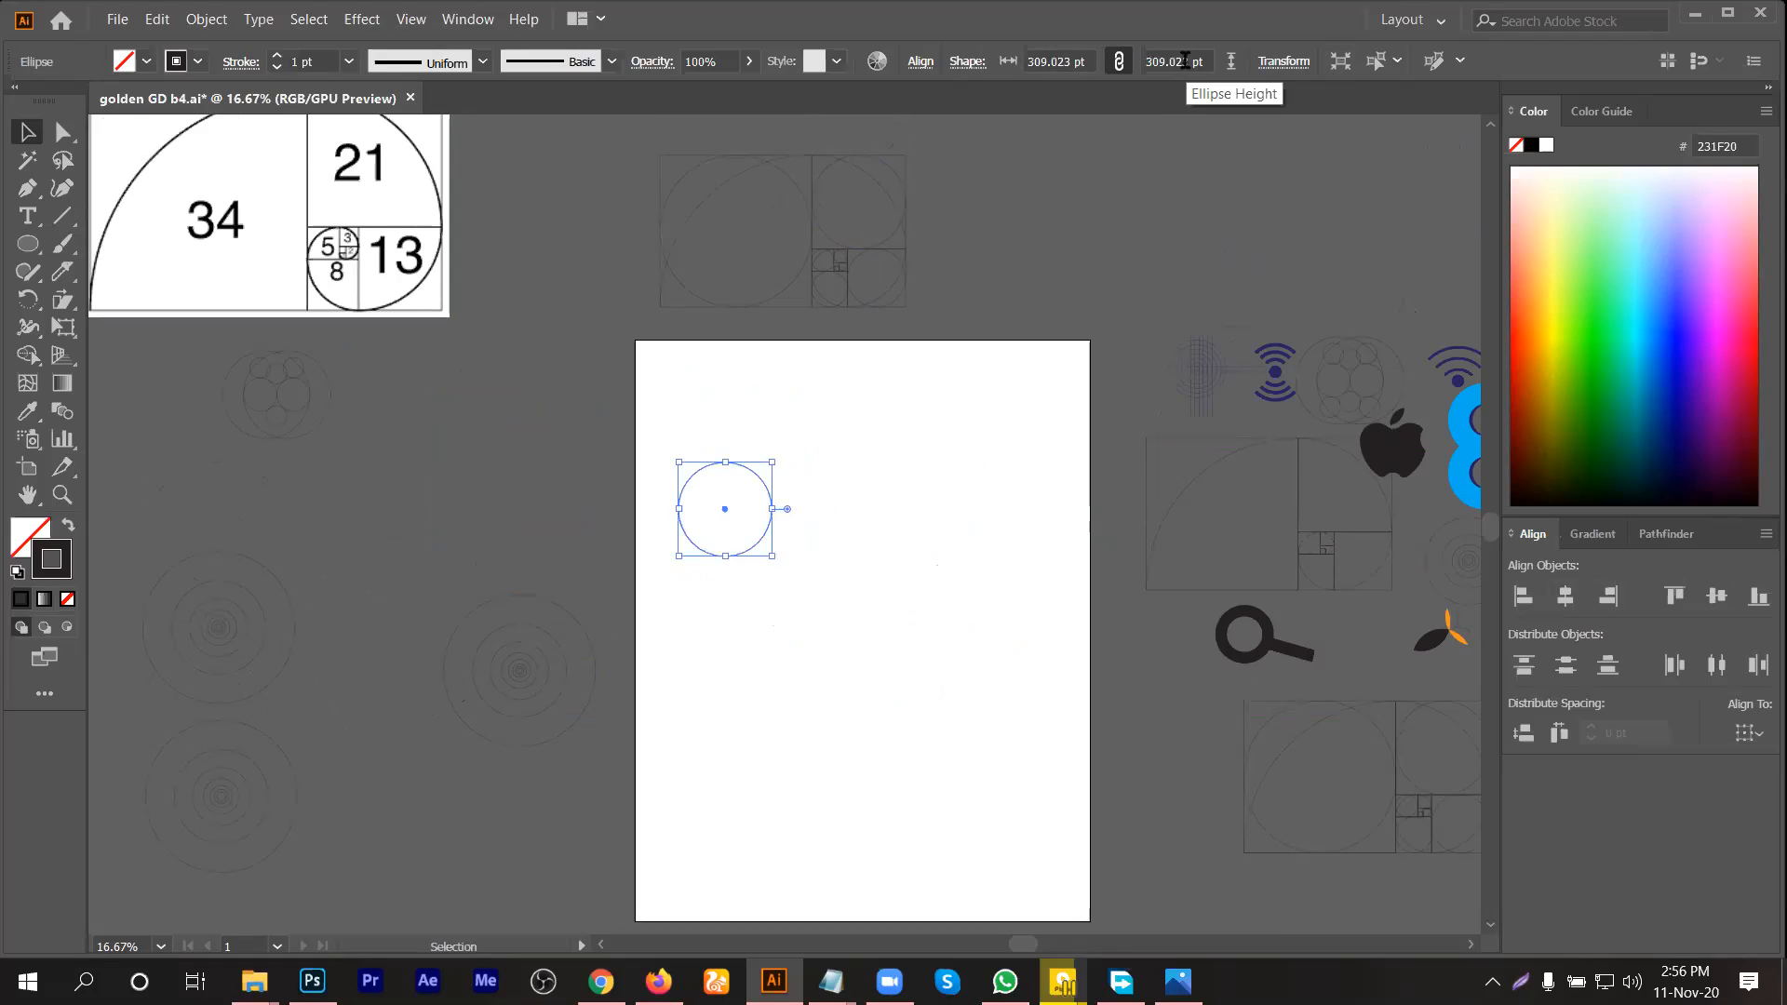
key(ctrl+z)
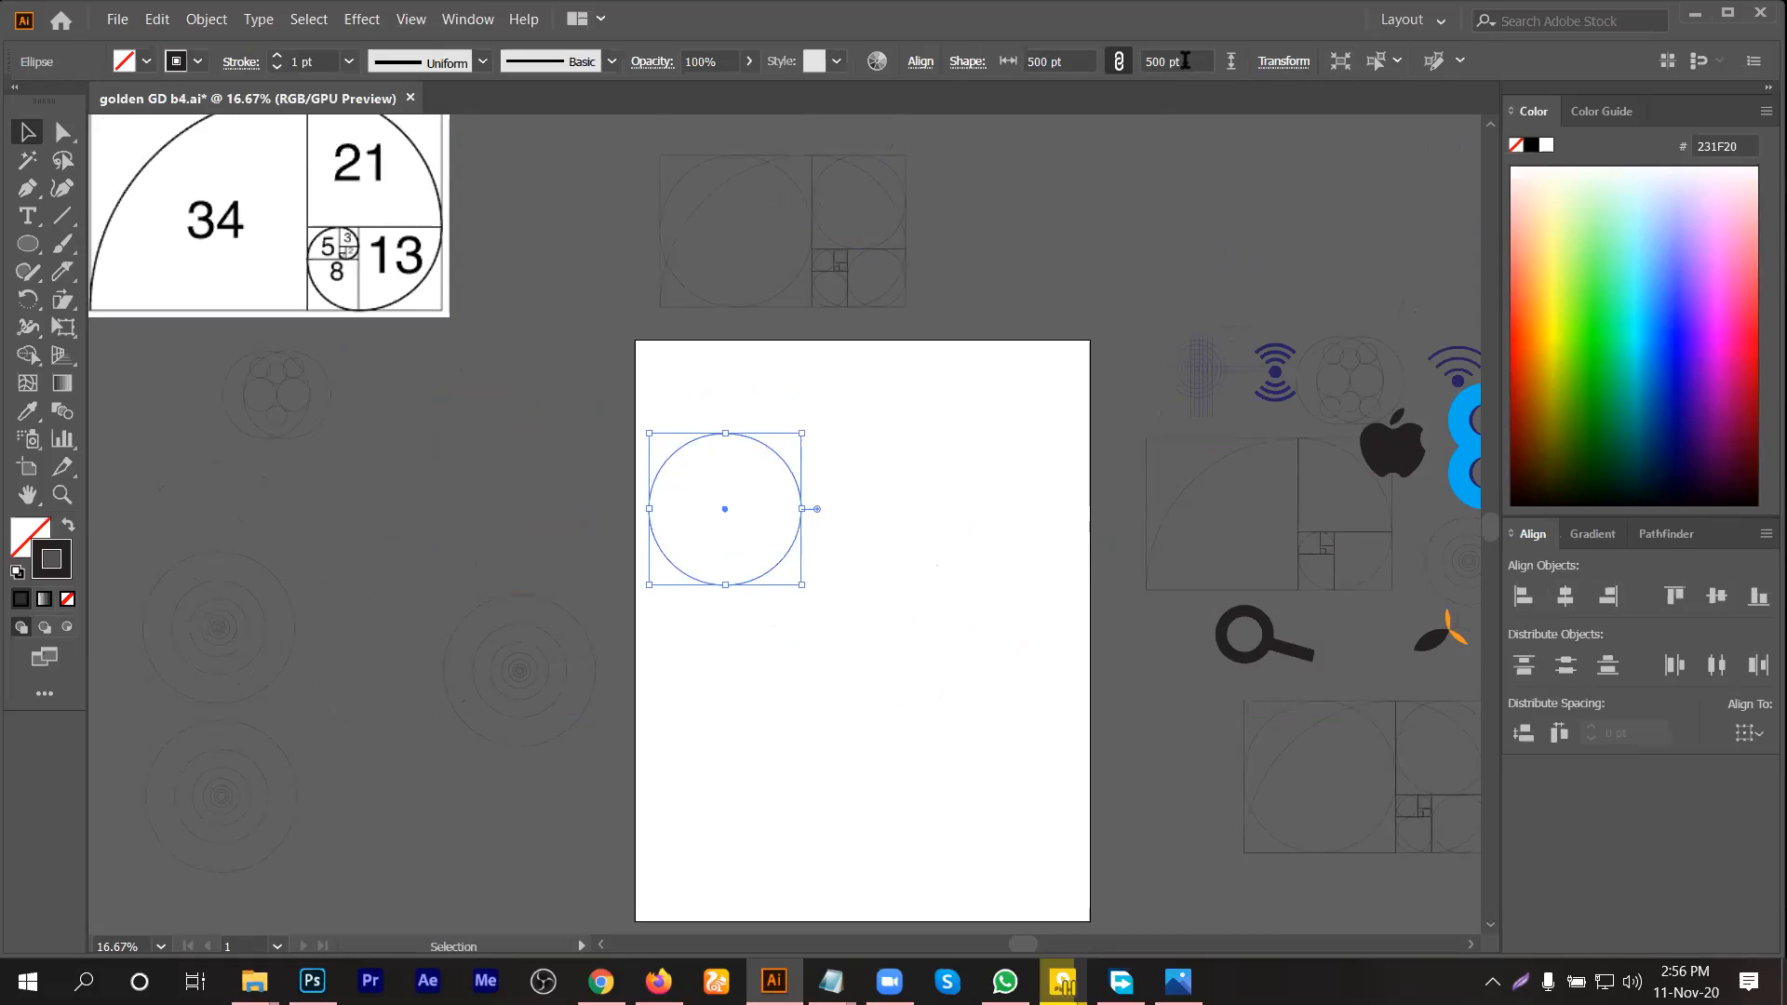
Step: Create two concentric copies, dividing the height by 1.618 each time, to get circles of 309.023 and 190.991 pt
click(1186, 60)
text(/1.618)
key(Return)
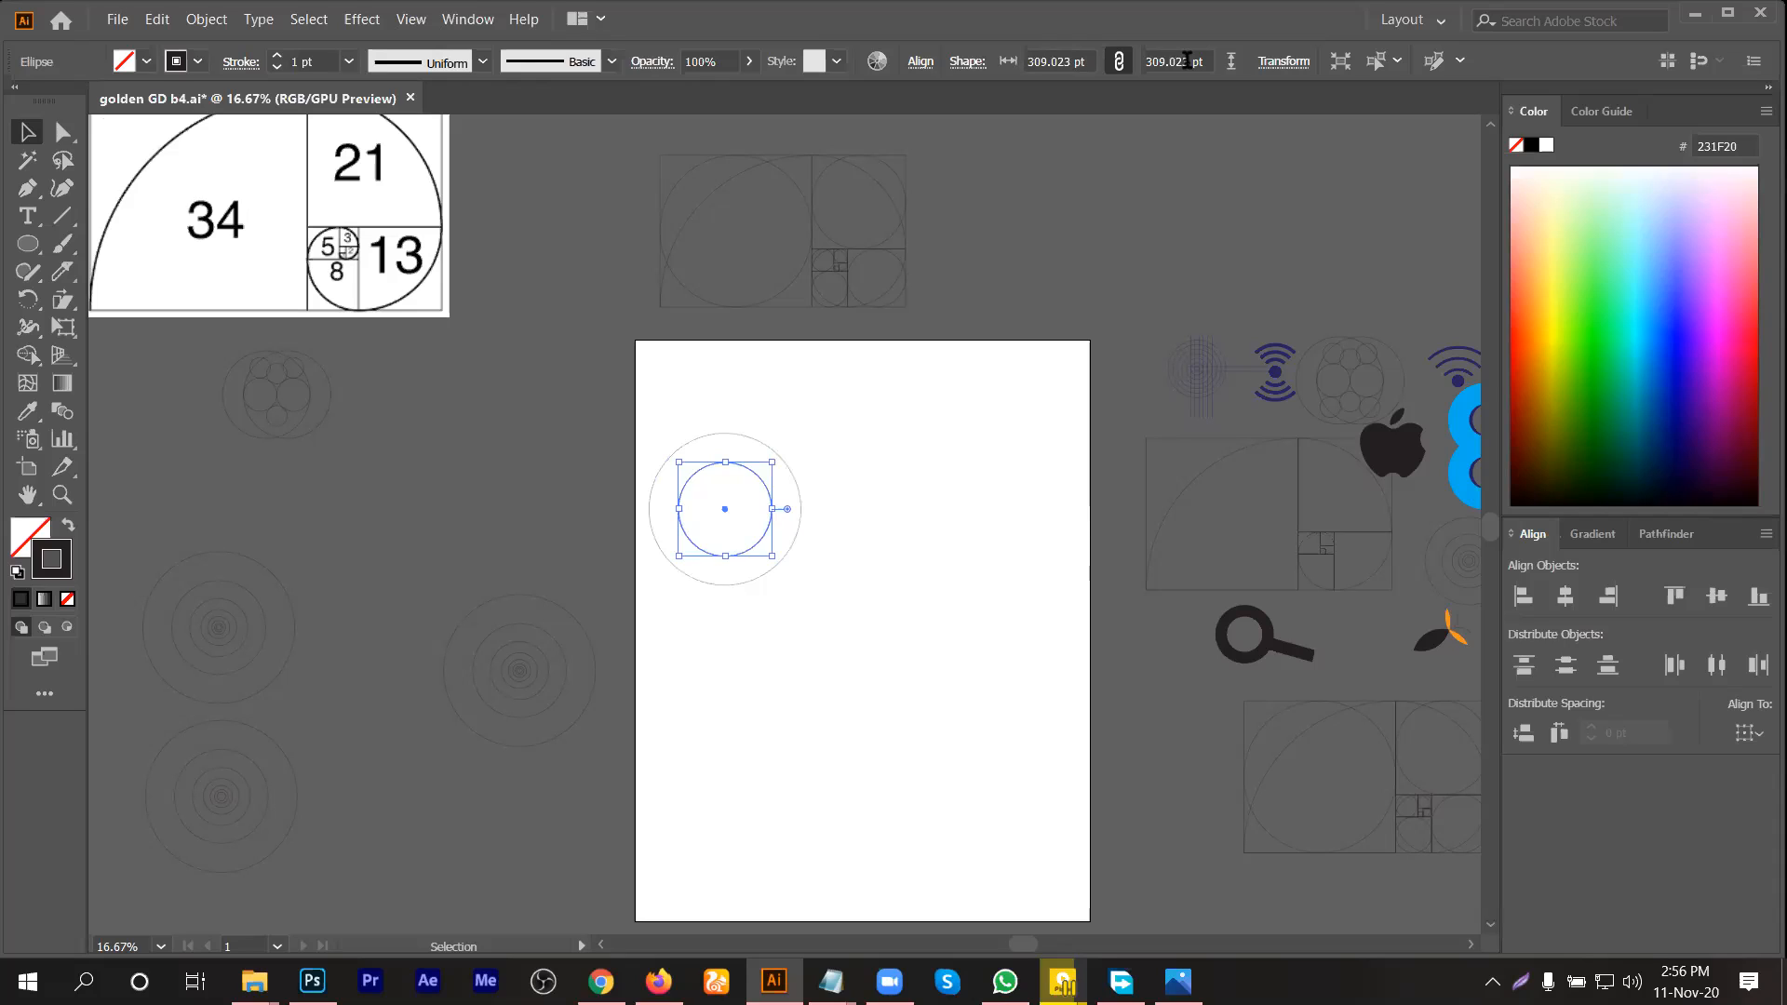
click(1208, 58)
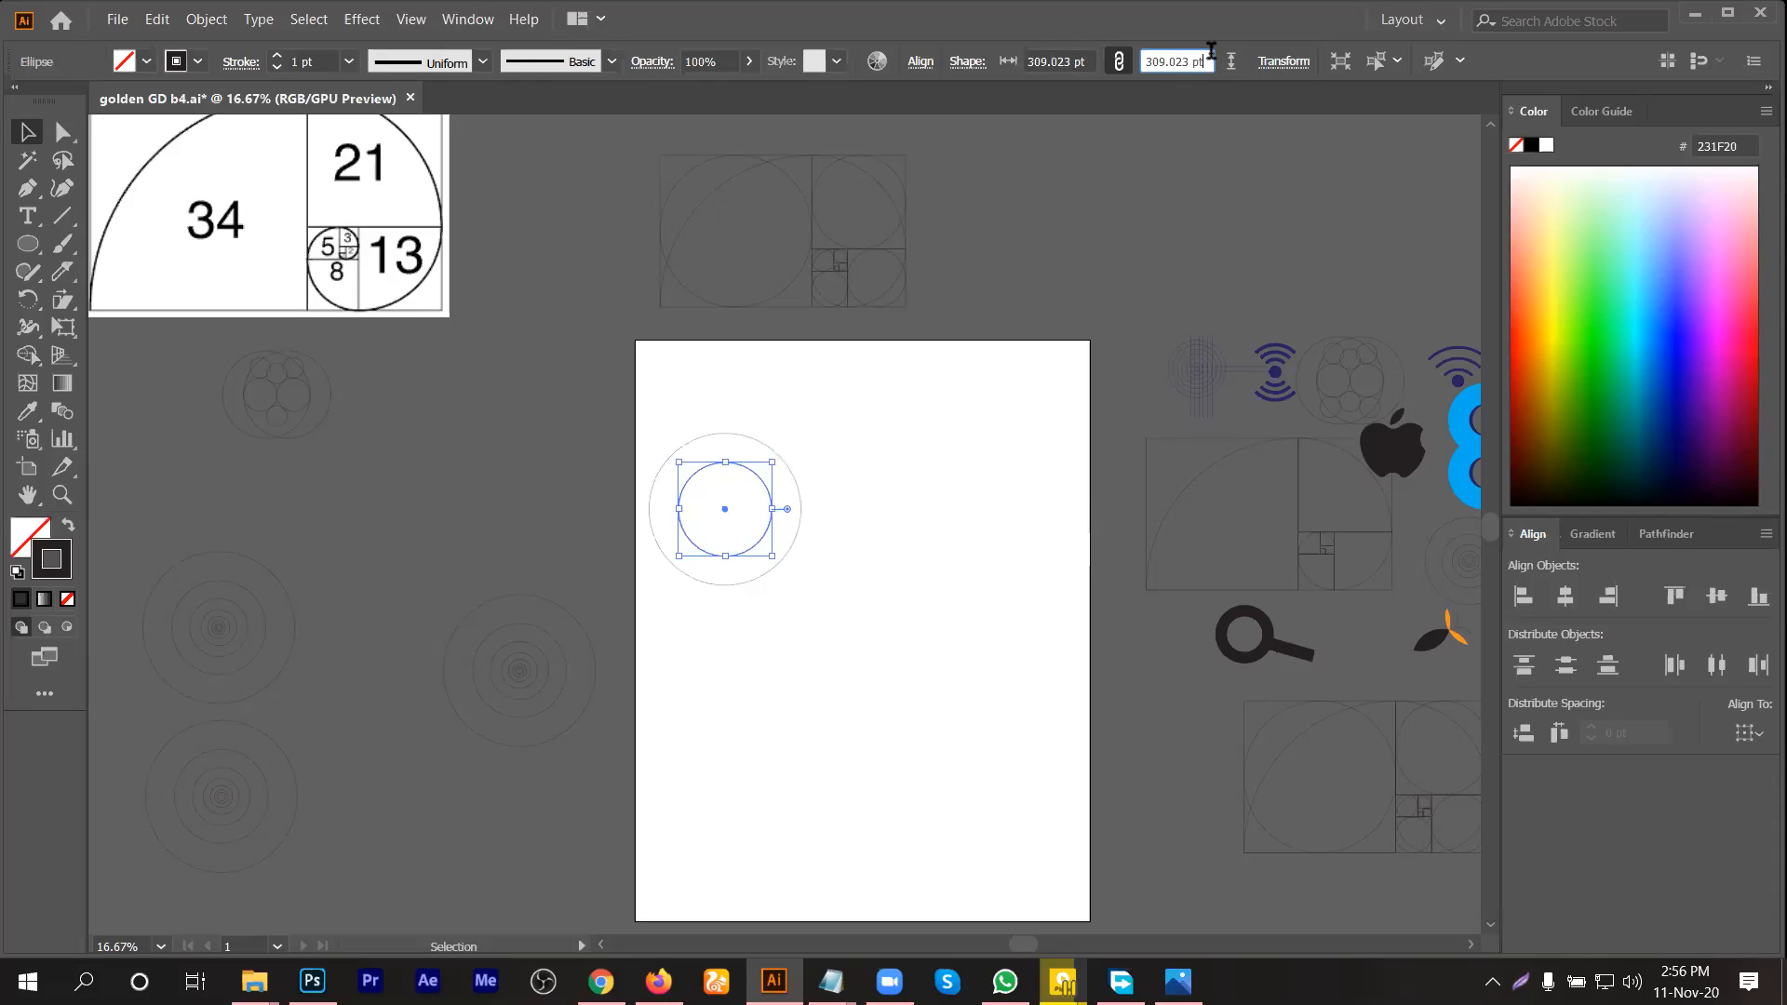
text(/1.618)
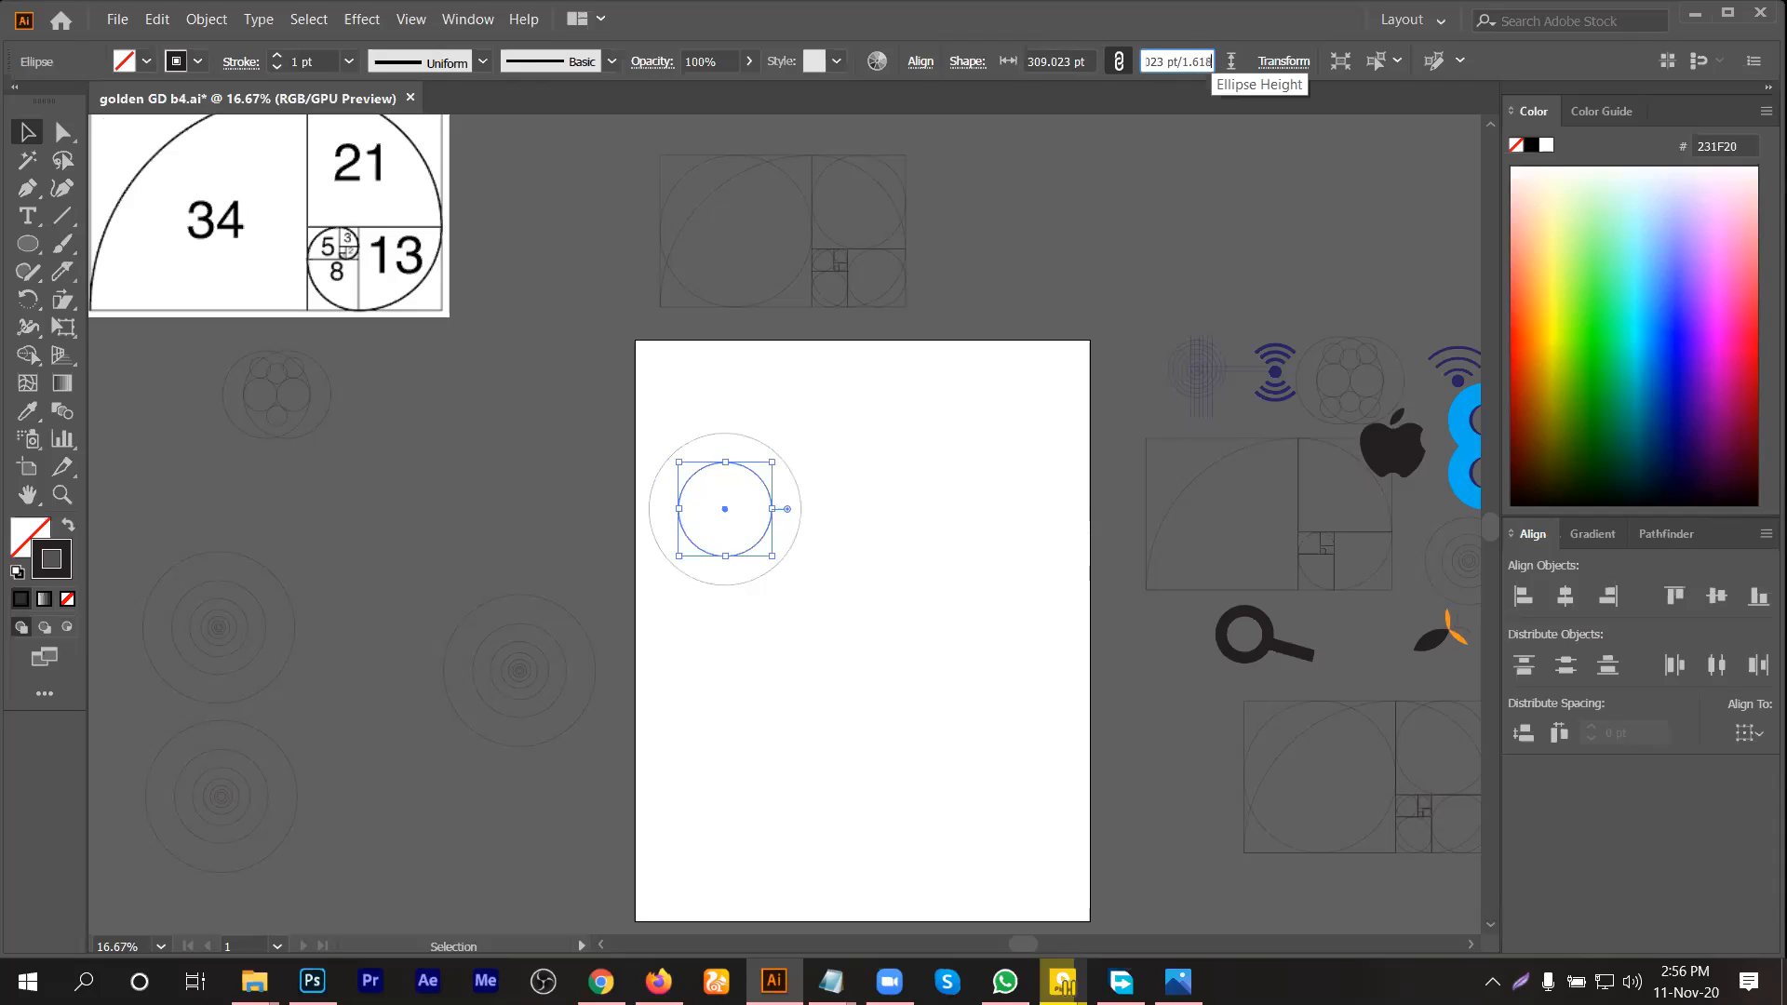
key(Return)
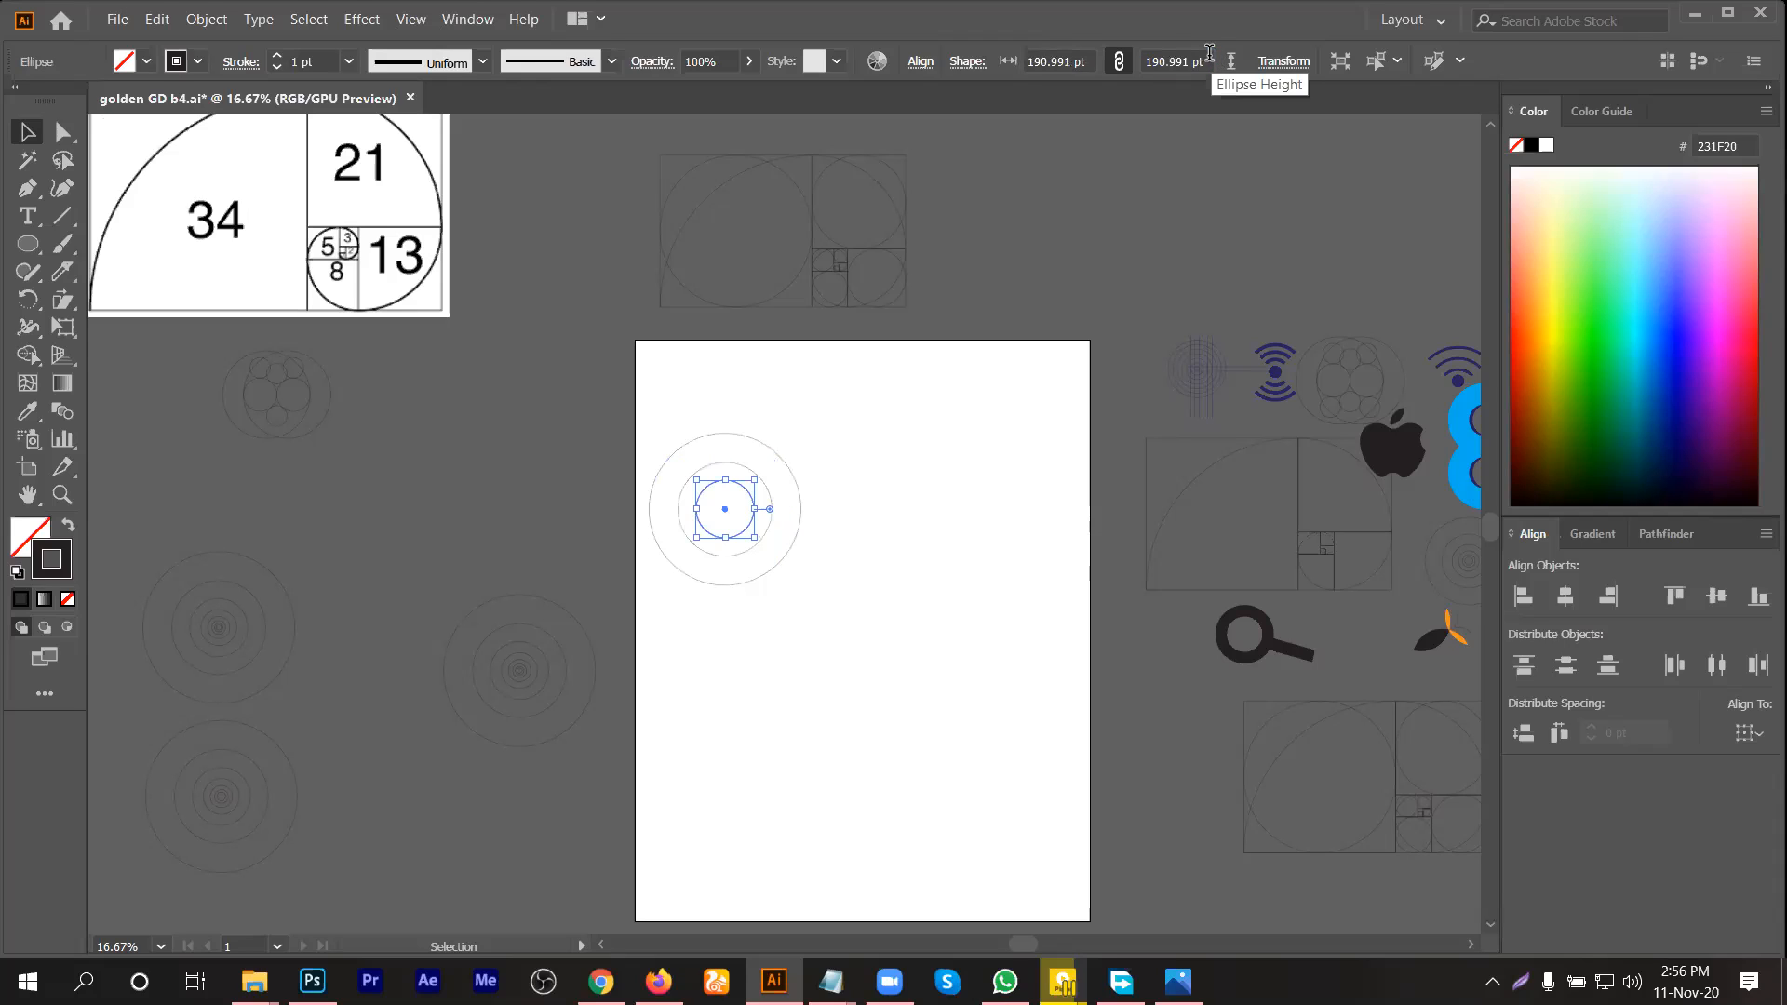
click(1208, 56)
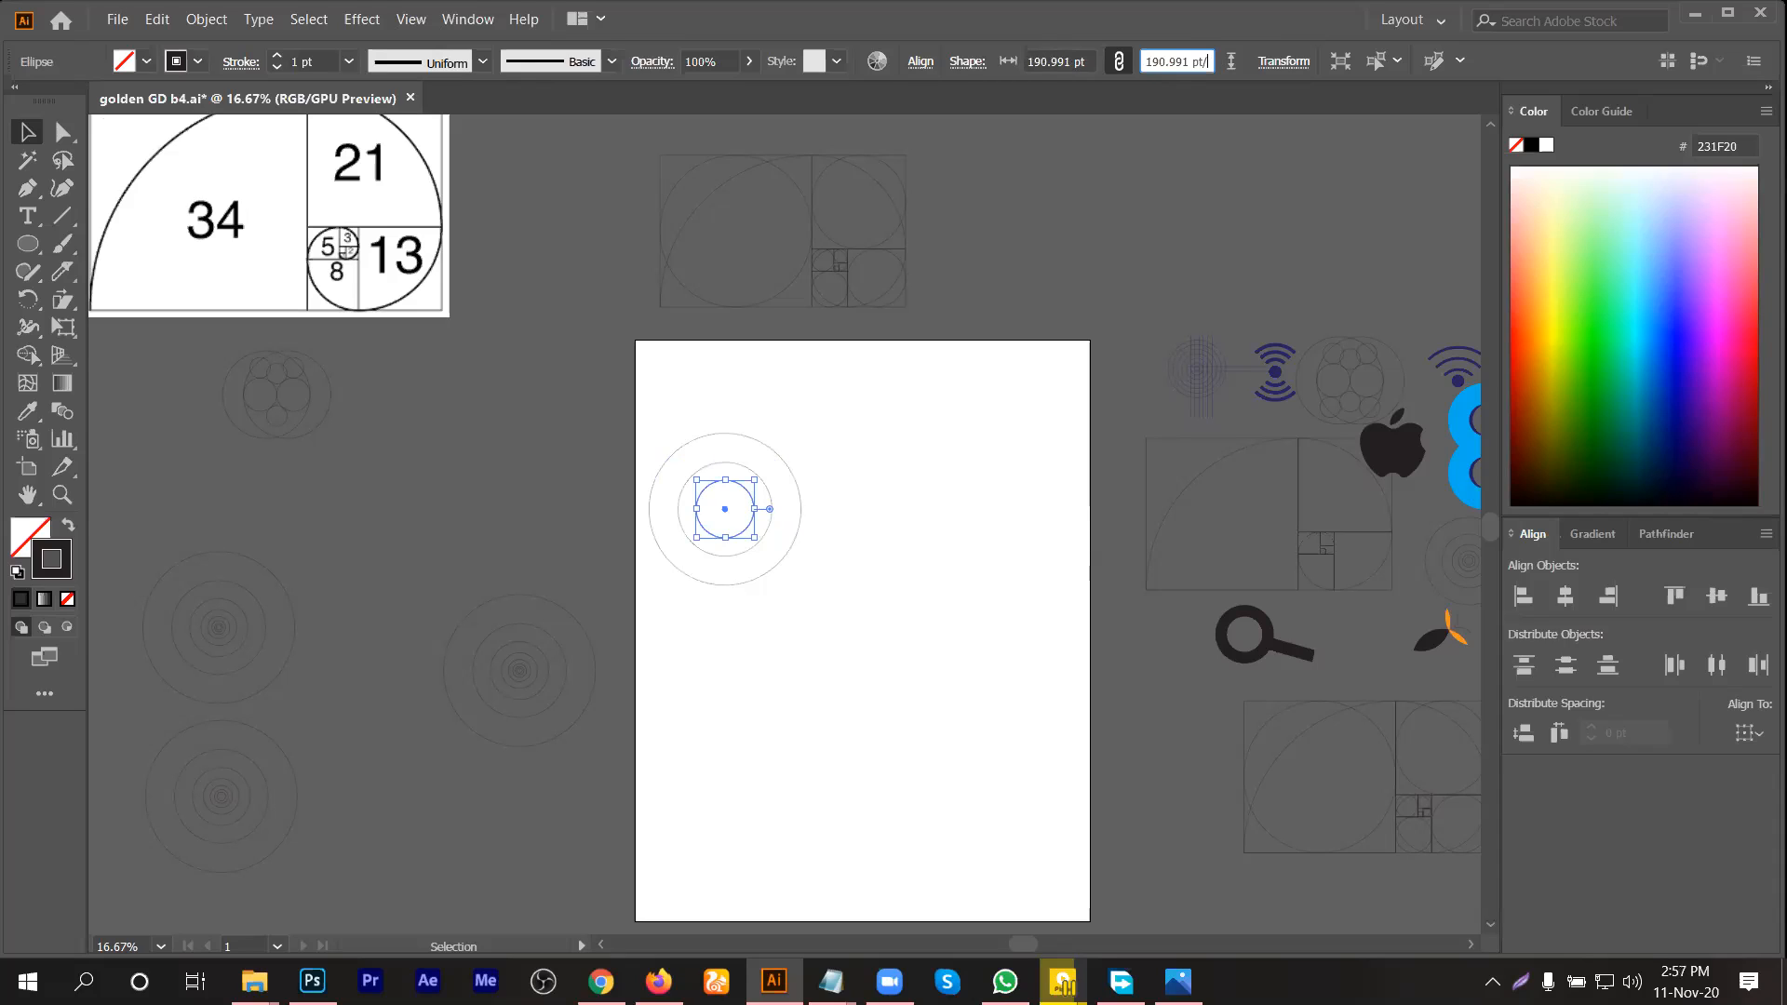
text(/1.618)
key(Return)
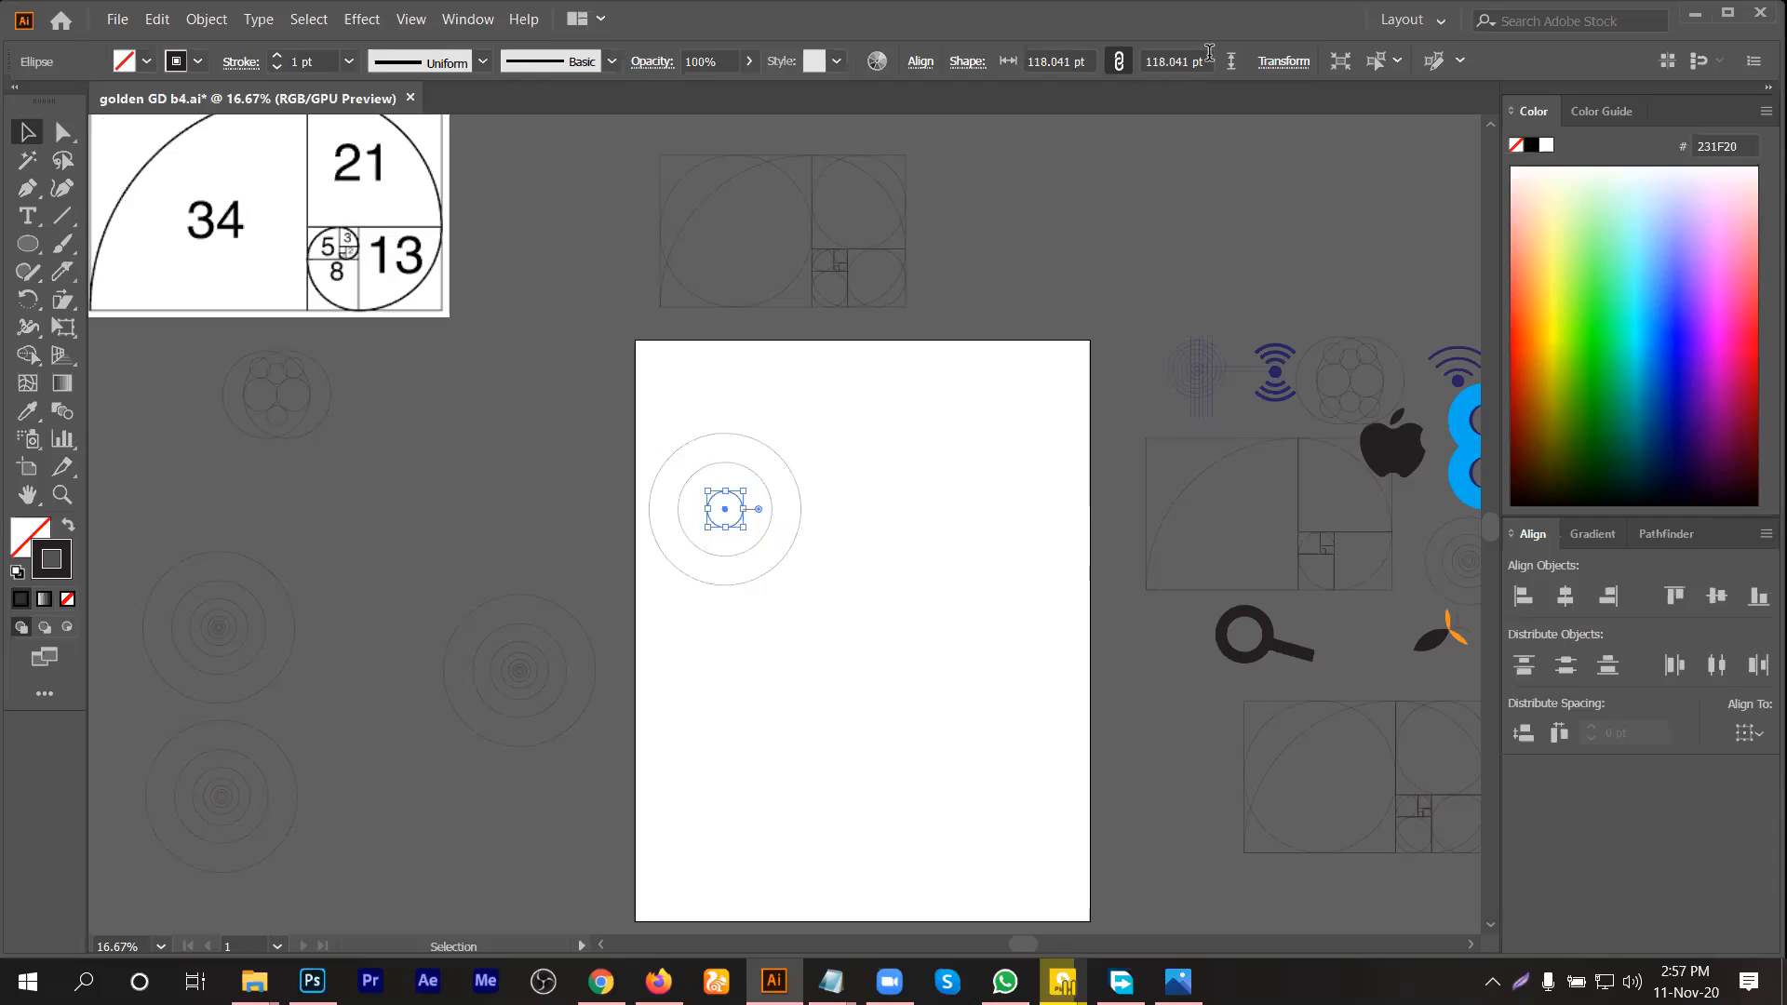
scroll(738, 535, up, 3)
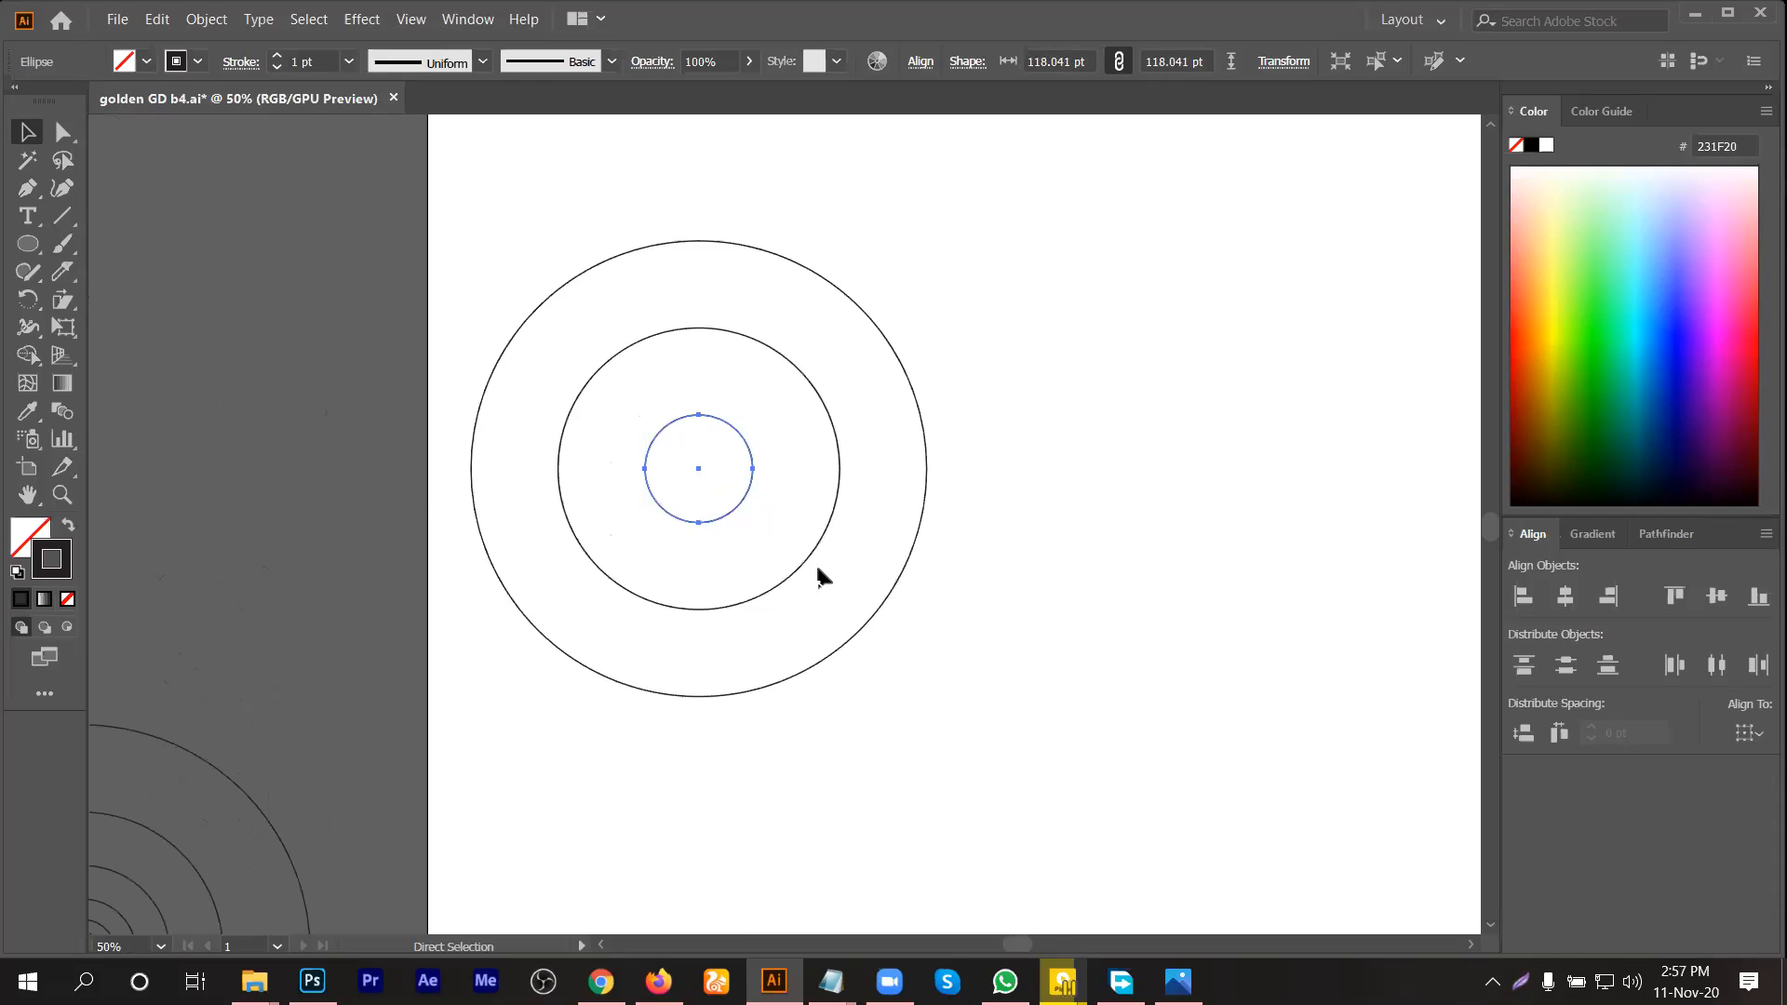
key(ctrl+z)
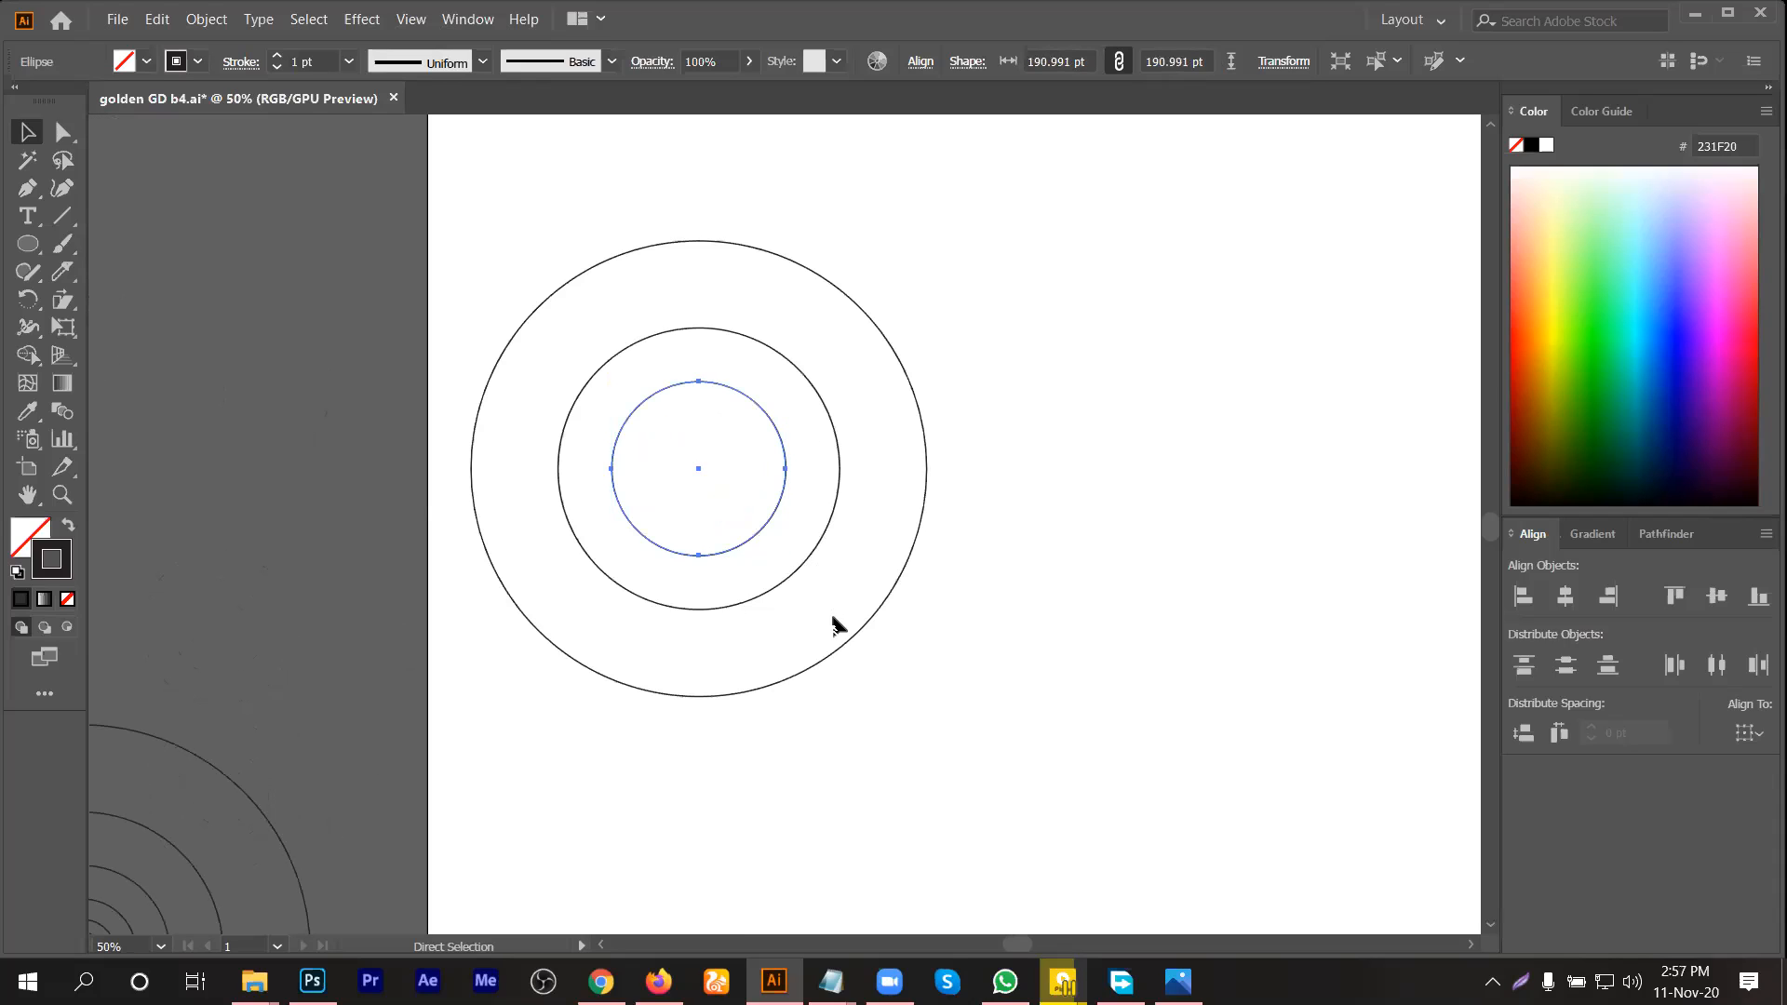
Step: Create two more concentric copies from the 190.991 pt circle, dividing by 1.618 each time, for diameters of 118.041 and 72.955 pt
click(1205, 58)
text(/1.618)
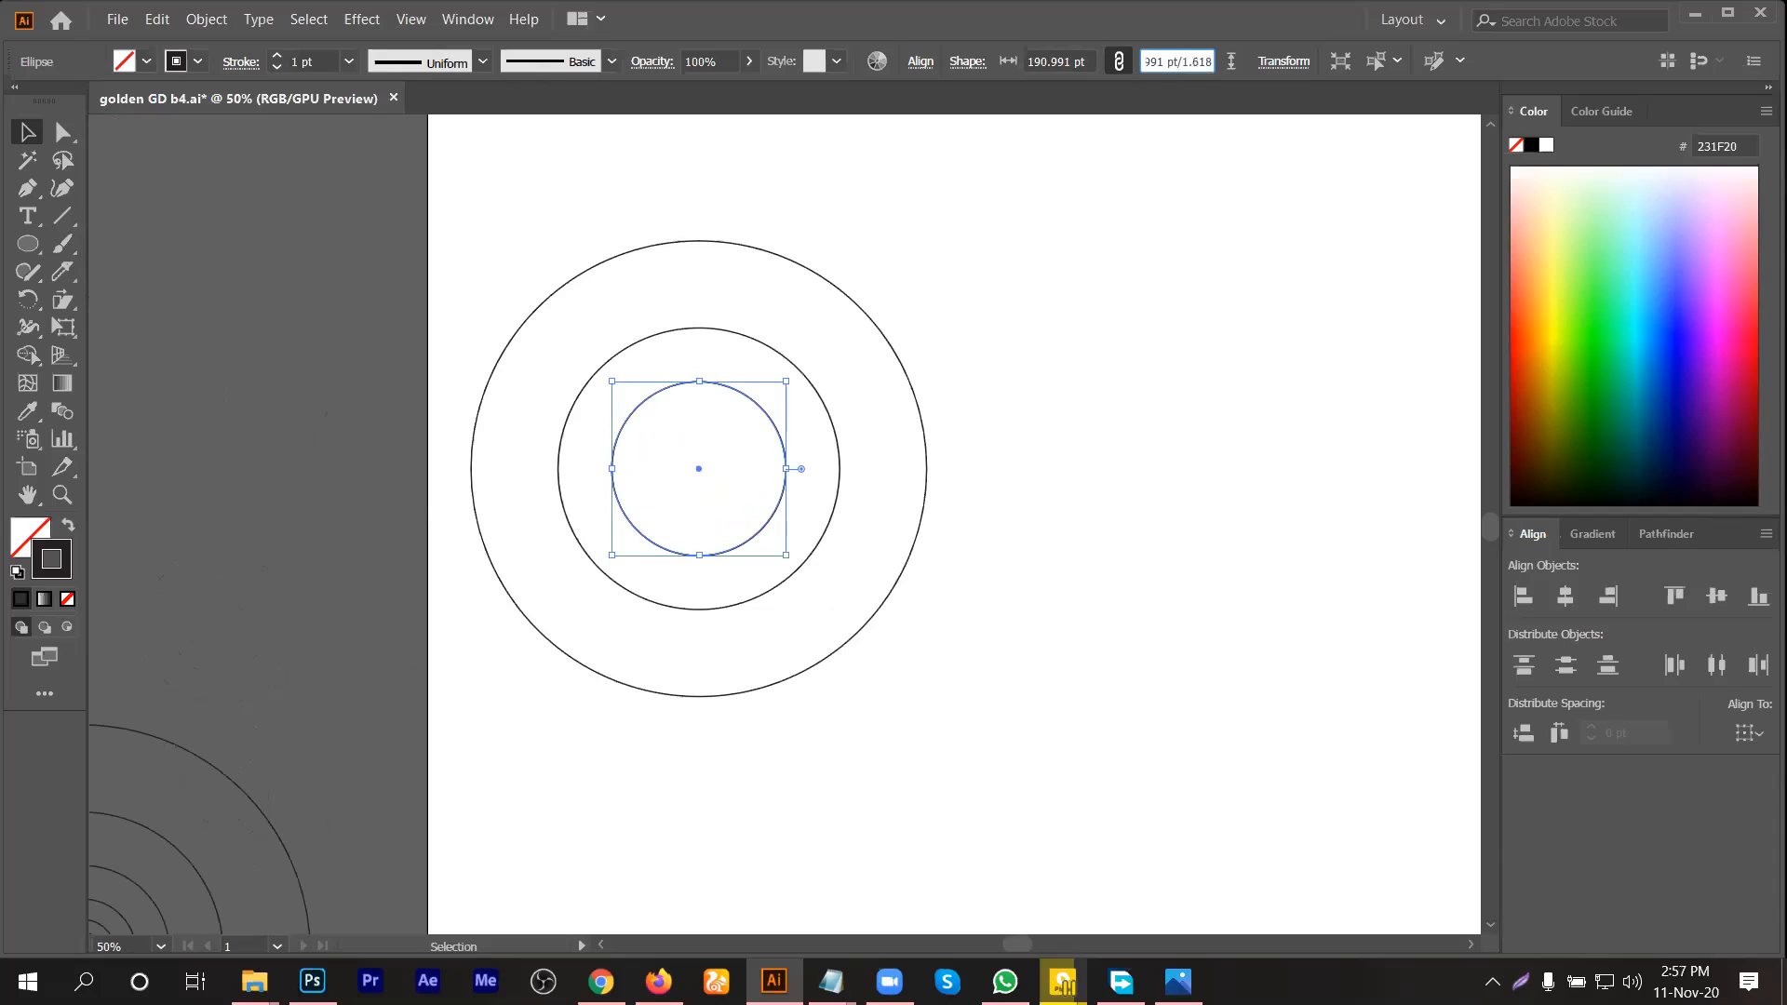
key(Return)
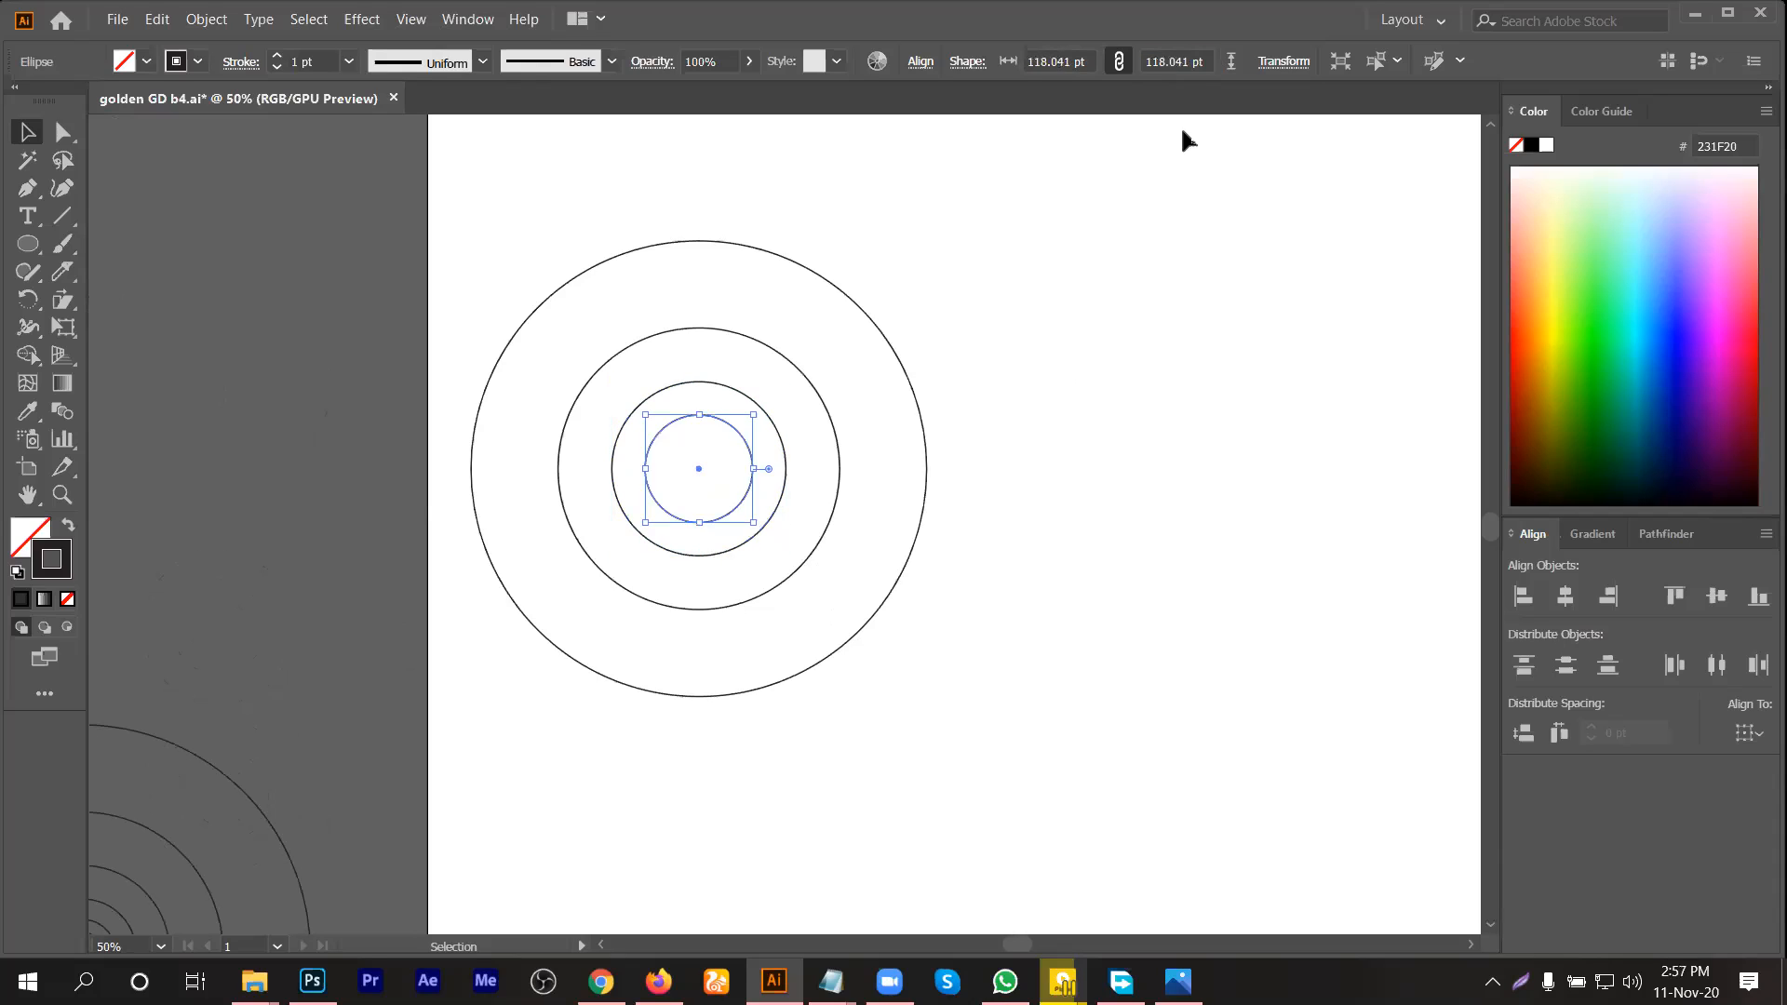
click(1200, 62)
text(/1.618)
key(Return)
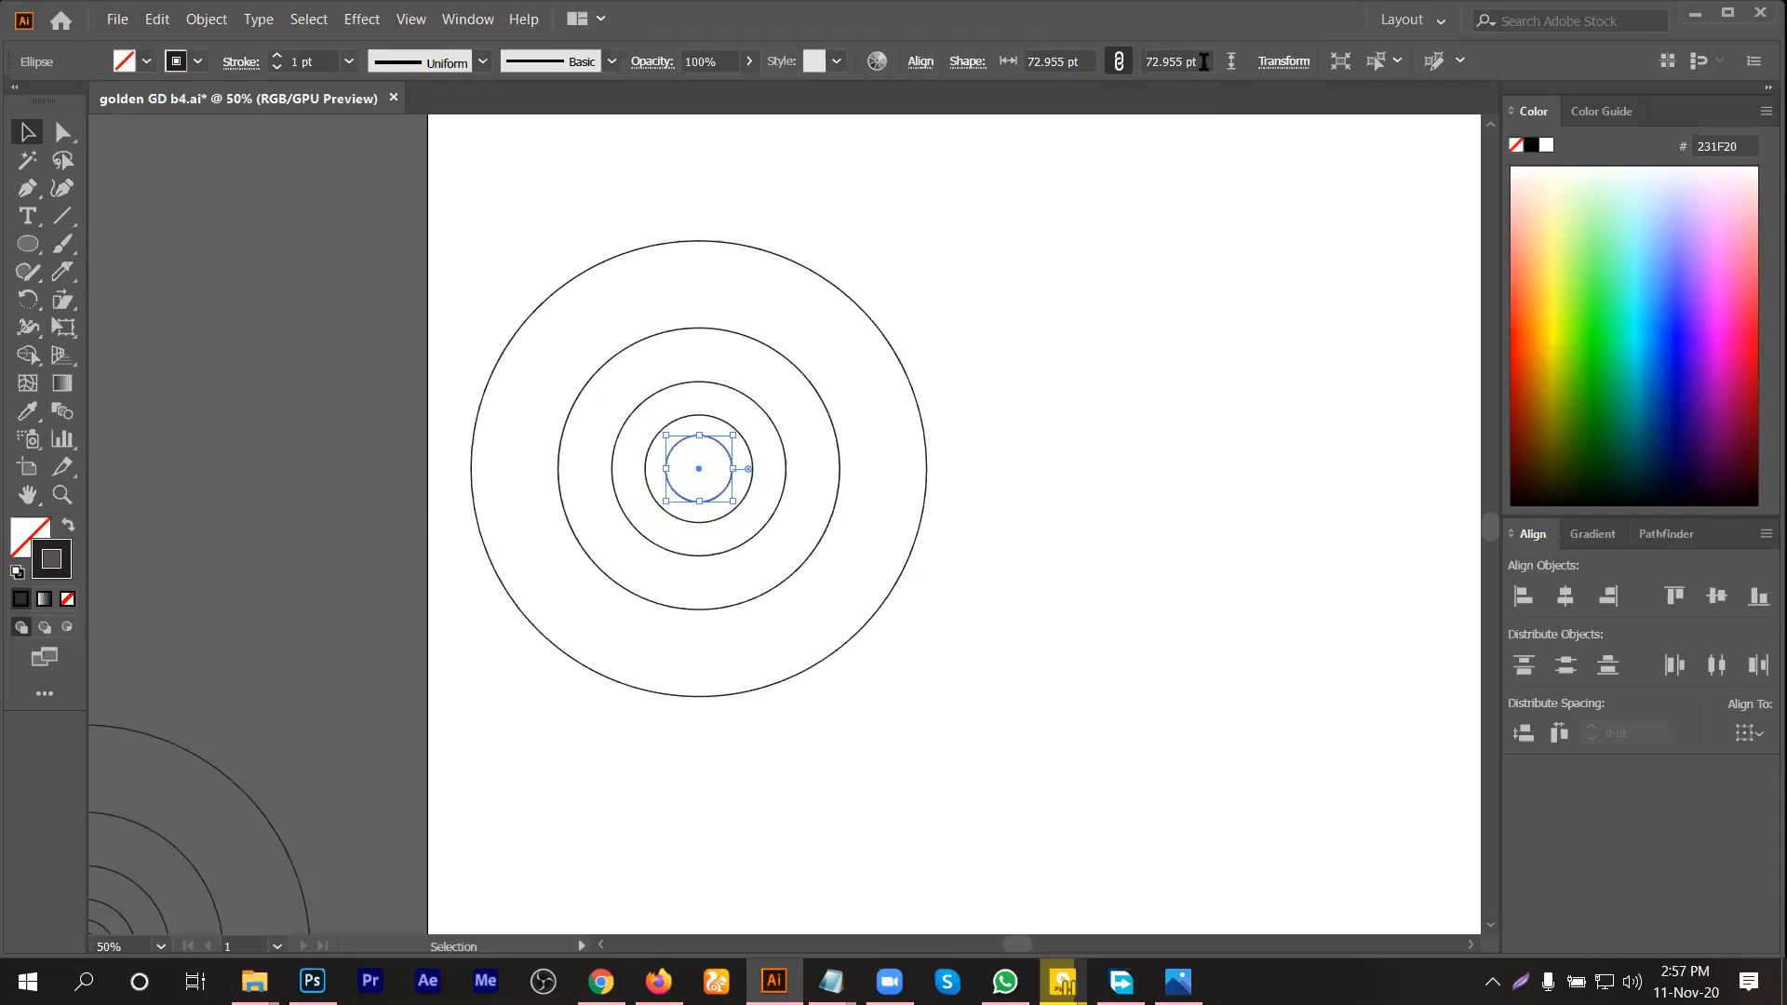
Step: Create two smaller concentric copies from the 72.955 pt circle, dividing by 1.618 each time, for diameters of 45.09 and 27.868 pt
click(1201, 63)
text(/1.618)
key(Return)
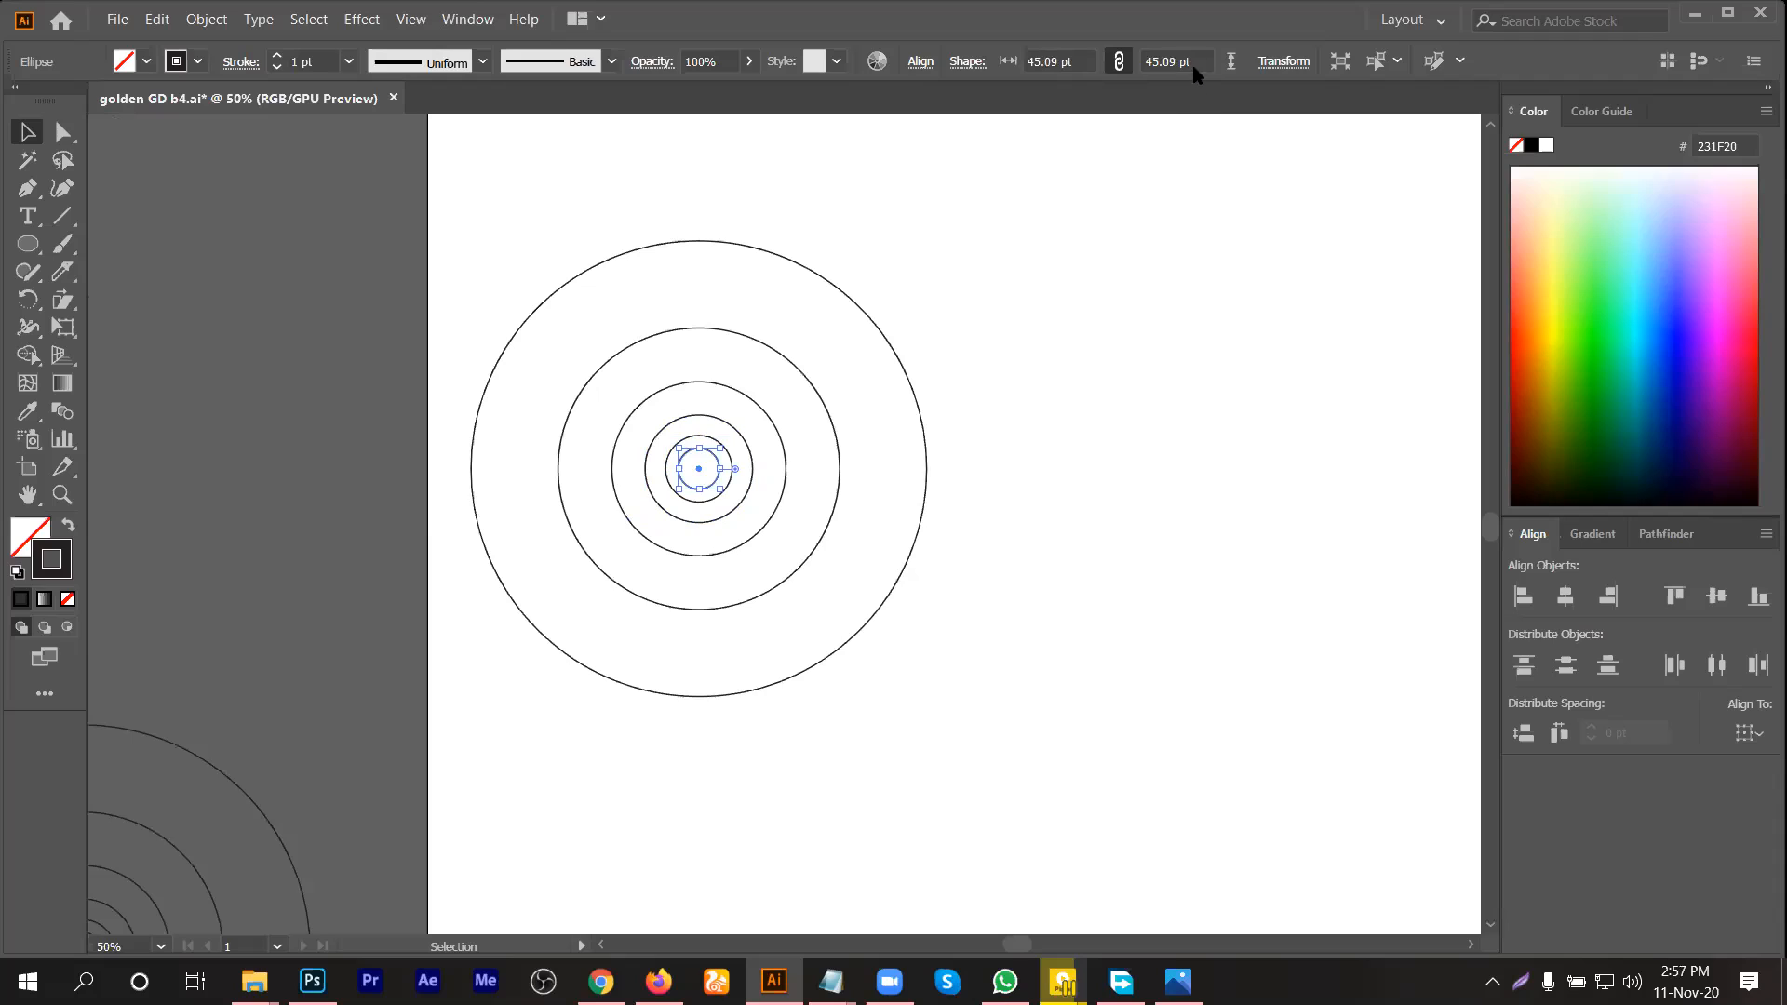
click(1190, 61)
click(1191, 61)
text(/1.618)
key(Return)
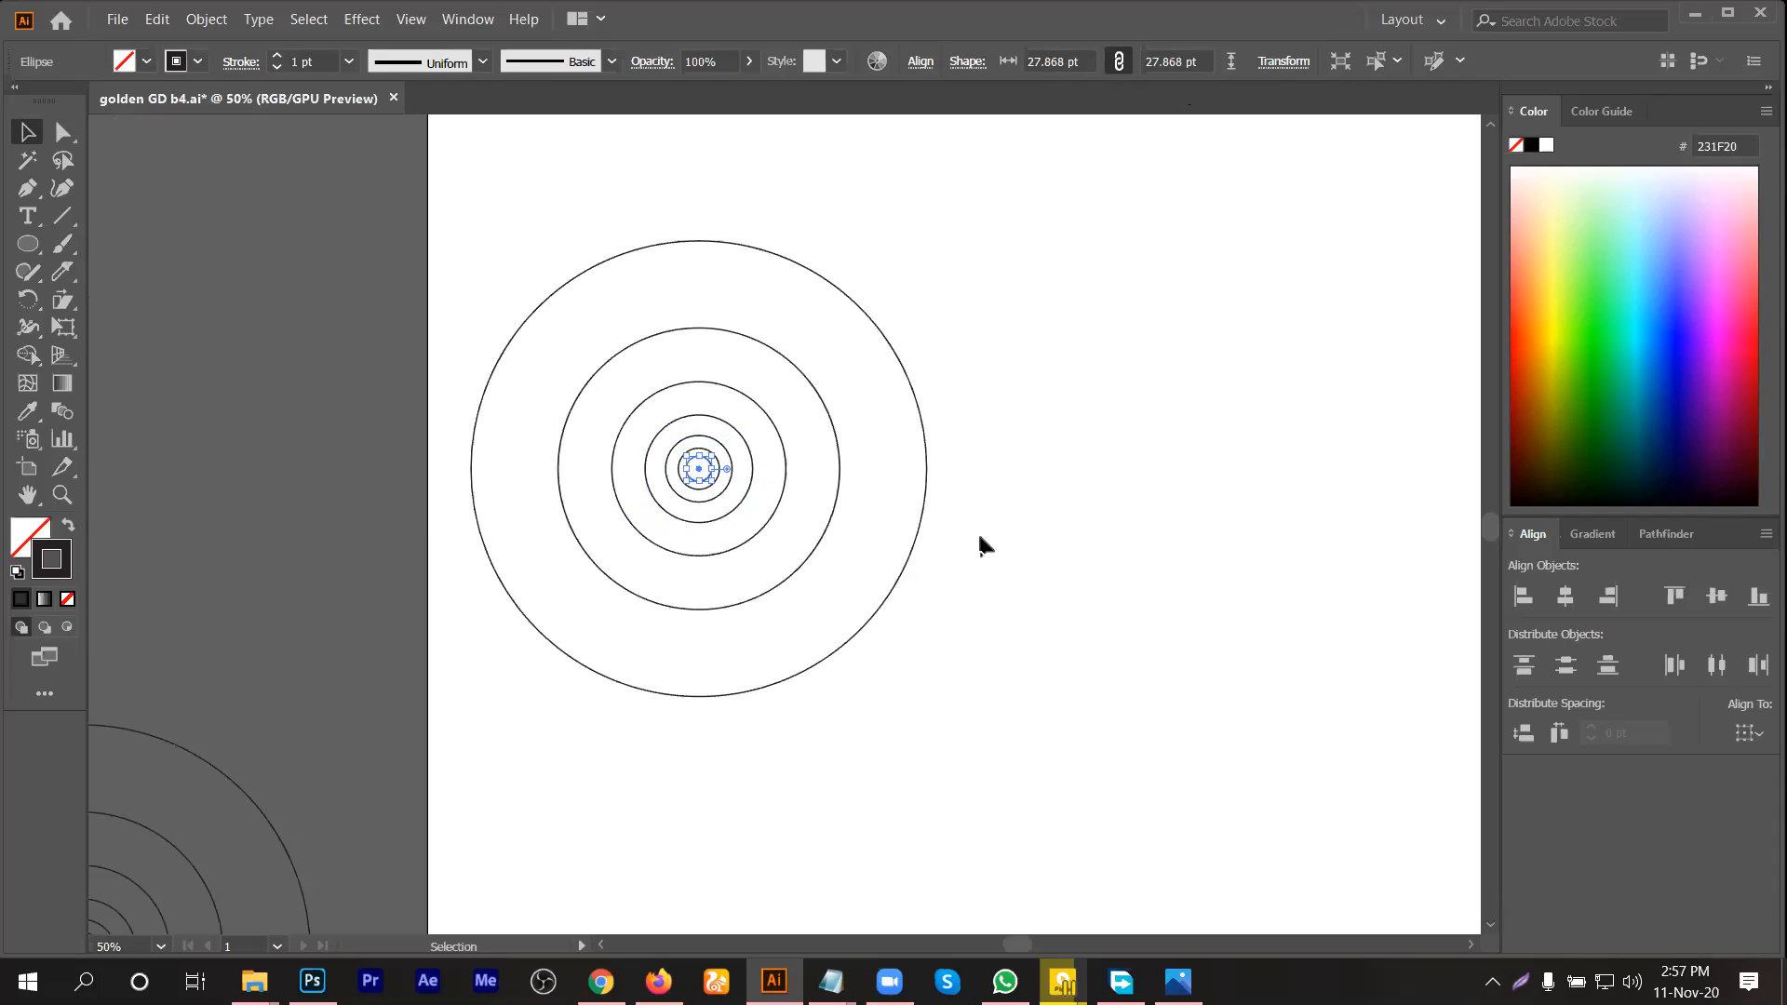
Step: Move the complete set of concentric circles off the artboard, above the similar set beside it
scroll(957, 529, down, 2)
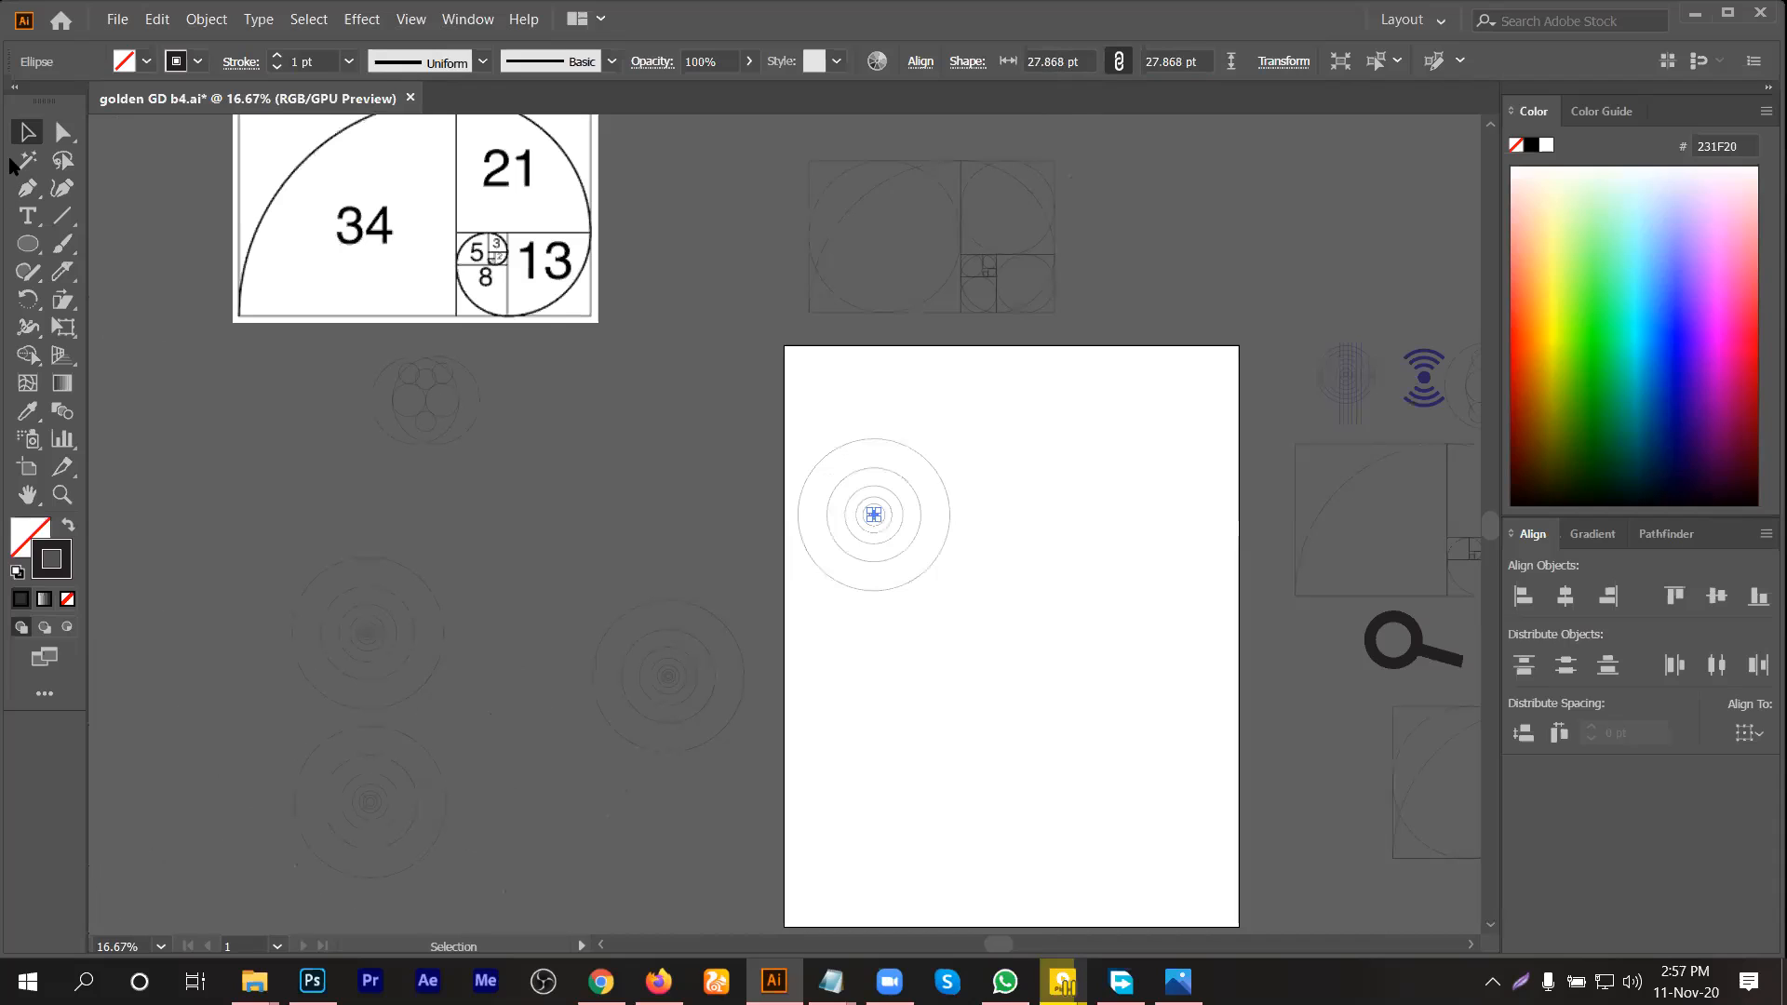
scroll(959, 529, up, 1)
scroll(956, 521, up, 1)
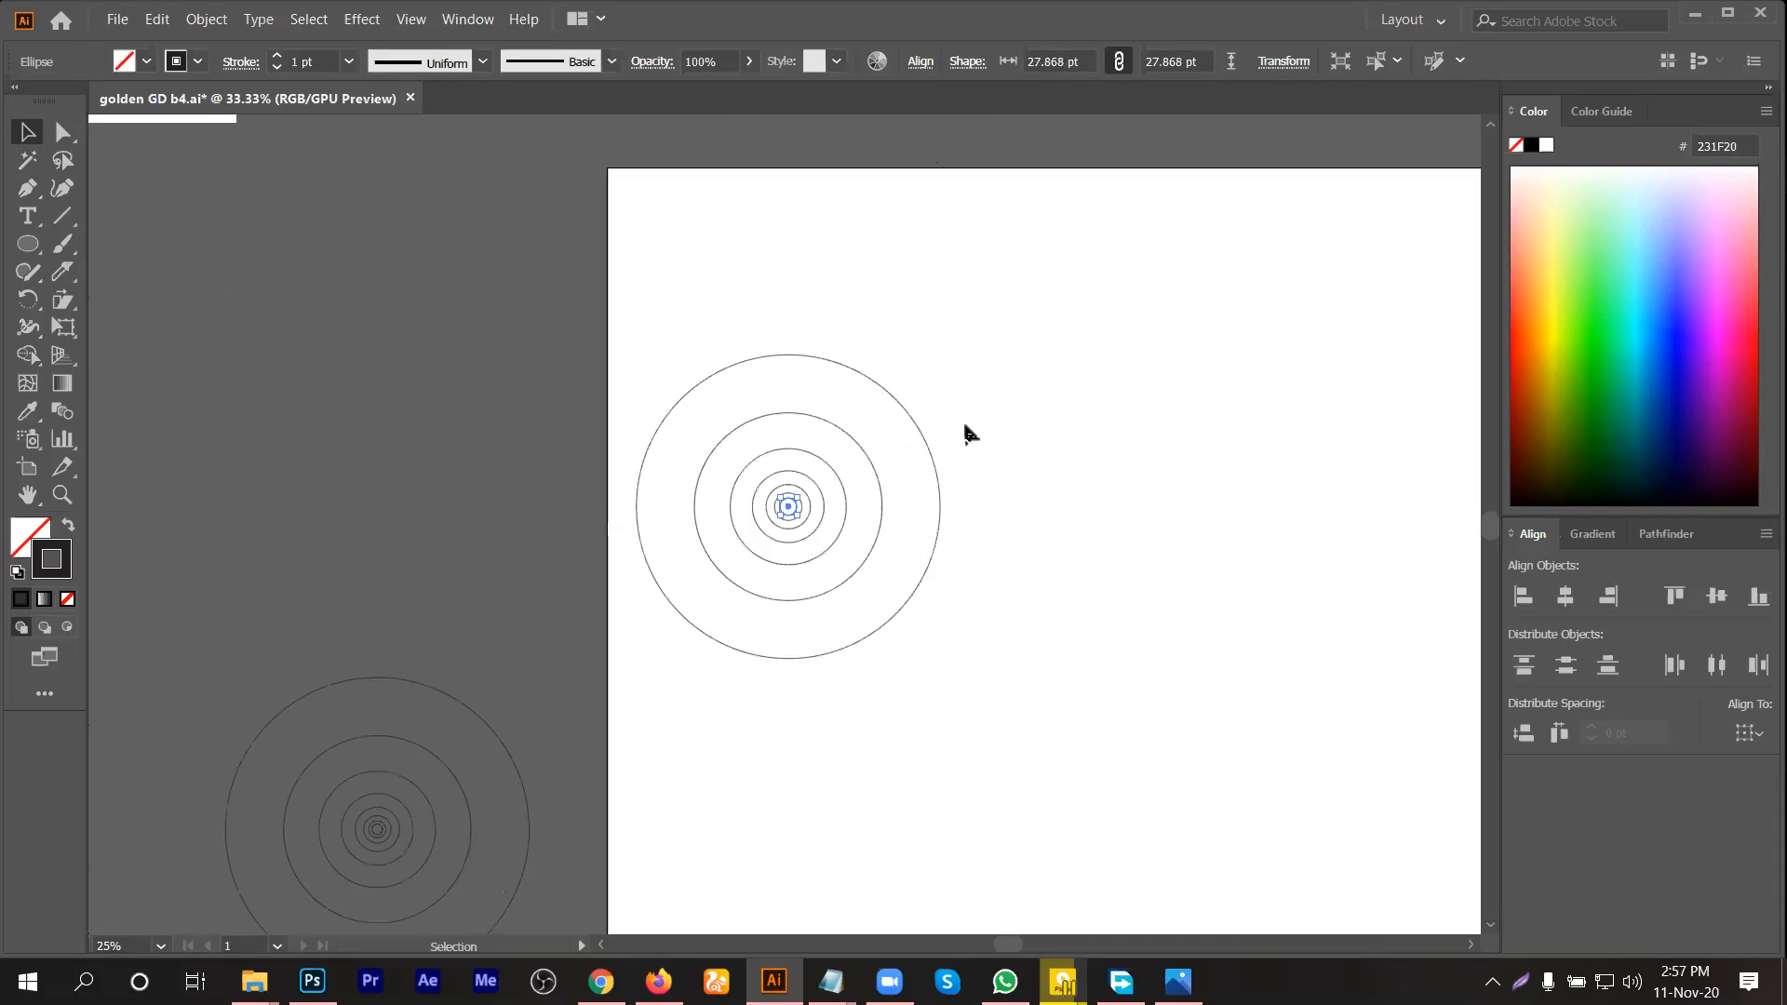
drag(979, 352, 753, 665)
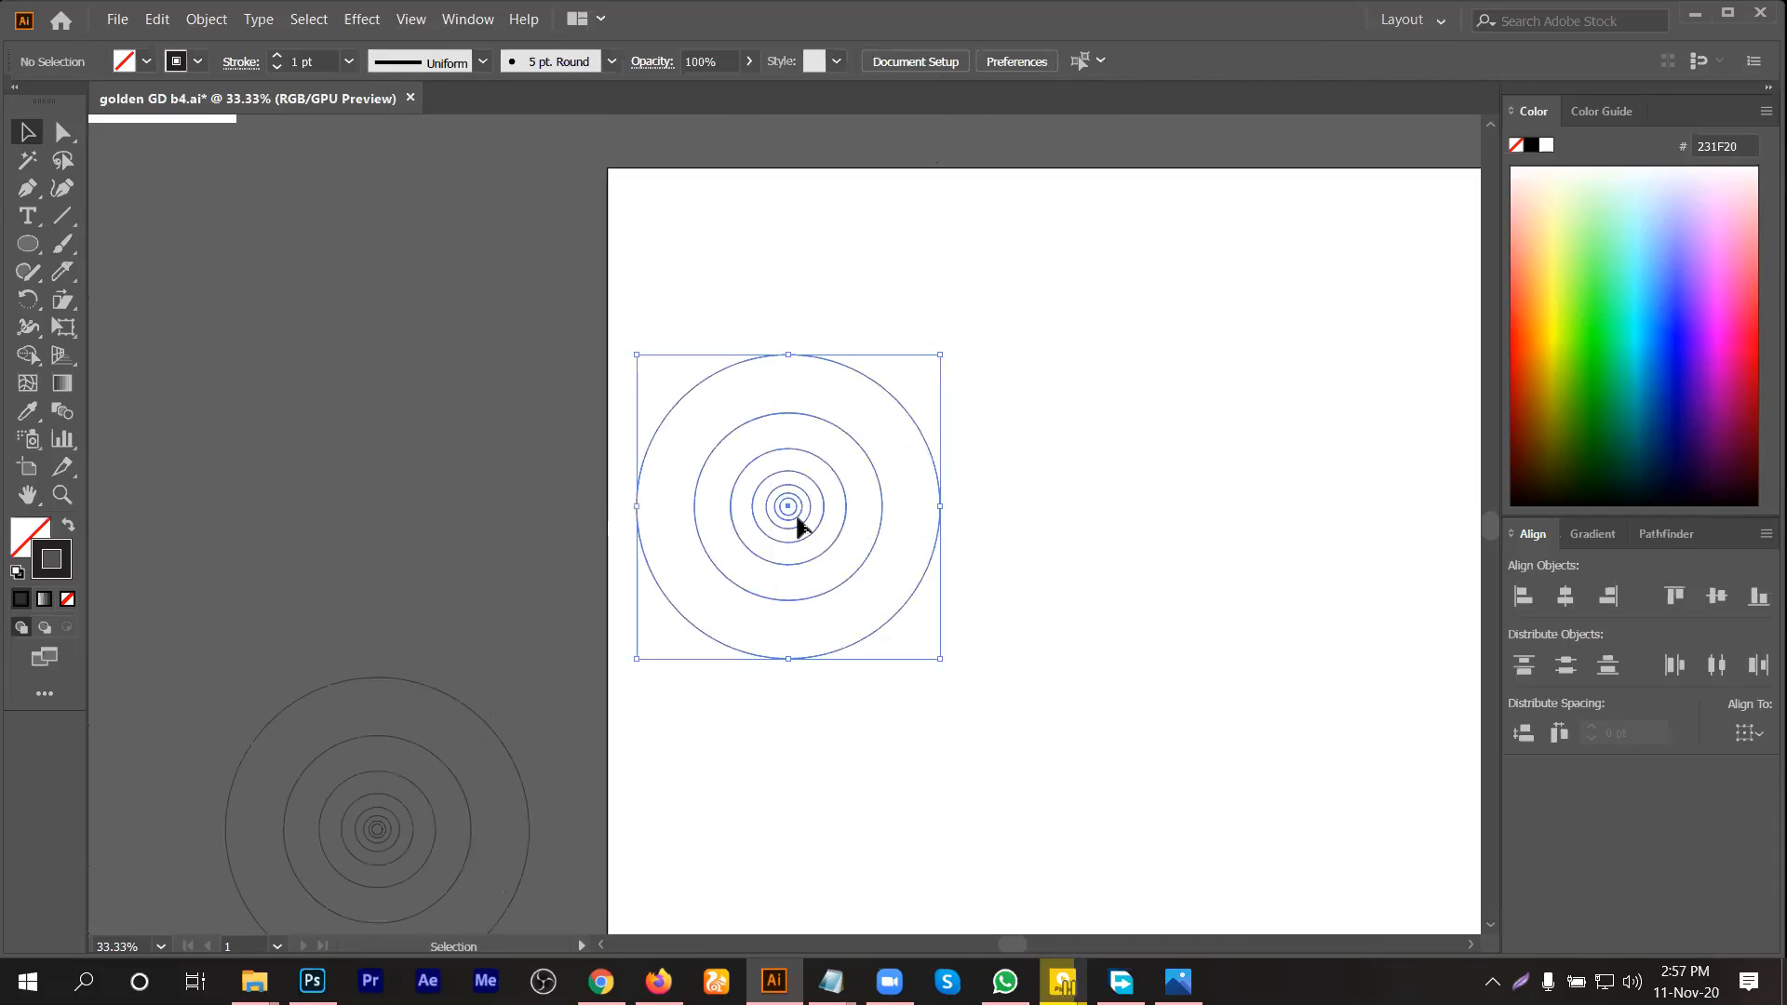
drag(793, 519, 392, 416)
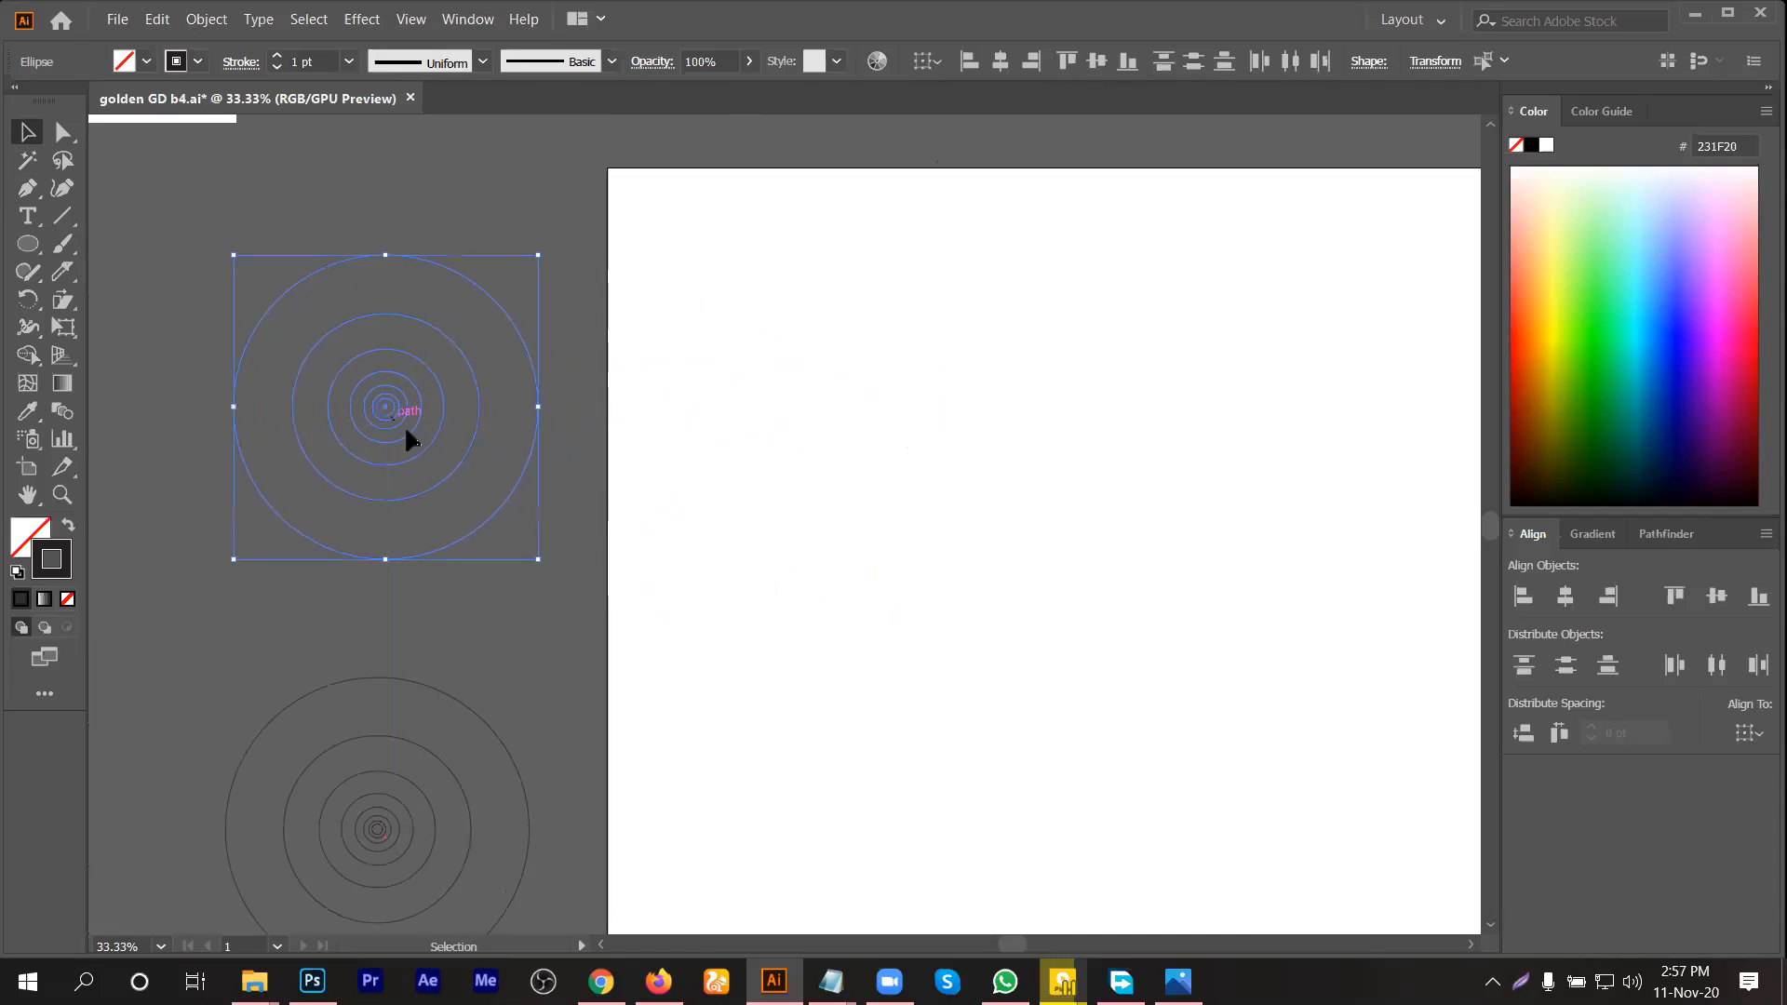
click(789, 539)
Step: Draw a small circle about 31.7 pt across on the artboard and create a concentric copy with its height multiplied by 1.618
click(28, 244)
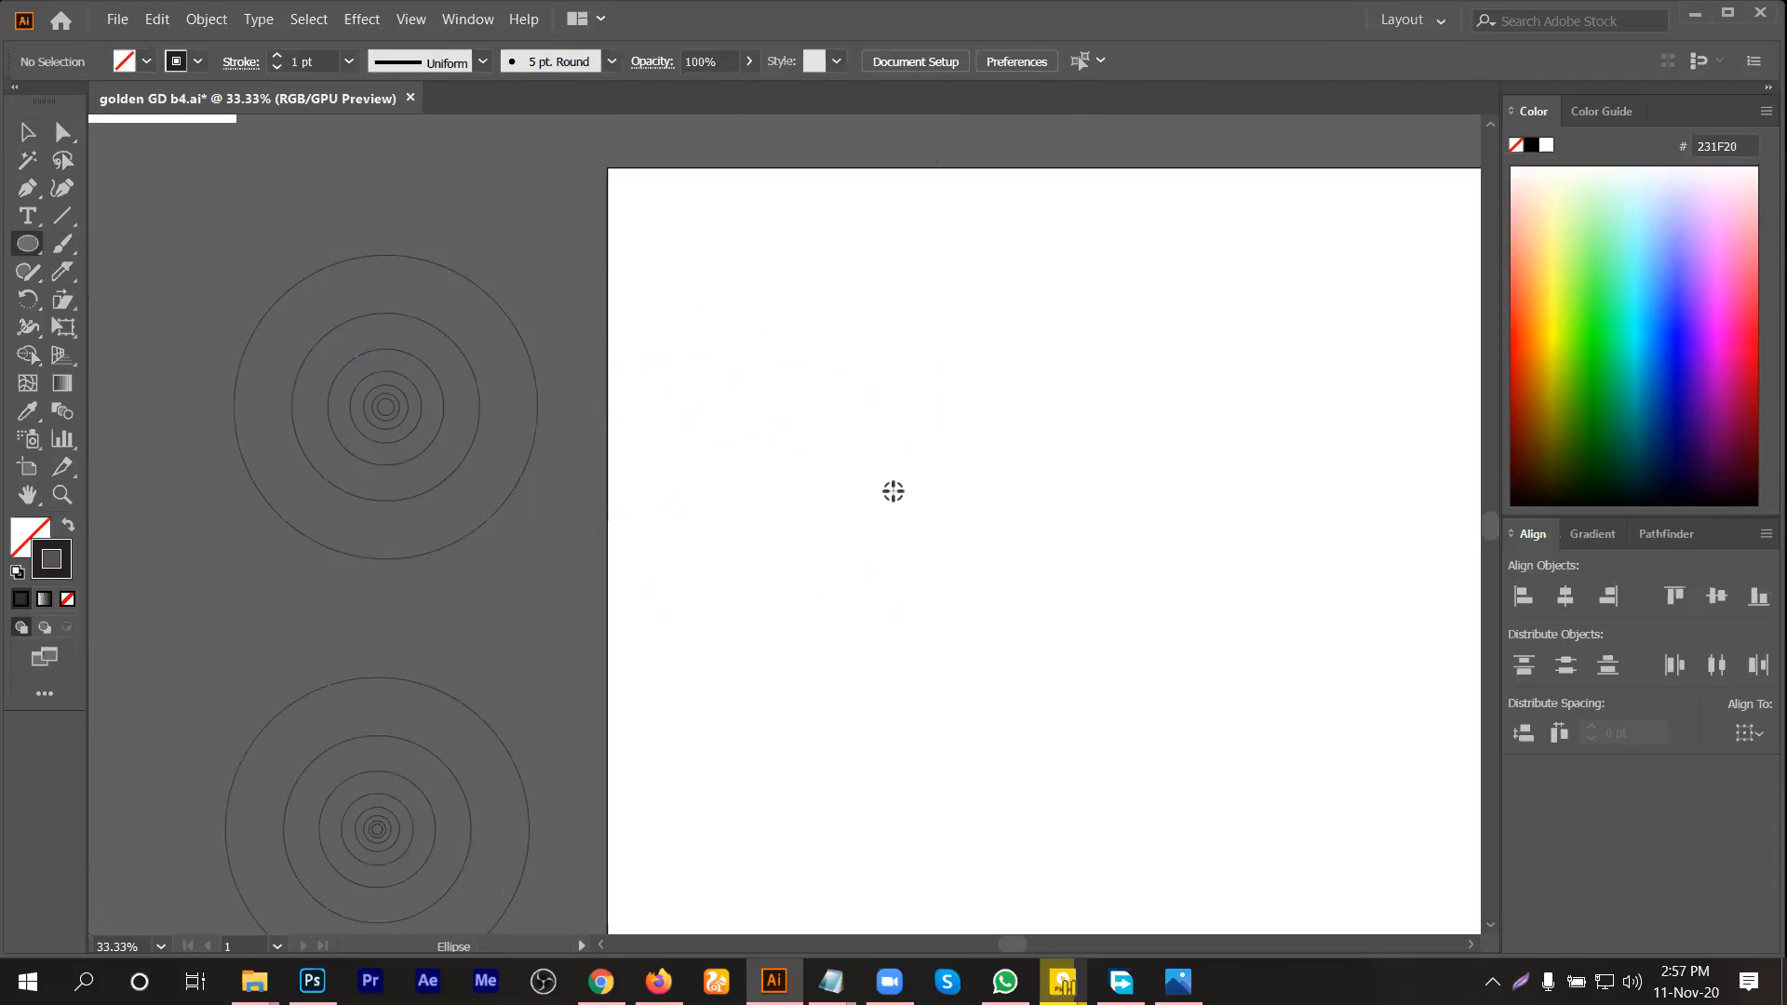
drag(893, 490, 901, 500)
key(v)
drag(991, 435, 843, 625)
key(a)
key(v)
click(1201, 59)
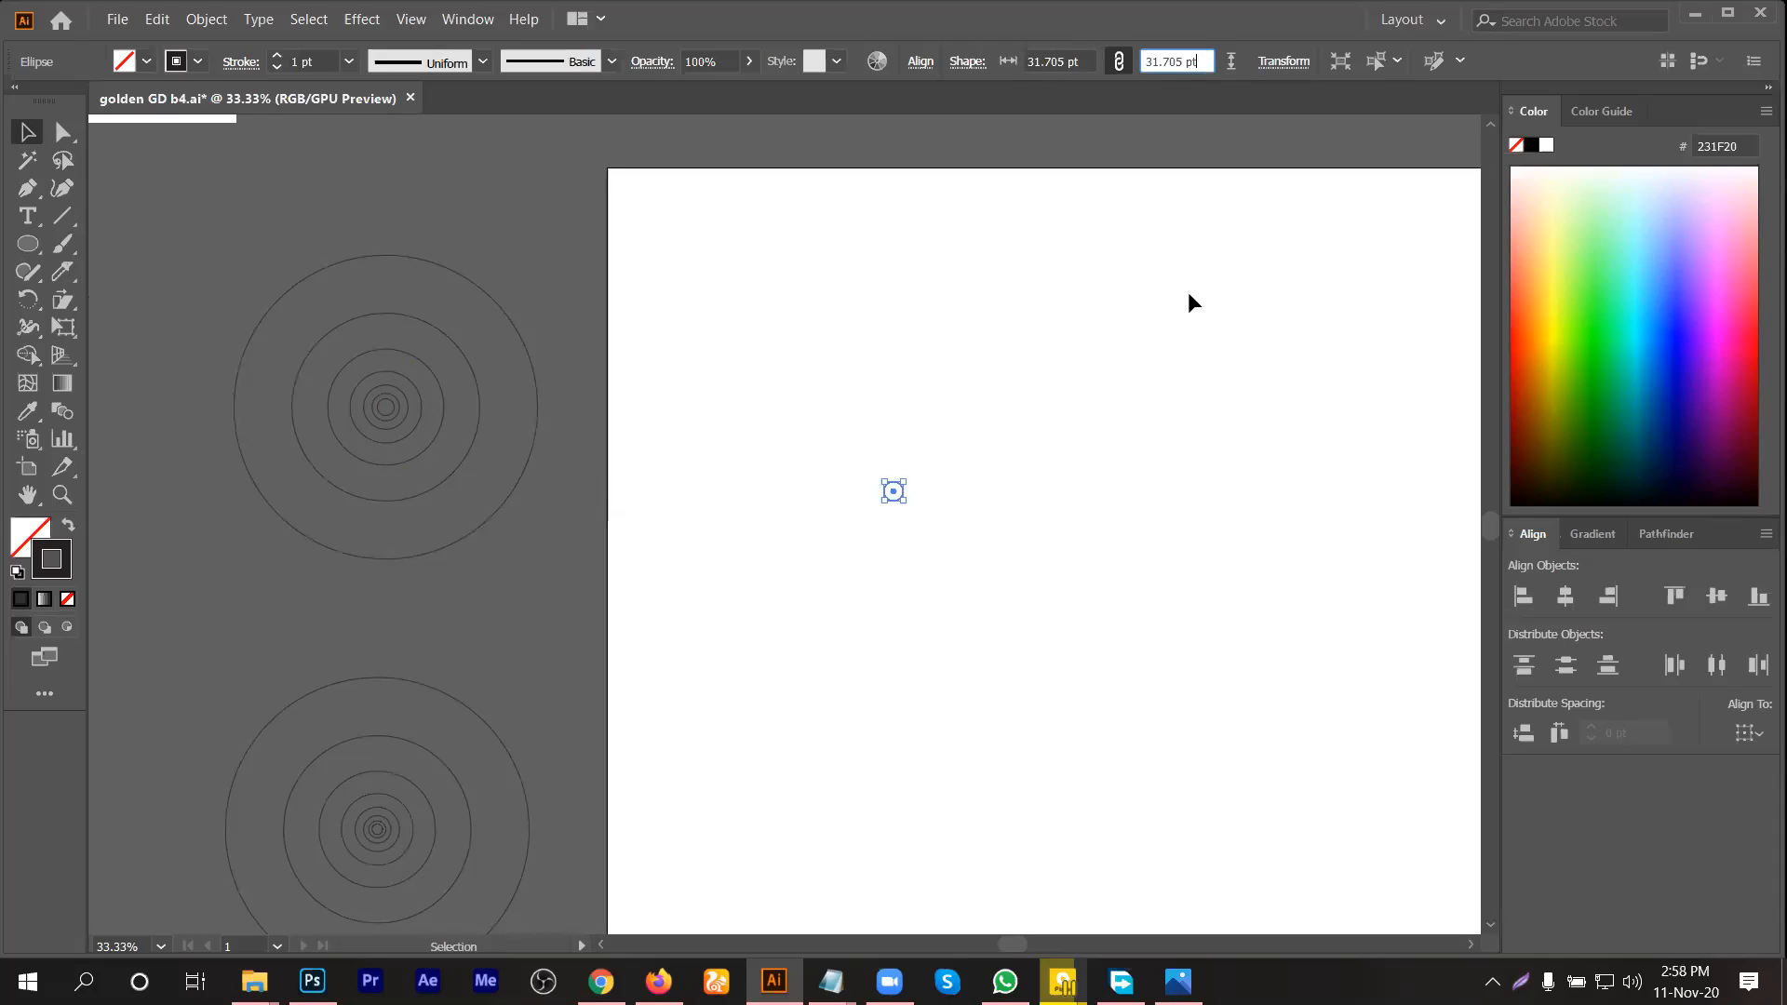
text(*1.618)
key(Return)
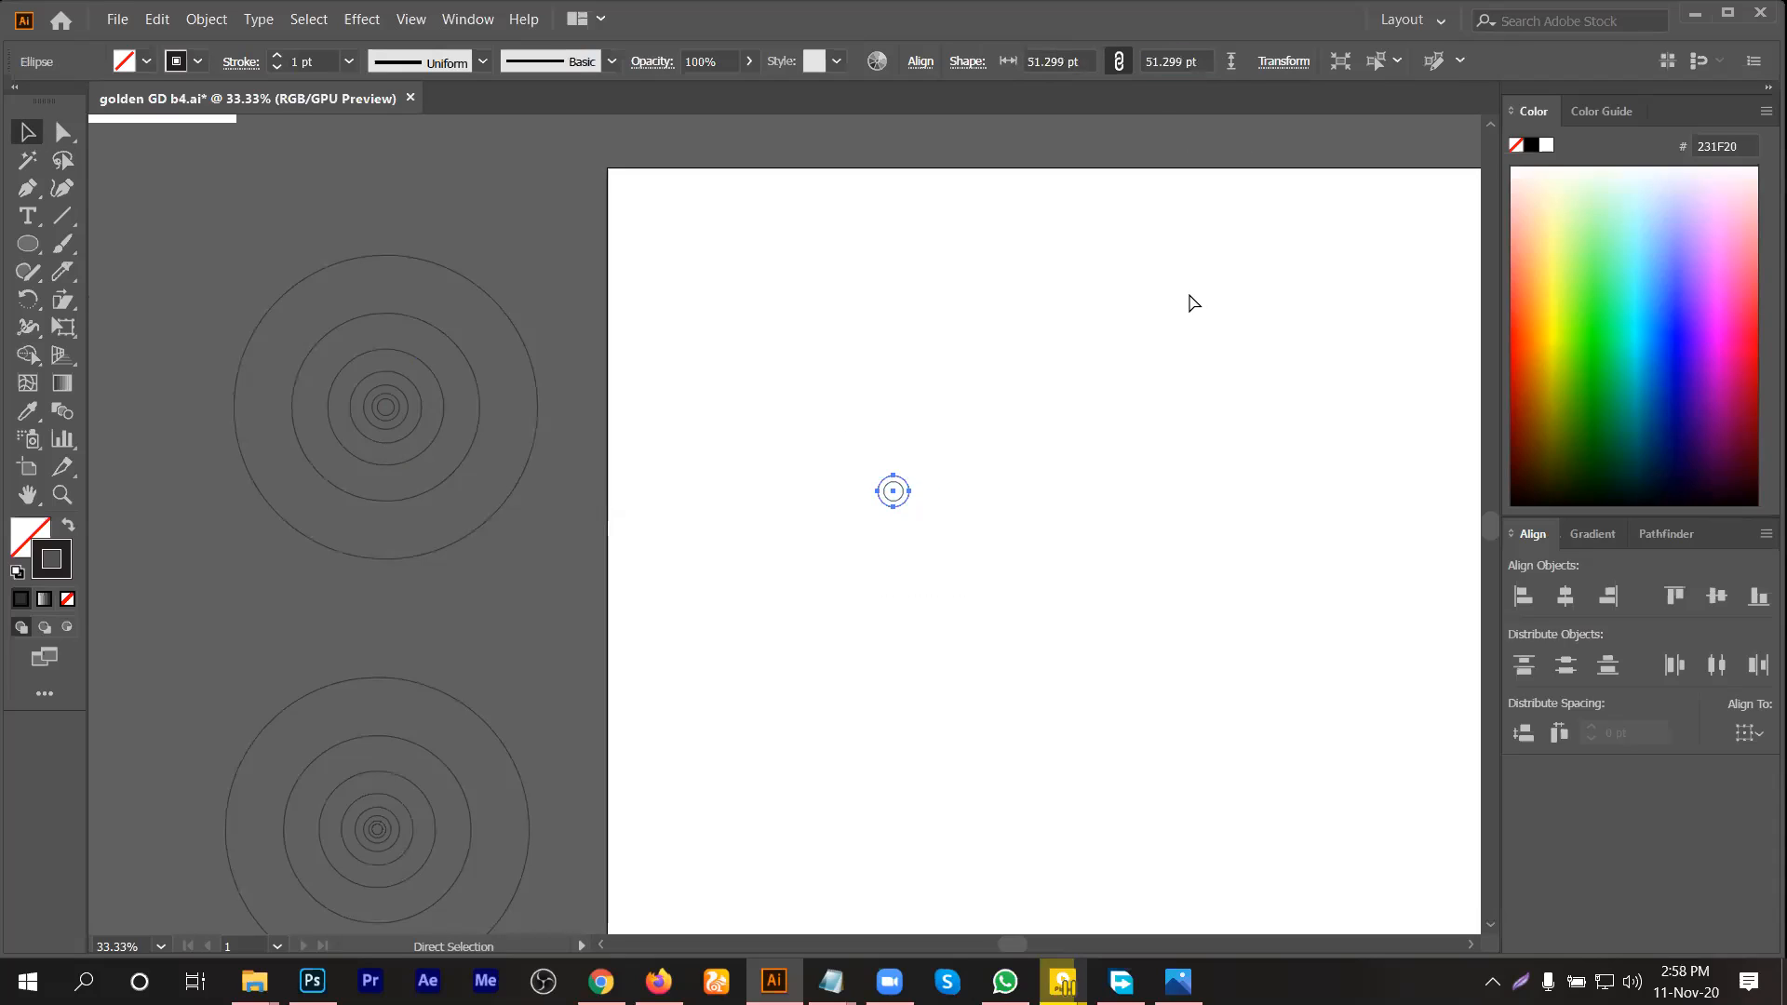
Step: Try to make a concentric copy of the 51.299 pt circle enlarged by 1.618, and delete the stray duplicate
click(1205, 58)
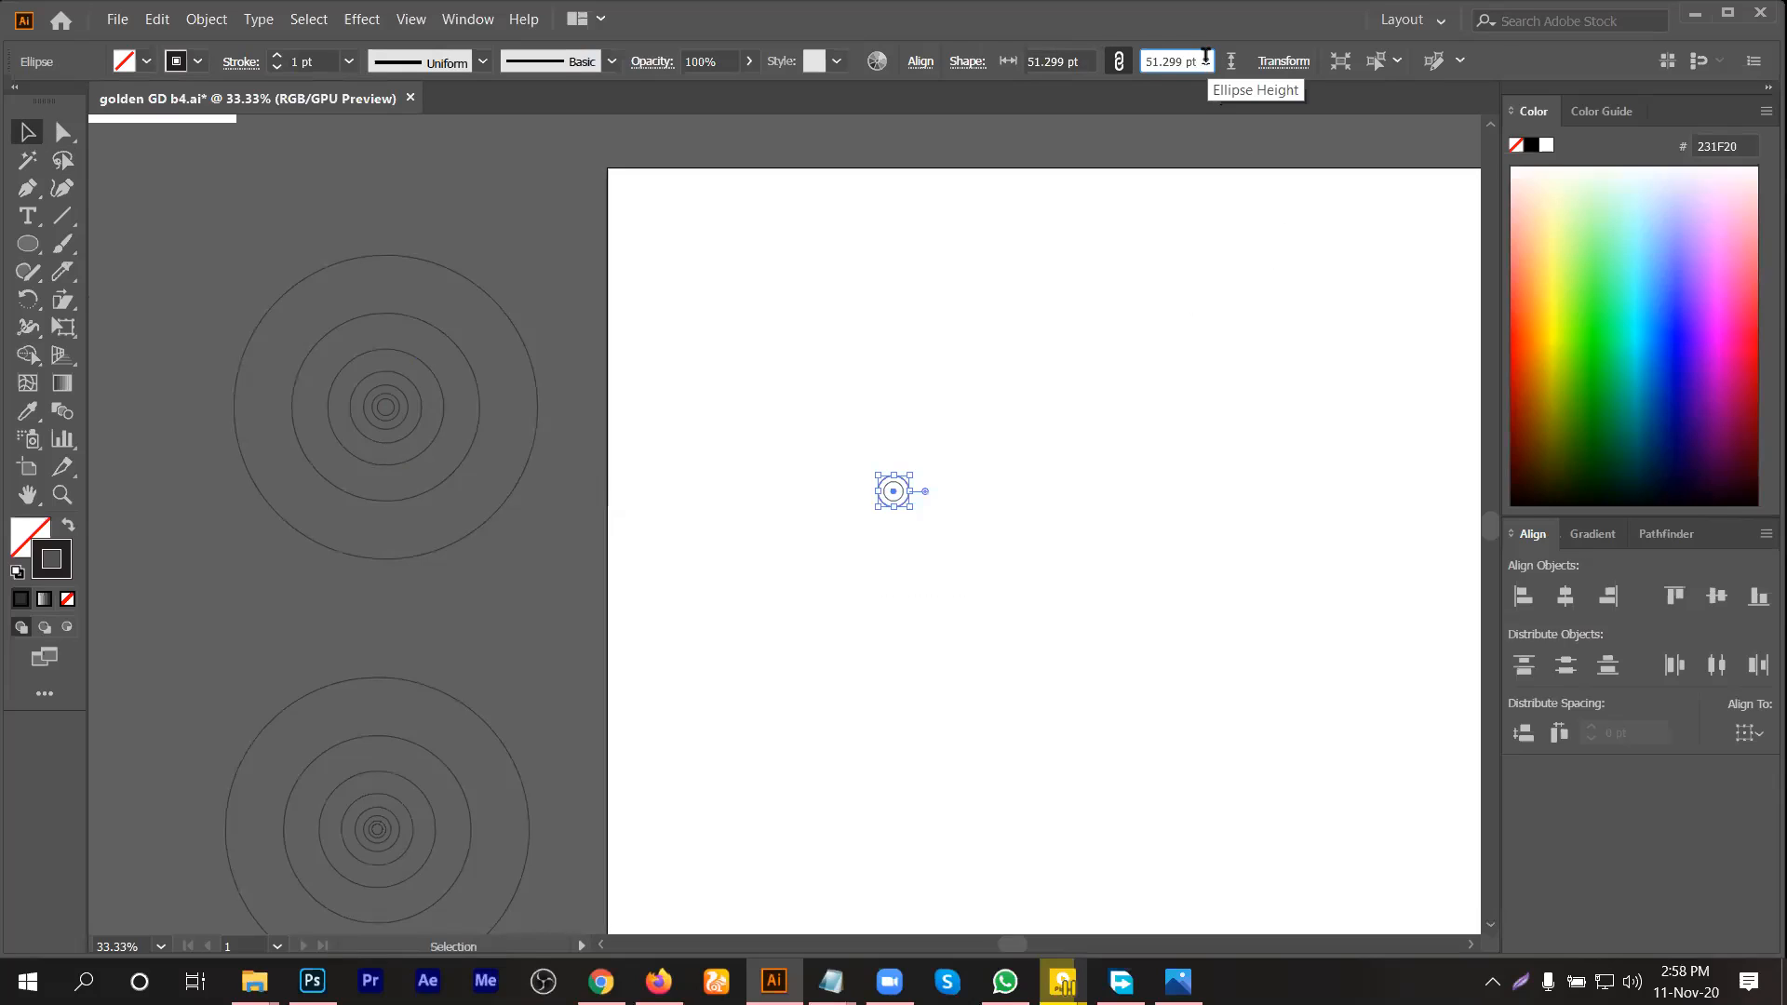
text(/*1.618)
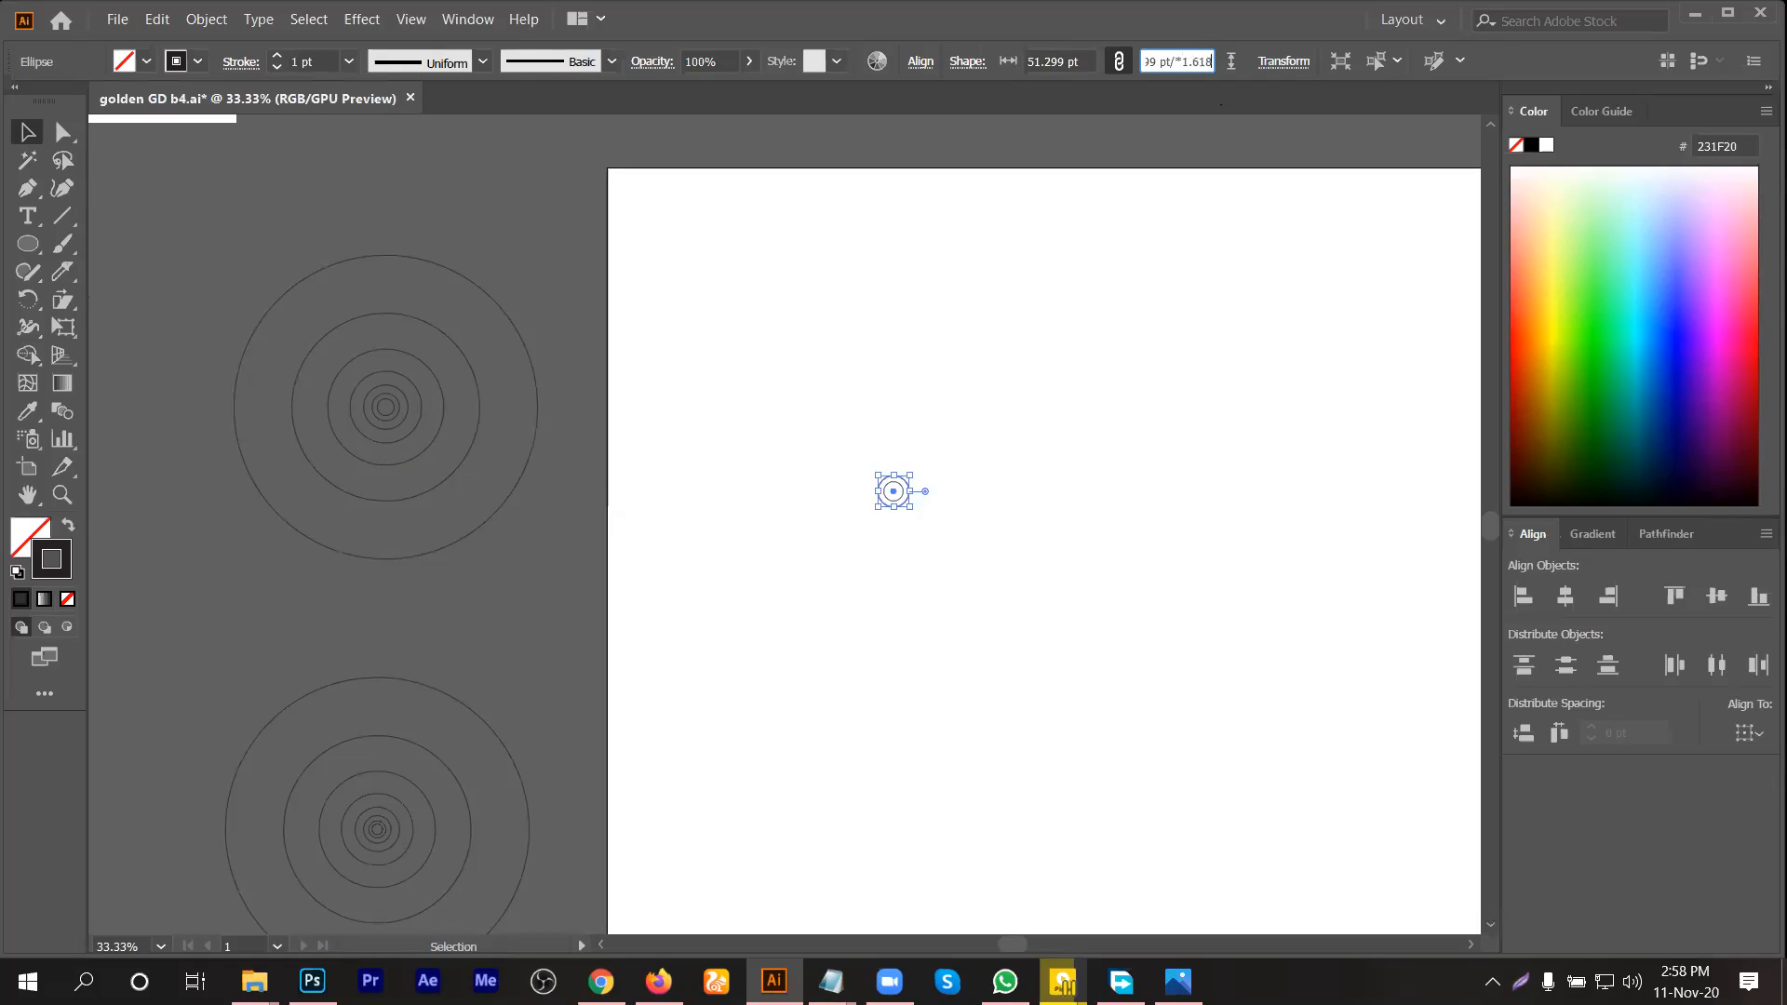
key(Return)
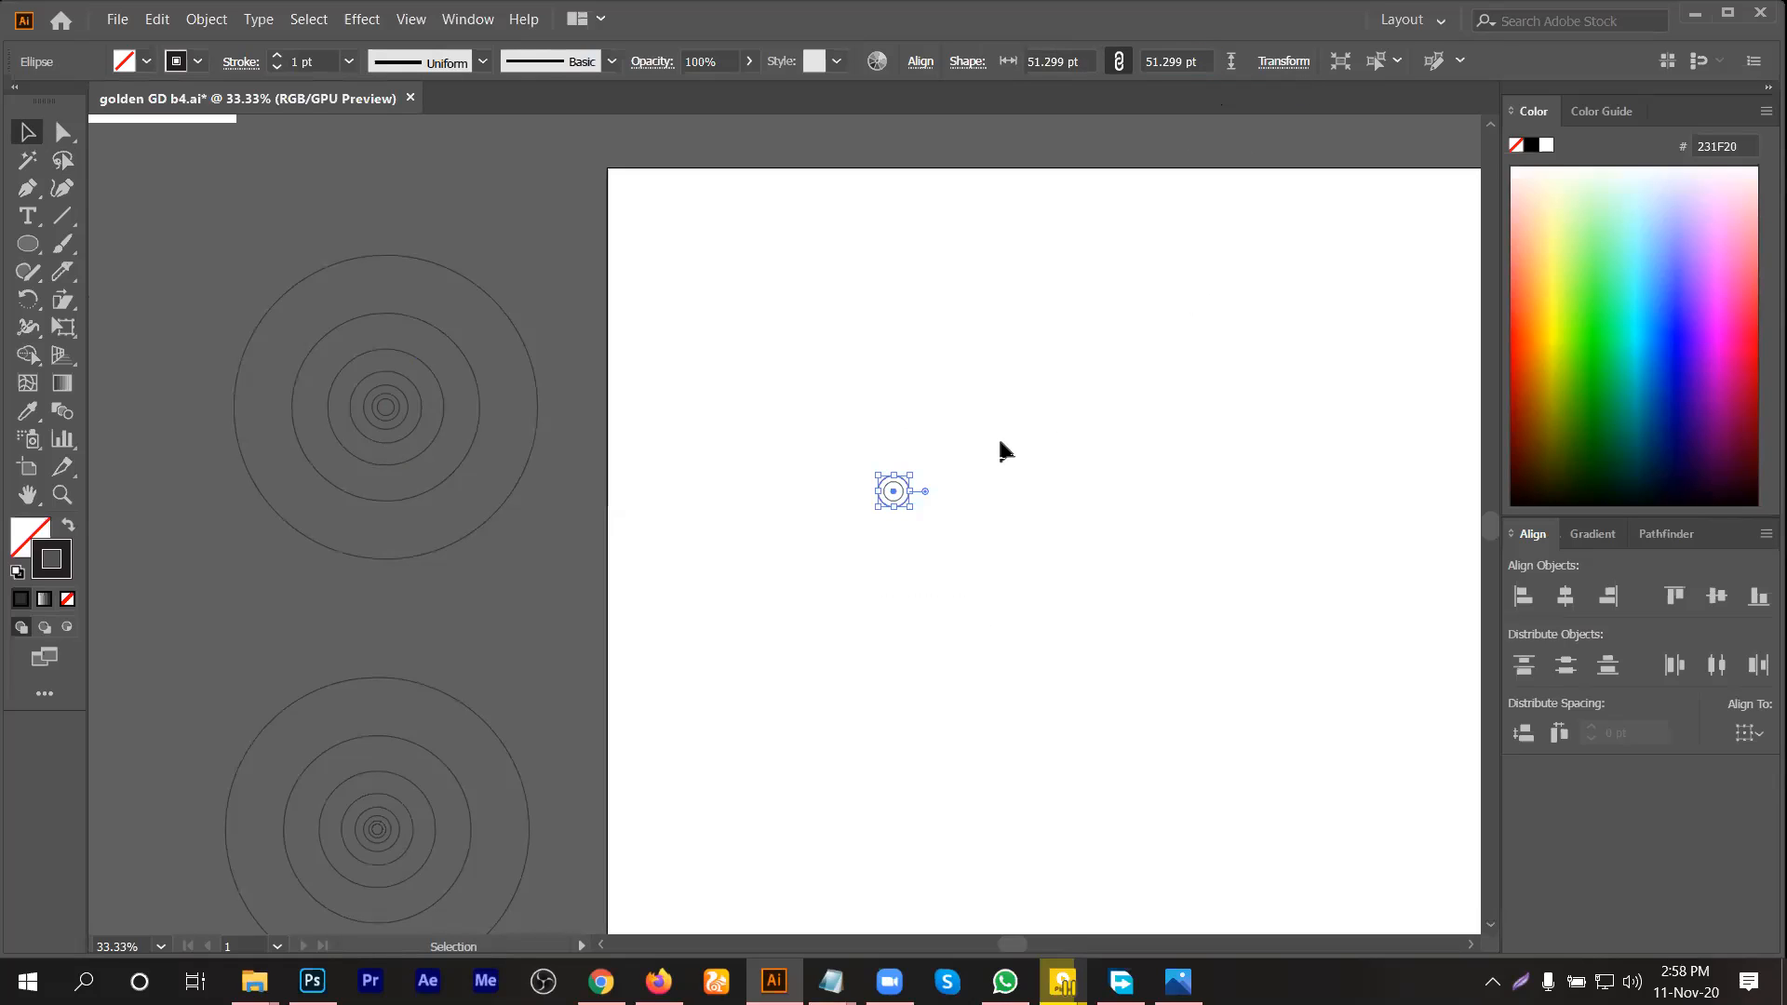
scroll(924, 520, up, 2)
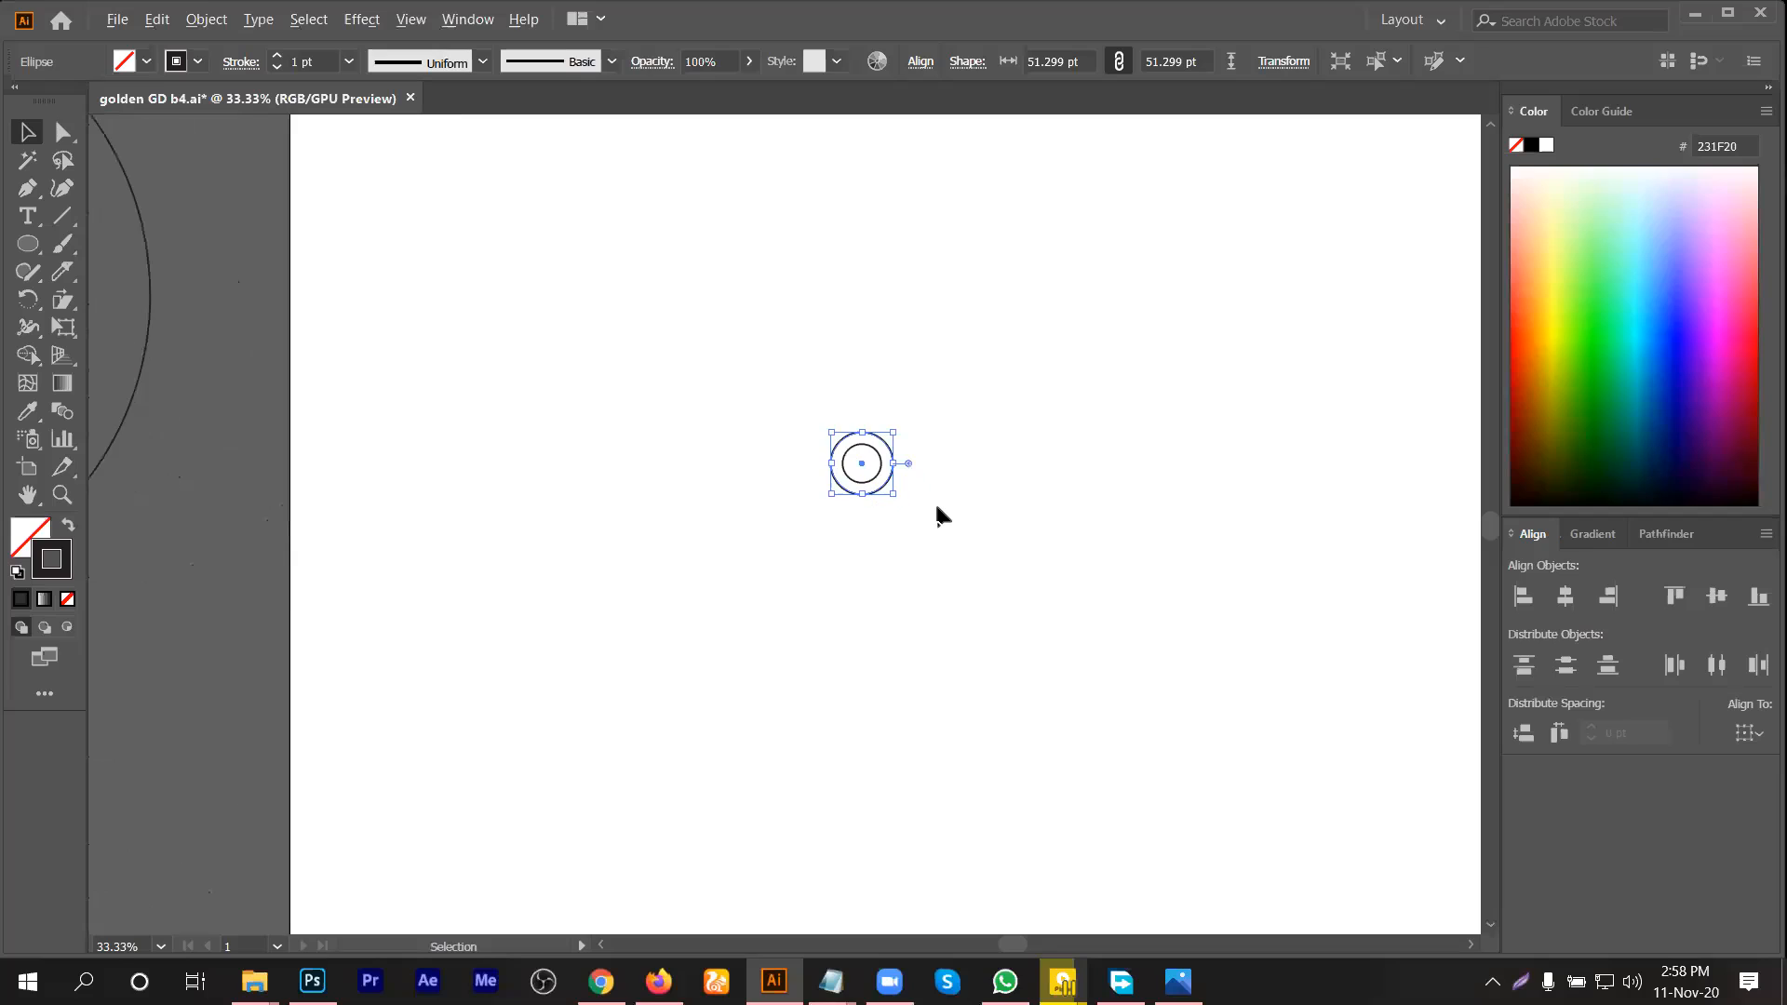
click(929, 473)
drag(890, 483, 1070, 532)
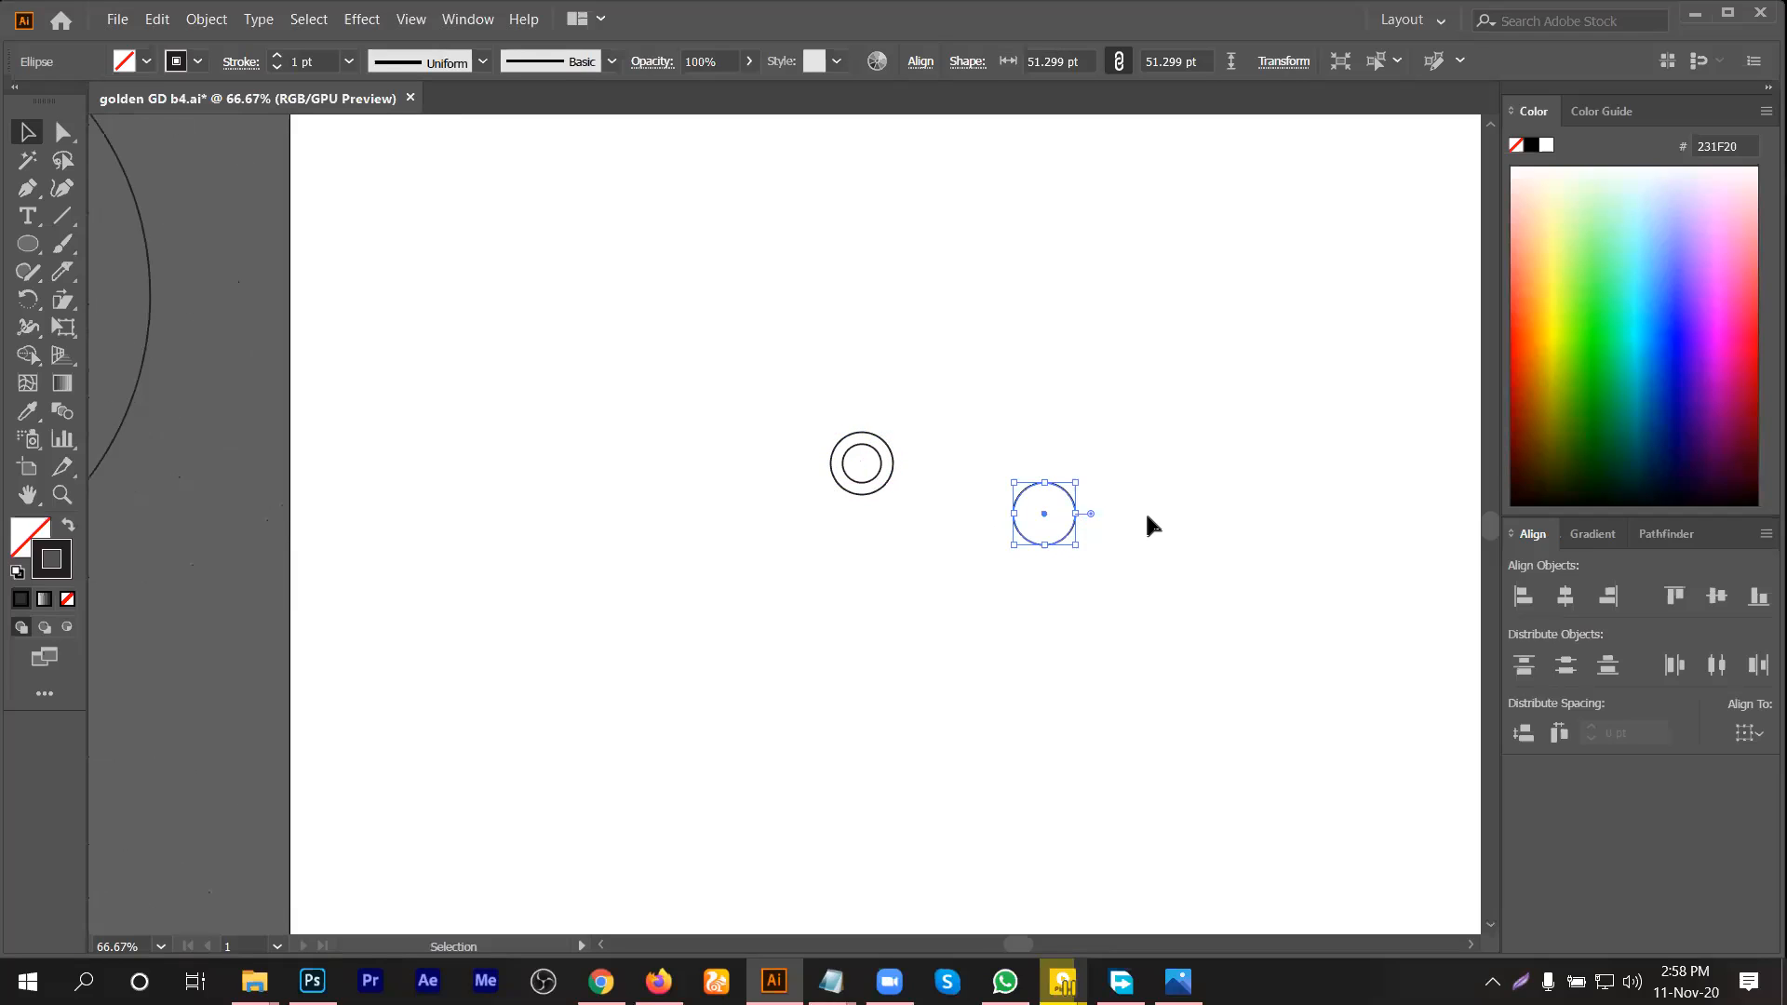
key(Delete)
drag(893, 464, 1066, 579)
key(ctrl+z)
Step: Create two larger concentric copies, multiplying the height by 1.618 each time, for diameters of 83.002 and 134.297 pt
key(v)
click(1206, 62)
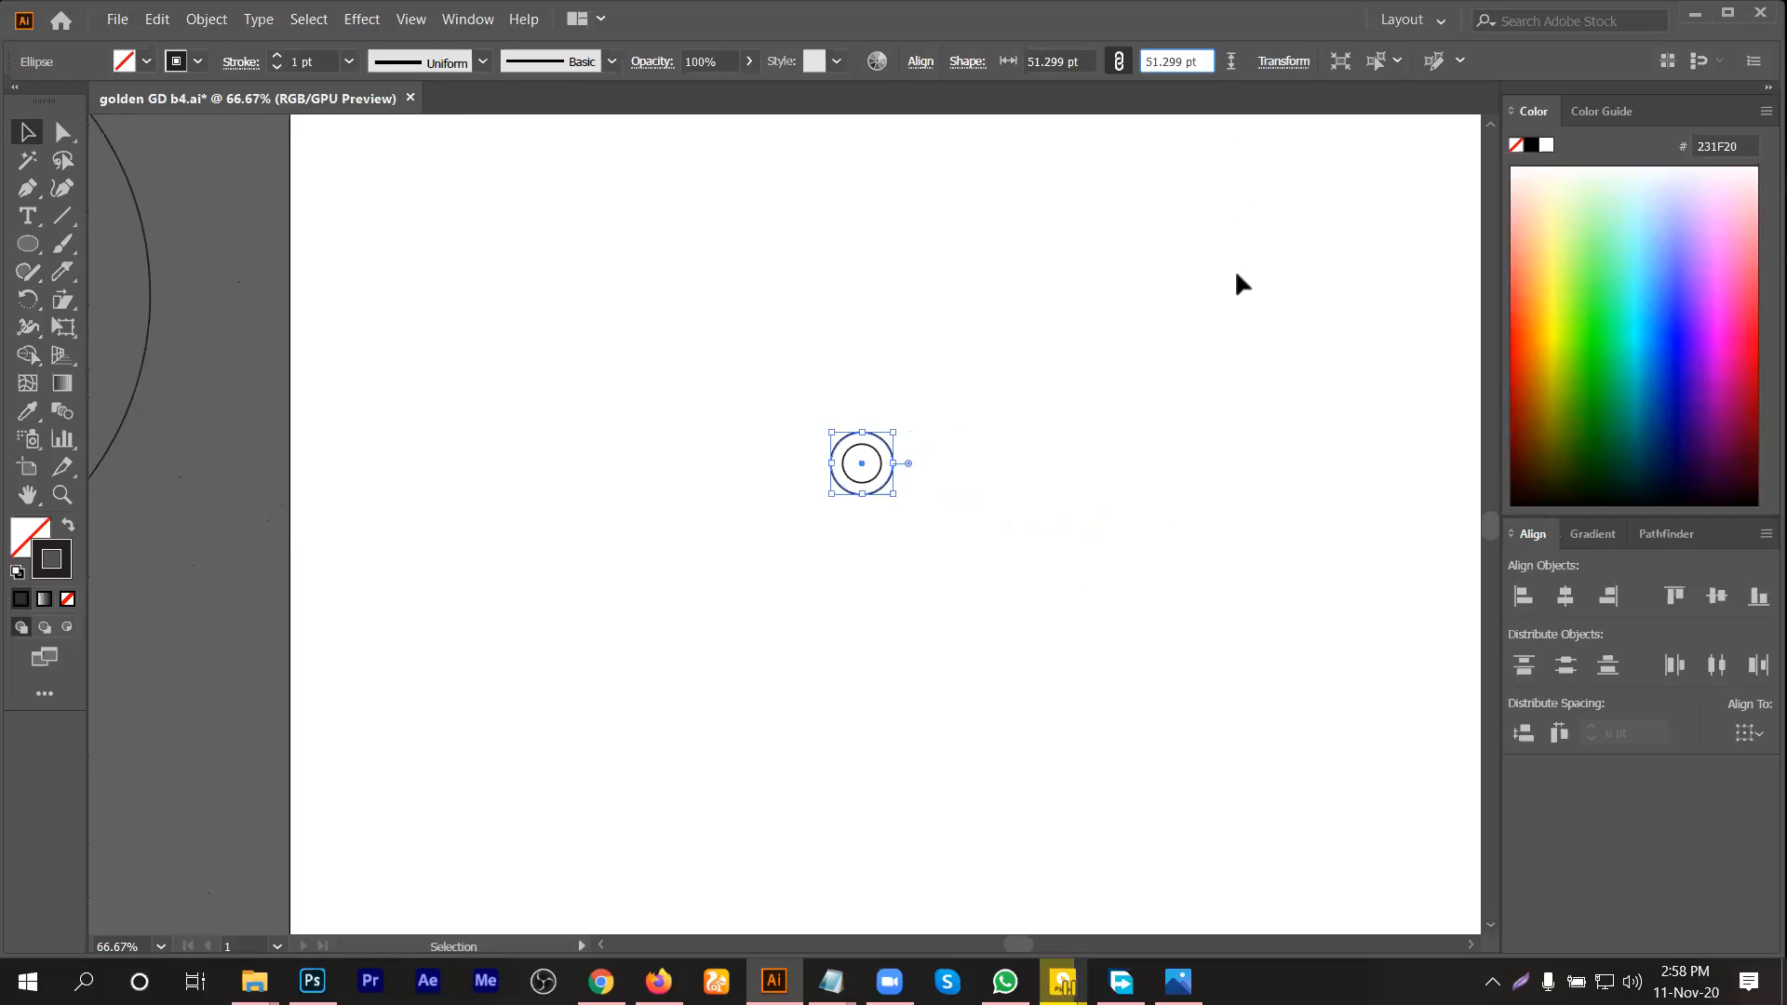
text(/1.)
text(*1.)
text(618)
key(Return)
key(v)
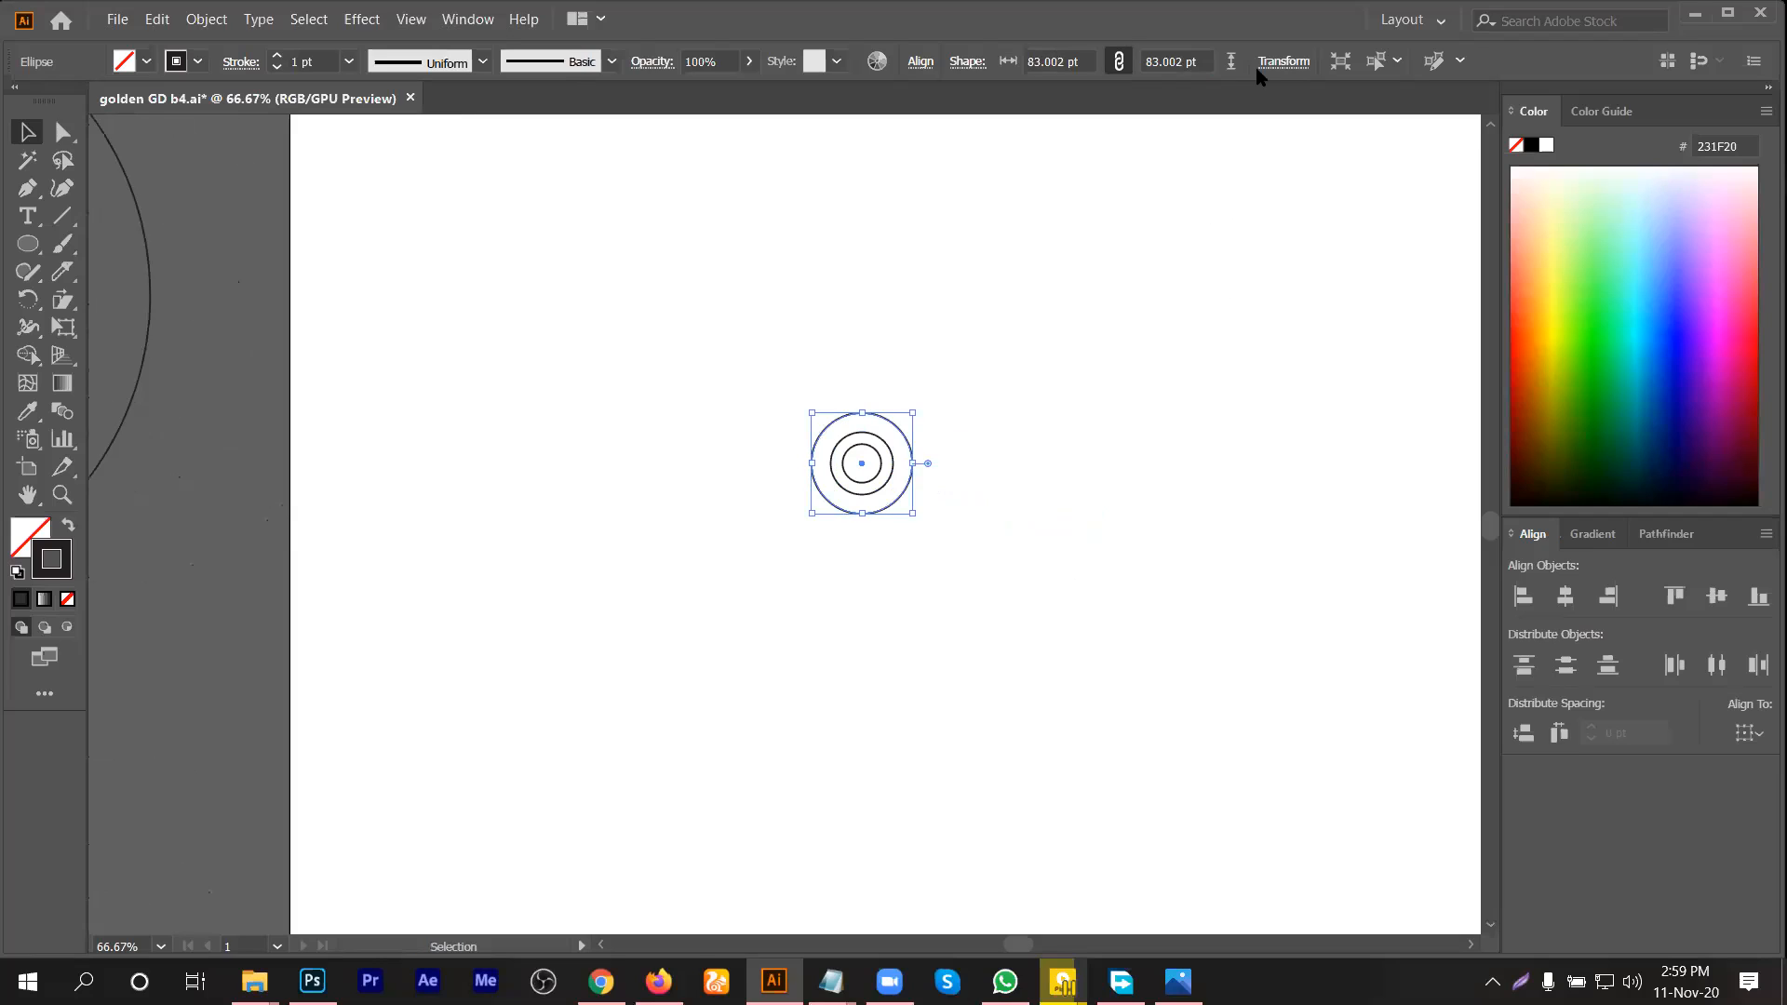
click(1207, 61)
text(*1.618)
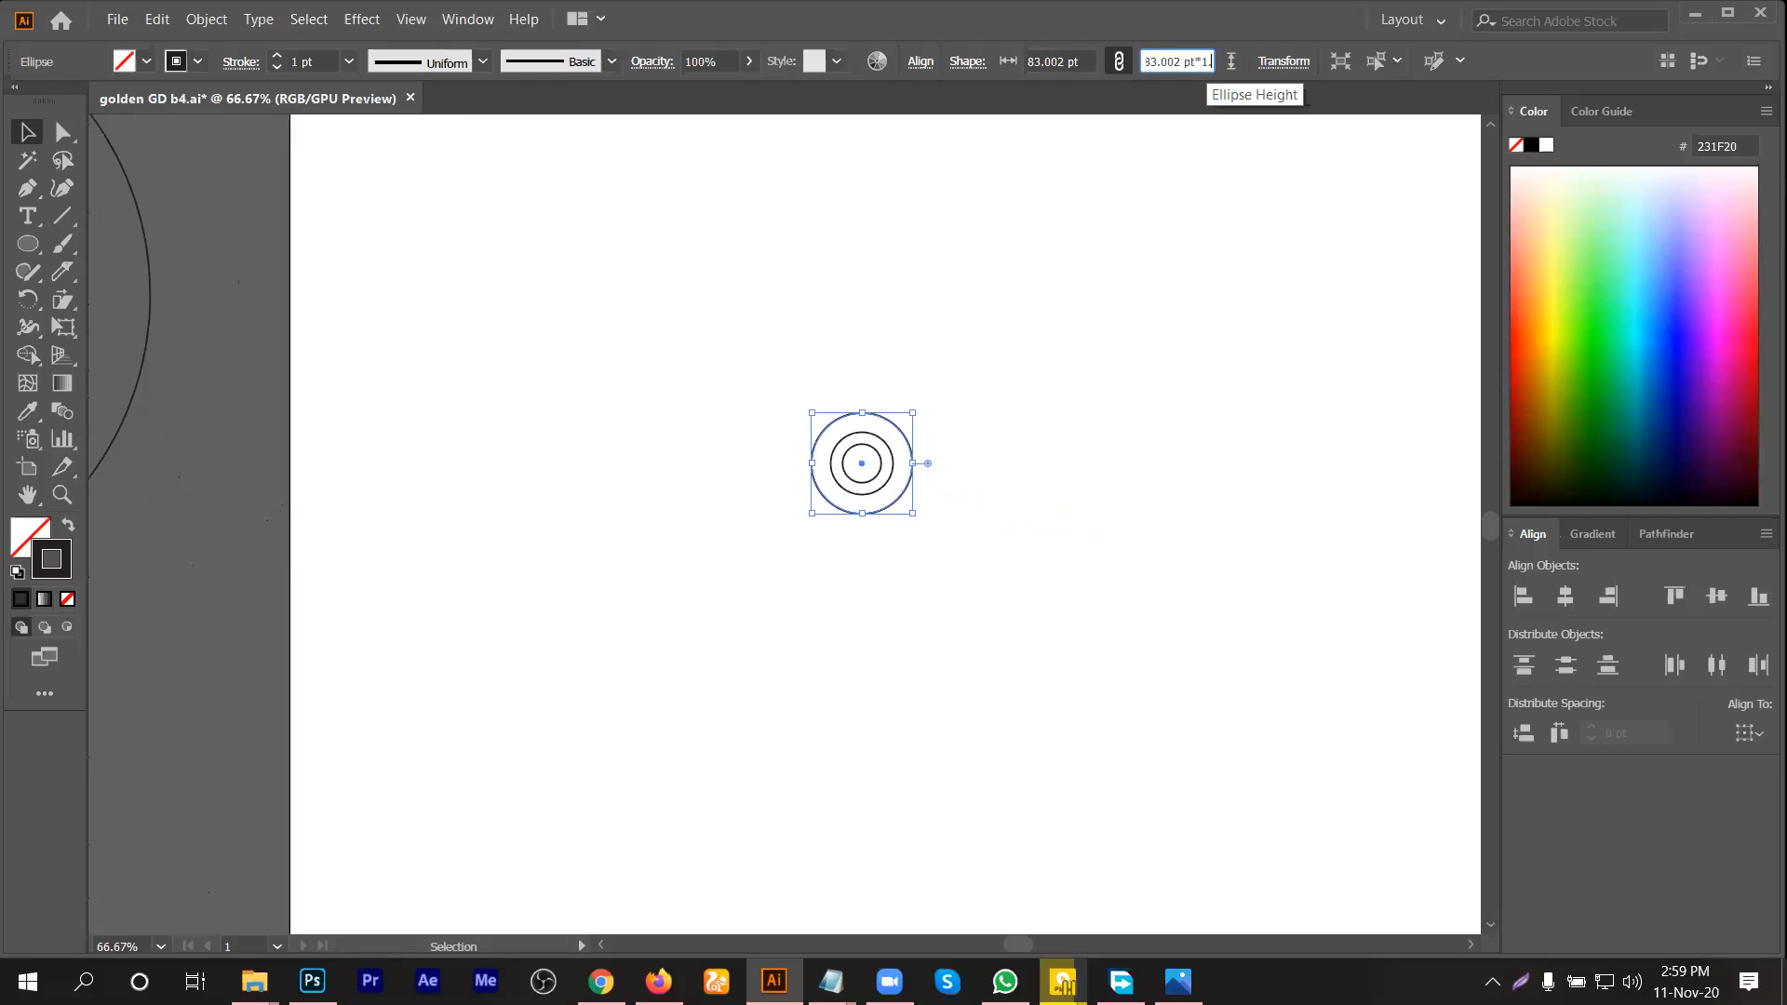
key(Return)
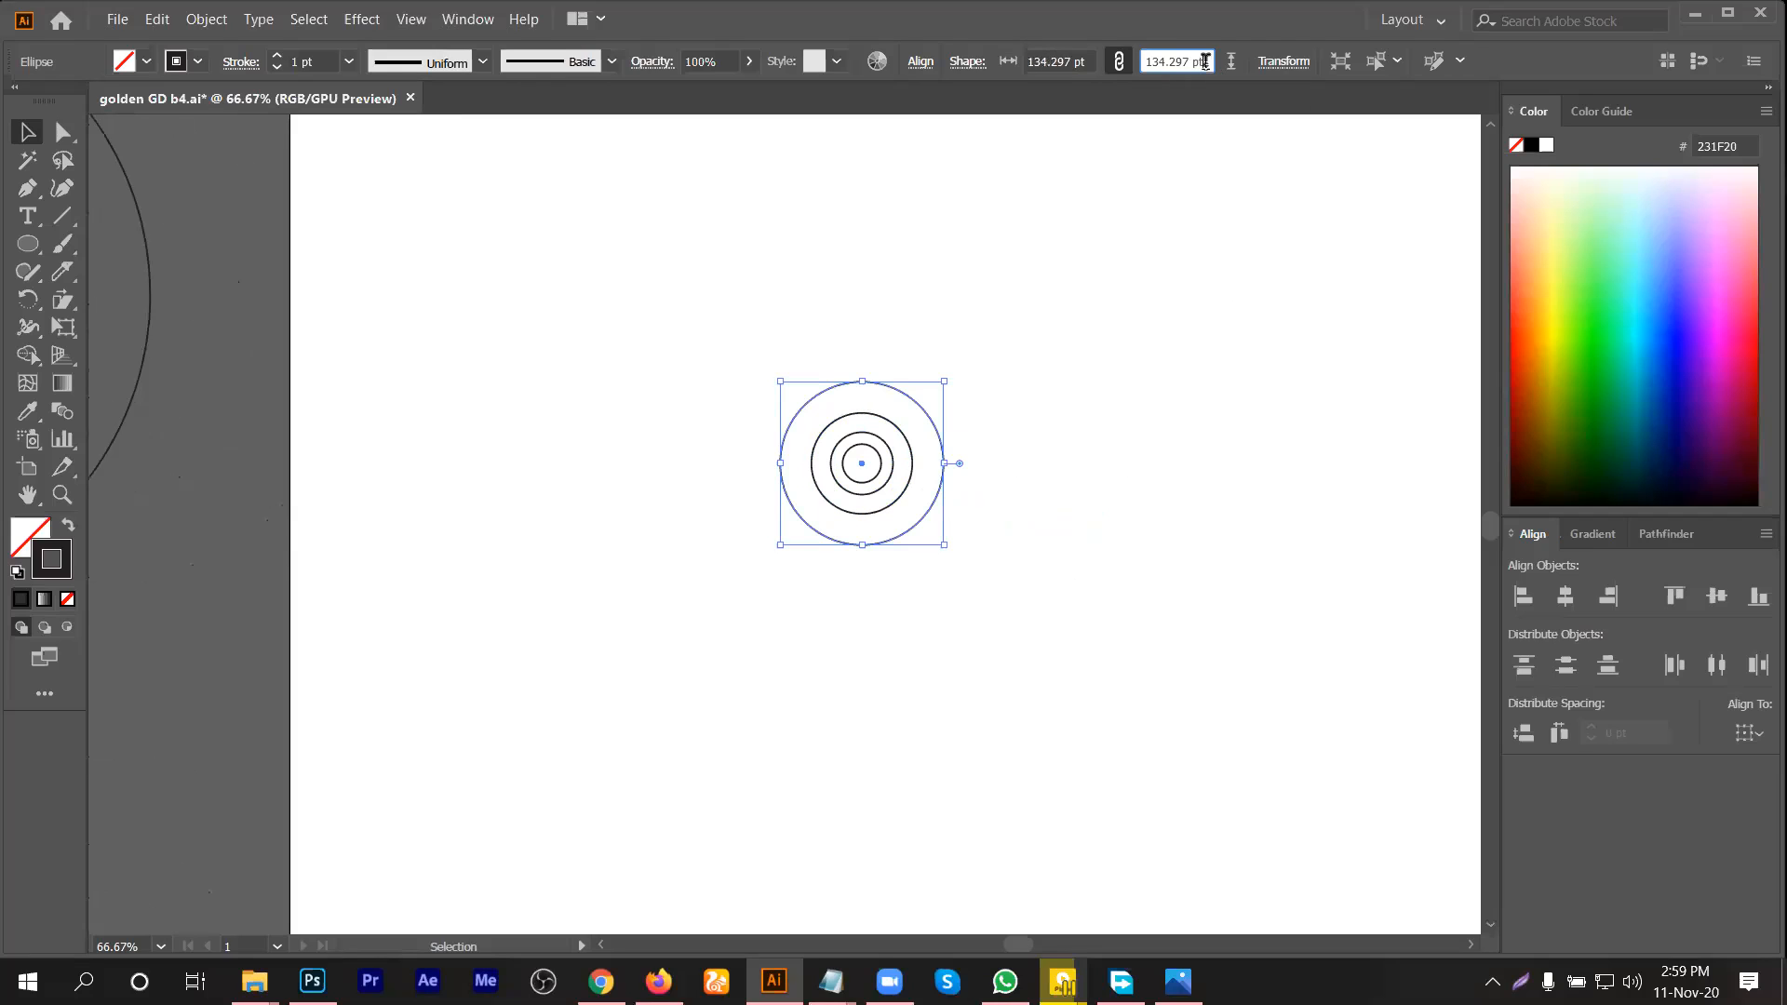
Step: Create two more concentric copies from the 134.297 pt circle, multiplying by 1.618 each time, for diameters of 217.293 and 351.58 pt
click(958, 426)
click(939, 435)
click(1203, 59)
text(/*1.618)
key(Return)
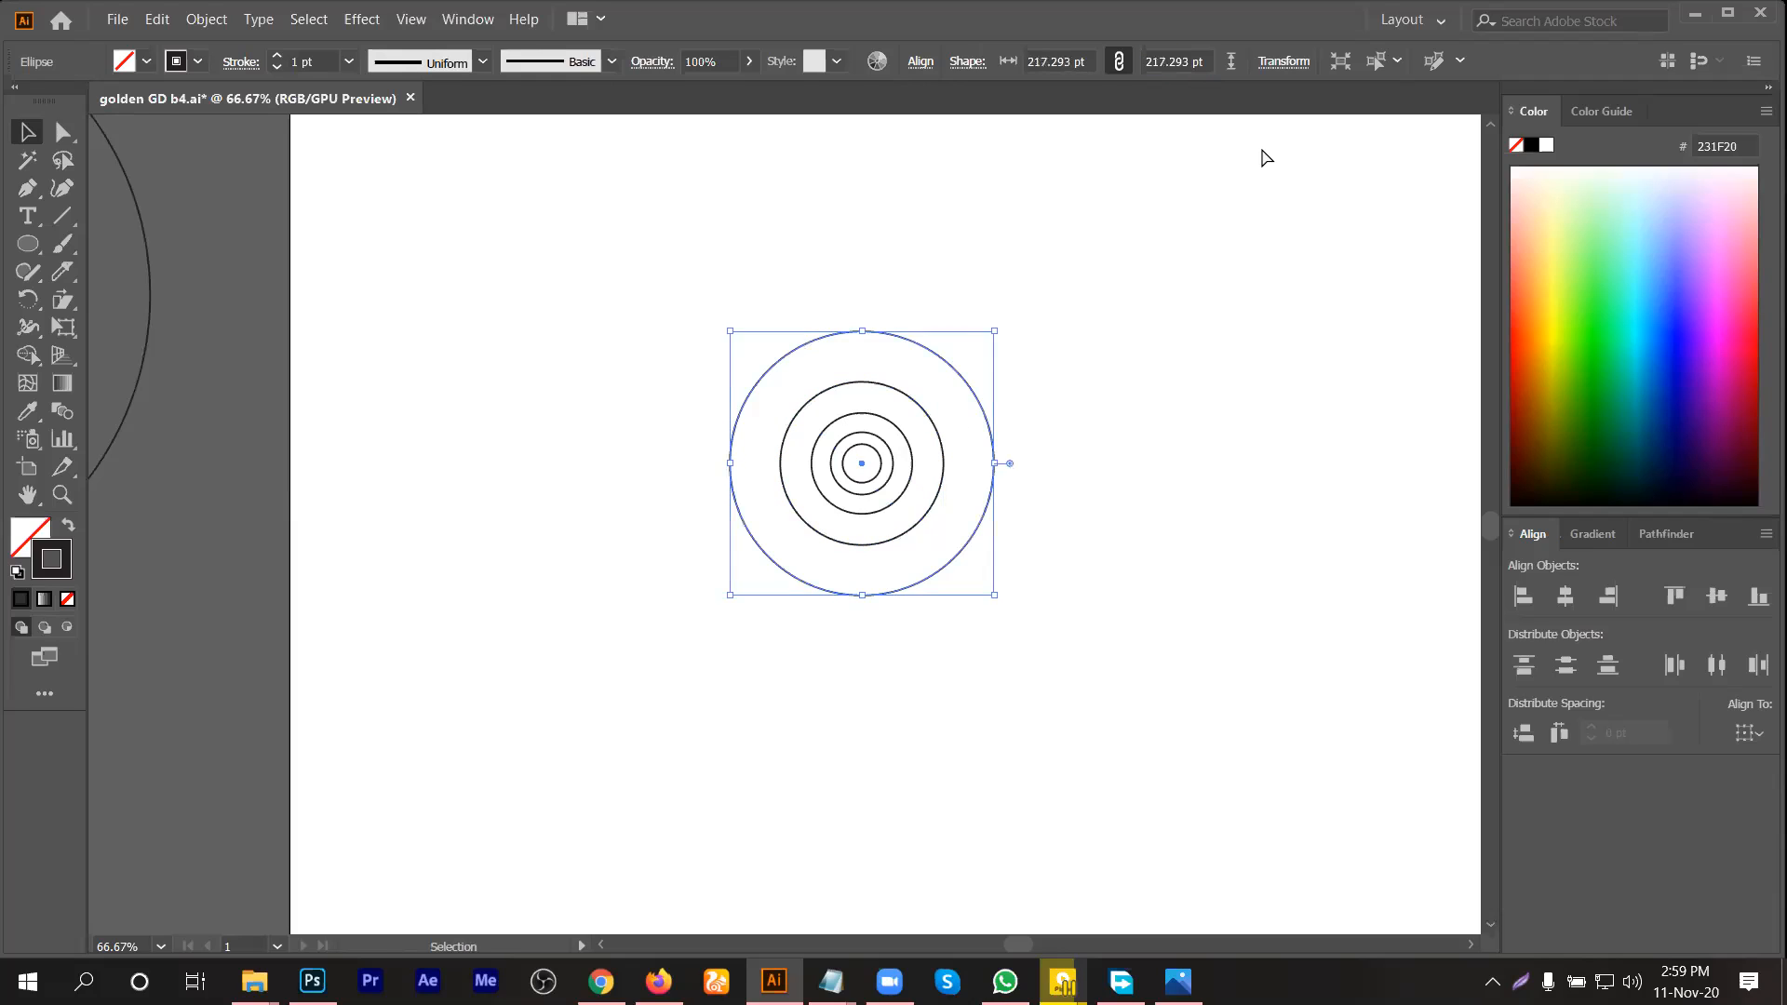
click(1206, 63)
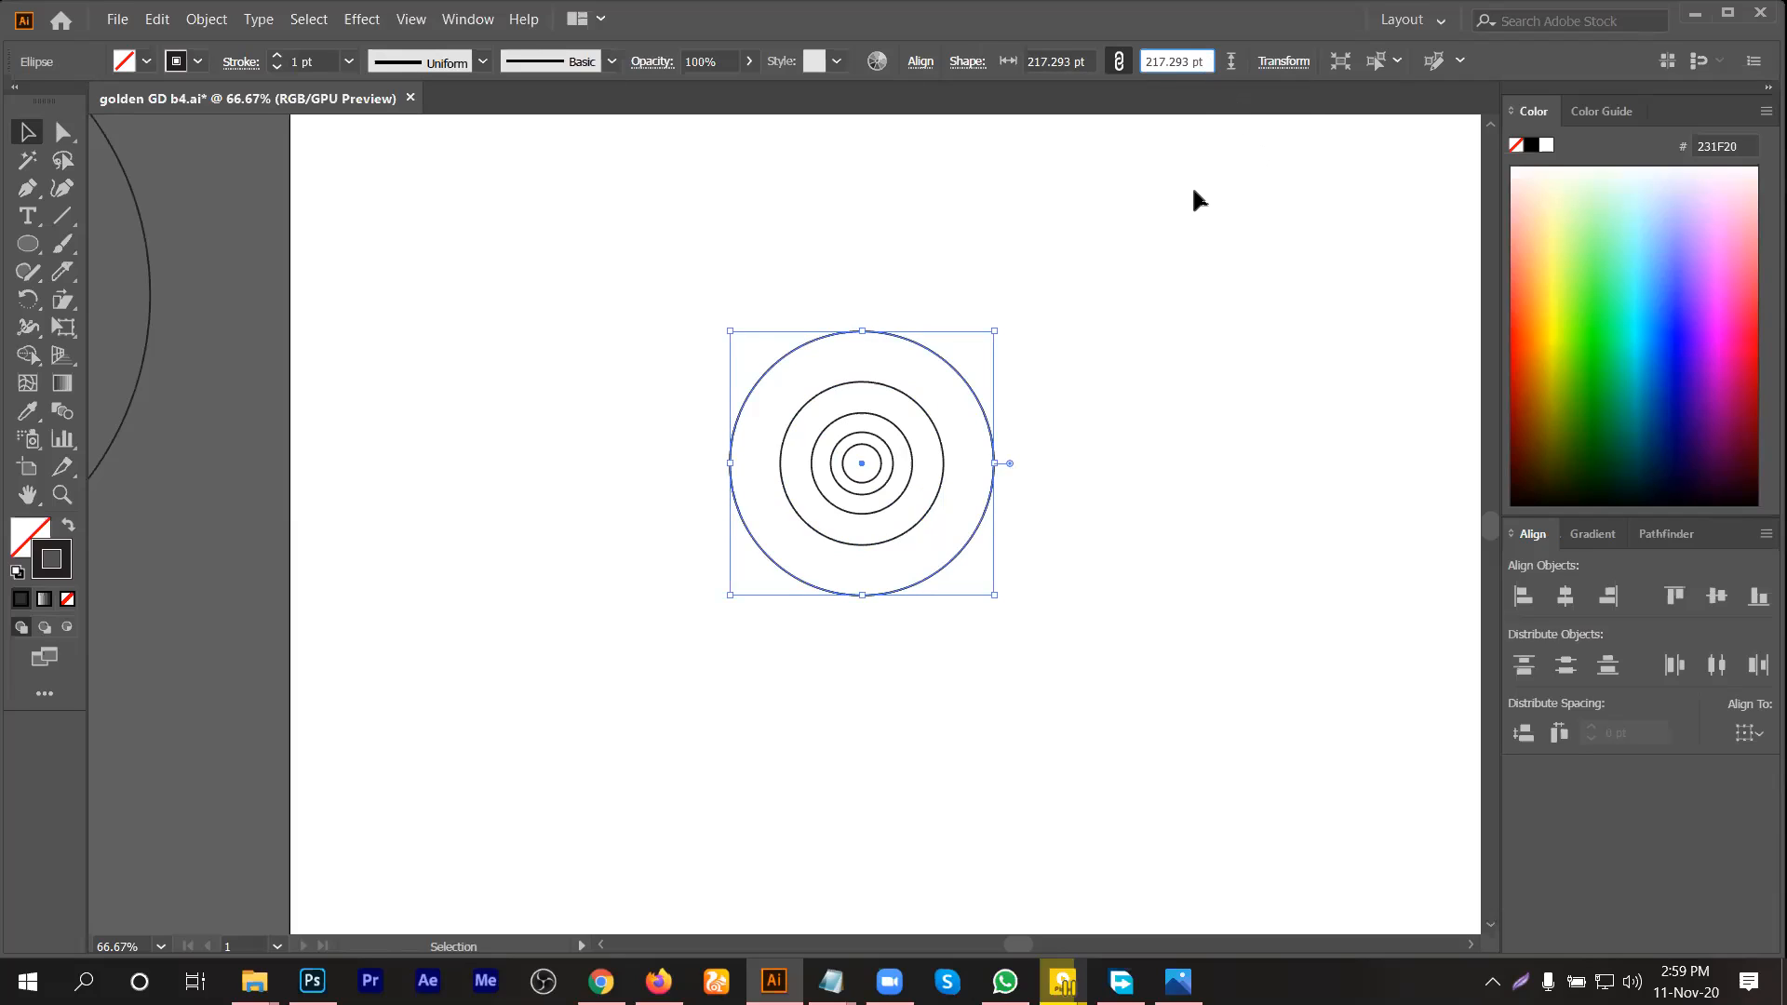
text(*1.618)
key(Return)
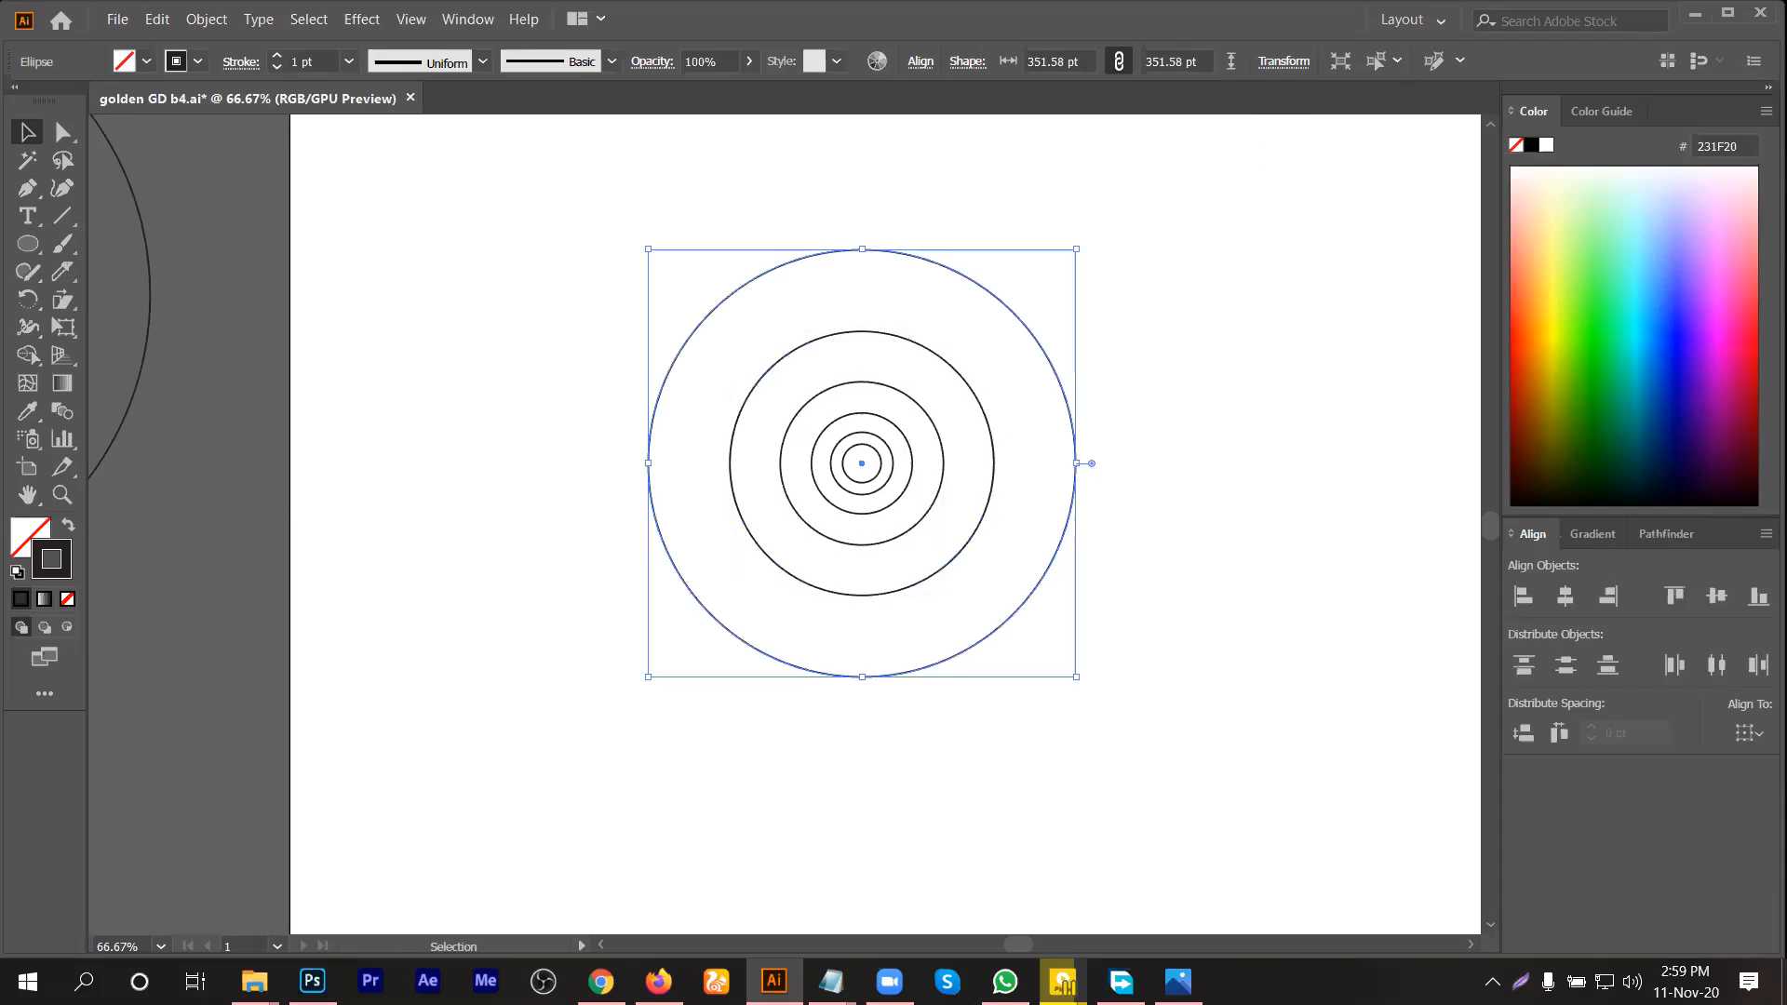
click(1175, 498)
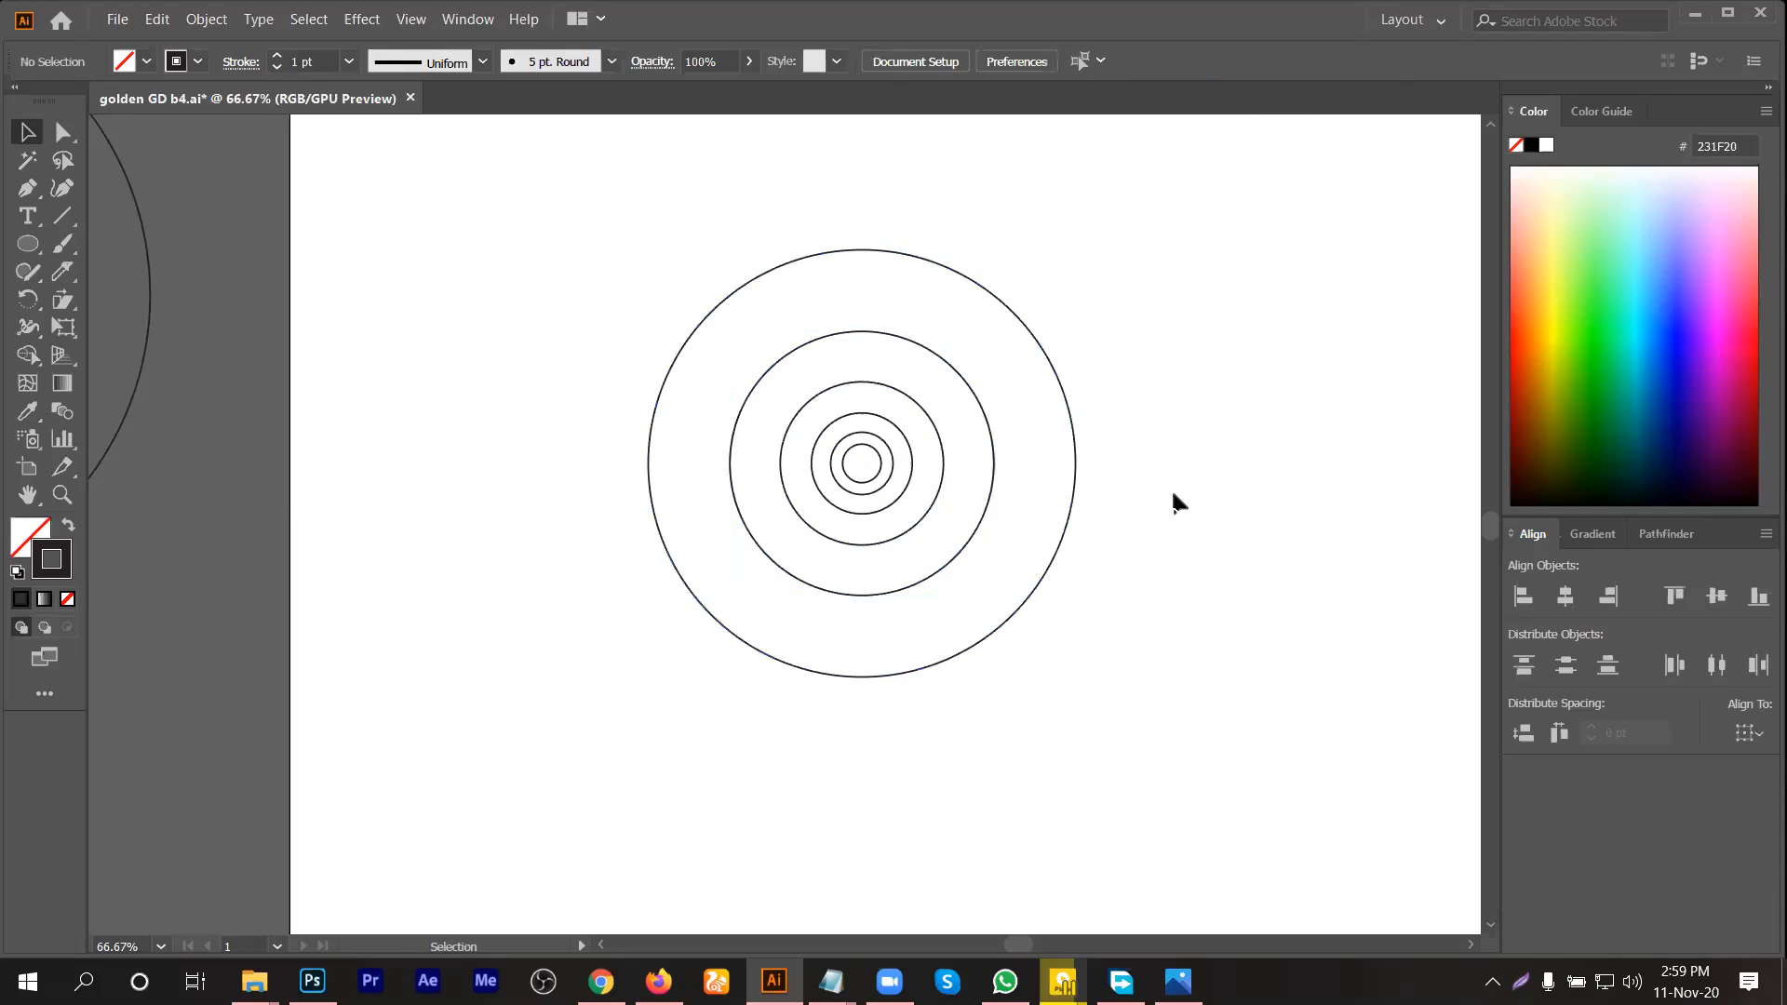
click(591, 977)
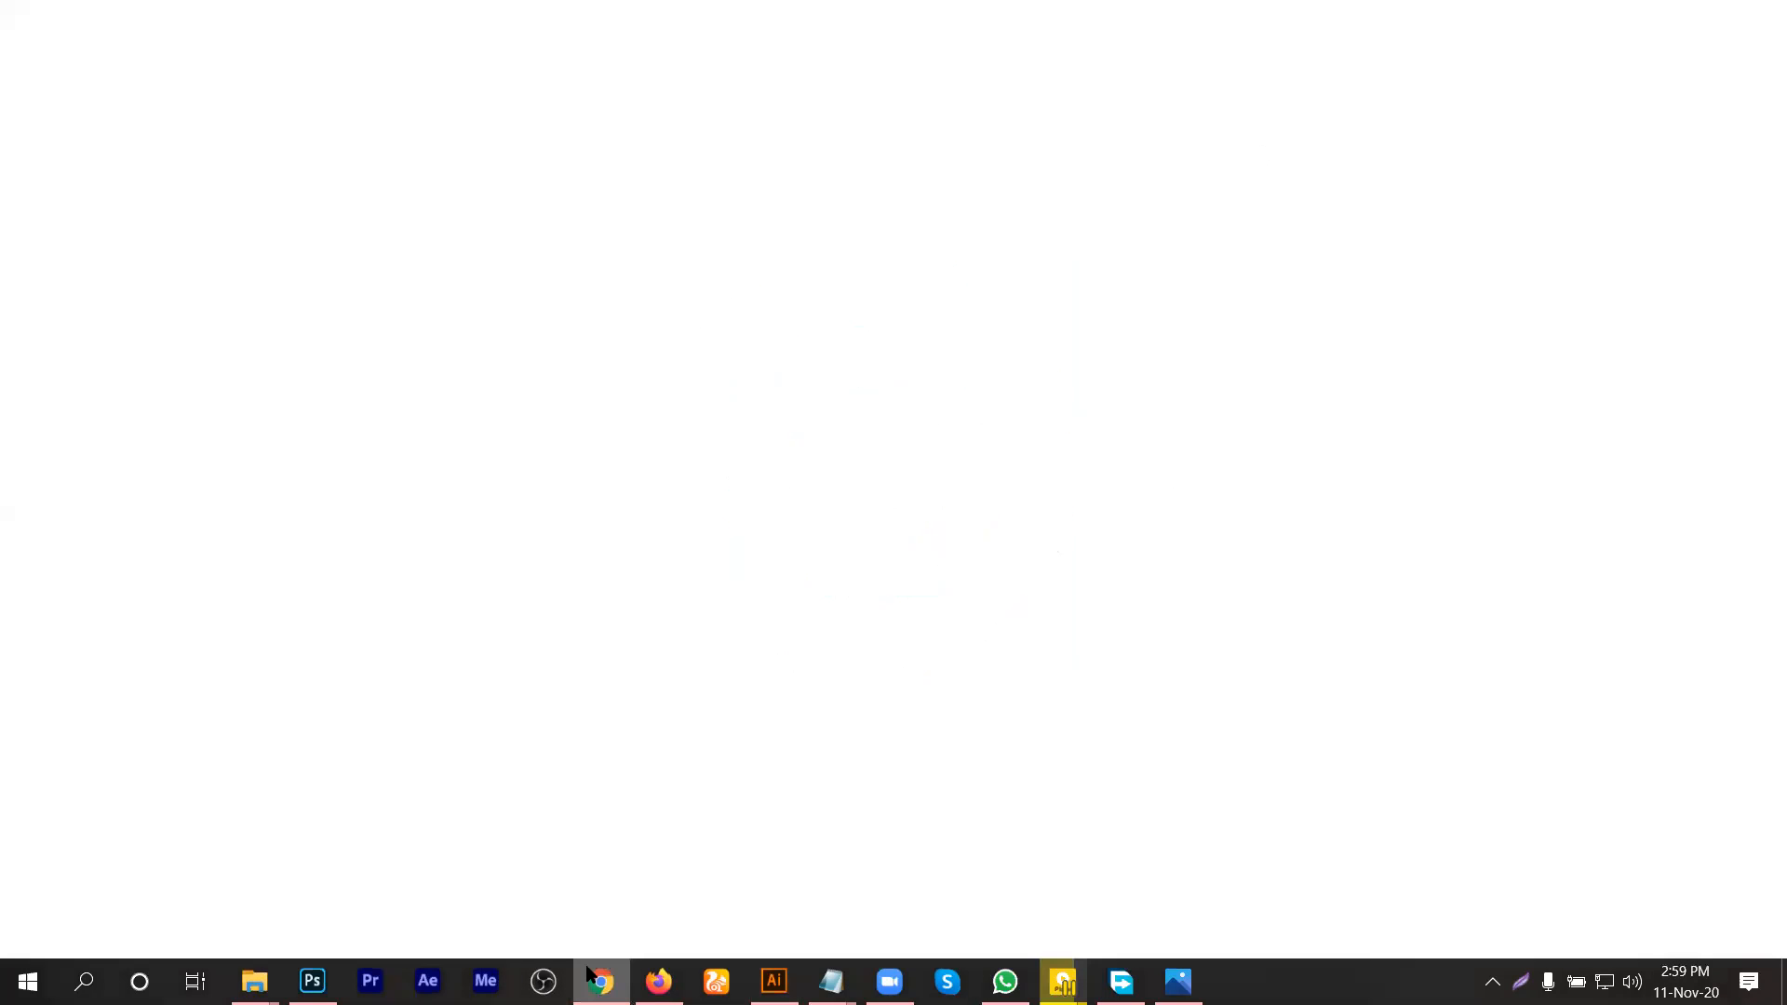
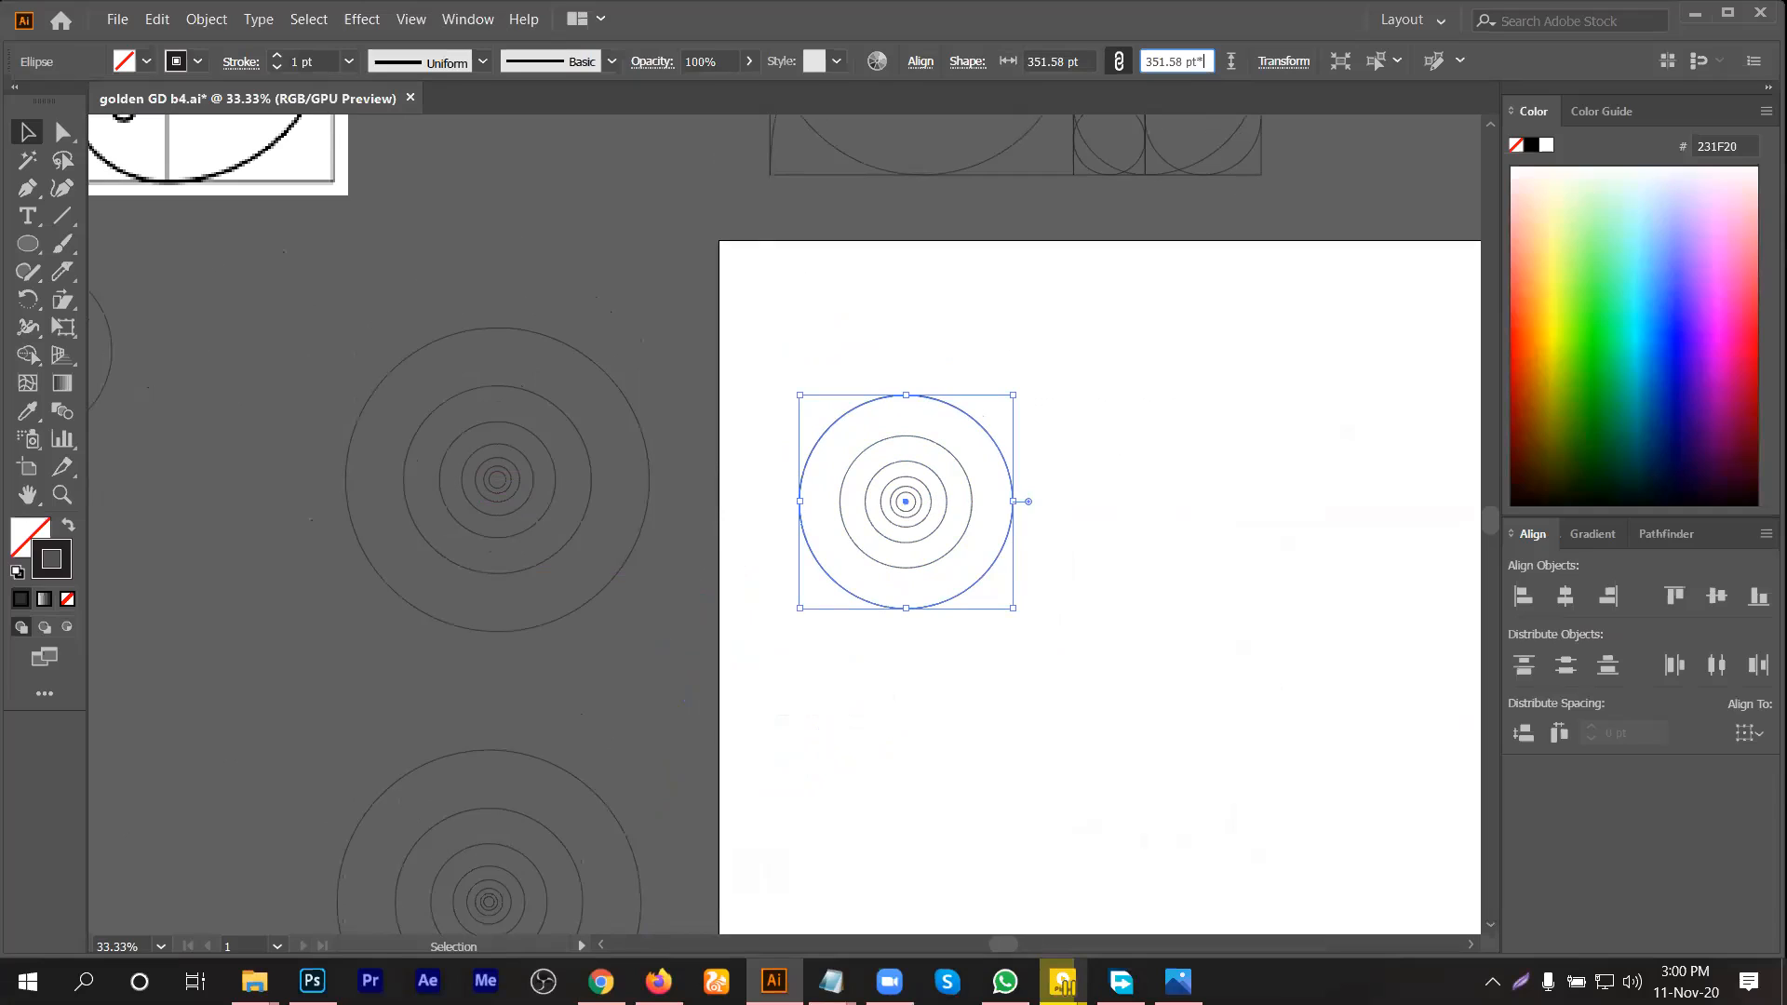
Step: Enlarge the copy of the 351.58 pt circle by 1.618 to form an outer circle of 568.856 pt
text(18)
key(Return)
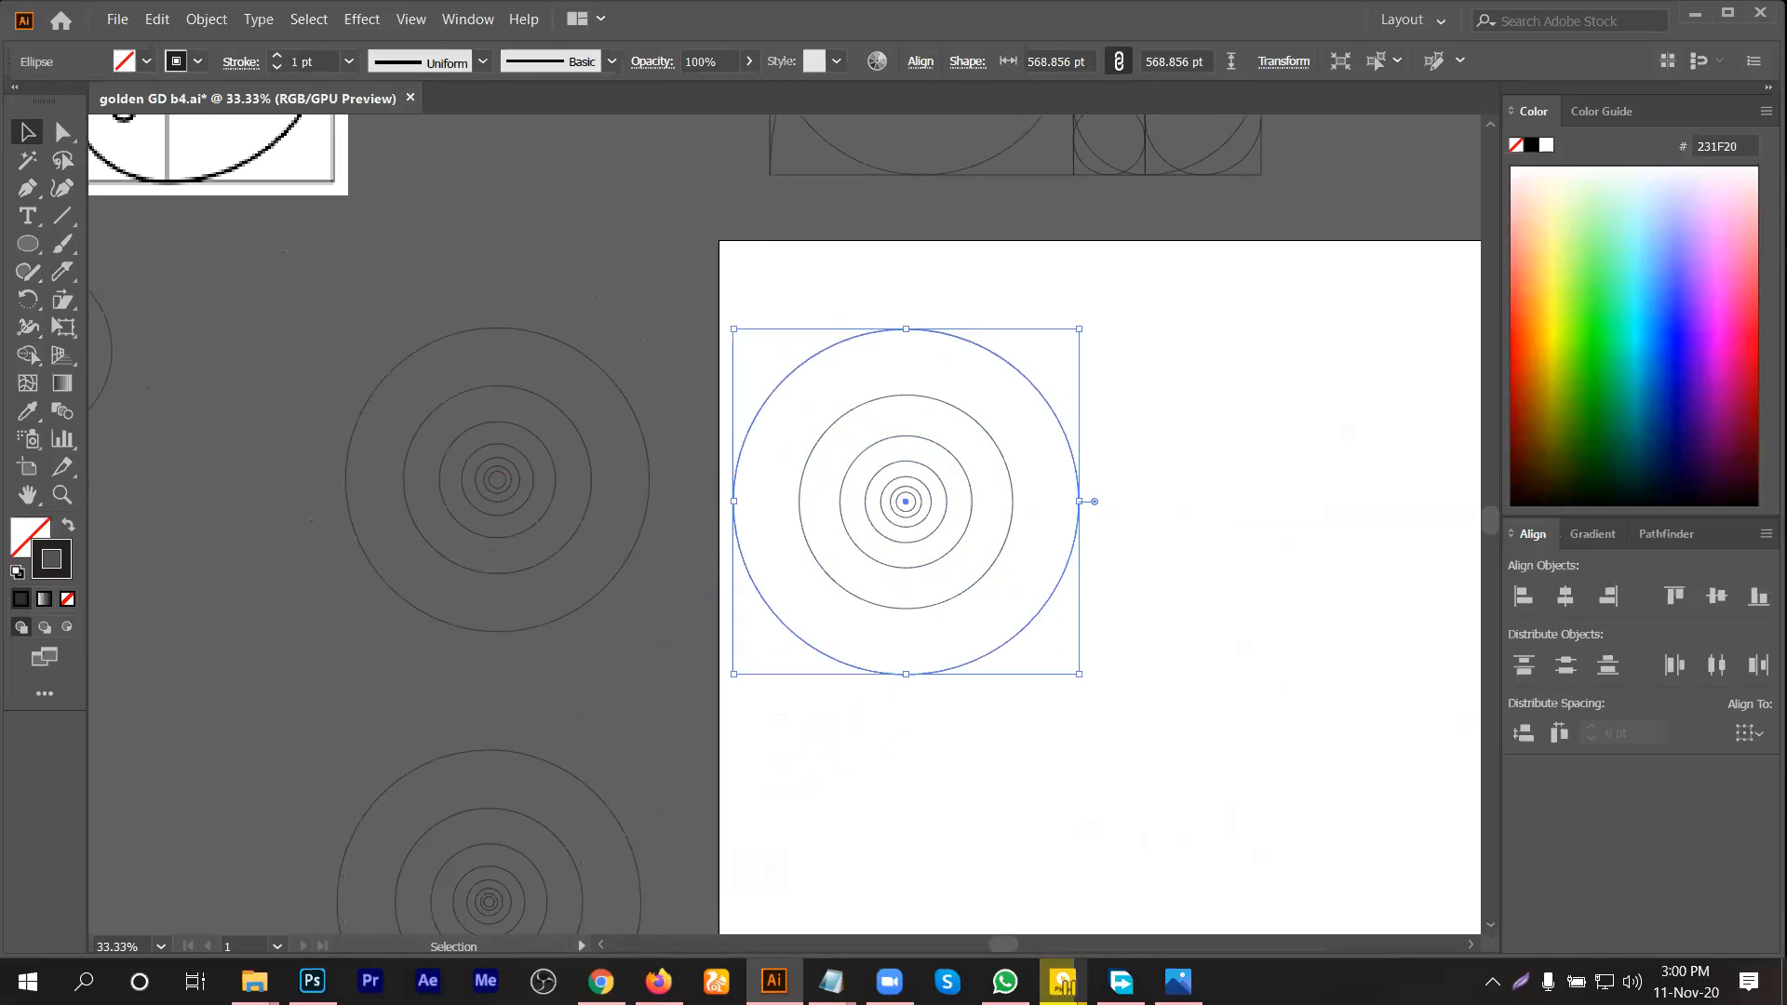
click(1192, 660)
Step: Copy the outermost circle diagonally towards the artboard's lower right and repeat the transformation to add evenly offset copies
scroll(1111, 666, down, 2)
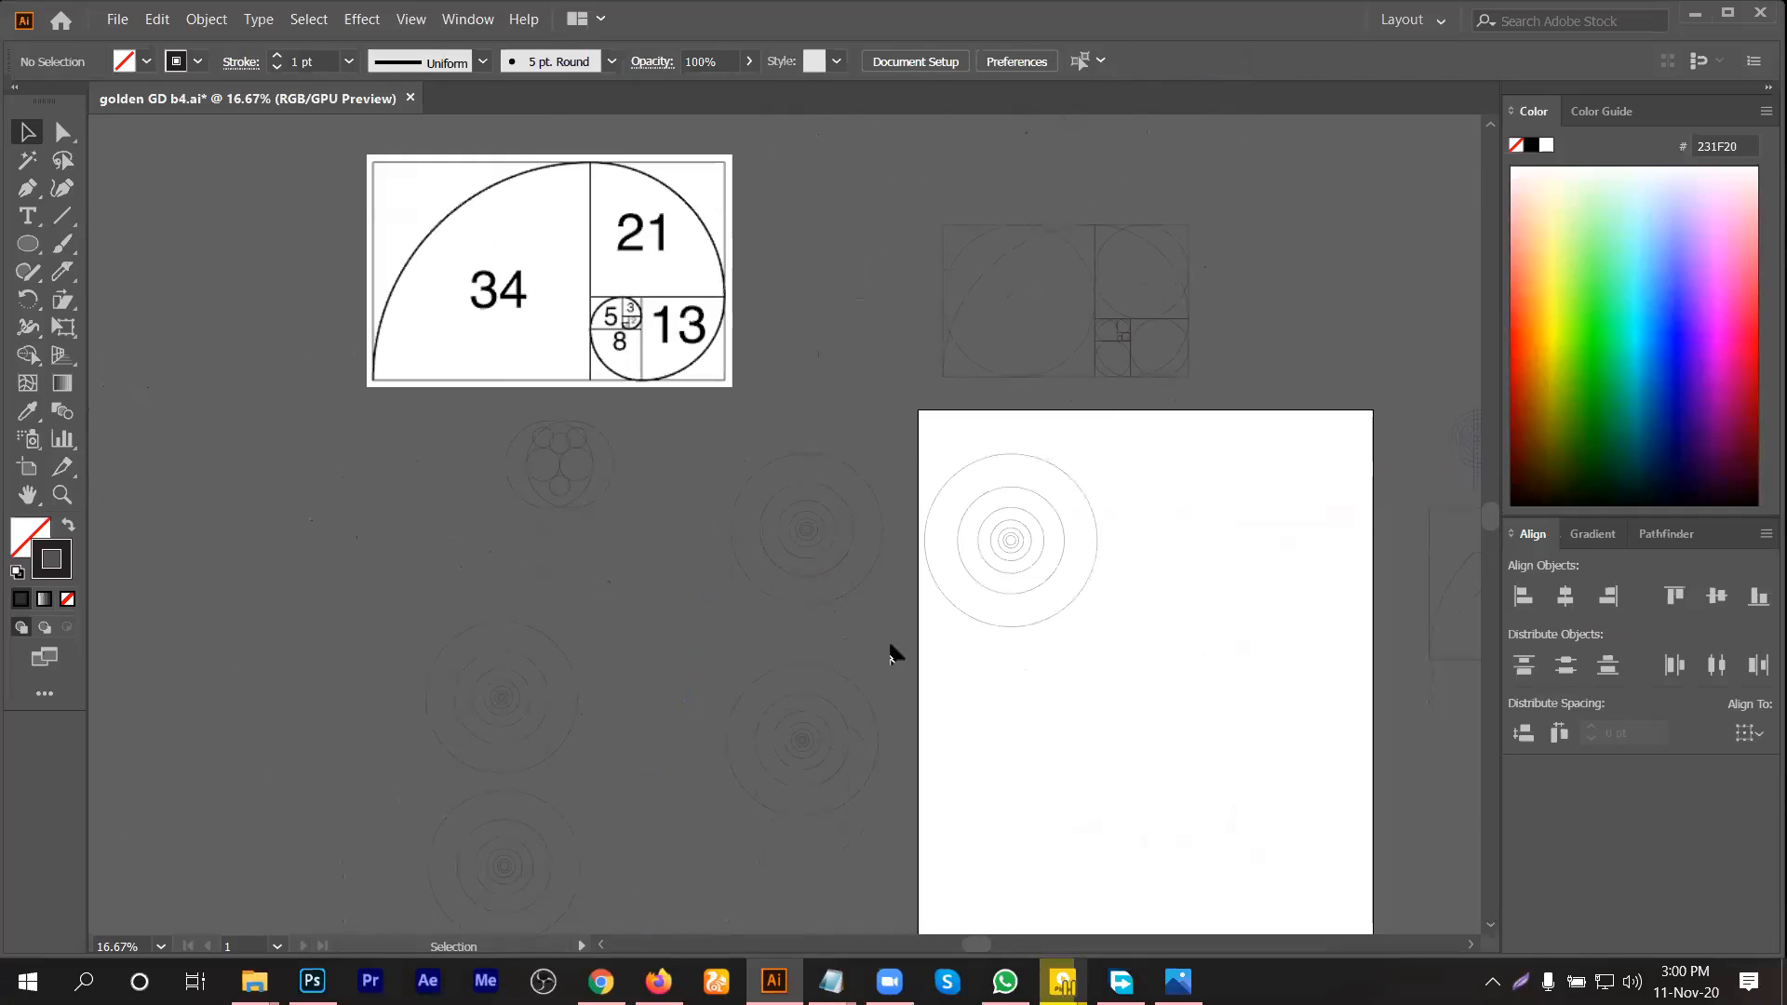
scroll(890, 652, down, 1)
scroll(1152, 666, up, 1)
drag(1042, 437, 1169, 786)
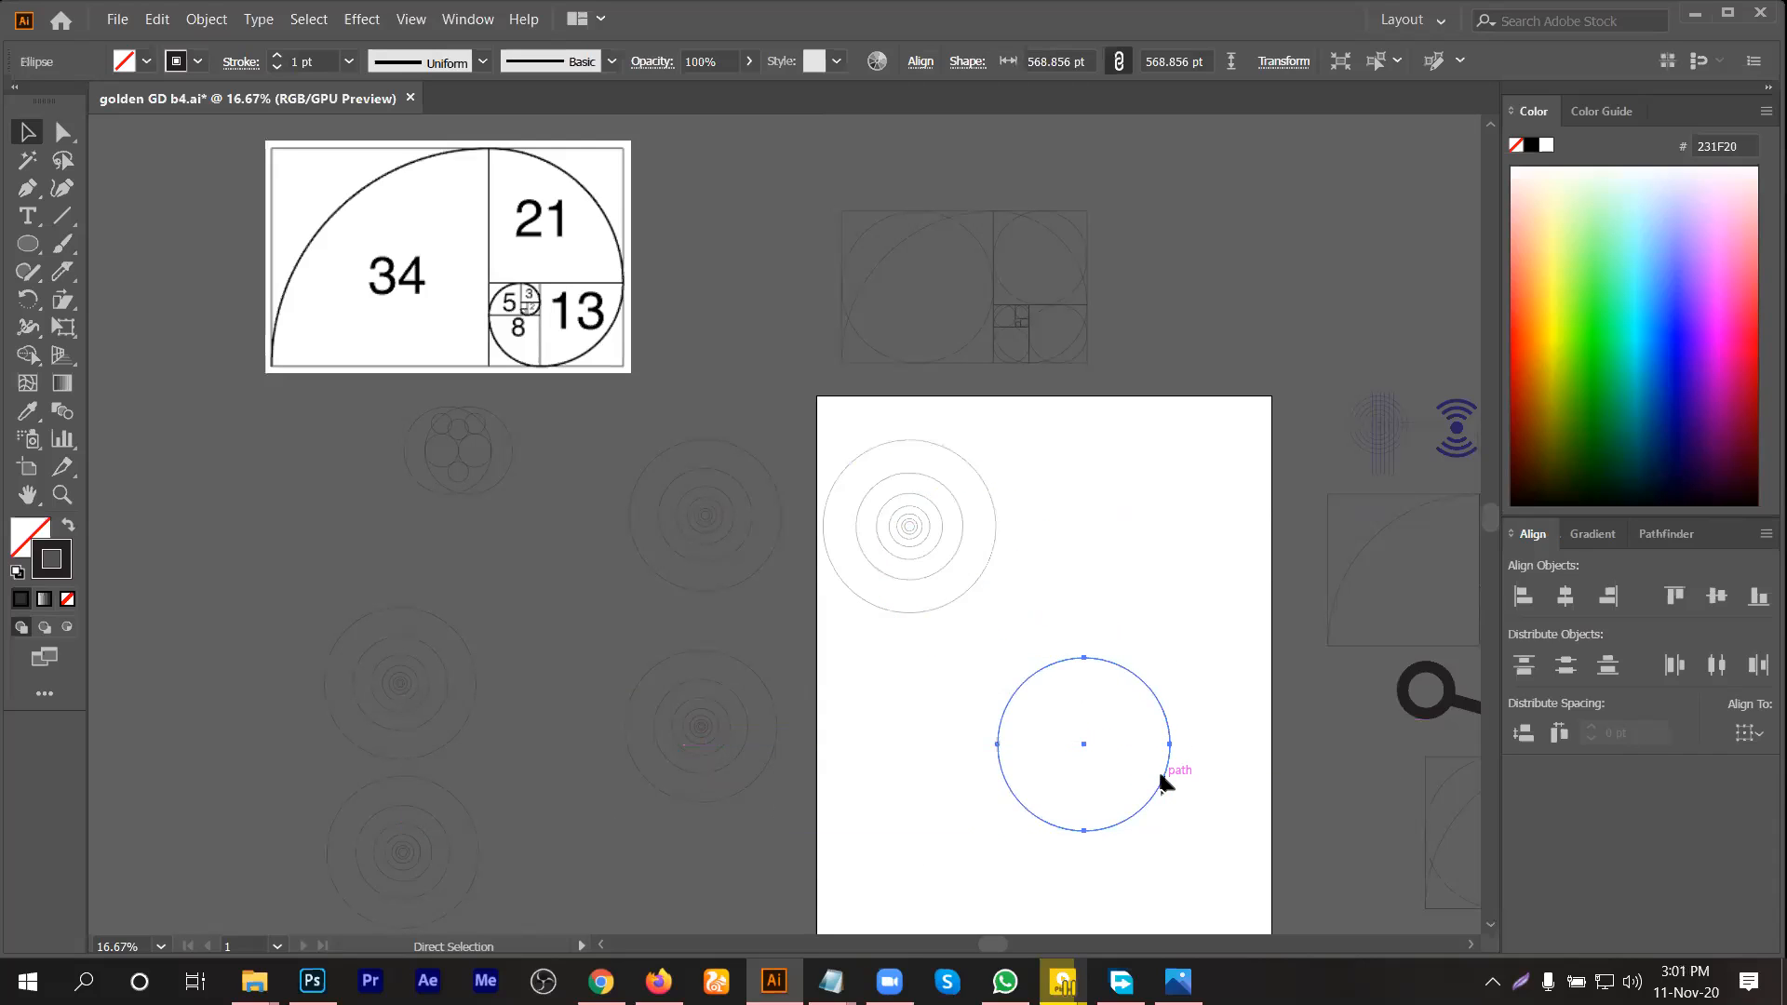
key(ctrl+d)
click(1180, 779)
scroll(1181, 778, down, 3)
scroll(1180, 778, down, 3)
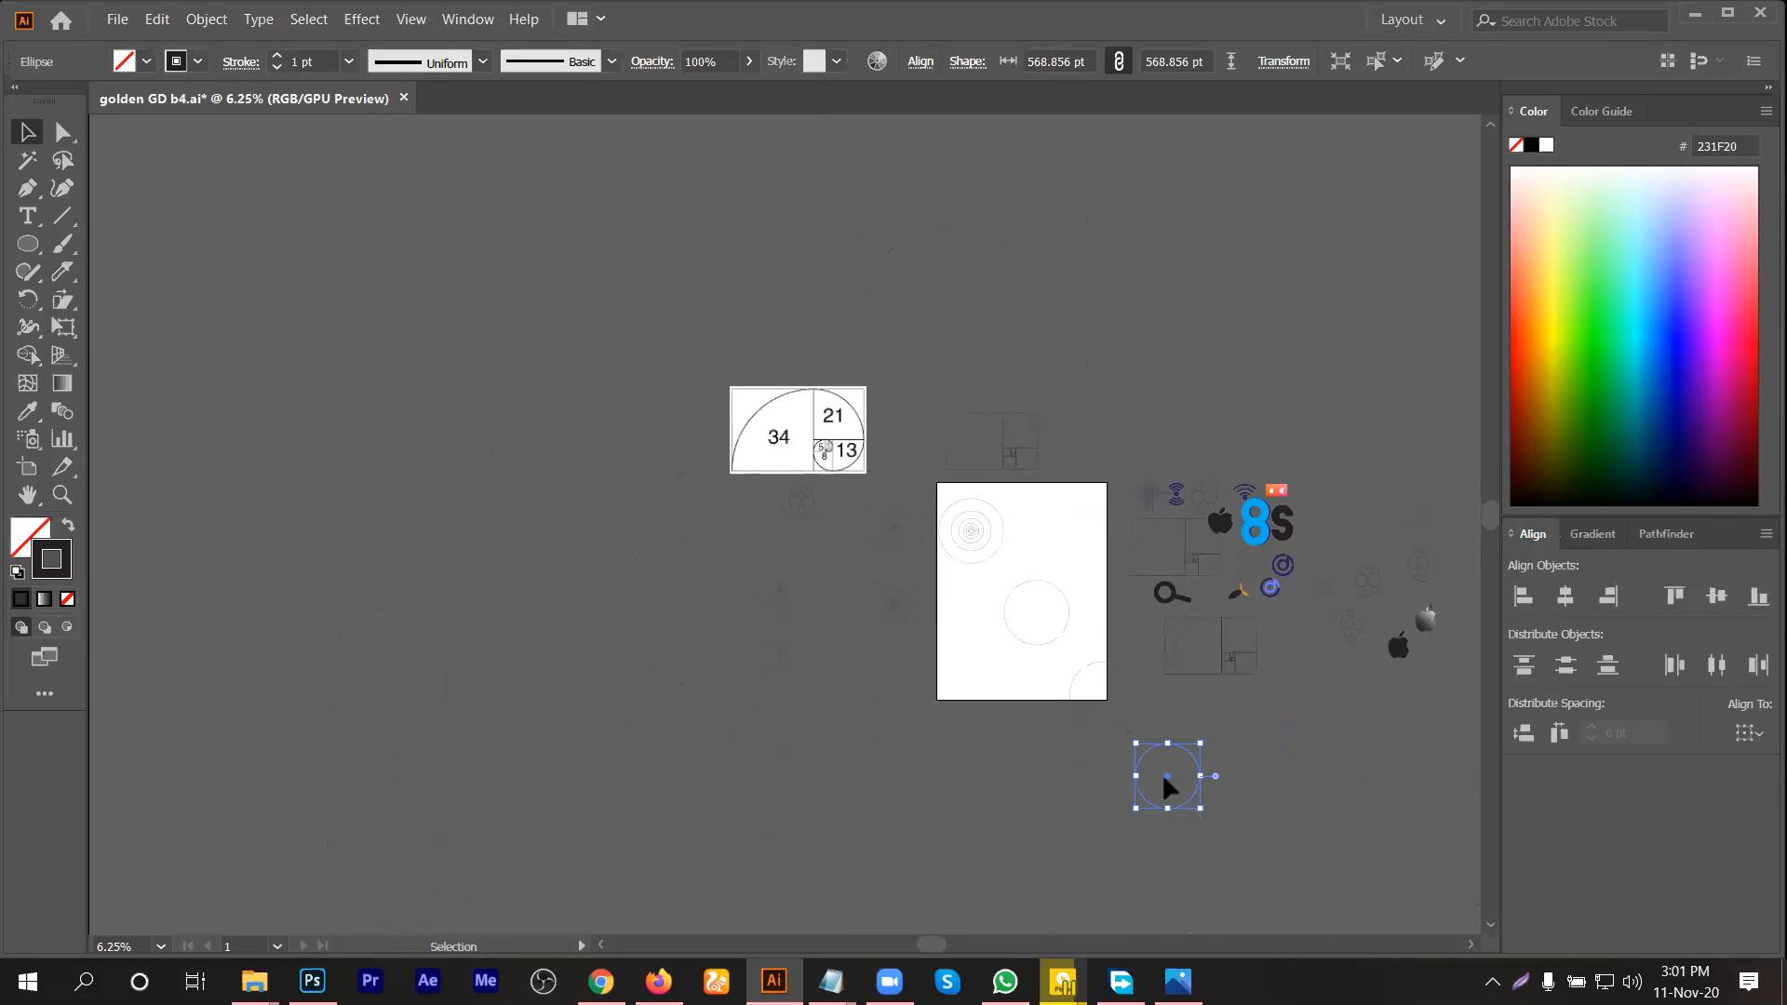
scroll(1166, 783, up, 1)
scroll(1185, 826, up, 1)
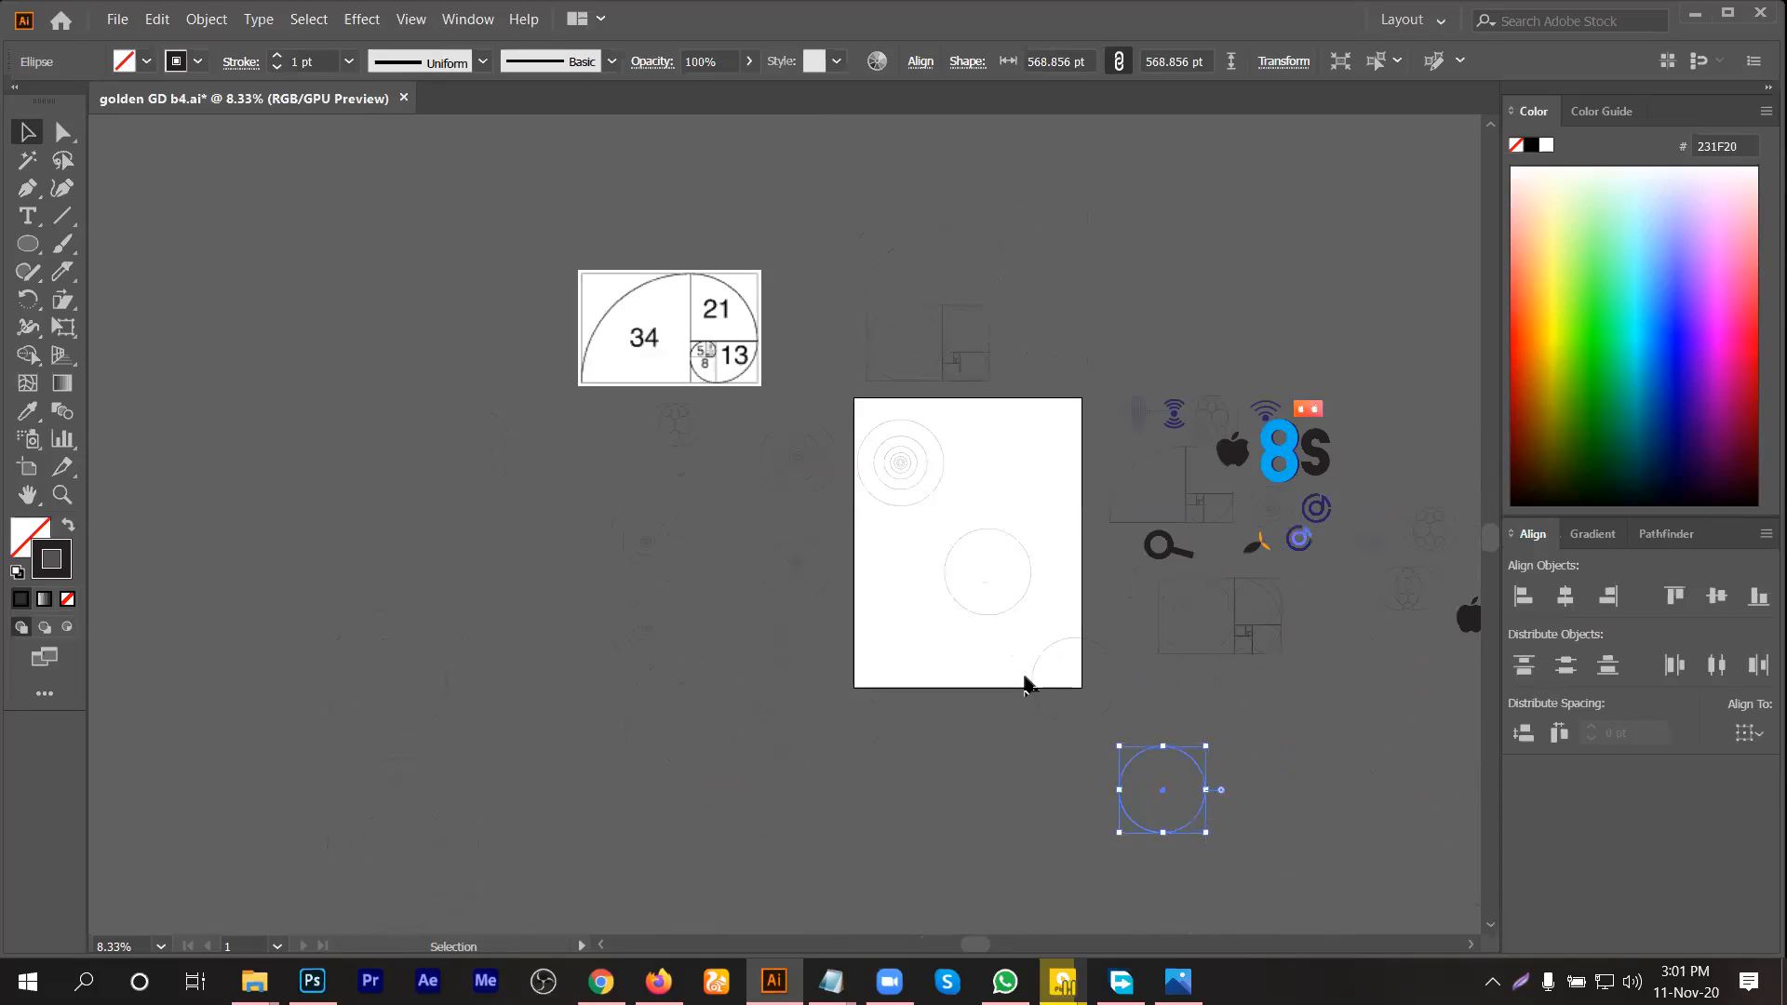
Step: Remove the diagonally offset circle copies, keeping only the concentric set on the artboard
key(ctrl+z)
key(Delete)
drag(1102, 730, 1203, 857)
key(Delete)
scroll(952, 577, up, 2)
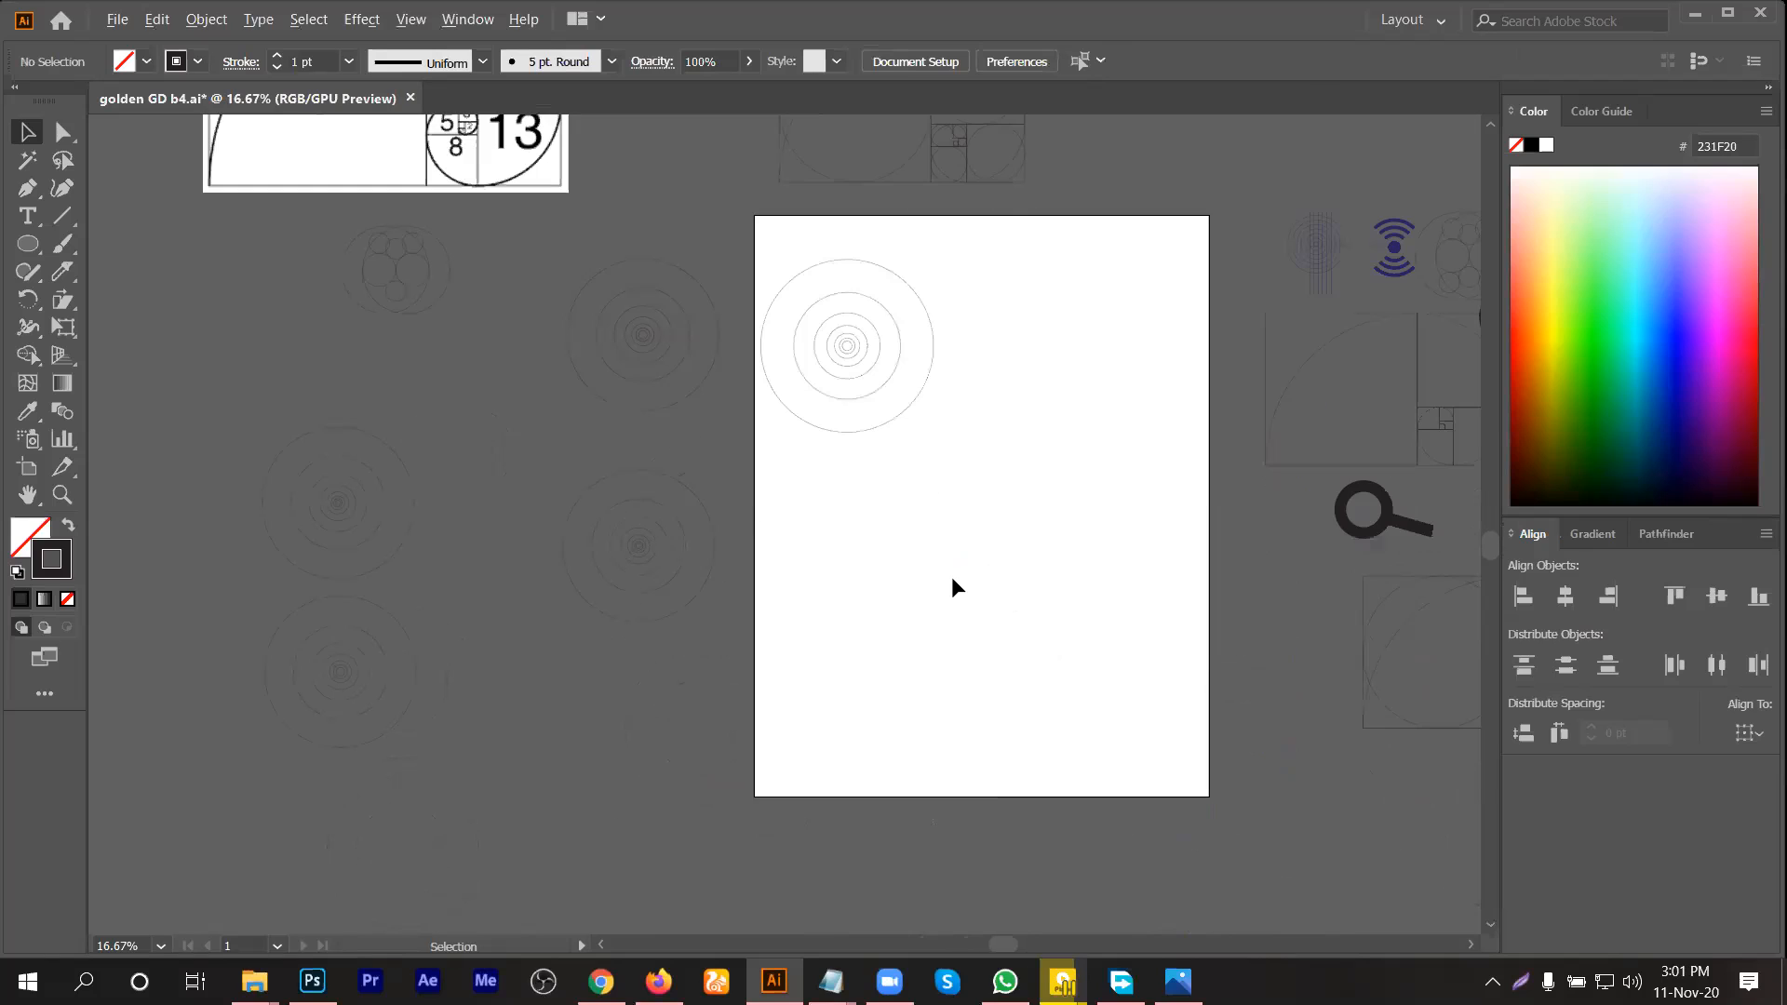
Step: Place a circle about 100.5 pt across below the concentric set and enlarge a concentric copy to about 185.8 pt
drag(879, 366, 959, 577)
scroll(959, 577, up, 2)
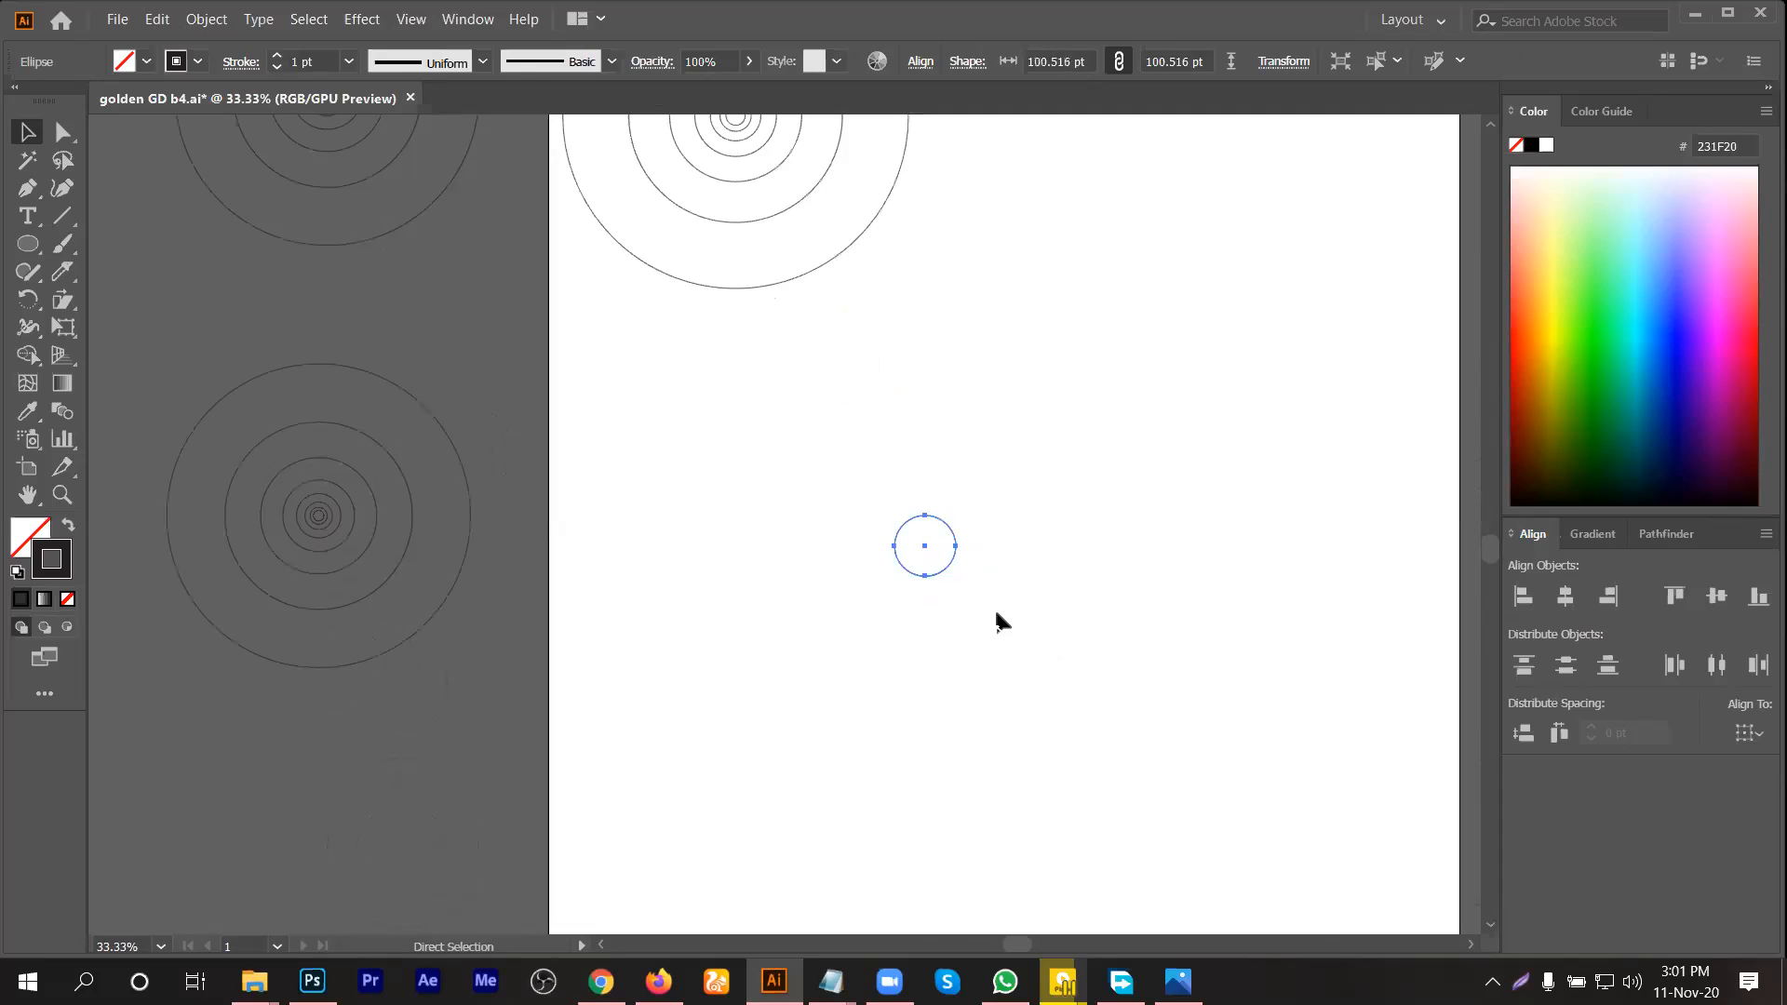
drag(957, 575, 983, 607)
click(1020, 651)
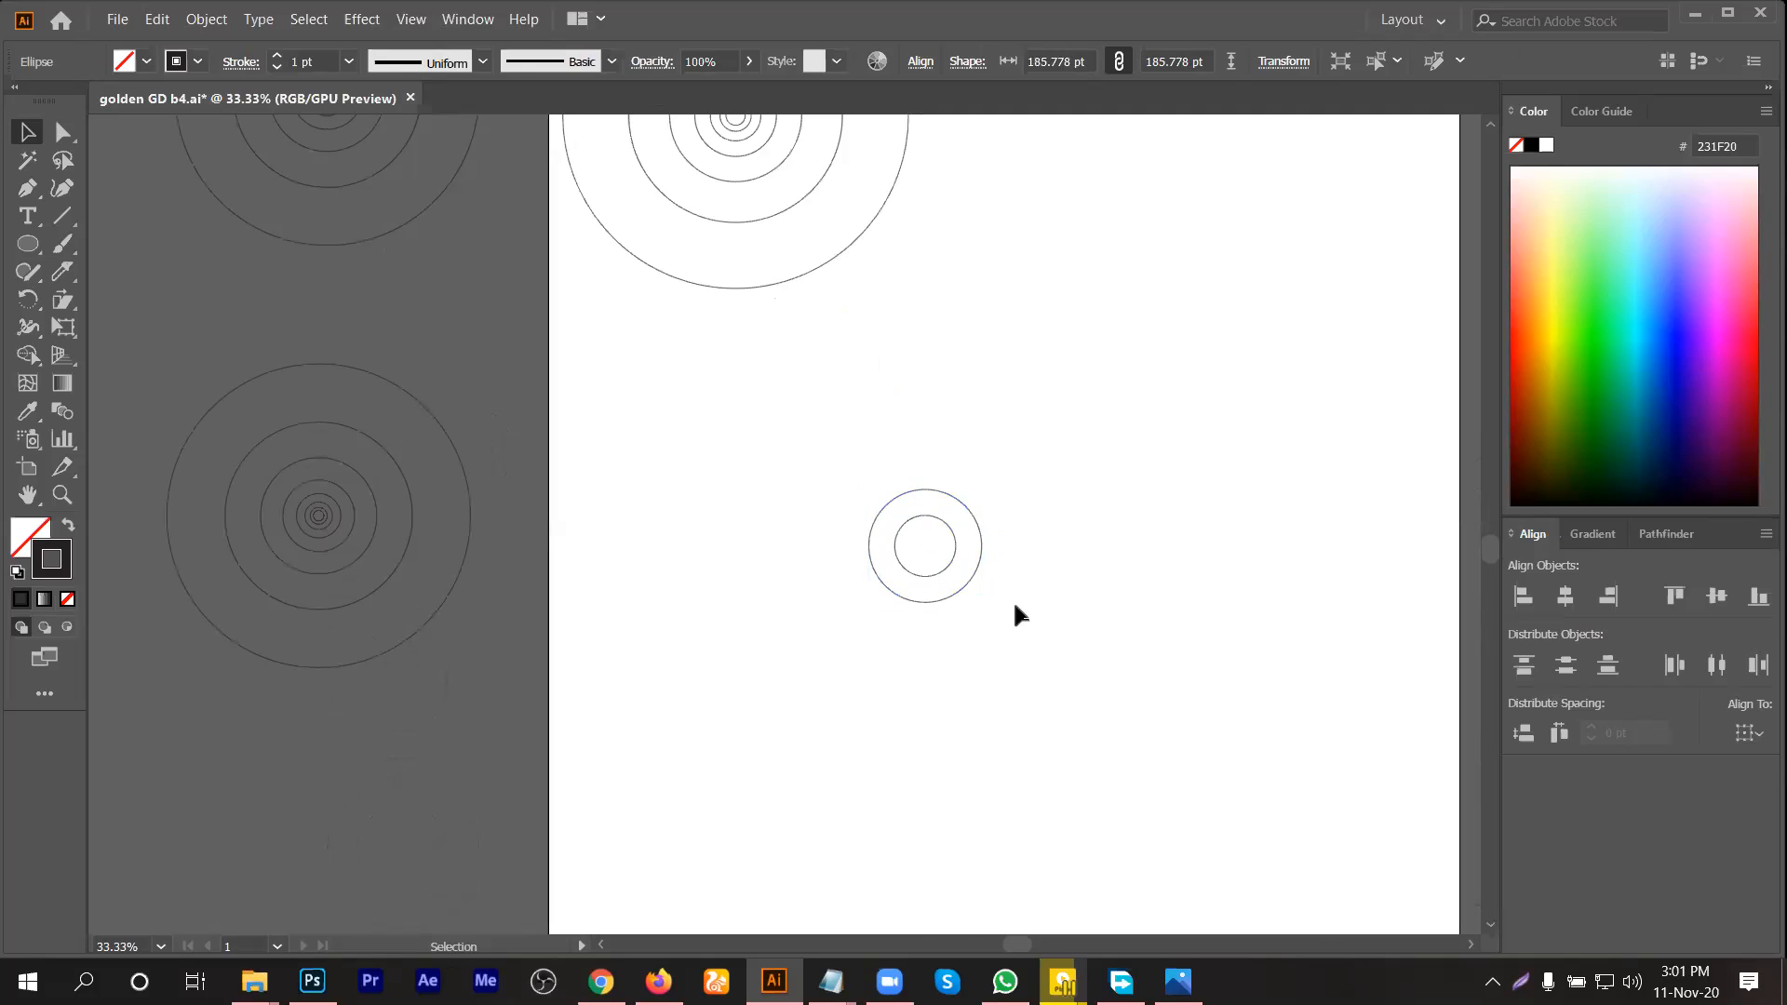
Step: Repeat the scaling on the outer circle up to about 634.6 pt, then undo, redo and undo those repeats
click(973, 573)
key(ctrl+d)
key(ctrl+d)
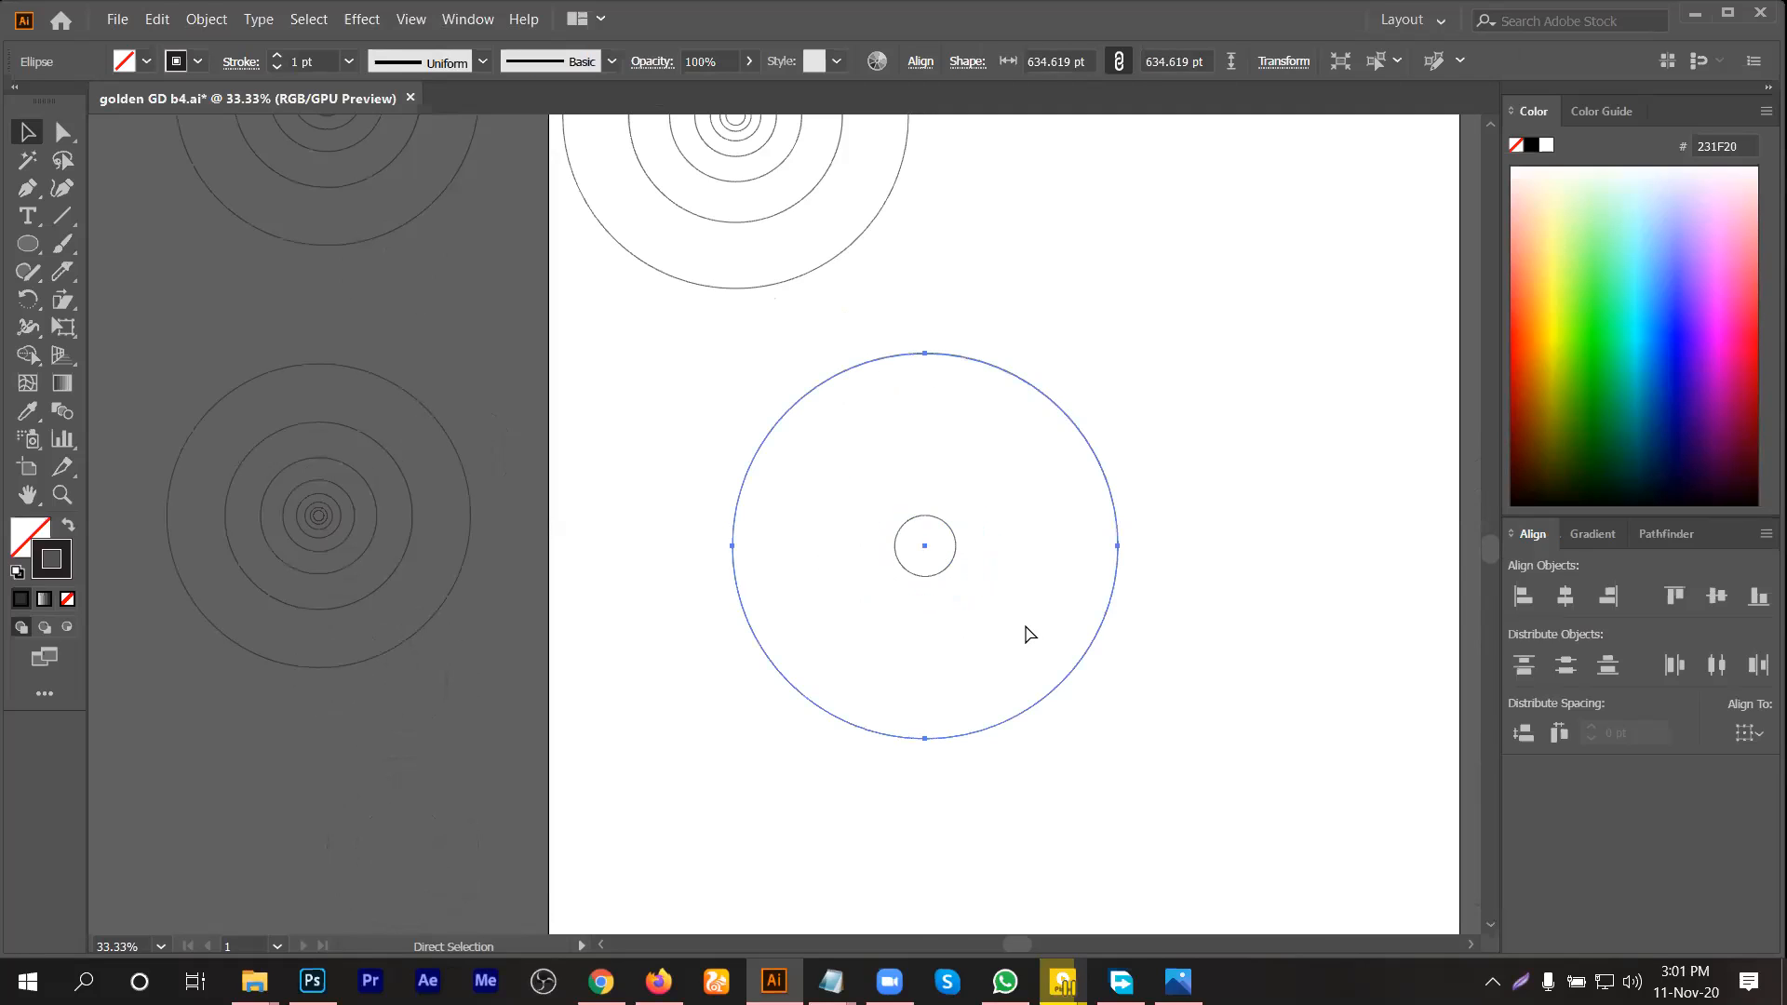
key(ctrl+z)
key(ctrl+z)
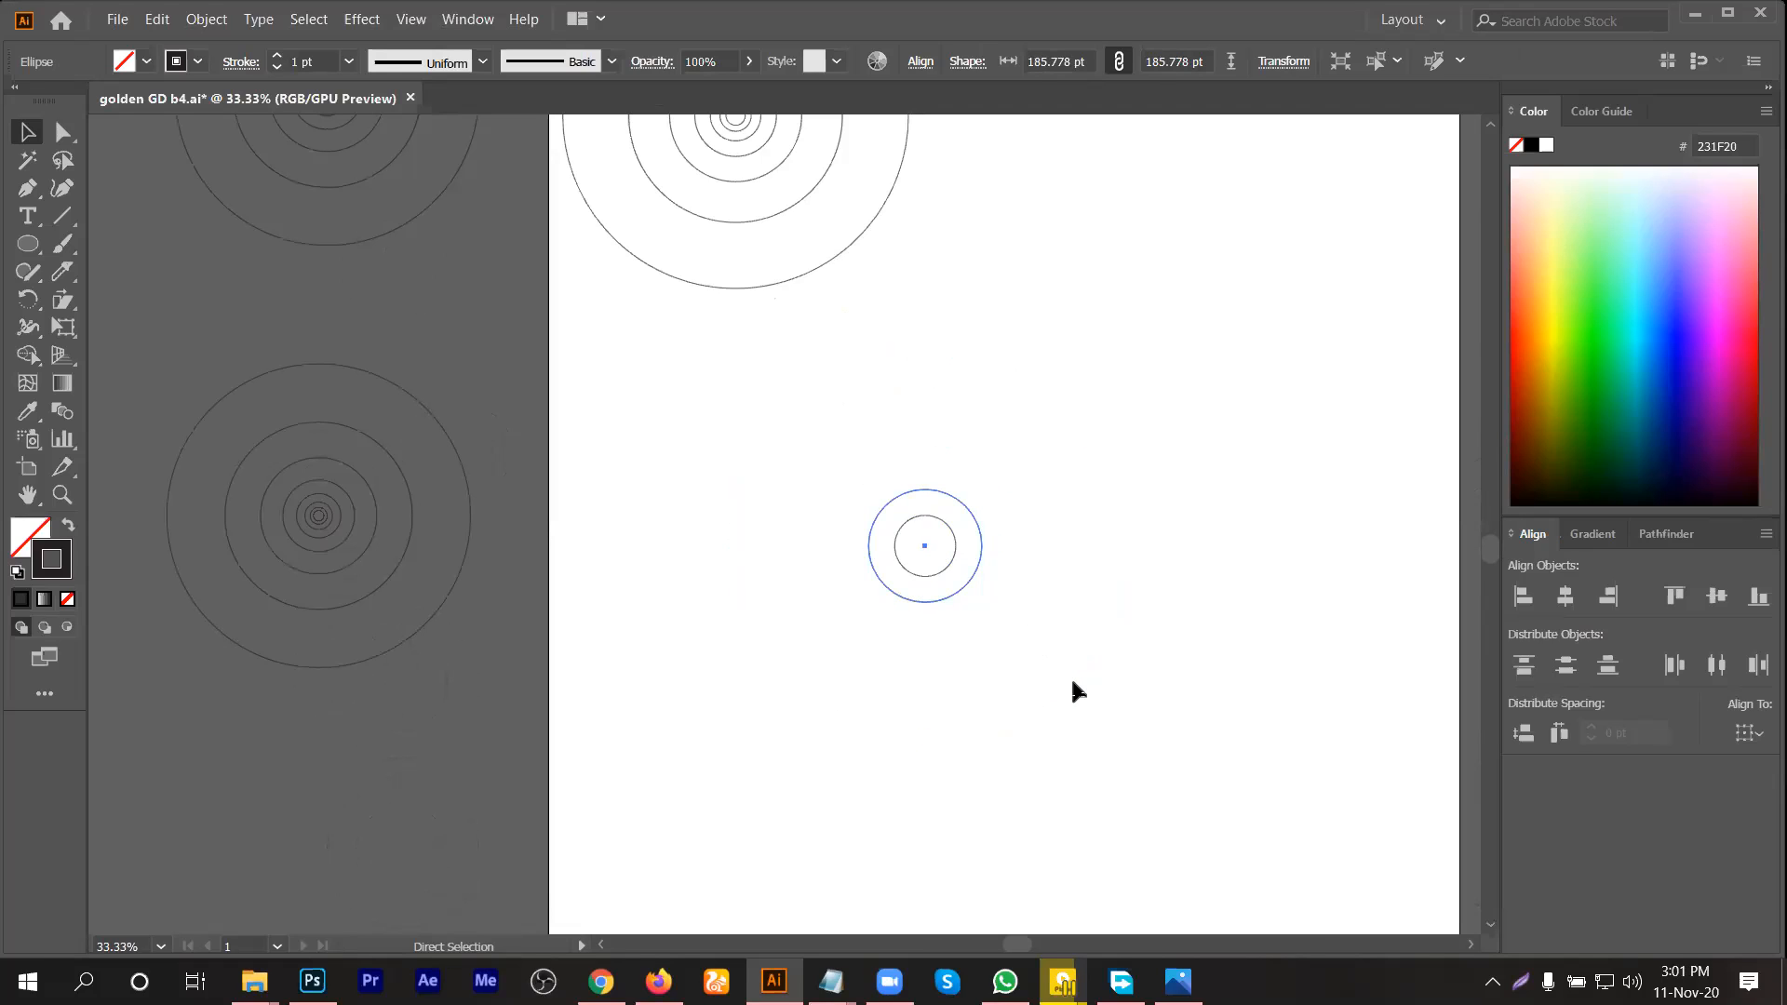
key(ctrl+shift+z)
key(ctrl+shift+z)
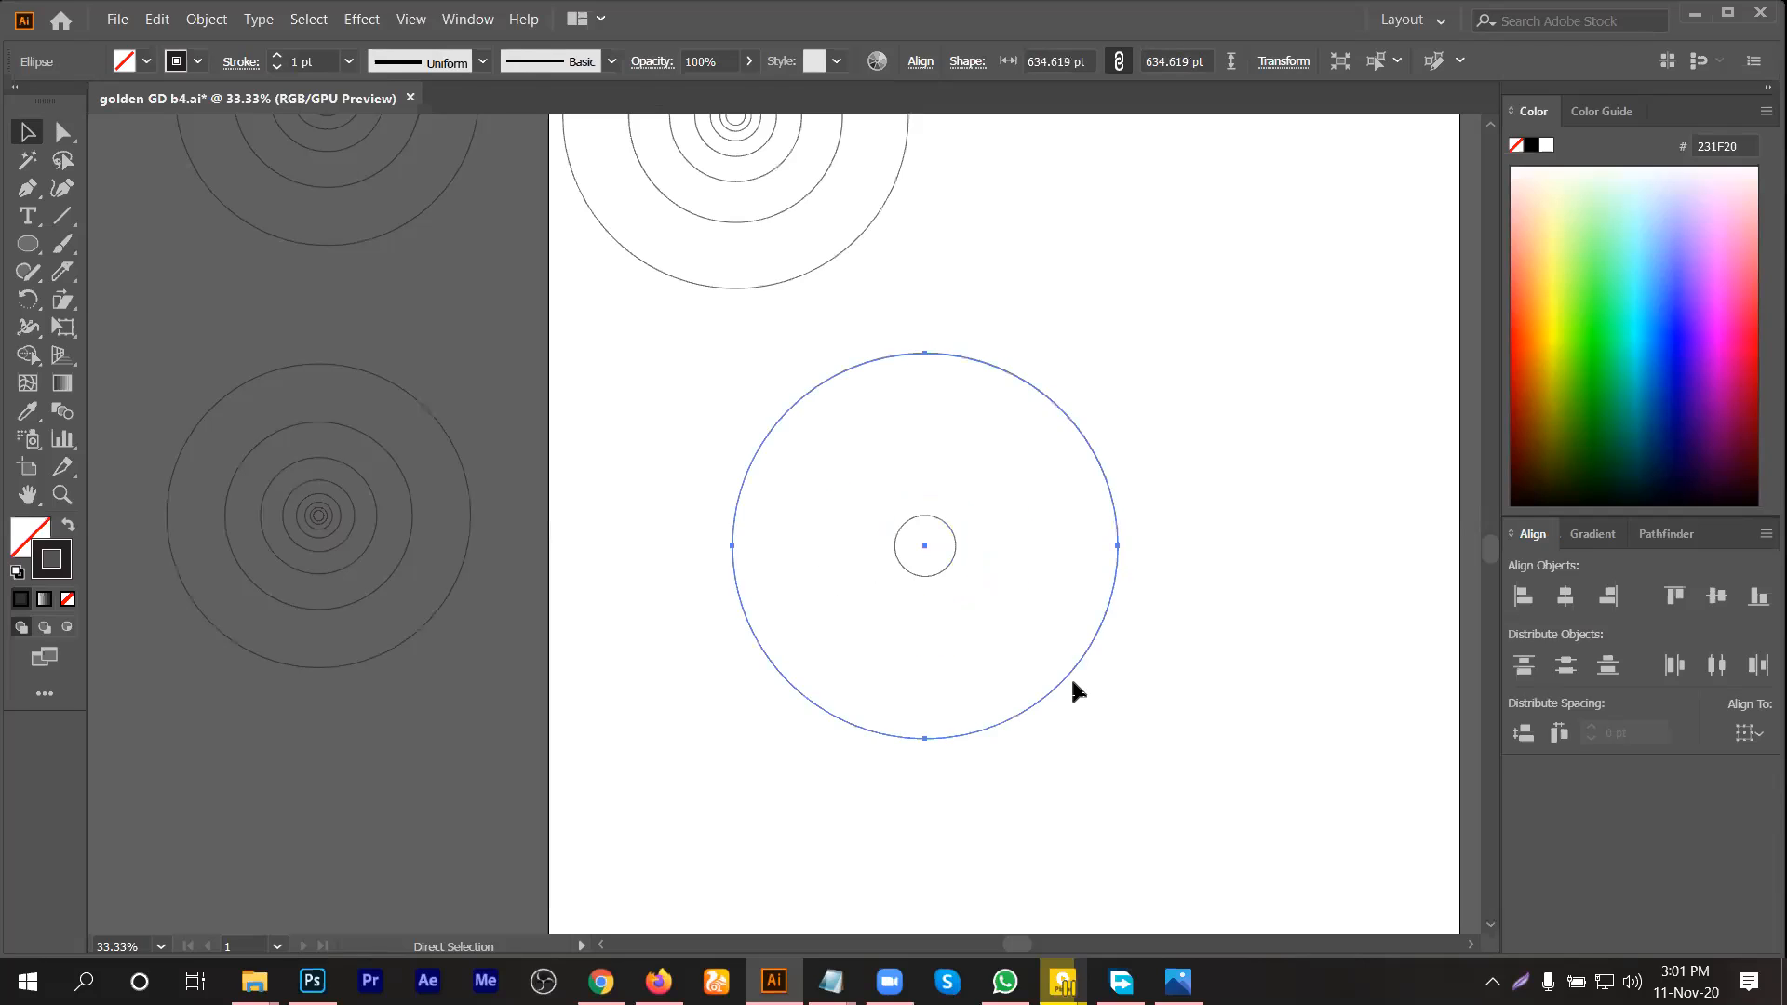
key(ctrl+z)
key(ctrl+z)
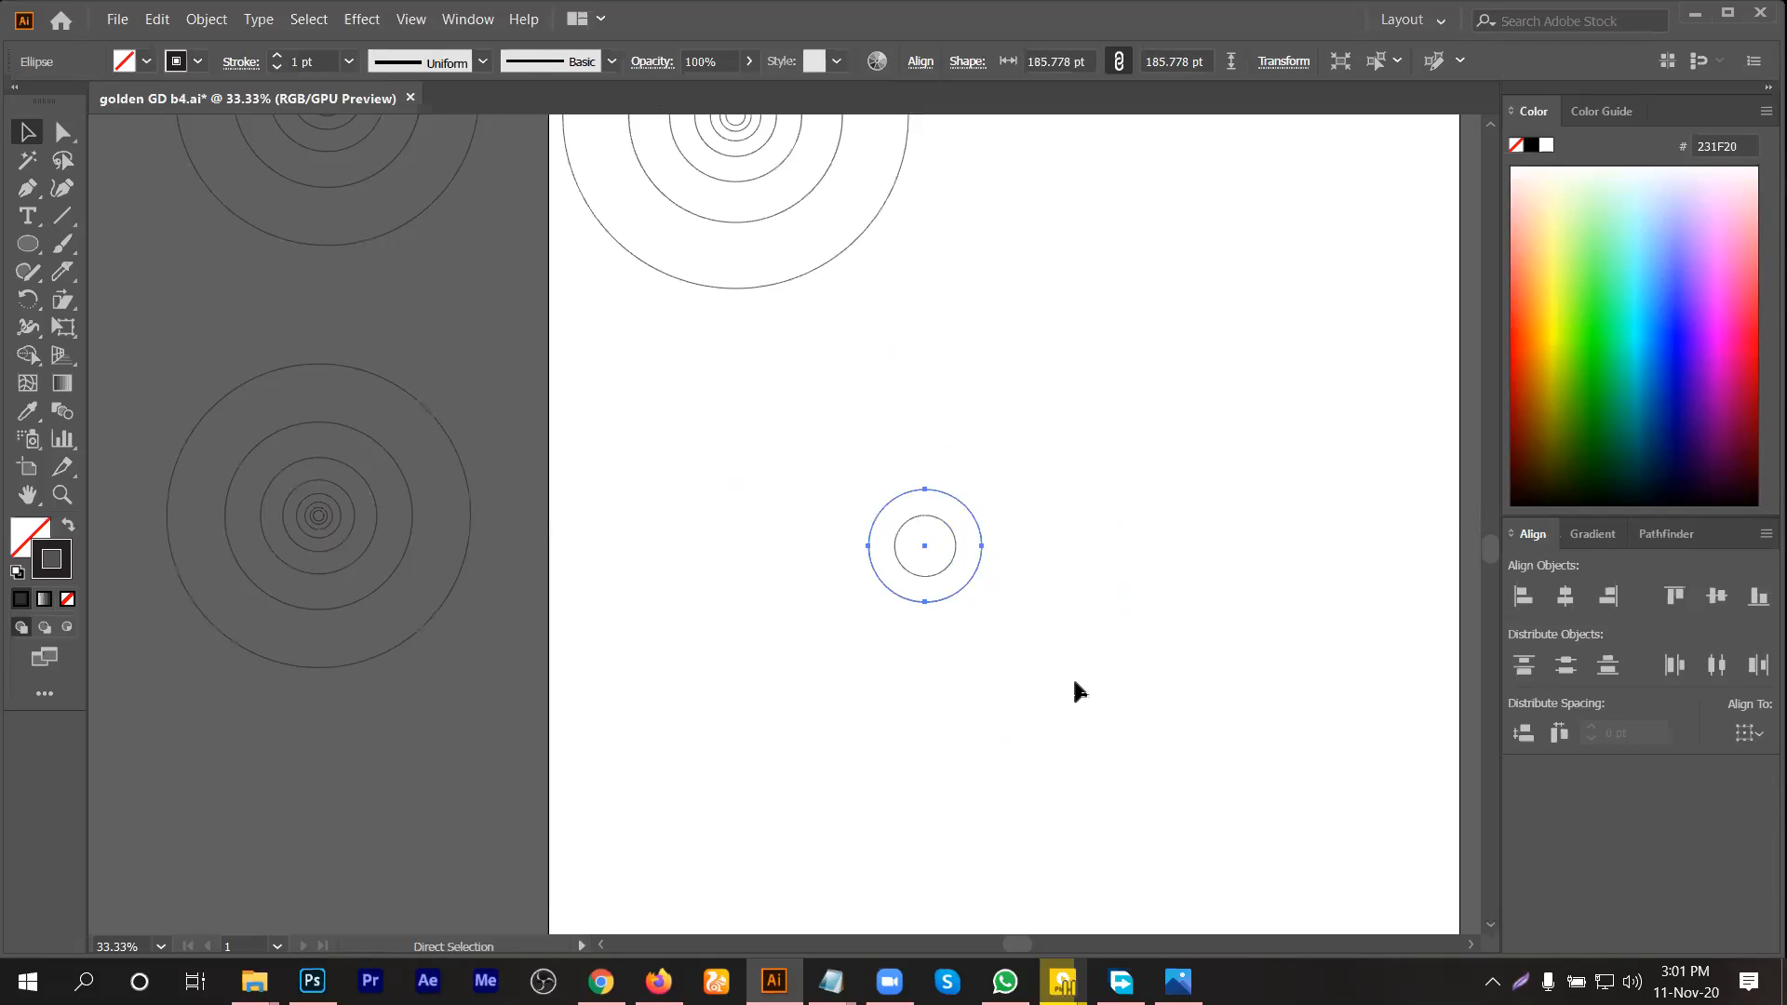
Step: Undo the 185.8 pt concentric copy and select the remaining circle below the concentric set
key(ctrl+z)
click(1073, 668)
scroll(961, 566, up, 1)
drag(1005, 495, 925, 620)
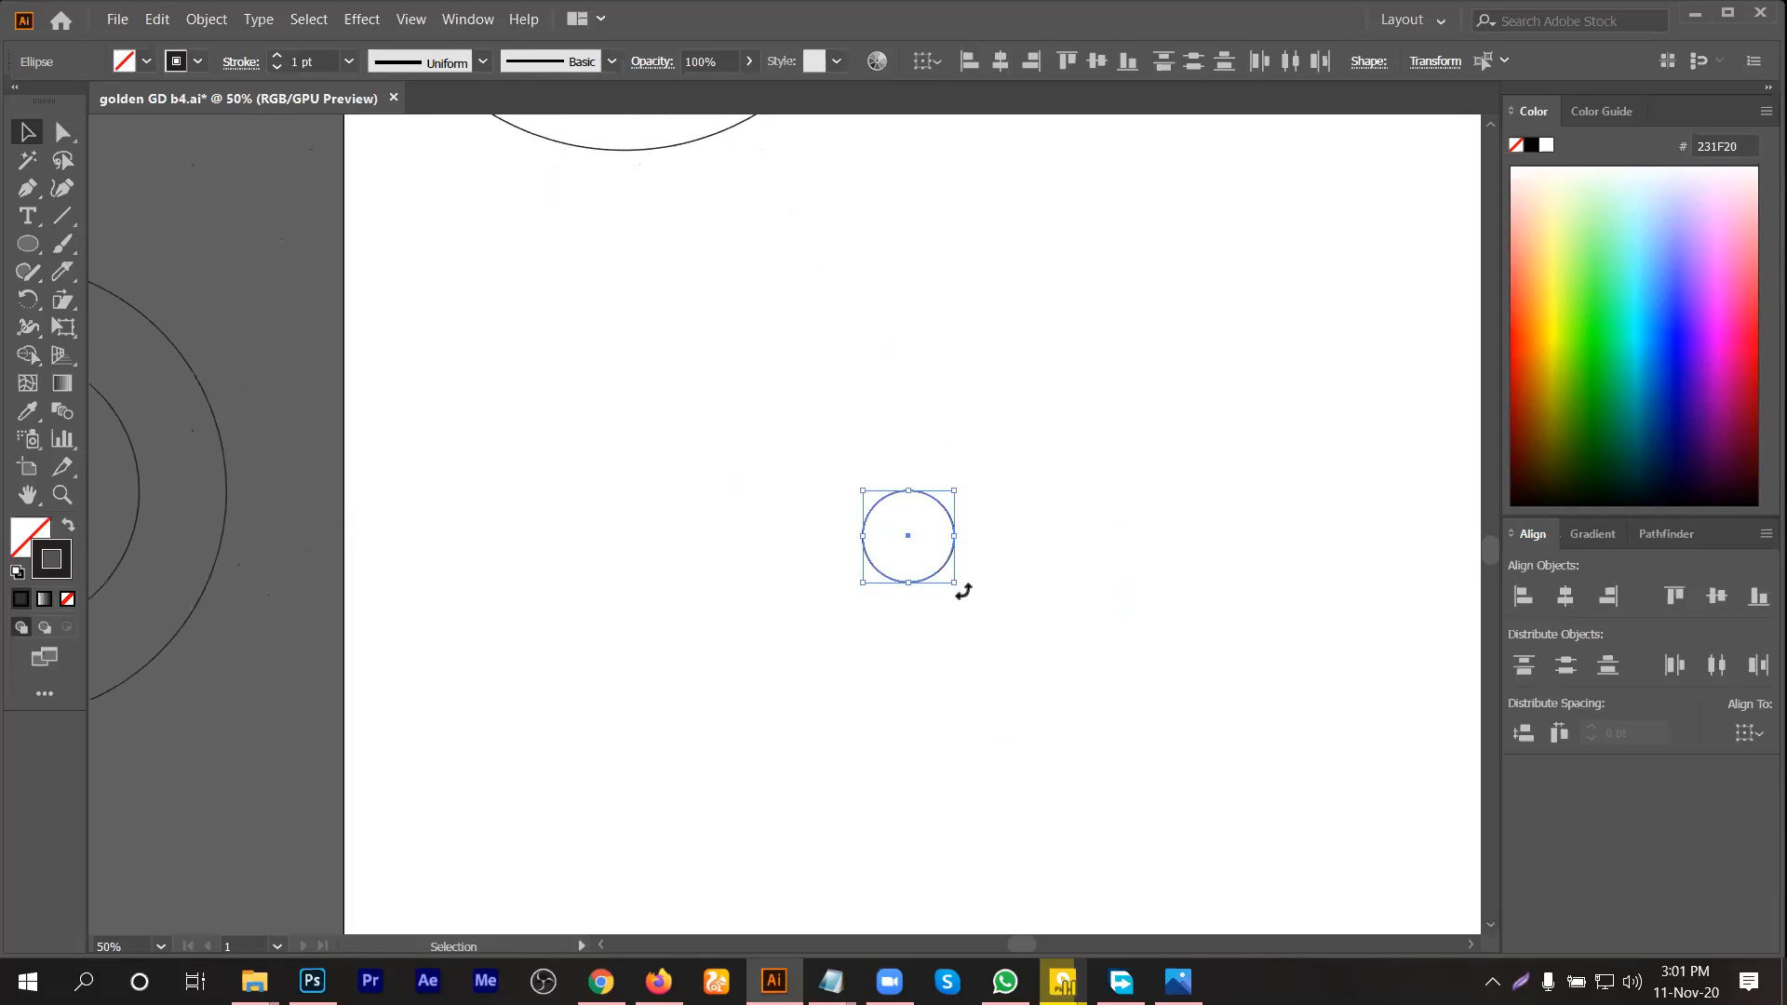
key(a)
key(v)
Step: Try a same-size copy of the circle beside the original, and undo it
click(987, 499)
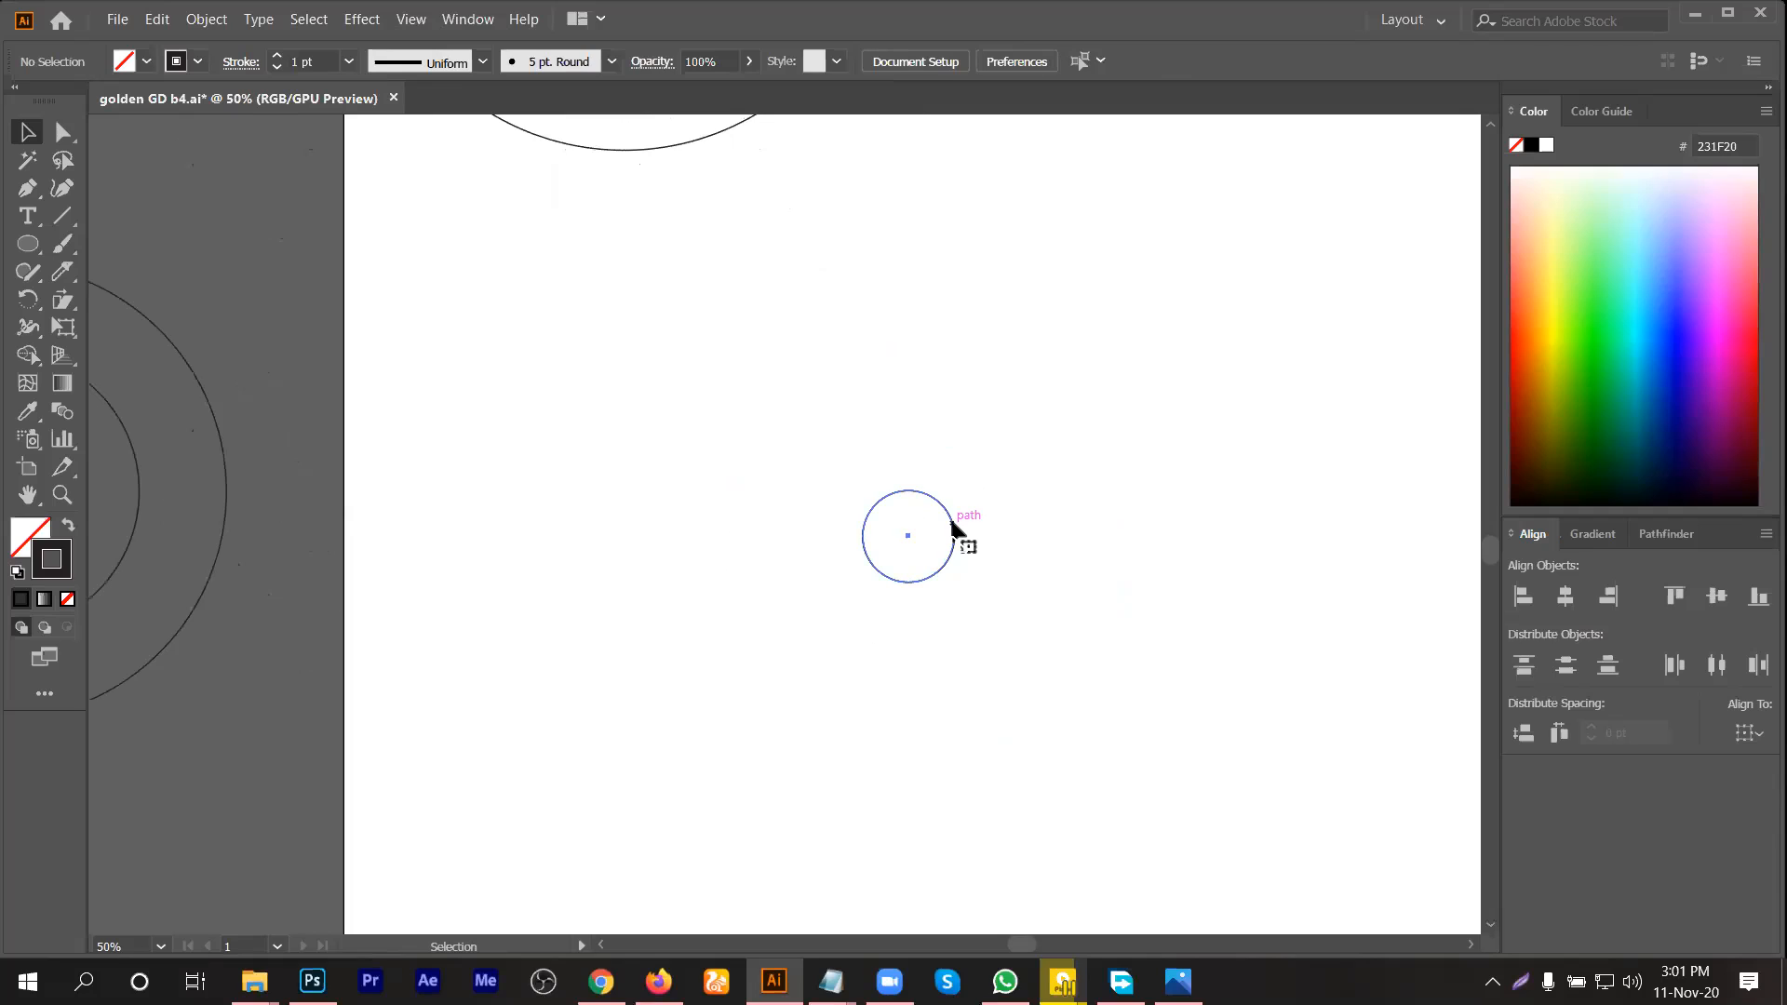
click(952, 527)
drag(952, 525, 1256, 512)
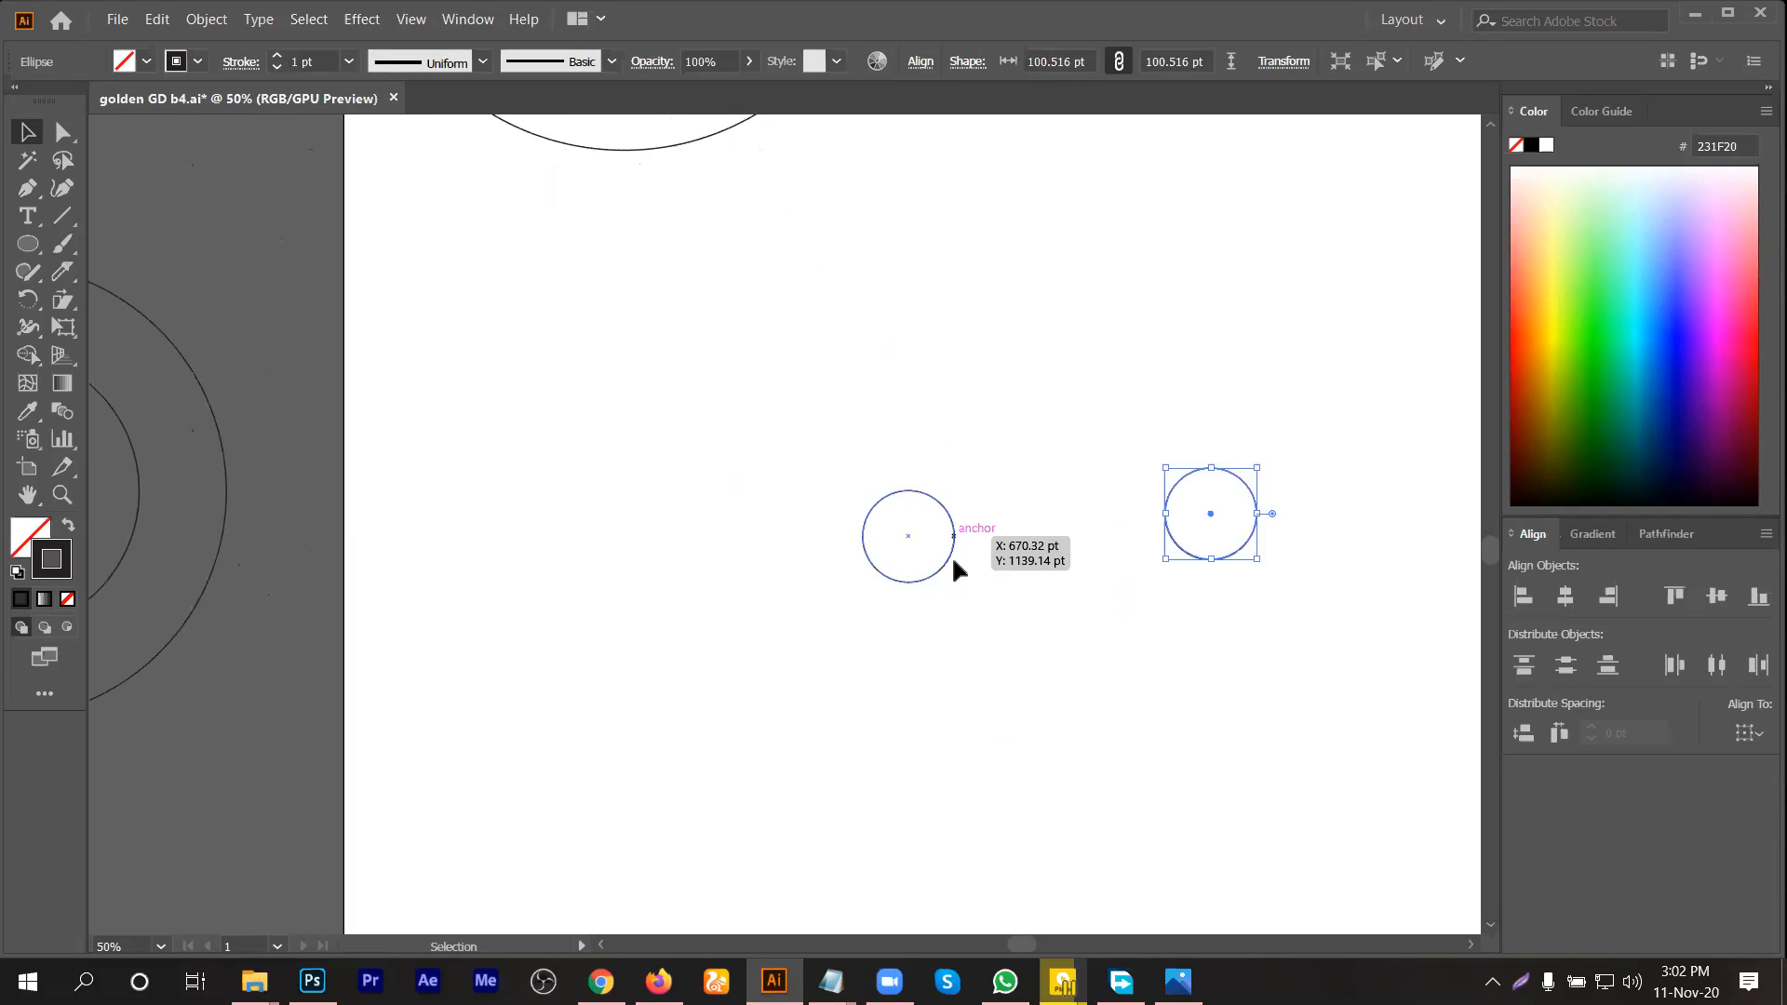
click(962, 587)
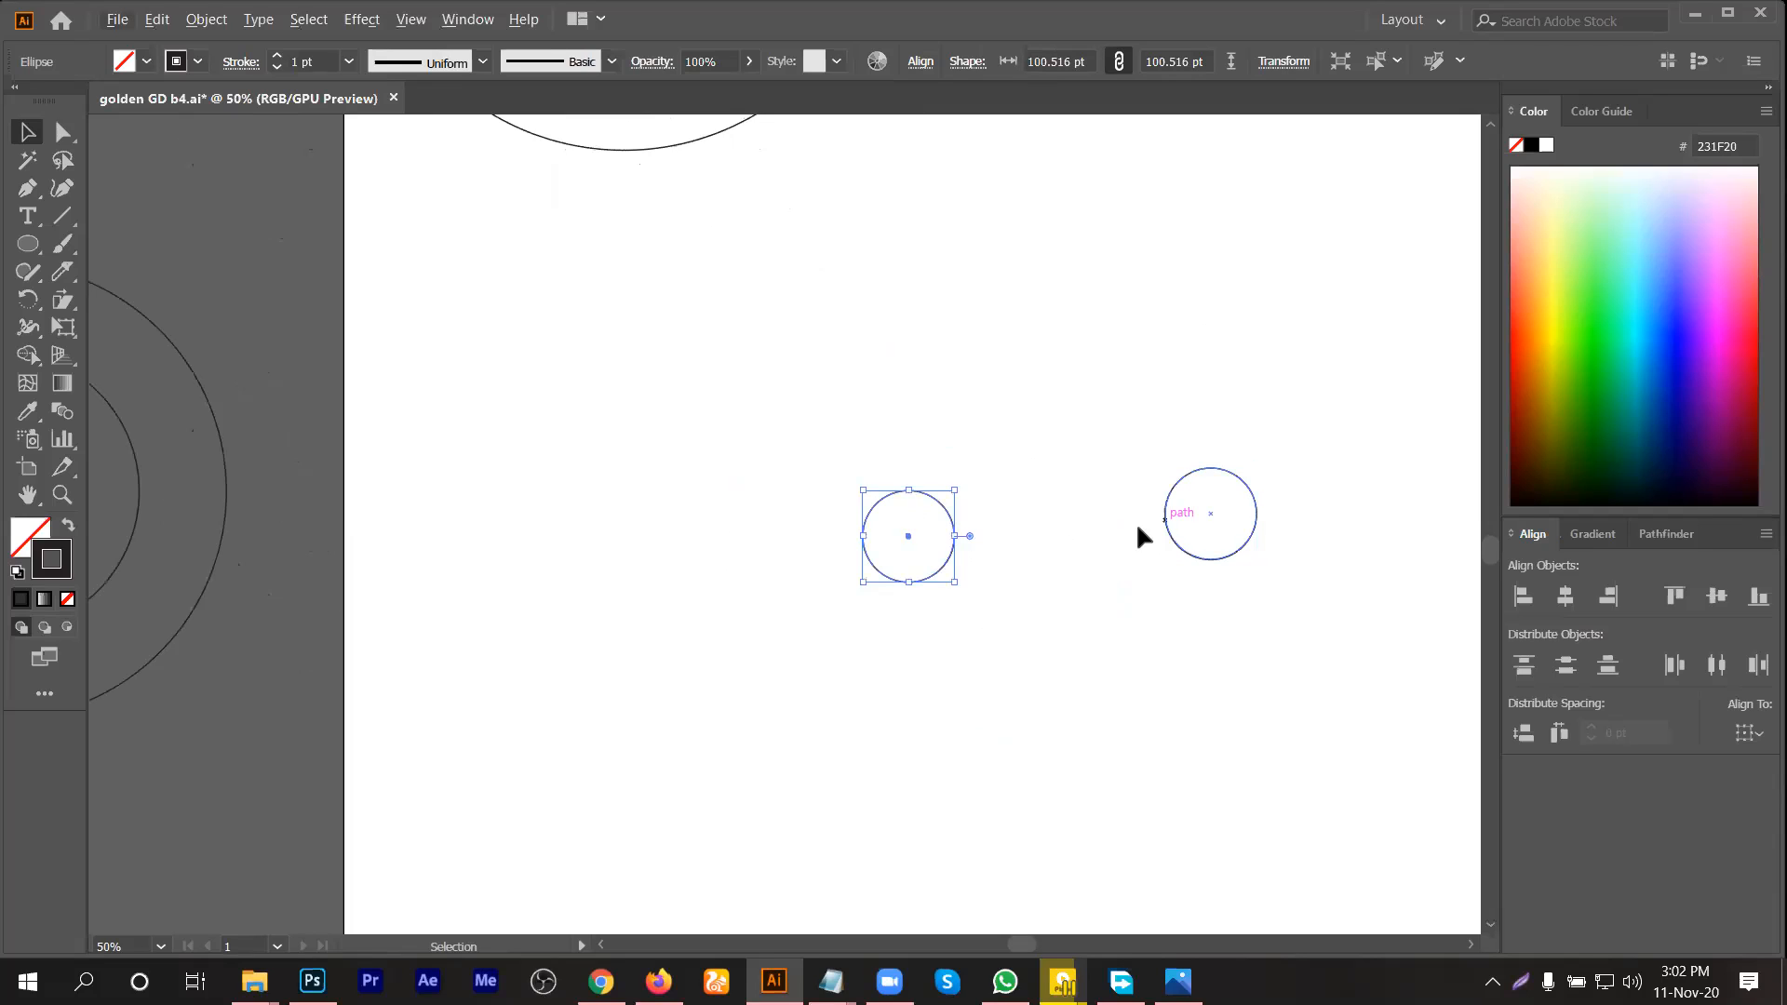
drag(1210, 513, 1077, 558)
drag(968, 555, 966, 605)
key(ctrl+z)
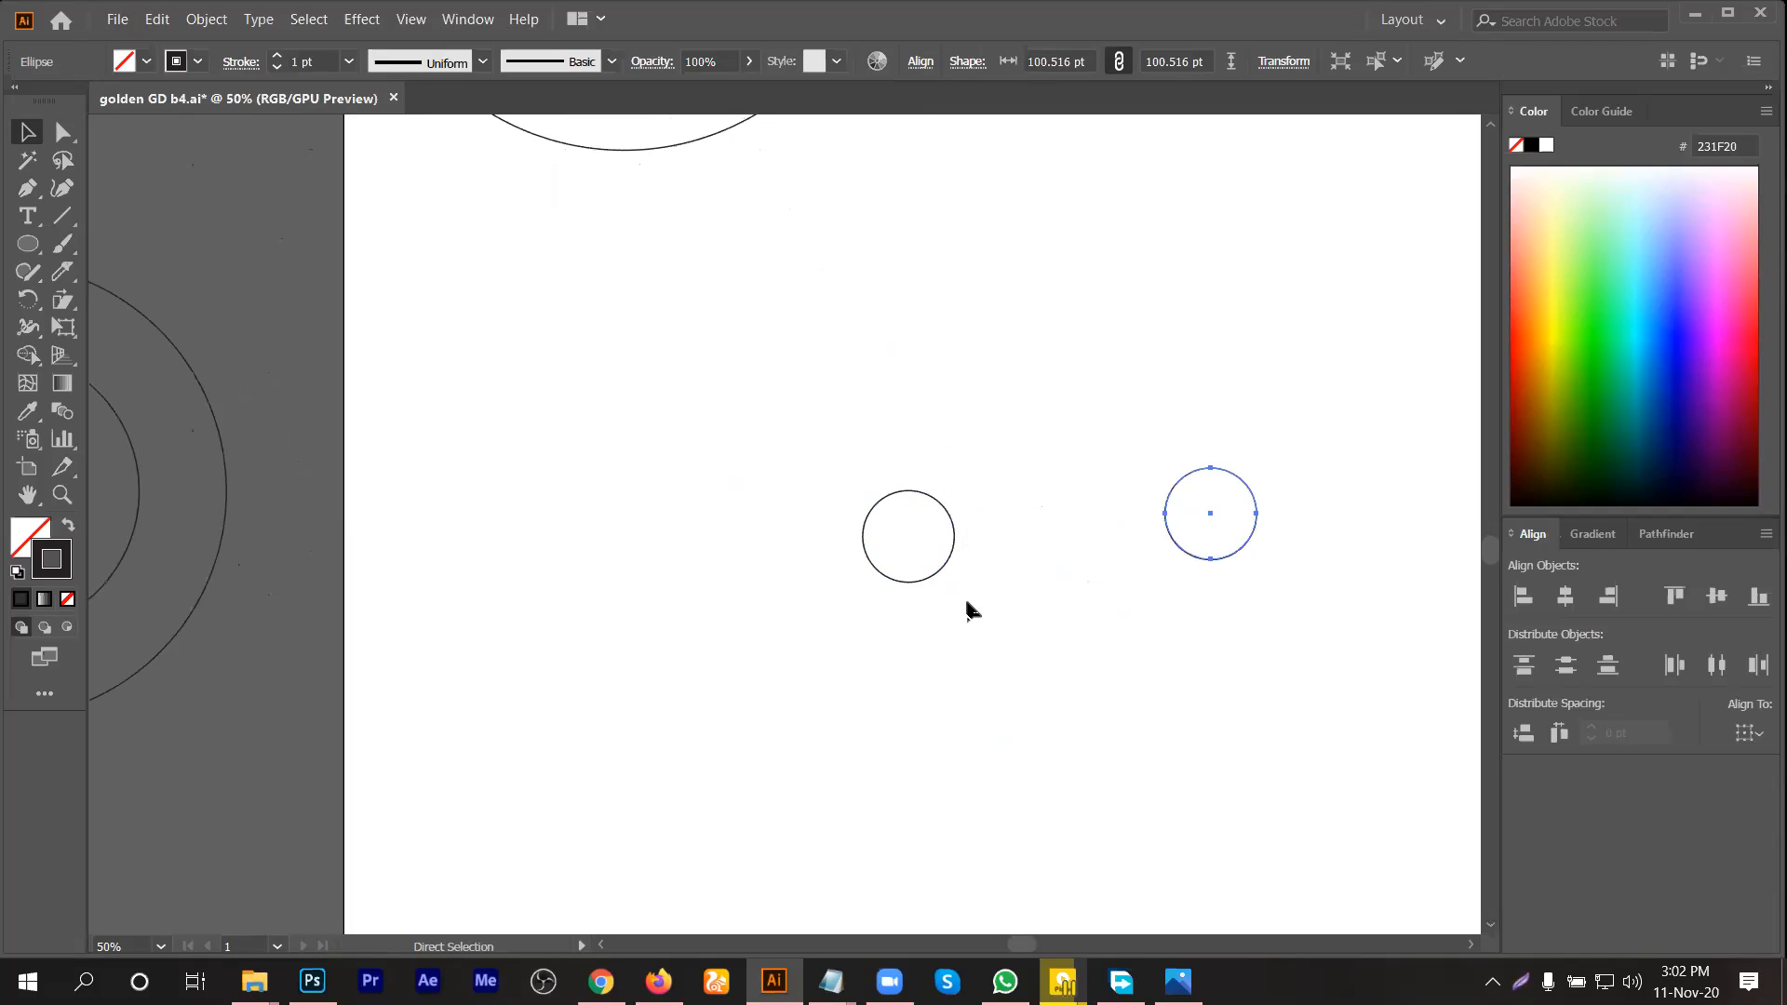
key(ctrl+z)
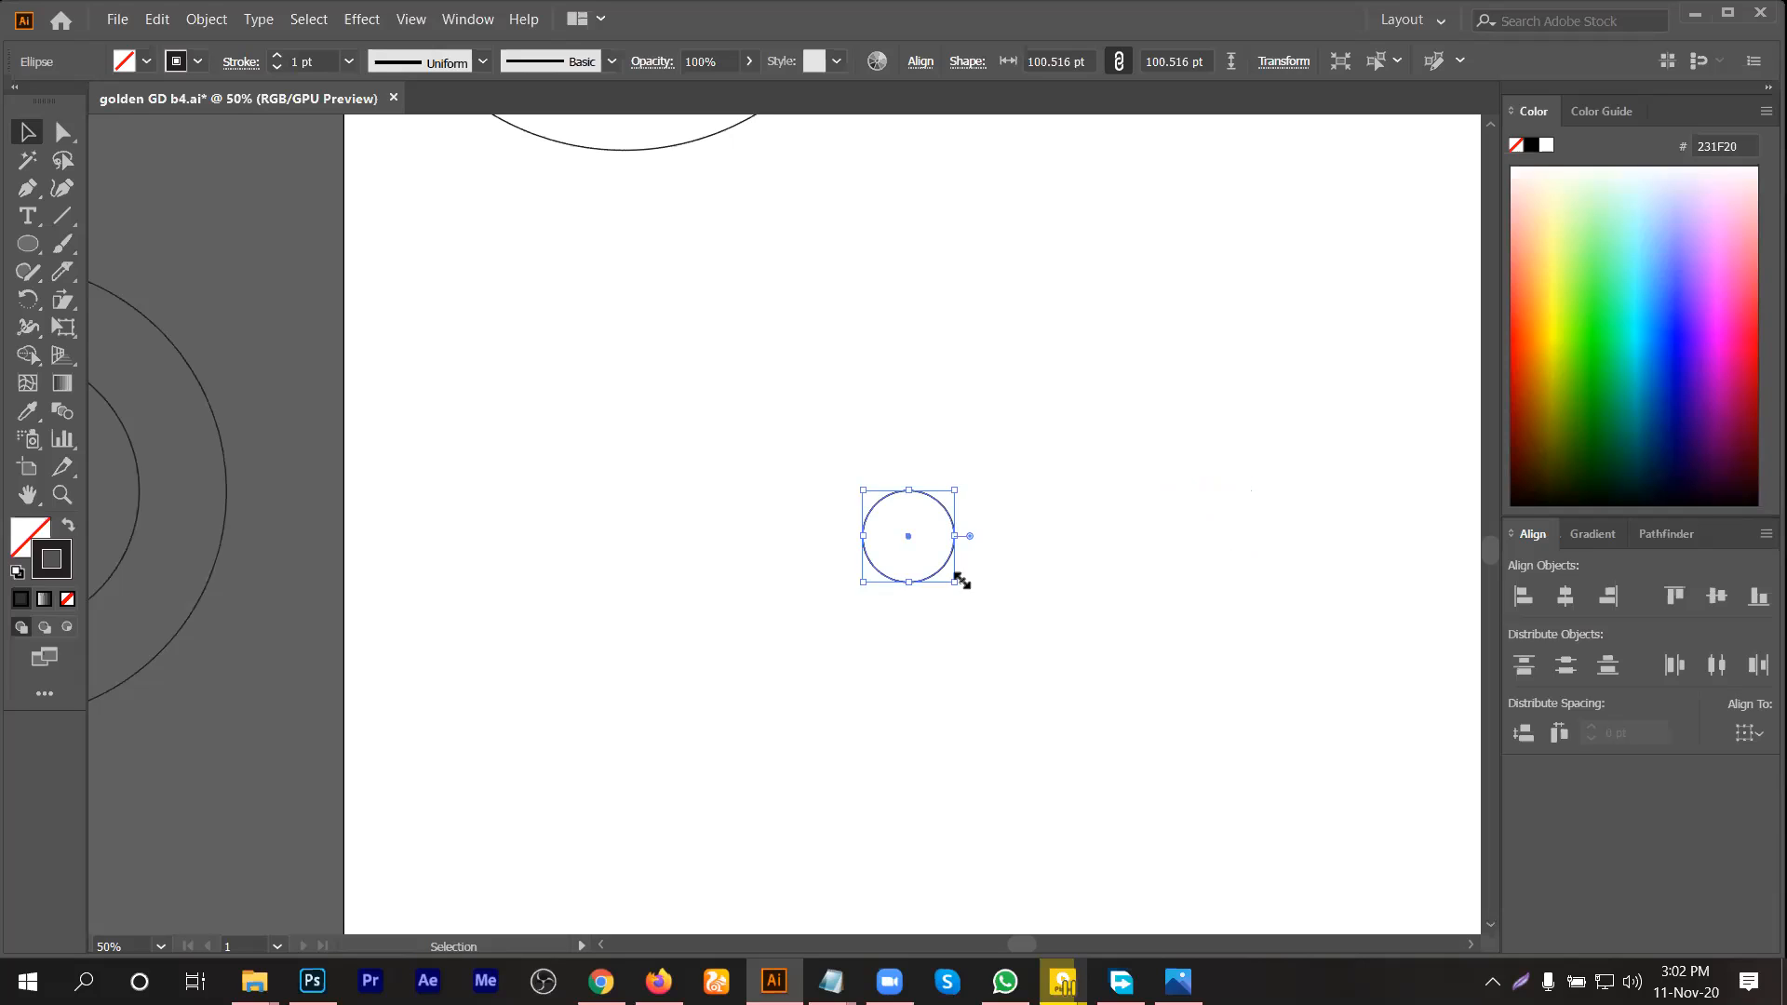
Step: Make a concentric copy of the circle about 66.45 pt across and delete the original outer circle
drag(954, 582, 939, 567)
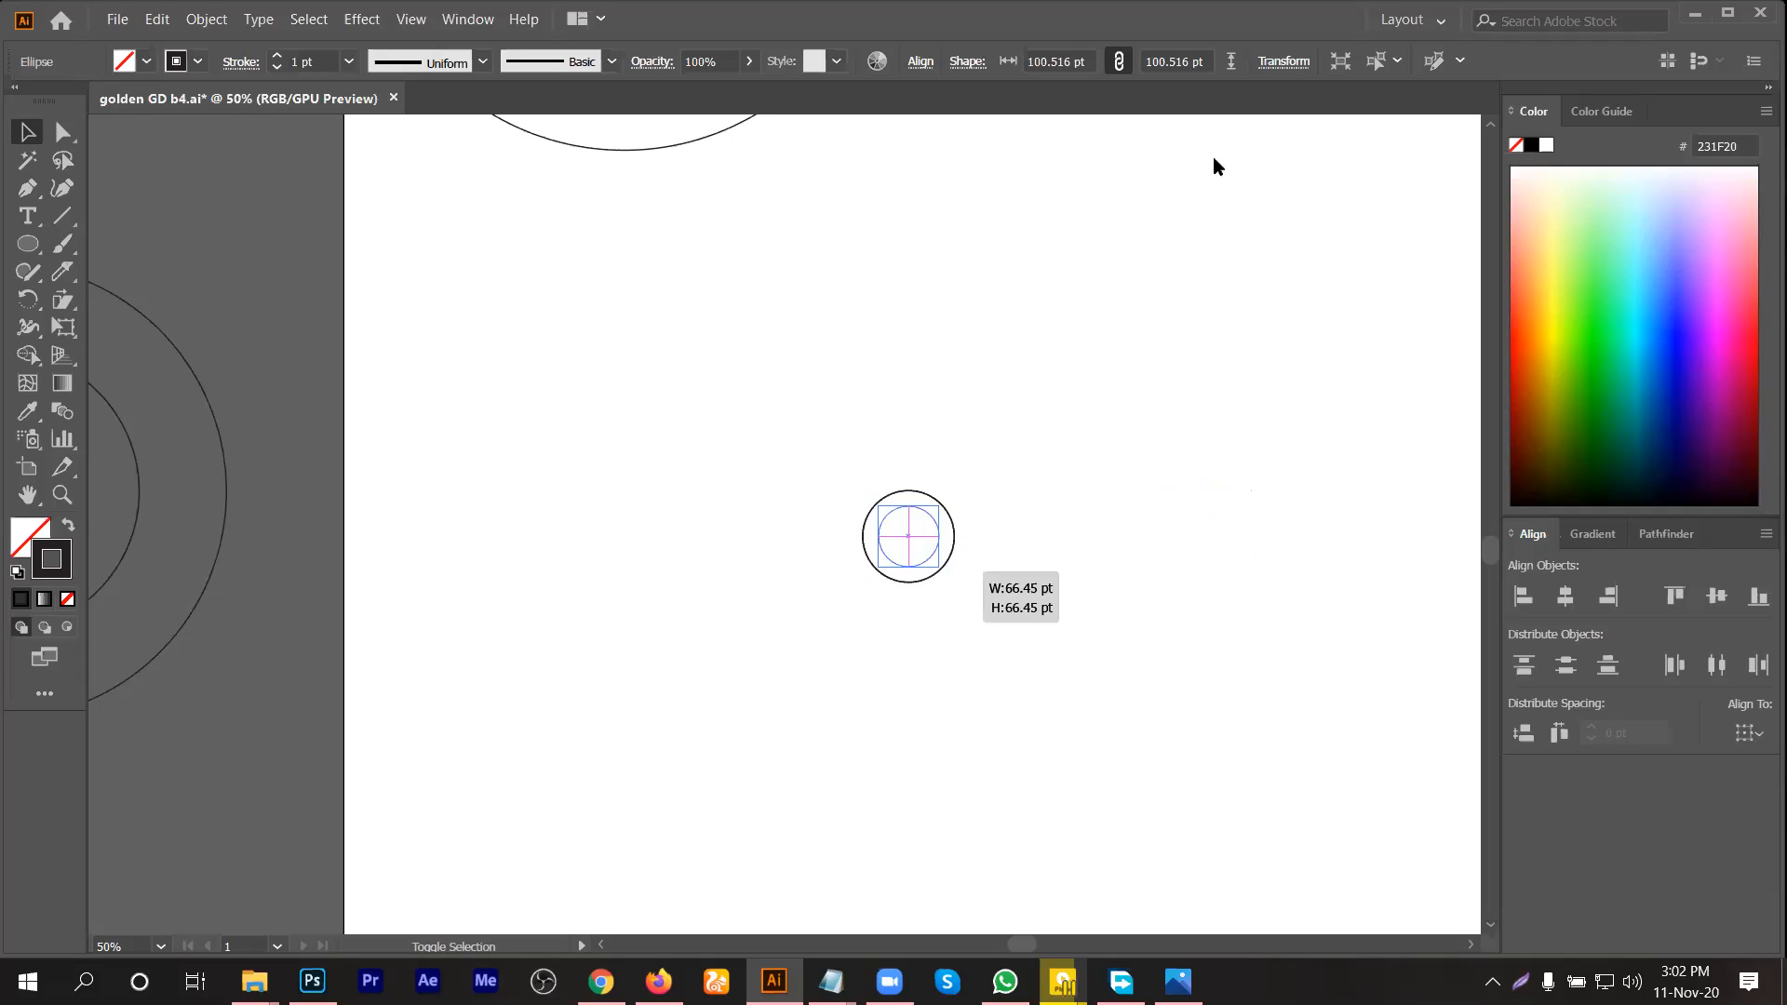
click(1270, 64)
click(1200, 49)
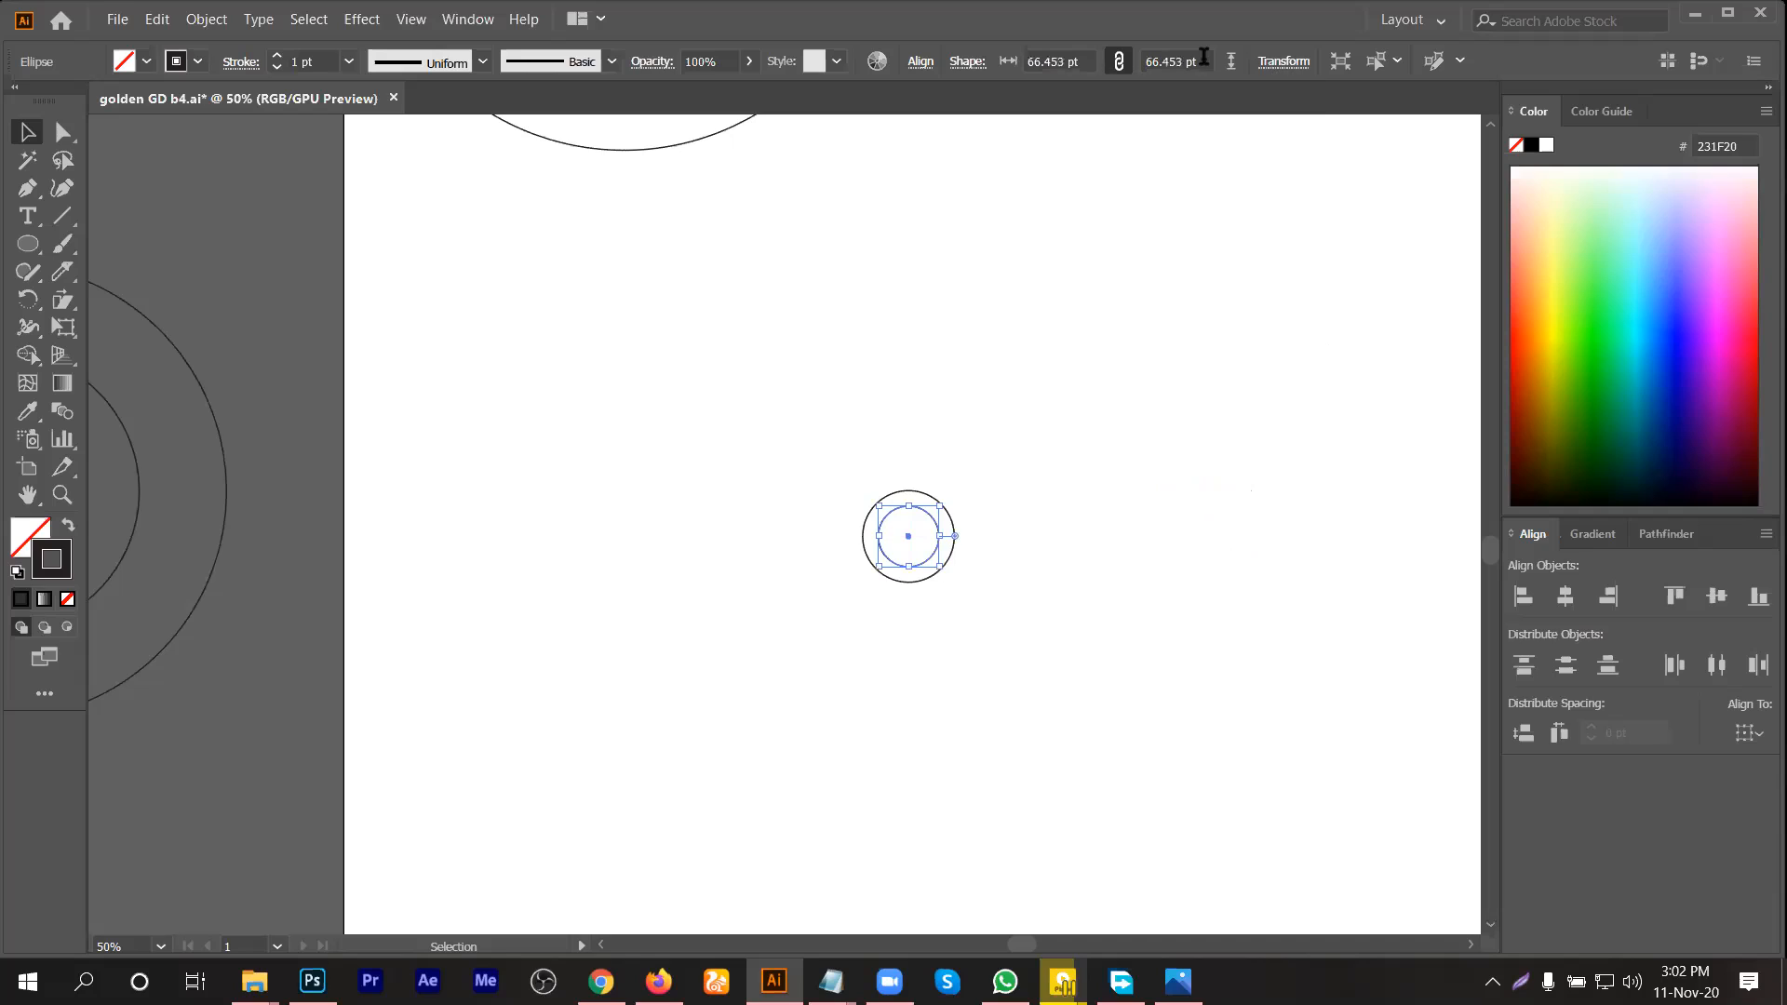
click(1203, 62)
click(955, 534)
key(Delete)
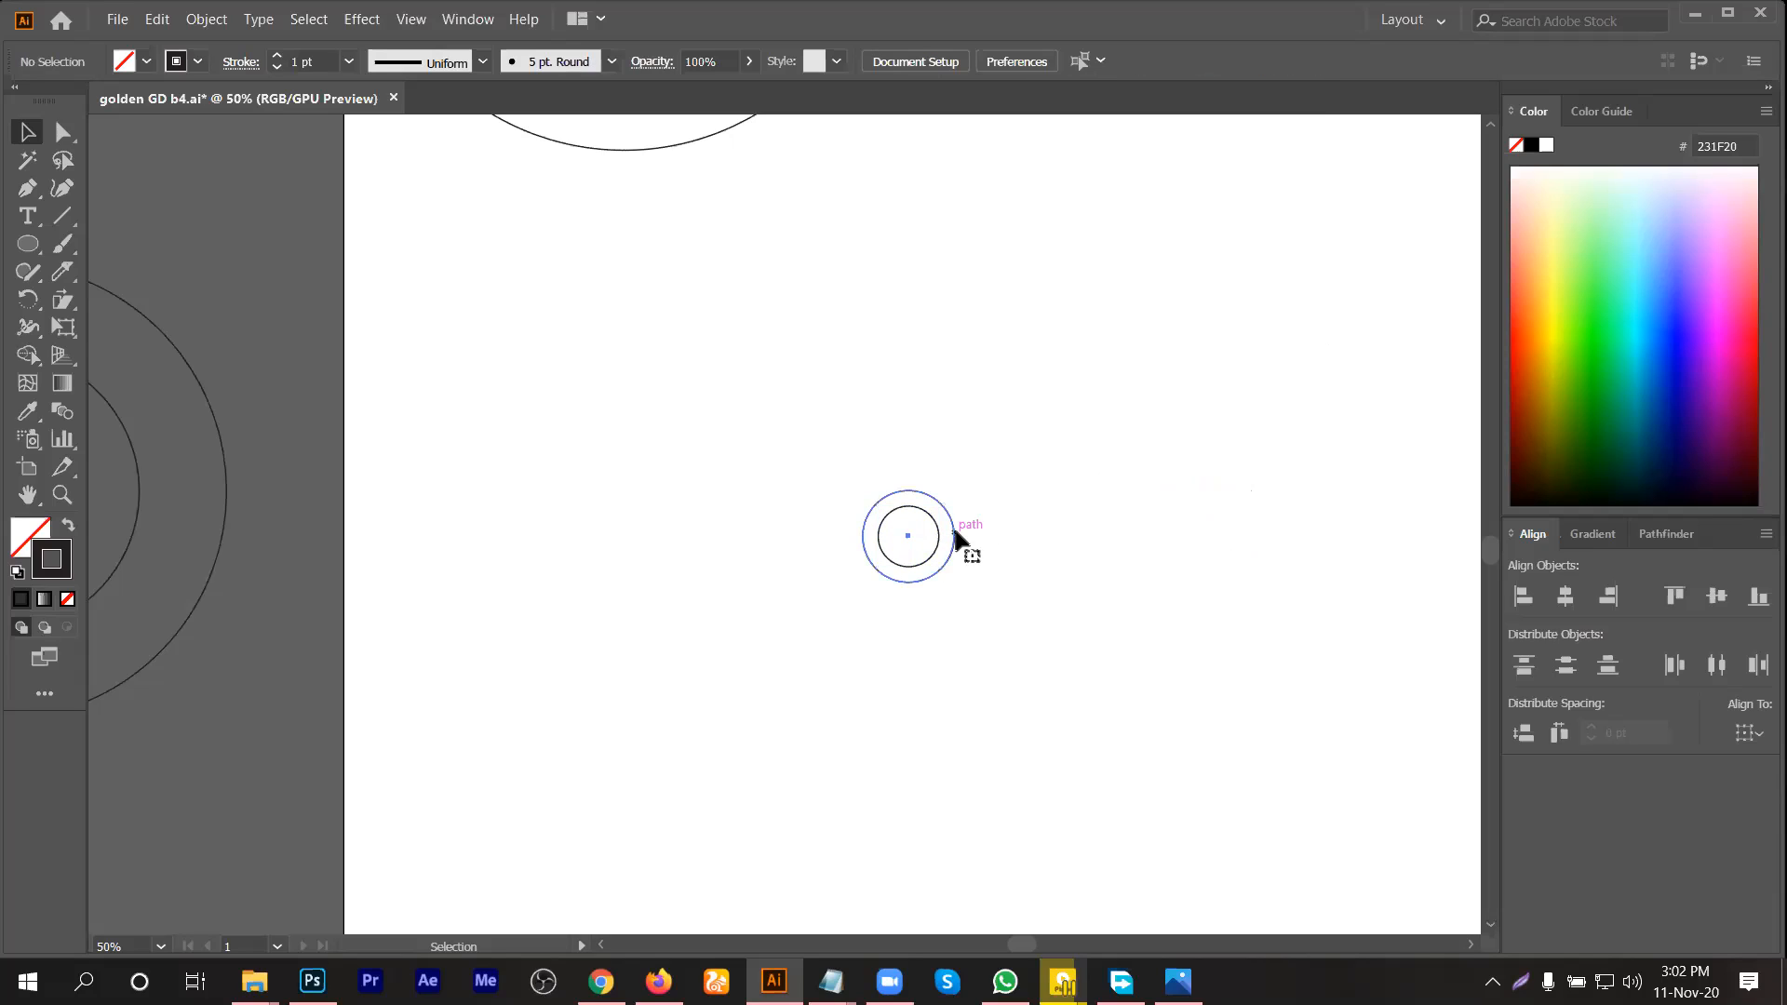
Step: Create a concentric copy of the small circle enlarged by a factor of 1.618
click(909, 566)
key(a)
key(v)
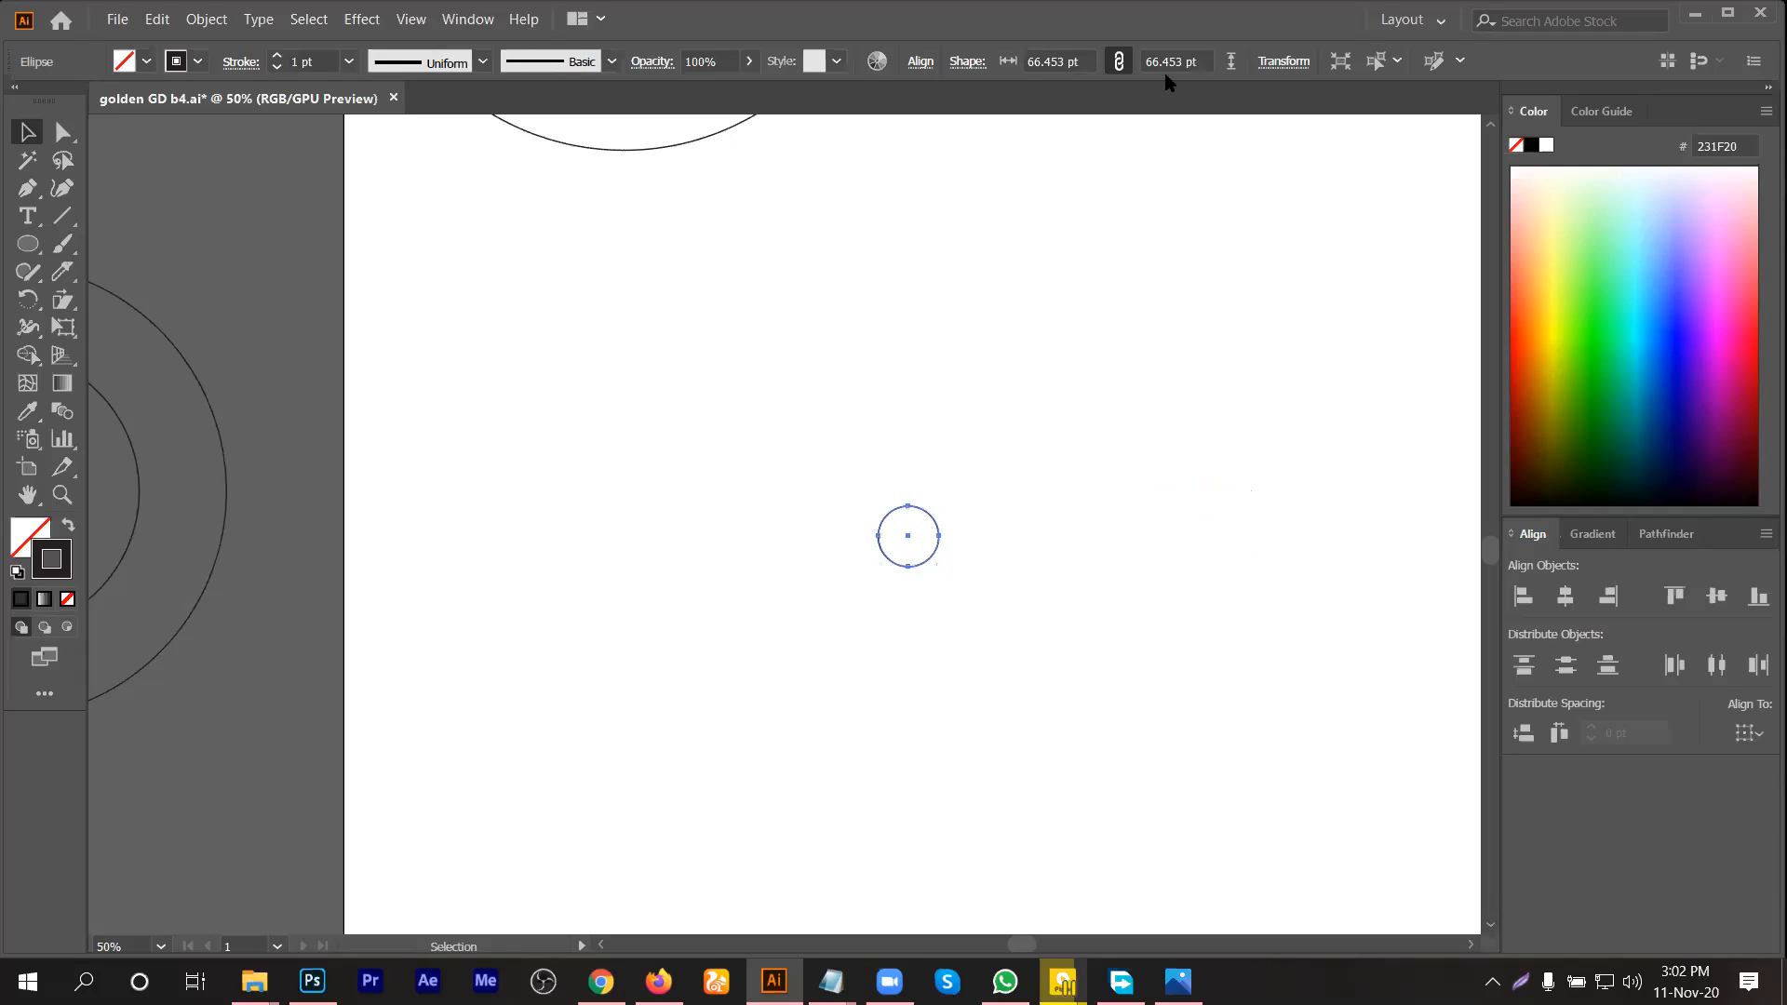
click(1204, 61)
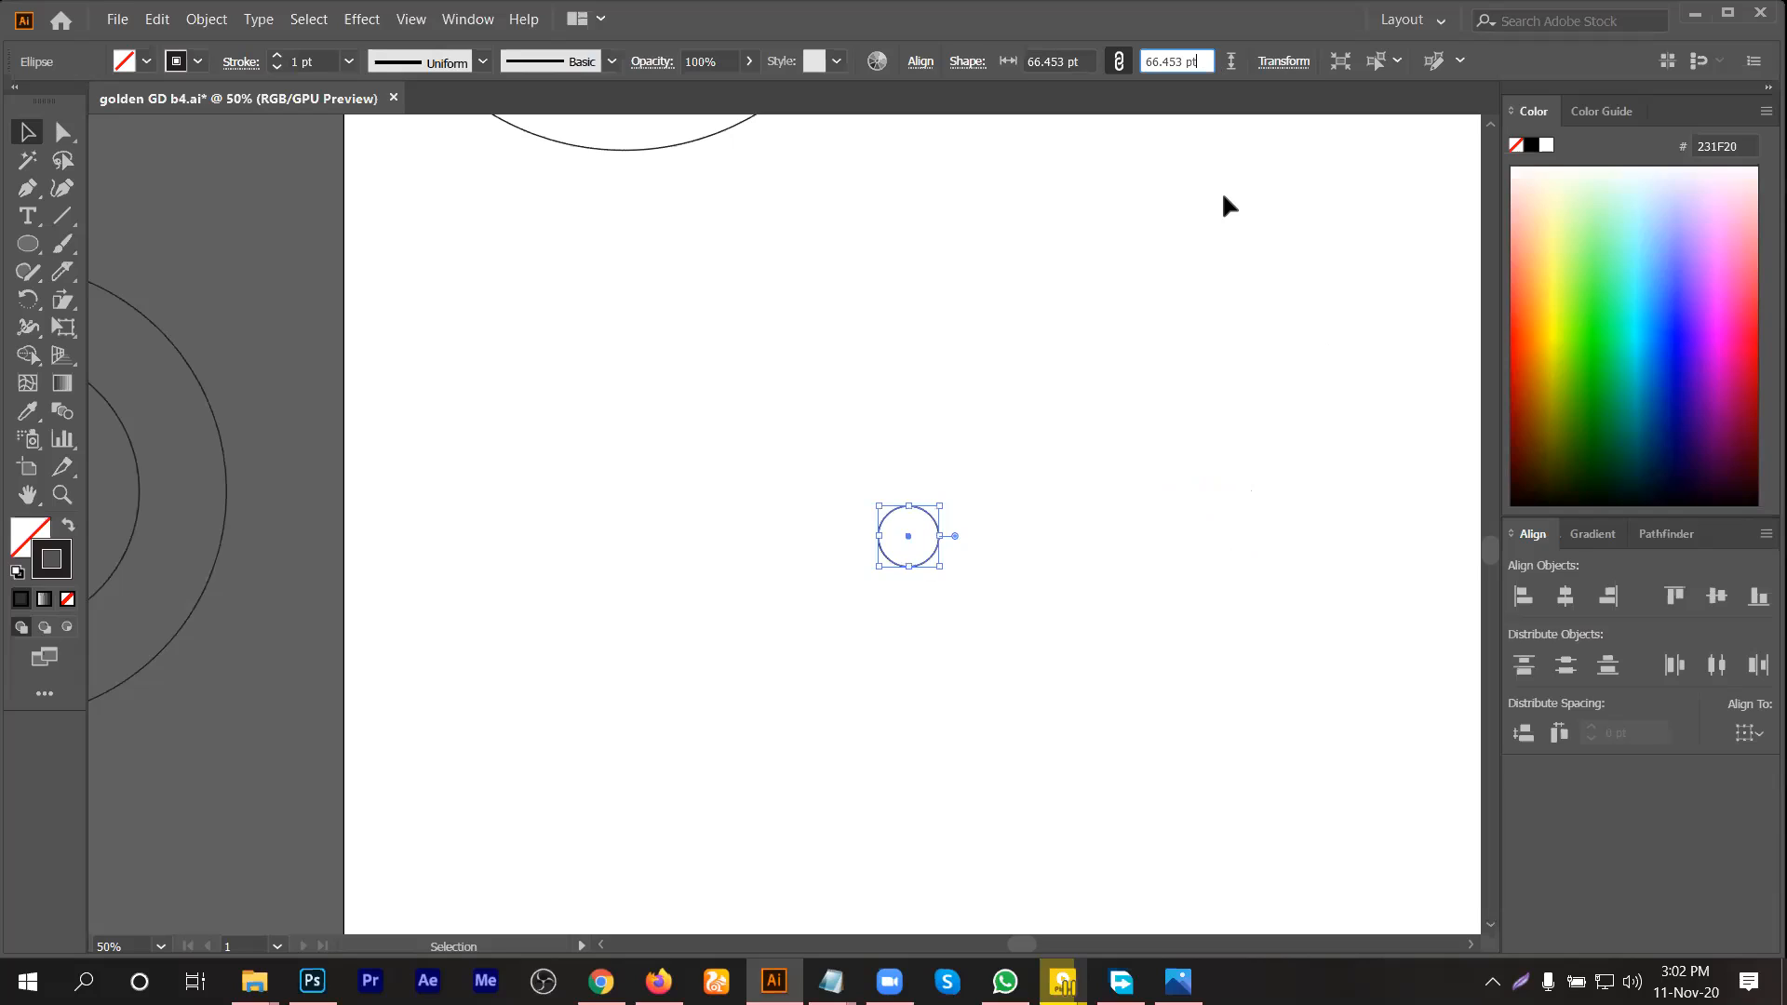
text(*1.618)
key(Return)
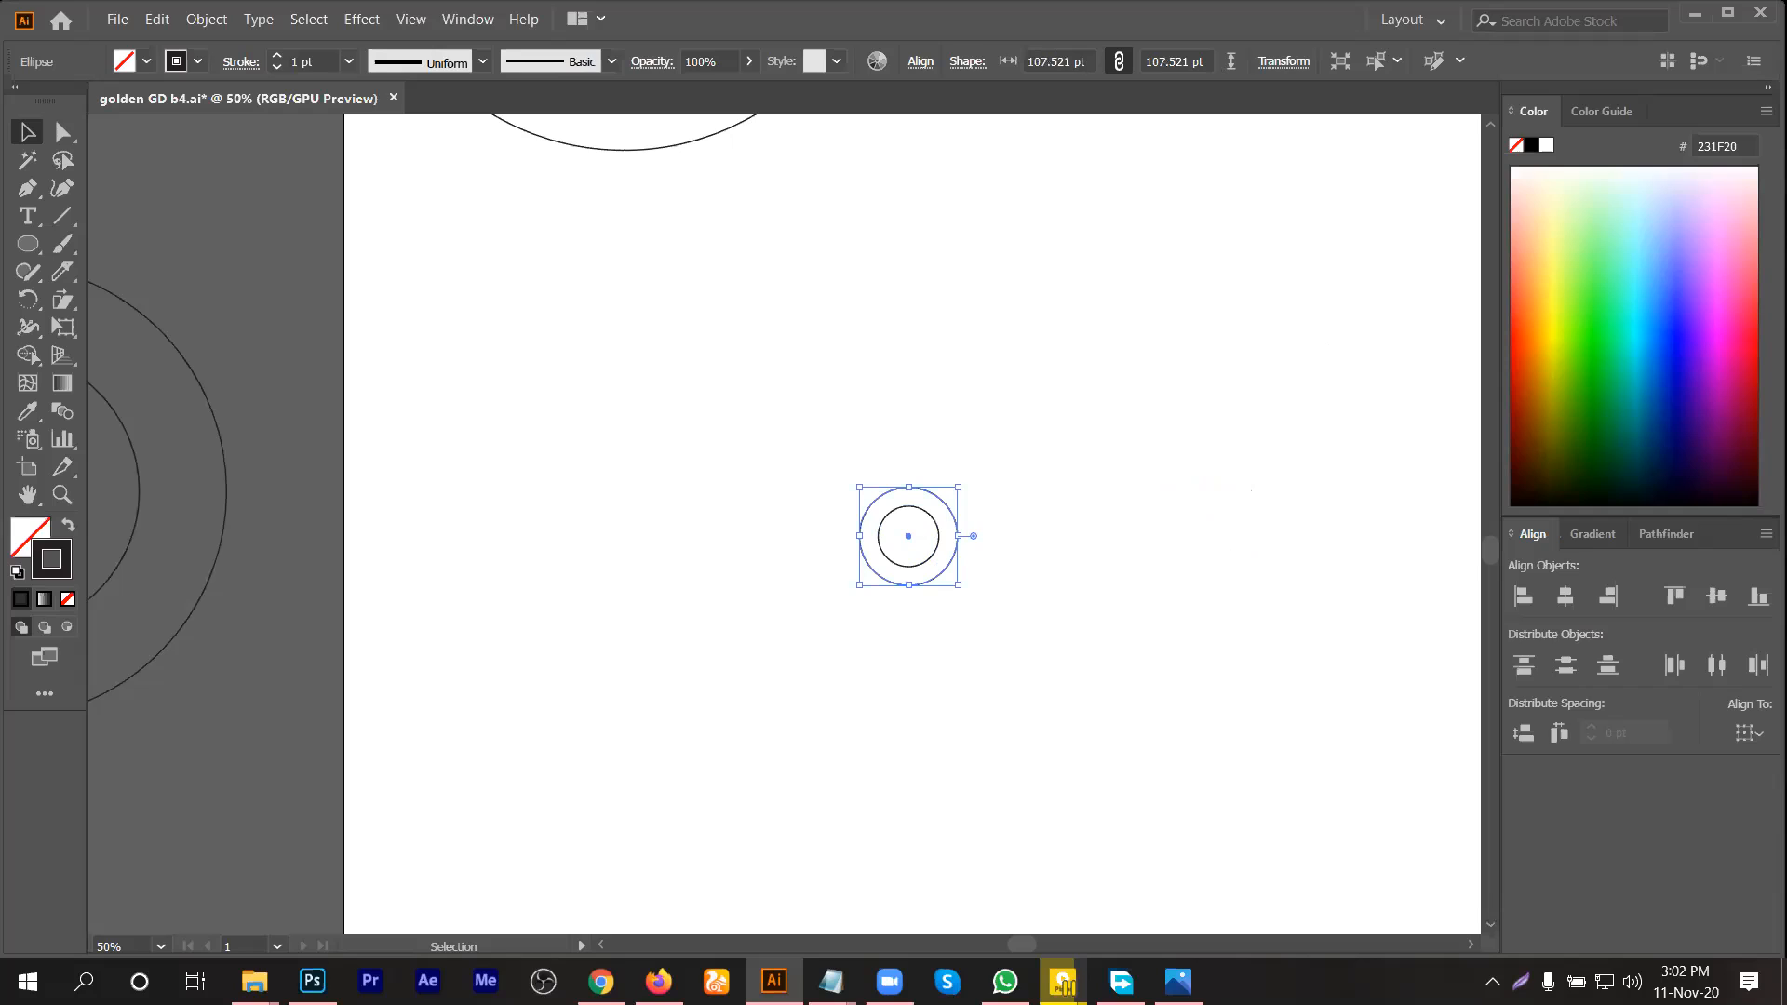
Step: Try repeating the last transformation with both concentric circles selected
drag(1040, 455, 924, 586)
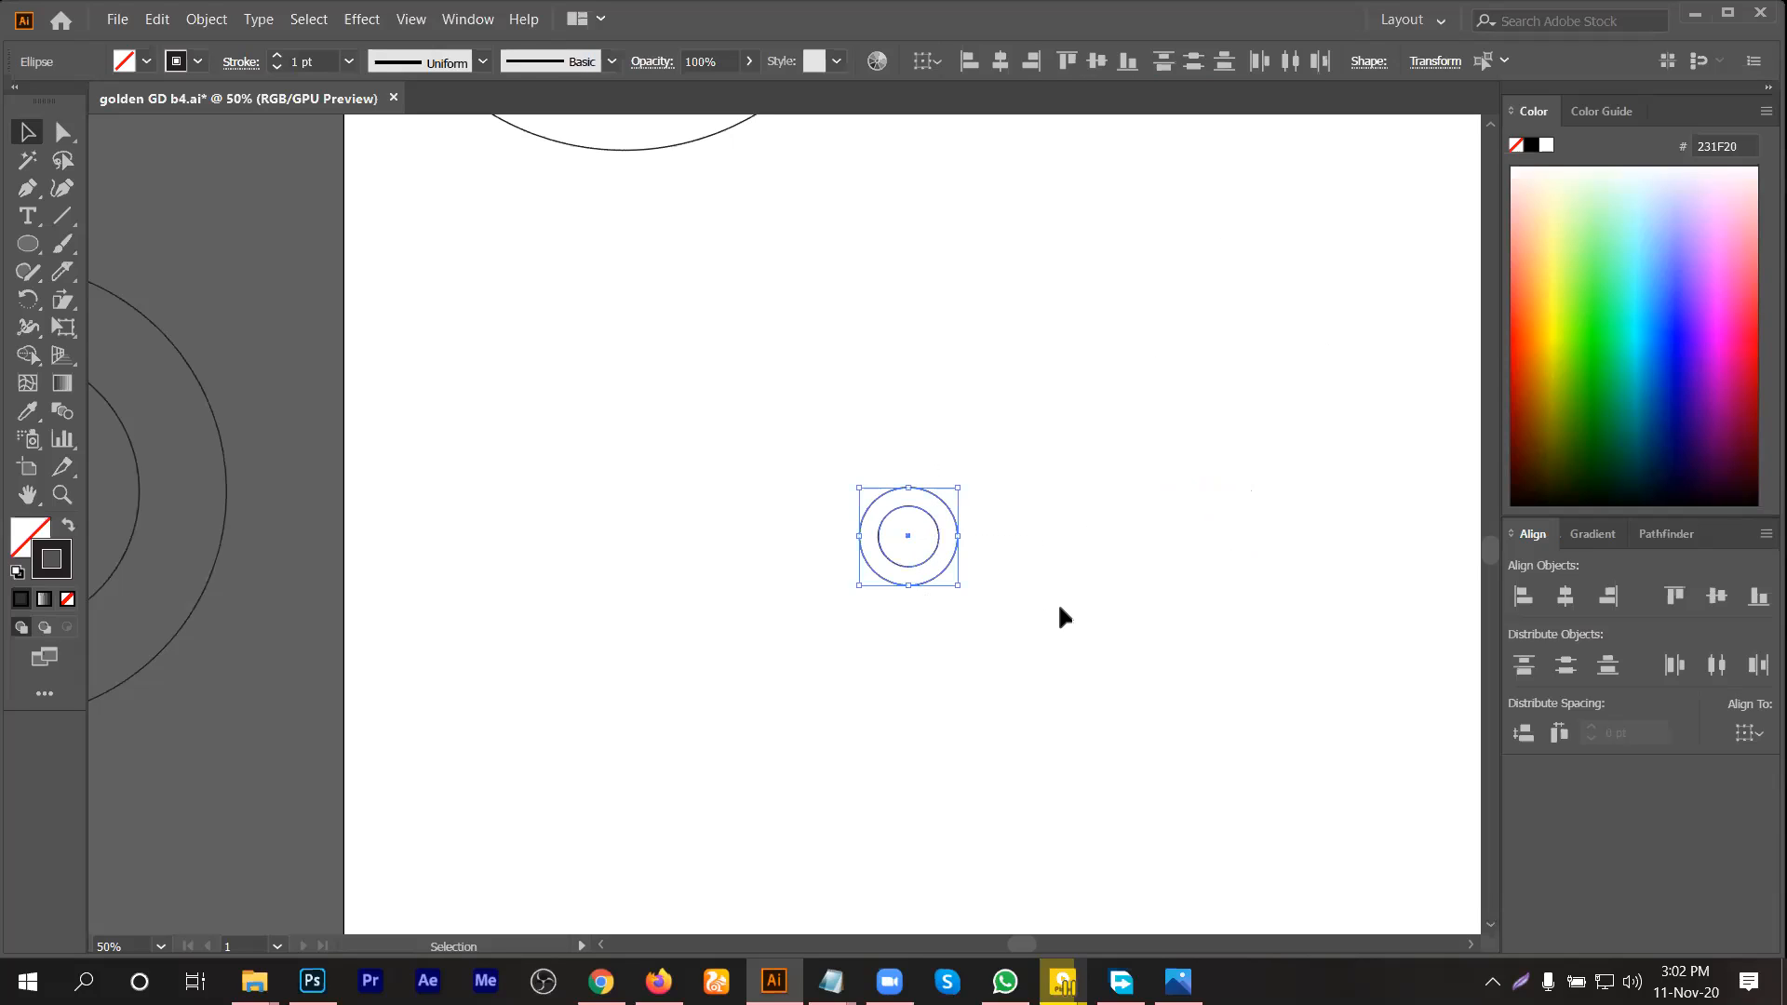
key(a)
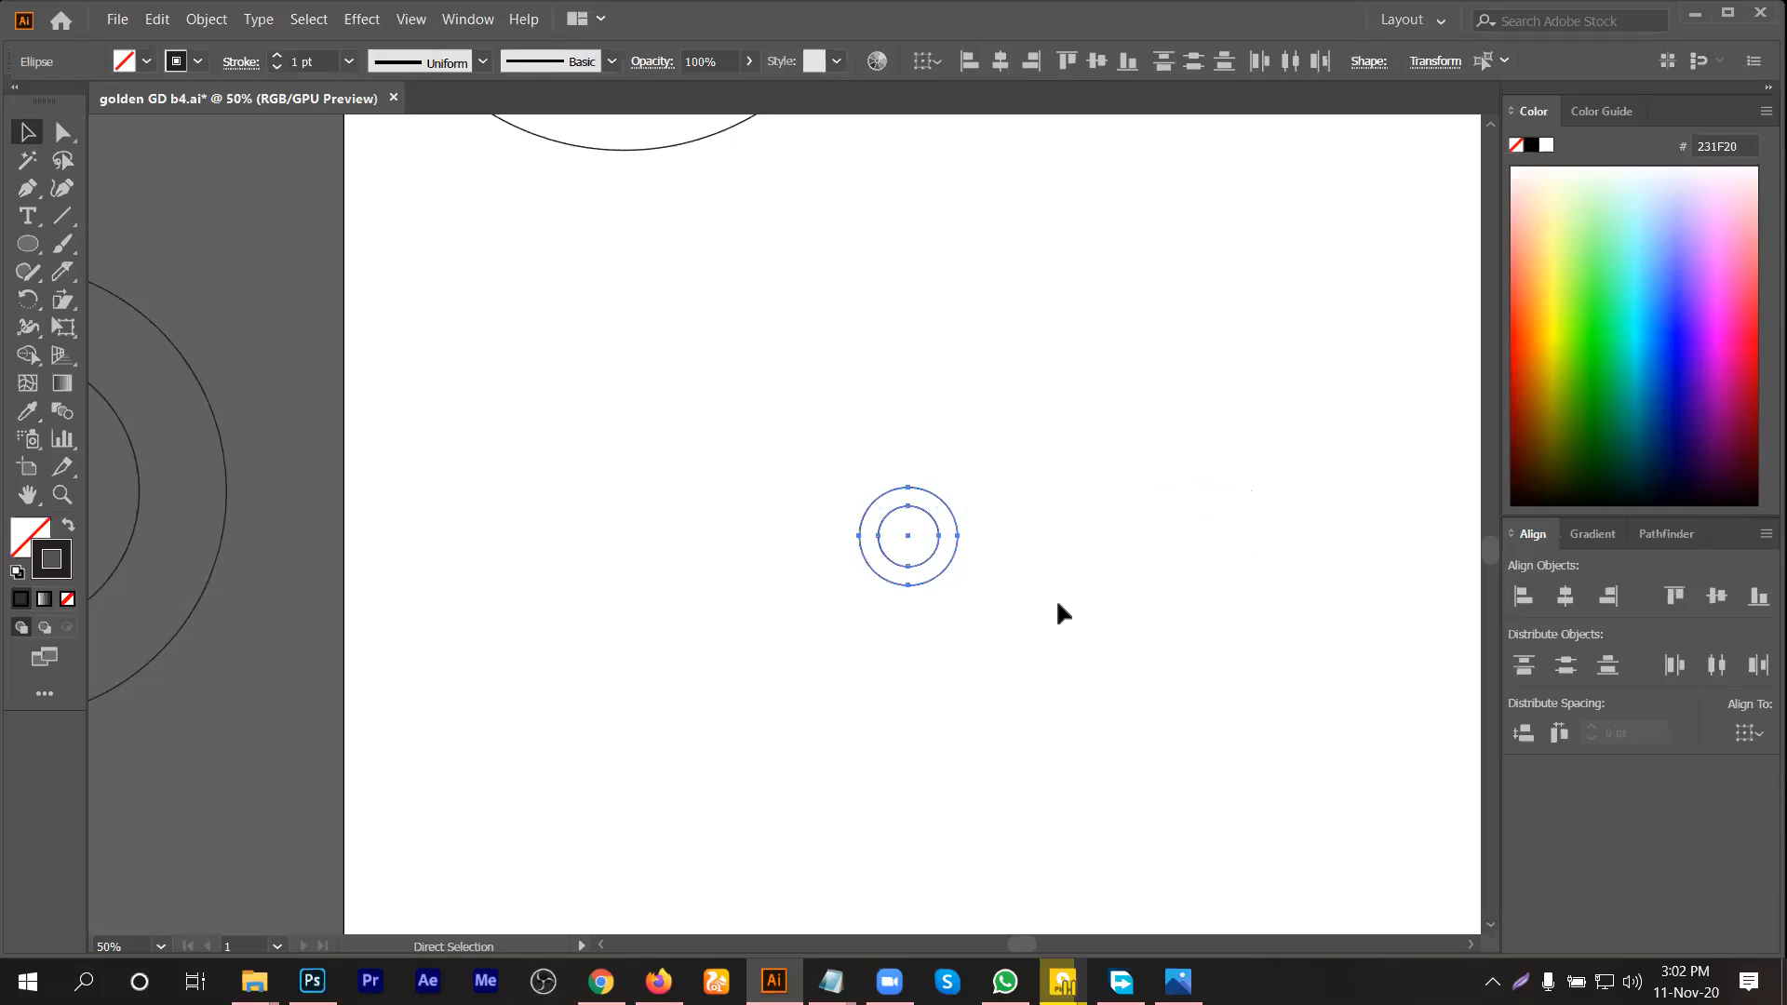
key(ctrl+d)
key(ctrl+d)
key(ctrl+d)
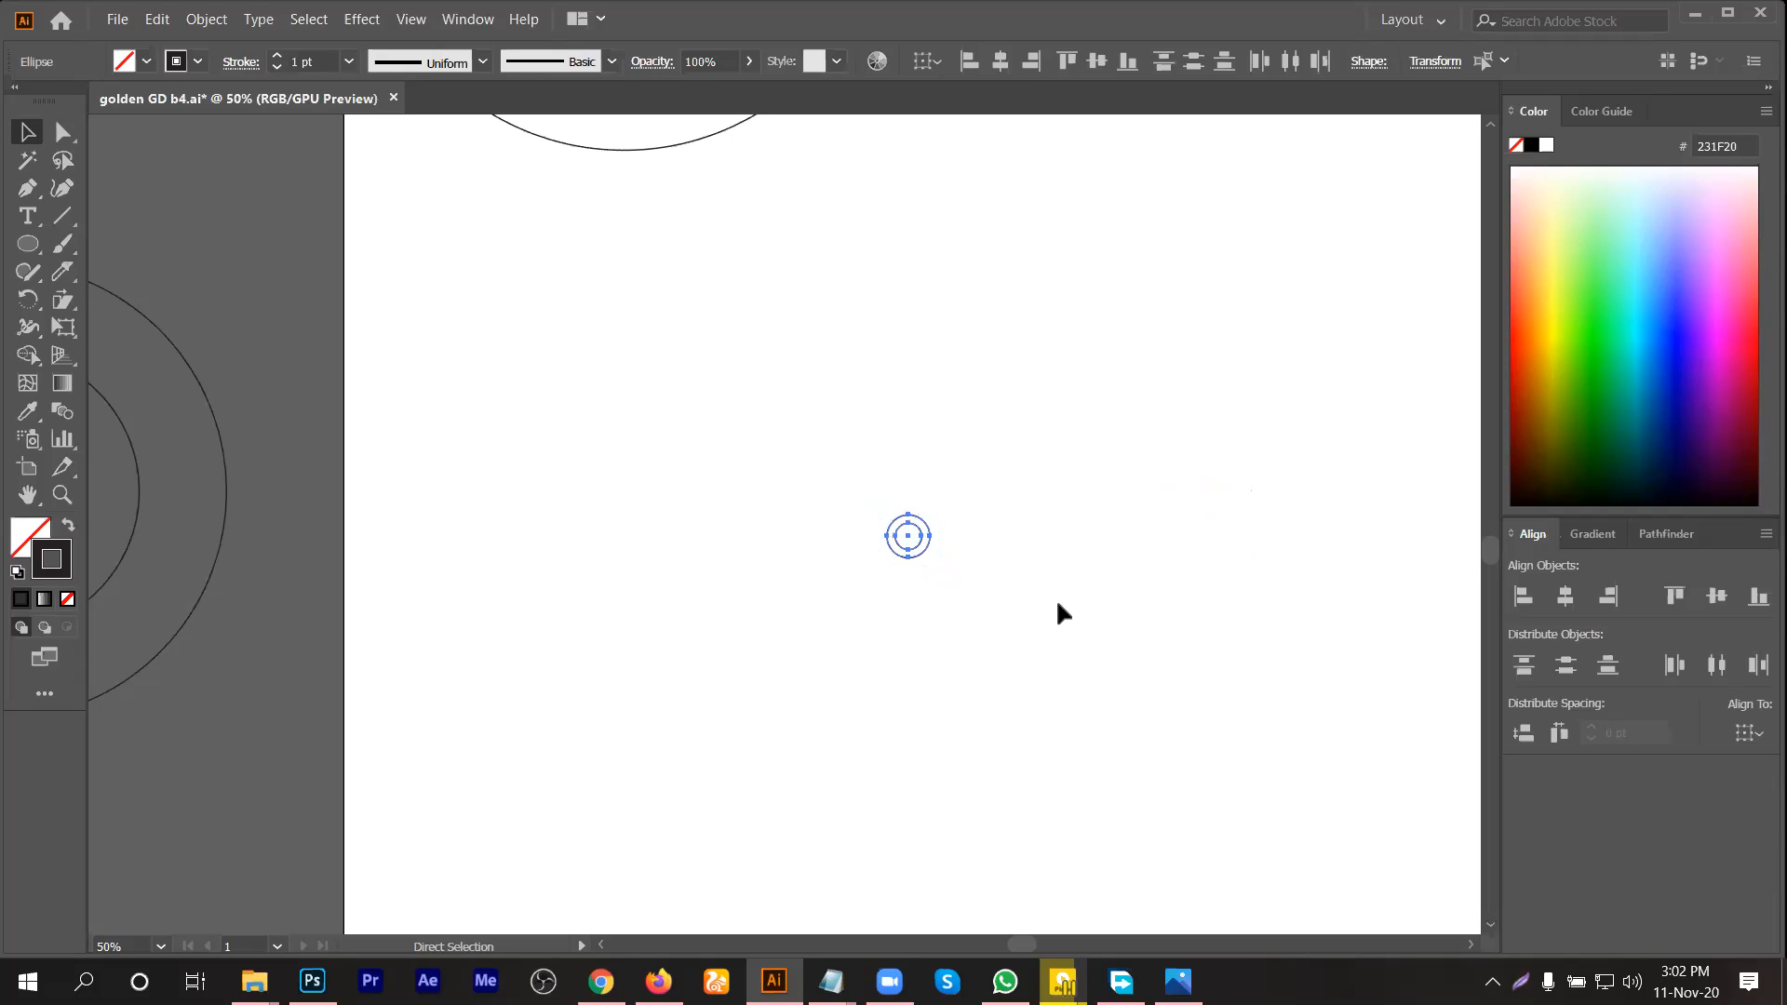
key(ctrl+d)
Step: Undo the repeated transformations and the enlarged copy, and delete the remaining small circle
key(ctrl+z)
key(ctrl+z)
key(ctrl+z)
key(ctrl+z)
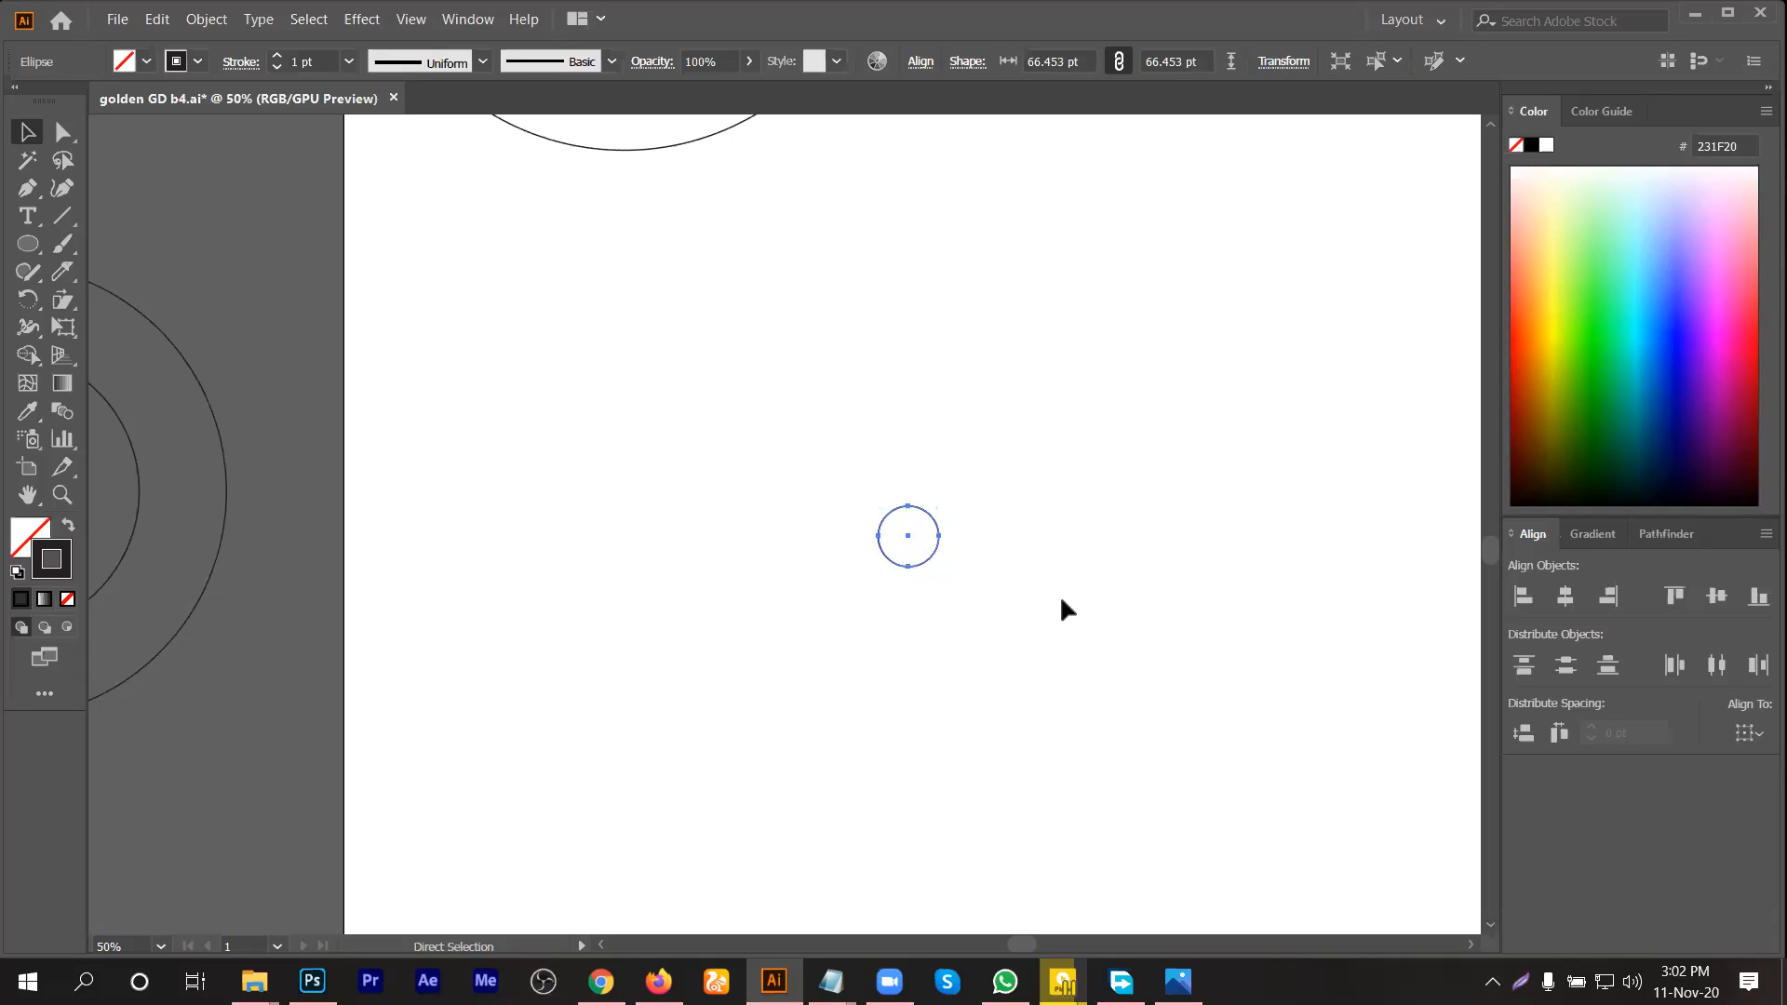
key(v)
key(Delete)
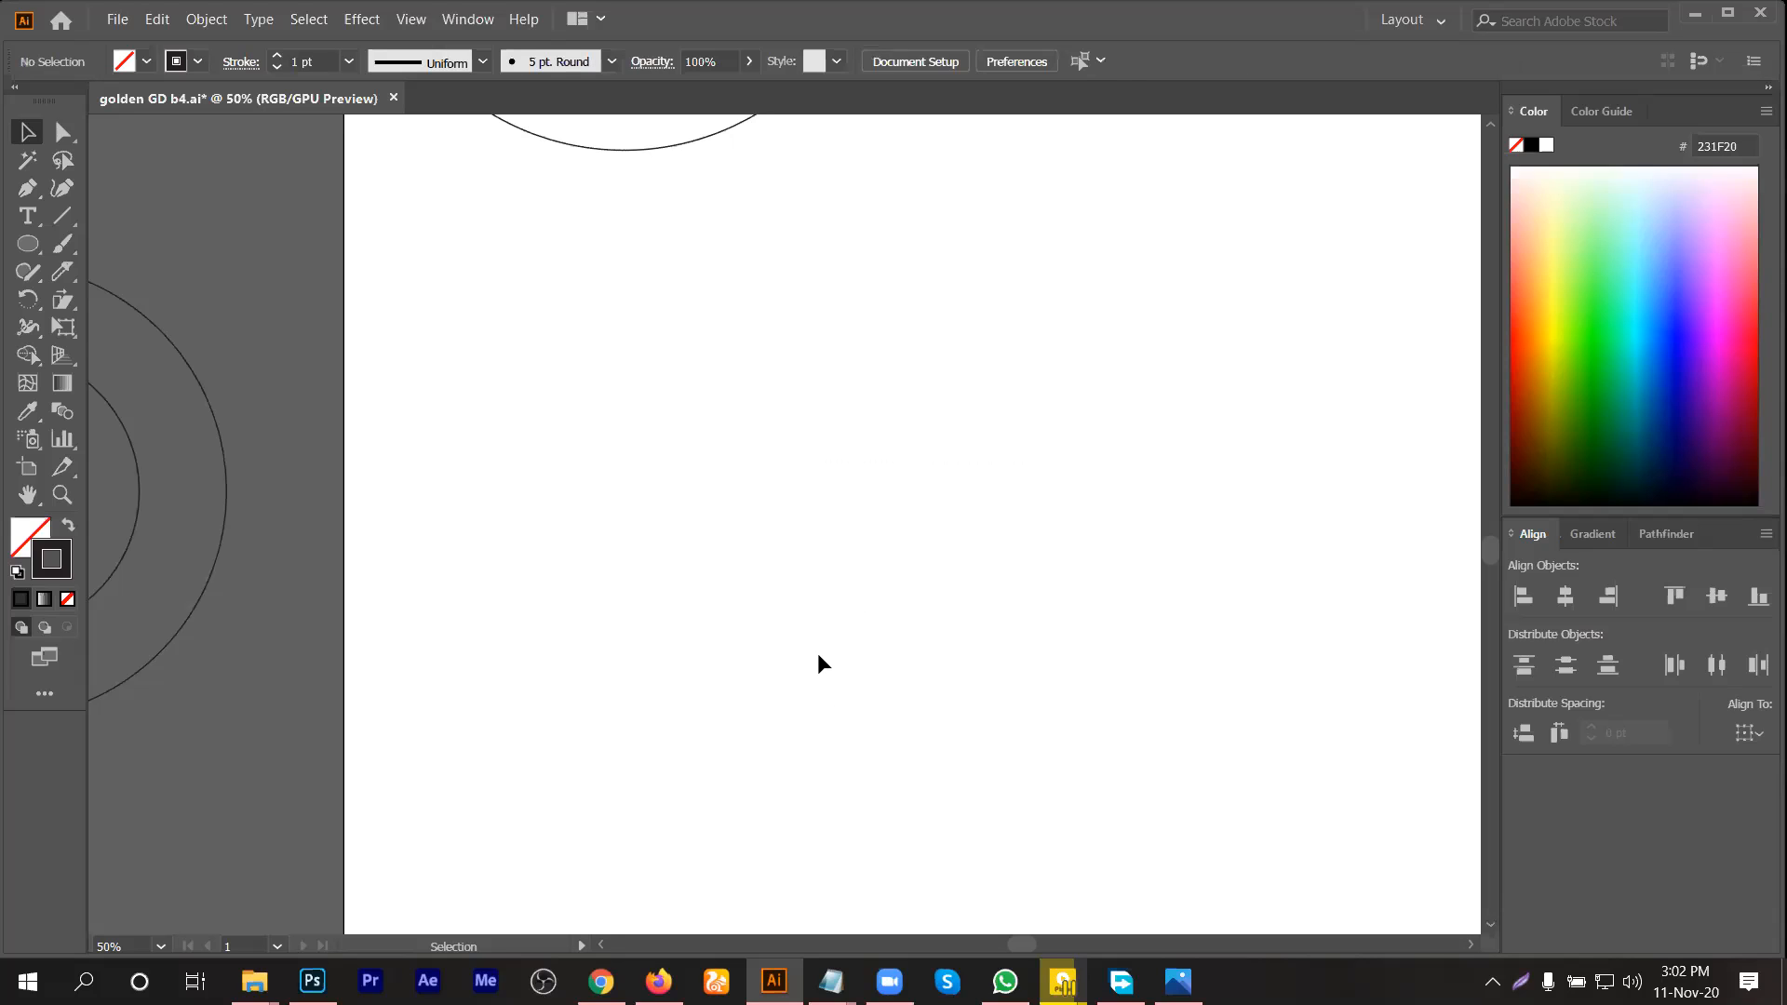
key(ctrl+minus)
key(ctrl+minus)
key(ctrl+minus)
scroll(852, 494, up, 2)
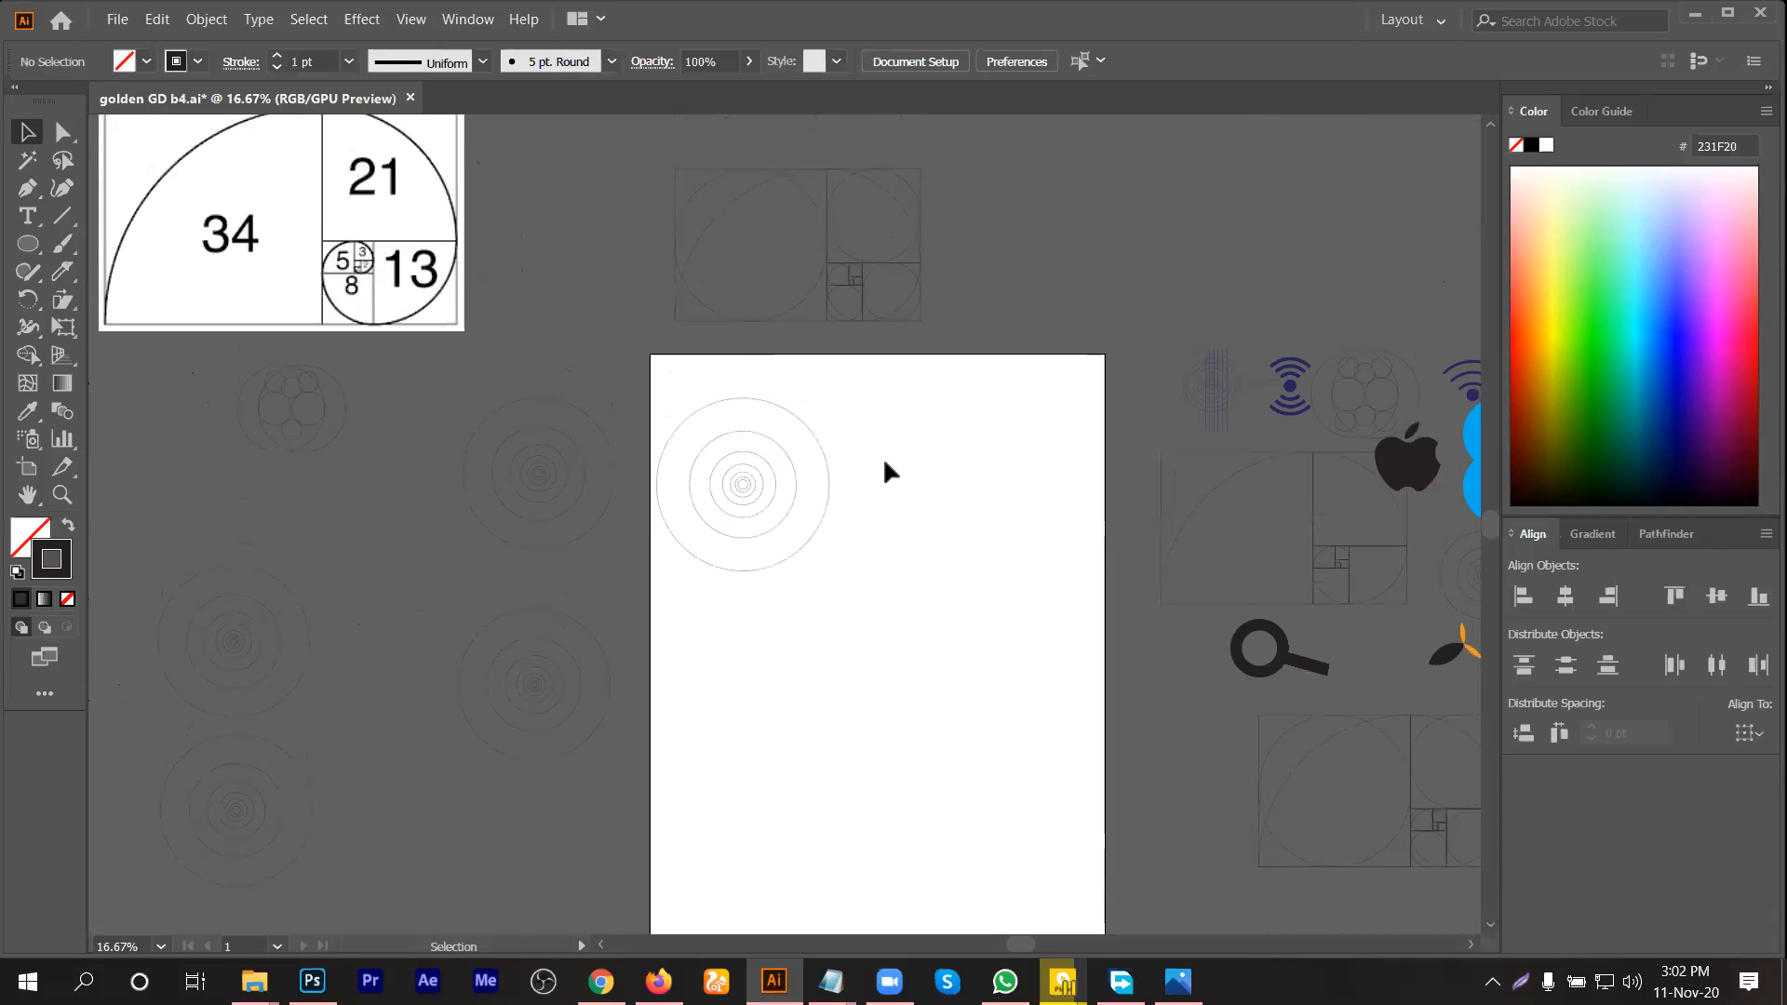
scroll(832, 625, up, 1)
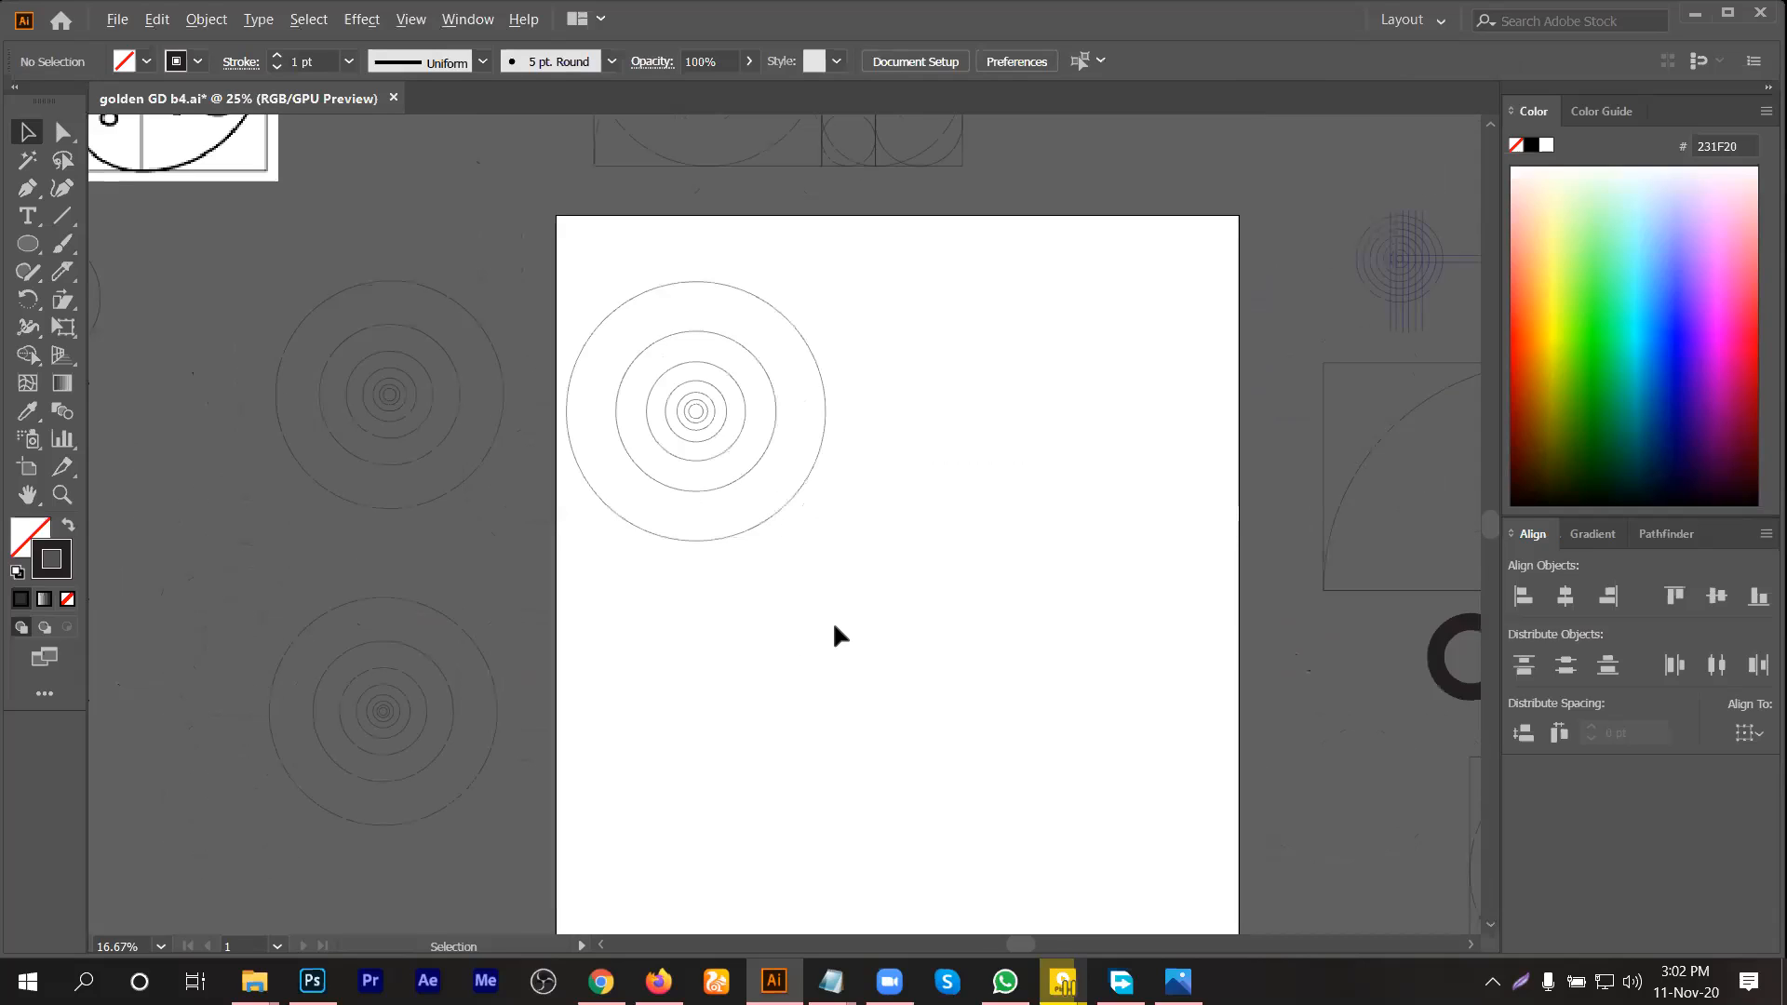
scroll(840, 616, down, 1)
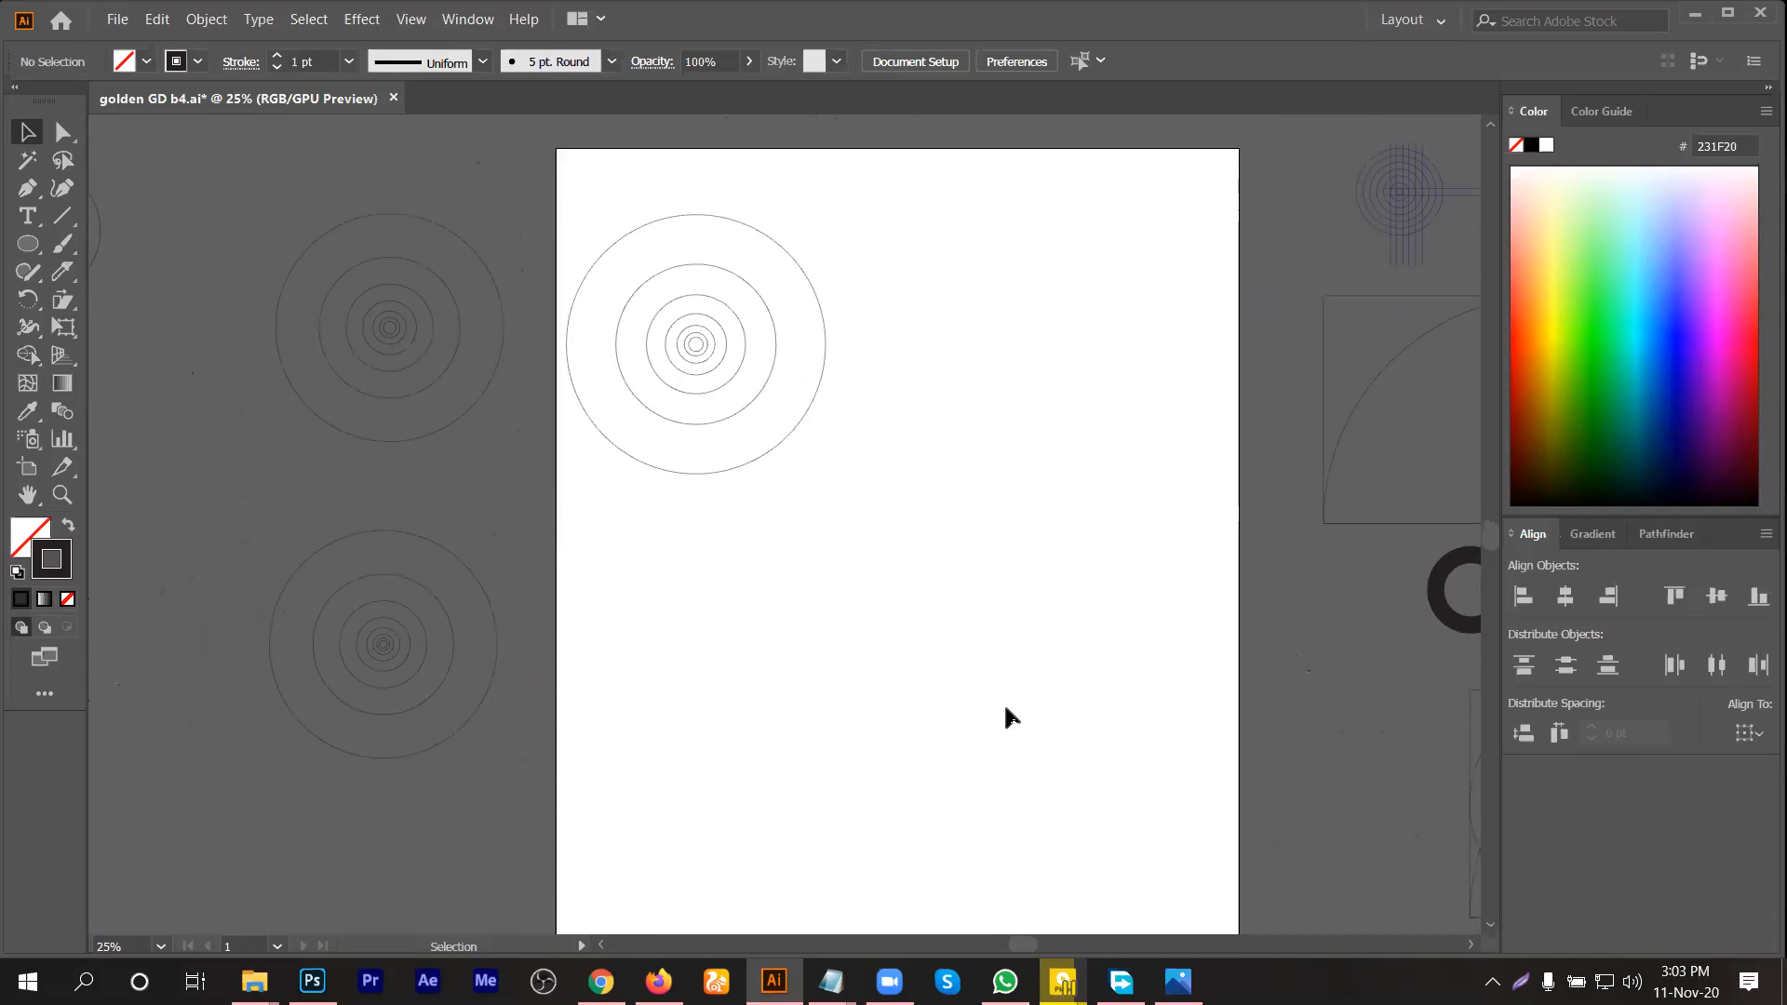
scroll(913, 680, down, 2)
scroll(921, 596, down, 2)
alt+scroll(898, 456, down, 1)
alt+scroll(911, 409, up, 1)
scroll(912, 395, up, 1)
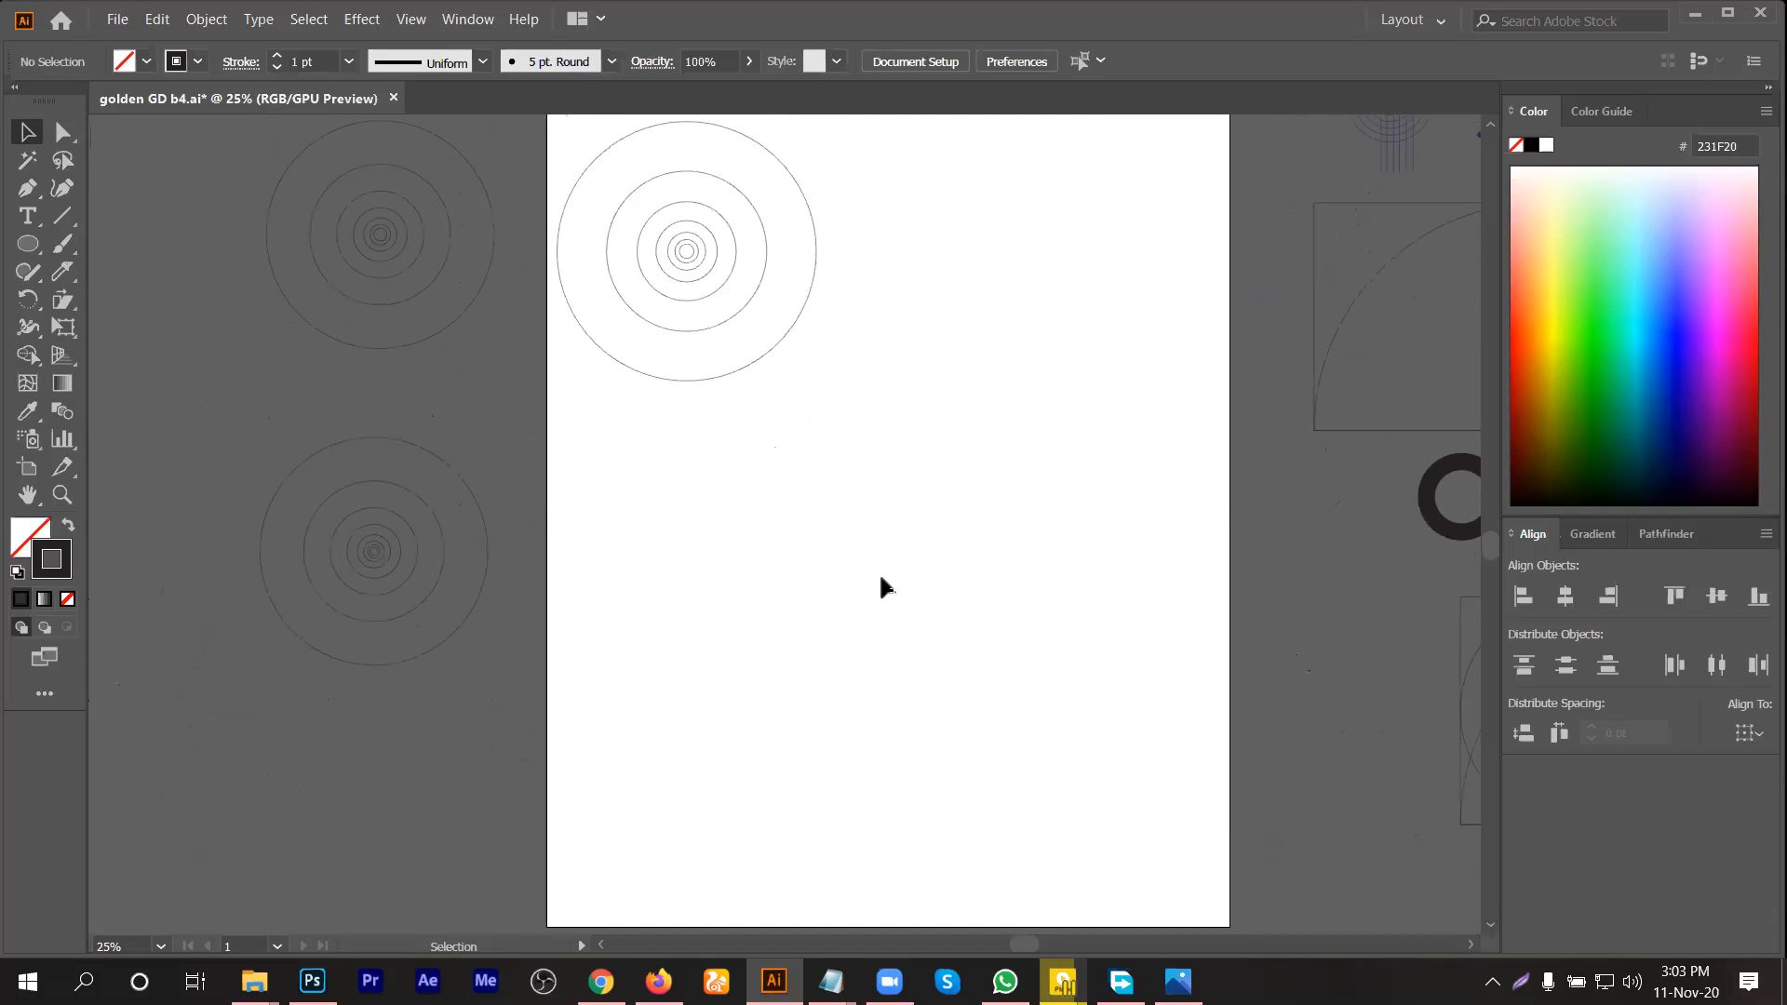
scroll(829, 575, down, 1)
alt+scroll(830, 575, down, 1)
alt+scroll(866, 521, up, 1)
alt+scroll(866, 522, down, 2)
scroll(895, 518, up, 1)
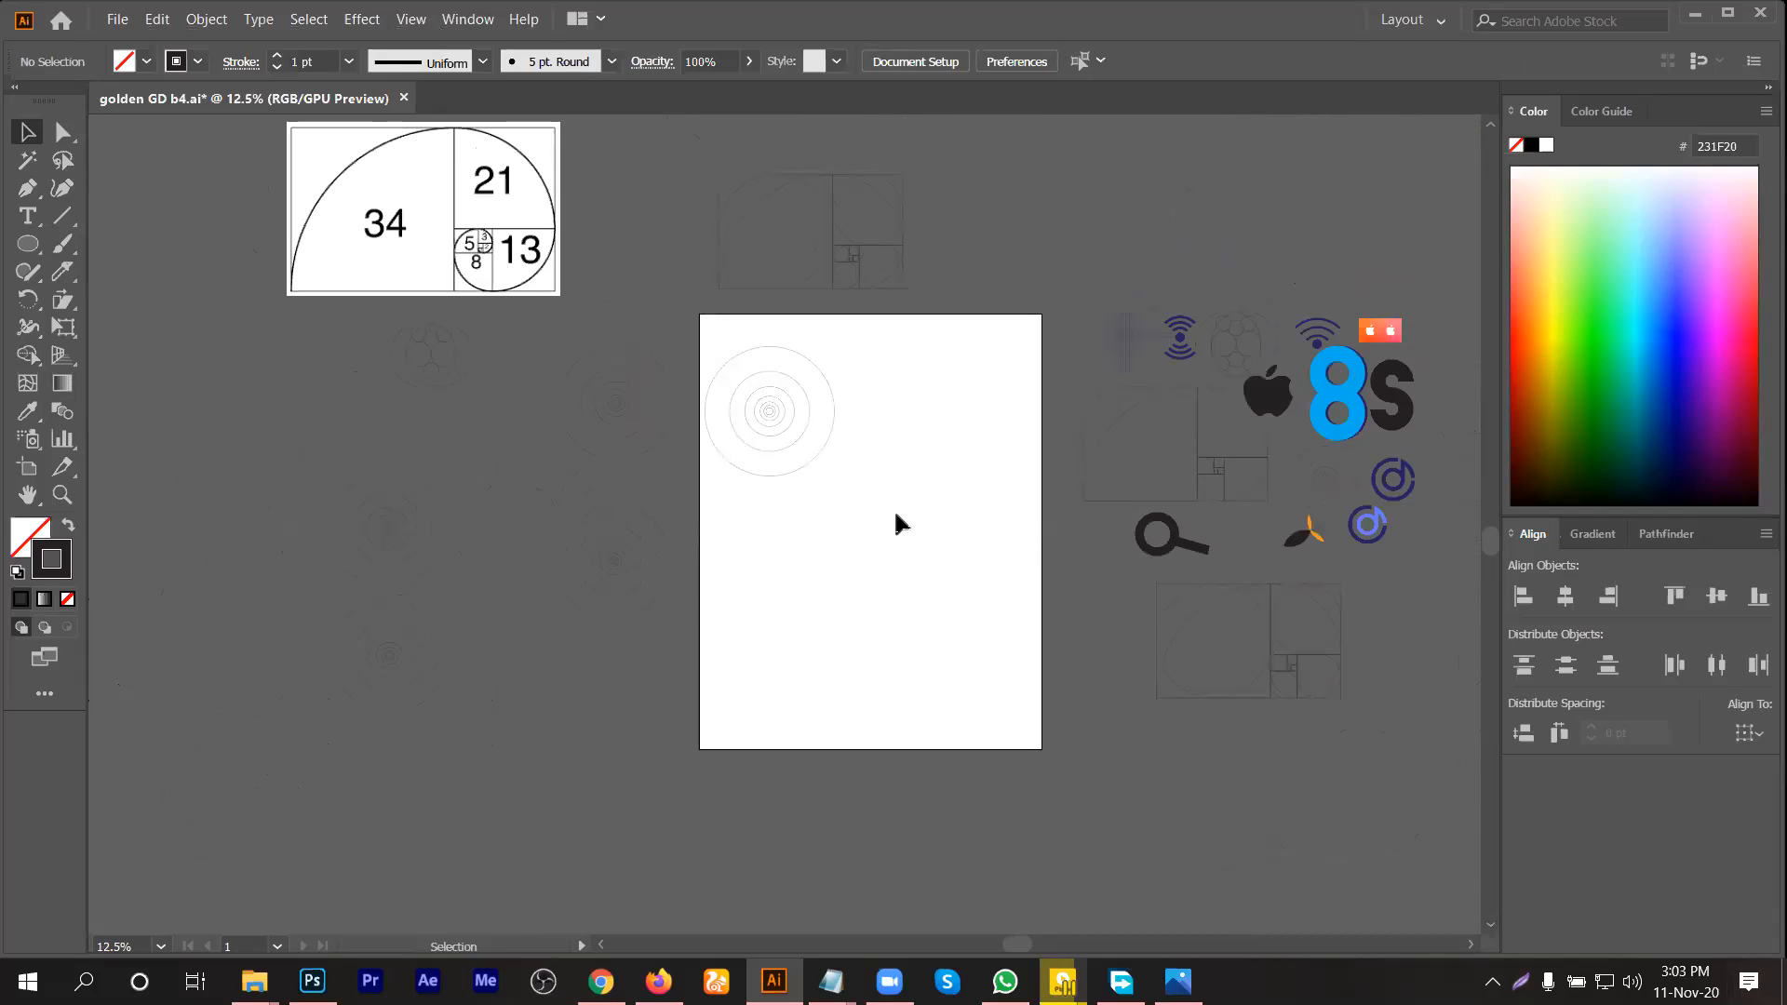
alt+scroll(891, 516, down, 1)
alt+scroll(894, 538, up, 2)
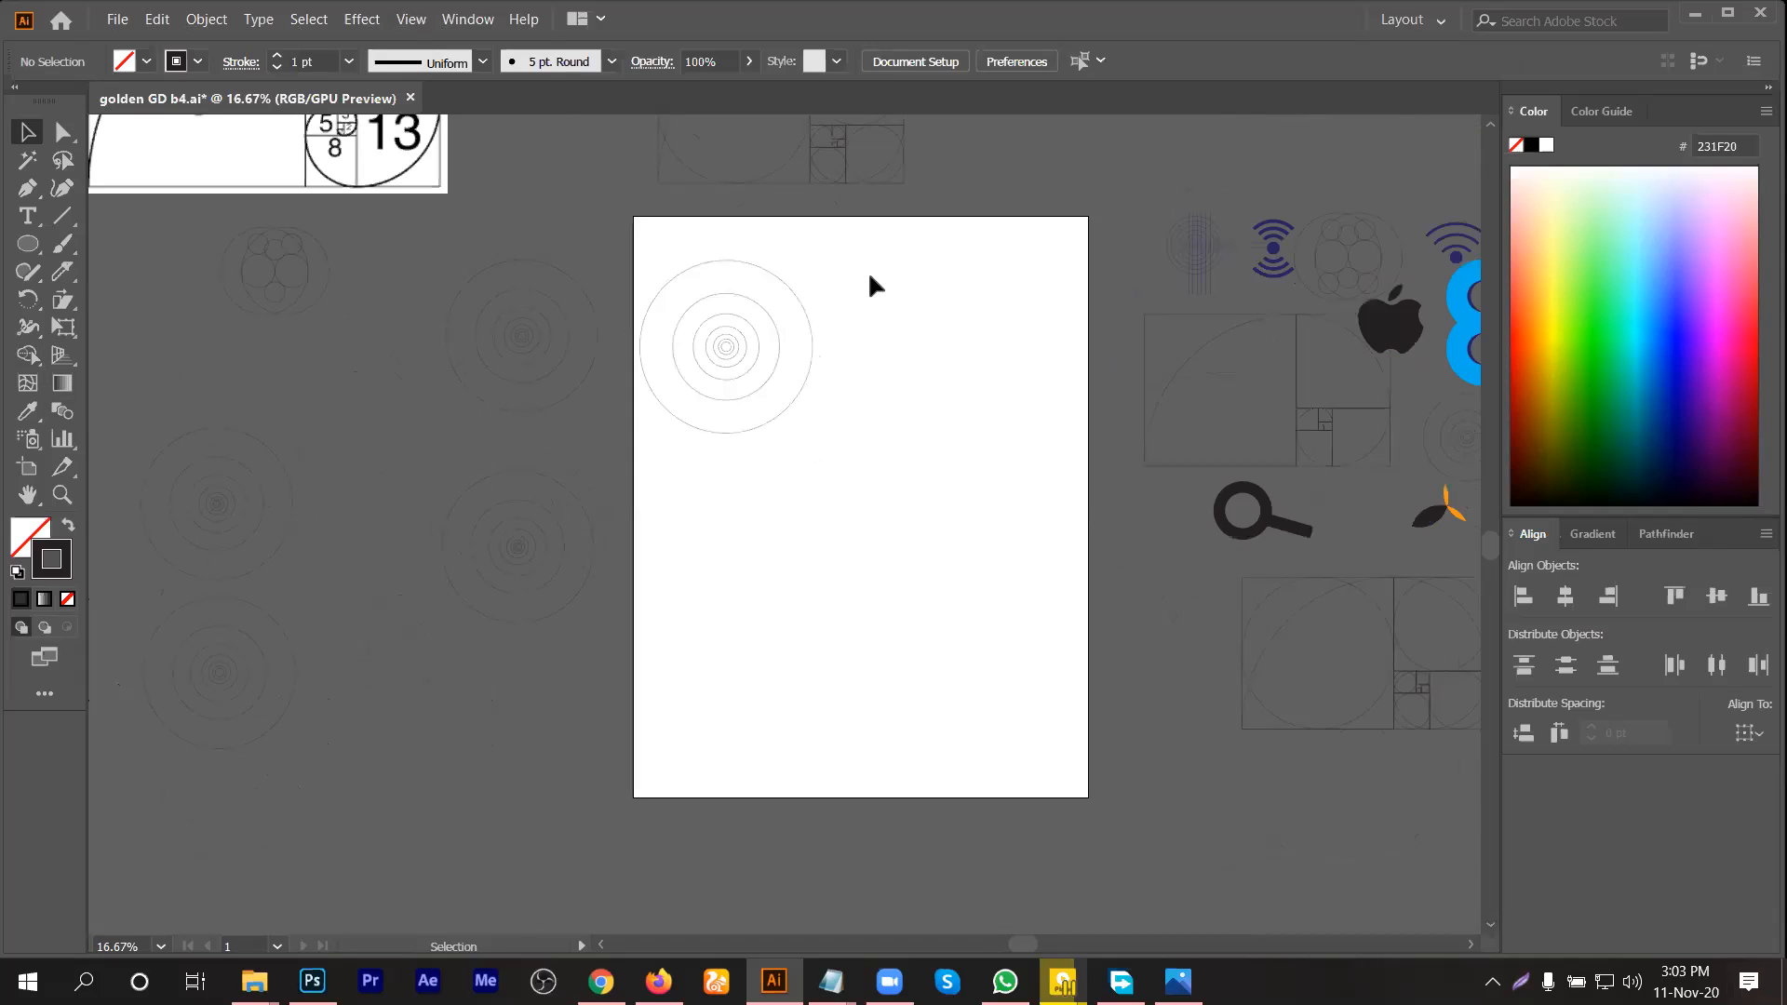
Step: Move the concentric circle set up against the artboard's upper-left corner
click(718, 415)
drag(729, 344, 727, 304)
click(877, 383)
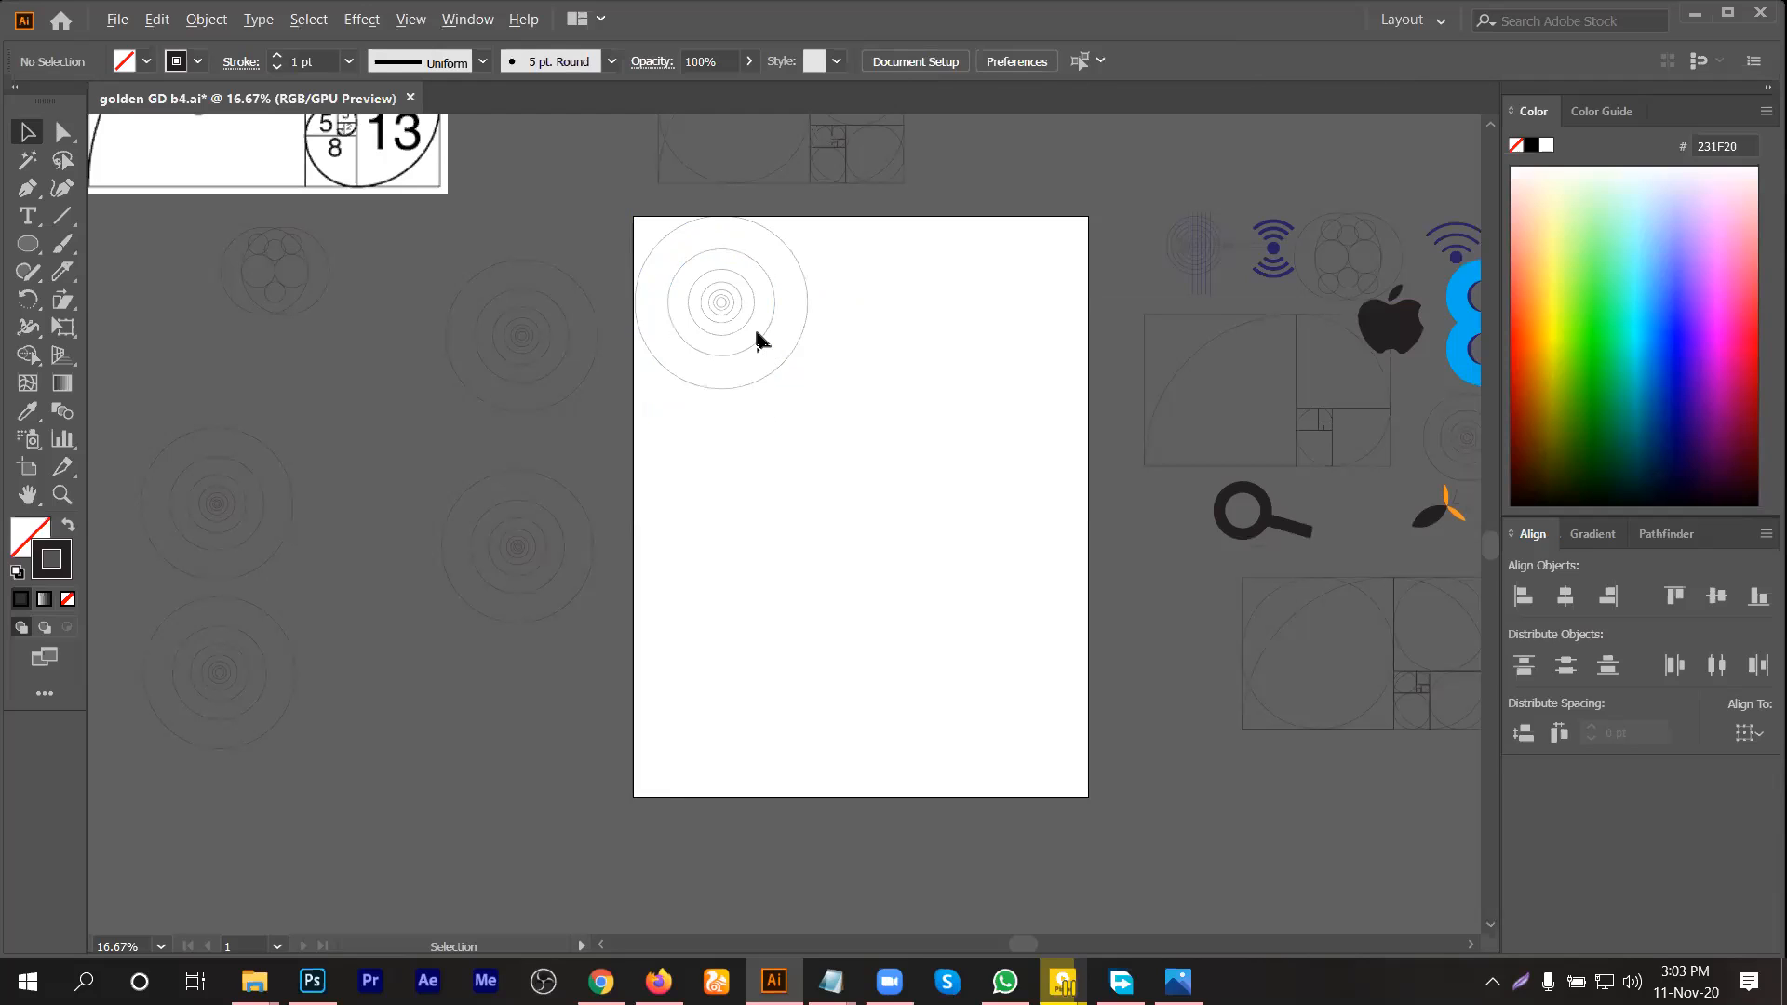
Step: Copy three middle circles of the set onto the blank artboard area as two vertically stacked, overlapping groups, and select both
scroll(750, 334, up, 1)
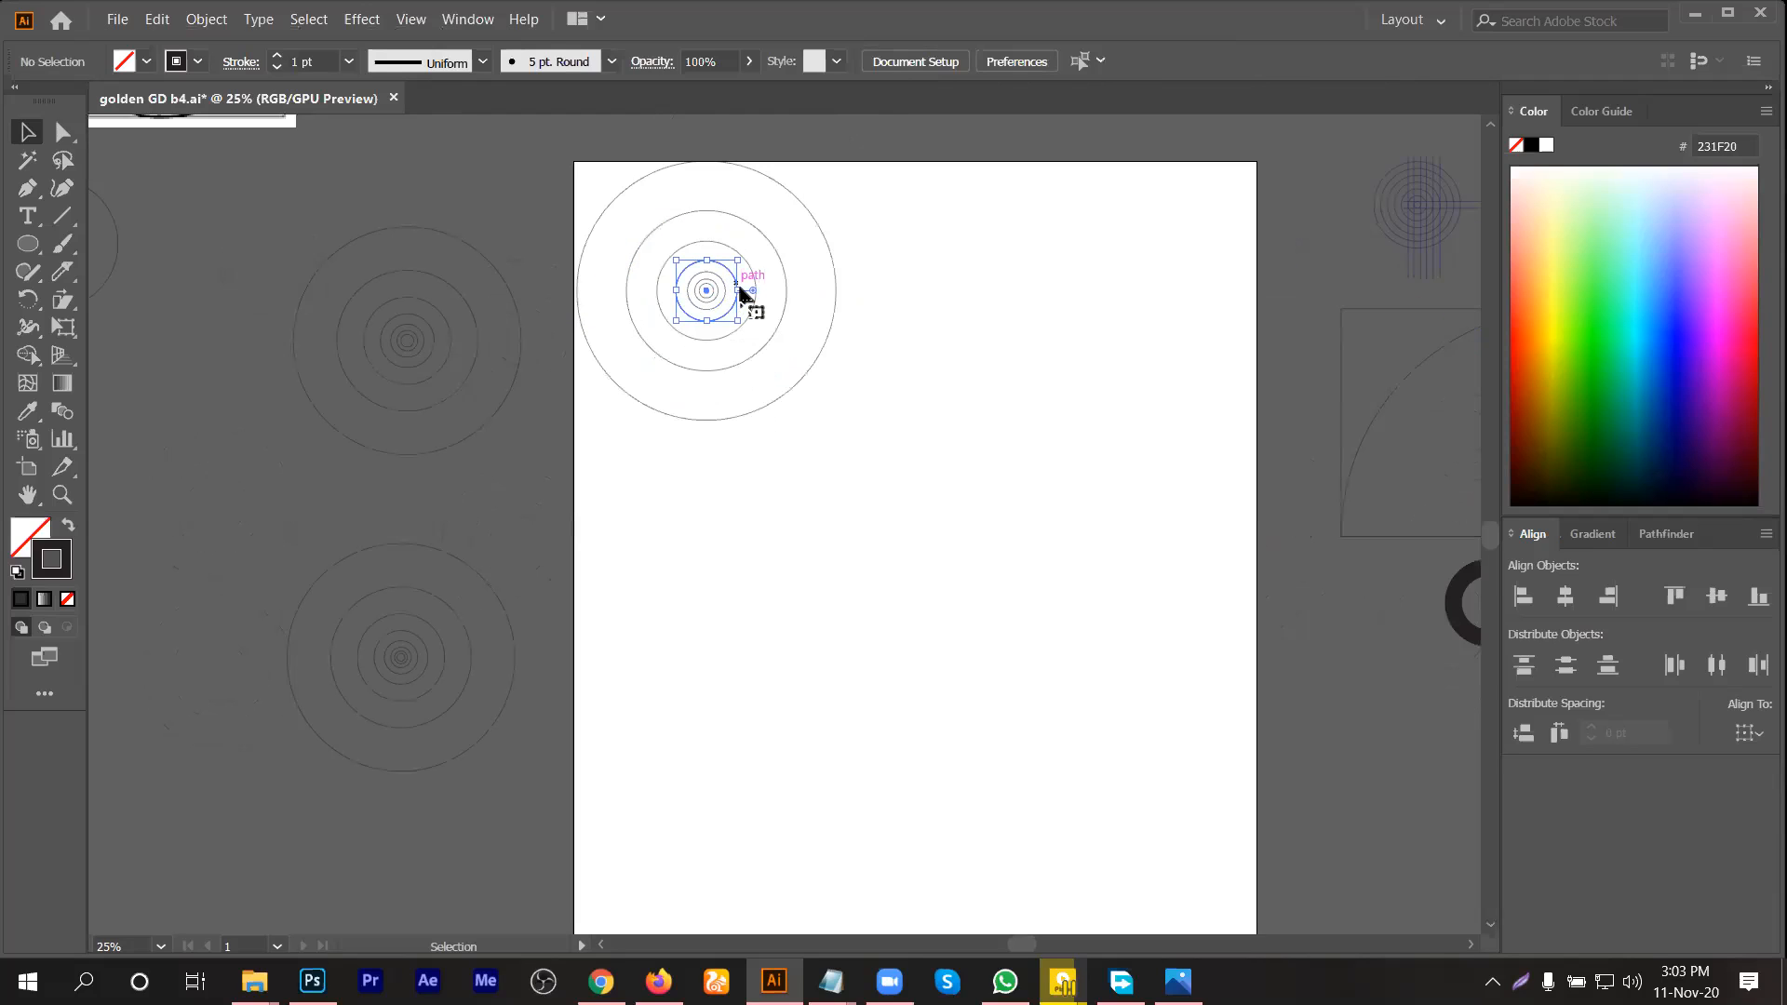
click(734, 290)
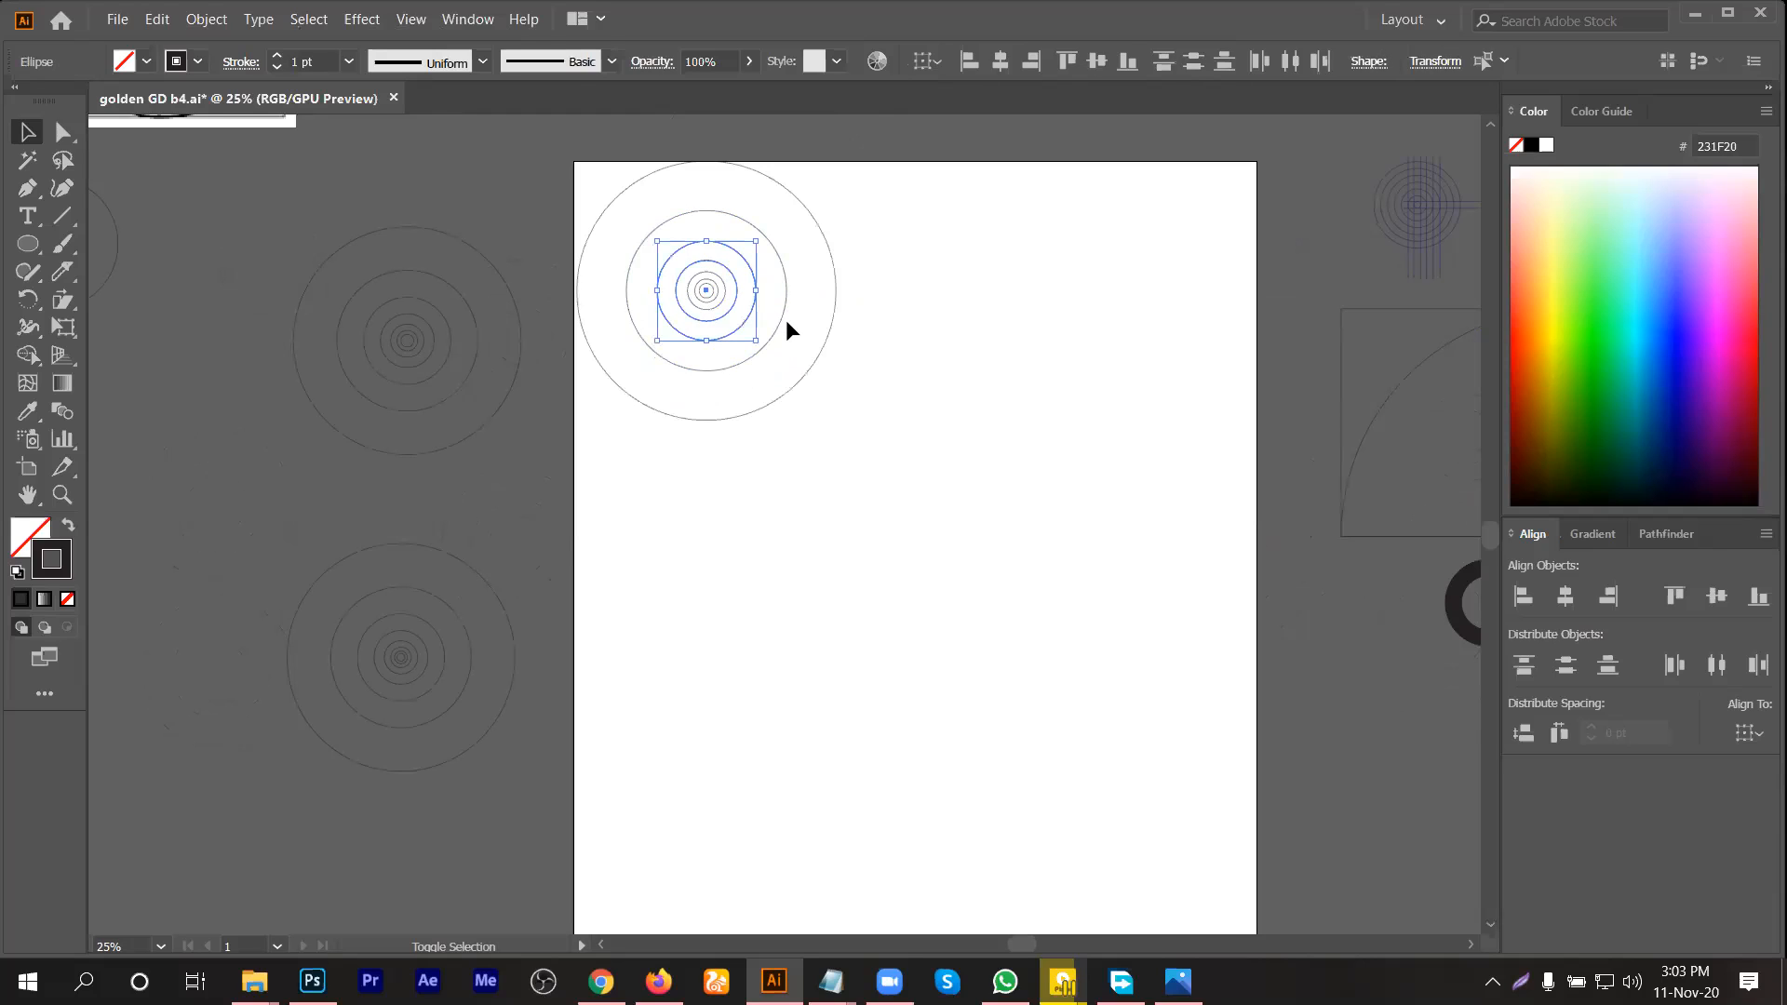
shift+click(780, 321)
drag(786, 319, 998, 646)
click(1098, 347)
drag(1098, 350, 897, 724)
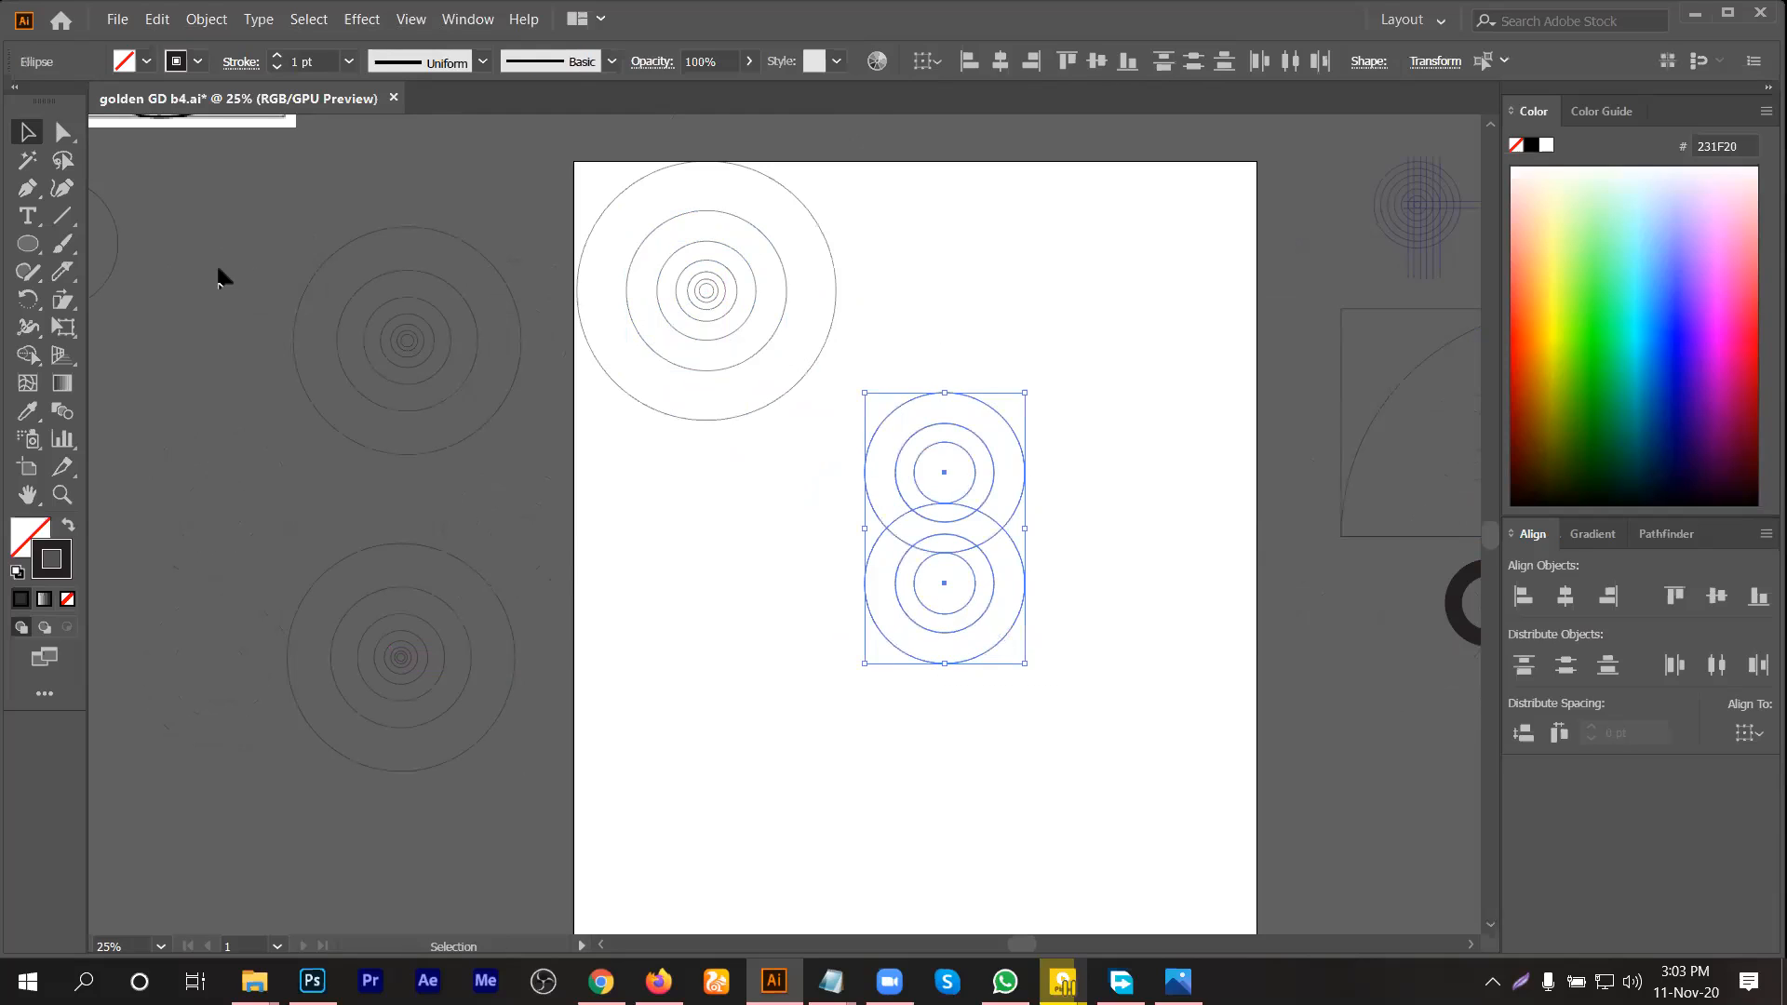
Step: Merge the overlapping rings with Shape Builder into a figure 8, leaving the two innermost circles as holes
click(27, 354)
mouse_move(987, 446)
mouse_down()
mouse_move(989, 511)
mouse_move(951, 533)
mouse_move(909, 522)
mouse_move(1013, 611)
mouse_up()
mouse_move(984, 506)
mouse_down()
mouse_move(894, 552)
mouse_move(923, 591)
mouse_up()
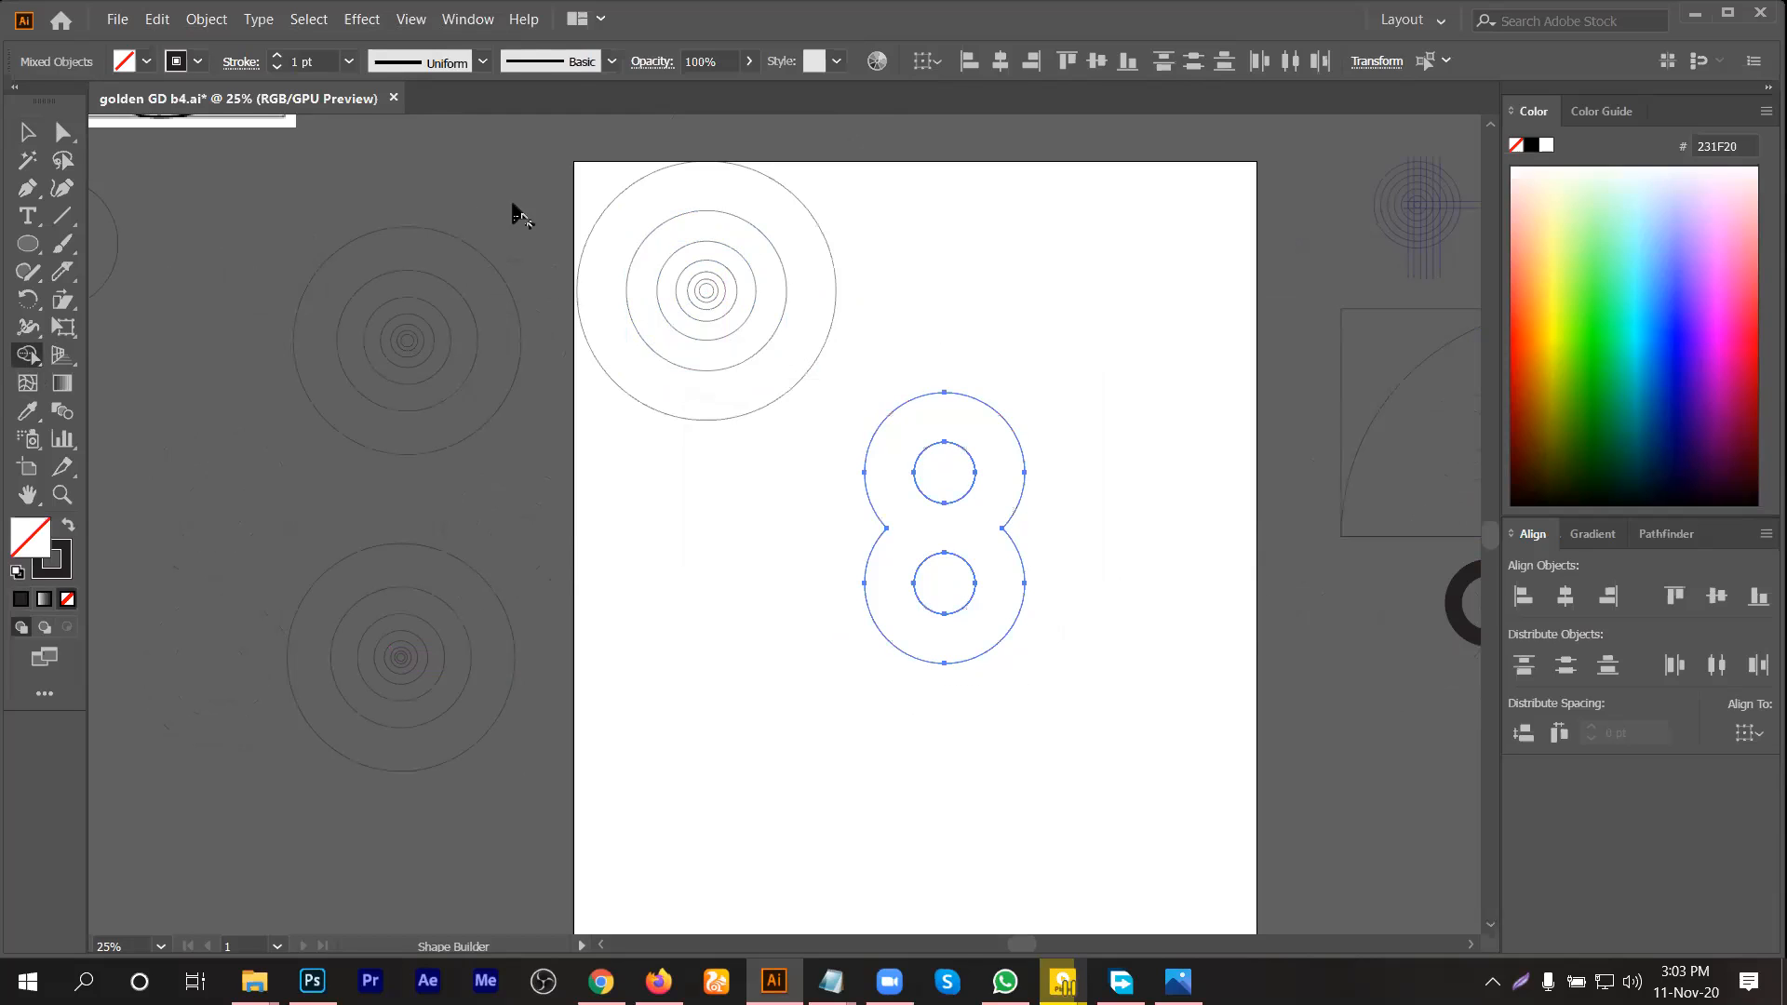
click(27, 131)
click(1050, 713)
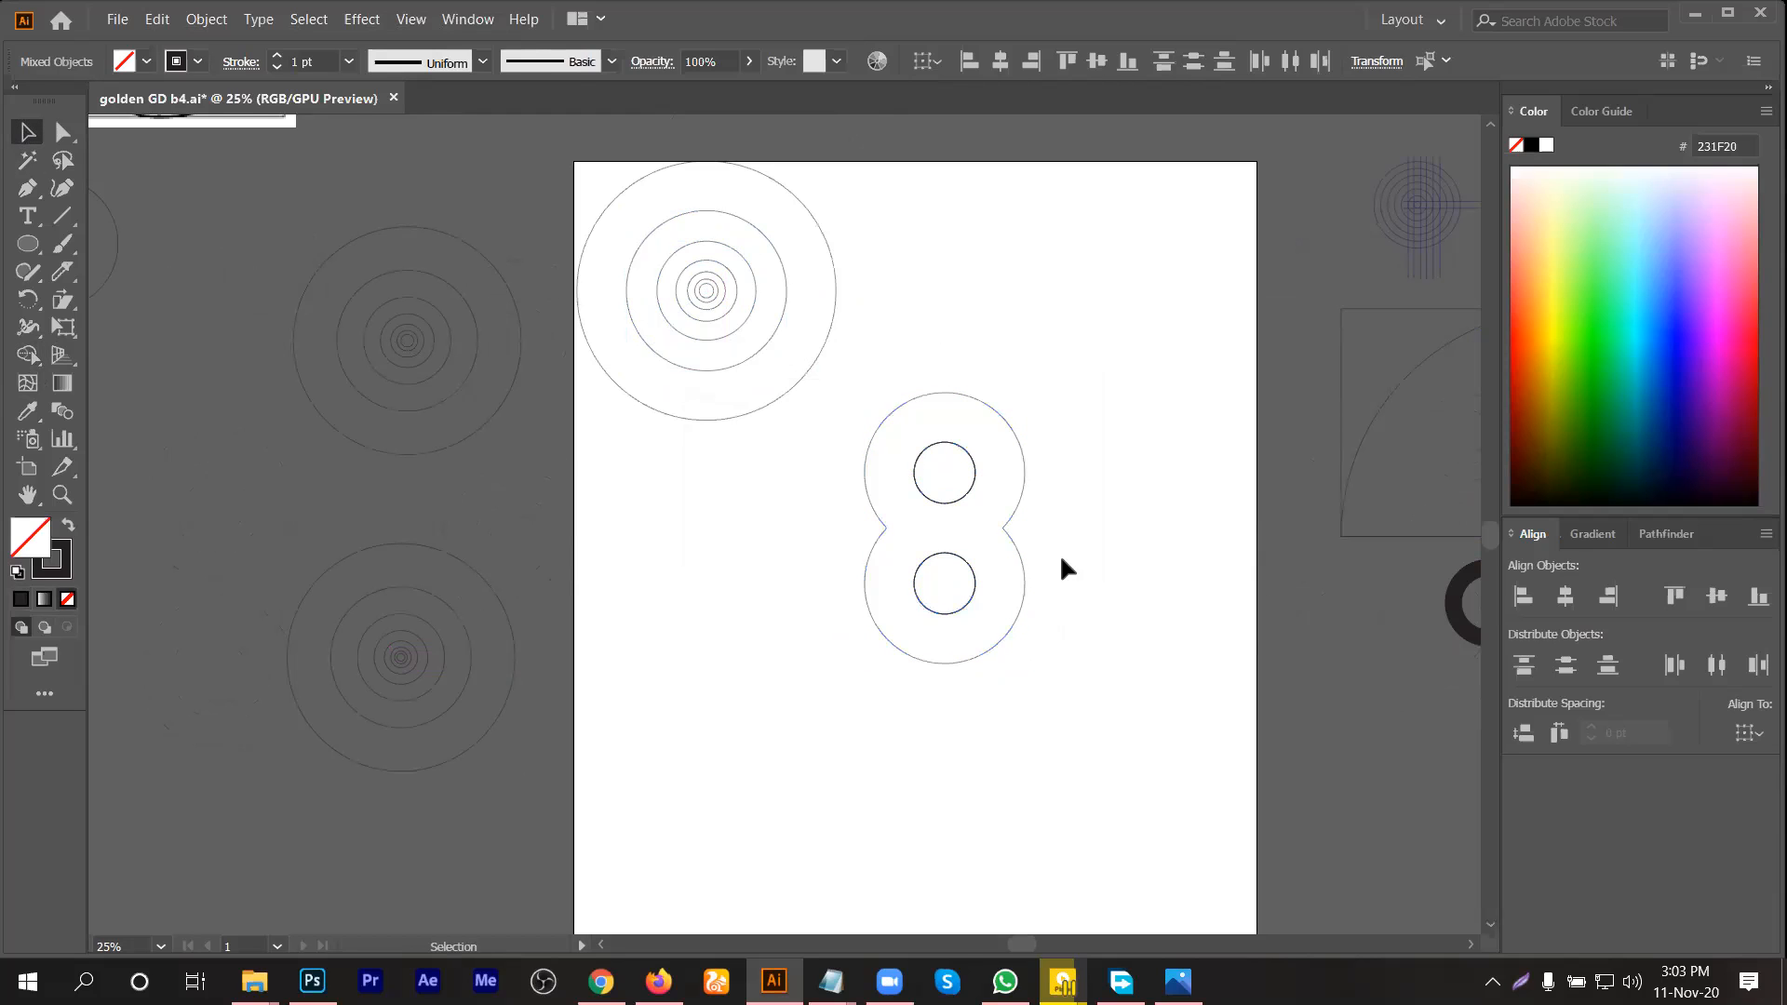
Step: Move the figure 8 aside, delete the two leftover inner circles, and place the 8 near the artboard's centre
drag(1012, 508, 1226, 368)
drag(877, 421, 1013, 684)
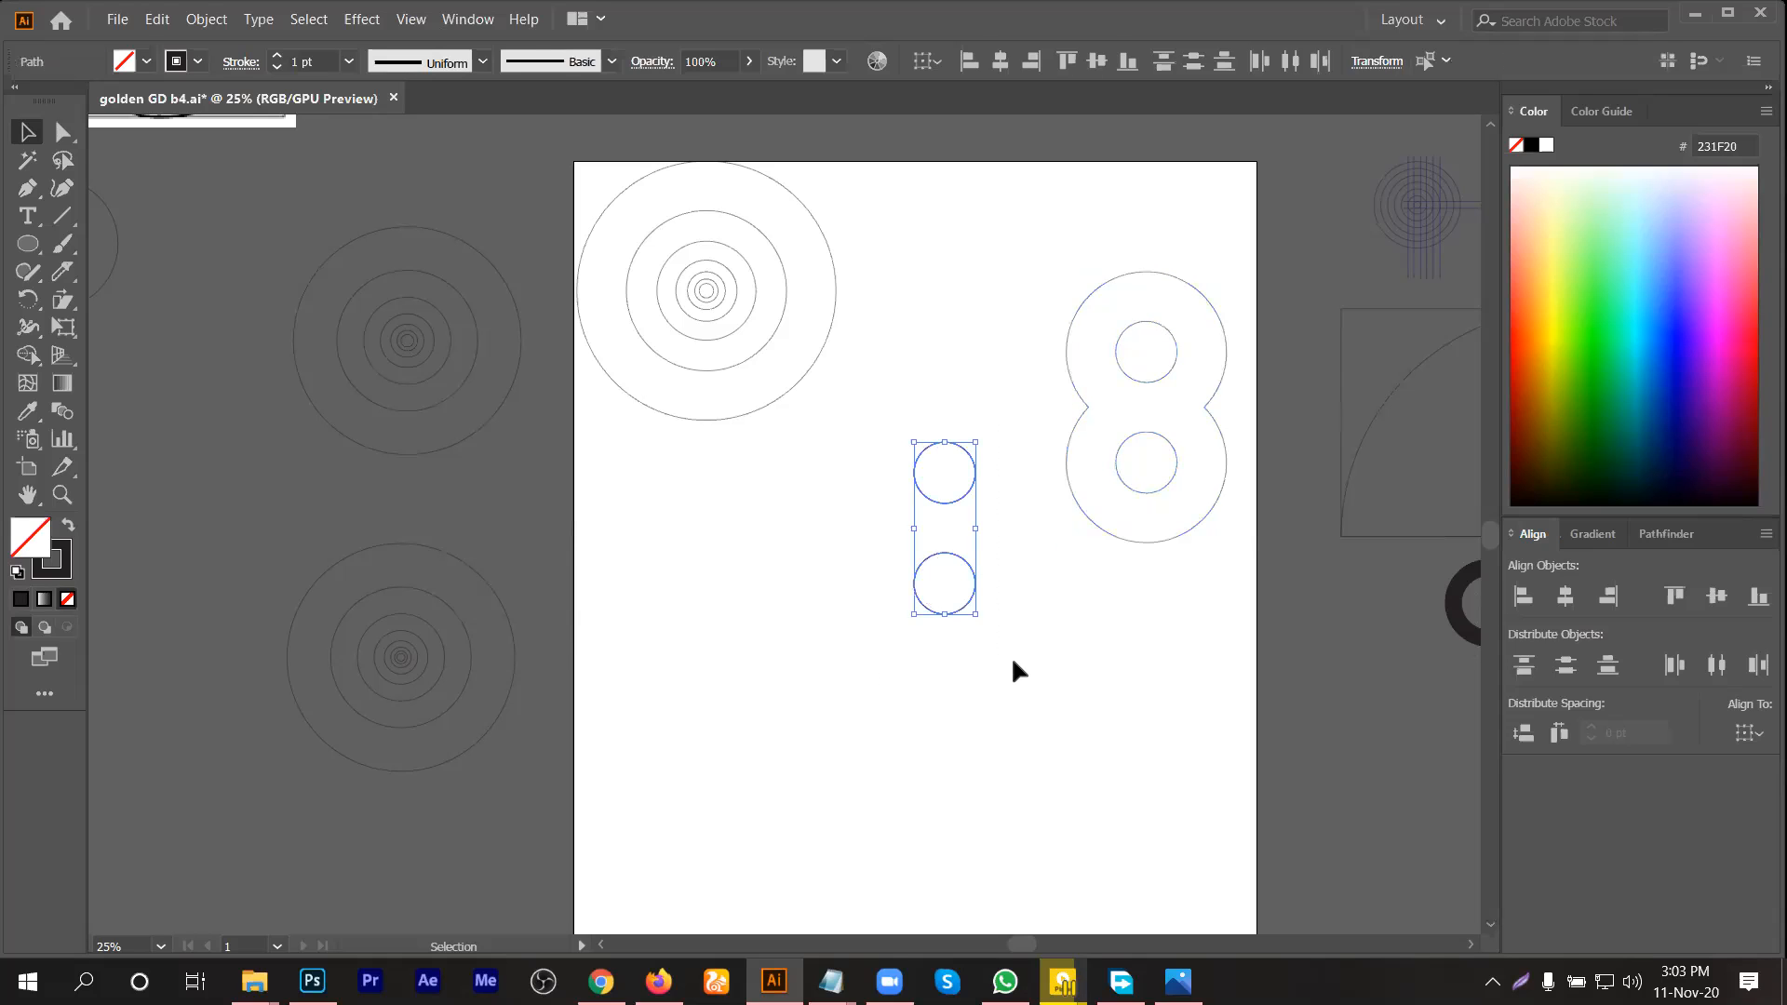
click(1018, 670)
drag(1087, 421, 843, 570)
Step: Swap the figure 8's stroke and fill, and colour the fill bright blue 004DFB
click(68, 525)
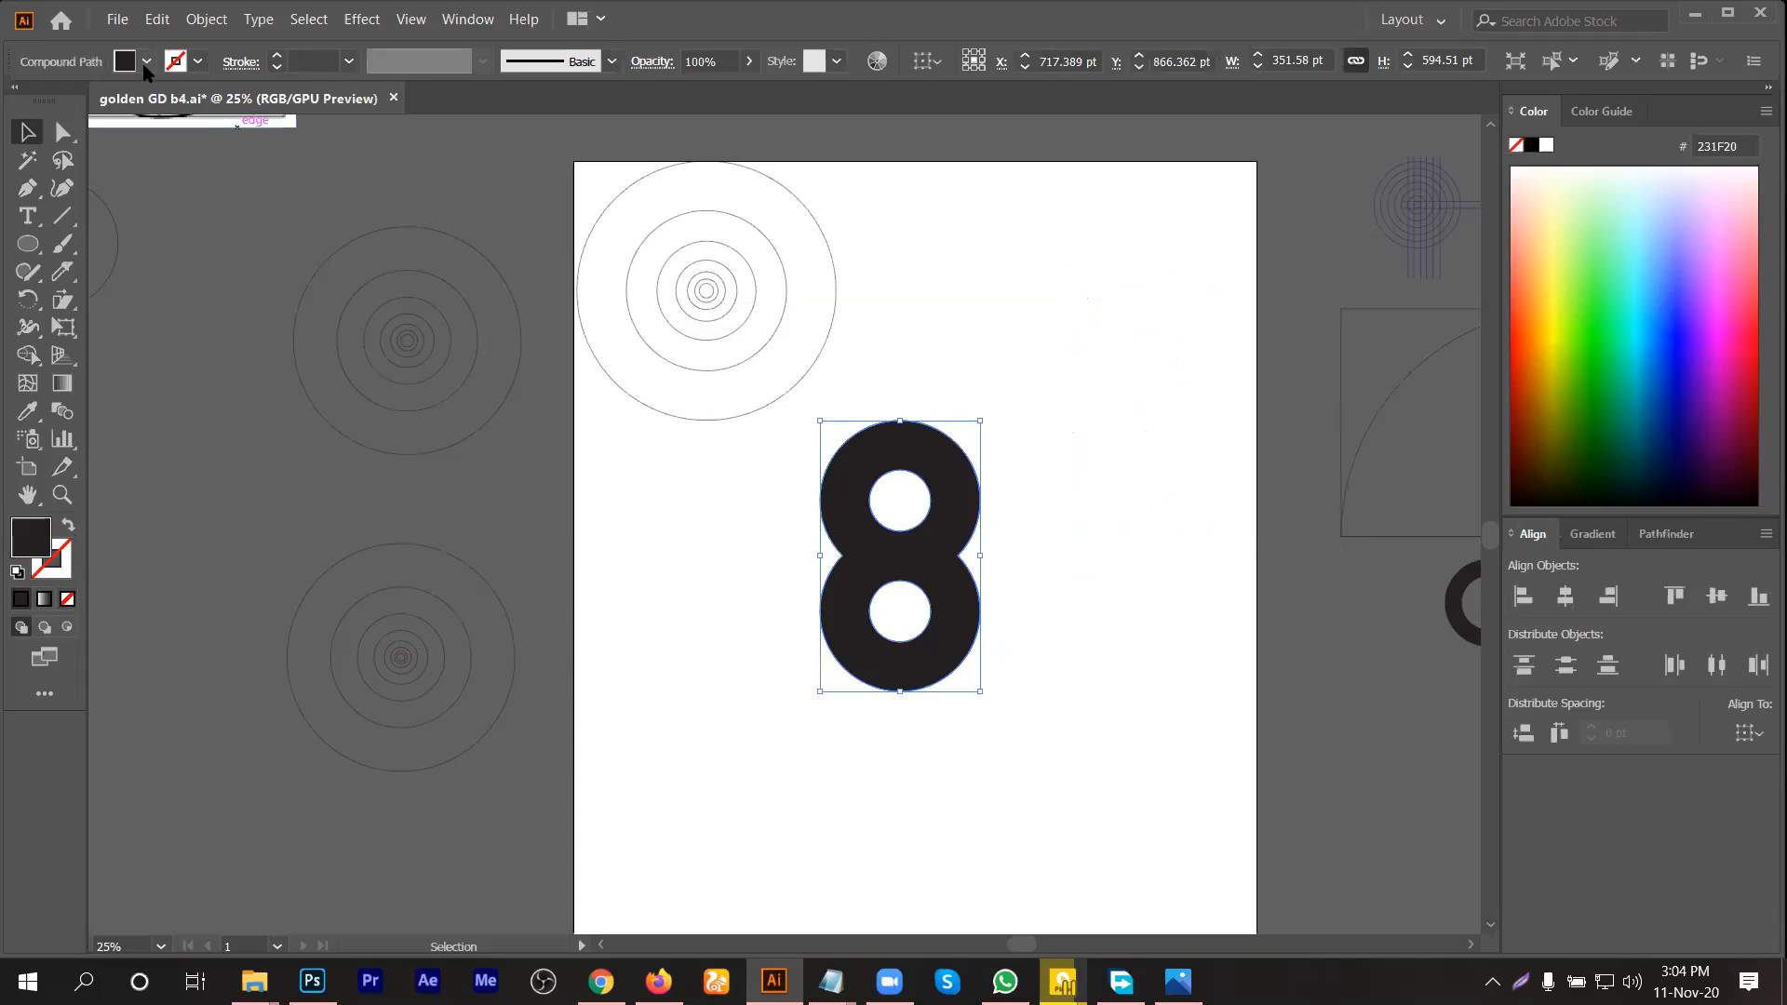
drag(1691, 399, 1663, 330)
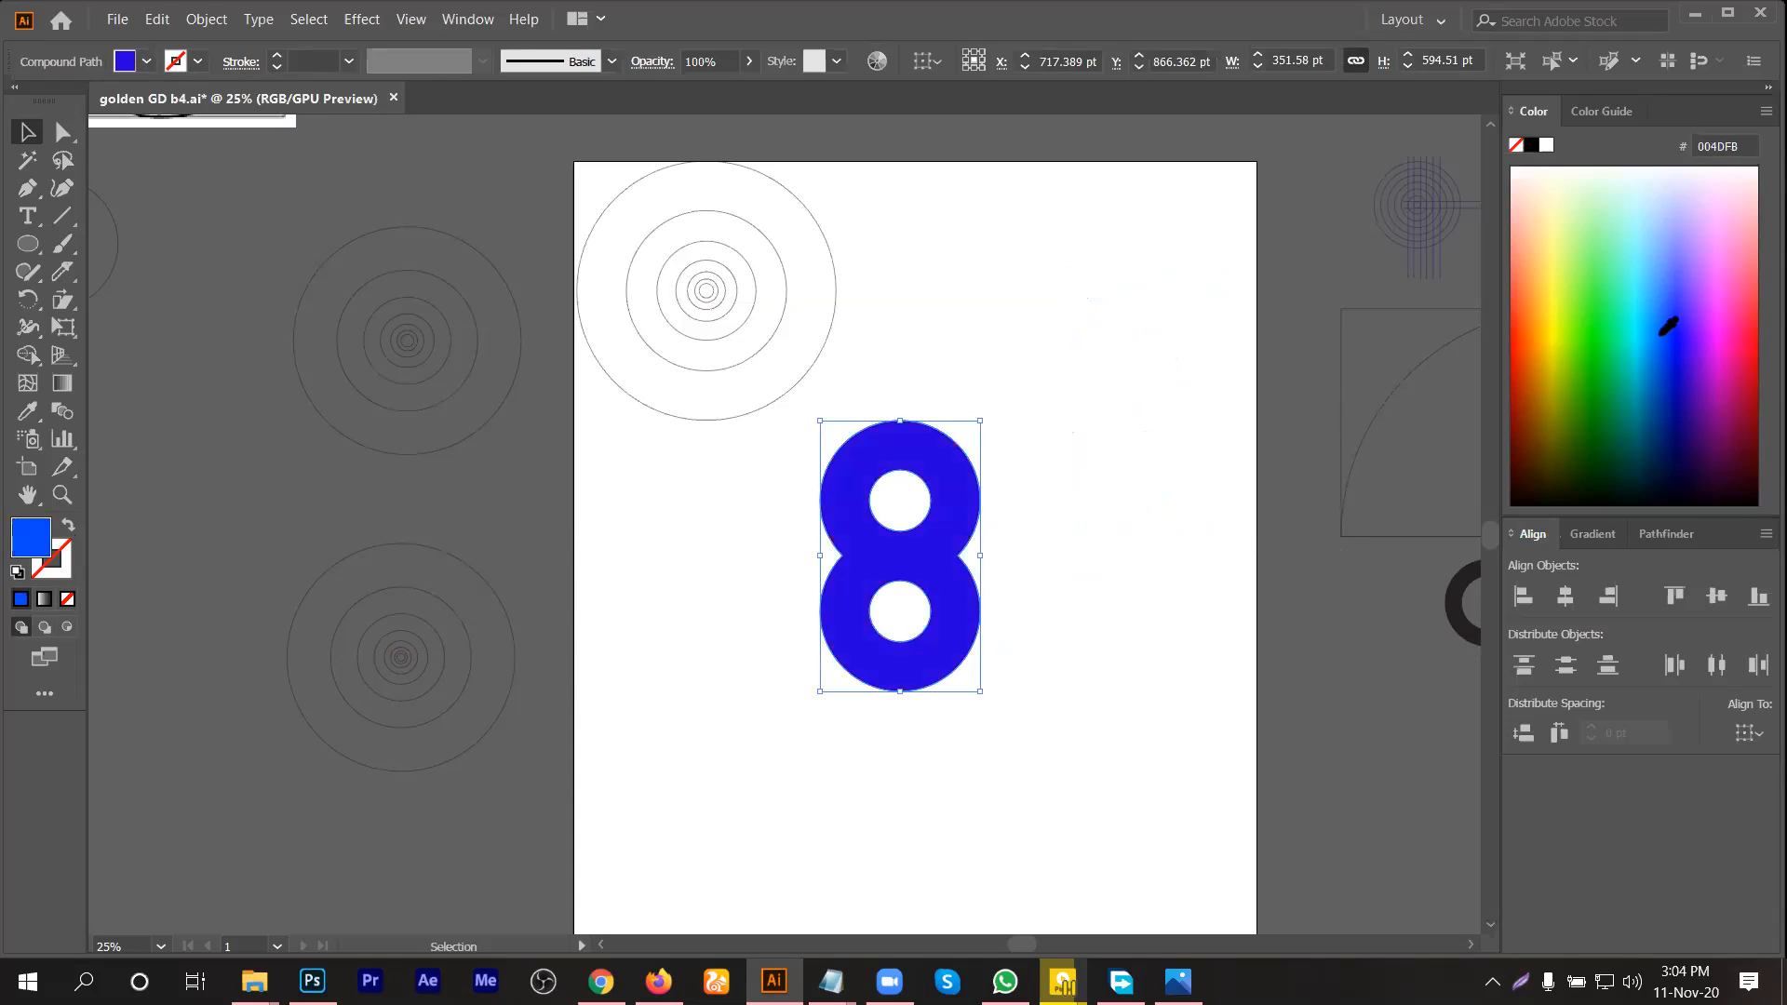
click(1079, 596)
Step: Place a copy of the 8 about 33 pt to the right of the original and fill it with dark navy 262262
scroll(1005, 601, up, 1)
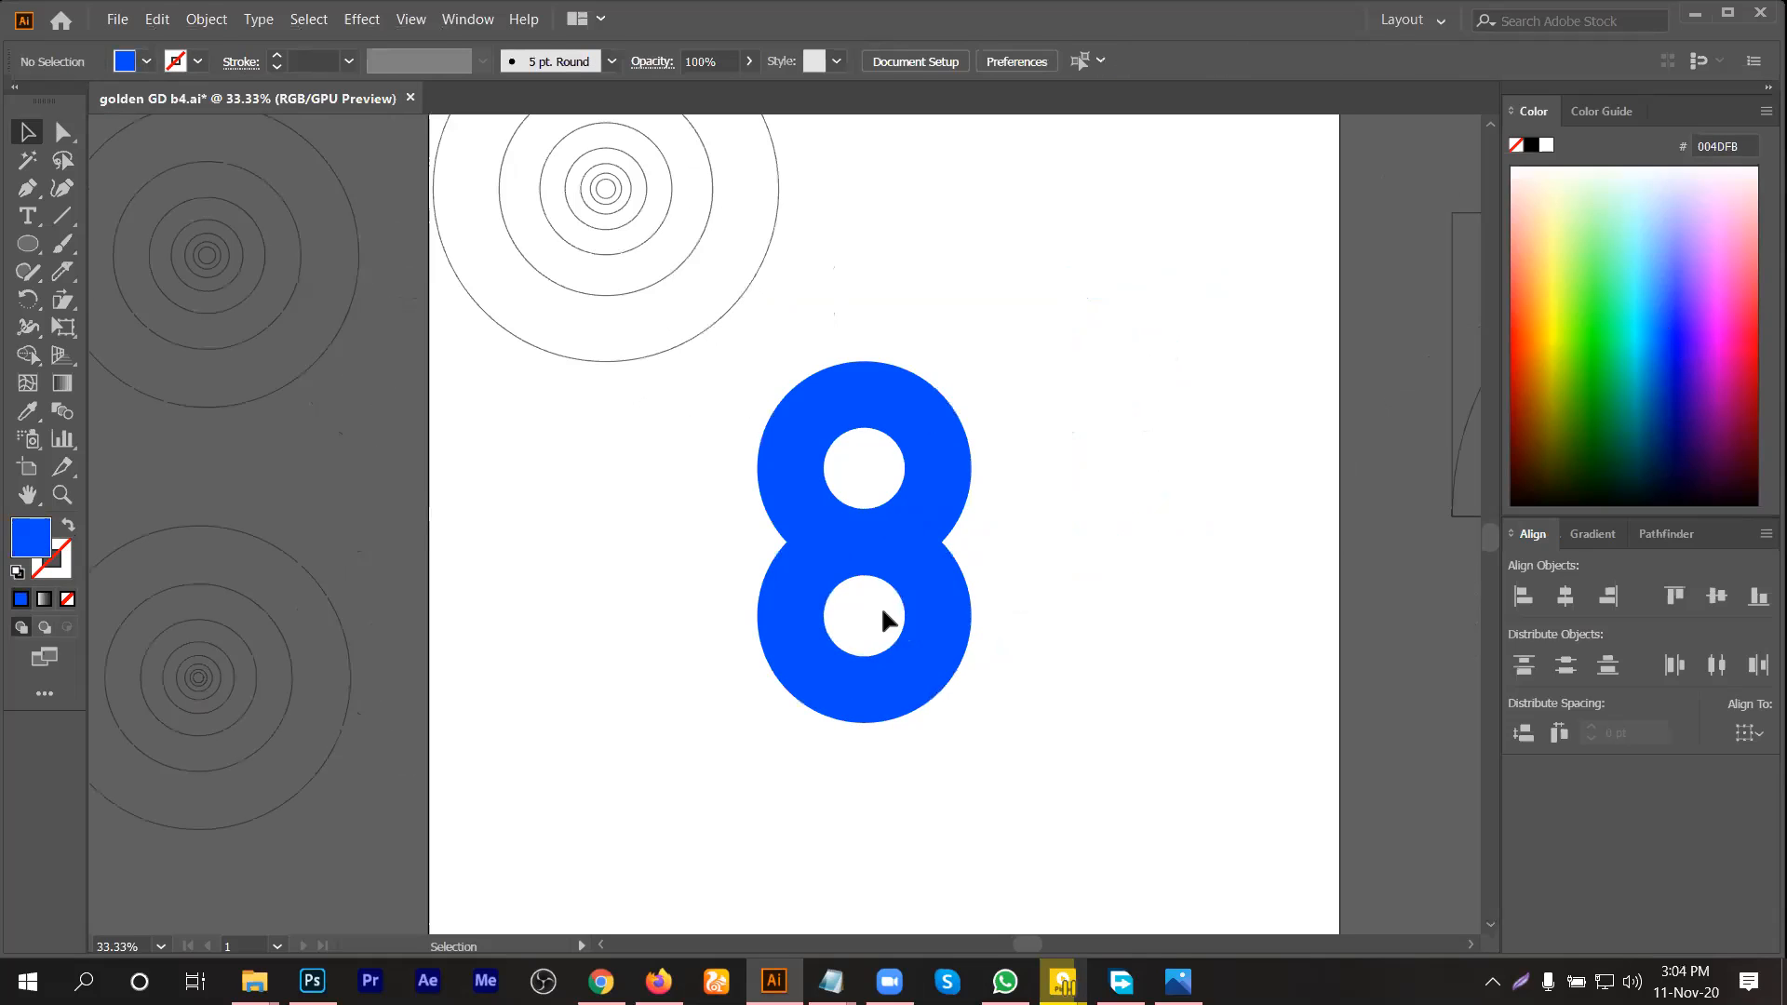
mouse_move(909, 606)
mouse_down()
mouse_move(977, 614)
mouse_move(926, 600)
mouse_up()
click(1114, 409)
click(949, 439)
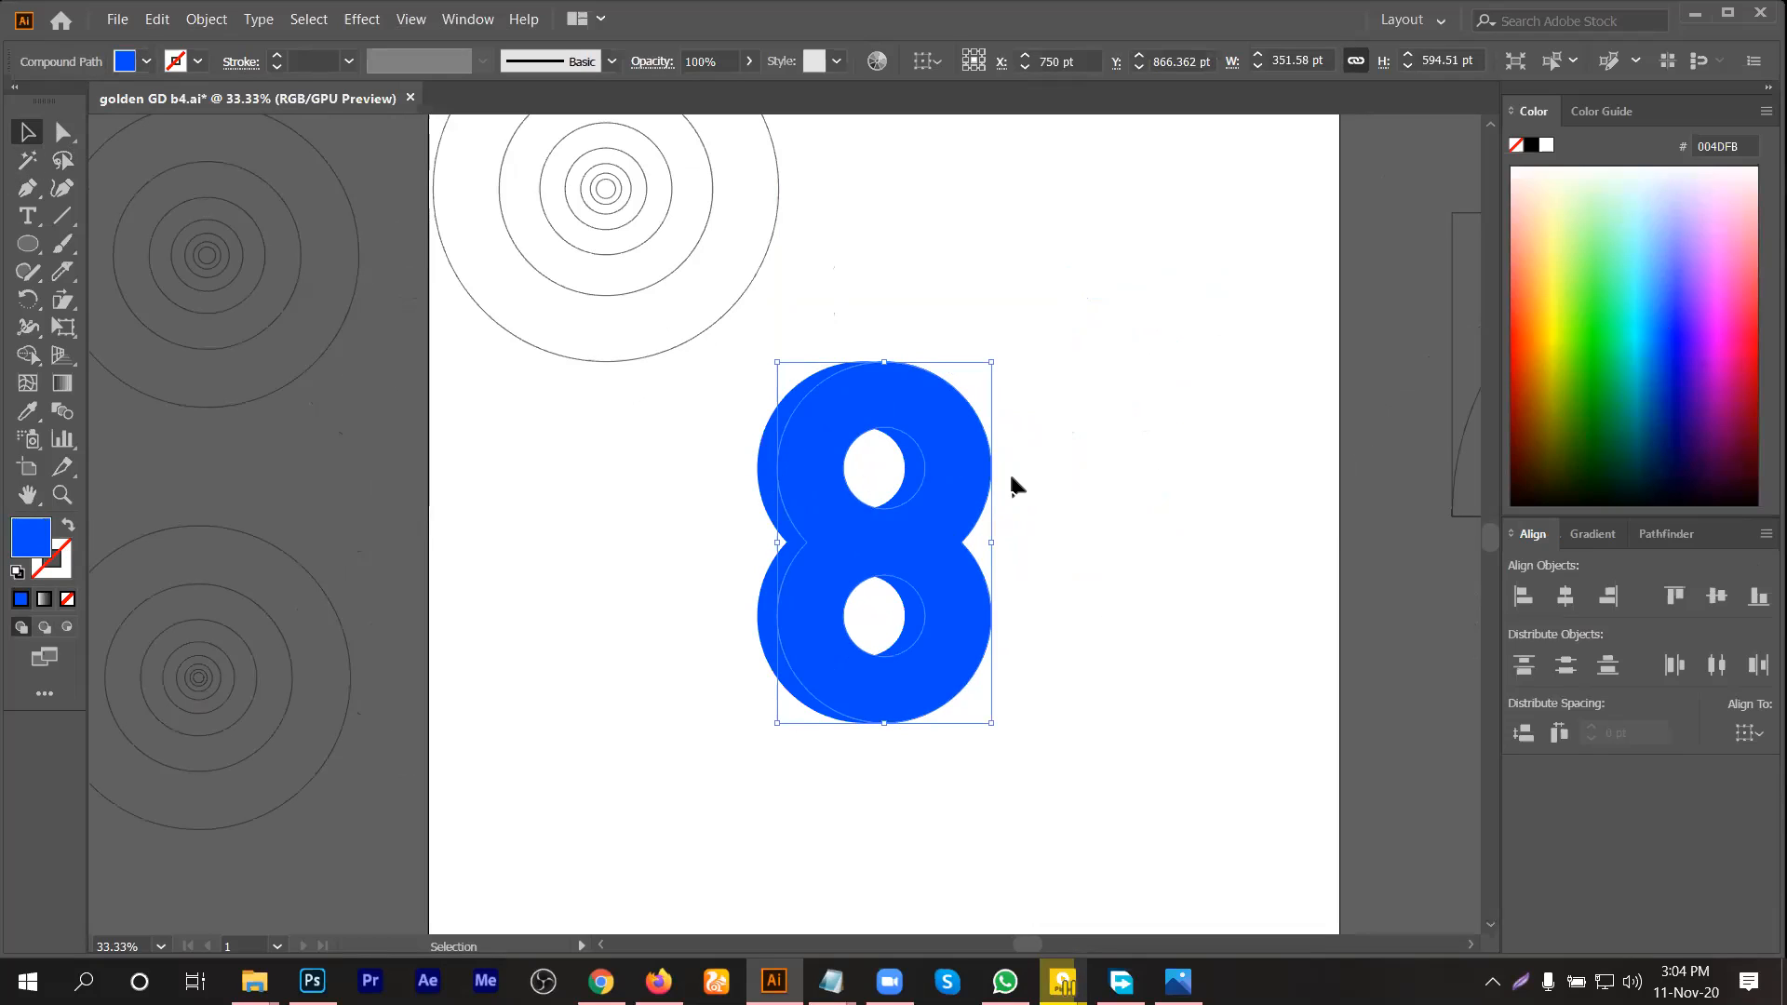
click(141, 62)
click(210, 120)
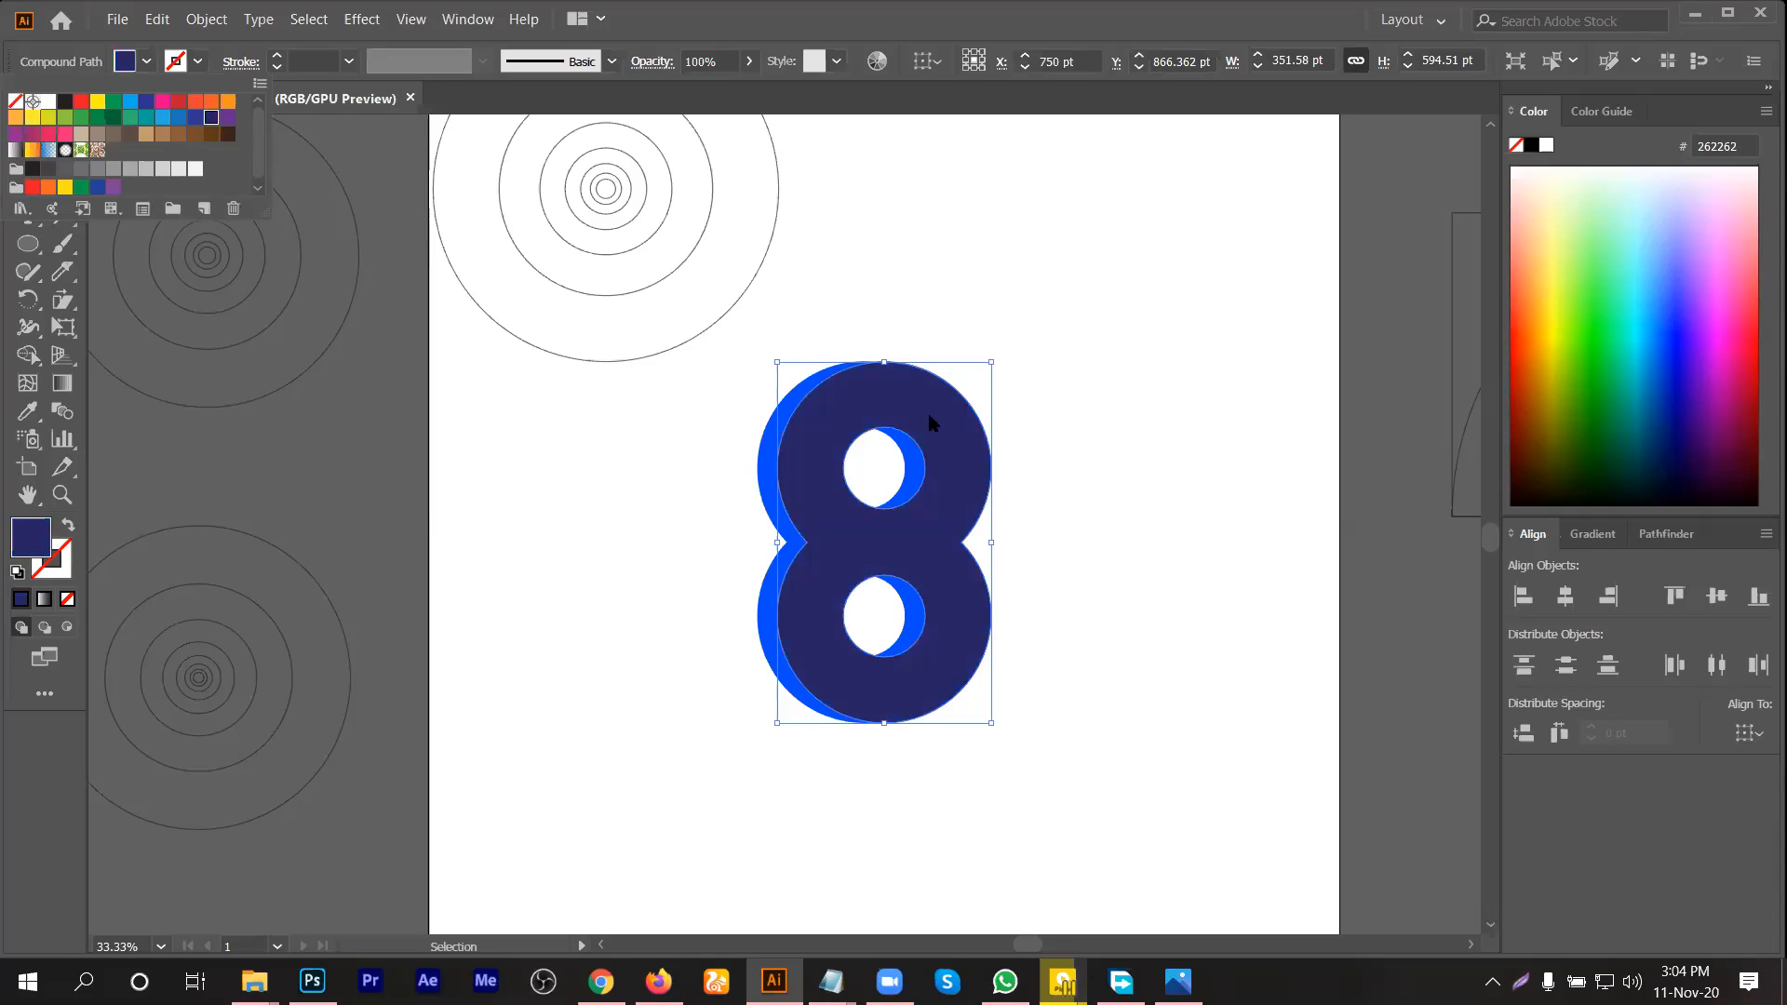
Step: Set the front 8's fill to the very dark navy 06062B
double_click(30, 540)
click(961, 688)
click(1269, 454)
click(1144, 521)
Step: Send the dark navy 8 to the back, behind the bright blue 8
right_click(917, 522)
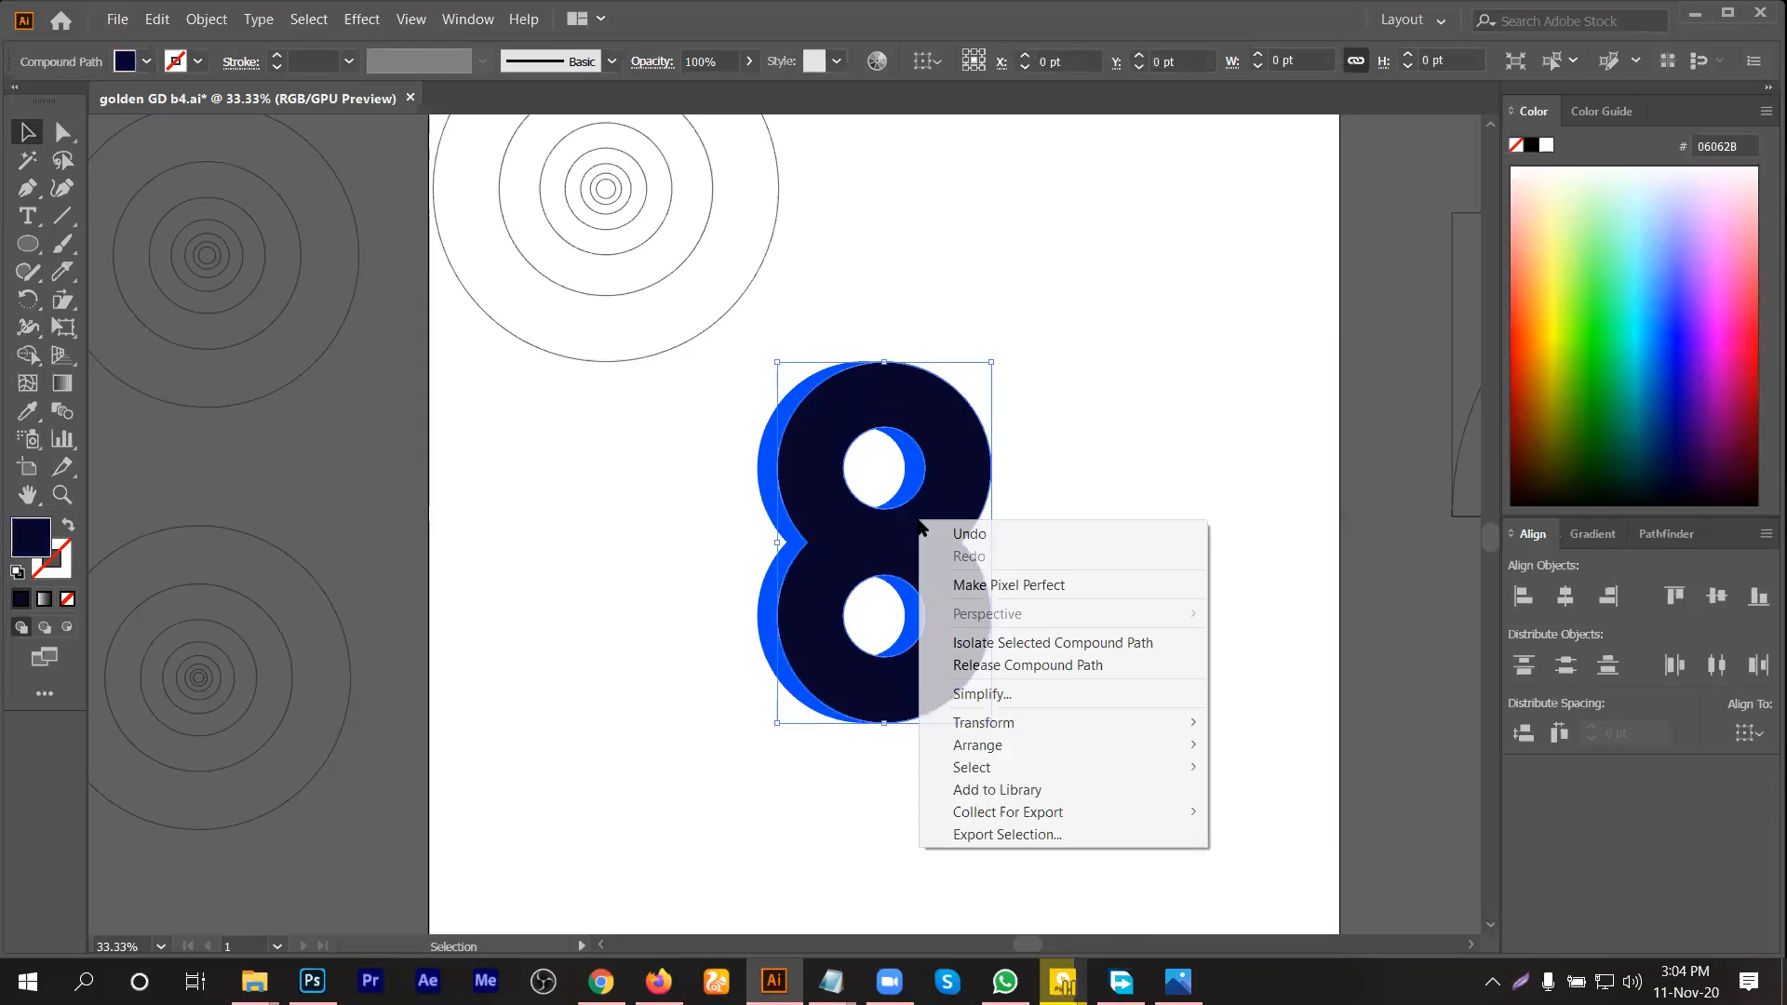
mouse_move(981, 746)
click(1271, 813)
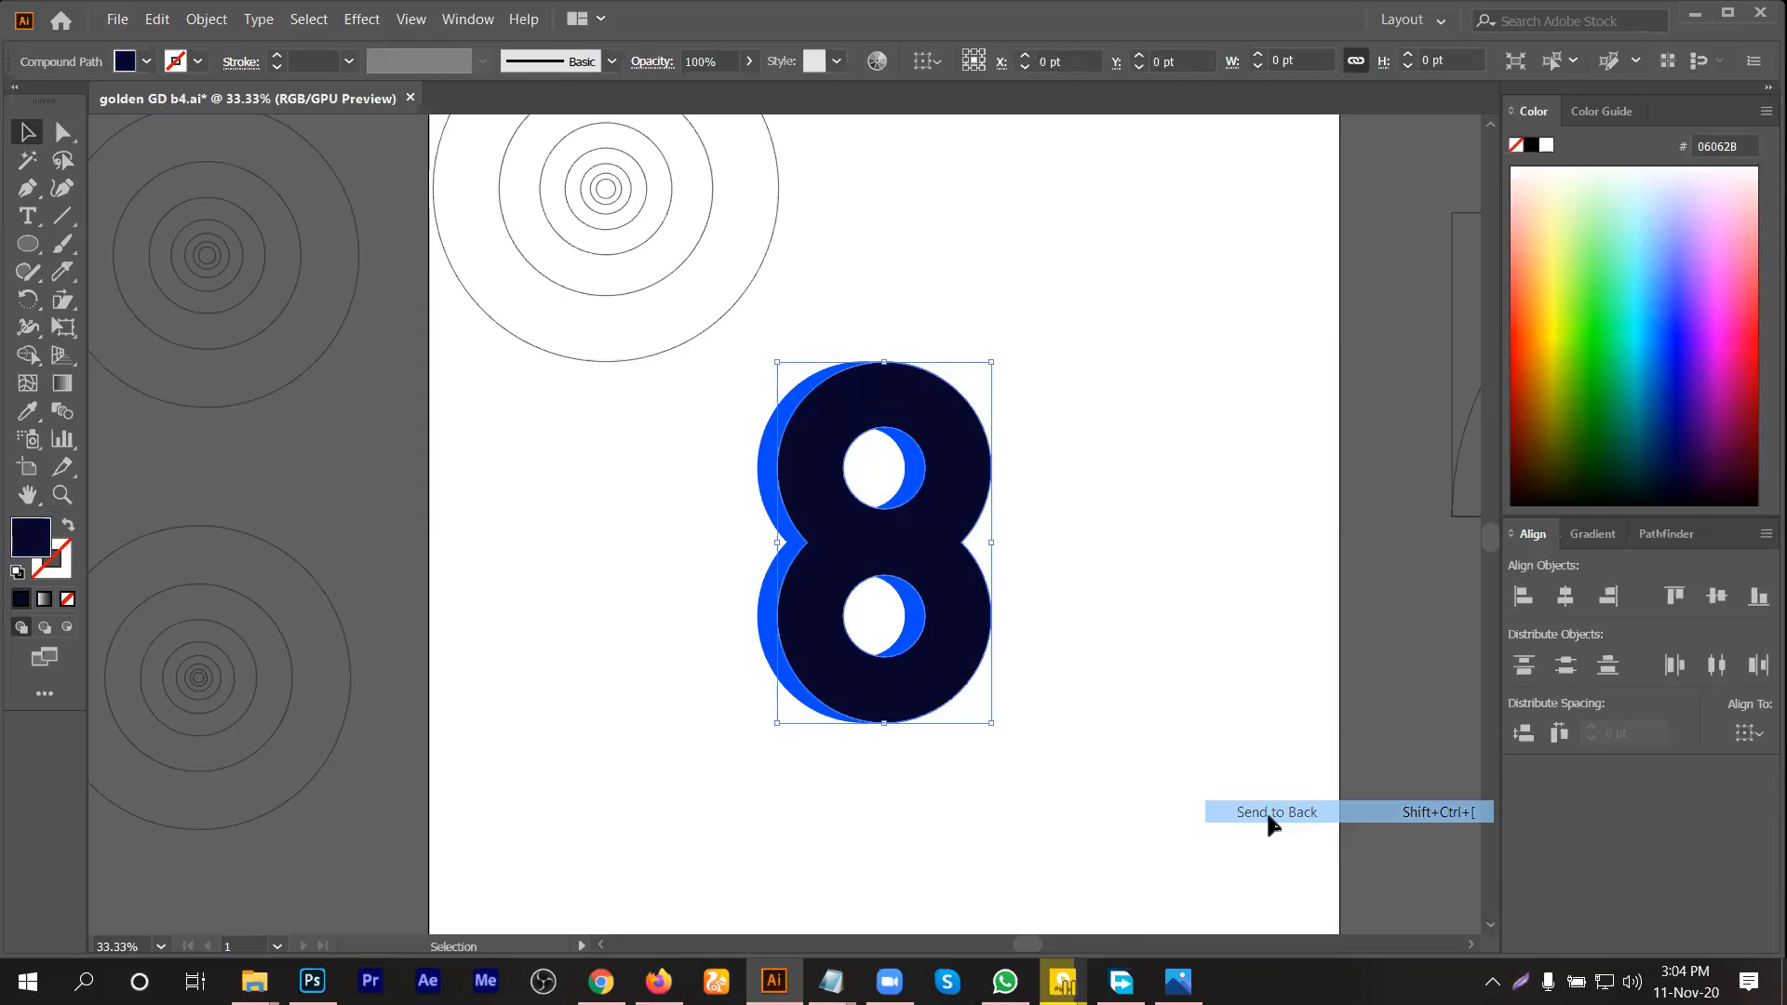
click(1047, 815)
scroll(774, 703, down, 1)
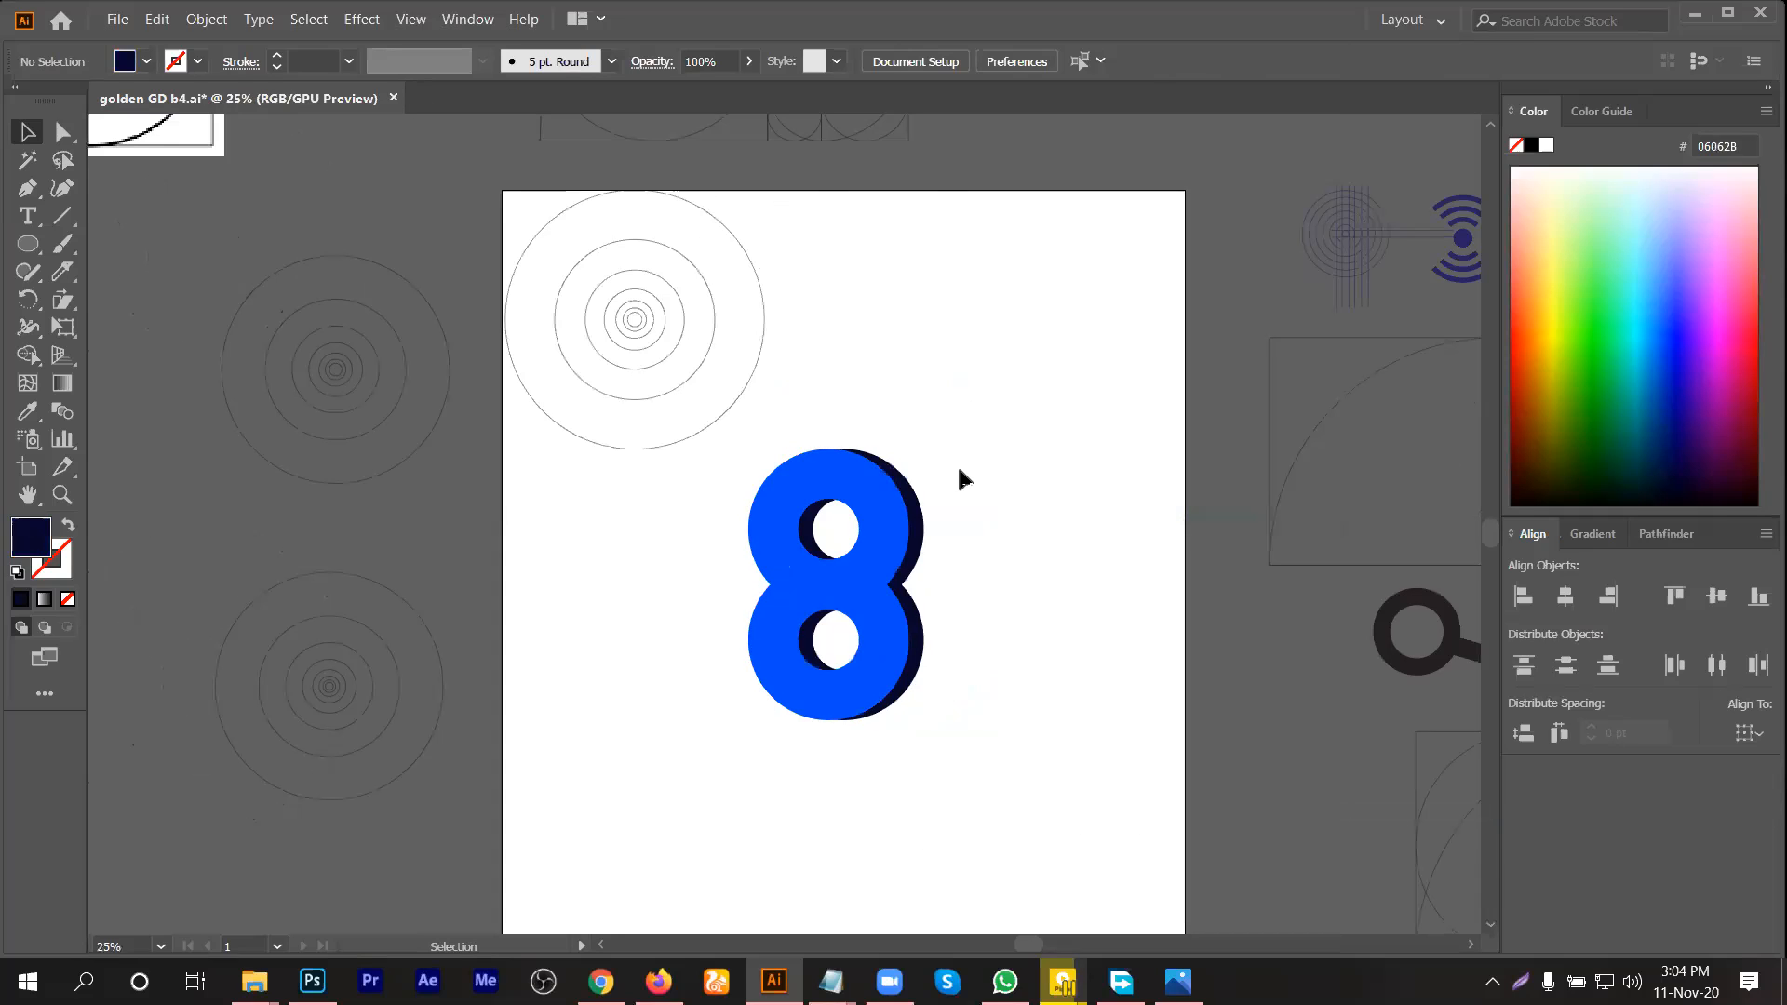
Step: Move both 8 shapes together to the artboard's upper-right corner
click(858, 700)
drag(858, 700, 1086, 425)
right_click(1087, 434)
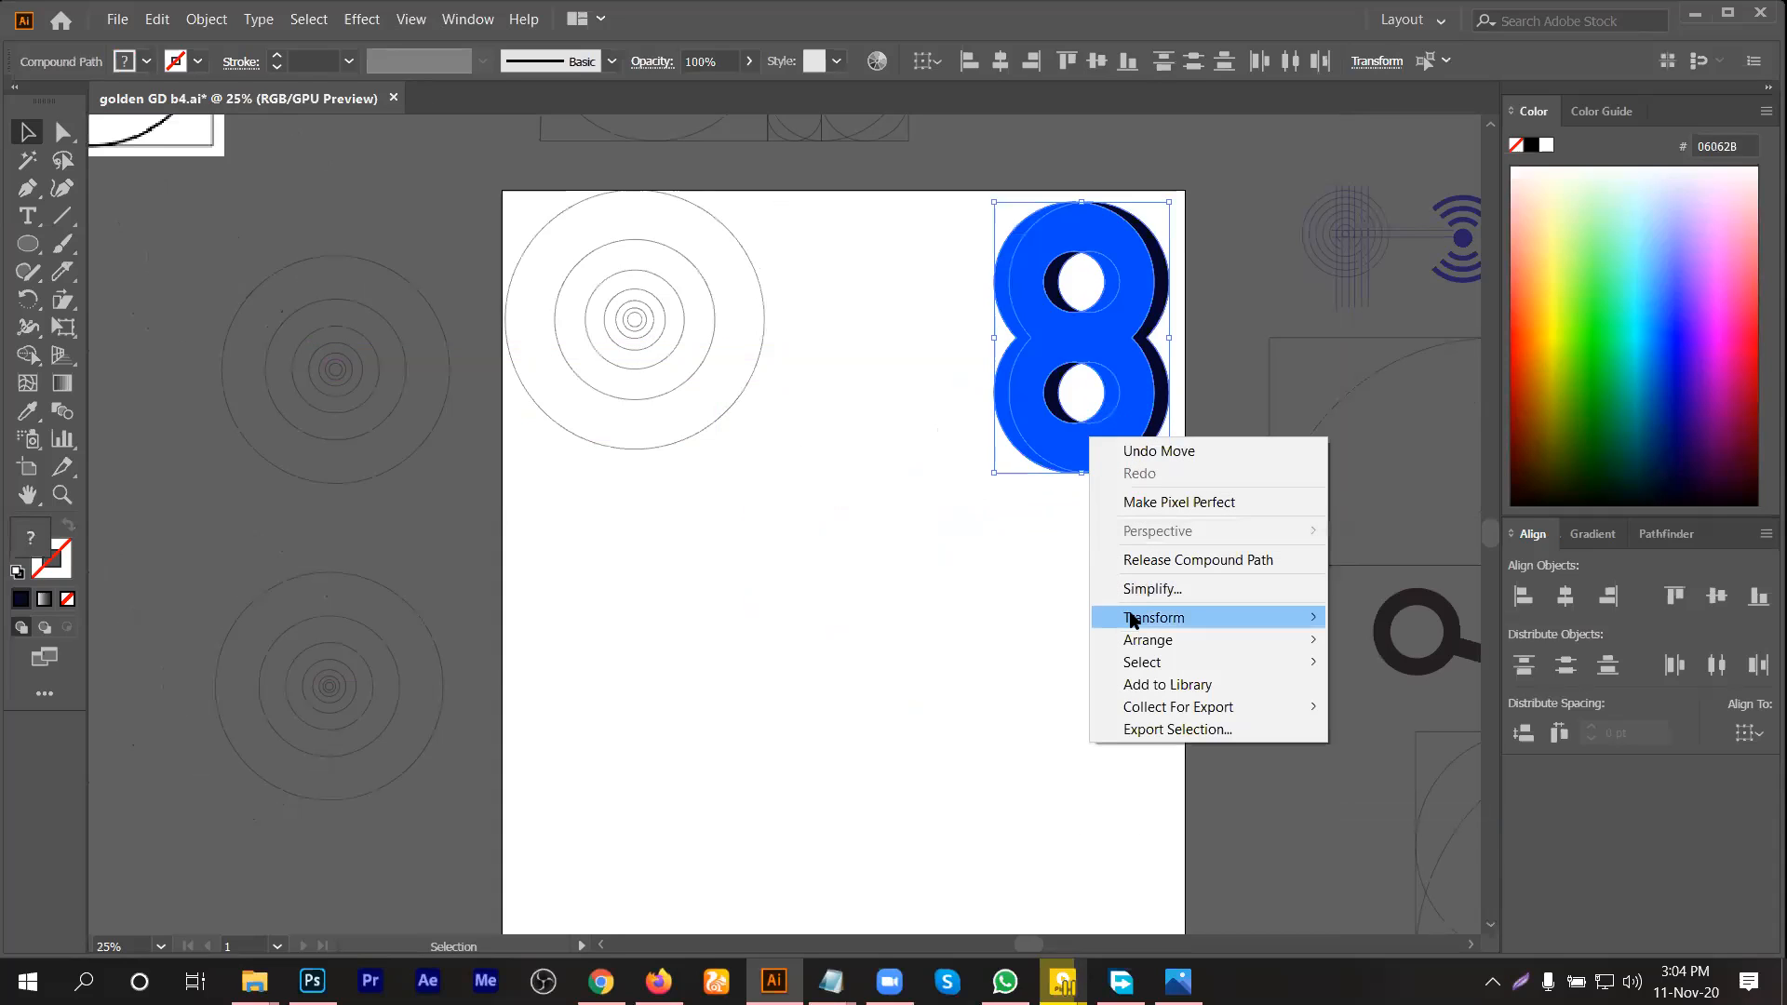
click(946, 577)
click(1095, 456)
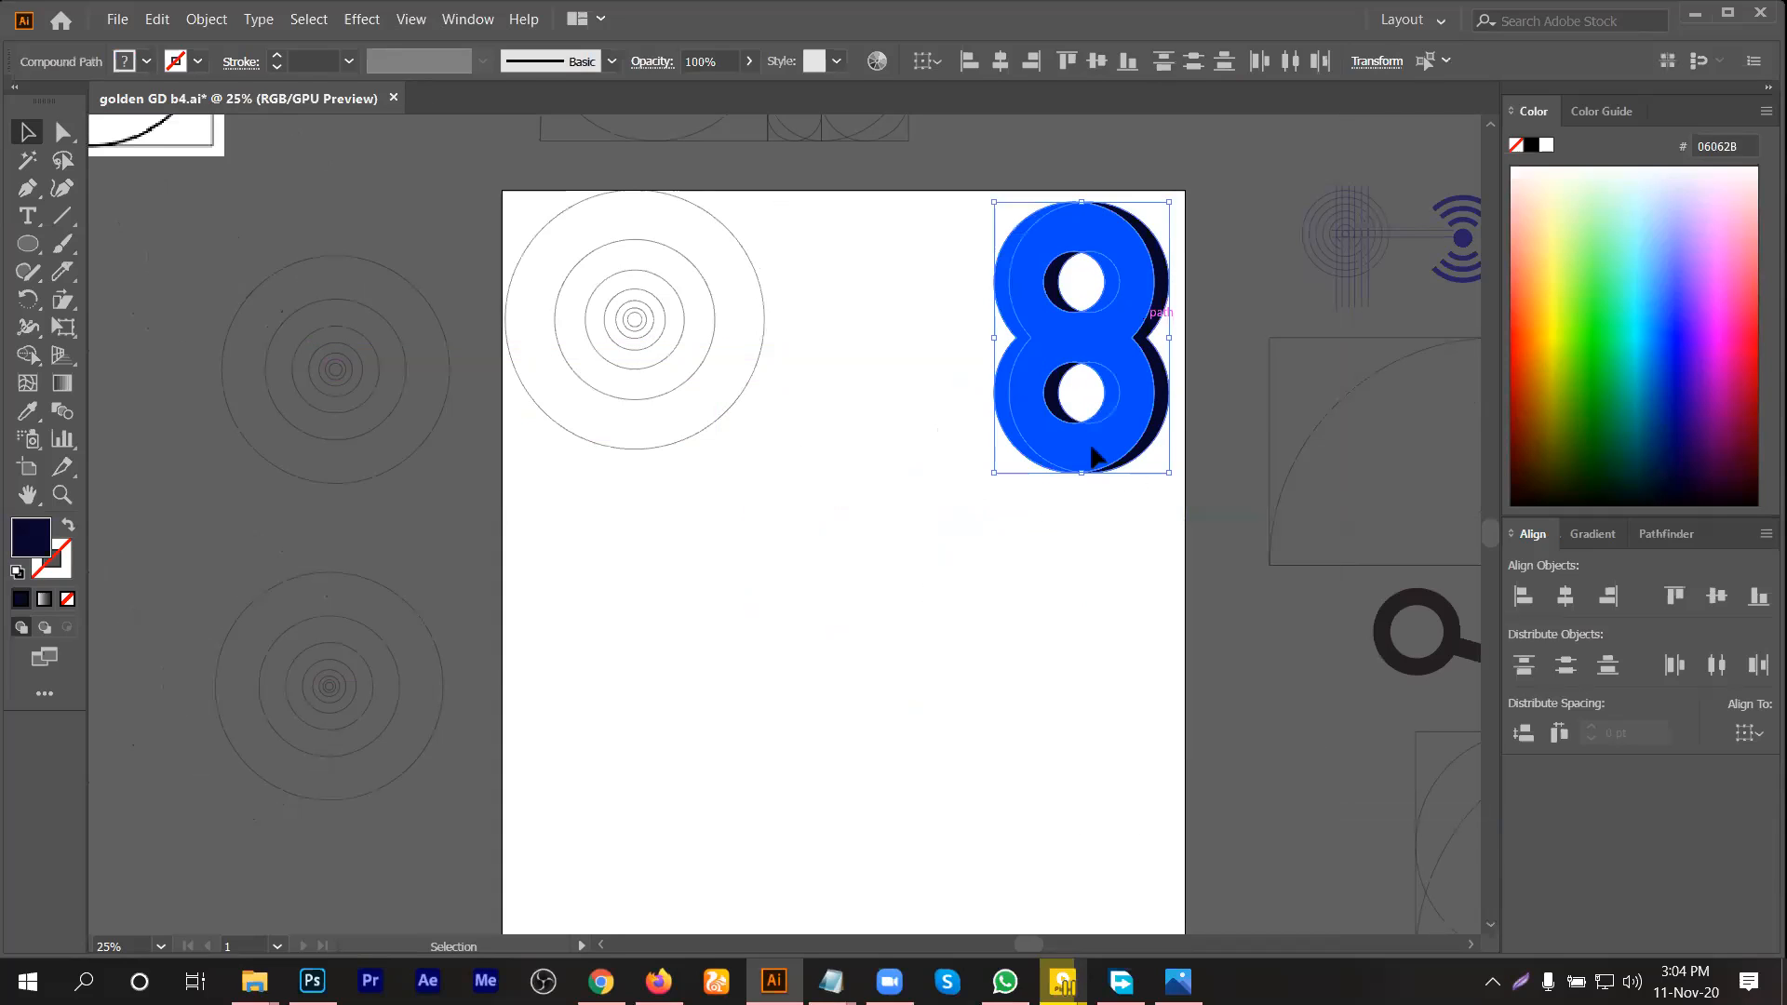
key(ctrl)
click(952, 609)
scroll(951, 606, up, 1)
click(1050, 378)
click(779, 653)
Step: Create a 20 by 20 pt circle in the empty area below the guides and swap its fill and stroke
scroll(778, 653, down, 1)
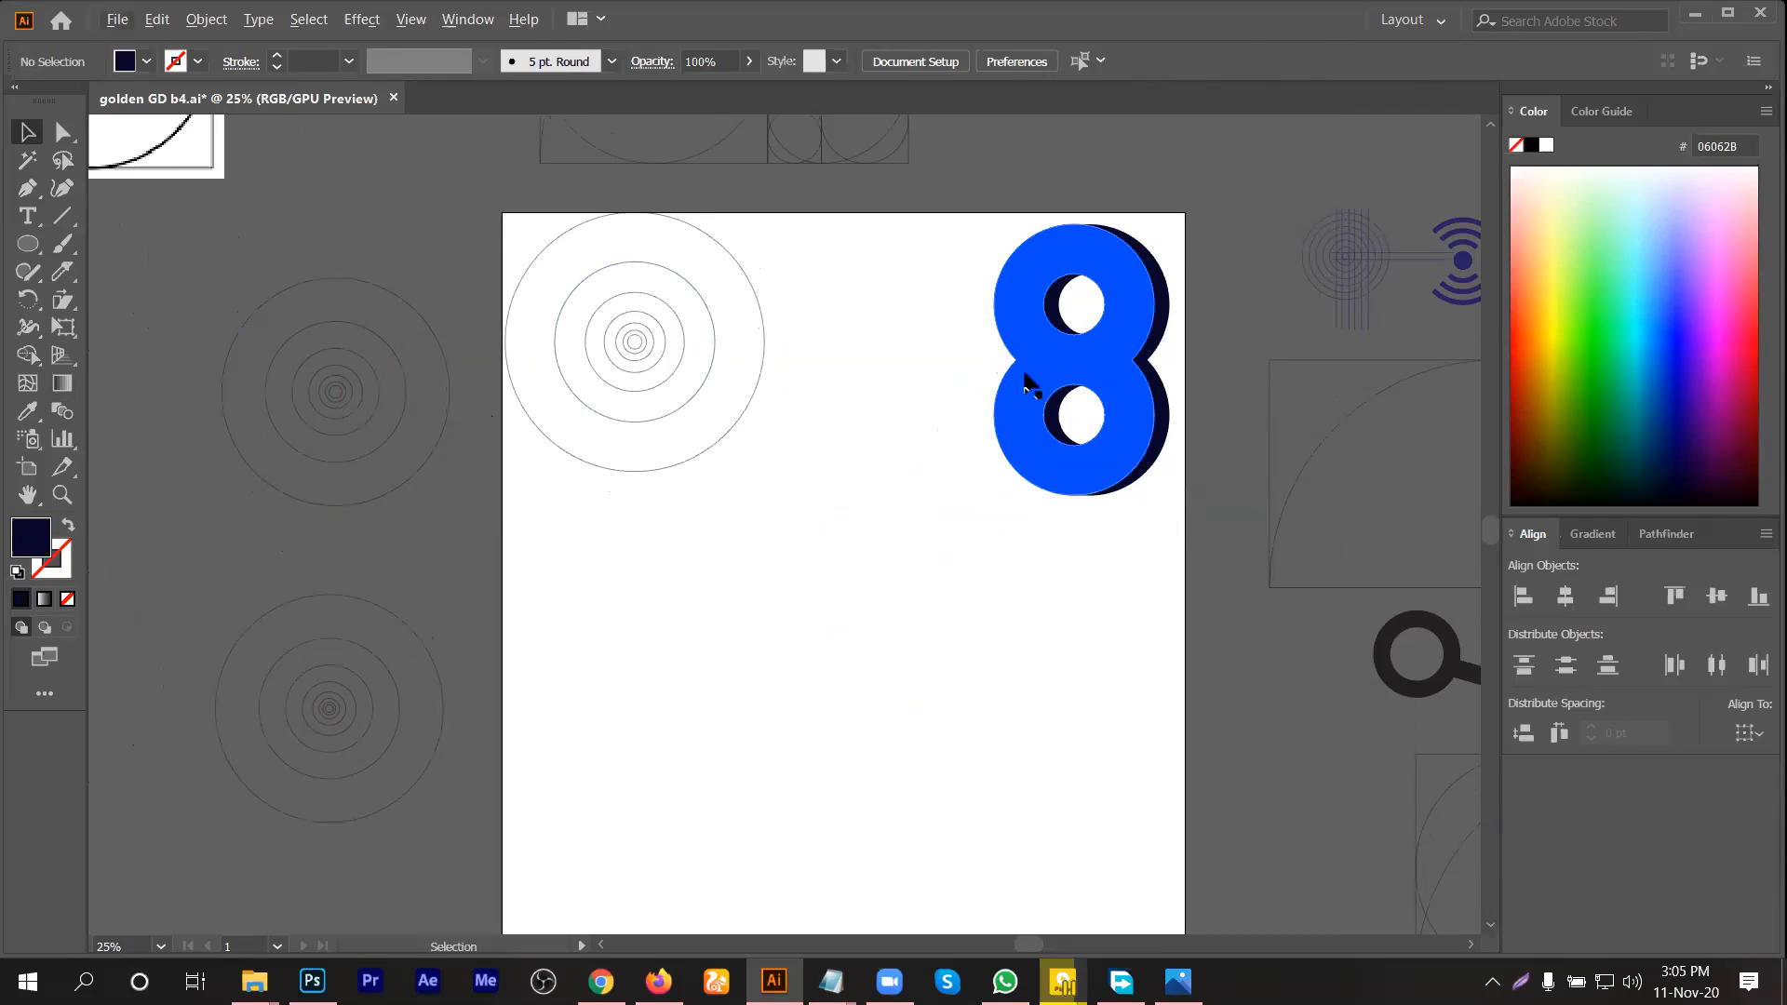
scroll(1069, 318, up, 1)
scroll(1075, 330, down, 1)
scroll(834, 463, up, 1)
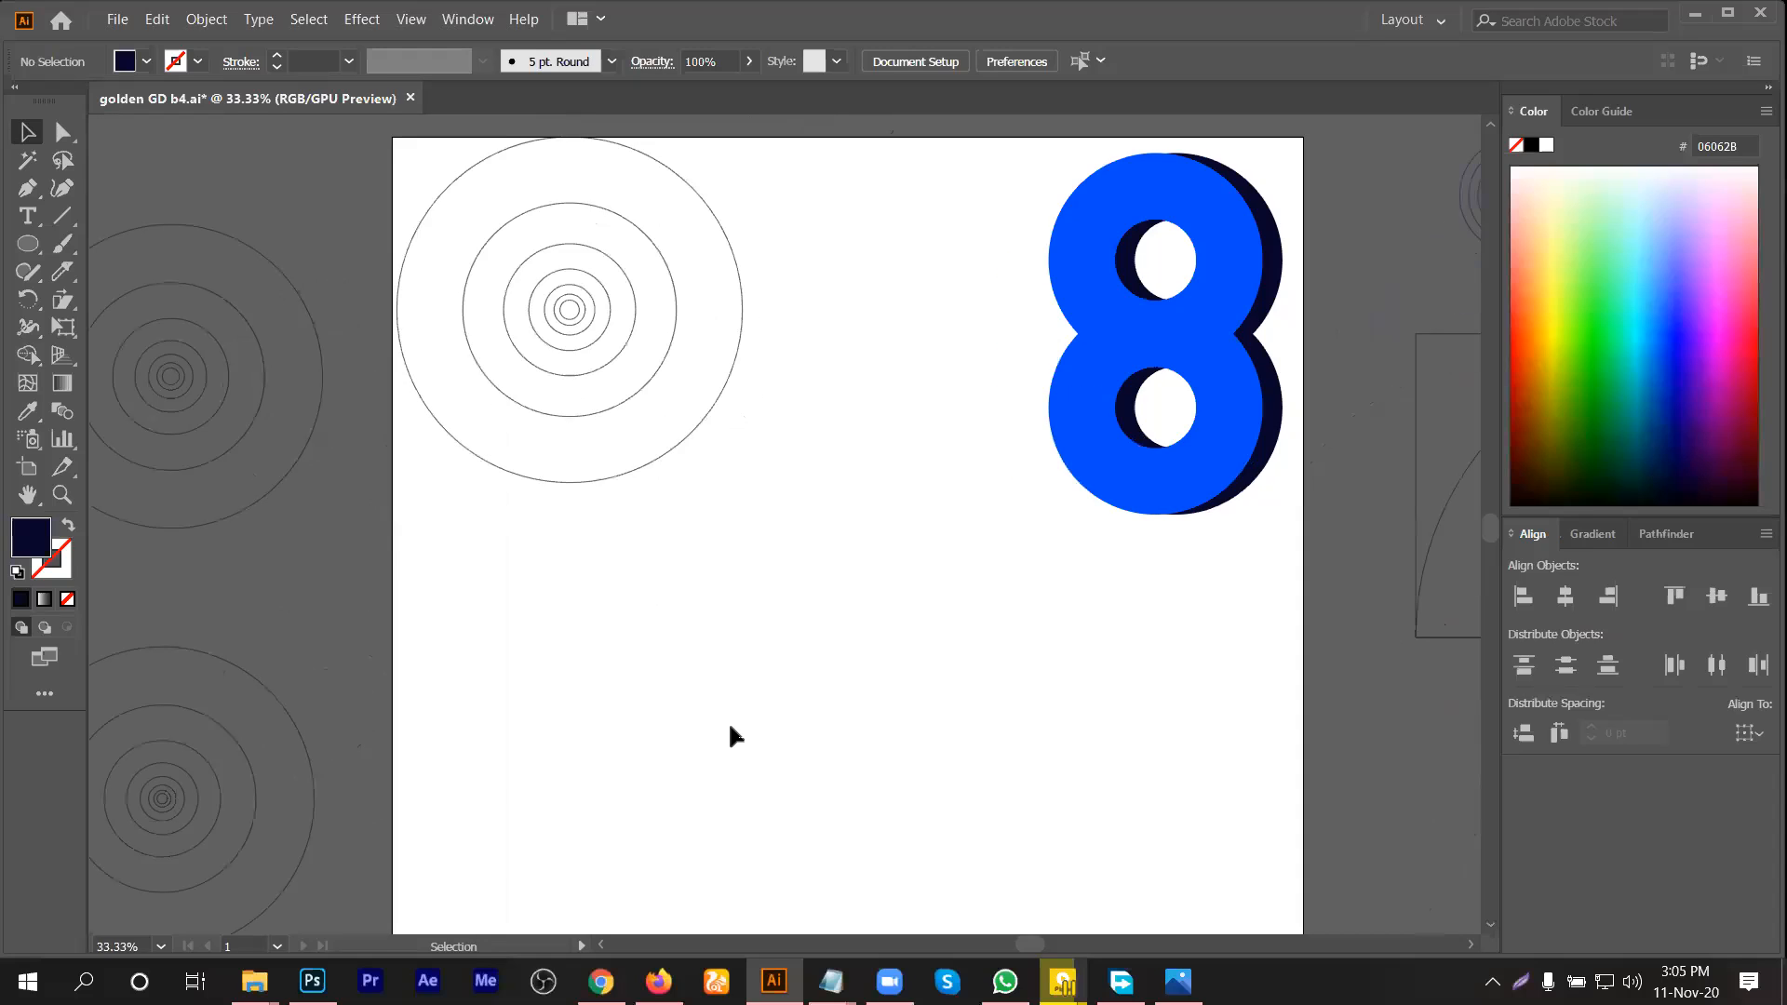
click(28, 244)
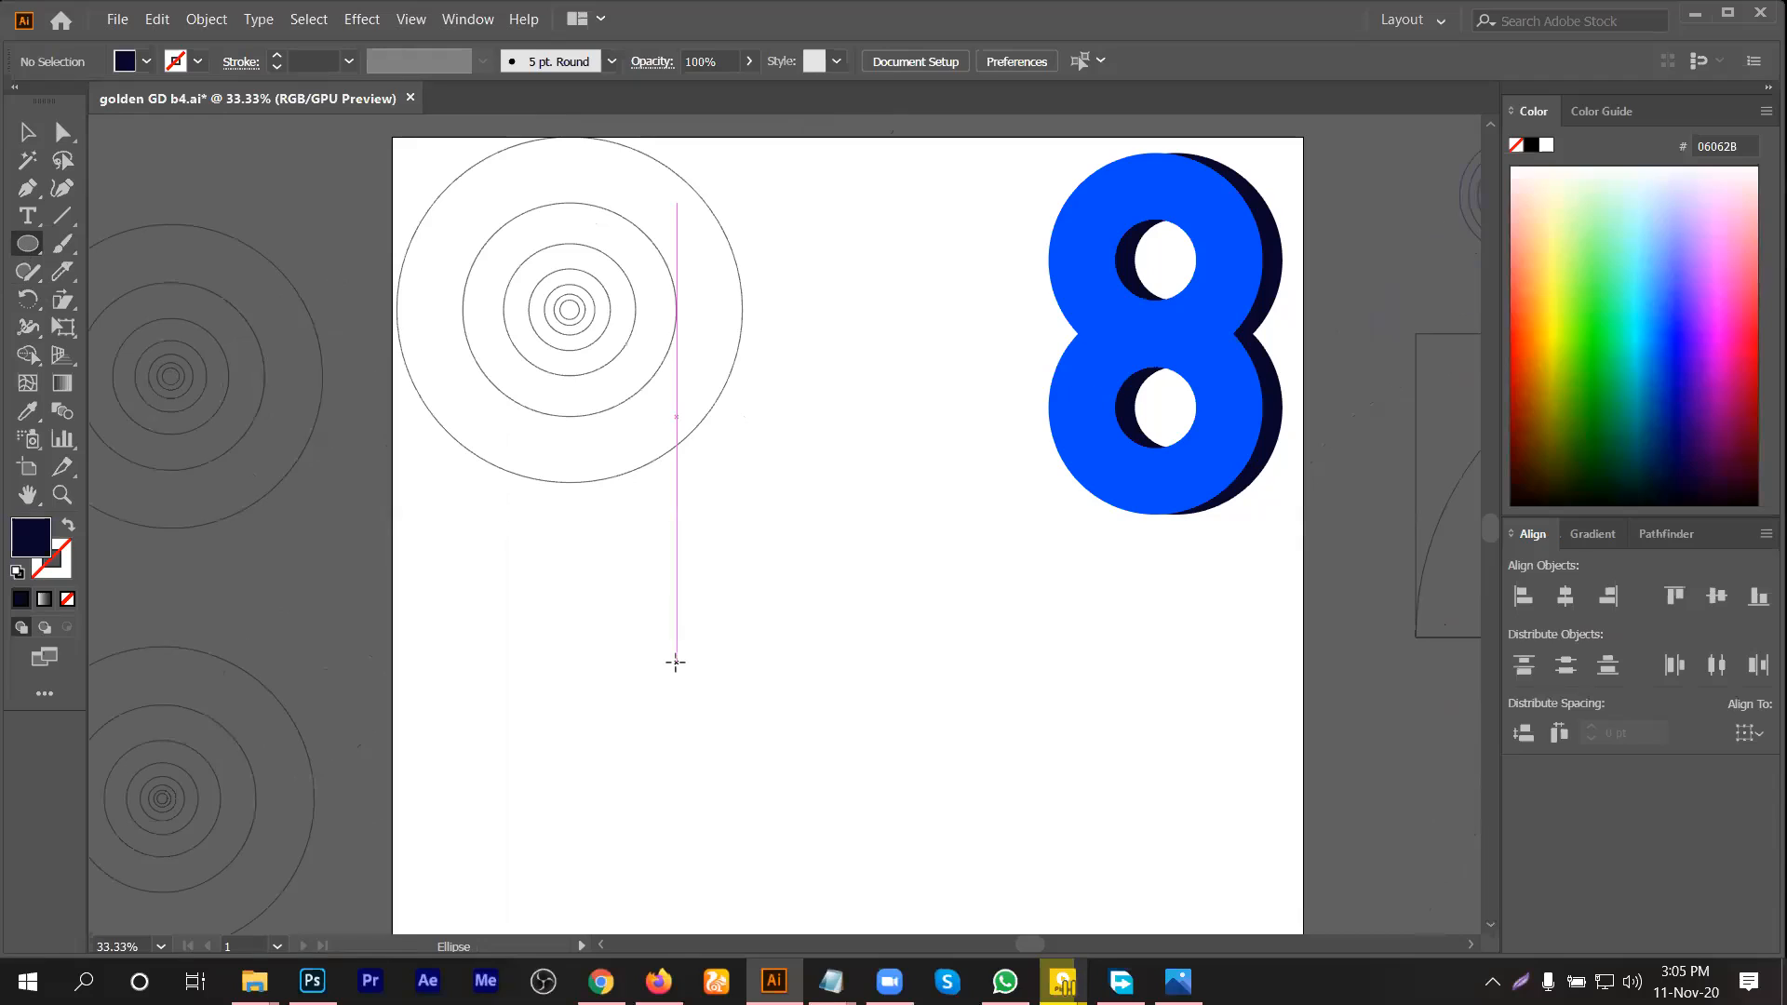
click(28, 132)
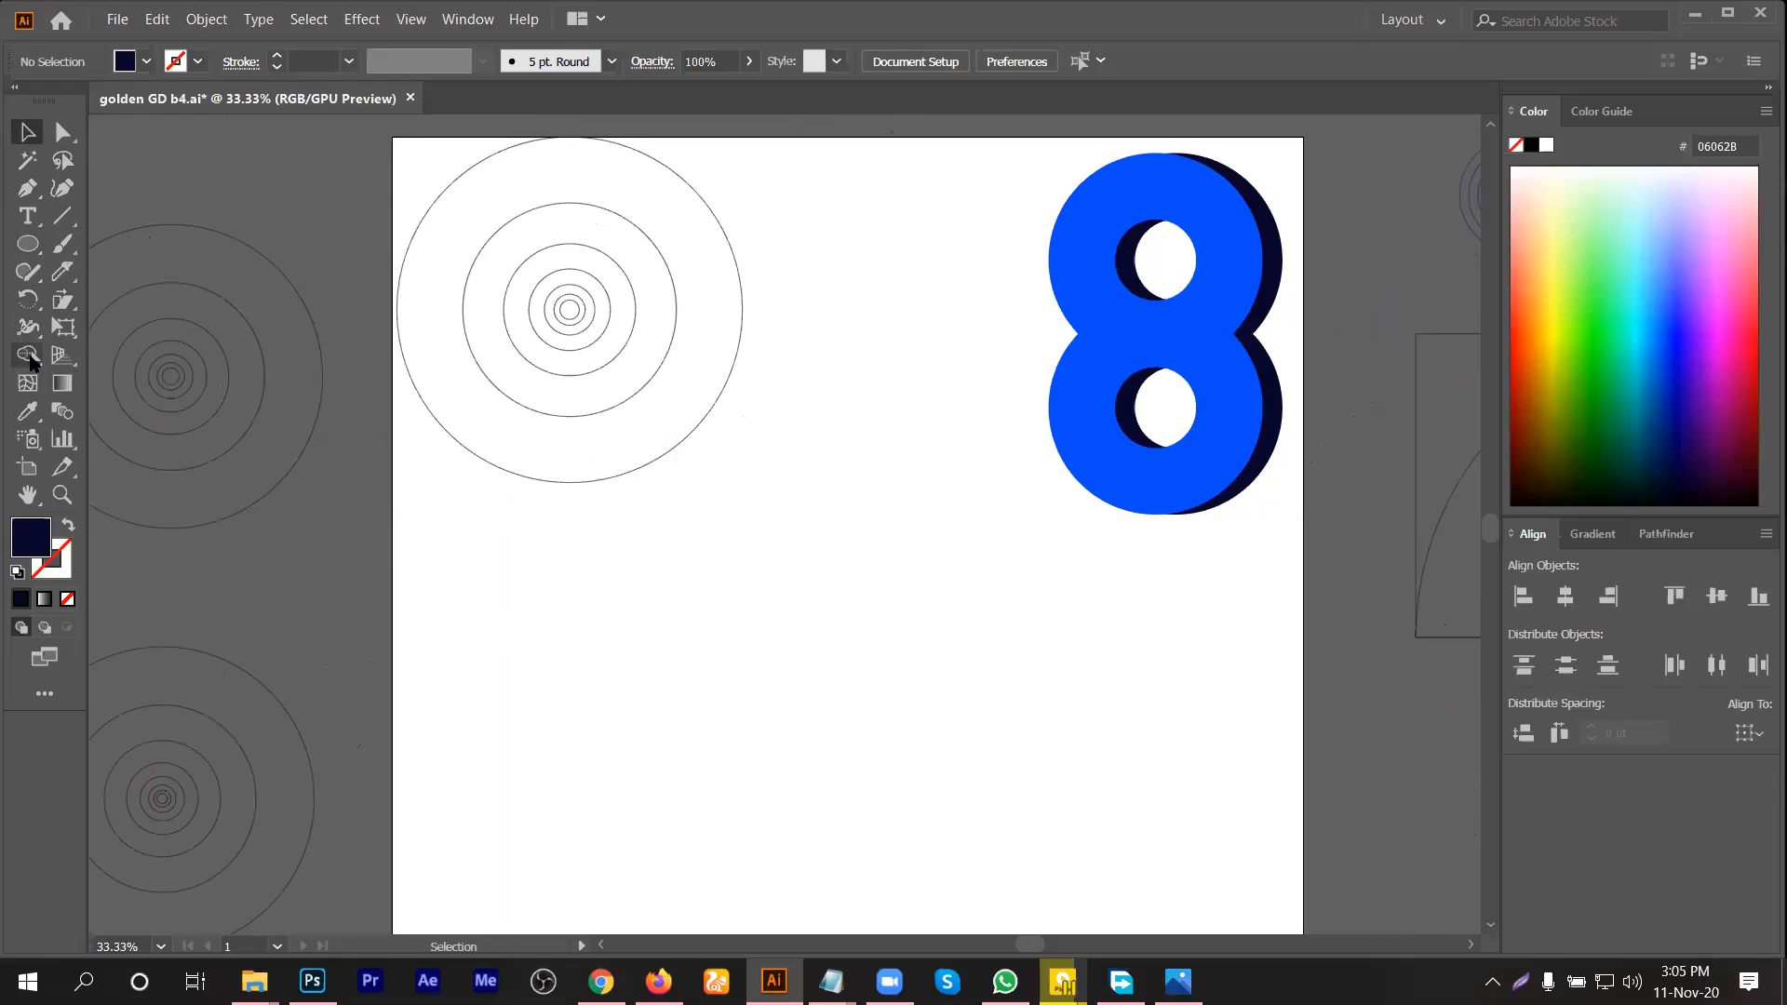
key(l)
click(775, 623)
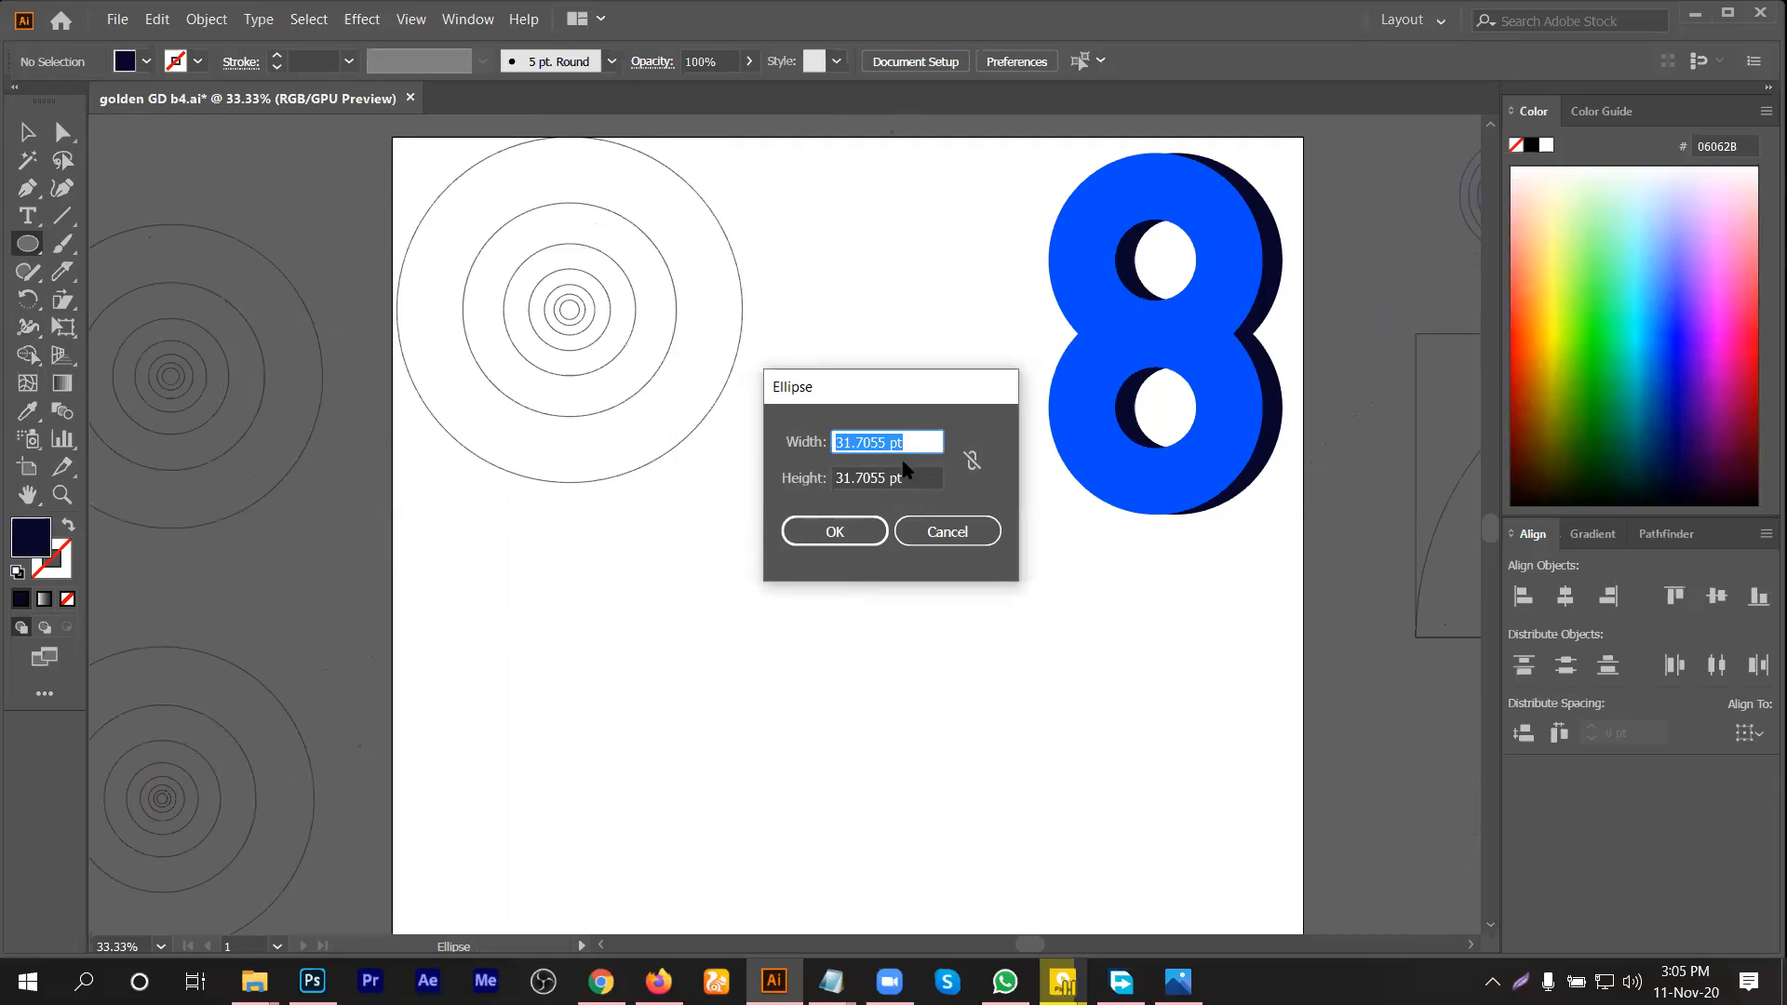
text(20)
key(Tab)
text(20)
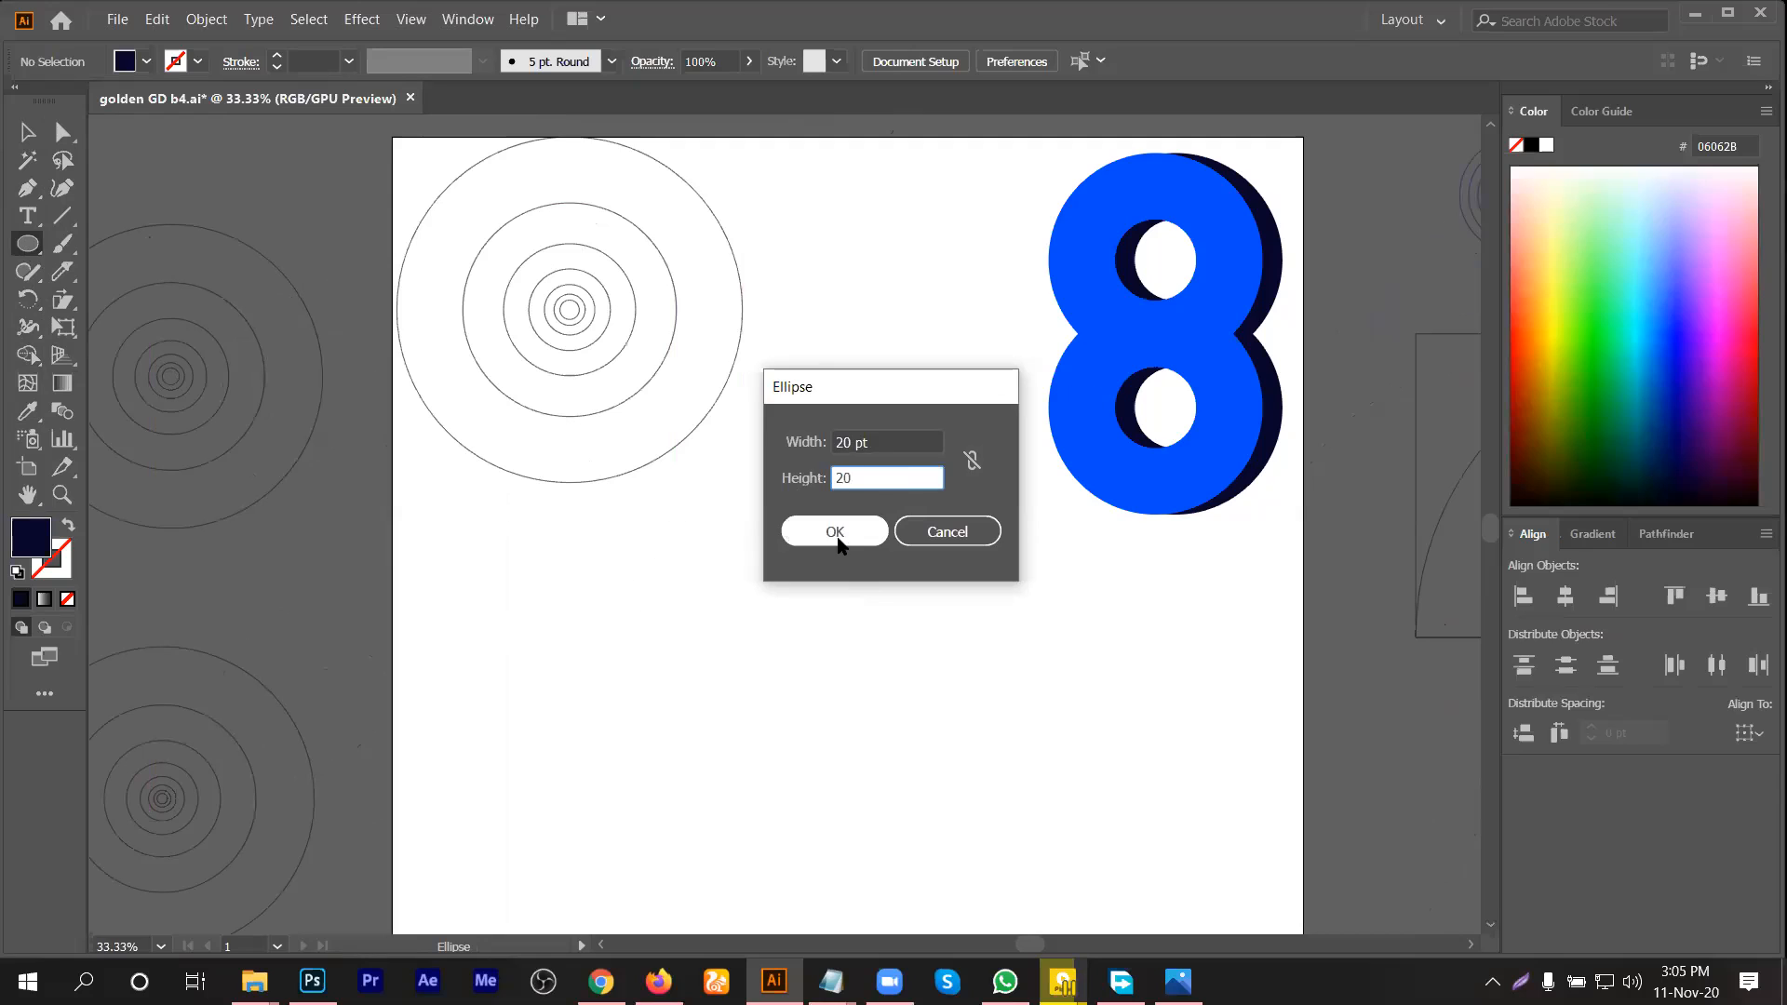
click(829, 528)
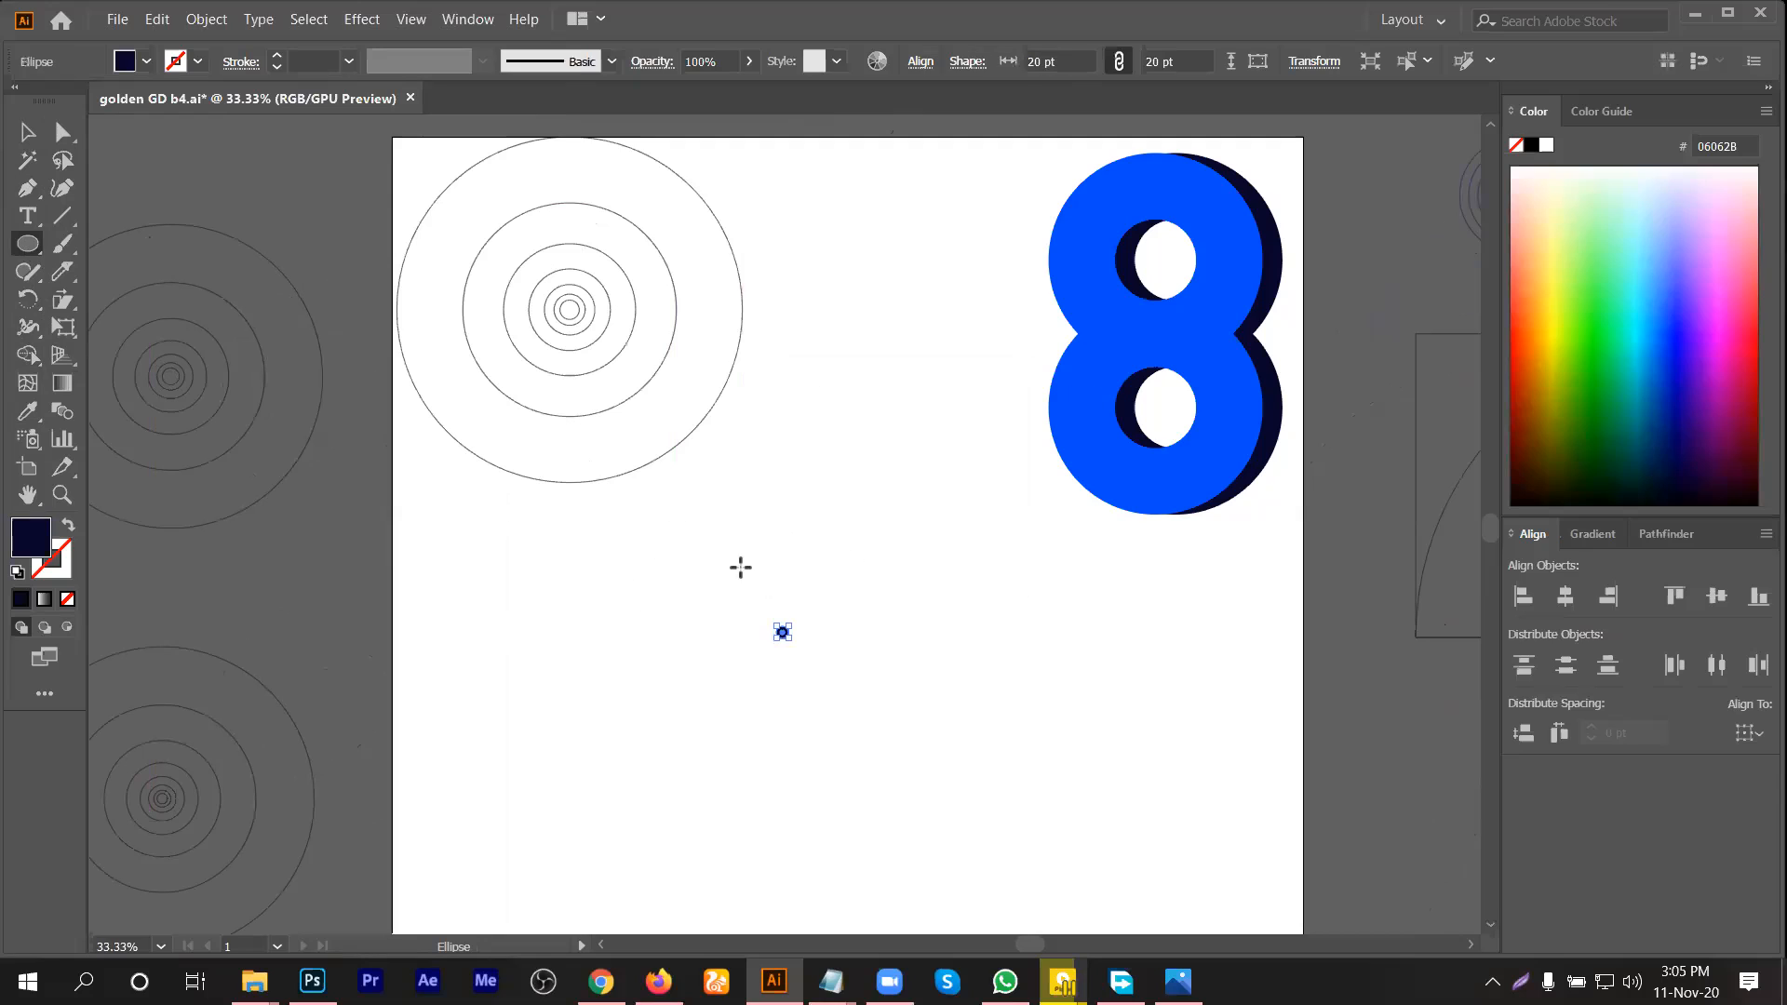
click(68, 525)
click(67, 564)
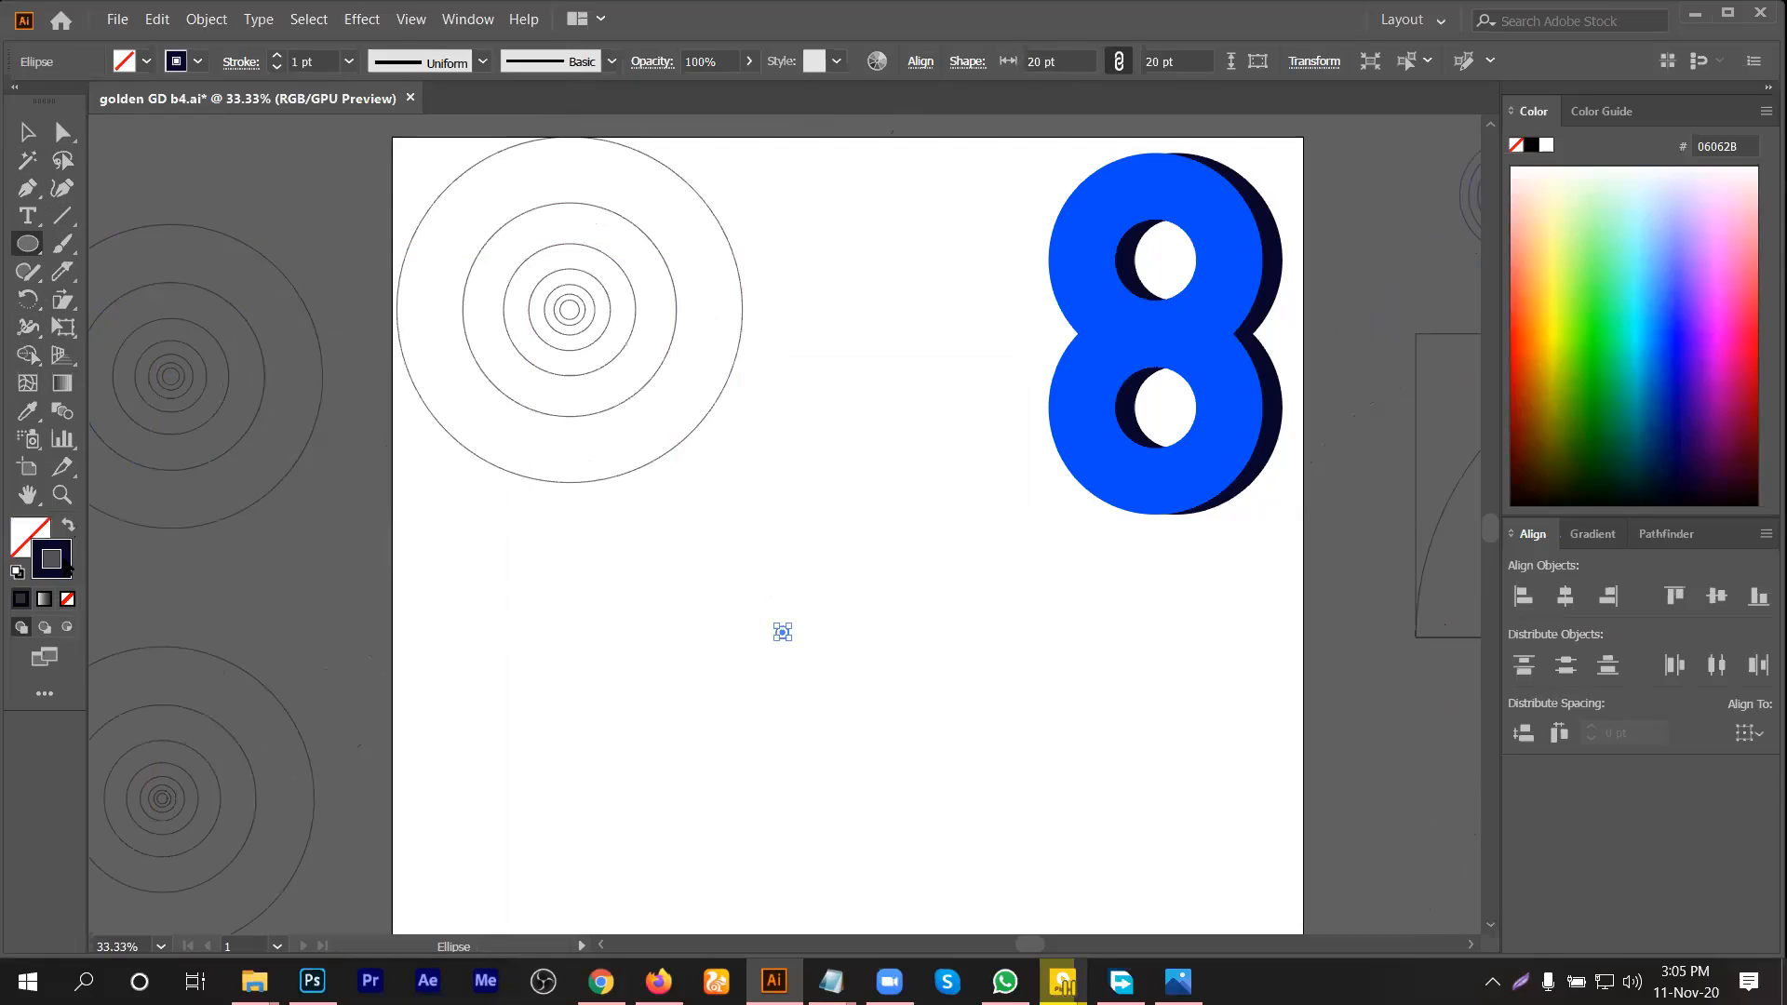
Step: Create a 40 by 40 pt circle to the left of the 20 pt circle
click(702, 615)
text(40)
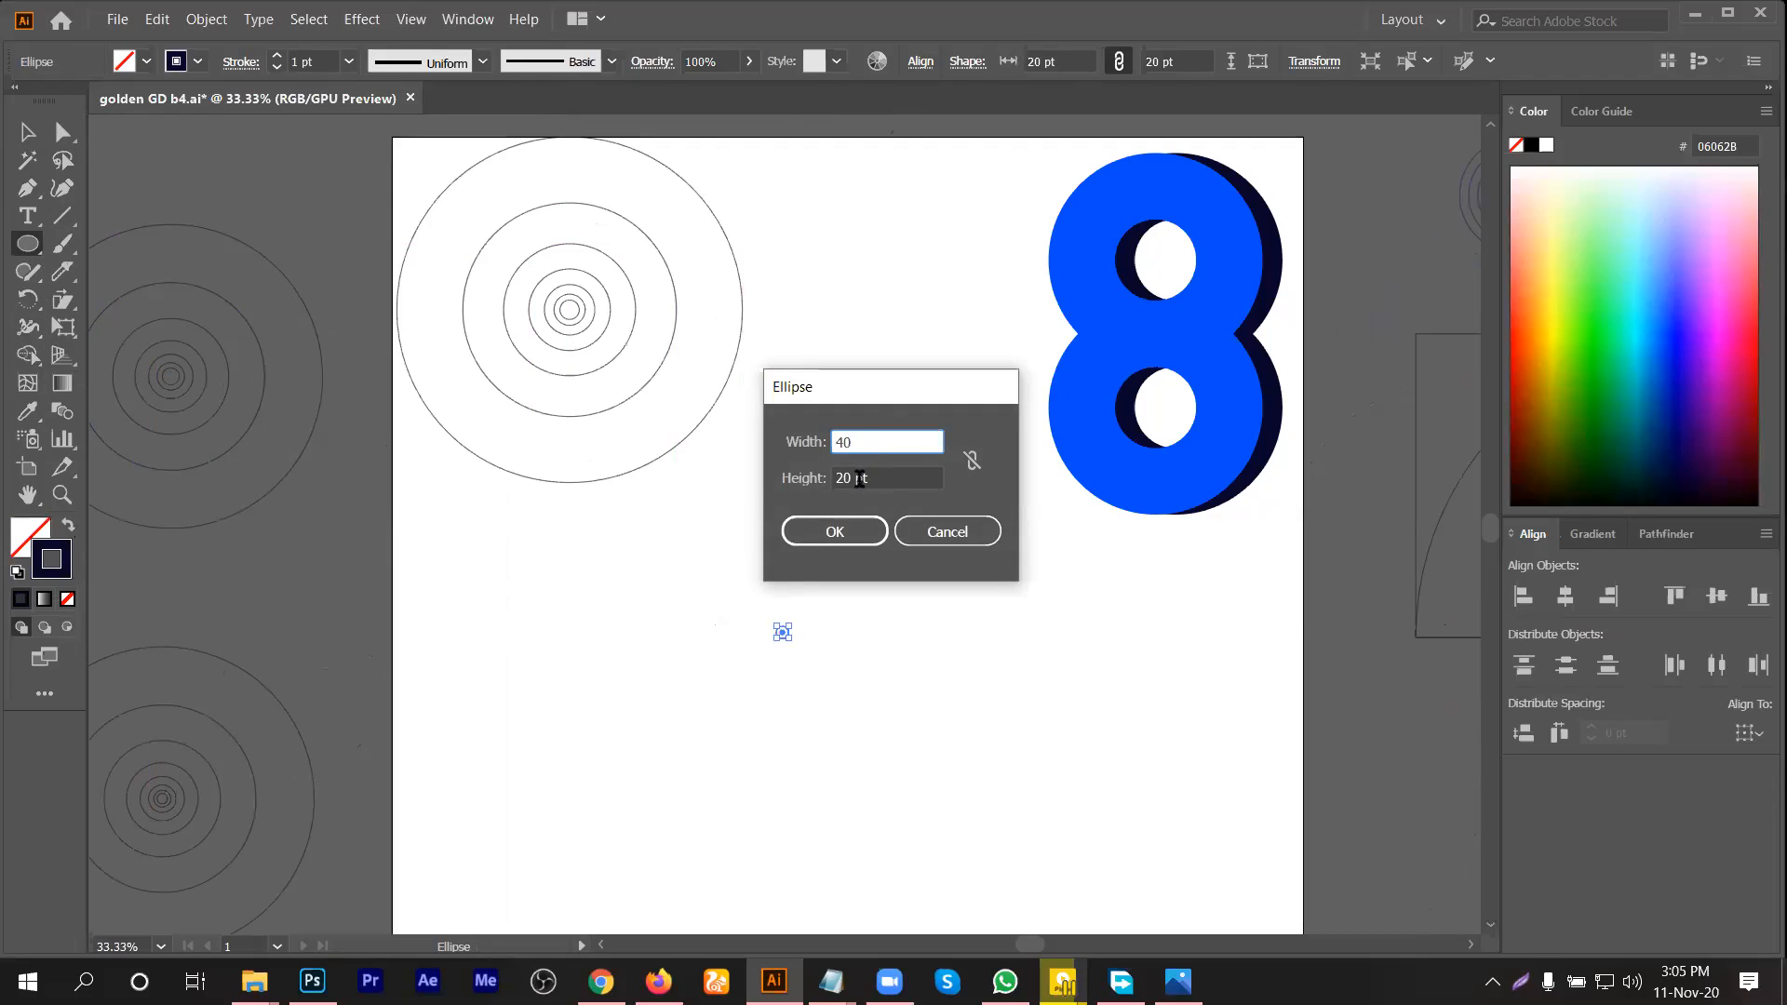
key(Tab)
text(4)
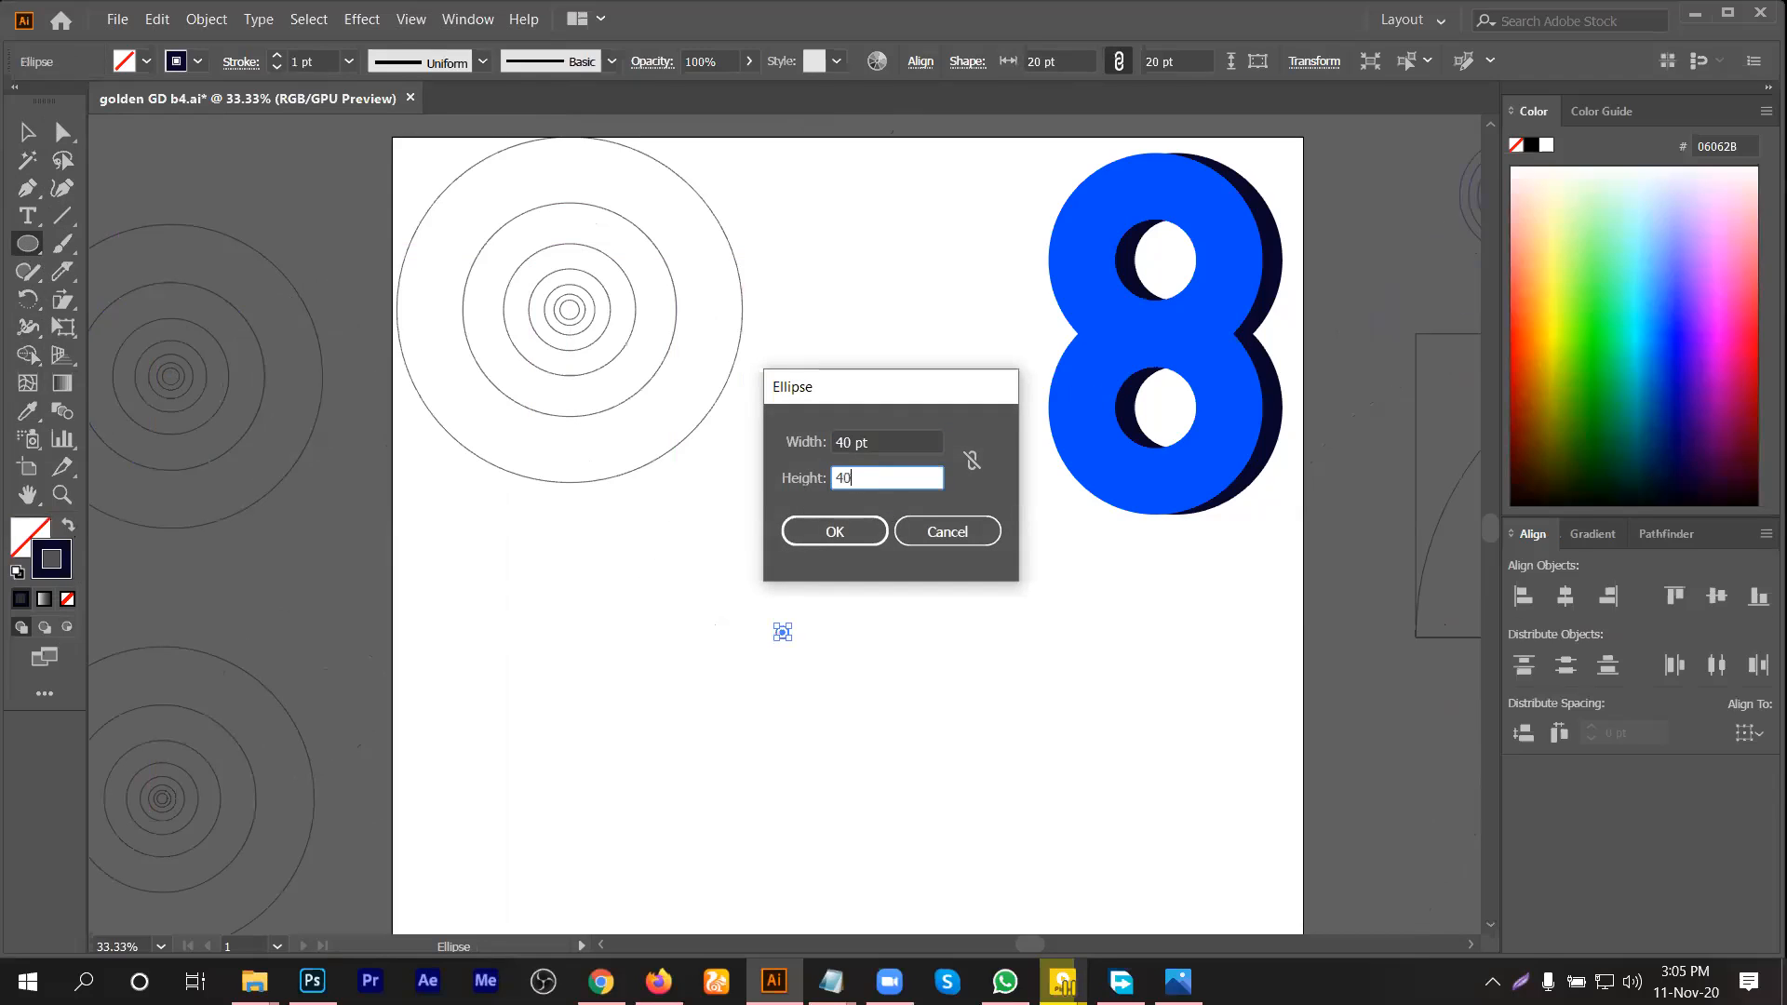
key(Return)
Step: Create a 60 by 60 pt circle below the two smaller circles
click(813, 686)
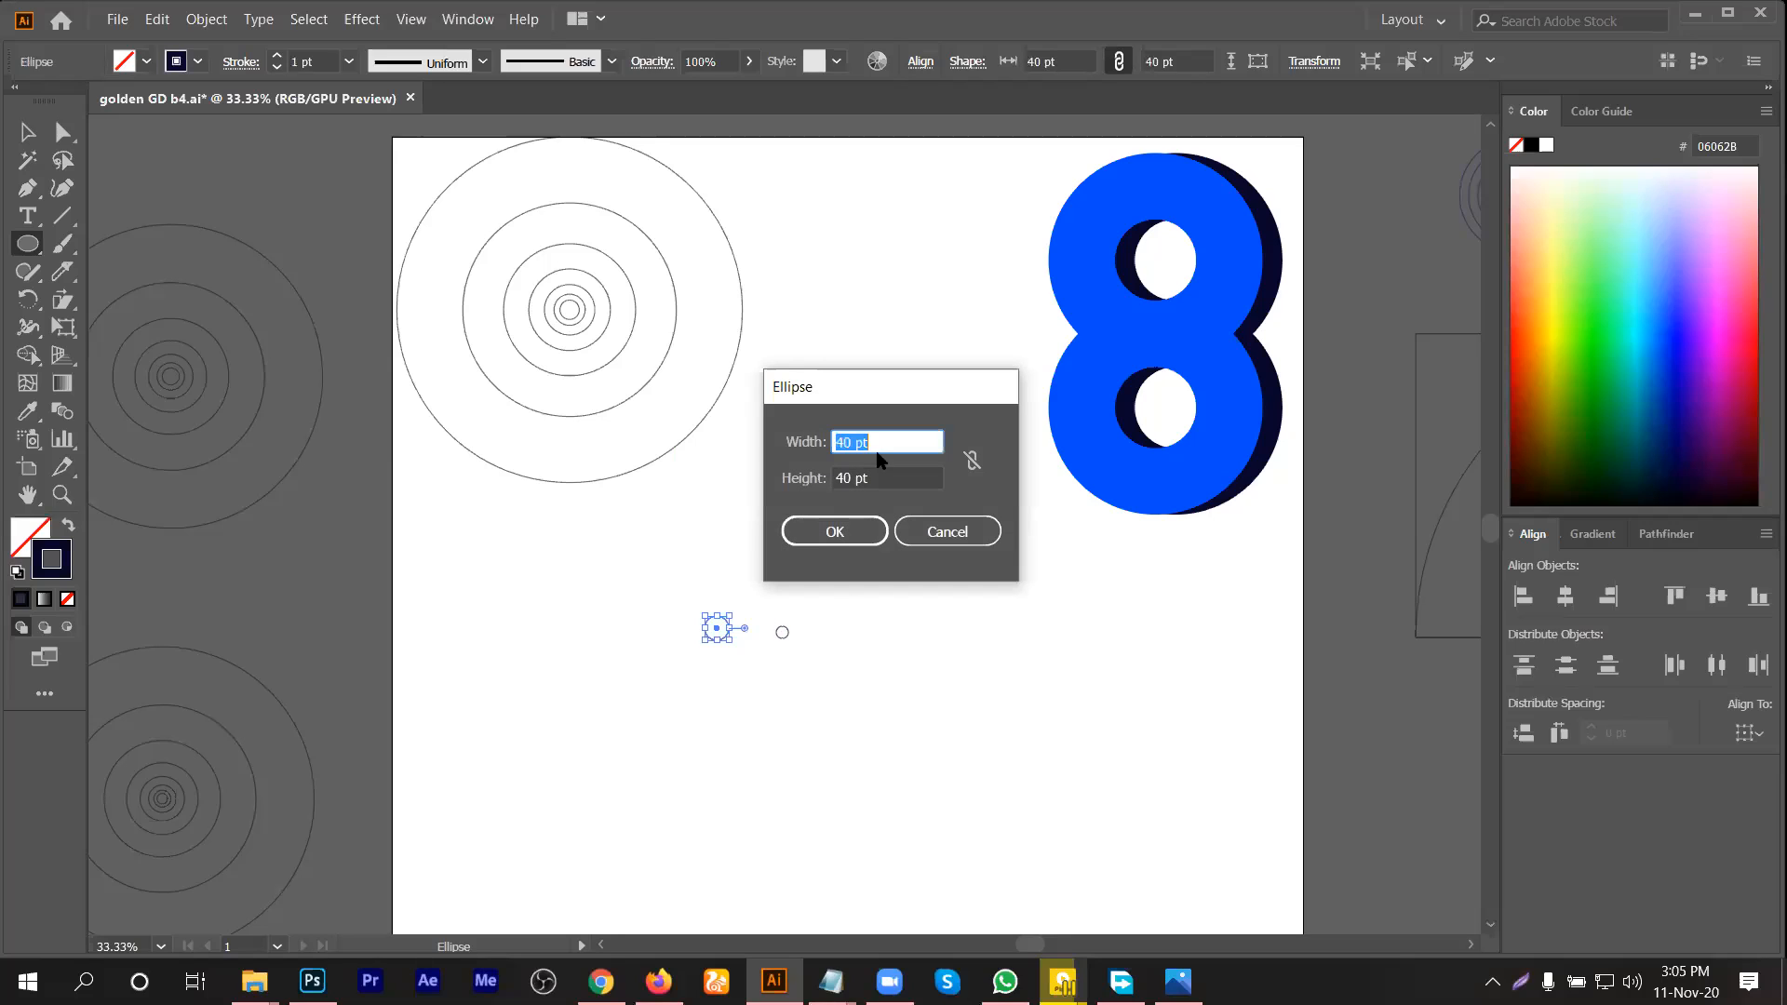
text(60)
key(Tab)
text(6)
click(803, 531)
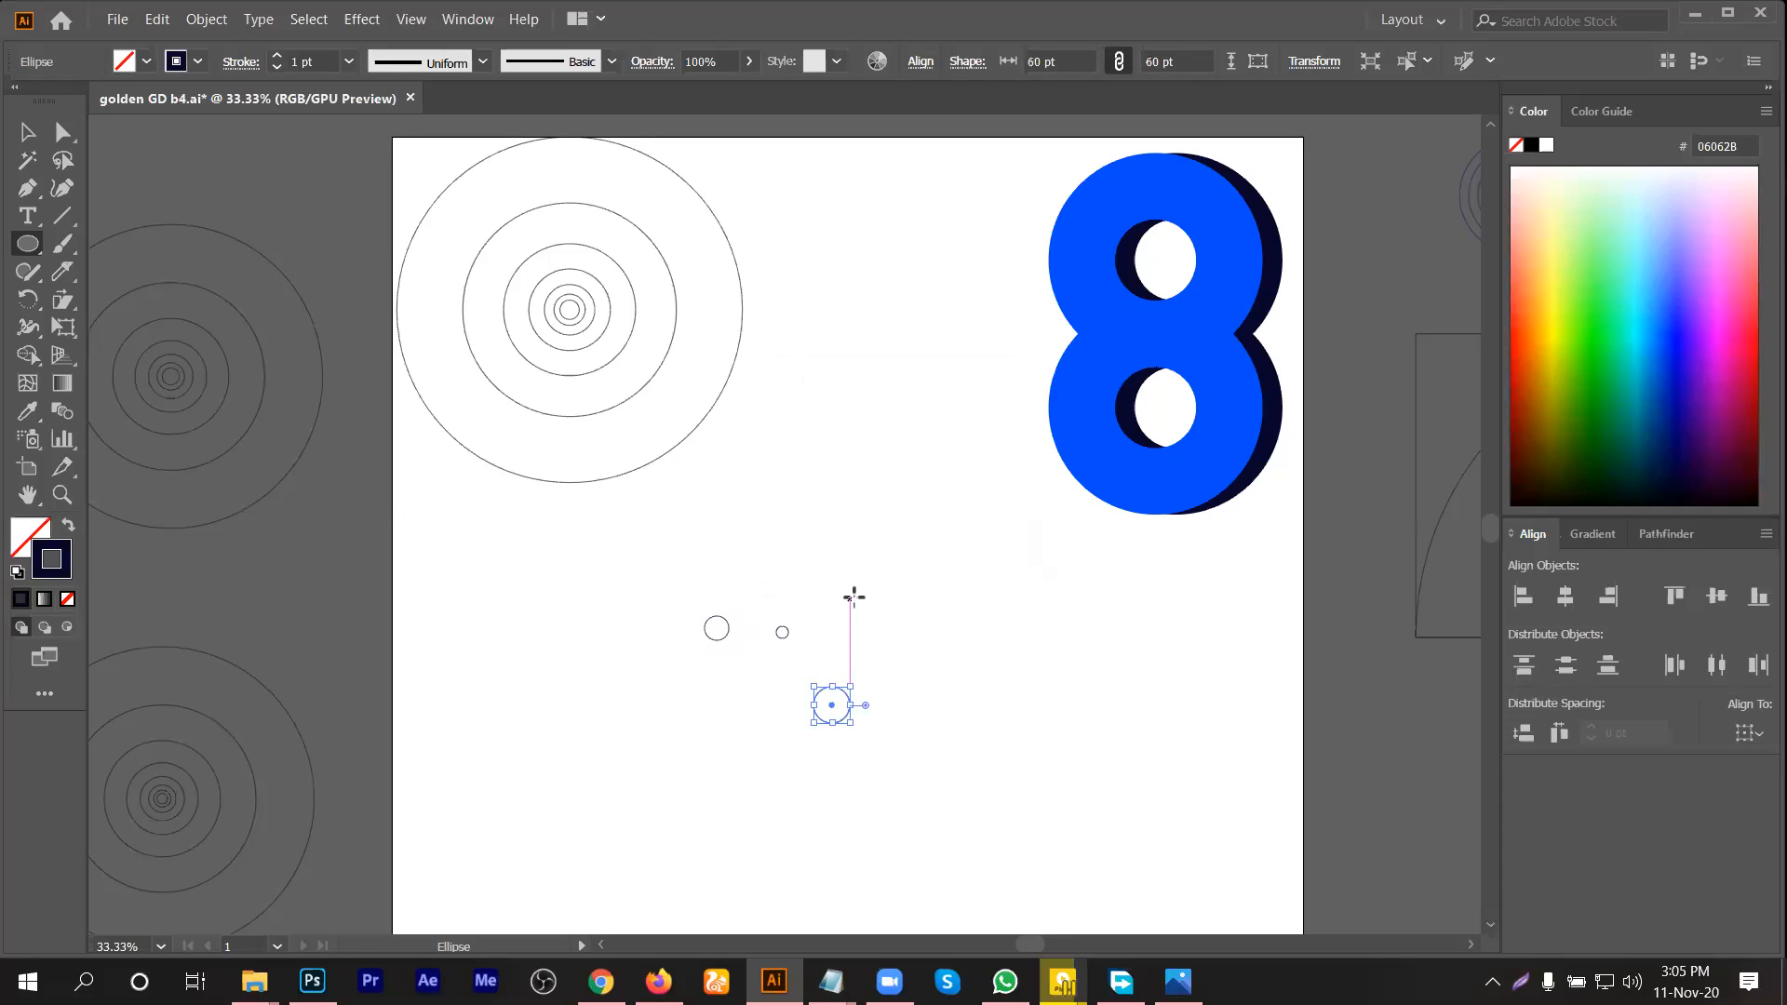
Step: Create an 80 by 80 pt circle to the right of the 20 pt circle
click(854, 596)
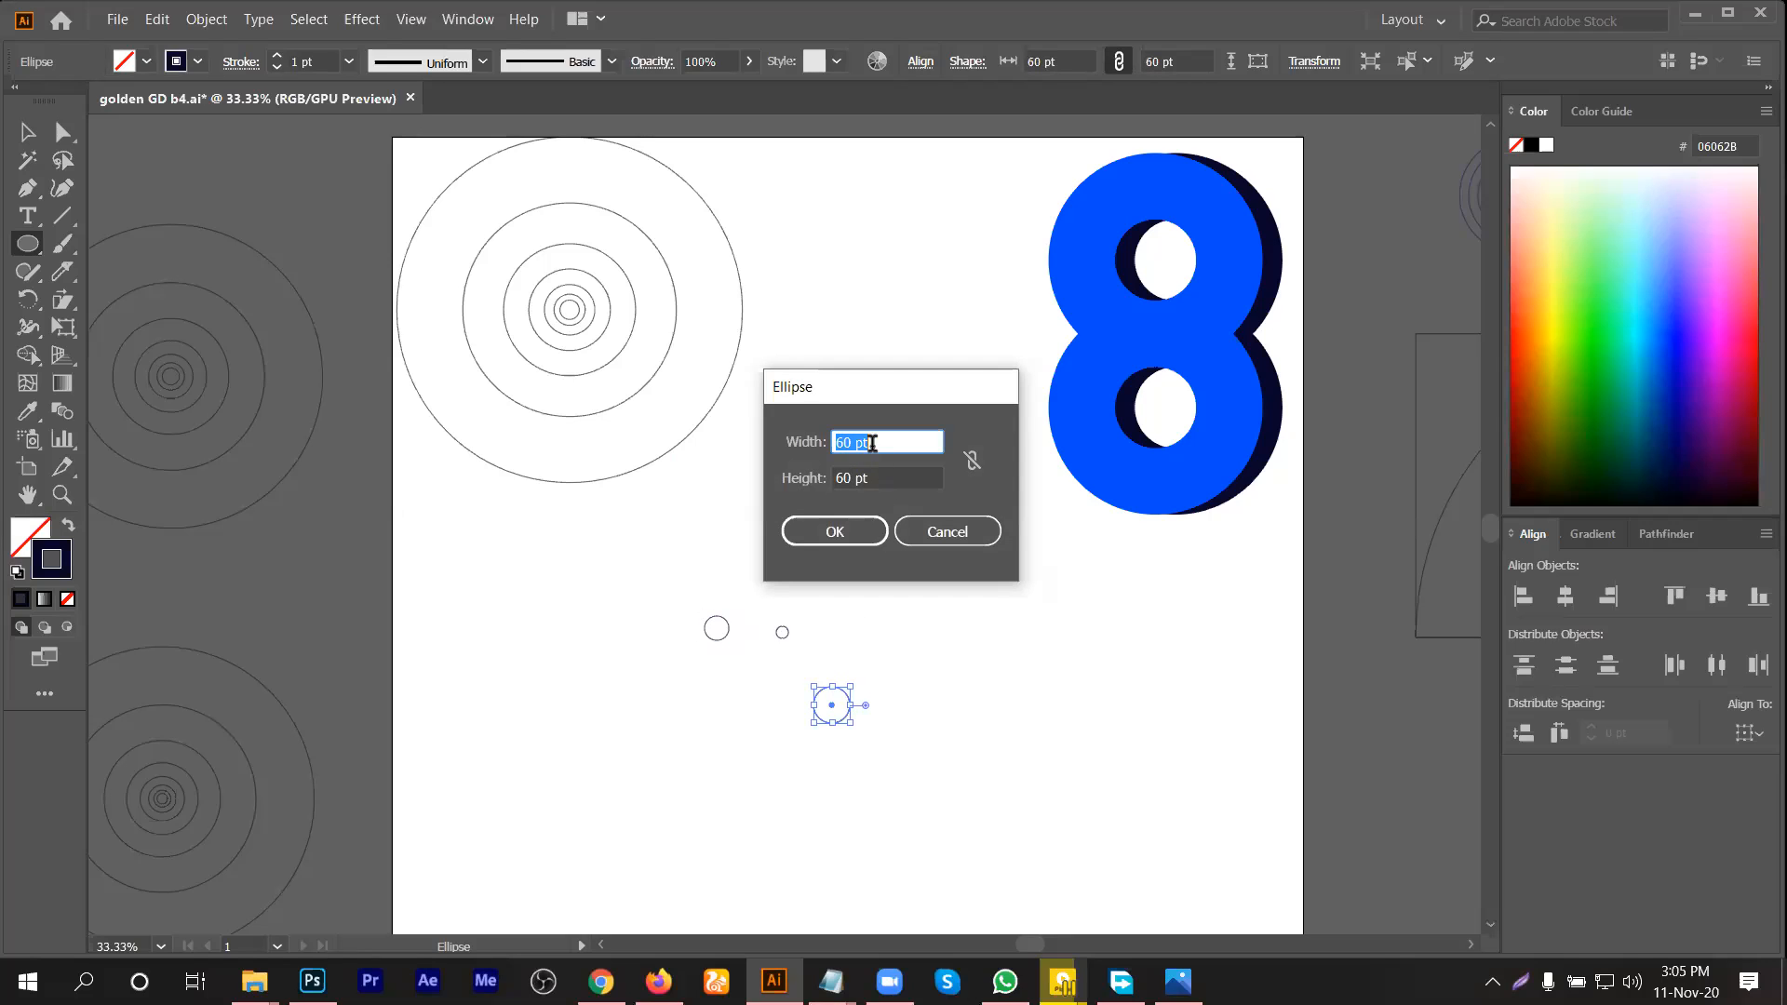
text(80)
key(Tab)
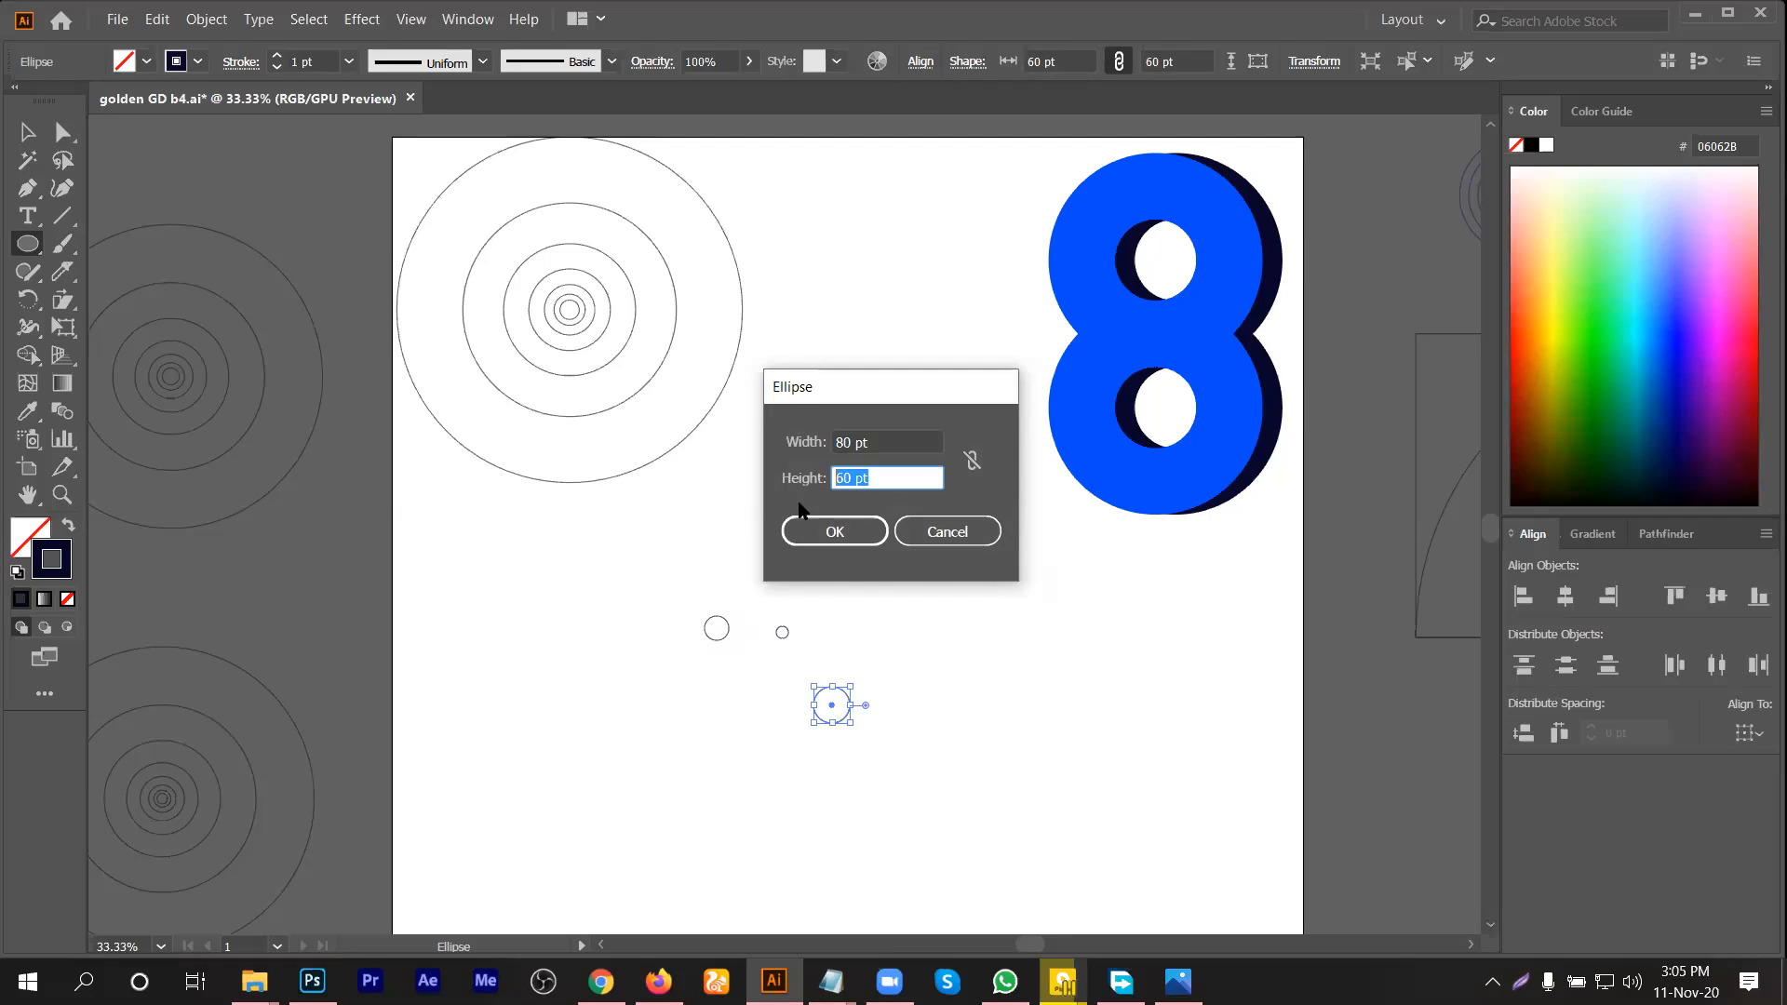
text(80)
key(Return)
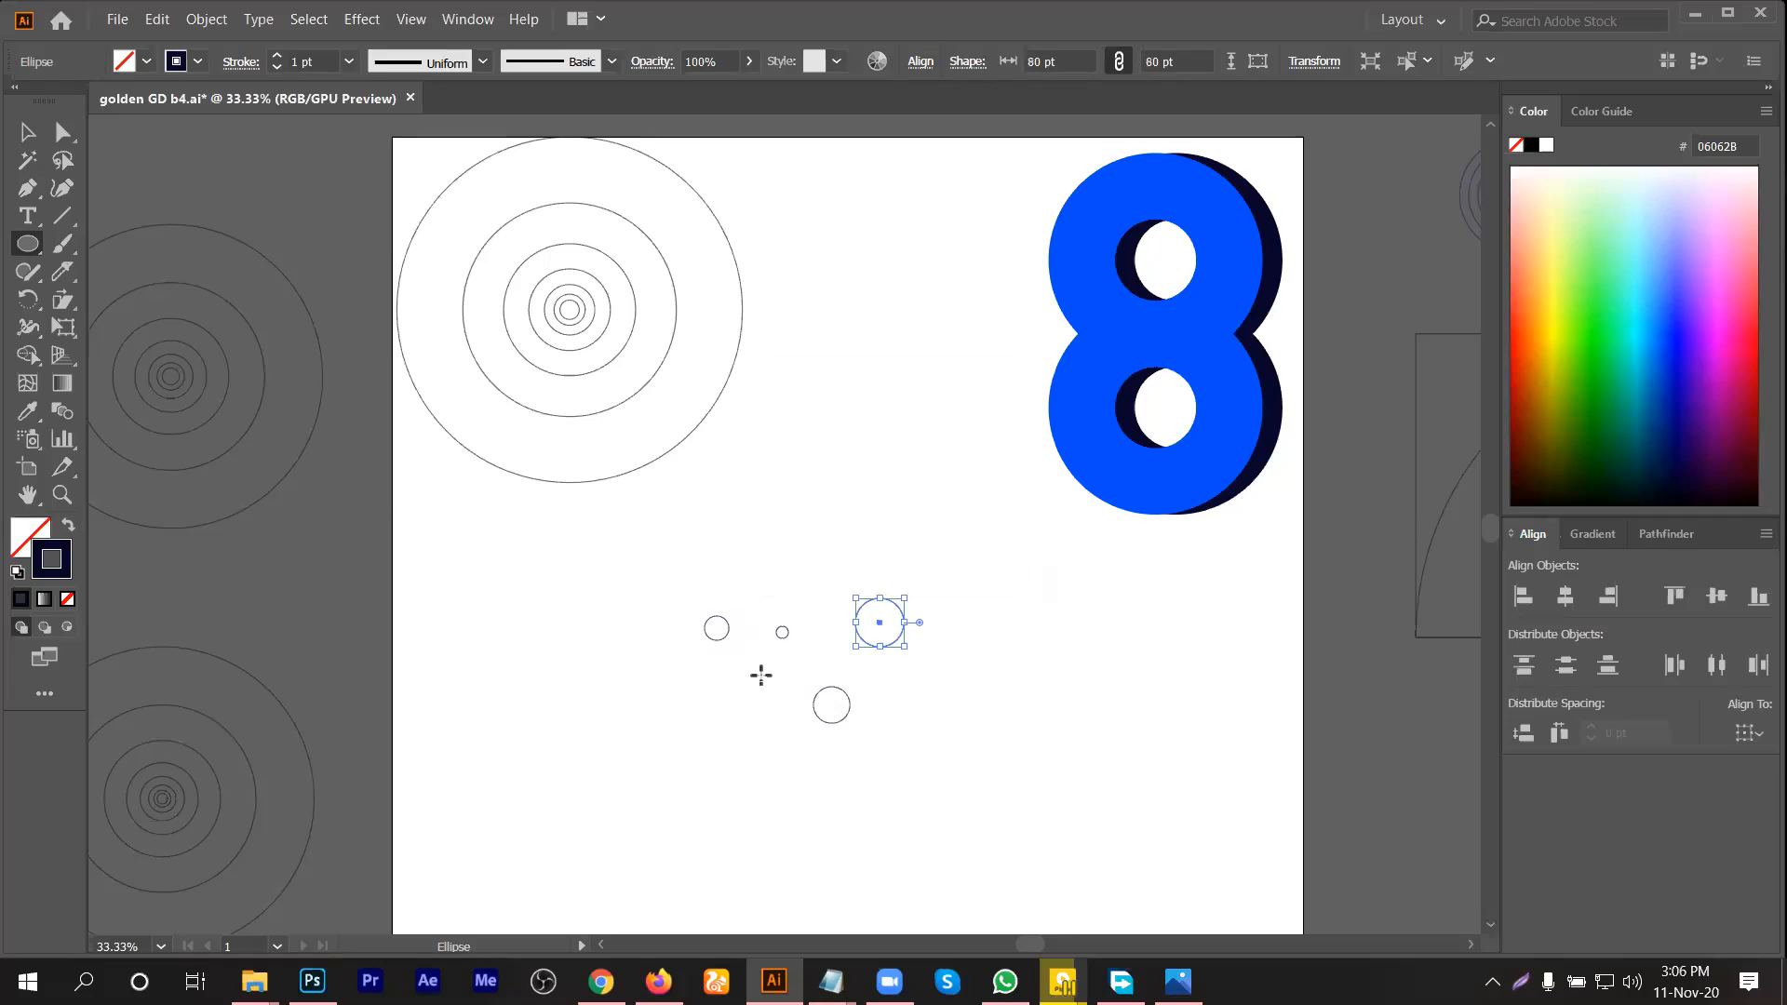
Step: Select the four new circles and align their centres horizontally and vertically so they are concentric
key(v)
scroll(878, 670, down, 1)
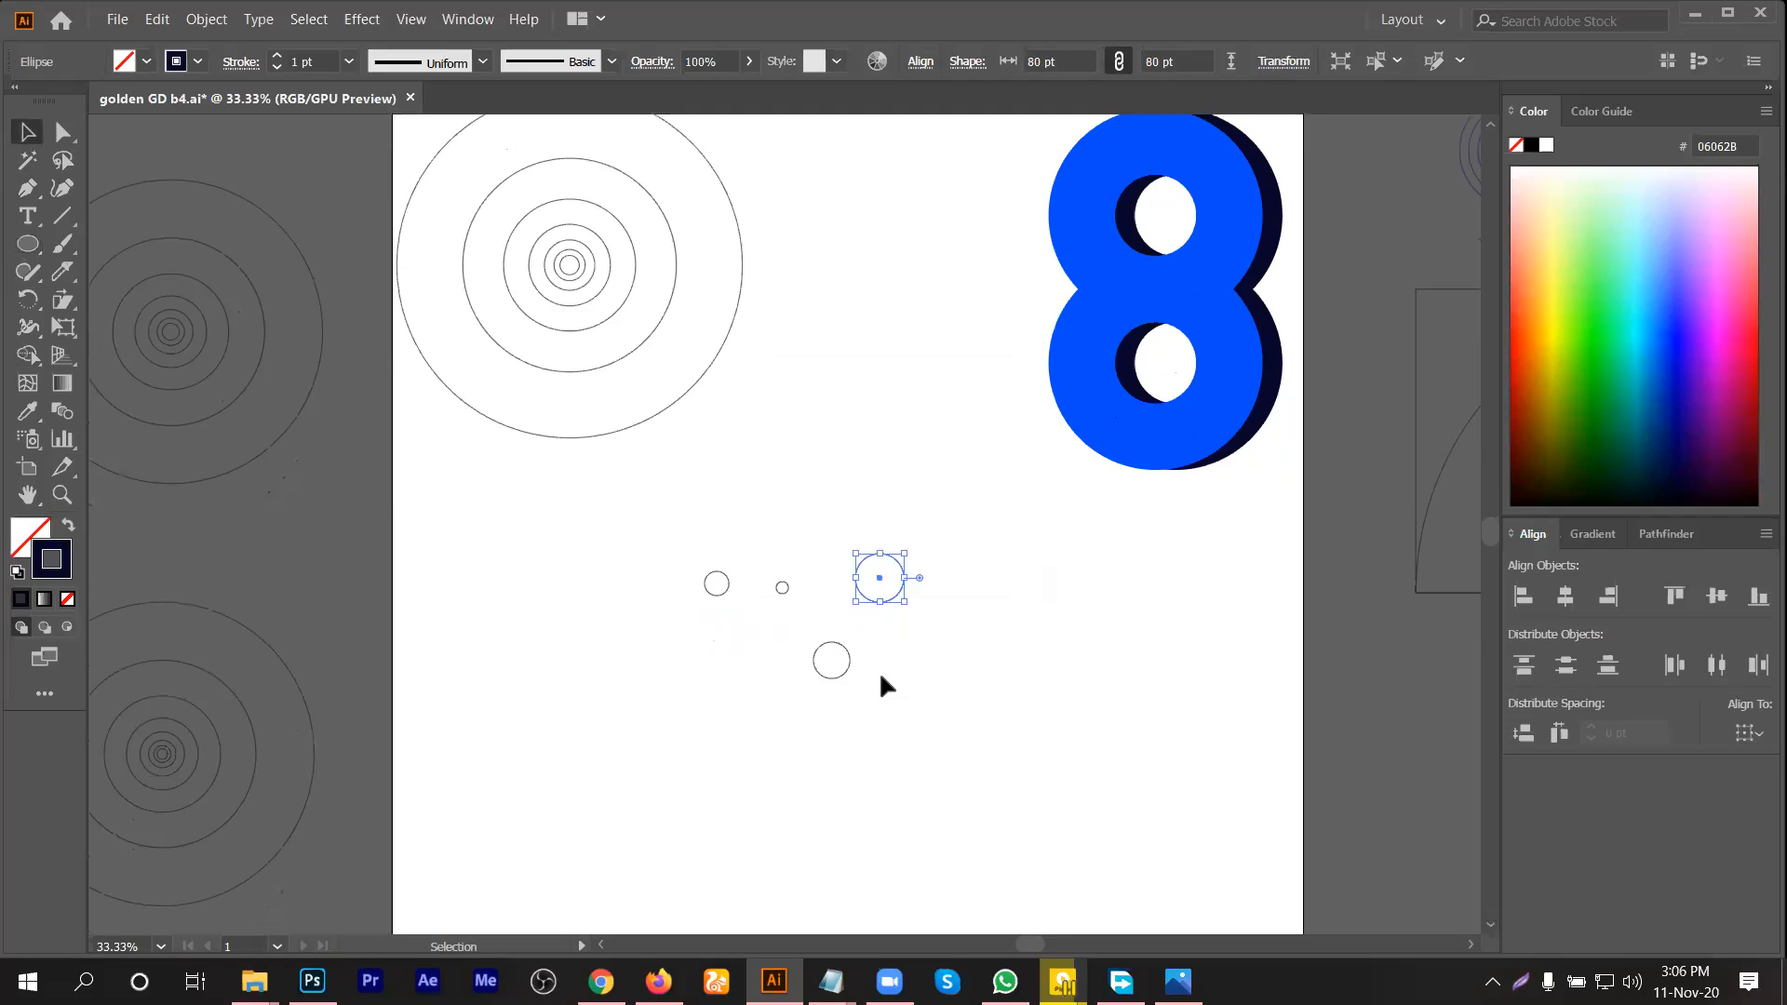
scroll(879, 670, up, 1)
drag(528, 453, 1035, 812)
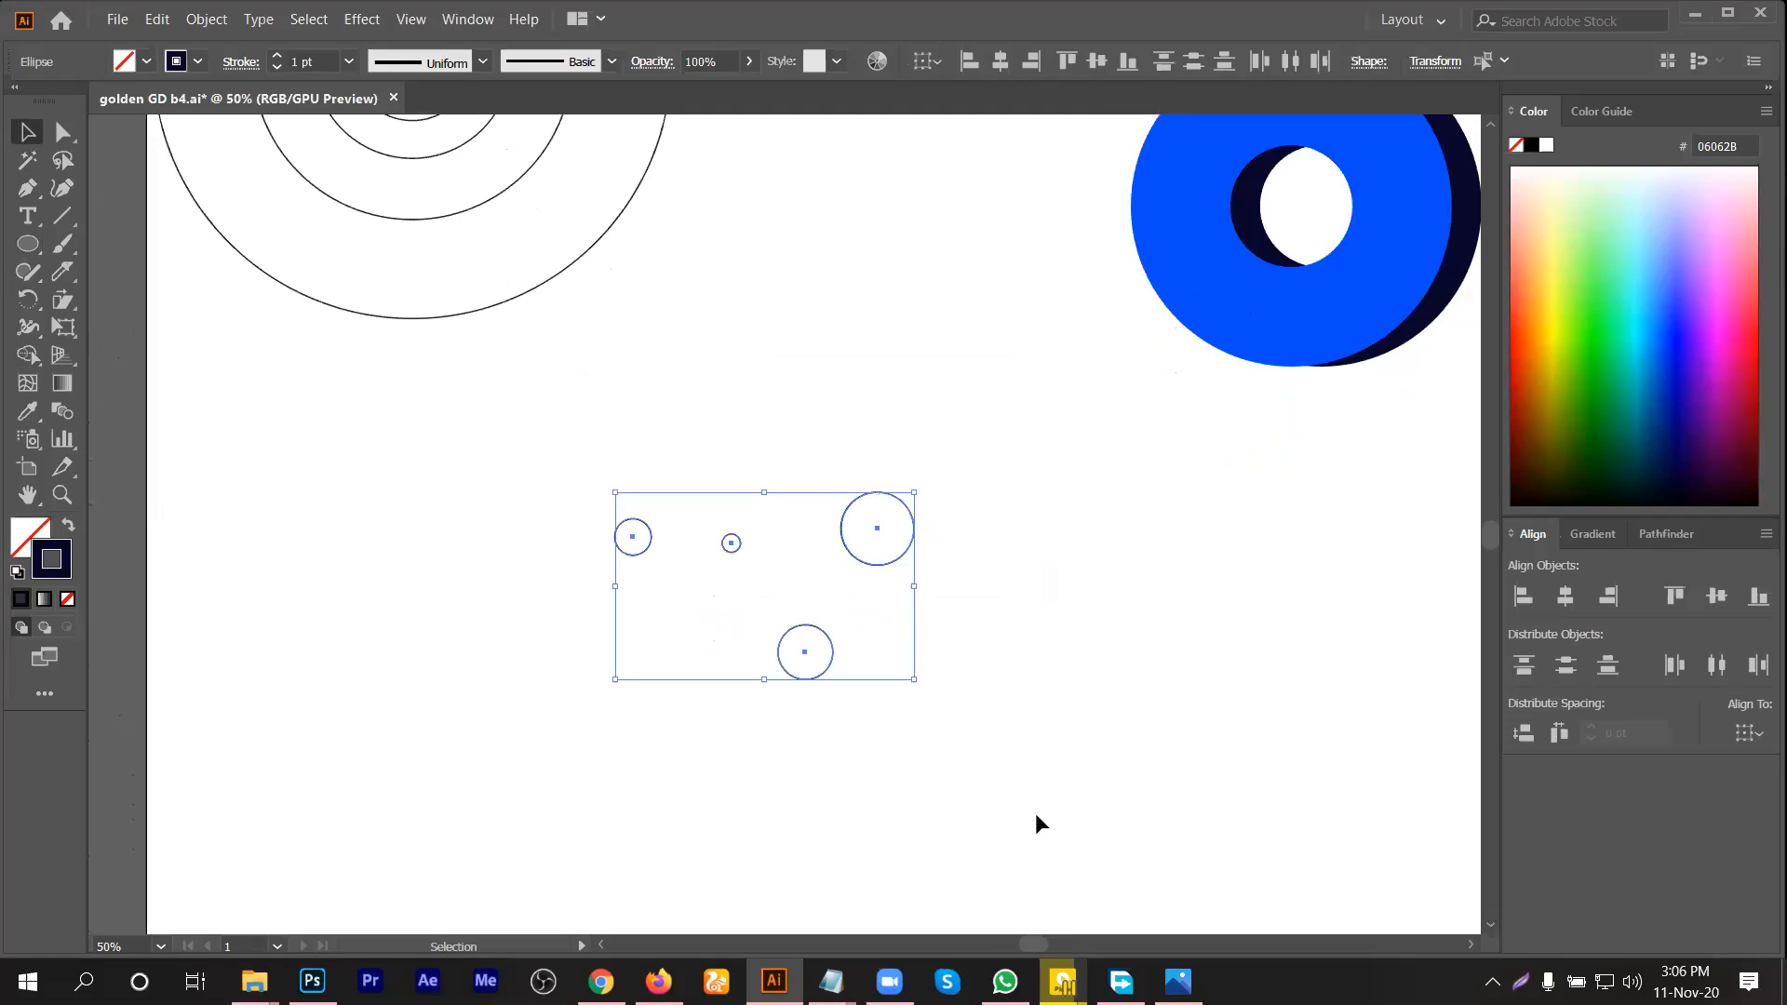
scroll(1024, 796, down, 1)
click(1717, 596)
scroll(825, 668, up, 2)
Step: Enlarge the concentric circles proportionally to about 199 pt across and move them slightly upwards
drag(922, 654, 1038, 758)
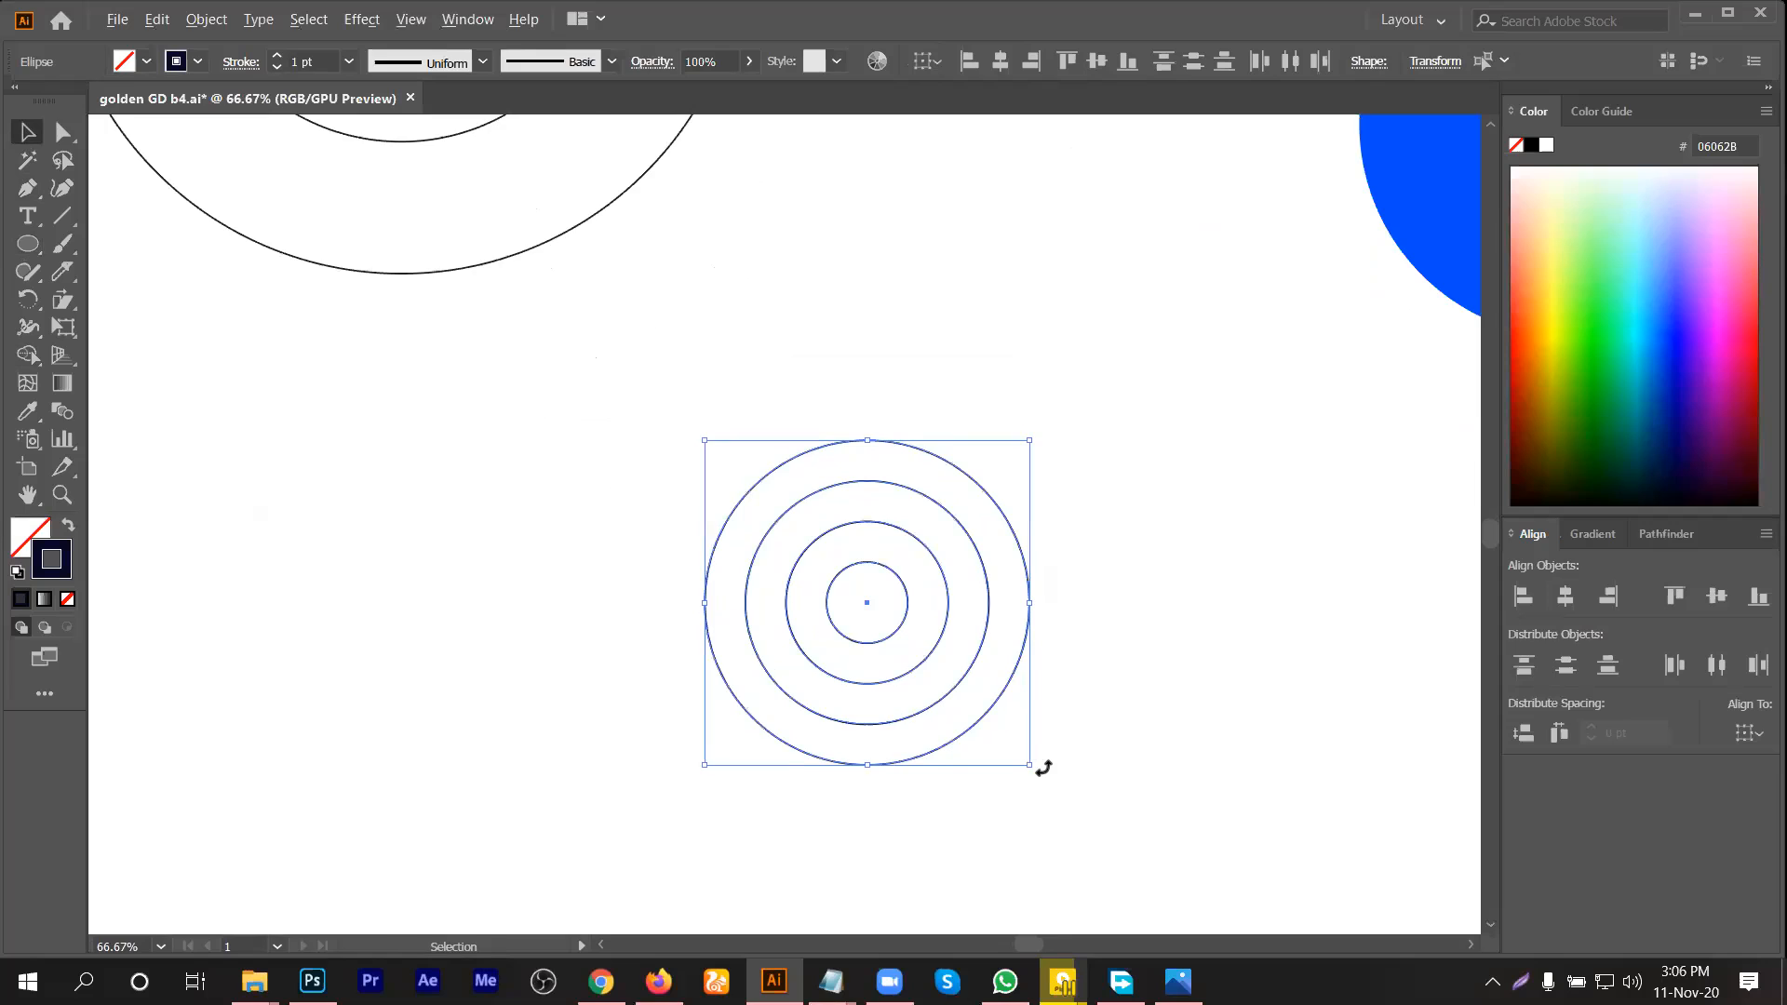
scroll(1043, 767, down, 1)
drag(1035, 741, 1002, 712)
scroll(1042, 742, down, 3)
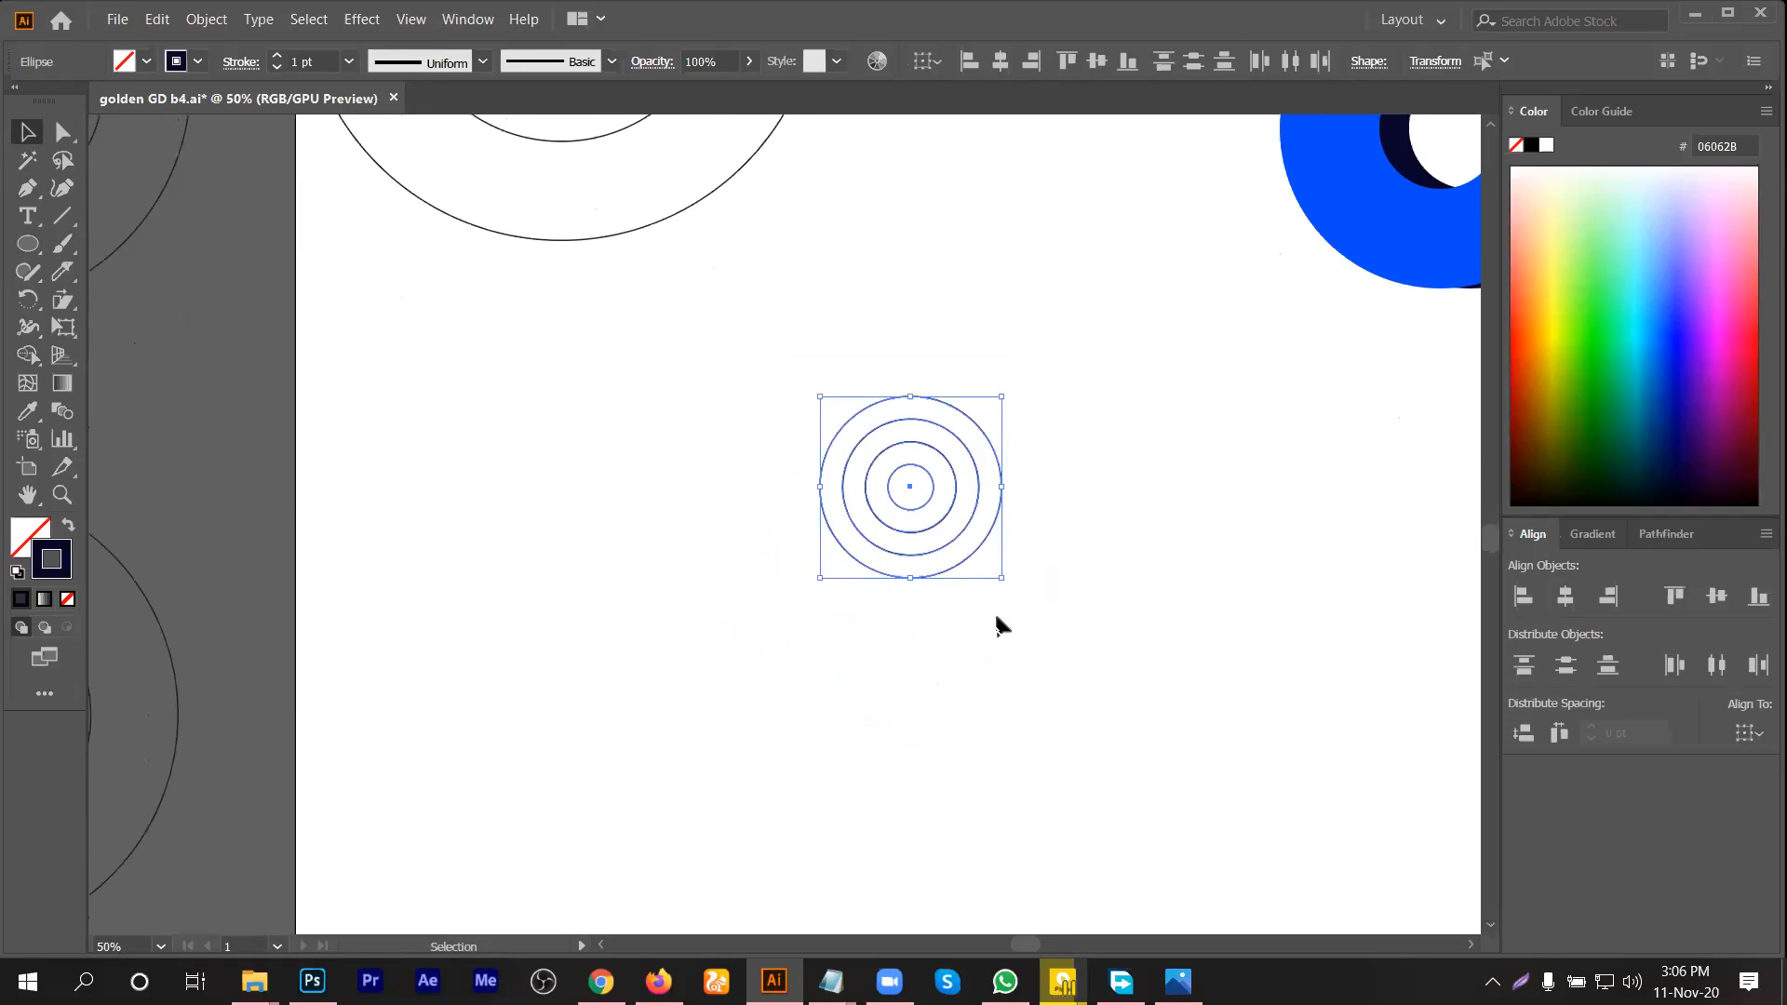
drag(938, 527, 906, 436)
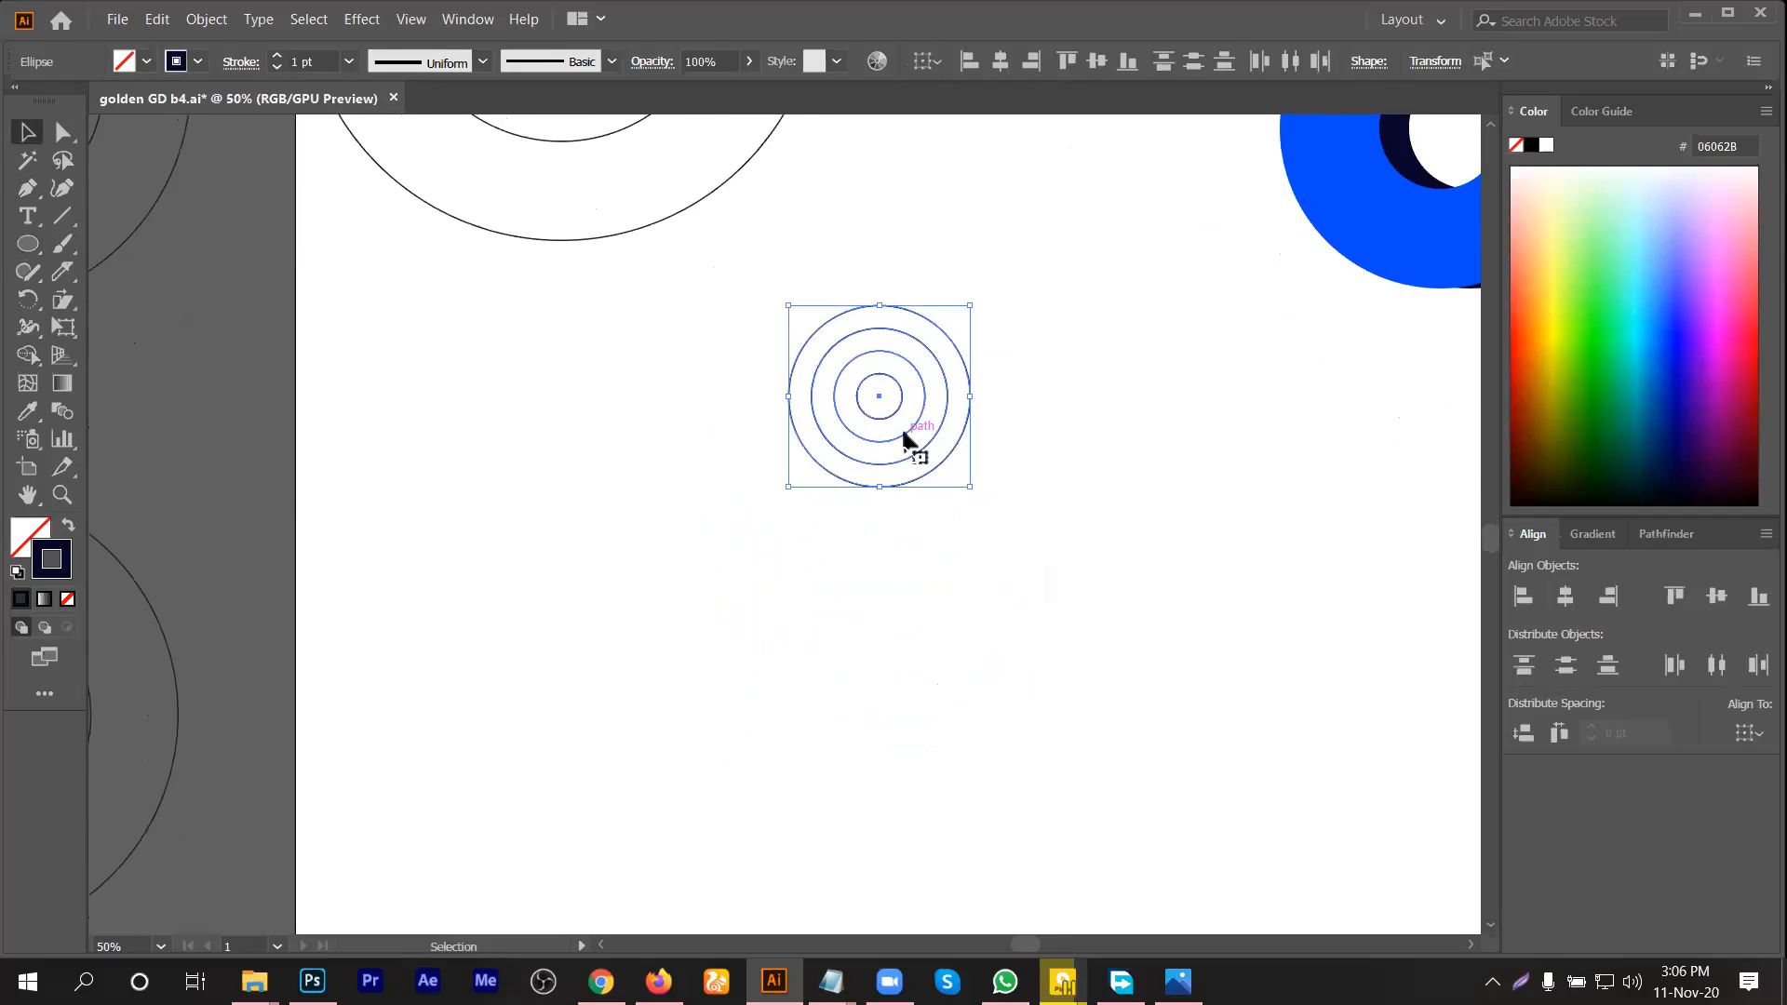
Step: Place a copy of the four concentric circles near the artboard's left edge
click(1047, 400)
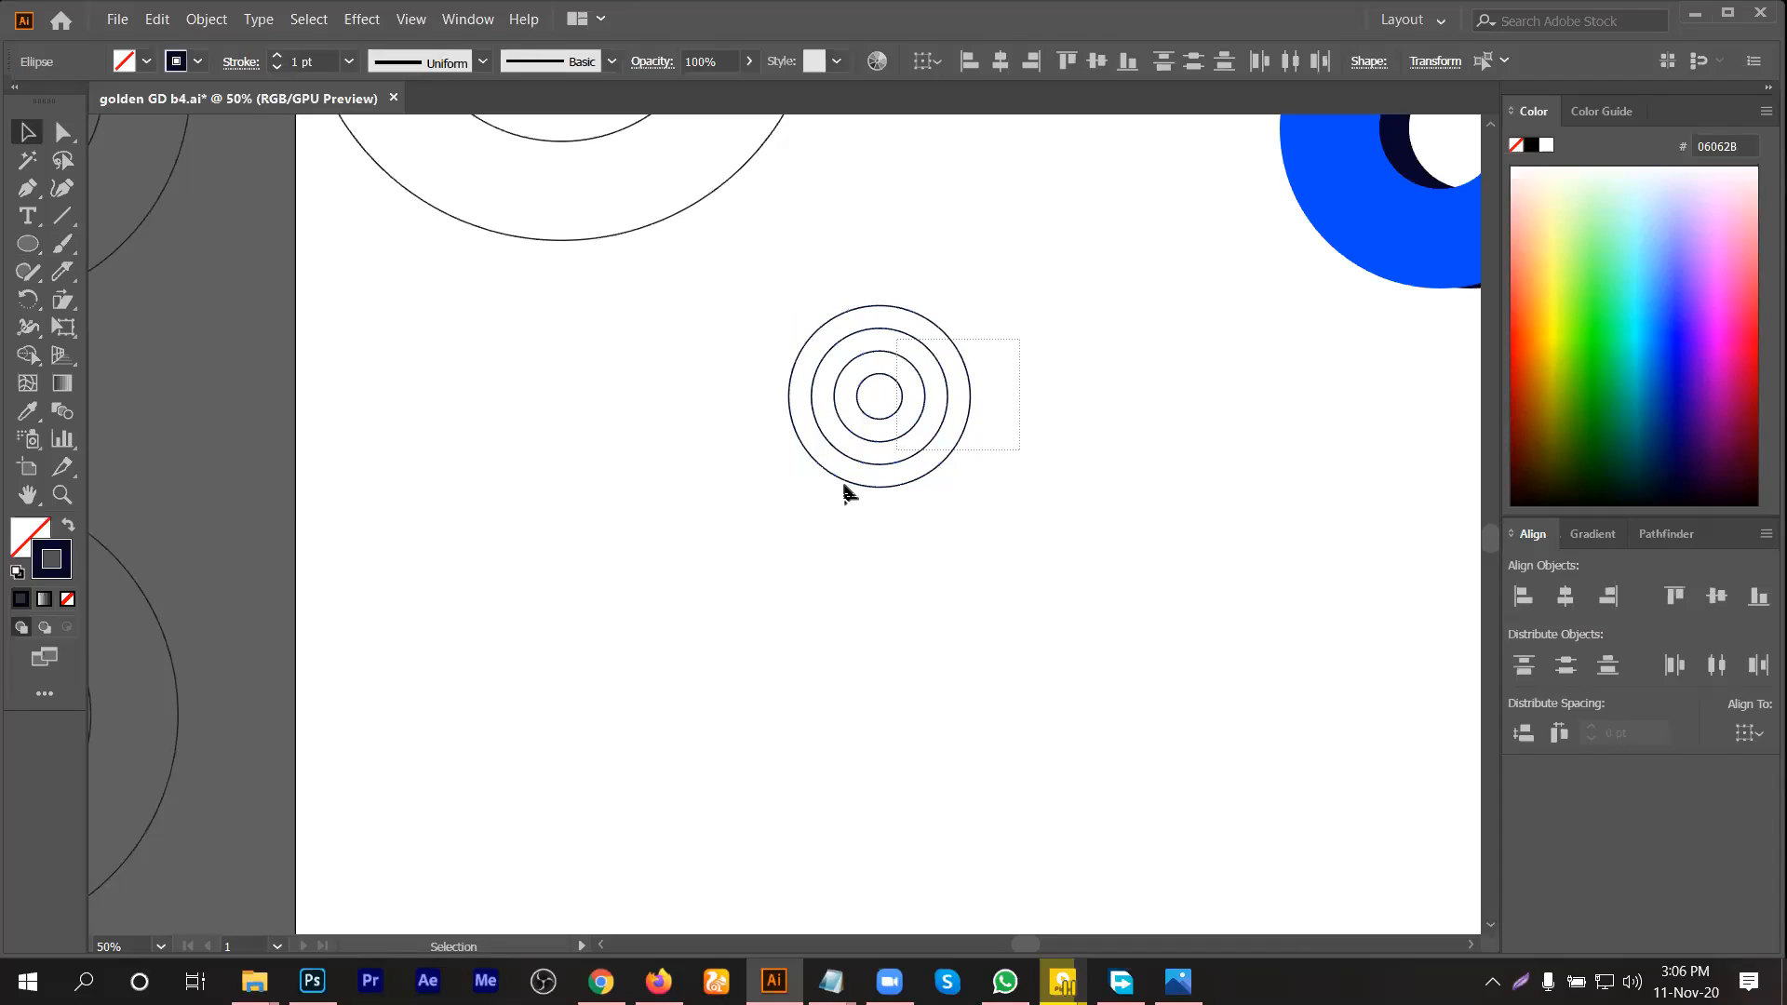
click(892, 415)
drag(891, 417, 407, 394)
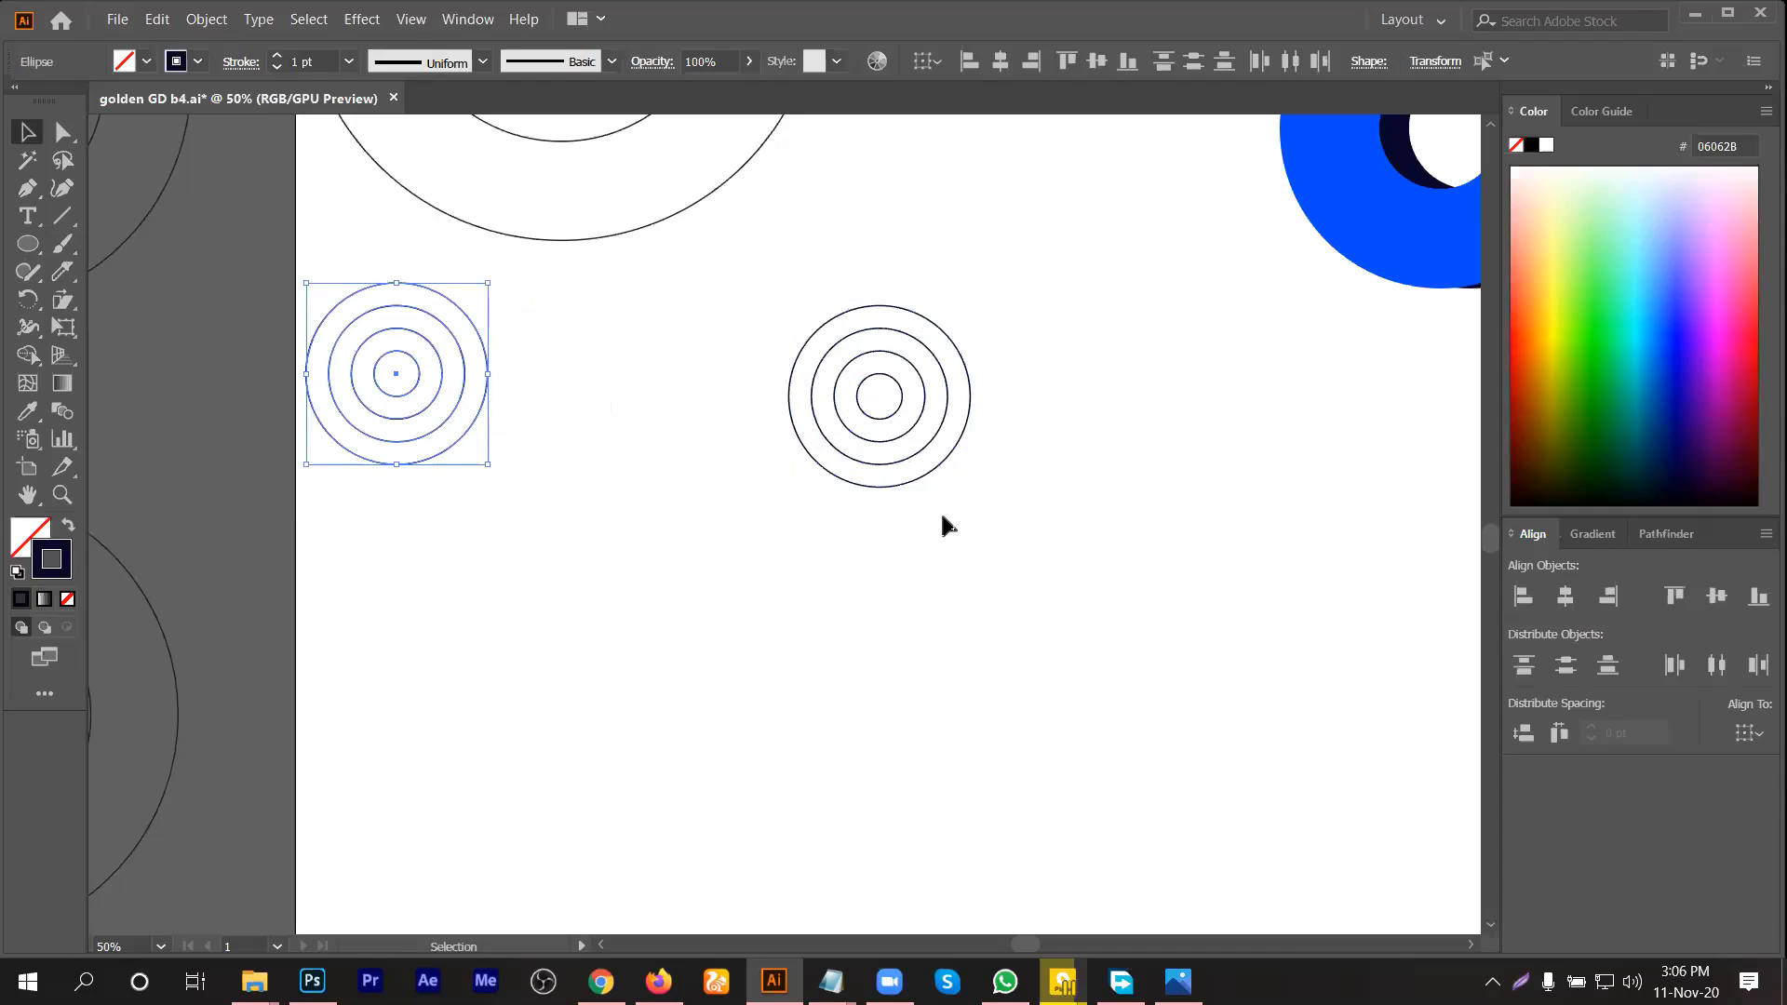
scroll(985, 419, up, 1)
click(993, 410)
scroll(993, 410, up, 1)
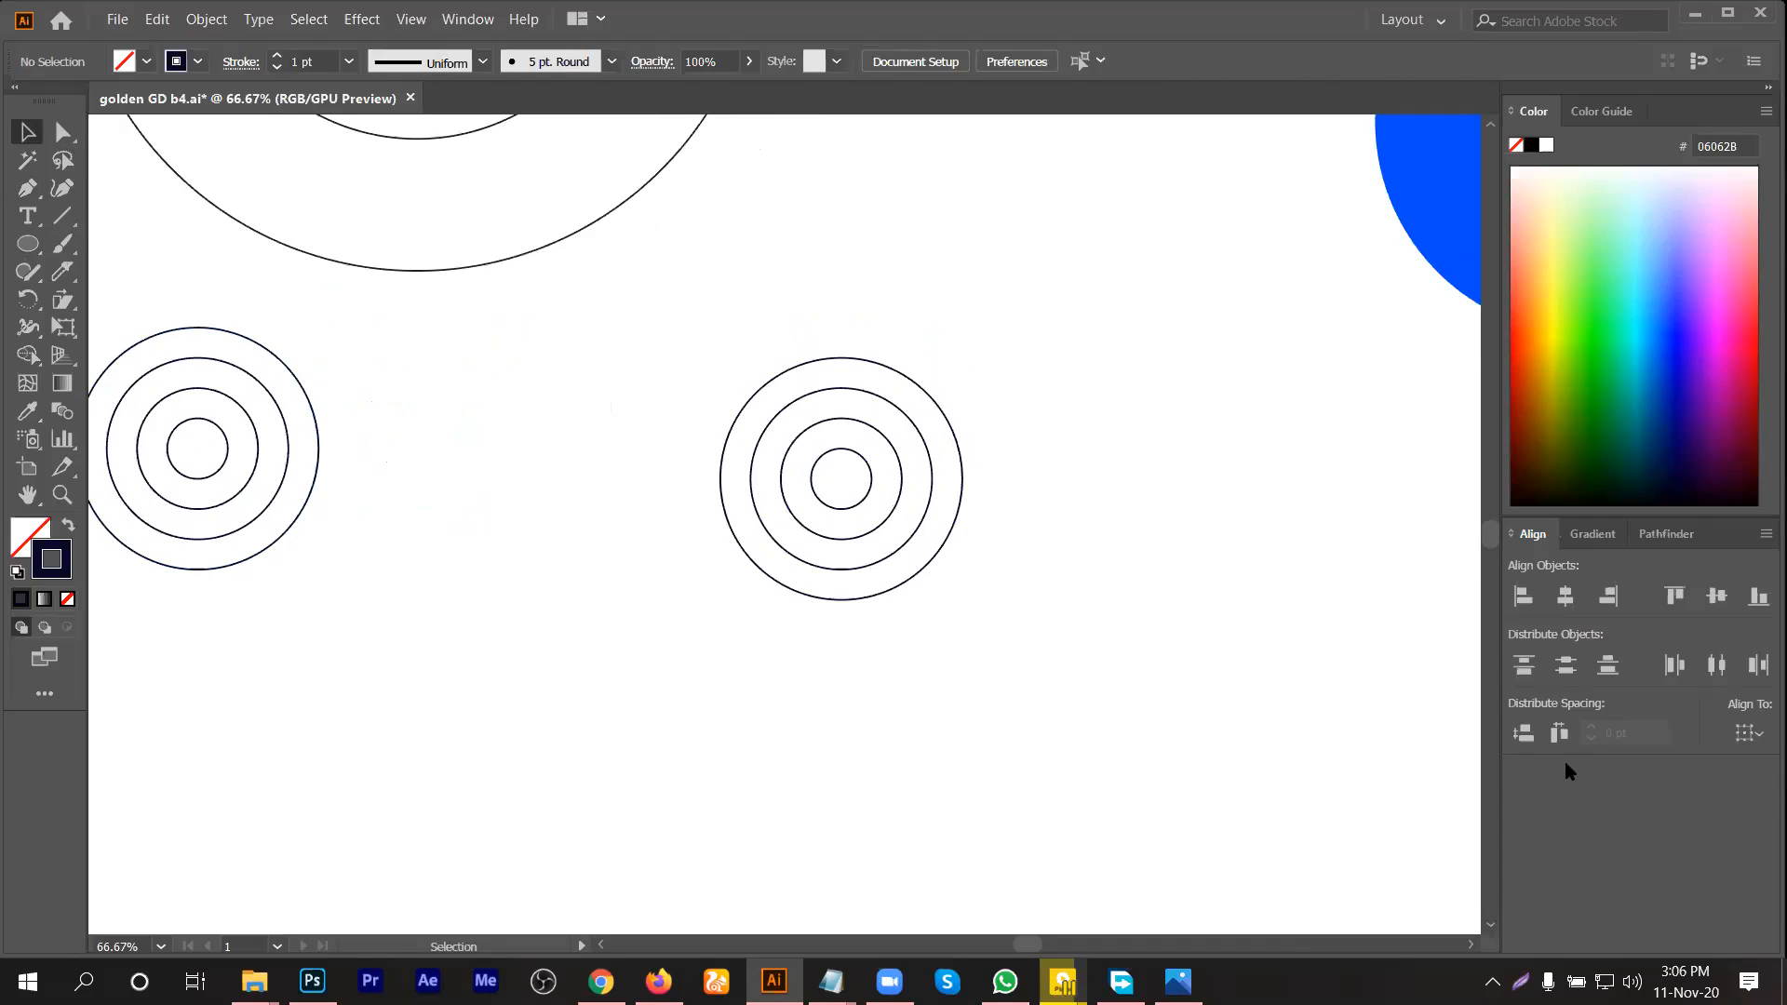
Step: Delete the lower-right quarter segments of all four circles in the original concentric set
click(62, 132)
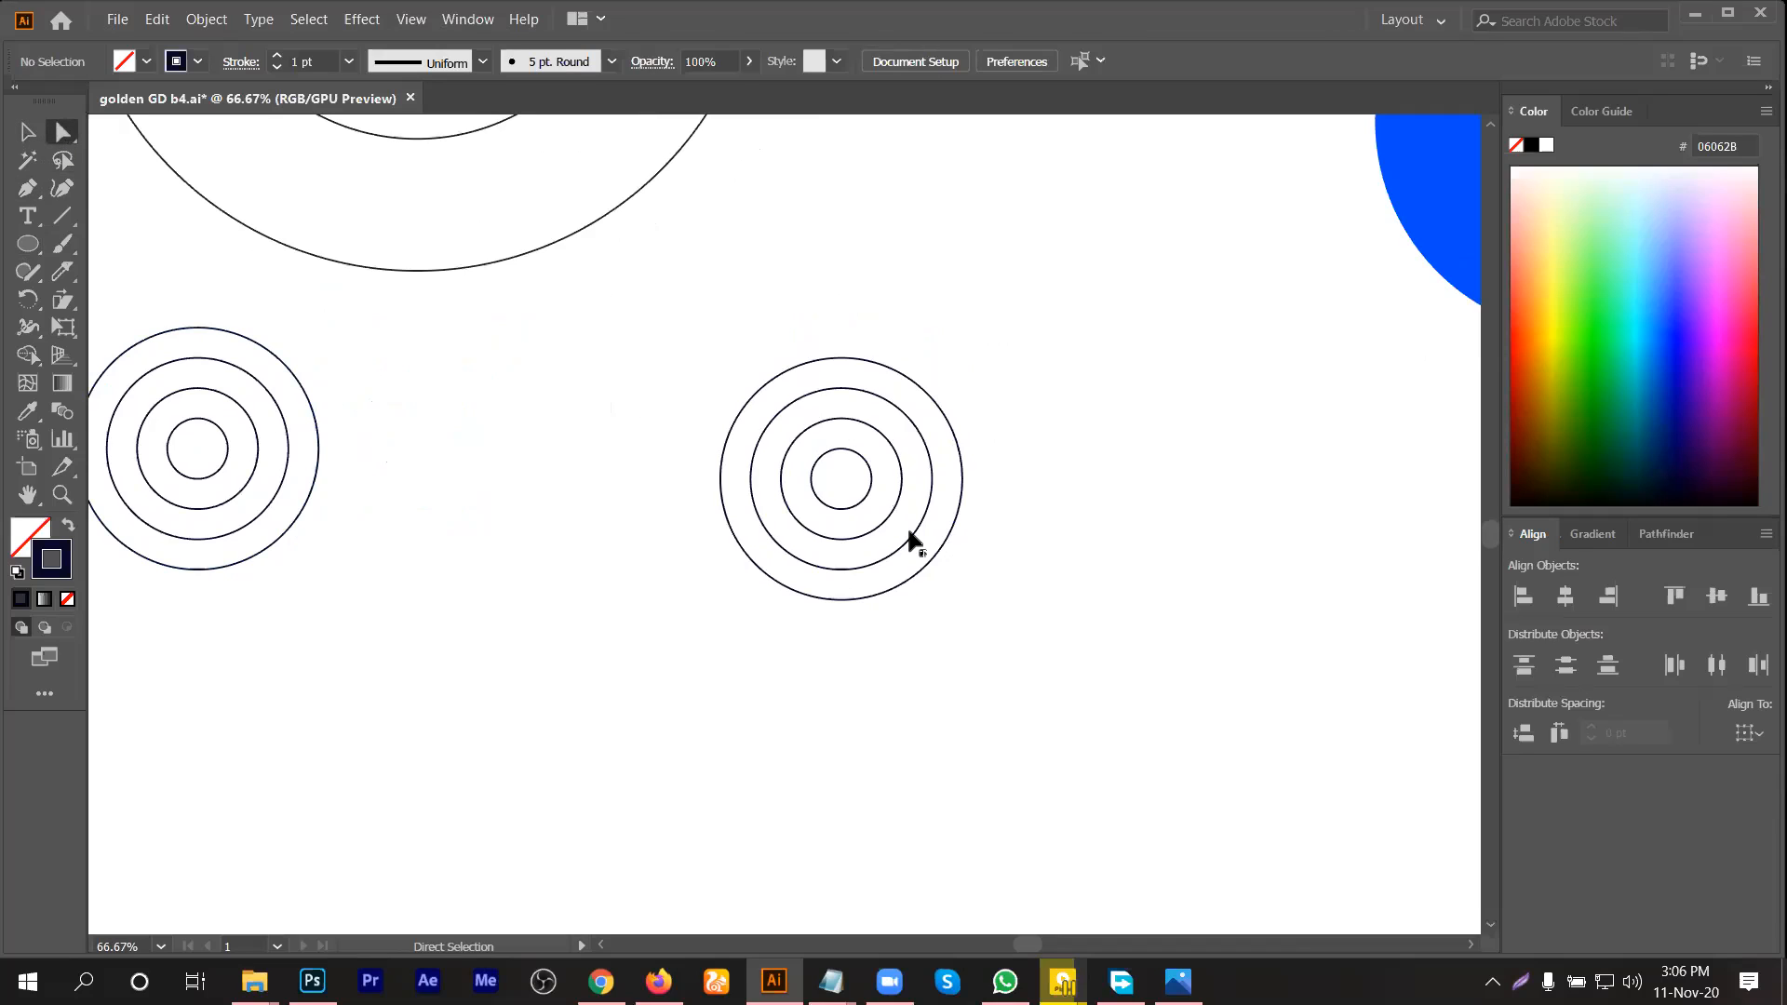
drag(858, 491, 1046, 642)
key(Delete)
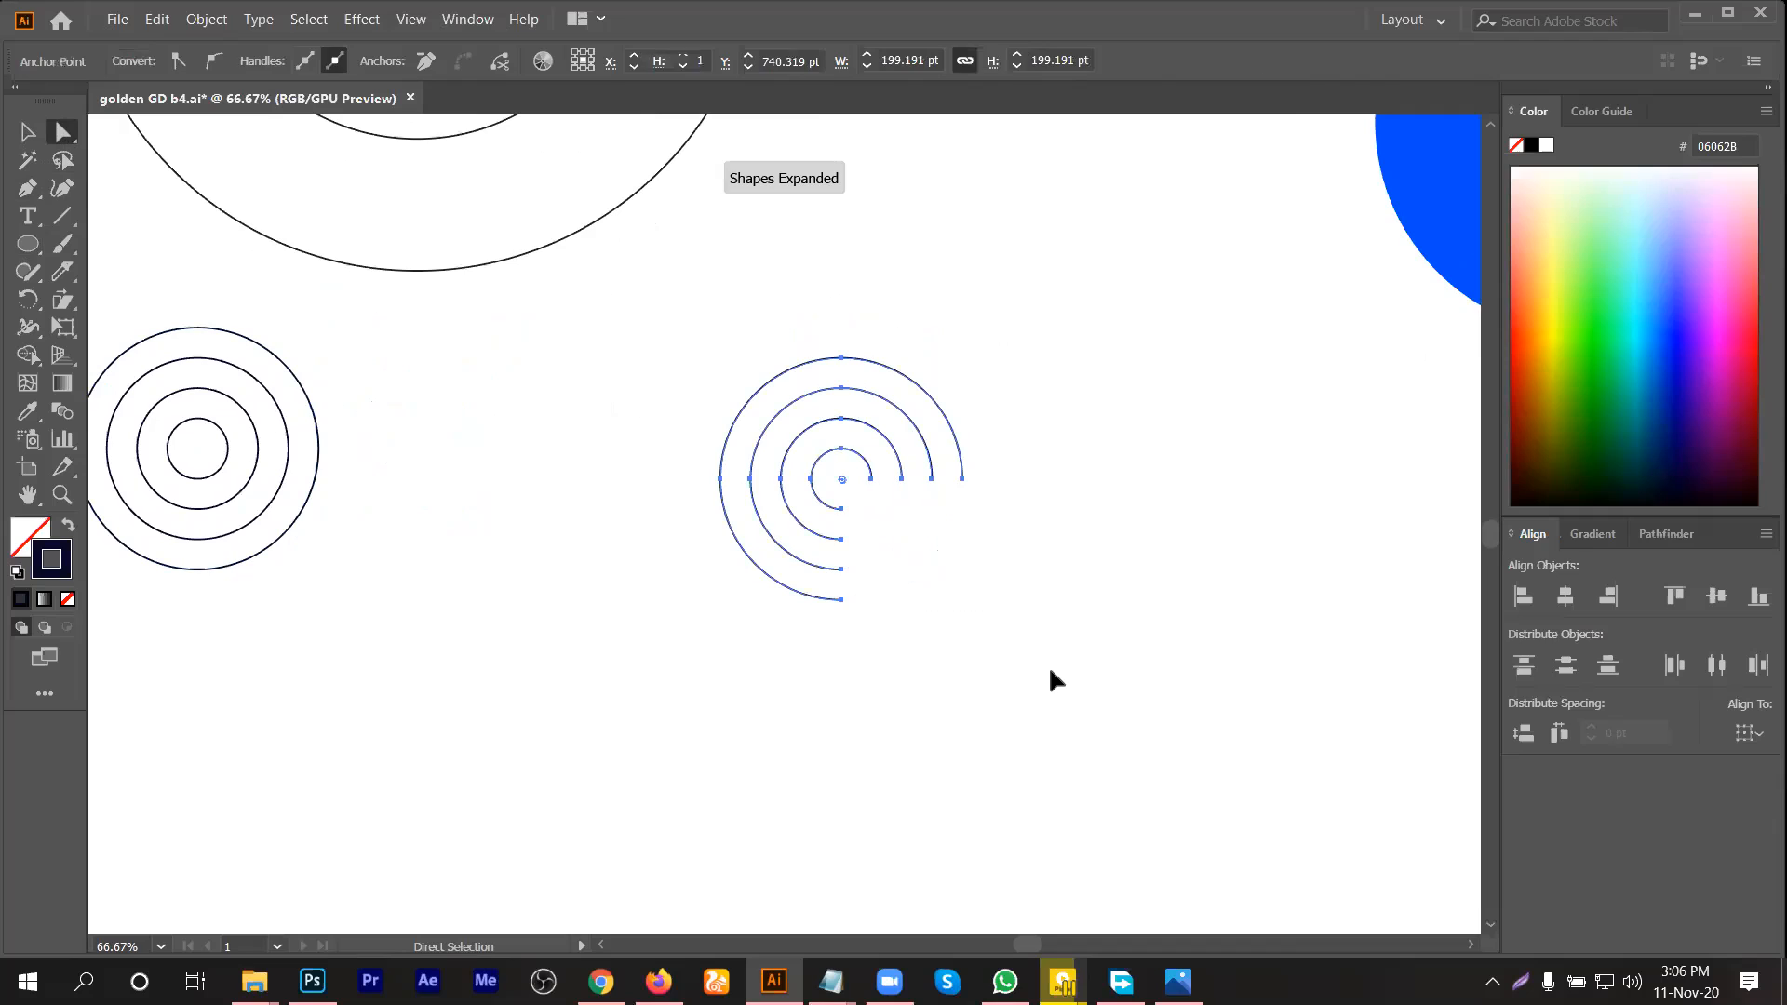
click(1033, 730)
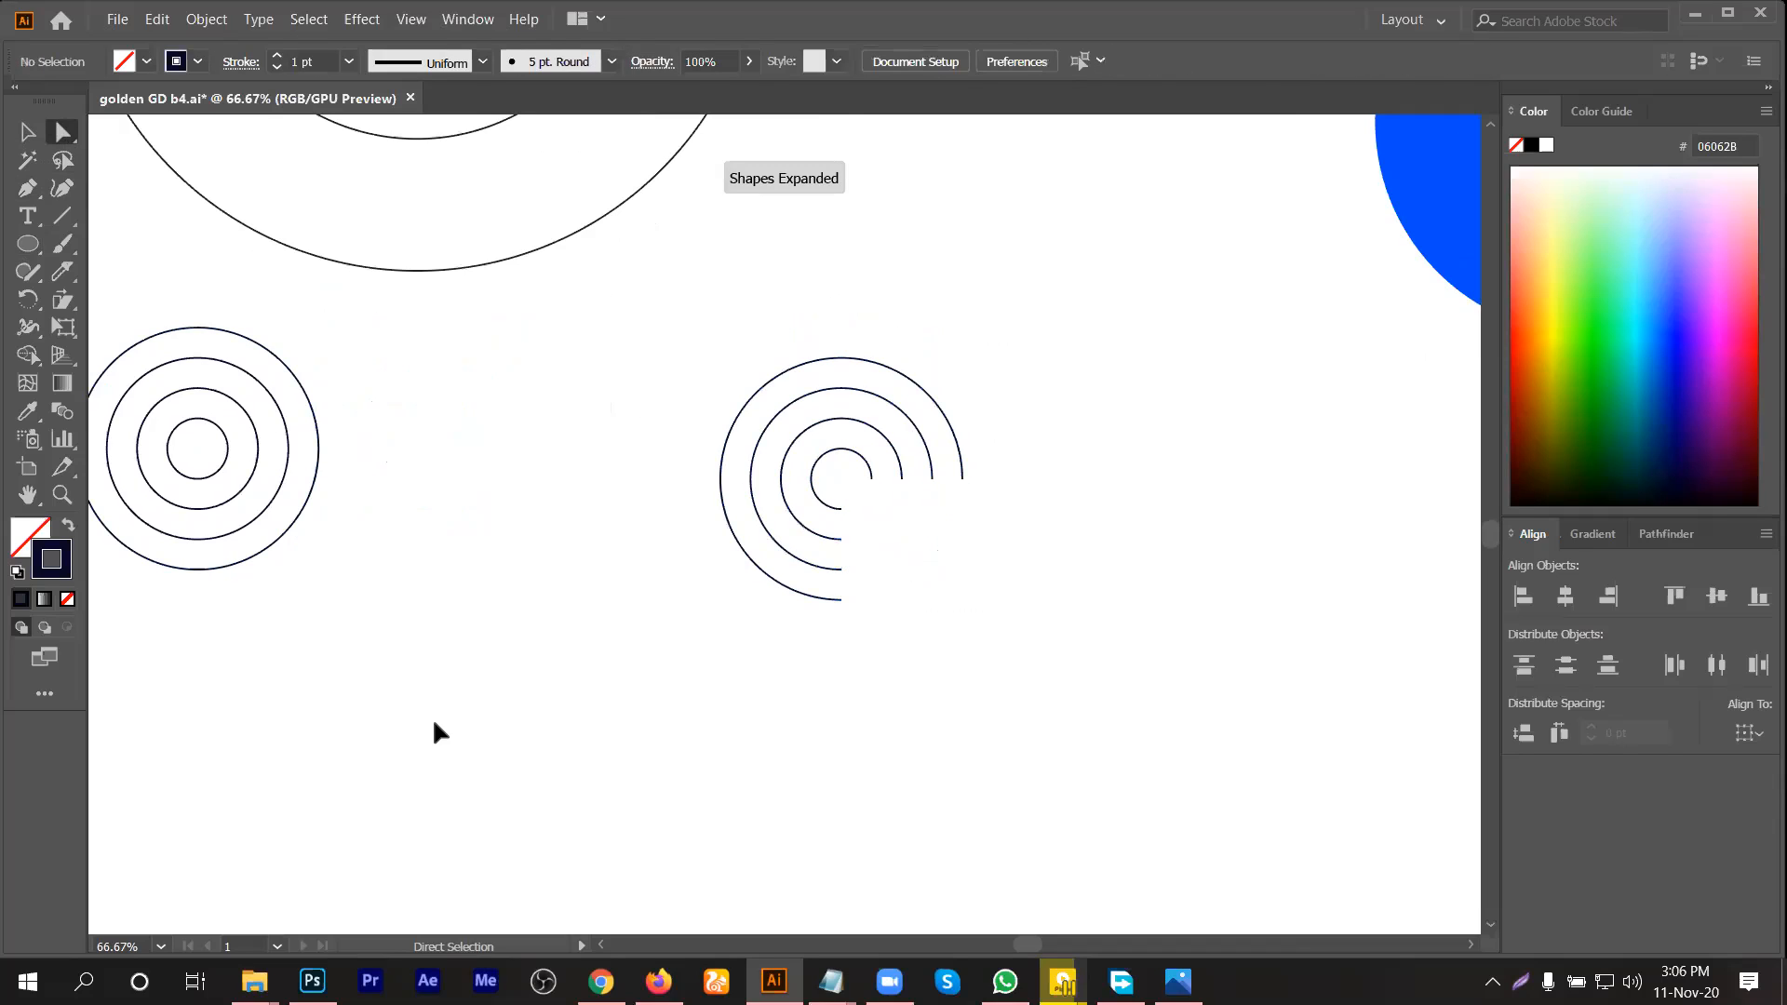
Step: Select the four open three-quarter arcs and group them
click(27, 132)
click(833, 508)
key(a)
key(ctrl+g)
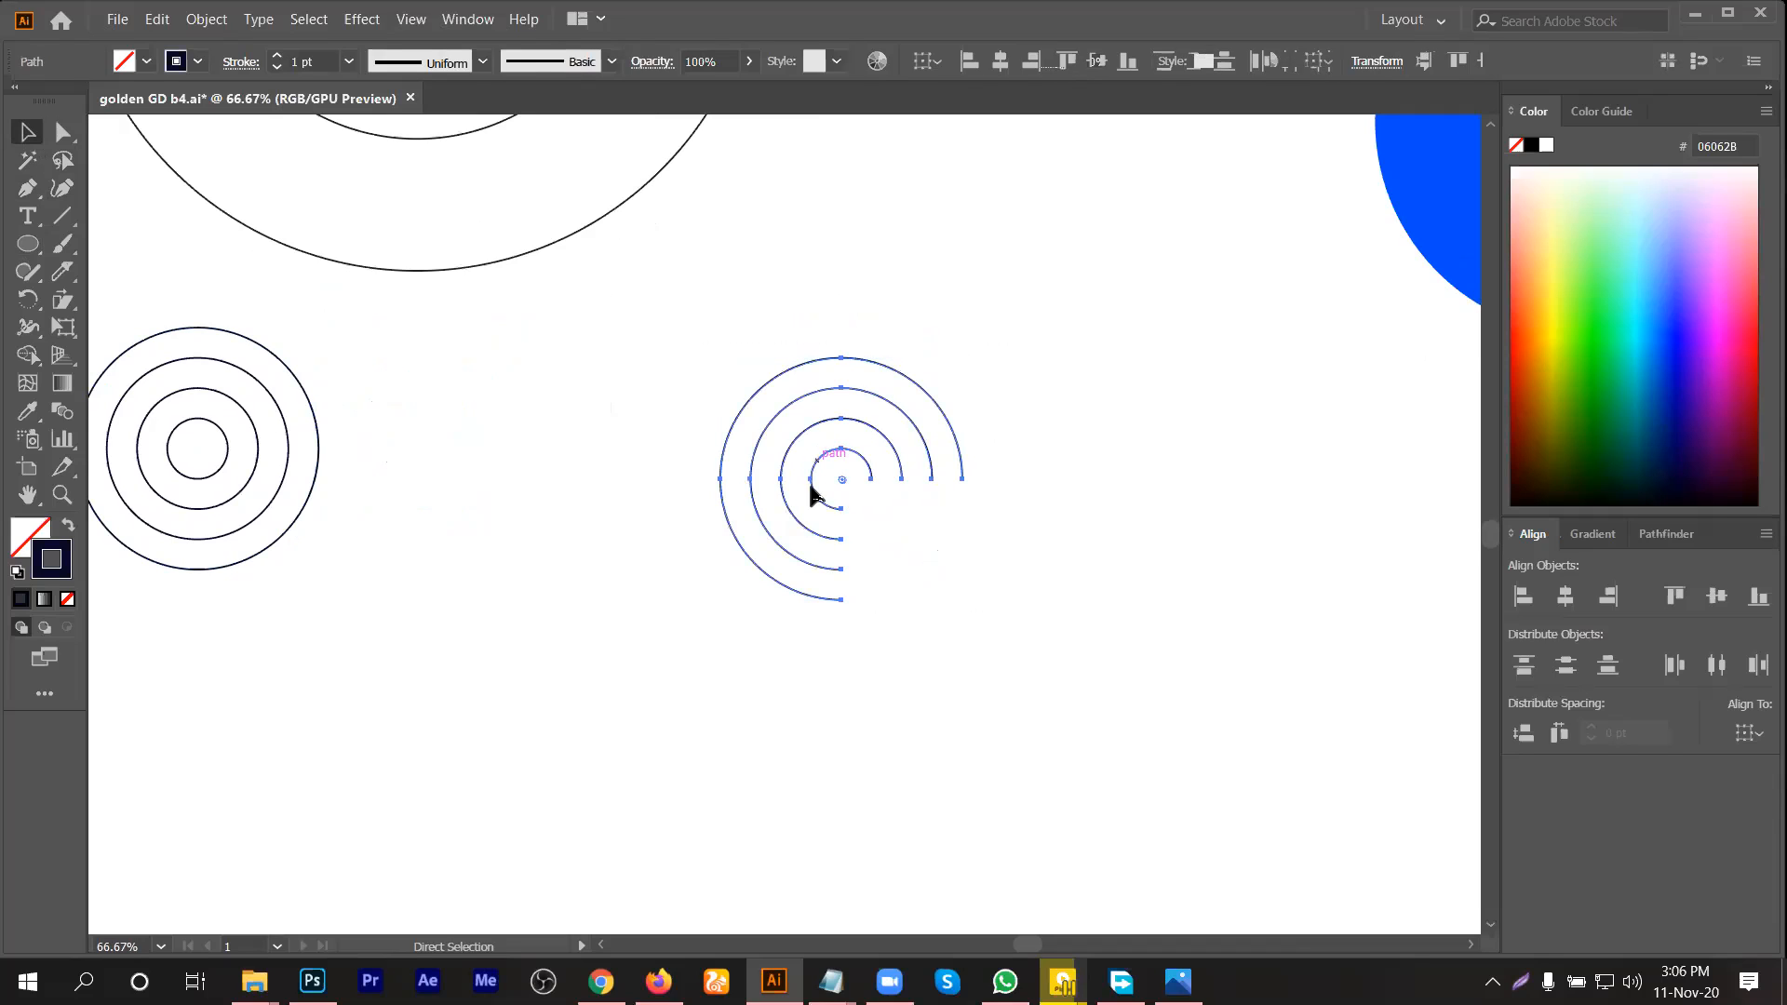
Step: Create a copy of the grouped three-quarter arcs reflected across the vertical axis
key(v)
right_click(846, 447)
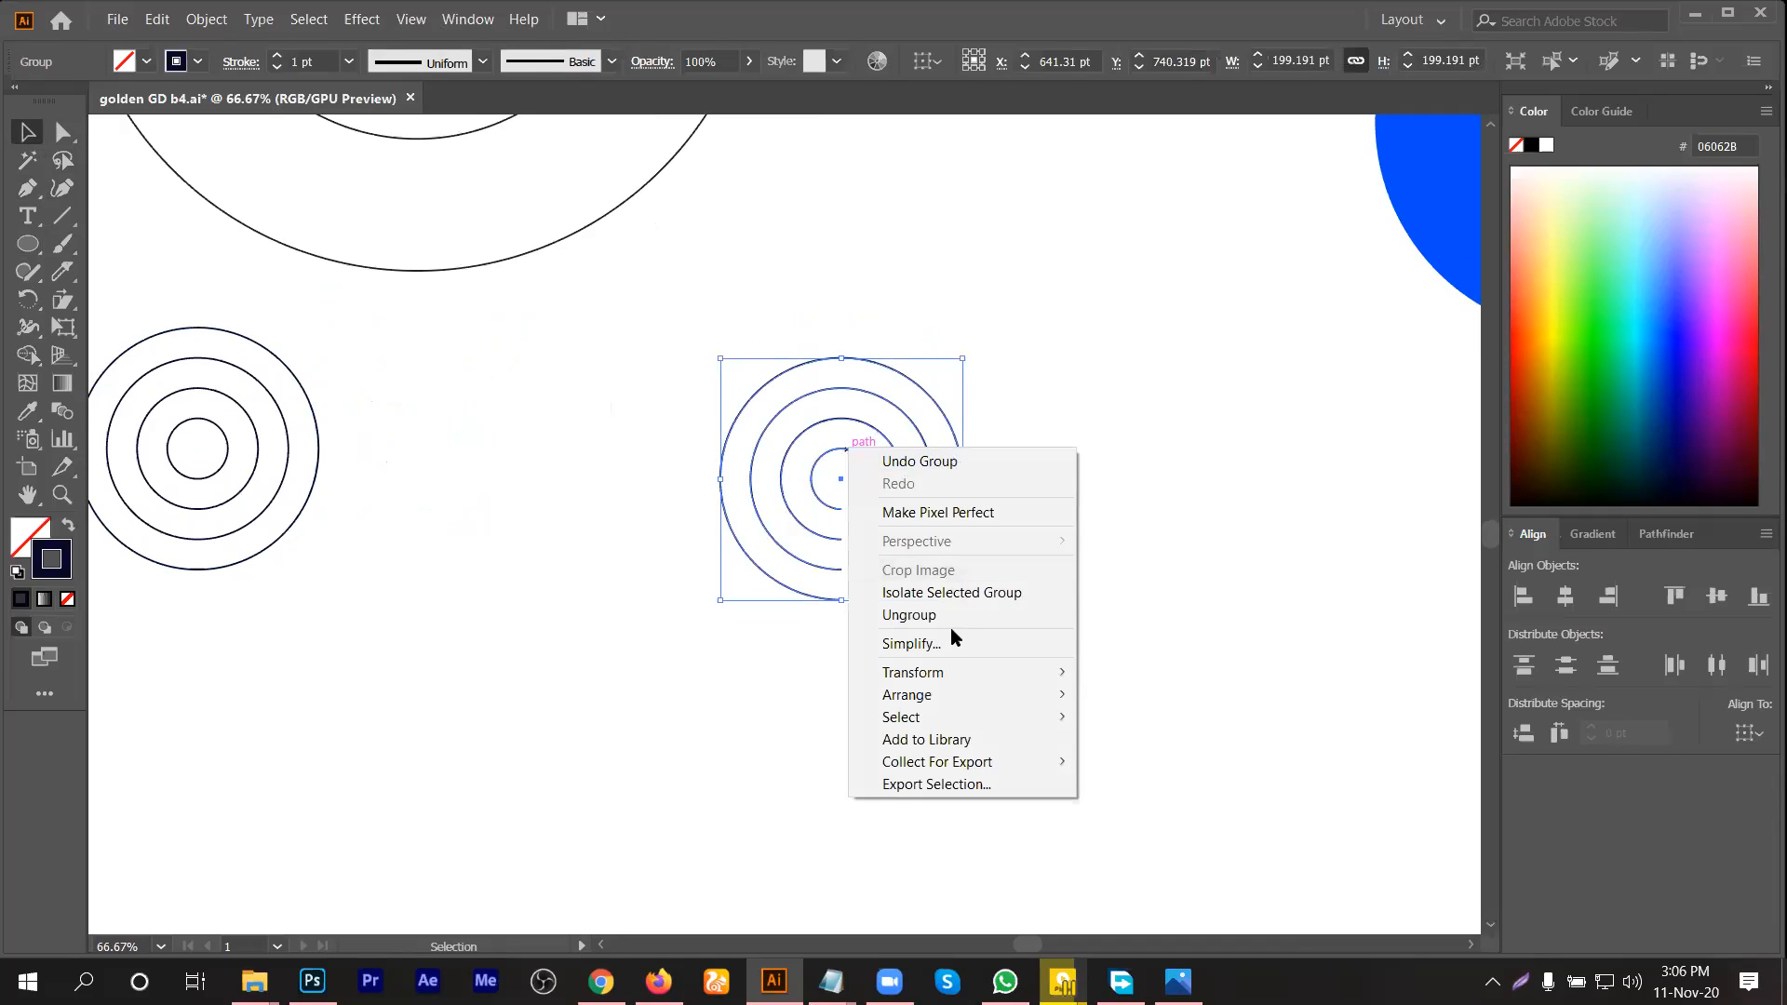
mouse_move(941, 676)
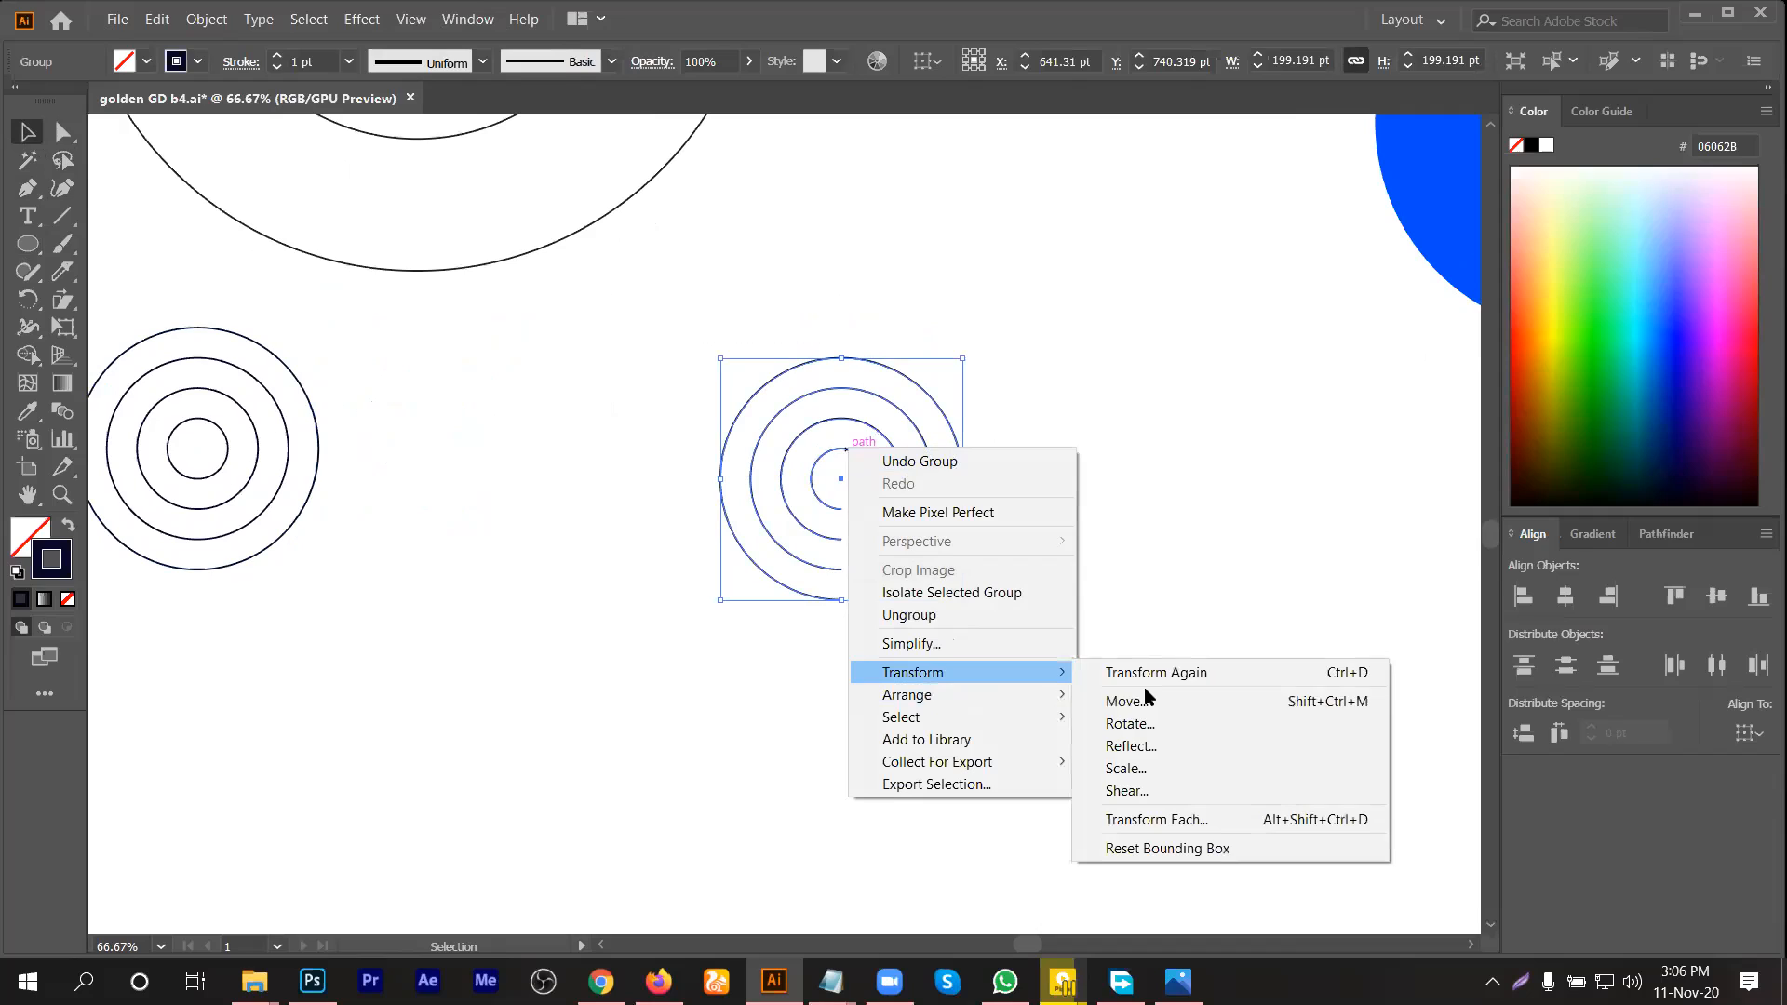
click(1158, 750)
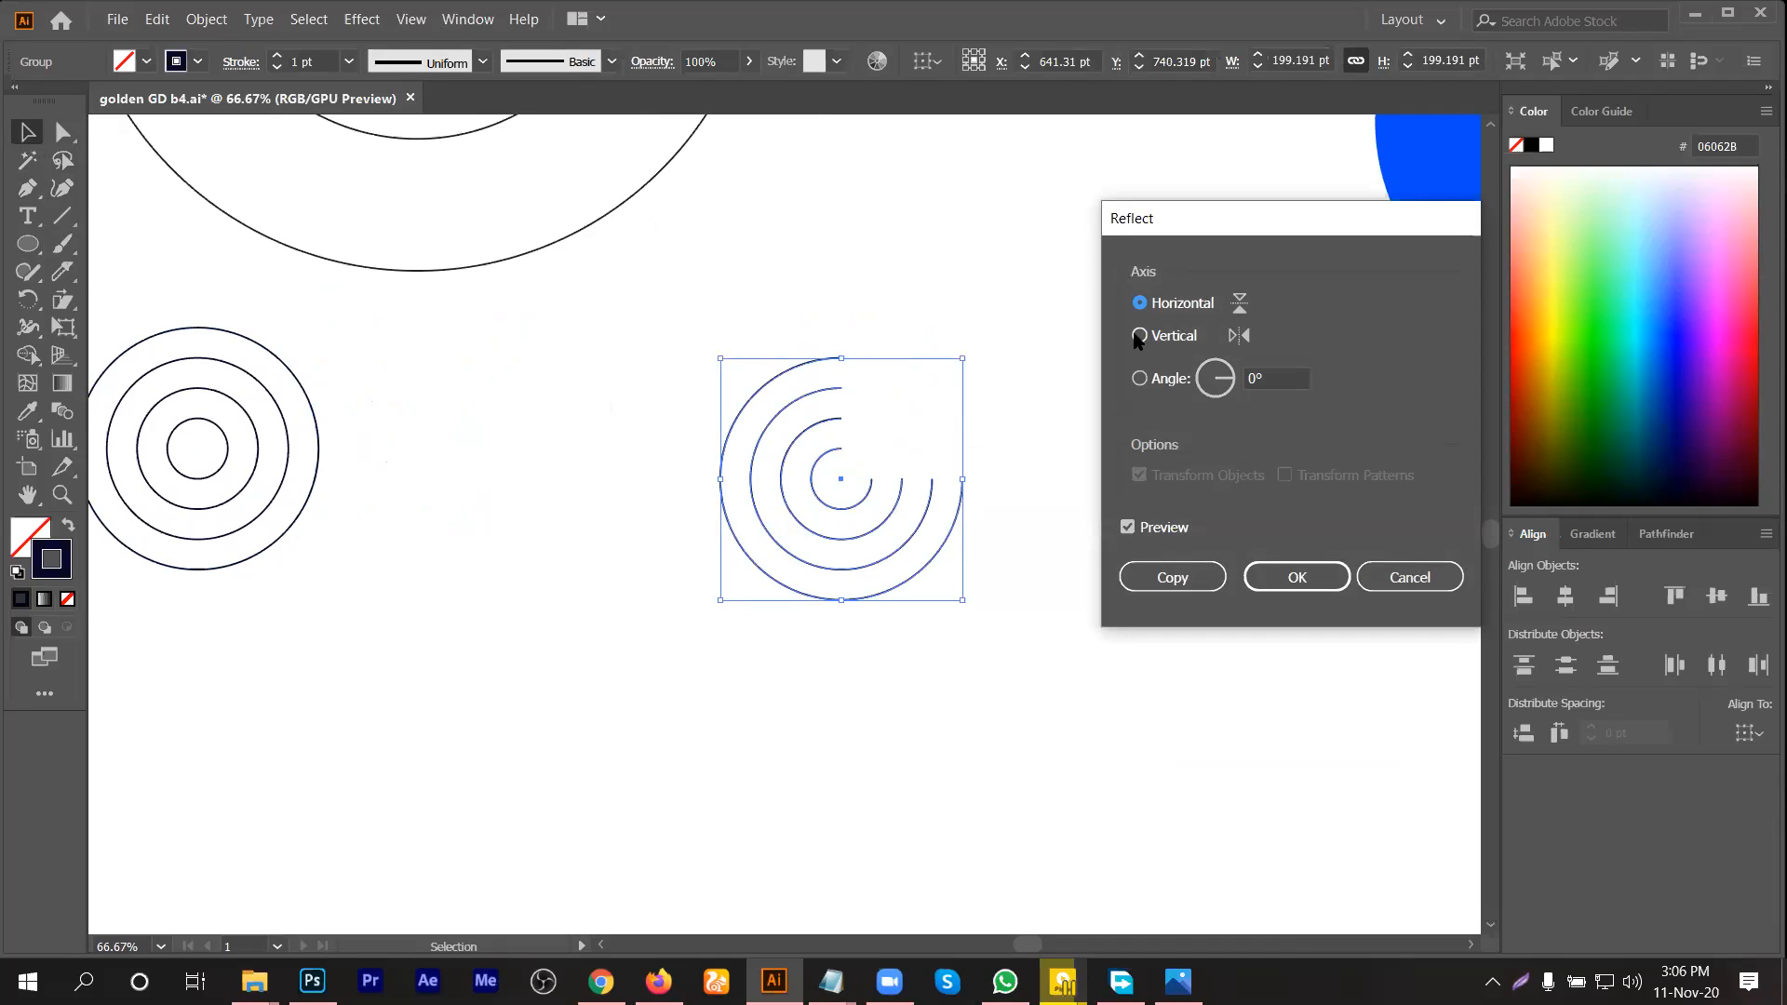
click(1139, 337)
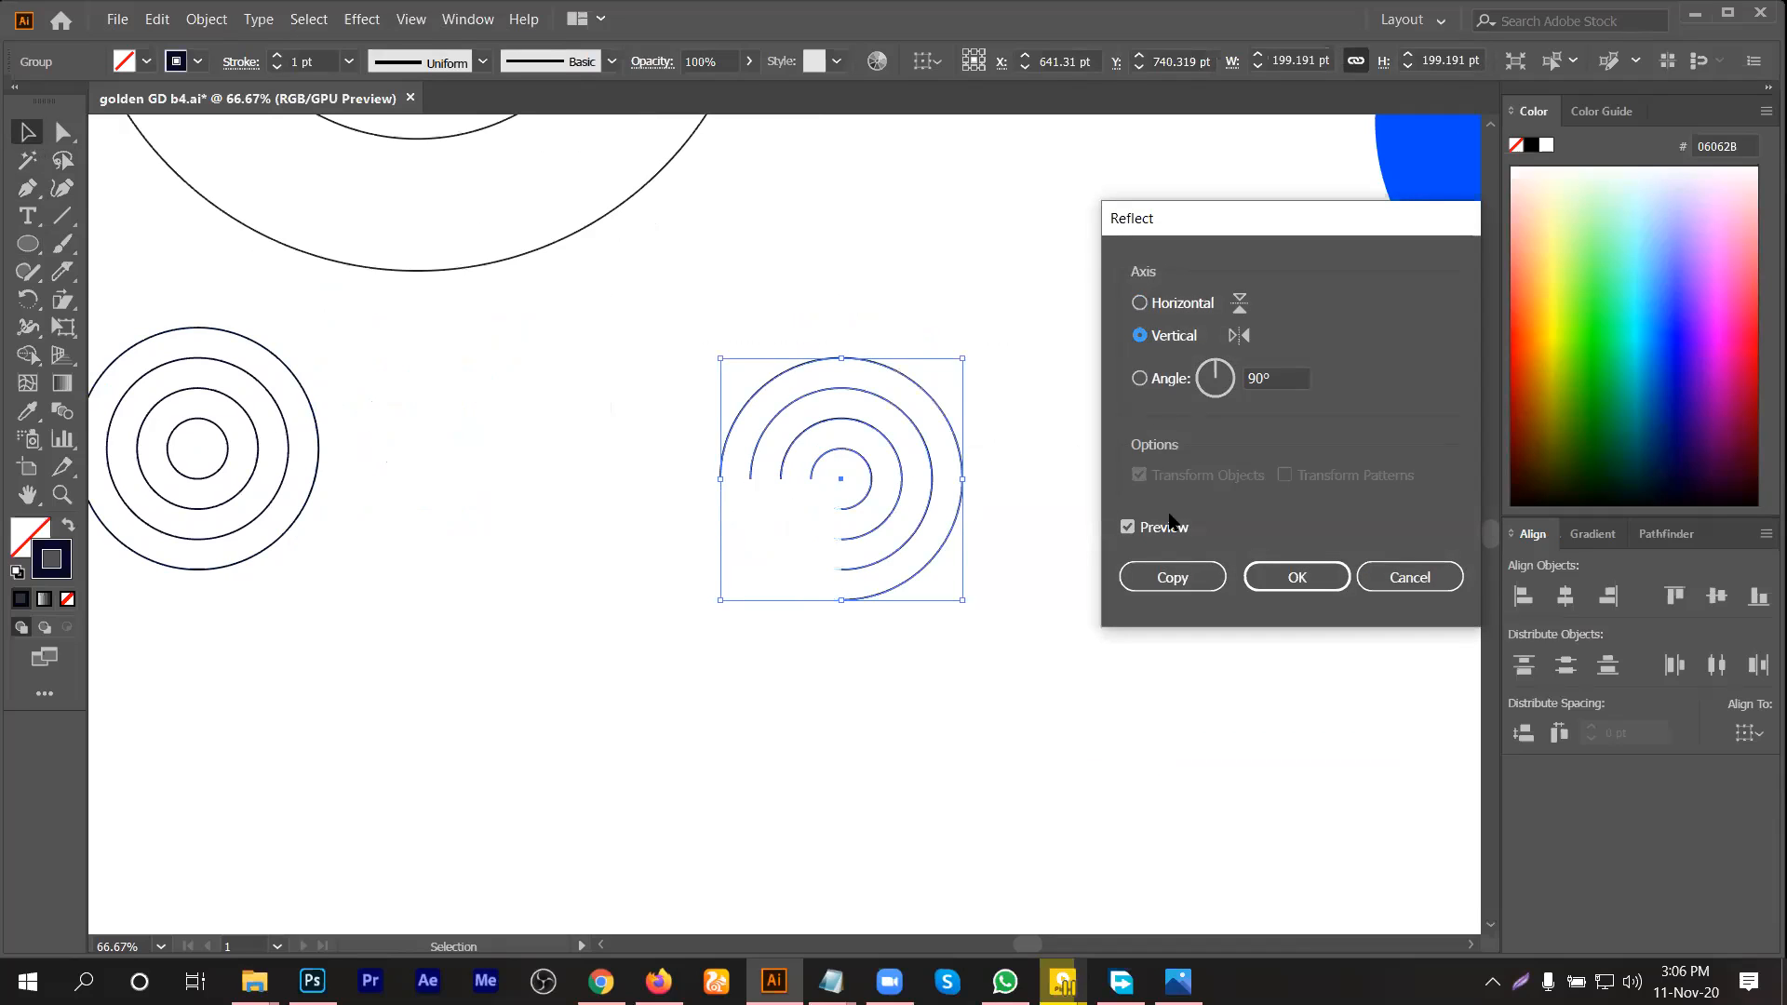
click(1174, 574)
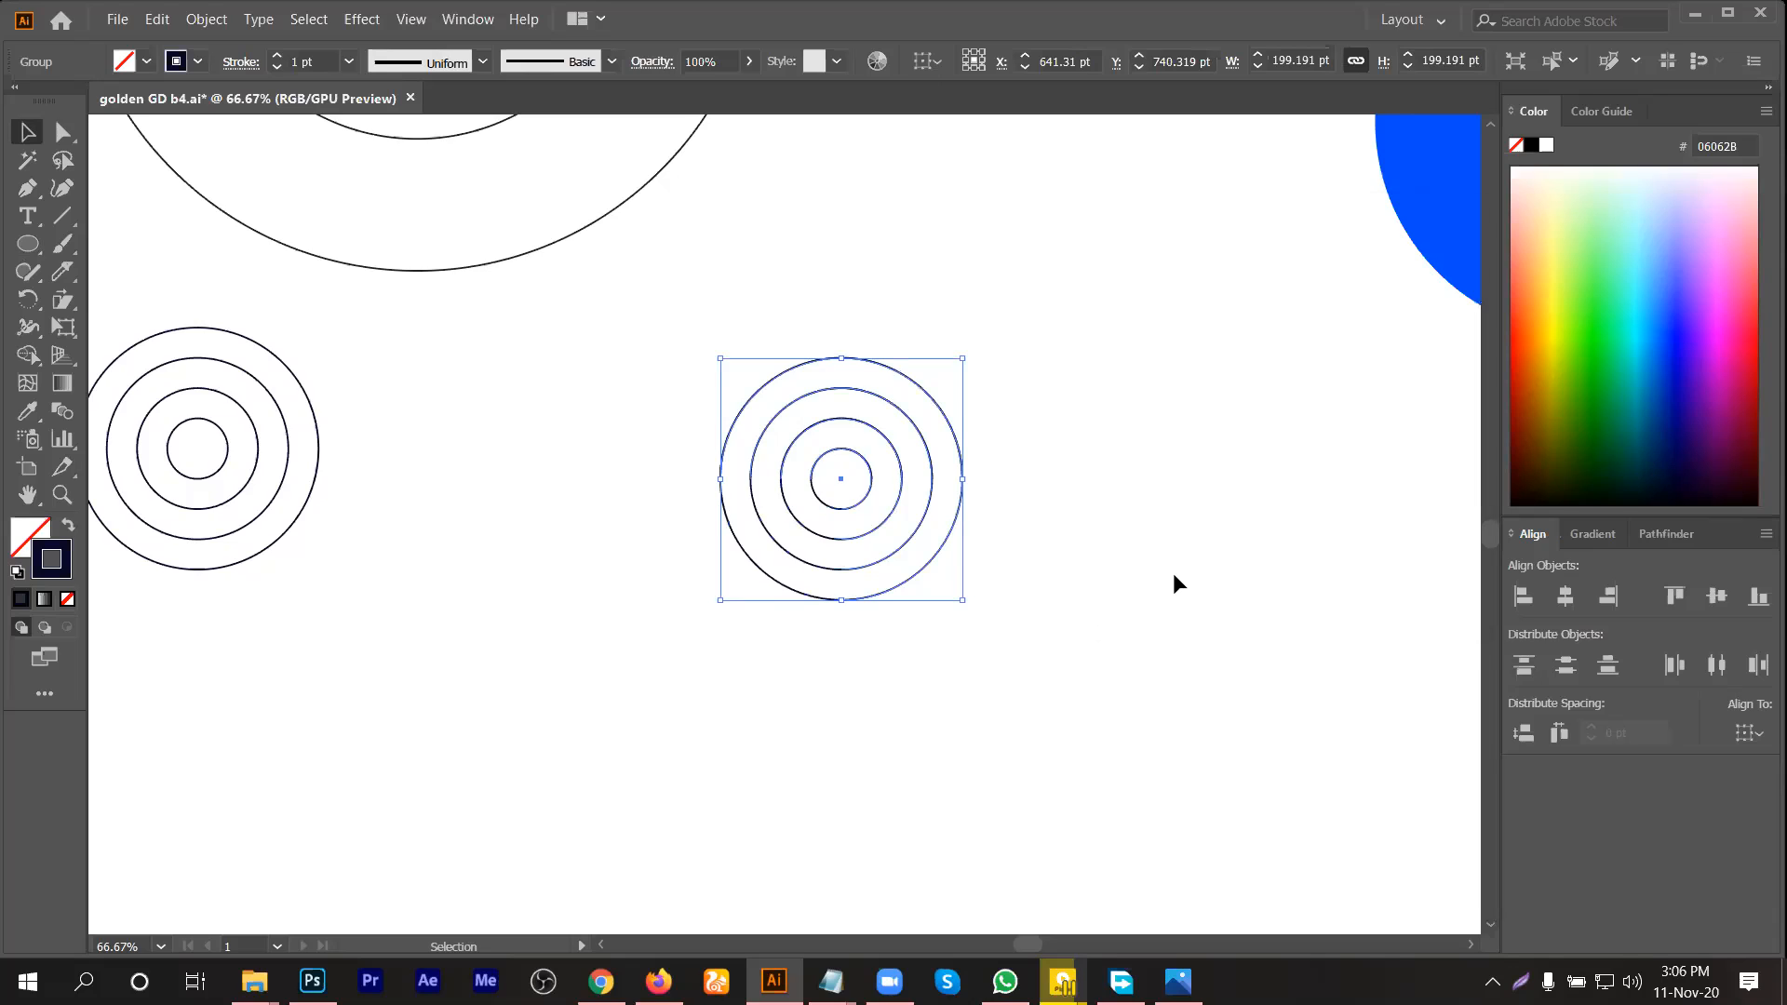
Step: Reflect the copied arc group across the horizontal axis, so its opening faces the upper-left quarter
right_click(952, 523)
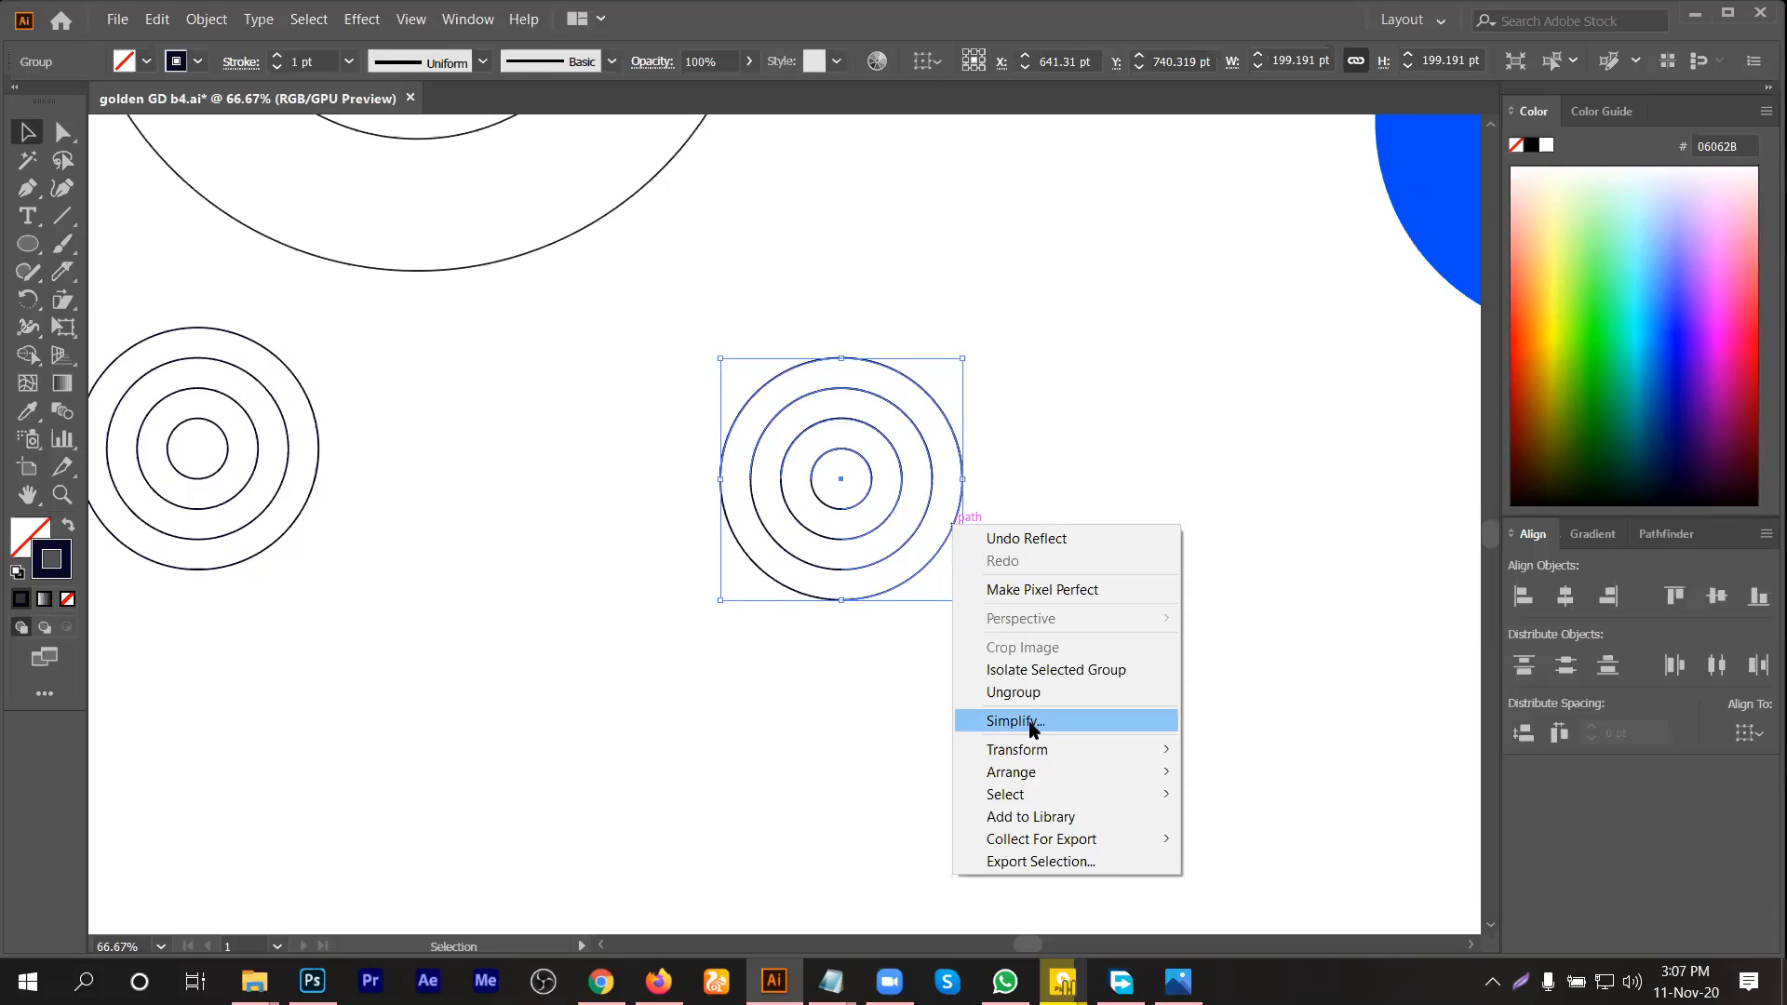
mouse_move(1030, 749)
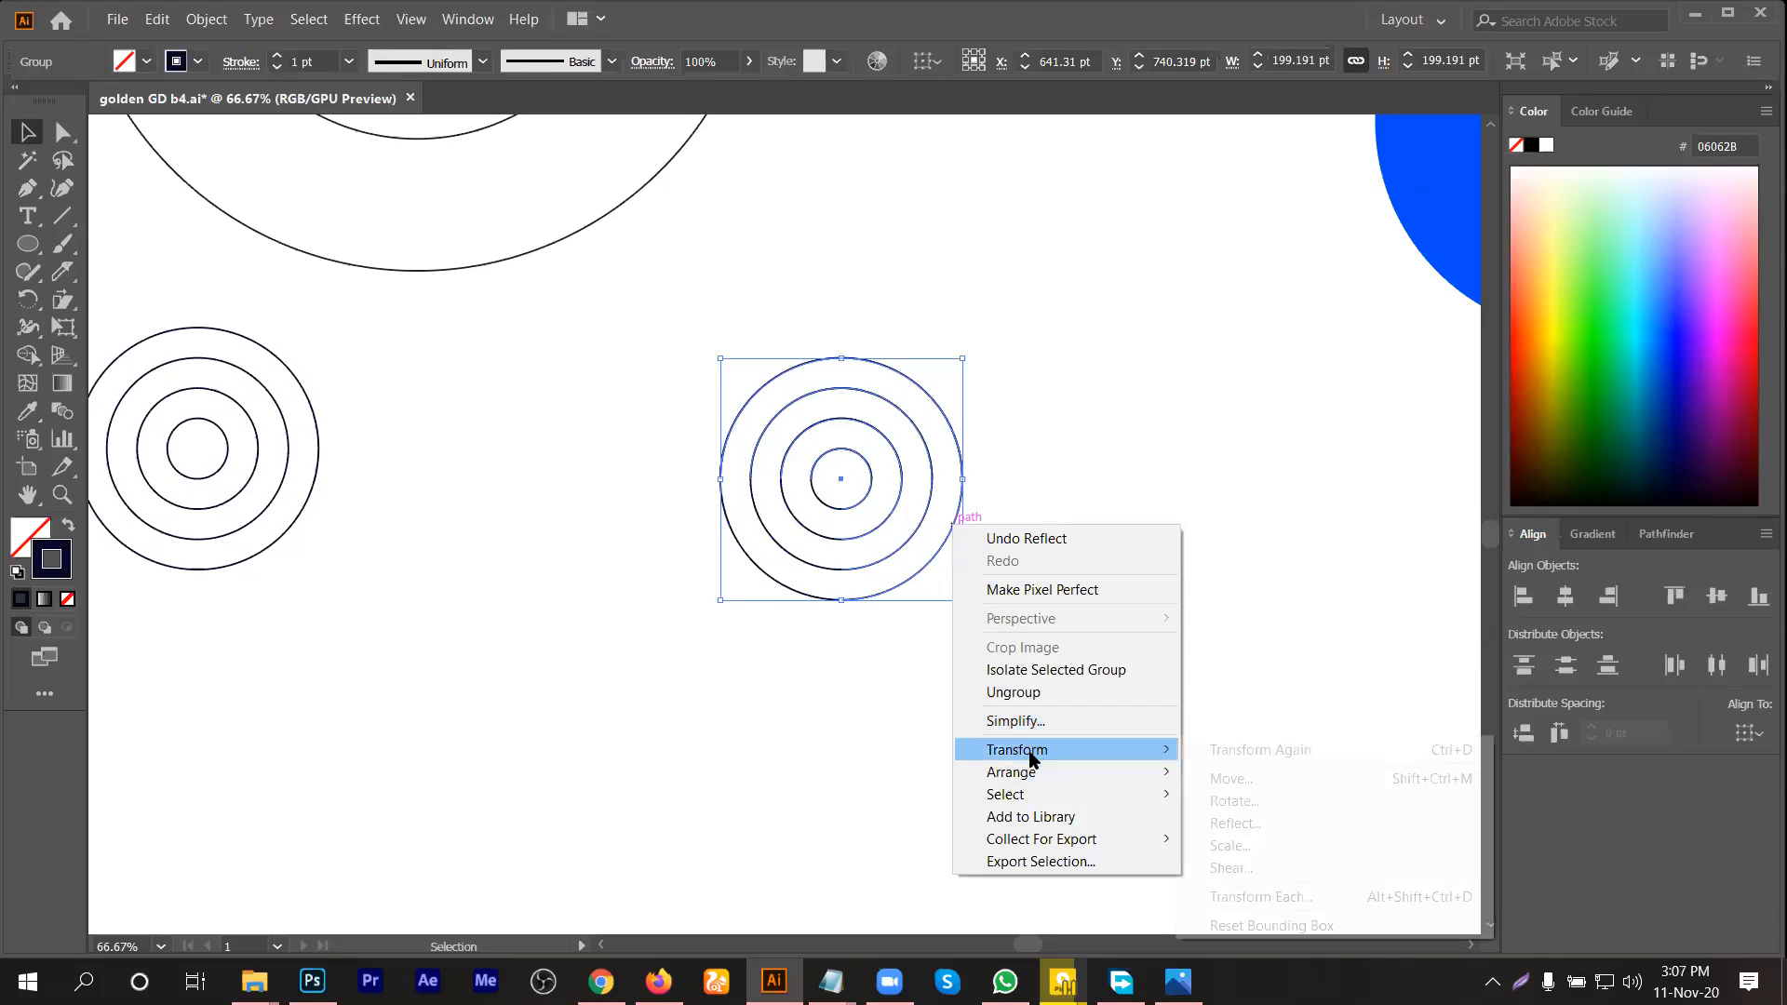
click(1225, 825)
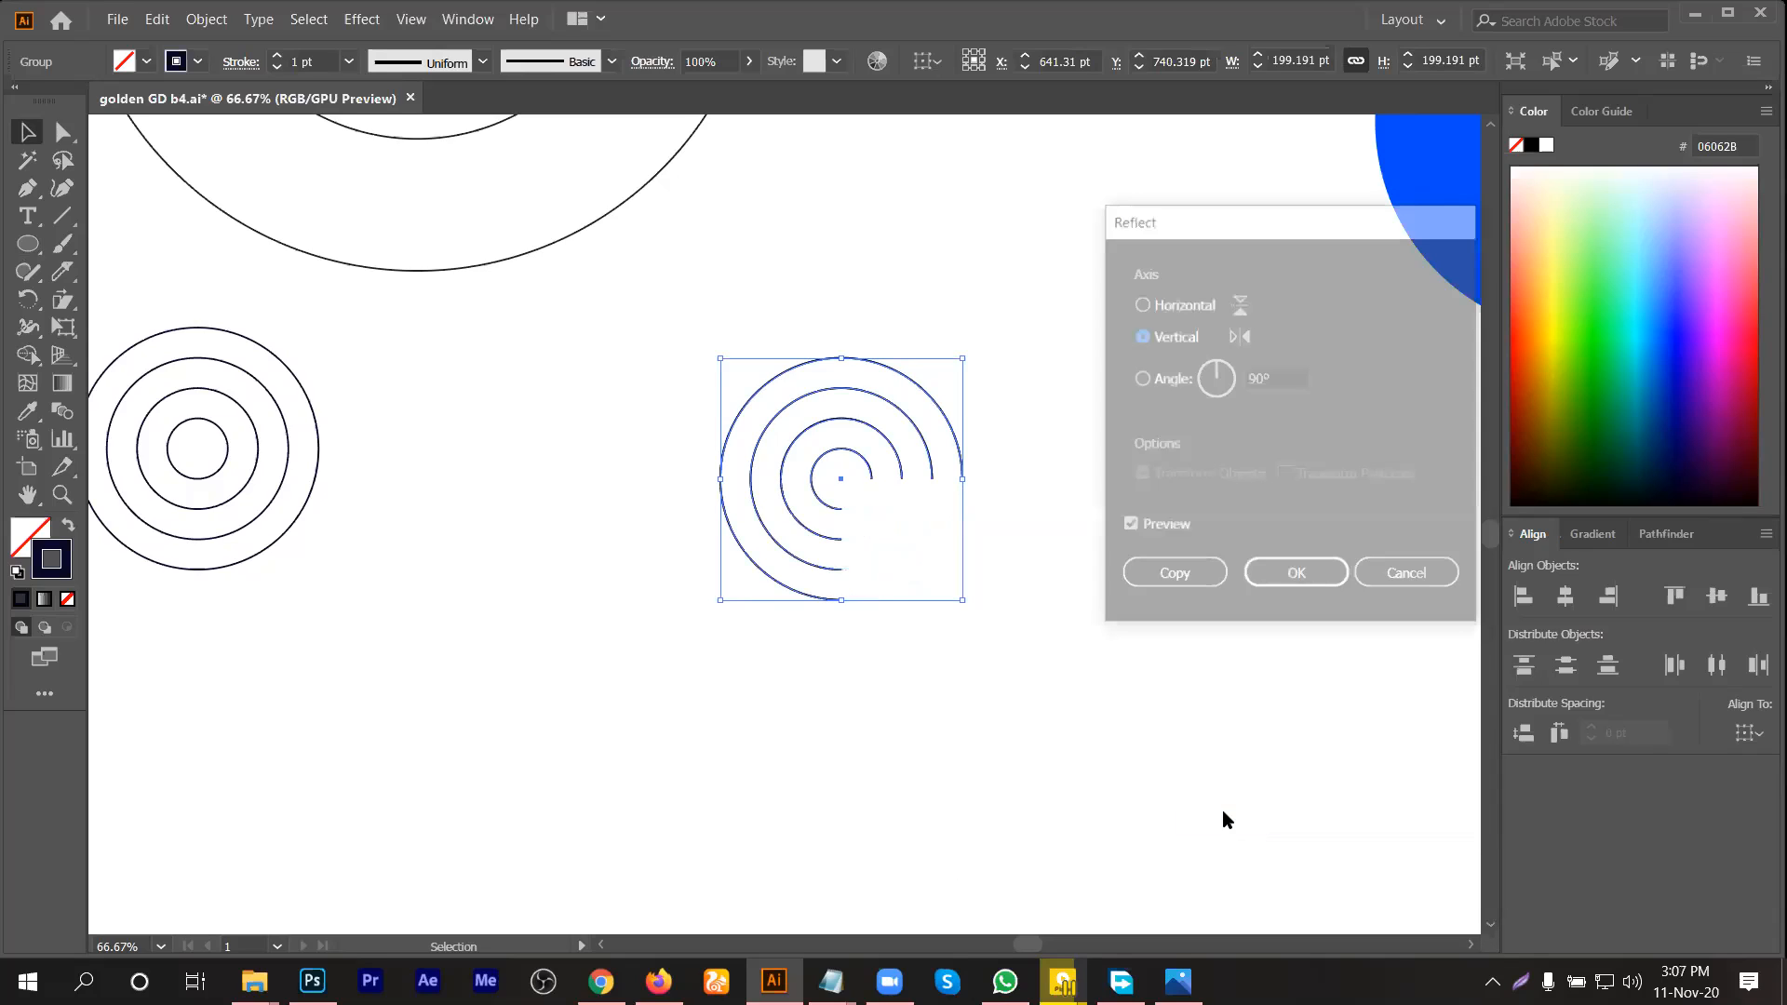
click(1298, 582)
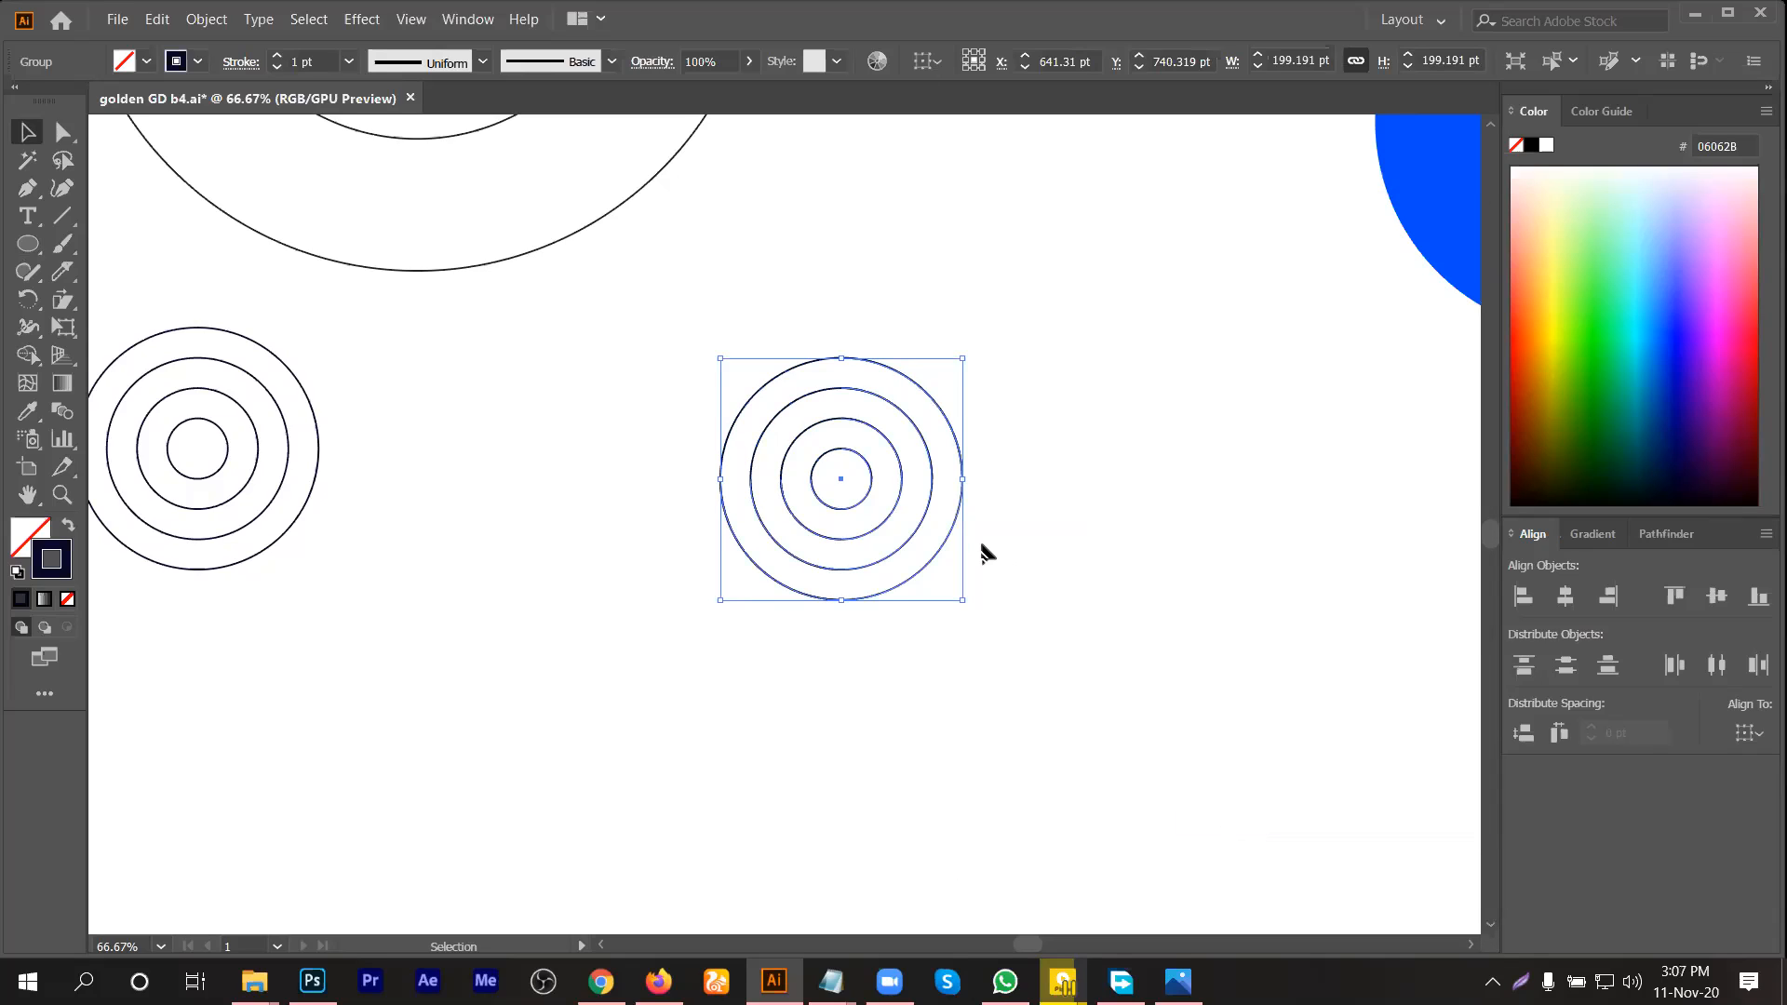
Step: Move the reflected arc group straight down until its arcs meet the original's lower ends and form an S
key(Down)
key(Down)
key(Down)
key(Down)
key(Down)
key(Down)
key(Down)
key(Down)
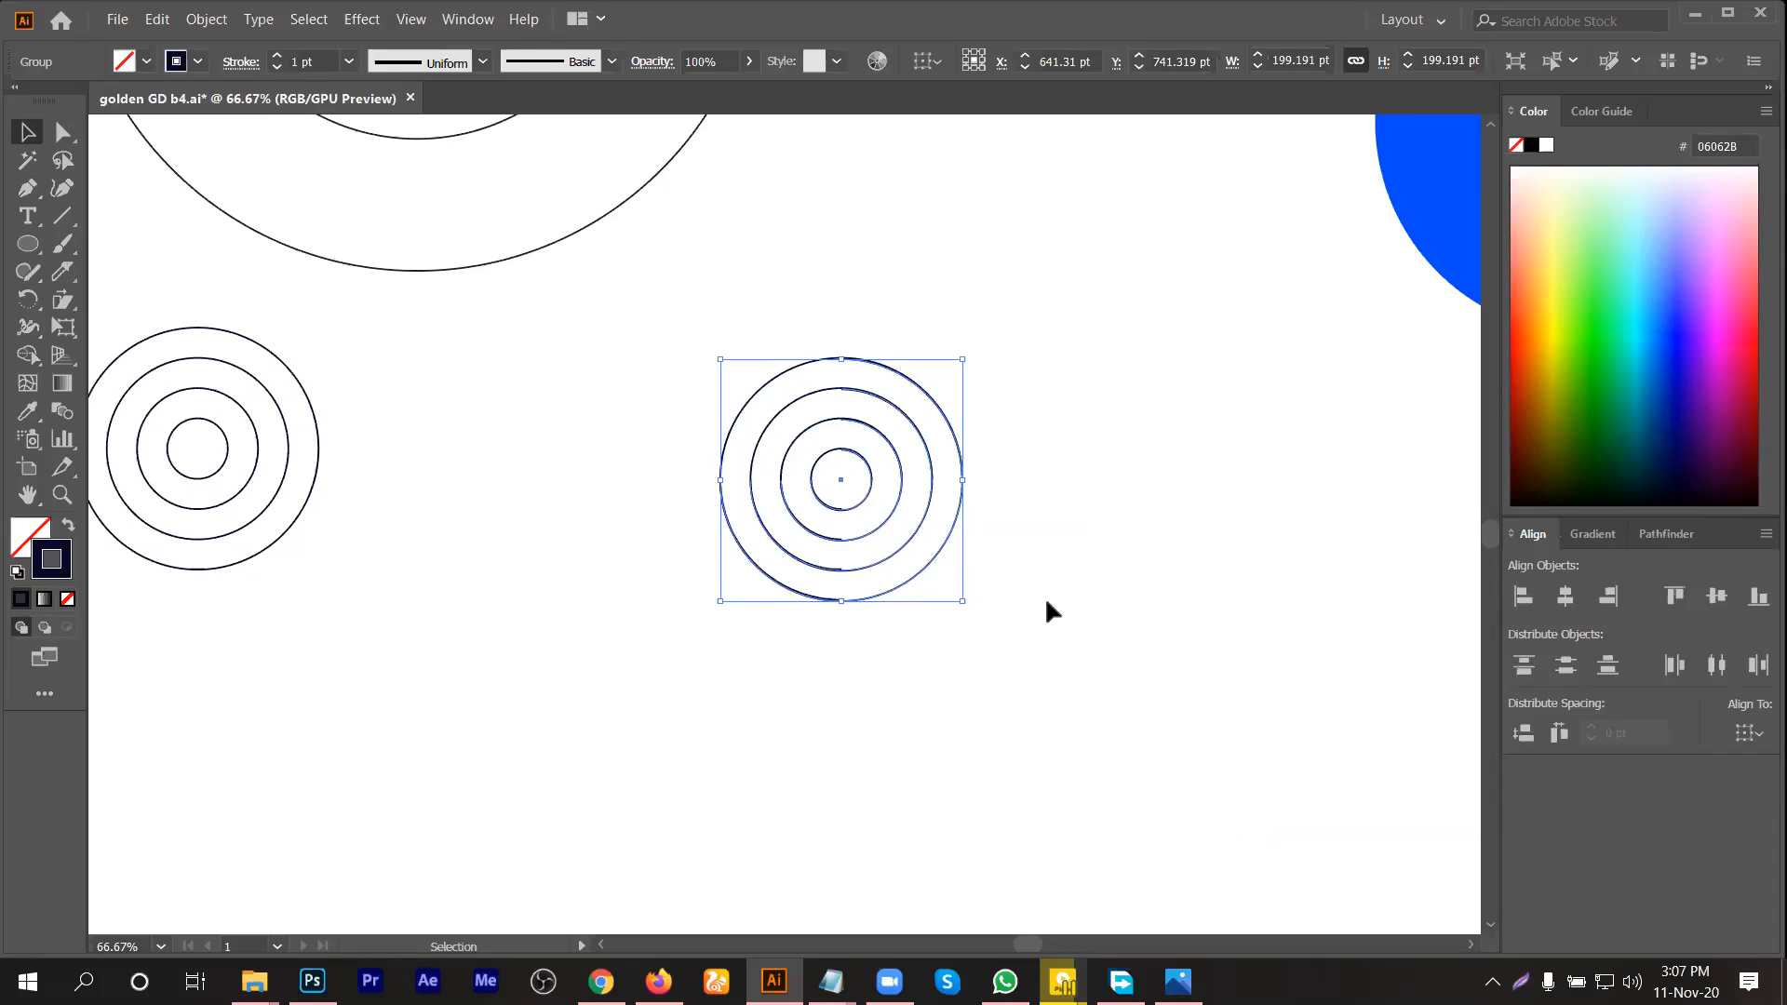
key(Down)
key(Down)
key(Down)
key(Down)
key(Down)
key(Down)
key(Down)
key(Down)
key(Down)
key(Down)
key(Down)
key(Down)
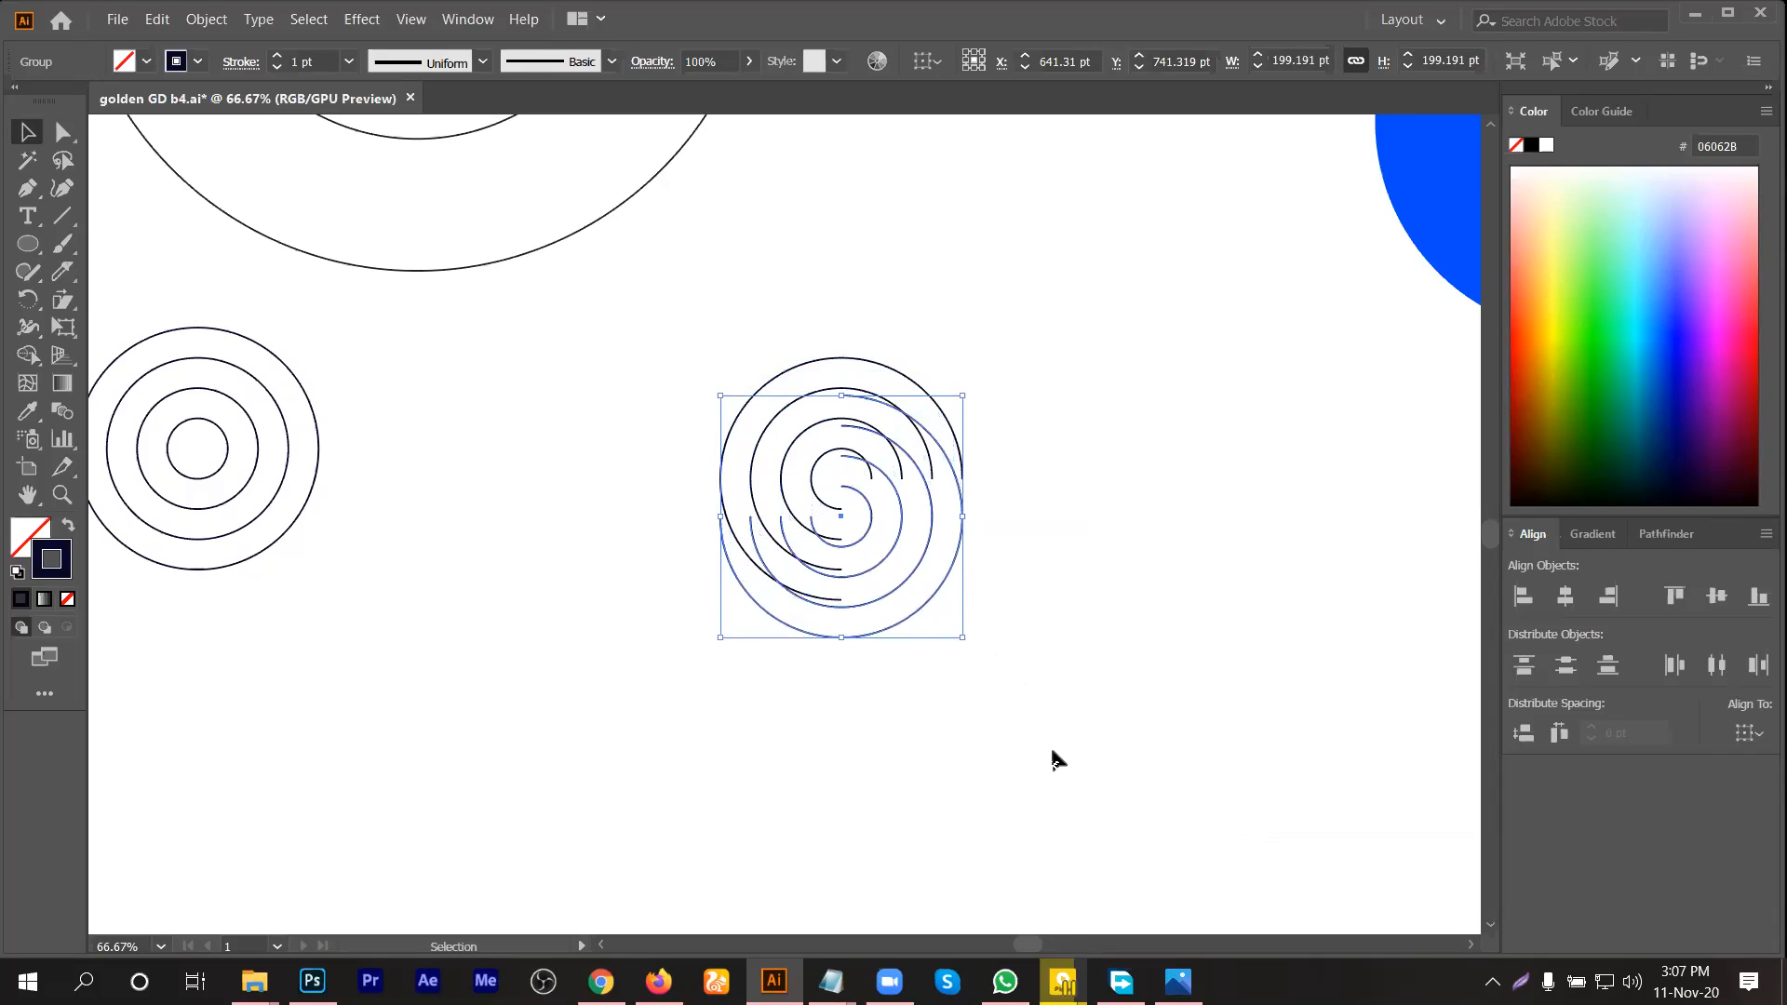
drag(926, 499, 1072, 586)
click(1072, 593)
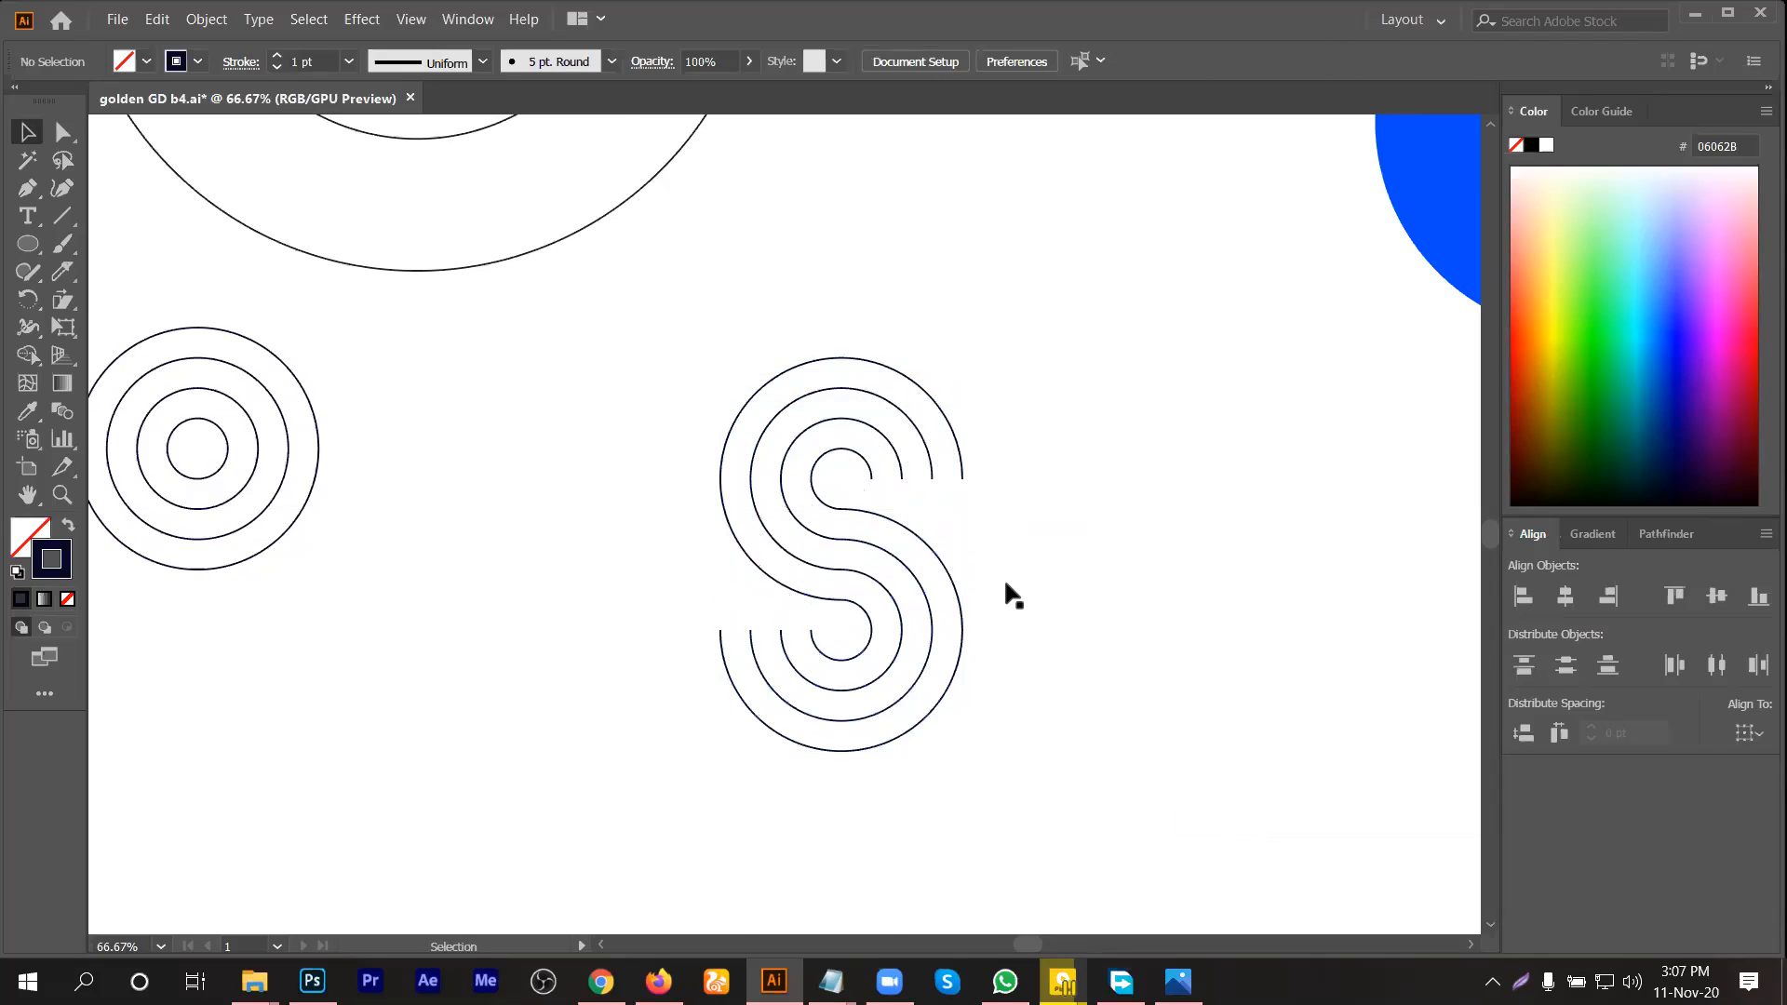
Step: Select both arc groups of the S and join their open path ends
scroll(849, 499, up, 2)
scroll(838, 540, up, 3)
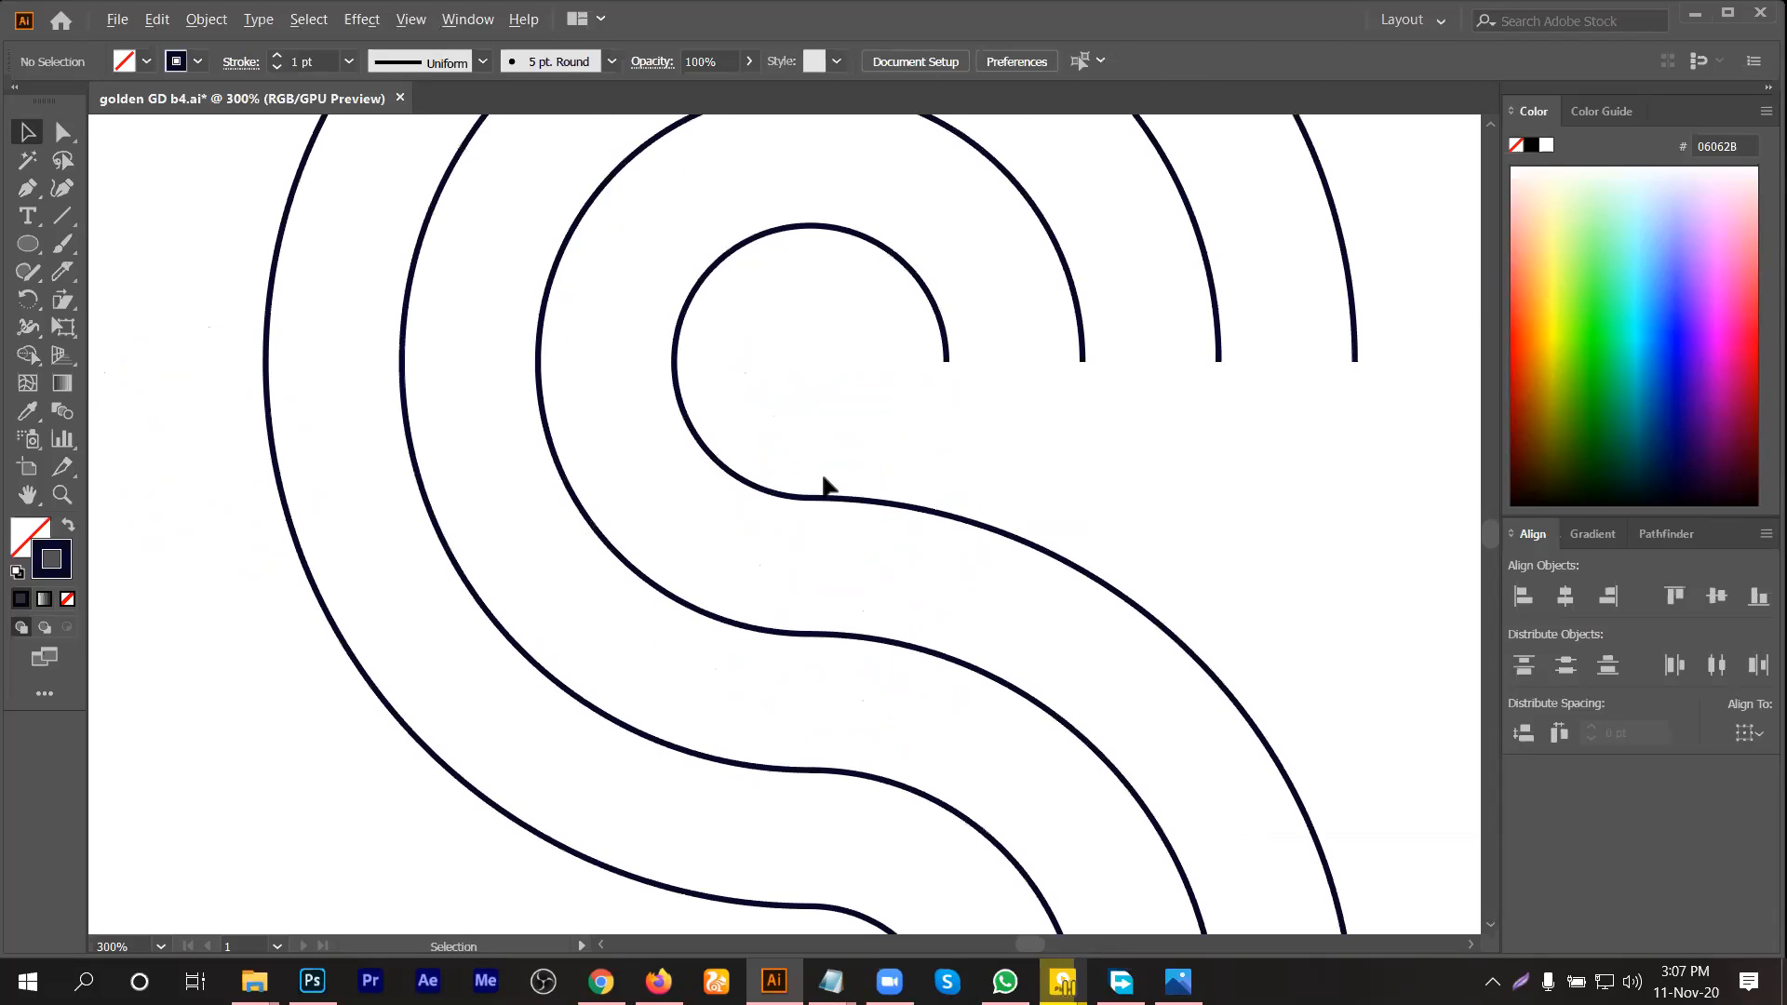
scroll(843, 659, down, 3)
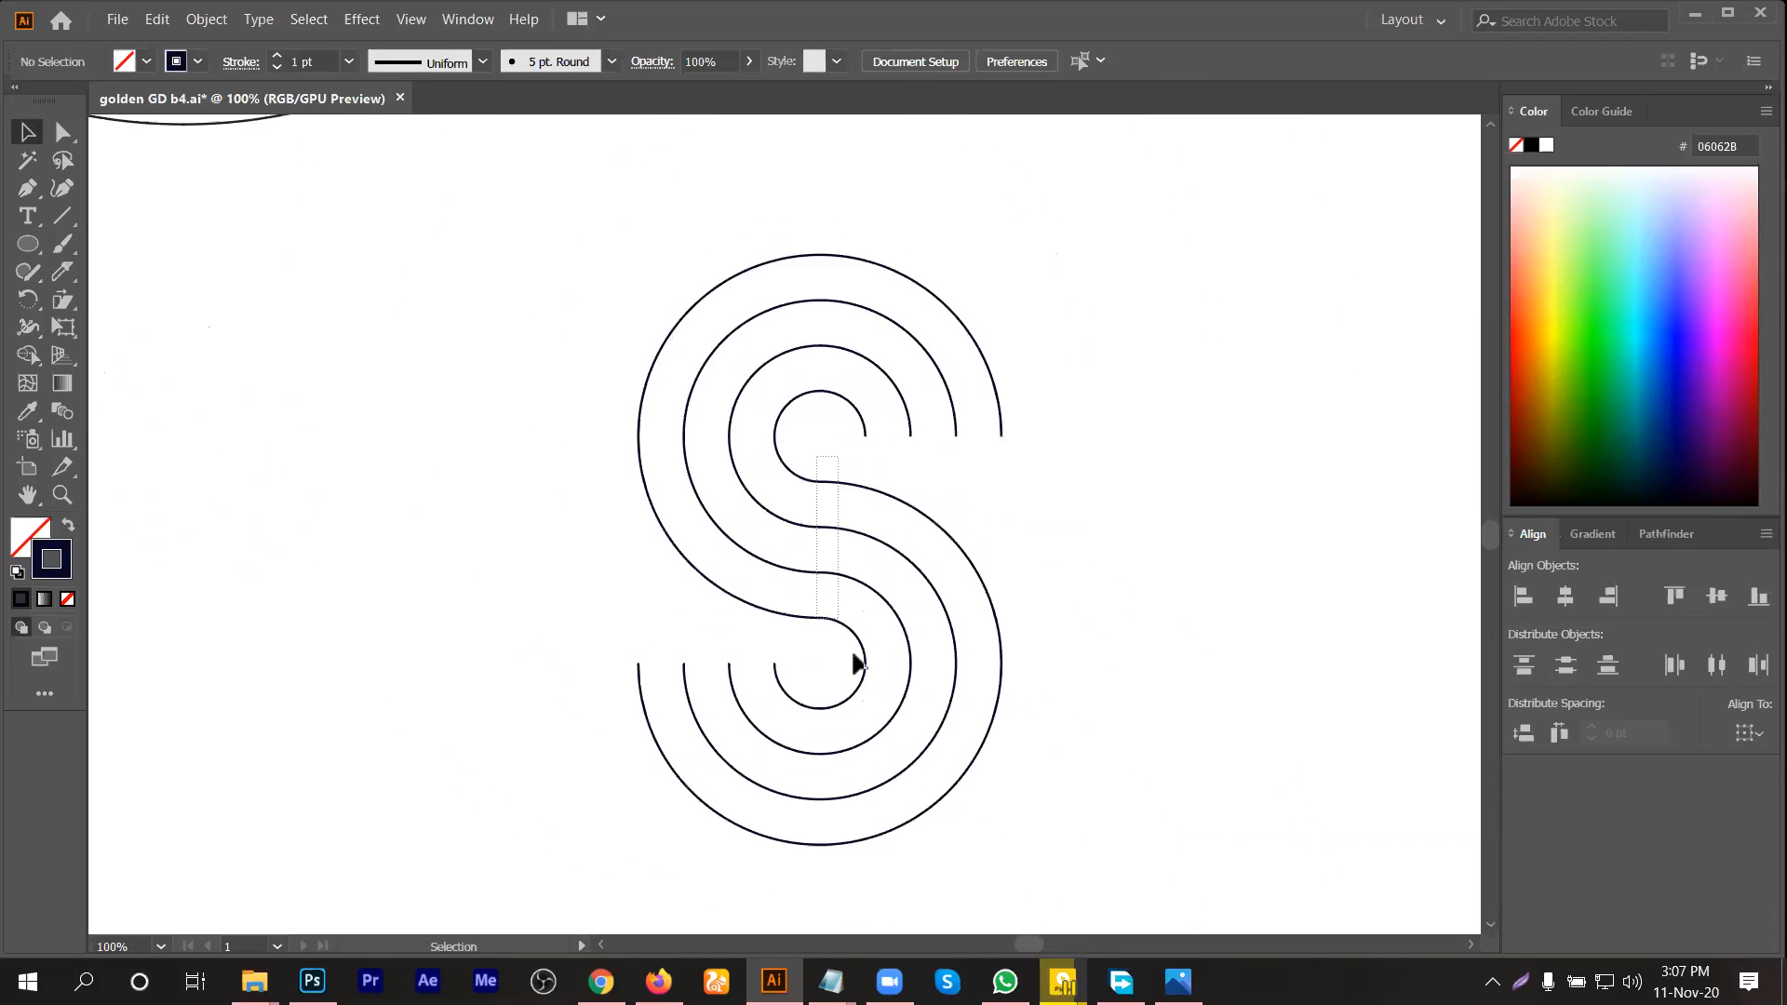
click(872, 637)
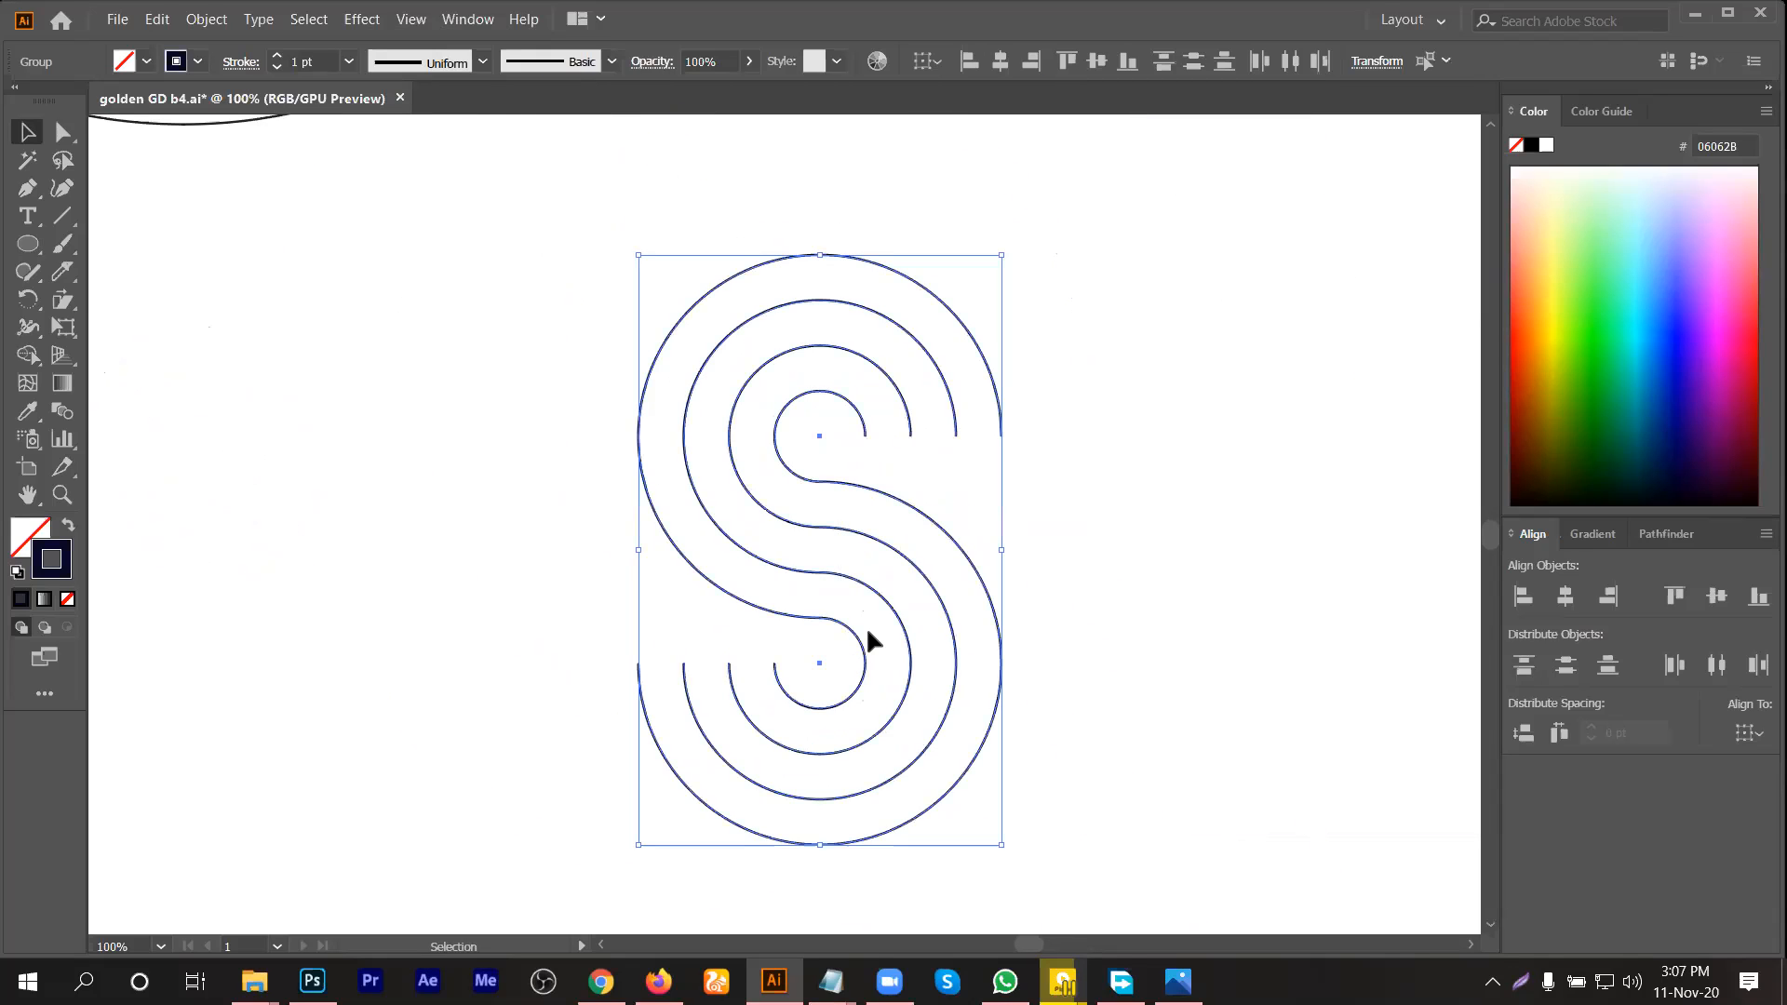
click(64, 135)
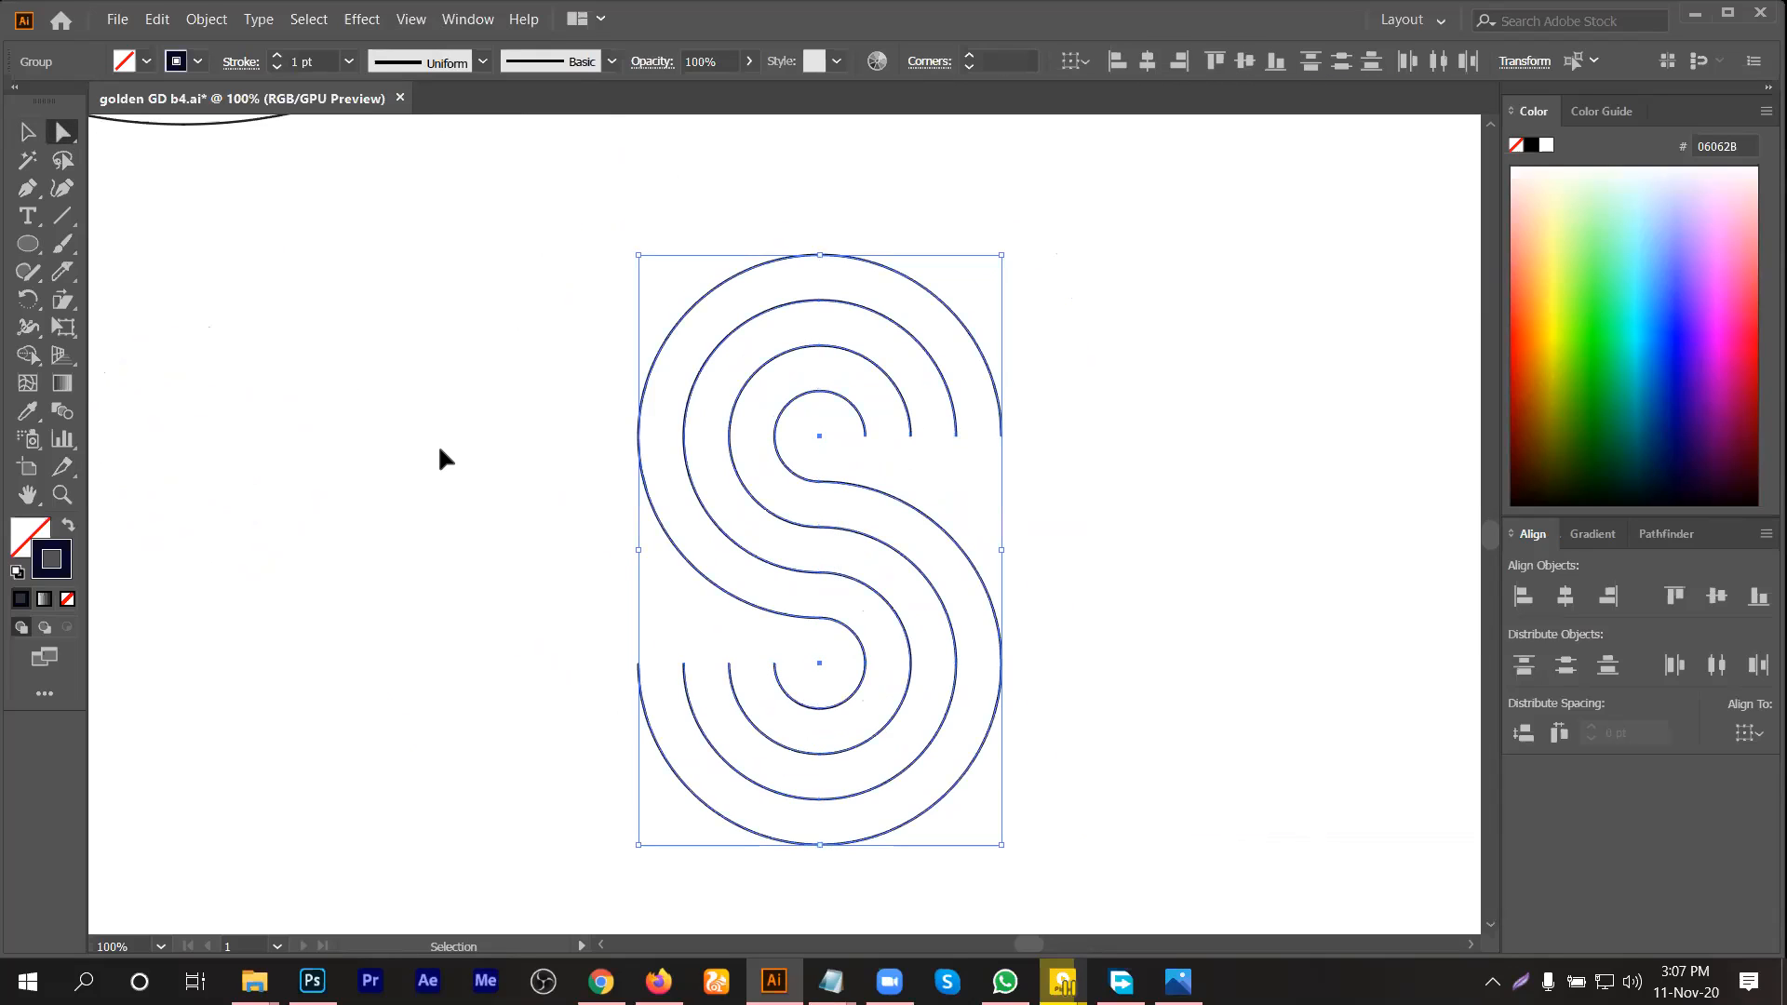
key(ctrl+j)
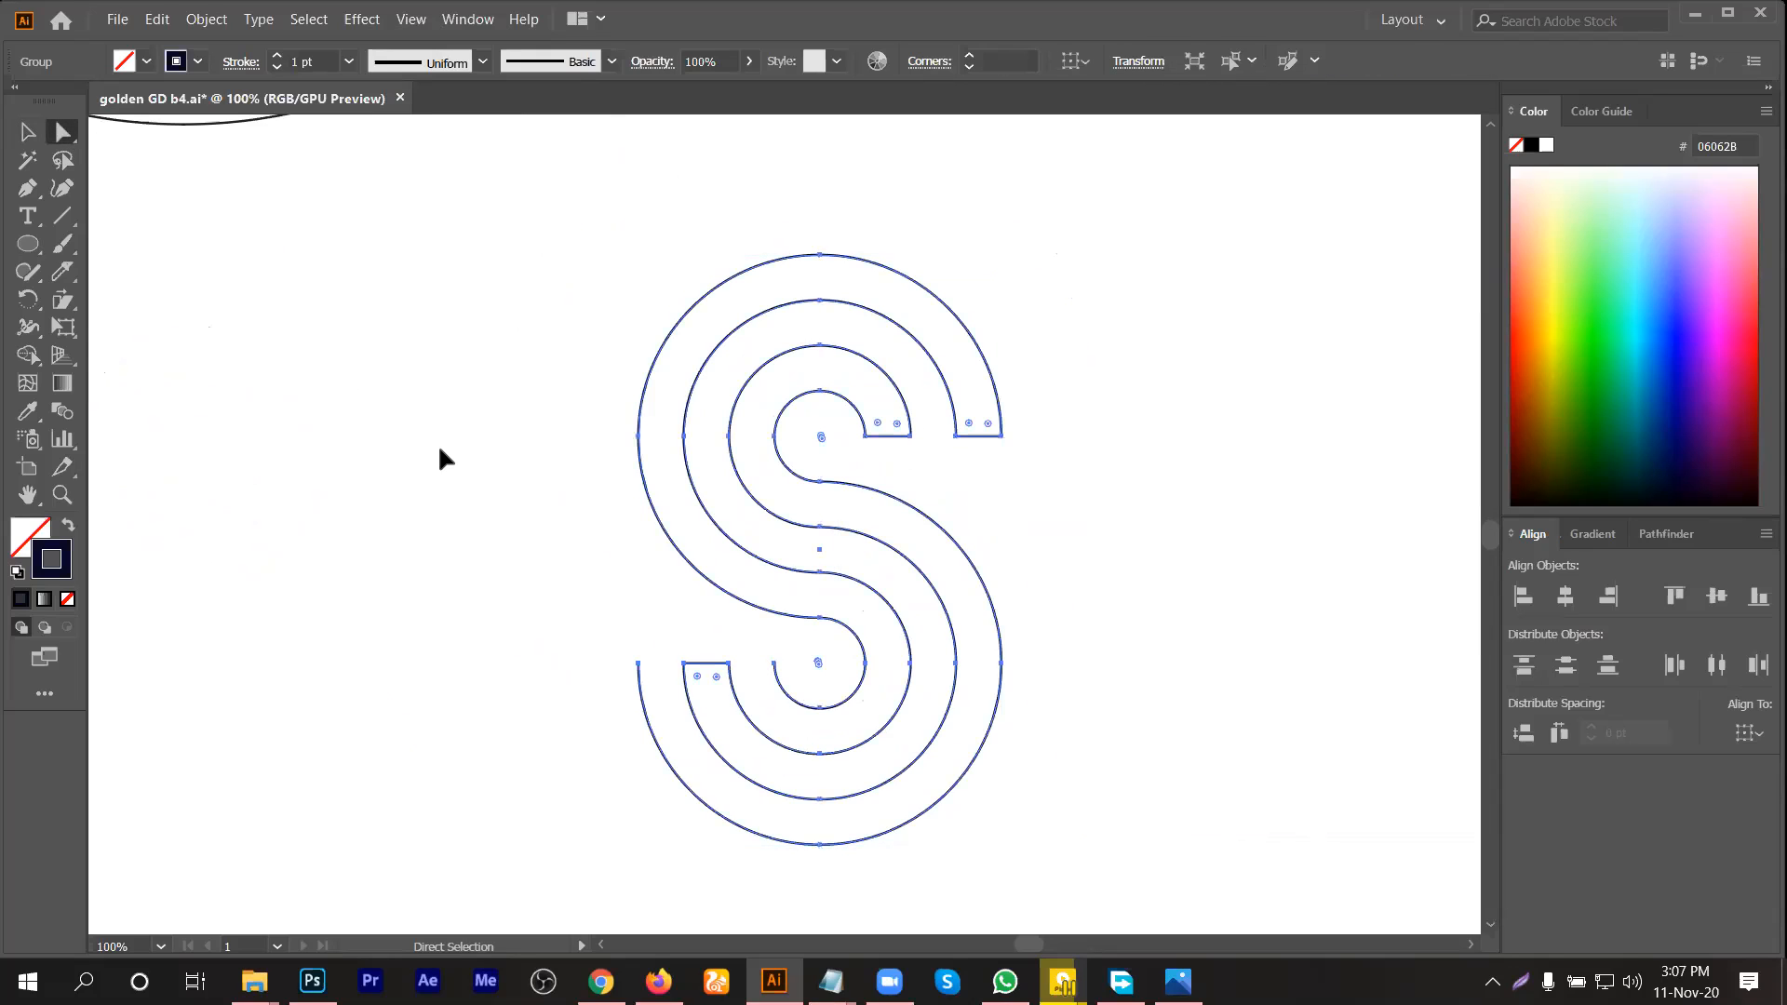
click(1119, 605)
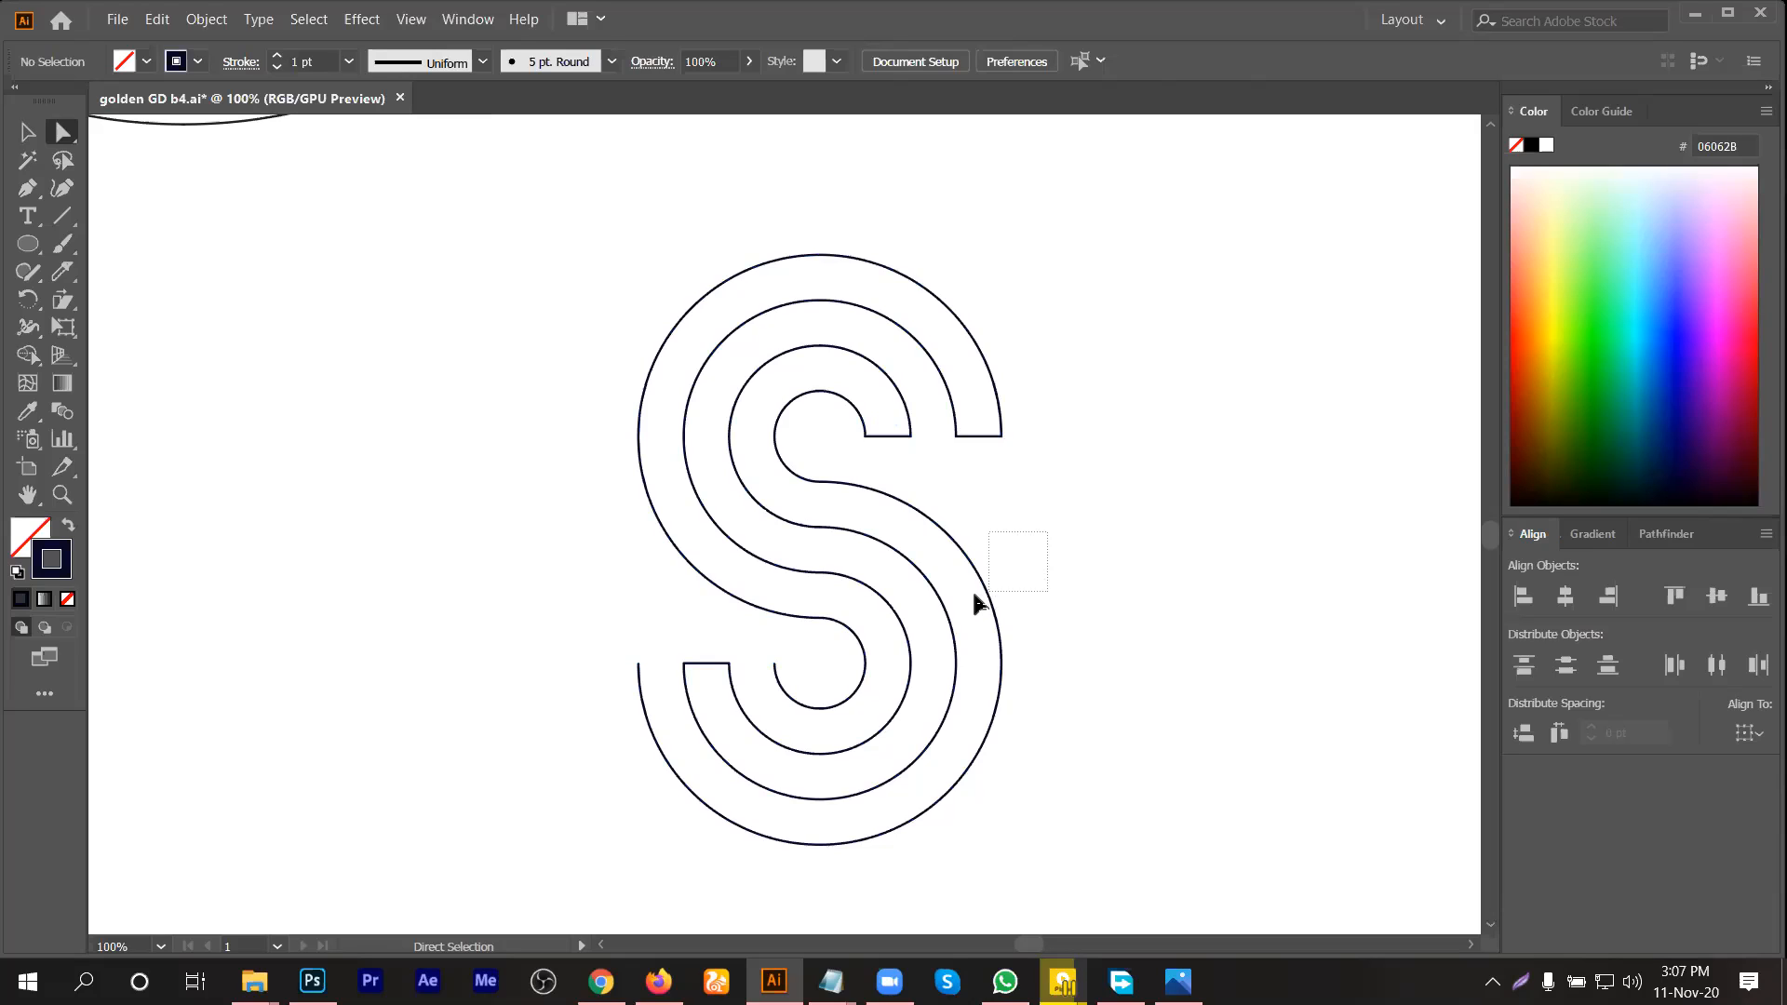
drag(937, 612, 938, 607)
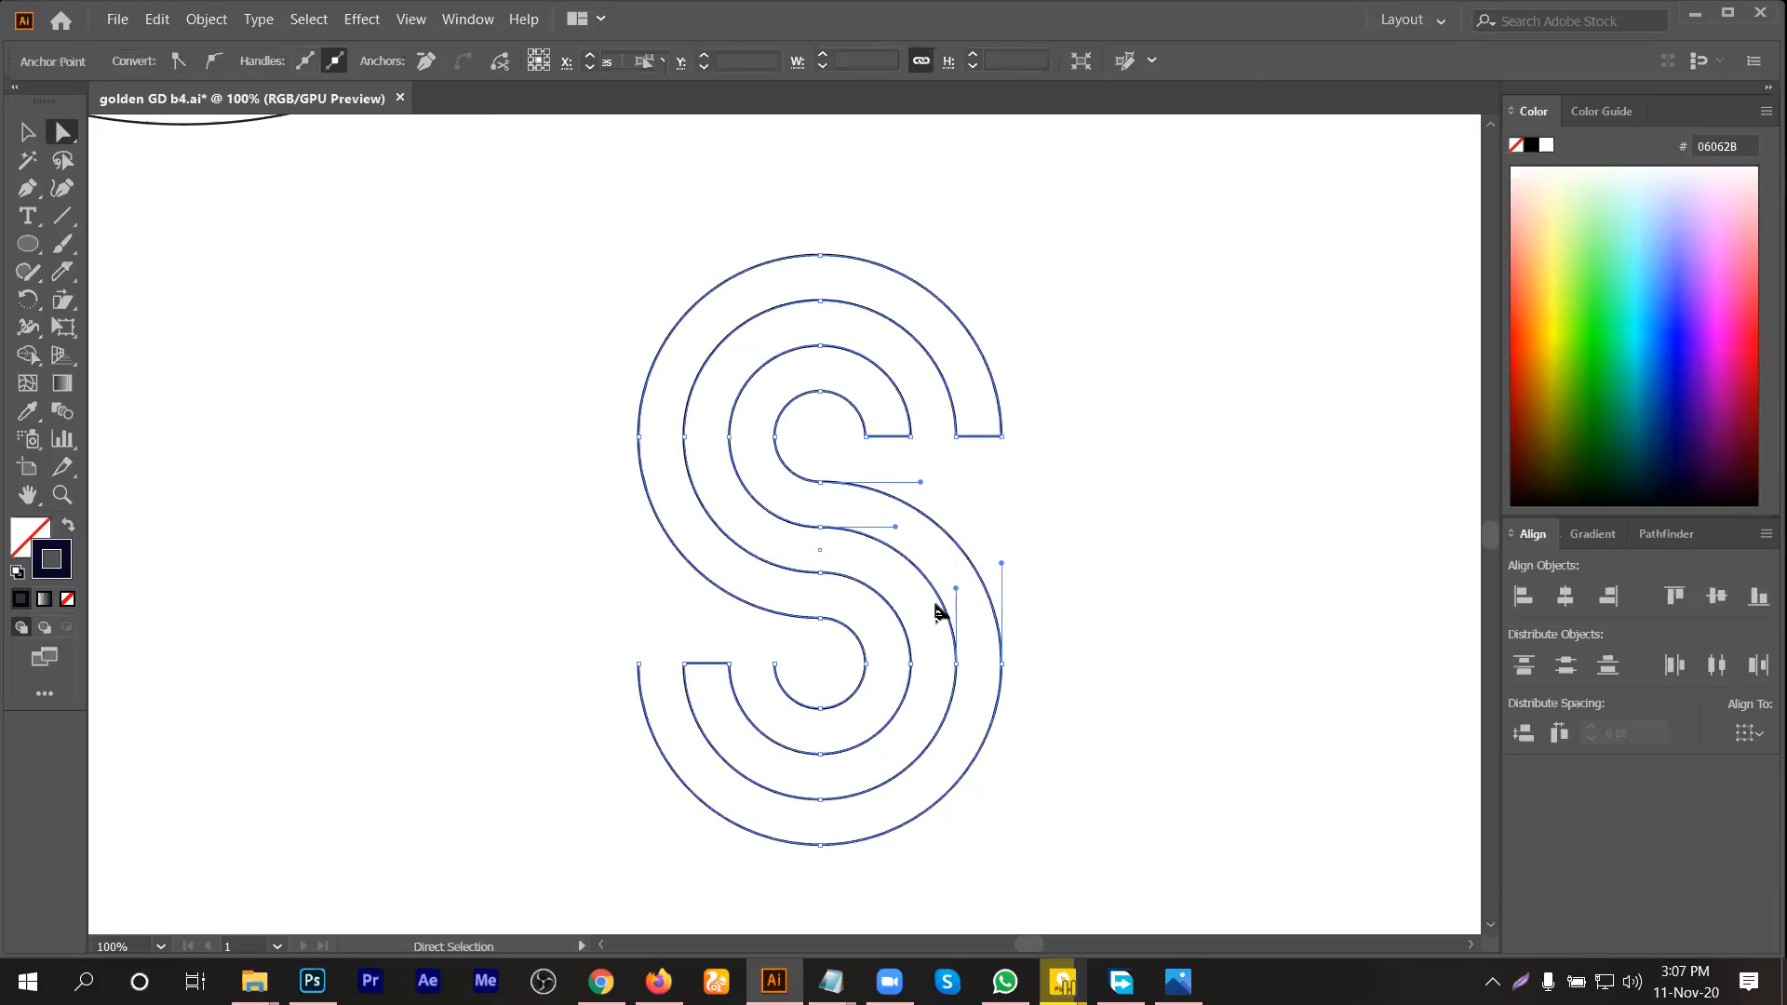
Step: Swap the fill and stroke of the S to give it a dark navy fill and no outline
click(27, 132)
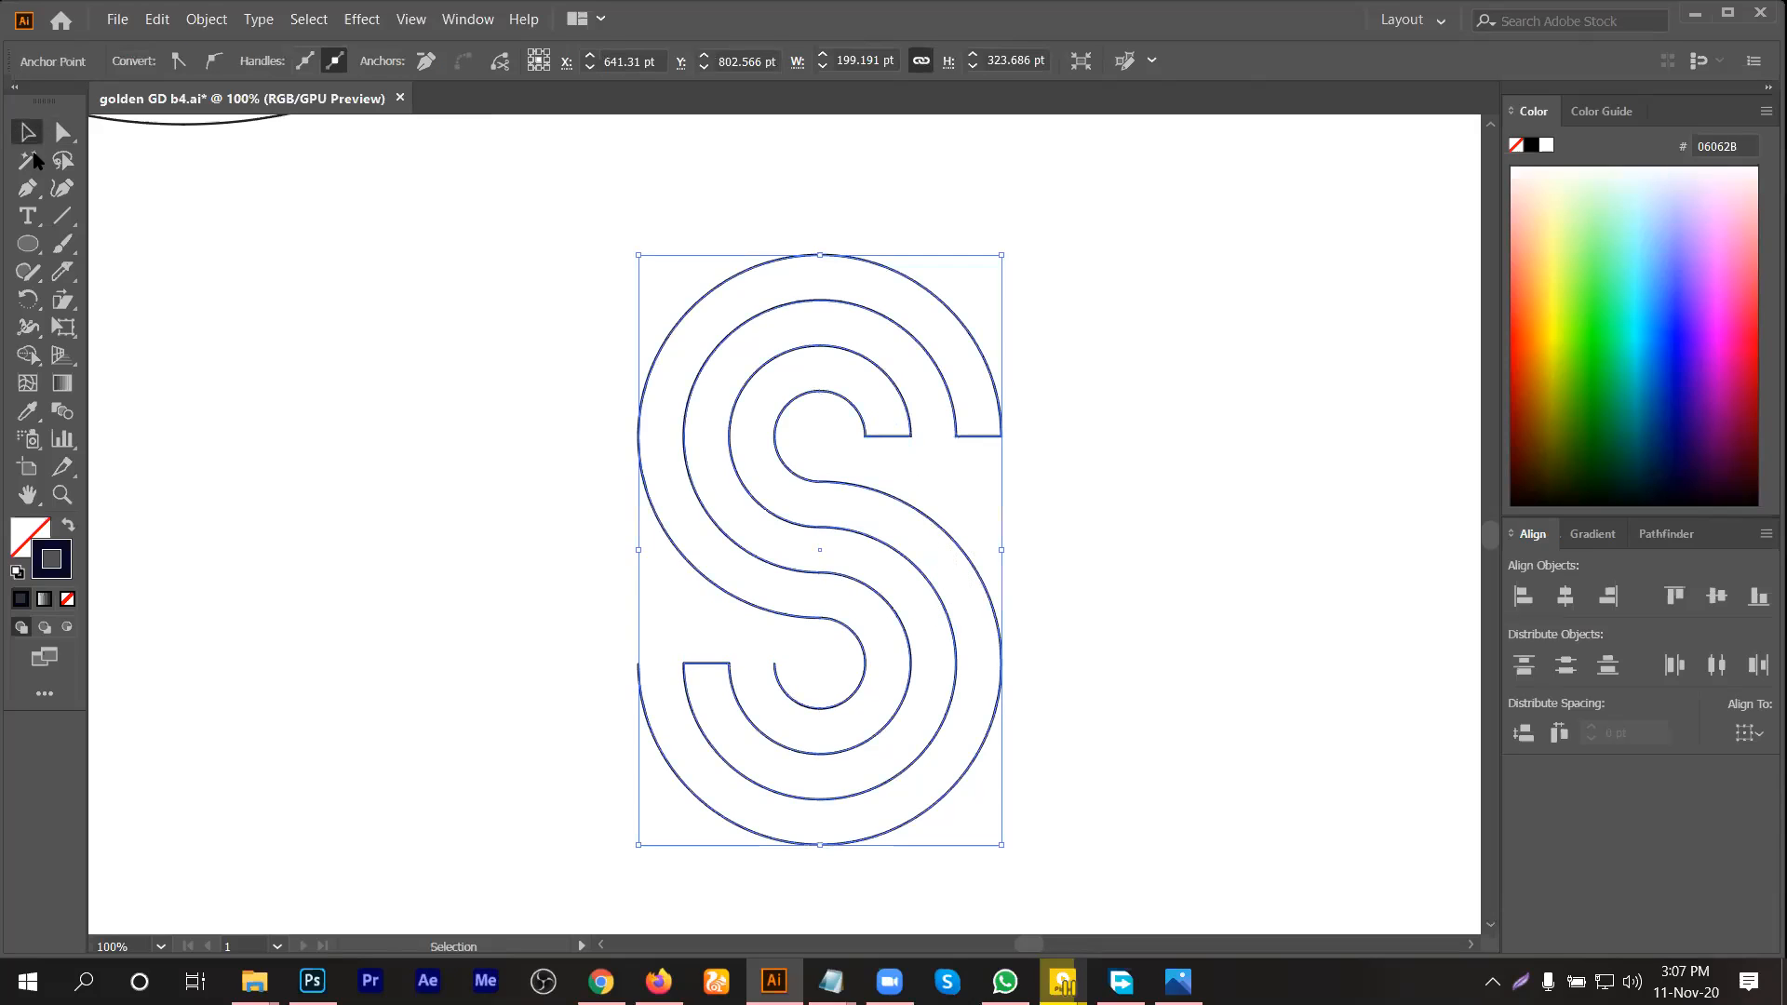
click(68, 525)
click(570, 527)
drag(570, 529, 710, 715)
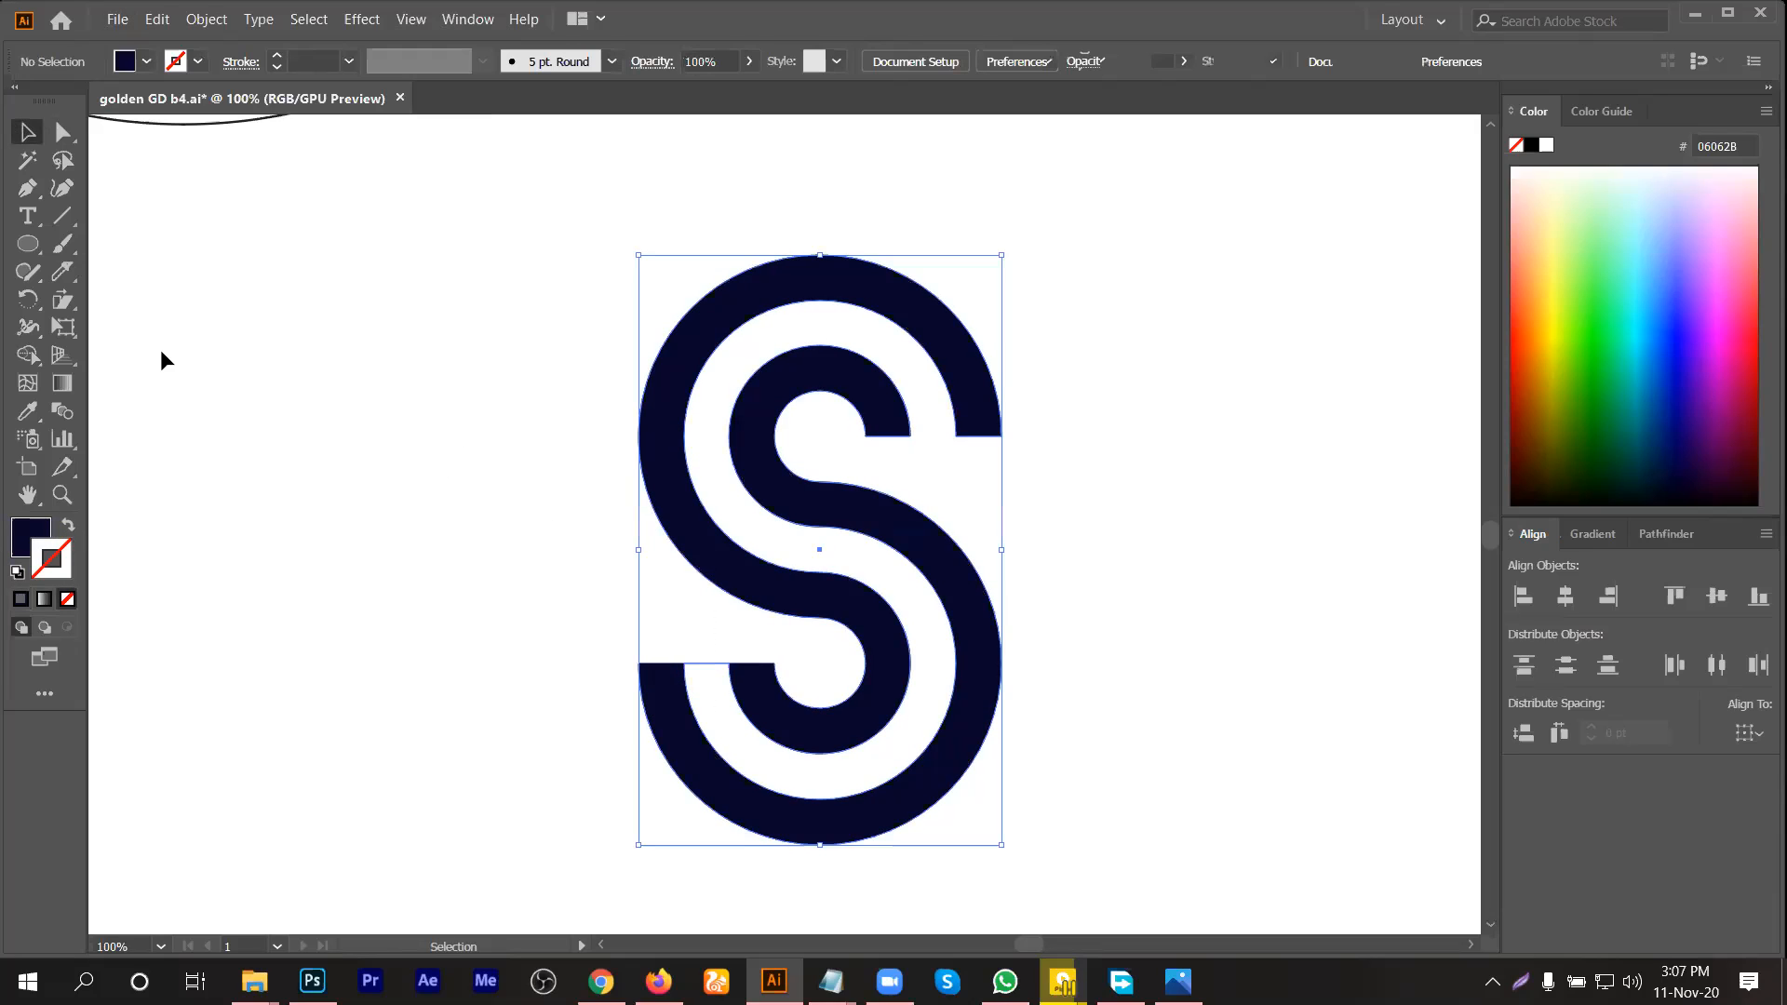
Step: Remove the stray edge across the gap at the S's lower-left end with Shape Builder, and deselect the shape
click(27, 355)
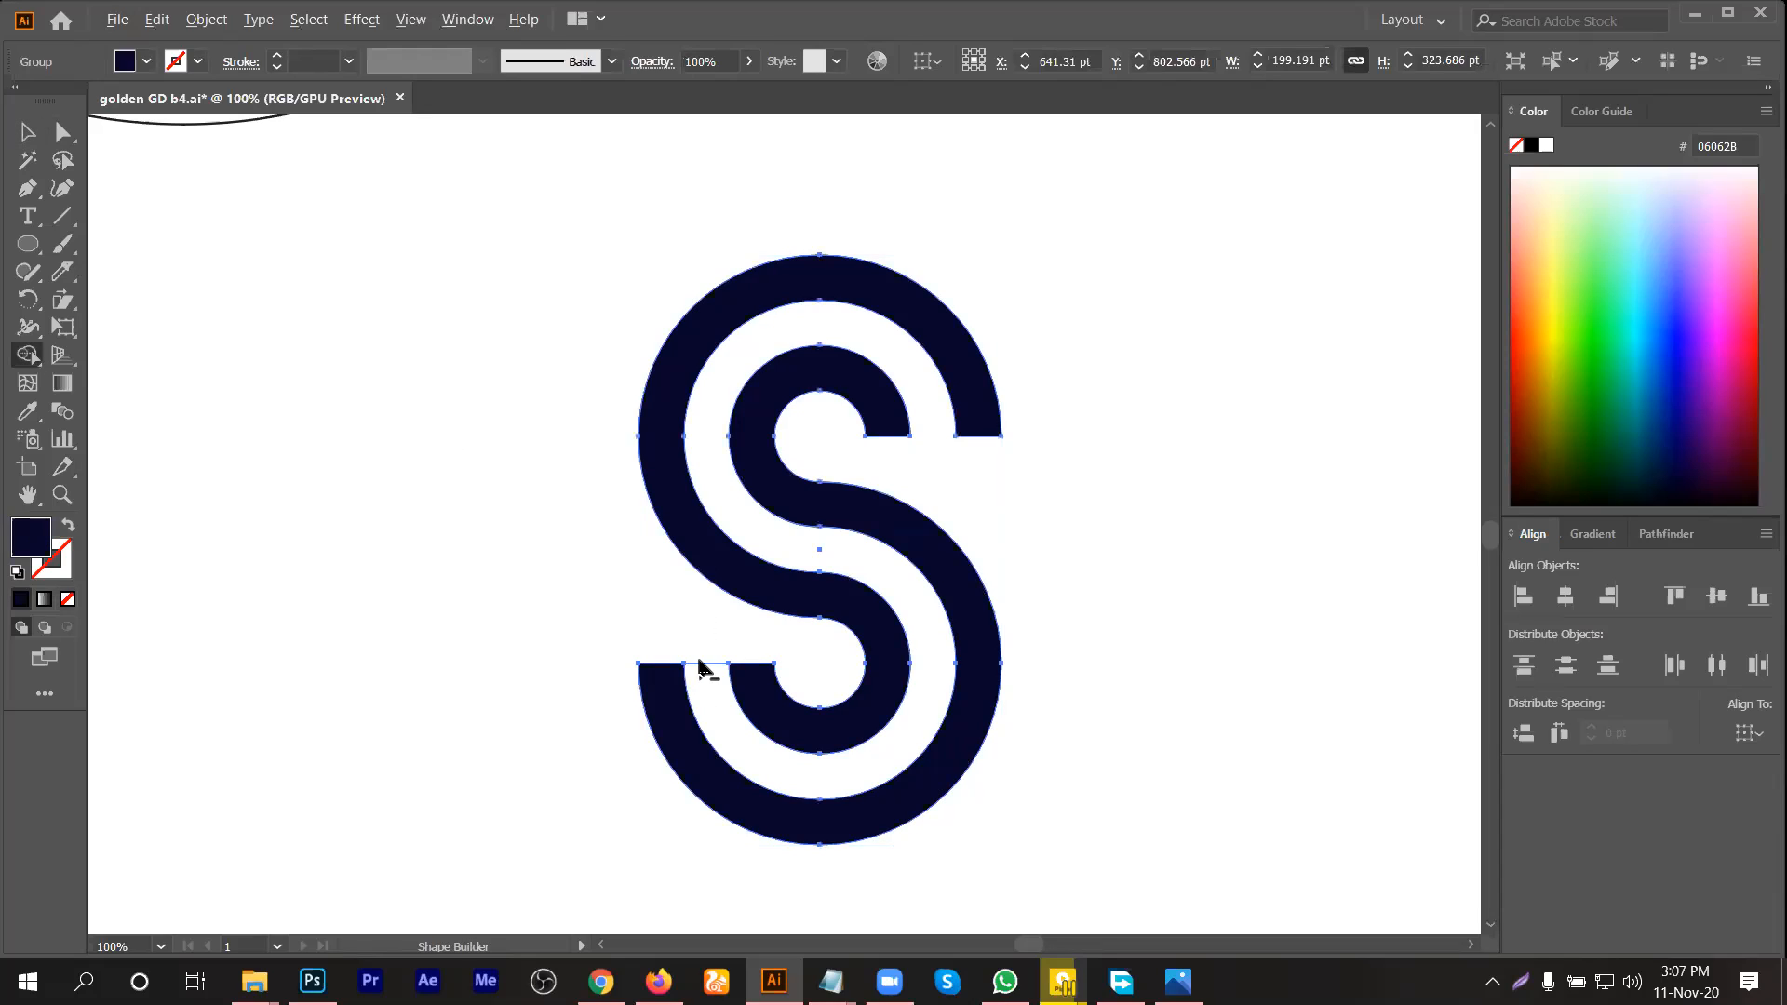
click(29, 132)
click(1049, 337)
Step: Move the finished S logo below the blue 8 on the artboard
scroll(1048, 335, down, 2)
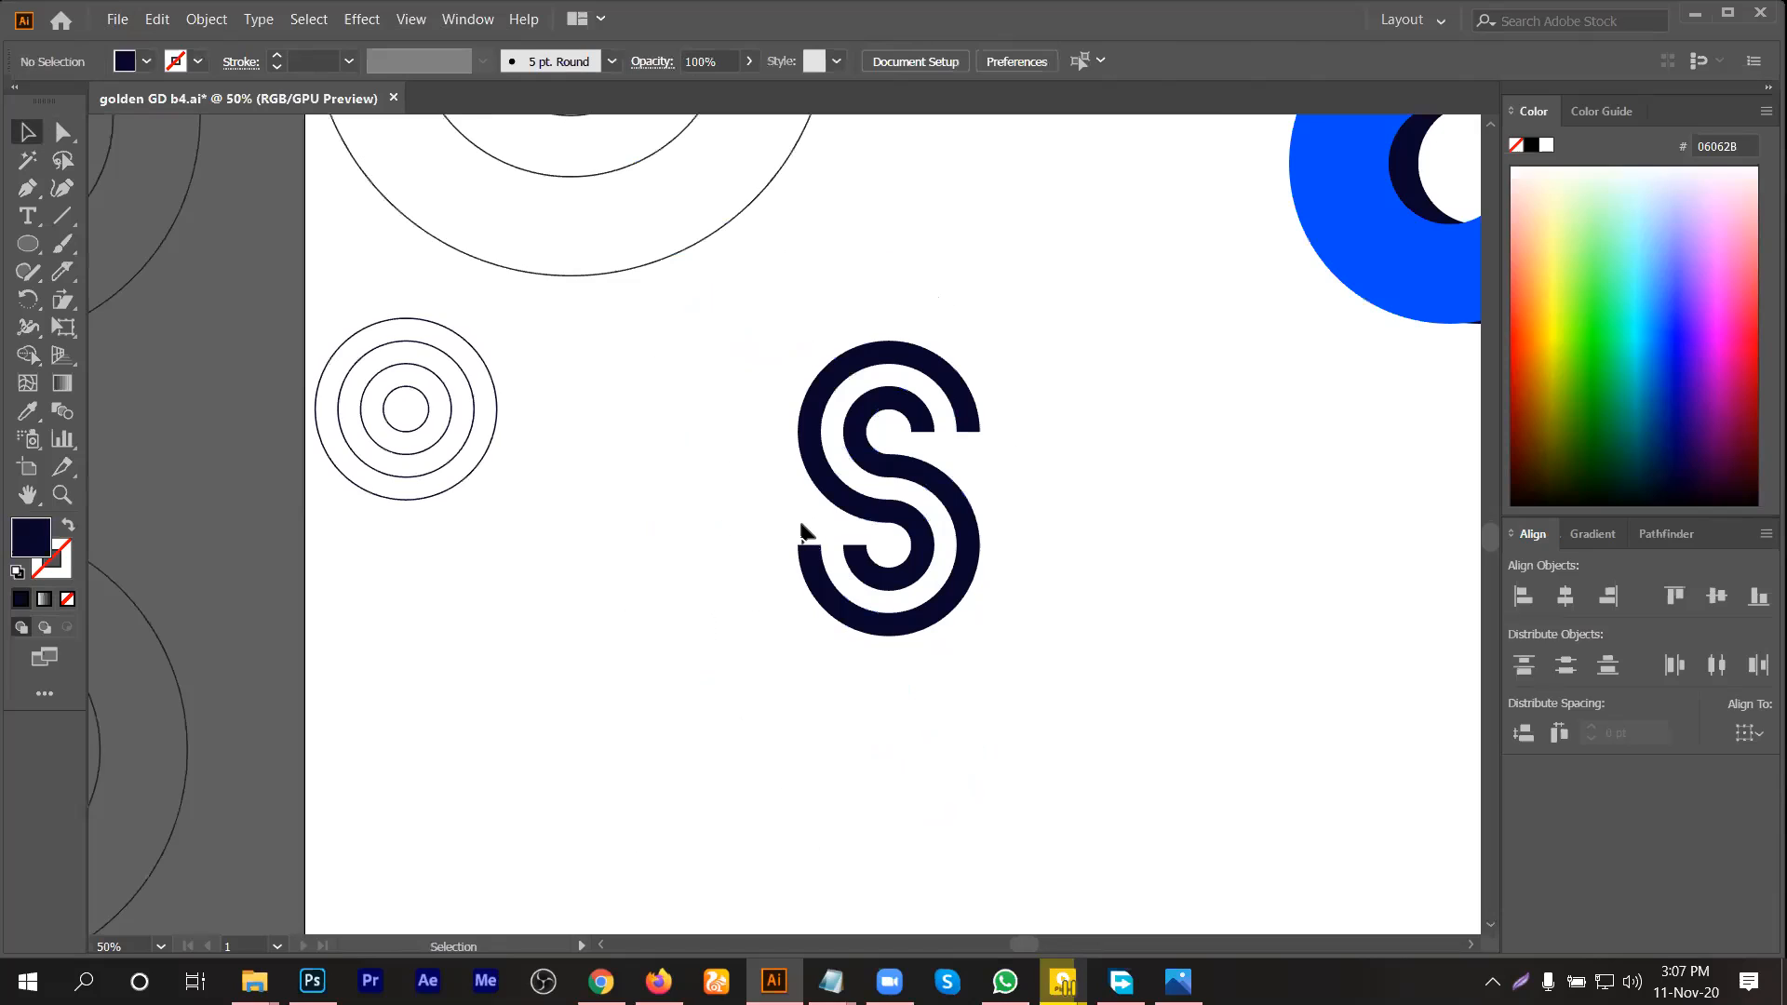
scroll(803, 527, down, 1)
click(900, 506)
drag(900, 505, 1267, 531)
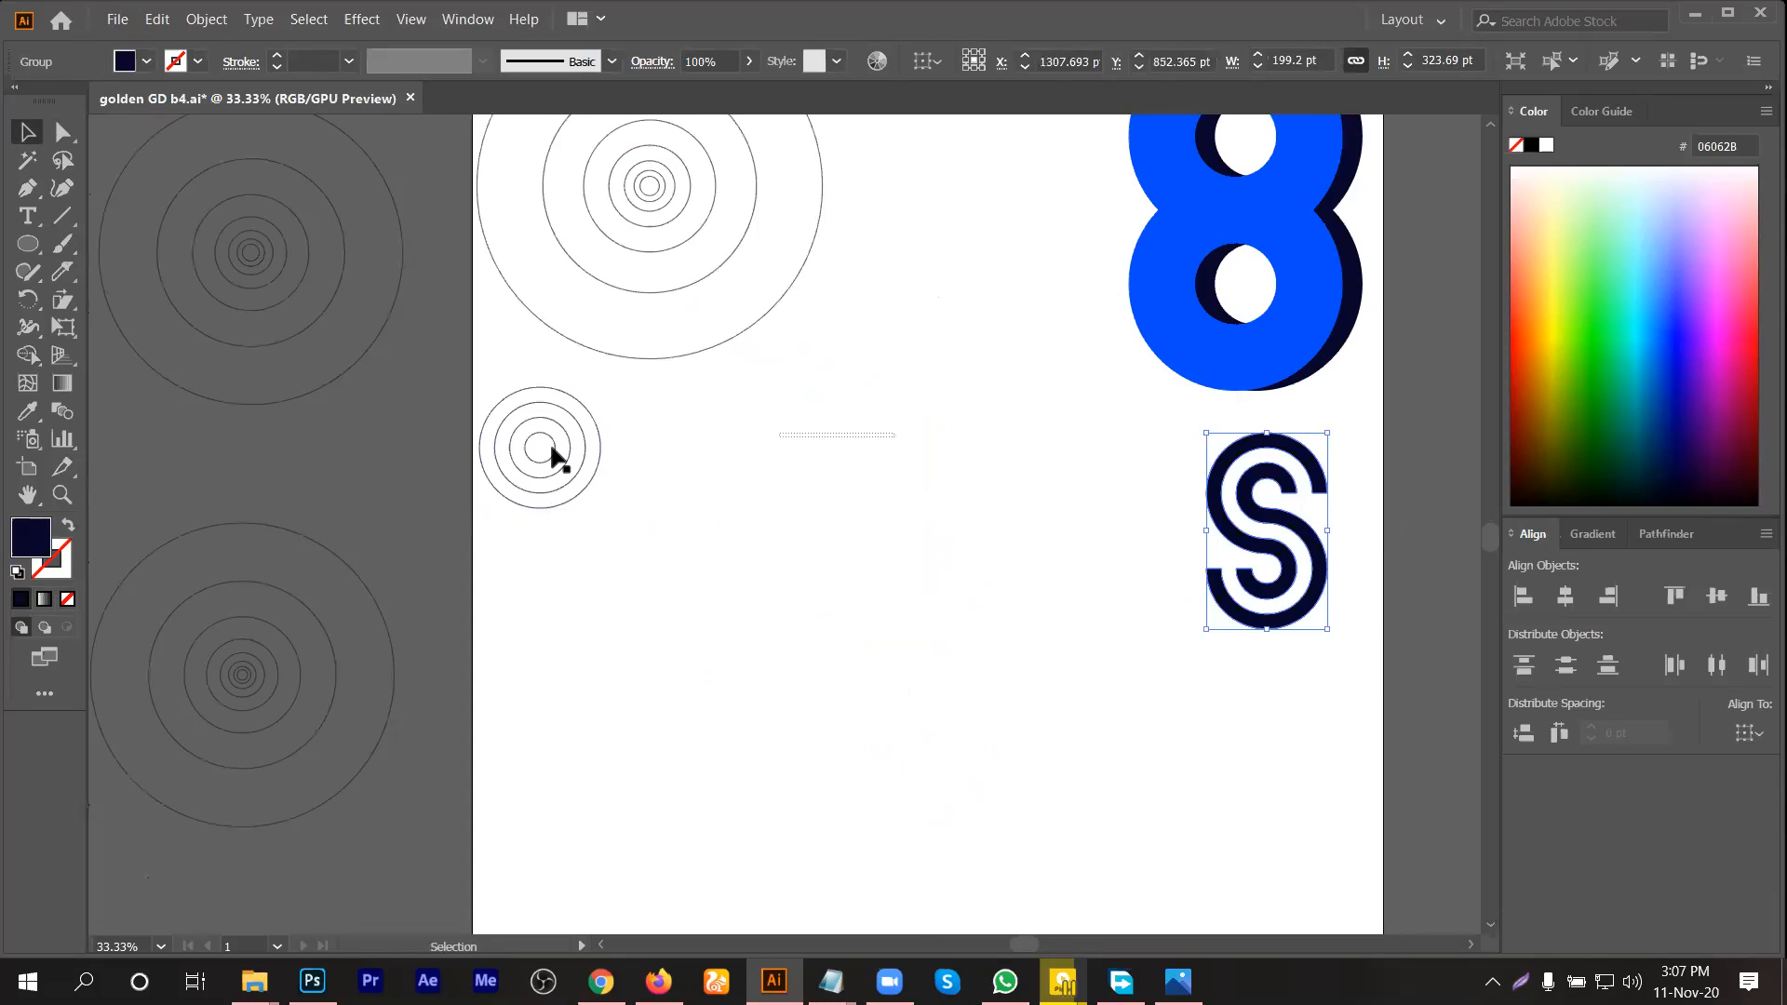
Step: Place a copy of the four thin concentric circles in the open area in the middle of the artboard
click(550, 459)
drag(583, 477, 875, 582)
scroll(875, 582, up, 2)
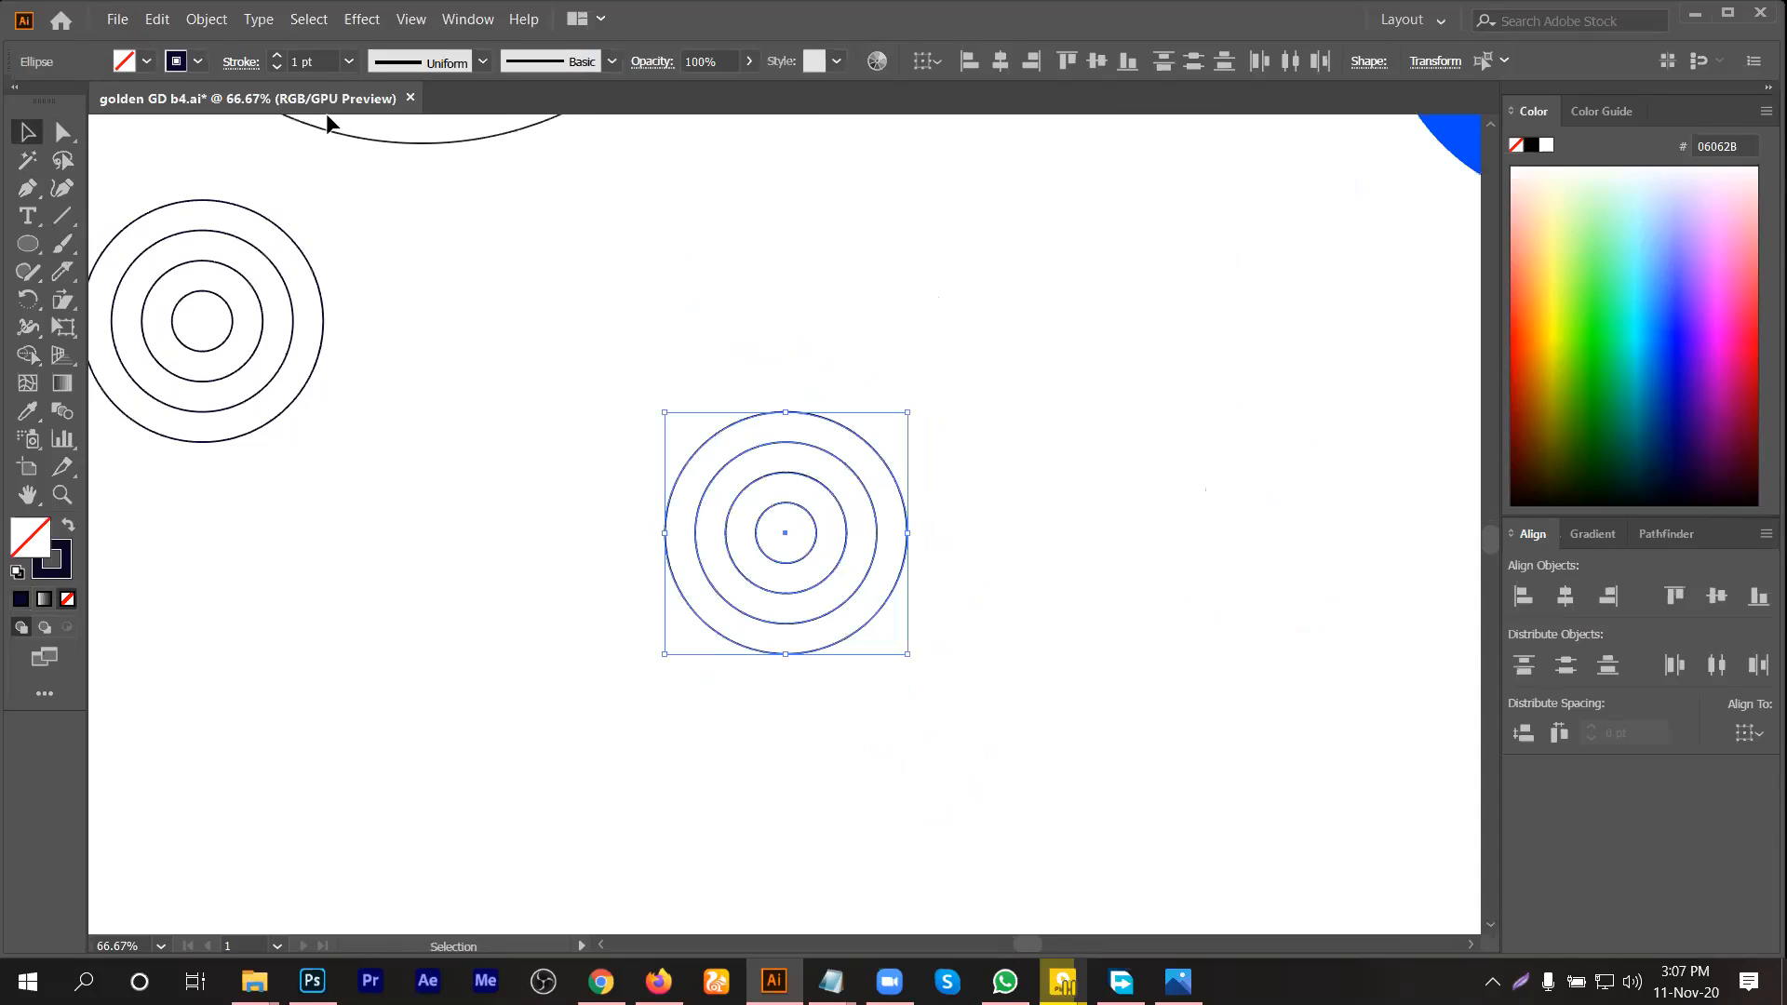
Step: Set the copied circles' stroke weight to 10 pt and enlarge them proportionally to about 312 pt across
click(276, 55)
click(276, 55)
click(276, 55)
click(276, 62)
click(276, 61)
click(276, 62)
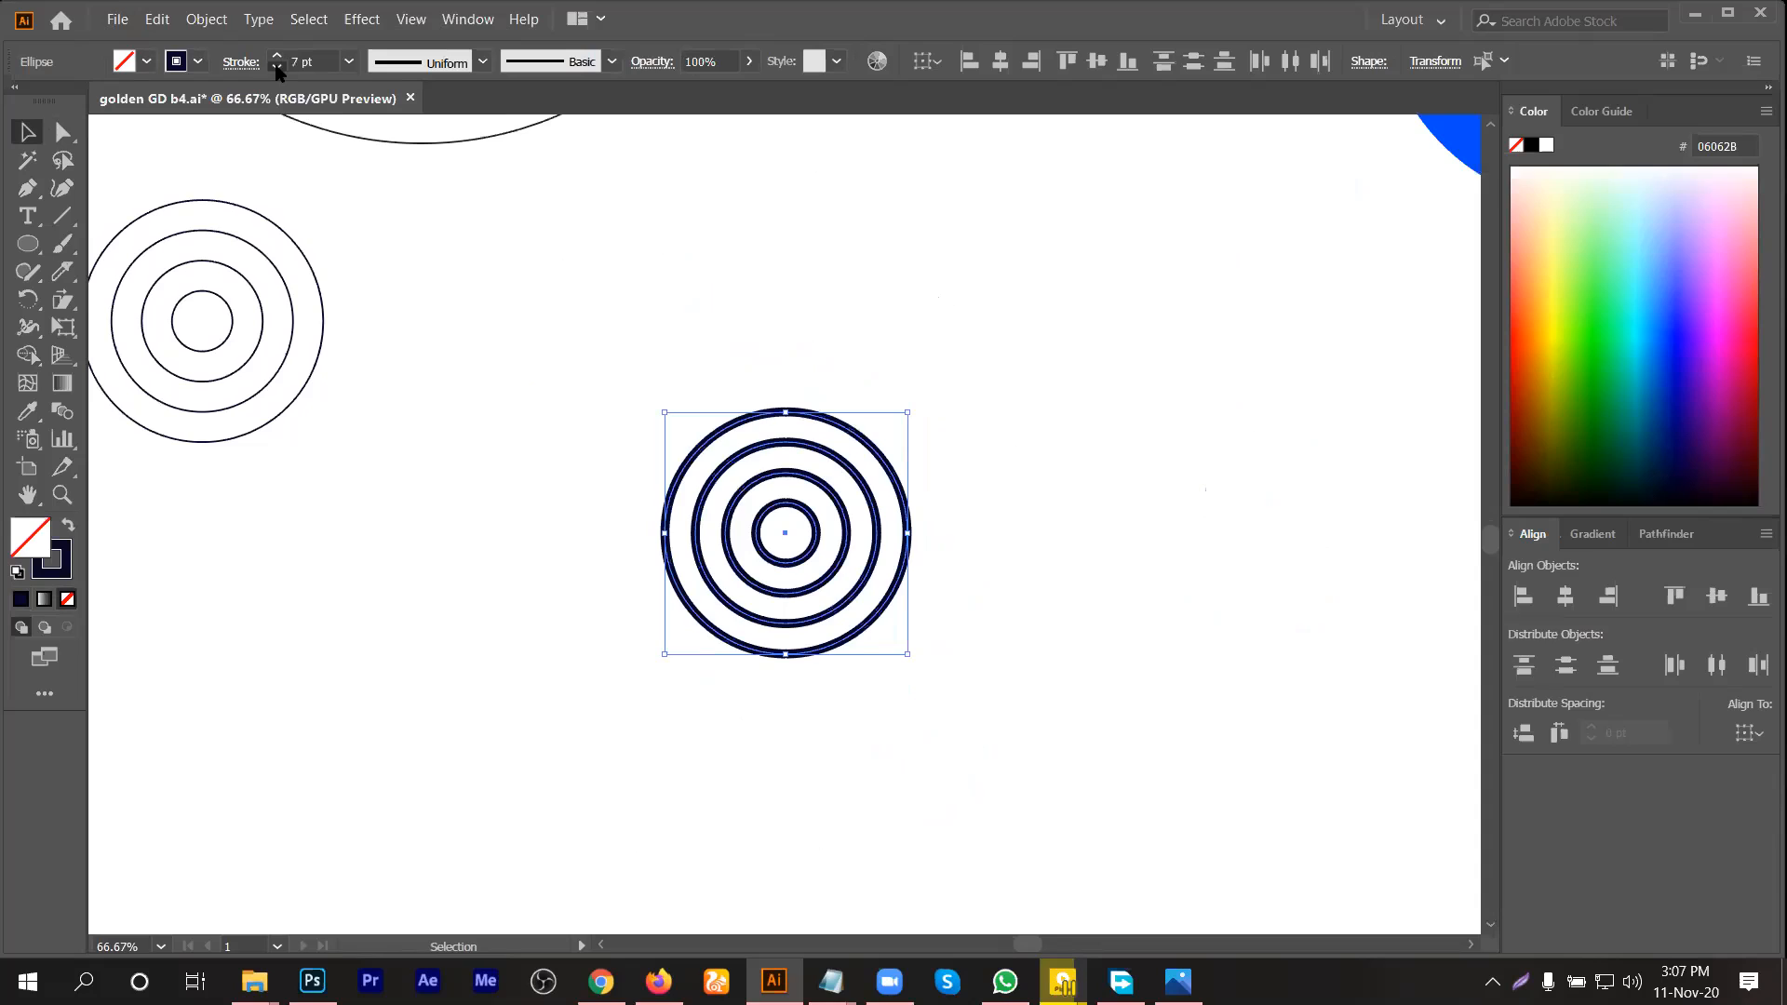
click(276, 68)
click(277, 57)
click(277, 57)
click(276, 56)
click(276, 57)
click(968, 438)
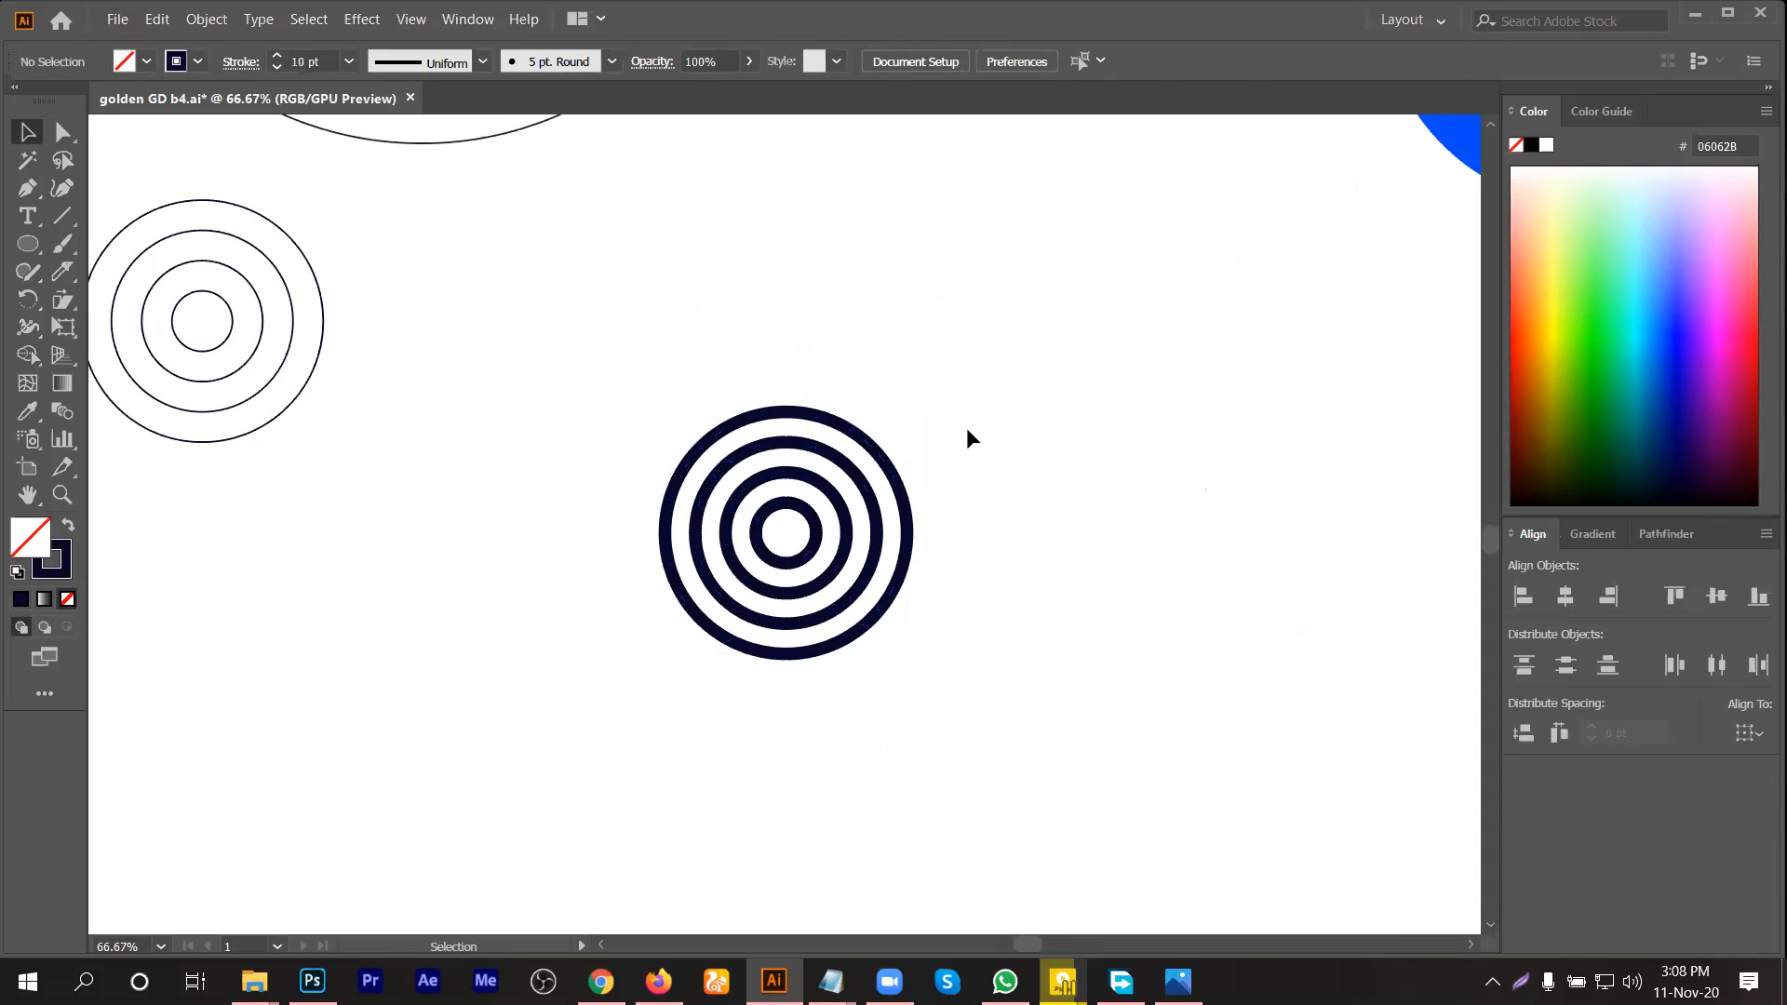
drag(895, 675, 1143, 533)
click(1143, 530)
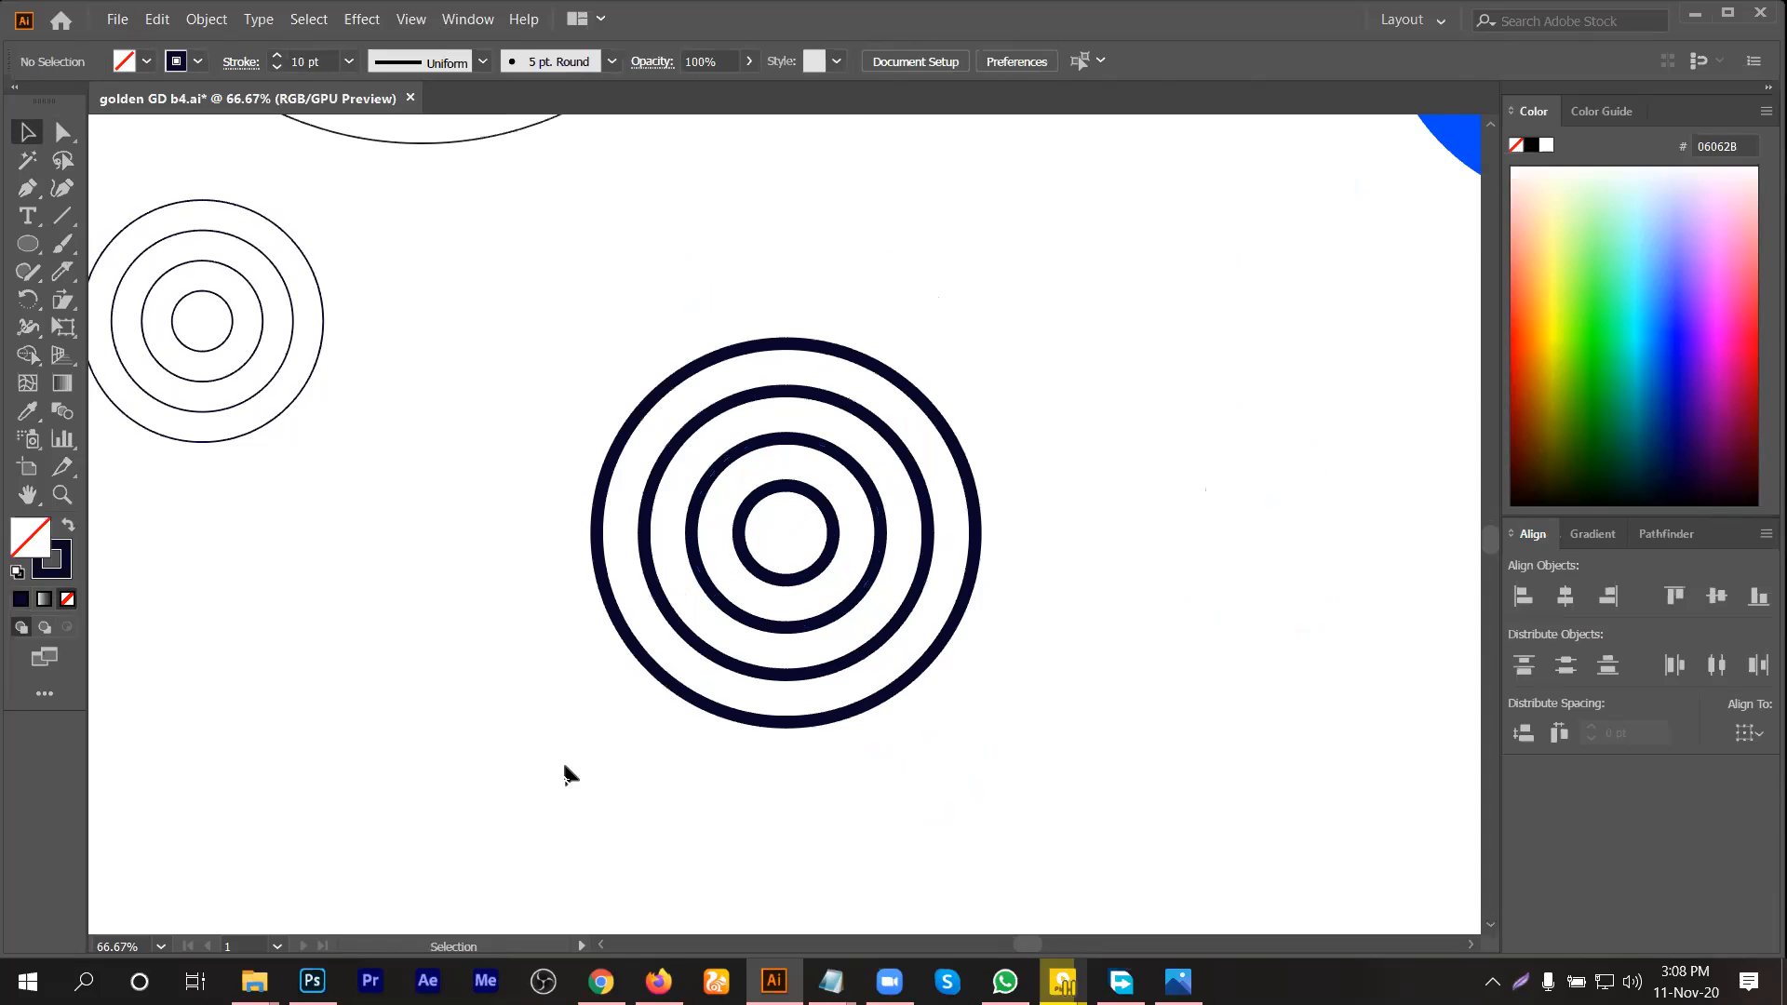
Step: Delete the upper-left and lower-right quarter segments of the four thick concentric circles
key(ctrl+minus)
key(a)
drag(1014, 739, 892, 573)
drag(761, 409, 849, 534)
key(Delete)
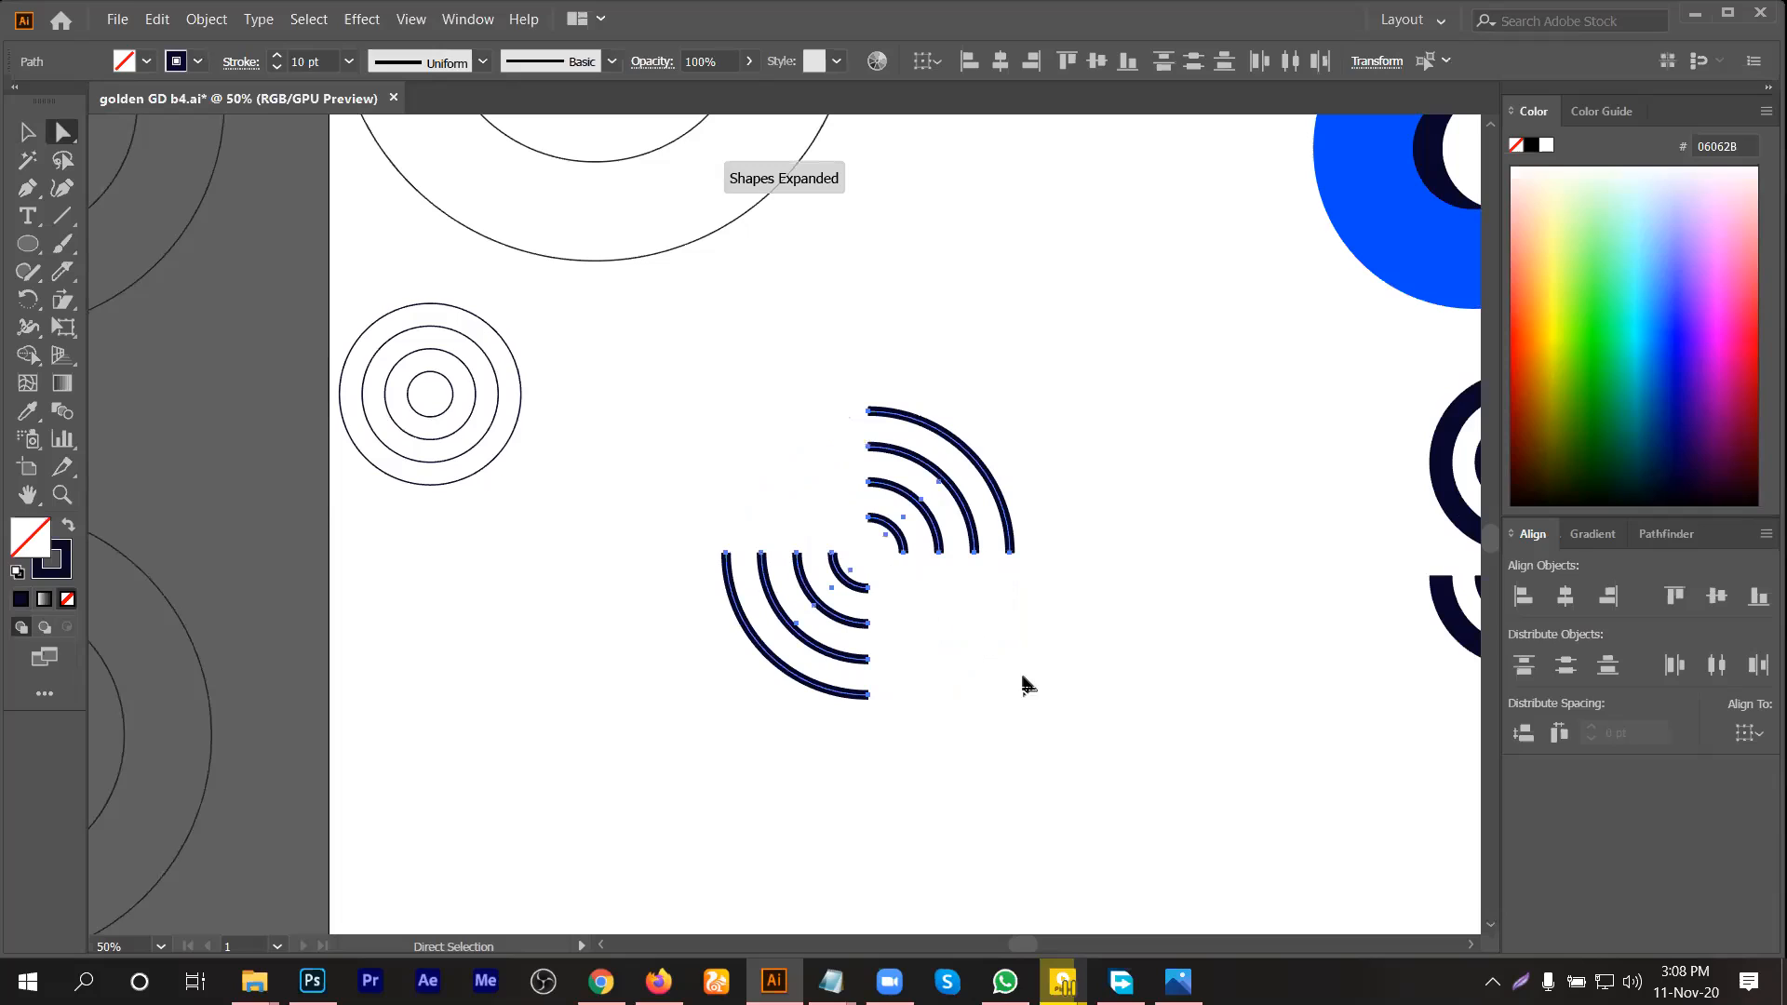
click(28, 132)
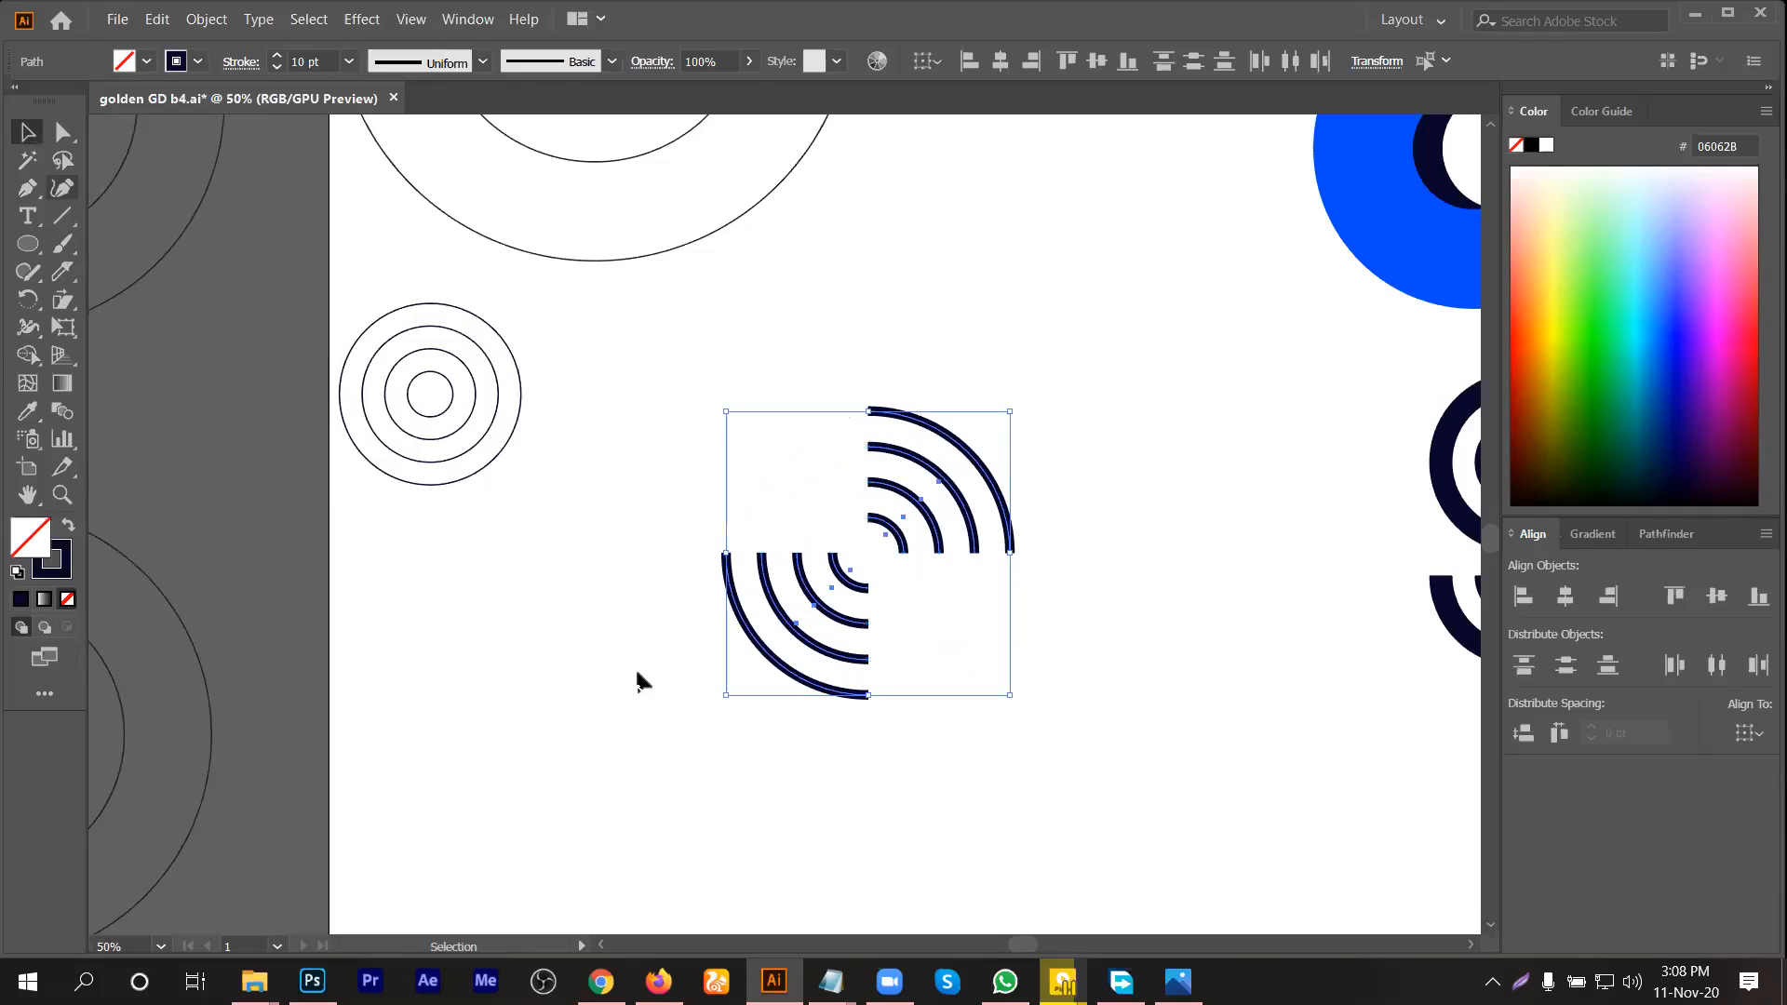
click(632, 731)
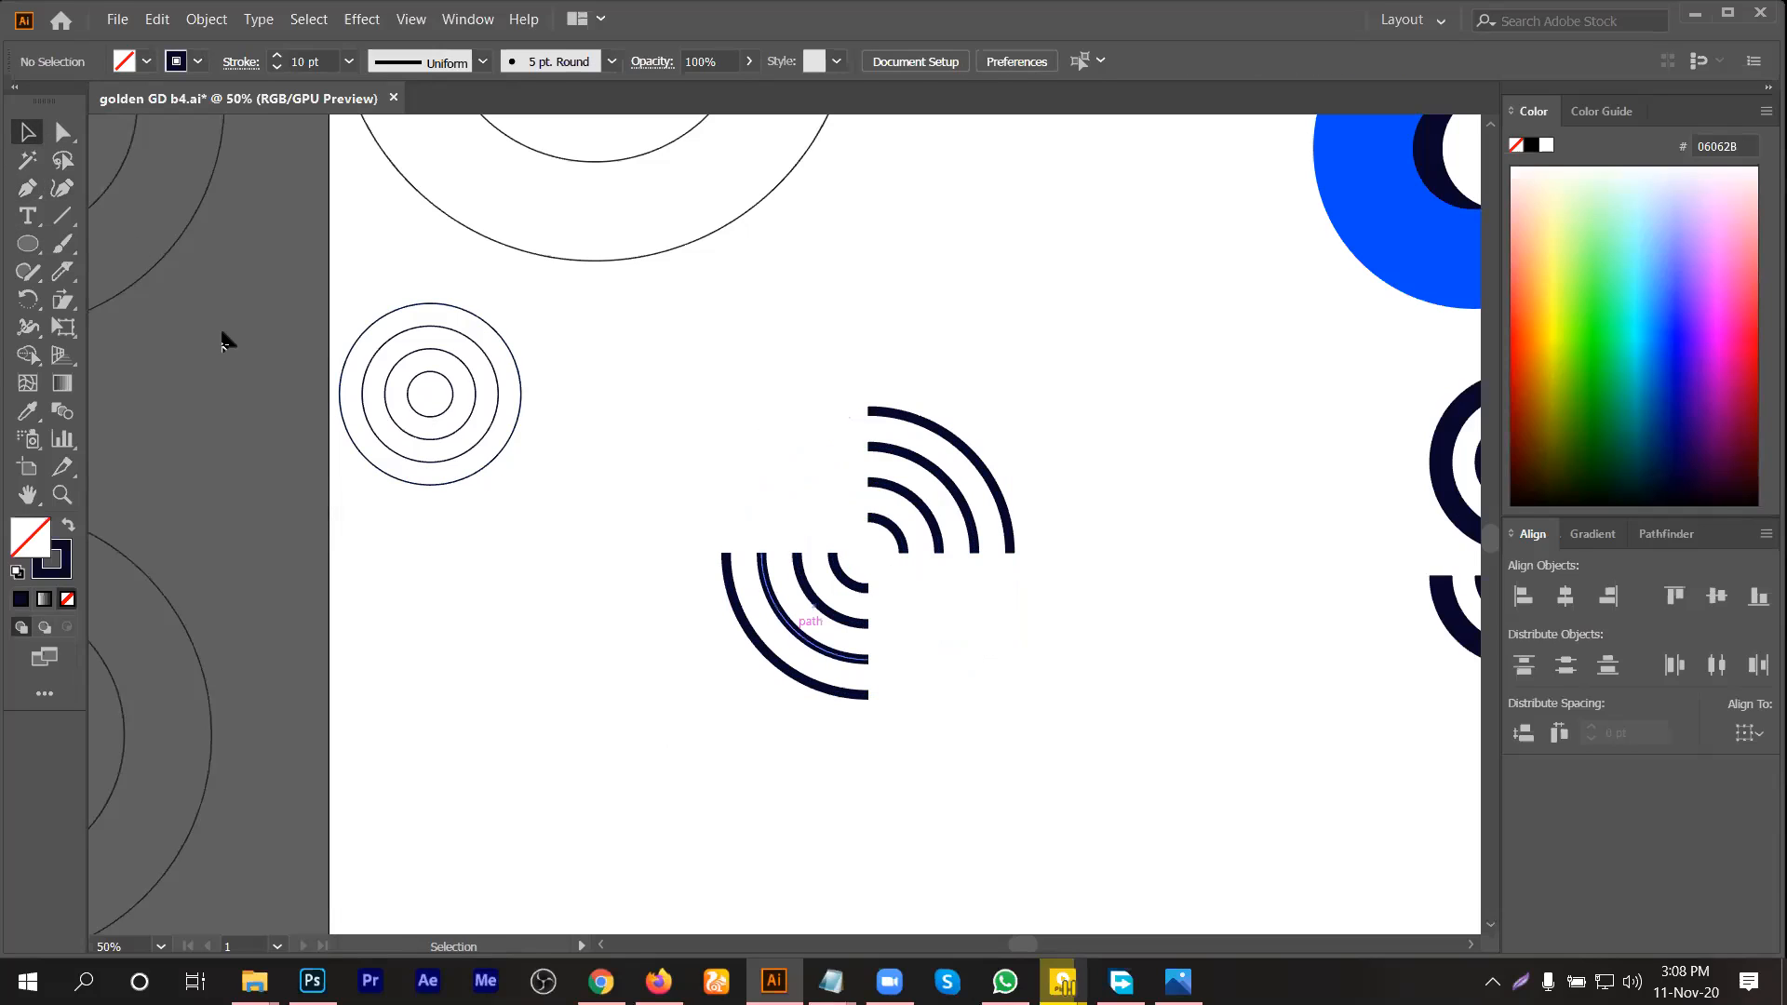
Step: Draw a circle about 39 pt across at the arcs' shared centre and swap its stroke to a solid navy fill
key(l)
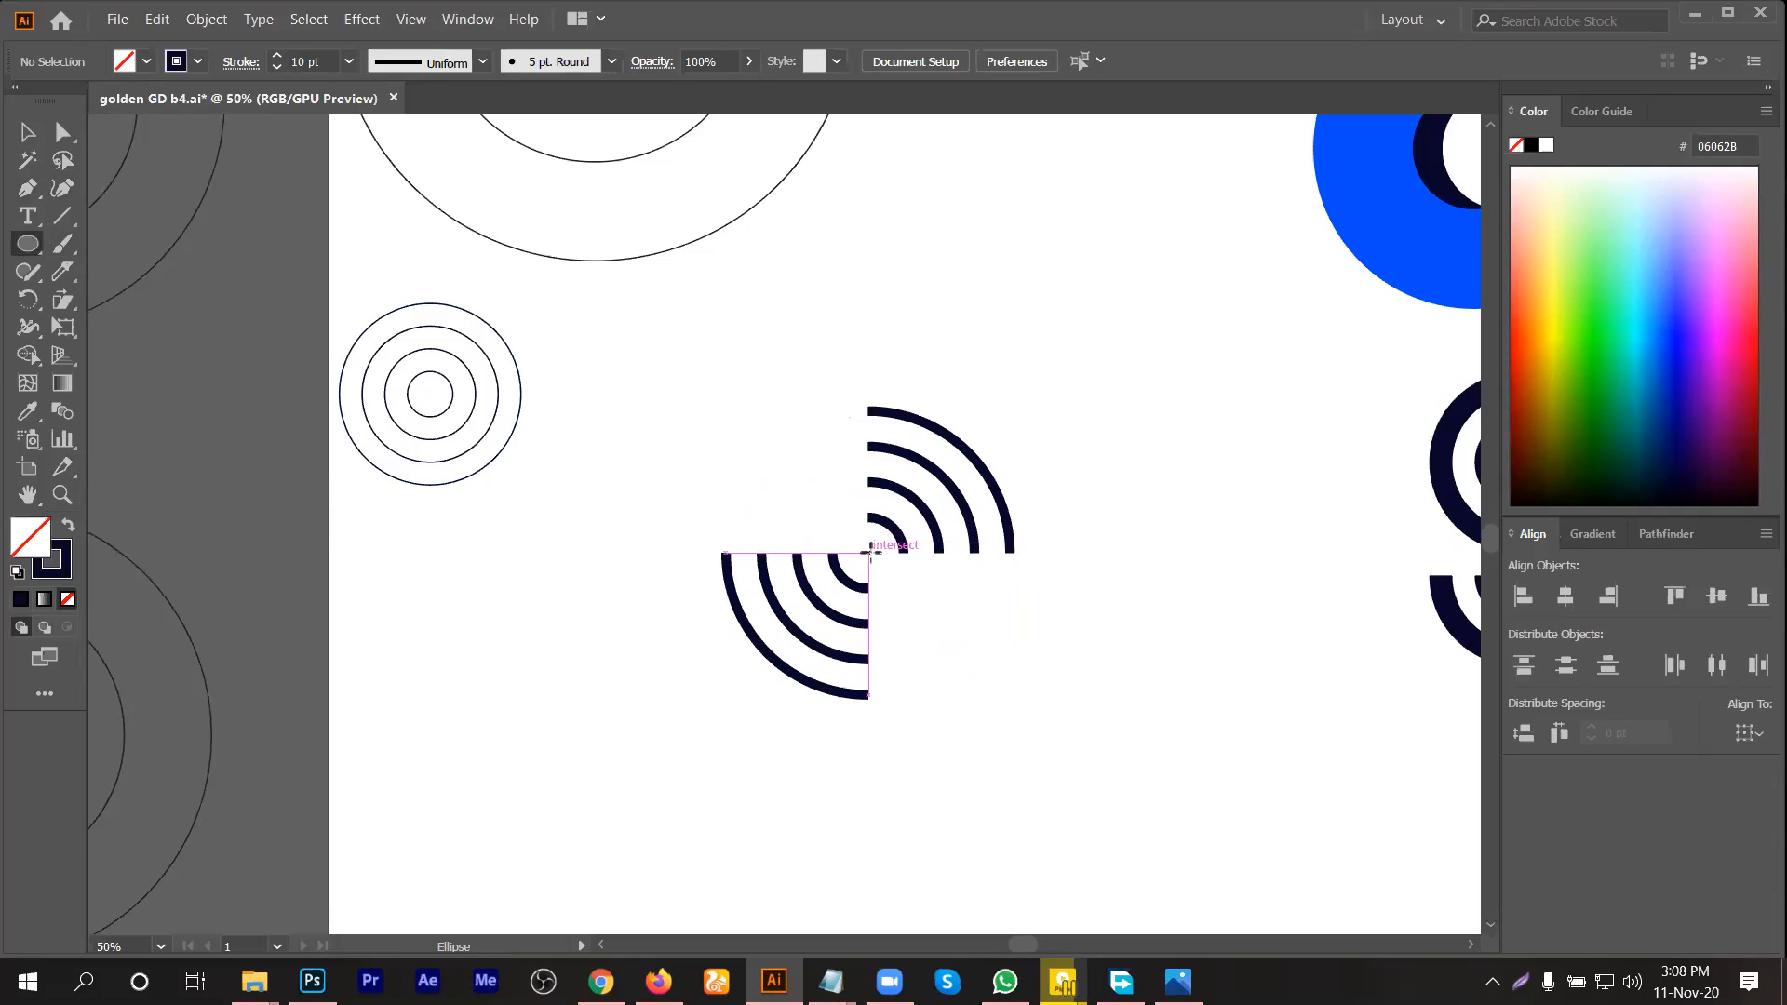
drag(869, 552, 880, 571)
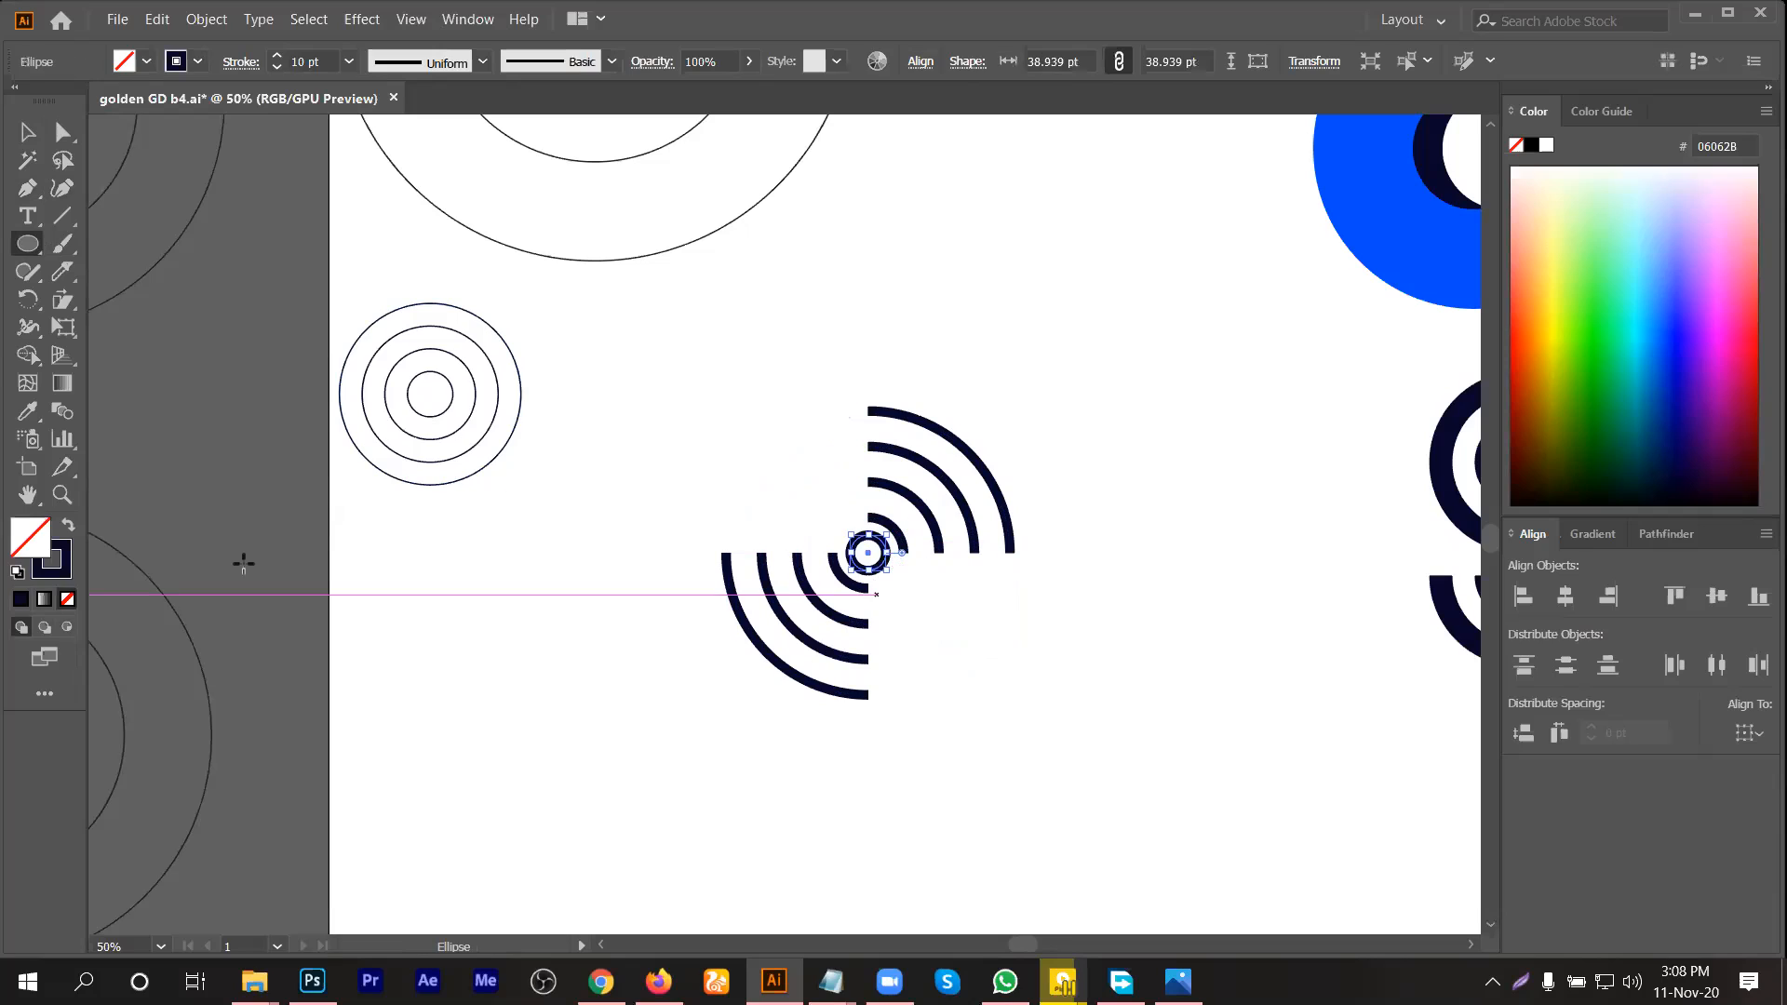
click(62, 530)
key(v)
click(1071, 726)
Step: Place a copy of the quarter-arc logo between the large concentric circles and the 8, and group it
key(ctrl+minus)
click(907, 634)
drag(921, 610, 1031, 309)
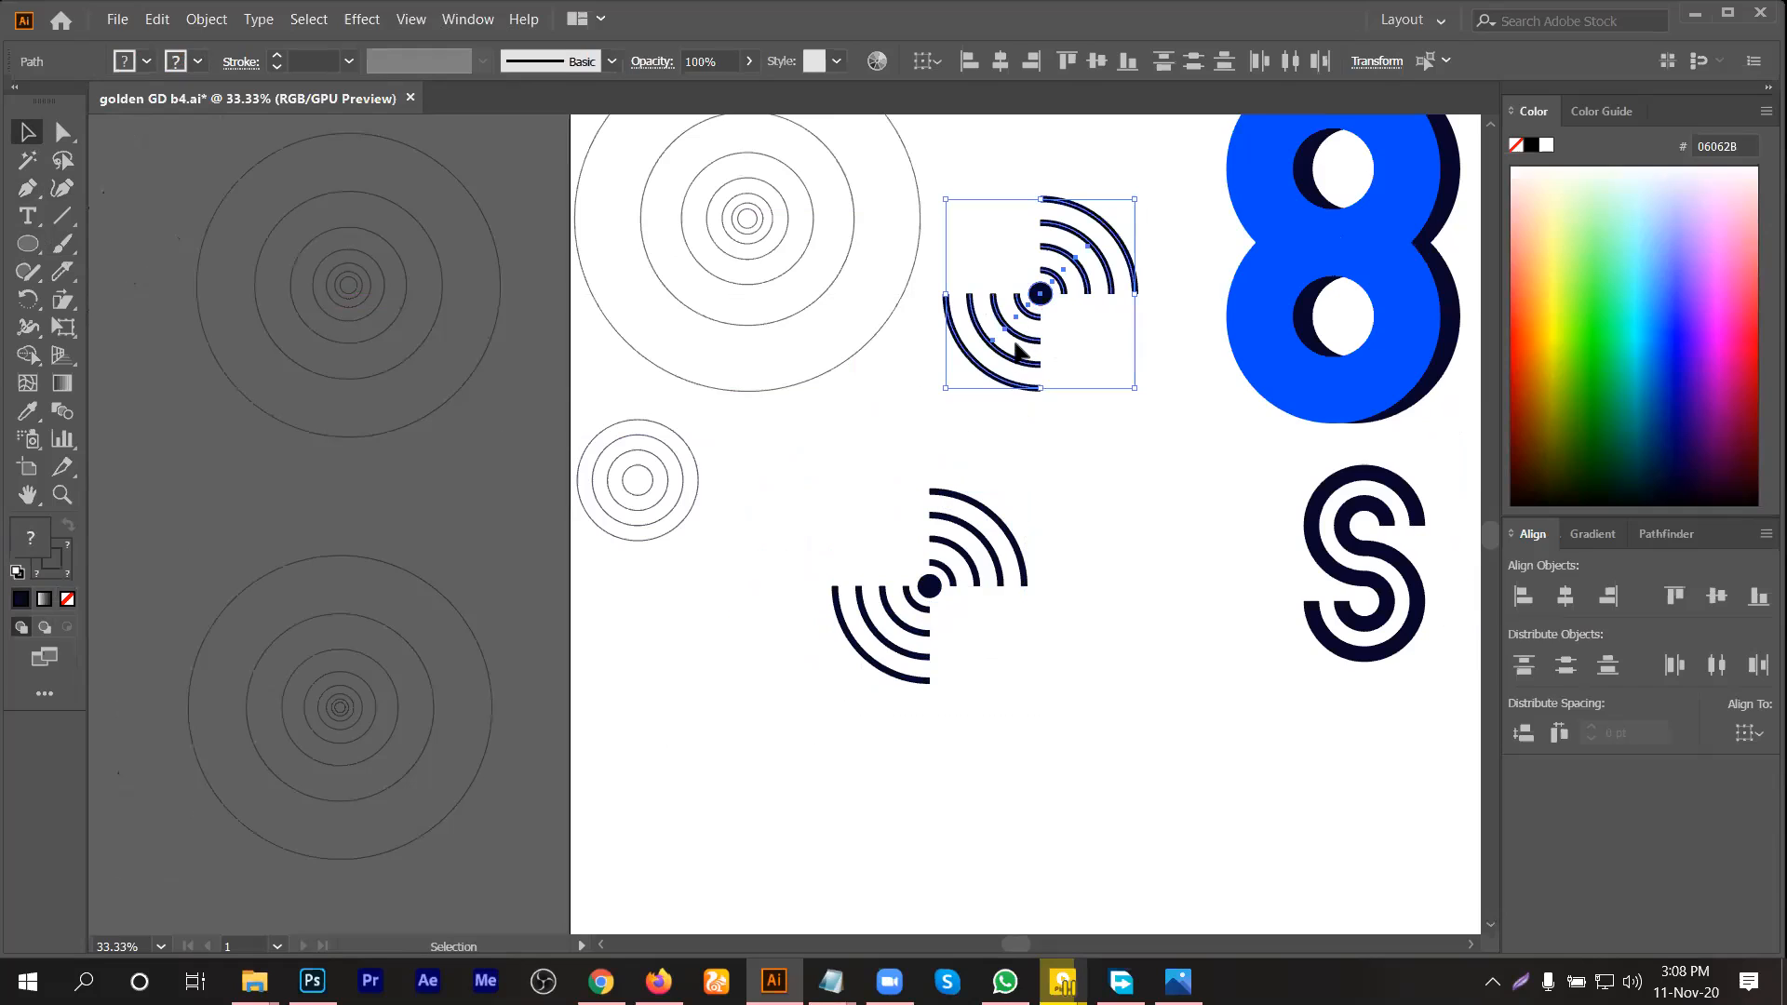
right_click(1024, 317)
click(1163, 431)
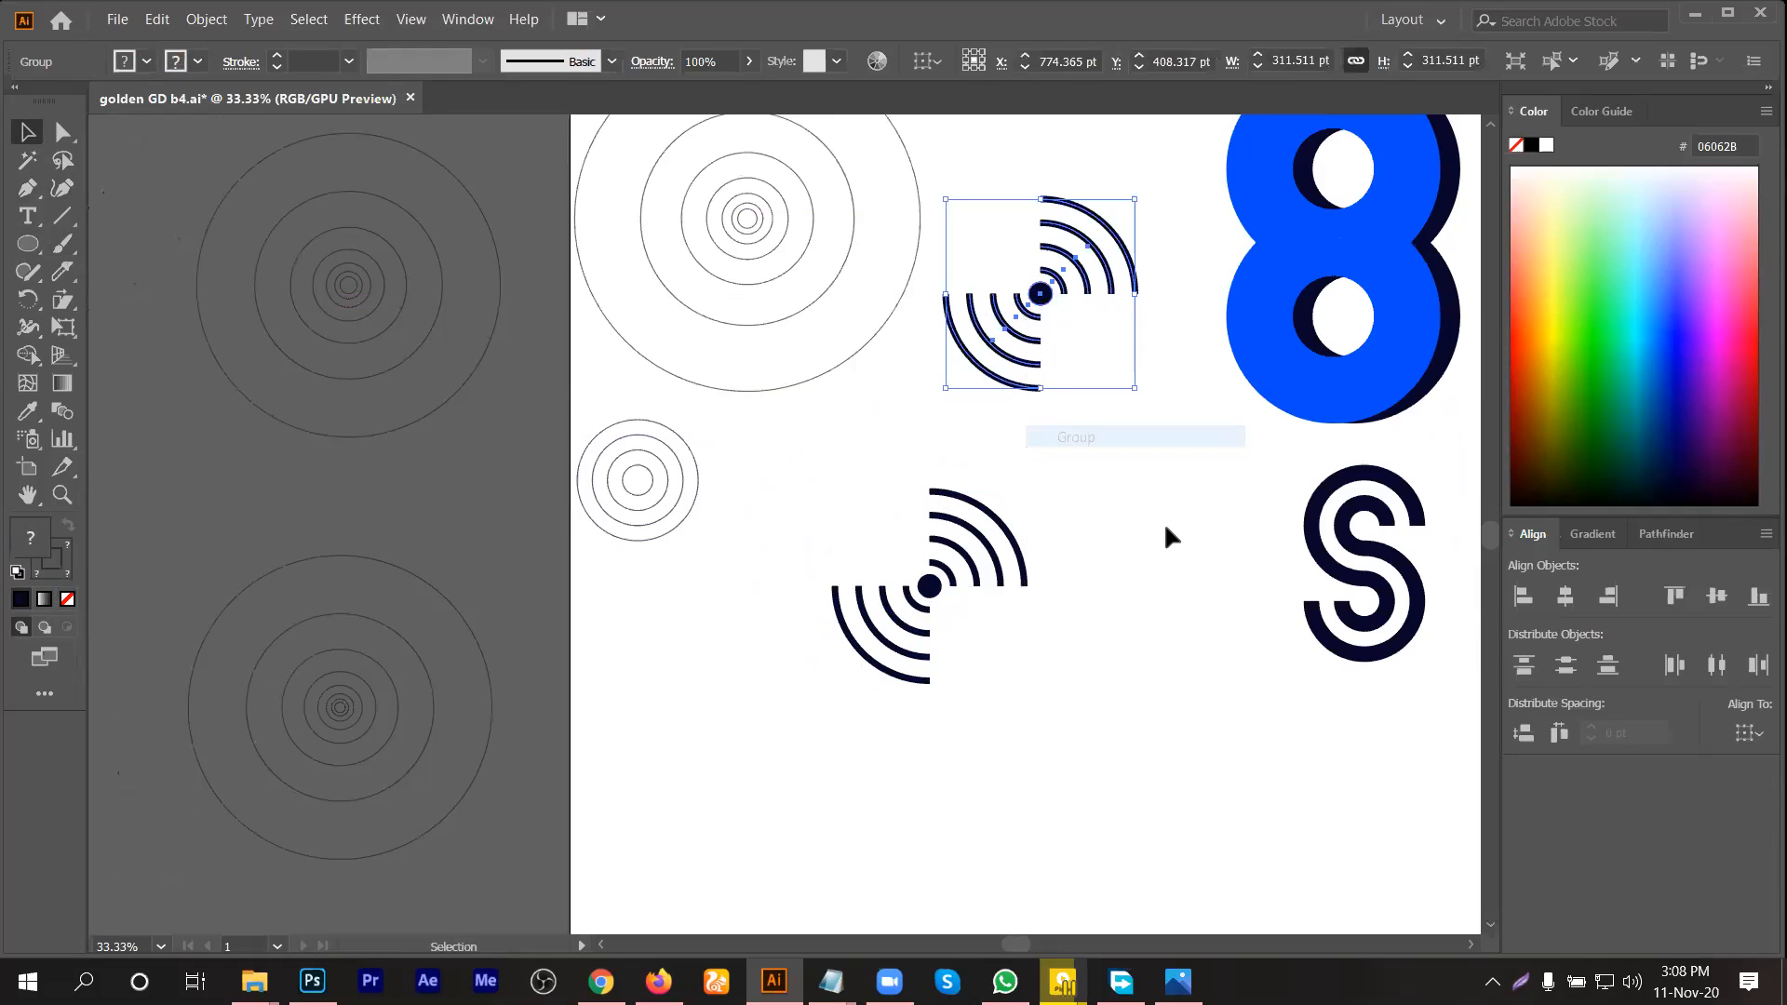
Step: Delete the four lower-left quarter arcs of the ungrouped quarter-arc logo, keeping the upper-right arcs and the centre dot
click(1009, 719)
scroll(955, 679, up, 1)
drag(705, 511, 902, 592)
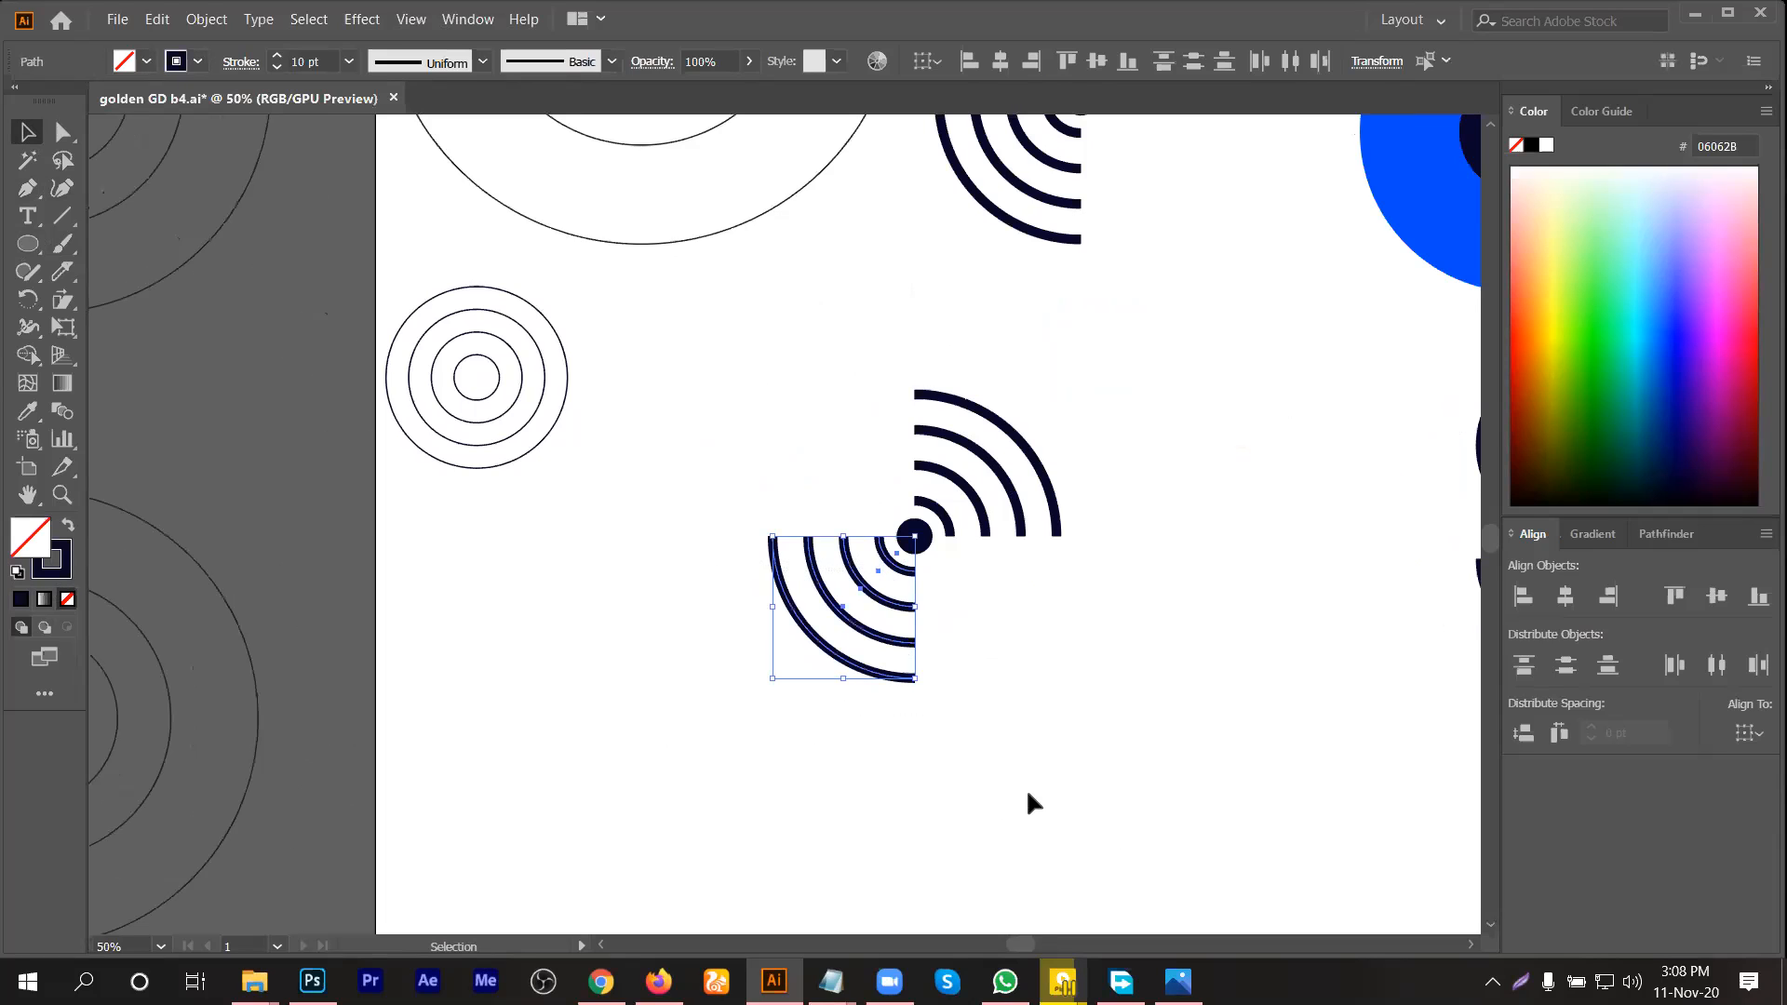
key(Delete)
Step: Rotate the remaining arcs and dot 45 degrees counterclockwise into an upright Wi-Fi symbol and group them
drag(1056, 659, 792, 378)
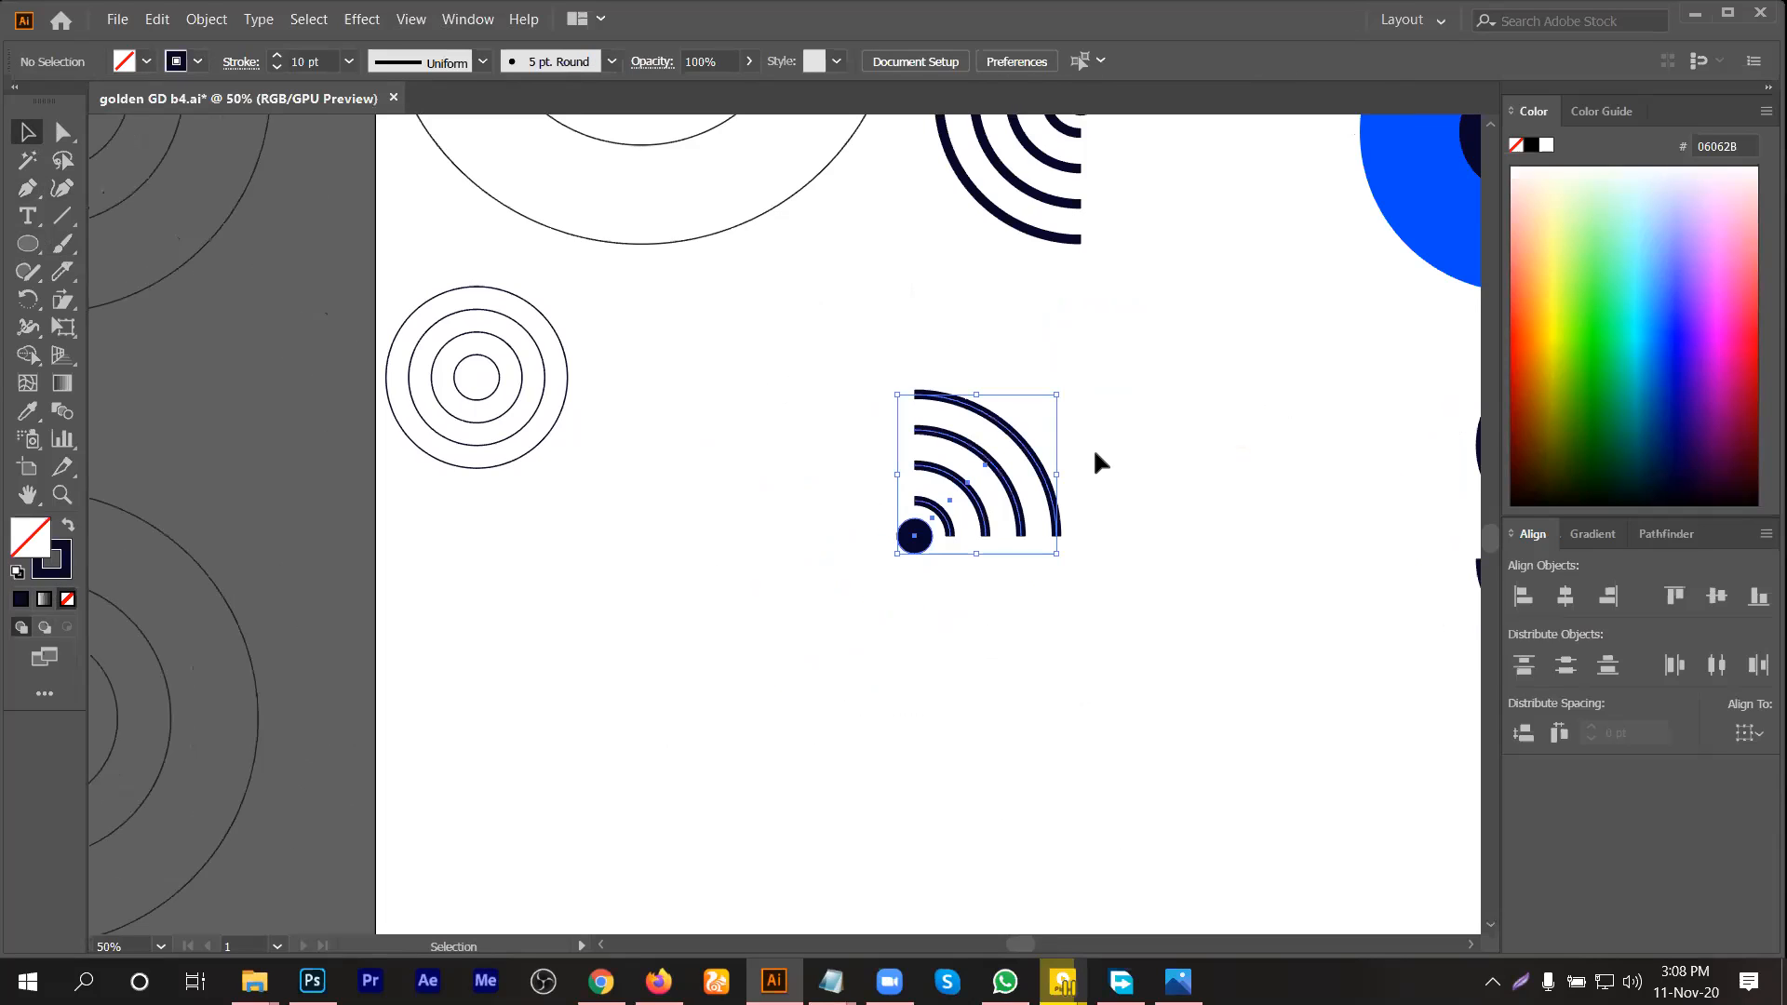
drag(1059, 386, 973, 378)
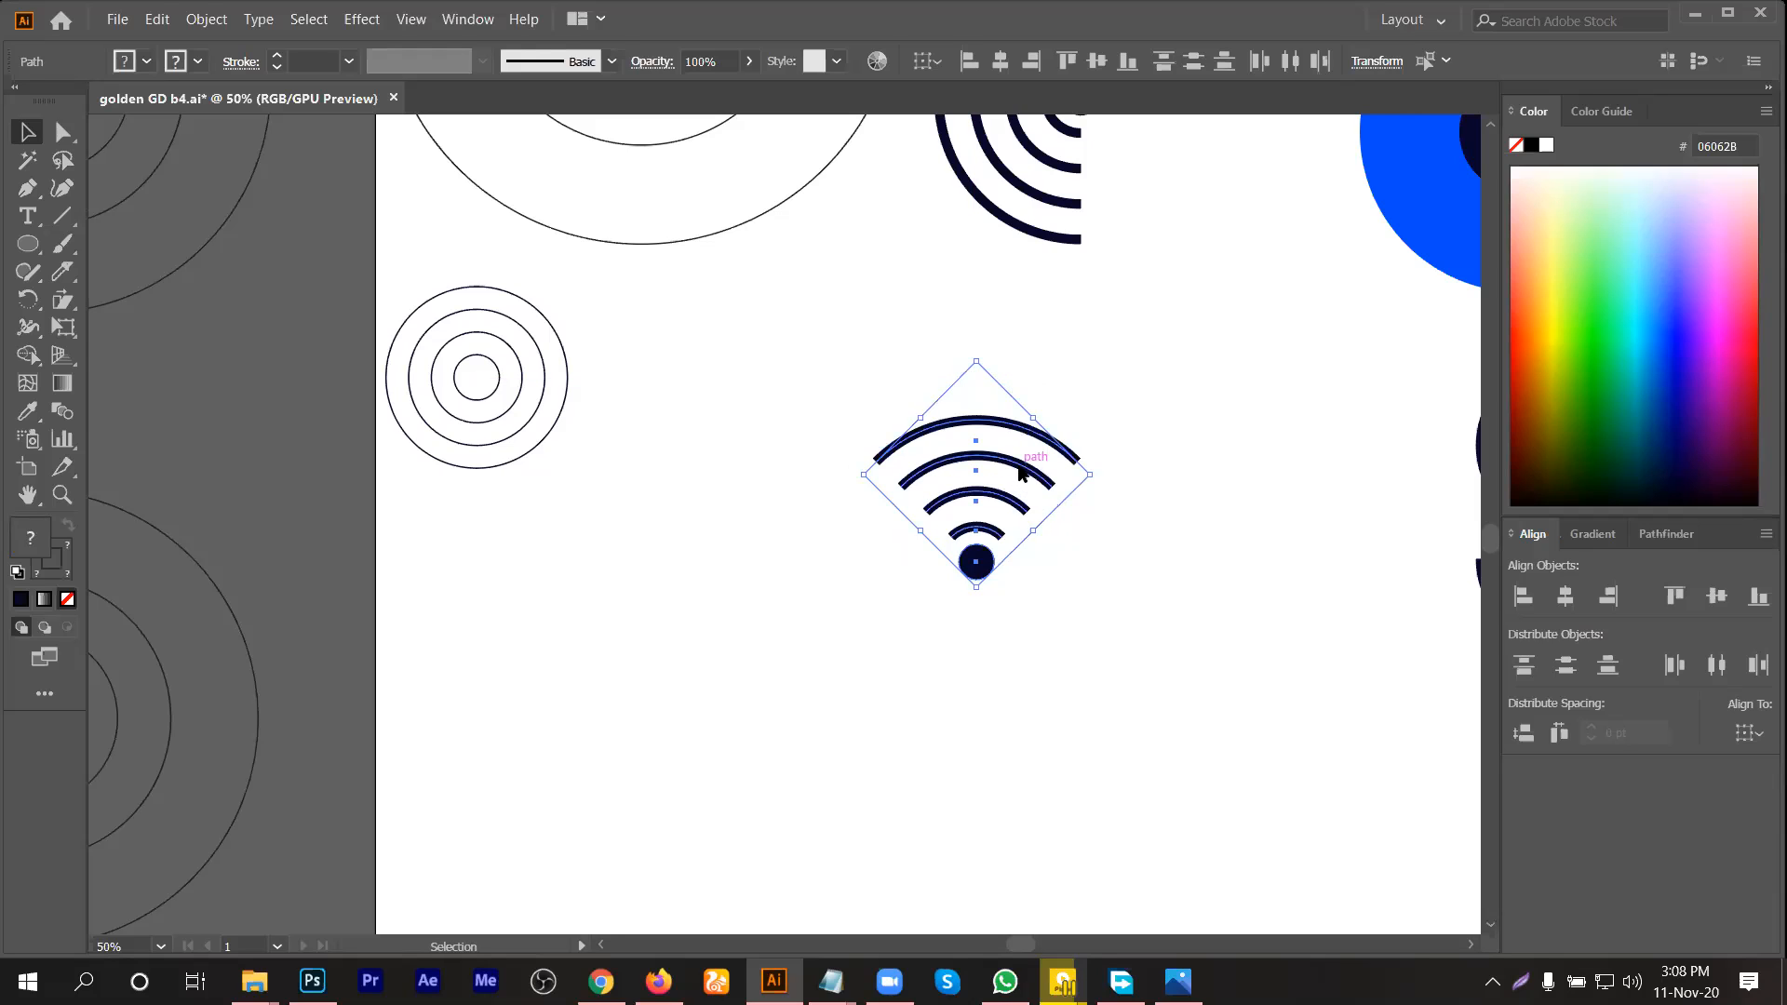
right_click(1016, 463)
click(1080, 588)
click(956, 713)
scroll(955, 711, down, 1)
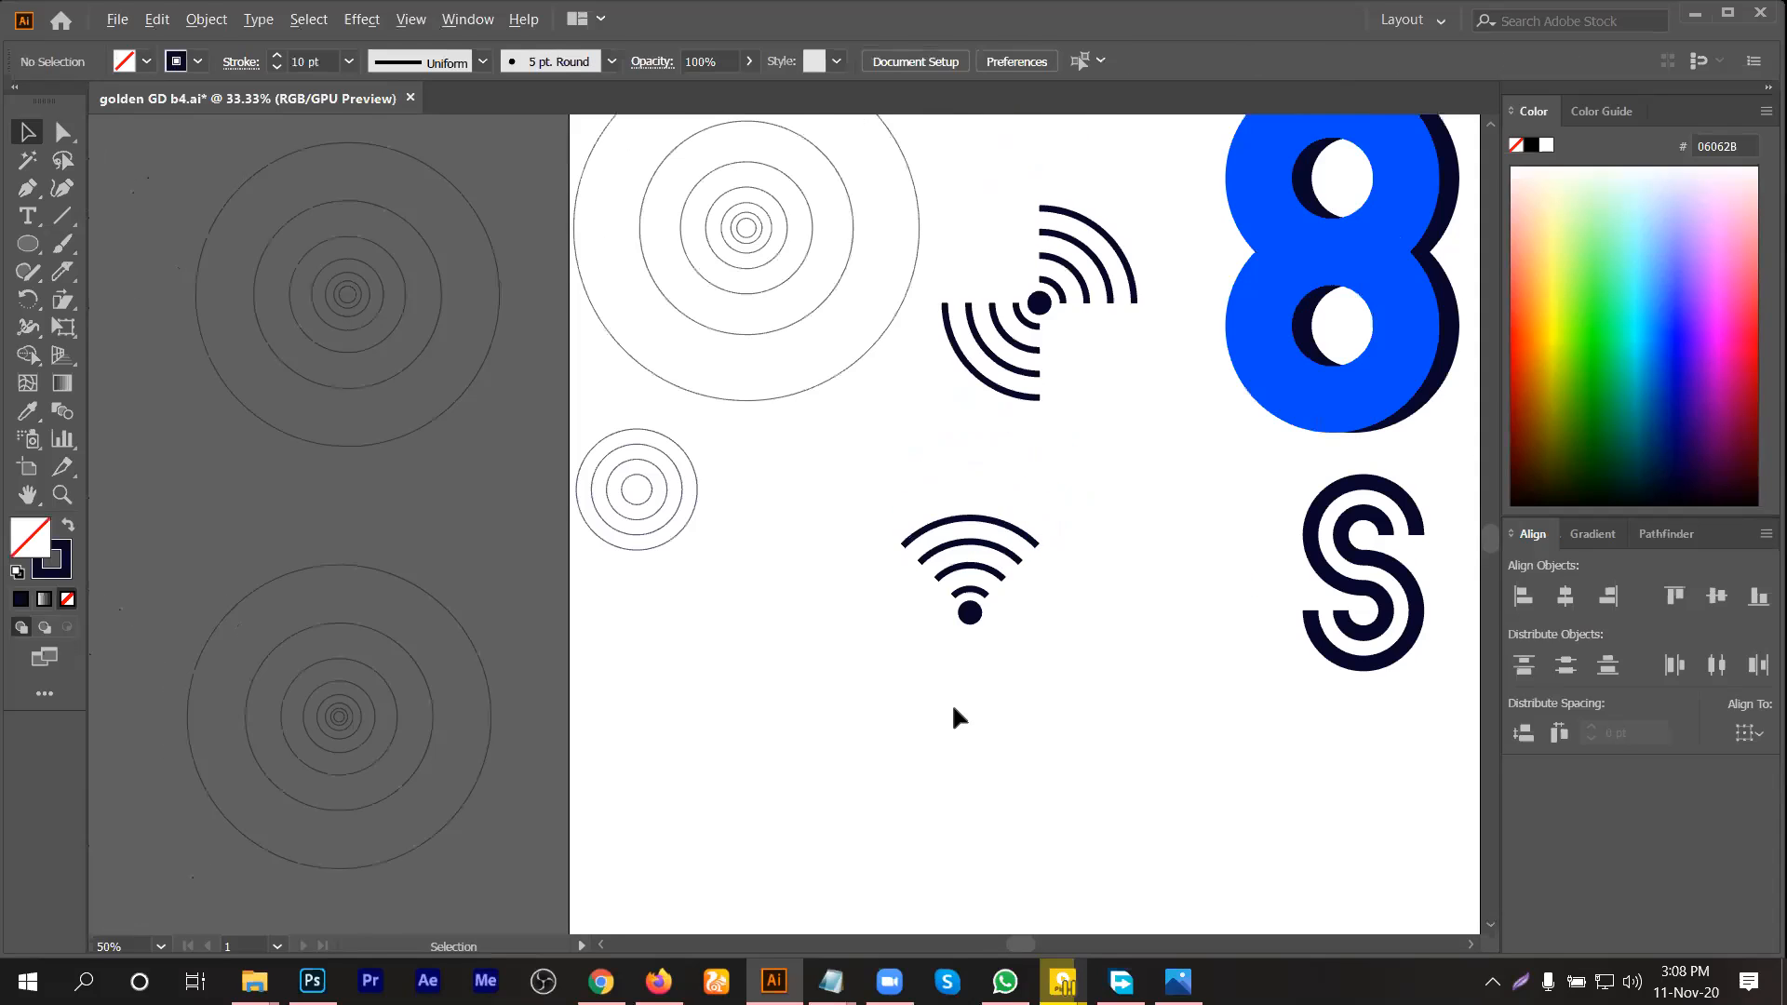
Step: Move the quarter-arc logo up to the artboard's upper edge beside the 8 and place the Wi-Fi symbol below it
scroll(976, 300, up, 1)
drag(978, 228, 1163, 508)
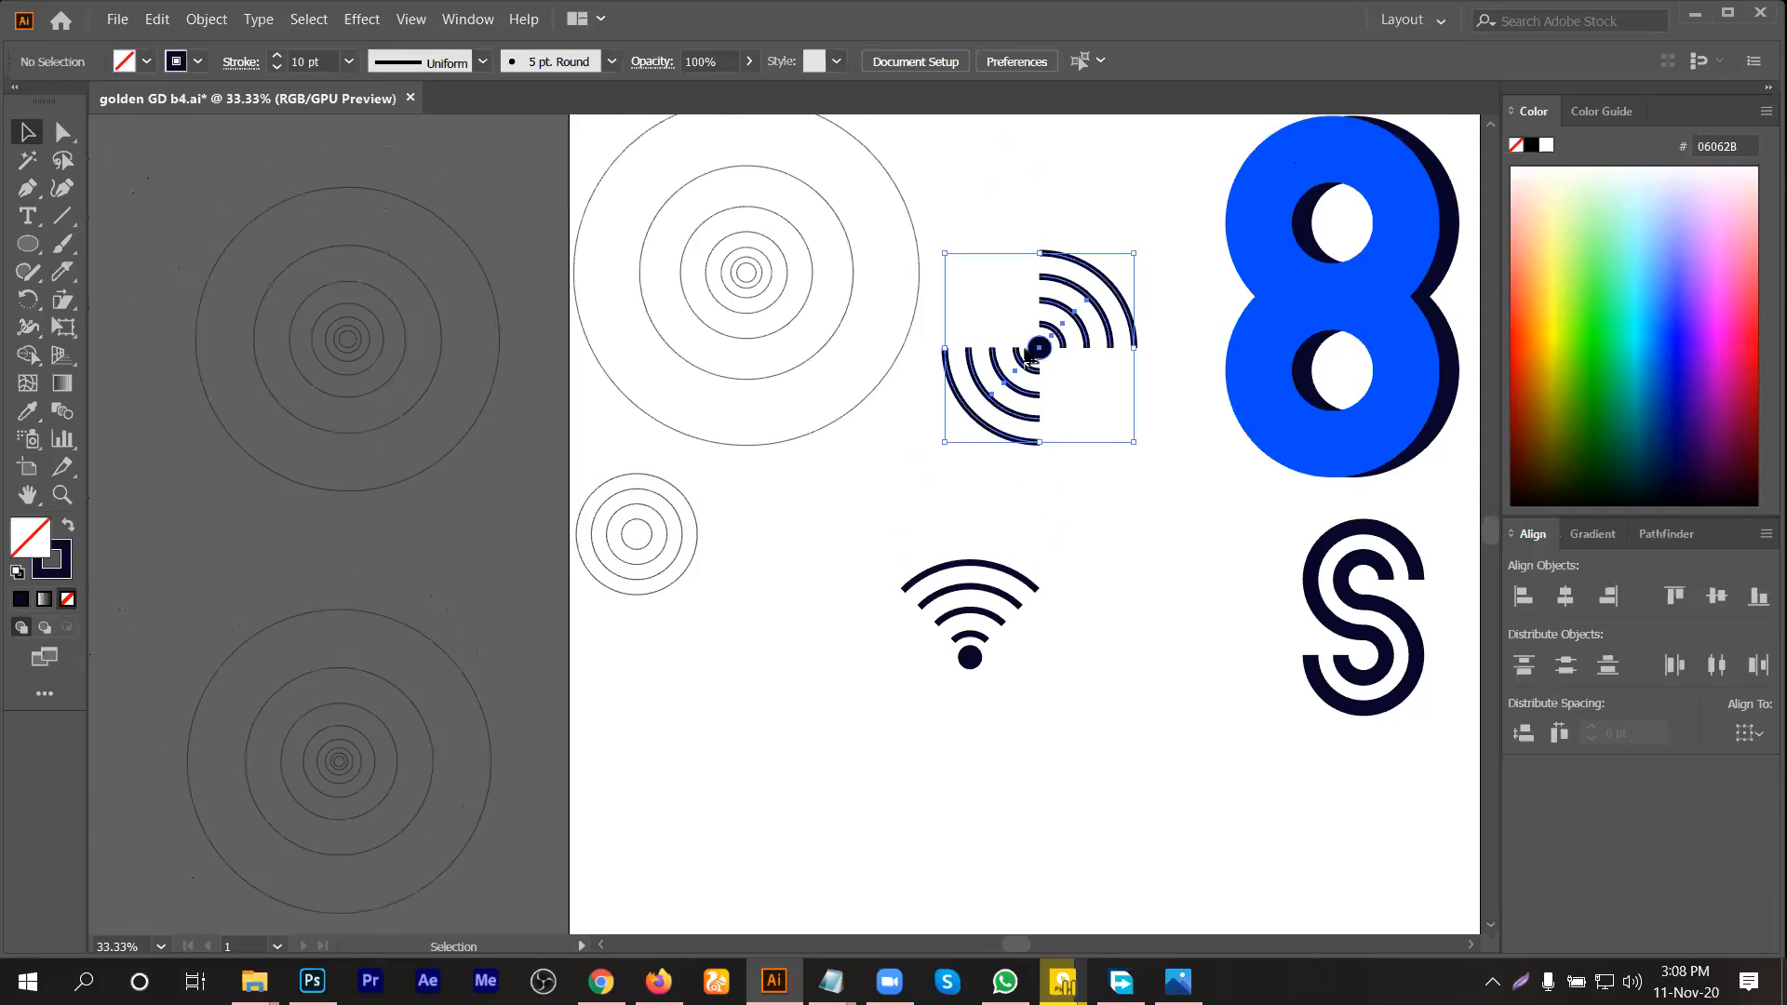
right_click(1028, 346)
click(996, 473)
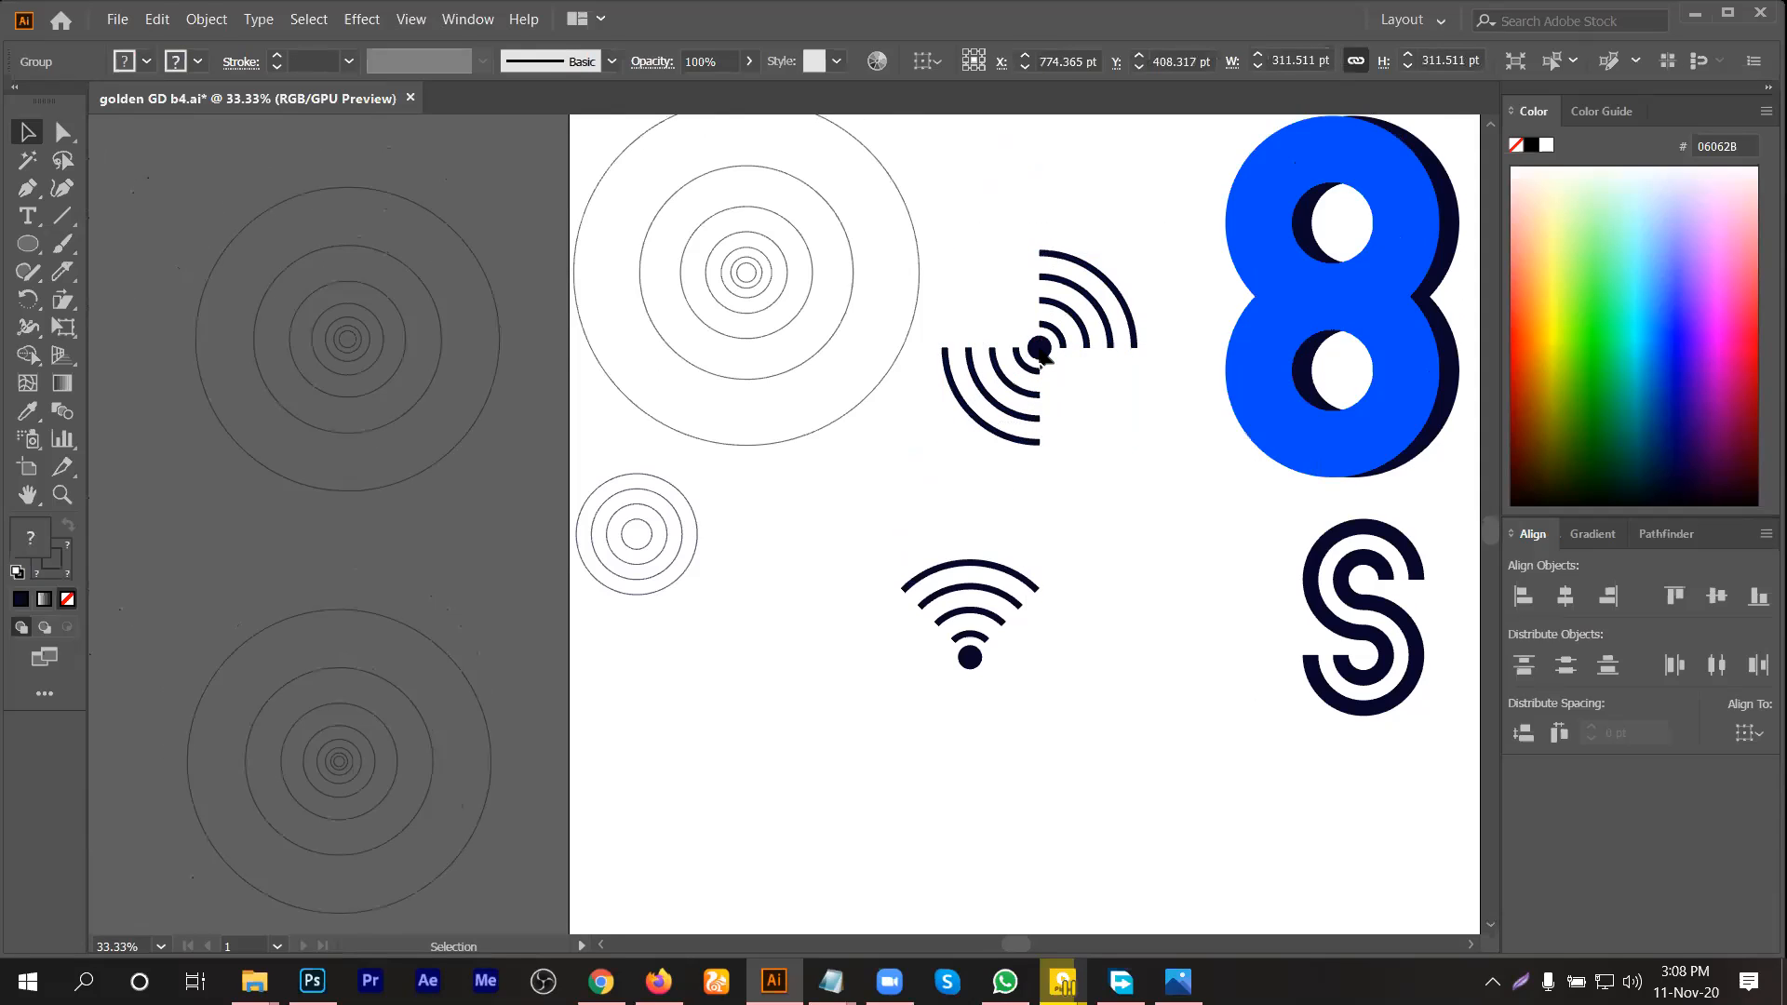
scroll(1040, 395, down, 1)
drag(1040, 414, 1071, 313)
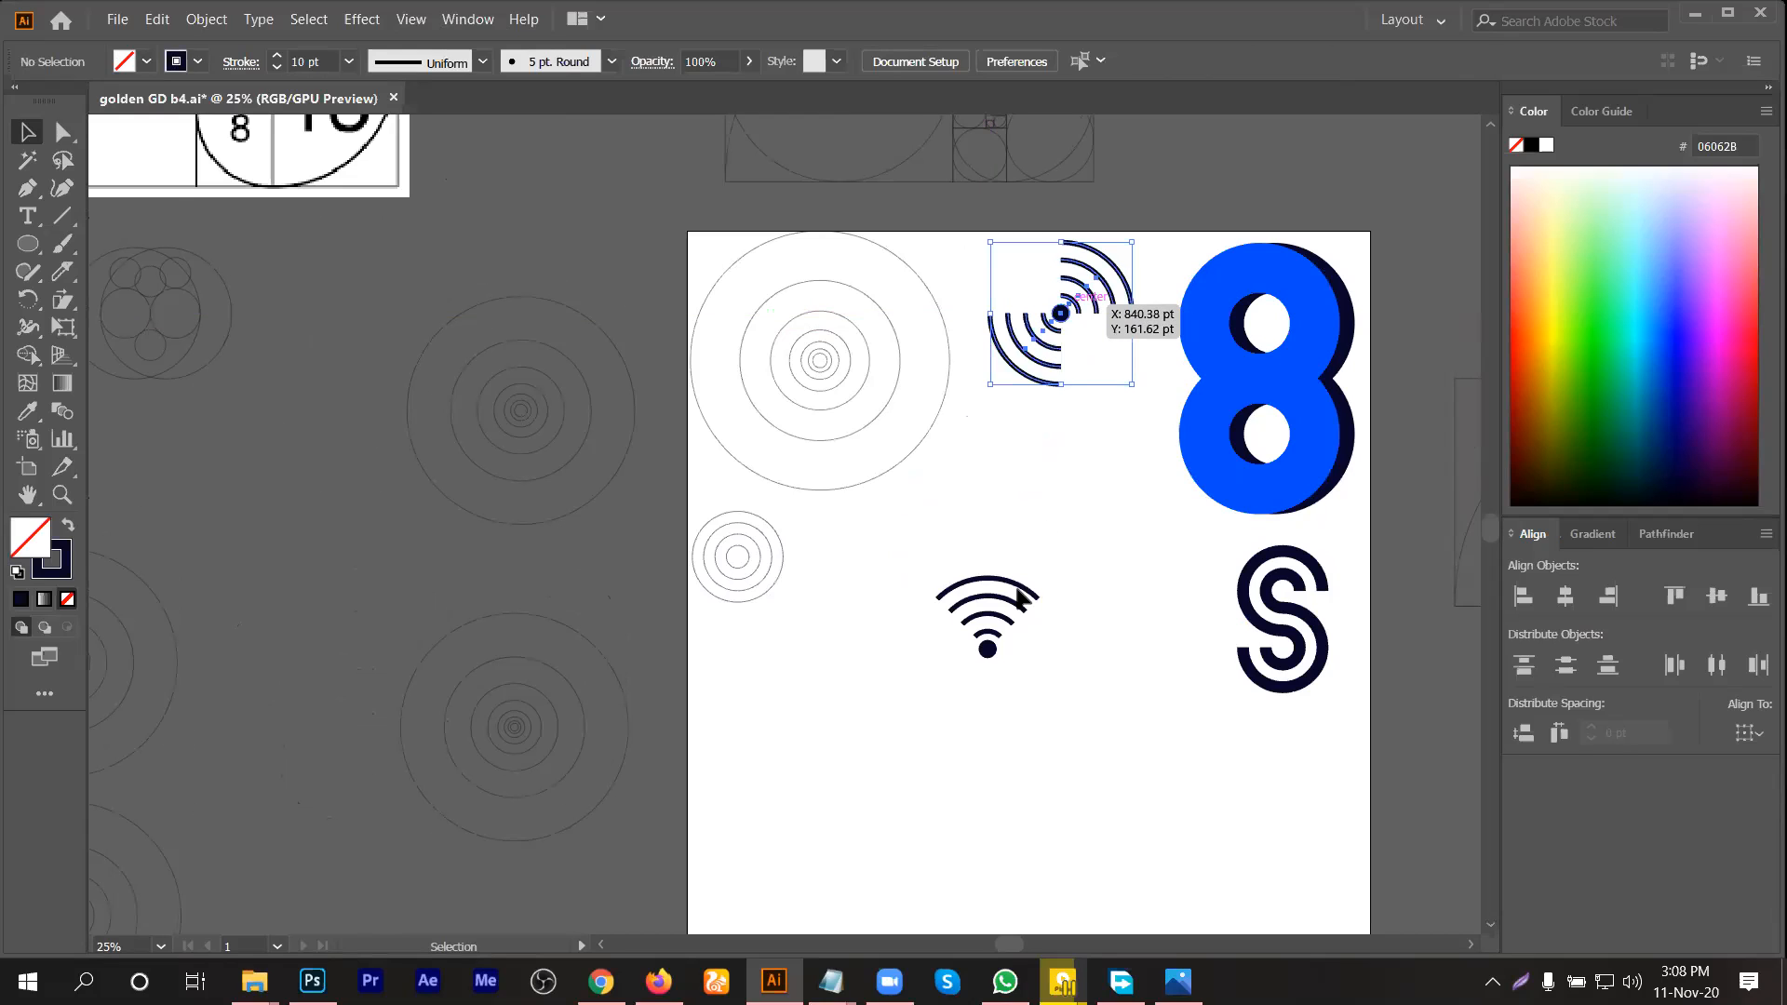
drag(1141, 406, 1143, 382)
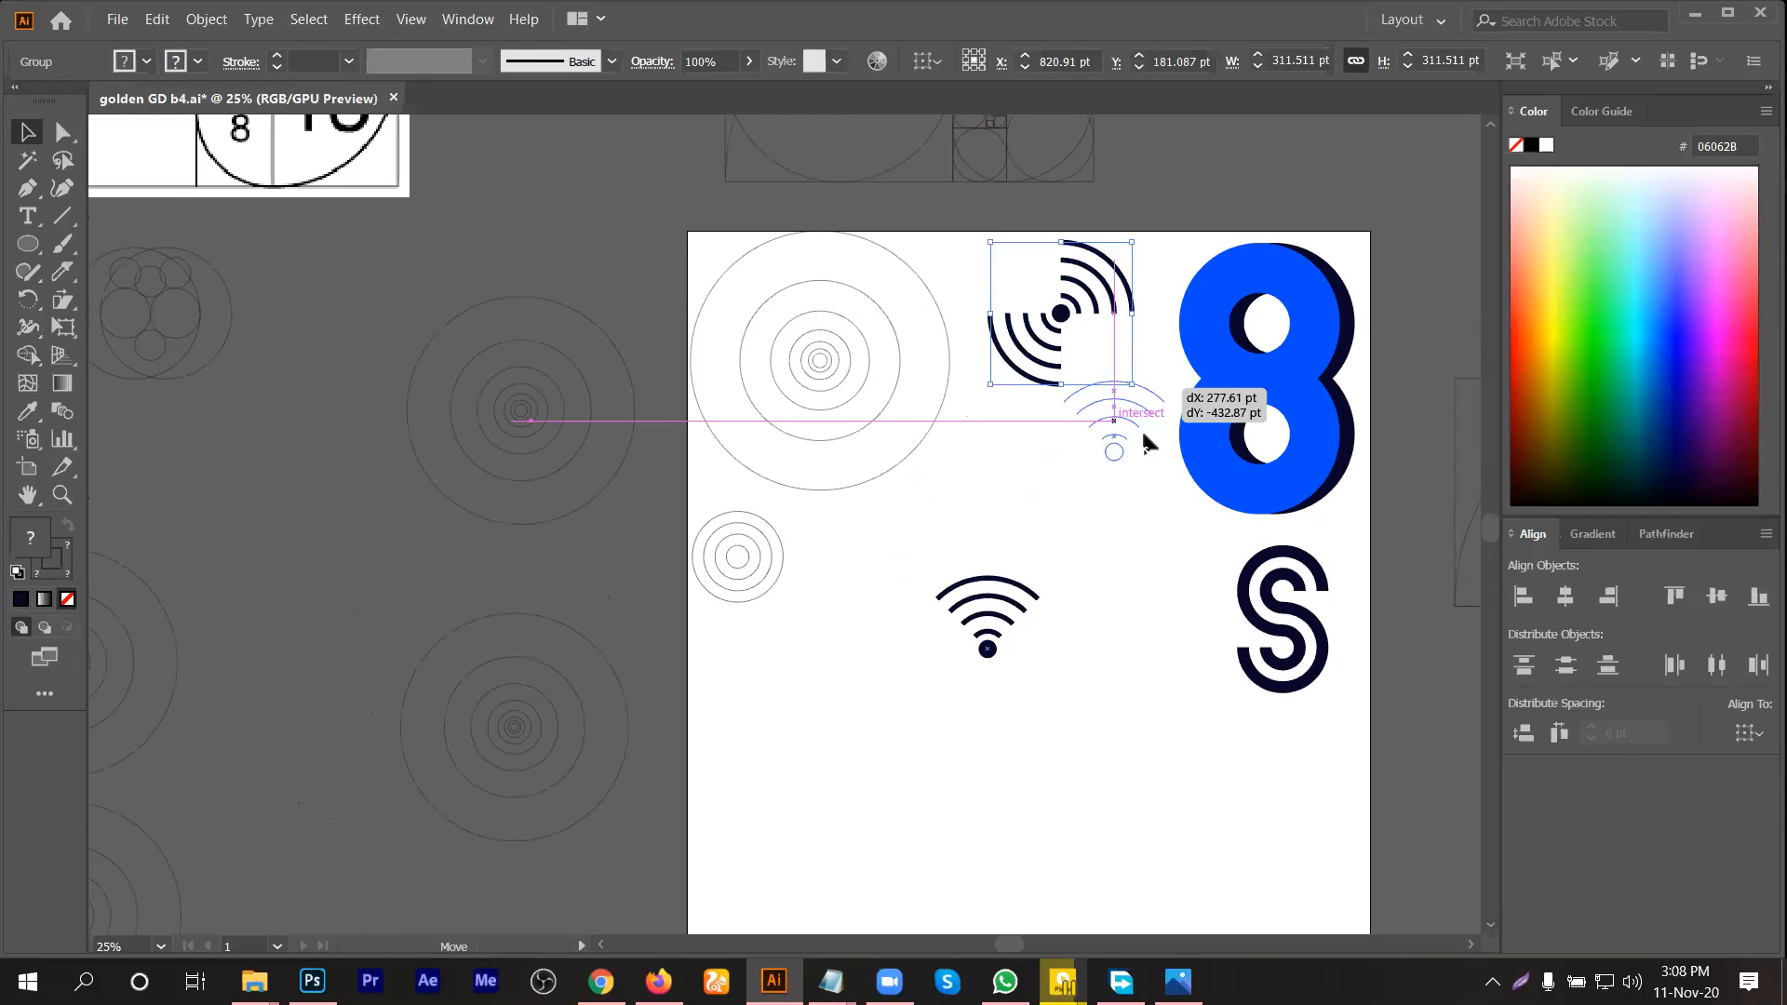
click(1155, 650)
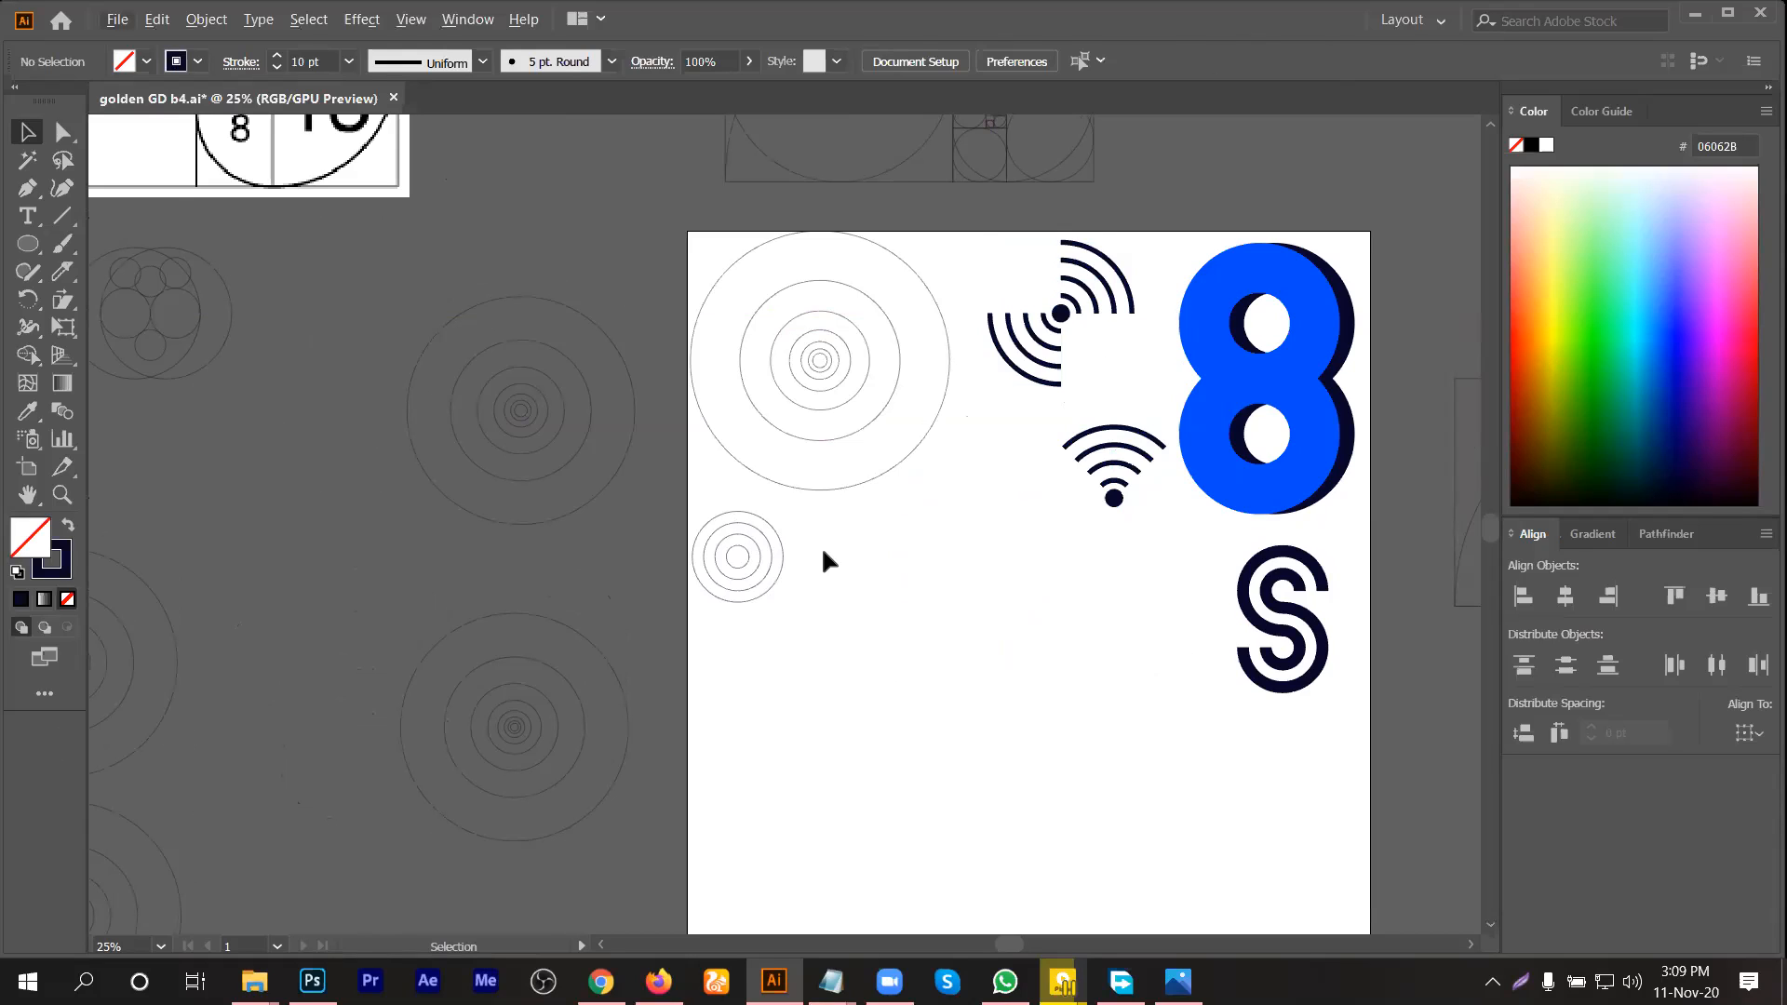
Step: Place a copy of the small concentric circles in the empty area below and set its stroke weight to 10 pt
click(734, 571)
drag(750, 562, 927, 667)
click(276, 56)
click(277, 56)
click(276, 56)
click(276, 56)
click(994, 756)
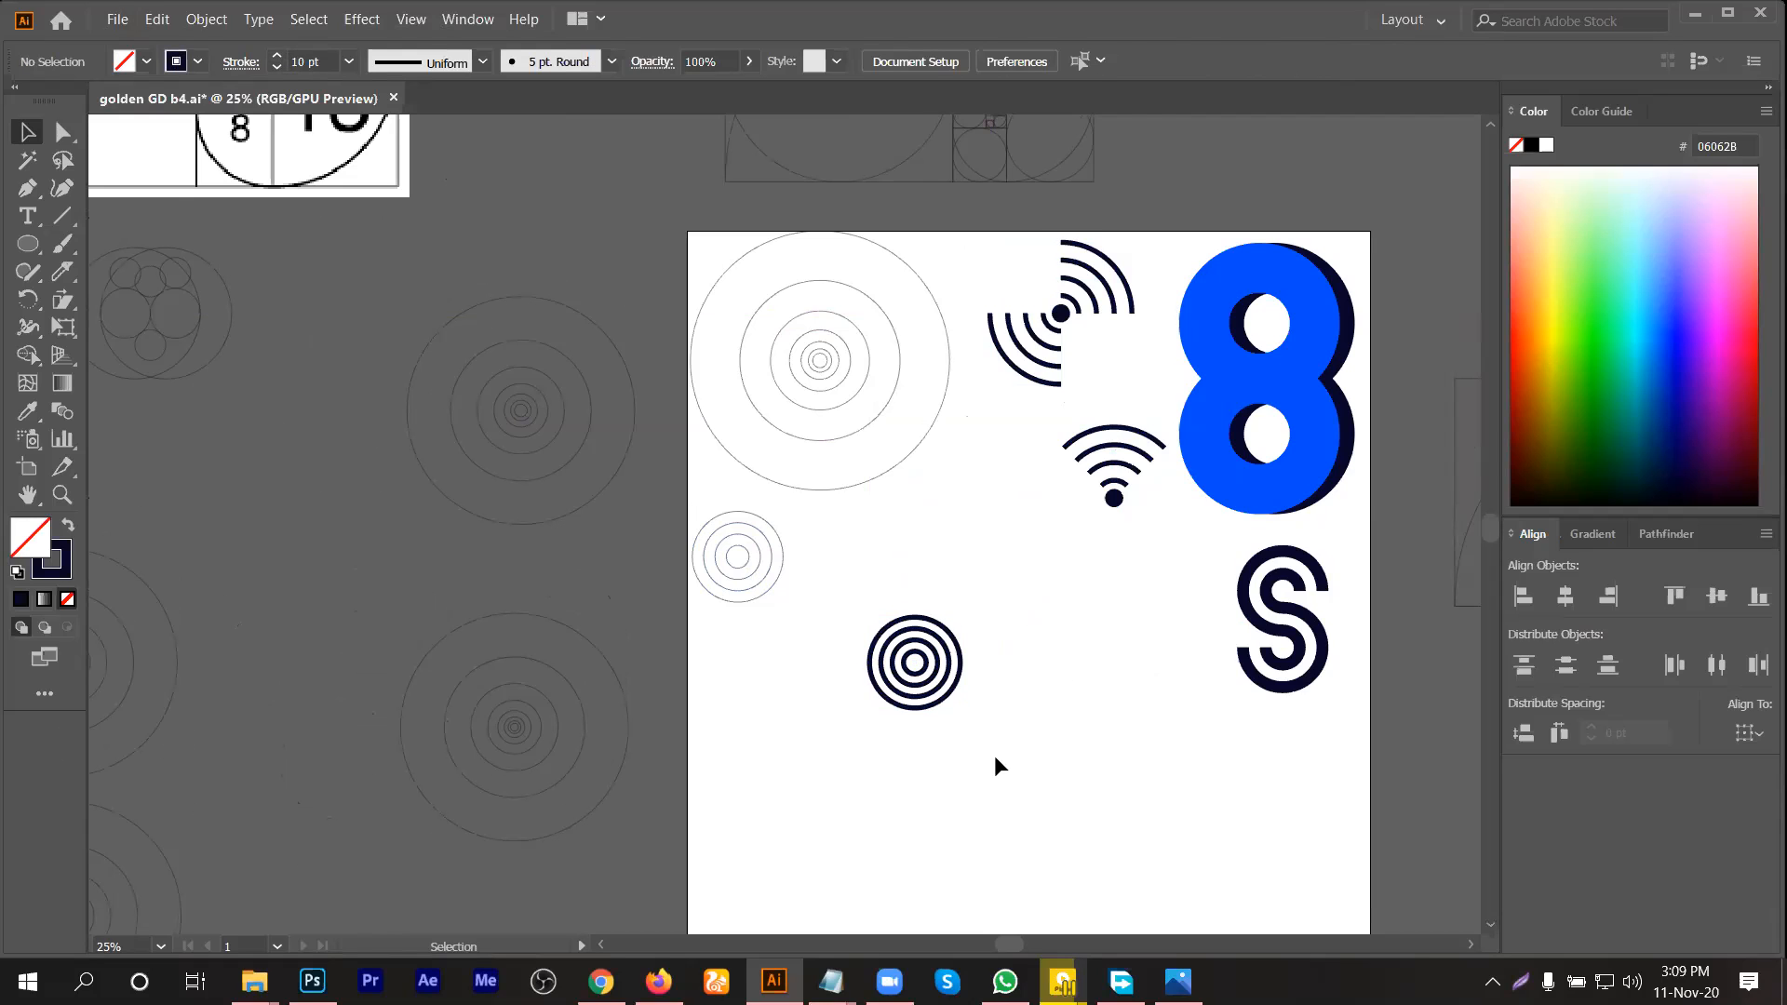
Step: Delete the lower-right and upper-left quarter segments of the copied thick concentric circles
scroll(994, 756, up, 1)
click(62, 134)
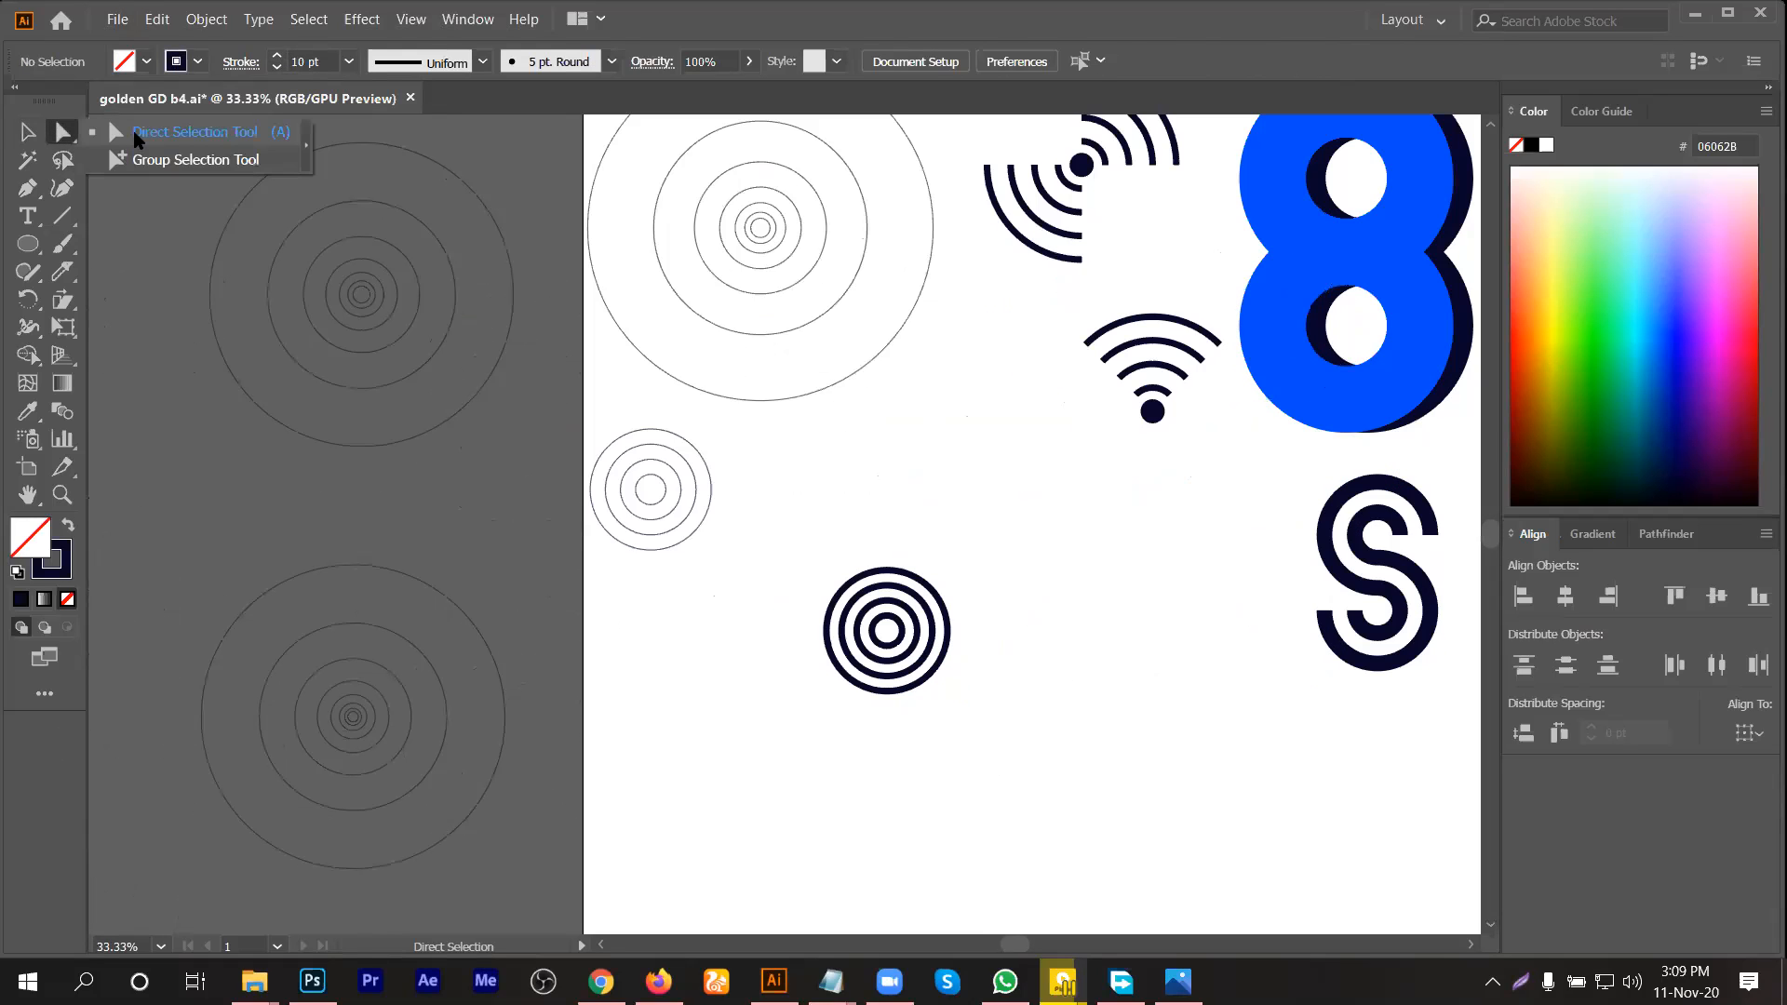
drag(955, 711, 894, 624)
drag(796, 555, 879, 627)
drag(814, 701, 977, 715)
click(1055, 718)
scroll(954, 689, up, 1)
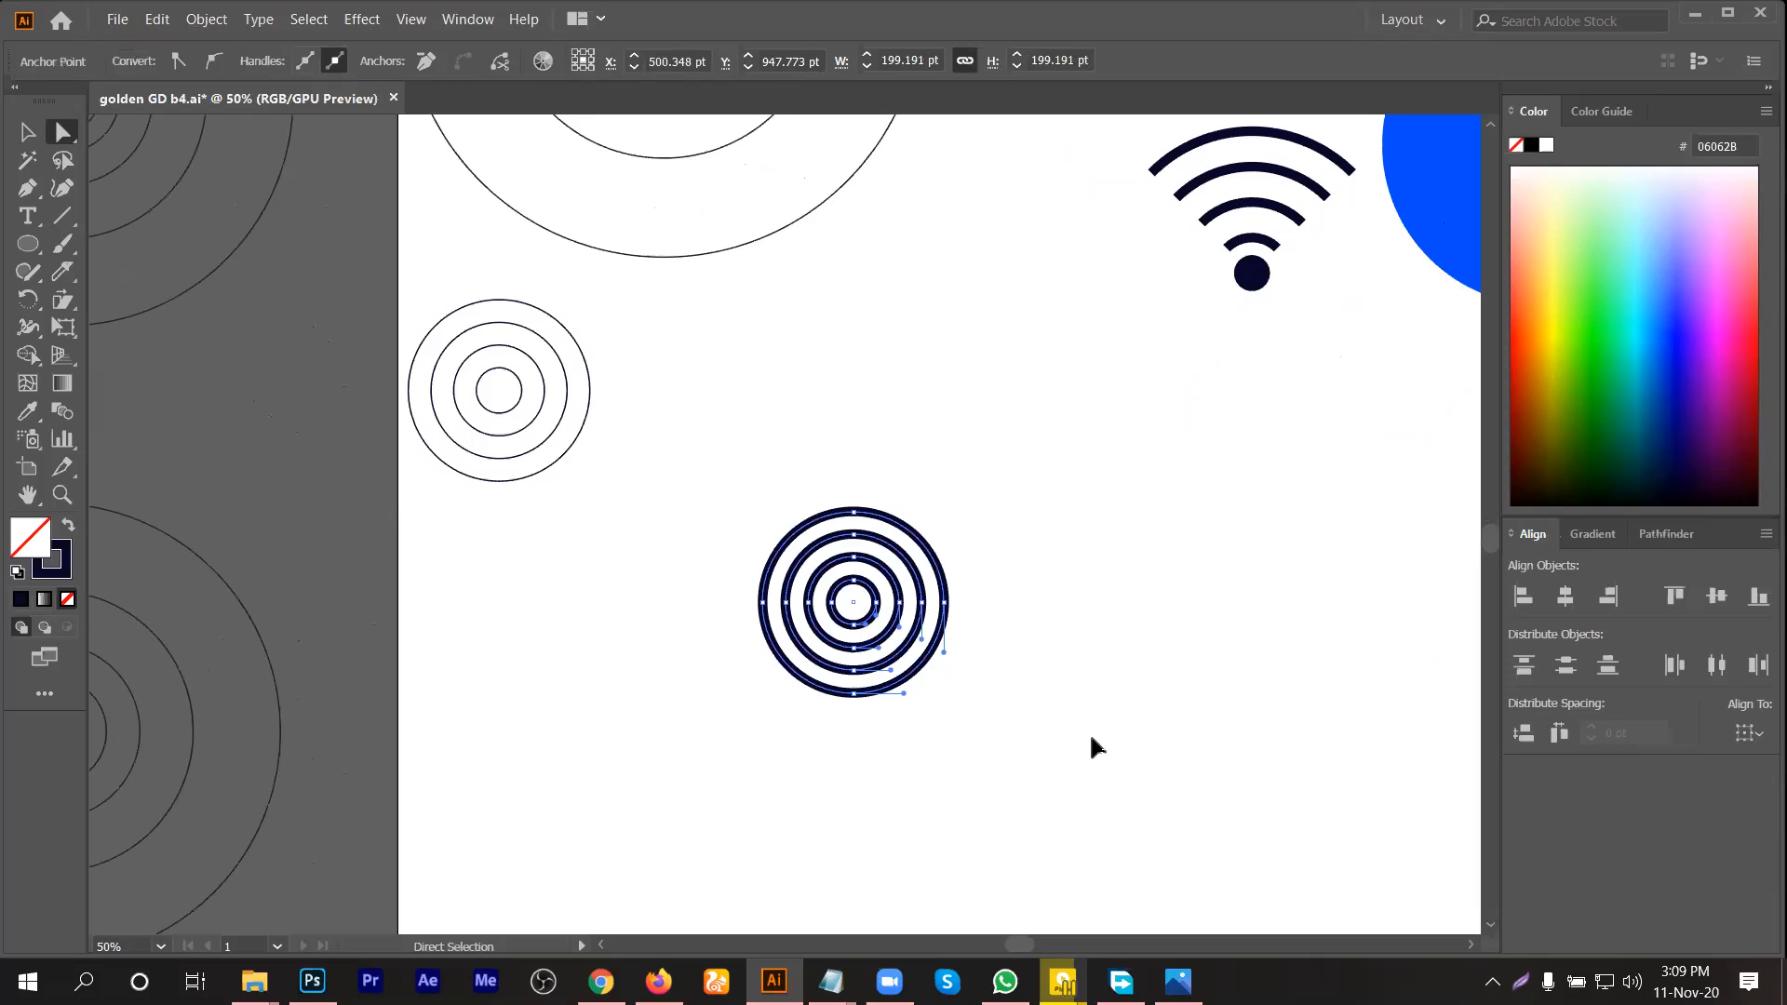
key(Delete)
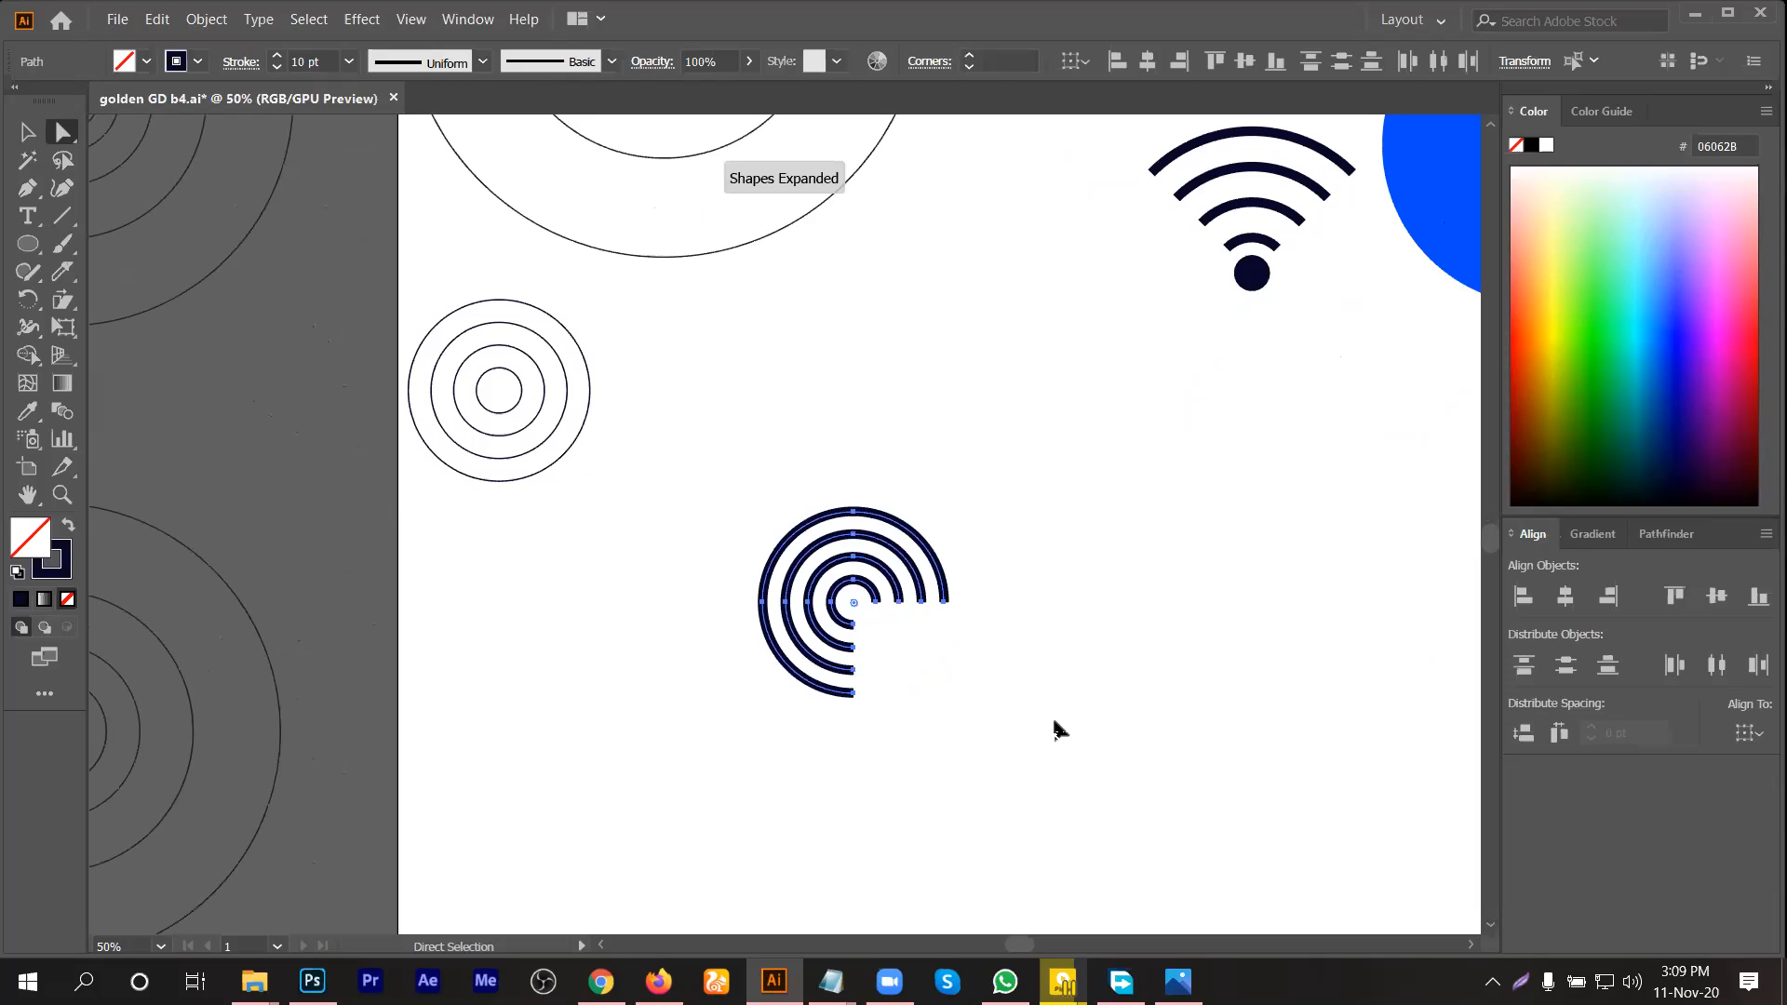
mouse_move(952, 502)
mouse_down()
mouse_move(875, 610)
mouse_move(949, 519)
mouse_up()
drag(754, 515, 847, 603)
key(Delete)
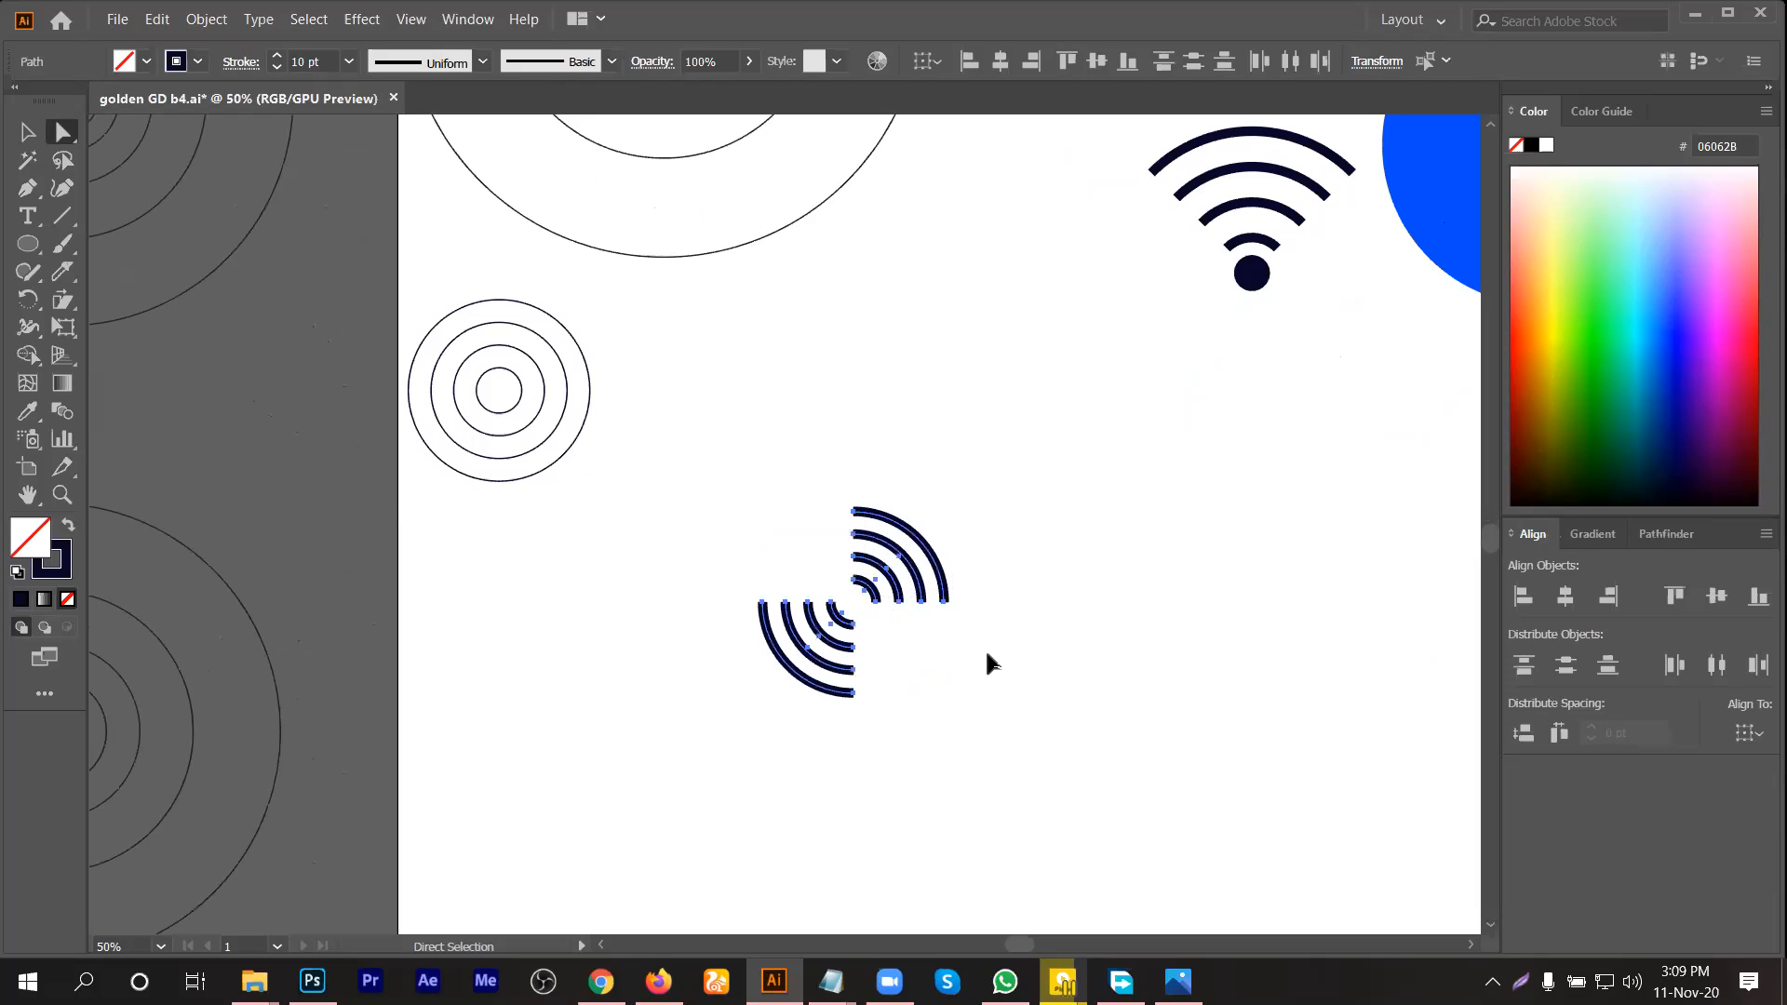
Step: Delete the upper-right quarter arcs so that only the lower-left arcs of the thick circles are kept
click(991, 663)
drag(991, 465, 862, 599)
key(Delete)
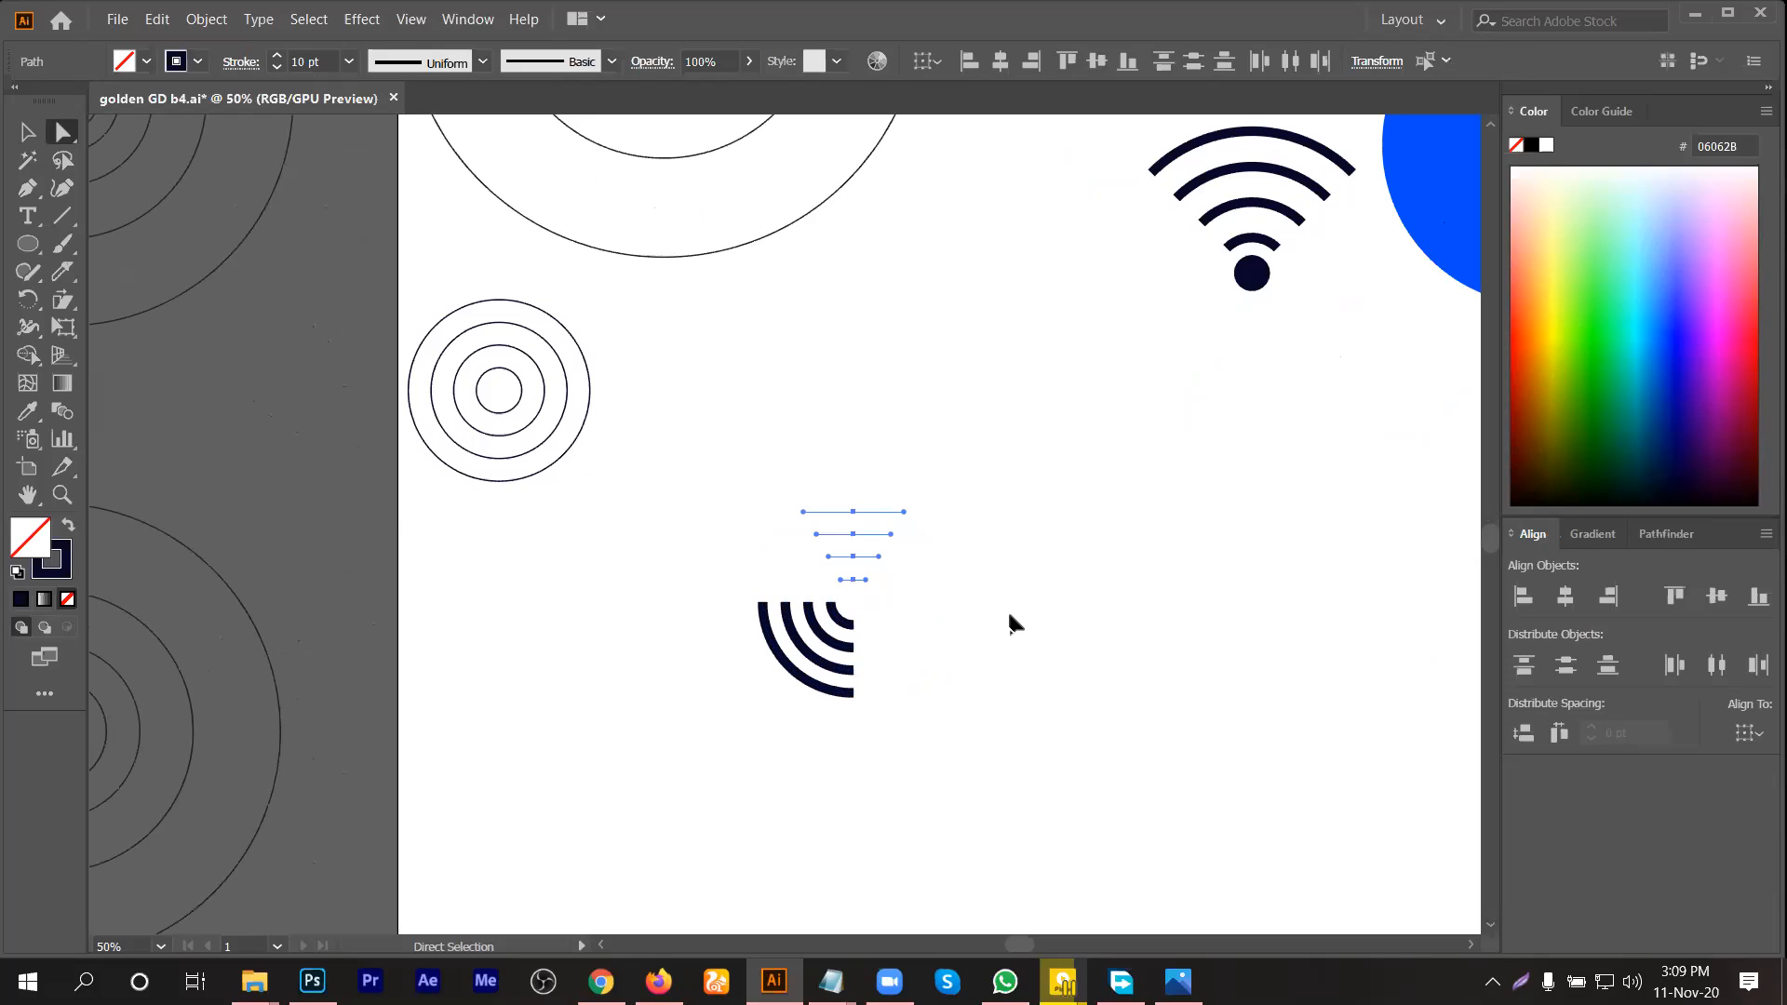
click(944, 630)
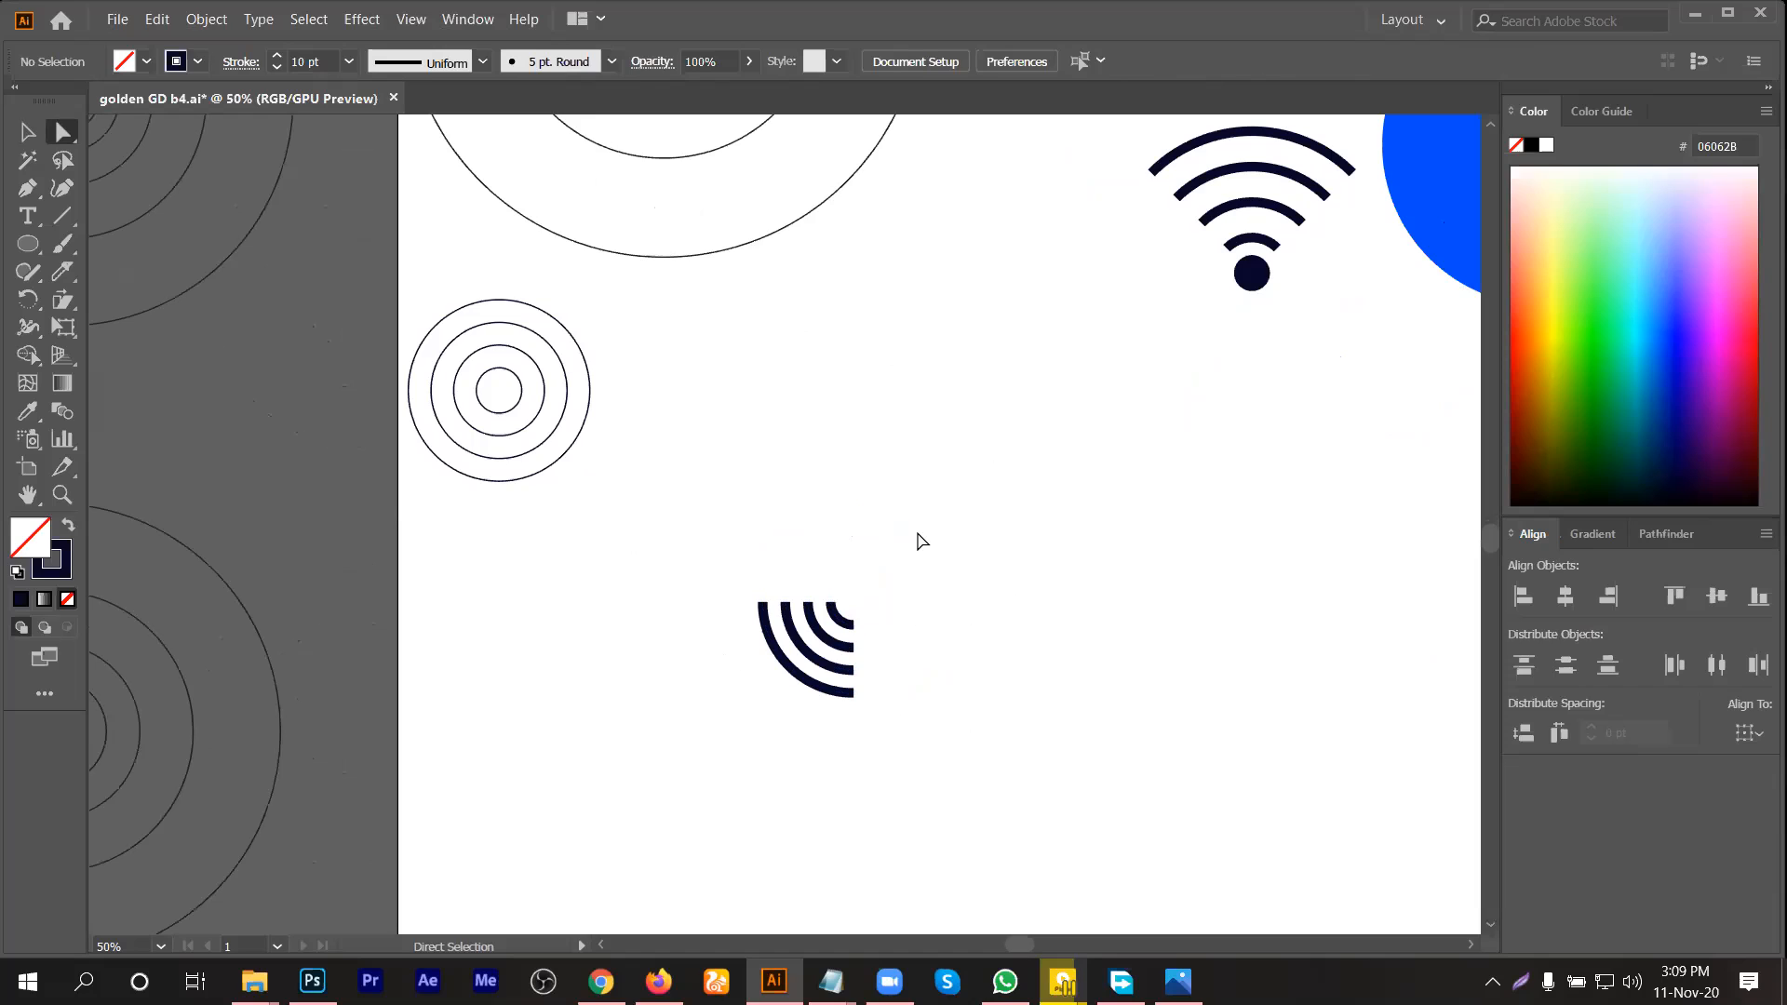
Step: Rotate the lower-left arcs so they fan upward like a Wi-Fi symbol
click(27, 131)
drag(791, 720, 891, 494)
drag(854, 590, 940, 709)
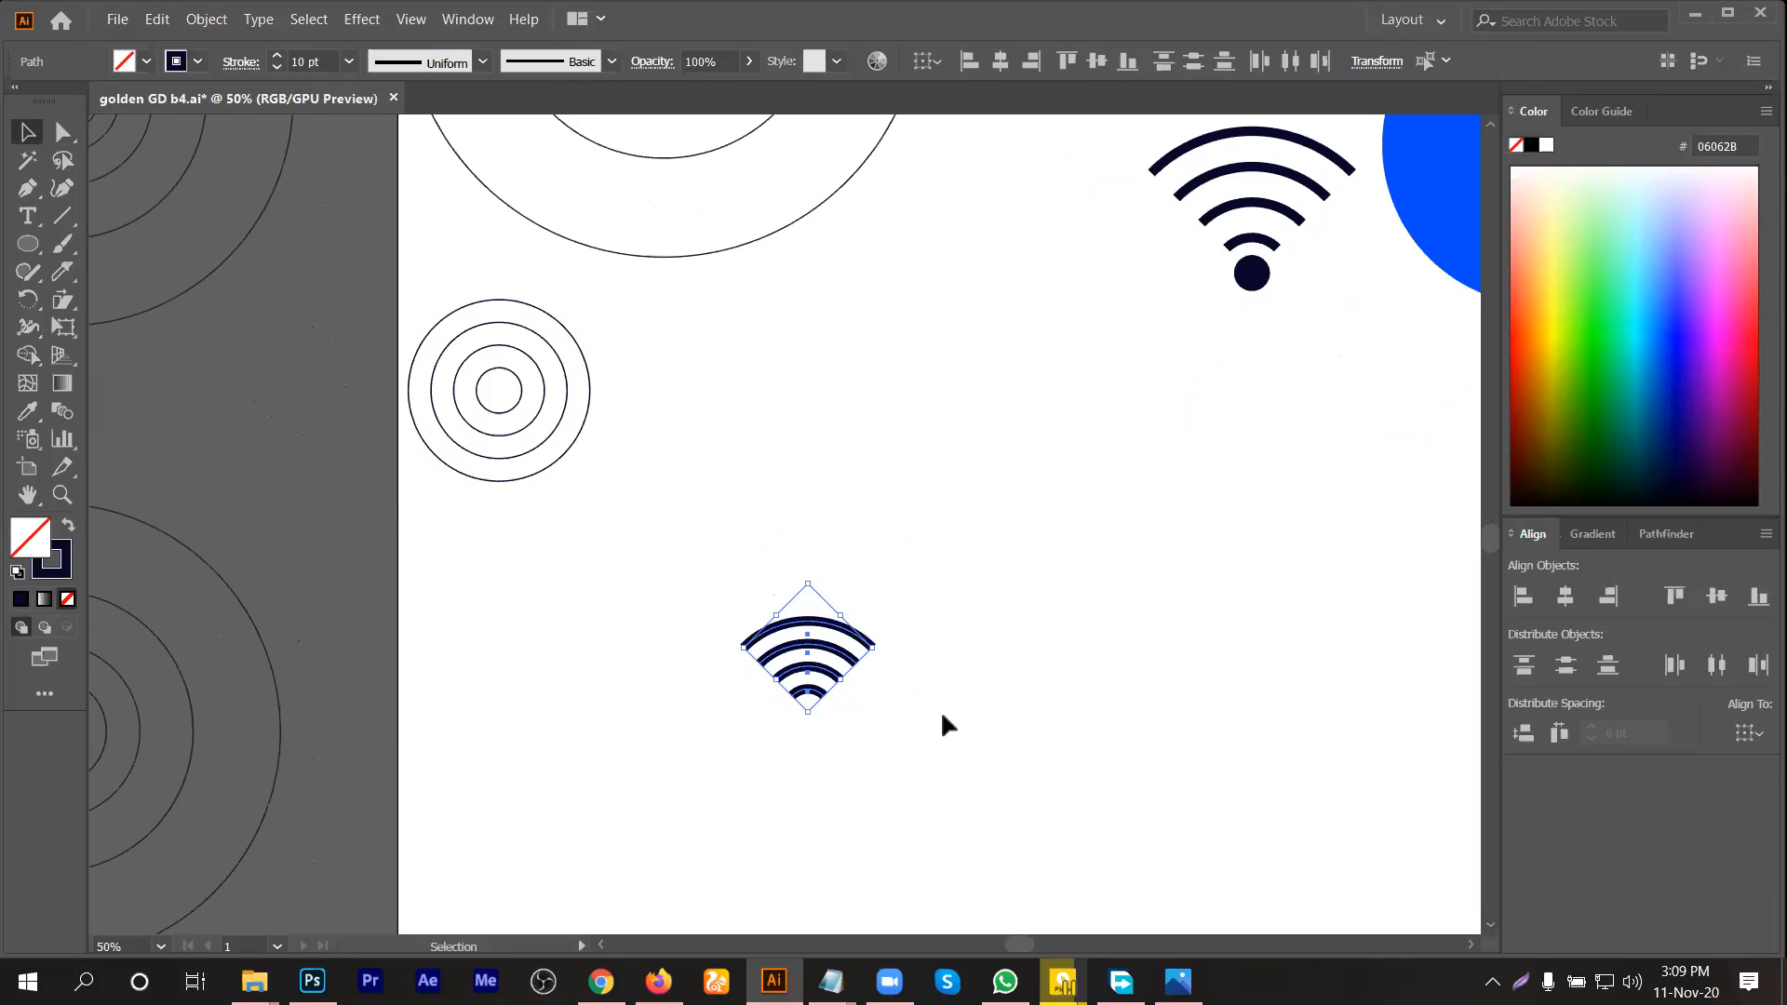
click(934, 698)
Step: Delete the small Wi-Fi arcs without a dot from the middle of the artboard
scroll(921, 685, down, 2)
drag(962, 613, 819, 802)
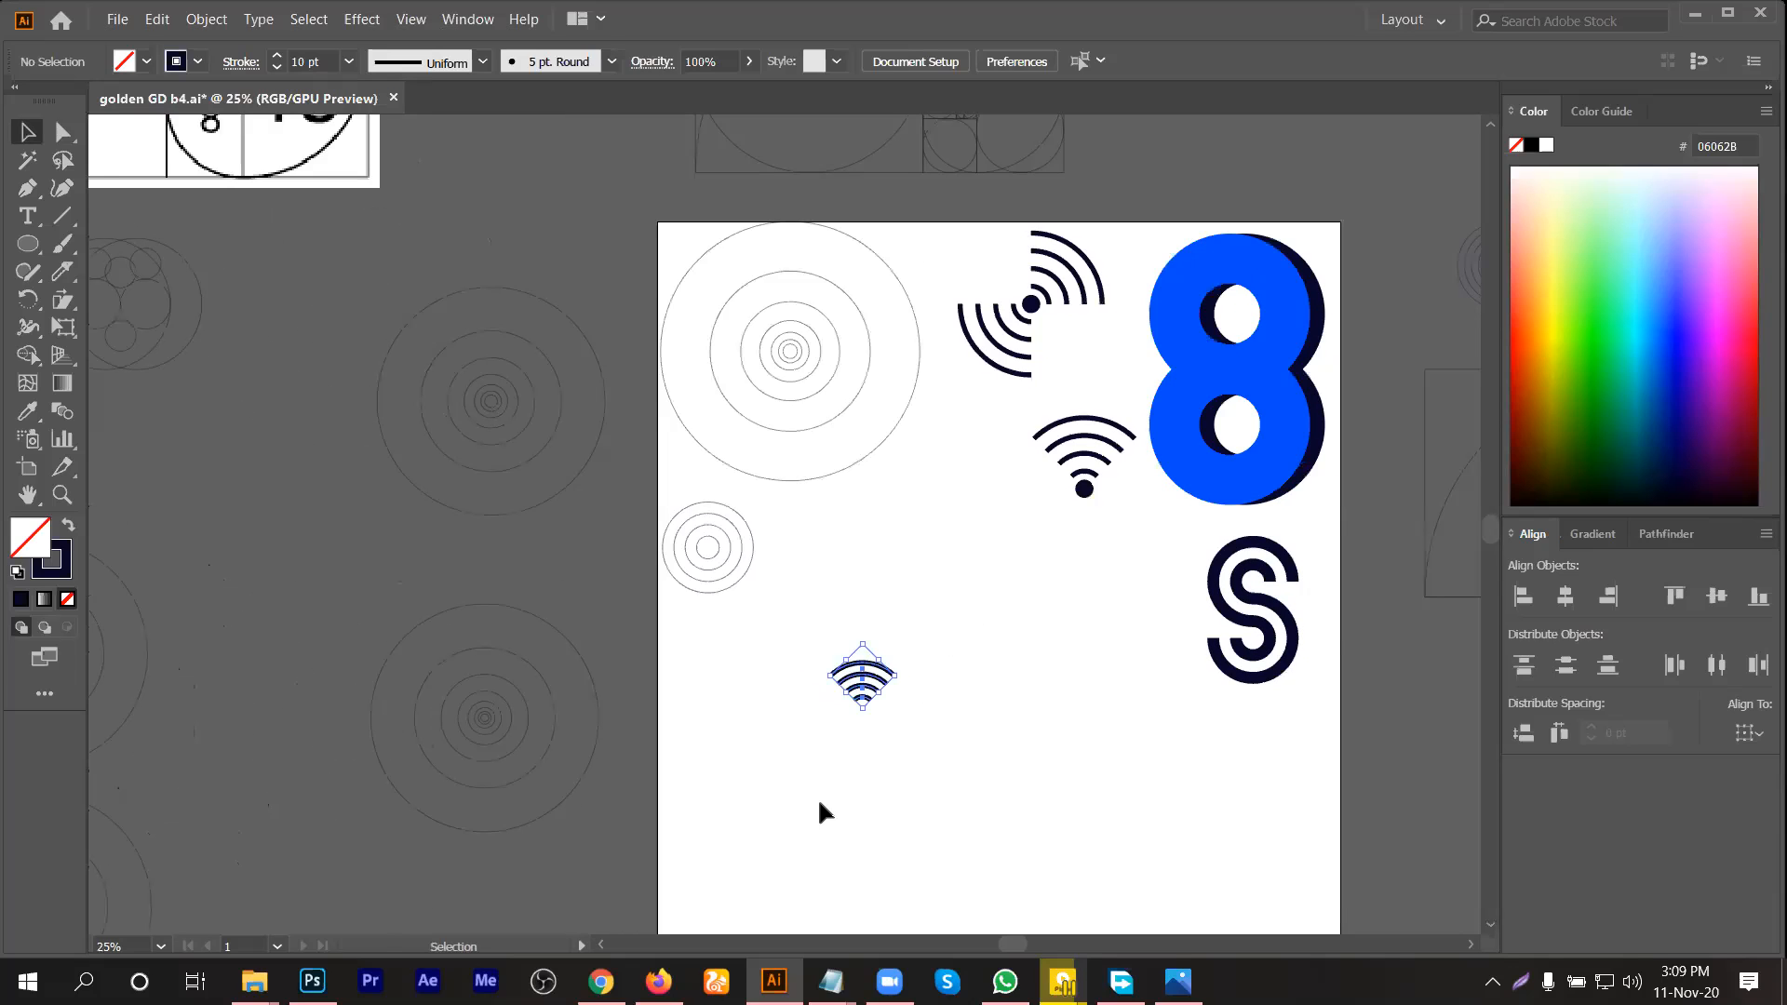
key(Delete)
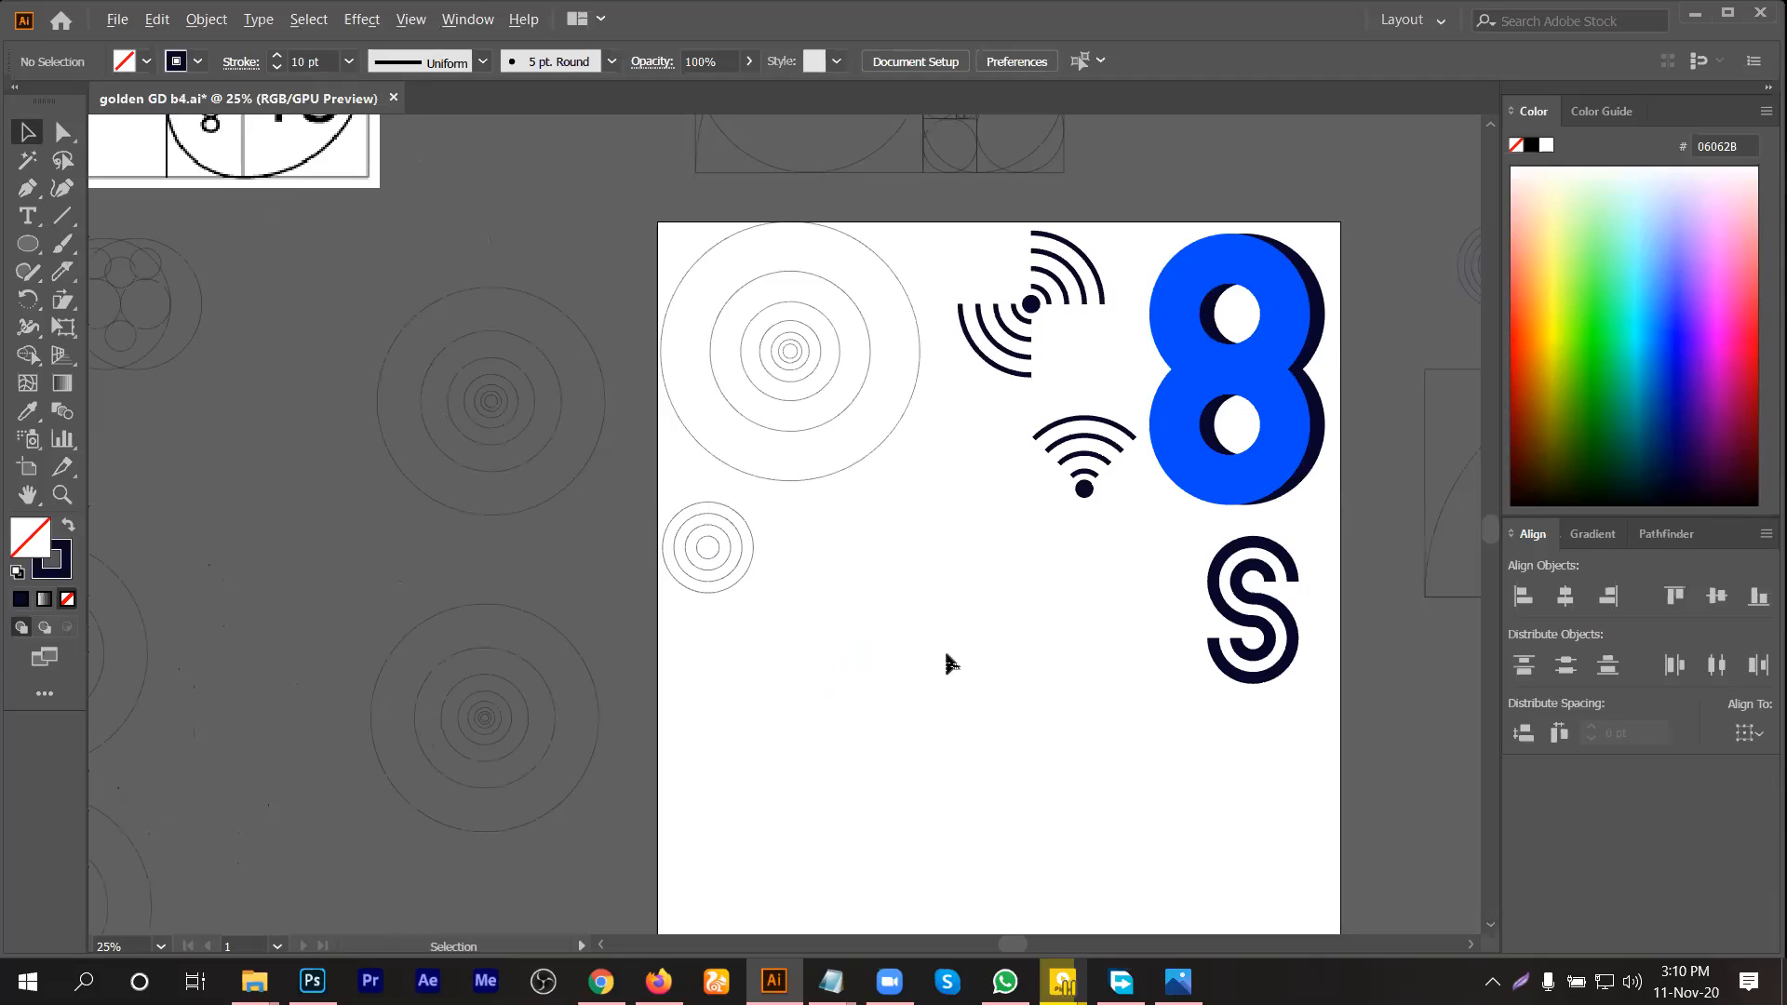
Step: Place a fresh copy of the small 1 pt concentric circles in the empty area of the artboard
click(720, 565)
drag(971, 651, 964, 649)
scroll(964, 641, up, 1)
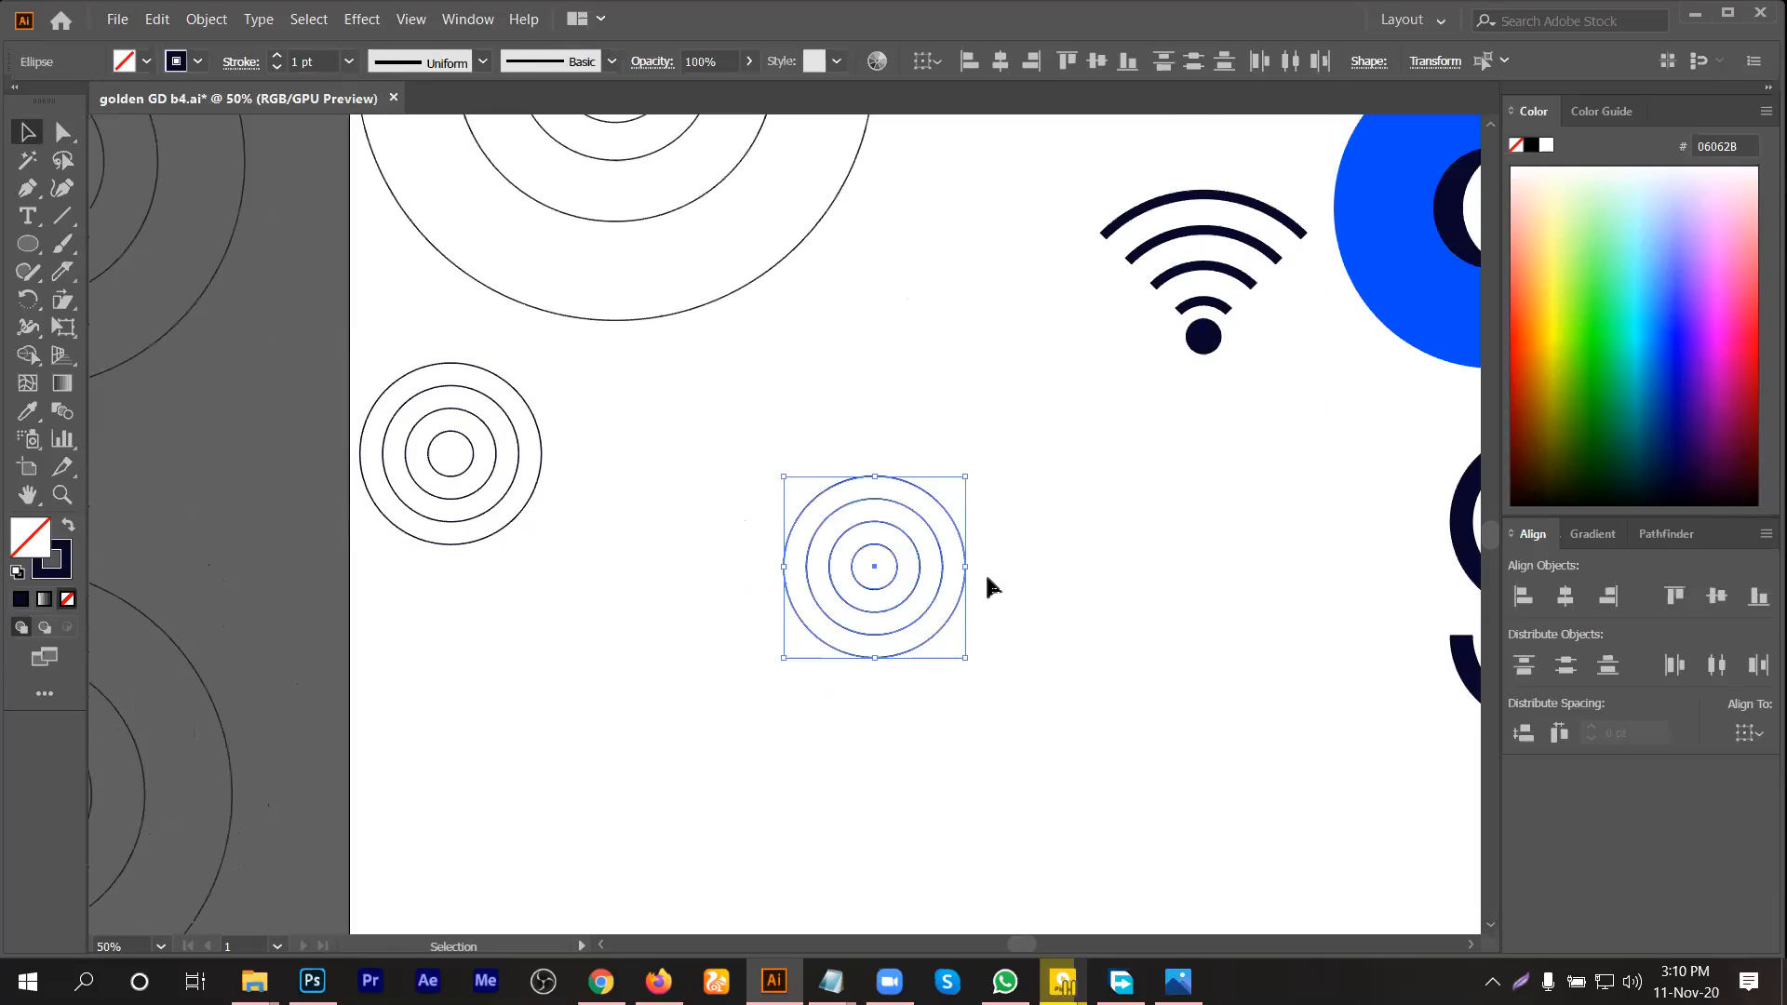
scroll(985, 572, up, 1)
Step: Draw two vertical lines running down past the copied circles, one touching the innermost circle's left side and one beside it
click(62, 216)
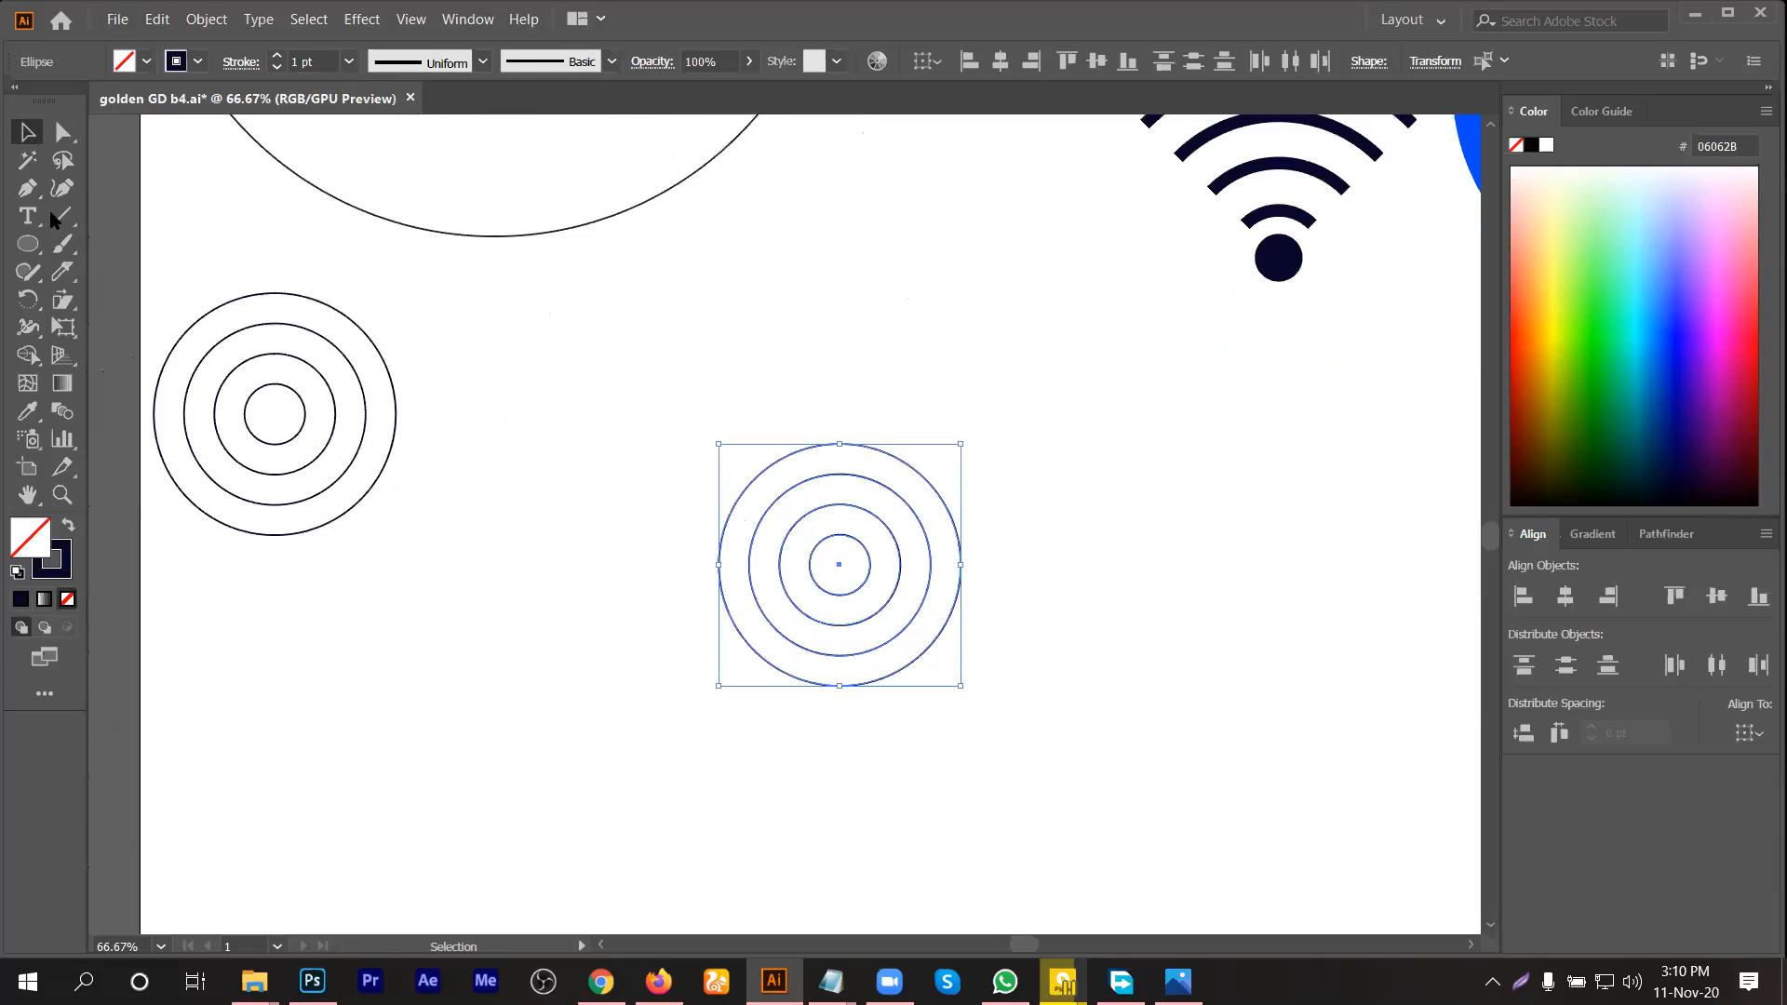
key(ctrl+shift+a)
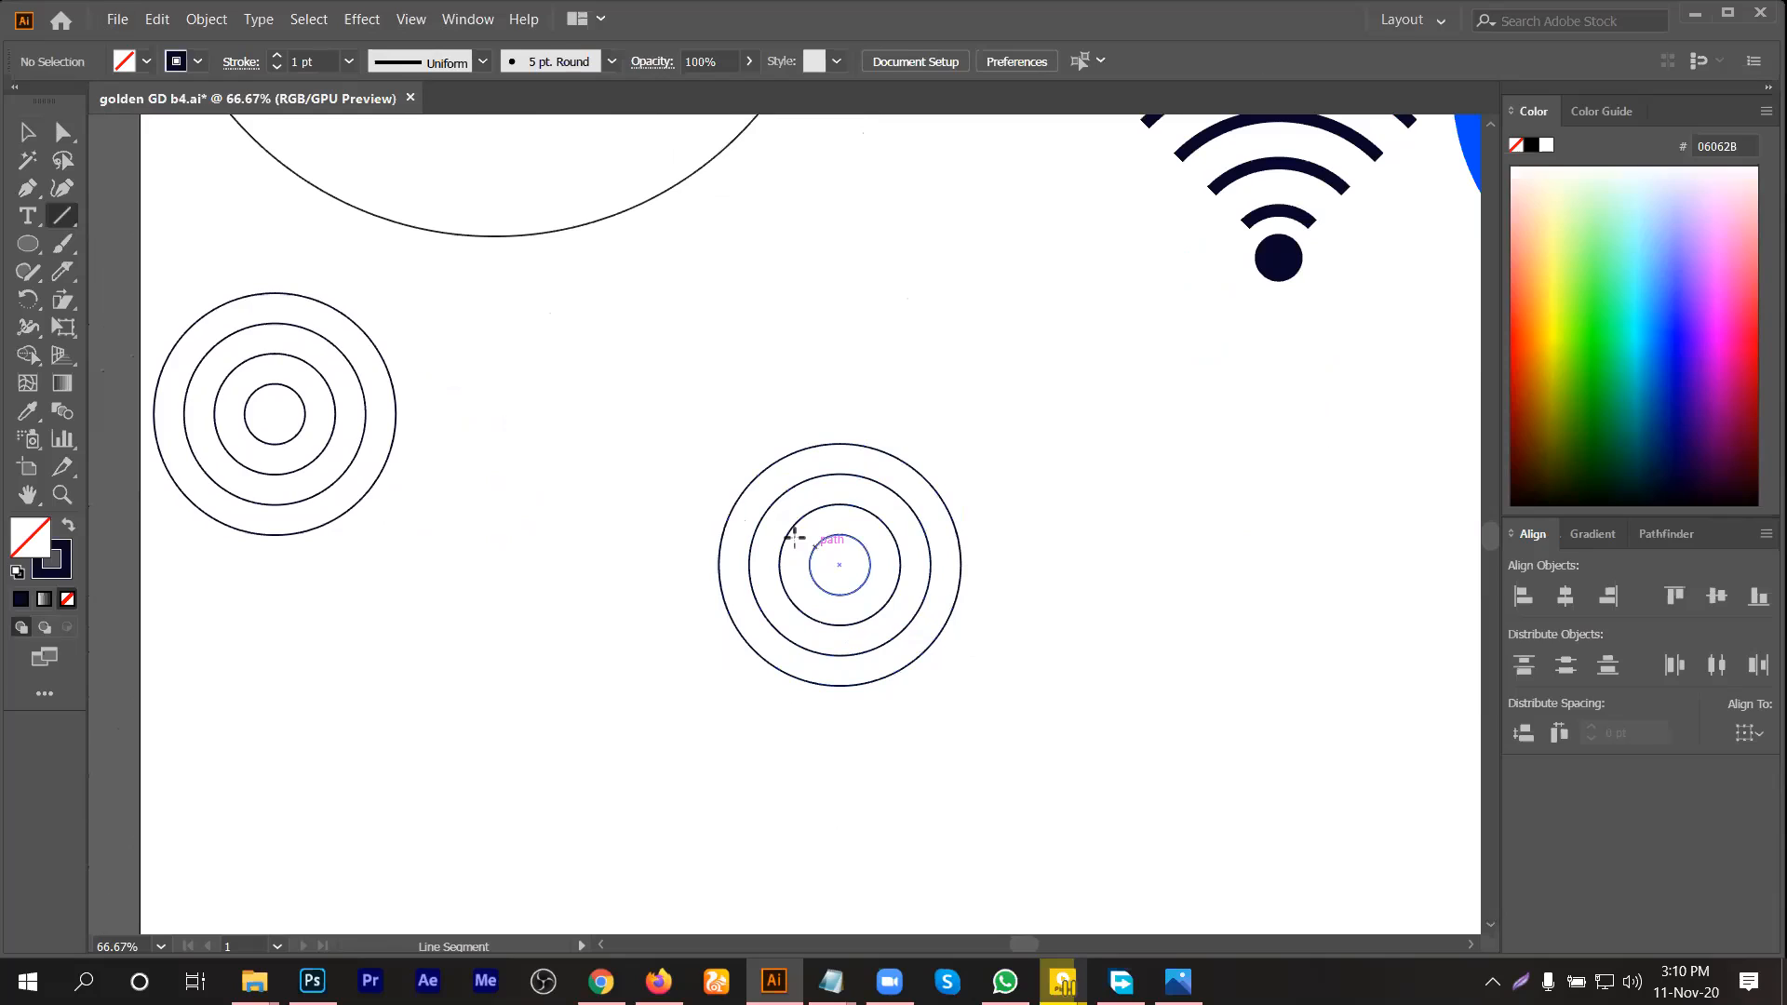
drag(809, 664, 810, 547)
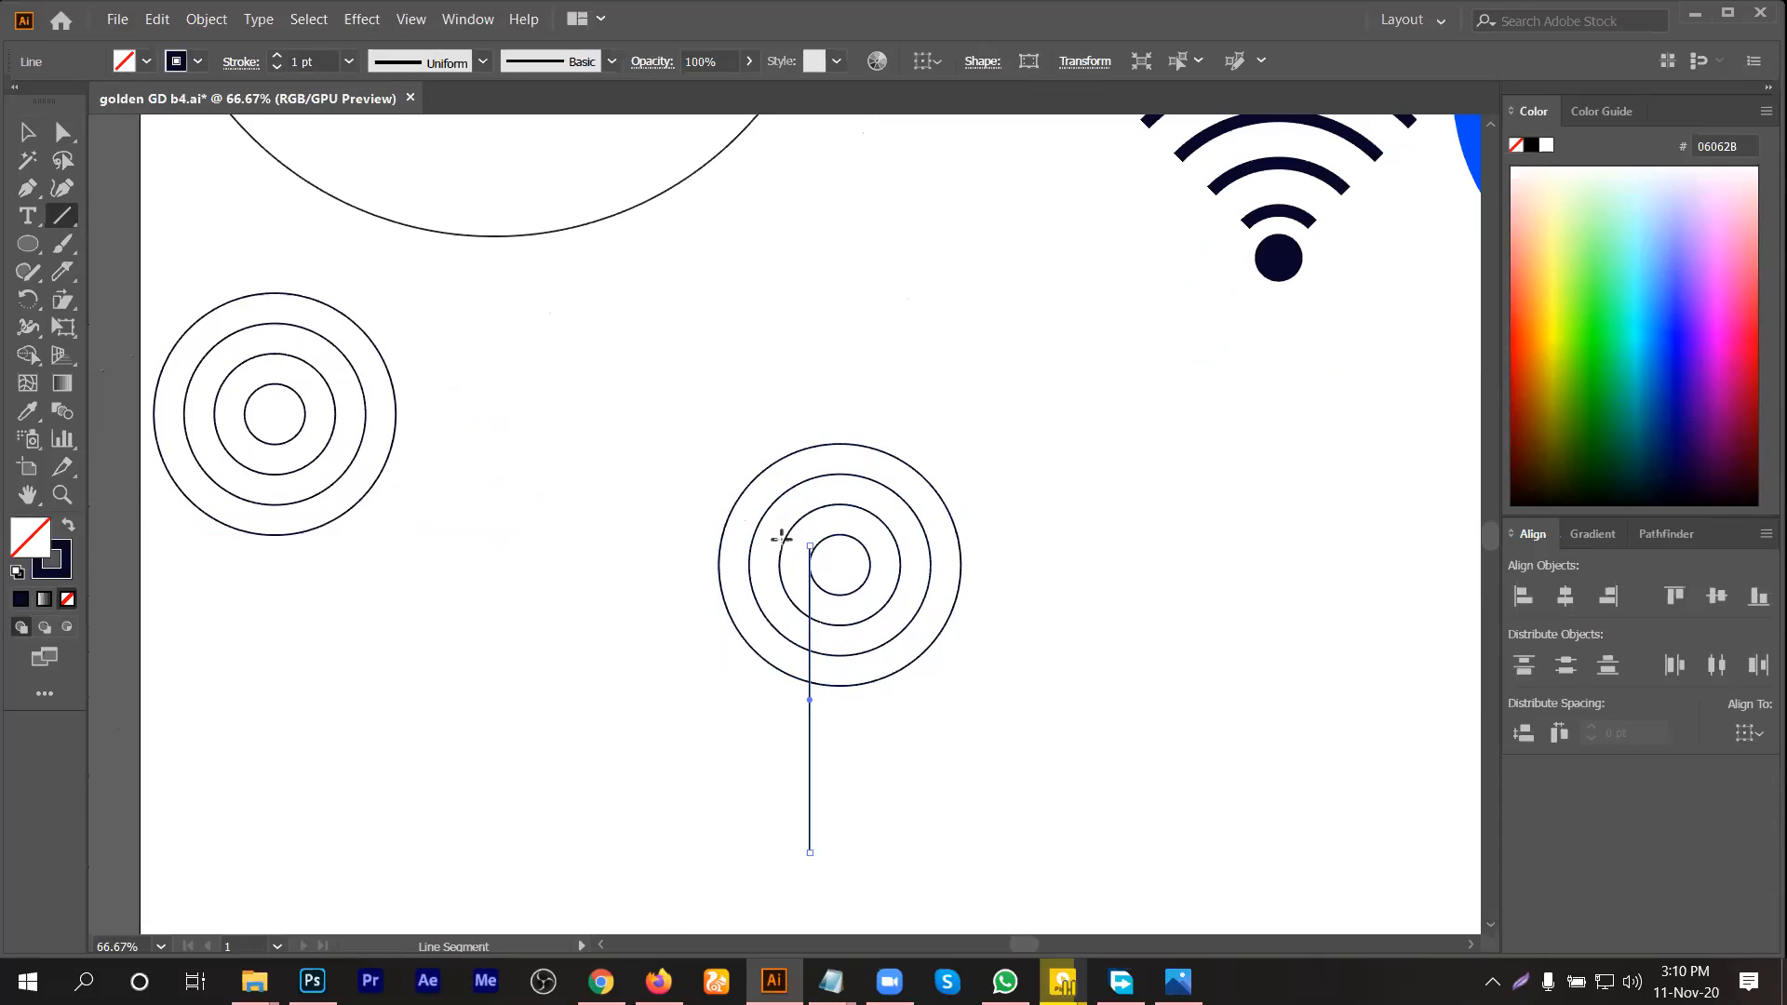
drag(783, 542, 818, 834)
Step: Move the second vertical line so that it is tangent to the outermost circle's left edge
key(v)
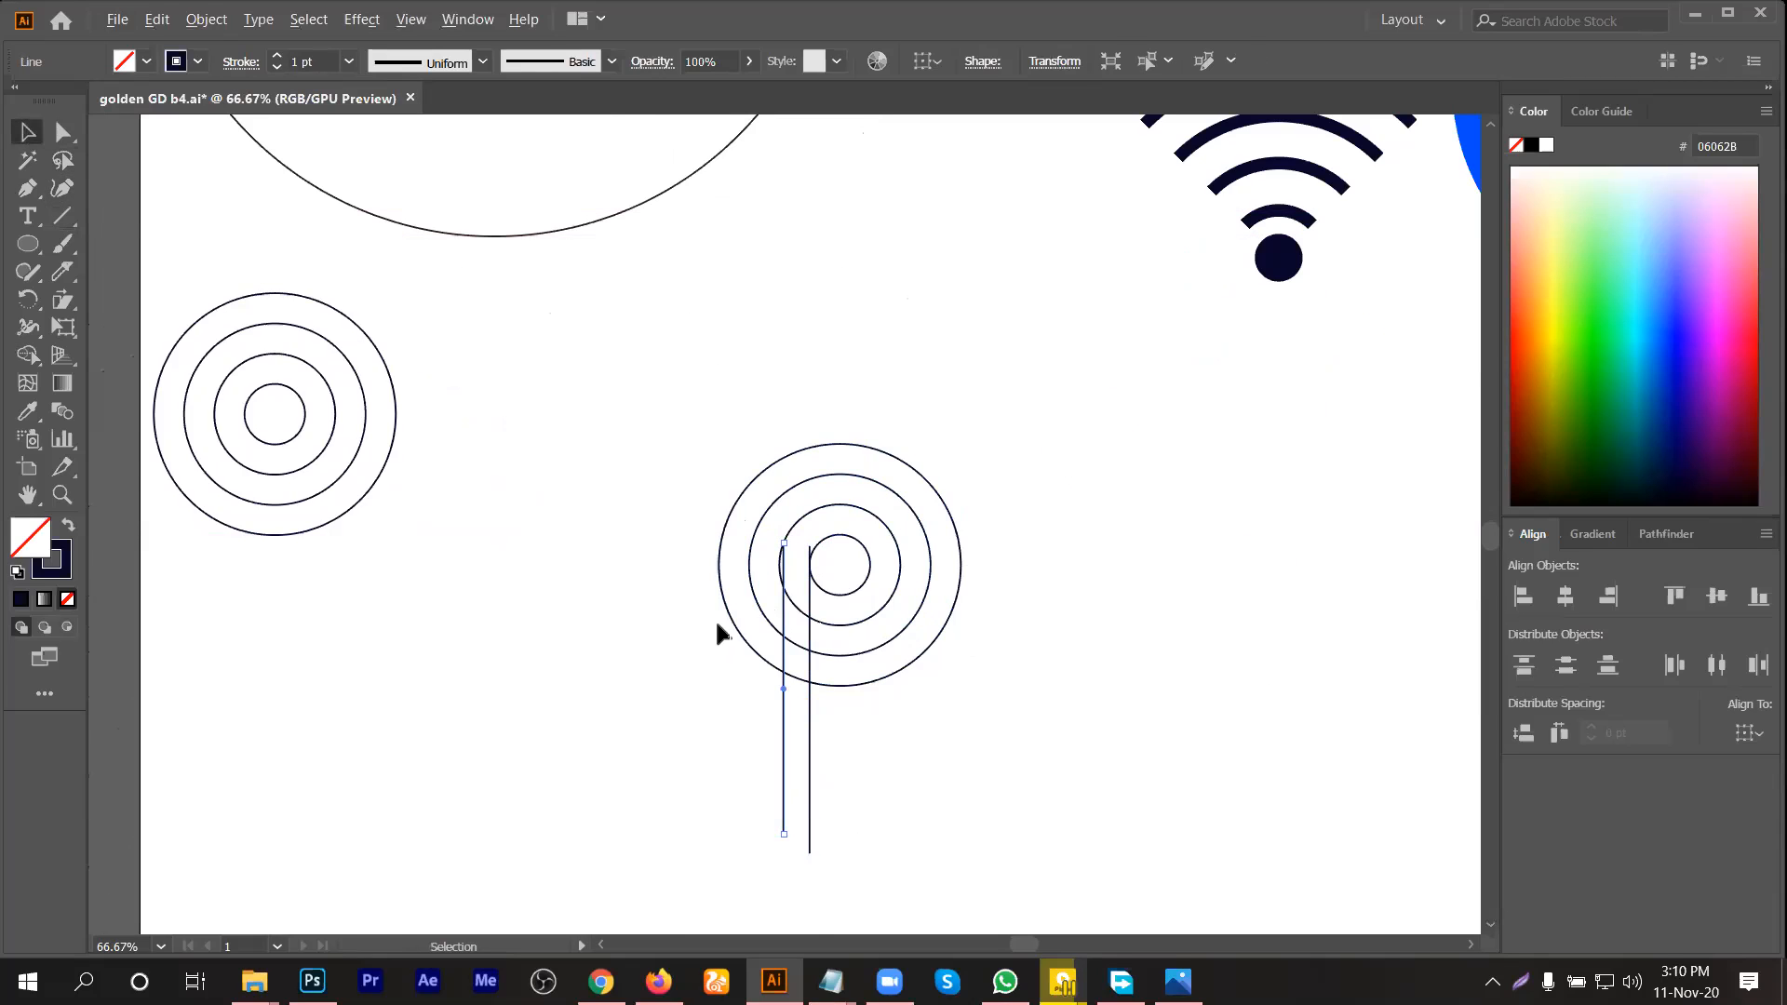
scroll(718, 622, up, 3)
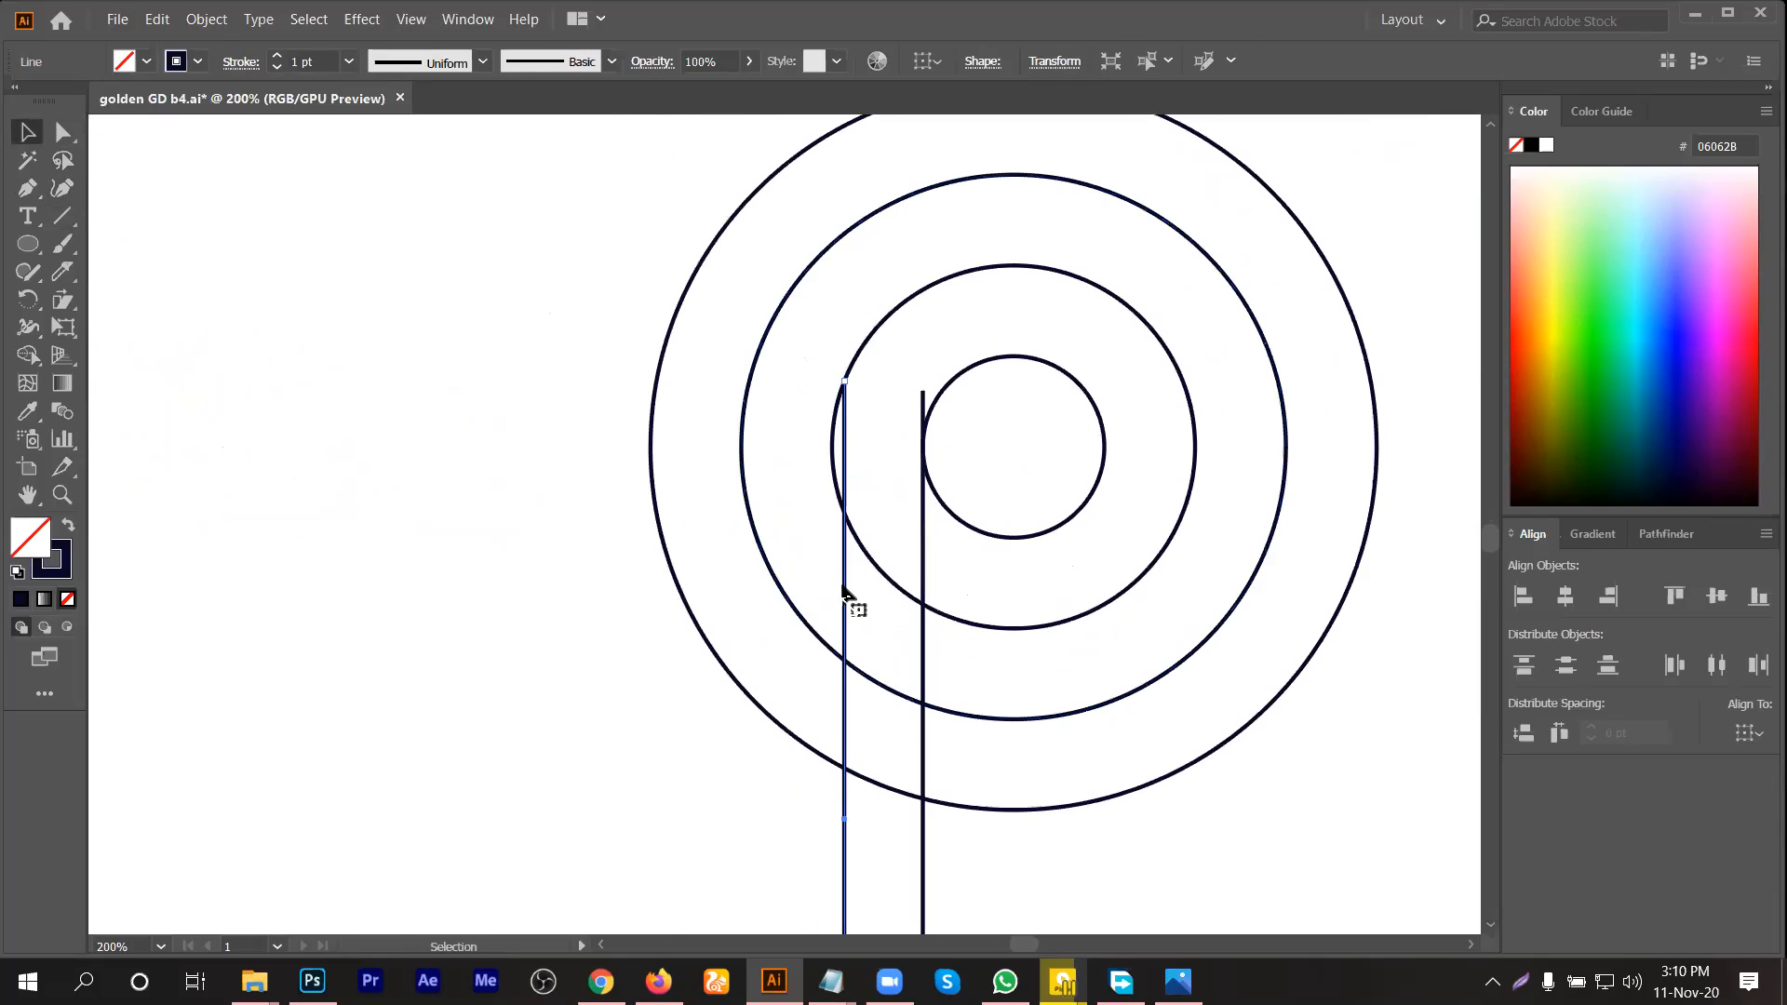
drag(844, 596, 649, 589)
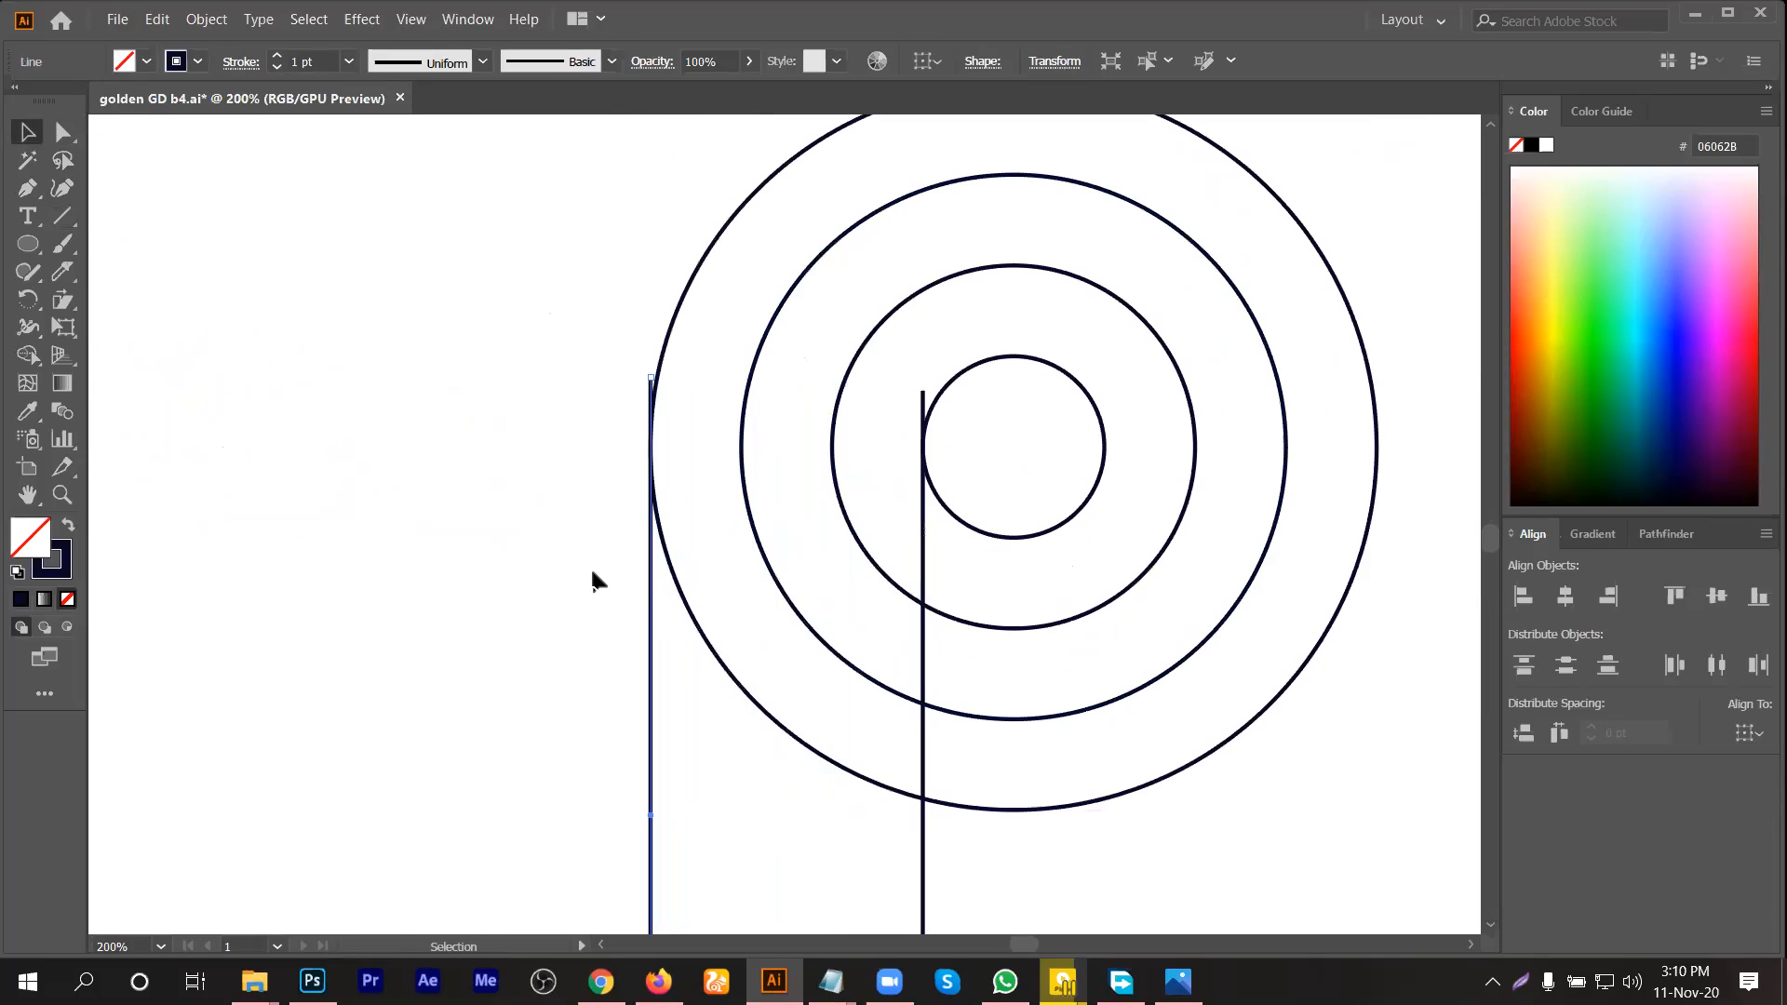
click(732, 519)
scroll(713, 509, up, 1)
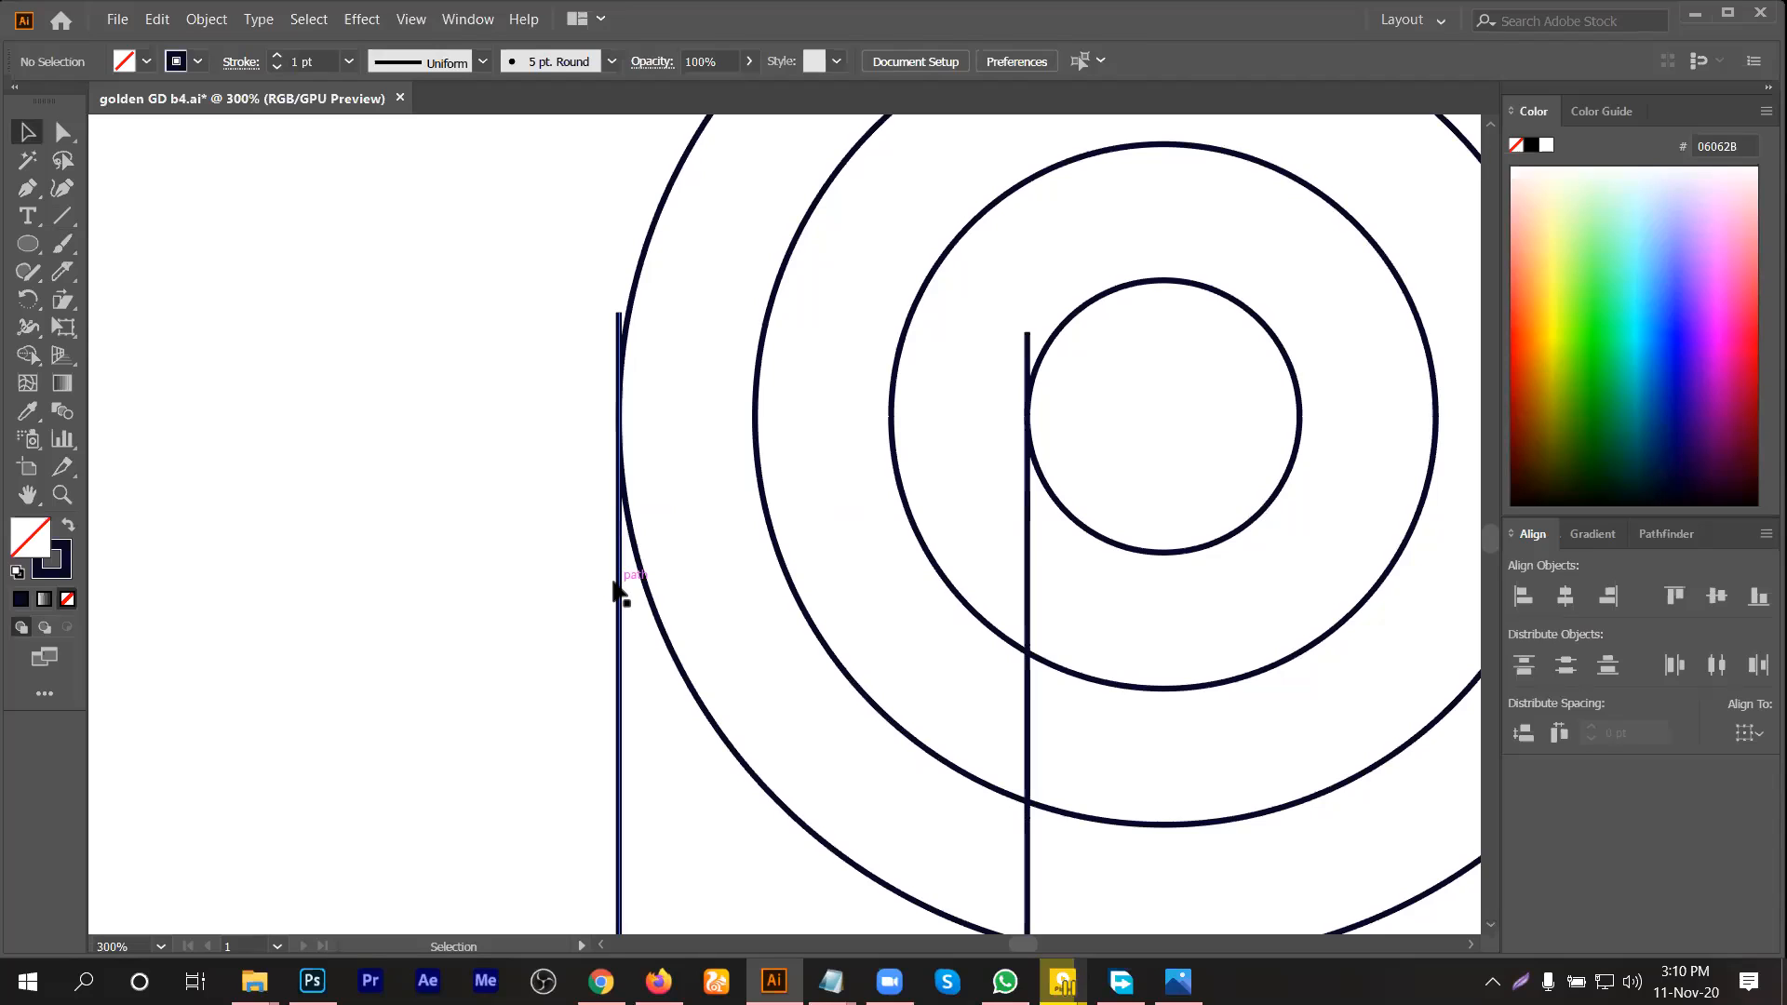
drag(616, 581, 754, 585)
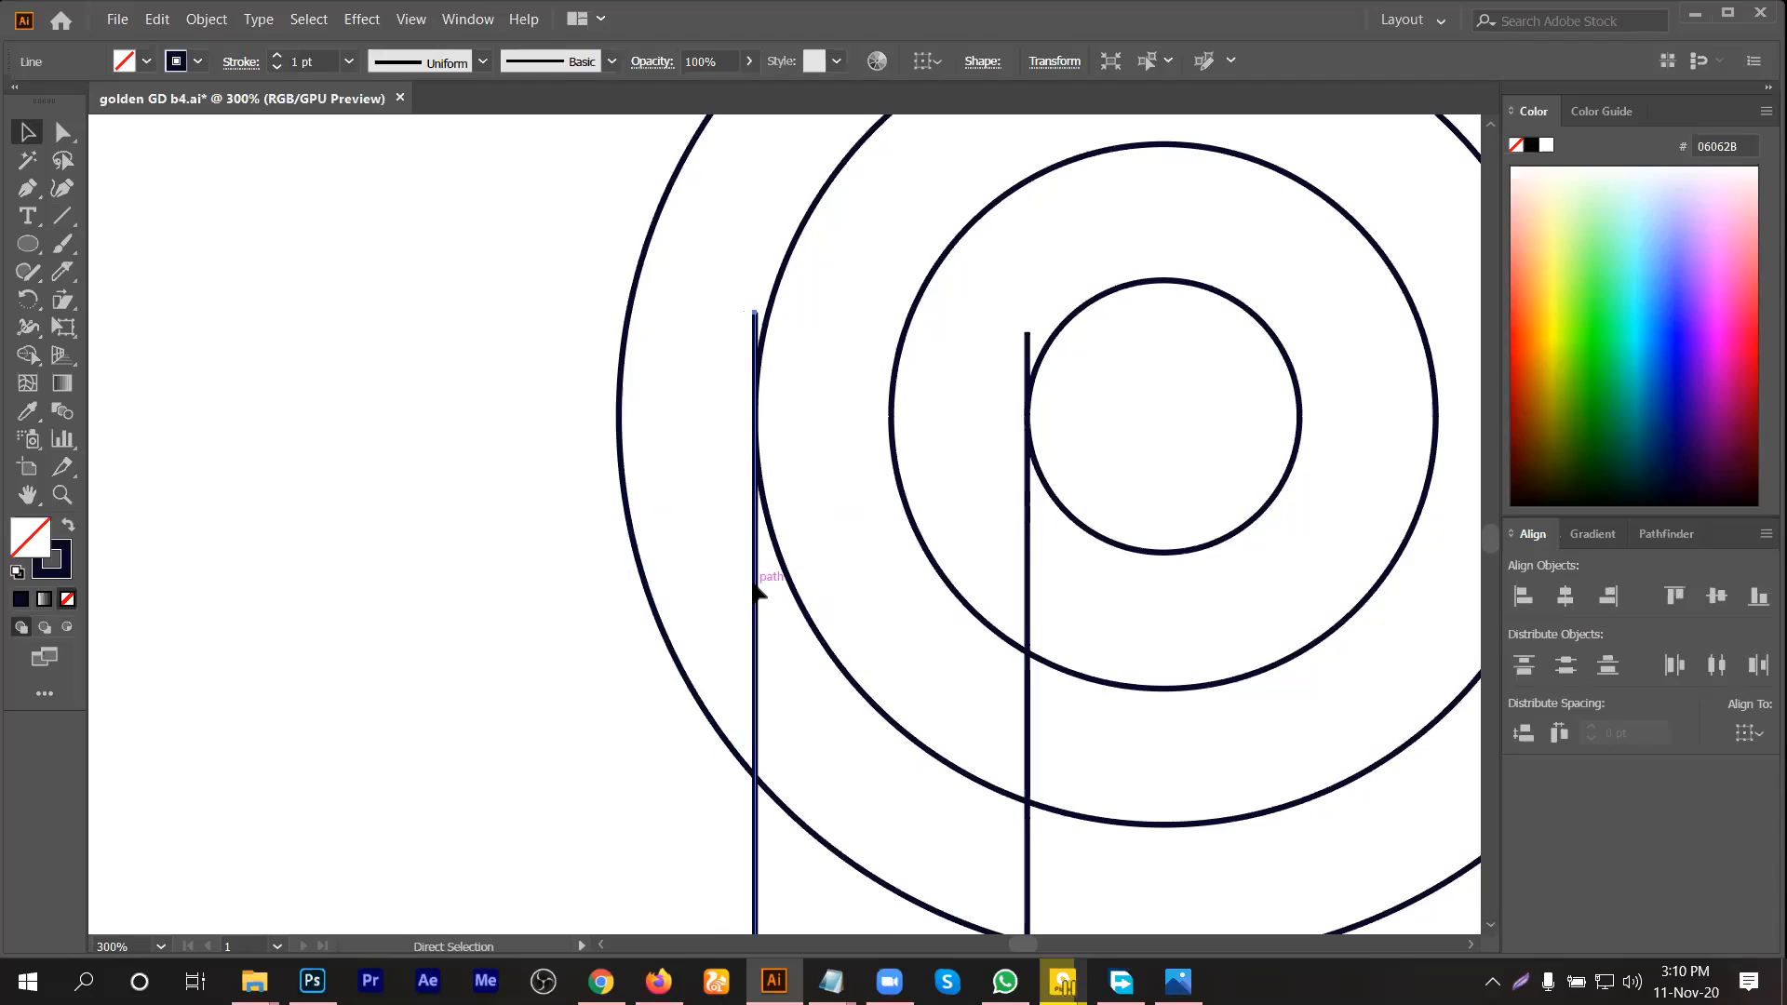
key(ctrl+d)
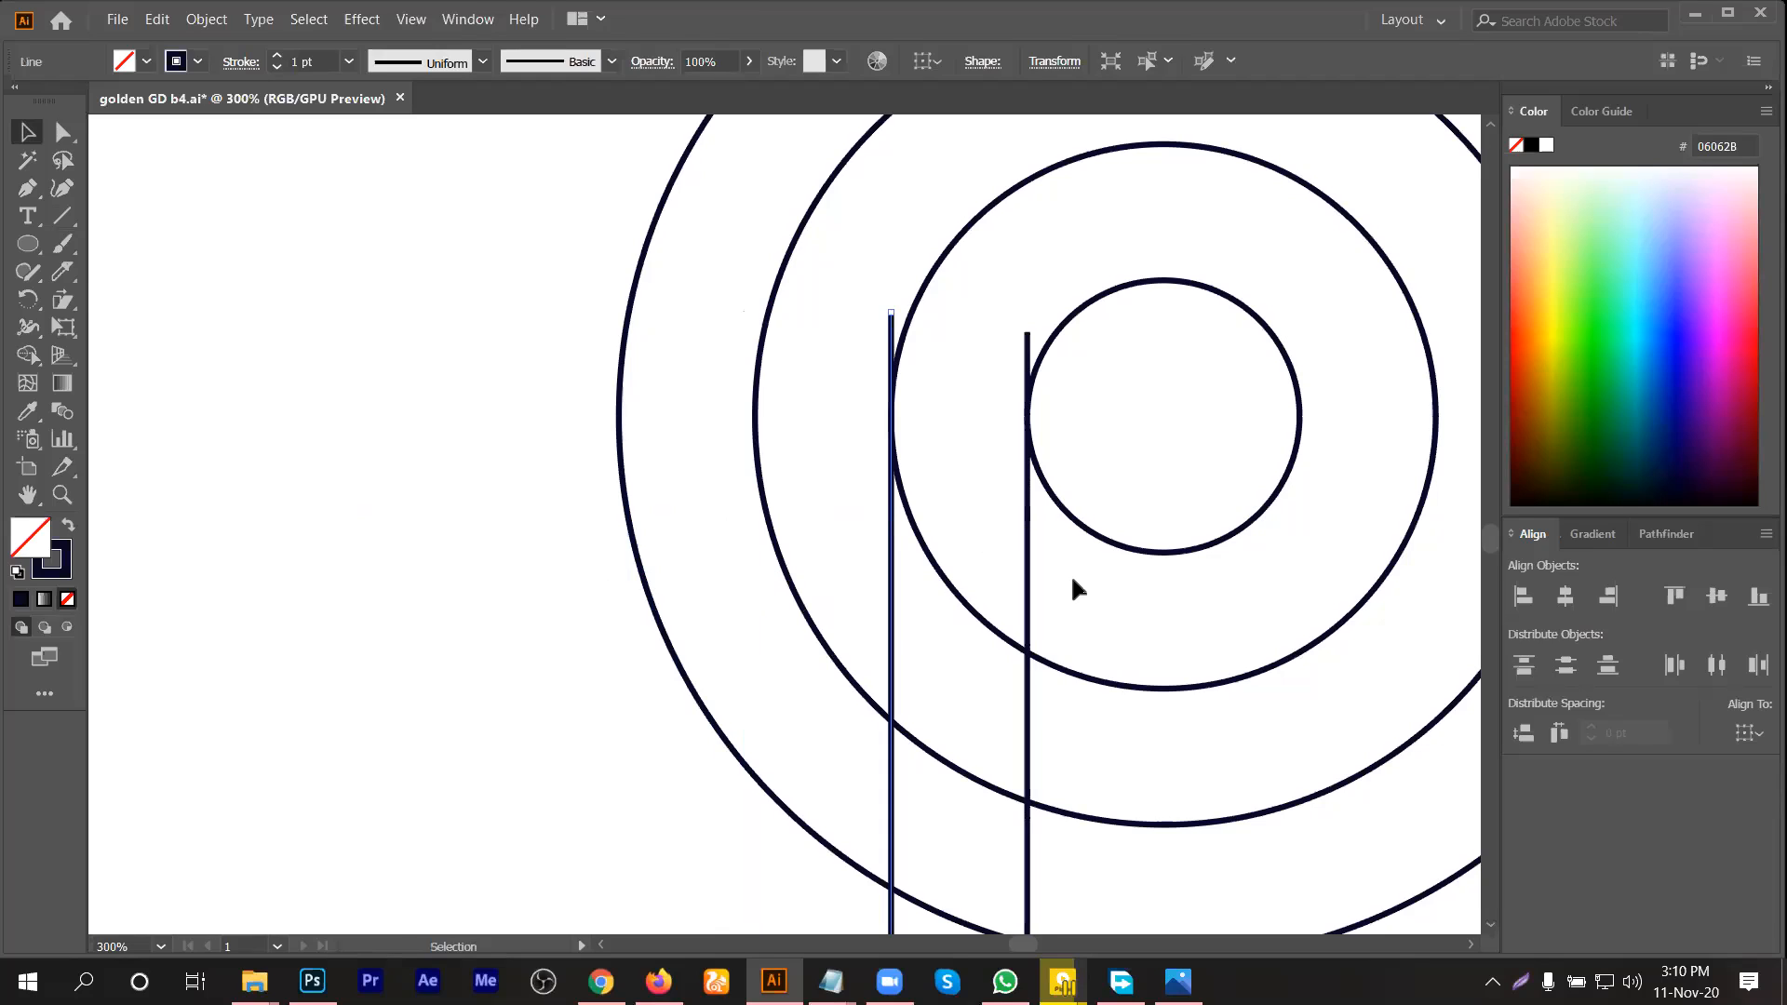
click(1072, 581)
key(ctrl+z)
key(ctrl+z)
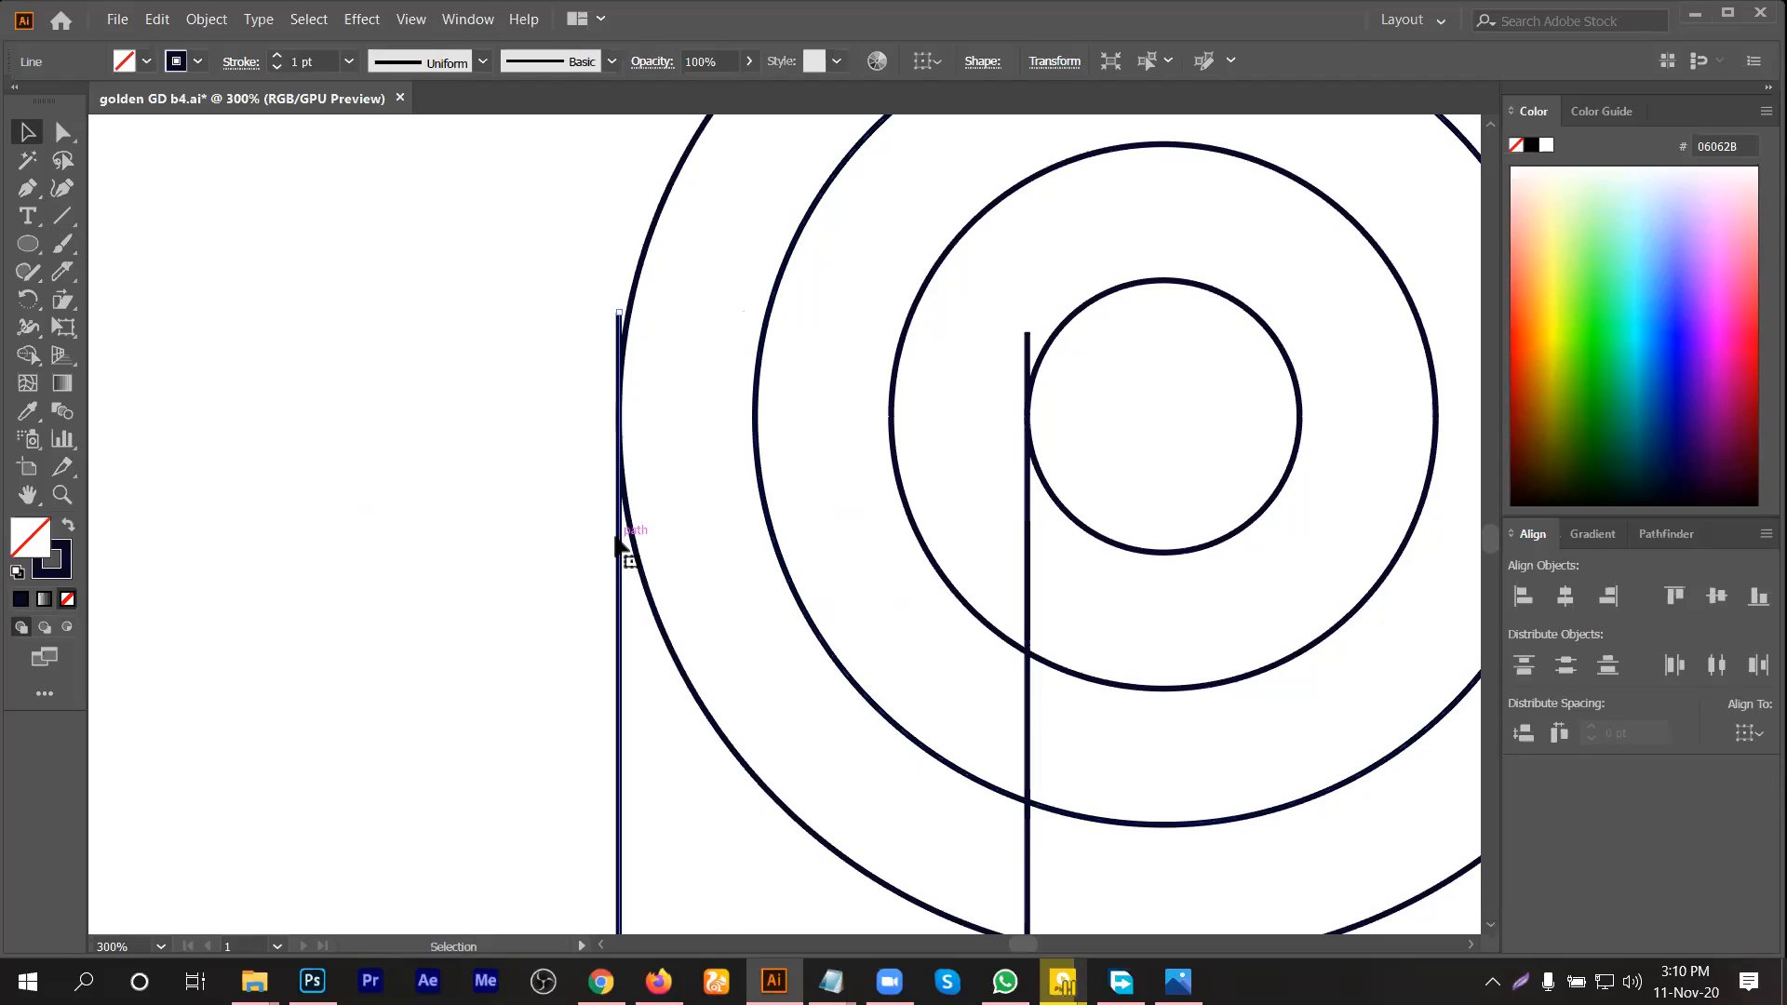
Step: Copy the outer vertical line to the second-largest circle's left edge and repeat the copy for the third circle
drag(618, 546, 755, 543)
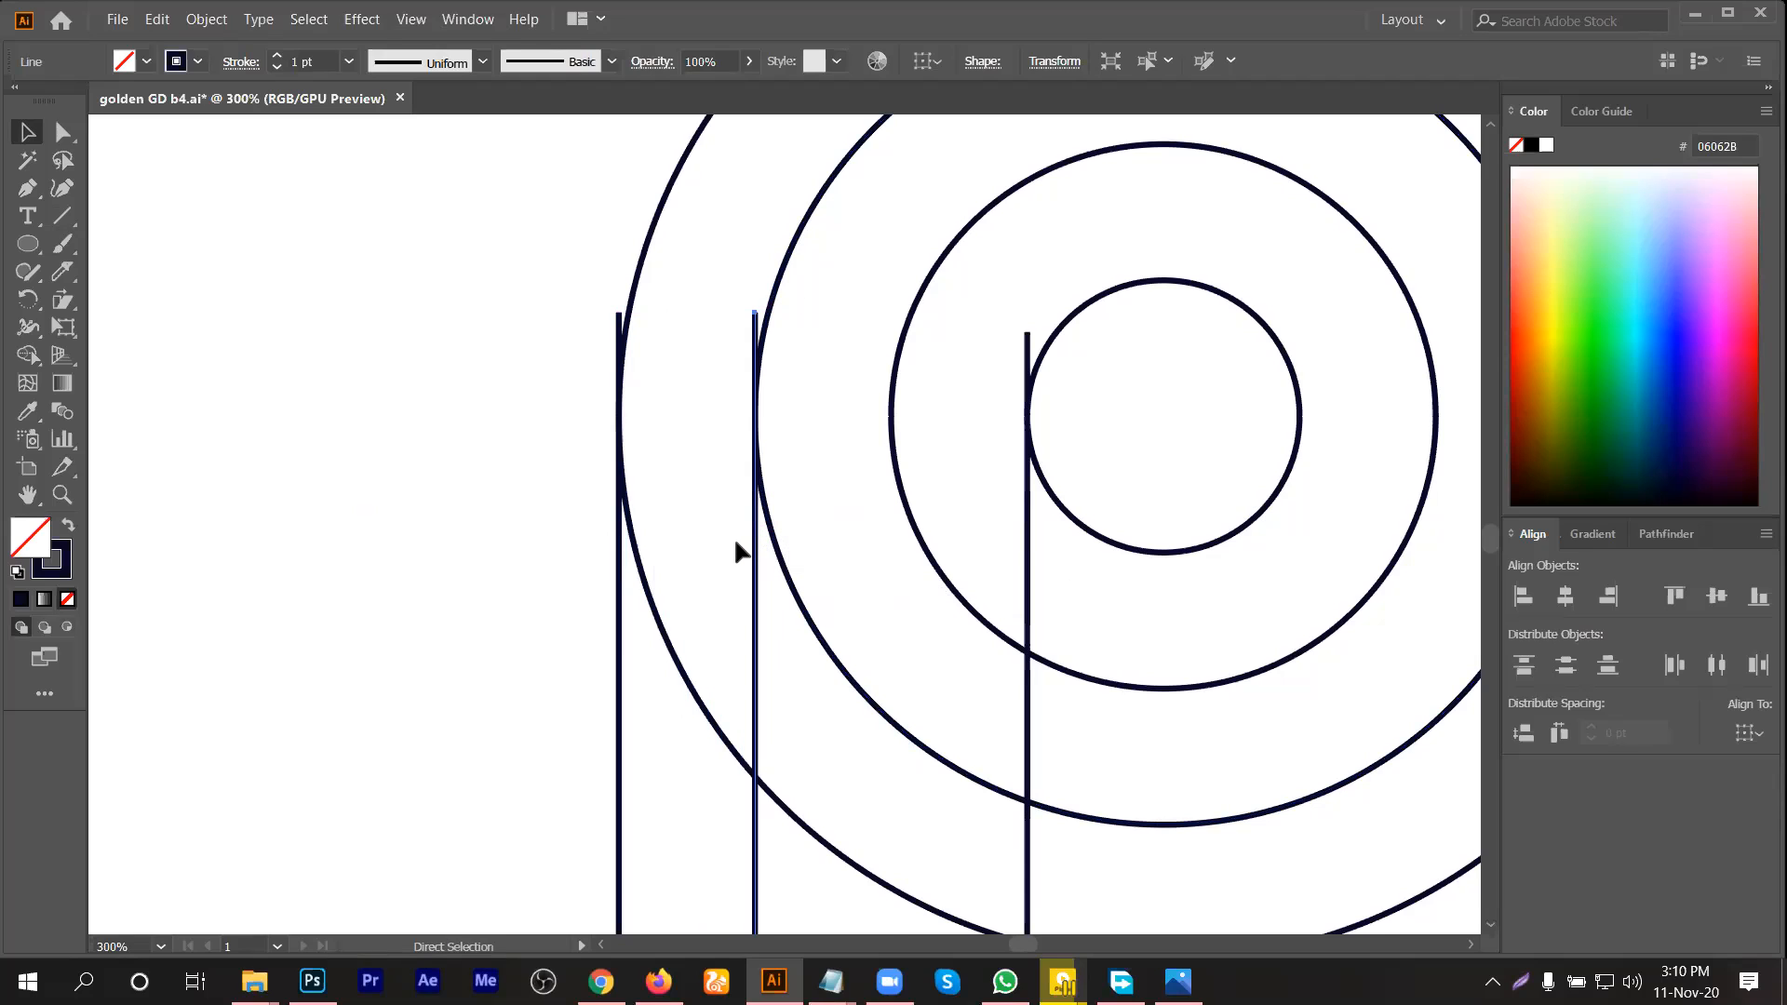
key(ctrl+d)
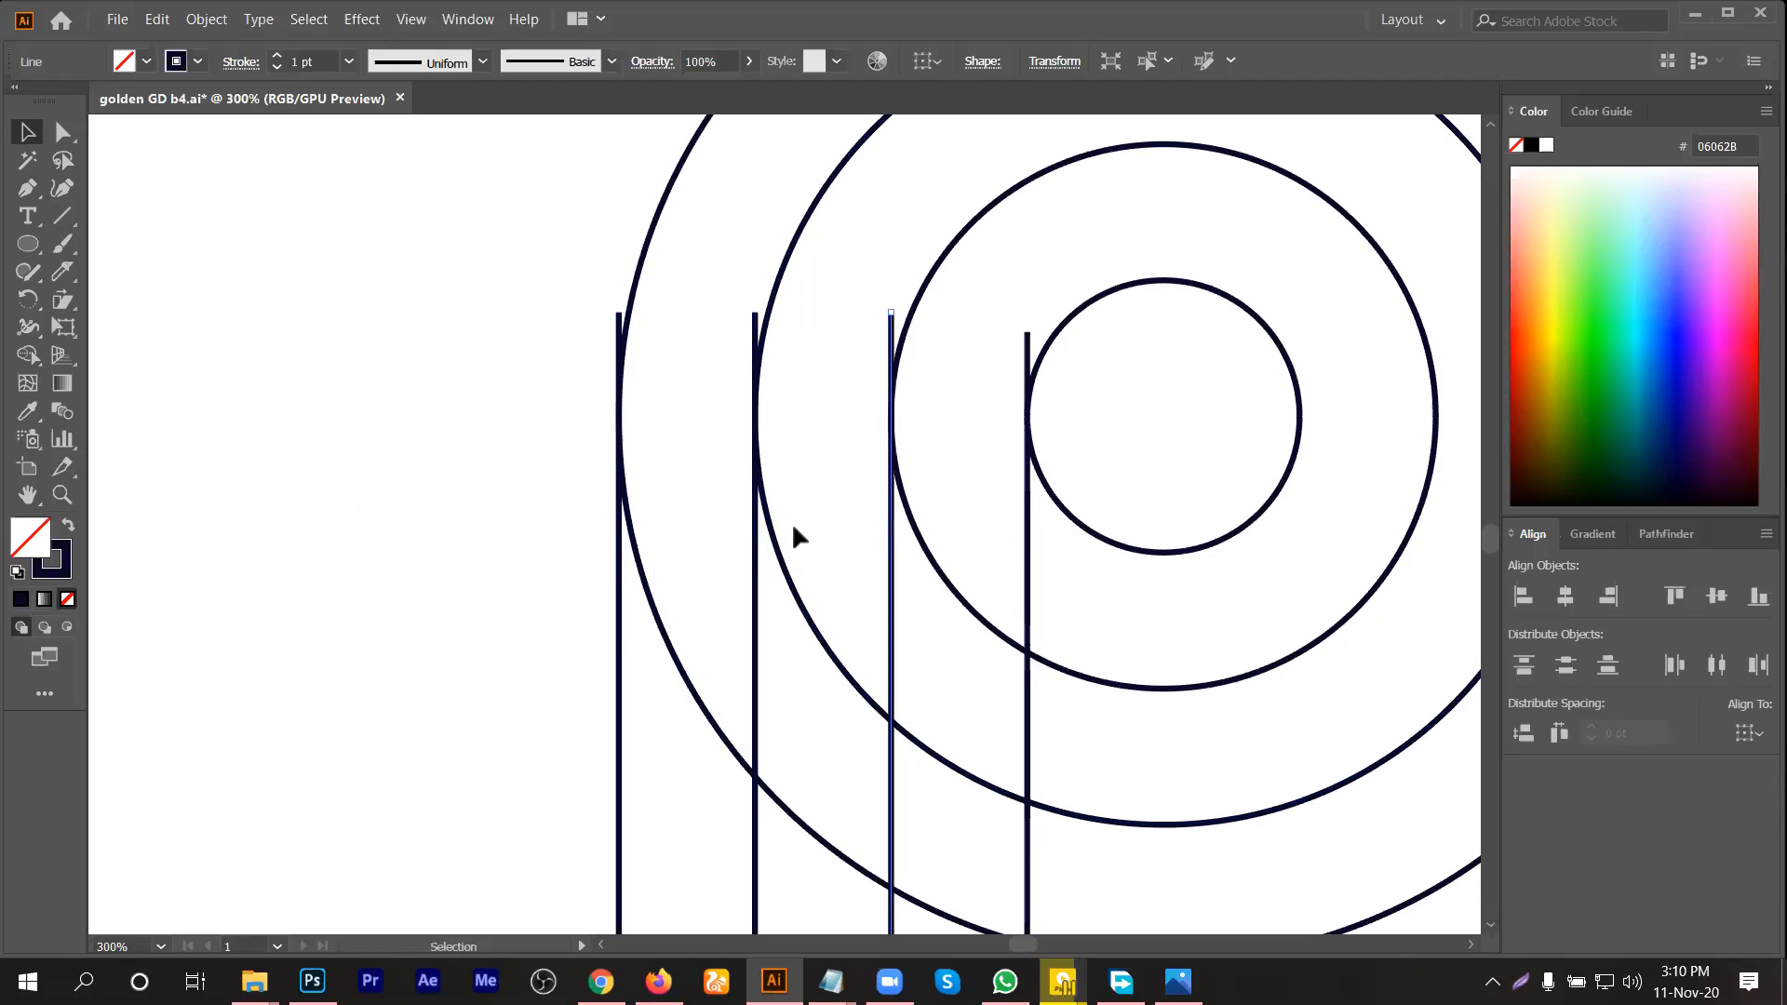
click(853, 517)
Step: Inspect how the vertical lines meet the circles' left edges and switch the document to outline view
scroll(1024, 433, up, 2)
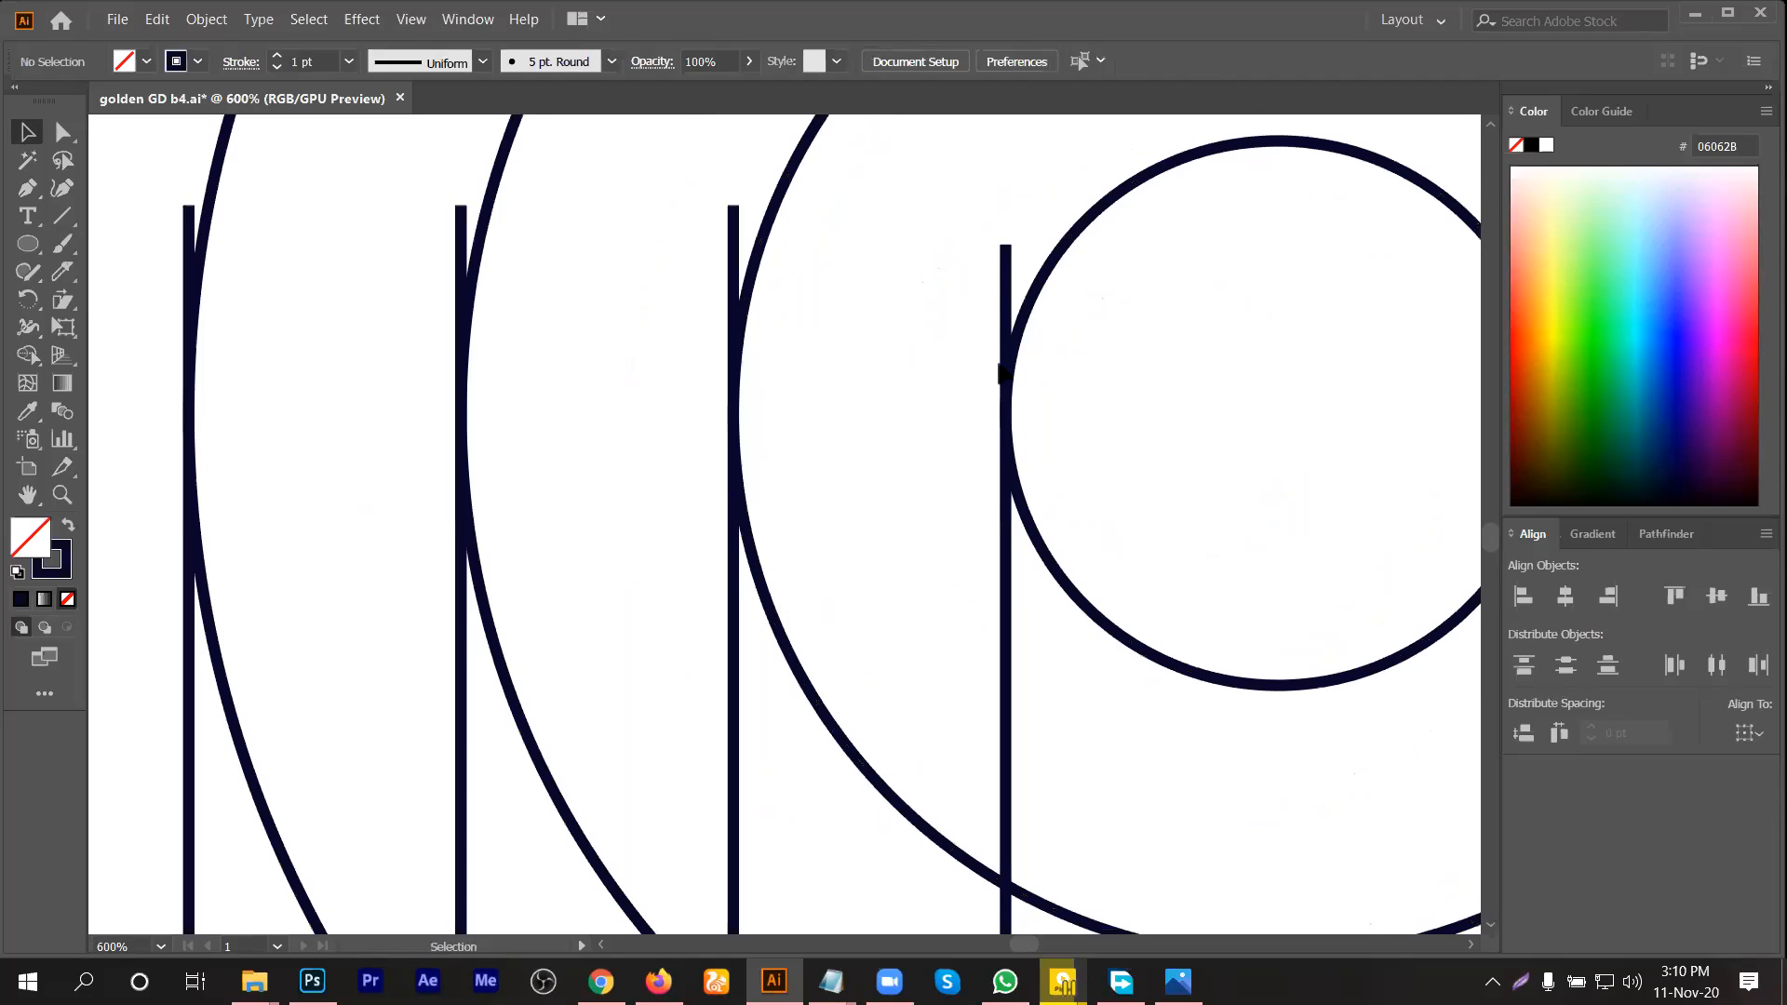
scroll(1042, 443, down, 3)
key(a)
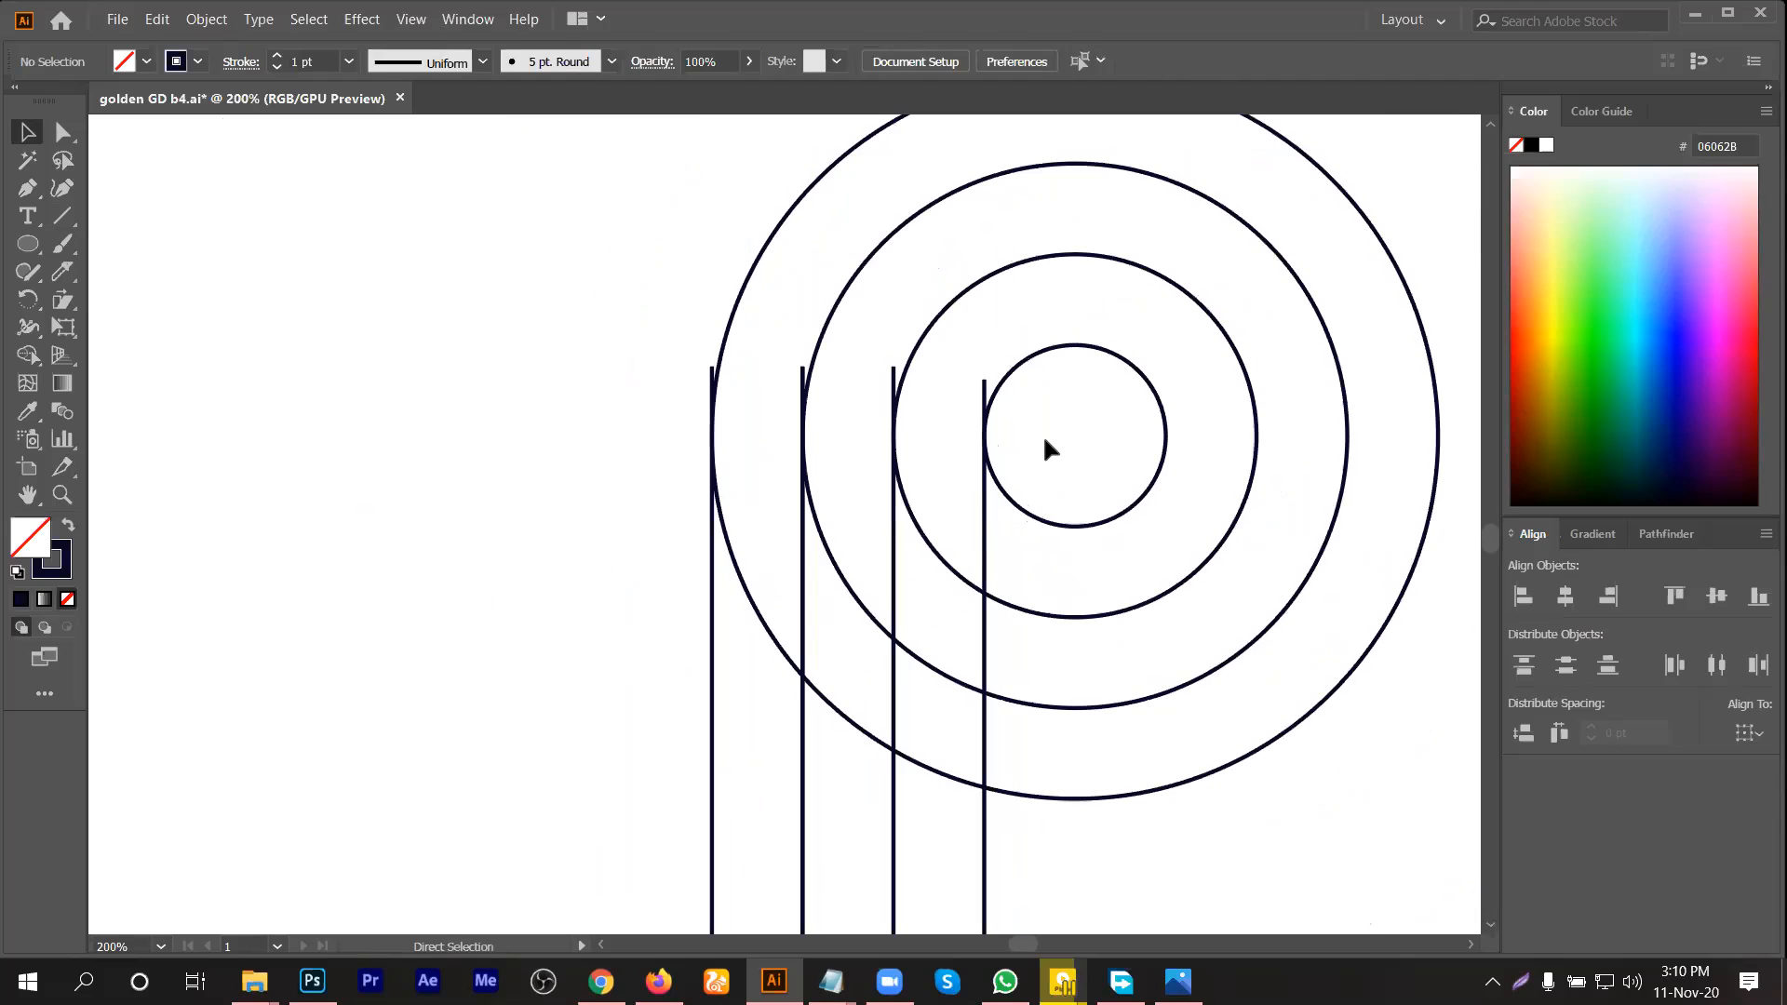
key(ctrl+y)
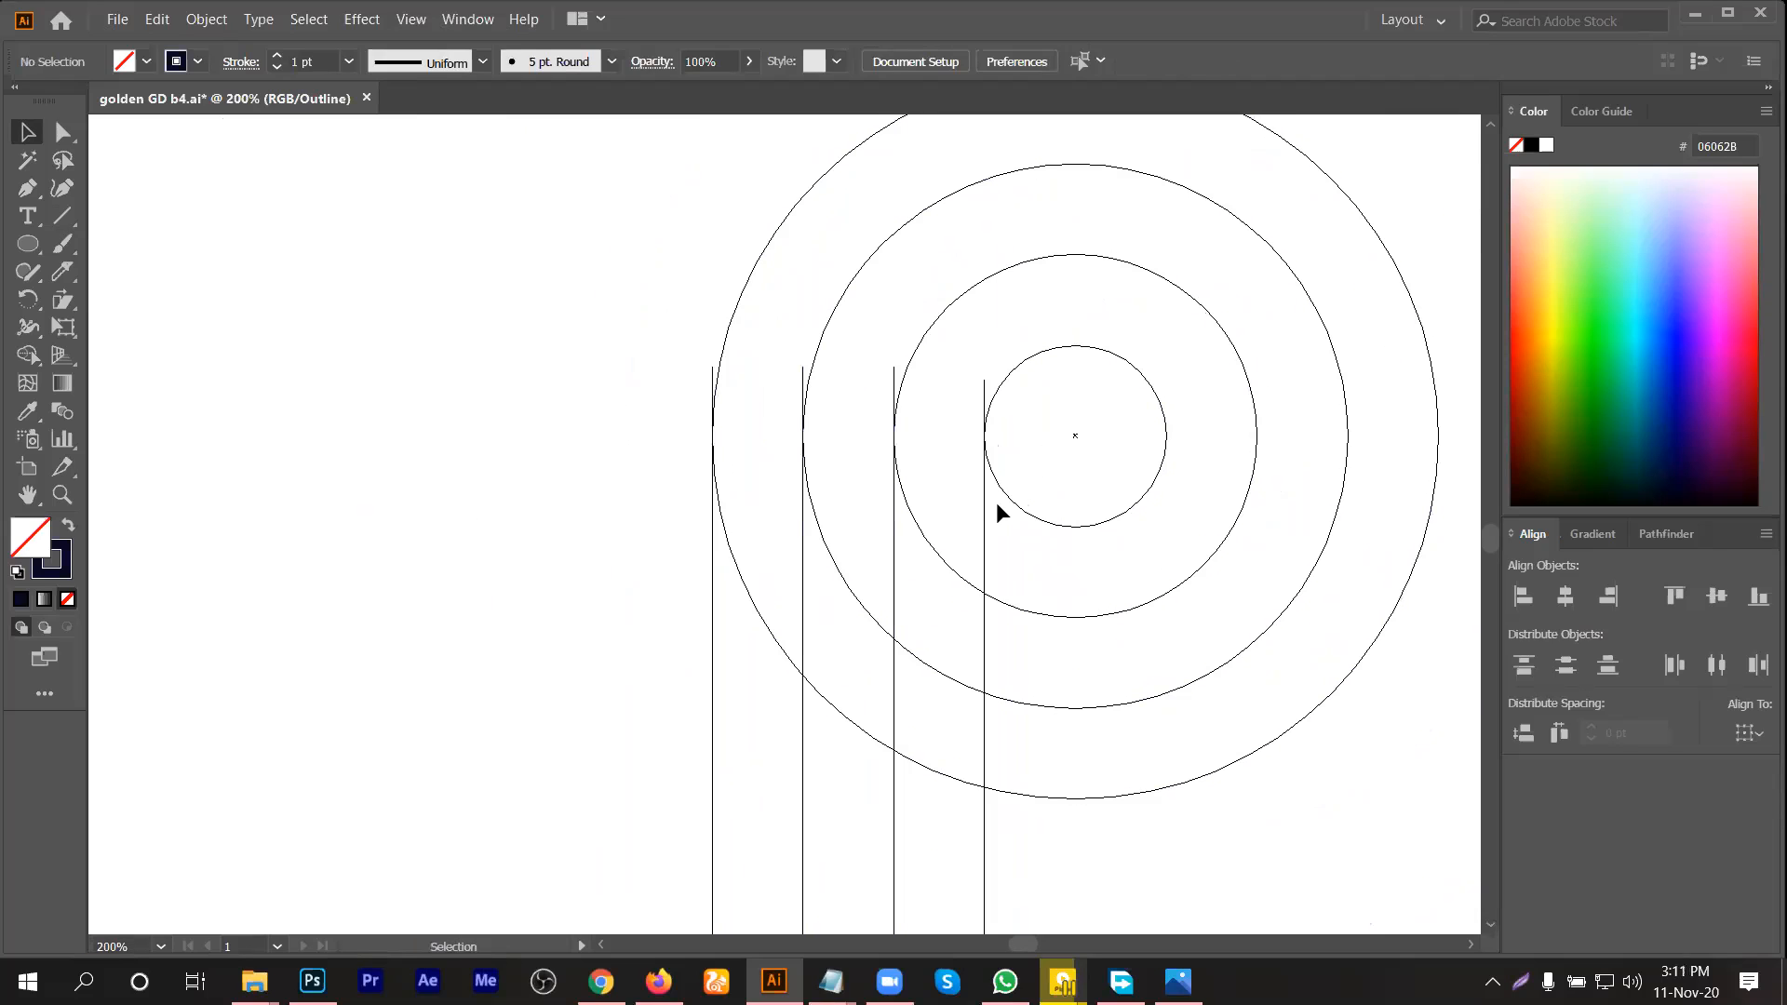
Step: Examine closely whether each vertical line is tangent to the left edge of its circle
scroll(996, 500, up, 4)
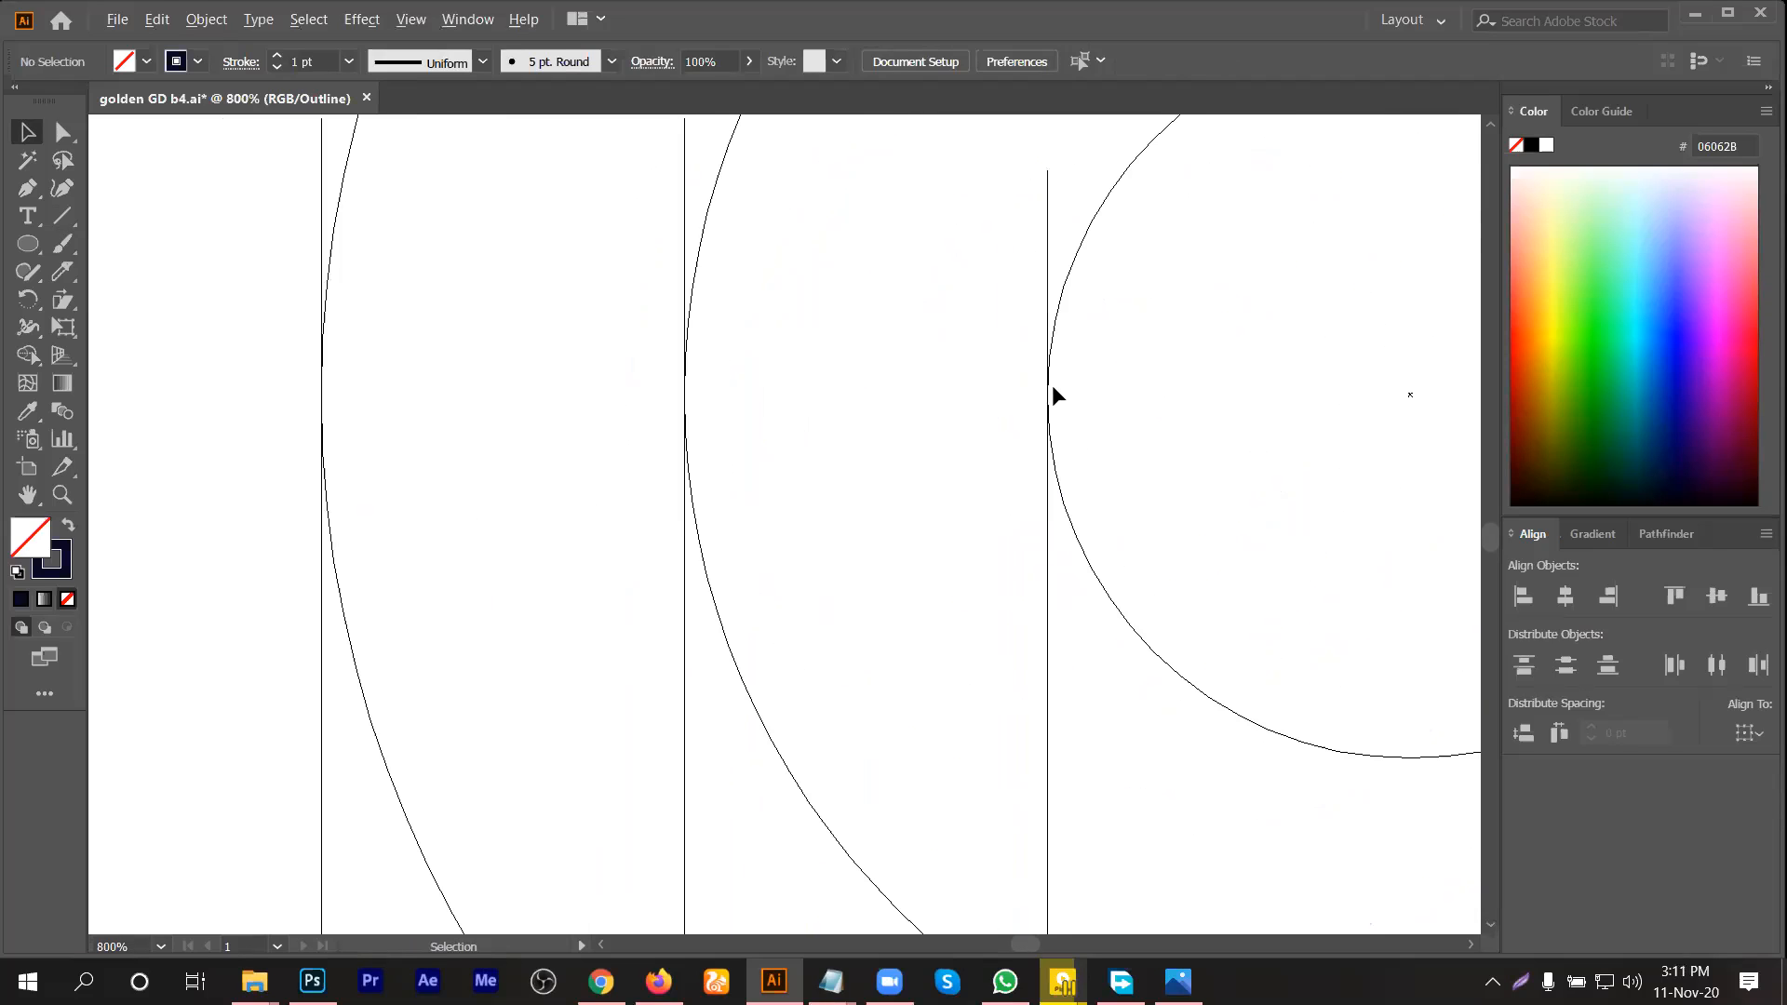
scroll(1054, 387, up, 4)
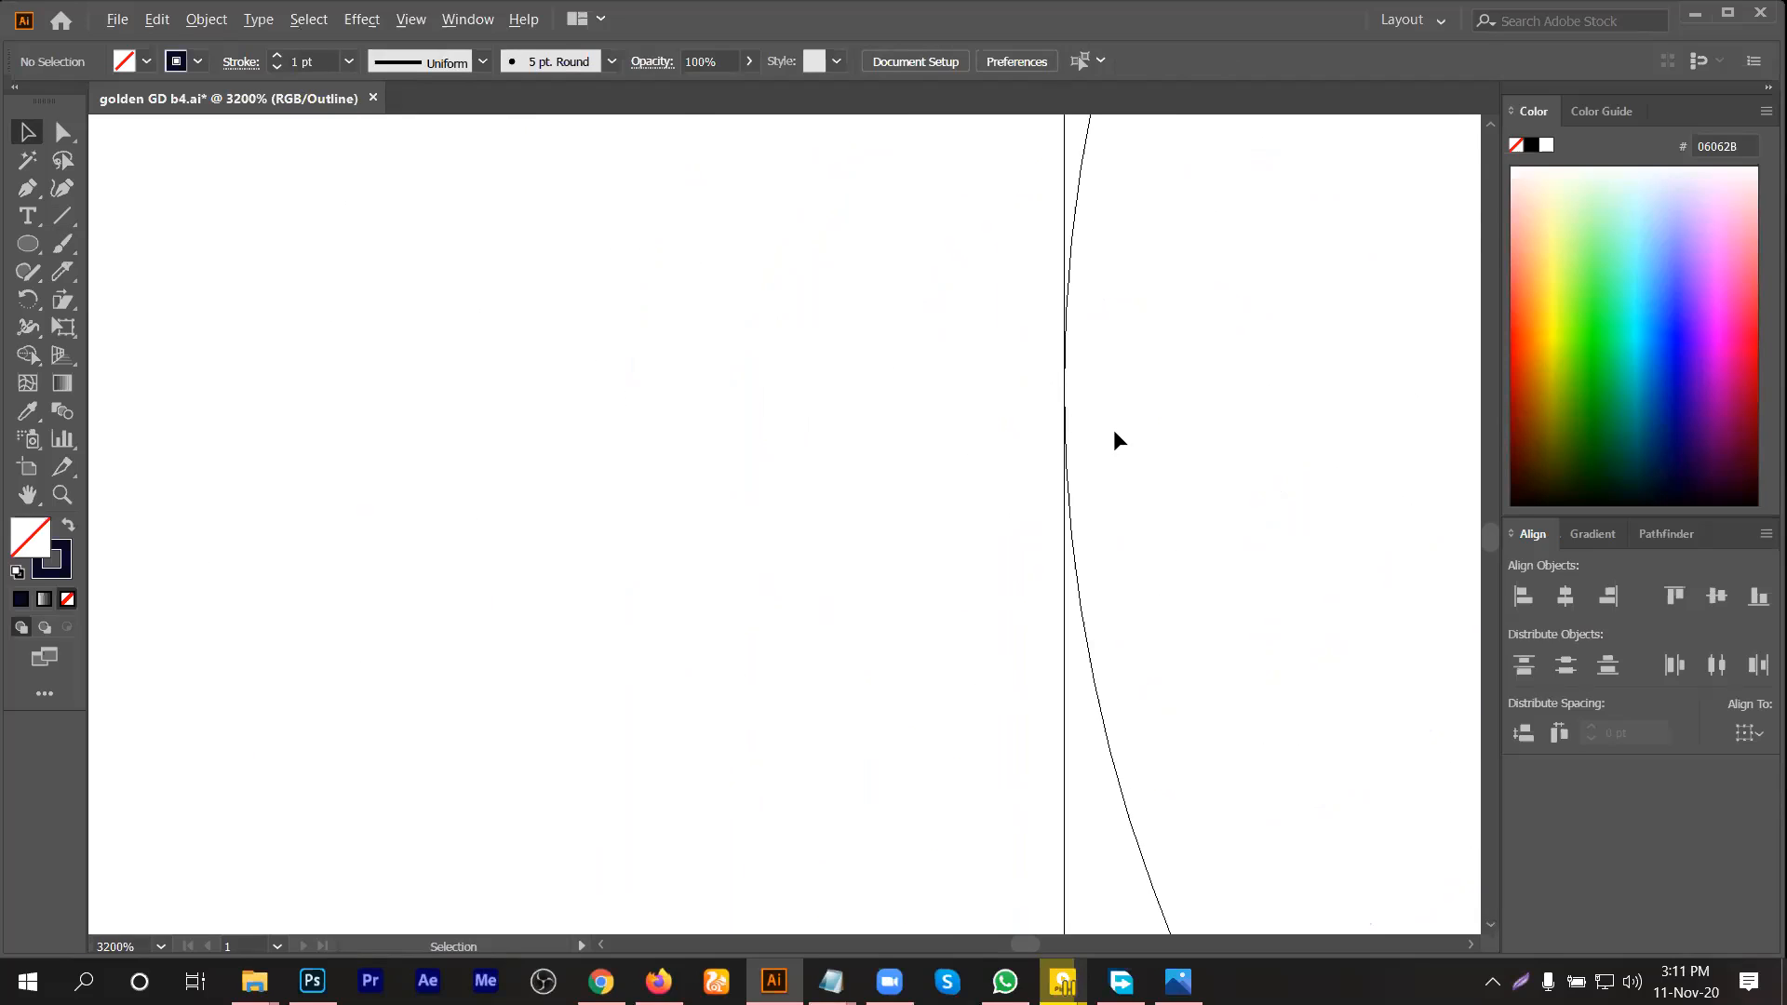
scroll(1095, 426, up, 3)
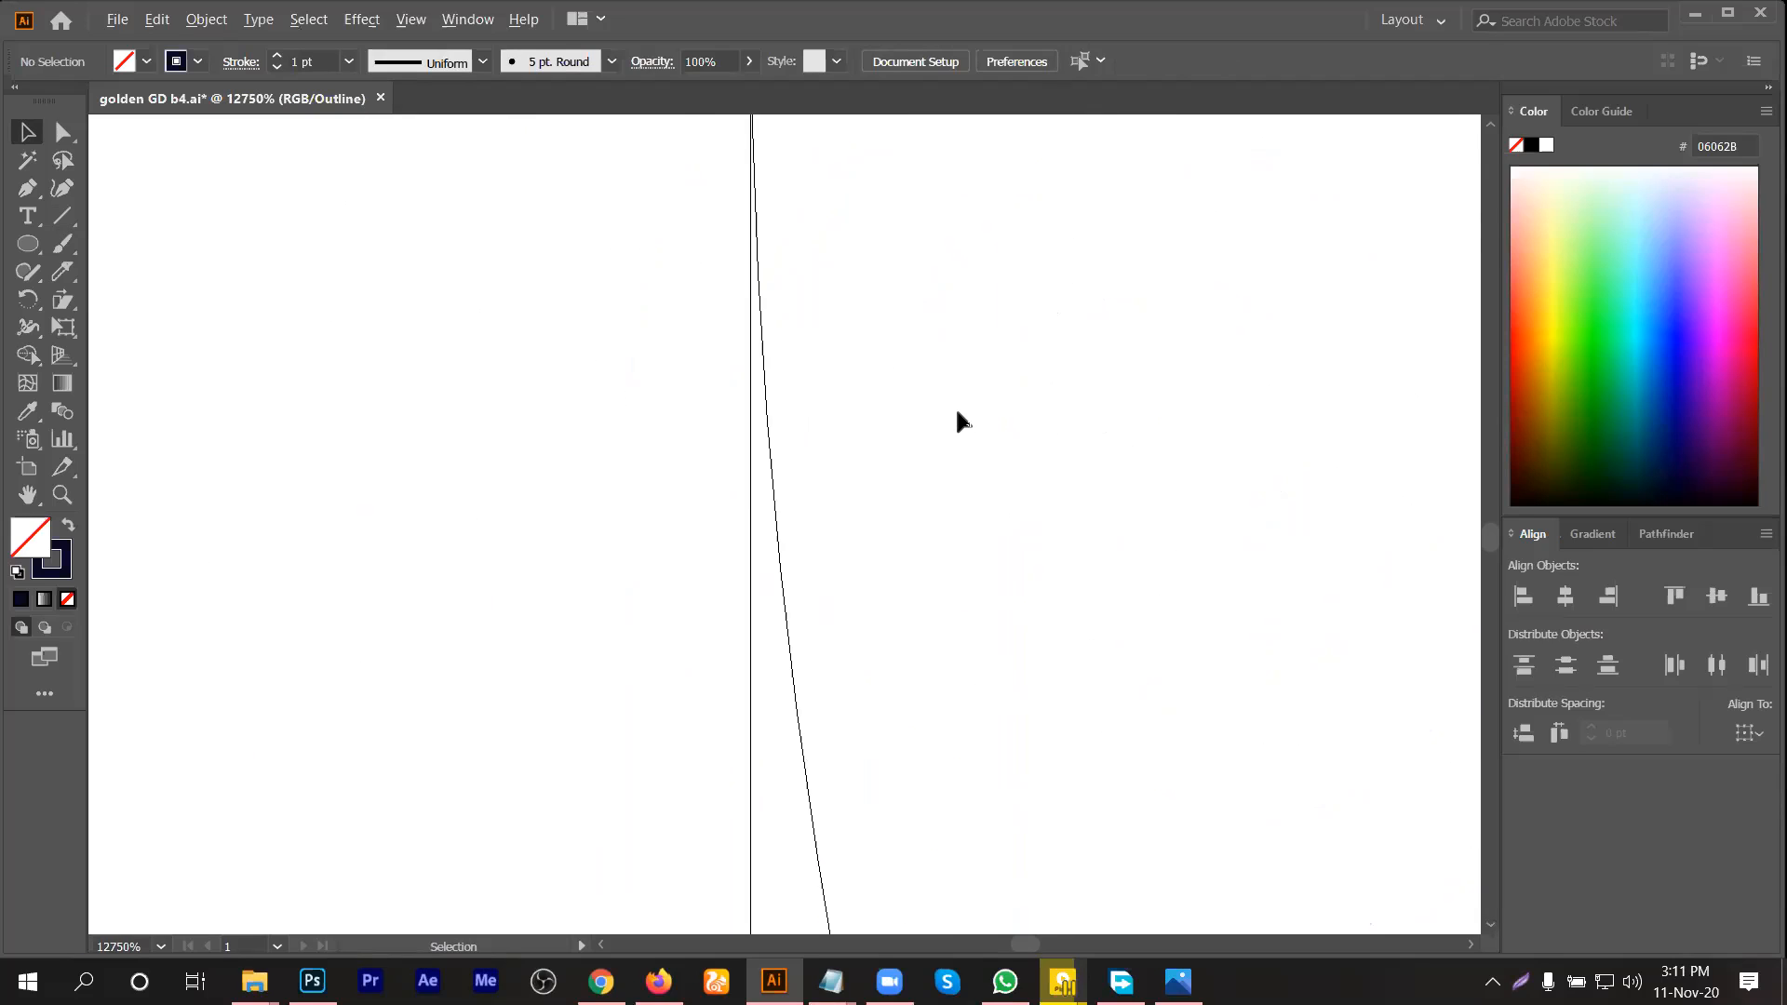
scroll(925, 387, down, 1)
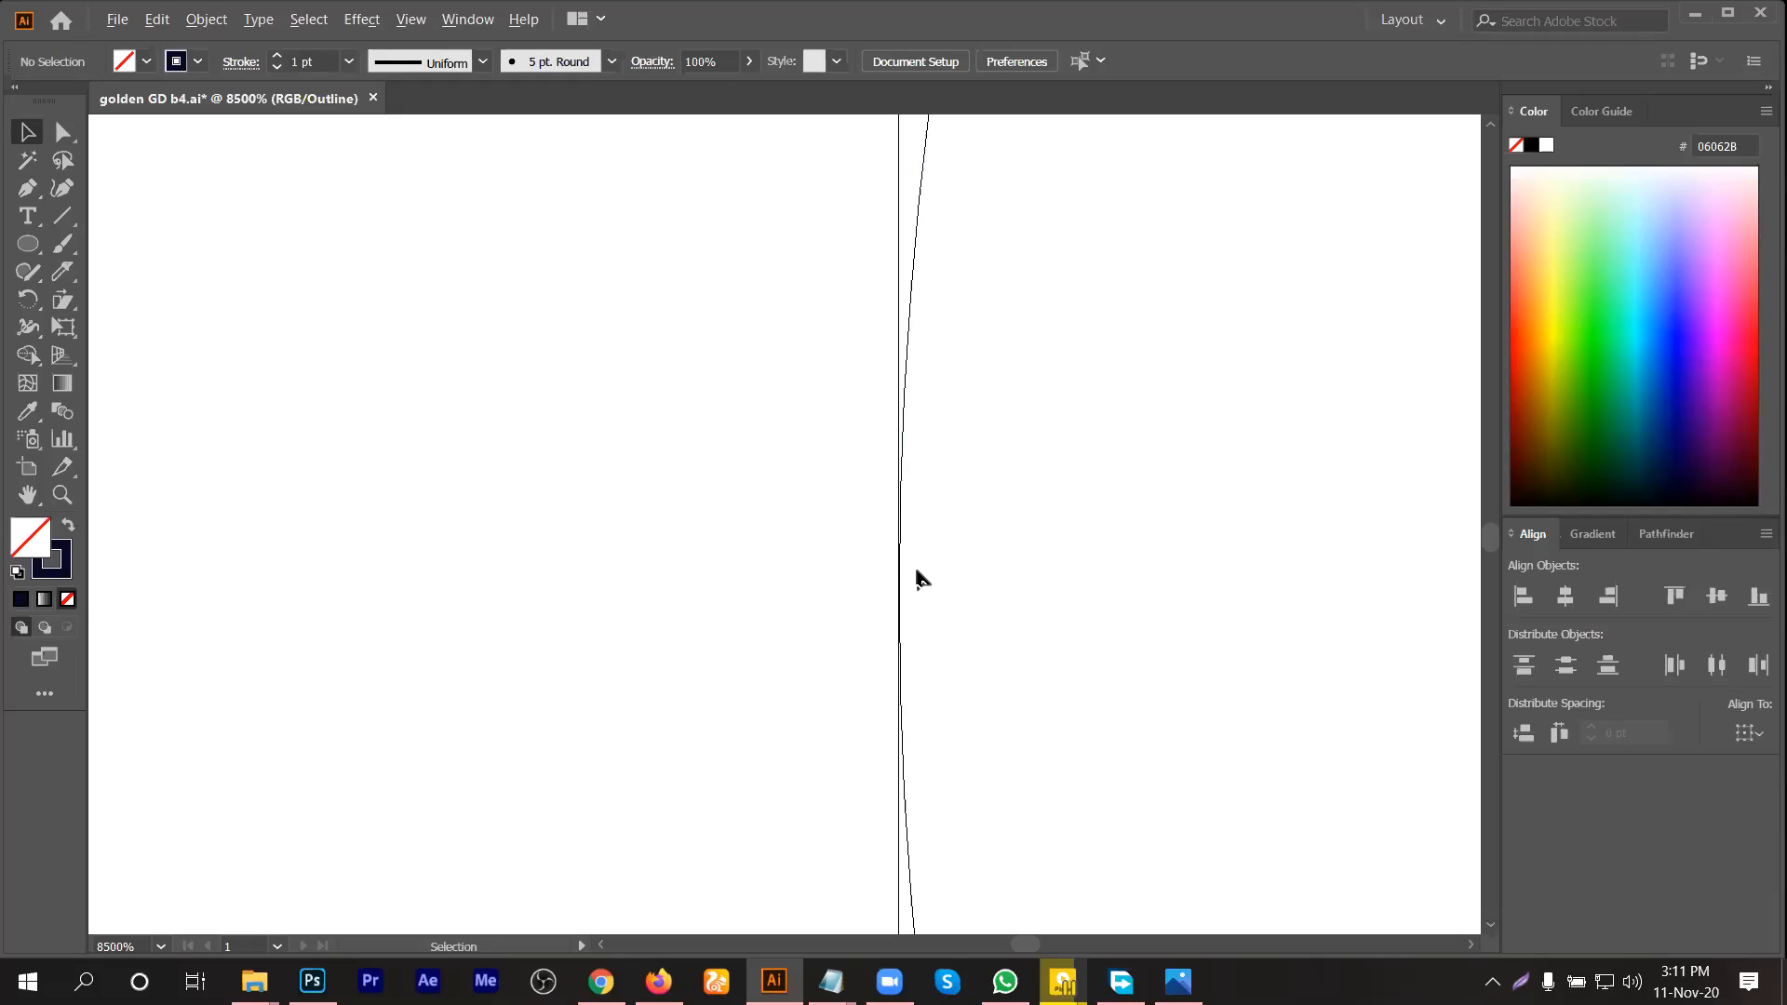
scroll(917, 578, up, 1)
scroll(949, 694, down, 1)
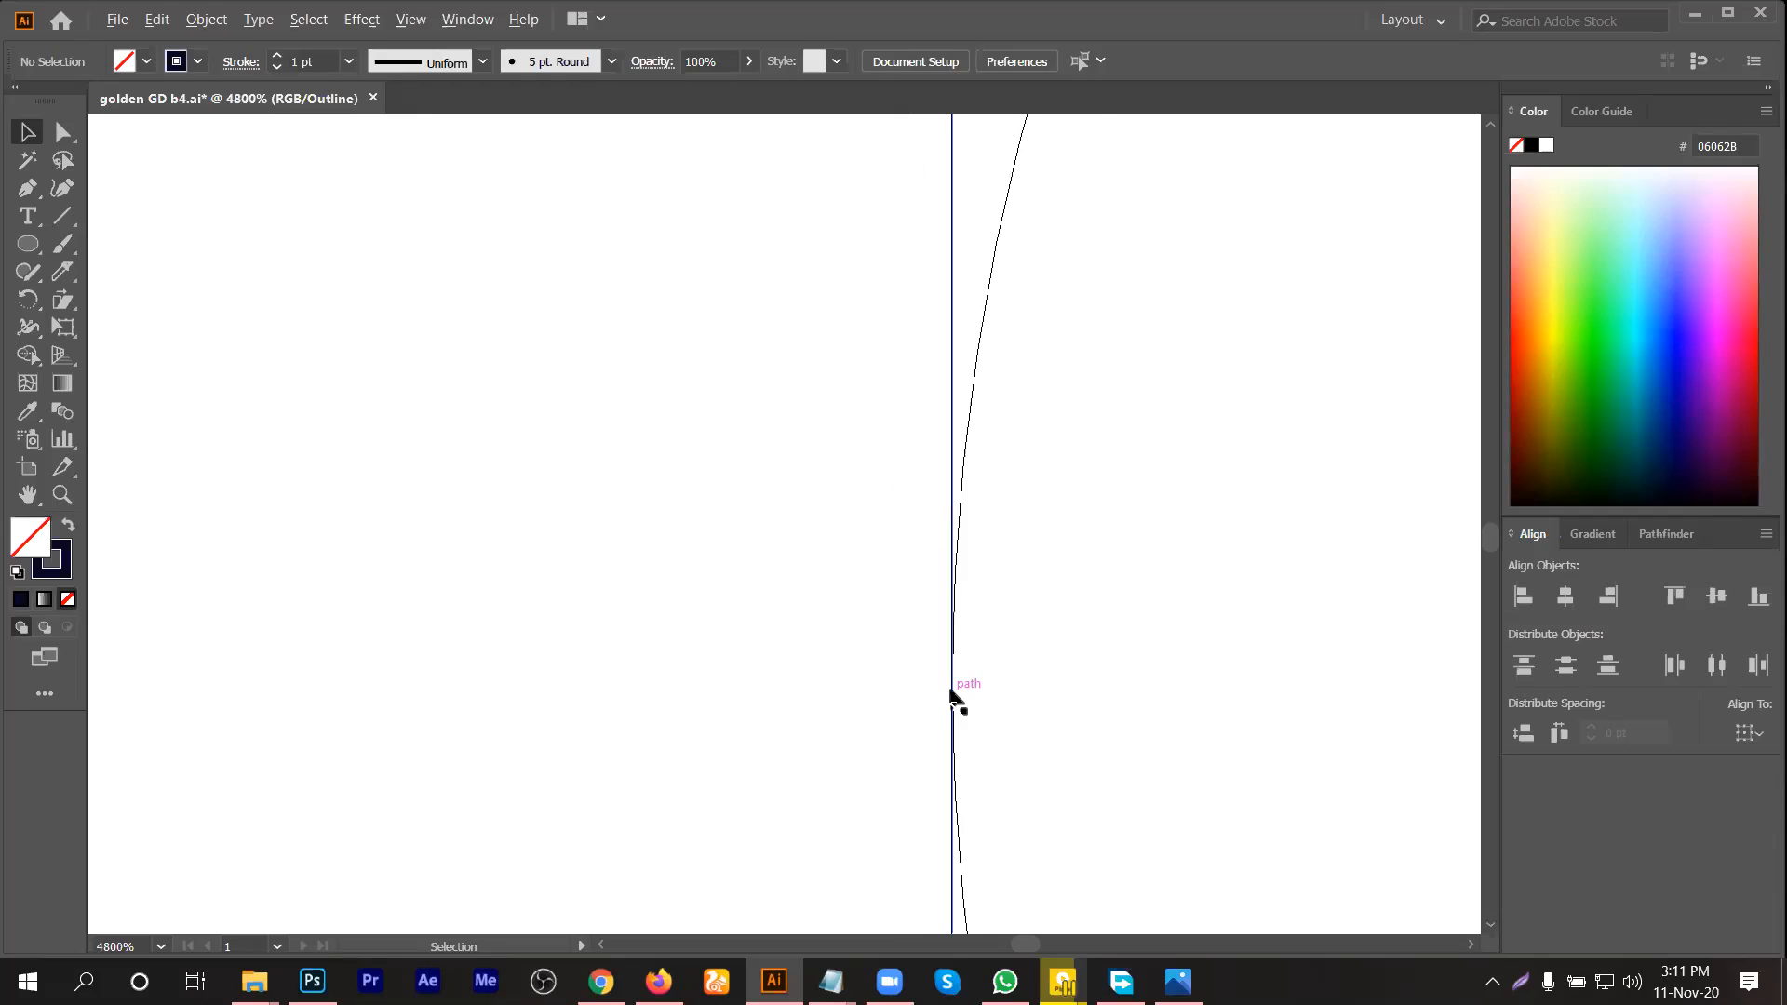
scroll(954, 691, down, 5)
scroll(463, 590, down, 2)
scroll(992, 590, down, 3)
scroll(652, 596, up, 3)
scroll(715, 566, down, 2)
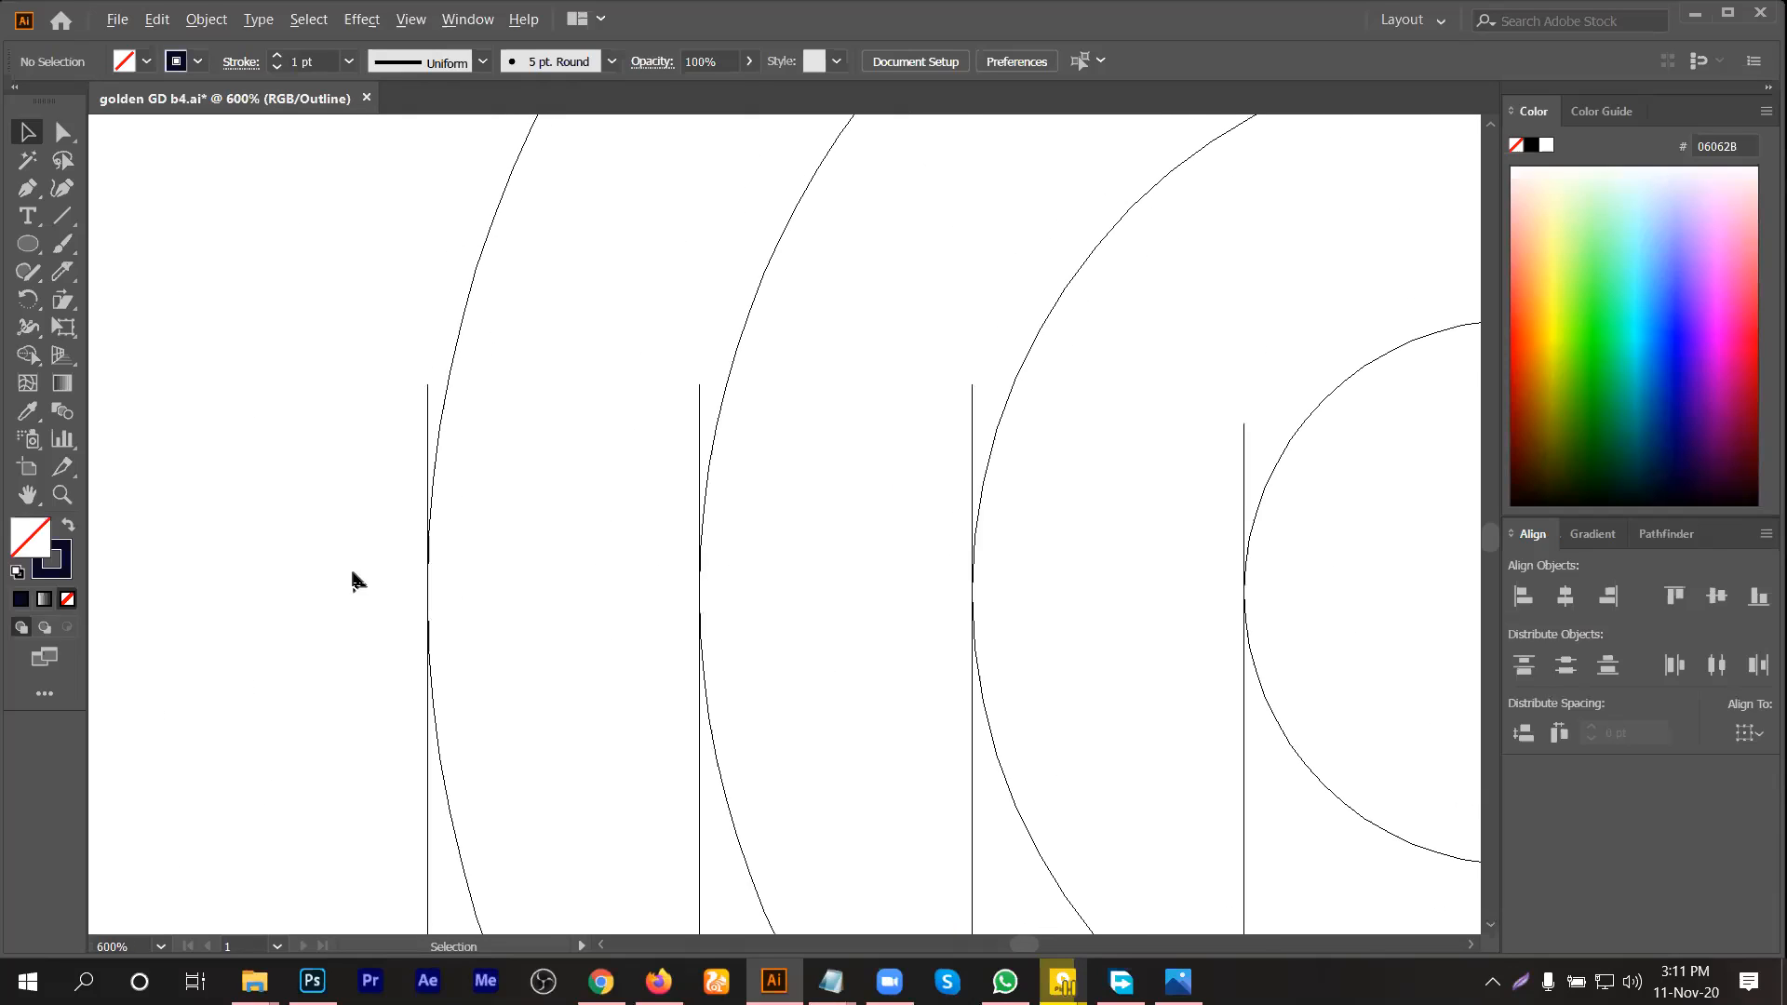
scroll(430, 598, up, 4)
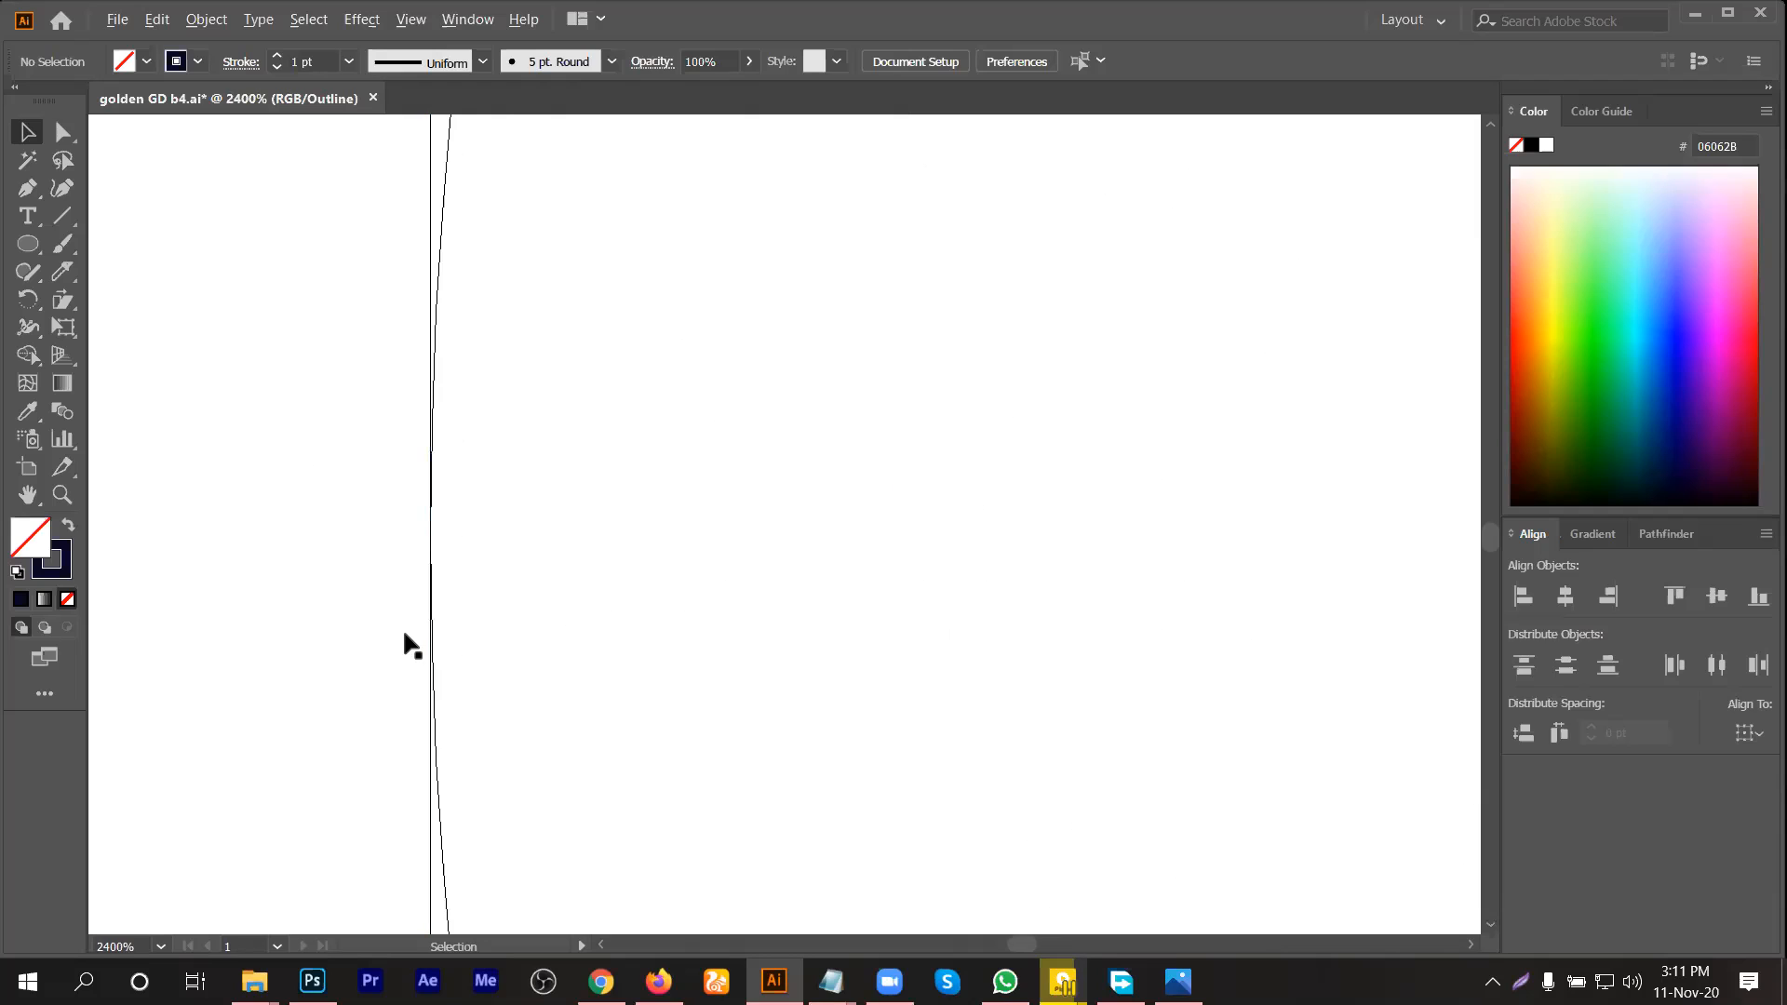
scroll(402, 627, down, 6)
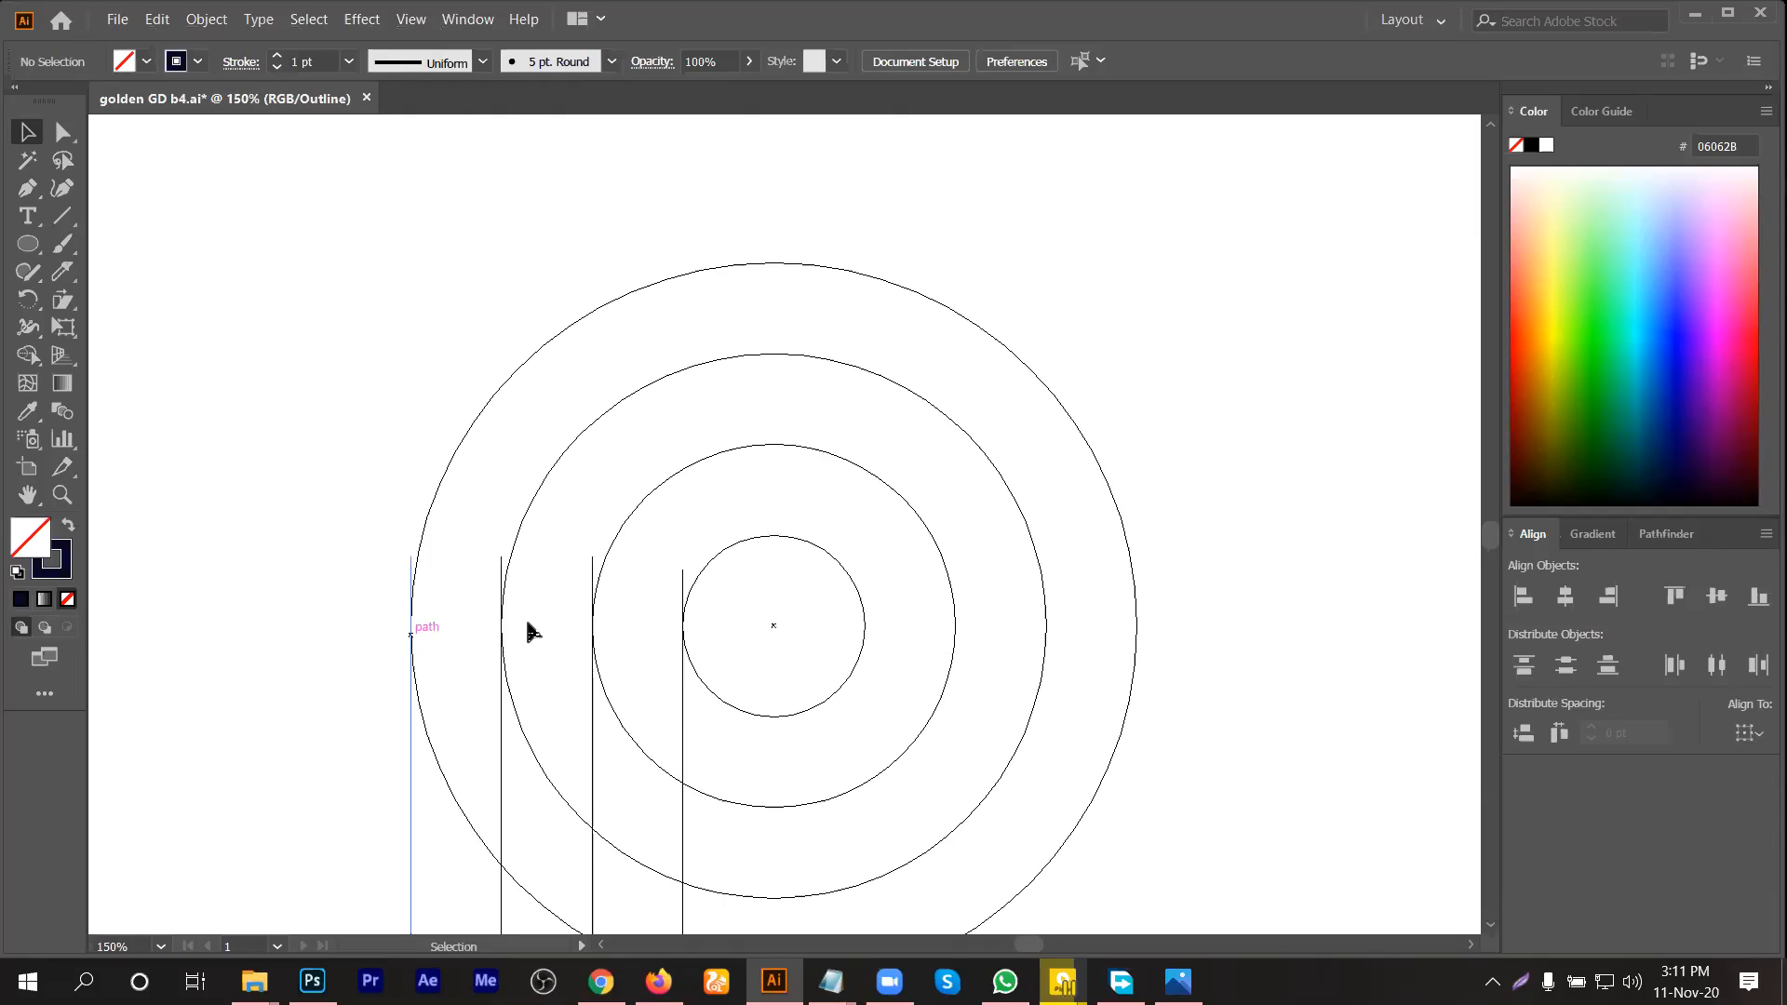
scroll(528, 633, down, 2)
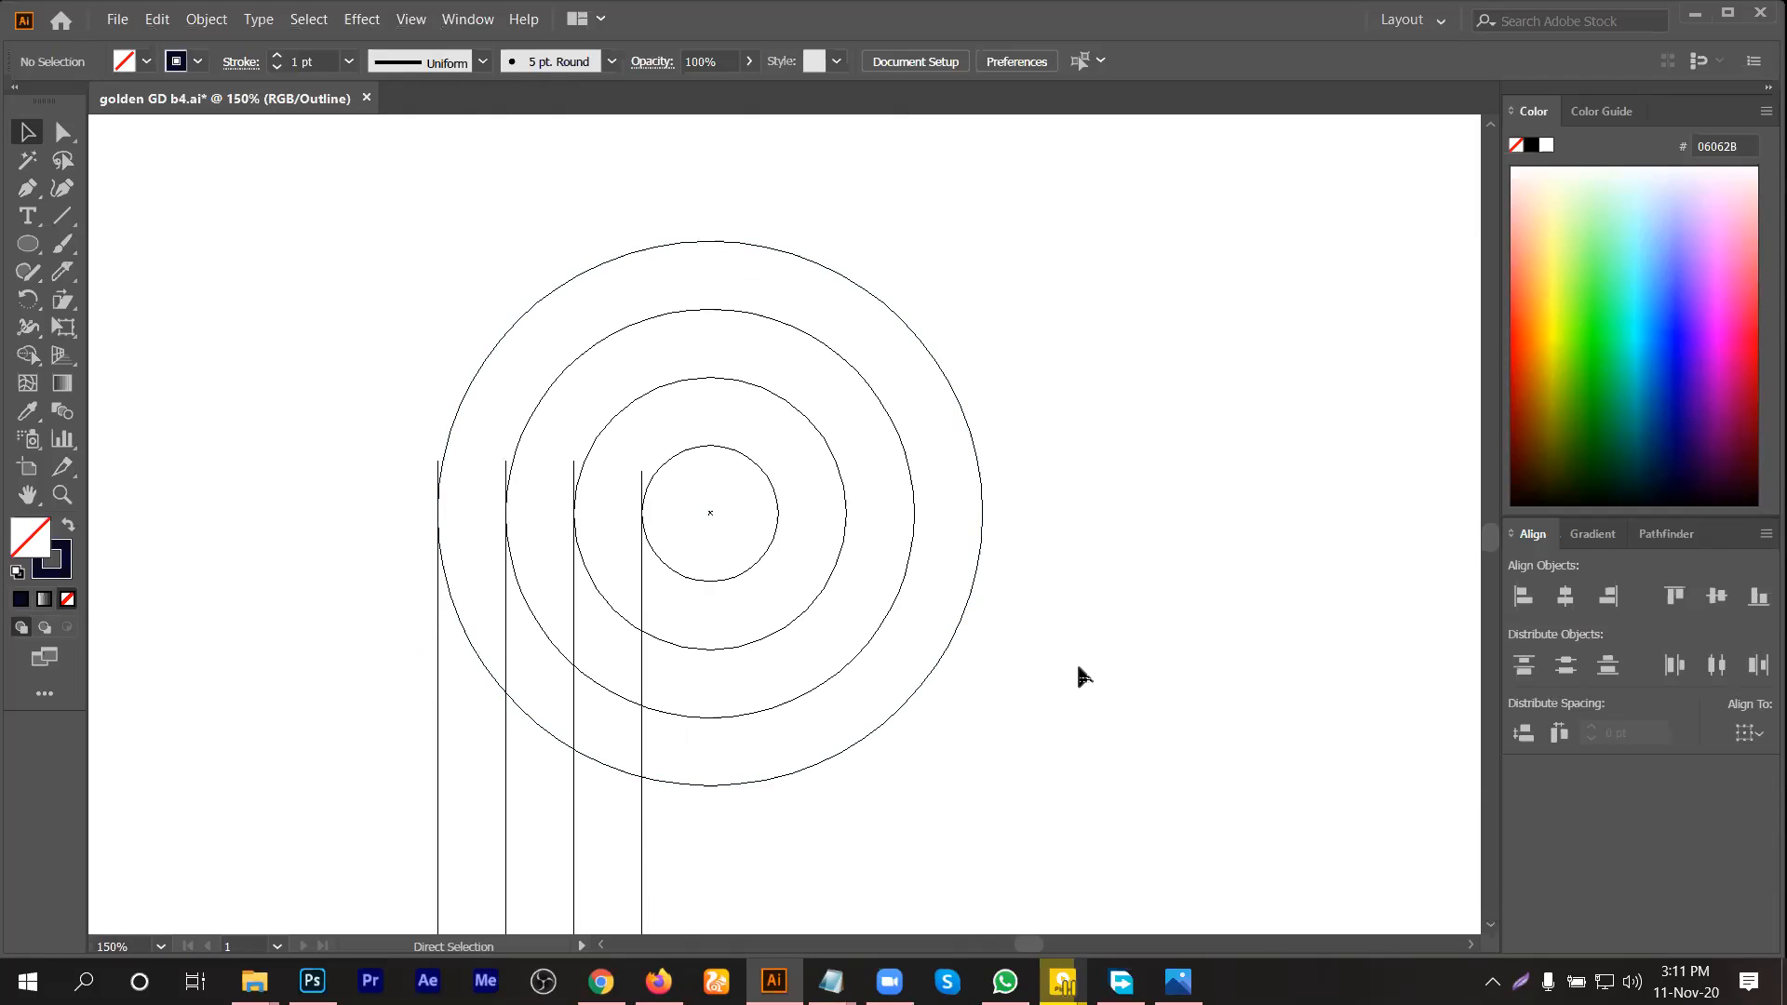
Step: Switch the artwork from outline back to preview display
key(ctrl+y)
scroll(998, 609, down, 3)
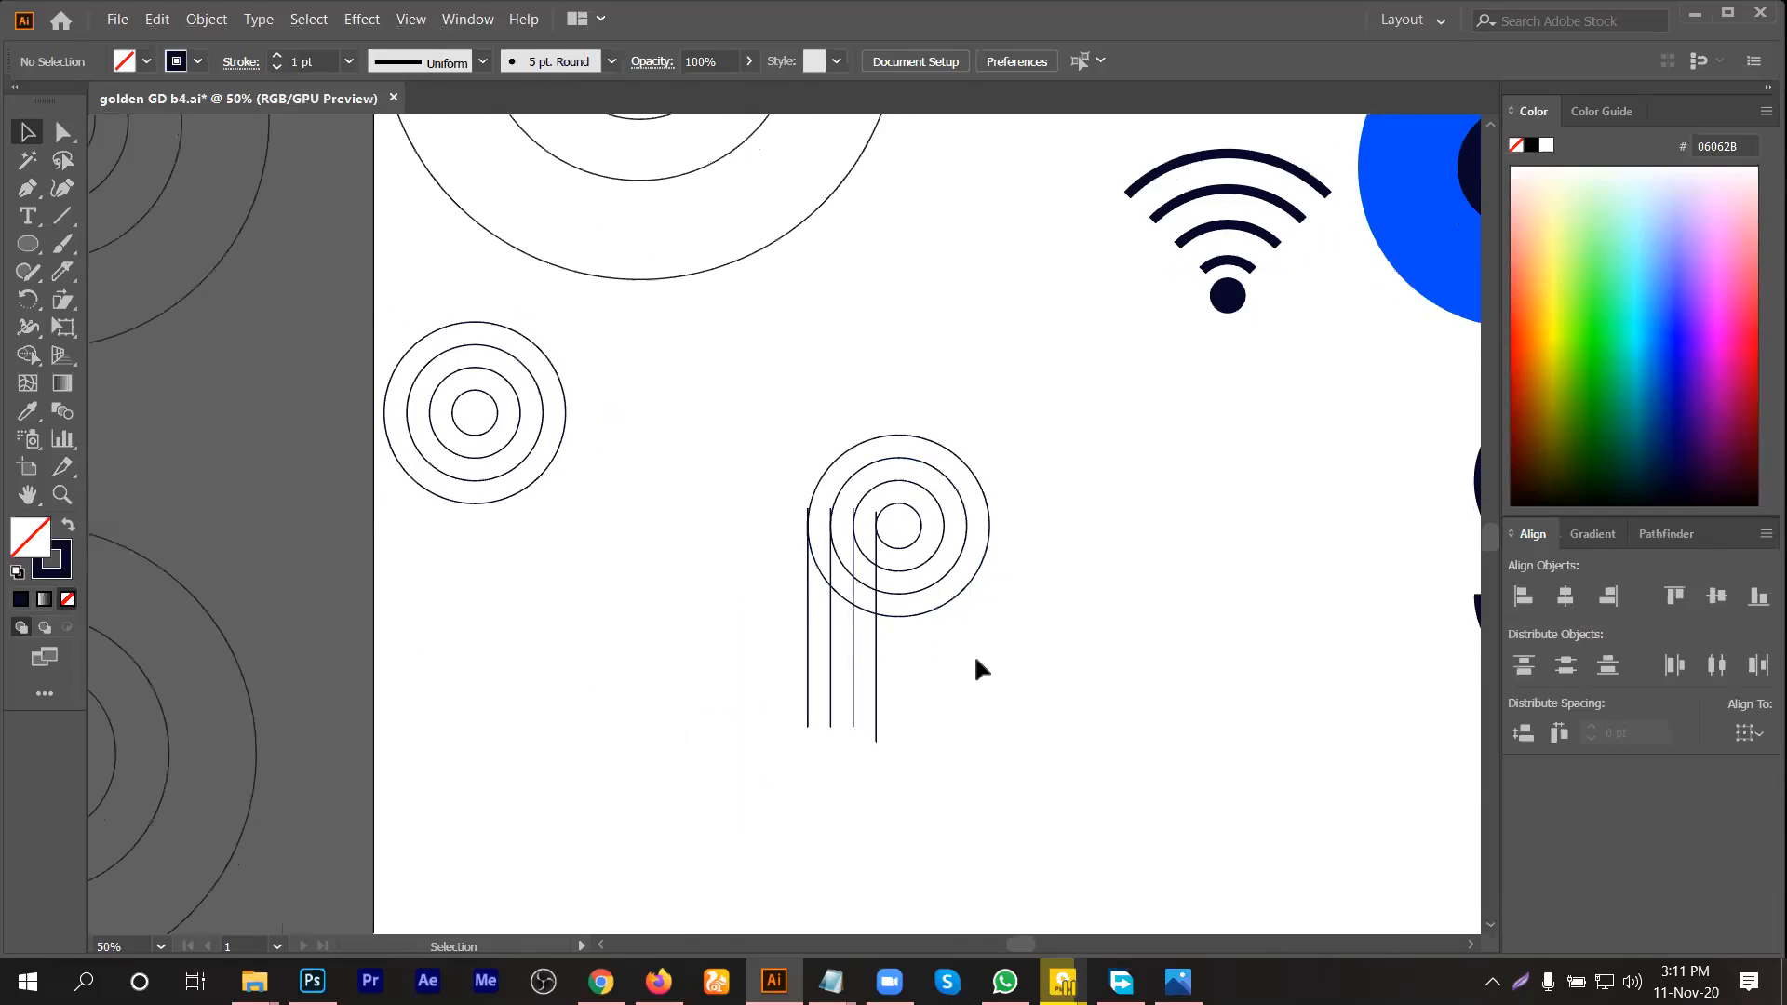
scroll(962, 678, down, 1)
drag(577, 716, 910, 637)
drag(793, 690, 794, 789)
click(957, 618)
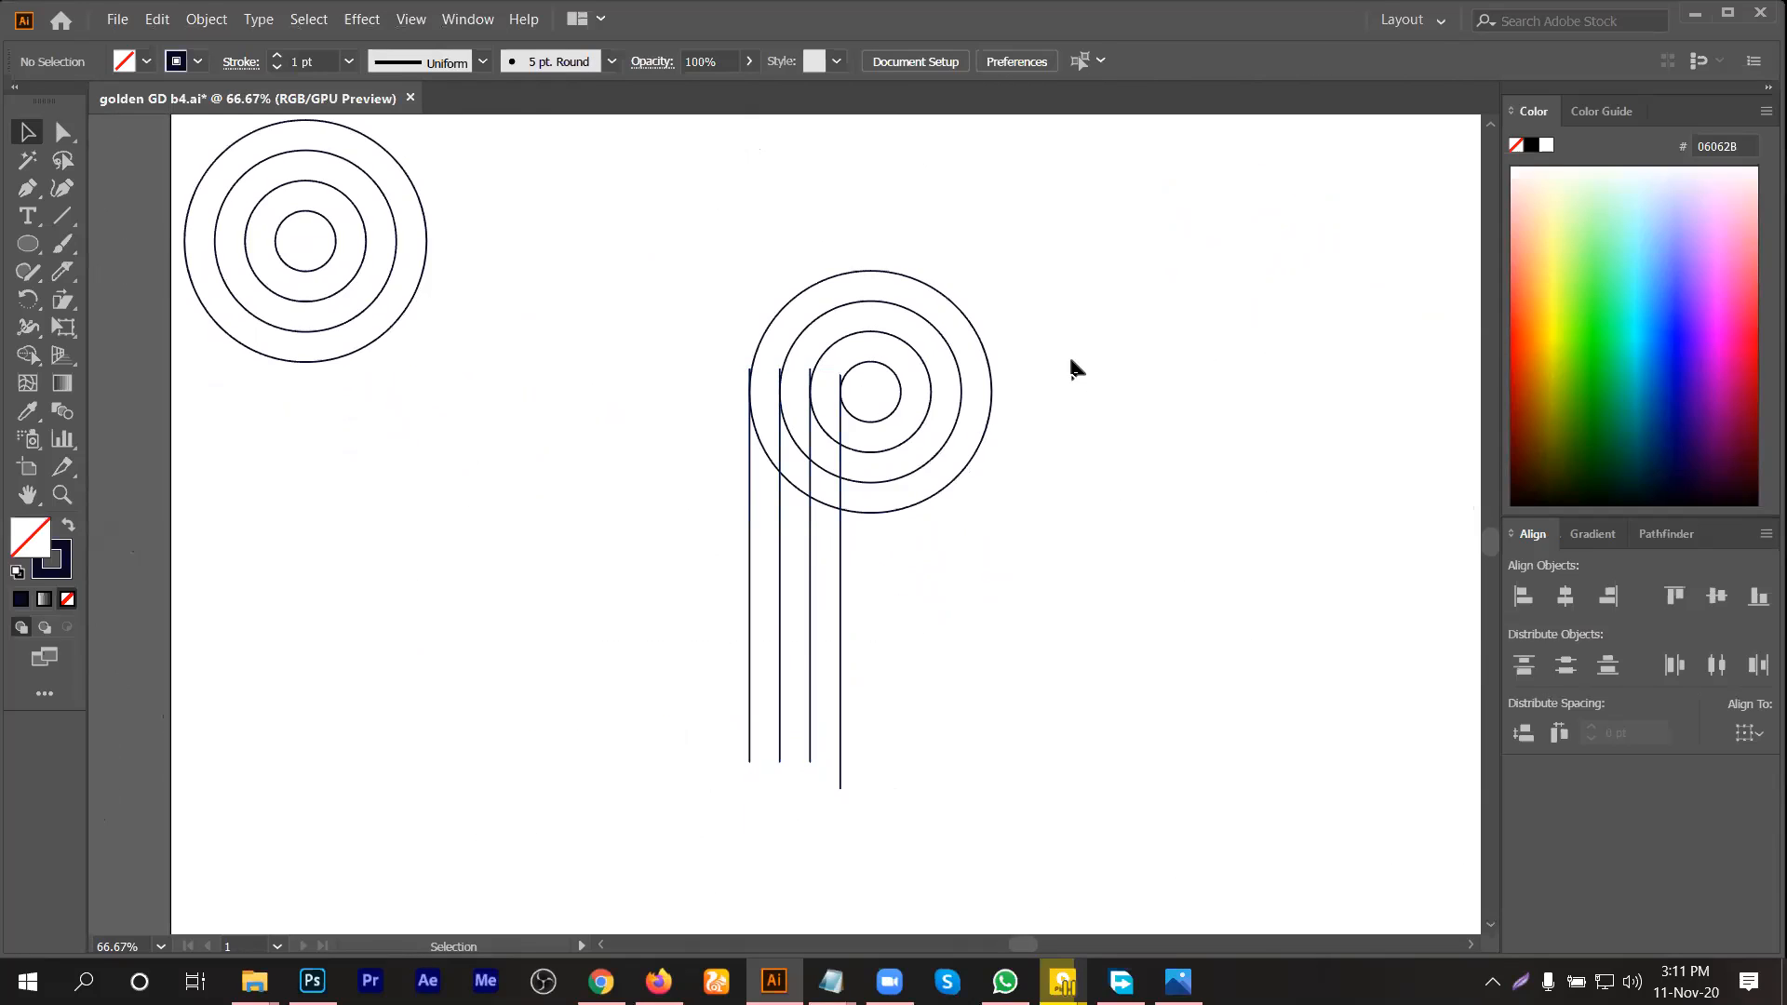
Step: Draw a horizontal line crossing all four vertical lines near their lower ends
scroll(1071, 316, up, 1)
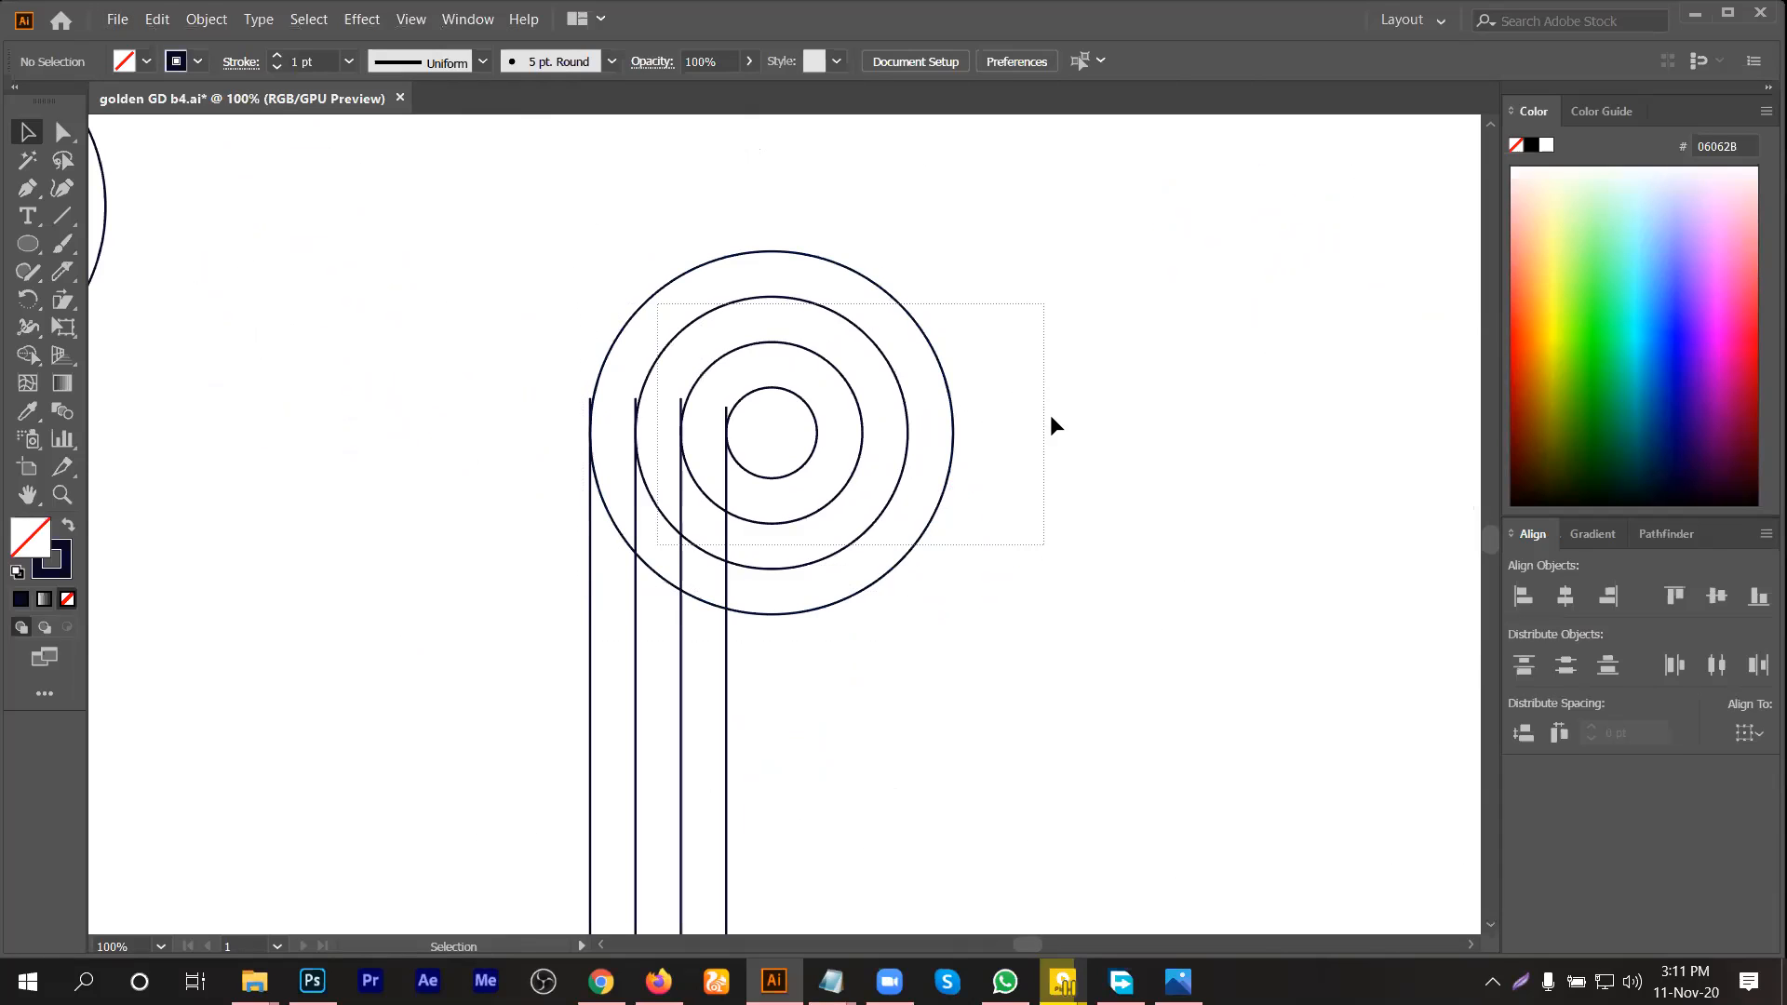
scroll(856, 614, down, 1)
scroll(857, 622, down, 2)
click(62, 216)
drag(639, 665, 914, 667)
click(26, 131)
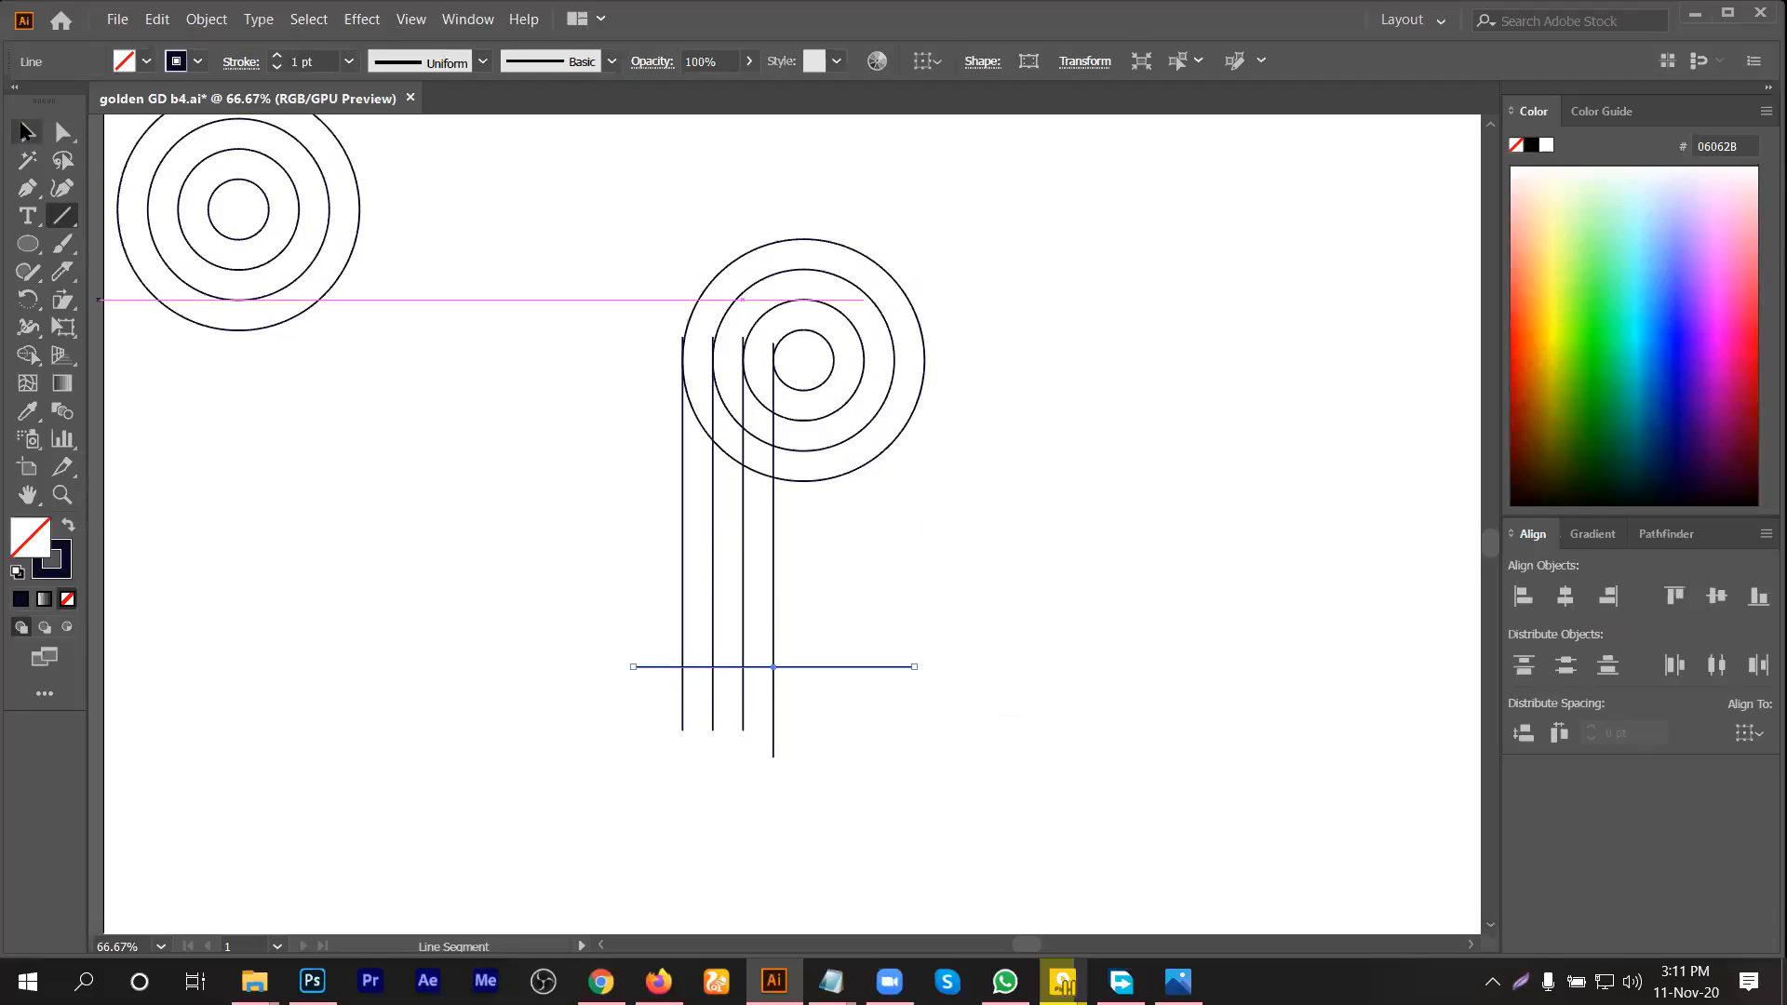
Step: Select the concentric circles and all lines, and use Shape Builder to erase the line ends projecting below and beside the stem's base
click(761, 548)
drag(592, 715, 592, 713)
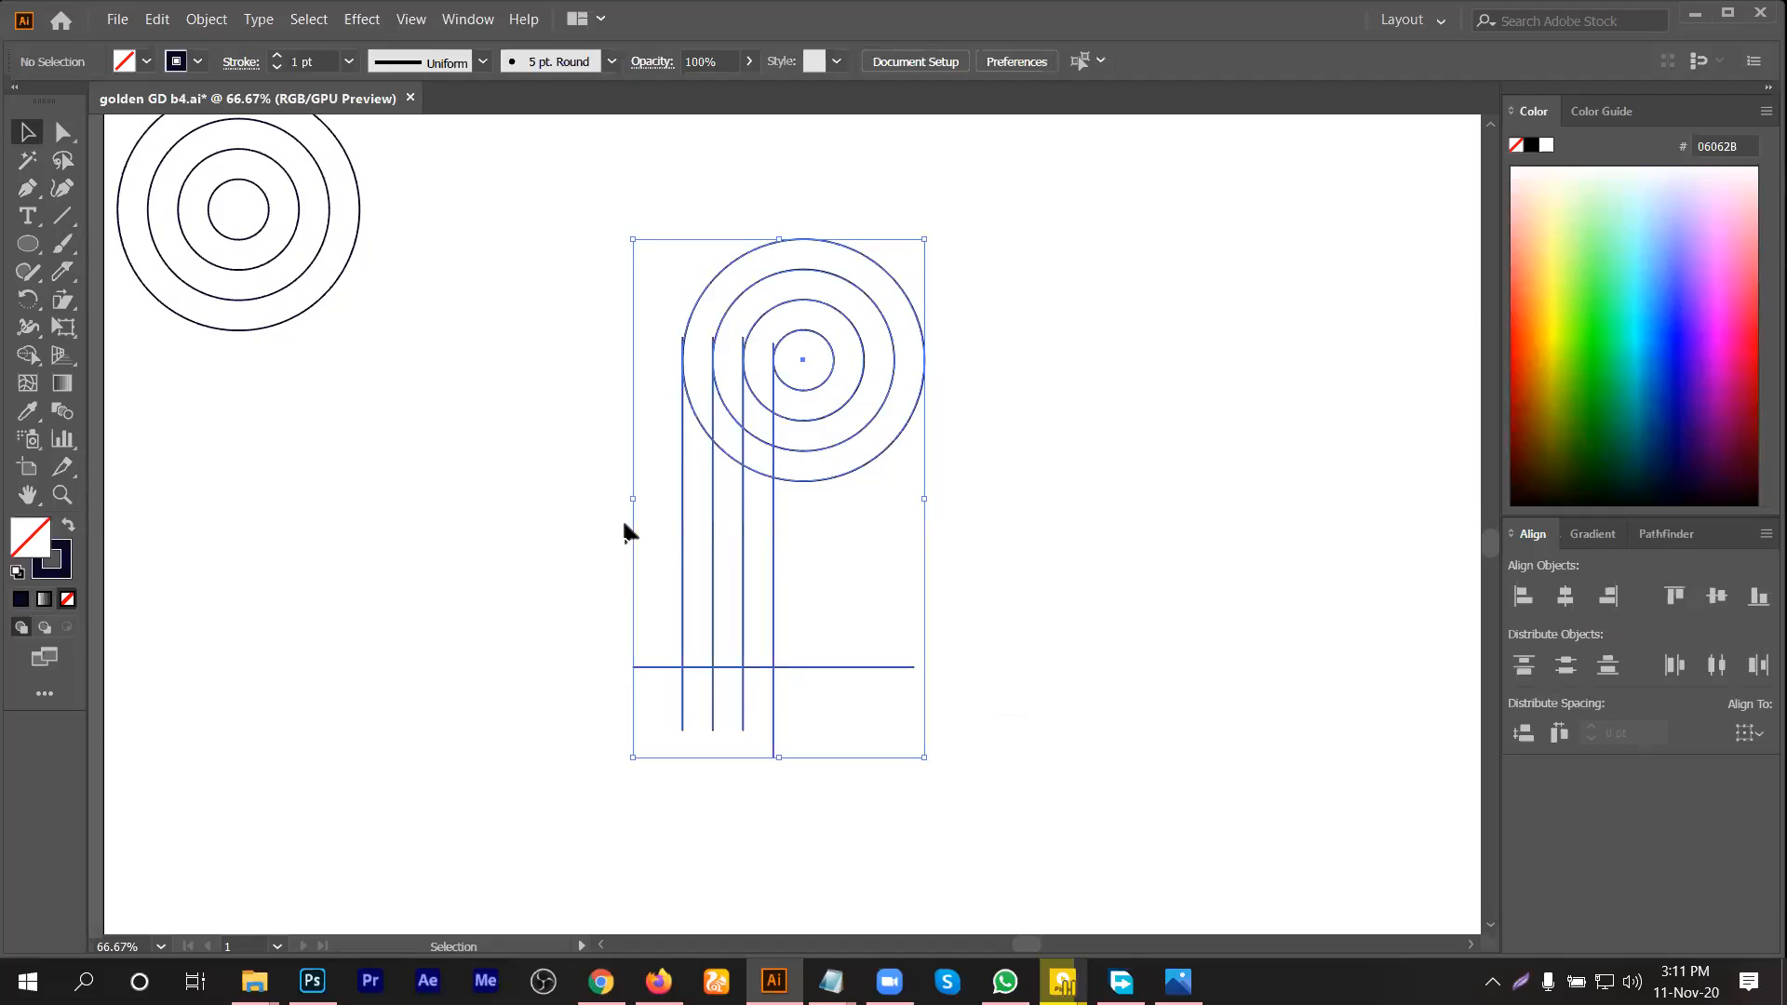
scroll(624, 524, down, 1)
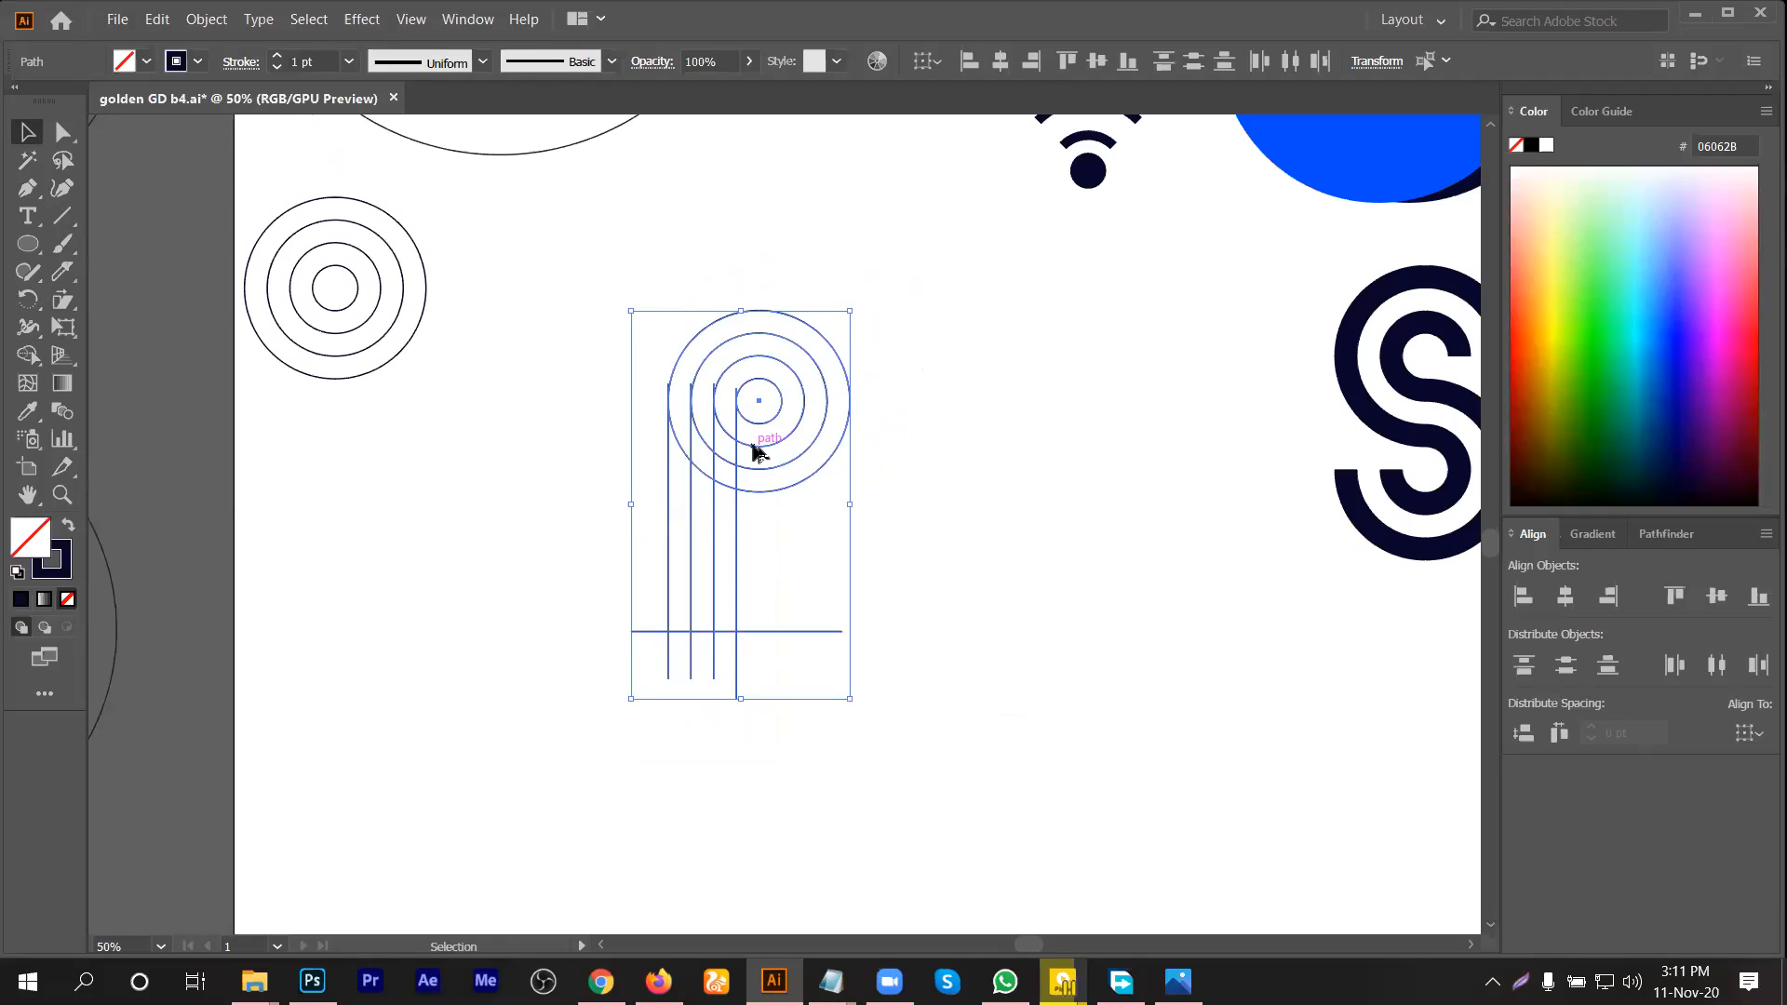
scroll(759, 453, up, 1)
drag(1022, 268, 562, 711)
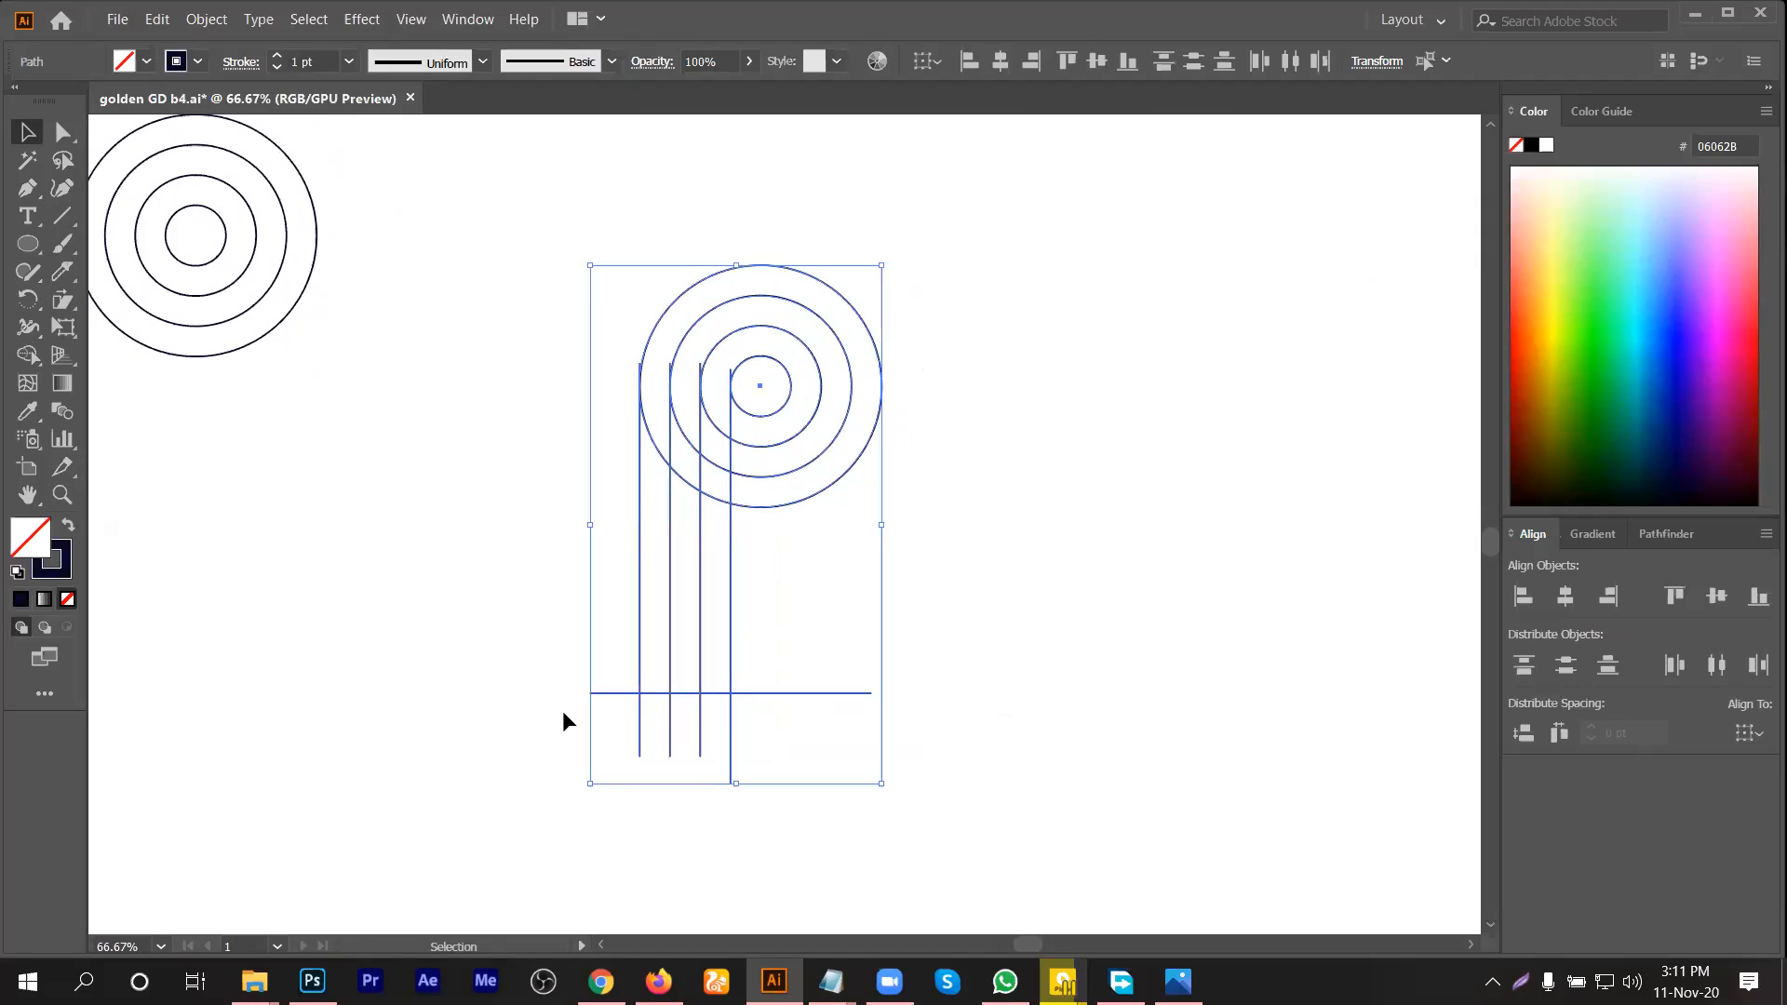
click(28, 355)
scroll(745, 387, up, 1)
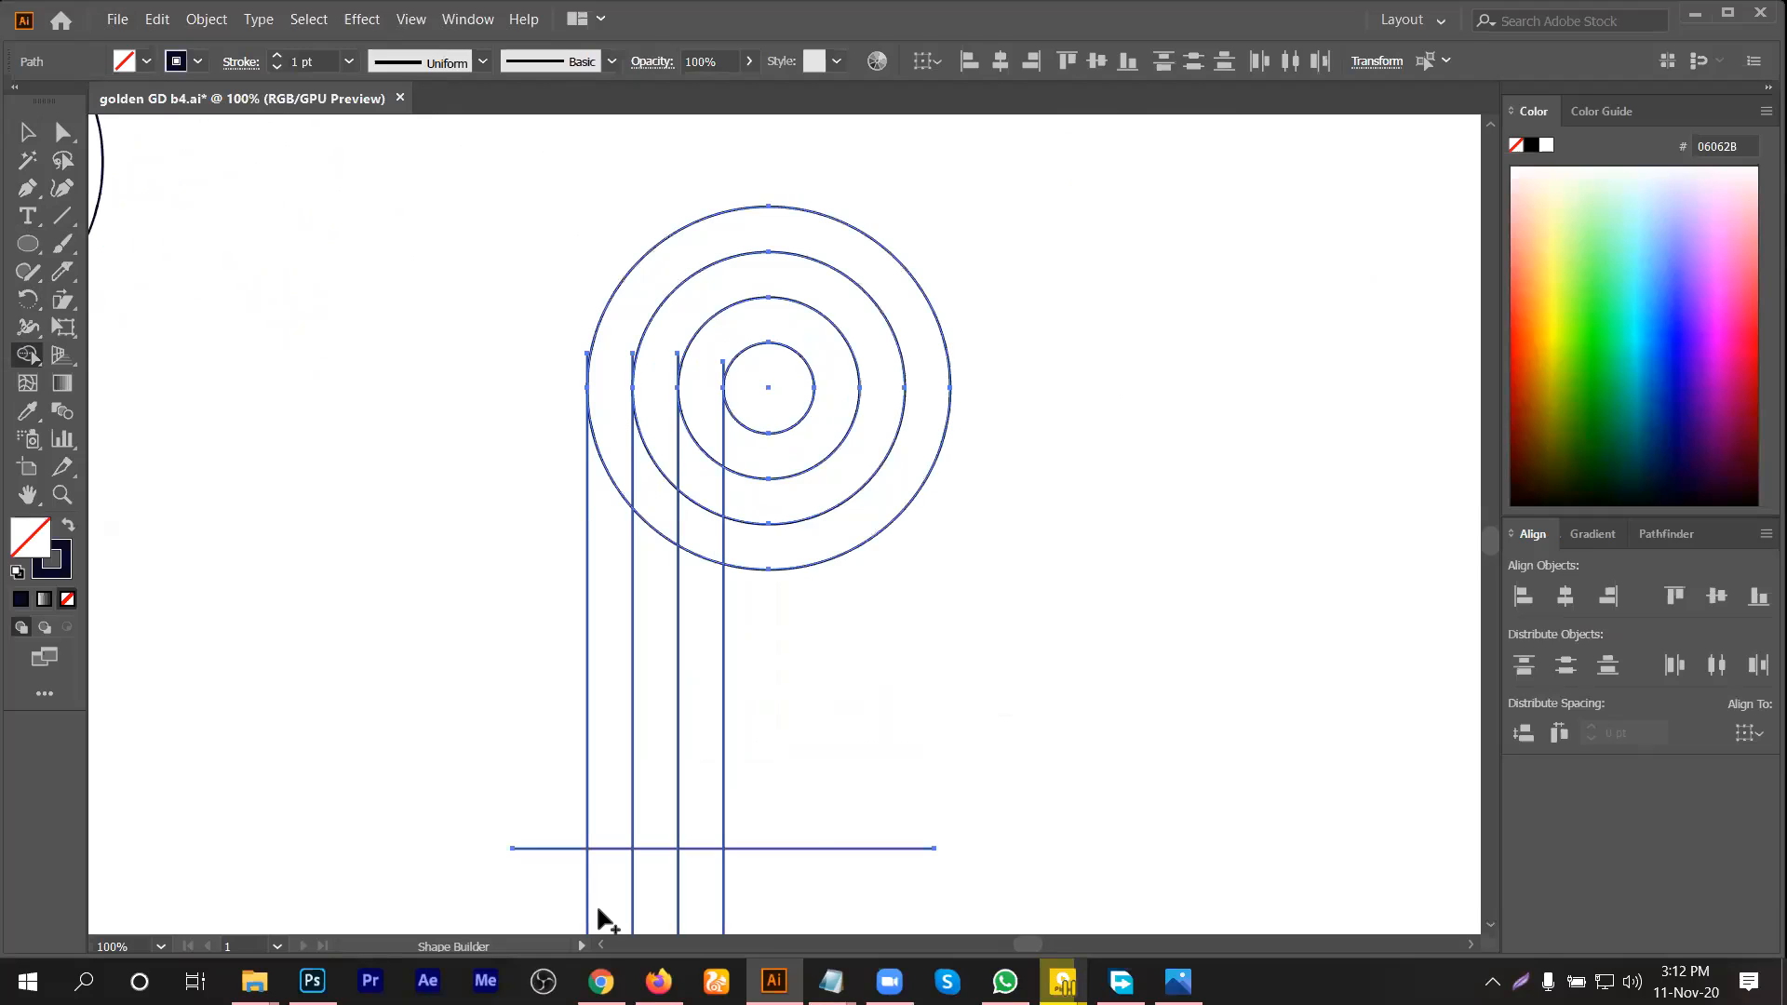
drag(839, 790, 503, 780)
scroll(773, 652, down, 2)
mouse_move(777, 659)
mouse_down()
mouse_move(740, 717)
mouse_move(557, 722)
mouse_move(509, 639)
mouse_move(526, 627)
mouse_move(544, 711)
mouse_up()
scroll(691, 328, up, 2)
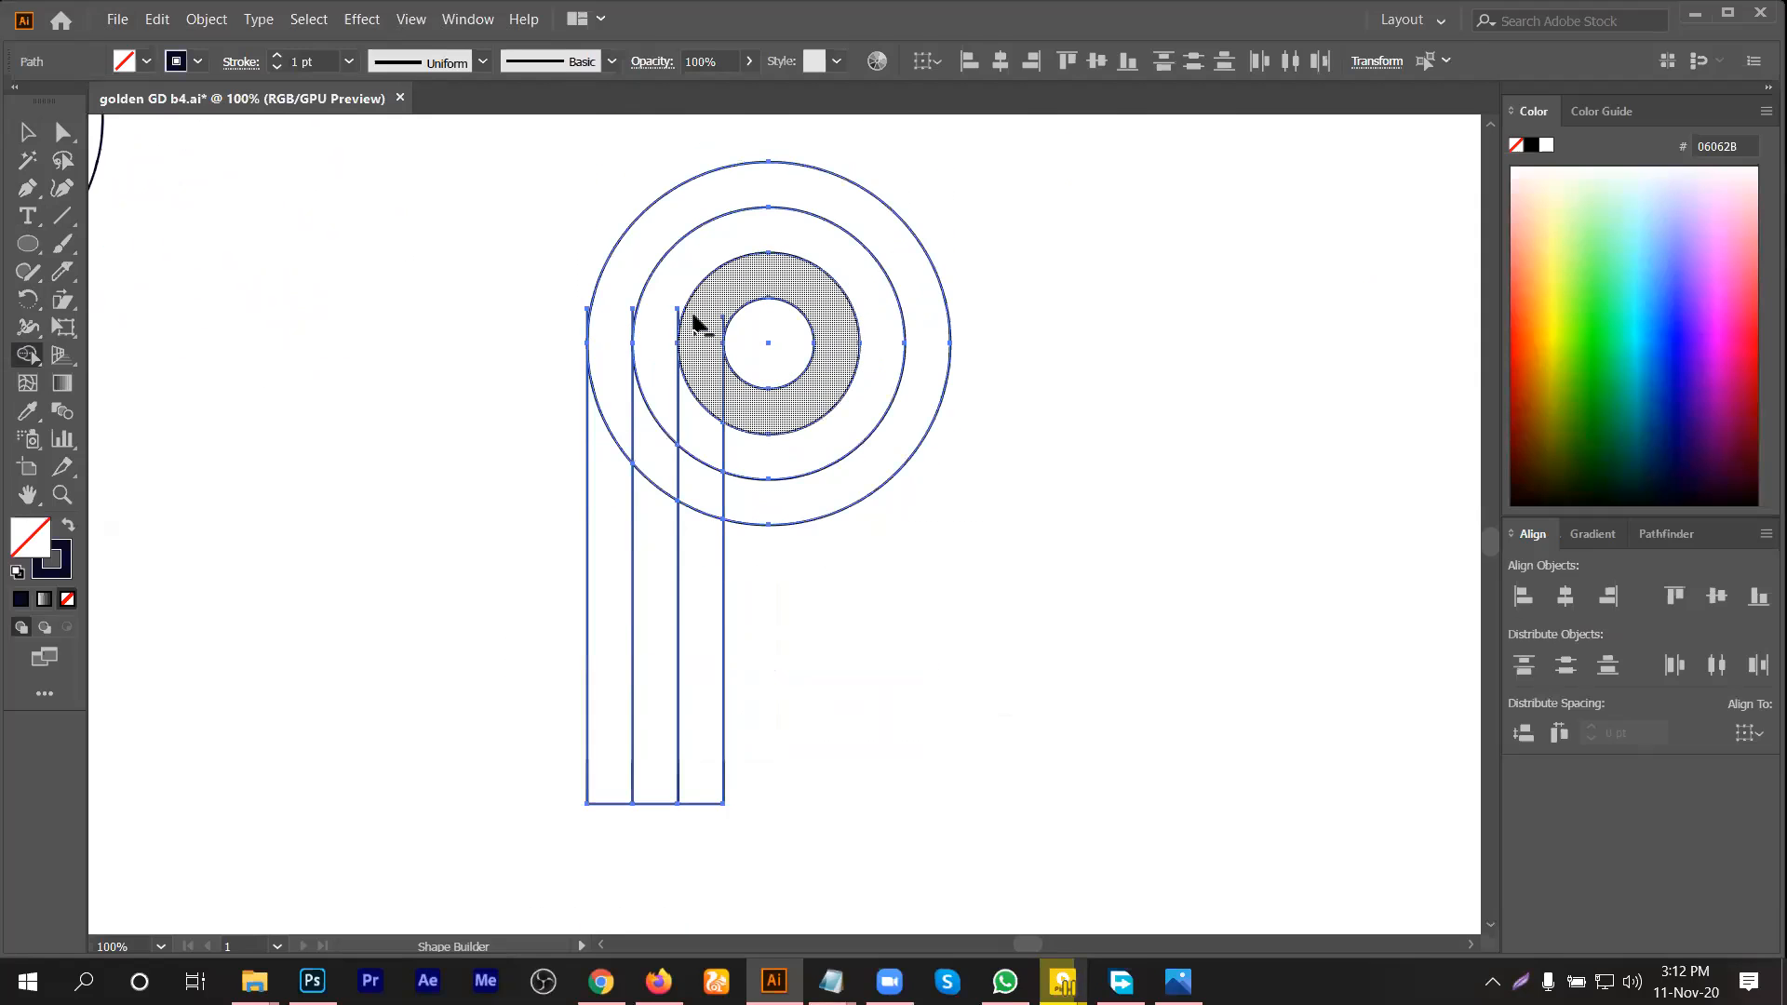
scroll(694, 321, up, 2)
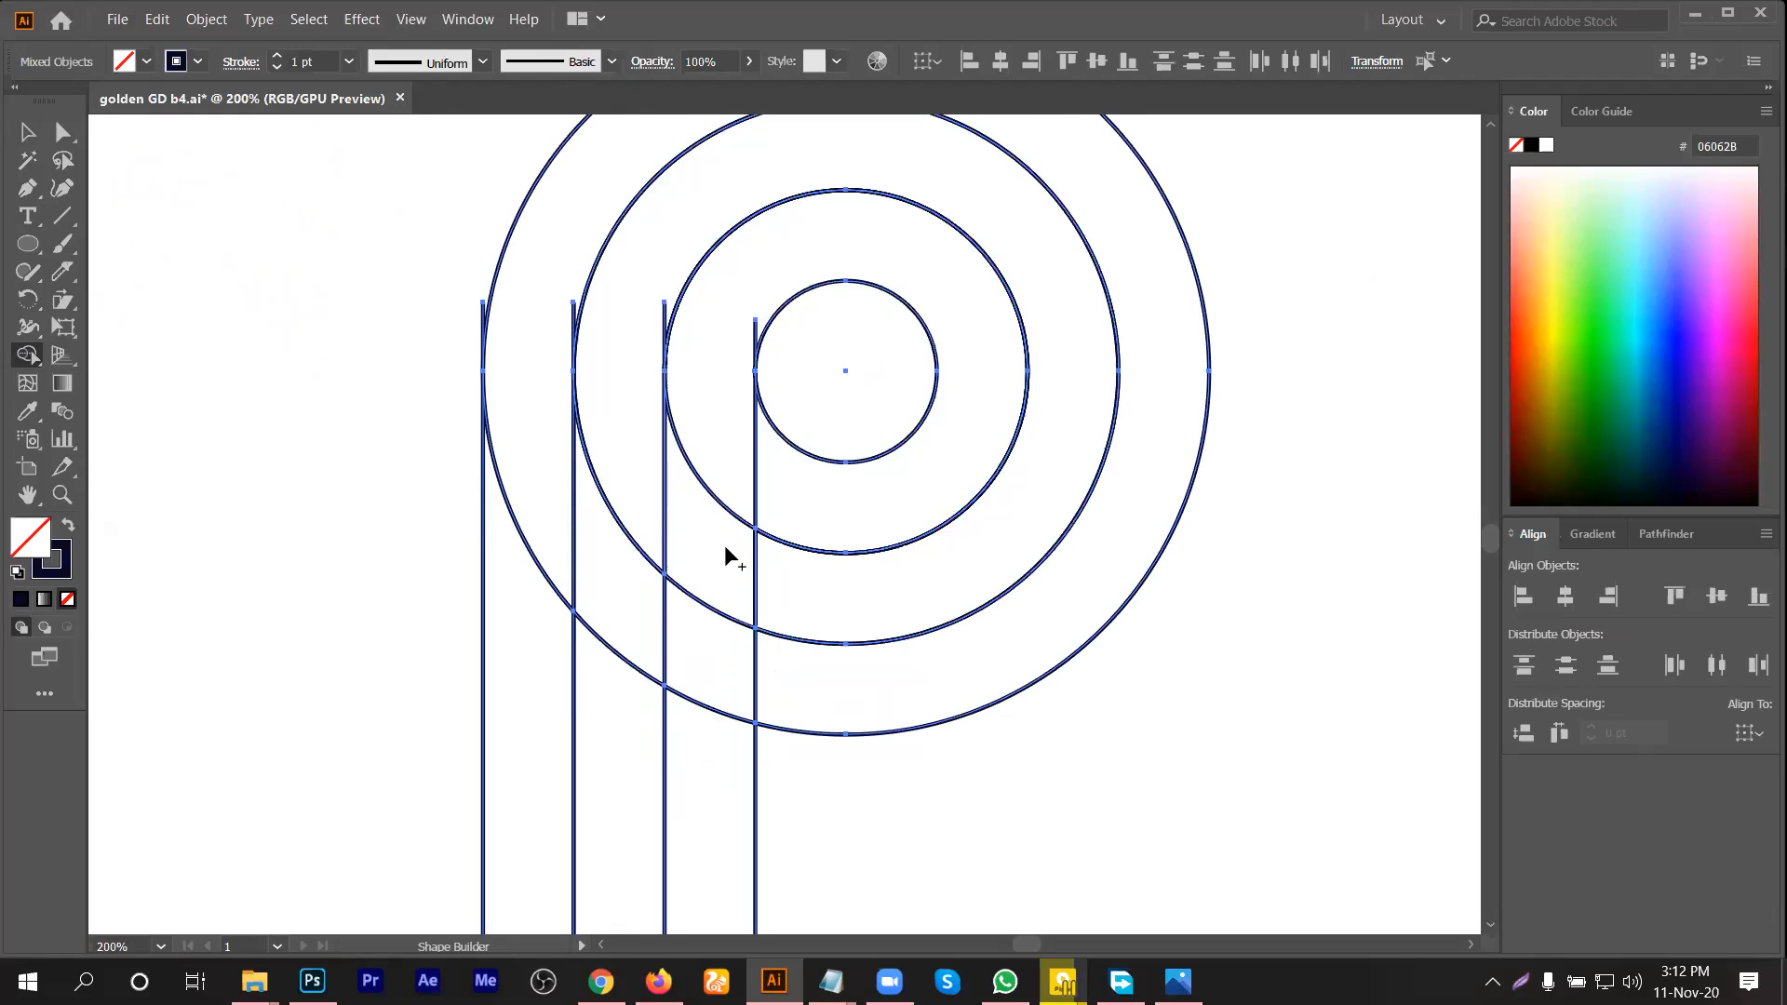
drag(763, 568, 720, 547)
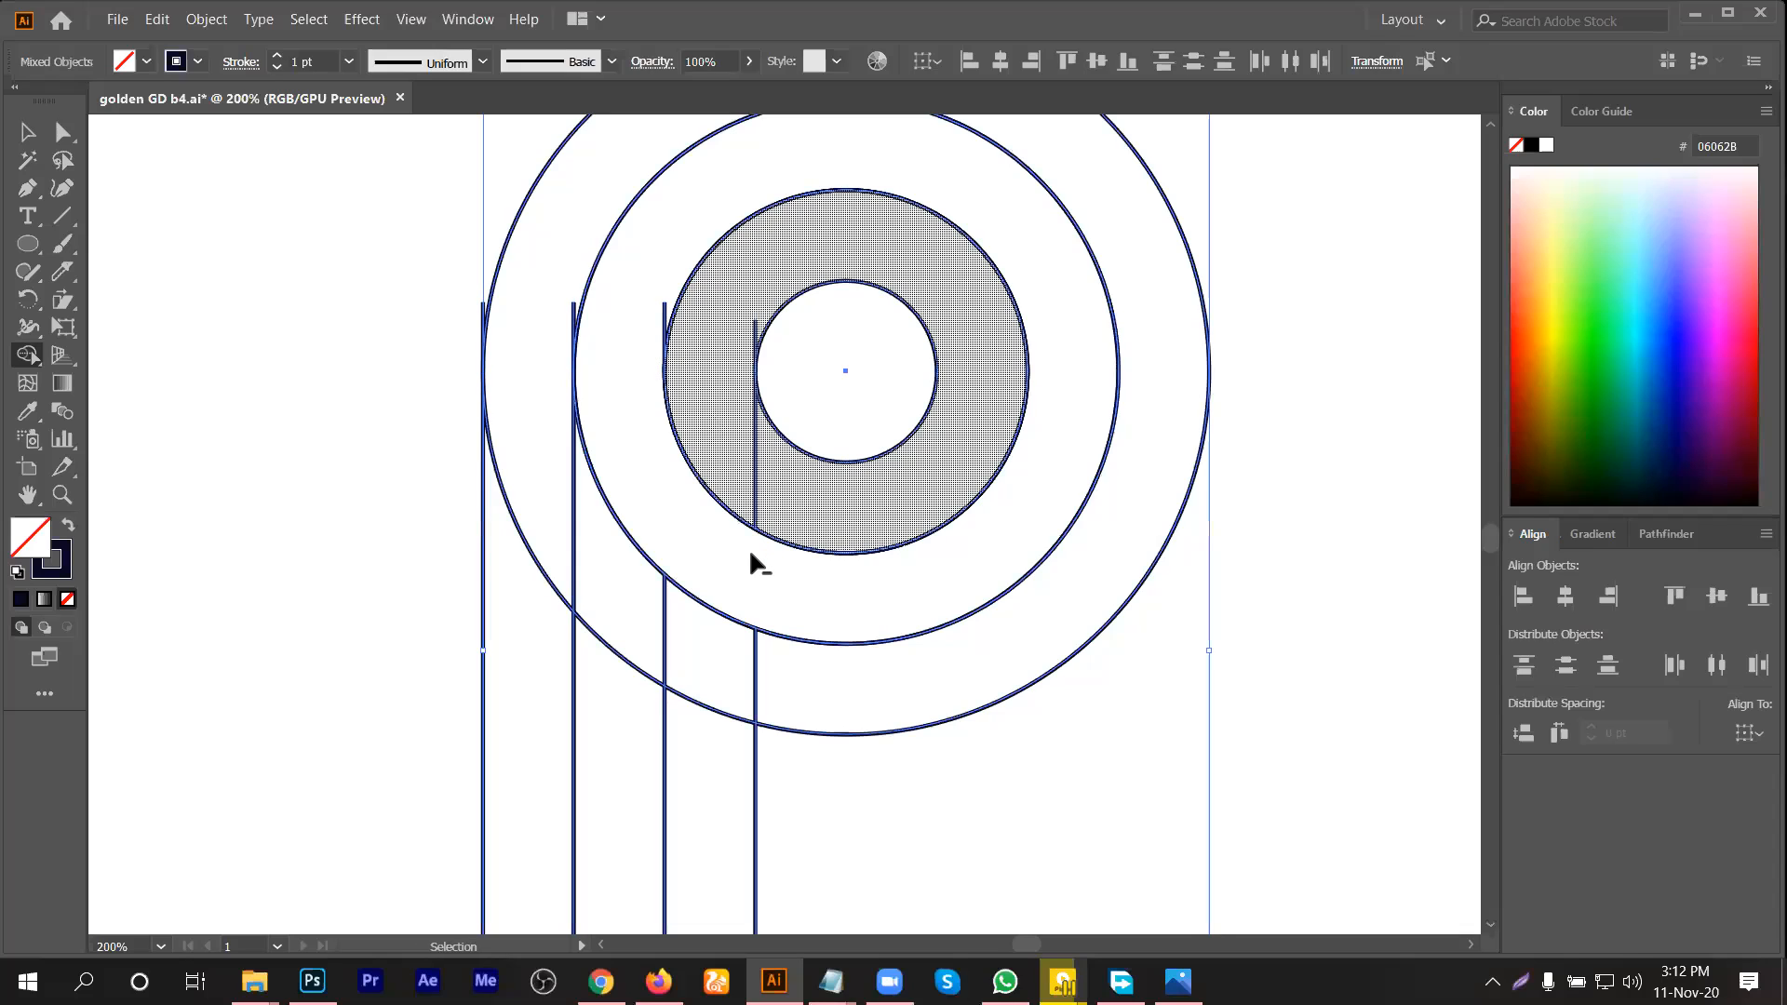
key(ctrl+z)
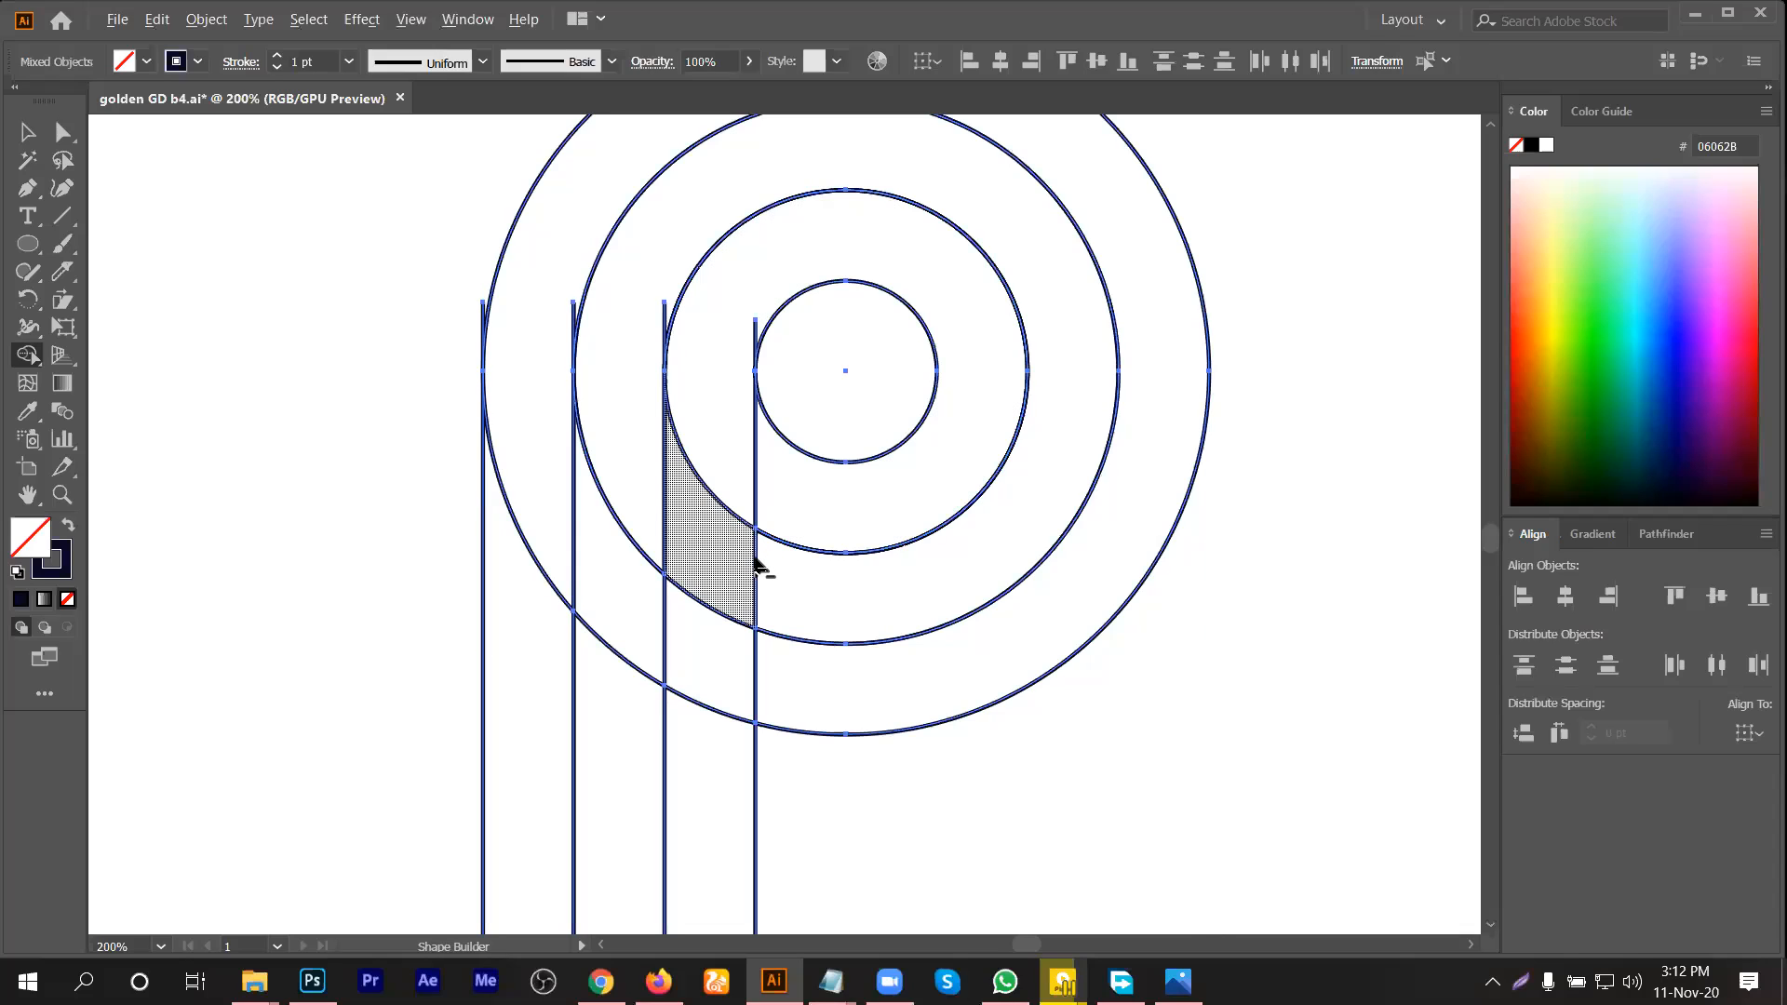
alt+click(723, 577)
key(ctrl)
Step: Use Shape Builder to erase the arc segments crossing the stem's bands and the line stubs above the tangent points, forming a striped P
scroll(719, 384, down, 2)
scroll(720, 375, down, 1)
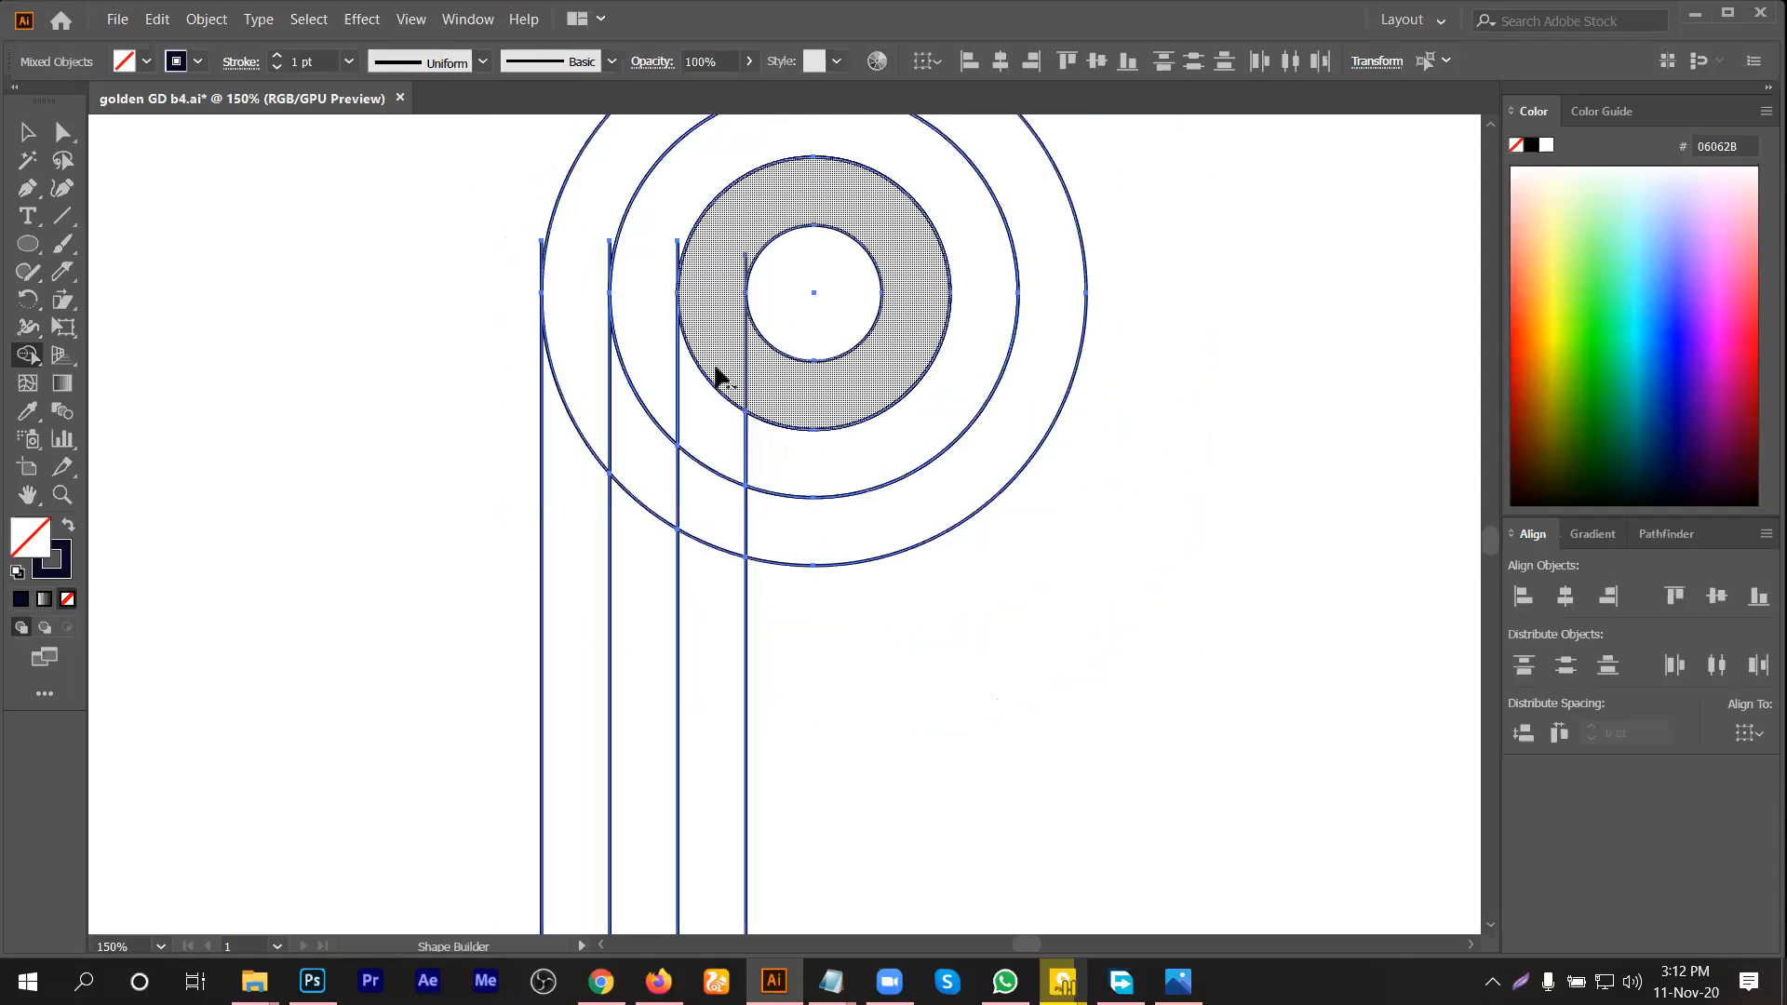
mouse_move(711, 411)
mouse_down()
mouse_move(724, 544)
mouse_move(701, 588)
mouse_up()
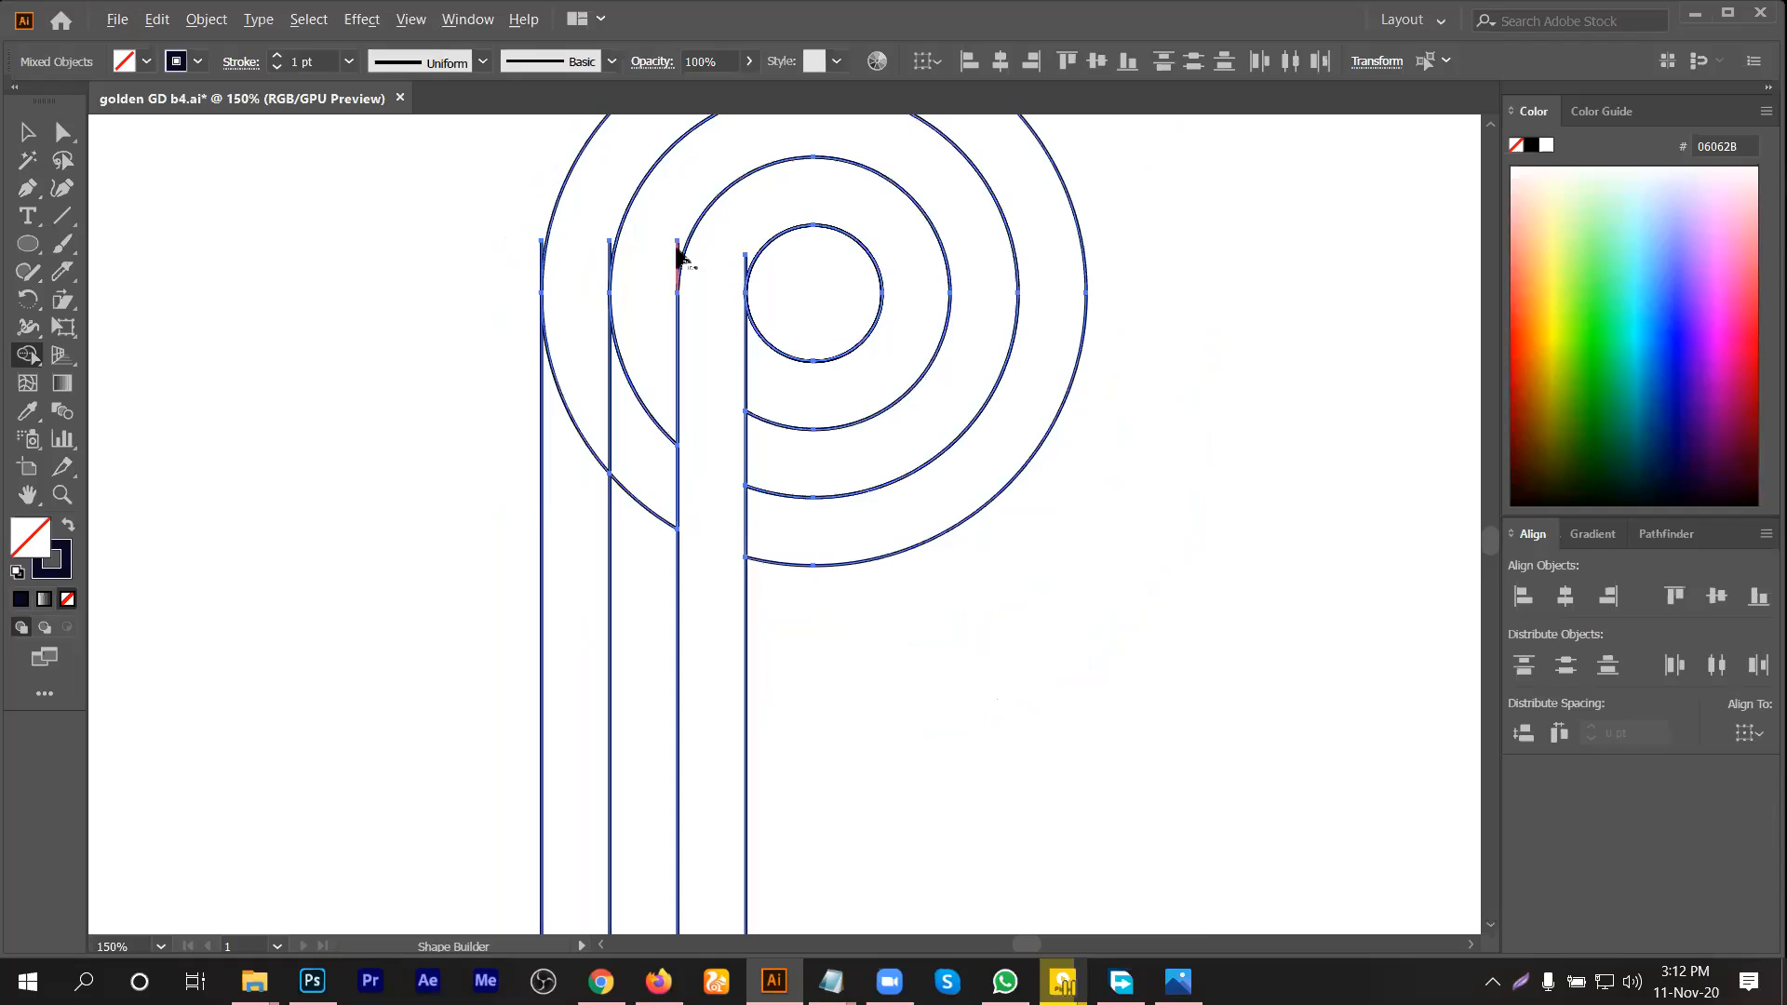
alt+click(609, 244)
drag(646, 291, 638, 471)
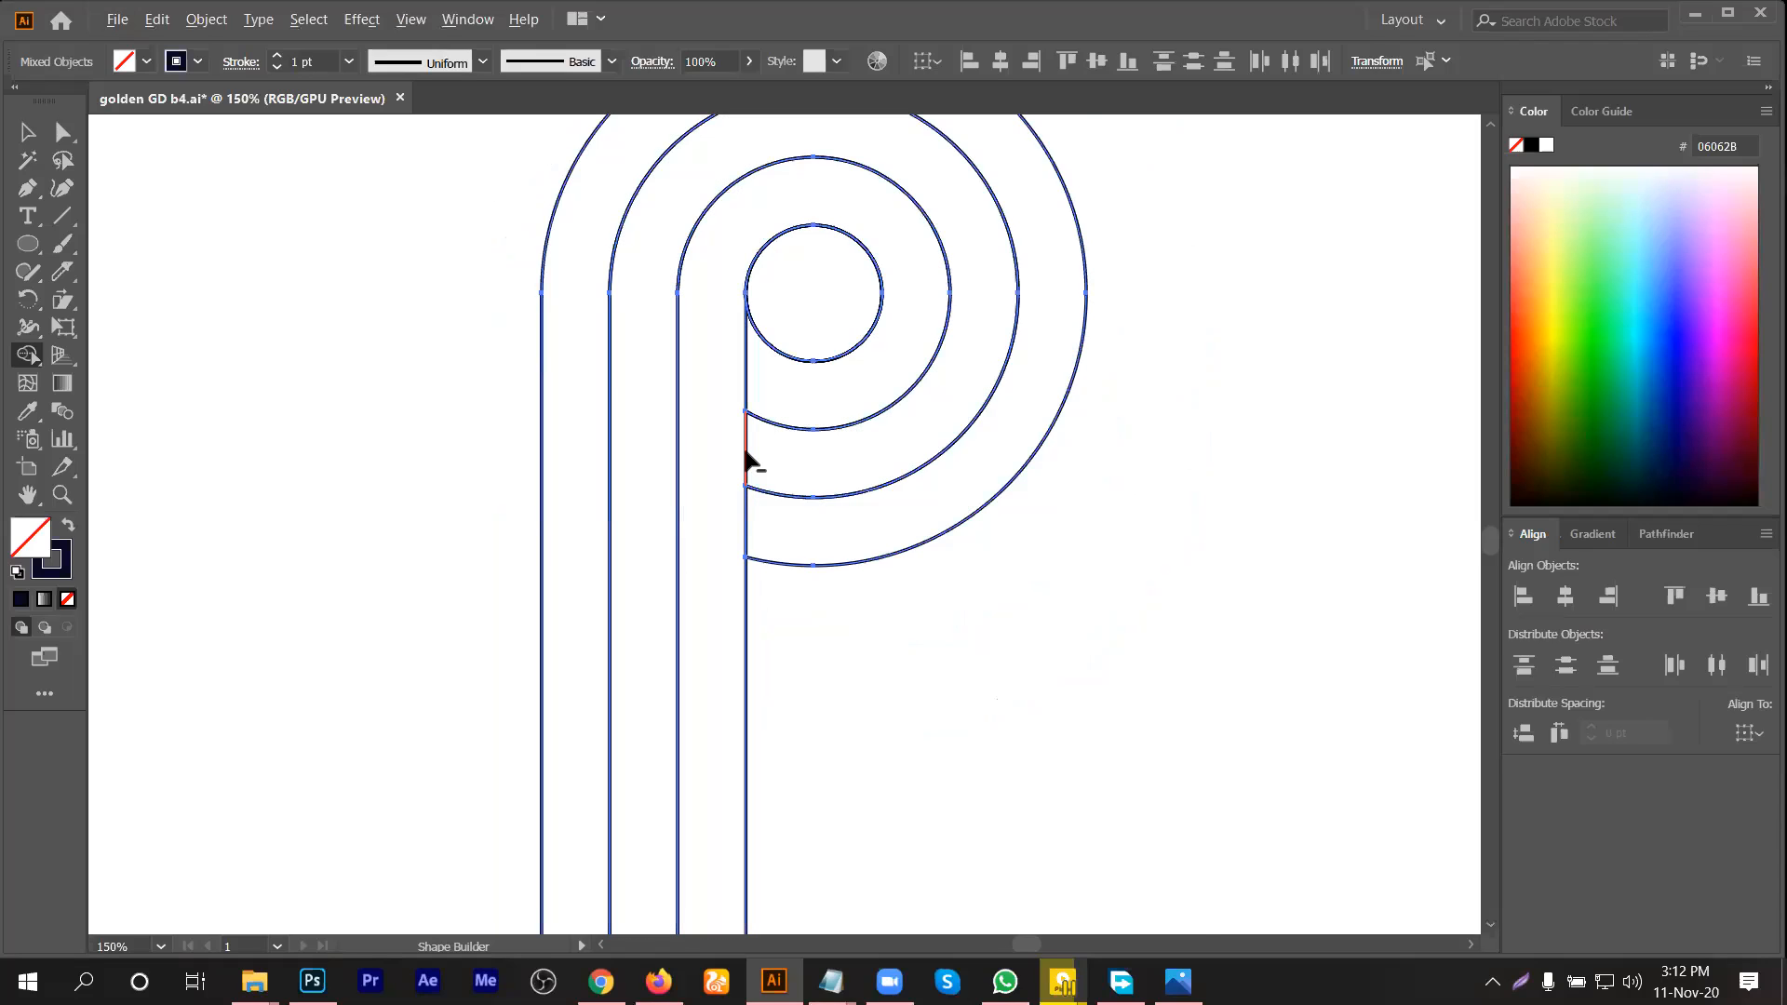
scroll(745, 458, down, 2)
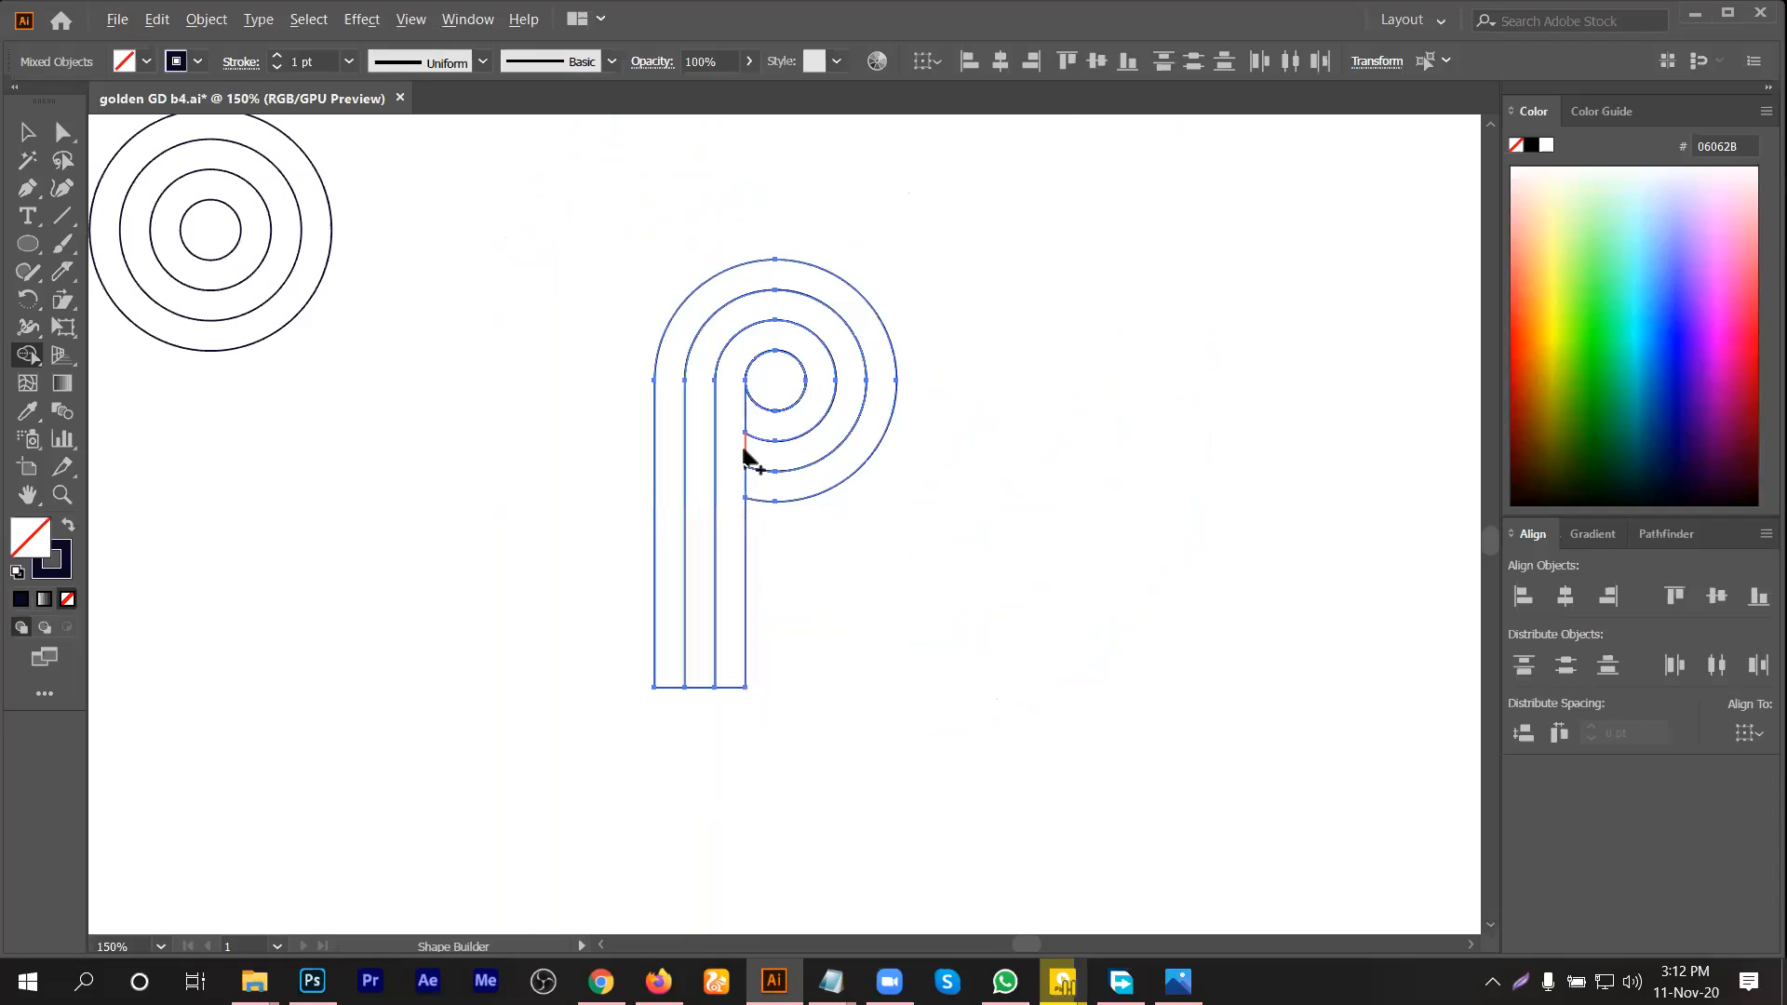
Step: Fill the innermost band of the P with yellow (FFF200)
click(24, 136)
click(1116, 384)
click(823, 341)
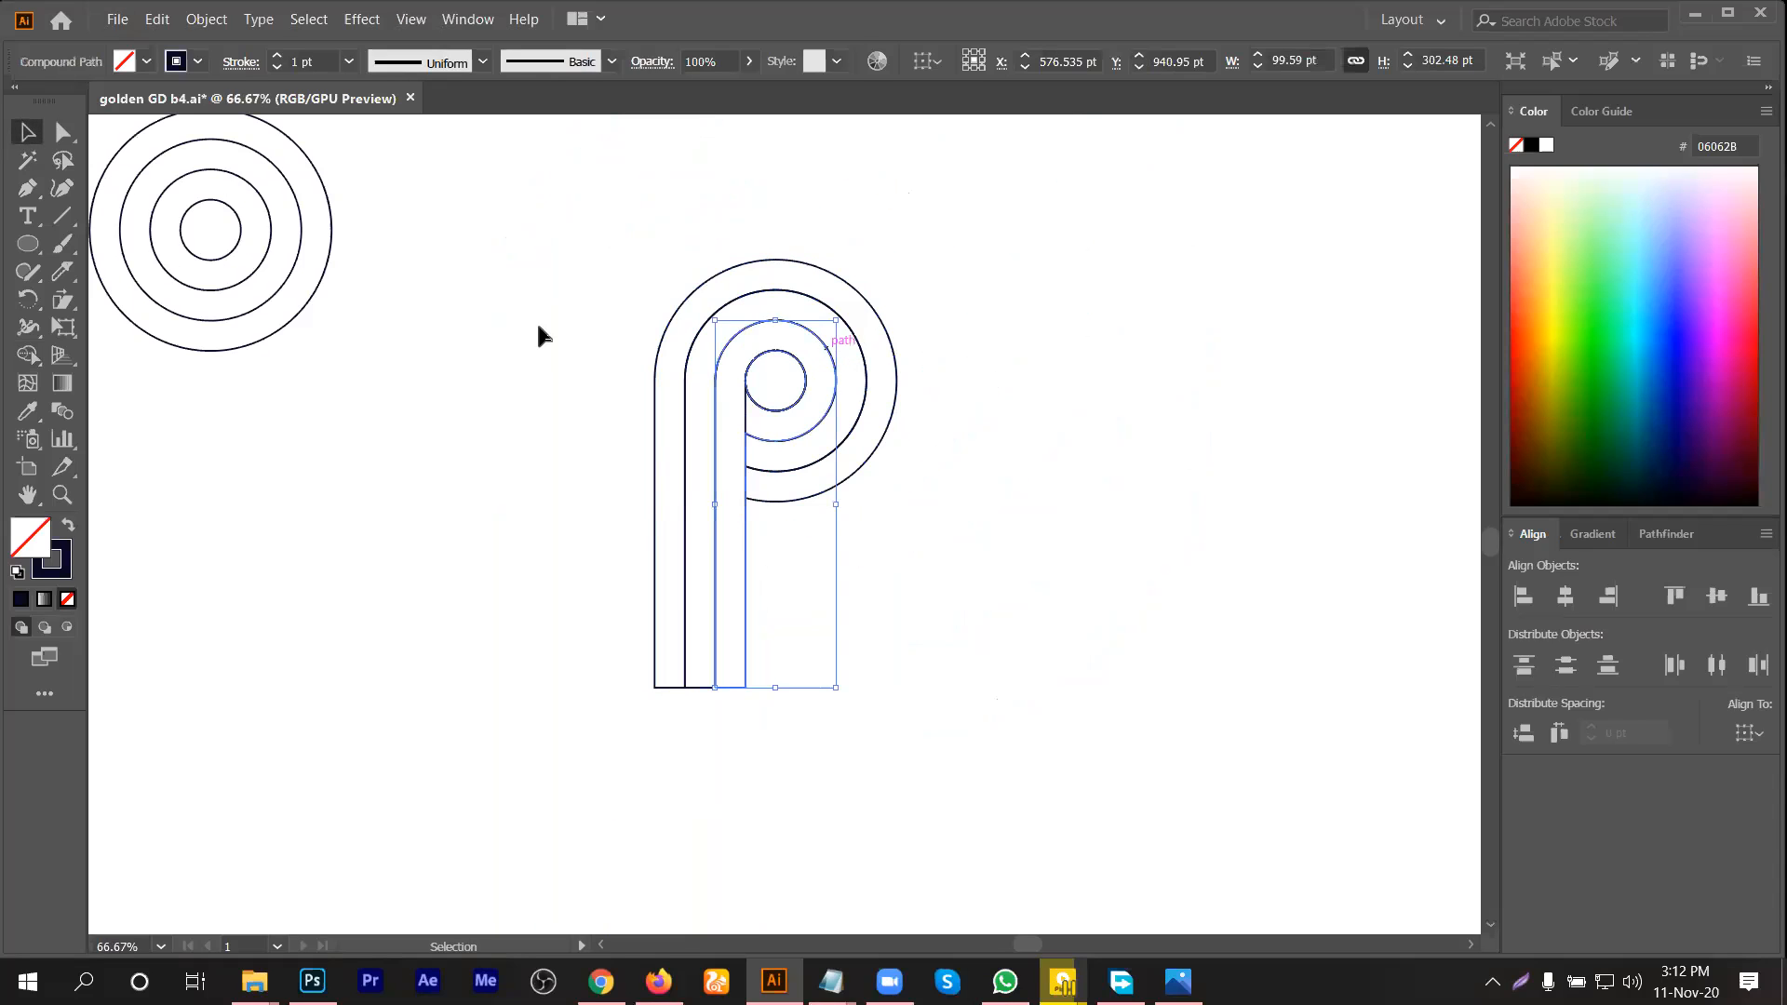
click(146, 62)
click(97, 100)
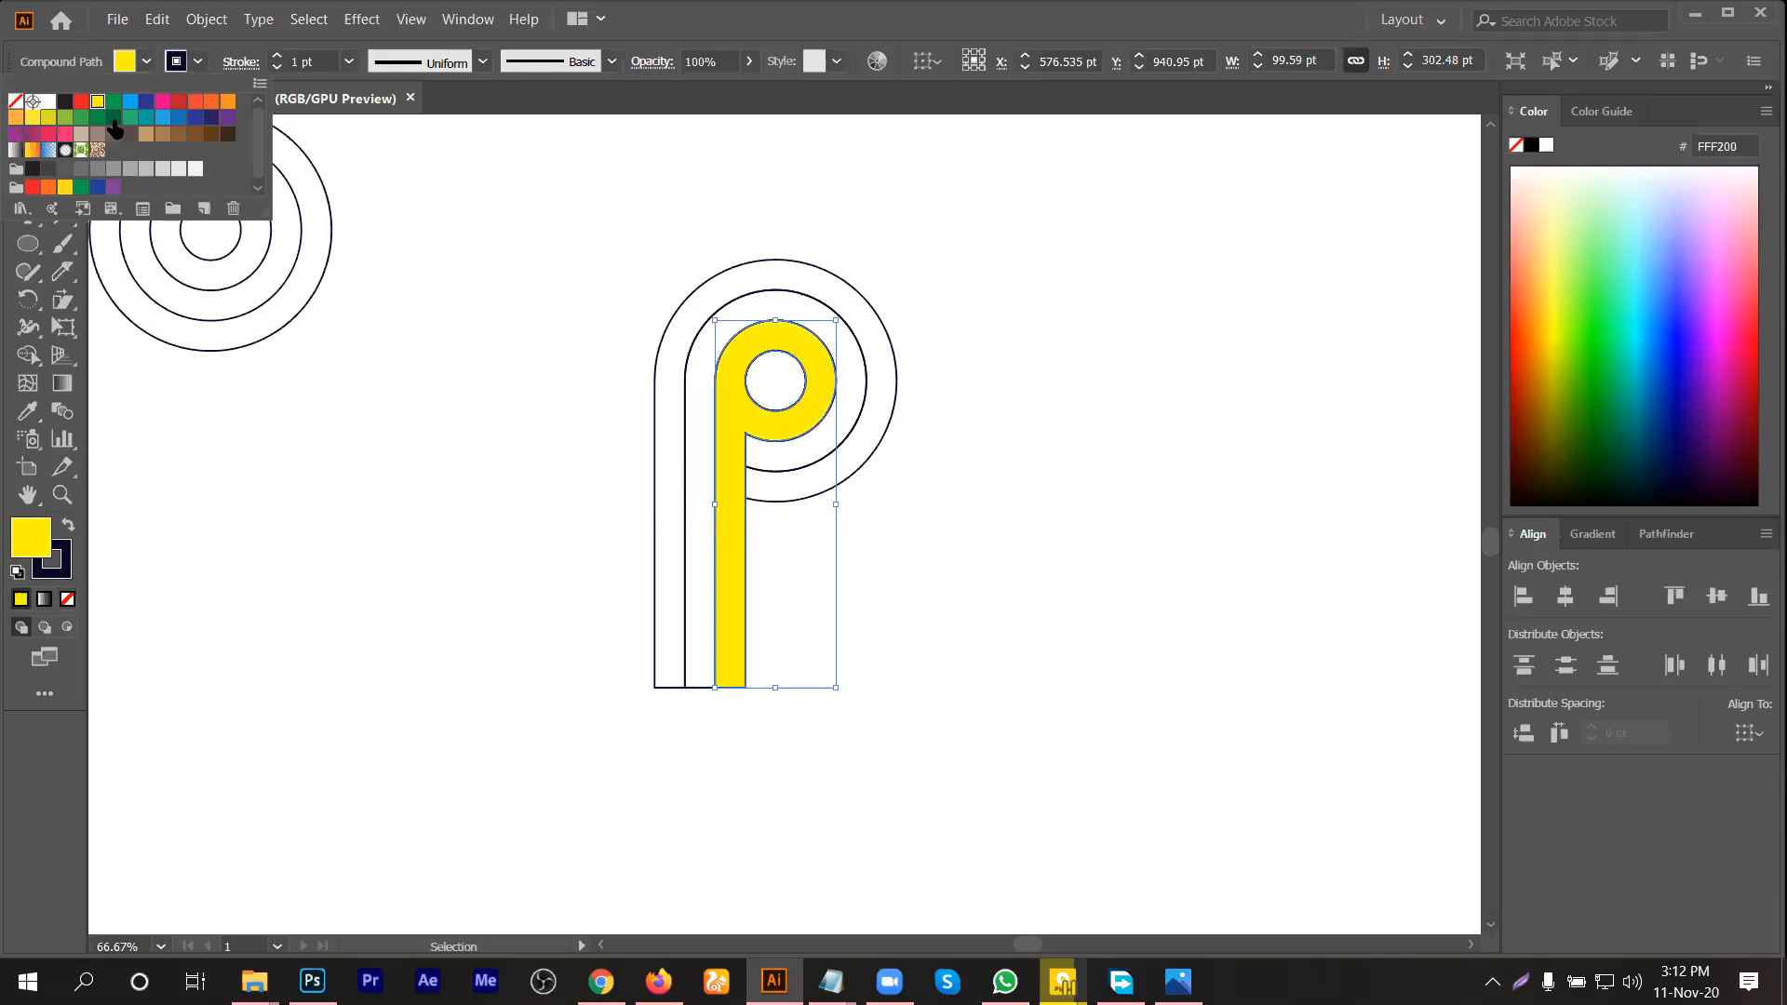
Step: Fill the outermost band of the P with blue (00AEEF)
click(850, 274)
click(149, 62)
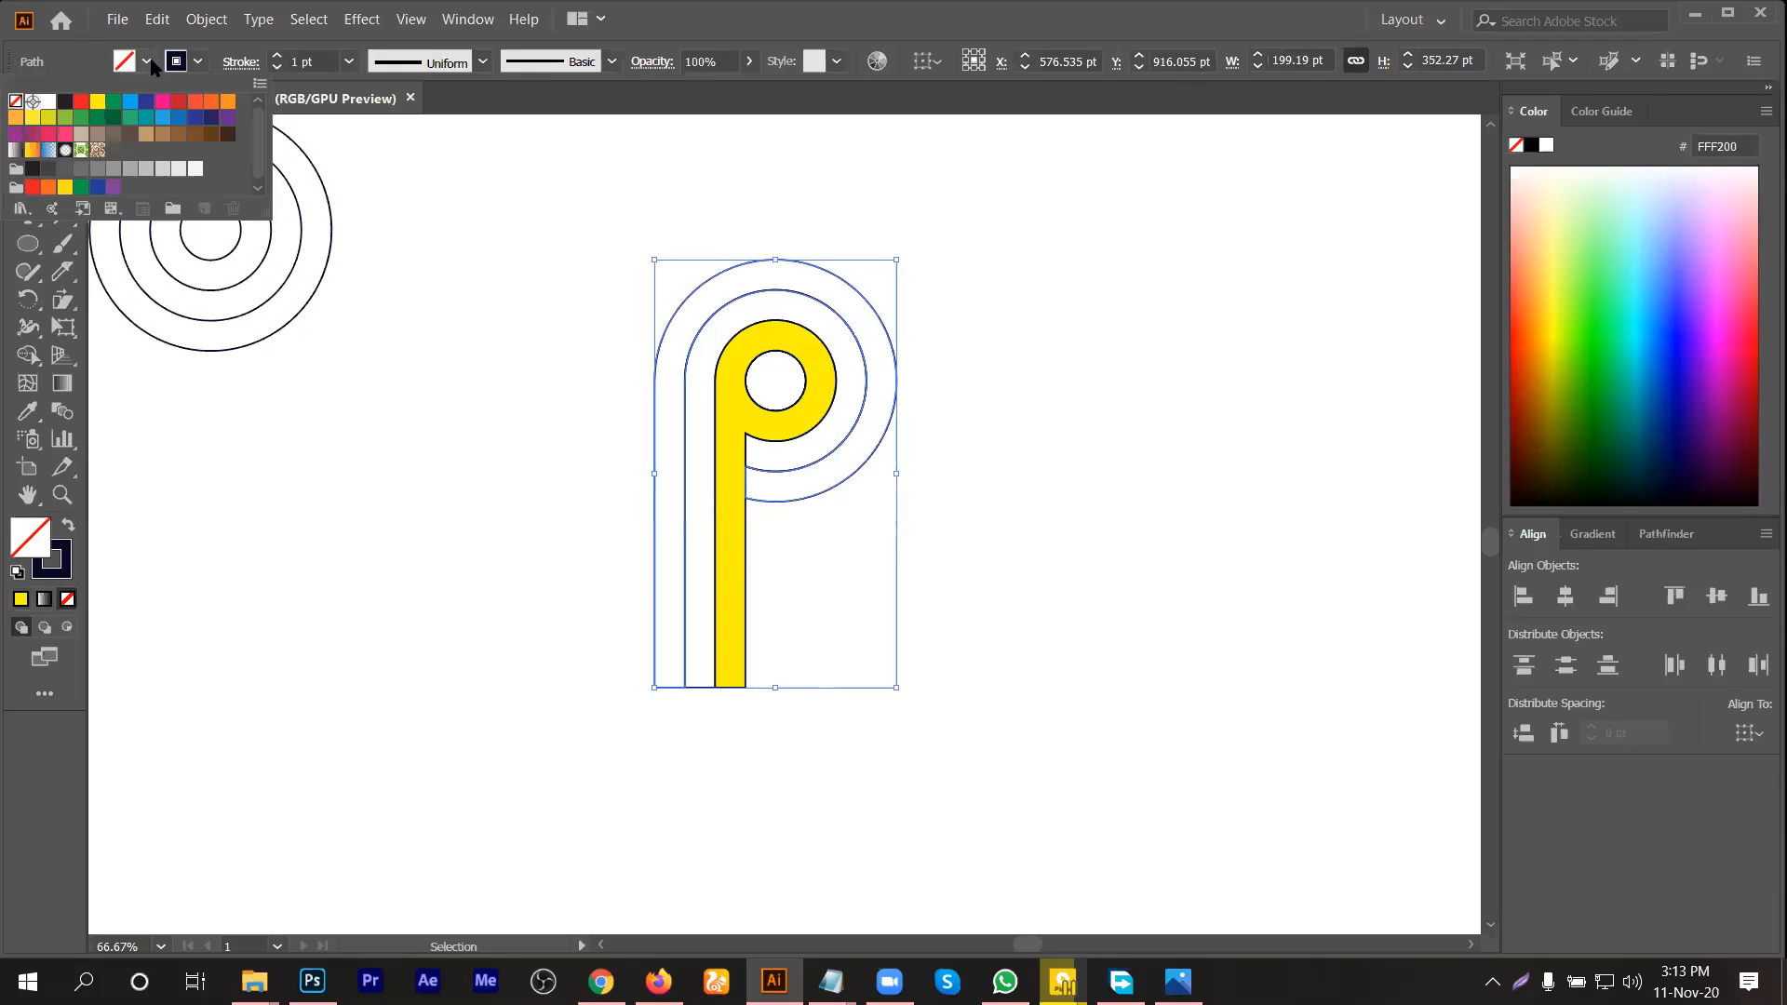
click(136, 112)
click(990, 286)
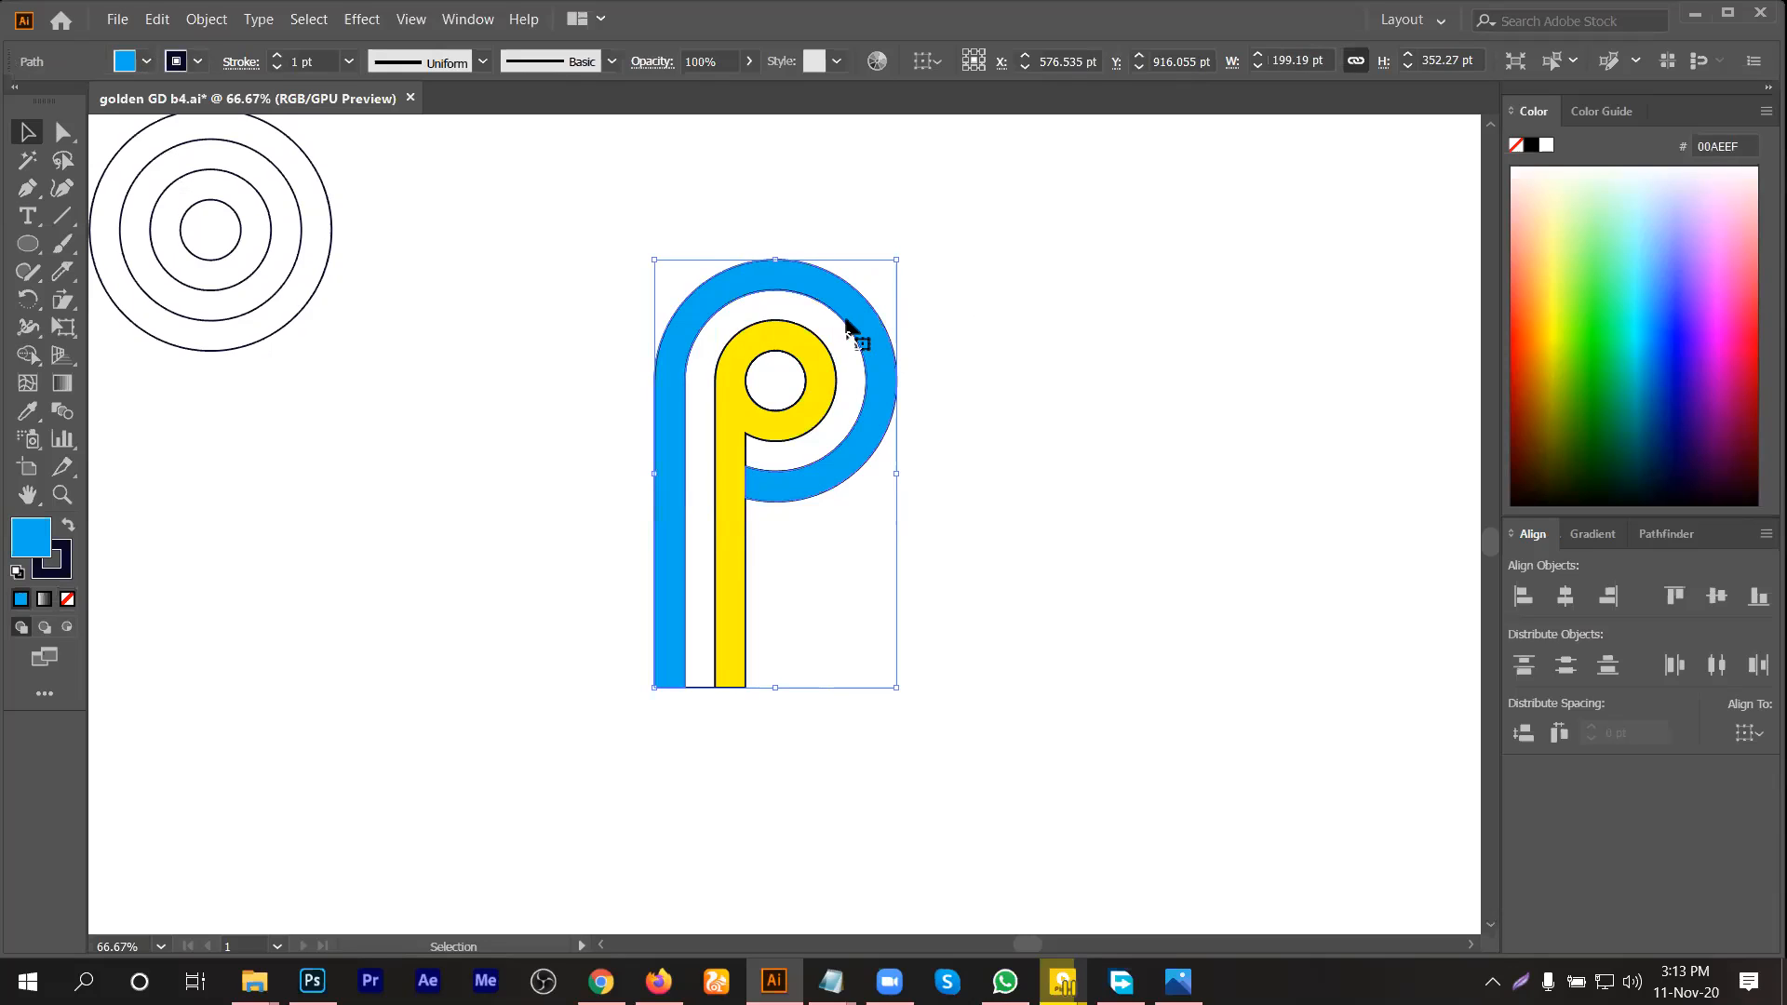
Step: Fill the middle band of the P with green (00A651) and deselect it
click(832, 326)
click(835, 323)
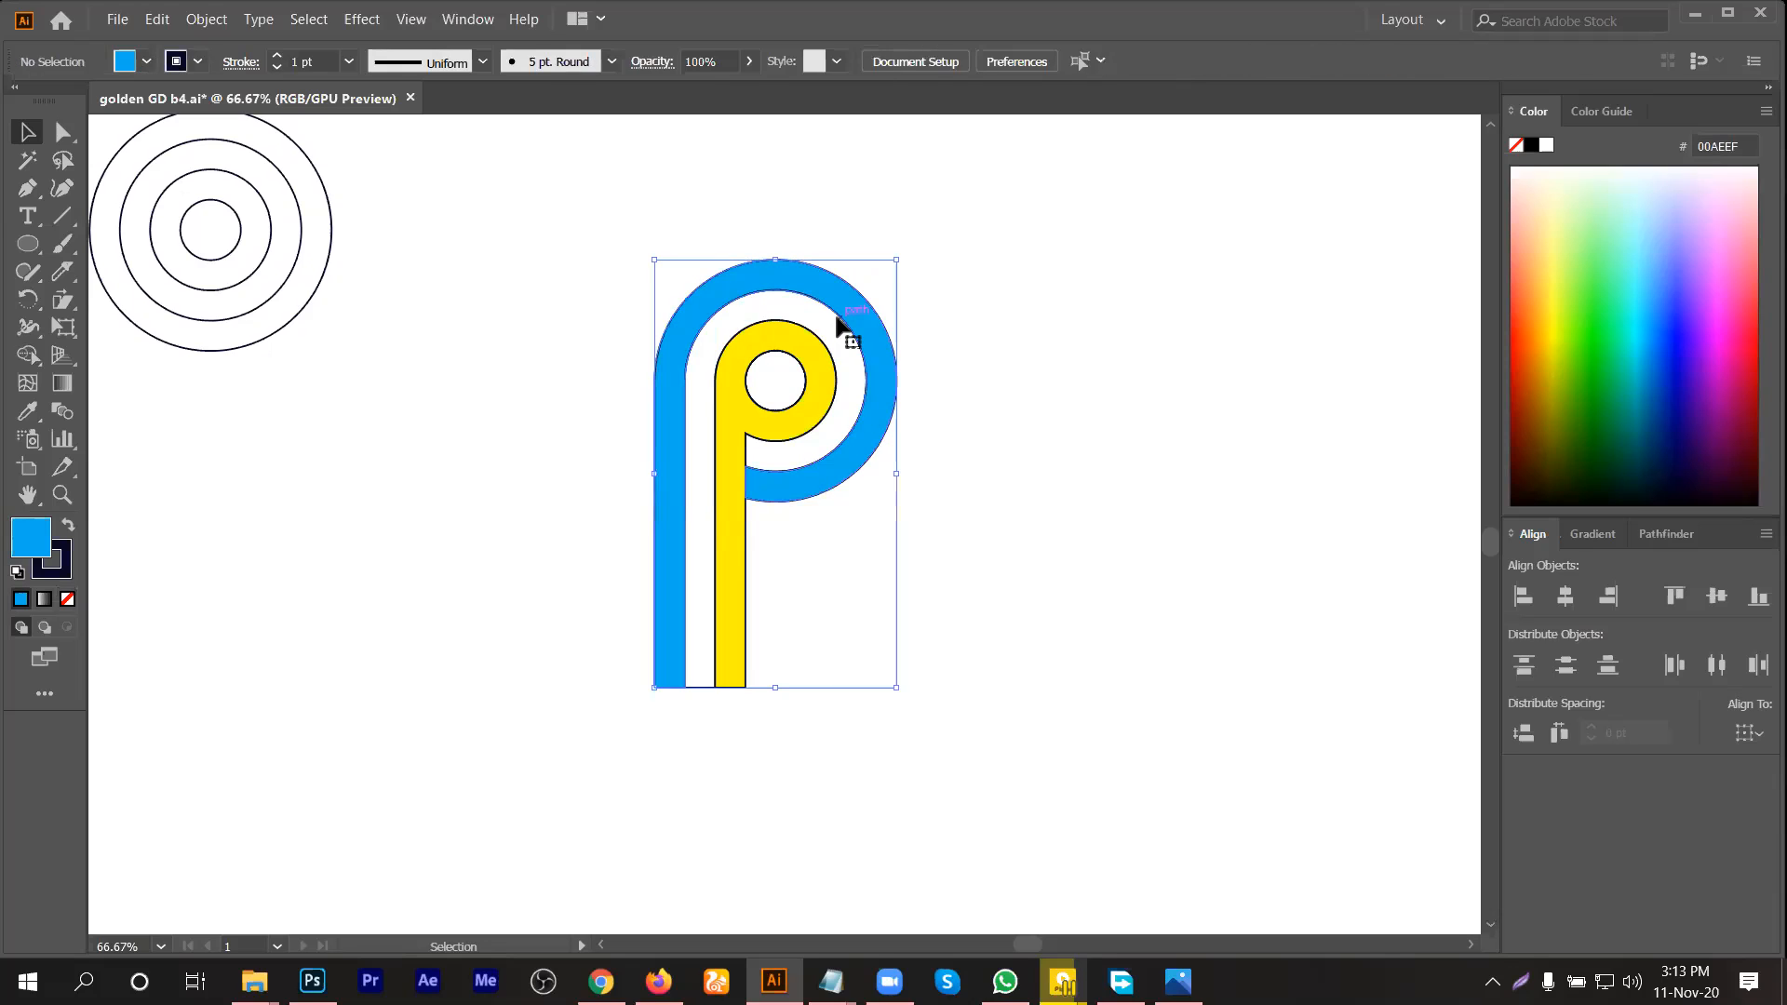
click(808, 331)
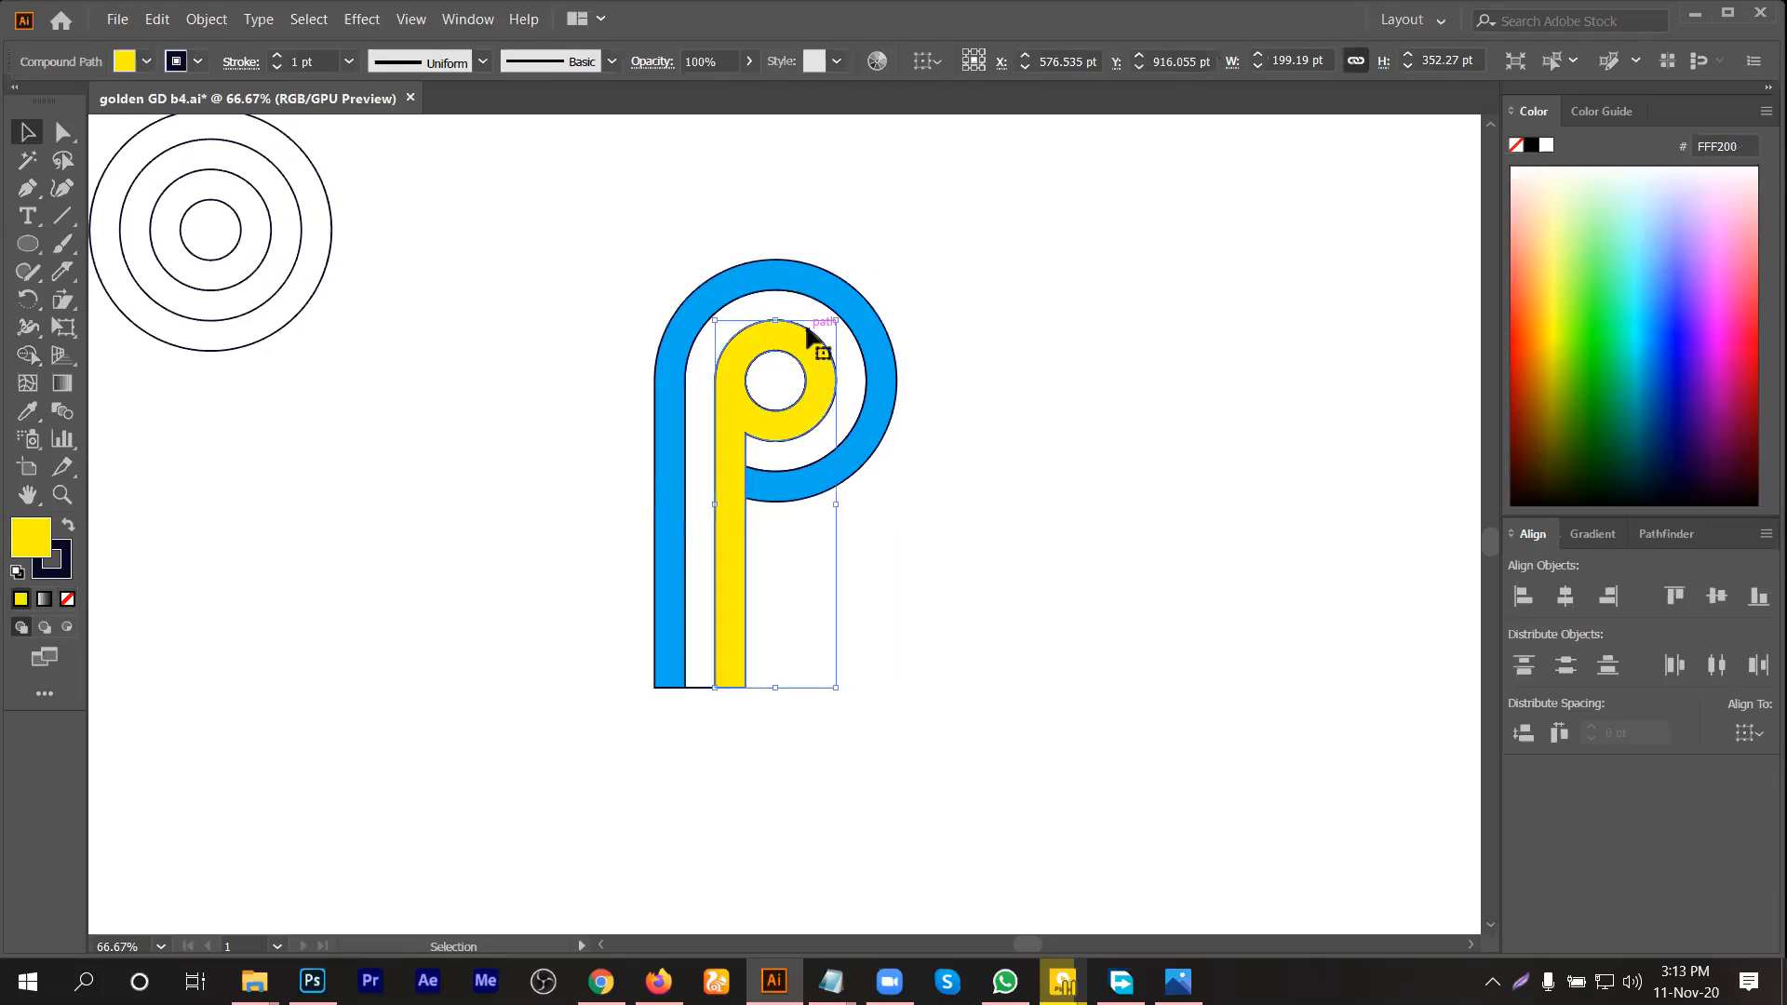
scroll(706, 745, up, 1)
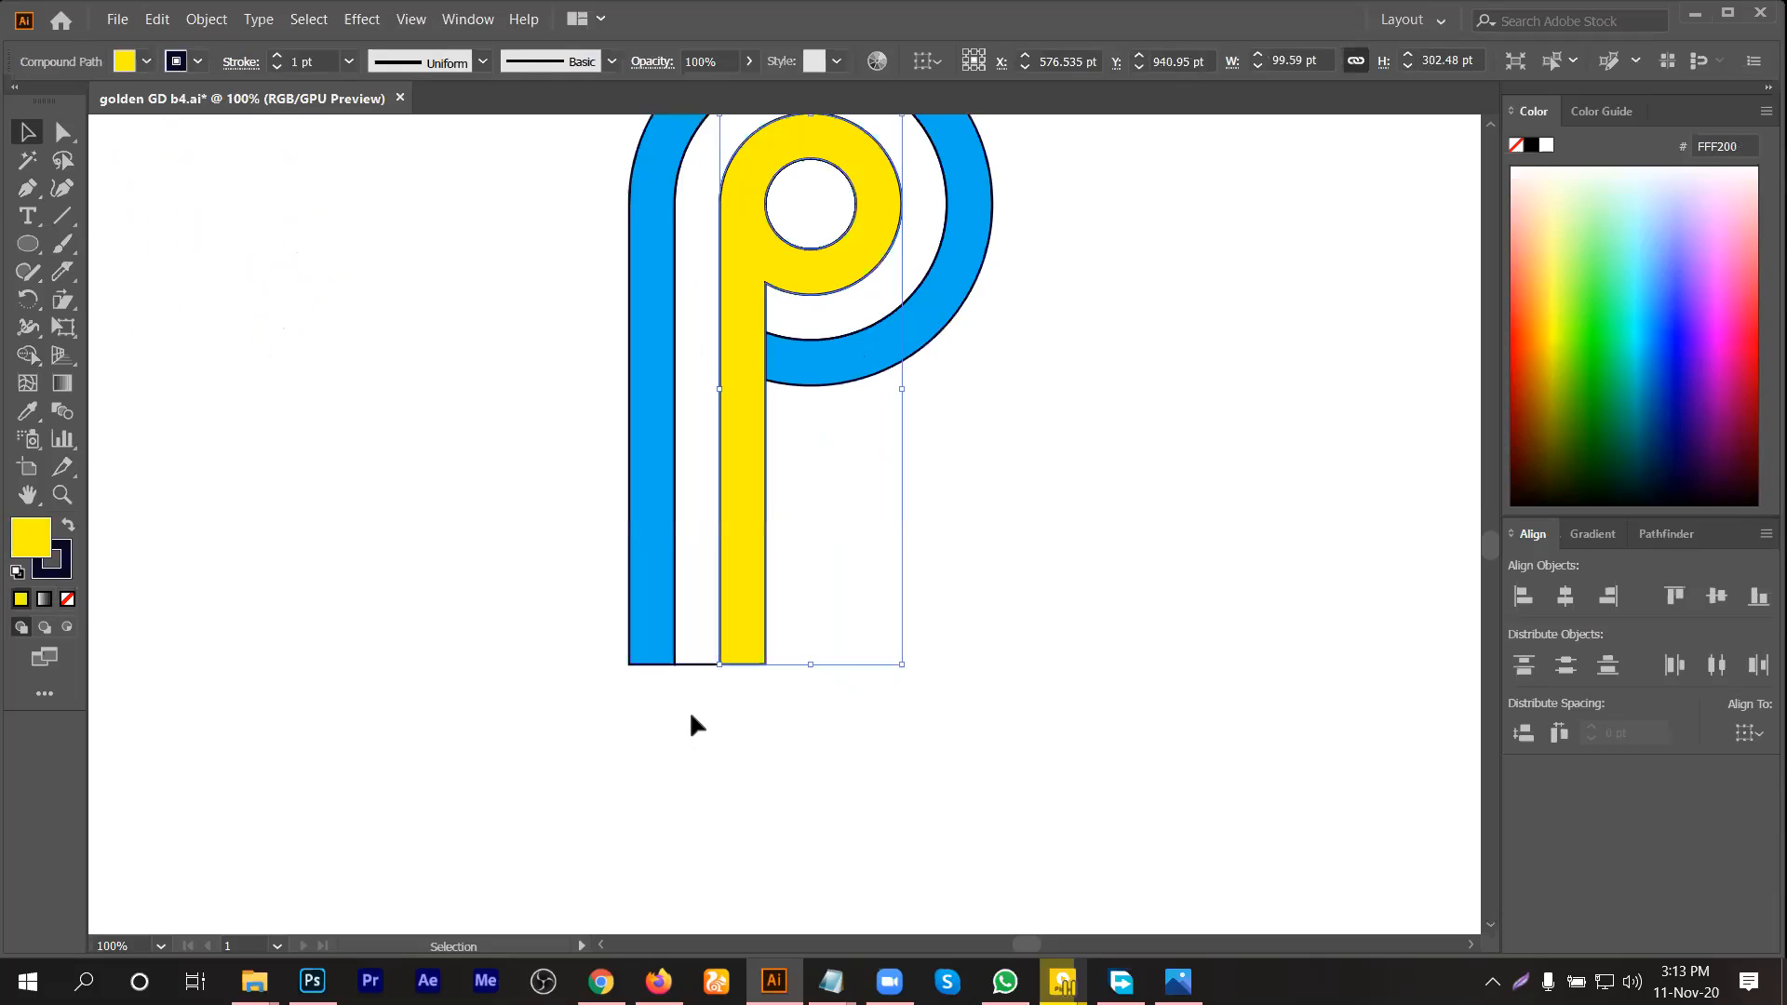
click(698, 670)
click(697, 667)
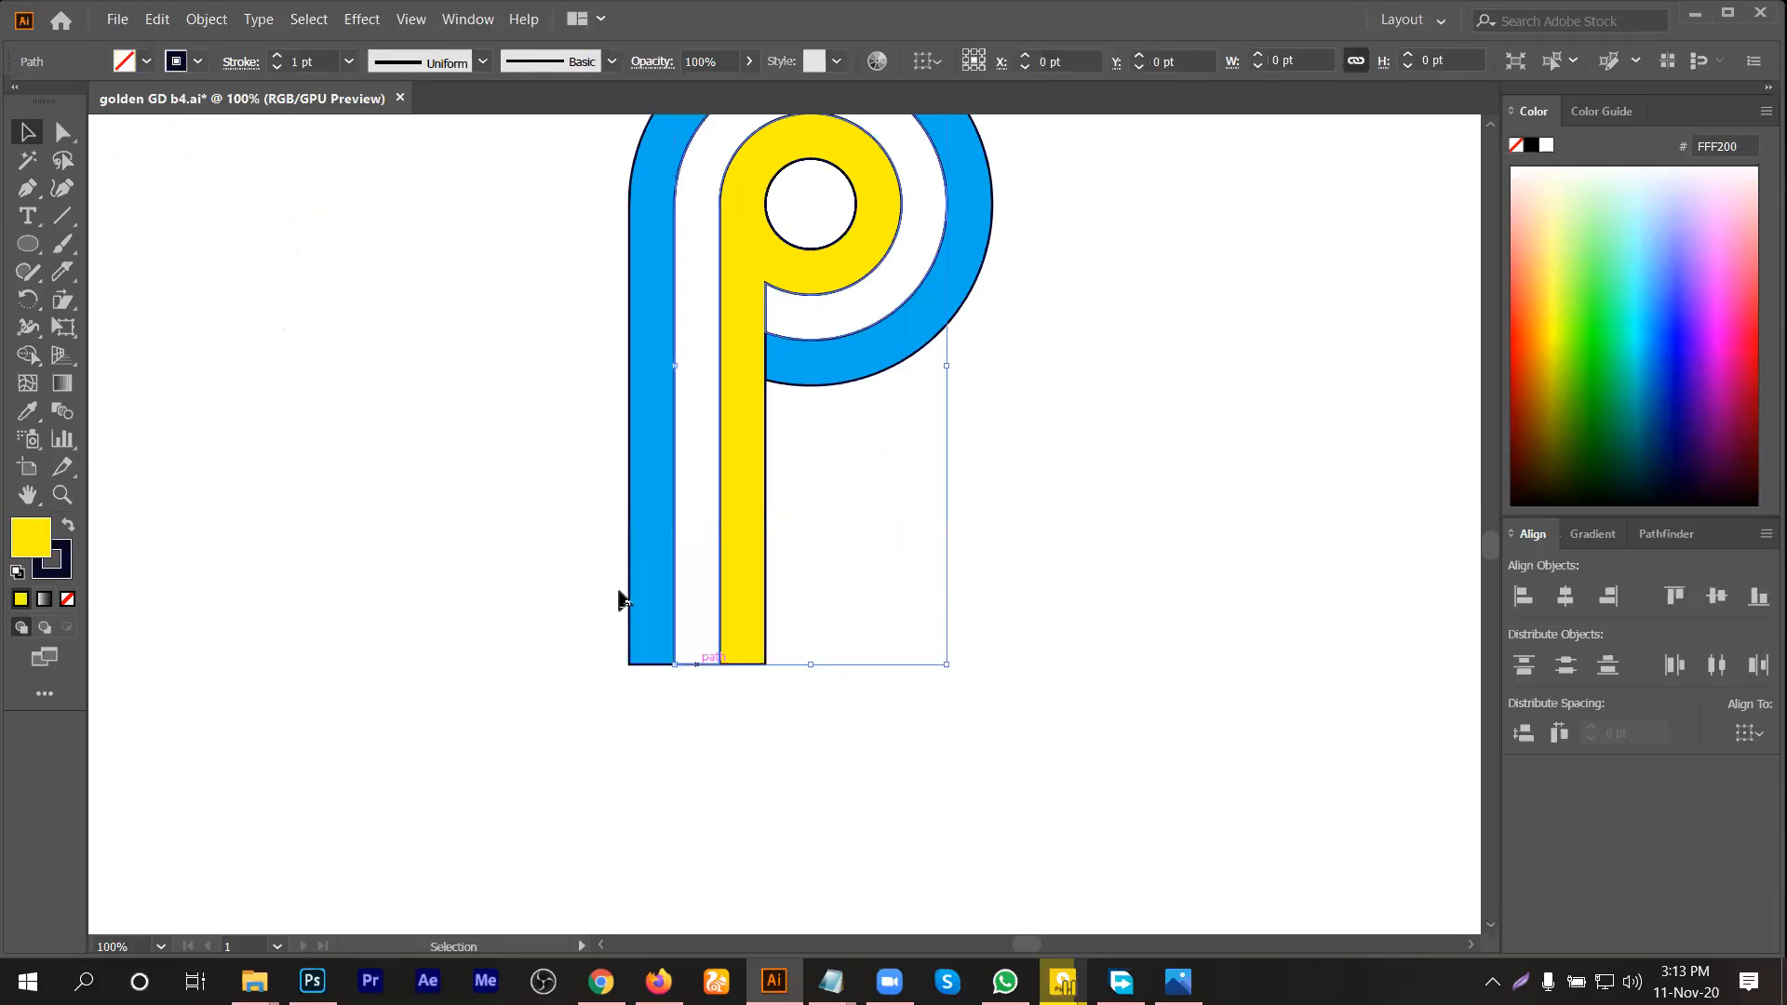
click(128, 62)
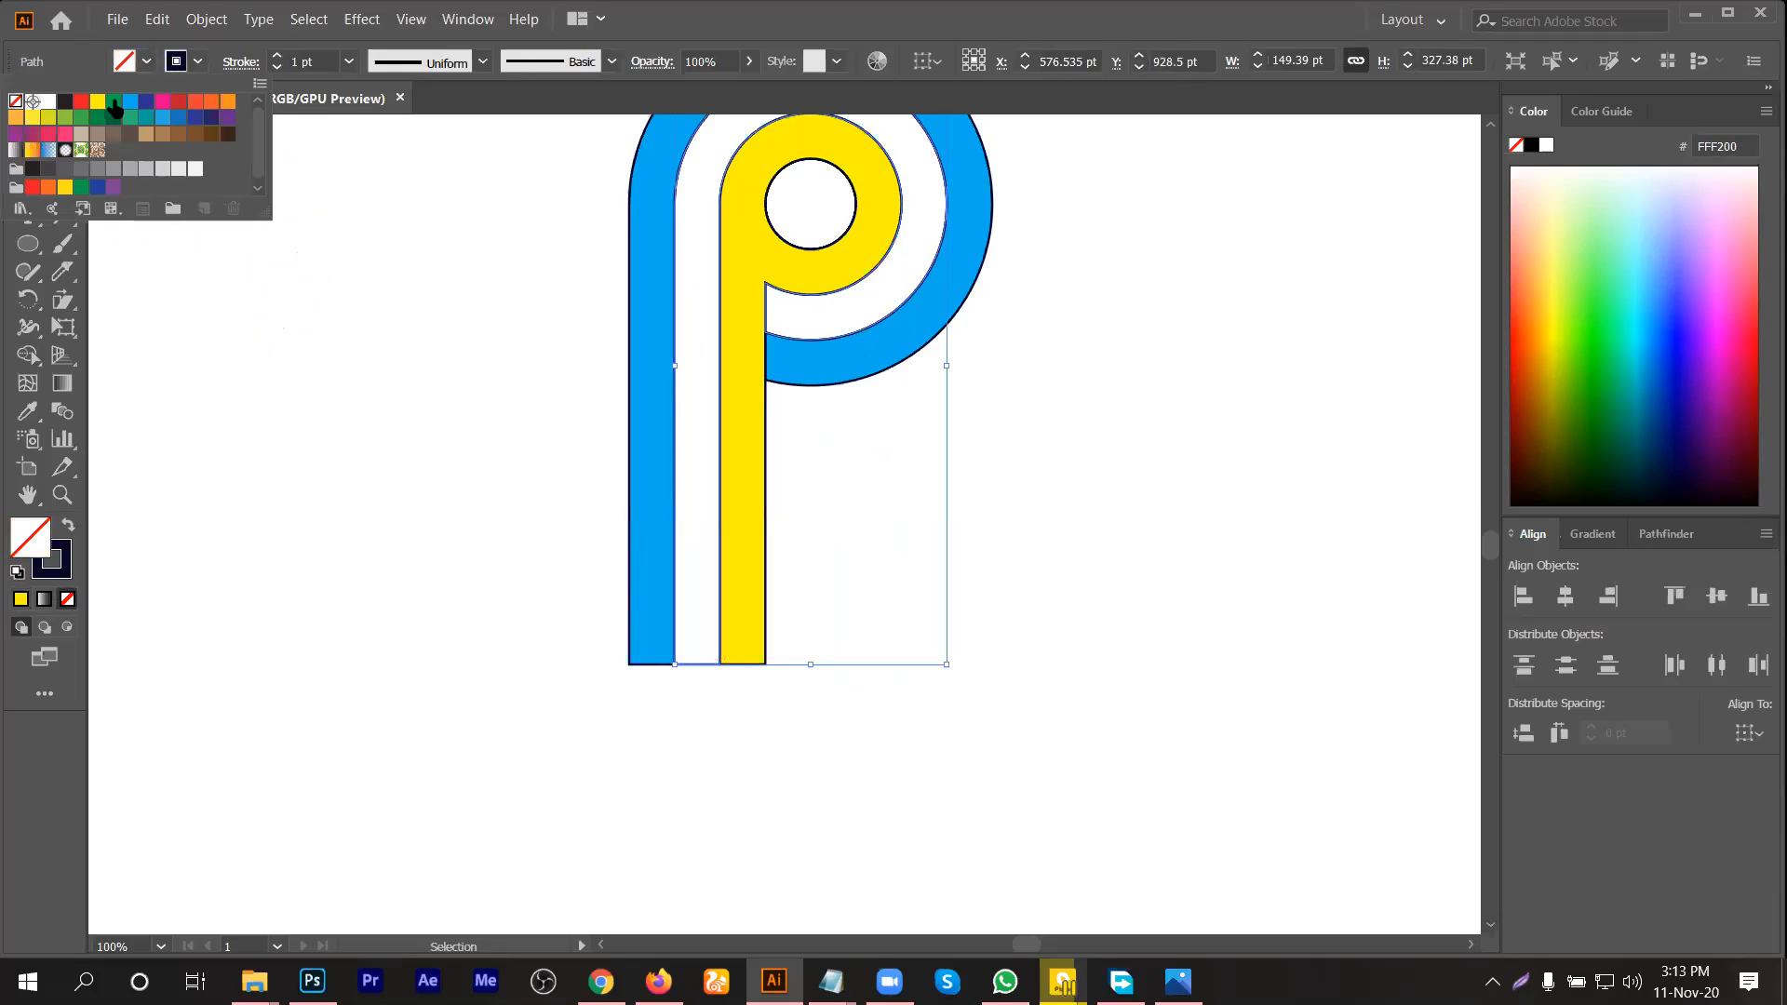
click(108, 102)
click(421, 432)
click(419, 428)
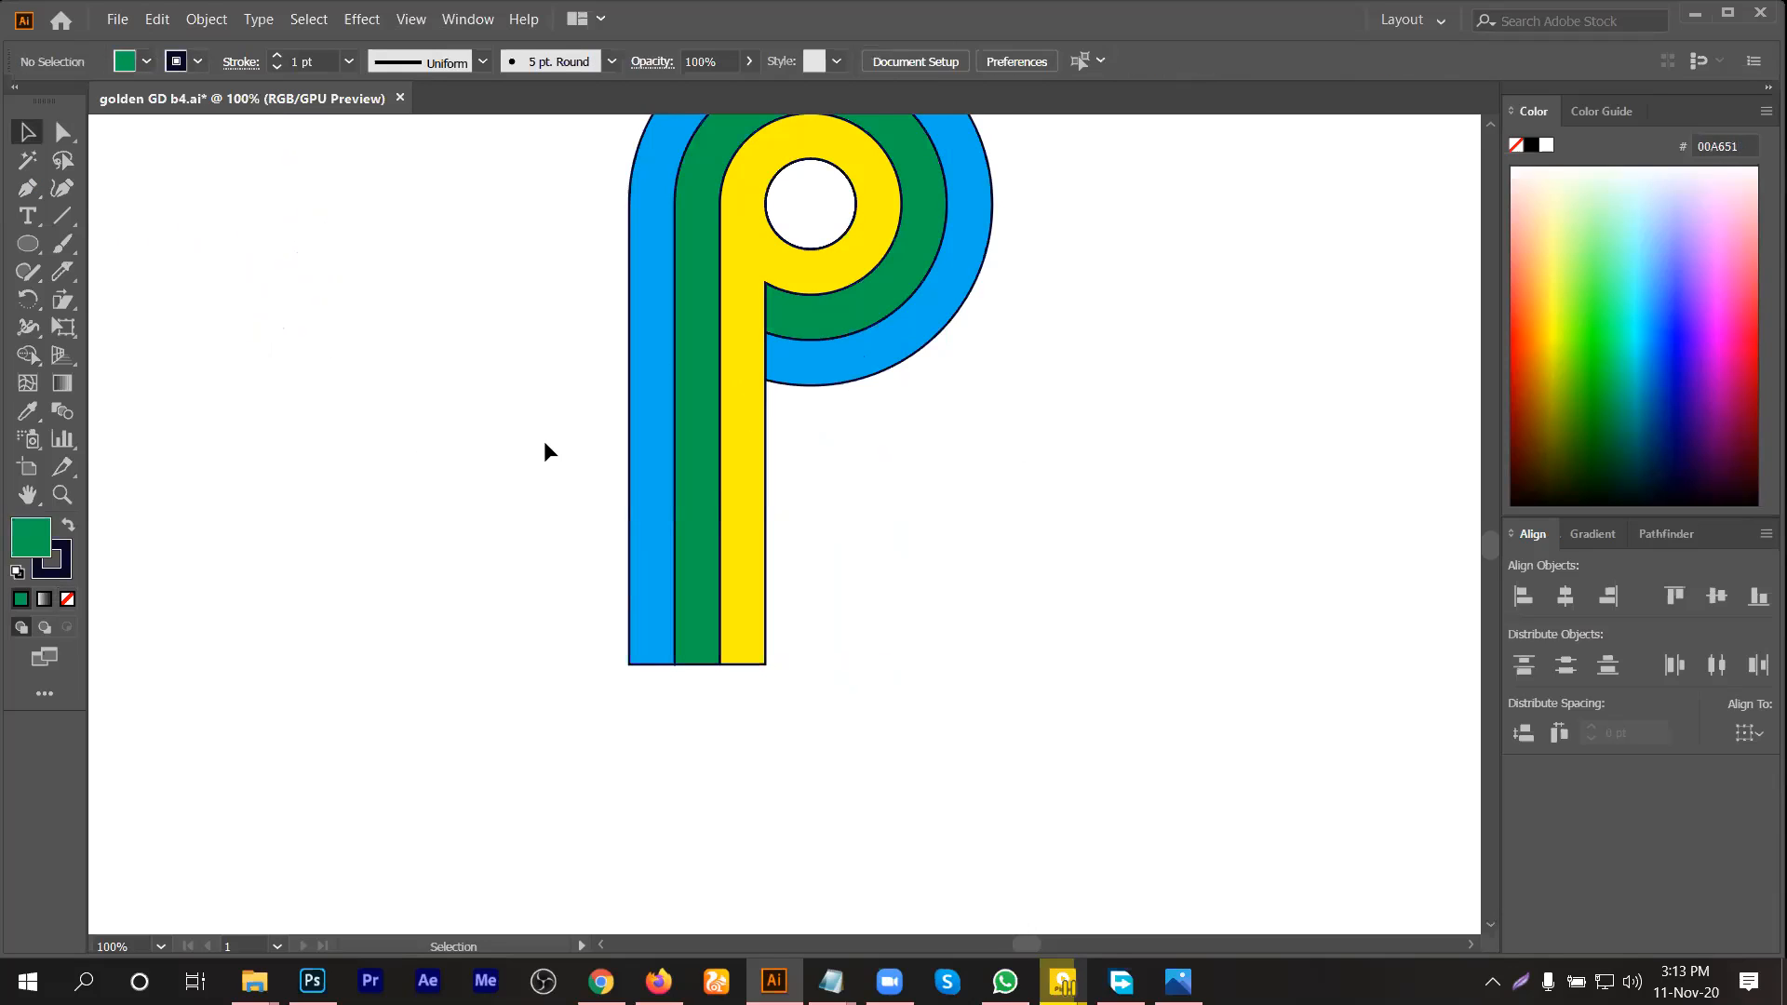
Step: Remove the outline stroke from all bands of the striped P, setting it to None, and deselect the artwork
scroll(544, 436, down, 2)
scroll(535, 430, up, 2)
scroll(656, 356, up, 2)
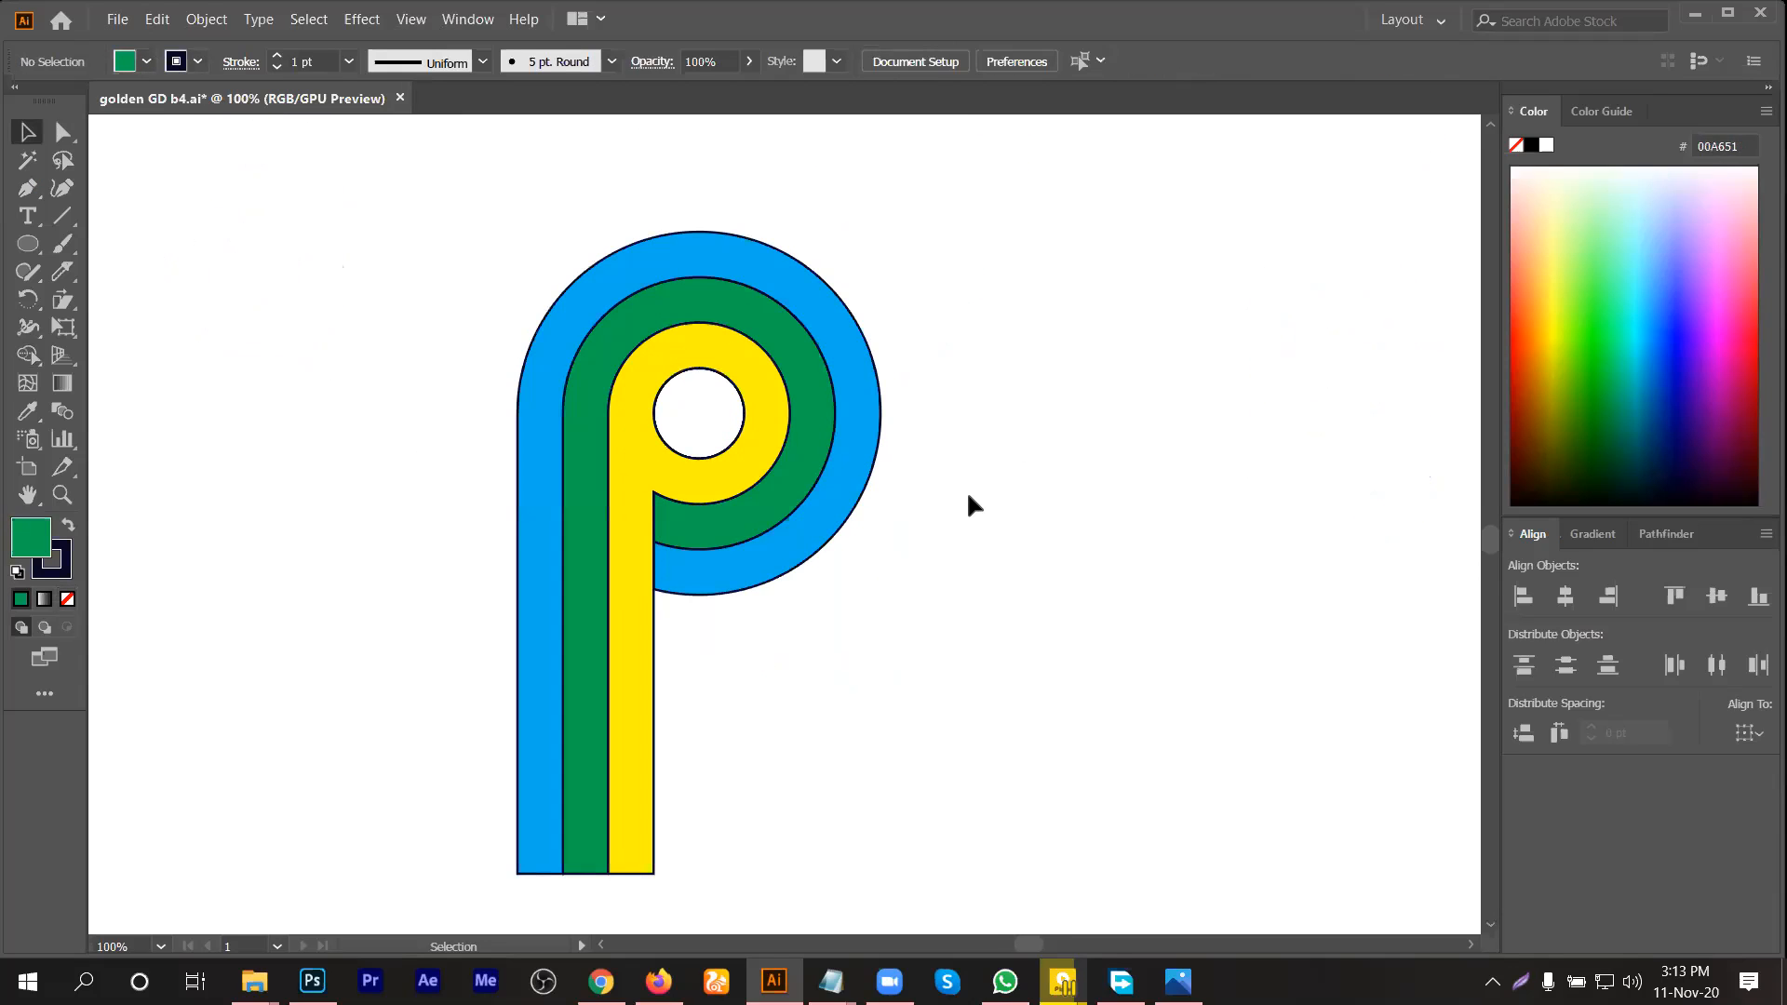
drag(1009, 296, 545, 679)
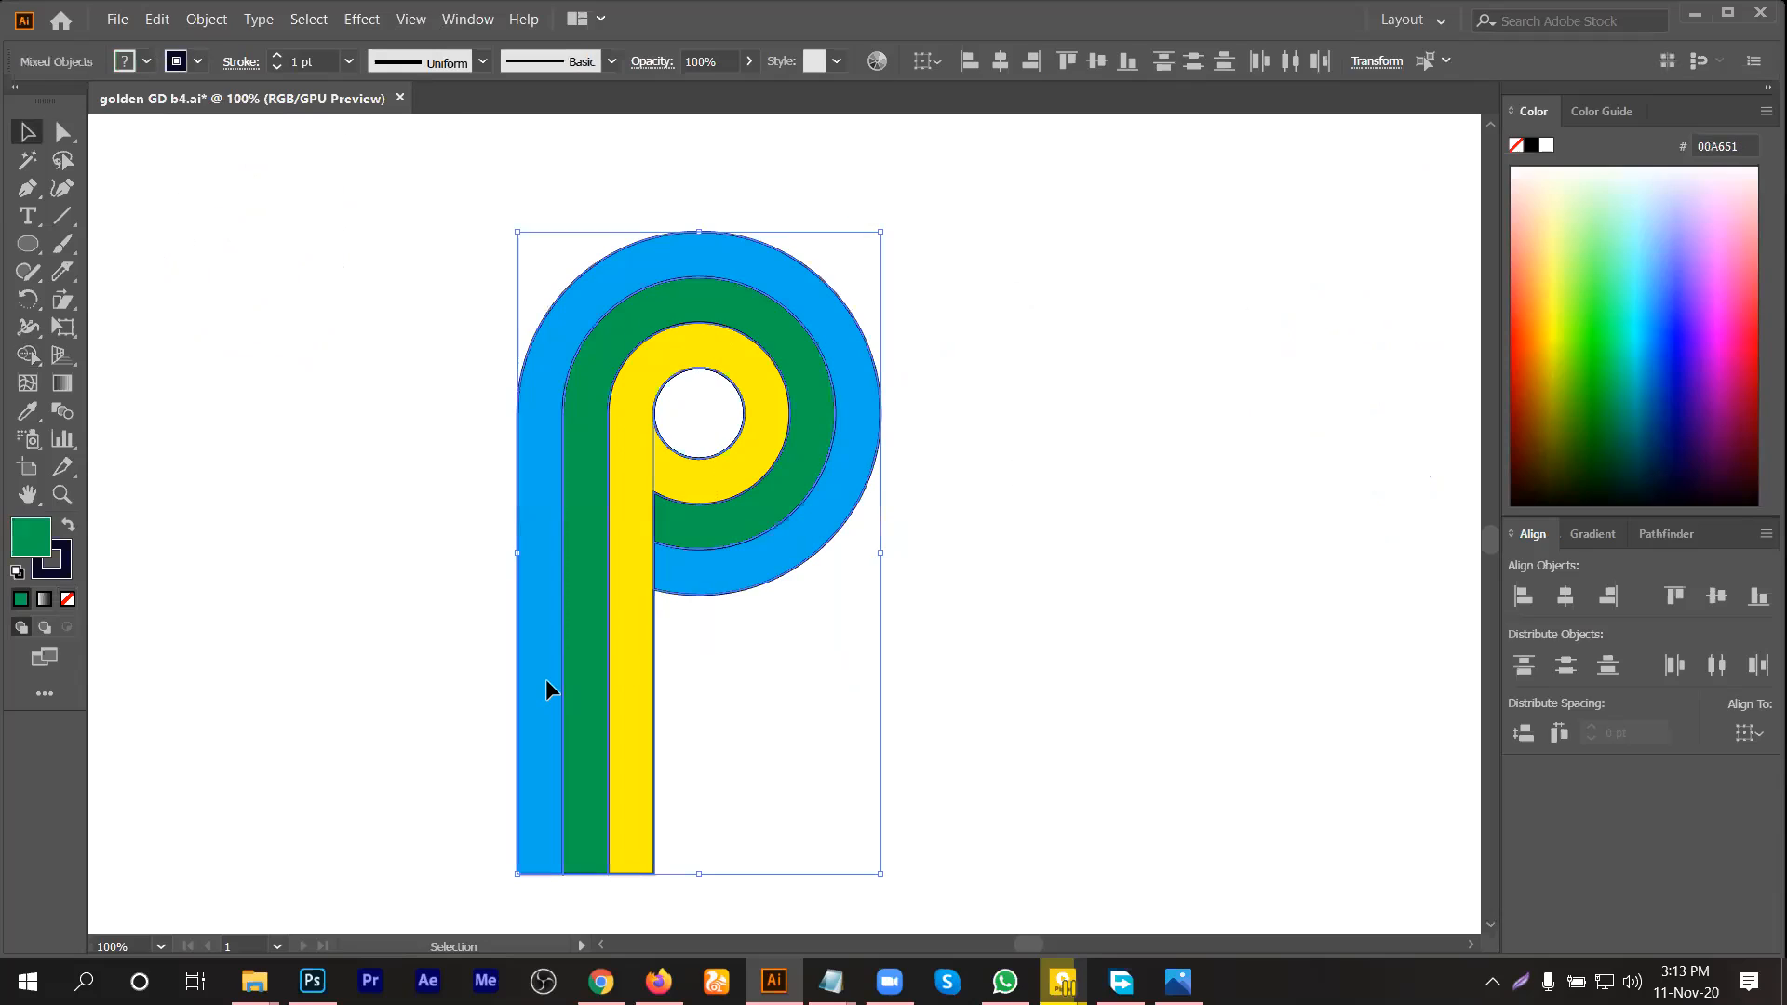
click(197, 61)
click(20, 116)
click(234, 473)
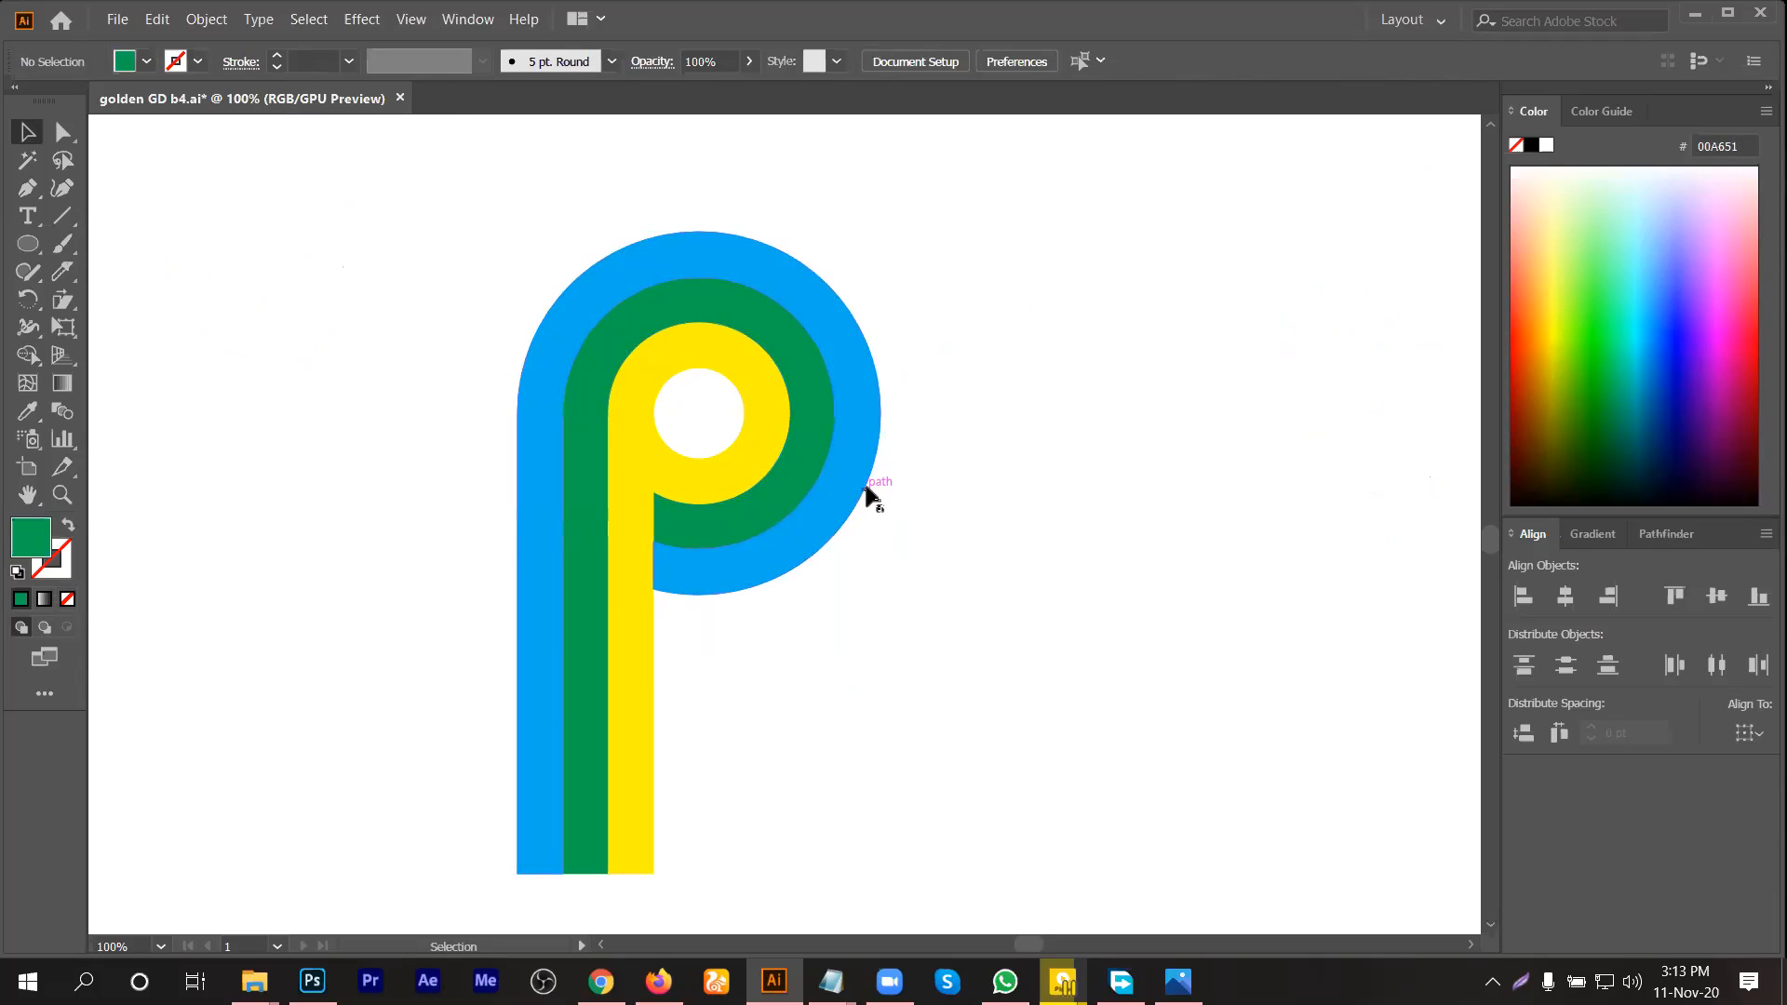
Step: Try a dark gray fill (58595B) on the innermost band of the P
click(769, 456)
click(148, 61)
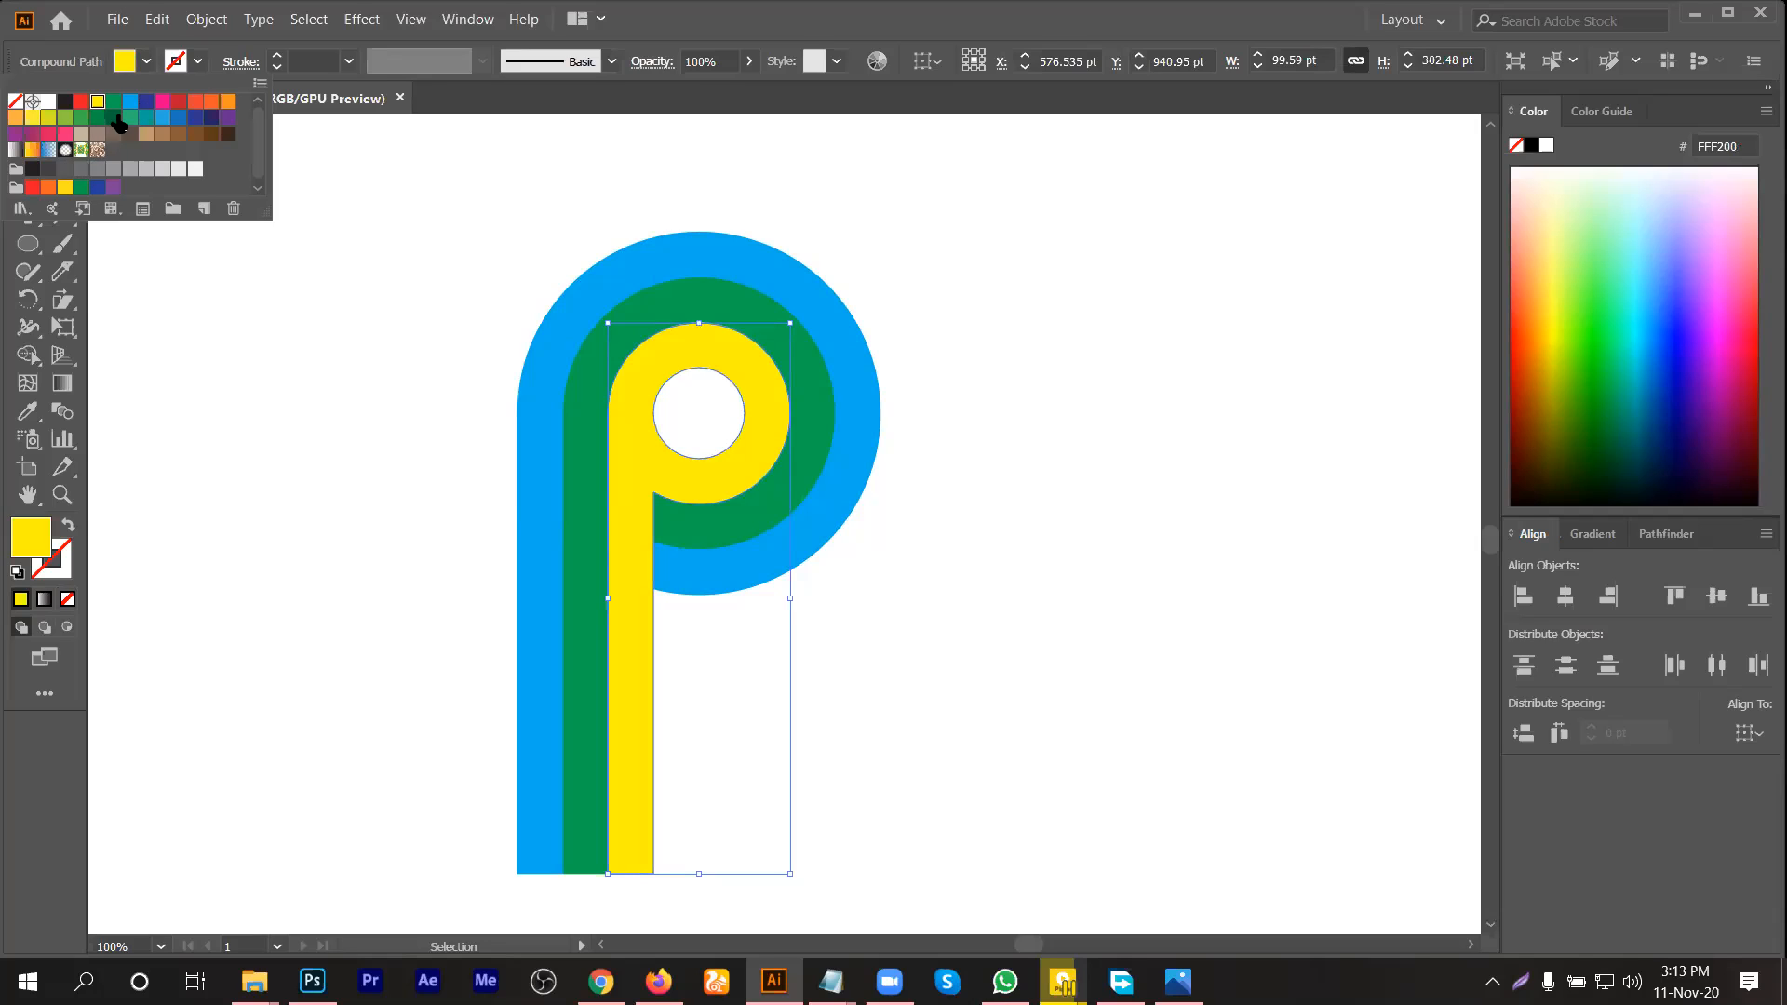
click(67, 170)
click(81, 169)
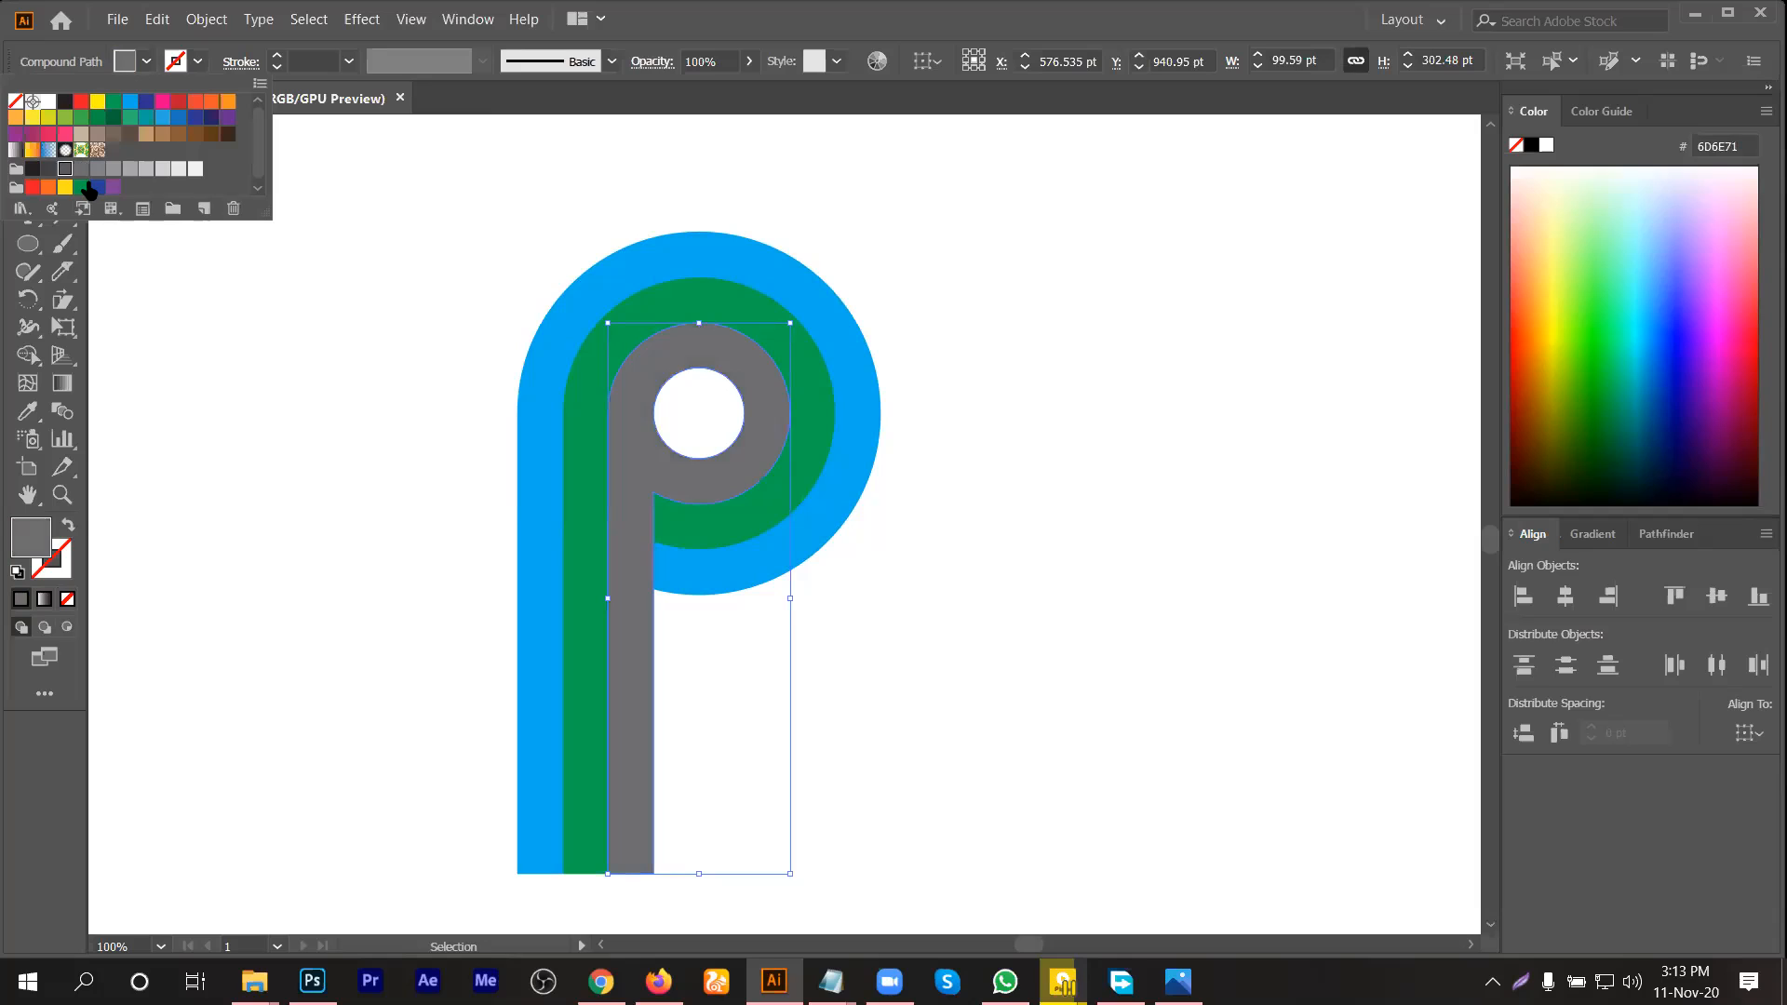
click(65, 168)
click(370, 292)
Step: Recolor the middle band of the P by sampling the outermost band's blue (00AEEF) with the Eyedropper
click(581, 352)
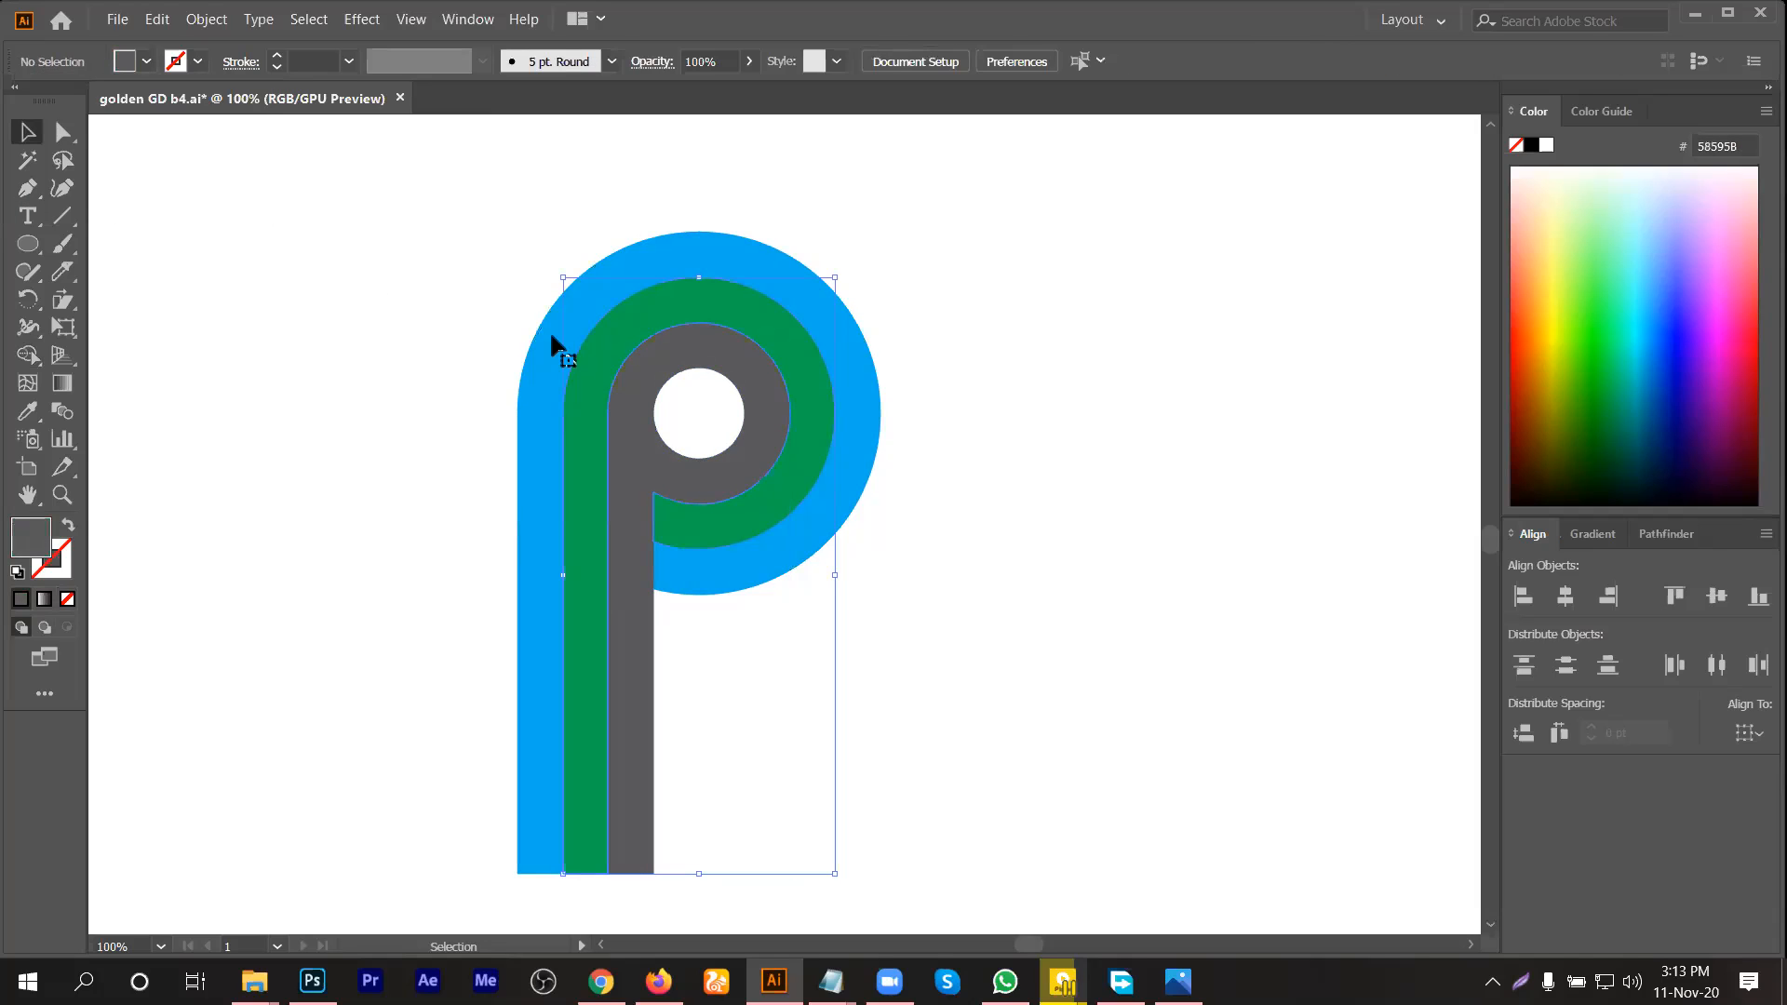
click(28, 412)
click(663, 272)
key(v)
Step: Fill the outermost band of the P with dark navy (262262) and deselect it
click(662, 255)
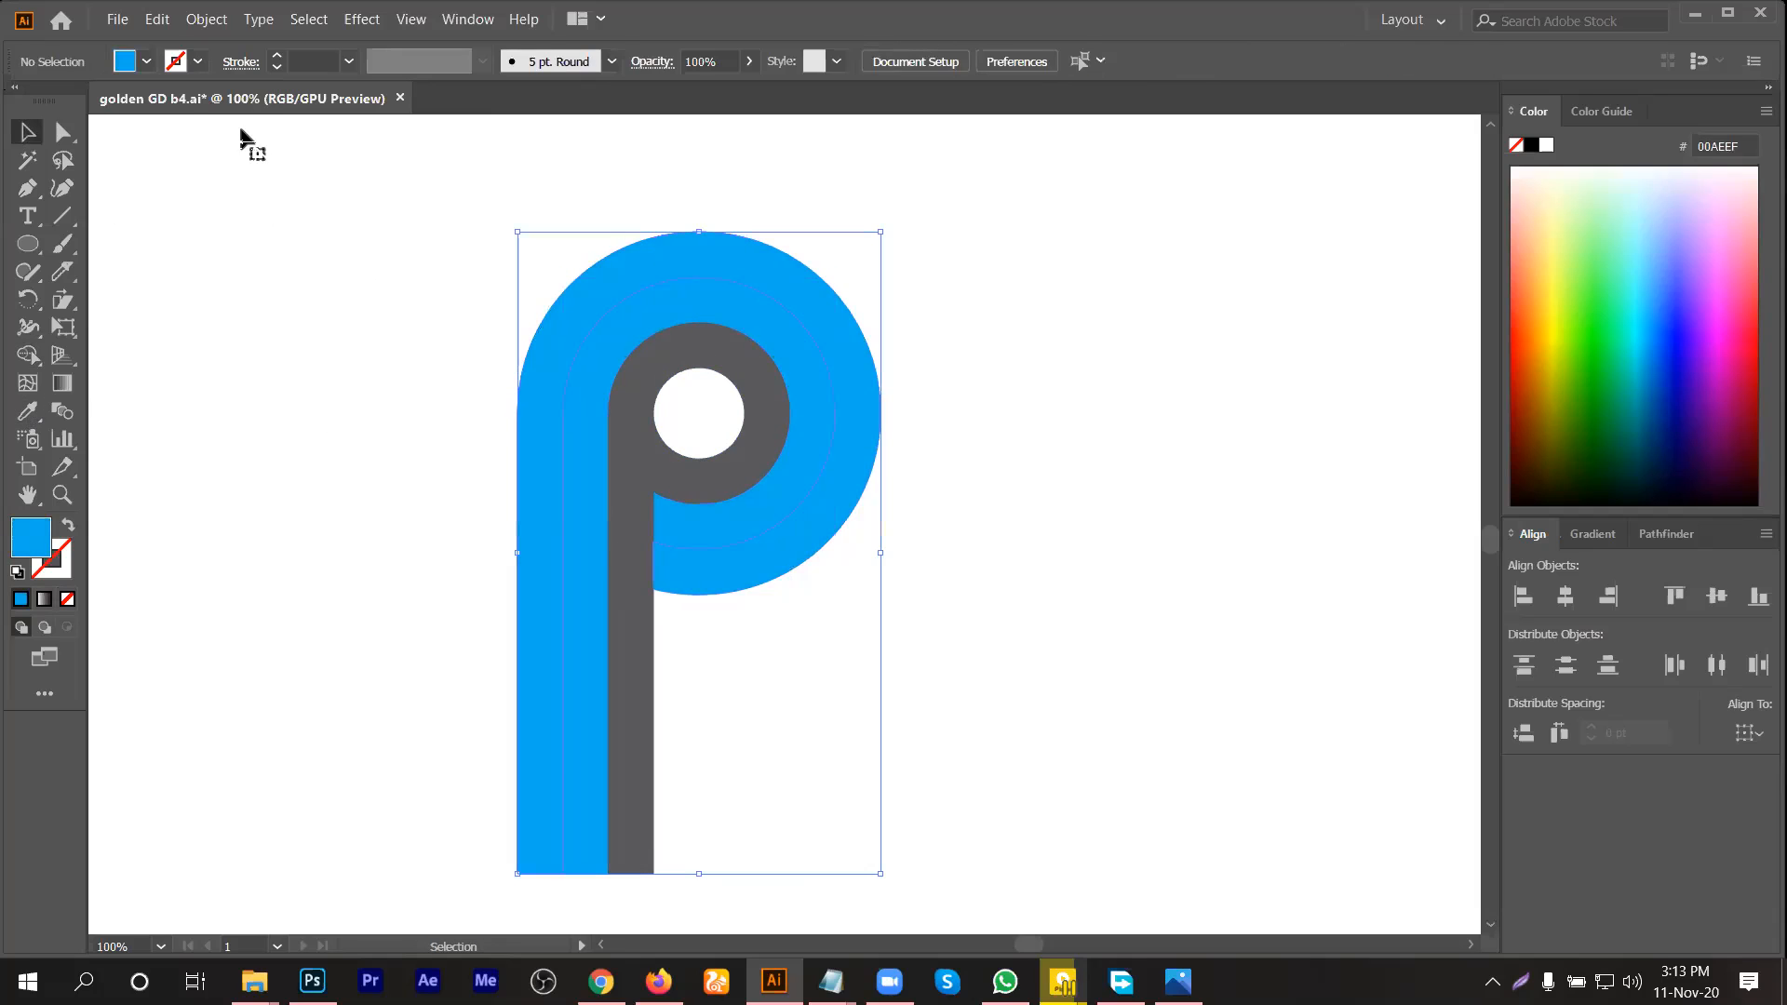
click(146, 61)
click(205, 124)
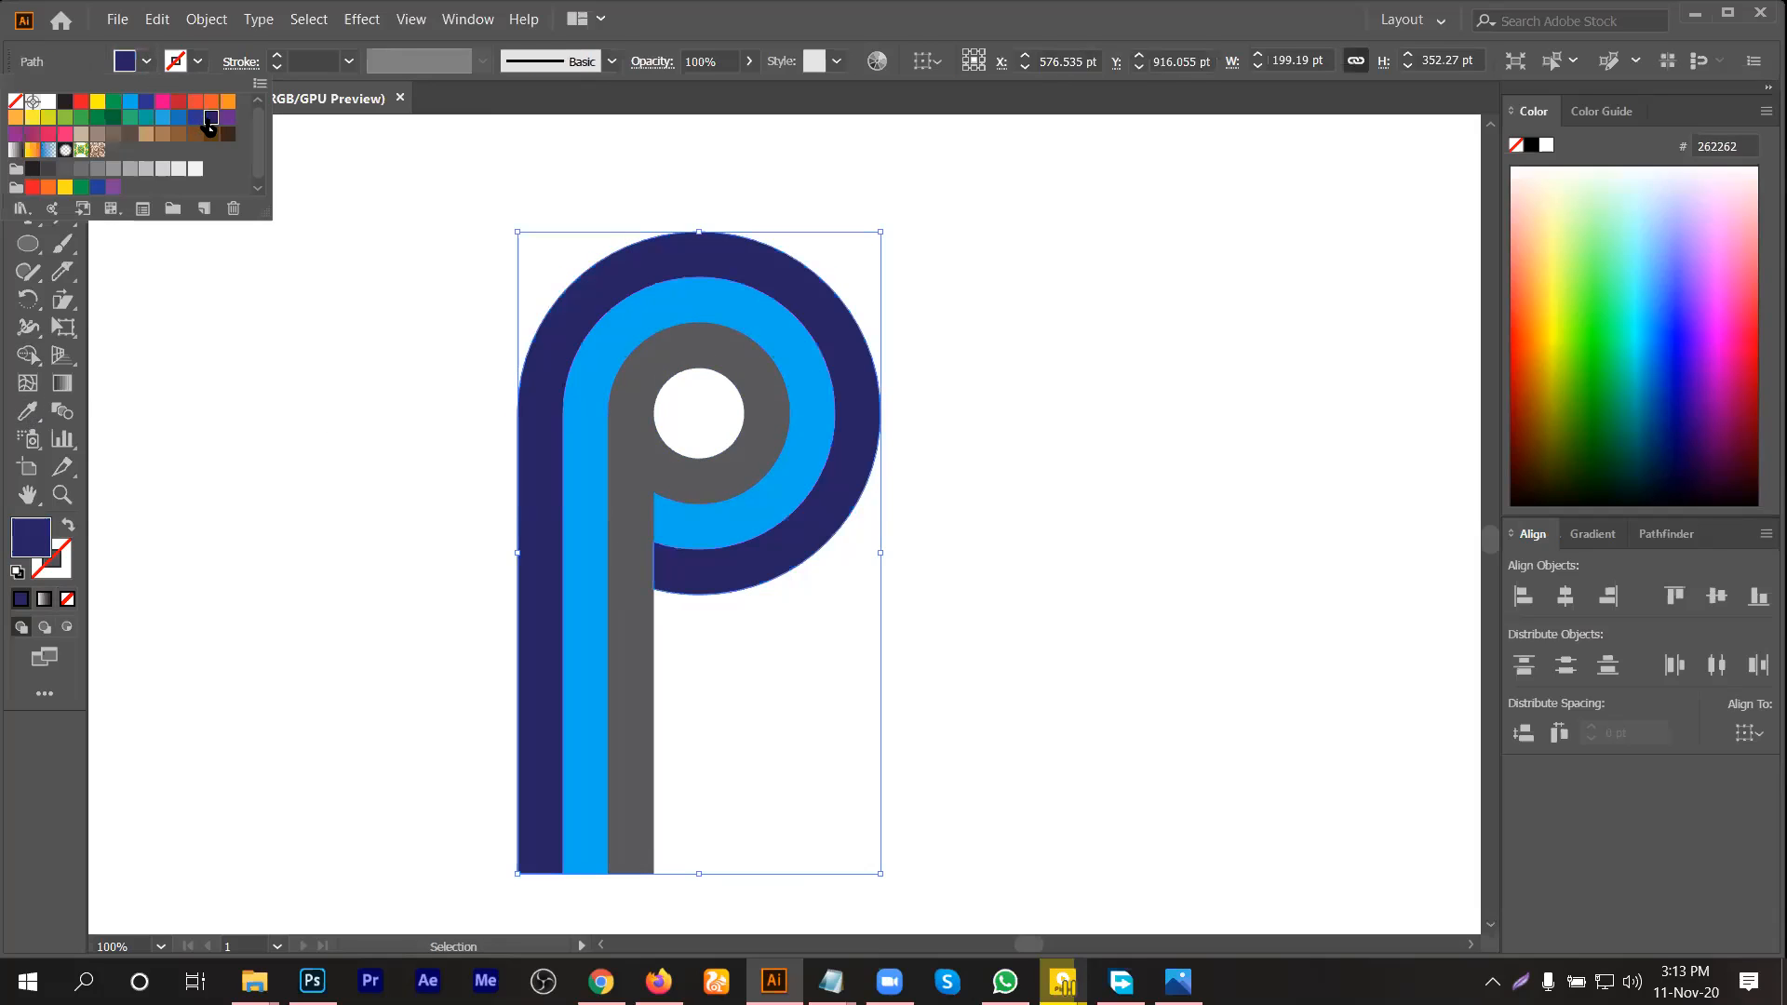
click(395, 398)
click(398, 402)
Step: Fill the innermost band of the P with orange (F7941D) and deselect it
click(628, 454)
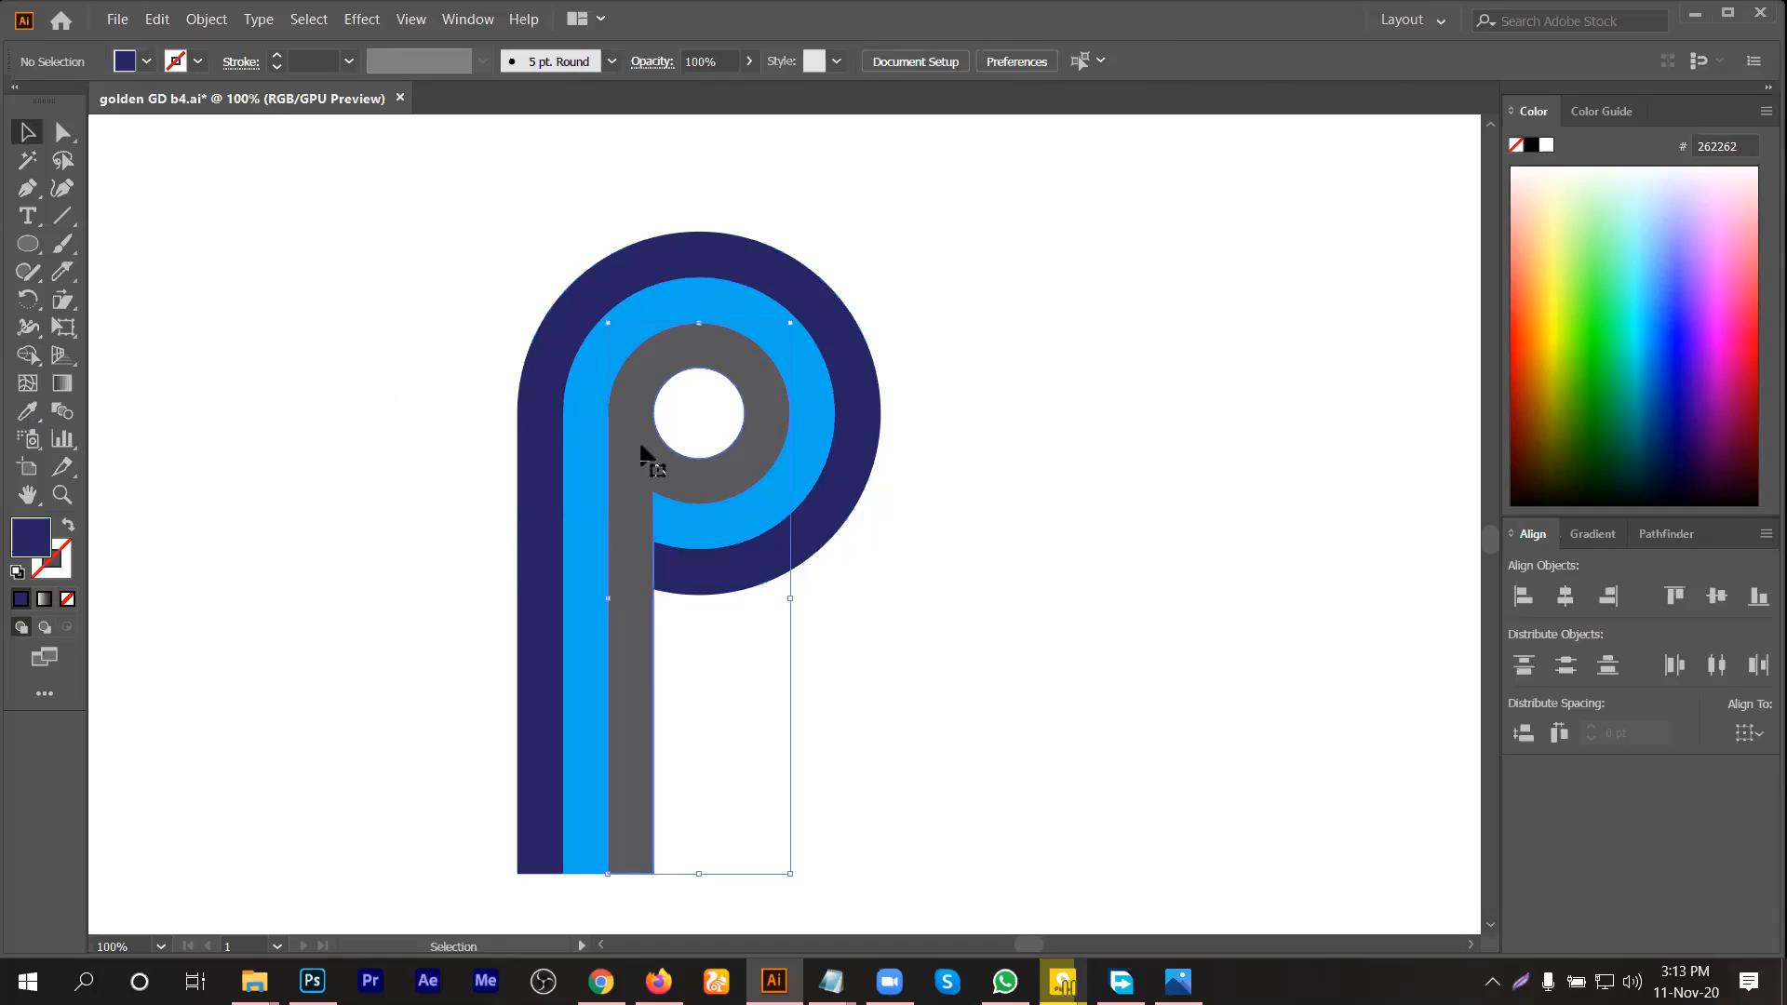
click(146, 62)
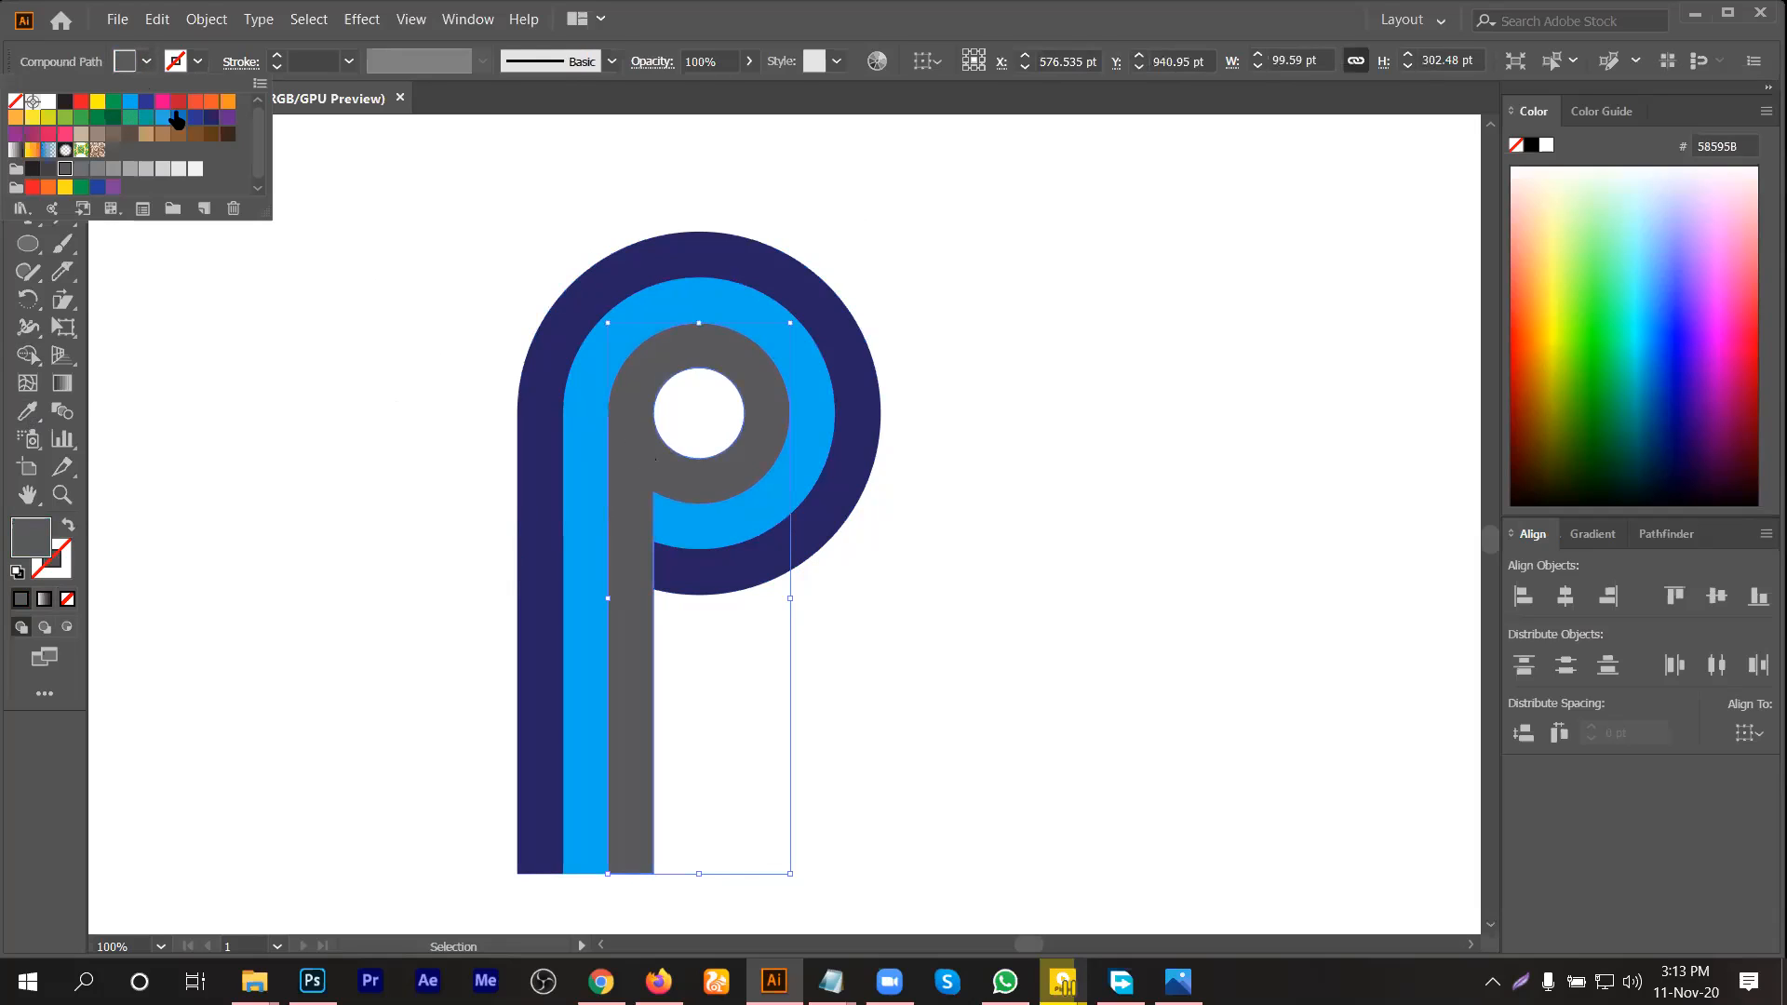
click(227, 102)
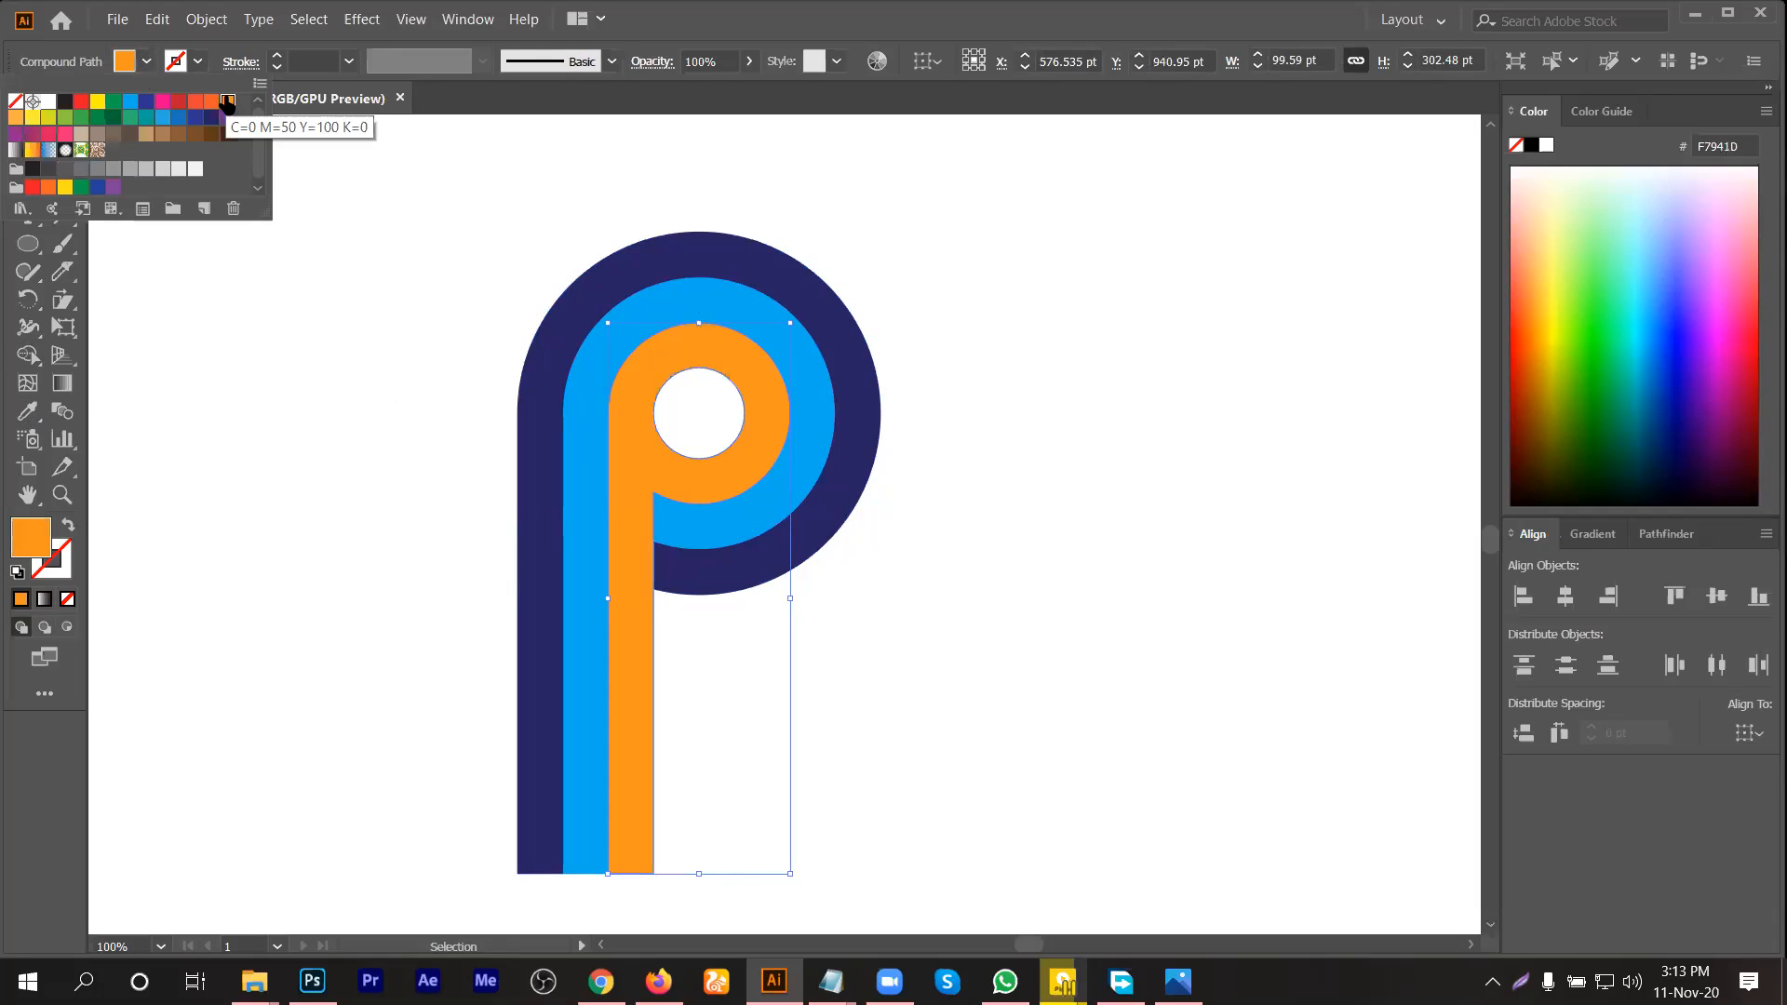
click(1025, 438)
click(1025, 439)
Step: Place a duplicate of the whole striped P below the S logo, keeping the original where it is
scroll(782, 503, down, 1)
scroll(782, 503, down, 2)
scroll(927, 428, down, 2)
drag(1036, 283, 801, 489)
scroll(776, 410, down, 1)
drag(775, 409, 1239, 630)
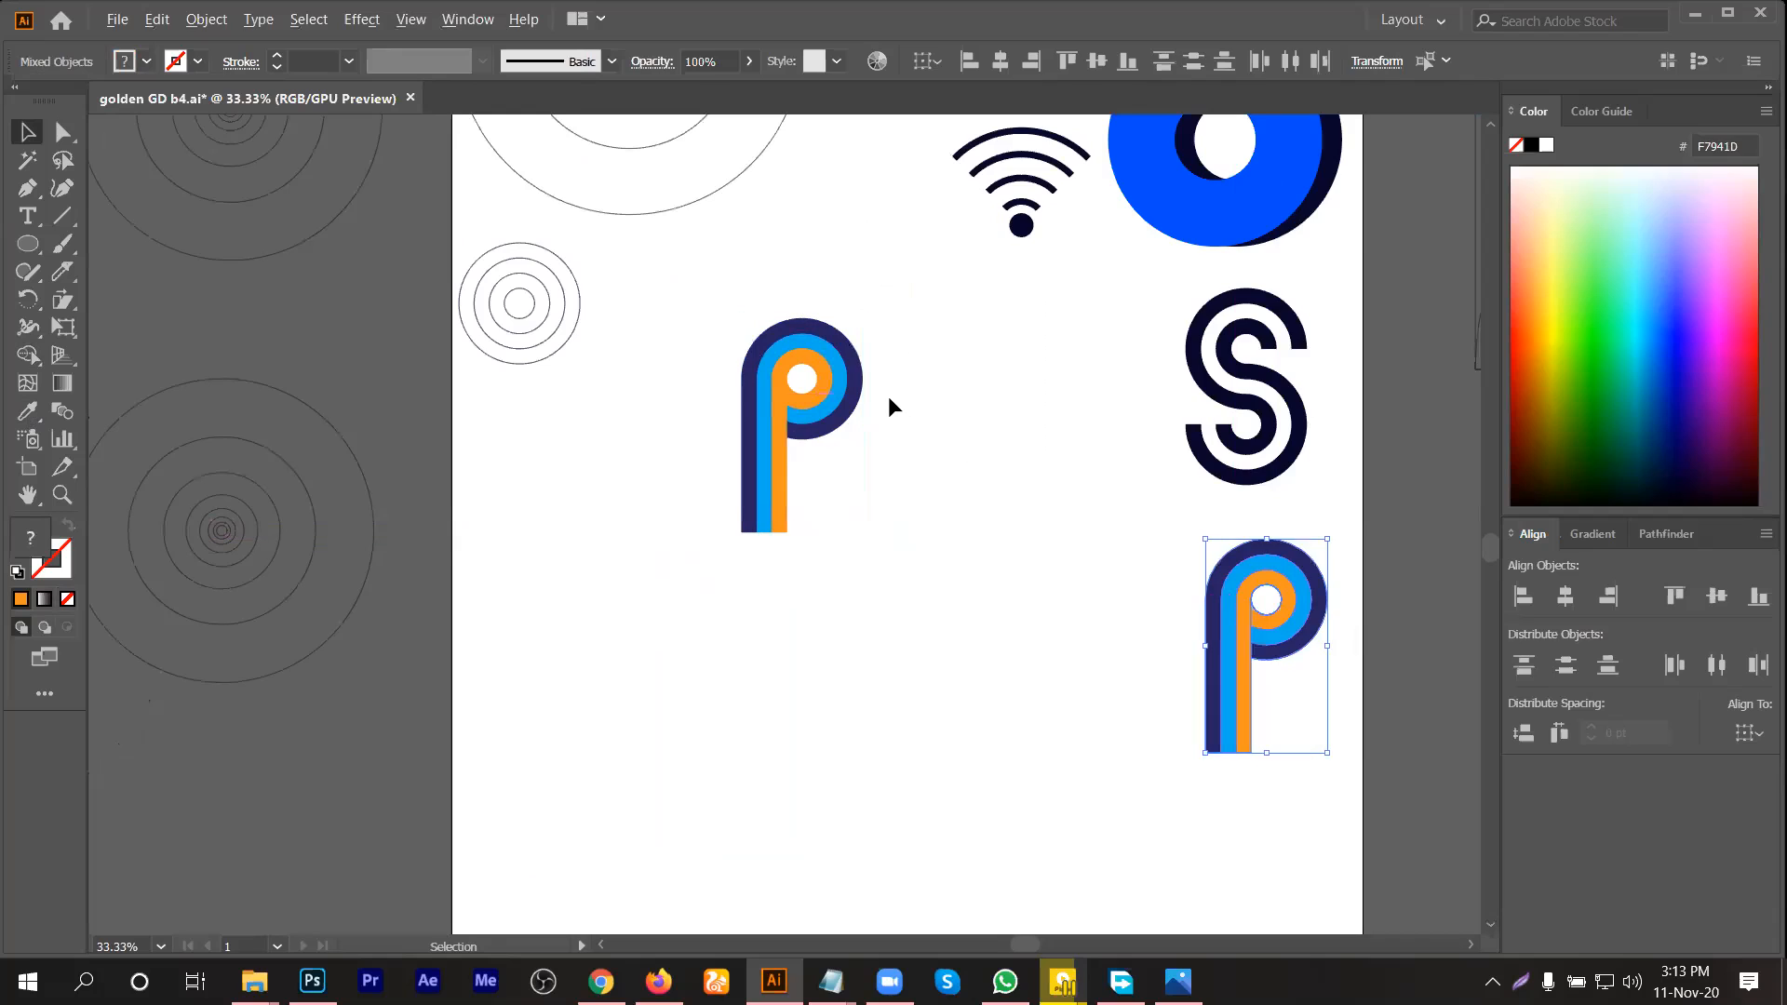
Step: Group the original P's bands and rotate the group nearly upside down so that it reads as a slanted d
scroll(889, 400, up, 1)
drag(890, 319, 707, 405)
right_click(711, 404)
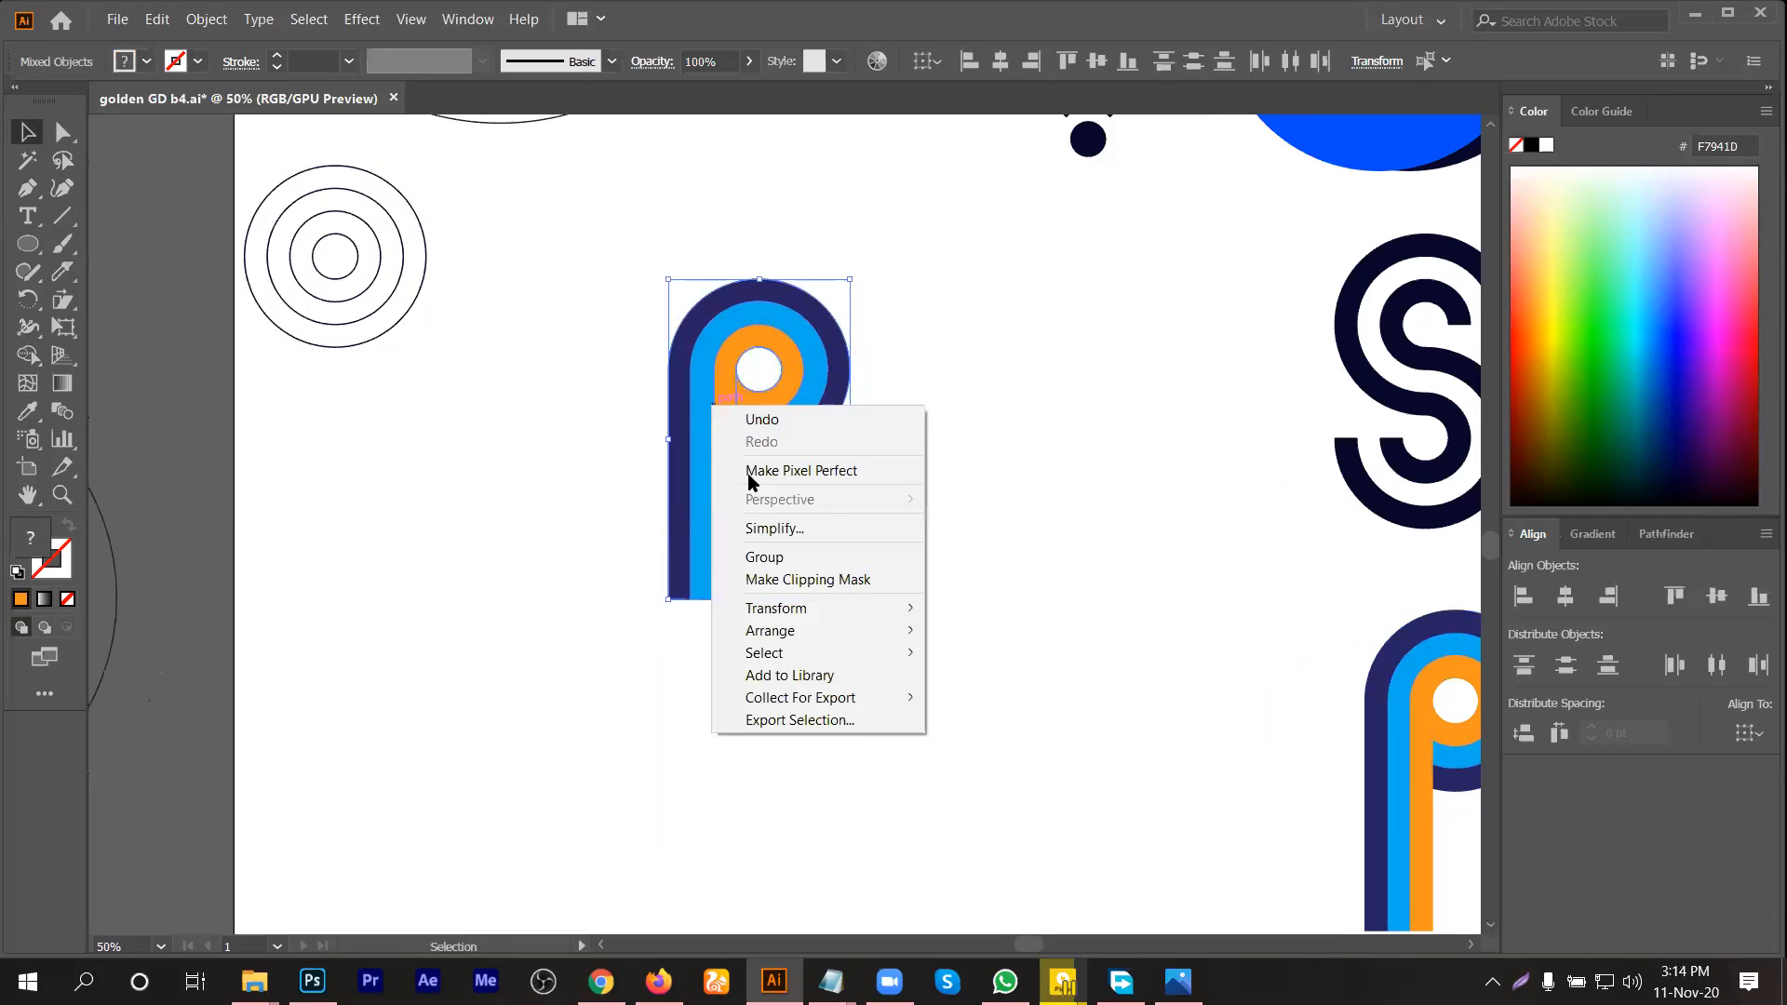
click(782, 558)
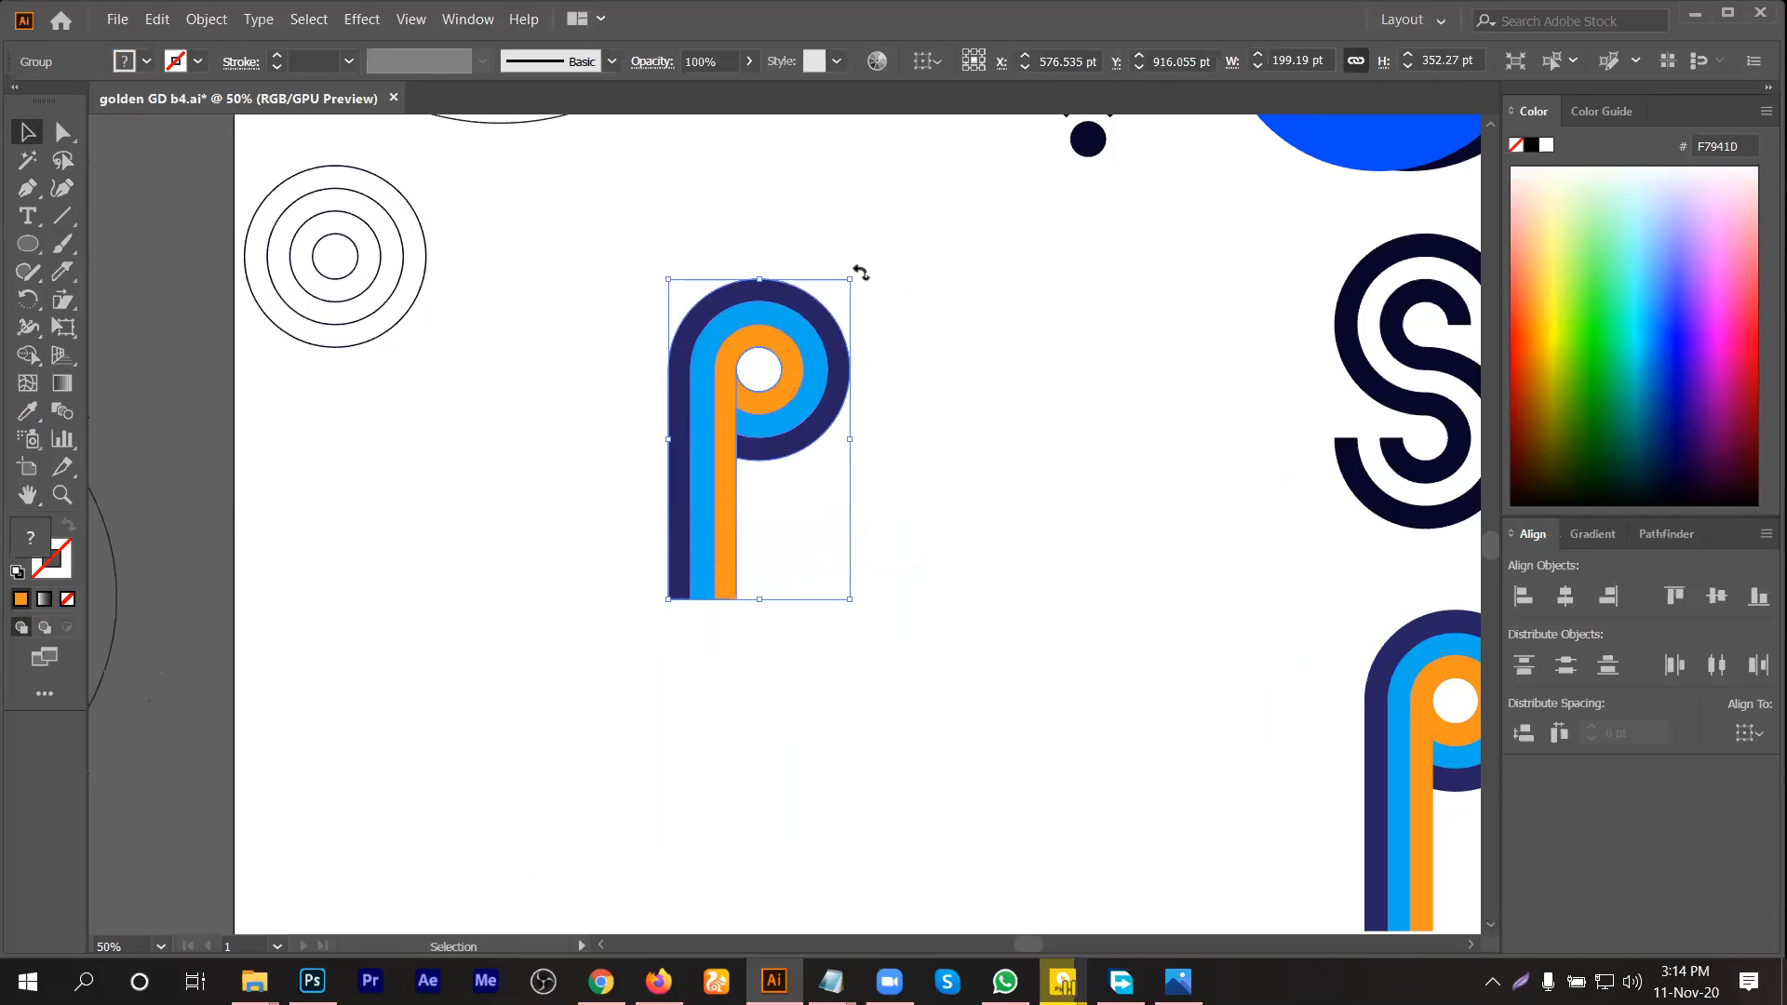
drag(861, 275, 618, 556)
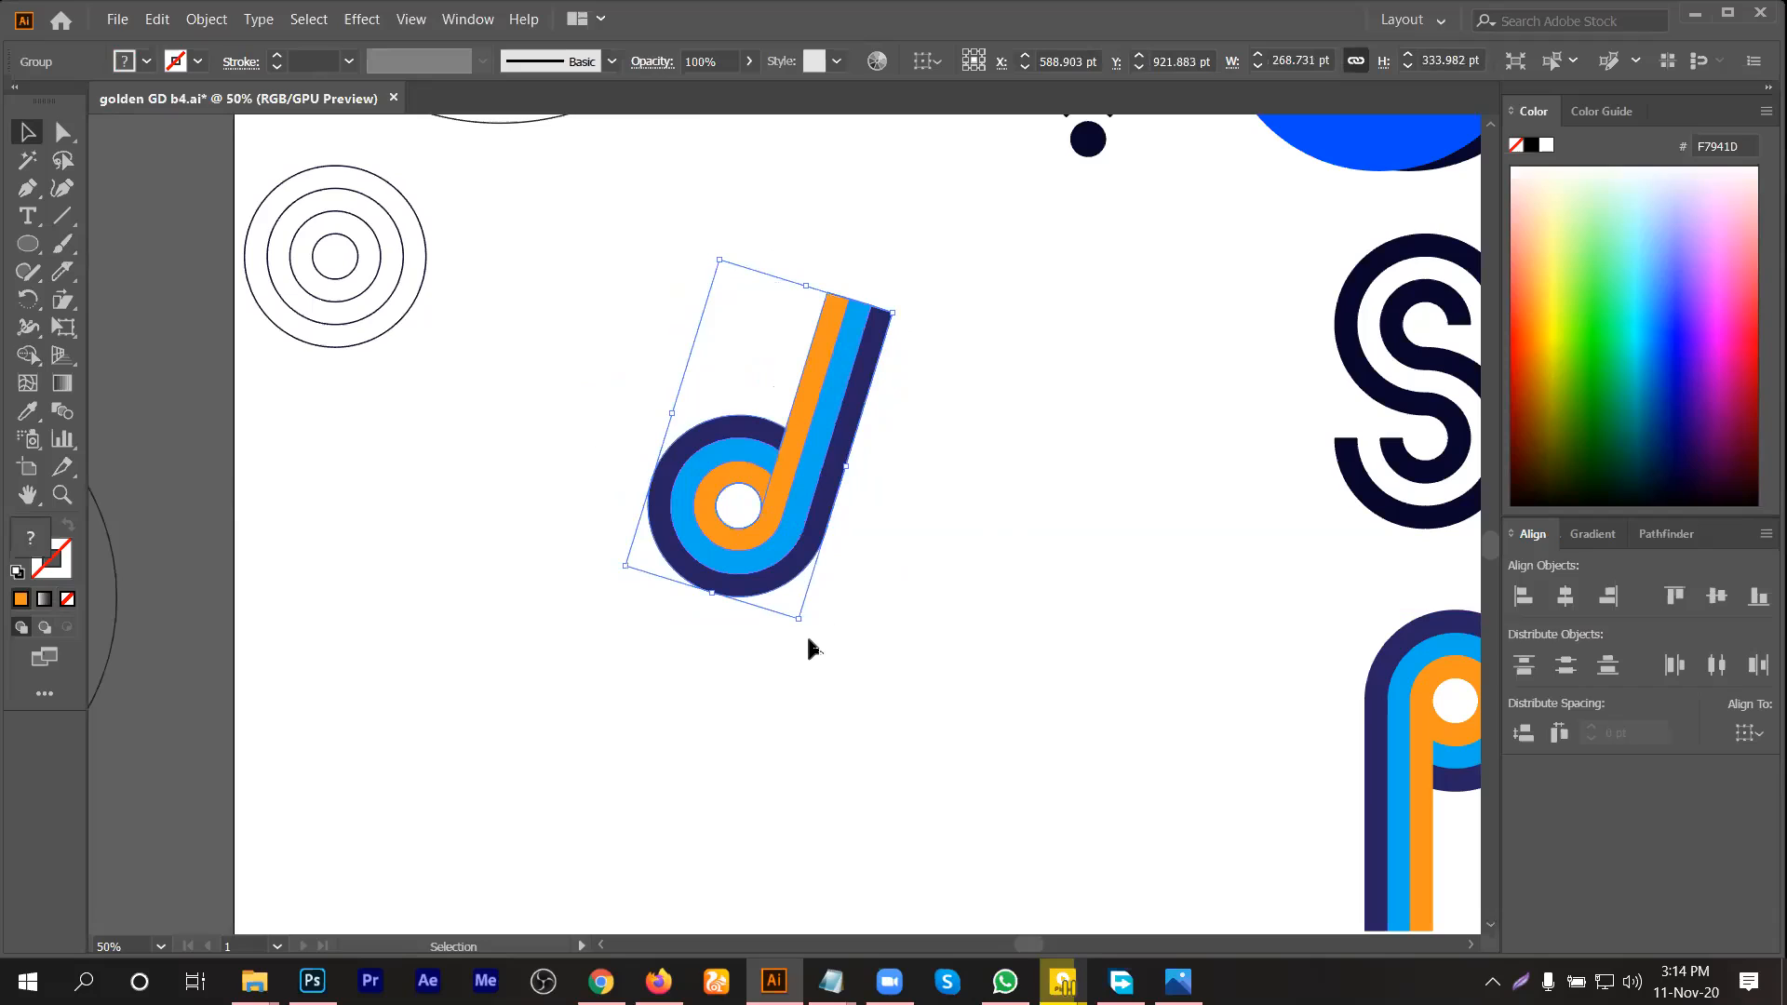
Step: Rotate the striped d slightly counterclockwise and draw a horizontal line across the upper part of its slanted stem
drag(800, 629, 808, 623)
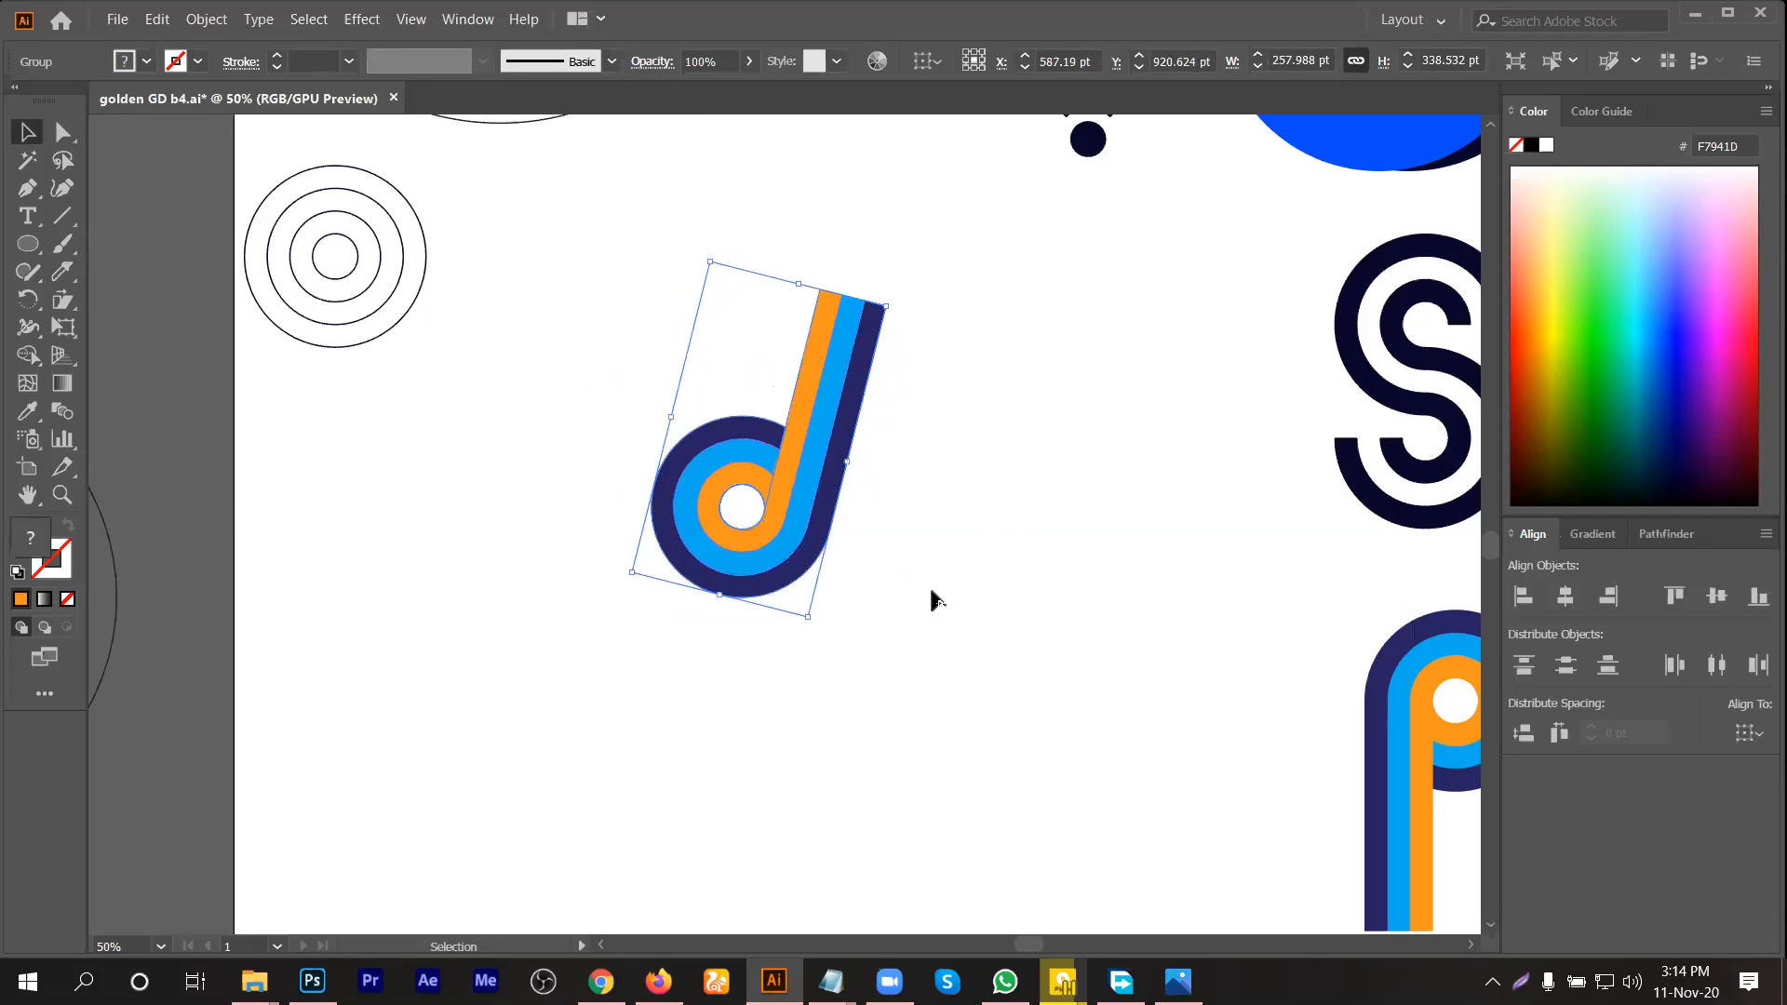
click(916, 544)
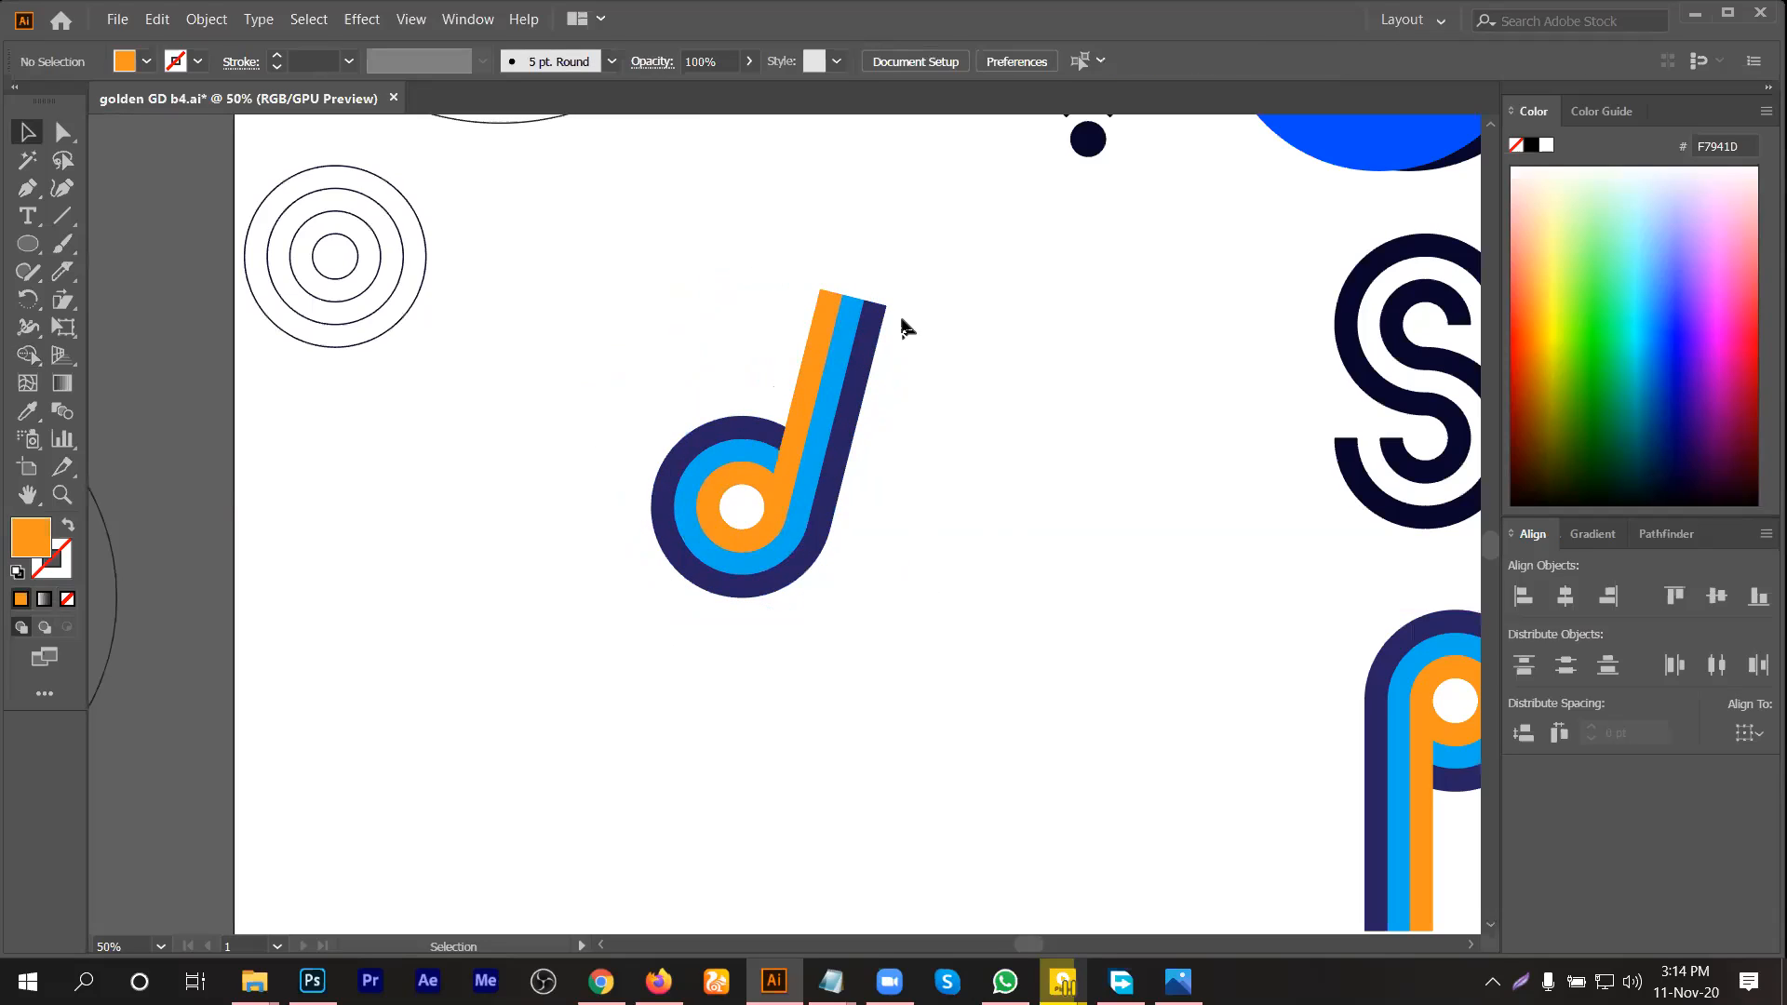
scroll(904, 297, up, 1)
click(61, 215)
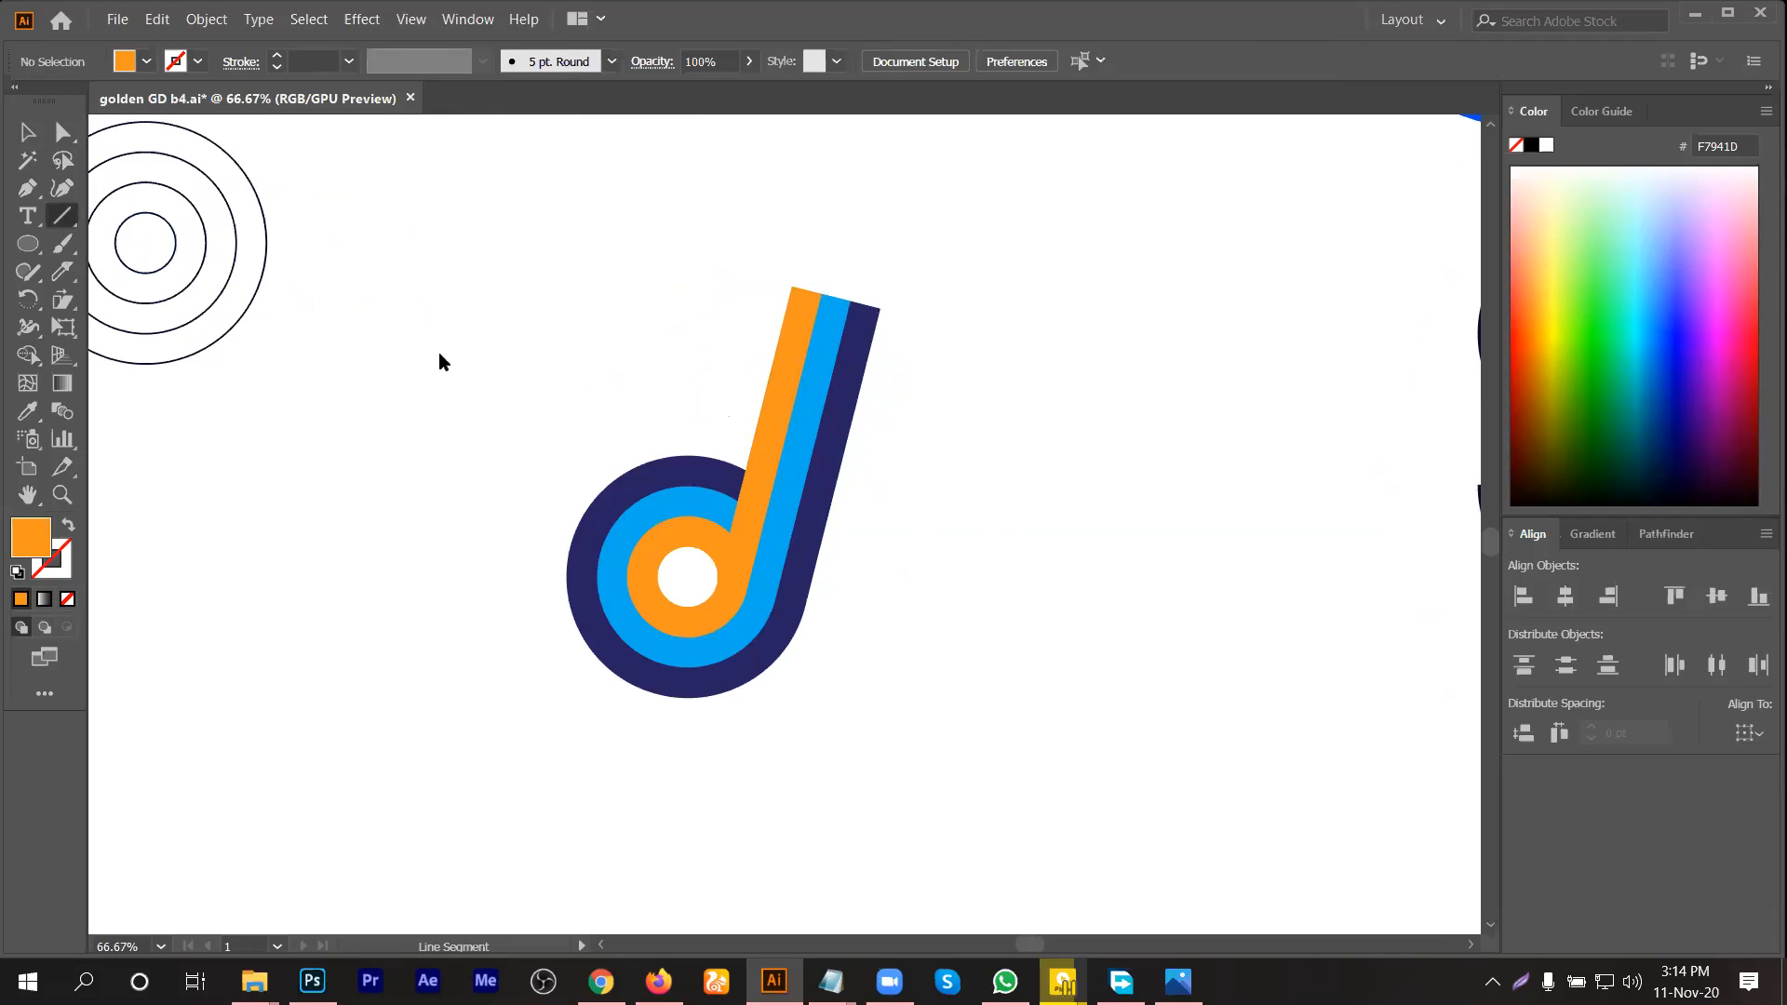
drag(622, 352, 1059, 352)
Step: Rotate the striped d group slightly clockwise so its stem leans further
click(25, 133)
drag(703, 289, 871, 525)
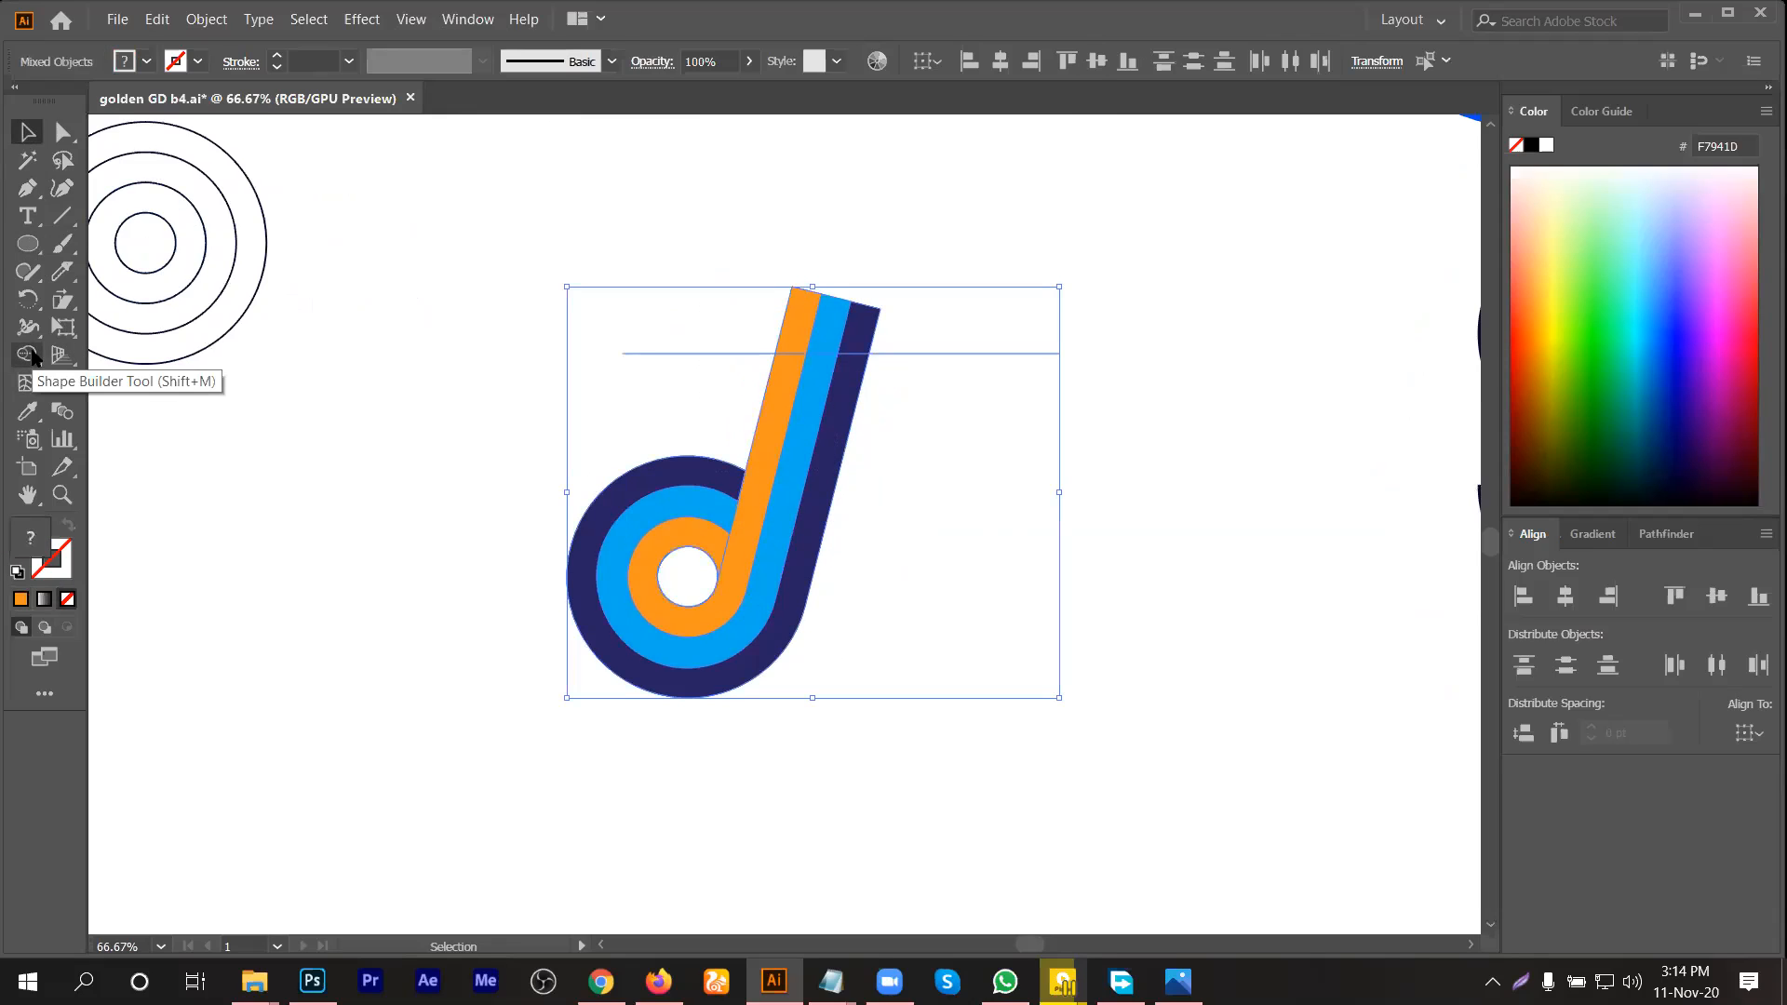
click(883, 551)
click(813, 519)
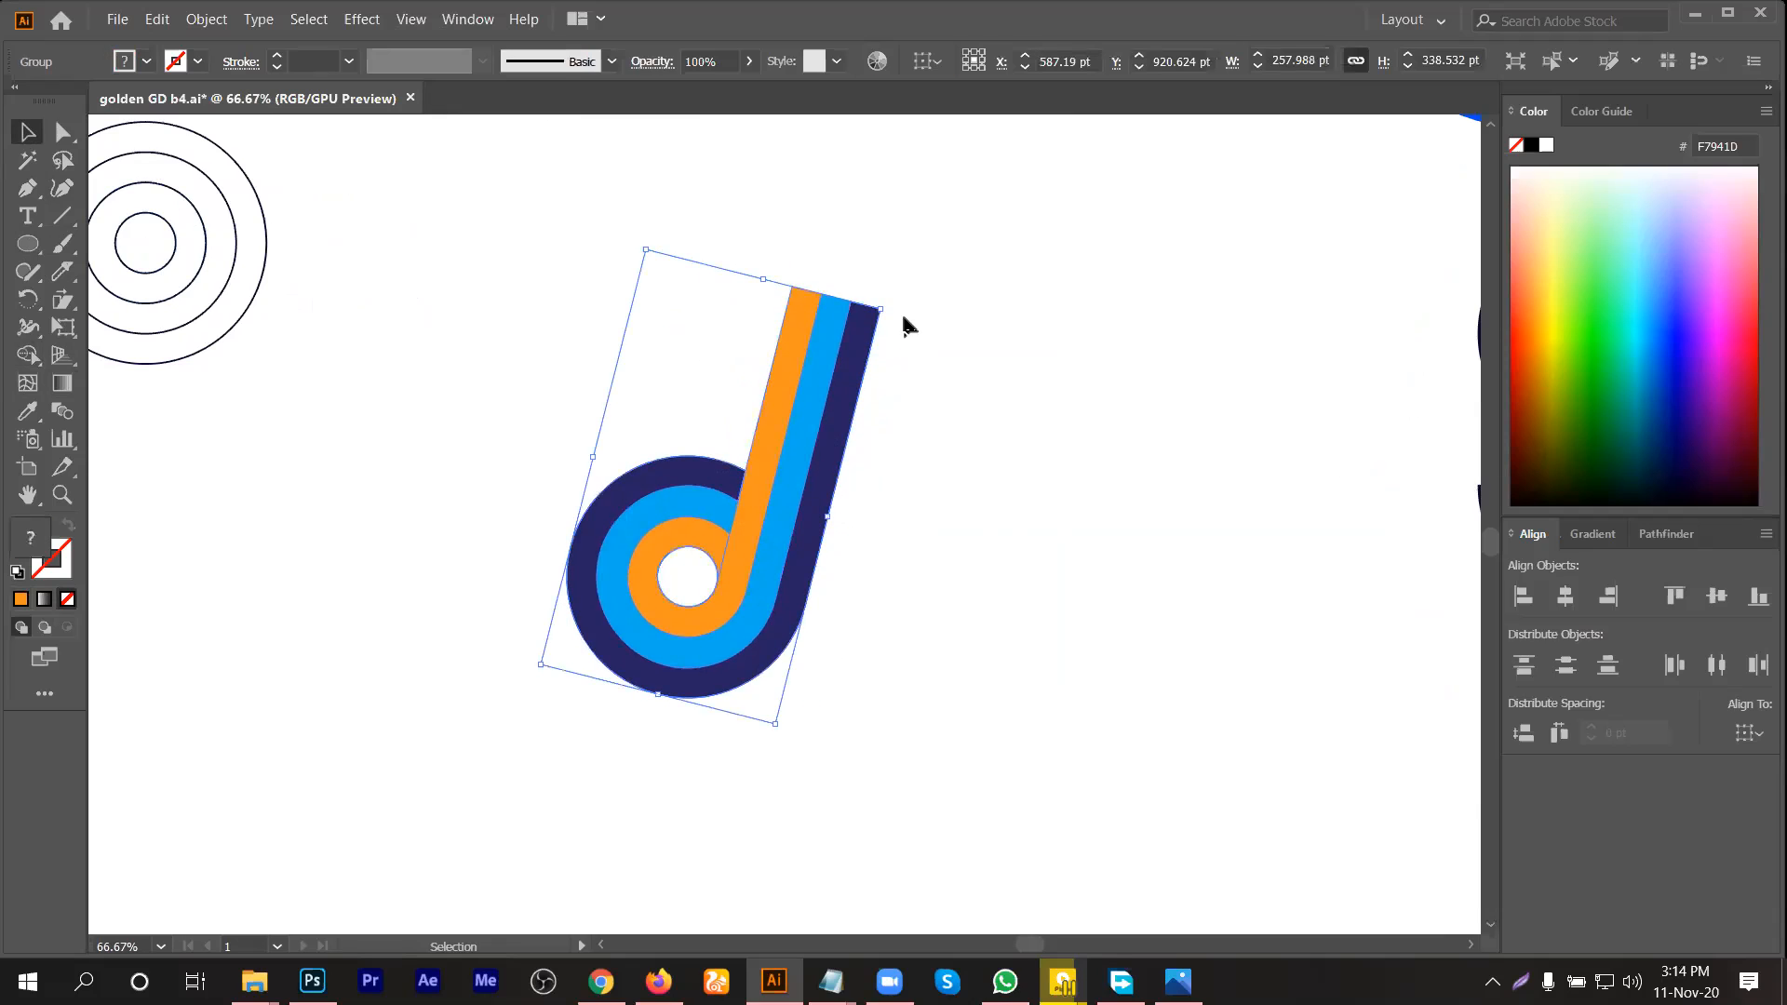
drag(893, 311, 885, 347)
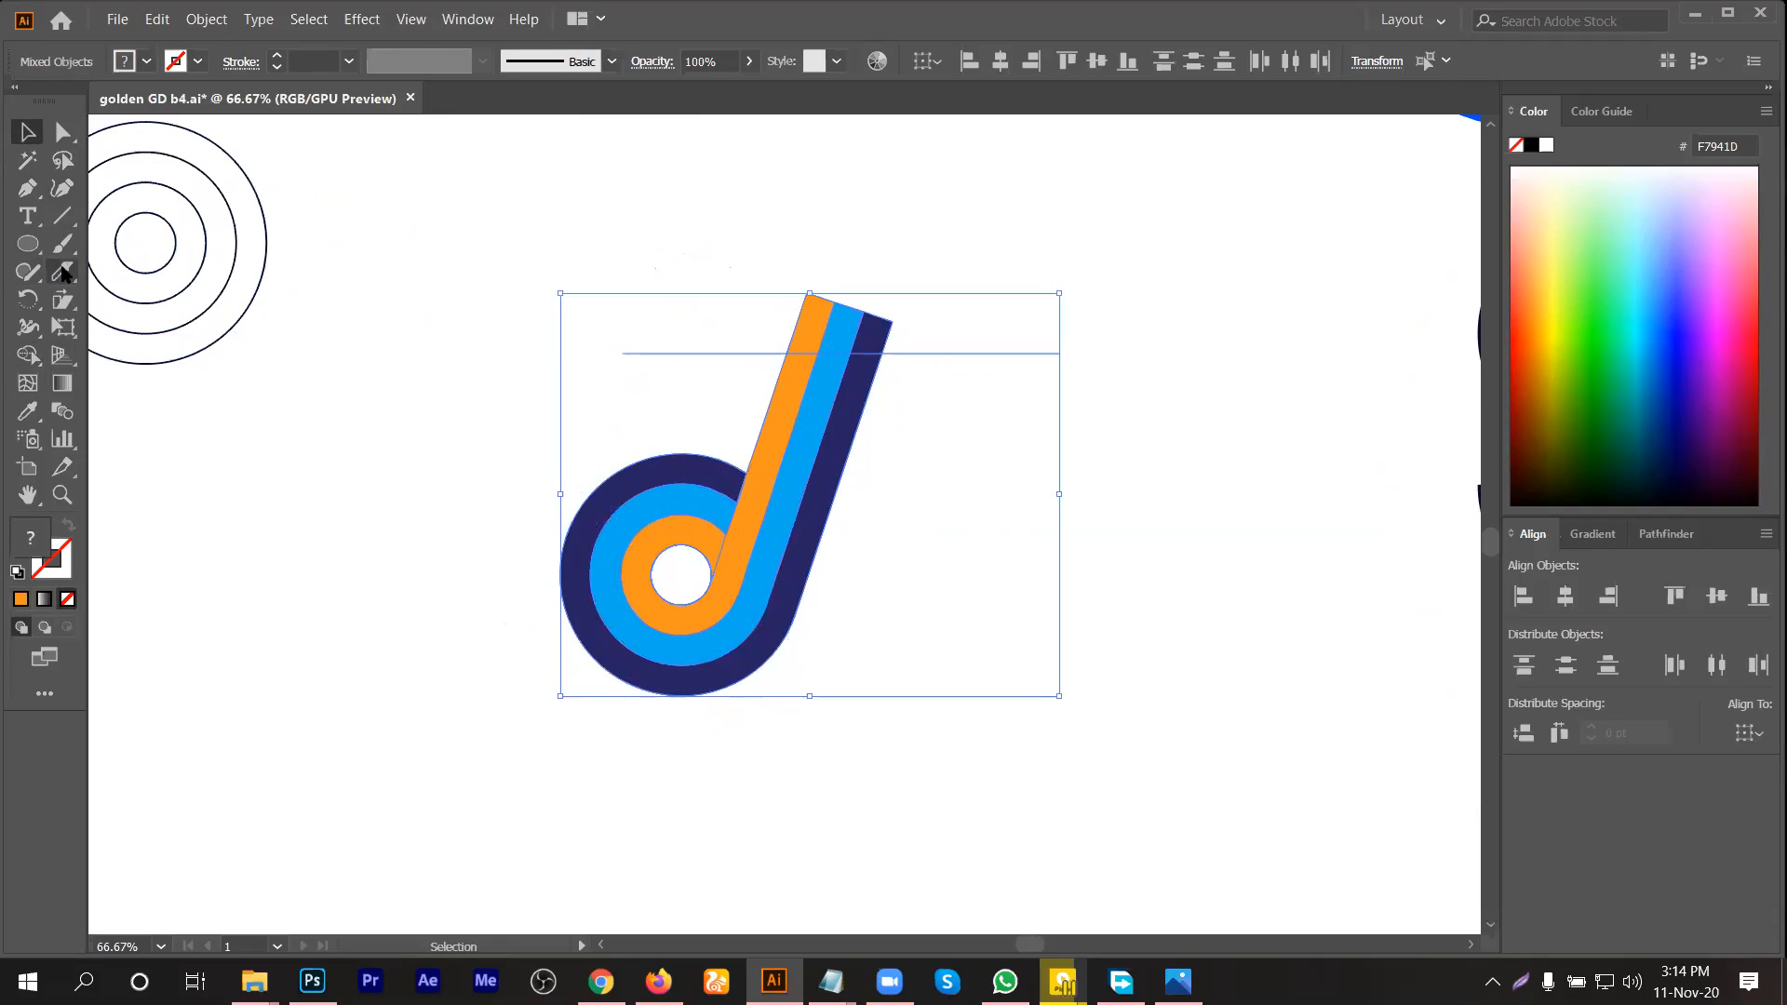
Step: Try to trim the d's stem above the horizontal line with the Shape Builder tool
click(28, 355)
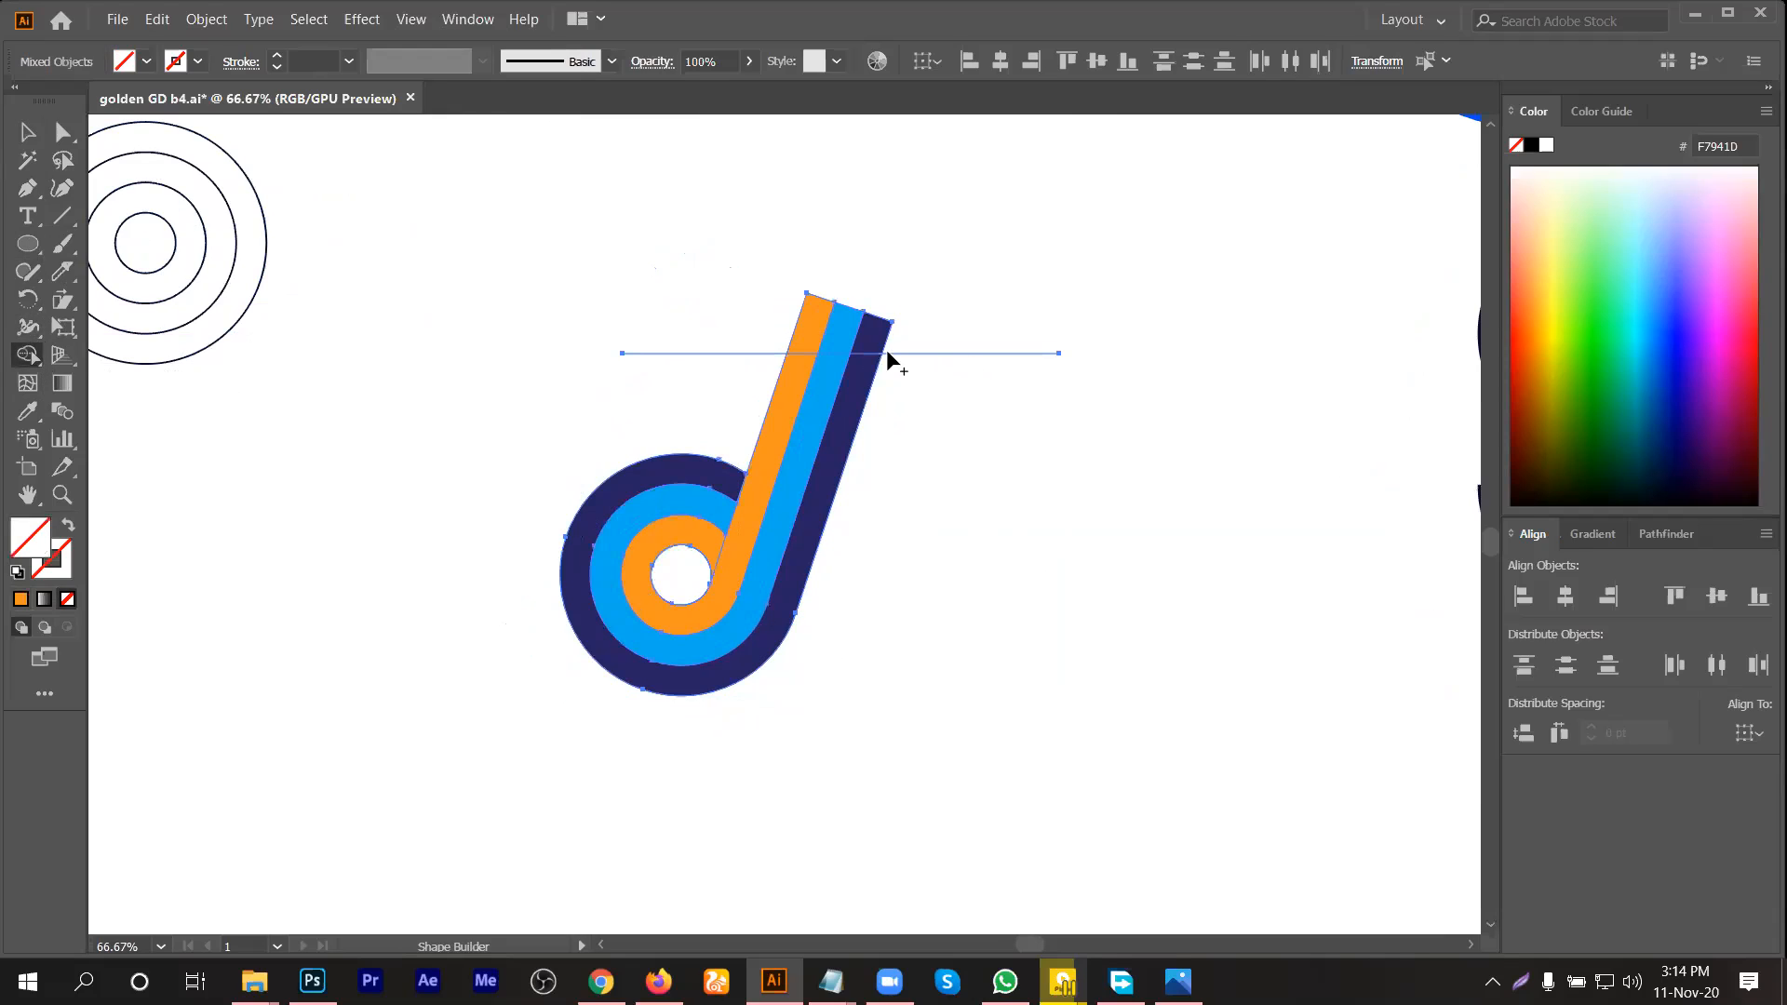
mouse_move(927, 337)
mouse_down()
mouse_move(771, 328)
mouse_move(667, 400)
mouse_up()
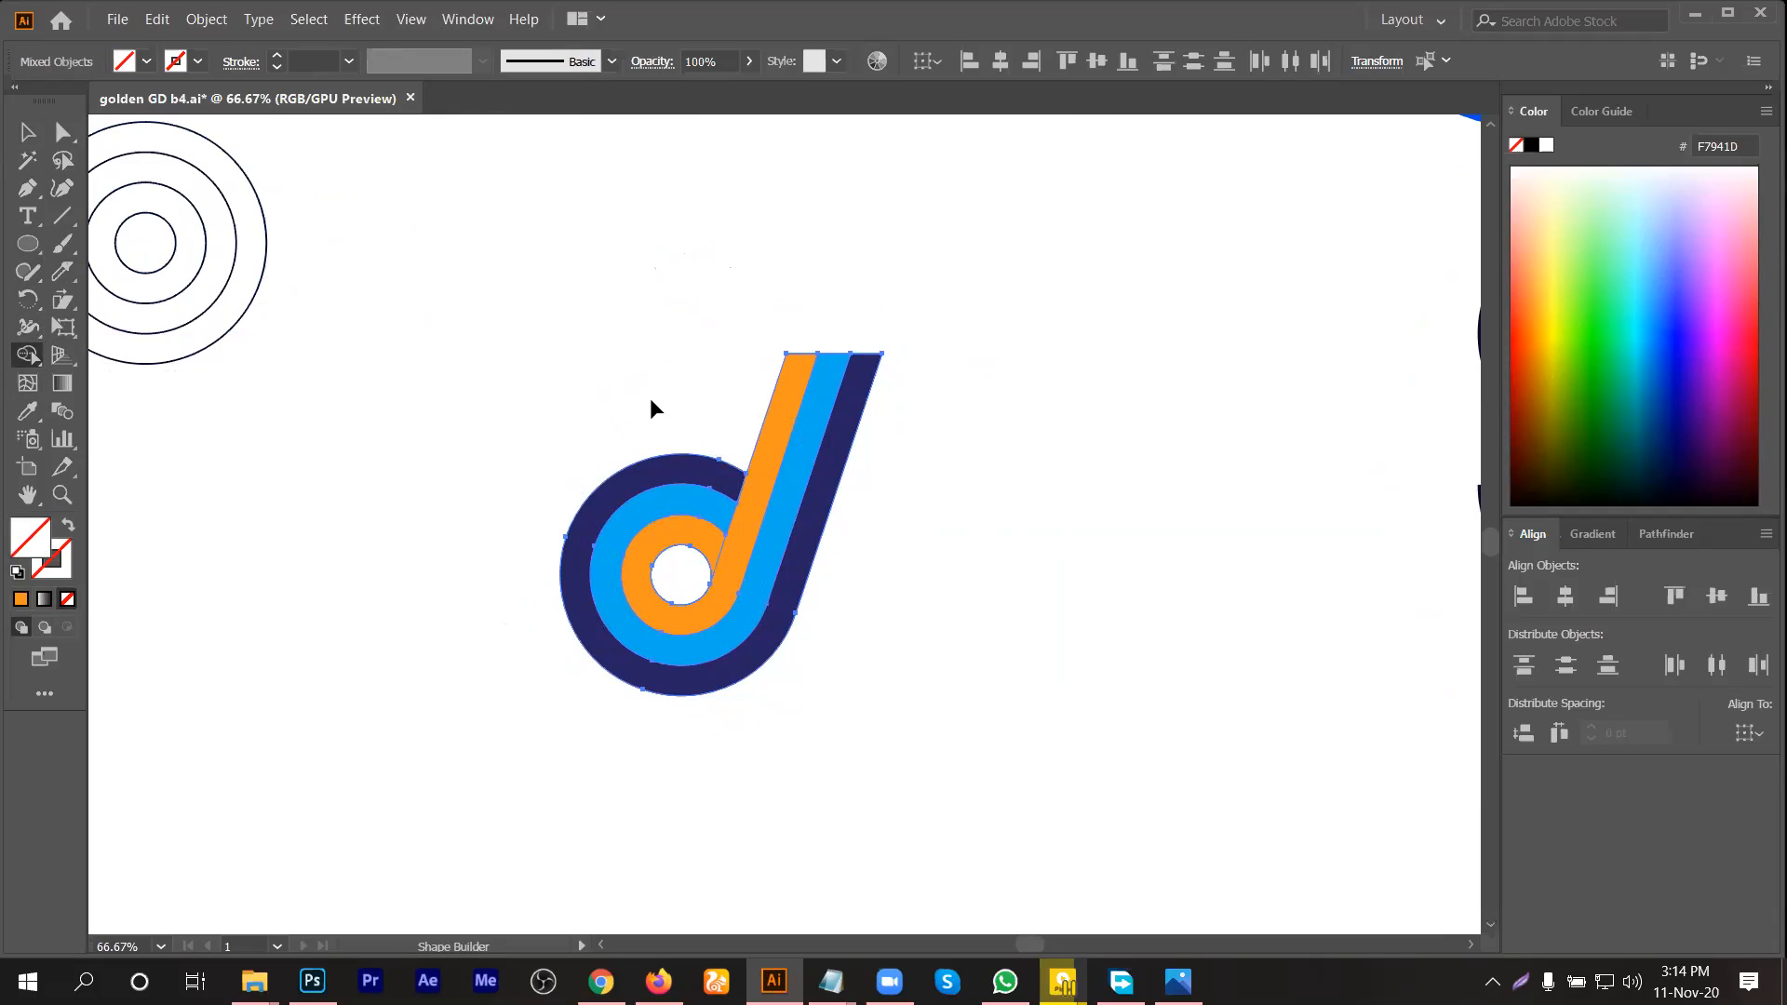
key(ctrl+z)
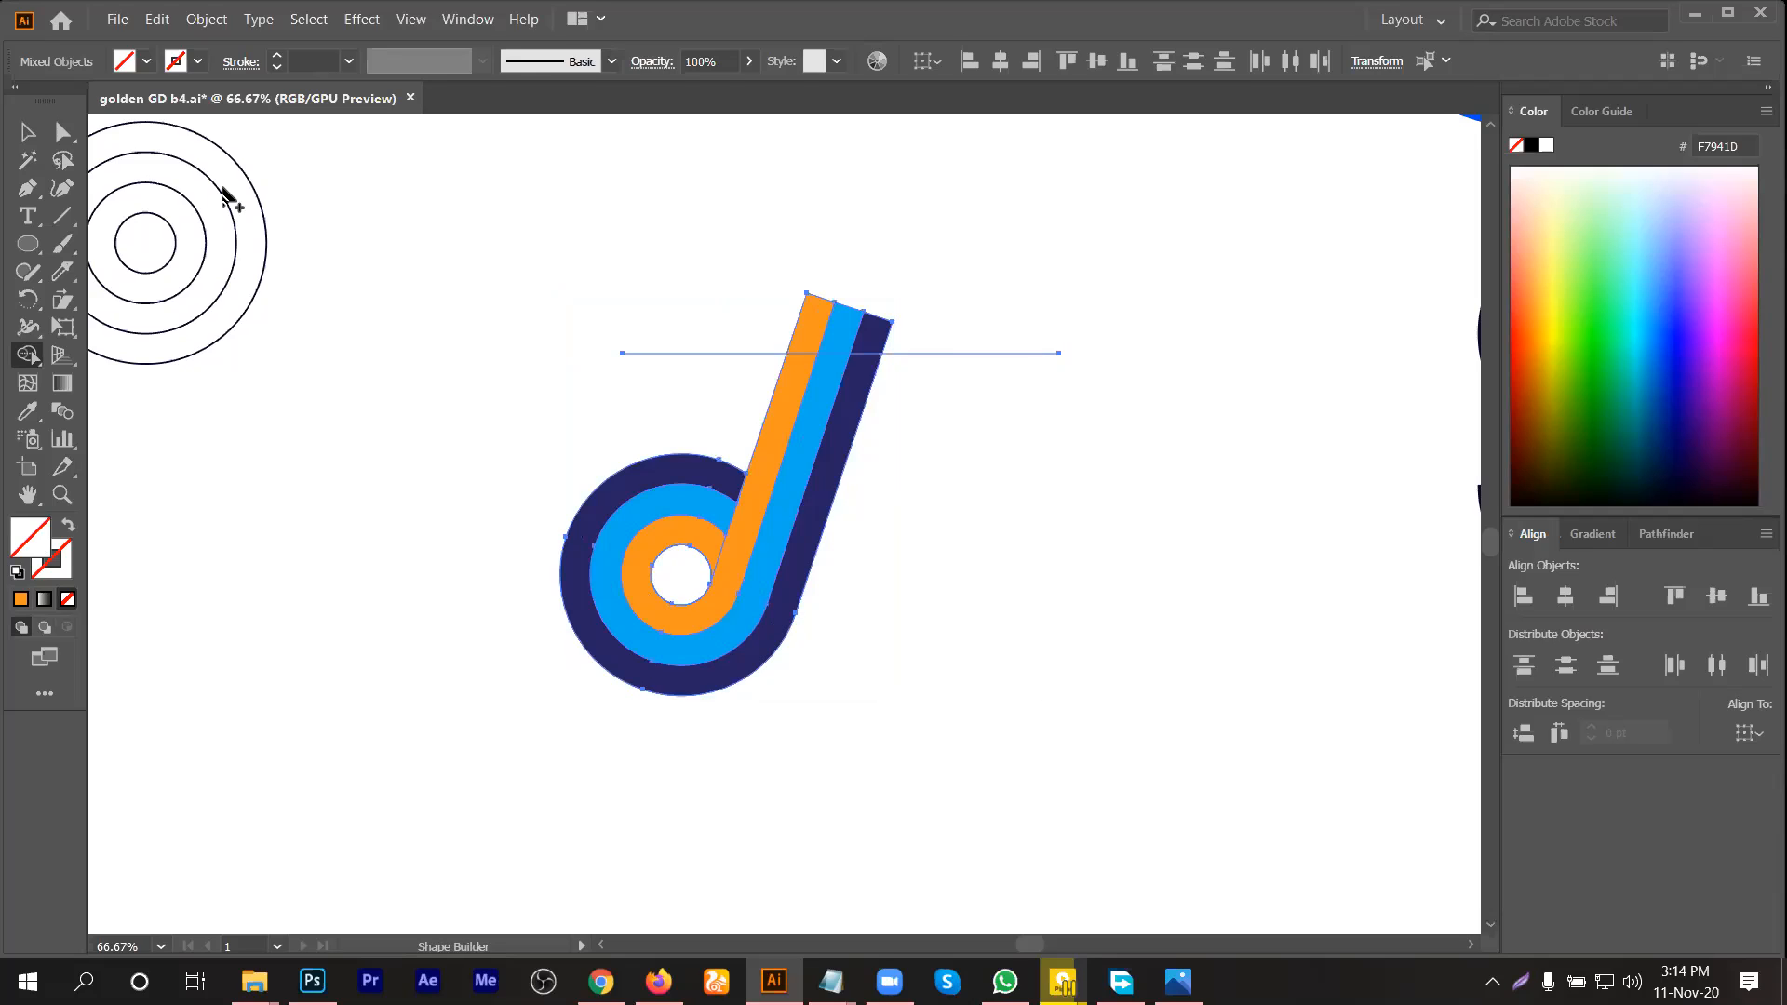
Step: Reflect the striped d group across the vertical axis to make a b shape
click(27, 132)
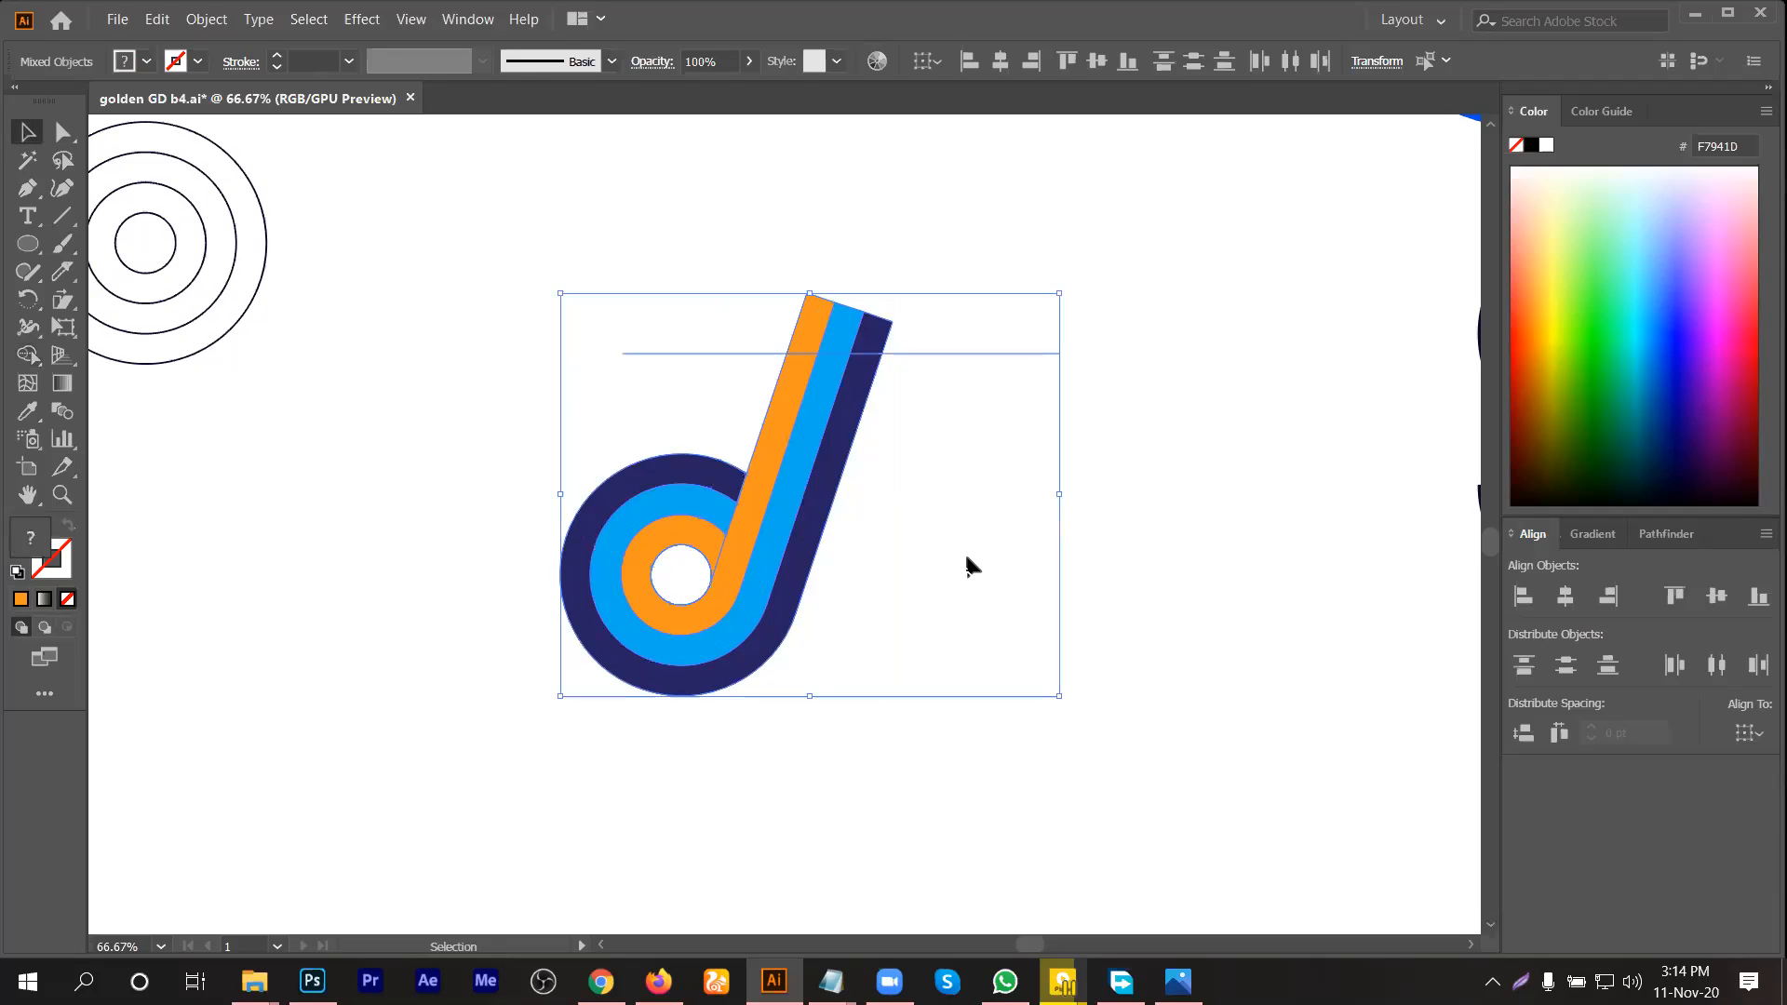
right_click(801, 492)
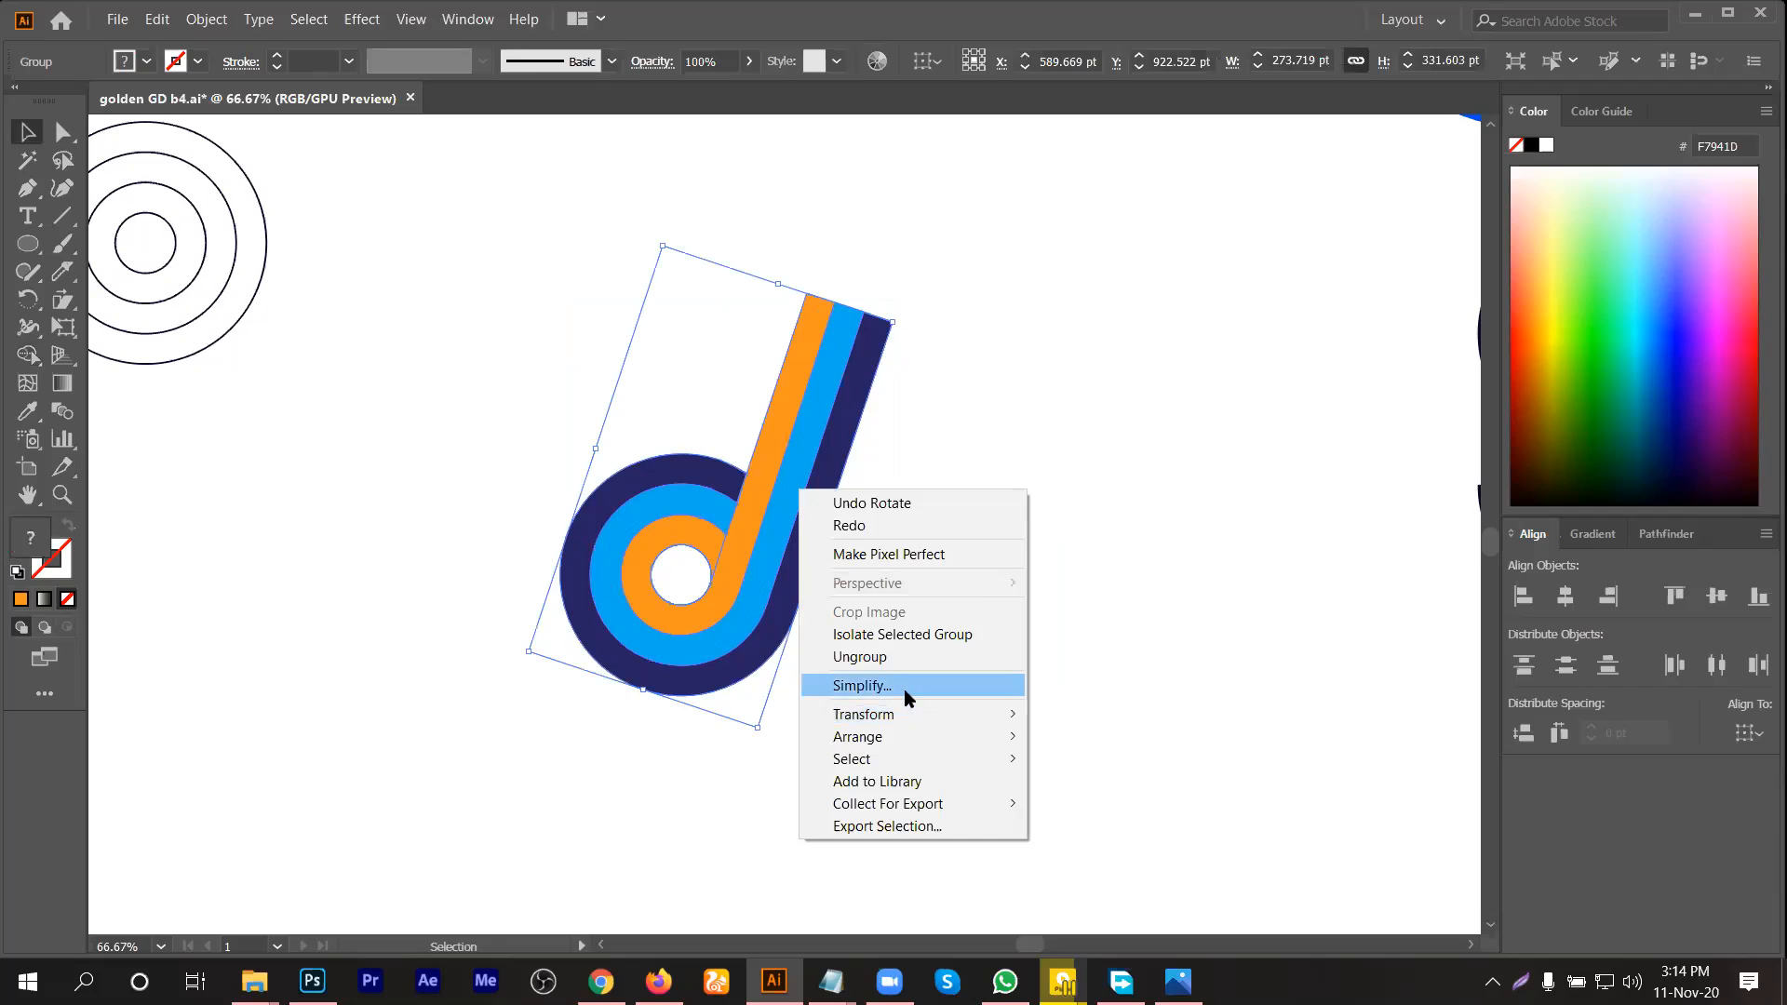
mouse_move(911, 724)
click(1094, 791)
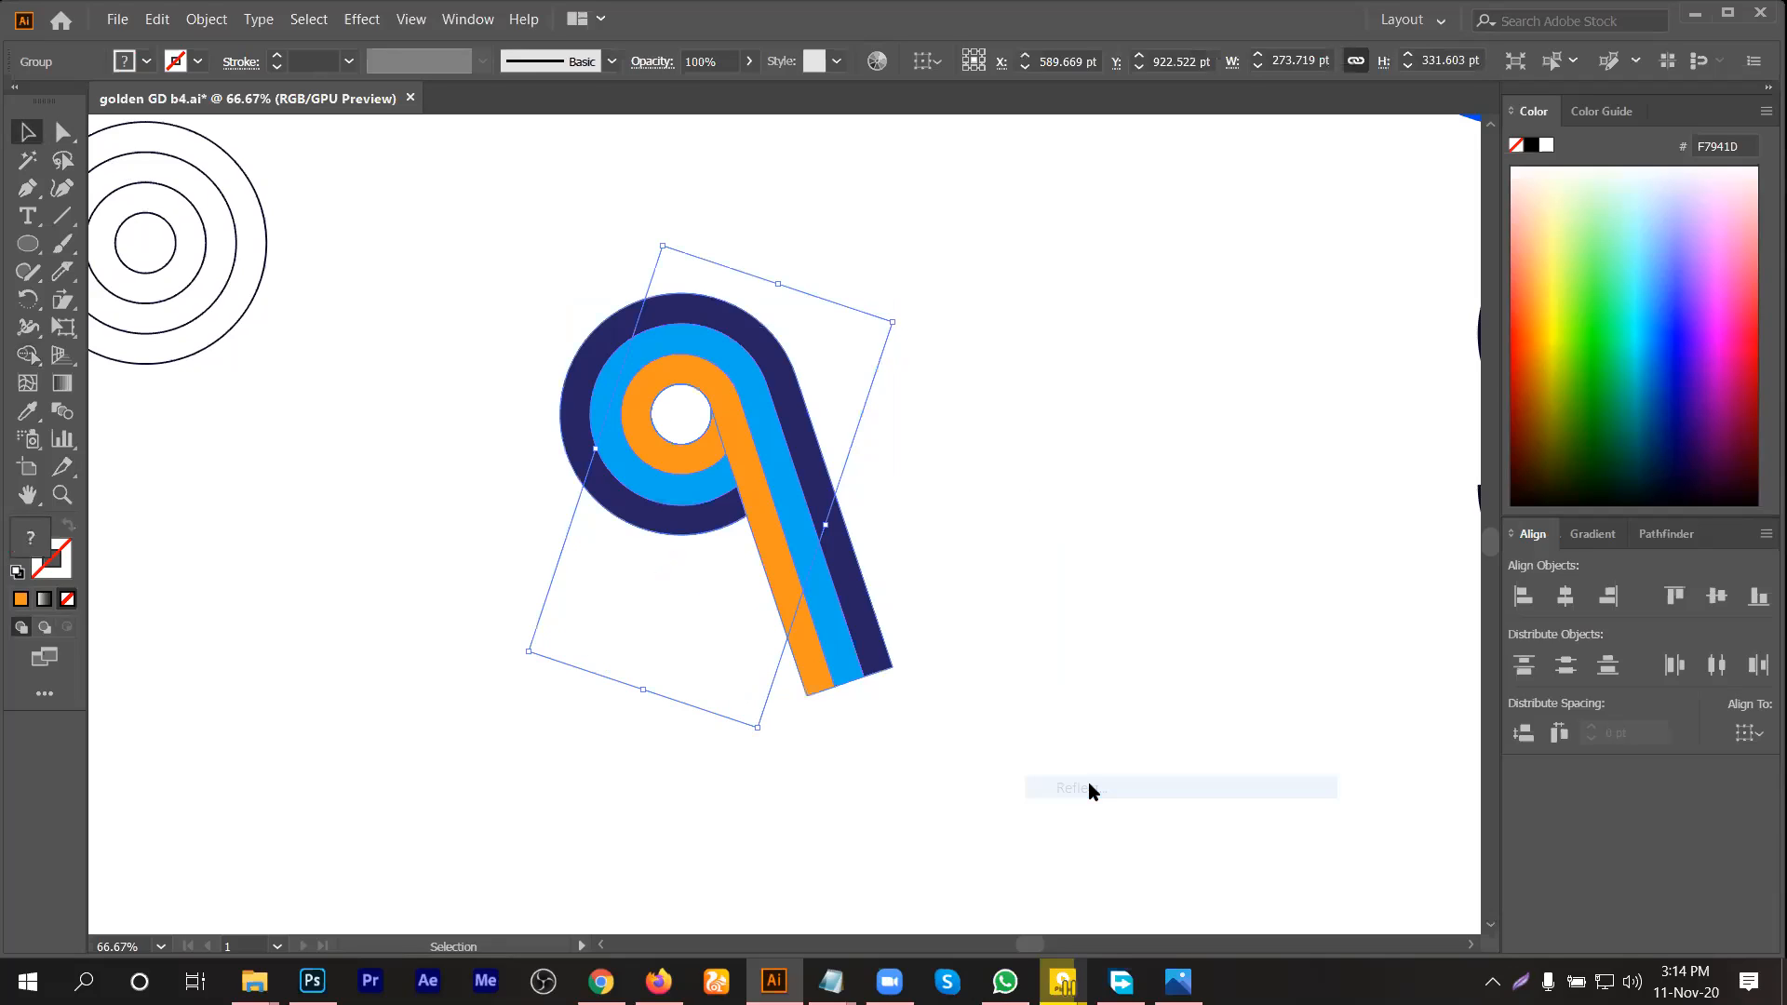
click(1138, 336)
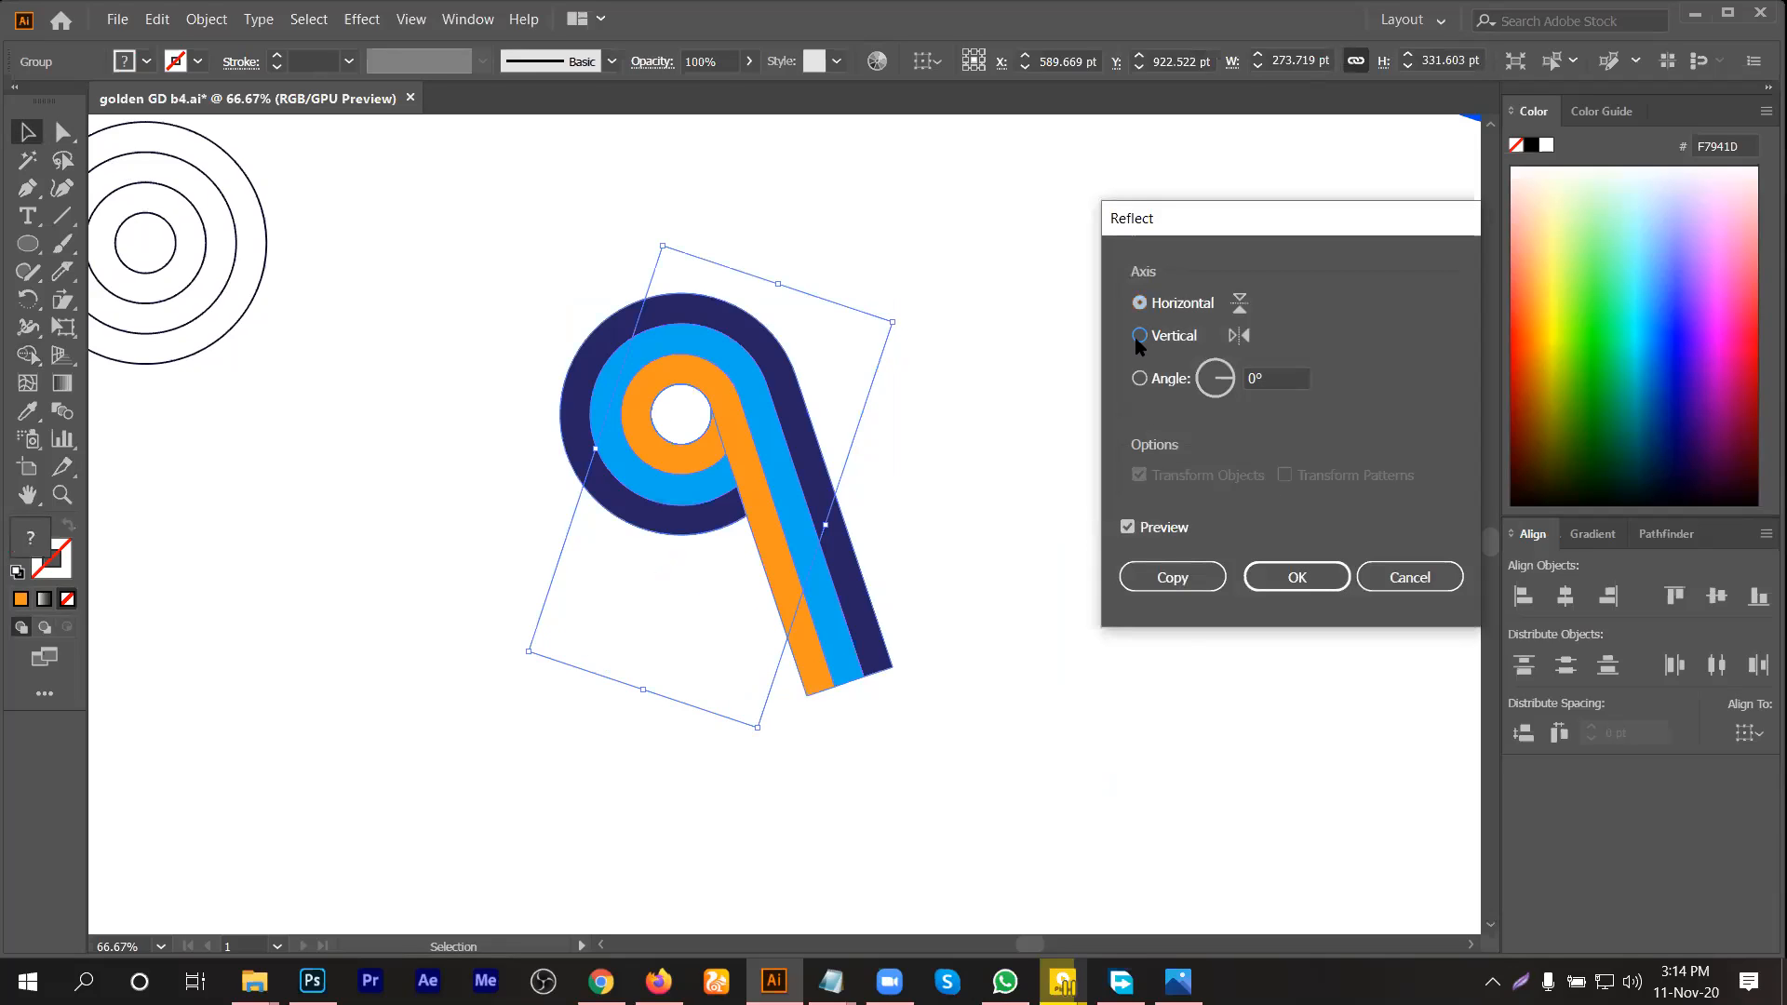
click(1316, 584)
Step: Rotate the mirrored b shape clockwise until its stem leans over the bowl like a 6
click(989, 272)
drag(930, 272, 858, 371)
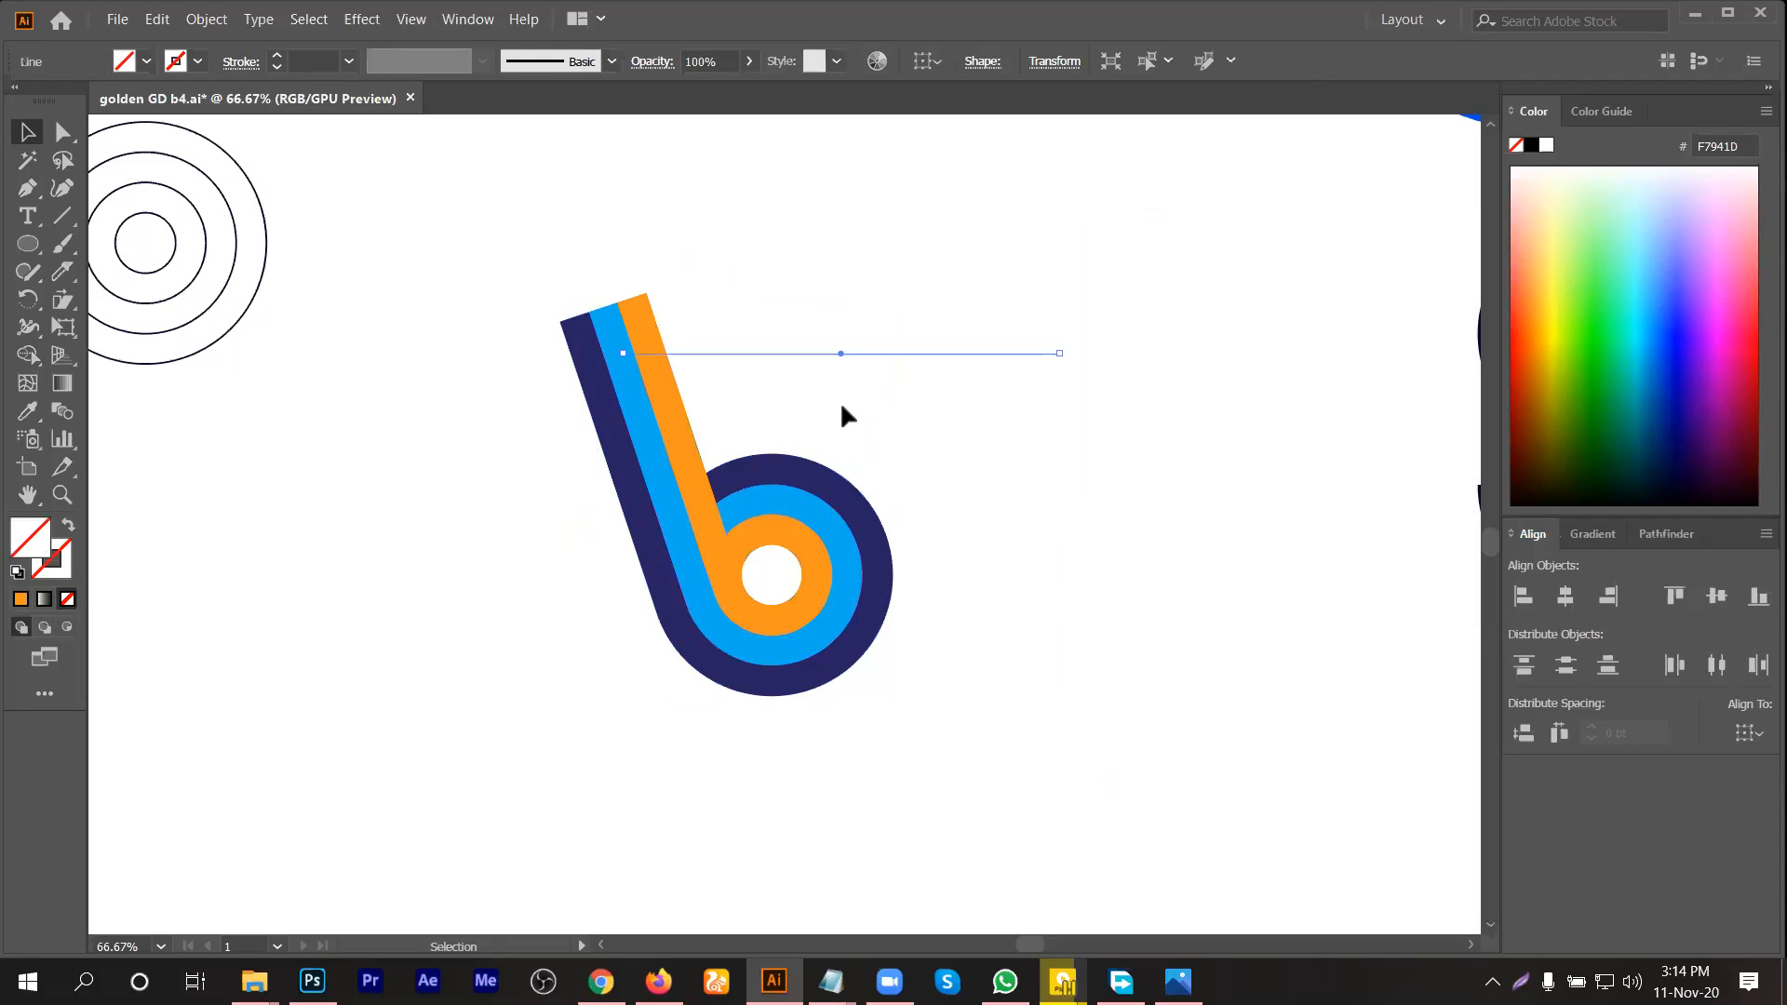
click(864, 551)
drag(901, 700, 685, 768)
Step: Move the horizontal line up so it crosses the 6's stem just below its slanted end
click(996, 198)
drag(991, 212, 676, 566)
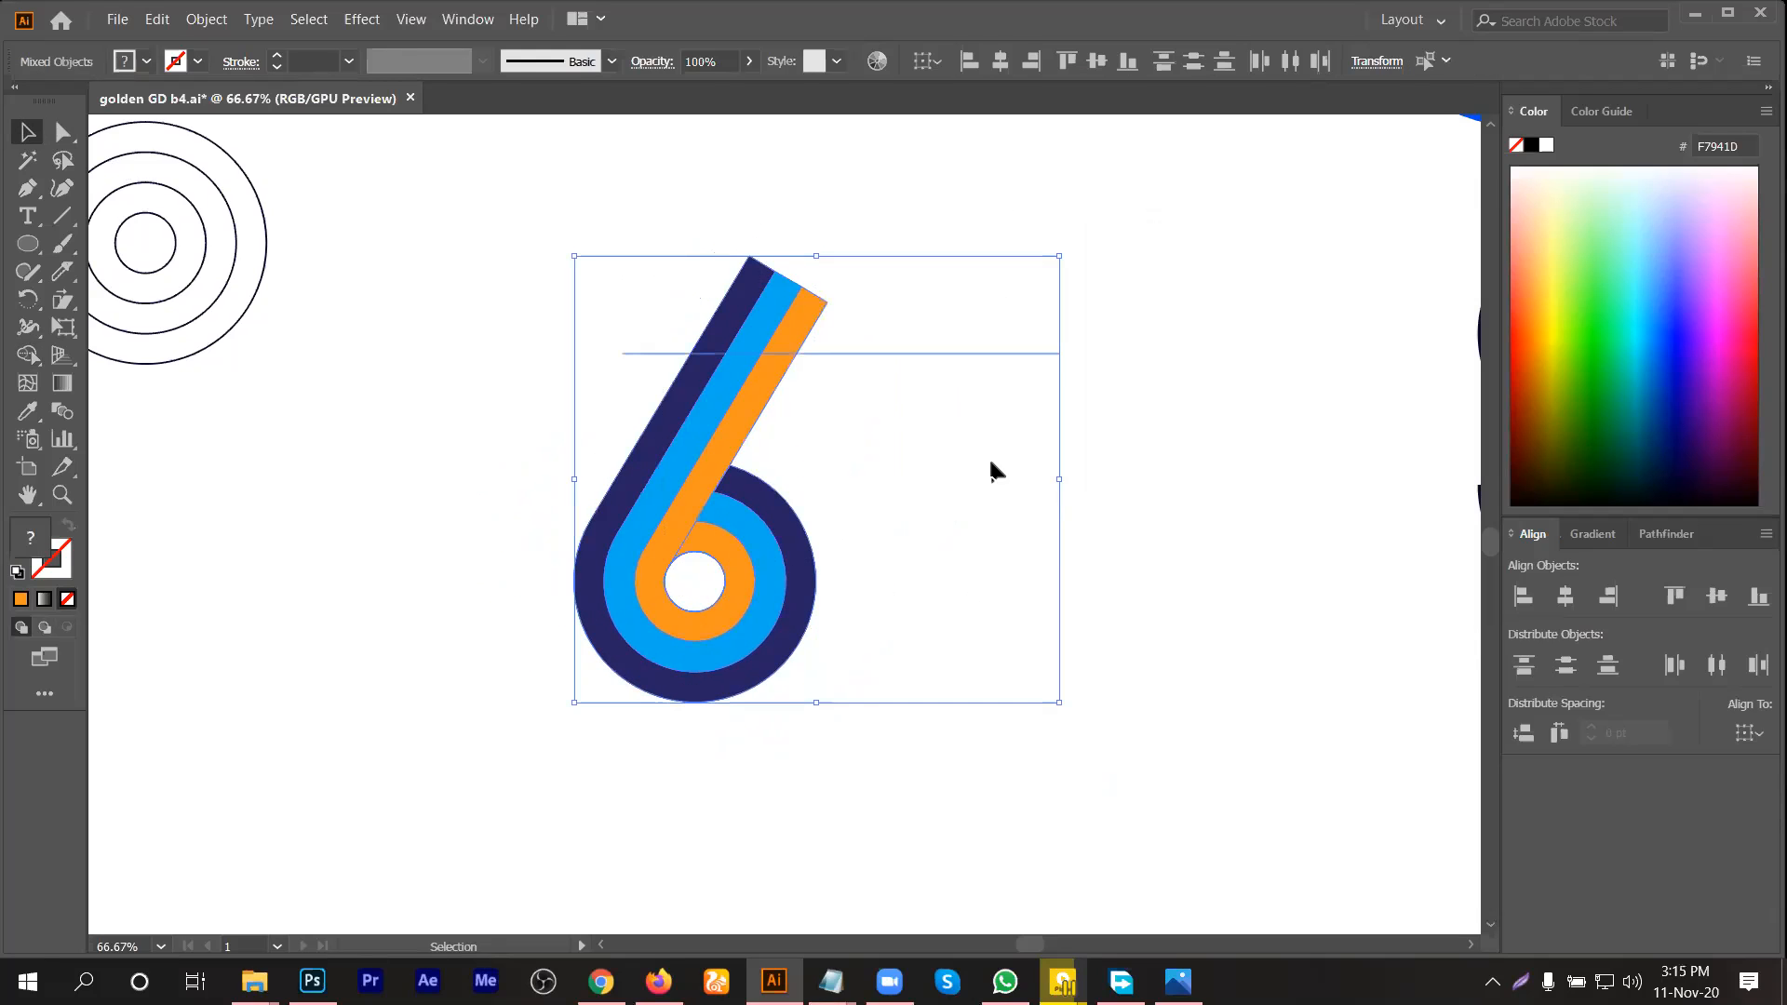
click(988, 458)
drag(937, 354, 882, 322)
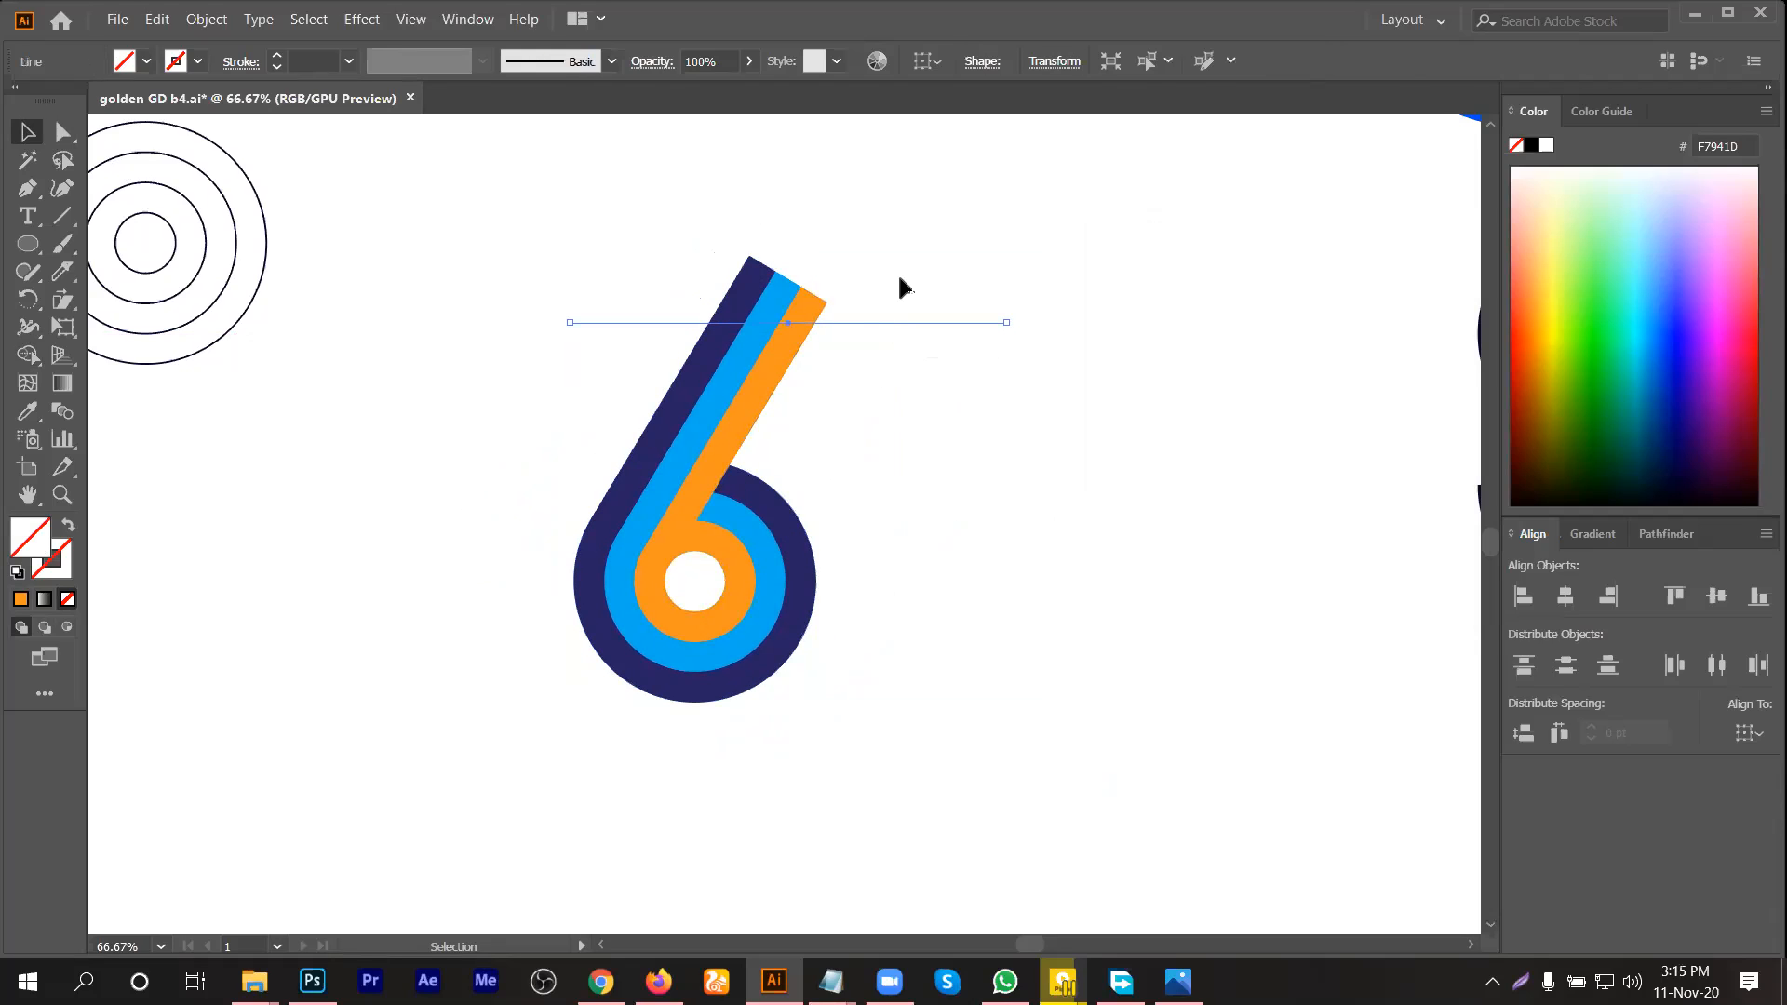
Step: Cut away the 6's stem above the horizontal line and the leftover line with the Shape Builder tool
drag(903, 254, 629, 726)
click(28, 354)
mouse_move(936, 298)
mouse_down()
mouse_move(895, 374)
mouse_move(849, 319)
mouse_move(746, 287)
mouse_move(682, 295)
mouse_up()
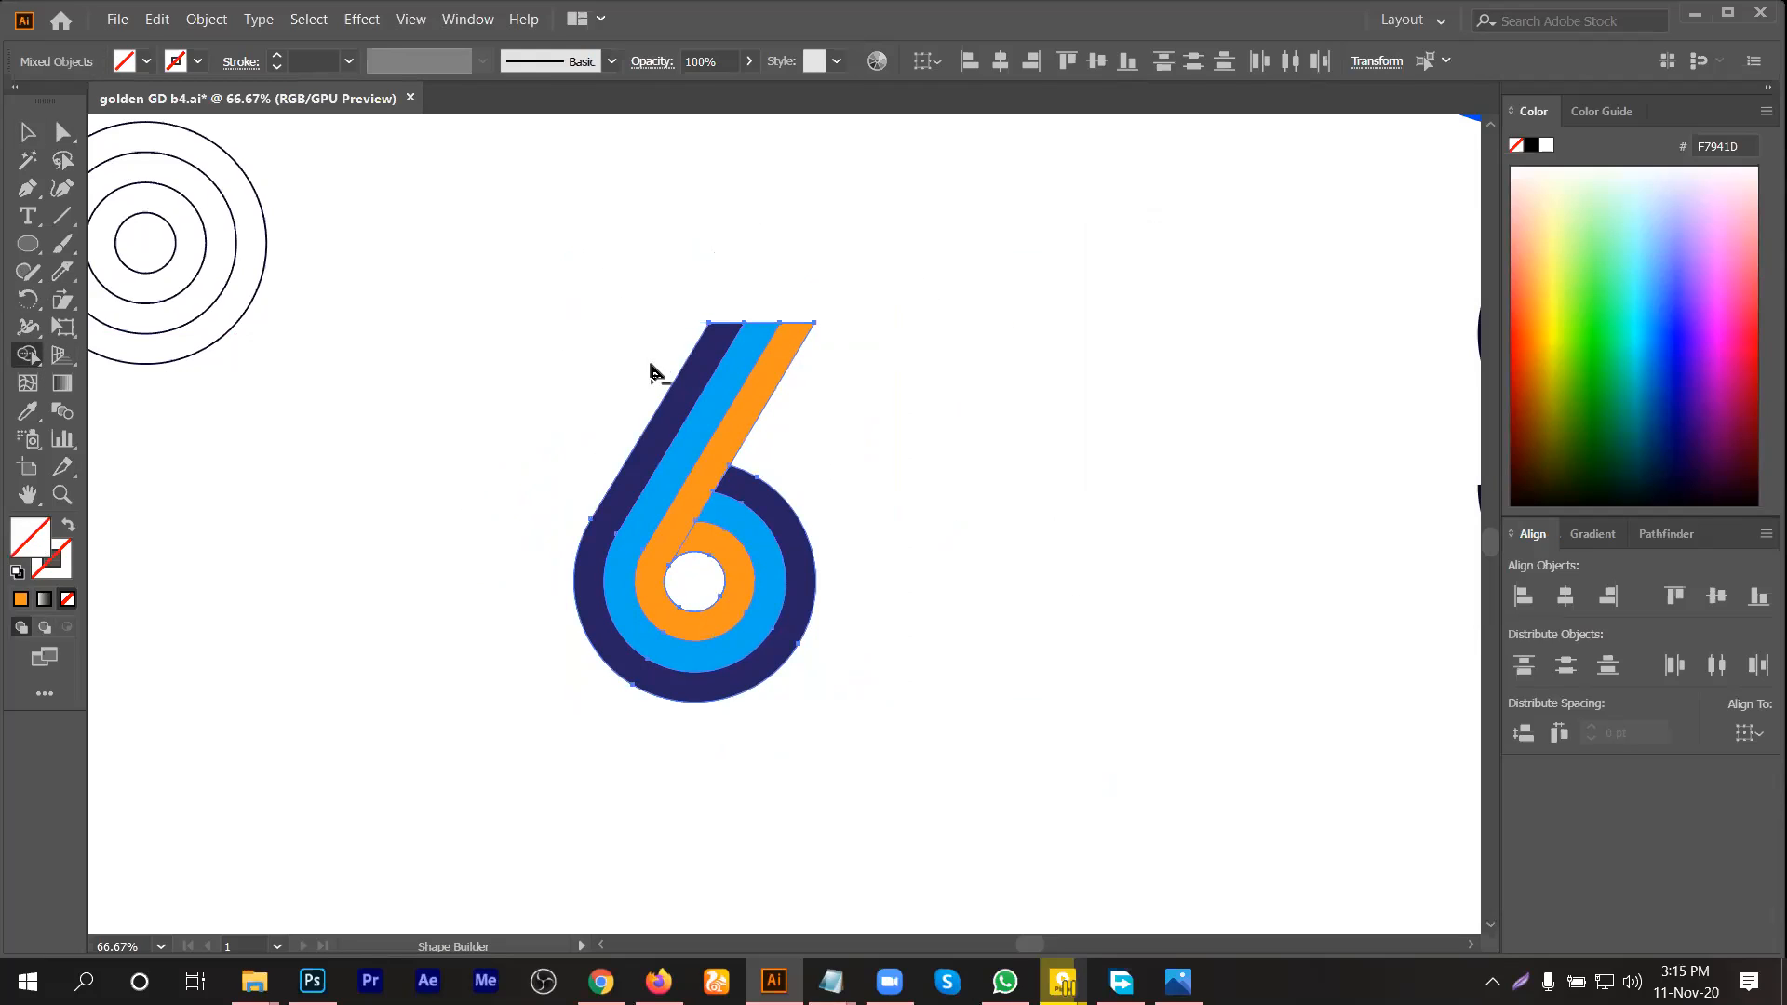
click(28, 132)
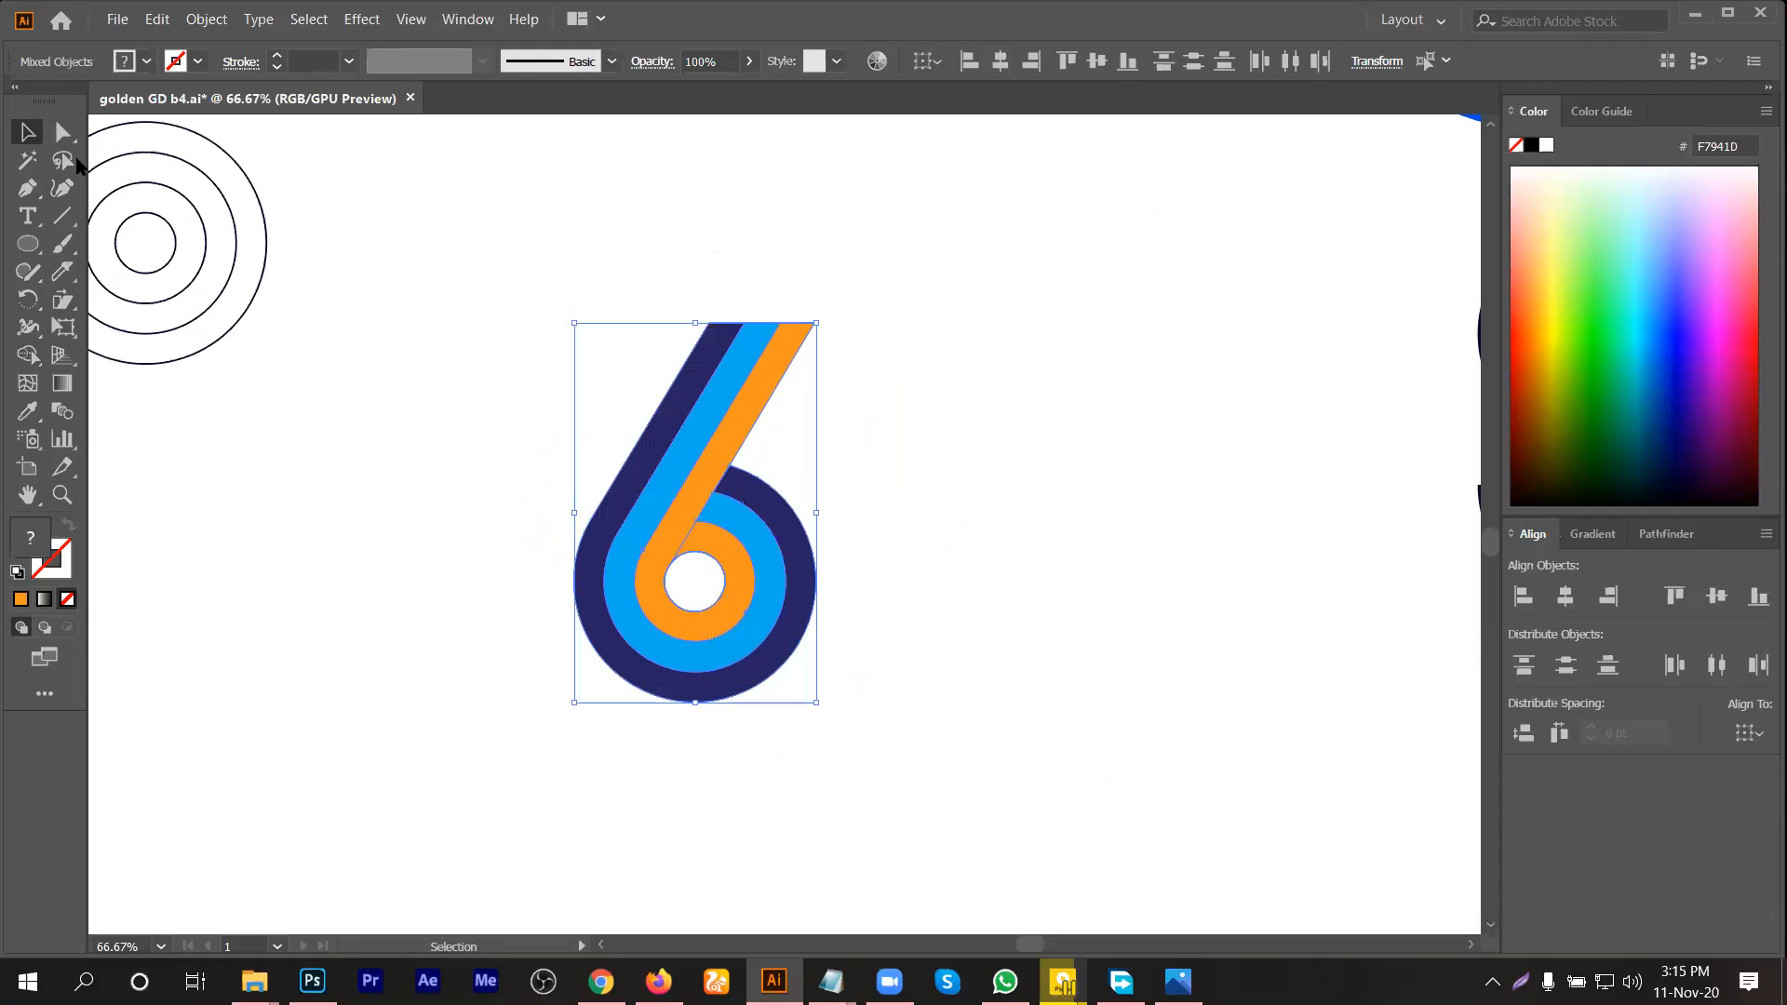
Step: Duplicate the striped 6 just beside the original and rotate the copy 180° to form a 9
click(1064, 570)
drag(796, 570, 1037, 572)
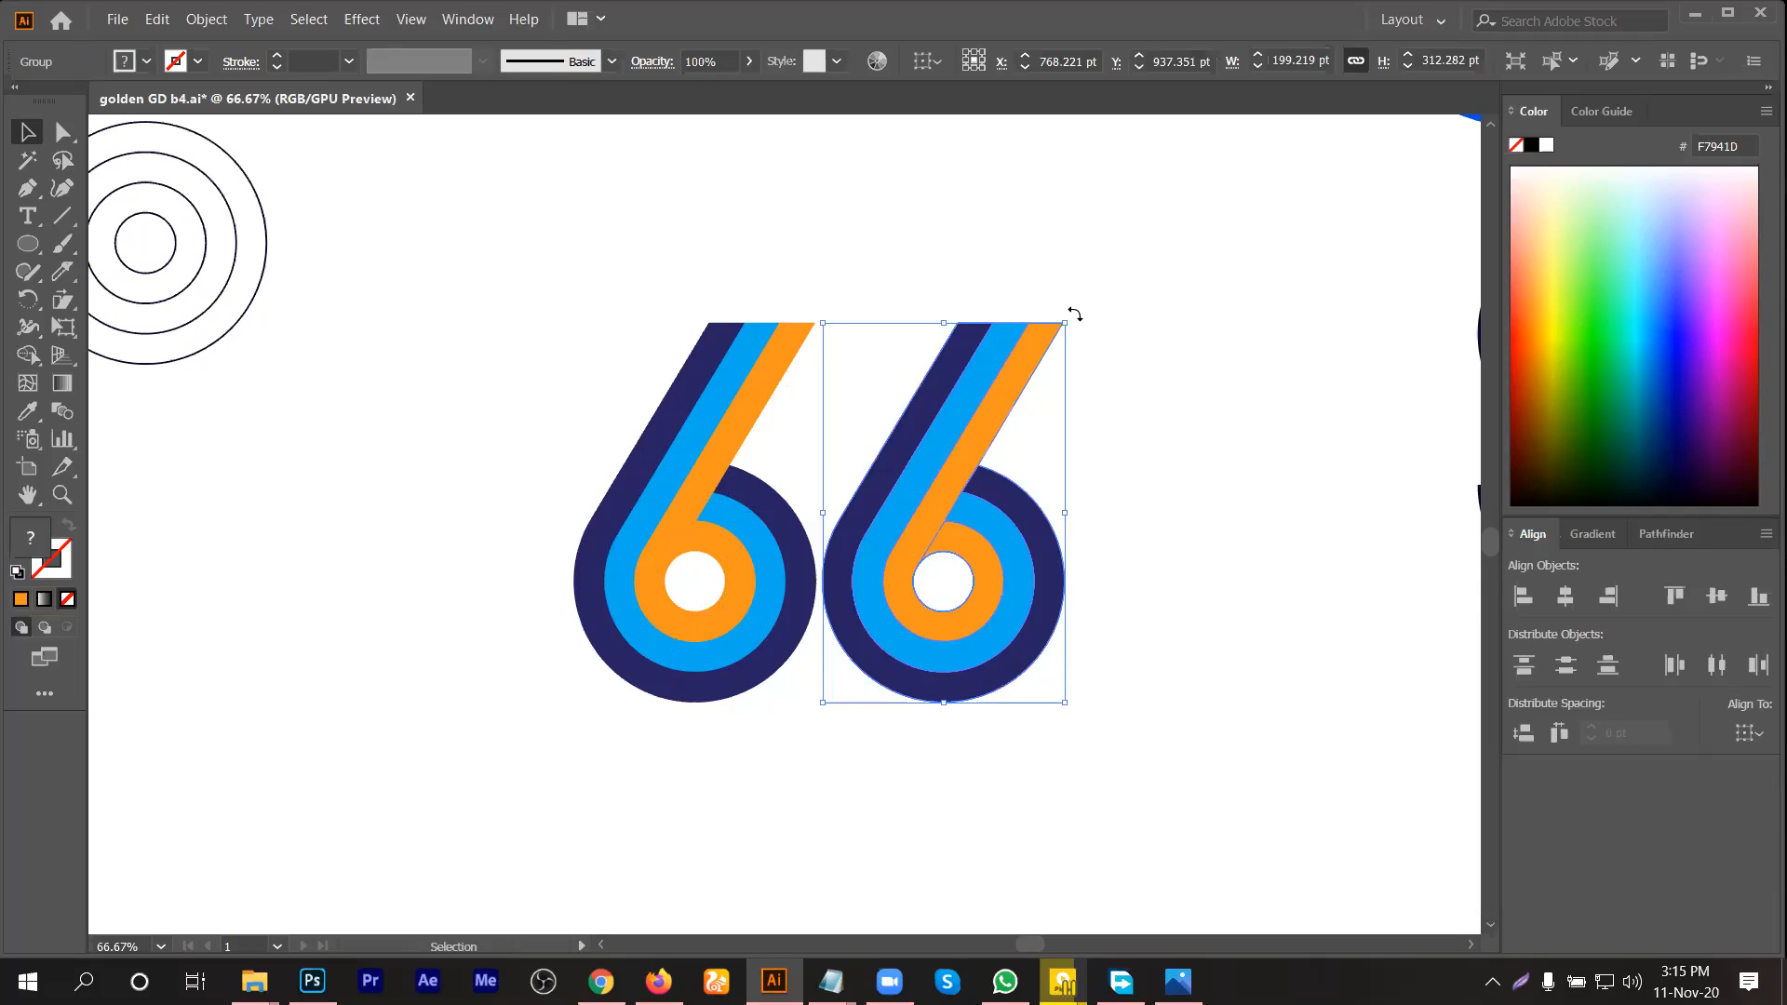
drag(1090, 330, 792, 754)
click(794, 779)
Step: Group the striped 6 and 9 and move the pair up beside the Wi-Fi symbol
drag(514, 373, 869, 719)
key(ctrl+g)
alt+scroll(651, 503, down, 2)
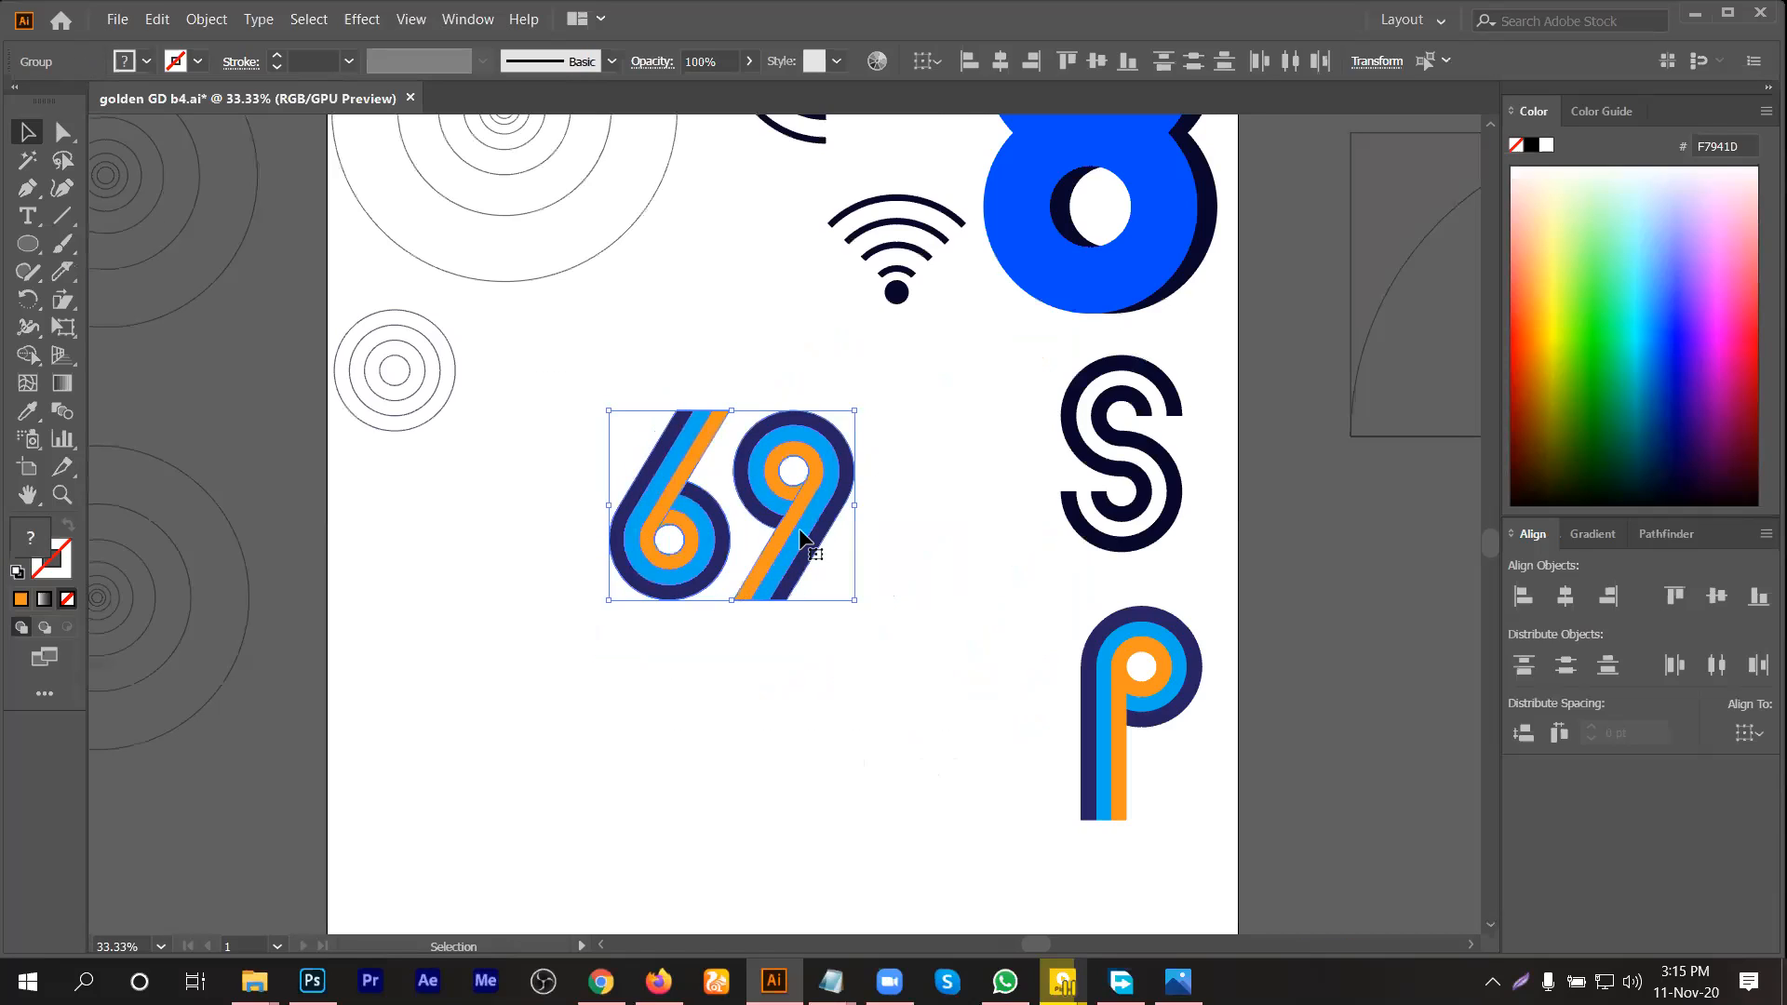
drag(803, 537, 784, 337)
scroll(961, 742, down, 2)
scroll(931, 700, up, 2)
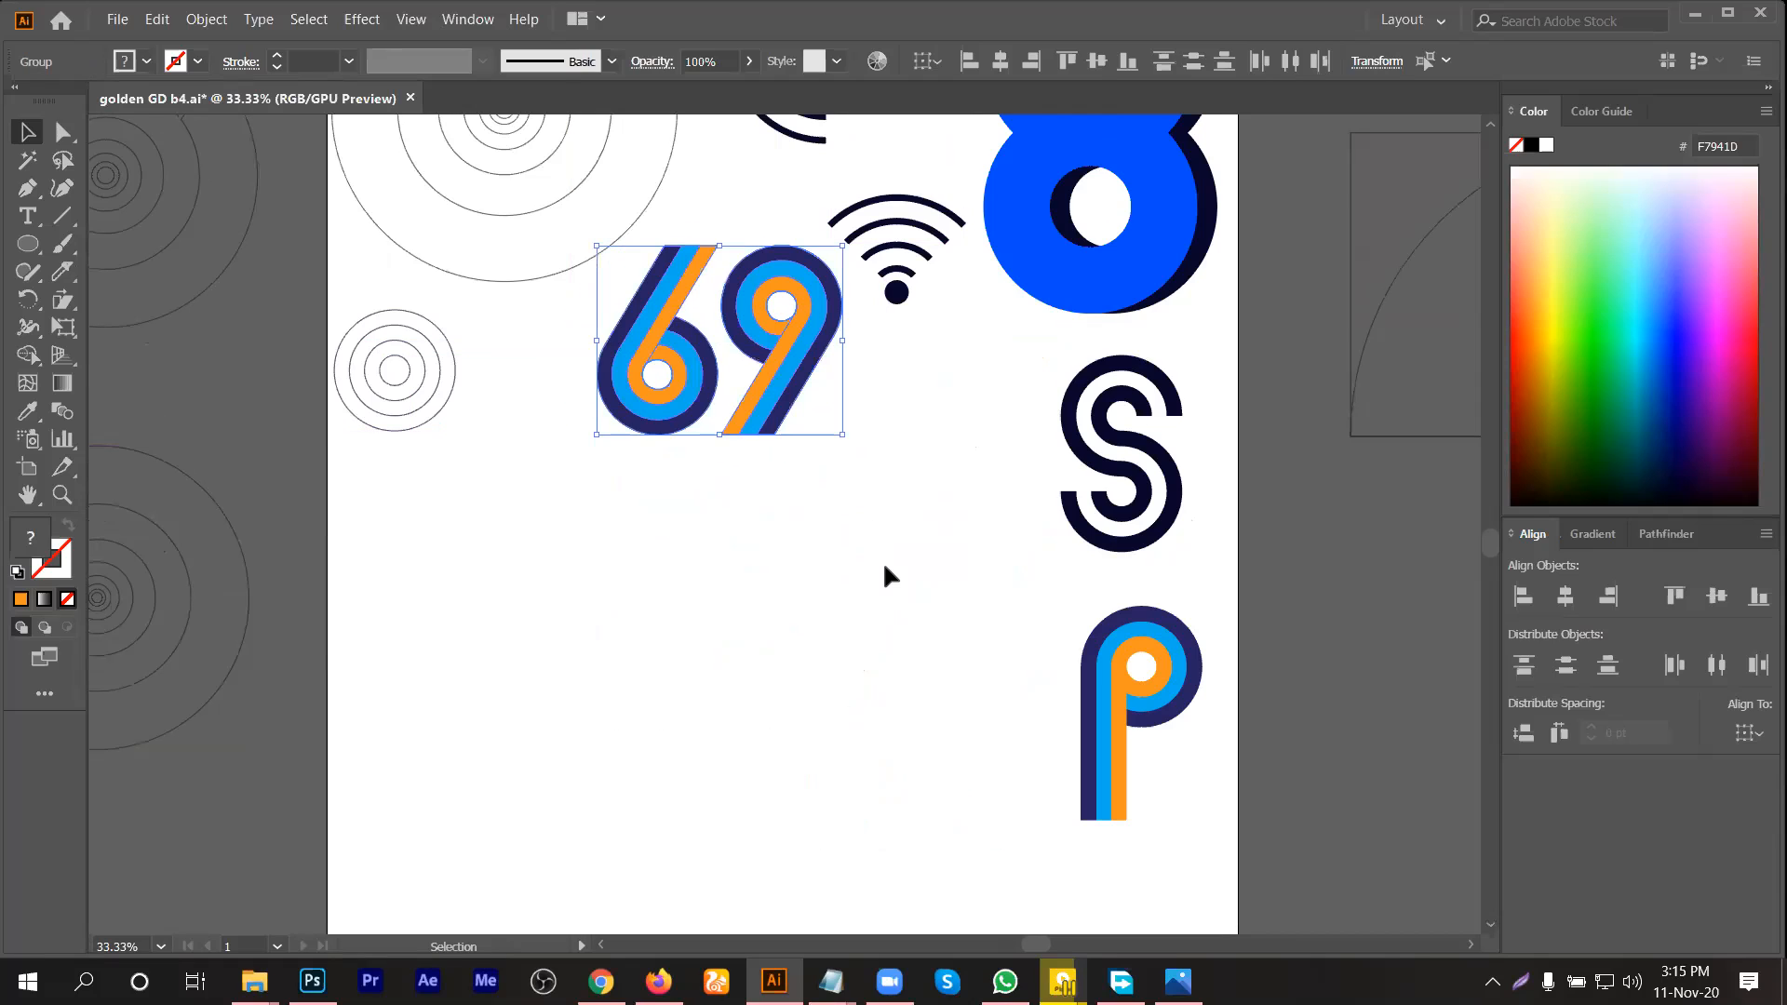
click(882, 561)
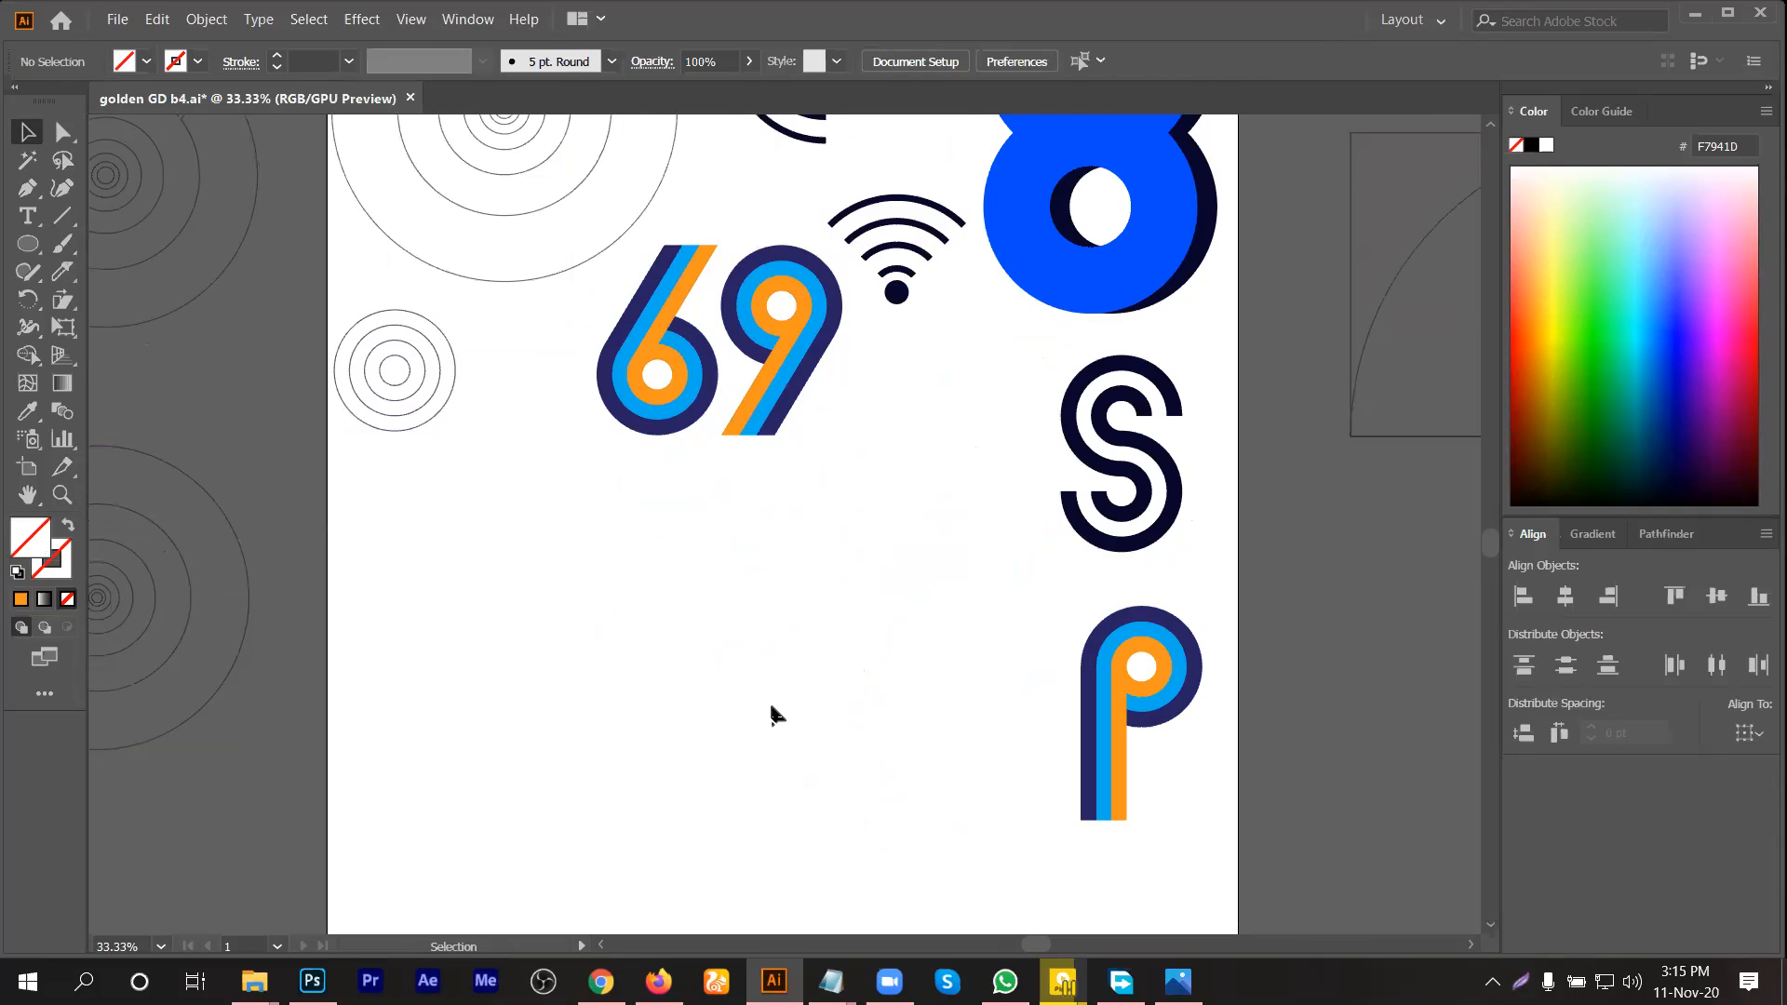
scroll(774, 709, up, 1)
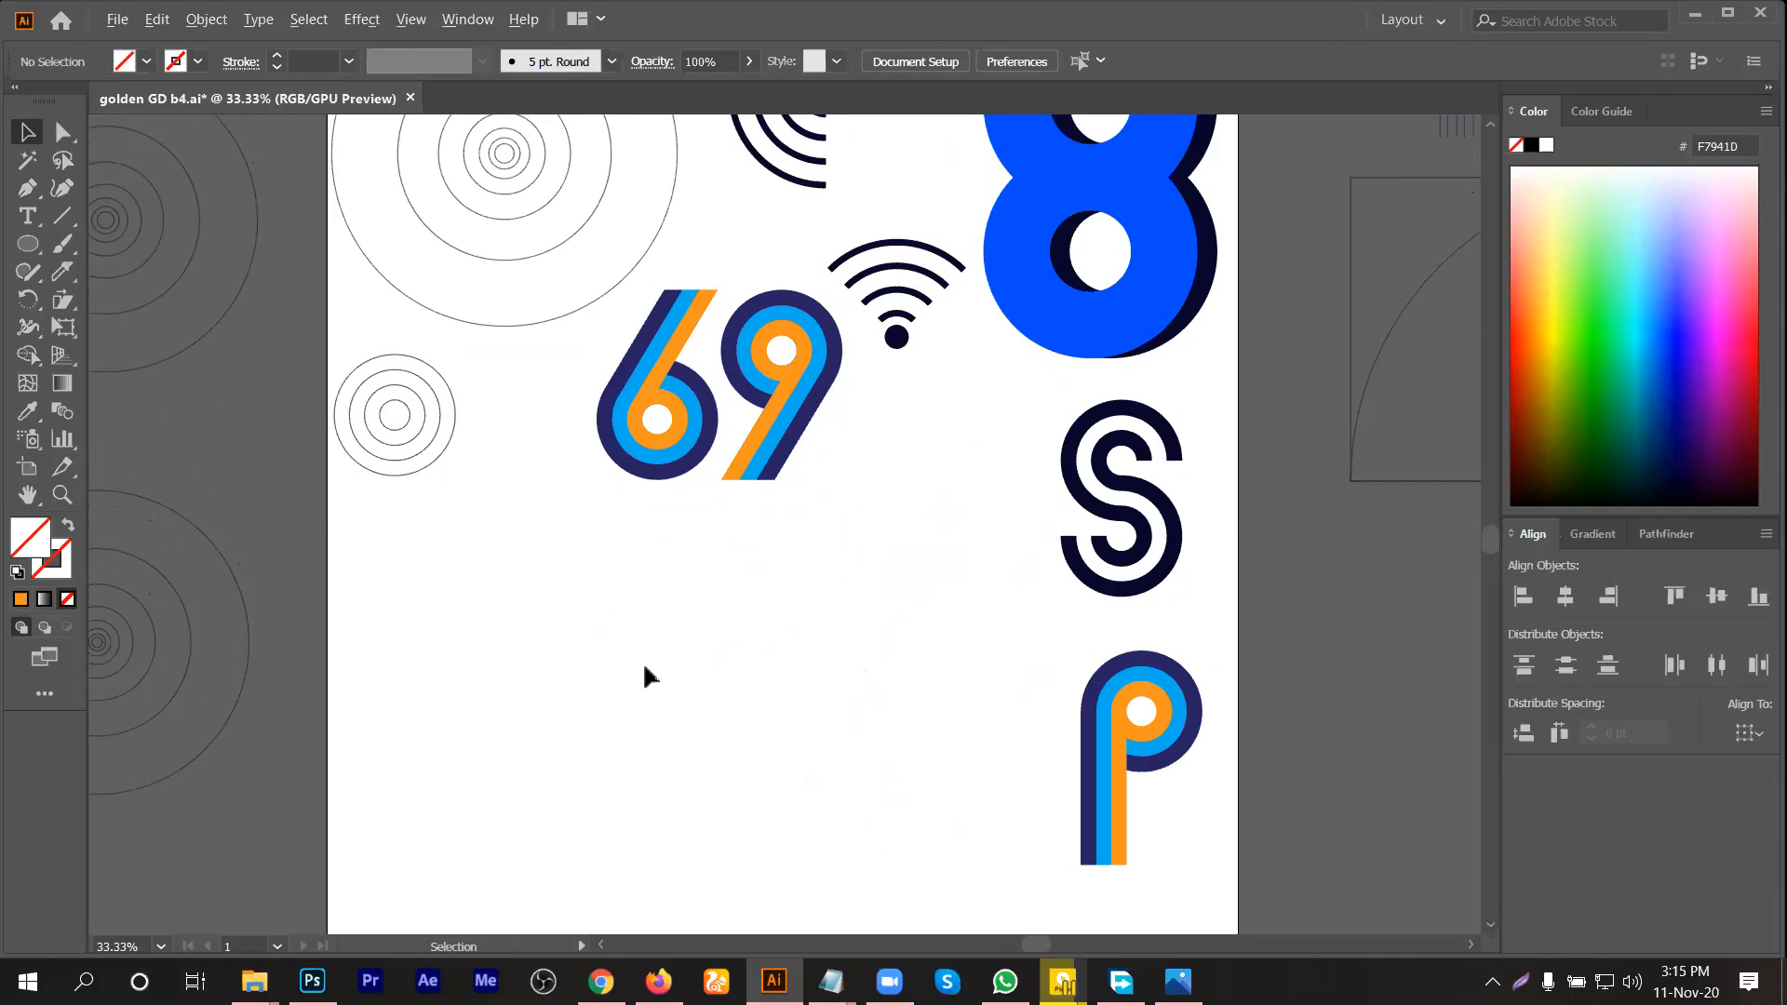
scroll(642, 661, down, 1)
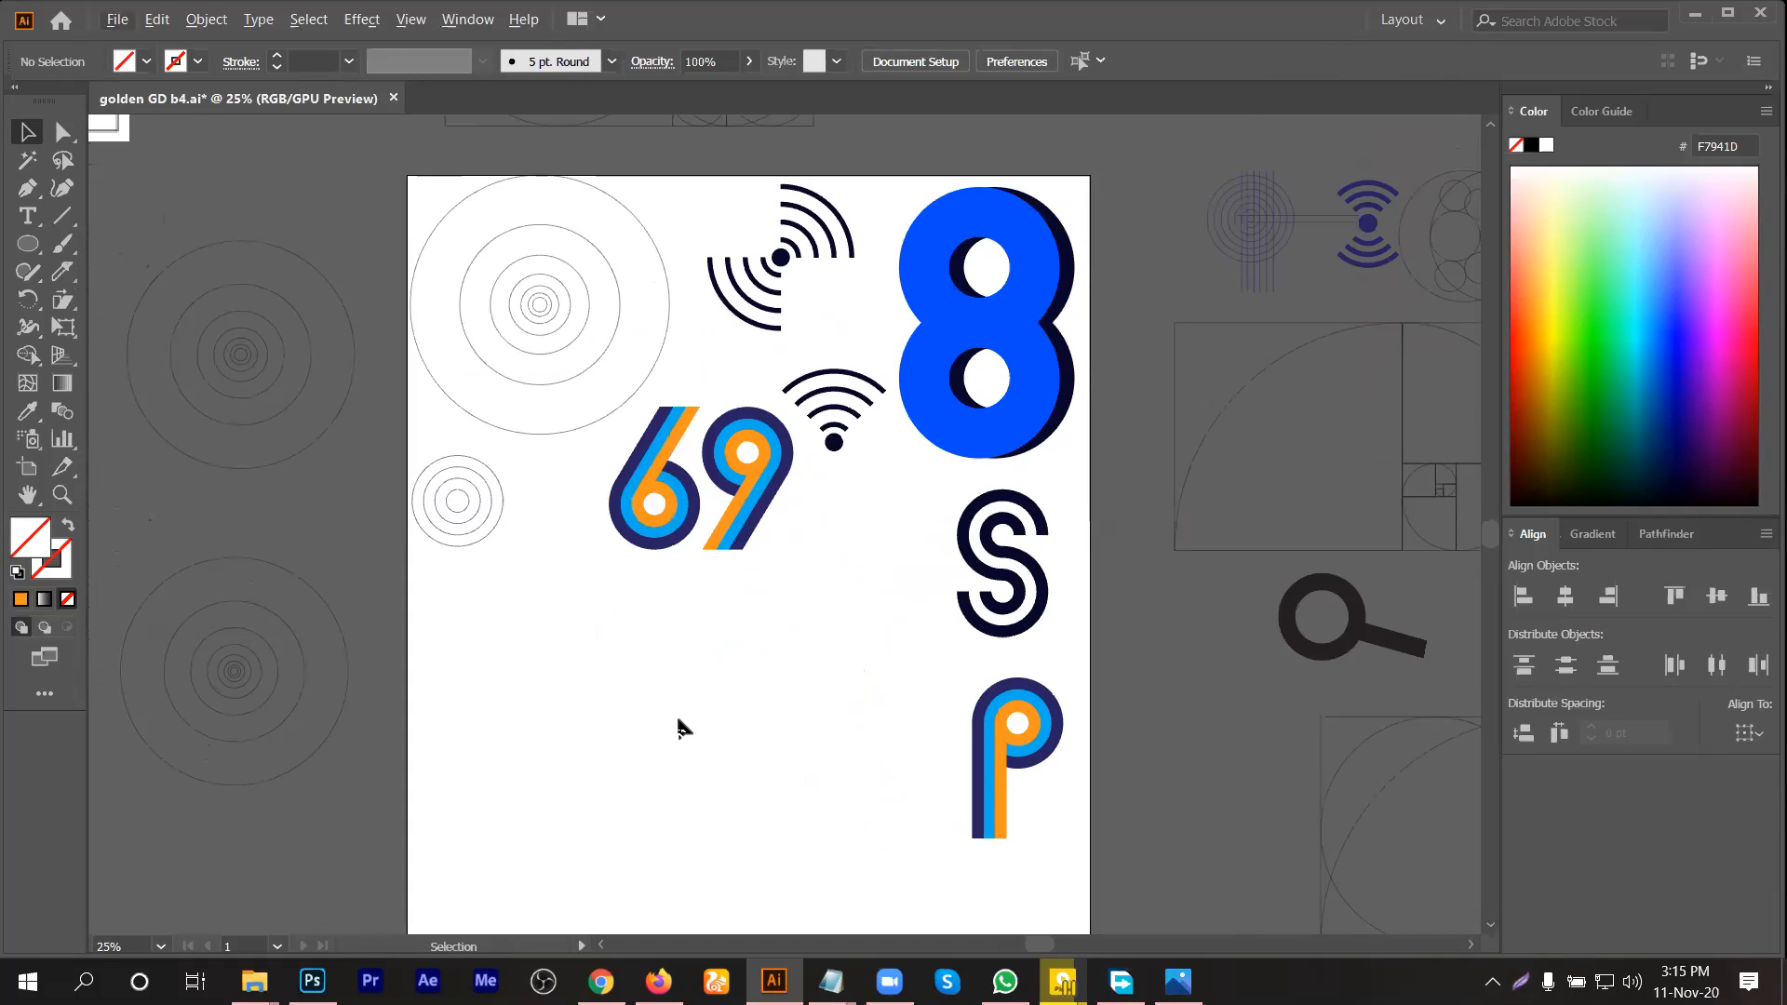
scroll(610, 668, up, 1)
scroll(385, 410, up, 1)
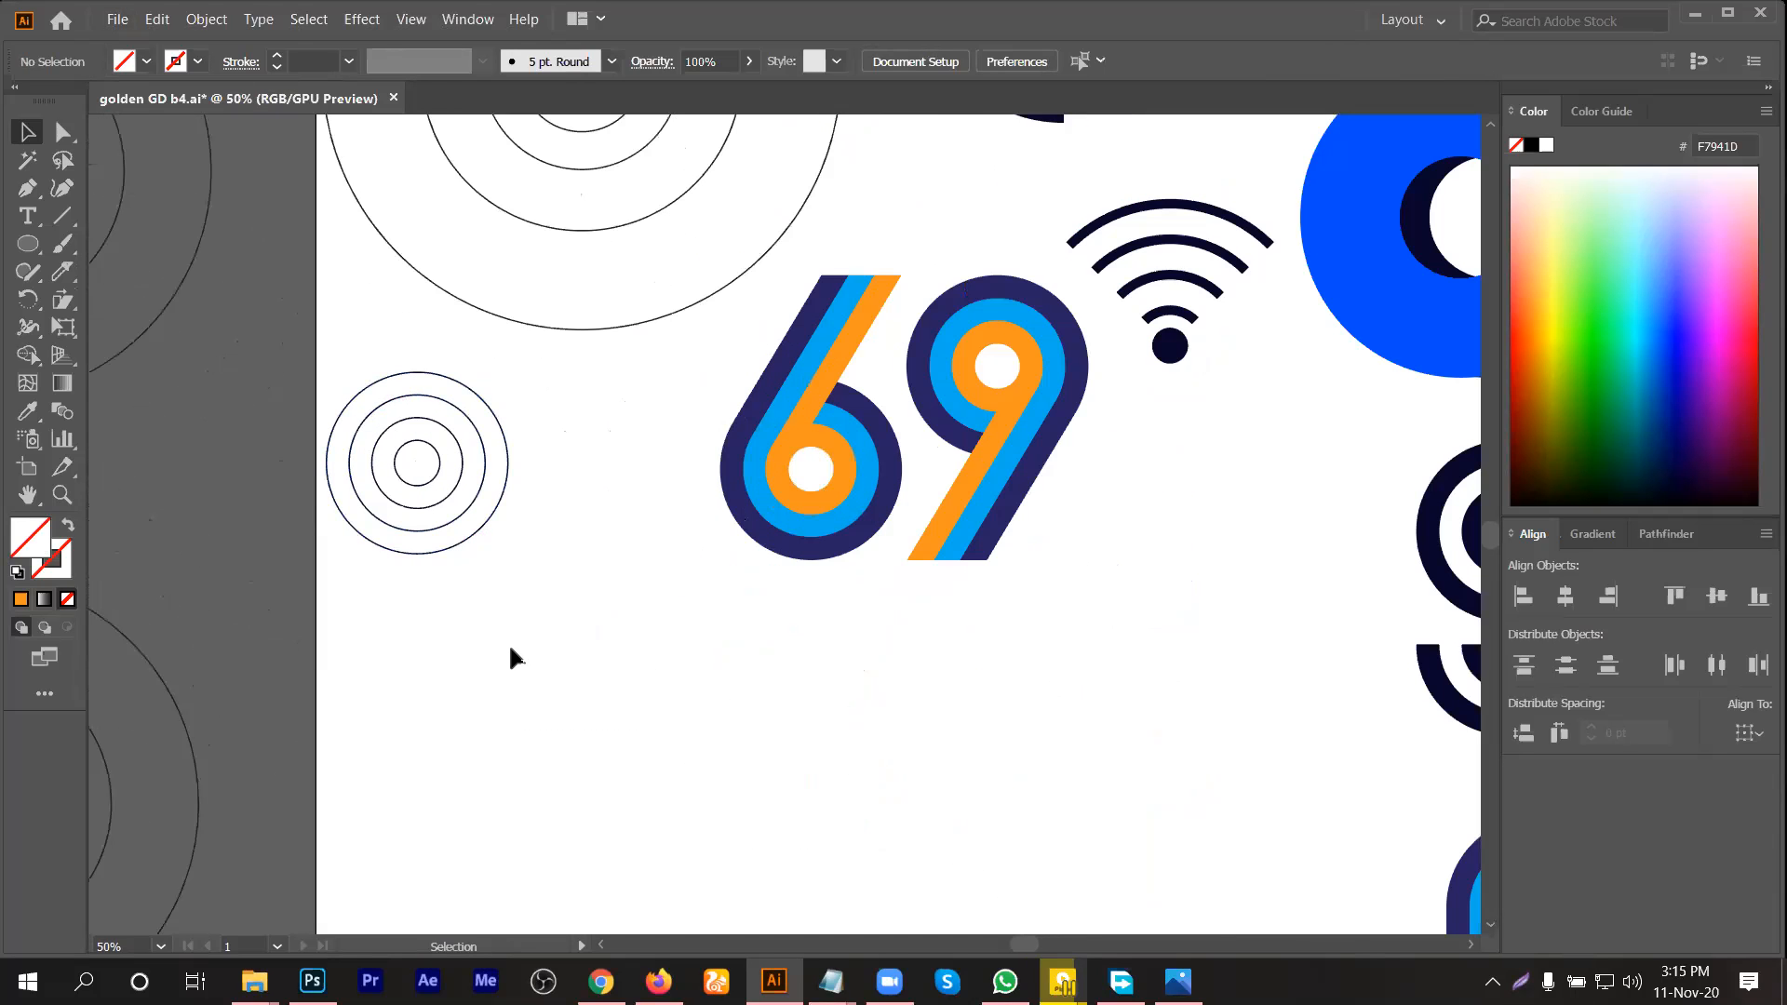
scroll(506, 651, down, 2)
scroll(505, 657, down, 1)
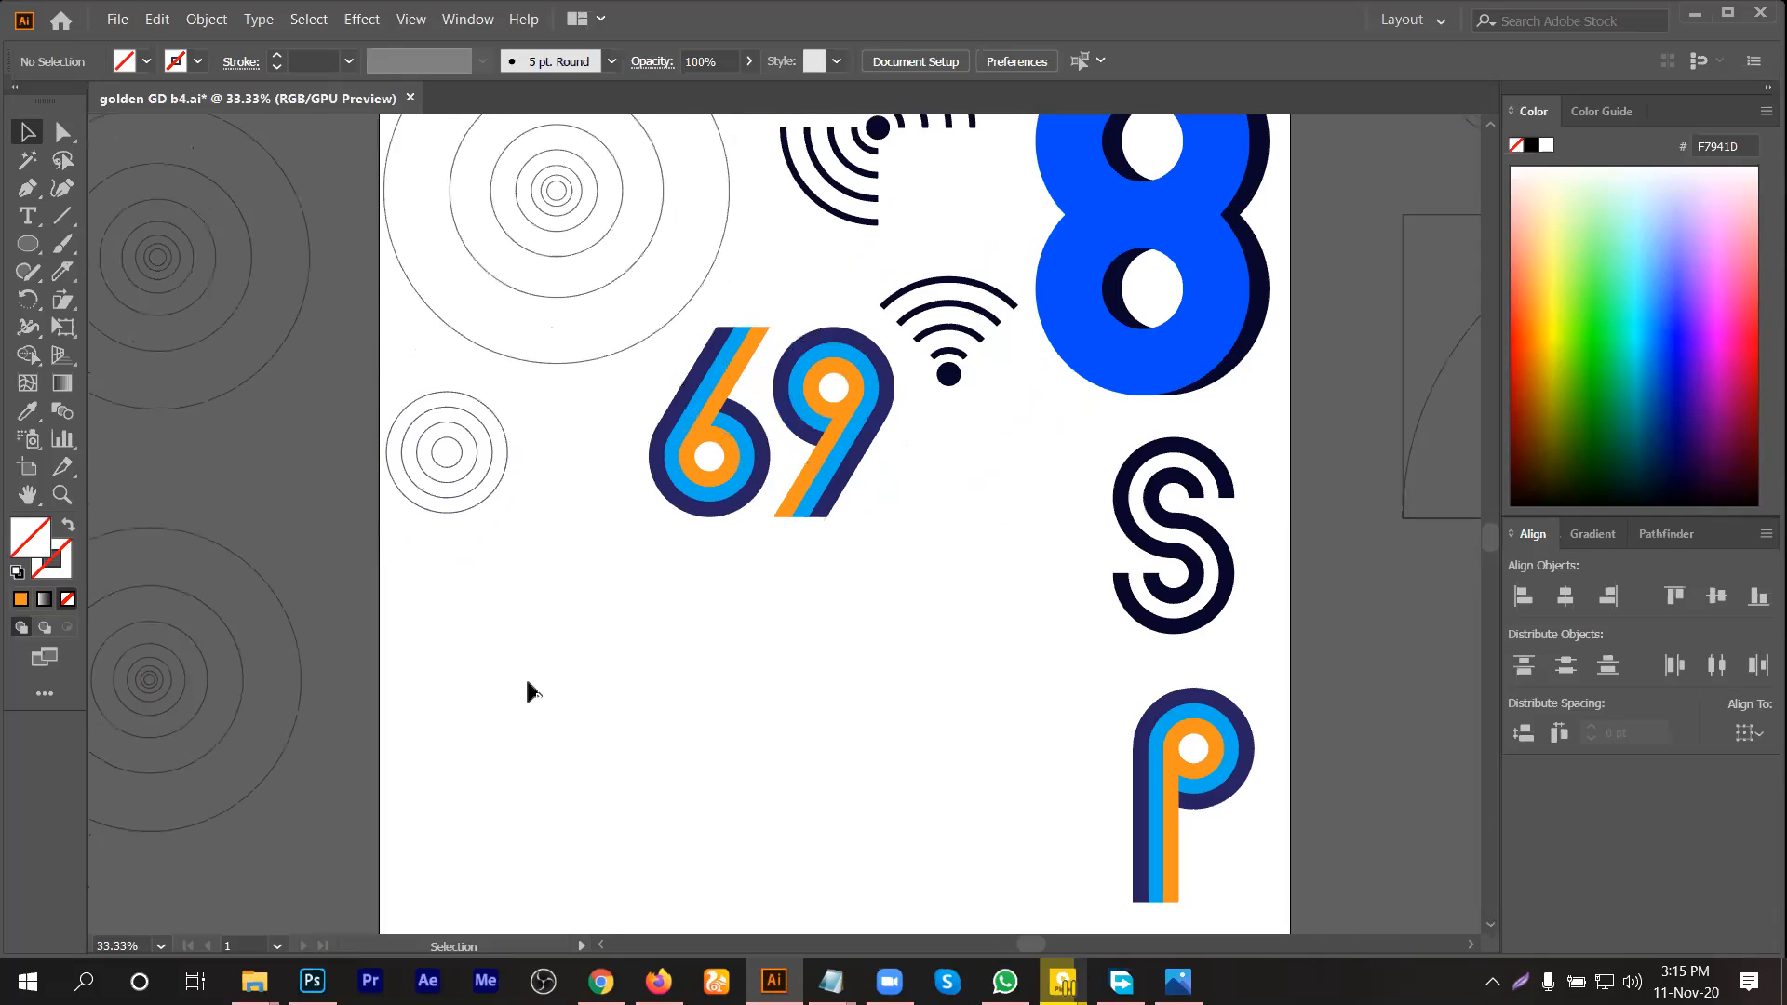
scroll(649, 756, down, 1)
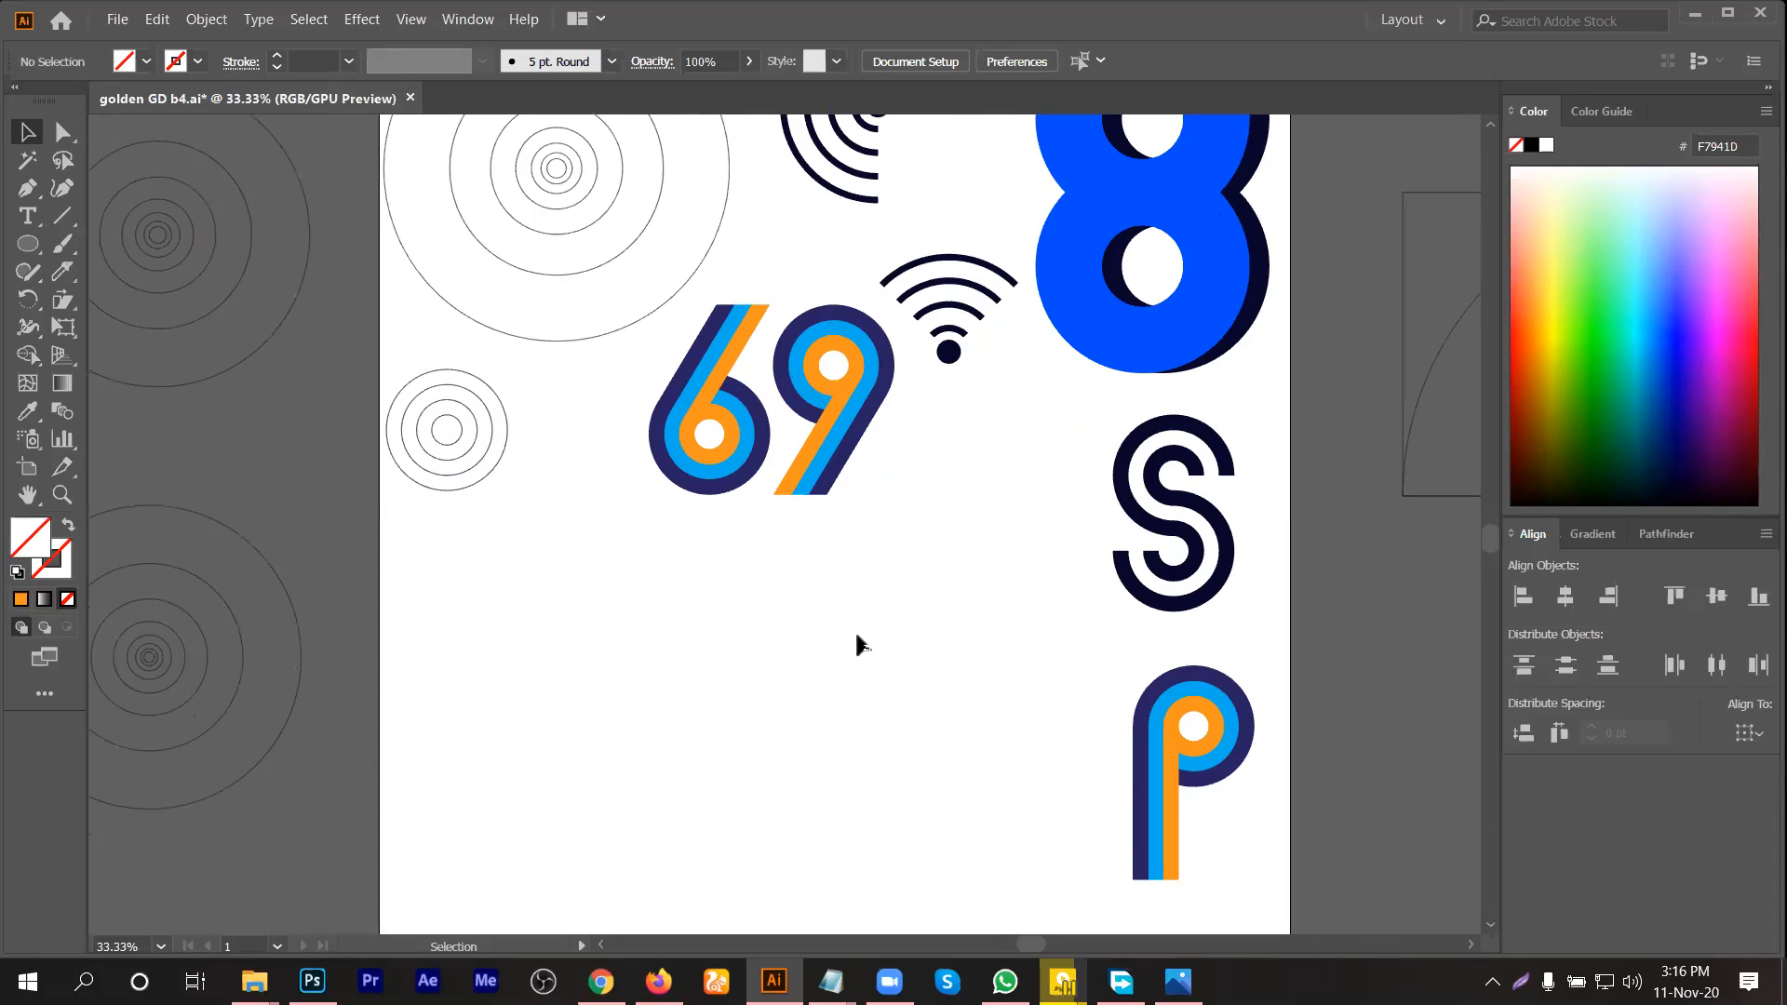
Step: Create a circle 15 pt wide and 15 pt high in the empty area below the 69 artwork
key(l)
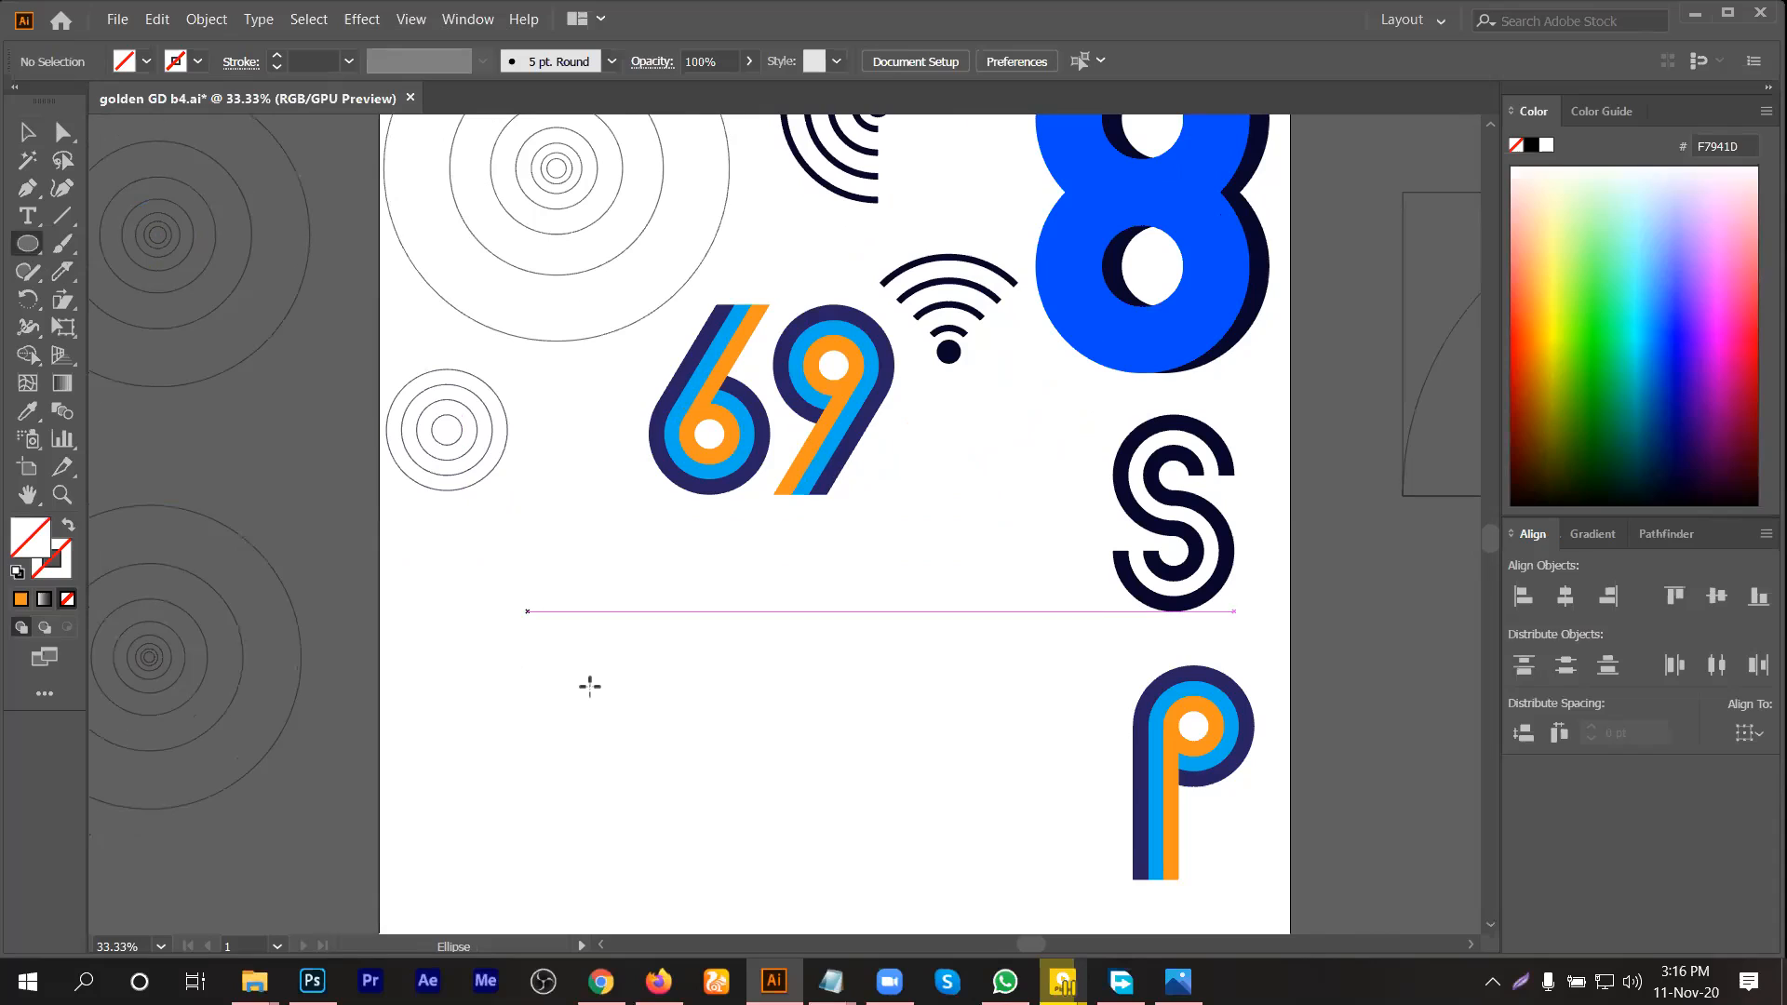
click(639, 670)
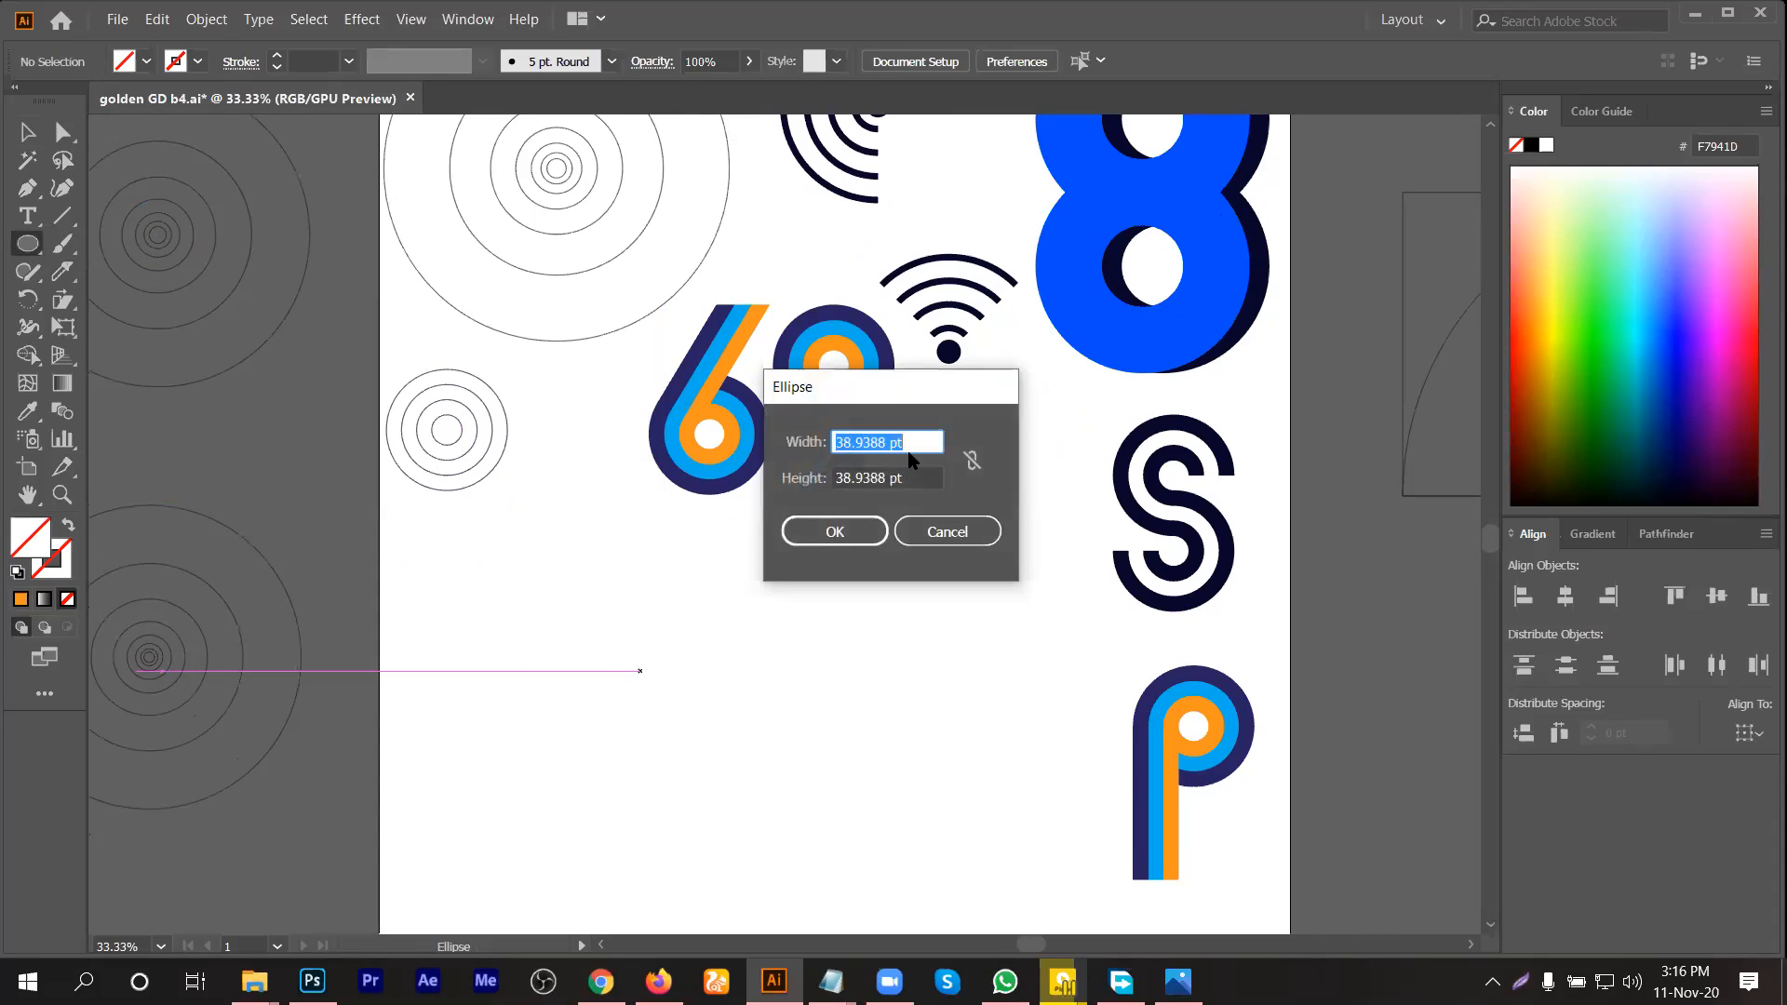
text(15)
click(906, 477)
drag(905, 478, 815, 480)
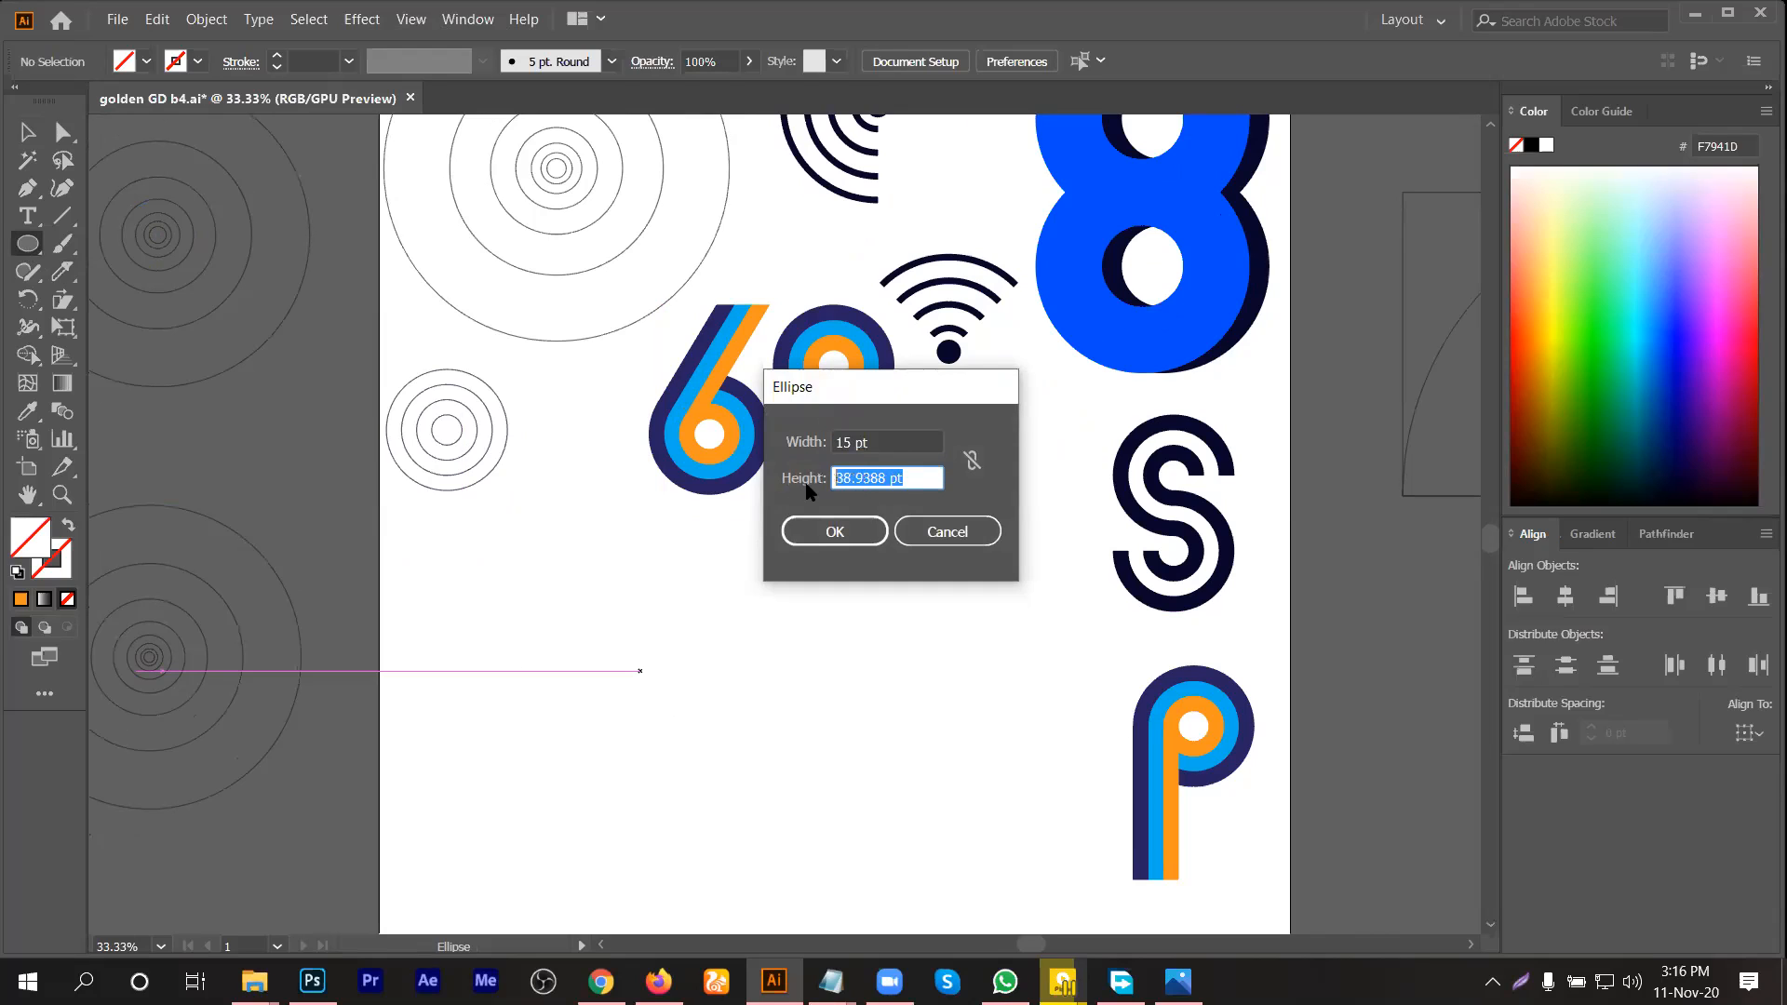
text(15)
key(Return)
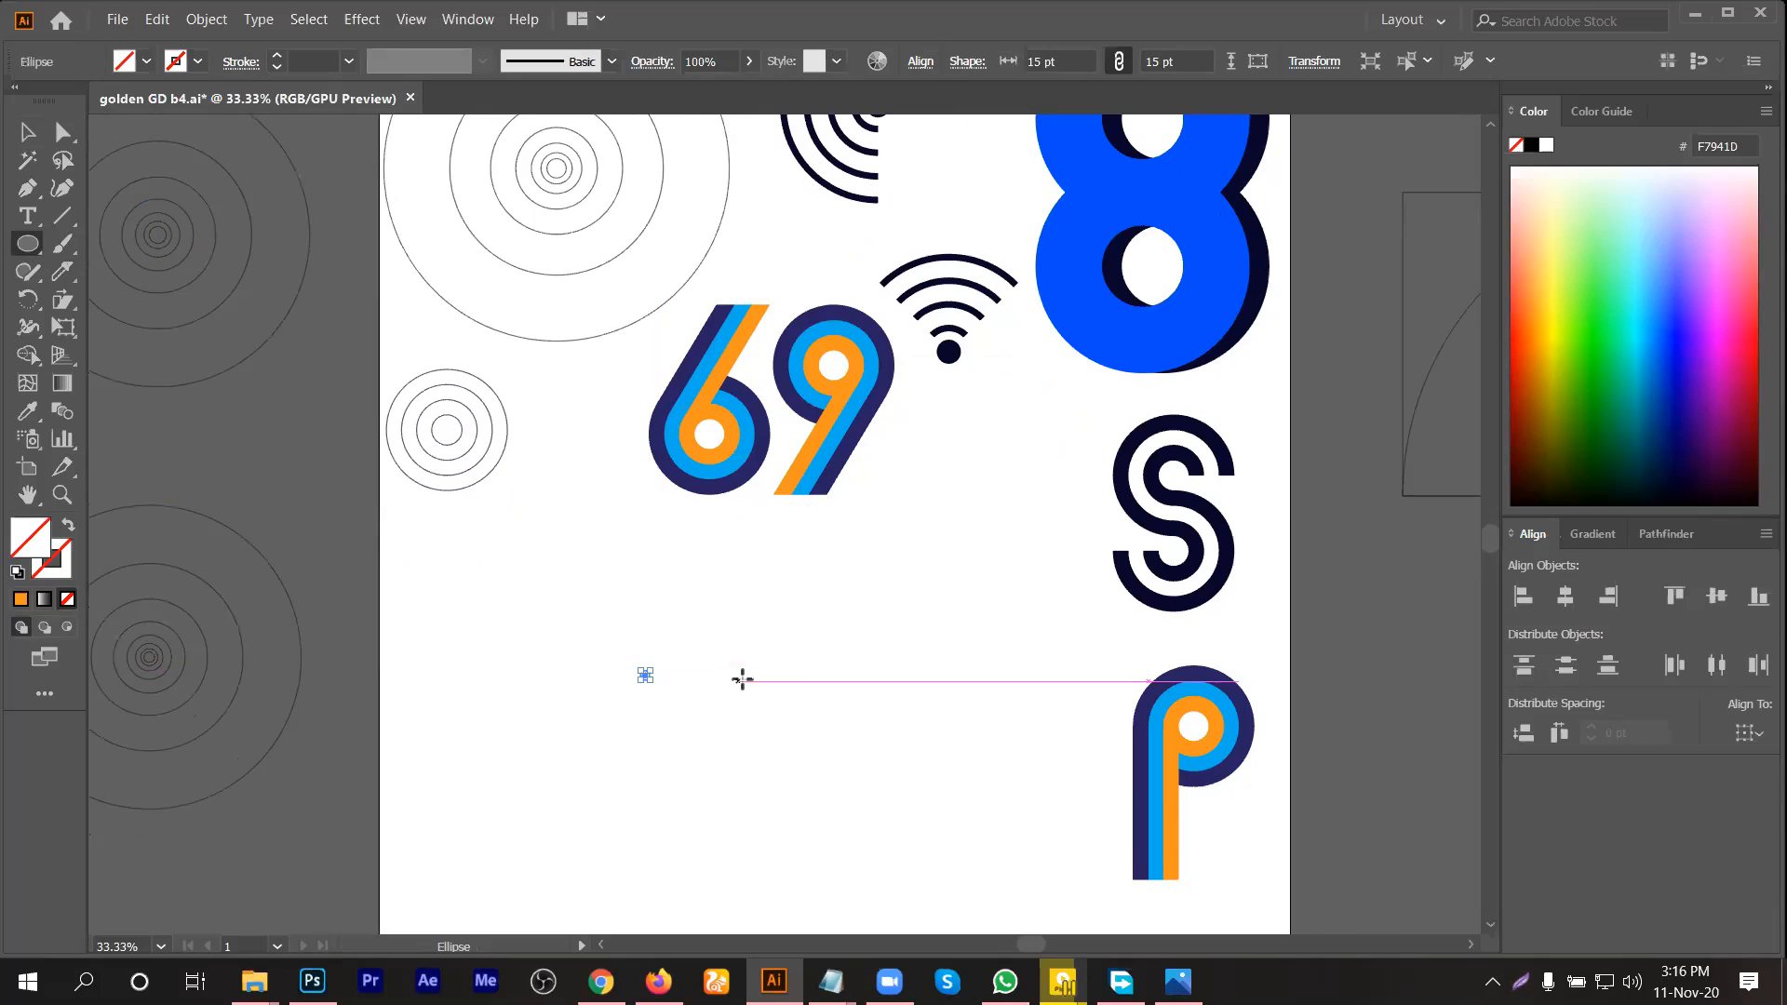
Step: Give the small 15 pt circle a black stroke
click(69, 556)
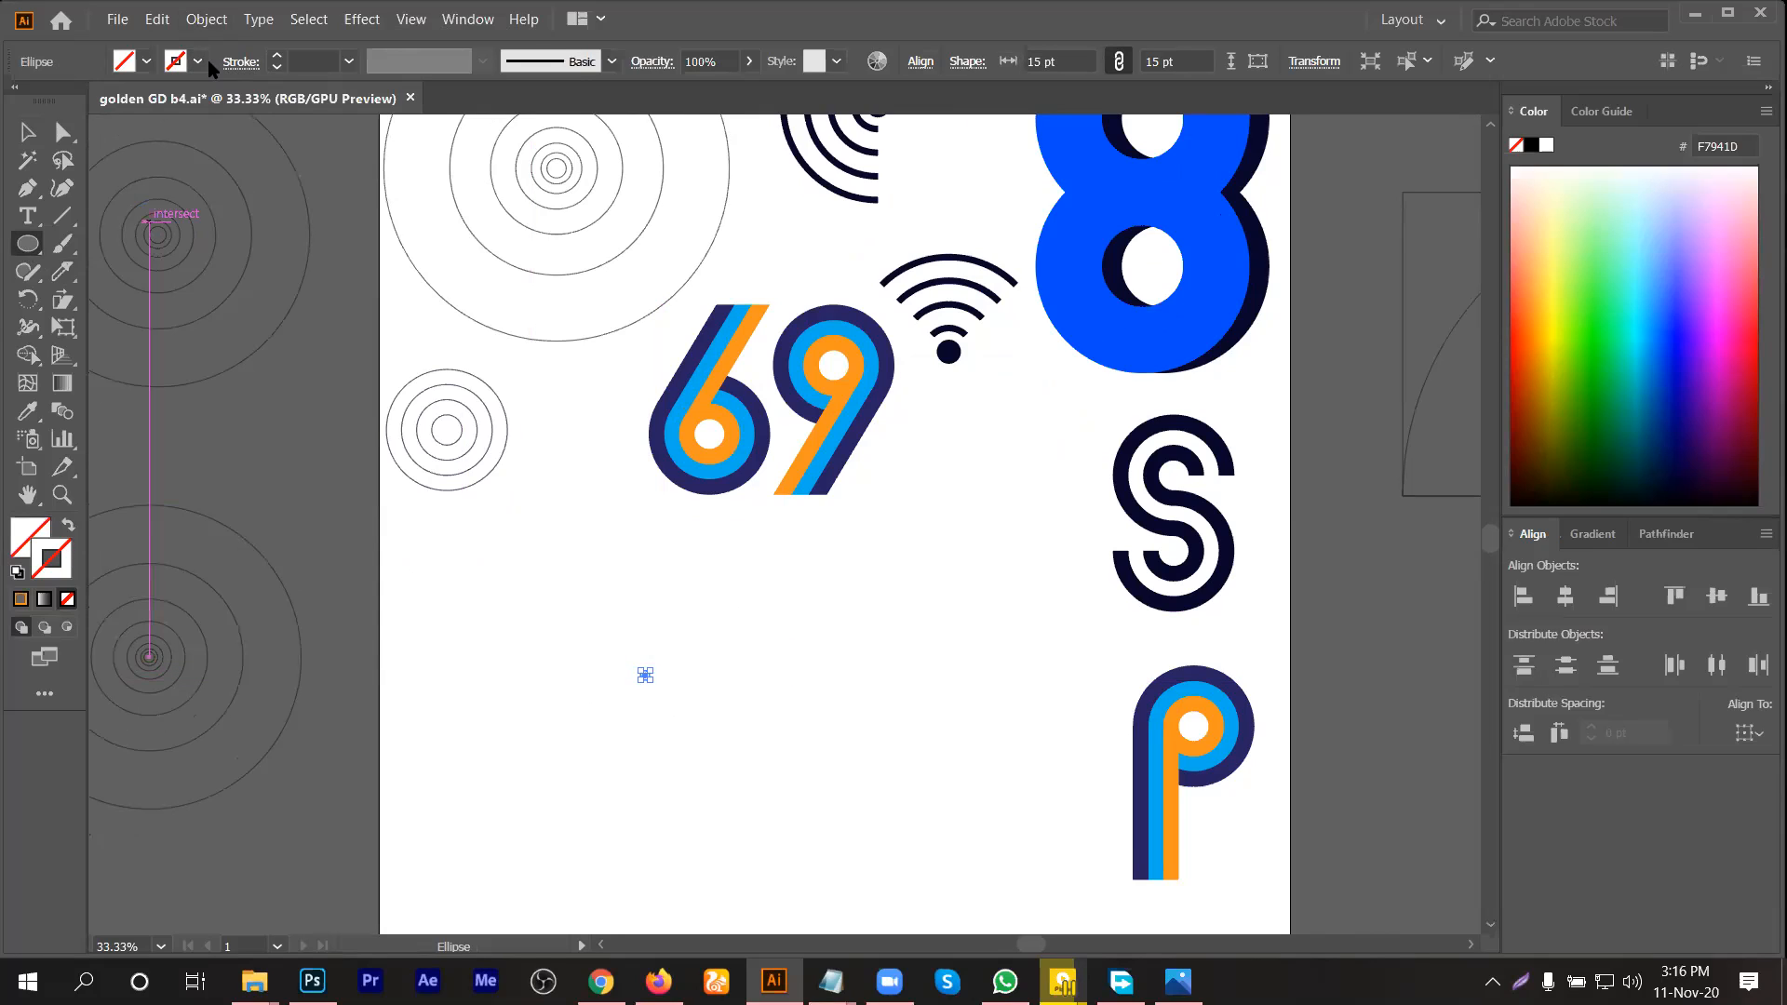
click(199, 61)
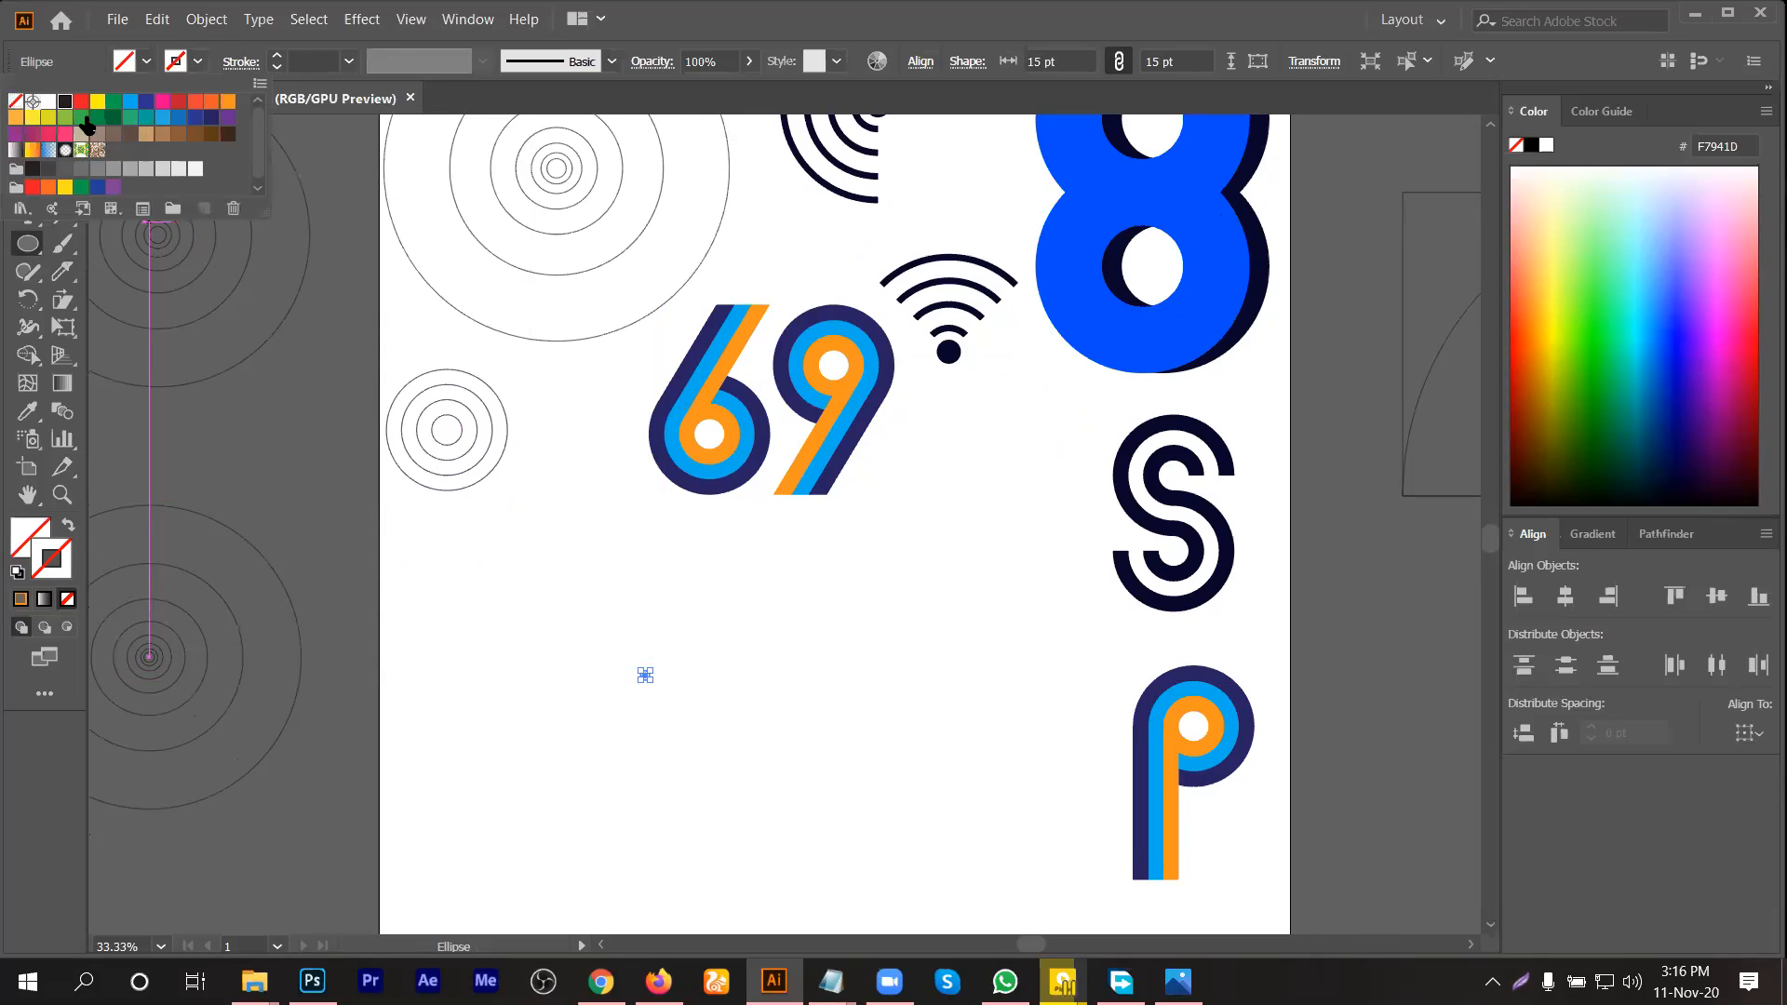
click(65, 101)
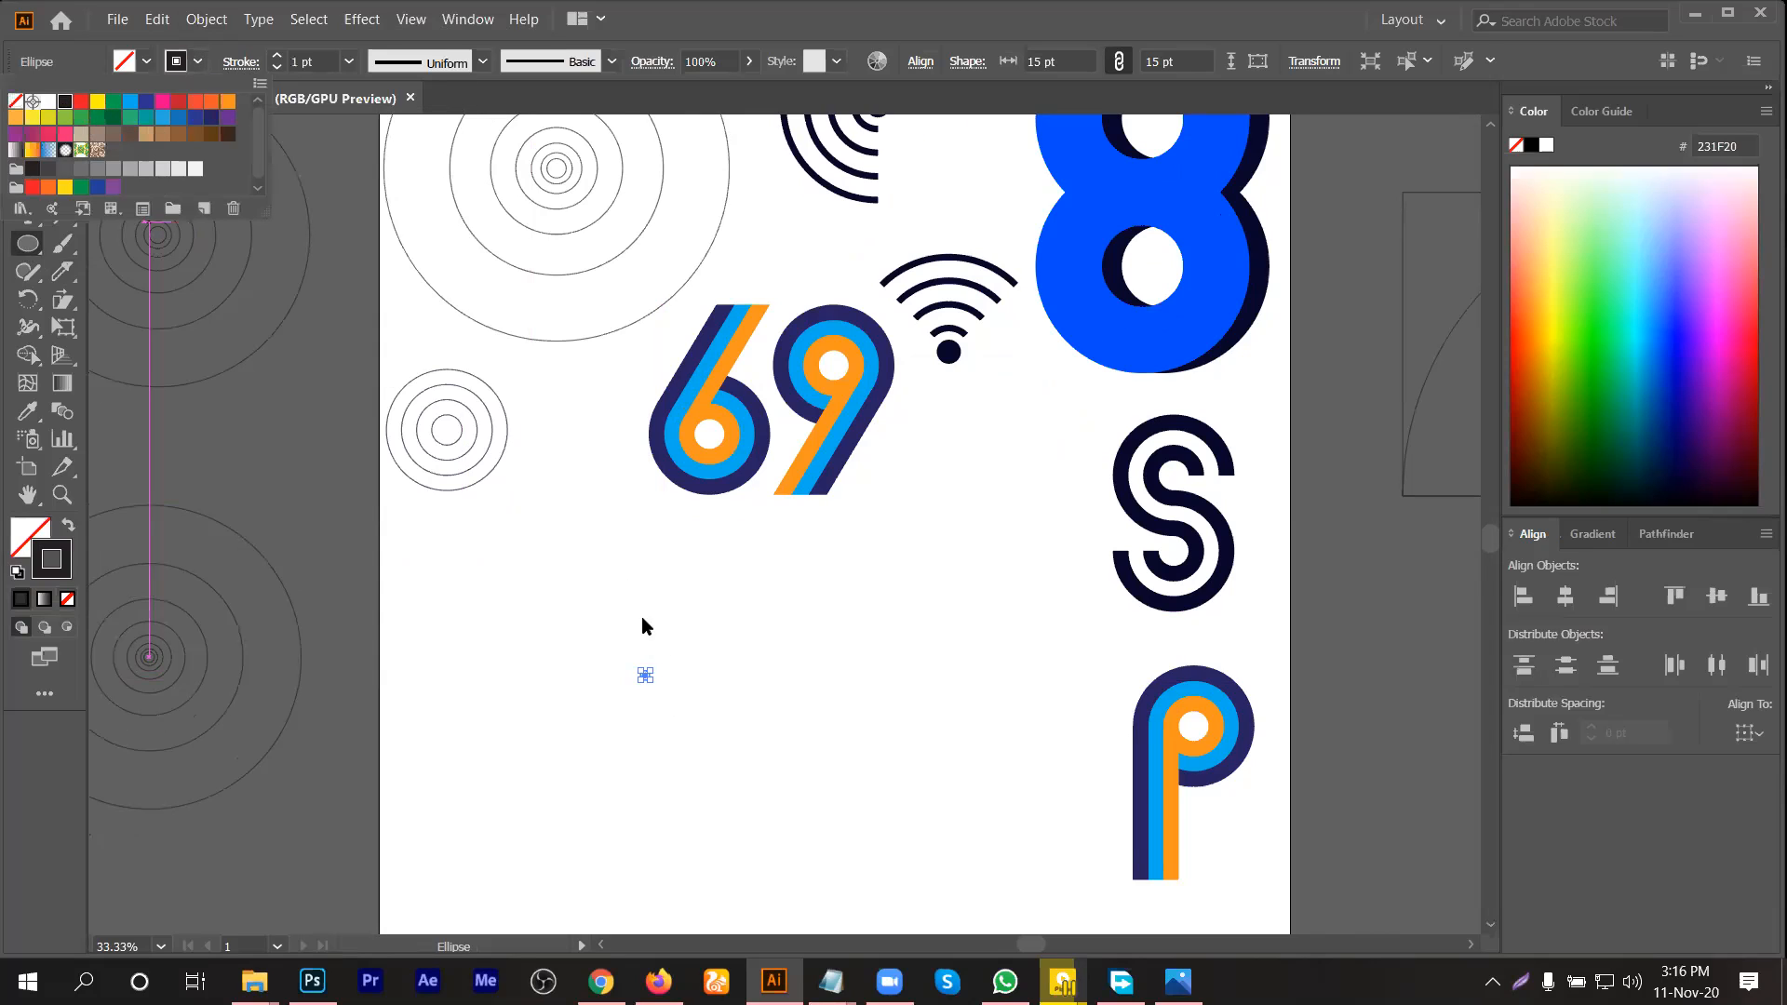
Step: Create a circle 40 pt wide and 40 pt high beside the small 15 pt circle
click(20, 244)
click(703, 686)
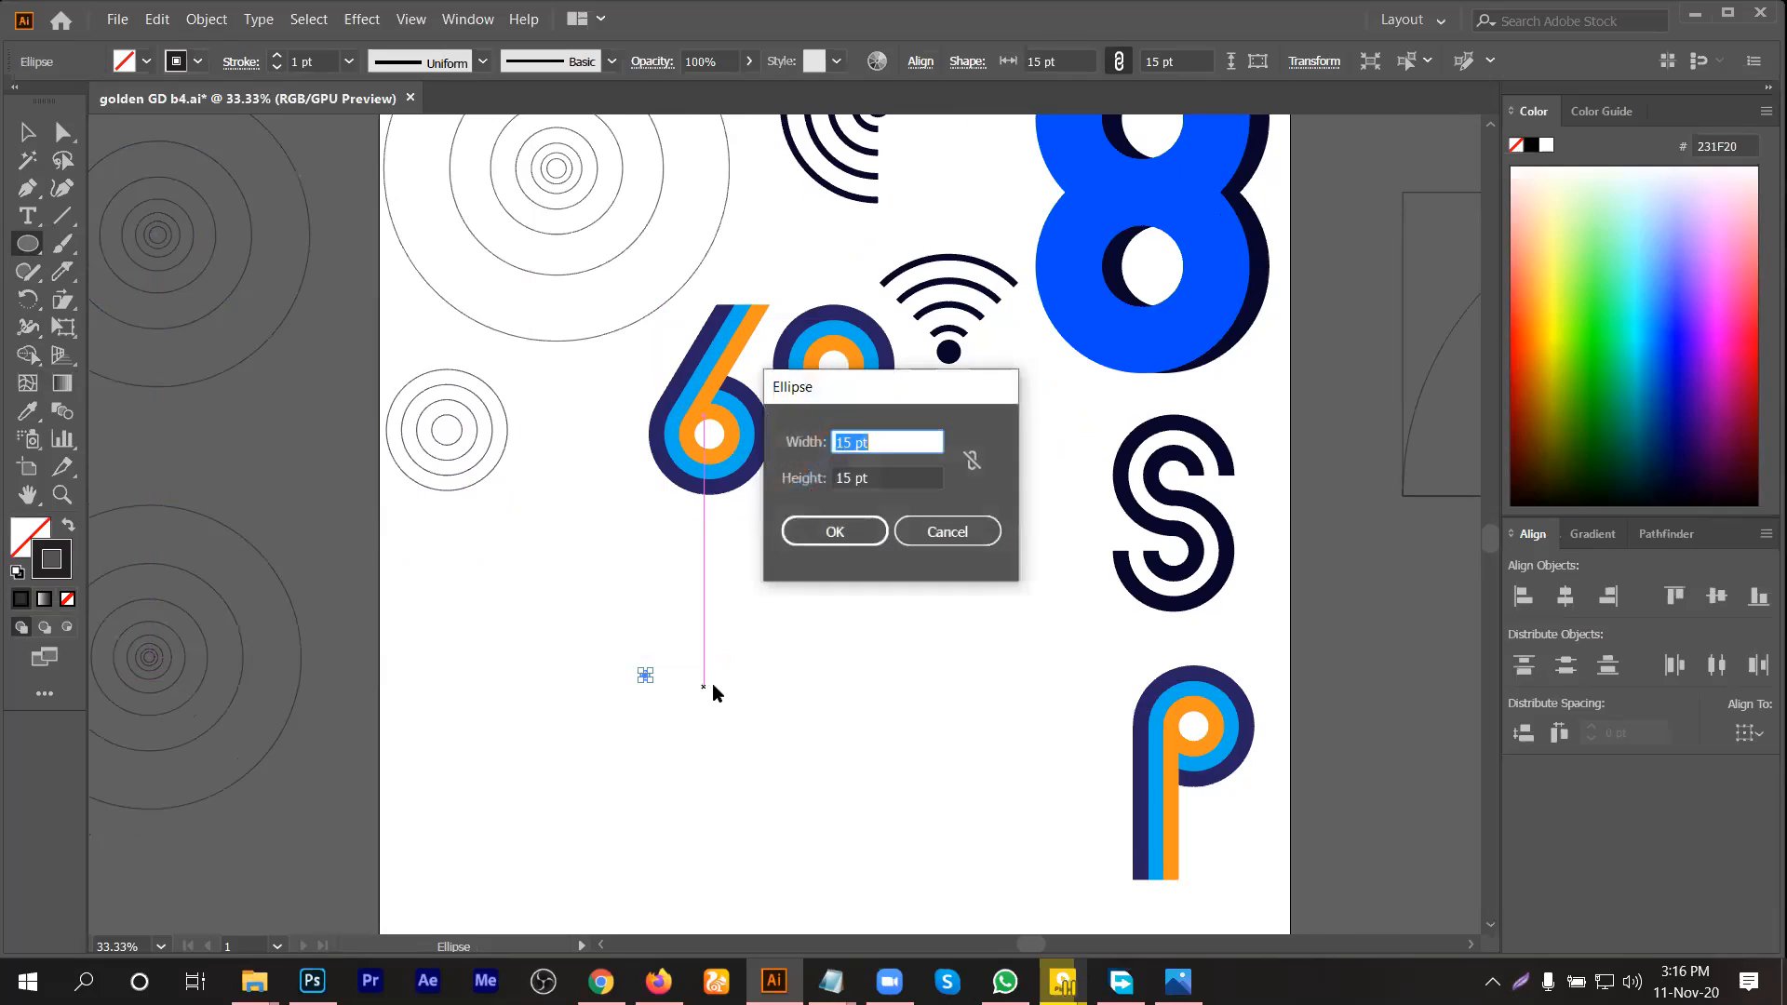
text(3)
text(0)
key(Tab)
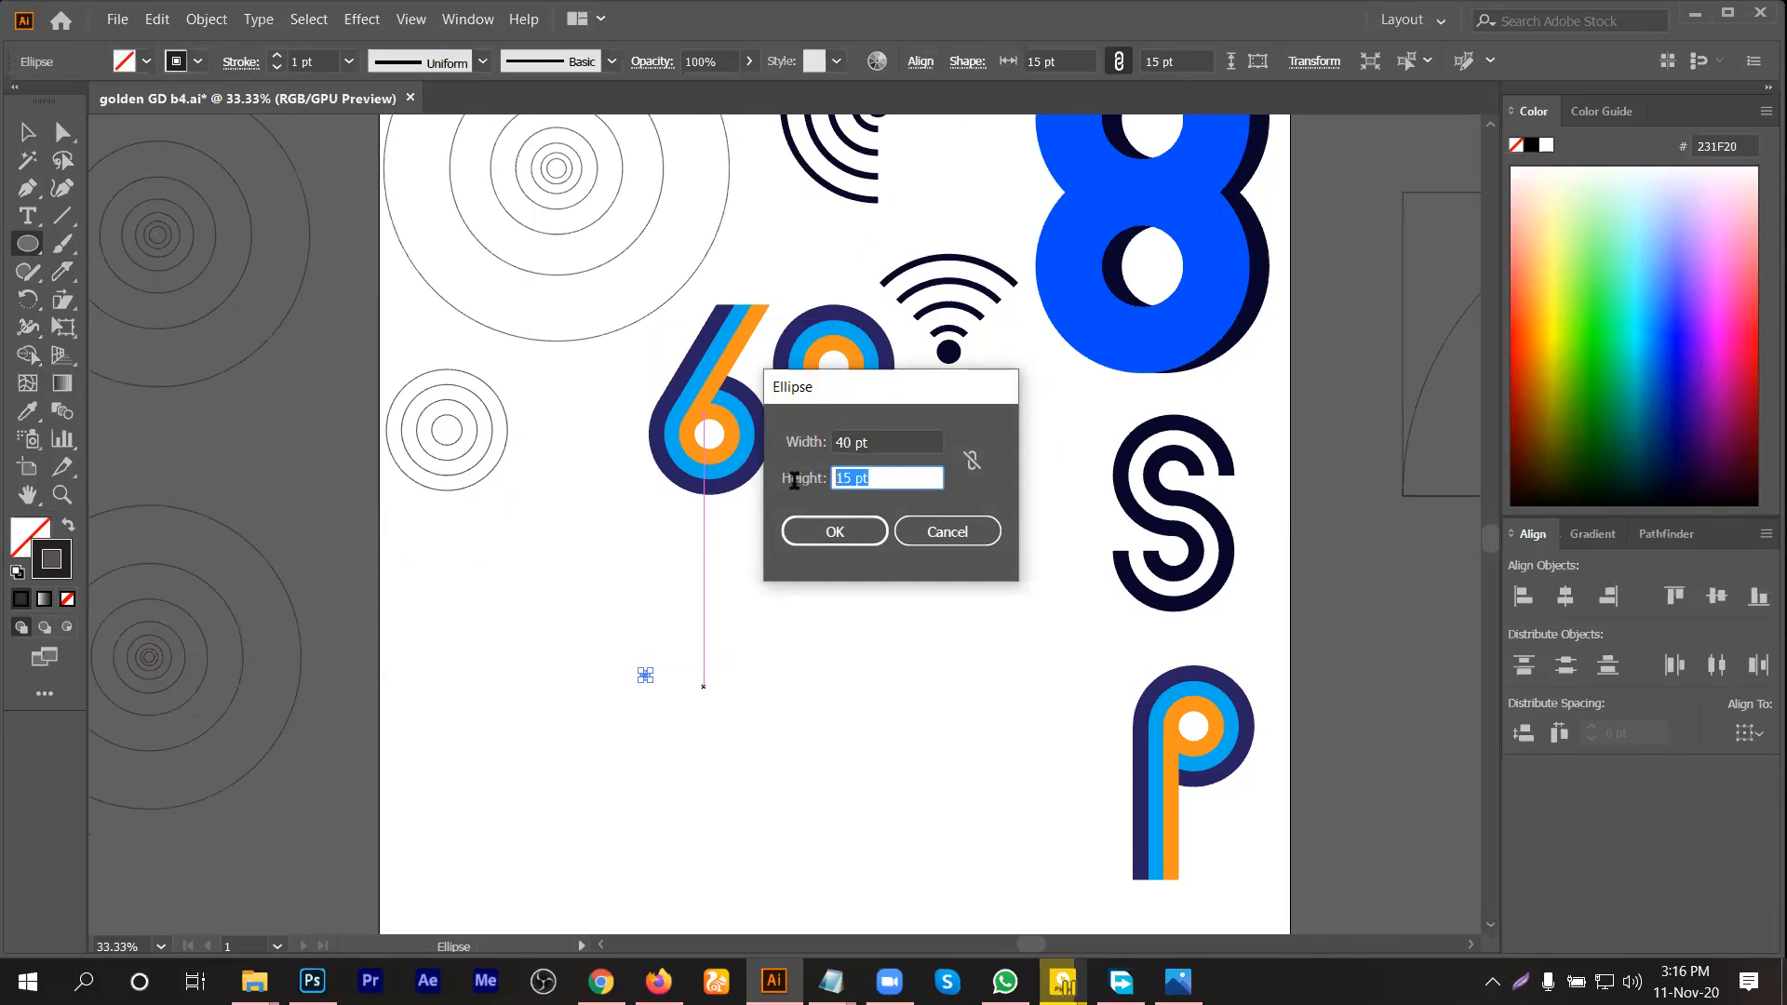
text(40)
click(817, 529)
Step: Create a circle 70 pt wide and 70 pt high beside the 40 pt circle
click(787, 724)
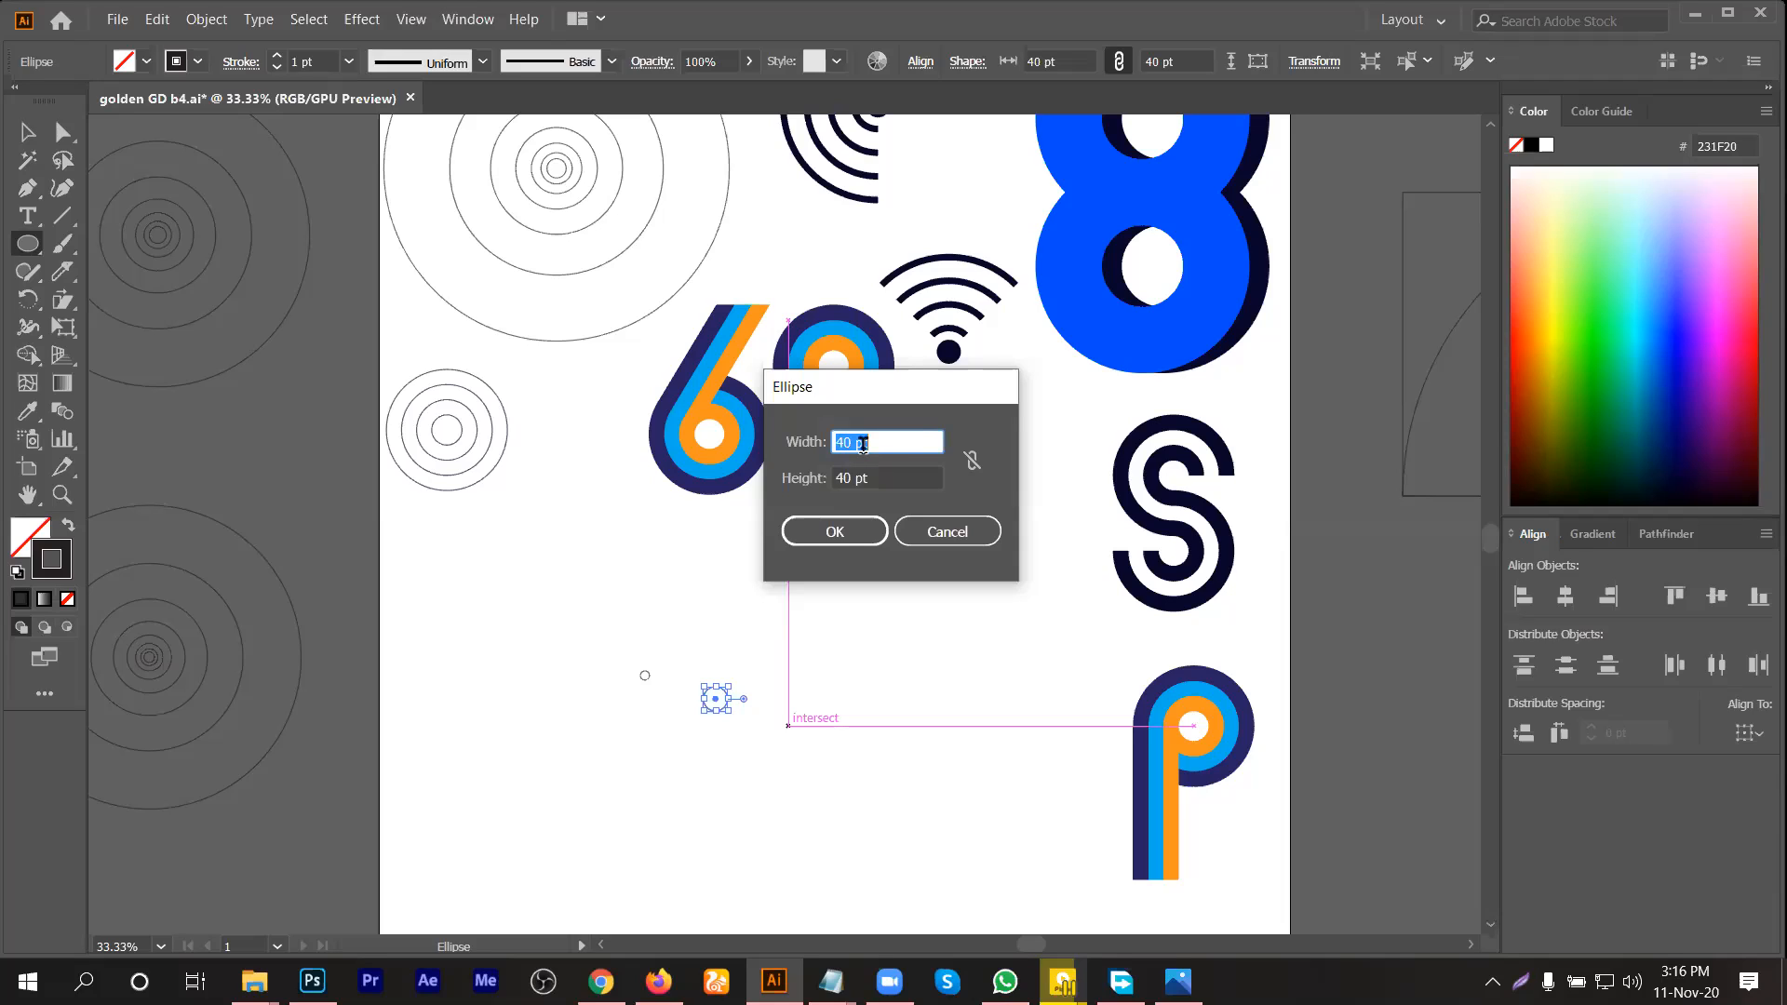
text(70)
key(Tab)
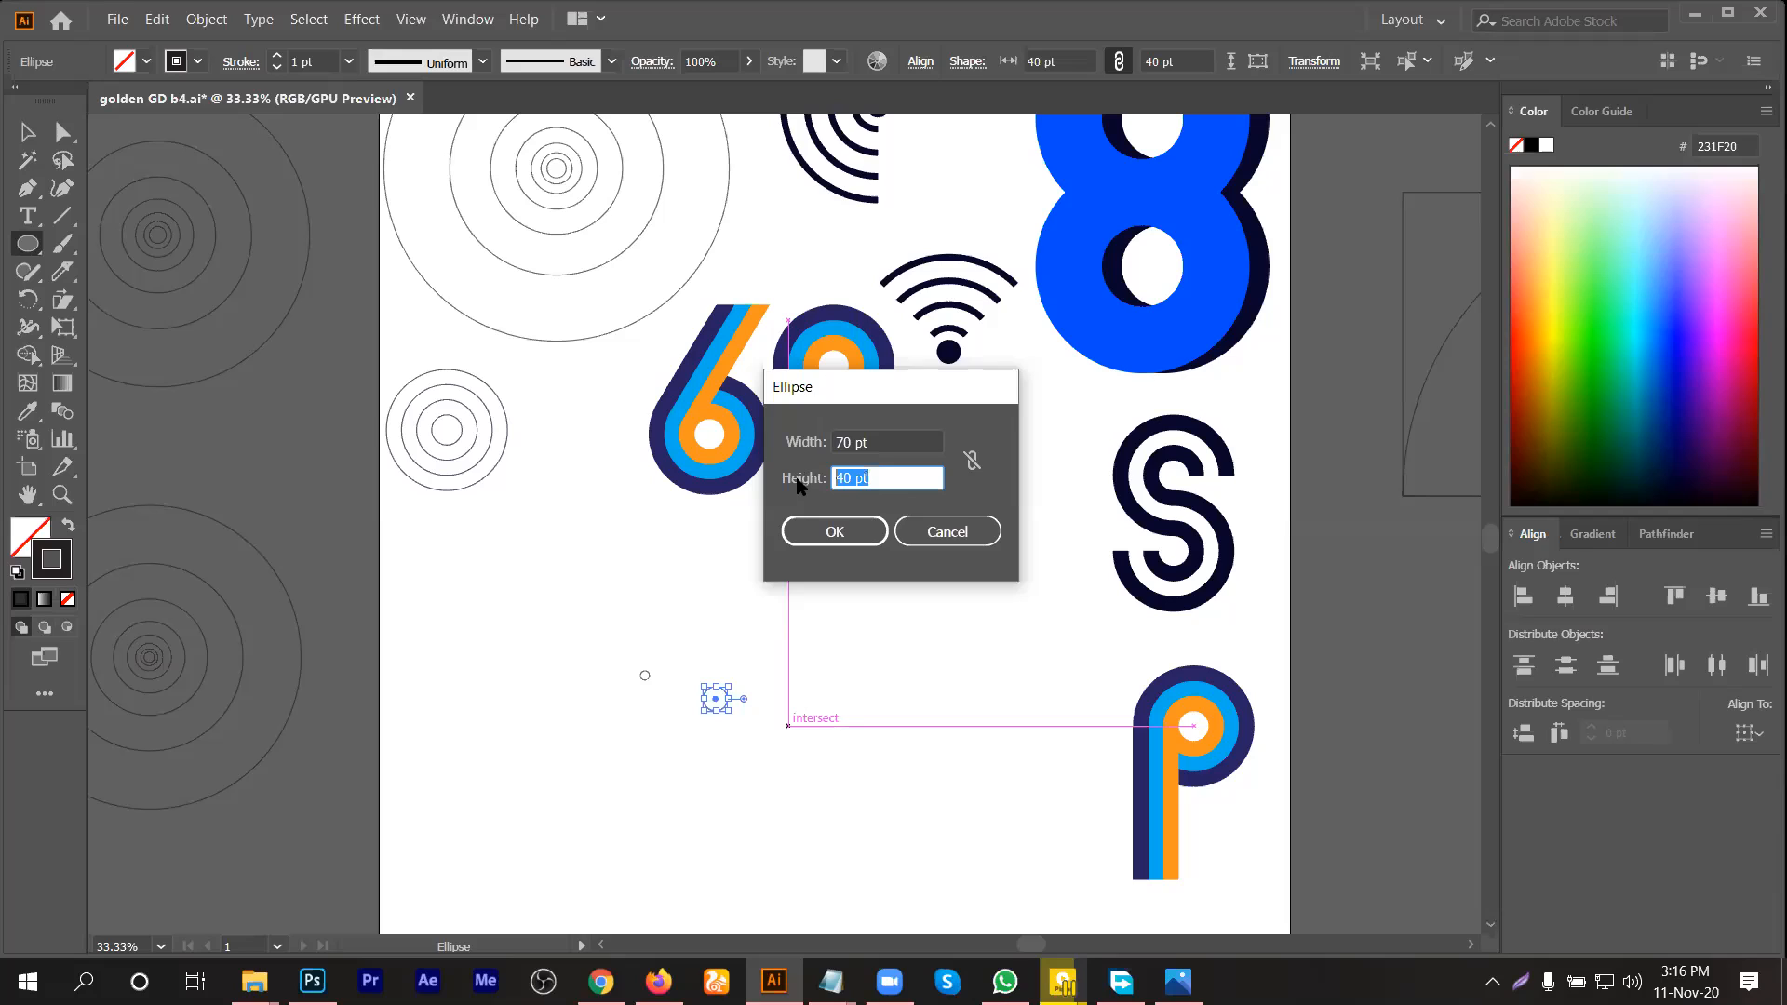
text(70)
click(855, 538)
Step: Create a circle 100 pt wide and 100 pt high near the 70 pt circle
click(770, 680)
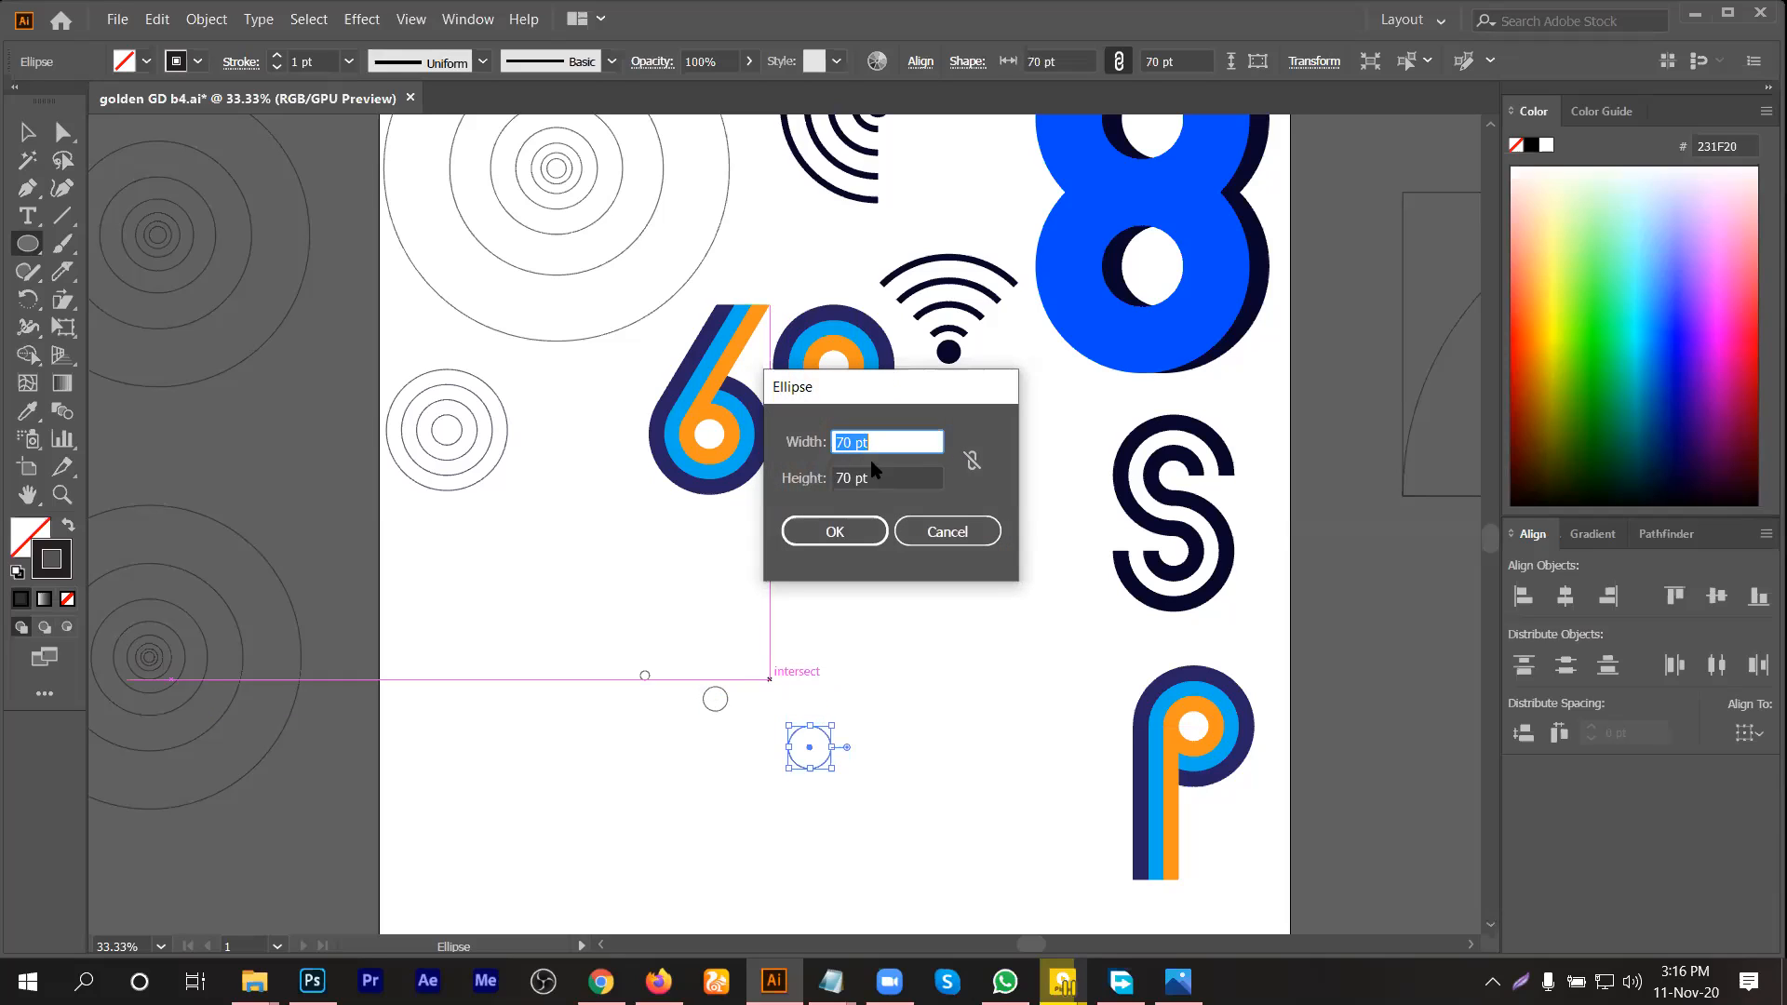
text(100)
key(Tab)
text(100)
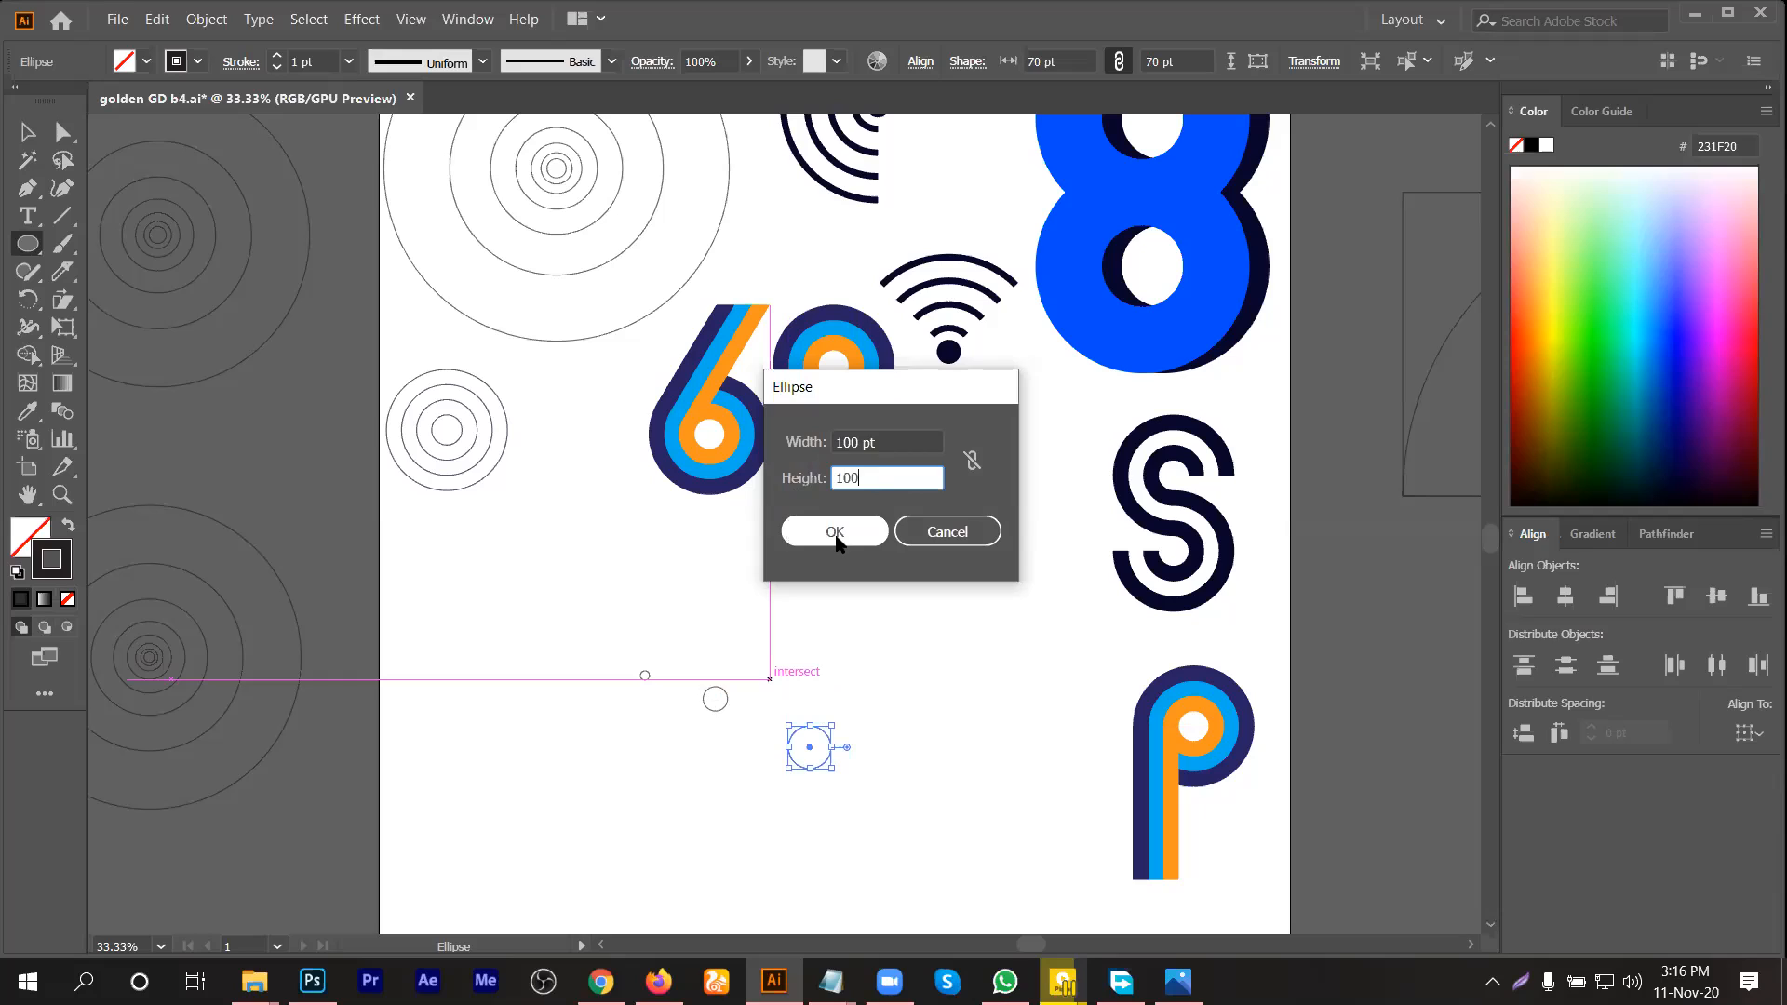
click(835, 533)
click(622, 738)
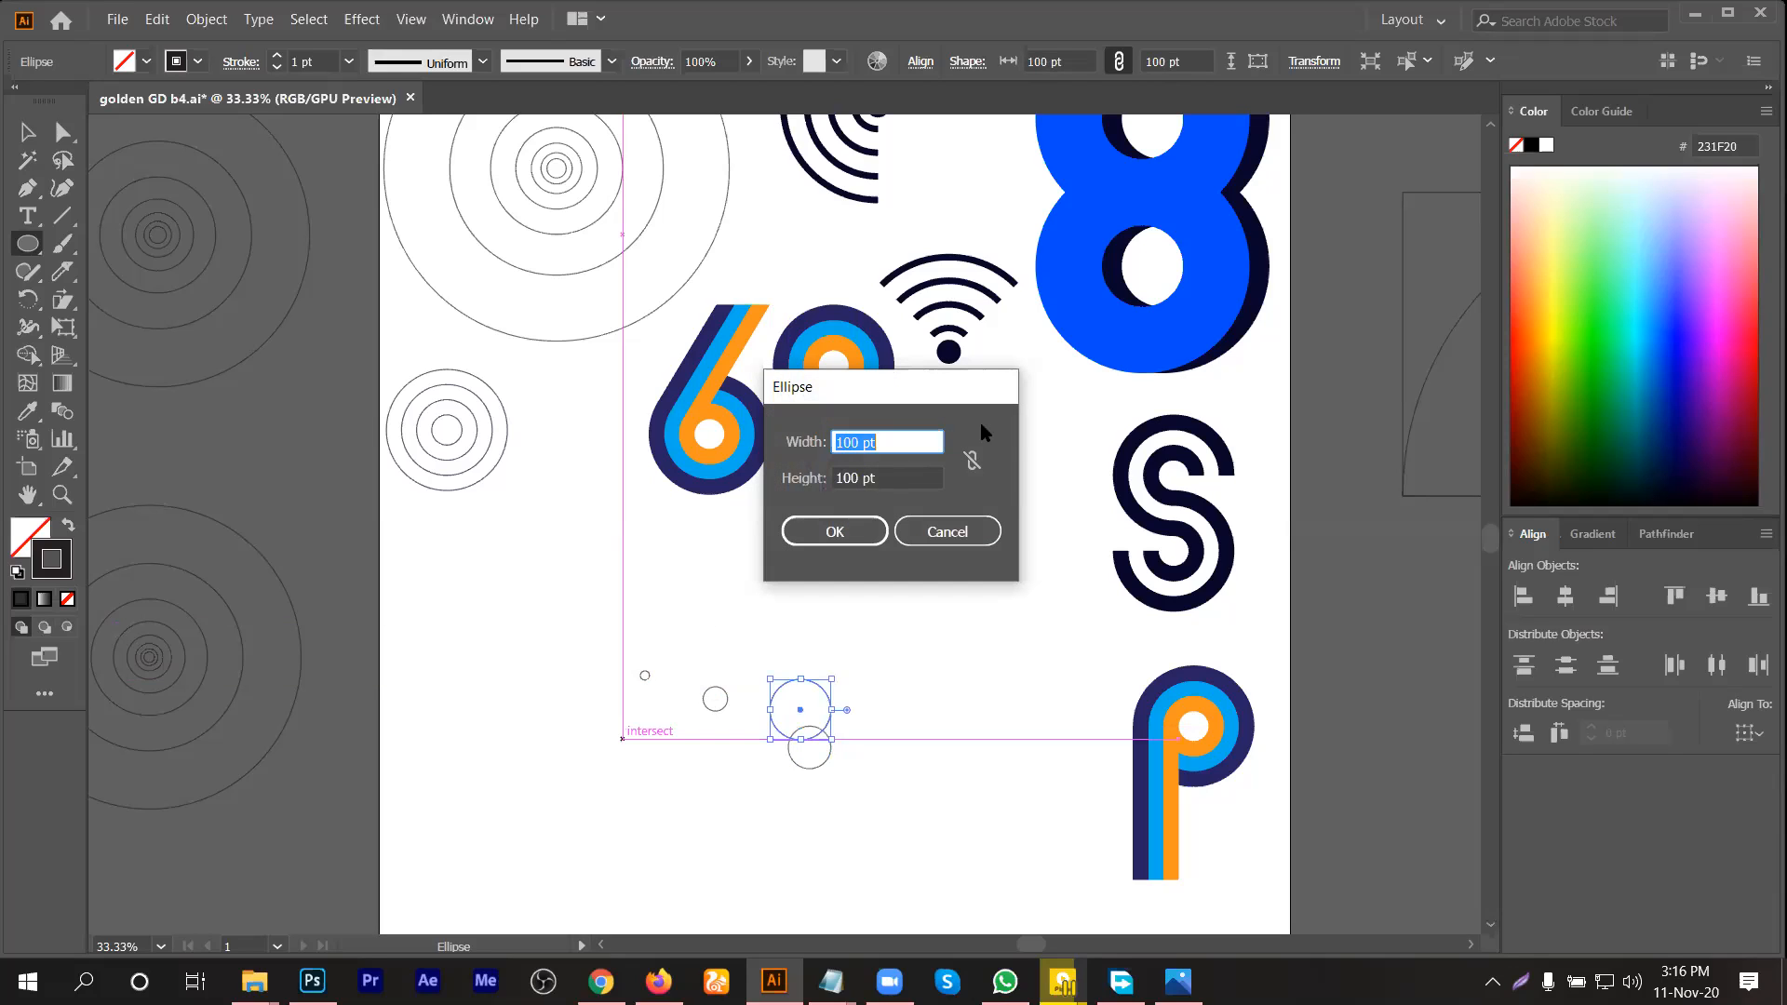
text(130)
key(Return)
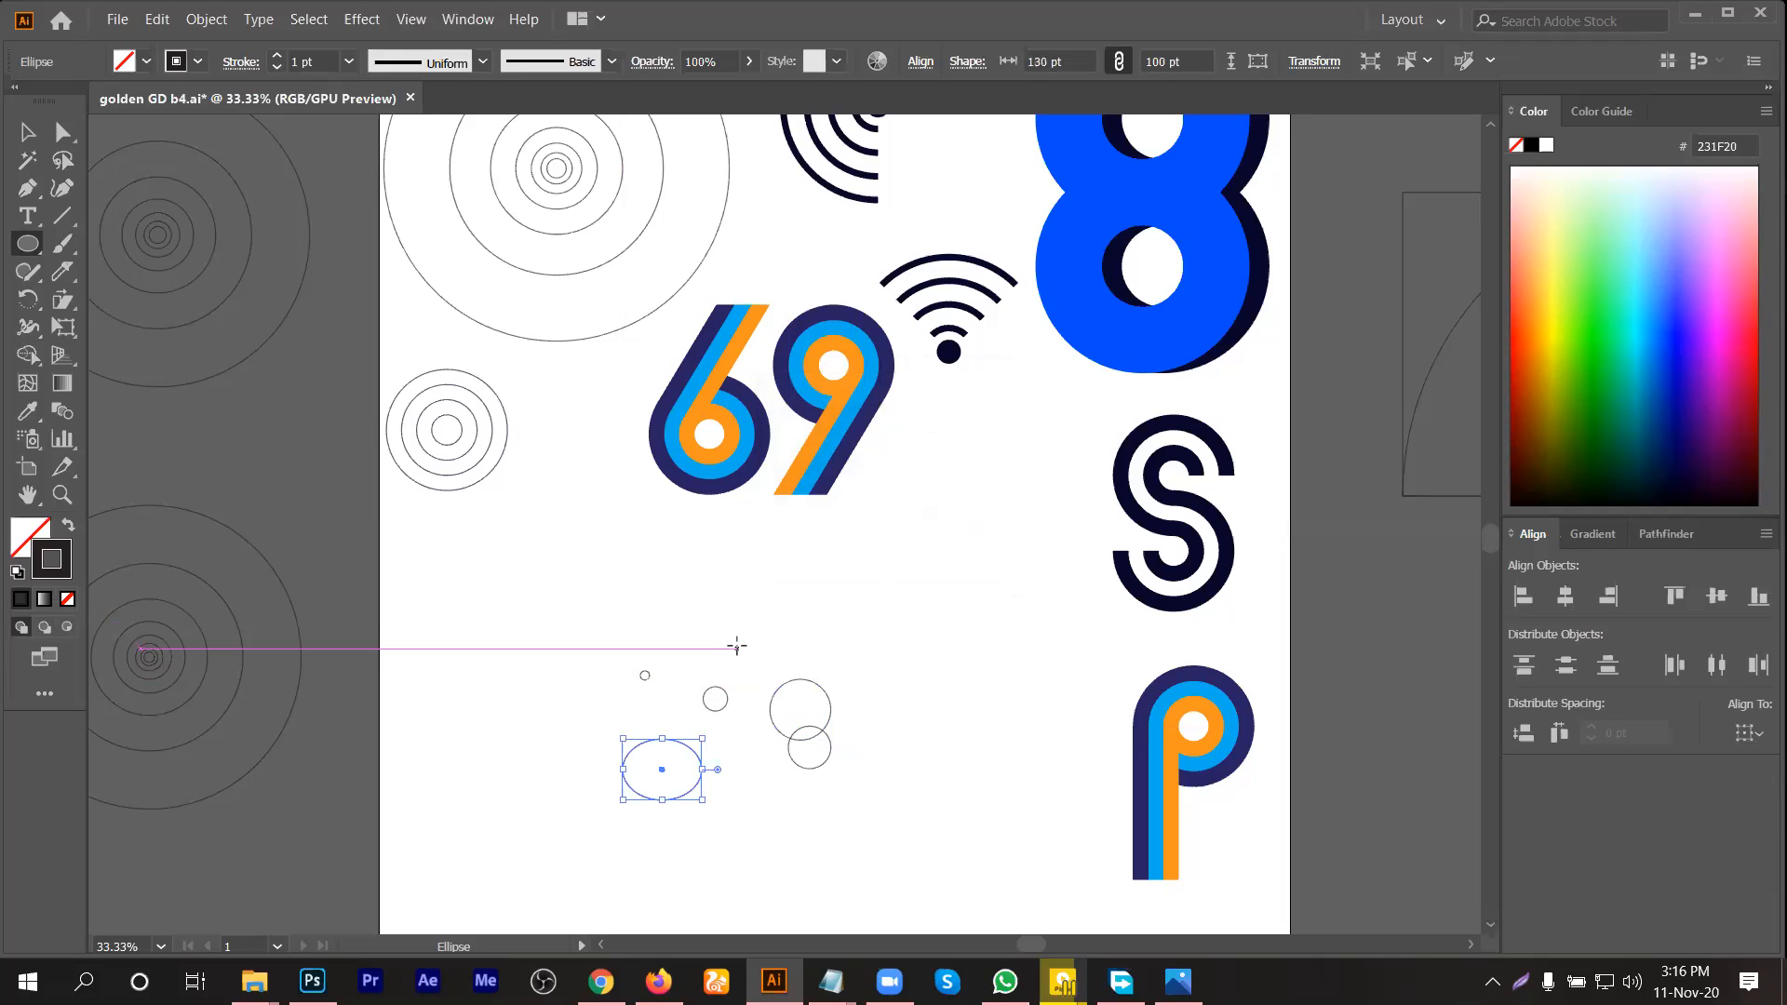
key(ctrl+z)
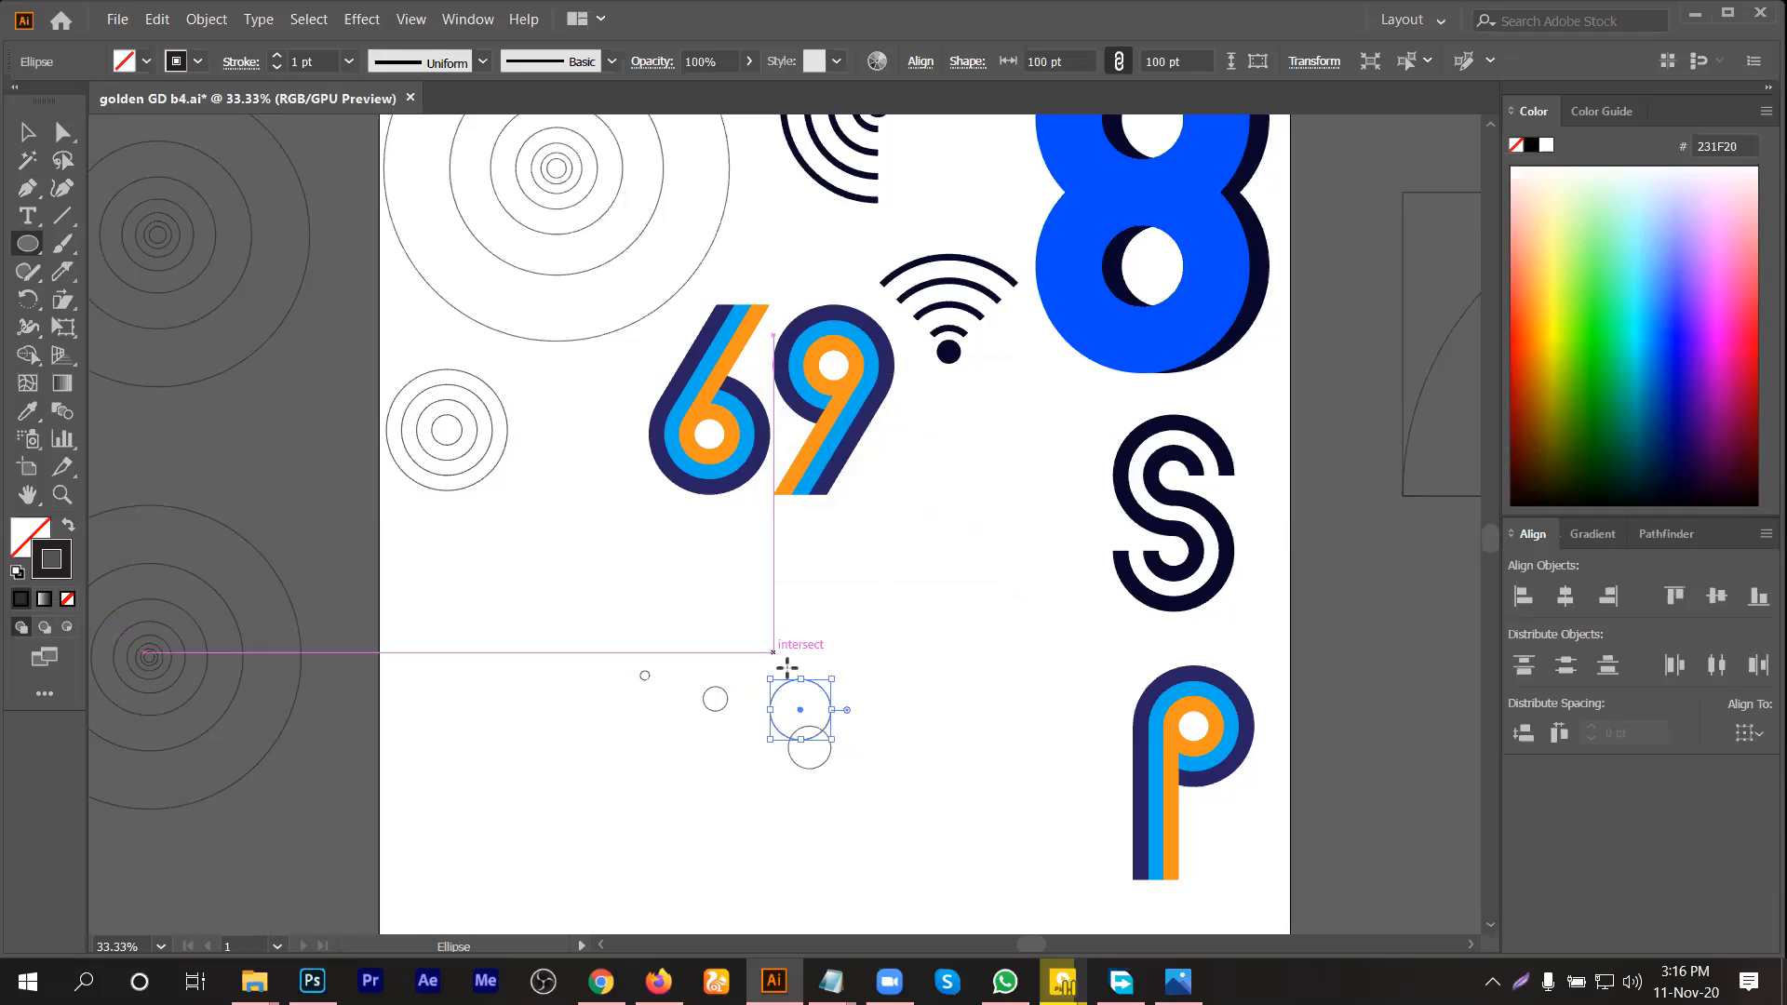
Step: Create a circle 130 pt wide and 130 pt high above the 100 pt circle
click(789, 620)
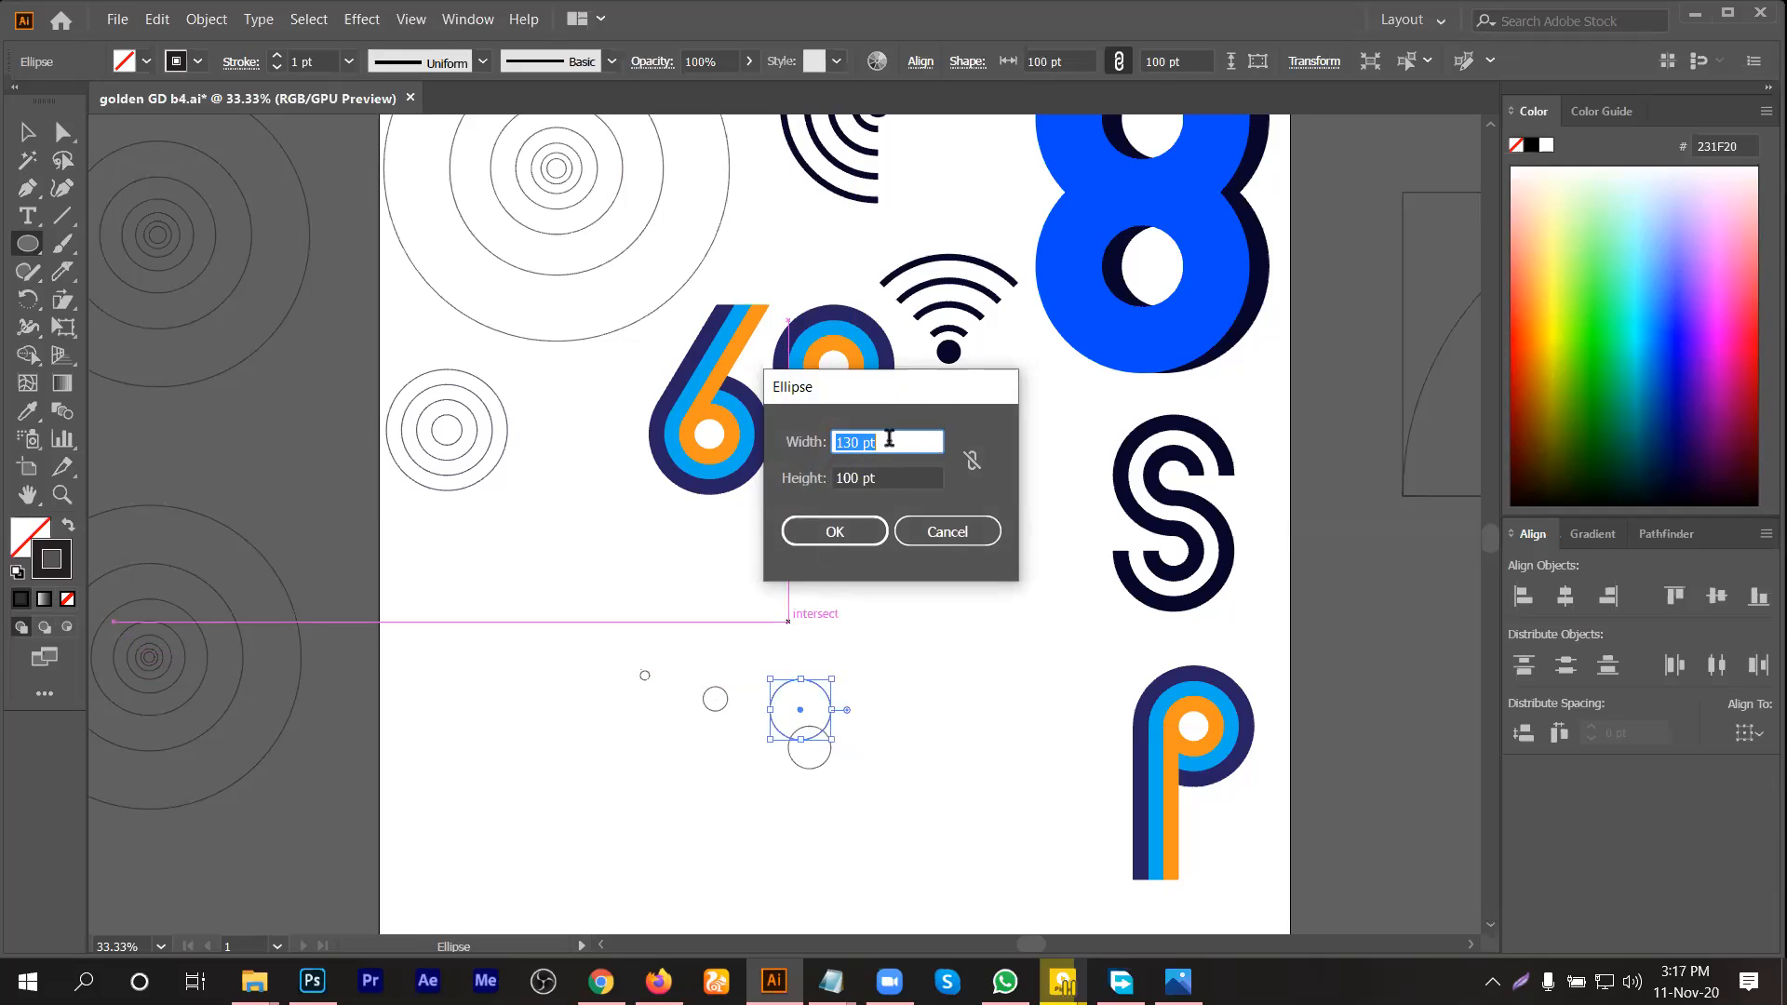
key(Tab)
text(1)
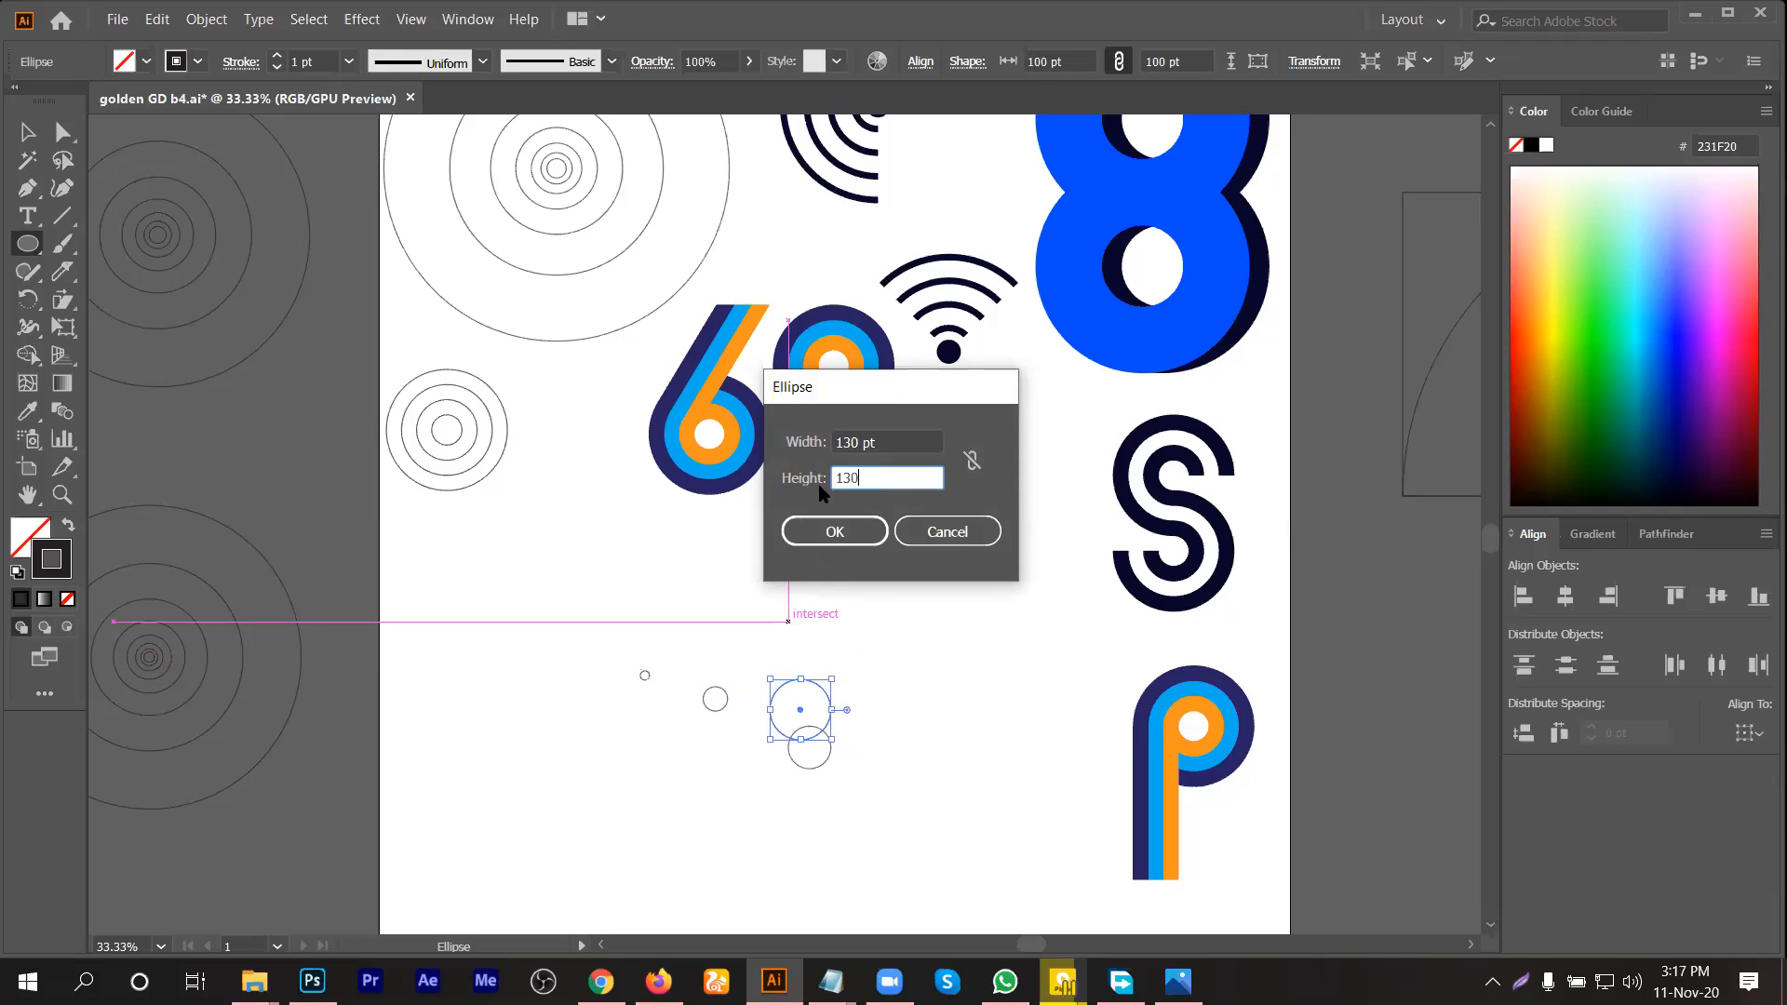
text(30)
key(Return)
Step: Create a circle 160 pt wide and 160 pt high to the lower right of the other new circles
click(872, 752)
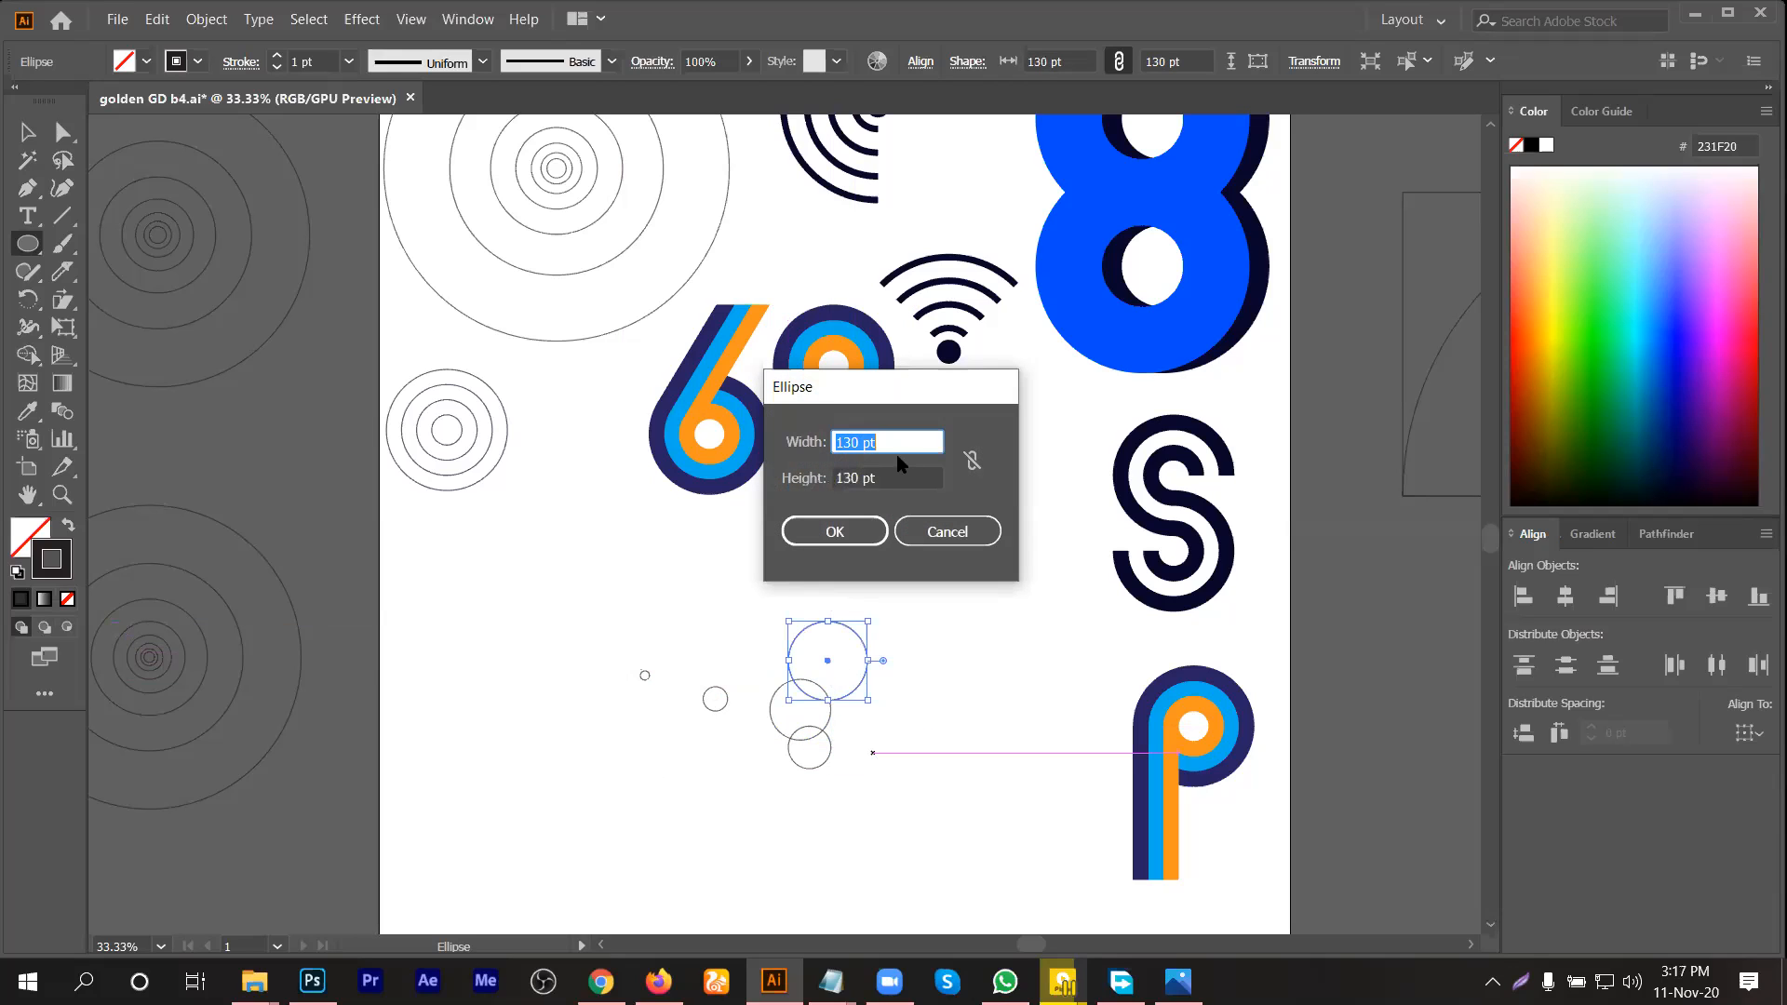
text(1)
key(Tab)
text(1)
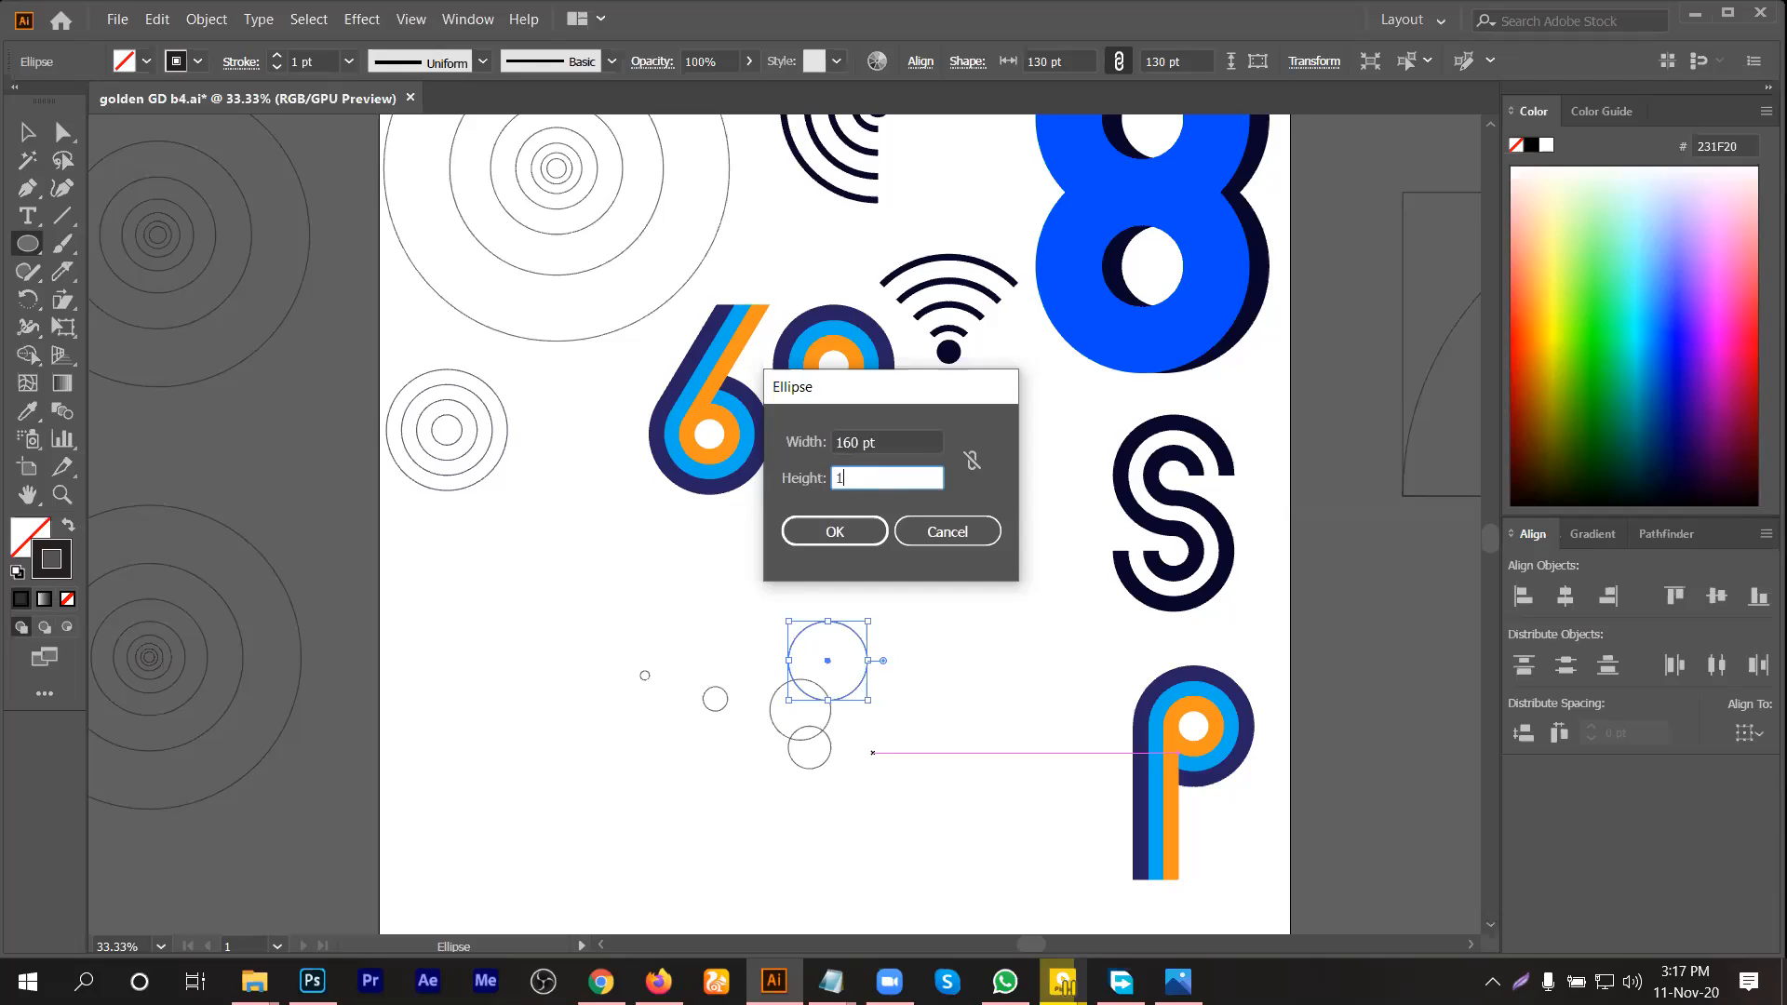
key(Return)
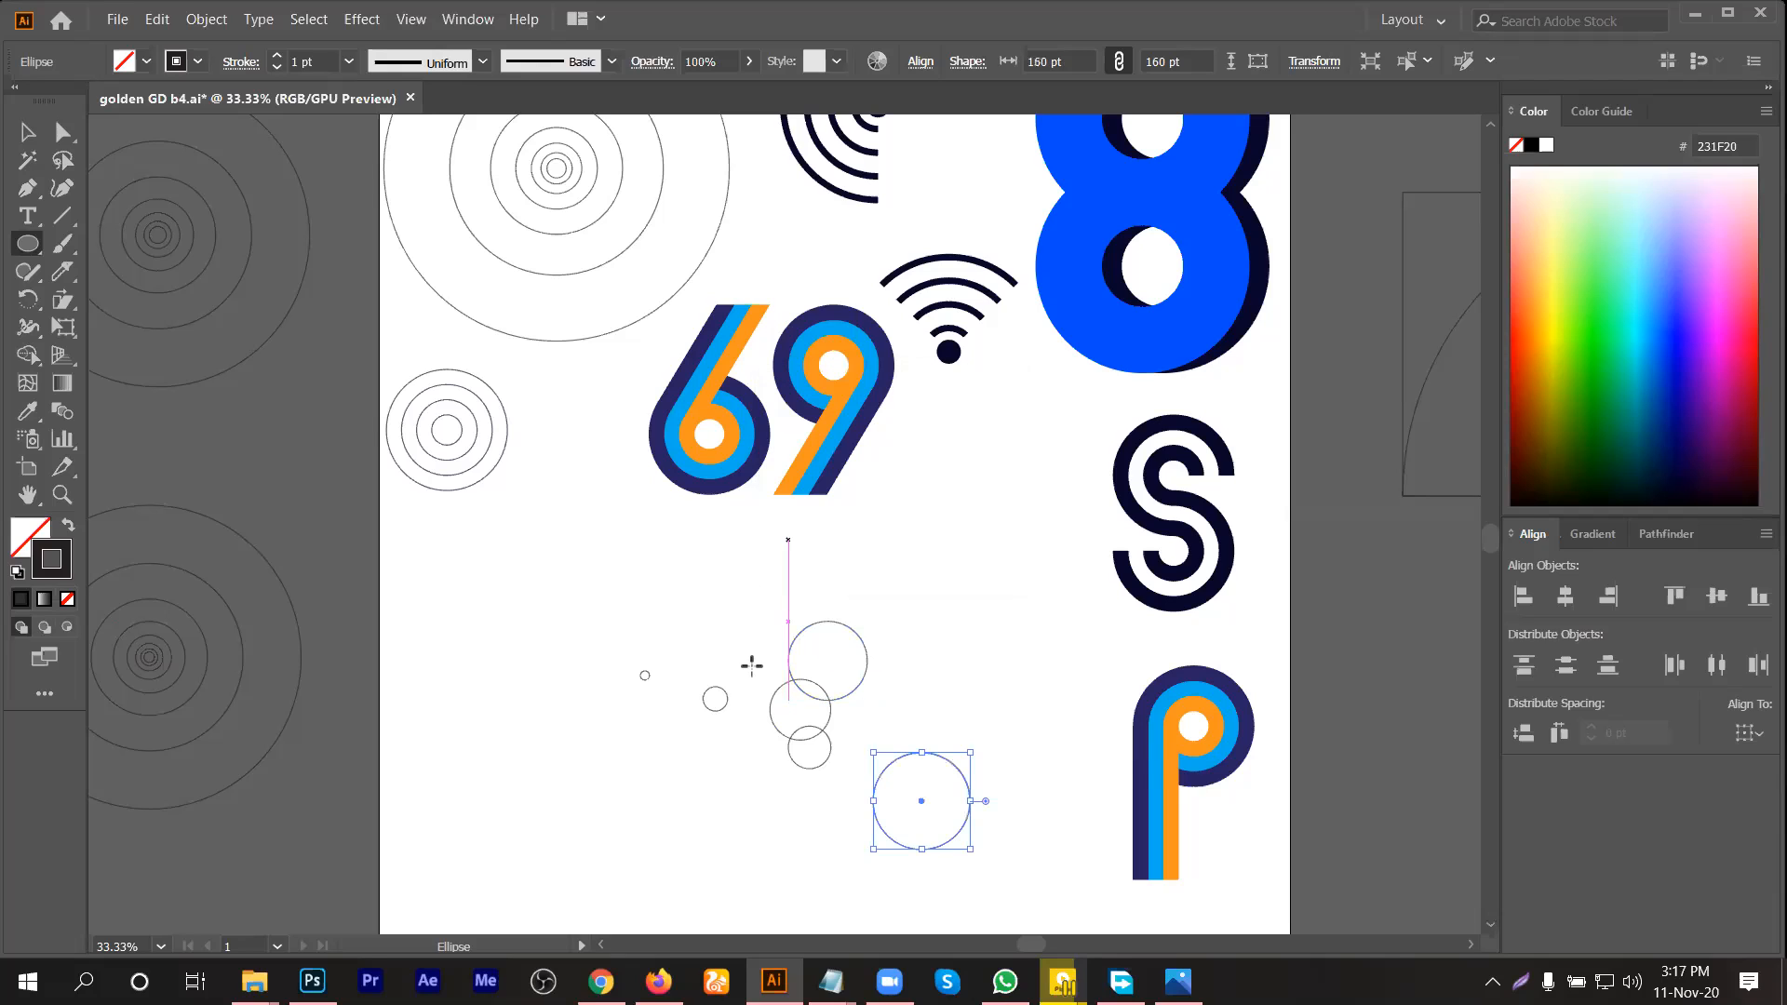
Step: Create a circle 190 pt wide and 190 pt high below the 40 pt circle
click(703, 771)
text(1)
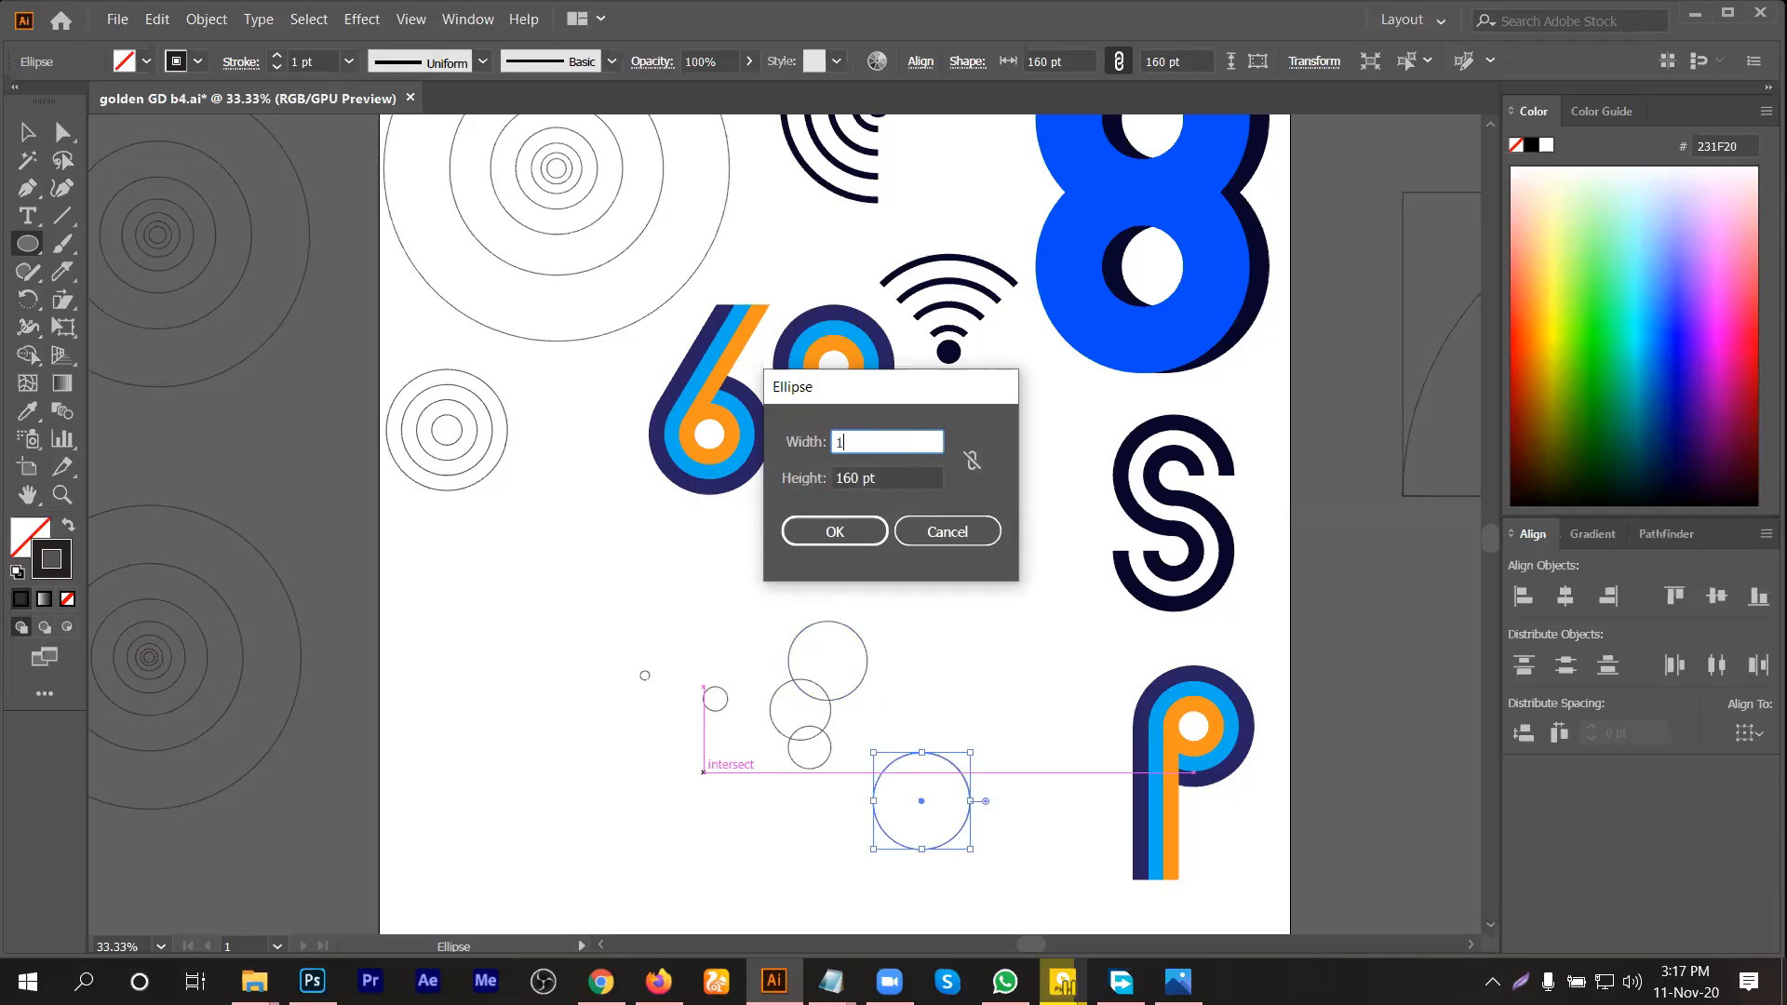
text(90)
key(Tab)
text(190)
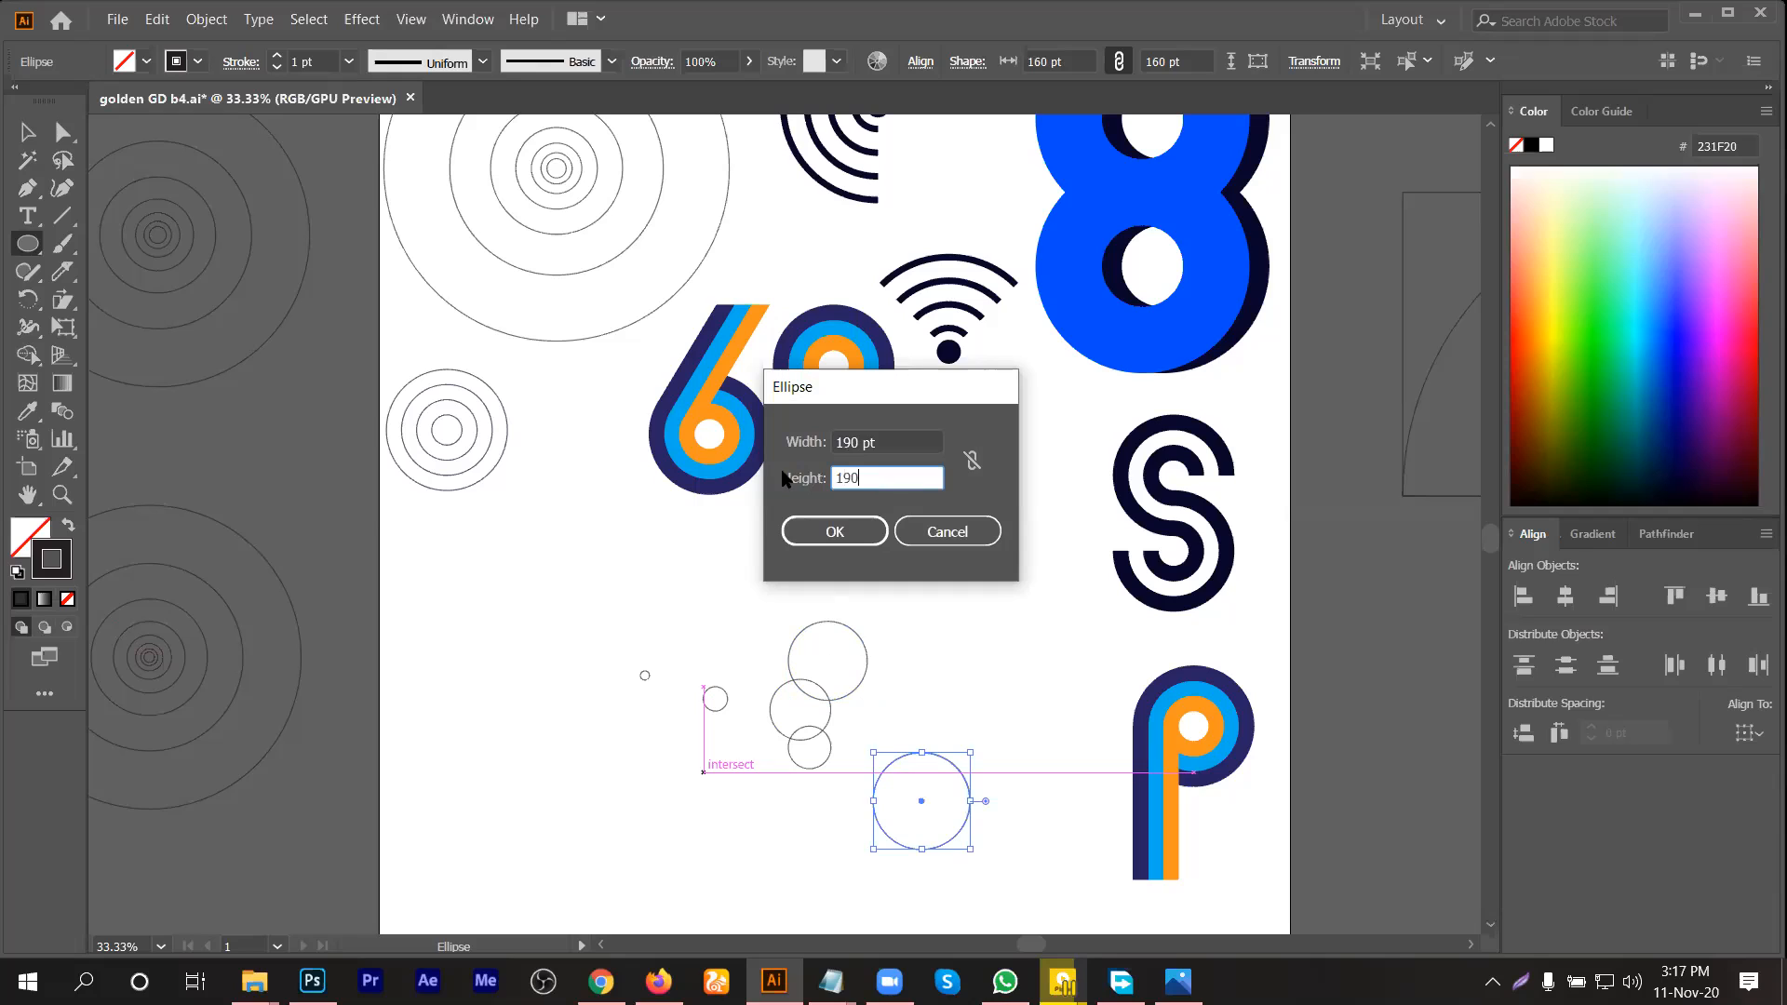
click(832, 530)
Step: Select all seven new circles and align their centres horizontally and vertically into one concentric set
click(27, 135)
scroll(598, 472, down, 3)
drag(571, 447, 885, 771)
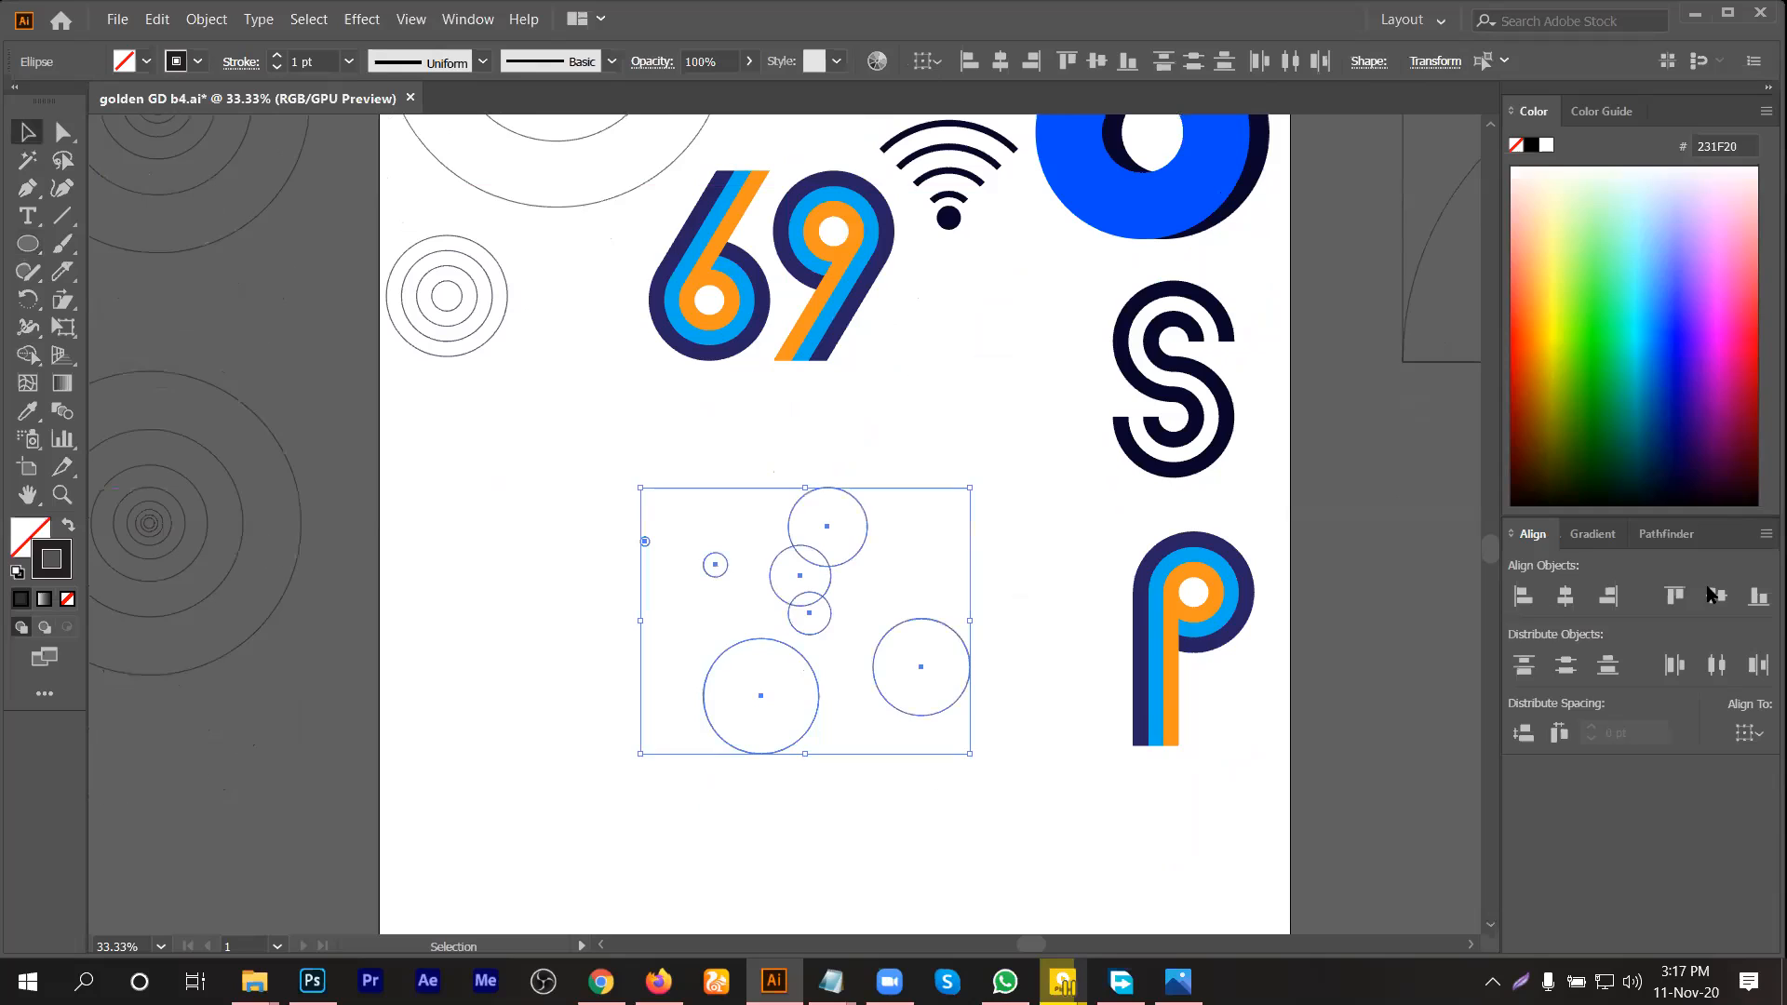
click(1566, 596)
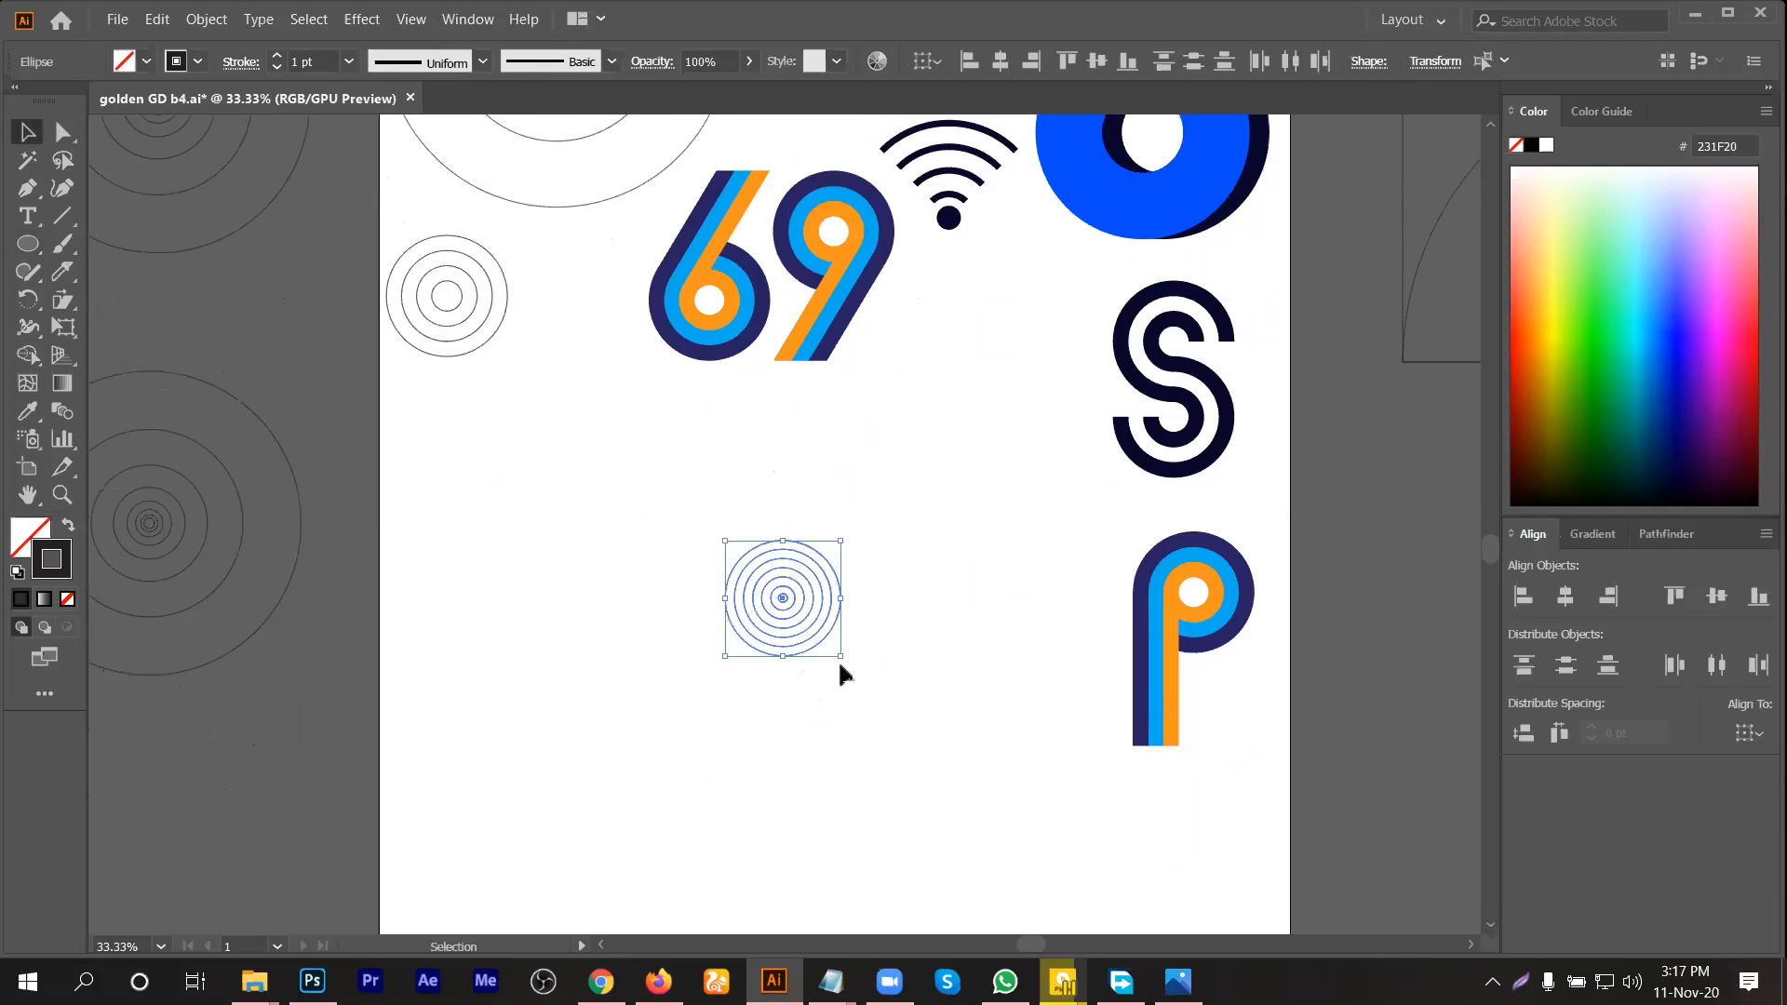
click(791, 662)
Step: Duplicate the concentric circle set into the empty area under the earlier four-ring circle set
scroll(782, 670, up, 2)
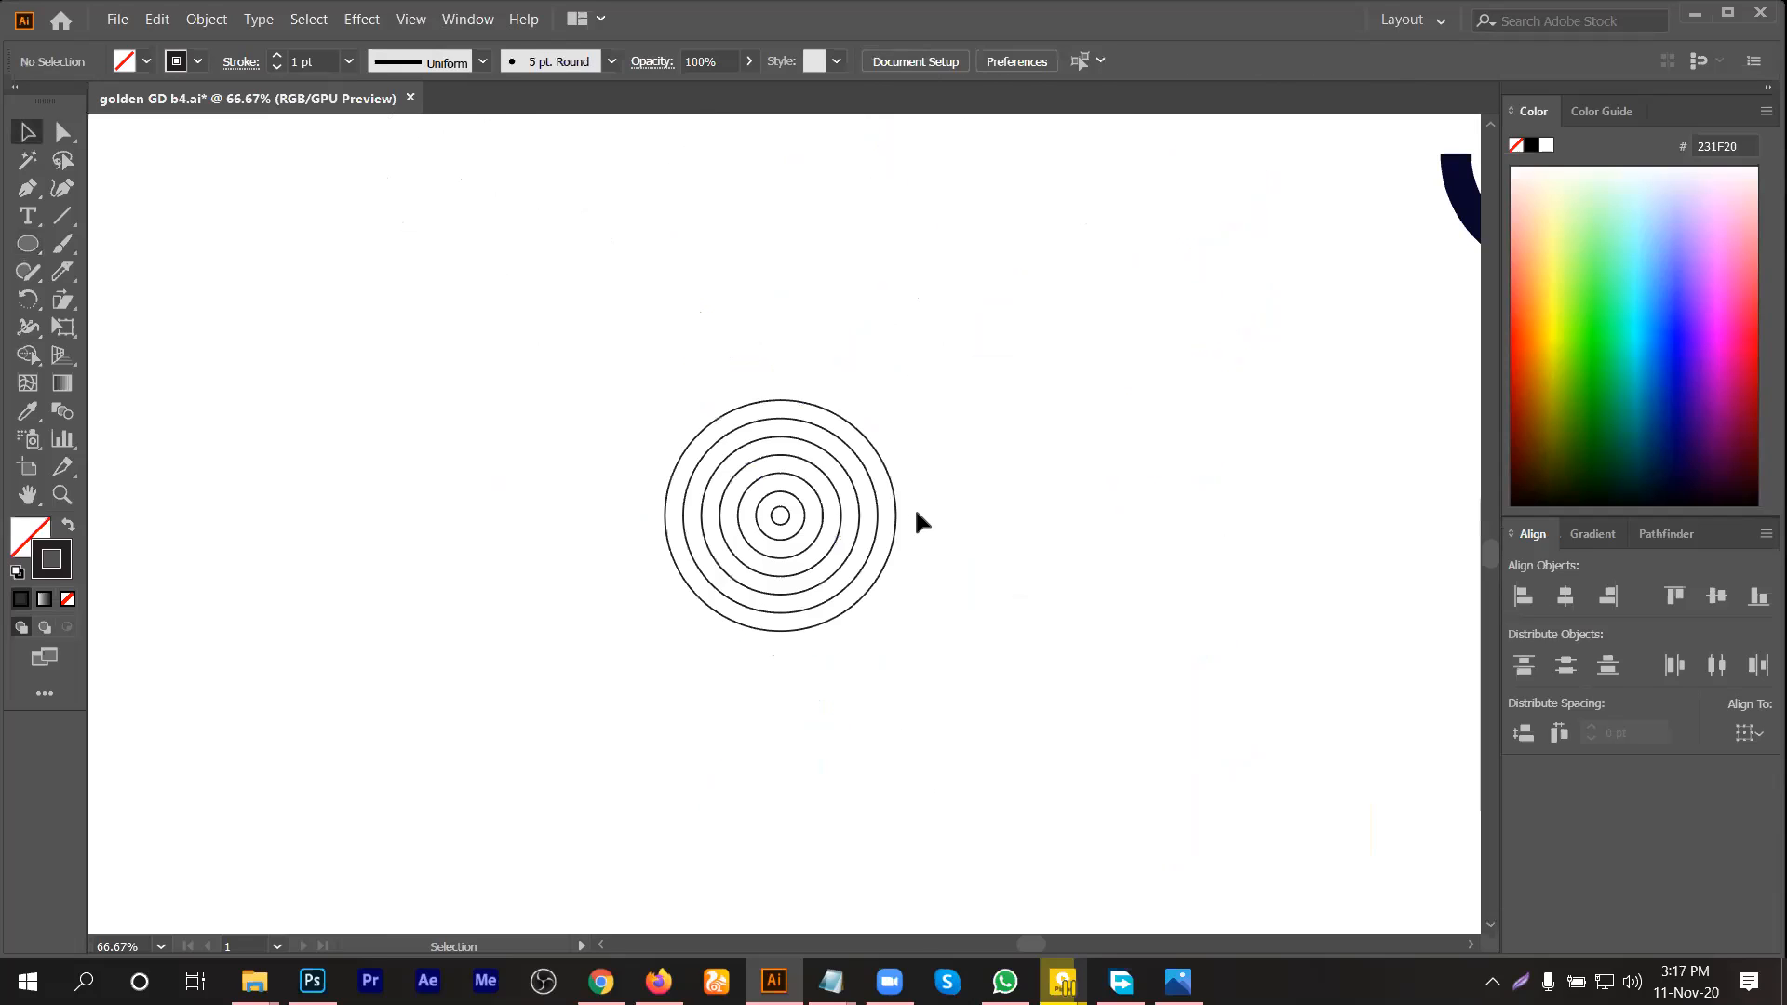
scroll(919, 508, down, 2)
drag(856, 472, 512, 523)
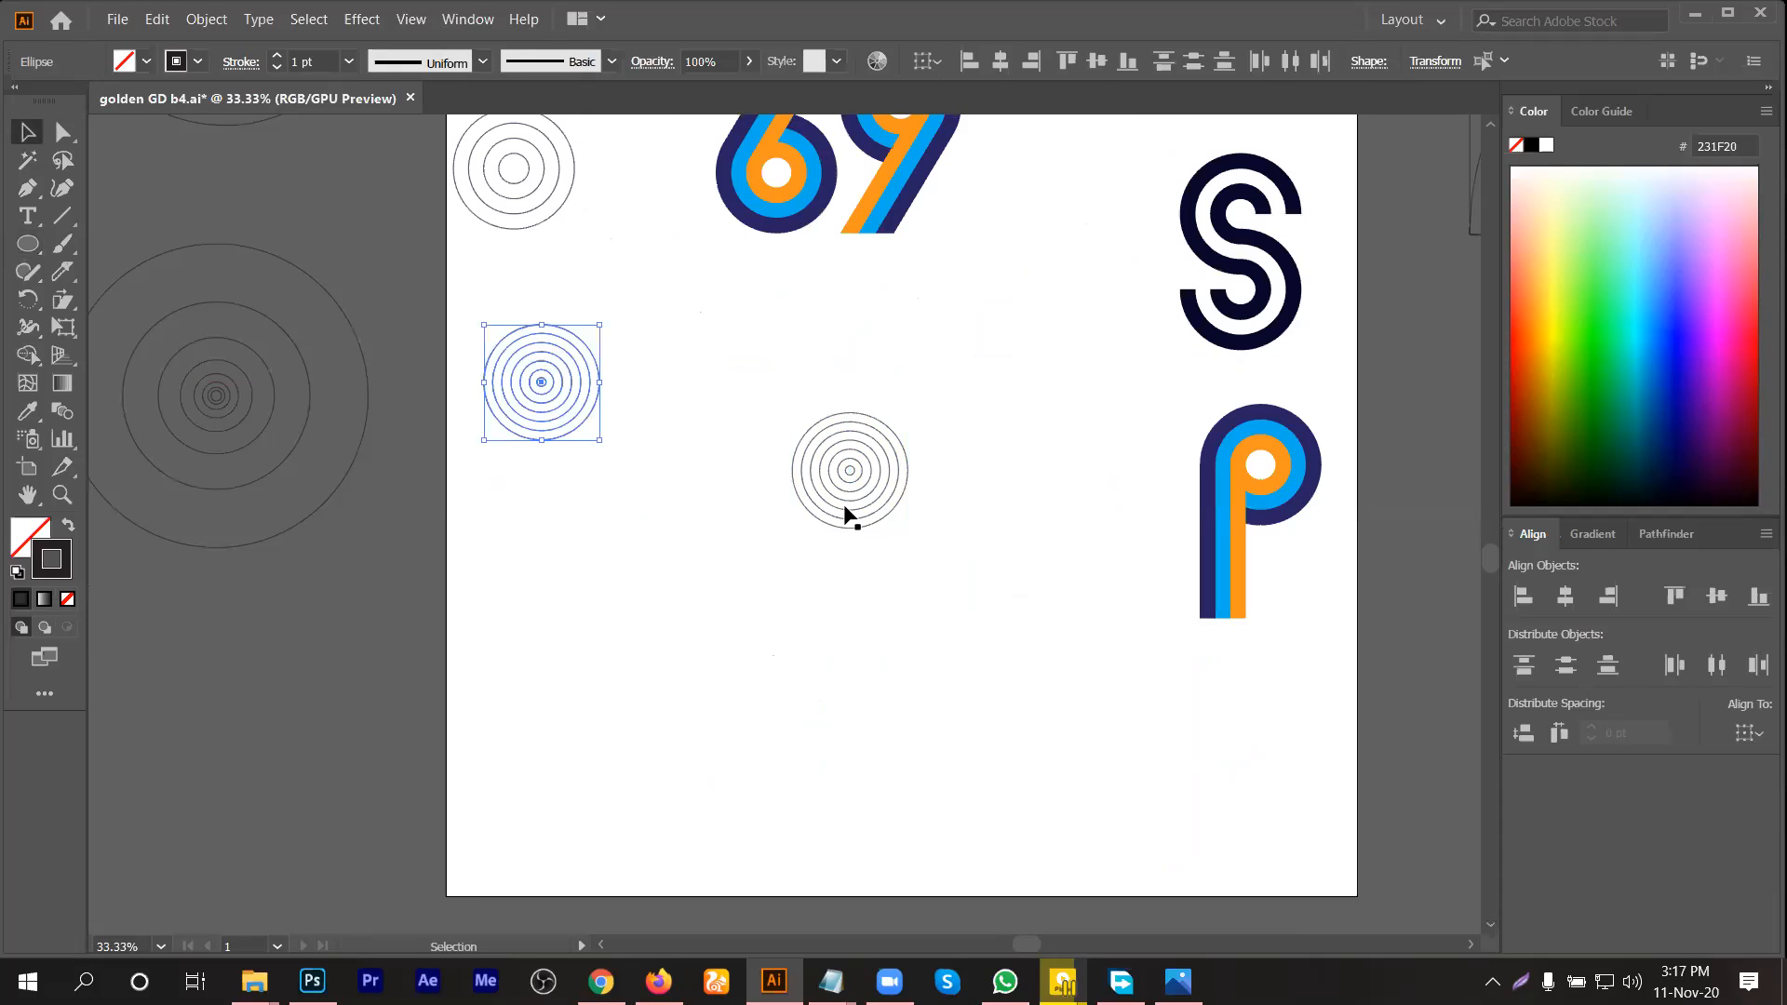
Step: Draw a vertical line tangent to the left edge of the 70 pt circle, extending from above the original set to well below it
click(846, 515)
scroll(846, 515, up, 1)
scroll(892, 556, up, 1)
scroll(924, 549, up, 1)
scroll(888, 678, up, 1)
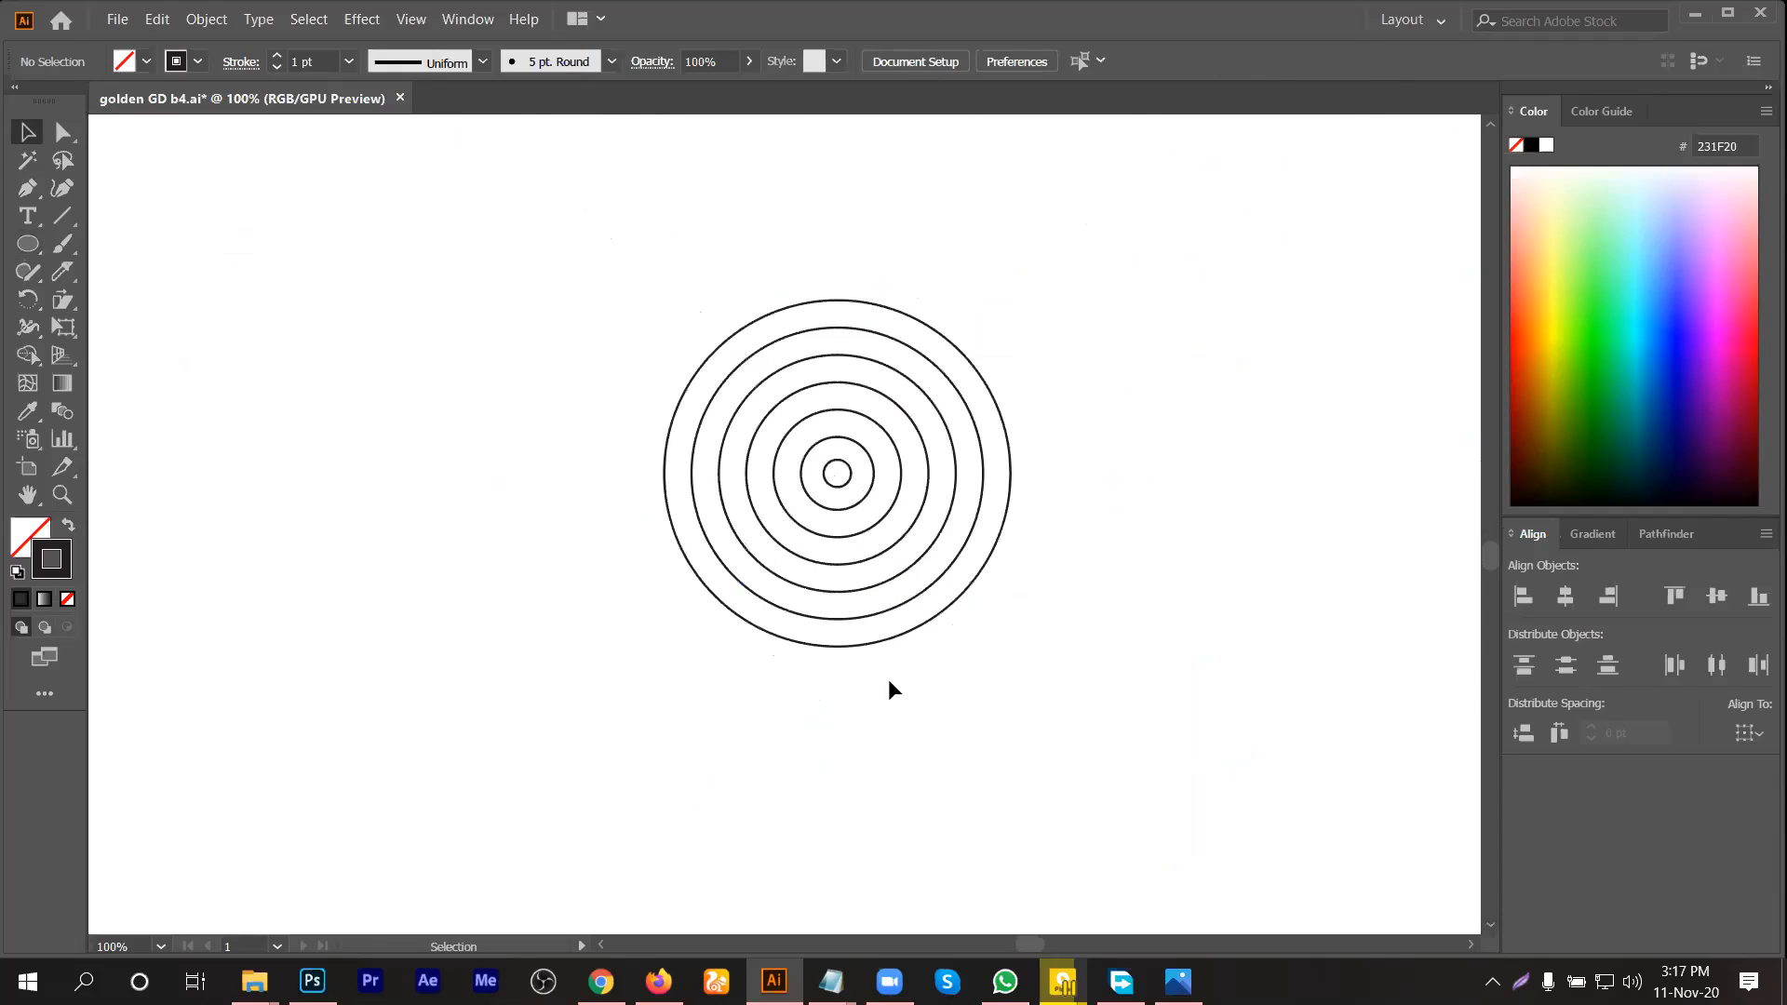
scroll(745, 462, down, 1)
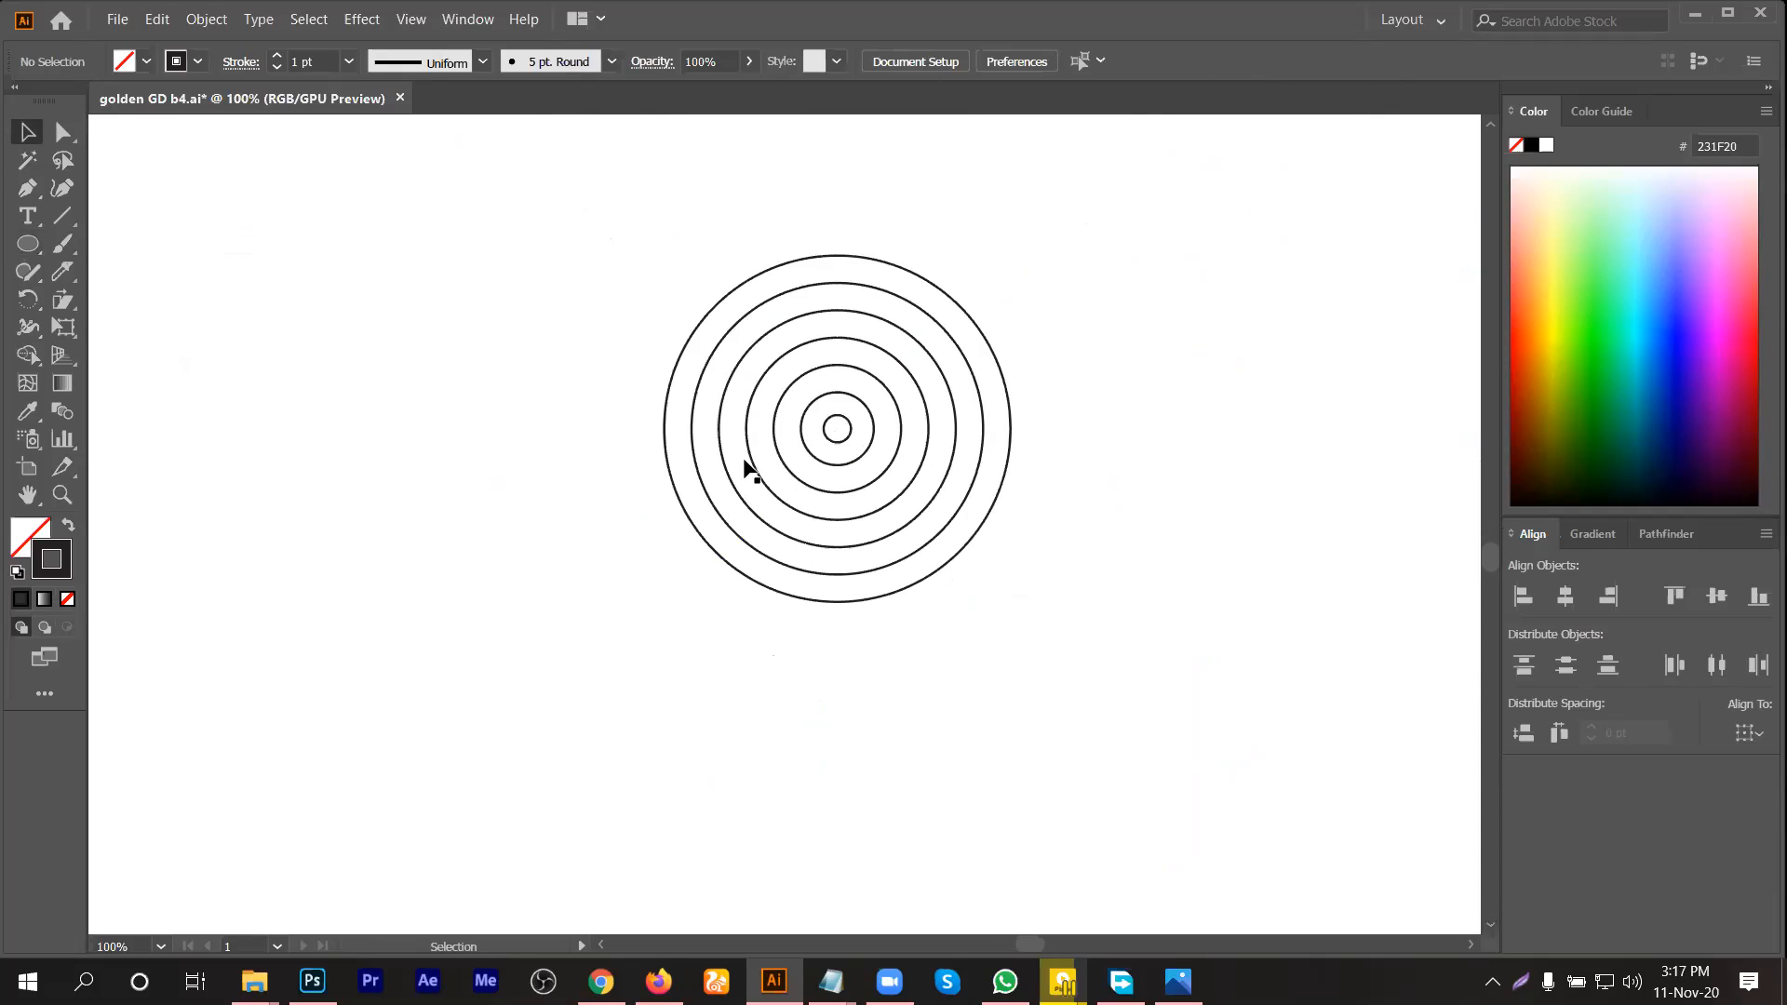
scroll(746, 463, up, 1)
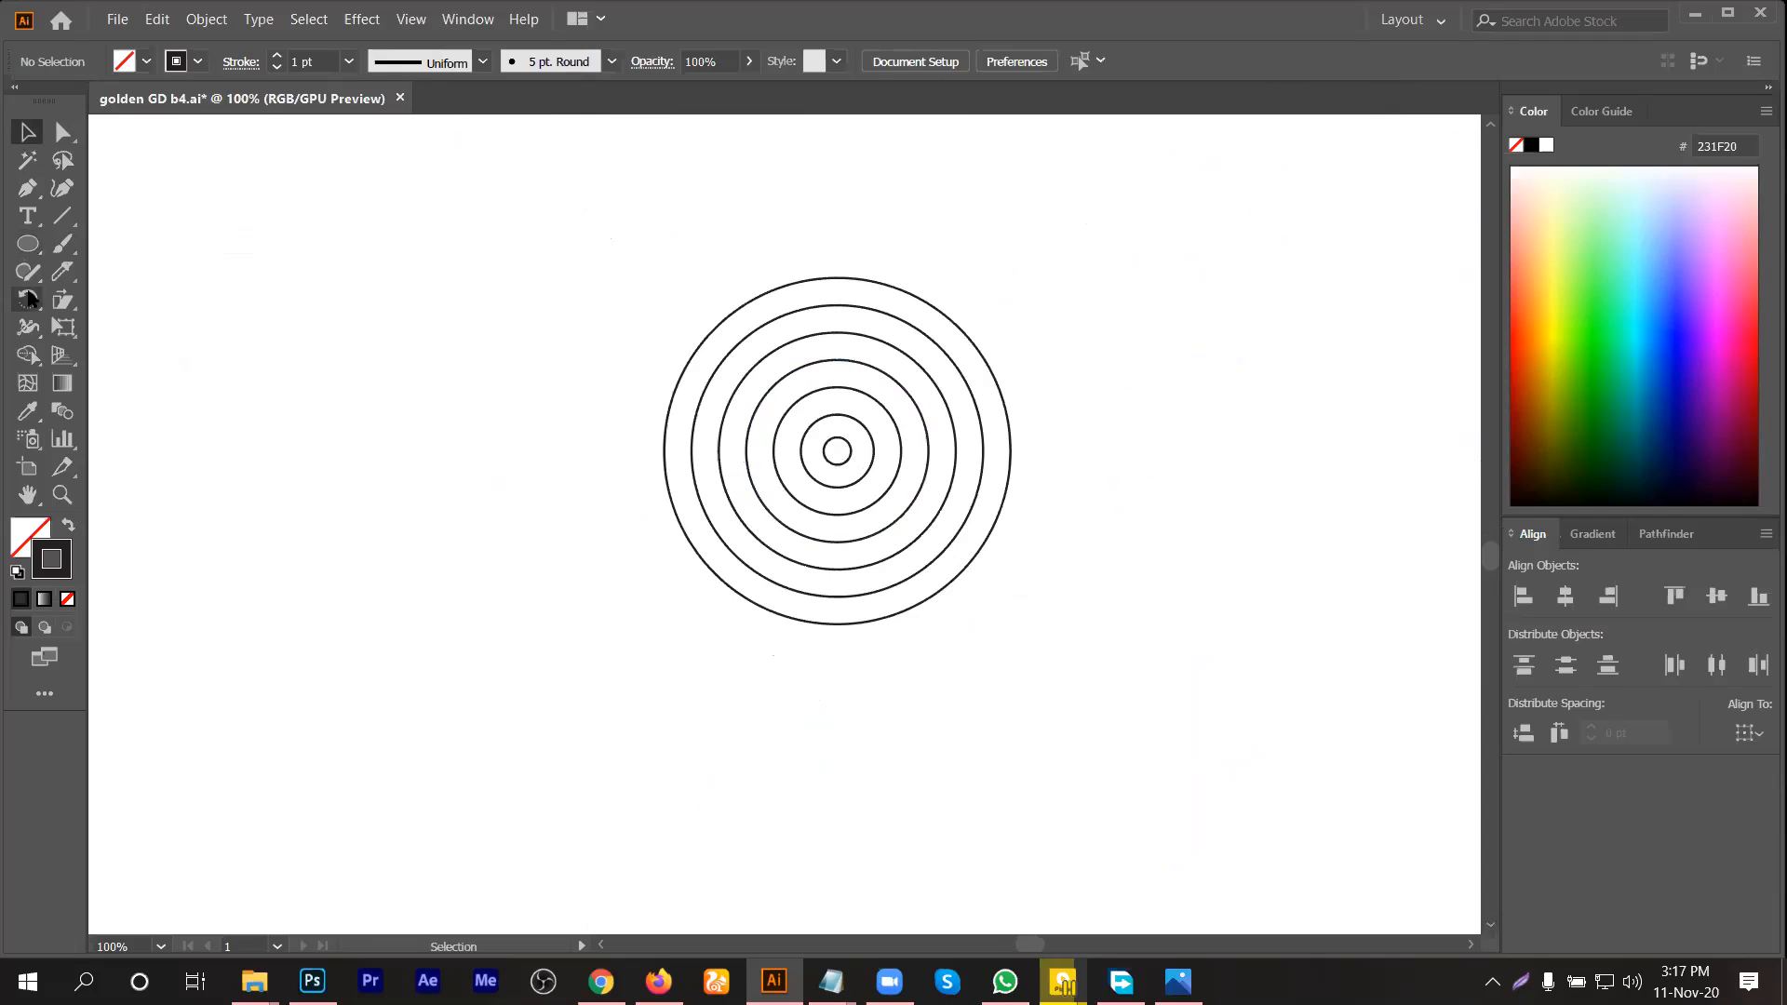
click(63, 216)
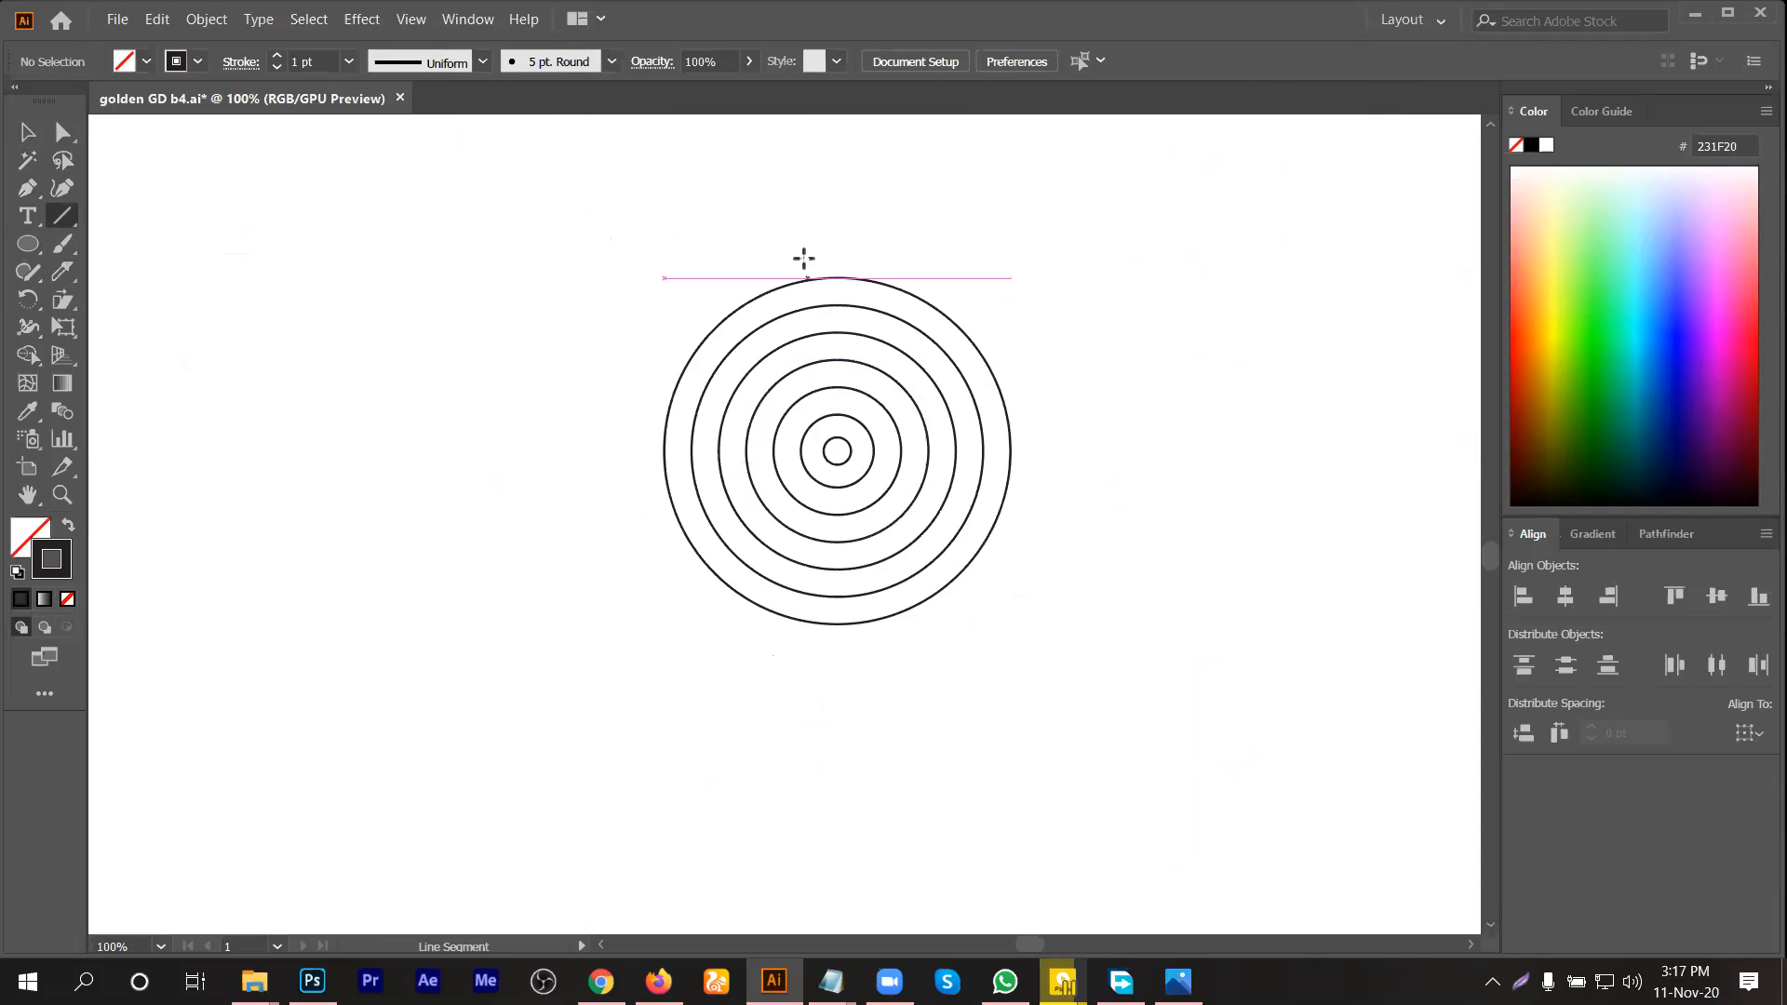
drag(774, 252, 783, 856)
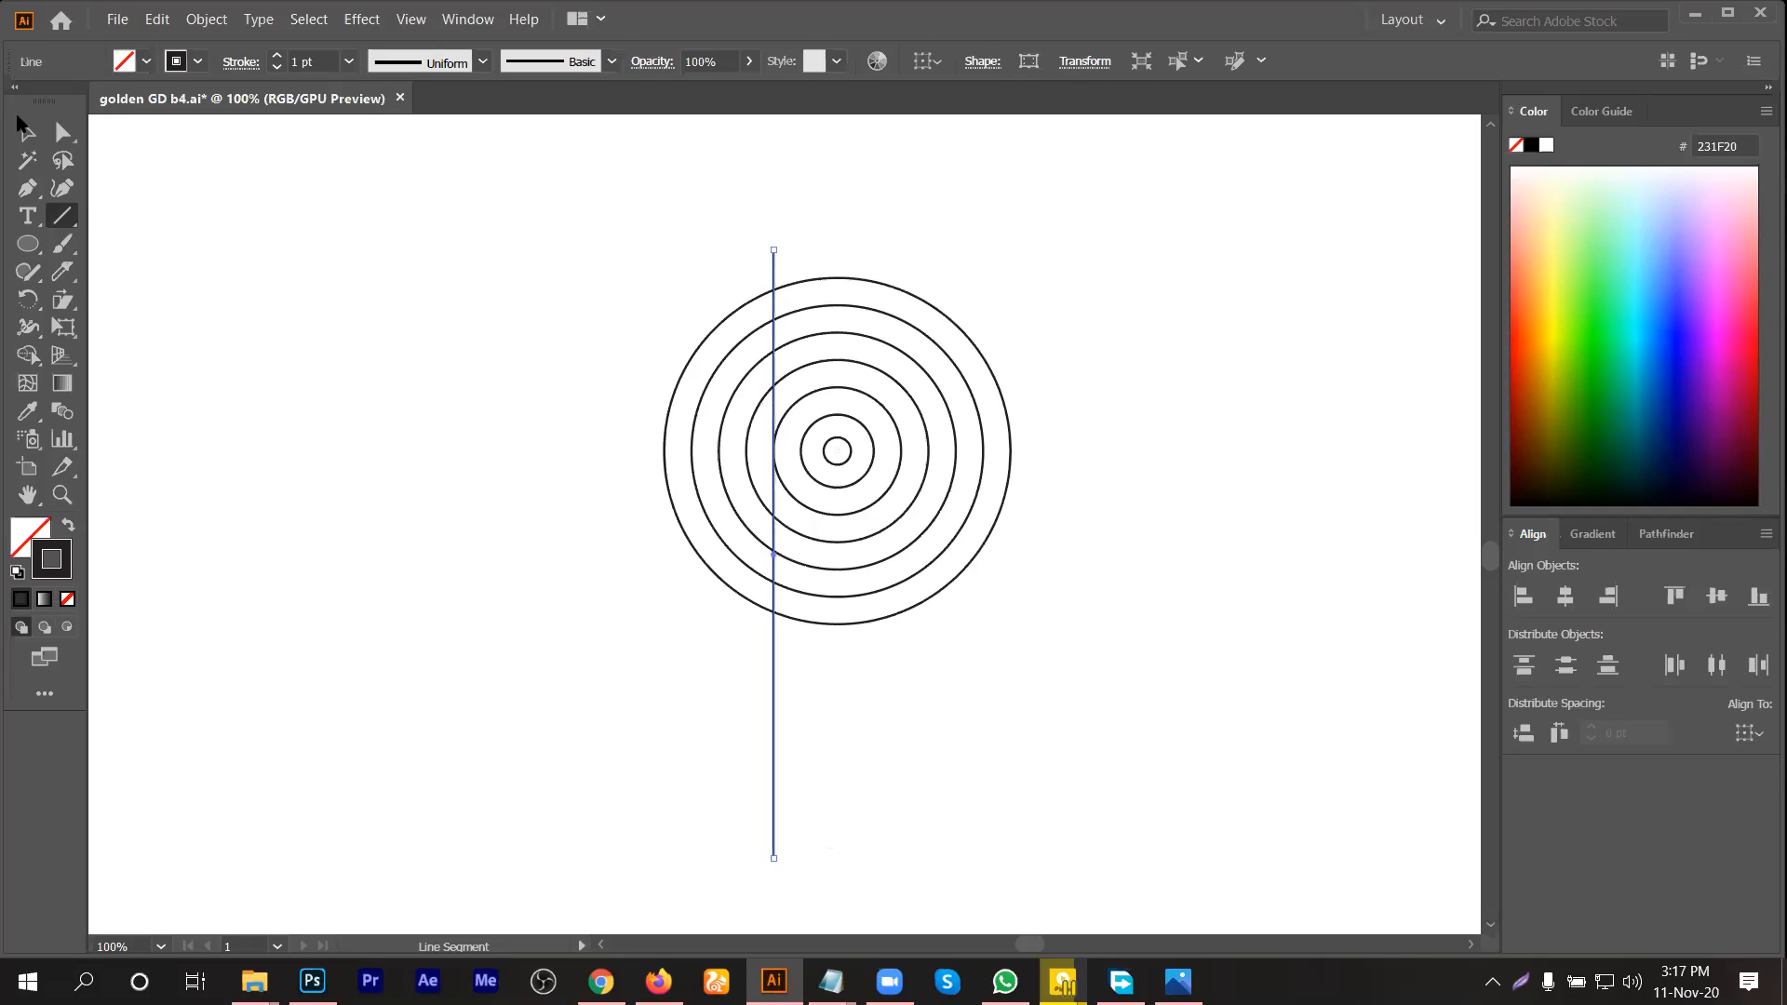
click(21, 127)
click(902, 499)
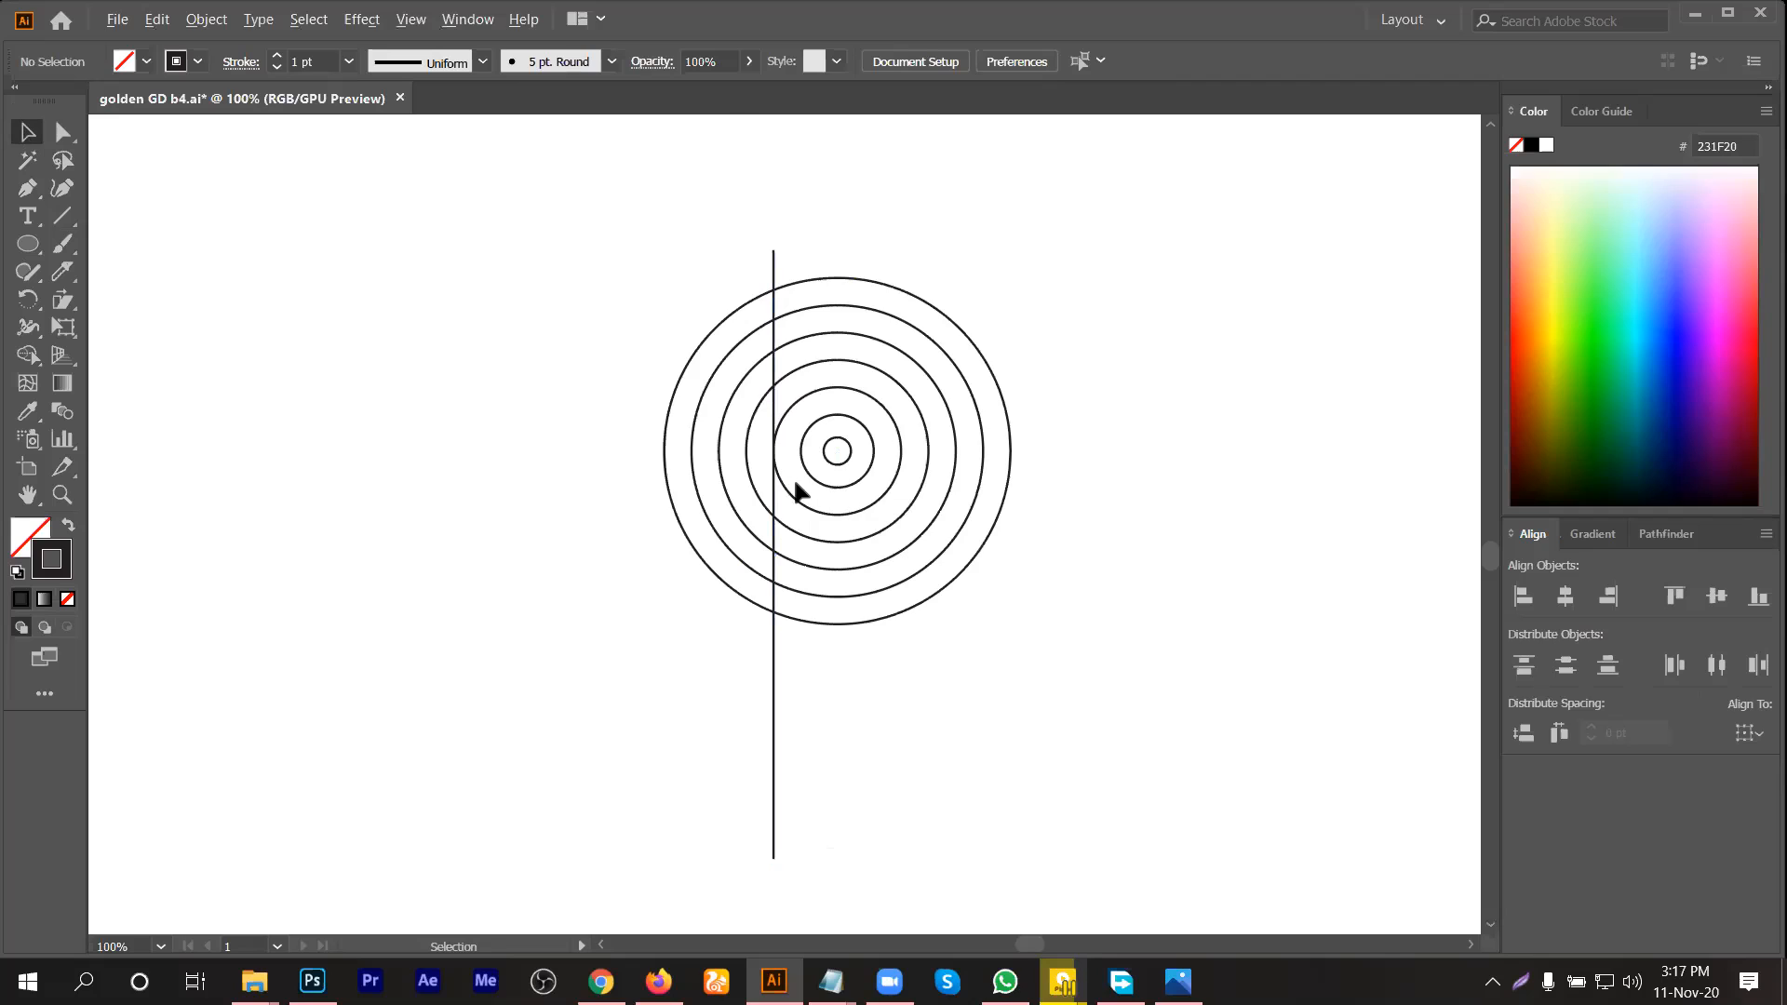
Step: Switch to Outline view and check closely where the vertical line touches the 70 pt circle
scroll(798, 490, up, 1)
scroll(759, 519, up, 1)
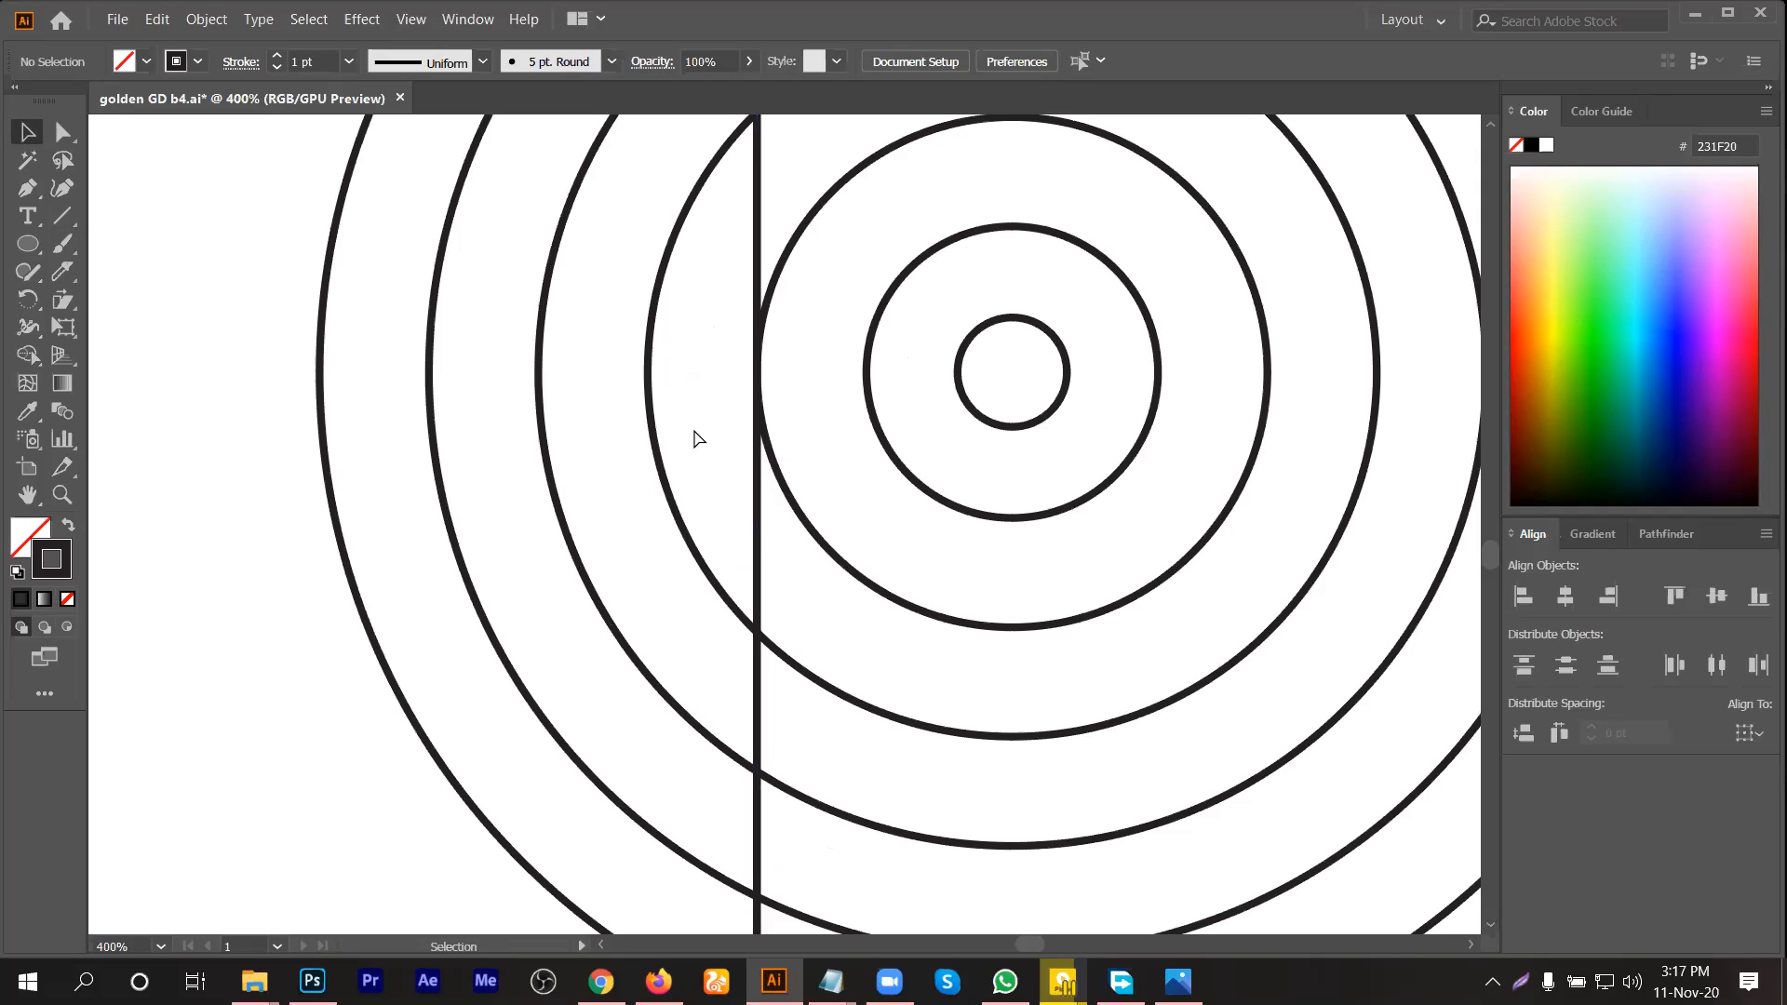
key(ctrl+y)
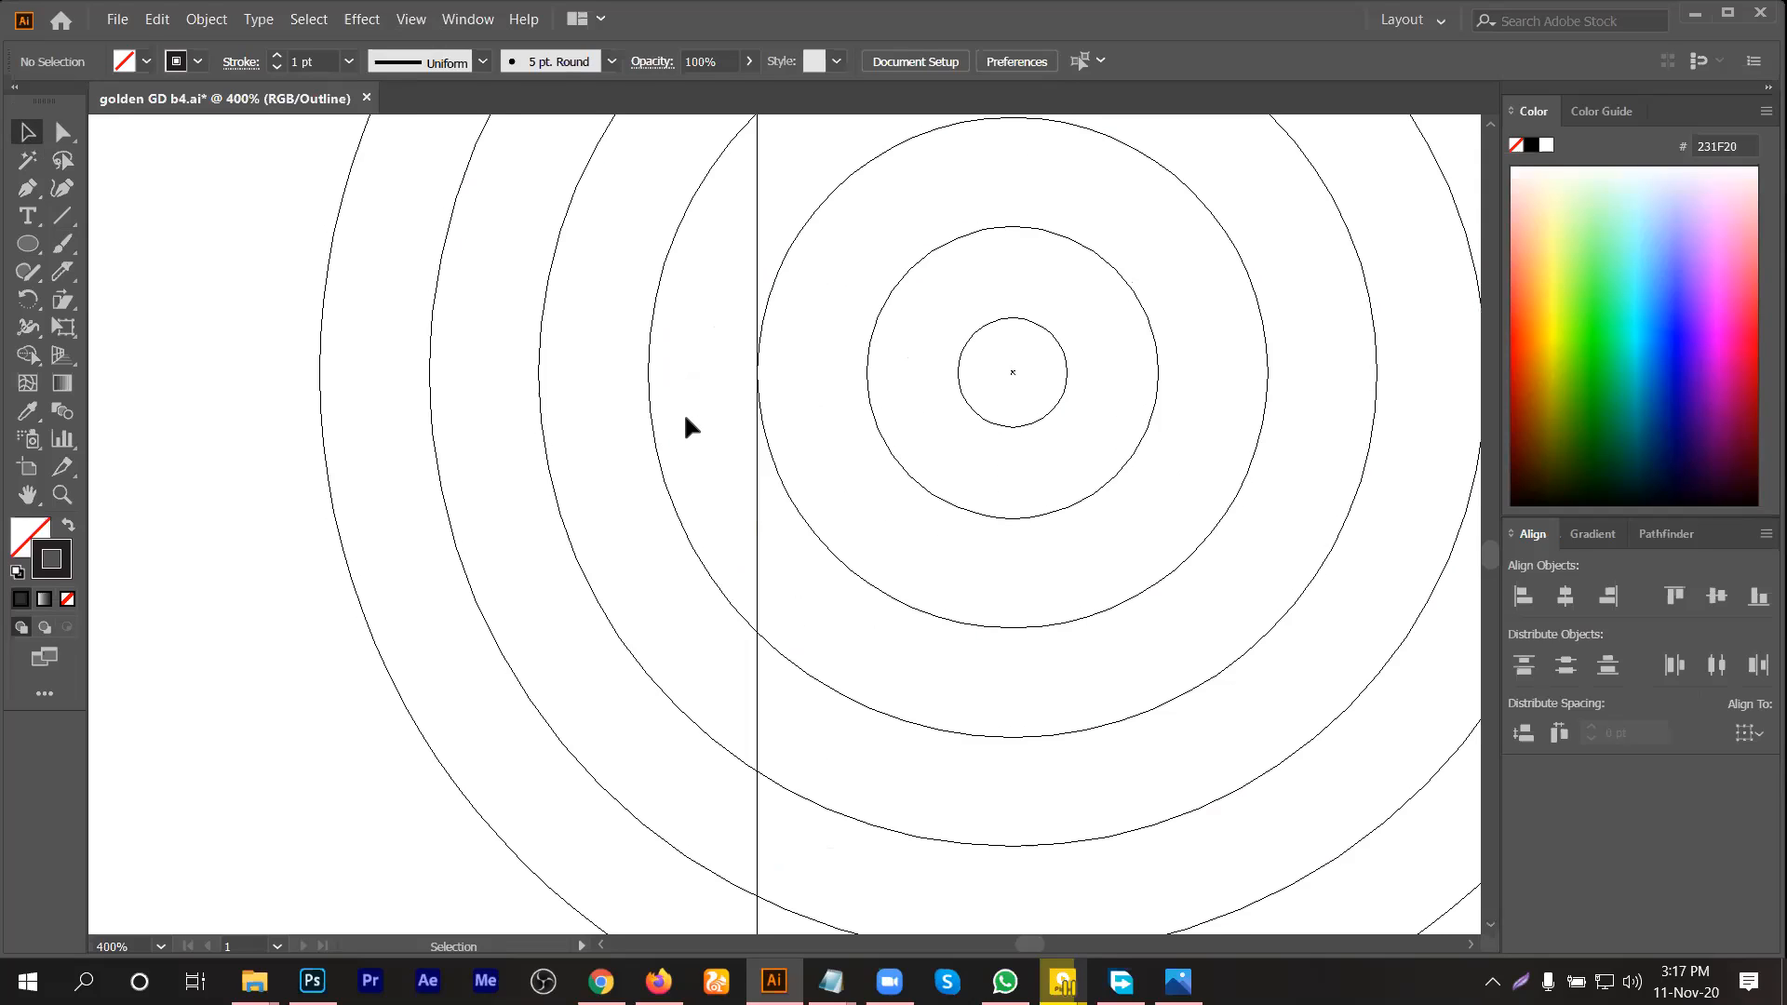
scroll(782, 418, up, 3)
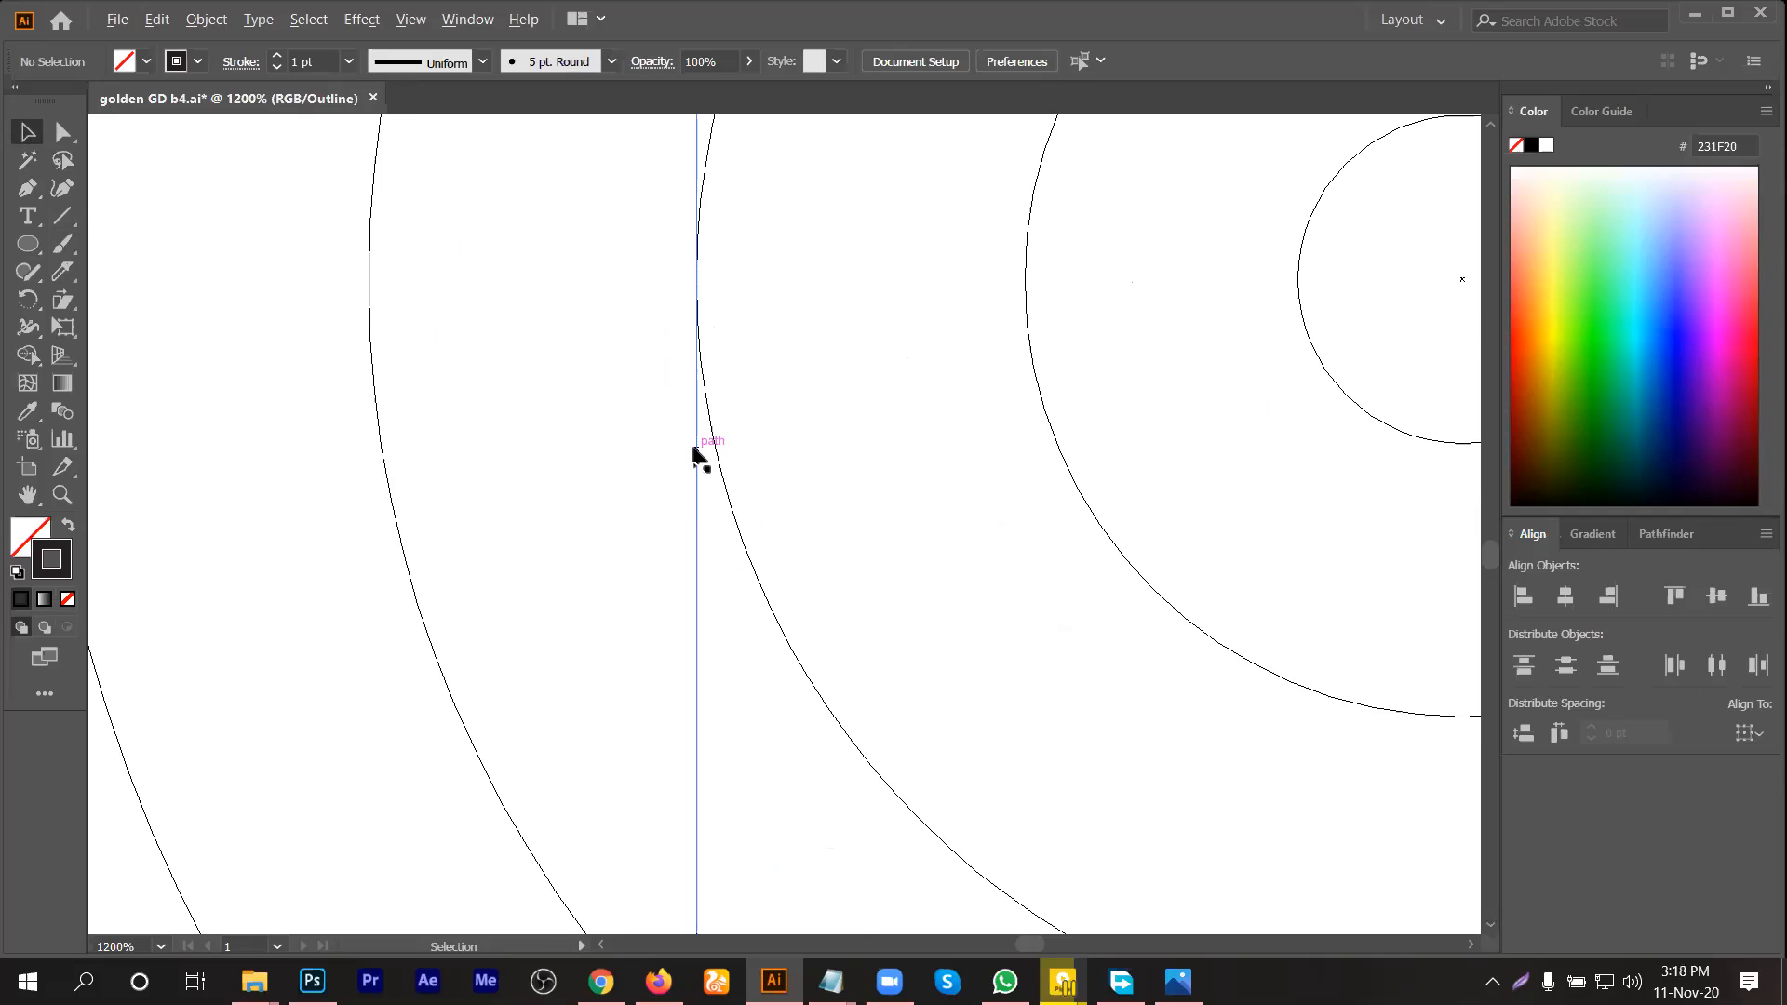
scroll(732, 456, up, 1)
scroll(721, 449, down, 4)
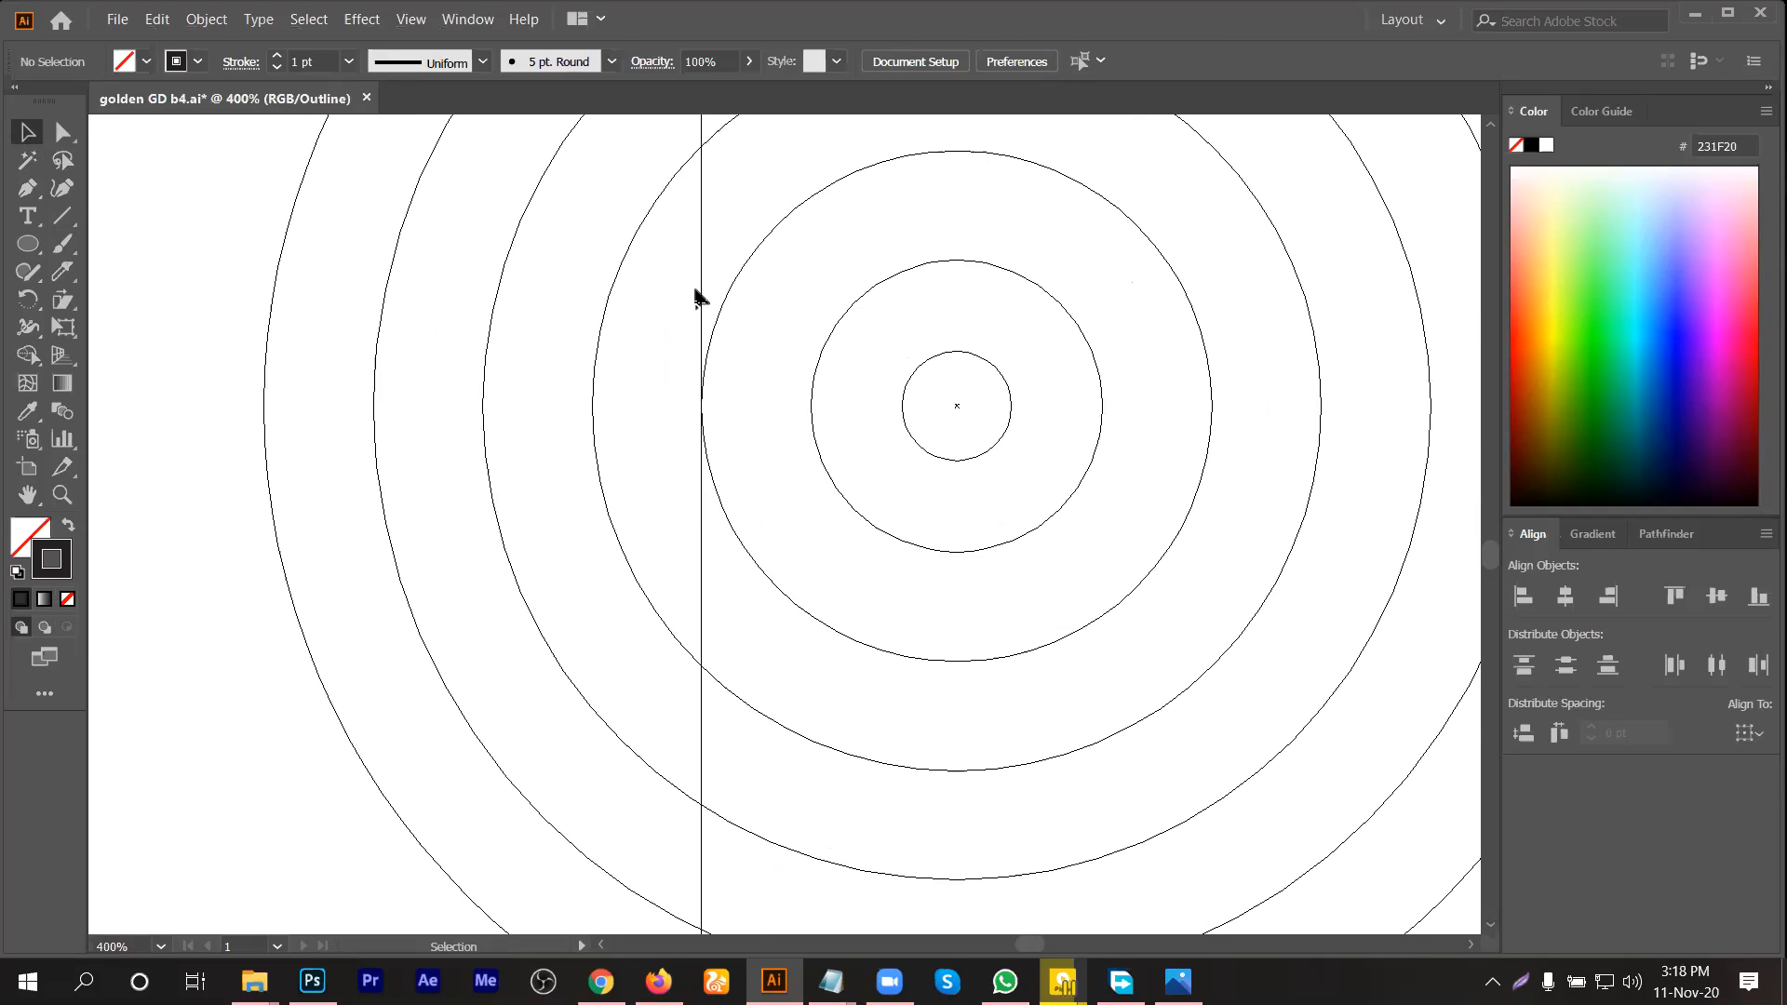
Step: Duplicate the vertical line to the left edge of the 40 pt circle and repeat the copy once more inward
drag(735, 290, 808, 298)
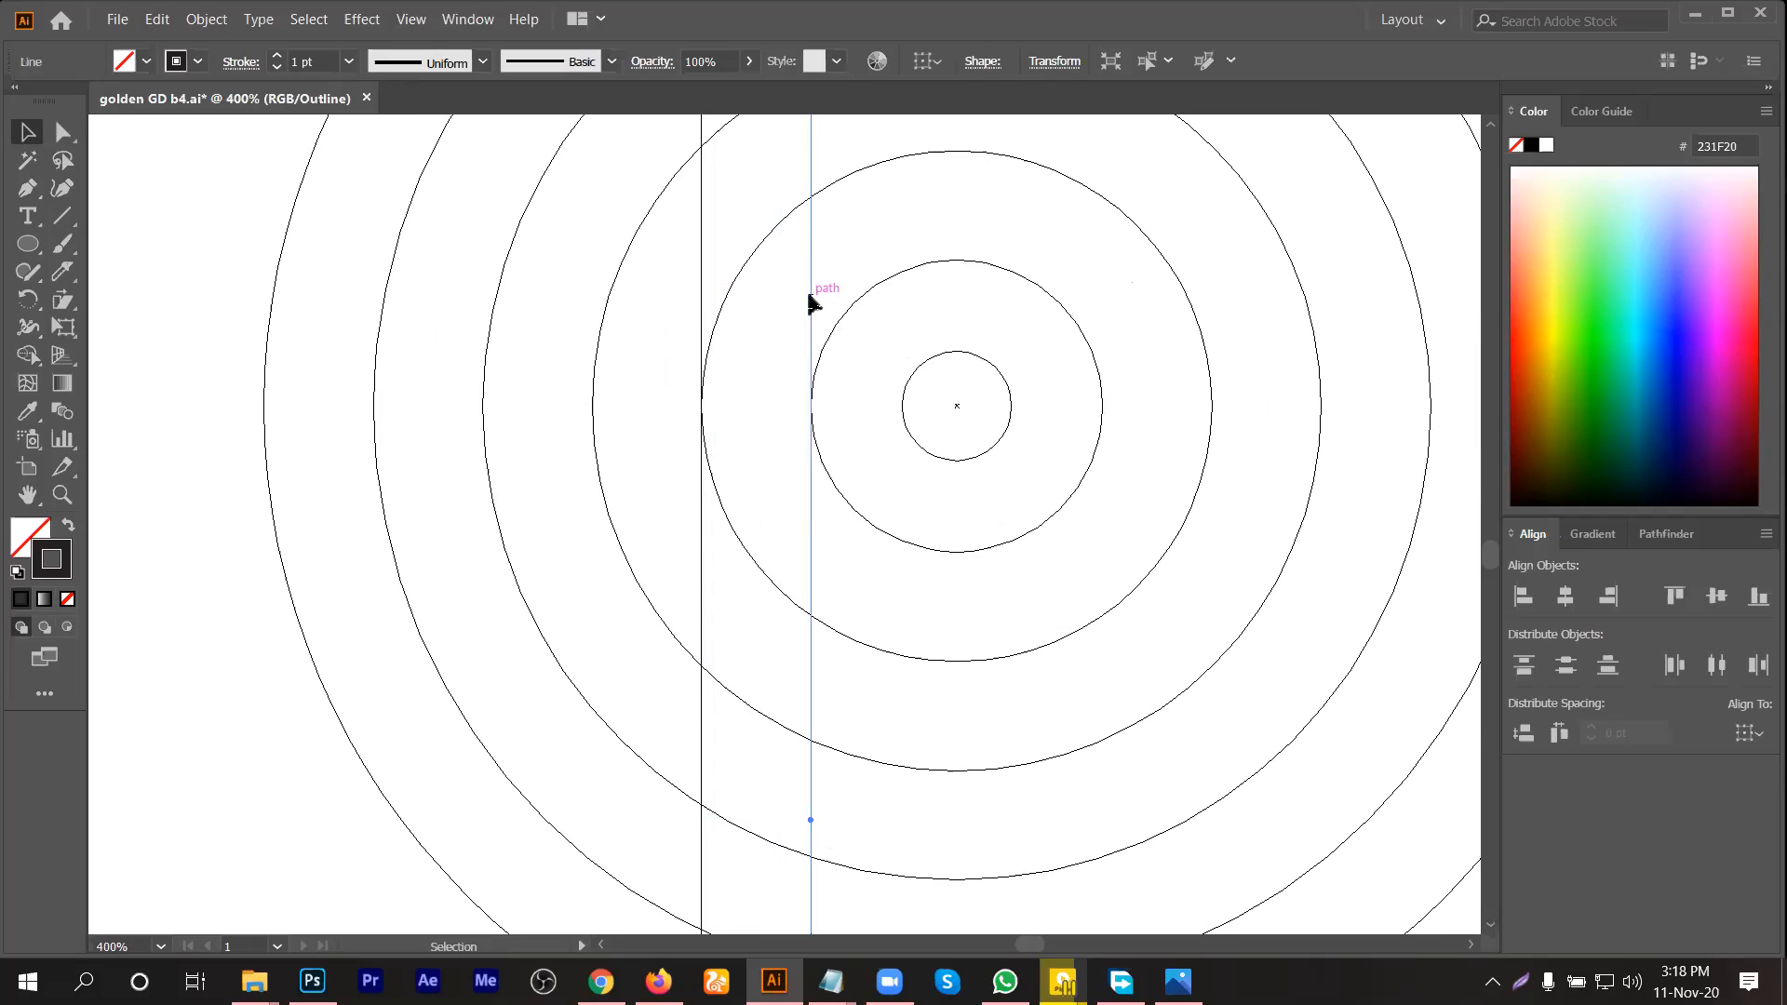
key(ctrl+d)
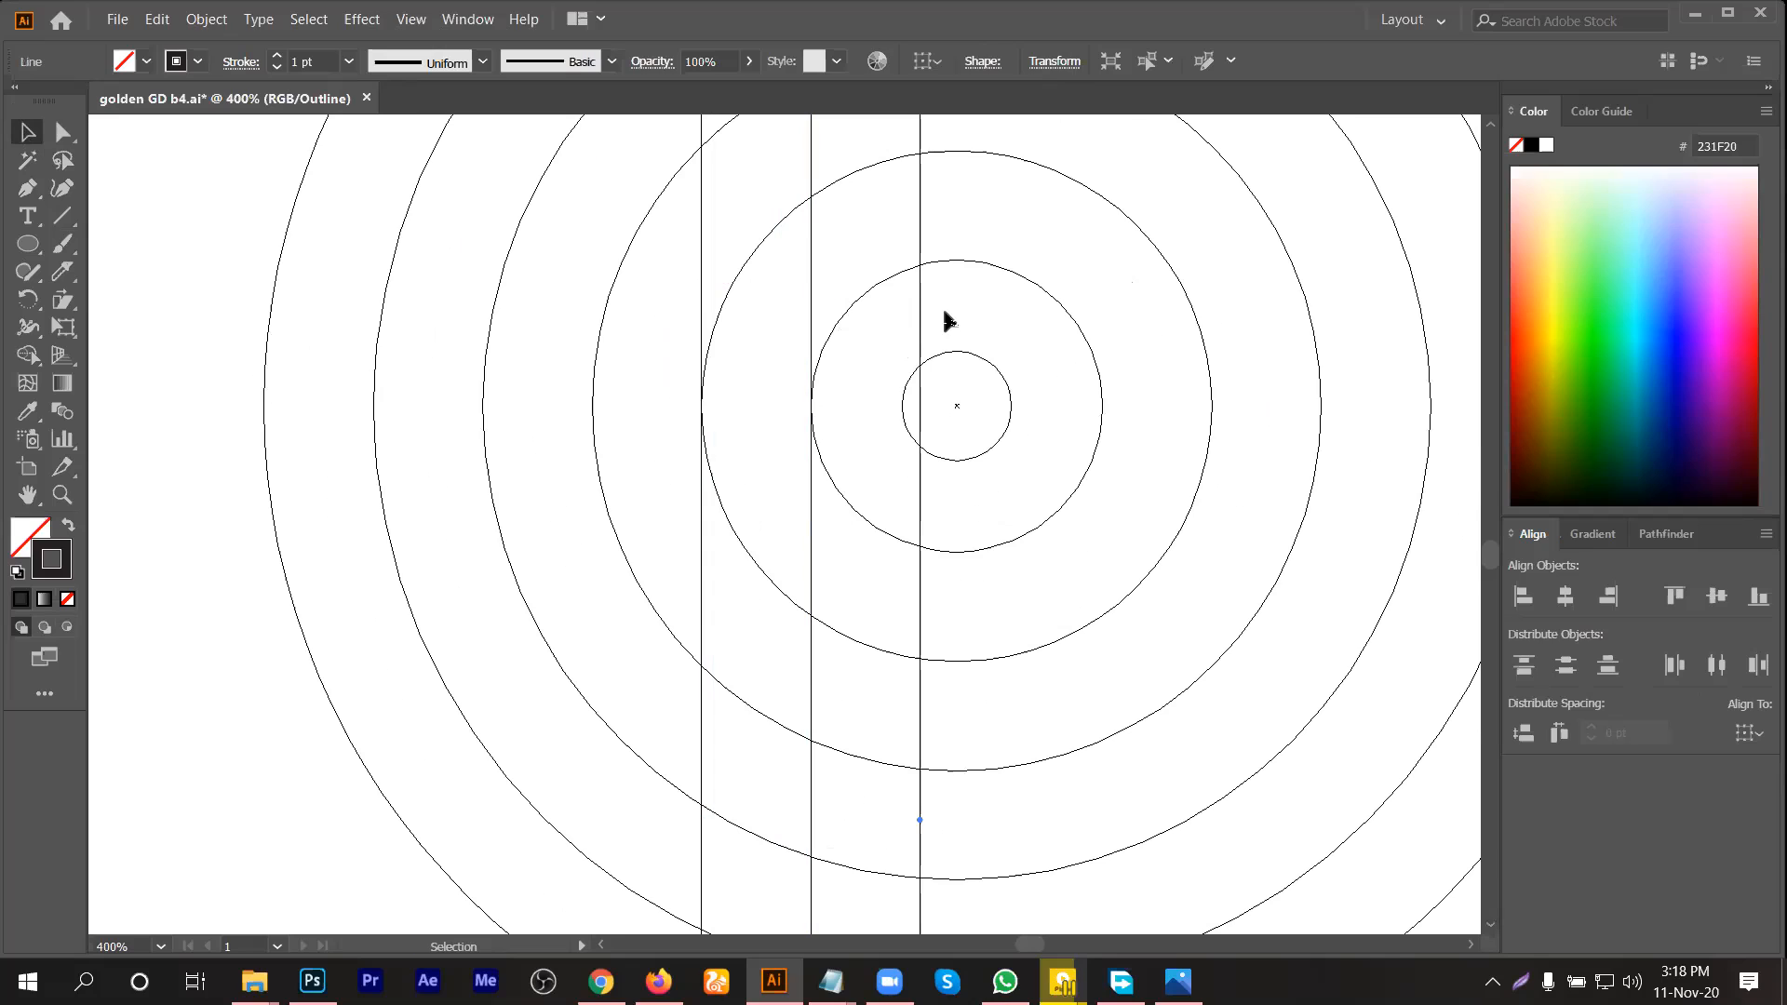
key(ctrl+shift+a)
Step: Move the innermost line to the left edge of the 15 pt circle and duplicate it to that circle's right edge
scroll(926, 340, up, 1)
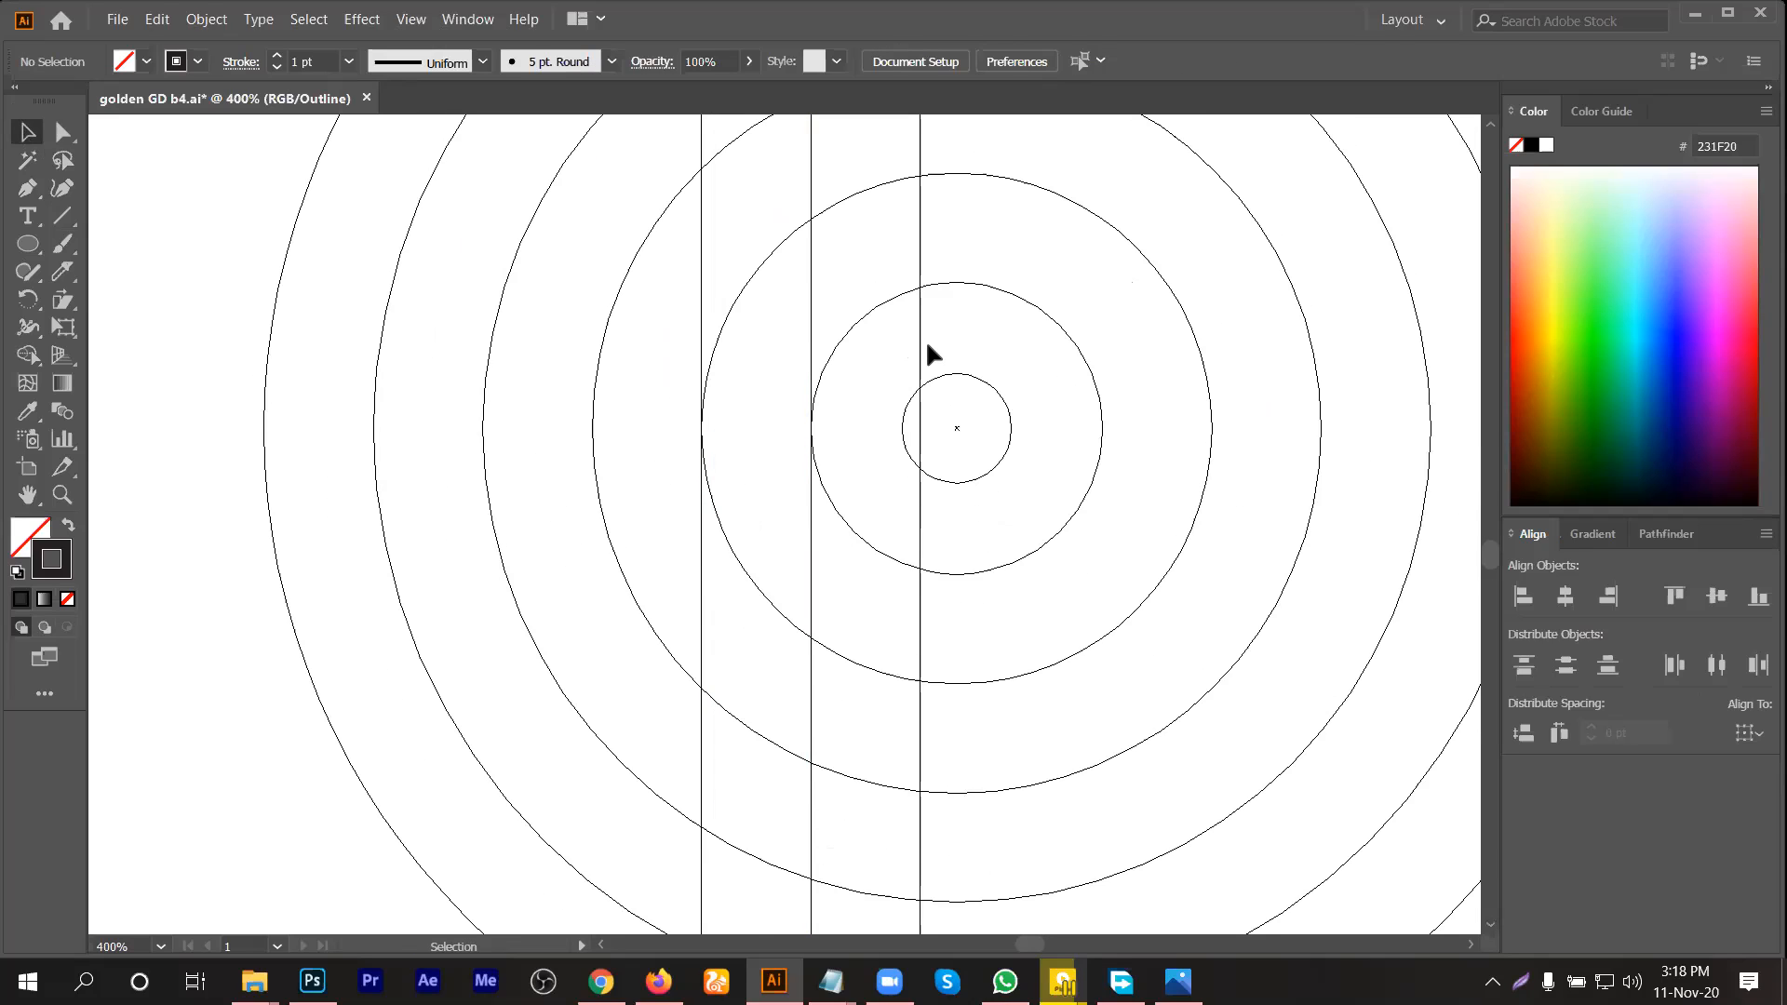
alt+scroll(915, 359, up, 2)
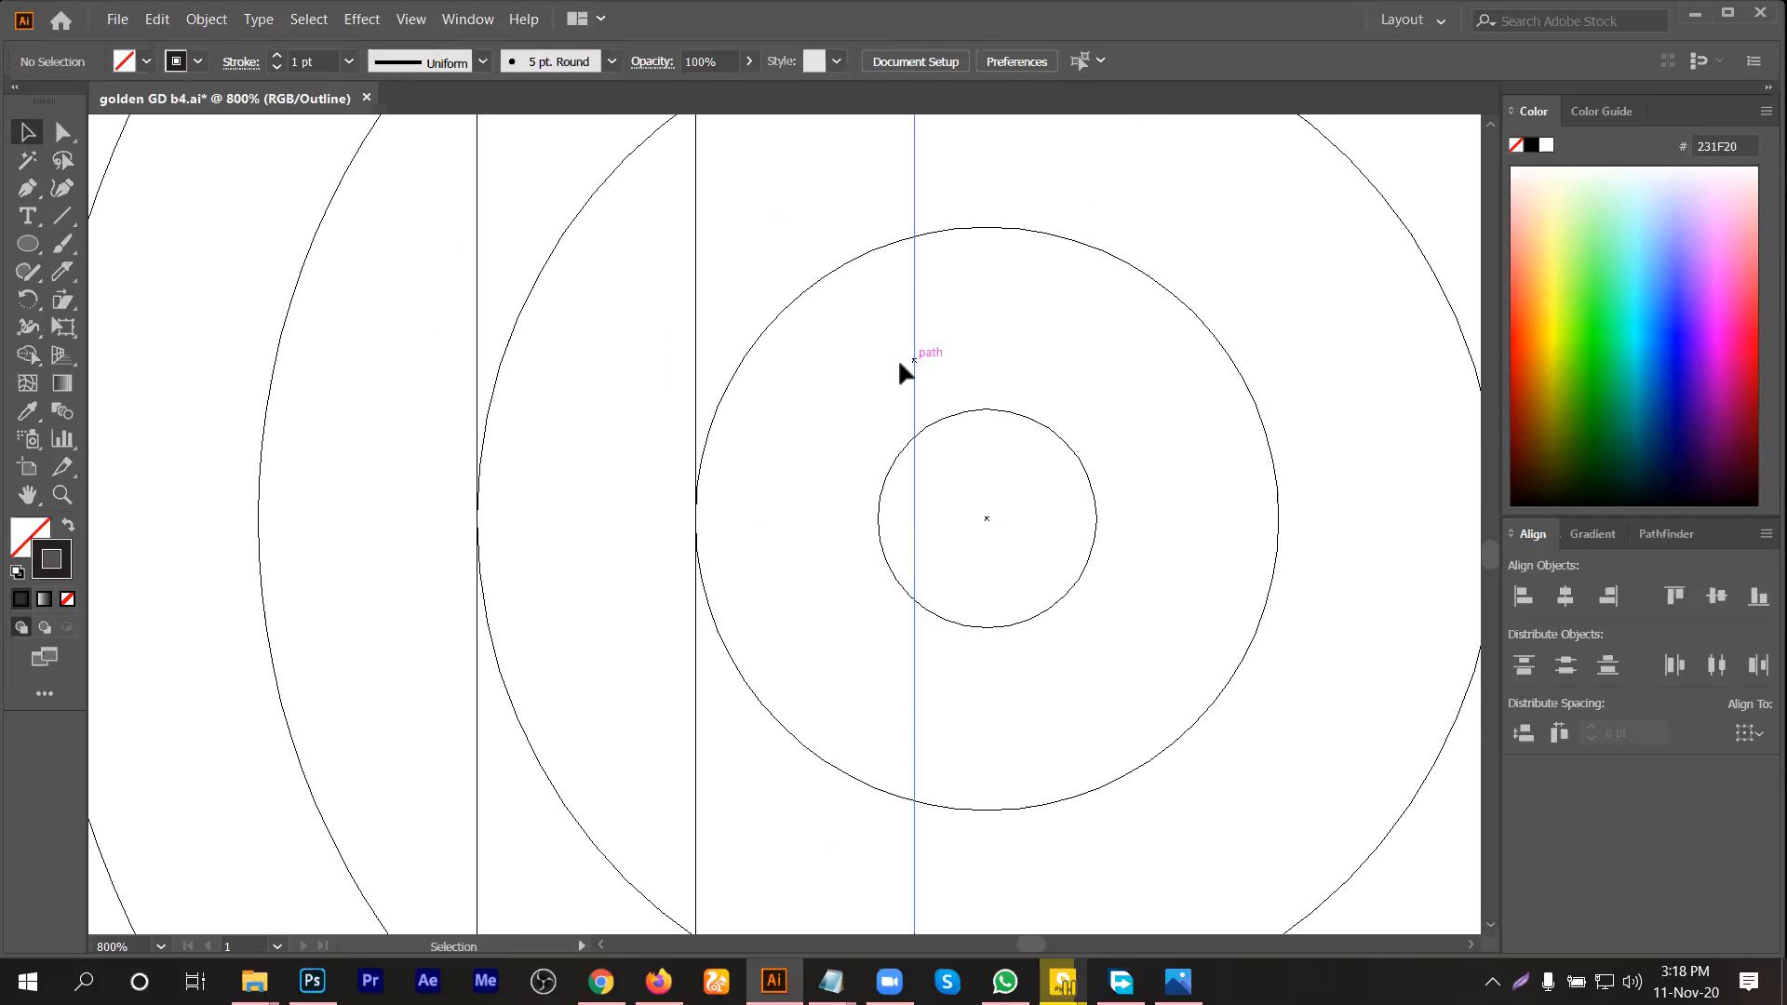
drag(881, 369, 1095, 383)
alt+scroll(977, 419, down, 2)
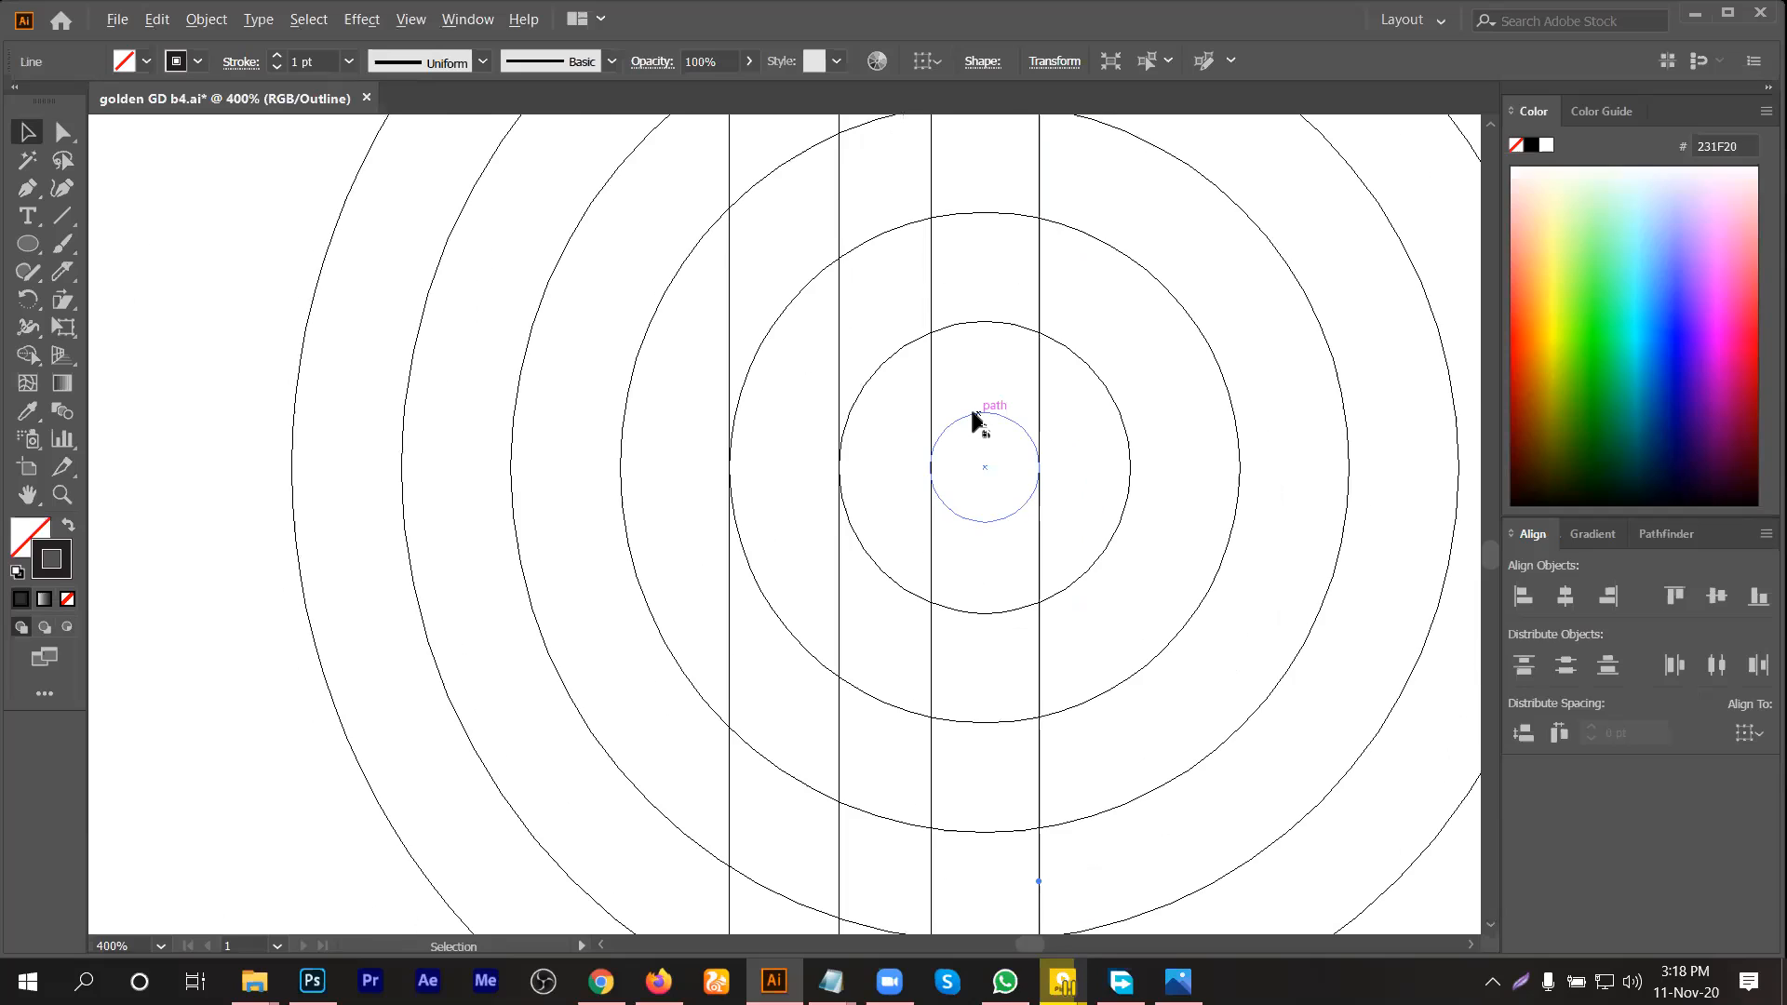
Step: Duplicate the vertical line at the right edge of the 15 pt circle to the right edge of the 40 pt circle
alt+scroll(918, 518, down, 1)
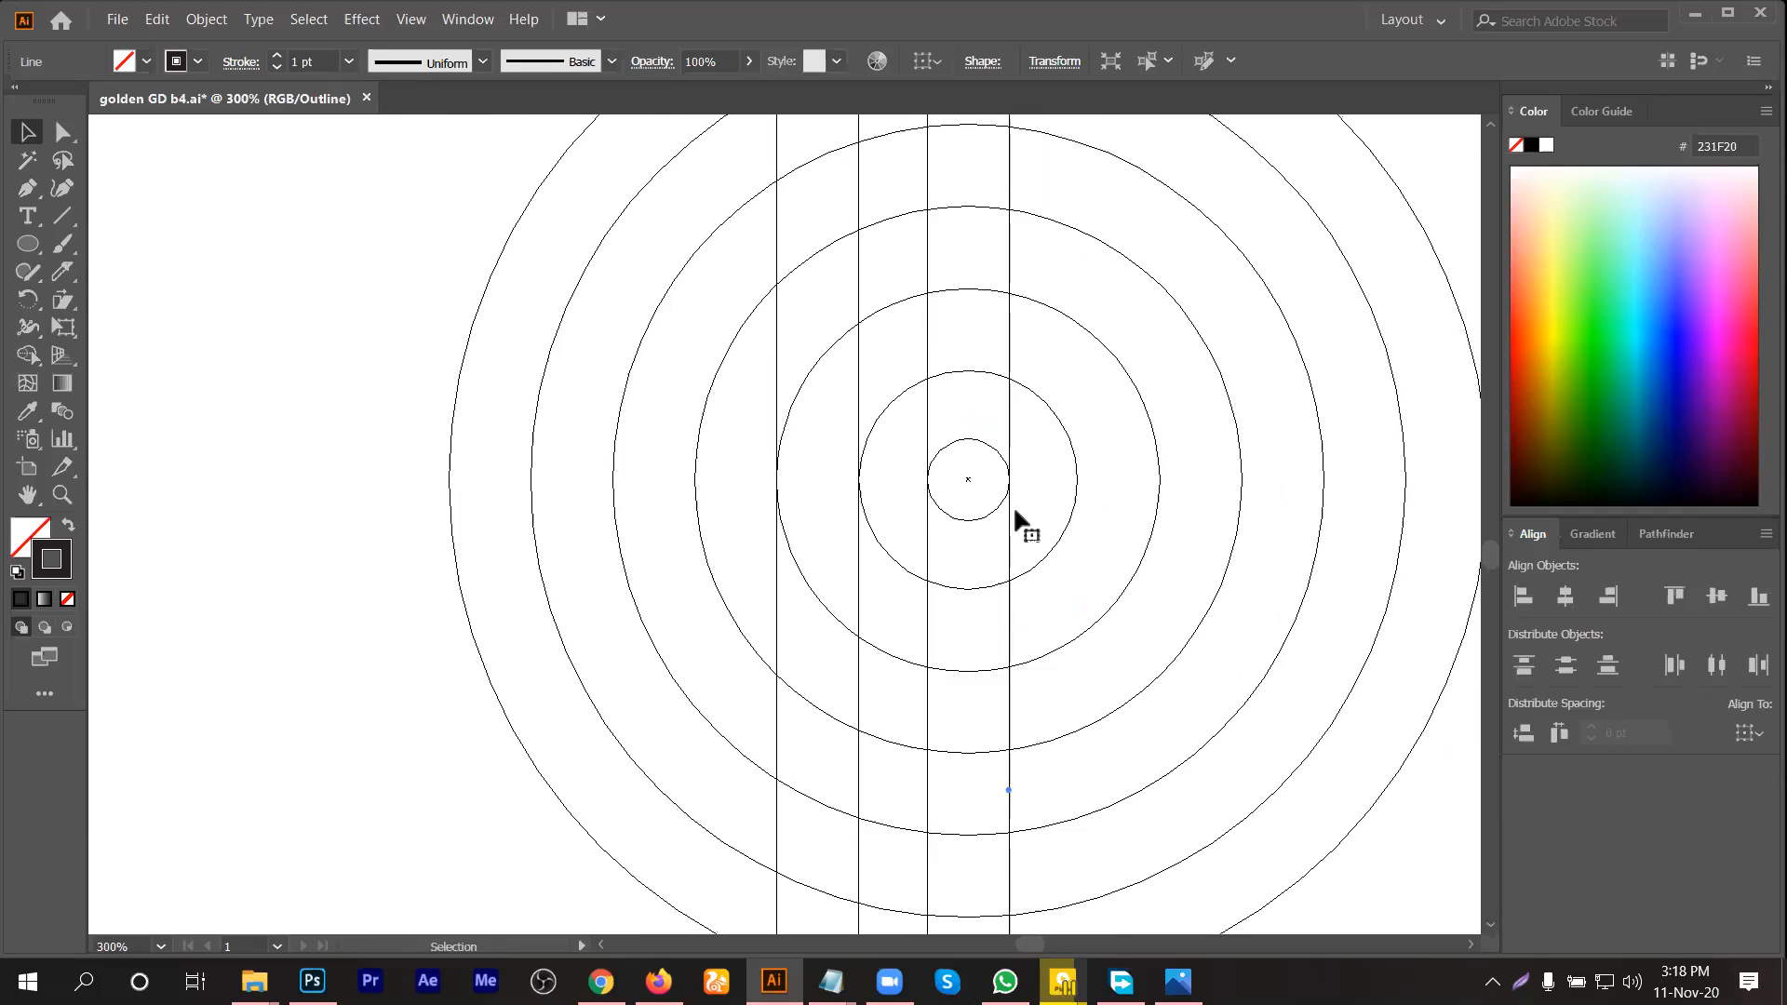
alt+scroll(1135, 482, up, 1)
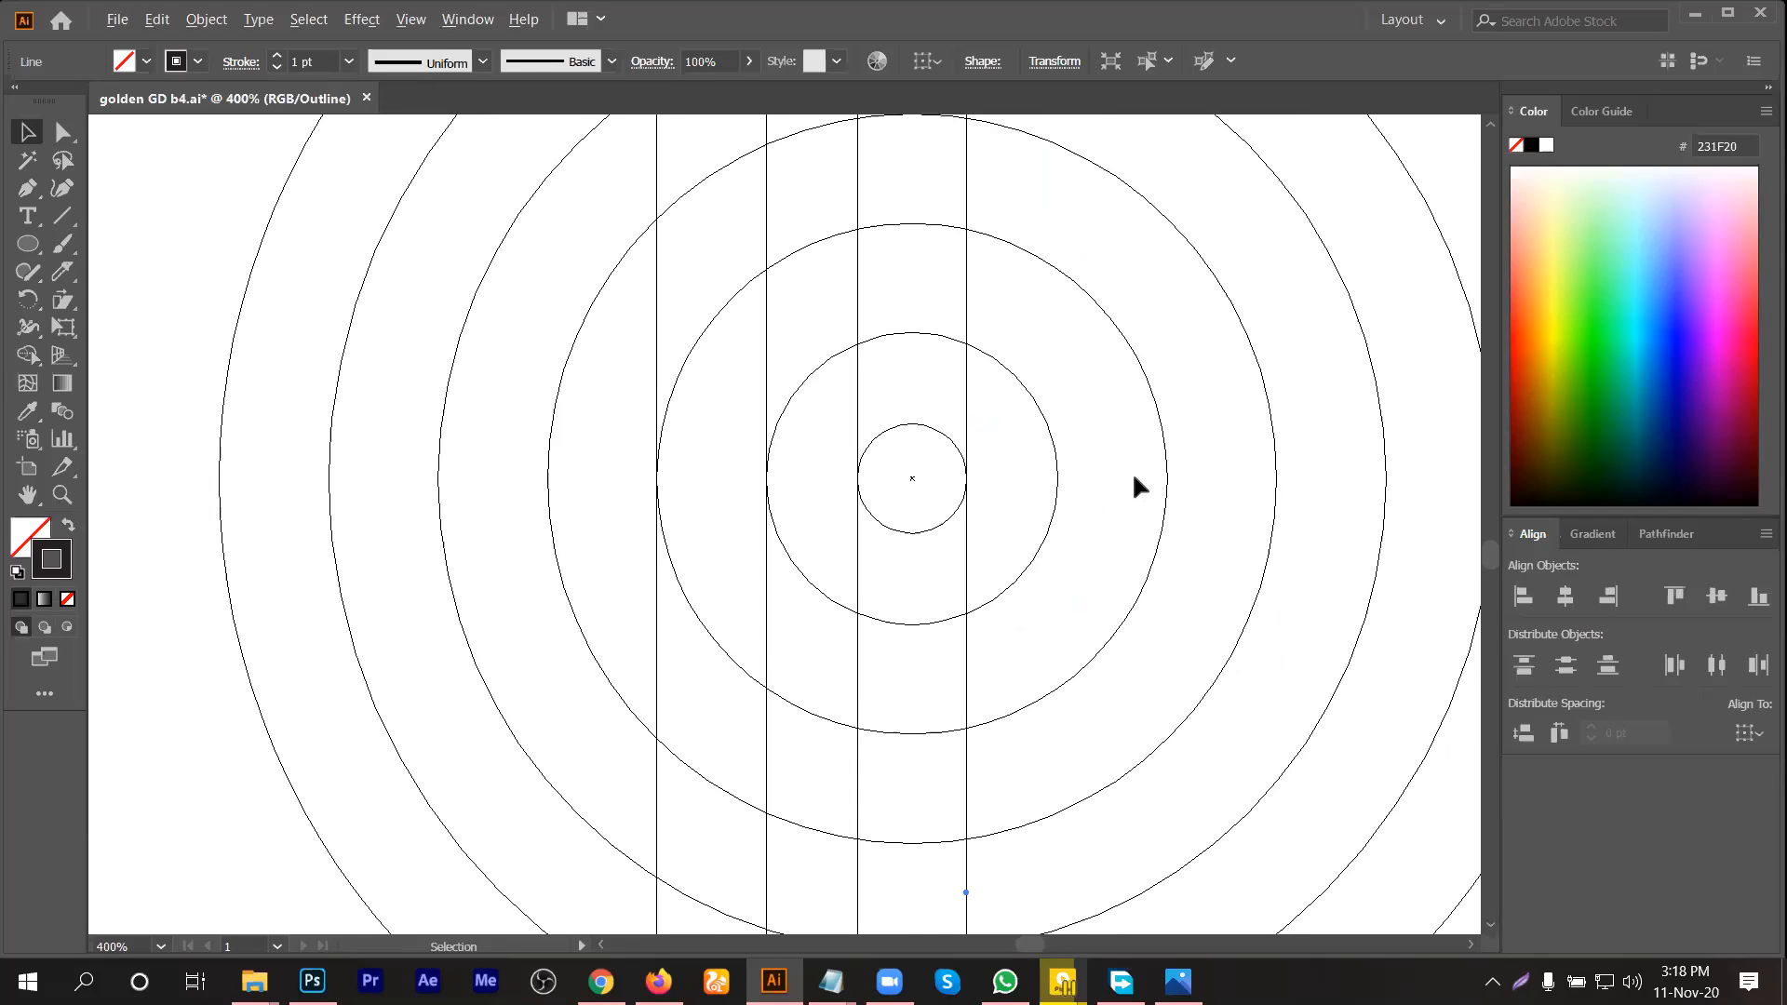
alt+shift+drag(969, 422, 1065, 416)
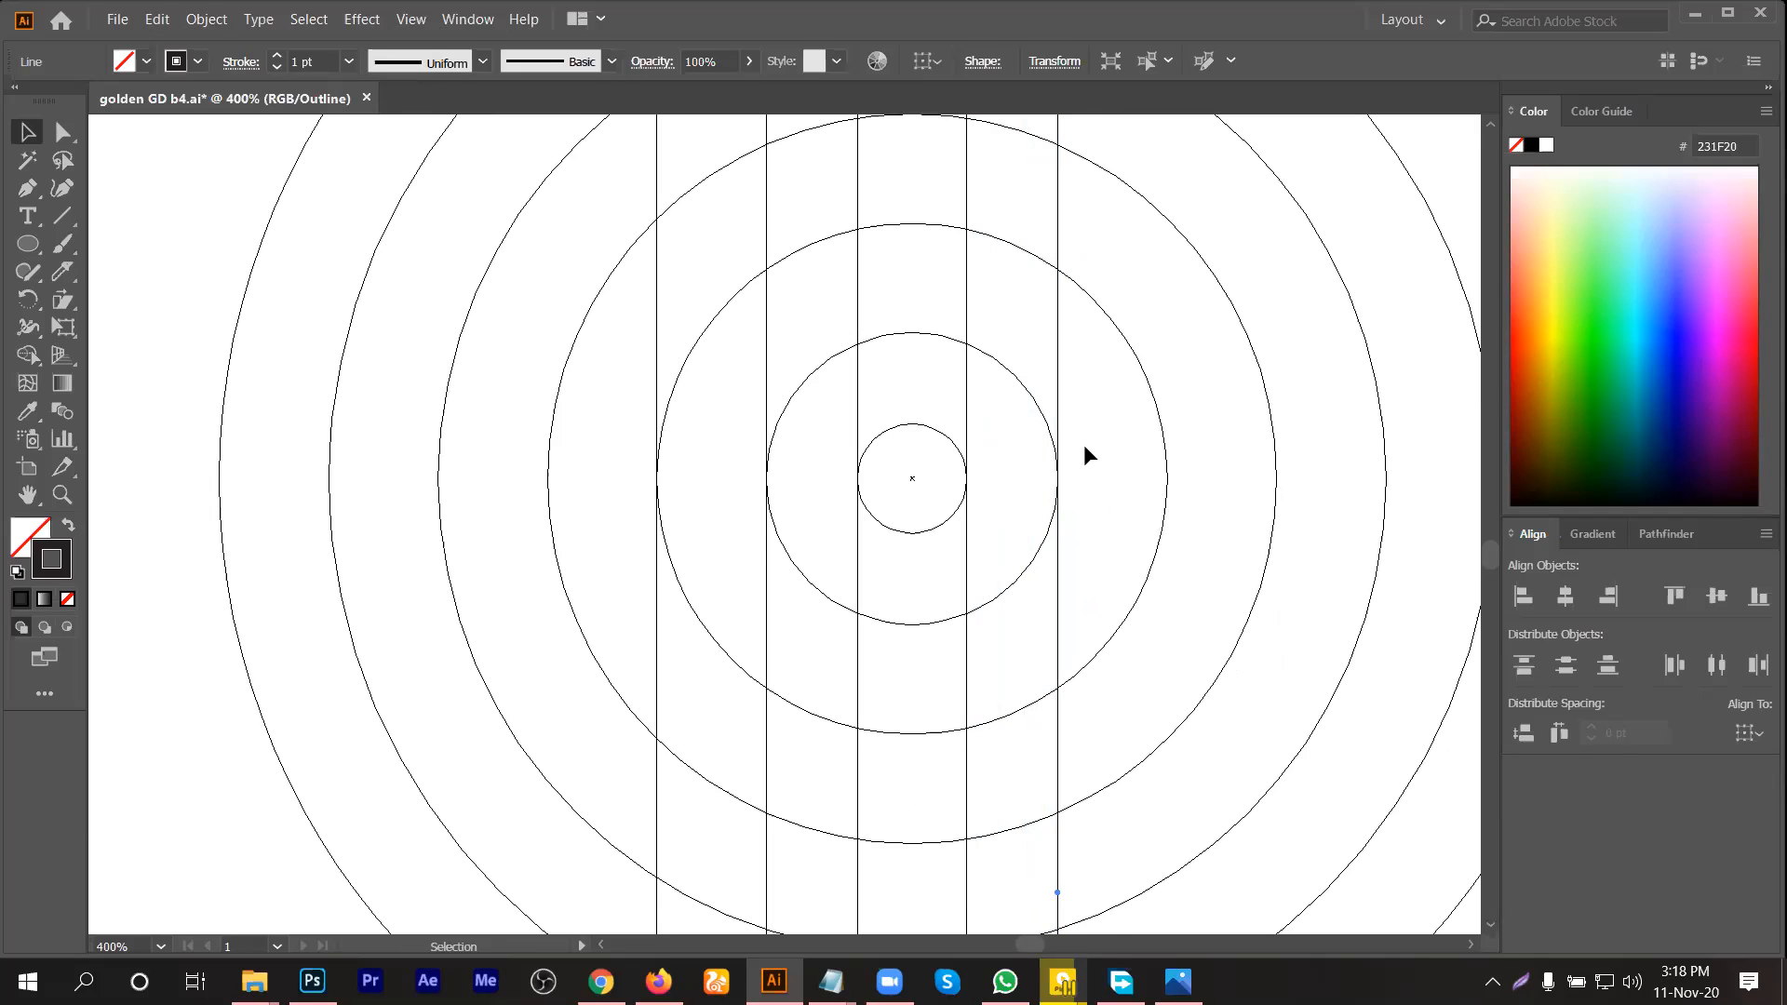
scroll(1080, 456, up, 3)
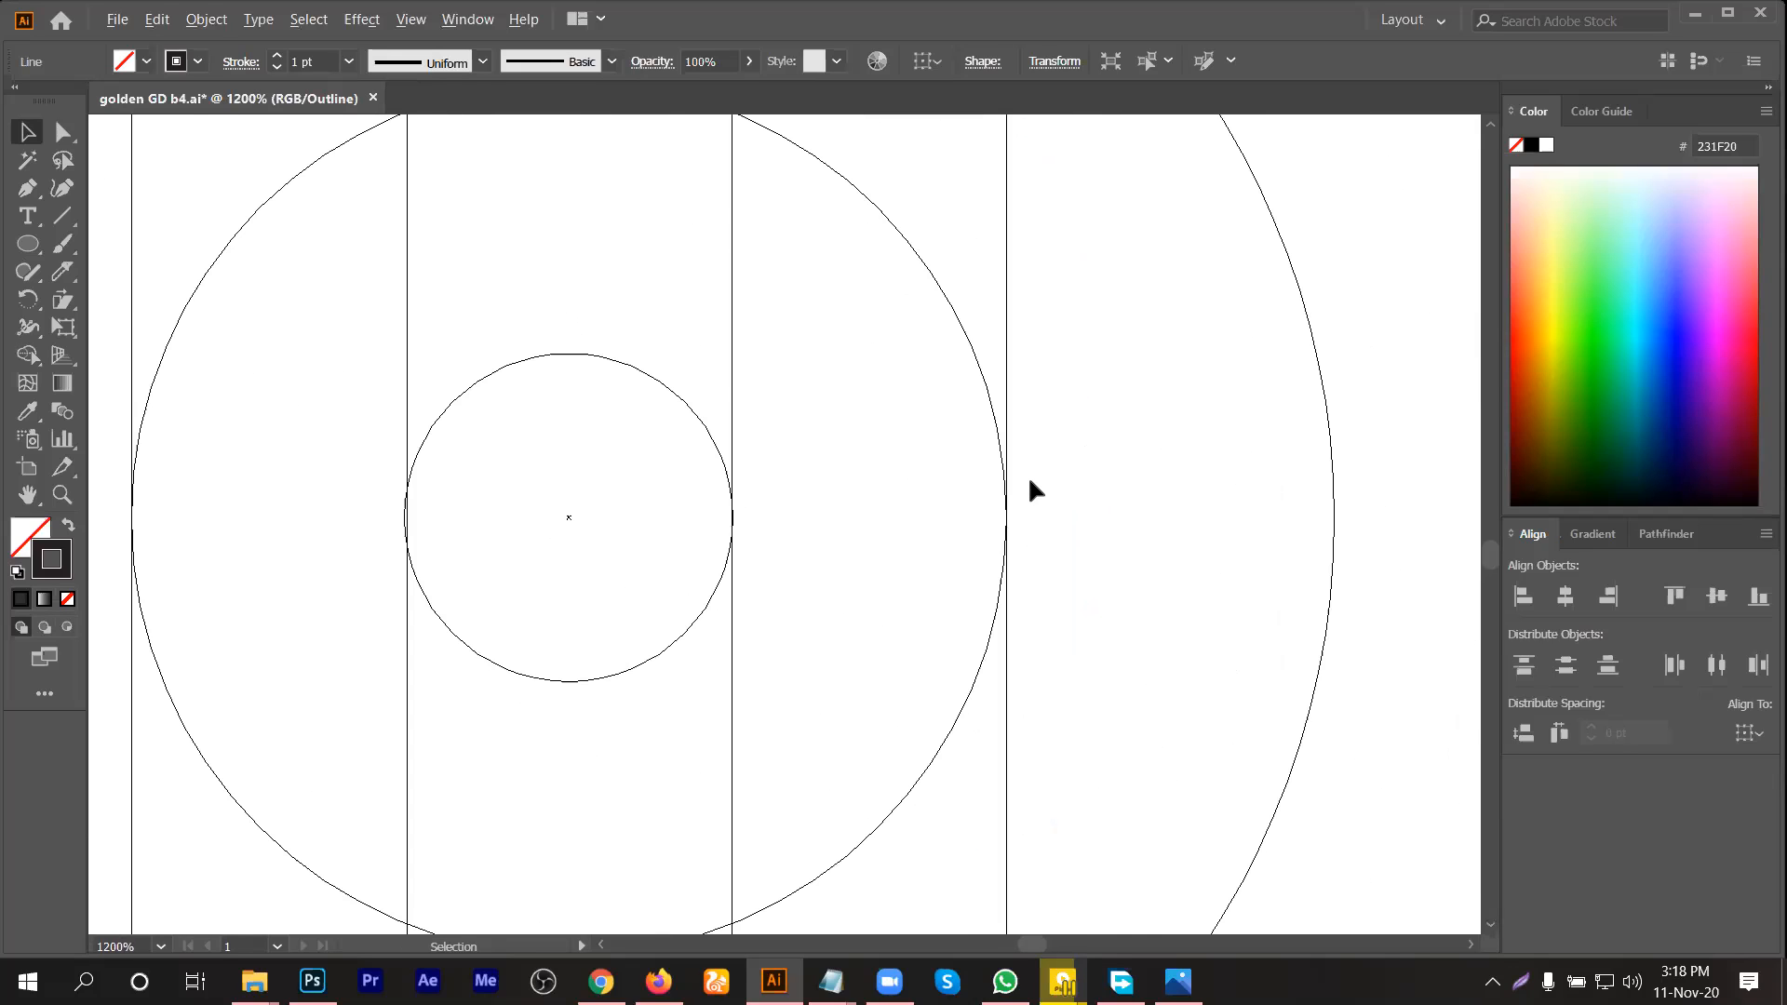
scroll(1030, 482, down, 2)
Step: Repeat the line copy outward and align it exactly to the right edge of the 70 pt circle
key(ctrl+d)
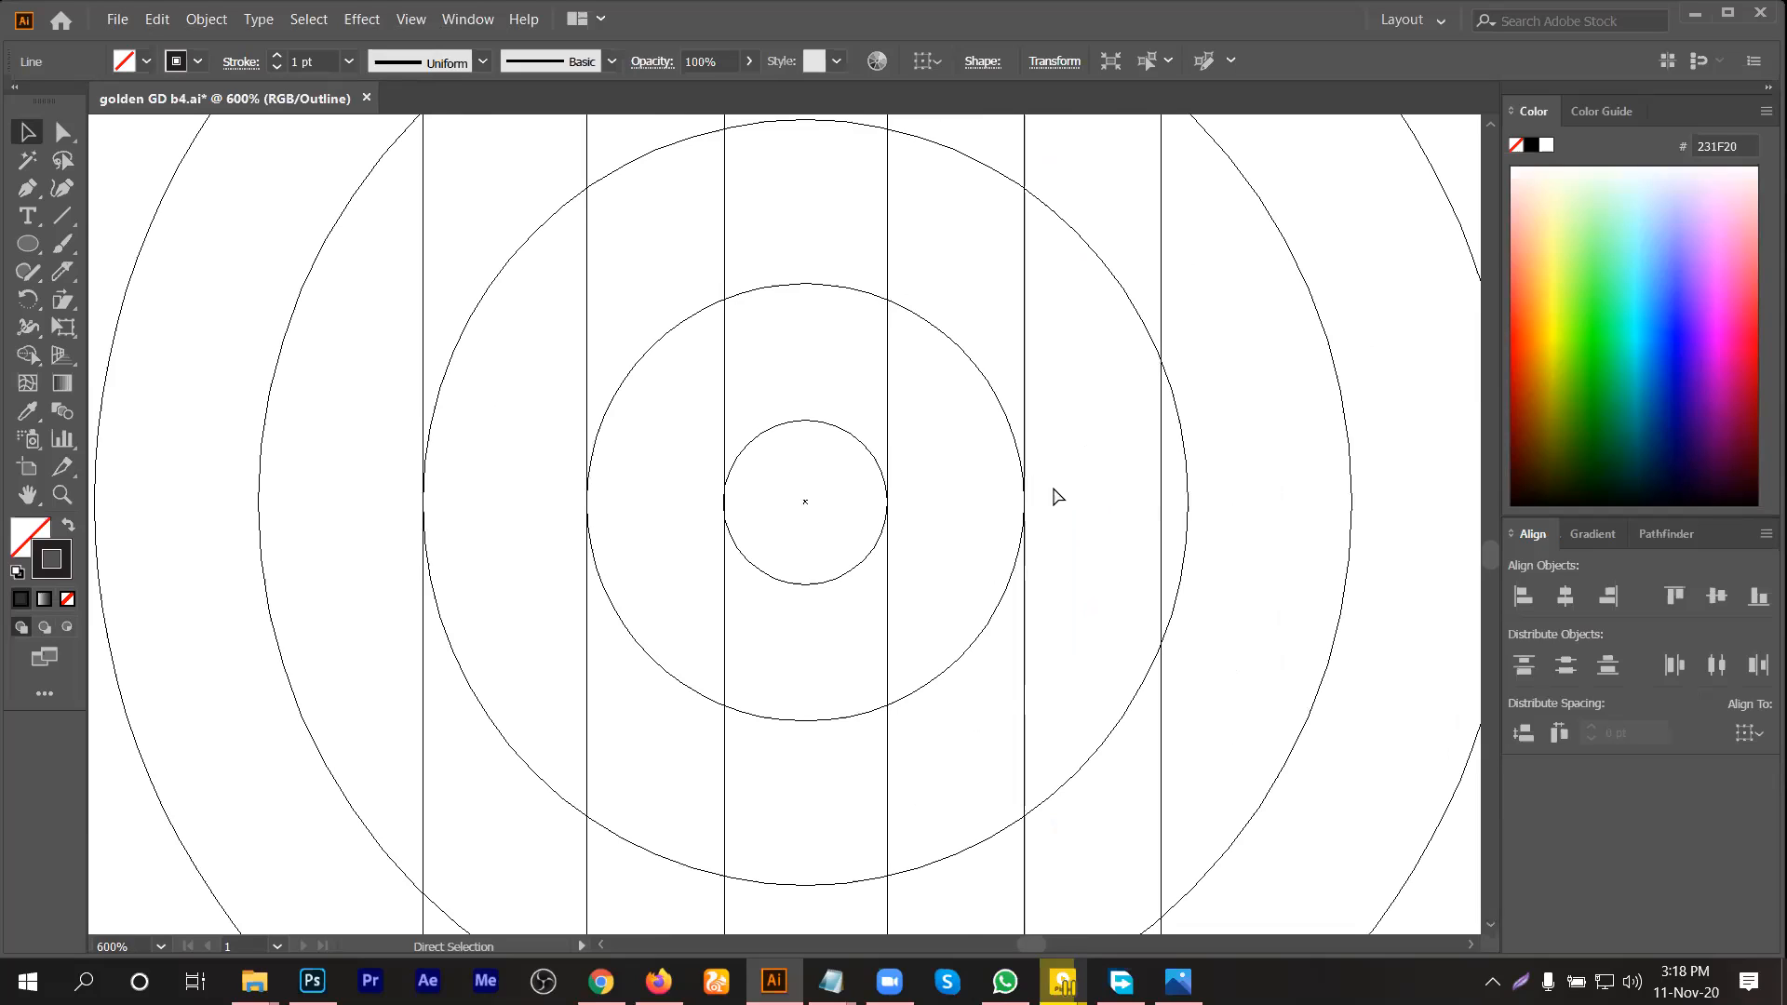
drag(1159, 471, 1186, 475)
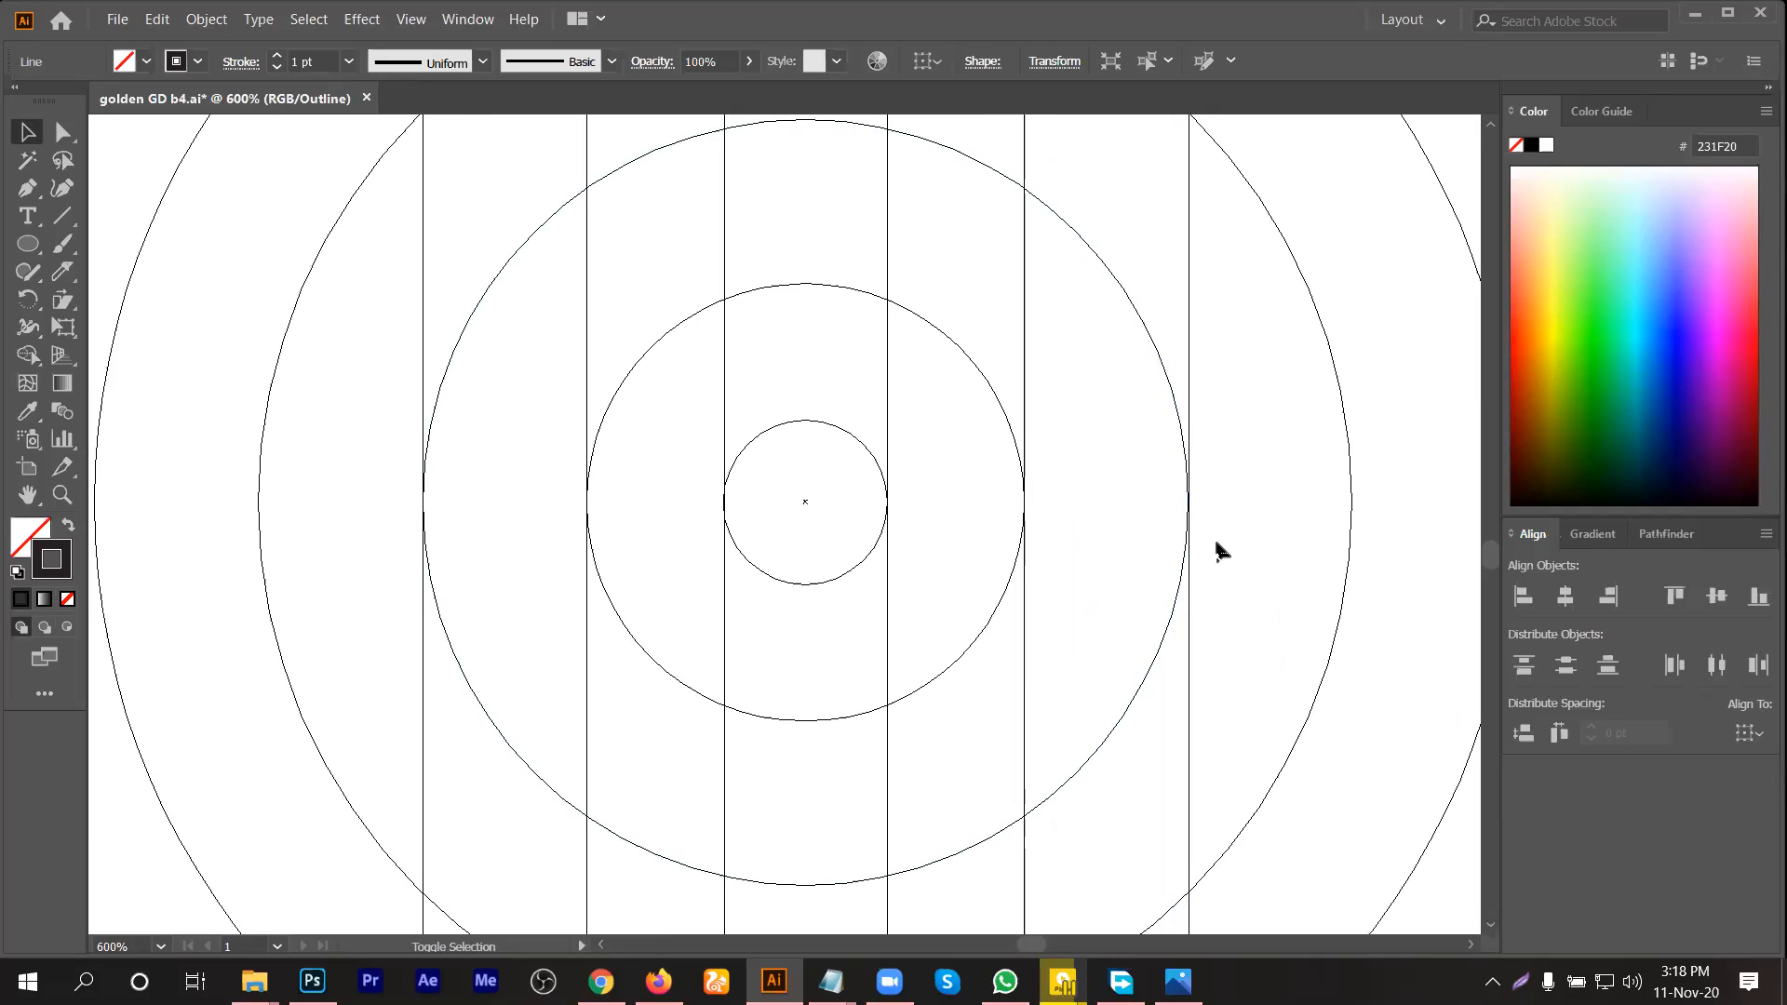
click(1213, 614)
scroll(1201, 494, up, 5)
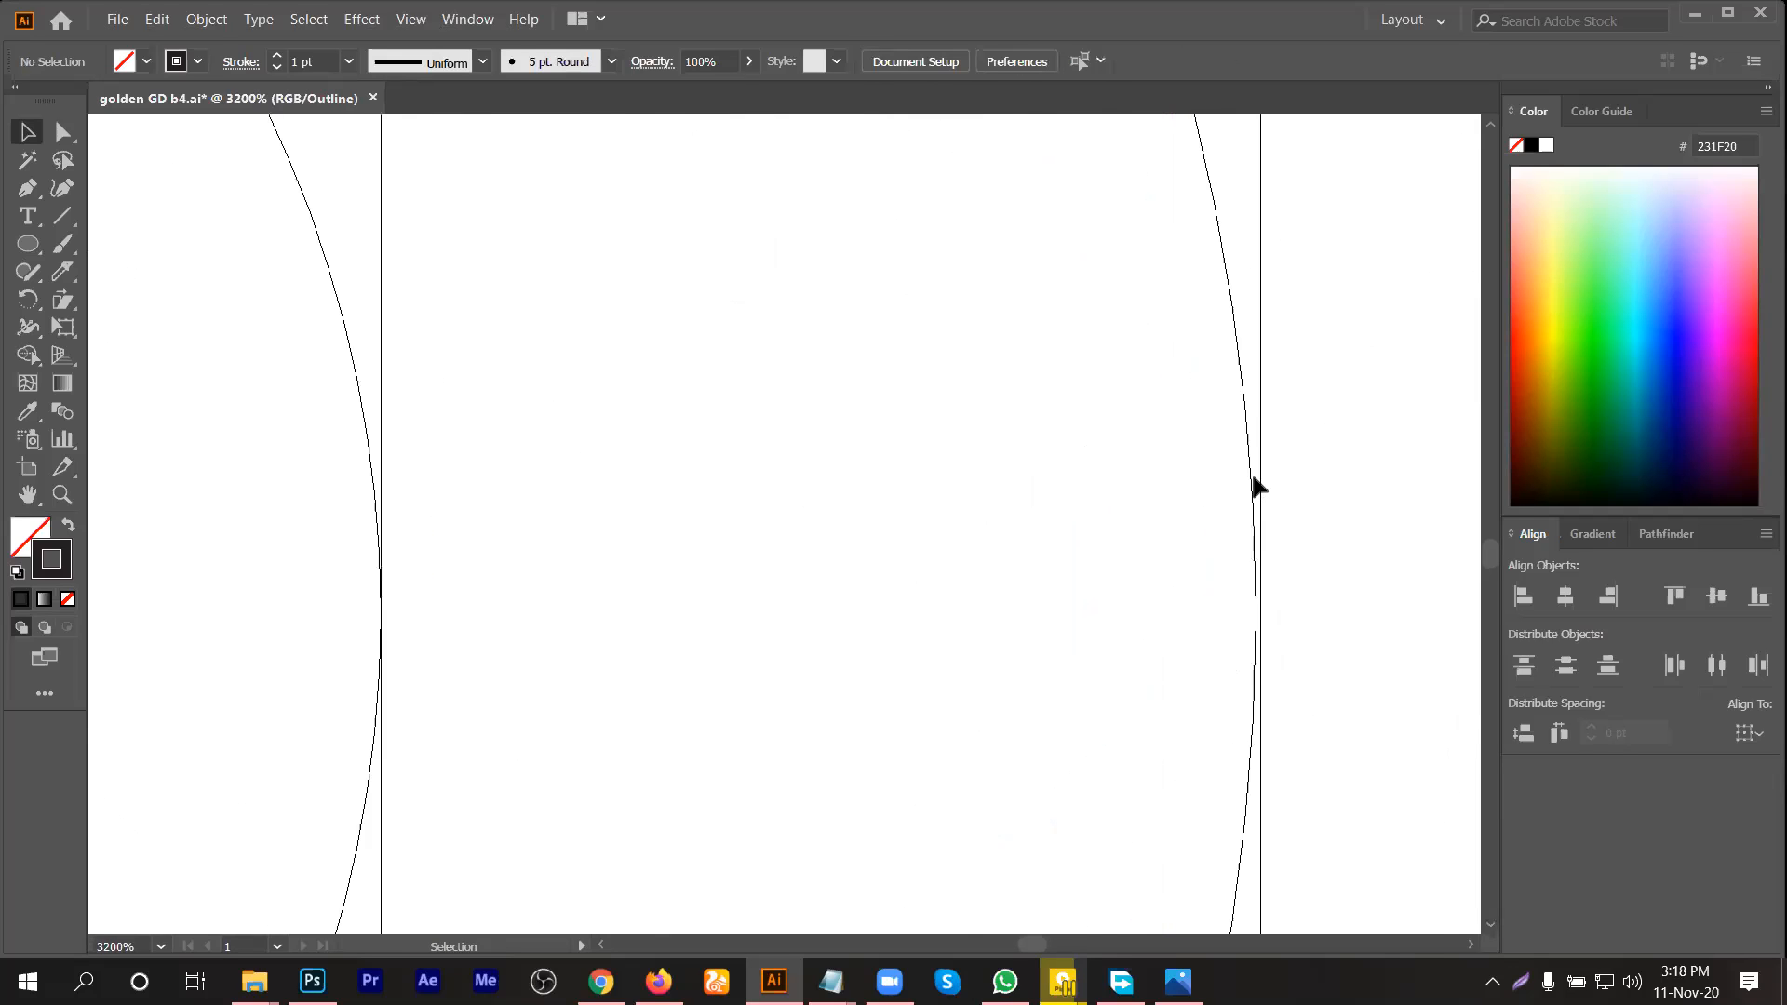
drag(1258, 479, 1253, 480)
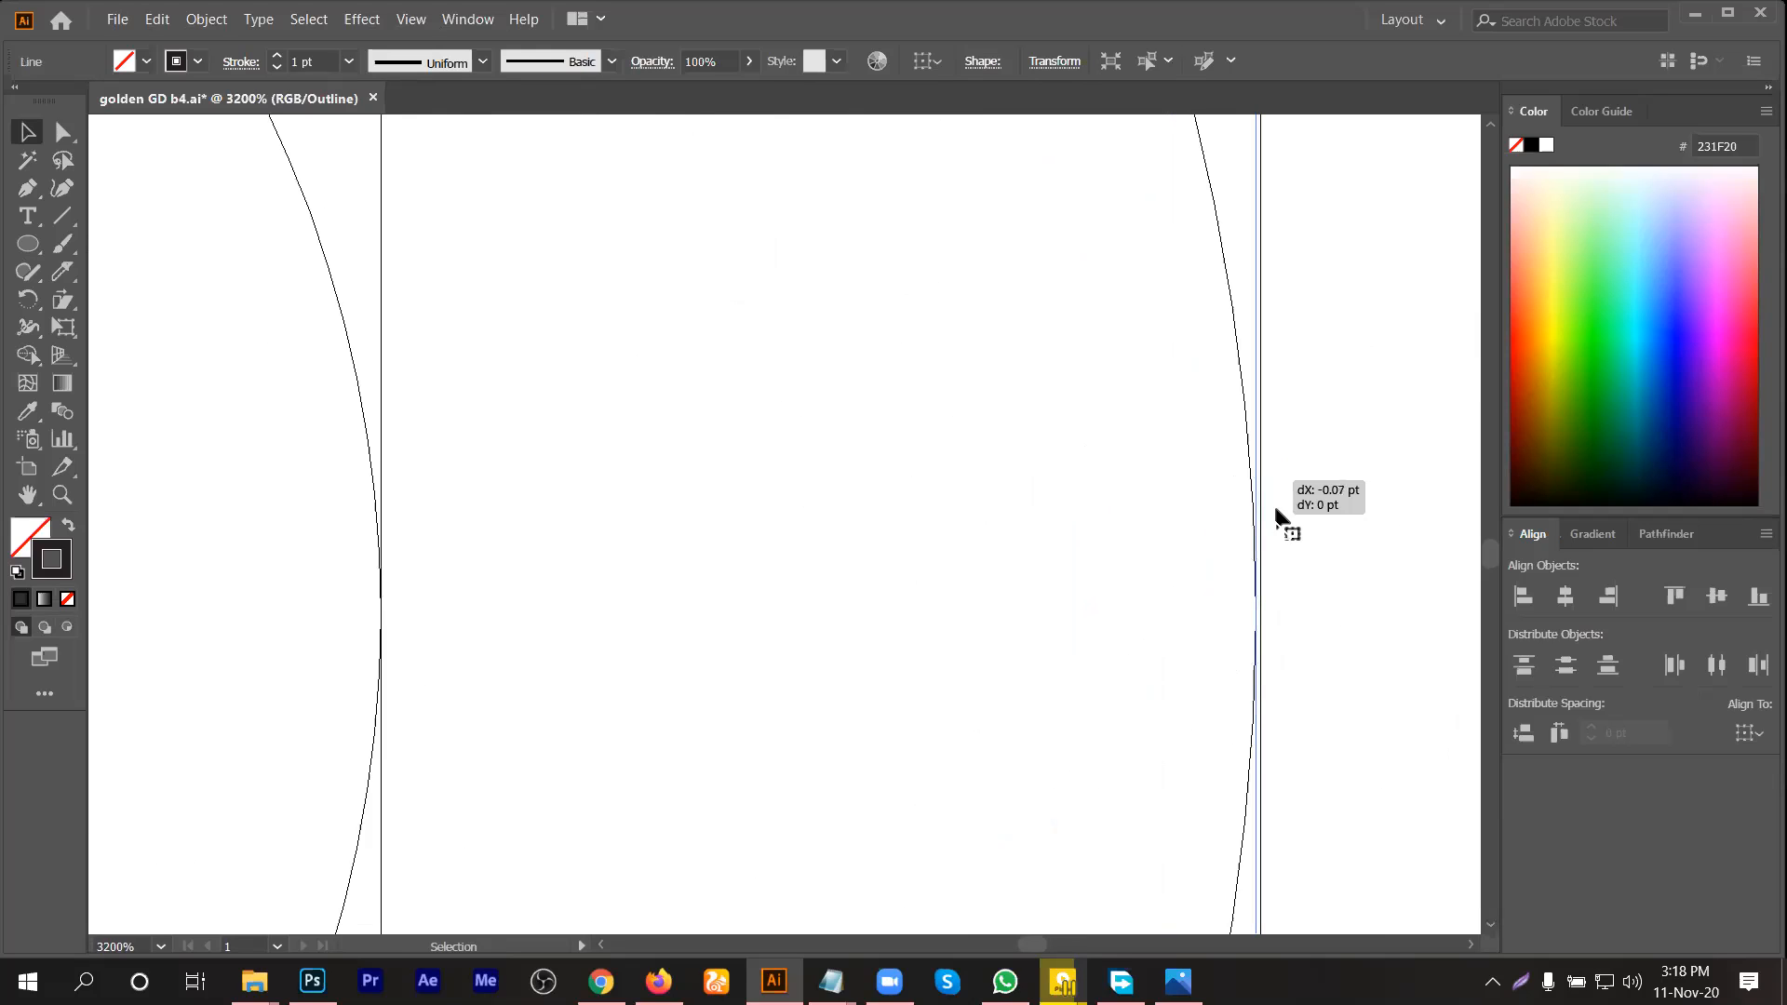
click(1212, 579)
scroll(993, 483, down, 3)
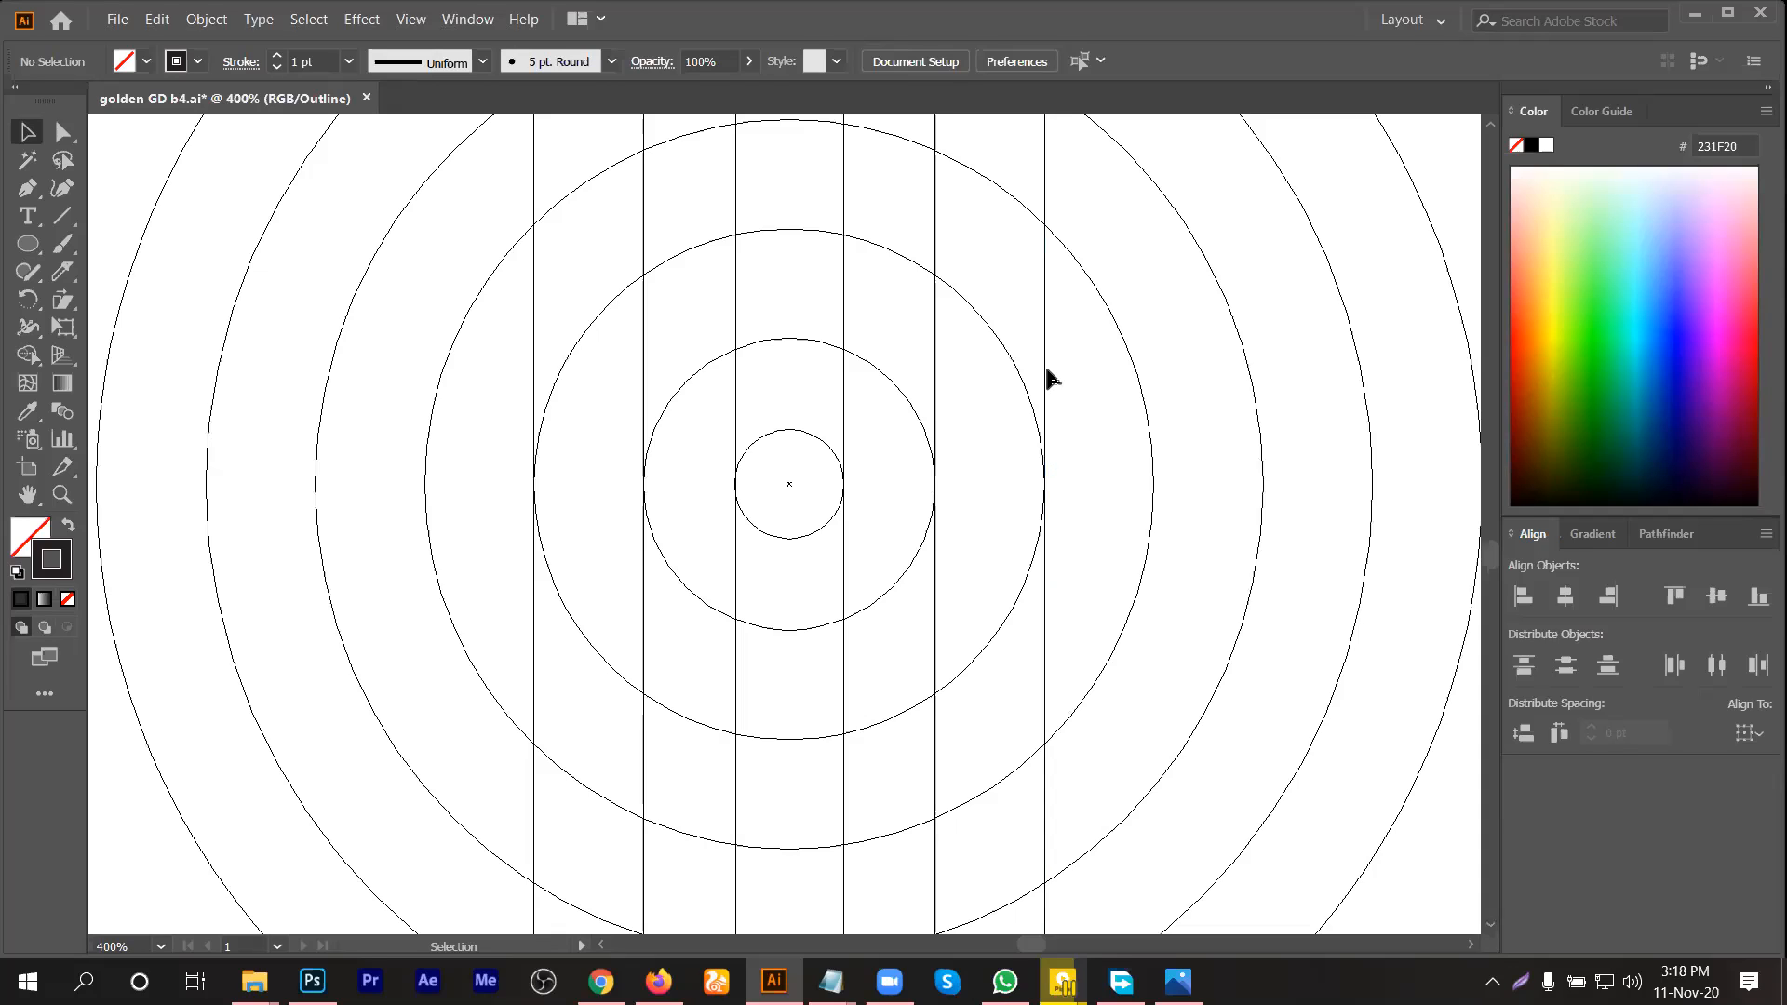
Step: Duplicate the outermost line to the right edge of the fourth circle and delete the line at the 70 pt circle's left edge
drag(1046, 372, 1191, 478)
click(1195, 477)
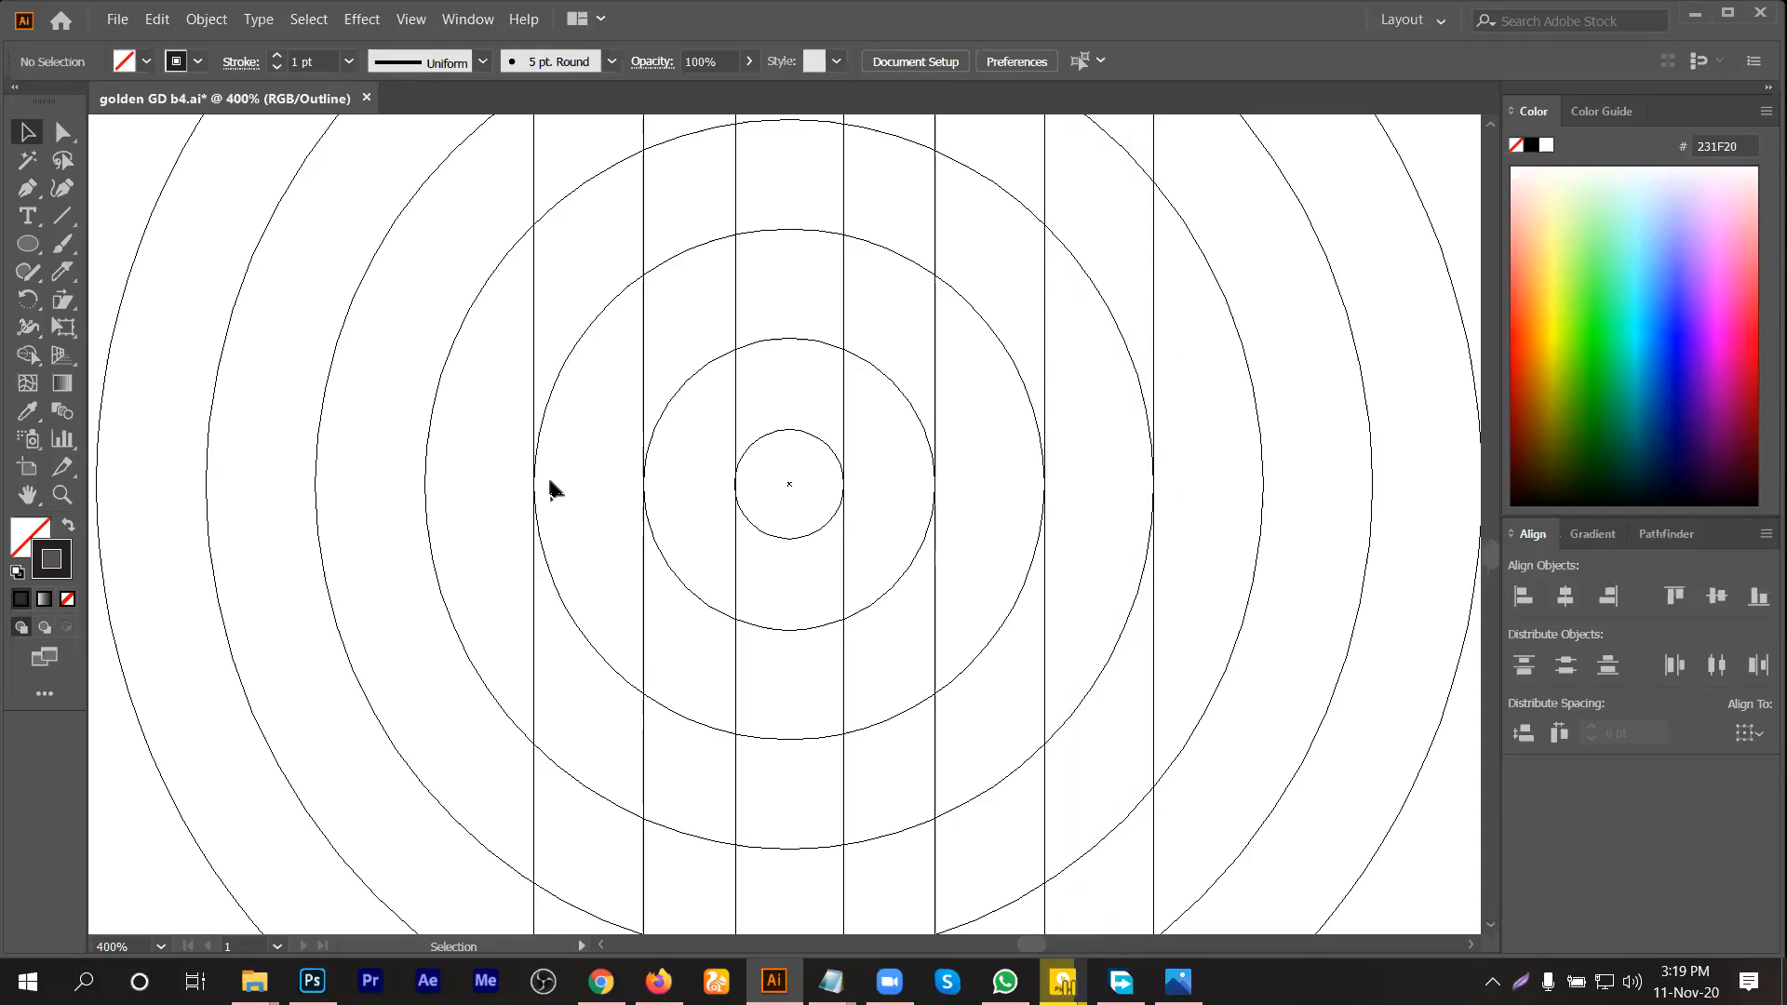
click(537, 373)
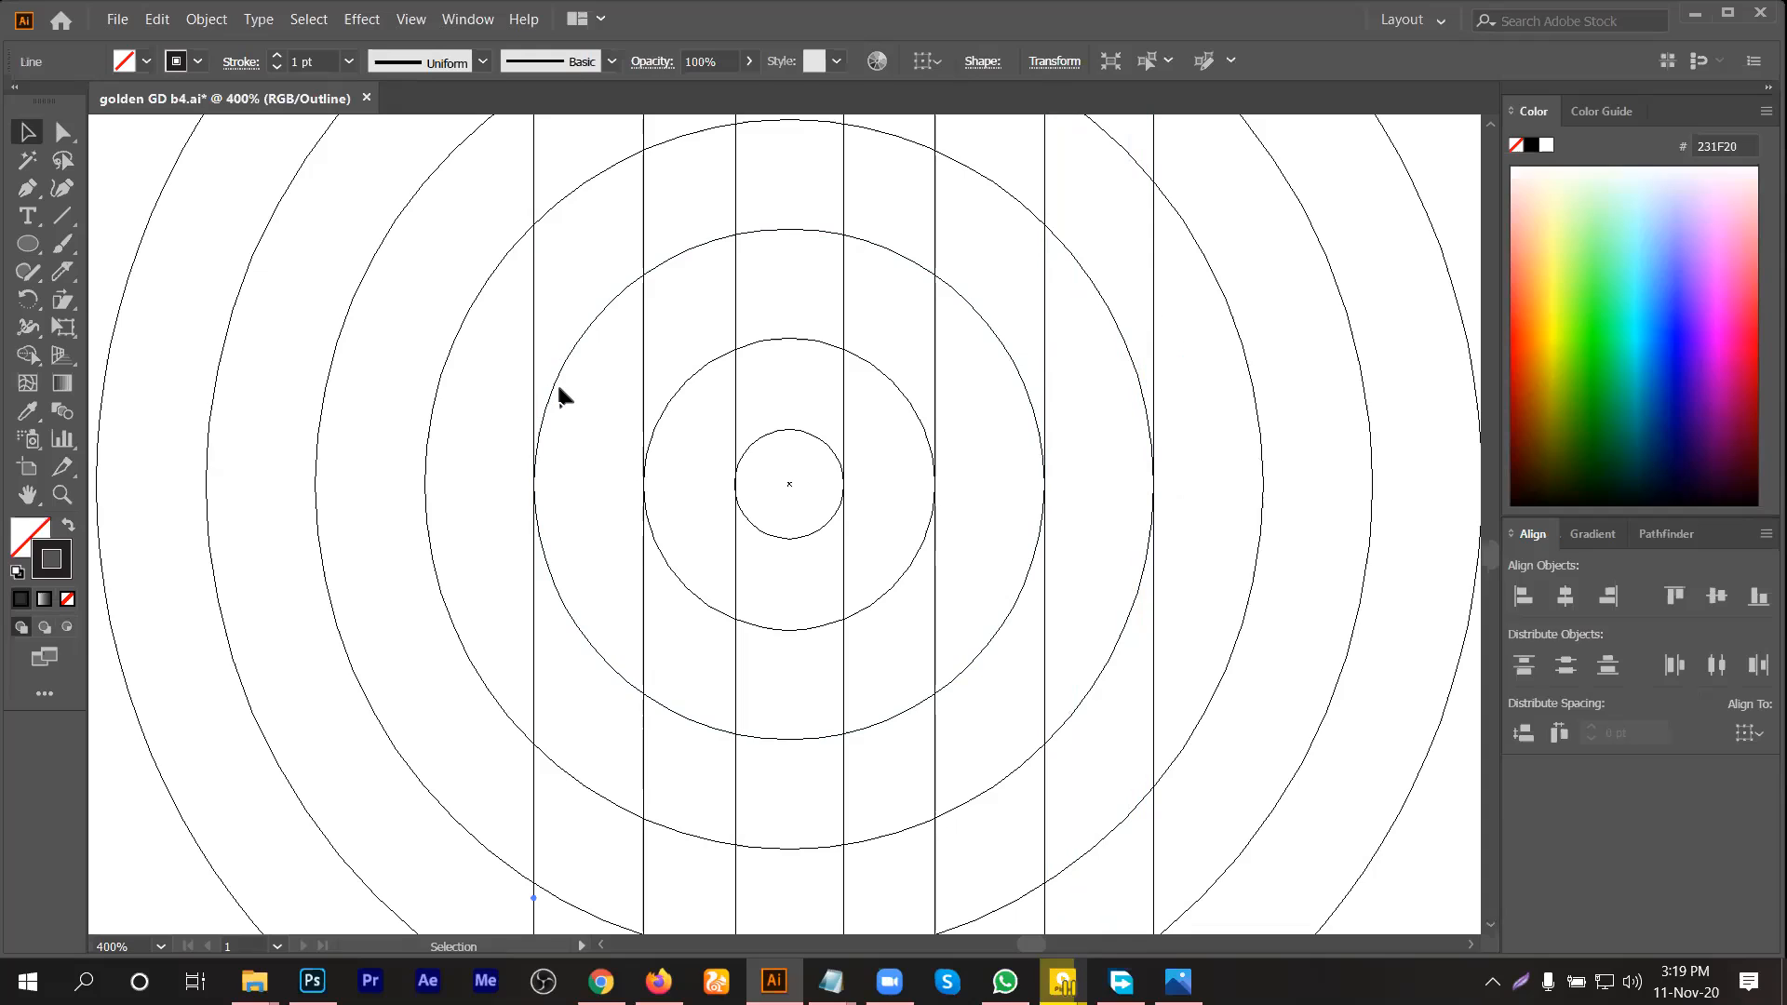
key(Delete)
scroll(850, 539, down, 3)
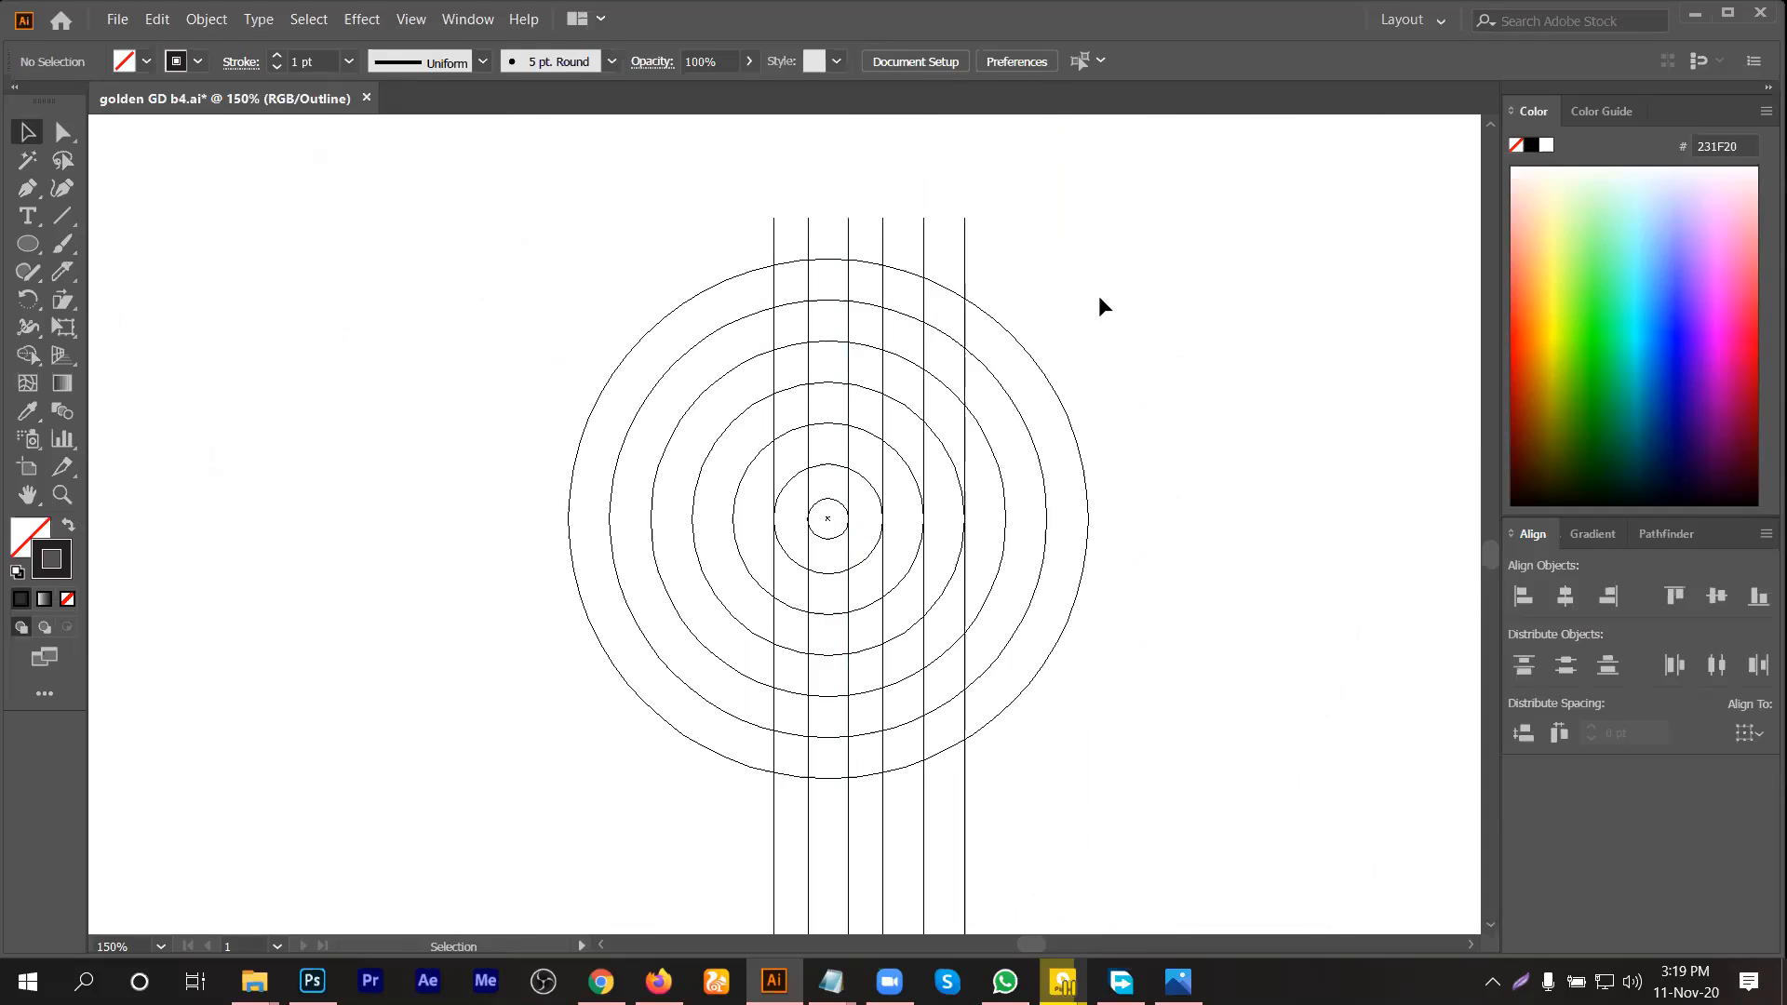
Step: Return from Outline view to Preview and check the six vertical lines over the circles
key(a)
key(ctrl+y)
key(v)
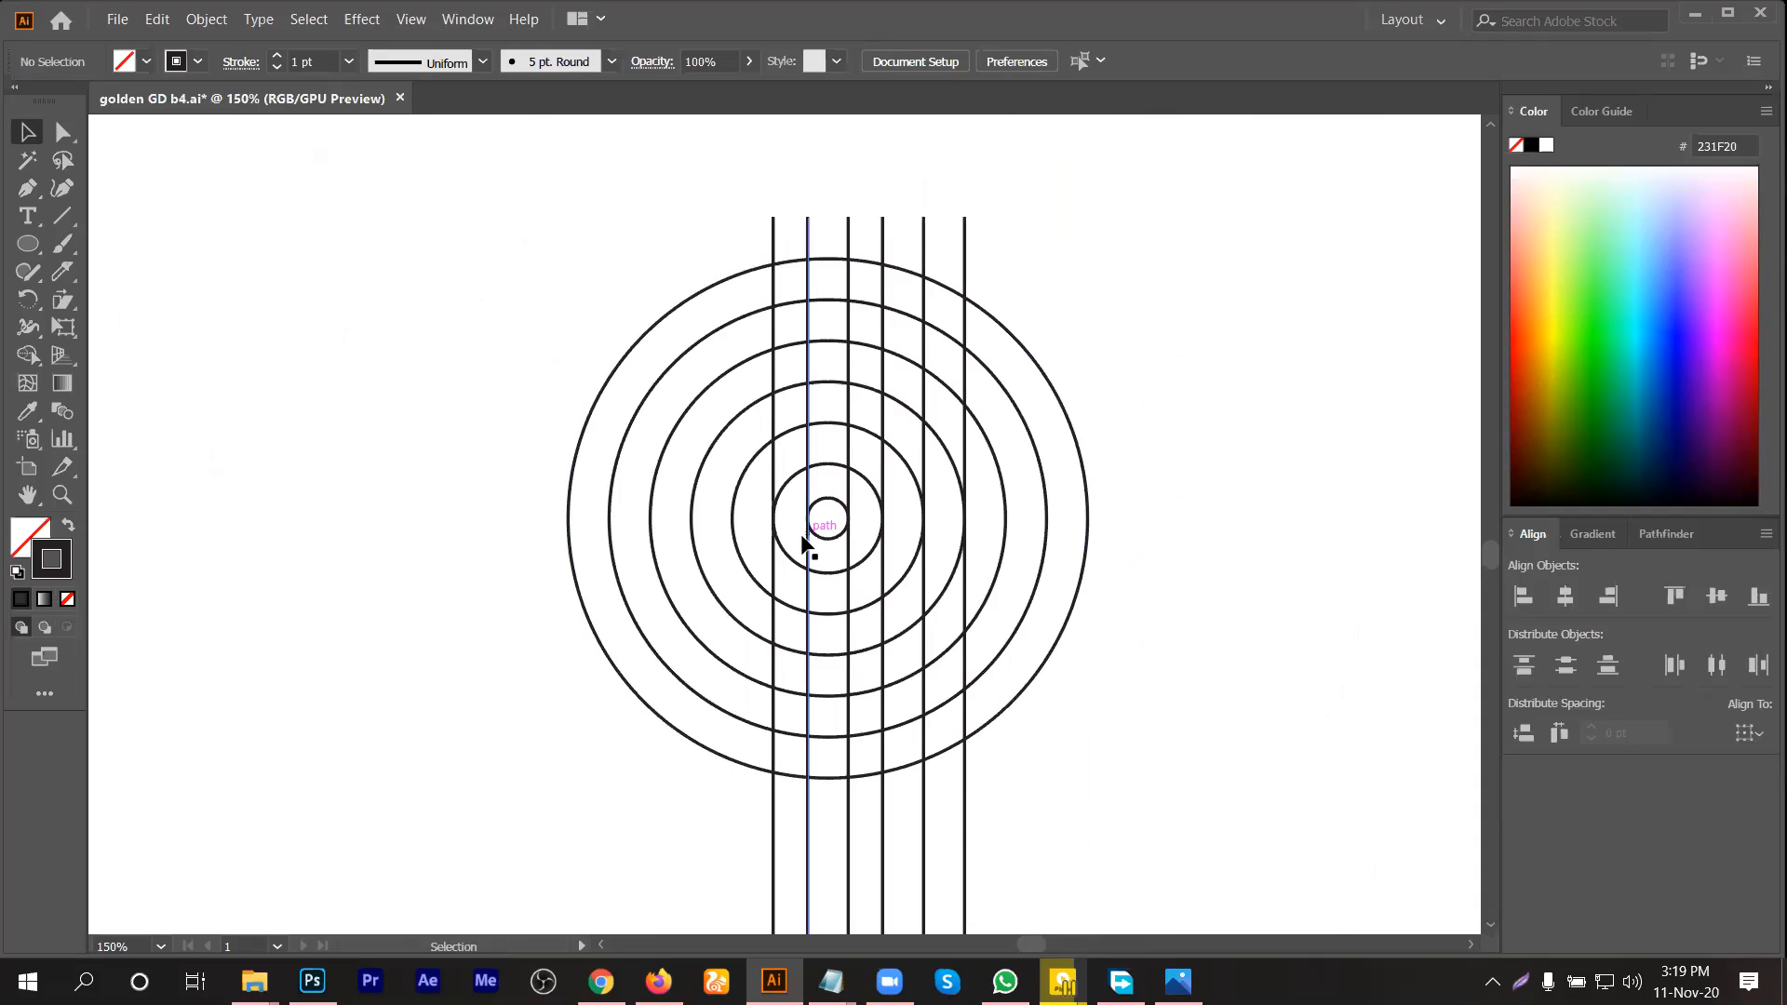
scroll(861, 534, up, 1)
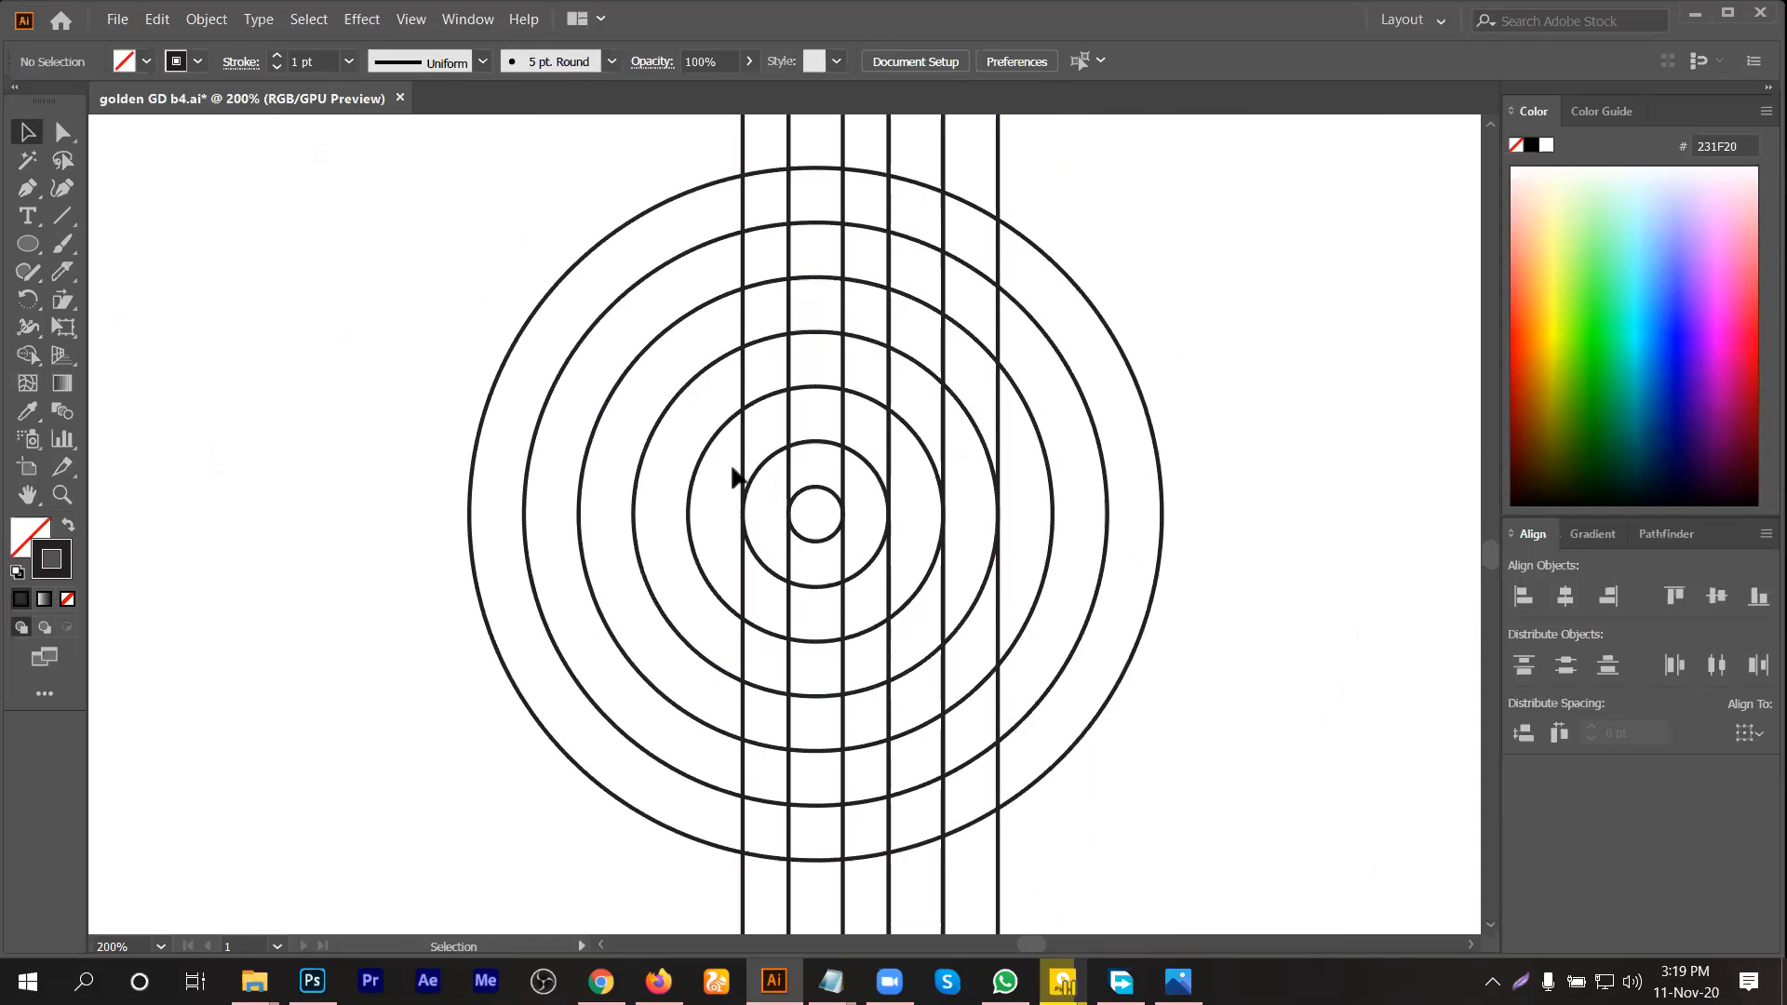
scroll(806, 540, down, 1)
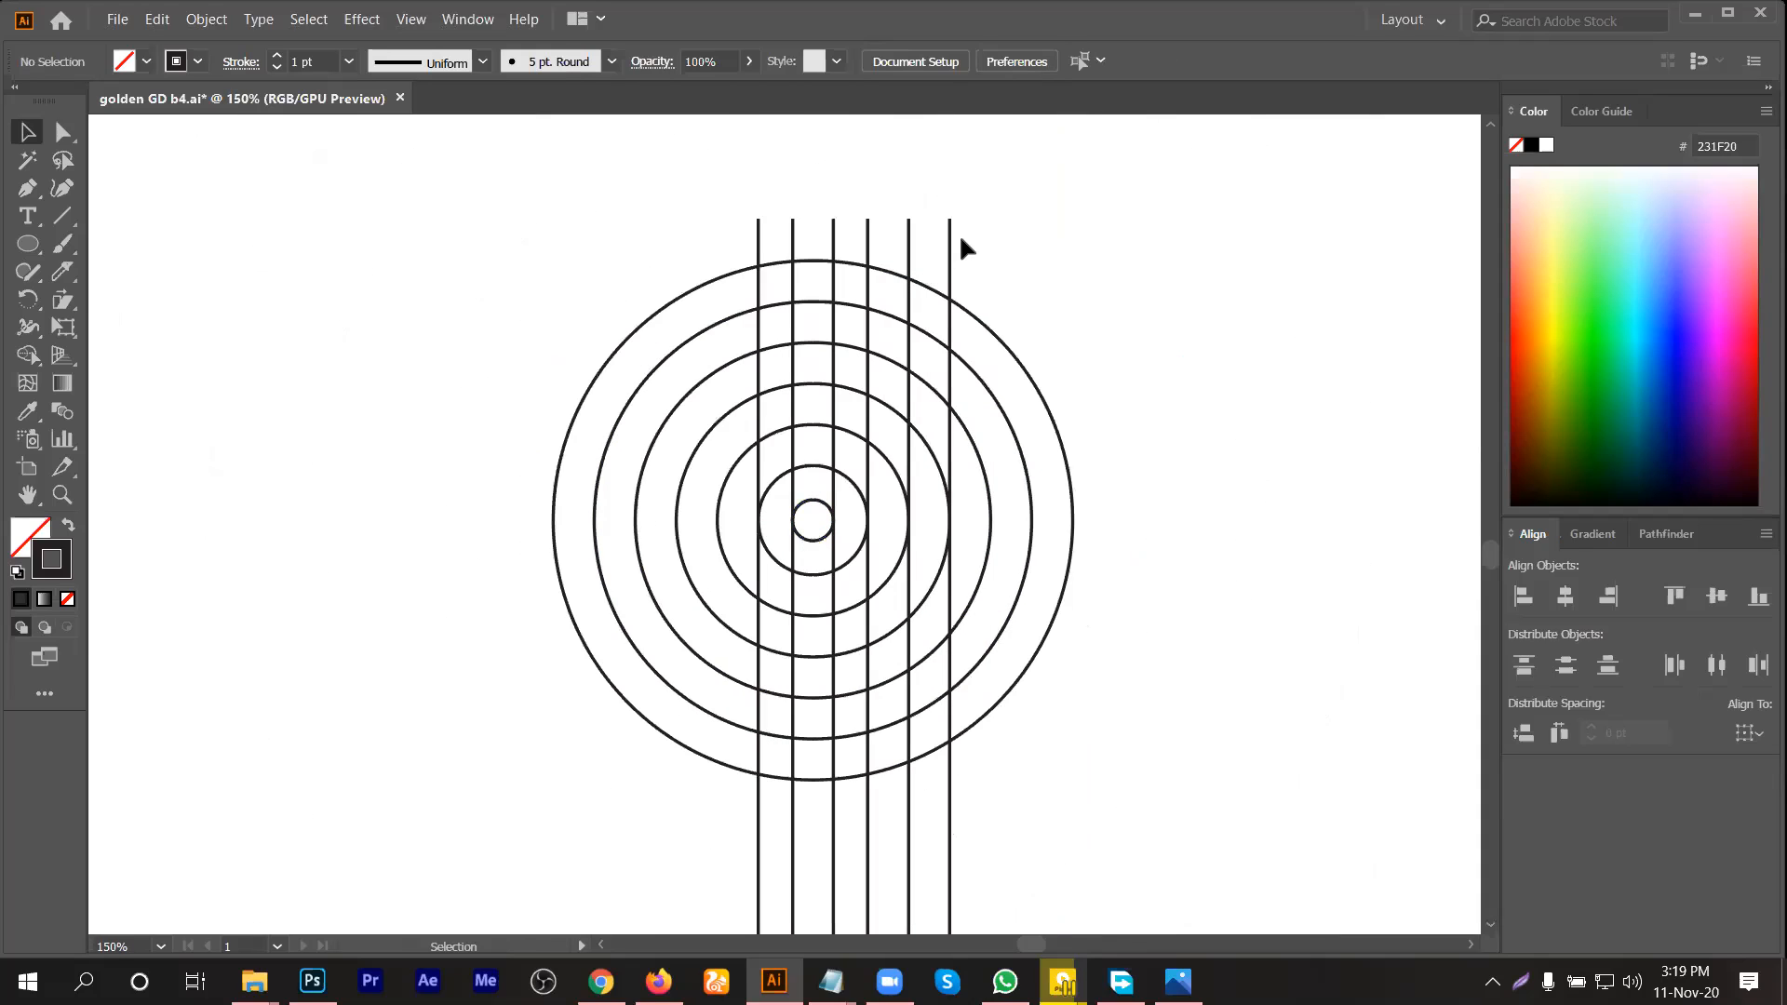
Step: Make a horizontal copy of the two rightmost vertical lines and place it tangent to the top and bottom of the 15 pt circle
scroll(962, 246, down, 1)
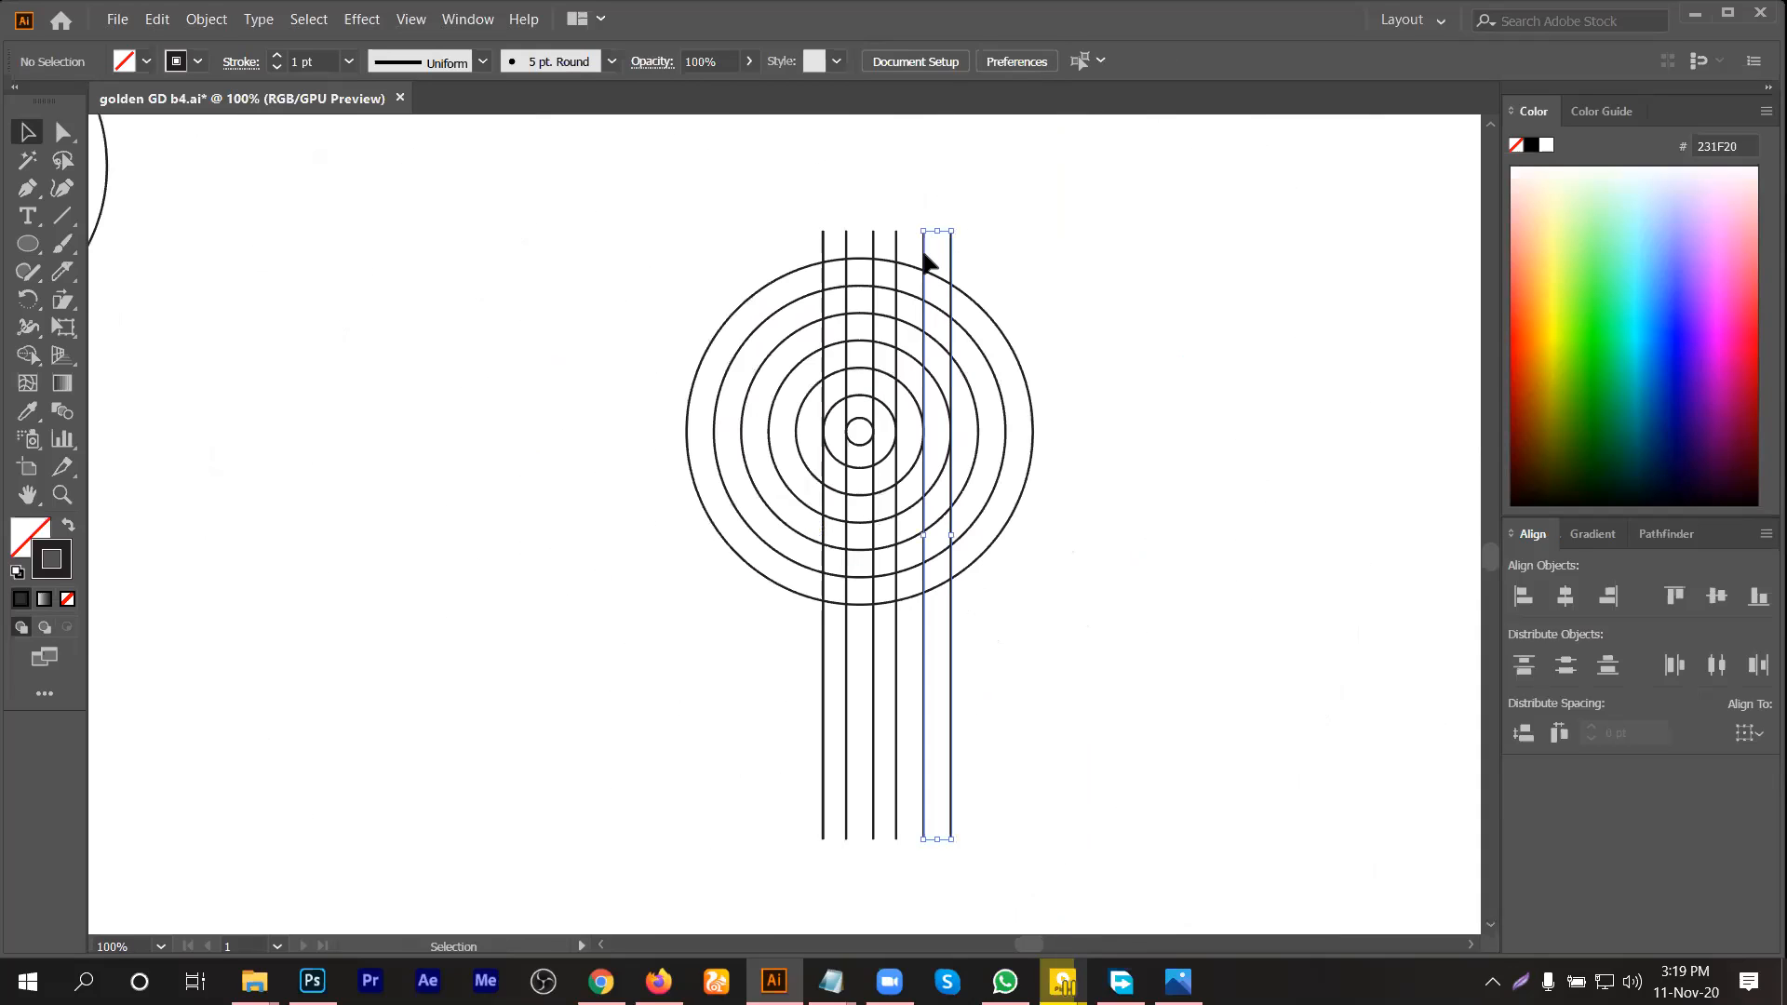
click(926, 260)
drag(838, 216, 1063, 417)
click(1113, 582)
scroll(987, 430, up, 1)
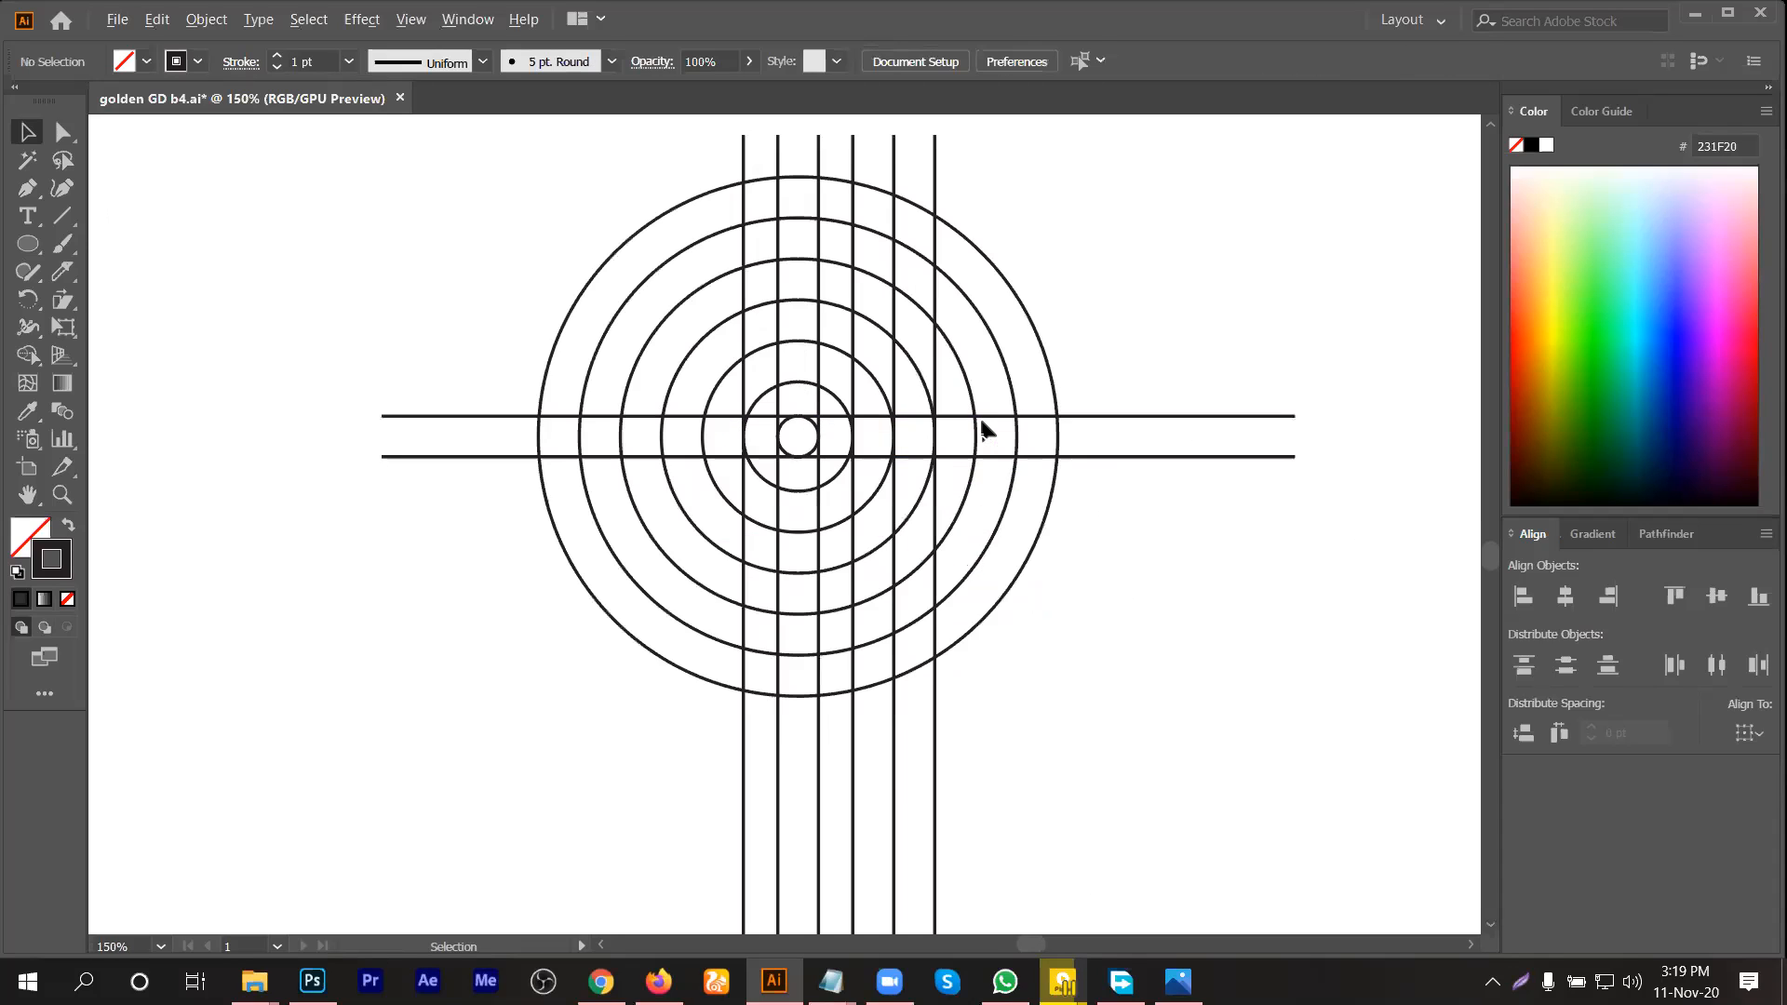
Step: Select the whole construction of circles and lines, place a spare copy to its lower left, and reselect the original
scroll(987, 430, up, 1)
scroll(897, 438, down, 2)
drag(676, 342, 1015, 696)
scroll(1005, 508, up, 1)
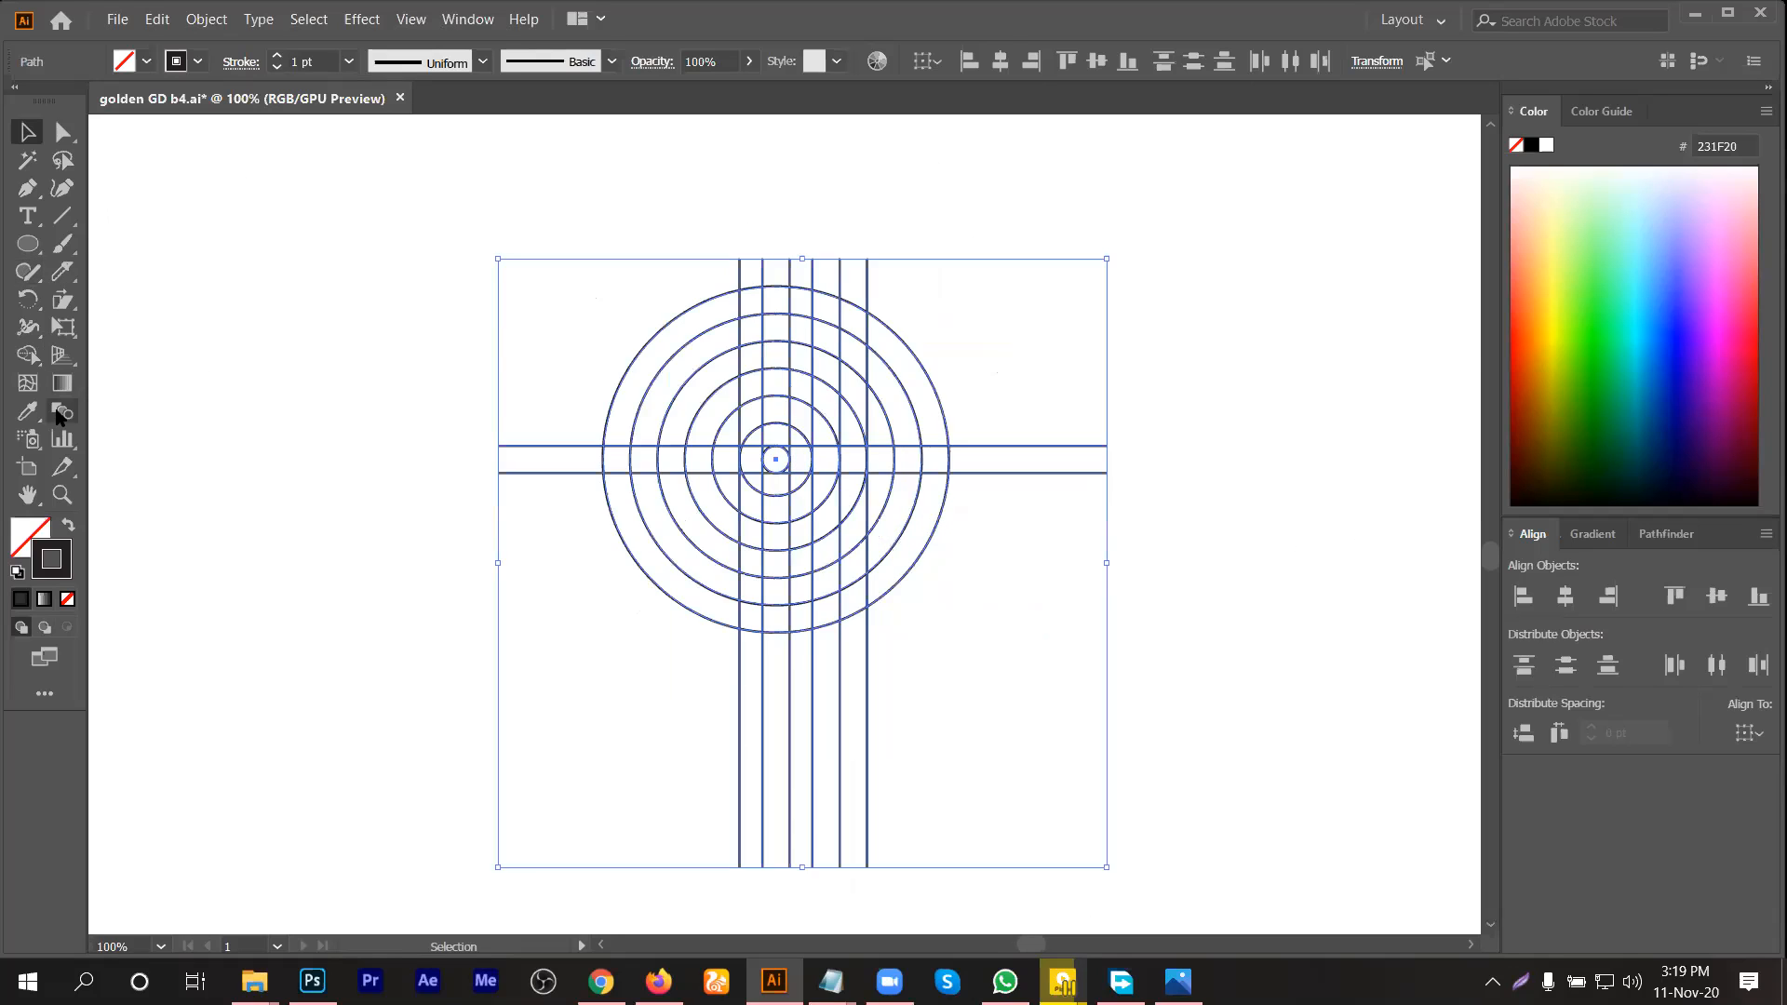
scroll(845, 383, down, 2)
drag(834, 395, 389, 532)
scroll(740, 368, up, 1)
click(770, 456)
scroll(922, 391, up, 1)
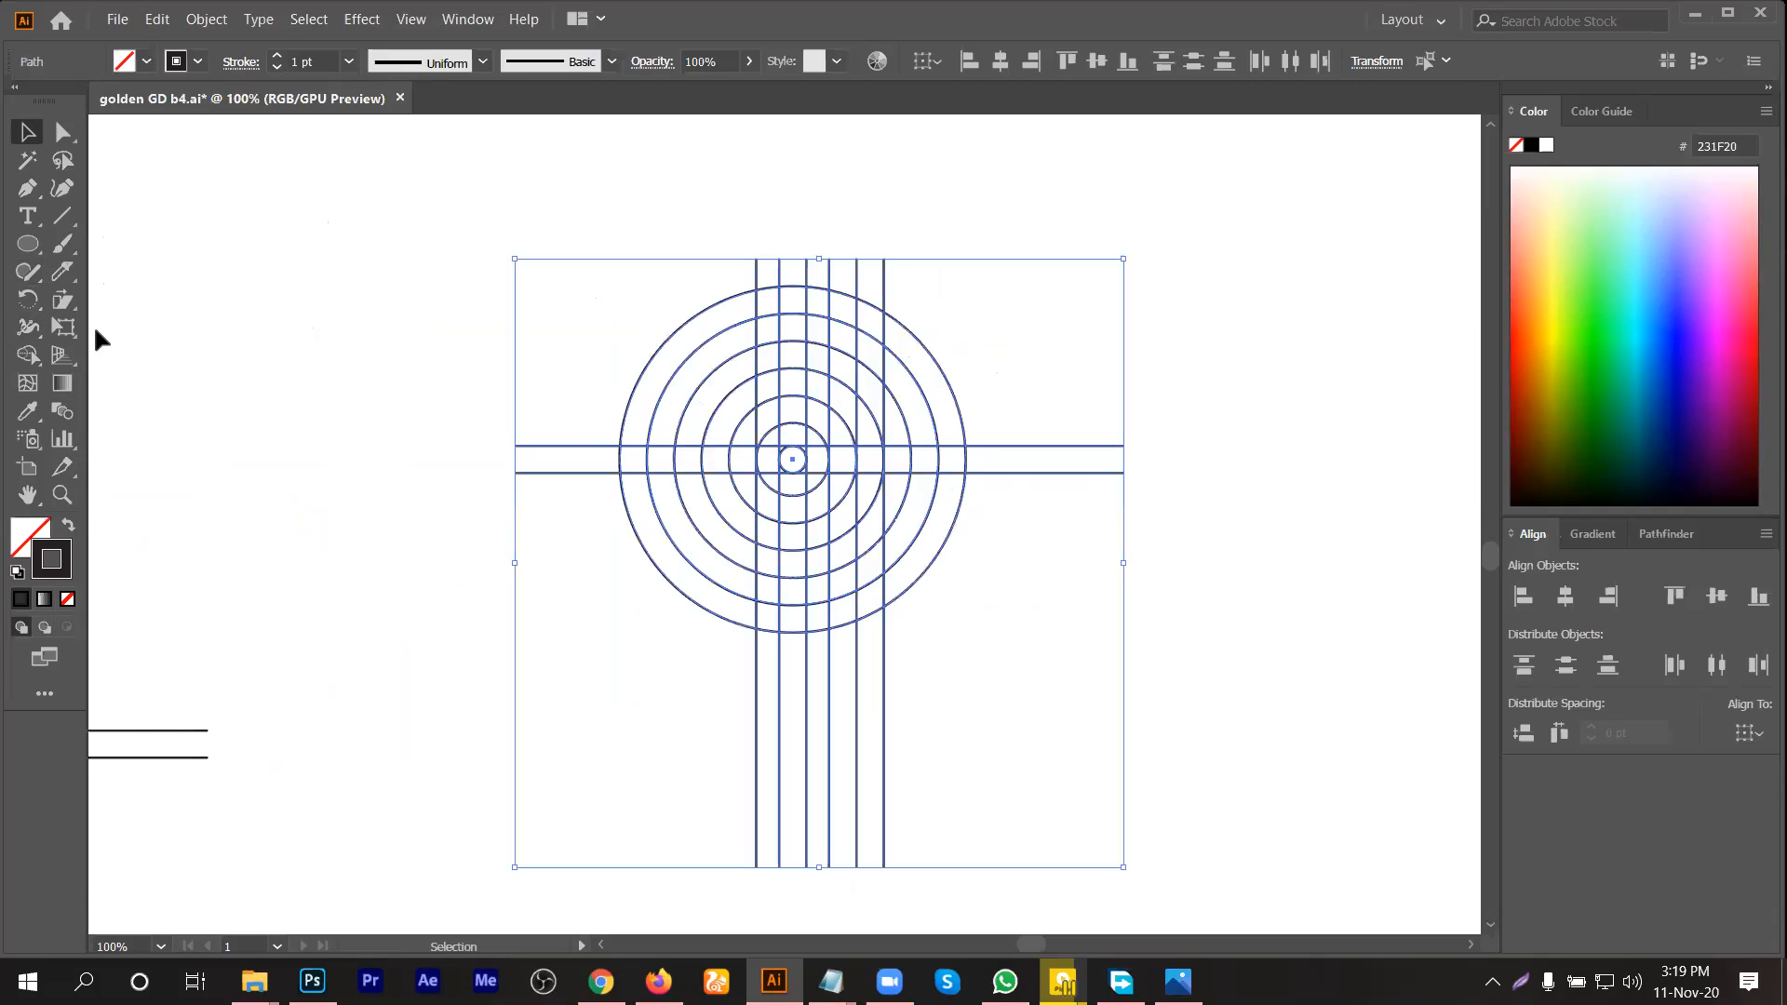
Step: Erase all line ends extending beyond the outermost circle with the Shape Builder tool
click(34, 354)
drag(756, 265, 908, 284)
drag(1047, 498, 1044, 419)
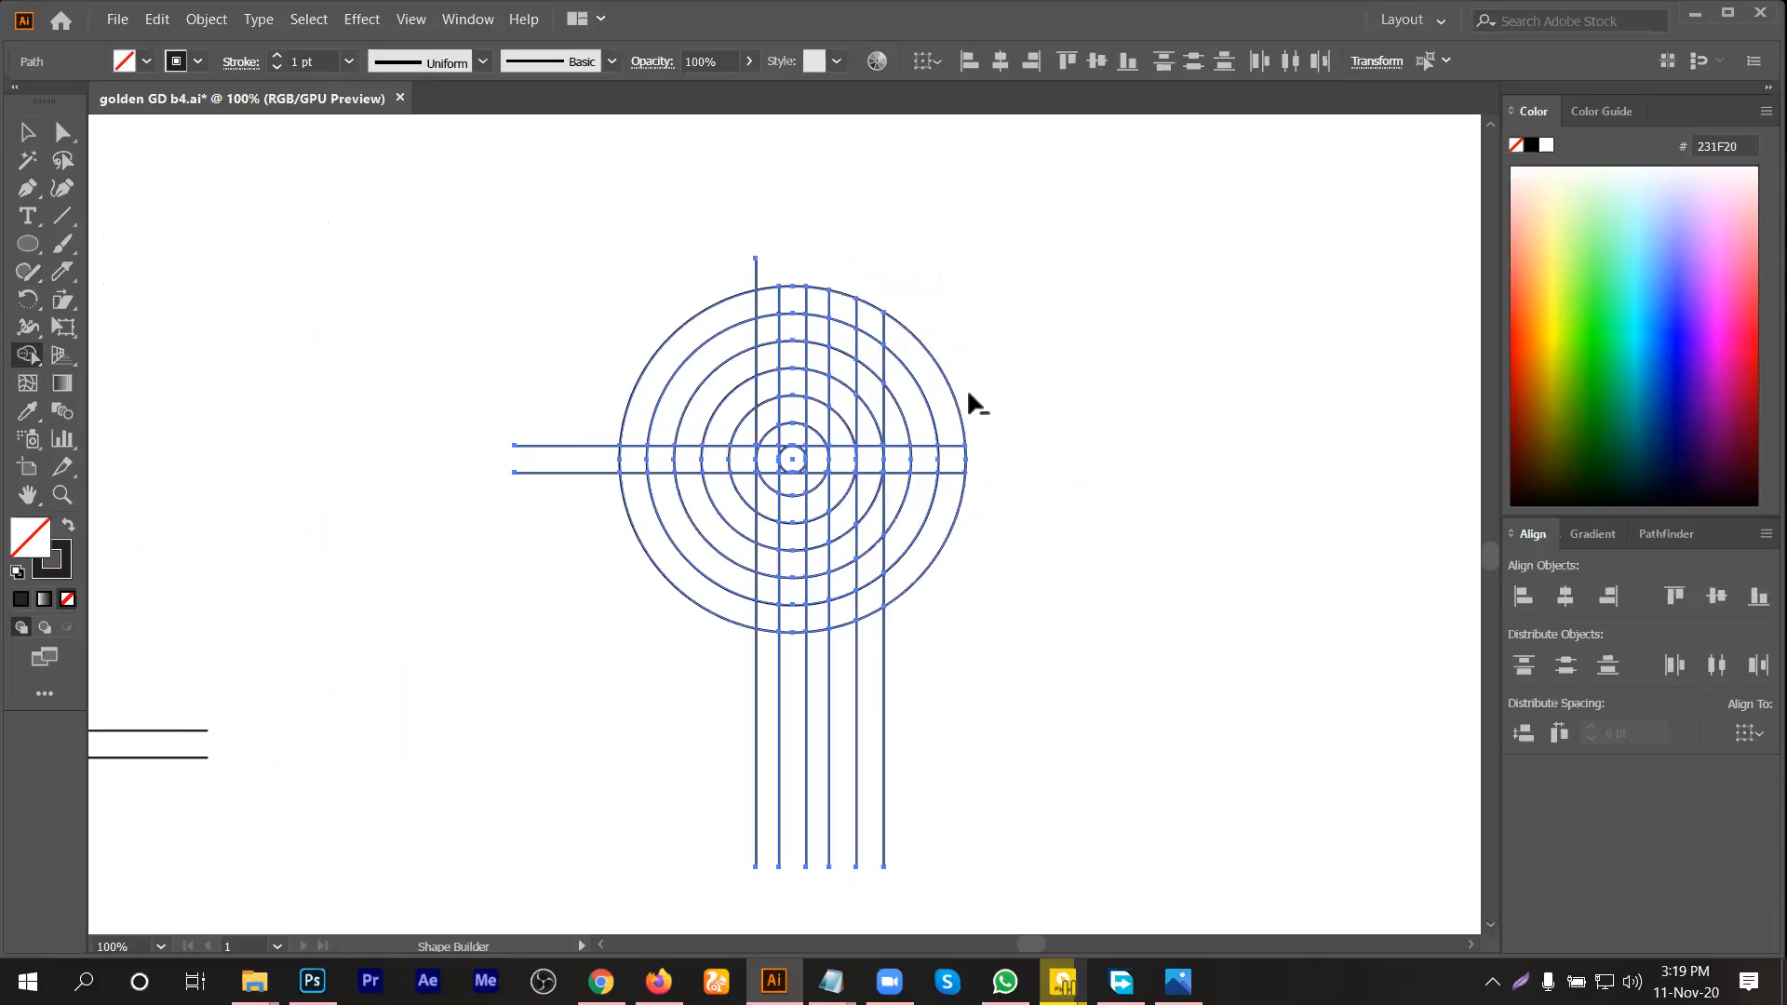
drag(578, 510, 583, 518)
drag(734, 709, 735, 708)
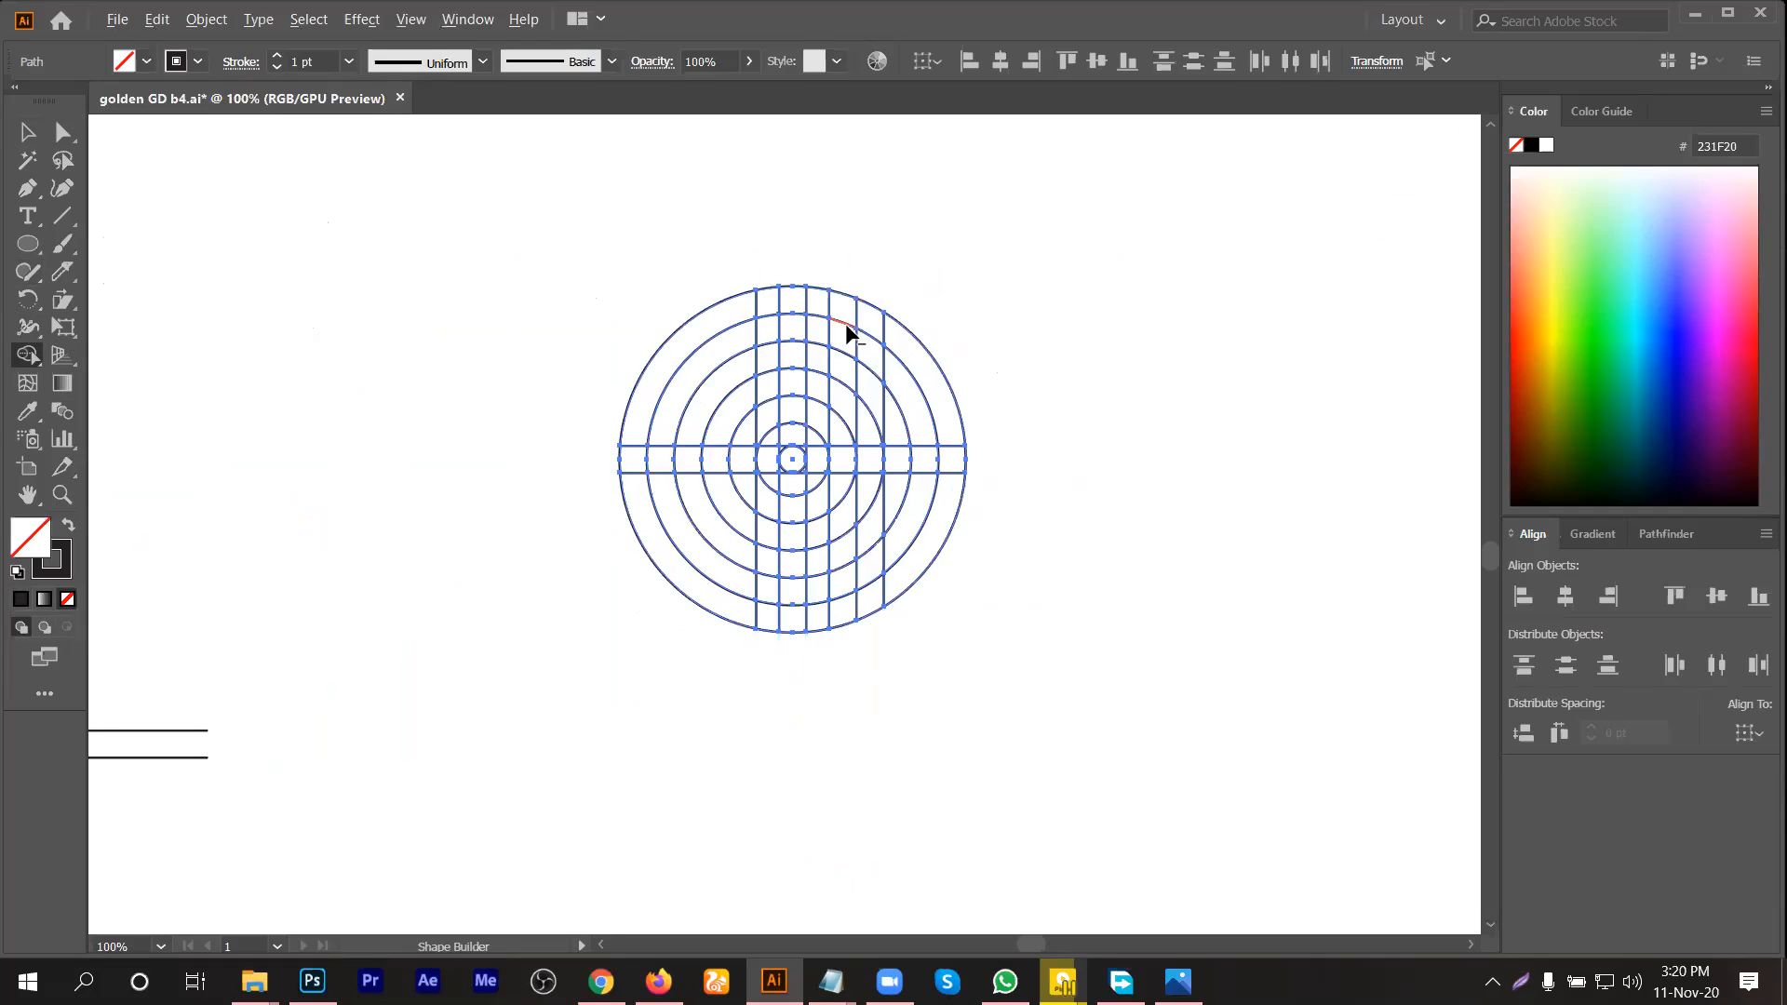
Step: Erase the upper strip between the fourth and fifth vertical lines down to the 70 pt circle, plus the horizontal band's outermost right cell
scroll(847, 326, up, 1)
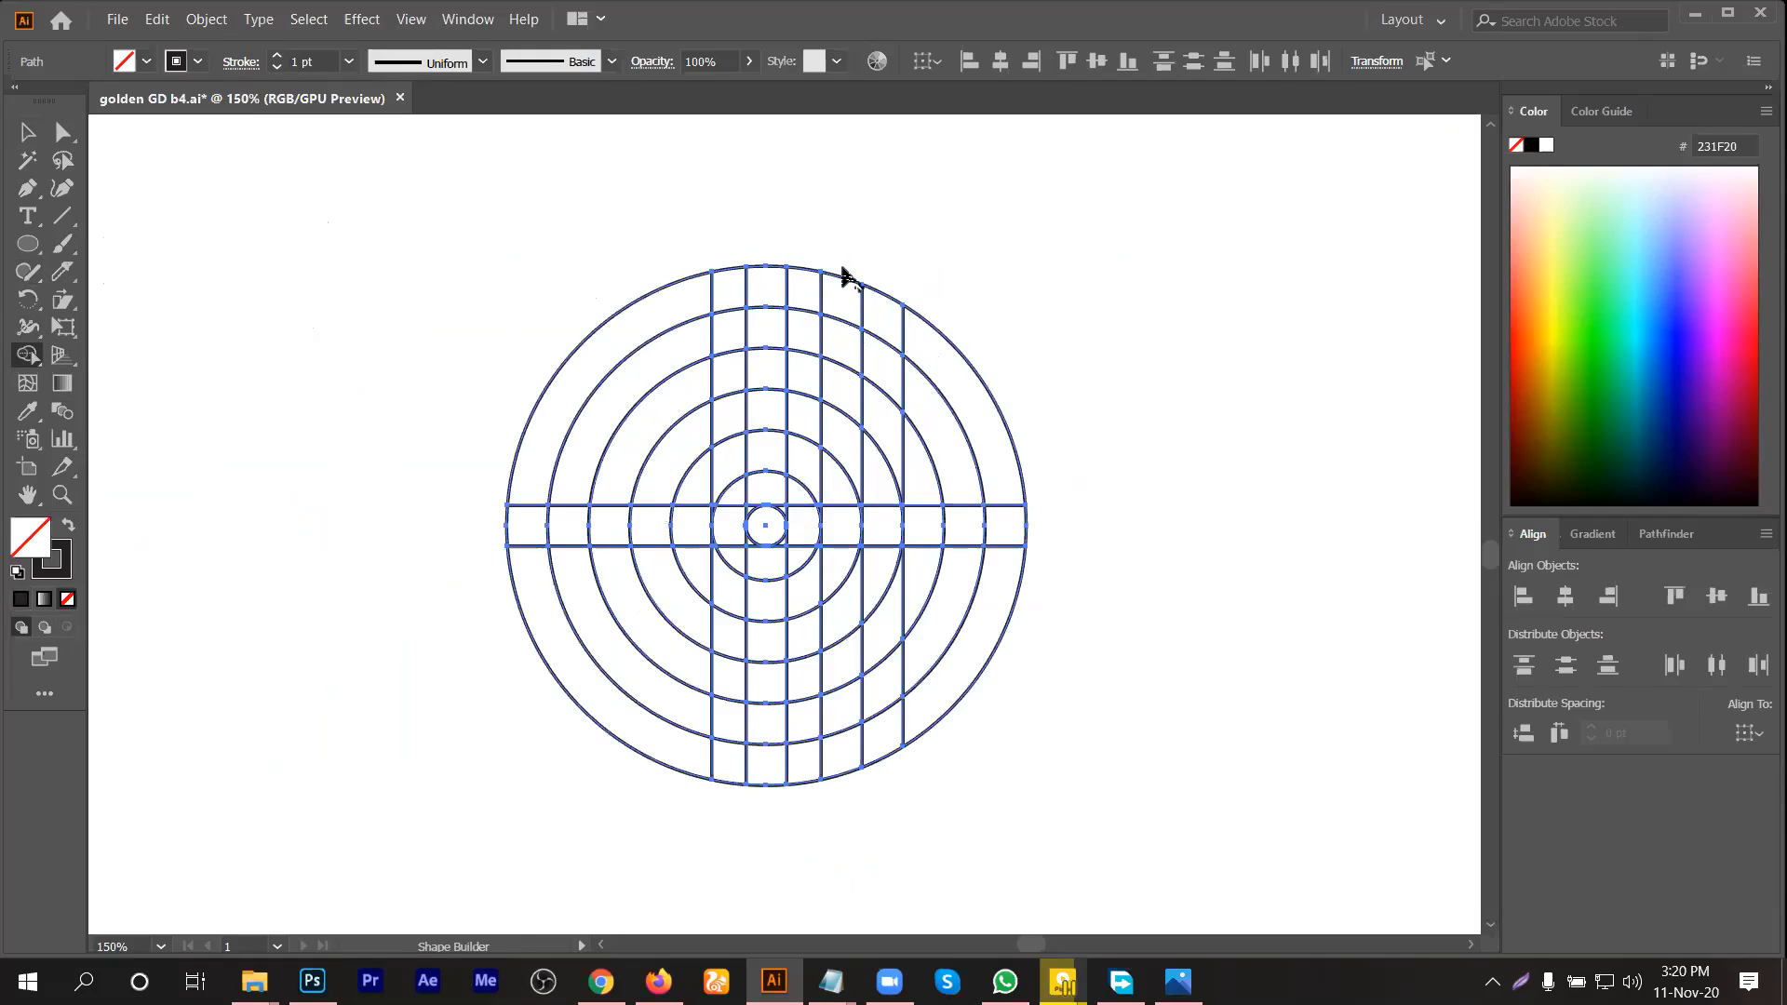
drag(842, 296, 840, 433)
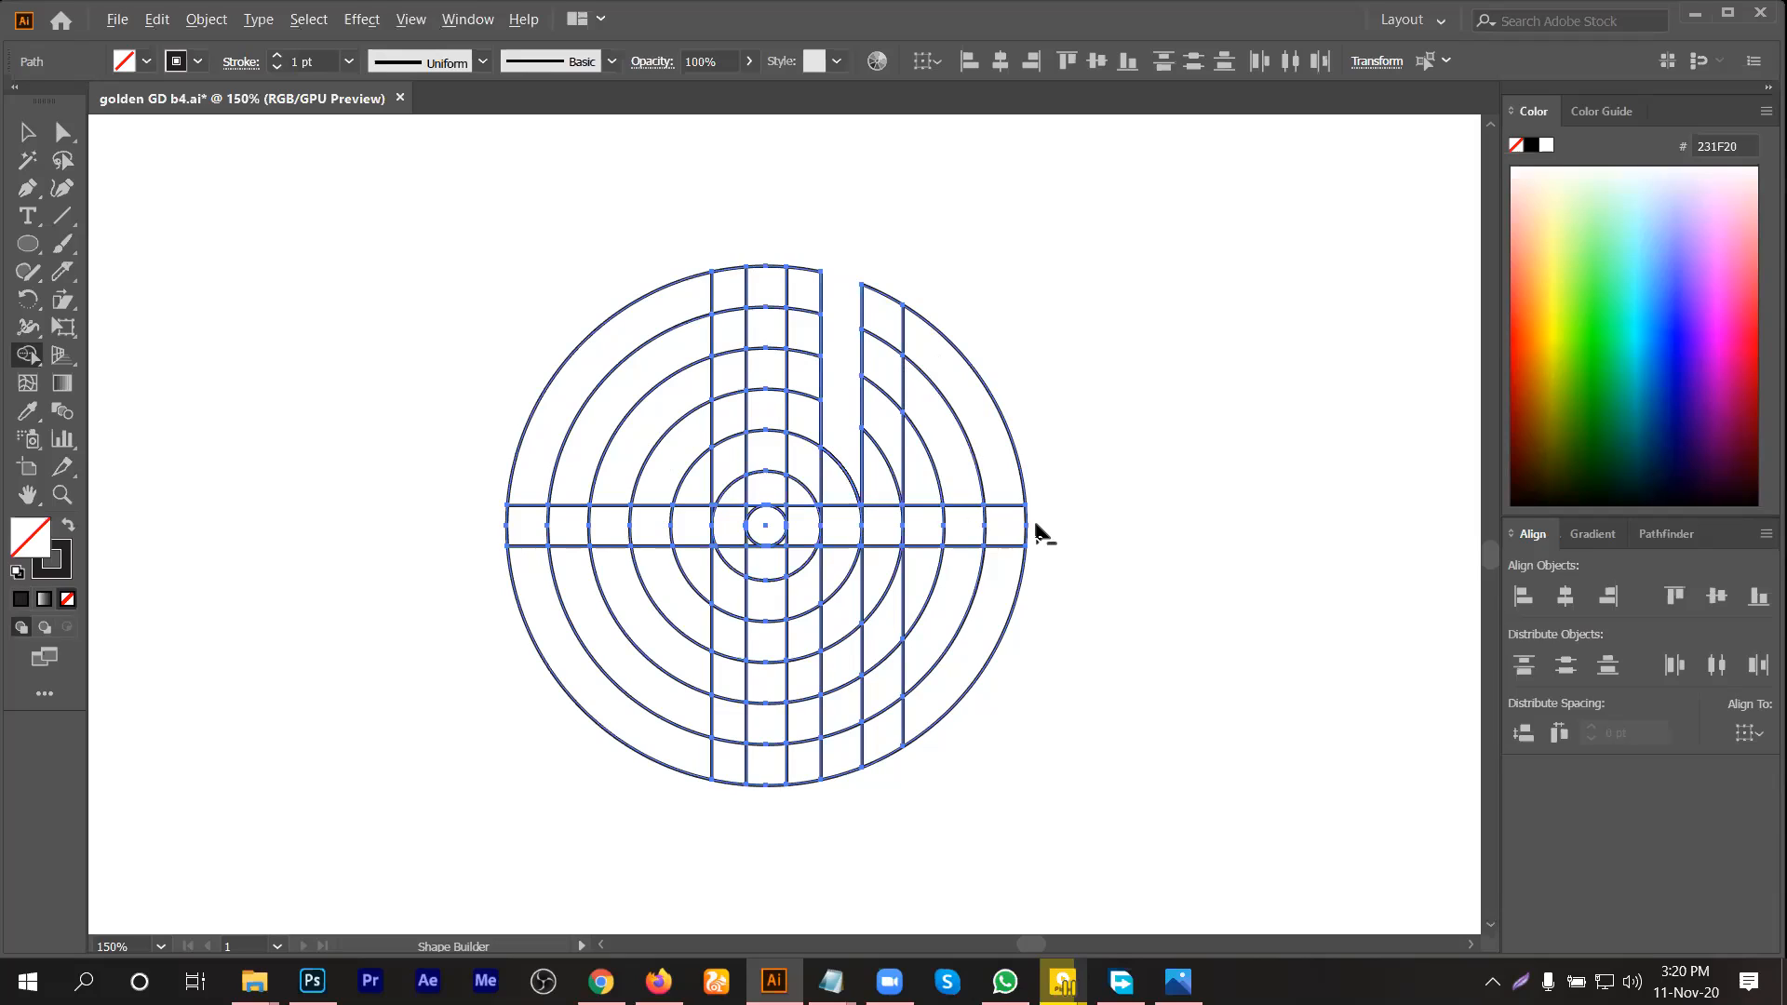
drag(1020, 533, 968, 529)
mouse_move(949, 372)
mouse_down()
mouse_move(895, 321)
mouse_move(875, 381)
mouse_up()
key(ctrl)
key(ctrl+z)
key(ctrl+z)
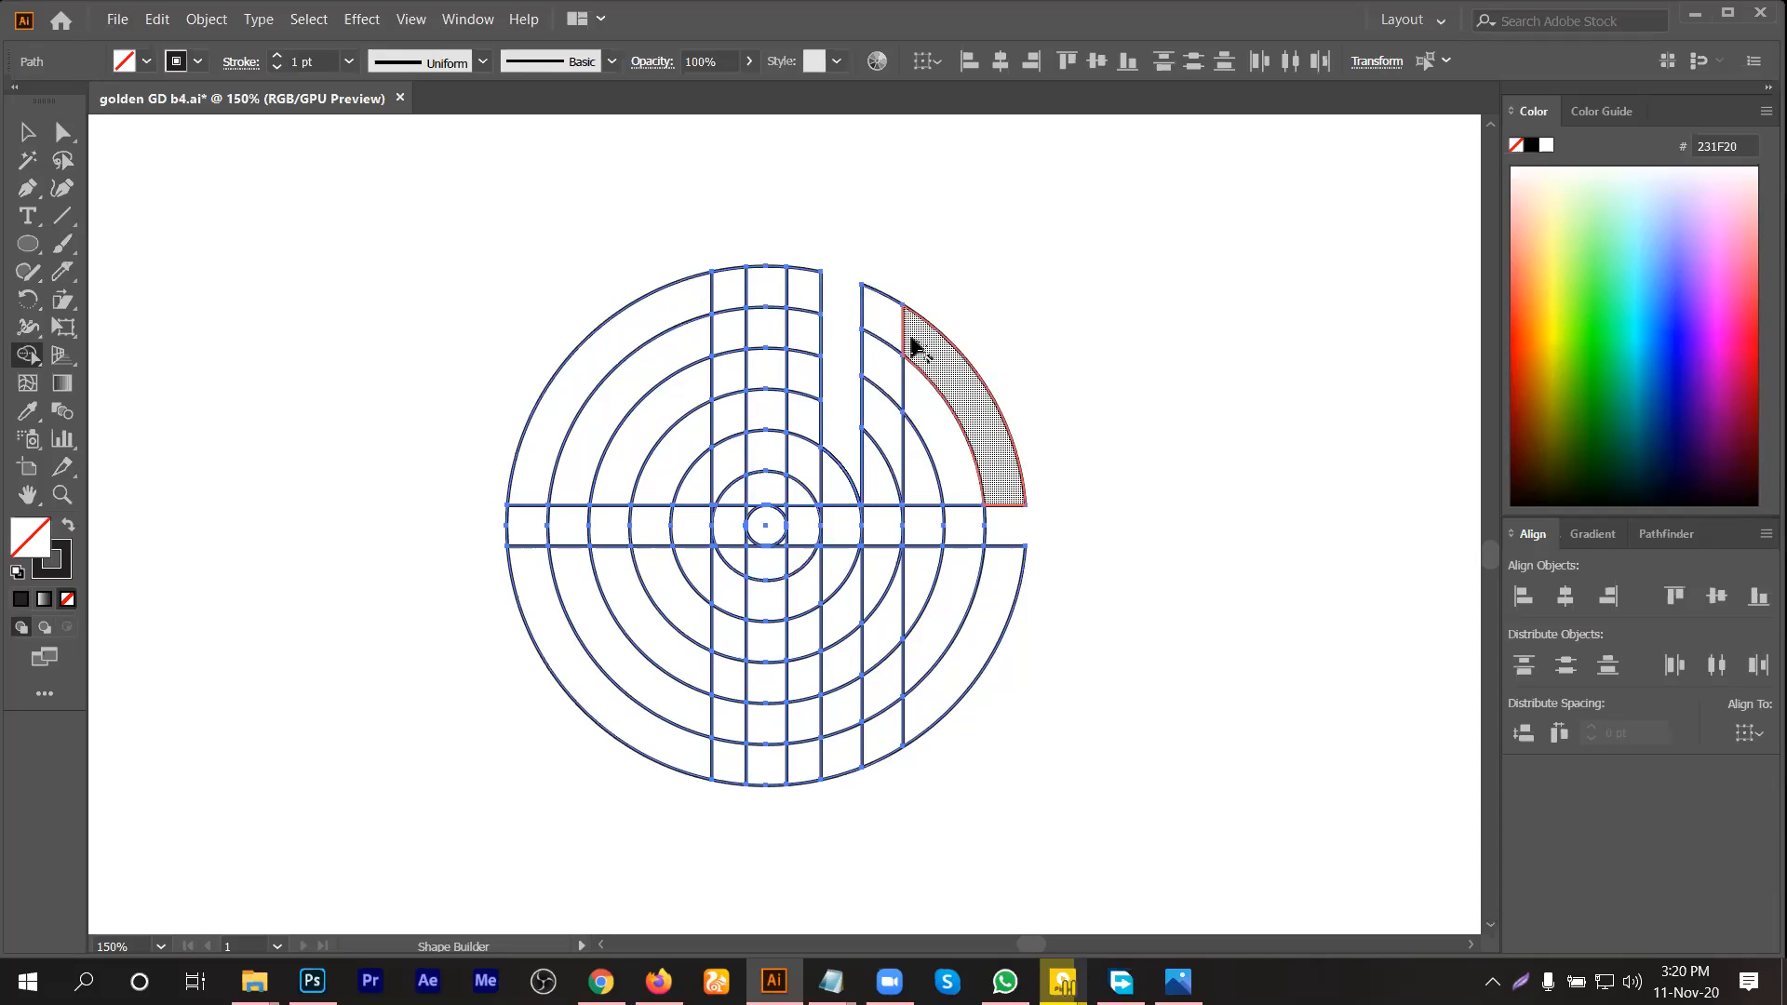
Step: Merge the outer ring's upper-right segments with the vertical strip between the fifth and sixth lines, down to the horizontal band
mouse_move(901, 343)
mouse_down()
mouse_move(874, 354)
mouse_move(883, 484)
mouse_up()
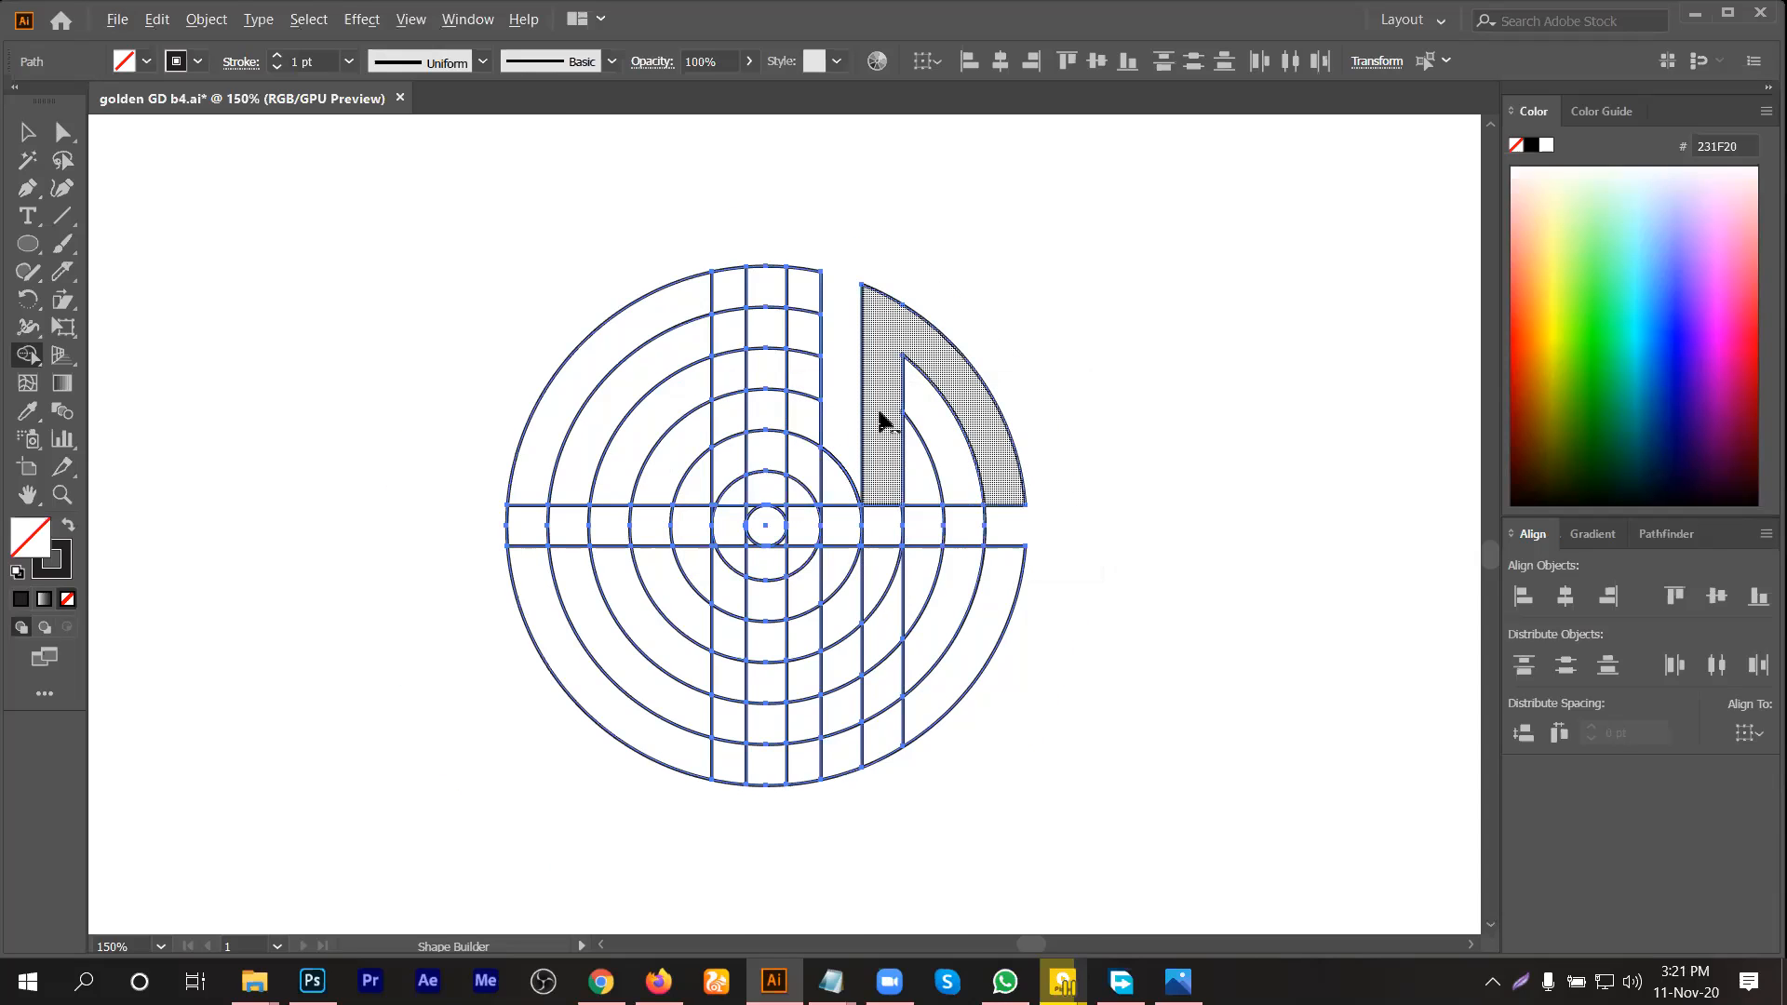
scroll(878, 419, up, 2)
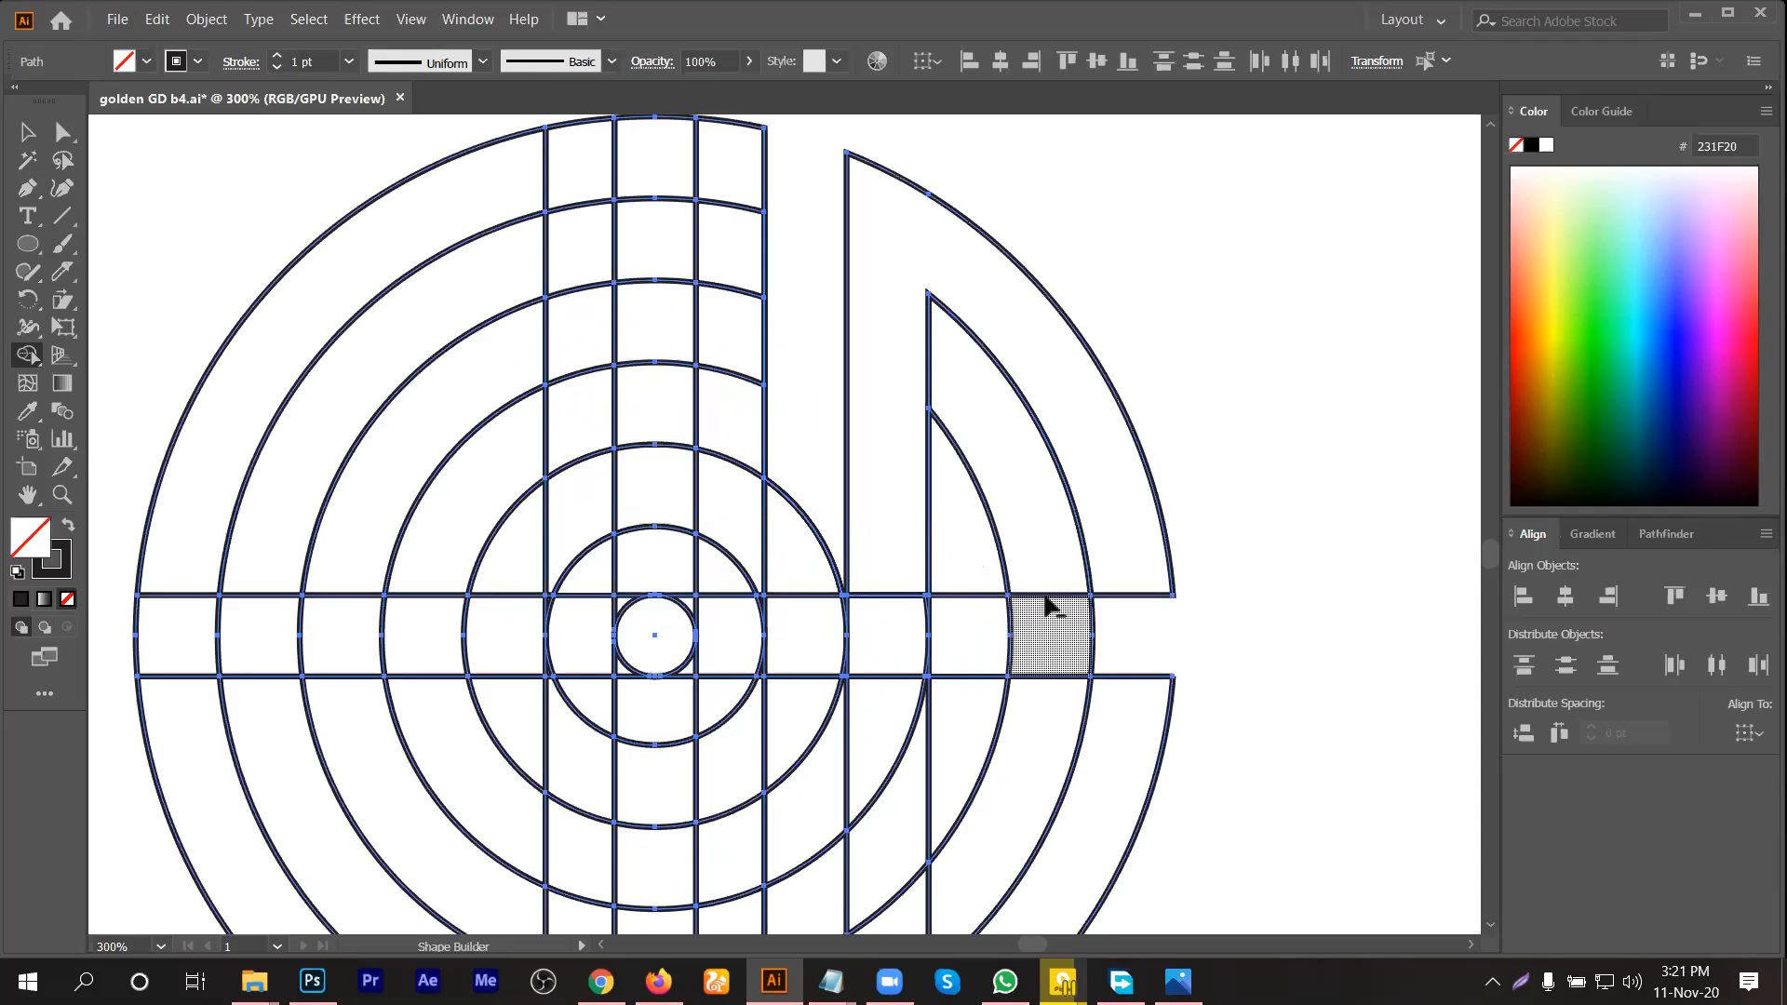
scroll(1042, 607, down, 2)
scroll(1095, 608, up, 1)
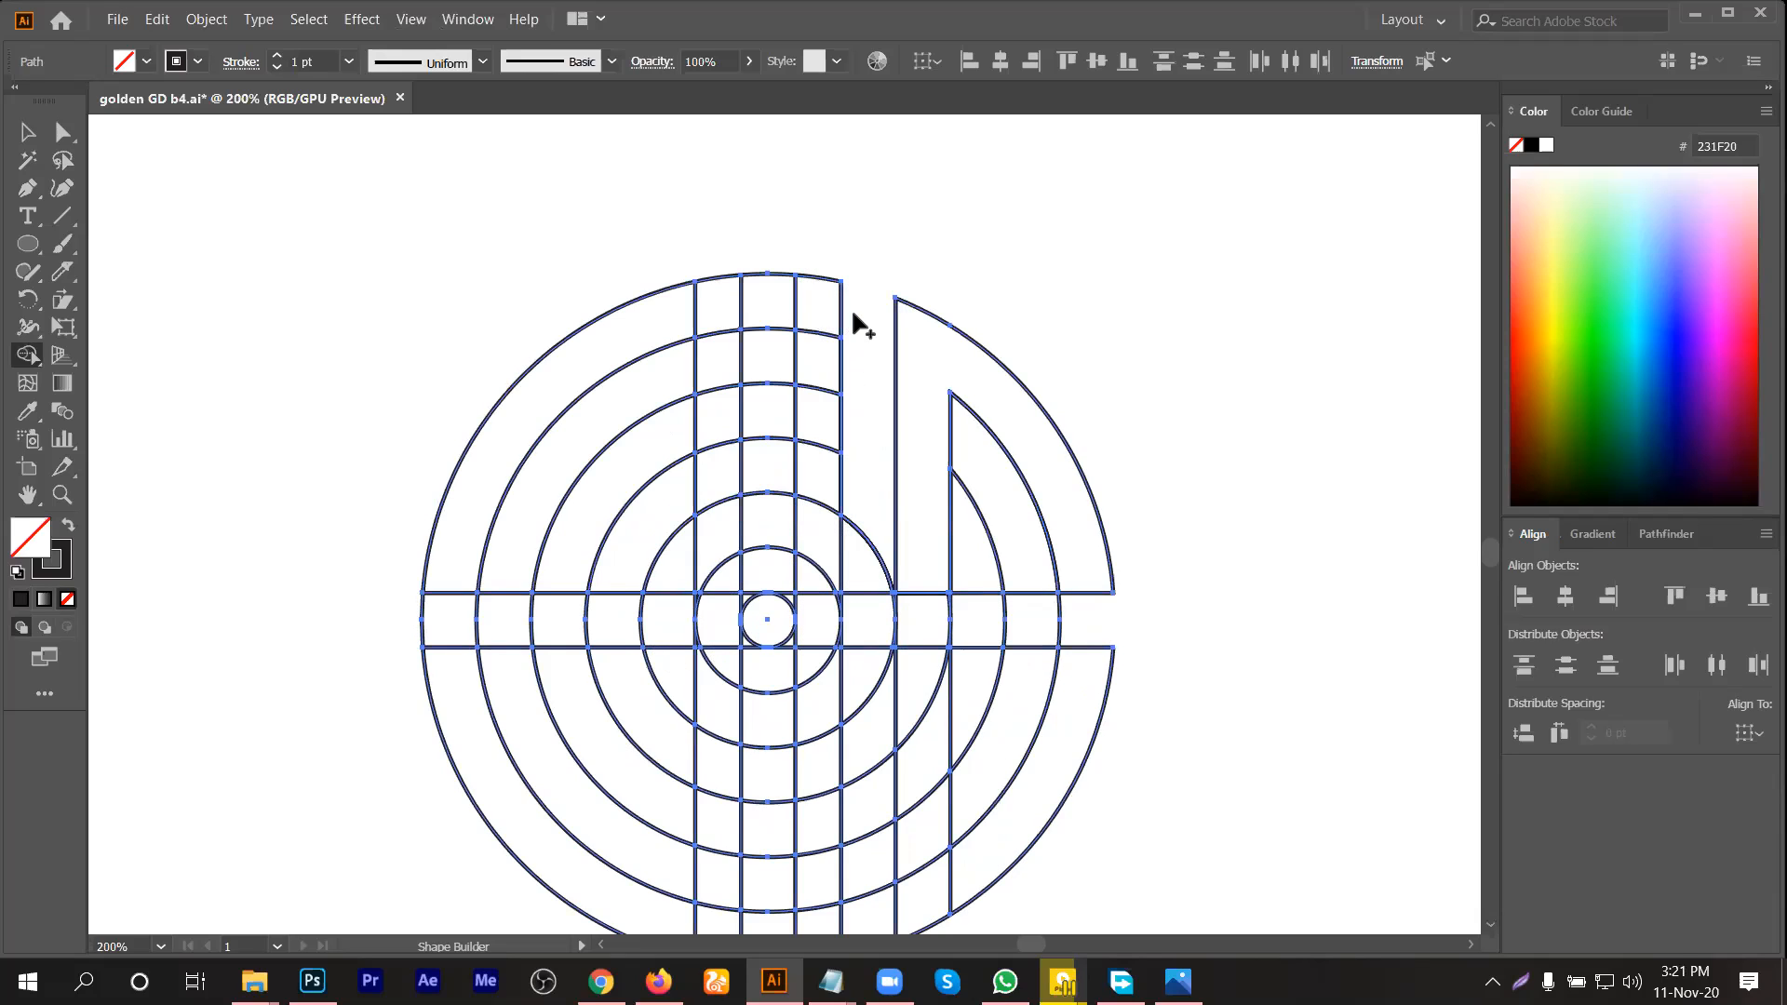
Step: Merge the second ring from the outside into one shape, from its upper gap counterclockwise to the horizontal band on the right side
mouse_move(838, 365)
mouse_down()
mouse_move(744, 361)
mouse_move(642, 400)
mouse_move(554, 483)
mouse_move(504, 589)
mouse_move(508, 680)
mouse_move(578, 751)
mouse_move(584, 812)
mouse_up()
key(ctrl+z)
mouse_move(855, 365)
mouse_down()
mouse_move(667, 385)
mouse_move(478, 627)
mouse_move(511, 471)
mouse_move(502, 531)
mouse_move(565, 678)
mouse_move(659, 745)
mouse_move(791, 770)
mouse_move(877, 758)
mouse_move(946, 710)
mouse_up()
scroll(511, 471, down, 3)
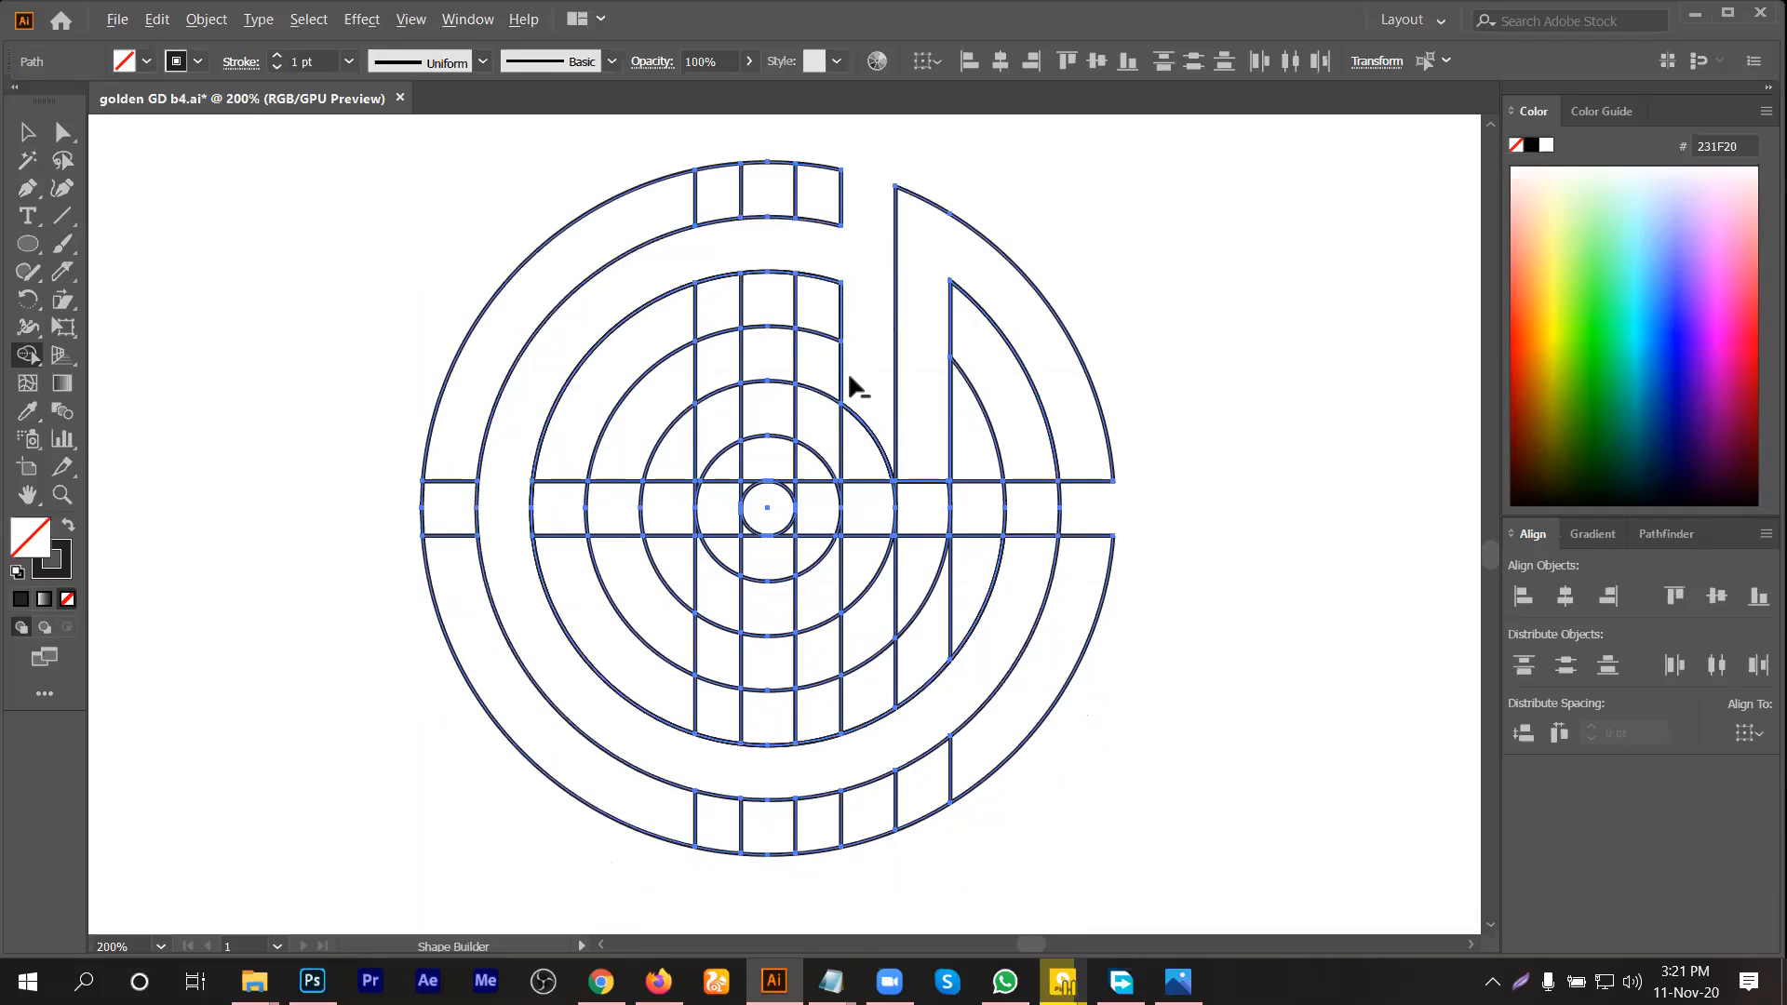
Step: Merge the fourth ring from its upper gap around to the horizontal band, and join the band cell below the vertical strip to that strip
mouse_move(829, 379)
mouse_down()
mouse_move(734, 367)
mouse_move(663, 426)
mouse_up()
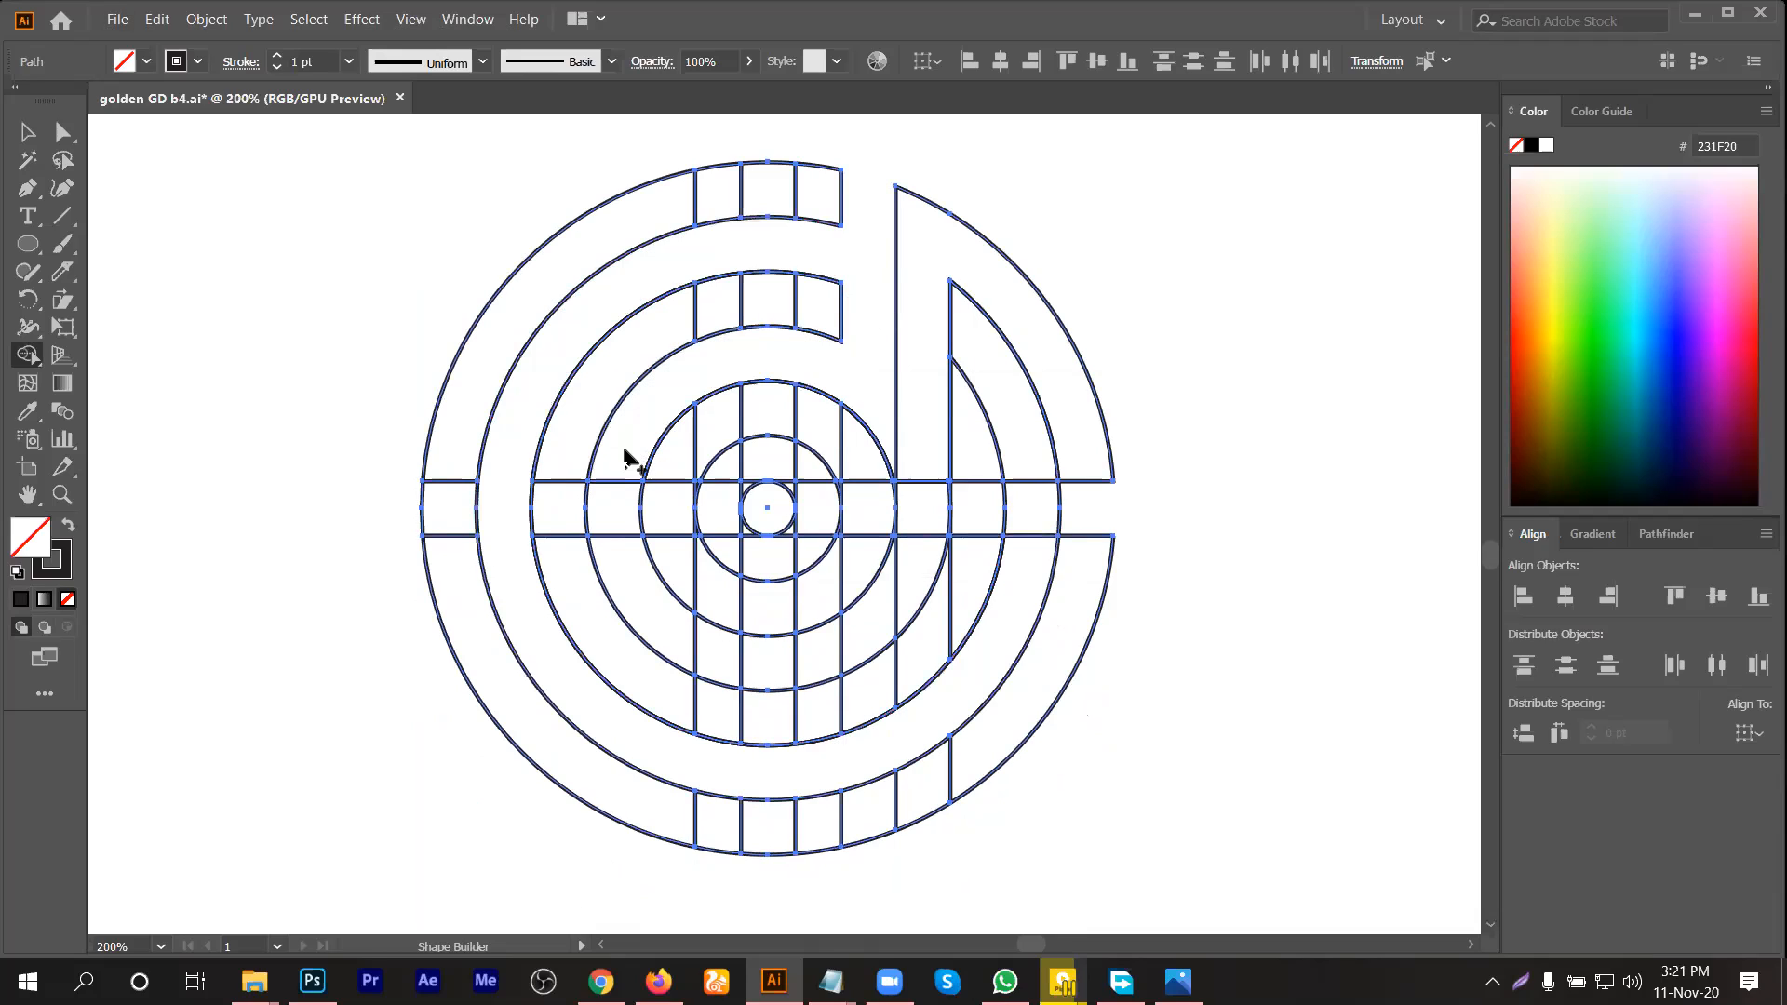
mouse_move(614, 516)
mouse_down()
mouse_move(710, 644)
mouse_move(832, 652)
mouse_move(903, 601)
mouse_up()
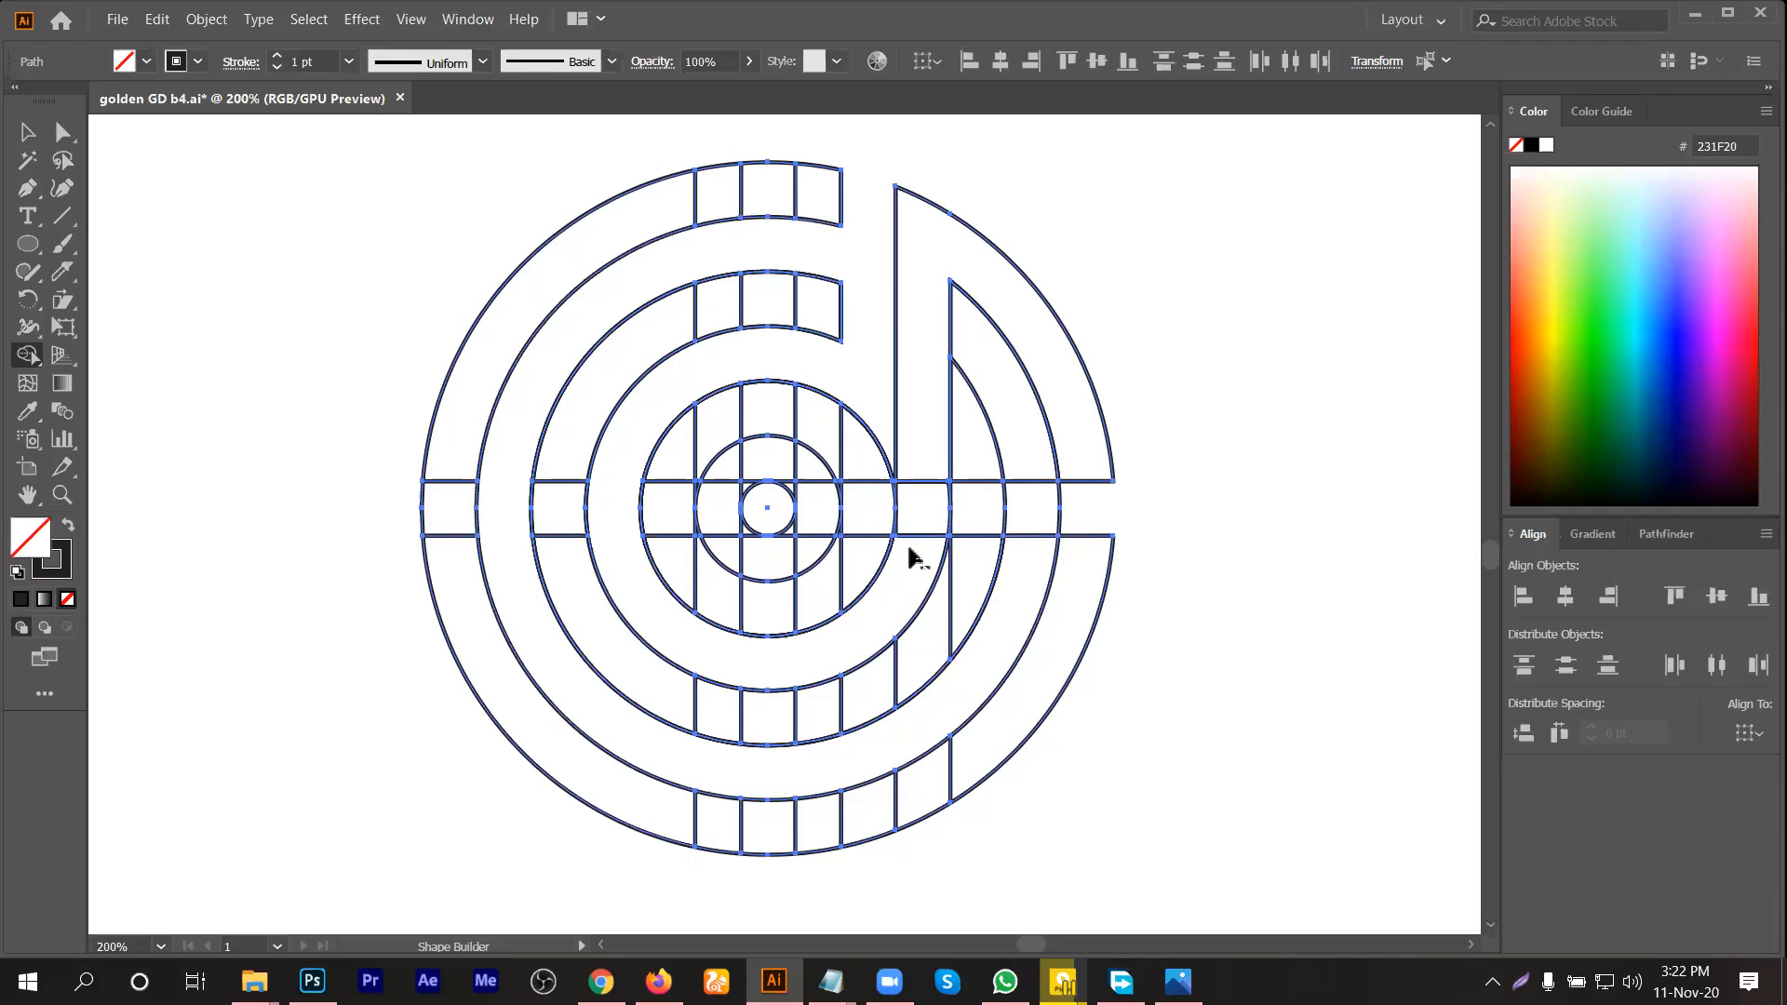
mouse_move(925, 518)
mouse_down()
mouse_move(918, 476)
mouse_move(914, 569)
mouse_up()
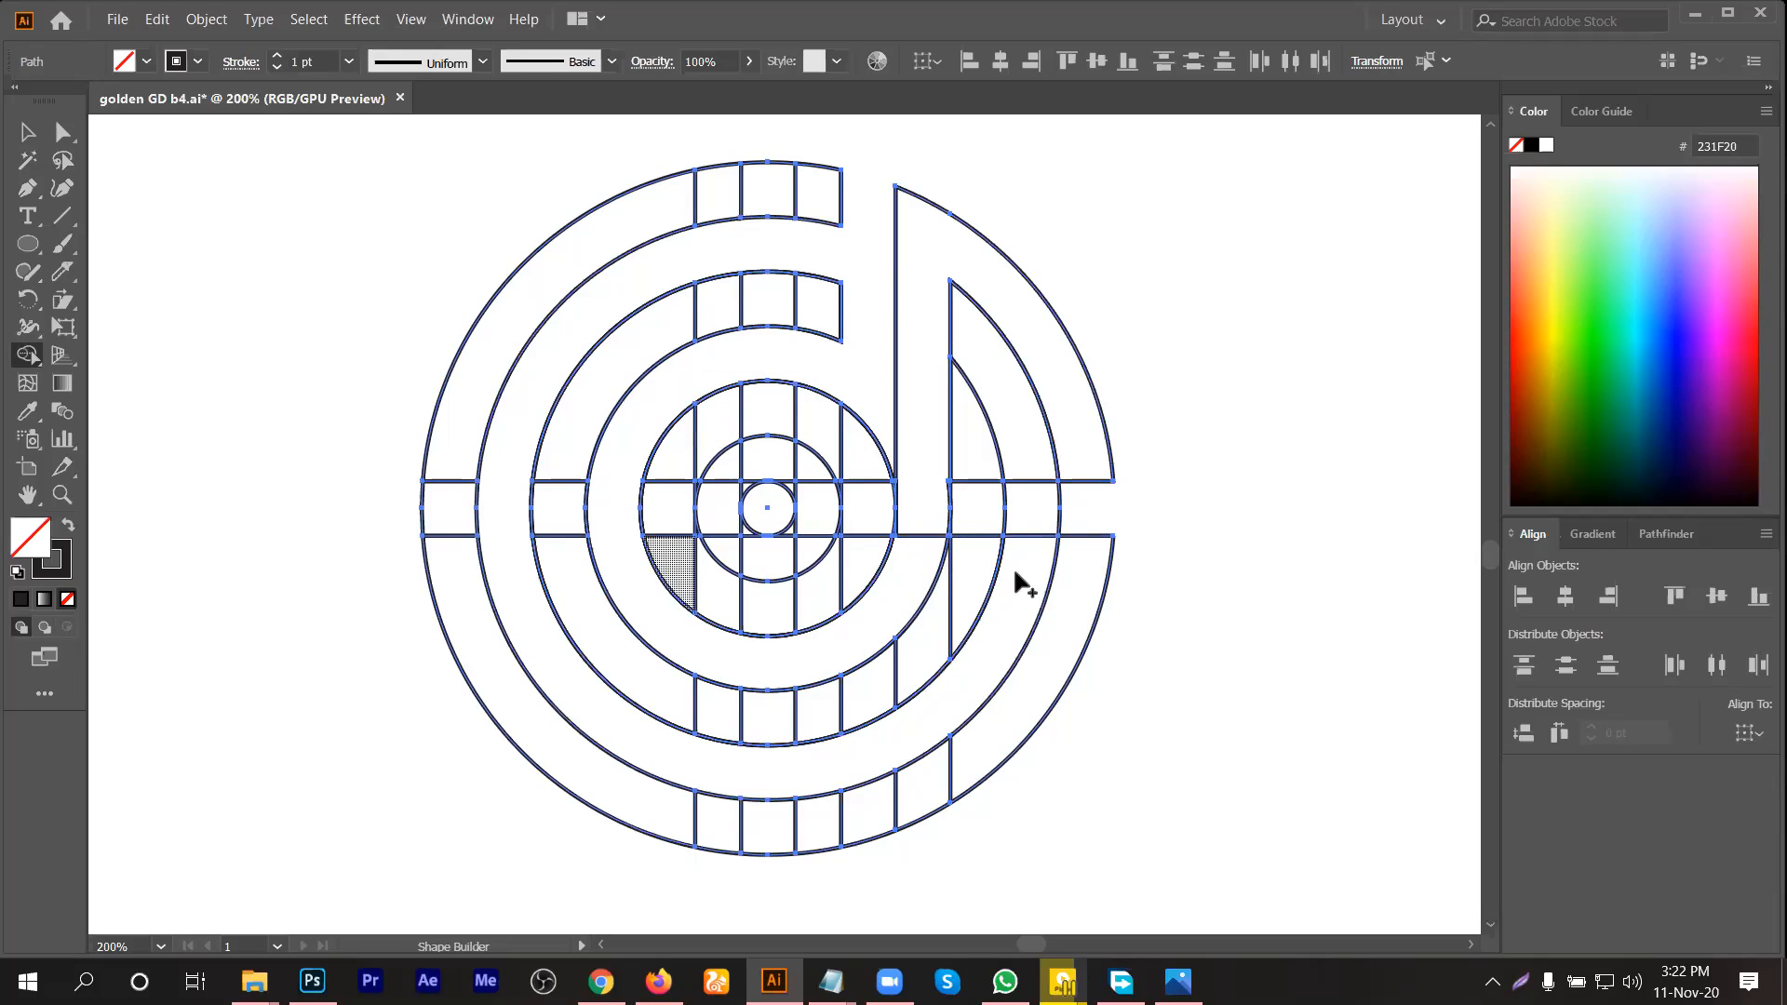
scroll(1186, 578, down, 1)
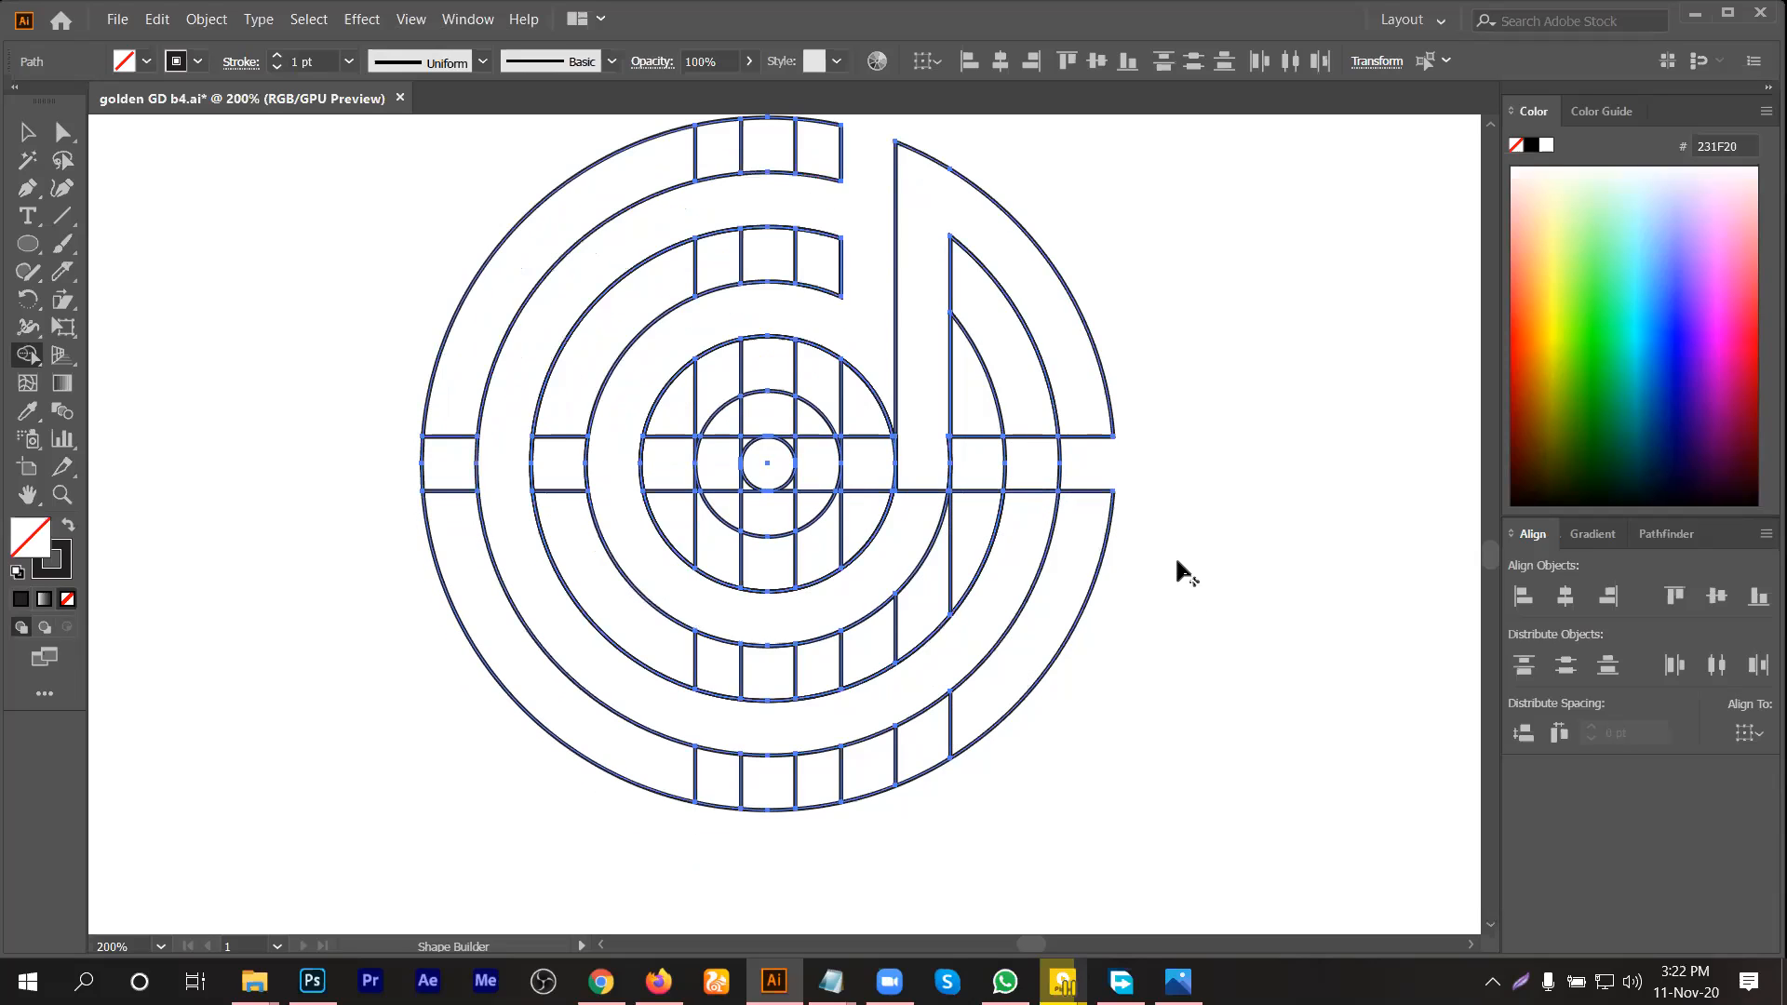
scroll(1131, 523, up, 2)
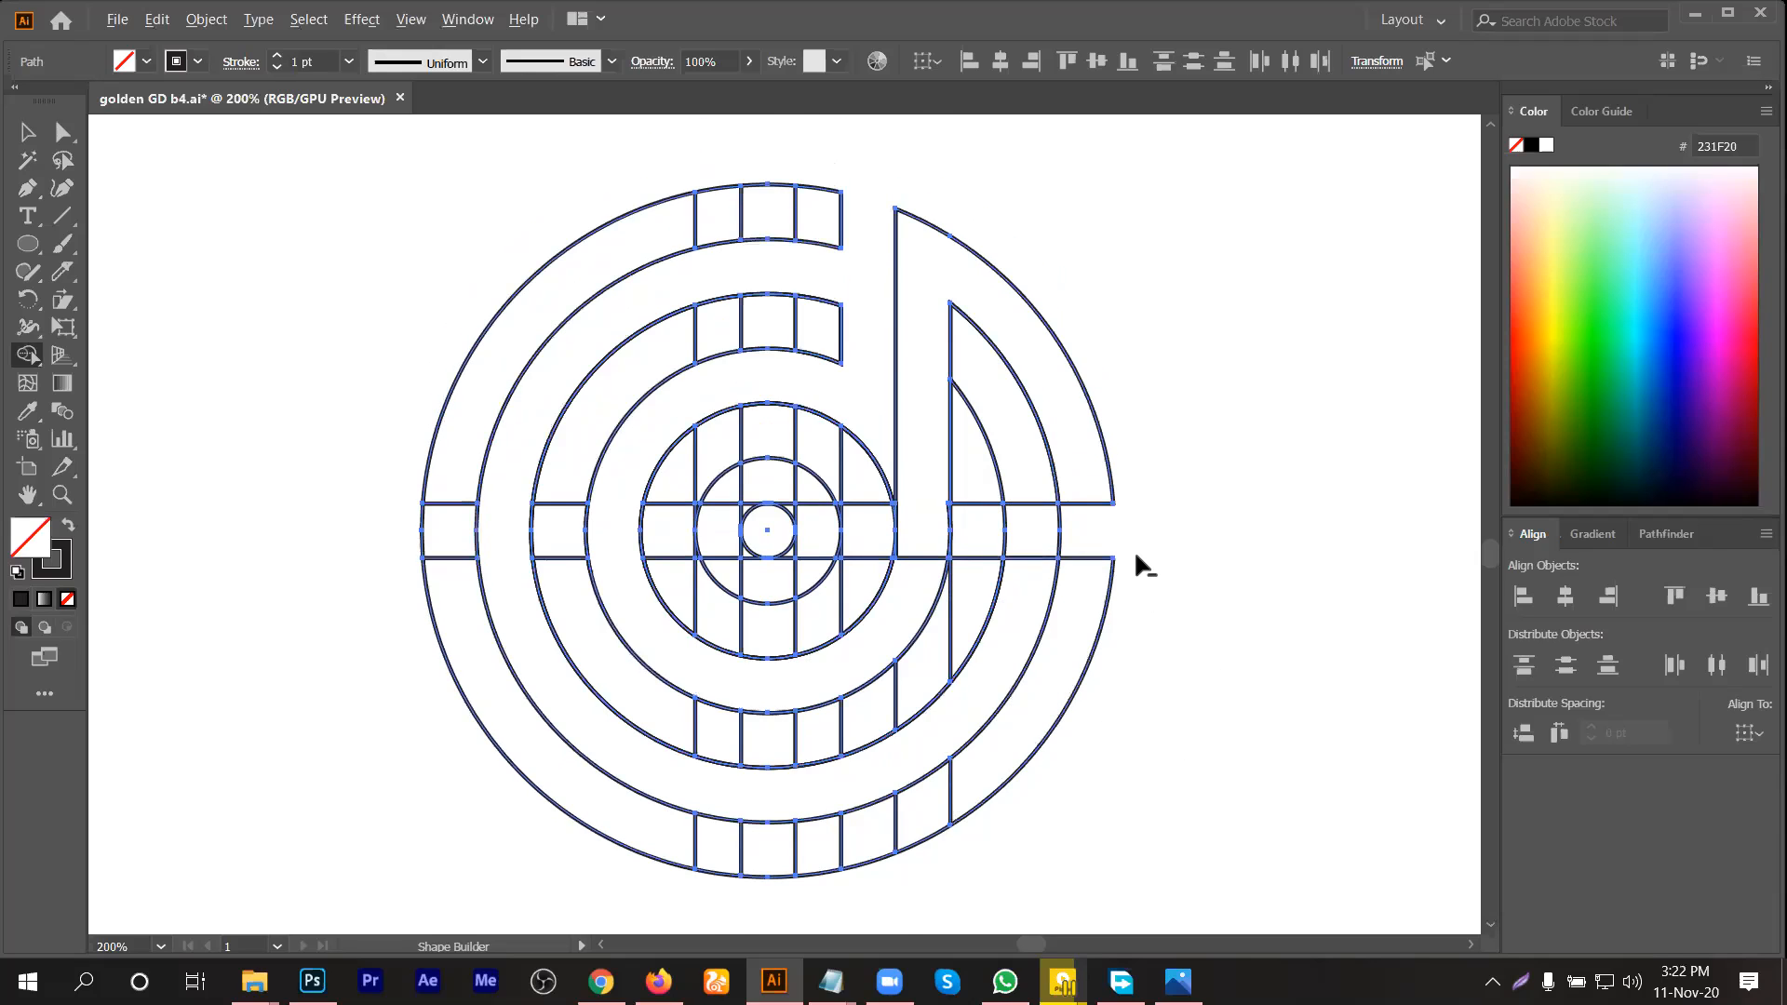
scroll(1133, 550, up, 1)
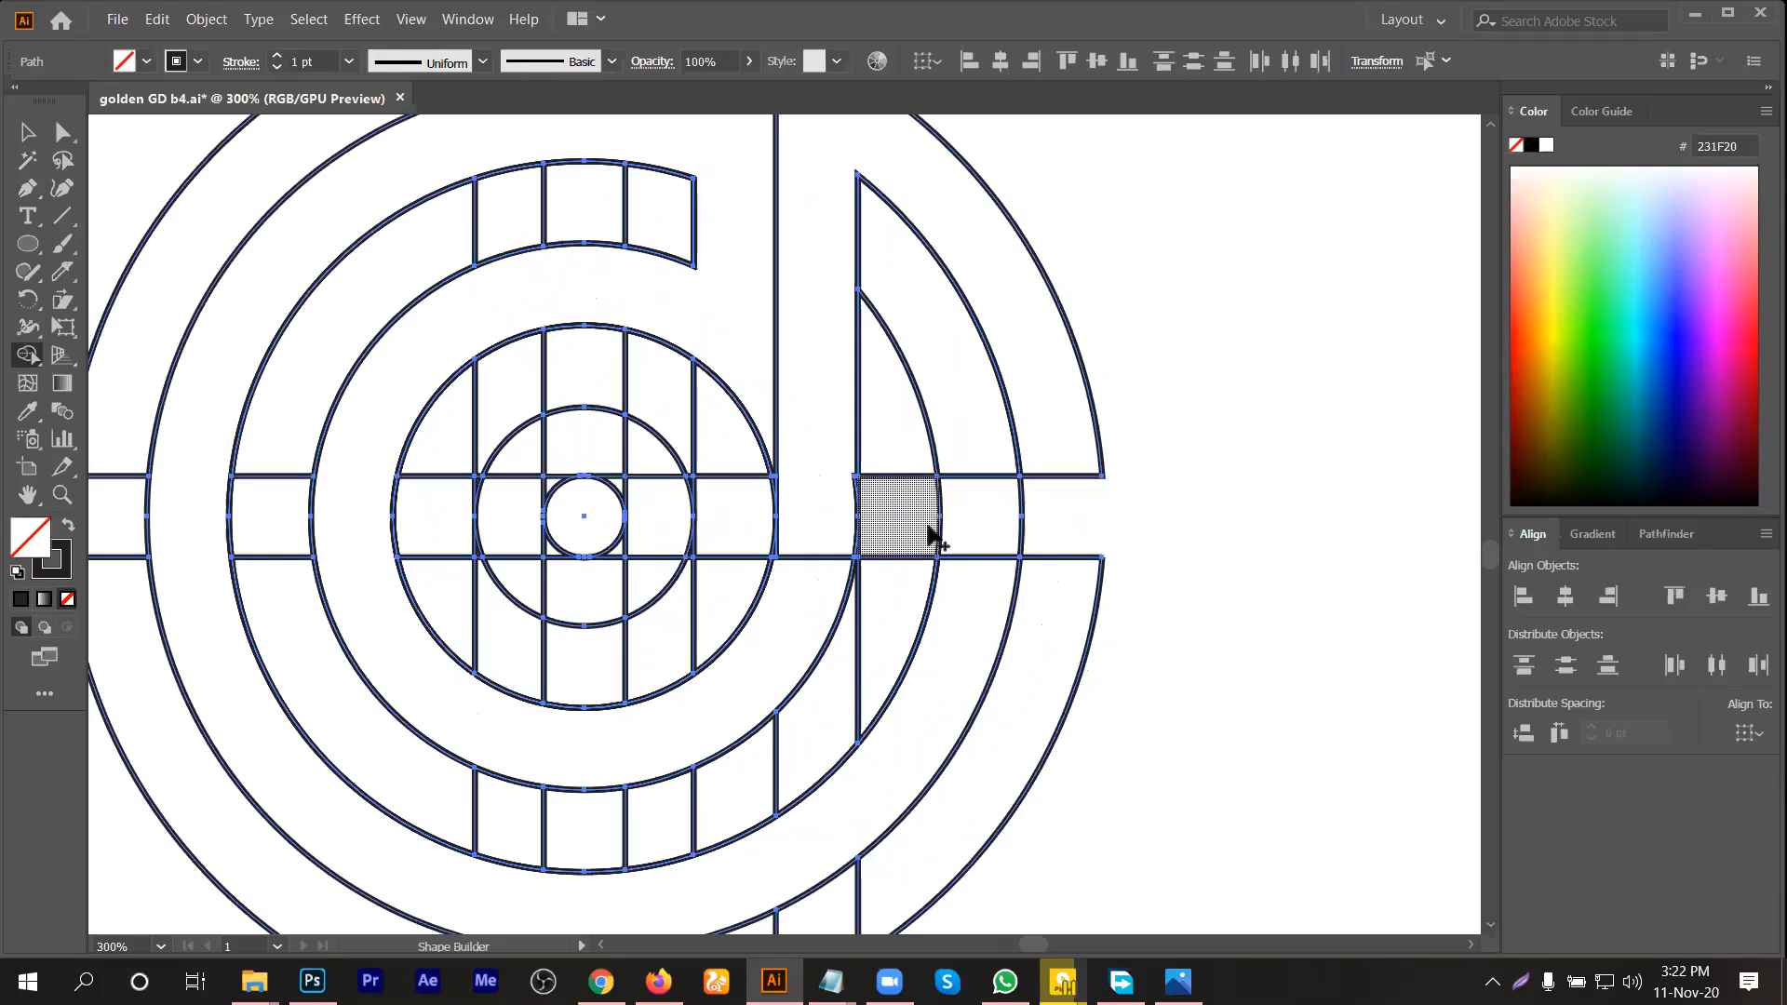
scroll(895, 561, down, 1)
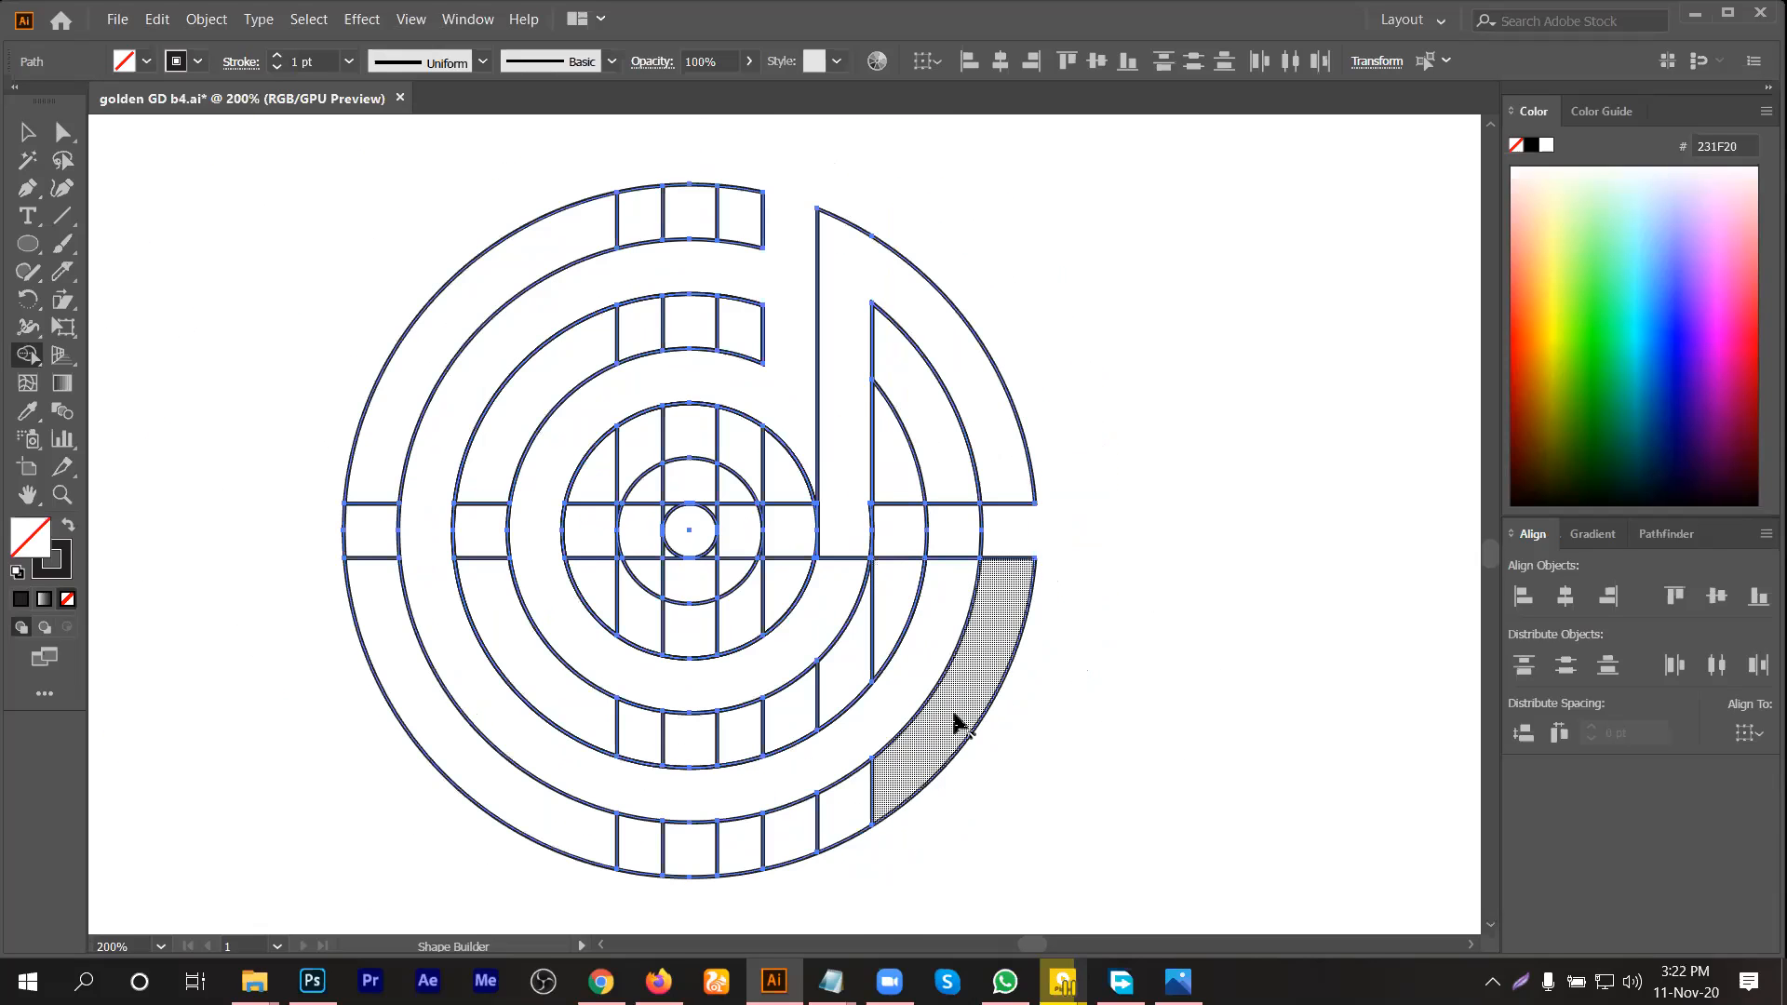
Step: Erase the leftover outline segments of the horizontal band across the second ring from the outside, on its right side
alt+click(979, 534)
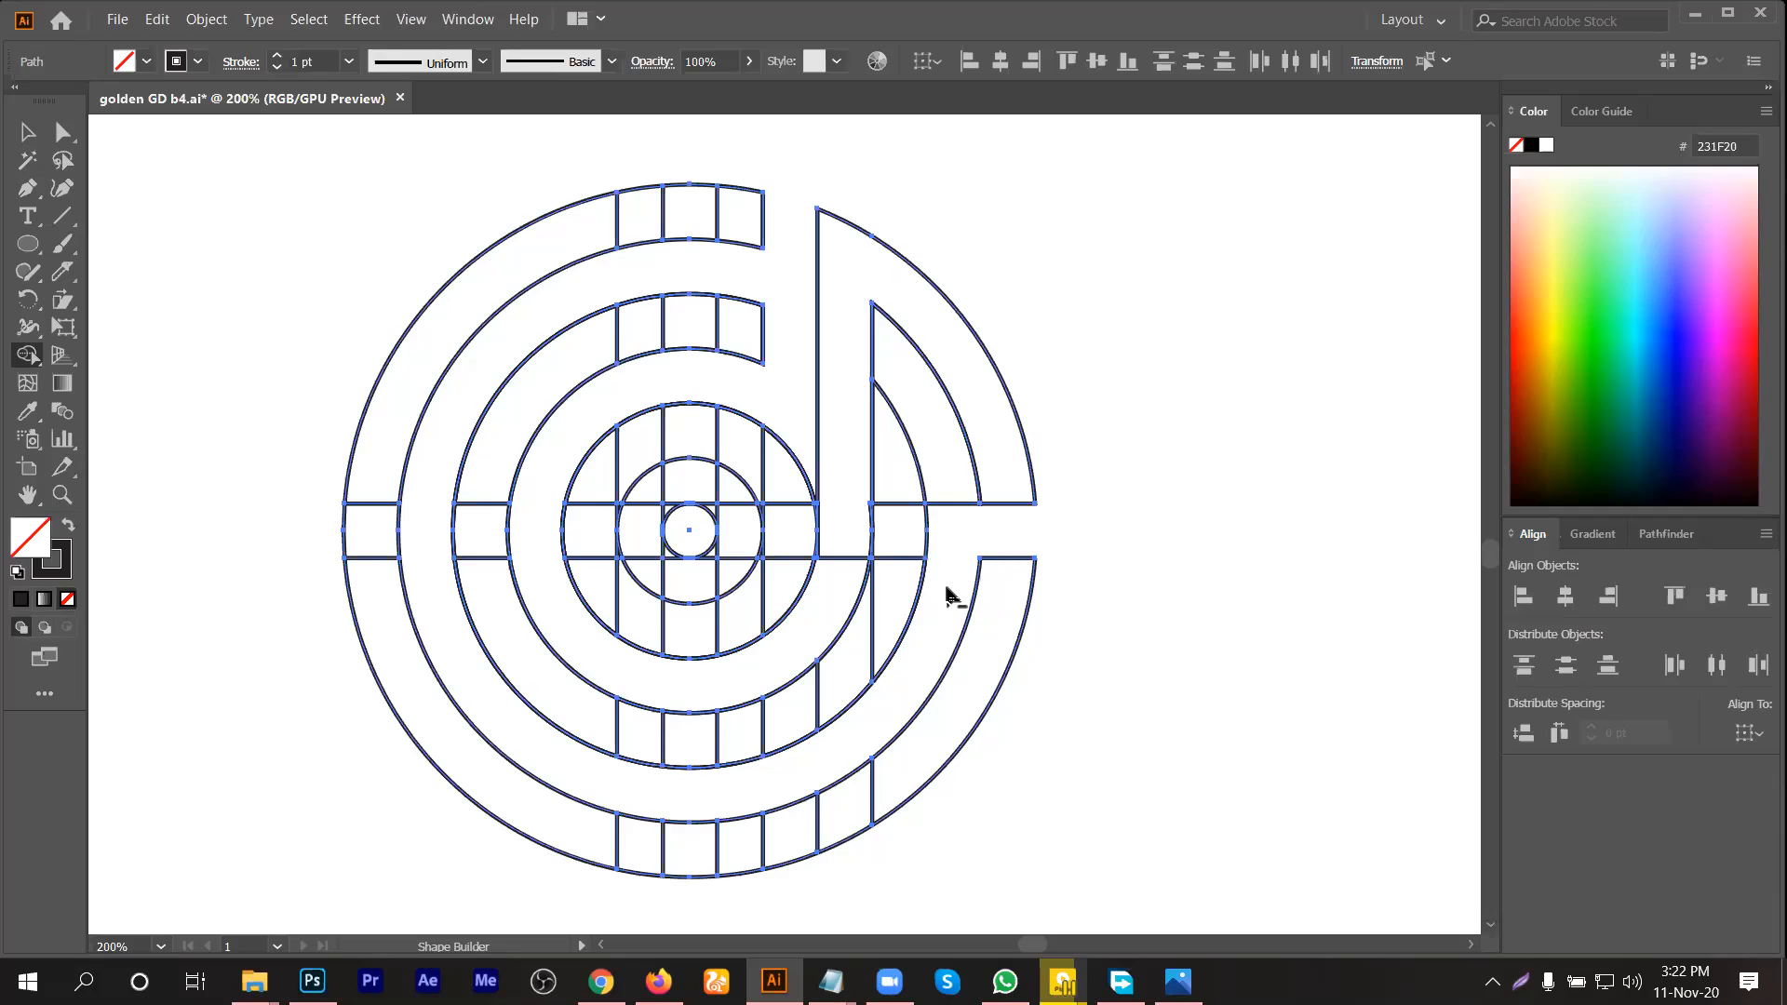
alt+click(950, 505)
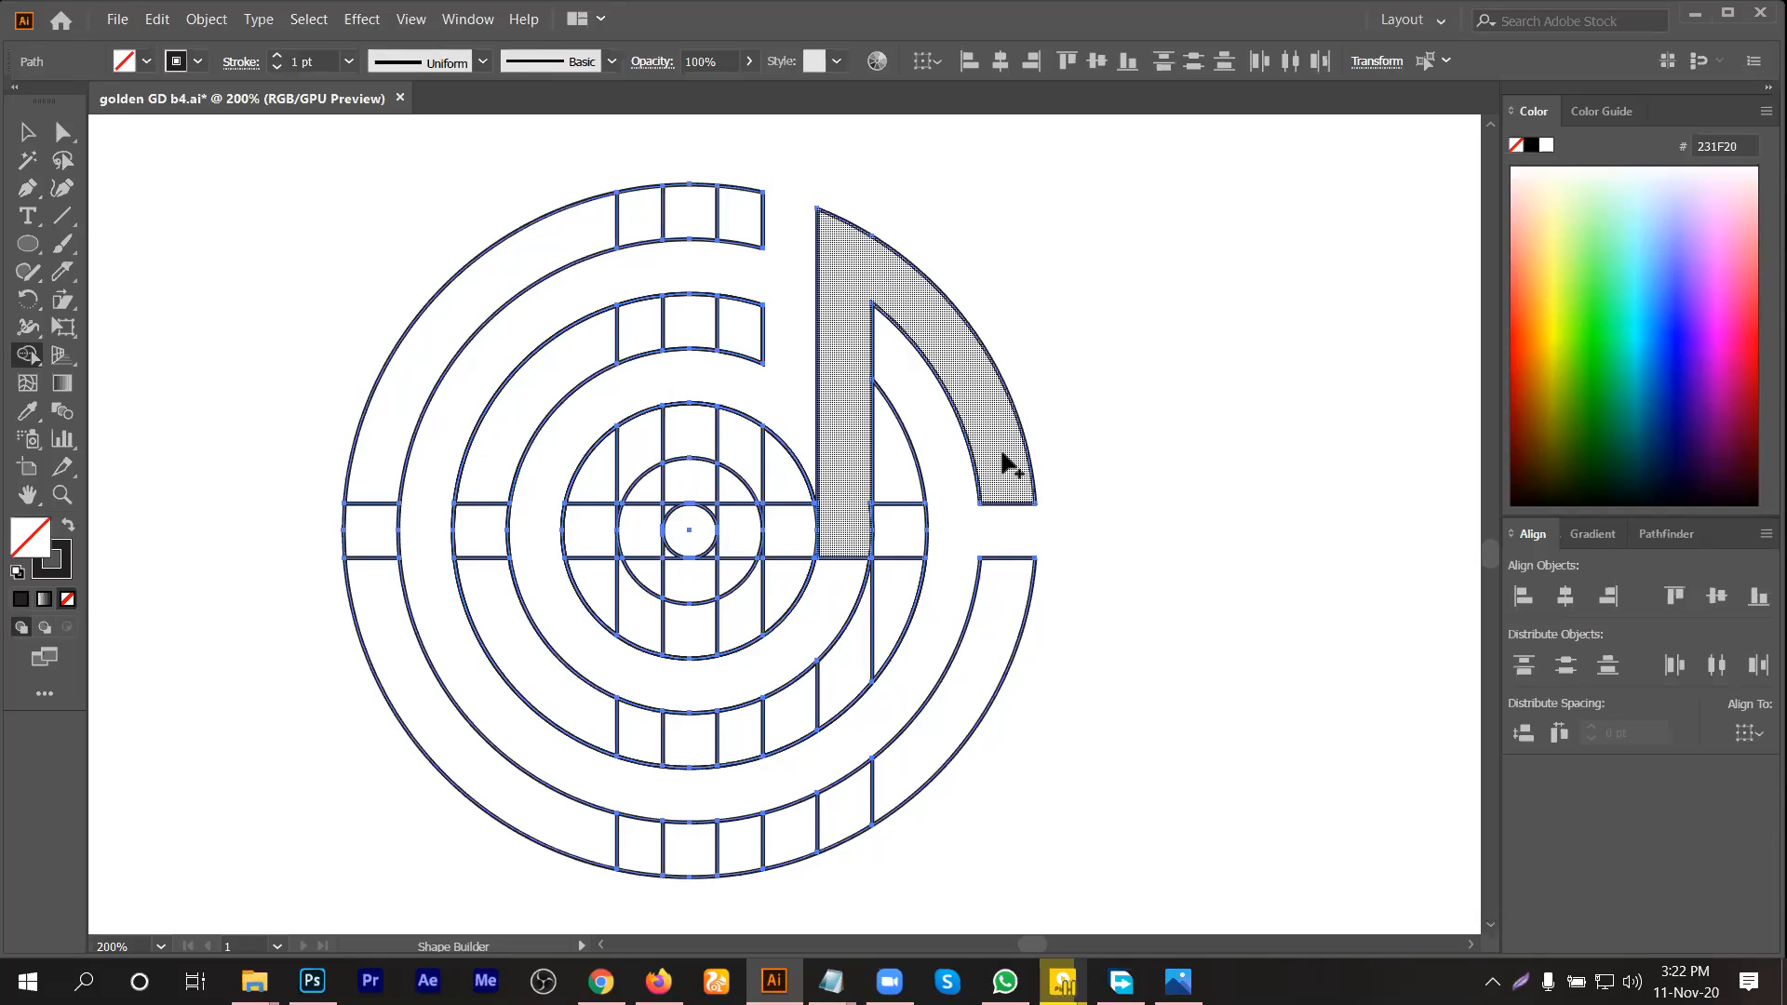
Step: Delete the partly merged circle construction and place a copy of the untouched seven-circle construction with its crossing lines in its spot
scroll(989, 475, down, 3)
drag(631, 318, 1028, 555)
click(28, 131)
drag(605, 282, 1011, 694)
key(Delete)
drag(486, 469, 197, 811)
drag(273, 709, 870, 502)
scroll(917, 389, up, 1)
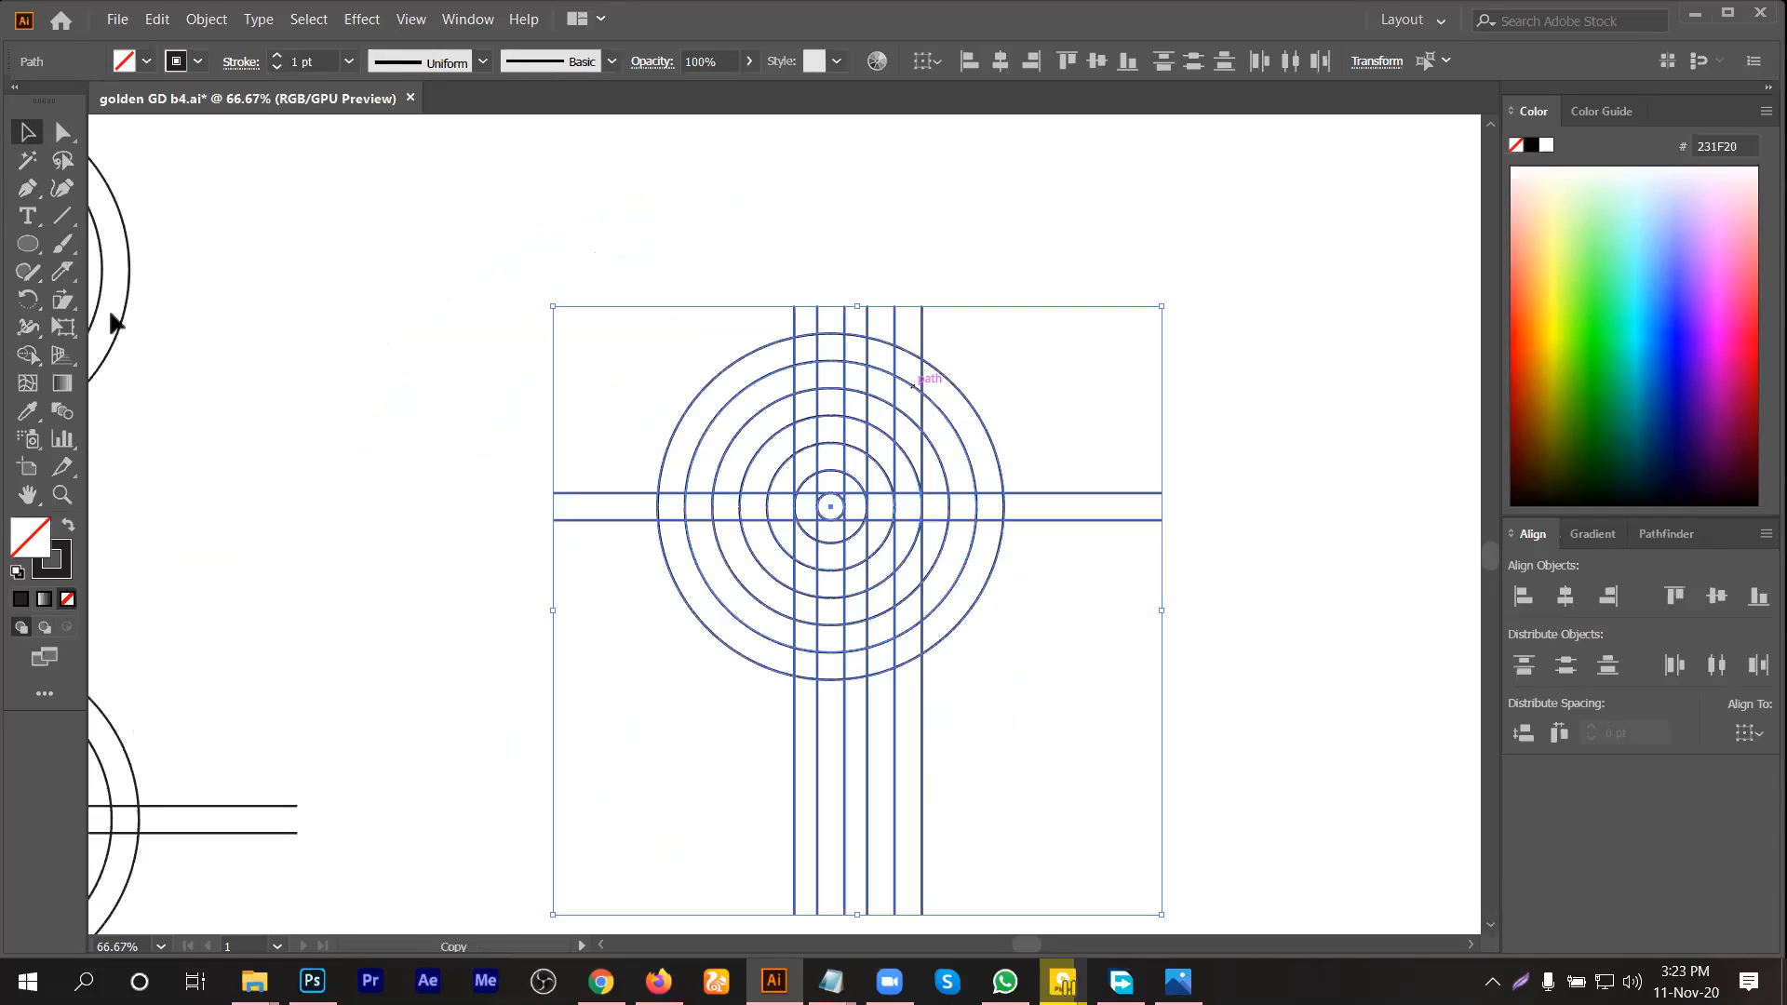
Step: Erase the line ends outside the outermost circle, and merge the upper strip between the third and fourth vertical lines down to the third-smallest circle
key(shift+m)
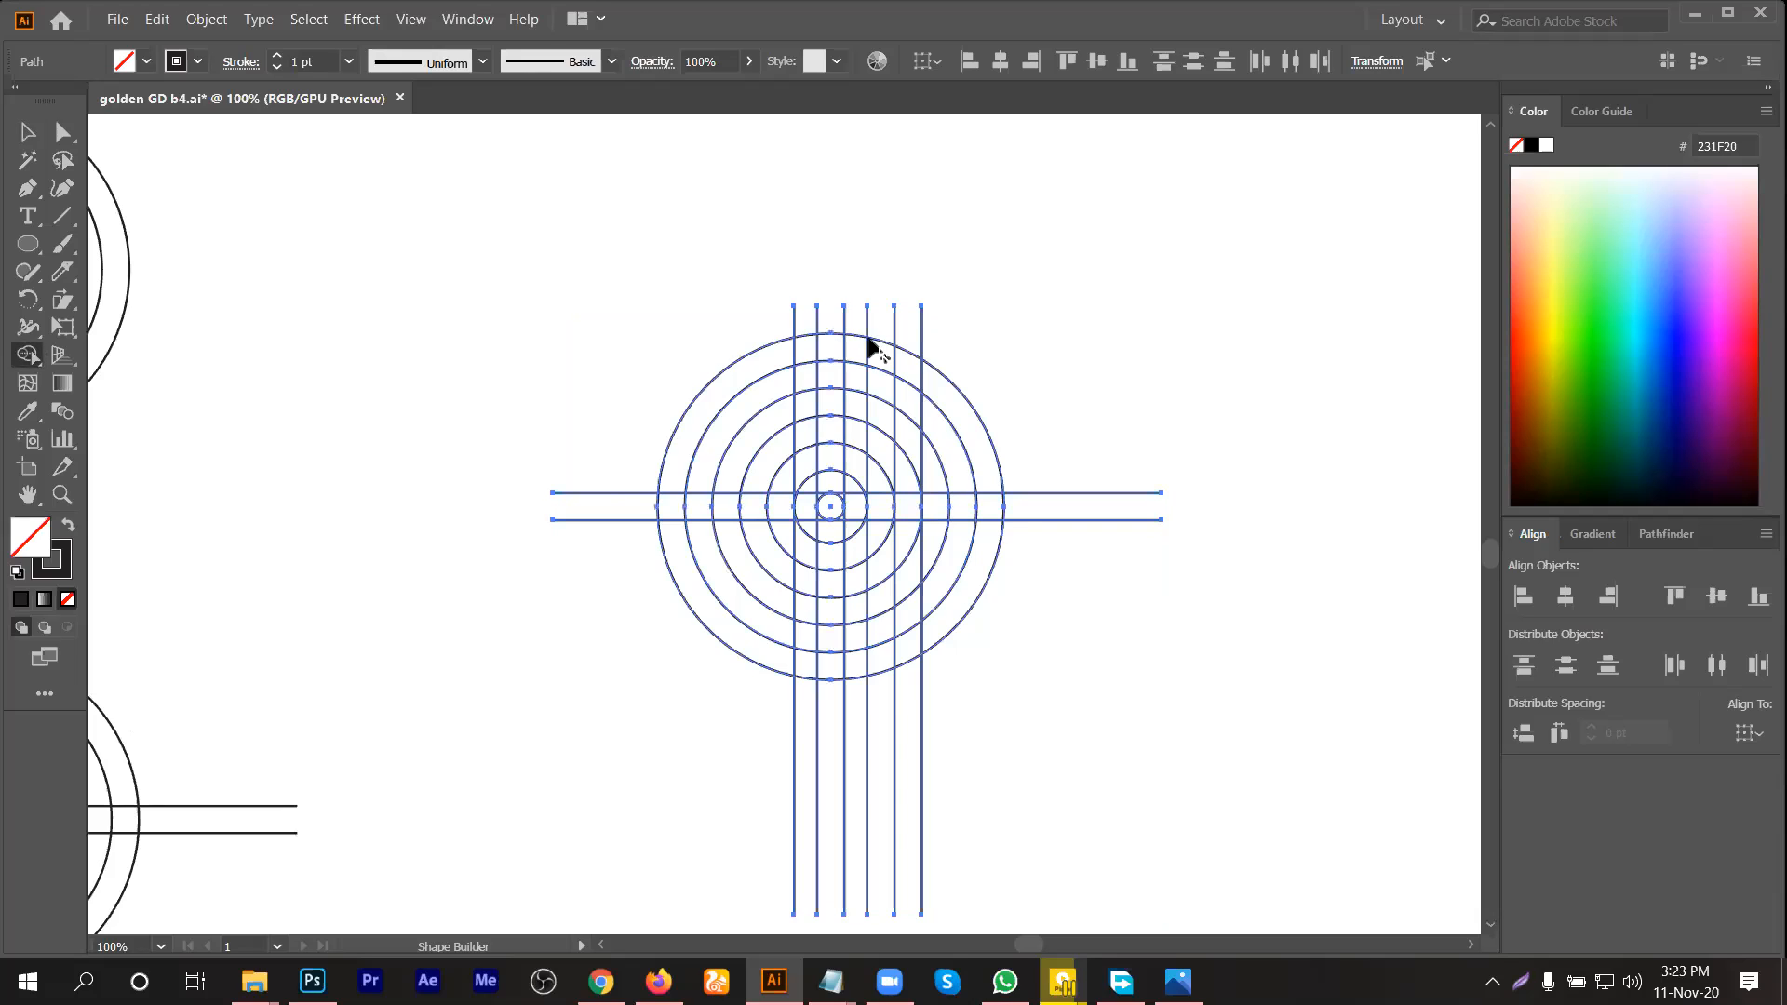
scroll(860, 326, up, 1)
drag(996, 311, 756, 305)
drag(1194, 508, 1148, 722)
mouse_move(443, 509)
mouse_down()
mouse_move(521, 716)
mouse_move(990, 894)
mouse_up()
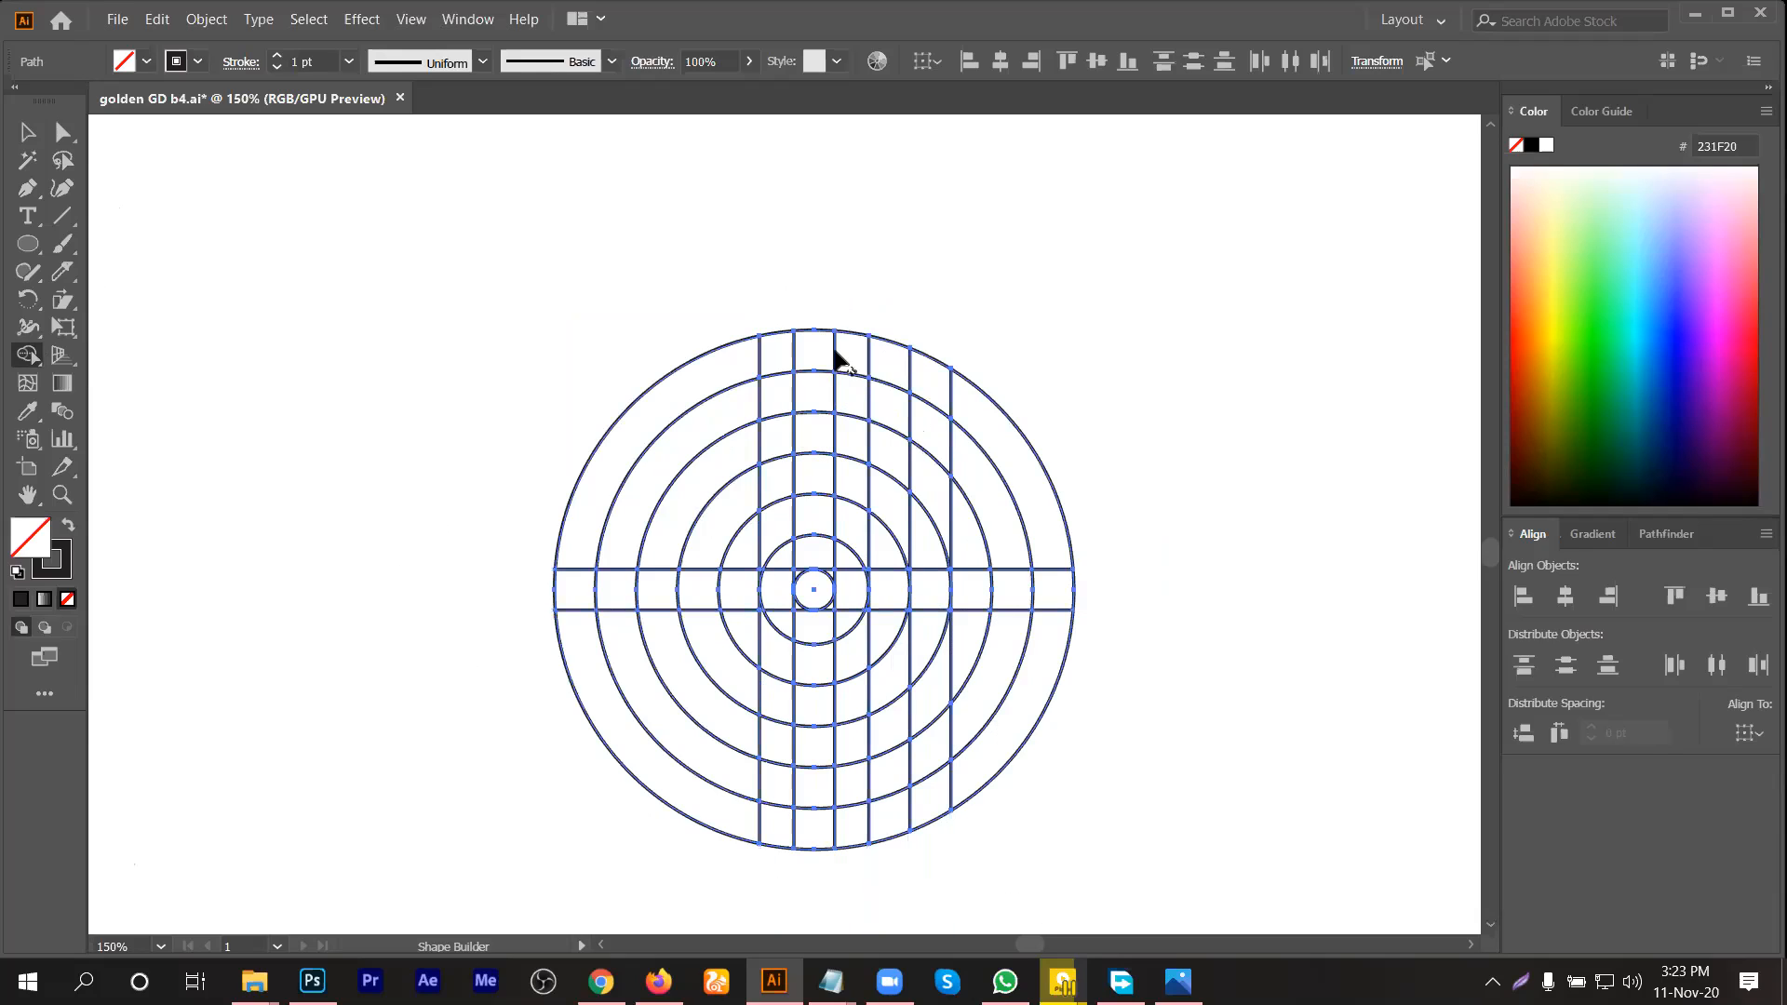
drag(850, 339, 851, 480)
drag(1075, 598, 1034, 589)
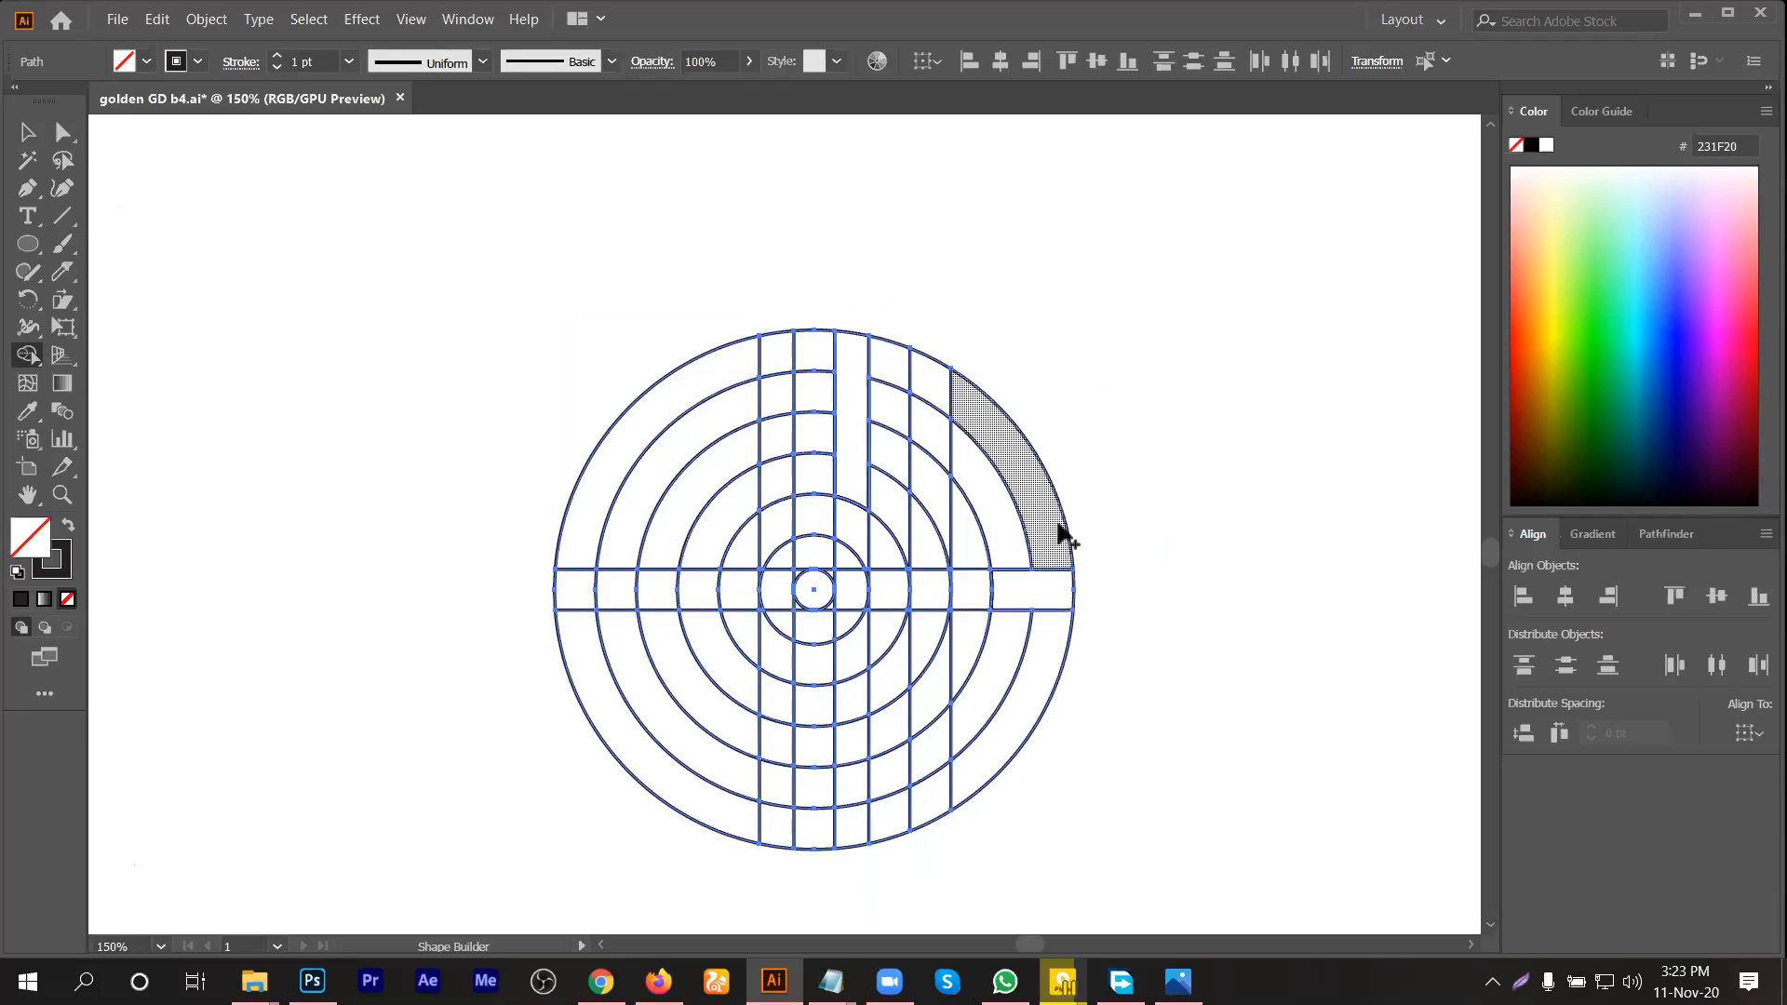
mouse_move(1014, 479)
mouse_down()
mouse_move(949, 392)
mouse_move(898, 374)
mouse_move(876, 617)
mouse_move(809, 660)
mouse_move(761, 655)
mouse_move(733, 591)
mouse_move(748, 543)
mouse_move(861, 521)
mouse_up()
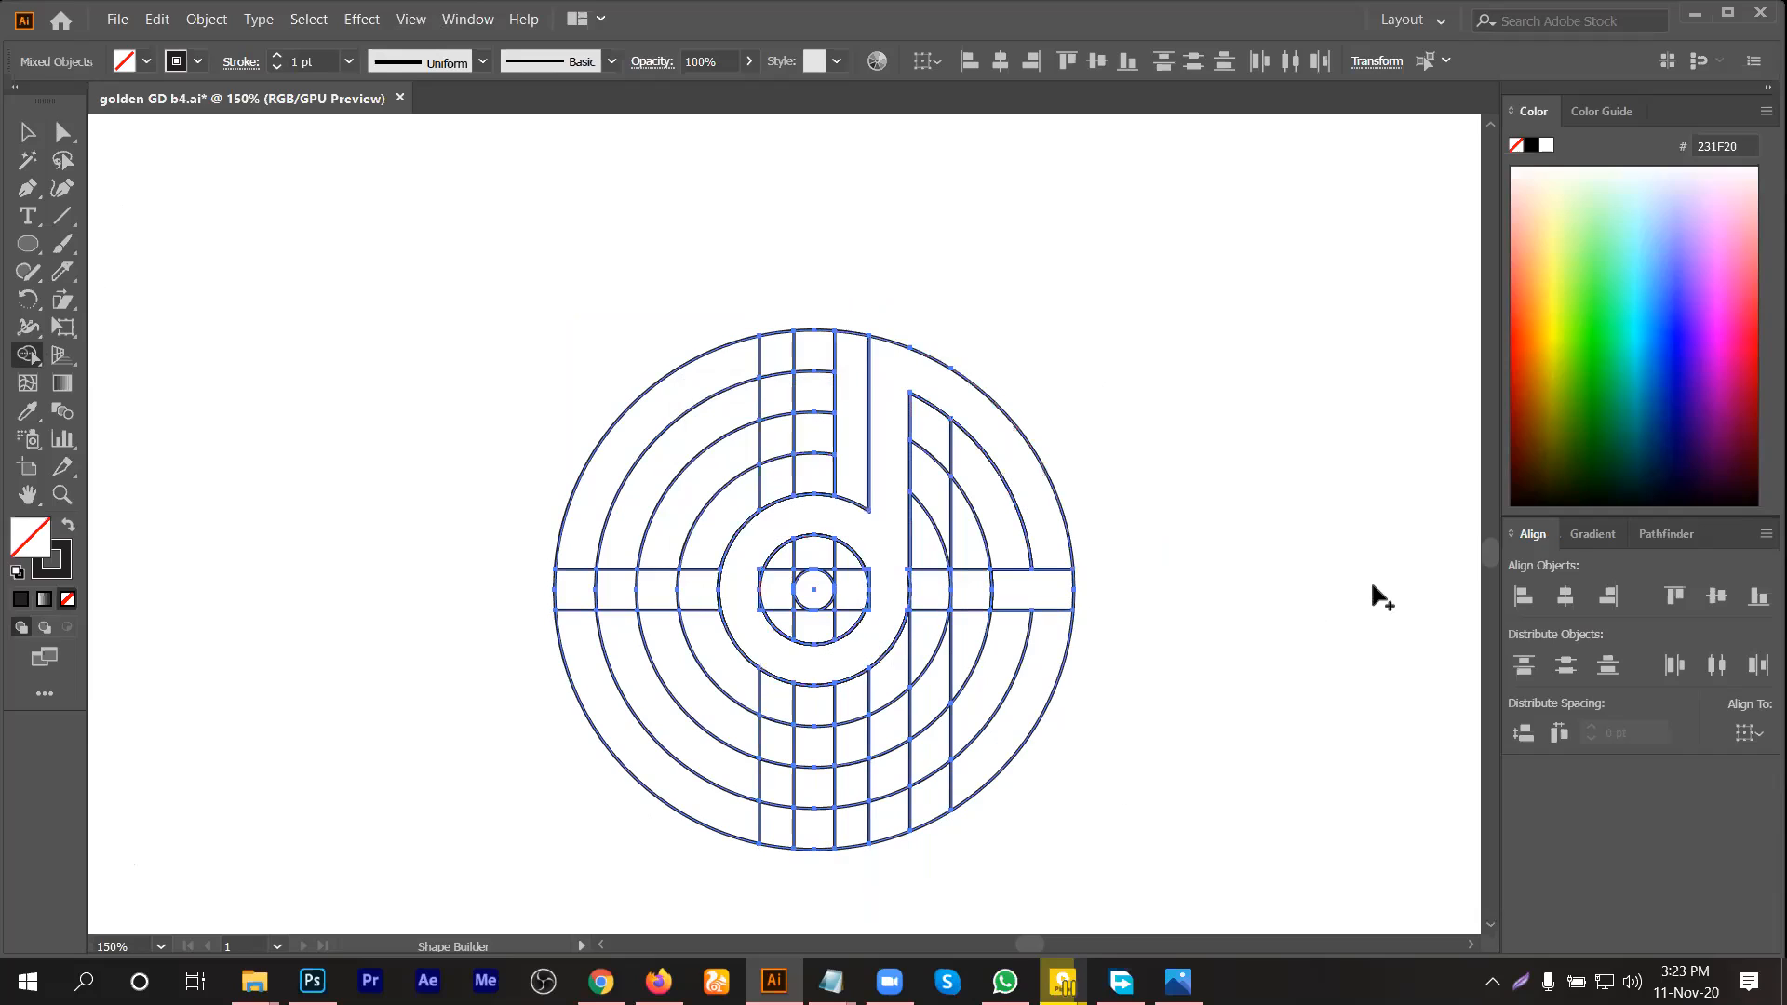
scroll(1341, 595, down, 1)
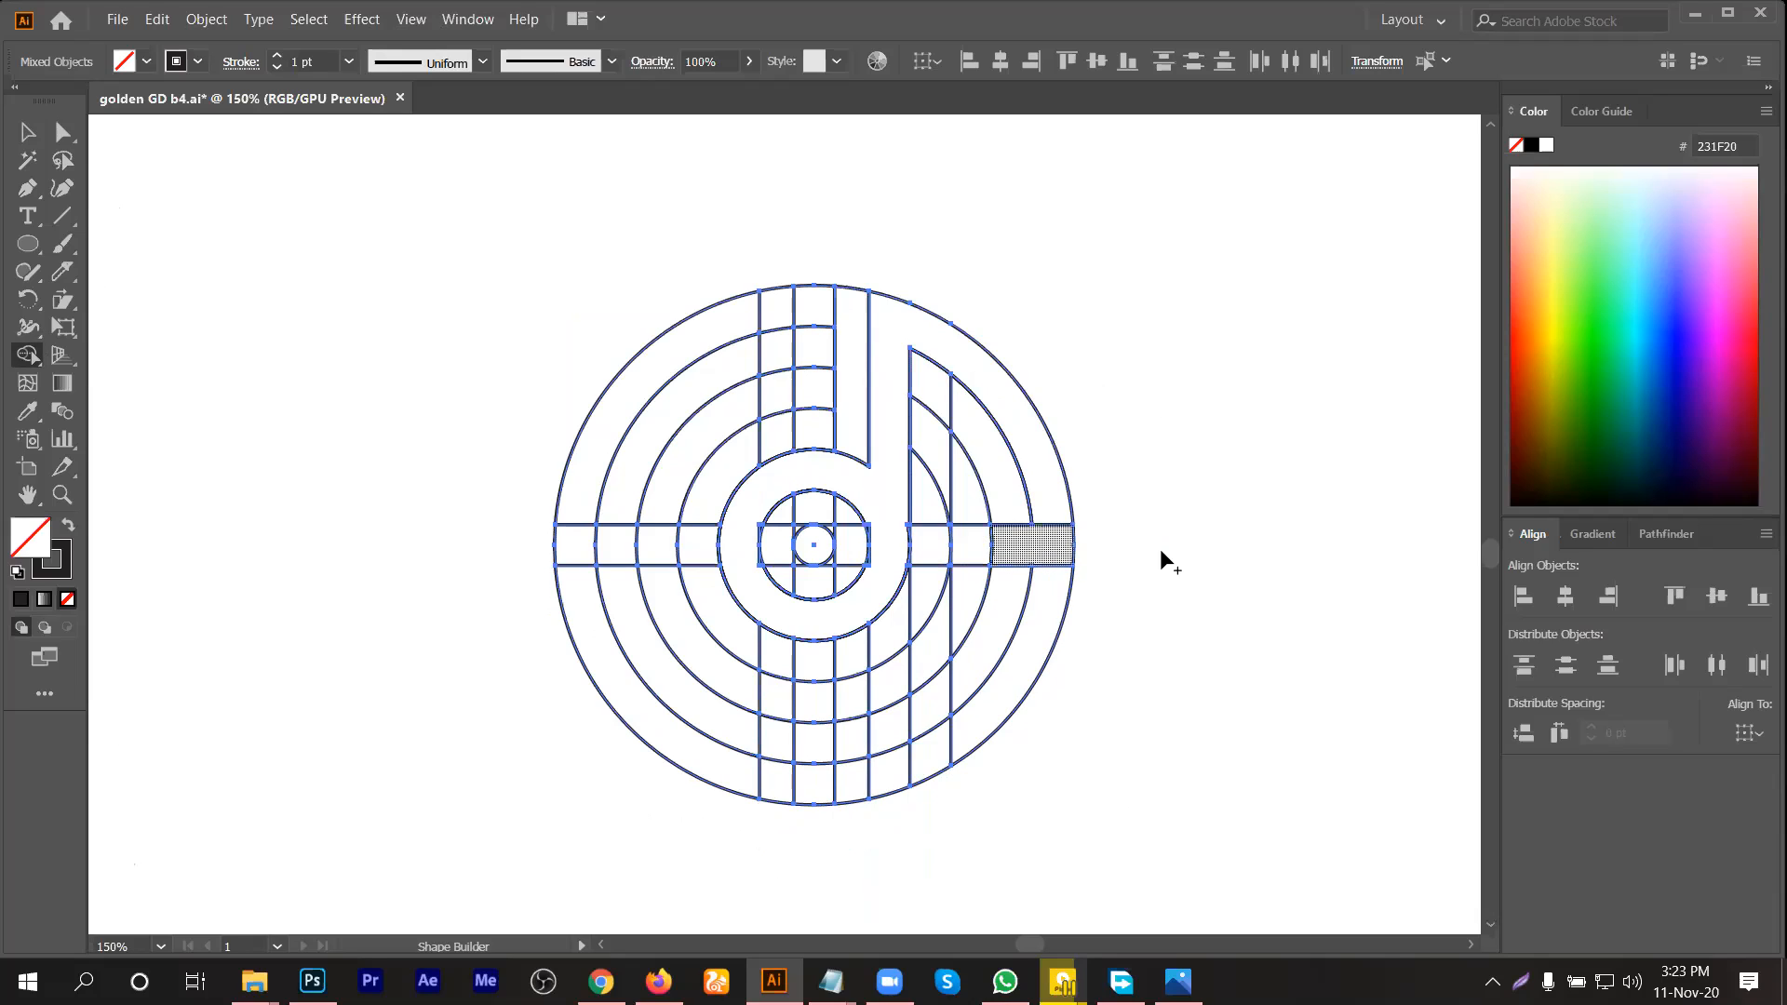
key(ctrl)
key(ctrl+z)
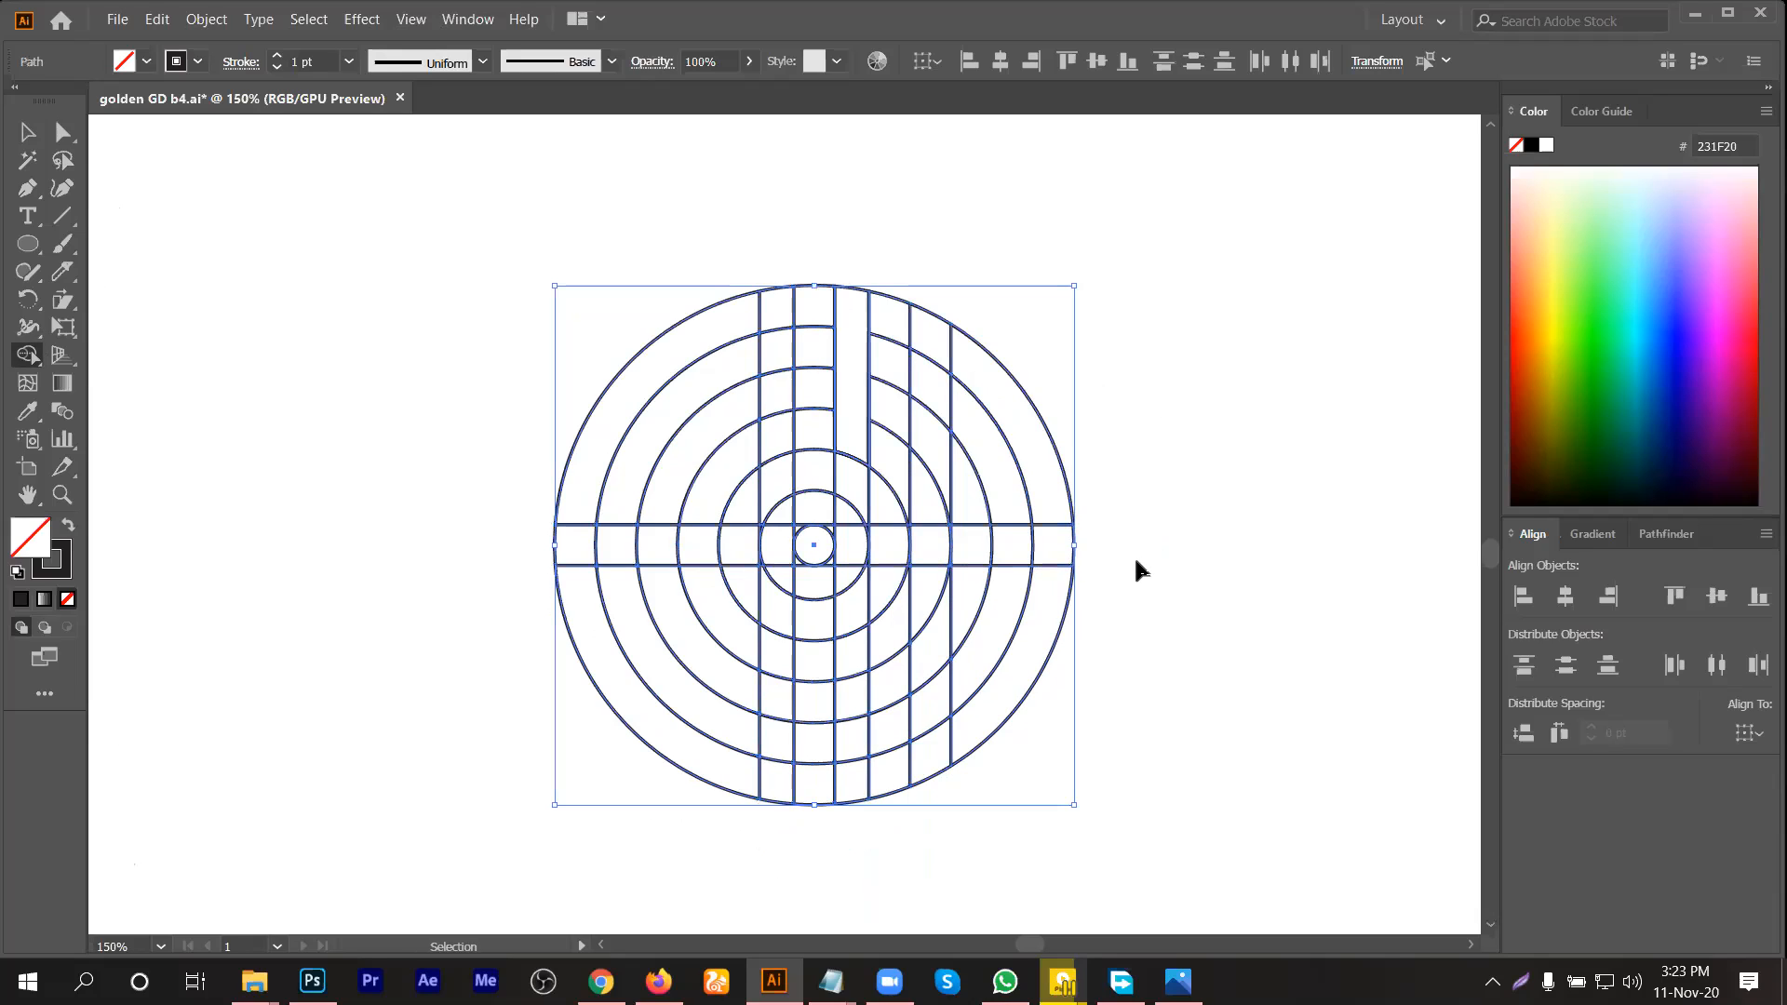
Step: Erase the horizontal band's outermost right cell and the upper strip between the third and fourth vertical lines, joining the outer ring's two upper-right segments
alt+click(1077, 539)
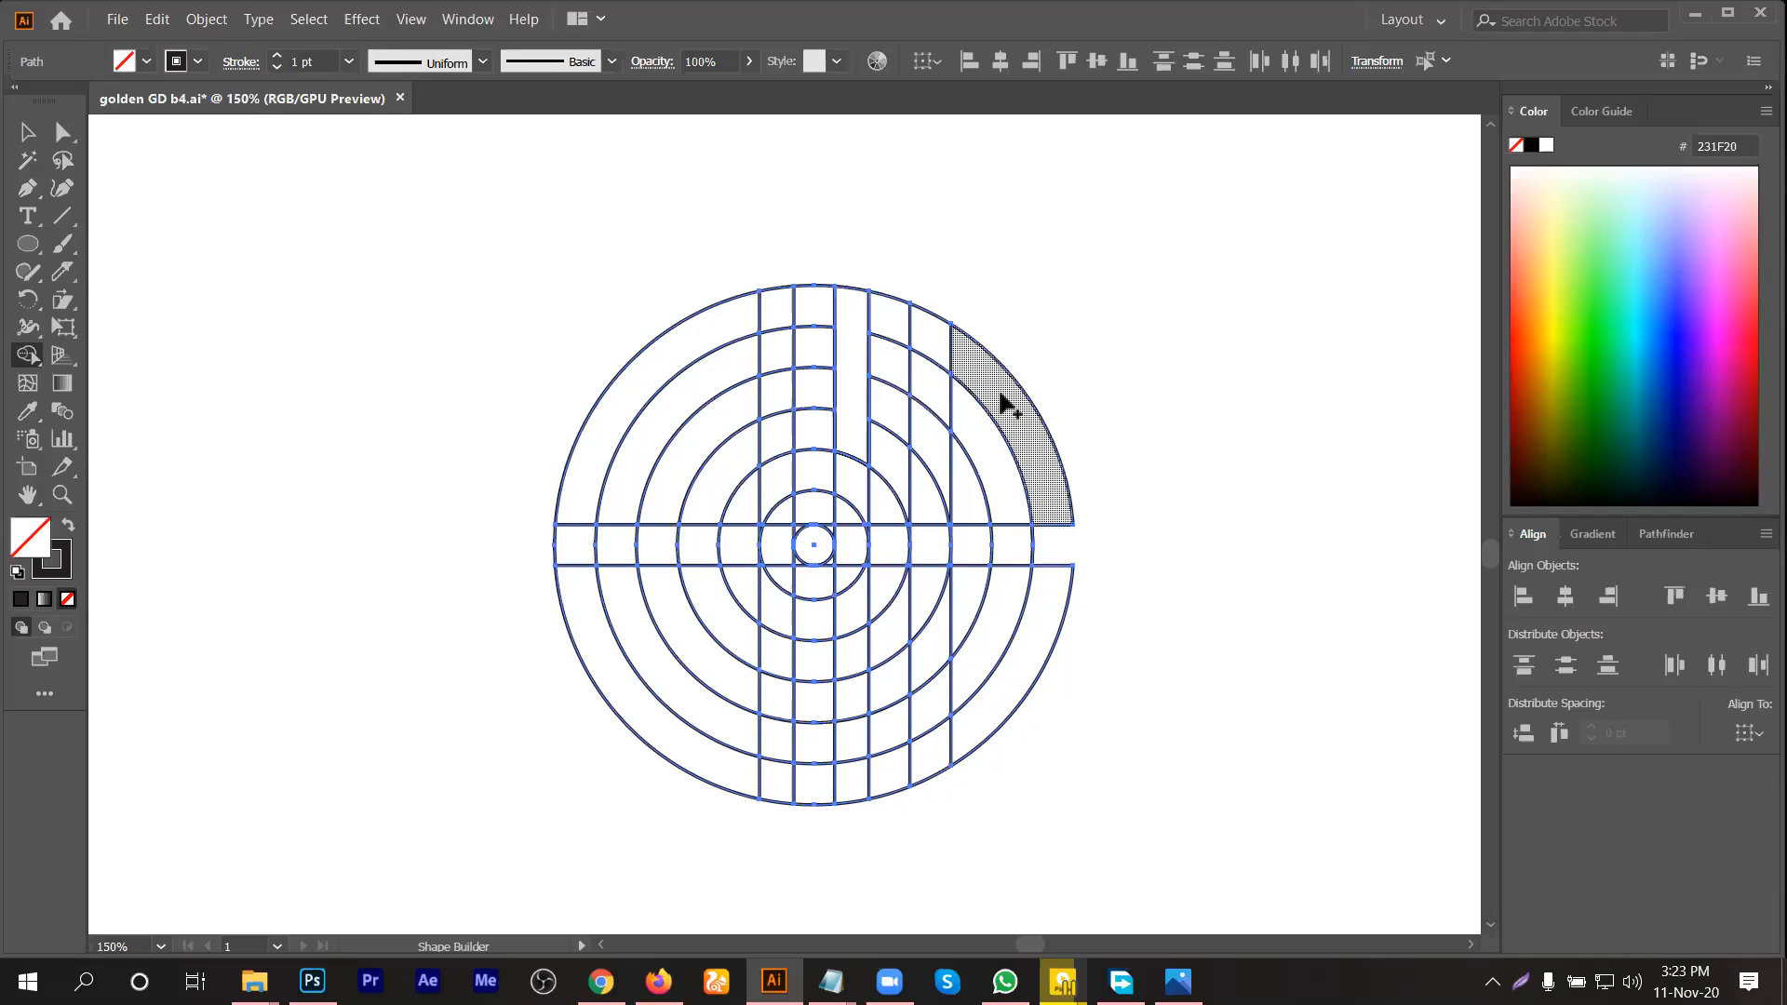
drag(949, 350, 938, 351)
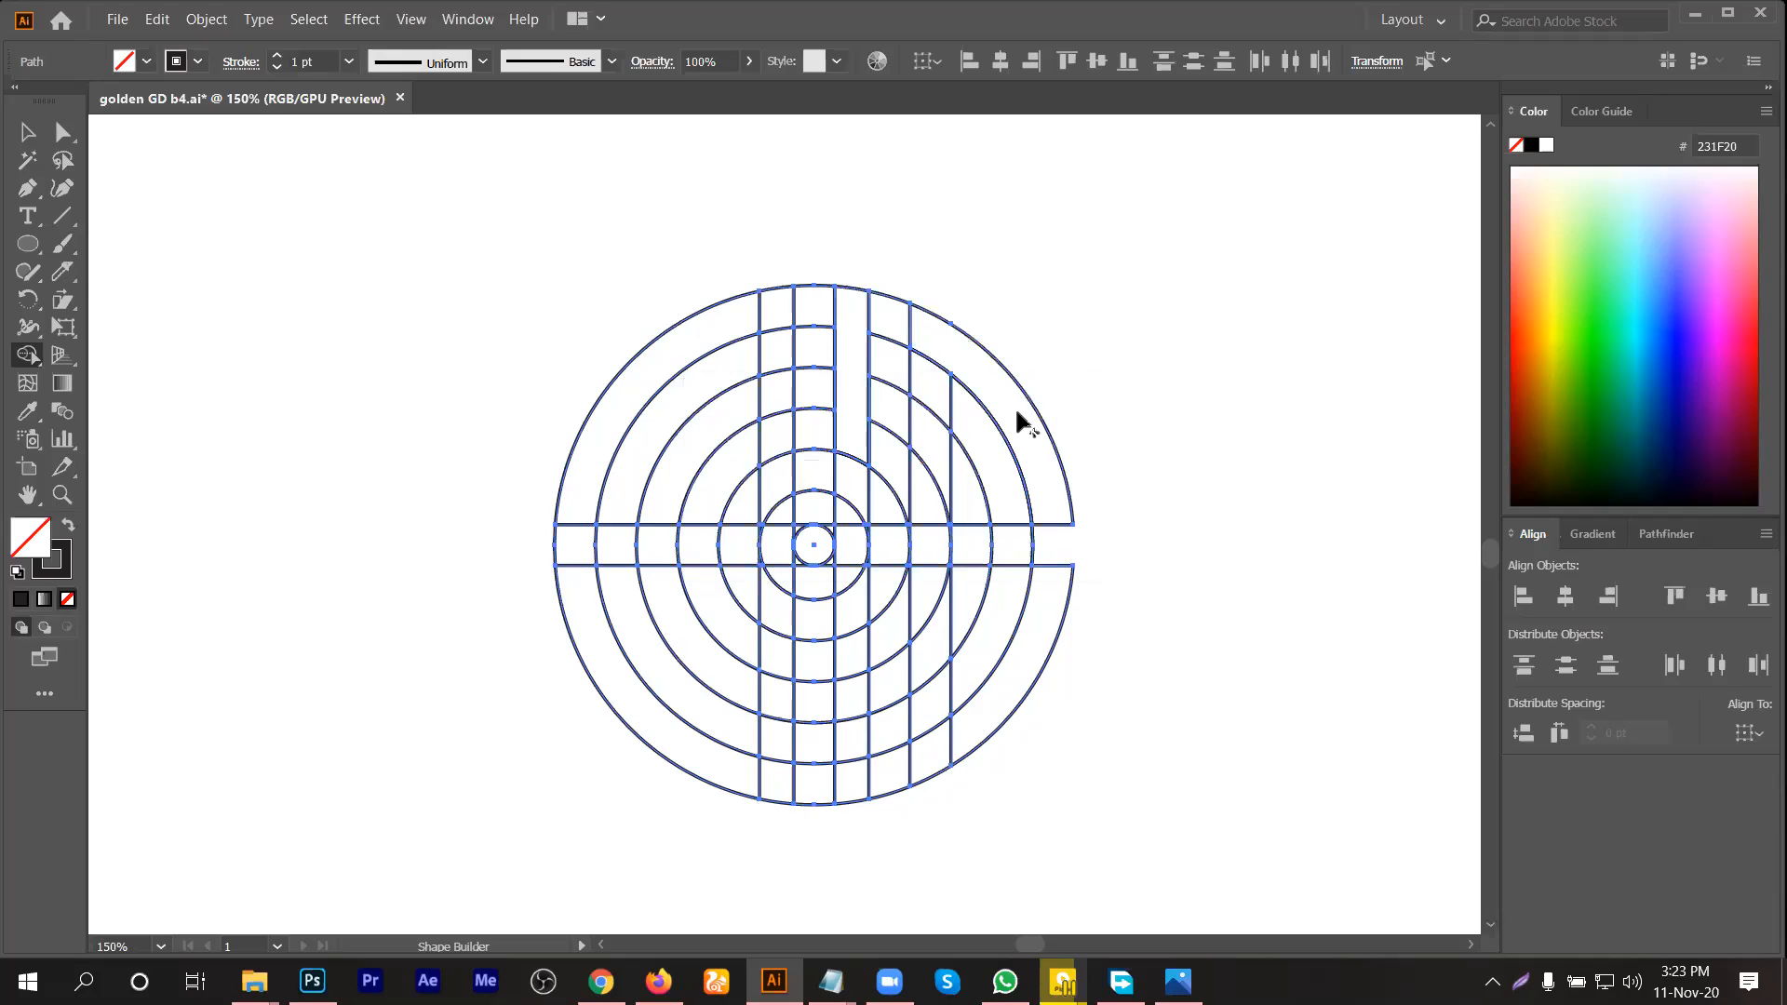
alt+click(848, 289)
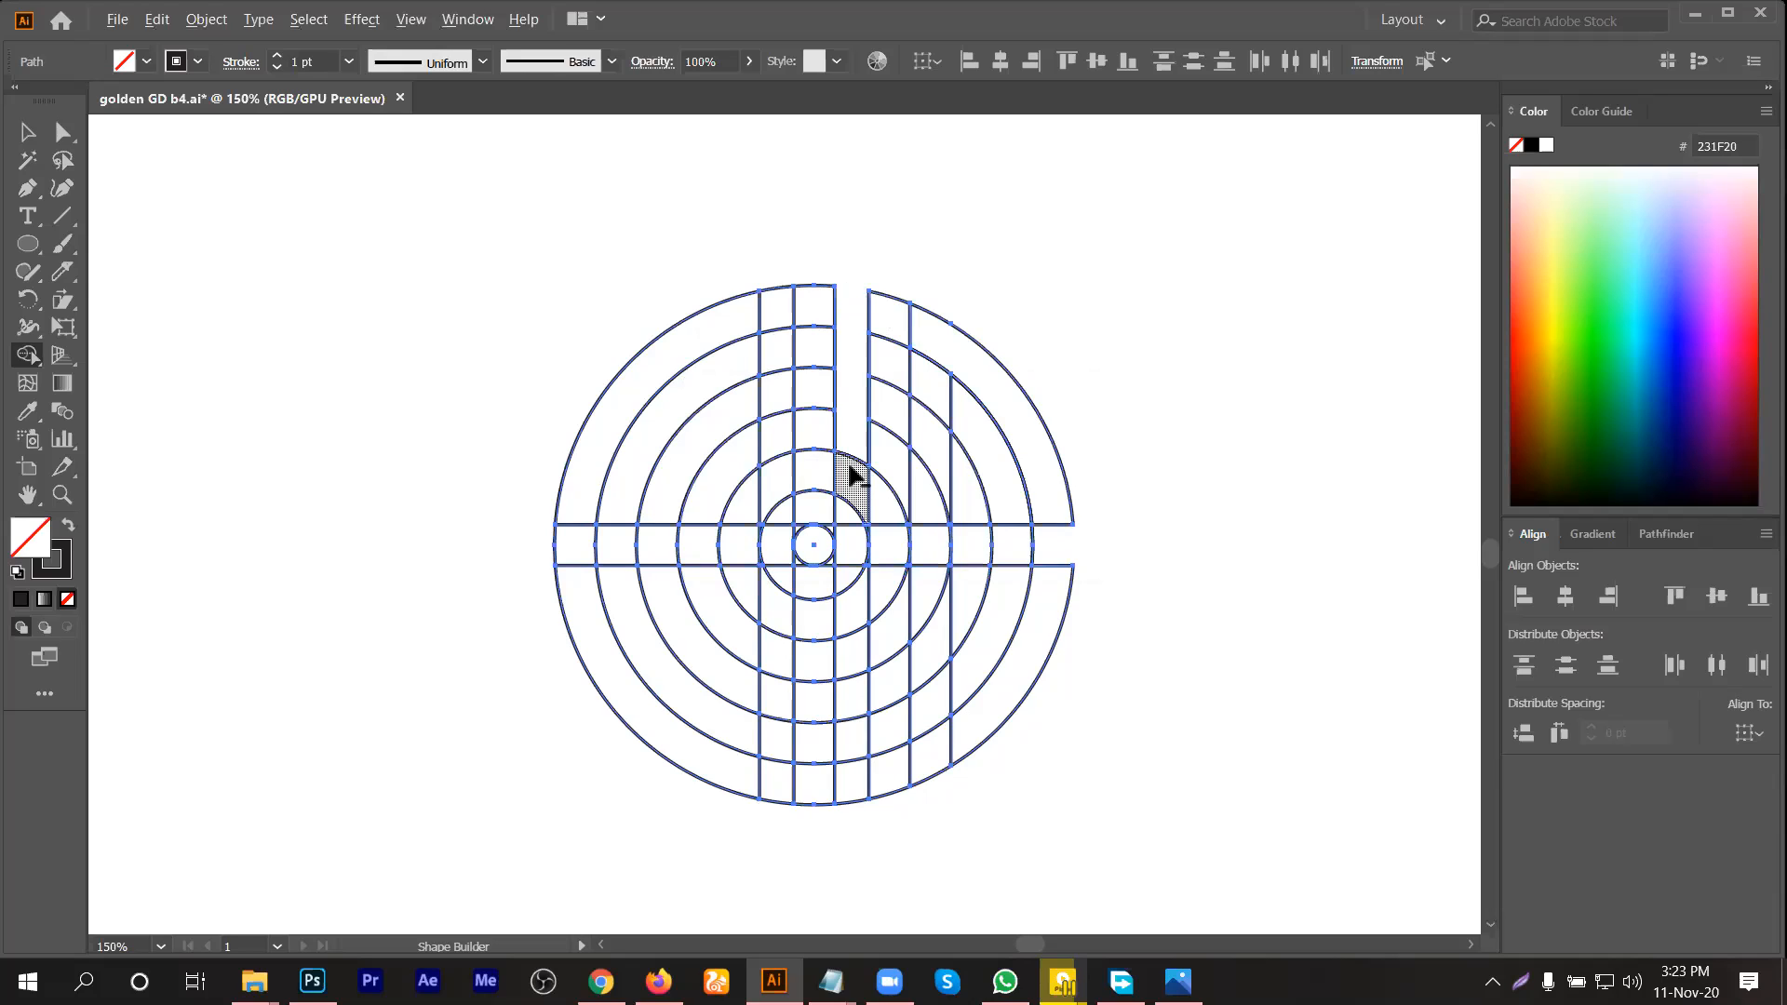
scroll(858, 469, up, 1)
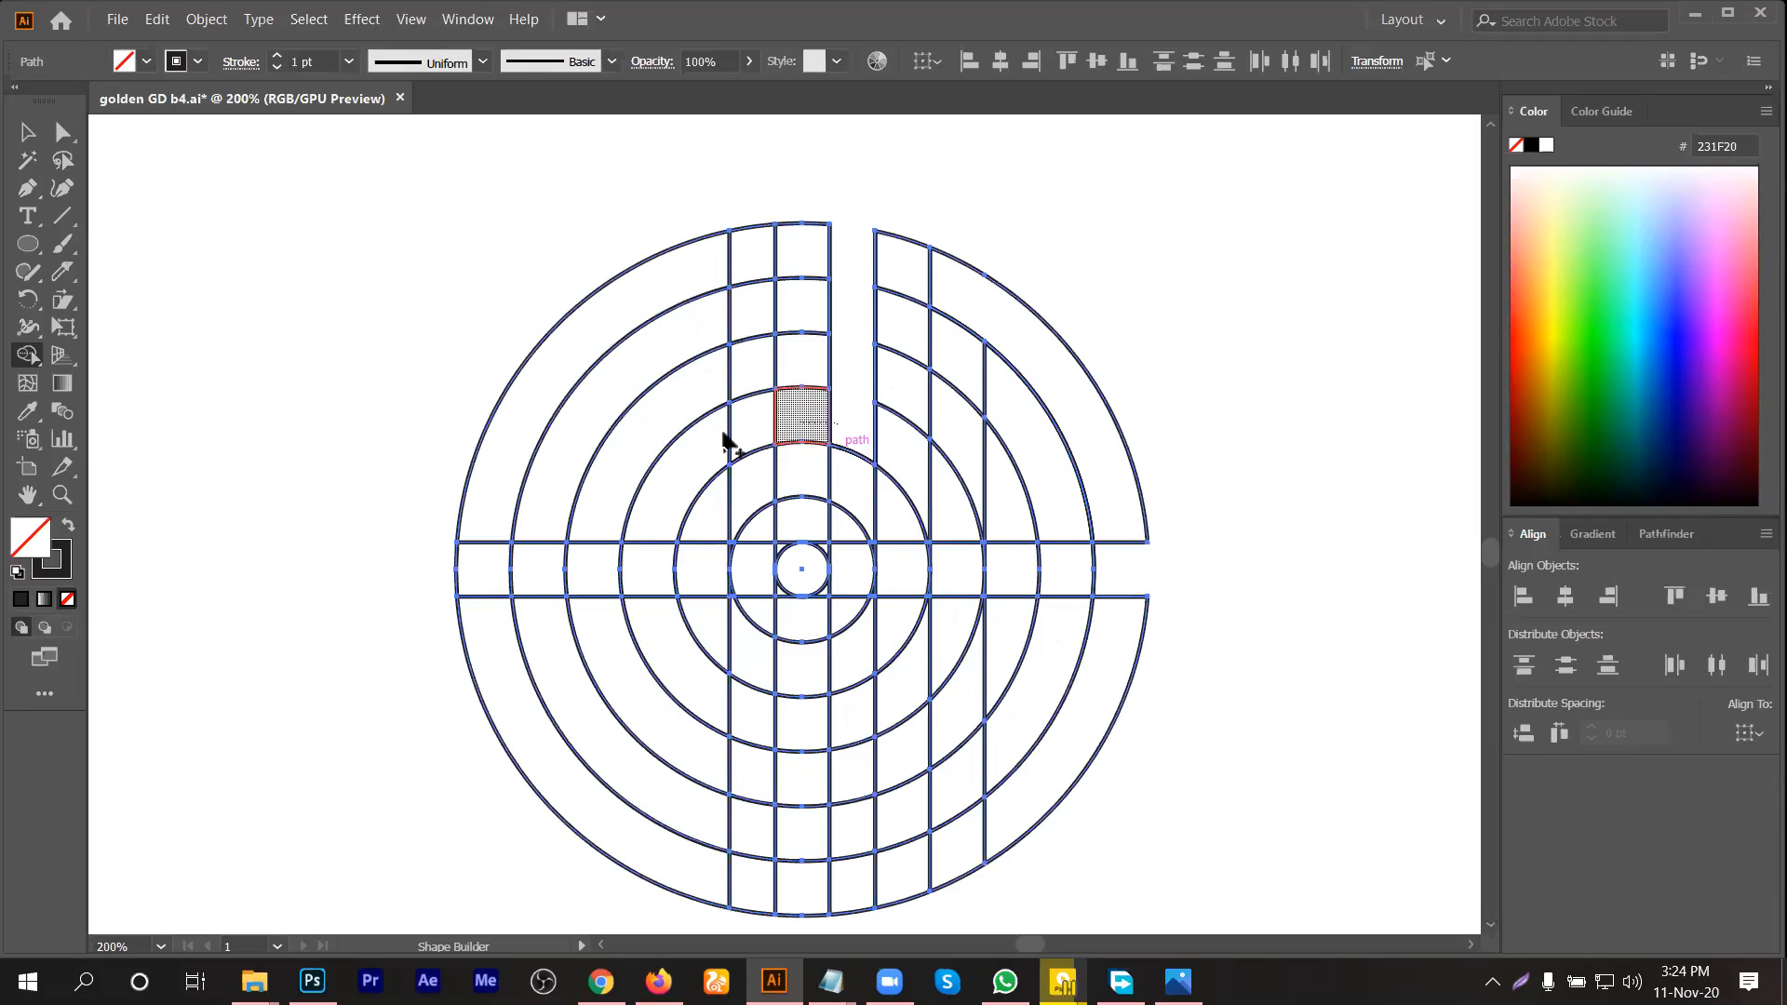
drag(679, 471, 640, 593)
mouse_move(655, 619)
mouse_down()
mouse_move(757, 706)
mouse_move(869, 686)
mouse_up()
key(ctrl)
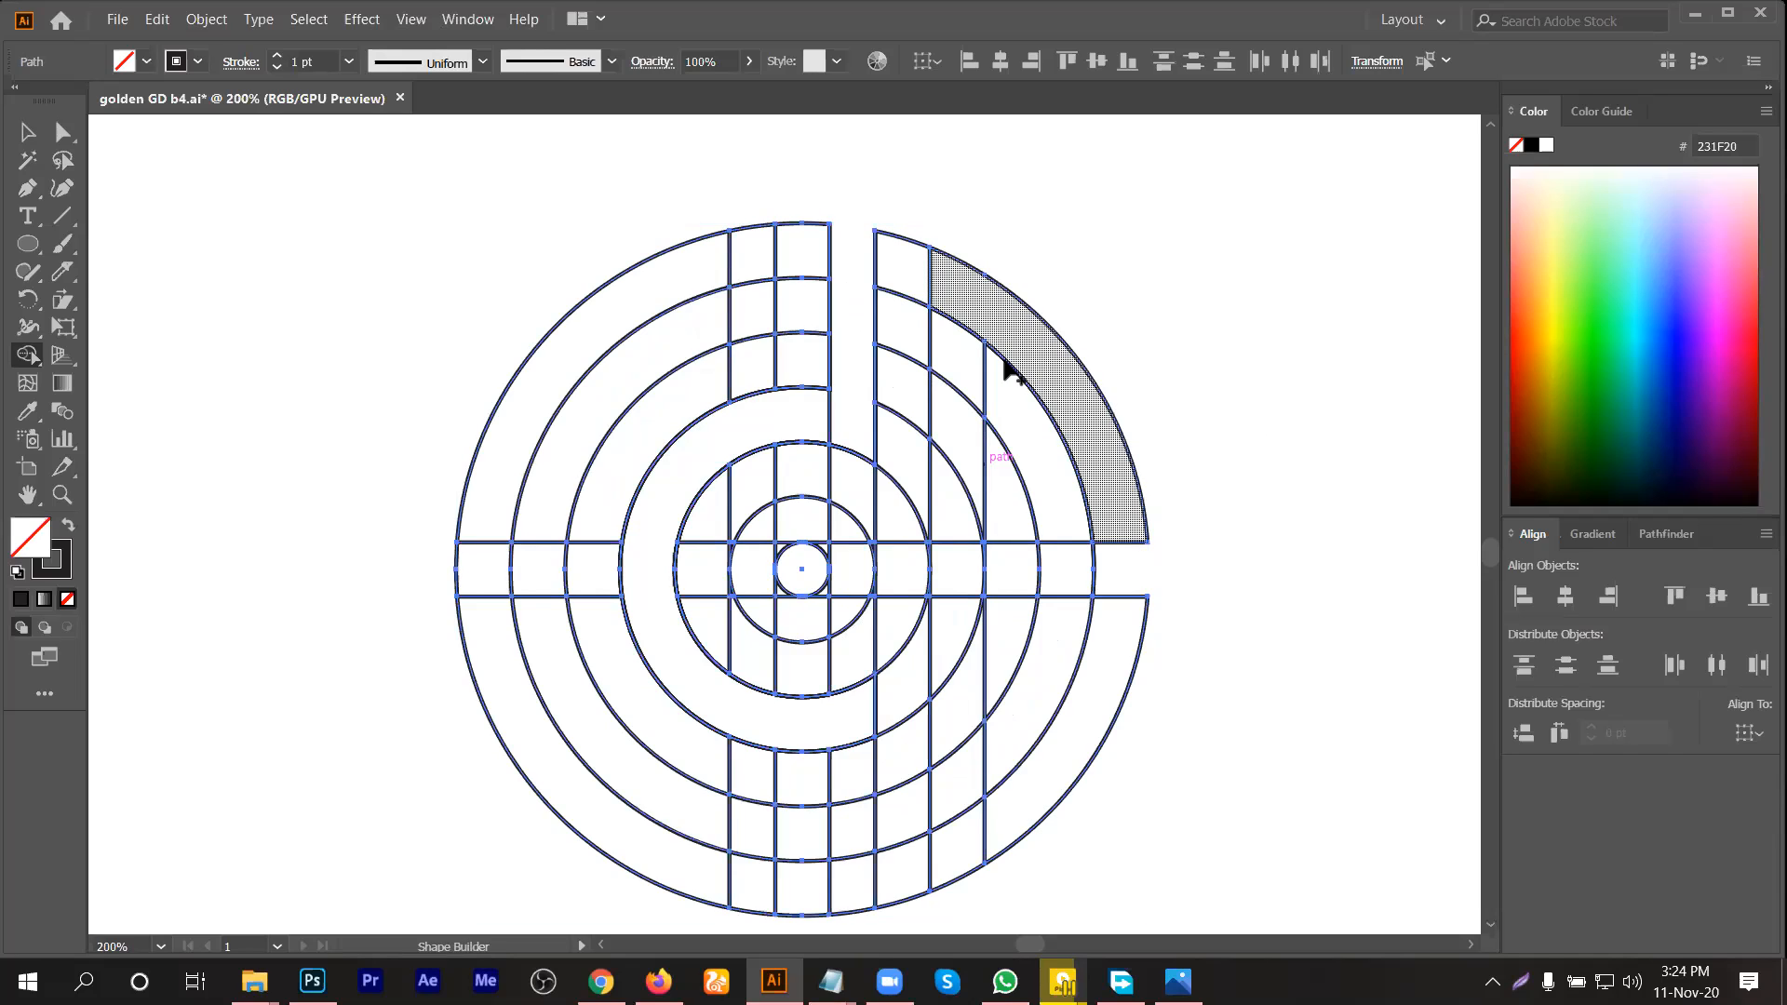
key(ctrl)
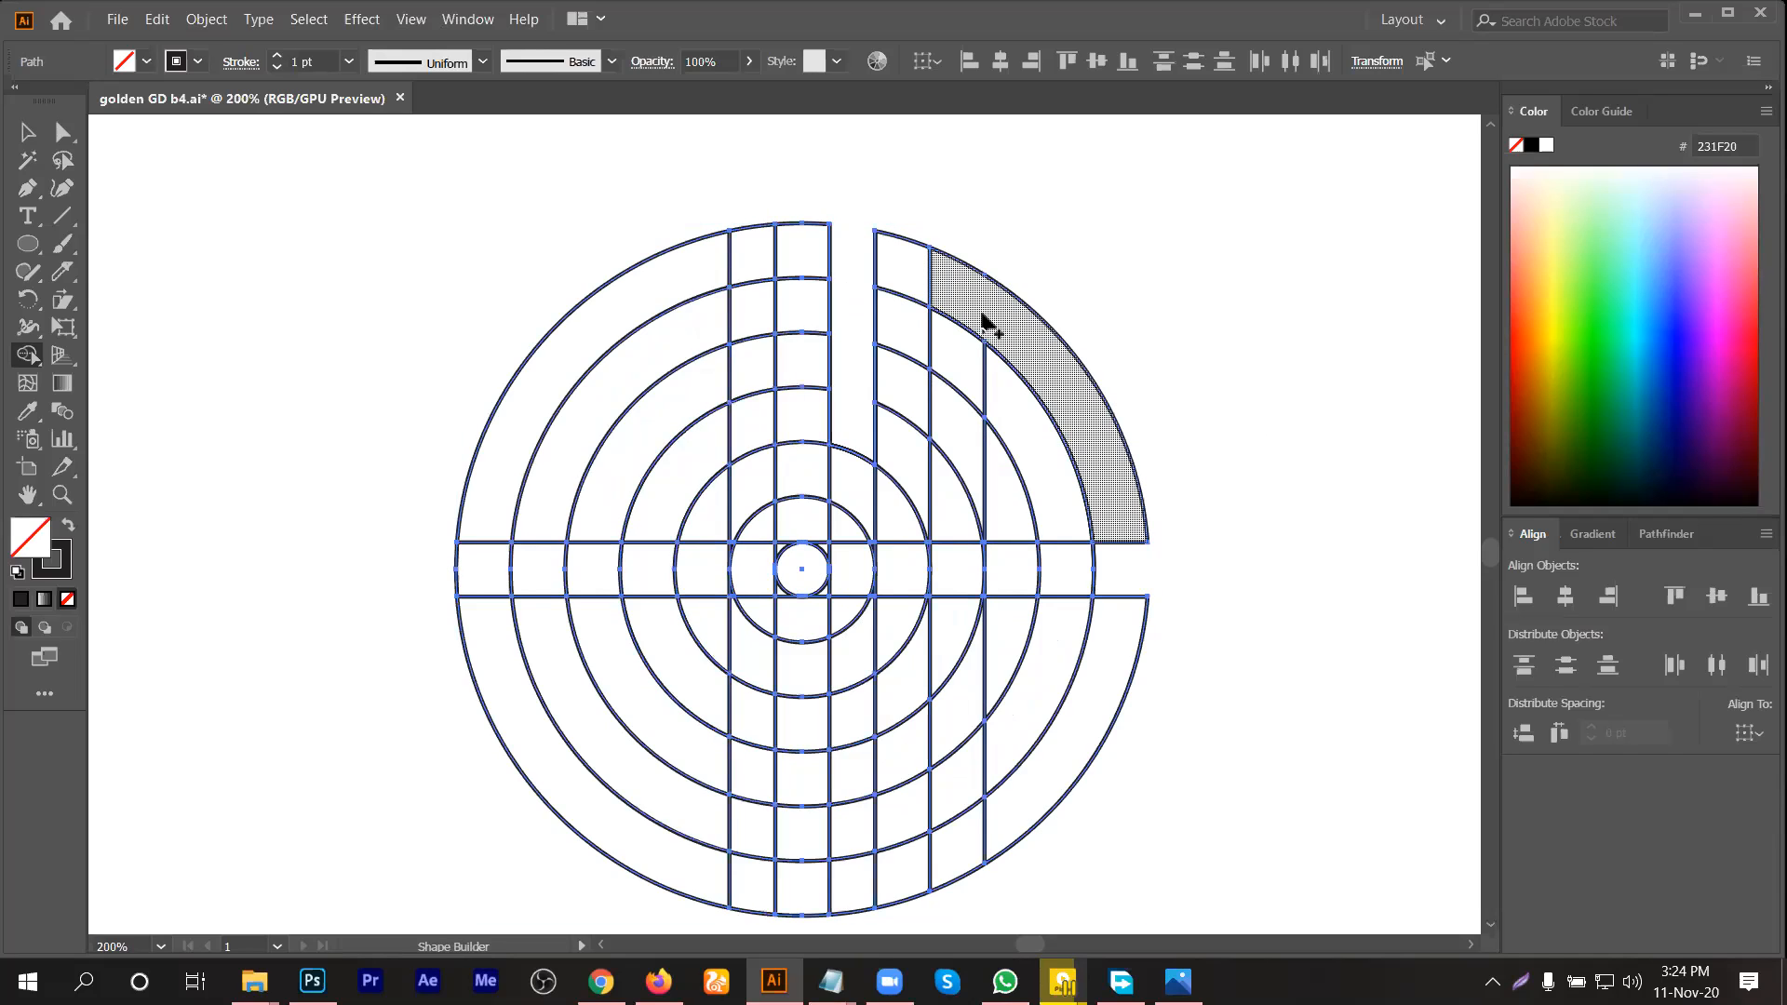
Step: Merge the outer ring's upper-right part, the strip between the fourth and fifth vertical lines, and the fifth ring from the outside into one shape
drag(913, 274, 894, 515)
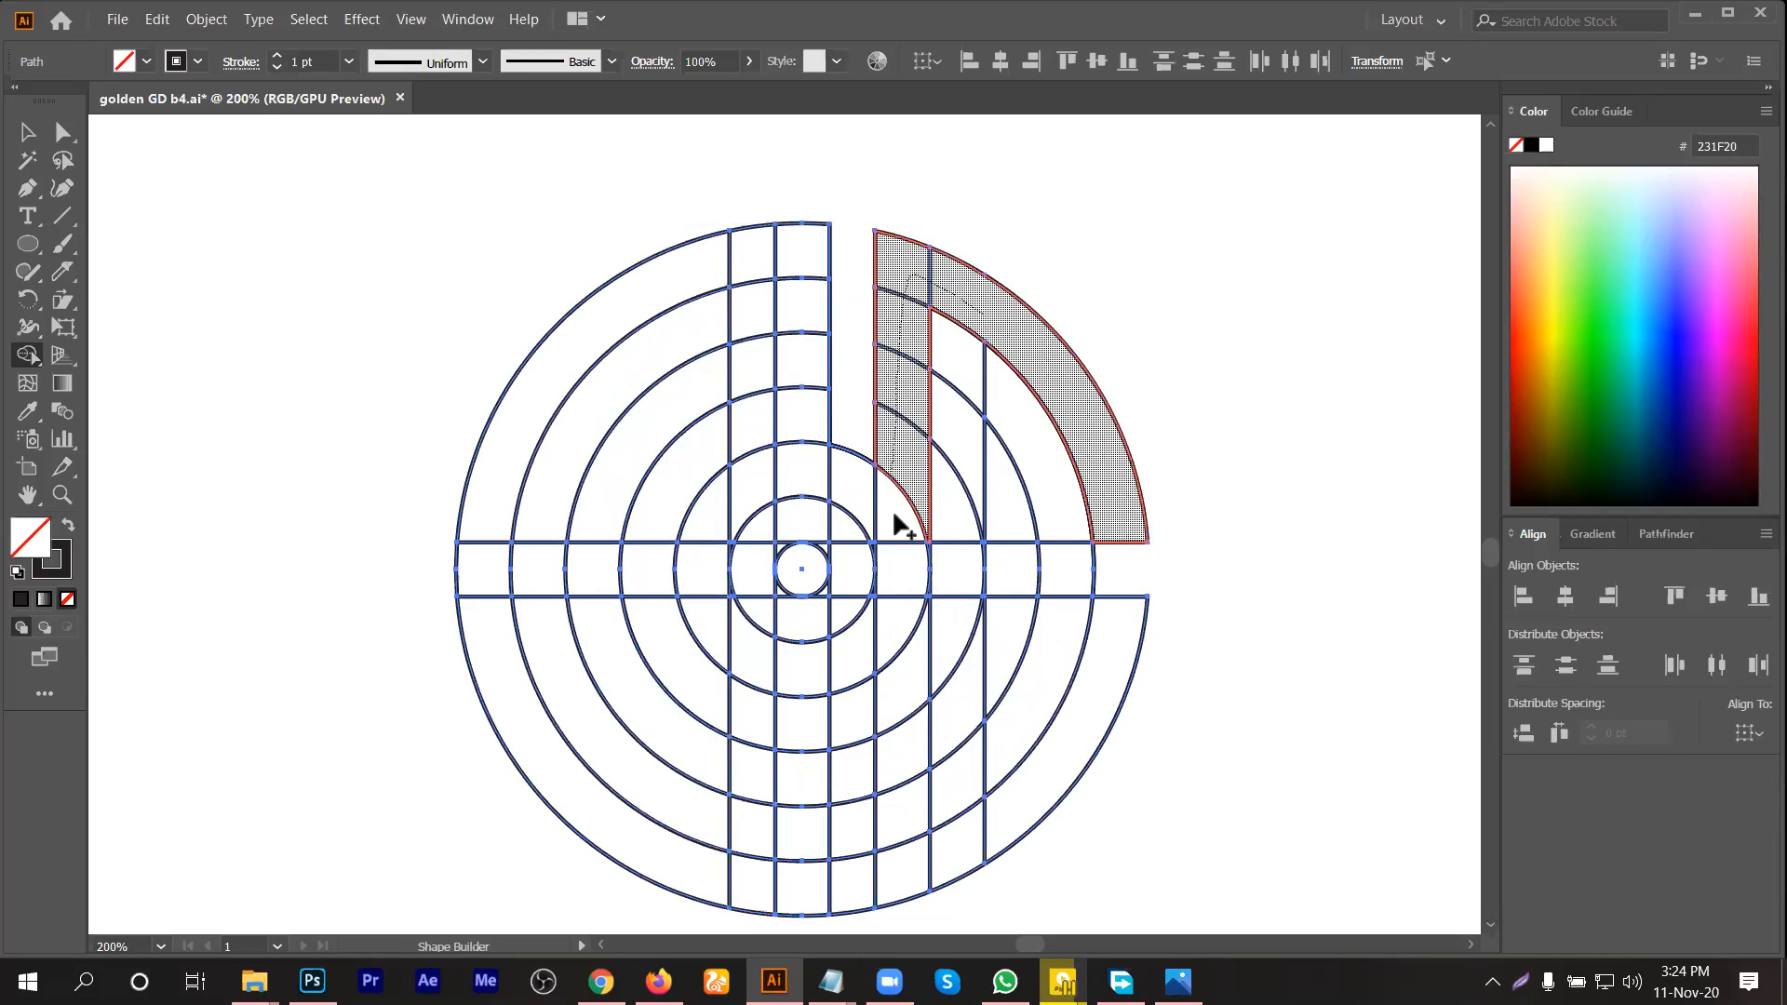
mouse_move(891, 592)
mouse_down()
mouse_move(845, 644)
mouse_move(751, 654)
mouse_move(704, 568)
mouse_move(729, 496)
mouse_move(881, 491)
mouse_up()
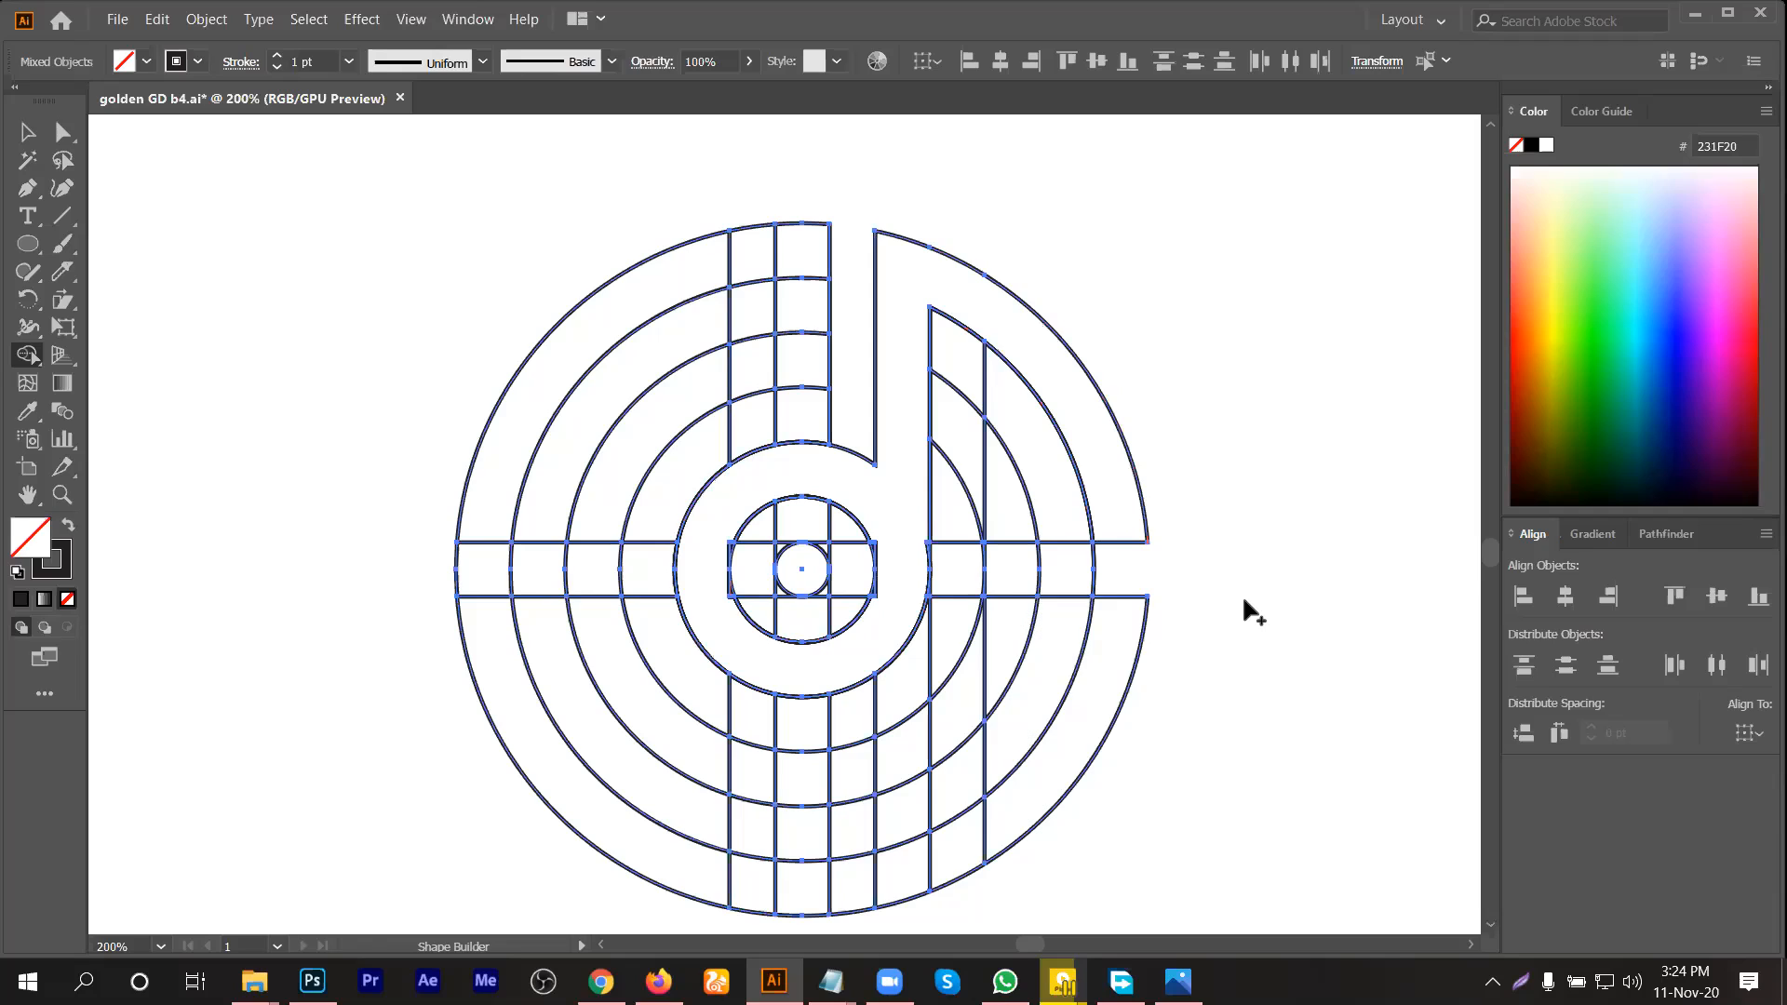
Step: Merge the second ring, the vertical strip between the fifth and sixth lines, and the fourth ring into one continuous shape ending at the upper gap
scroll(1234, 592, down, 1)
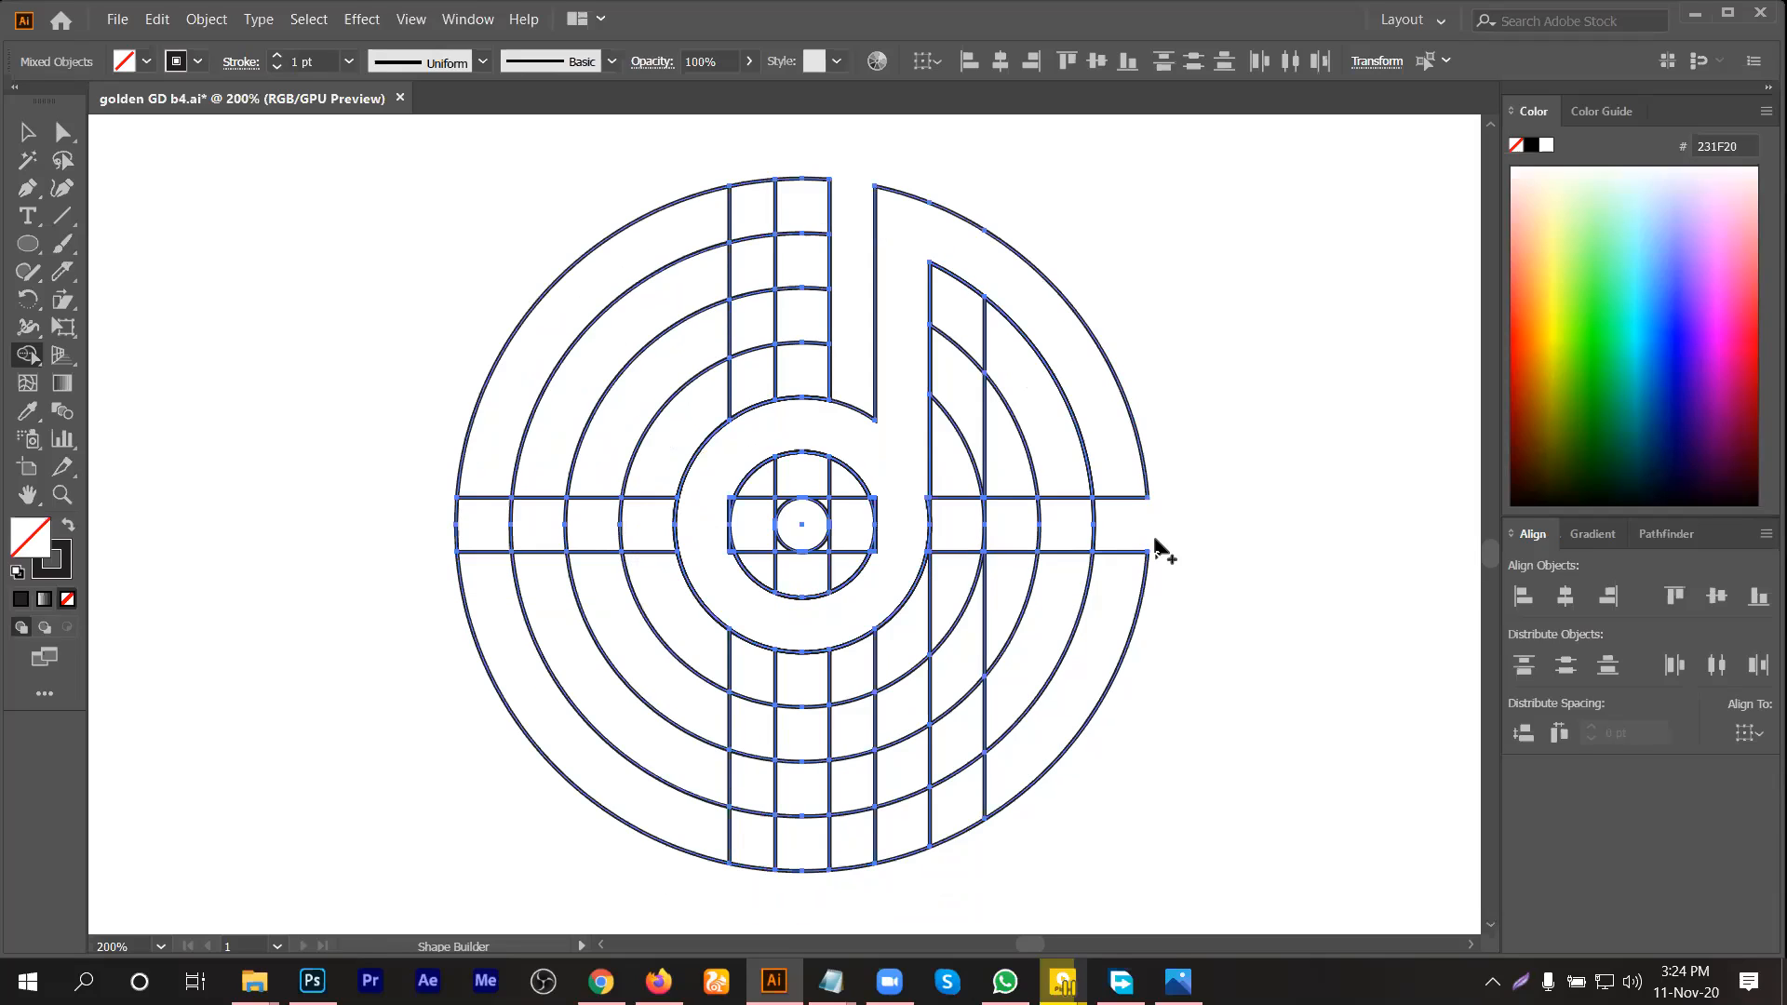
drag(752, 270, 836, 355)
mouse_move(729, 400)
mouse_down()
mouse_move(646, 511)
mouse_move(625, 507)
mouse_up()
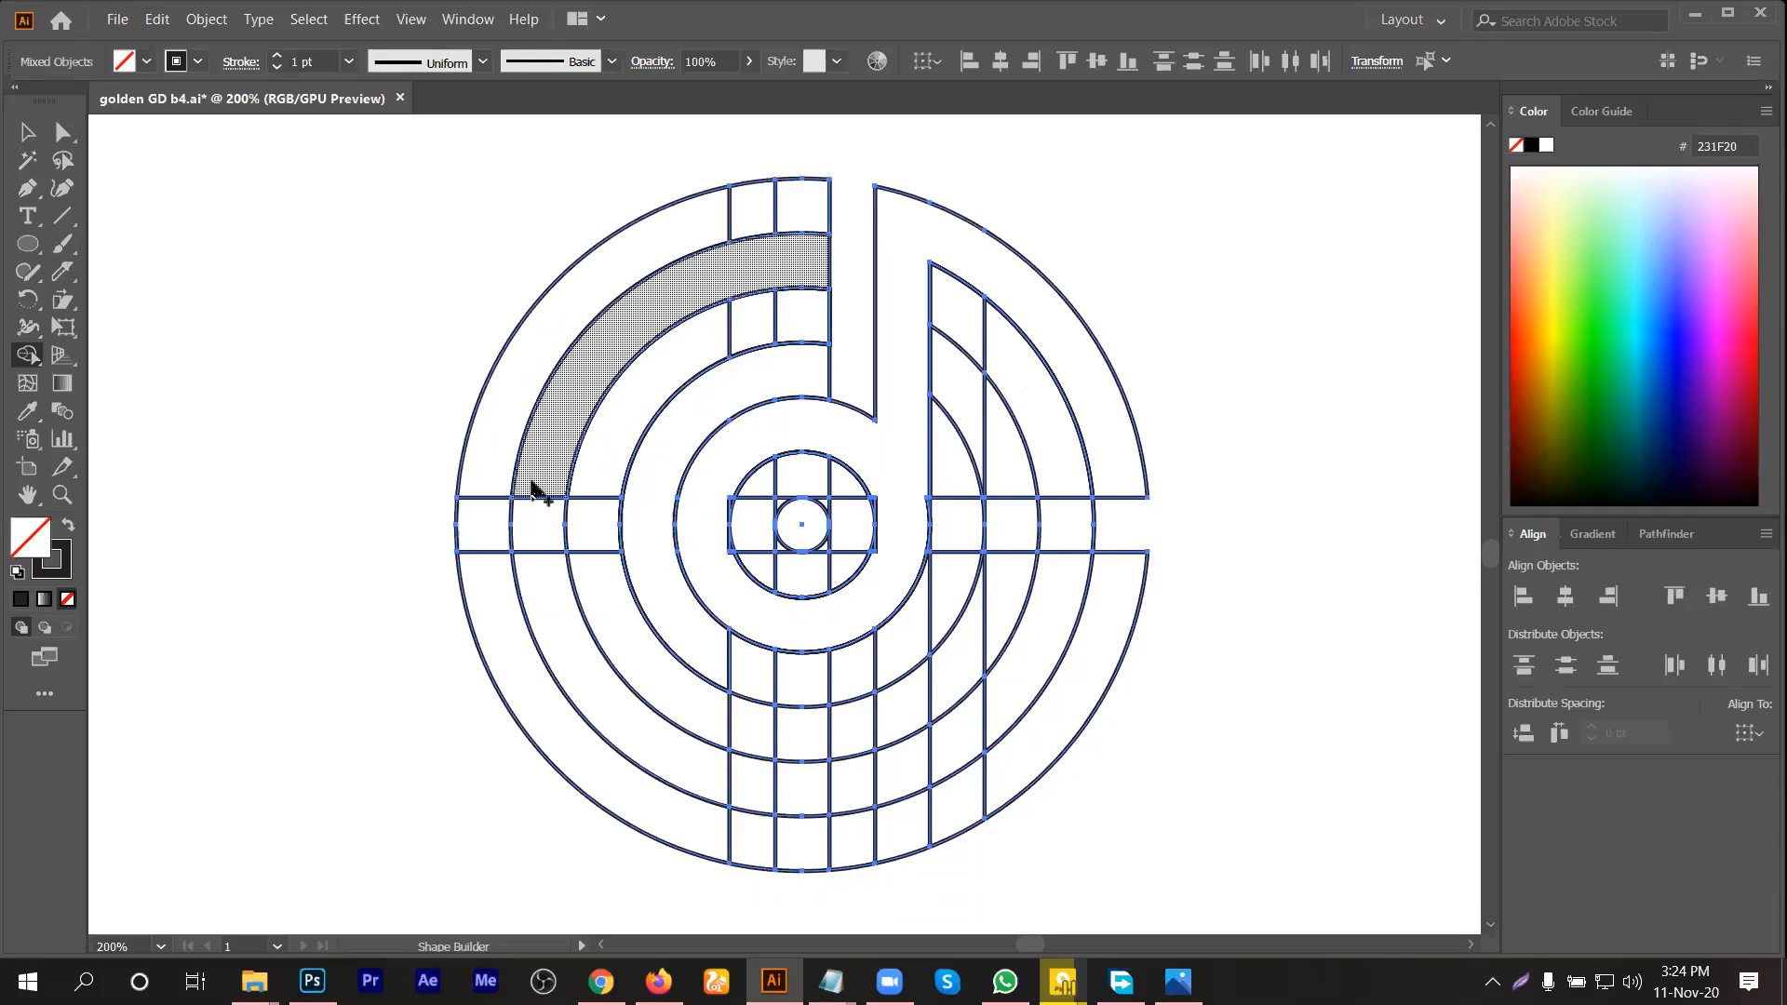
scroll(736, 684, down, 2)
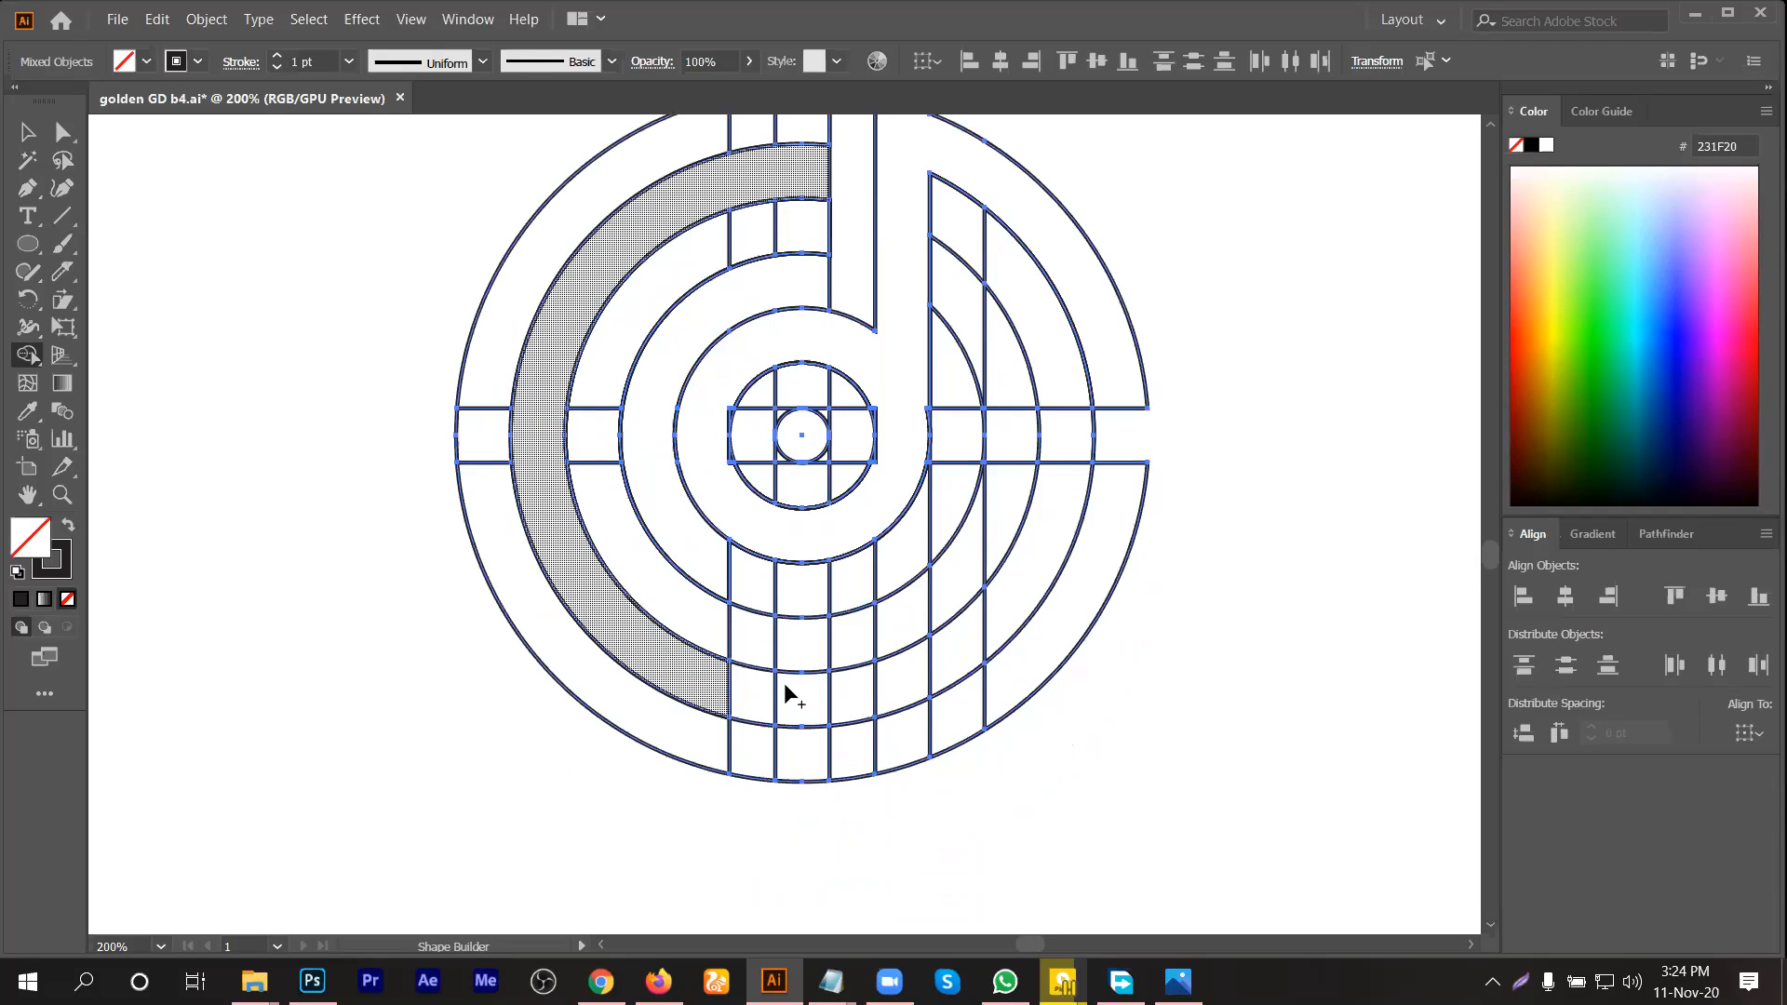
mouse_move(785, 686)
mouse_down()
mouse_move(1066, 474)
mouse_move(1072, 401)
mouse_move(985, 239)
mouse_move(949, 238)
mouse_up()
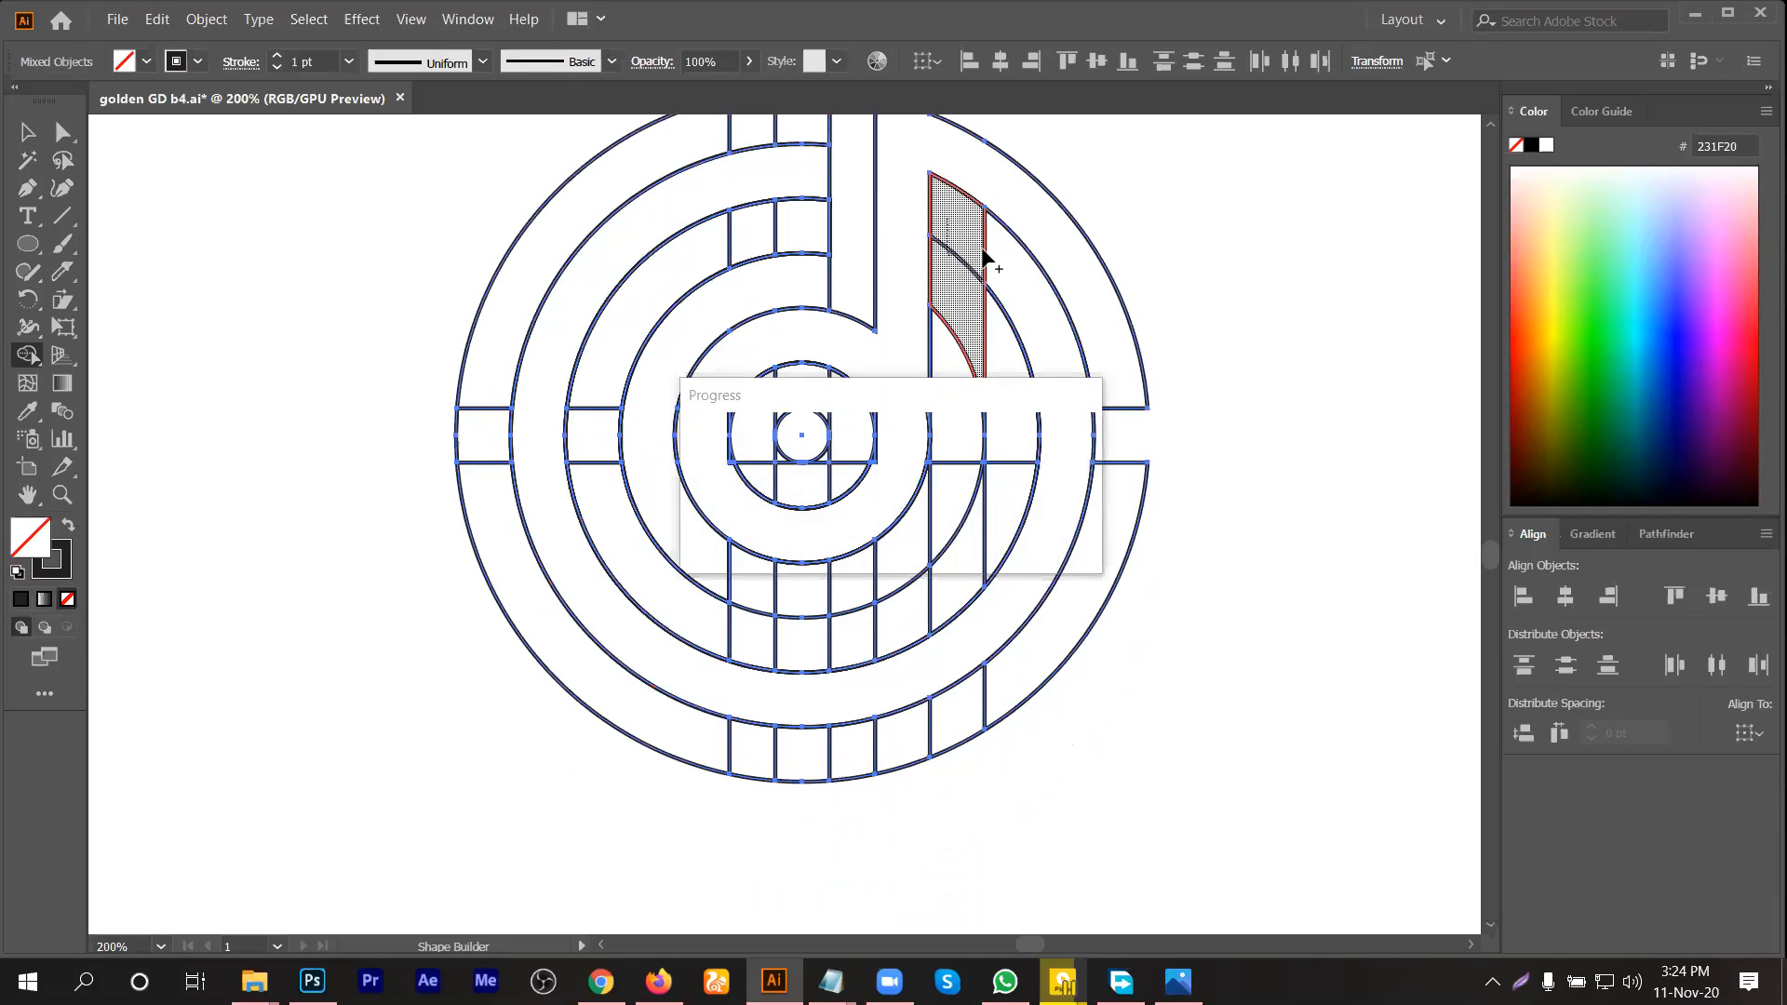
mouse_move(948, 346)
mouse_down()
mouse_move(934, 487)
mouse_move(898, 559)
mouse_move(810, 586)
mouse_move(739, 583)
mouse_move(711, 562)
mouse_move(819, 261)
mouse_up()
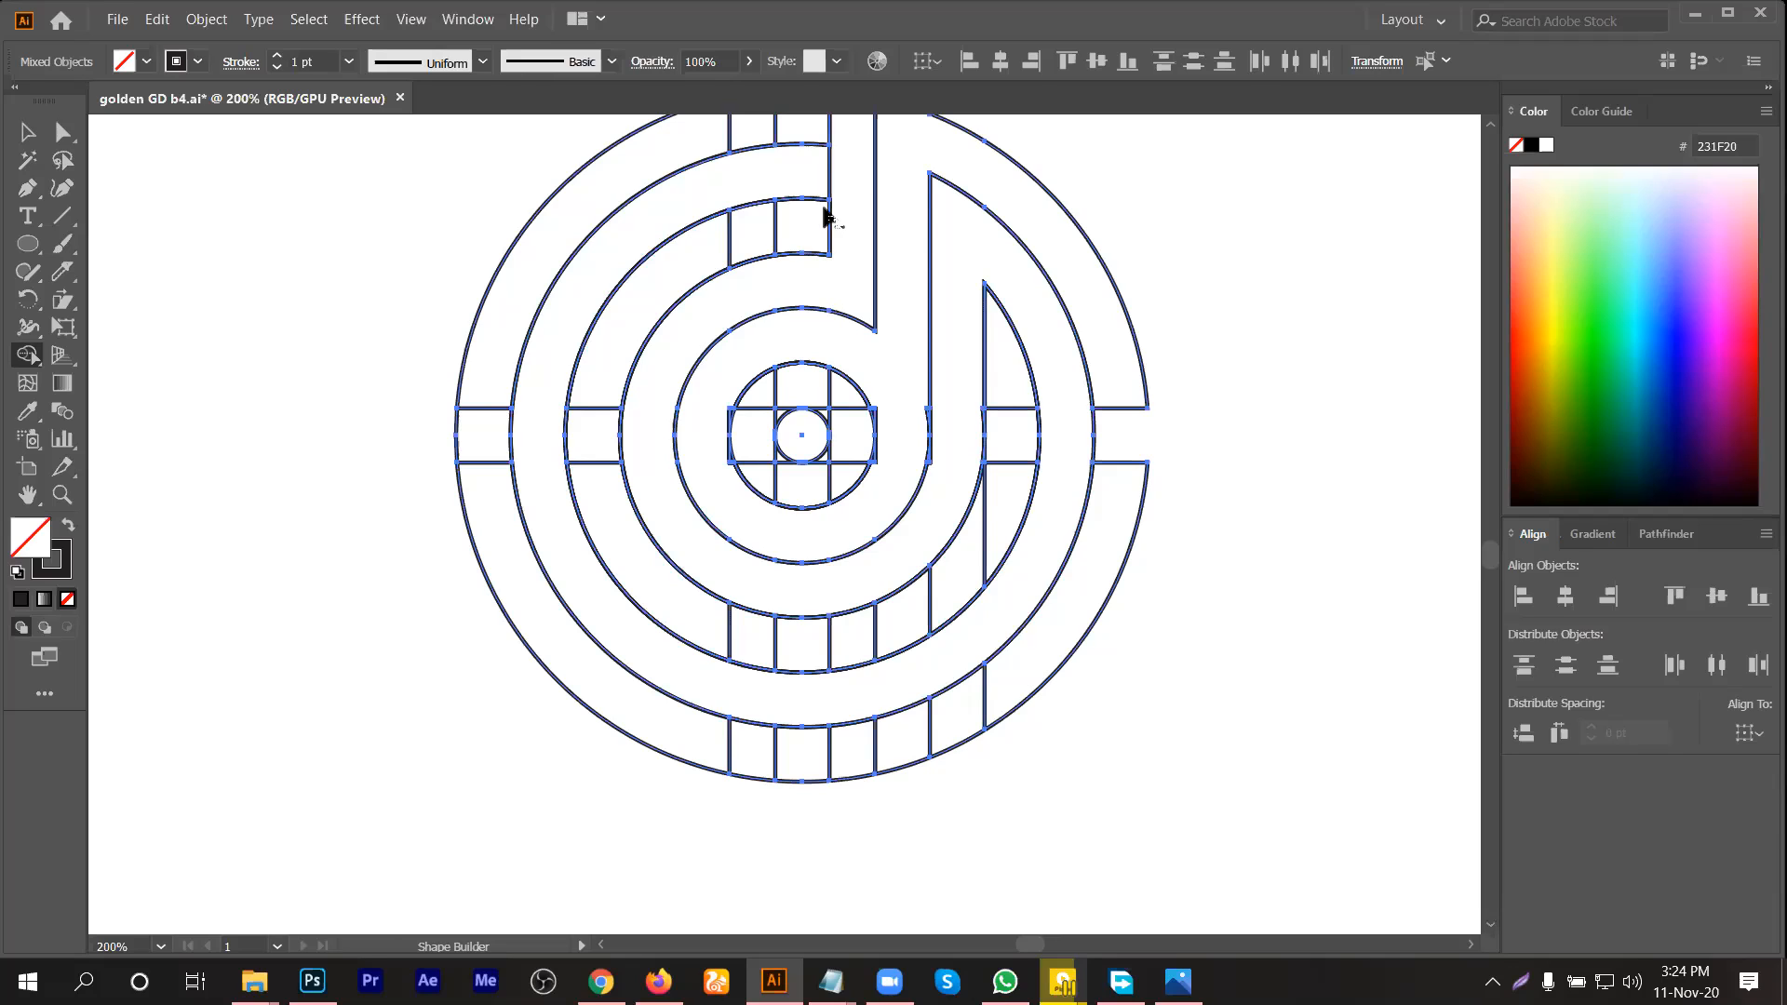
Step: Erase the arc closing the right horizontal gap, and merge the remaining outer ring and the third ring into single shapes up to the upper gap
scroll(830, 223, up, 1)
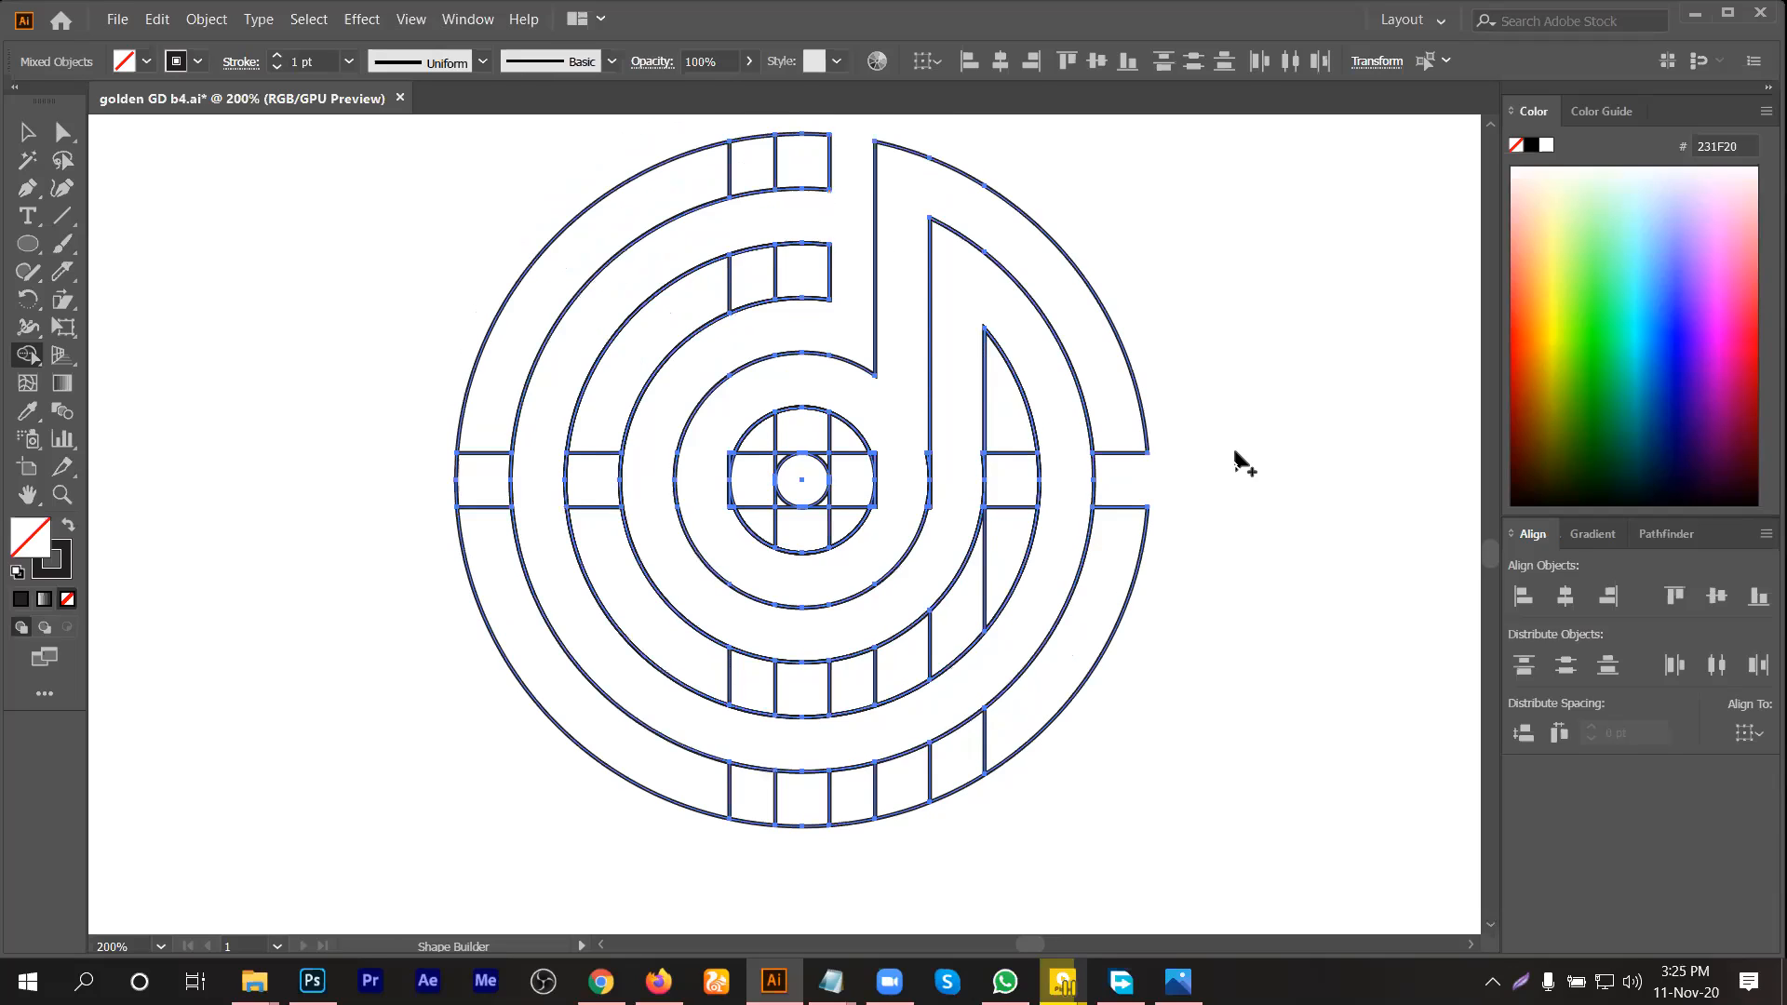
scroll(1131, 502, down, 2)
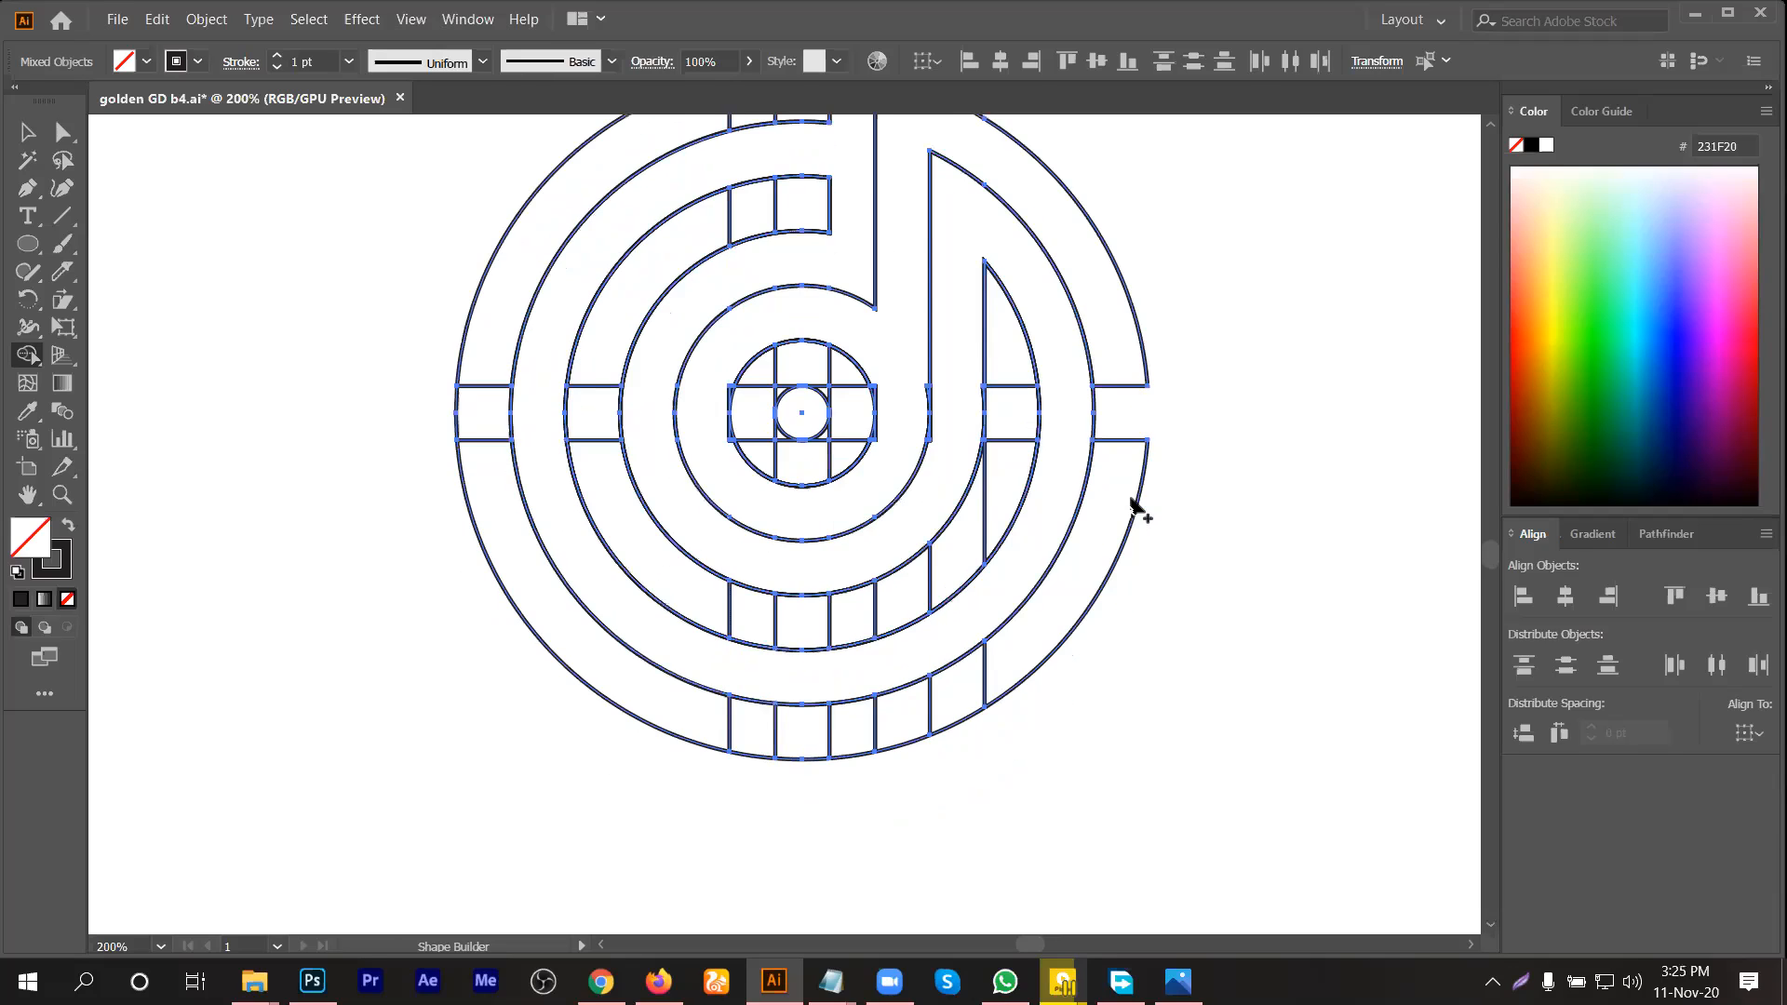
alt+click(1092, 412)
mouse_move(1005, 652)
mouse_down()
mouse_move(903, 703)
mouse_move(740, 712)
mouse_up()
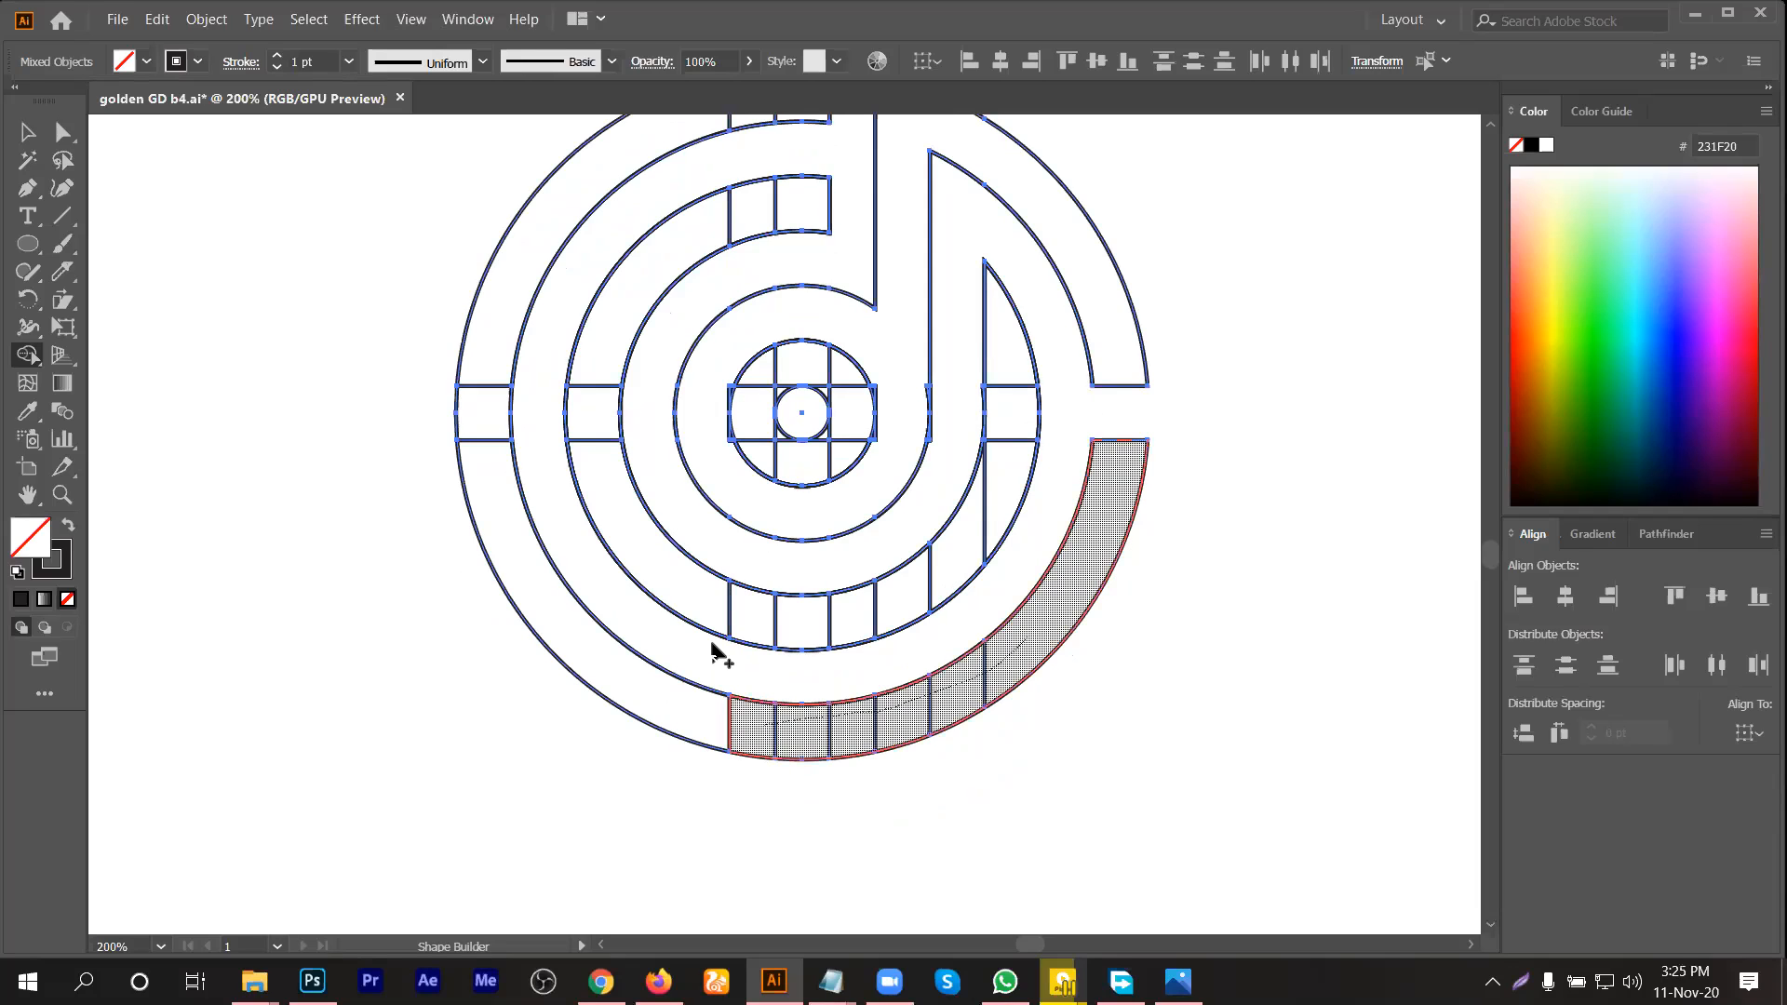
drag(483, 466, 531, 254)
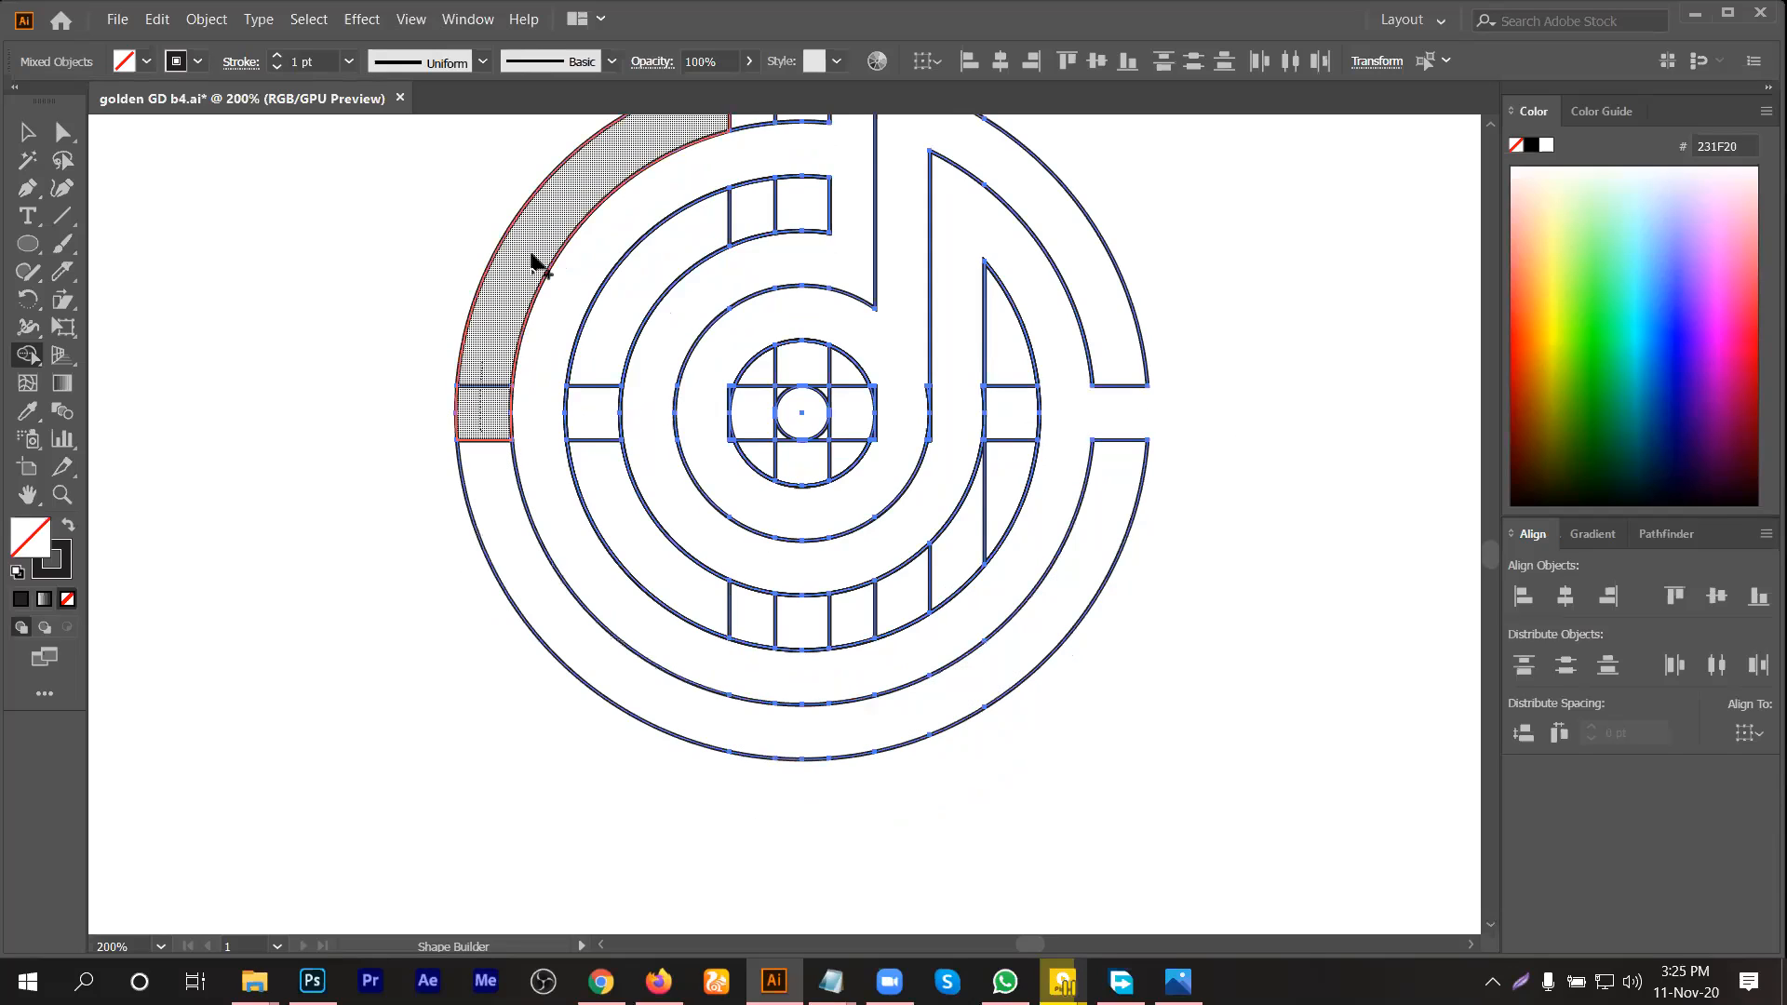
drag(507, 494, 494, 536)
scroll(471, 519, up, 2)
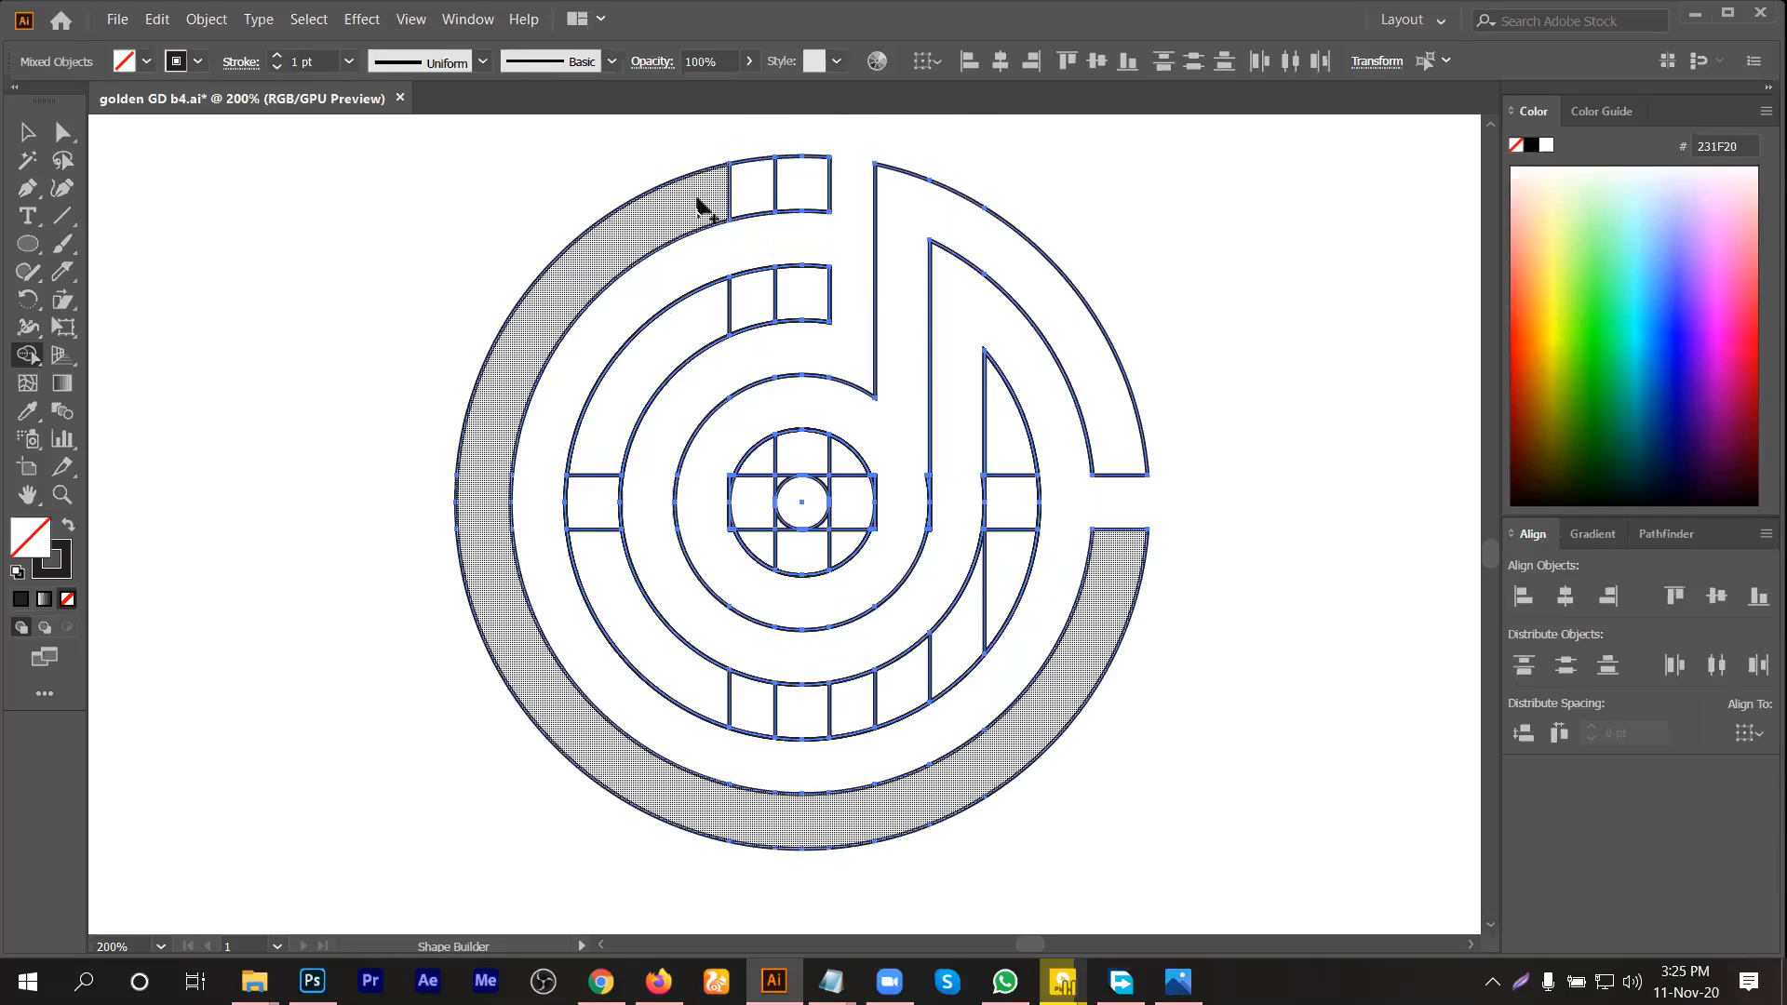
mouse_move(745, 200)
mouse_down()
mouse_move(810, 191)
mouse_move(808, 237)
mouse_up()
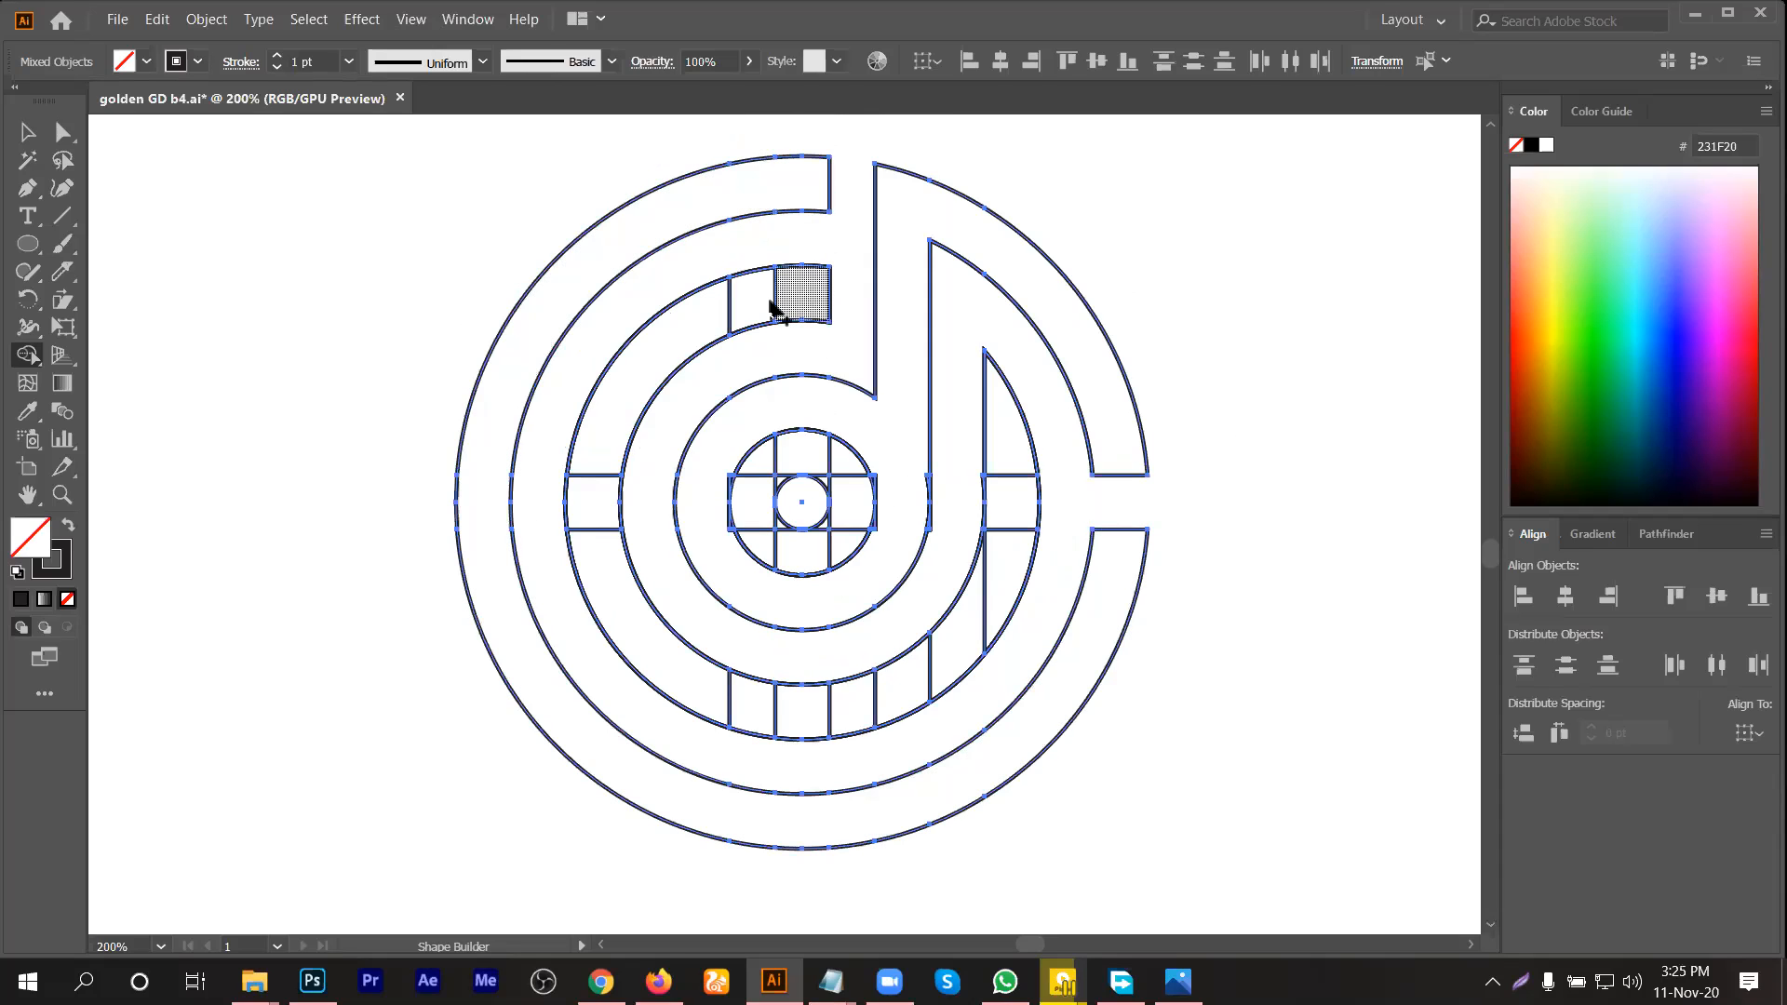
mouse_move(622, 434)
mouse_down()
mouse_move(592, 512)
mouse_move(607, 552)
mouse_move(731, 690)
mouse_move(874, 696)
mouse_move(922, 668)
mouse_move(975, 613)
mouse_move(1006, 521)
mouse_up()
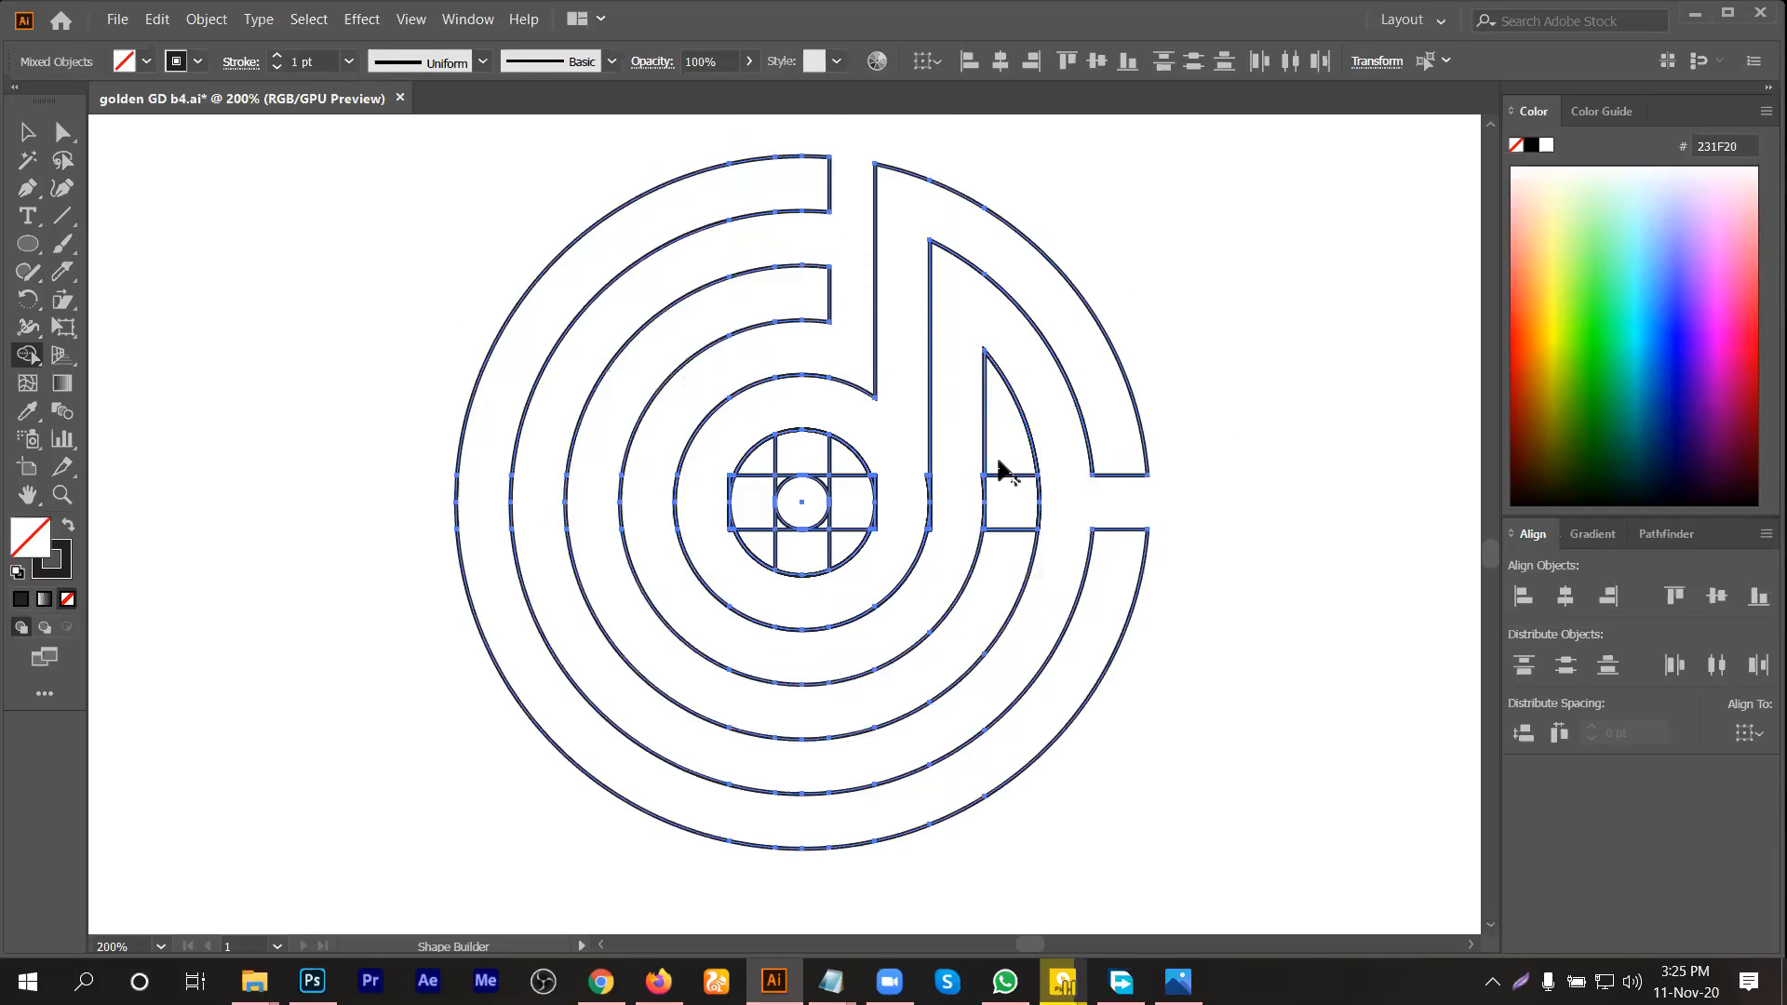
Step: Merge the cells inside the second-smallest circle into one disc and erase the leftover fragments of the innermost circle
mouse_move(842, 471)
mouse_down()
mouse_move(792, 517)
mouse_move(805, 538)
mouse_move(754, 478)
mouse_move(772, 464)
mouse_move(759, 519)
mouse_move(805, 532)
mouse_move(828, 483)
mouse_up()
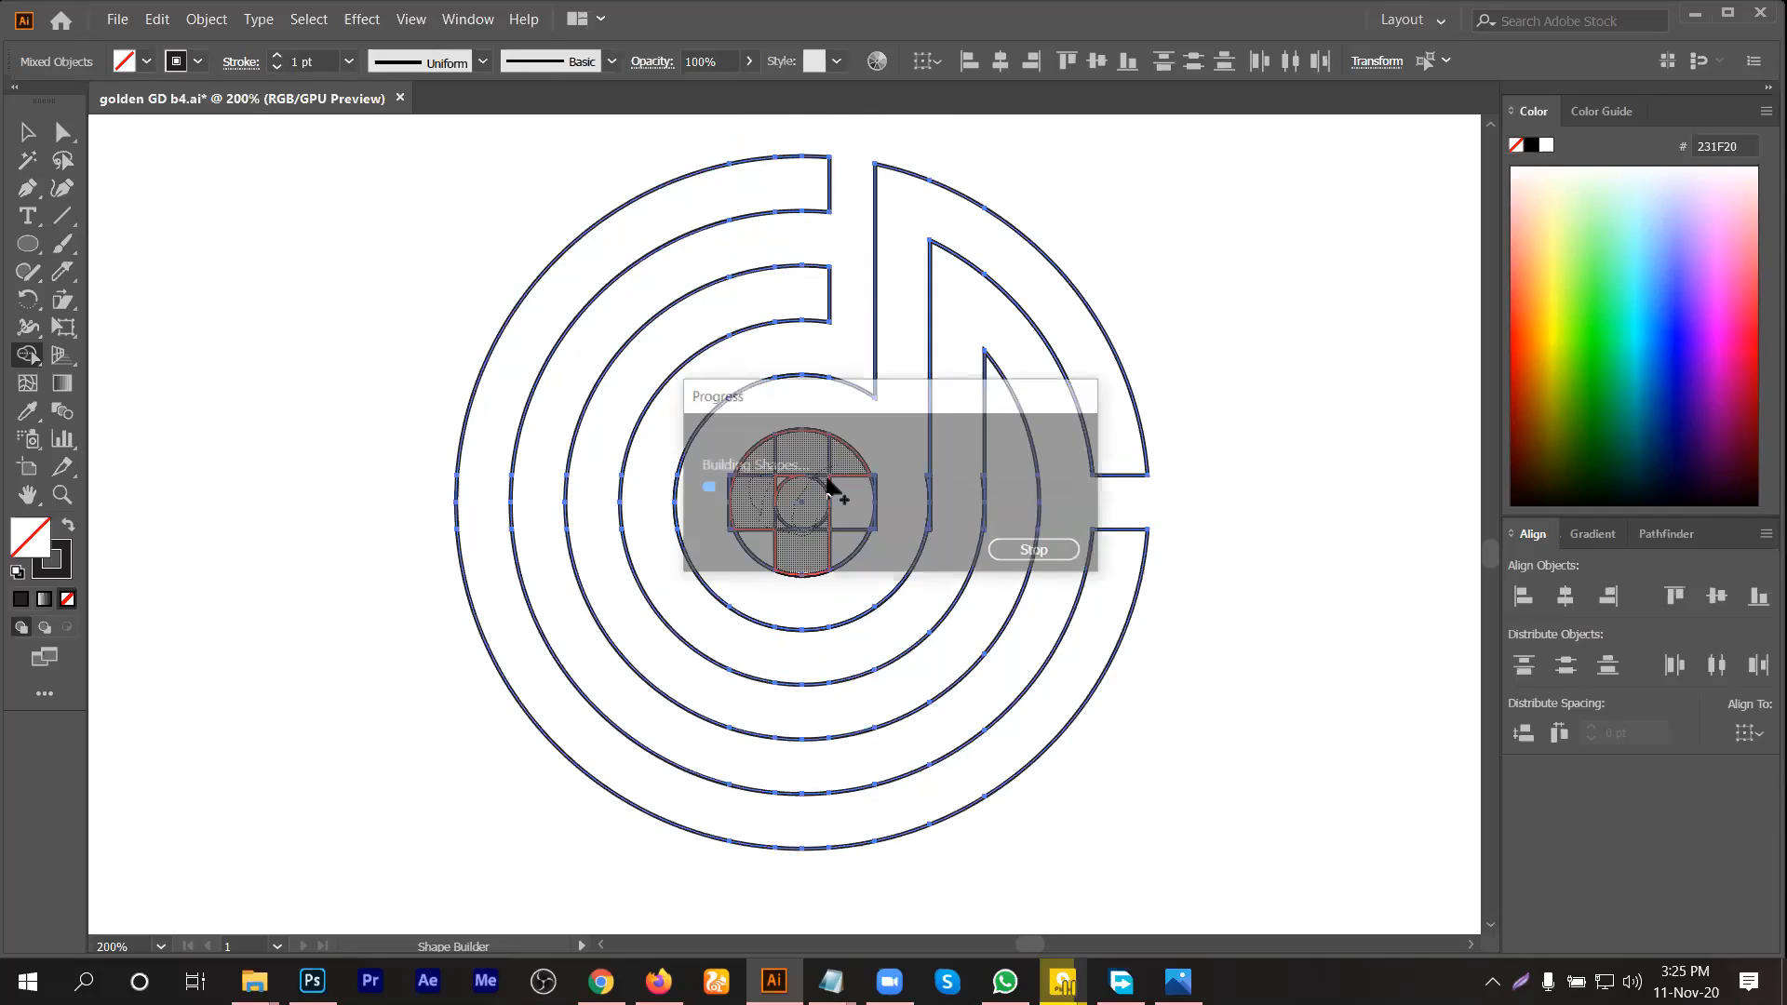
click(817, 538)
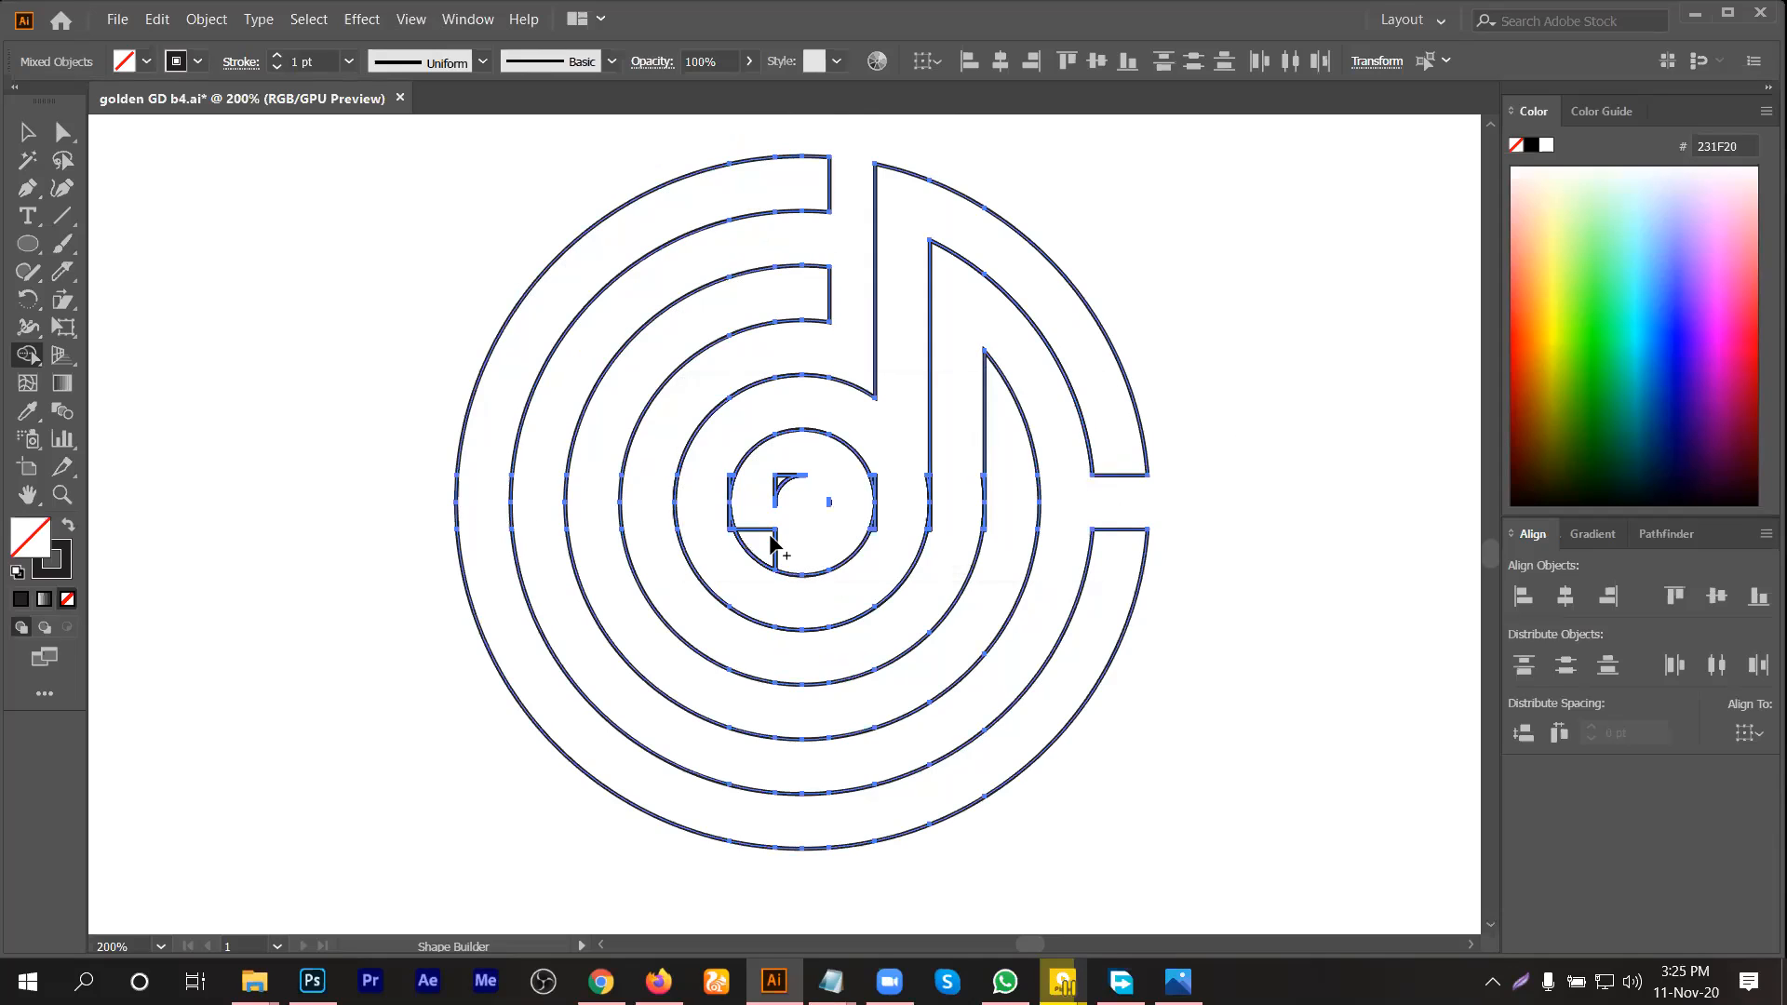
alt+click(802, 474)
alt+click(829, 503)
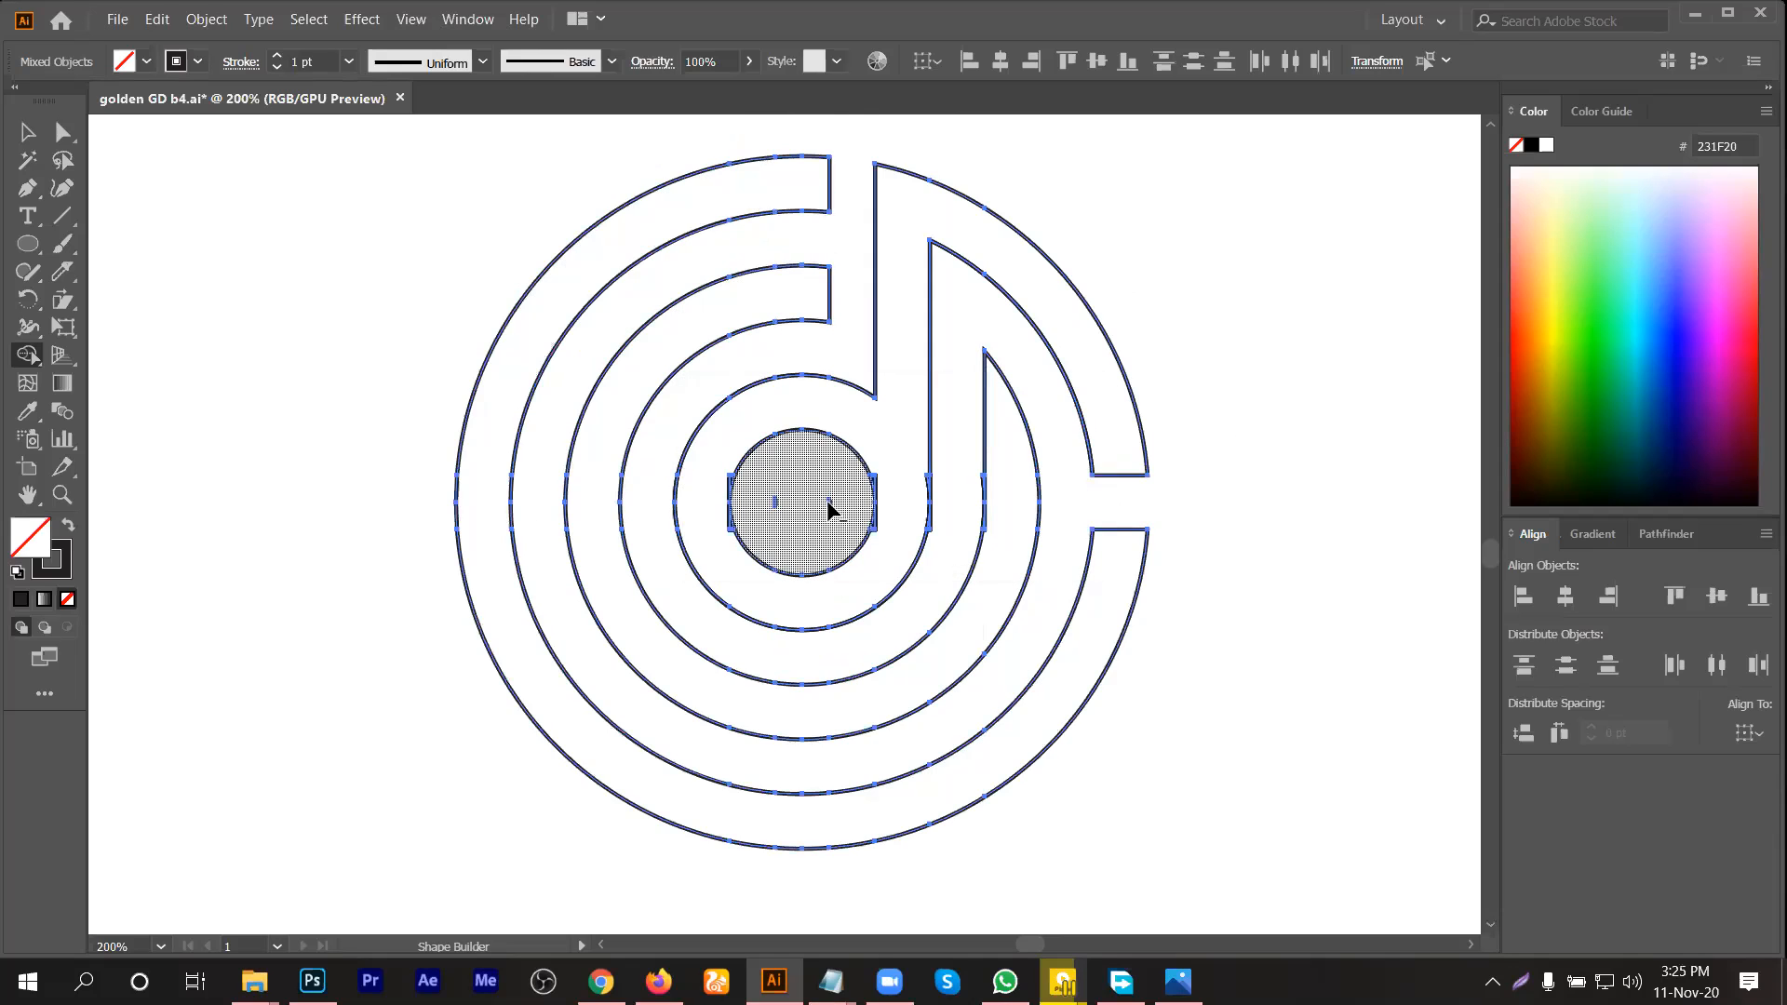
Step: Erase the leftover slivers at both sides of the inner disc and along the two vertical edges beside it
scroll(771, 501, up, 2)
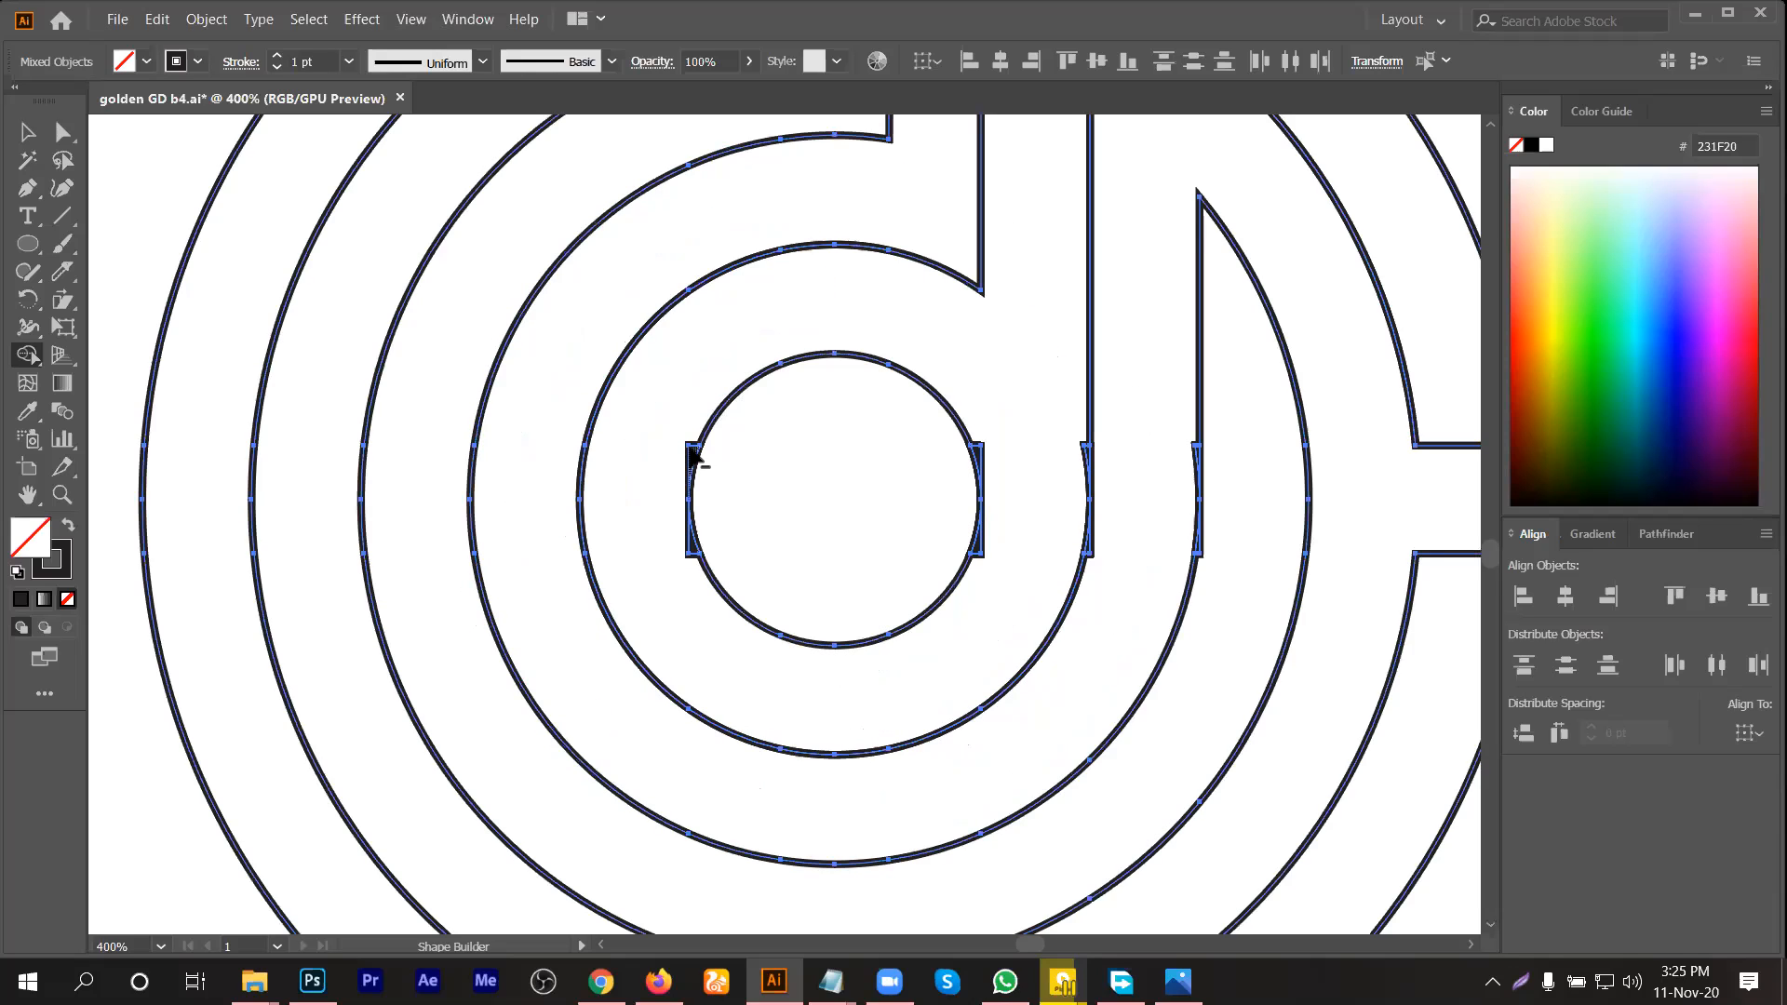
alt+click(693, 544)
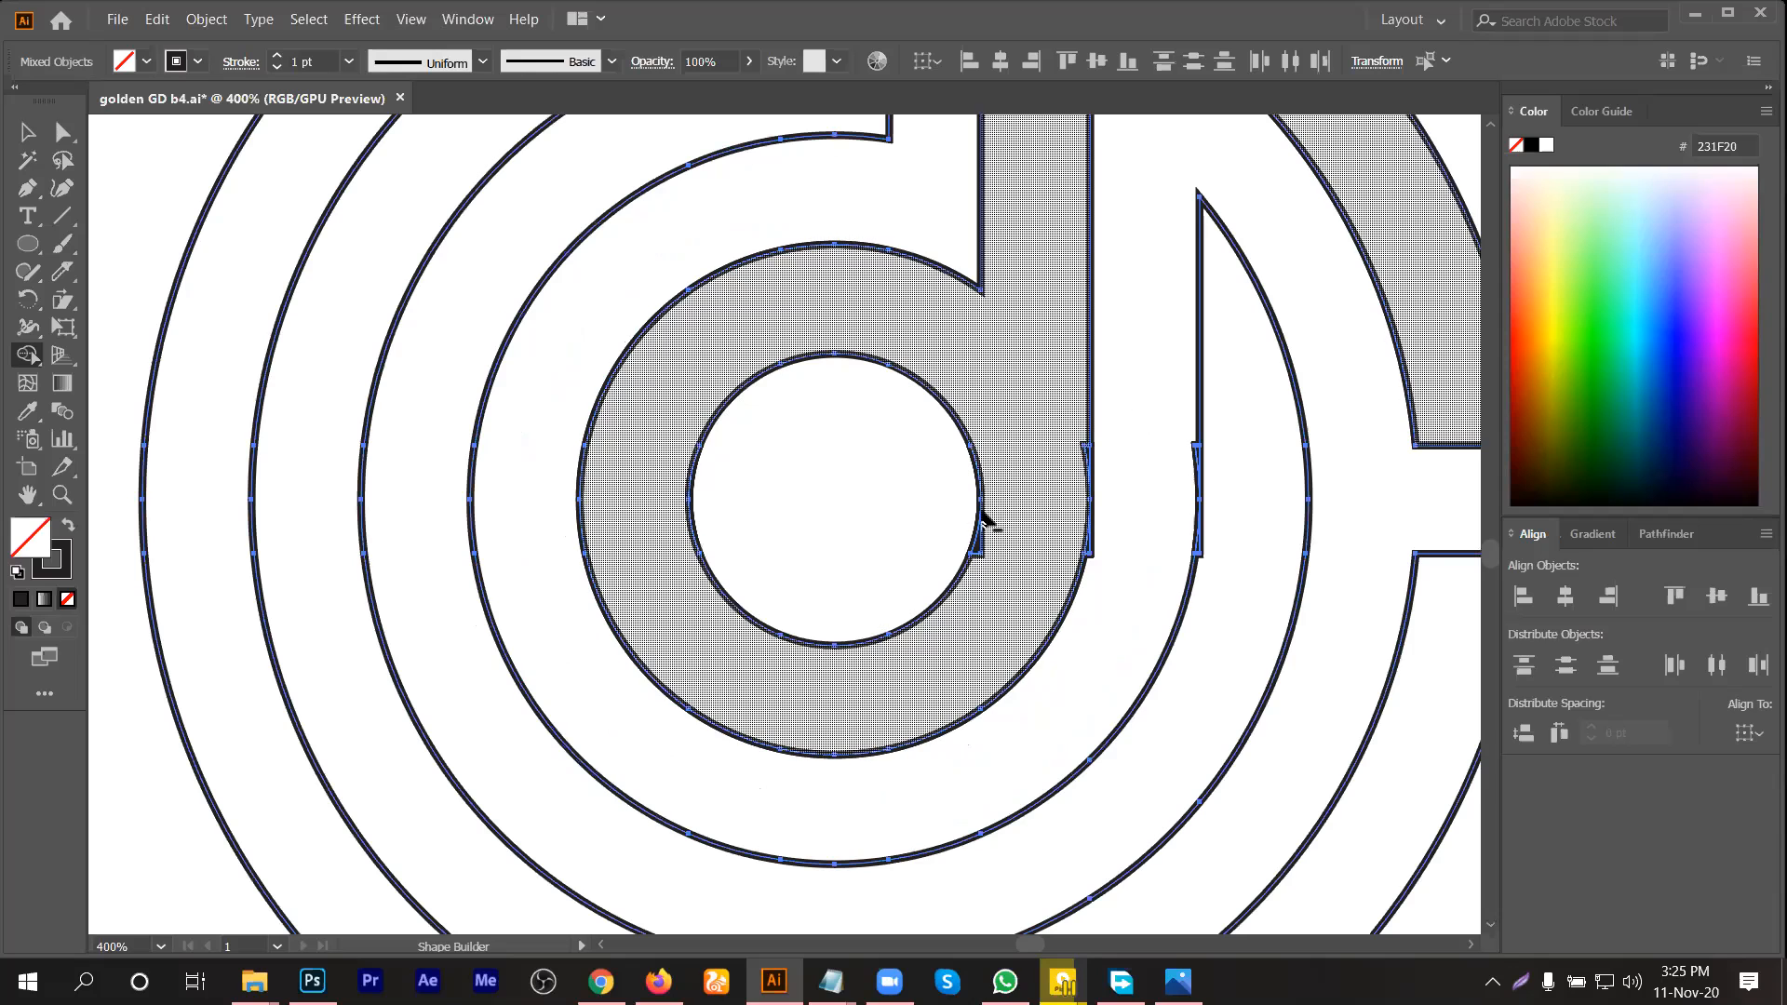
alt+click(980, 547)
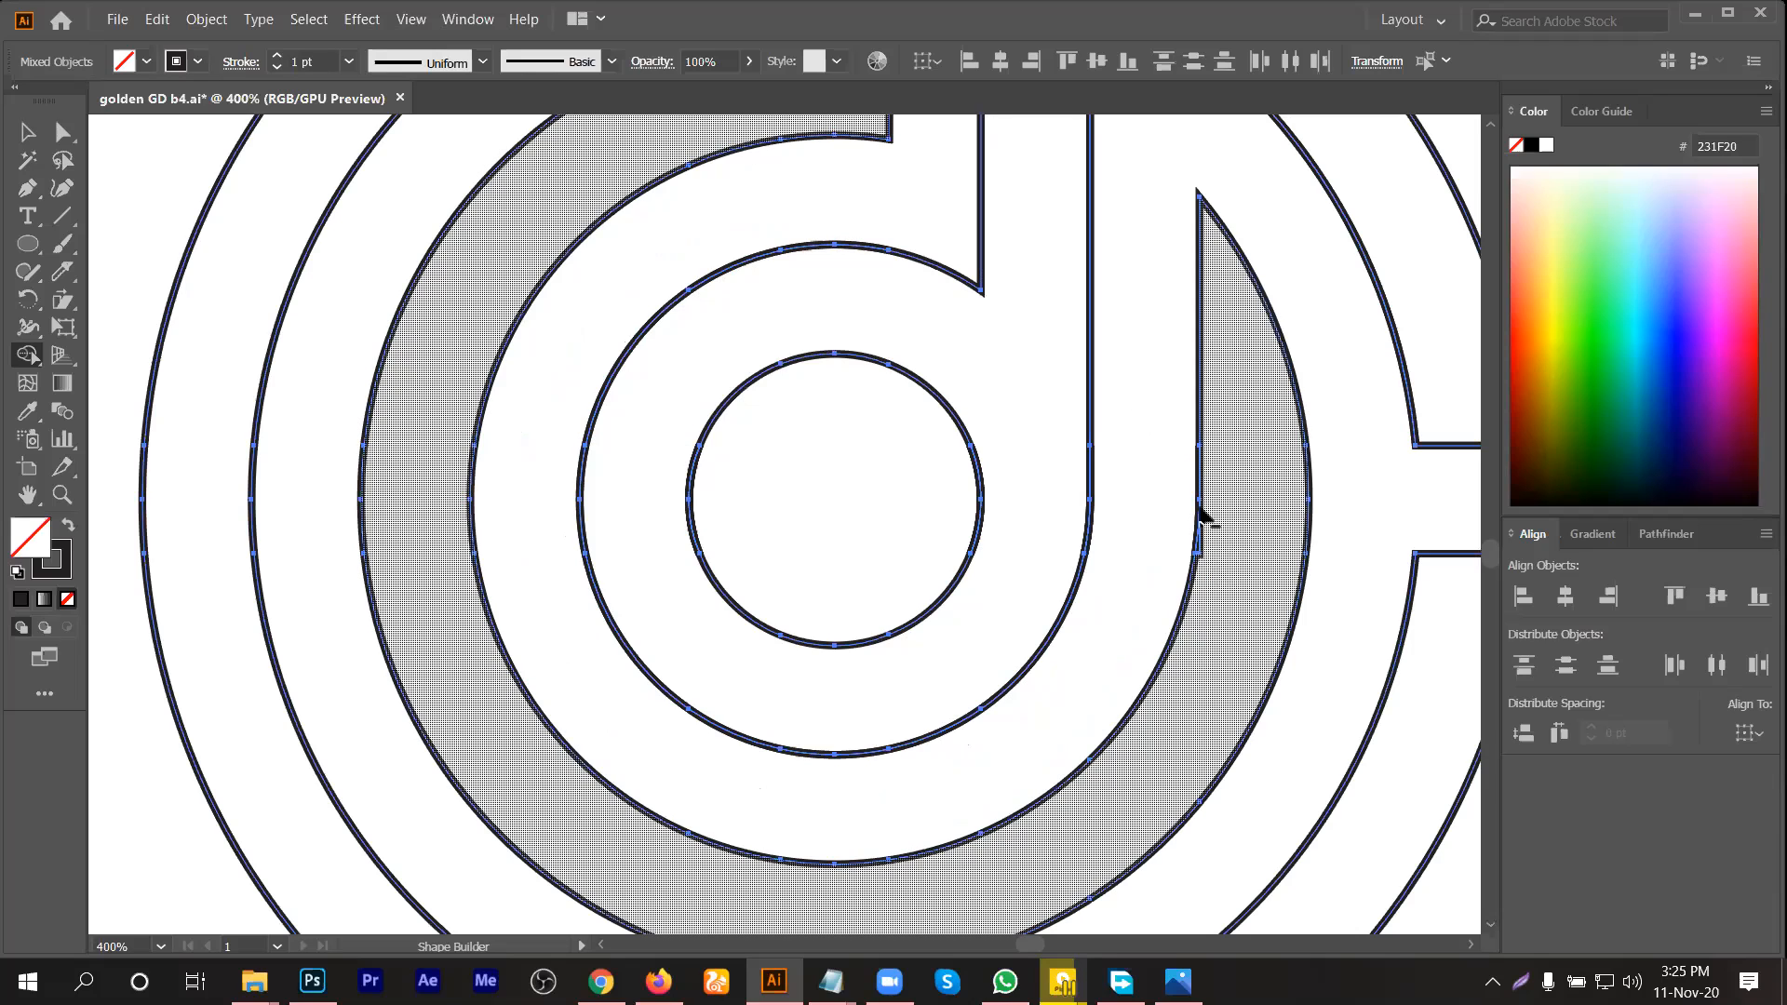
key(ctrl+1)
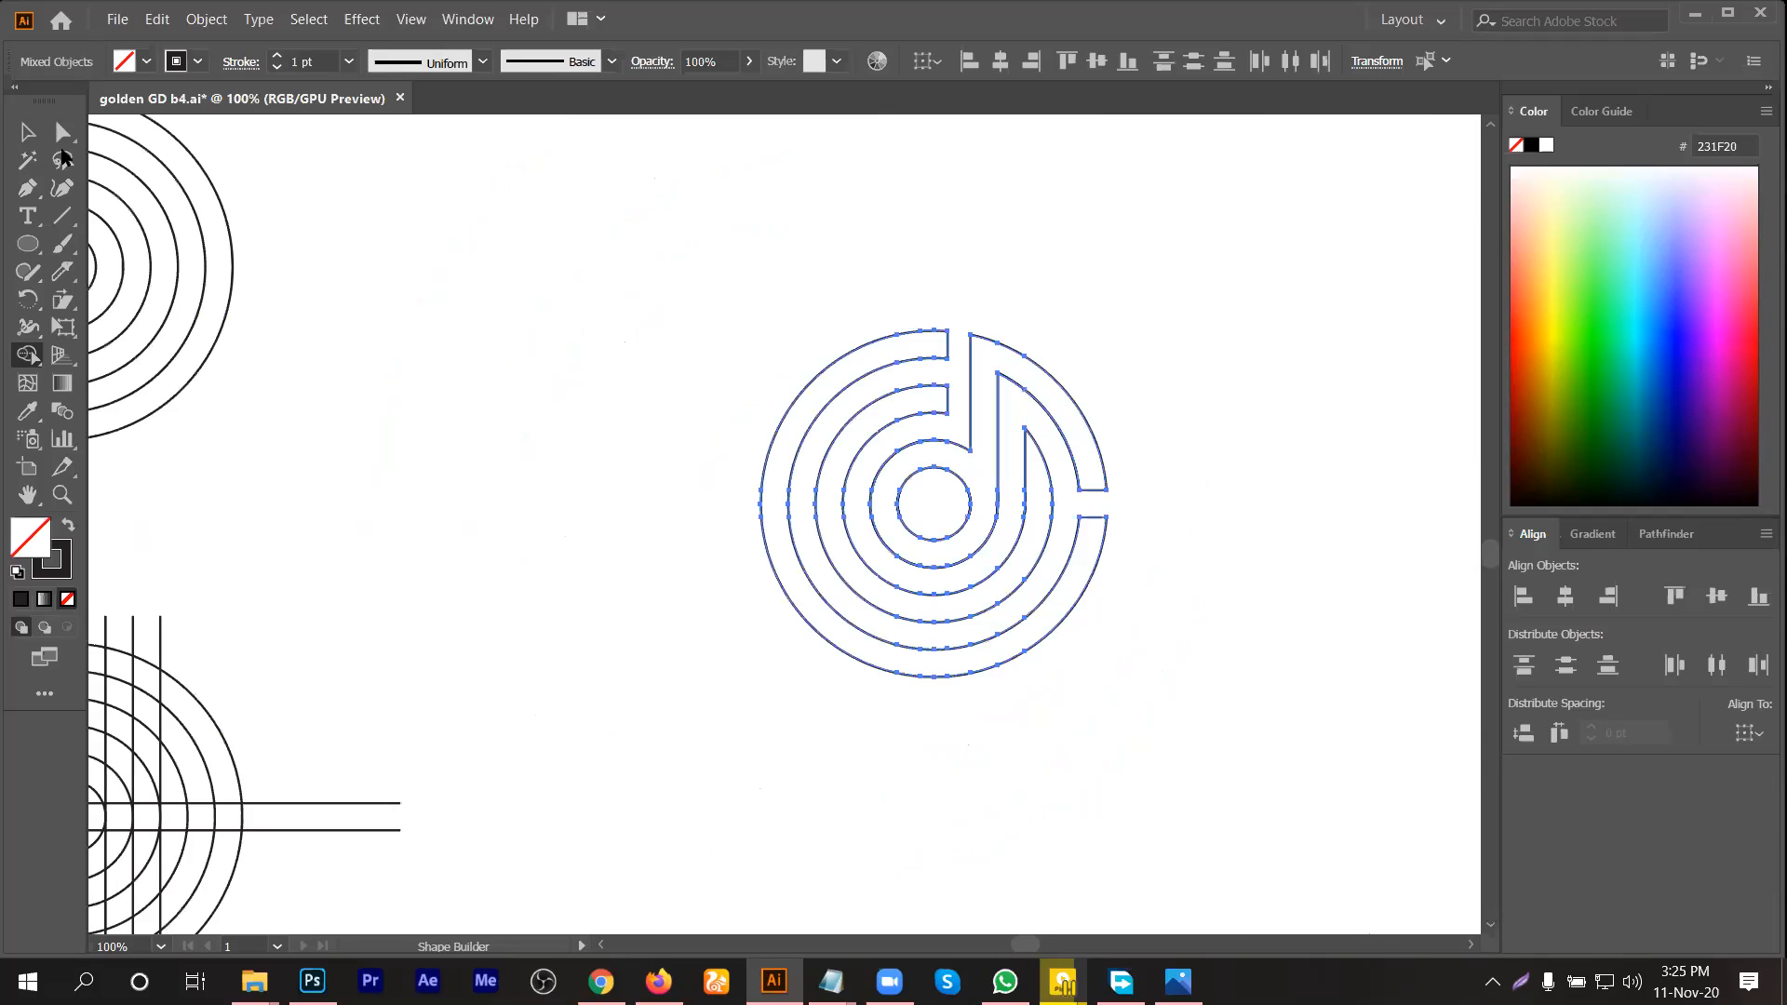
click(451, 278)
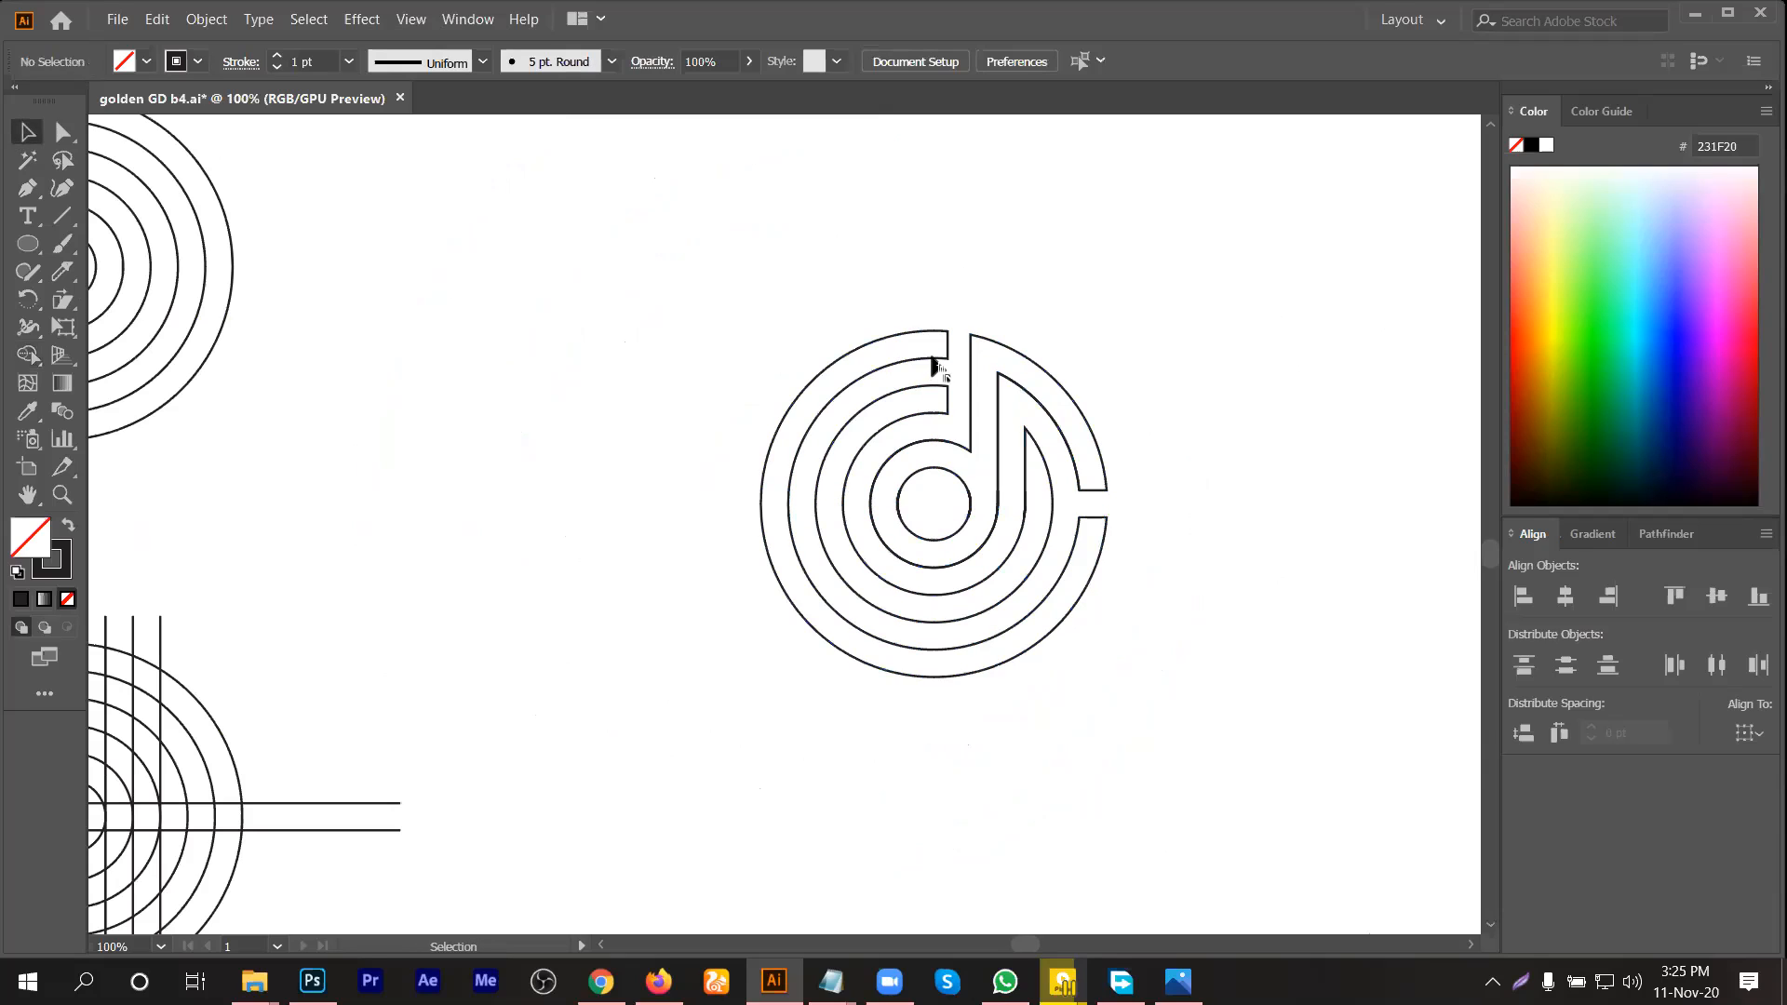
Step: Fill the open outer ring with dark blue (2E3192)
click(866, 361)
click(147, 63)
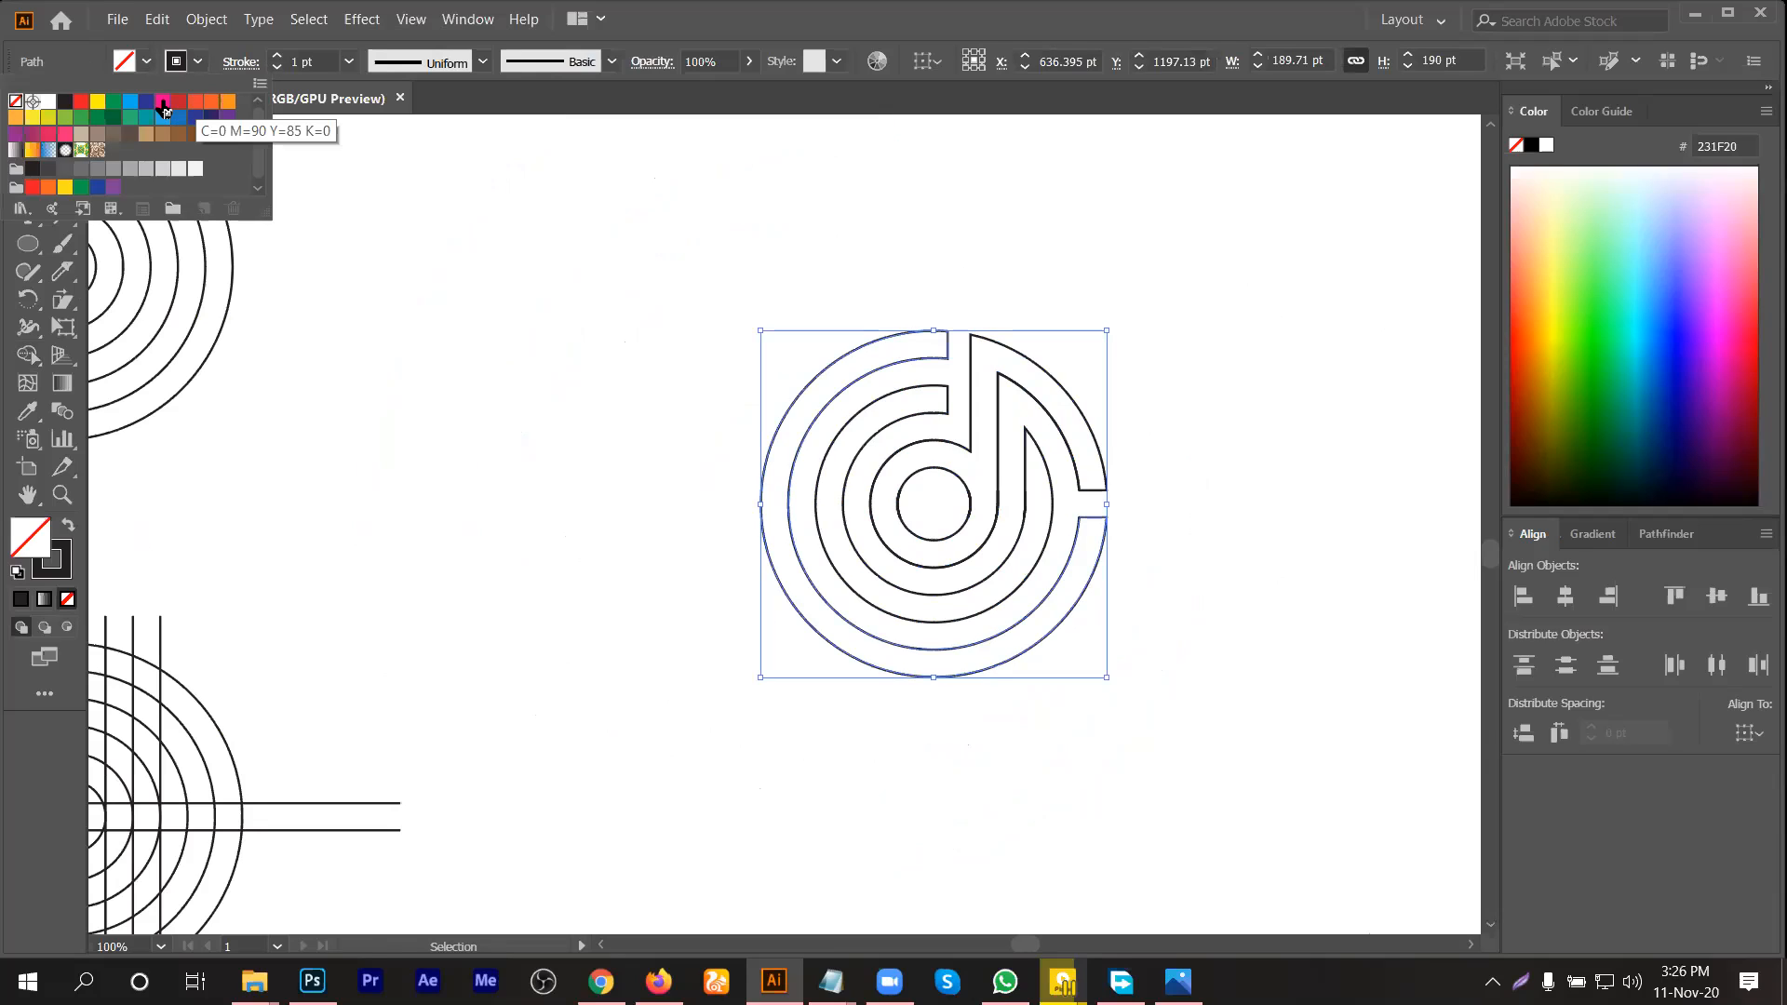
click(183, 126)
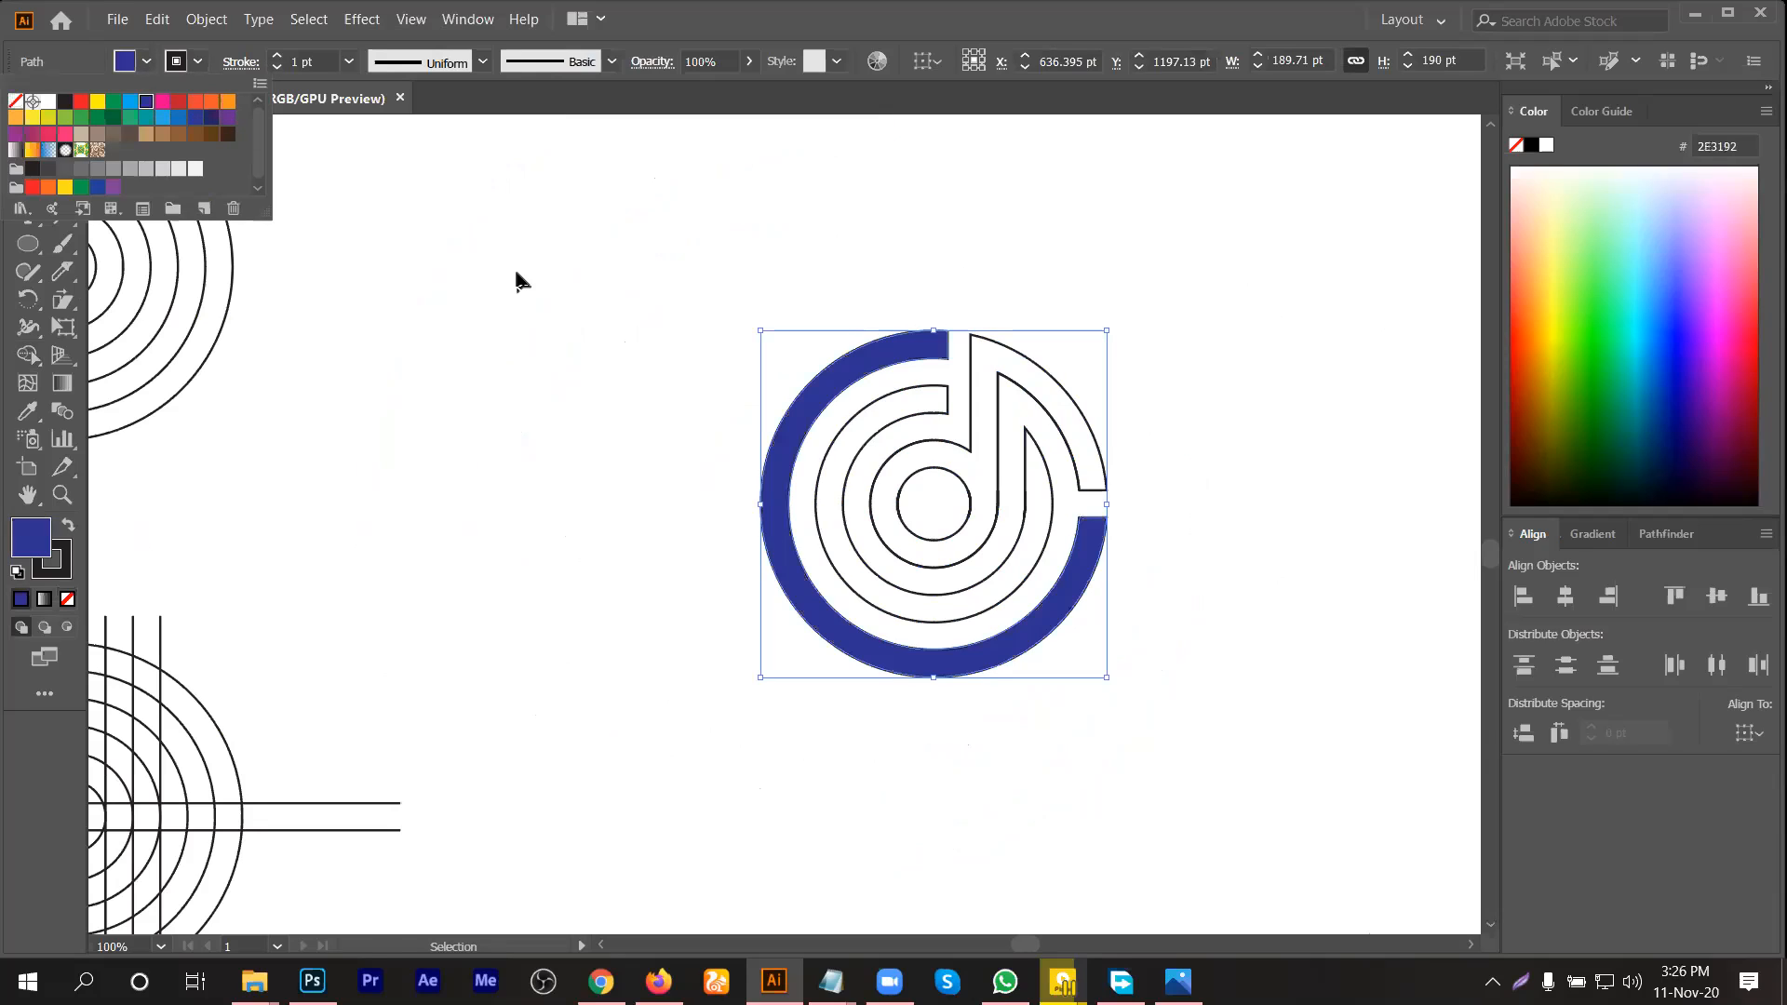
click(514, 266)
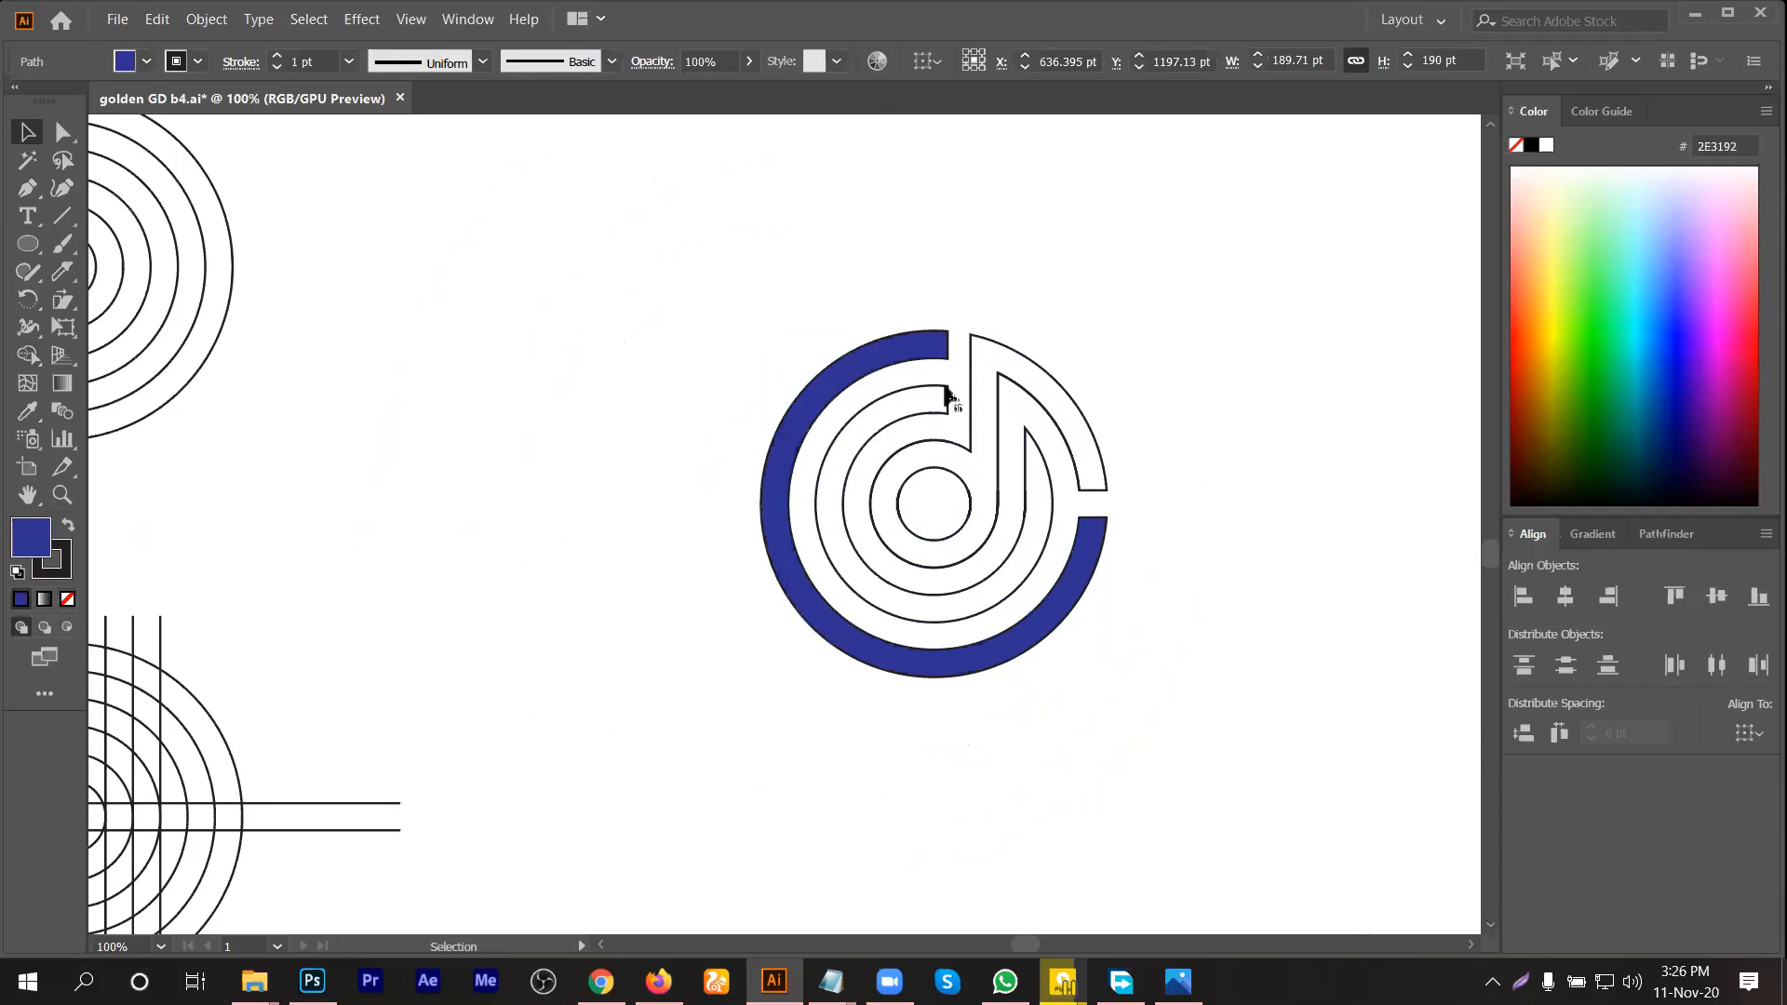
Step: Fill the music-note-shaped compound path with orange (F7941D)
click(975, 344)
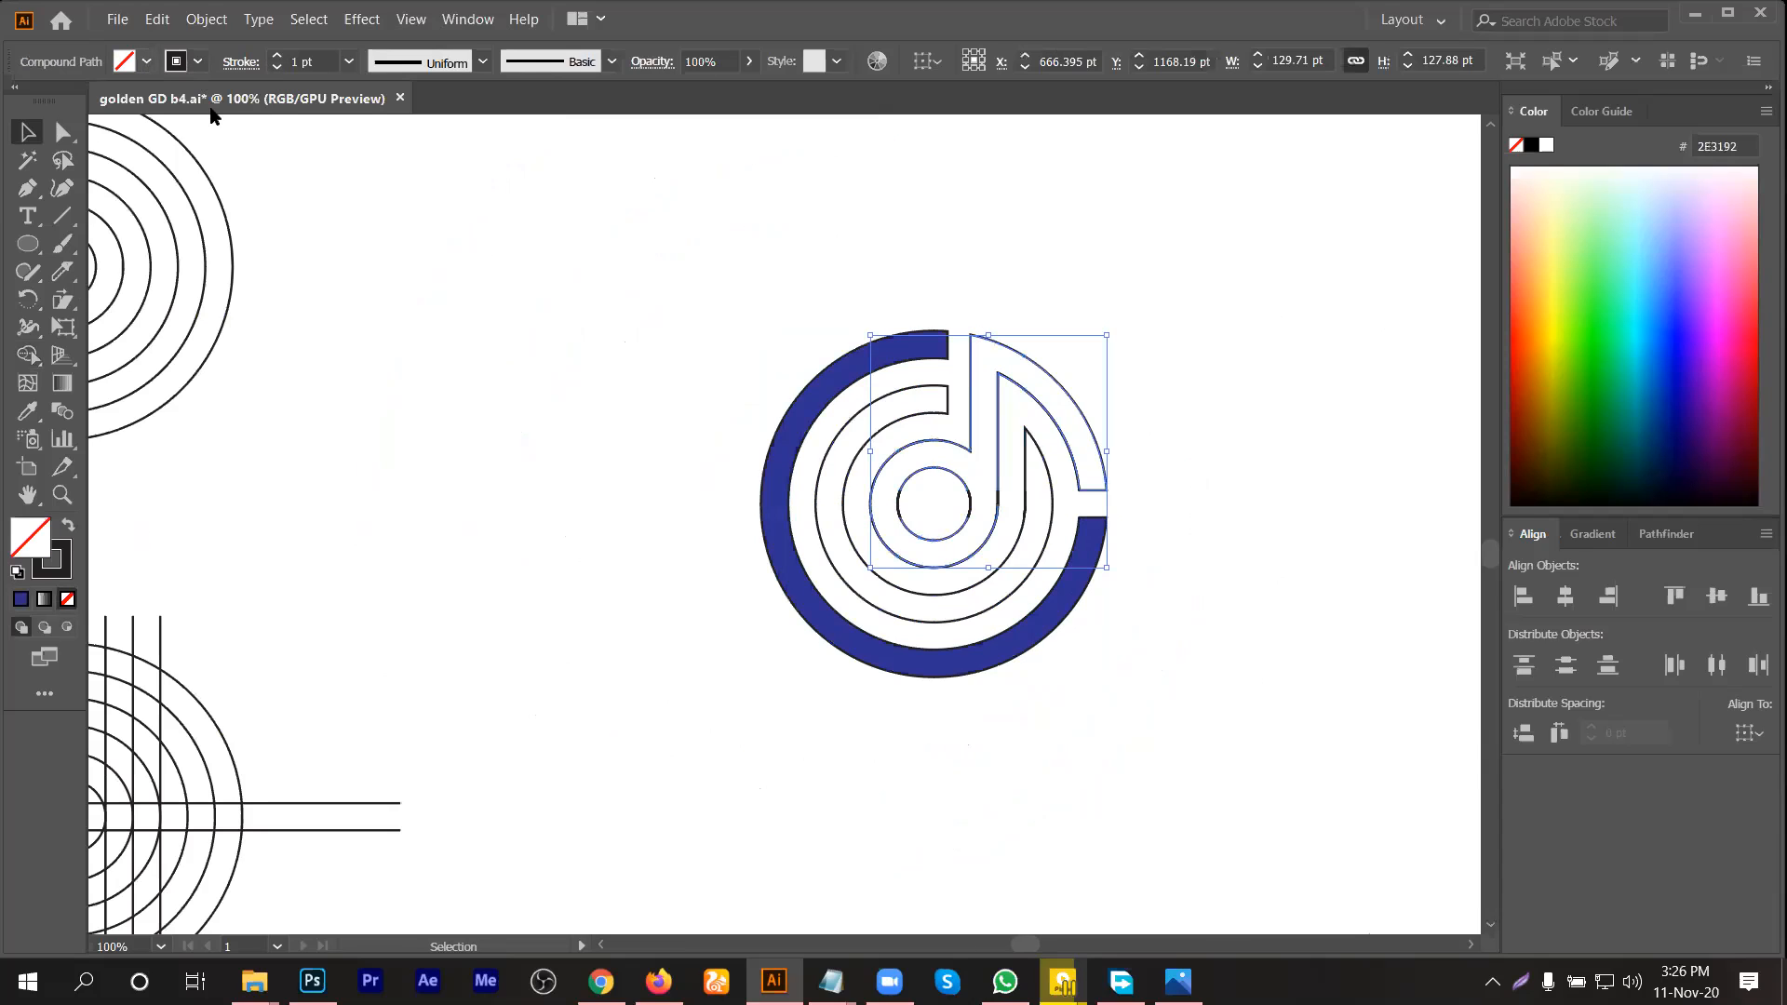
click(146, 62)
click(490, 401)
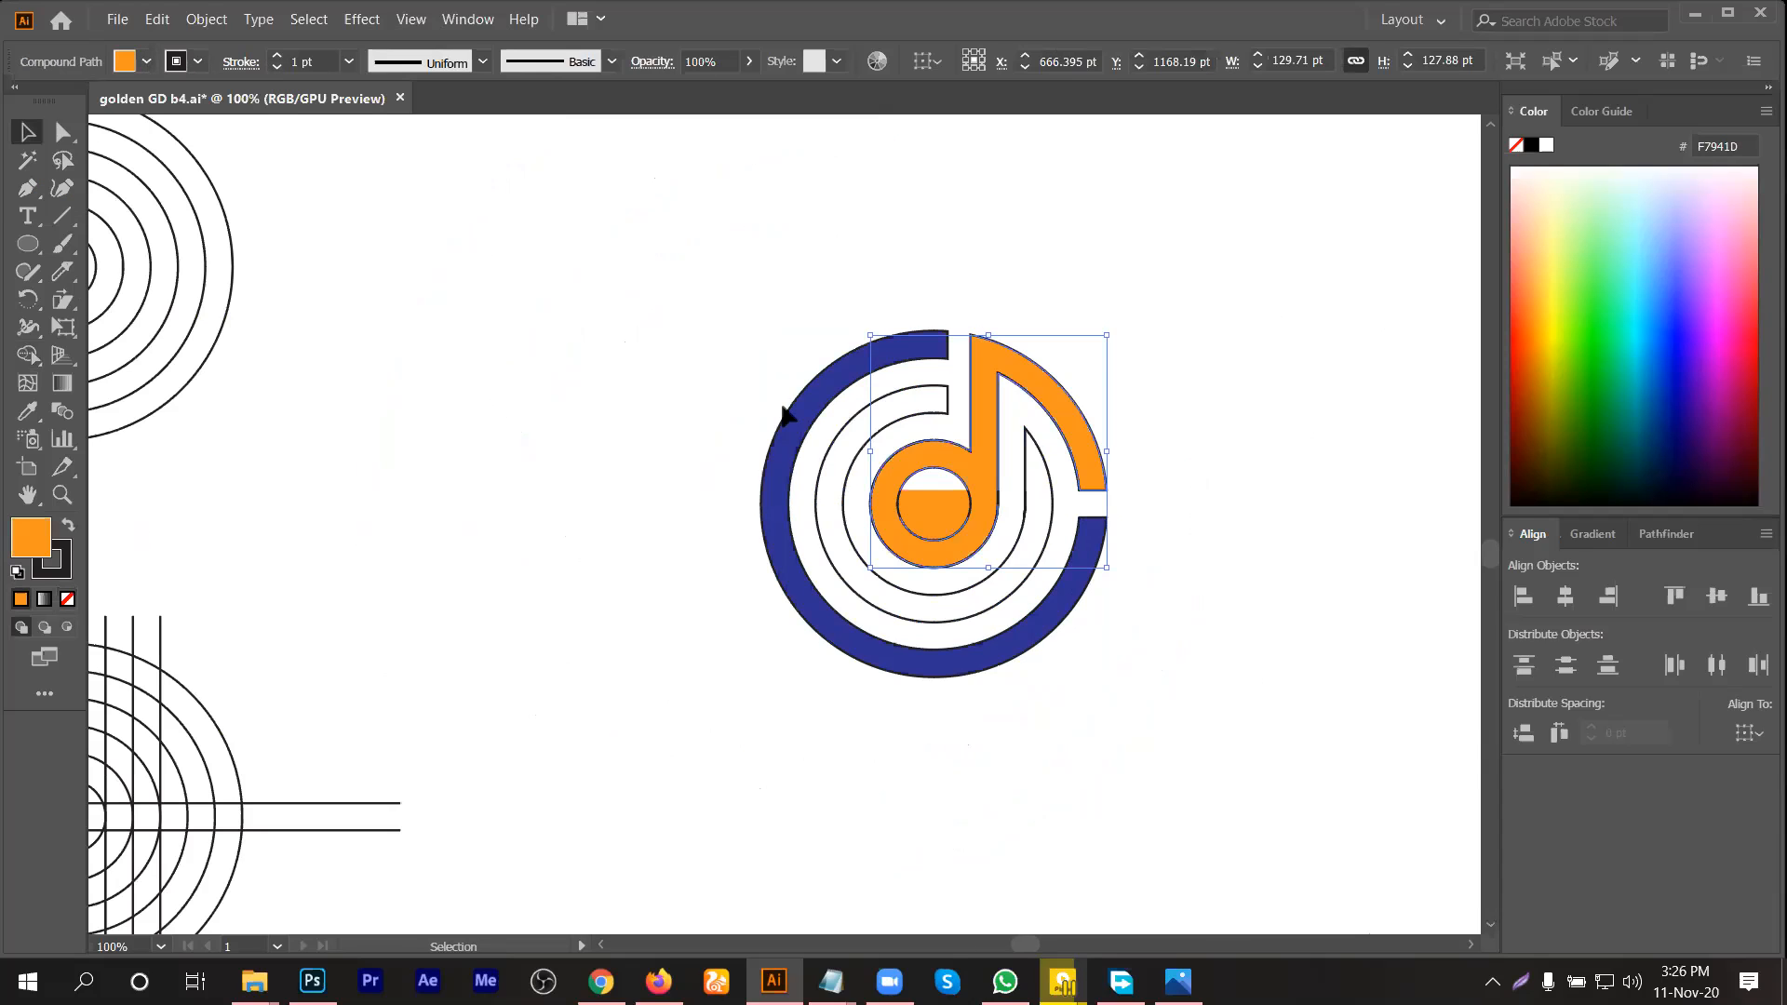
Step: Try blue, cyan, brown and green fills on the ring inside the outer one, ending with light green (8DC63F)
click(891, 433)
click(889, 430)
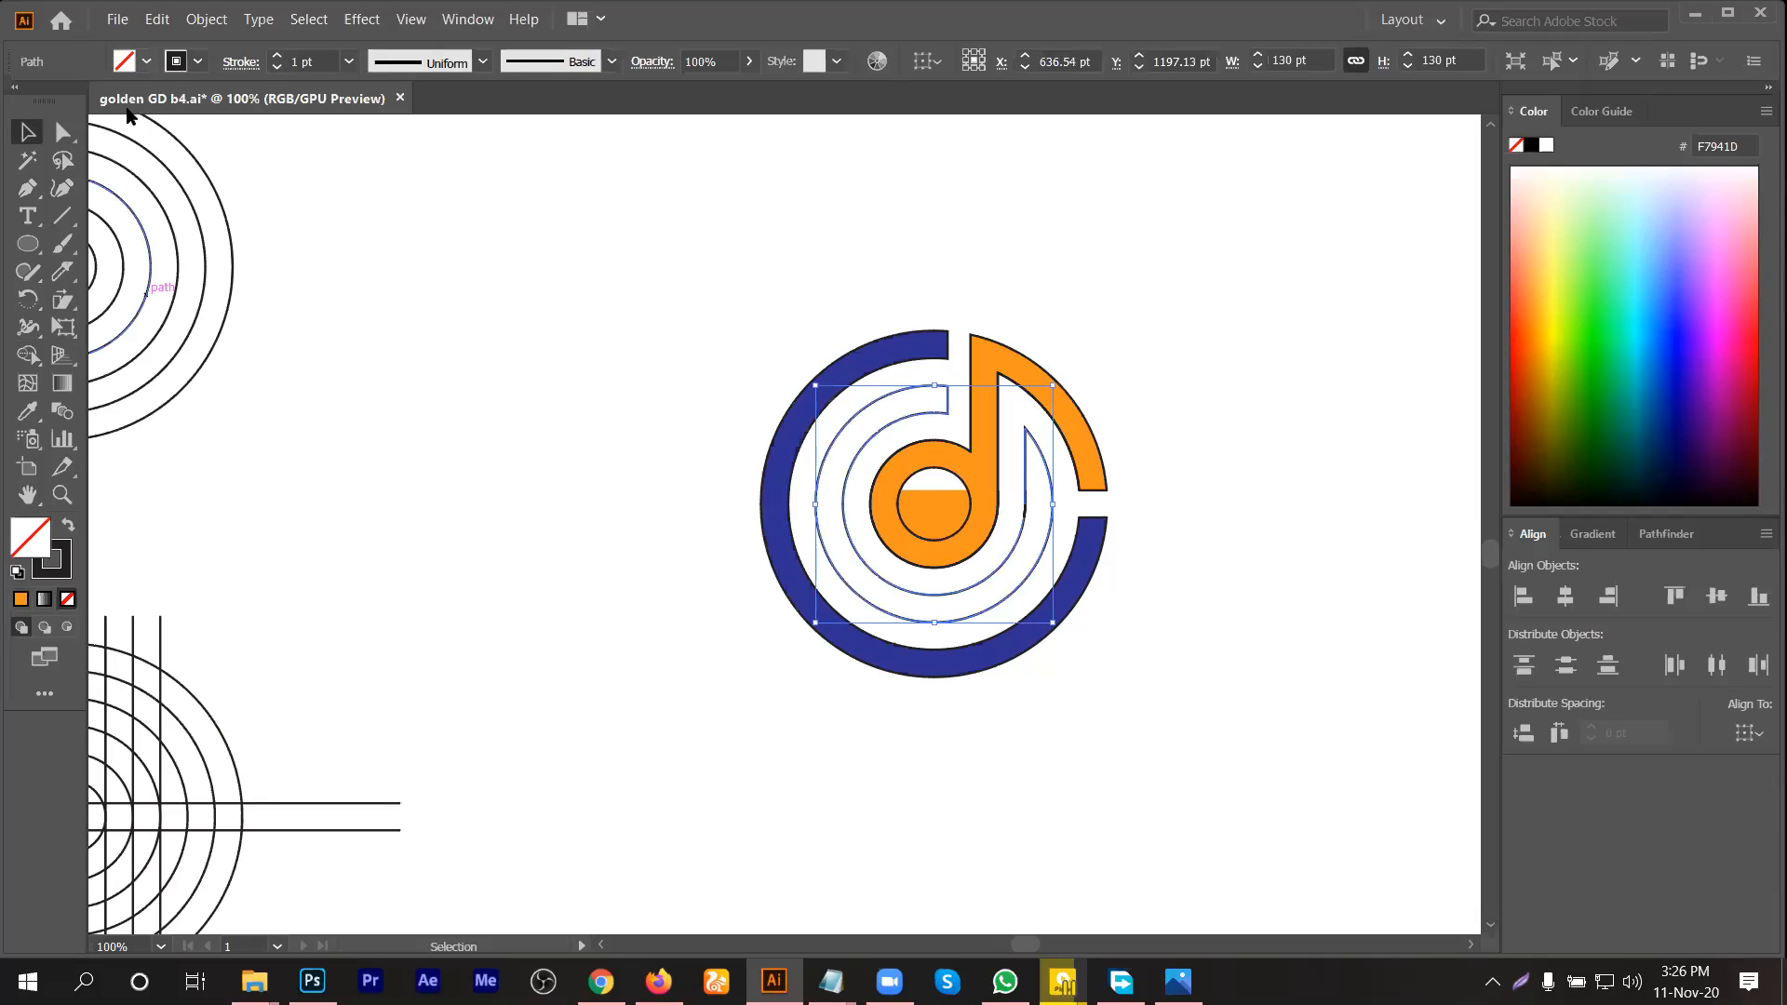
click(146, 61)
click(143, 103)
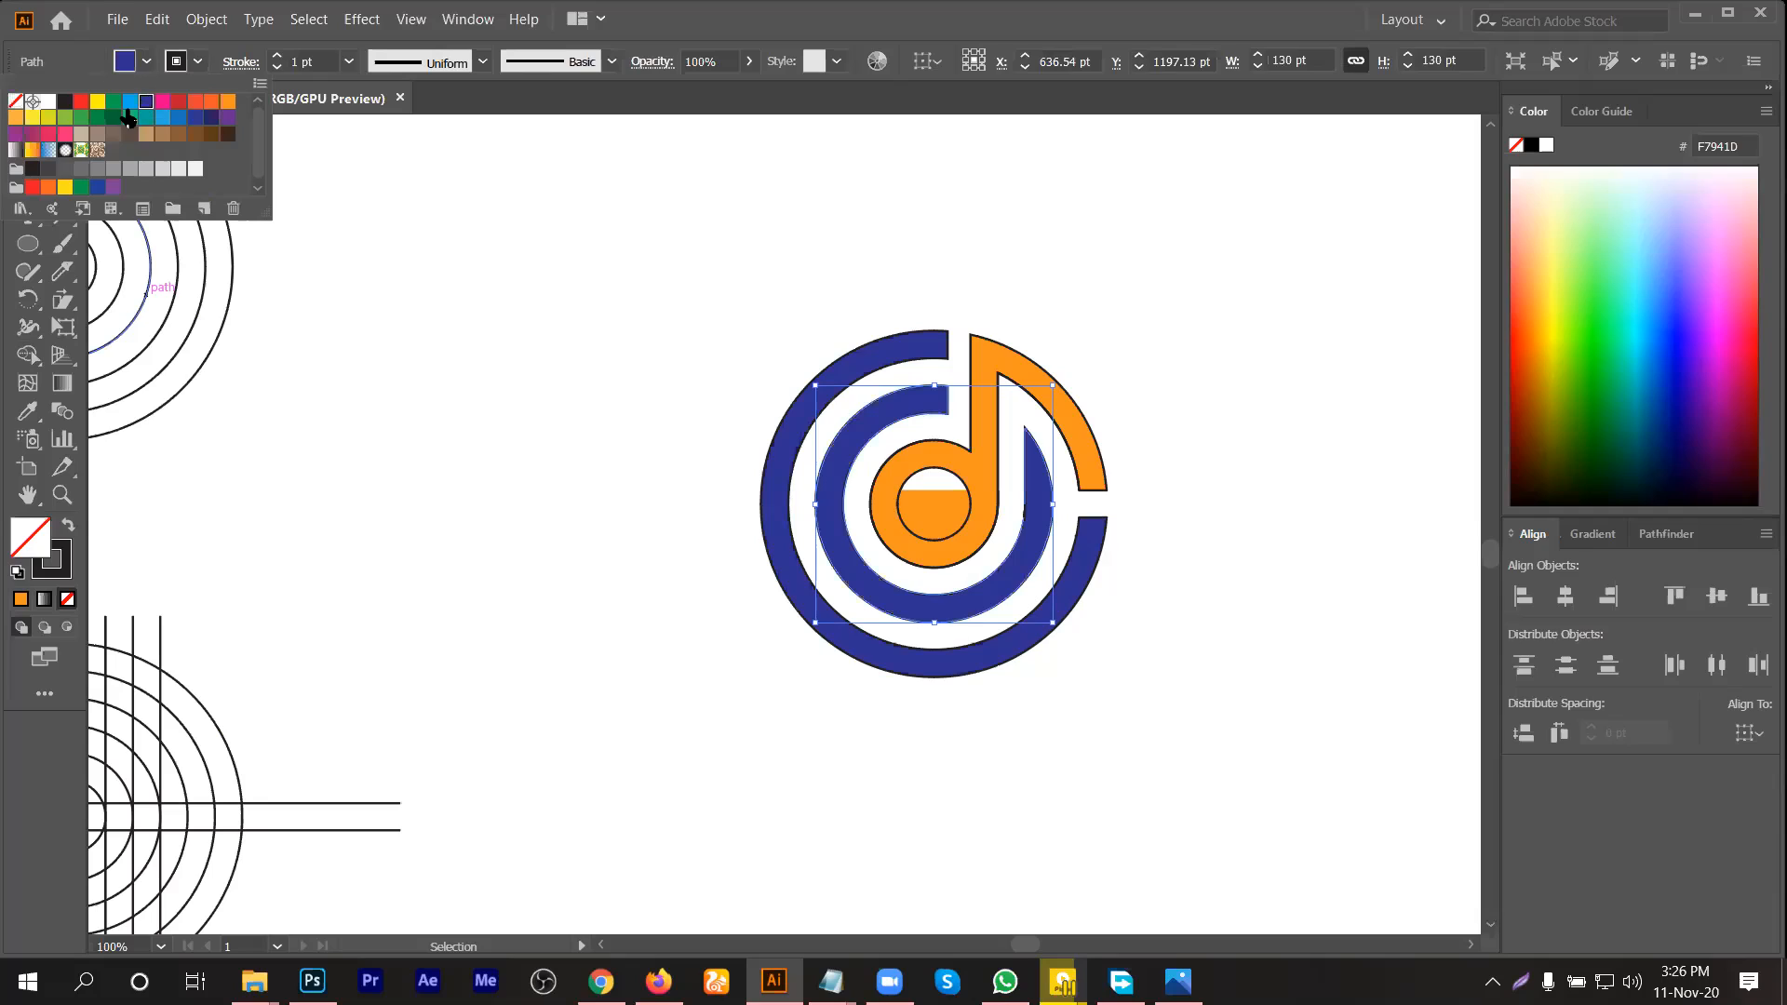
click(131, 115)
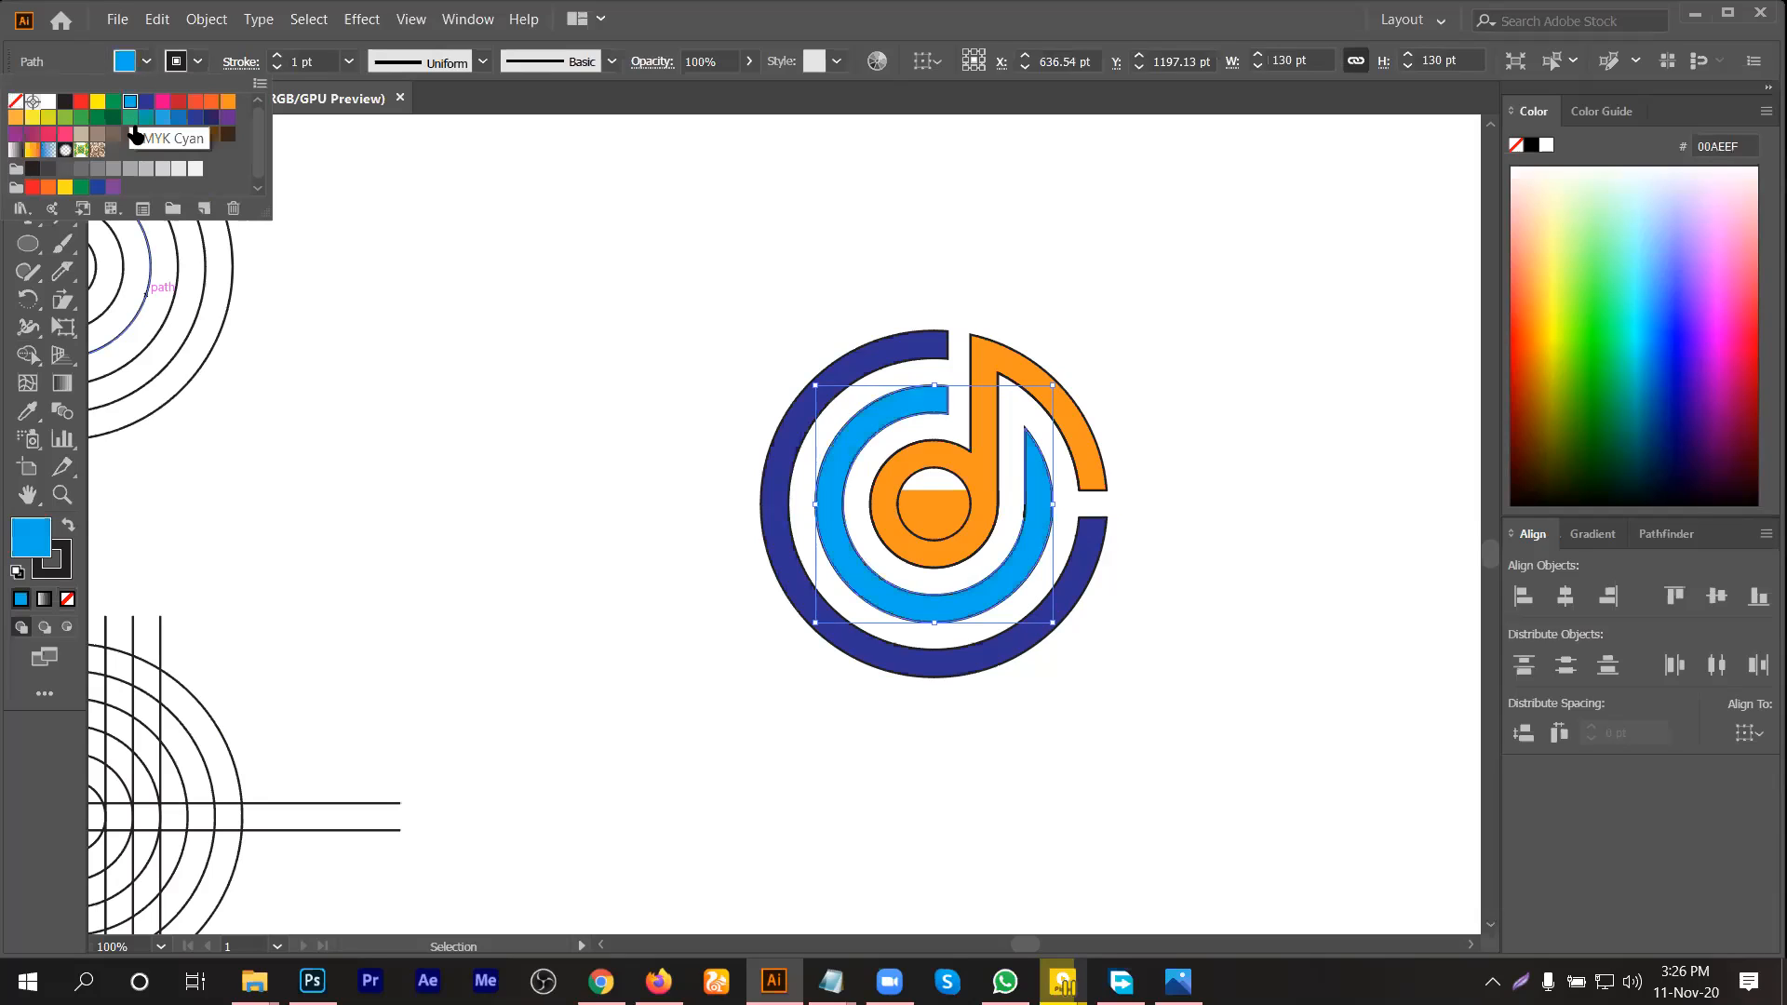
click(136, 136)
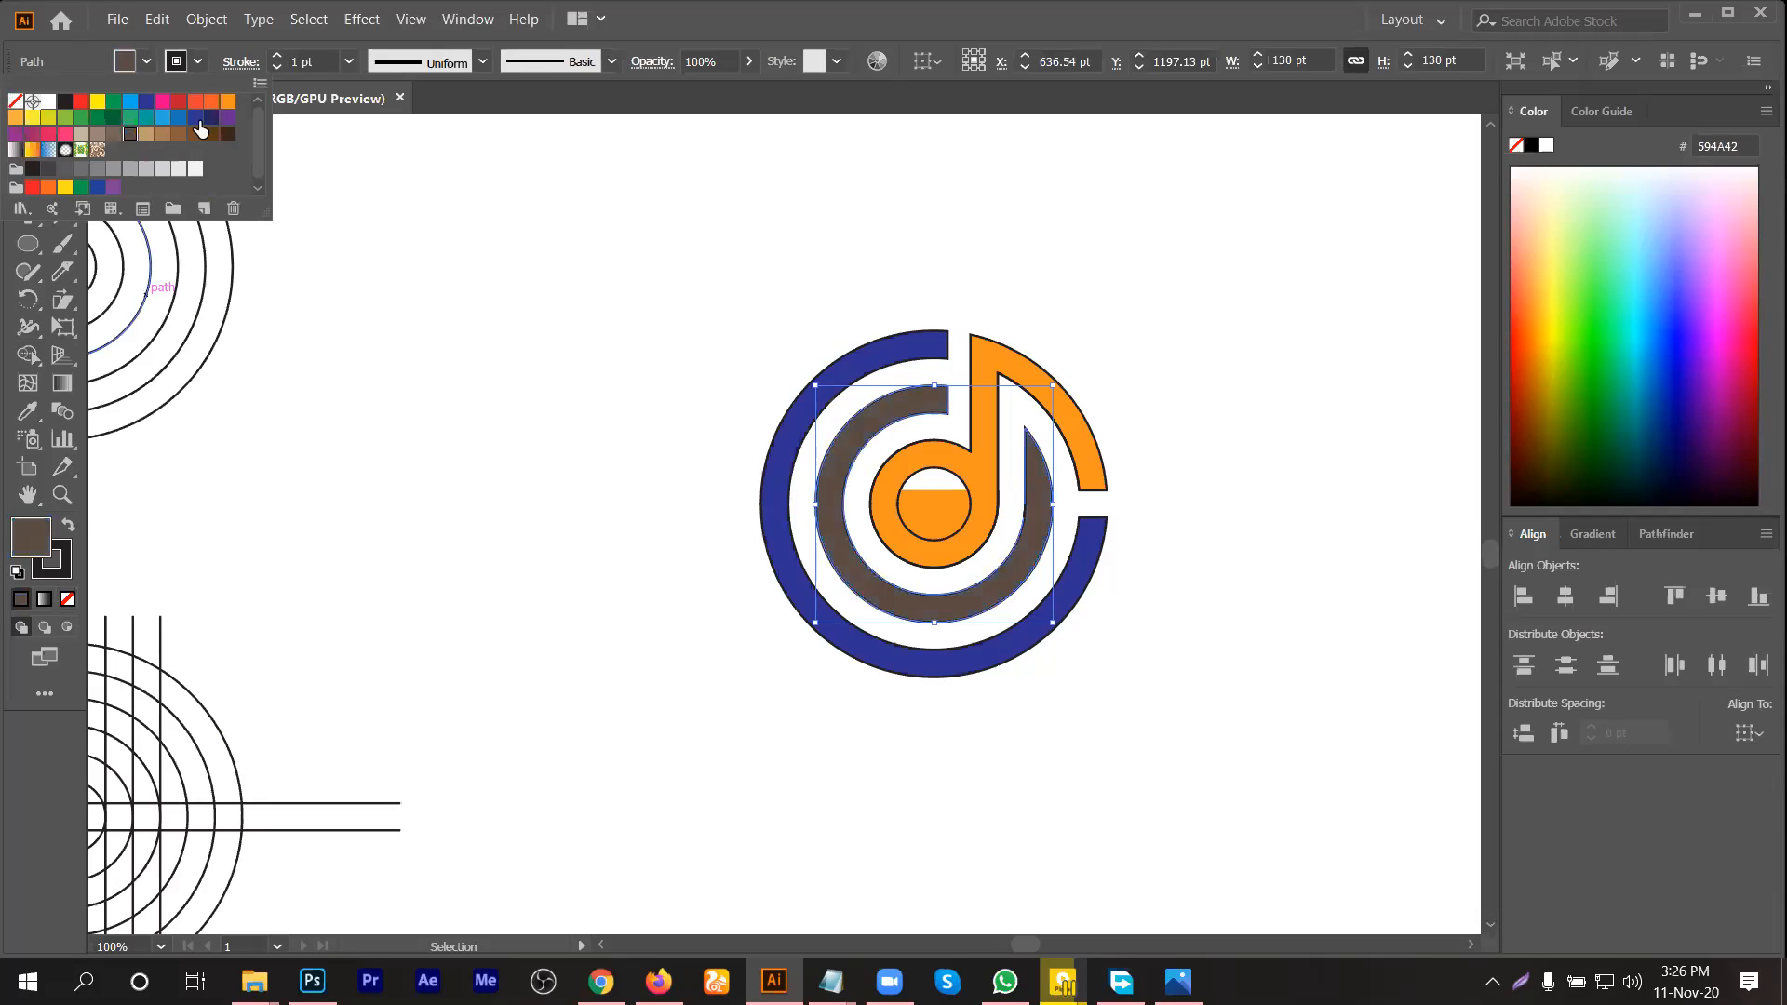
click(196, 117)
click(175, 120)
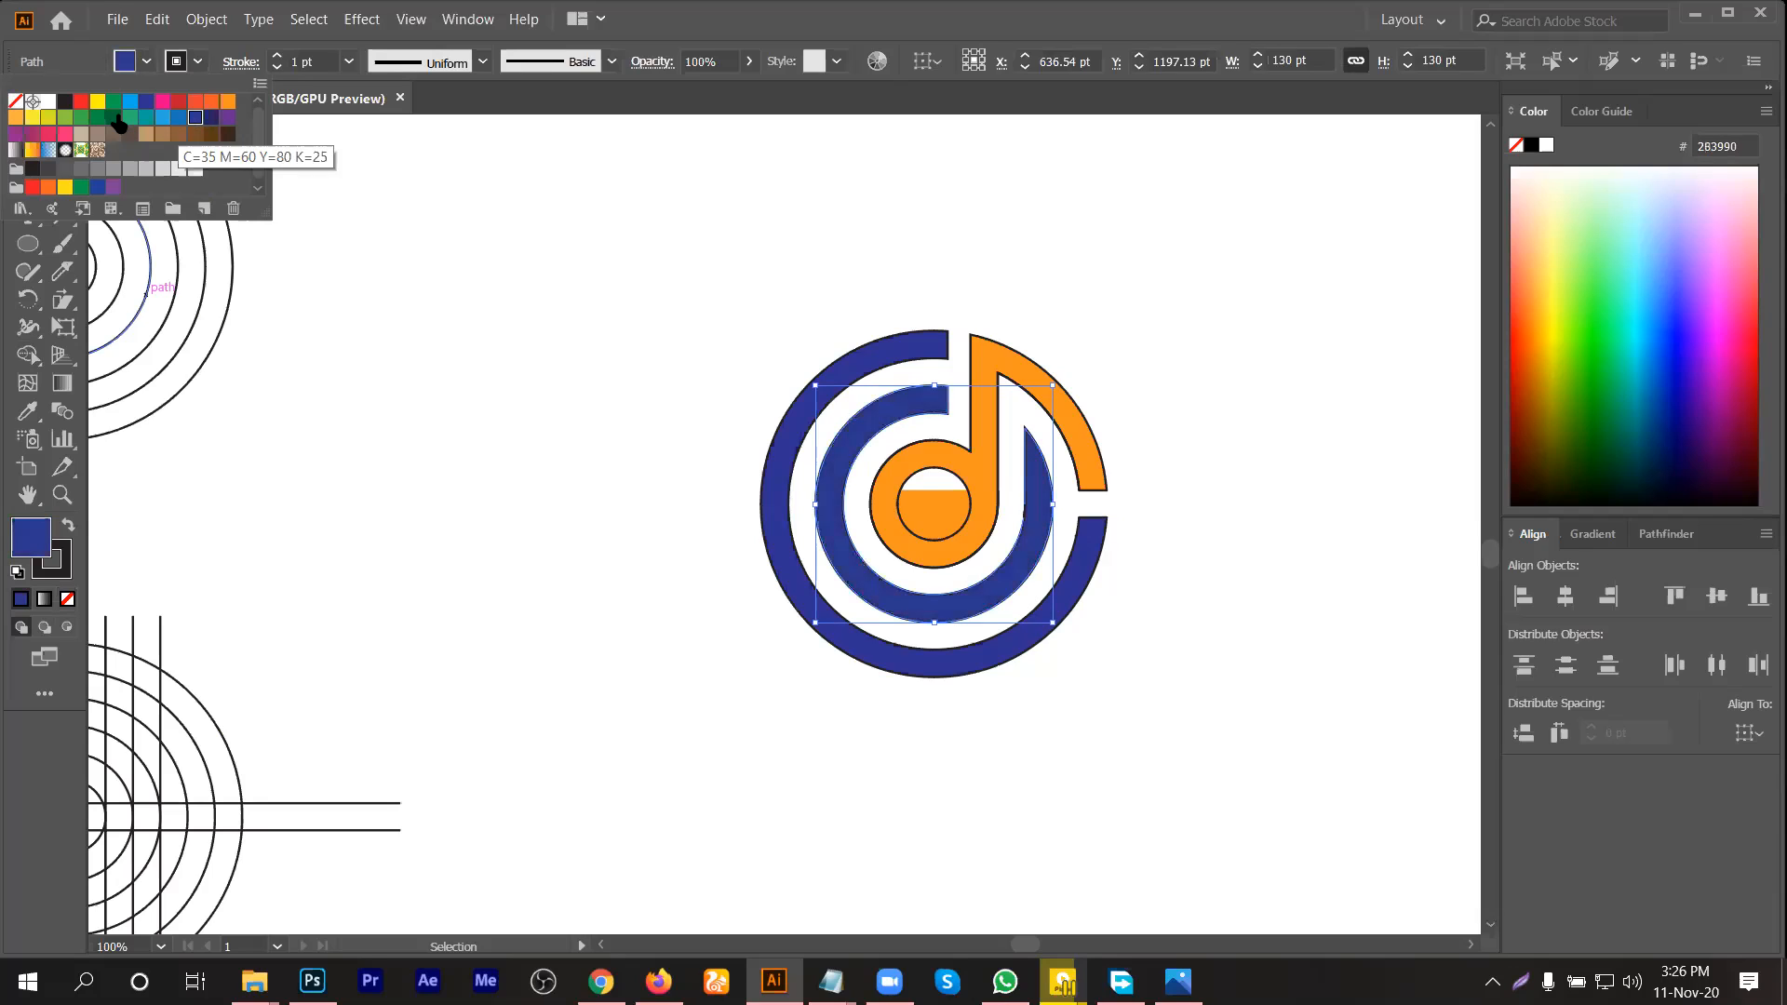
click(113, 118)
click(133, 130)
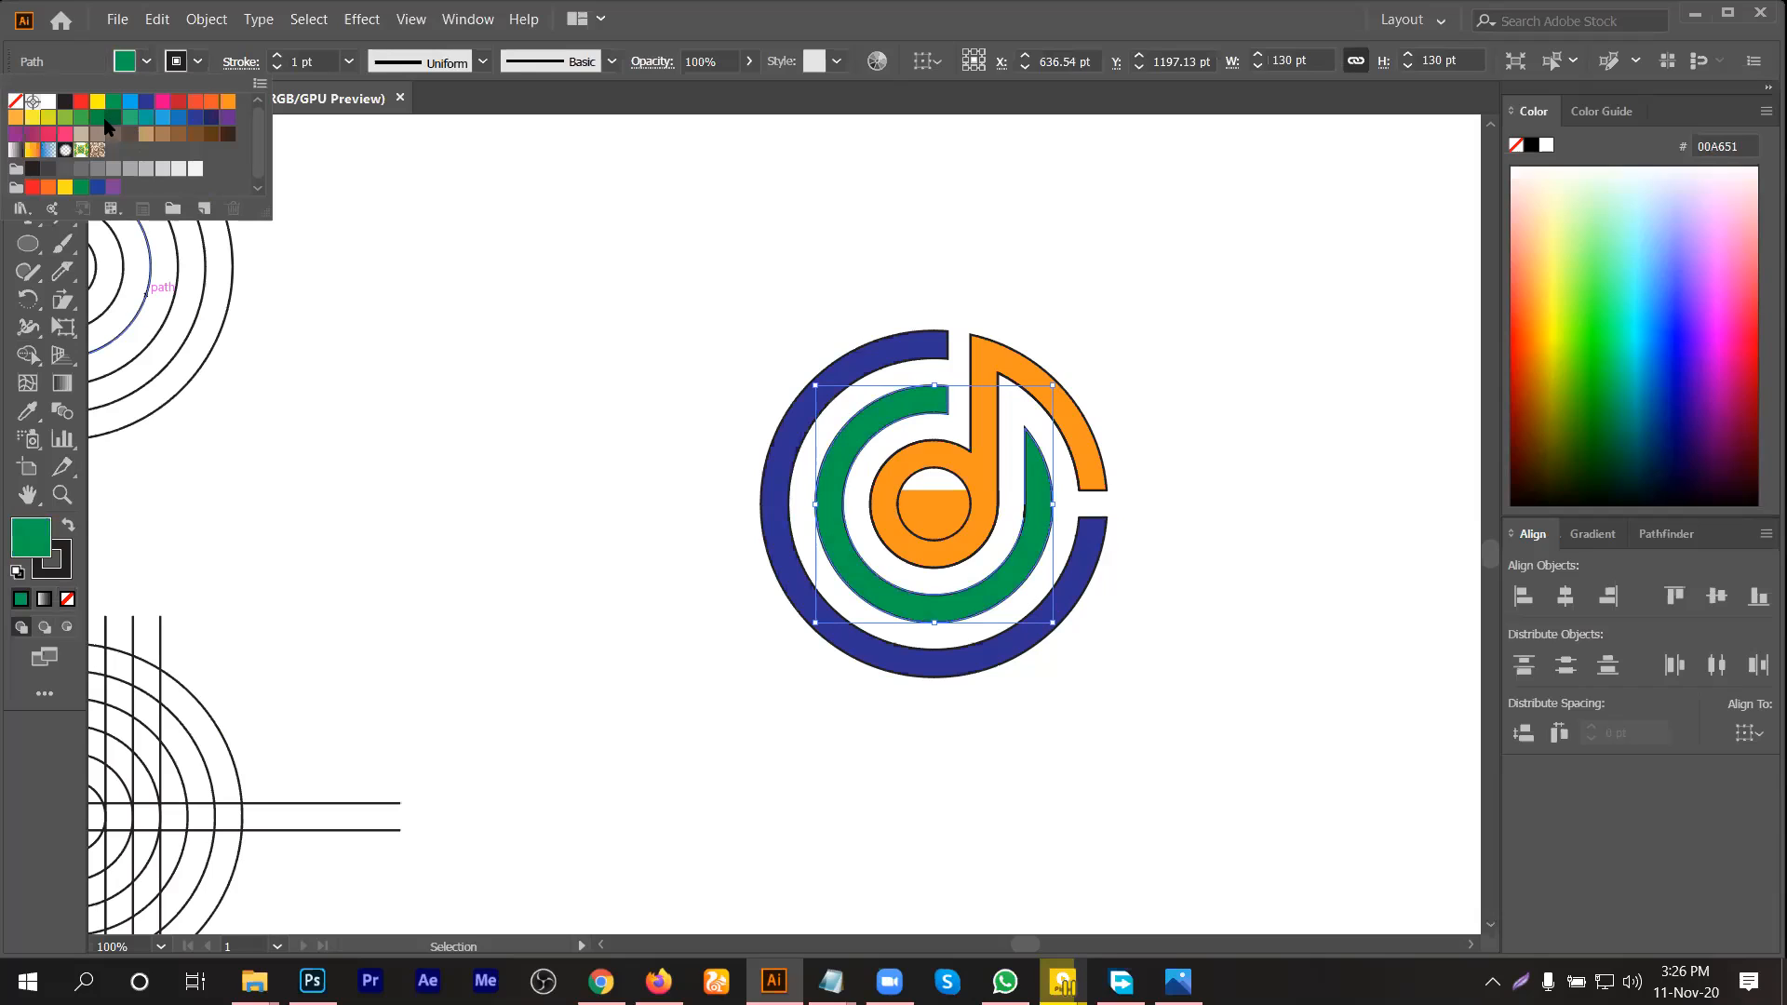
click(67, 119)
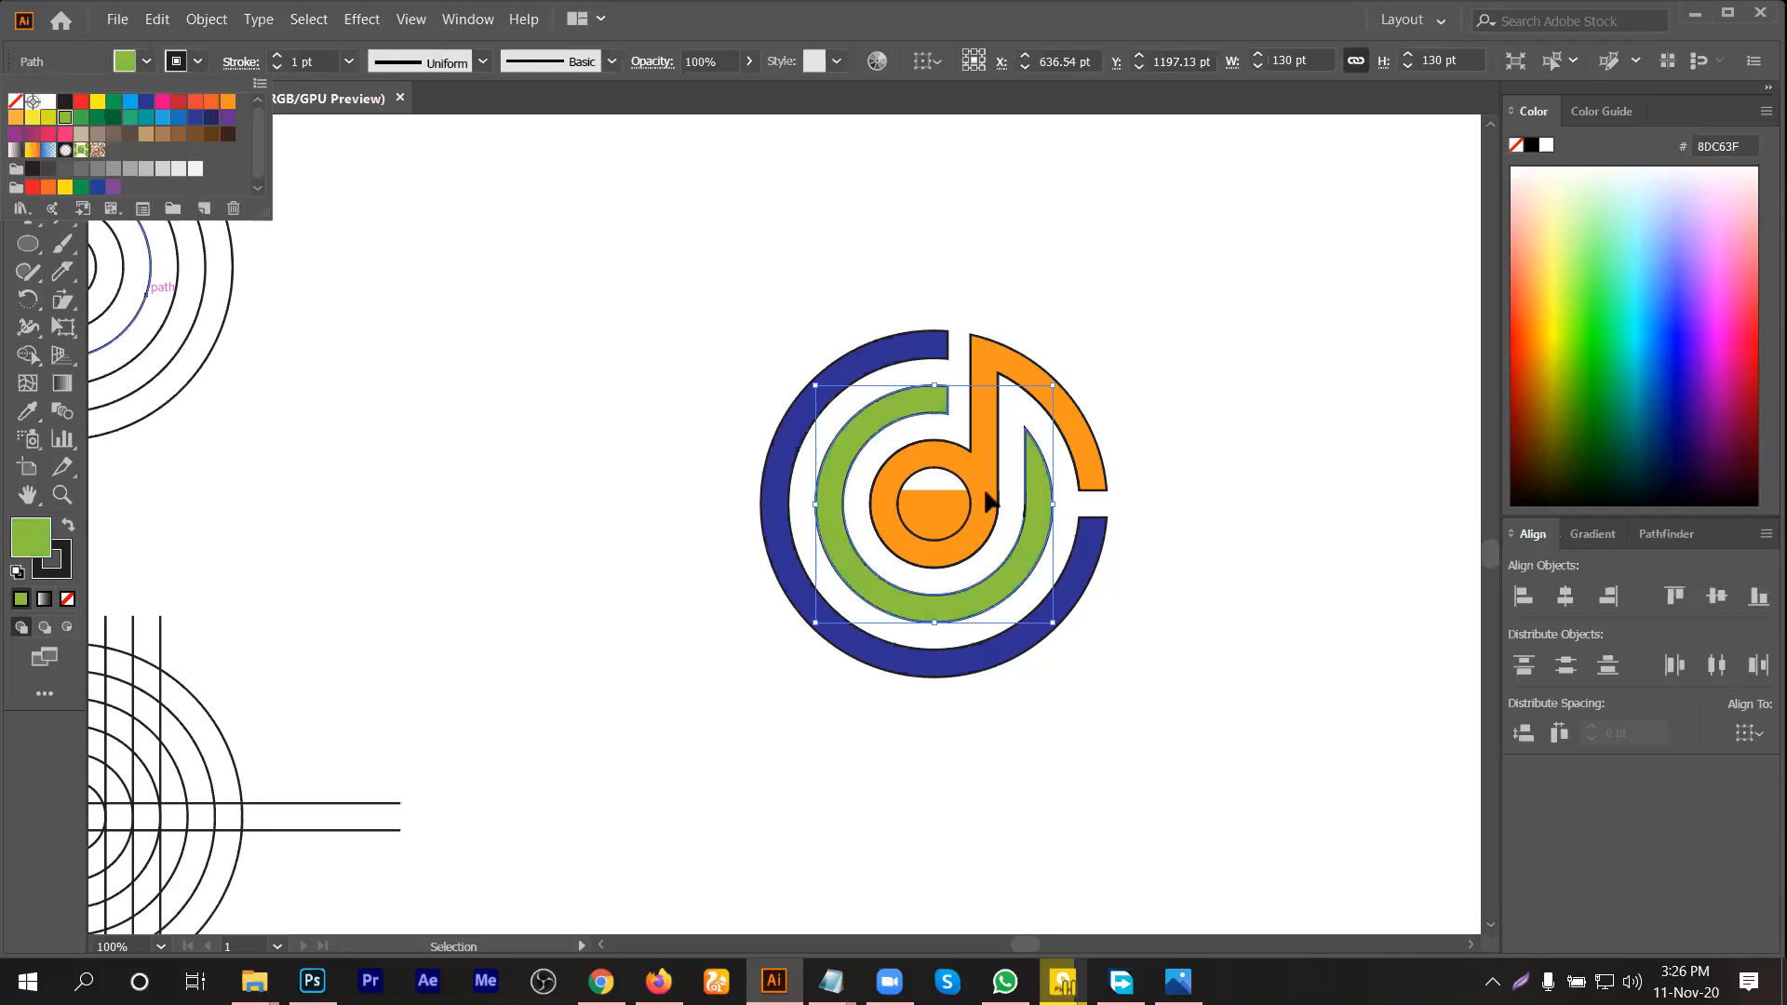
click(1073, 529)
Step: Try removing the small sliver at the inner disc's right edge, and undo the removal
scroll(1039, 531, up, 2)
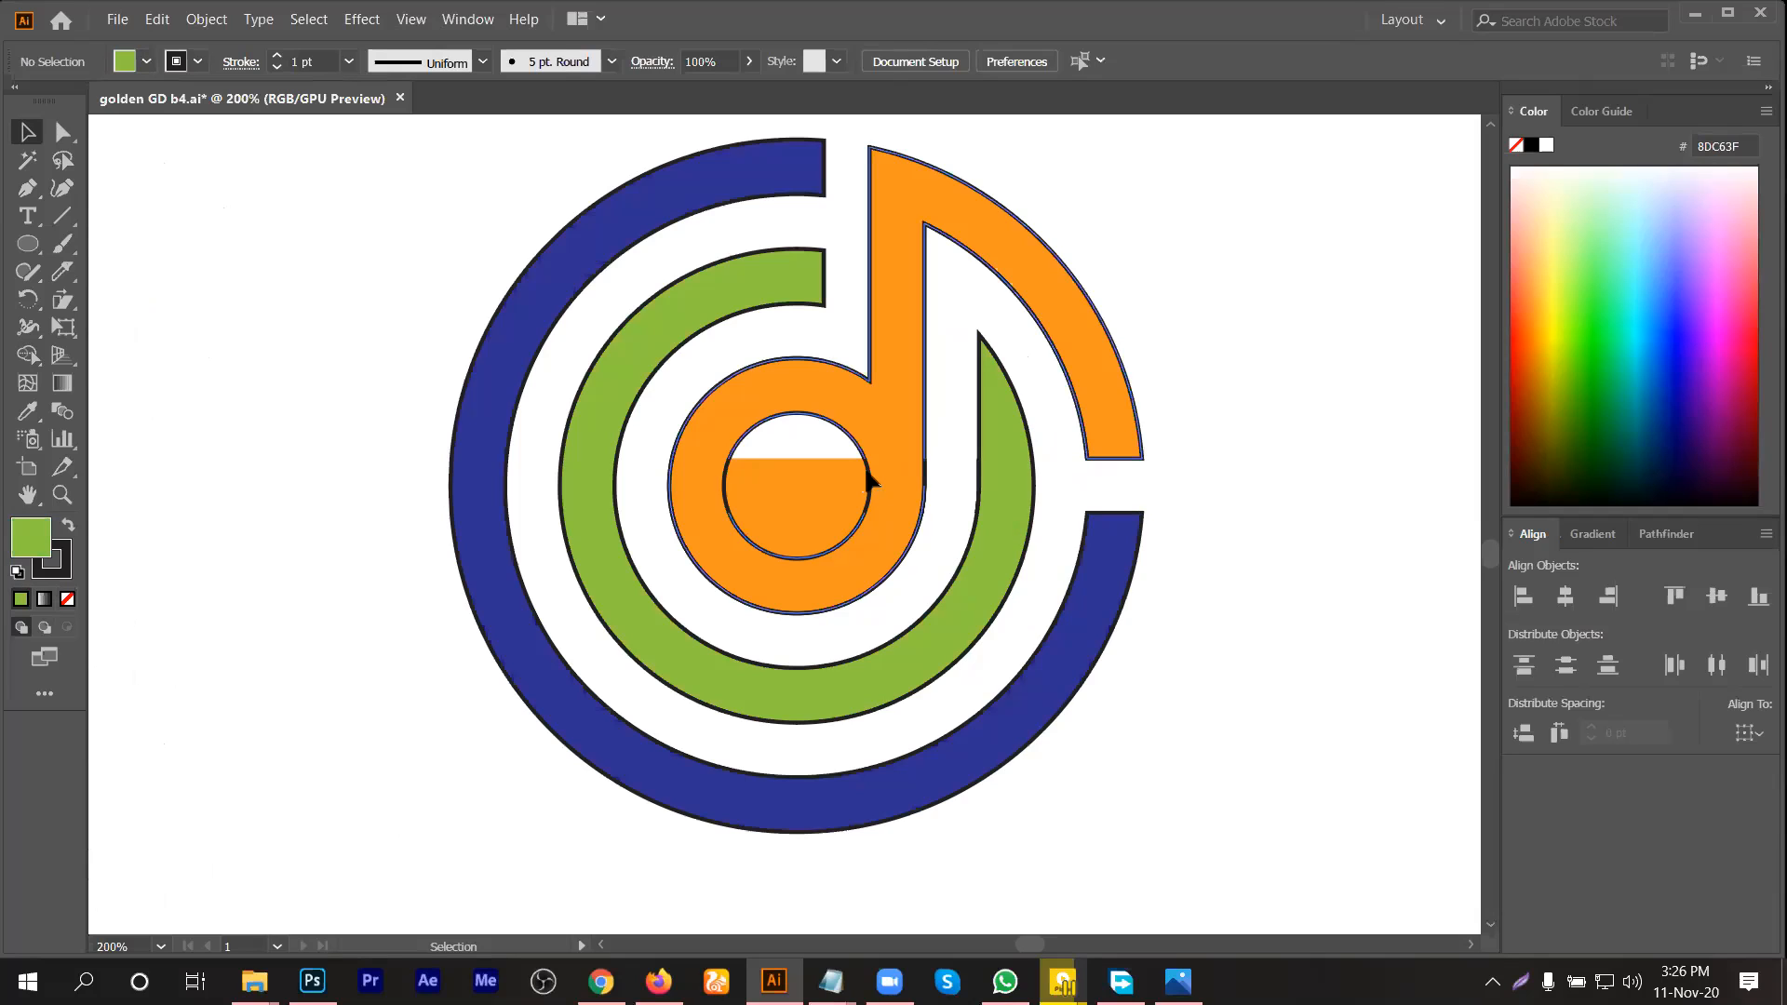
click(867, 475)
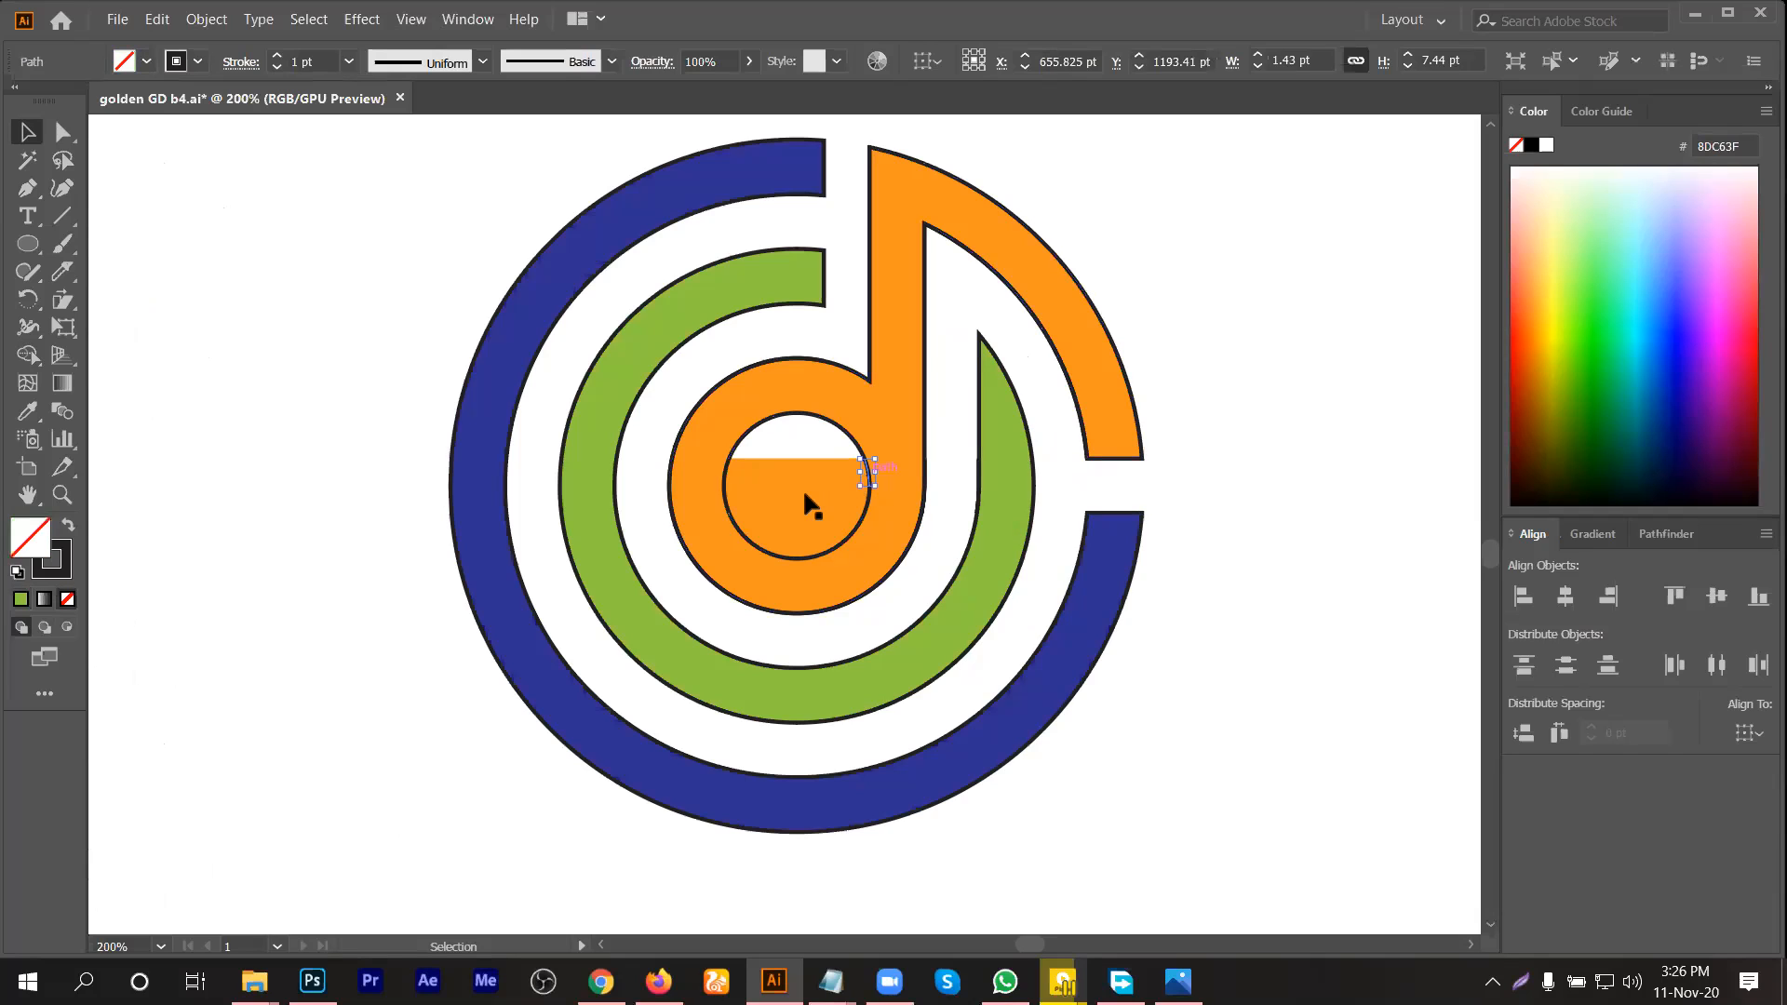
click(802, 487)
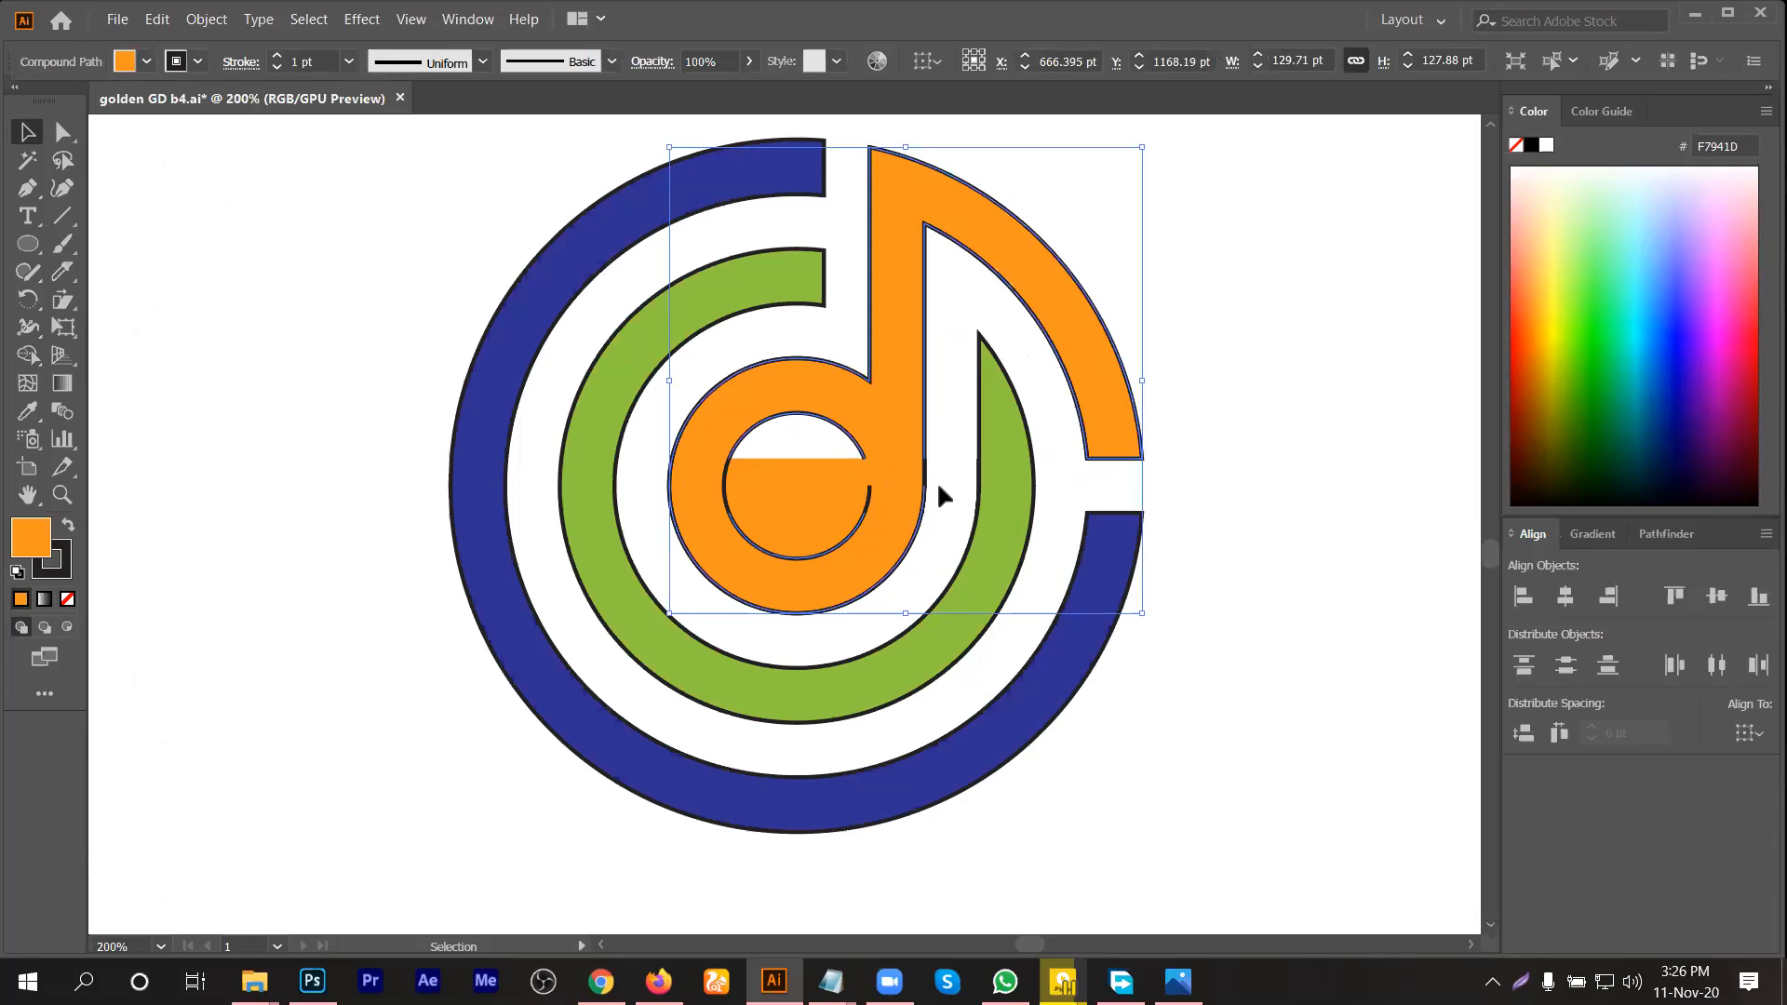
key(ctrl+z)
key(ctrl+z)
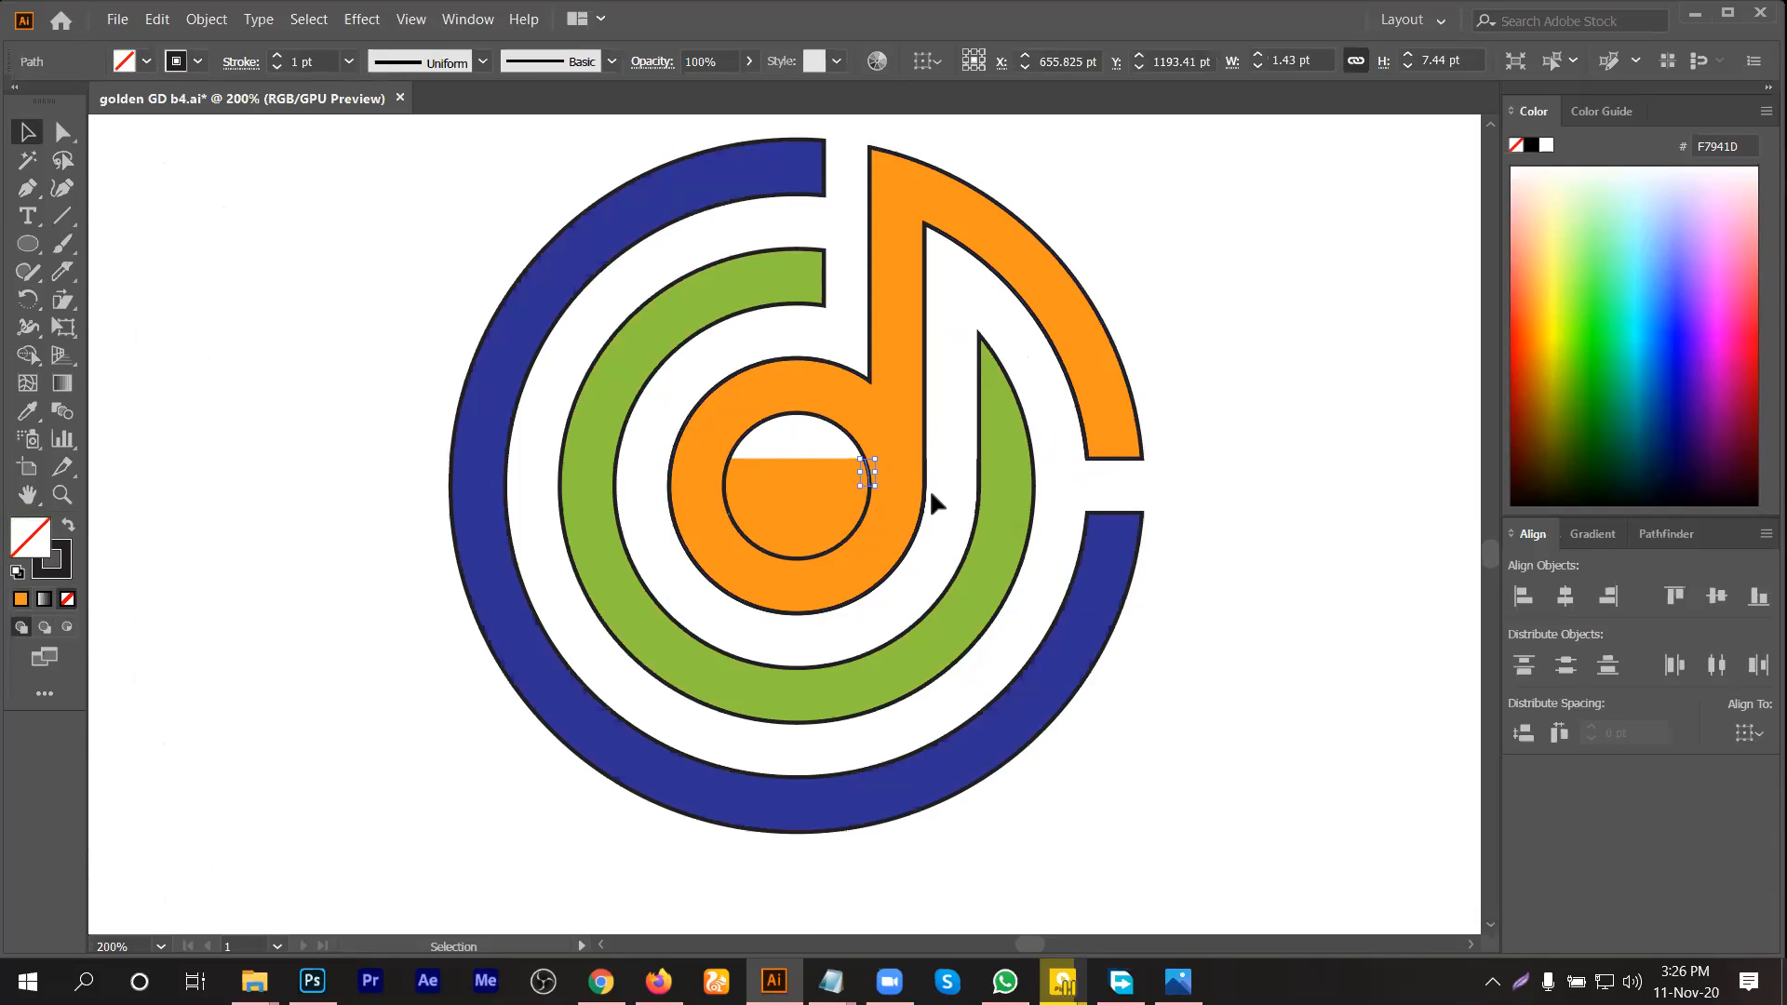
Step: Move the orange note shape out of the rings to check its pieces, and undo the move
scroll(929, 488, up, 1)
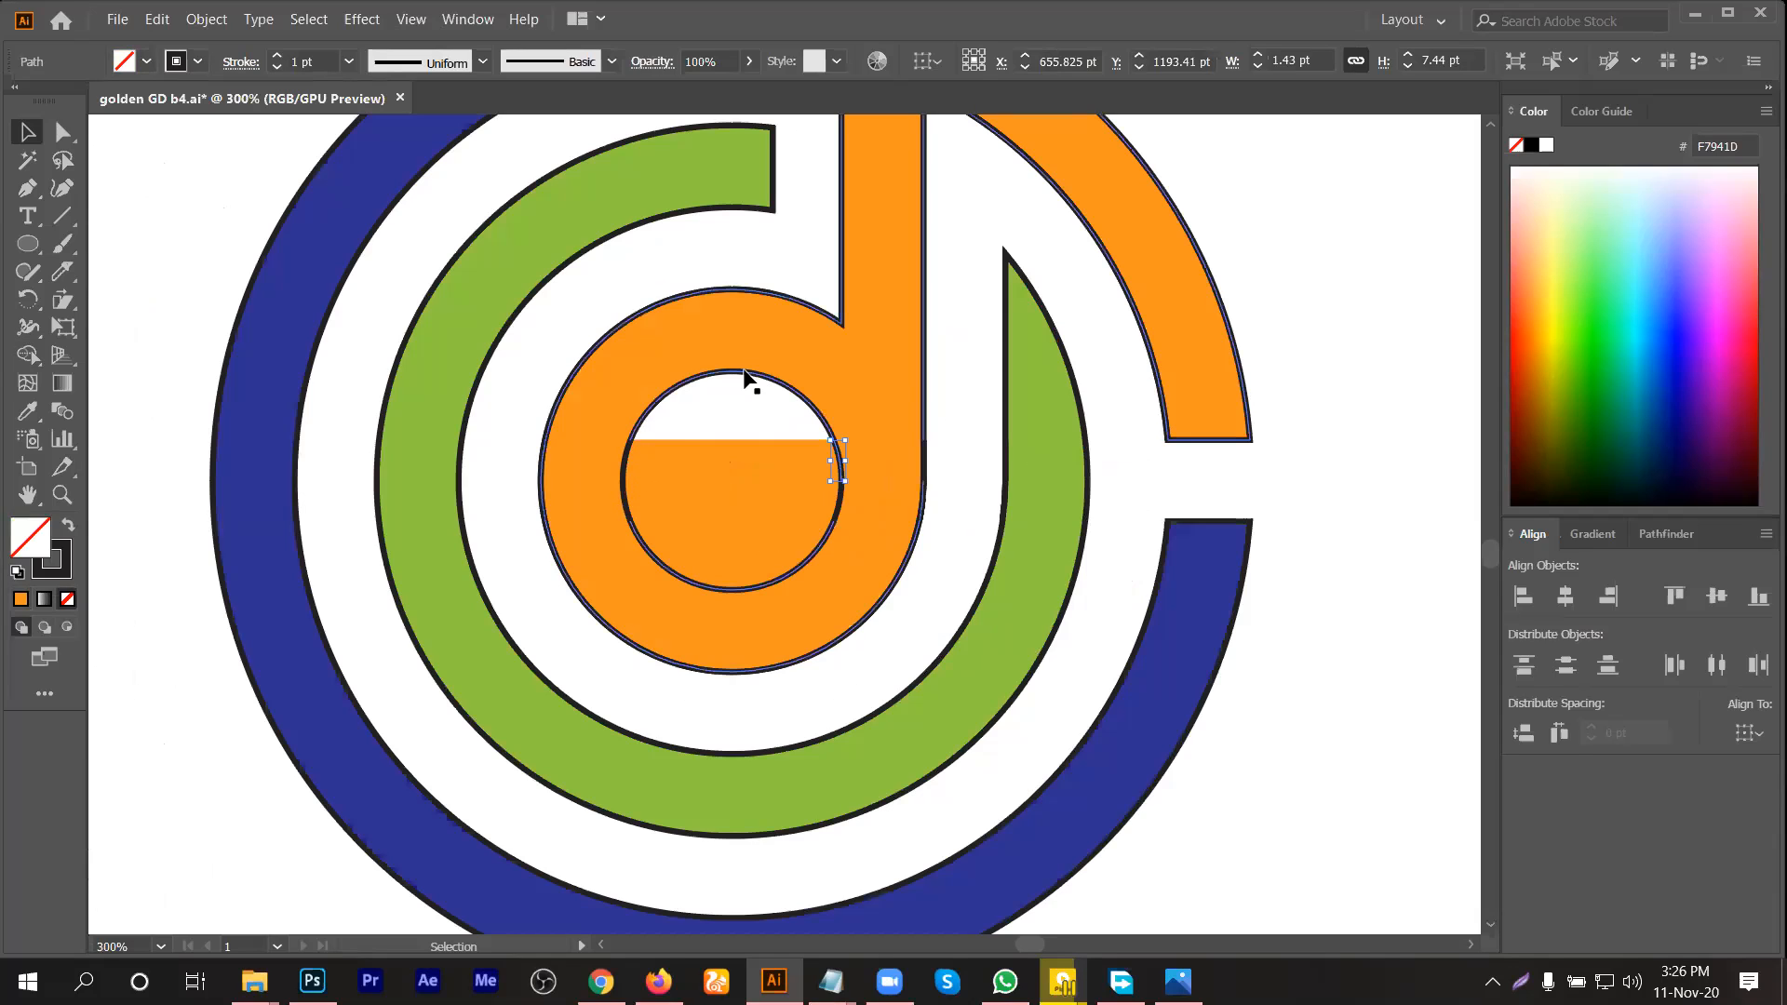
scroll(745, 373, down, 2)
drag(1215, 296, 1201, 309)
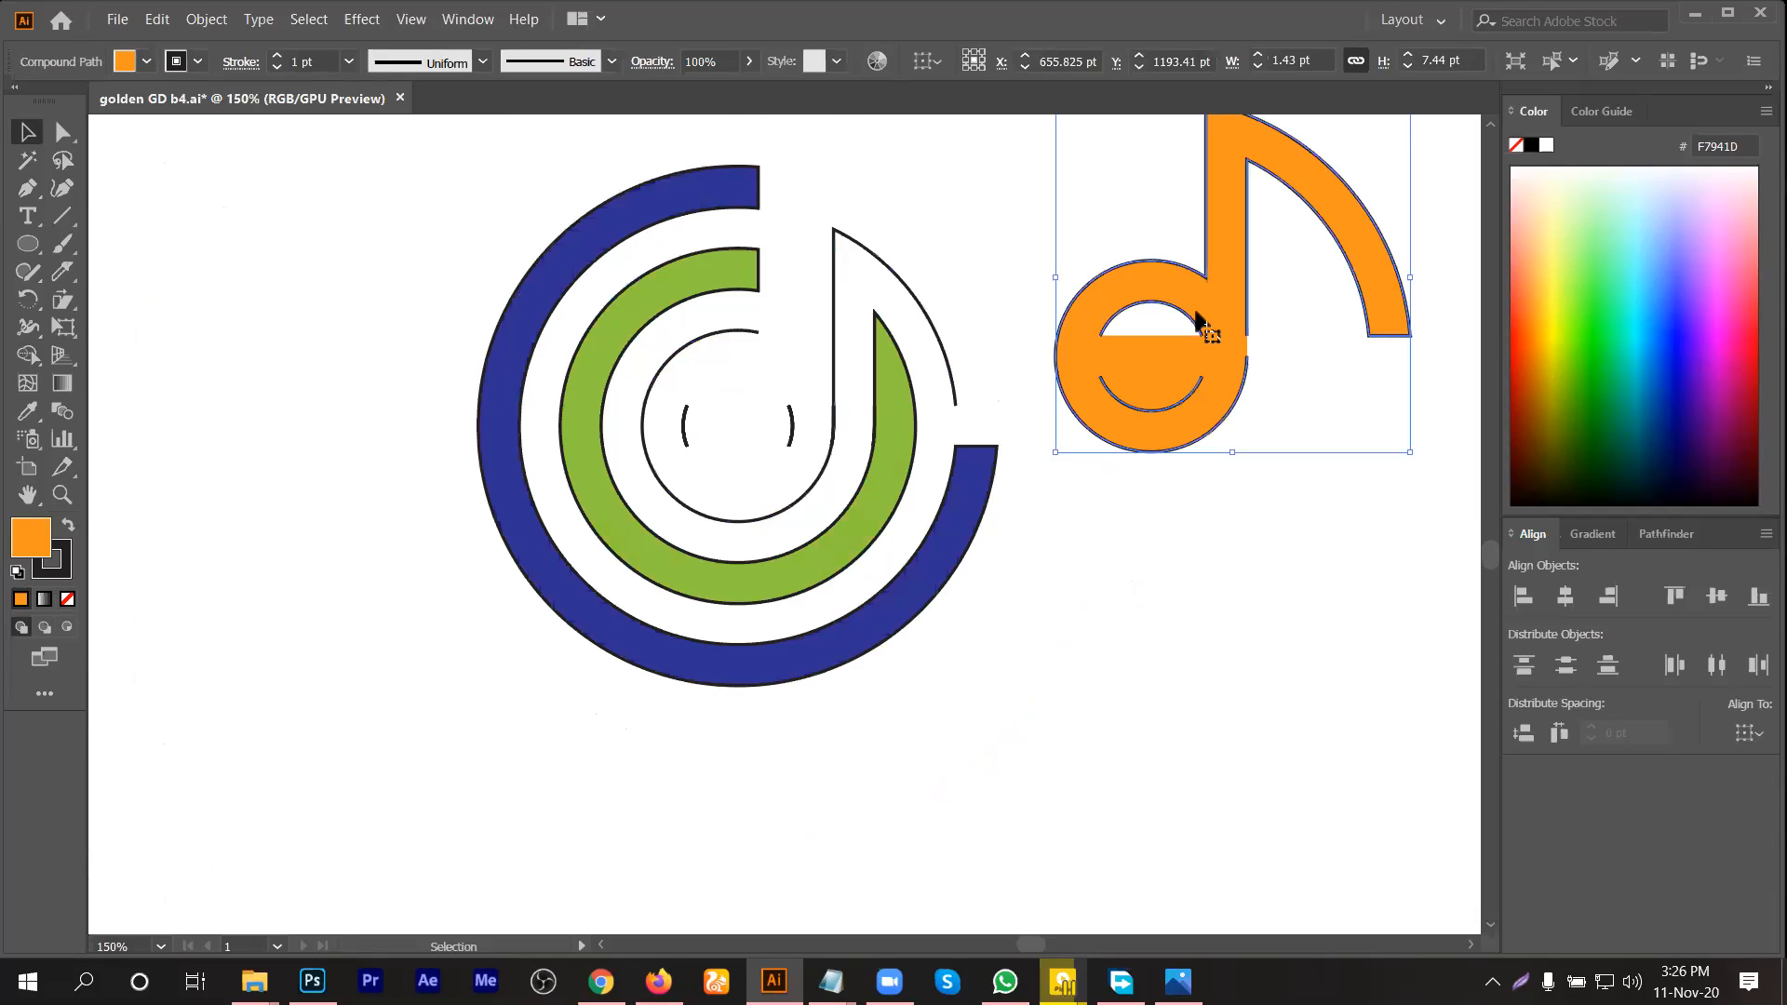
key(a)
key(ctrl+z)
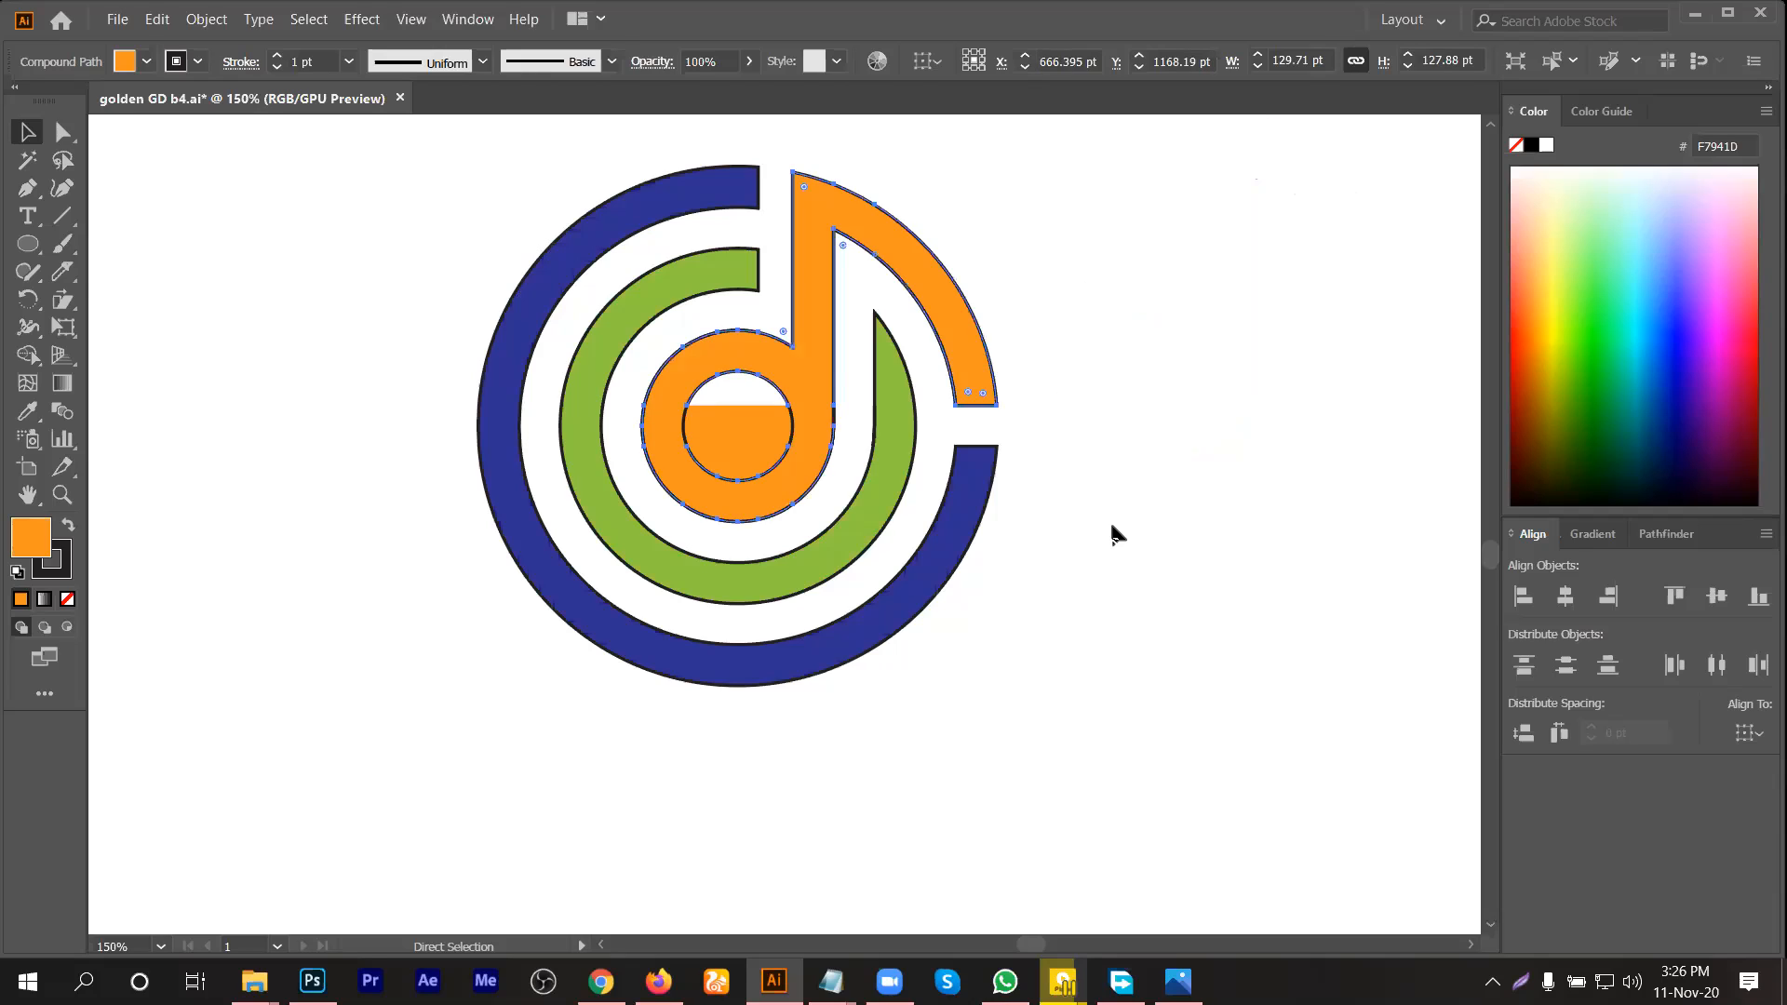
click(1112, 526)
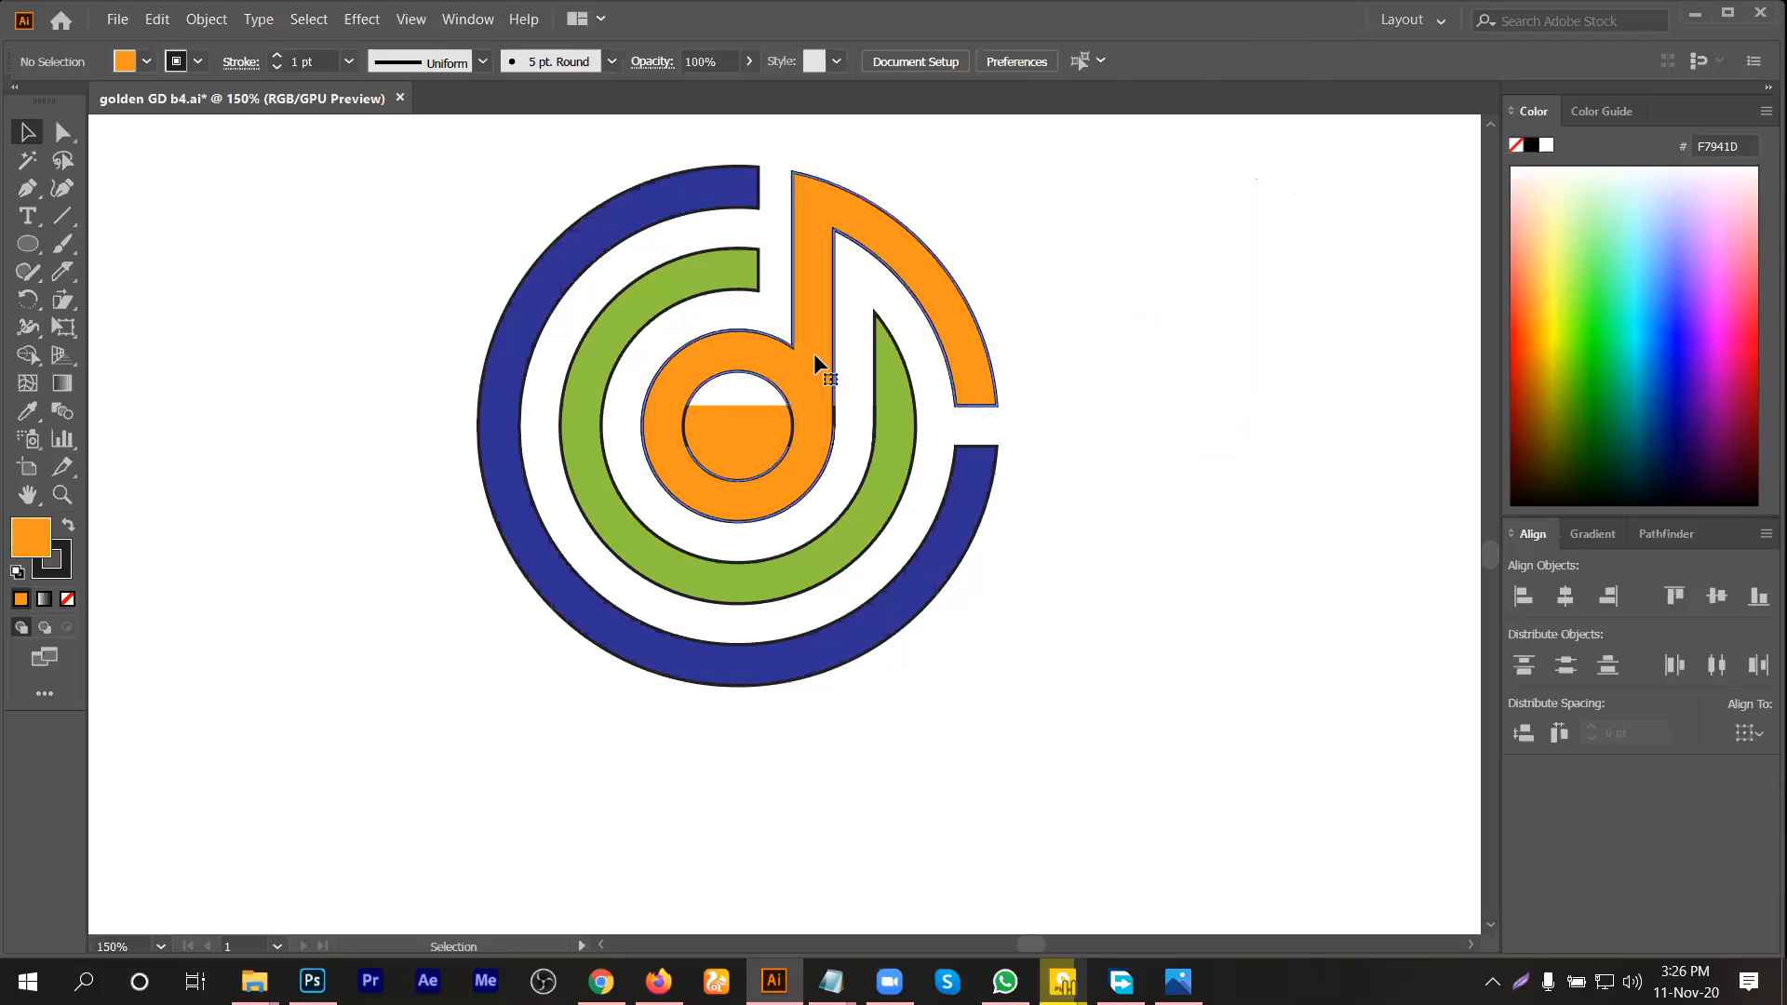
Step: Remove the stroke from the orange note shape by setting it to none
click(814, 355)
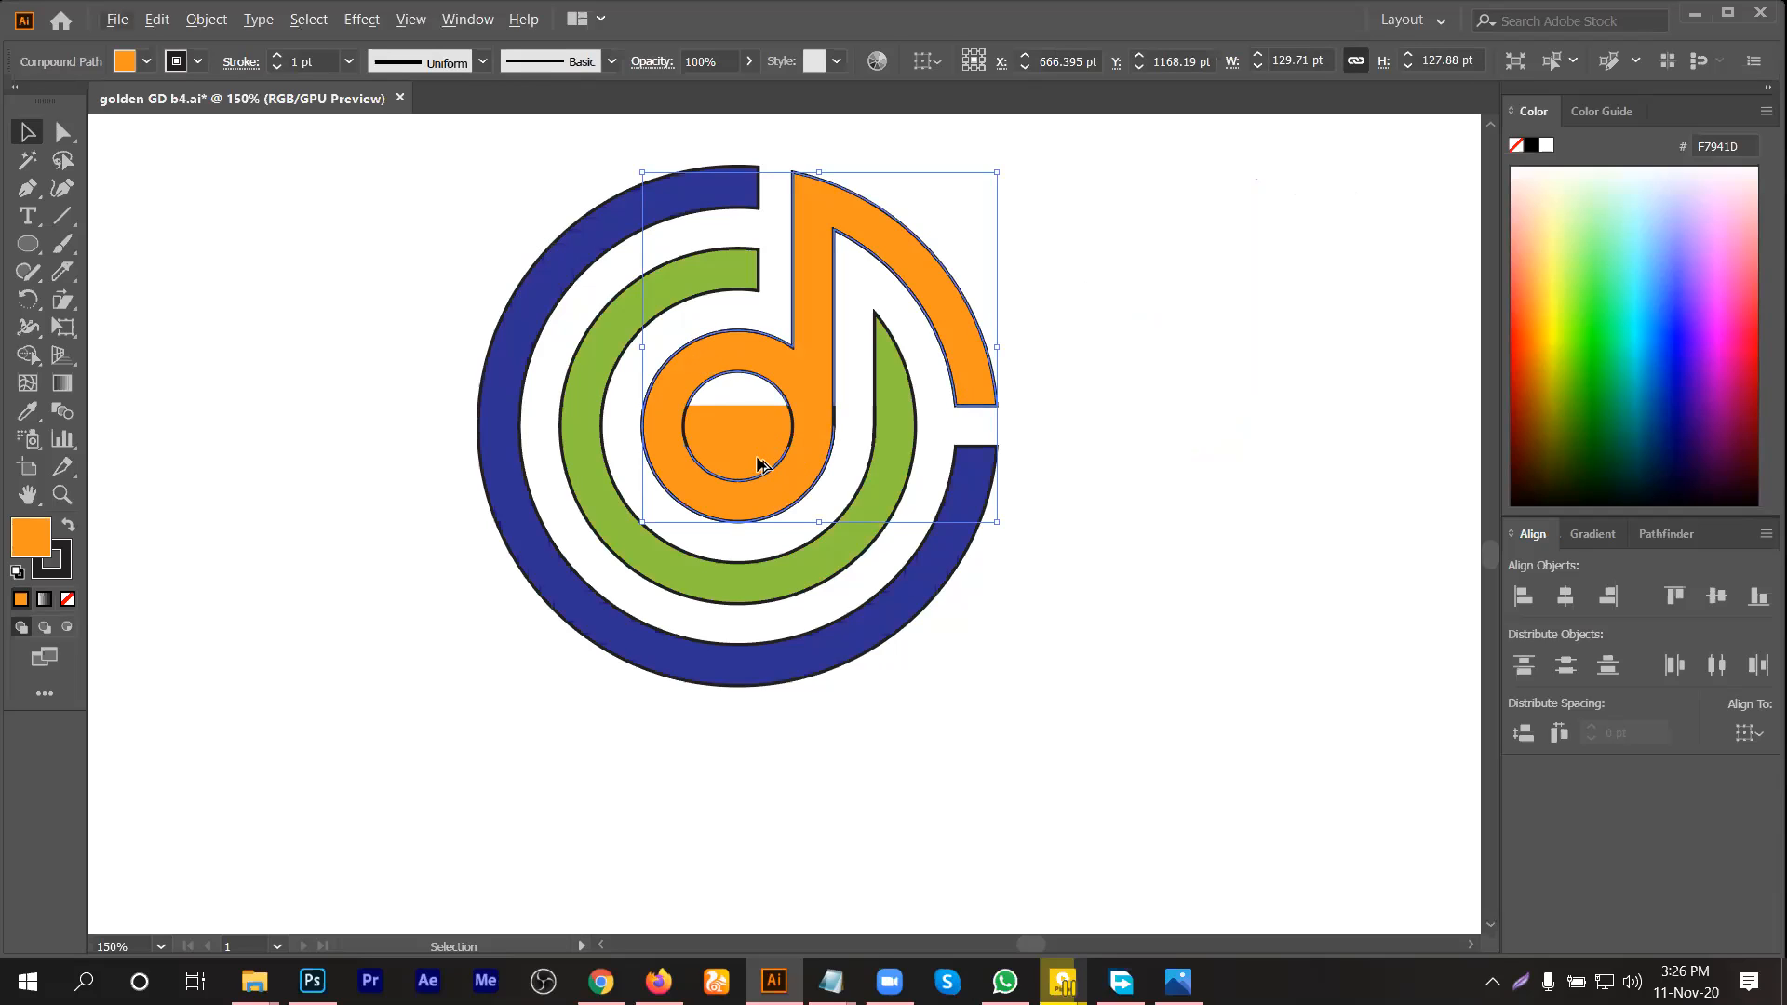
key(ctrl+plus)
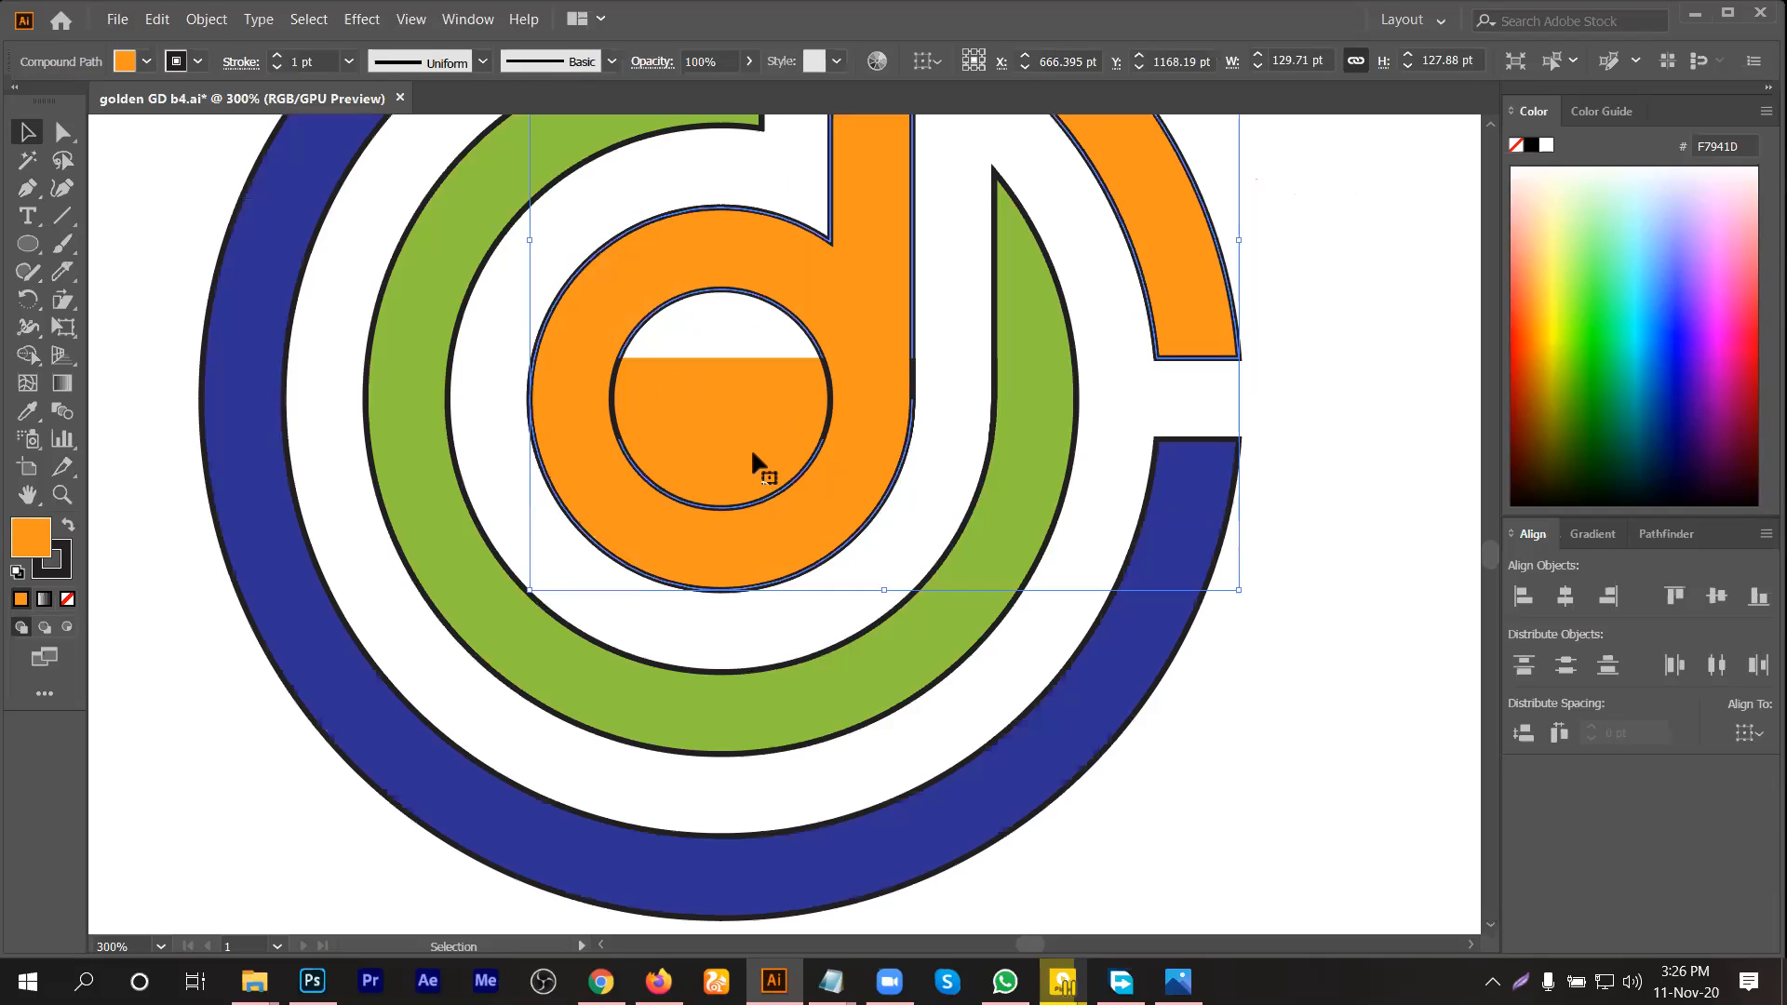
click(199, 61)
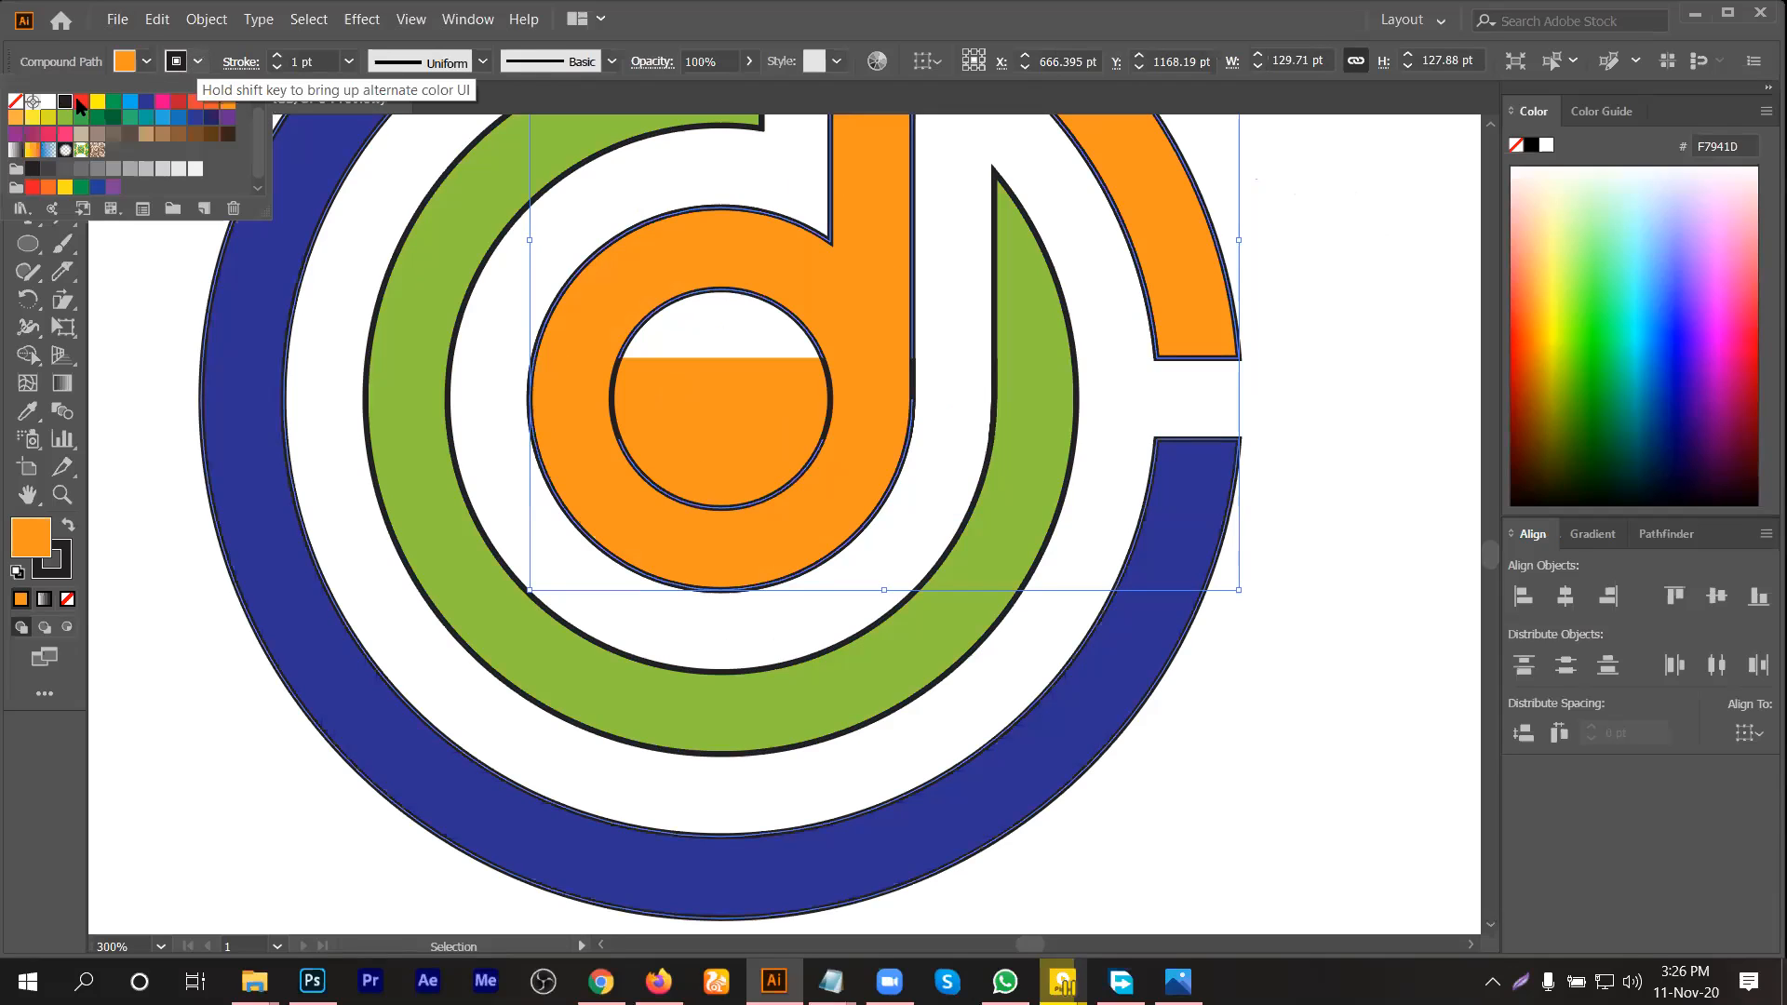
click(16, 101)
click(771, 190)
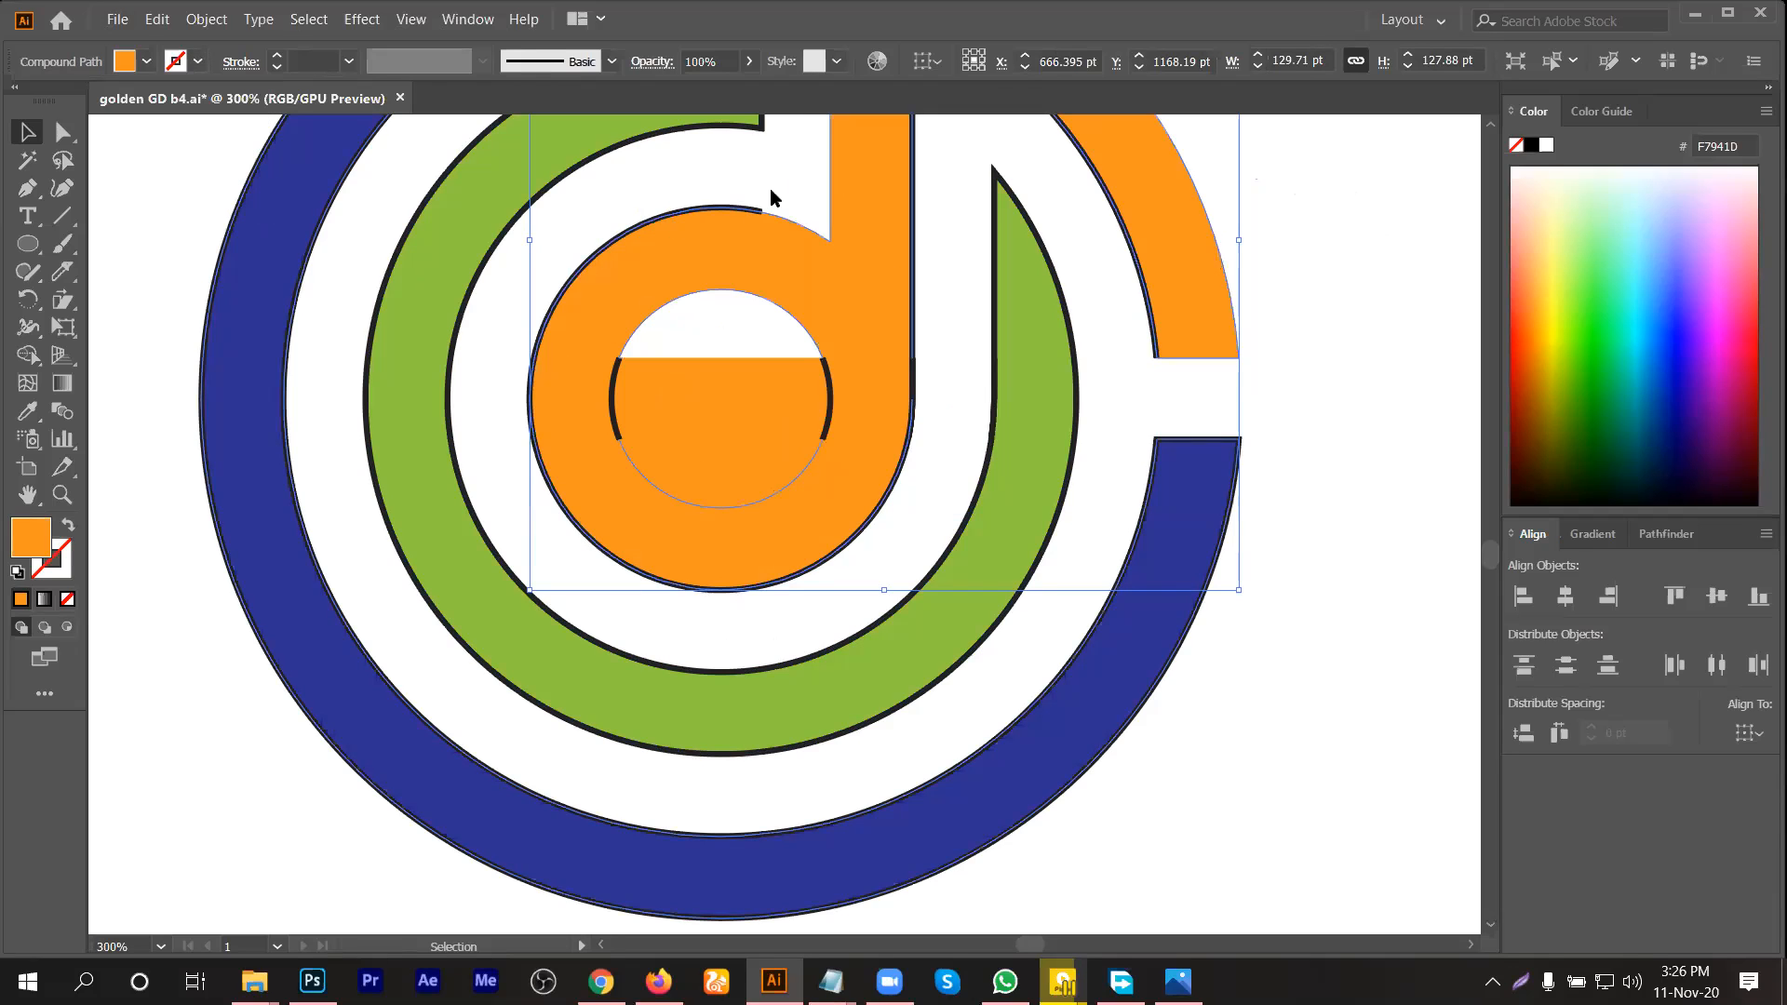
click(769, 187)
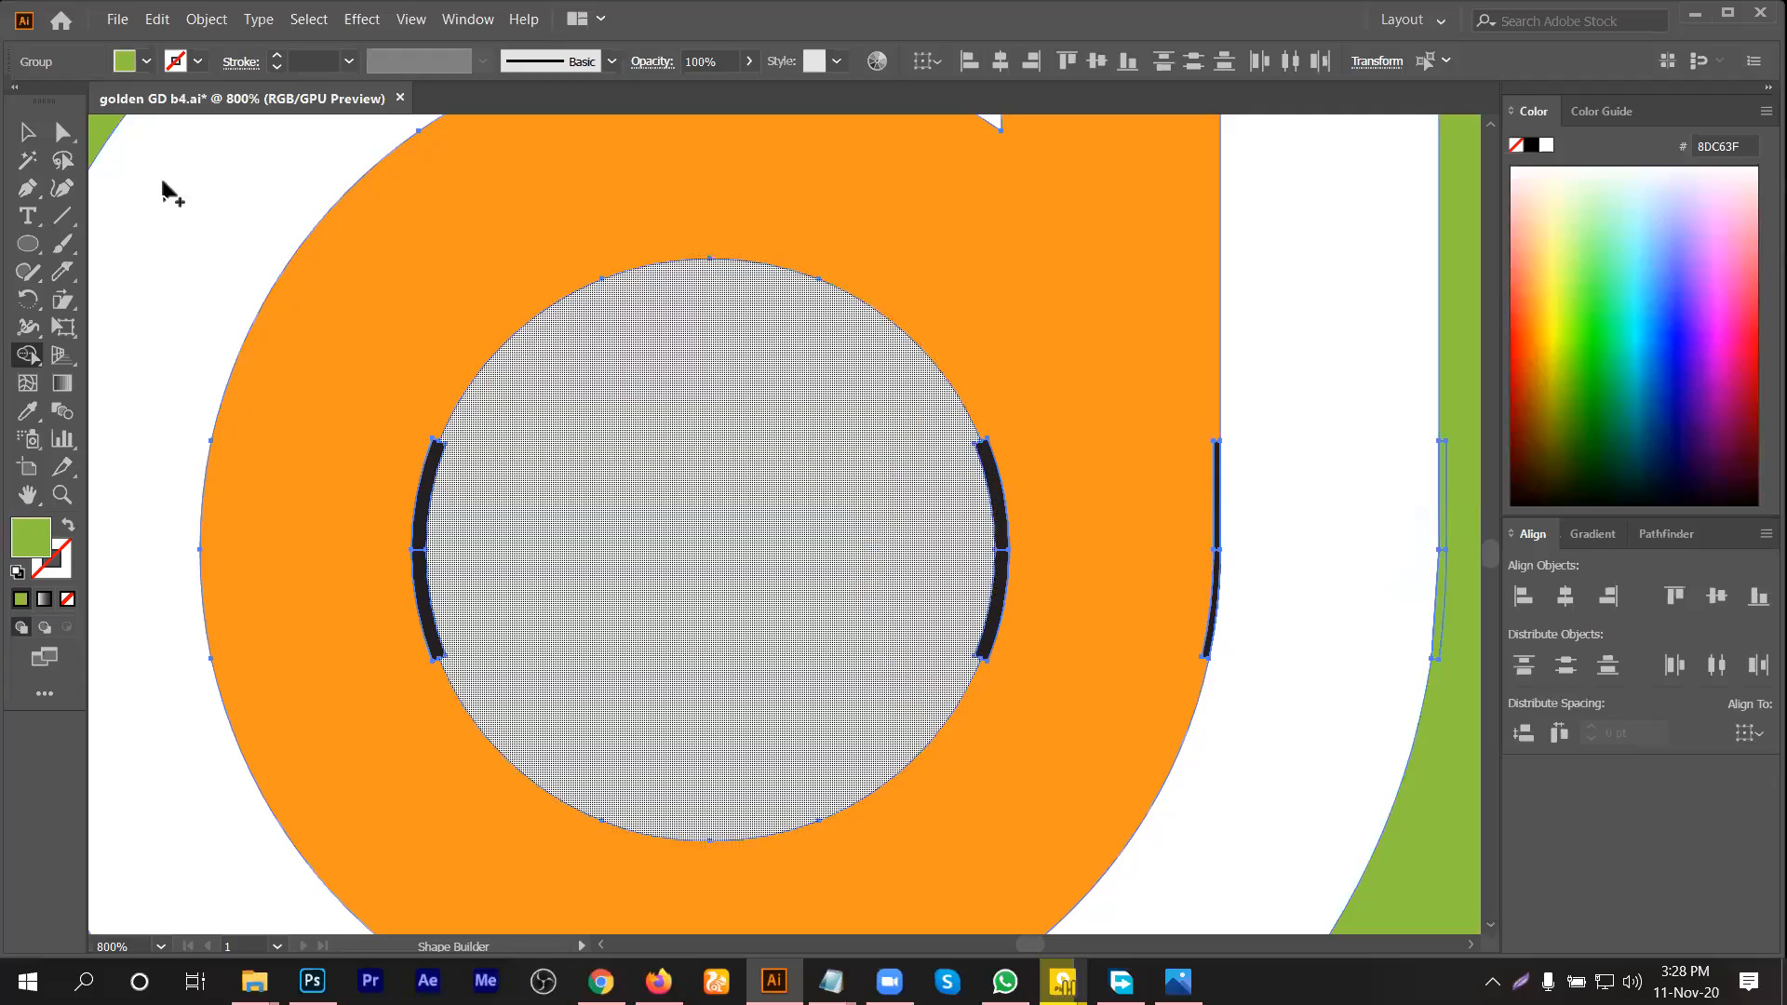
Step: Try trimming the black sliver at the left edge of the centre hole with the Delete Anchor Point tool, and undo it
click(28, 132)
click(568, 517)
drag(538, 457, 958, 729)
drag(28, 188, 140, 240)
click(445, 443)
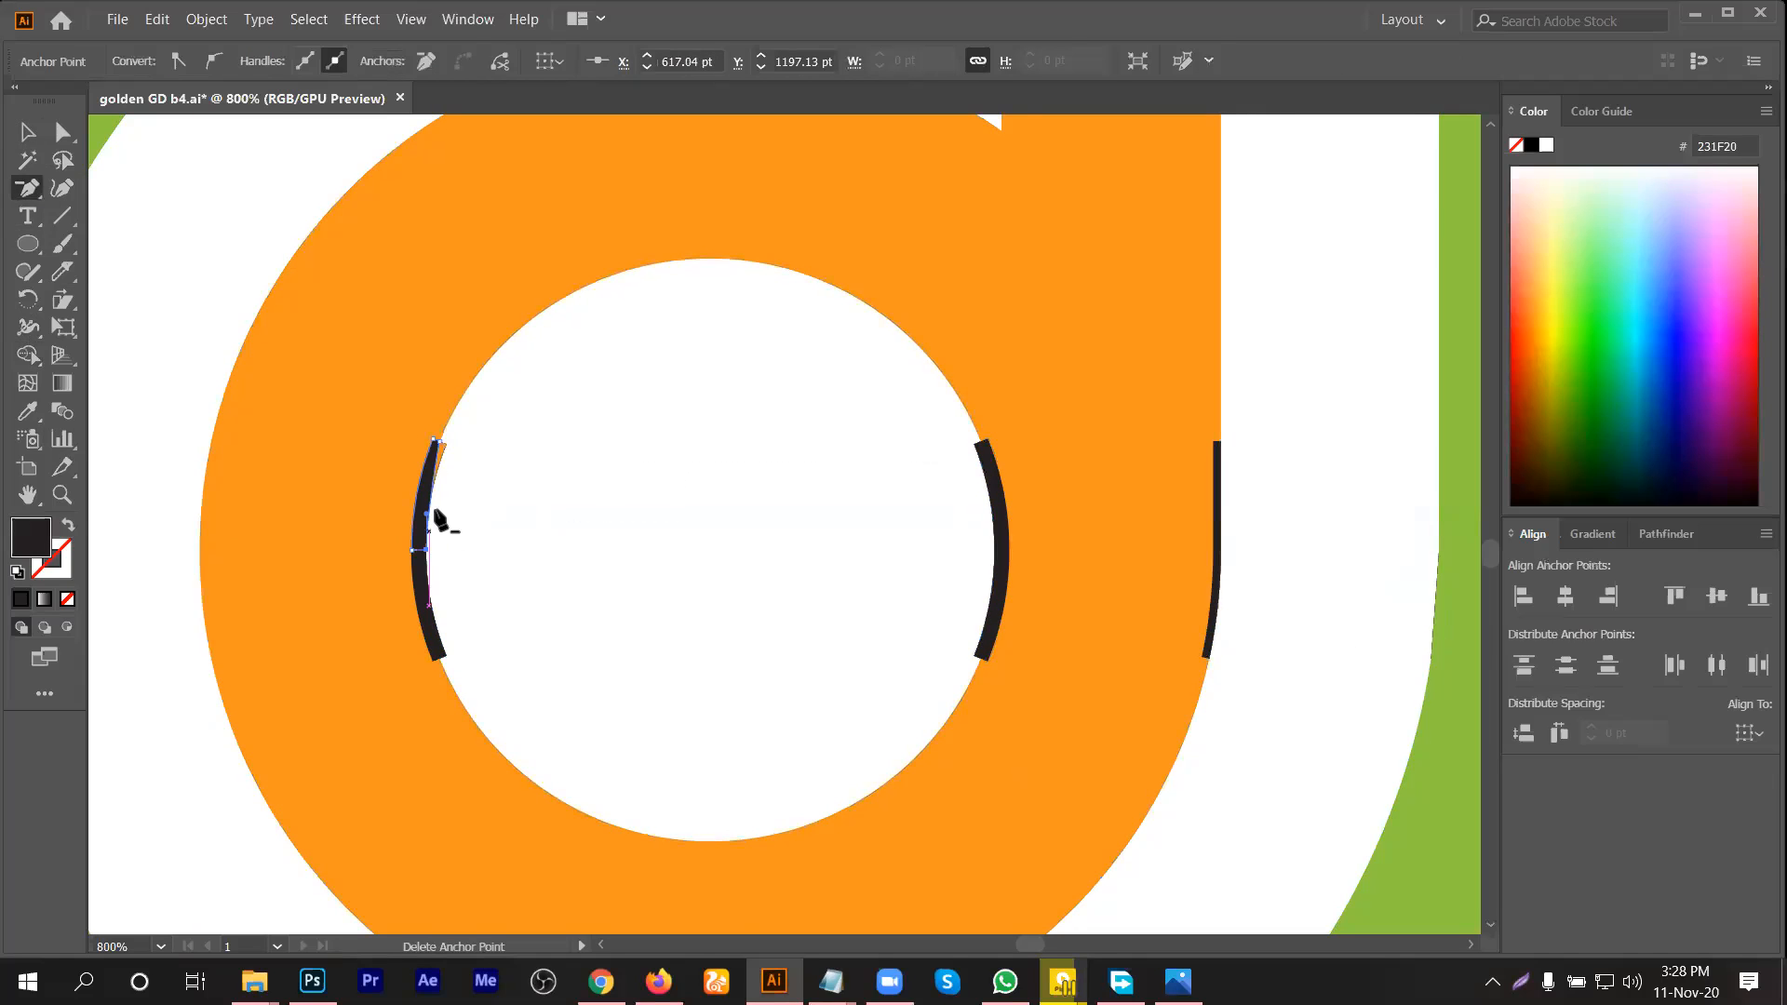
click(445, 443)
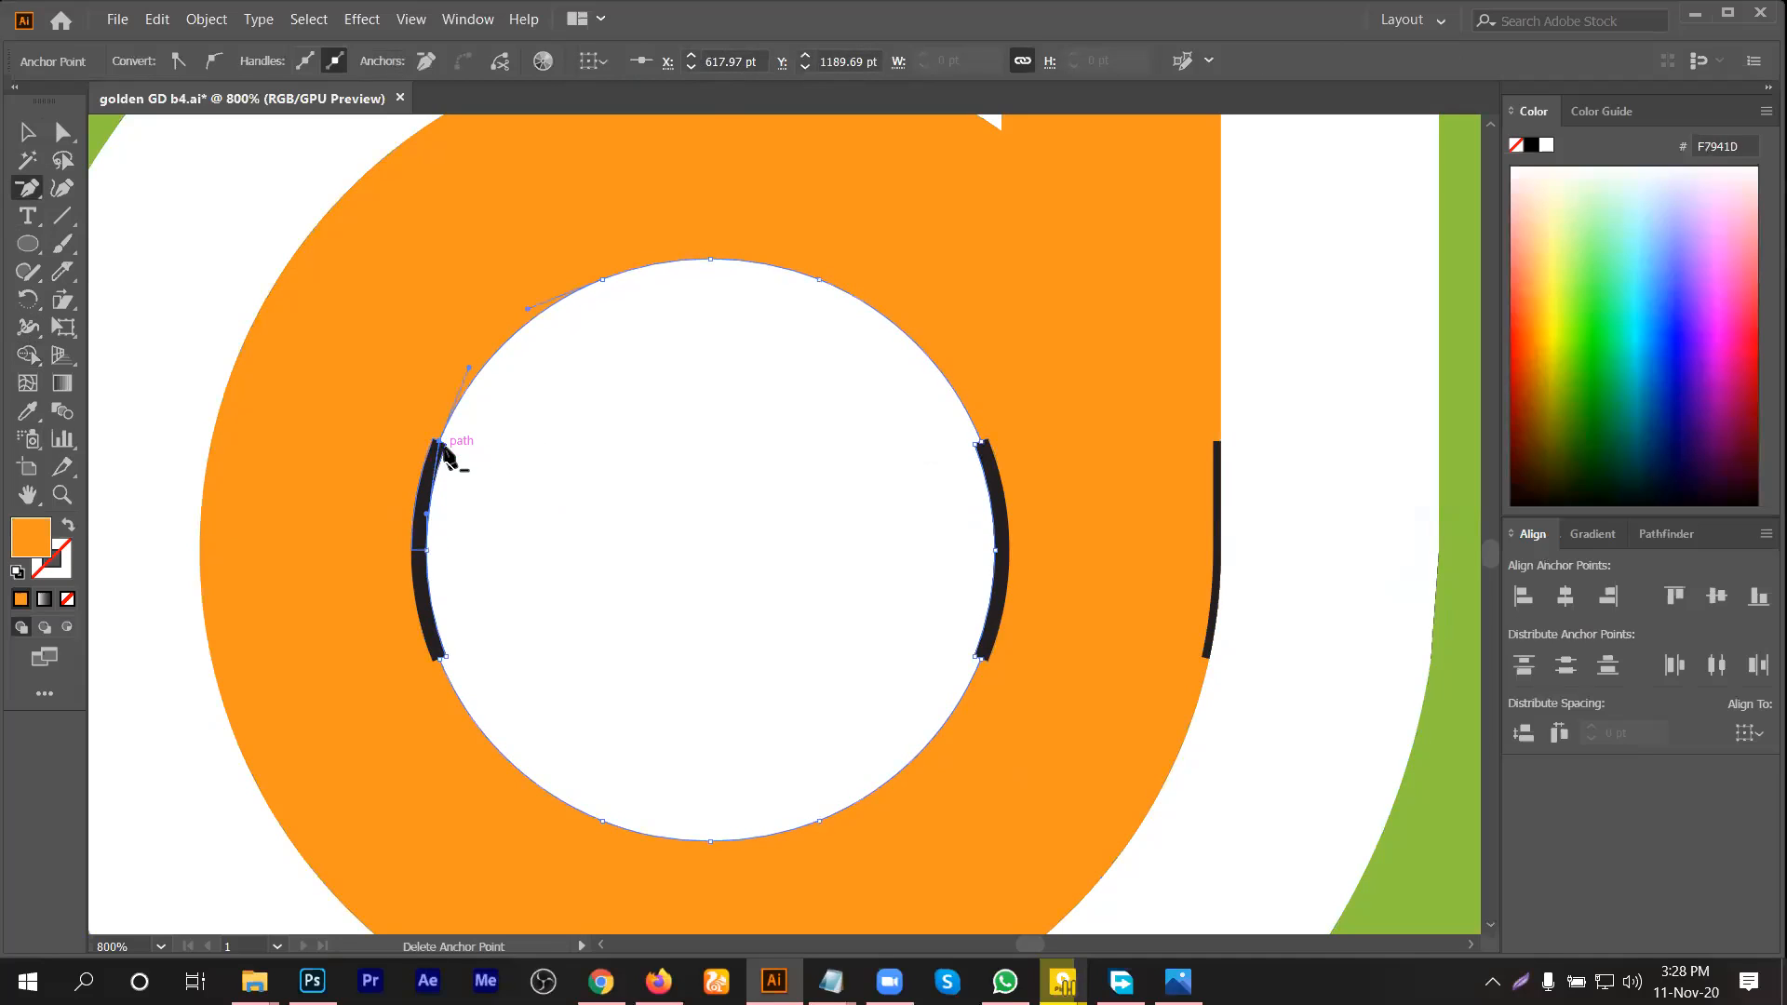
ctrl+click(445, 449)
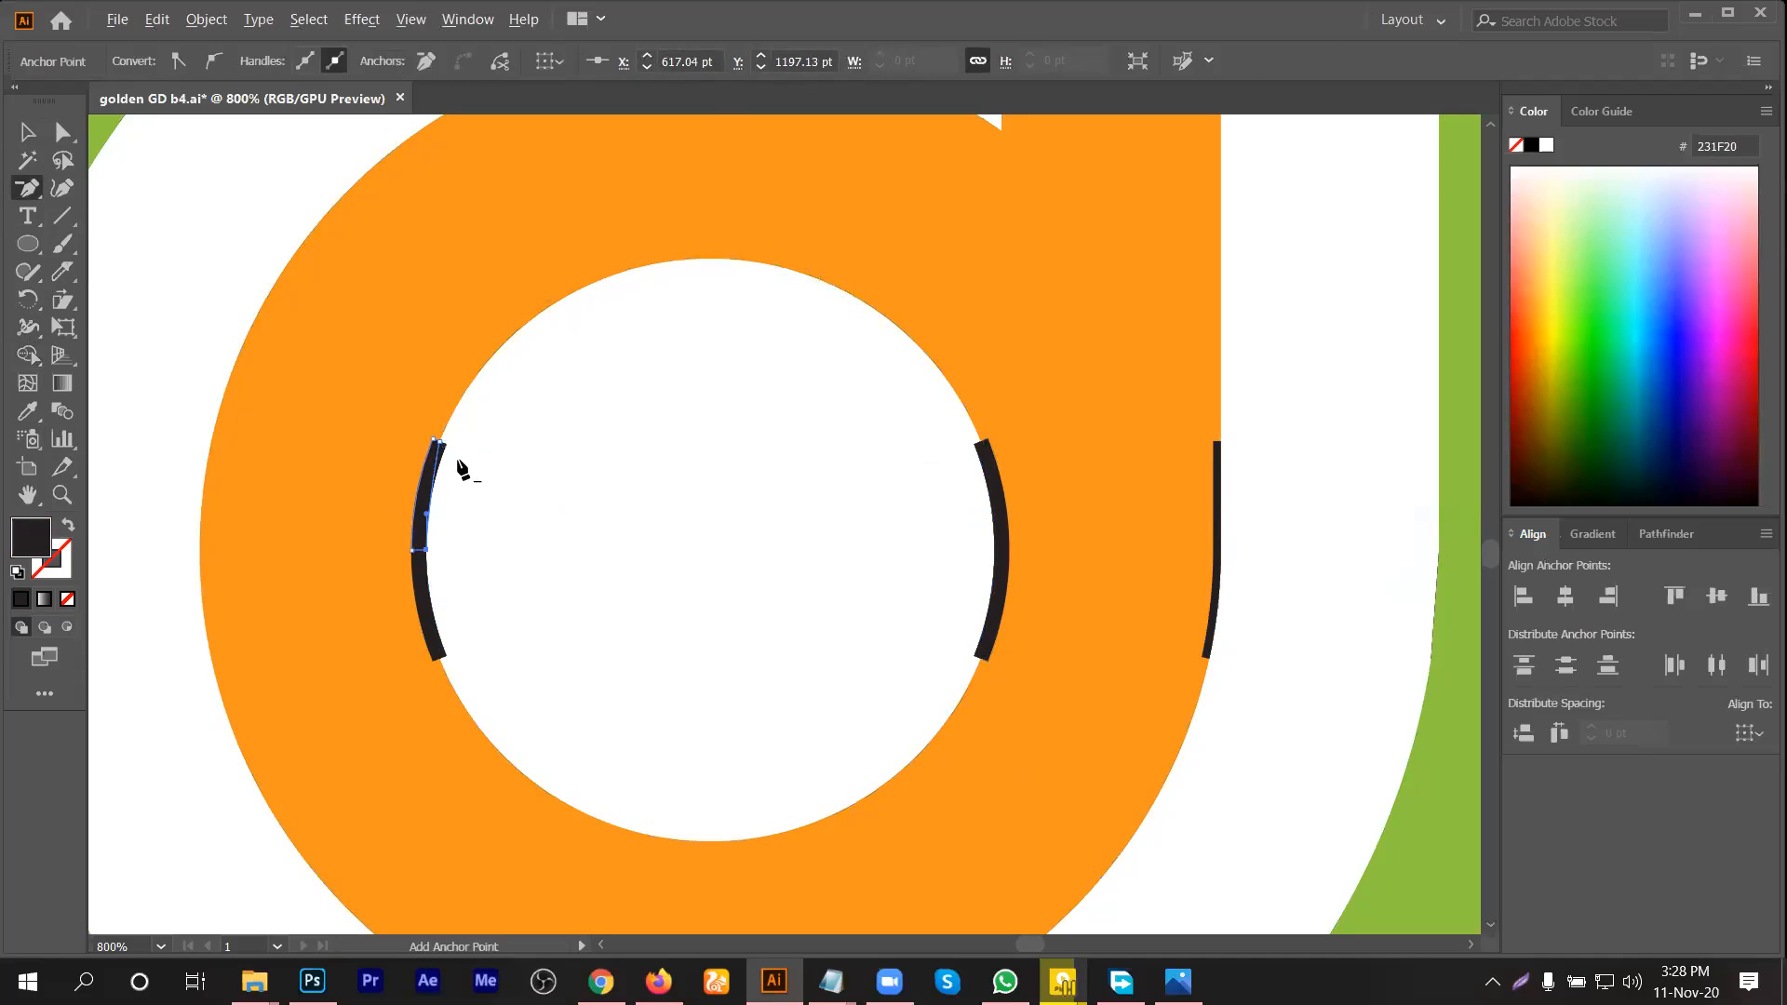
ctrl+click(518, 498)
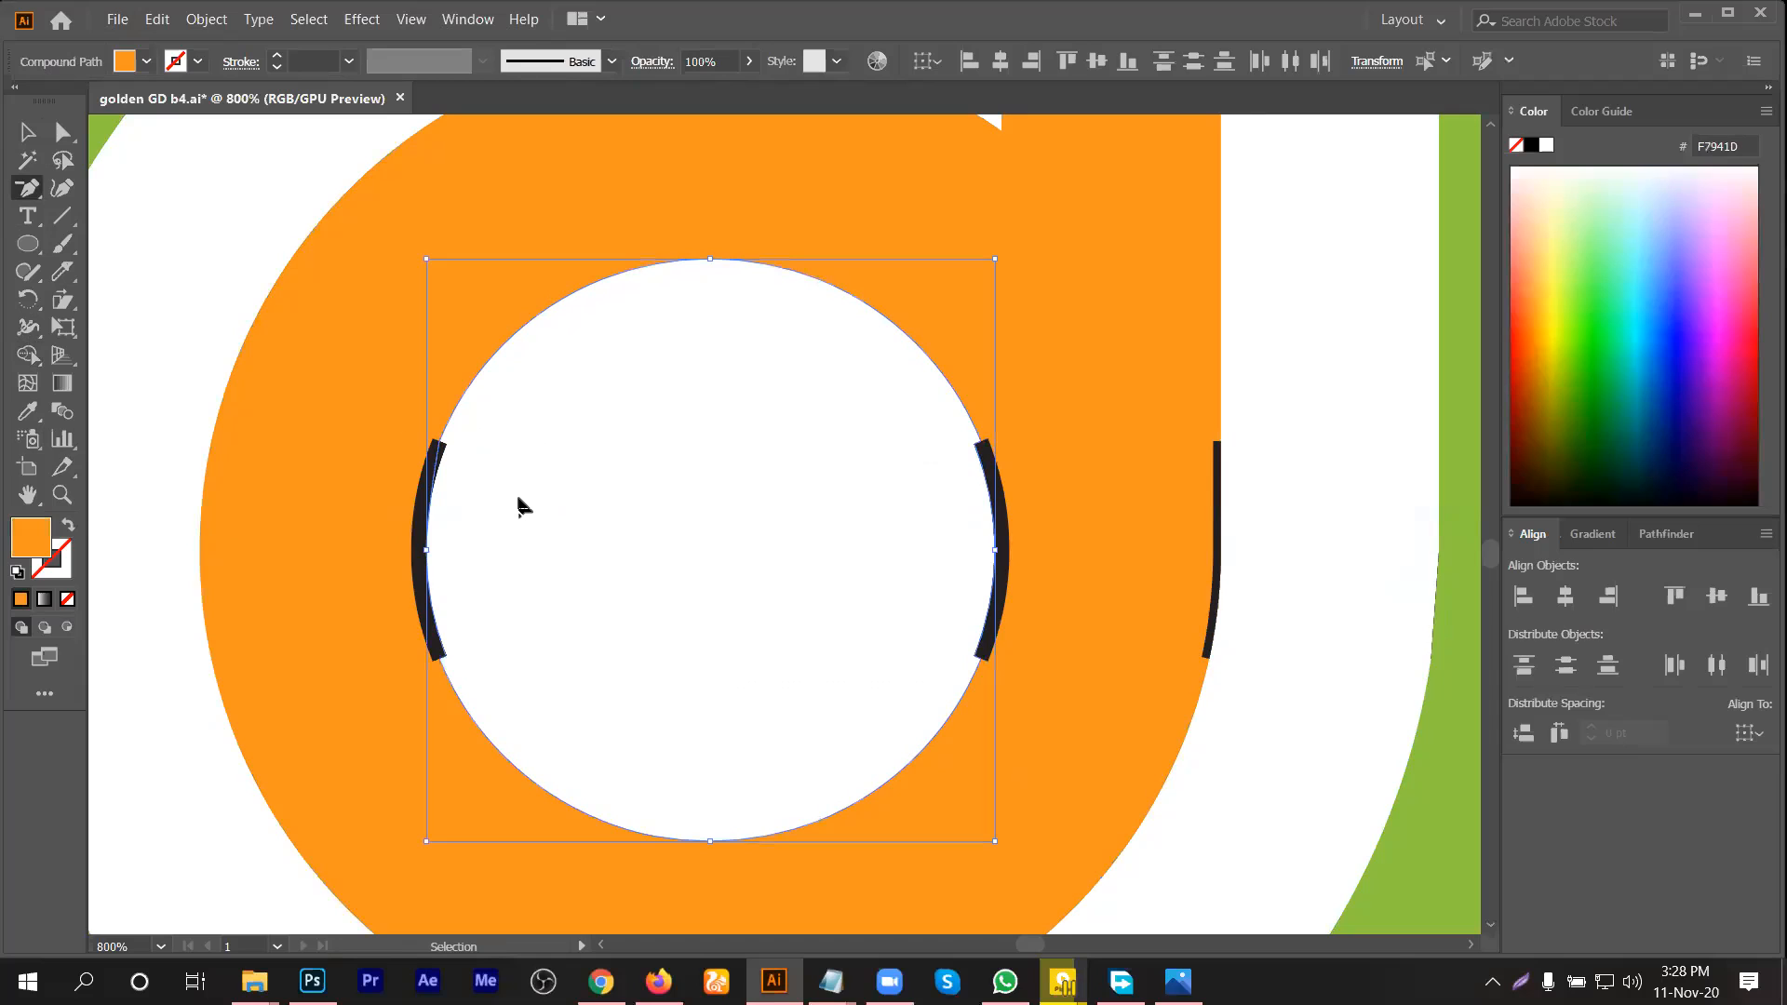
scroll(518, 506, down, 4)
key(ctrl+z)
key(ctrl+z)
Step: Move the coloured note-and-rings group down, away from the leftover black slivers, and deselect it
click(28, 135)
click(261, 240)
scroll(267, 230, down, 2)
drag(289, 205, 557, 321)
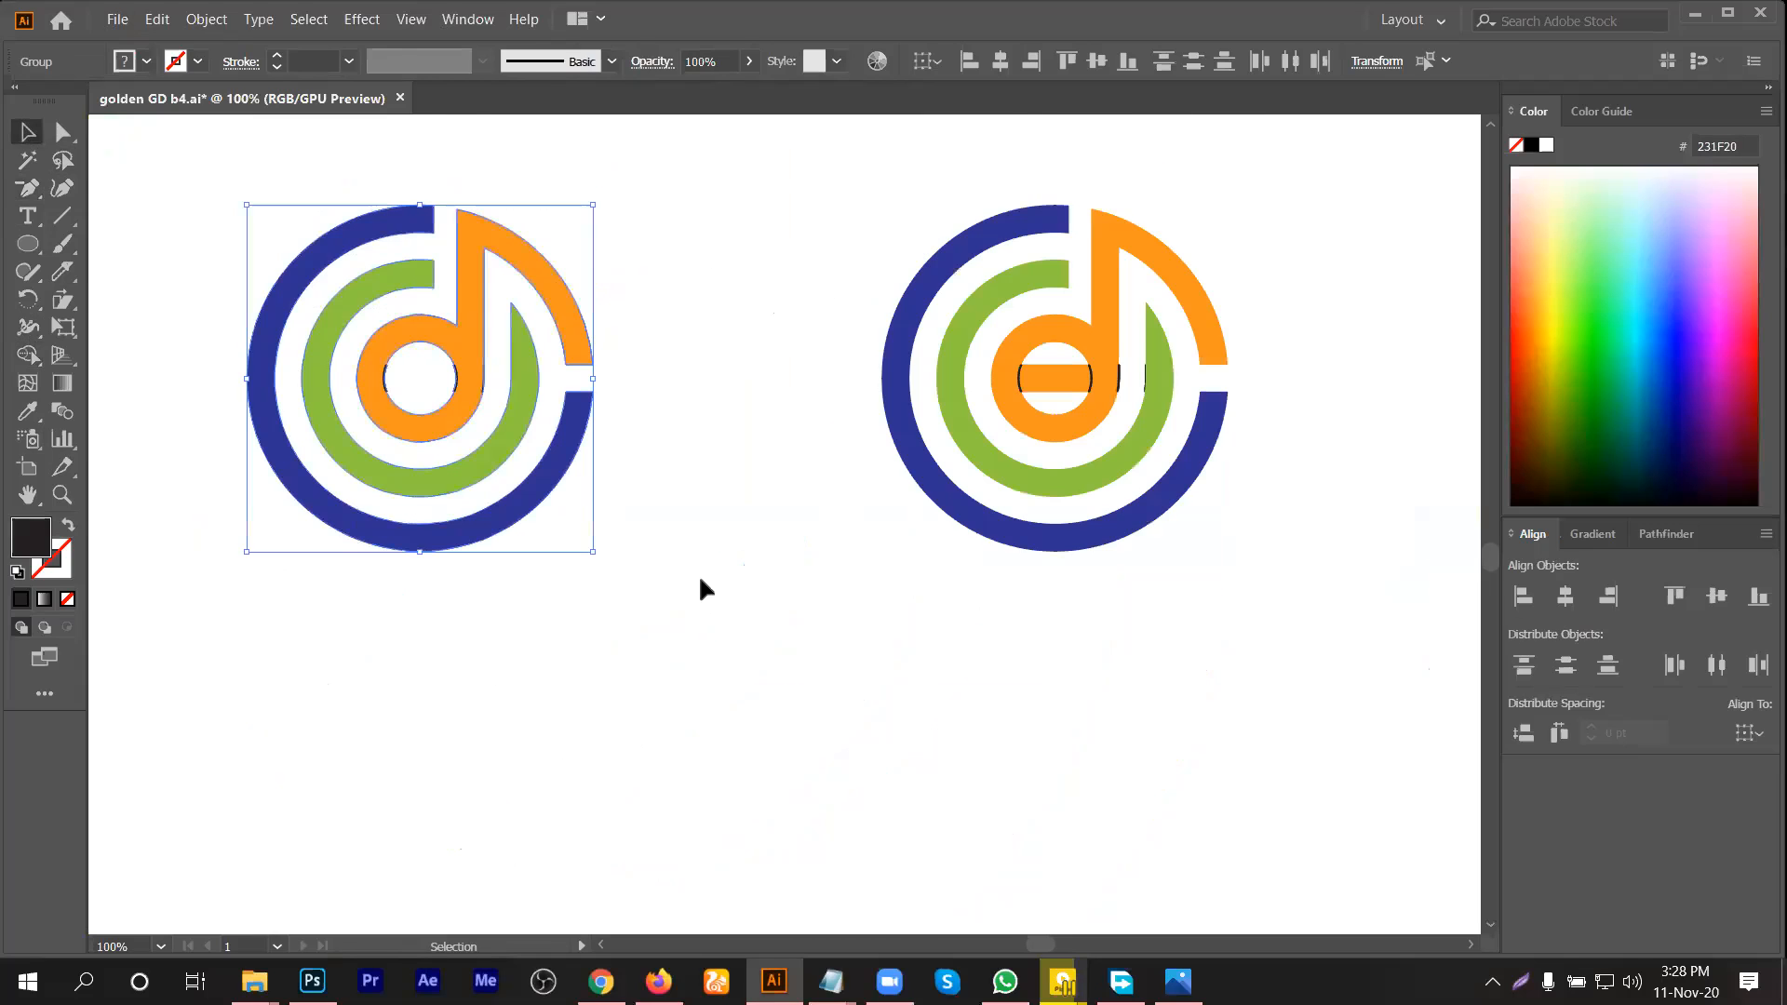
scroll(810, 652, down, 2)
click(718, 684)
scroll(689, 656, up, 3)
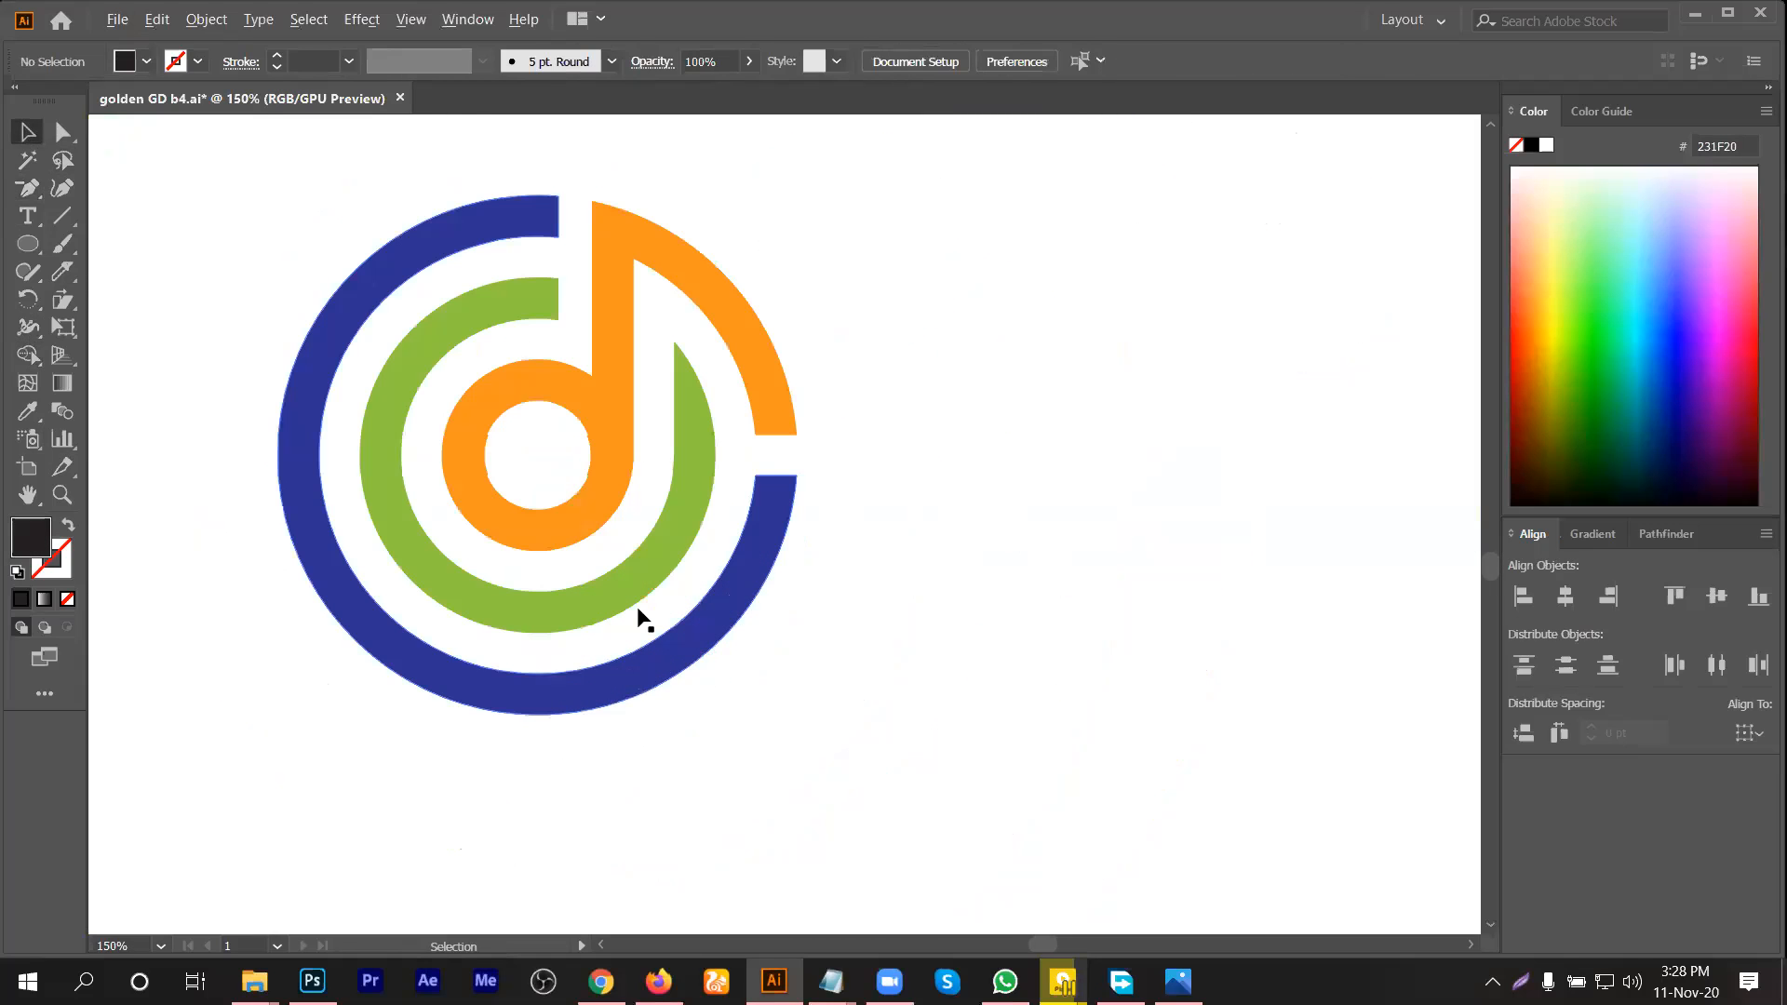
Step: Delete the four notch anchor points around the orange note's centre hole, undoing the extra deletion on its left side
click(474, 461)
scroll(476, 458, up, 3)
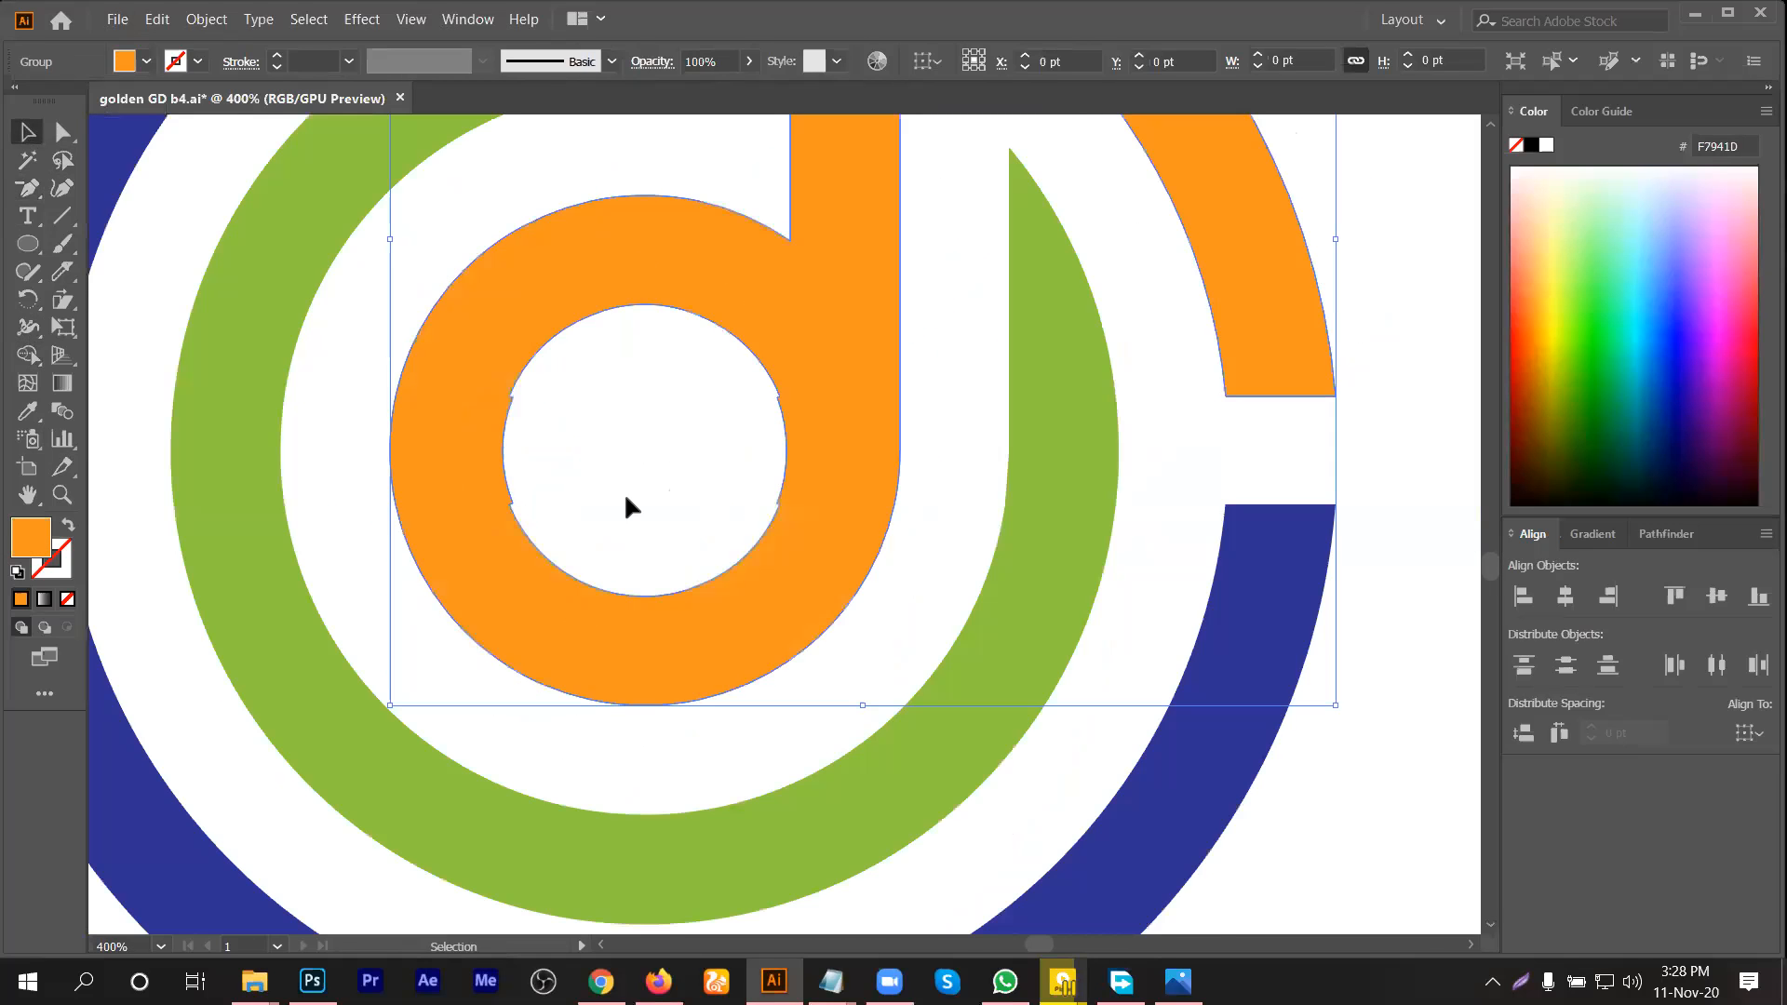
scroll(538, 467, up, 2)
click(25, 192)
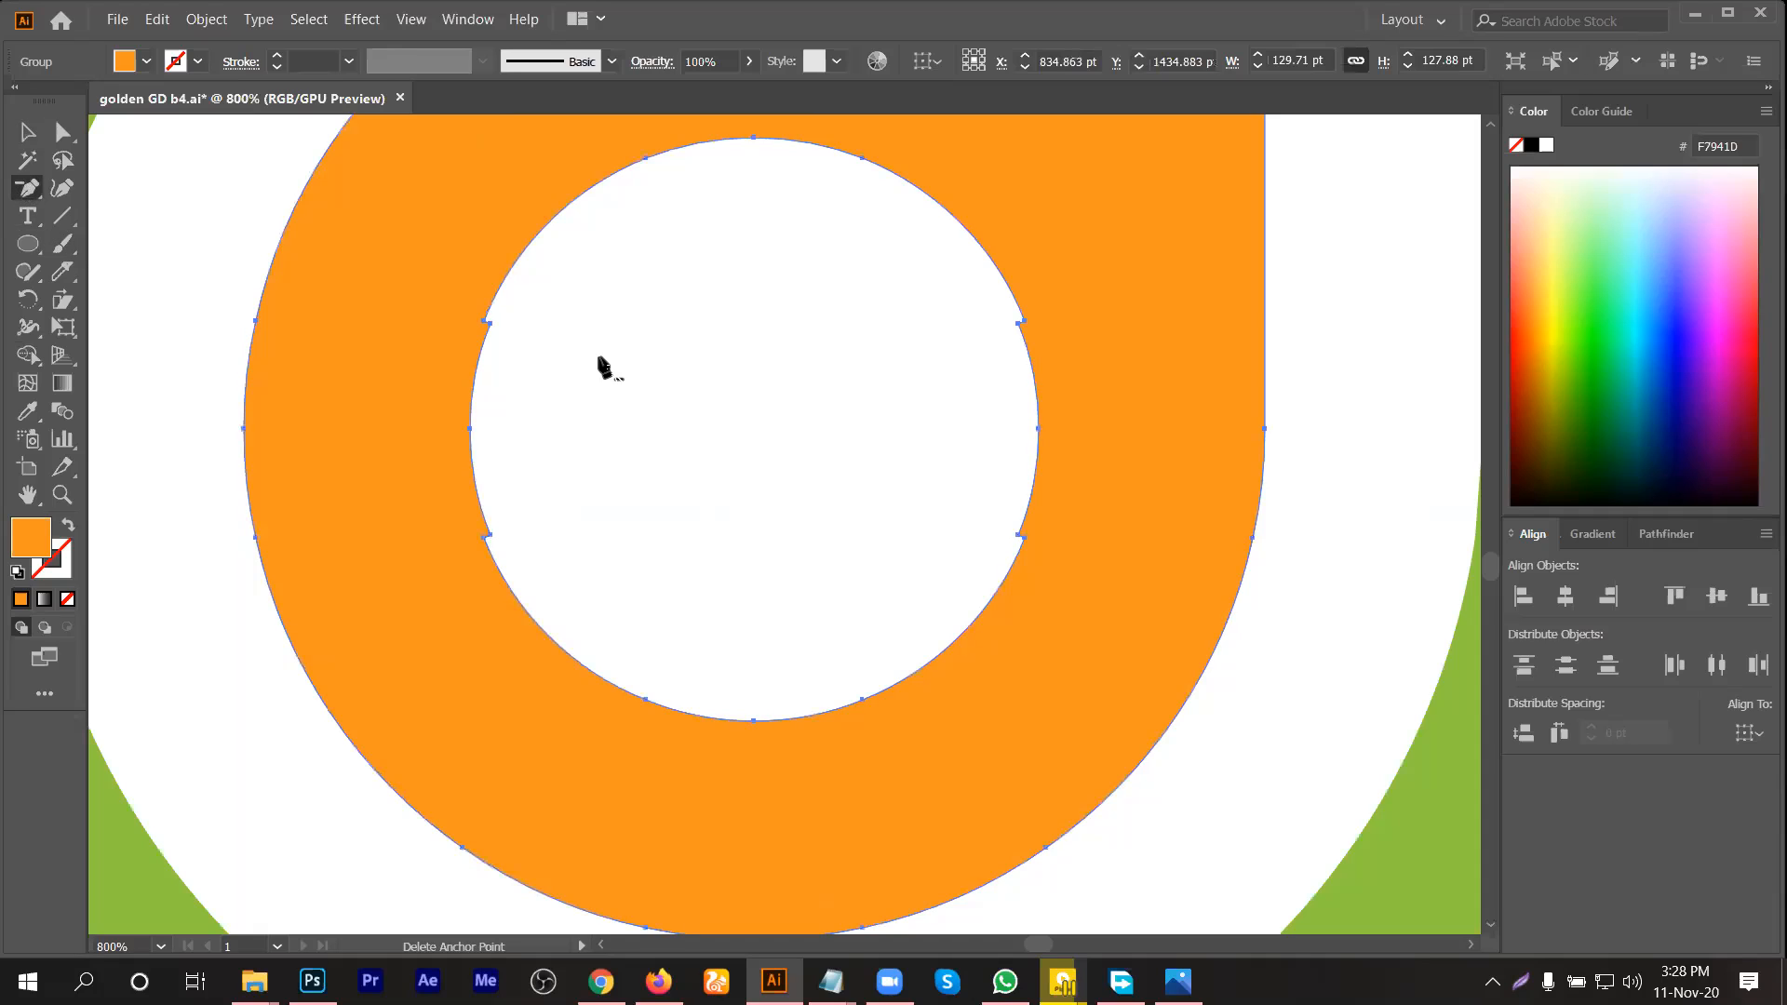
click(494, 331)
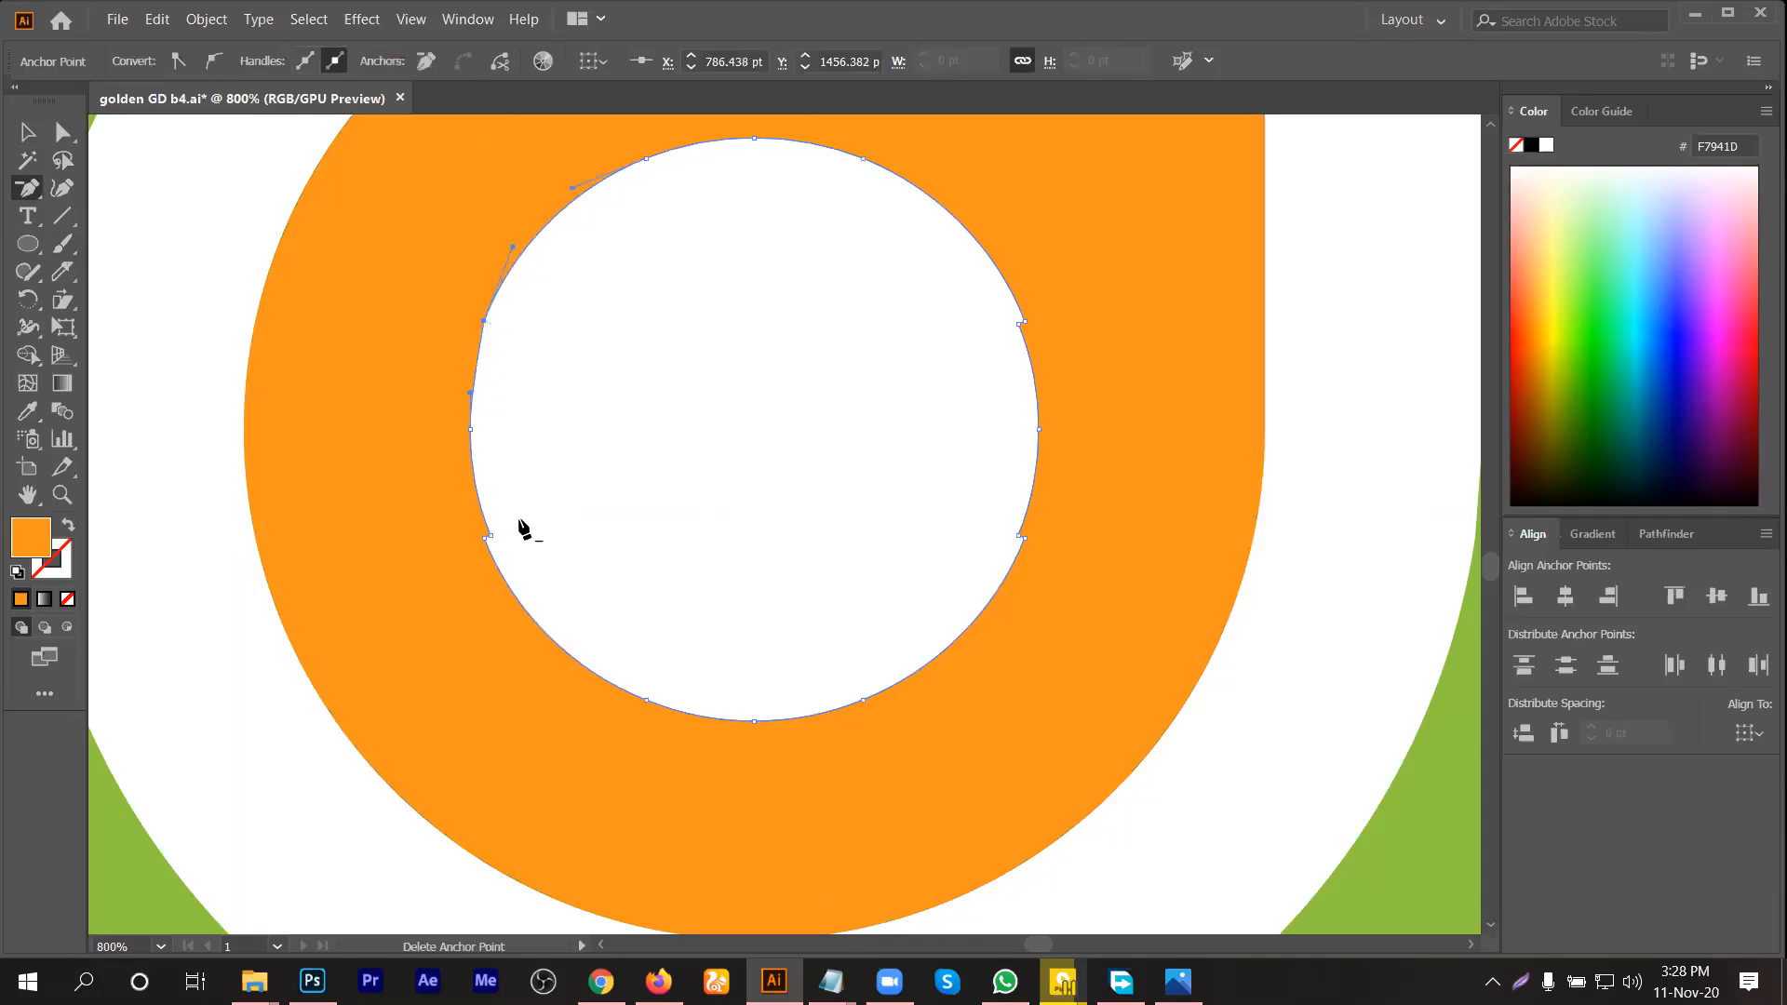
click(488, 539)
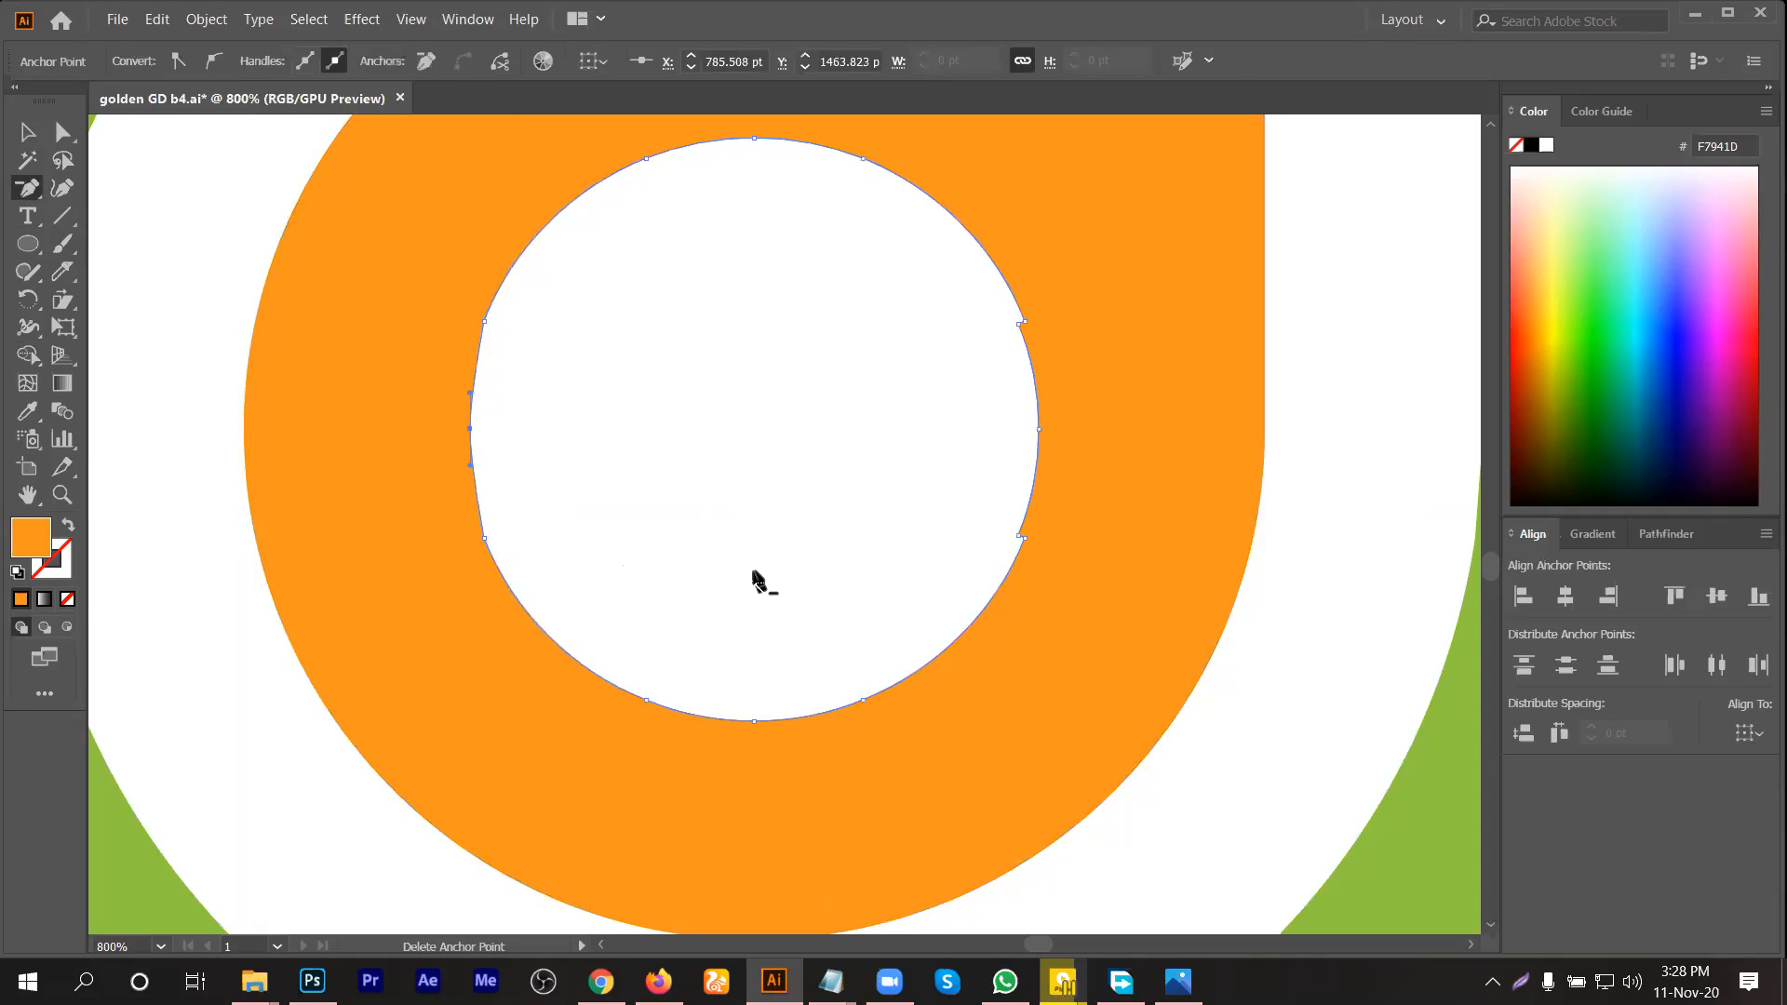
click(1017, 324)
click(1018, 537)
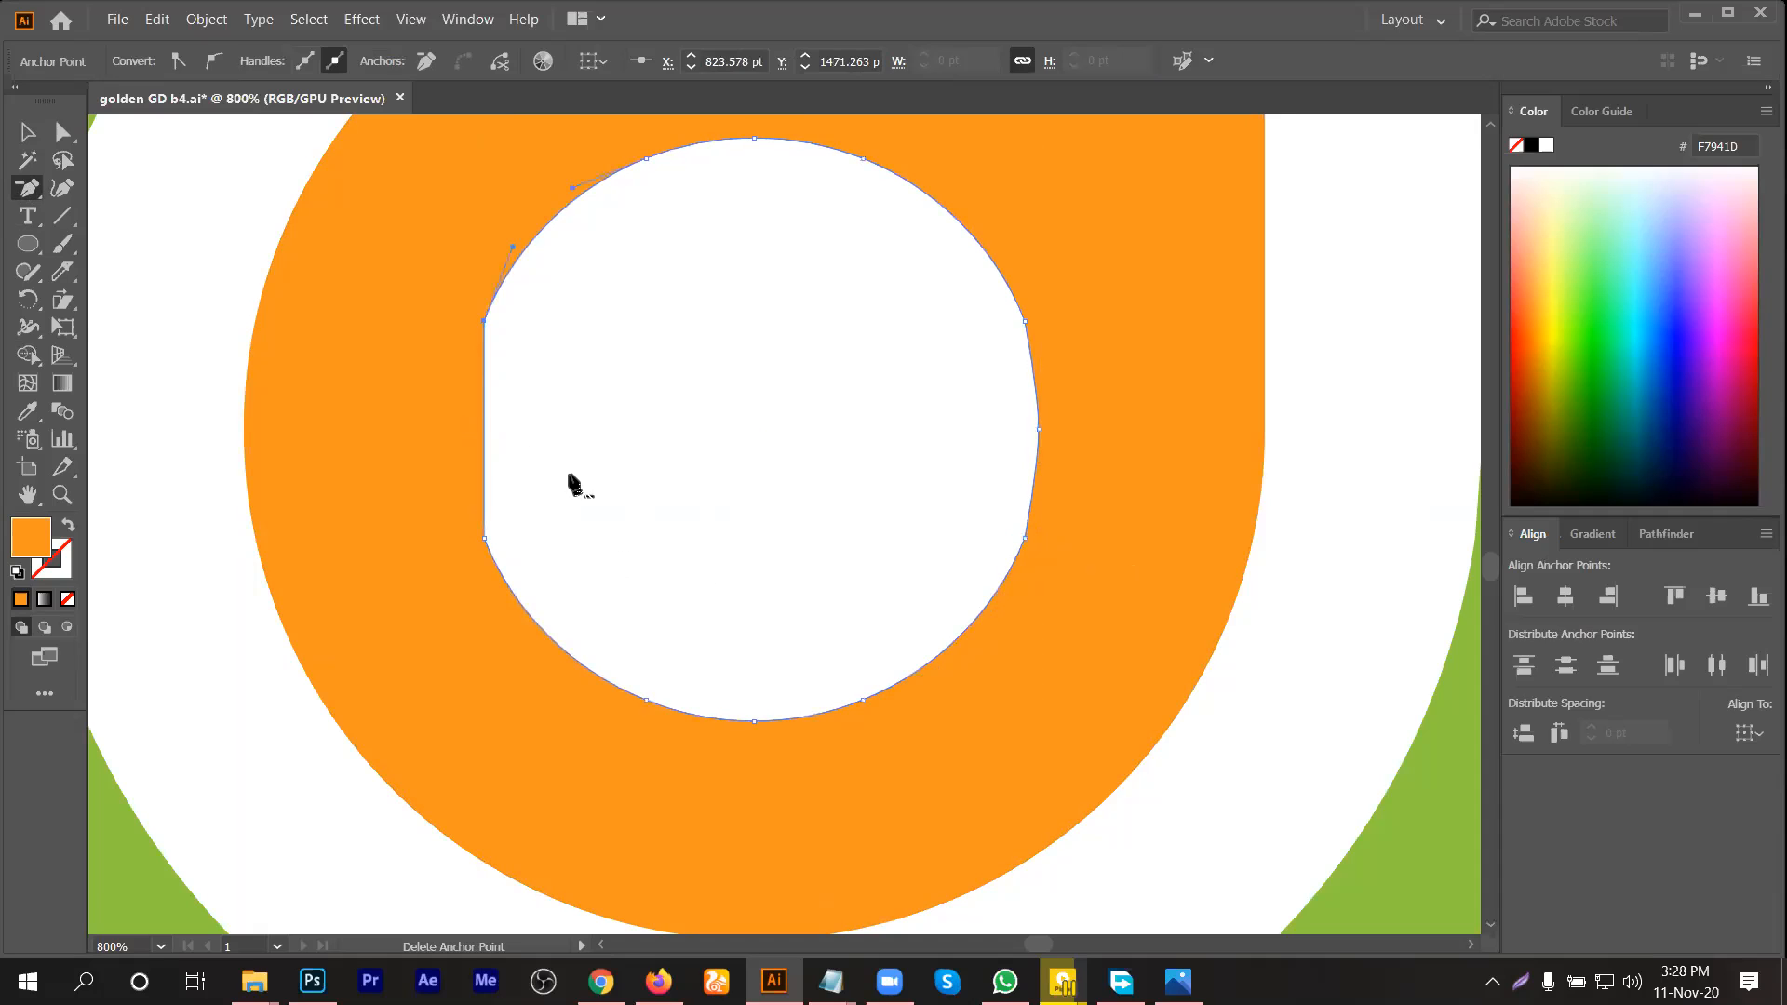
key(ctrl+z)
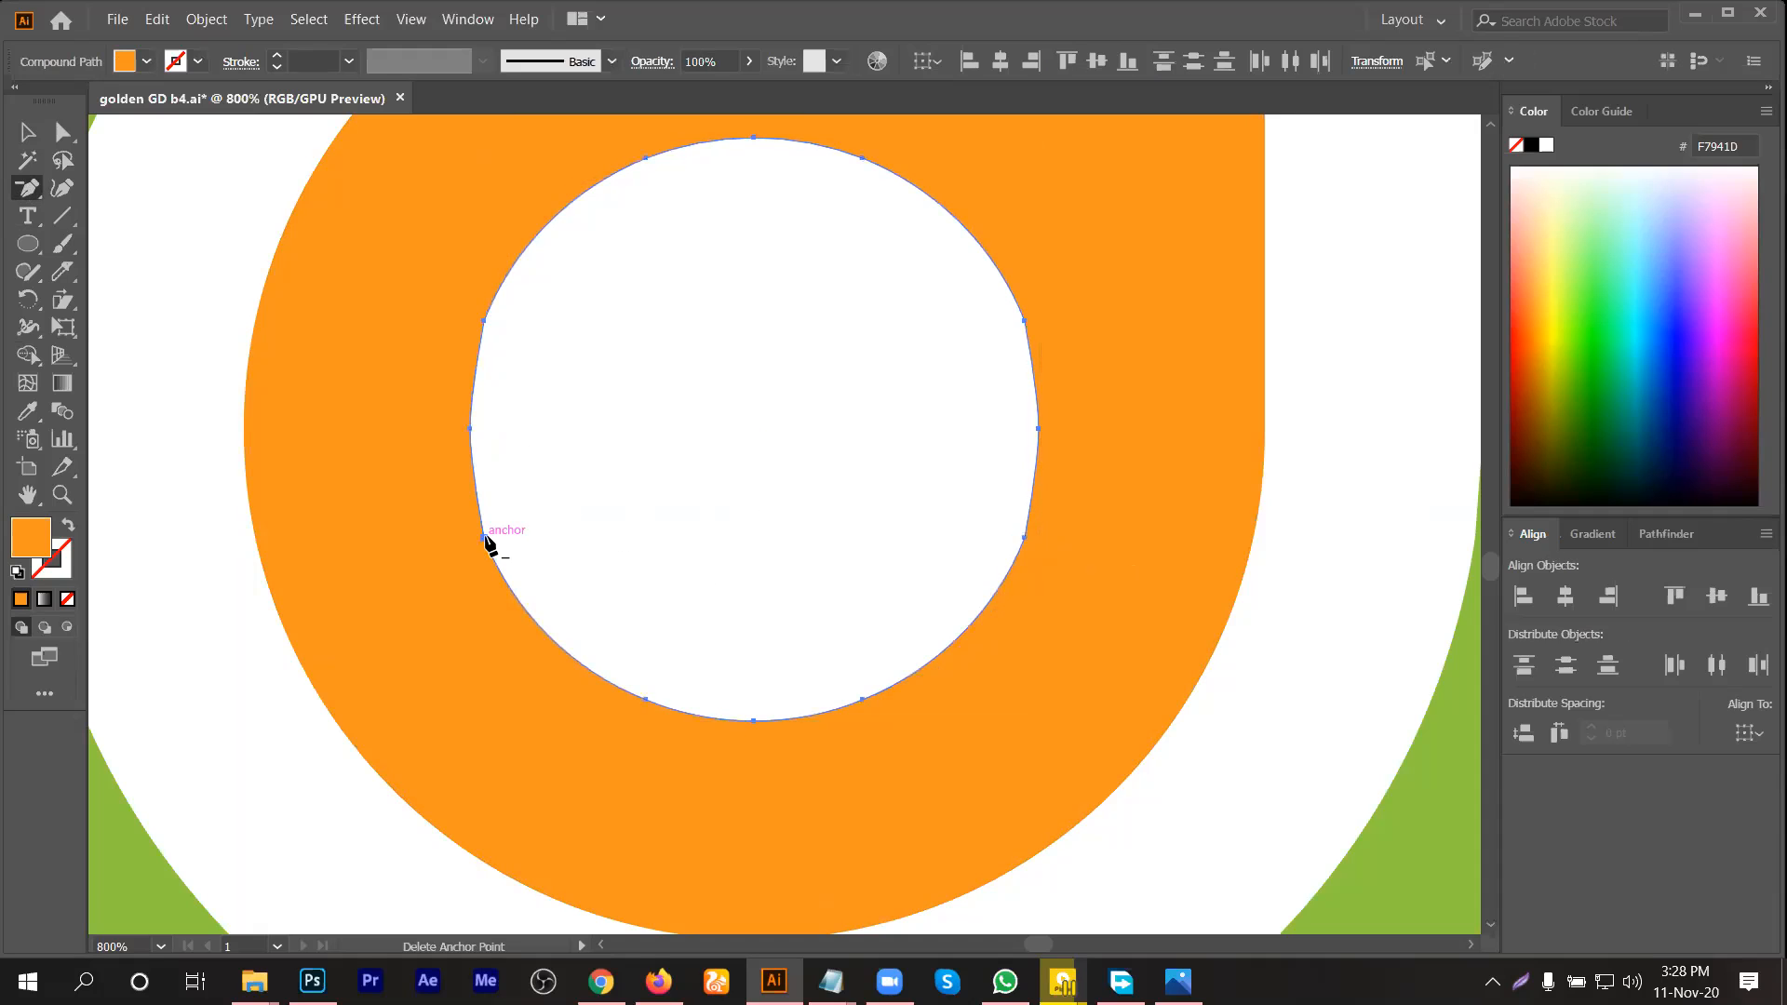
scroll(738, 347, down, 2)
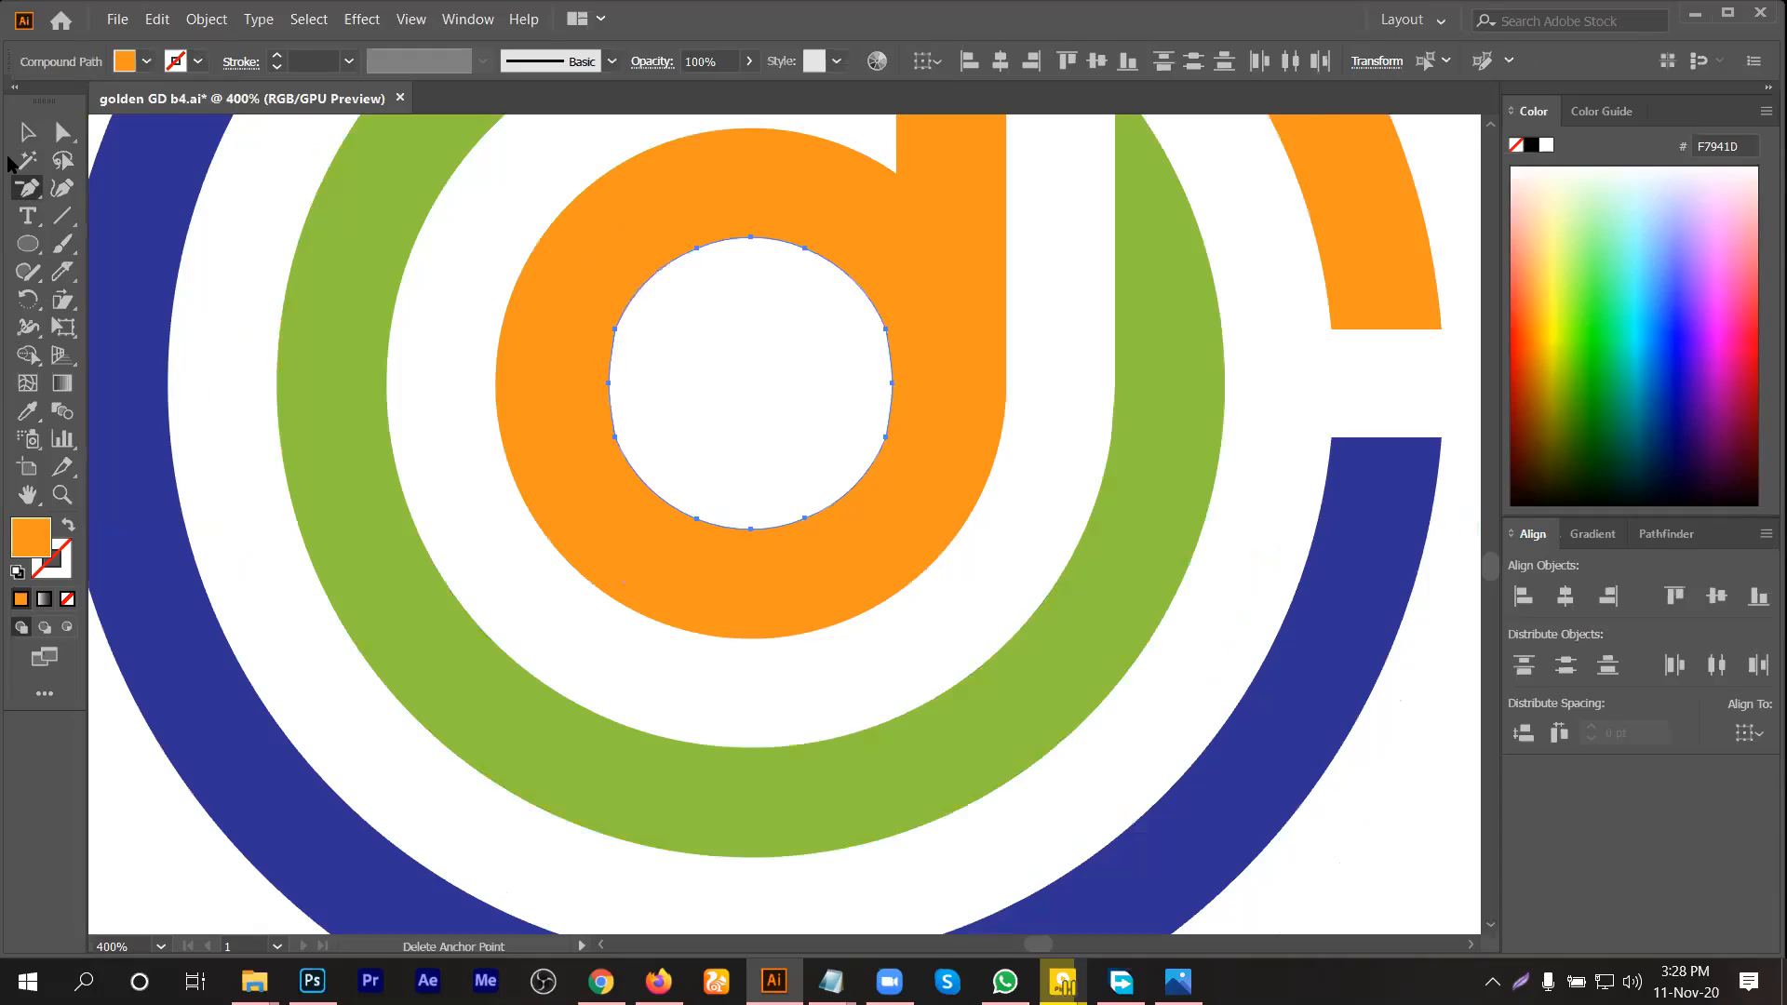
key(v)
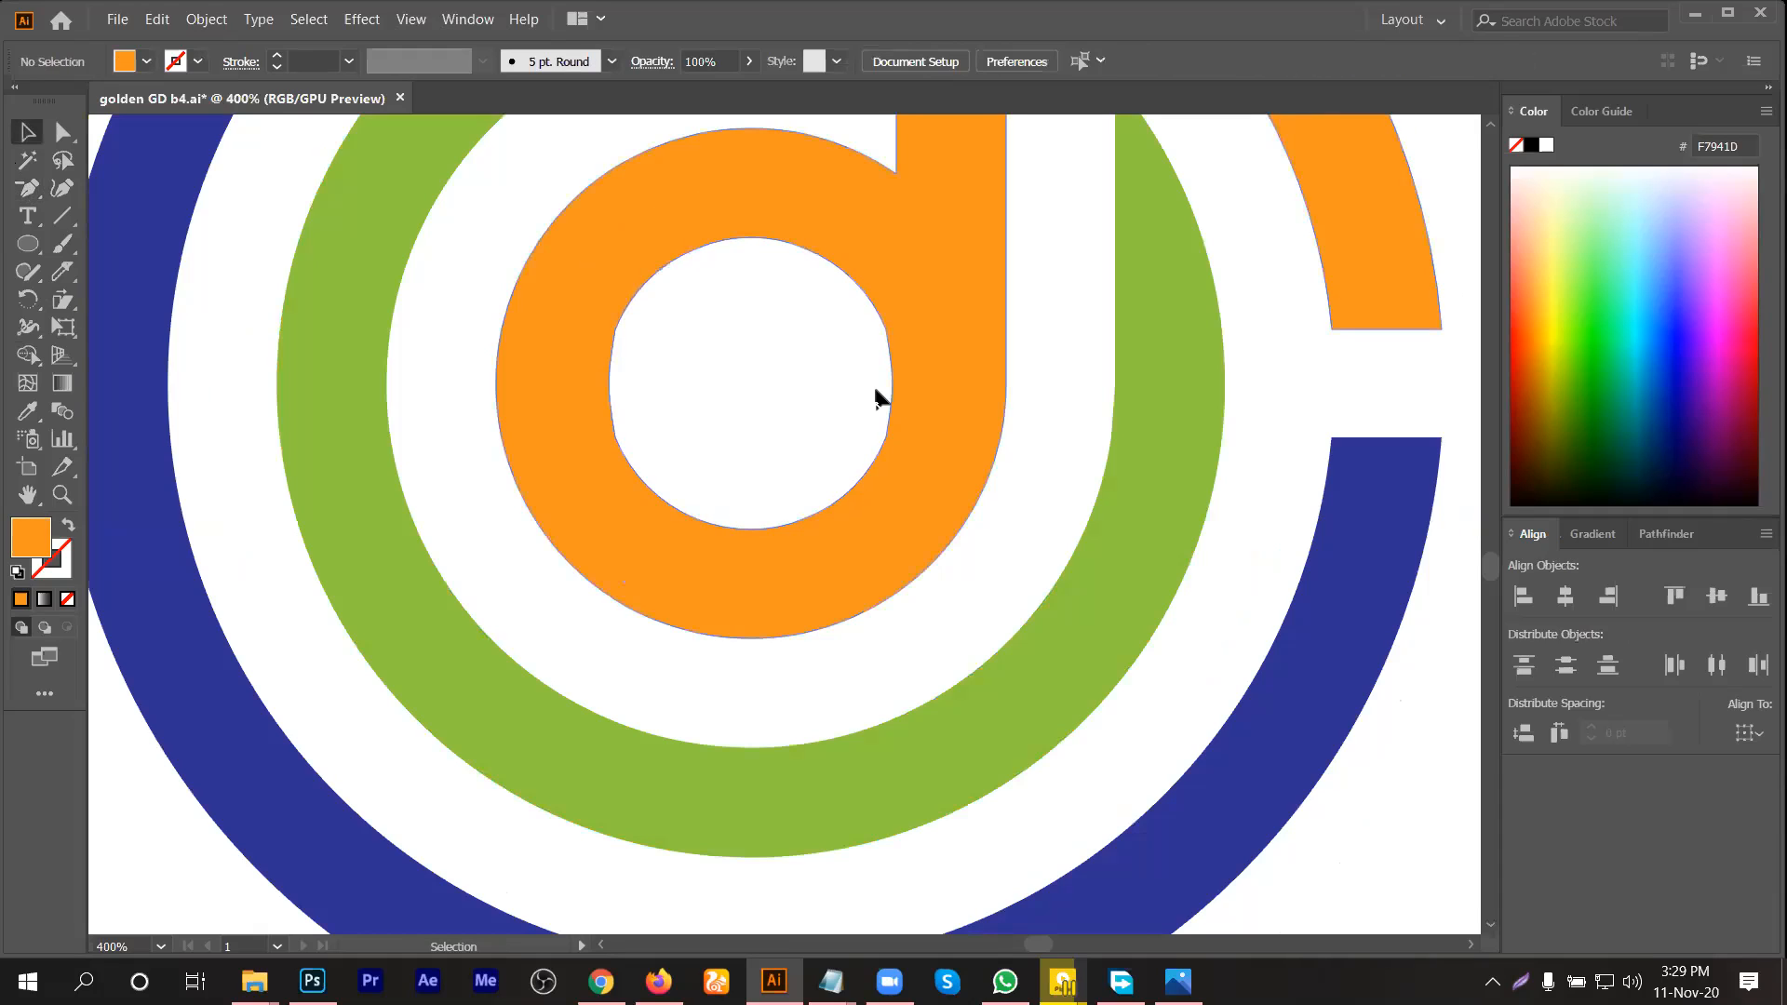
Step: Try to round the corners of the orange note's centre hole with a radius of about 7.5 pt, and undo the rounding
click(944, 486)
click(62, 131)
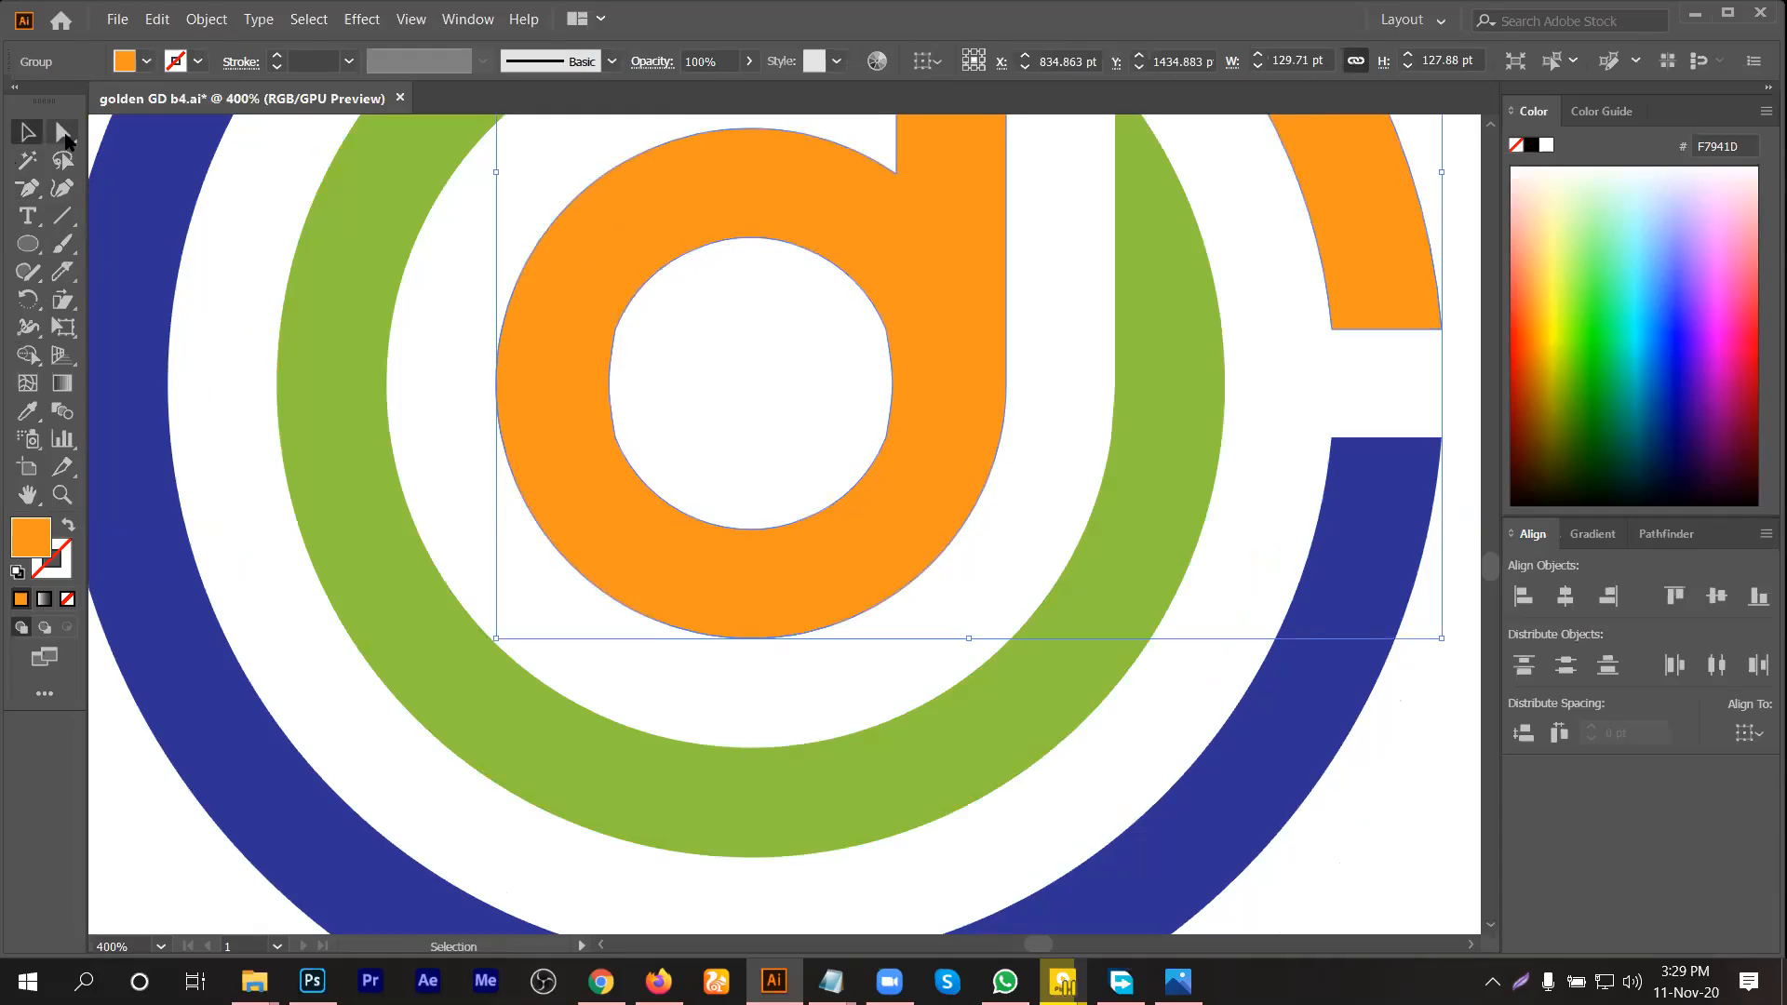
click(601, 368)
scroll(670, 357, up, 1)
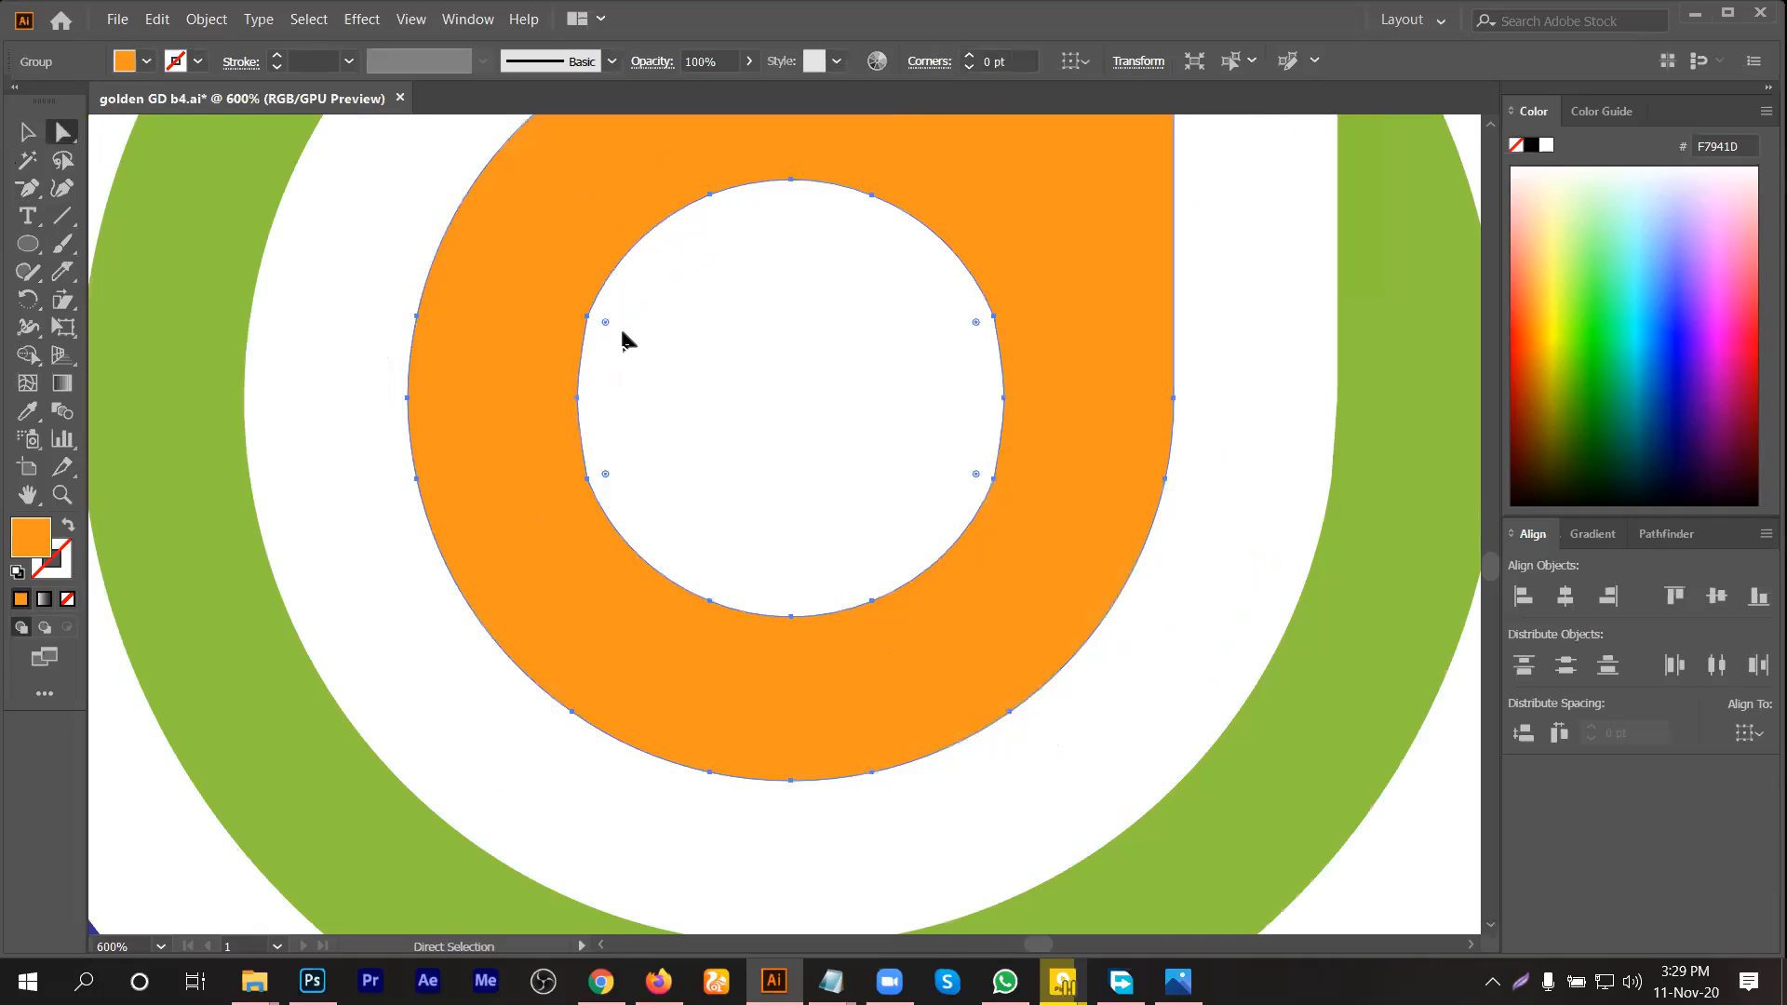
drag(607, 323, 667, 496)
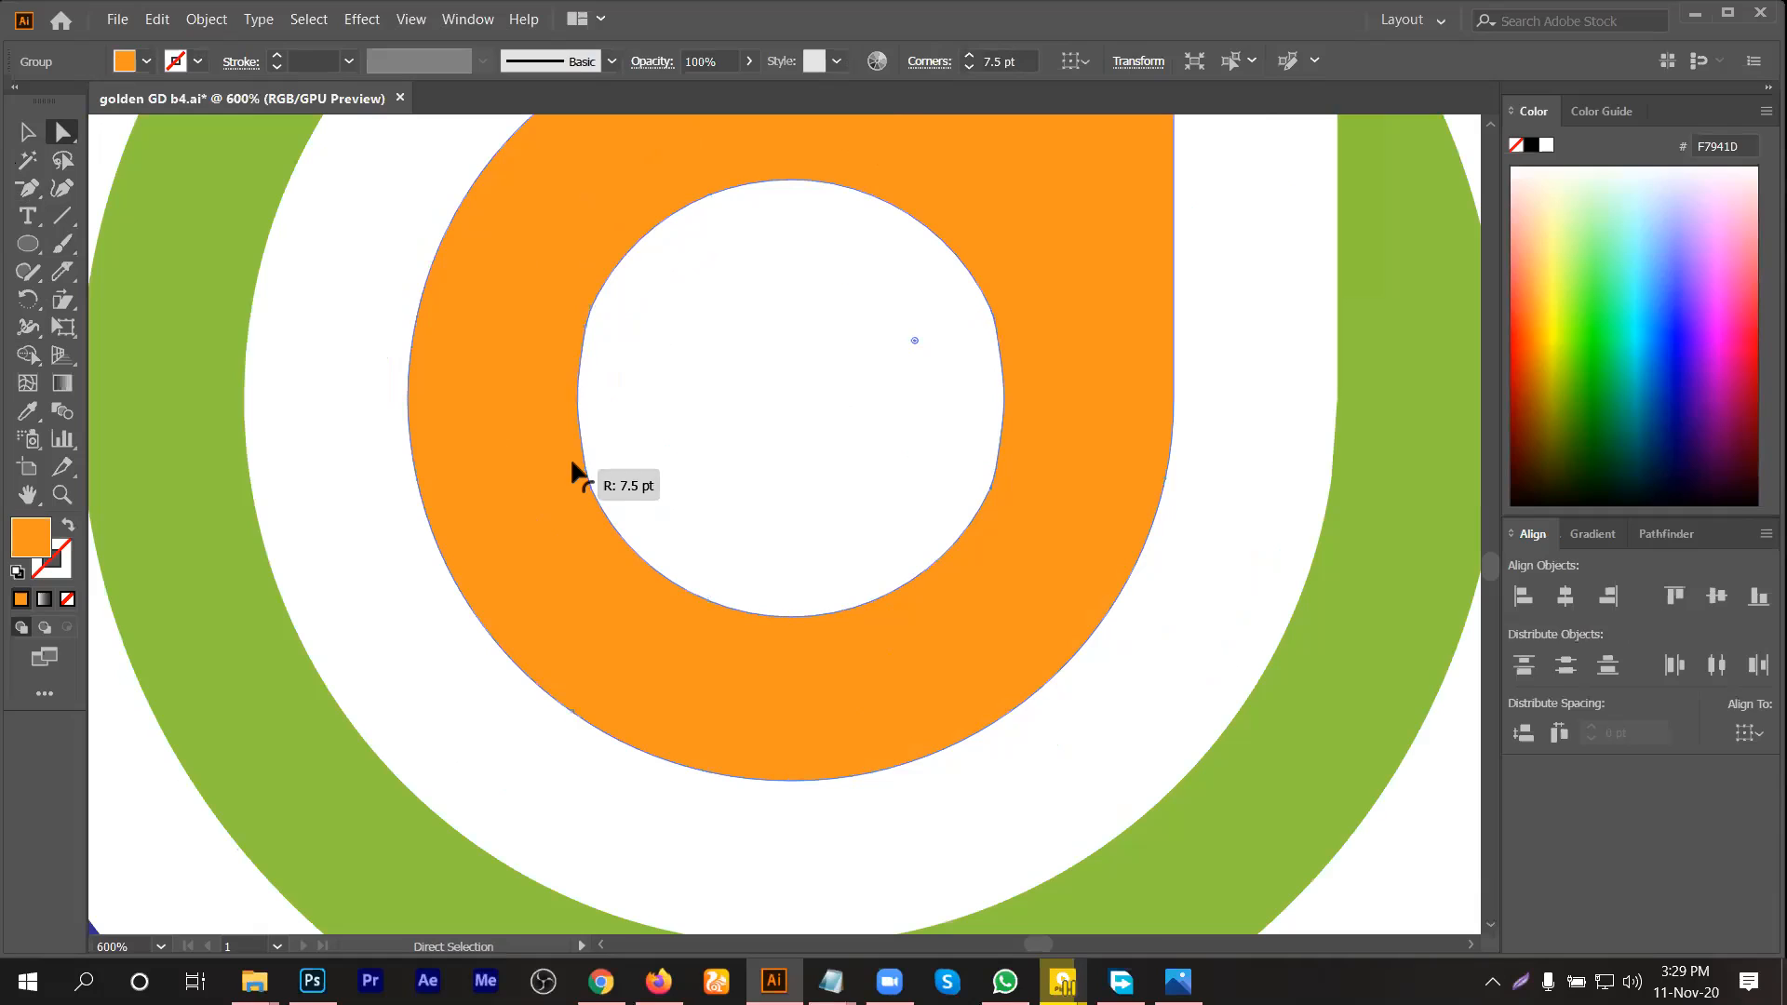
scroll(713, 448, down, 2)
click(717, 453)
scroll(719, 454, down, 2)
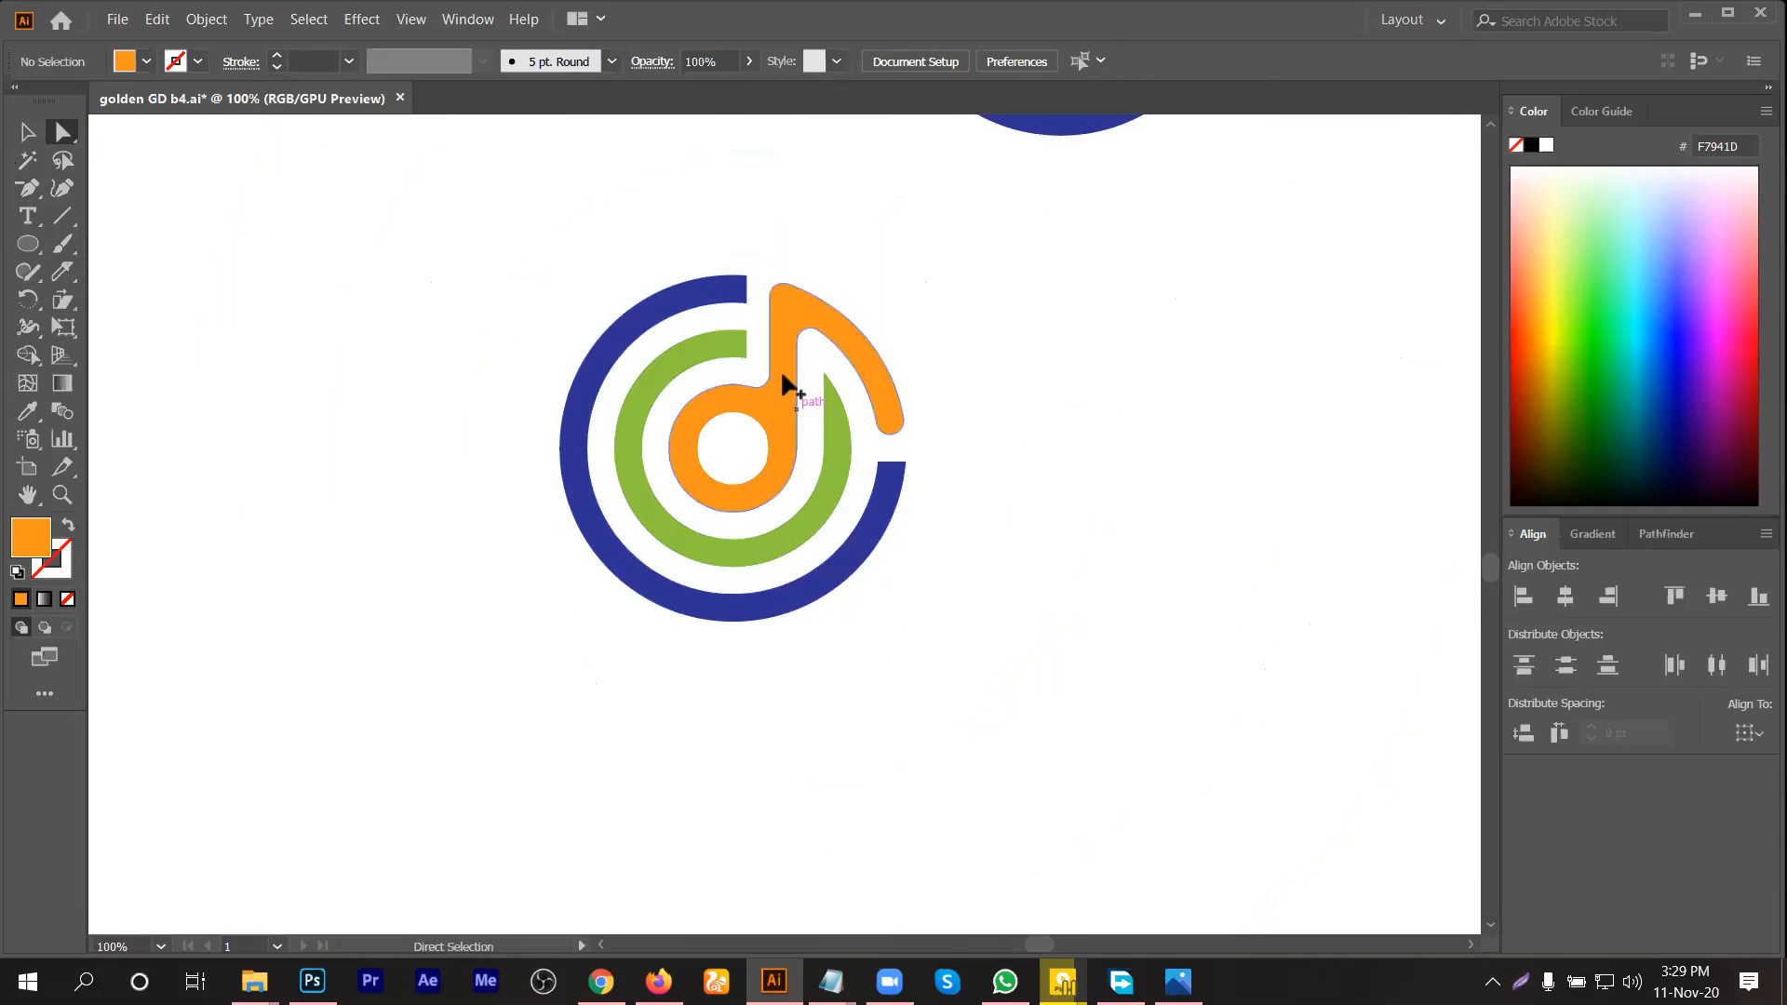
scroll(757, 365, up, 2)
click(818, 496)
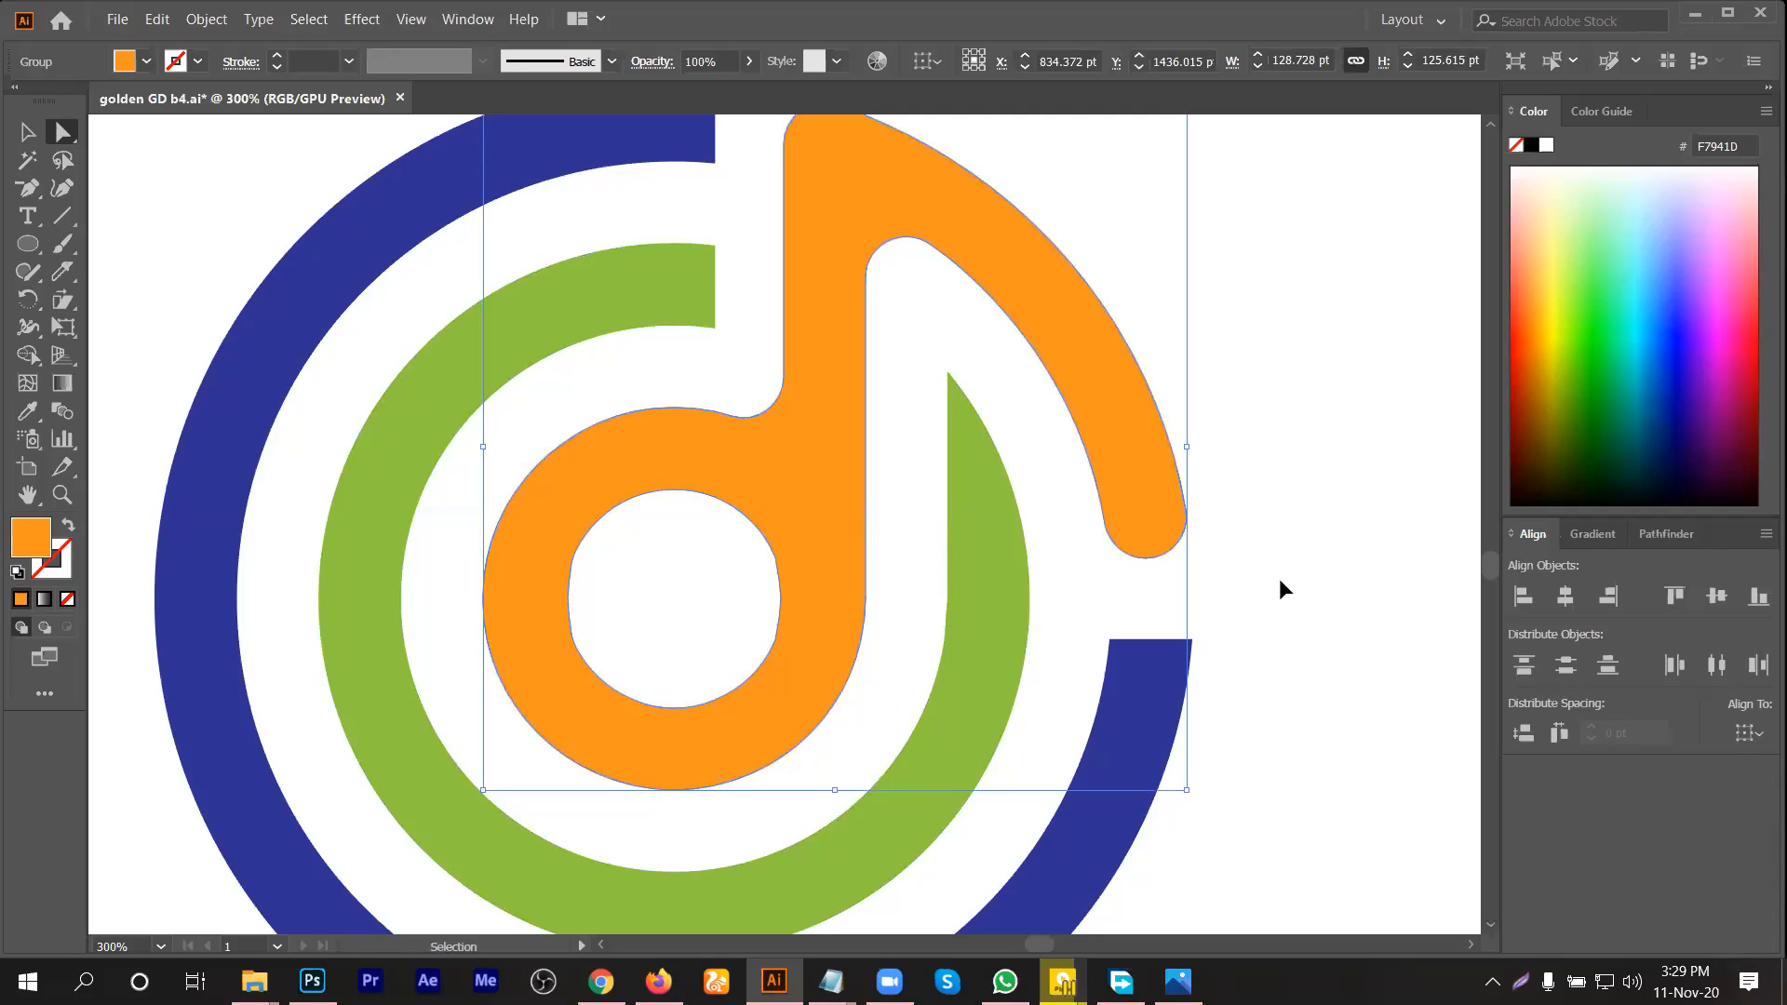
key(ctrl+z)
click(1240, 601)
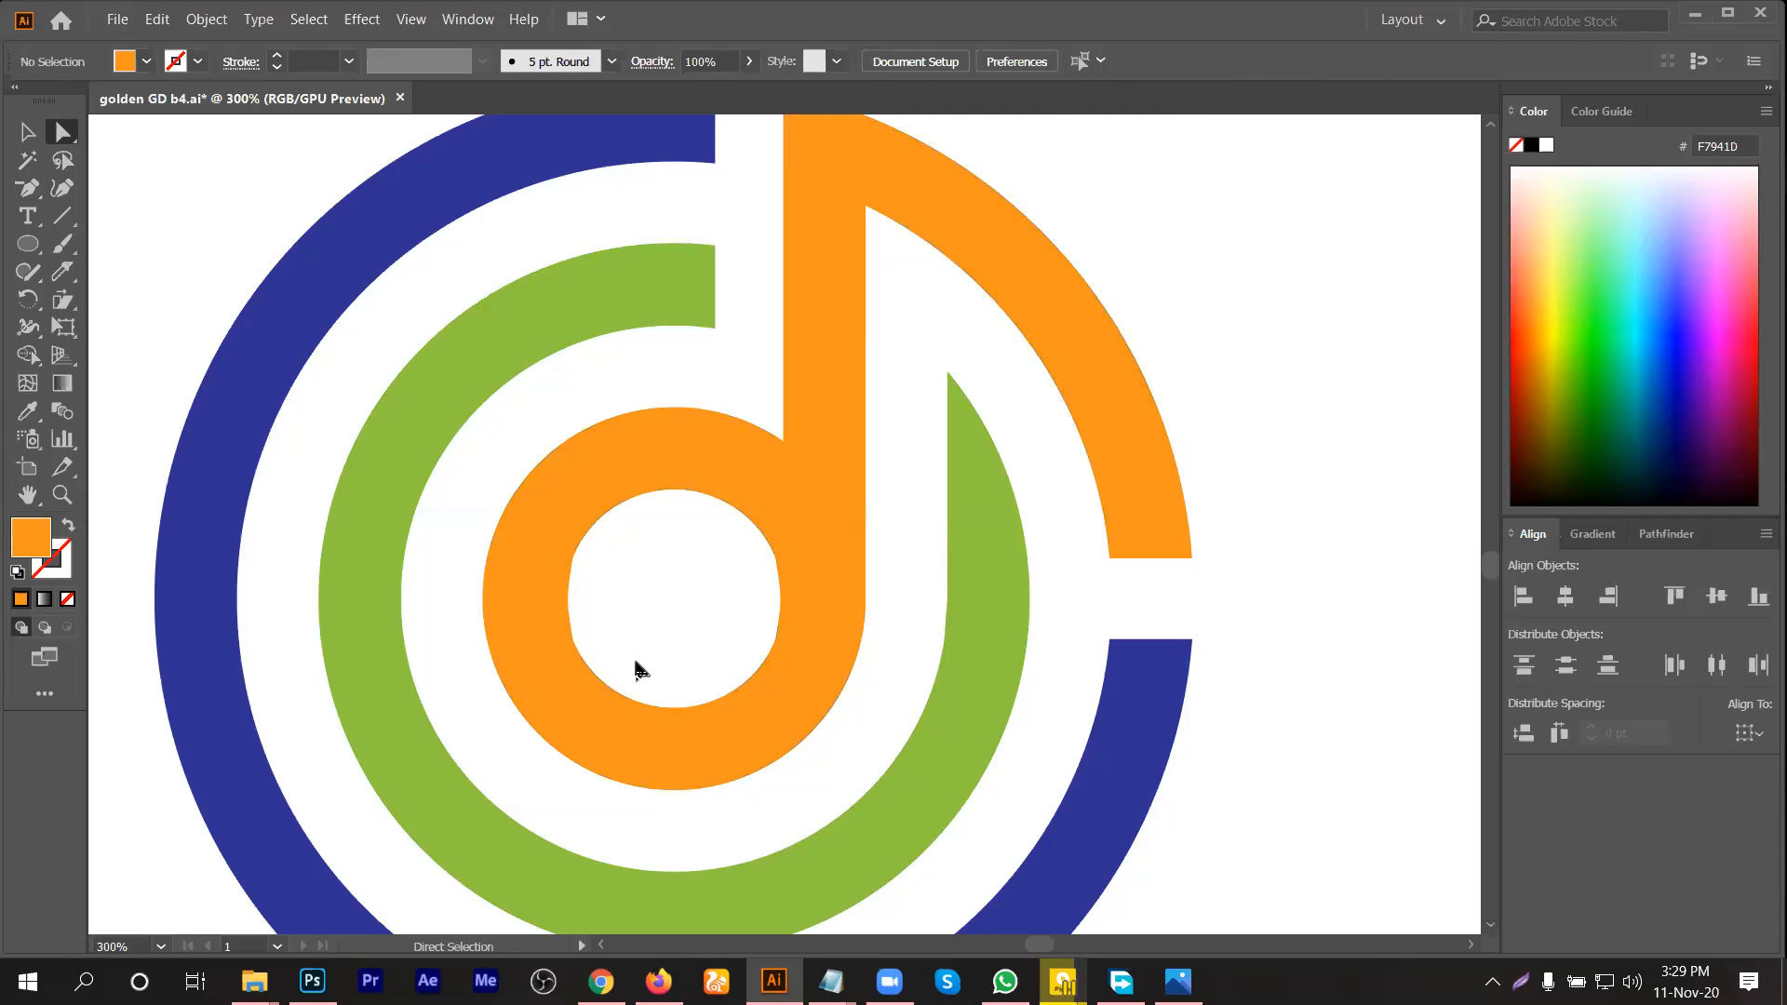
scroll(636, 667, up, 3)
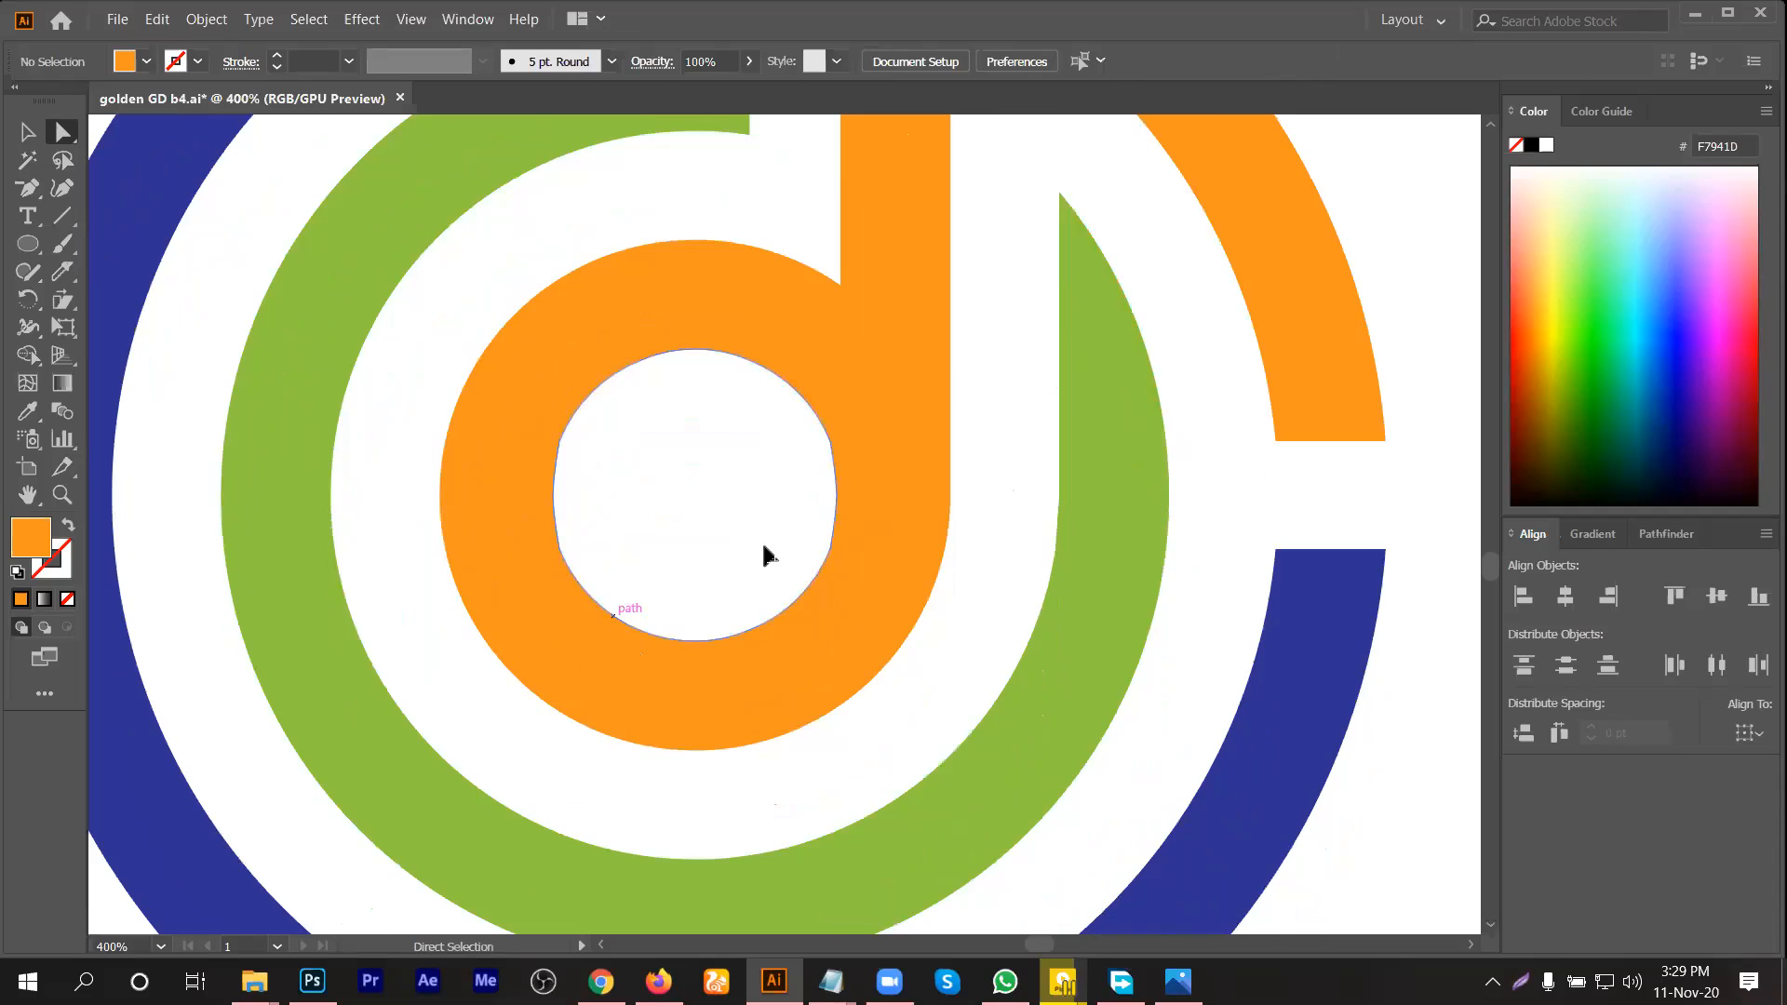
scroll(865, 467, up, 4)
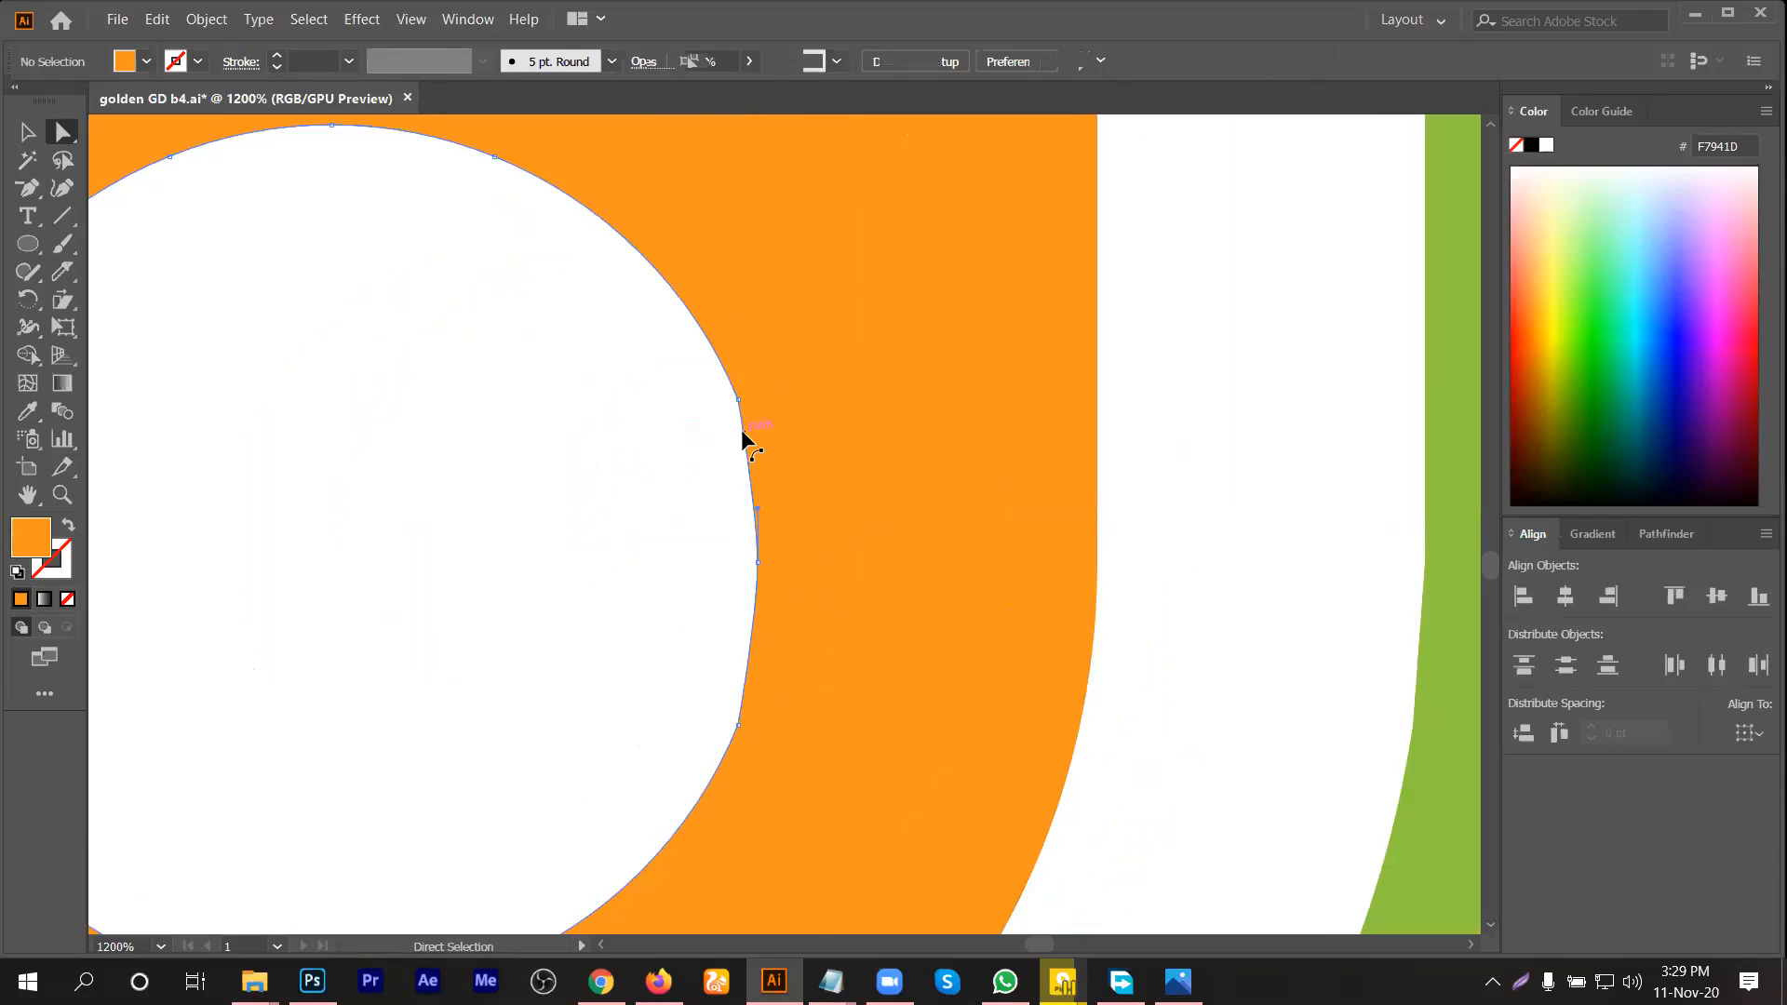
click(745, 434)
scroll(758, 412, down, 4)
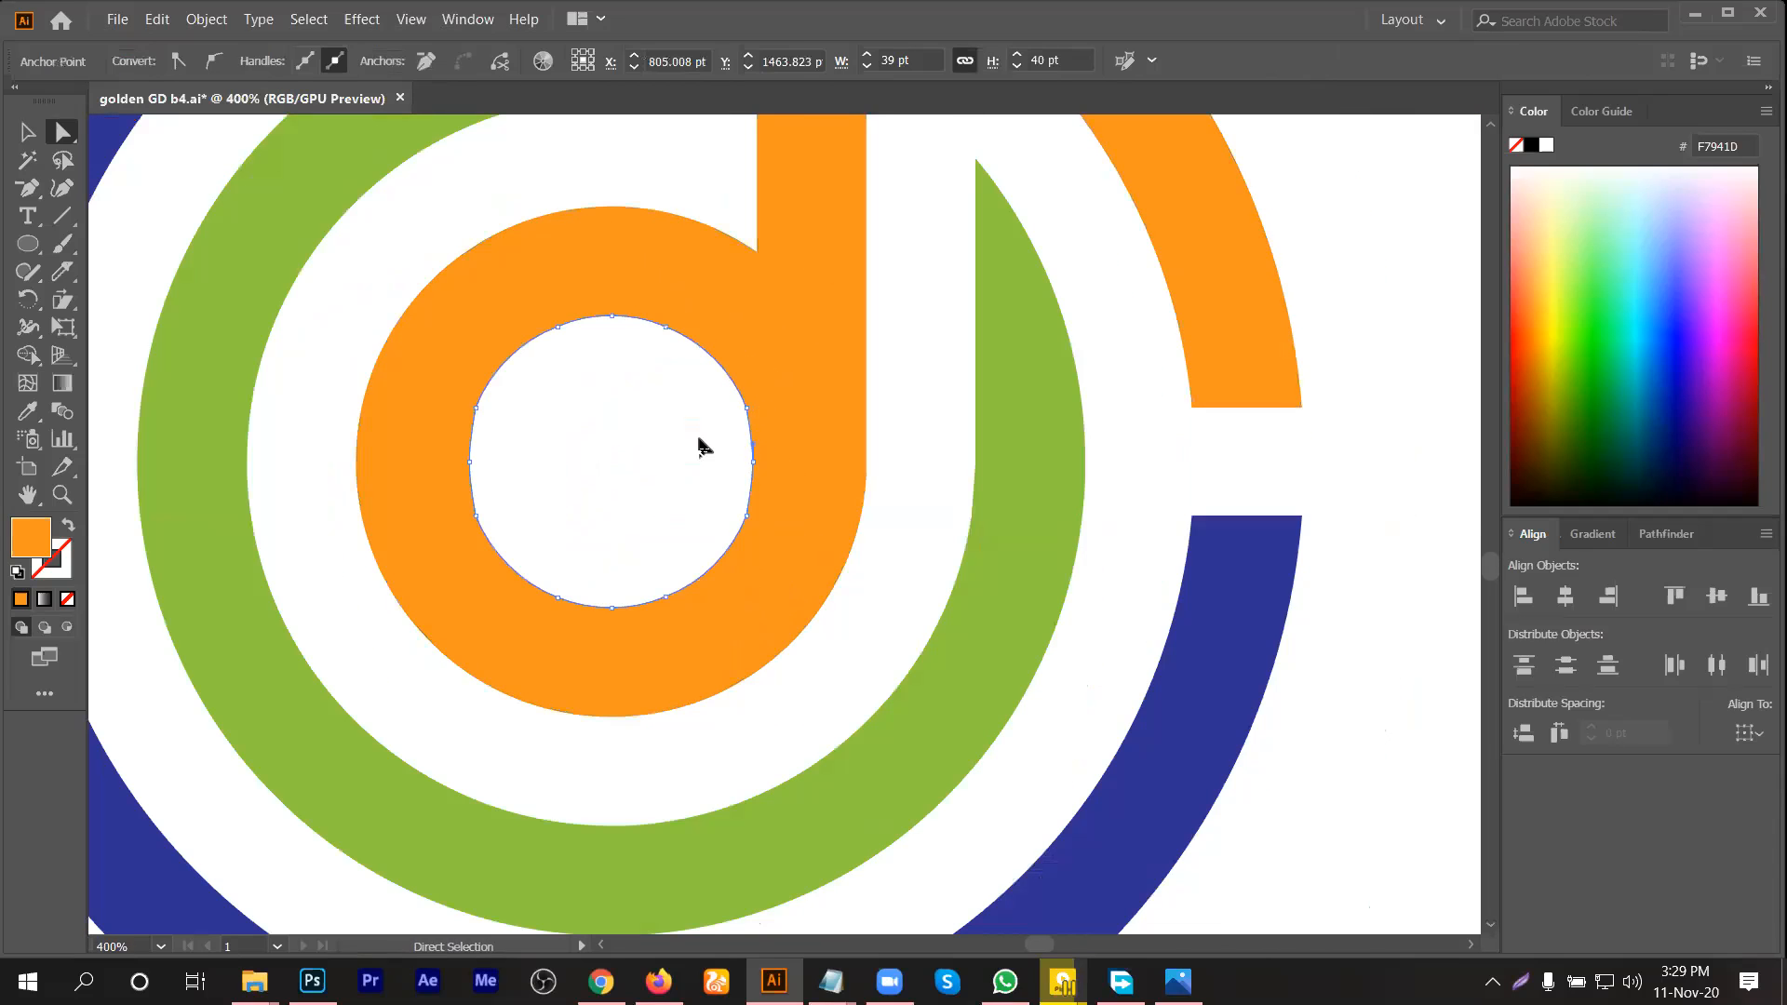
click(21, 138)
click(614, 444)
Step: Copy the 40 pt circle from the concentric circle set and place it exactly over the note's centre hole
scroll(638, 444, down, 6)
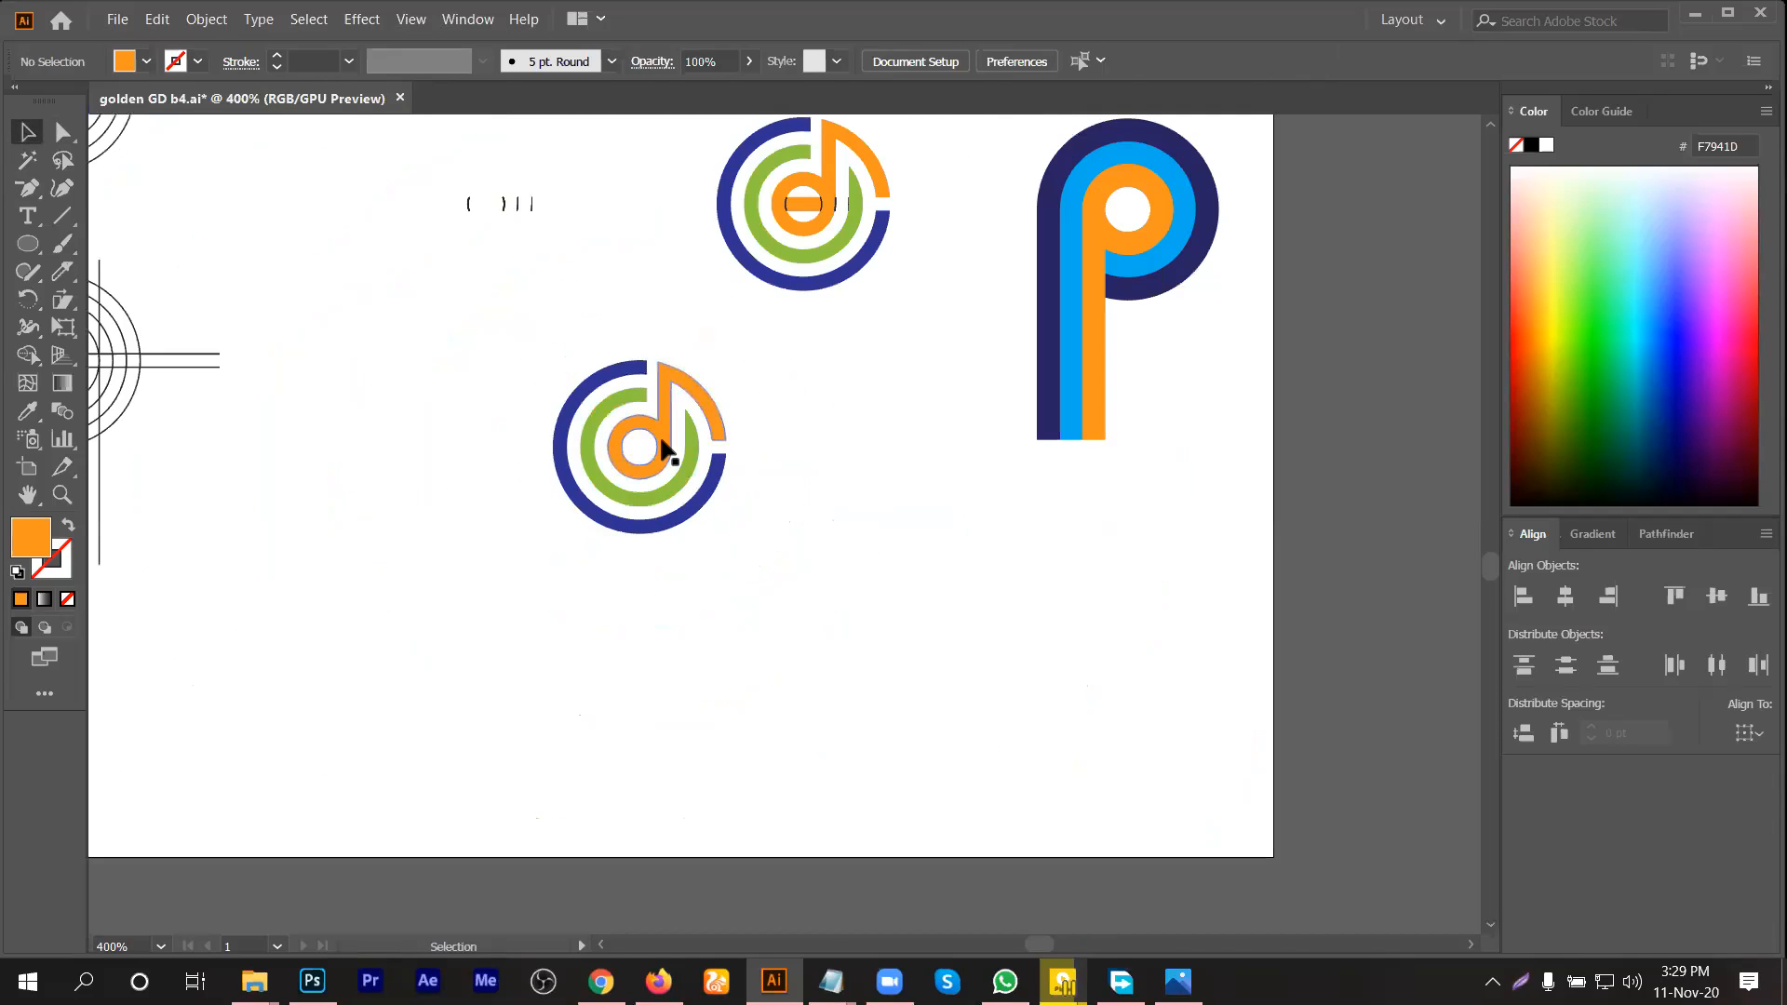
scroll(667, 451, down, 8)
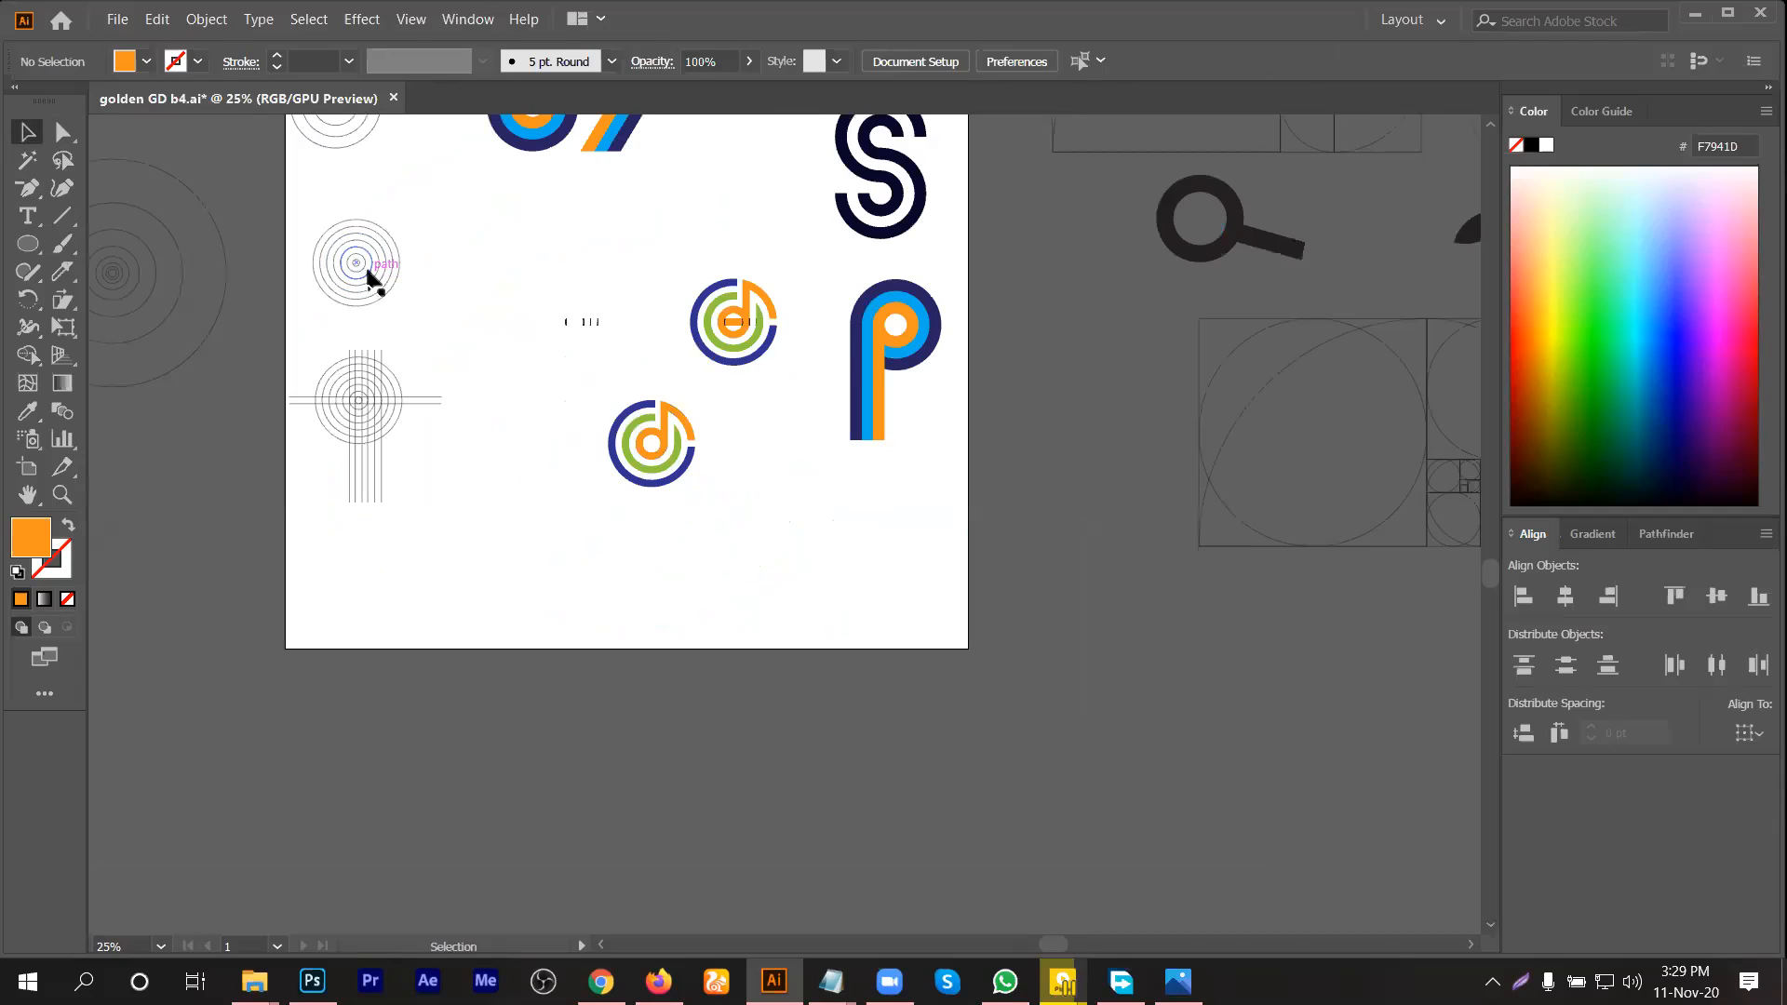
drag(366, 273, 661, 456)
scroll(661, 456, up, 6)
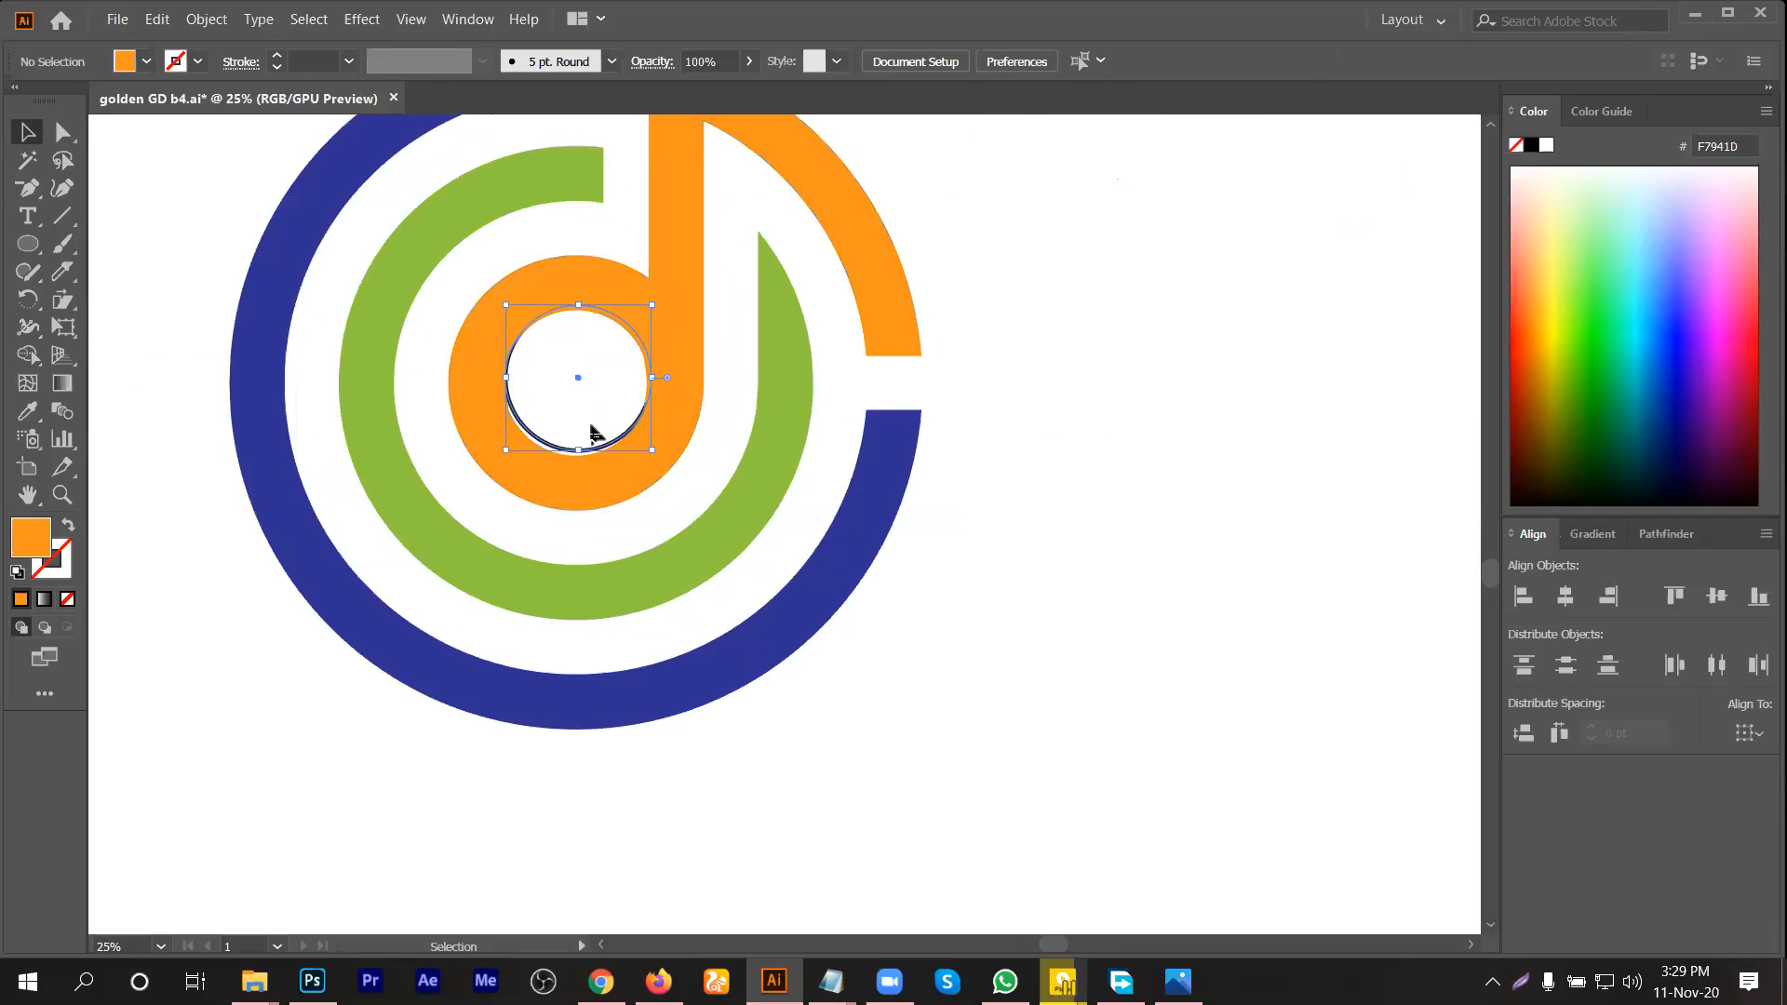
scroll(590, 428, up, 1)
drag(547, 459, 557, 469)
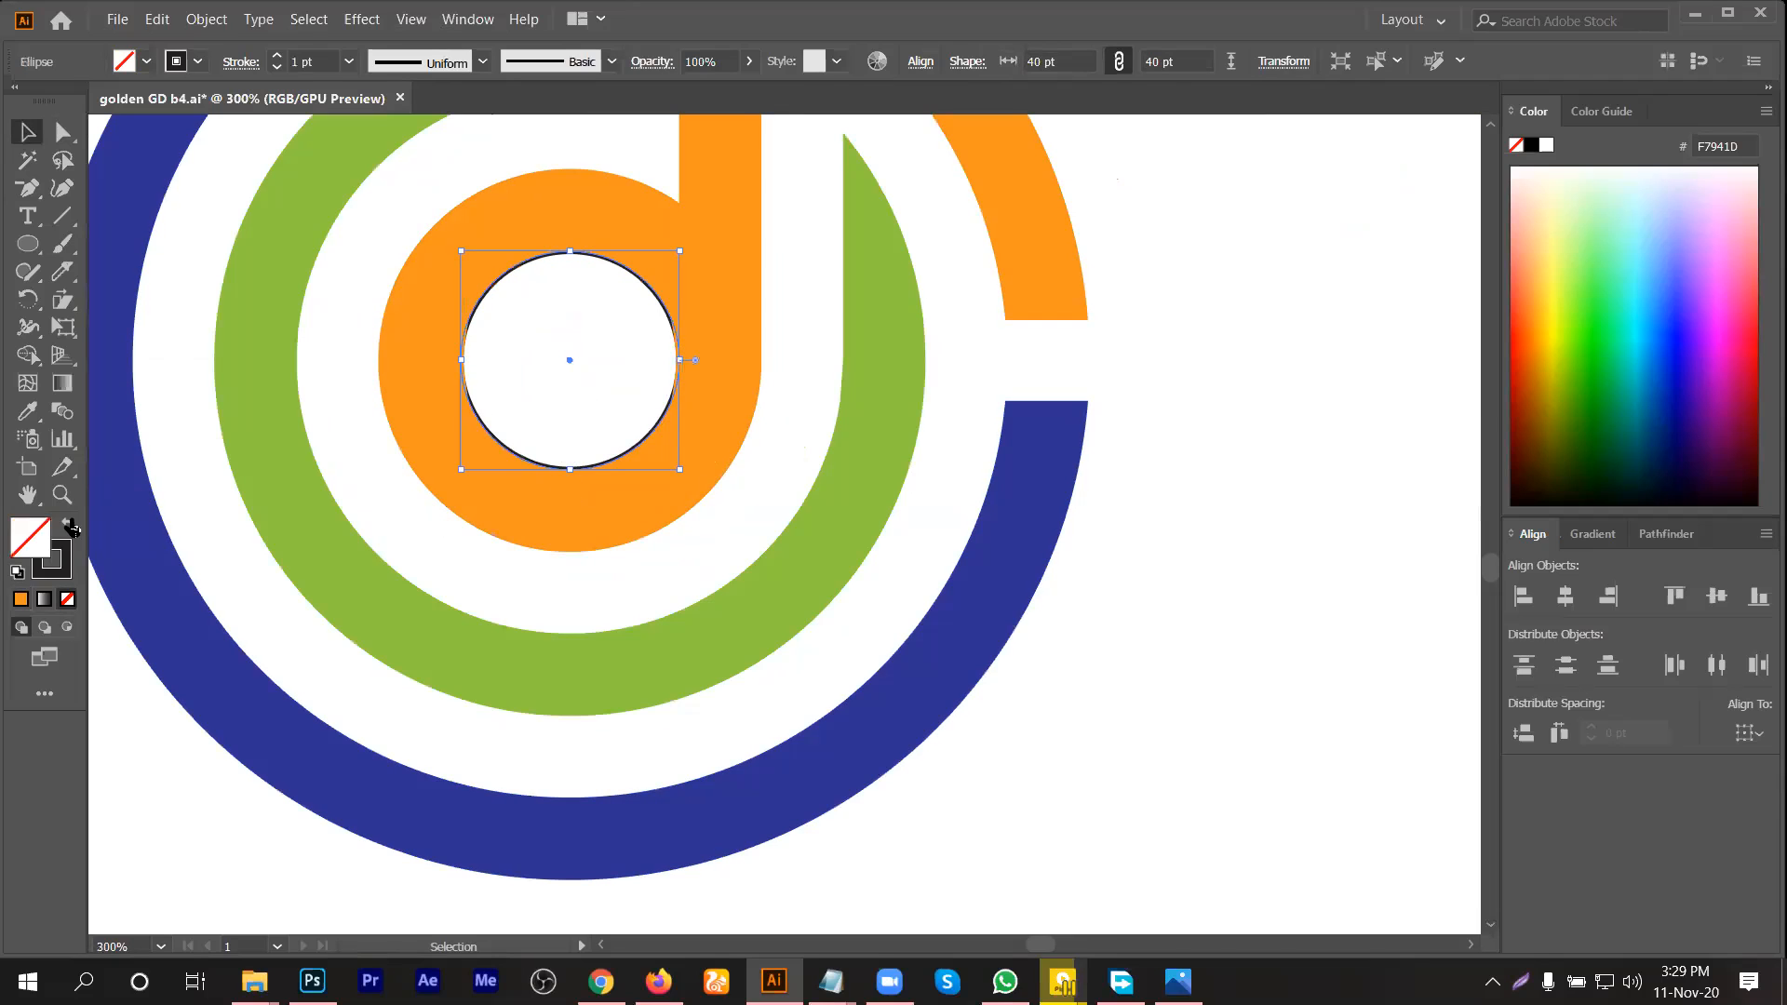
Step: Swap the fill and stroke of the 40 pt circle to make it solid black without an outline
click(68, 525)
click(801, 371)
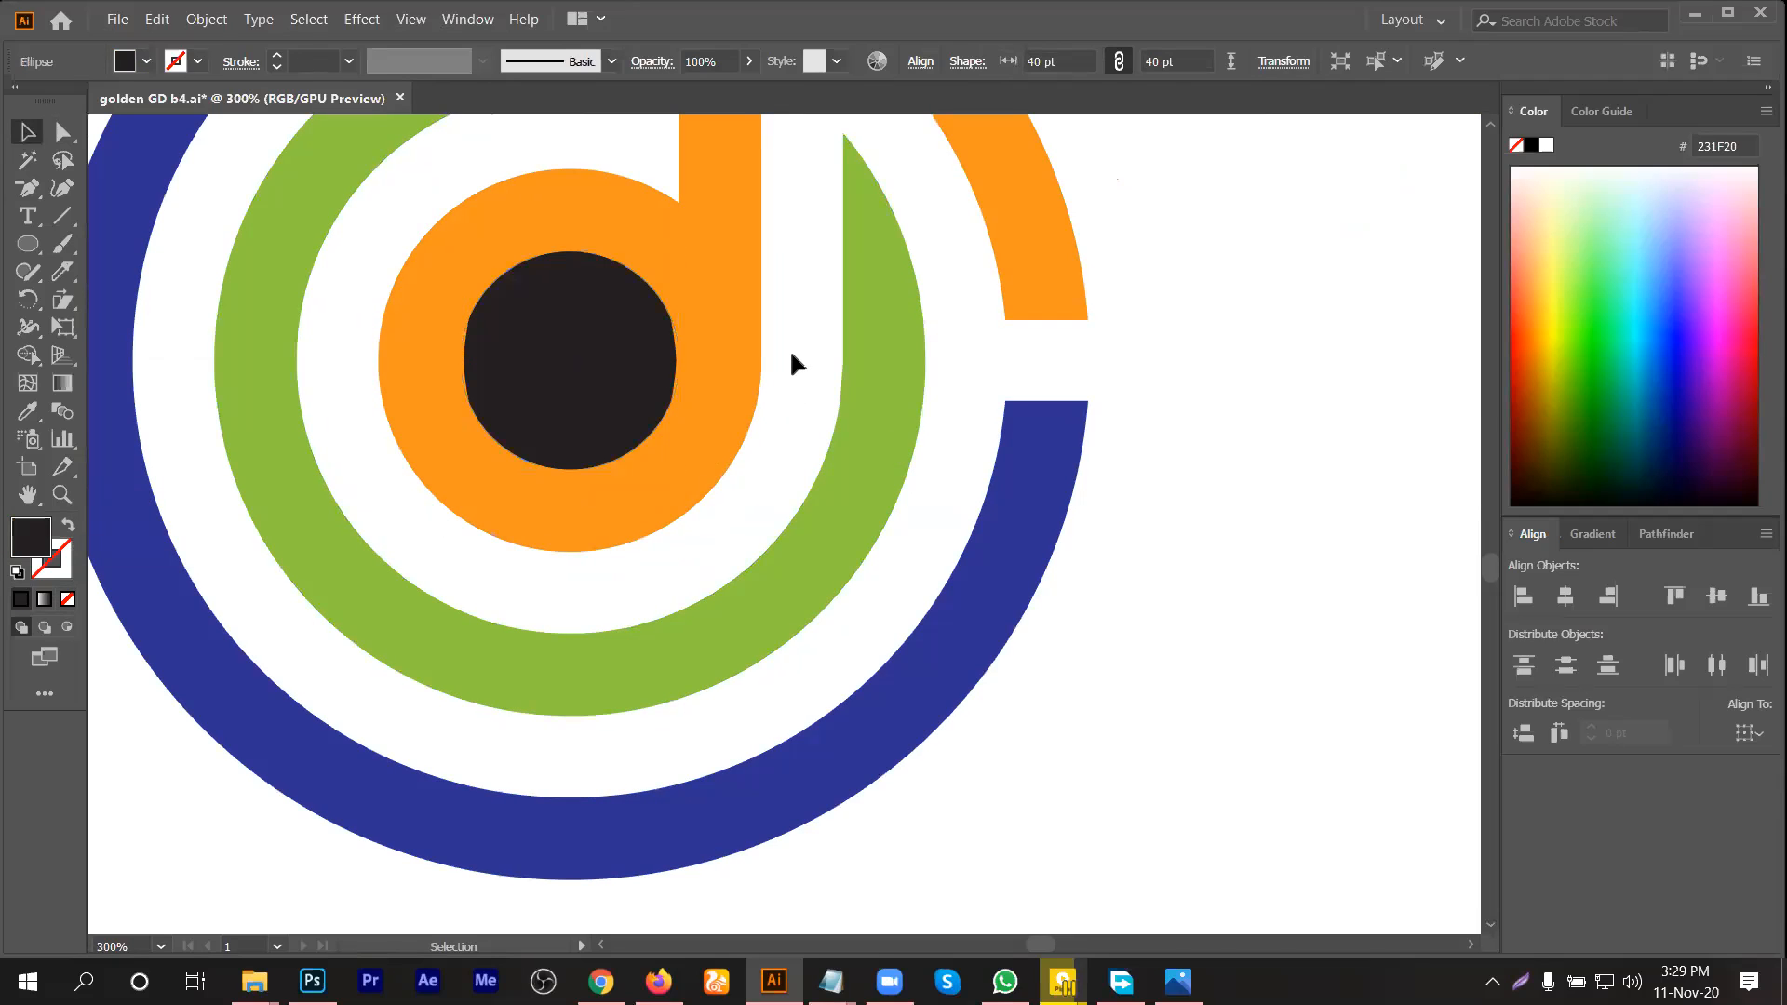
alt+scroll(610, 339, up, 1)
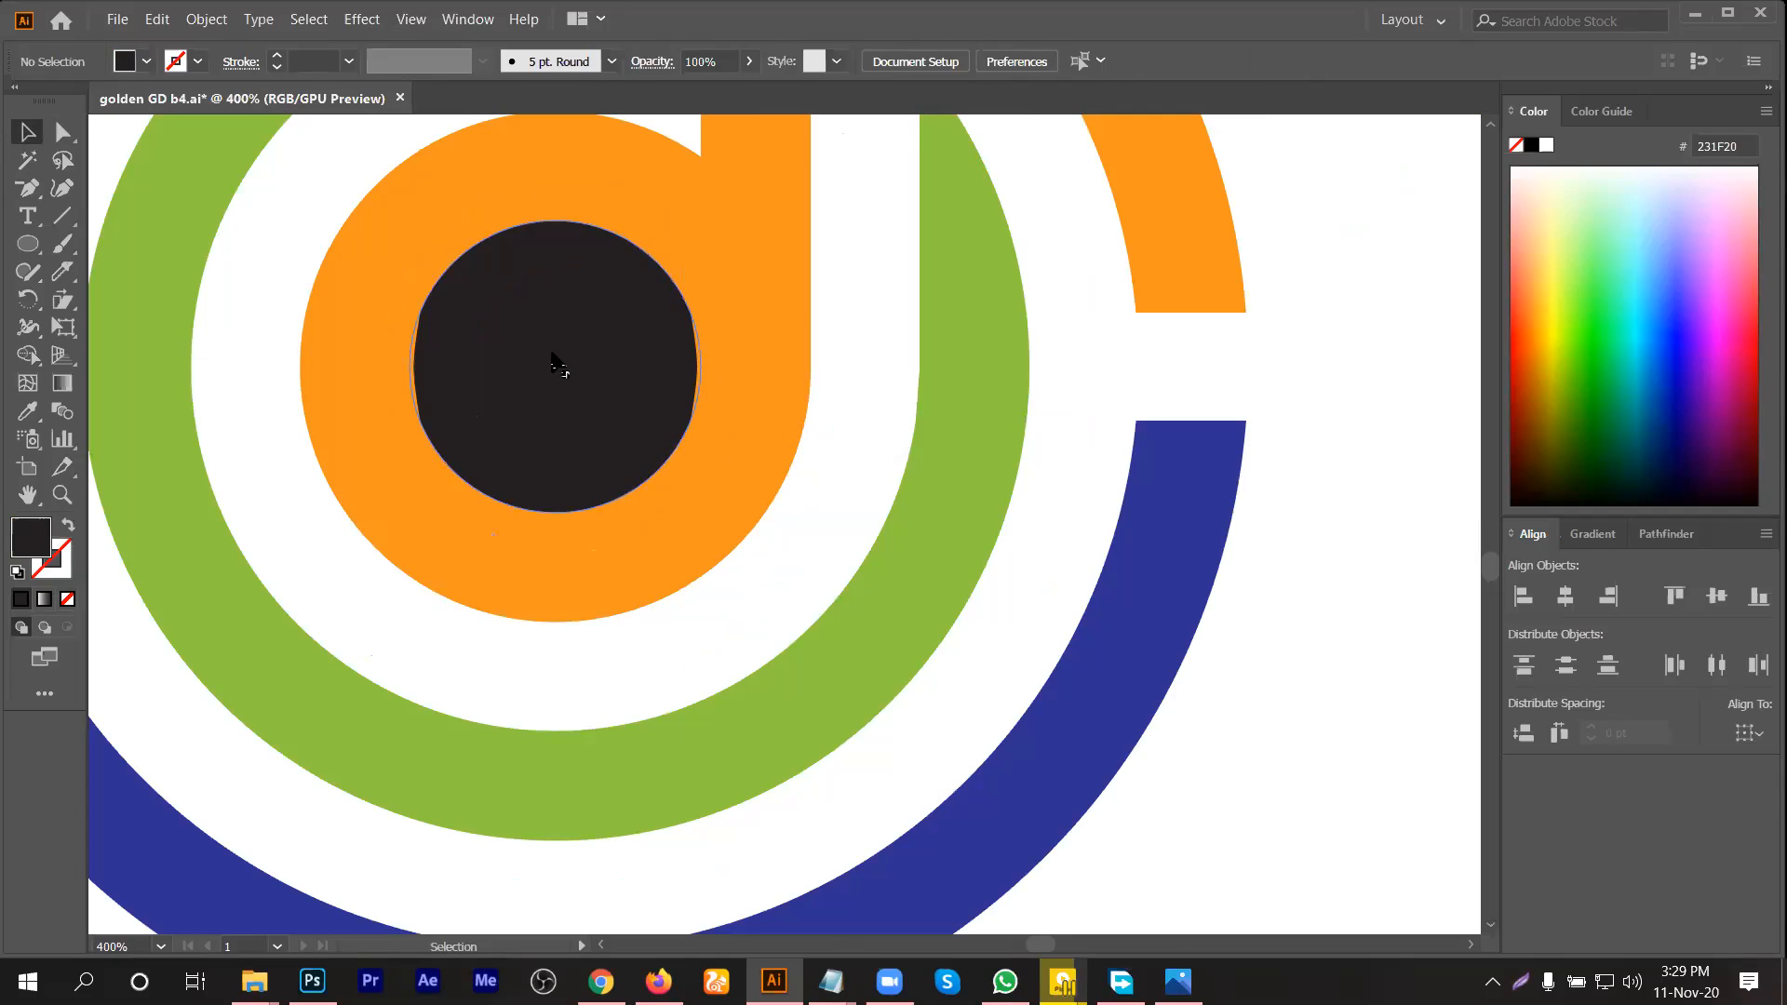
alt+scroll(607, 358, down, 1)
Step: Cut the black circle out of the orange note with the Shape Builder tool to leave a round centre hole
drag(381, 237, 606, 420)
click(28, 355)
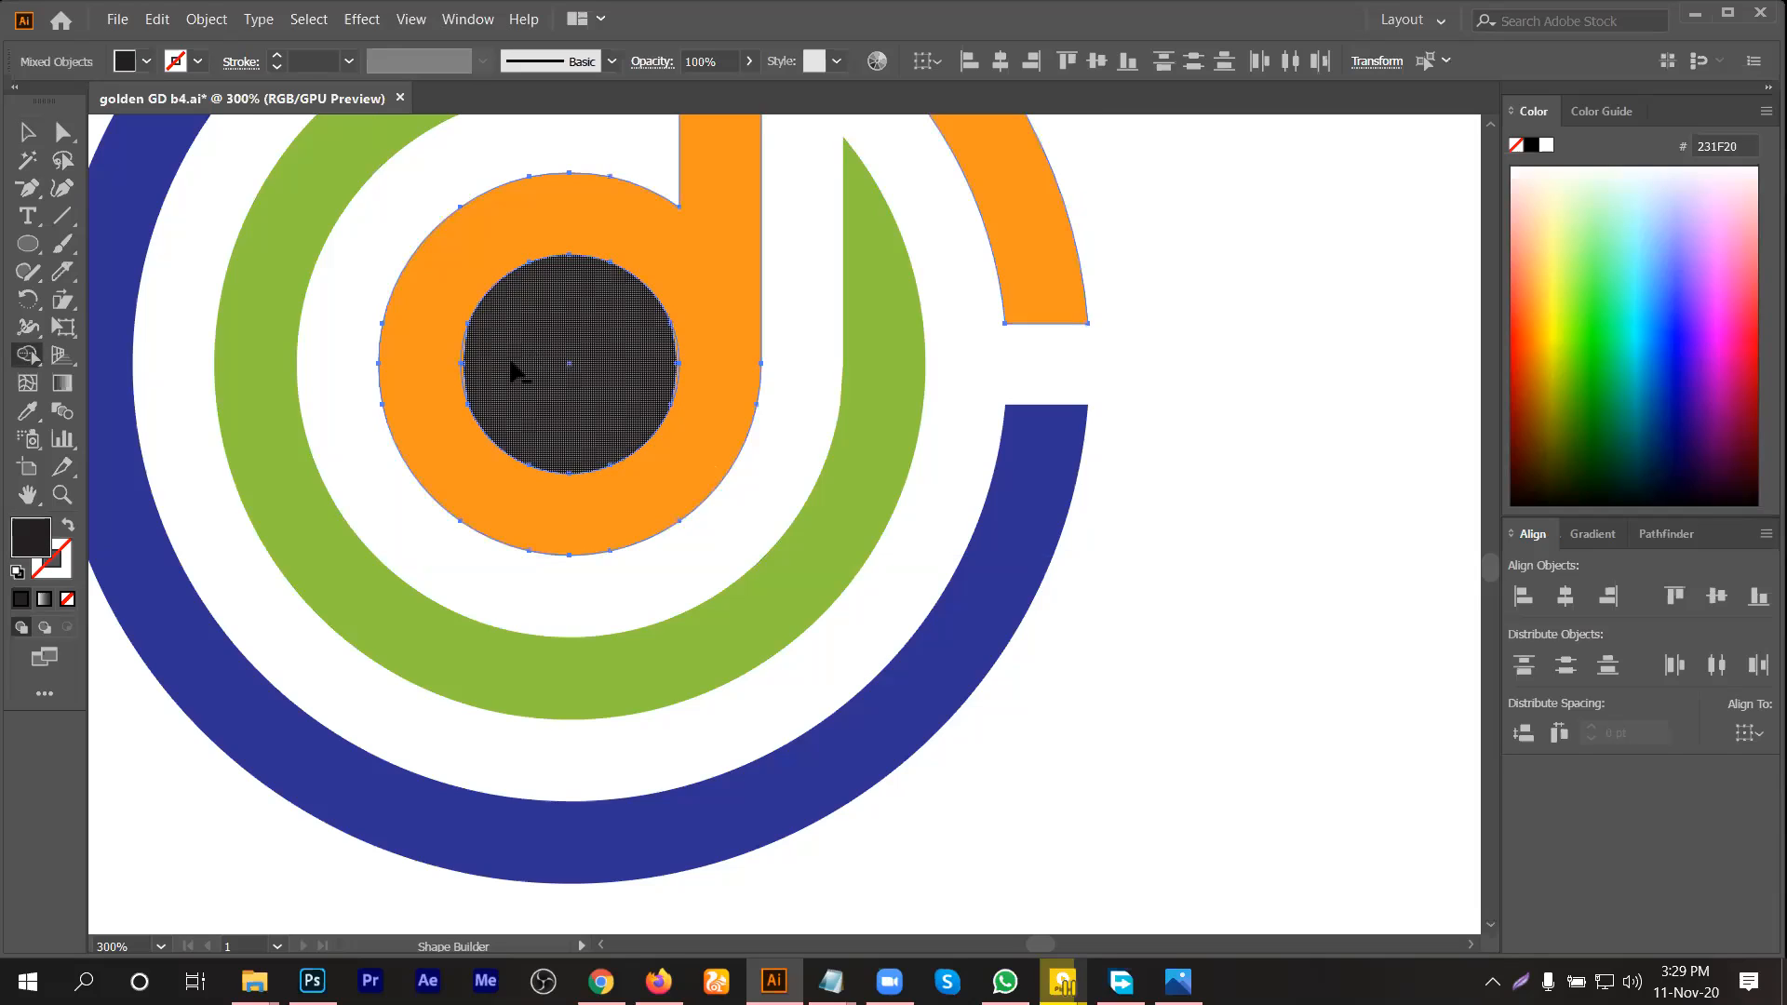
alt+click(466, 366)
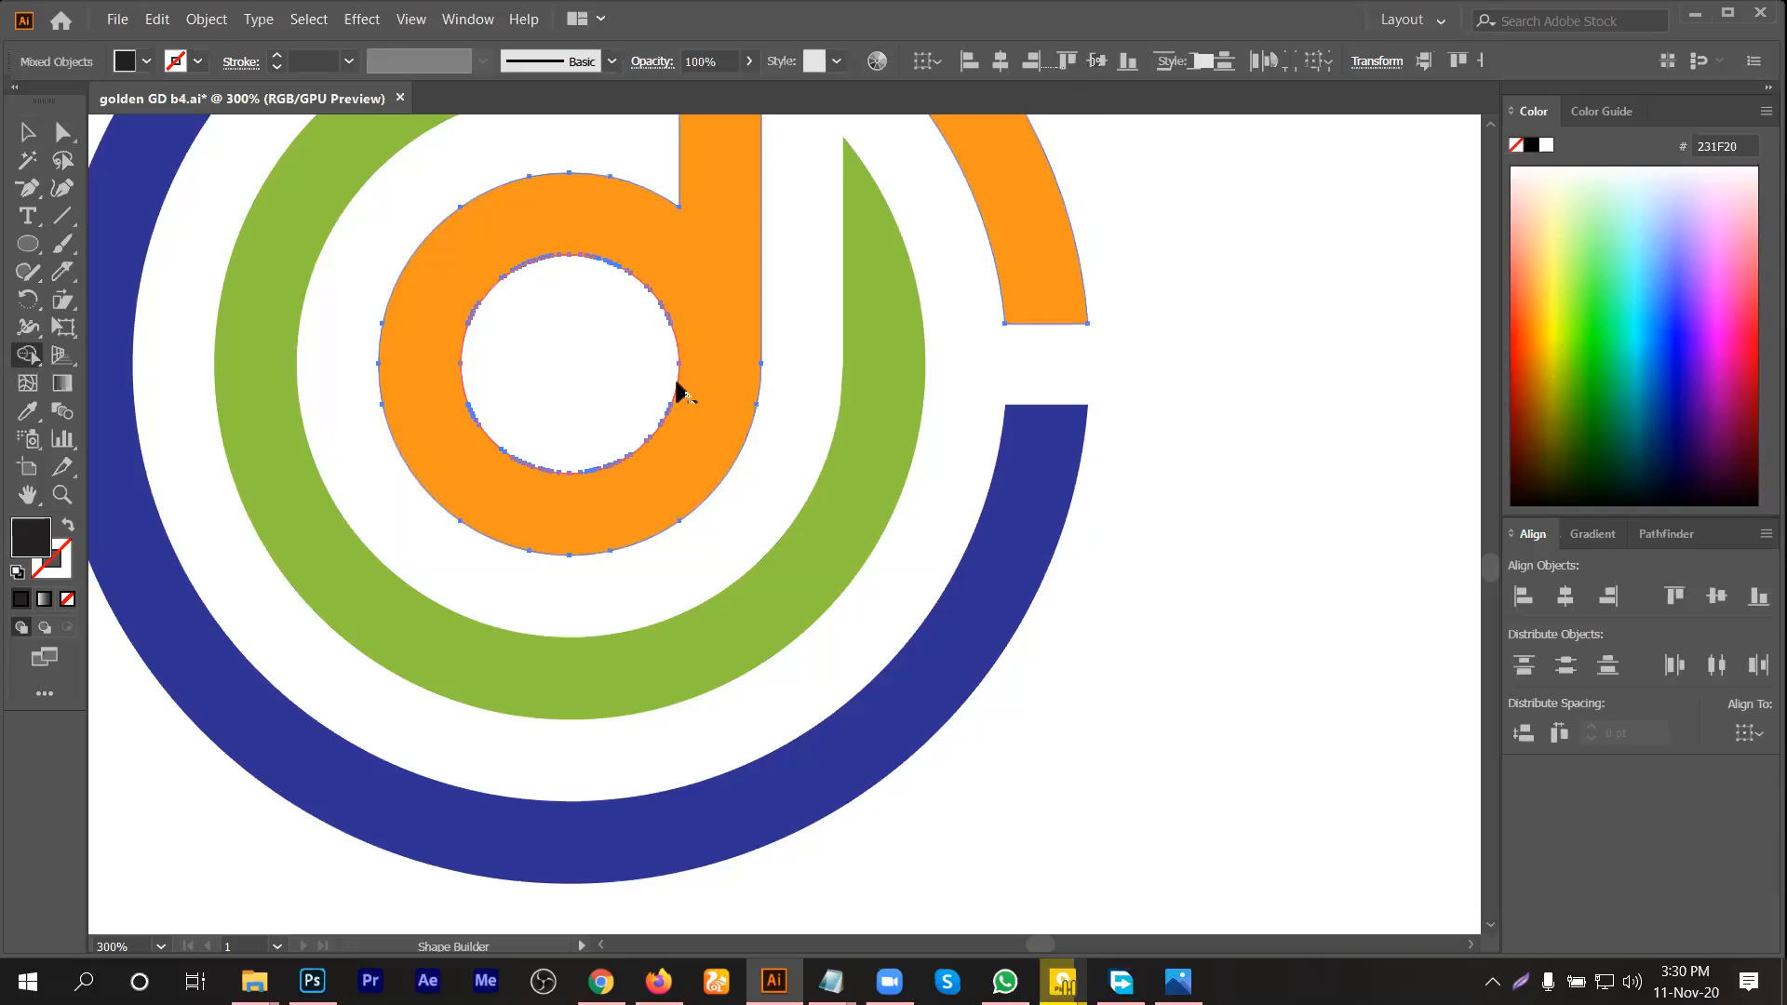
key(v)
click(1061, 719)
scroll(1041, 715, down, 5)
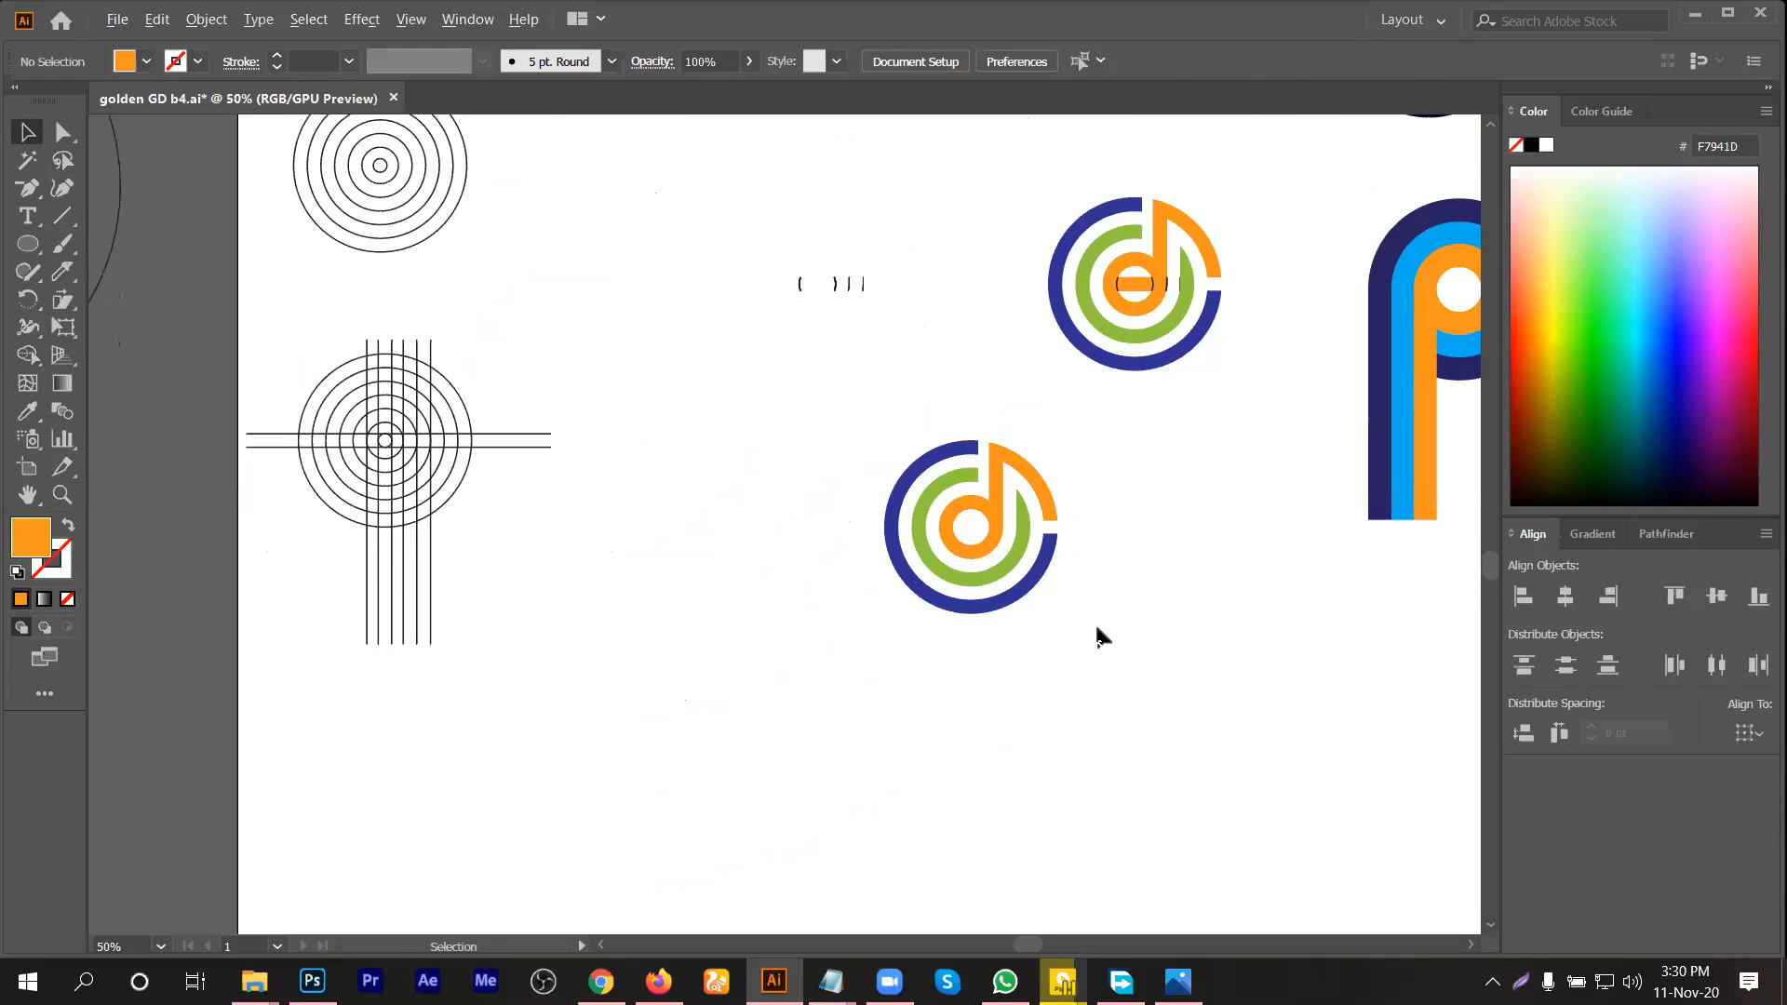
Step: Place a copy of the cleaned logo to its left and delete the green ring from the original
scroll(1092, 630, up, 1)
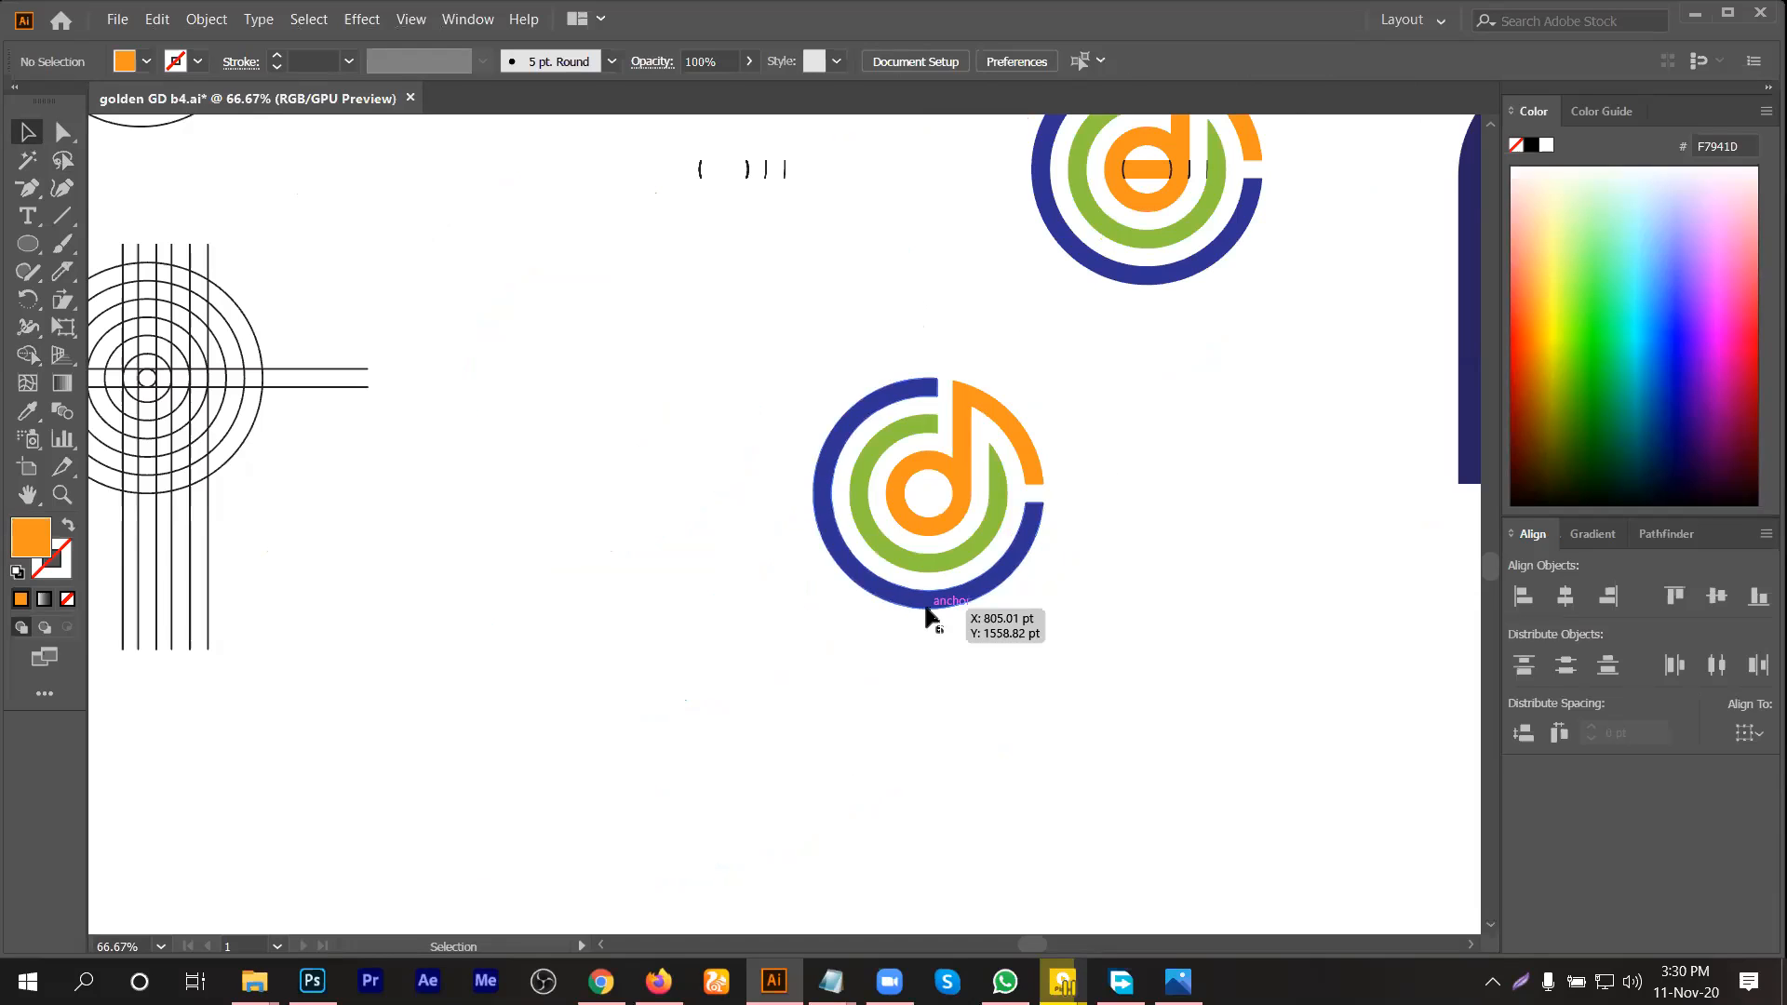
drag(1073, 423, 538, 556)
click(786, 690)
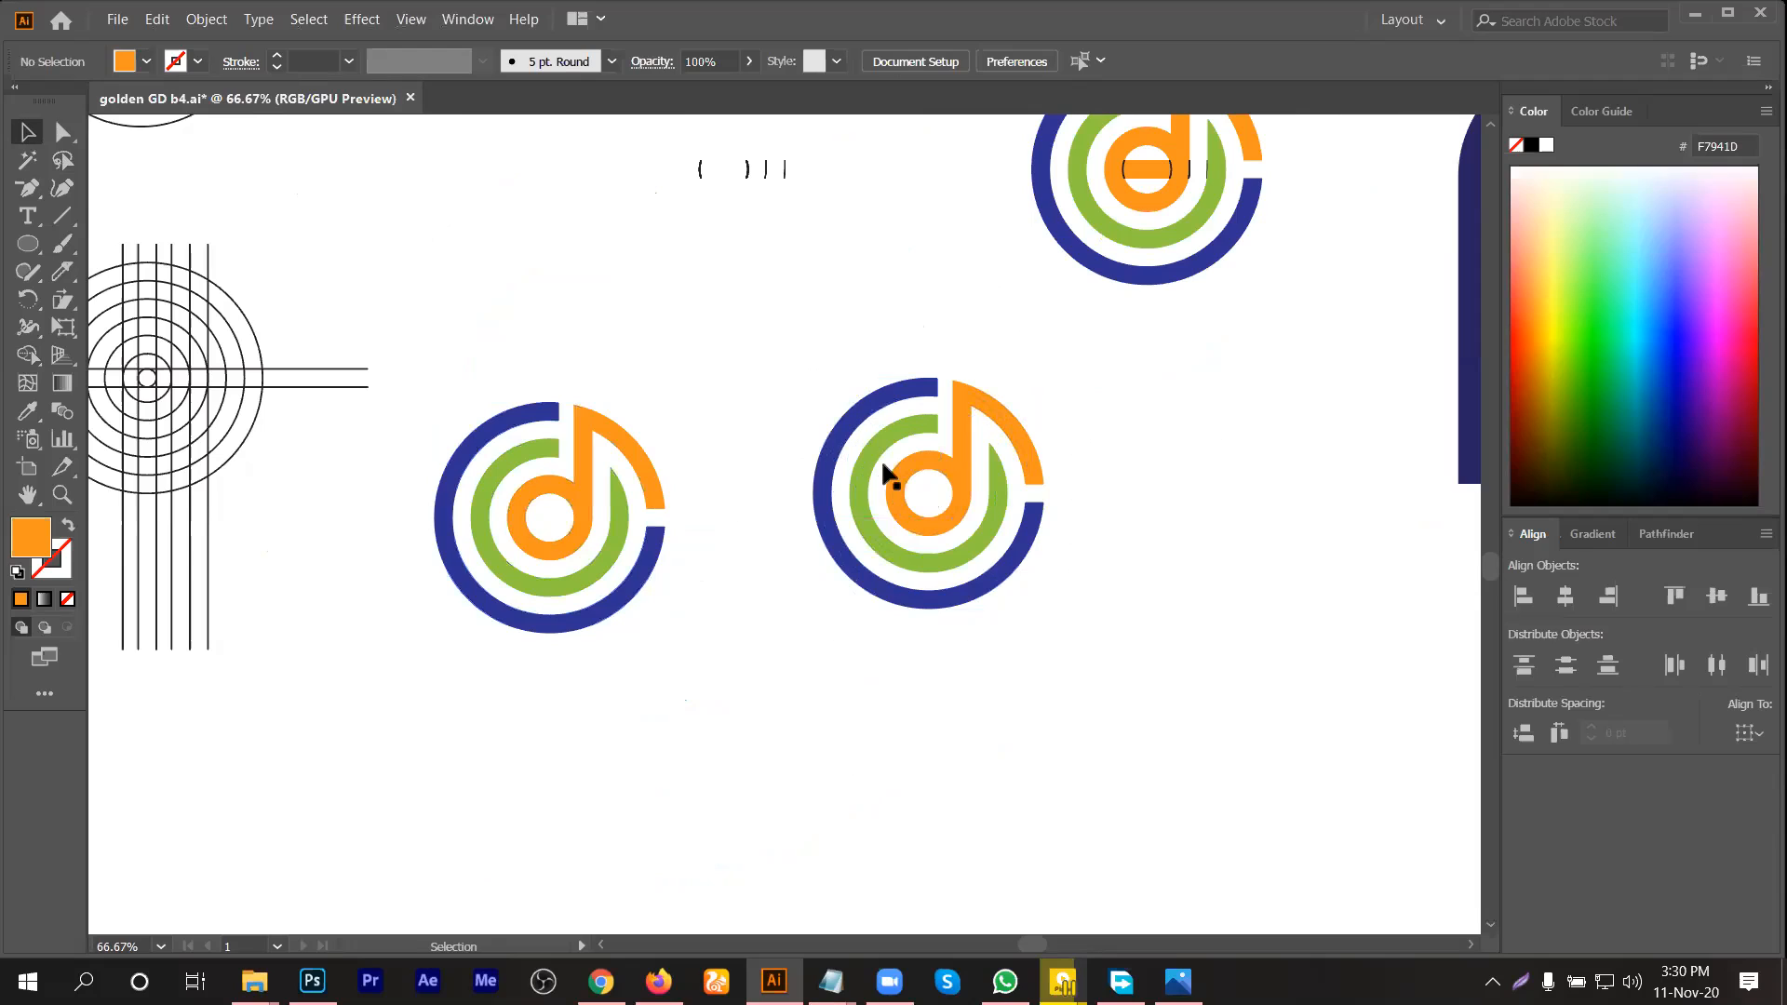
click(873, 446)
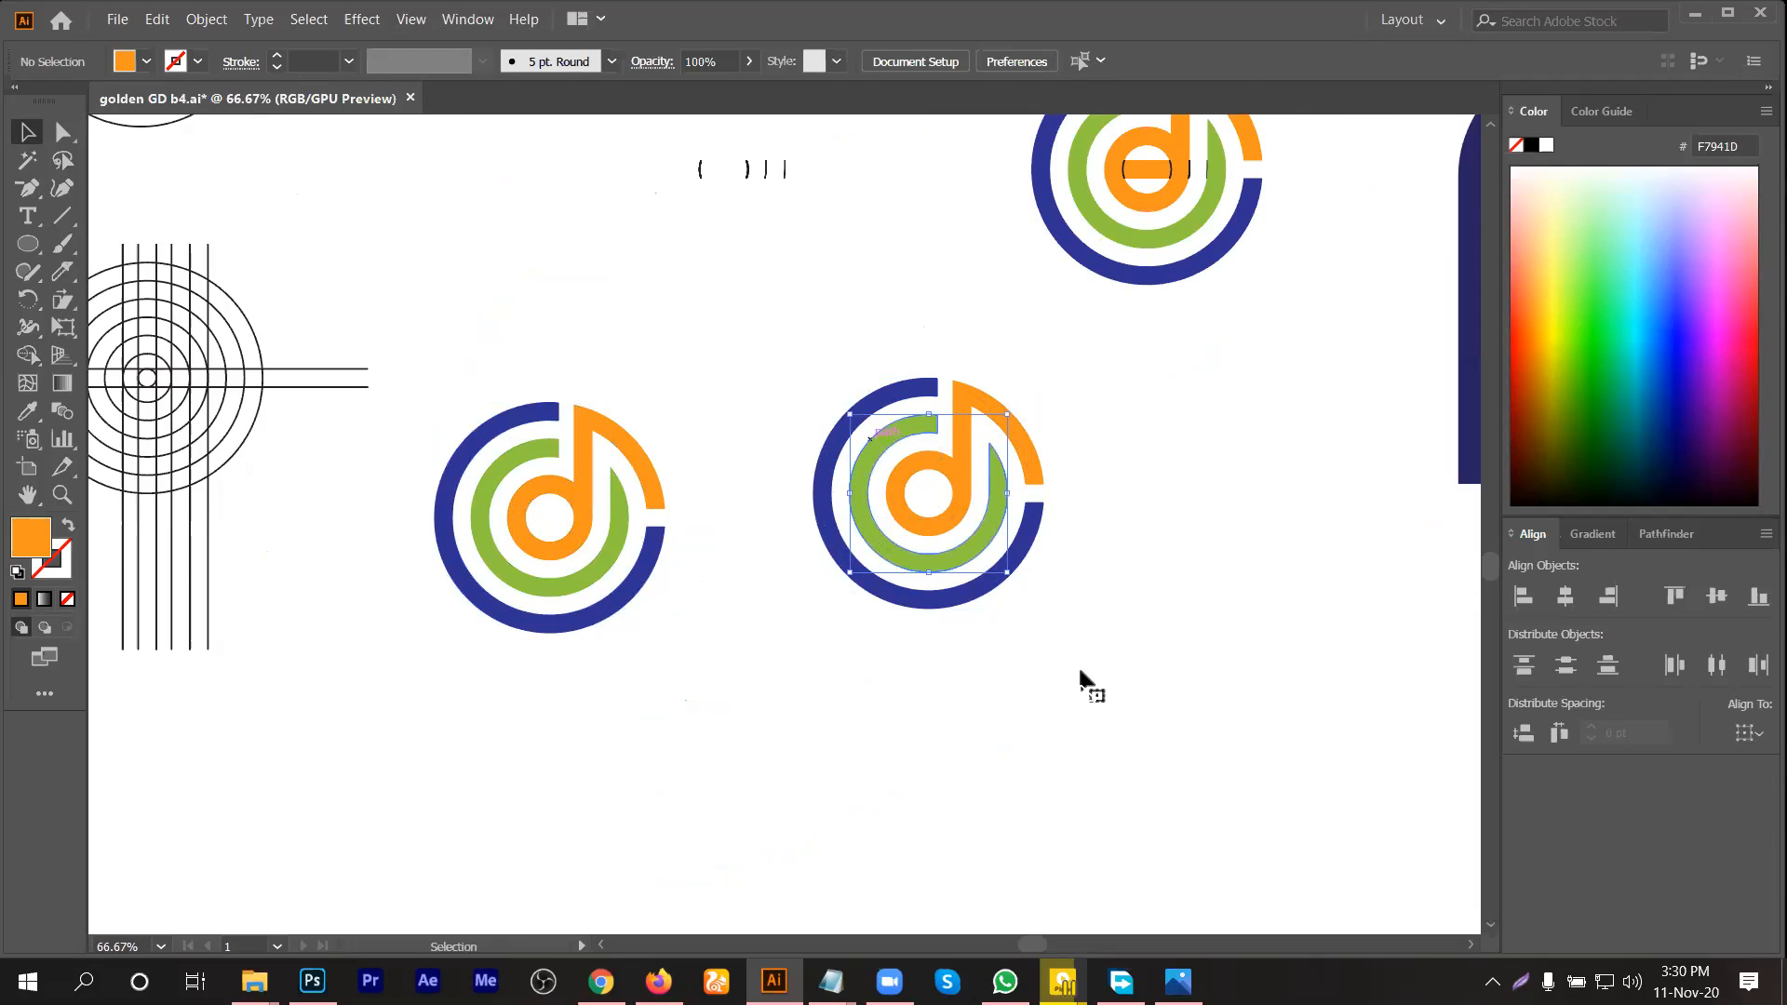
key(Delete)
Step: Place another copy of the three-colour logo below the first two and delete its blue outer ring
drag(1113, 436, 931, 628)
drag(606, 558, 851, 782)
click(1077, 782)
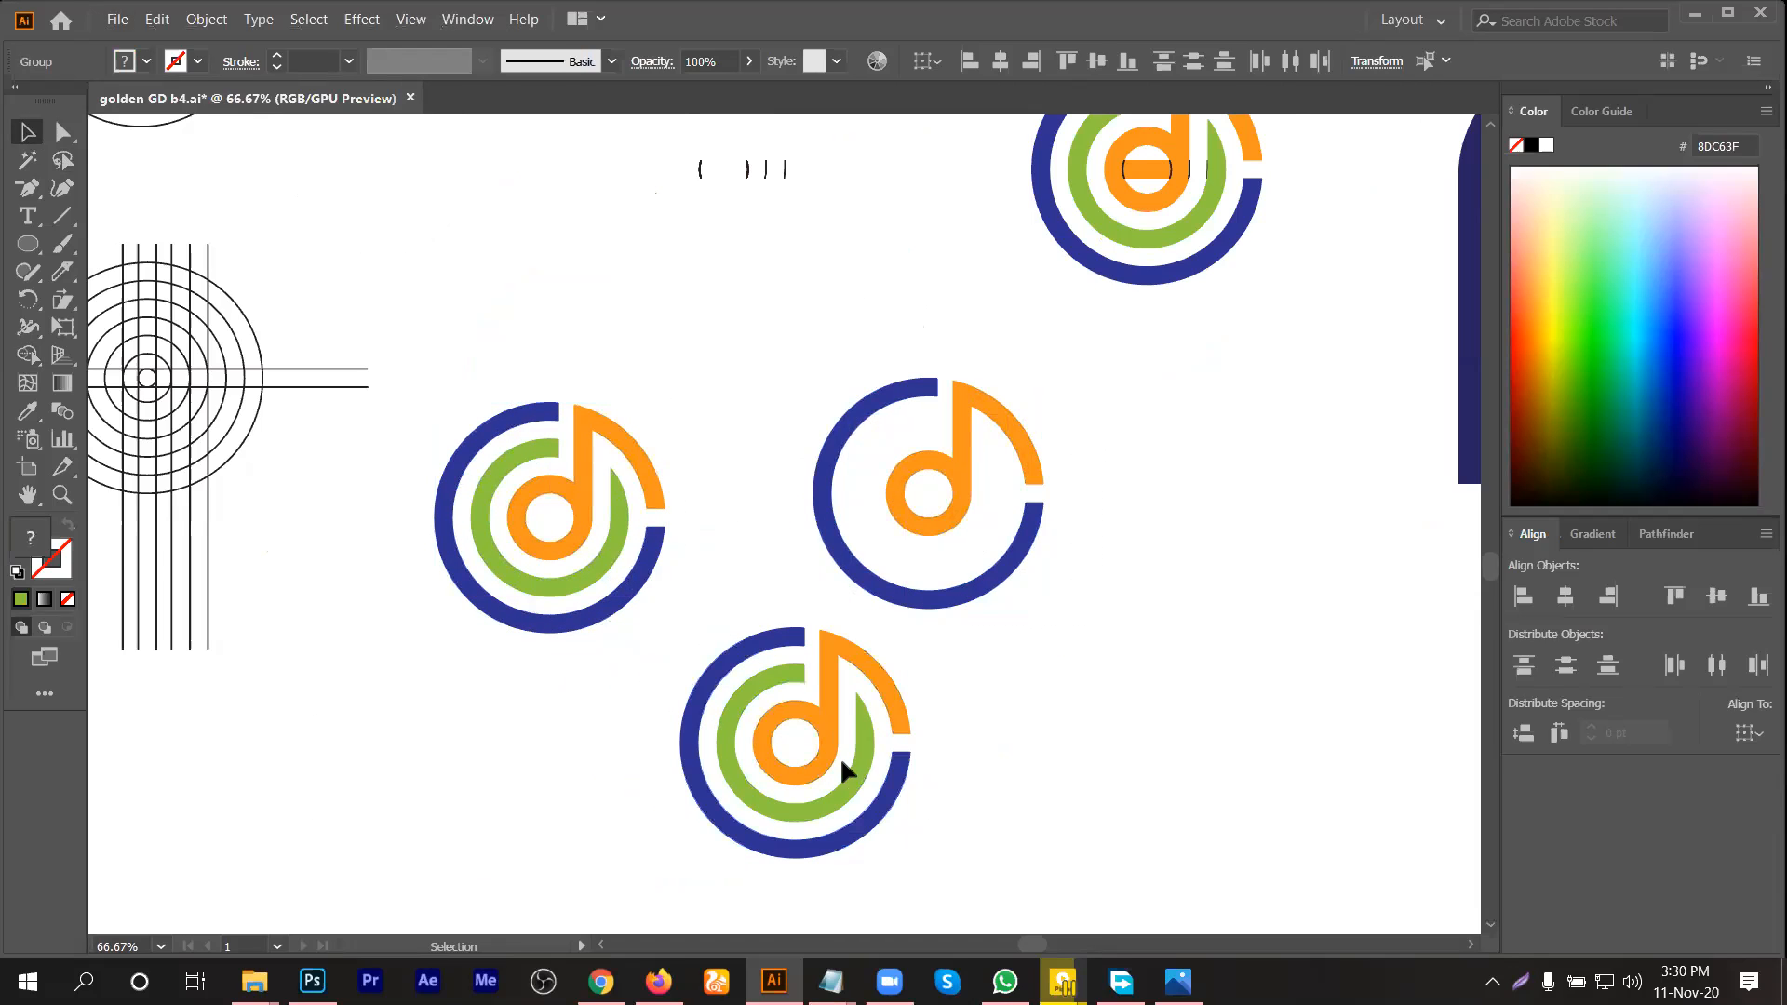
click(754, 651)
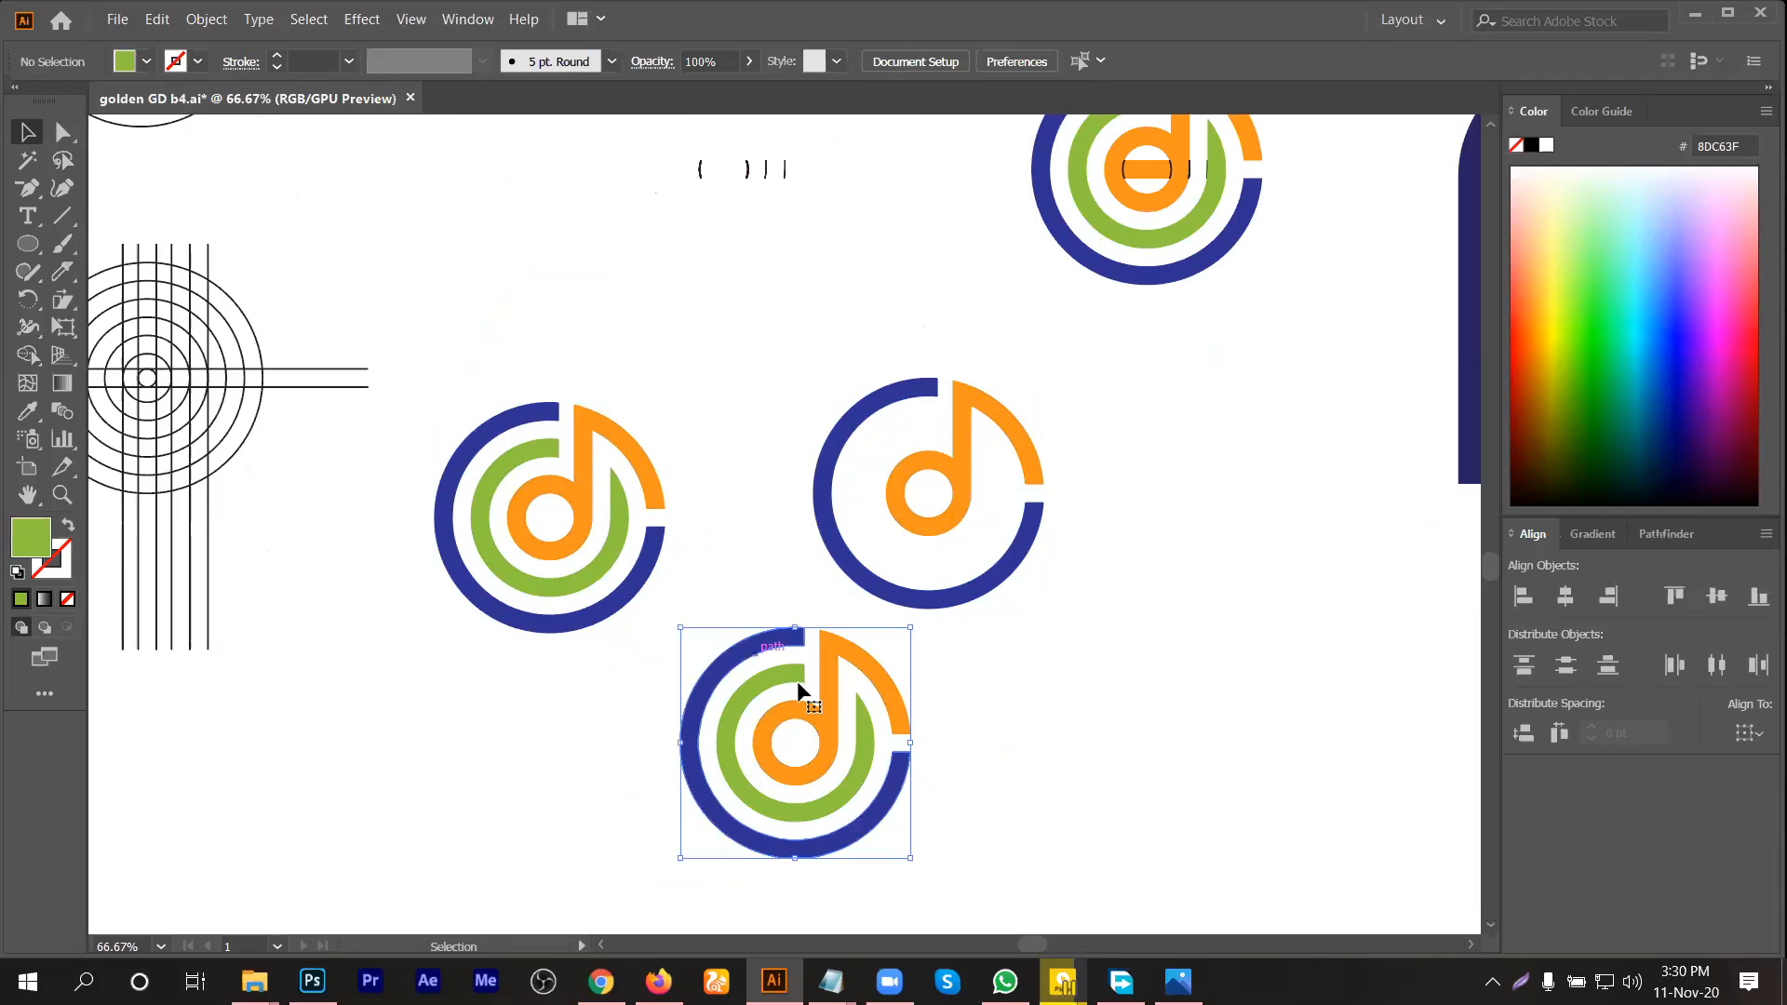
key(Delete)
Step: Recolour the lower copy's green ring blue by sampling the outer ring of the three-colour logo with the Eyedropper
scroll(847, 760, down, 2)
scroll(849, 767, down, 1)
click(830, 696)
click(28, 411)
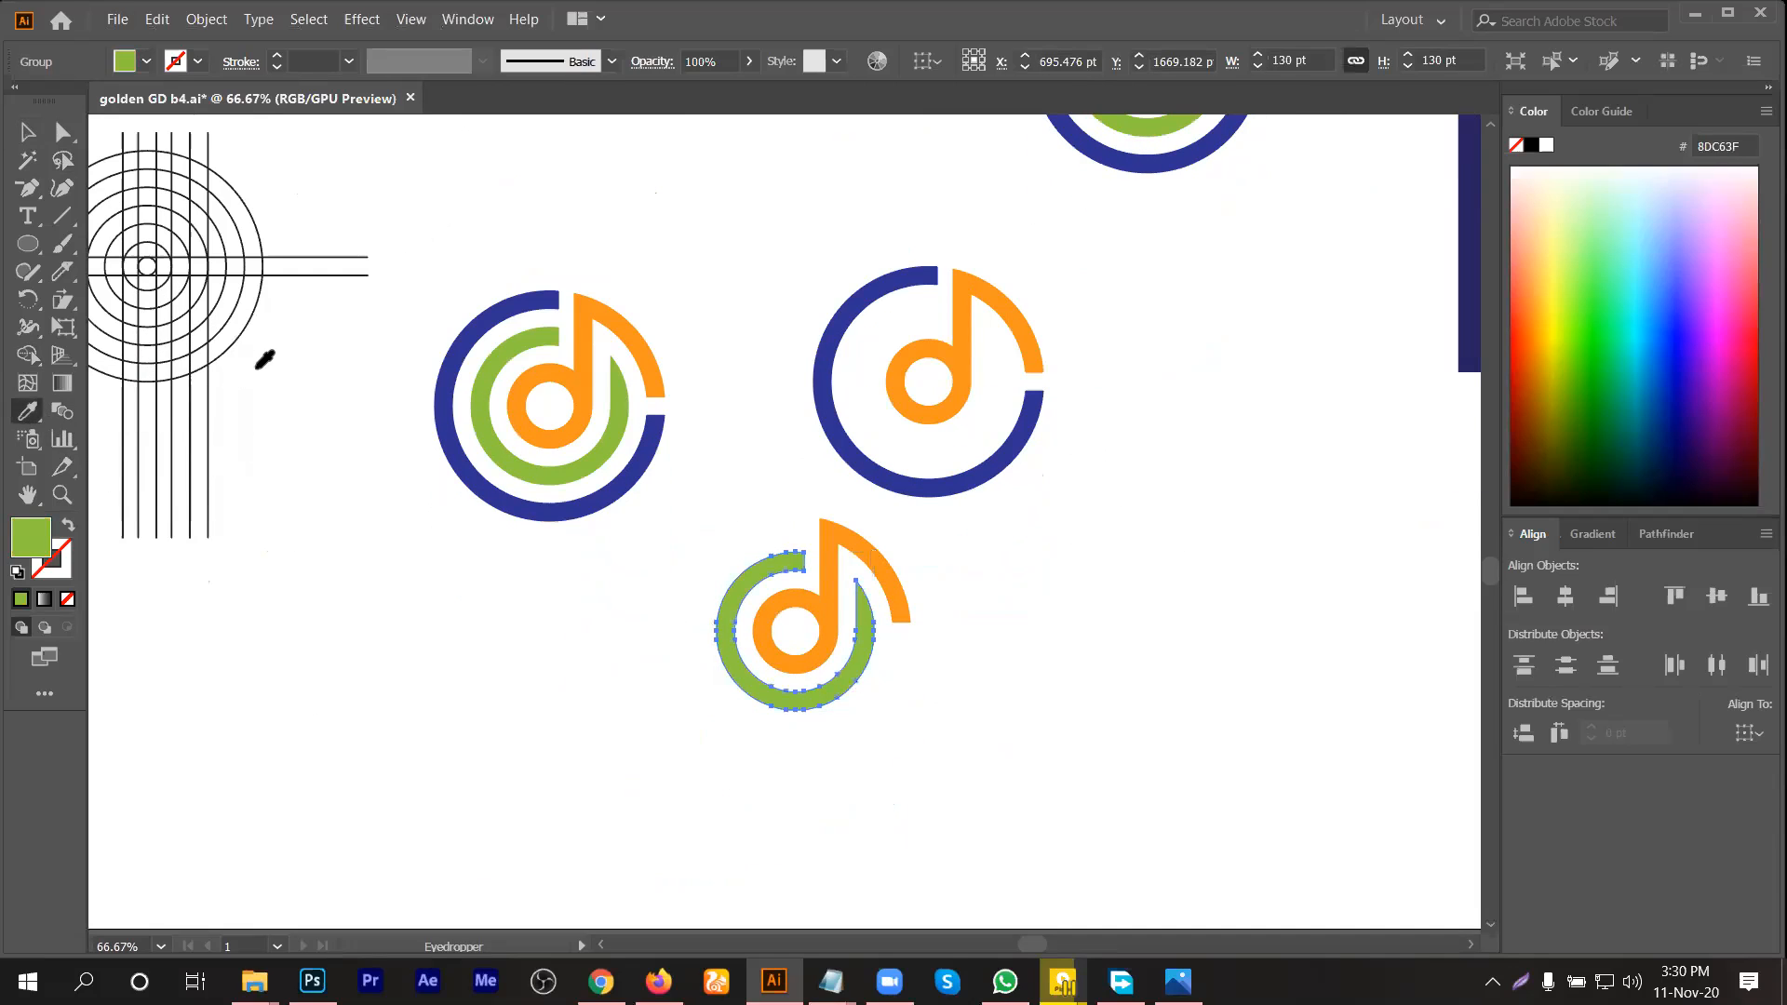
click(466, 329)
click(27, 131)
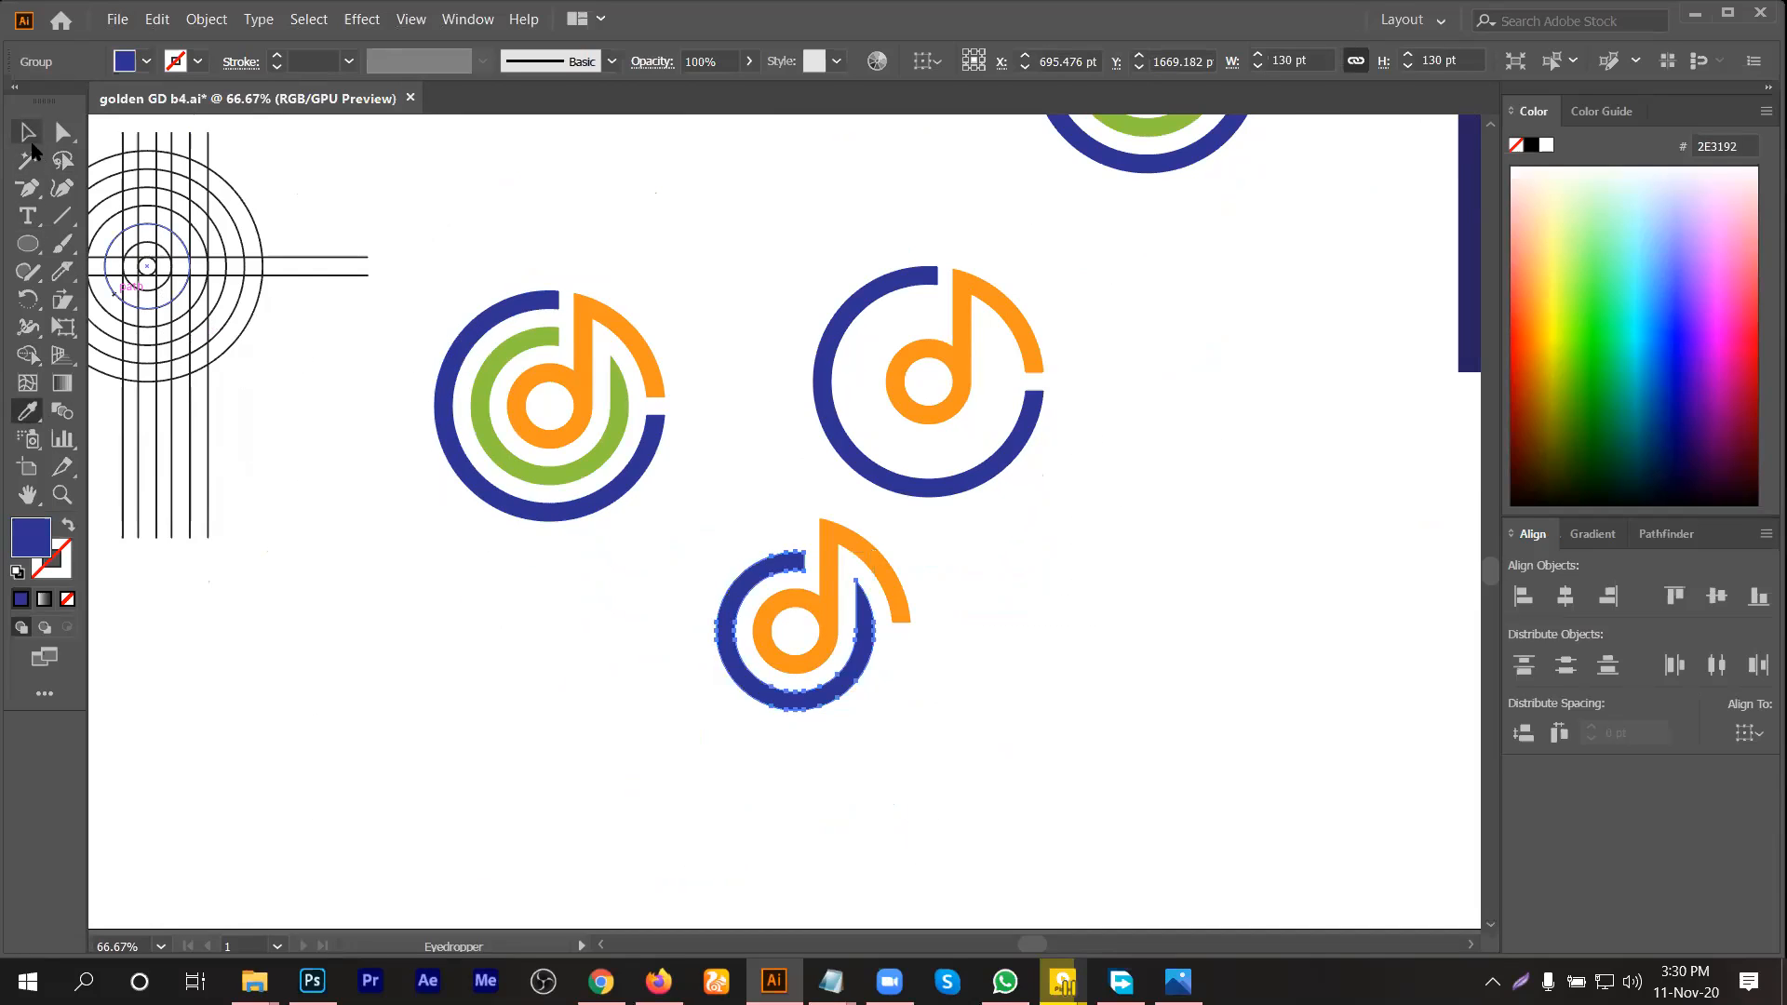
Step: Recolour the green ring of the three-colour music-note logo light blue (00AEEF)
click(958, 573)
click(626, 400)
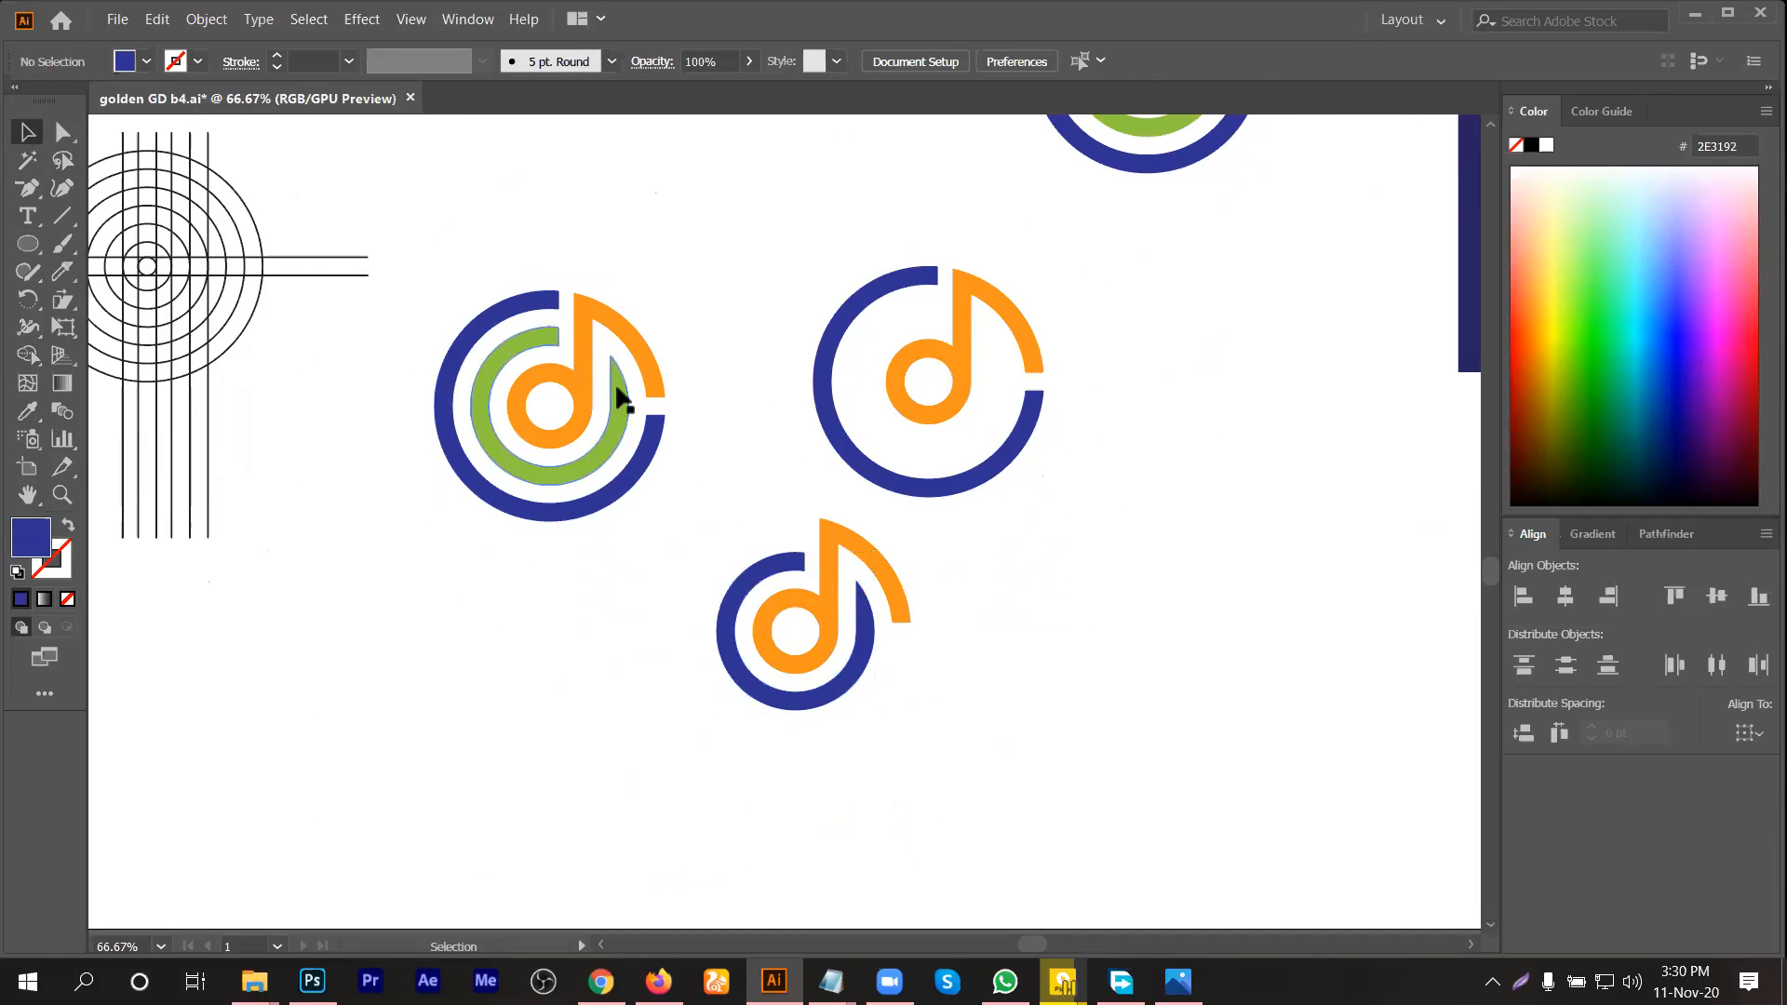
click(146, 61)
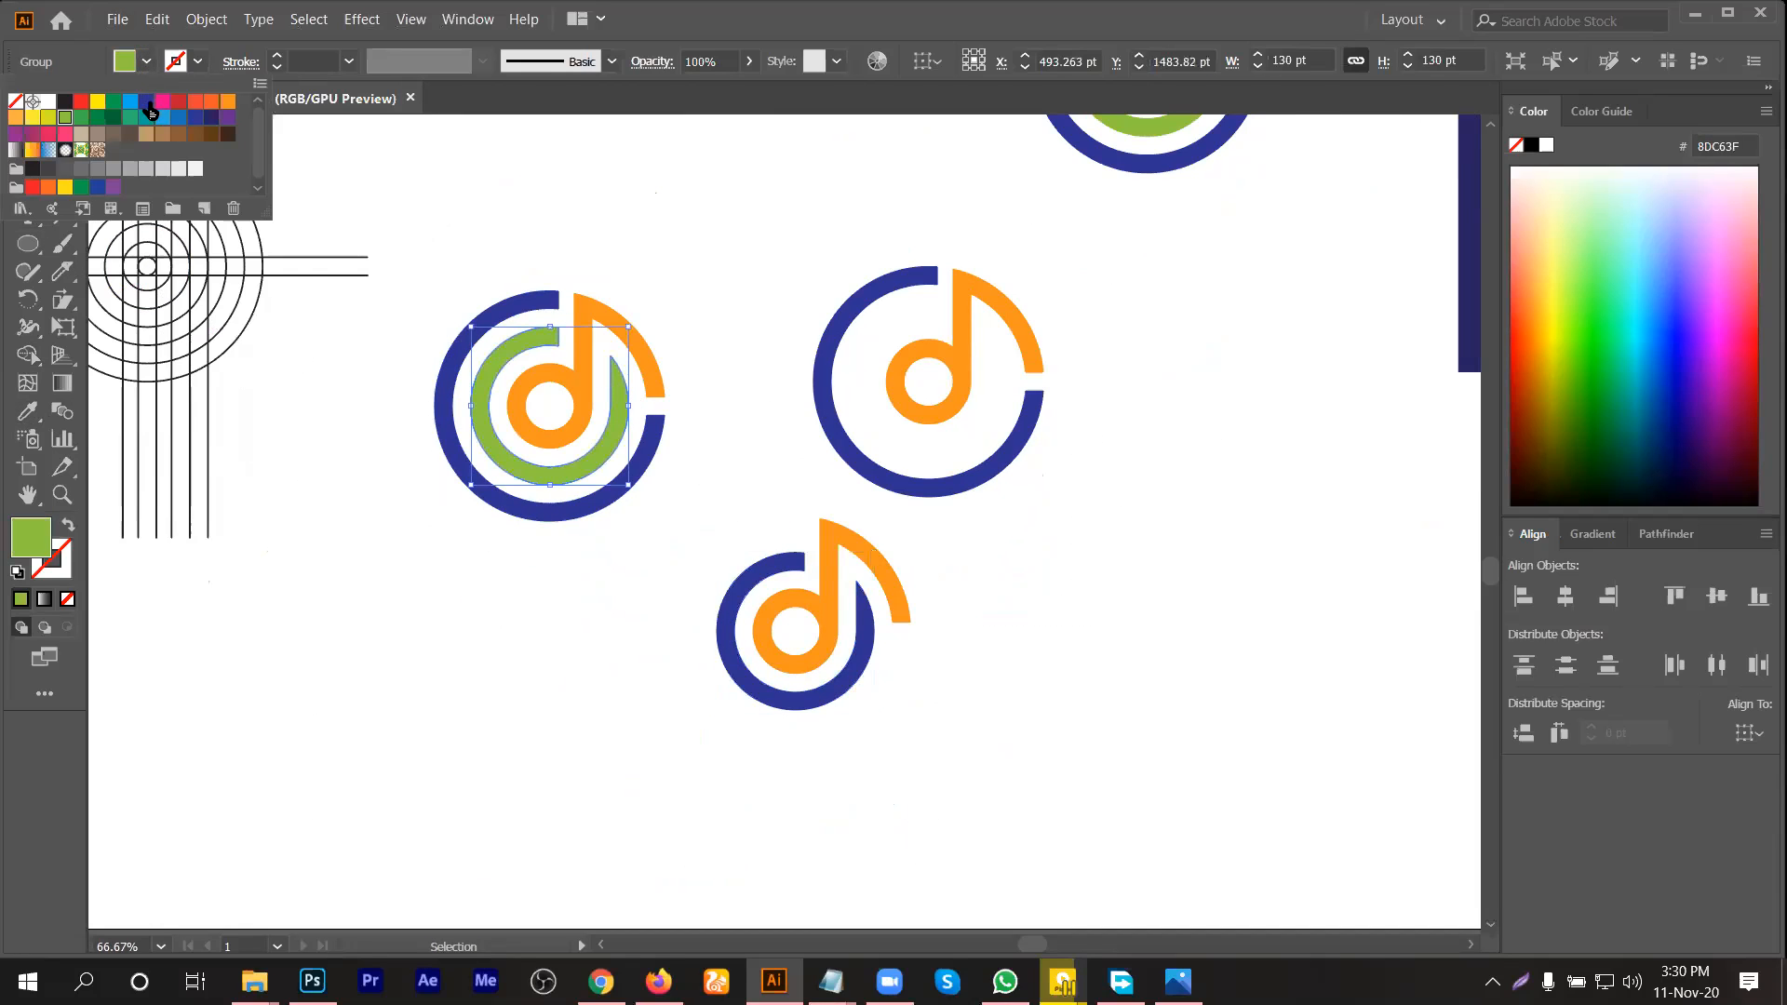
click(130, 109)
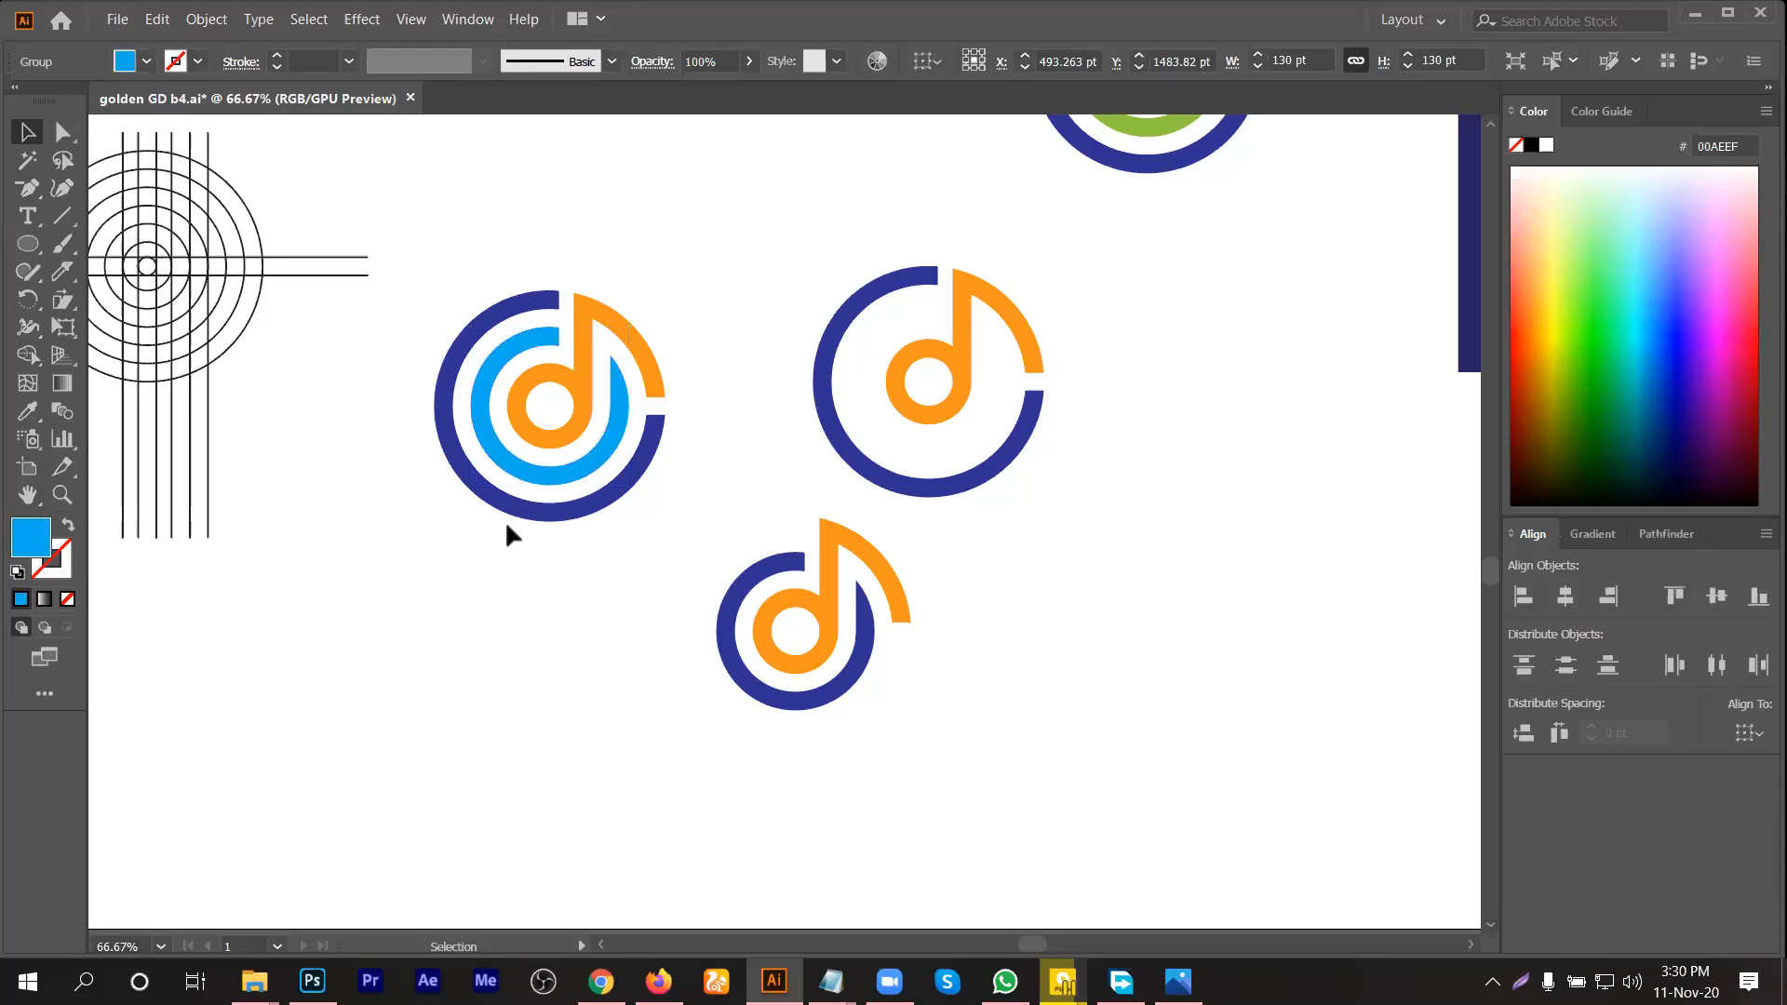
Step: Group the parts of the three-colour music-note logo, and separately group the parts of the two-colour logo beside it
drag(504, 519, 547, 379)
right_click(547, 372)
click(611, 524)
drag(818, 271, 1115, 549)
right_click(957, 369)
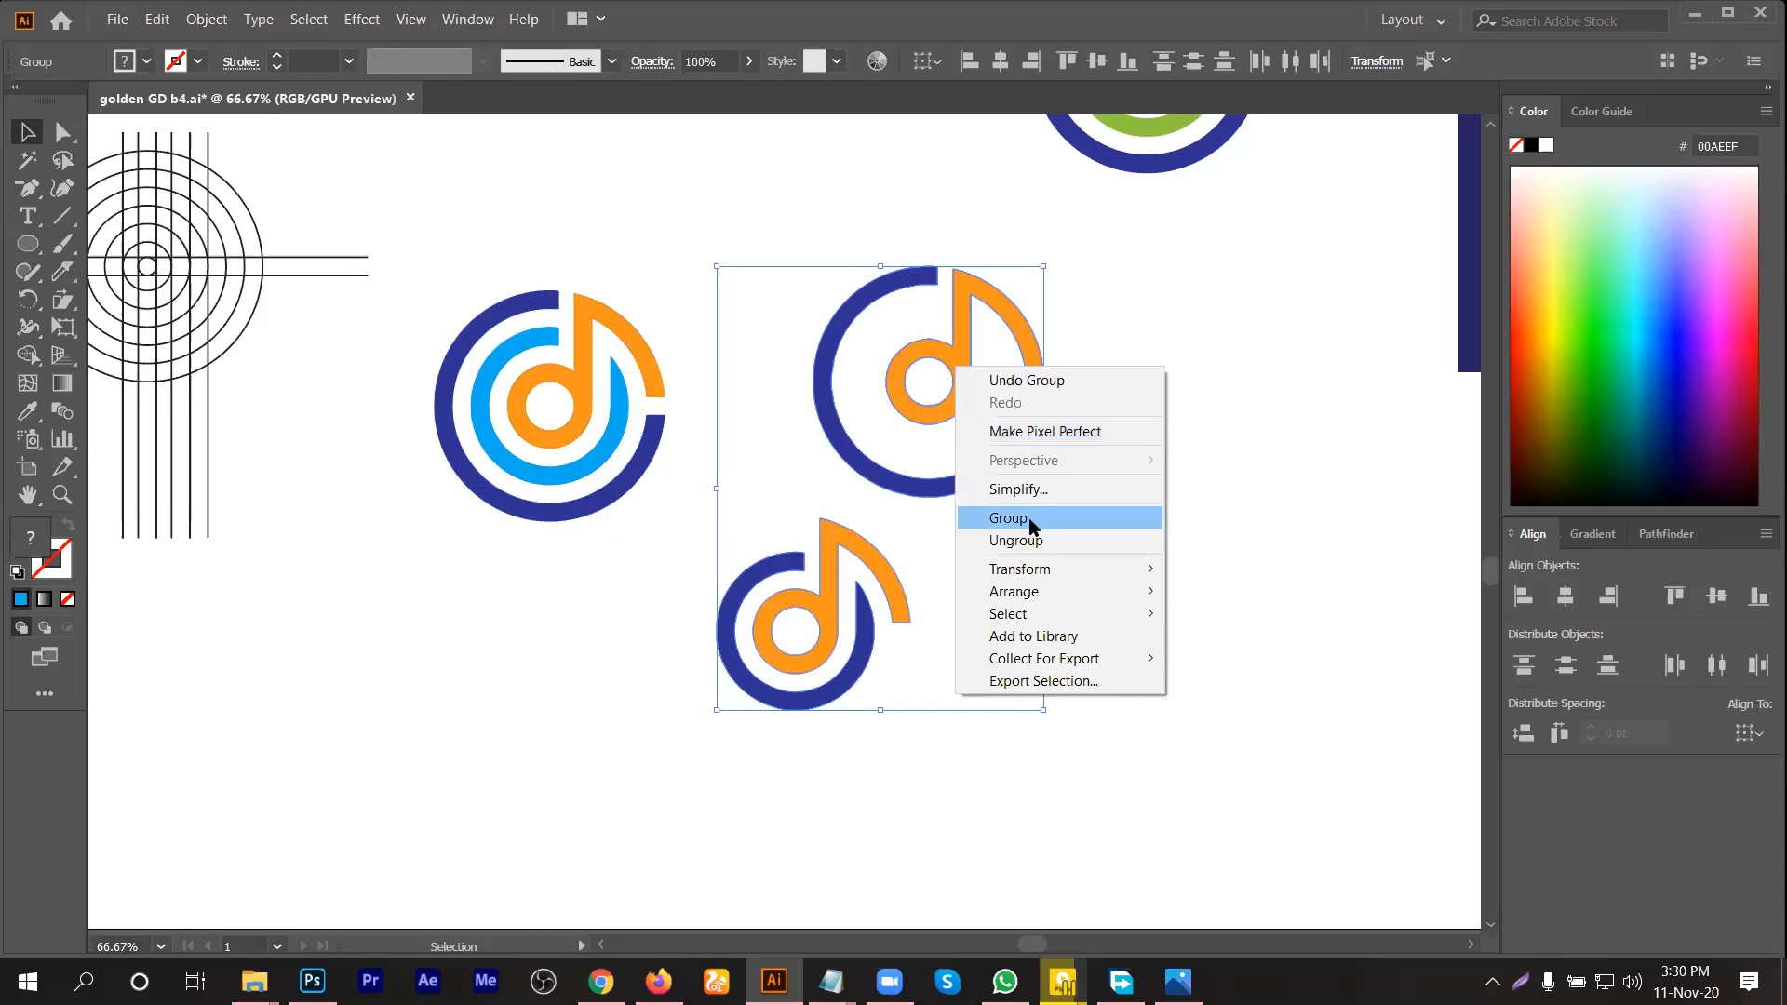
click(1209, 519)
click(891, 382)
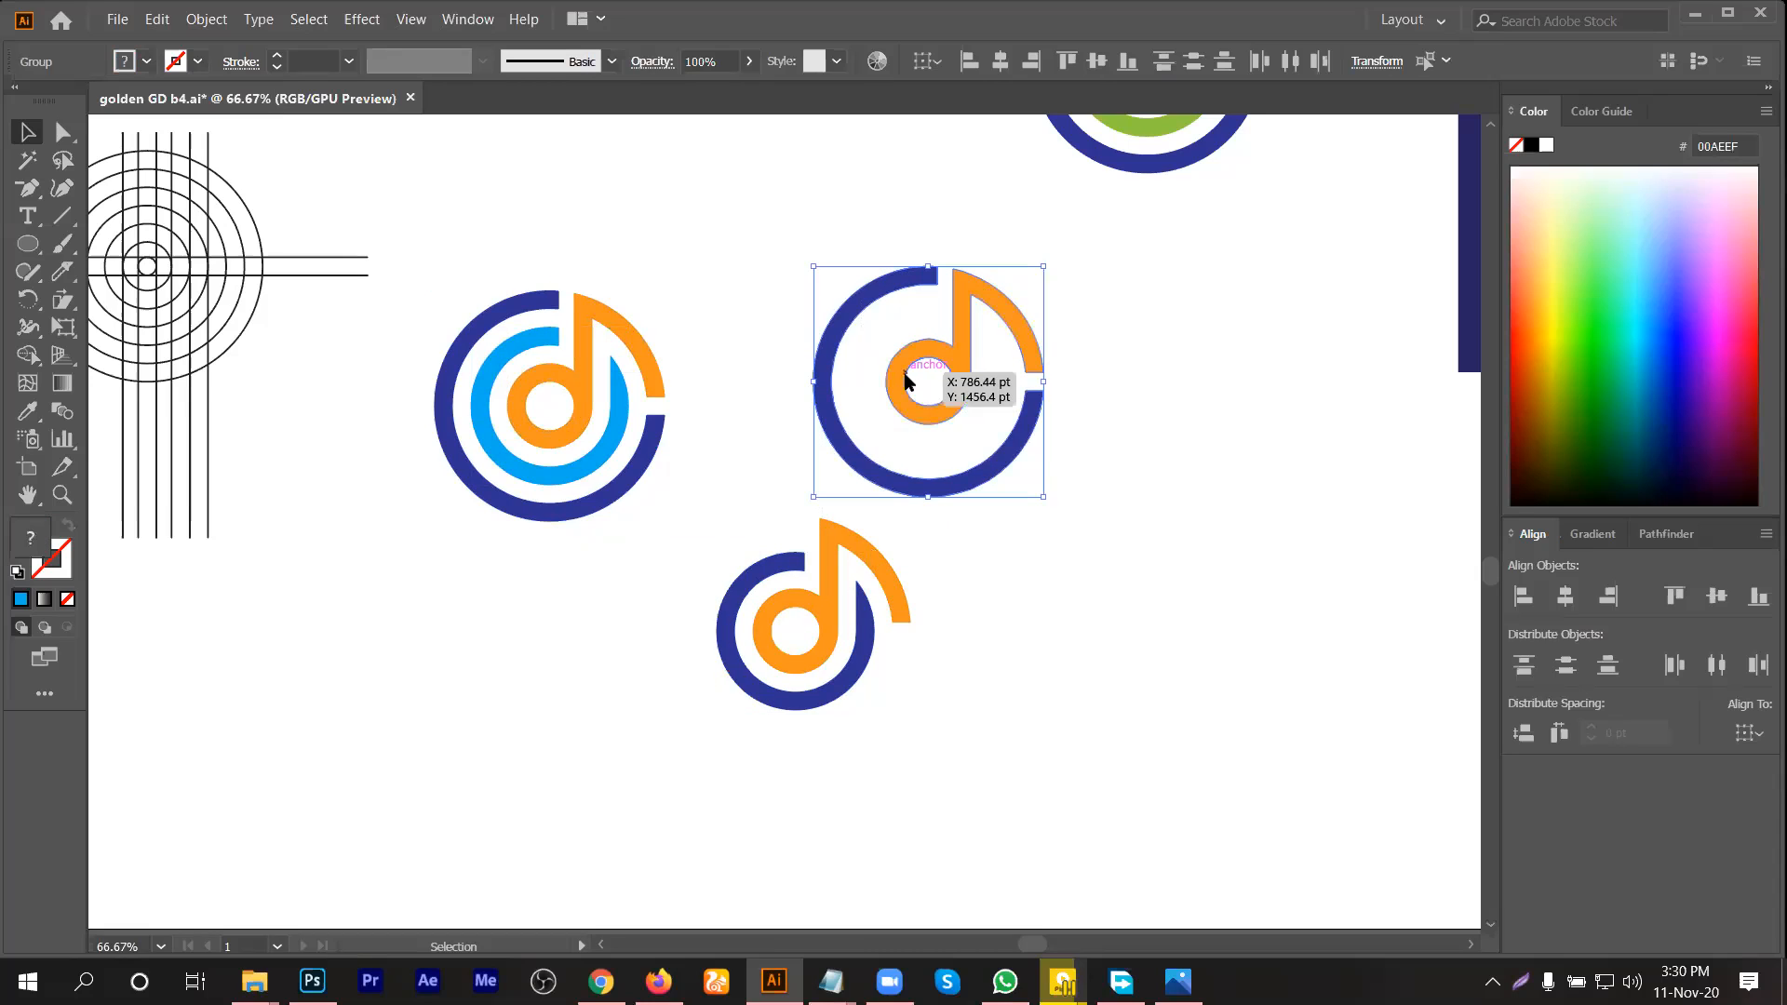
right_click(906, 376)
click(968, 520)
click(944, 566)
Step: Group the orange note and blue ring of the small lower logo
click(757, 680)
right_click(773, 617)
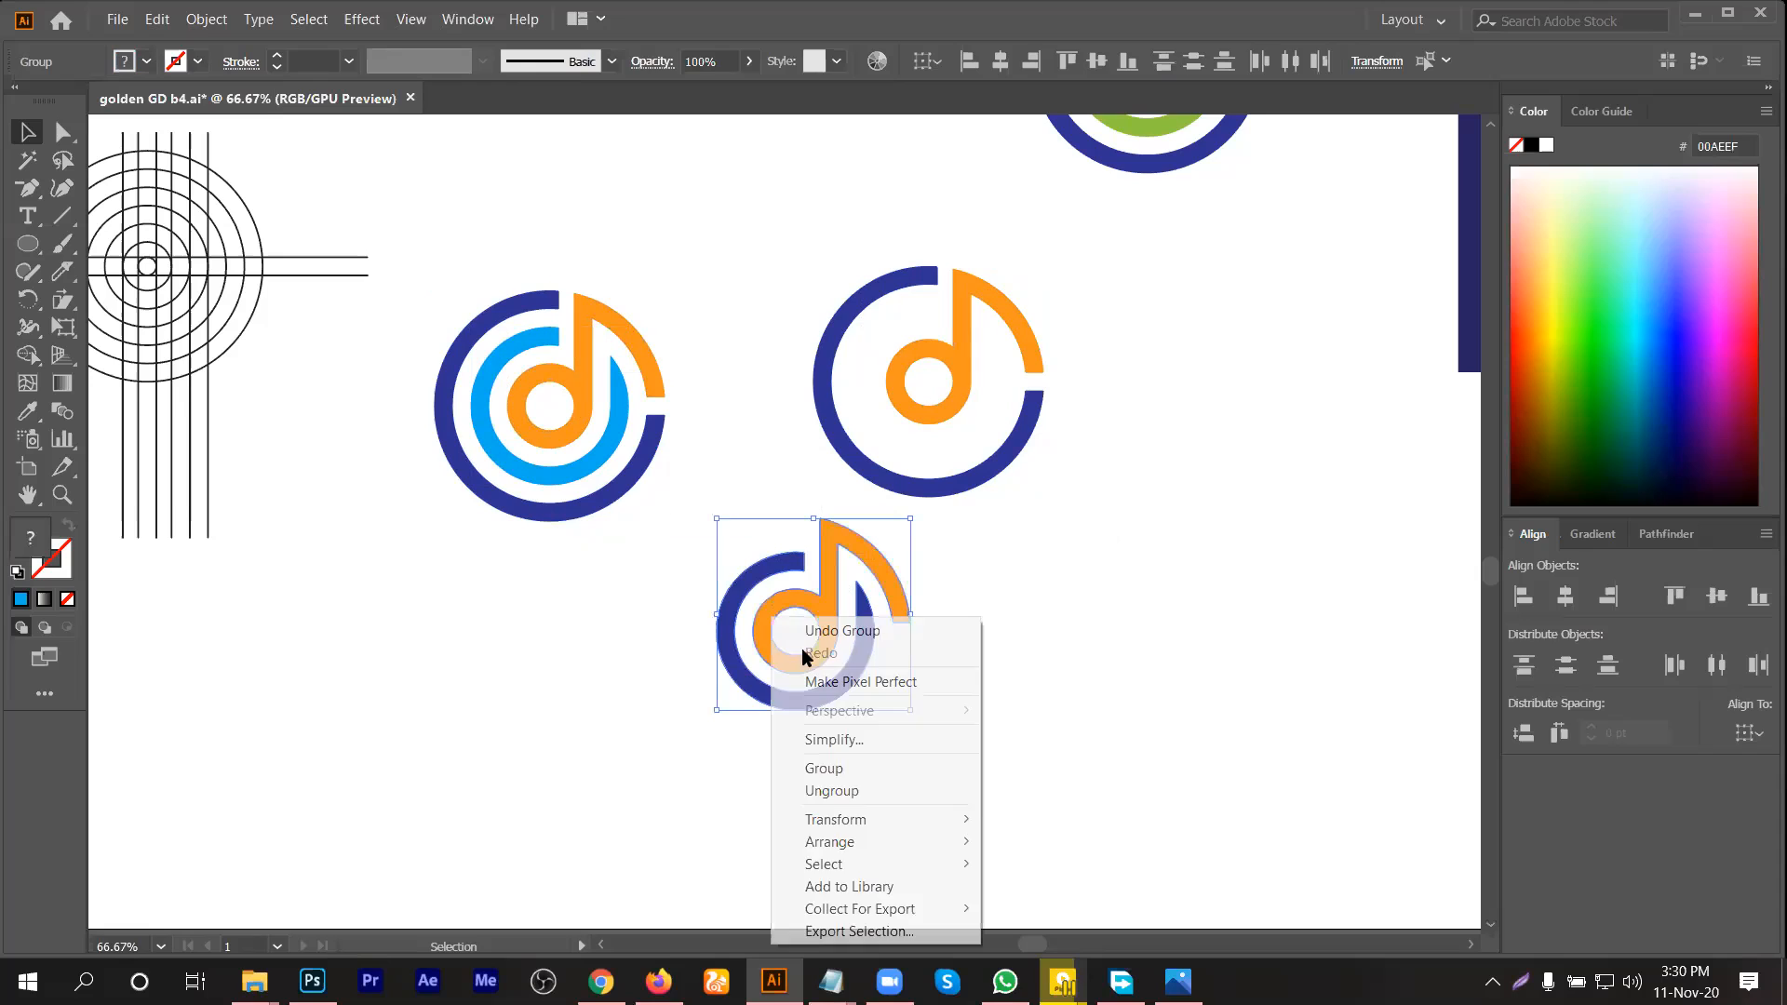
click(850, 768)
click(931, 679)
Step: Stack the three music-note logos in a column, align their horizontal centres and move the column to the artboard's right edge
scroll(886, 684, down, 2)
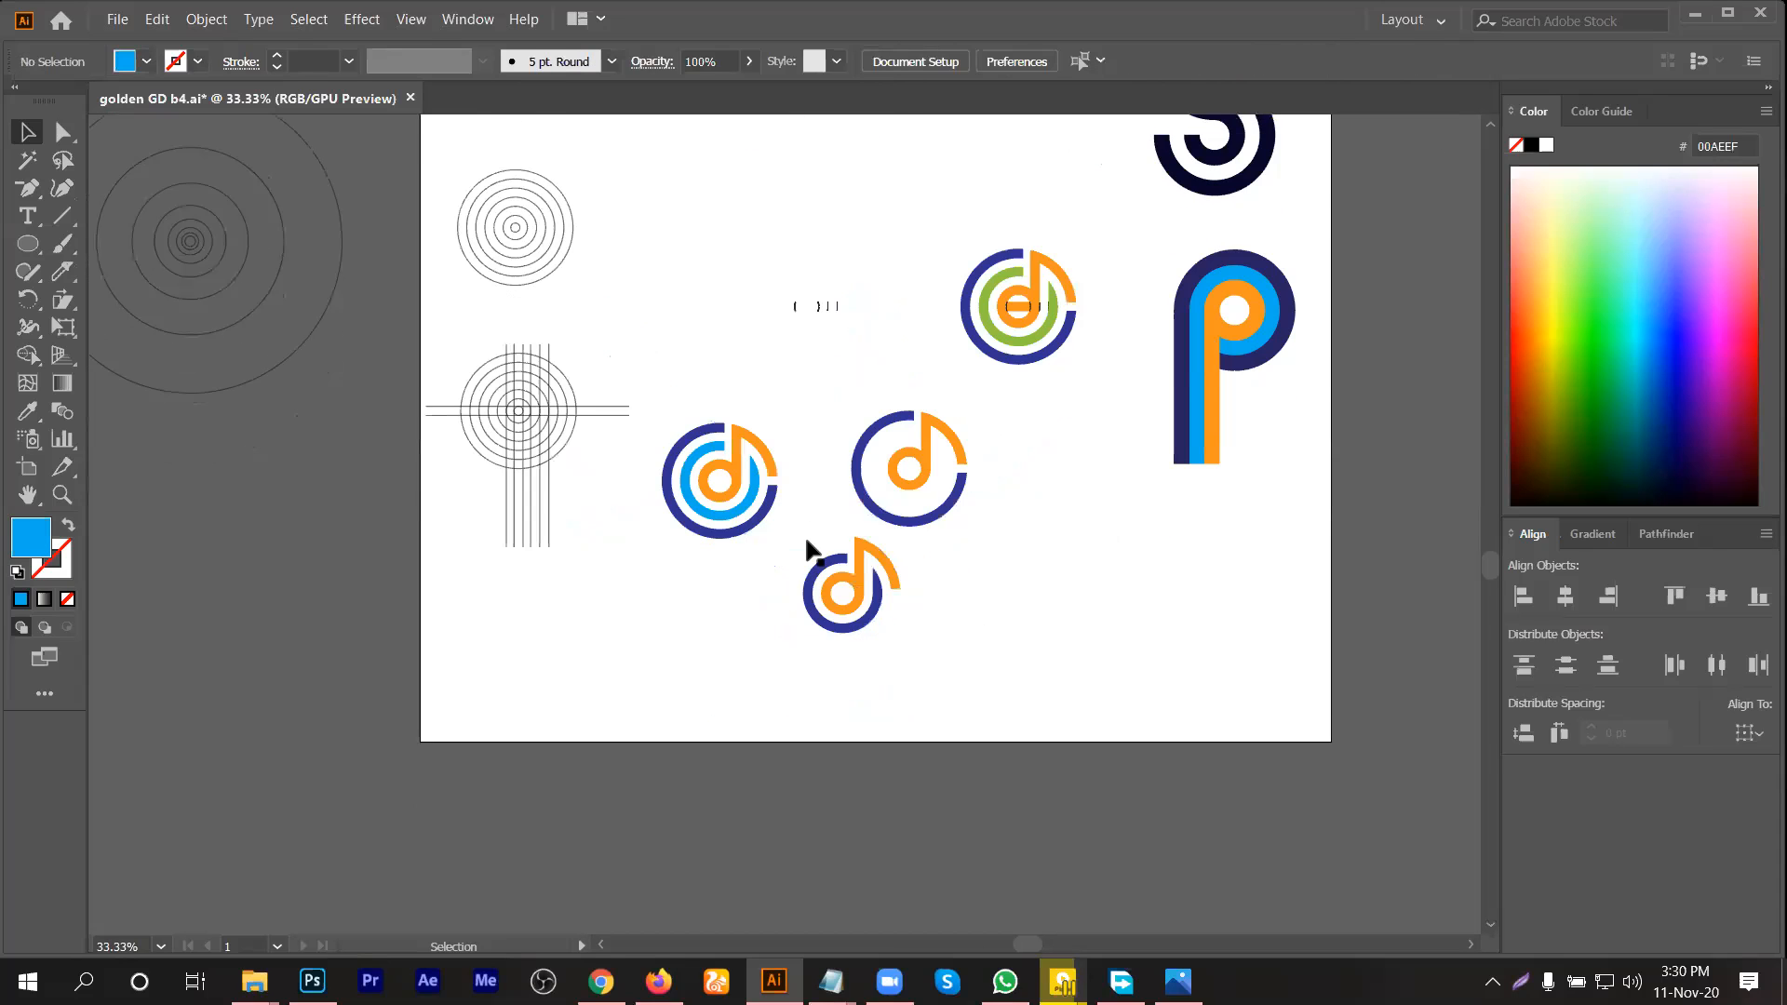
scroll(806, 542, down, 1)
click(769, 447)
drag(922, 445, 727, 590)
drag(861, 568, 682, 722)
click(1565, 596)
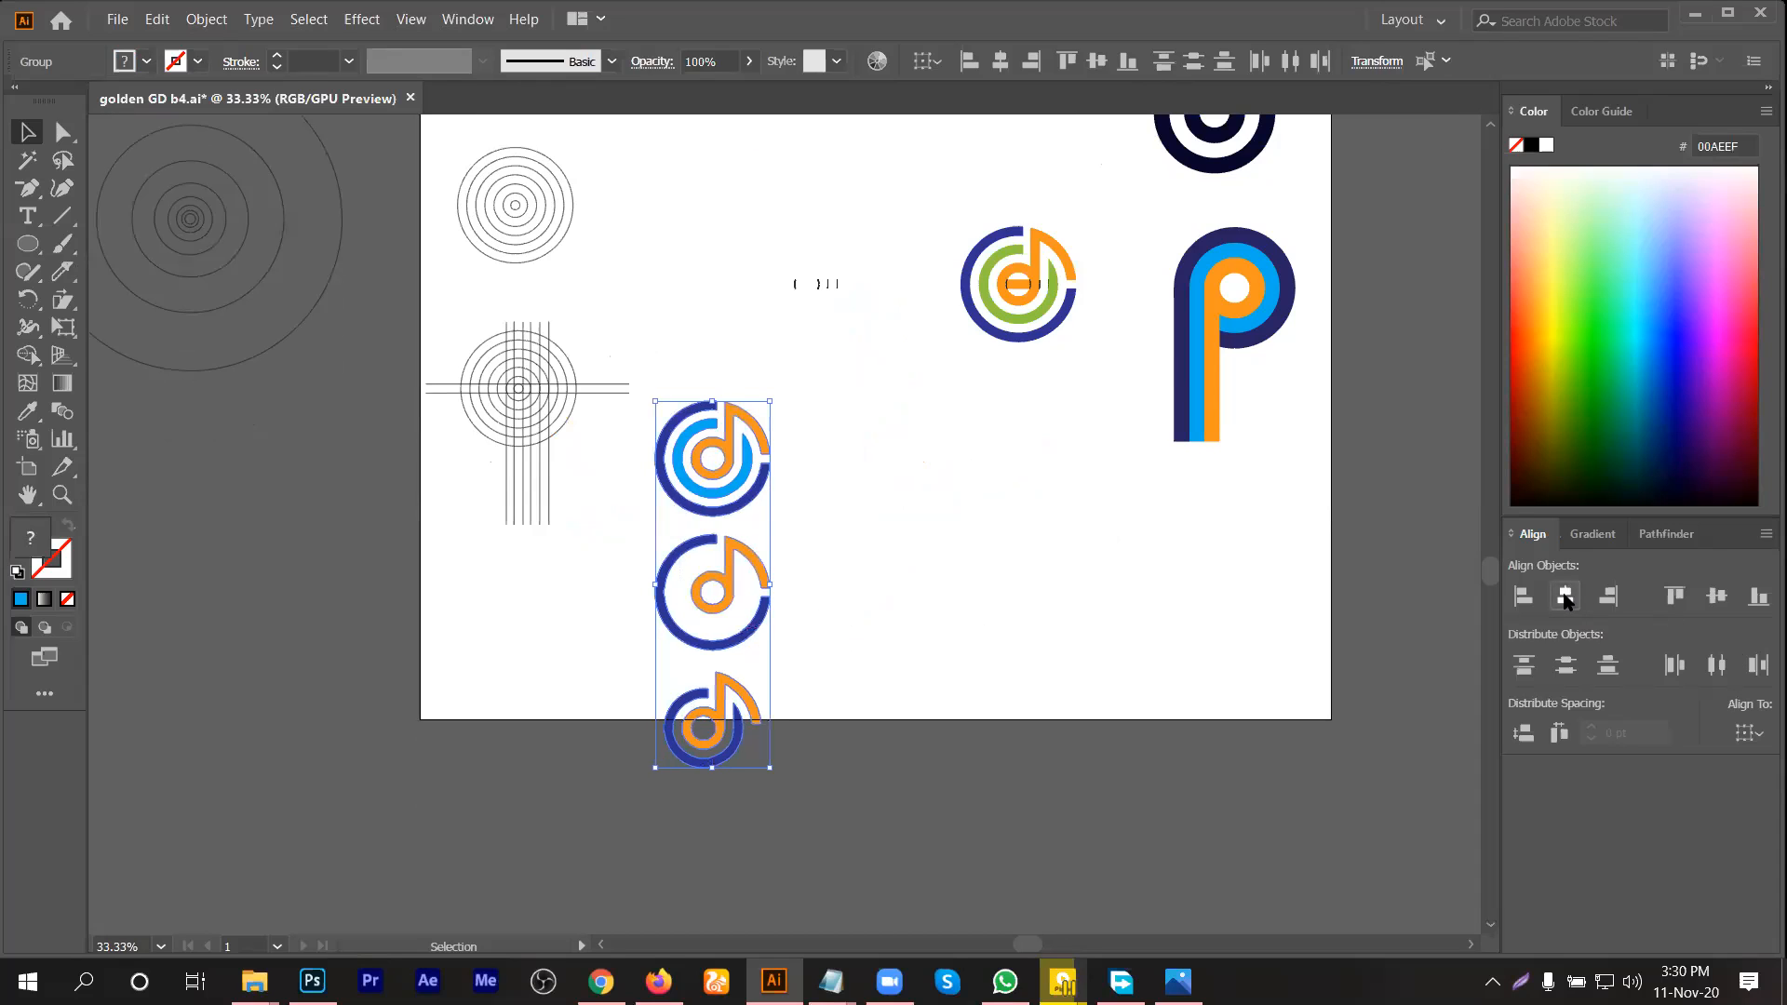
drag(758, 610, 1312, 526)
Step: Group the striped P logo and move it up and left, clear of the music-note logos
click(1258, 266)
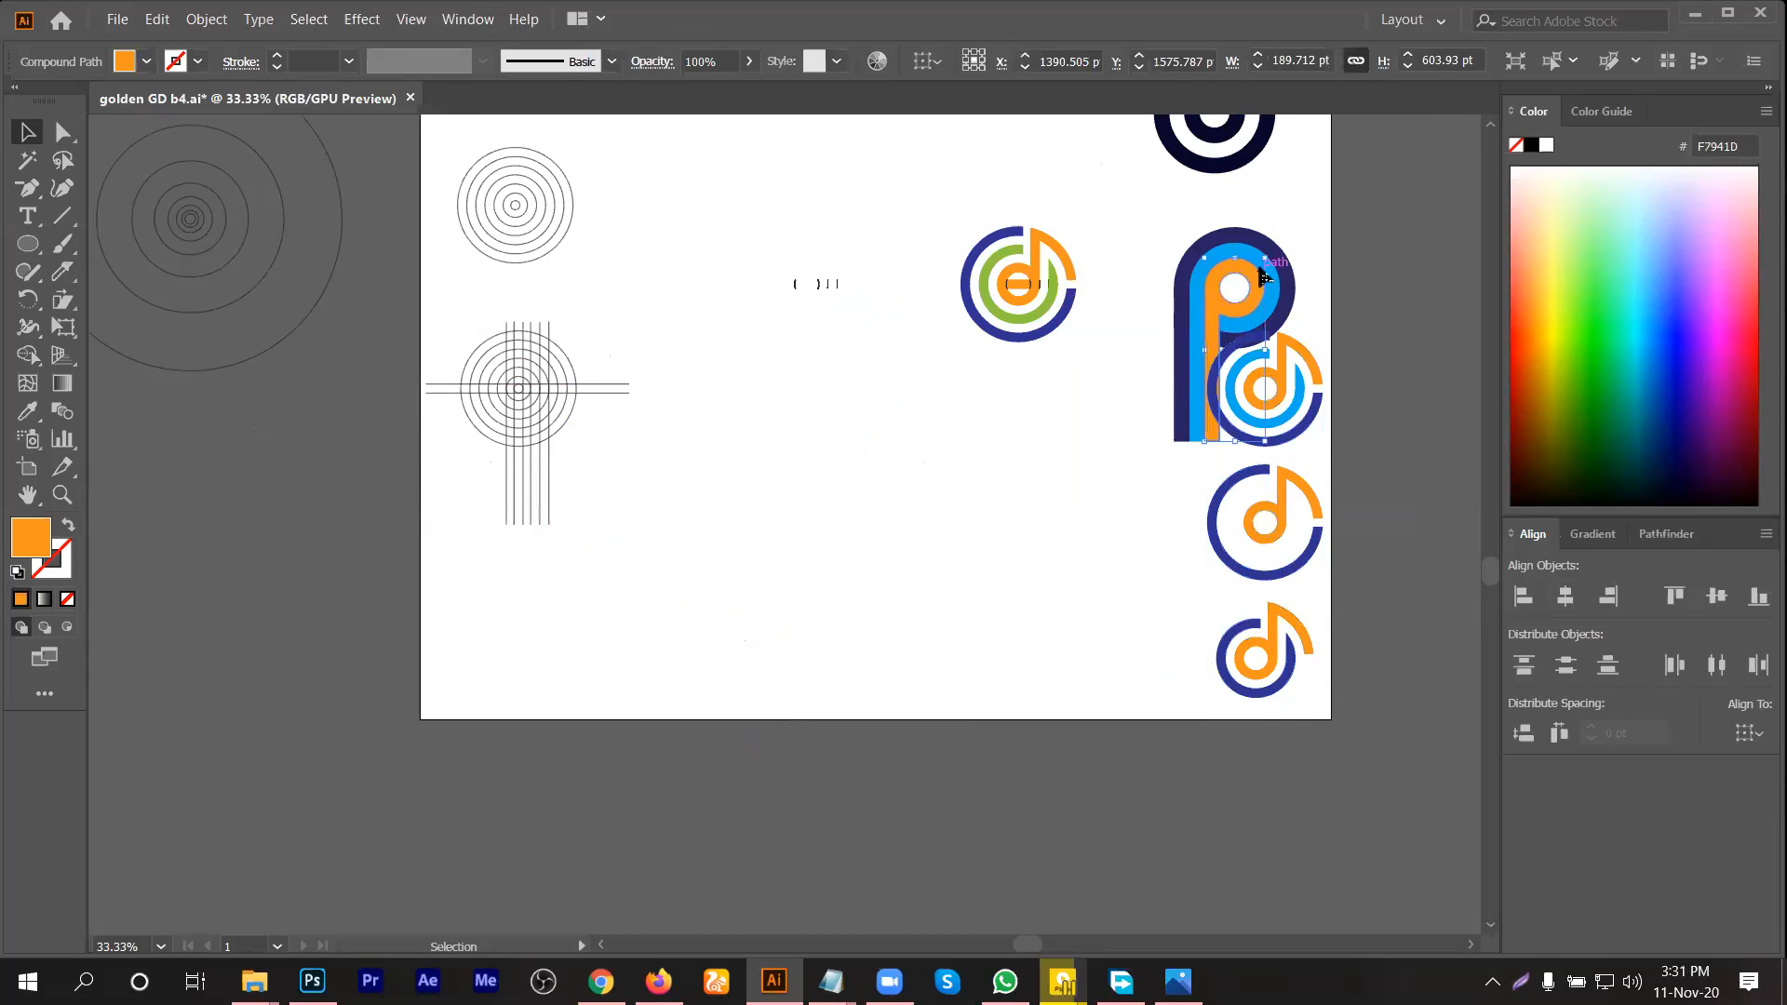
drag(1309, 232, 1178, 252)
right_click(1195, 275)
click(1262, 429)
click(1147, 562)
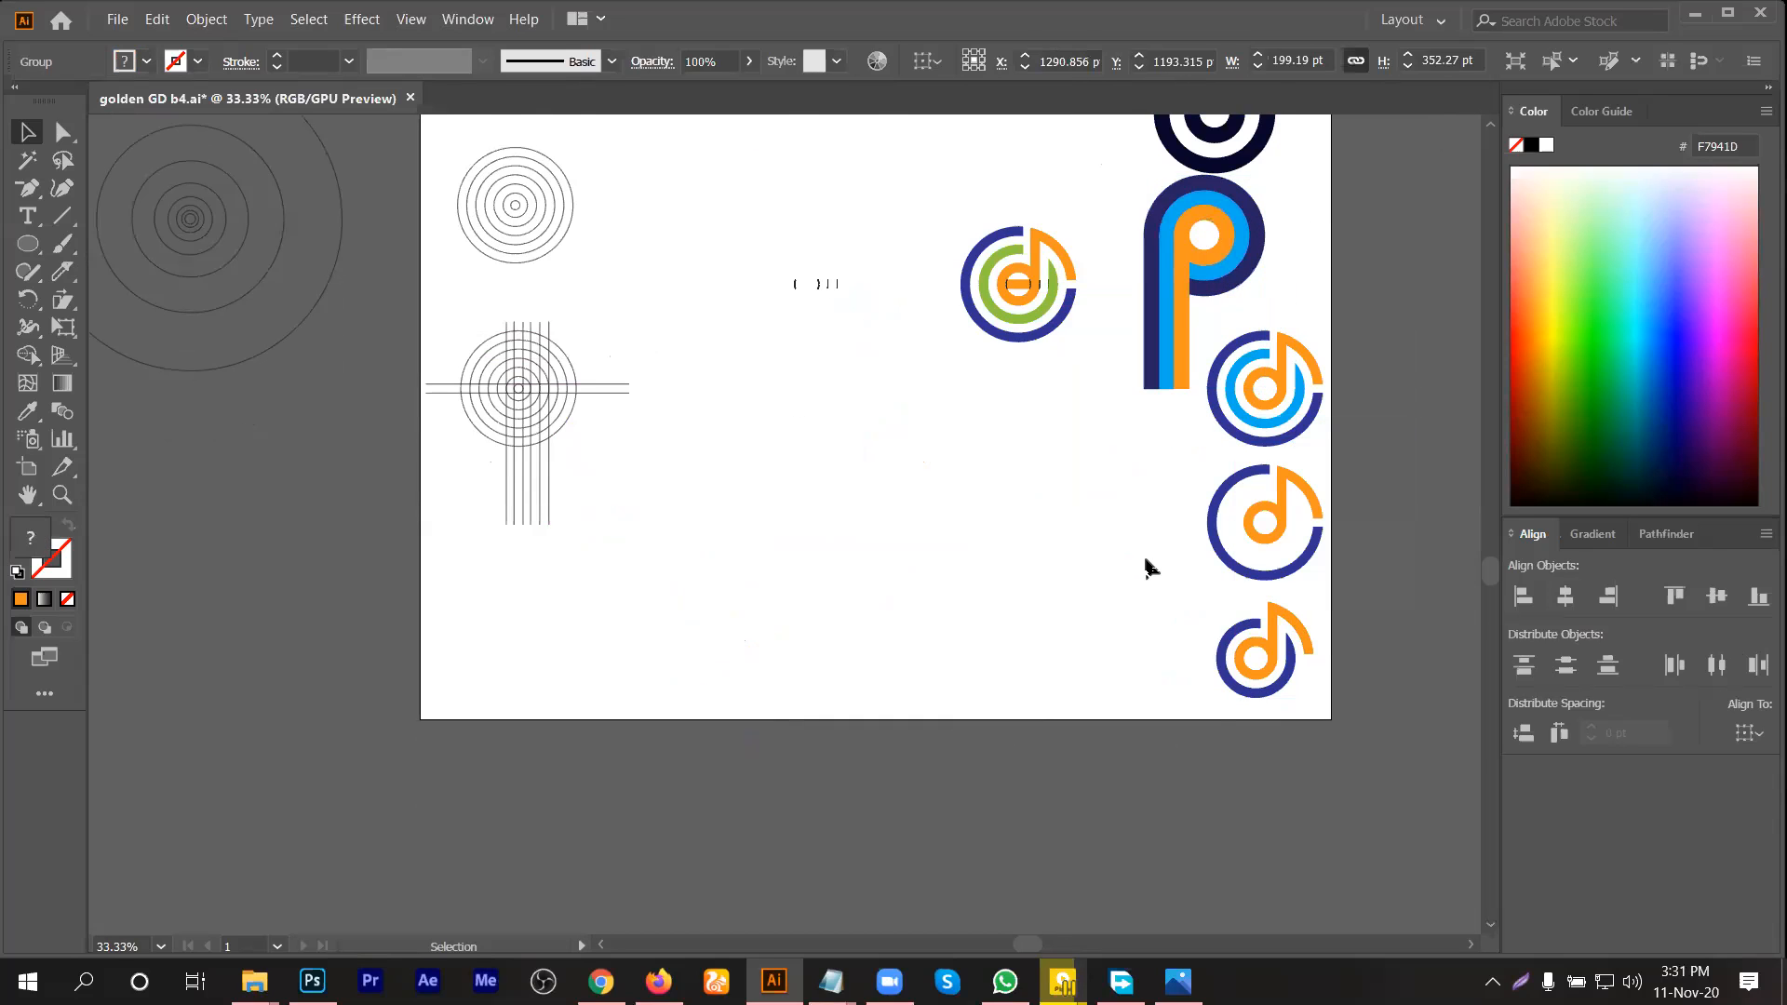
Step: Delete the original green-ringed music-note logo together with the stray fragments beside it
scroll(1083, 557, up, 2)
scroll(1067, 559, down, 1)
scroll(1009, 562, up, 2)
drag(788, 451, 1080, 595)
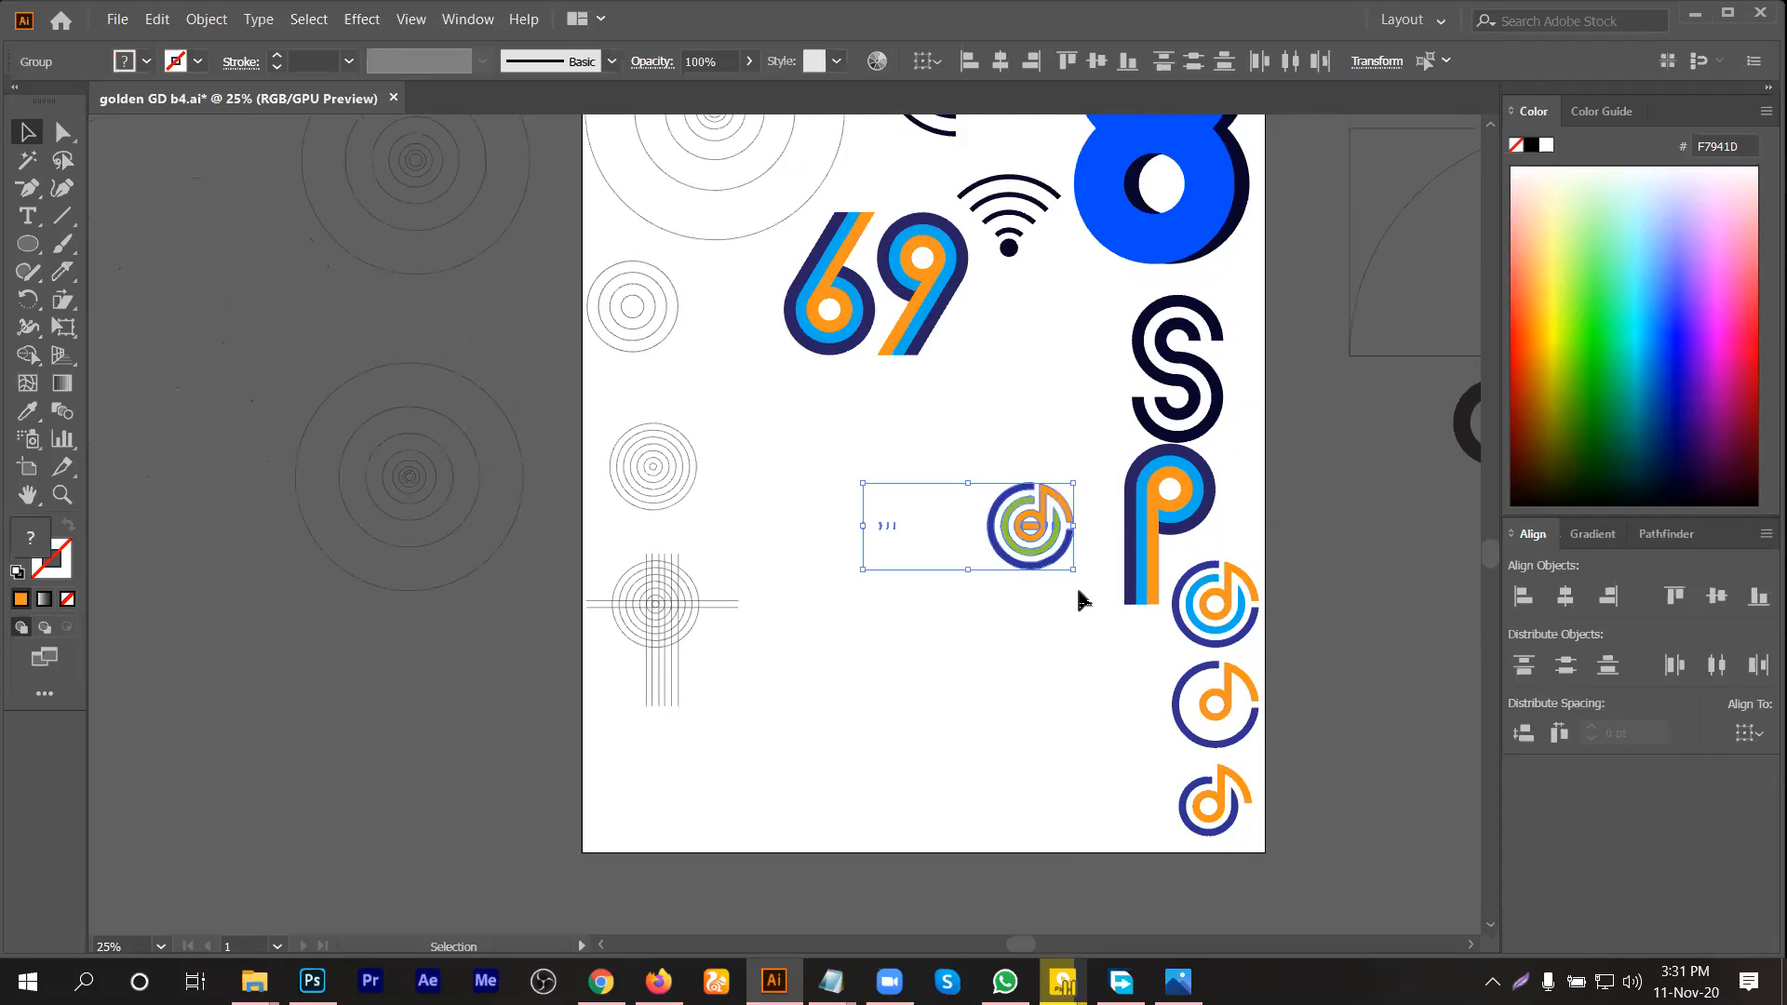
key(Delete)
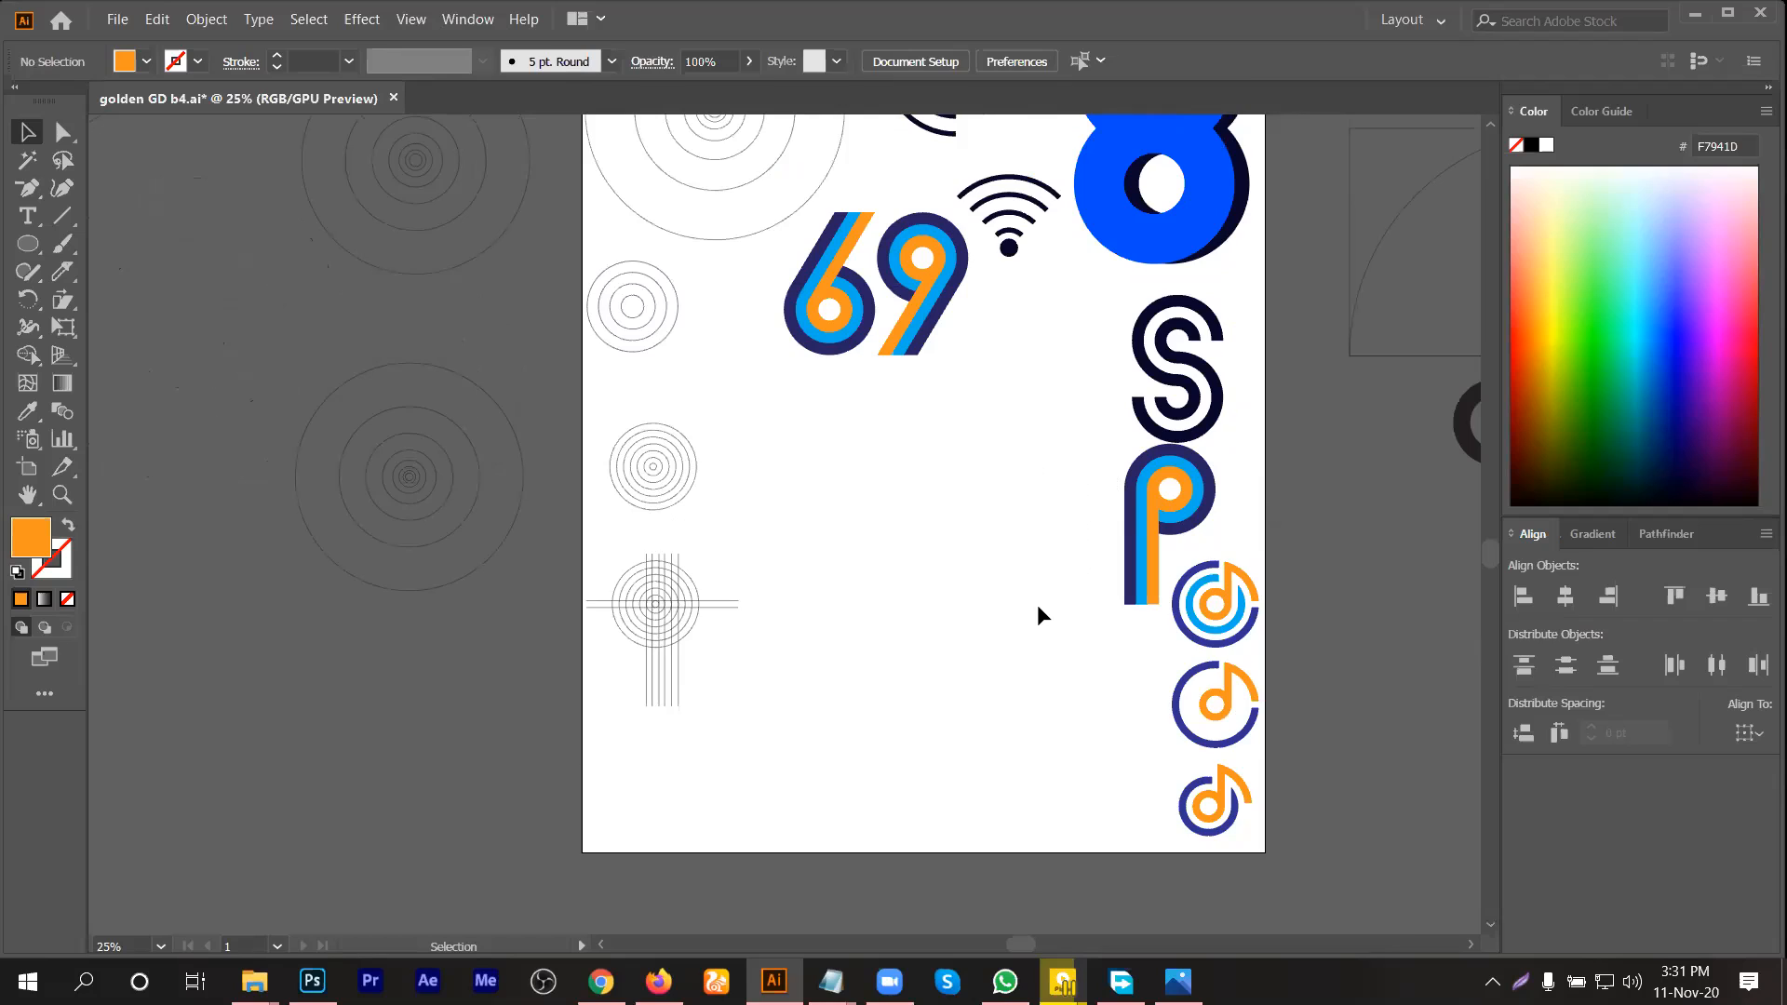
Step: Delete the outermost circle of the large concentric circle set in the artboard's upper-left corner
scroll(1024, 623, down, 1)
scroll(1006, 620, down, 1)
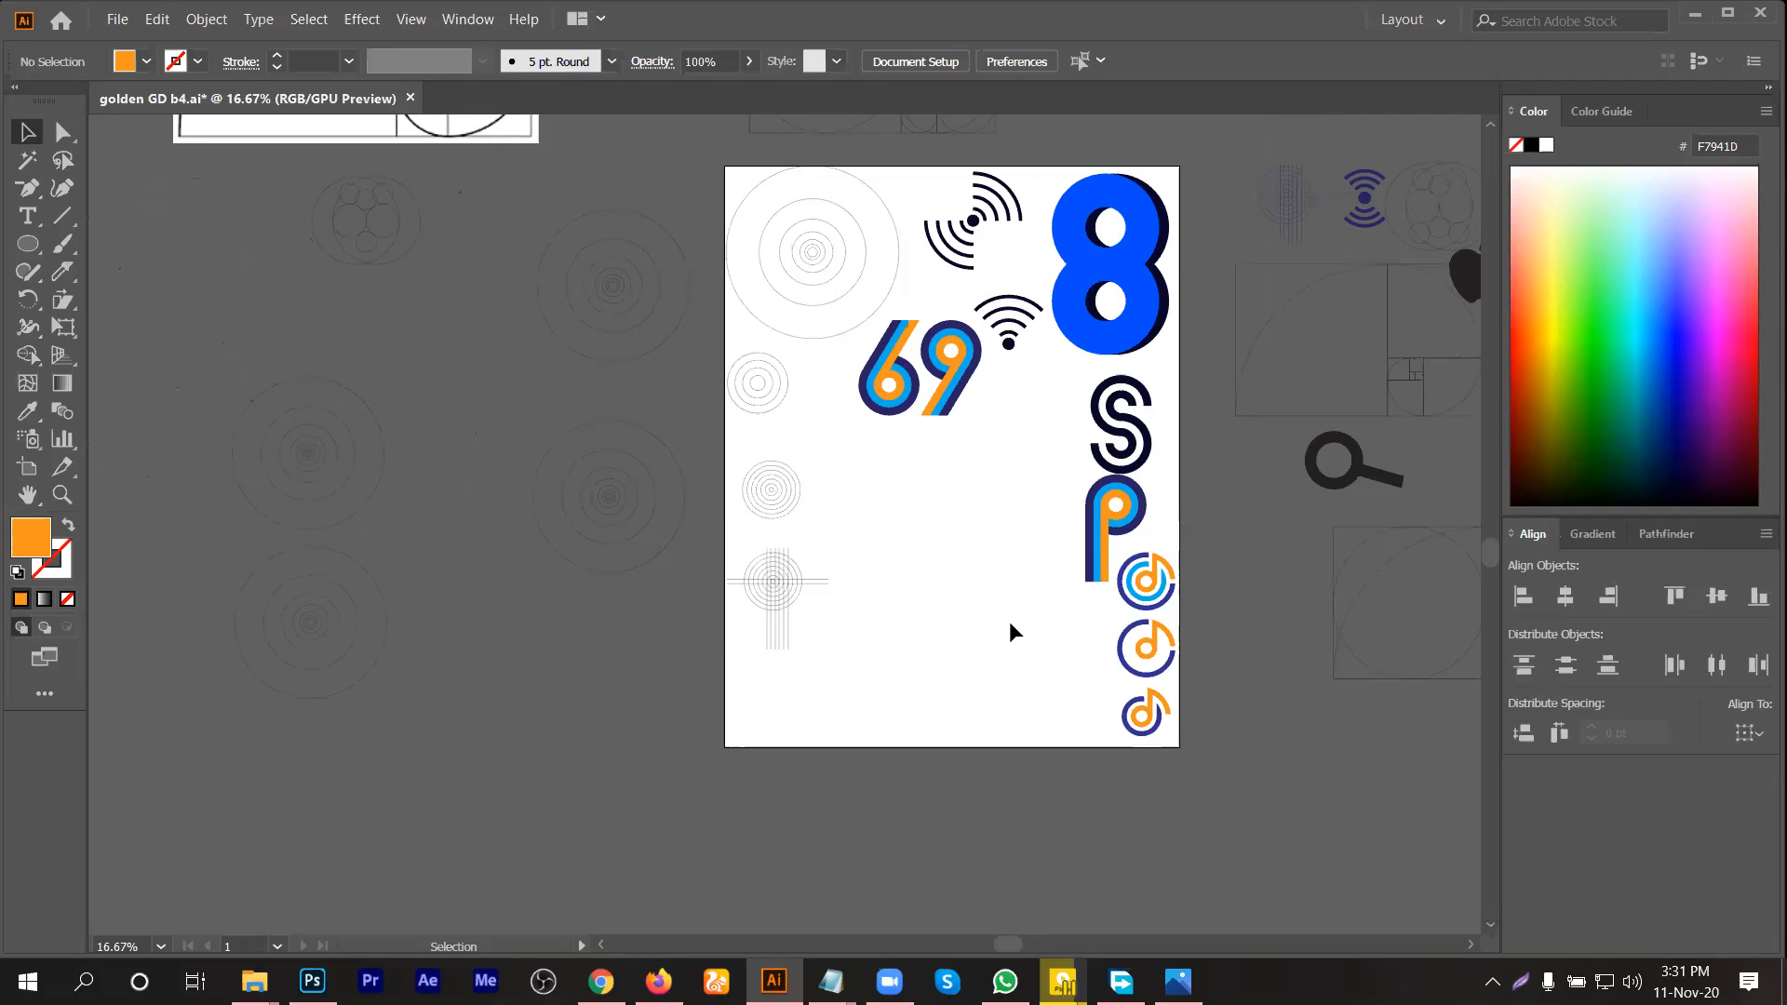
scroll(1134, 367, up, 1)
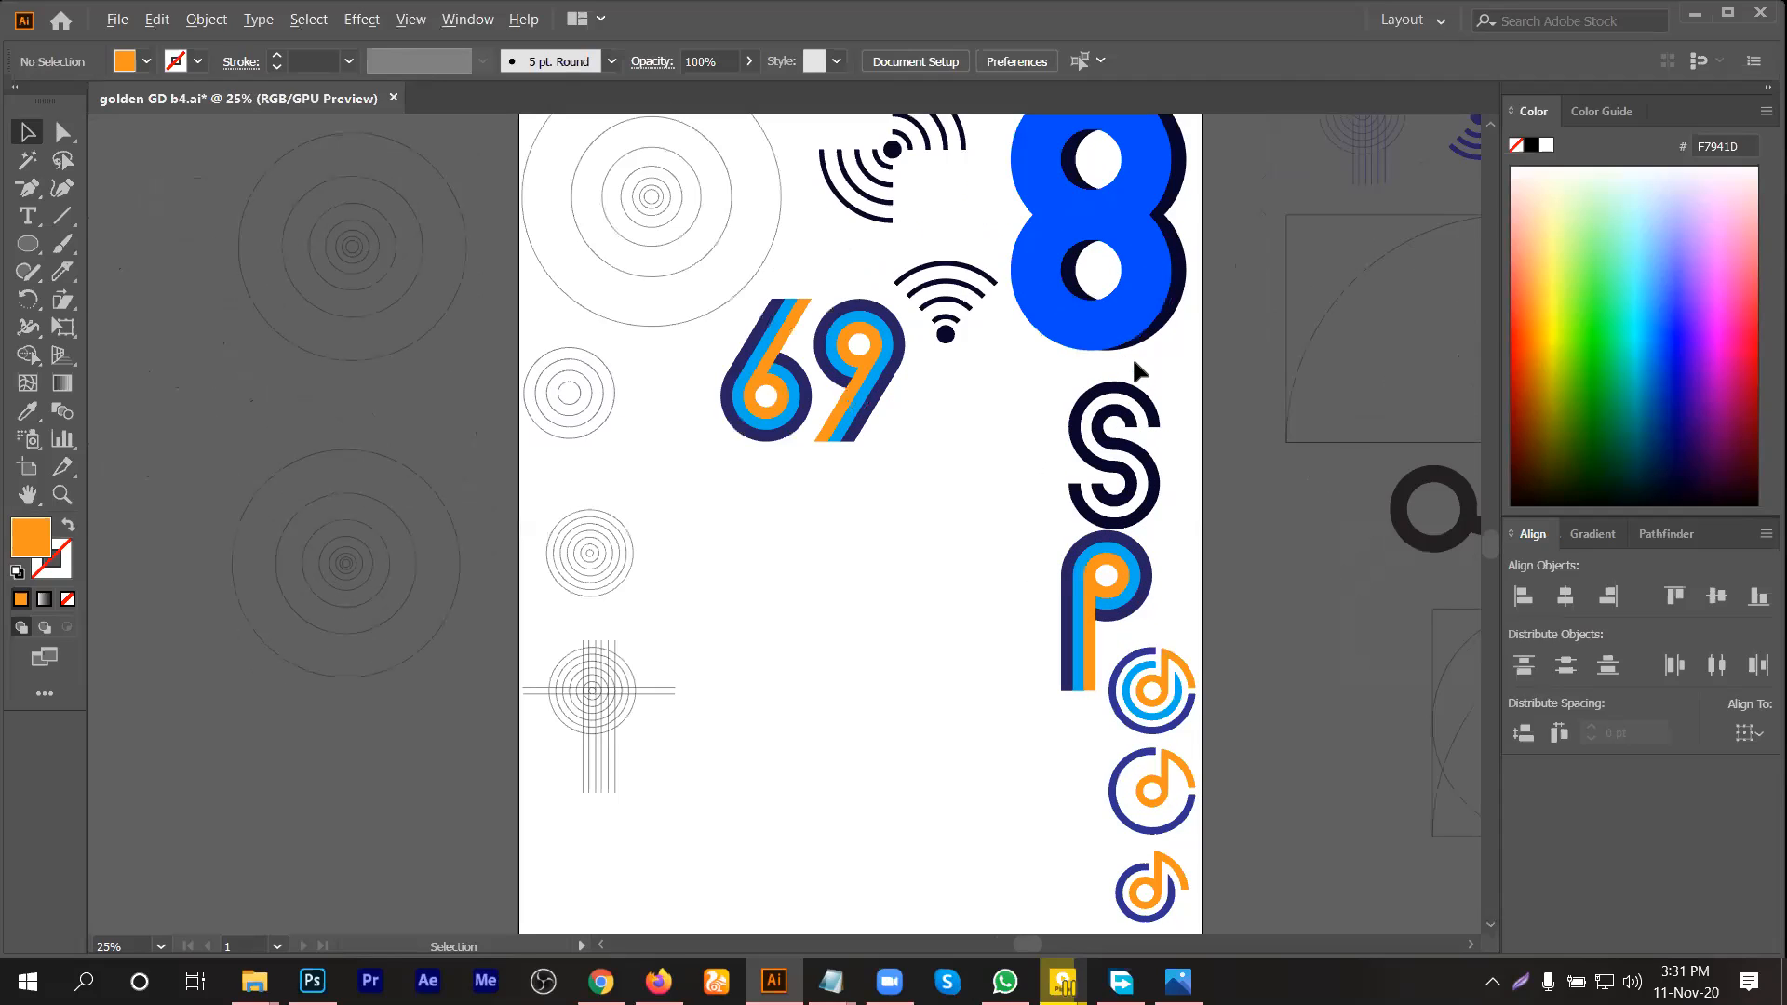
scroll(922, 466, down, 2)
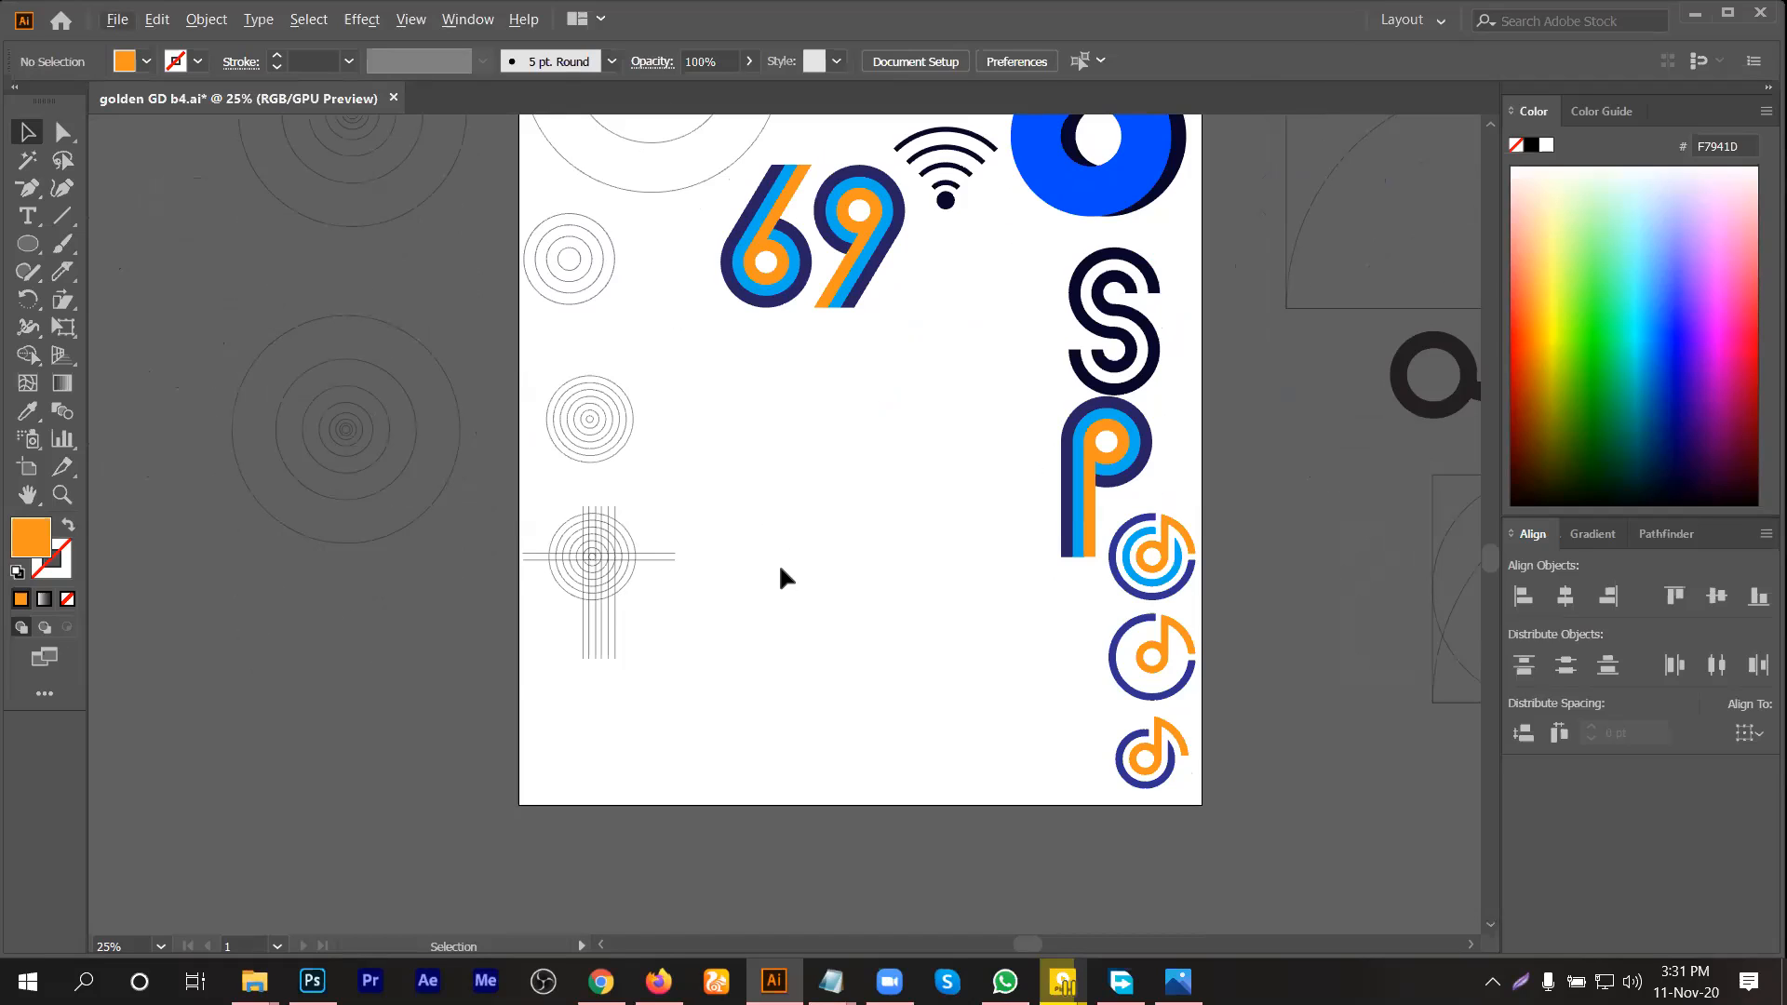
scroll(742, 465, up, 4)
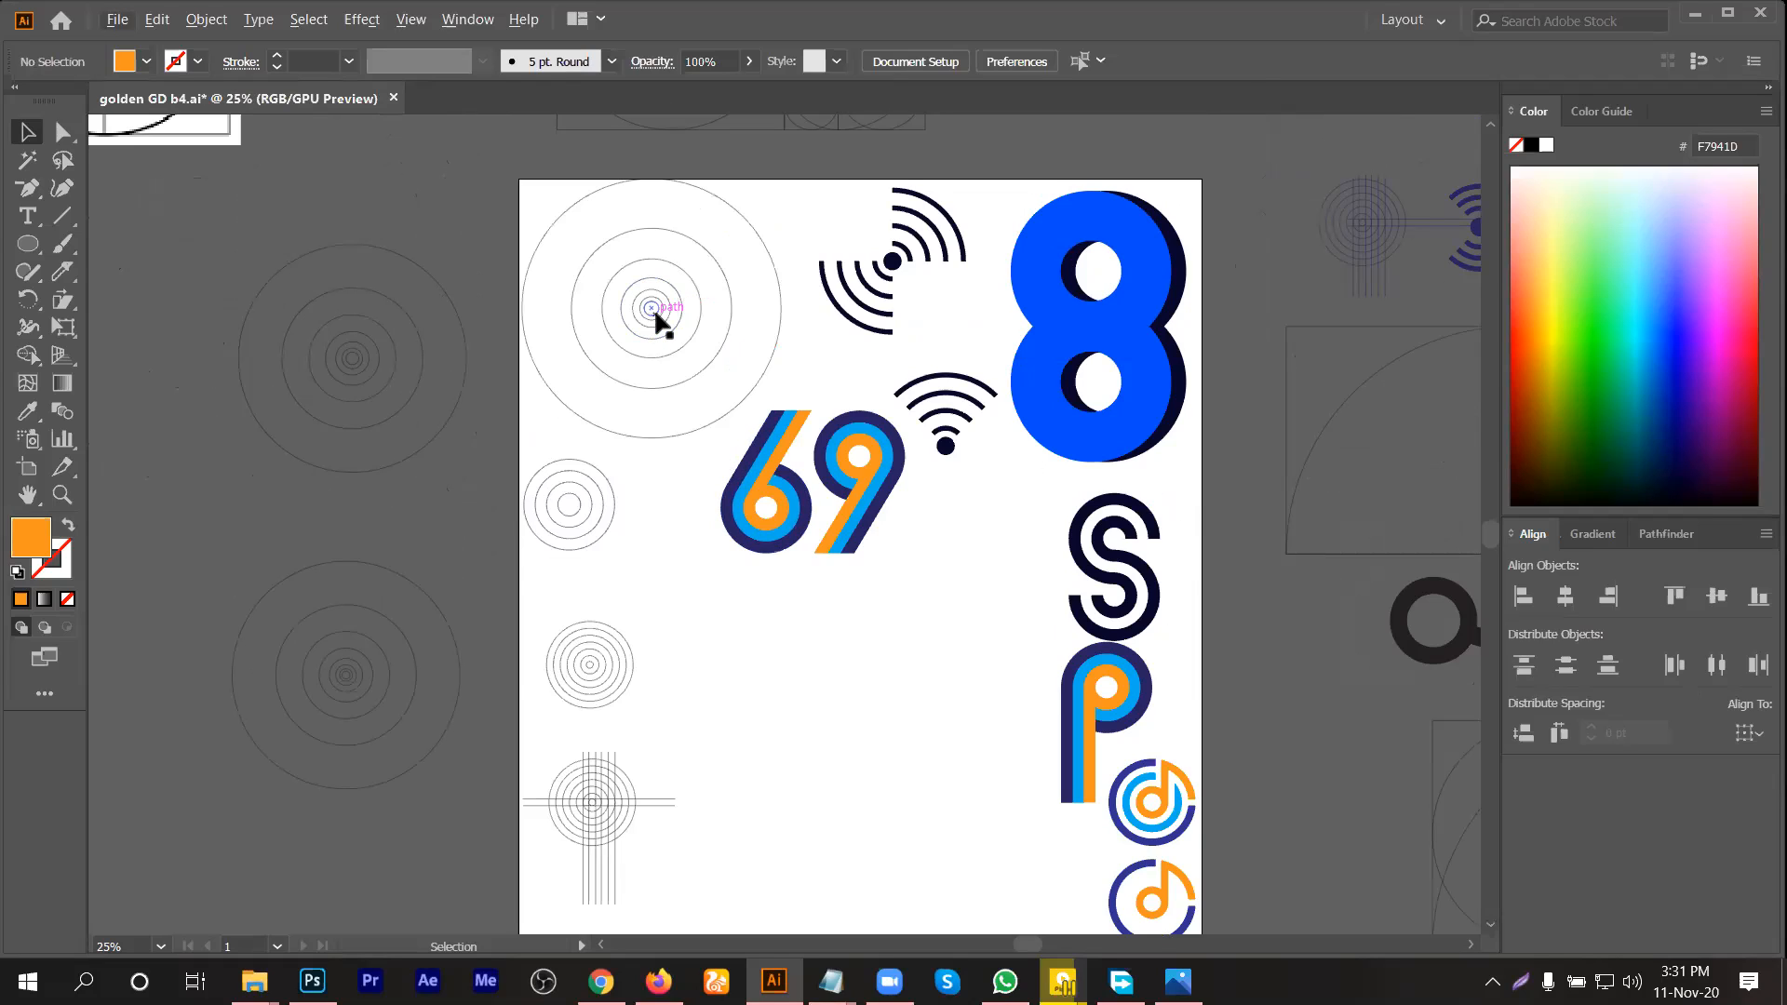
scroll(660, 309, up, 2)
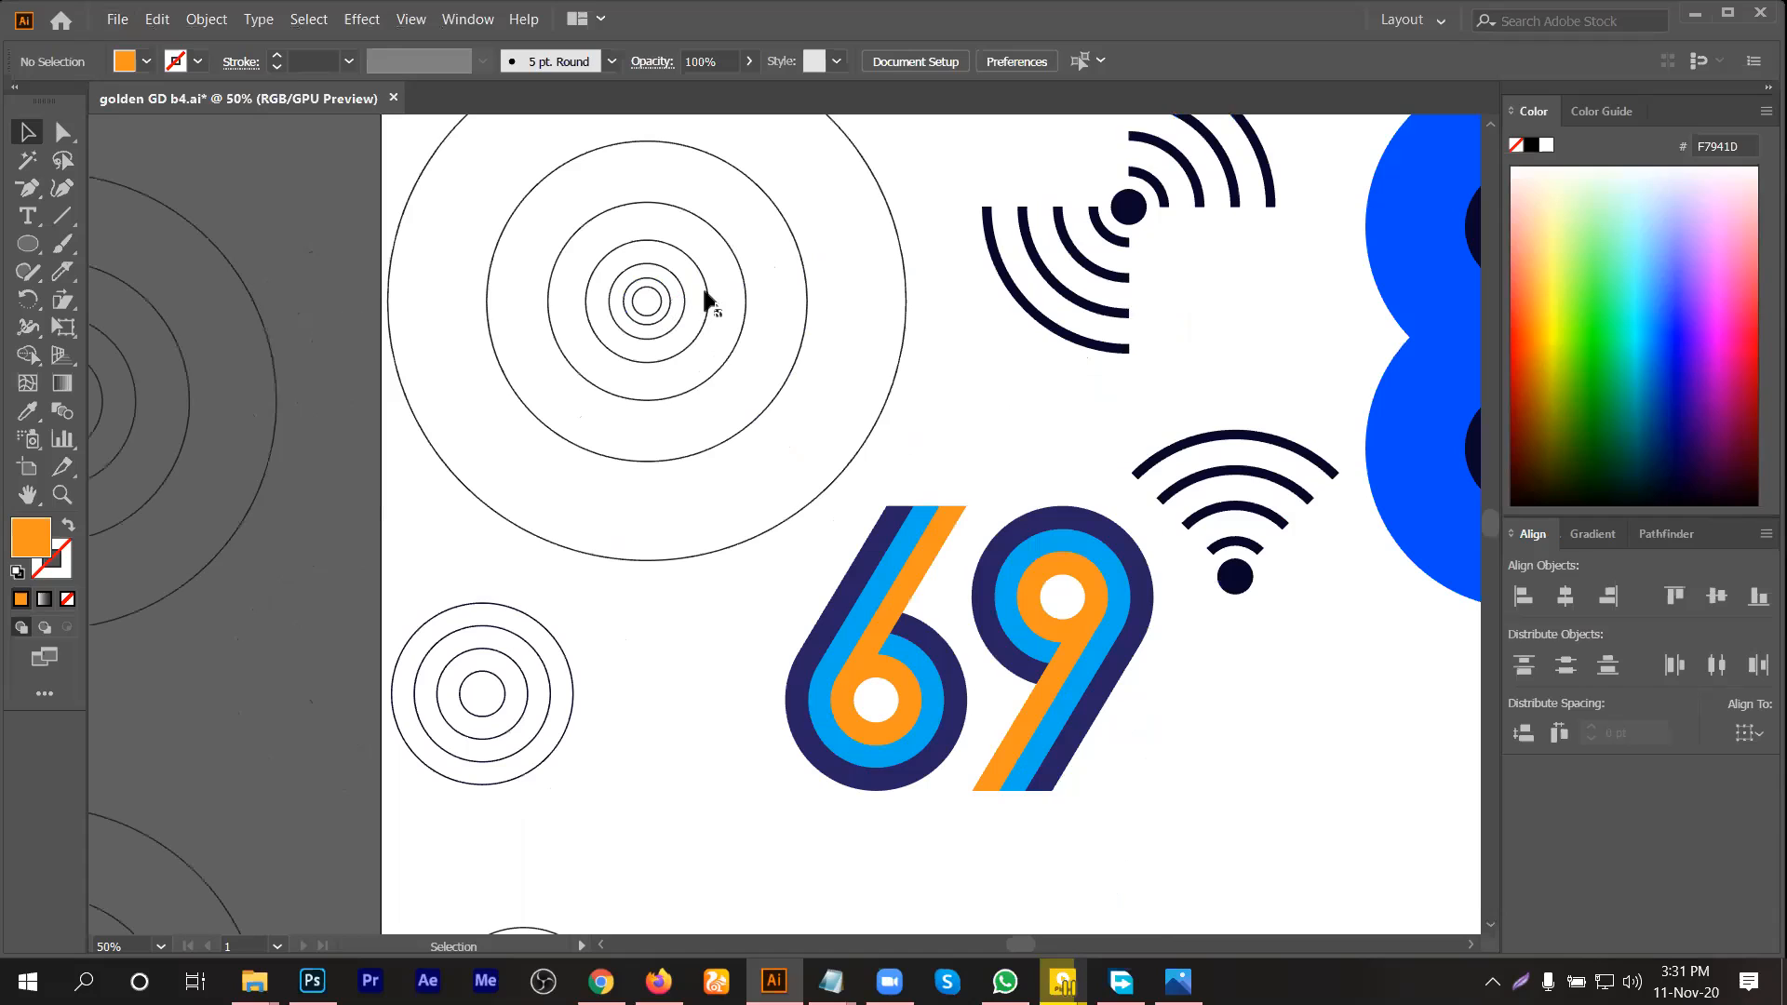
scroll(838, 305, down, 2)
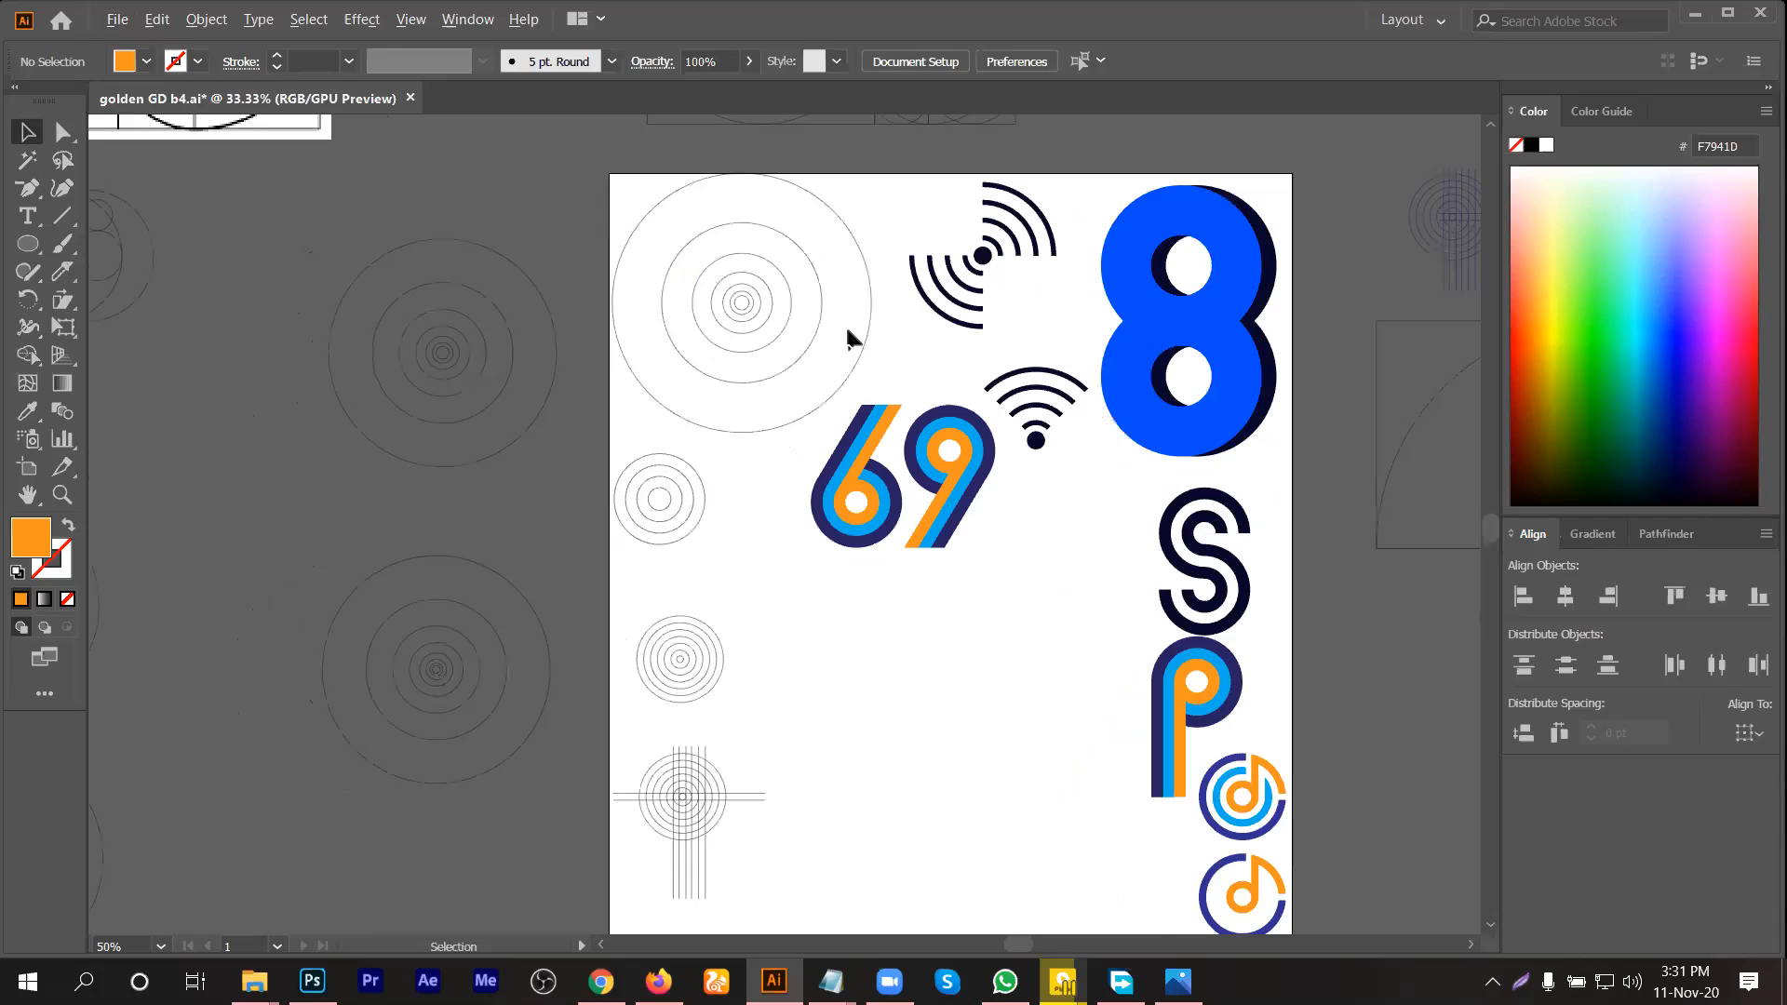
click(865, 352)
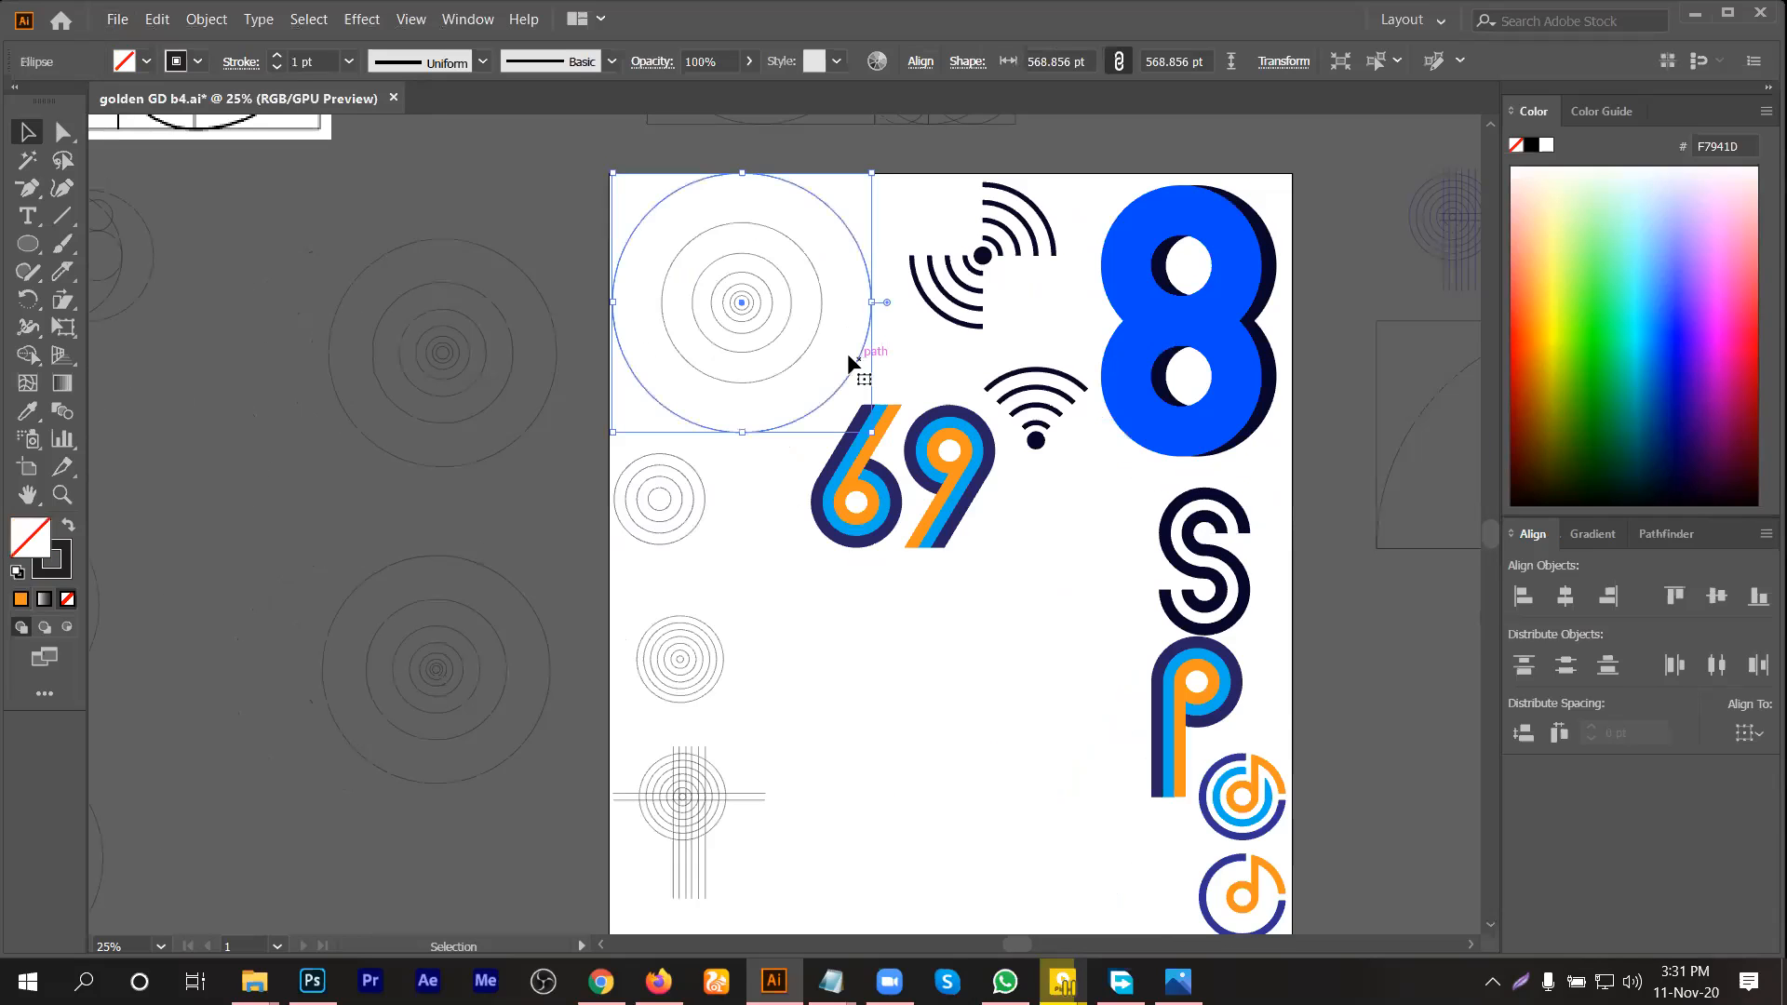
key(Delete)
Step: Move the remaining large concentric circles to the empty area below the striped 69 logo
scroll(731, 299, down, 1)
click(729, 286)
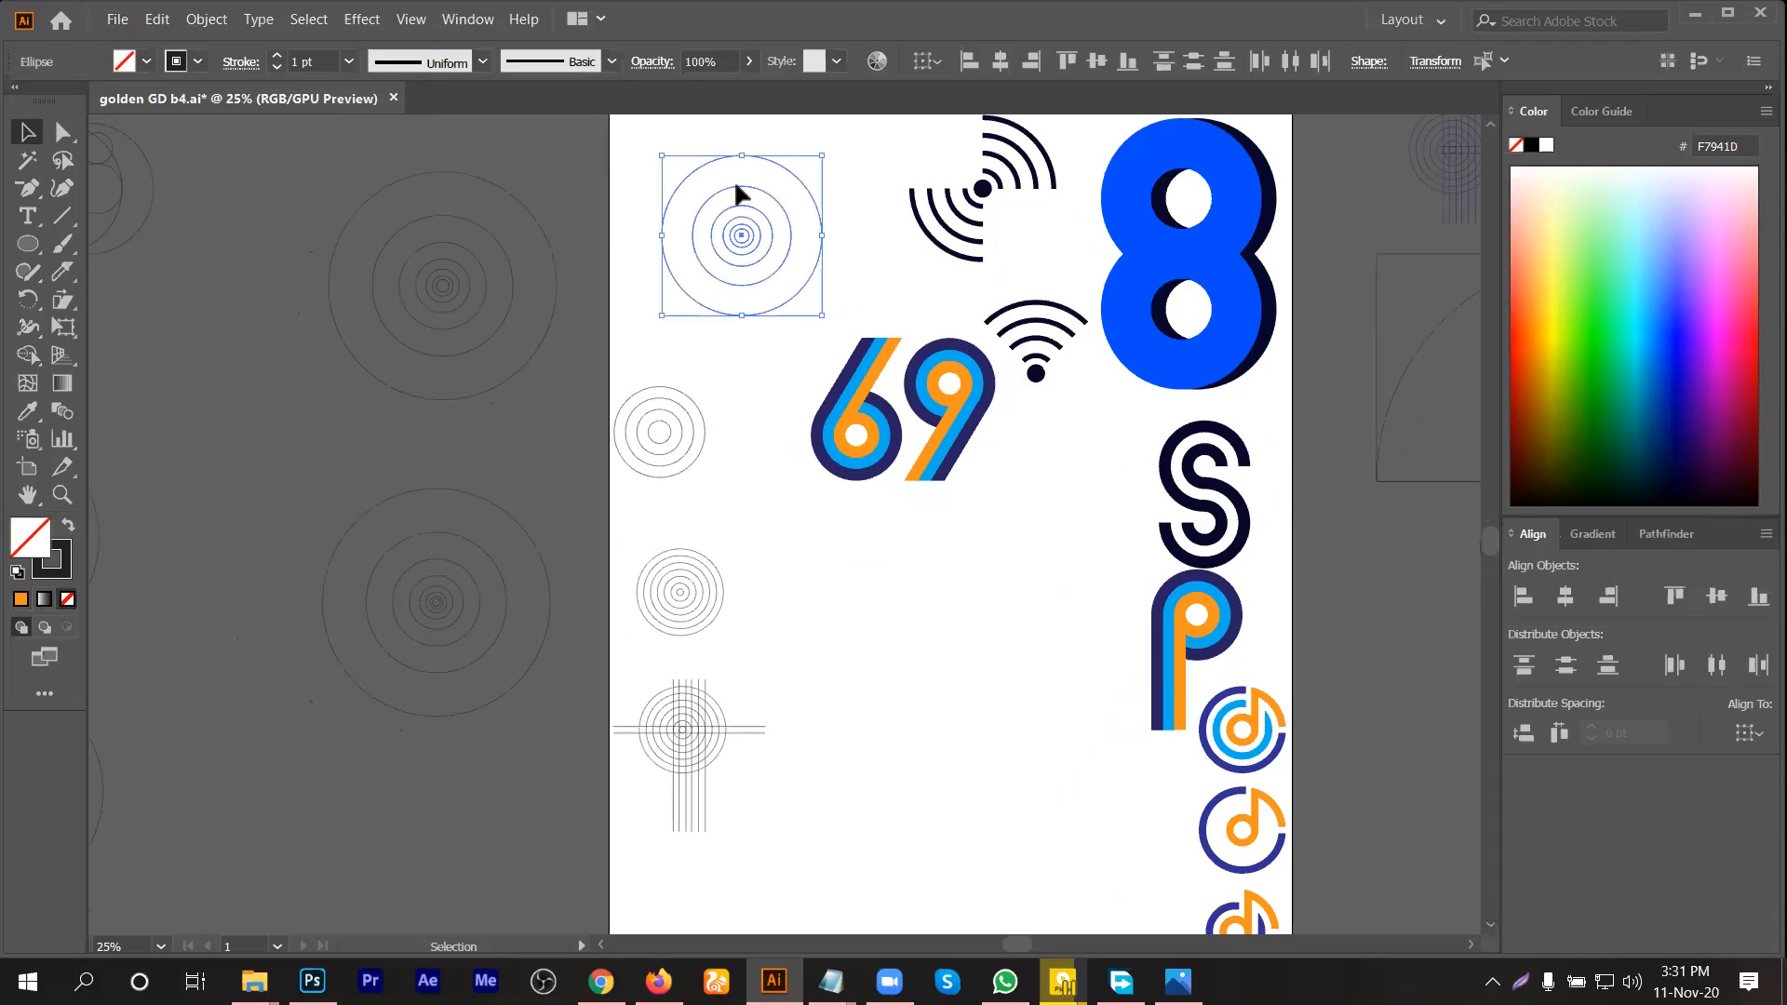
scroll(748, 250, up, 1)
drag(749, 251, 903, 678)
Step: Delete the stray path lying over the lower part of the 69 logo
drag(772, 373, 973, 568)
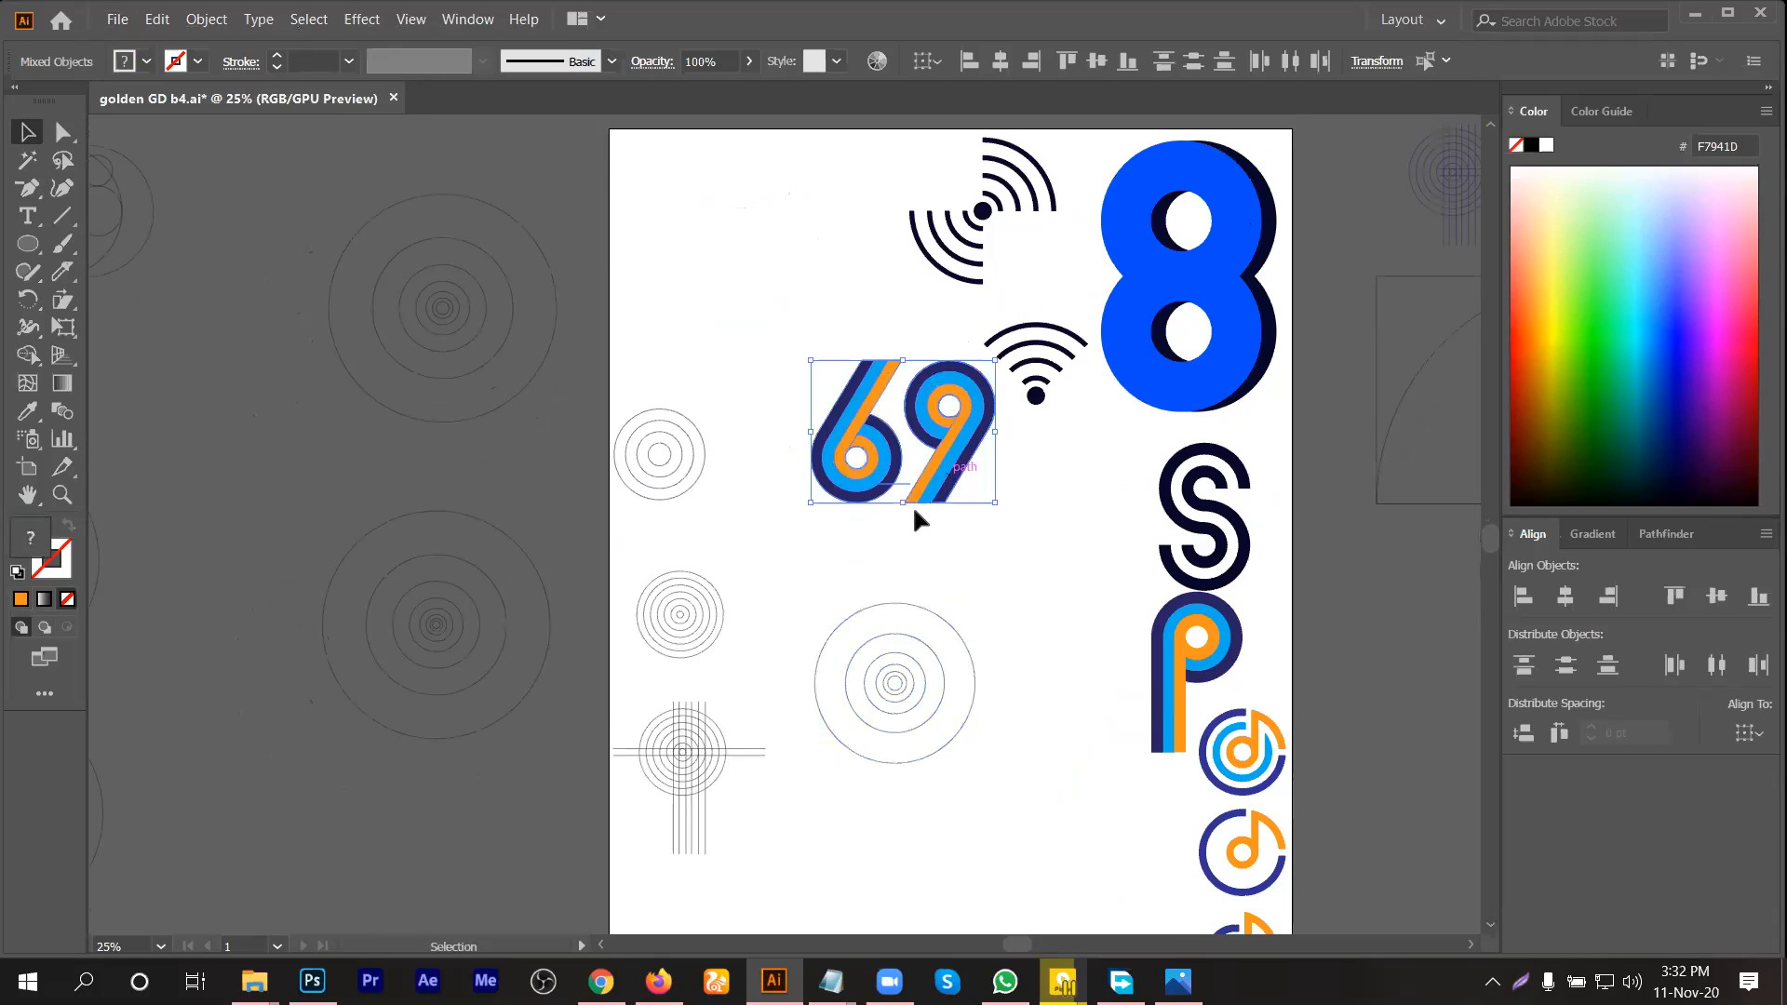
click(900, 482)
click(905, 486)
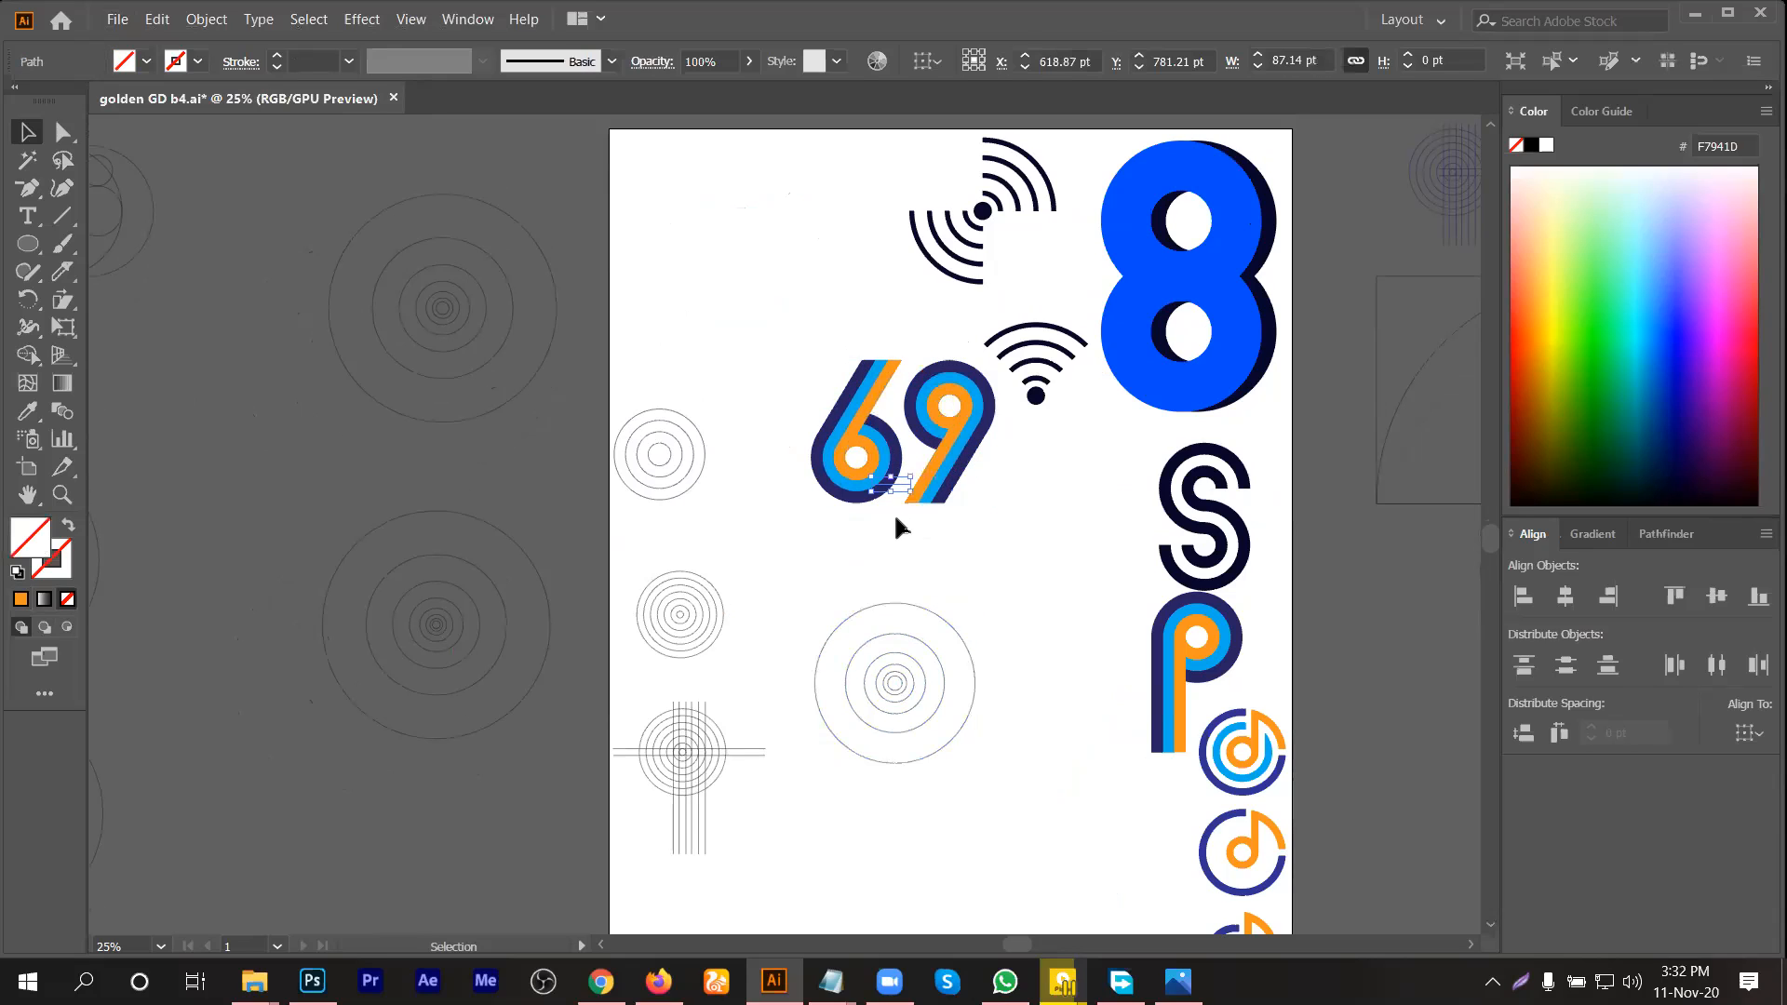
key(Delete)
Step: Move the striped 69 logo to the artboard's upper-left corner and group its parts
click(951, 500)
drag(902, 413, 763, 275)
right_click(765, 273)
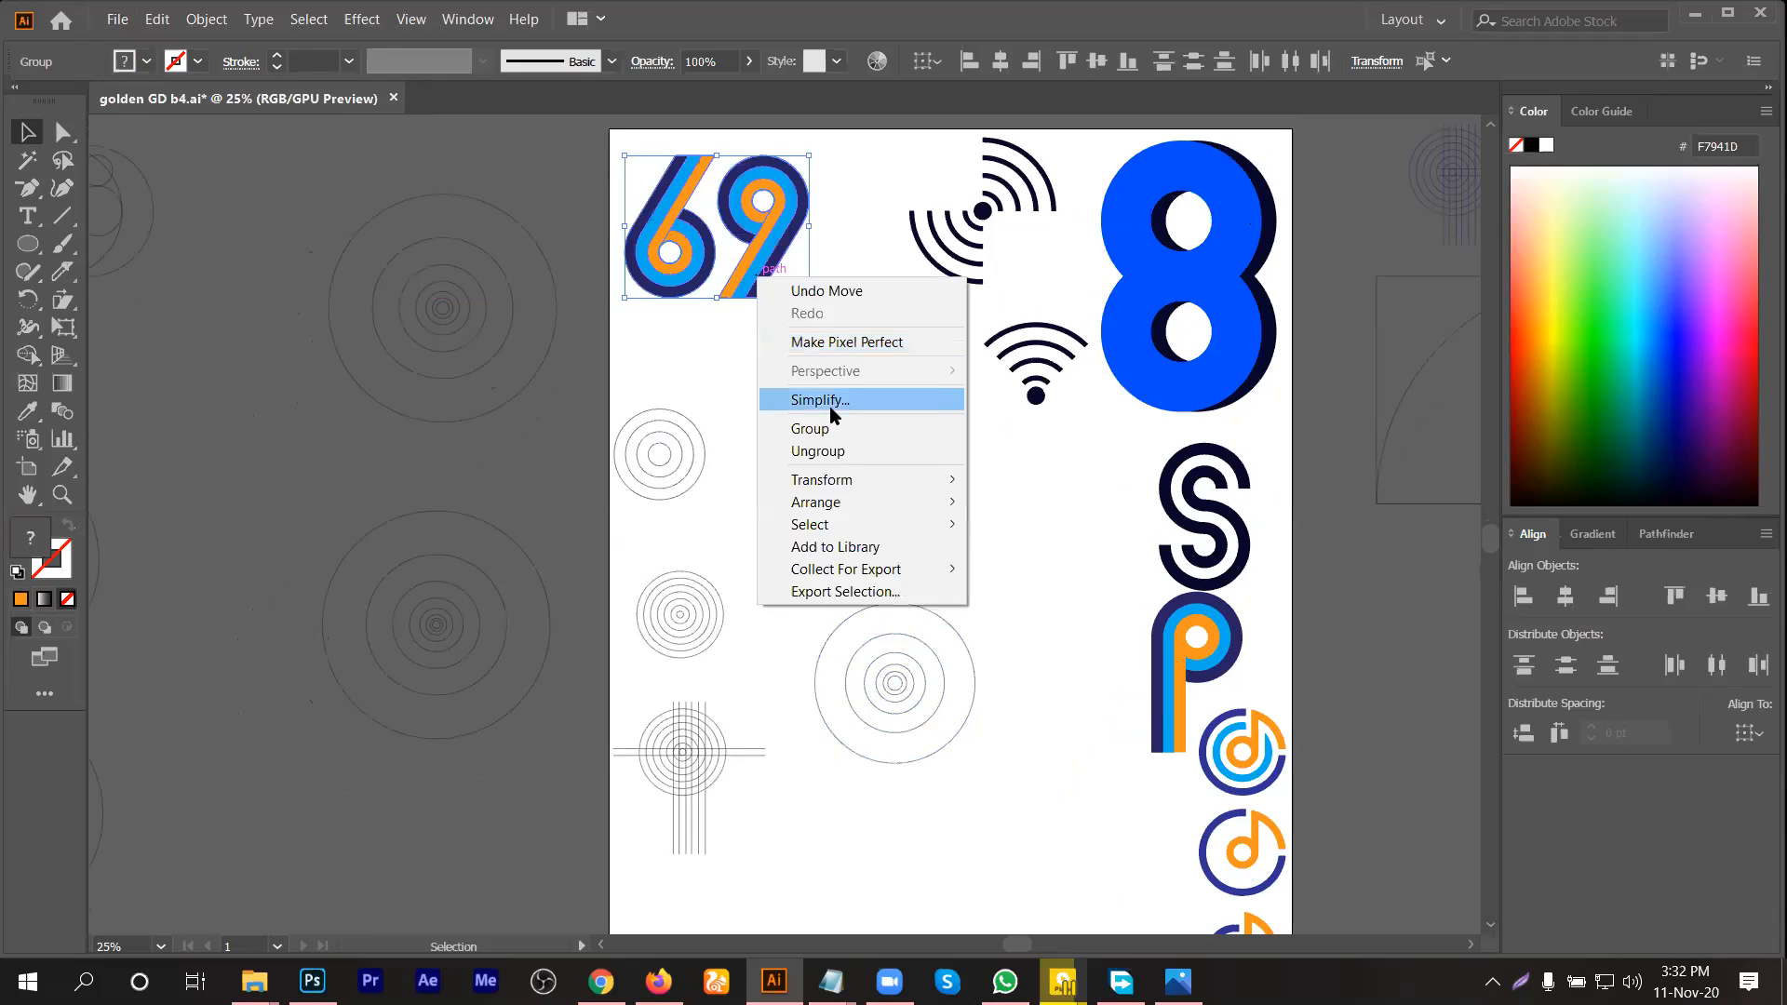
click(835, 427)
Step: Move the large concentric circle set up to just below the 69 logo
scroll(982, 605, down, 2)
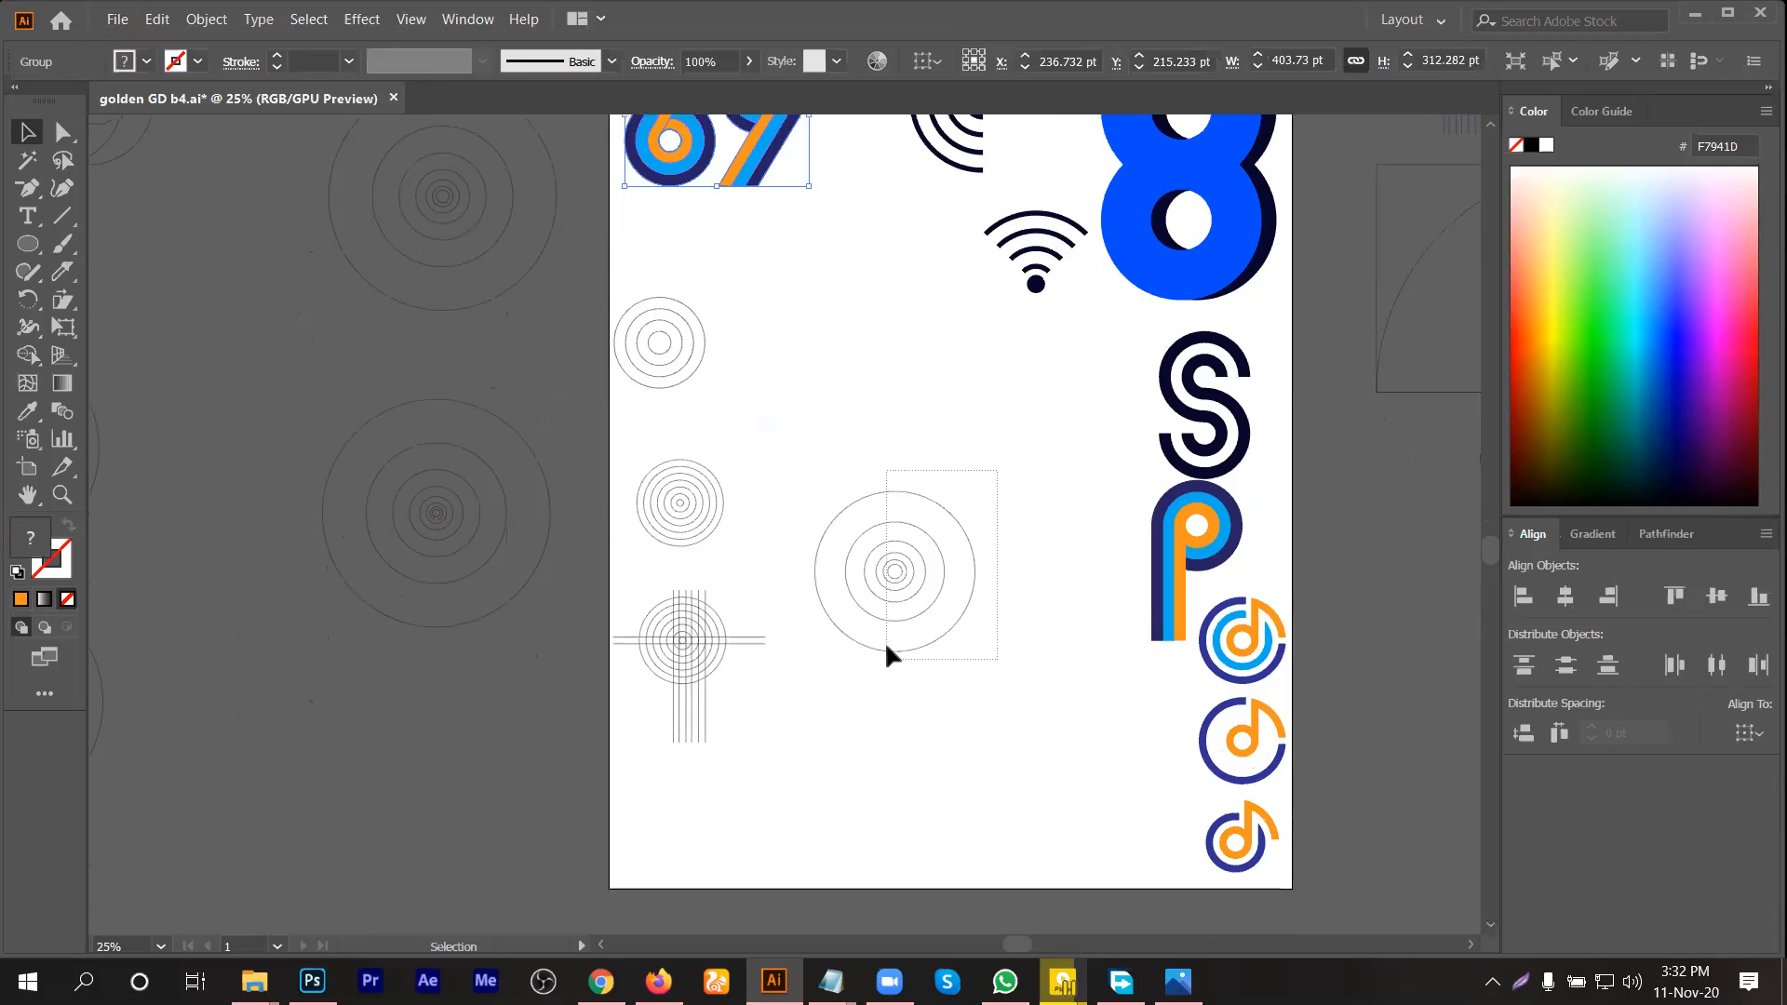
click(895, 577)
drag(895, 577, 849, 374)
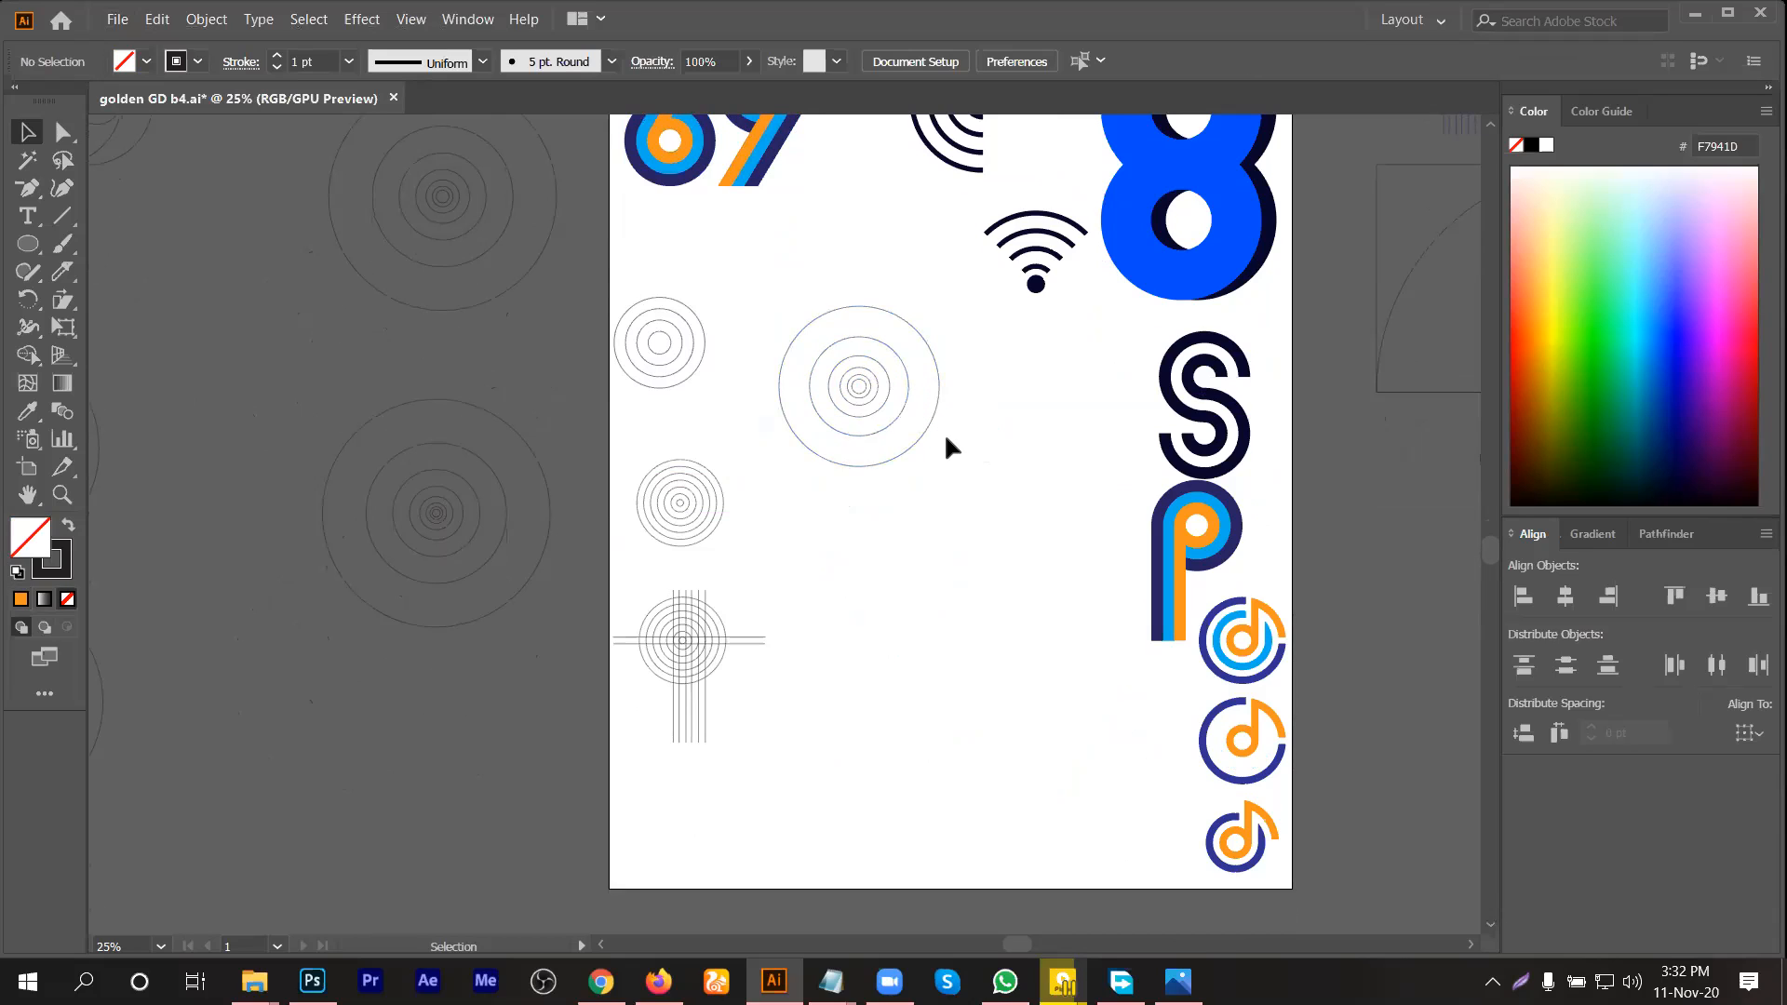
click(878, 431)
scroll(875, 391, down, 2)
drag(856, 310, 852, 257)
scroll(826, 219, up, 2)
click(892, 407)
click(862, 289)
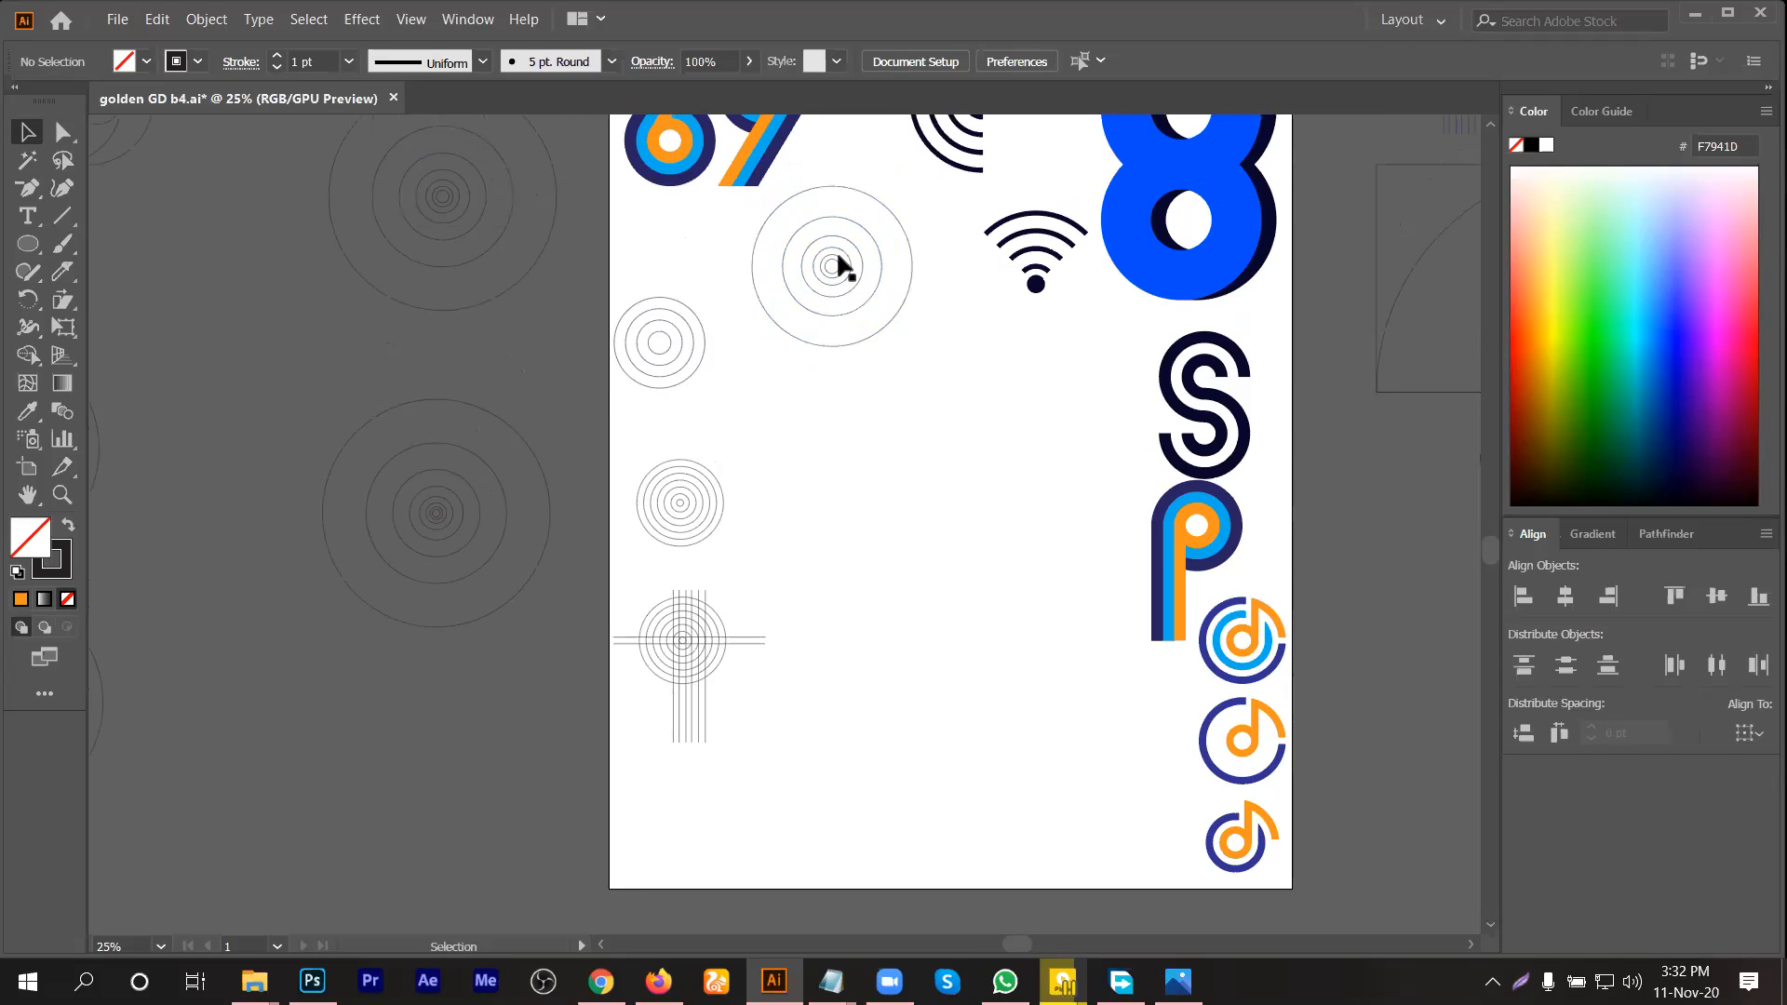
Step: Place copies of the set's 134.297 pt and 83.002 pt circles in the empty area below it, the smaller one beneath the larger
scroll(842, 267, up, 1)
scroll(871, 305, up, 1)
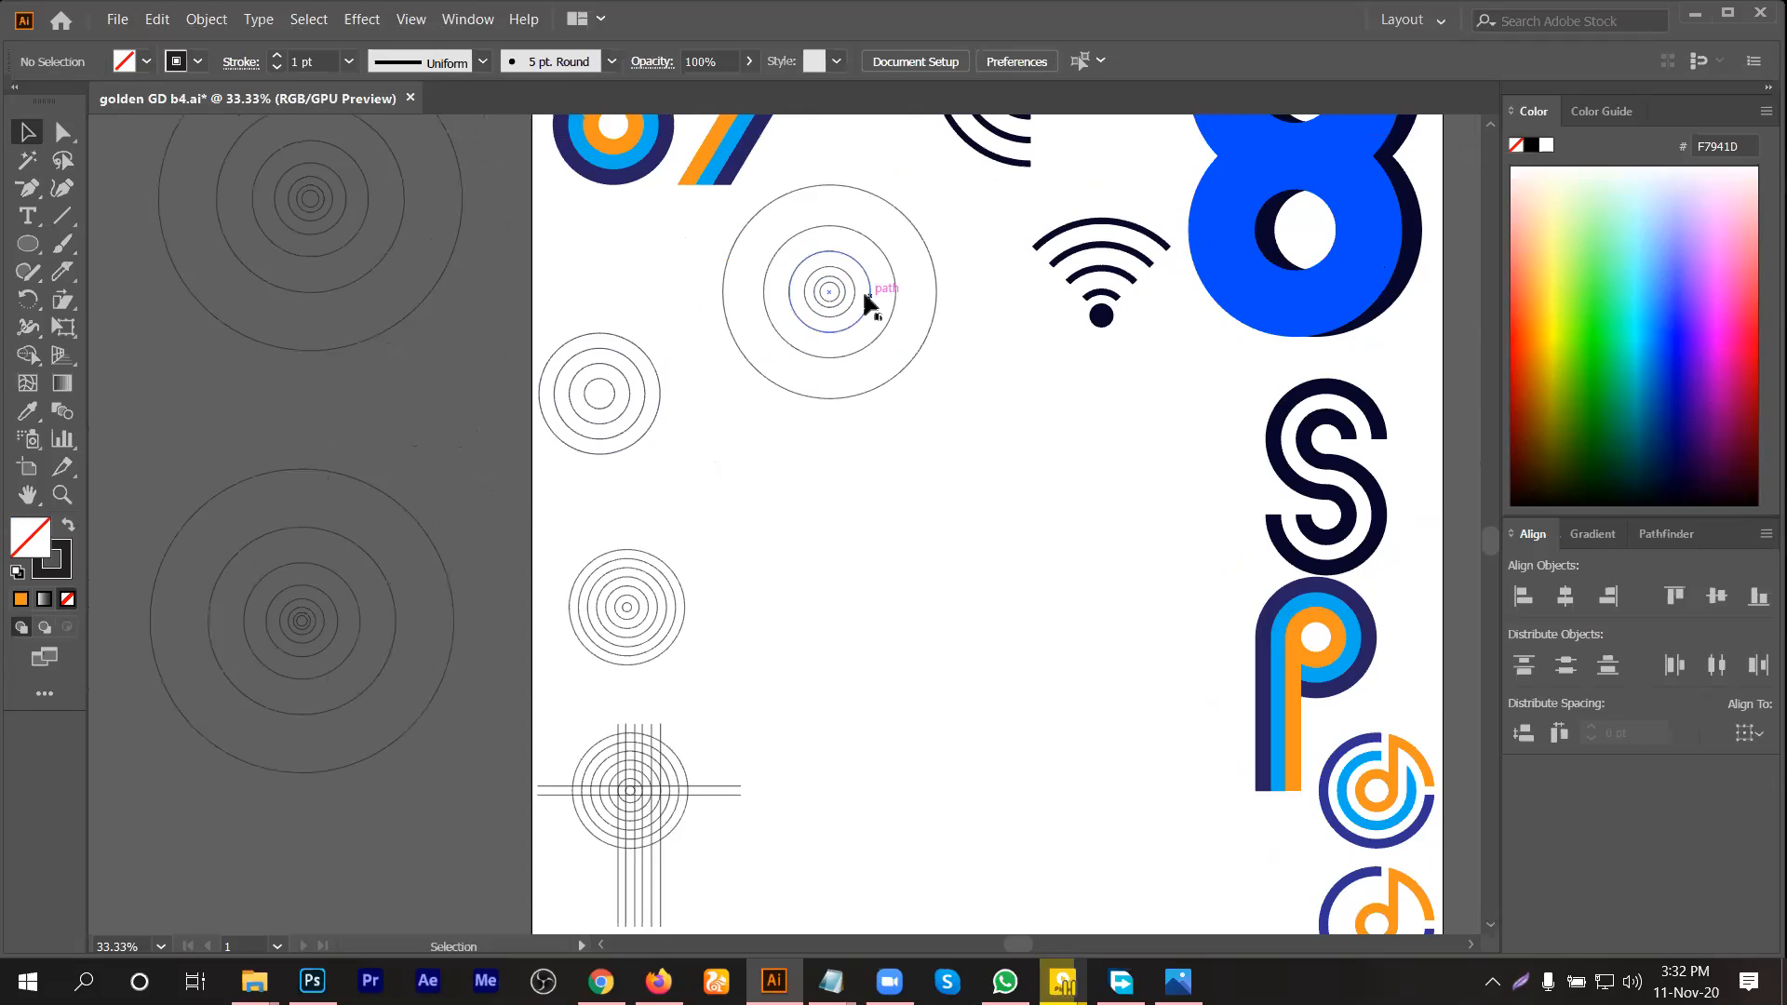
drag(865, 294, 1001, 621)
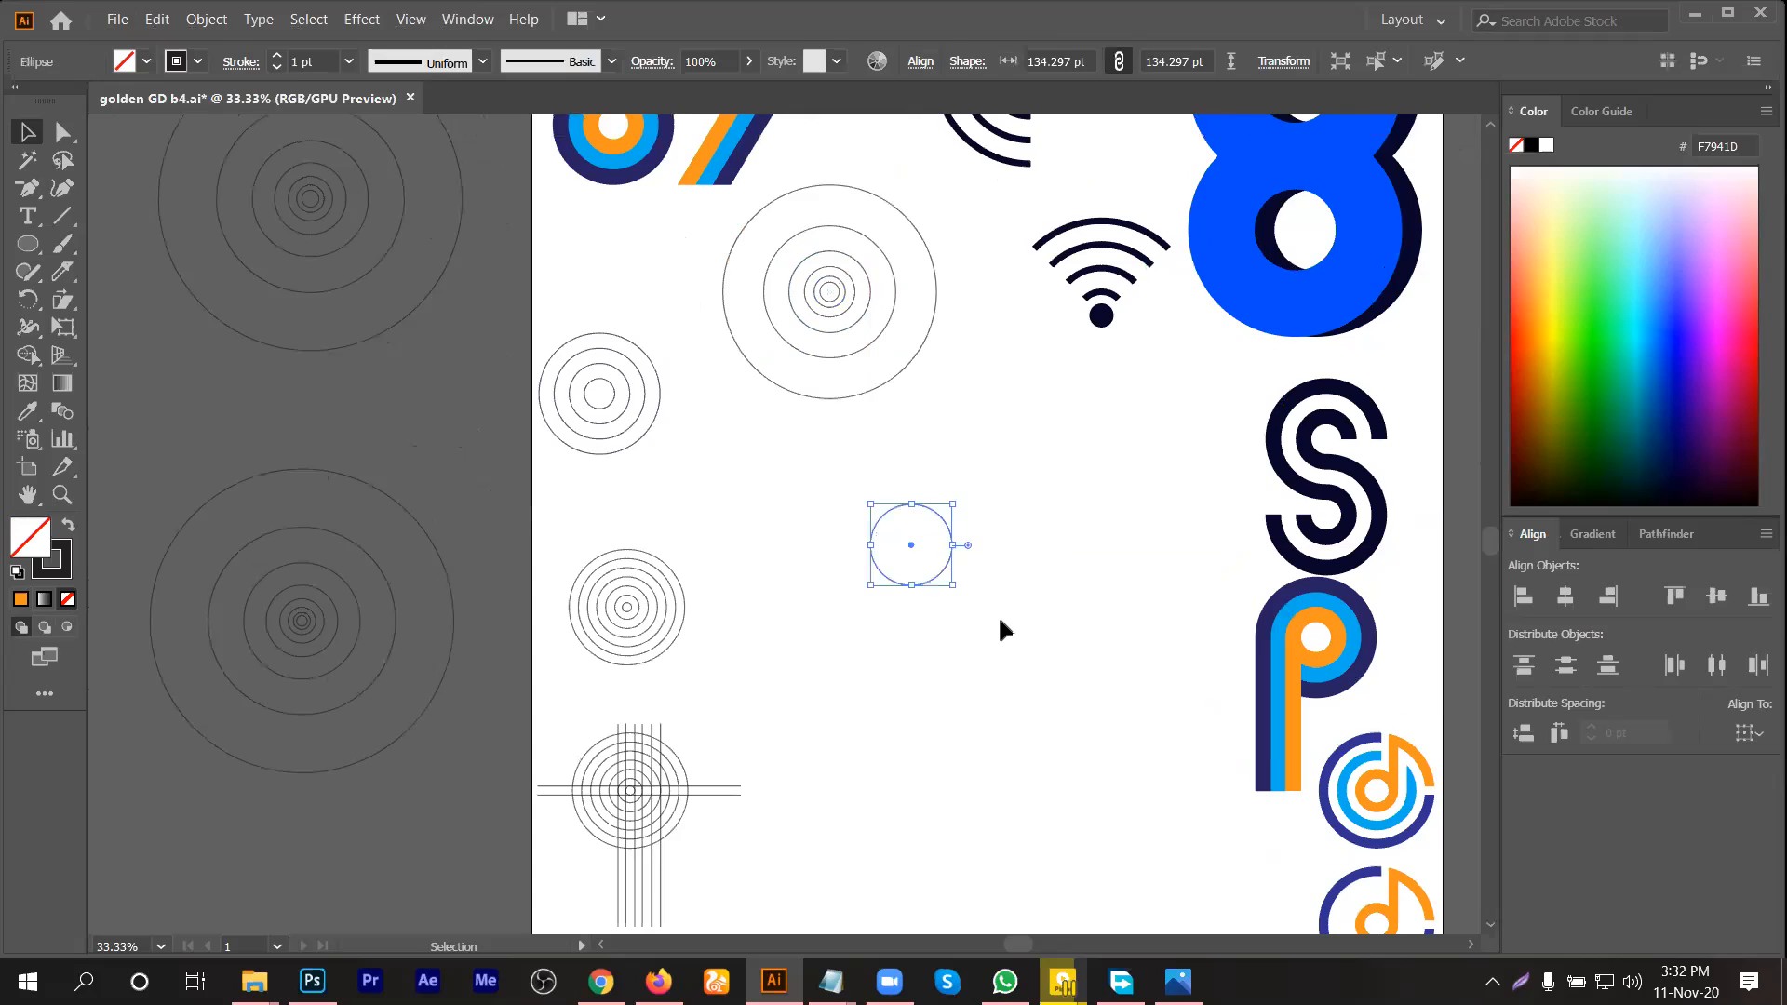
drag(850, 292, 964, 606)
Step: Shift the smaller circle down slightly so its top edge just touches the bottom of the larger circle
scroll(965, 606, up, 3)
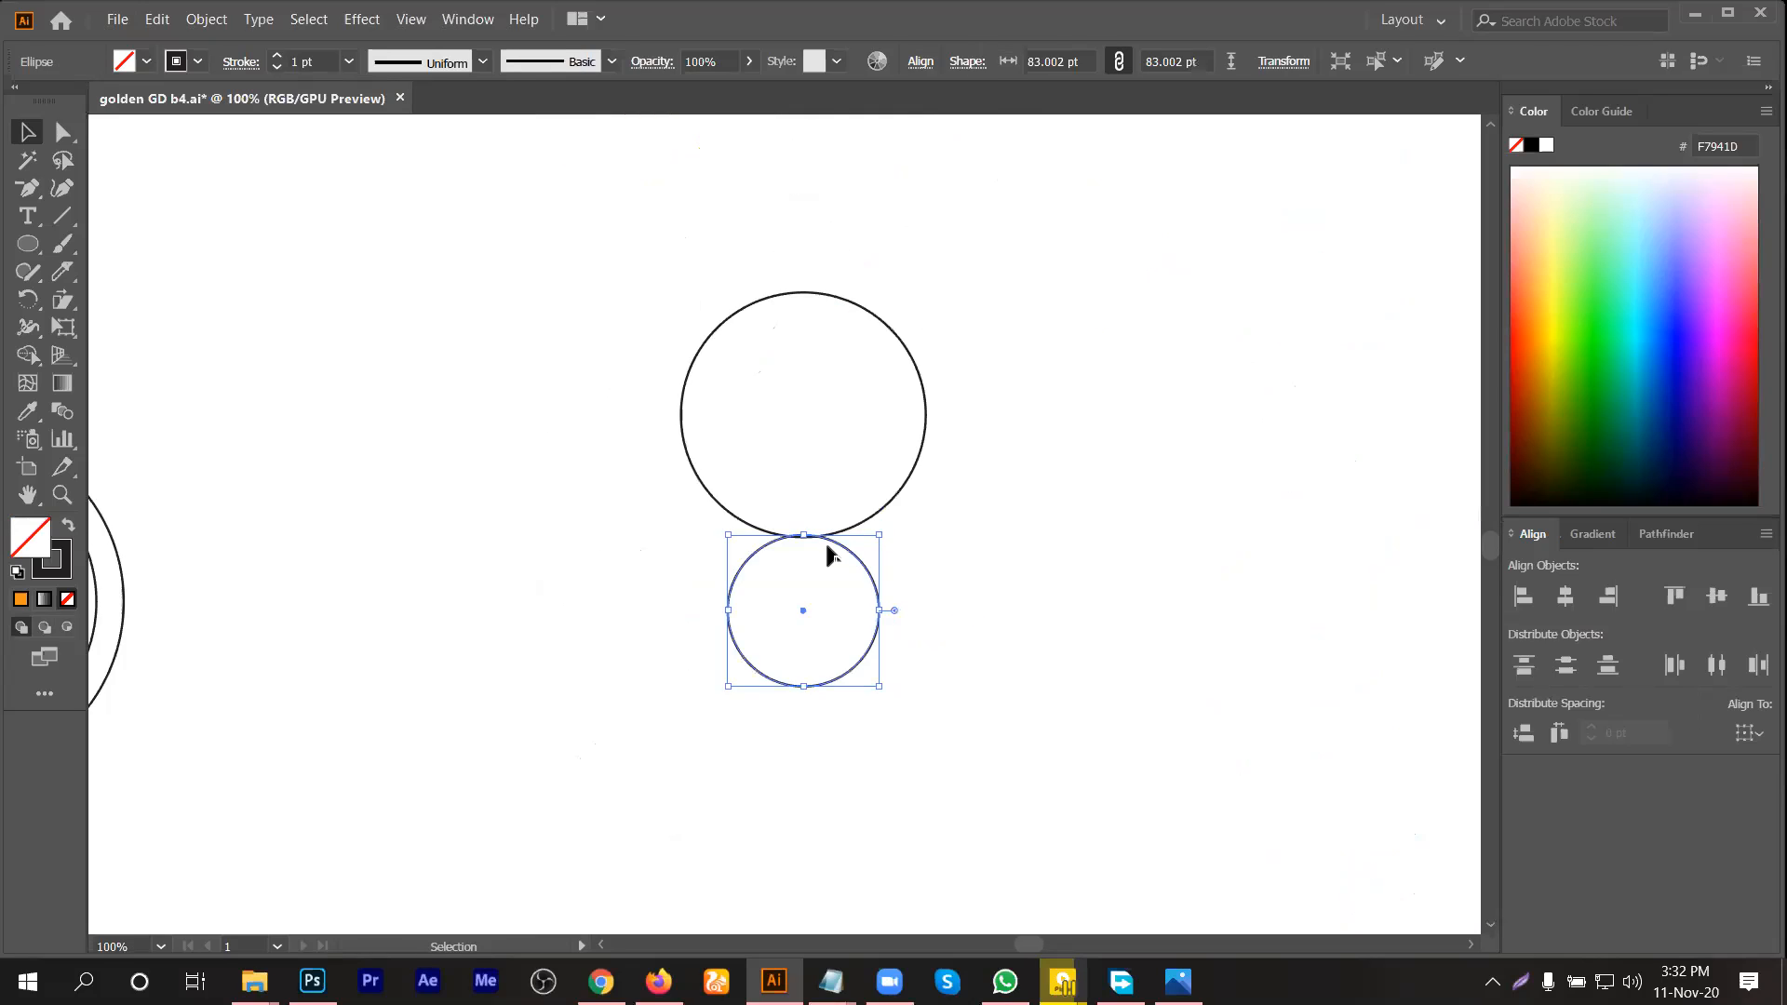
scroll(825, 544, up, 2)
click(788, 540)
scroll(788, 540, up, 3)
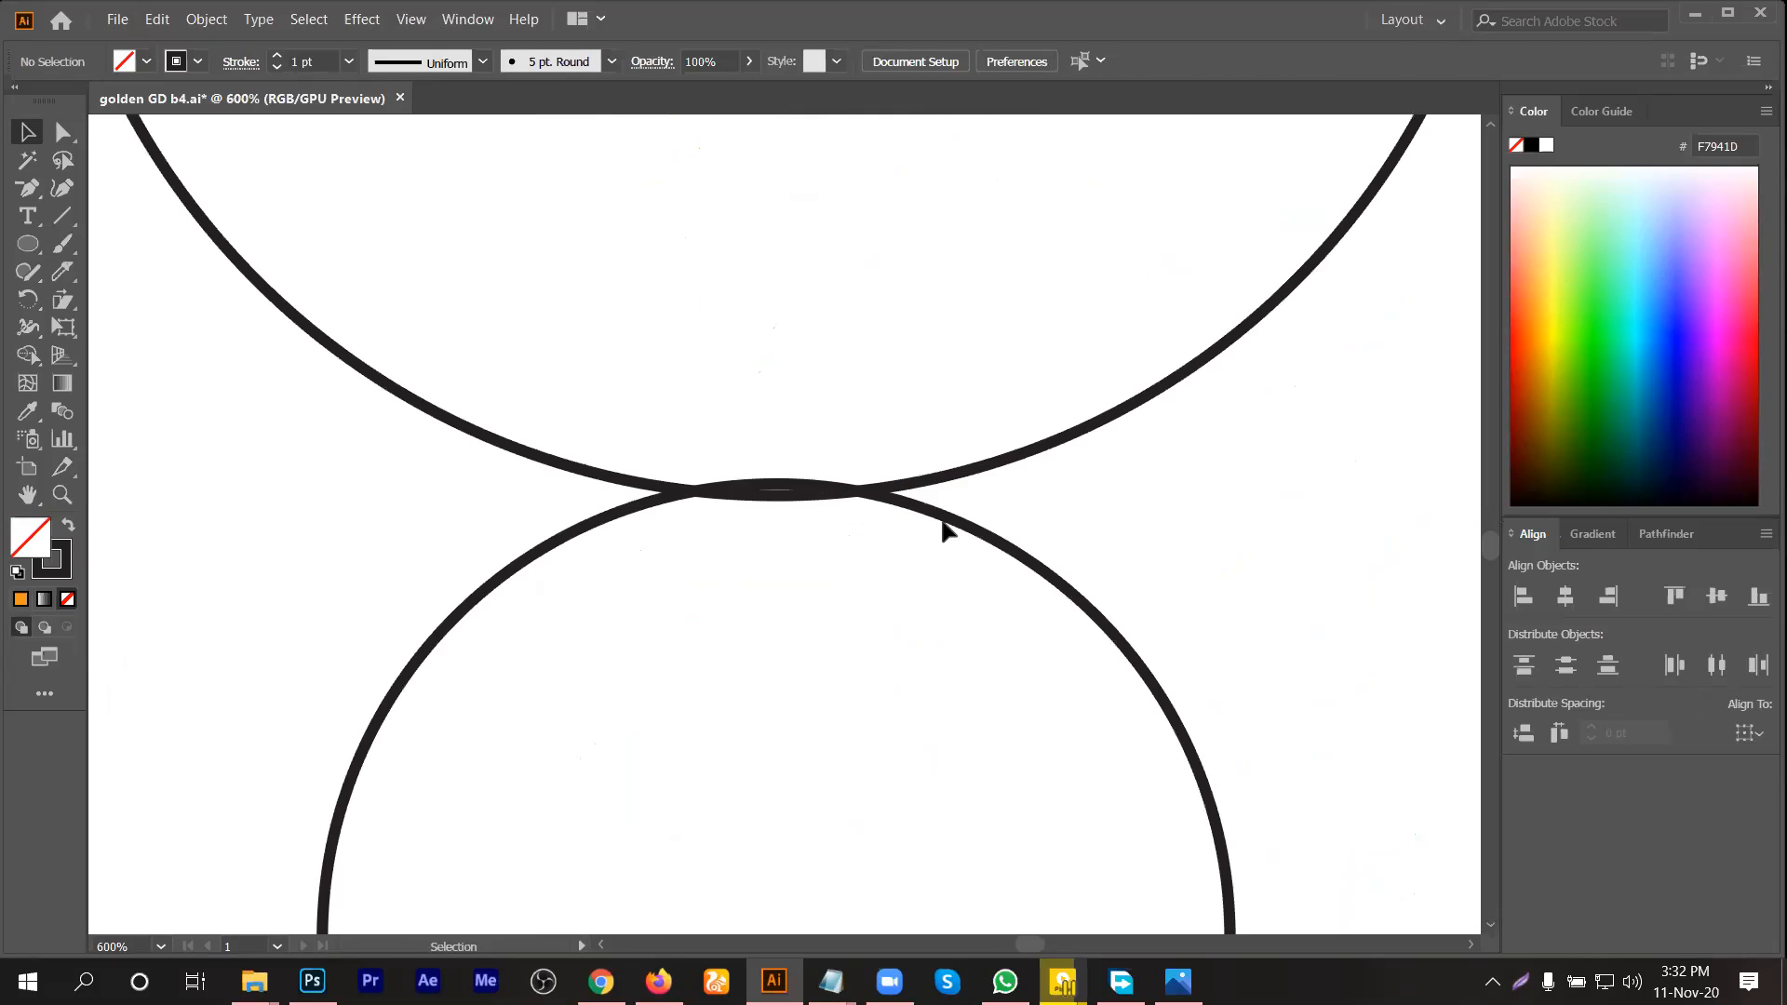
drag(950, 521, 949, 530)
click(1117, 586)
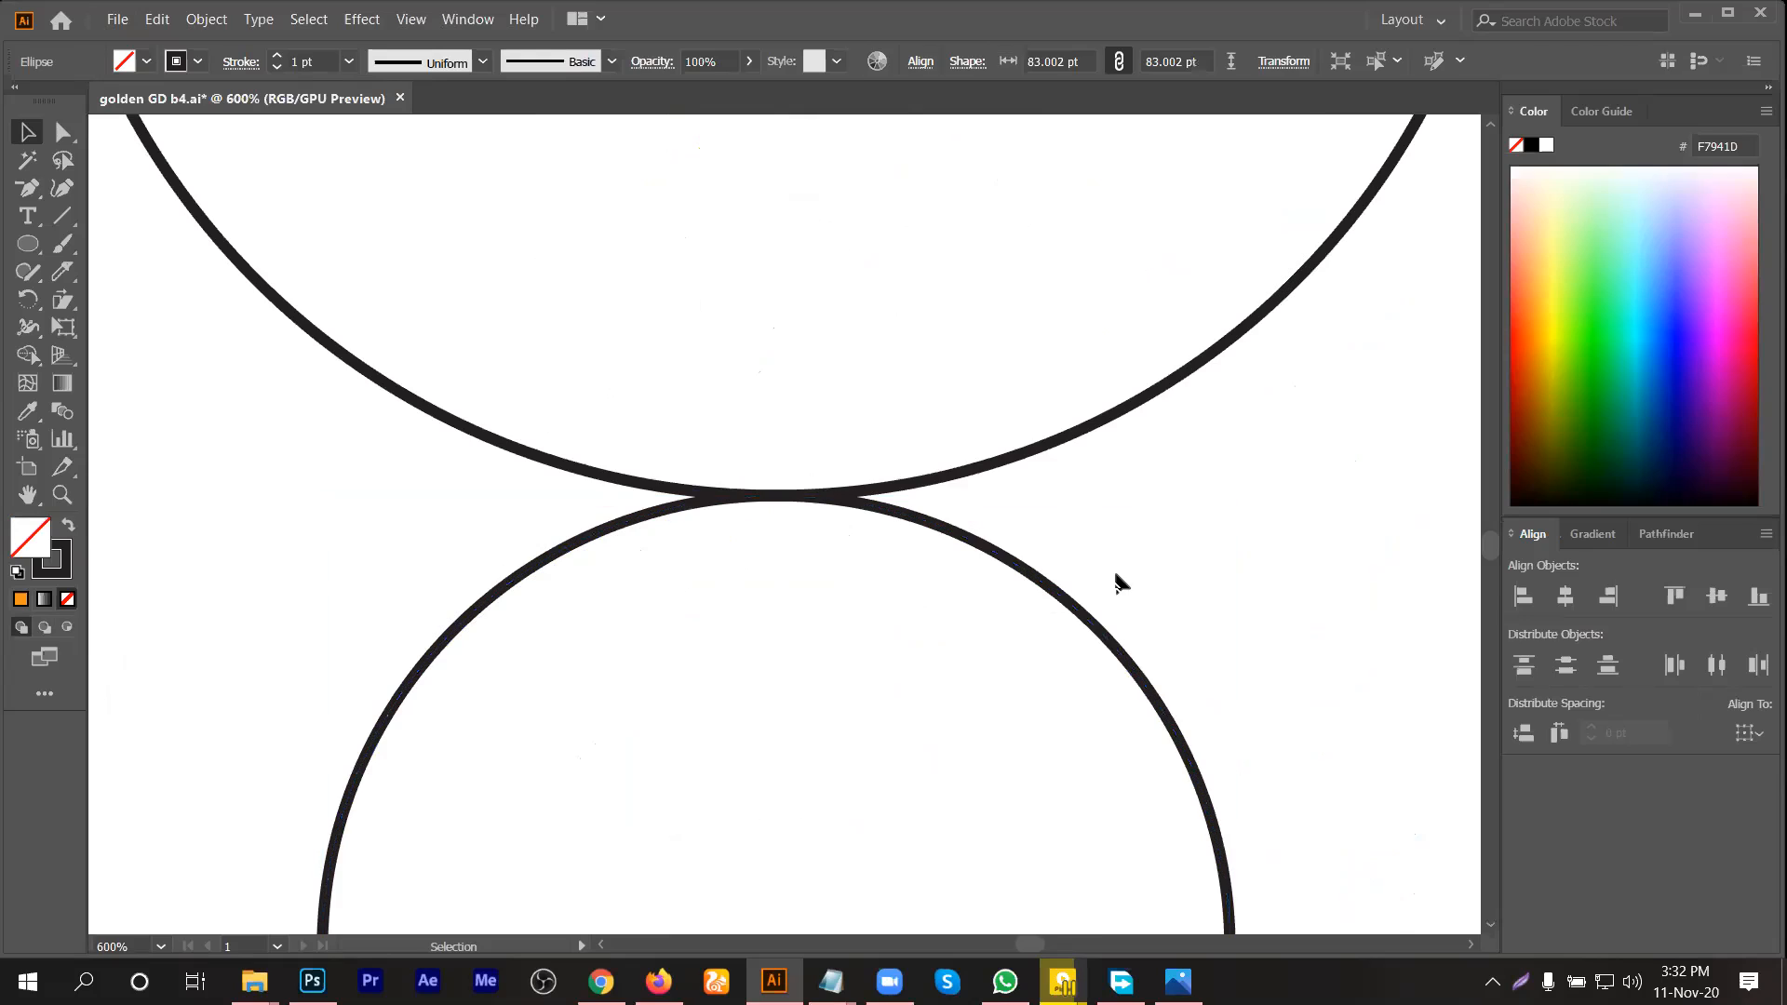
Step: Align the horizontal centres of the two touching circles
scroll(1206, 543, down, 2)
key(ctrl+a)
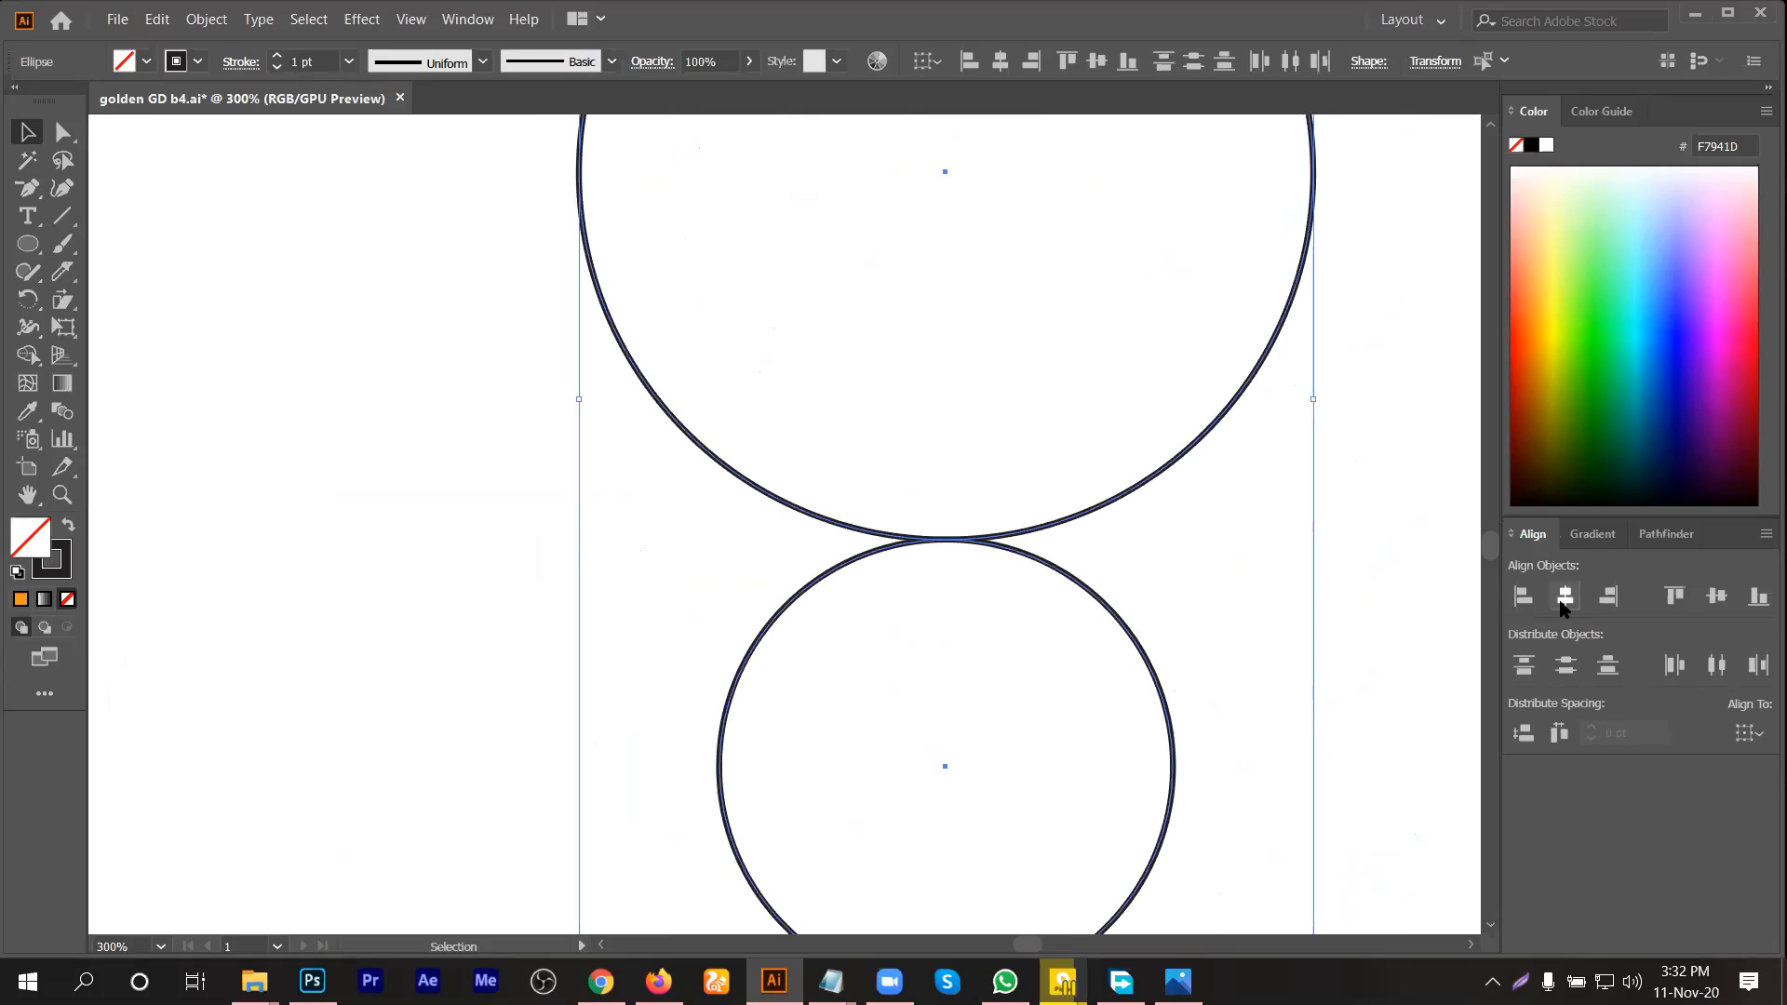
click(1576, 596)
scroll(688, 504, down, 2)
click(1090, 485)
Step: Switch to outline view and examine closely where the two circles touch
scroll(816, 523, up, 3)
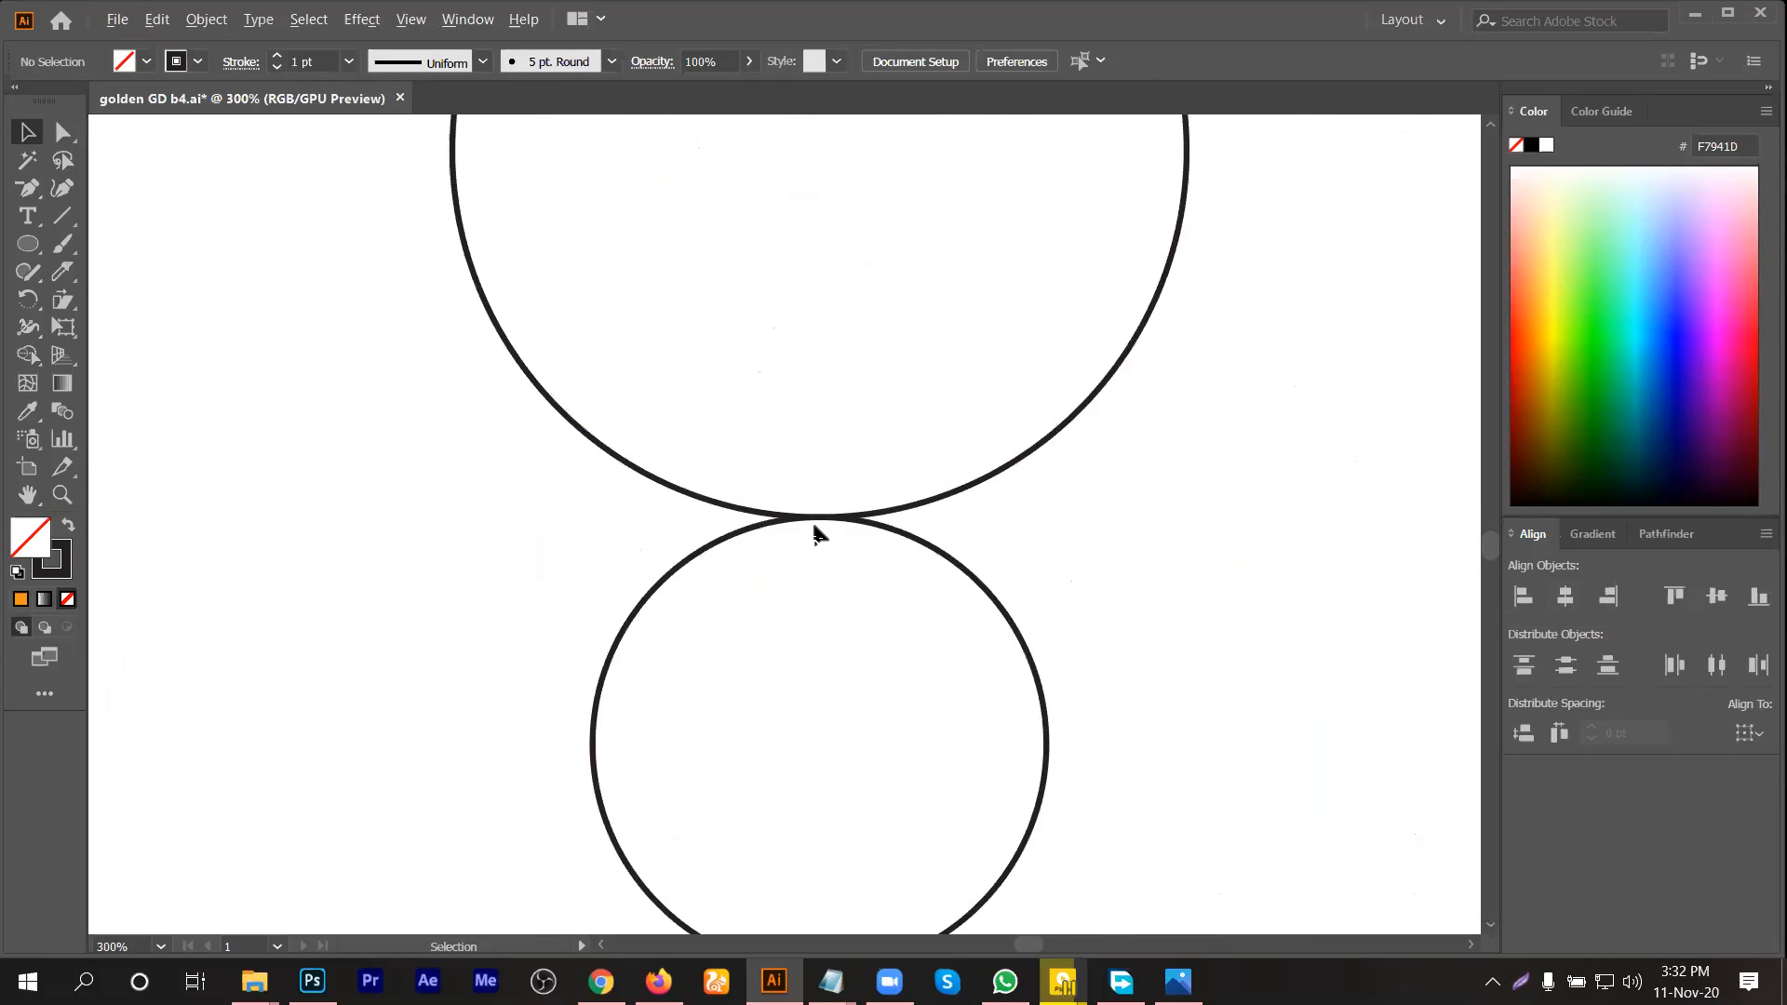
key(a)
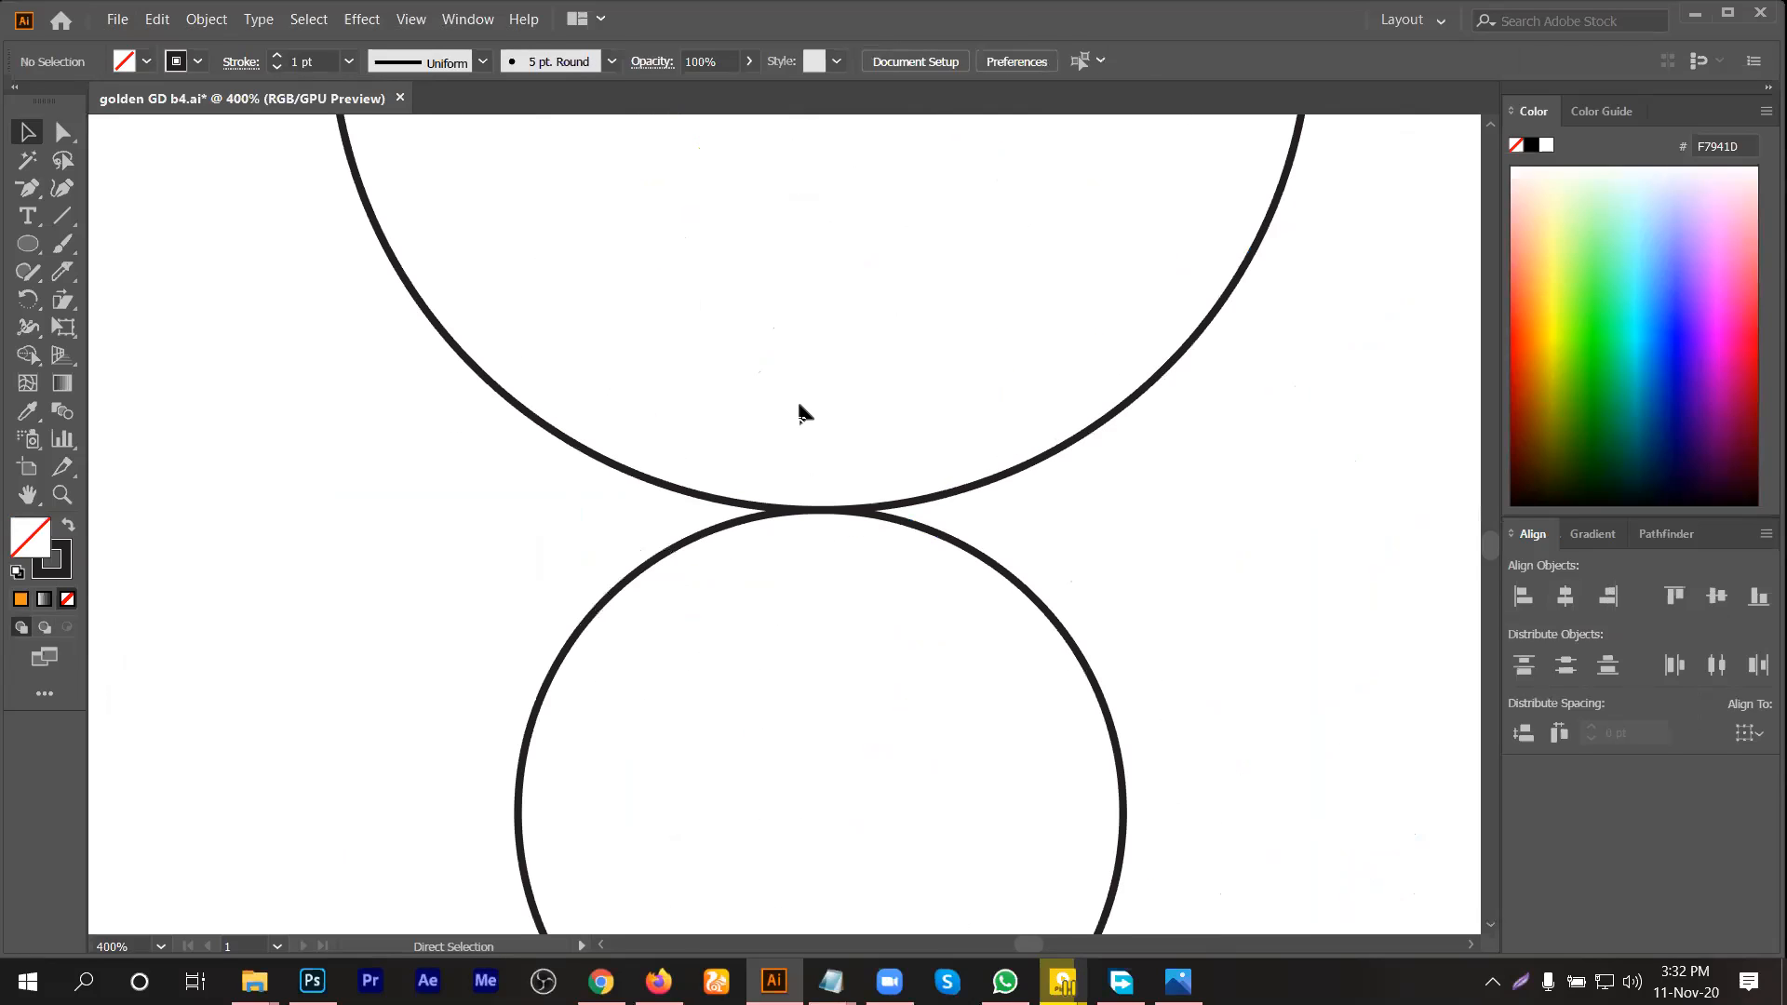
key(ctrl+y)
scroll(800, 530, up, 4)
scroll(793, 523, up, 2)
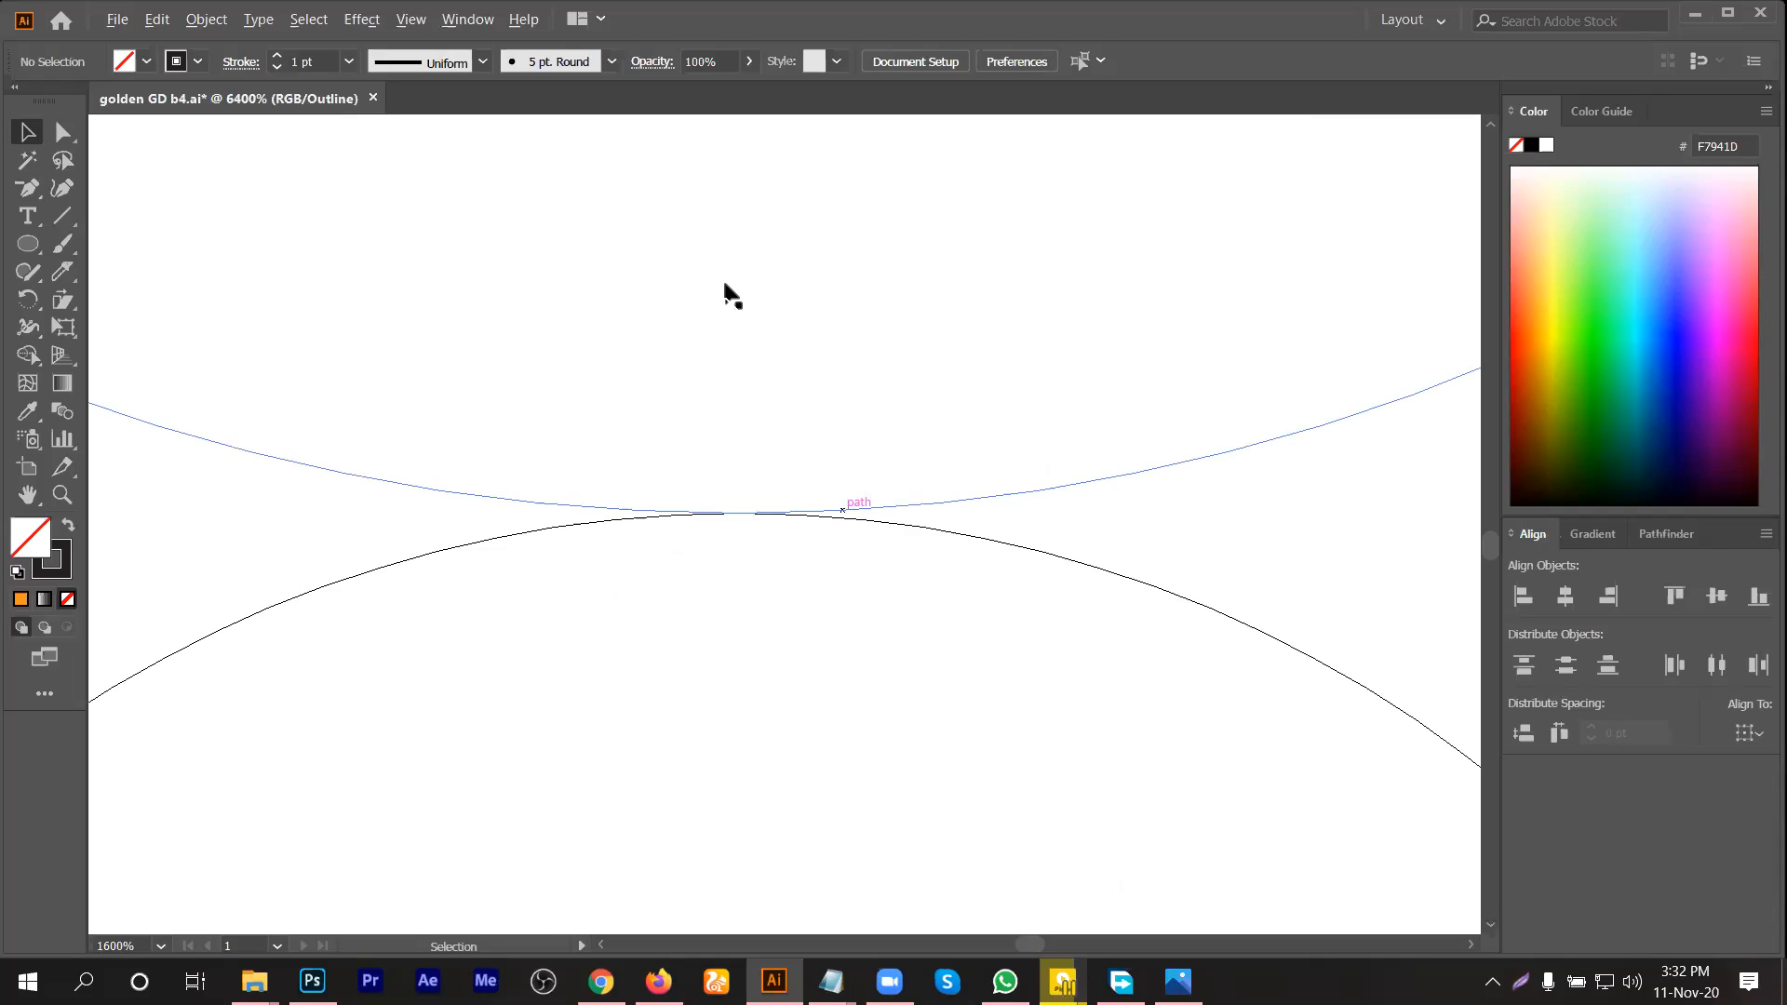
Step: Return from outline view to preview and group the two touching circles
scroll(726, 291, up, 2)
scroll(715, 521, down, 2)
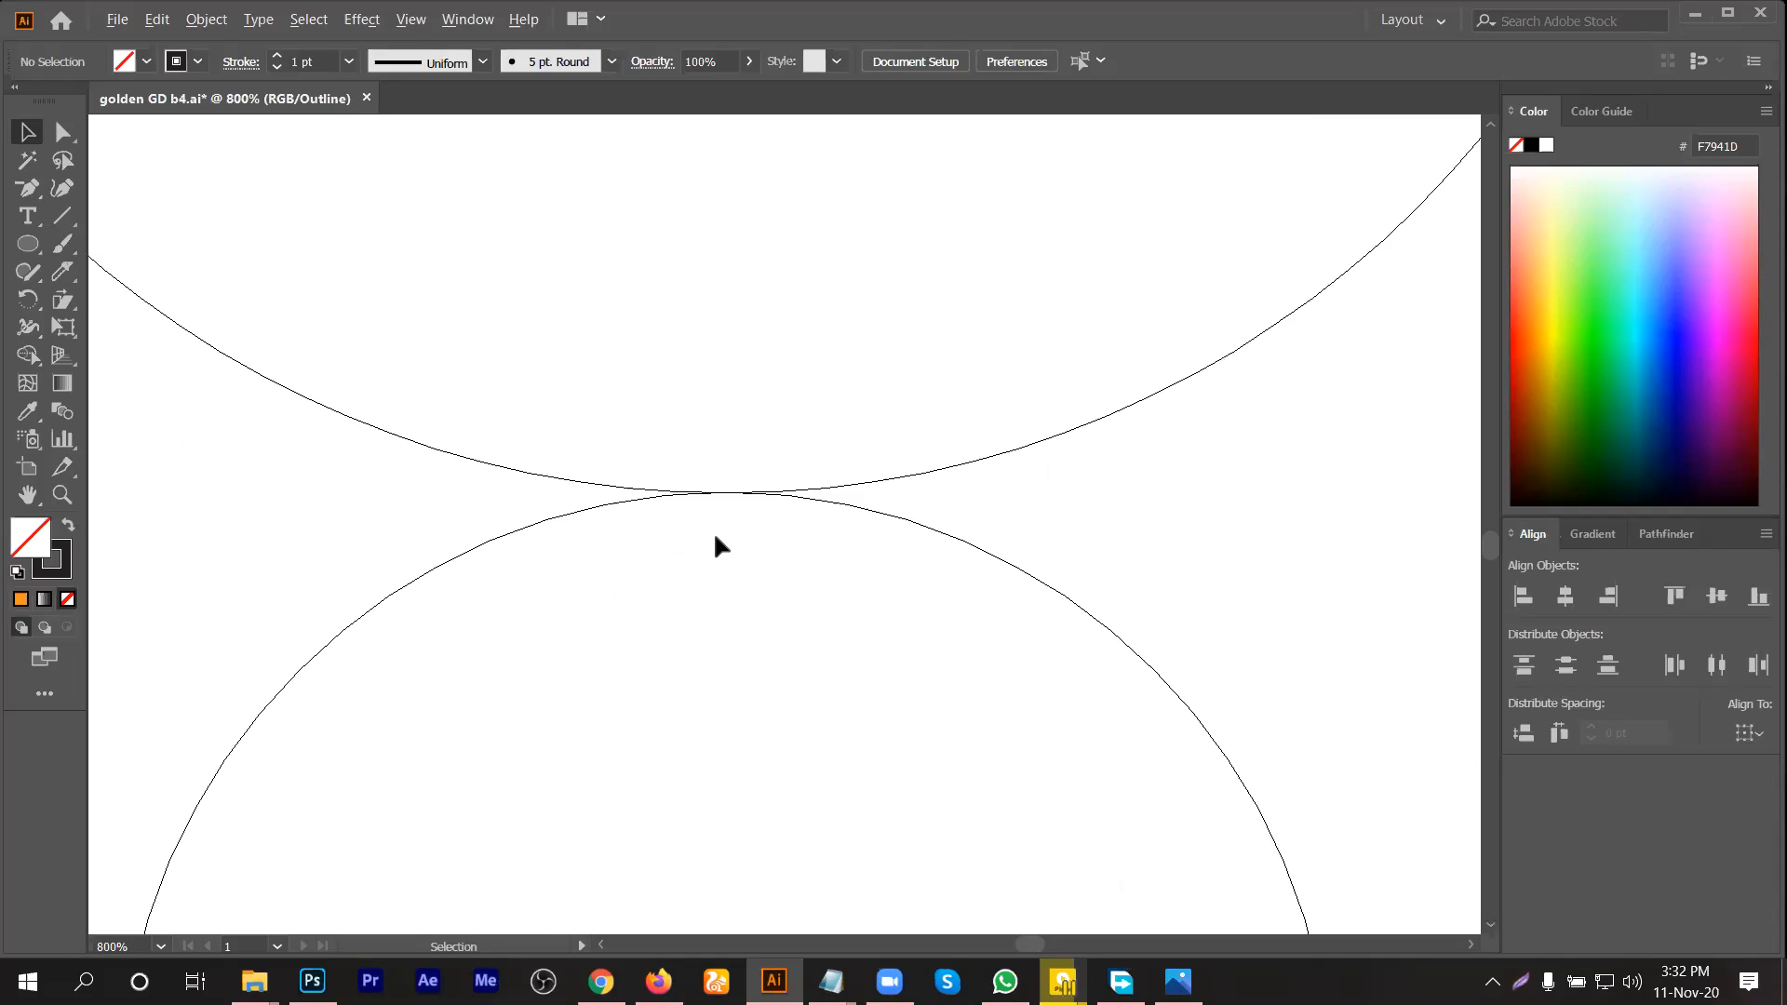
scroll(713, 531, down, 2)
key(ctrl+minus)
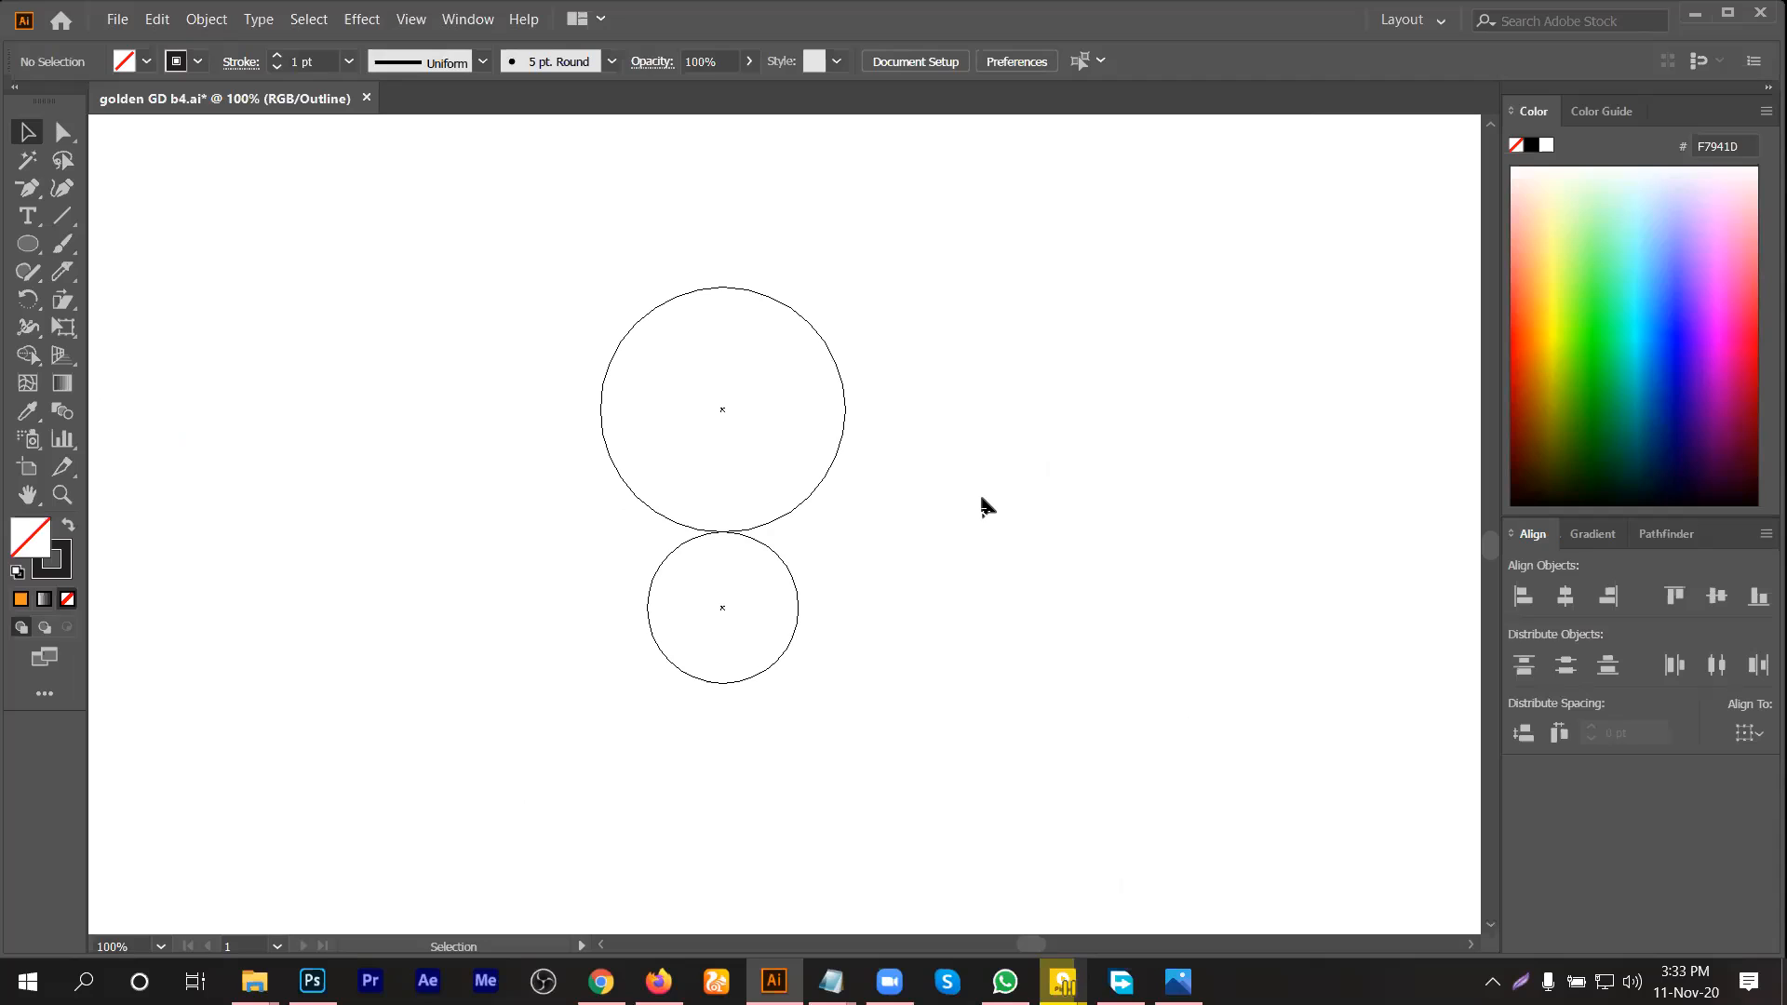
key(ctrl+y)
key(ctrl+a)
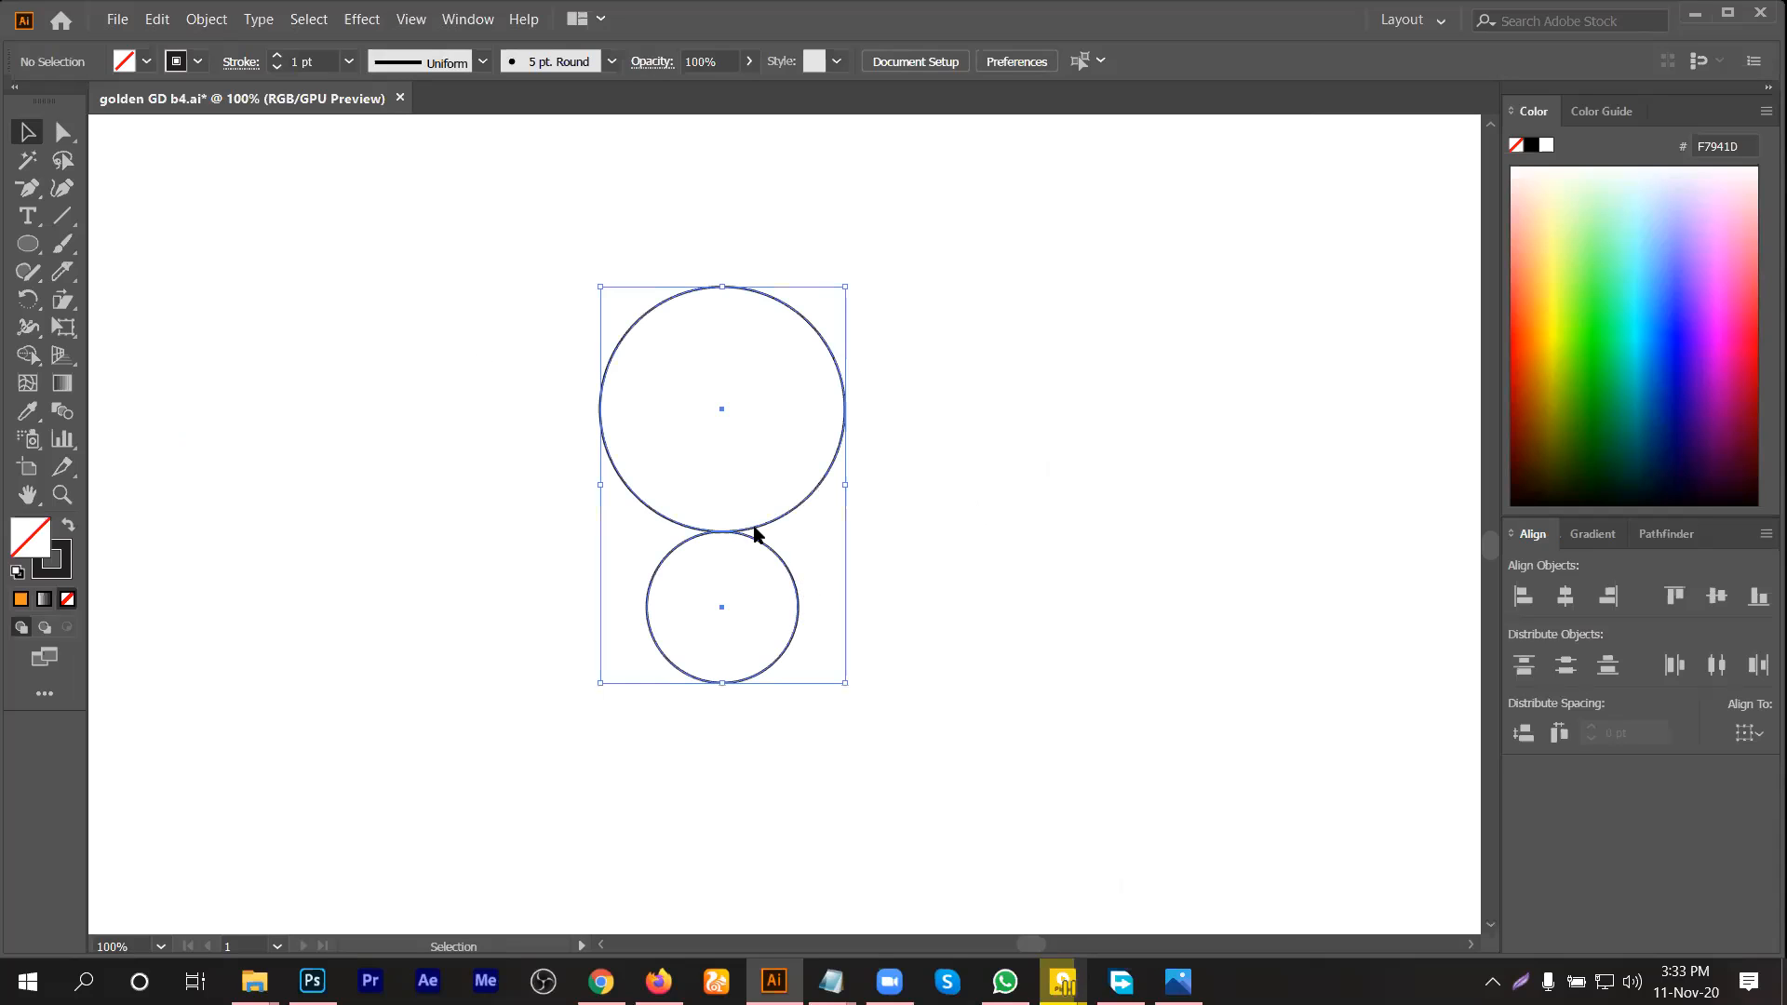
click(917, 649)
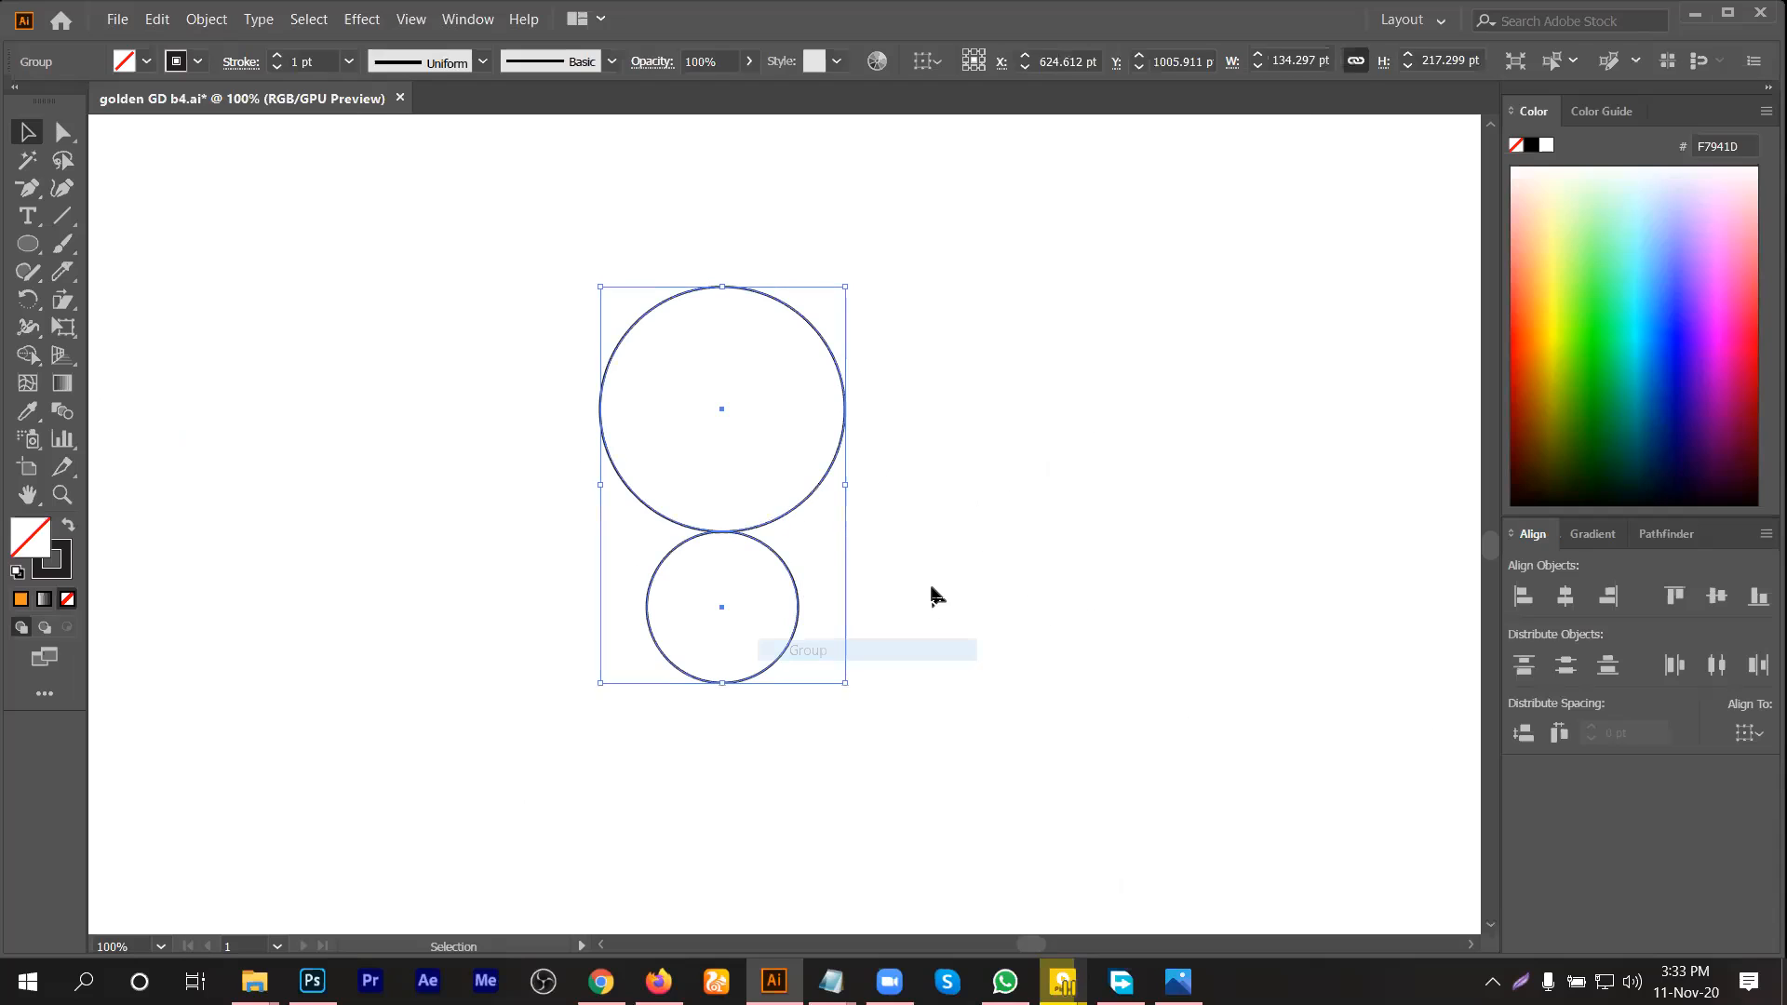
click(955, 454)
Step: Place a copy of the circle pair beside the original so the two small circles meet and the large ones overlap
scroll(959, 461, up, 1)
drag(773, 455, 1046, 459)
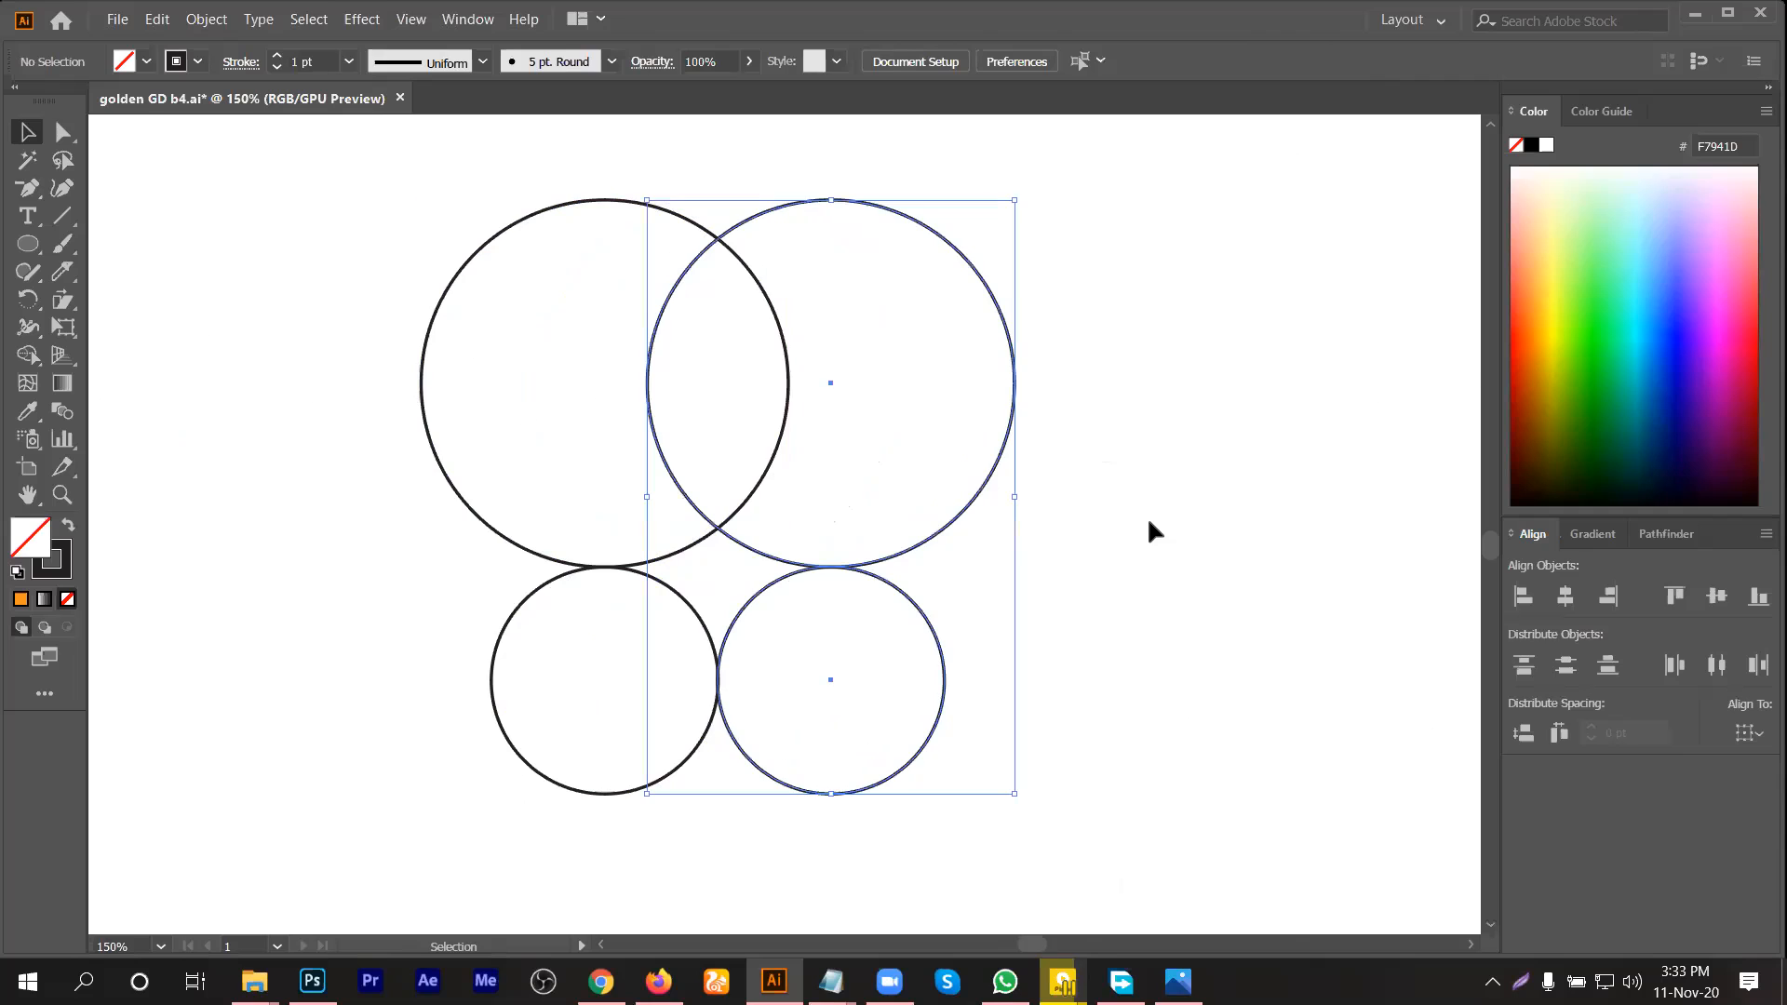
click(1149, 523)
scroll(1149, 524, down, 2)
scroll(1160, 553, up, 3)
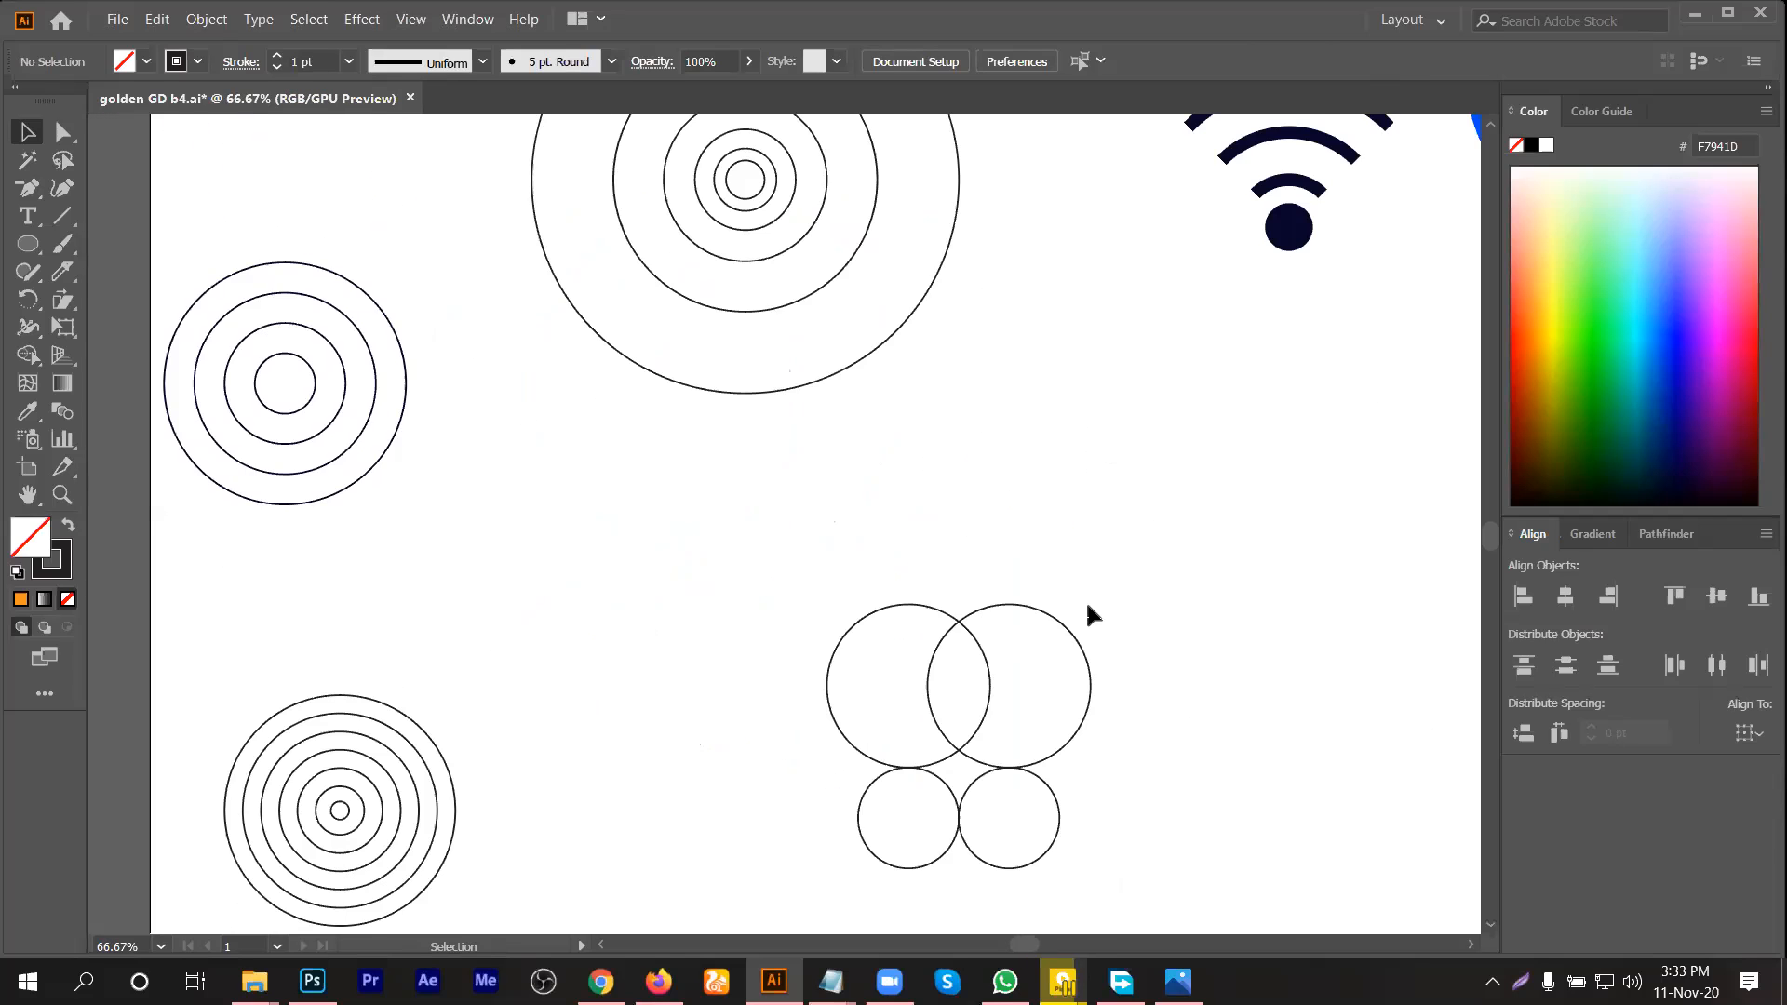
scroll(1088, 605, down, 2)
scroll(782, 177, up, 2)
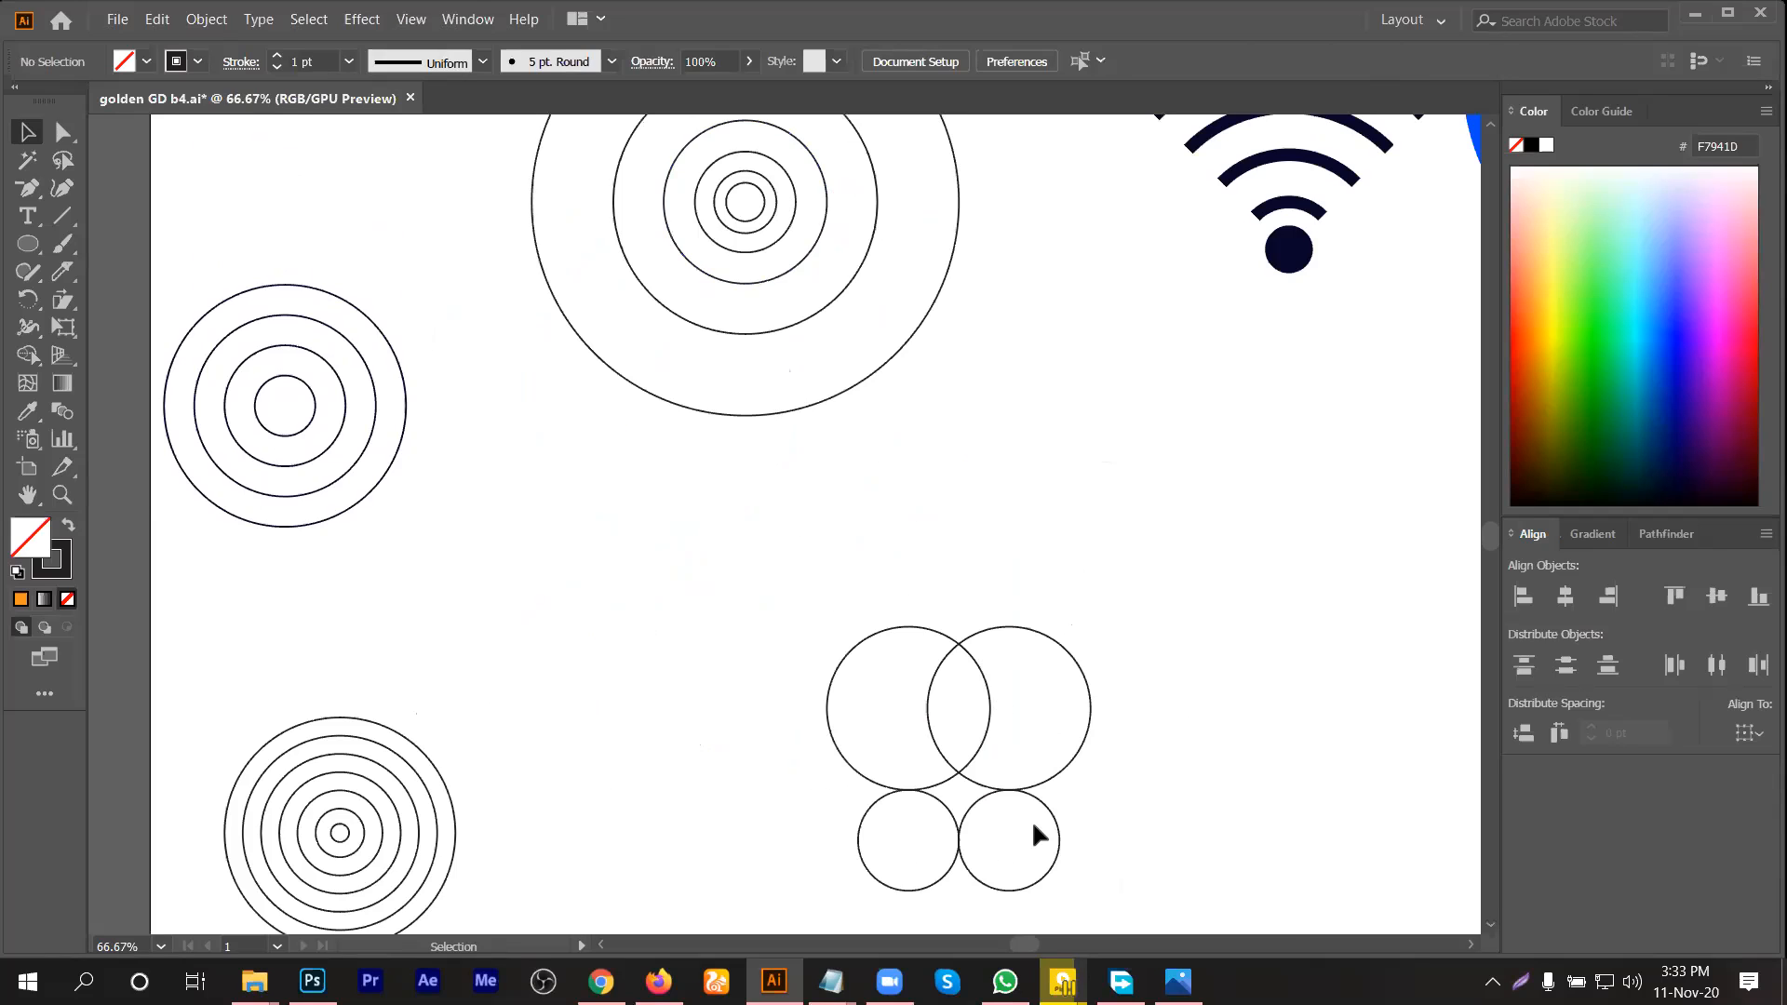
scroll(1031, 819, up, 2)
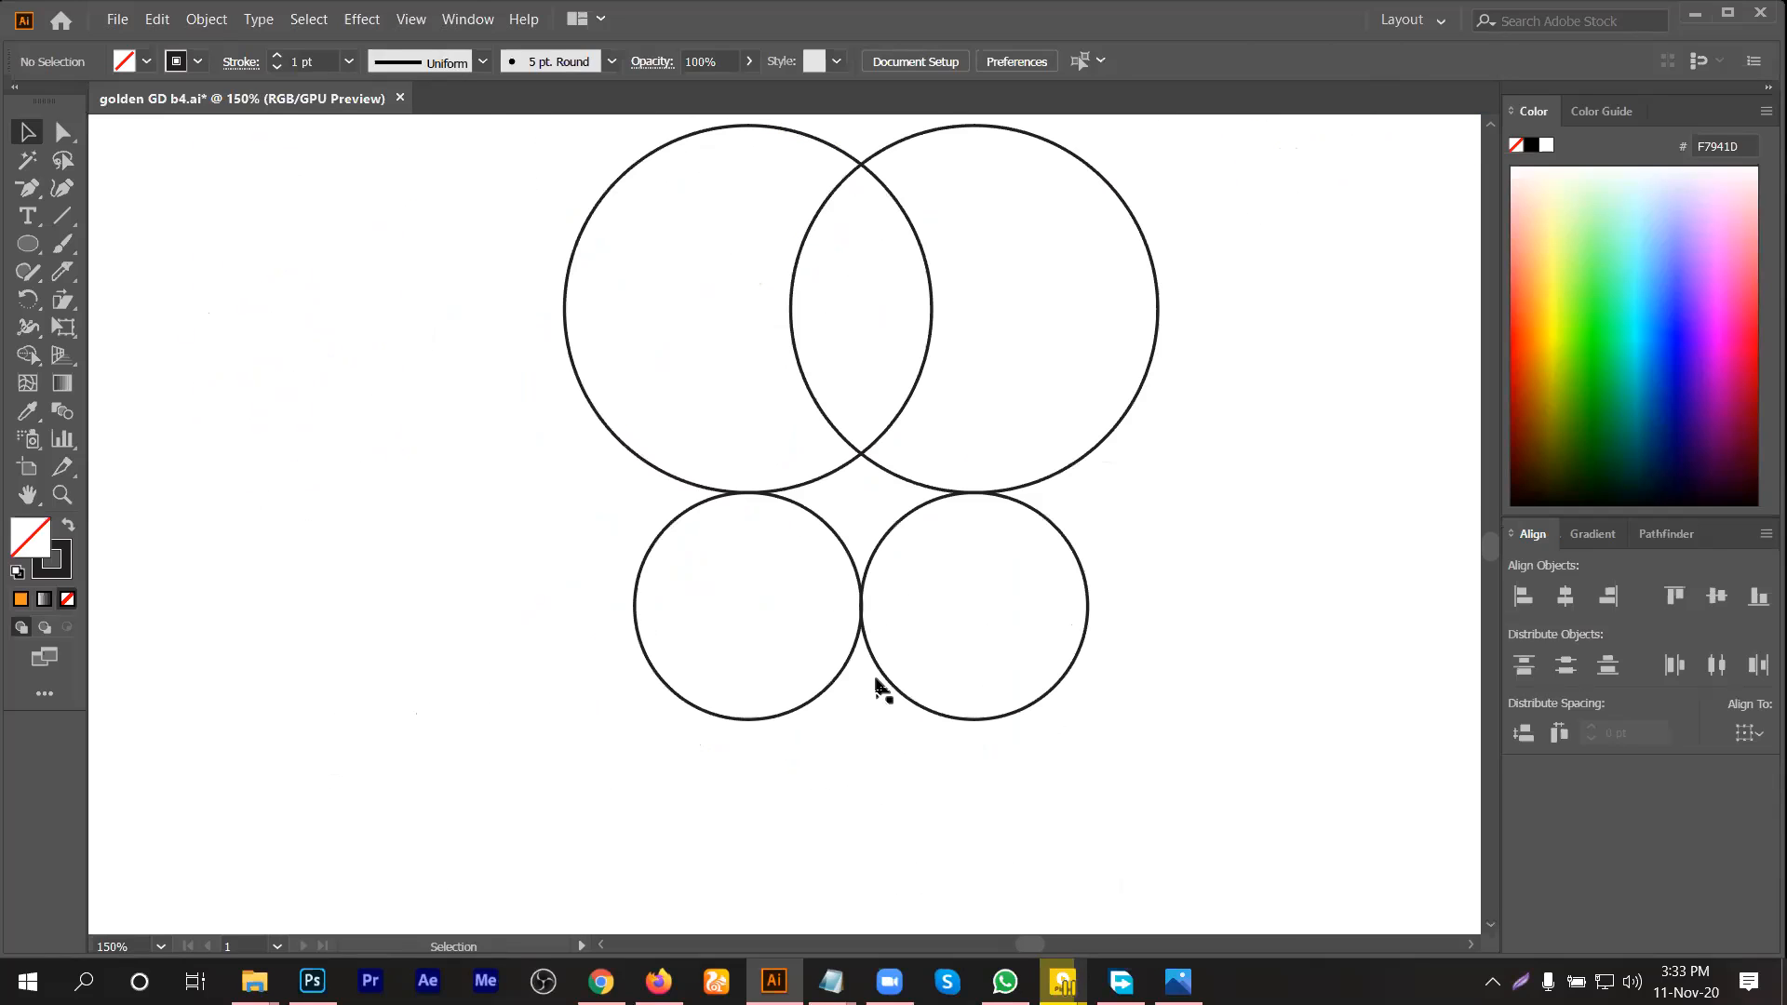
scroll(877, 689, up, 1)
key(ctrl+a)
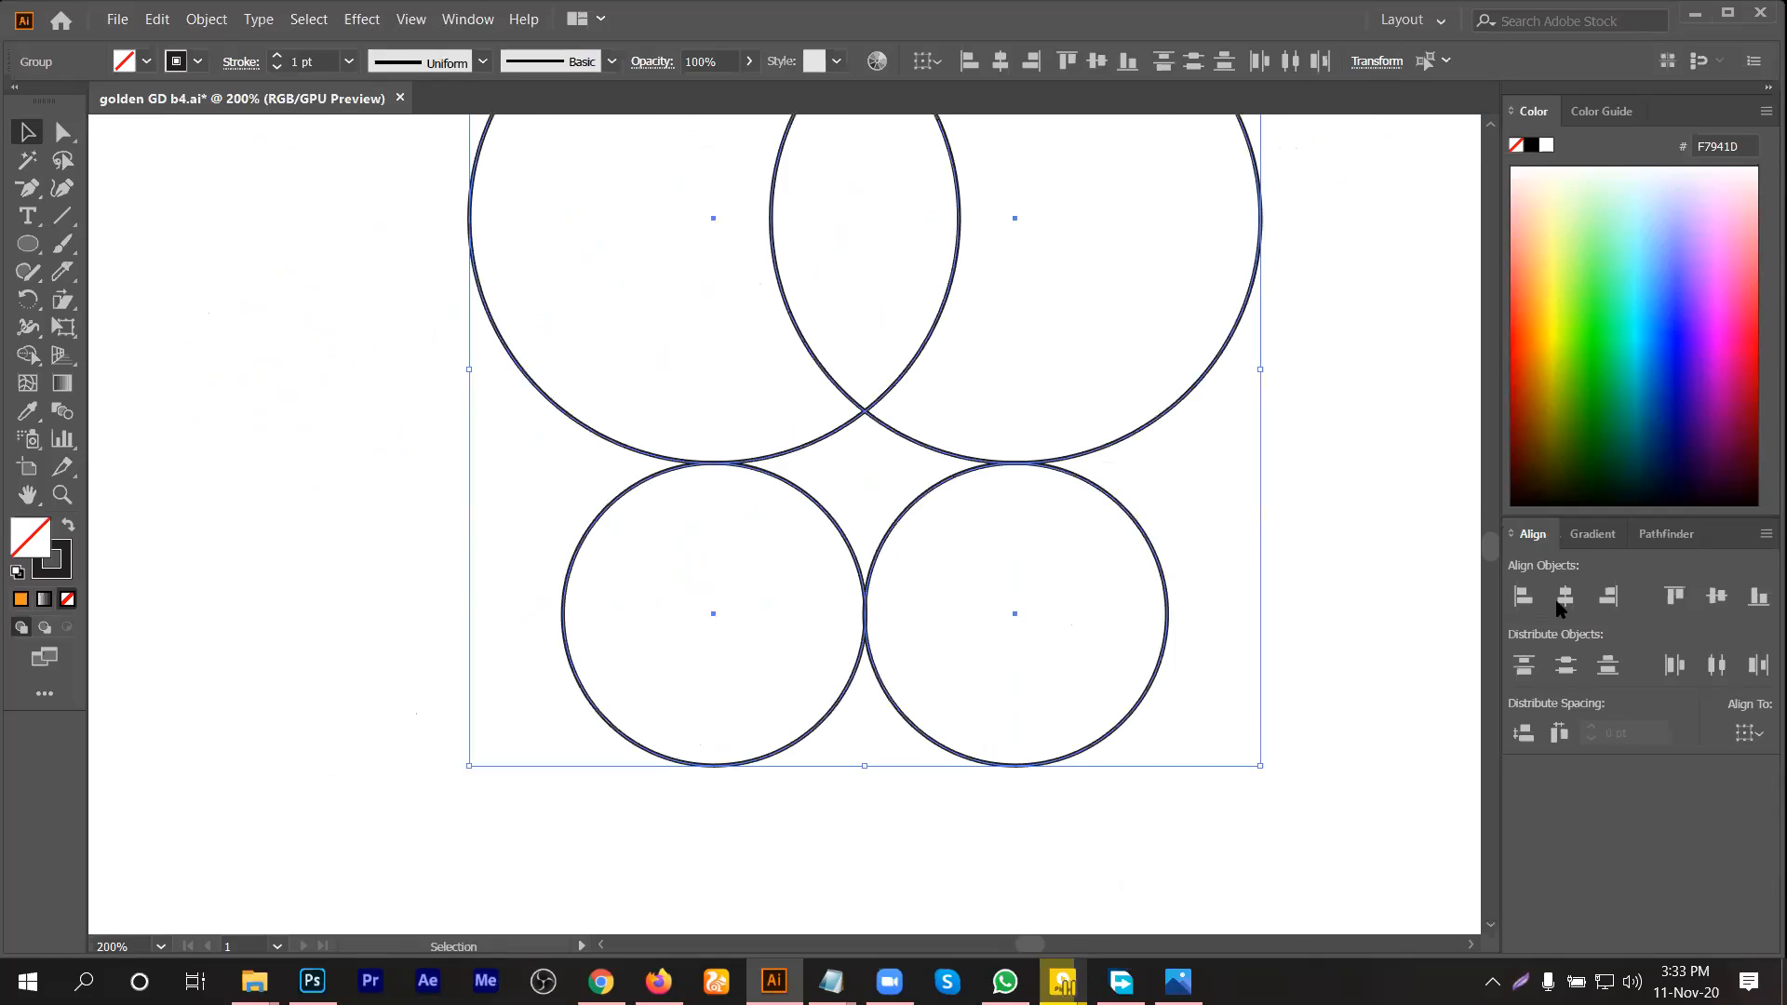
click(1558, 605)
key(ctrl+z)
click(871, 673)
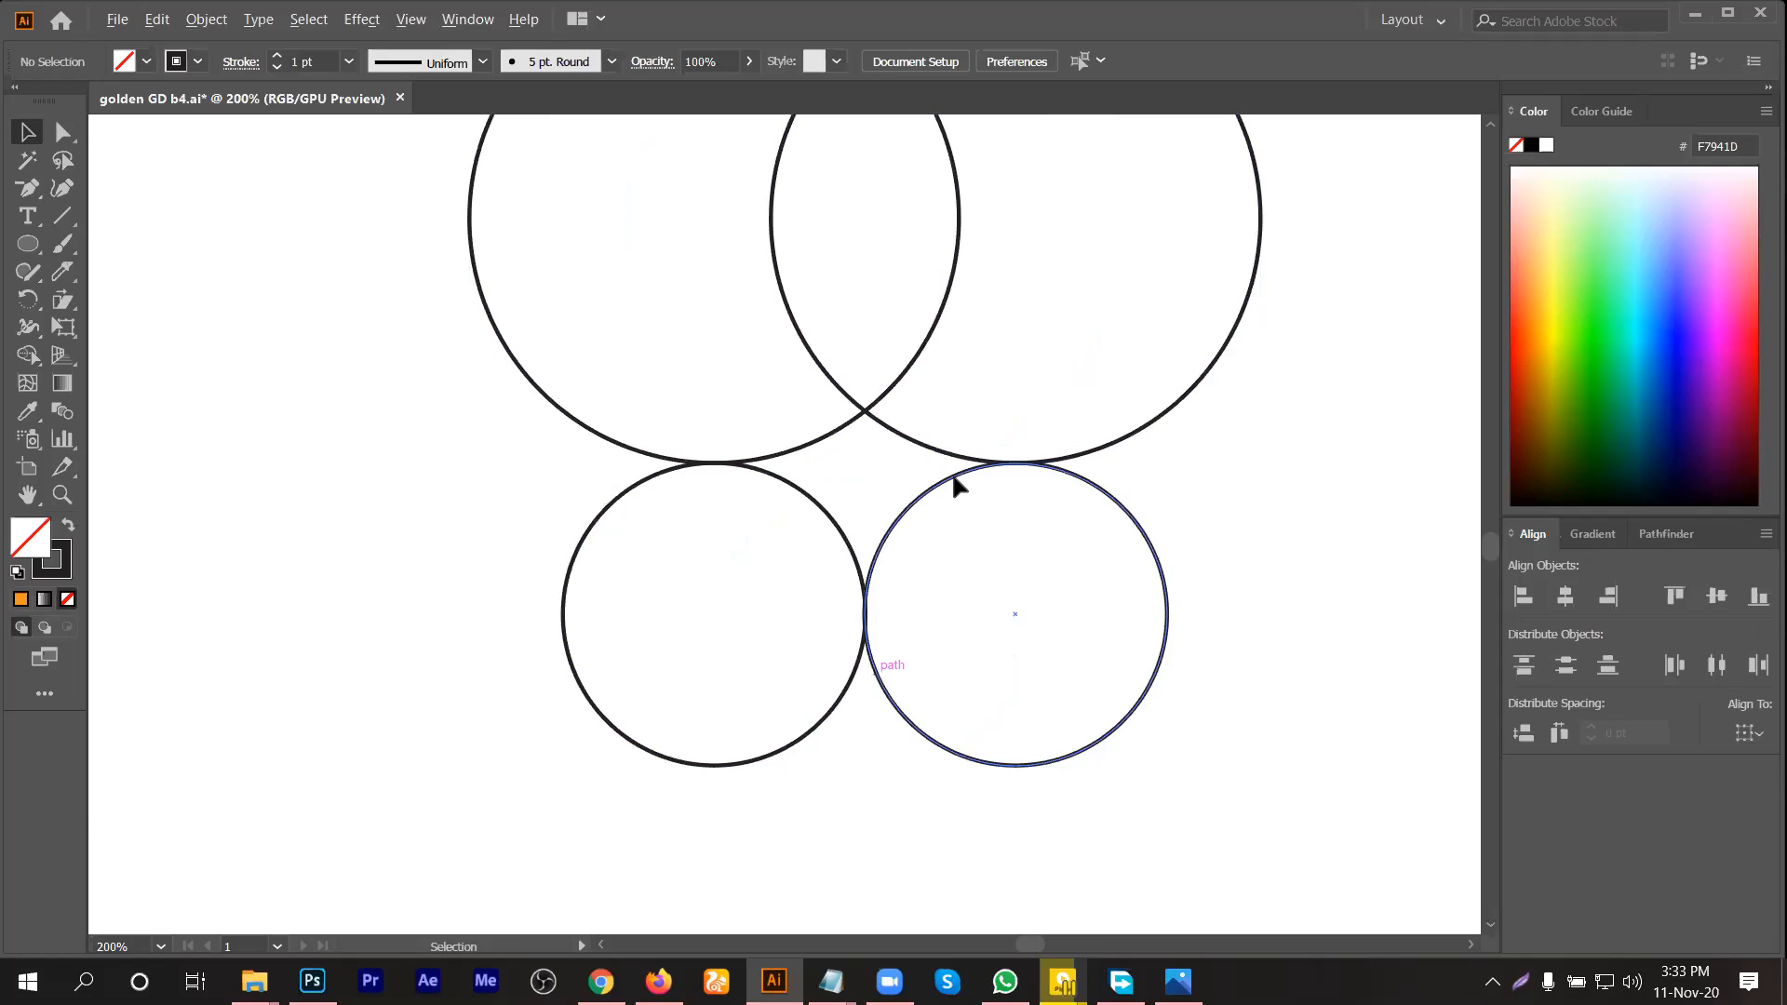
Step: In outline view, shift the right-hand circle pair about 0.27 pt sideways so the two small circles just touch, and return to preview
scroll(876, 677, up, 3)
key(a)
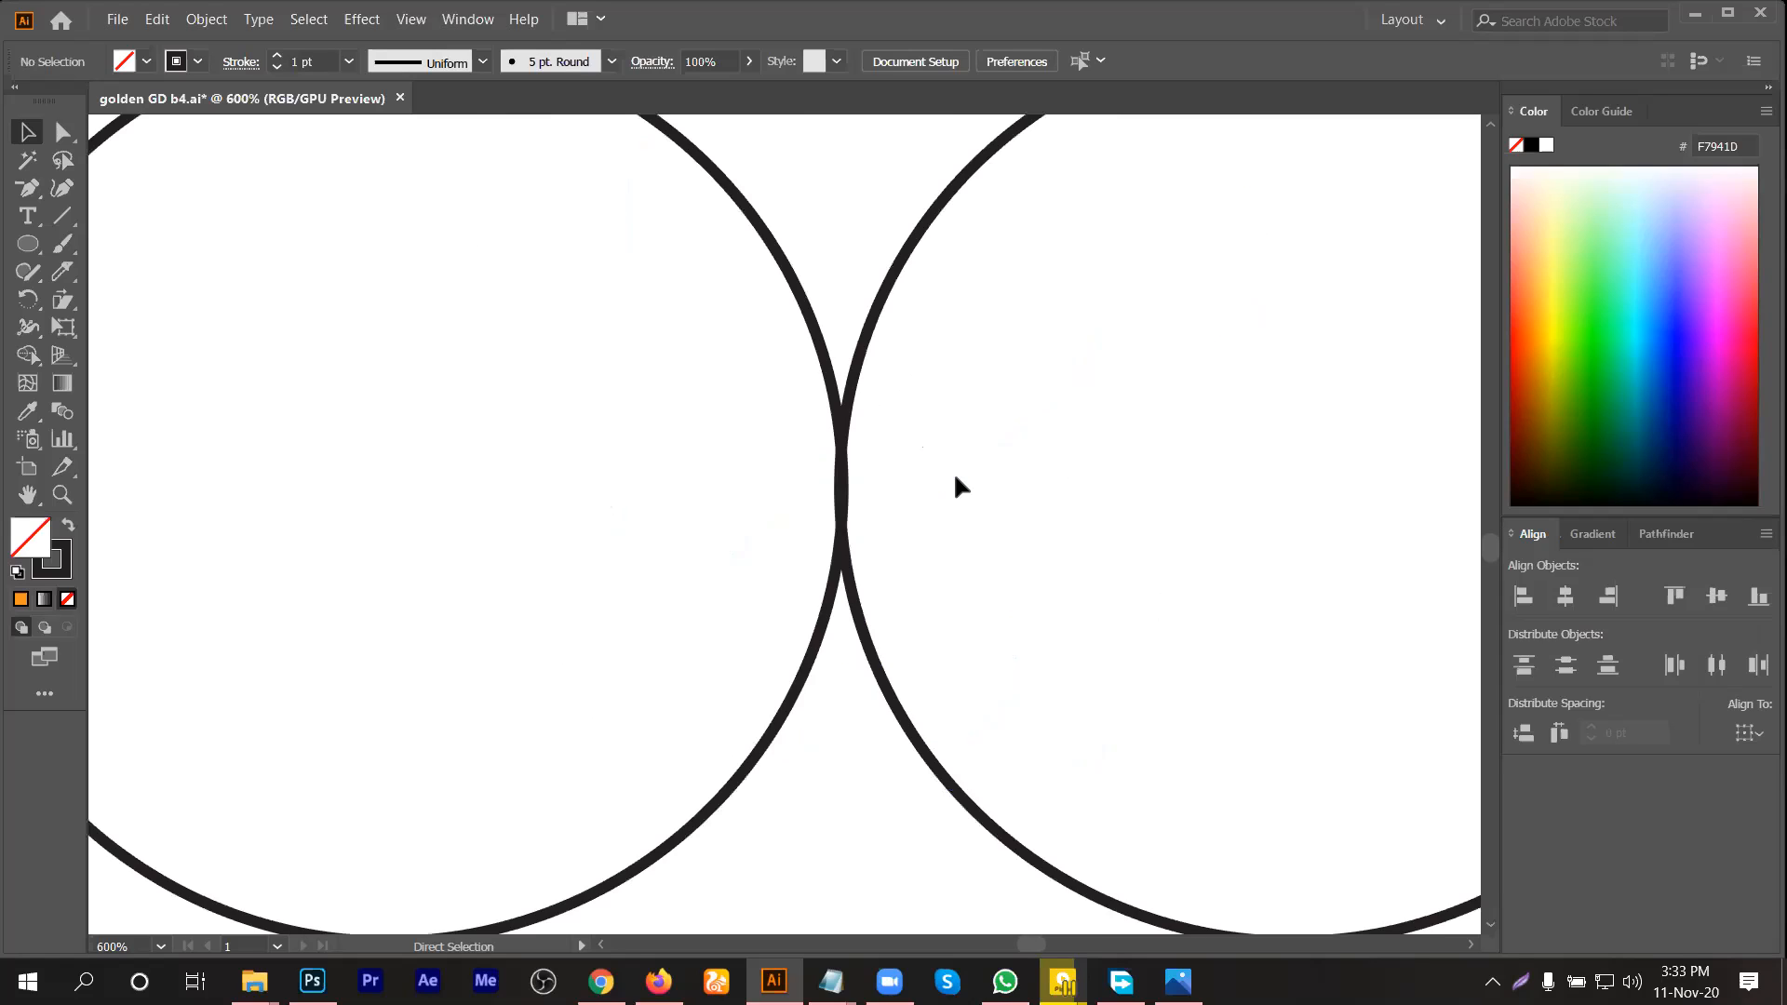
key(ctrl+y)
scroll(858, 460, up, 3)
scroll(800, 419, up, 3)
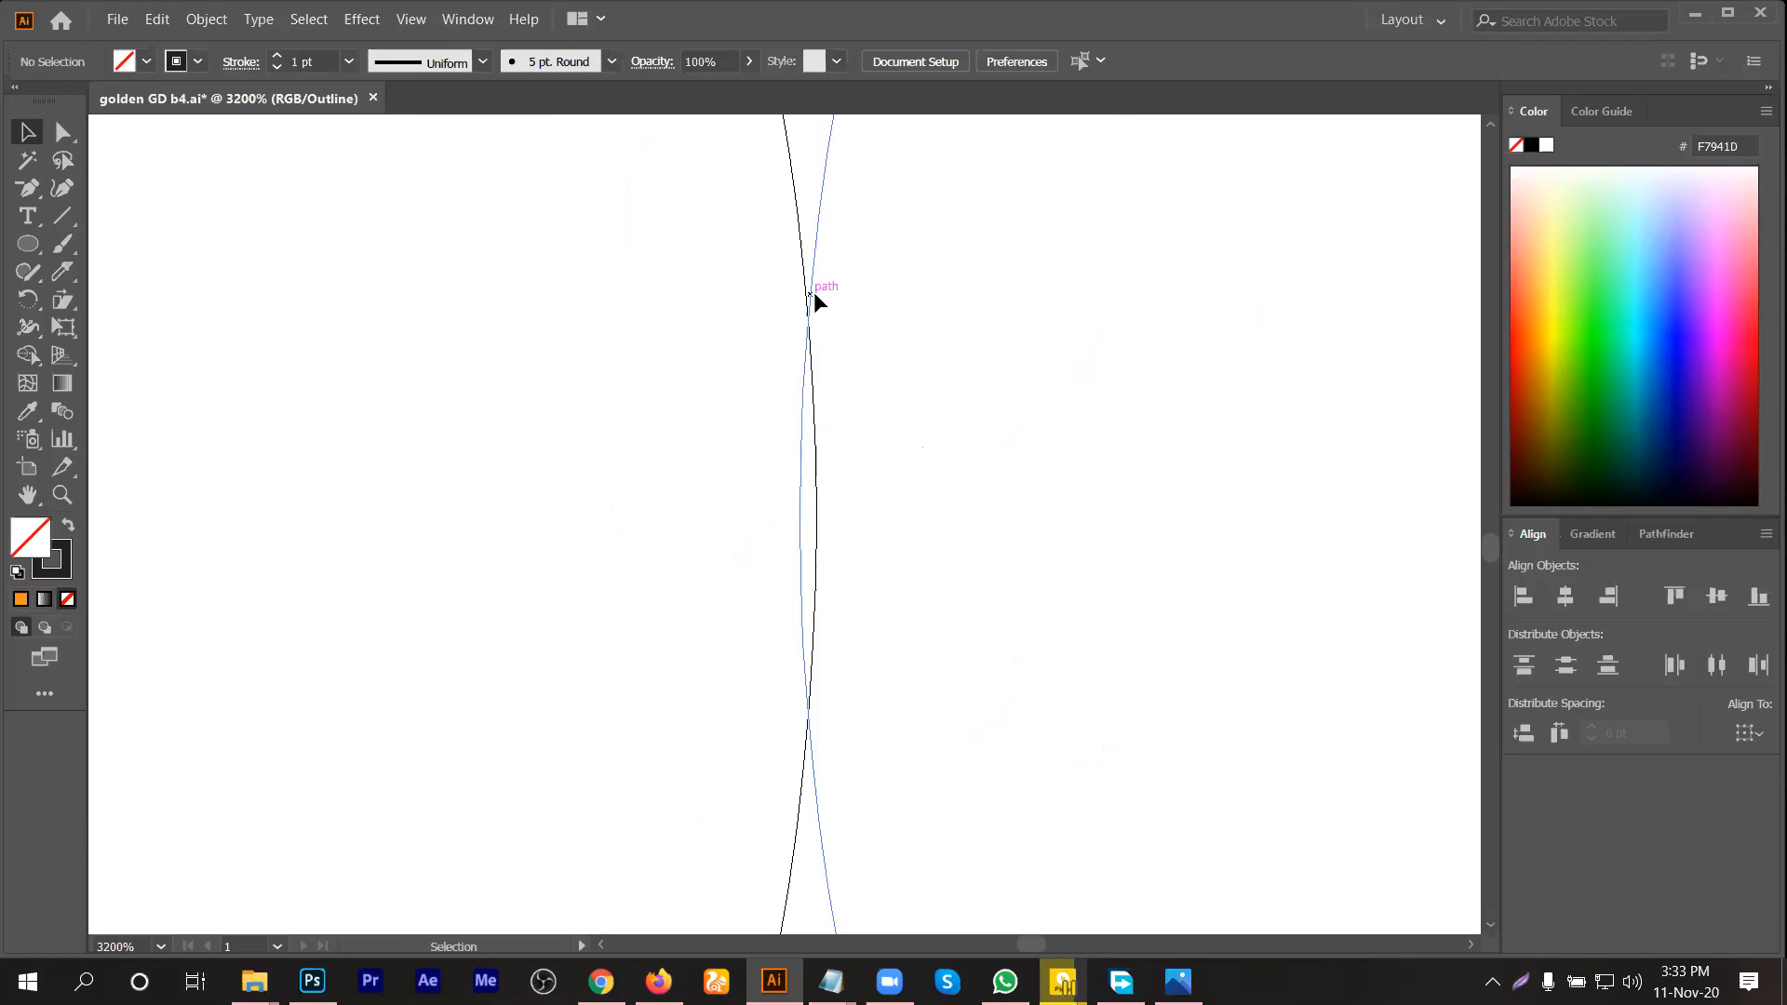
drag(810, 294, 823, 294)
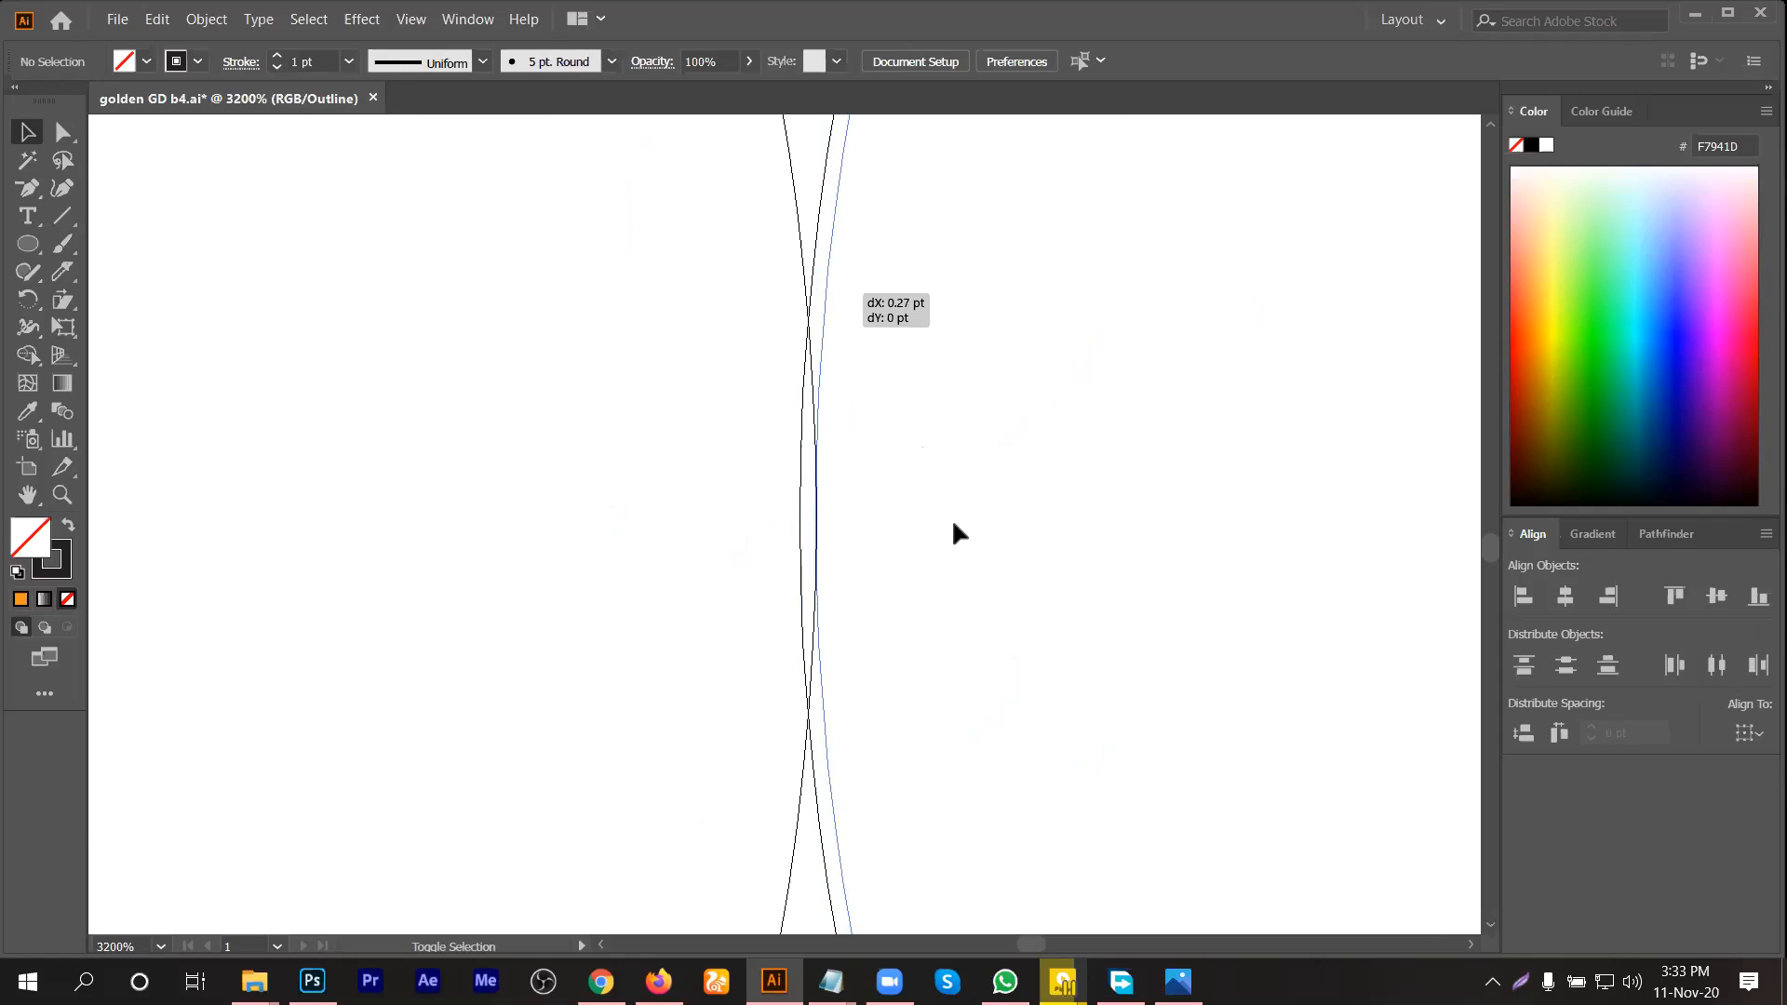
click(956, 524)
scroll(921, 532, down, 9)
scroll(908, 579, down, 1)
scroll(965, 570, up, 2)
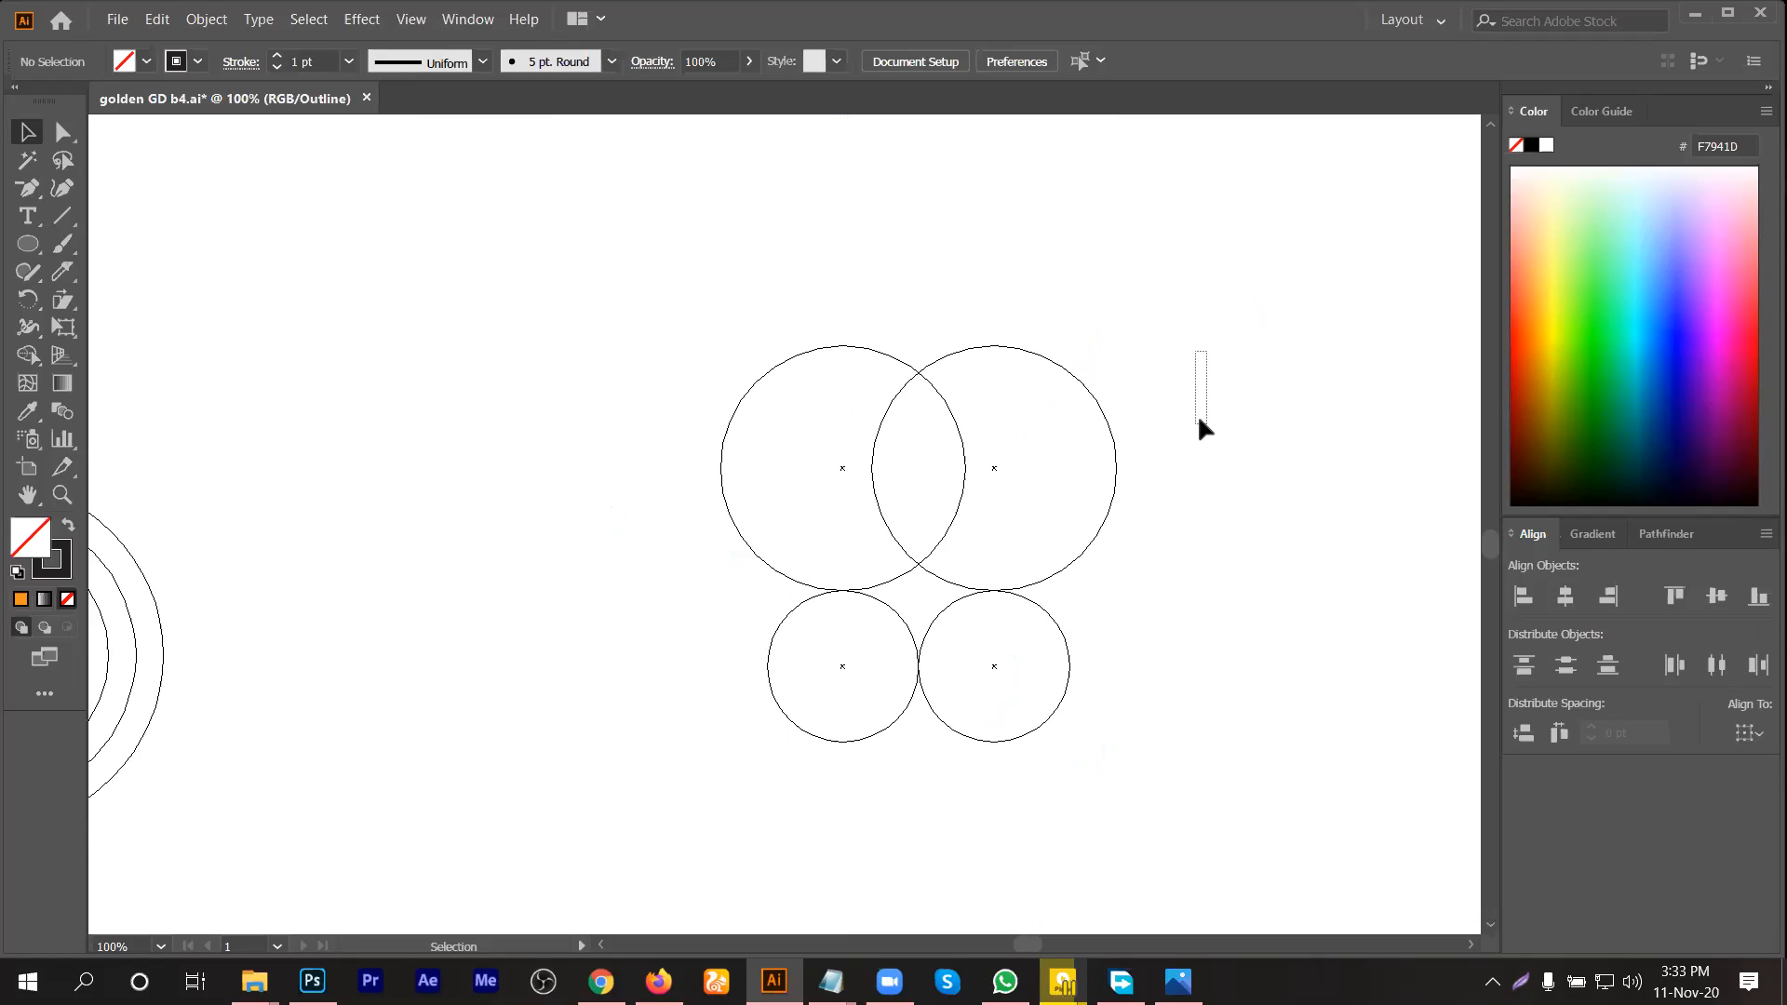
drag(1196, 350, 1199, 420)
key(ctrl+y)
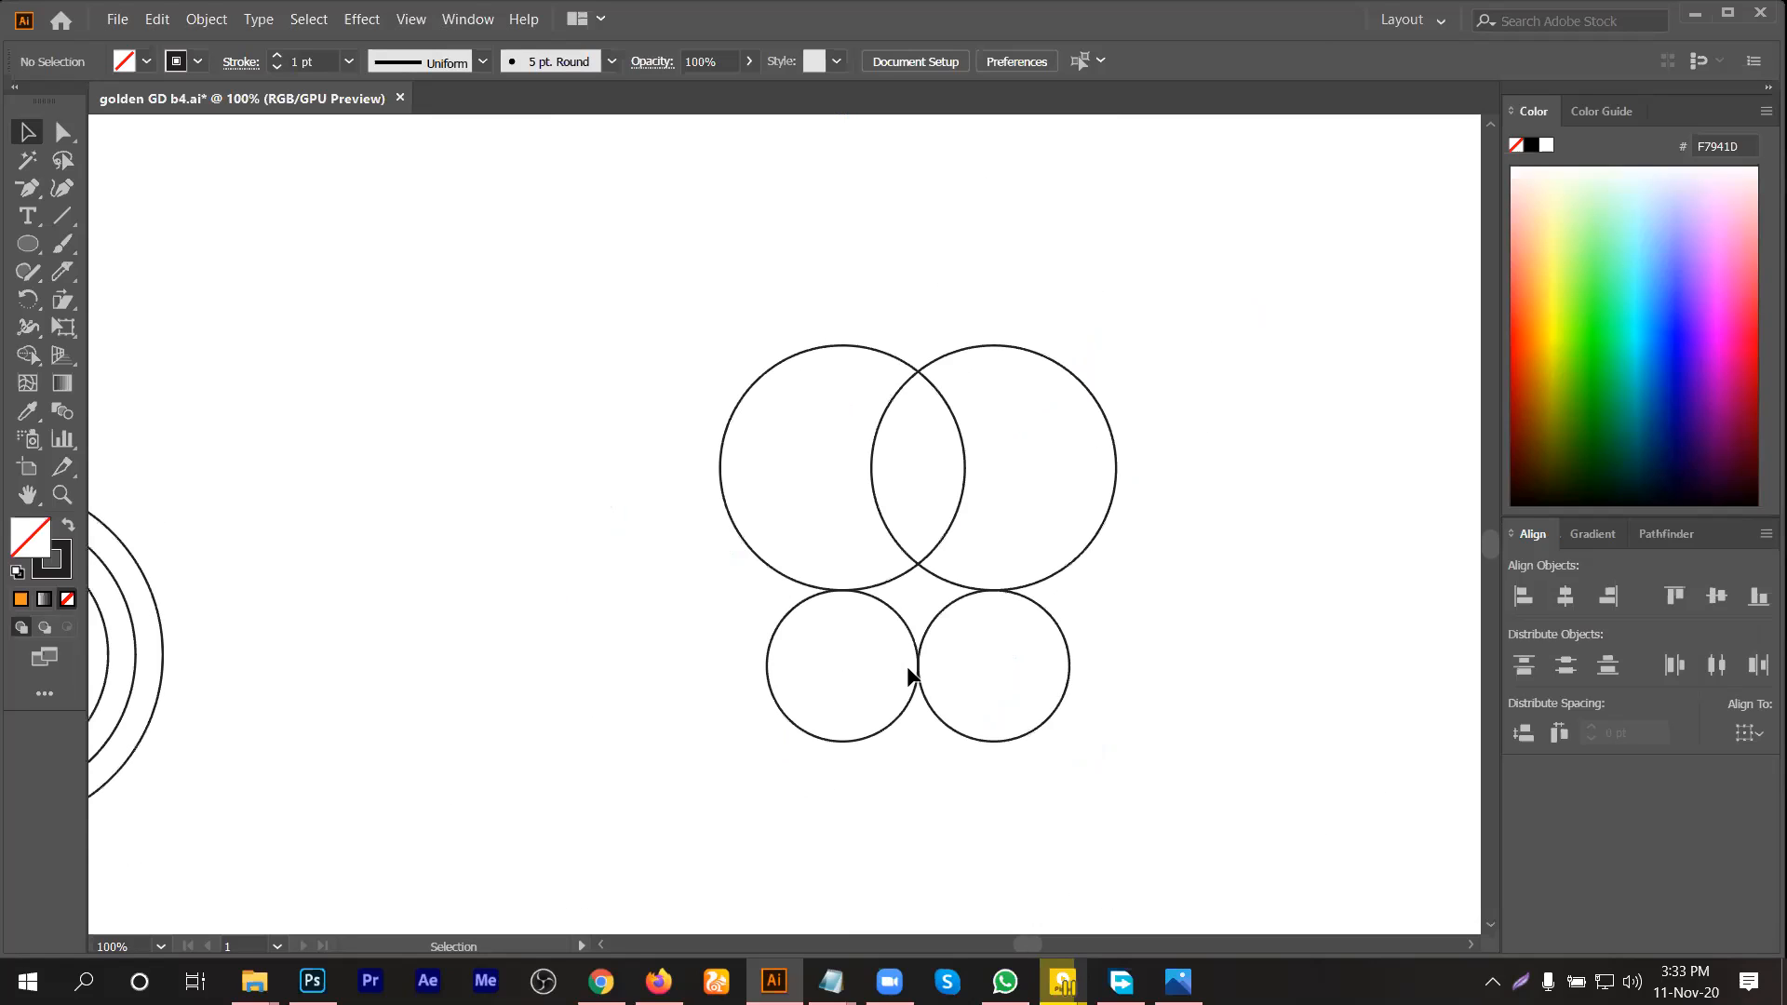
Step: Group the two circle pairs together
right_click(920, 556)
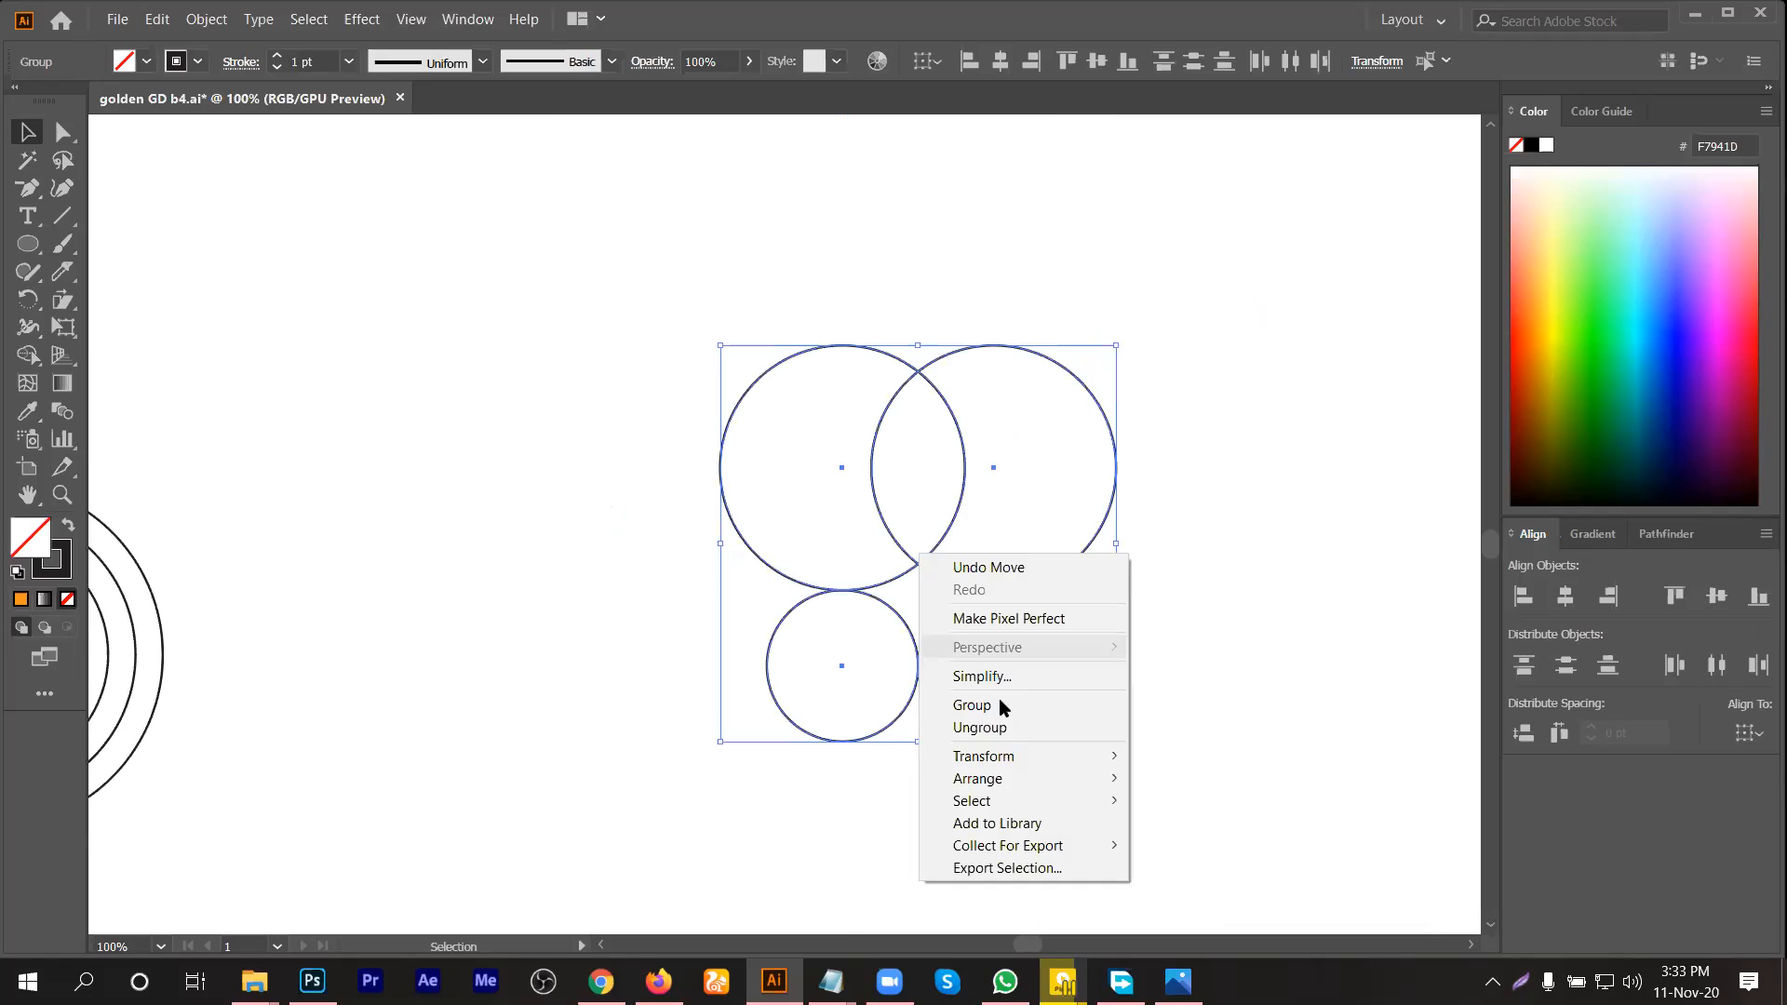
click(1223, 720)
click(910, 731)
scroll(910, 732, down, 1)
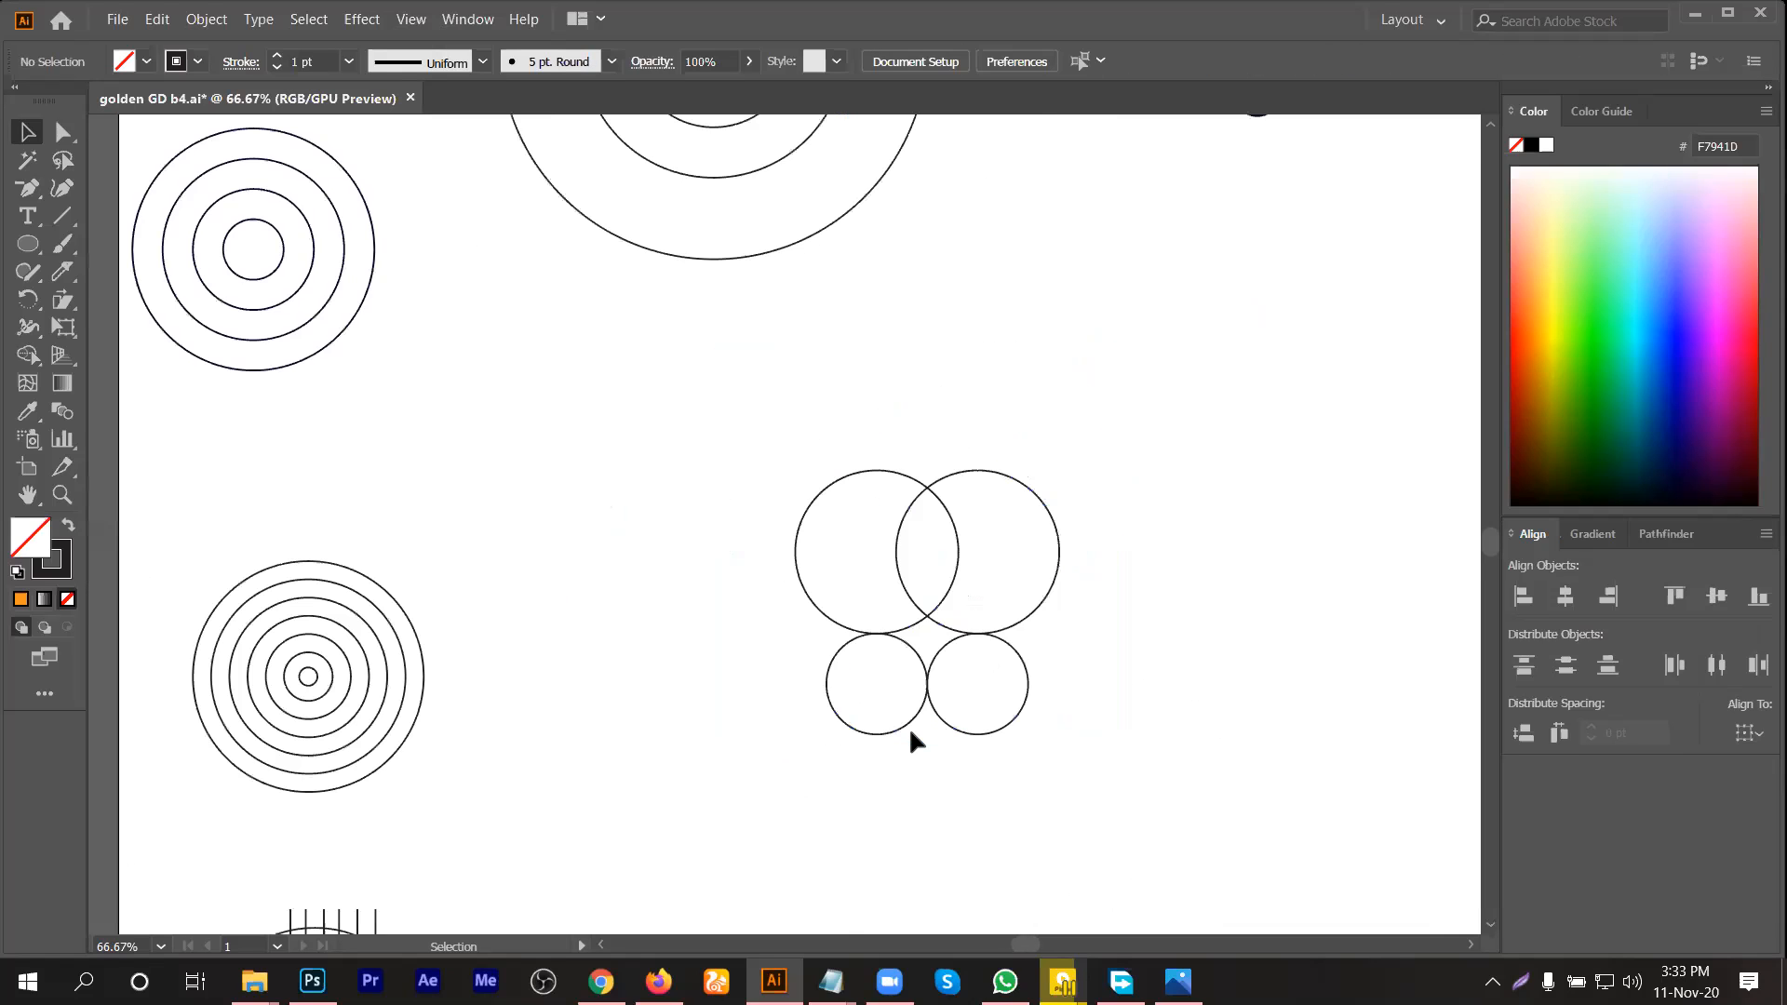
Step: Place a copy of the 83.002 pt circle from the concentric set centrally on top of the two overlapping large circles
scroll(723, 166, up, 2)
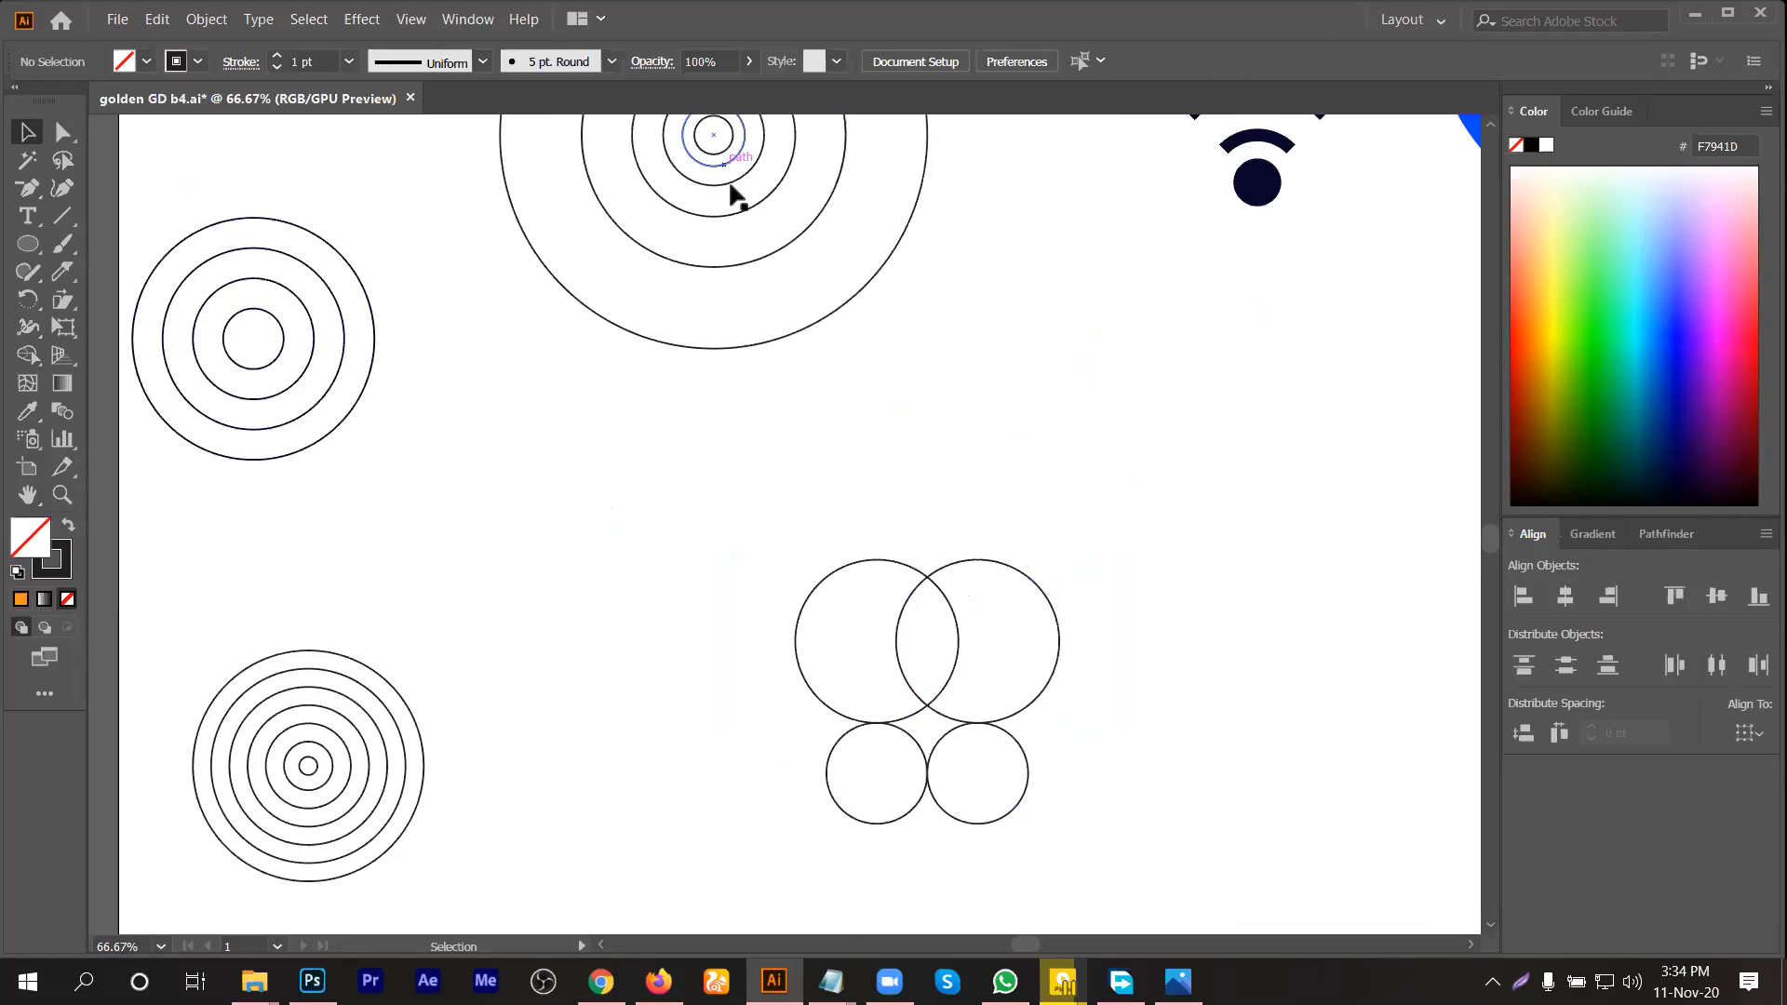
scroll(827, 261, up, 1)
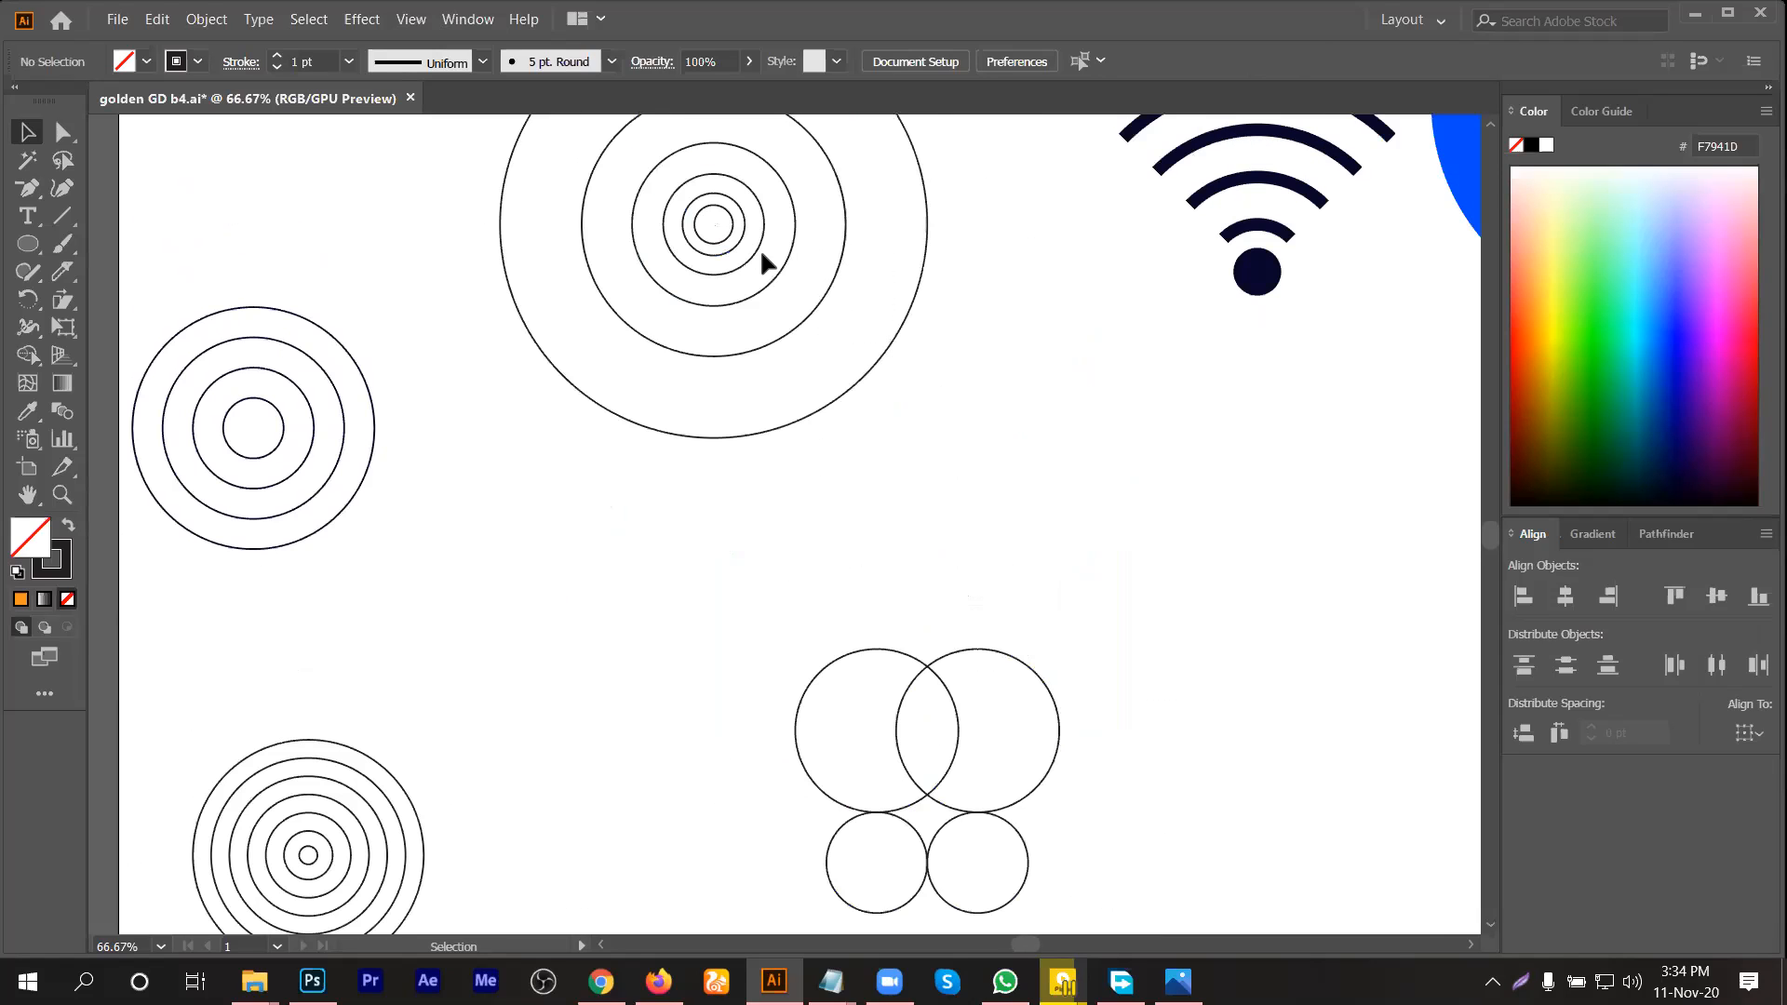
drag(756, 253, 948, 661)
scroll(947, 663, up, 5)
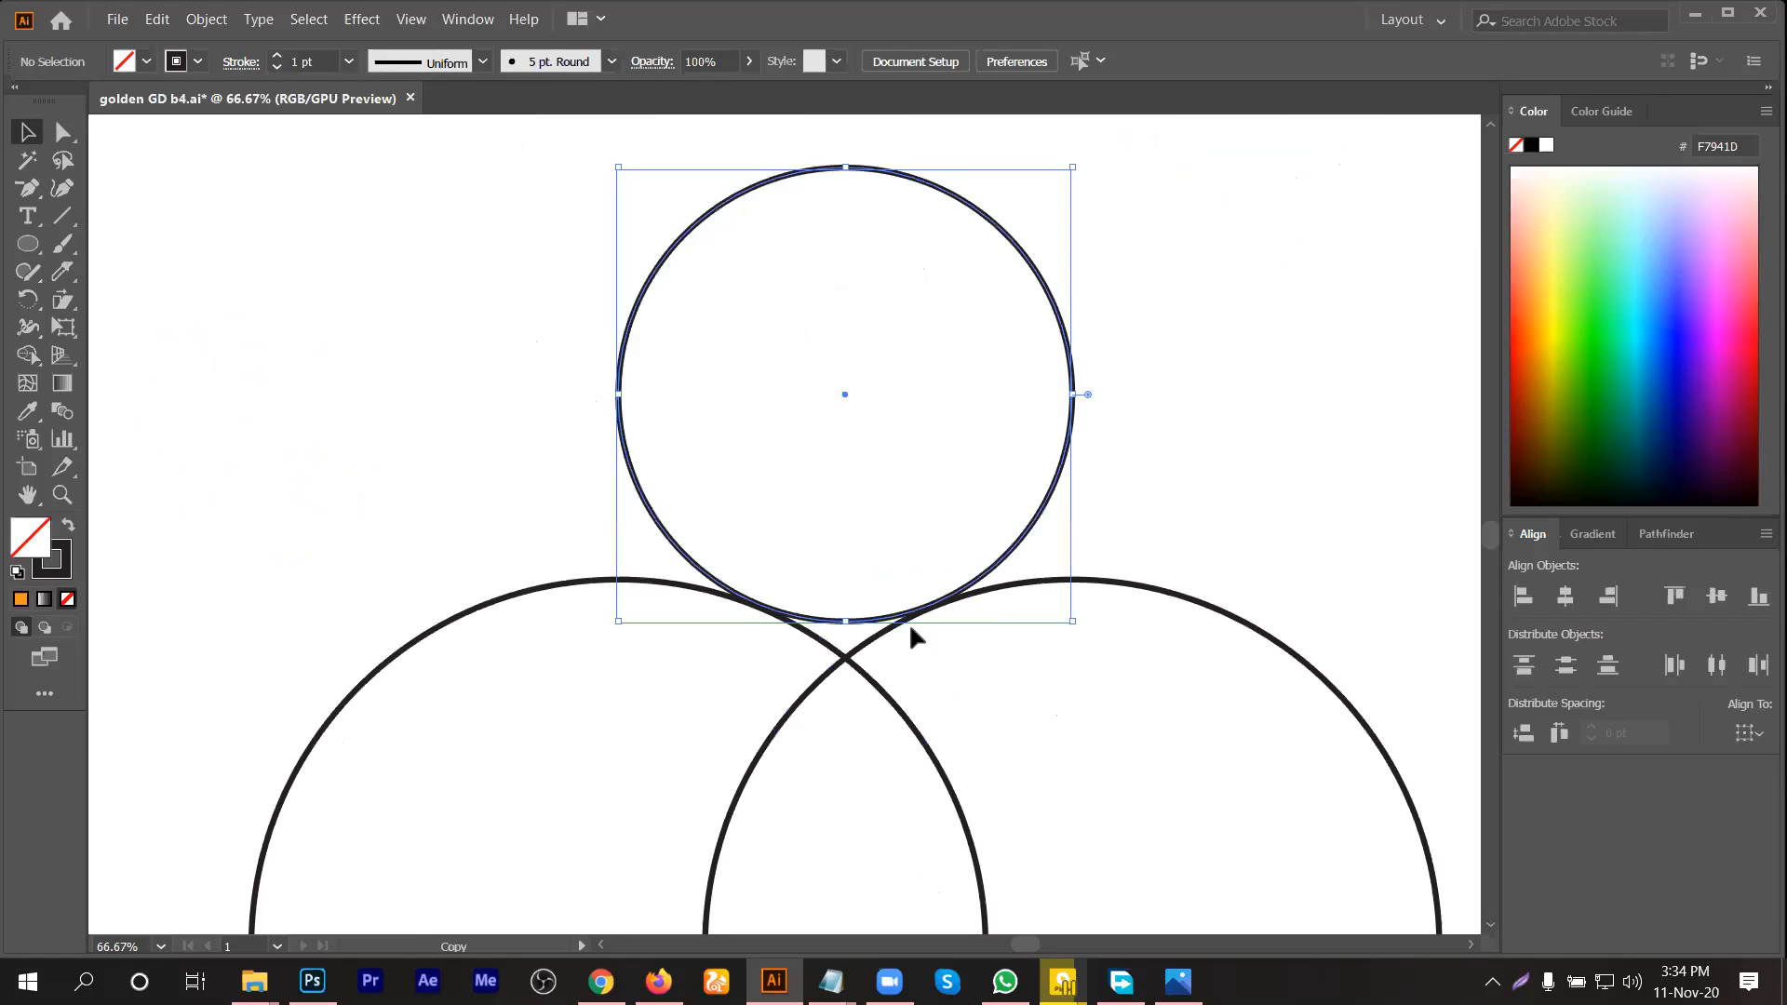
scroll(891, 619, up, 3)
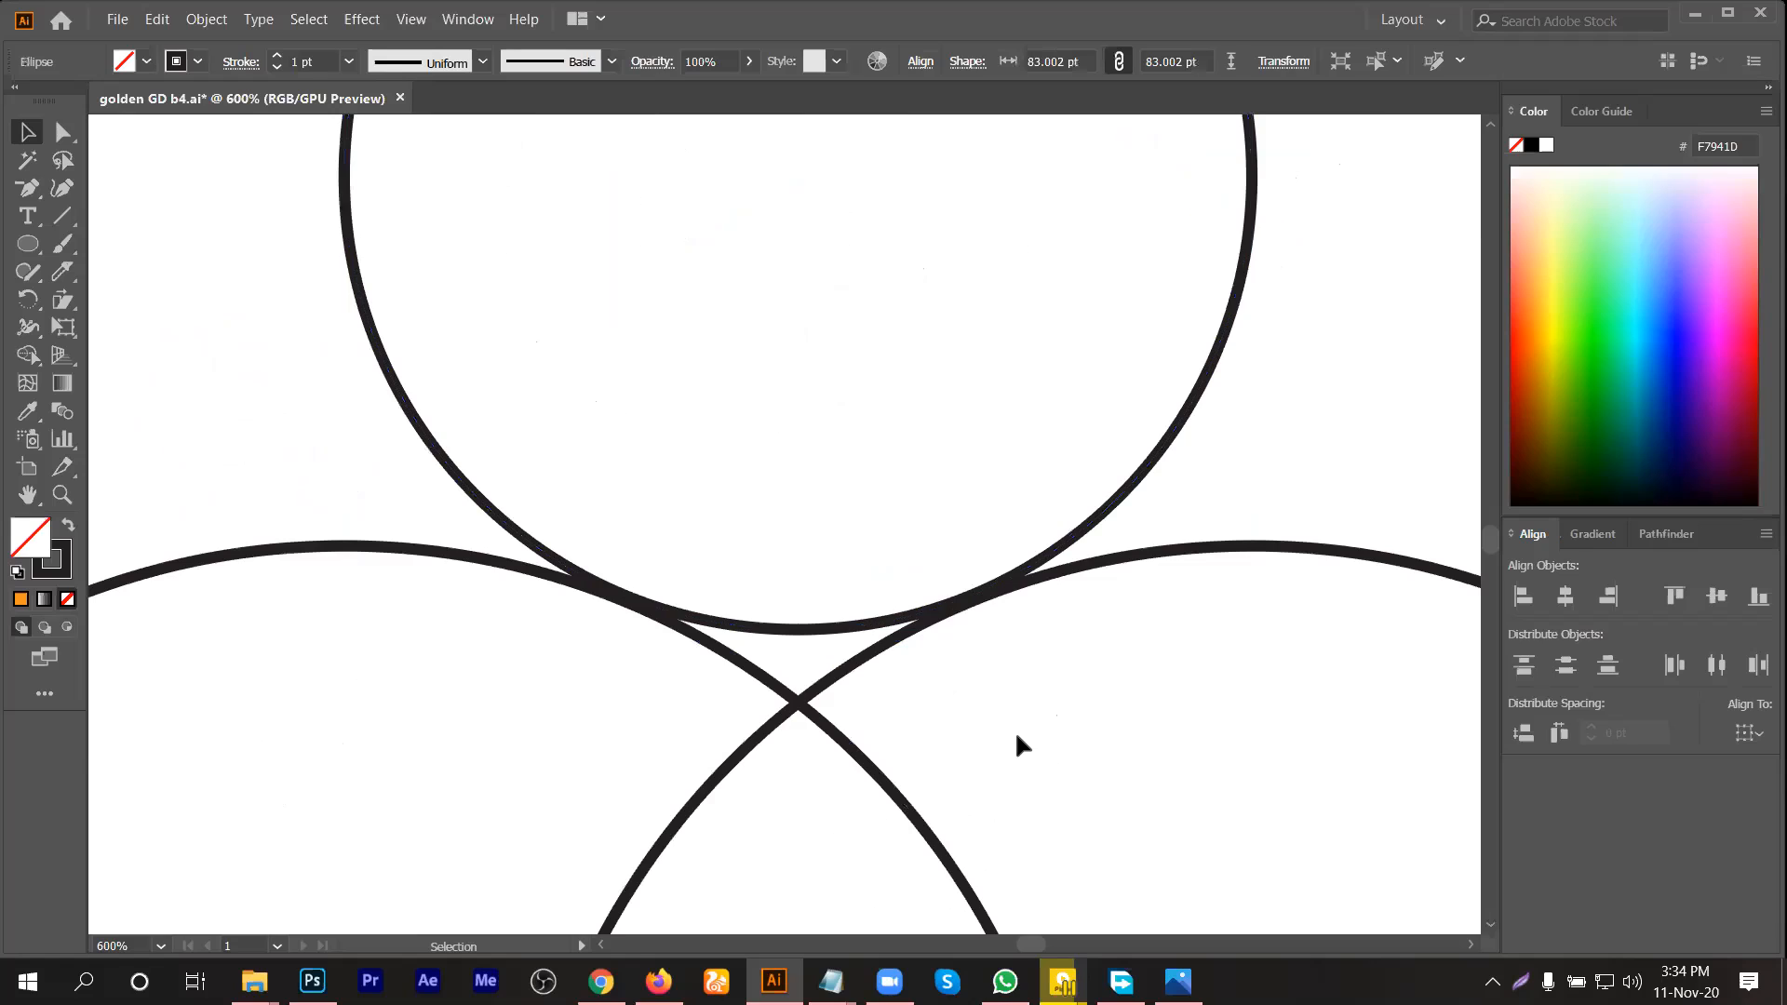
Step: In outline view, move the top circle down about 0.51 pt towards the two large circles
key(ctrl+y)
scroll(809, 611, up, 1)
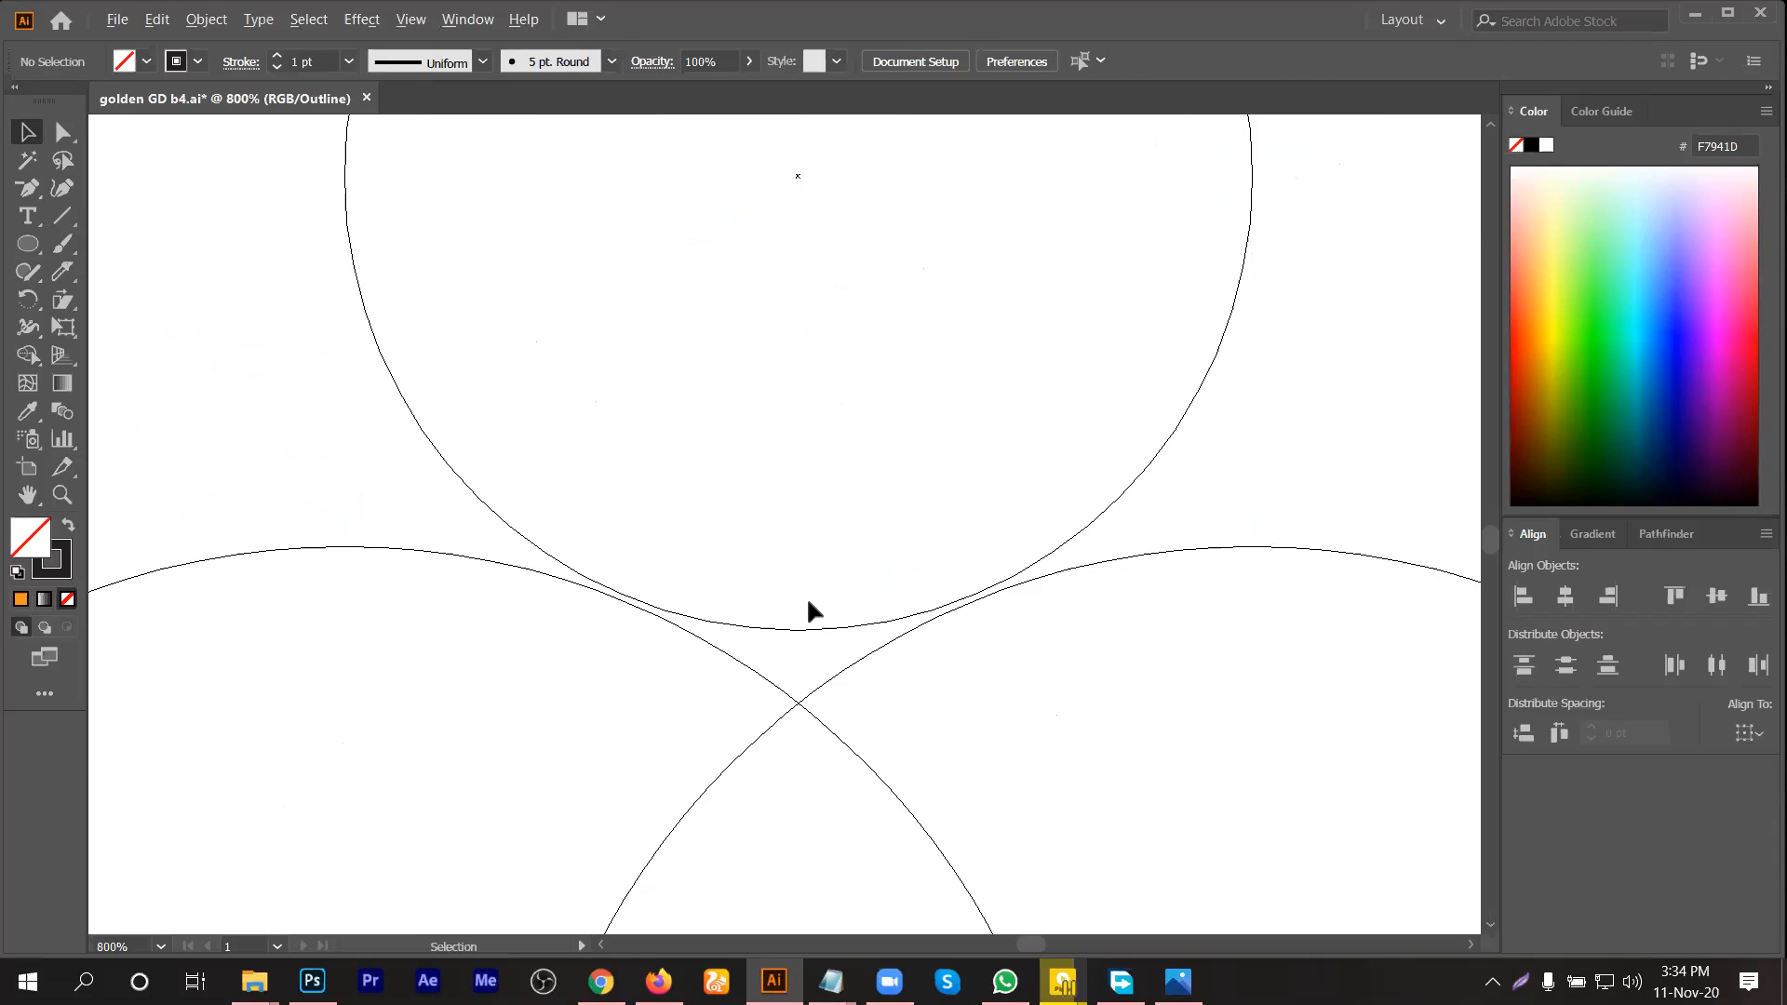
scroll(805, 606, up, 1)
drag(805, 608, 804, 617)
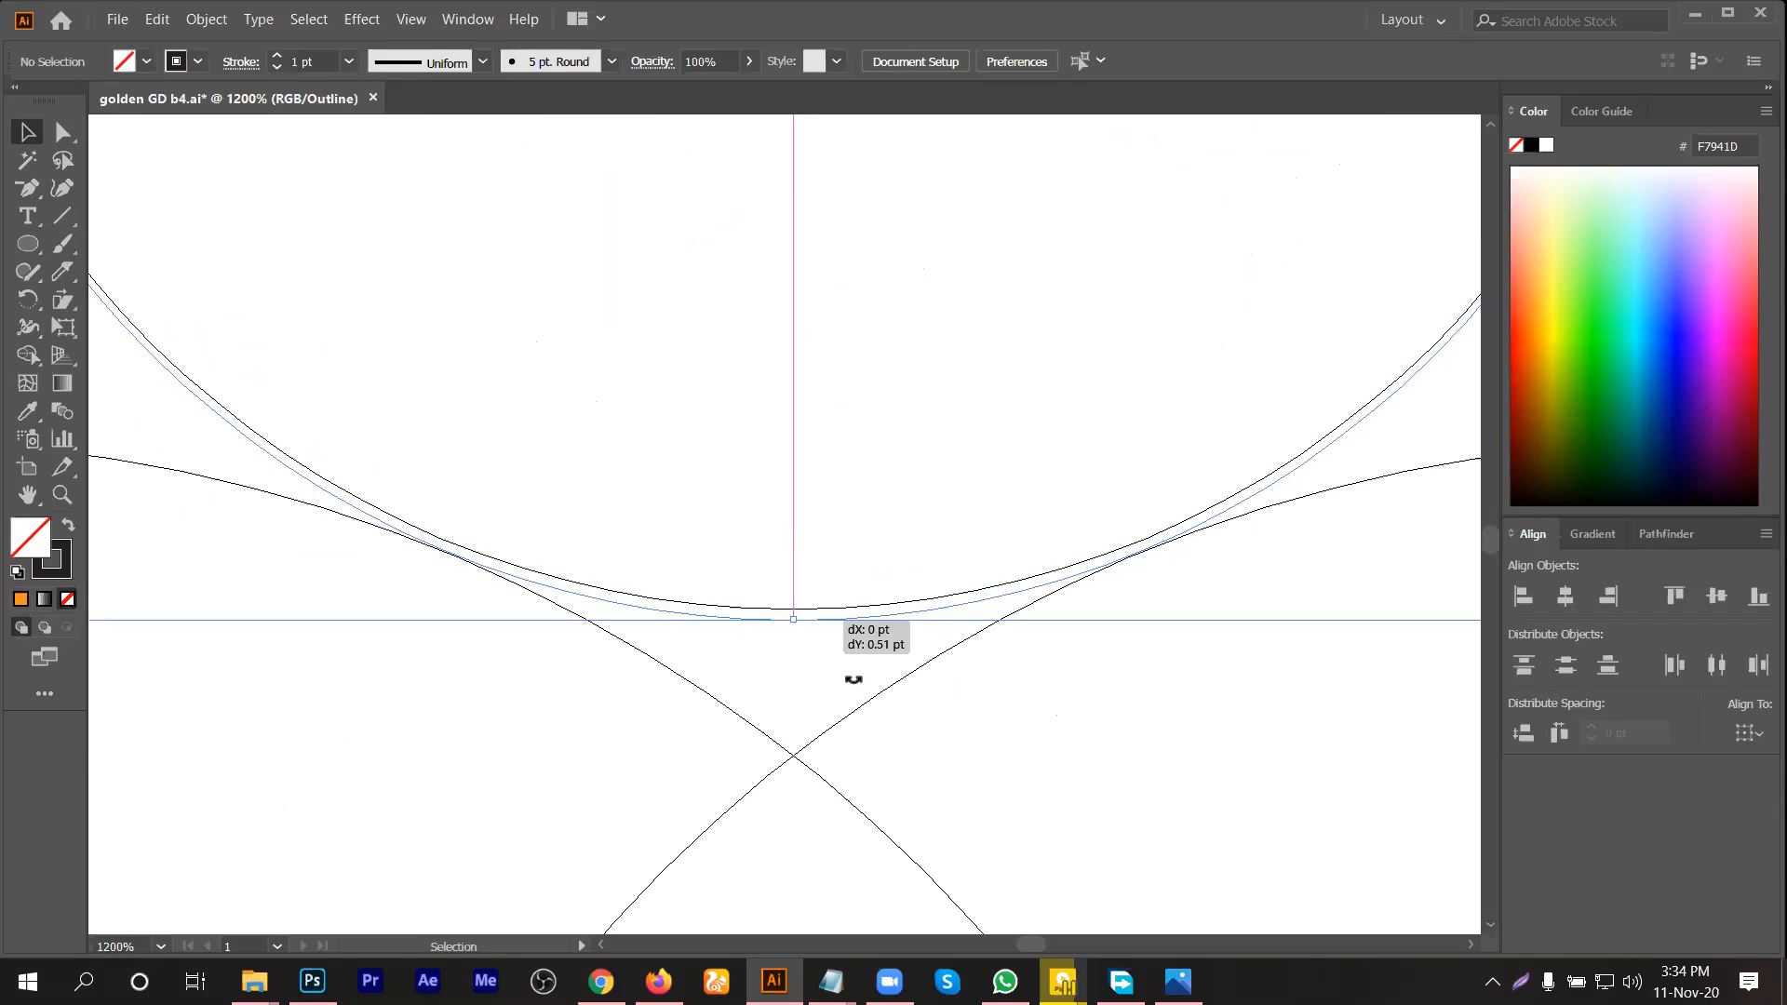
click(1003, 777)
Step: Fine-tune the top circle's vertical position so its edge just touches the right-hand large circle
scroll(1071, 589, up, 4)
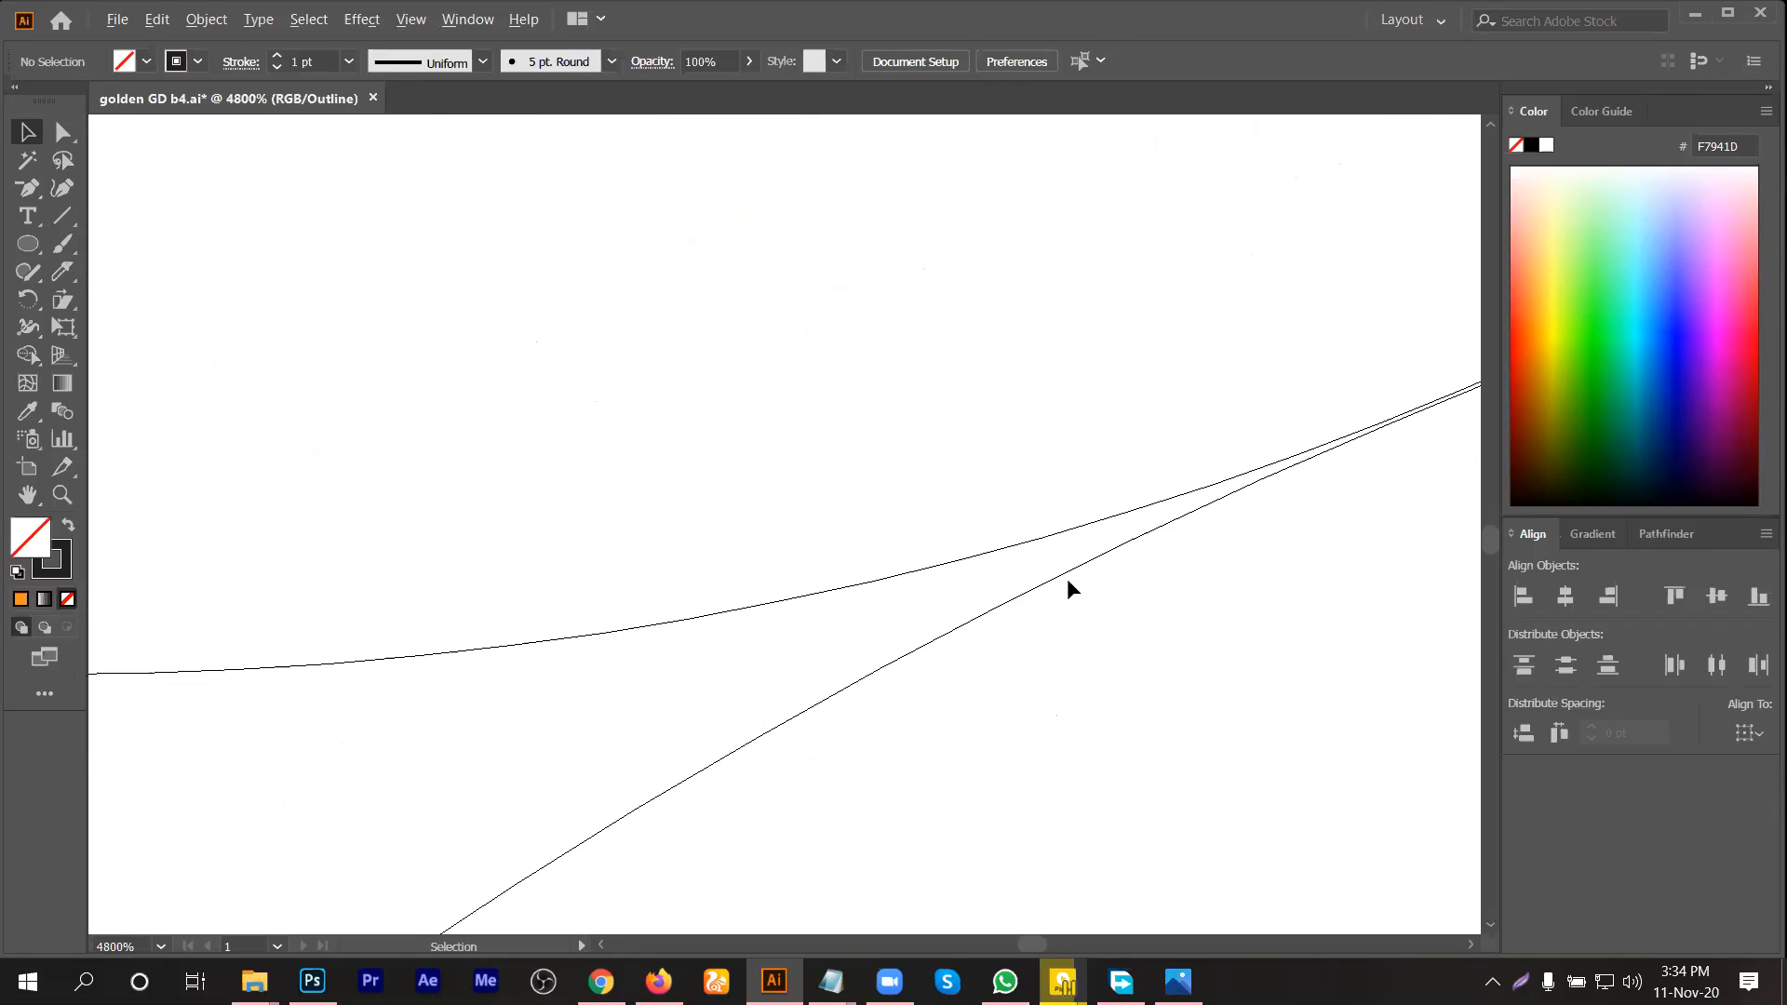
scroll(999, 554, down, 2)
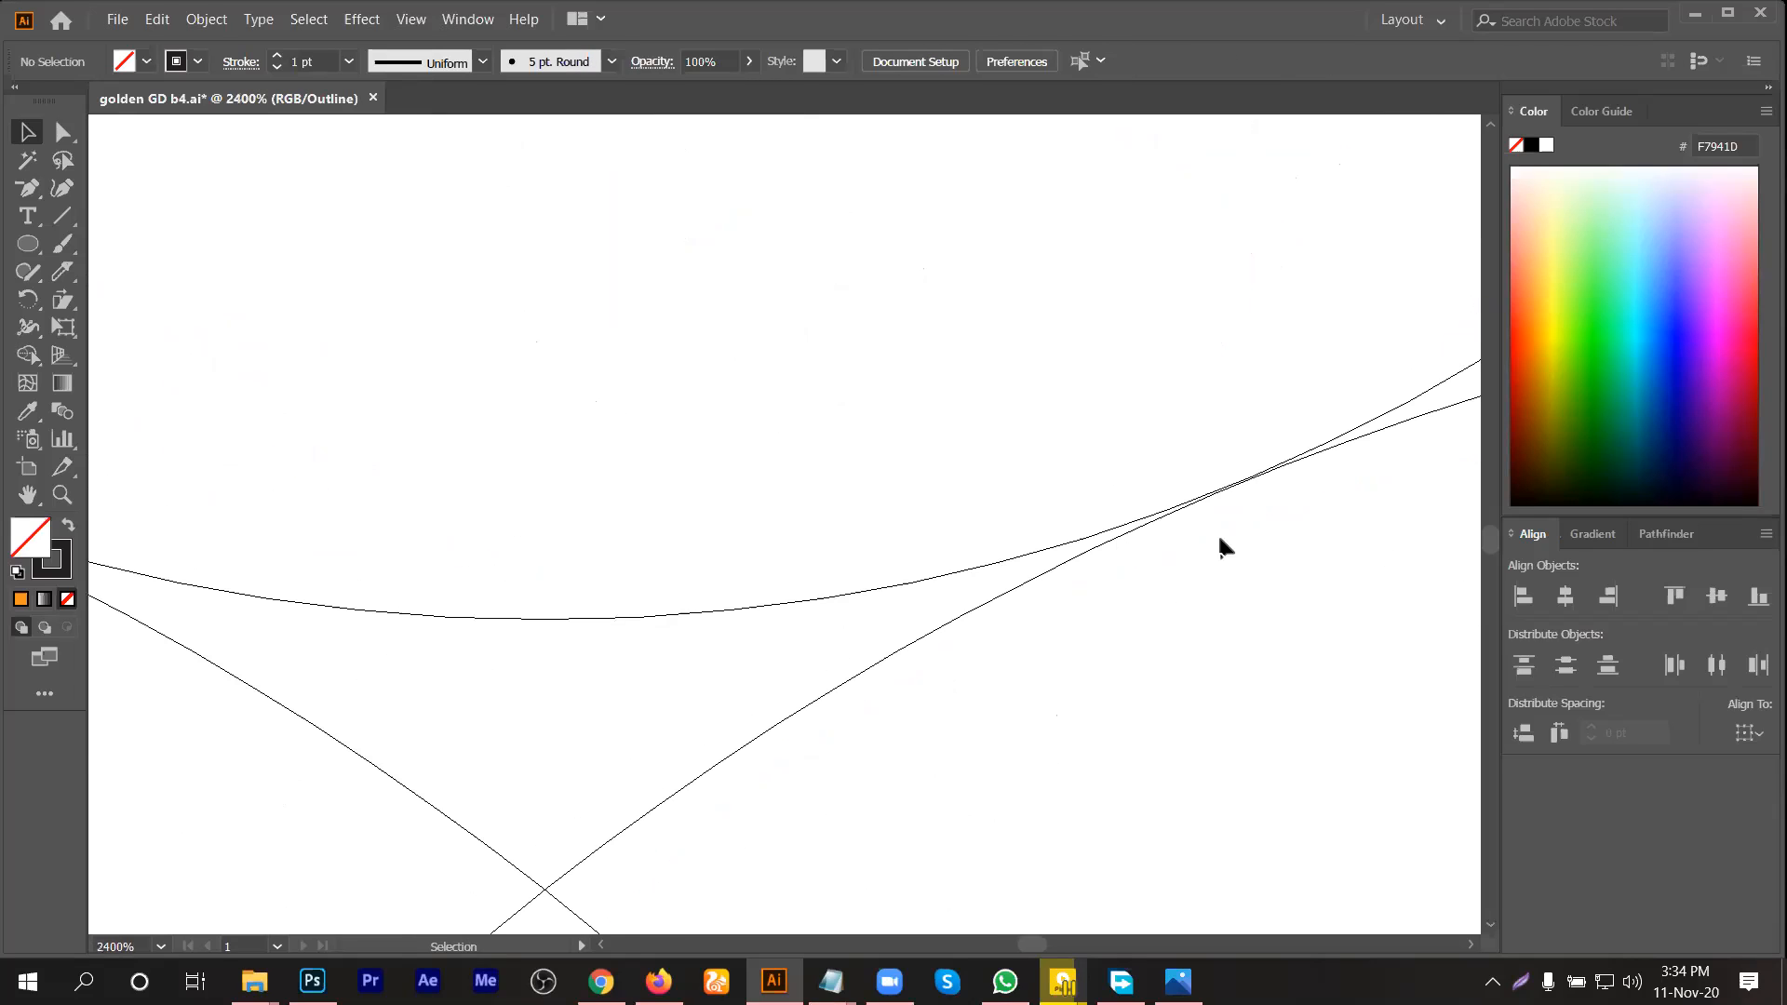
scroll(1383, 423, up, 2)
drag(1342, 376, 1345, 380)
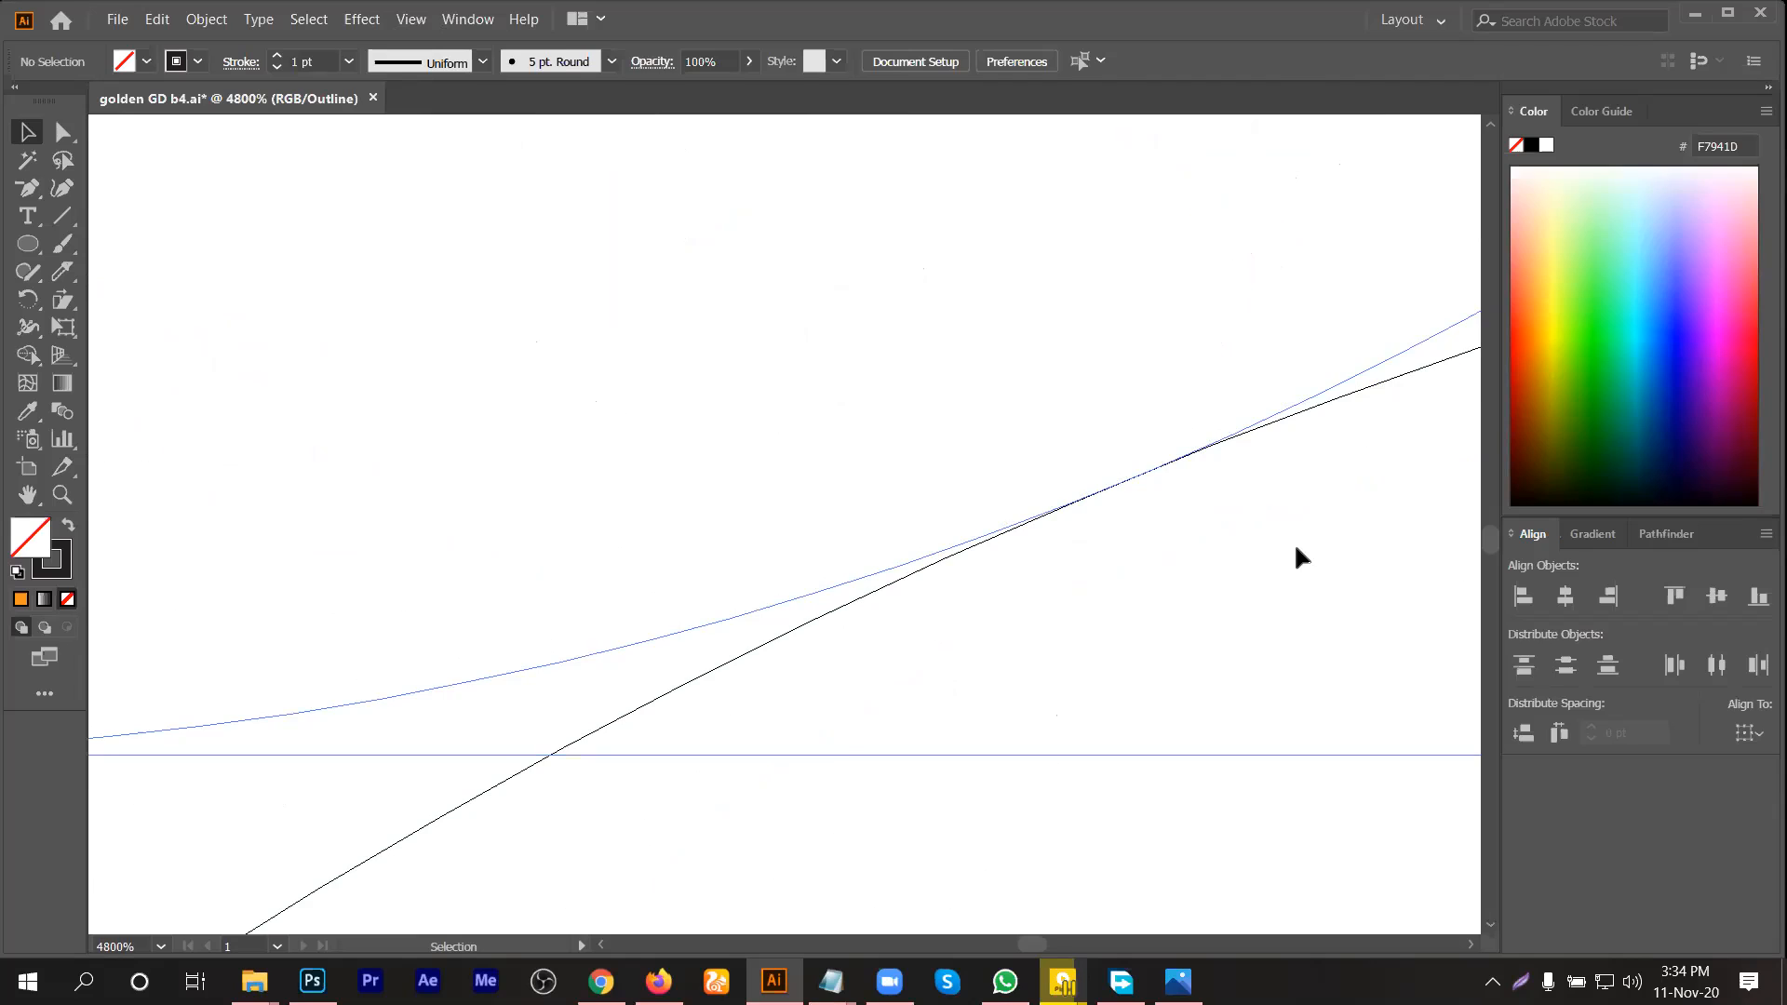
Step: Align the horizontal centres of the top circle and the circle group below it
scroll(1300, 557, down, 3)
scroll(587, 530, down, 1)
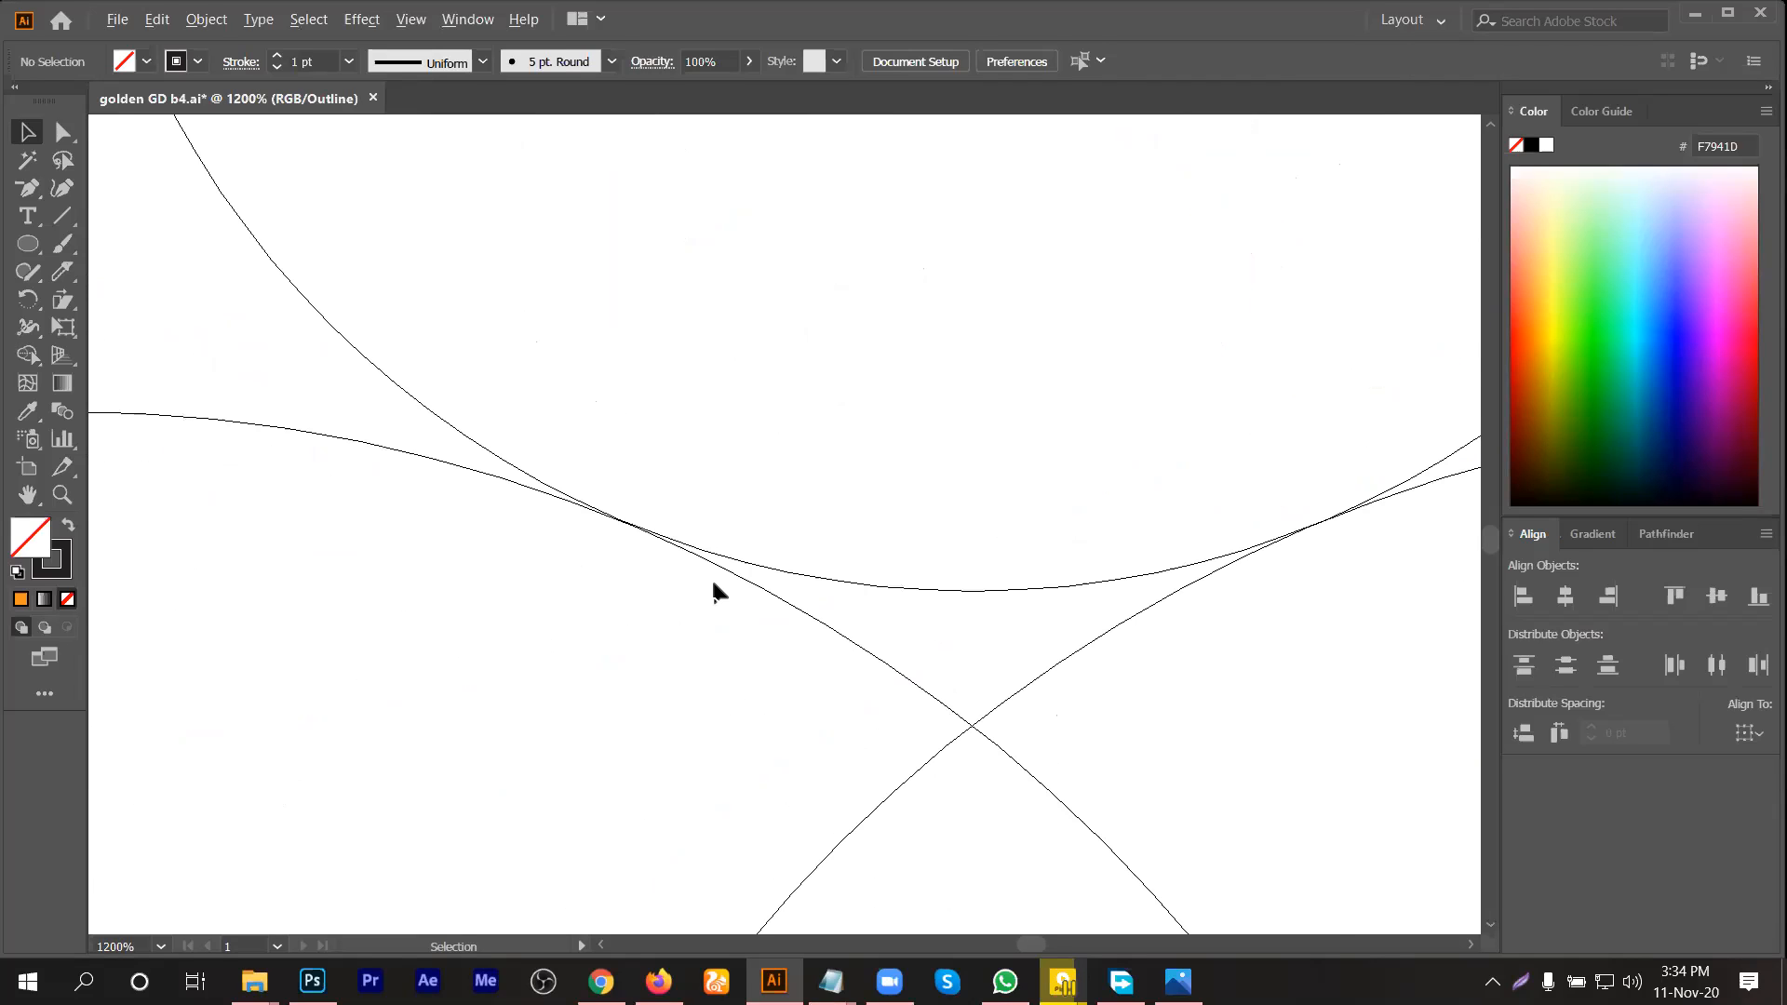
scroll(711, 577, up, 2)
scroll(925, 522, up, 3)
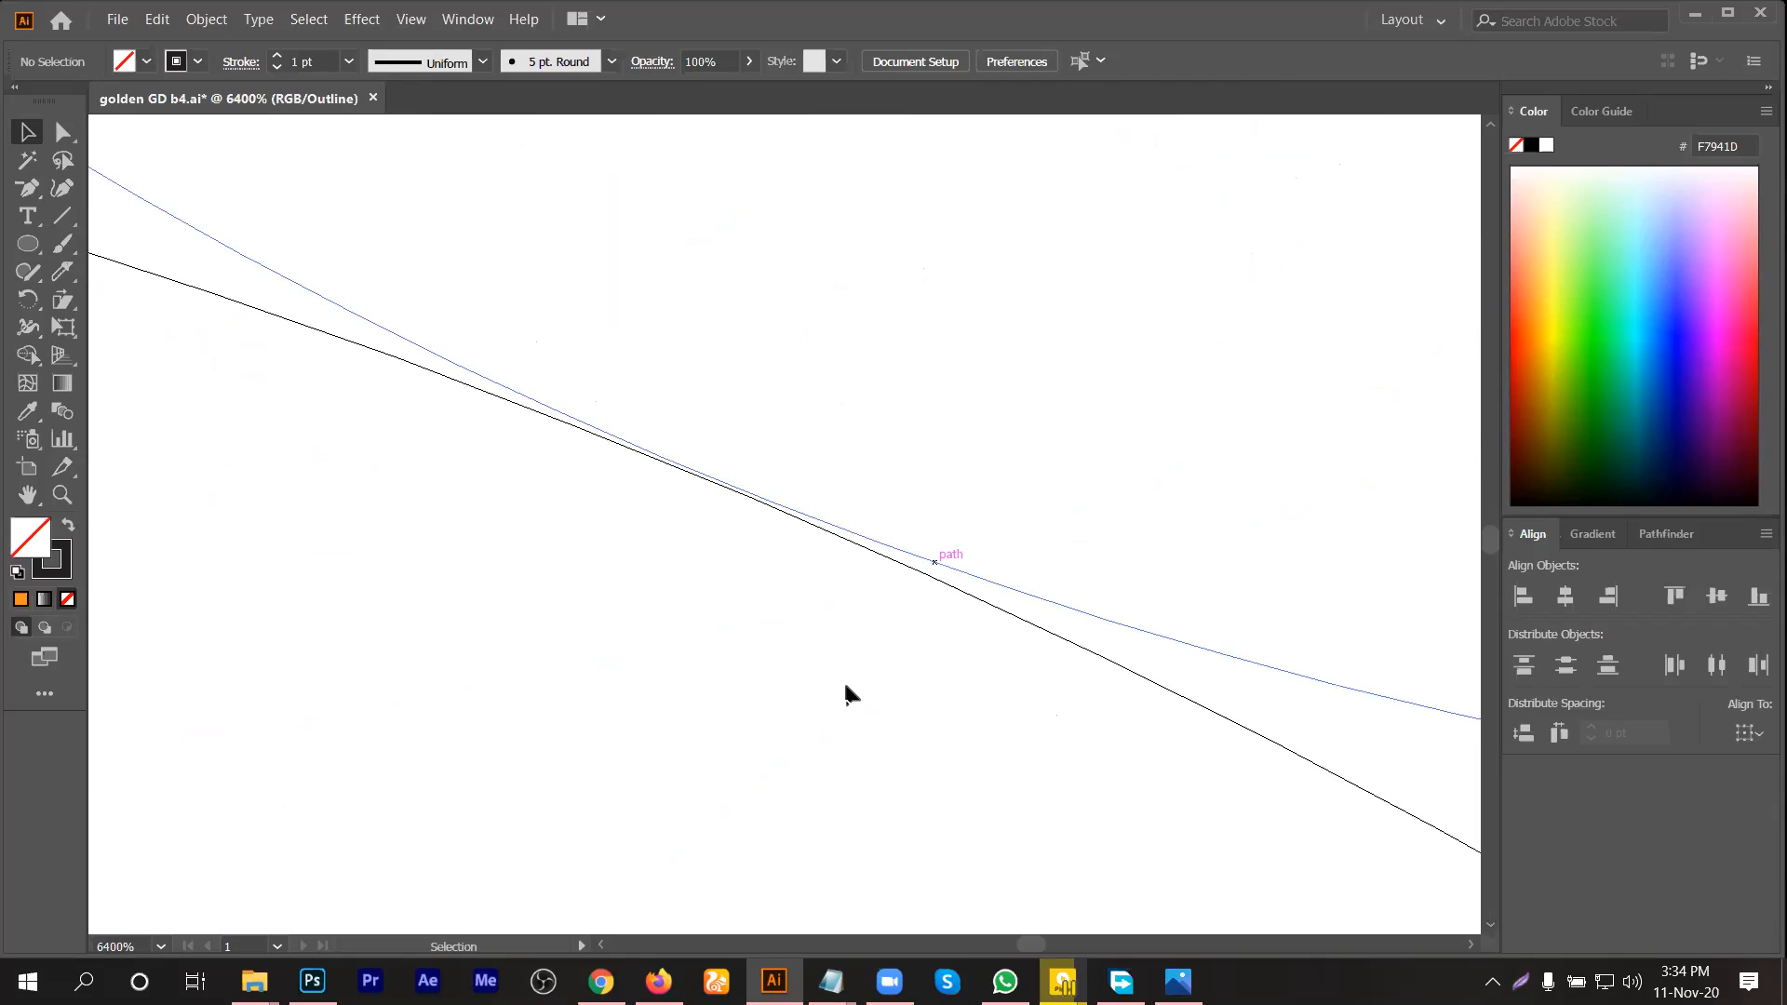
scroll(810, 693, down, 3)
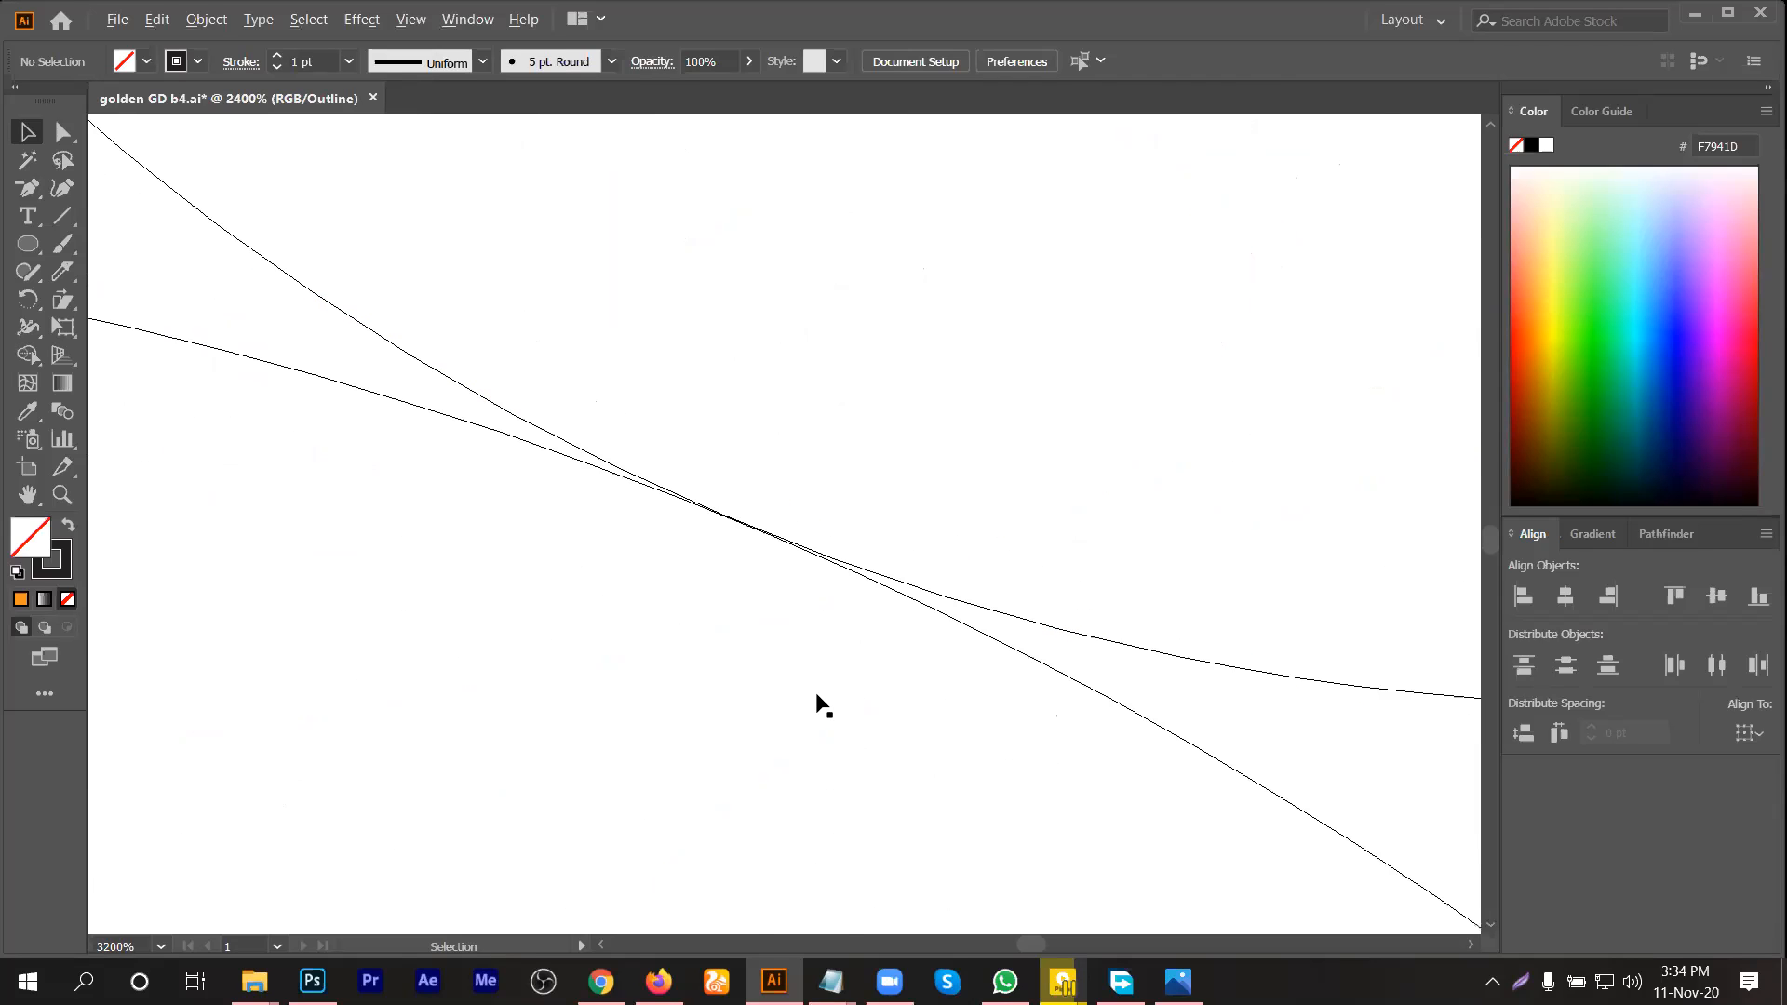
scroll(808, 698, down, 5)
scroll(1058, 736, down, 2)
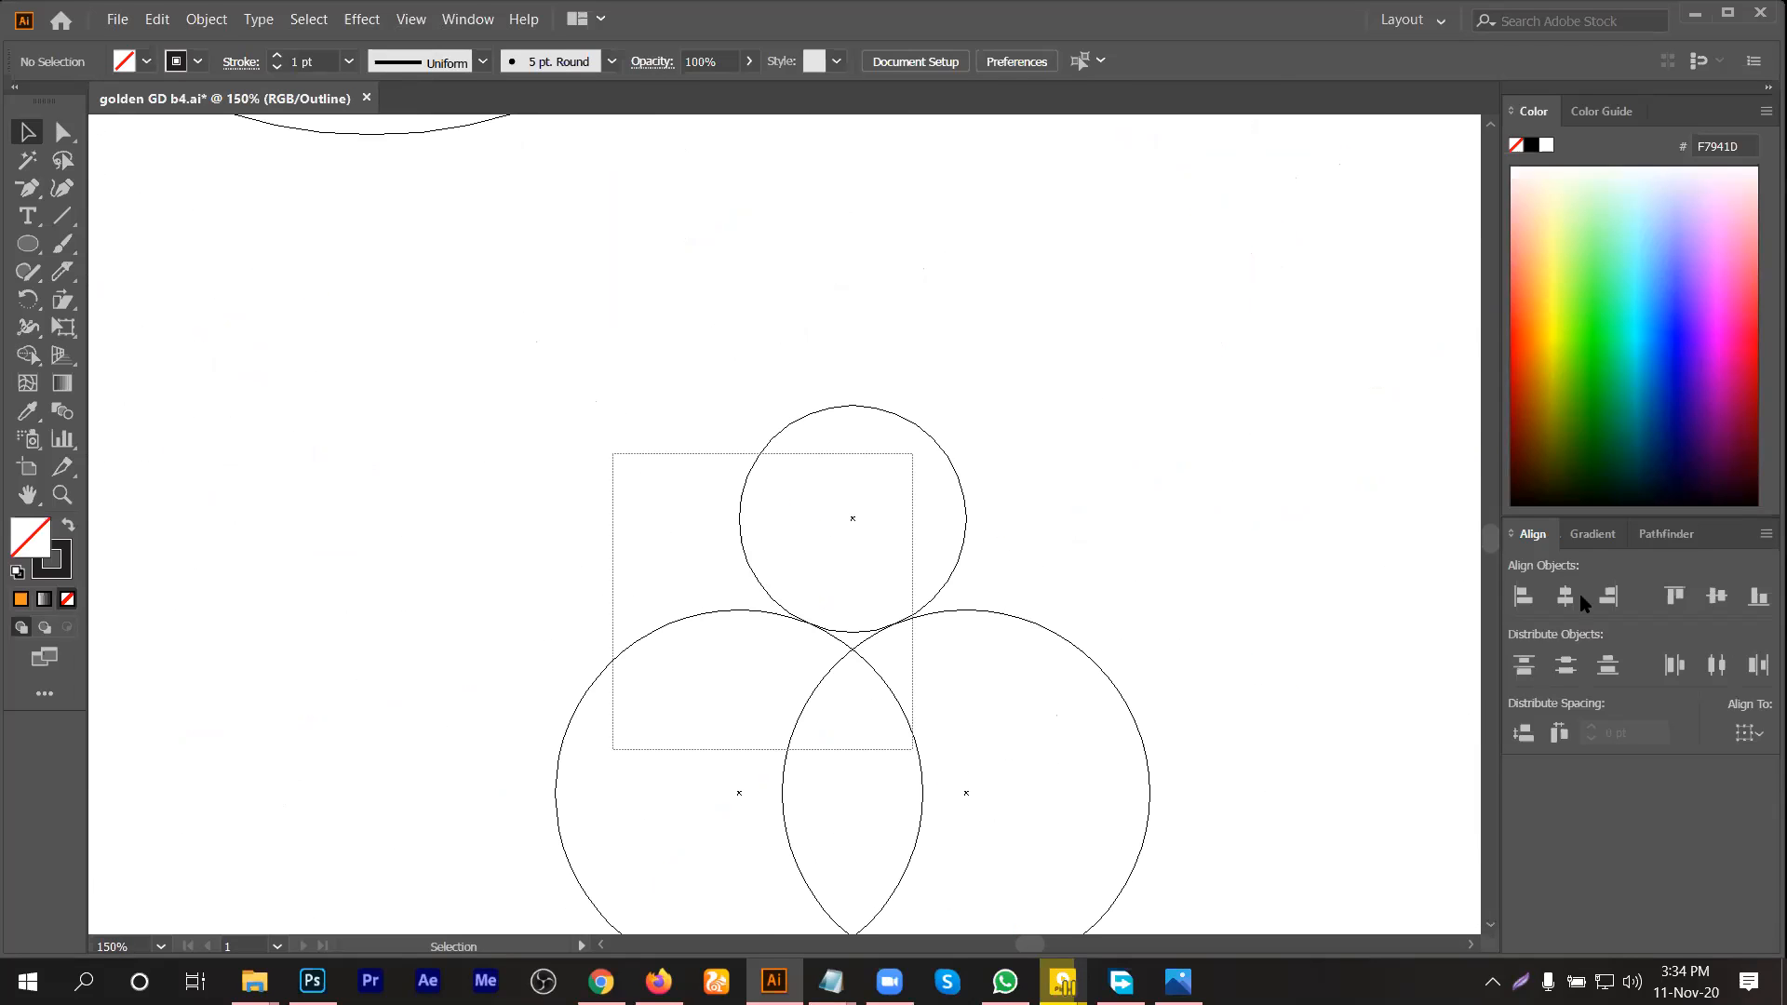
key(ctrl+a)
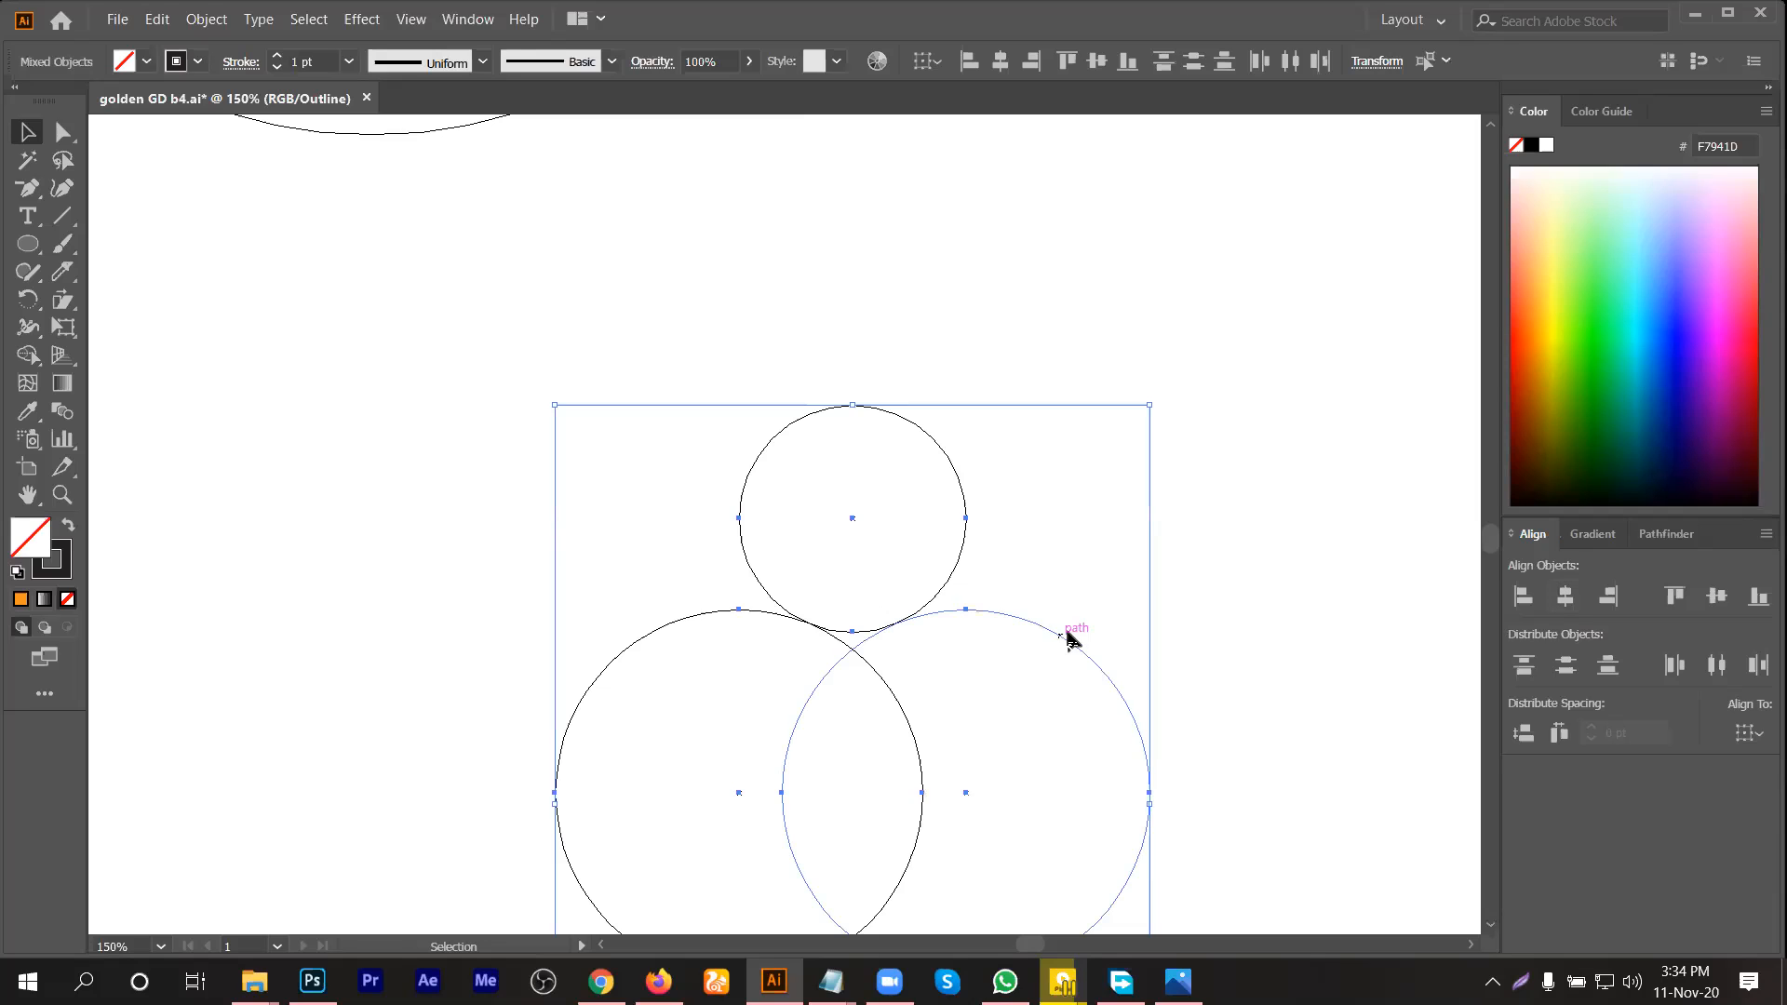
click(818, 670)
Step: Examine closely where the top circle touches the left-hand large circle
scroll(810, 626, up, 4)
scroll(764, 587, up, 3)
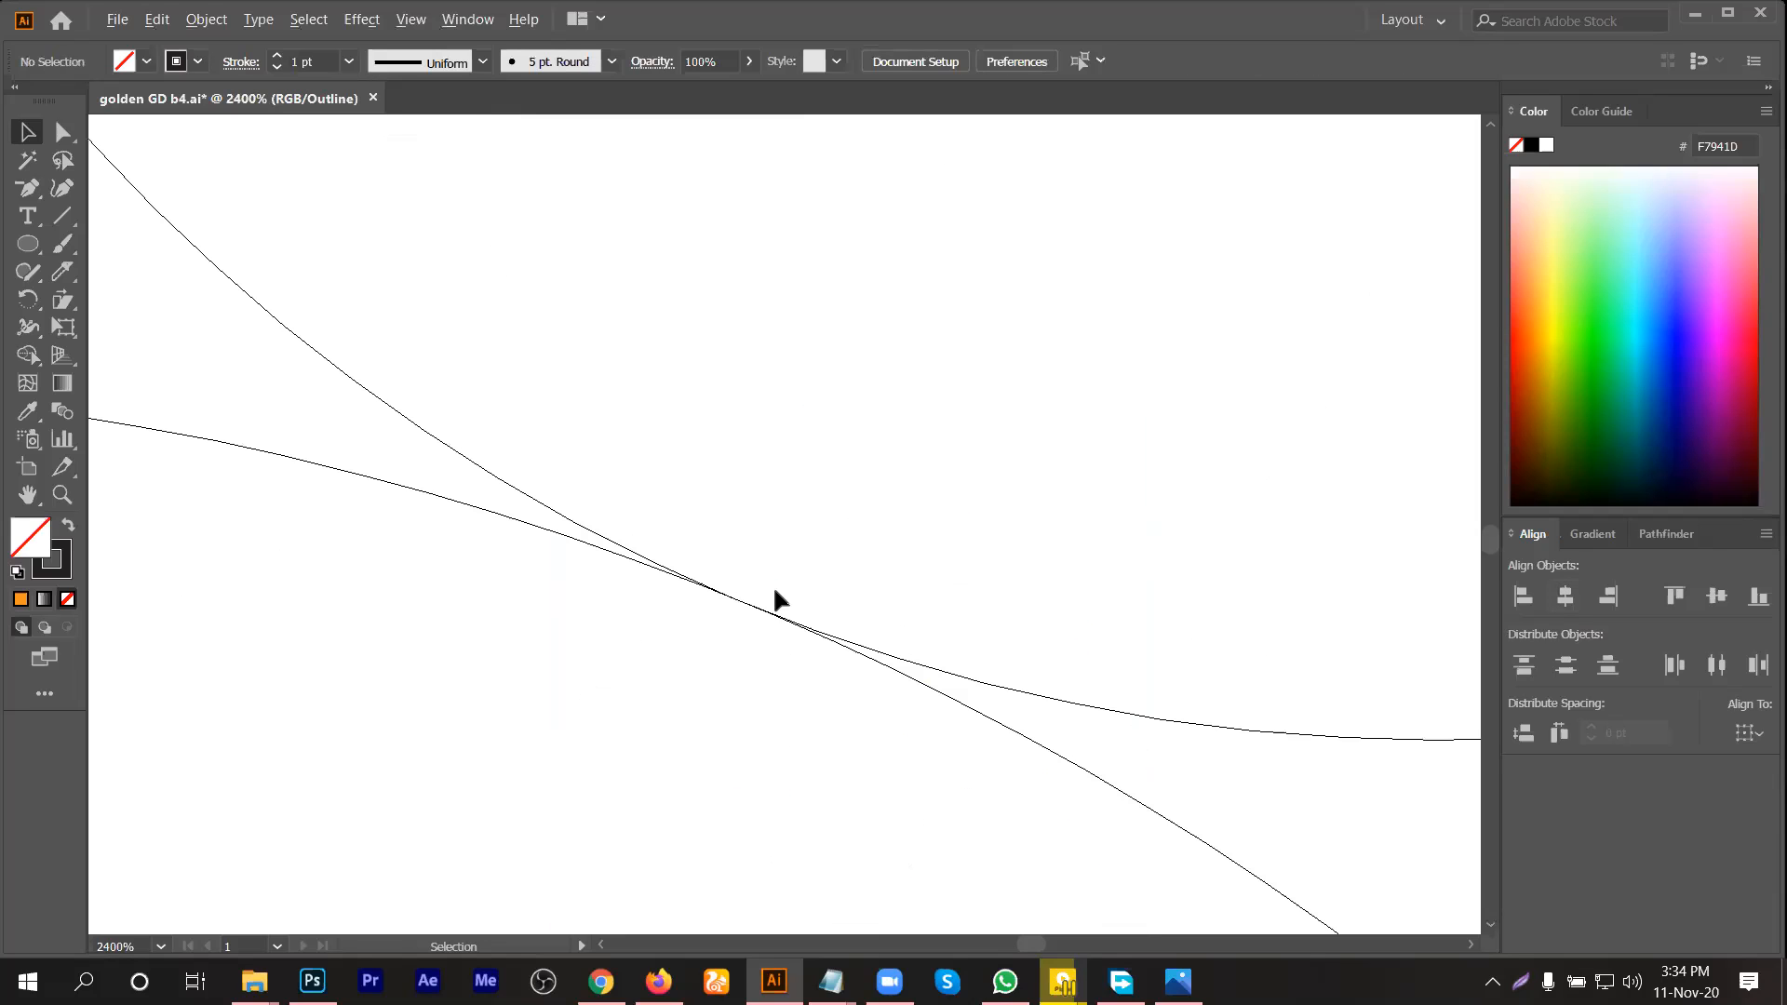
scroll(721, 644, down, 3)
scroll(1089, 625, up, 6)
scroll(1159, 672, down, 3)
scroll(671, 680, up, 2)
scroll(662, 677, up, 1)
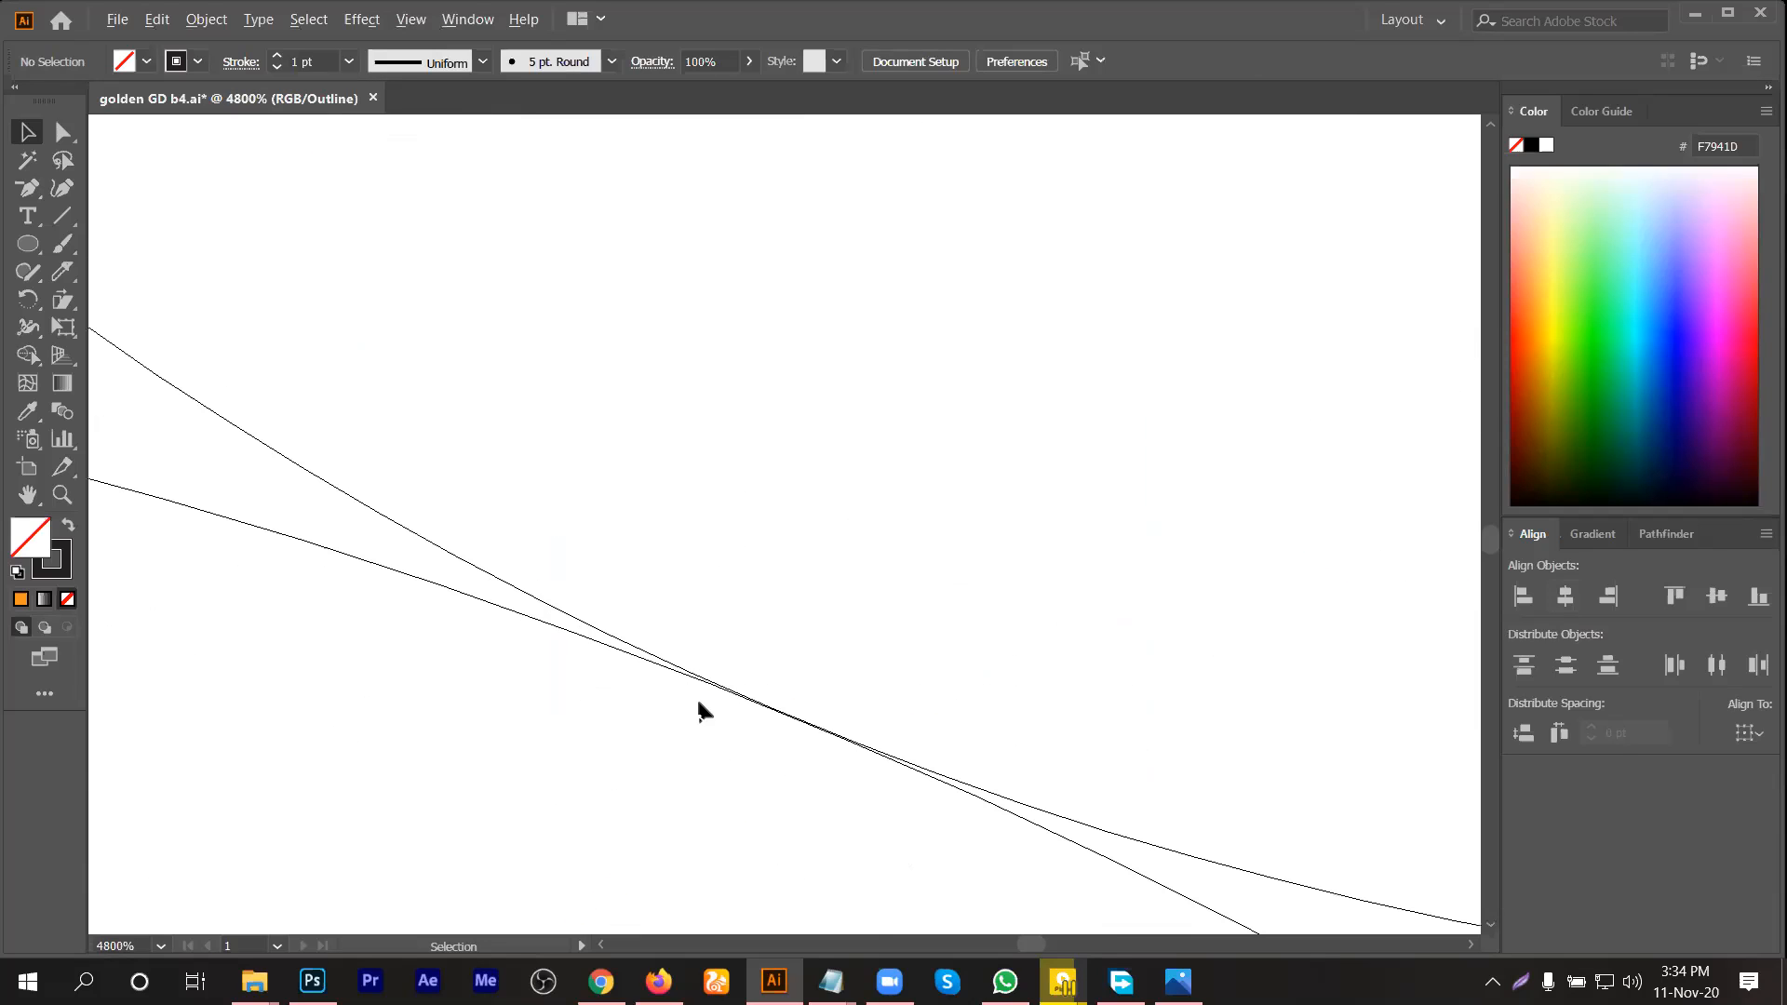
scroll(814, 723, up, 3)
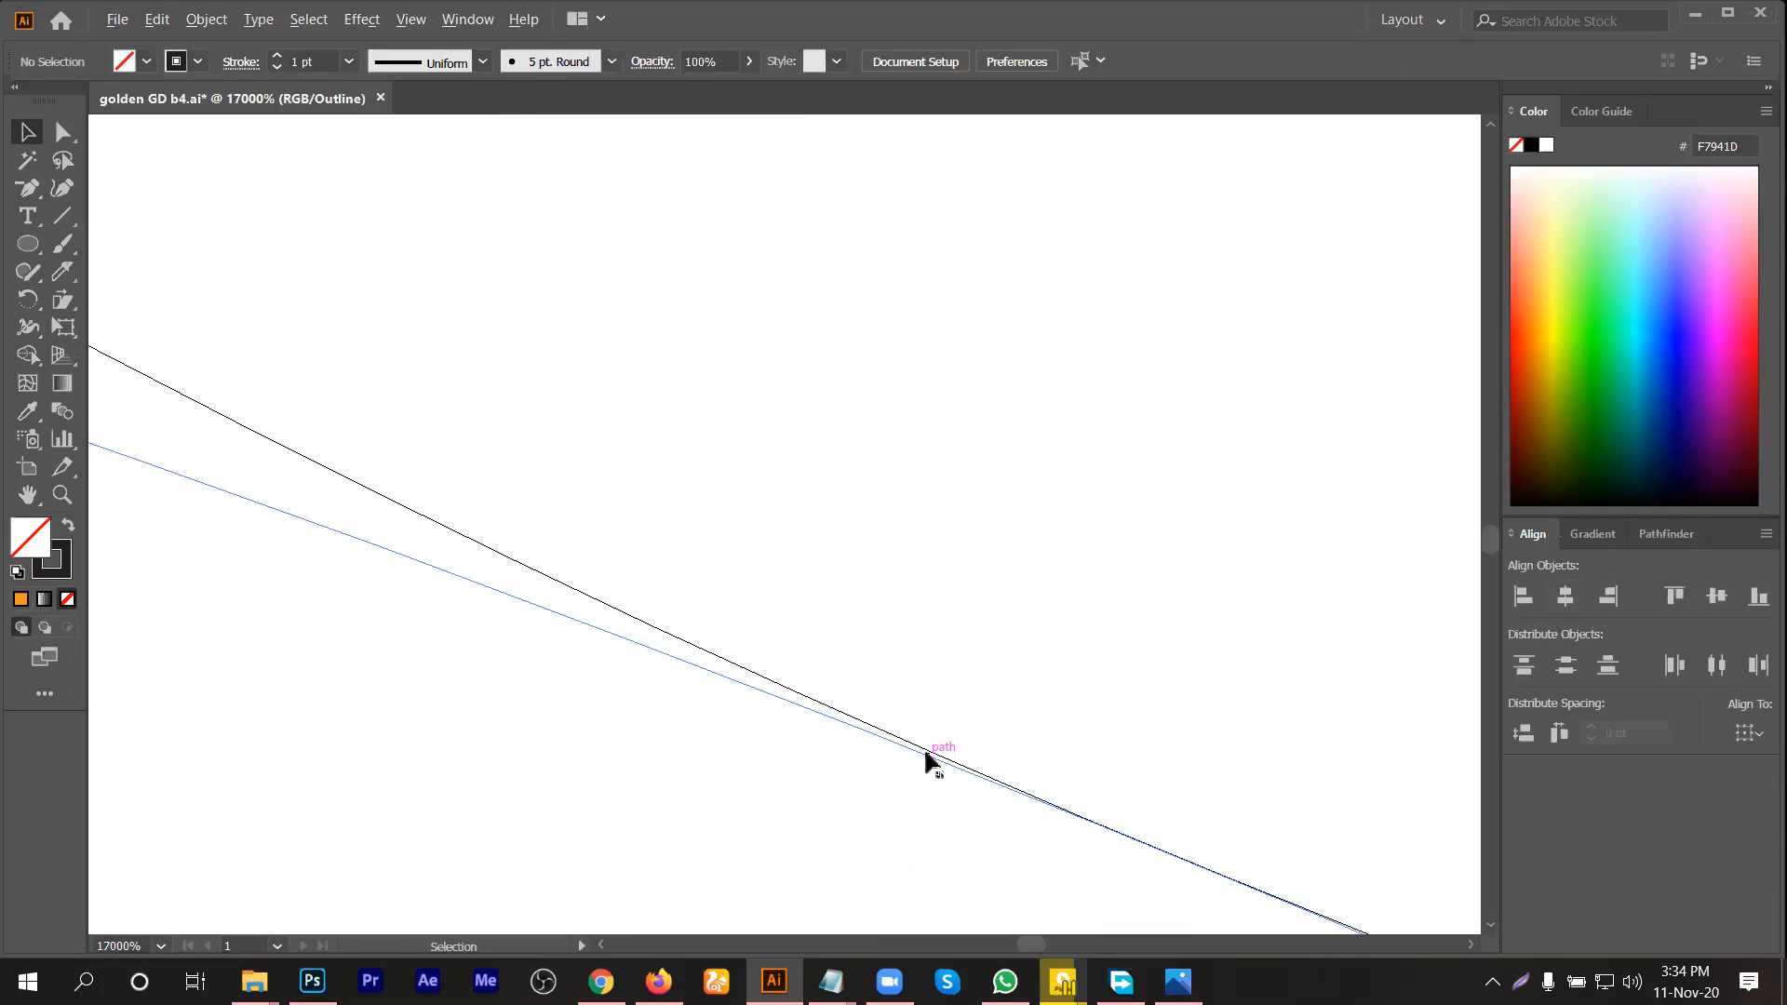
scroll(950, 785, down, 3)
scroll(951, 786, down, 5)
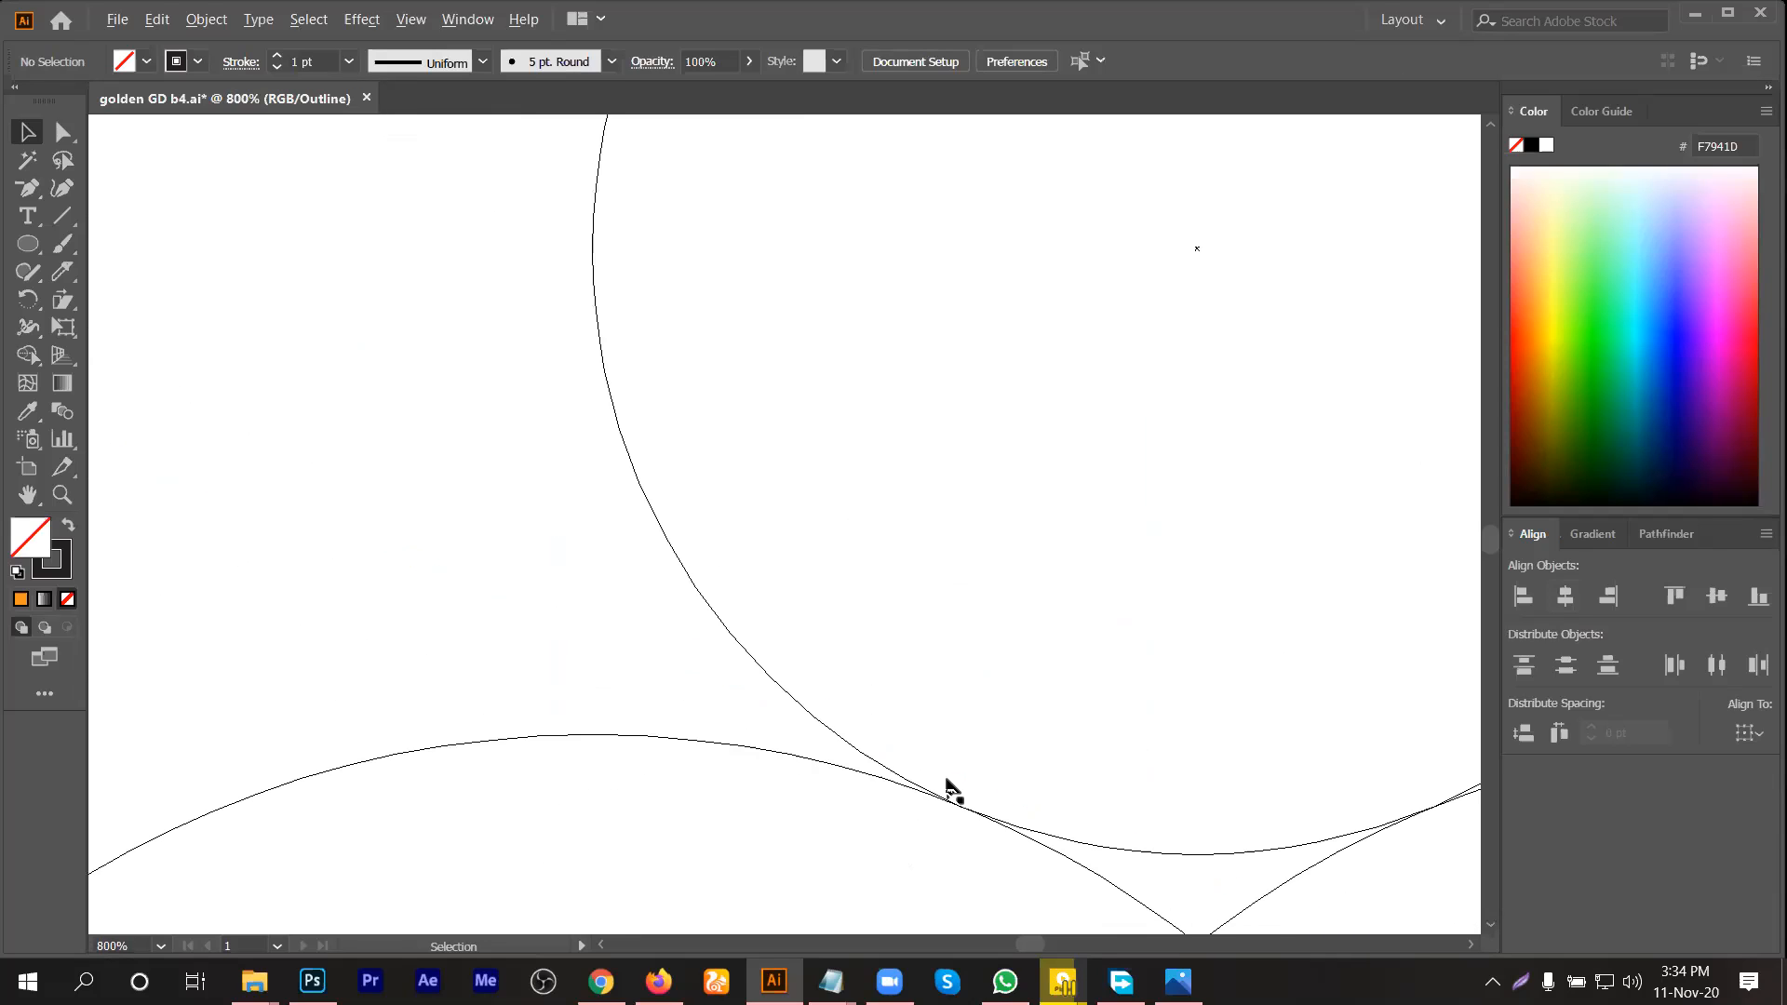
Step: Duplicate the top small circle to just below the two lower small circles and switch back from outline to preview display
scroll(847, 698, down, 2)
scroll(905, 609, down, 4)
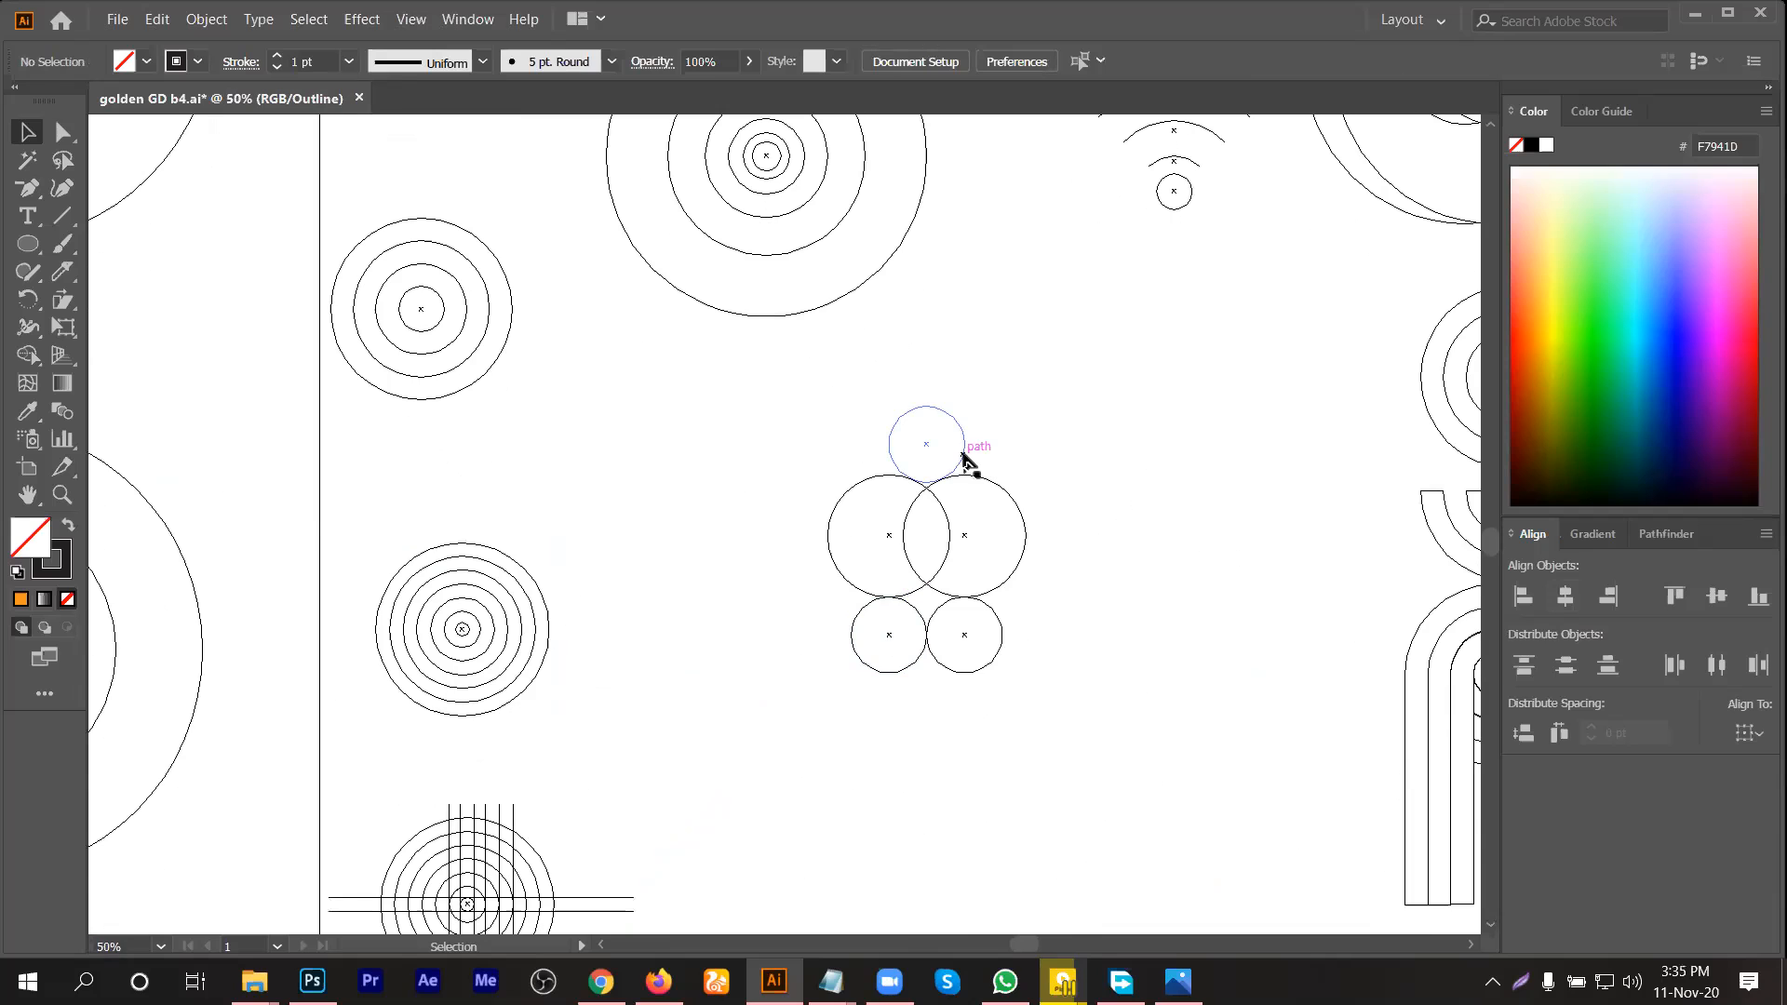
drag(965, 463, 985, 711)
click(1118, 671)
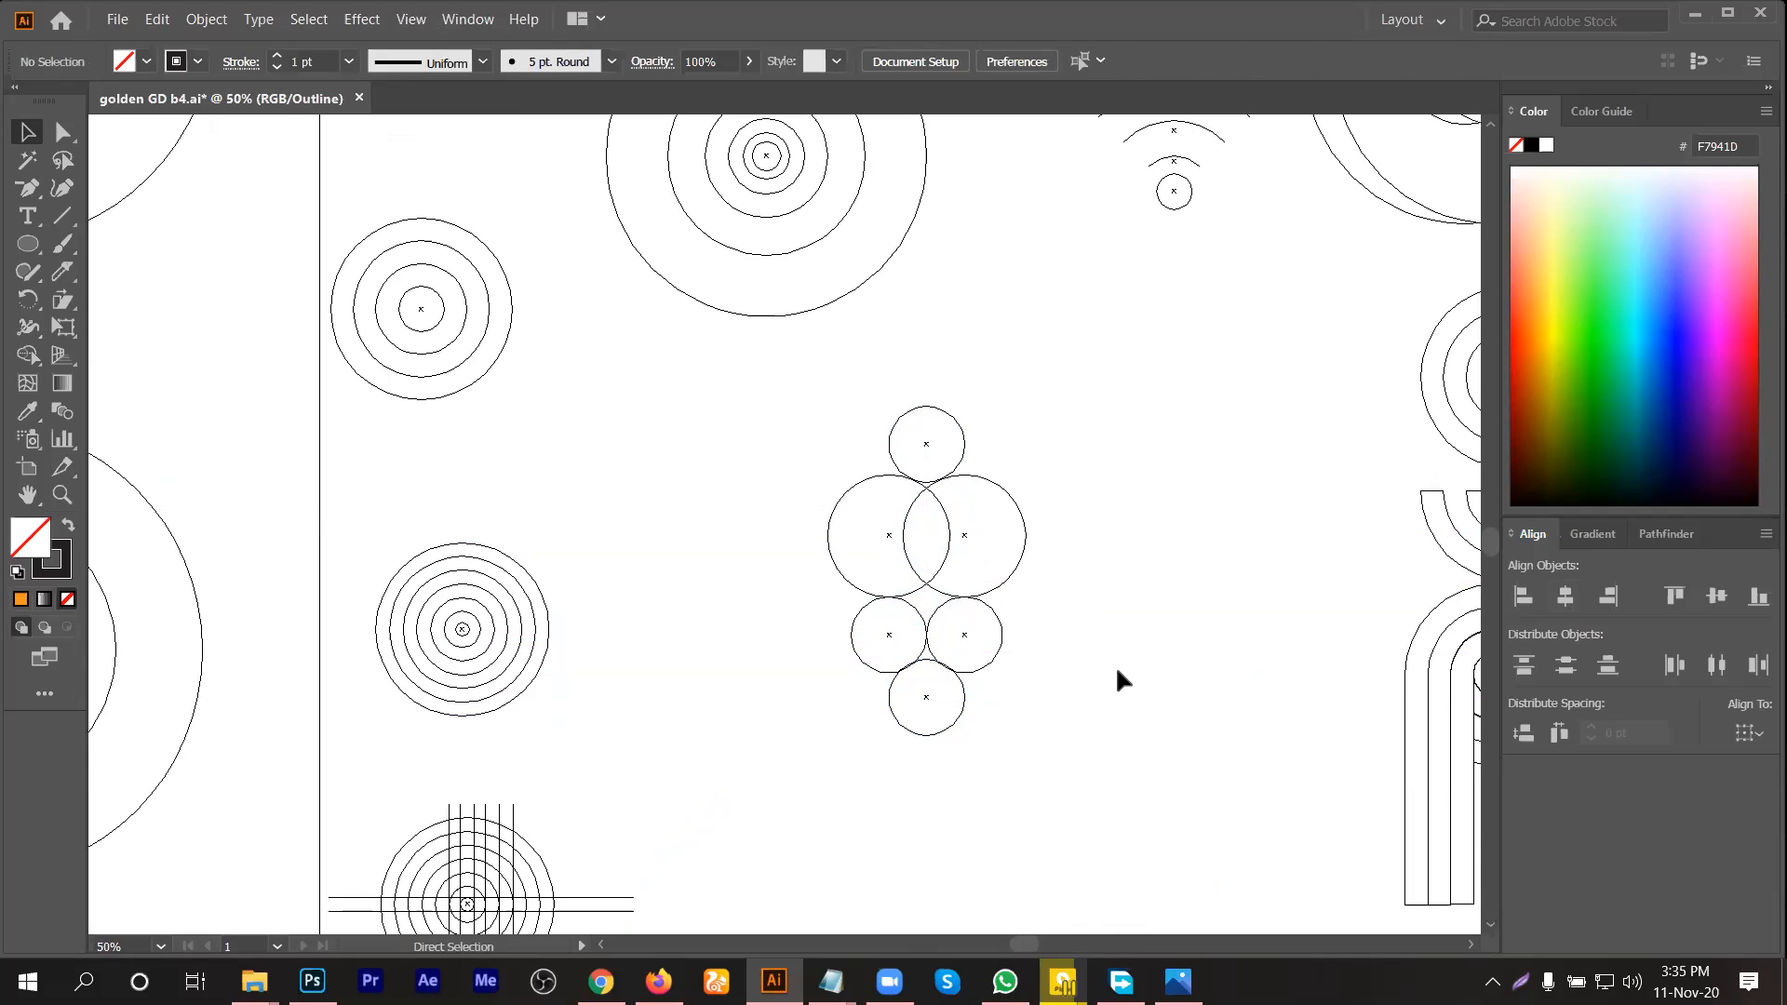
key(ctrl+y)
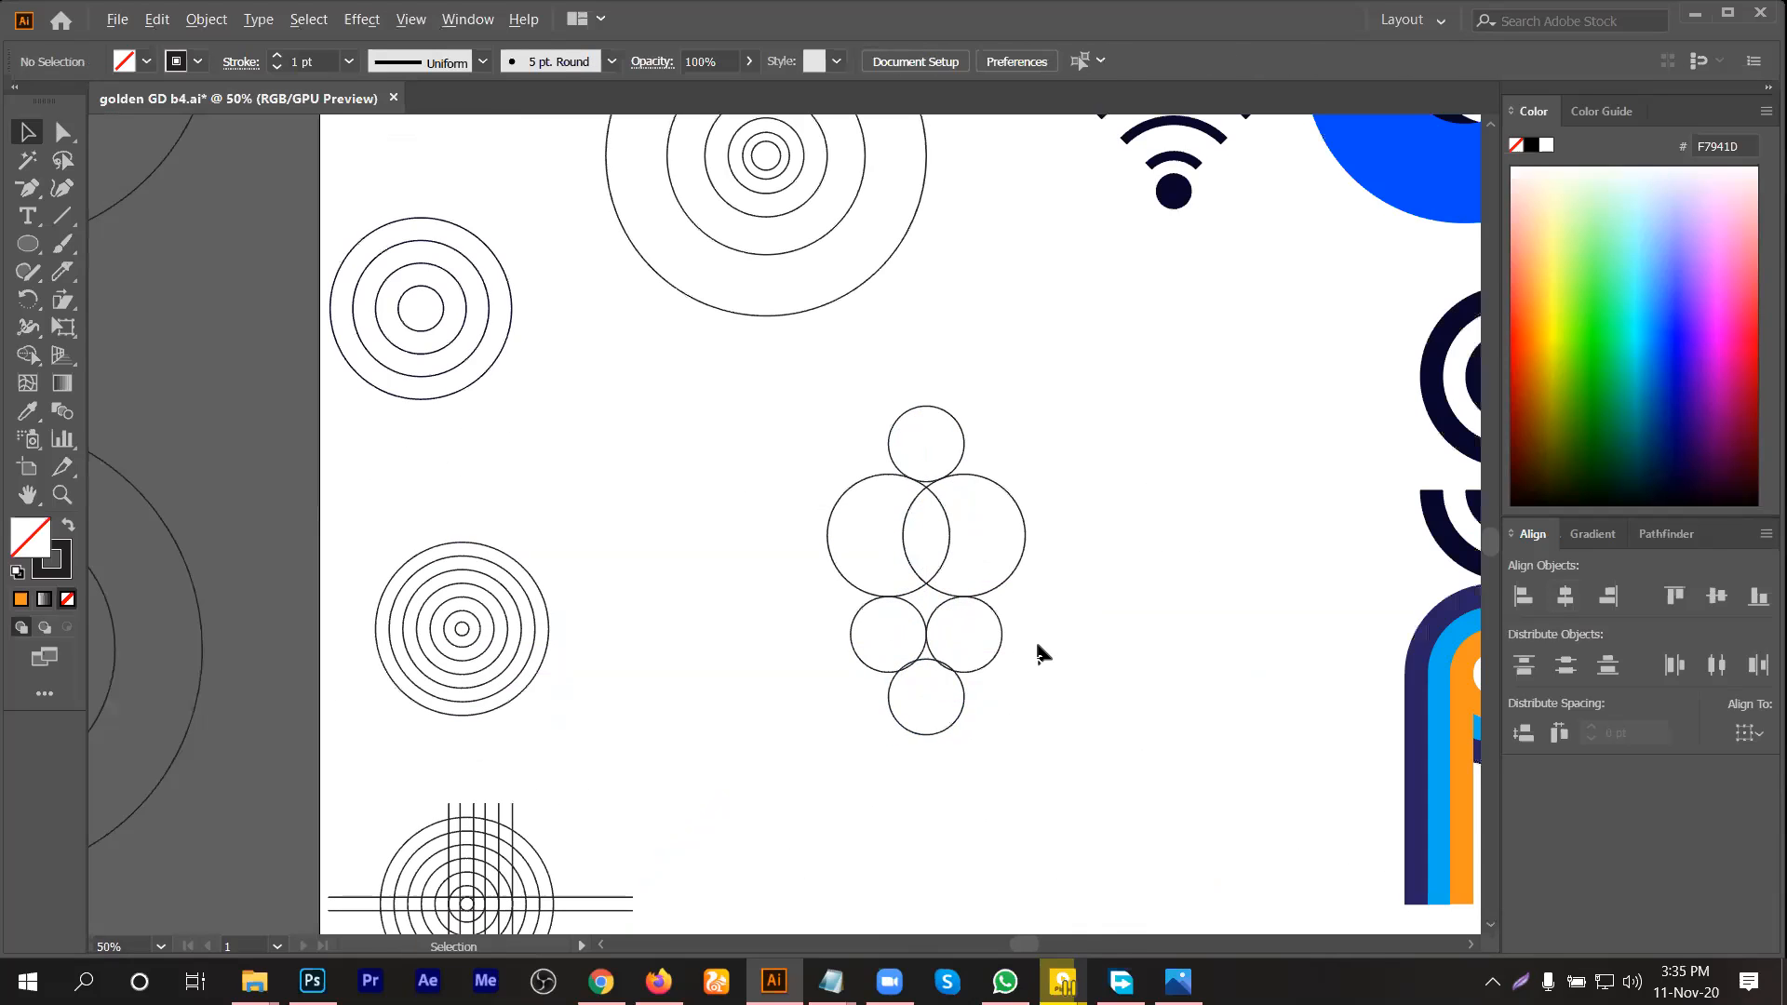
Step: Group the top circle with the two large circles and the two small circles below them
scroll(1035, 638, up, 2)
scroll(958, 372, up, 1)
drag(949, 259, 808, 404)
right_click(808, 404)
click(857, 555)
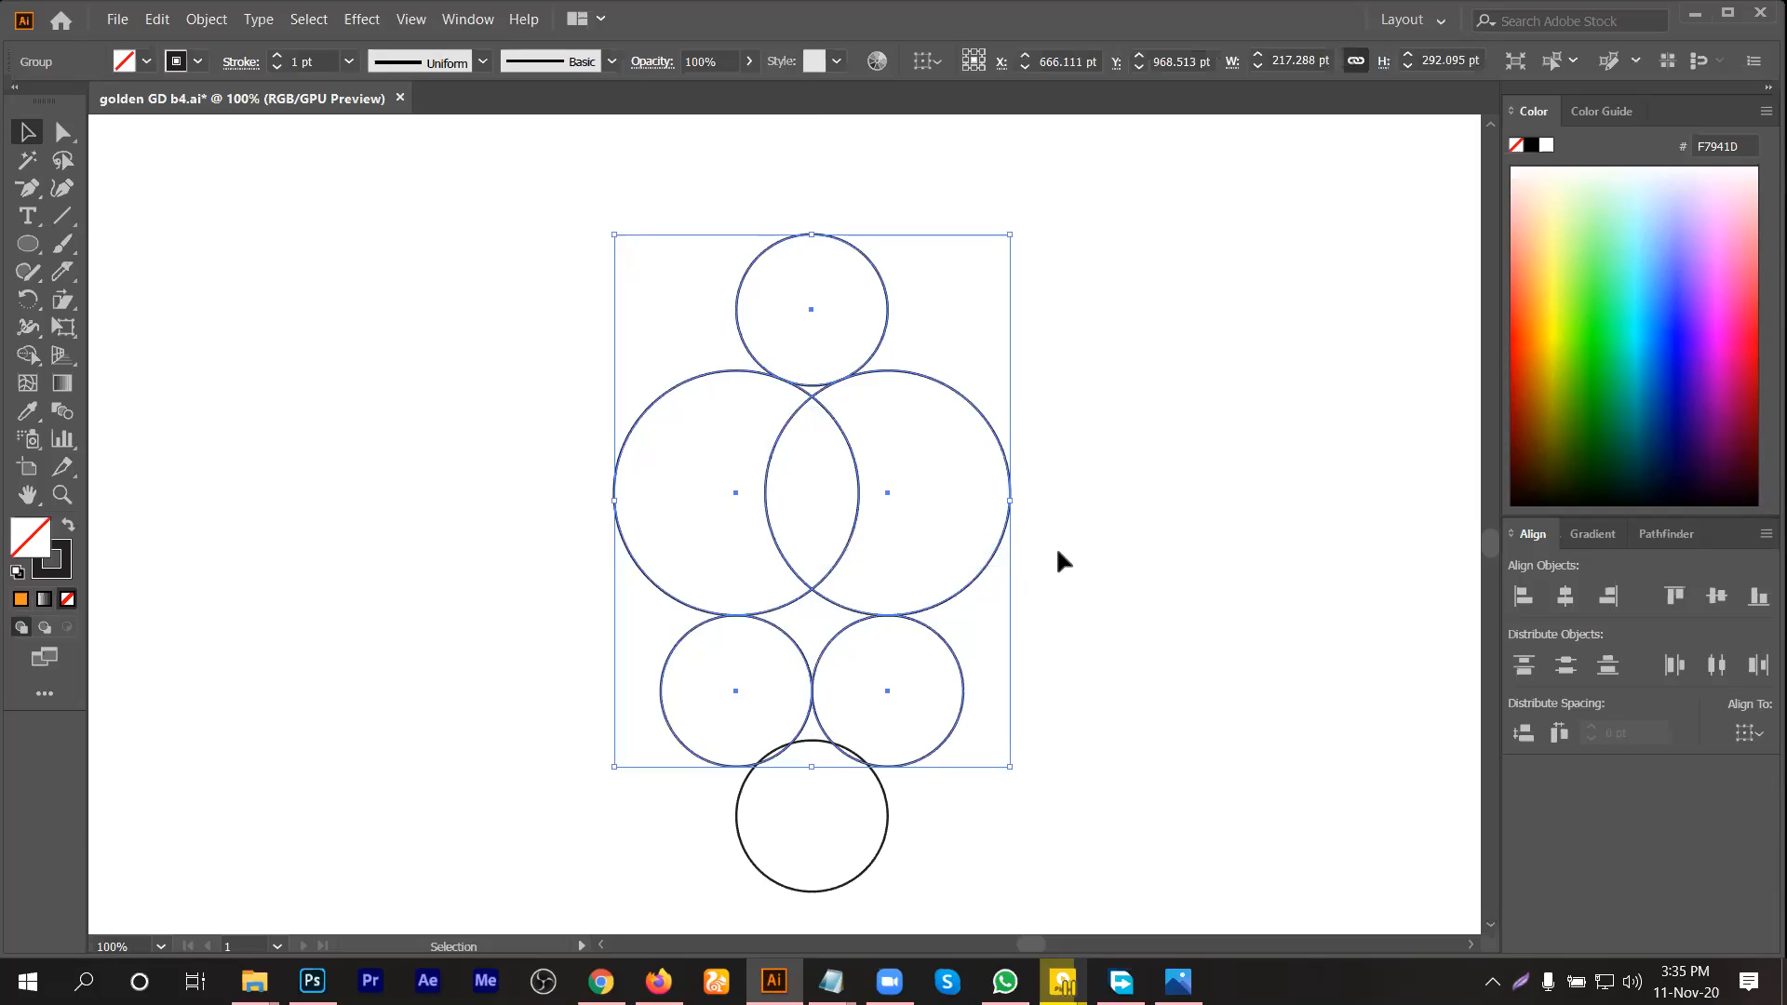
Step: Align the horizontal centres of the new bottom circle and the circle group above it
shift+click(768, 871)
click(1564, 596)
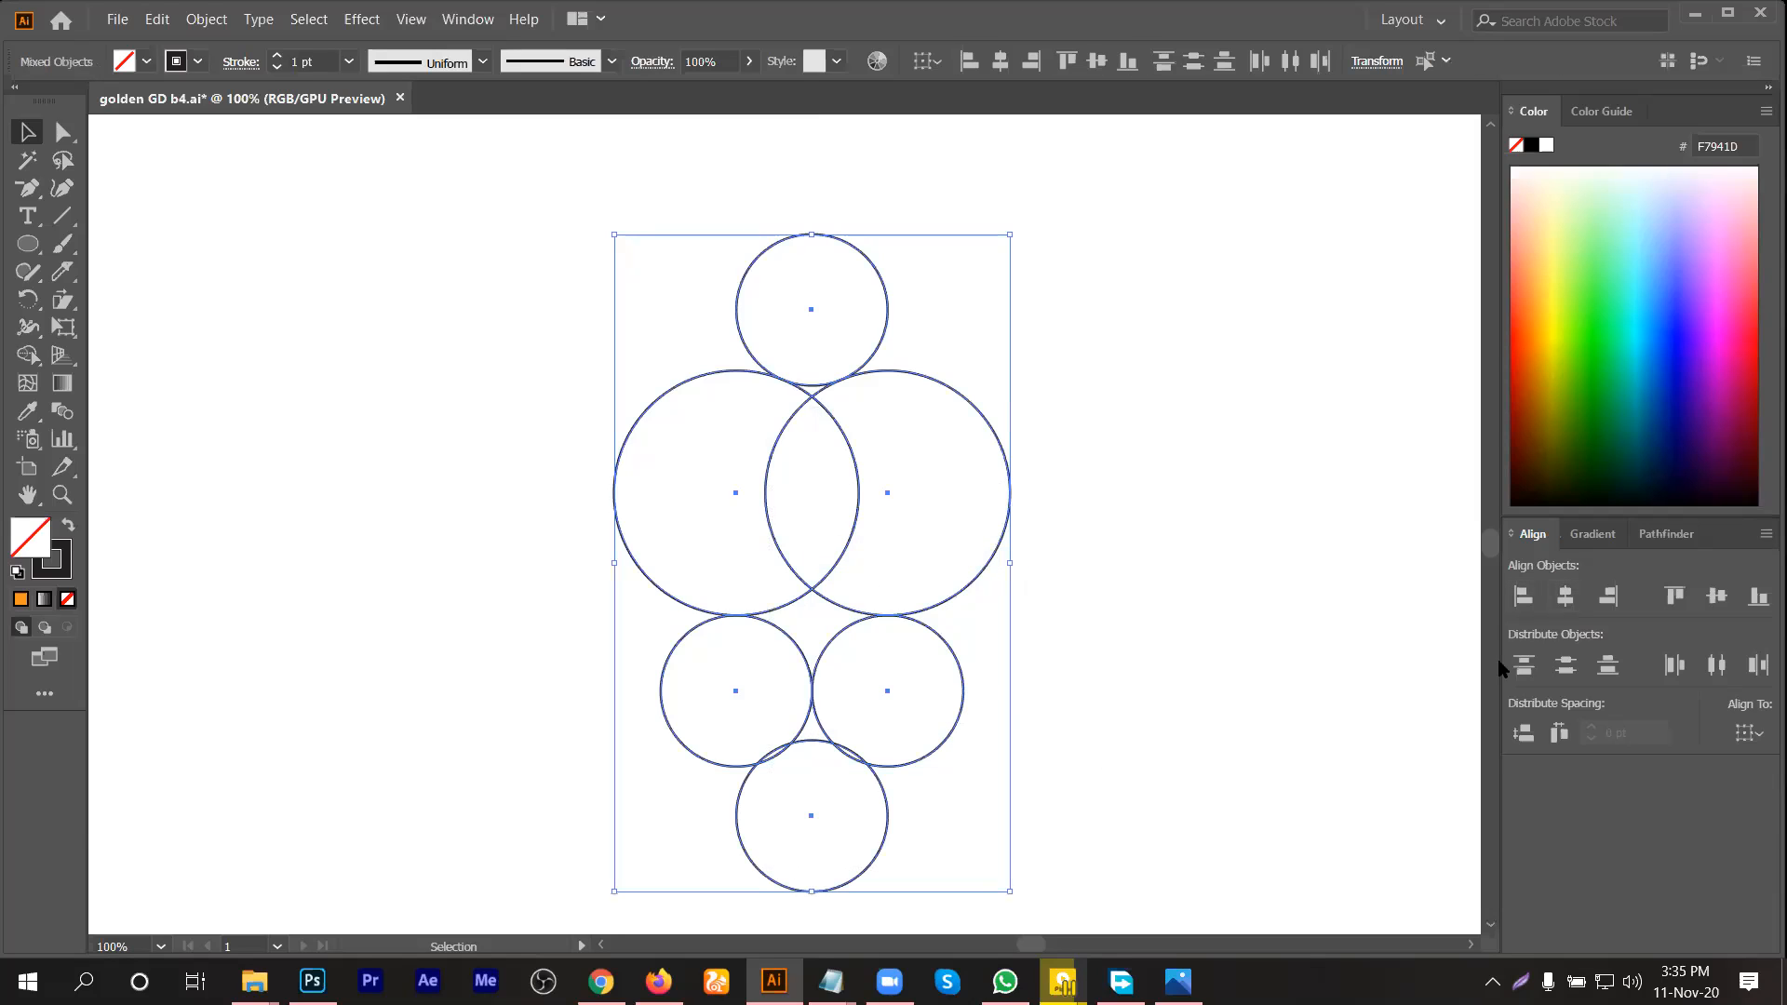
click(907, 840)
Step: In outline view, move the bottom circle straight down so it barely overlaps the two small circles above it
scroll(800, 801, up, 3)
scroll(811, 784, up, 1)
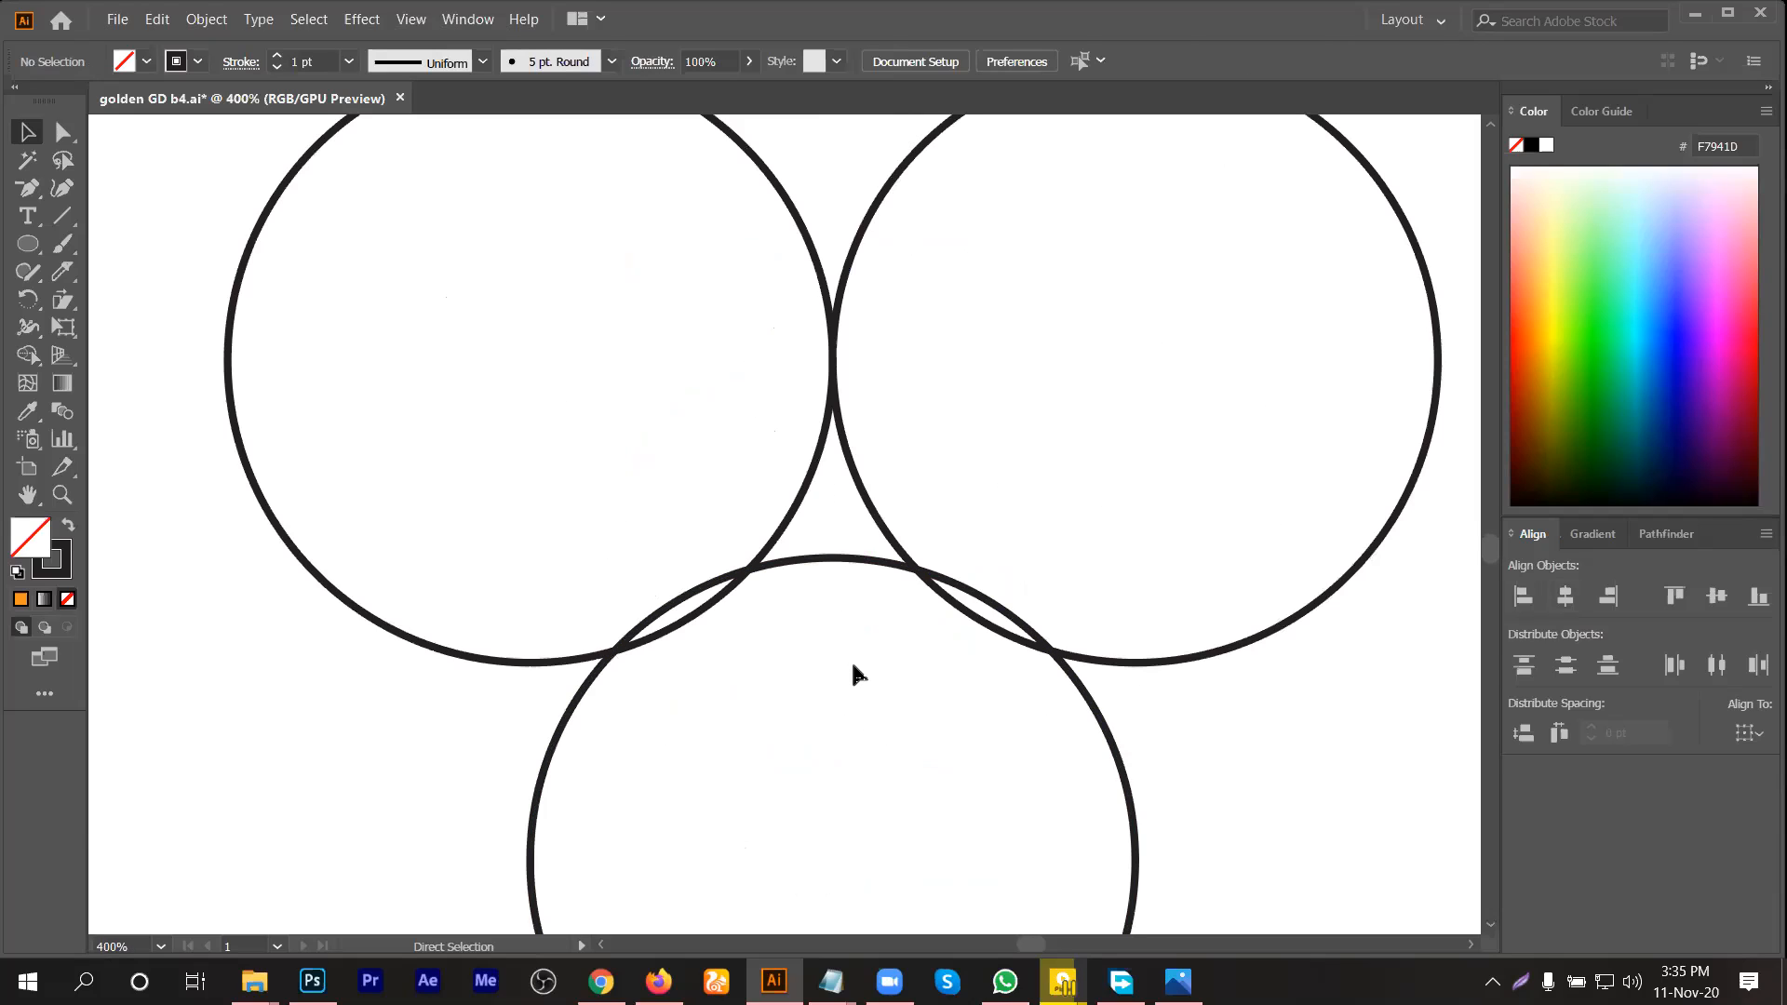
key(ctrl+y)
scroll(837, 588, up, 1)
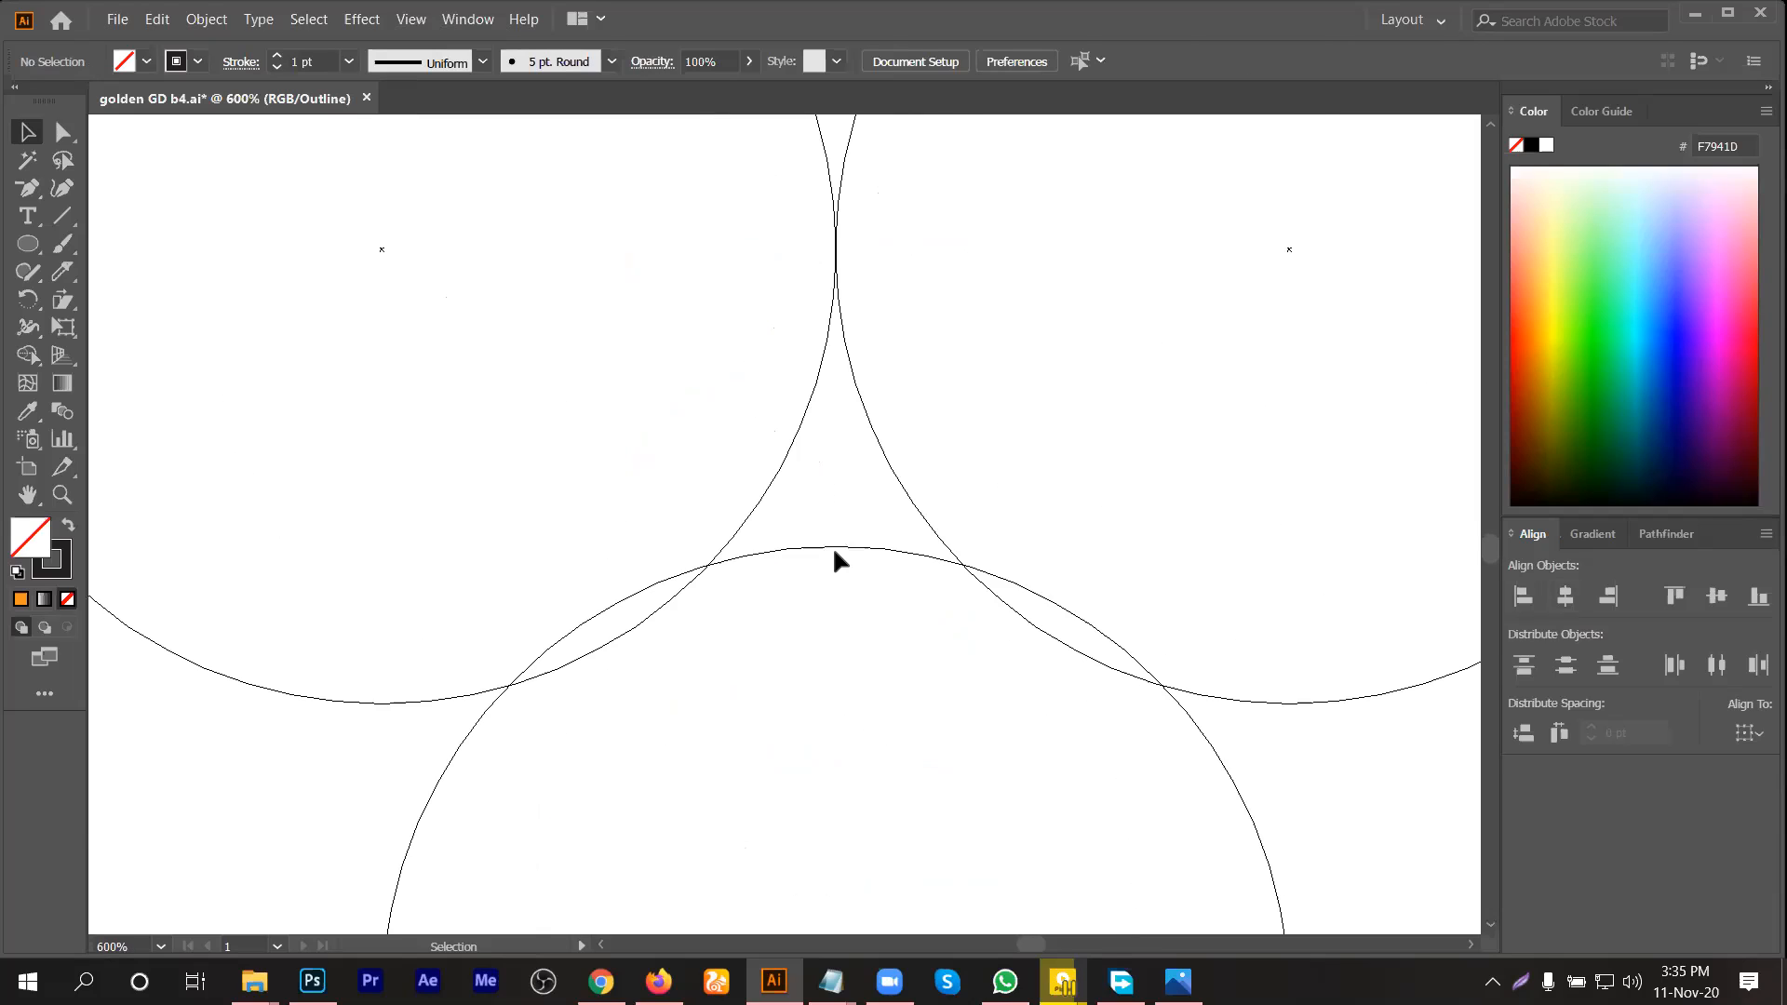
drag(834, 548, 834, 580)
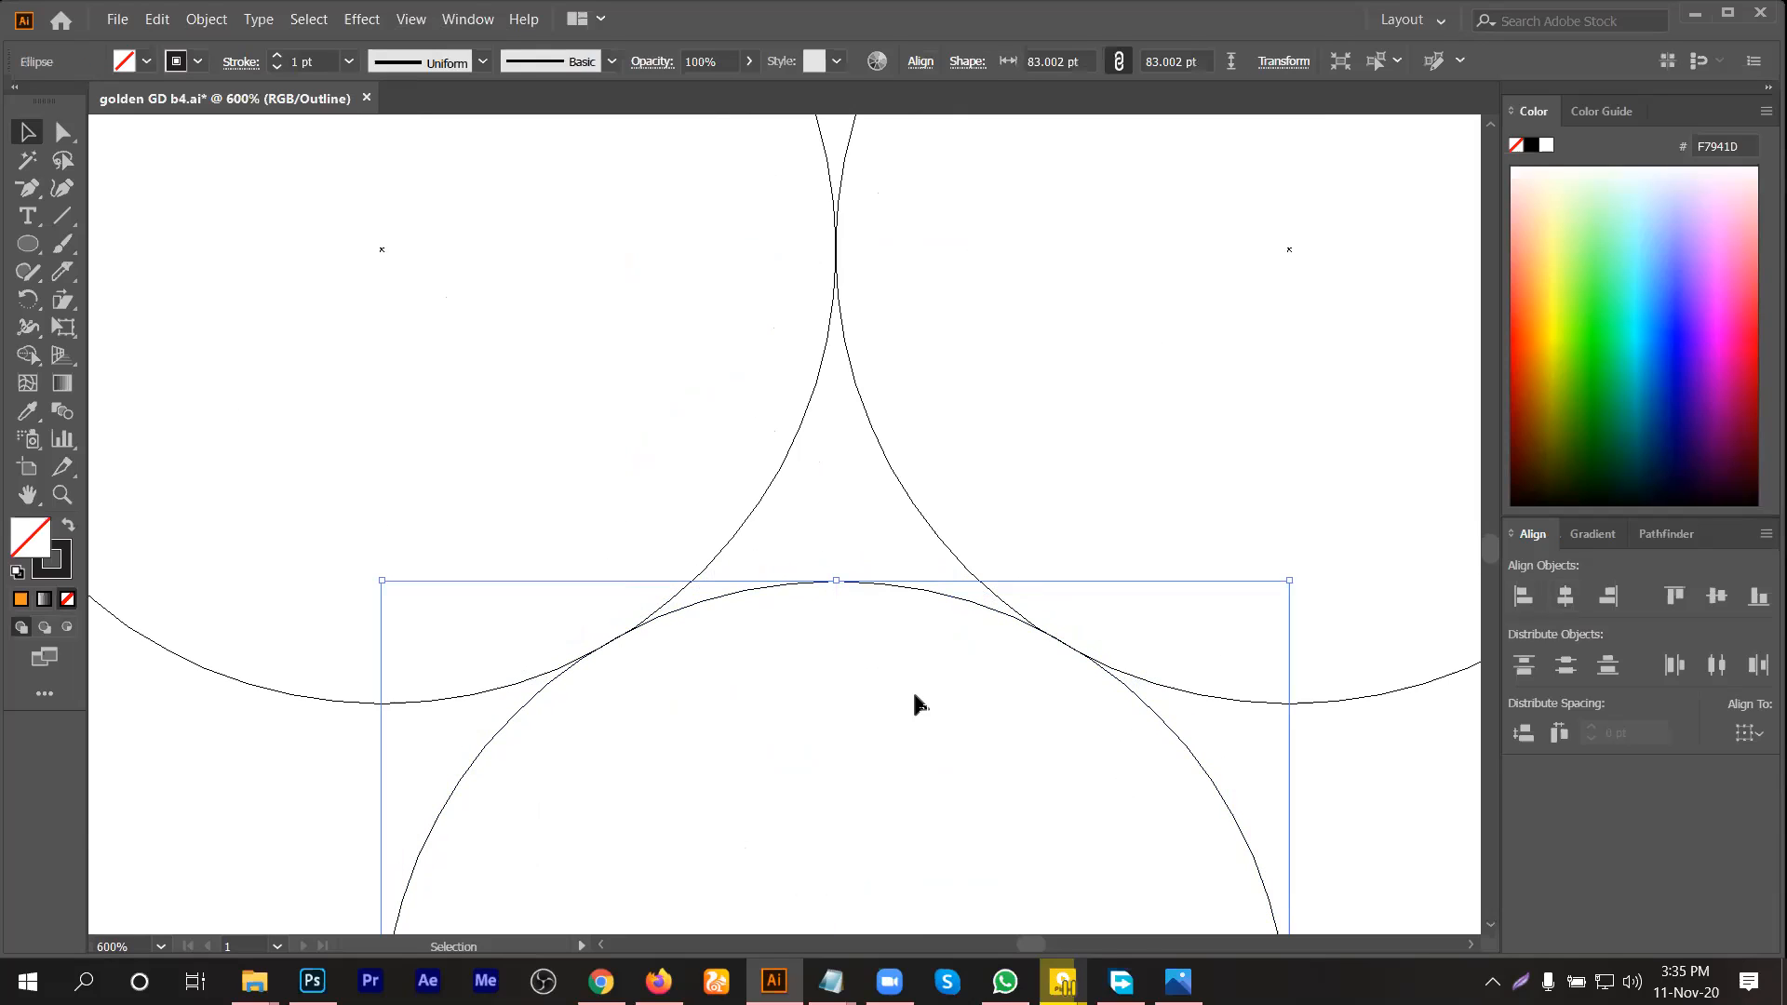
click(933, 711)
Step: Try nudging the bottom circle about 0.06 pt down from the two small circles, and undo the latest adjustments
scroll(607, 646, up, 4)
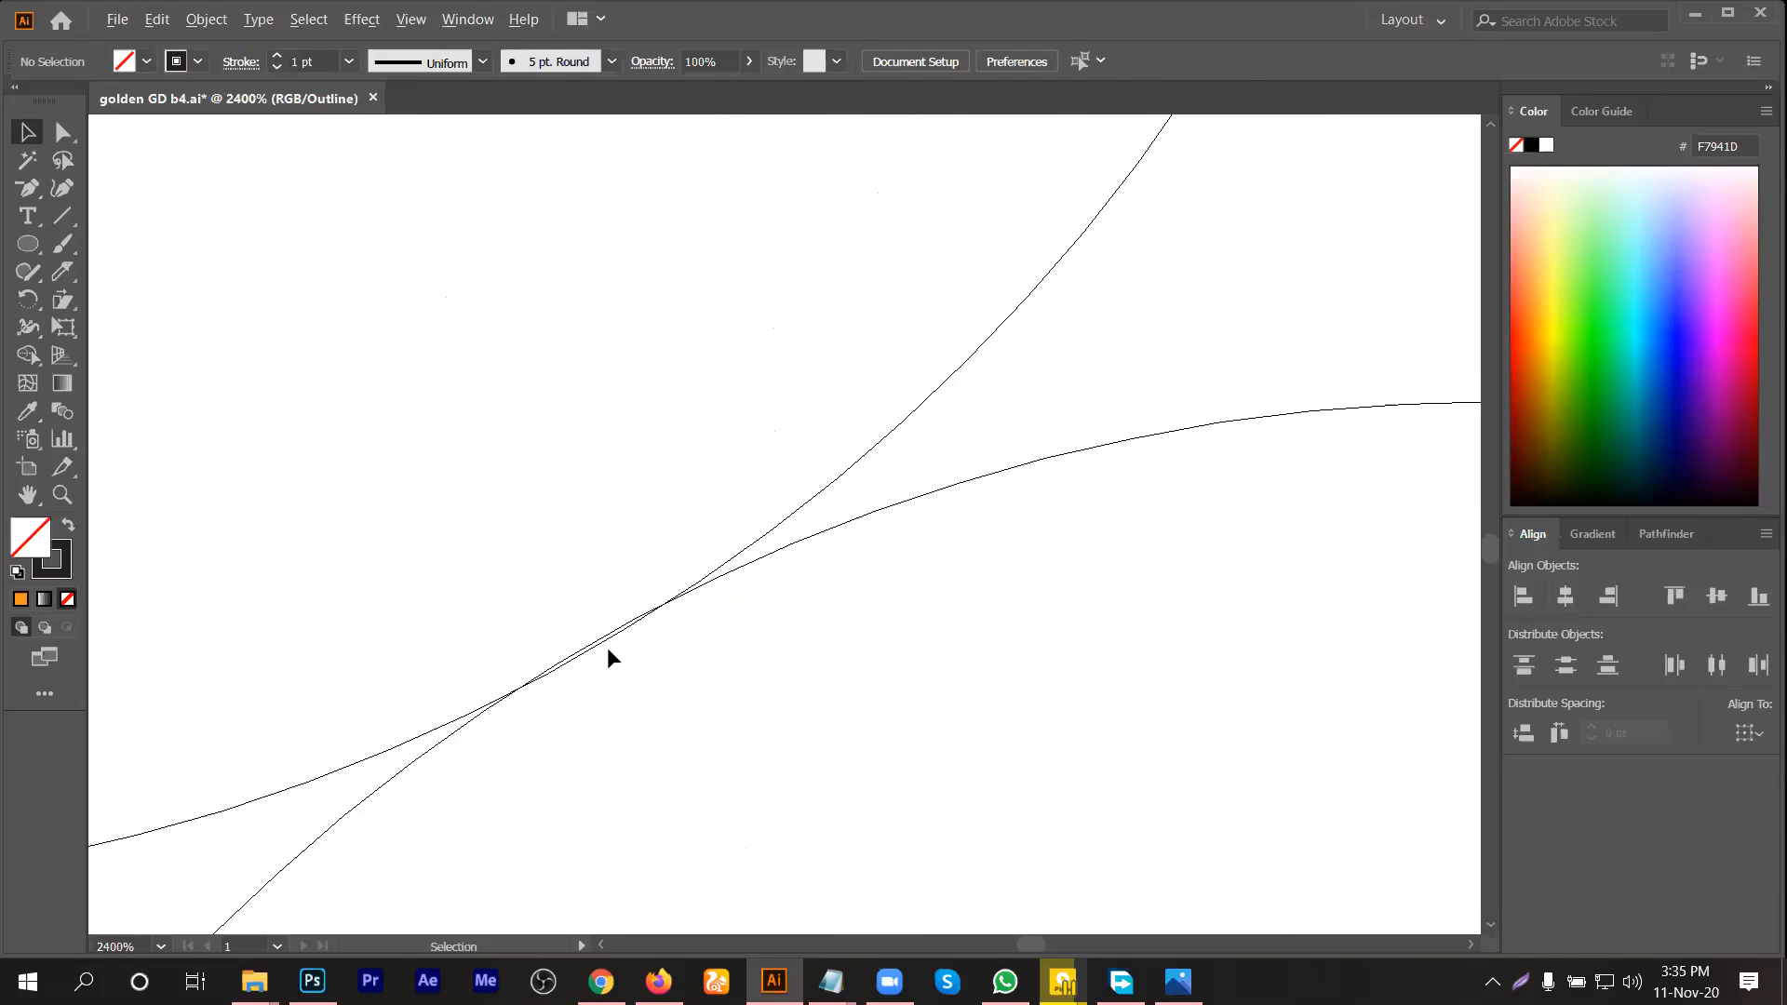
scroll(744, 562, up, 1)
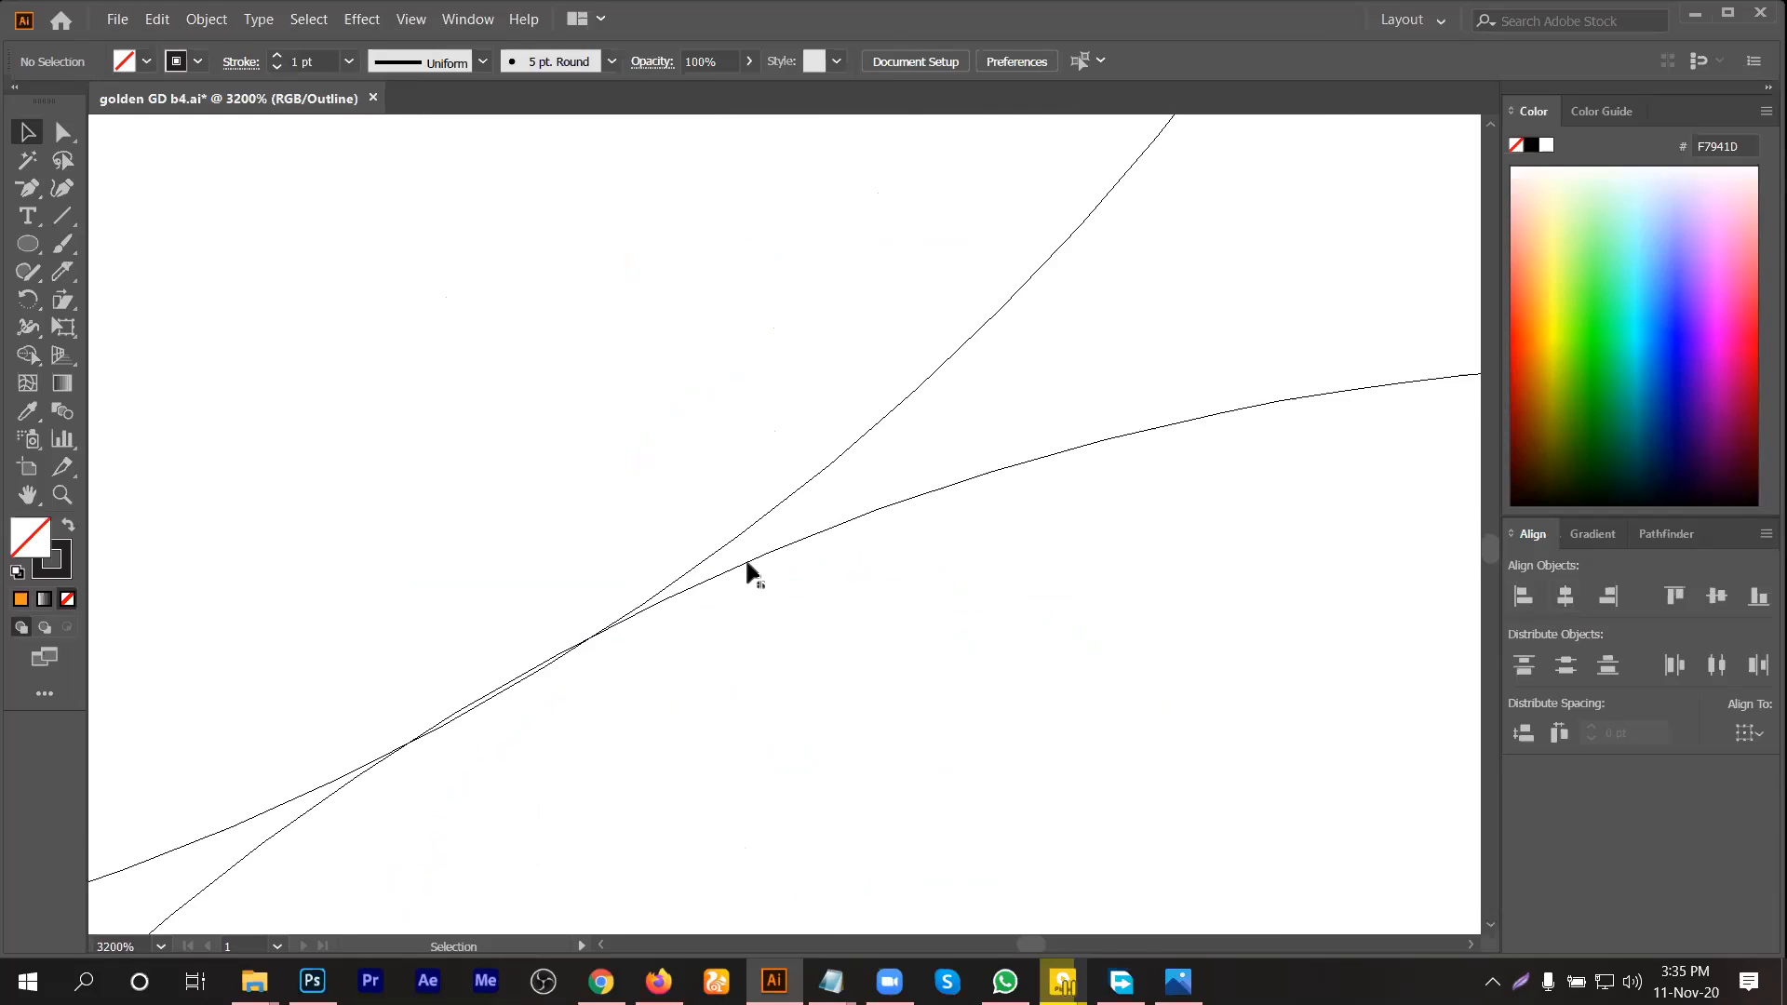
drag(747, 562, 749, 567)
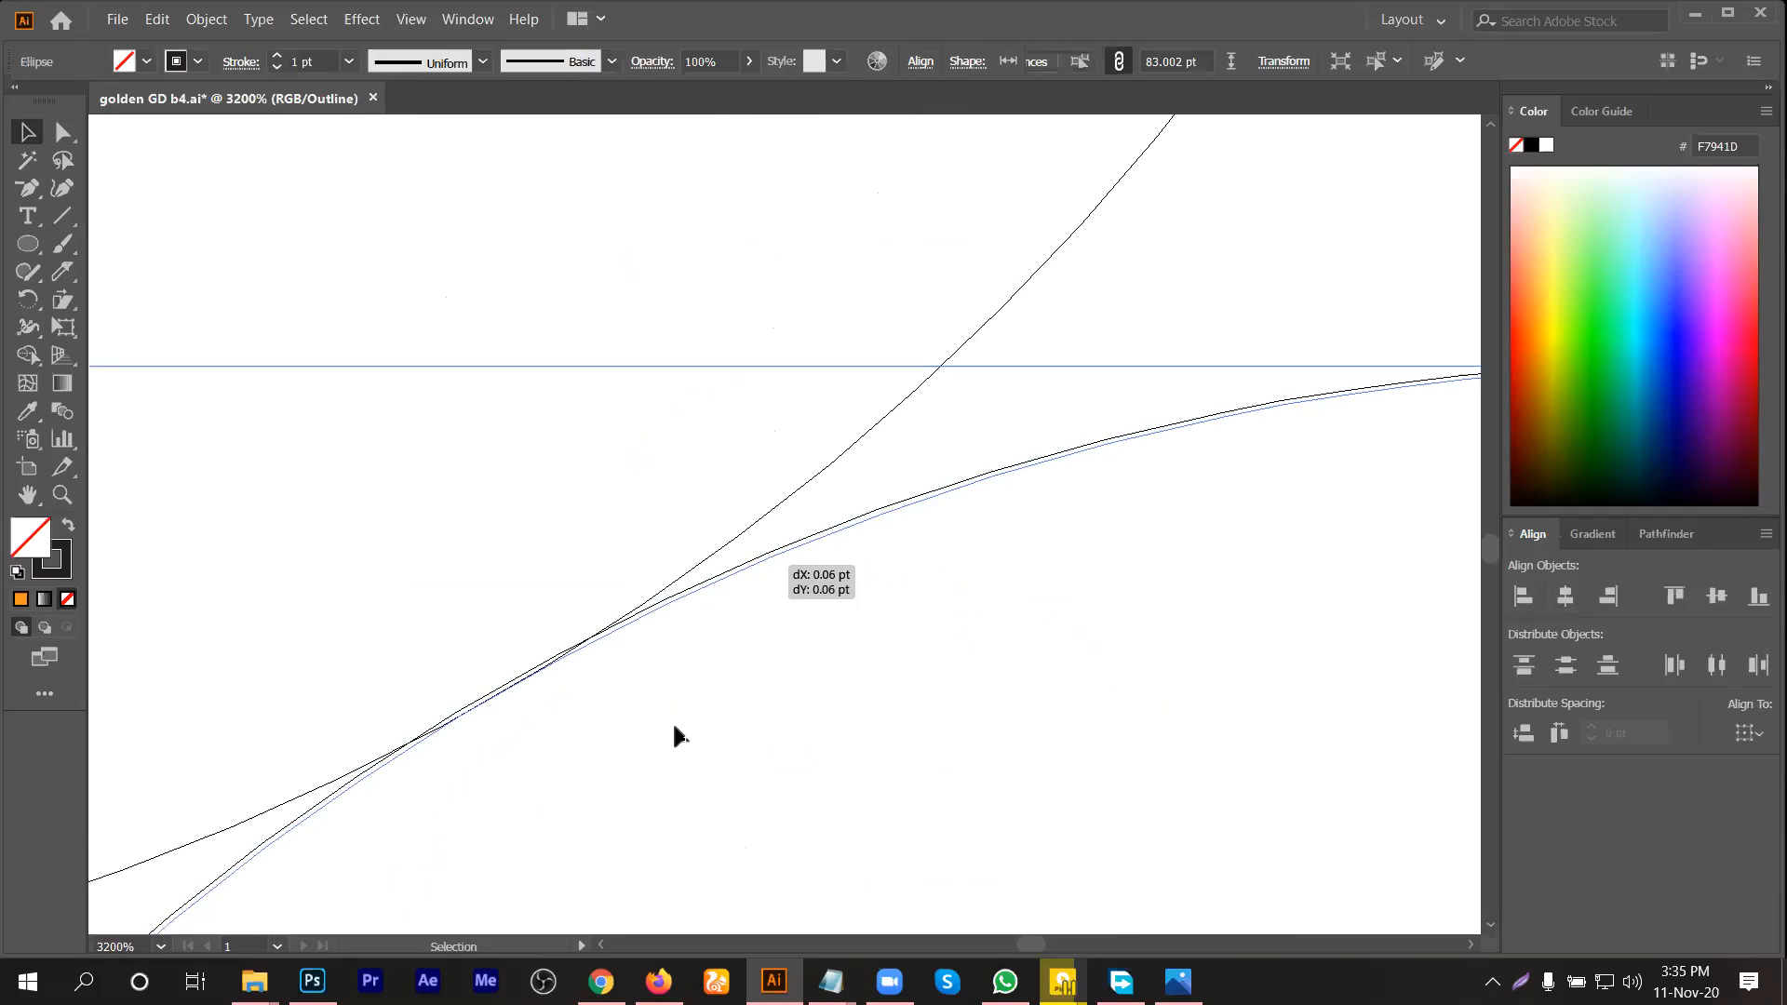
scroll(674, 726, down, 4)
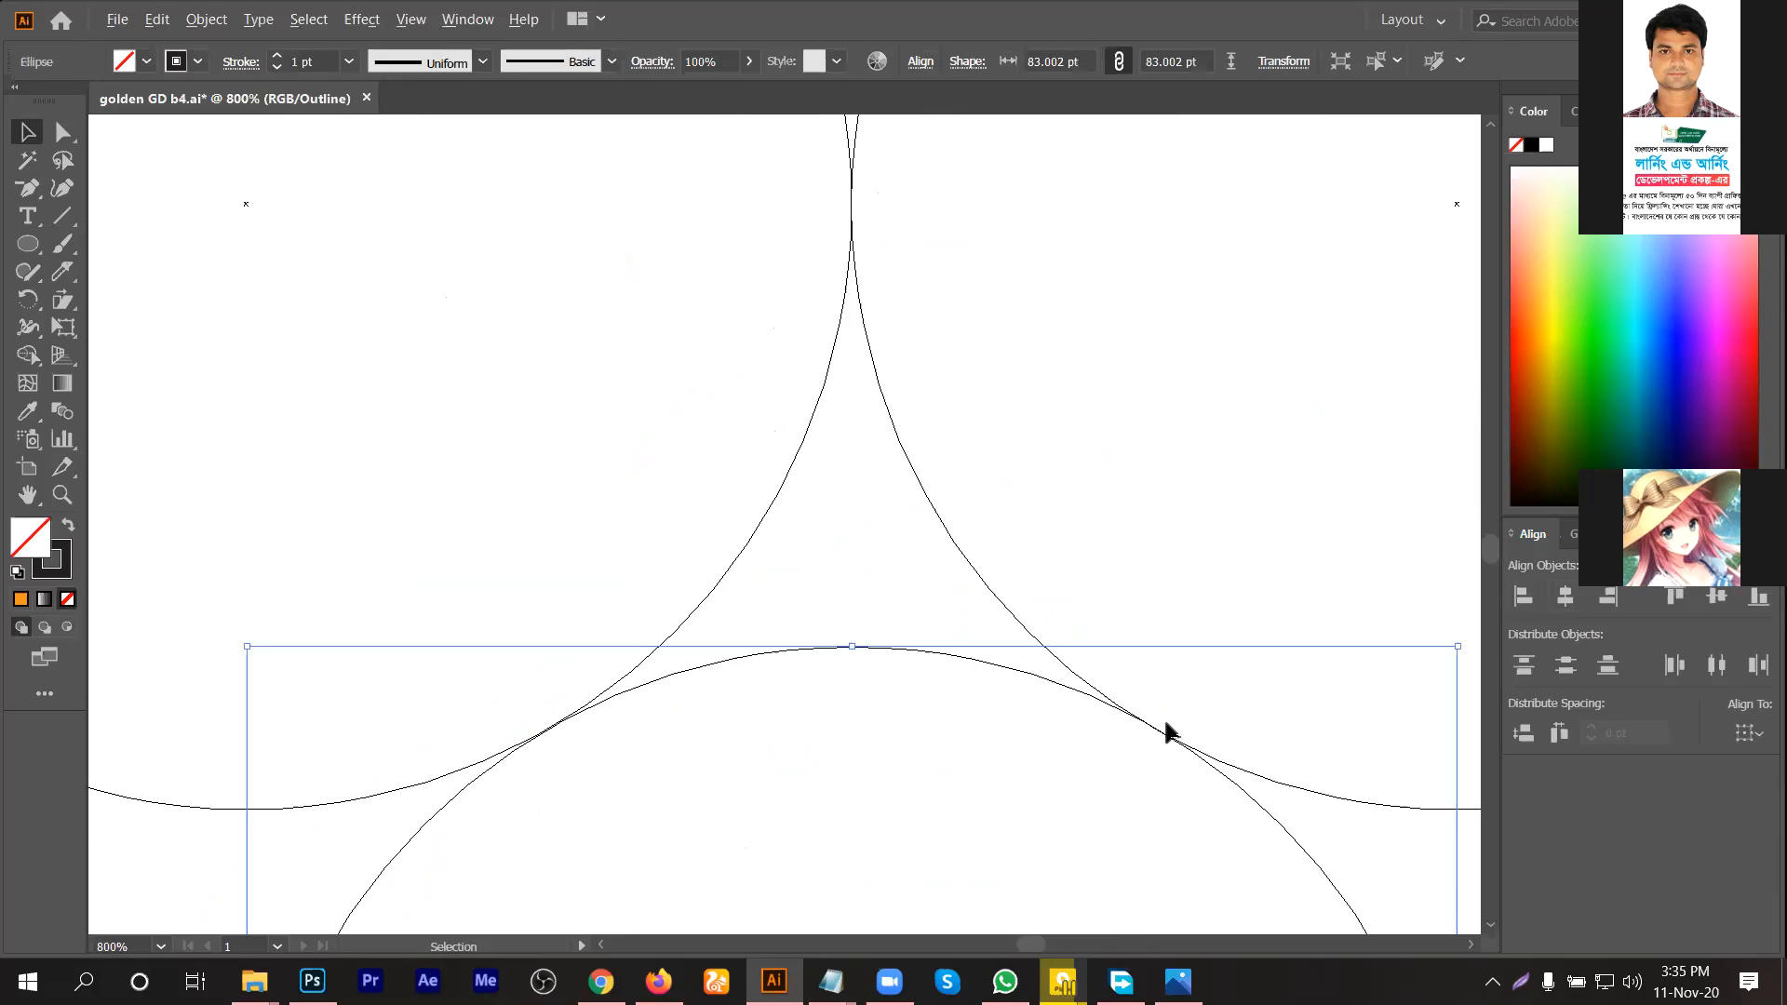
scroll(1164, 722, up, 3)
scroll(1322, 820, up, 2)
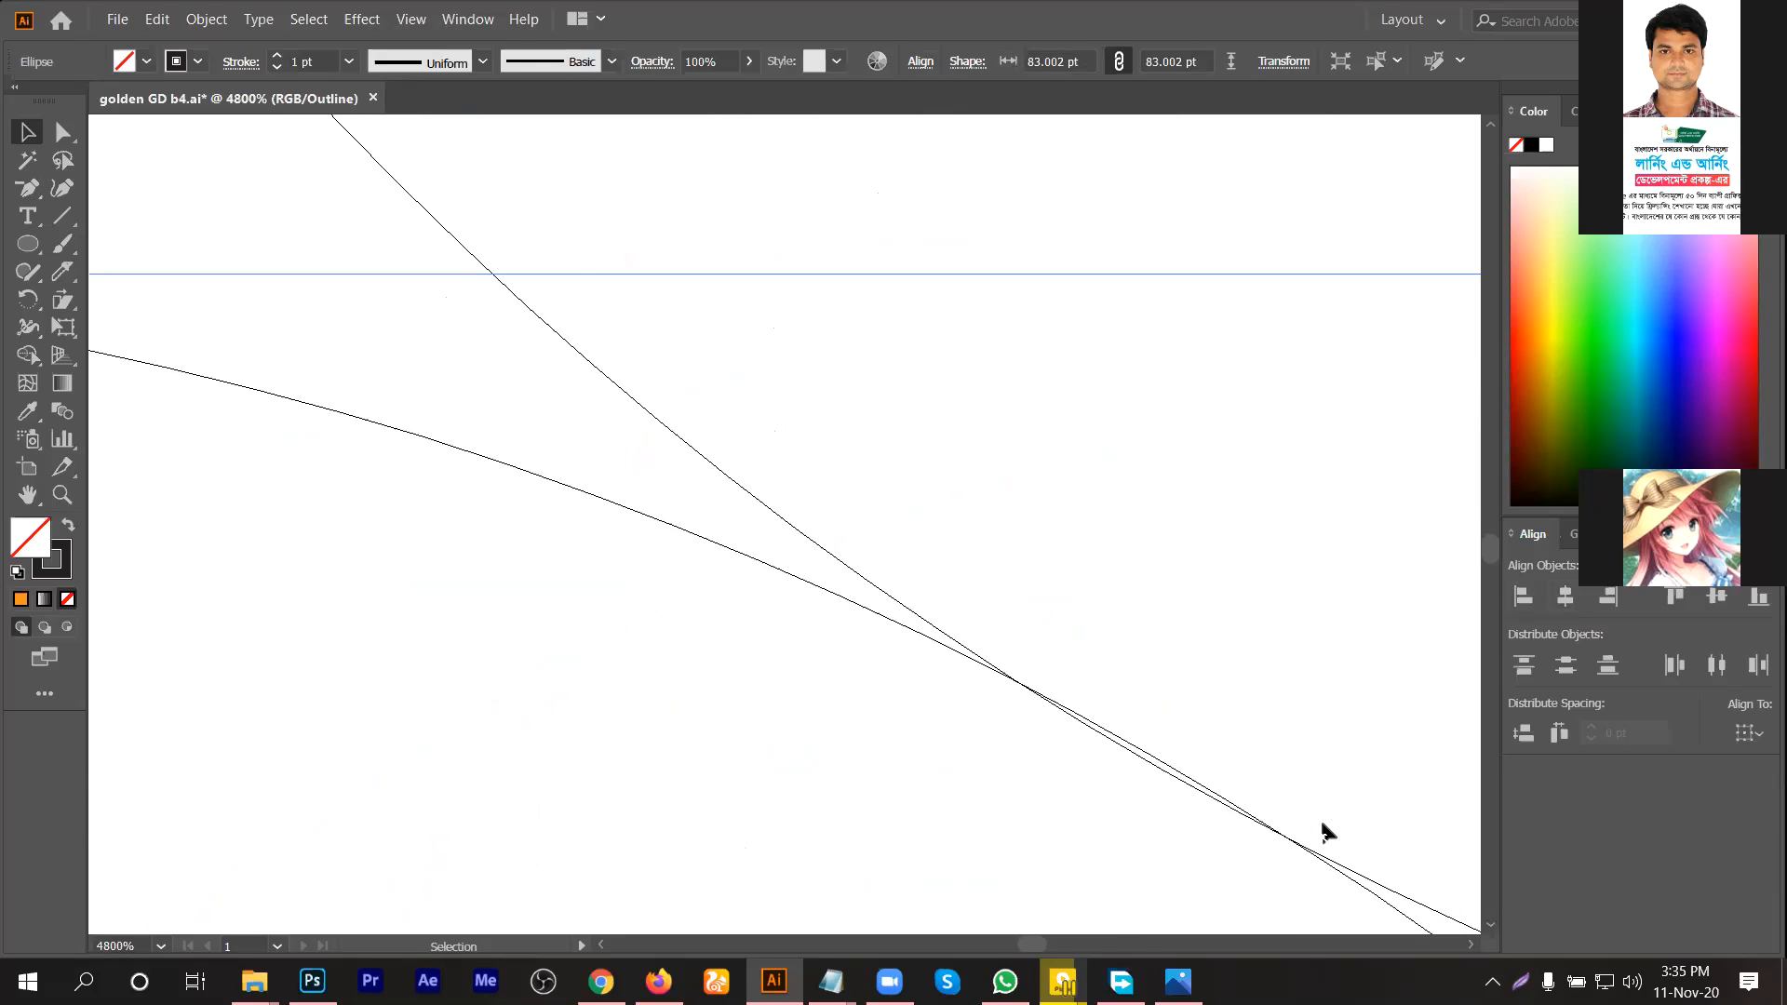
click(1309, 849)
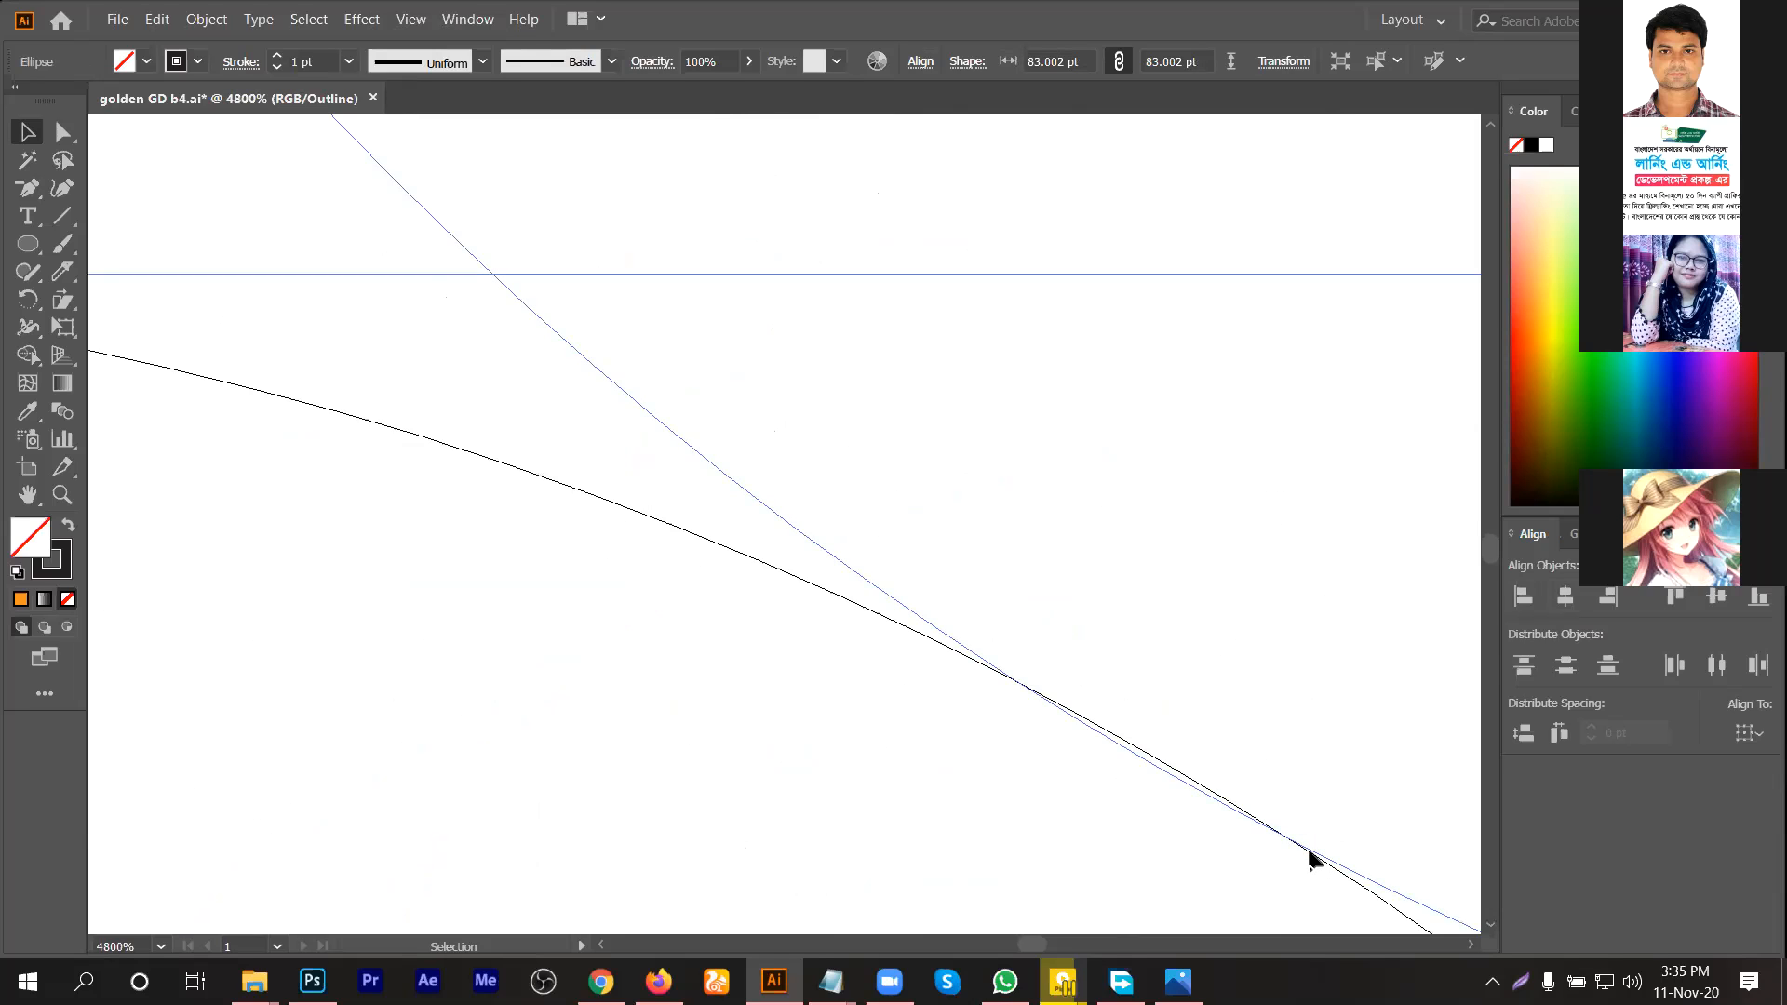
drag(1309, 852, 1306, 856)
key(ctrl+z)
key(ctrl+z)
scroll(1023, 802, down, 5)
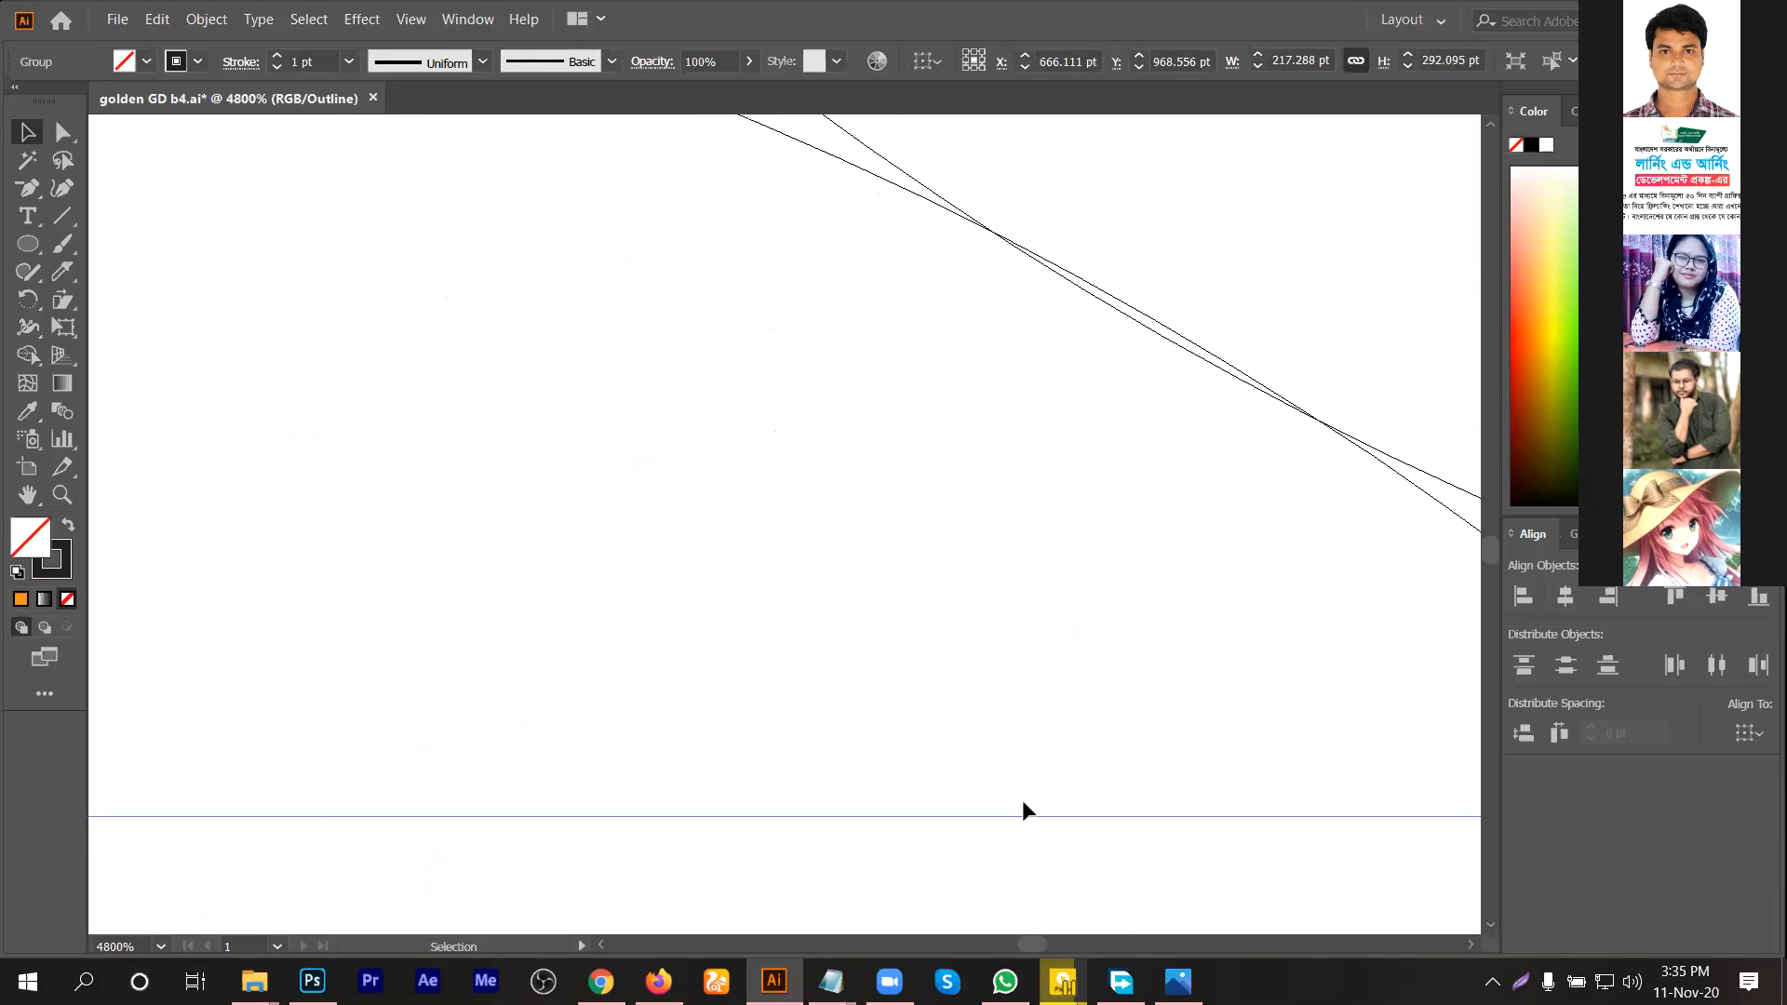
scroll(1141, 631, down, 1)
Step: Nudge the bottom circle down until its edge just touches both small circles, and leave outline view
scroll(1137, 630, up, 2)
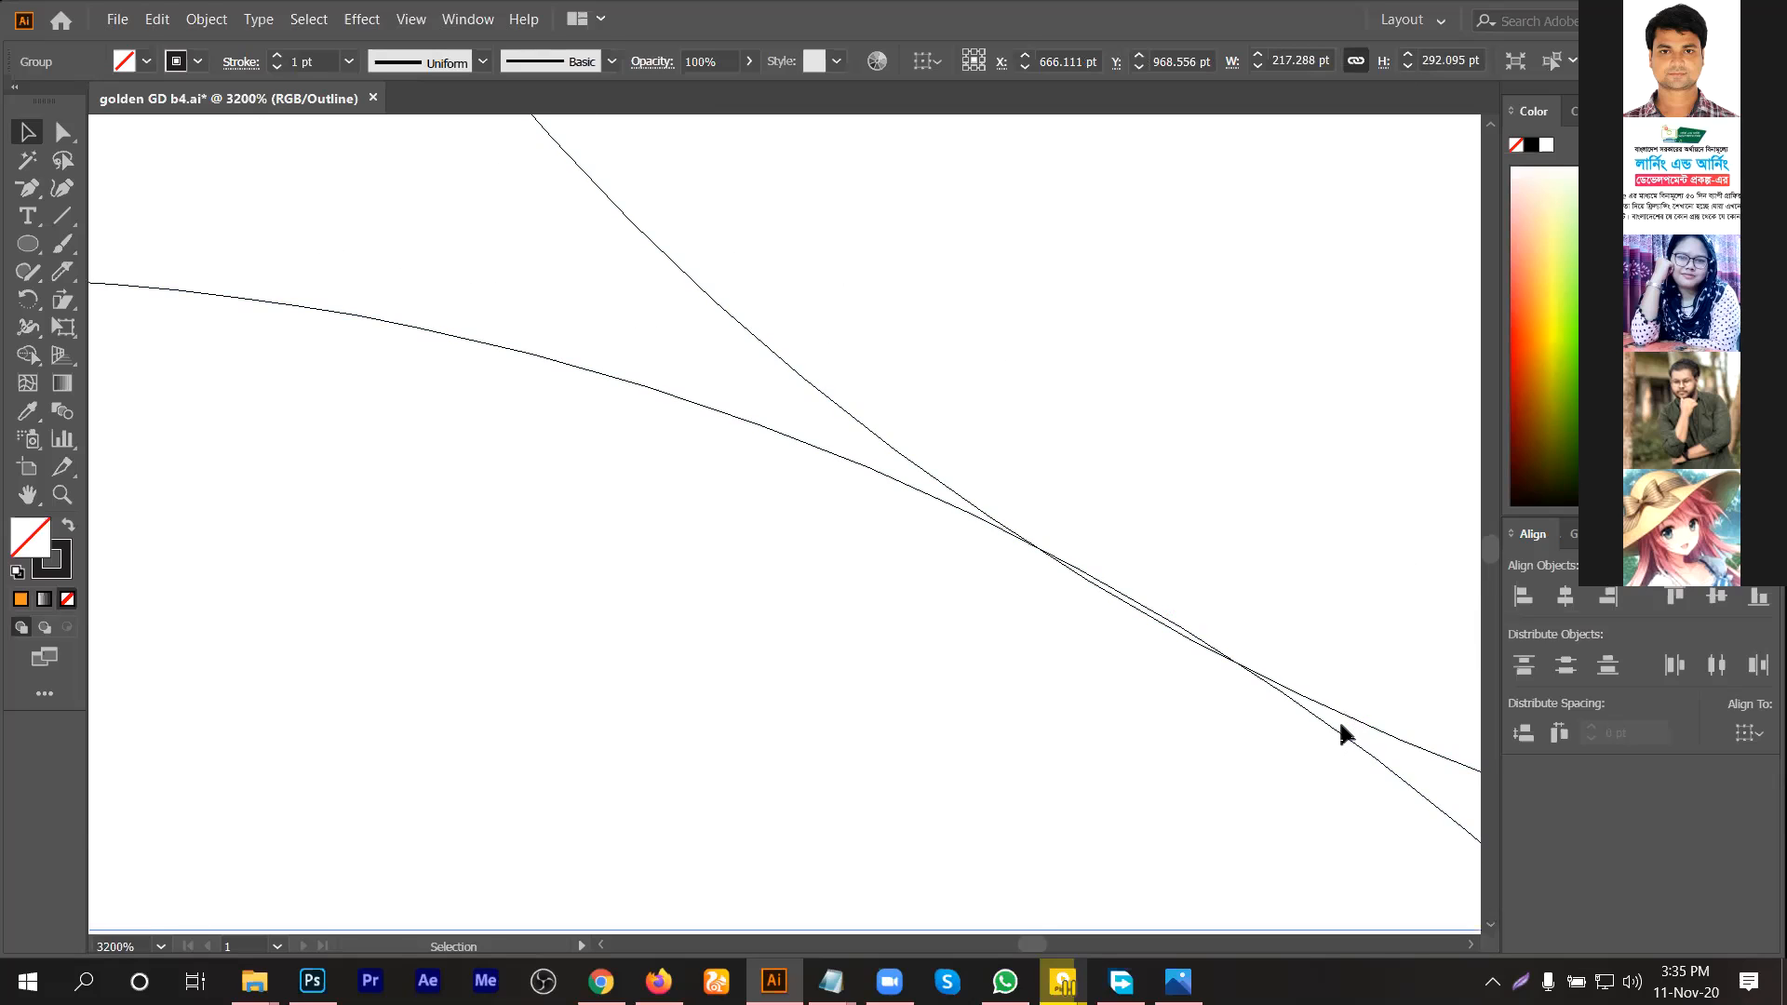
drag(1341, 732, 1335, 736)
click(1203, 767)
scroll(1257, 742, down, 3)
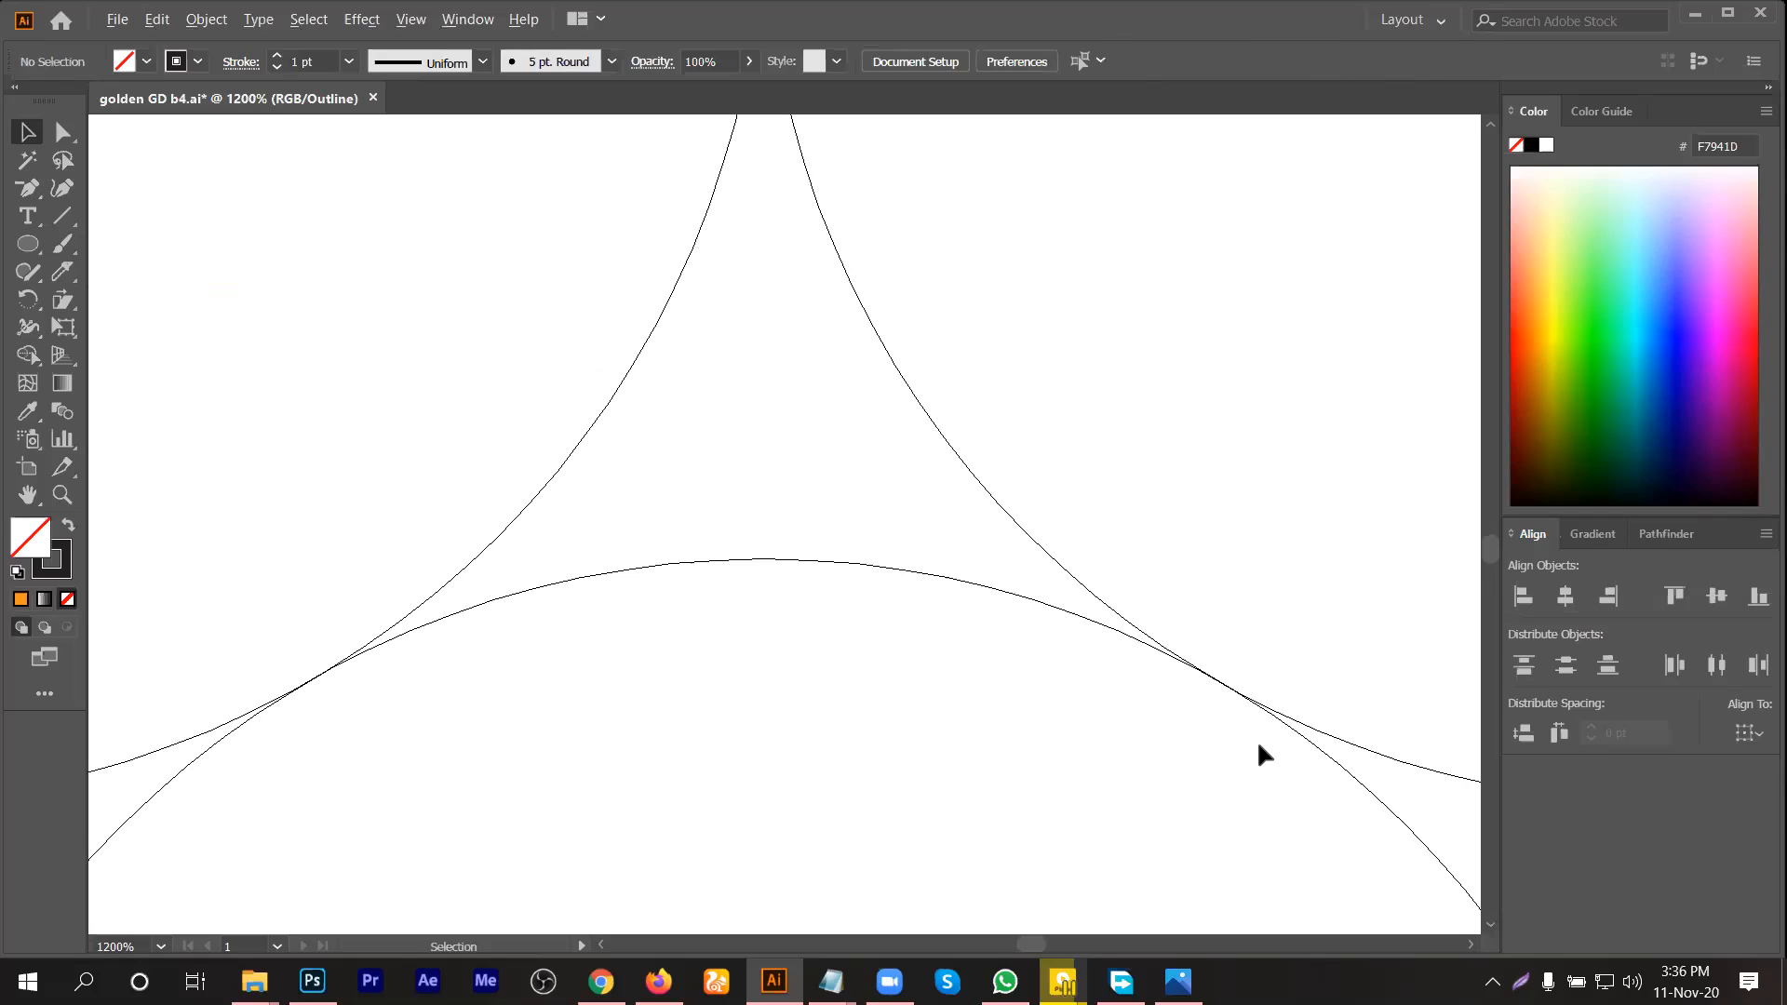
scroll(333, 693, up, 3)
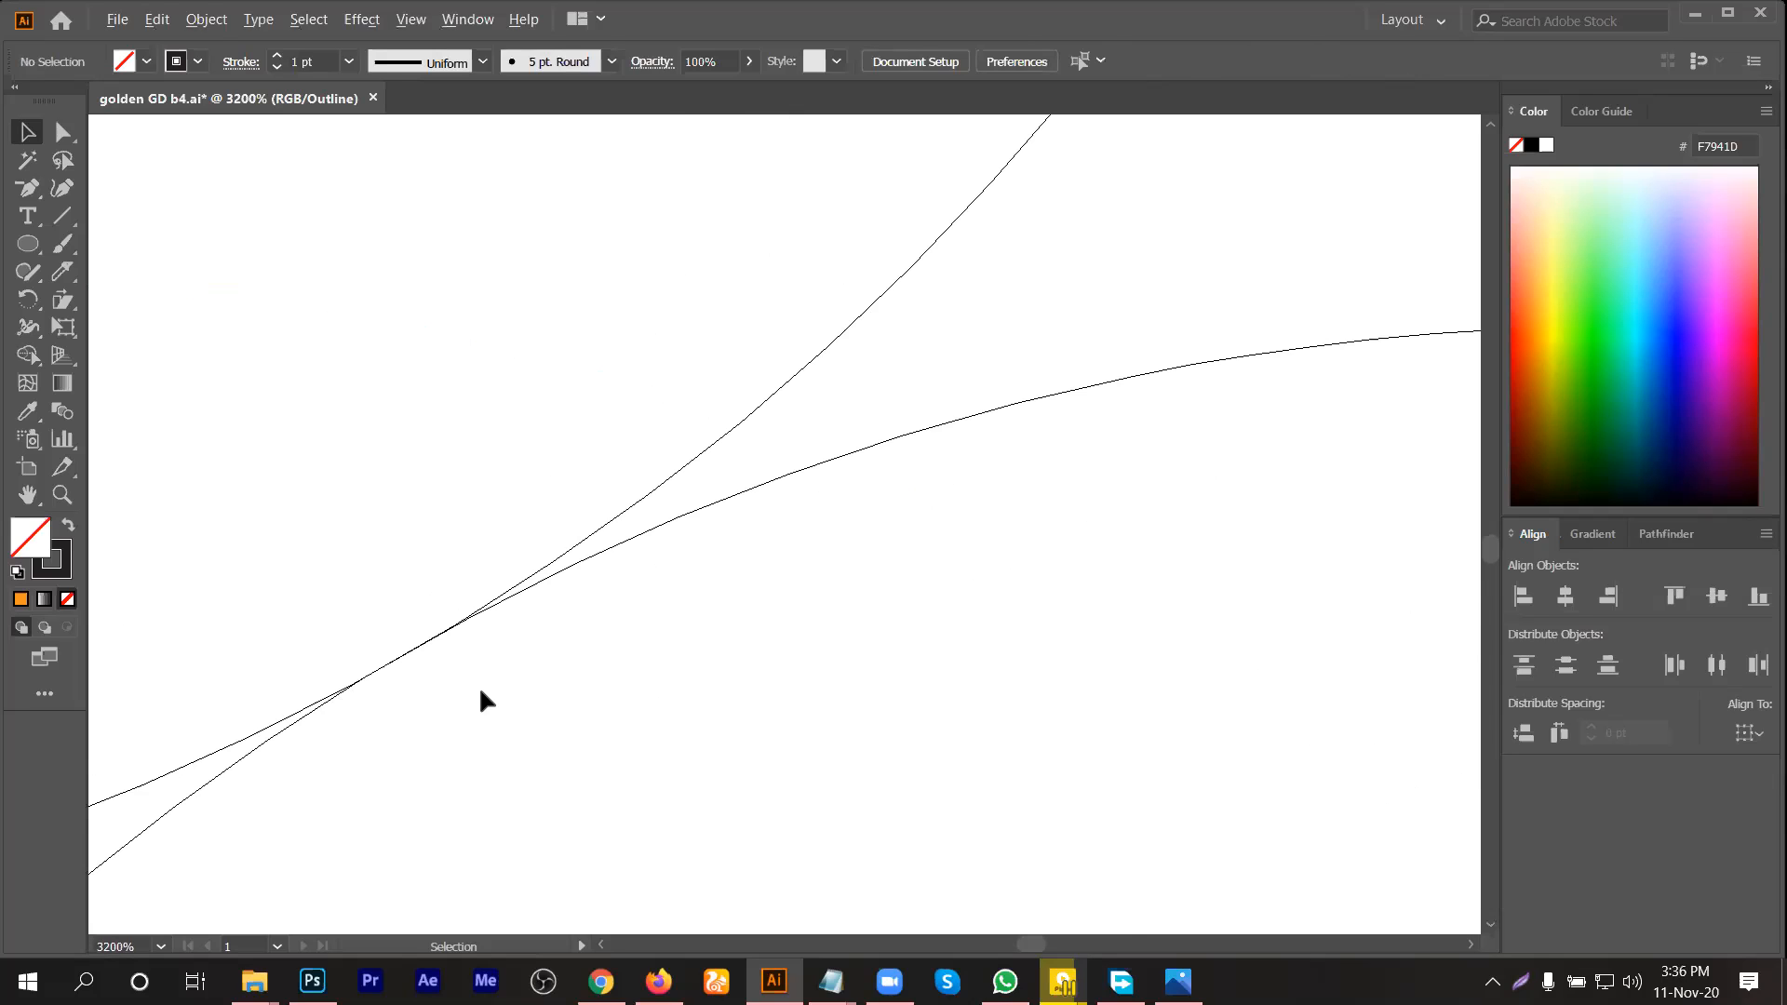
scroll(480, 690, down, 5)
scroll(571, 699, down, 2)
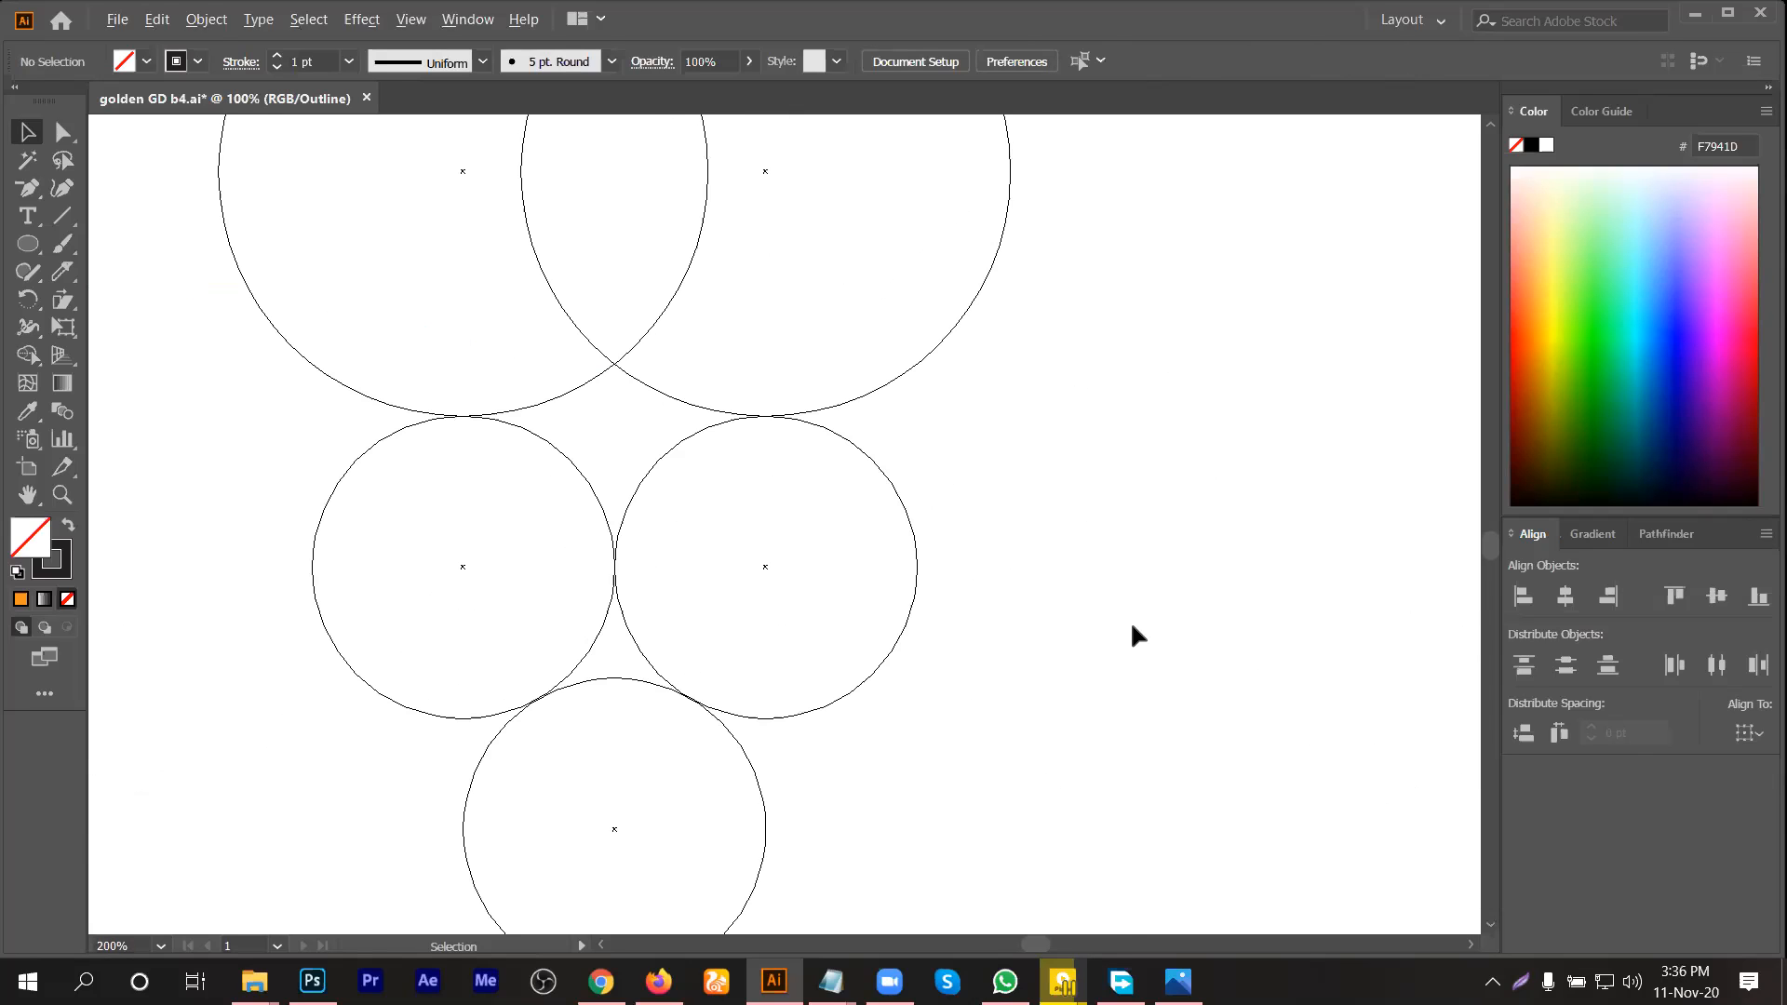
scroll(1121, 620, down, 3)
key(ctrl+y)
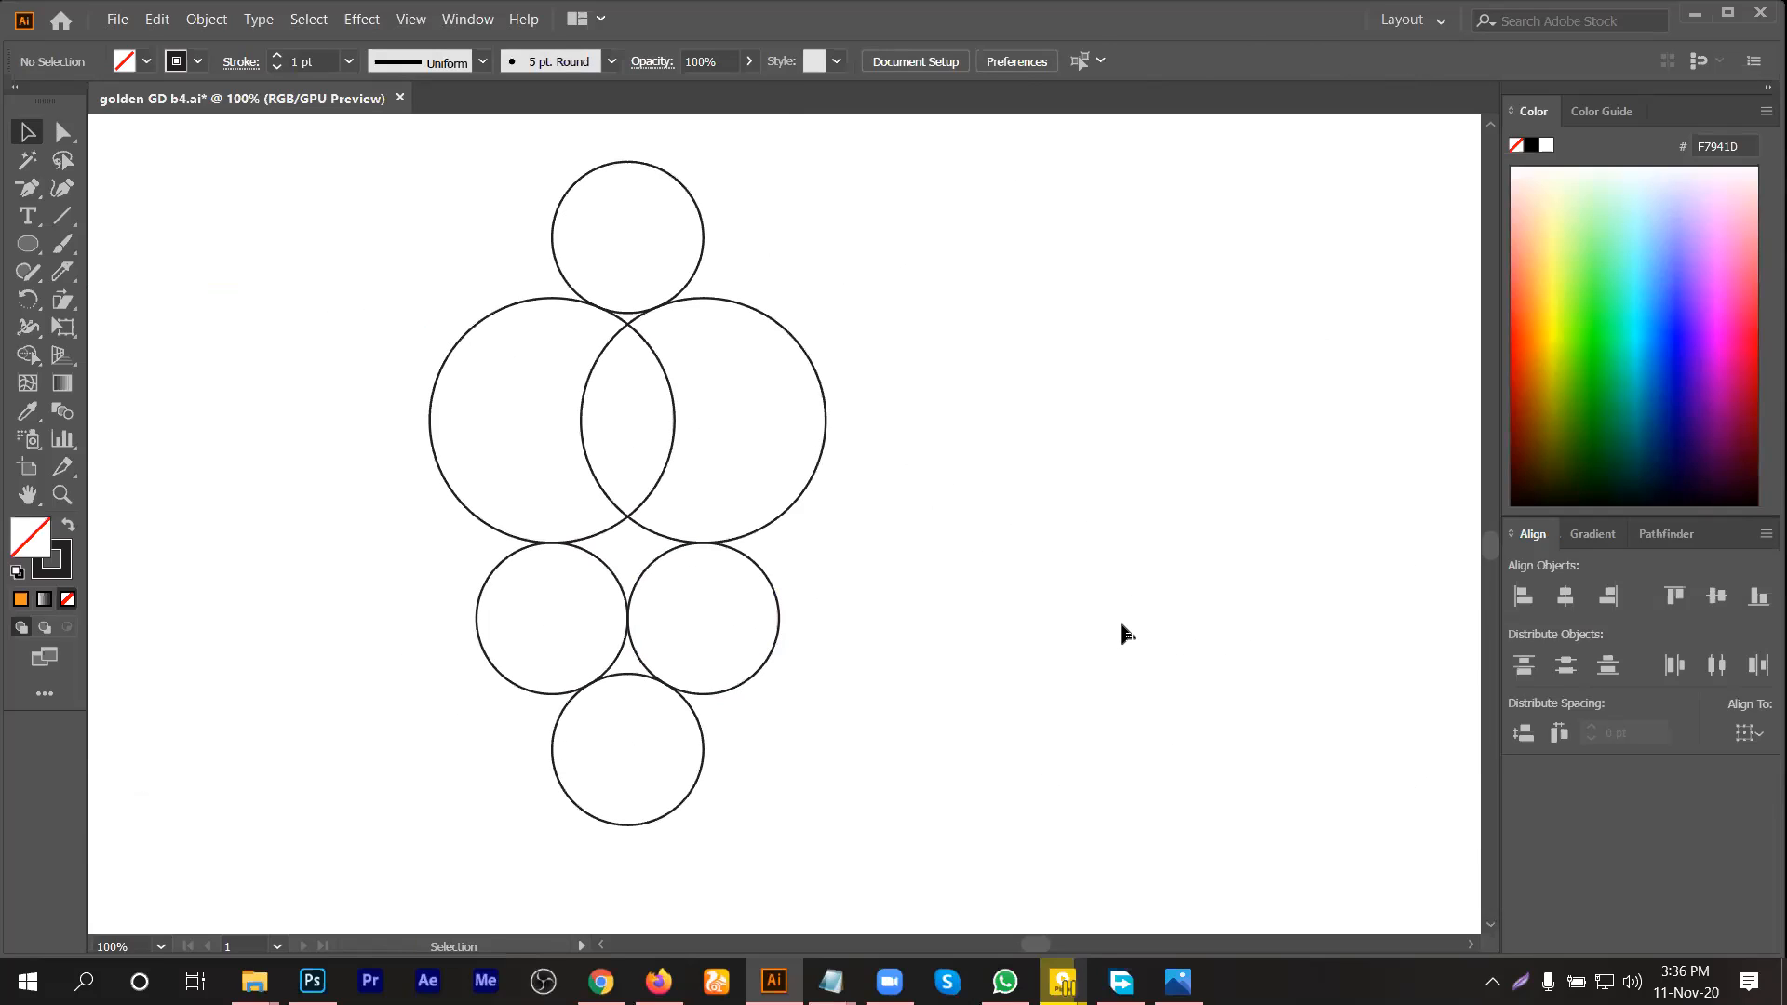
Step: Select the whole figure and realign the bottom circle with the circle group on their horizontal centres
scroll(987, 438, up, 2)
drag(939, 271, 596, 844)
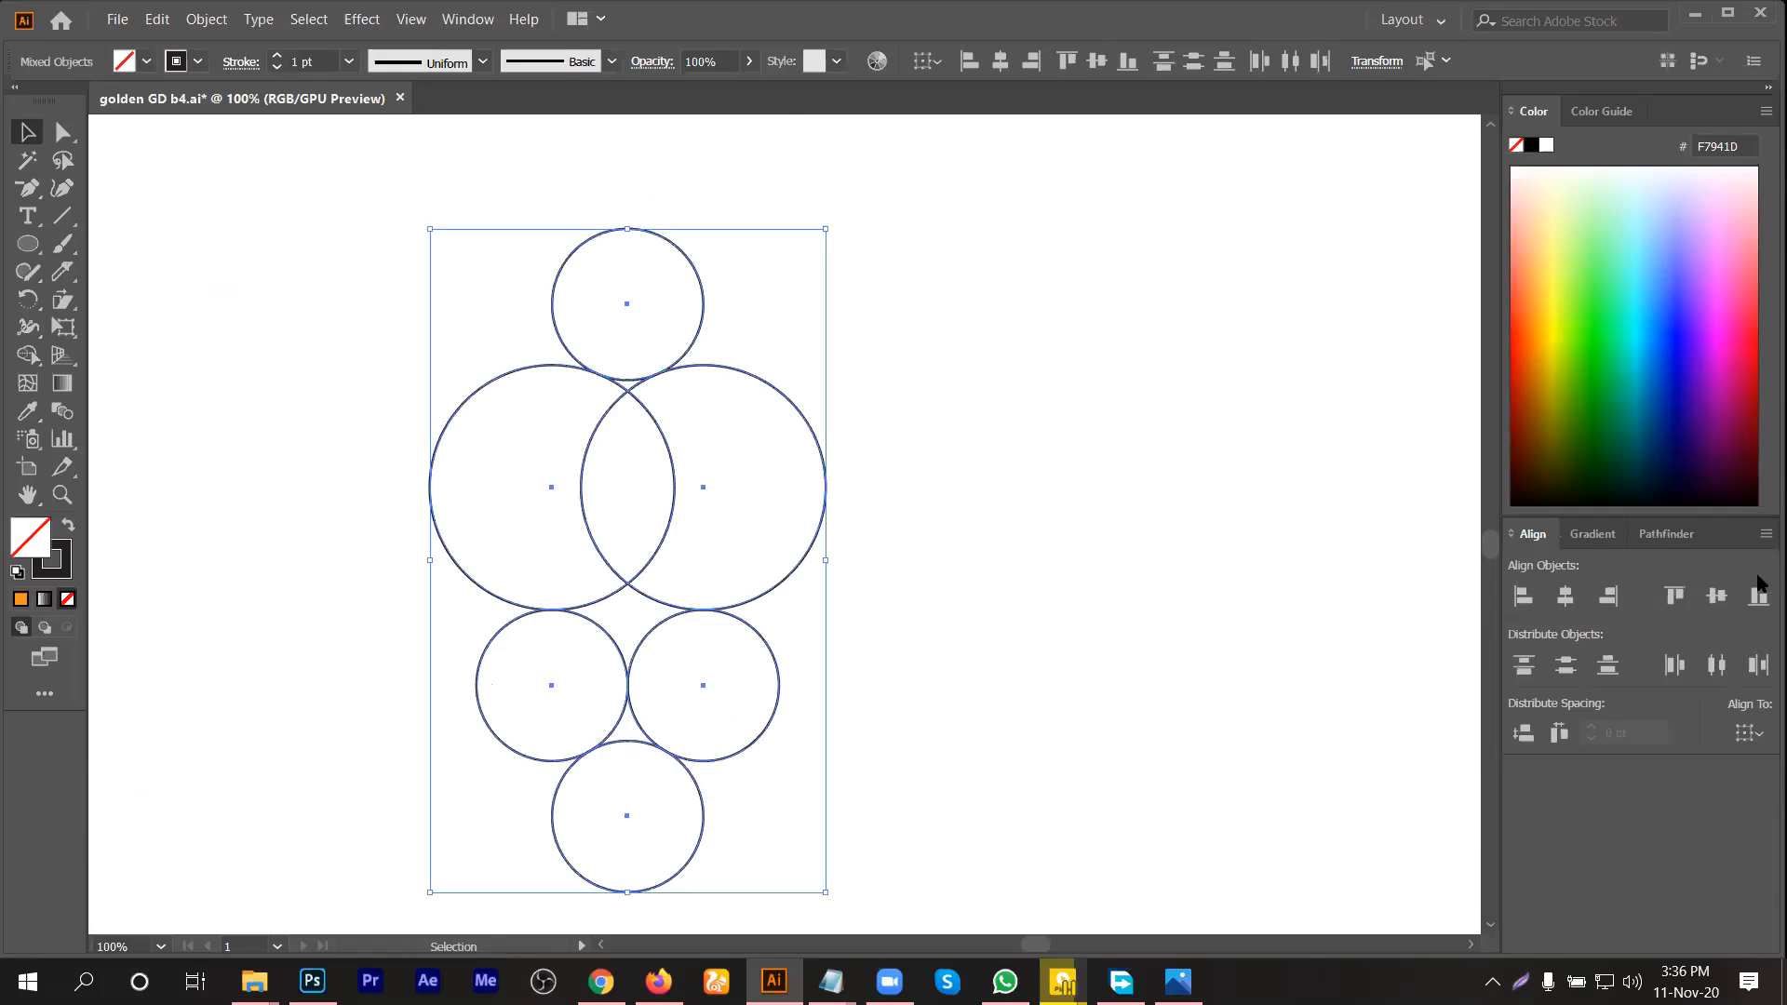
click(1021, 637)
Step: Examine in outline view where the bottom circle touches the left small circle, and return to preview display
scroll(1013, 637, down, 2)
scroll(931, 633, down, 3)
scroll(842, 637, up, 4)
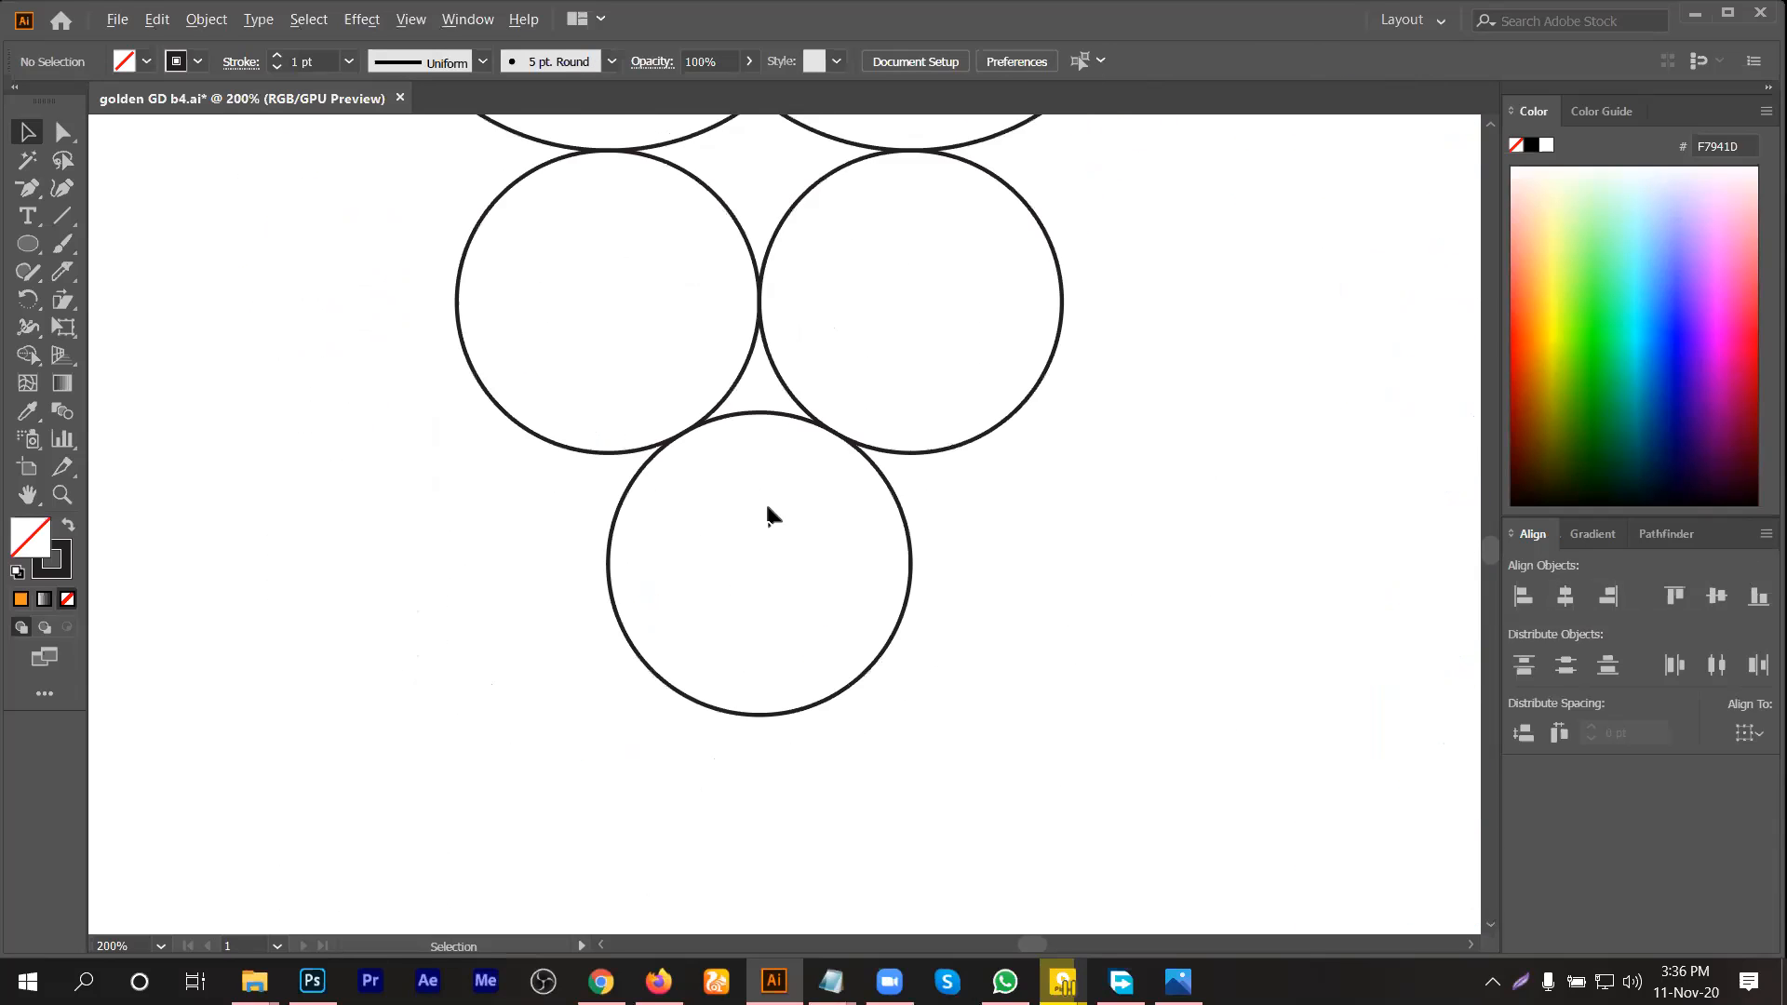
scroll(713, 436, up, 4)
scroll(590, 387, up, 2)
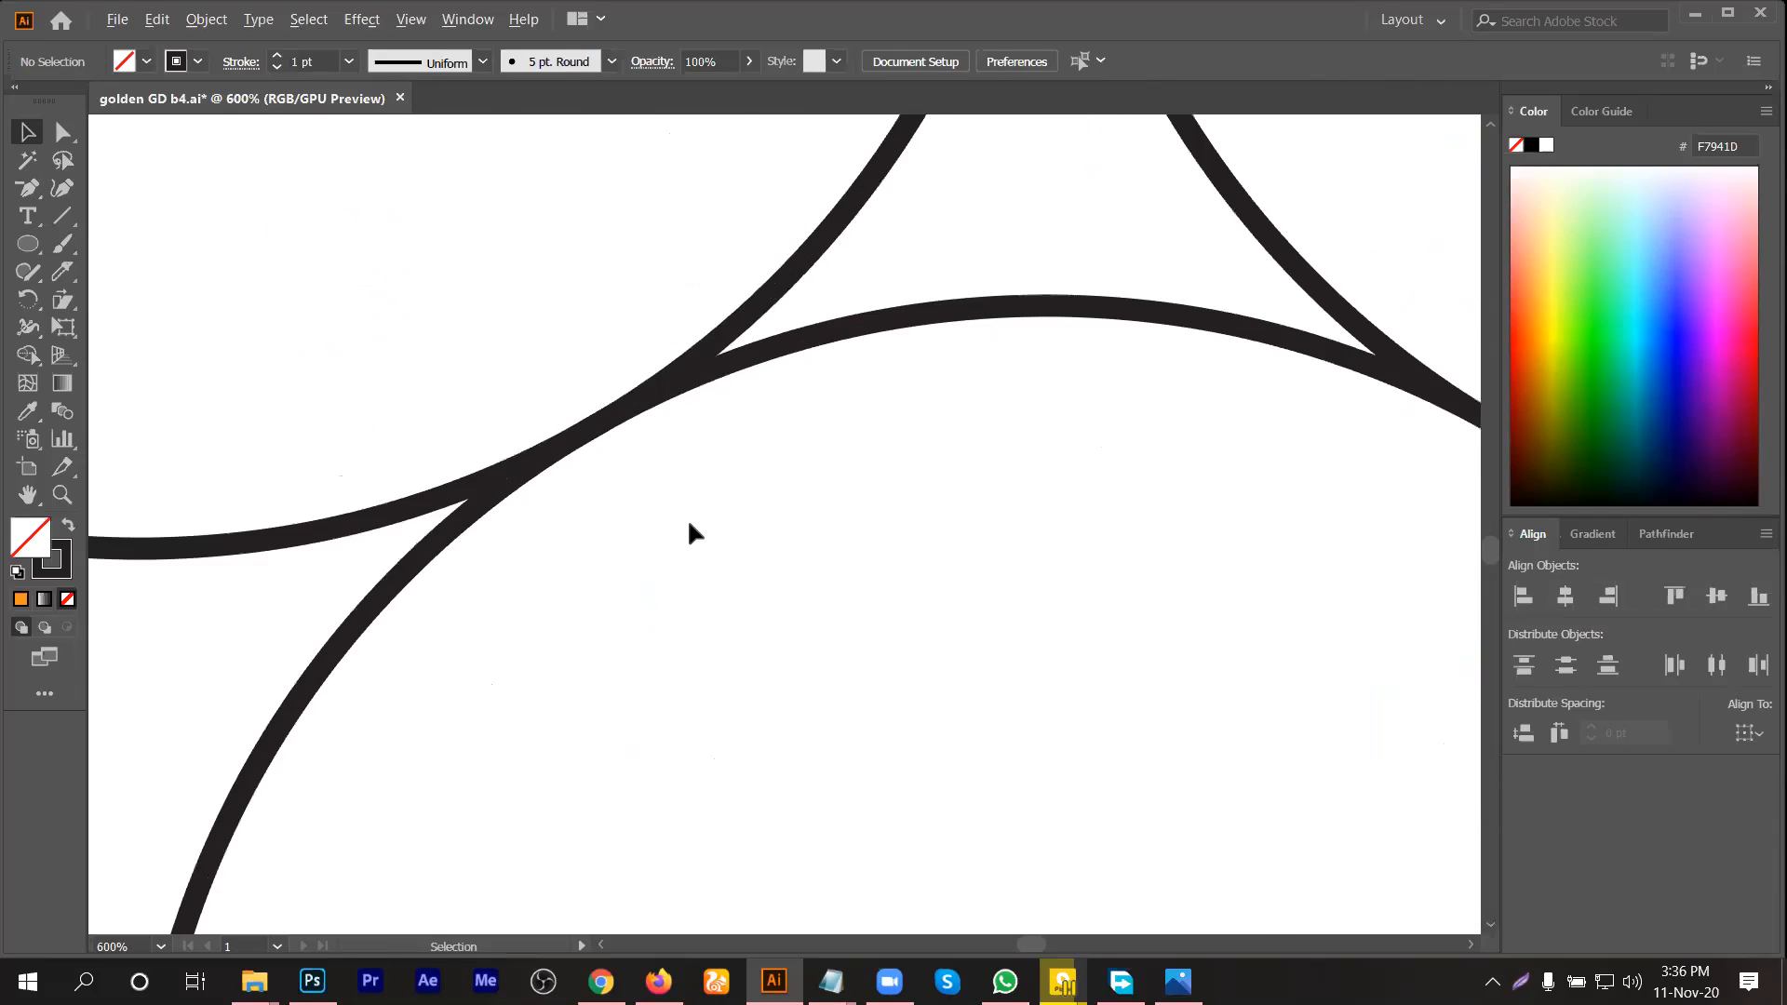
key(ctrl+y)
scroll(578, 398, up, 1)
scroll(578, 397, up, 1)
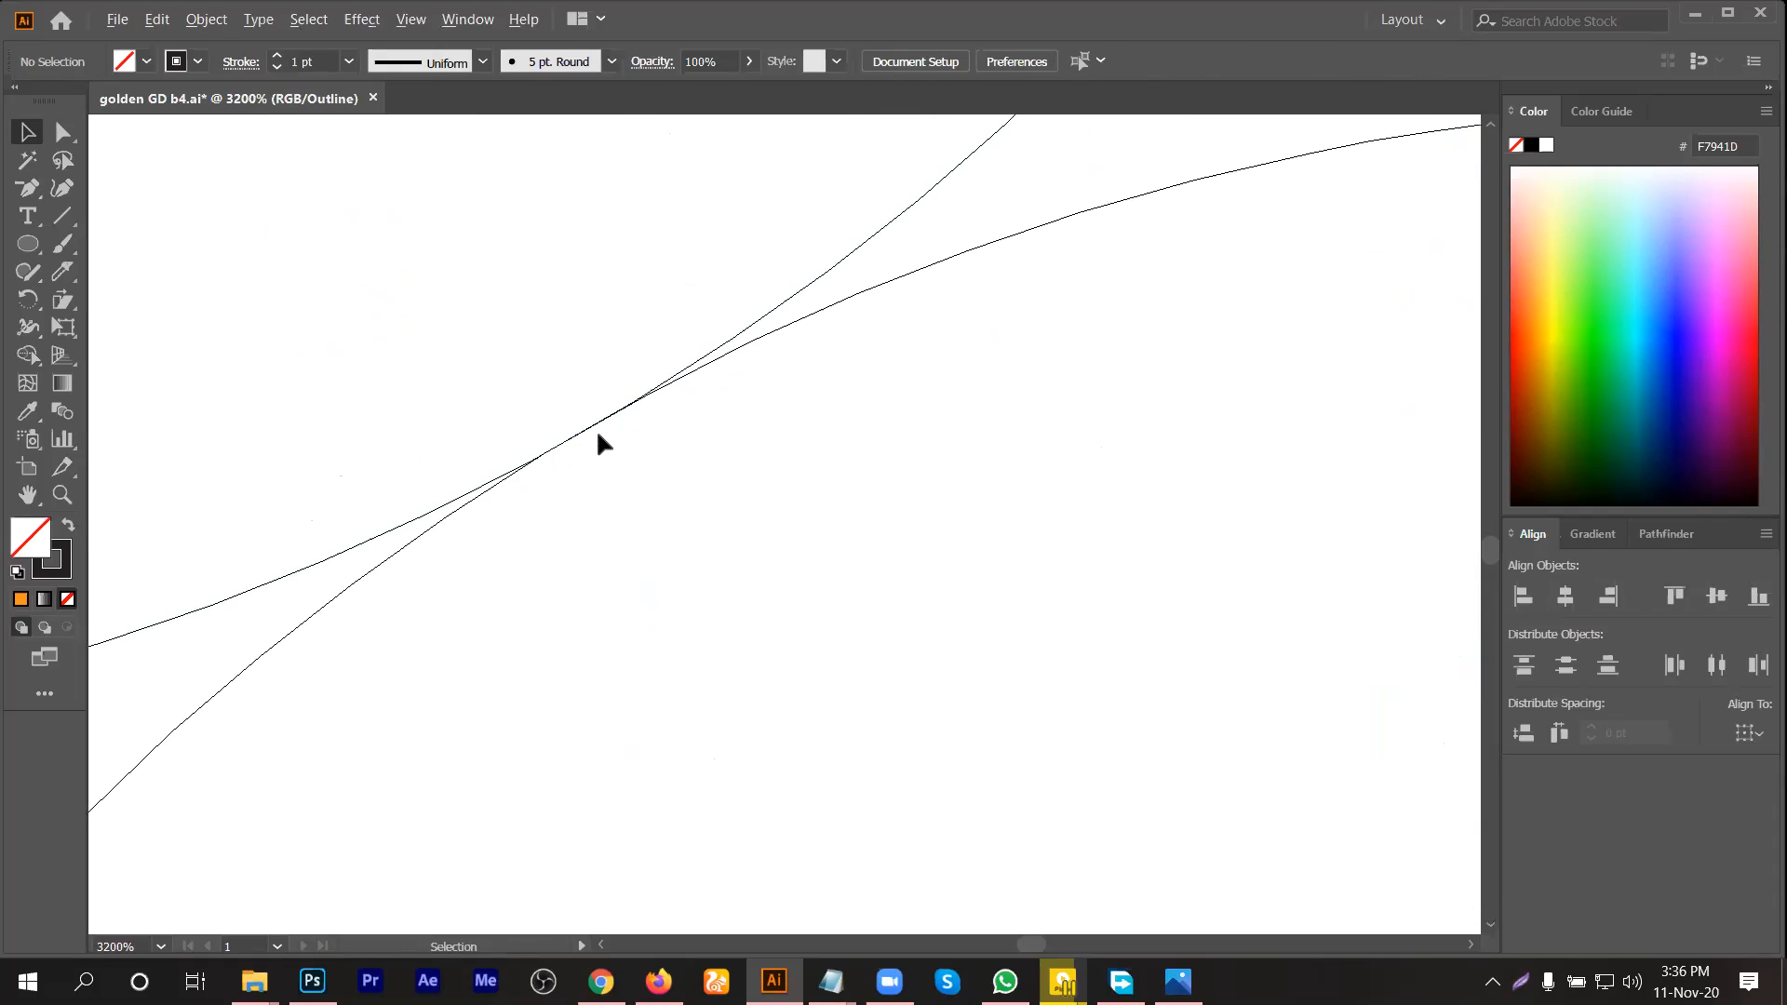
scroll(567, 396, up, 3)
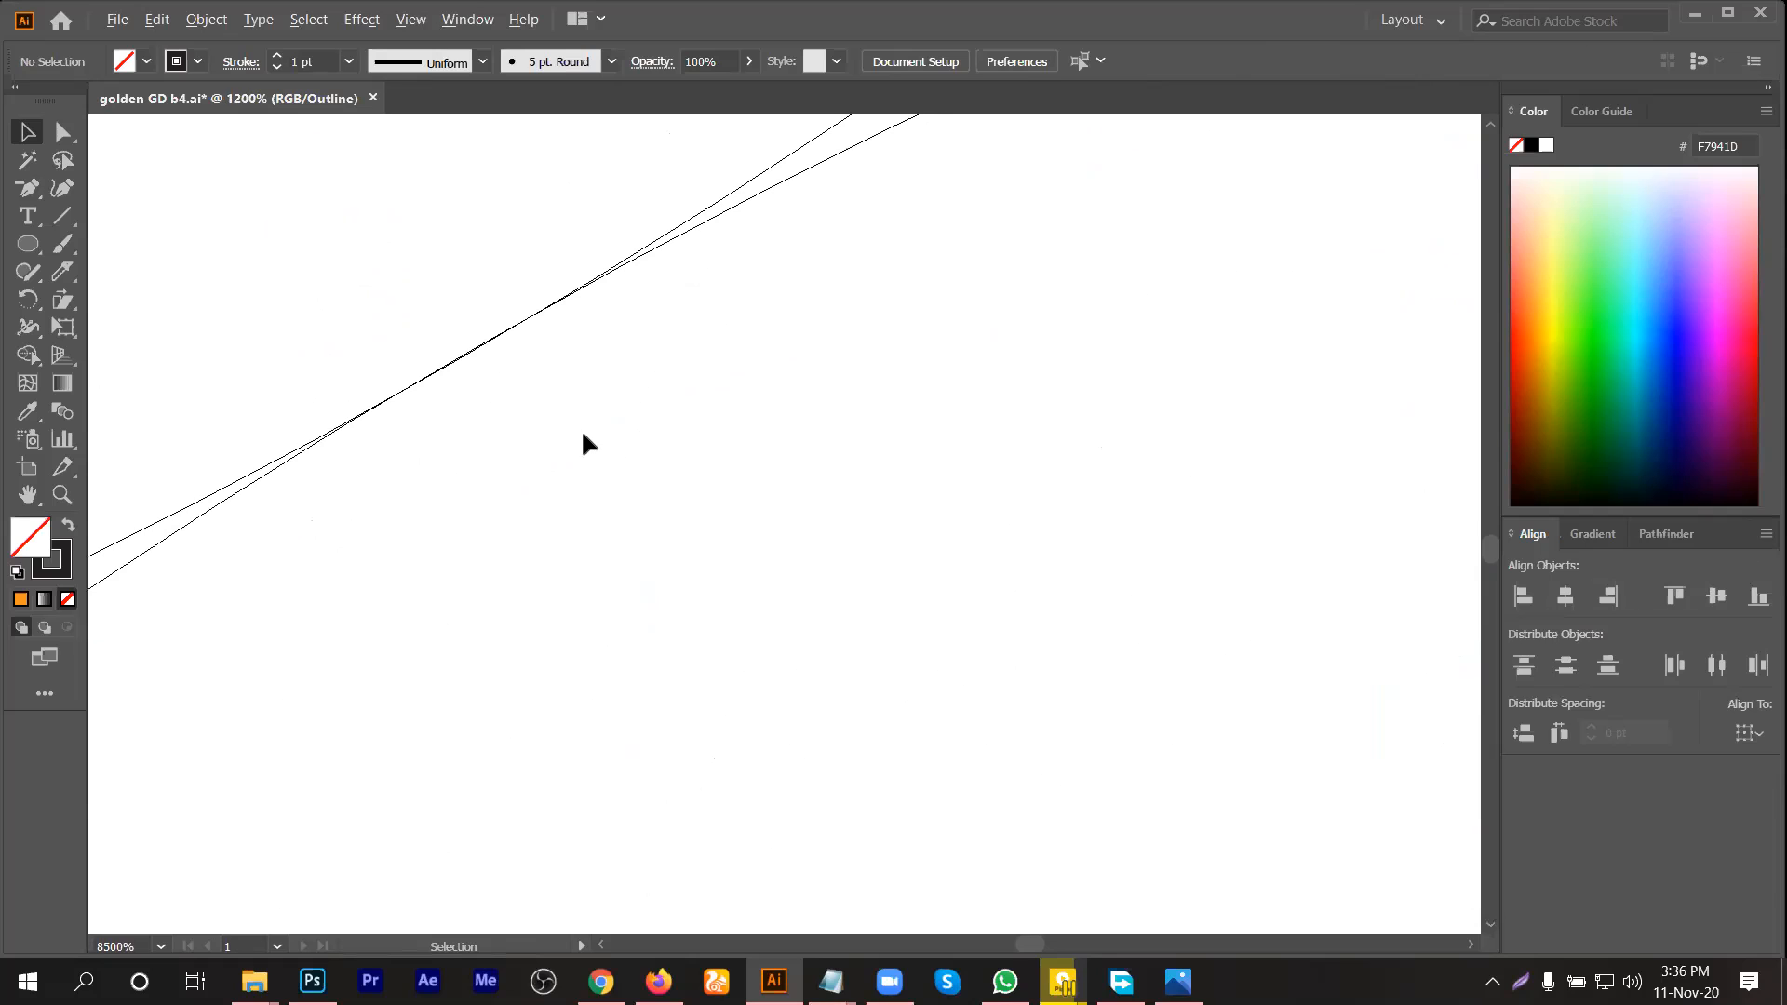
scroll(586, 443, down, 6)
scroll(725, 490, down, 6)
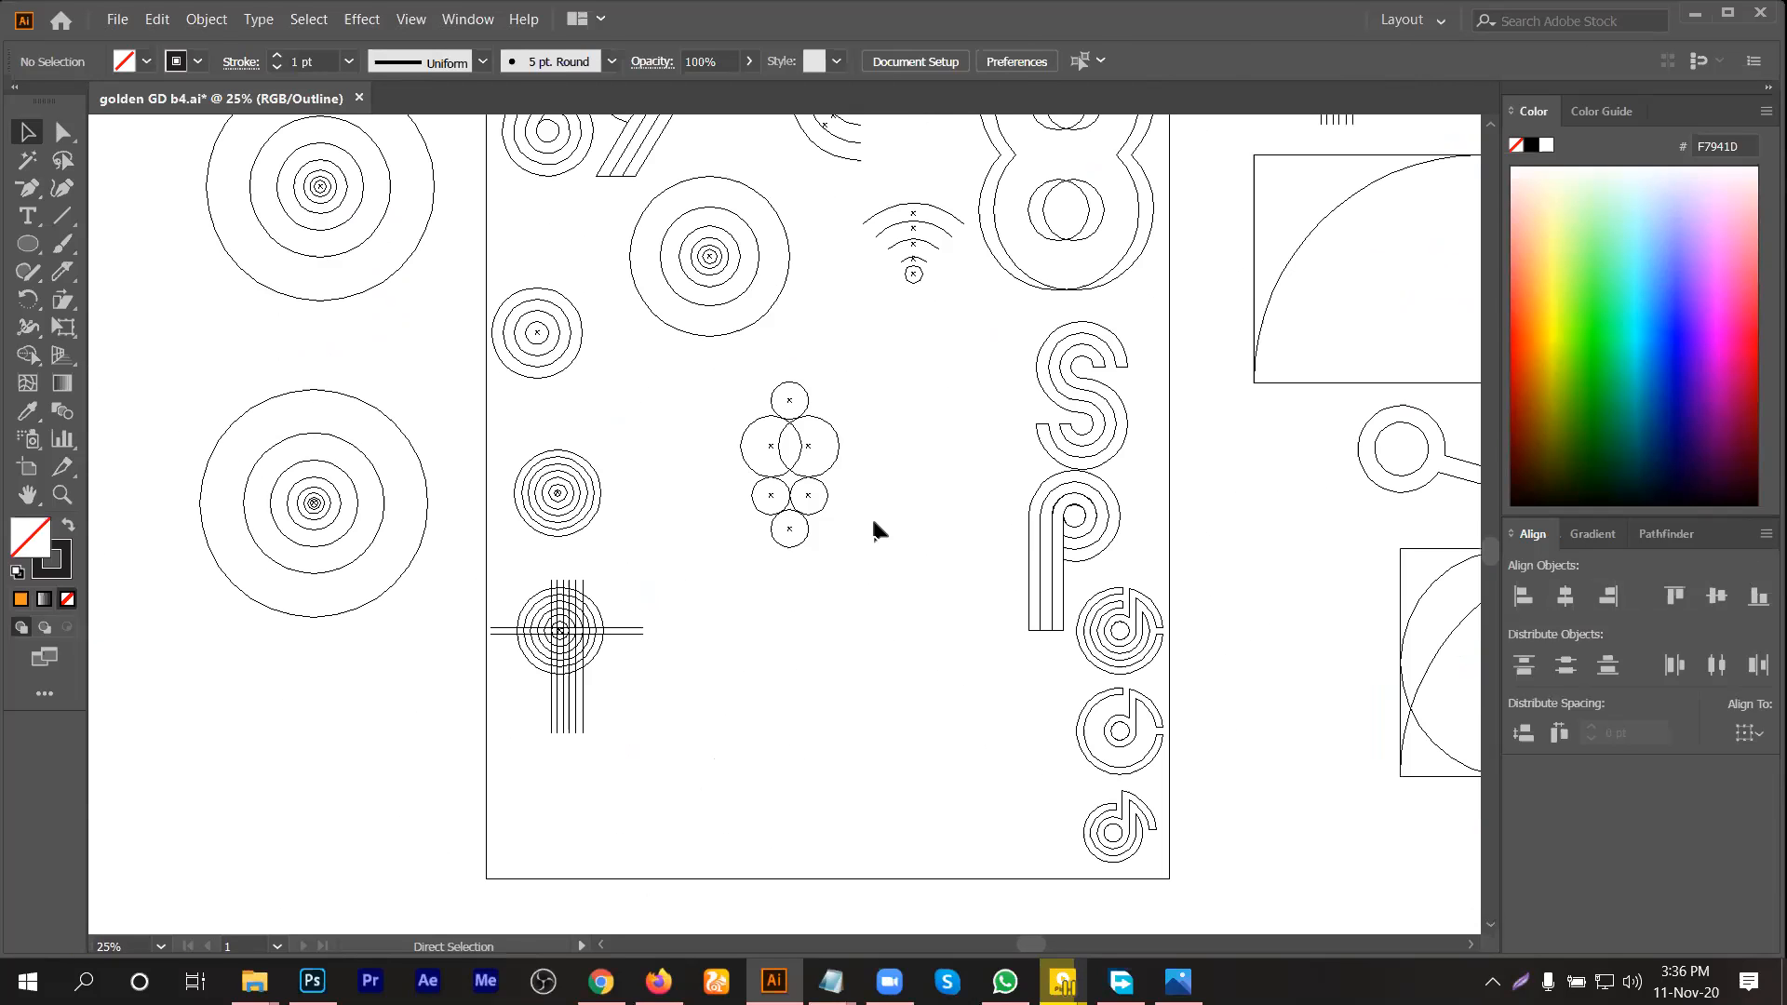
key(ctrl+y)
Step: Group the complete figure of top, large, small and bottom circles into one object
scroll(873, 523, up, 2)
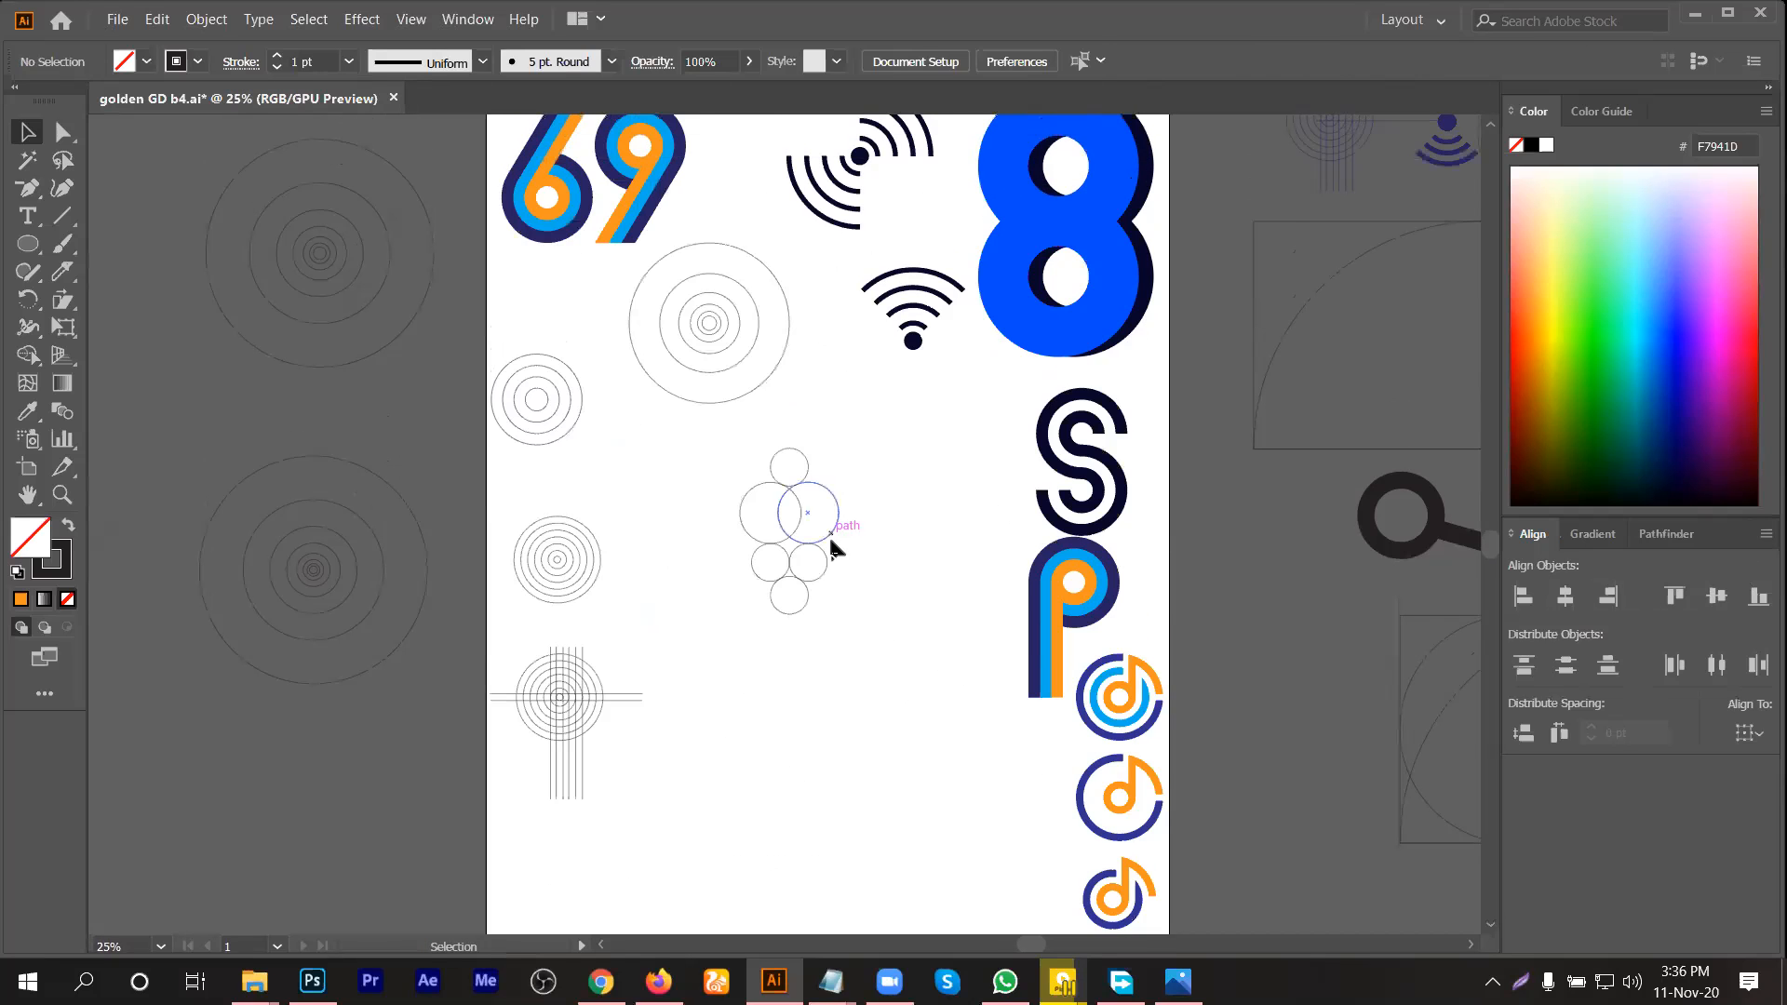
scroll(773, 468, up, 2)
scroll(843, 508, up, 2)
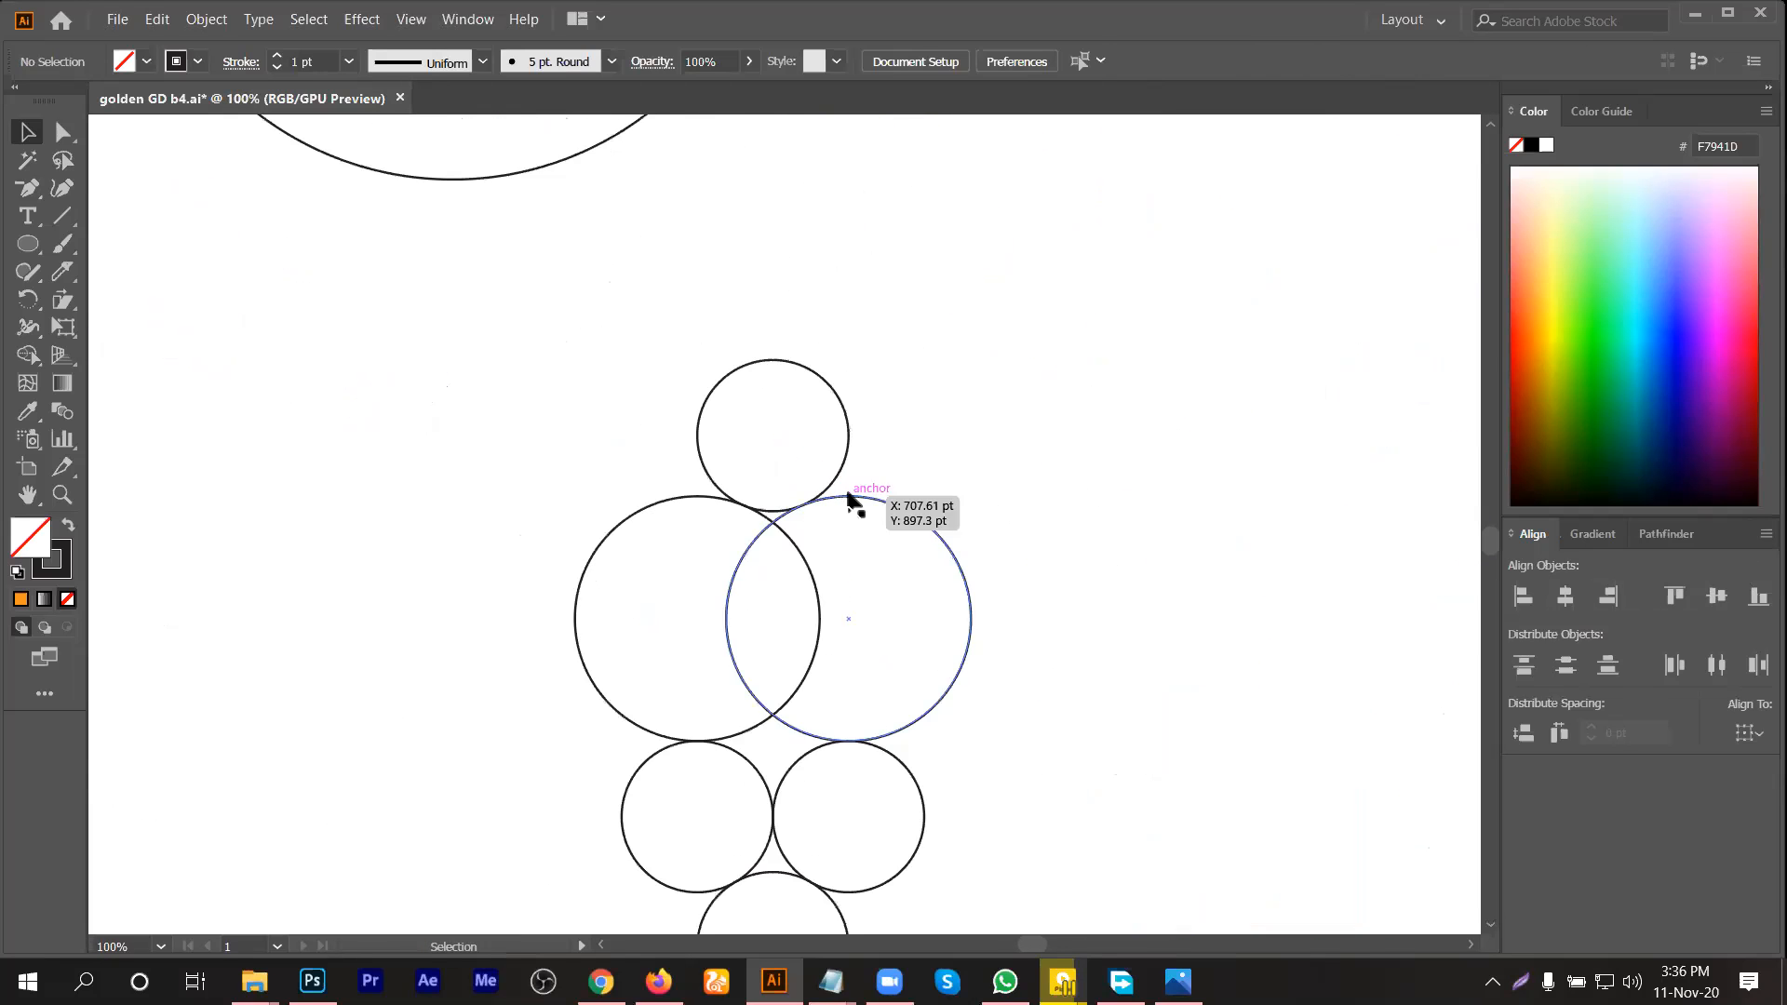
scroll(858, 498, down, 2)
scroll(996, 581, down, 2)
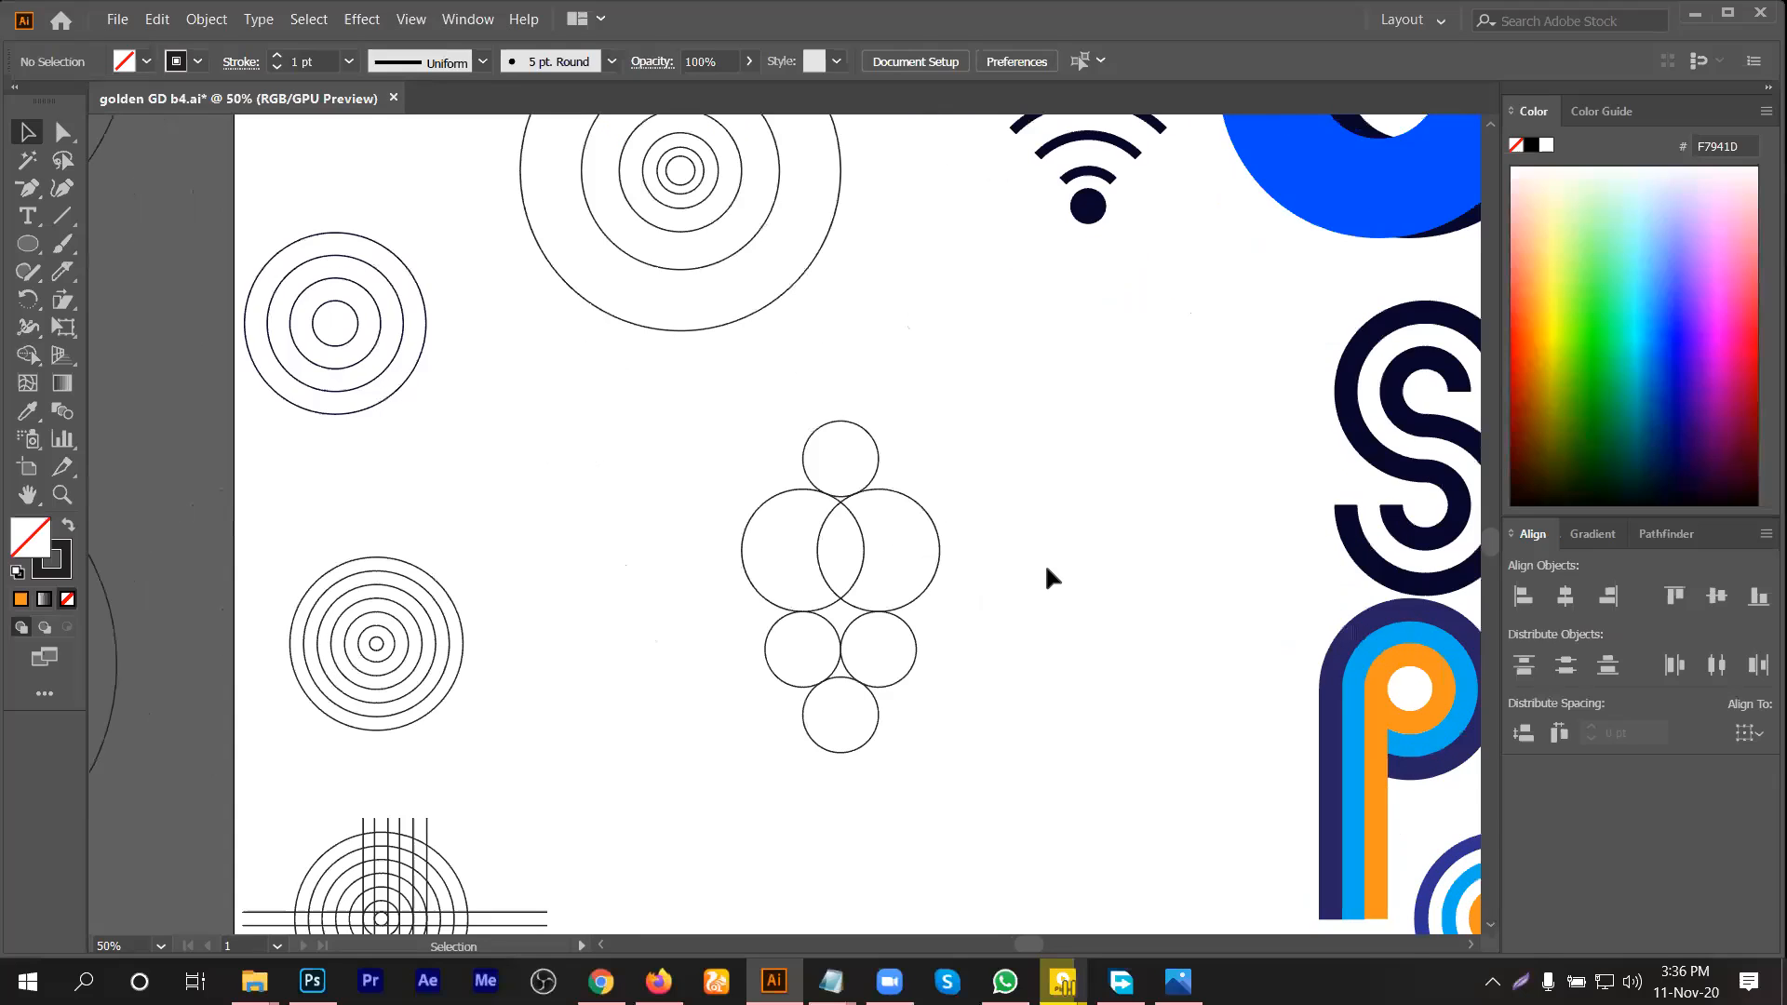
drag(944, 417, 794, 755)
right_click(857, 565)
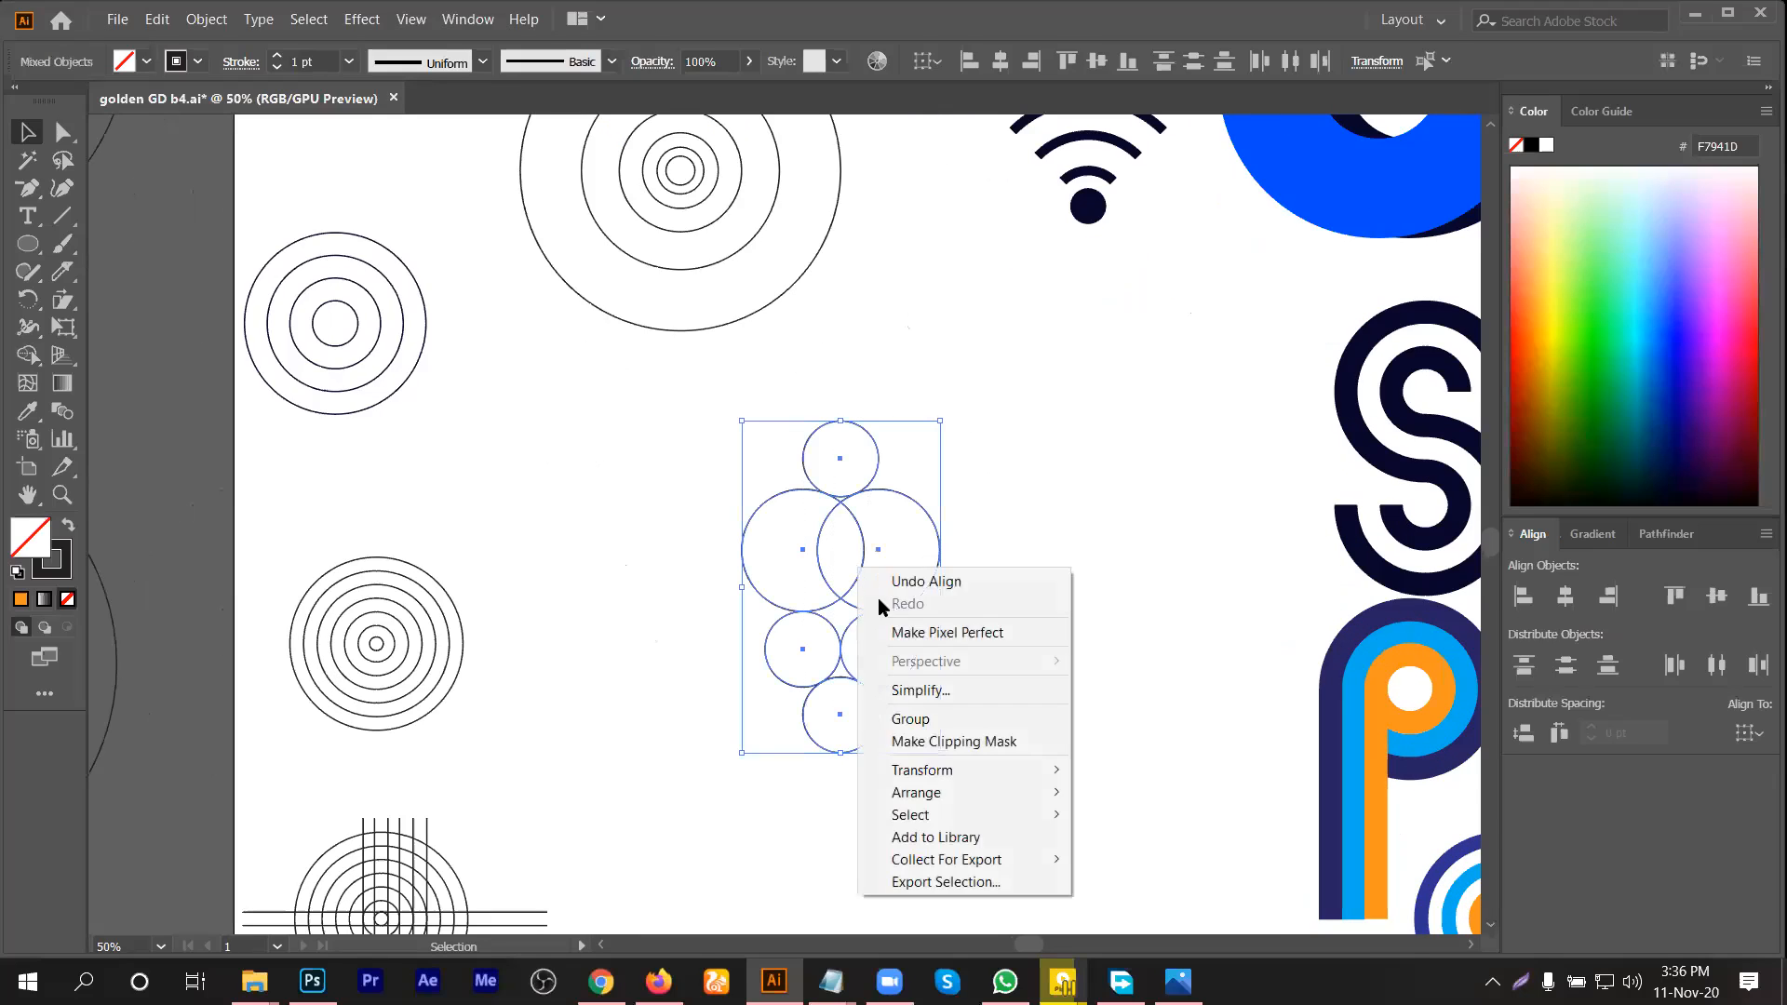
click(910, 718)
click(1109, 592)
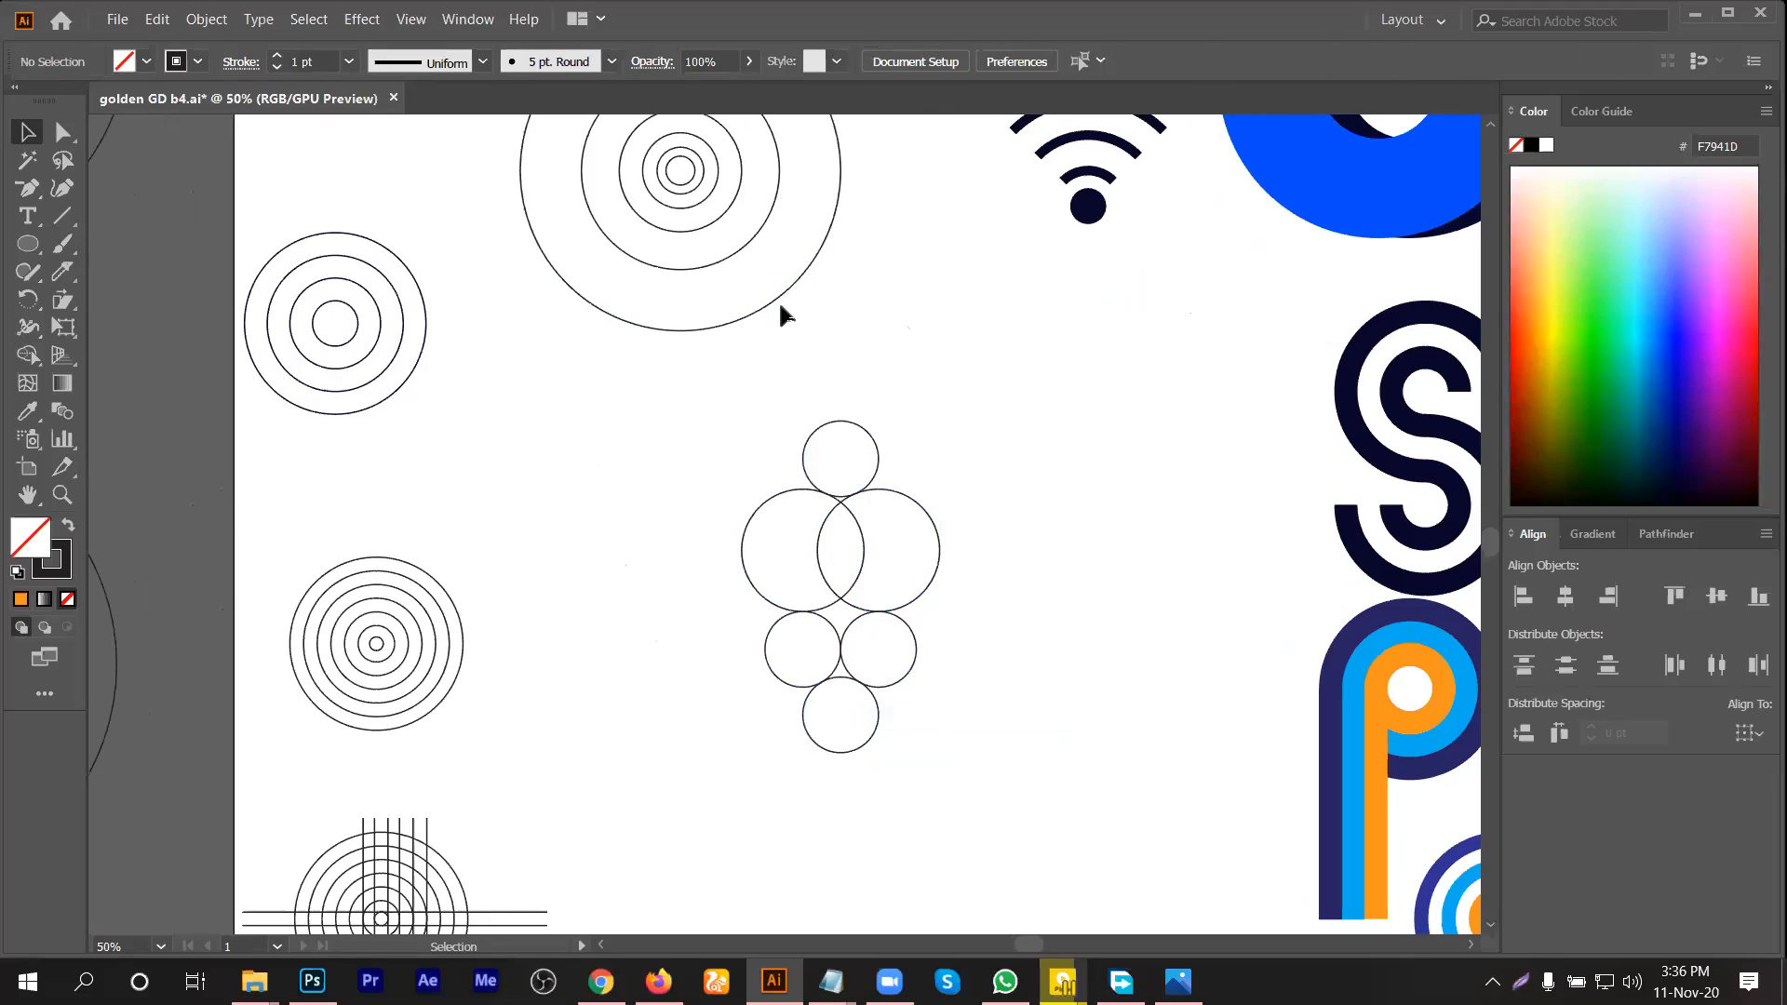
Step: Copy the outermost ring of the large concentric circles over the grouped figure, enclosing its left side
drag(780, 308, 996, 704)
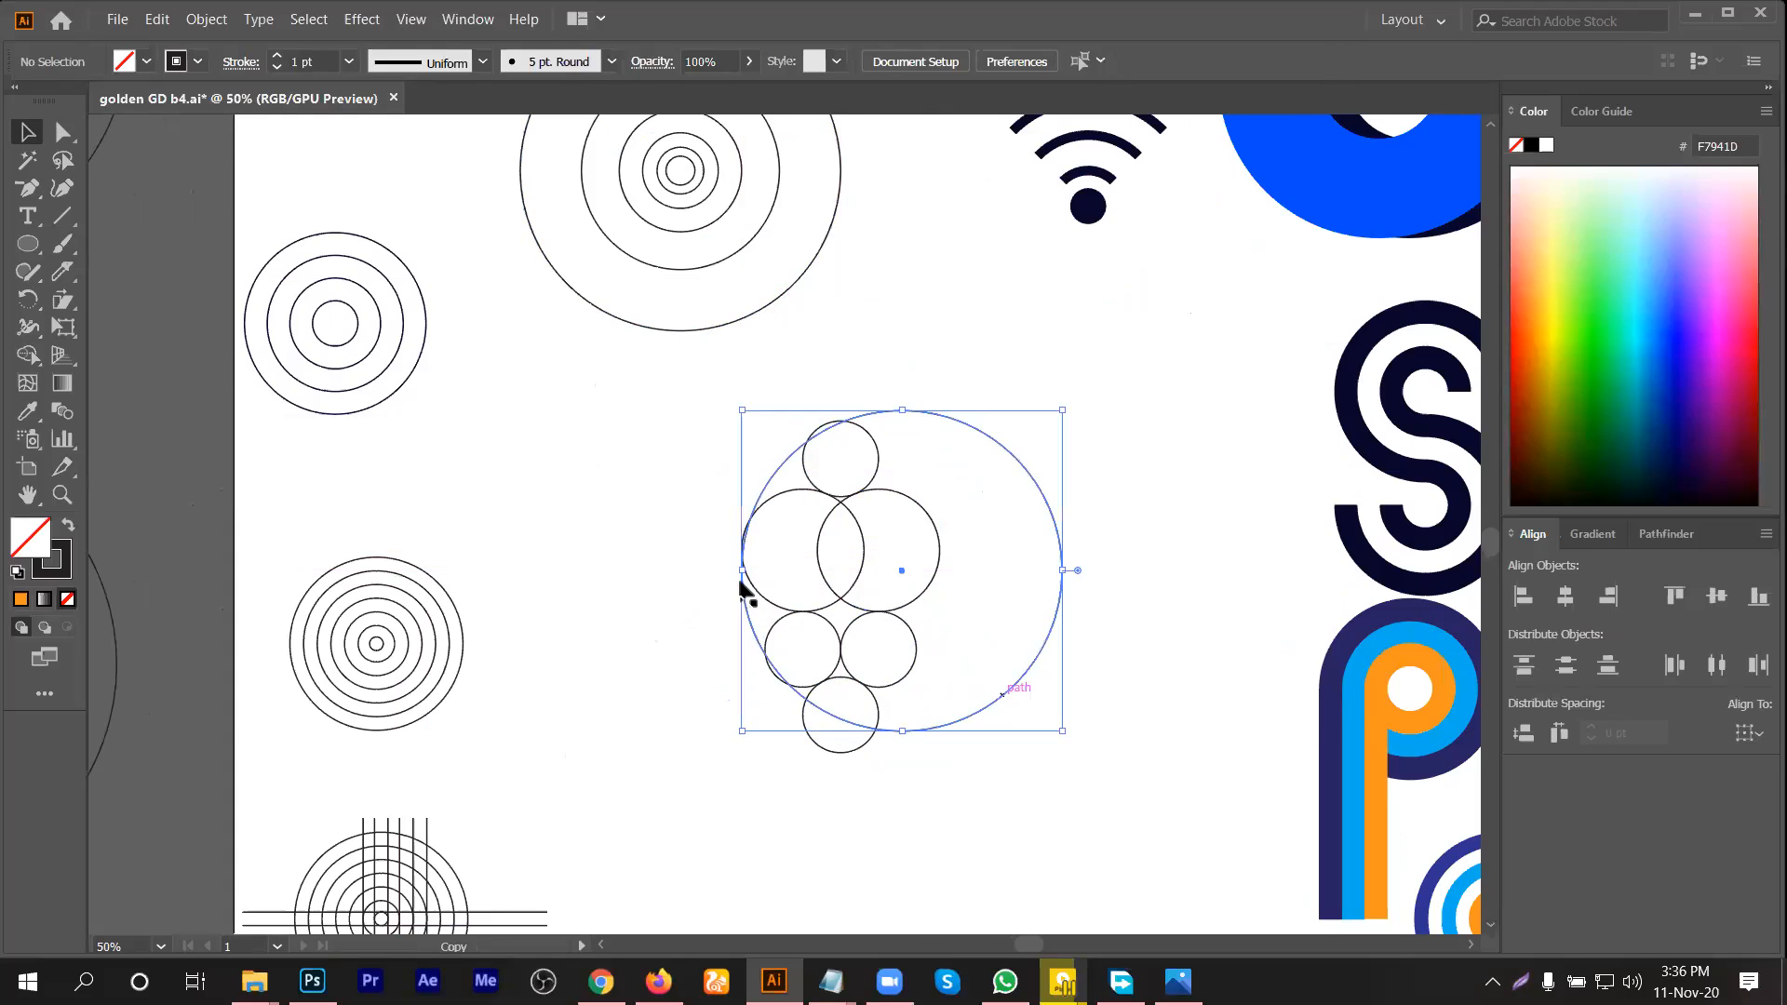
scroll(745, 588, up, 3)
drag(773, 666, 769, 675)
click(650, 666)
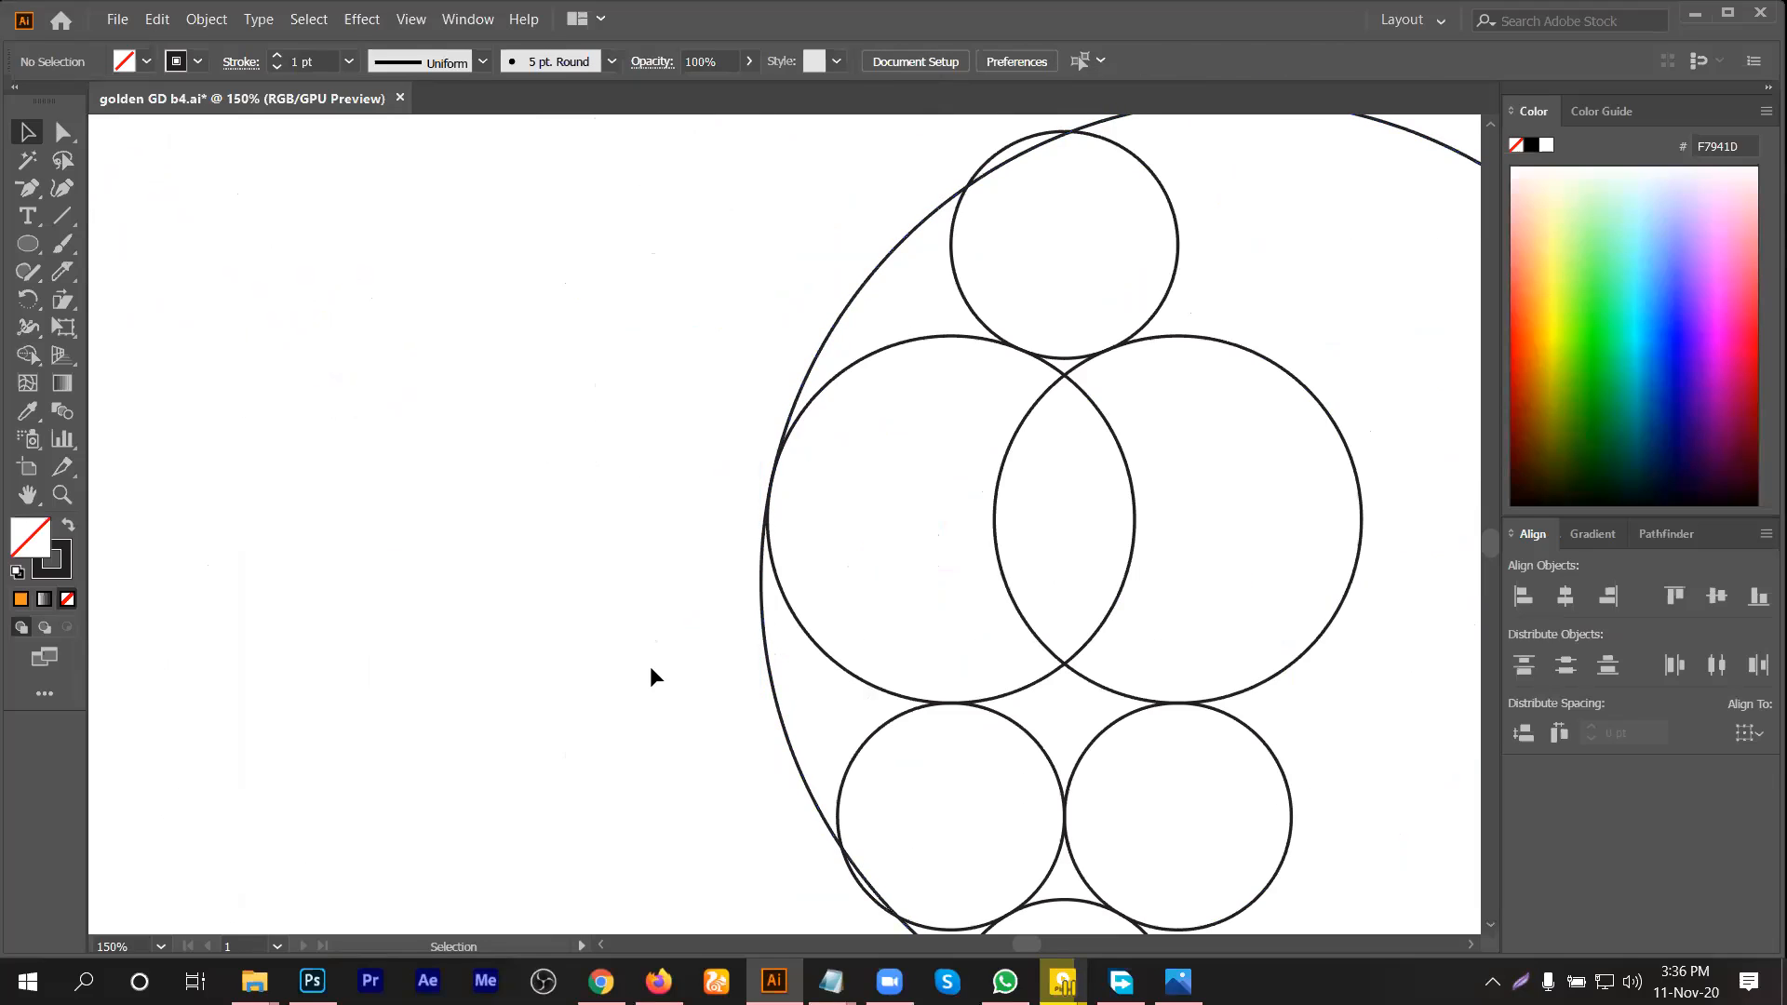
Step: Move the large enclosing circle slightly so its left arc sits closer to the left large circle of the grouped figure
scroll(928, 773, down, 3)
scroll(925, 759, up, 3)
drag(933, 725, 893, 730)
scroll(849, 728, down, 3)
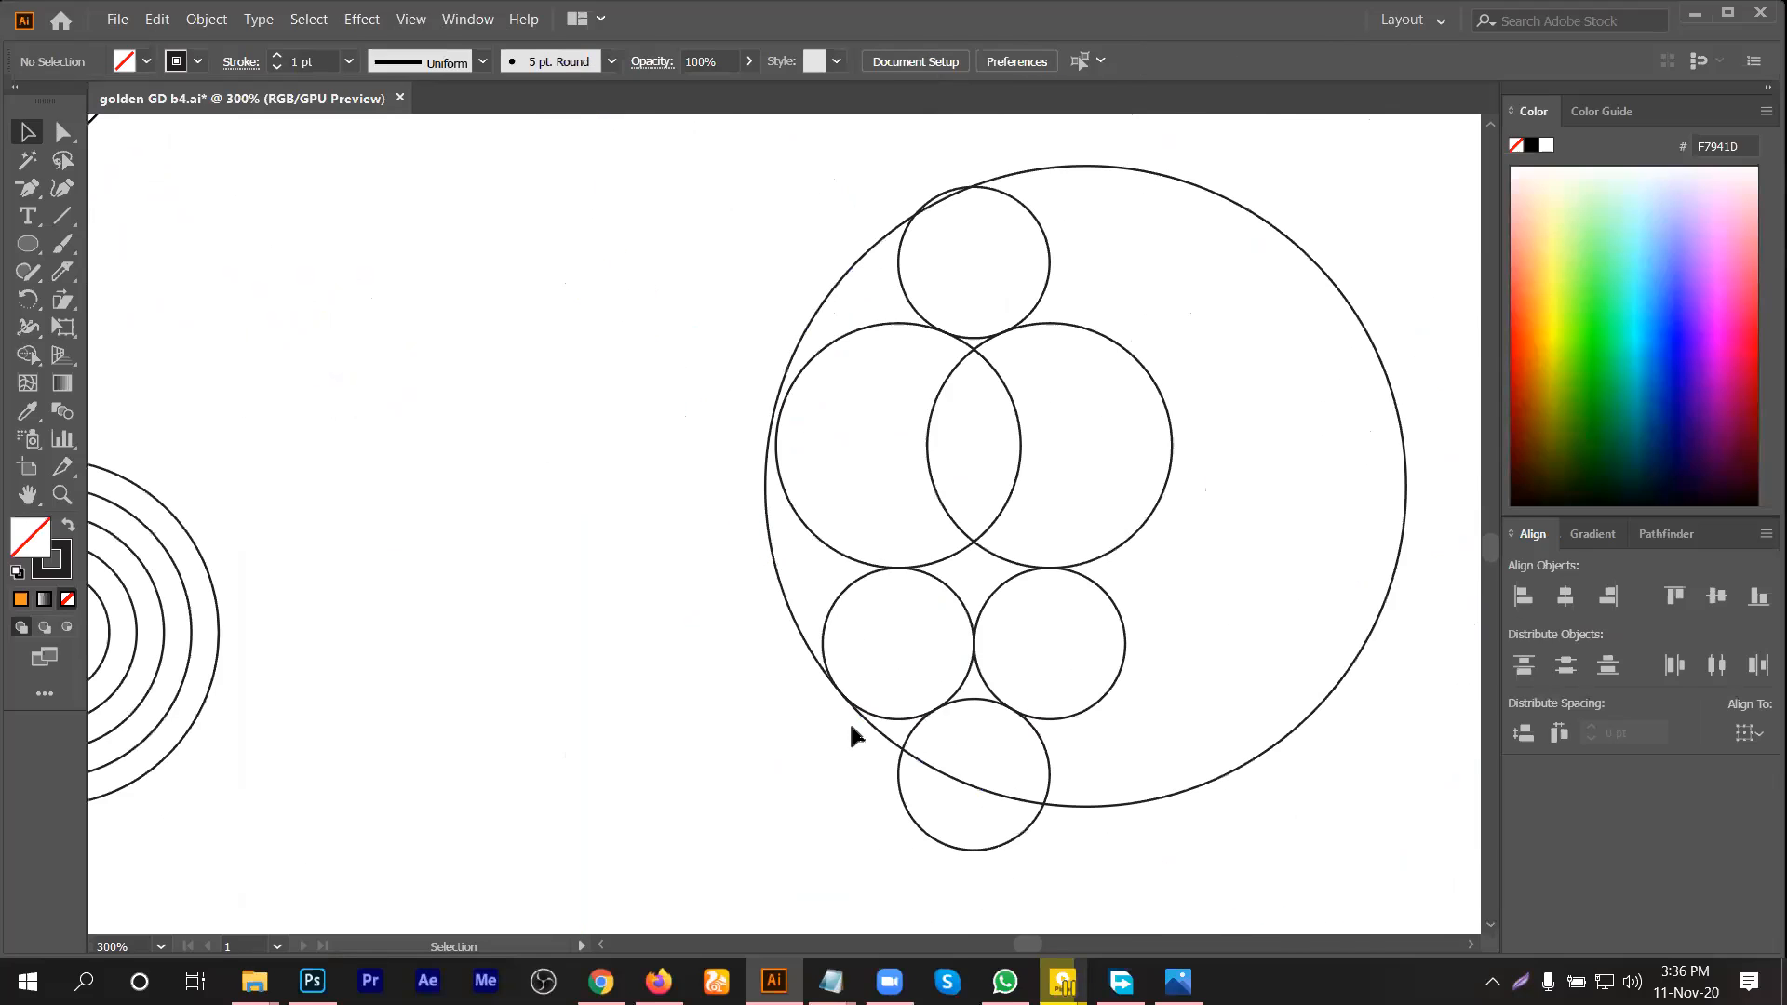
scroll(805, 356, up, 2)
drag(802, 354, 819, 343)
scroll(745, 610, down, 5)
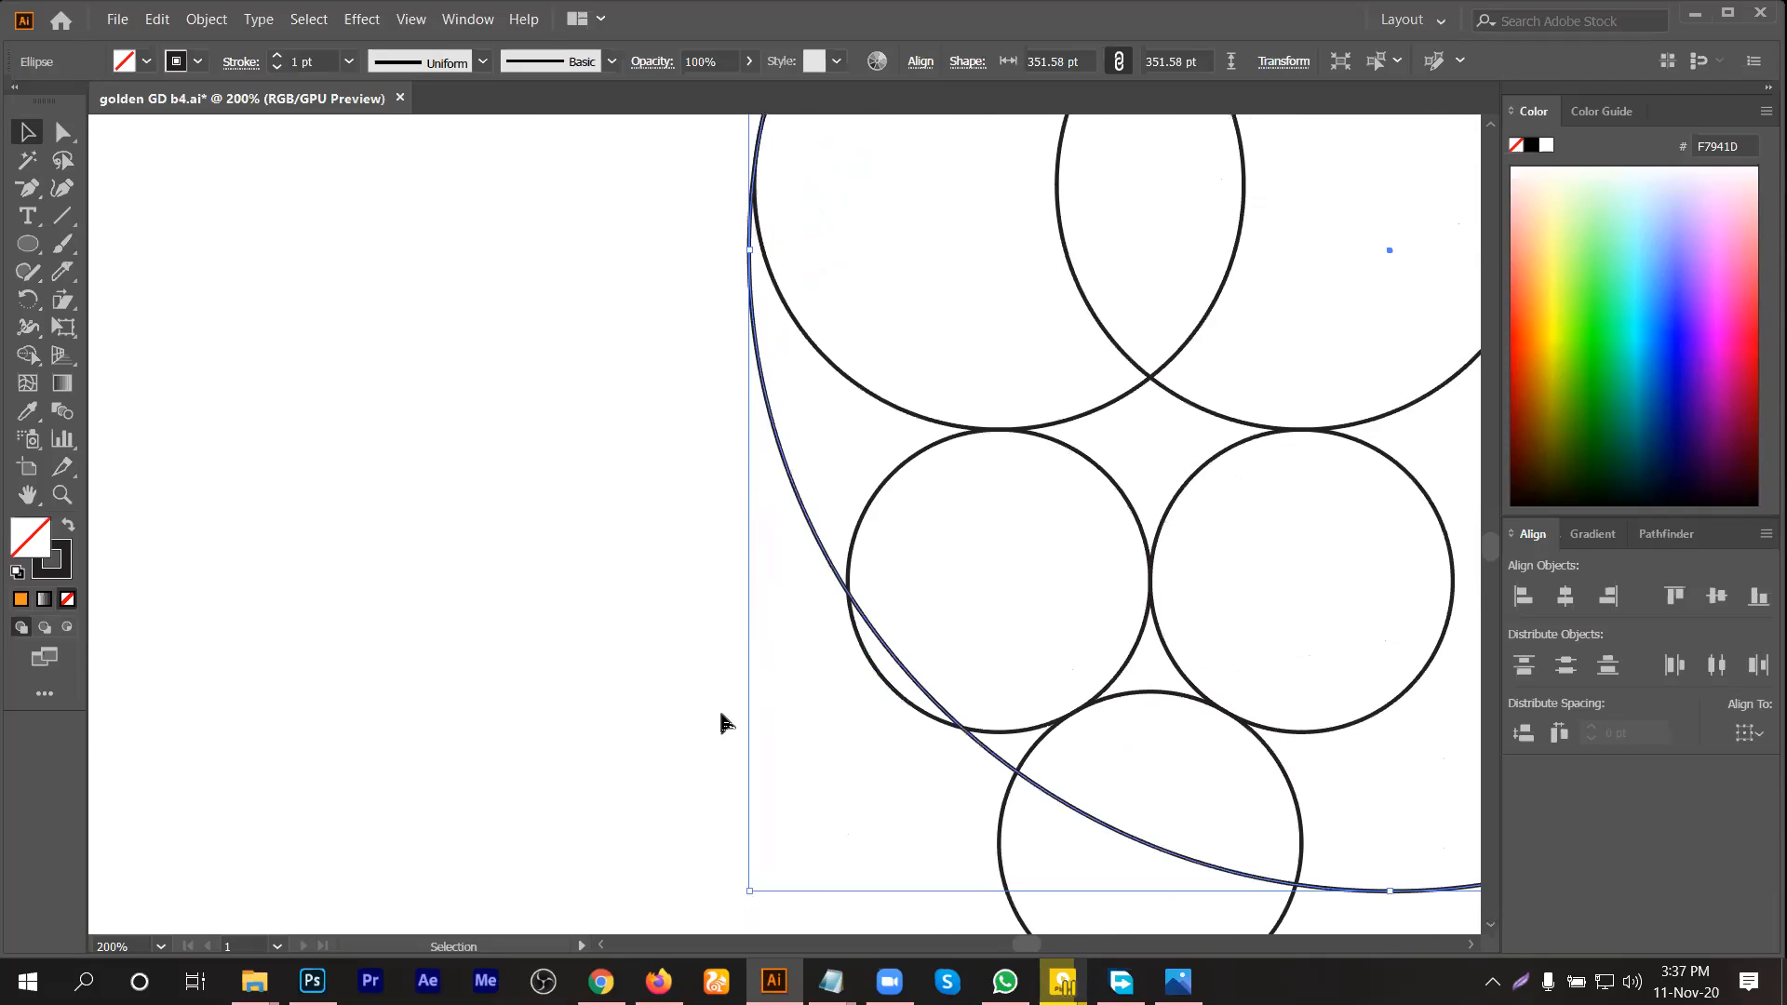
scroll(722, 722, down, 2)
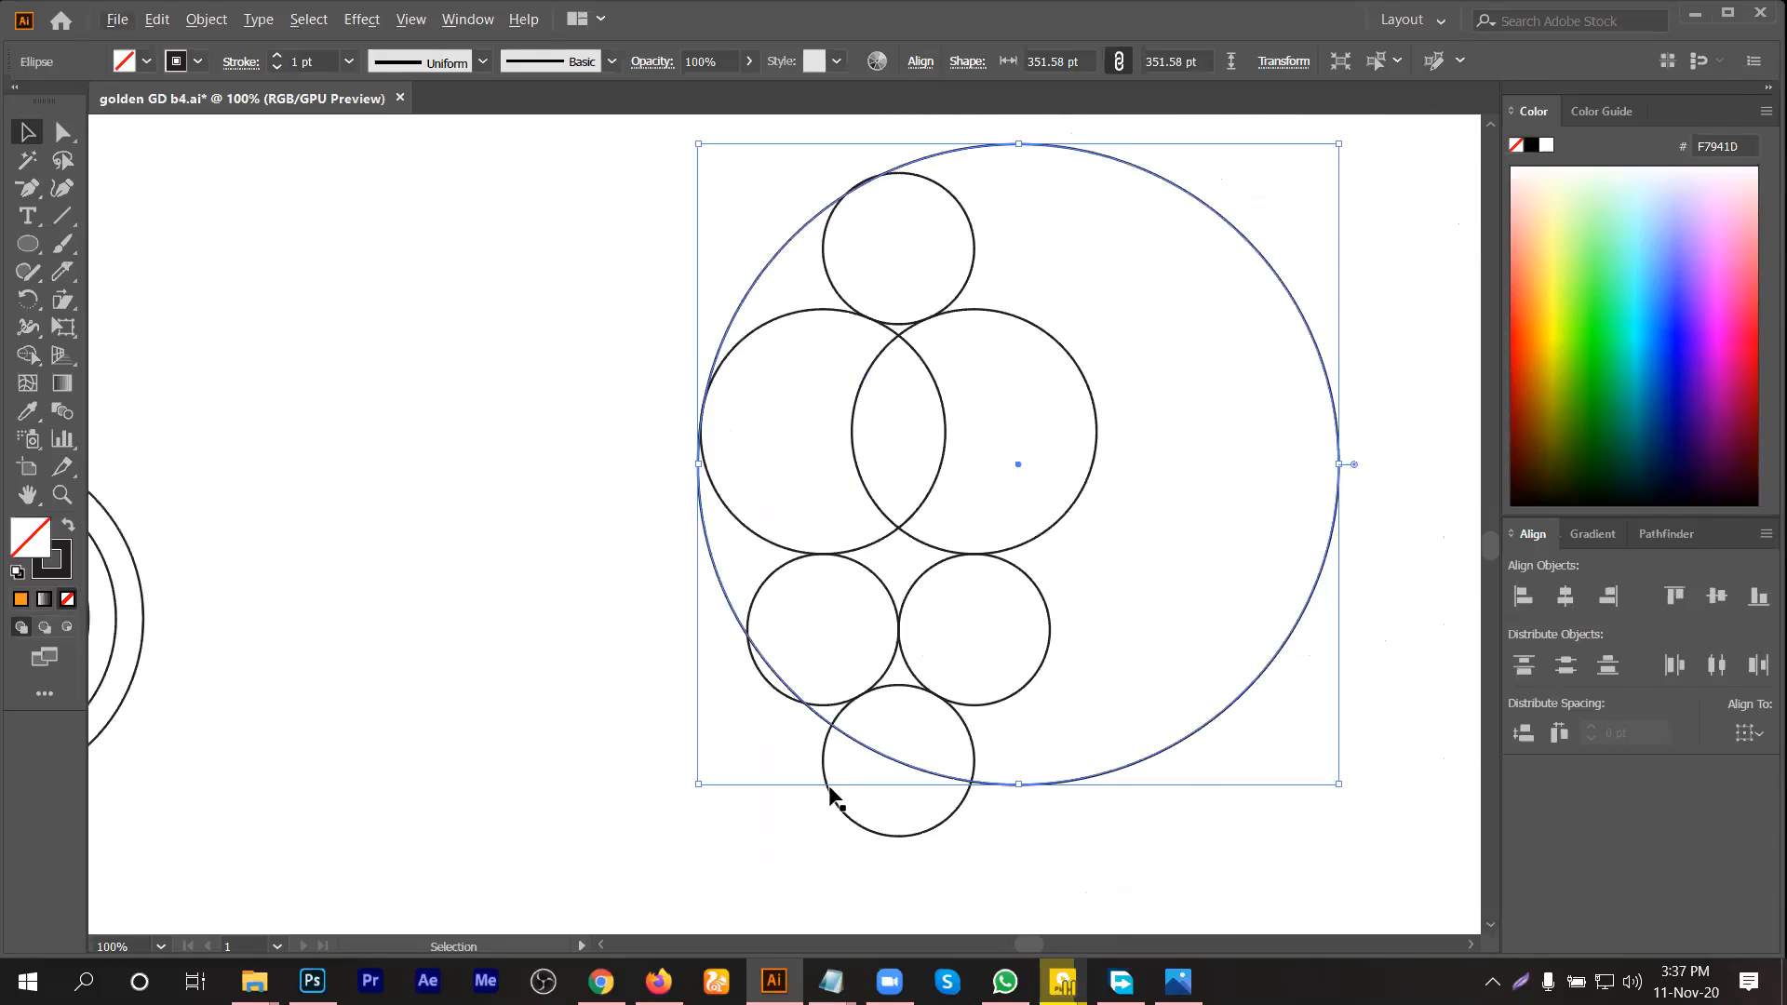
Step: Shift the enclosing circle down so its arc meets the lower-left edge of the left small circle
scroll(834, 790, up, 2)
drag(826, 682, 834, 715)
click(715, 724)
scroll(716, 709, down, 1)
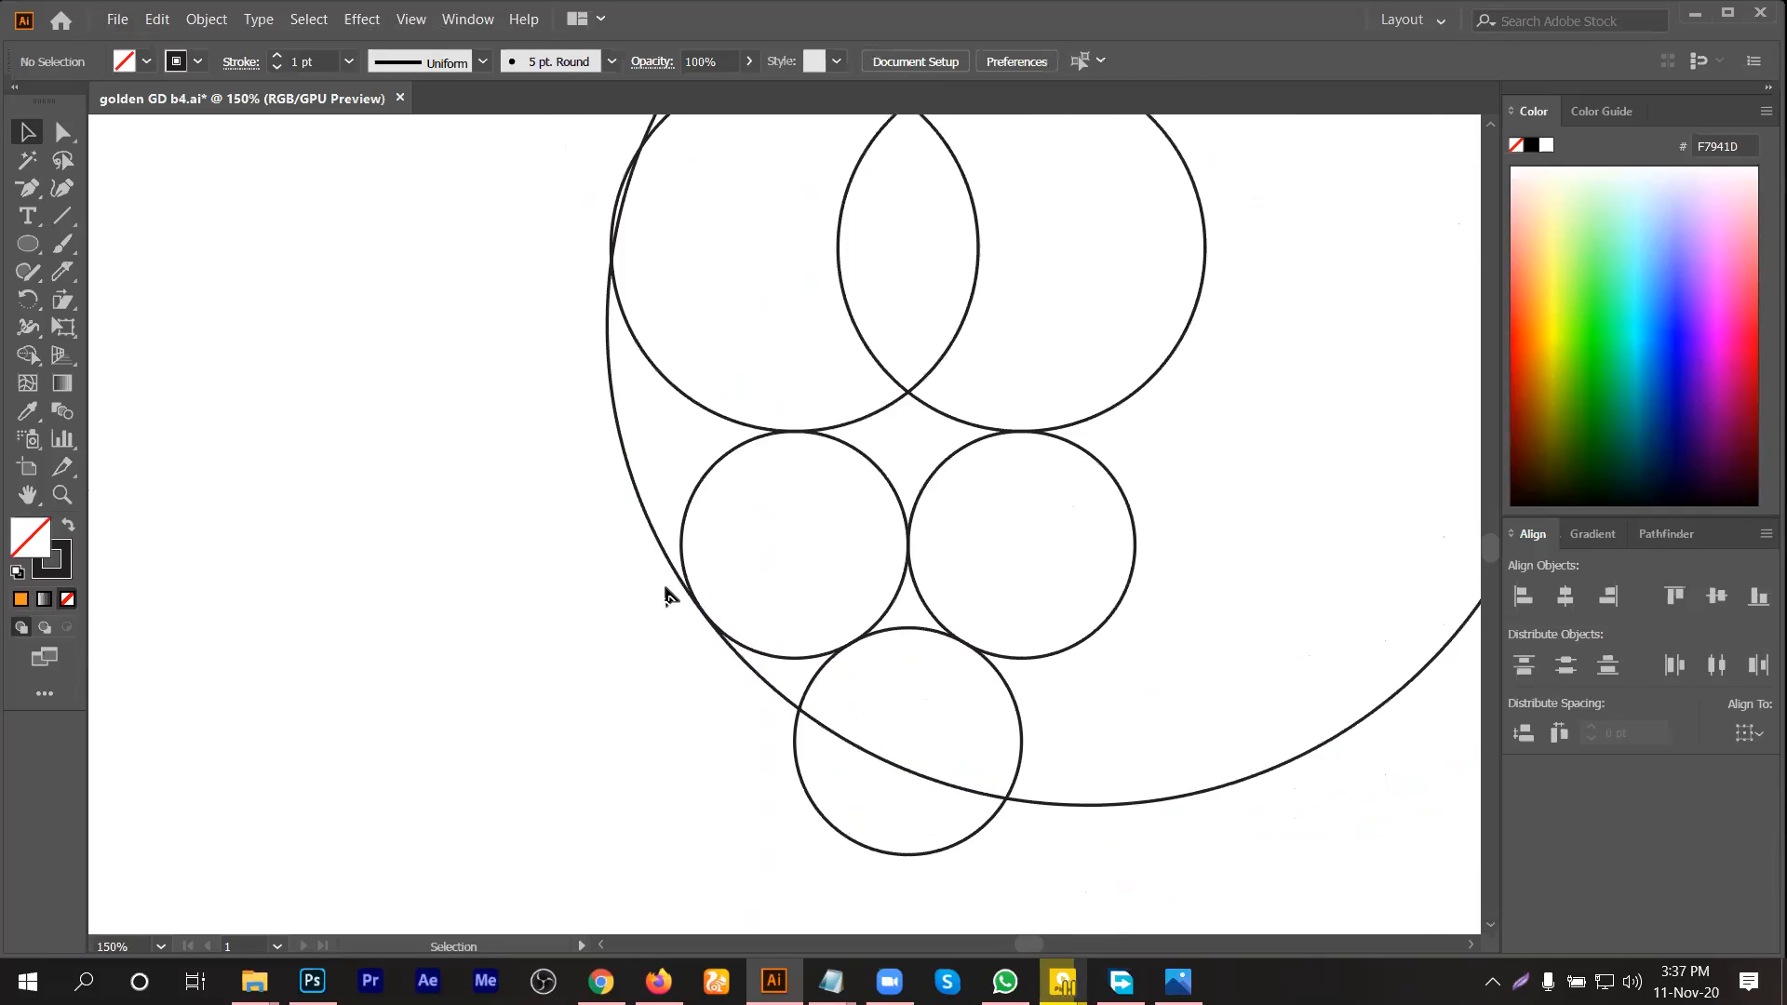
Step: Shift the enclosing circle outward to the left so its arc touches the left large circle
scroll(630, 530, up, 3)
scroll(651, 406, up, 2)
scroll(648, 396, up, 2)
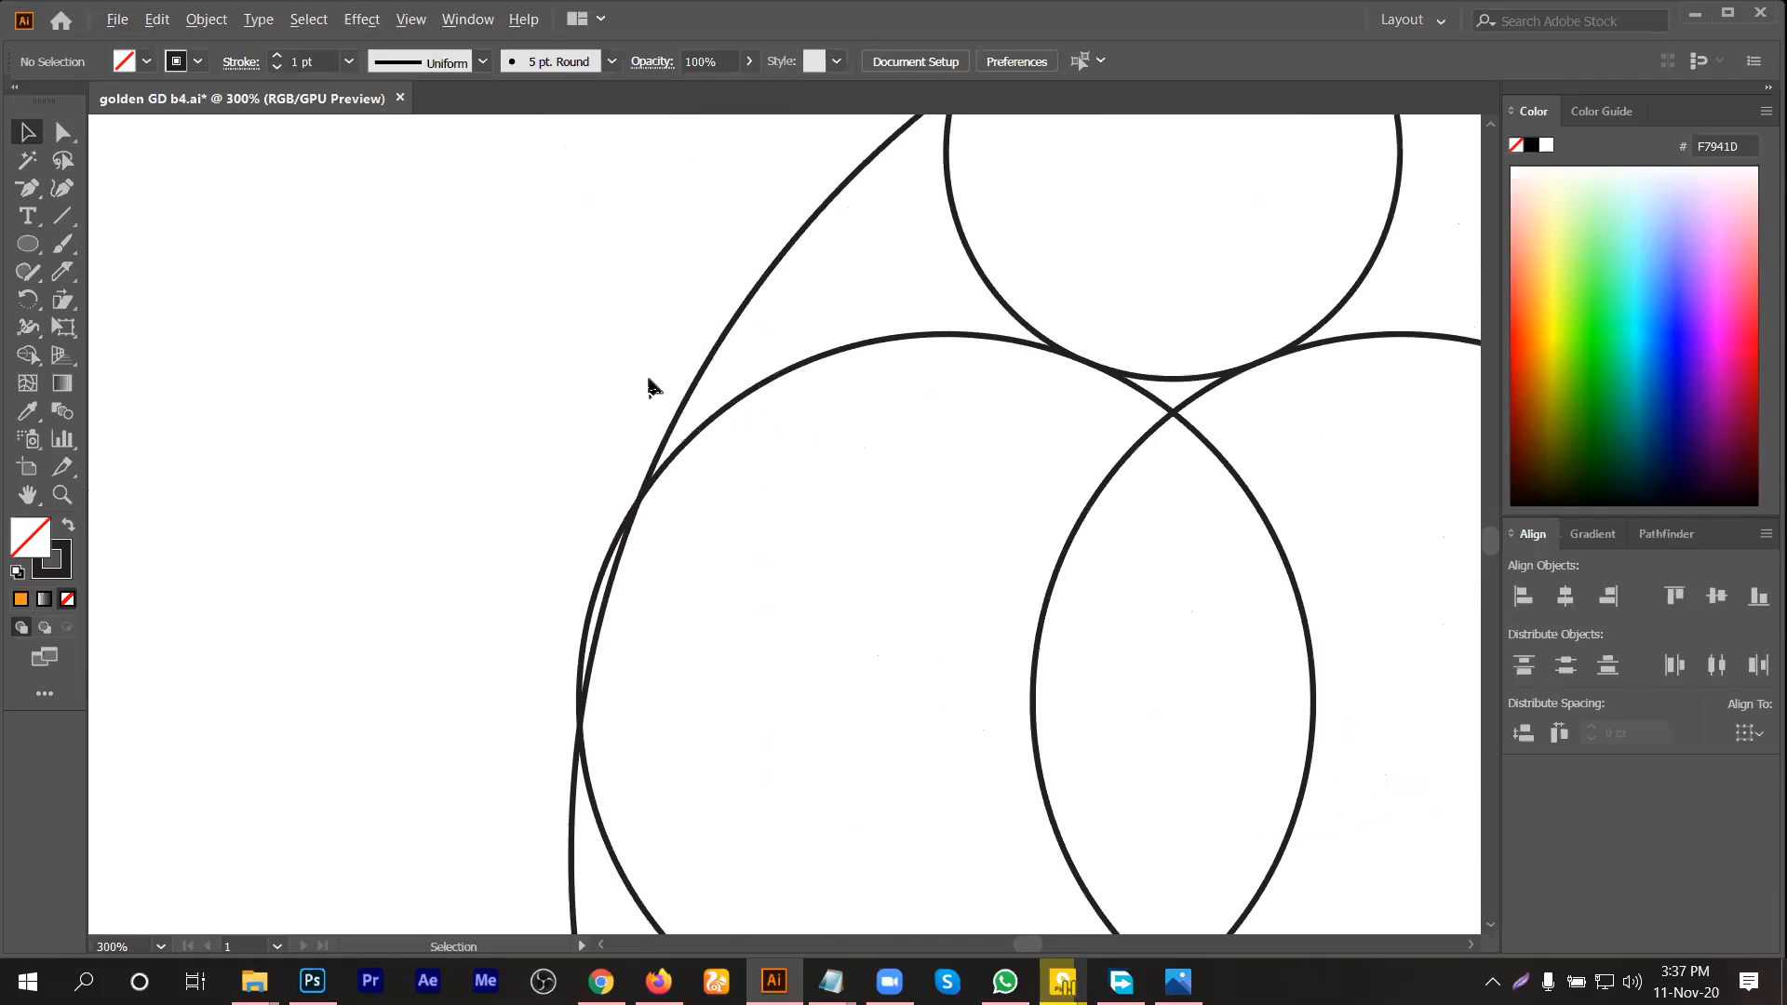
drag(684, 400, 637, 469)
click(687, 588)
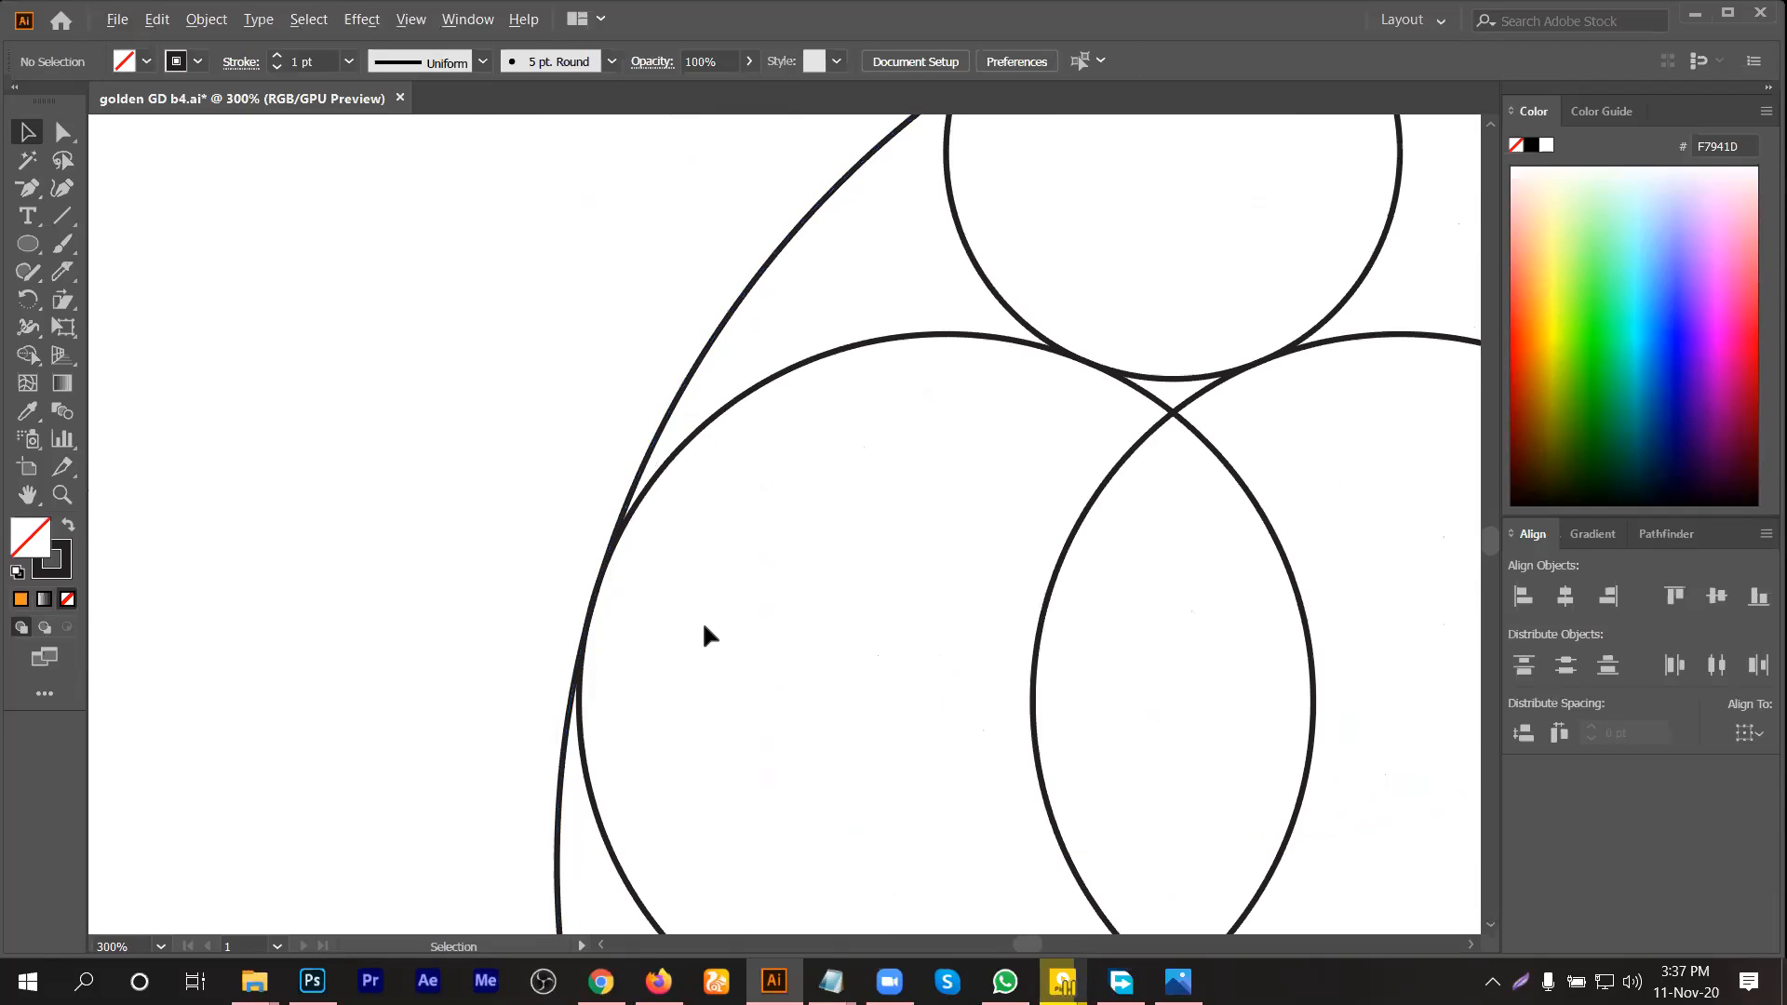
Step: Nudge the enclosing circle right and slightly up to close its gap with the left small circle
scroll(705, 627, down, 6)
scroll(728, 726, down, 2)
scroll(735, 721, up, 5)
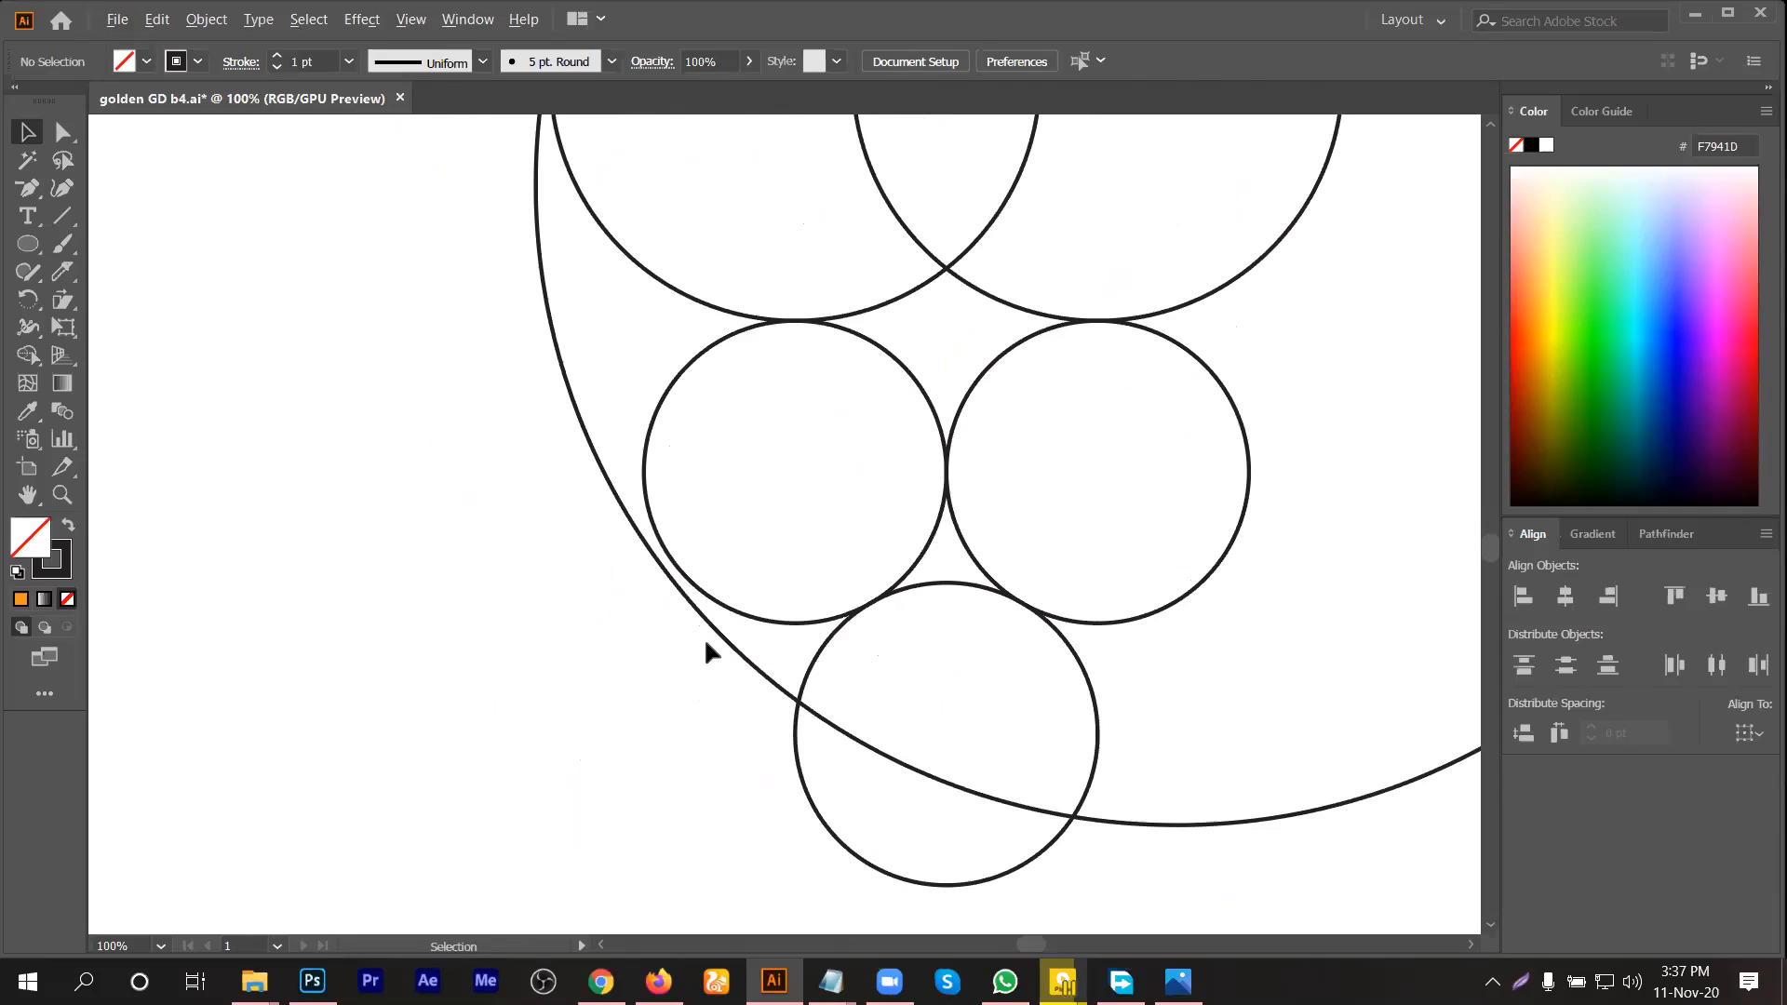
drag(712, 631, 723, 629)
click(656, 680)
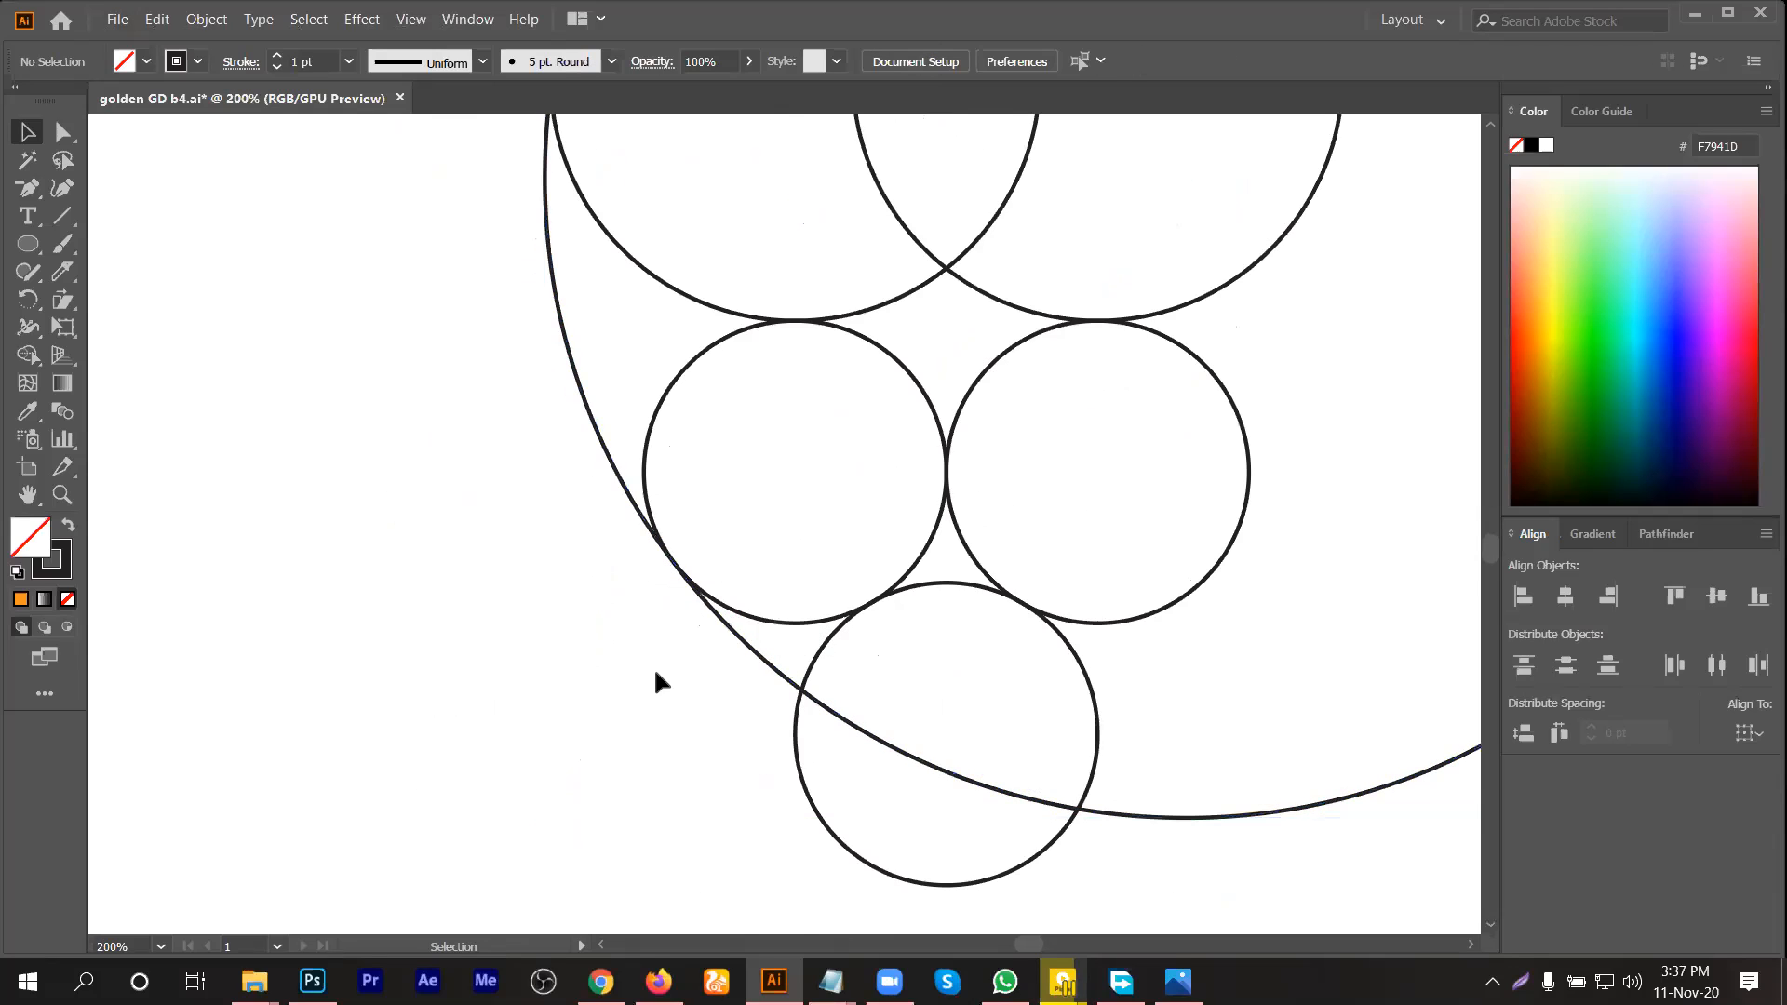
Step: Move the enclosing circle down and slightly left until its arc runs tangent to the left large circle
scroll(658, 642, up, 3)
scroll(661, 568, up, 2)
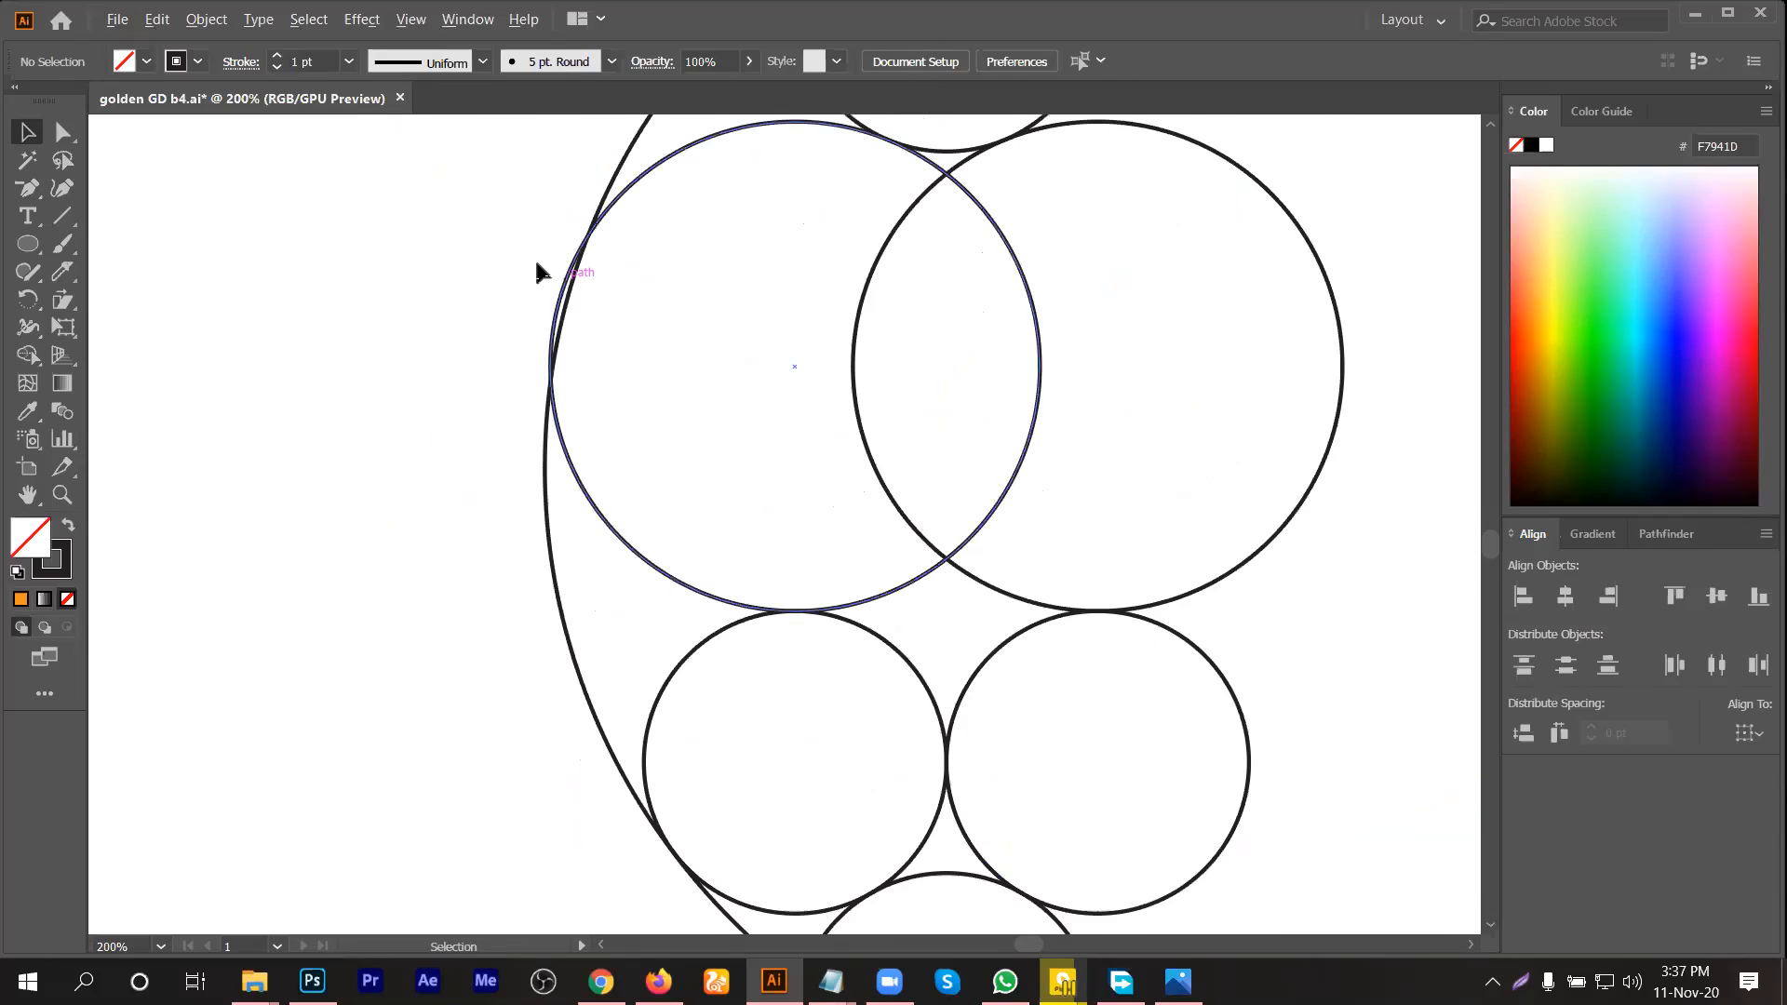
scroll(539, 269, up, 1)
drag(547, 549, 555, 606)
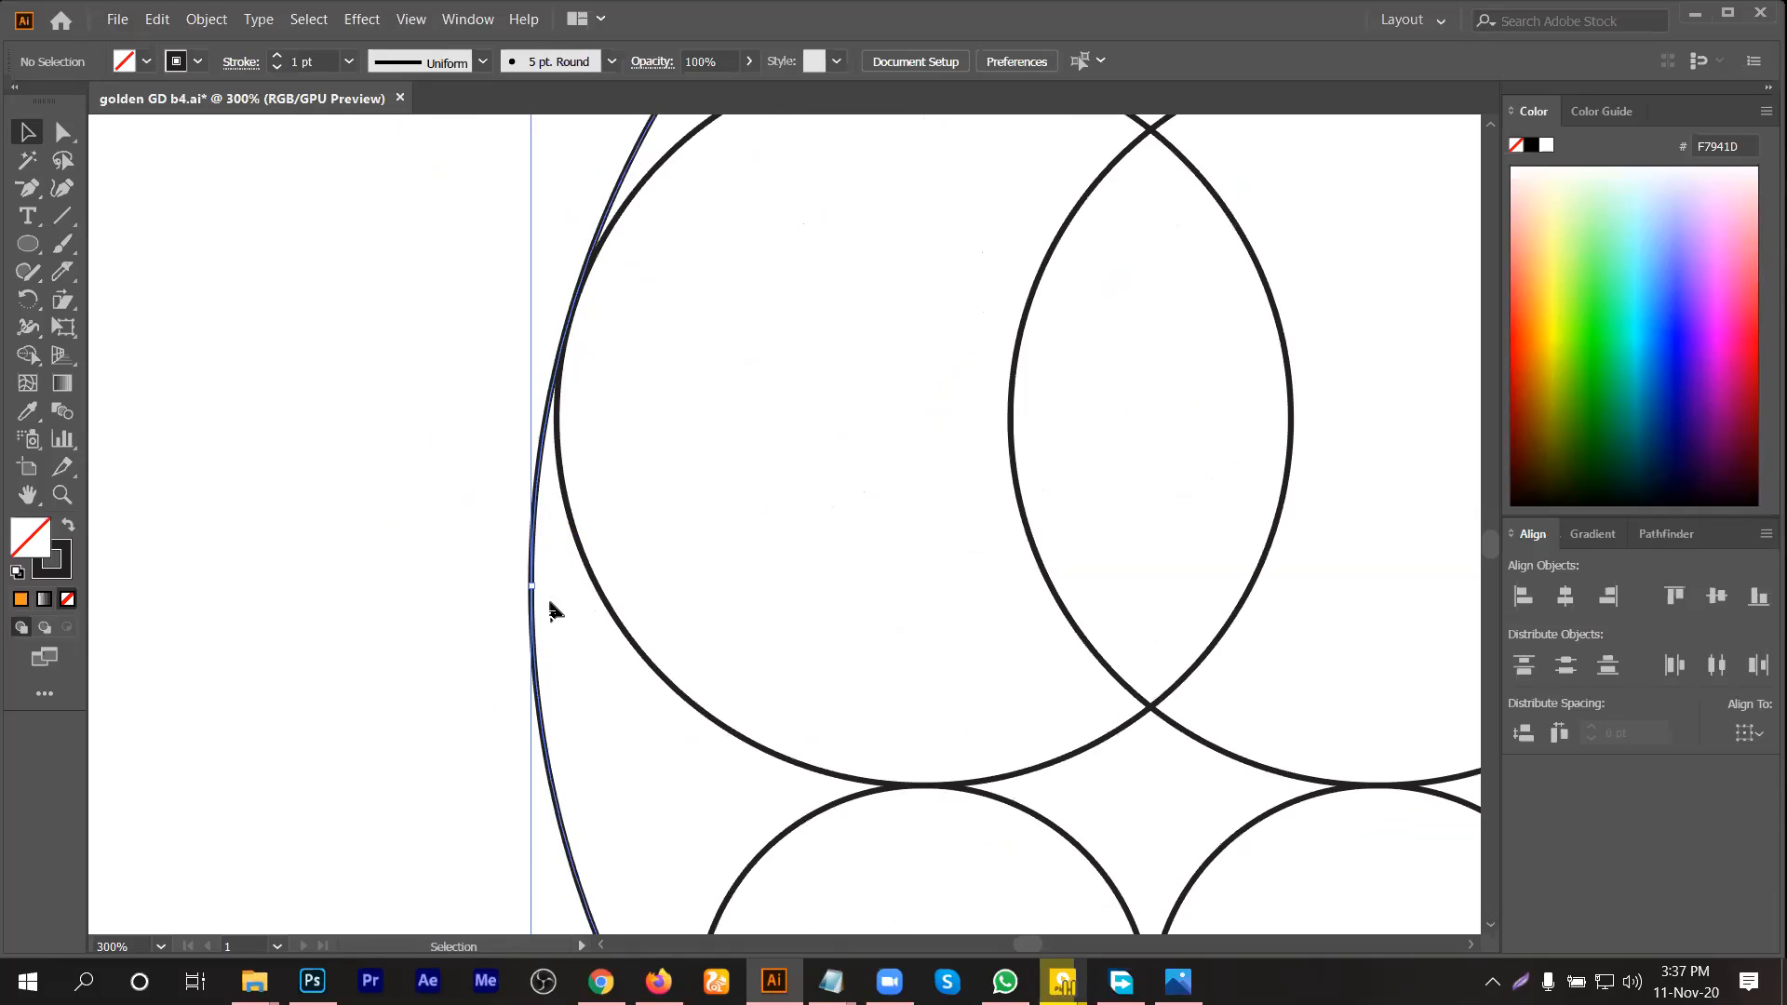
Step: Nudge the enclosing circle upward in small moves until its lower-left arc touches the left small circle
scroll(559, 607, down, 3)
scroll(642, 698, down, 2)
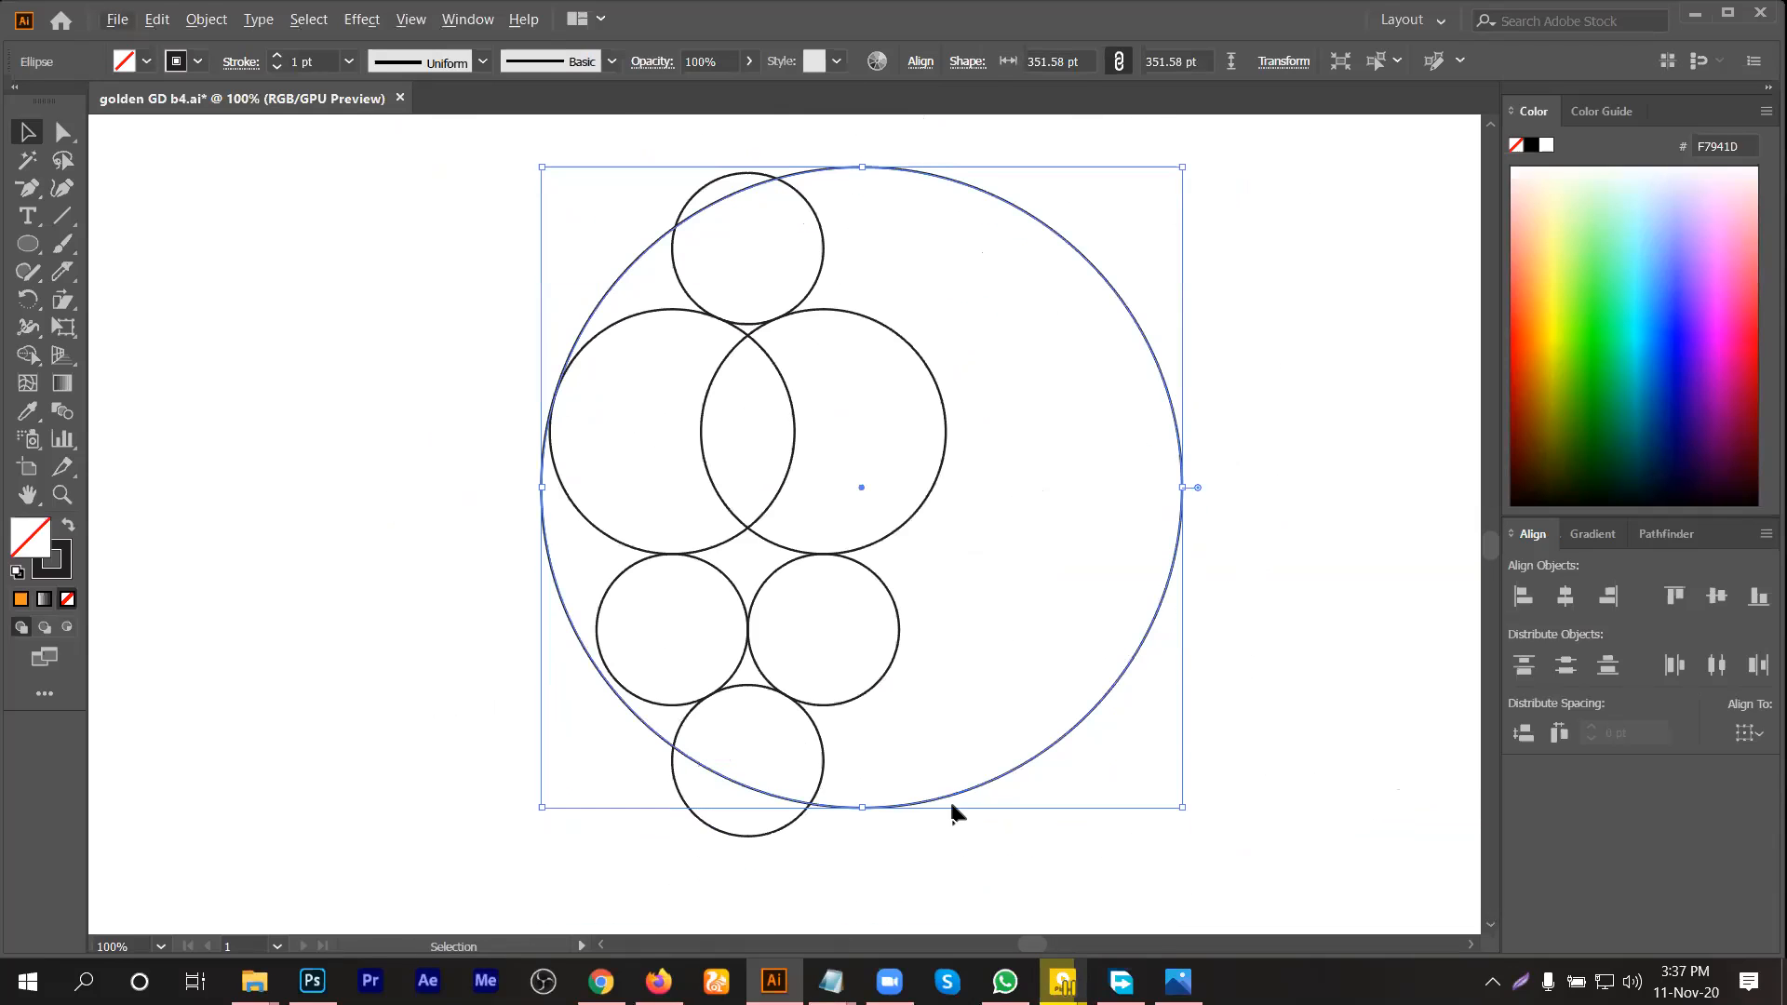
drag(953, 792, 956, 790)
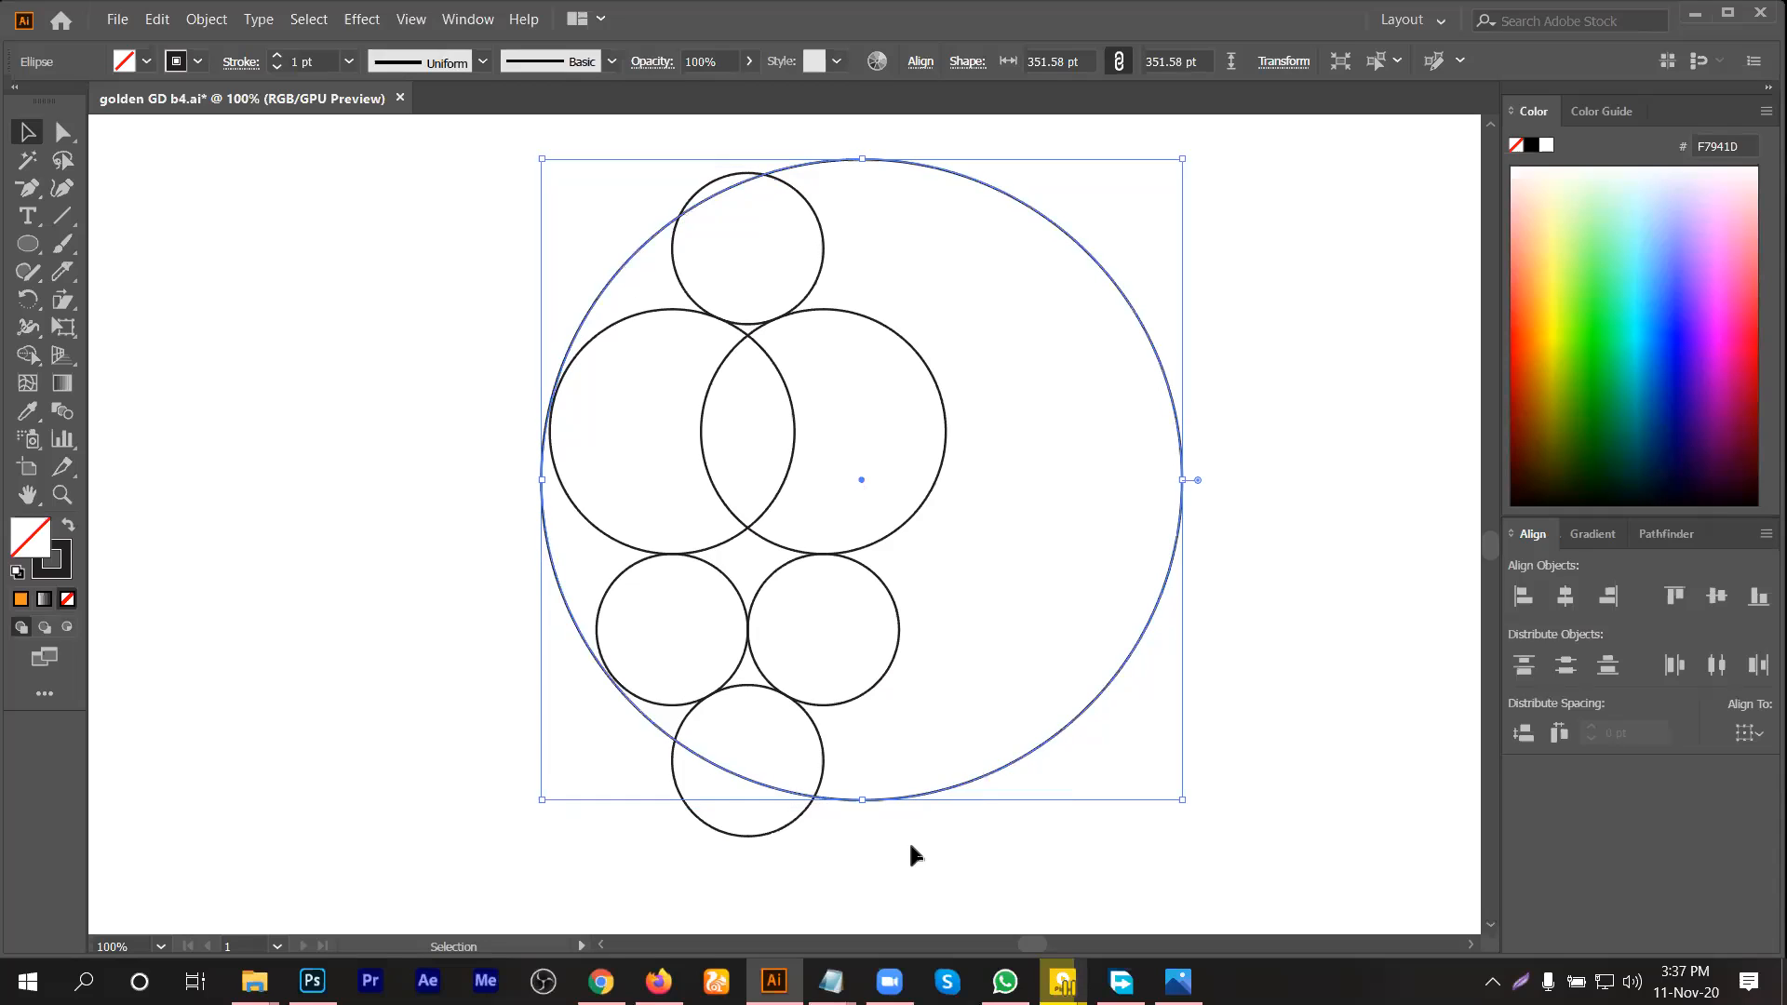
click(877, 876)
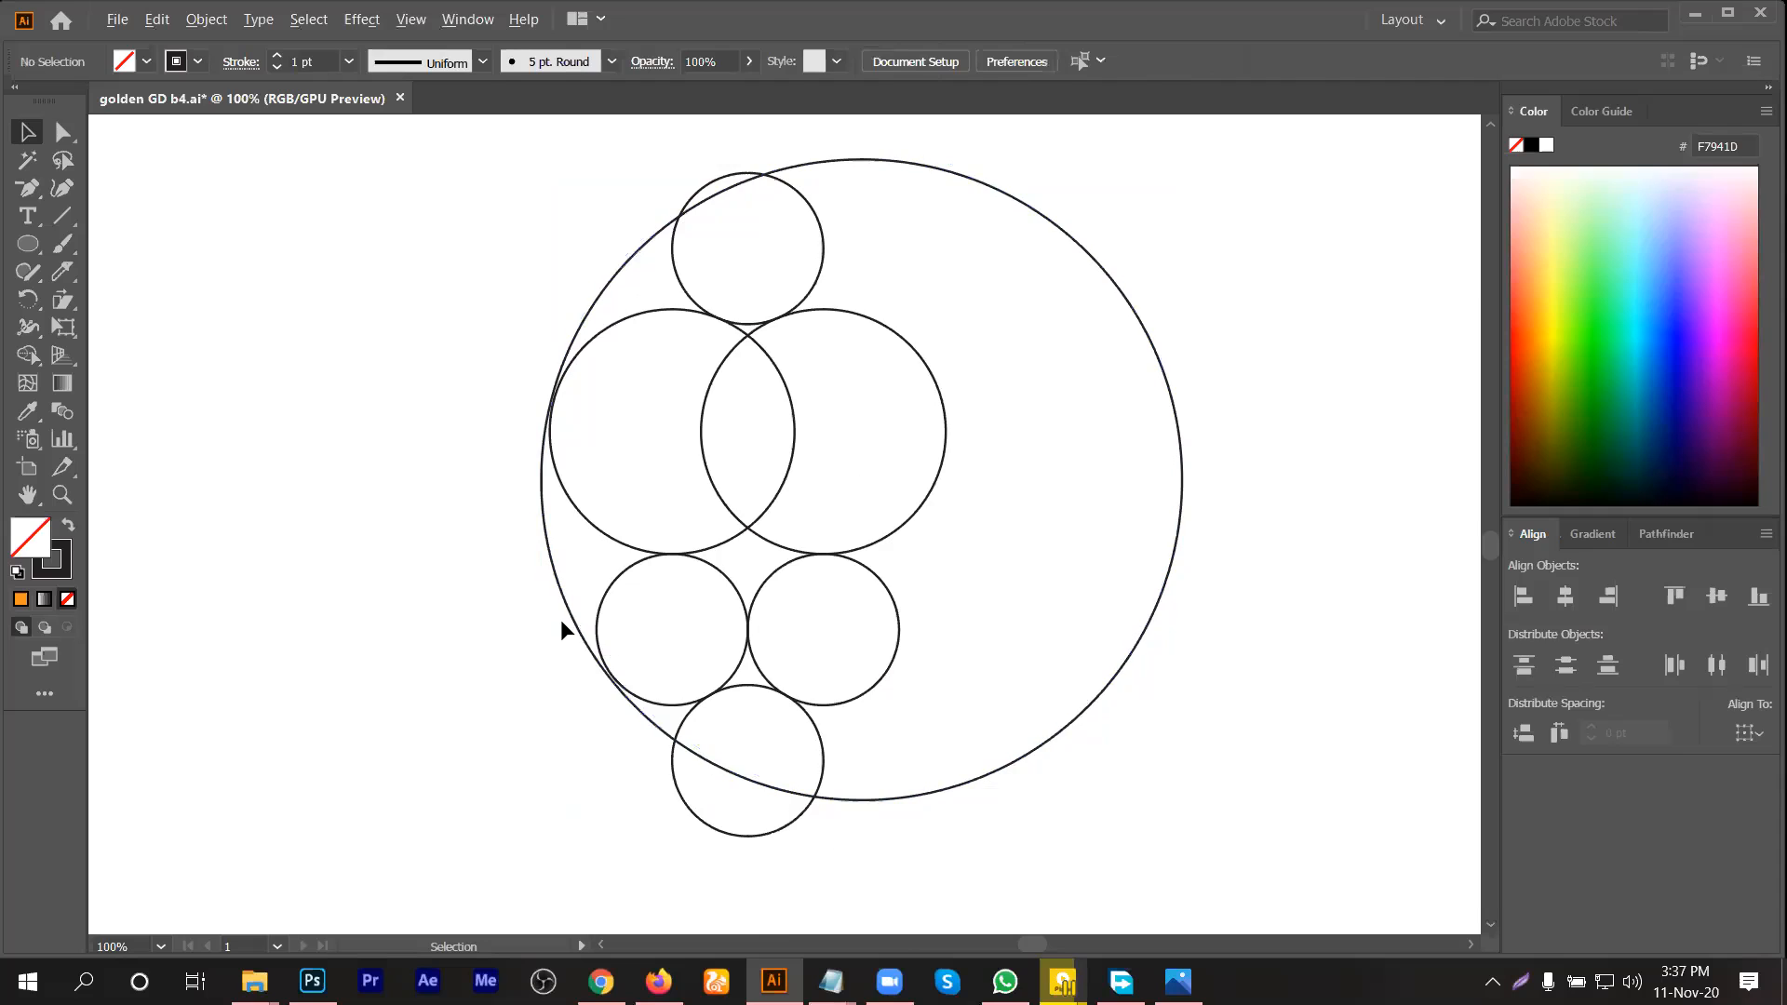
scroll(563, 615, up, 1)
scroll(569, 622, up, 1)
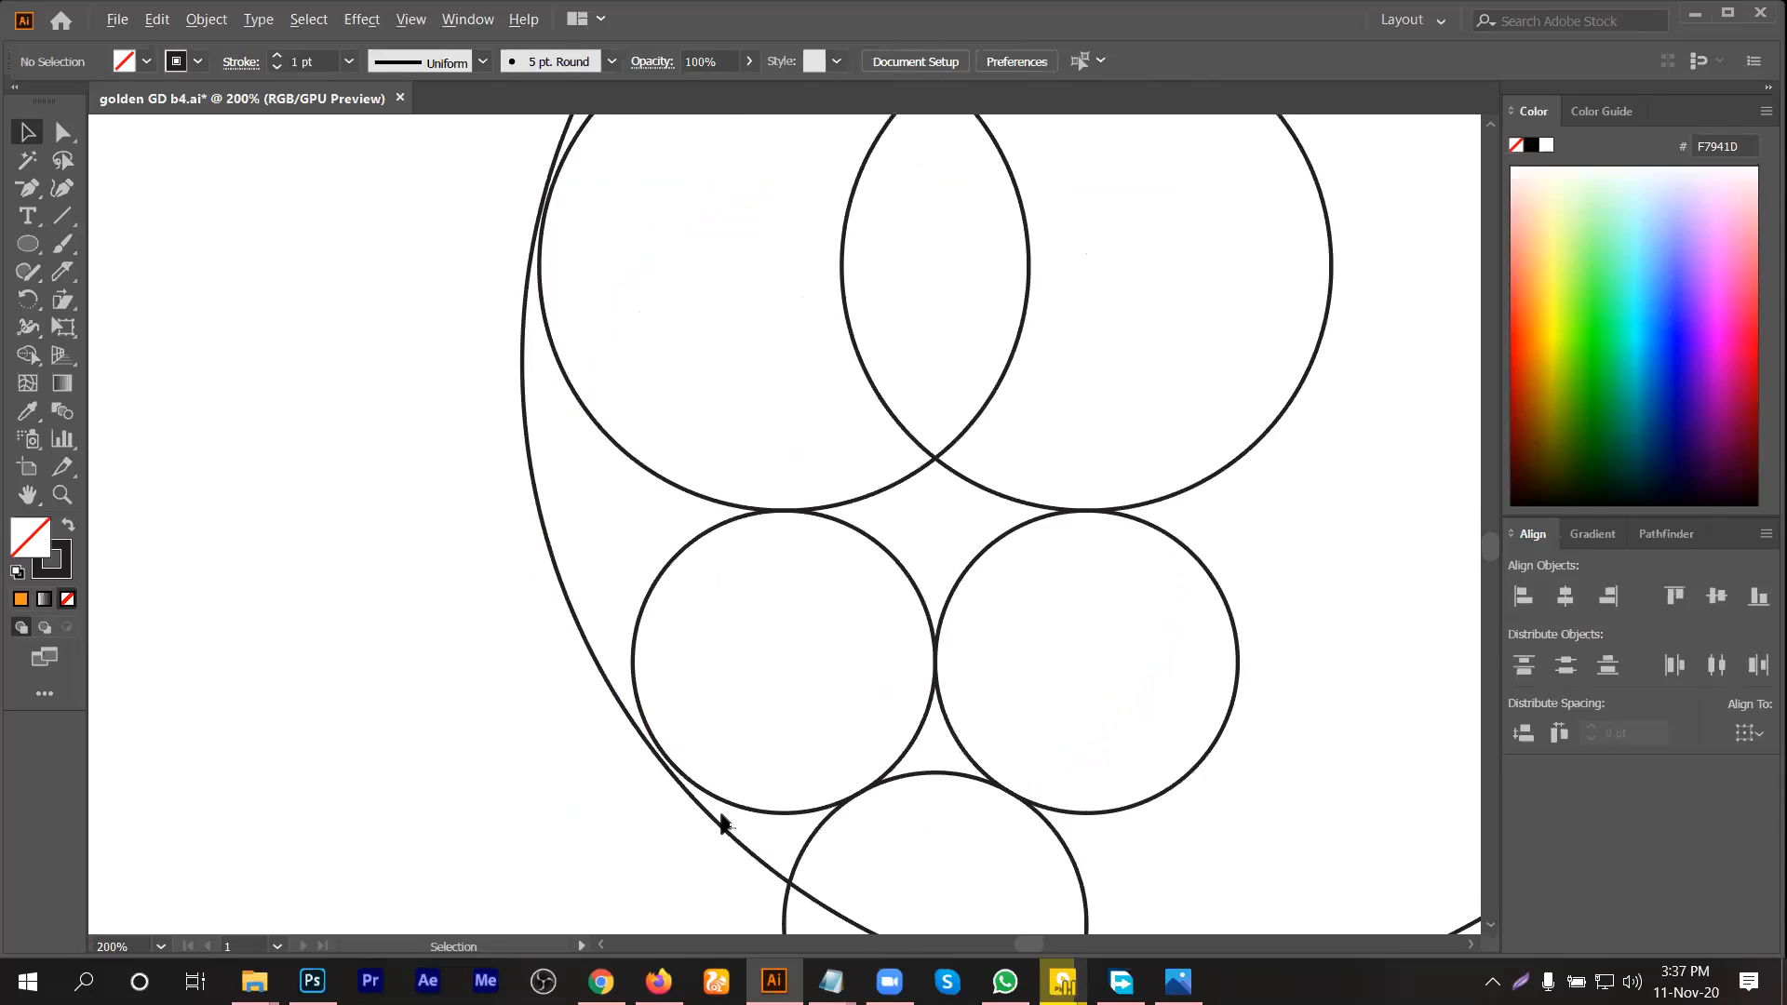
scroll(718, 831, up, 1)
drag(714, 832, 721, 815)
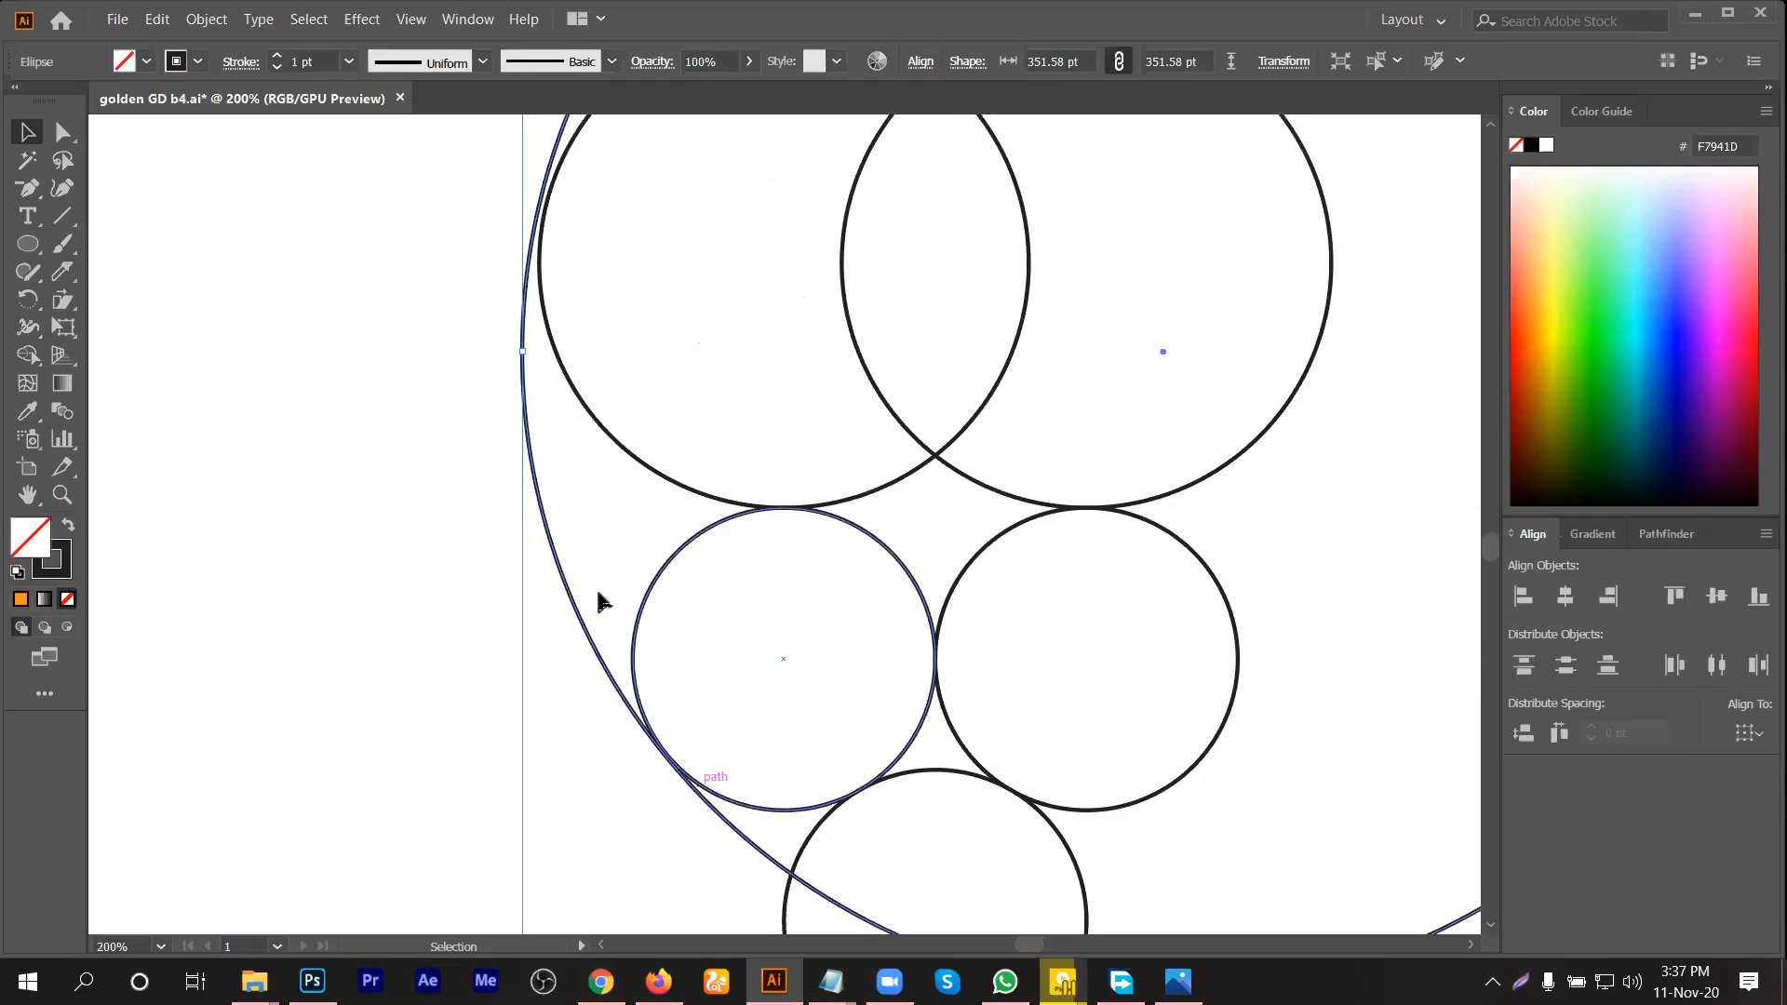
Step: Switch to outline view and fine-tune the enclosing circle's position against the upper-left edge of the left large circle
scroll(585, 467, up, 2)
key(a)
key(ctrl+y)
key(v)
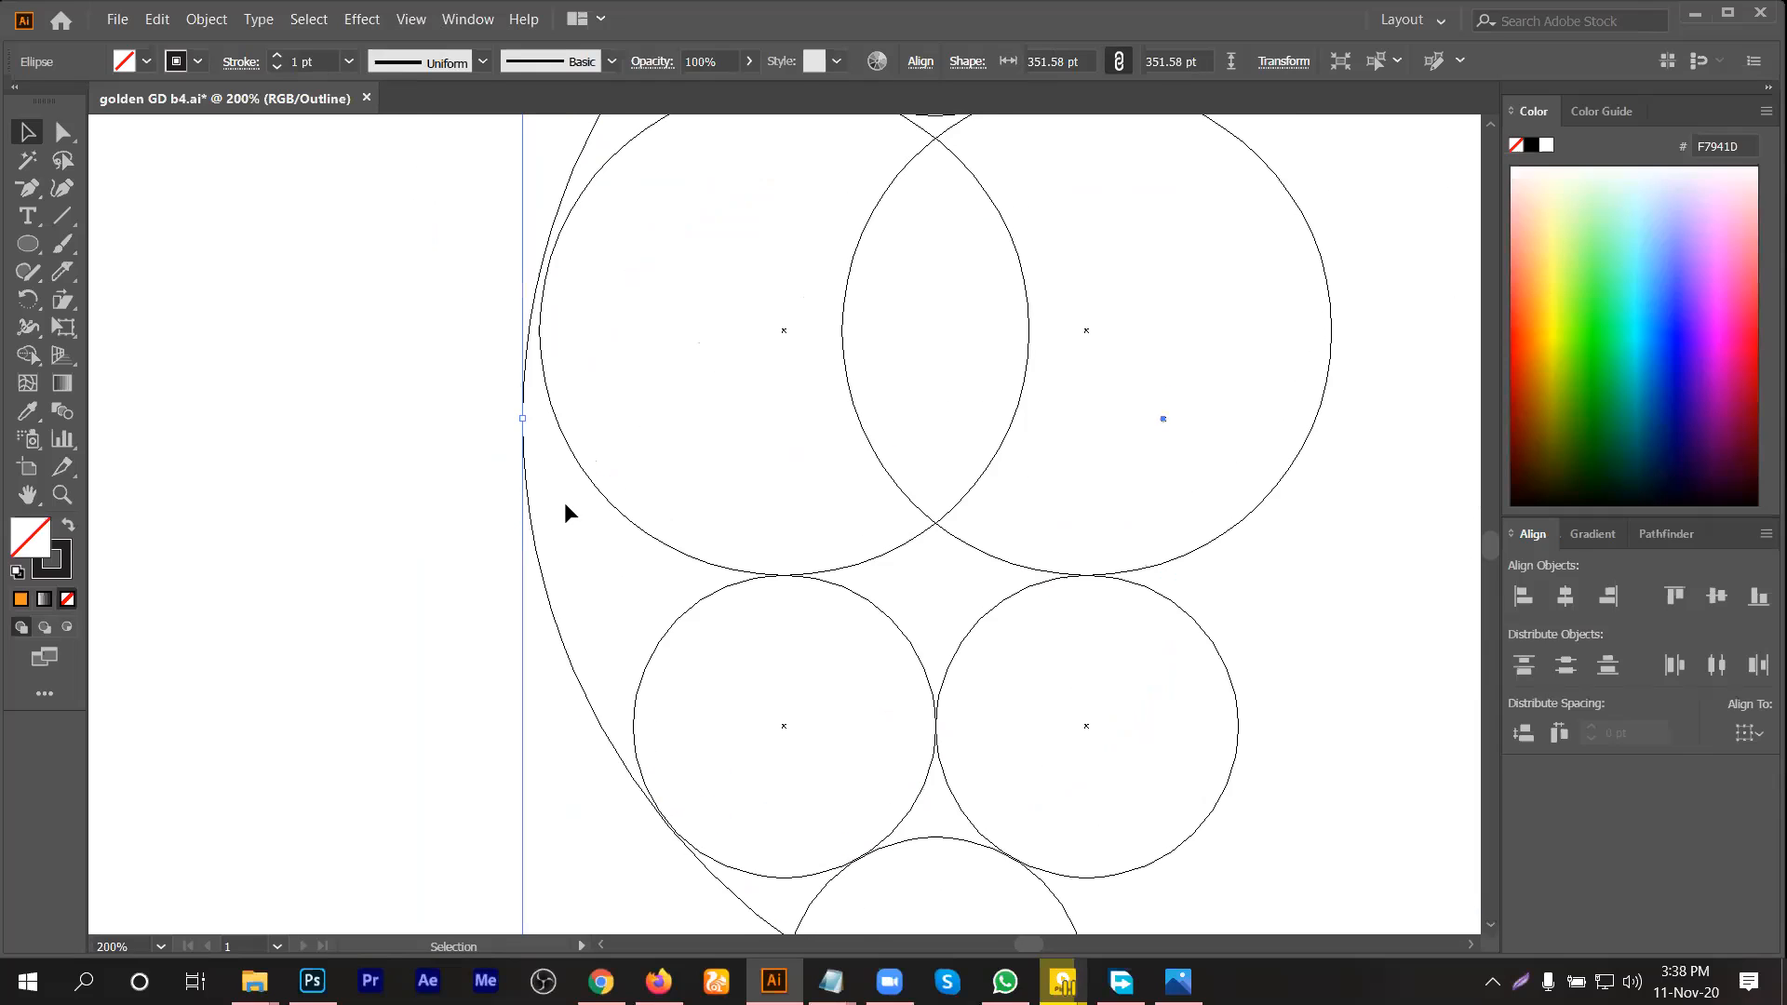
scroll(499, 410, down, 1)
scroll(552, 232, up, 1)
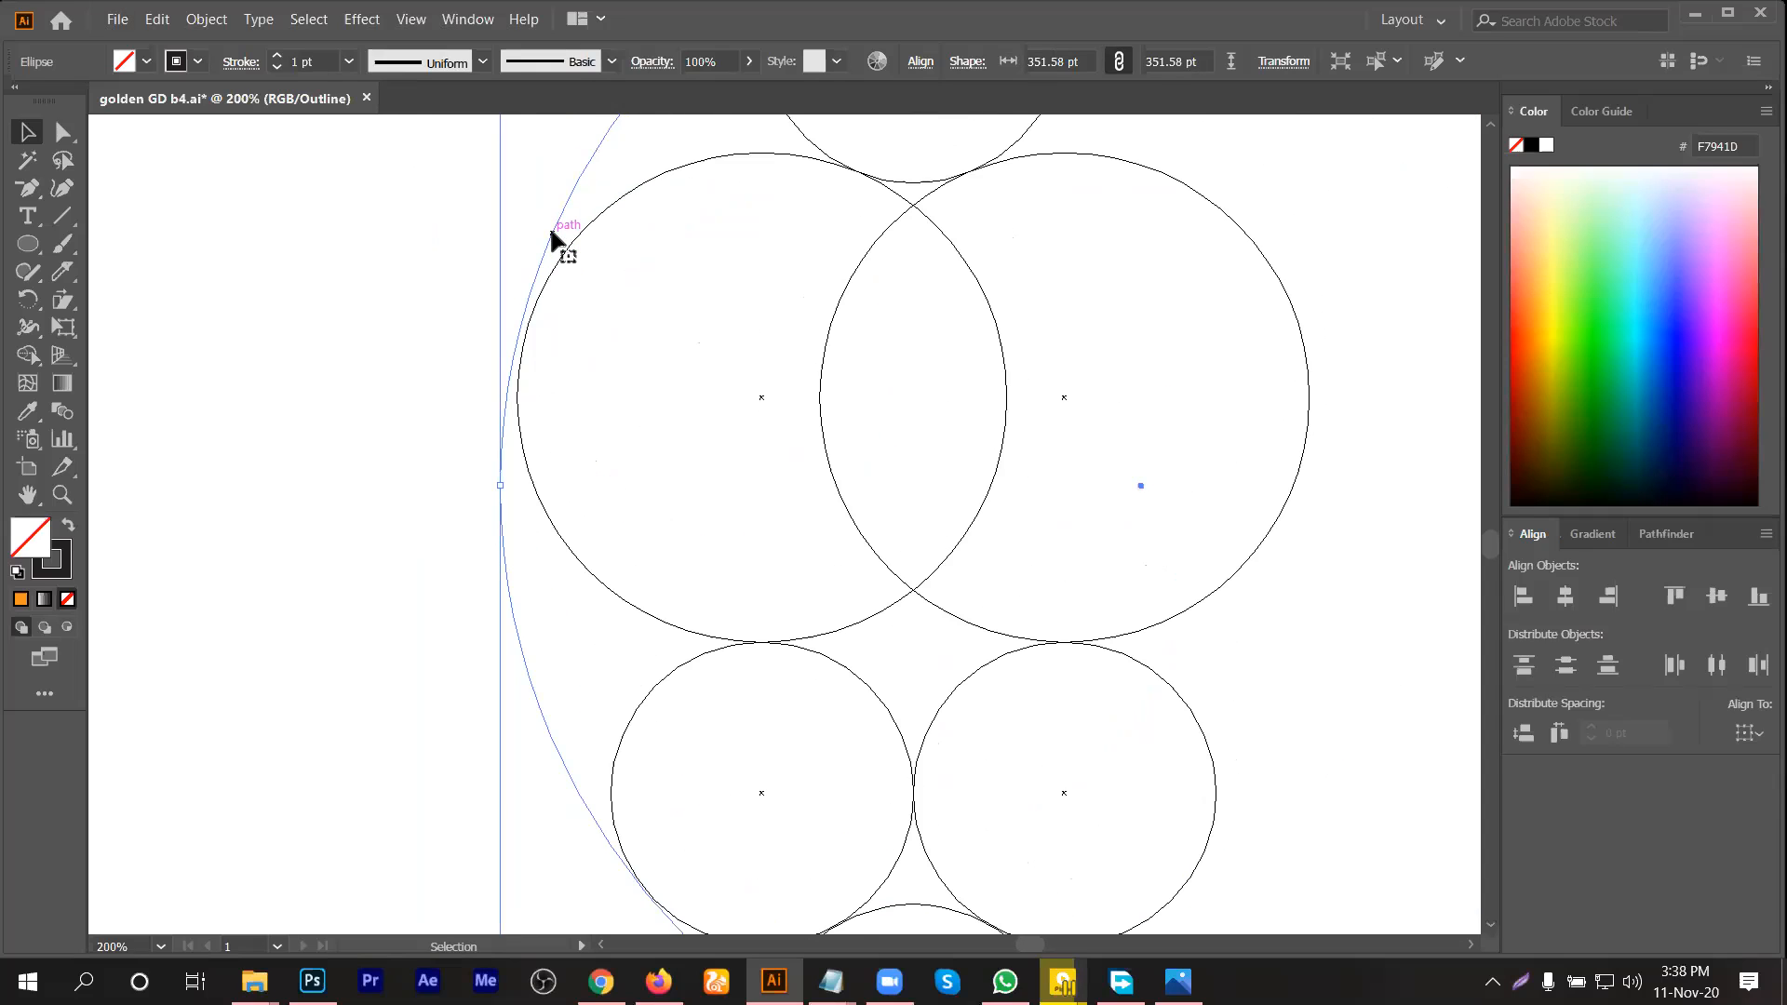
drag(551, 233, 556, 239)
scroll(595, 371, down, 2)
scroll(526, 195, up, 8)
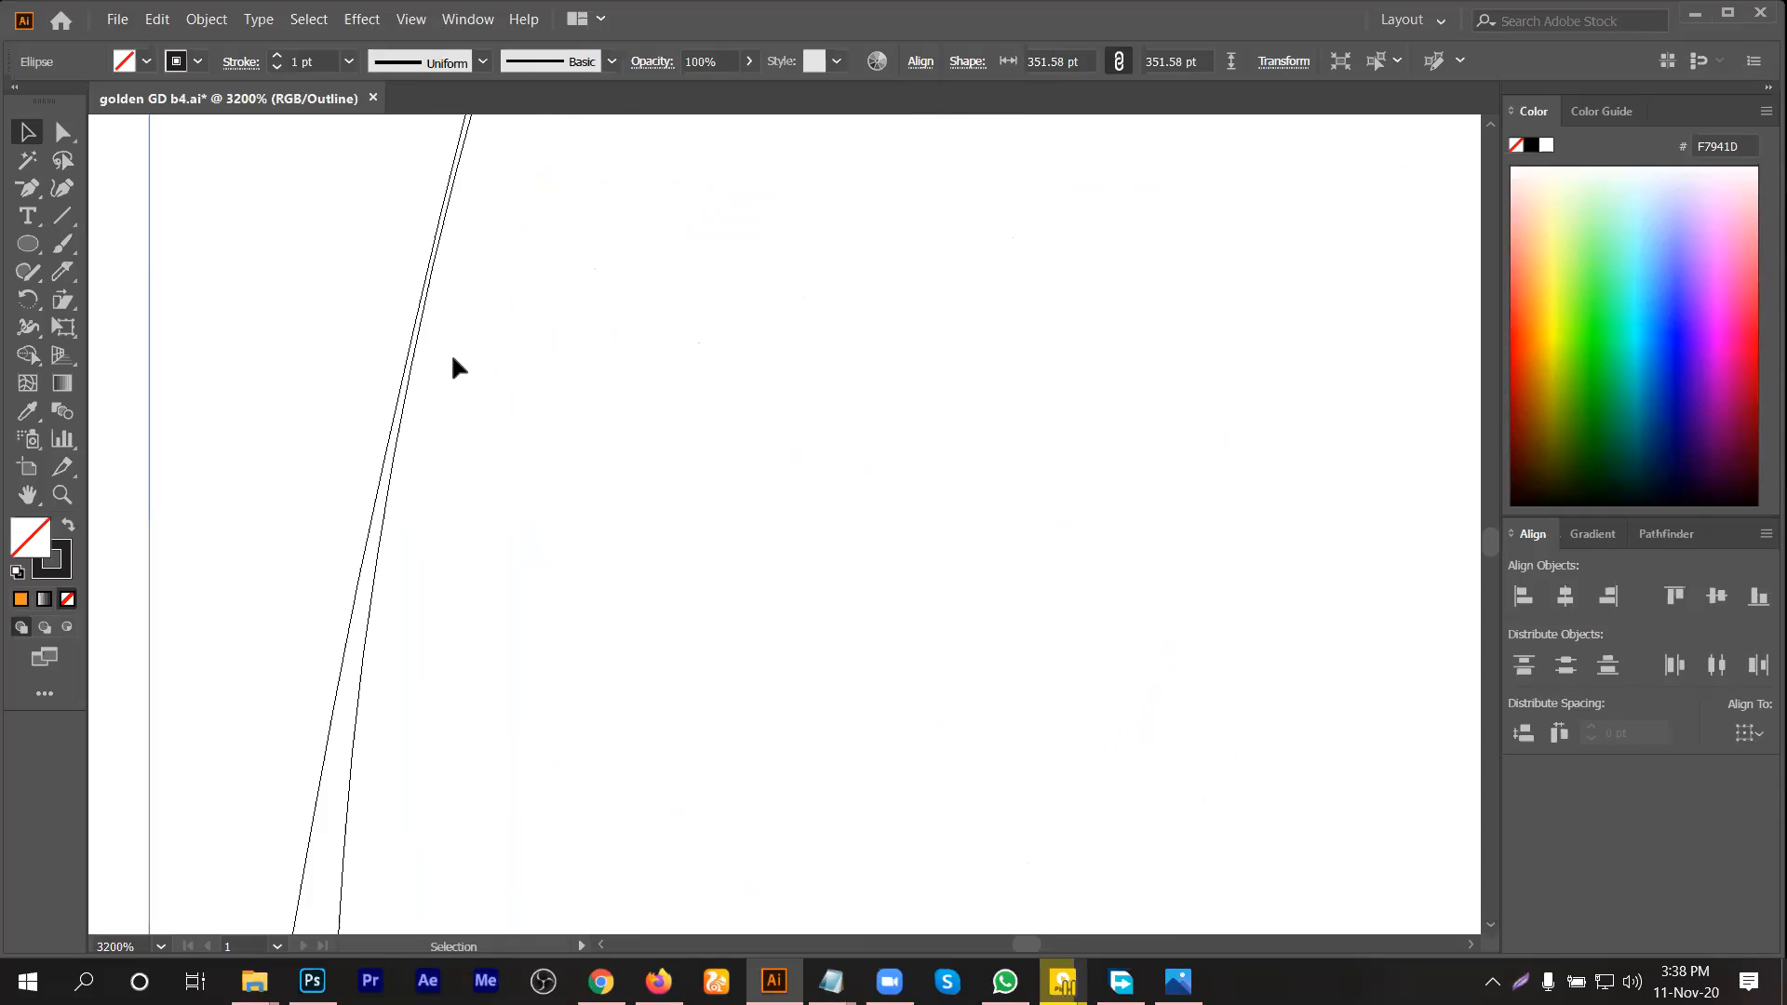
drag(390, 449, 391, 452)
drag(371, 544, 473, 544)
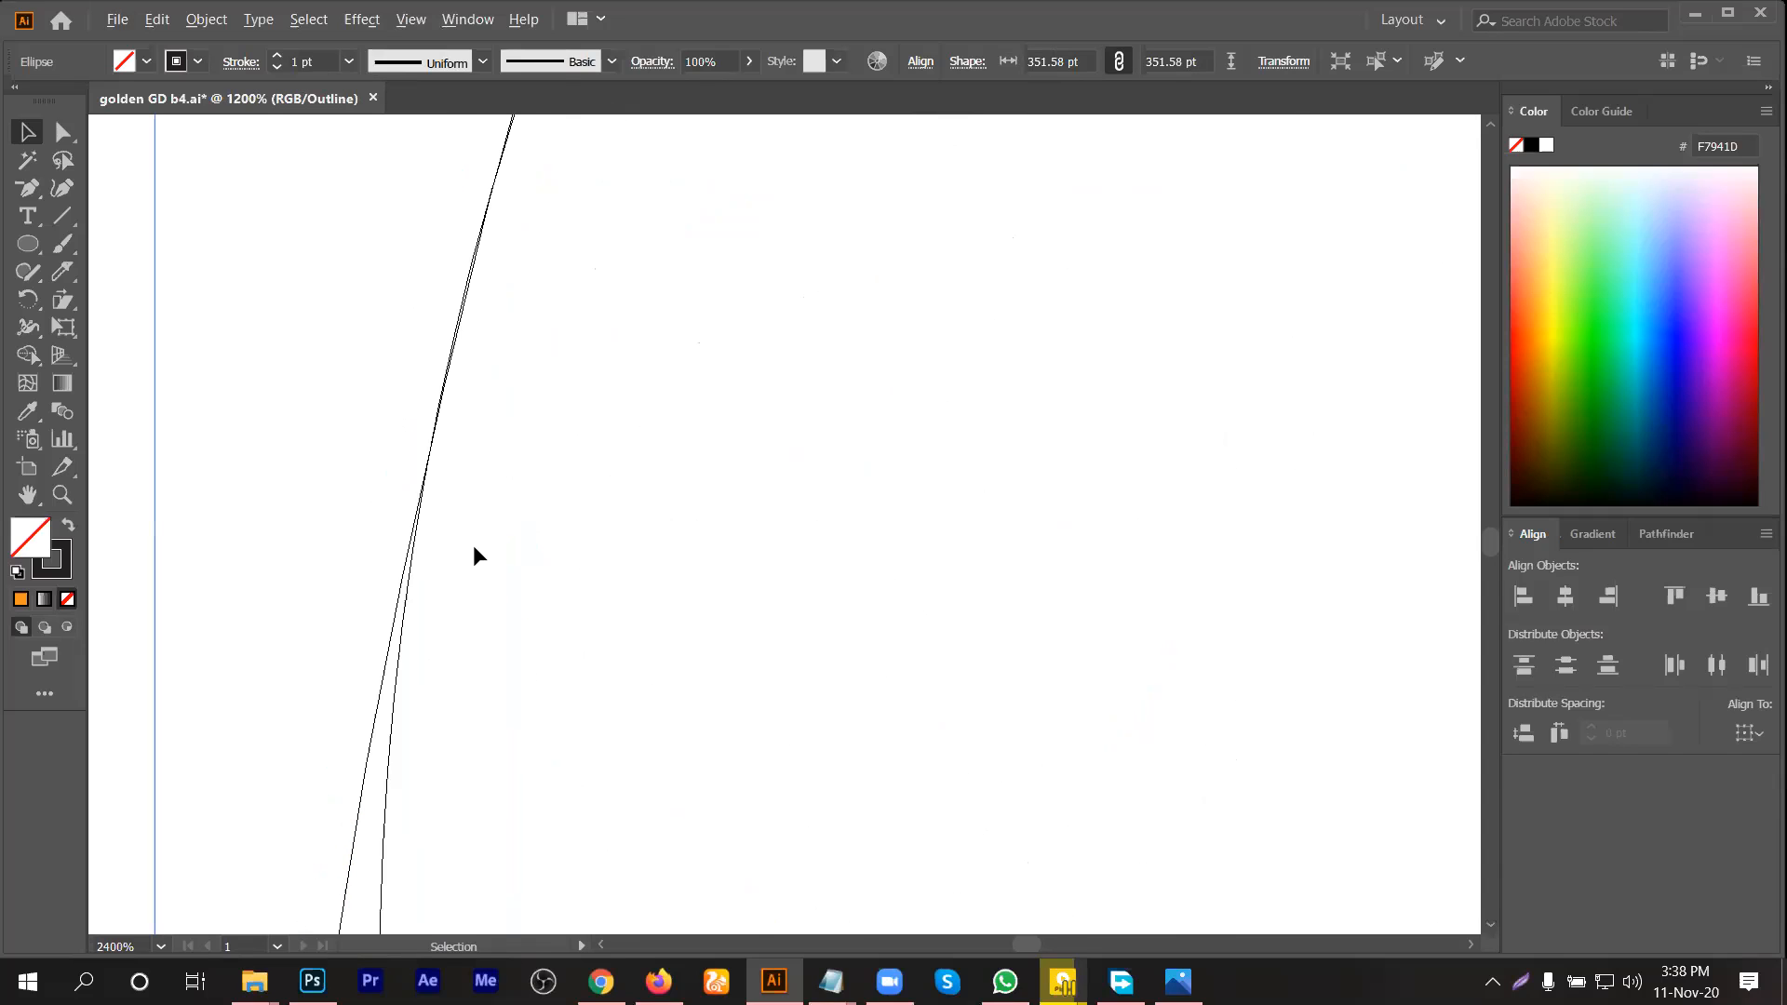
Step: Fine-tune the enclosing circle's position in outline view so its path touches the left small circle
scroll(575, 521, down, 3)
scroll(584, 559, down, 5)
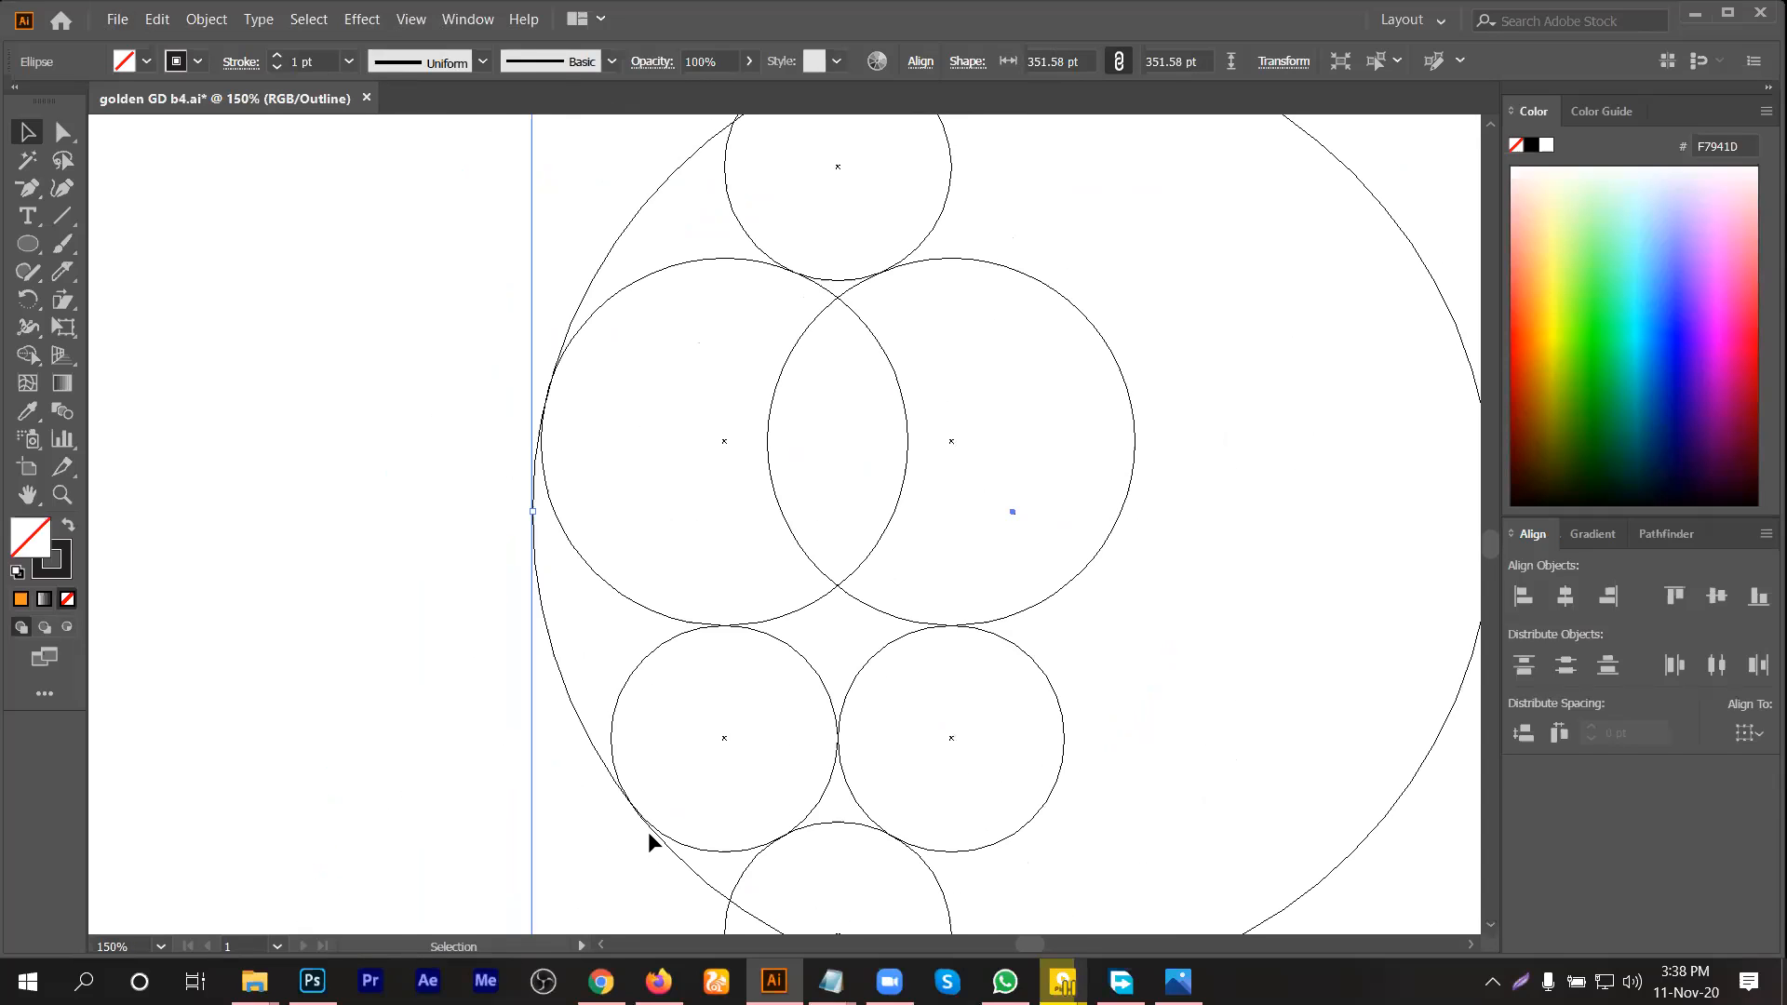
scroll(627, 784, up, 5)
scroll(556, 705, up, 2)
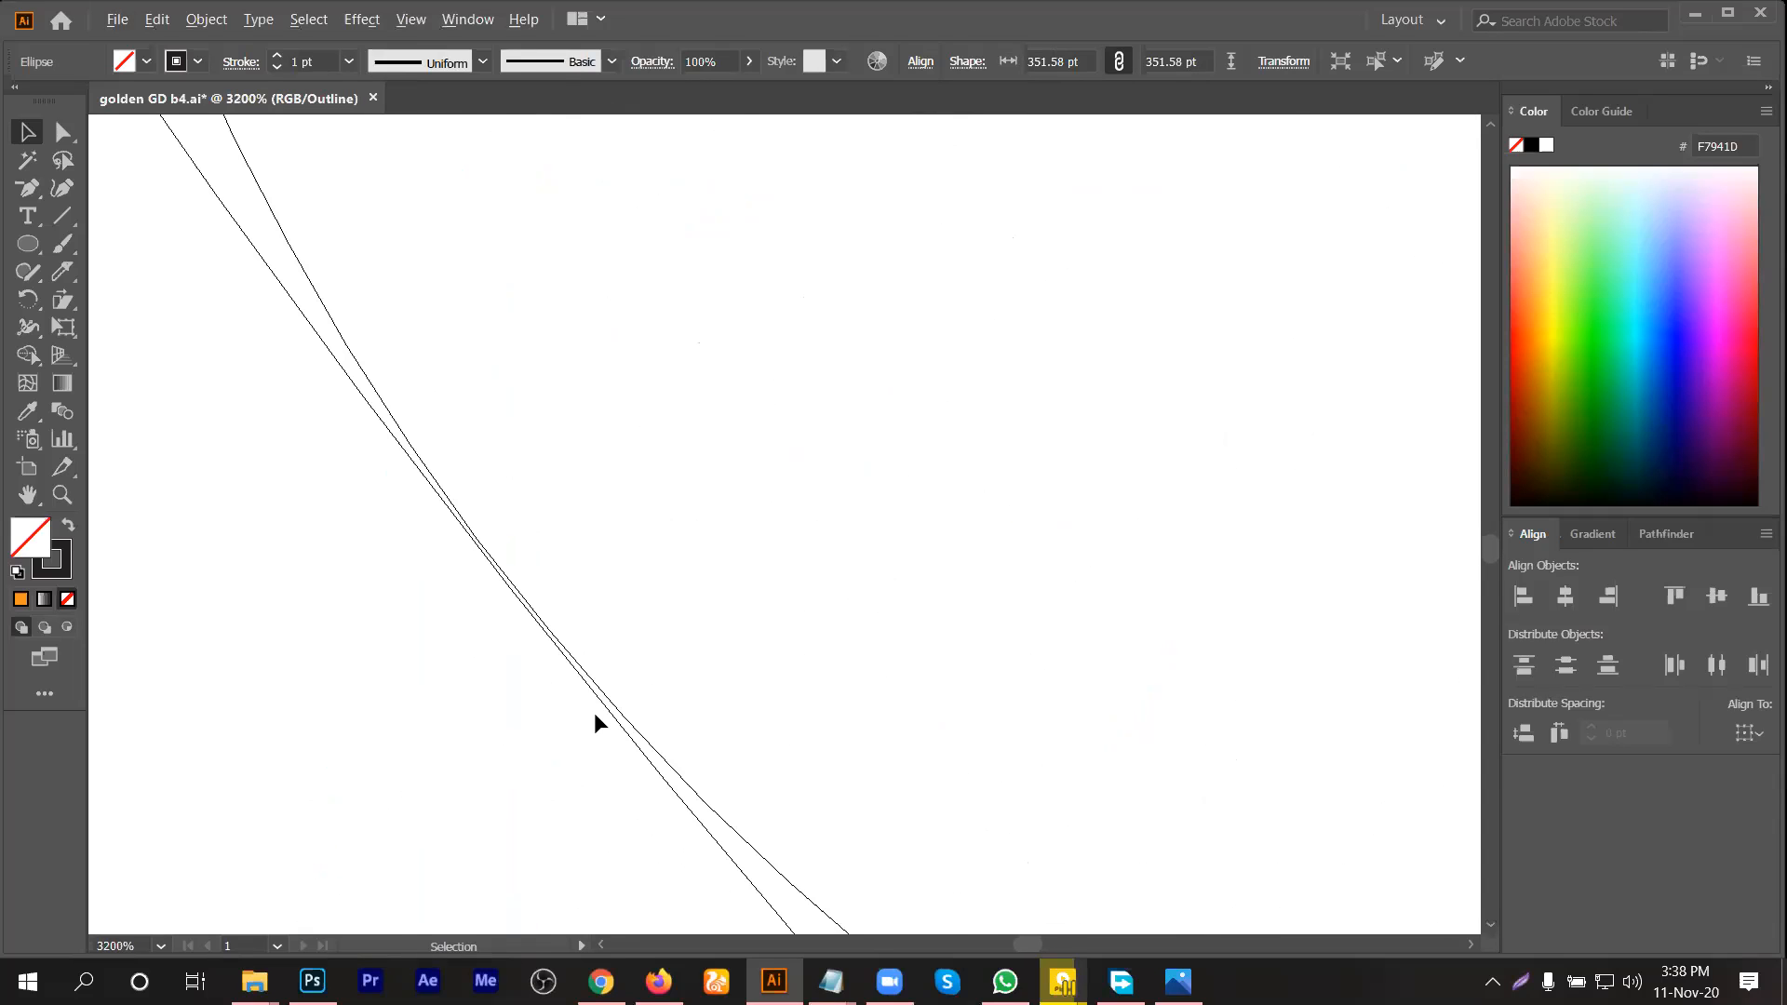
scroll(799, 618, down, 3)
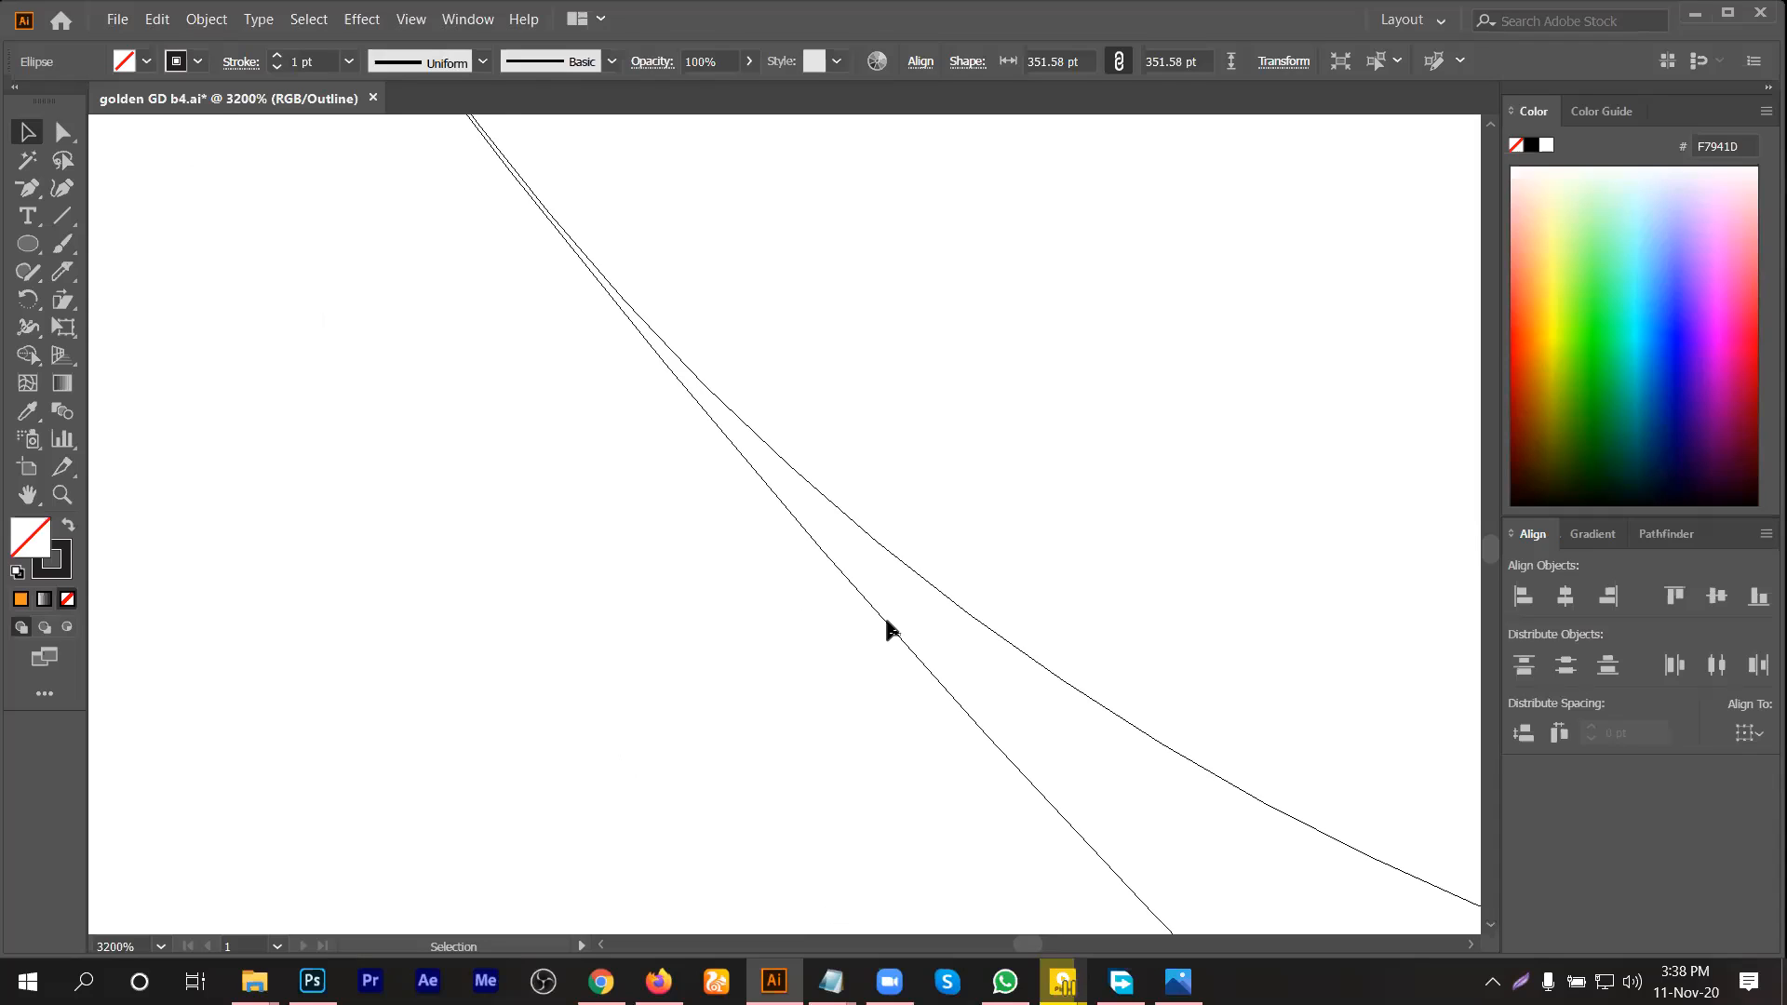
scroll(730, 464, down, 1)
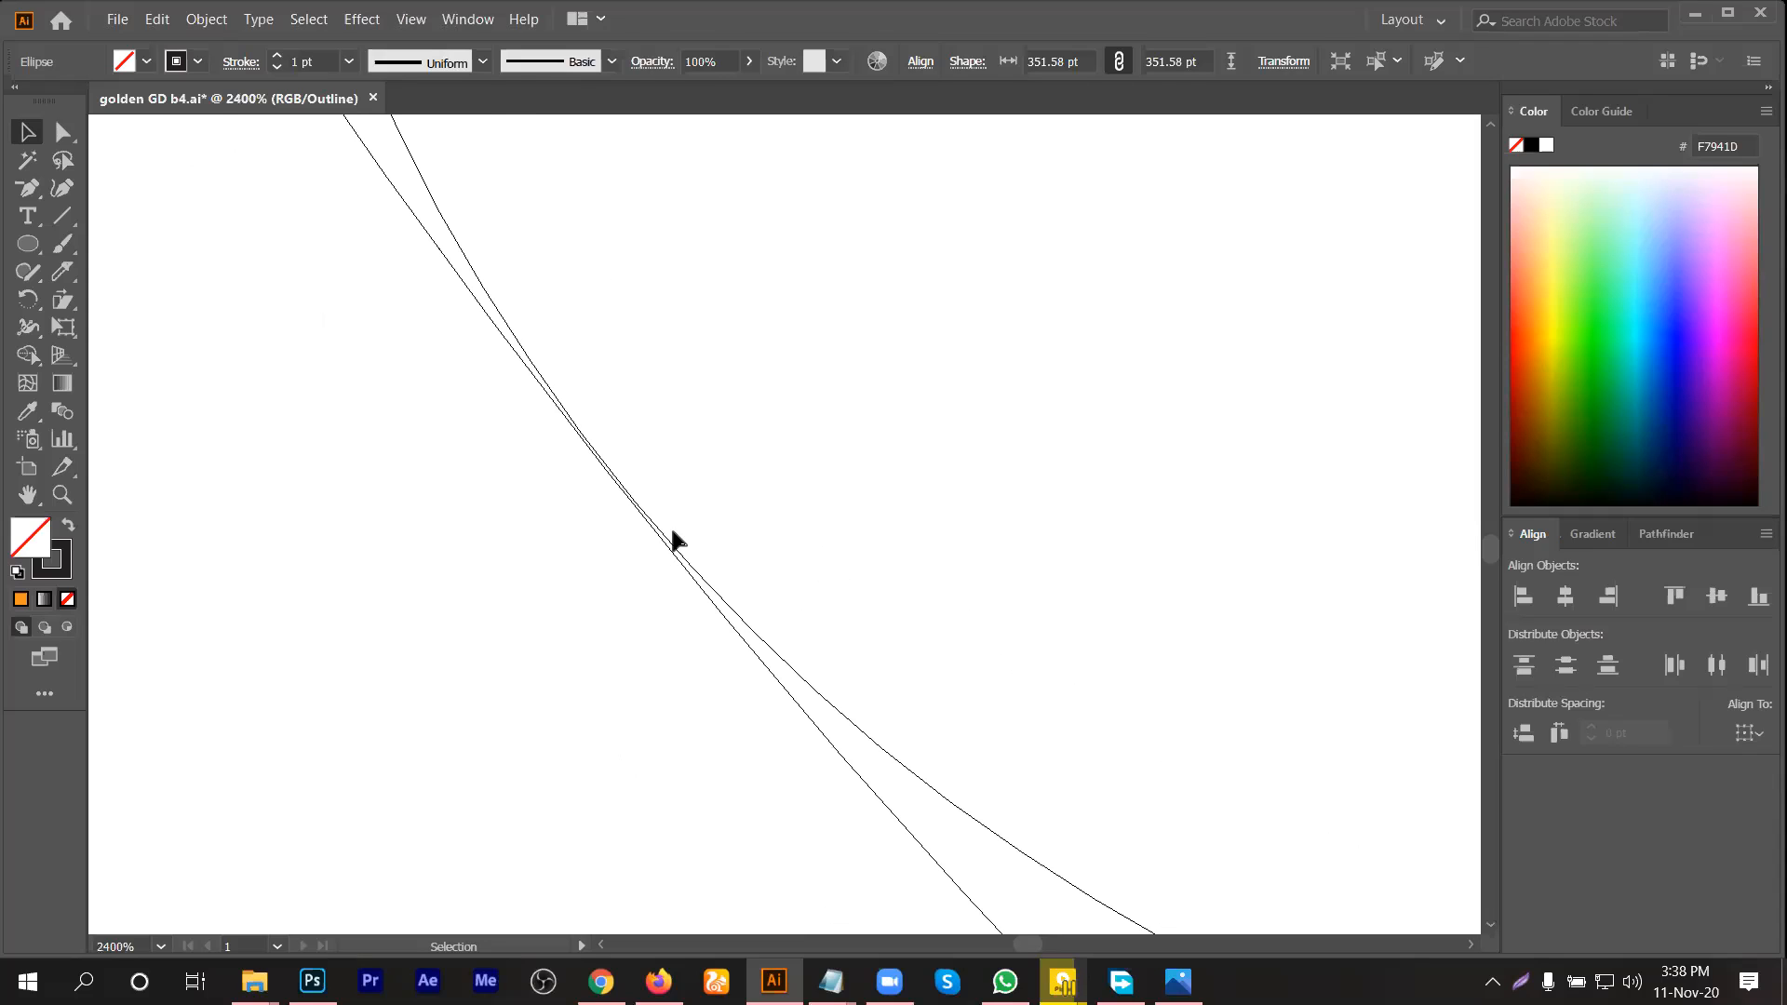
drag(474, 299, 562, 331)
click(653, 331)
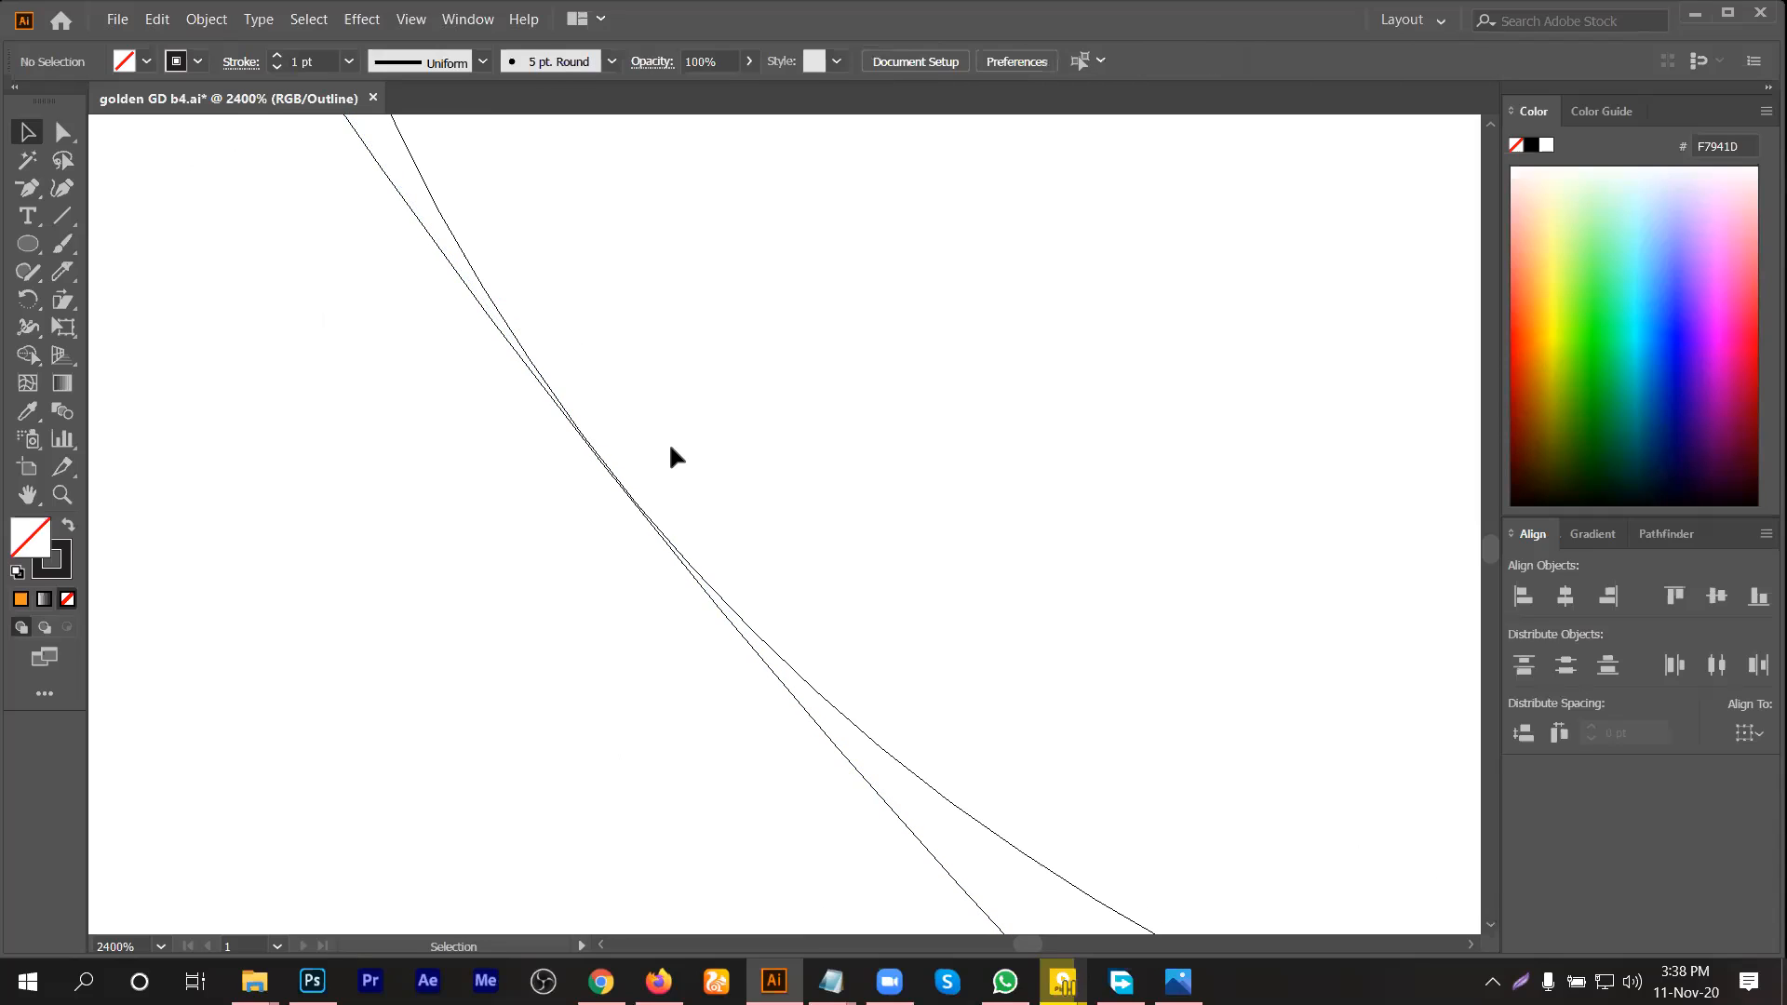
drag(758, 650, 756, 648)
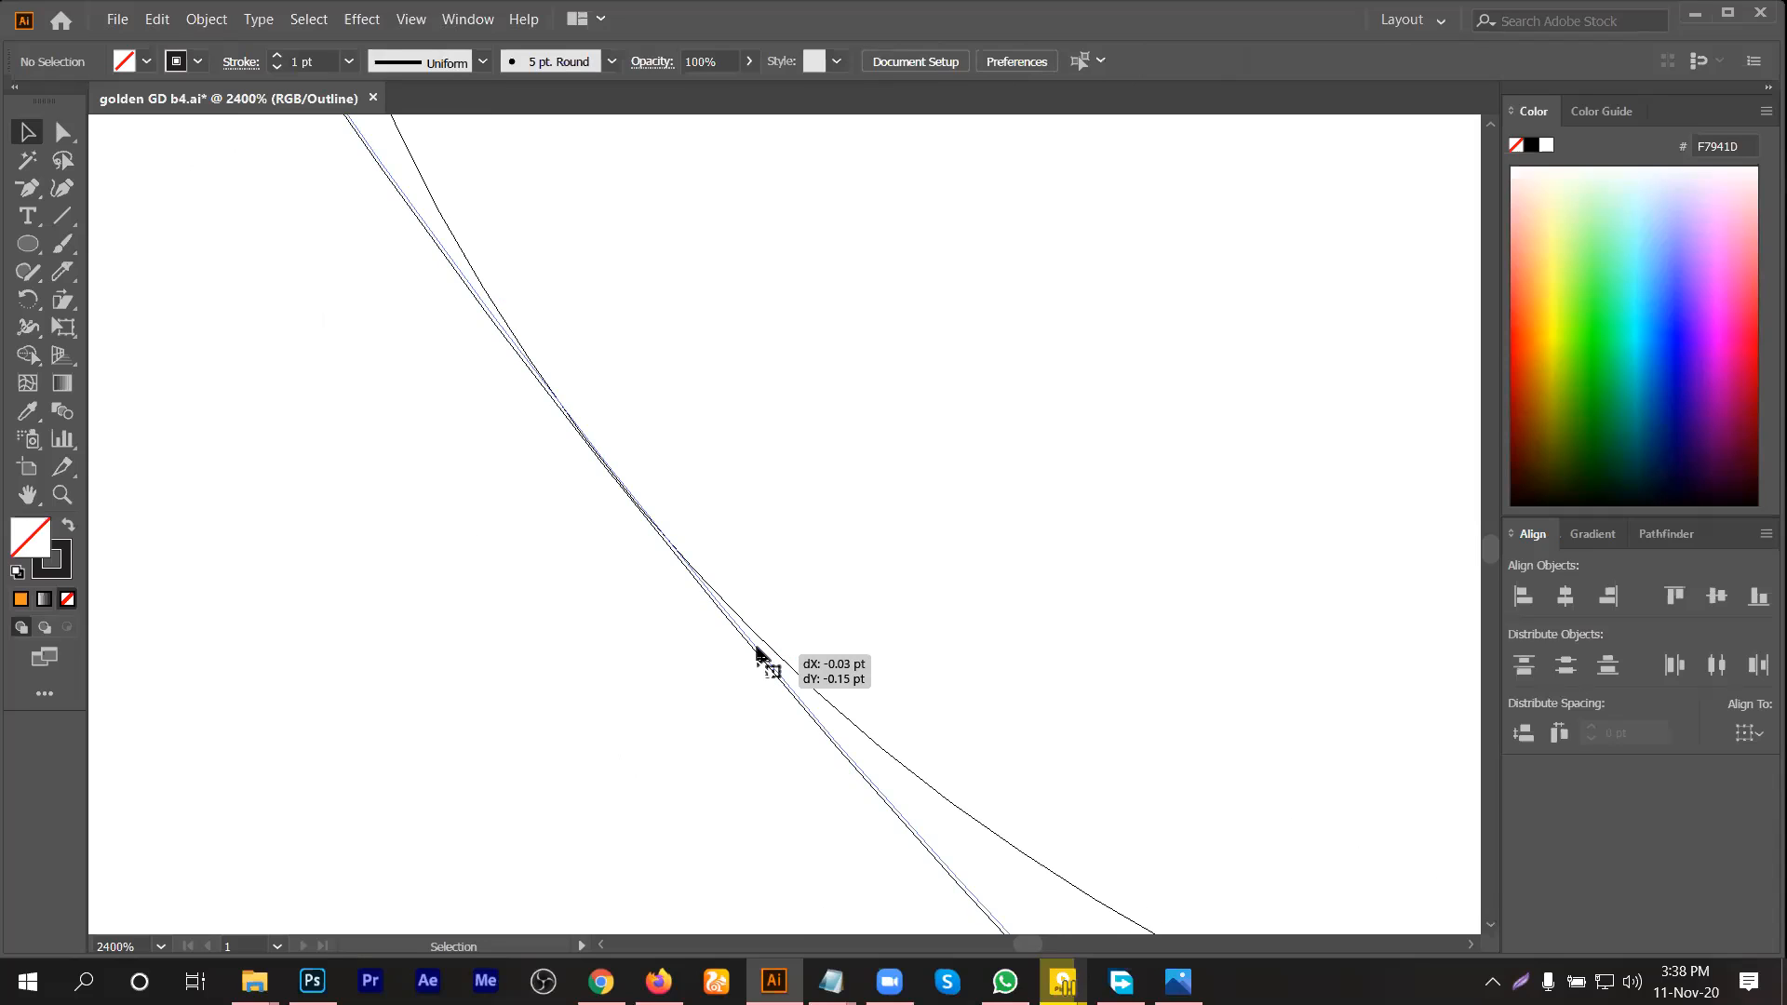
scroll(756, 648, up, 1)
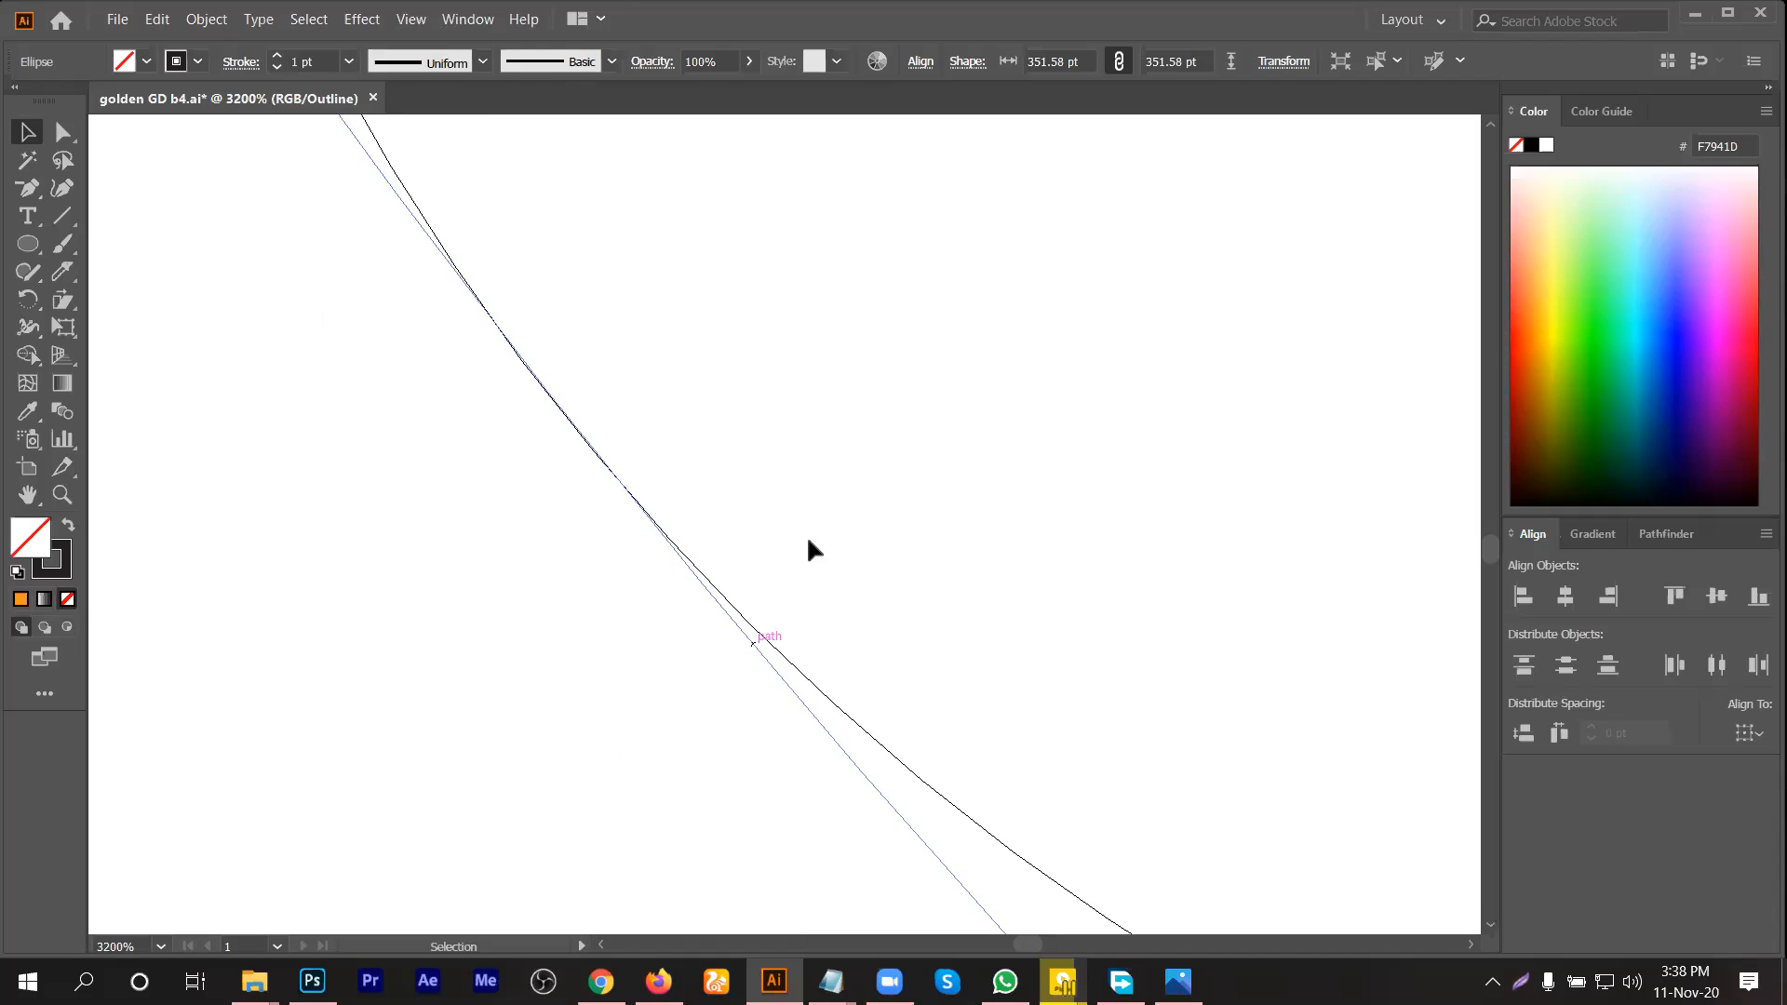
Step: Close the remaining gap between the enclosing circle's path and the left large circle
scroll(735, 367, down, 11)
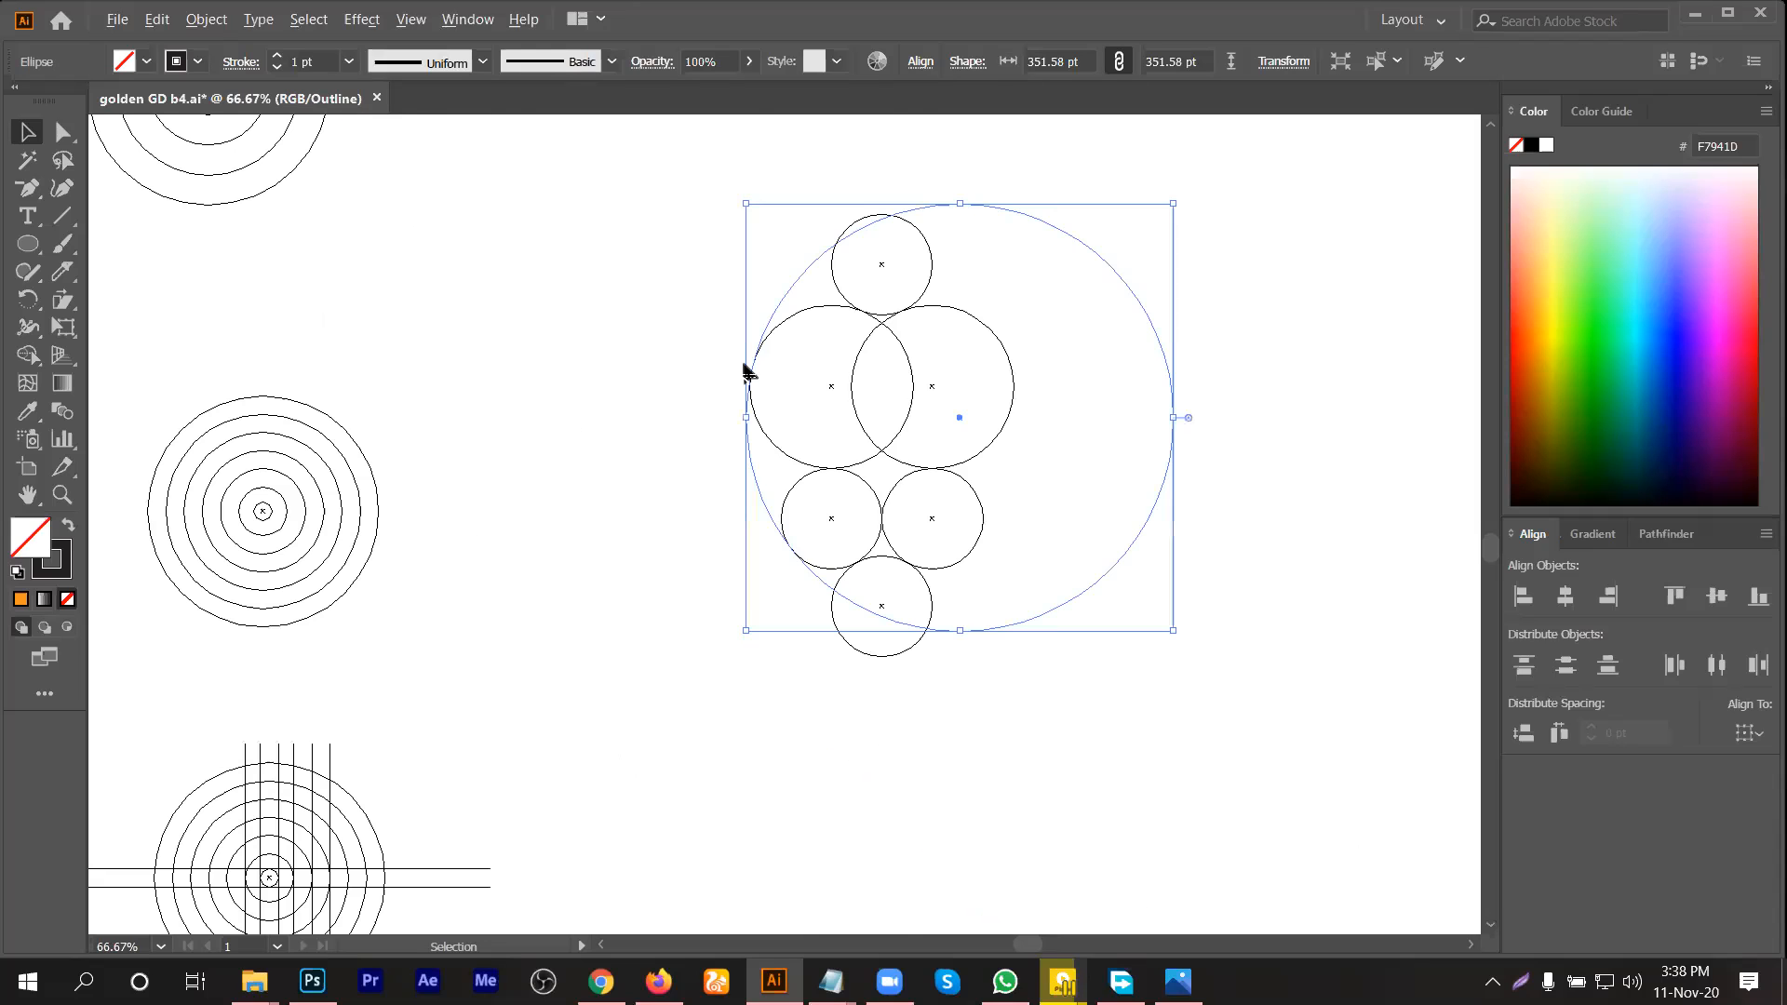
scroll(769, 379, up, 6)
scroll(819, 438, up, 2)
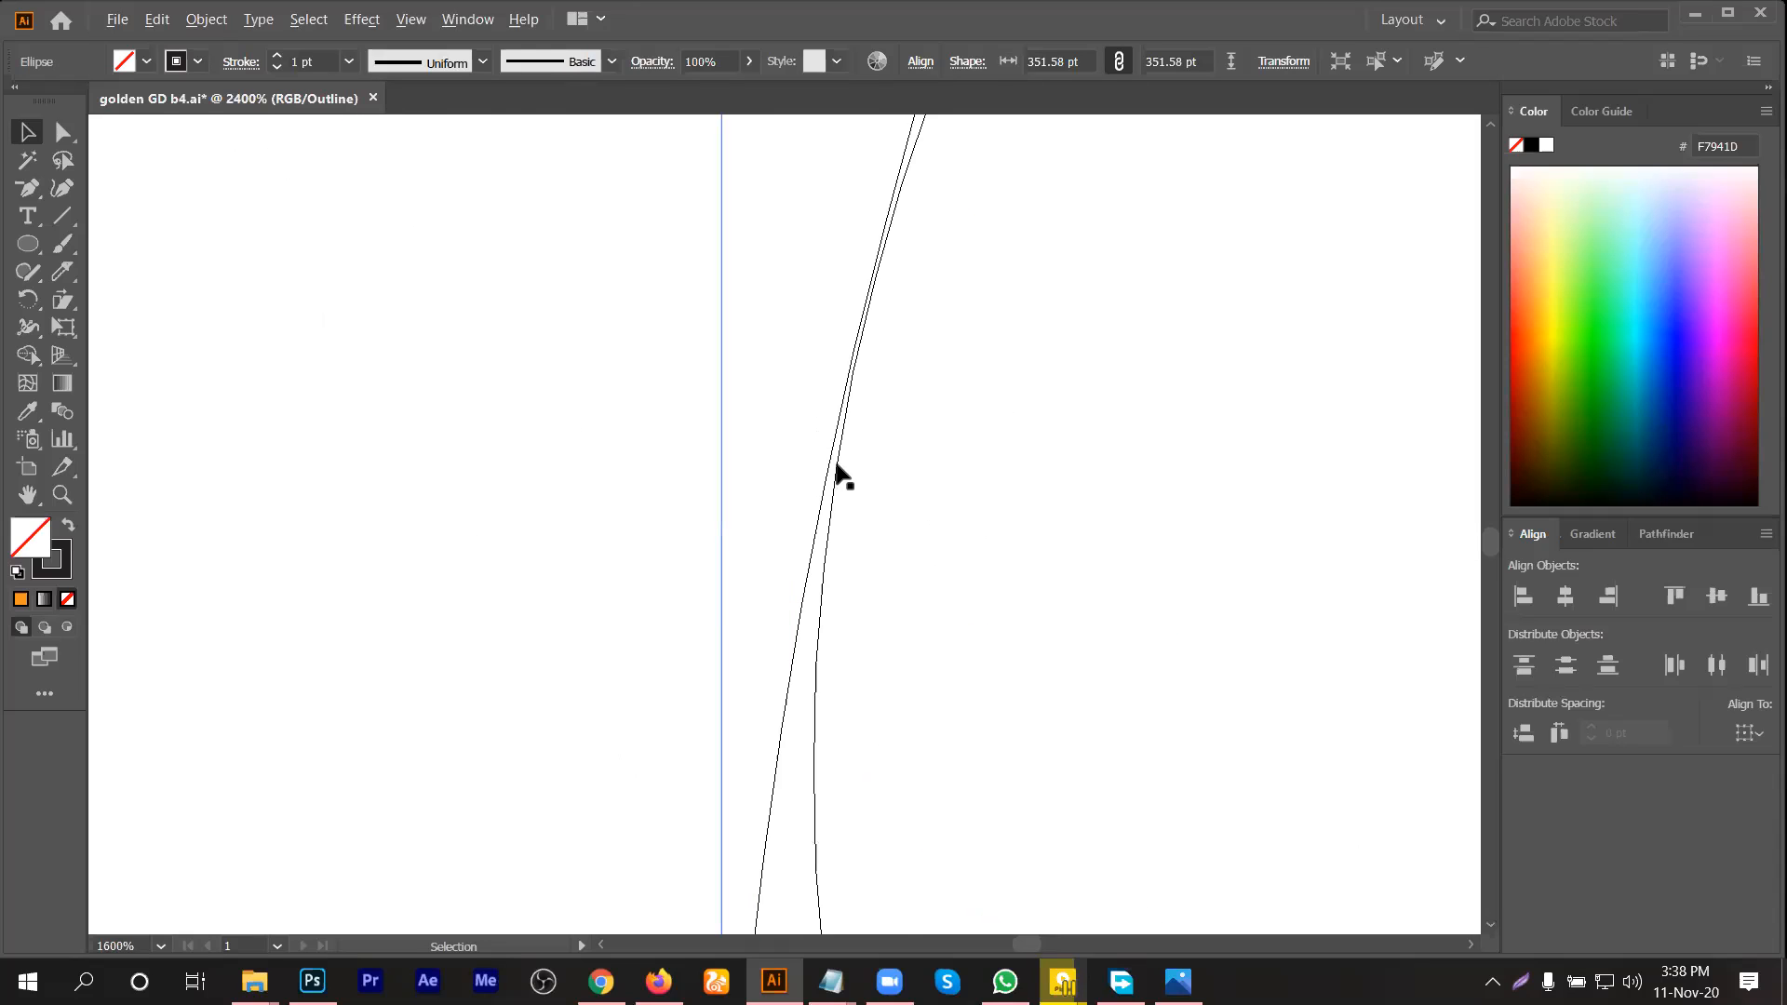
scroll(825, 494, up, 1)
key(ctrl+shift+a)
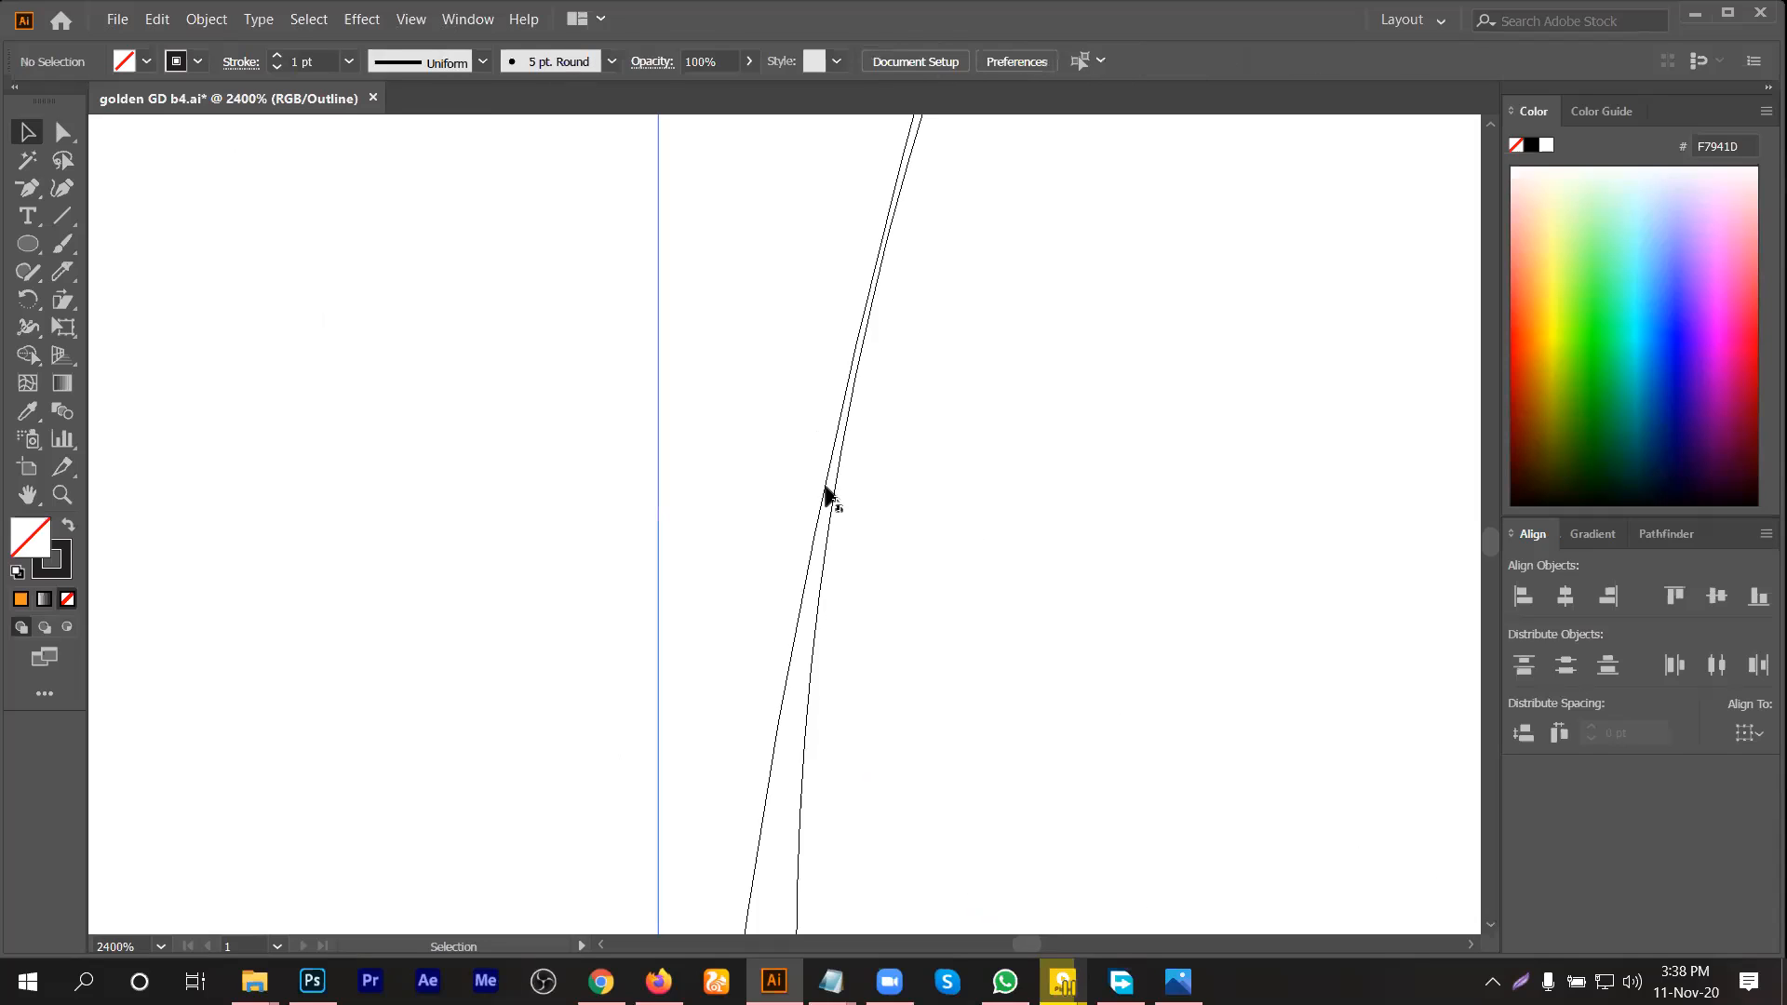
drag(827, 493, 851, 504)
key(ctrl+1)
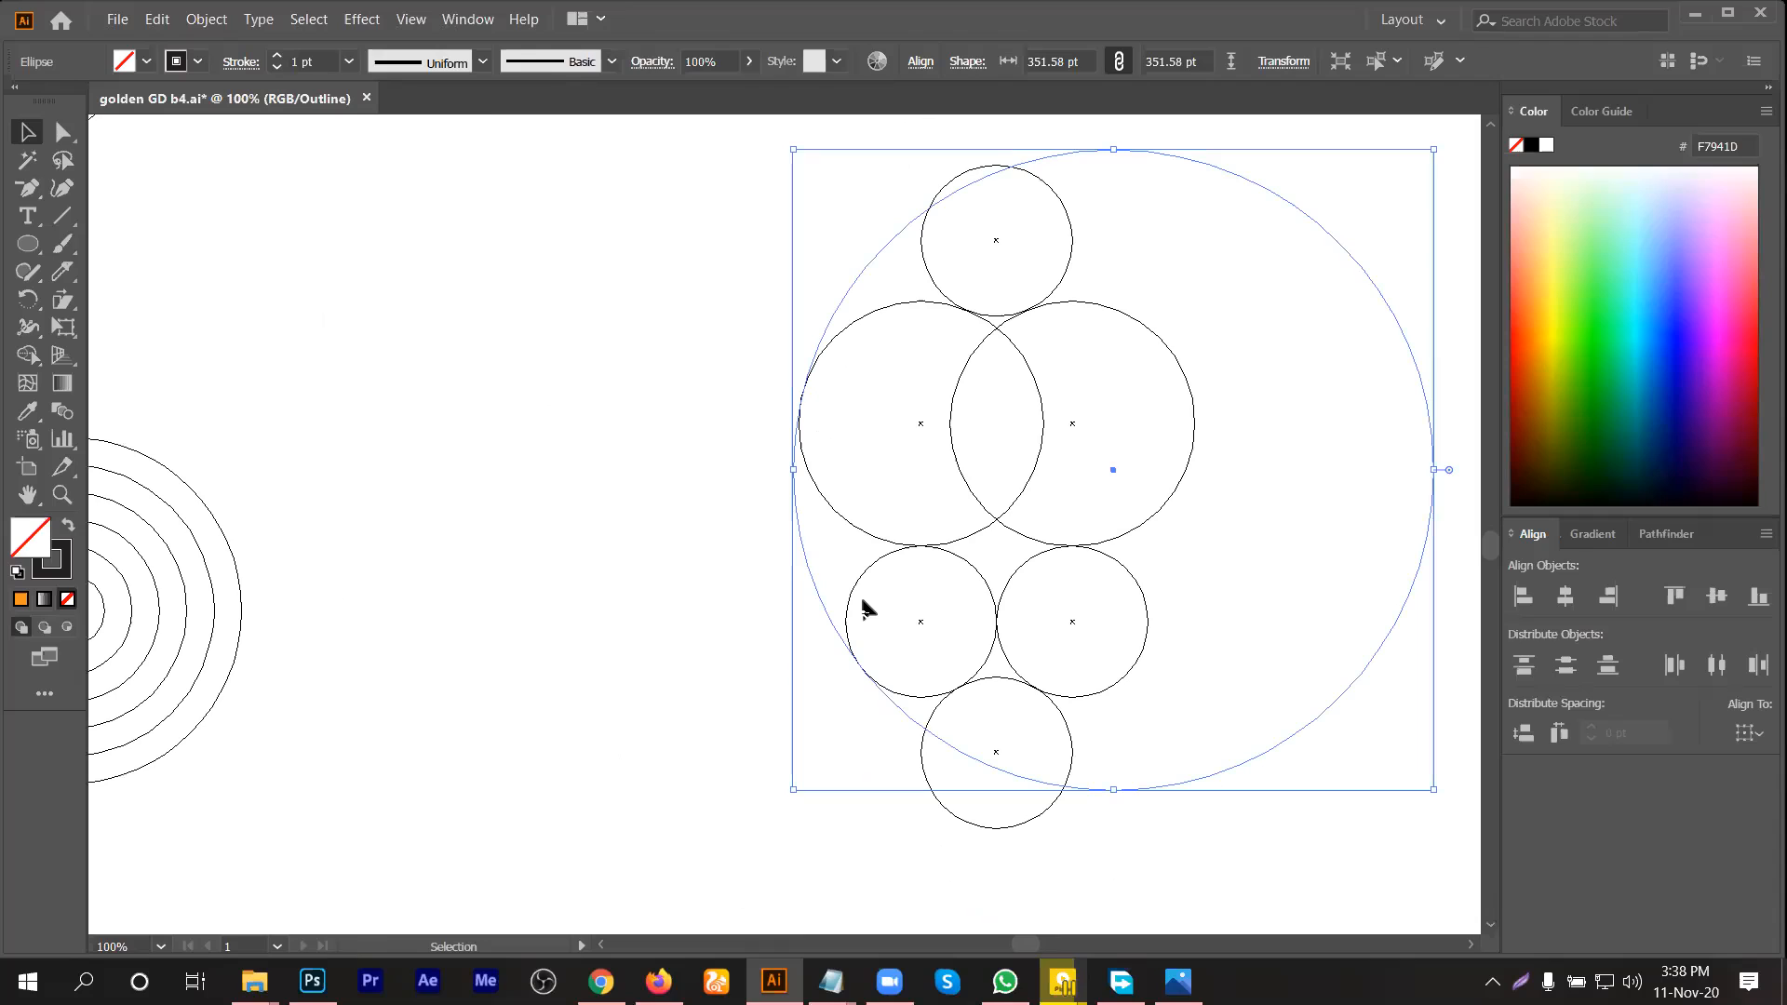
Step: Examine where the enclosing circle touches the left small circle, deselect it, and return to preview display
scroll(884, 687, up, 5)
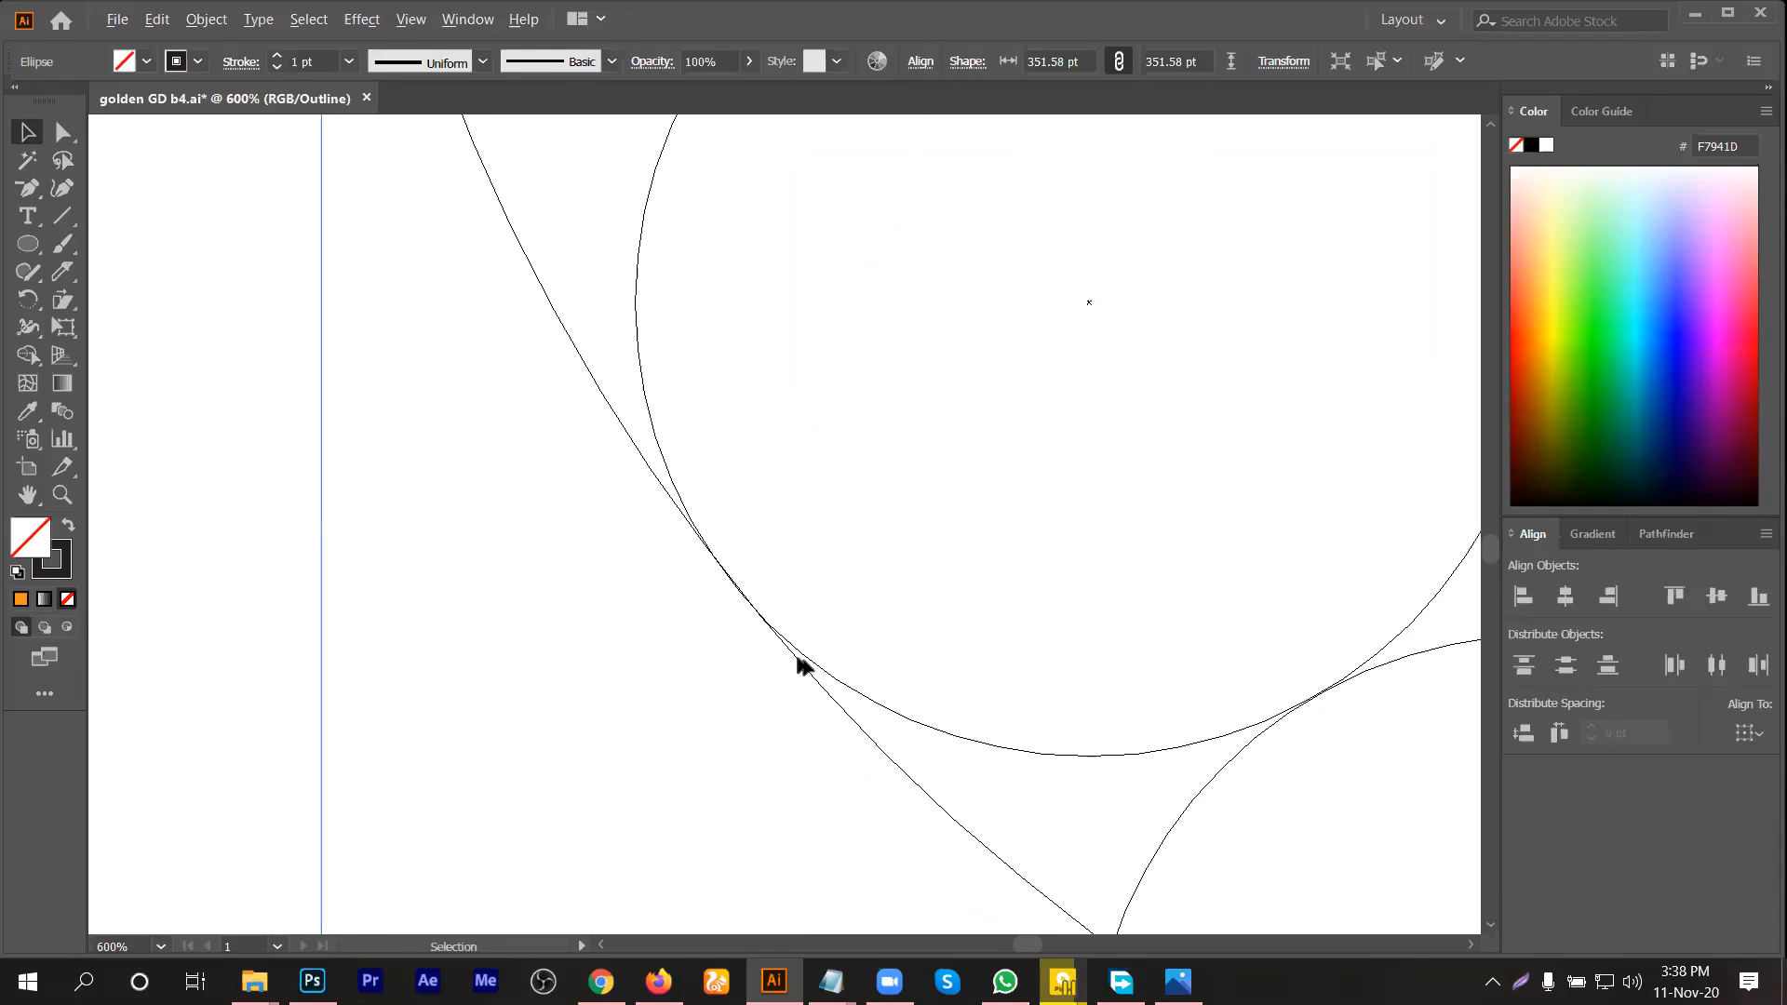
scroll(790, 645, up, 2)
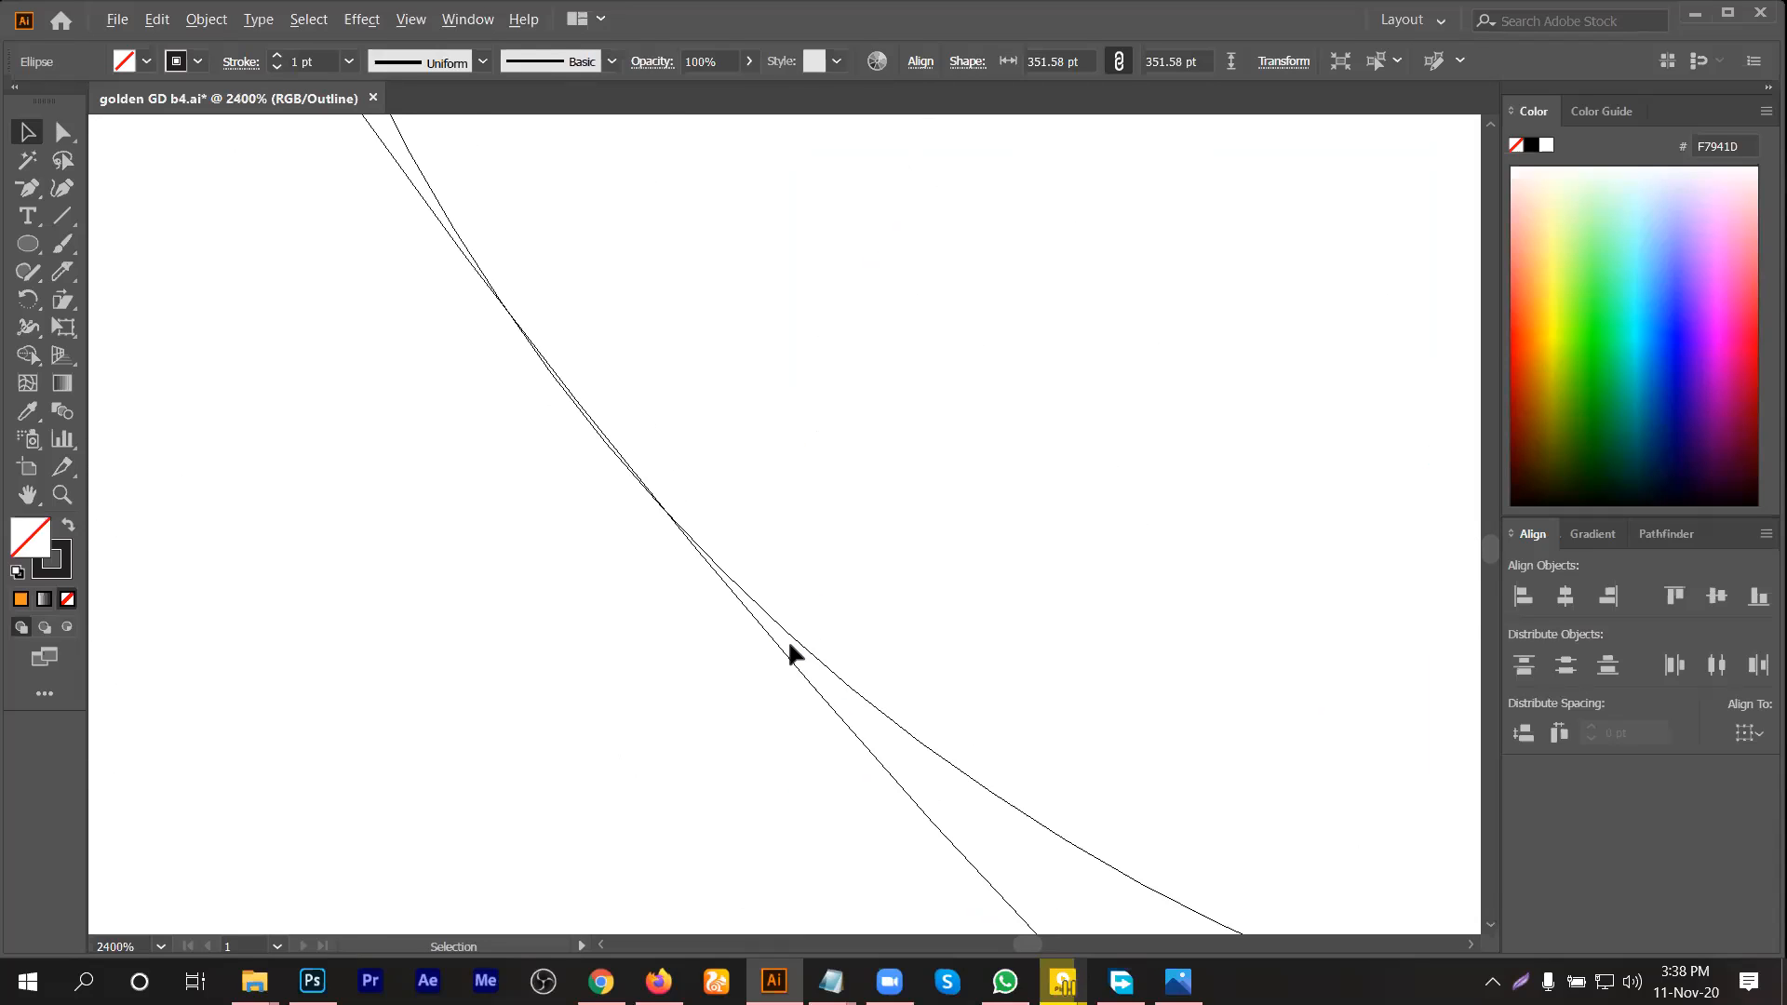
scroll(699, 522, down, 7)
scroll(699, 527, down, 4)
scroll(1204, 532, up, 1)
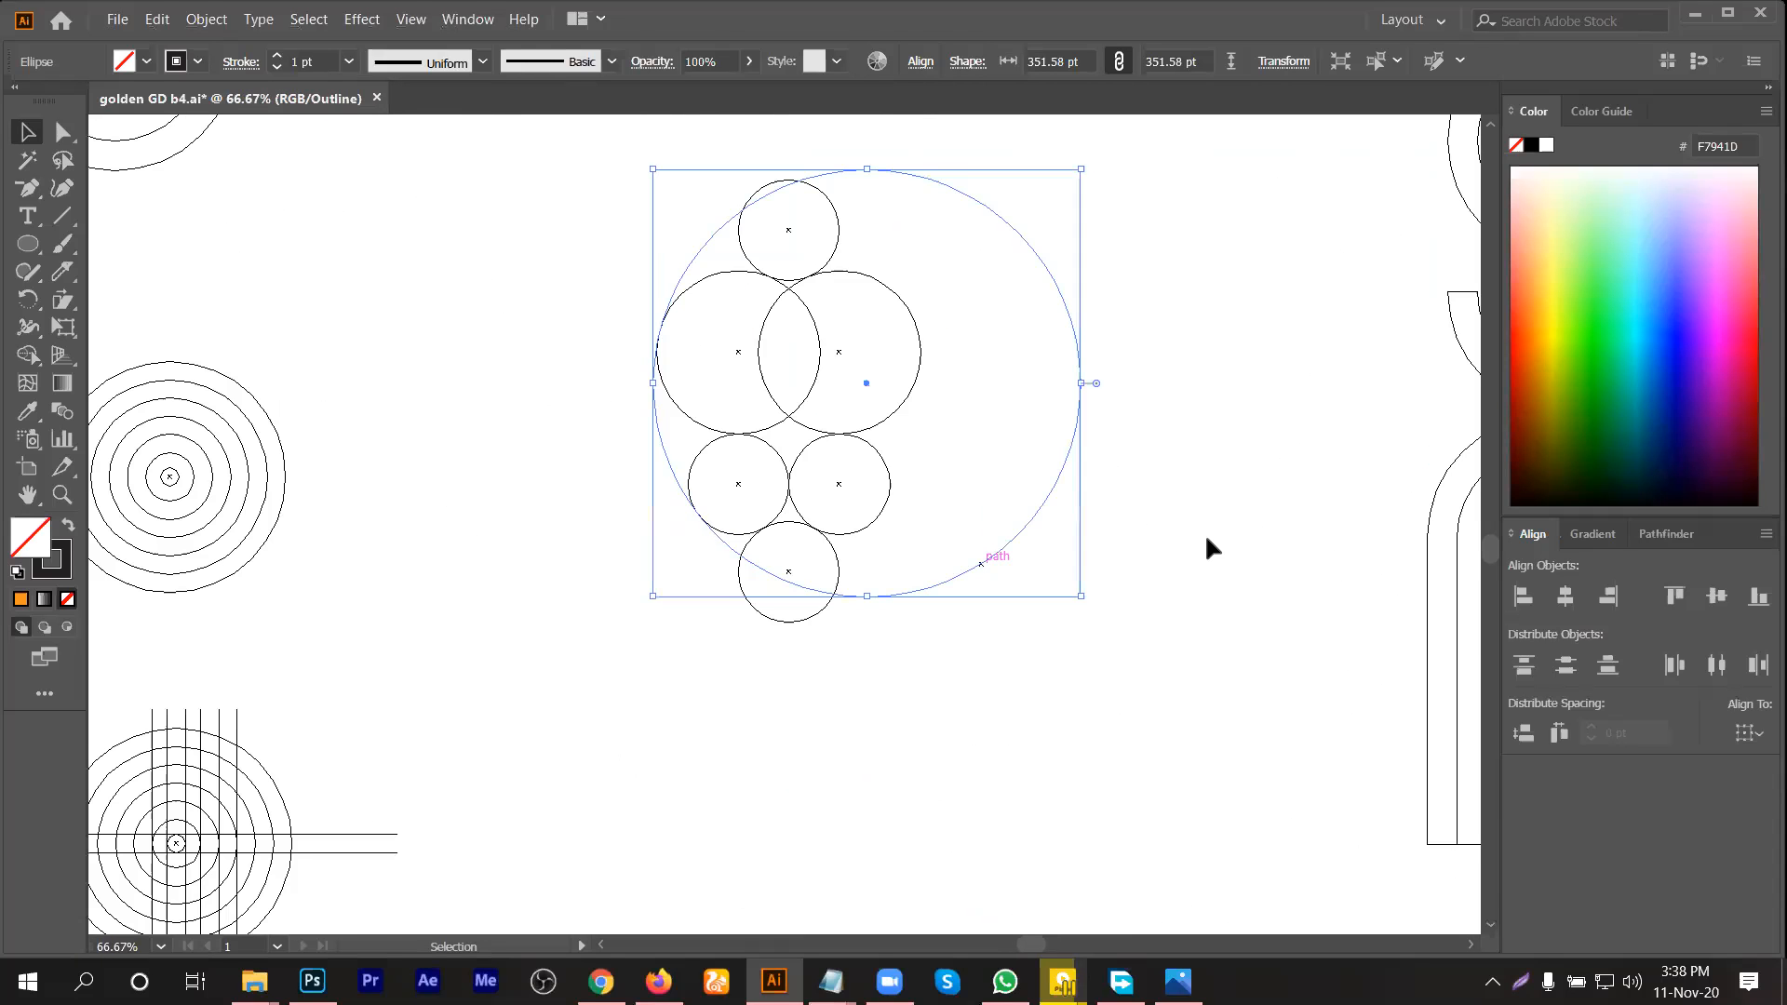
click(1204, 532)
key(ctrl+y)
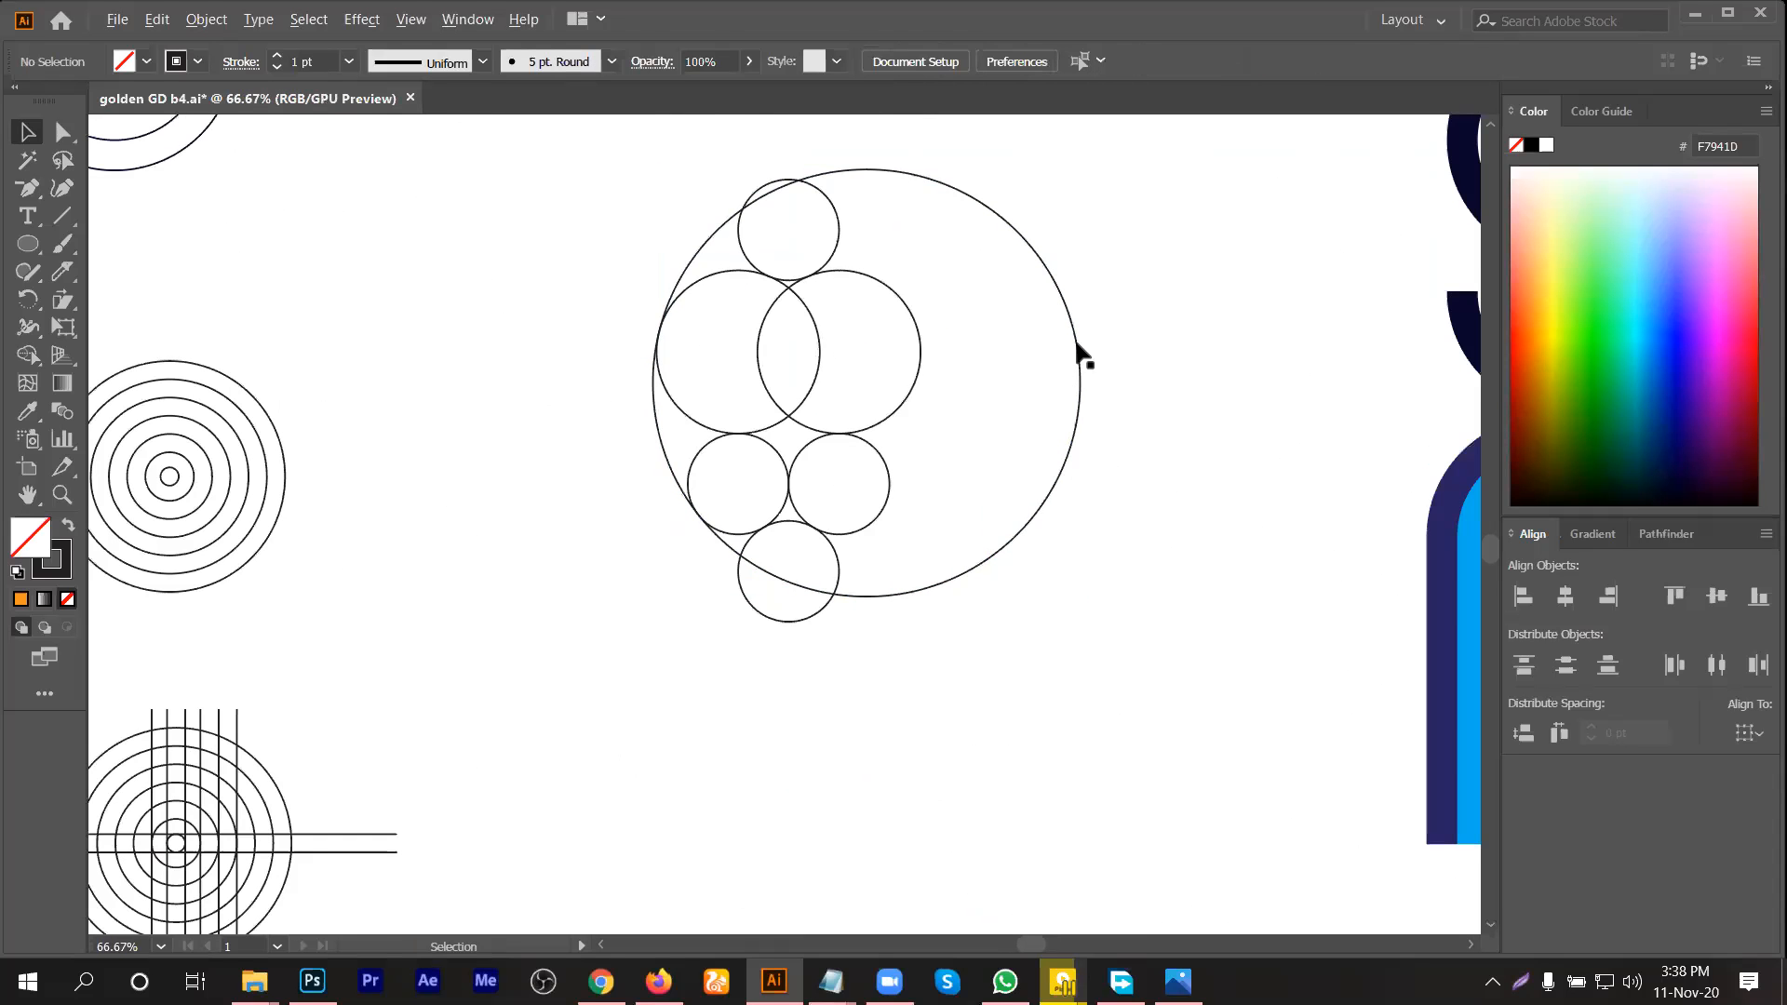
scroll(1109, 328, up, 2)
scroll(1108, 347, down, 2)
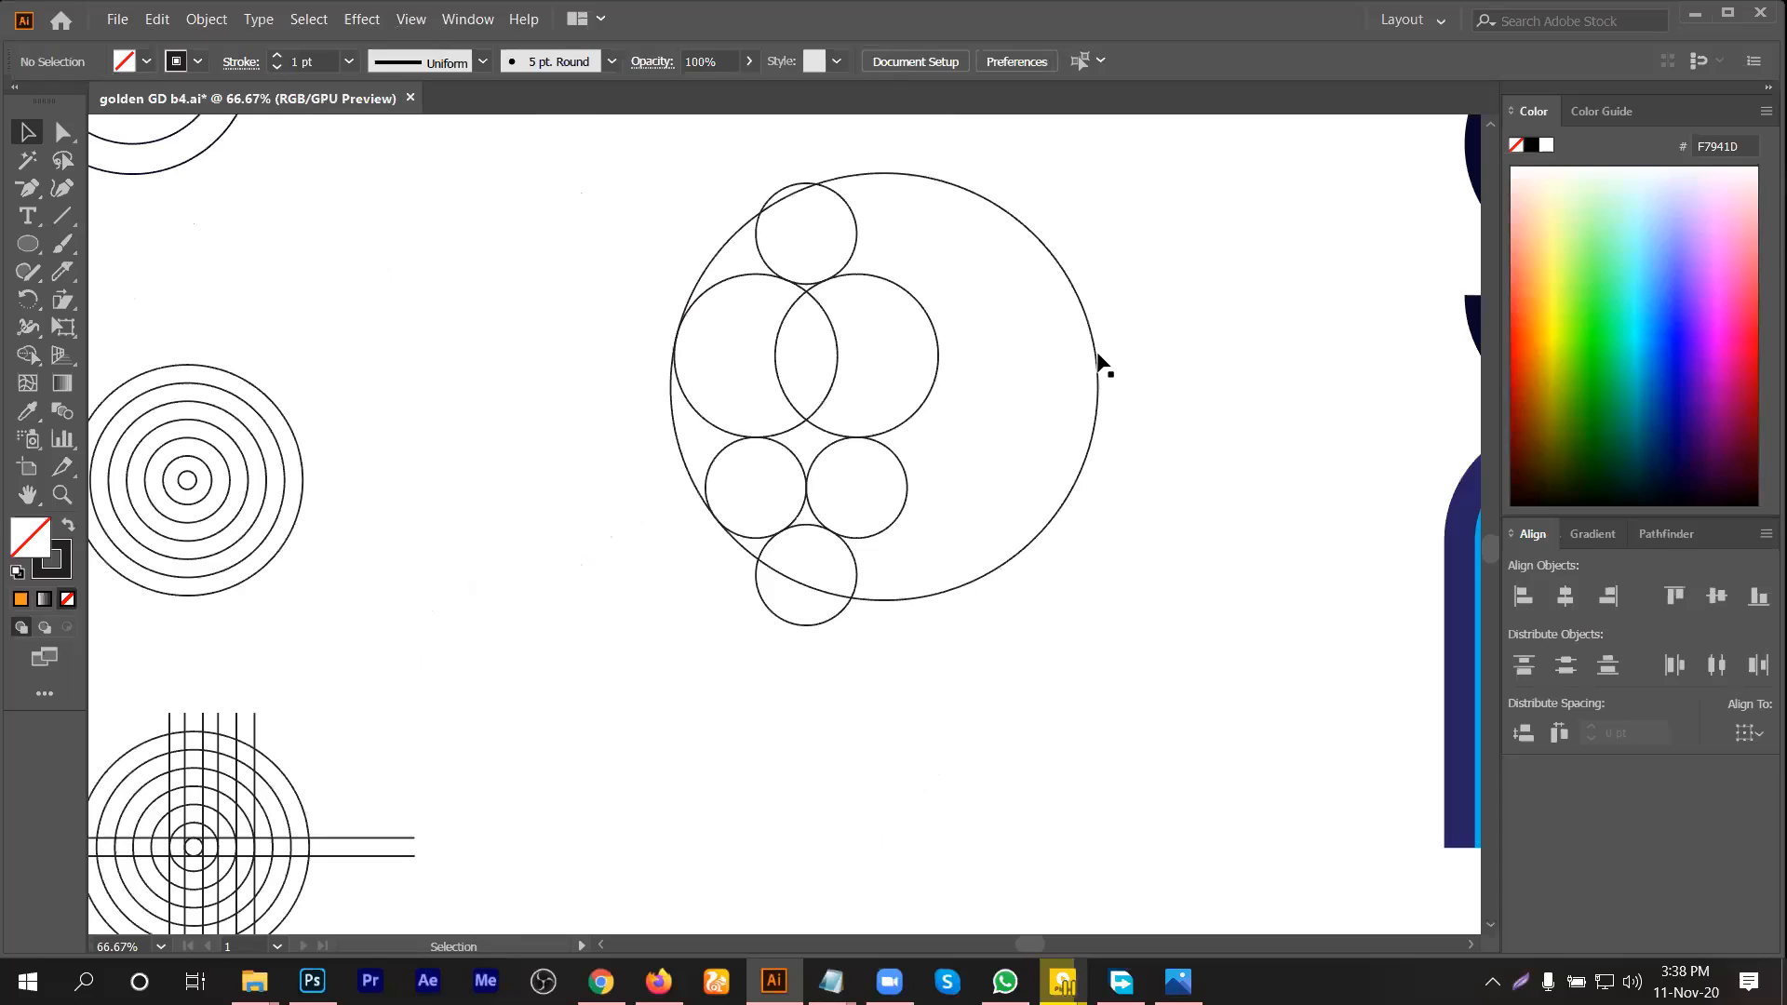
Step: Duplicate the enclosing circle about 127 pt straight left, beside the right large circle's outer edge, and switch to outline view
drag(1099, 358, 942, 372)
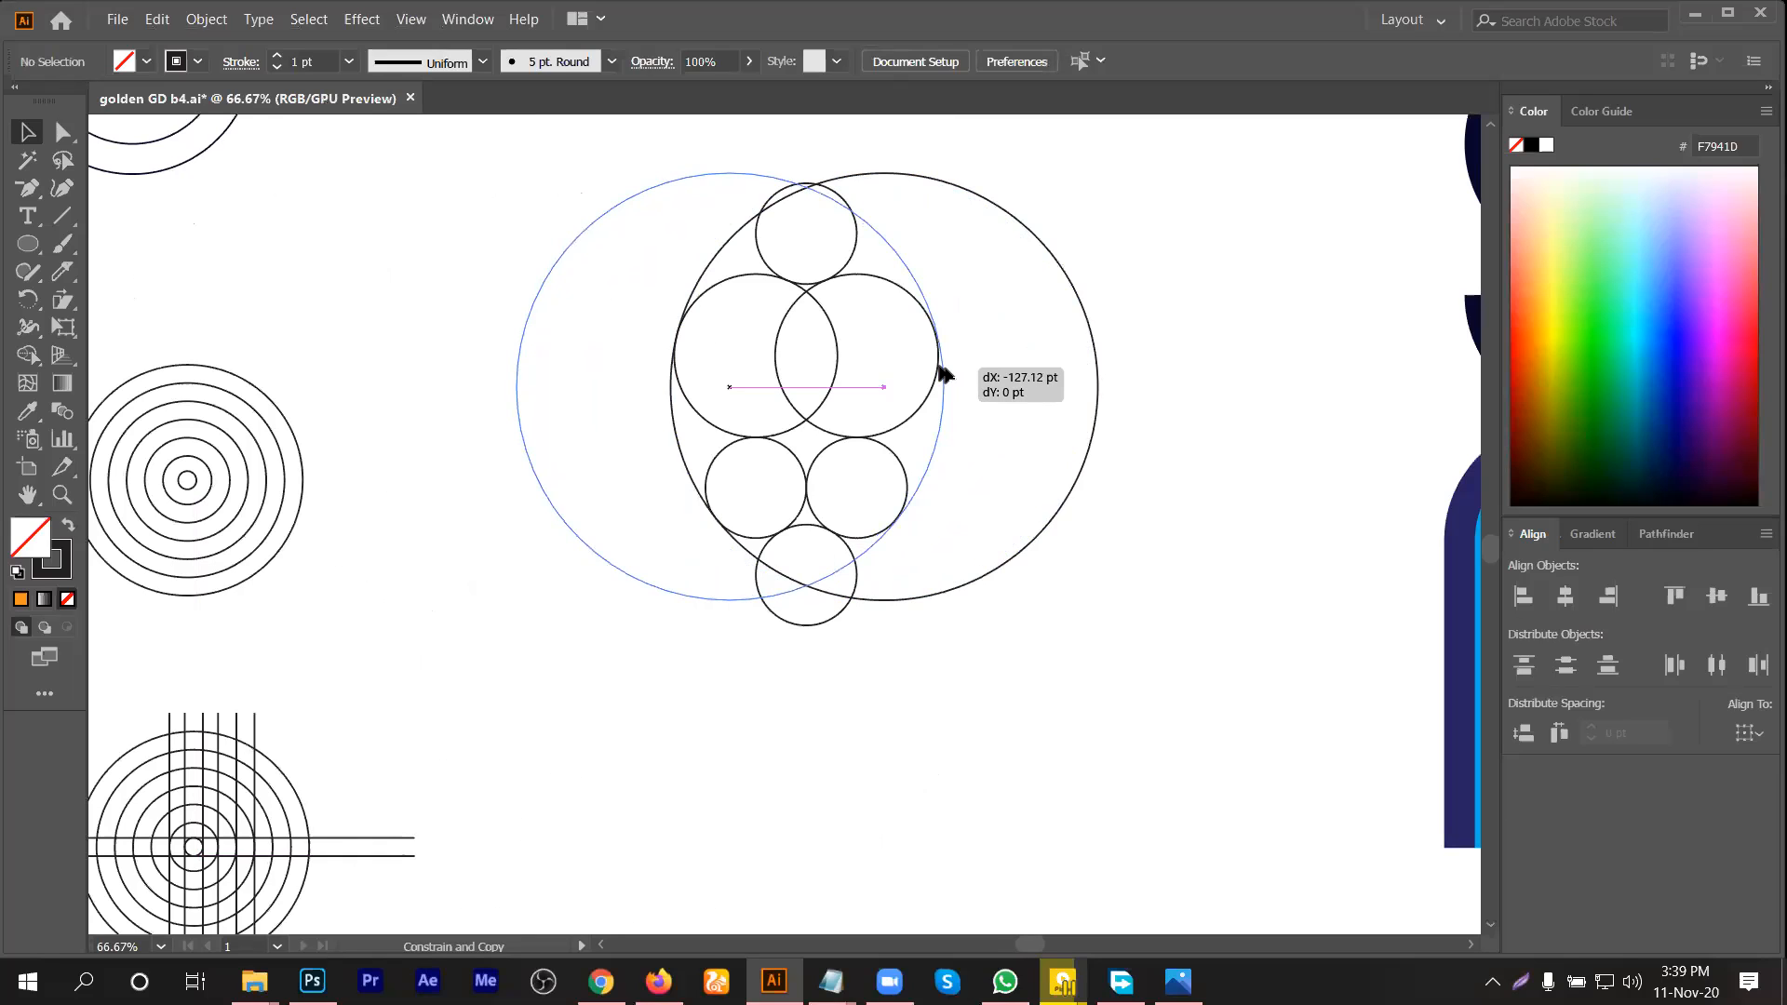
drag(942, 374, 942, 373)
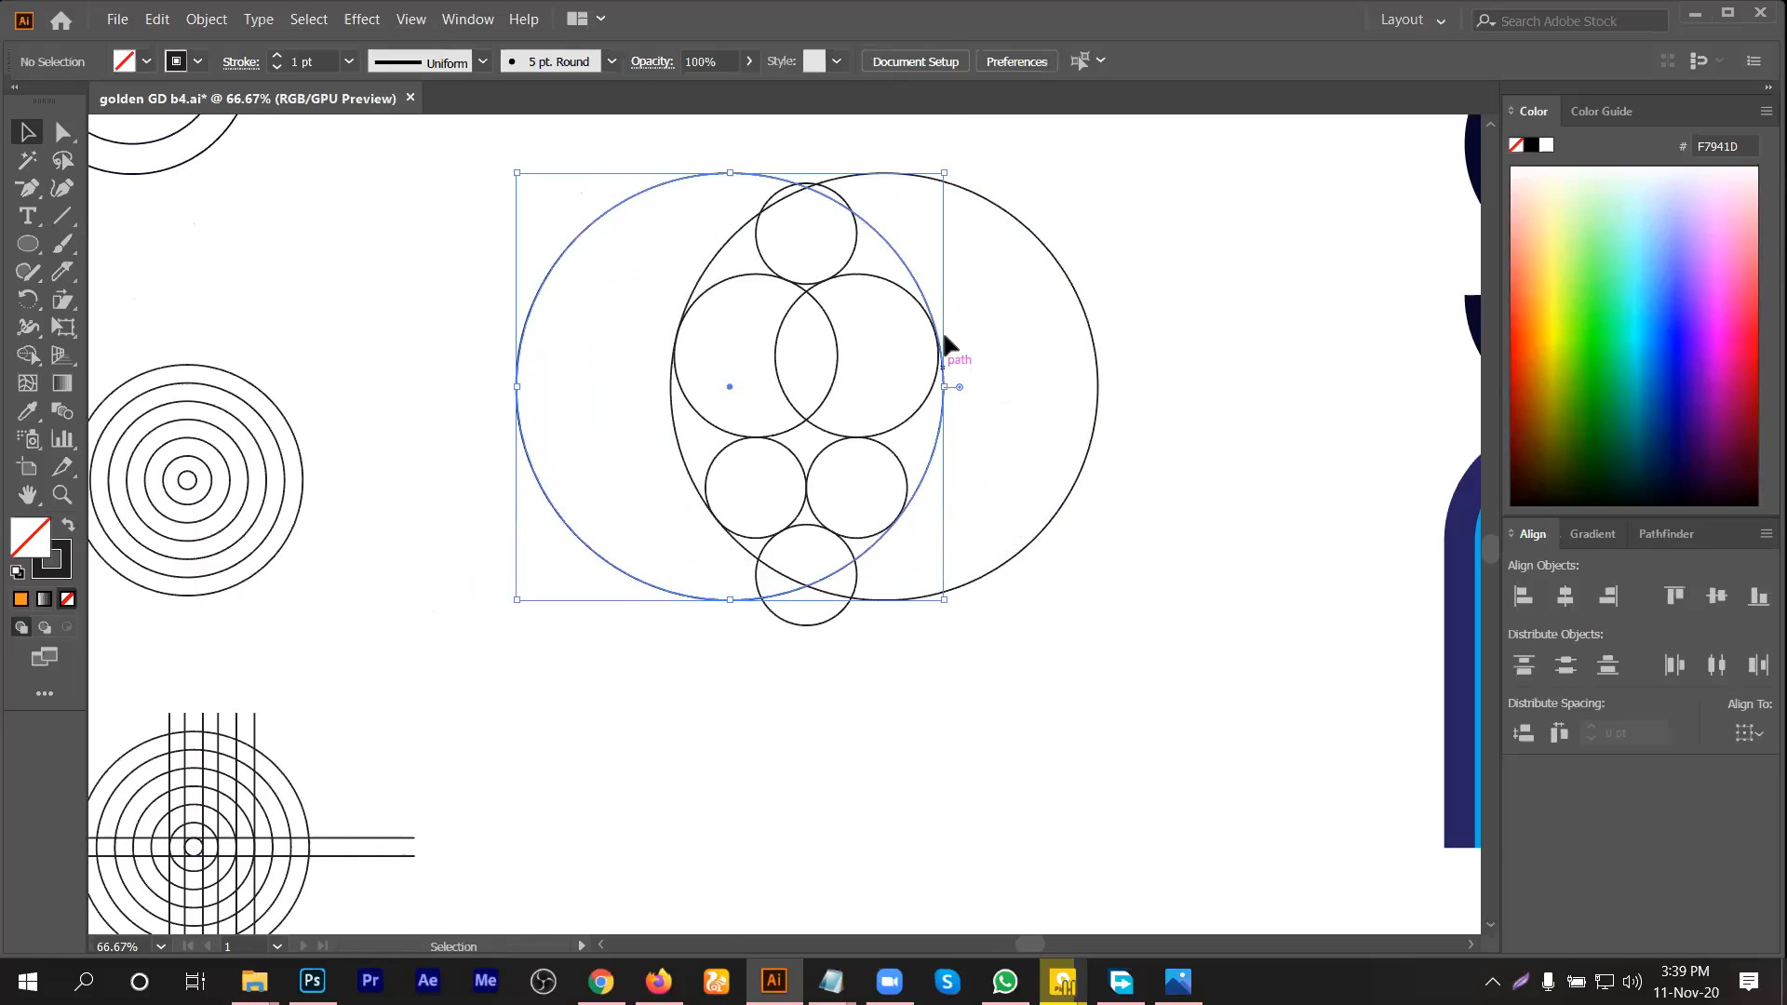
scroll(942, 330, up, 3)
scroll(926, 321, up, 3)
scroll(923, 320, up, 2)
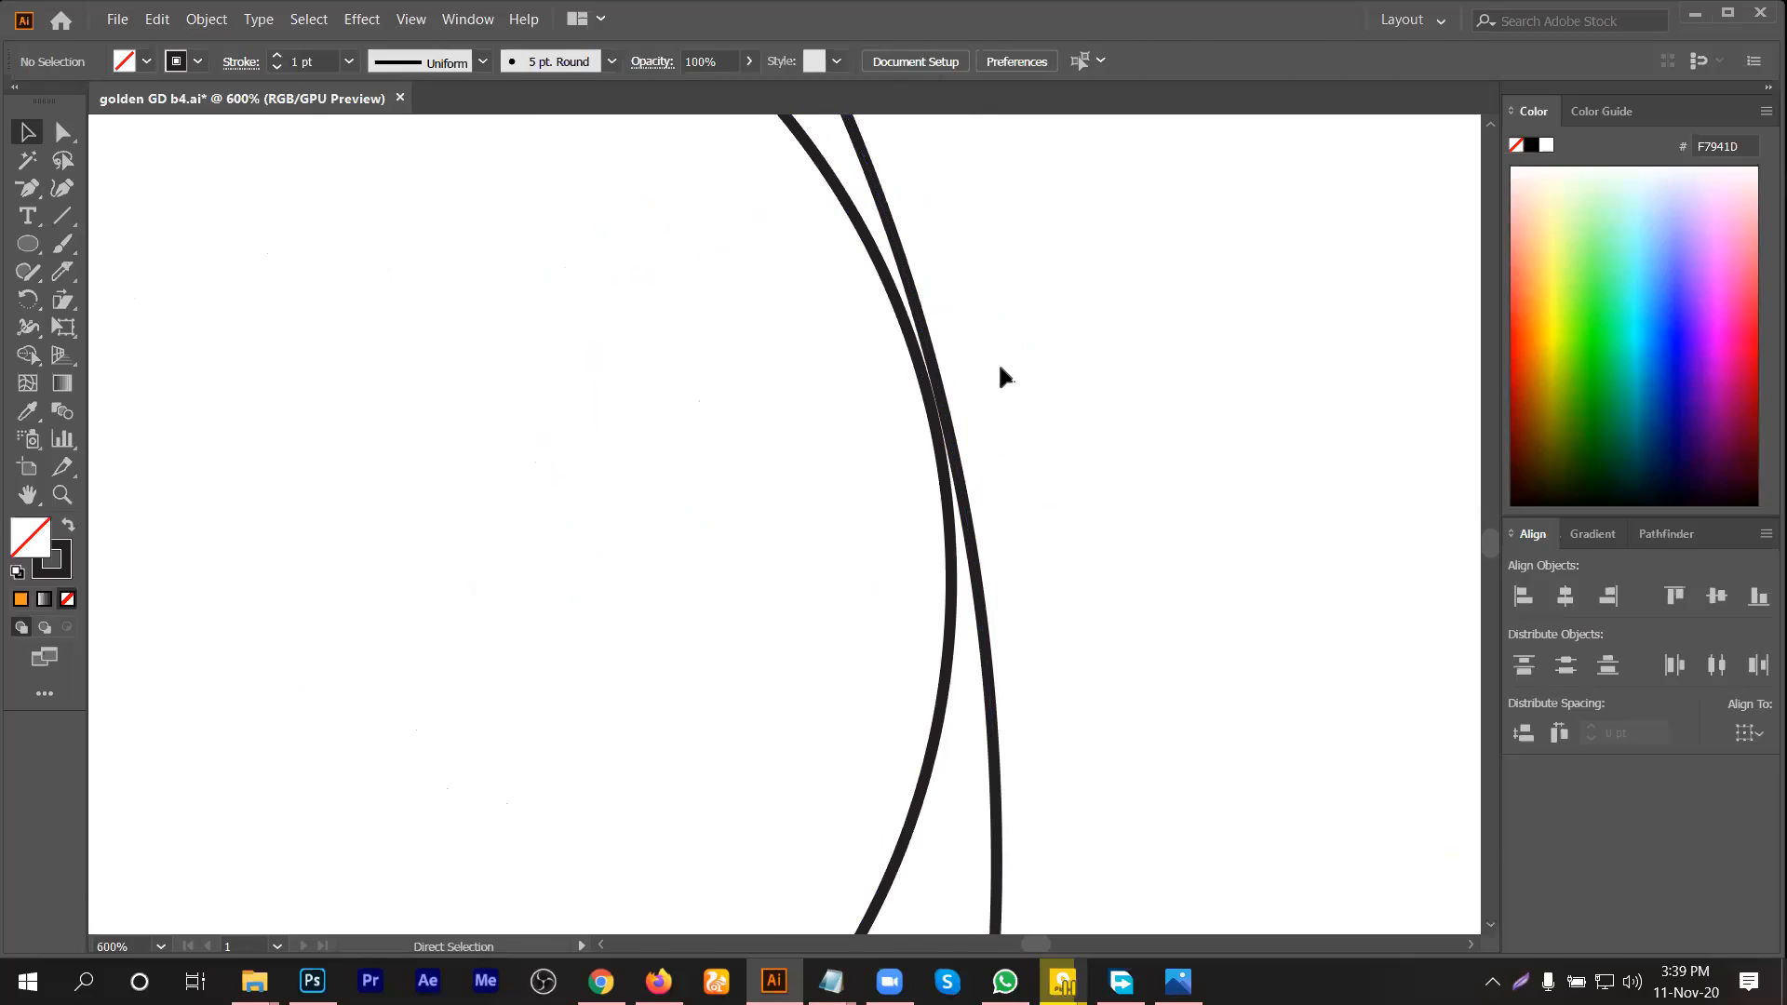
key(ctrl+y)
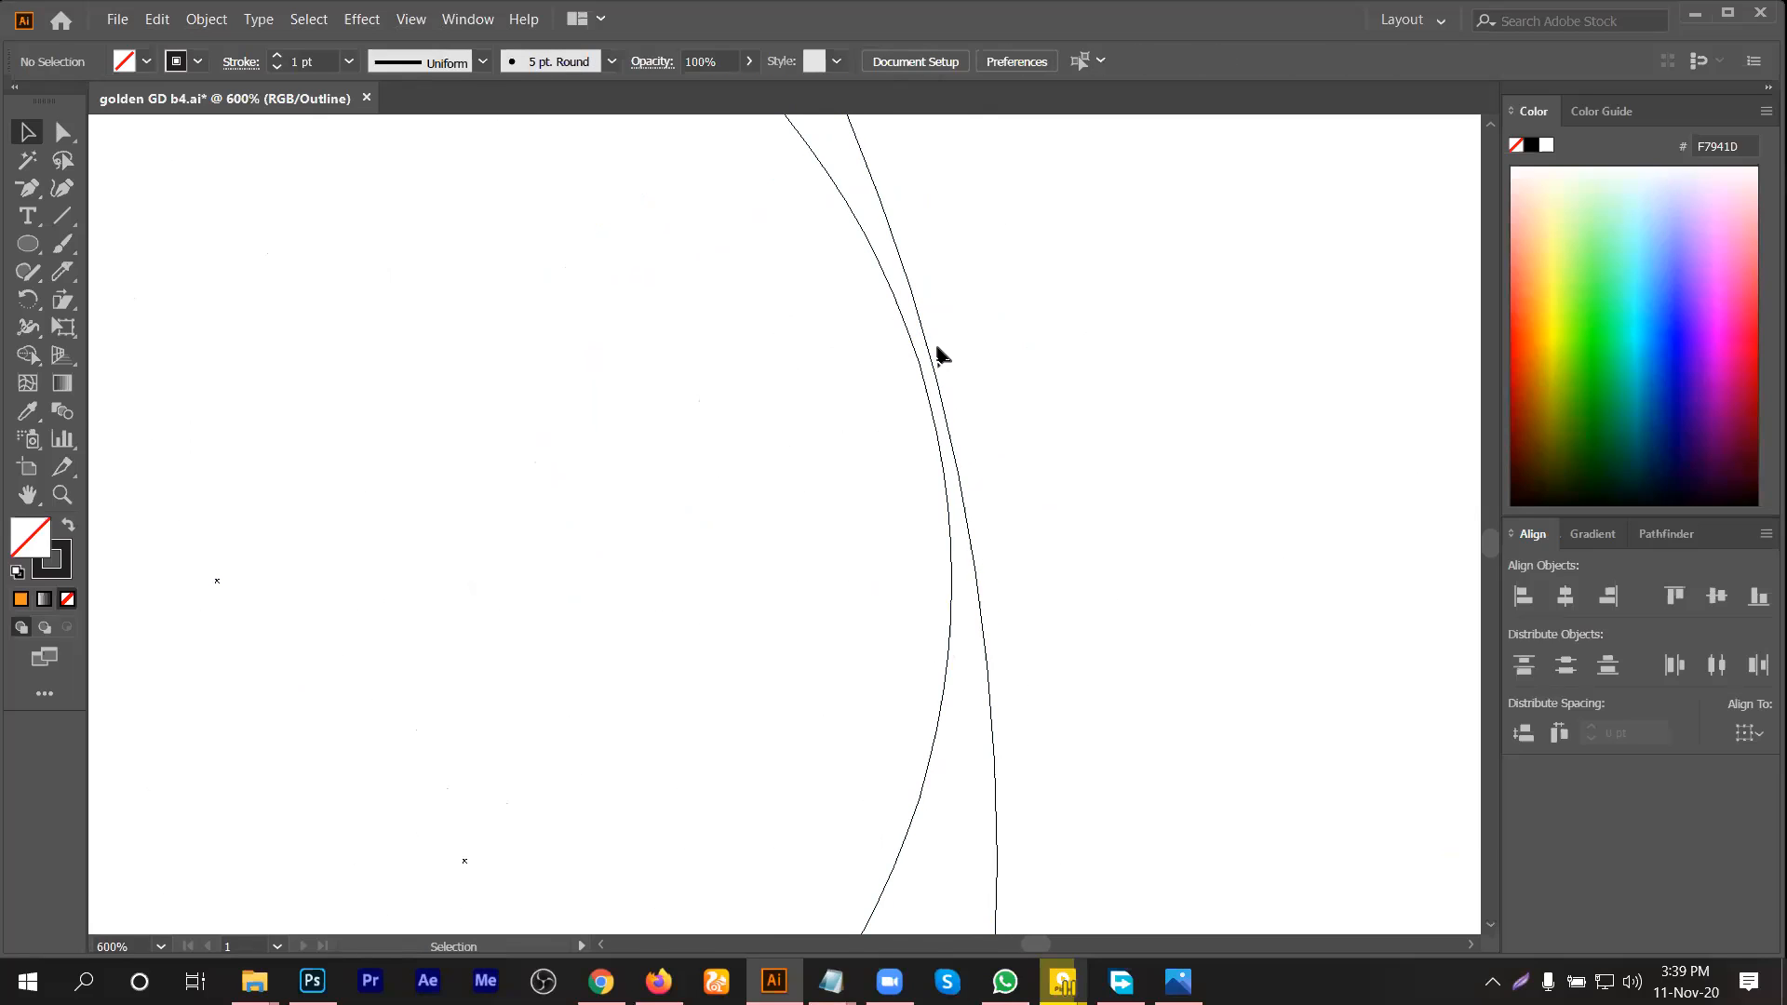
Step: Fine-tune the duplicated enclosing circle's position until its path touches the right large circle's outer edge
drag(921, 351, 919, 364)
scroll(958, 459, up, 3)
drag(912, 501, 962, 487)
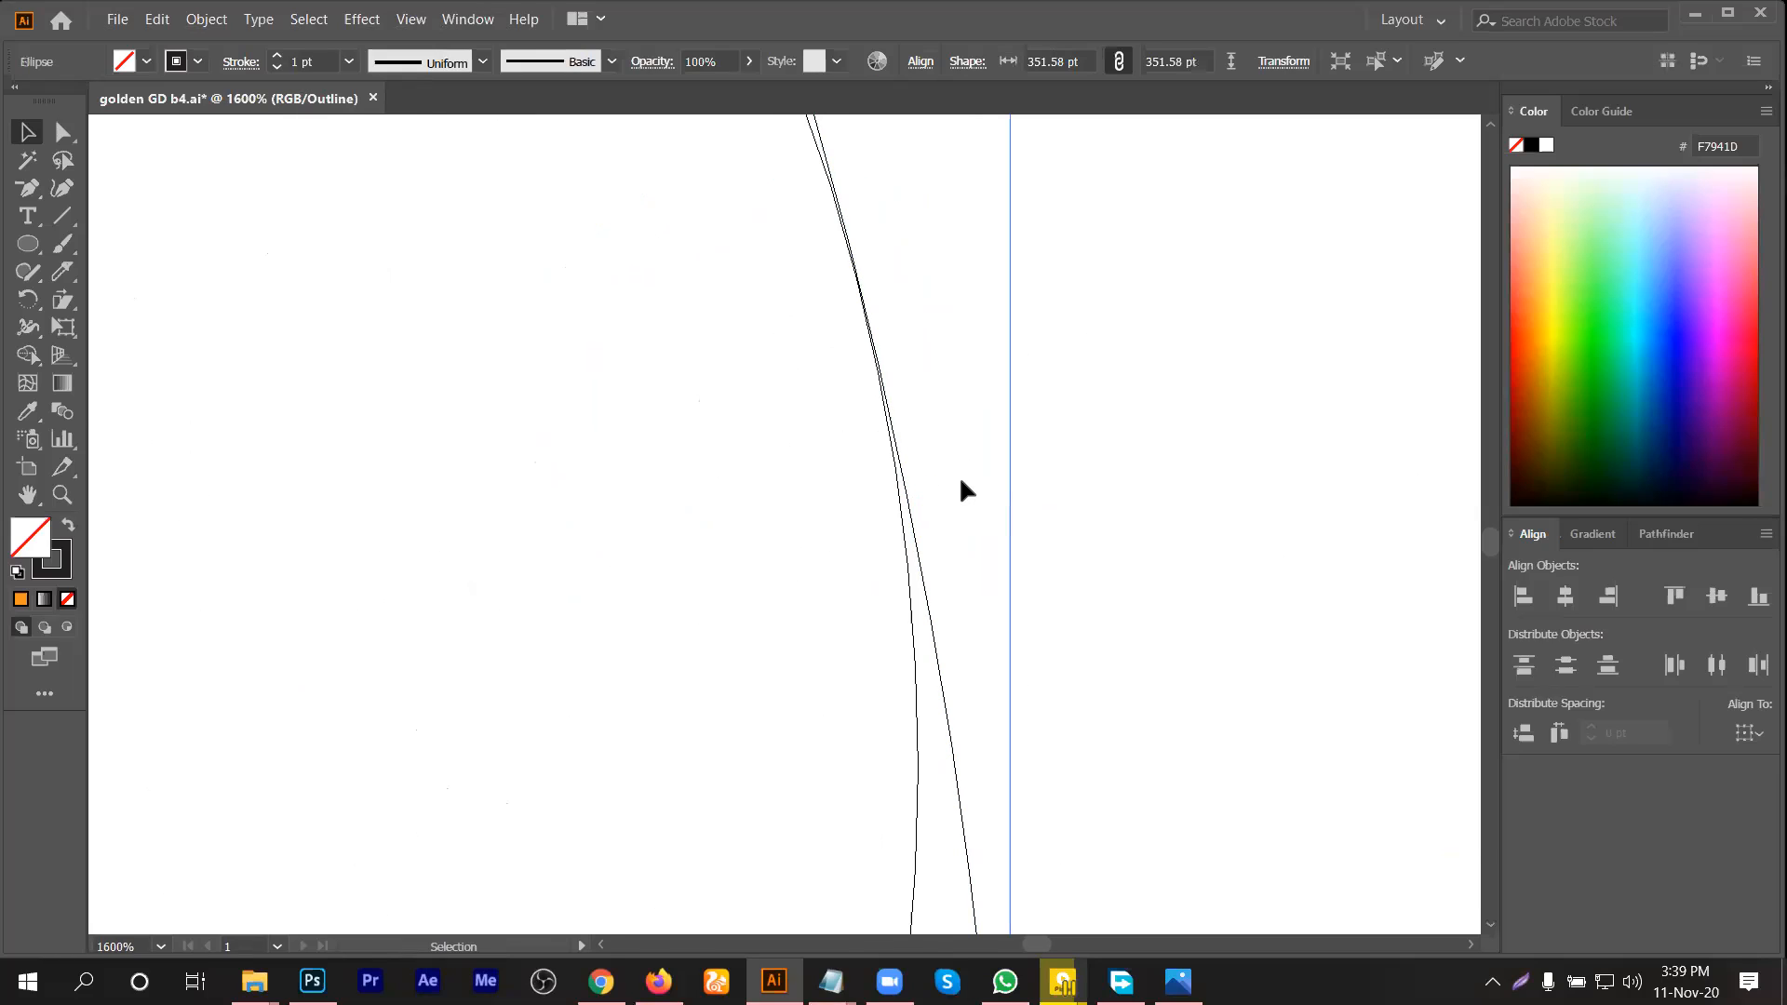
click(947, 486)
scroll(864, 361, up, 2)
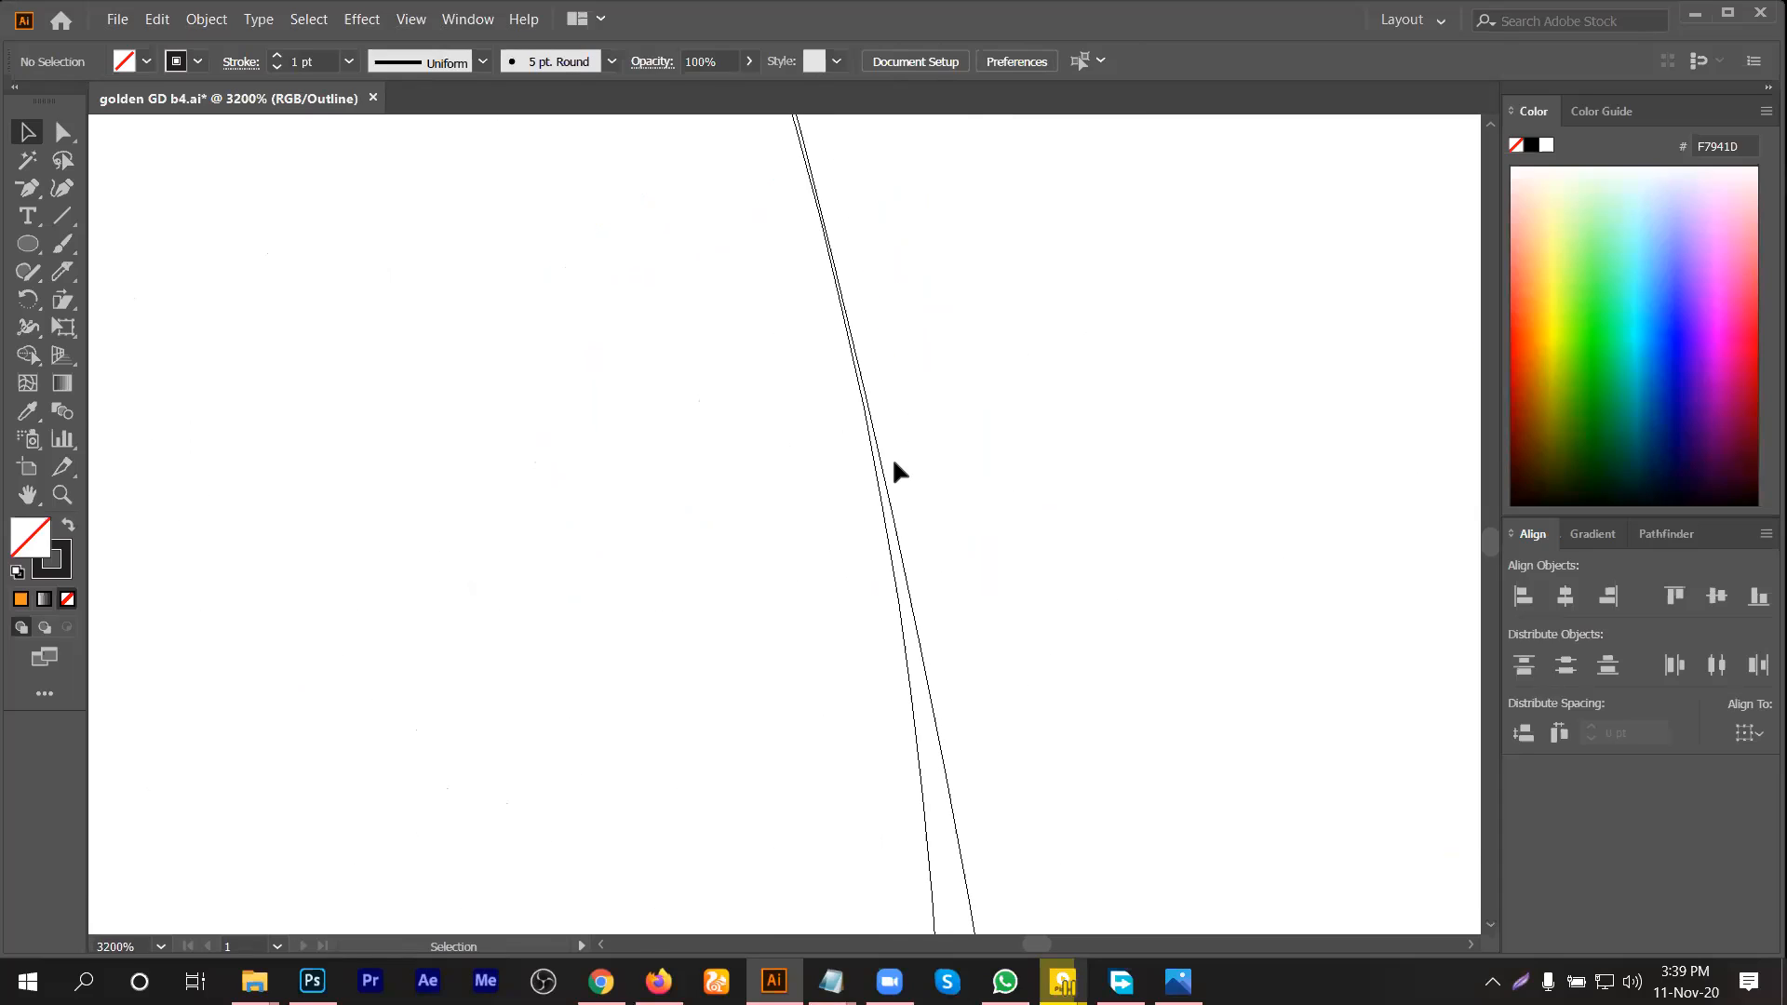
drag(877, 465, 938, 444)
click(941, 435)
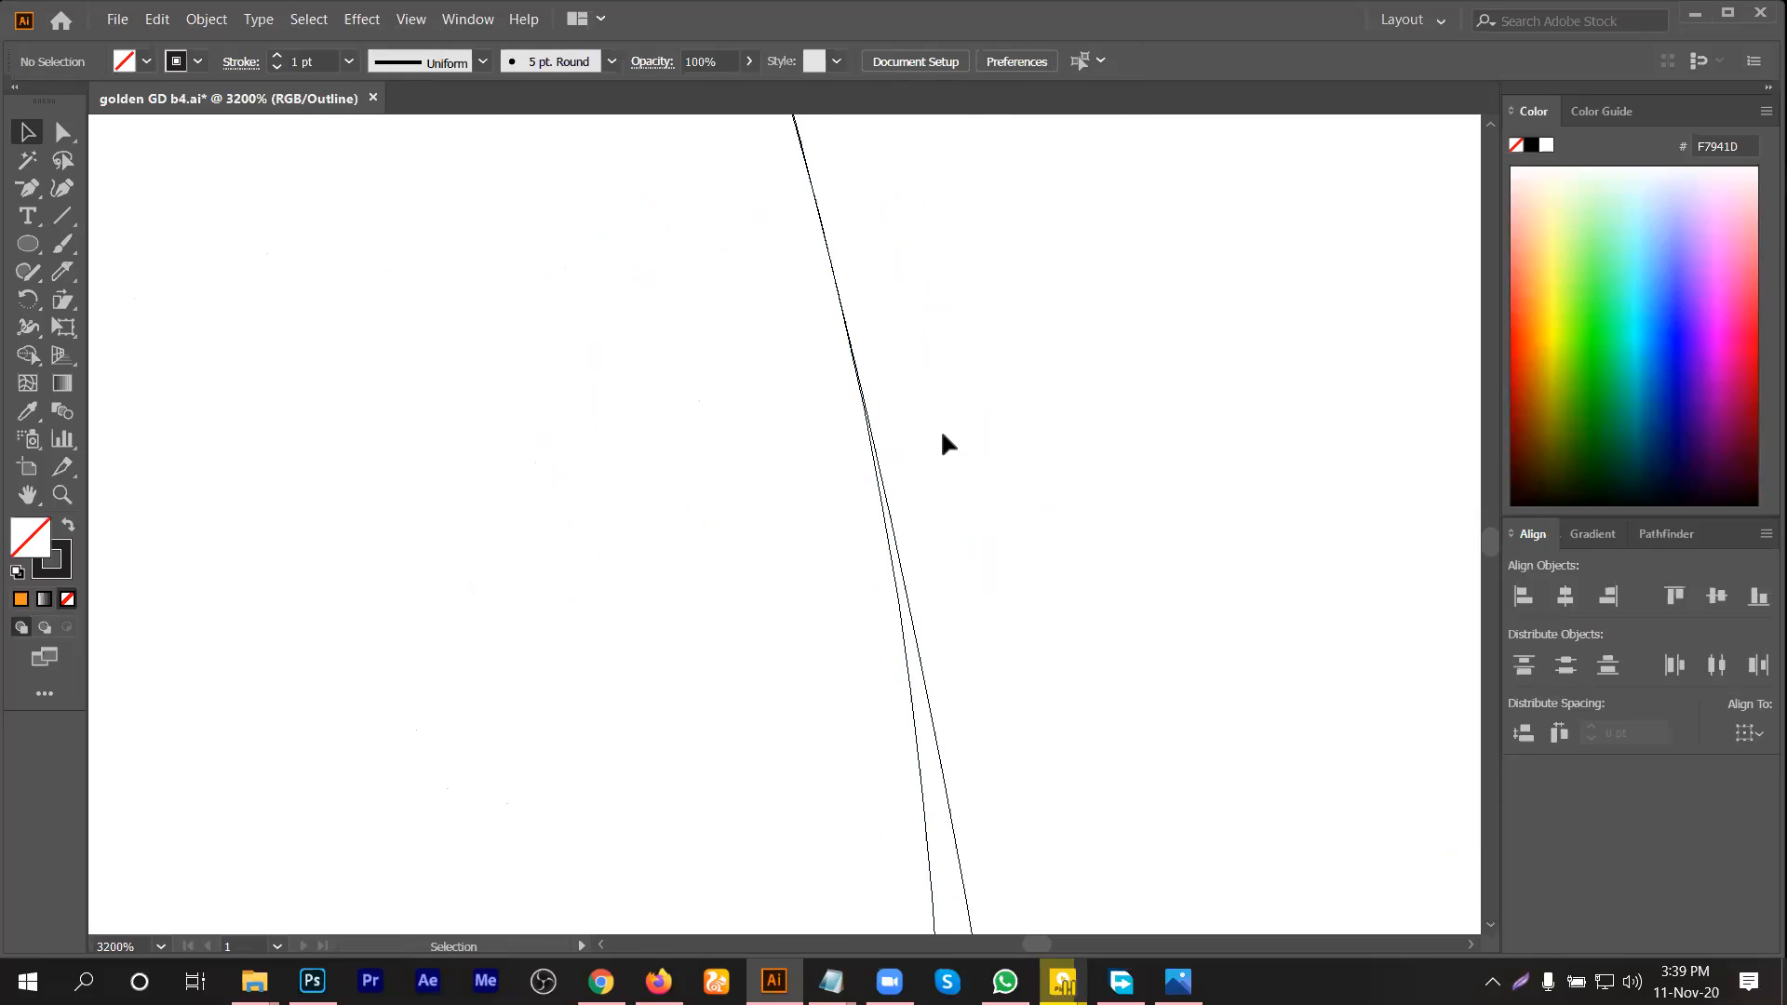
scroll(944, 443, left, 2)
scroll(902, 339, left, 3)
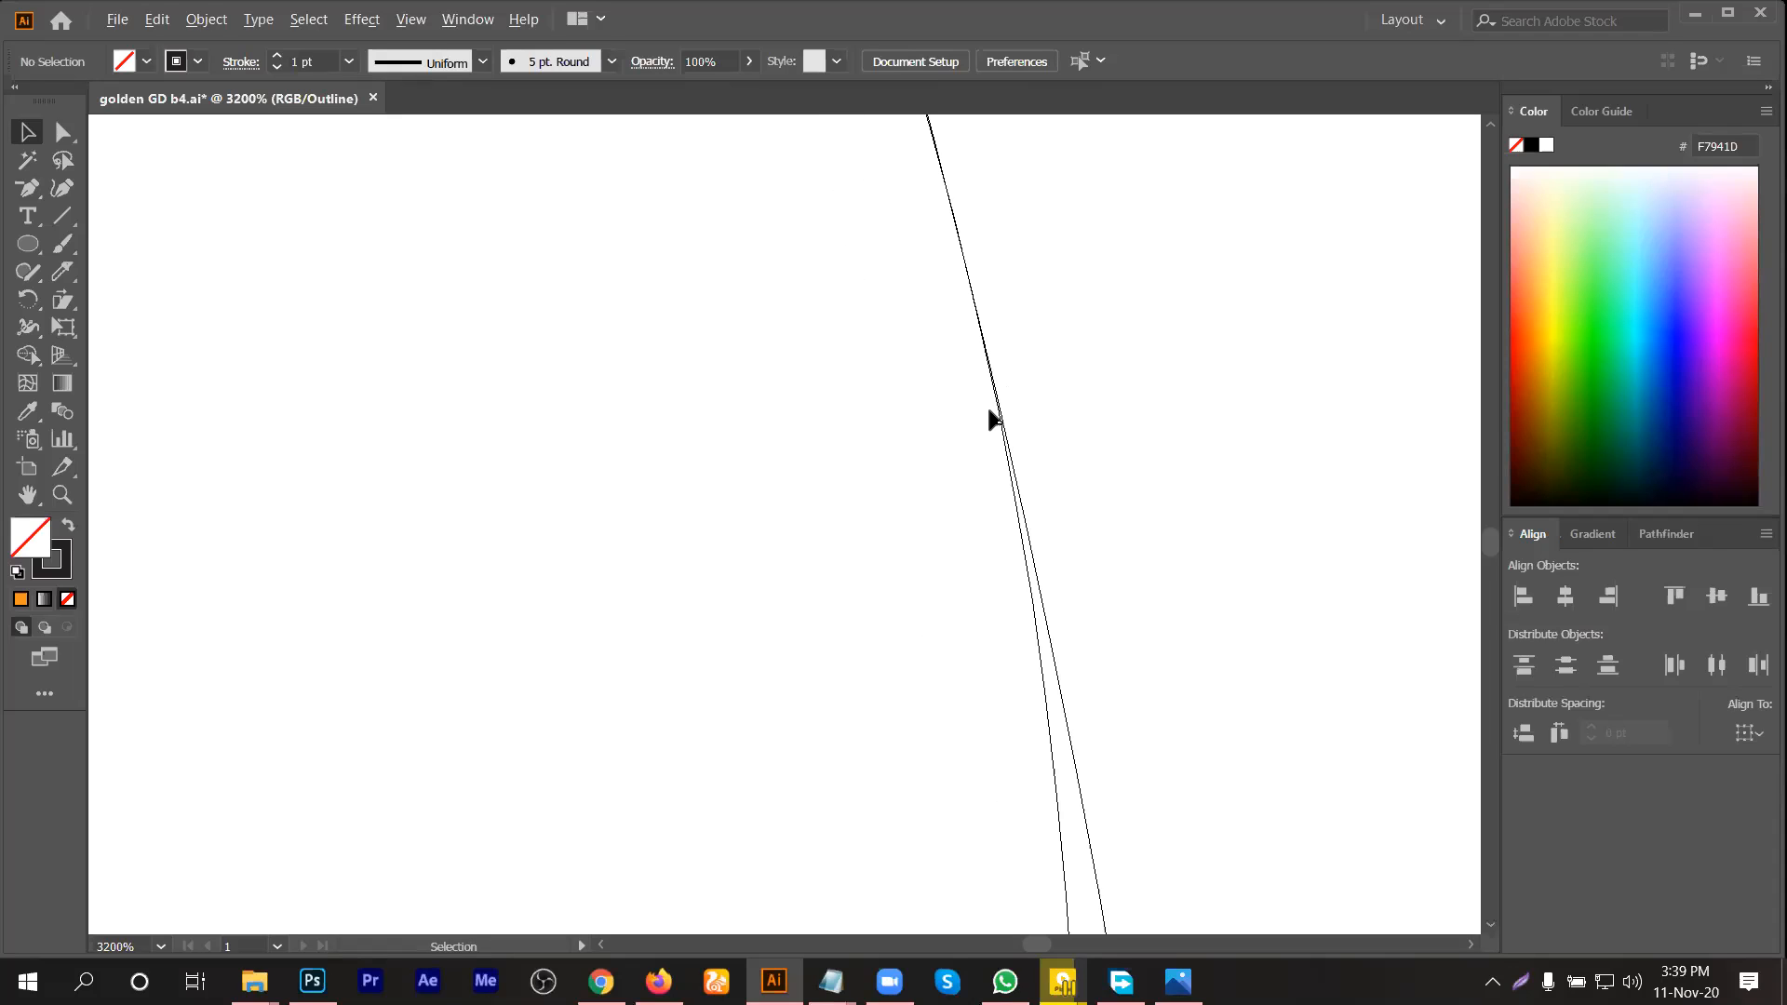
Step: Shift the duplicated enclosing circle slightly up and left to meet the right small circle's lower-right edge
scroll(953, 553, down, 11)
scroll(962, 546, up, 5)
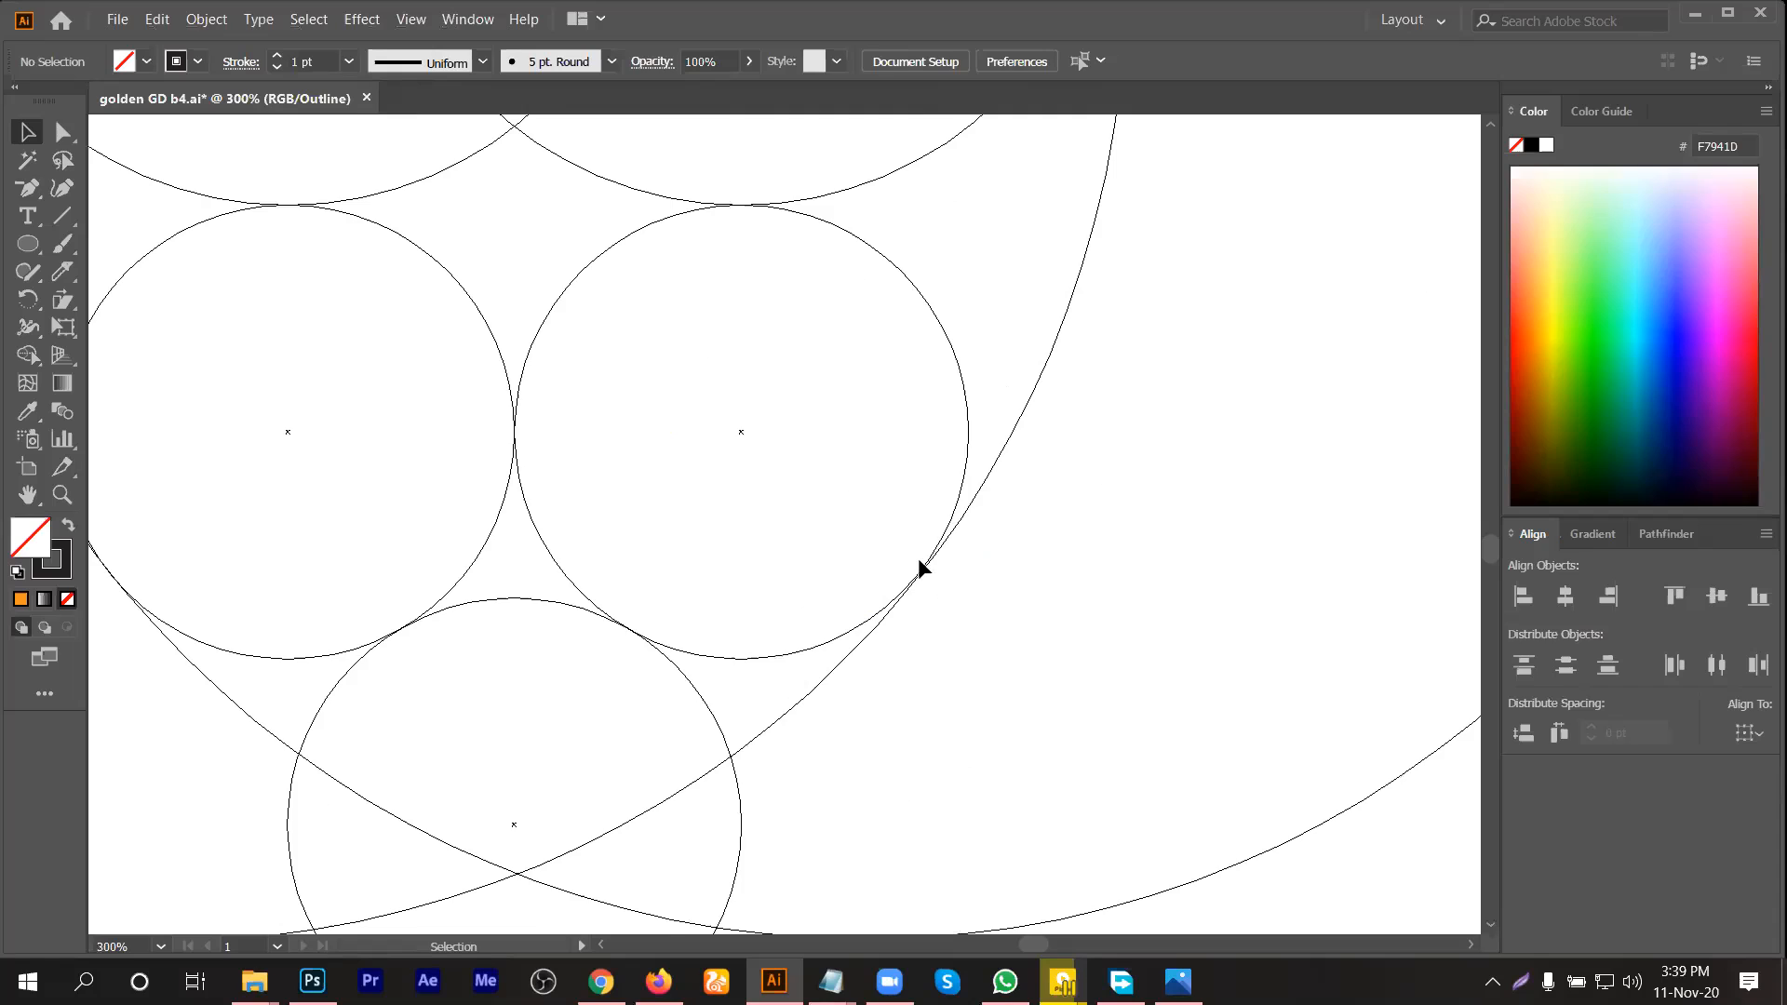
scroll(920, 561, up, 4)
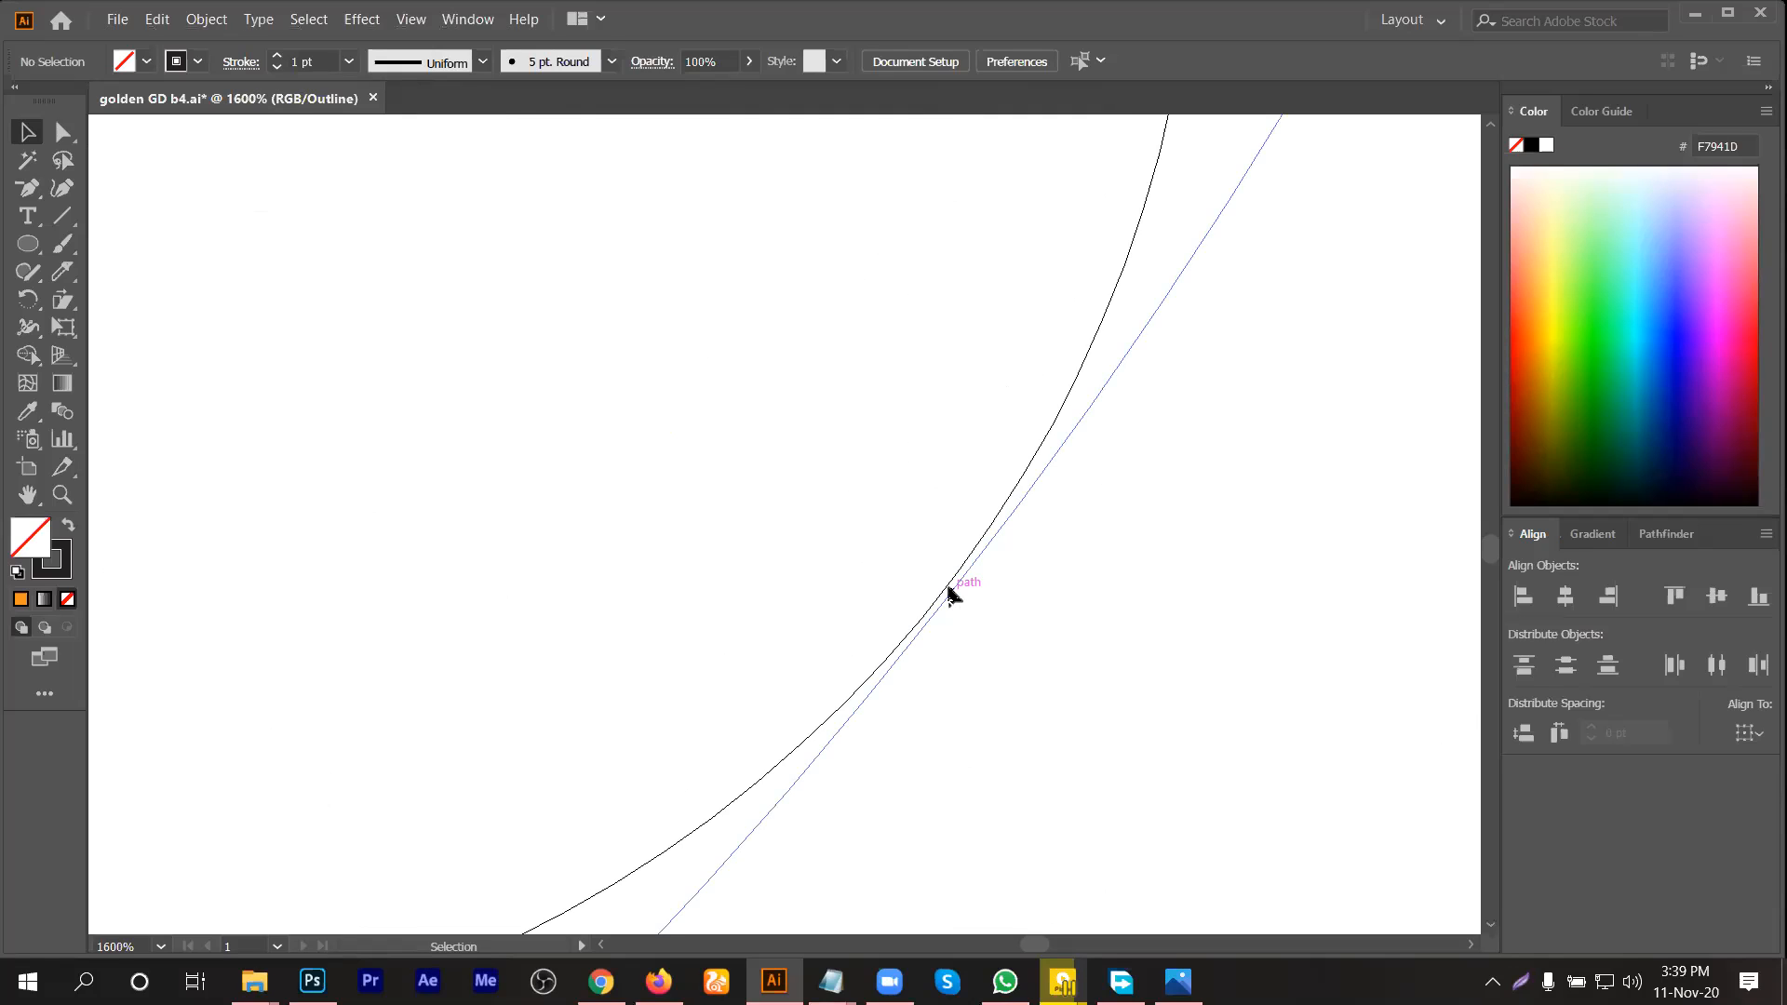
drag(948, 589, 942, 586)
click(968, 602)
Step: Move the duplicated enclosing circle slightly outward to correct its overlap with the right large circle
scroll(940, 577, down, 9)
scroll(980, 423, up, 8)
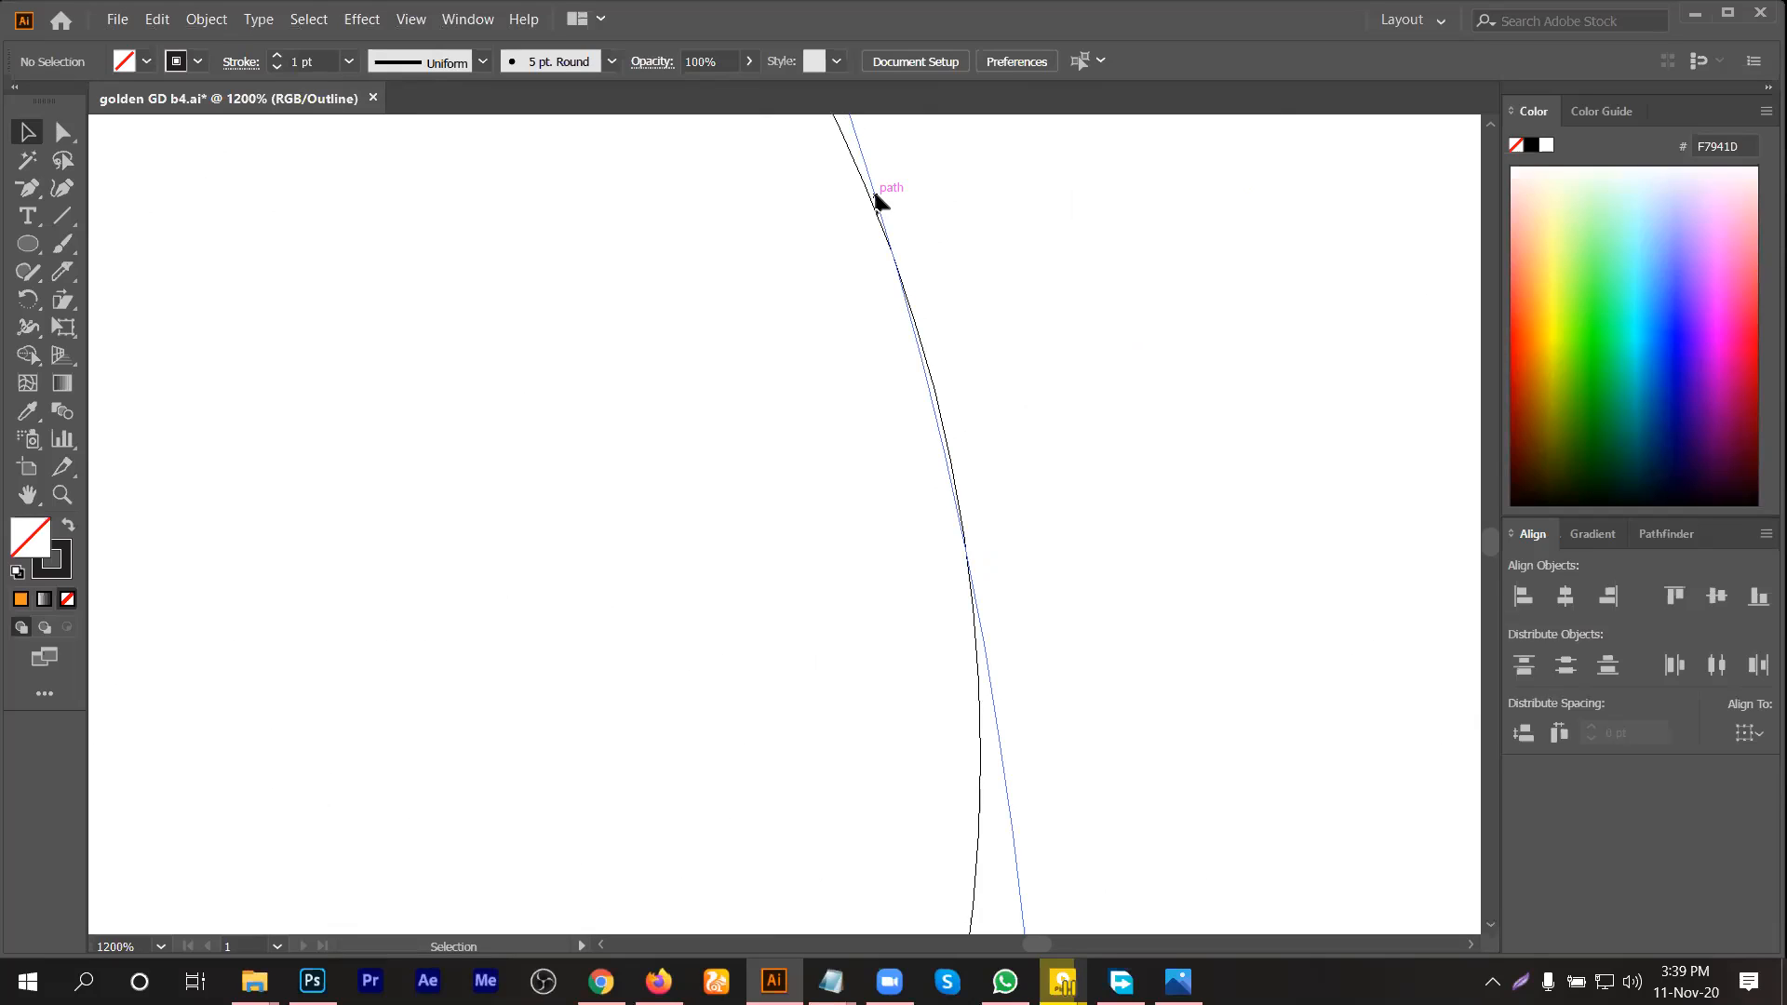
click(877, 198)
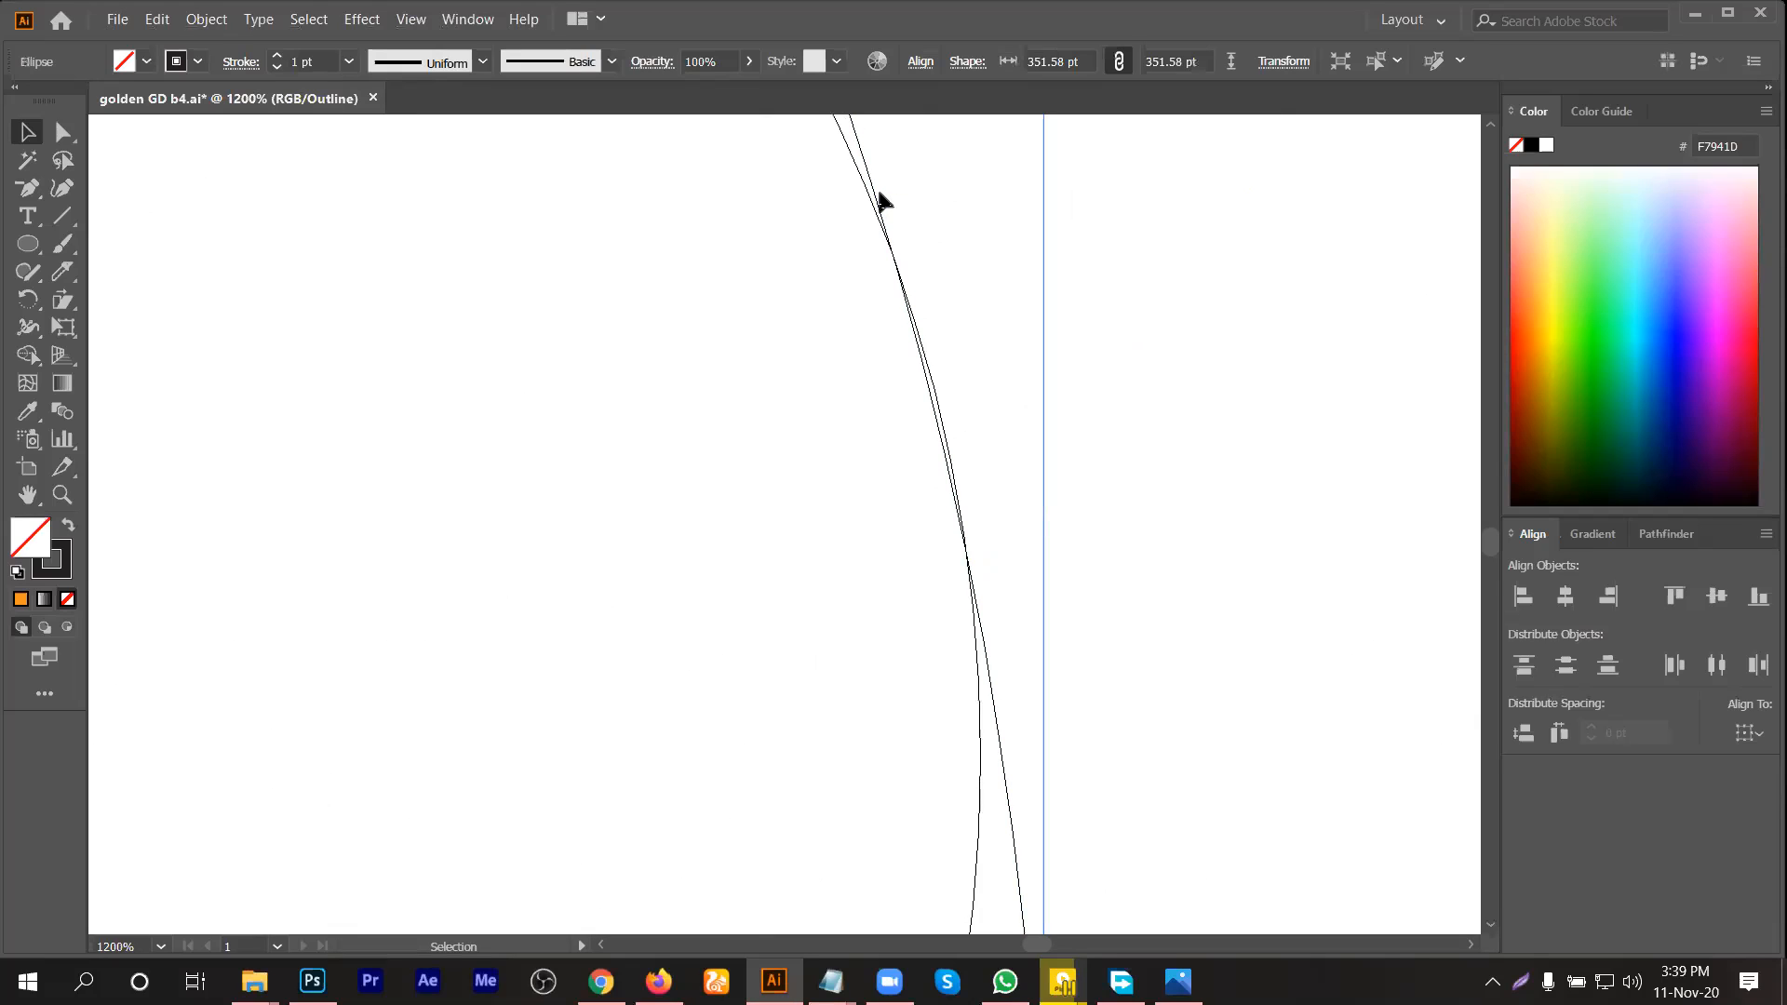
click(1136, 382)
mouse_move(983, 626)
mouse_down()
mouse_move(979, 610)
mouse_move(987, 642)
mouse_move(1003, 626)
mouse_up()
click(1089, 575)
Step: Readjust the duplicated enclosing circle against the right small circle and return to 100% view
scroll(985, 651, down, 1)
scroll(1005, 629, down, 3)
scroll(976, 649, down, 5)
scroll(769, 892, up, 2)
scroll(779, 730, up, 1)
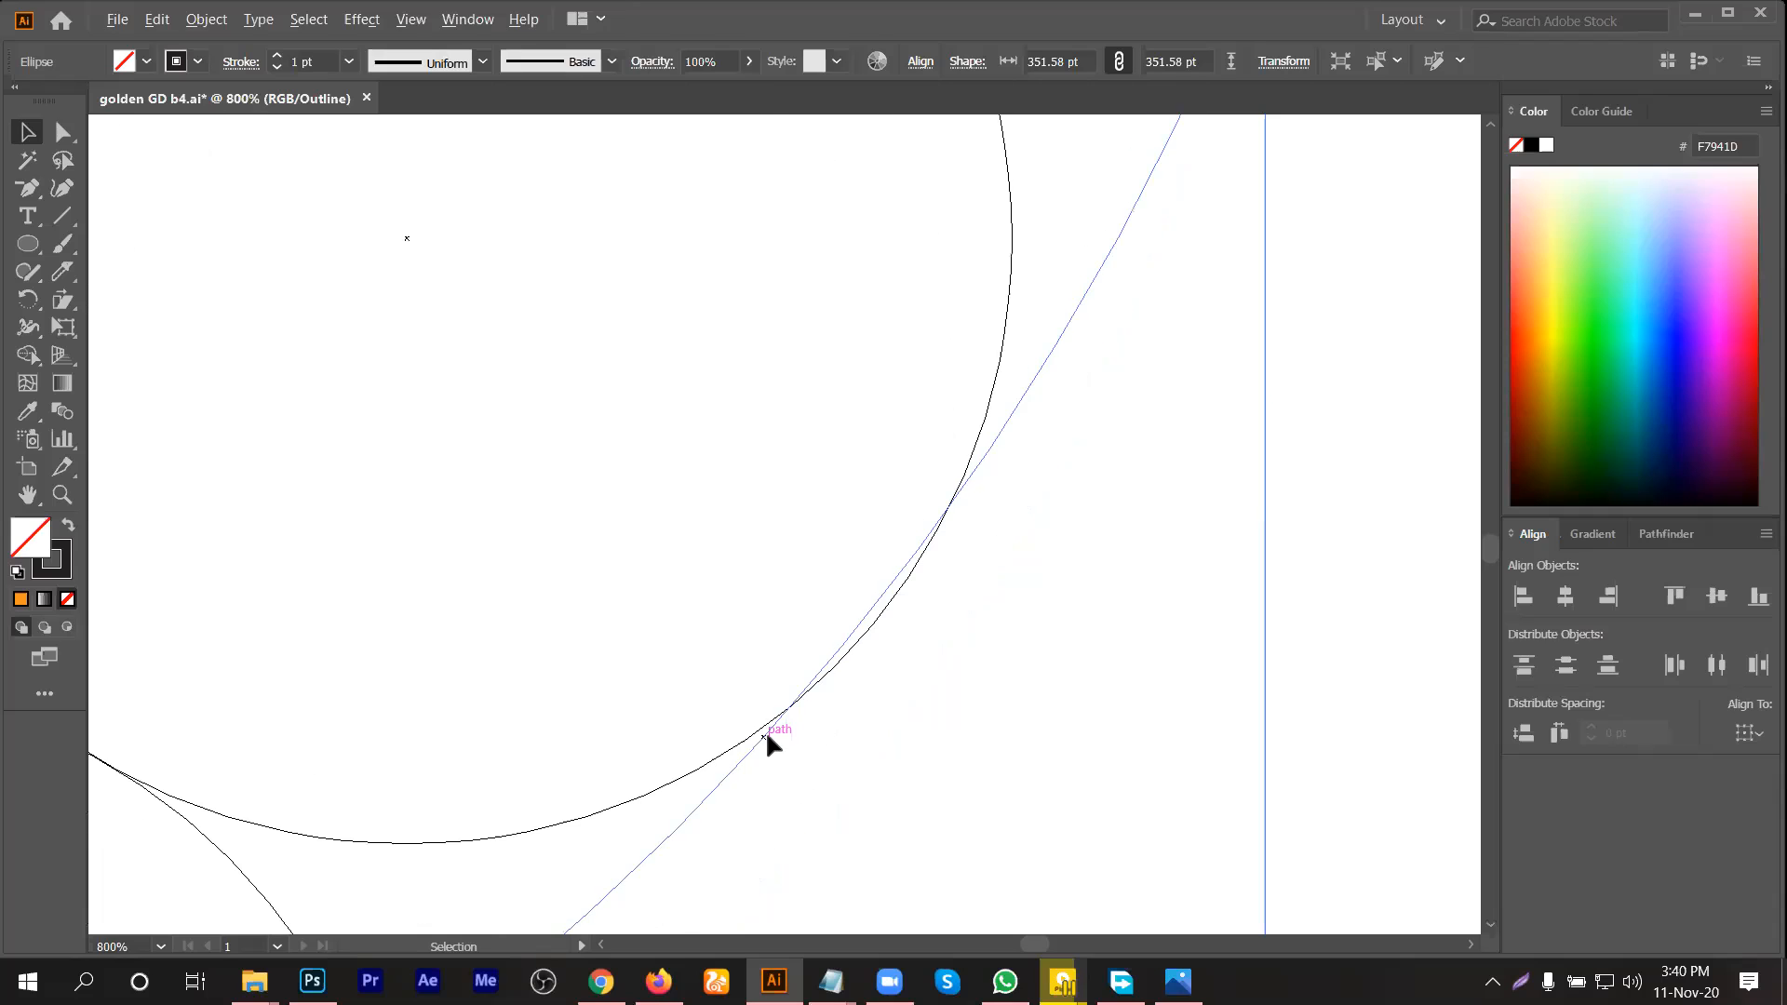
drag(759, 733, 760, 744)
key(ctrl+1)
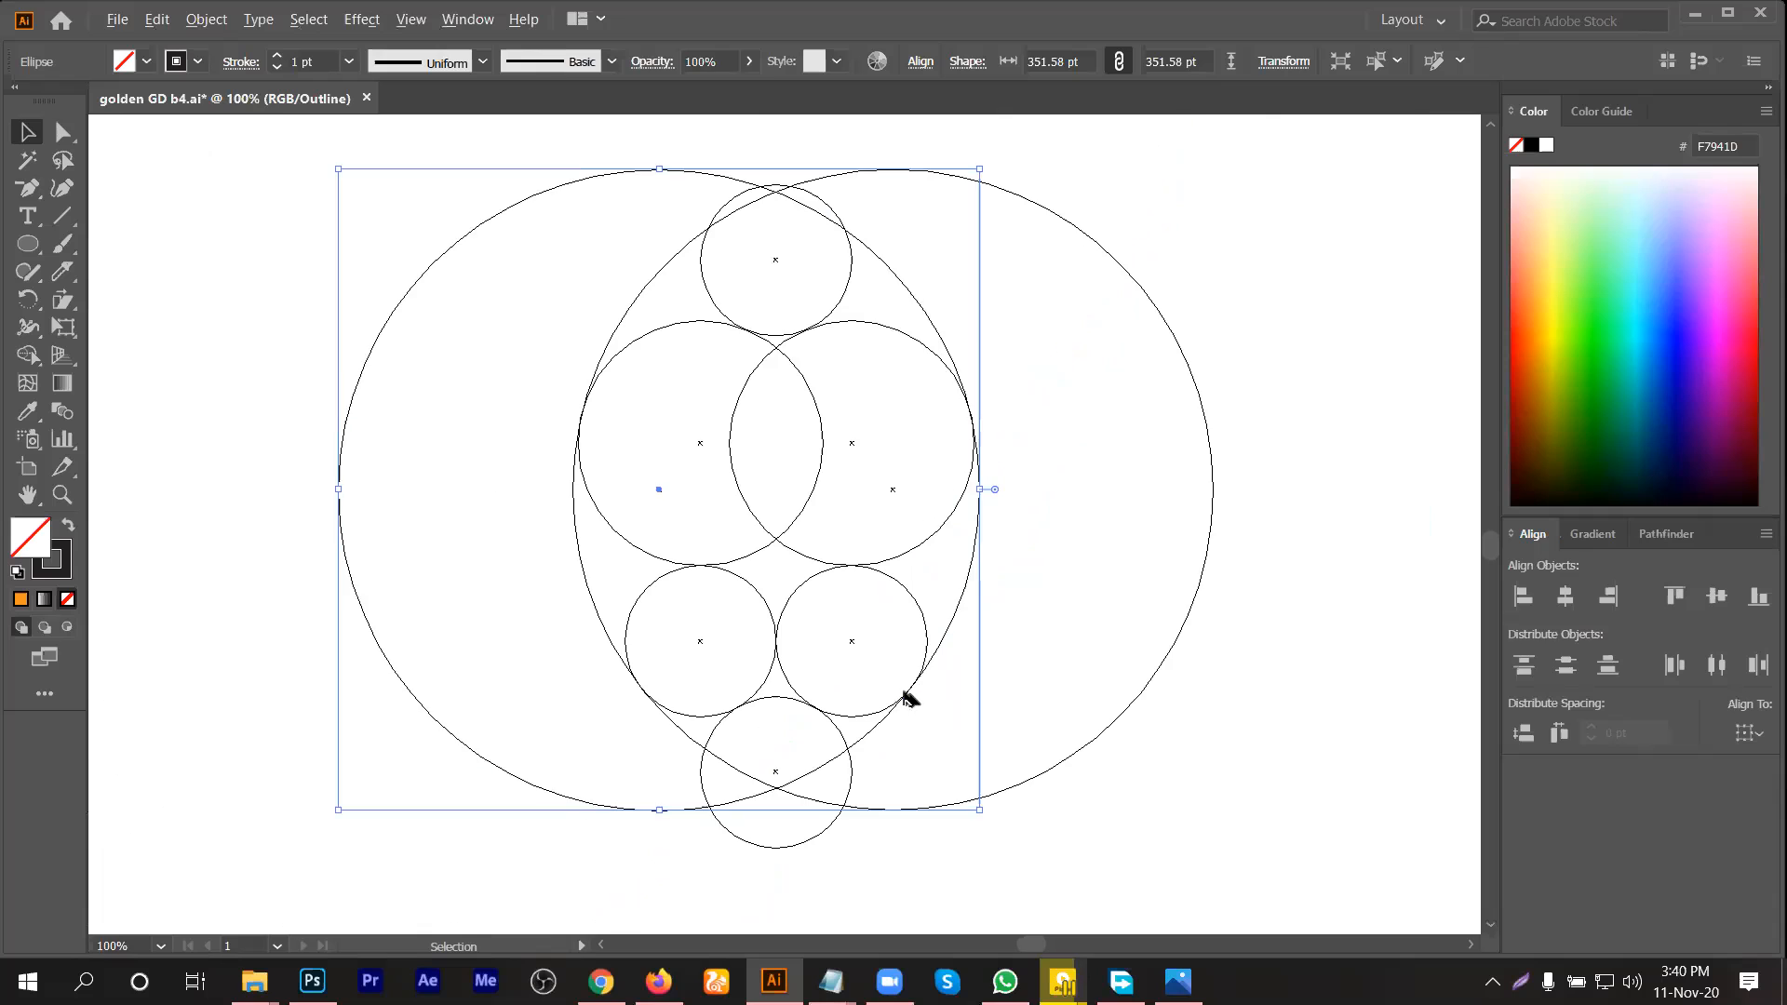
Step: Rotate the duplicated enclosing circle slightly clockwise
drag(974, 152, 1031, 508)
scroll(998, 467, up, 3)
scroll(977, 482, down, 10)
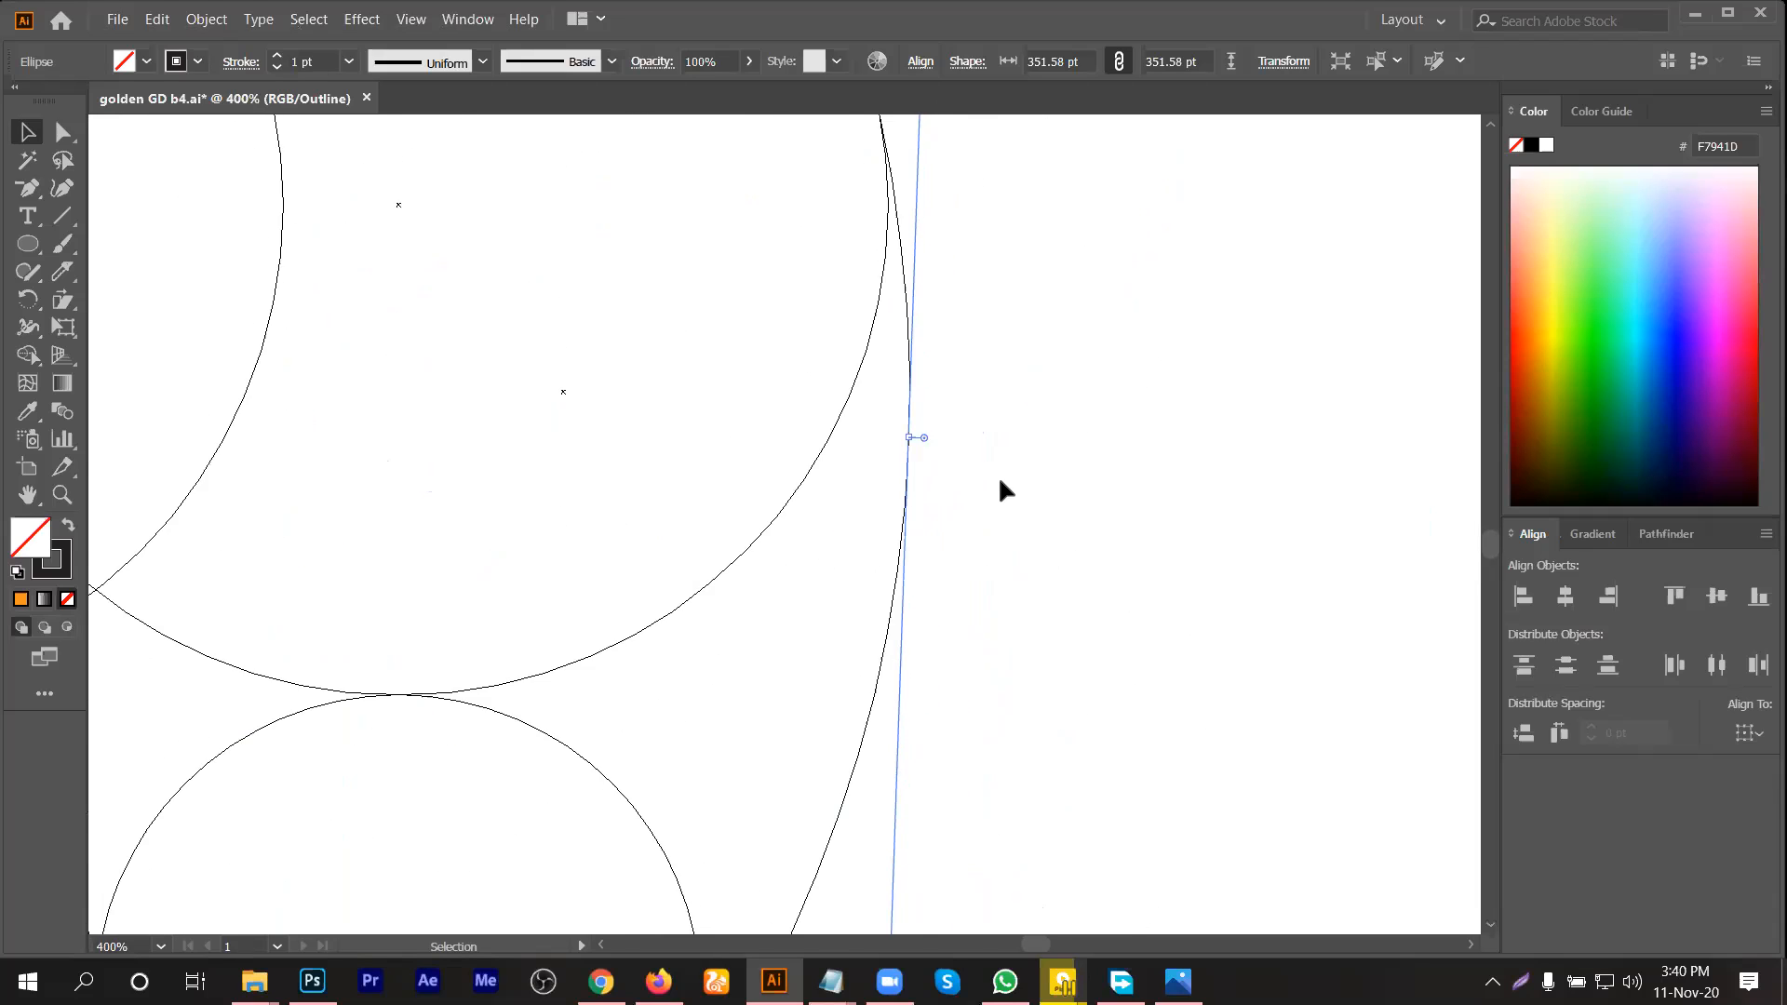
scroll(1017, 430, down, 3)
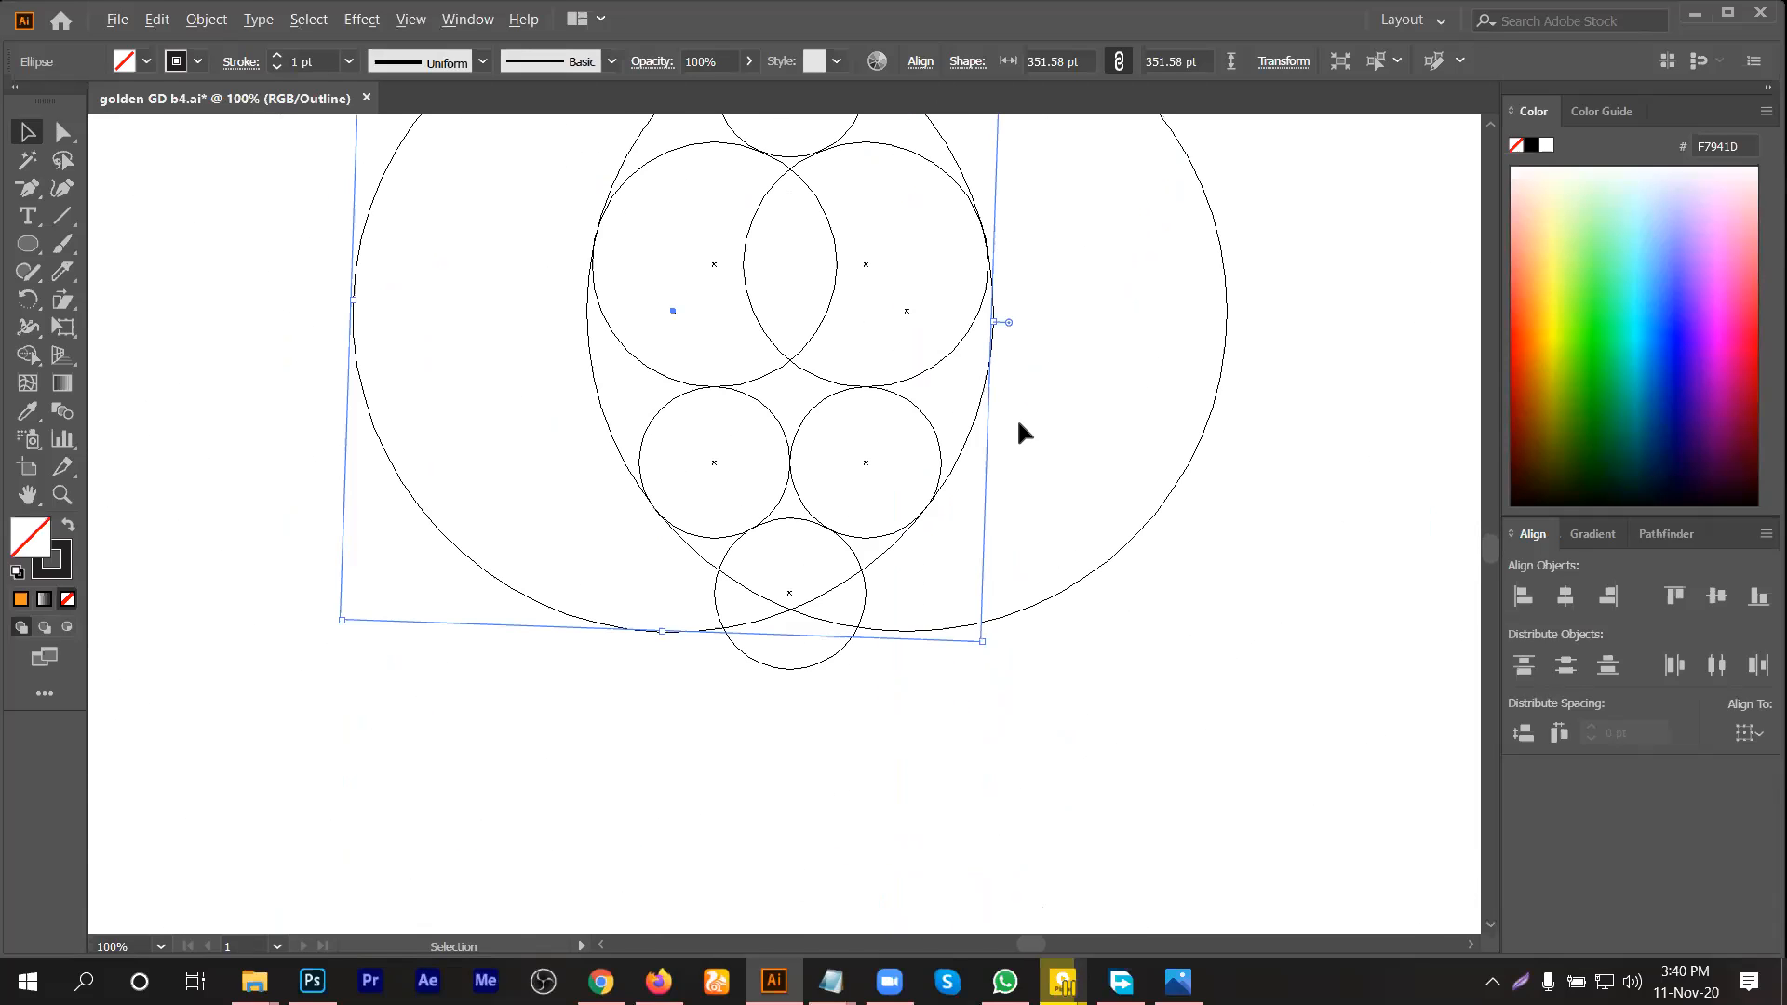
Step: Nudge the original enclosing circle down and left to reduce its overlap with the left small circle
scroll(559, 321, up, 4)
scroll(630, 259, up, 3)
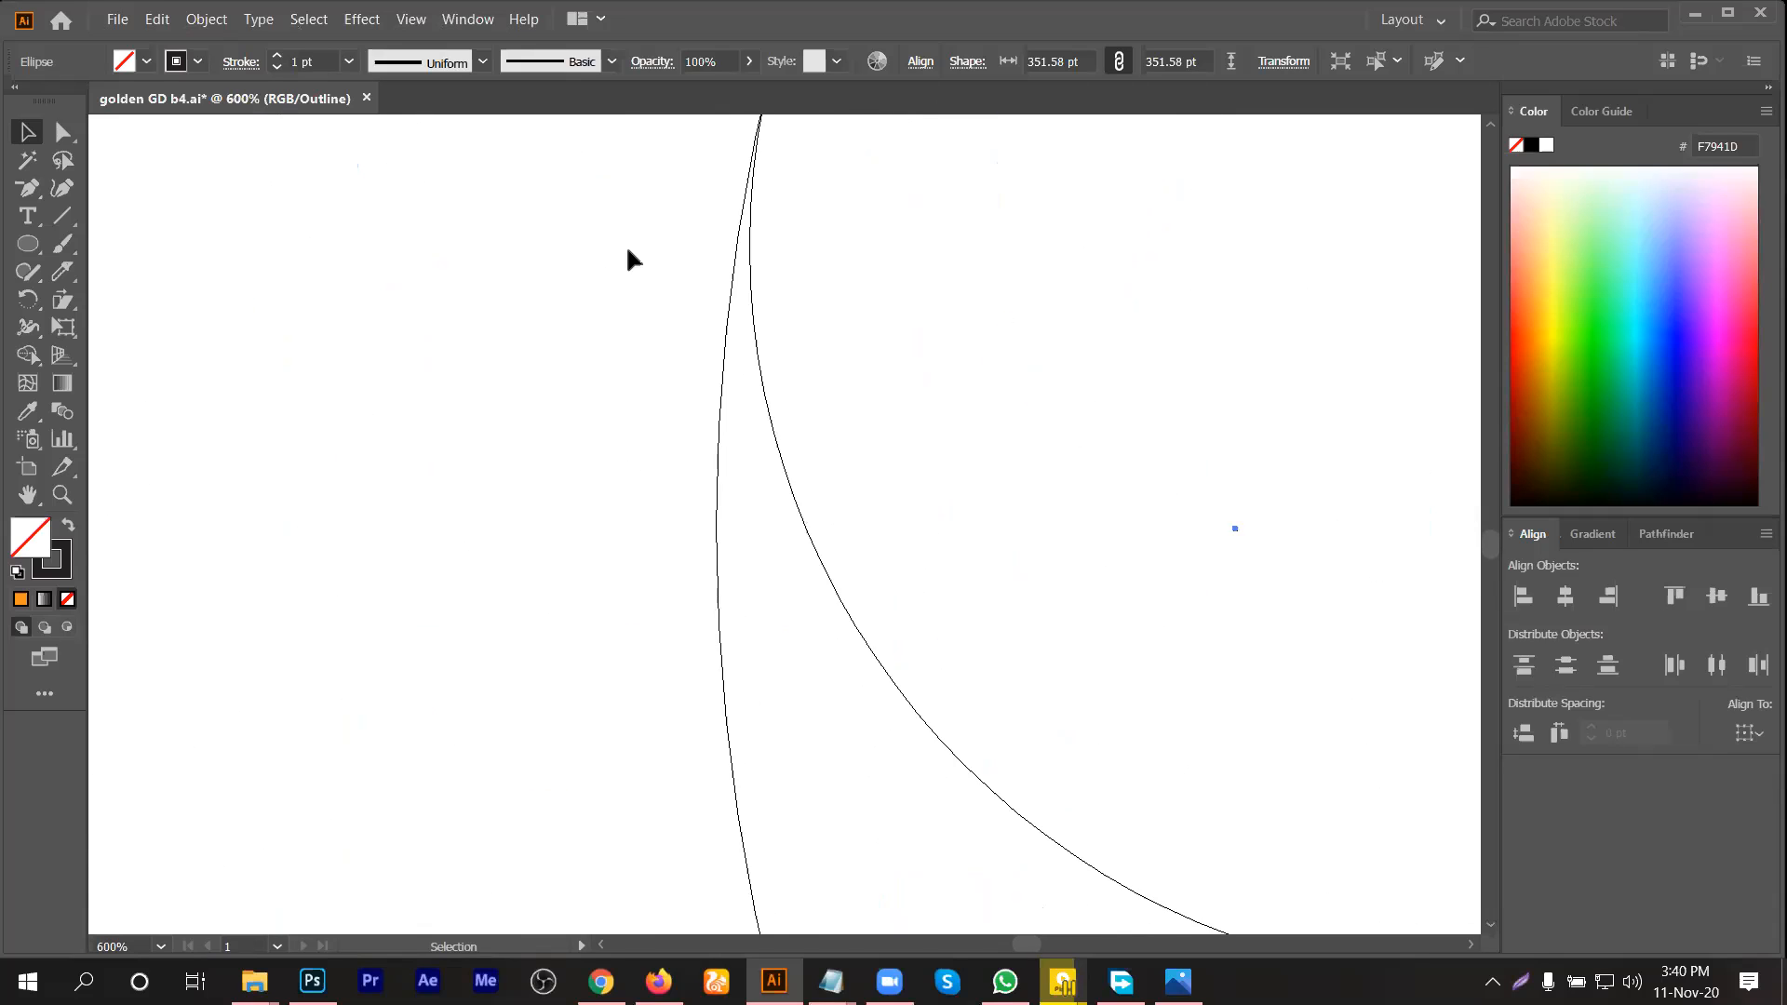
scroll(642, 279, down, 3)
scroll(726, 466, down, 1)
scroll(782, 587, up, 8)
scroll(628, 437, up, 1)
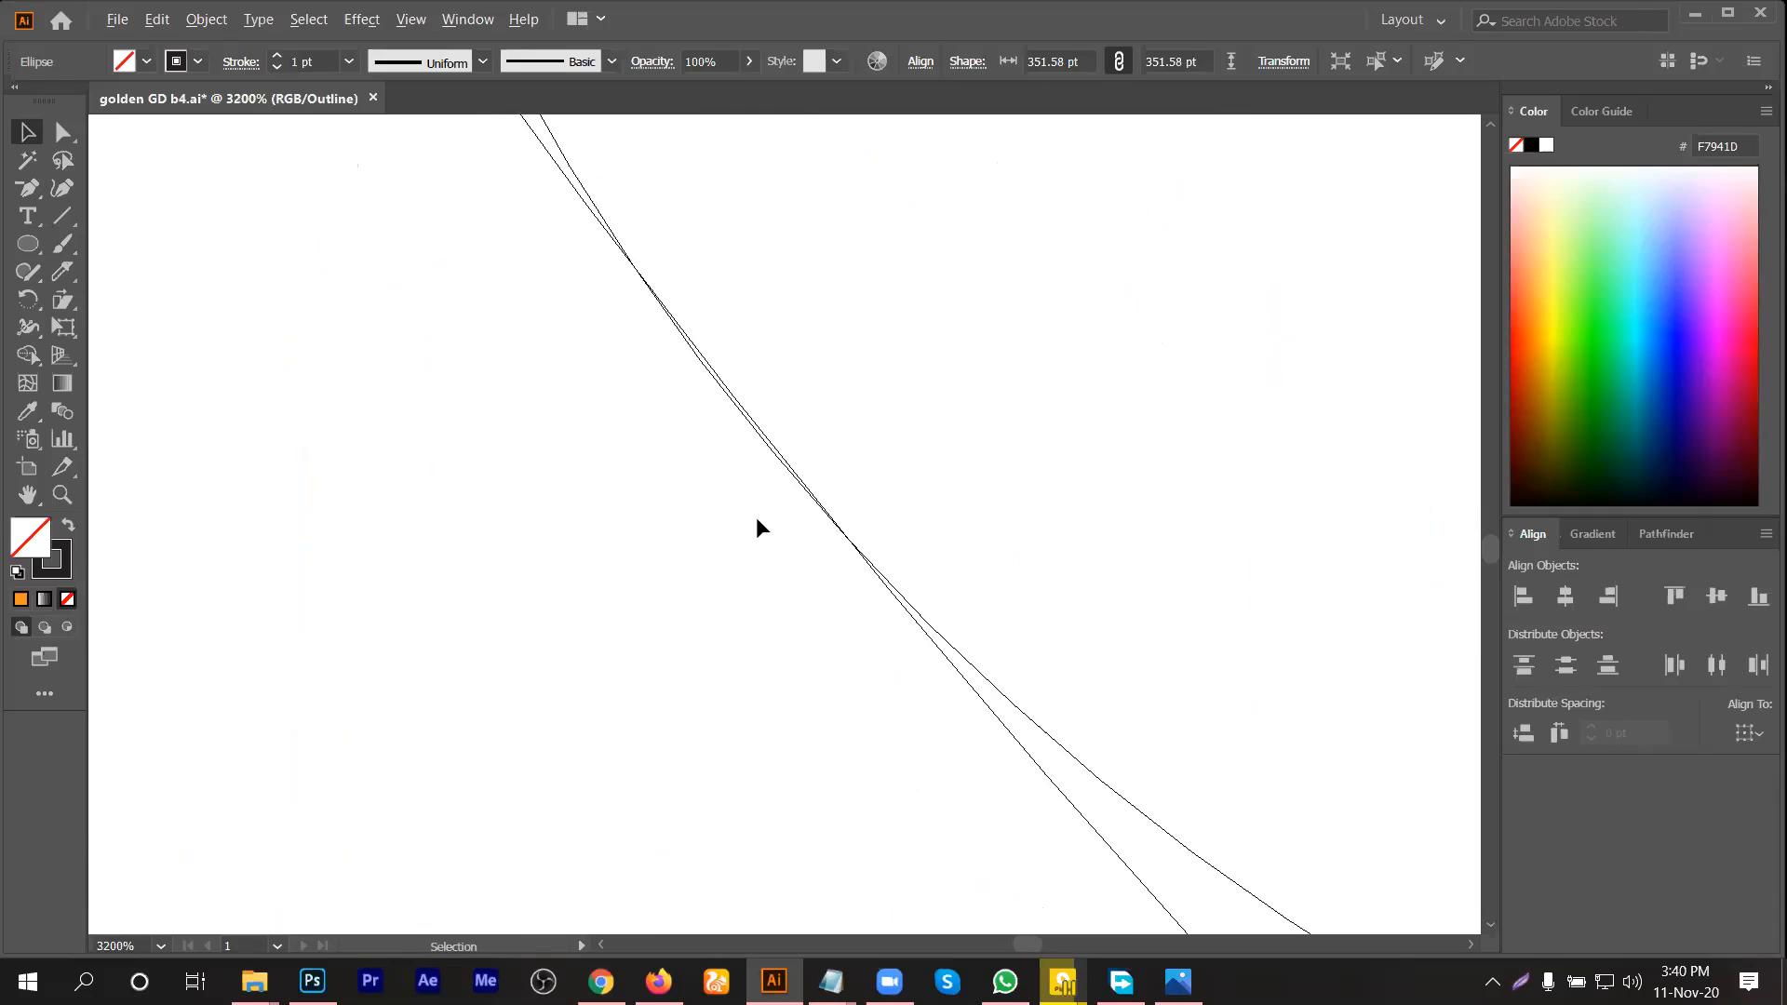
drag(920, 628, 915, 638)
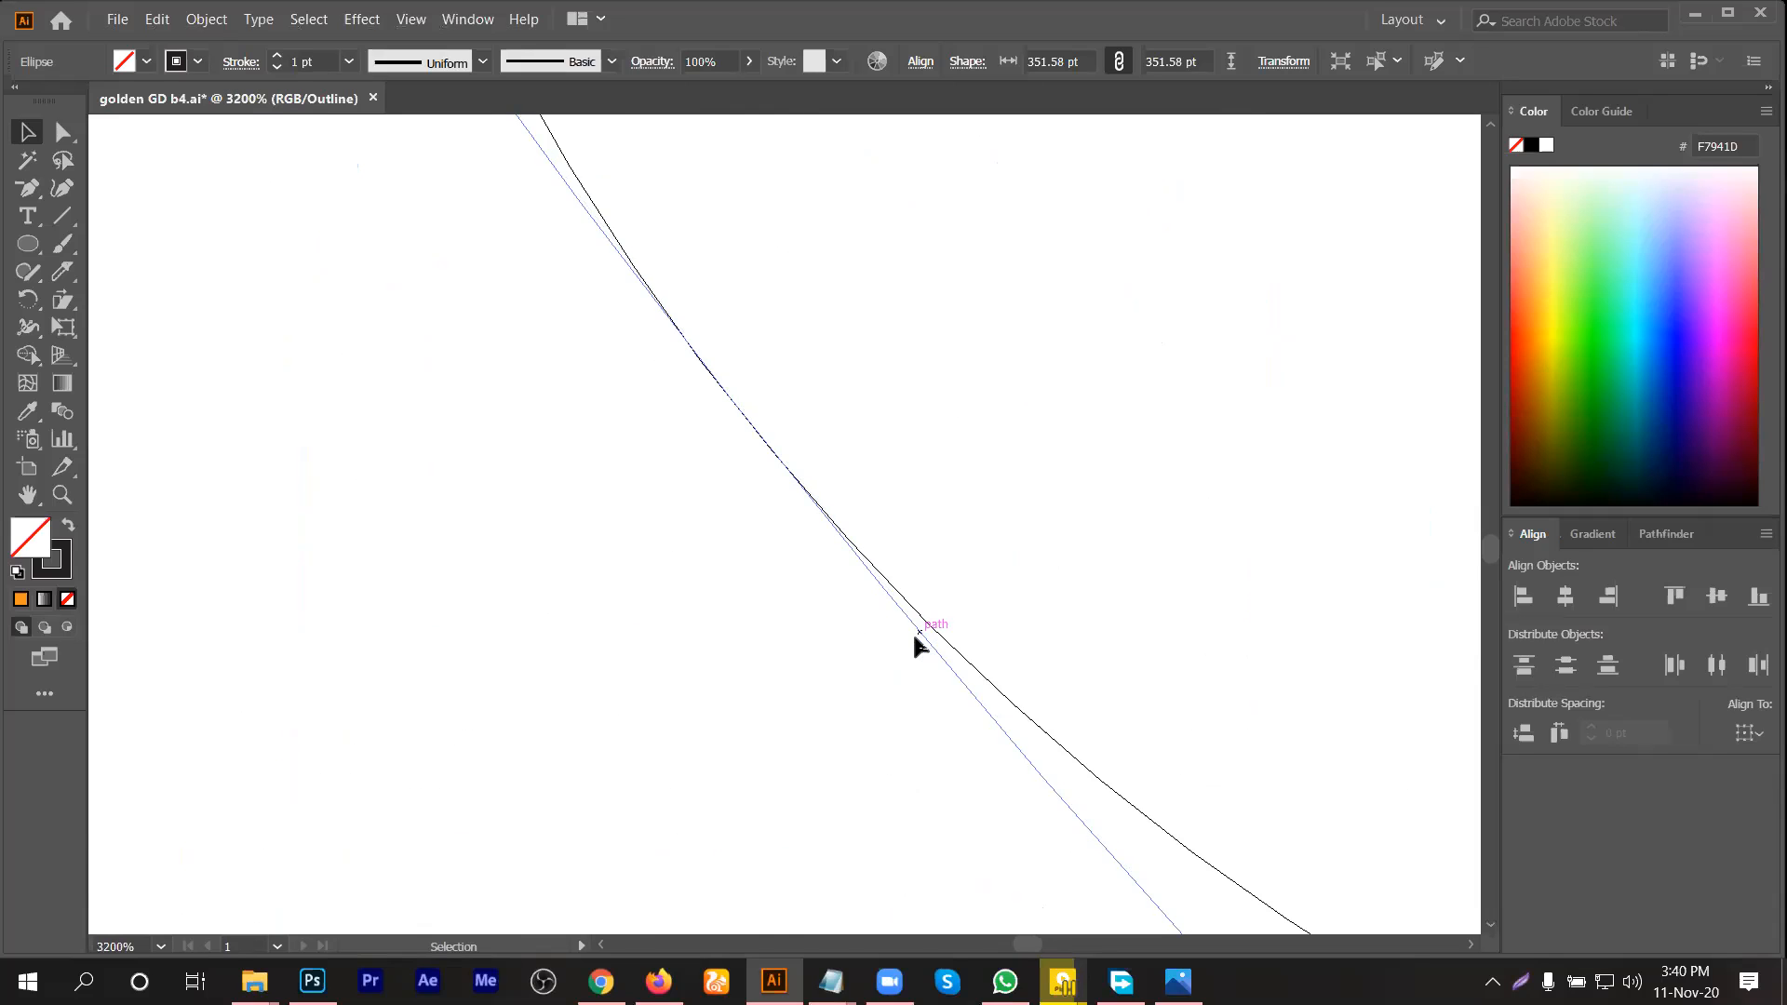
Step: Fine-tune the original enclosing circle's position so its path meets the left large circle's upper-left edge
scroll(970, 560, down, 5)
scroll(916, 349, up, 6)
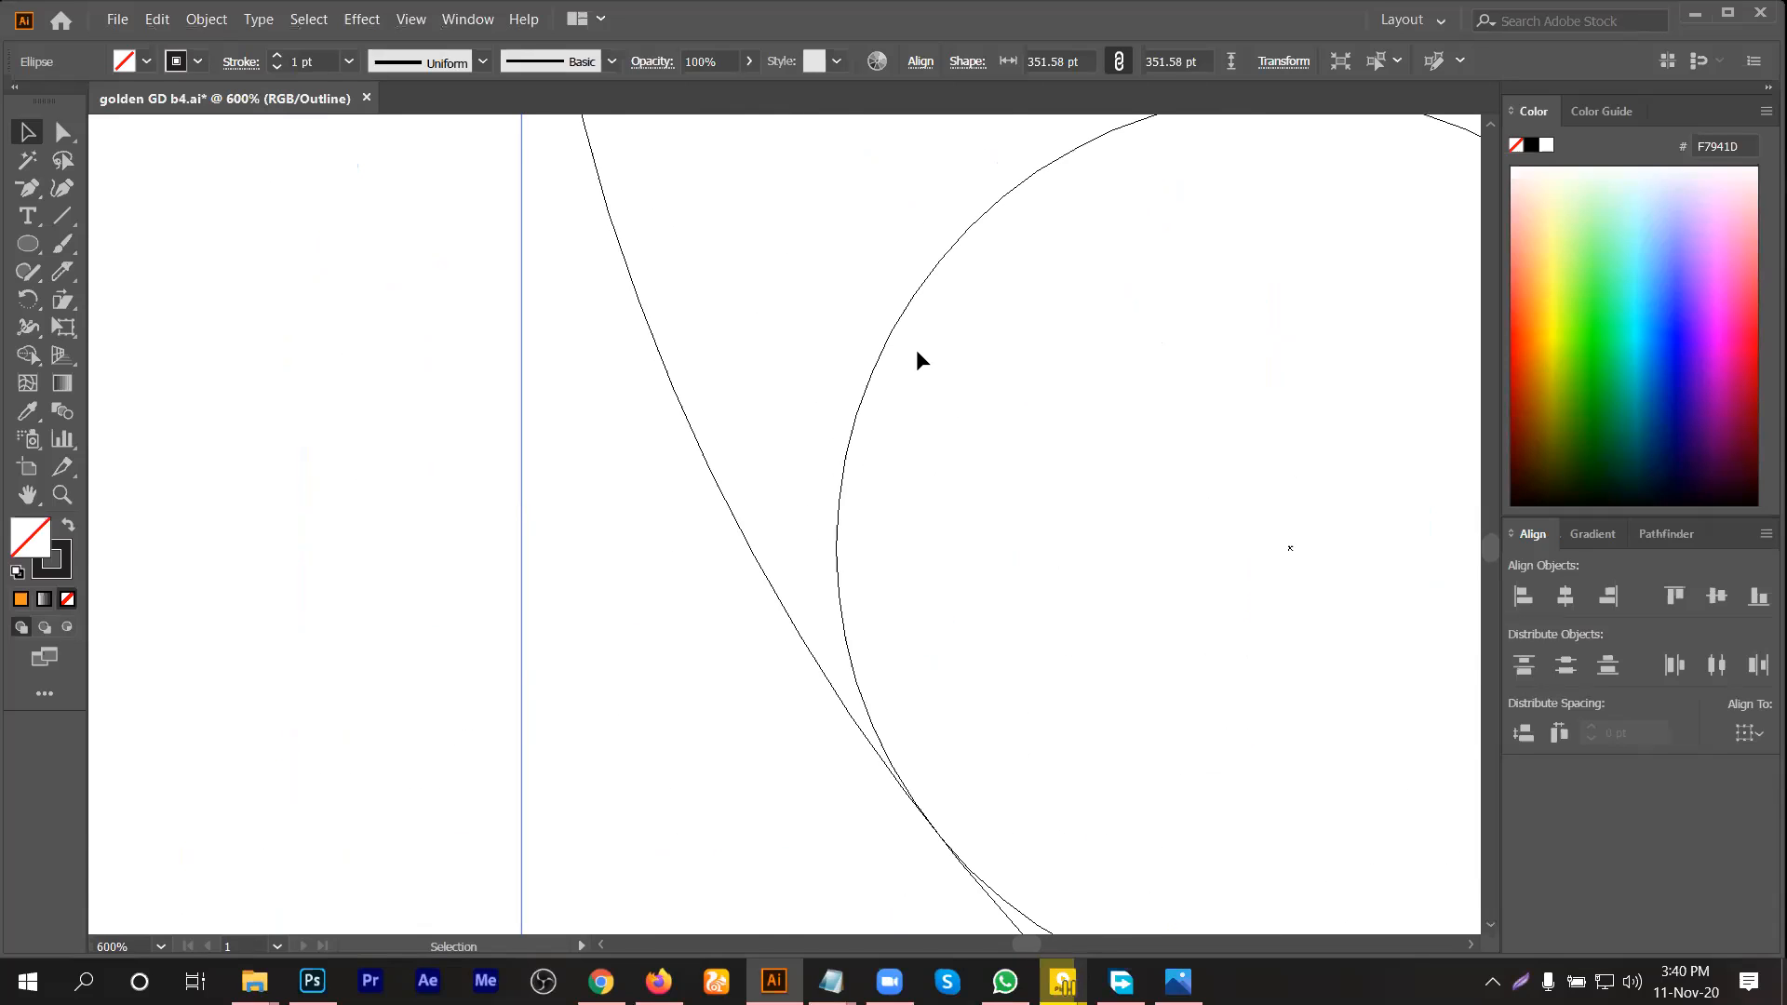
scroll(912, 345, up, 6)
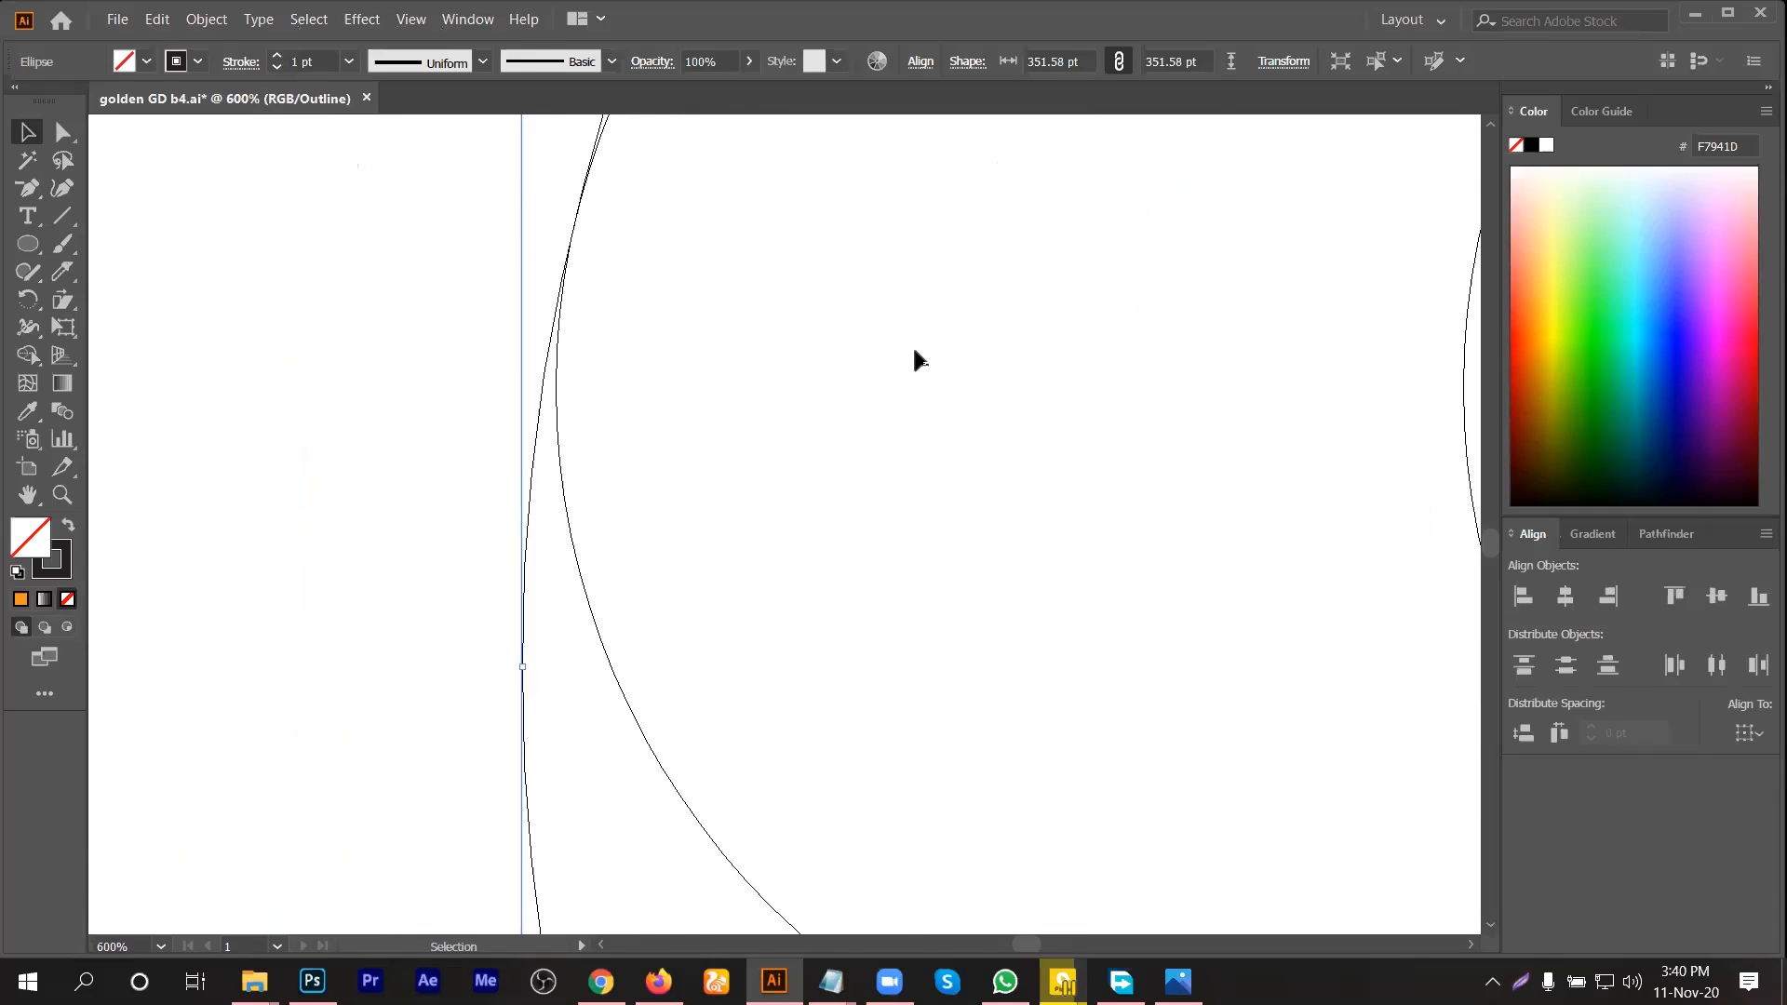
scroll(586, 270, up, 3)
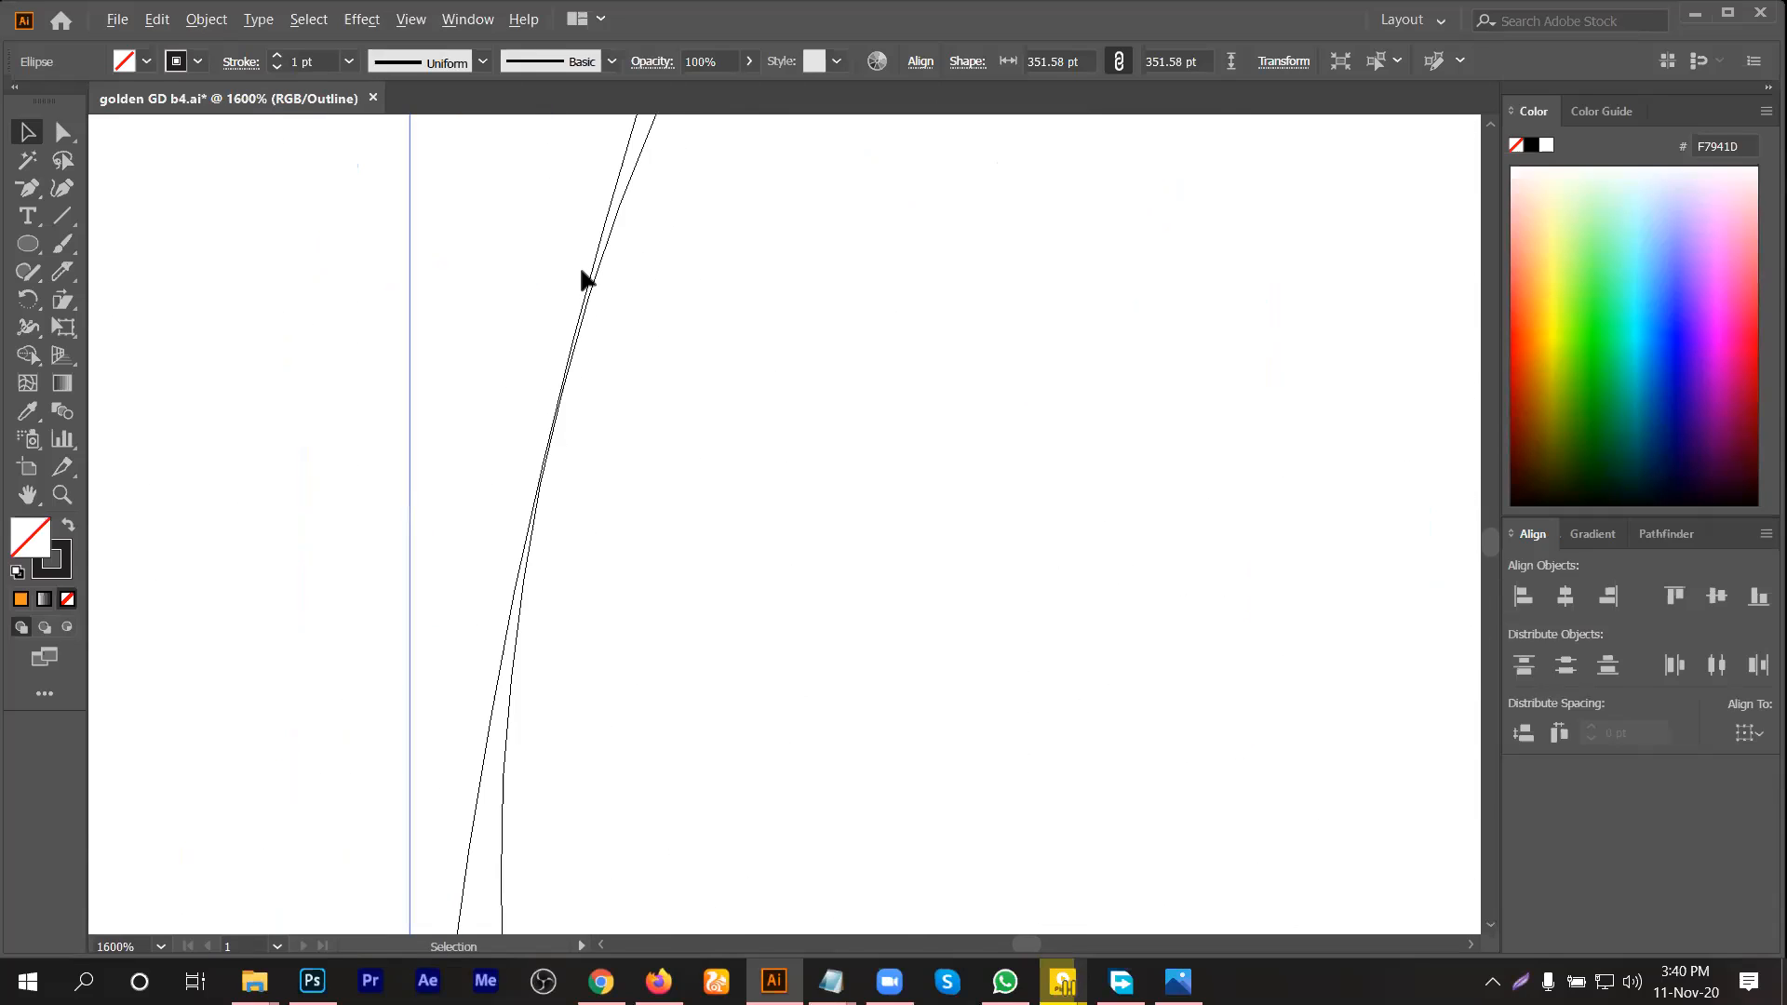
scroll(579, 287, up, 1)
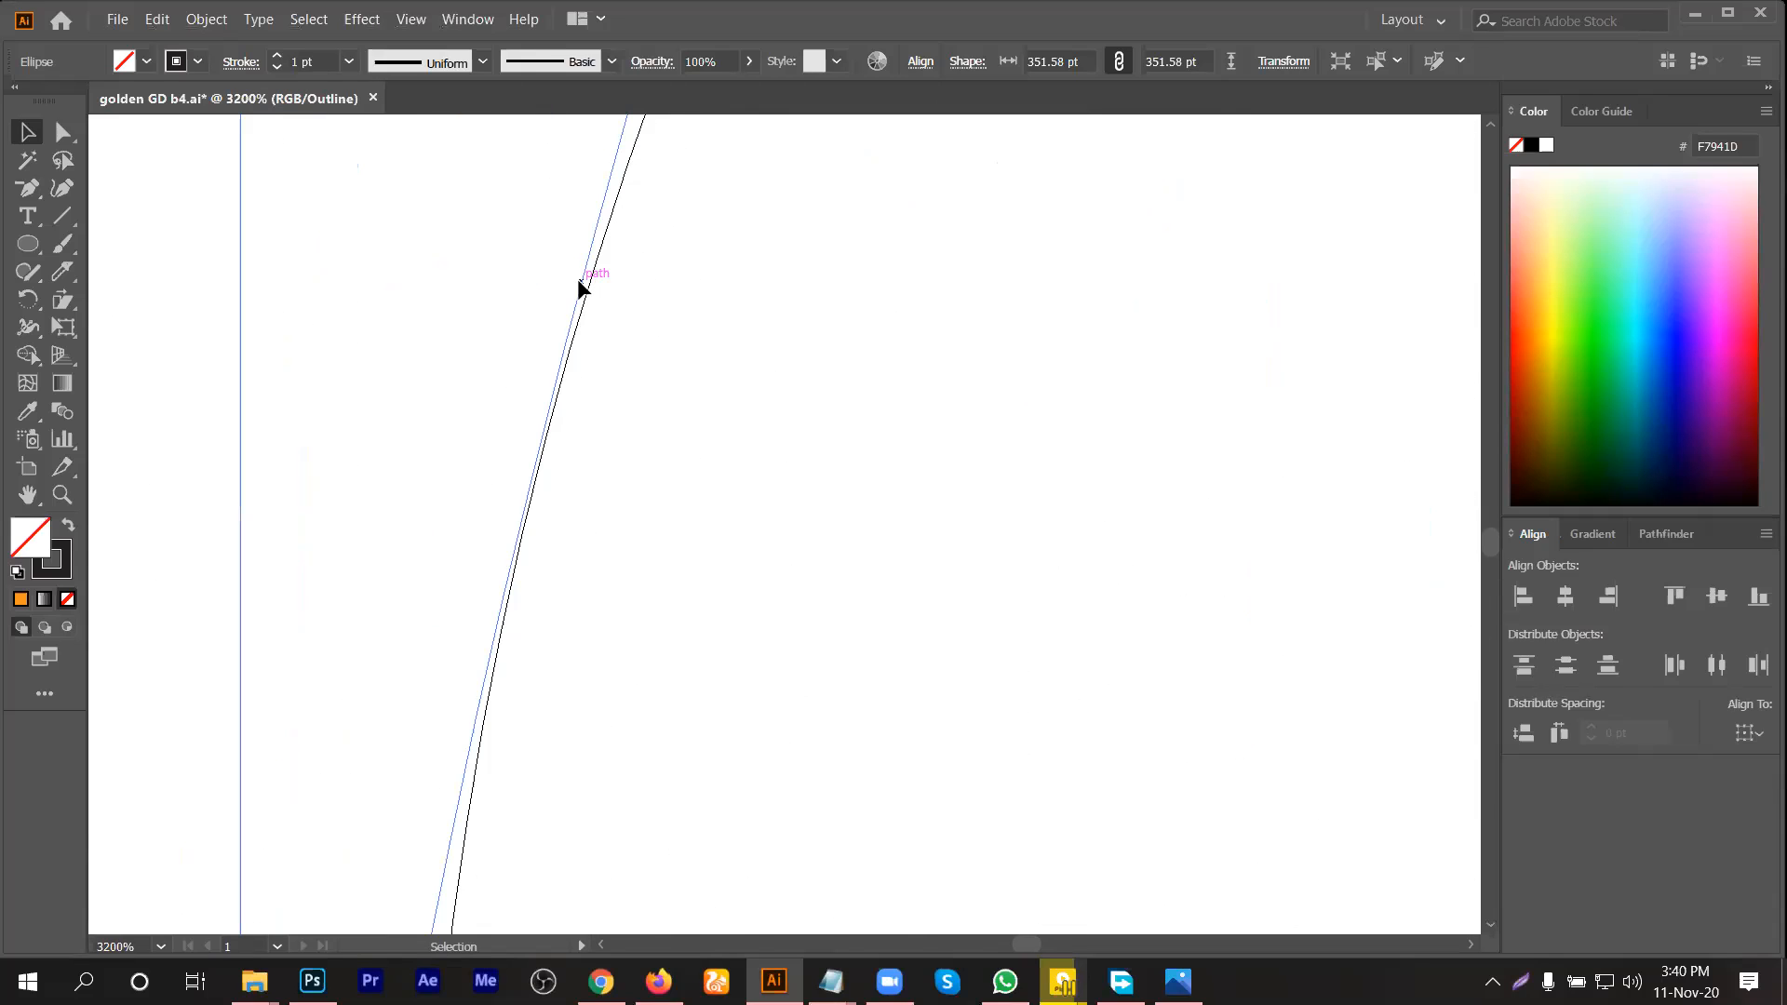
mouse_move(579, 288)
mouse_down()
mouse_move(584, 347)
mouse_move(576, 317)
mouse_up()
click(618, 404)
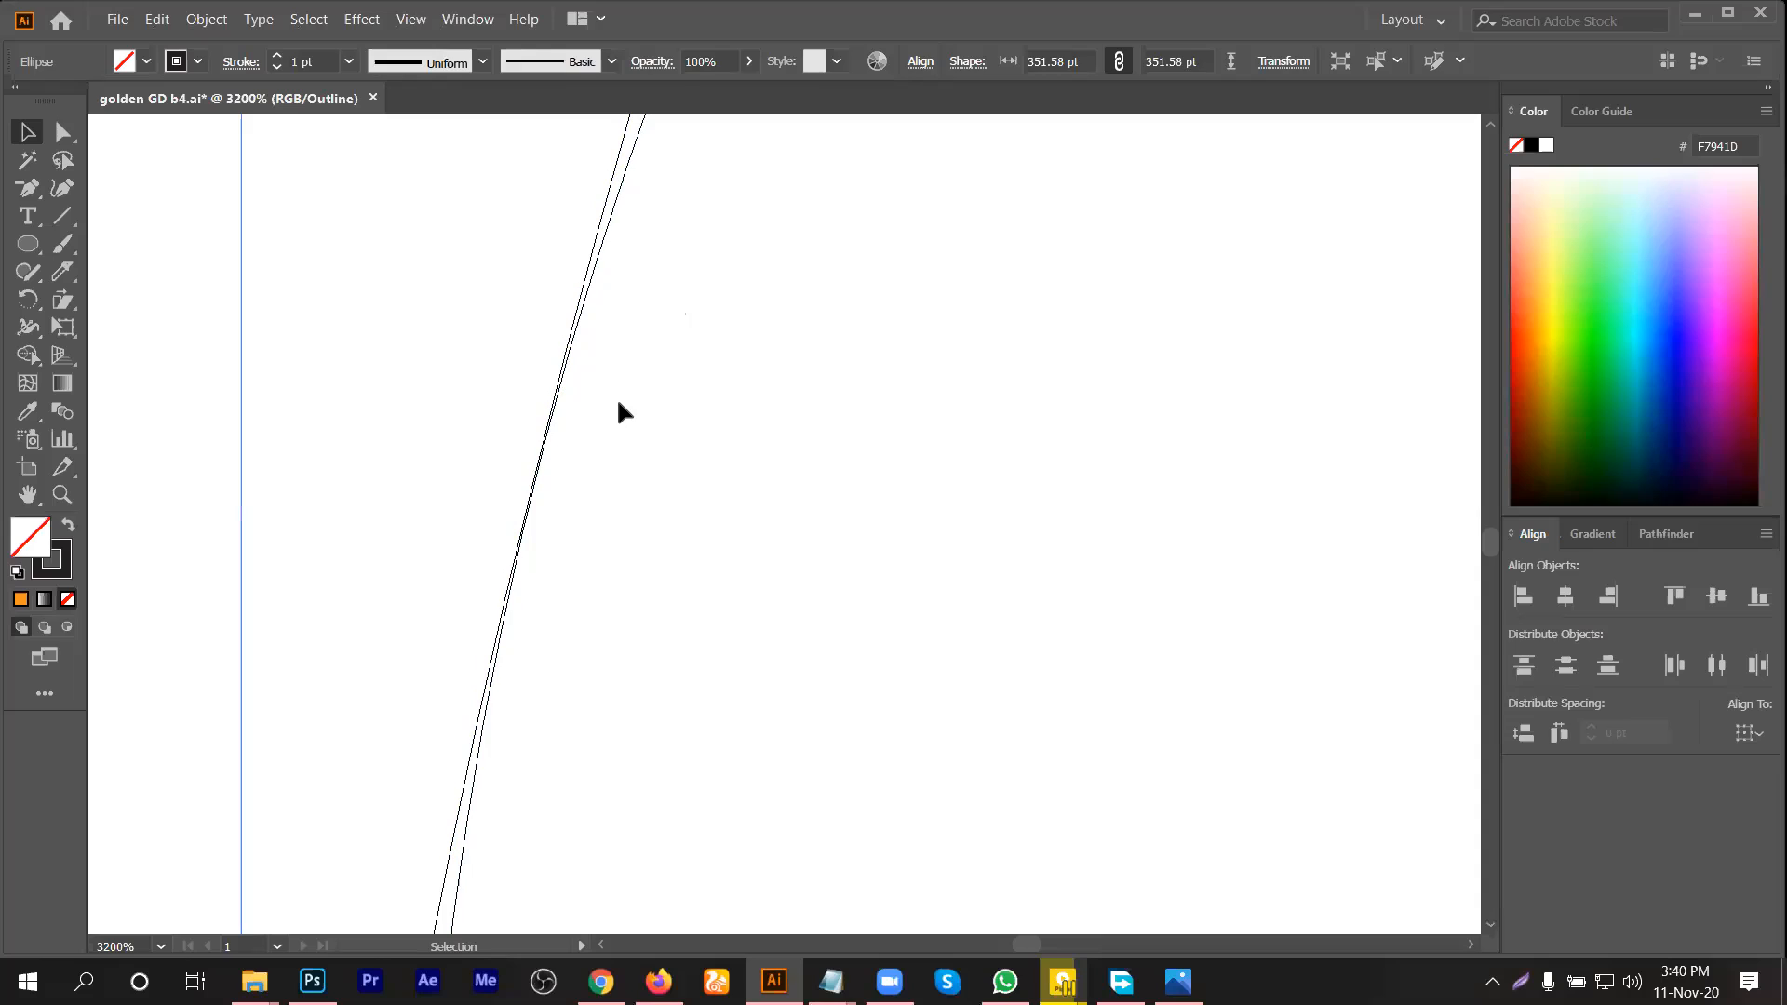
click(578, 297)
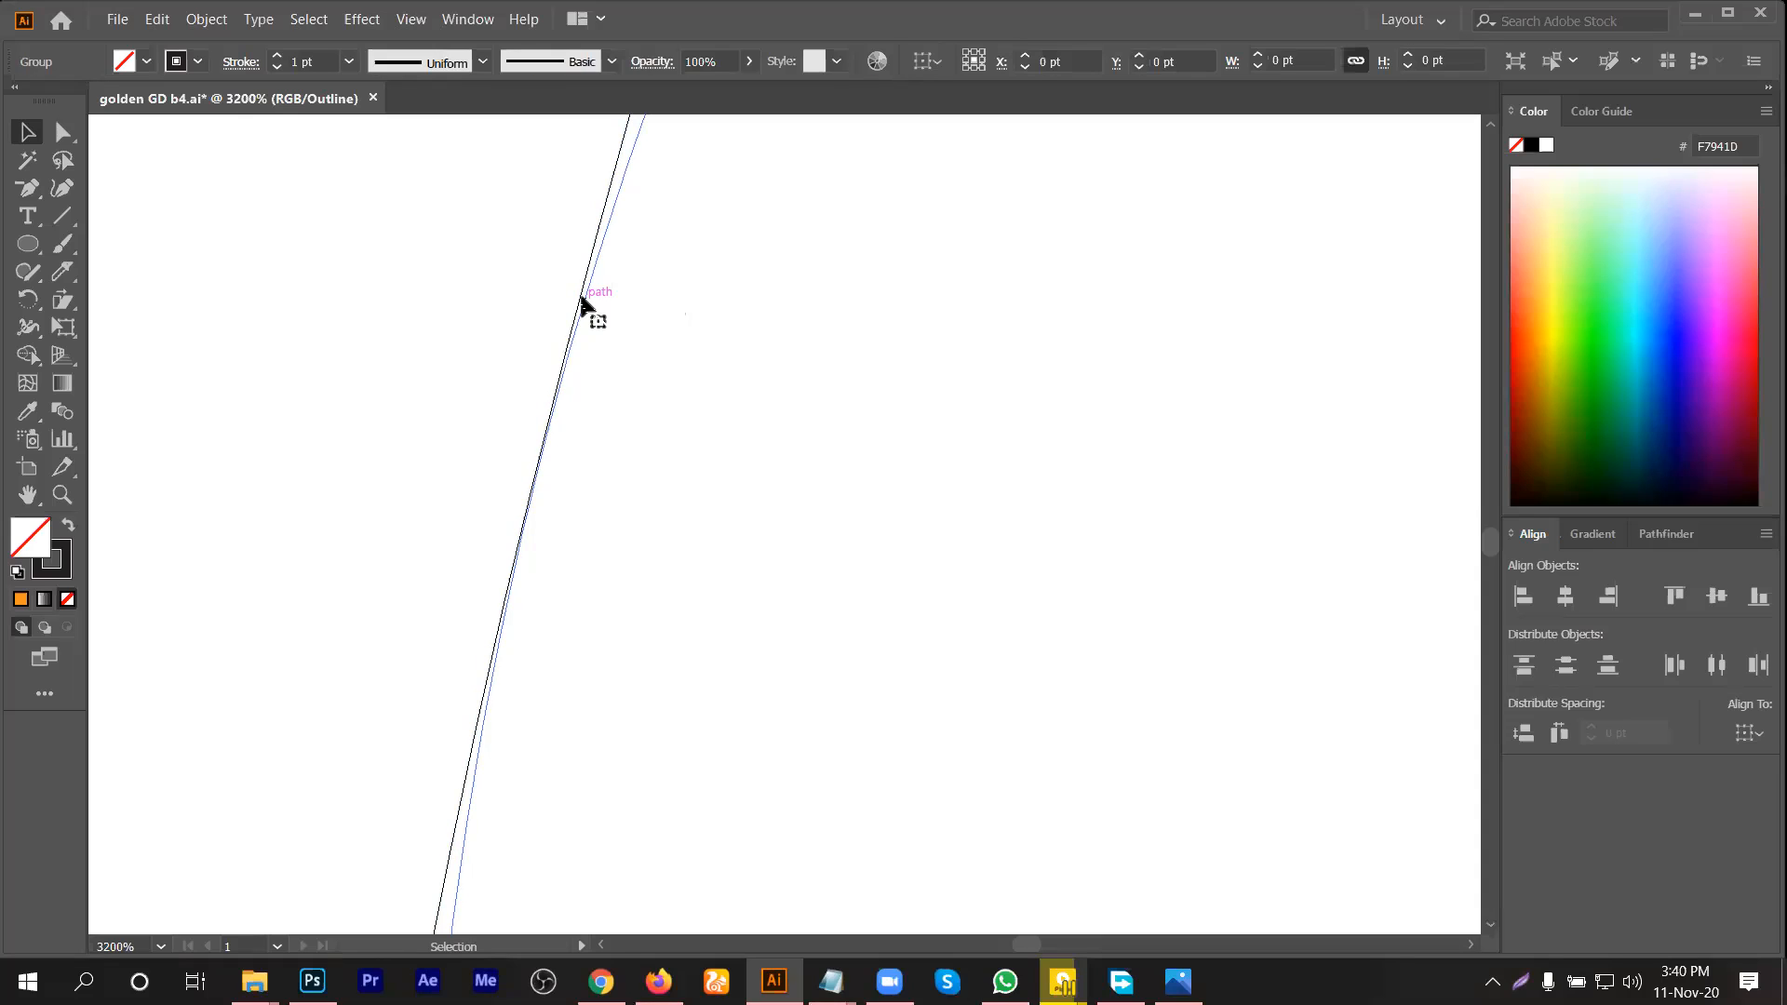
drag(578, 298, 579, 301)
click(570, 397)
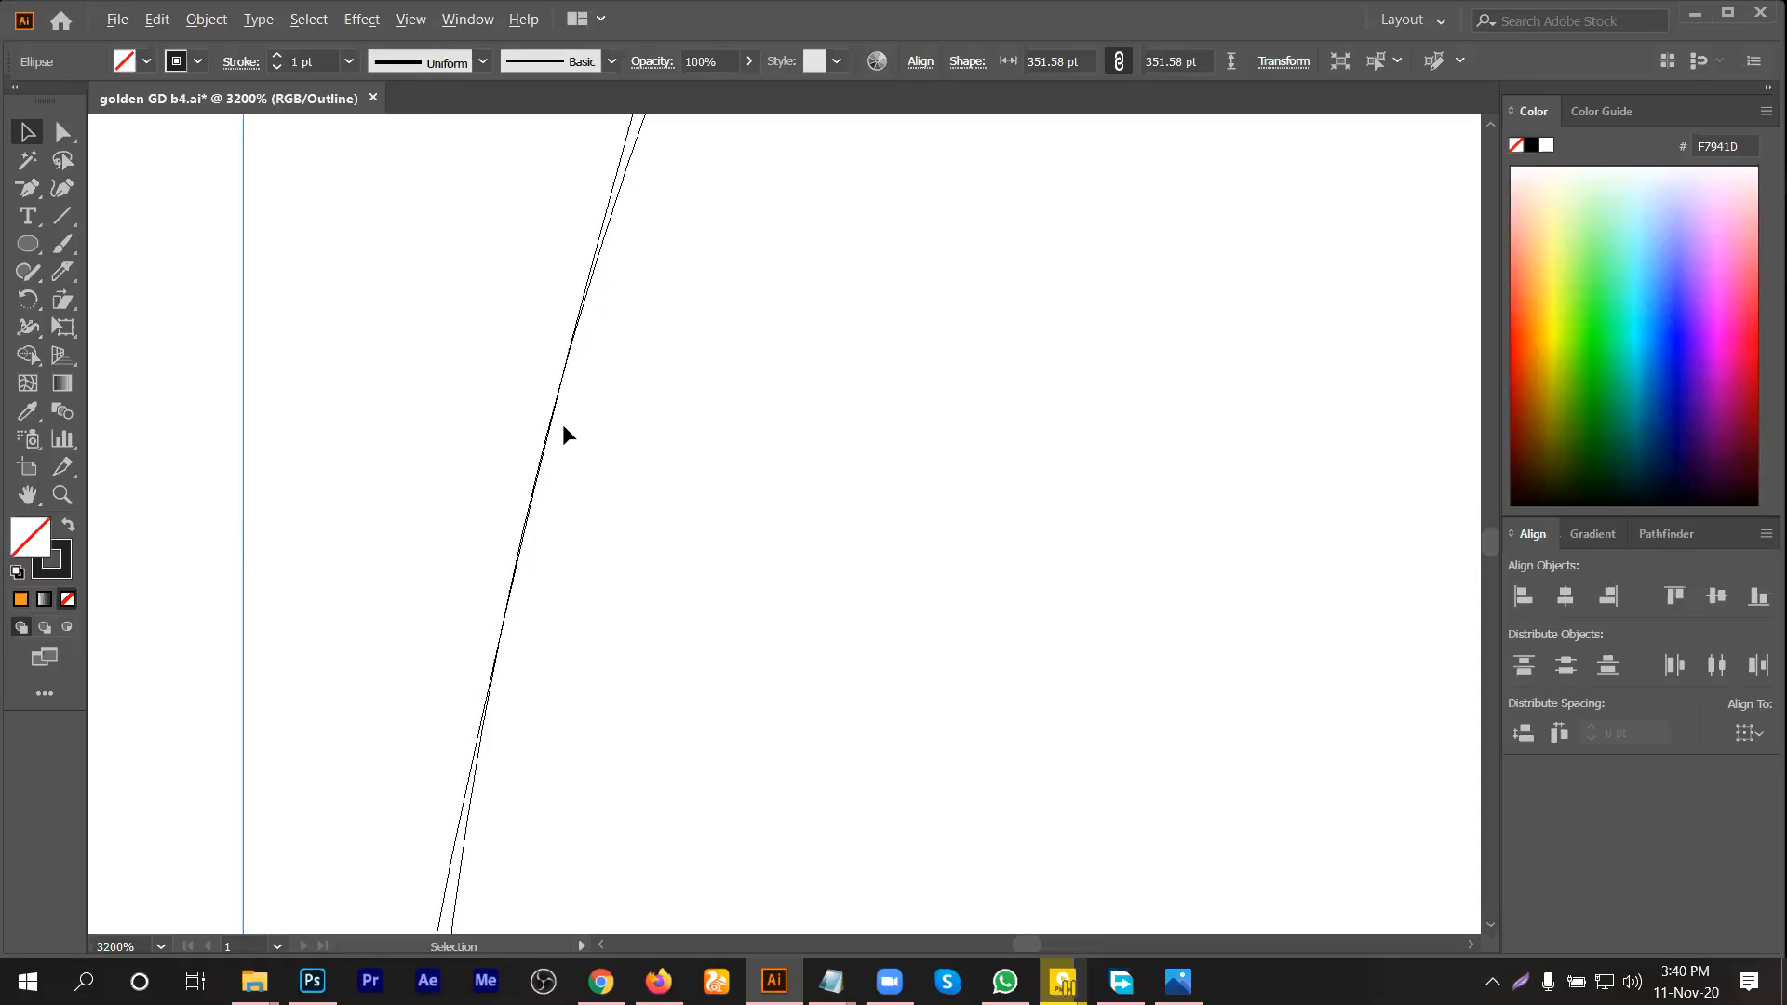
Step: Close the gap between the original enclosing circle's path and the left small circle's lower-left edge
key(ctrl+1)
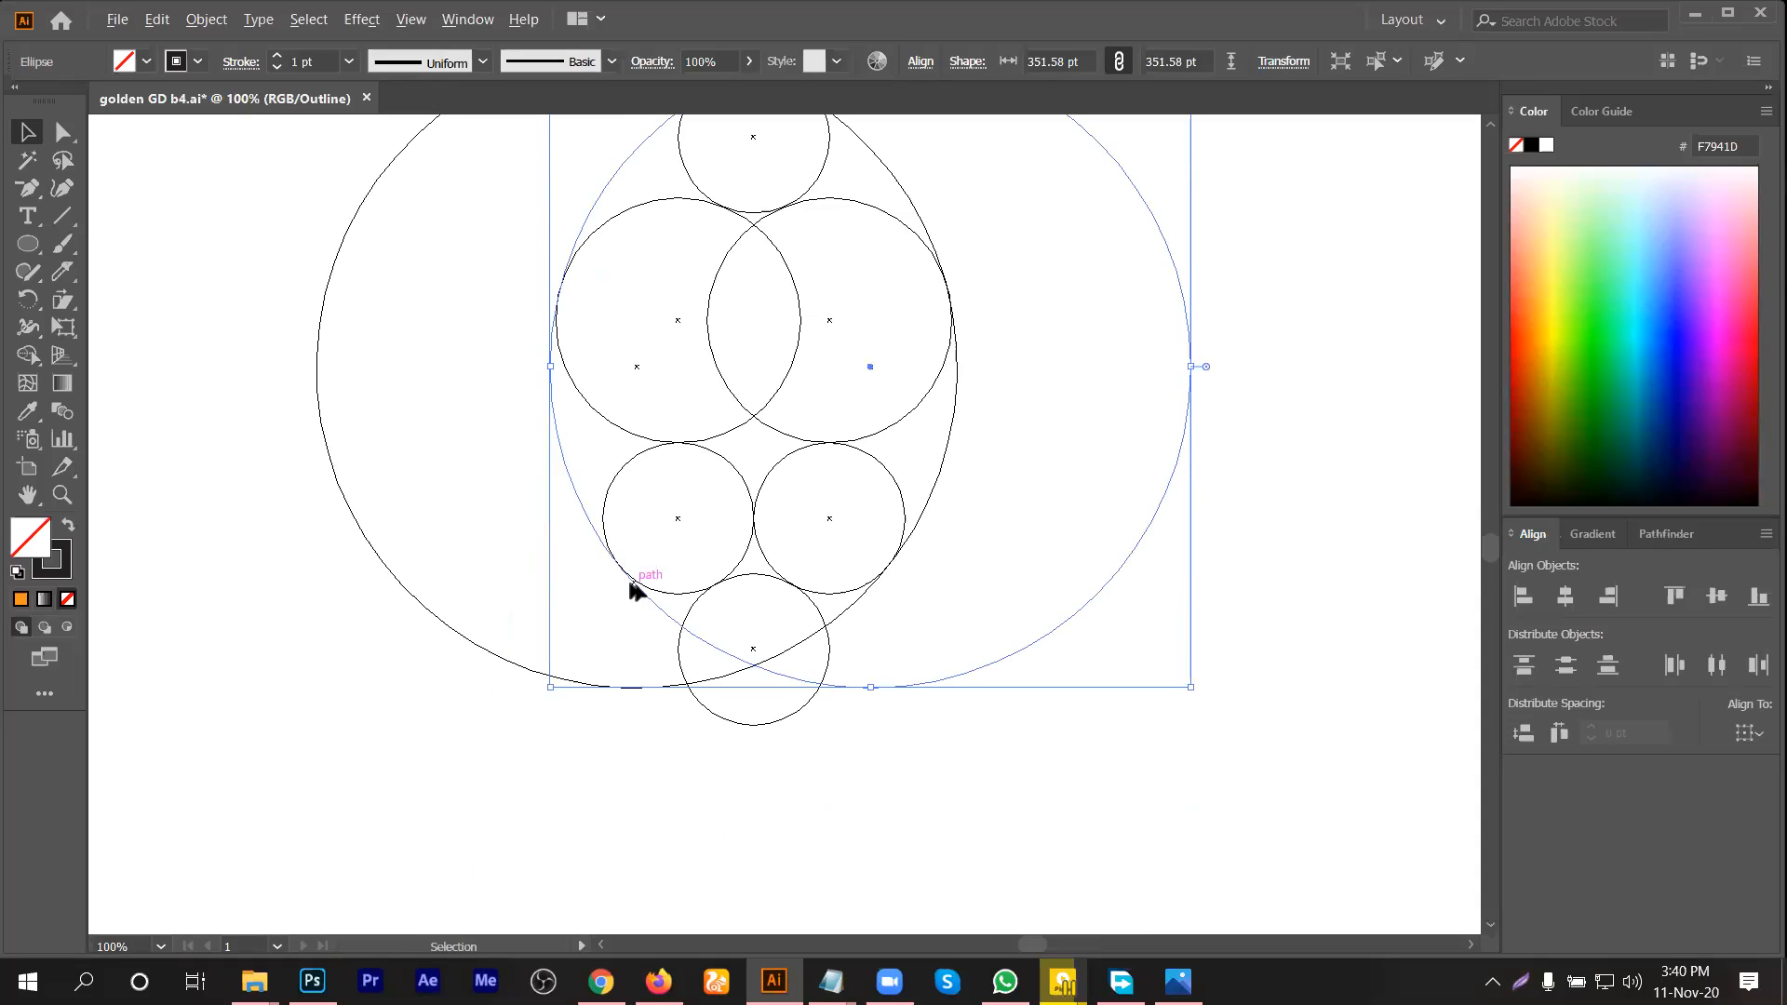
scroll(631, 584, up, 5)
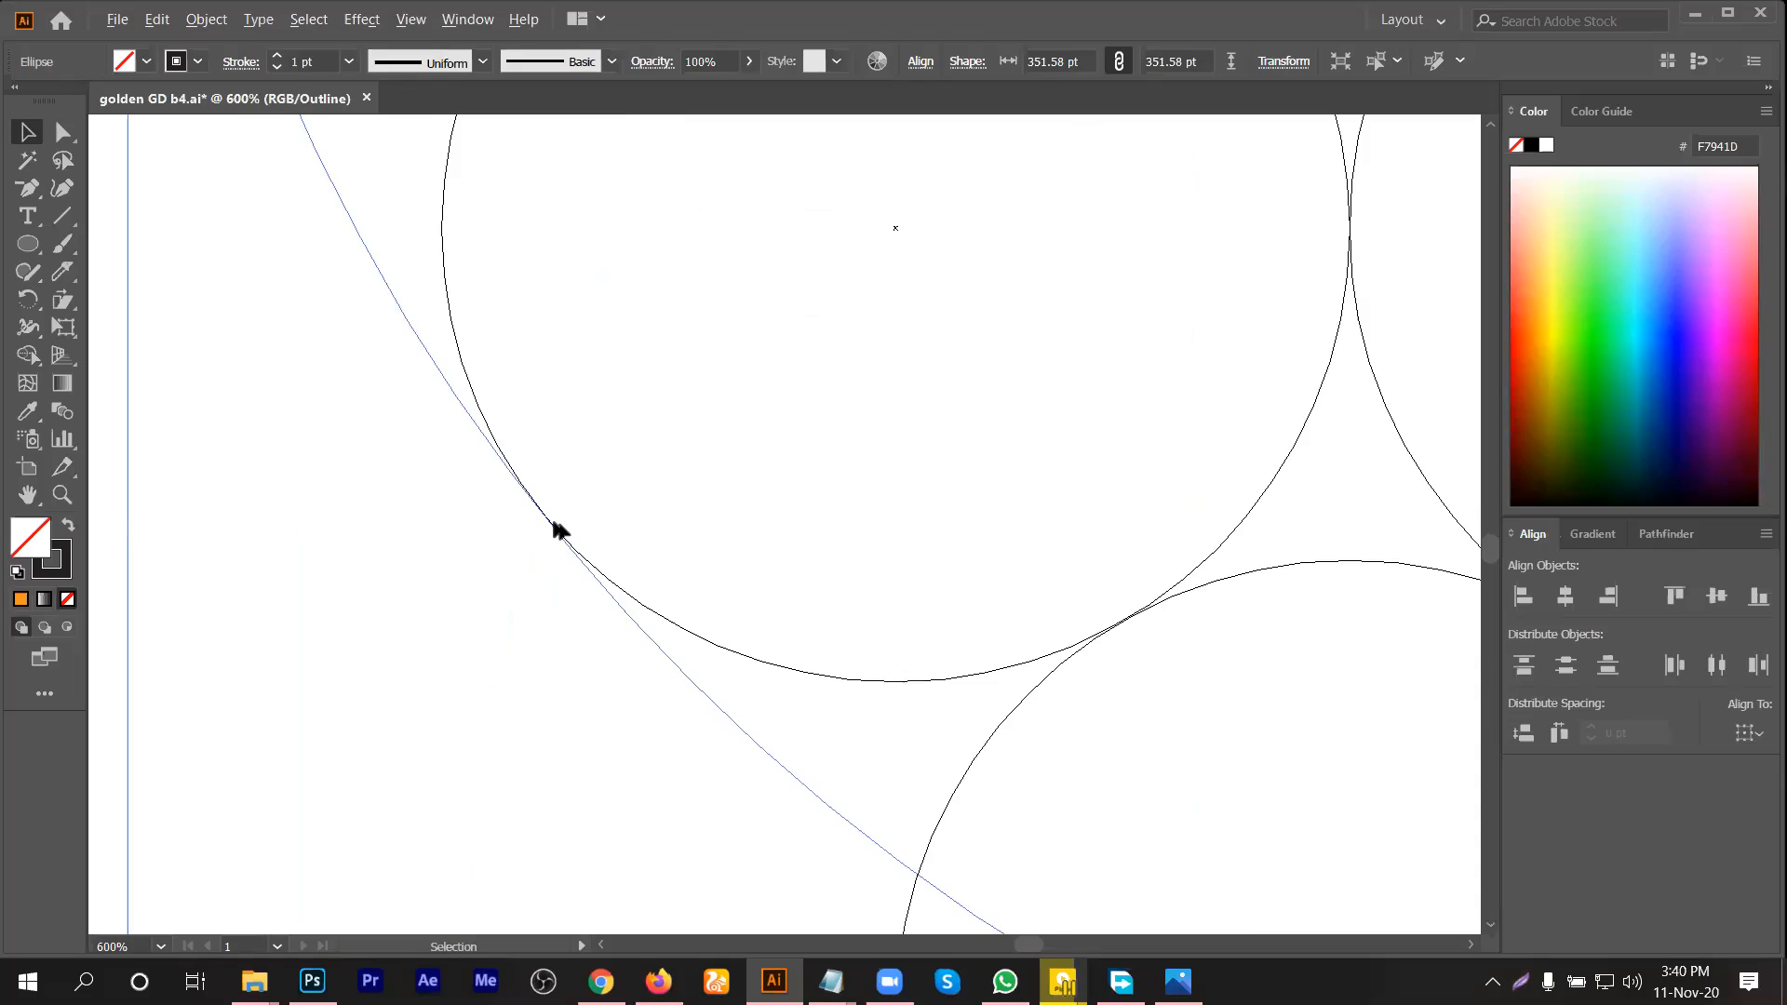
scroll(553, 522, up, 3)
click(586, 518)
scroll(585, 518, down, 3)
scroll(584, 526, up, 3)
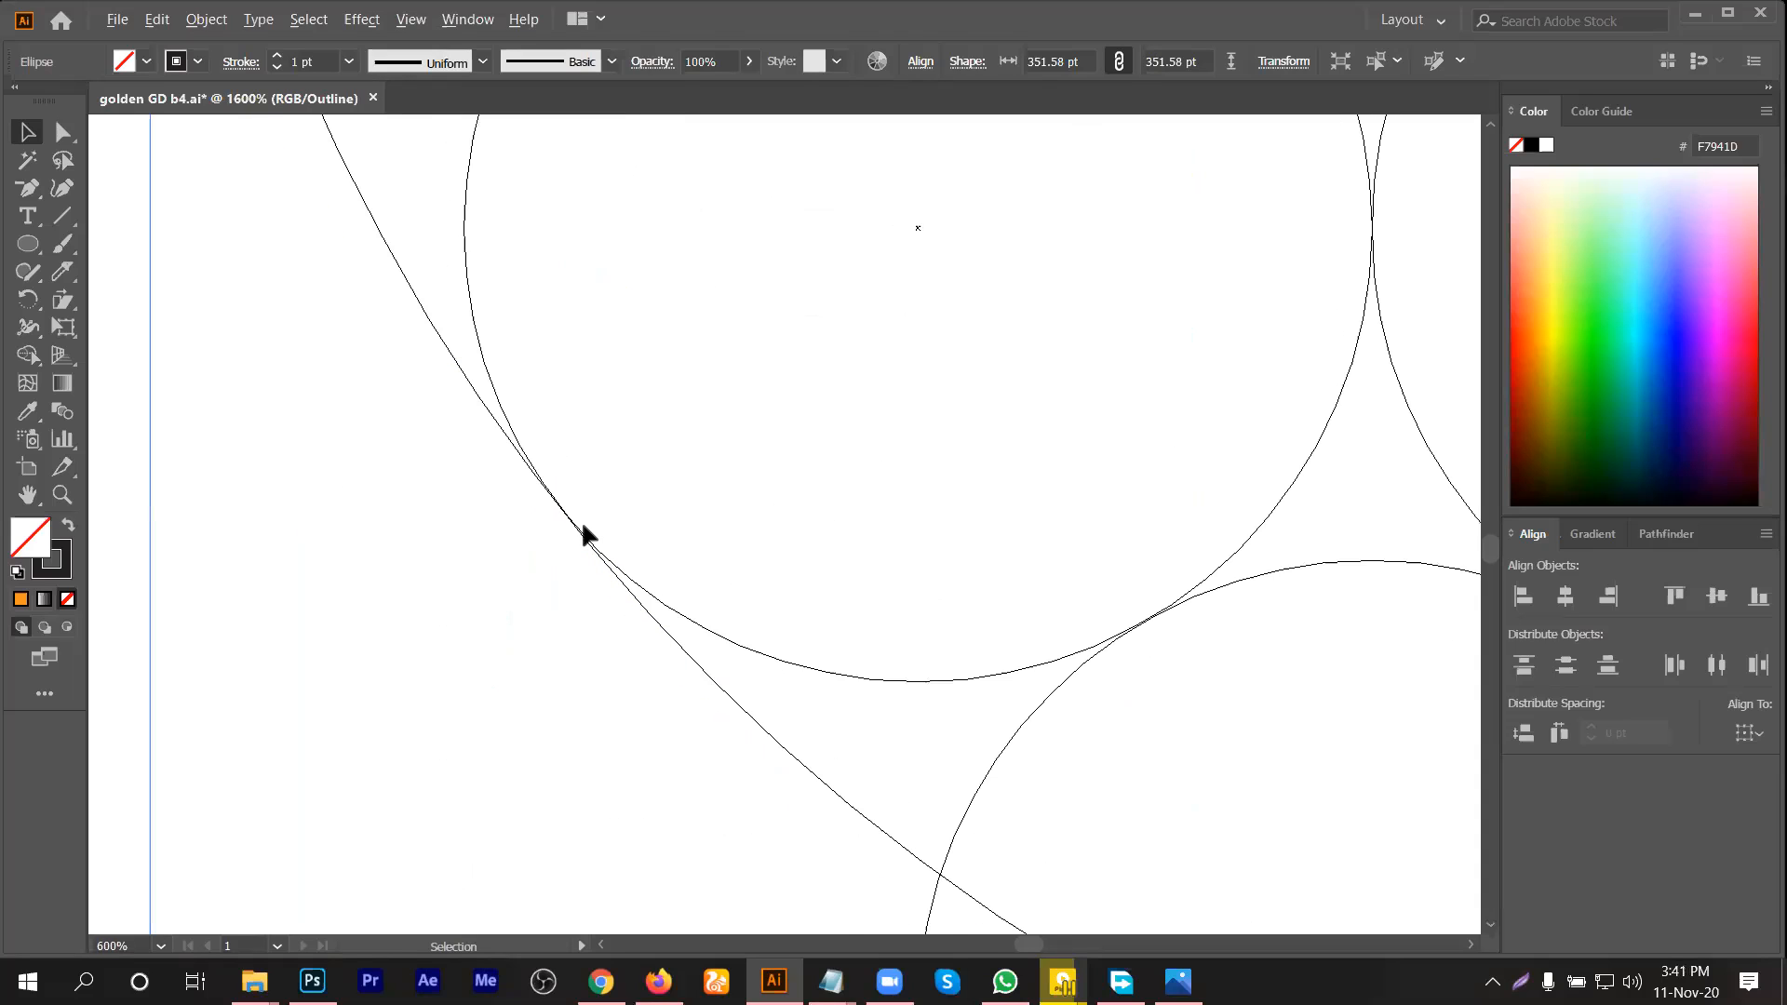
scroll(585, 533, up, 3)
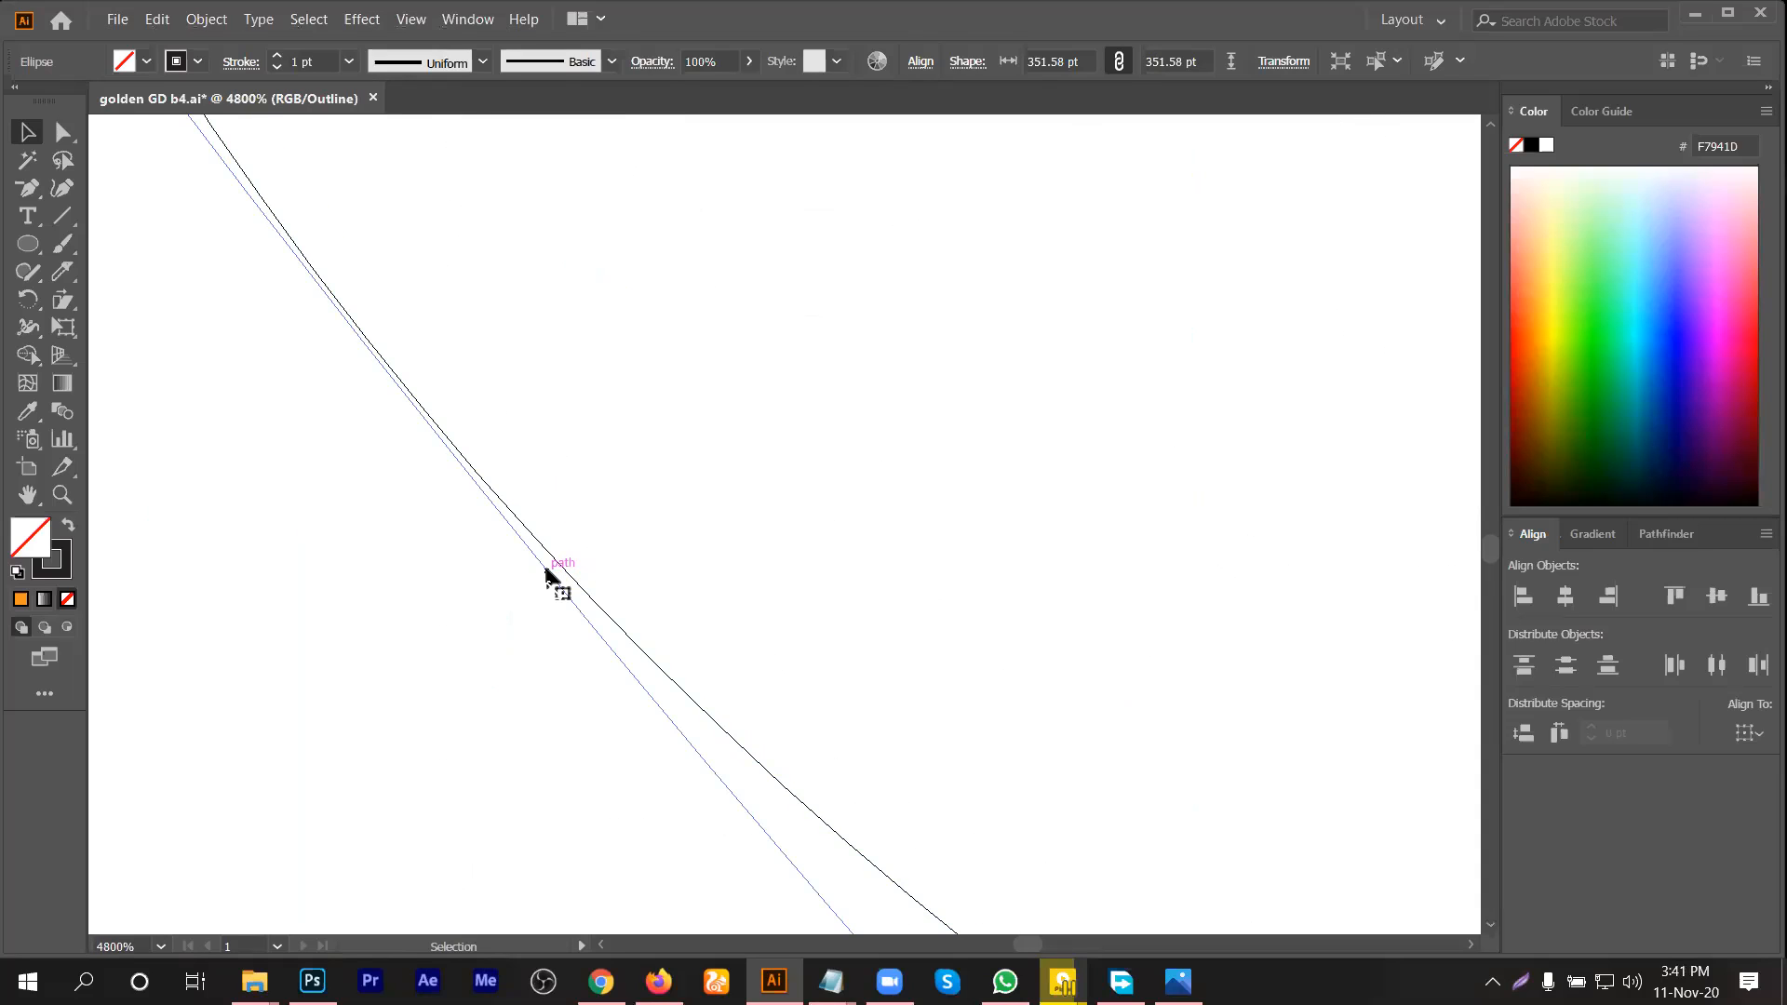
drag(541, 566, 591, 617)
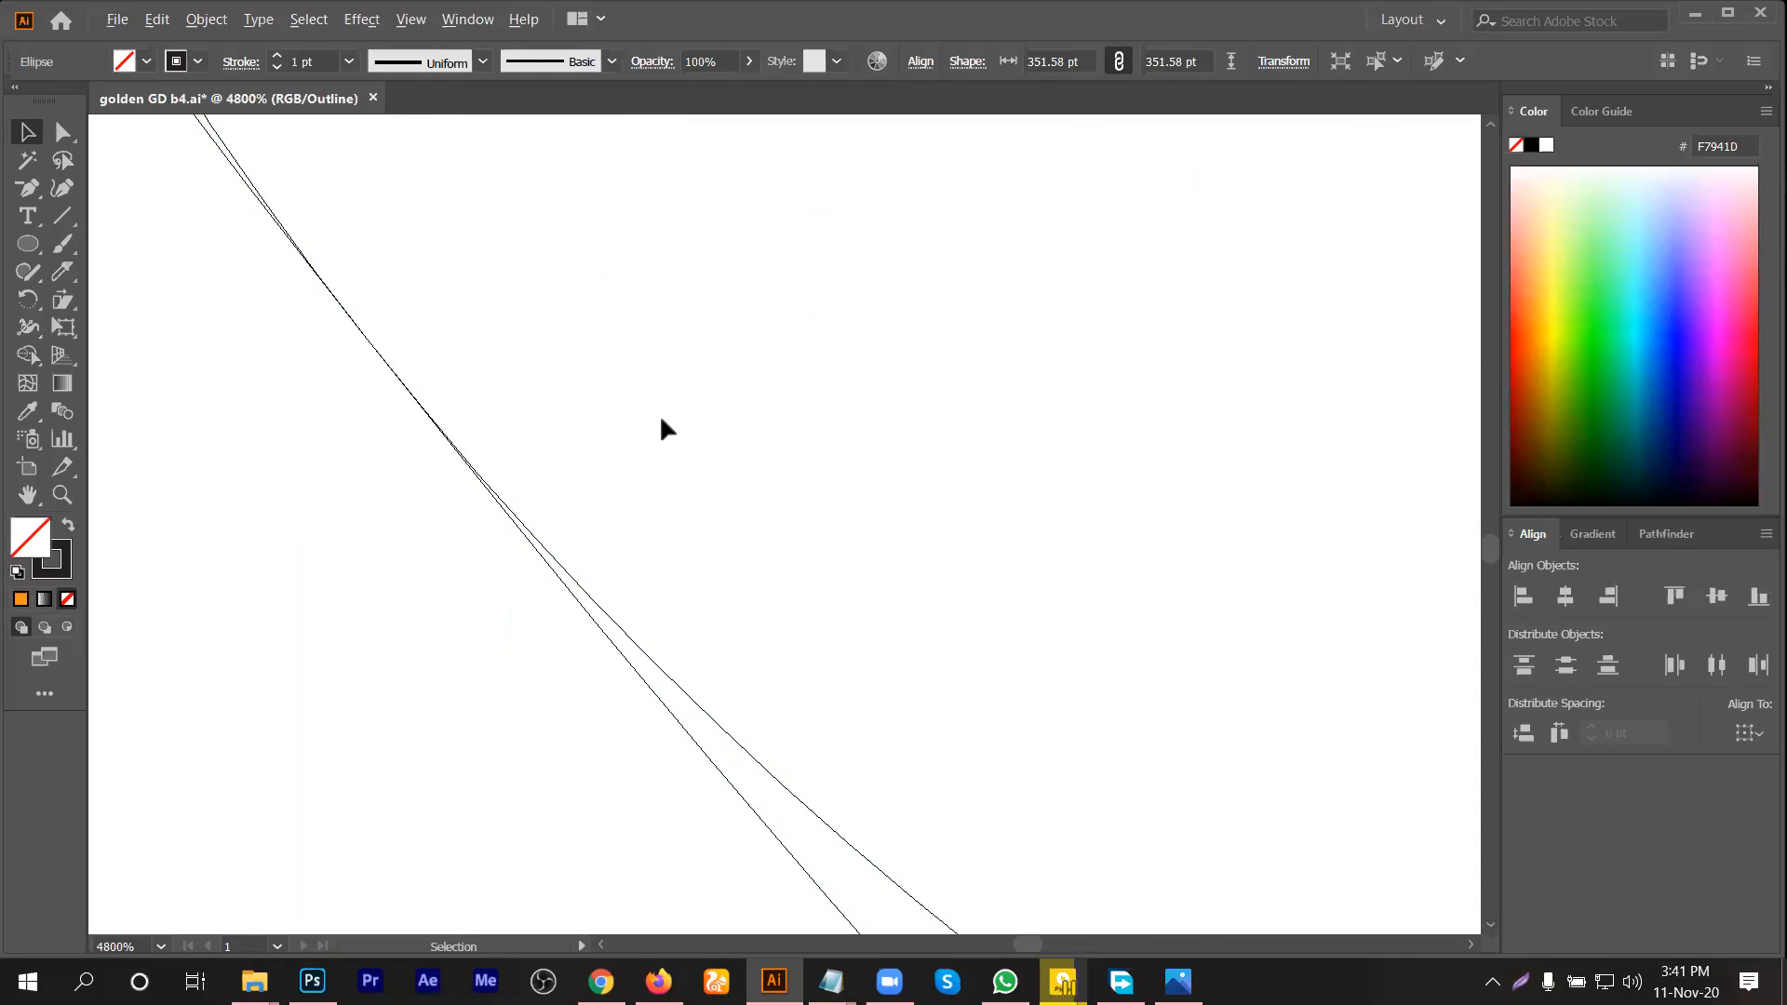
Step: Examine the contact points of the original enclosing circle with the left large and left small circles
scroll(661, 419, down, 6)
scroll(720, 359, down, 3)
scroll(721, 359, up, 3)
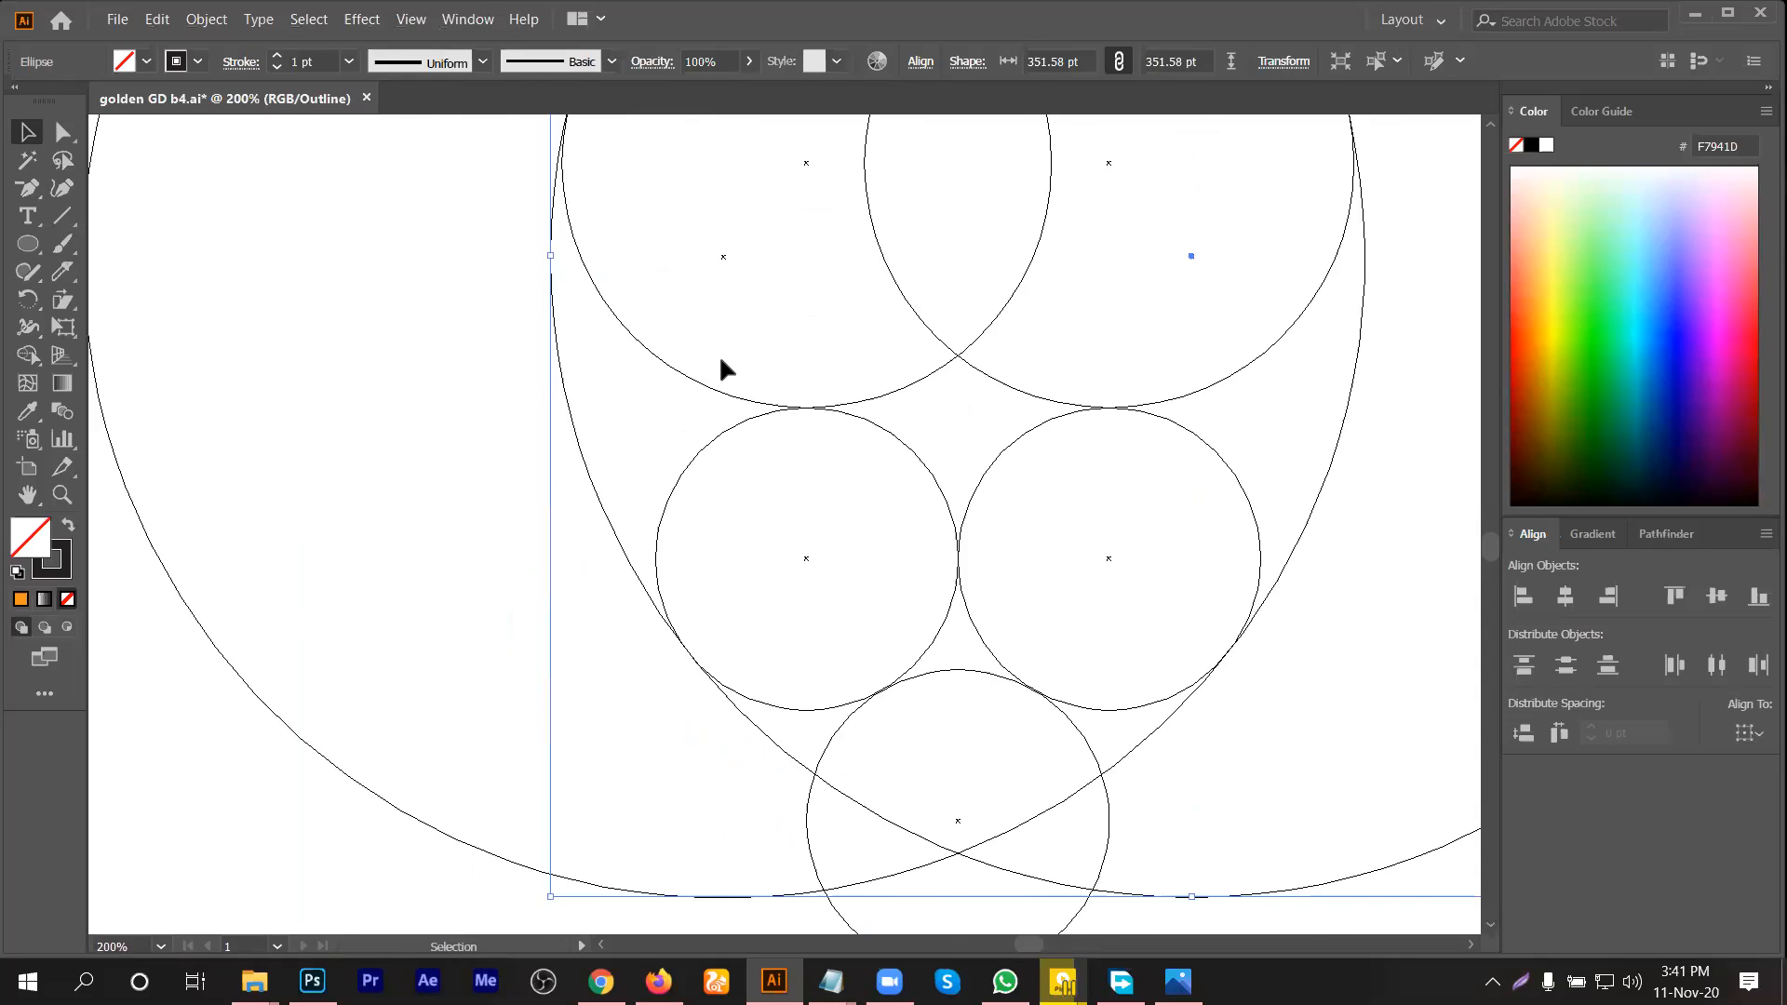
scroll(722, 368, up, 3)
scroll(606, 175, up, 4)
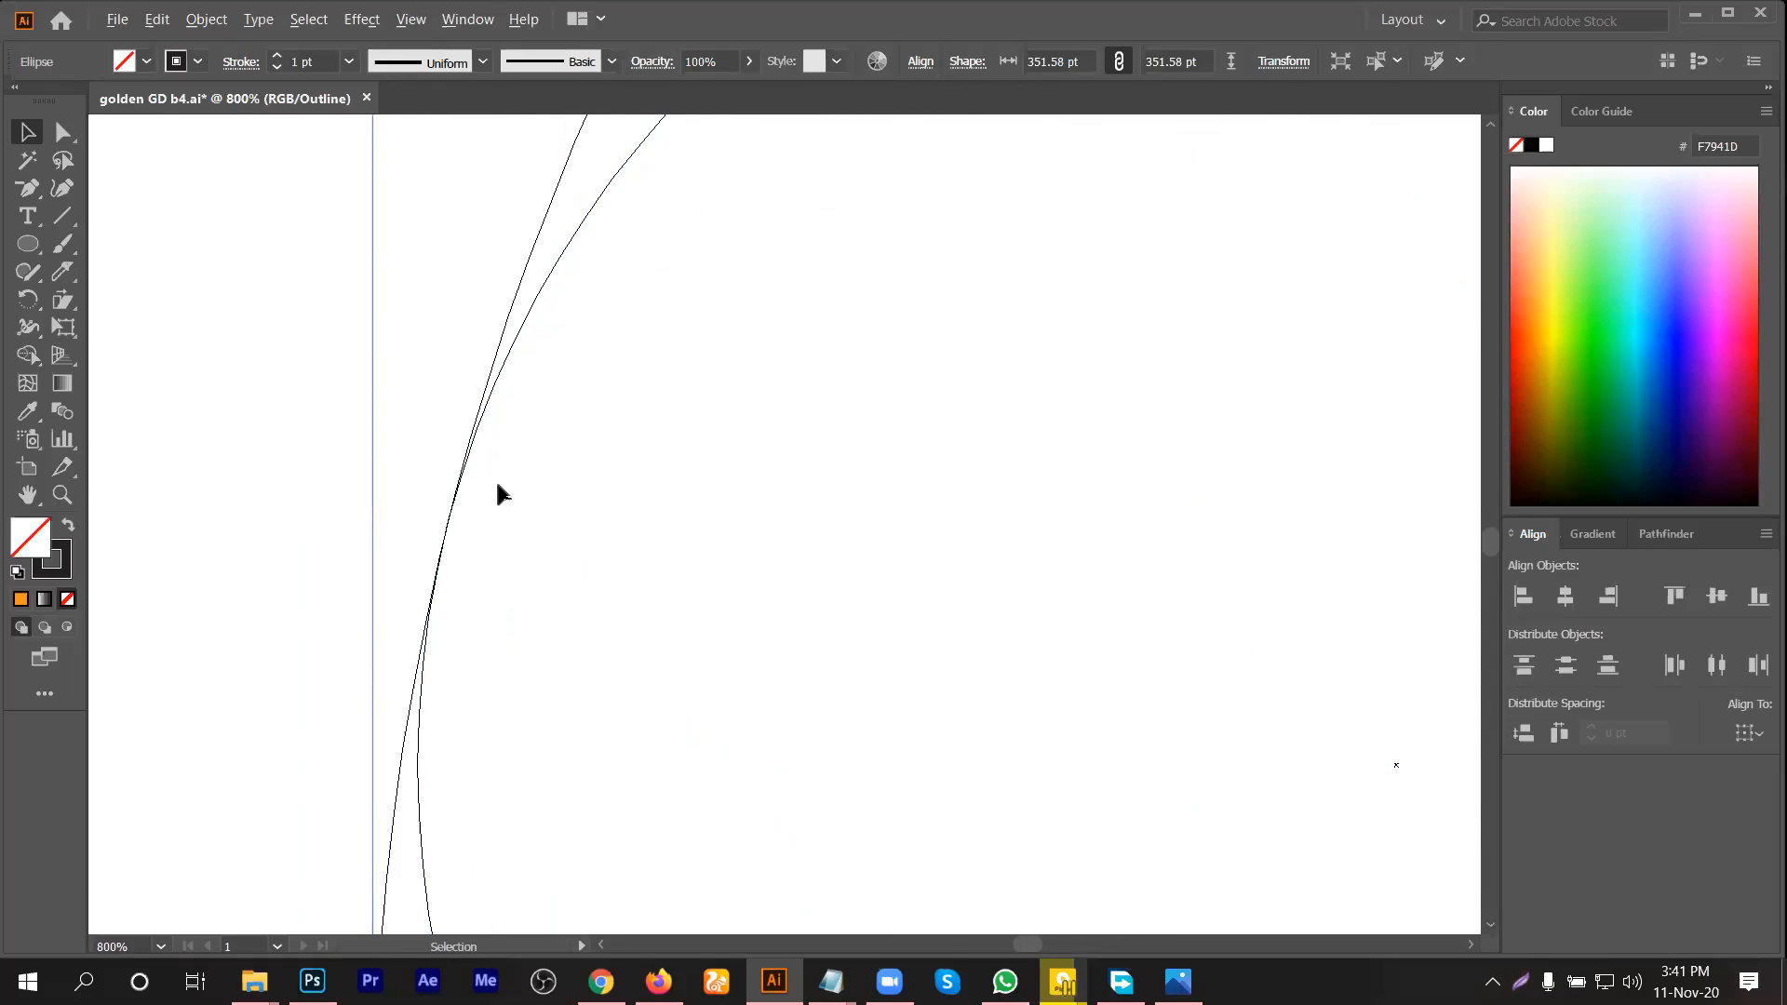
scroll(469, 488, up, 2)
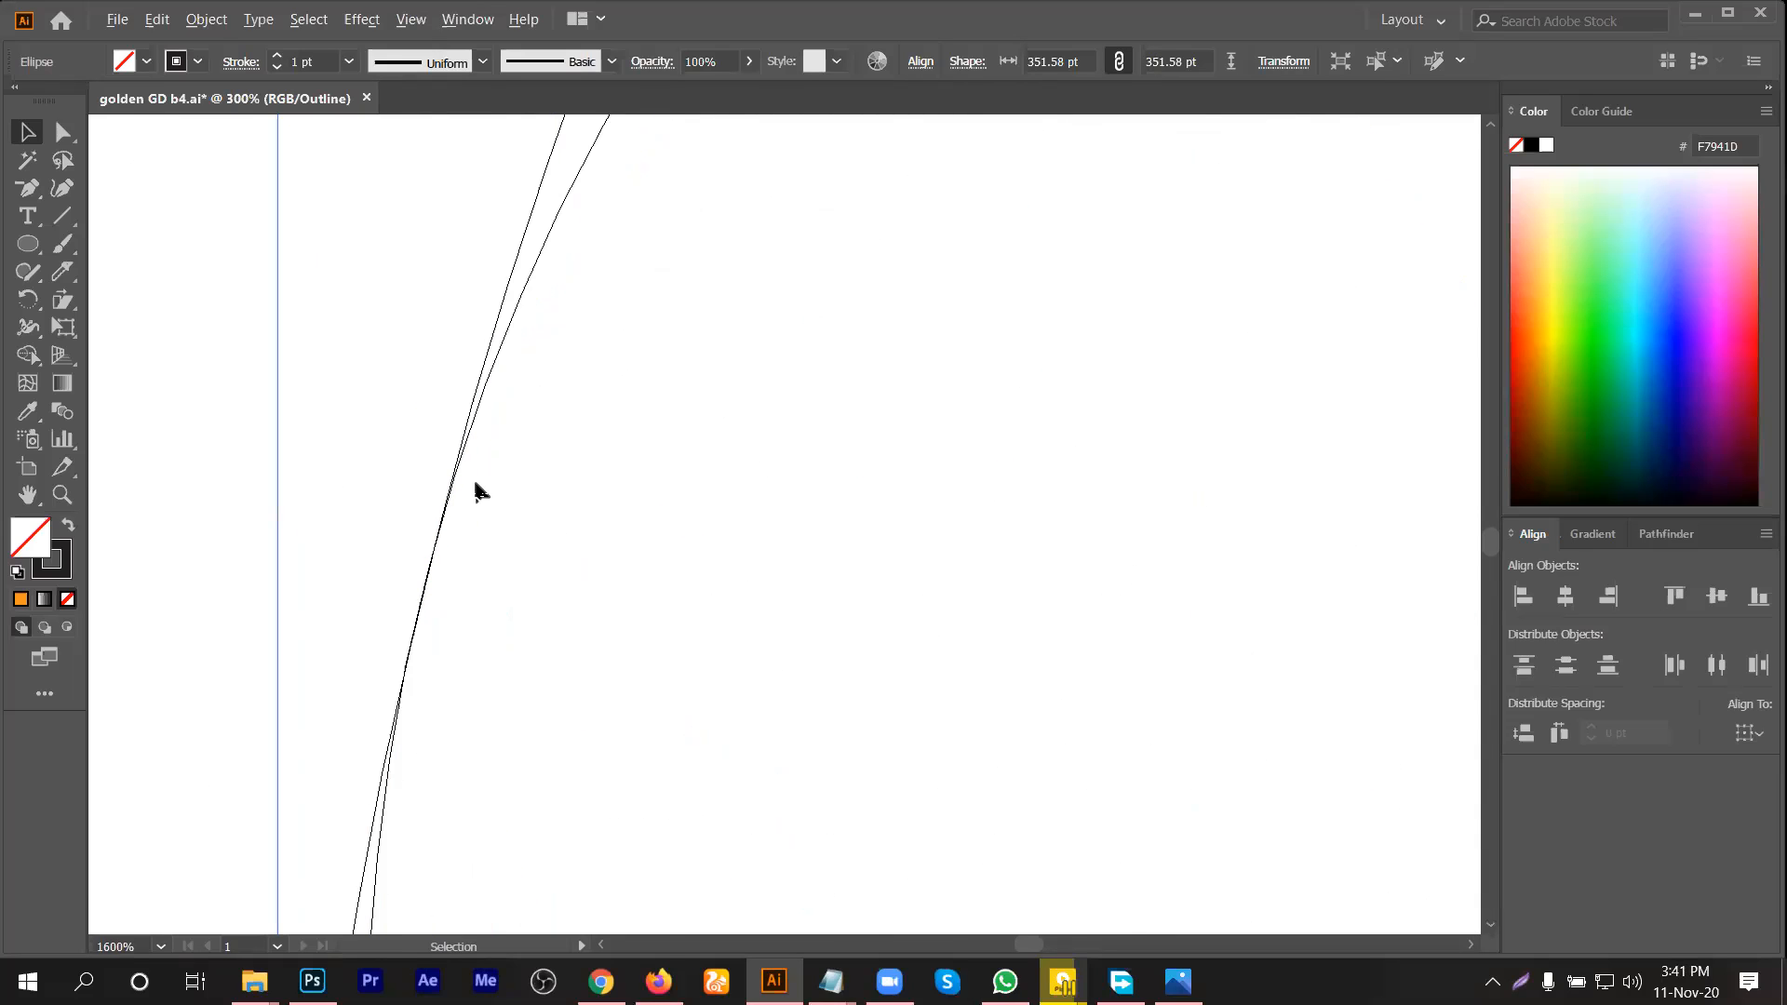
scroll(475, 487, down, 5)
scroll(564, 578, down, 5)
scroll(568, 567, up, 4)
scroll(505, 500, up, 8)
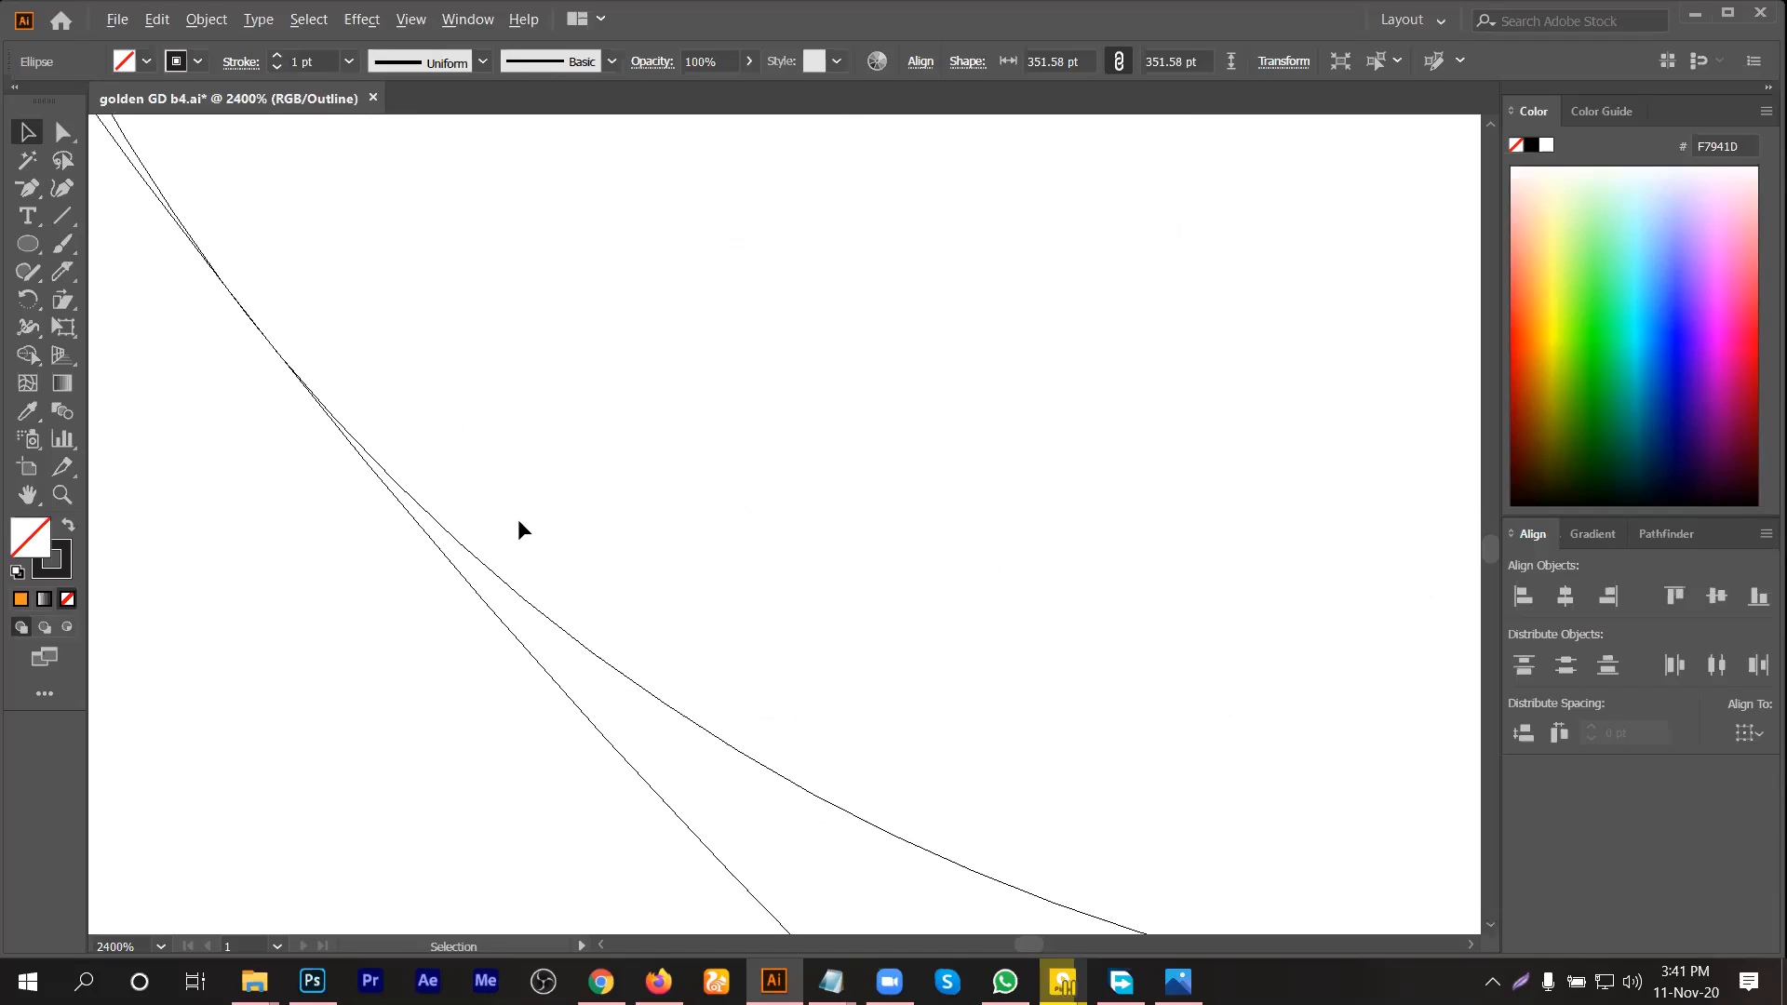
Step: Check up close where the enclosing path touches the left small circle's lower-left edge and the left large circle's upper-left edge
scroll(654, 522, down, 1)
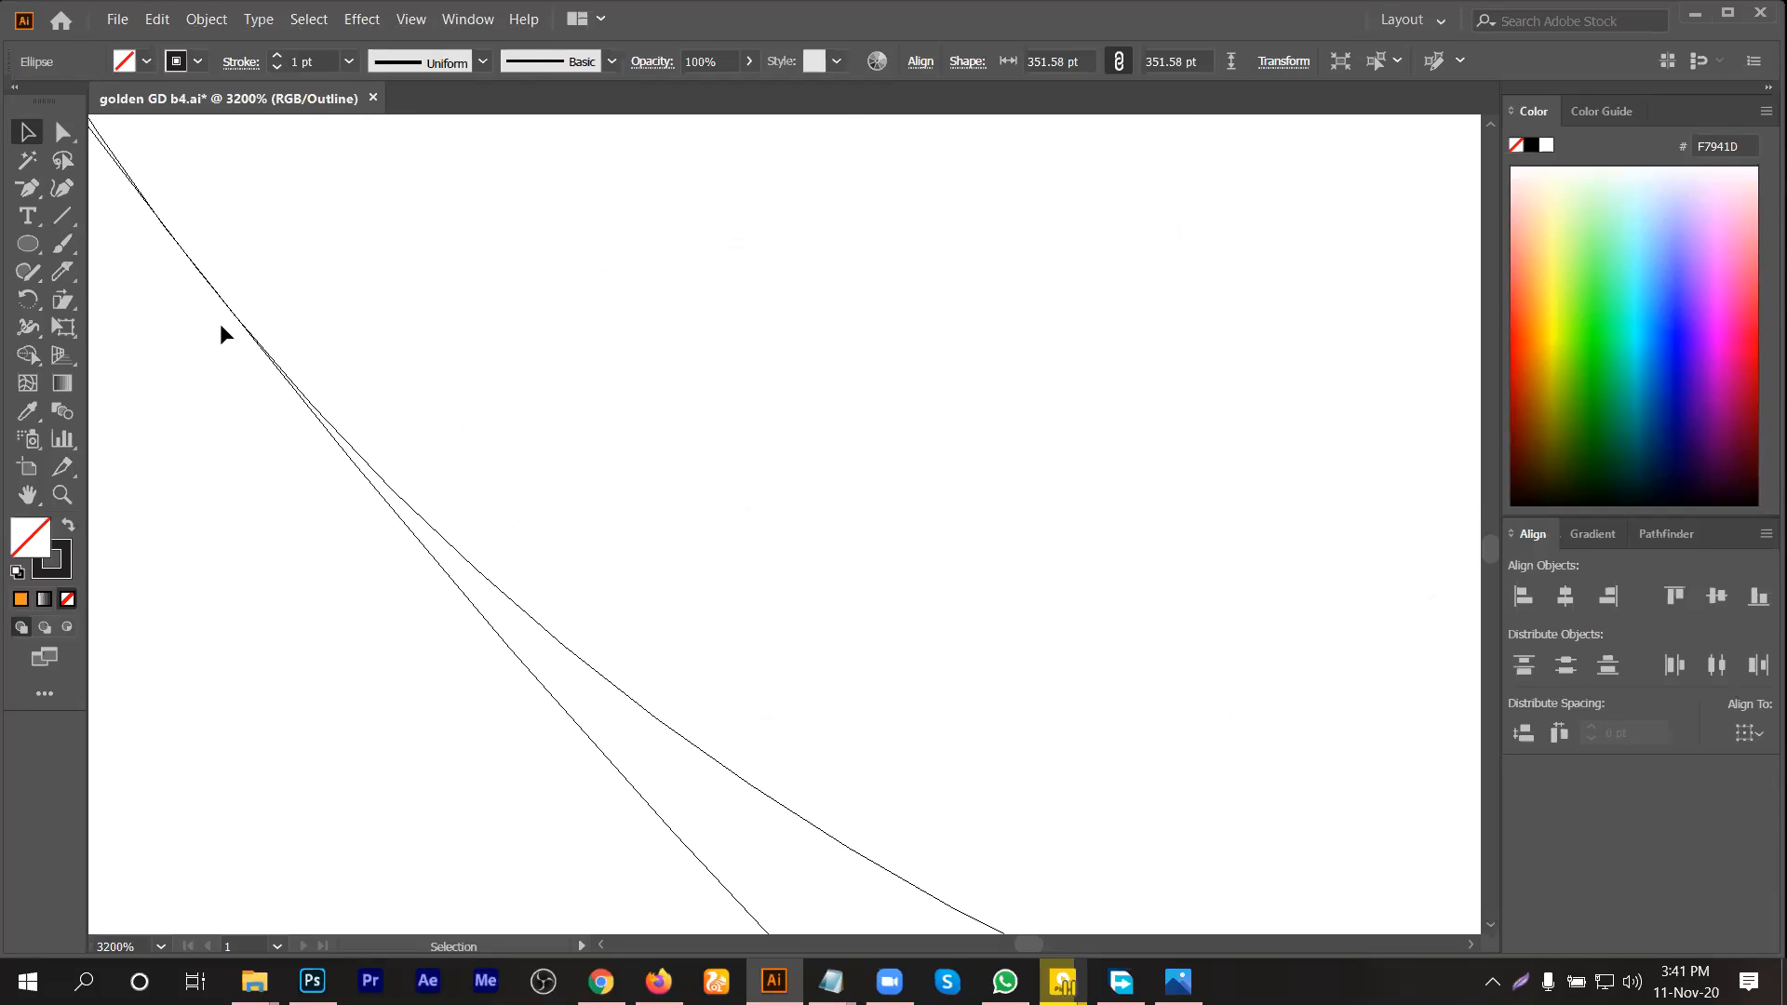
scroll(209, 363, up, 2)
scroll(503, 395, down, 6)
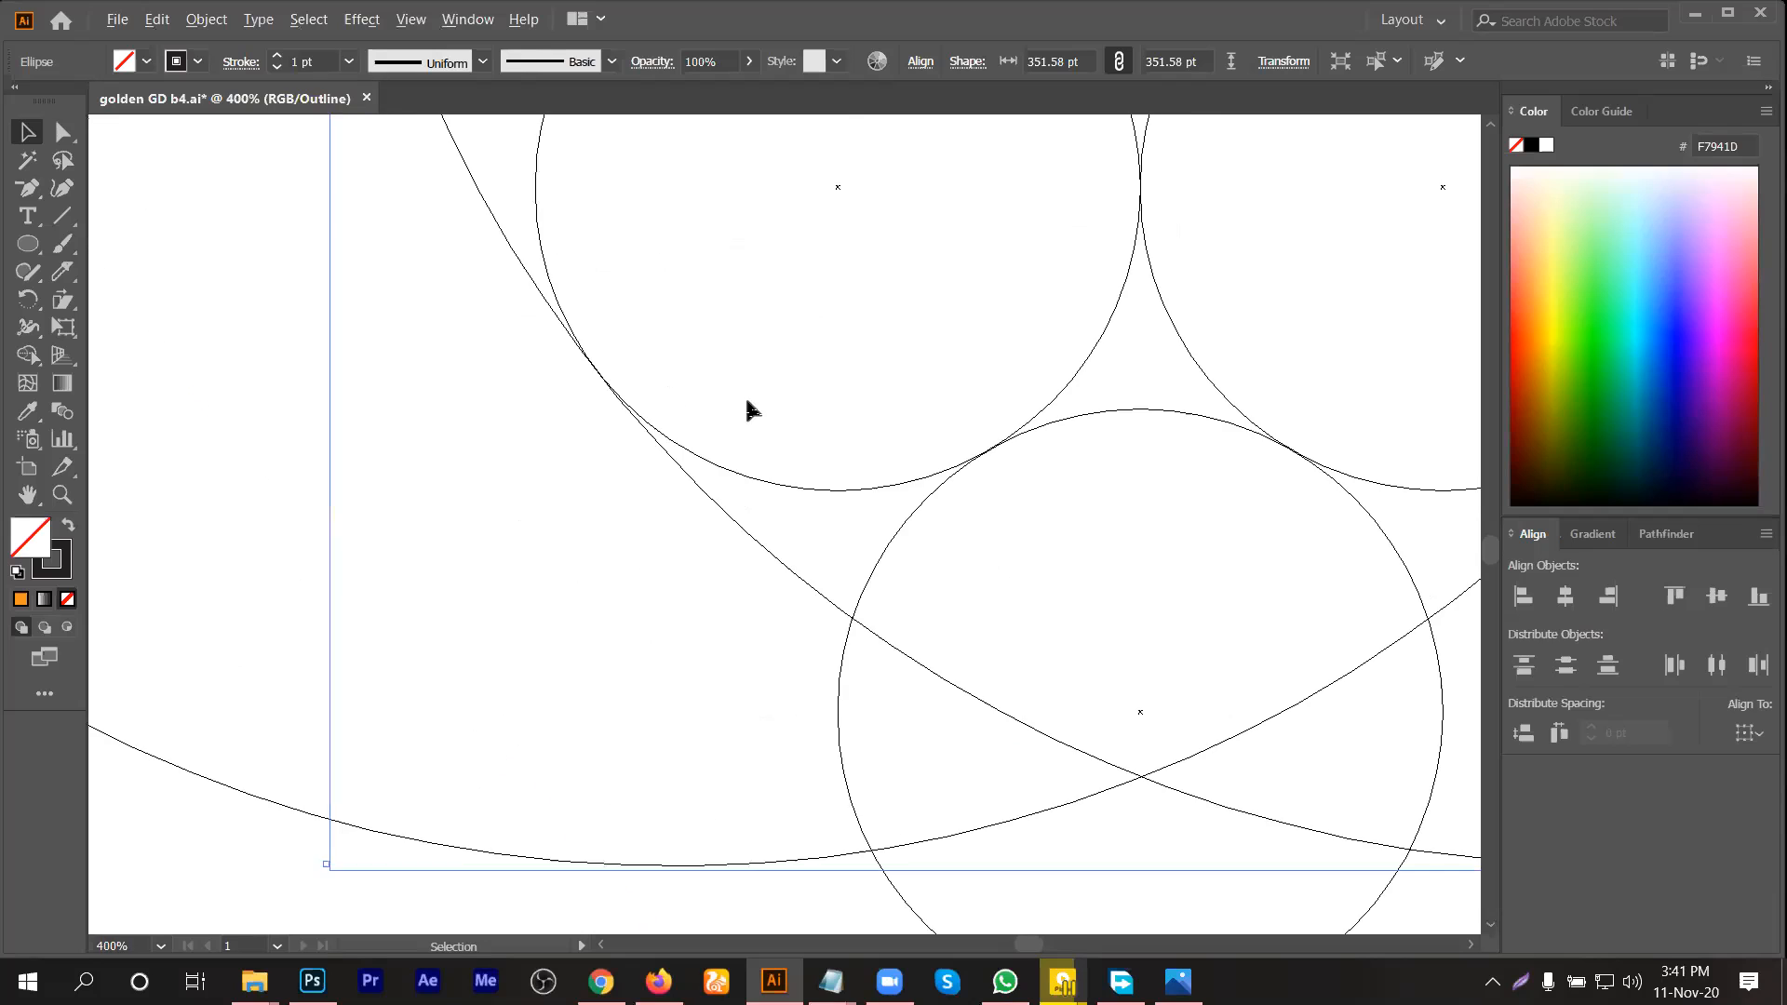
scroll(562, 220, up, 3)
scroll(558, 215, up, 3)
scroll(555, 219, up, 2)
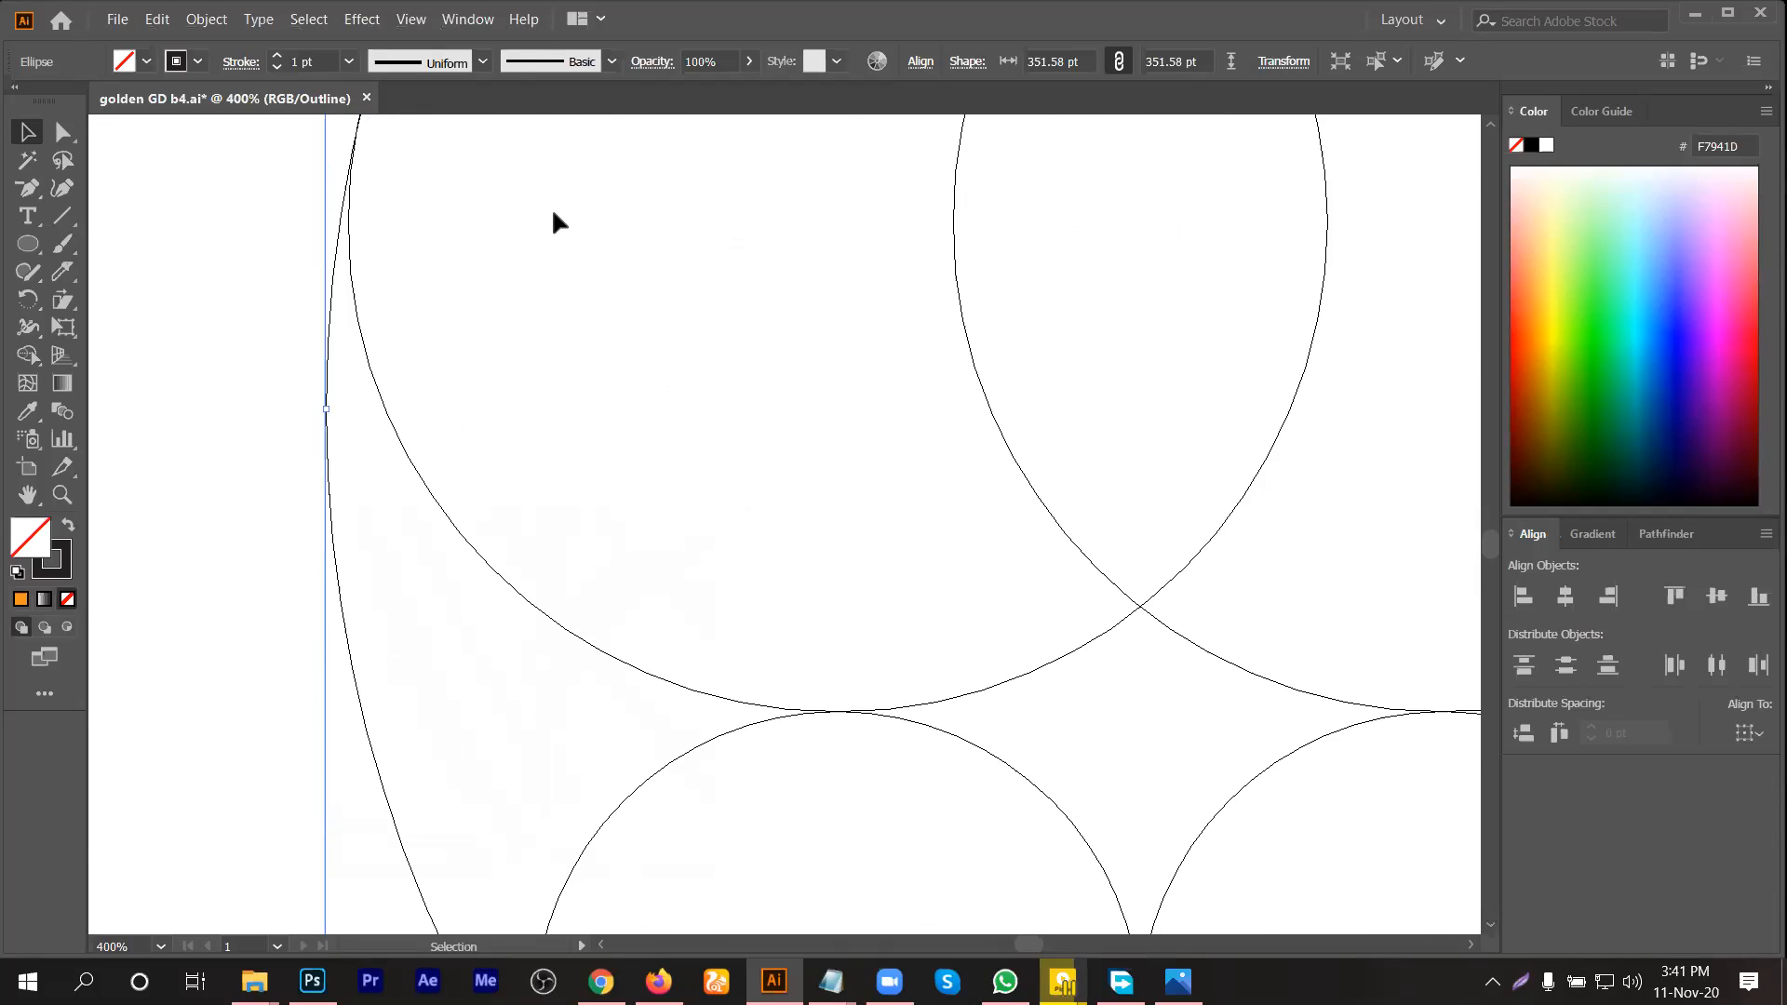
scroll(385, 443, up, 8)
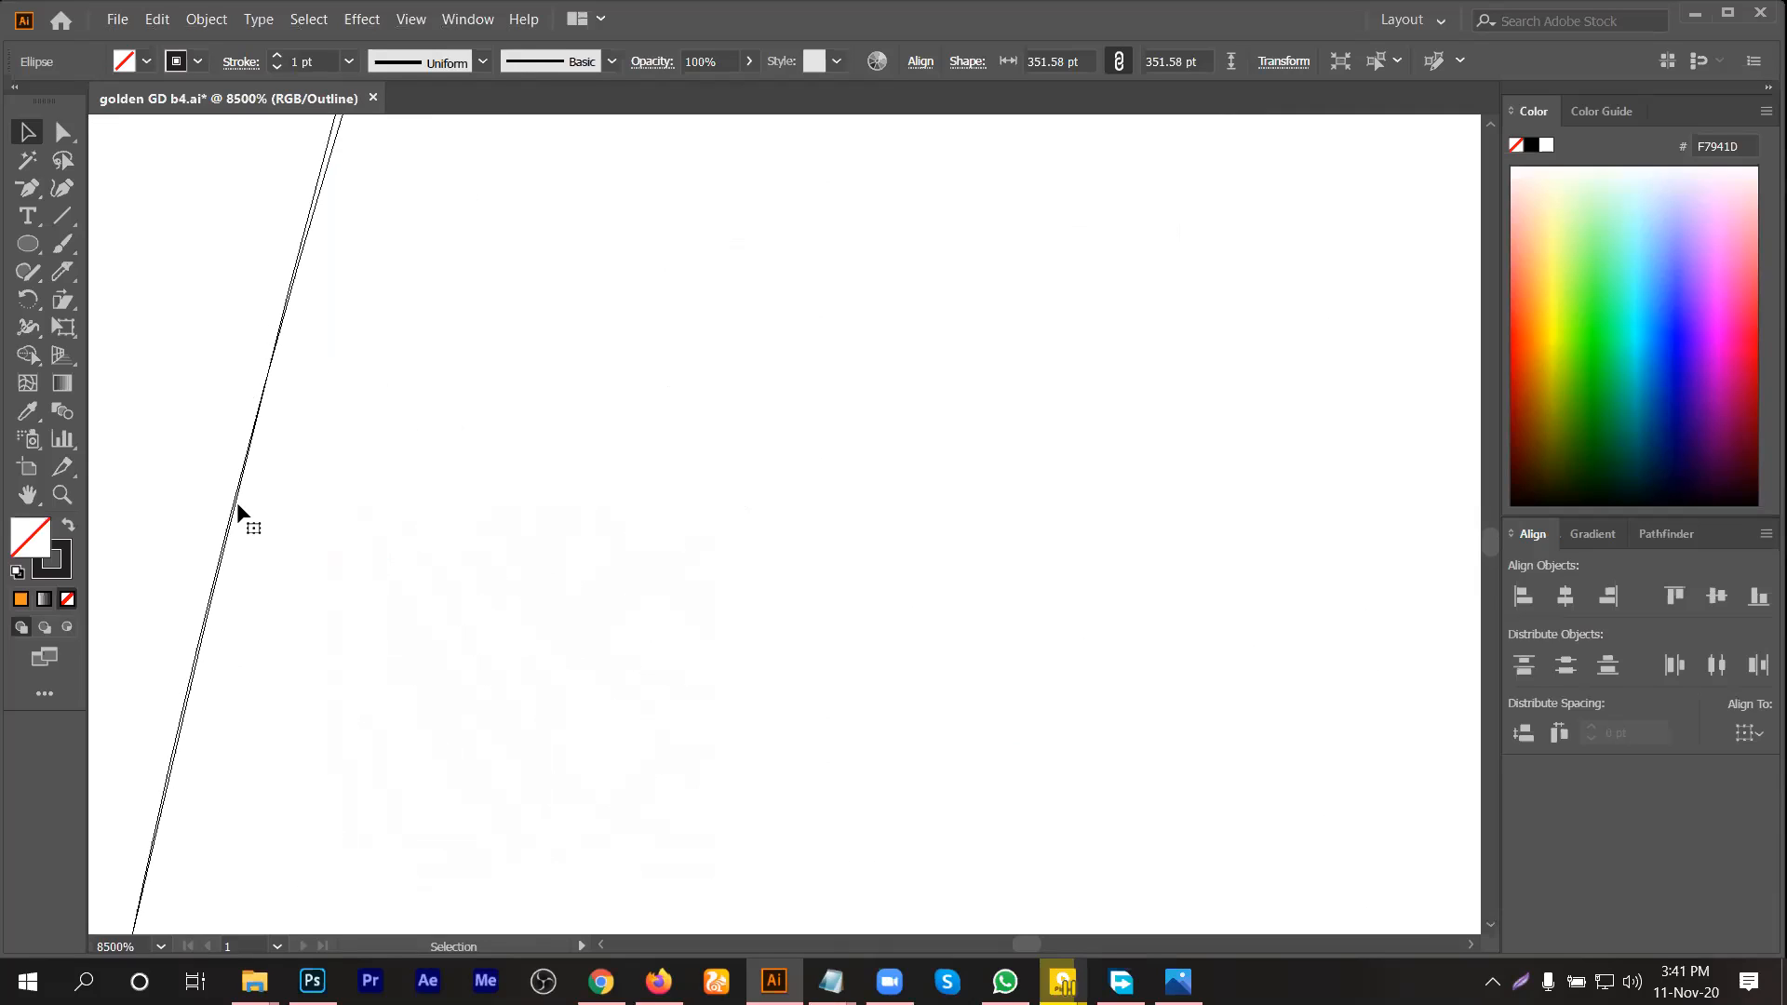
scroll(483, 403, down, 5)
scroll(606, 429, down, 7)
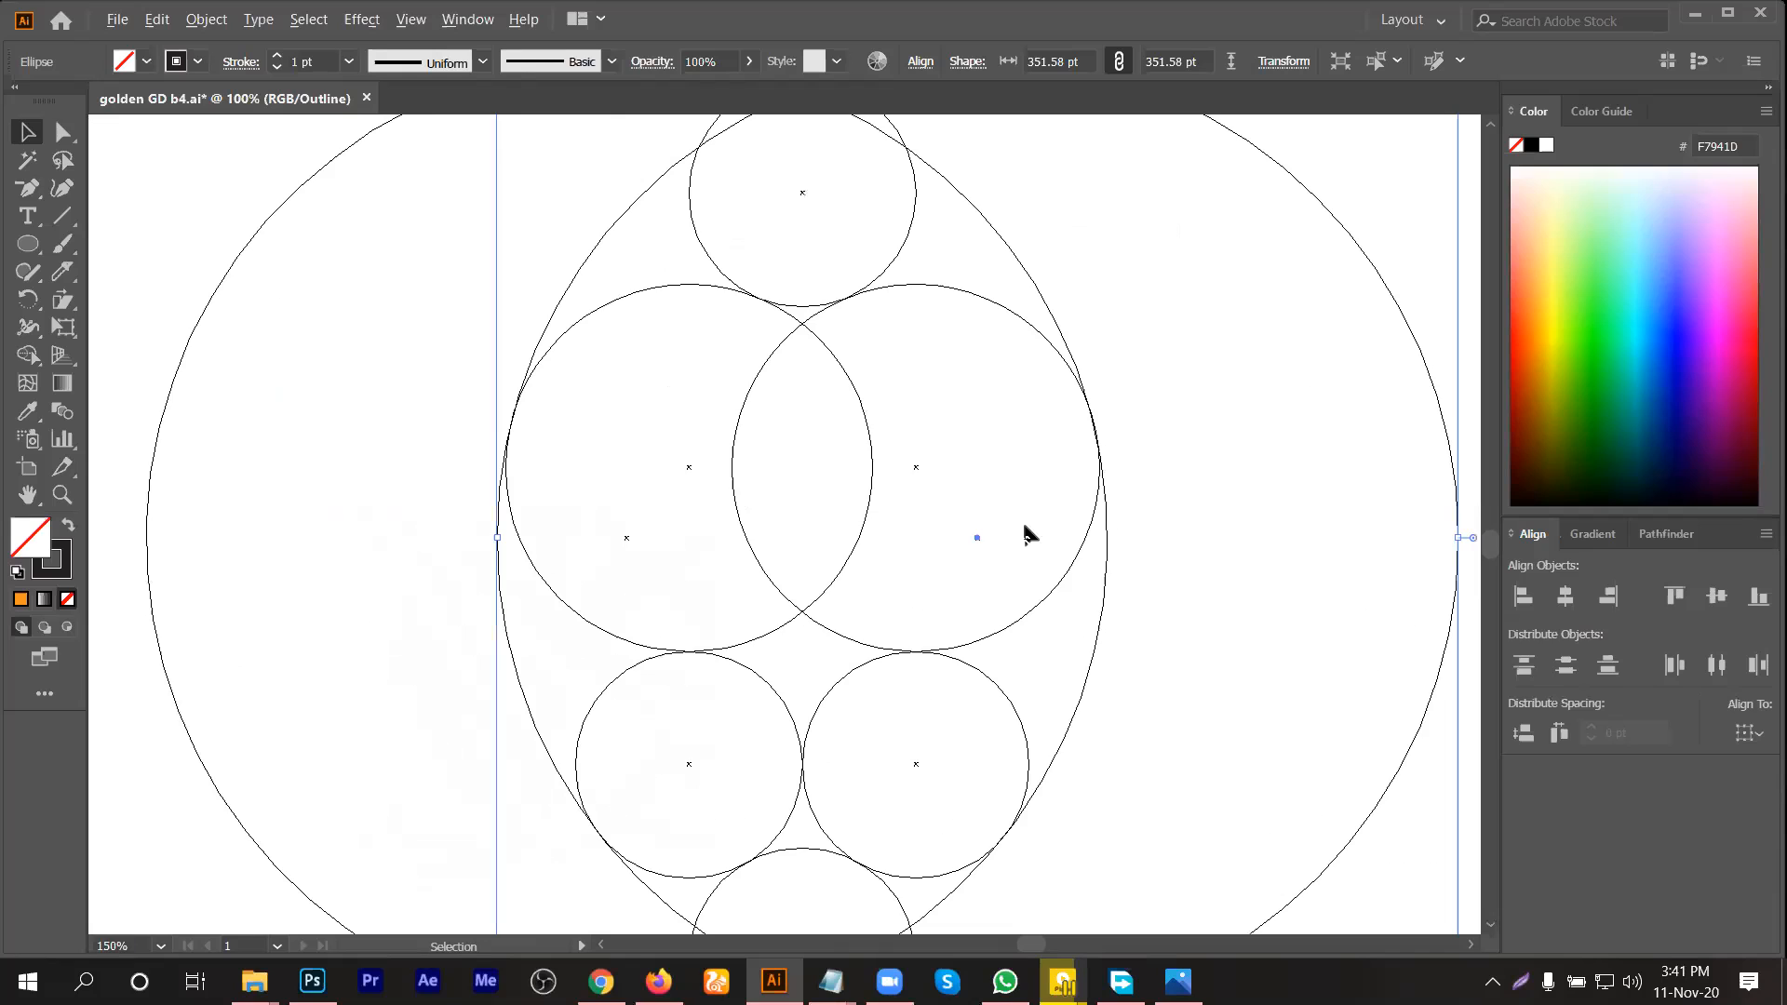
Step: Deselect the enclosing circle and switch the artwork from Outline view back to Preview
scroll(838, 587, down, 6)
click(735, 583)
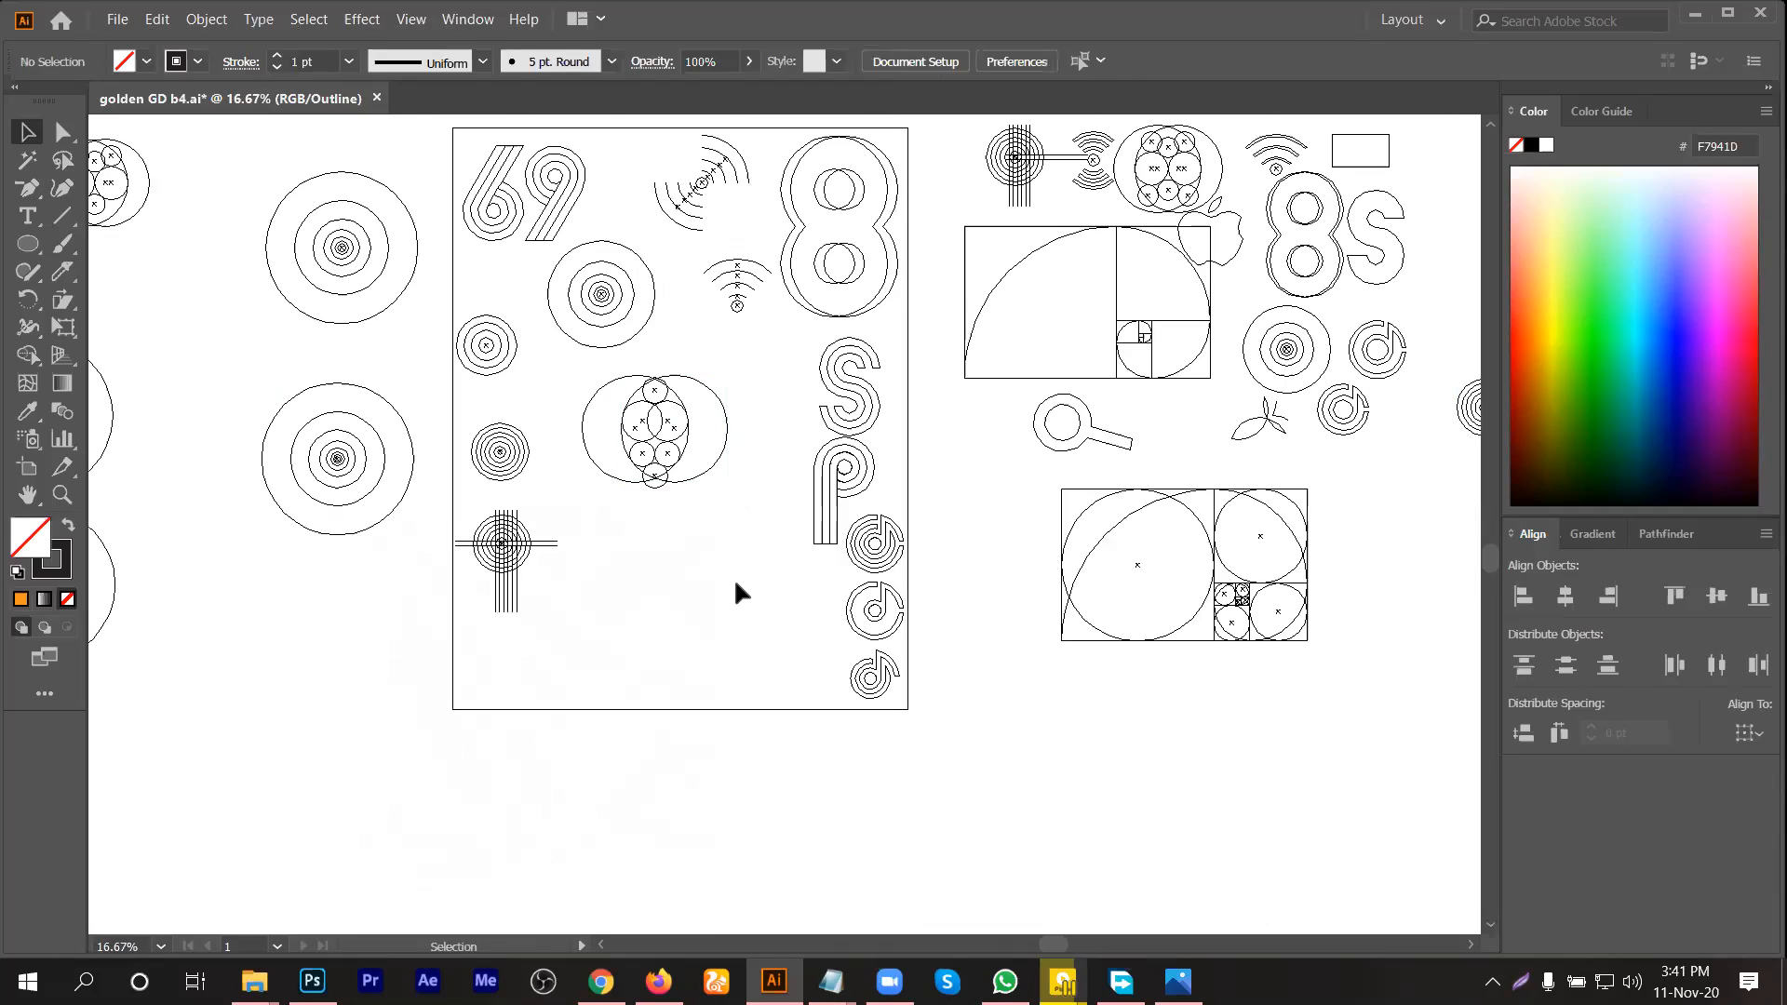
key(ctrl+y)
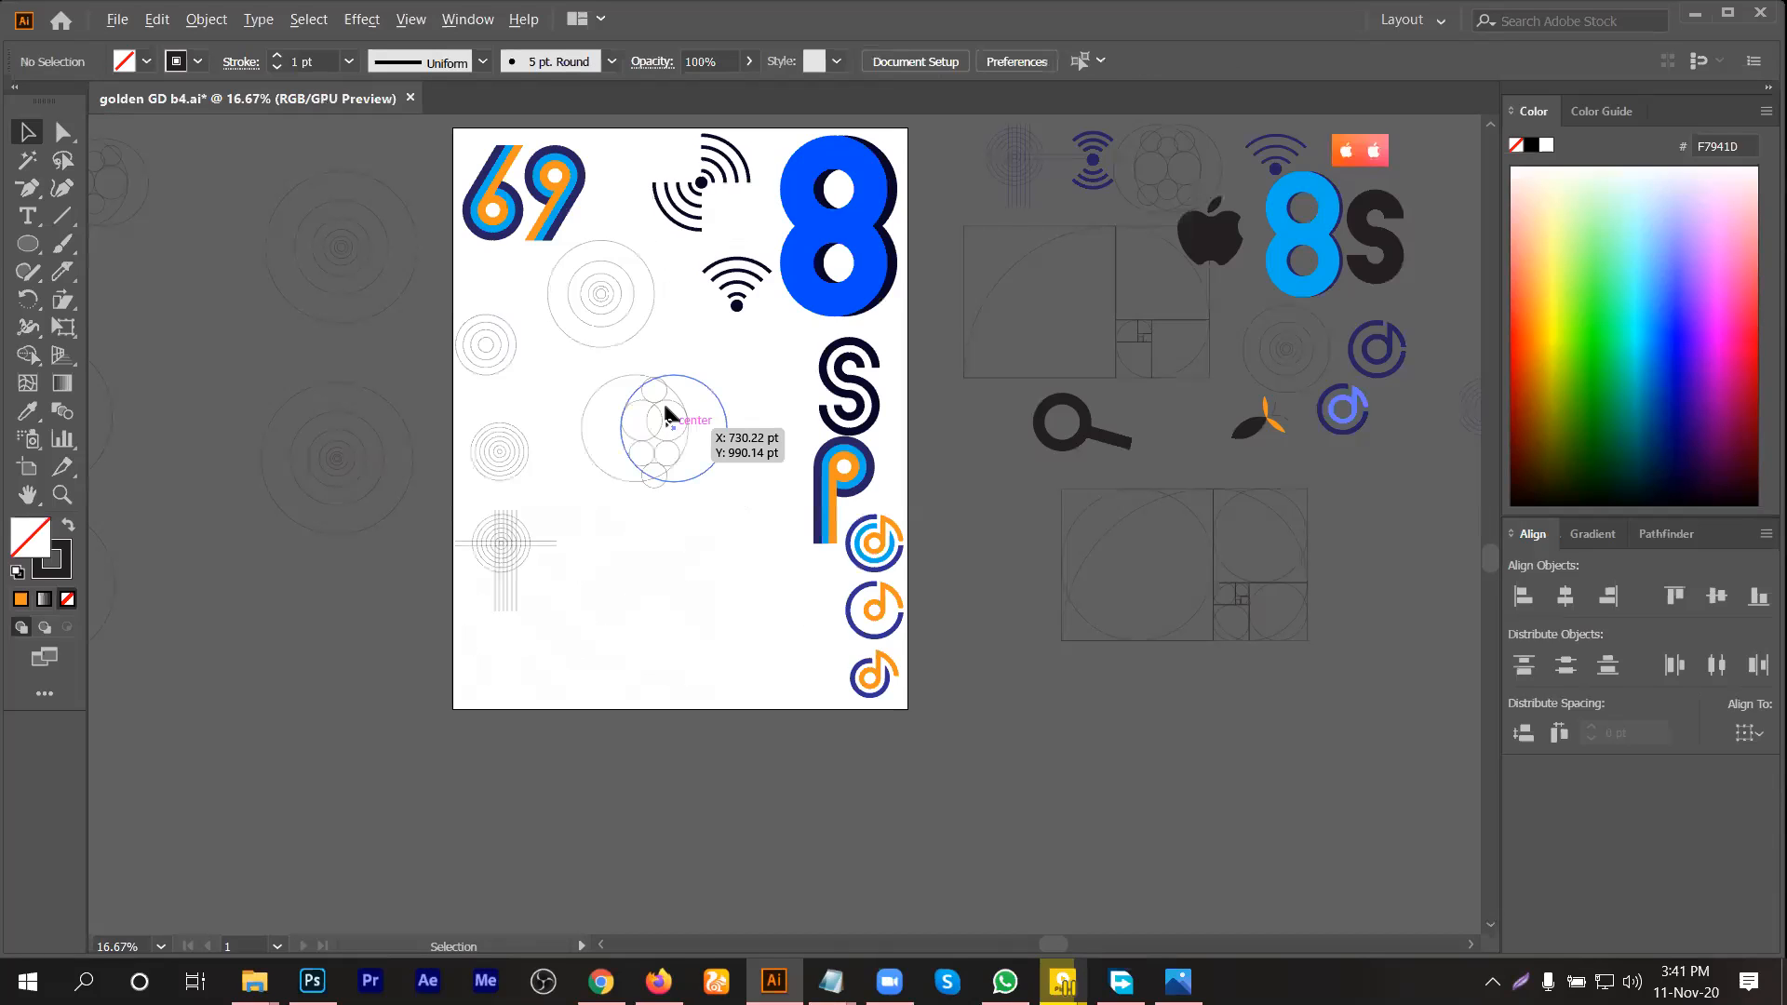
scroll(622, 416, up, 3)
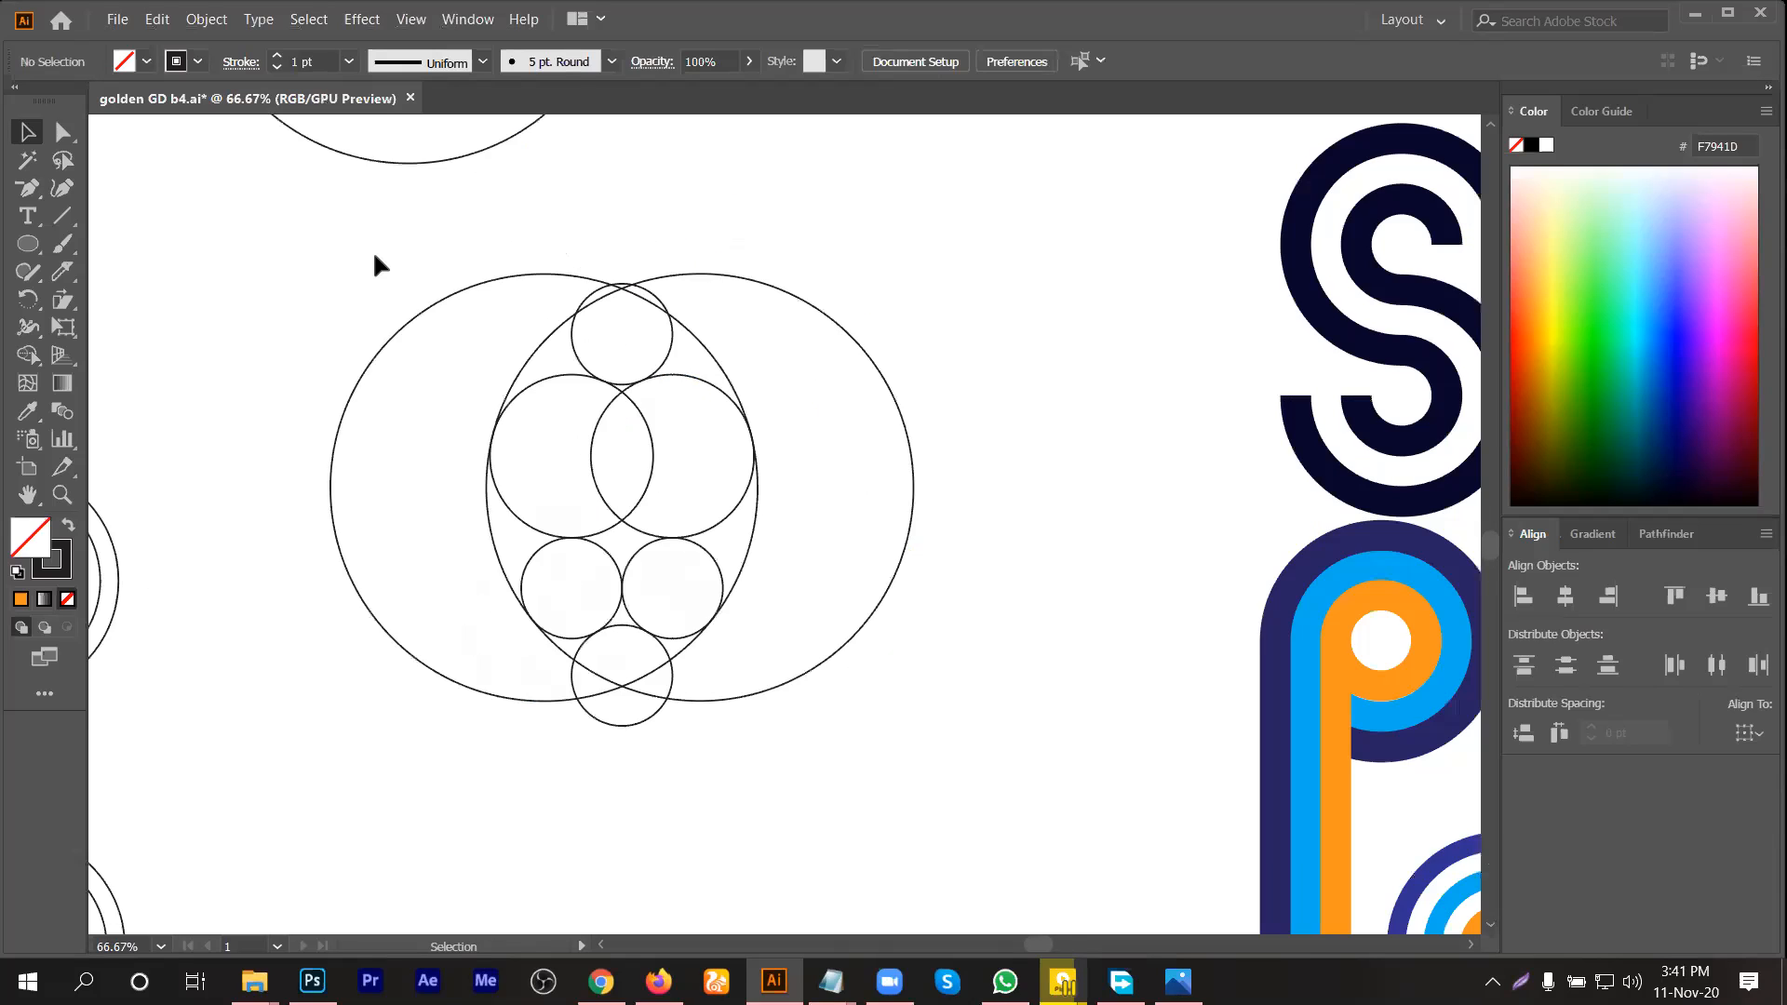
Step: Select the whole construction of small, large and enclosing circles and place a copy below it near the artboard's lower edge
click(903, 600)
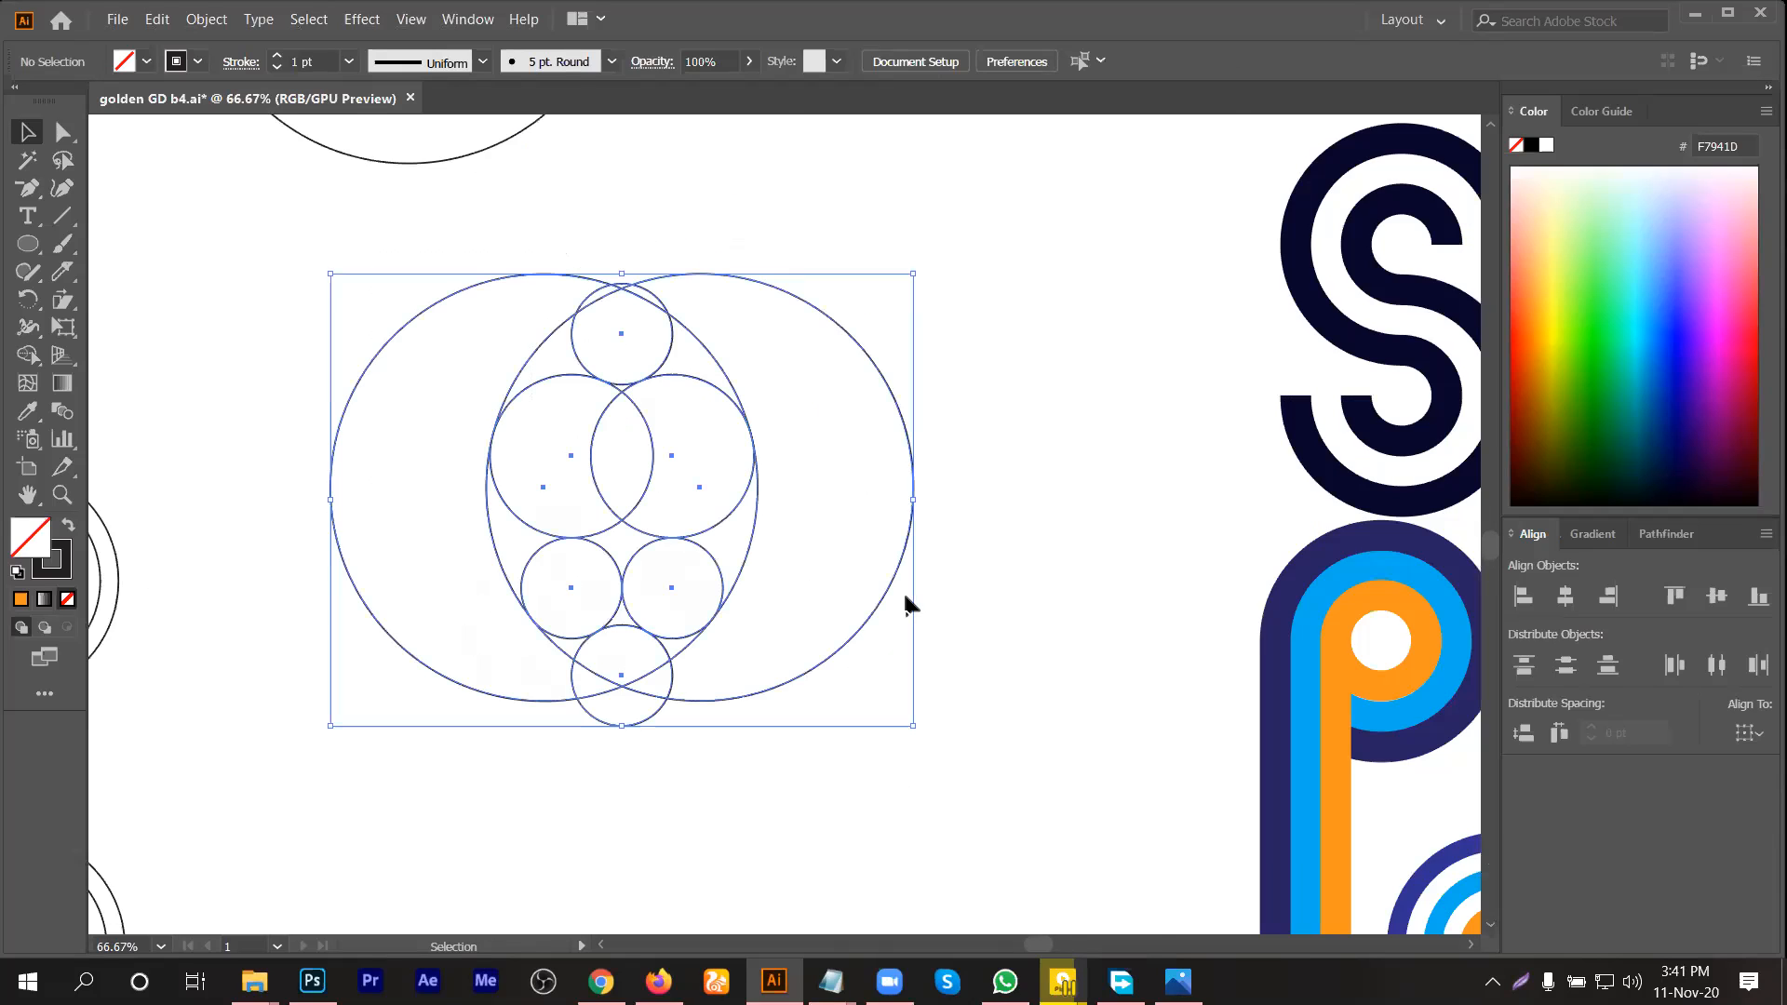
scroll(849, 559, down, 3)
scroll(813, 475, down, 2)
drag(810, 470, 696, 875)
drag(713, 703, 716, 715)
scroll(713, 698, down, 2)
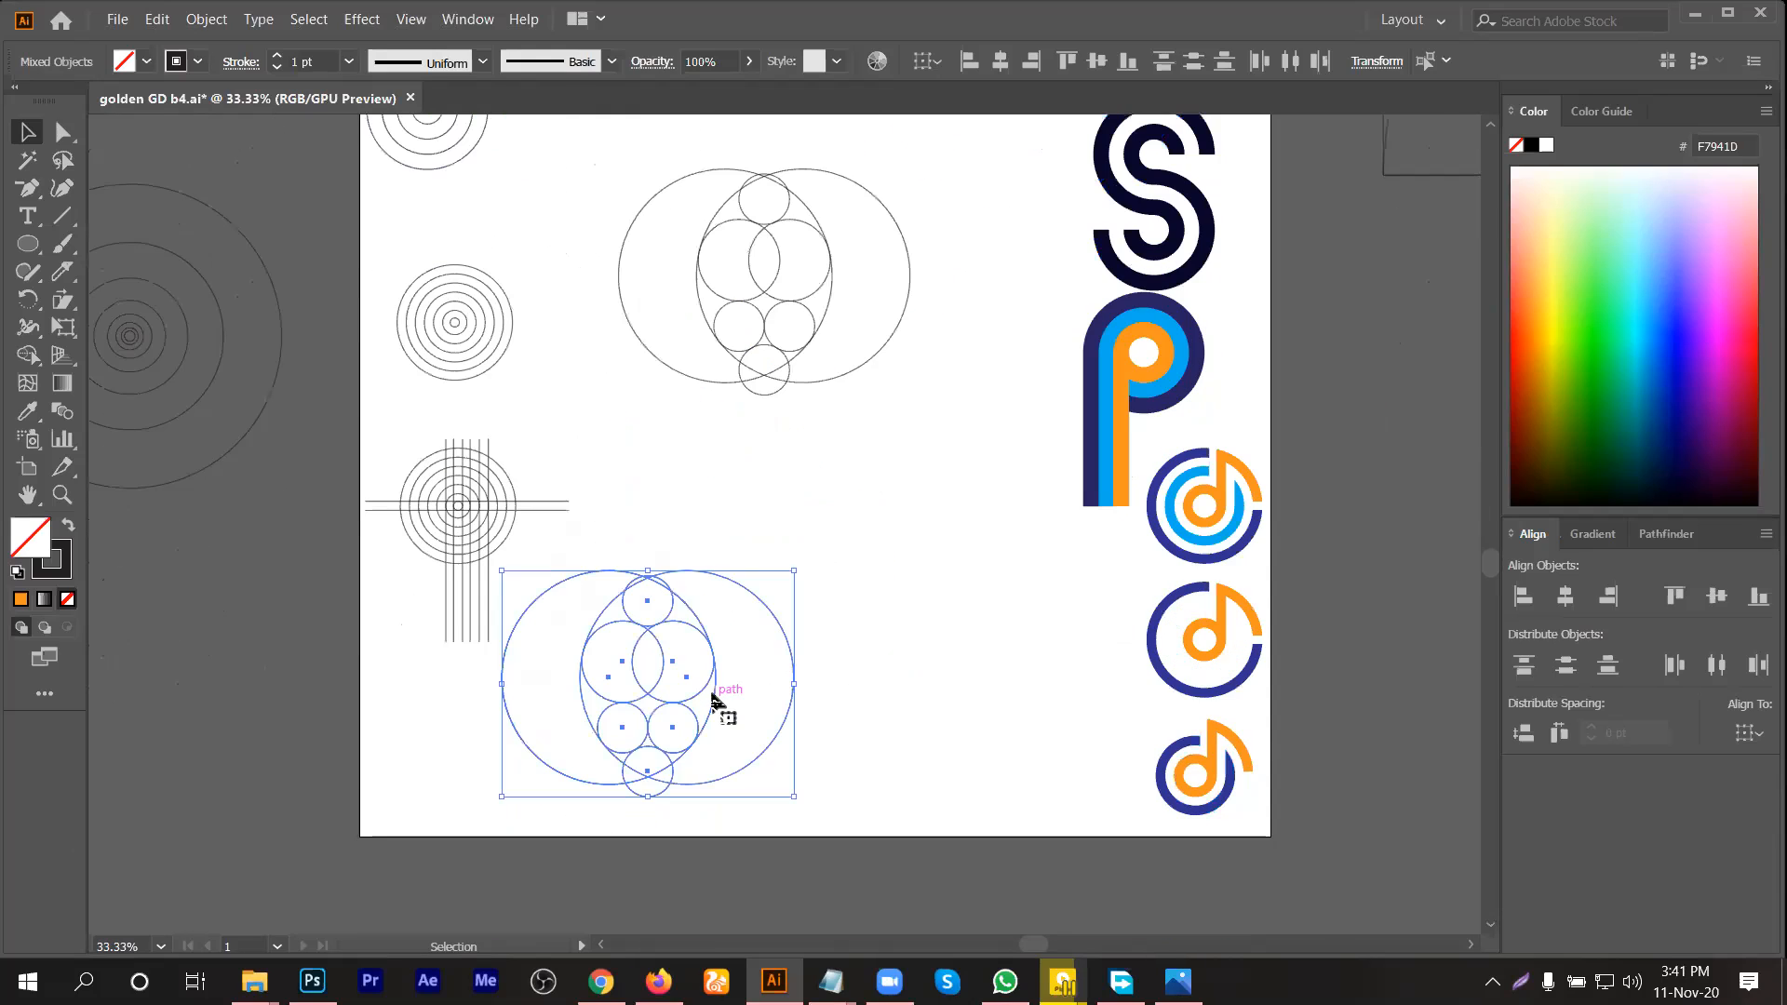
Step: With the Shape Builder, remove the outer areas of the two large circles and most of the small top circle
drag(1059, 715, 1064, 709)
scroll(744, 308, up, 2)
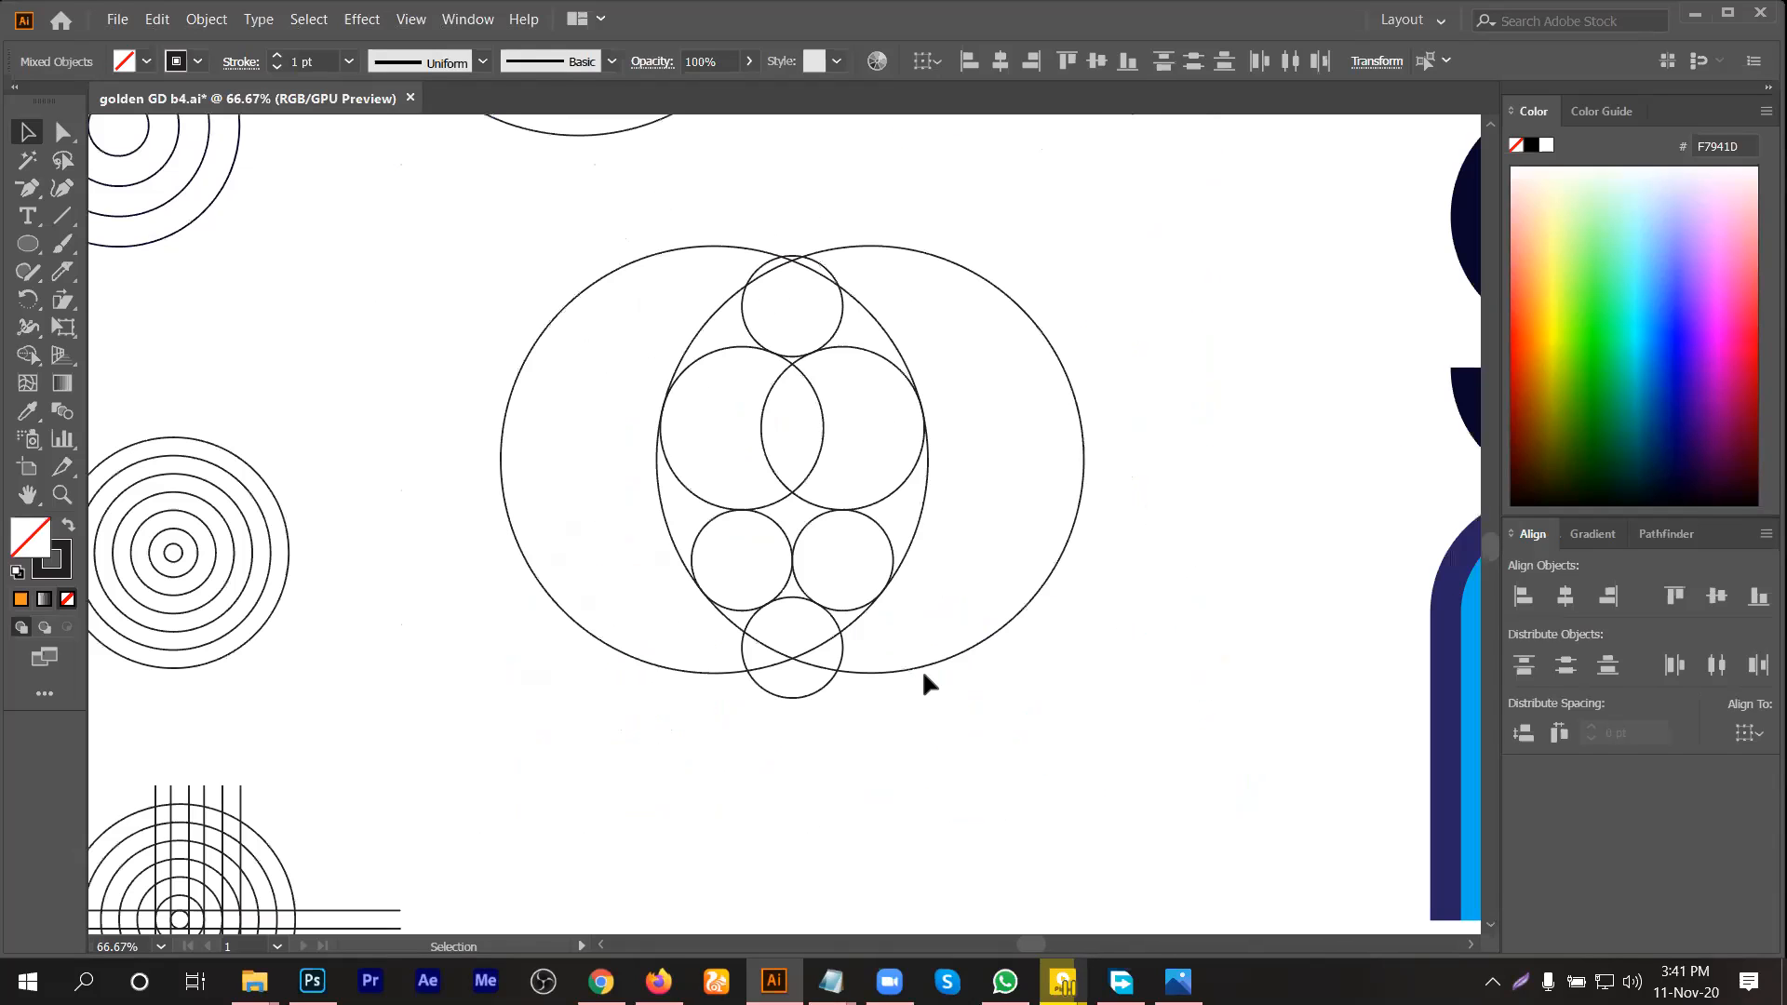
click(31, 357)
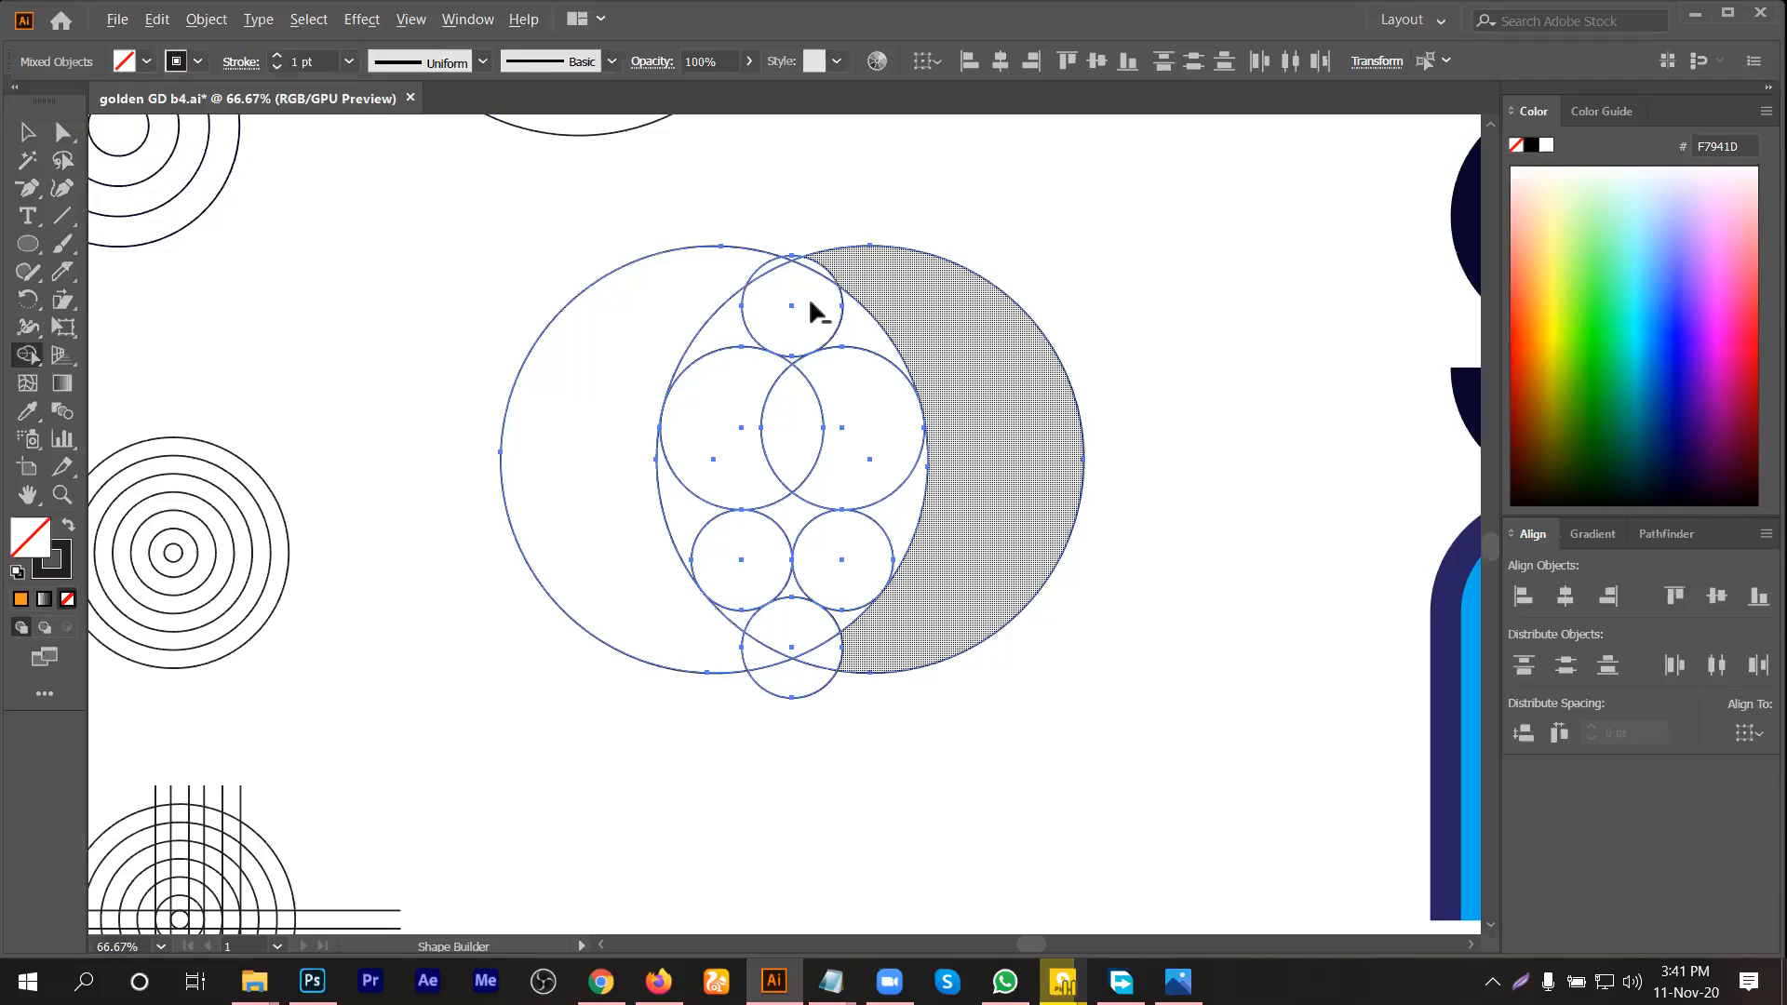
mouse_move(705, 305)
mouse_down()
mouse_move(686, 299)
mouse_move(740, 237)
mouse_up()
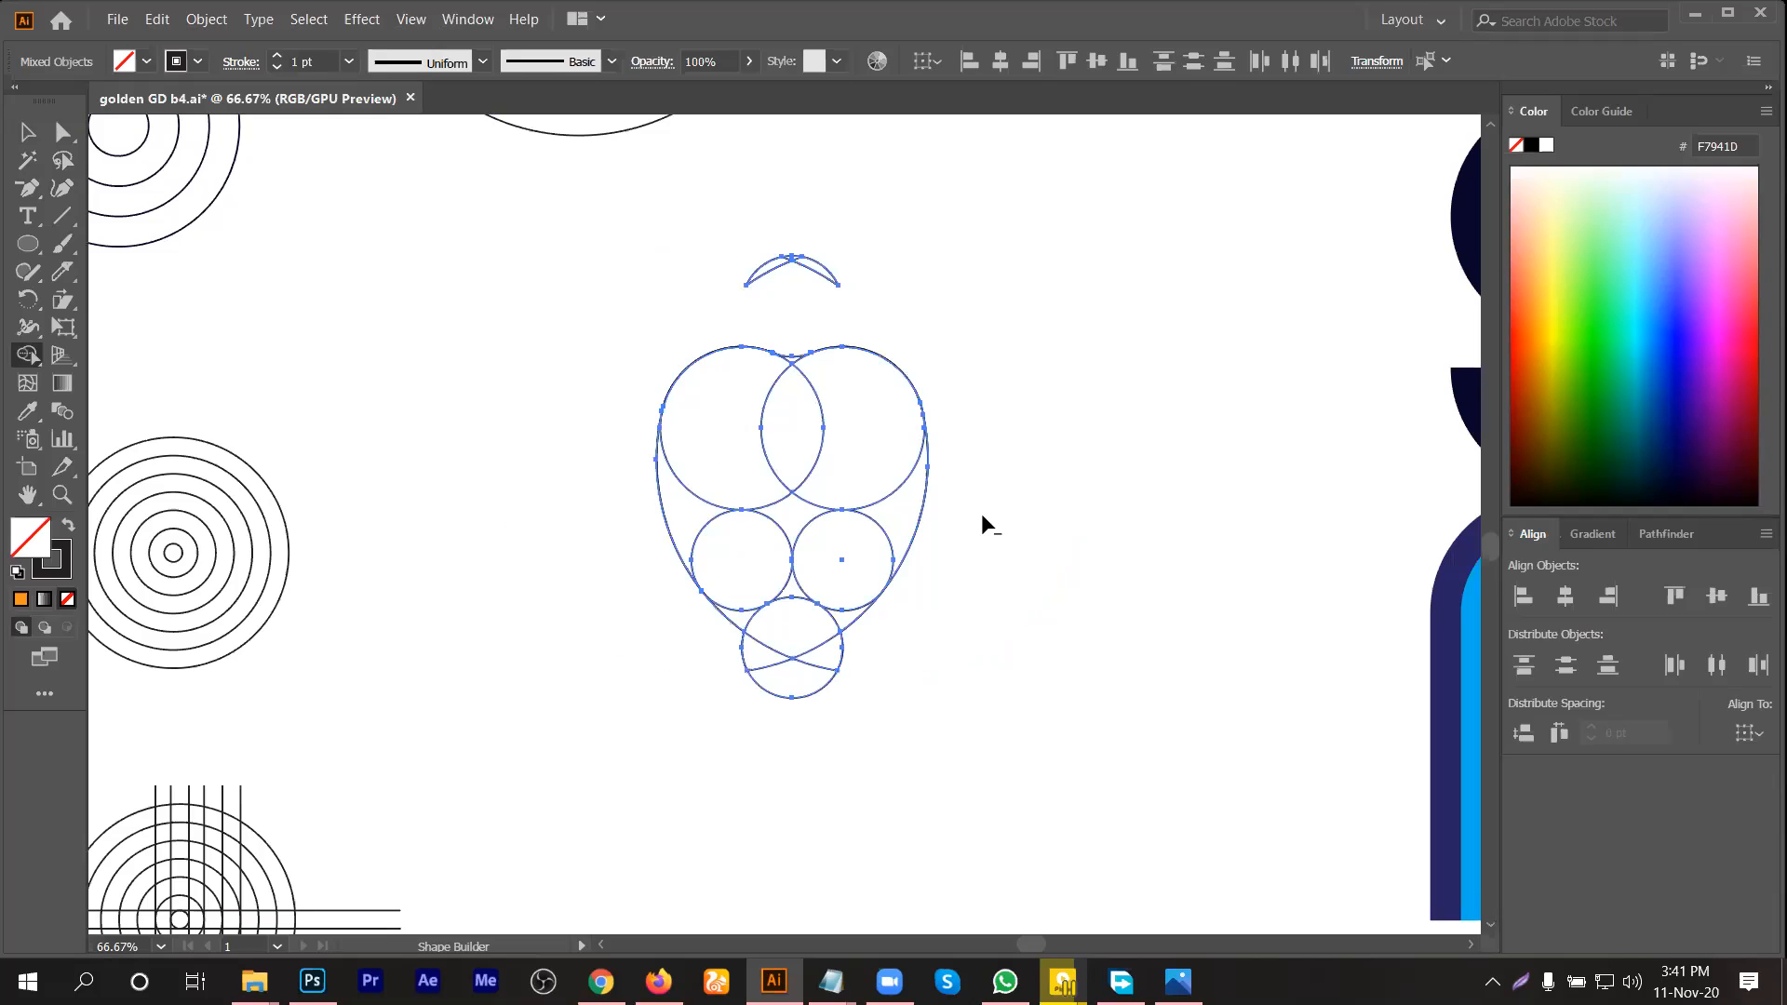
scroll(837, 657, up, 1)
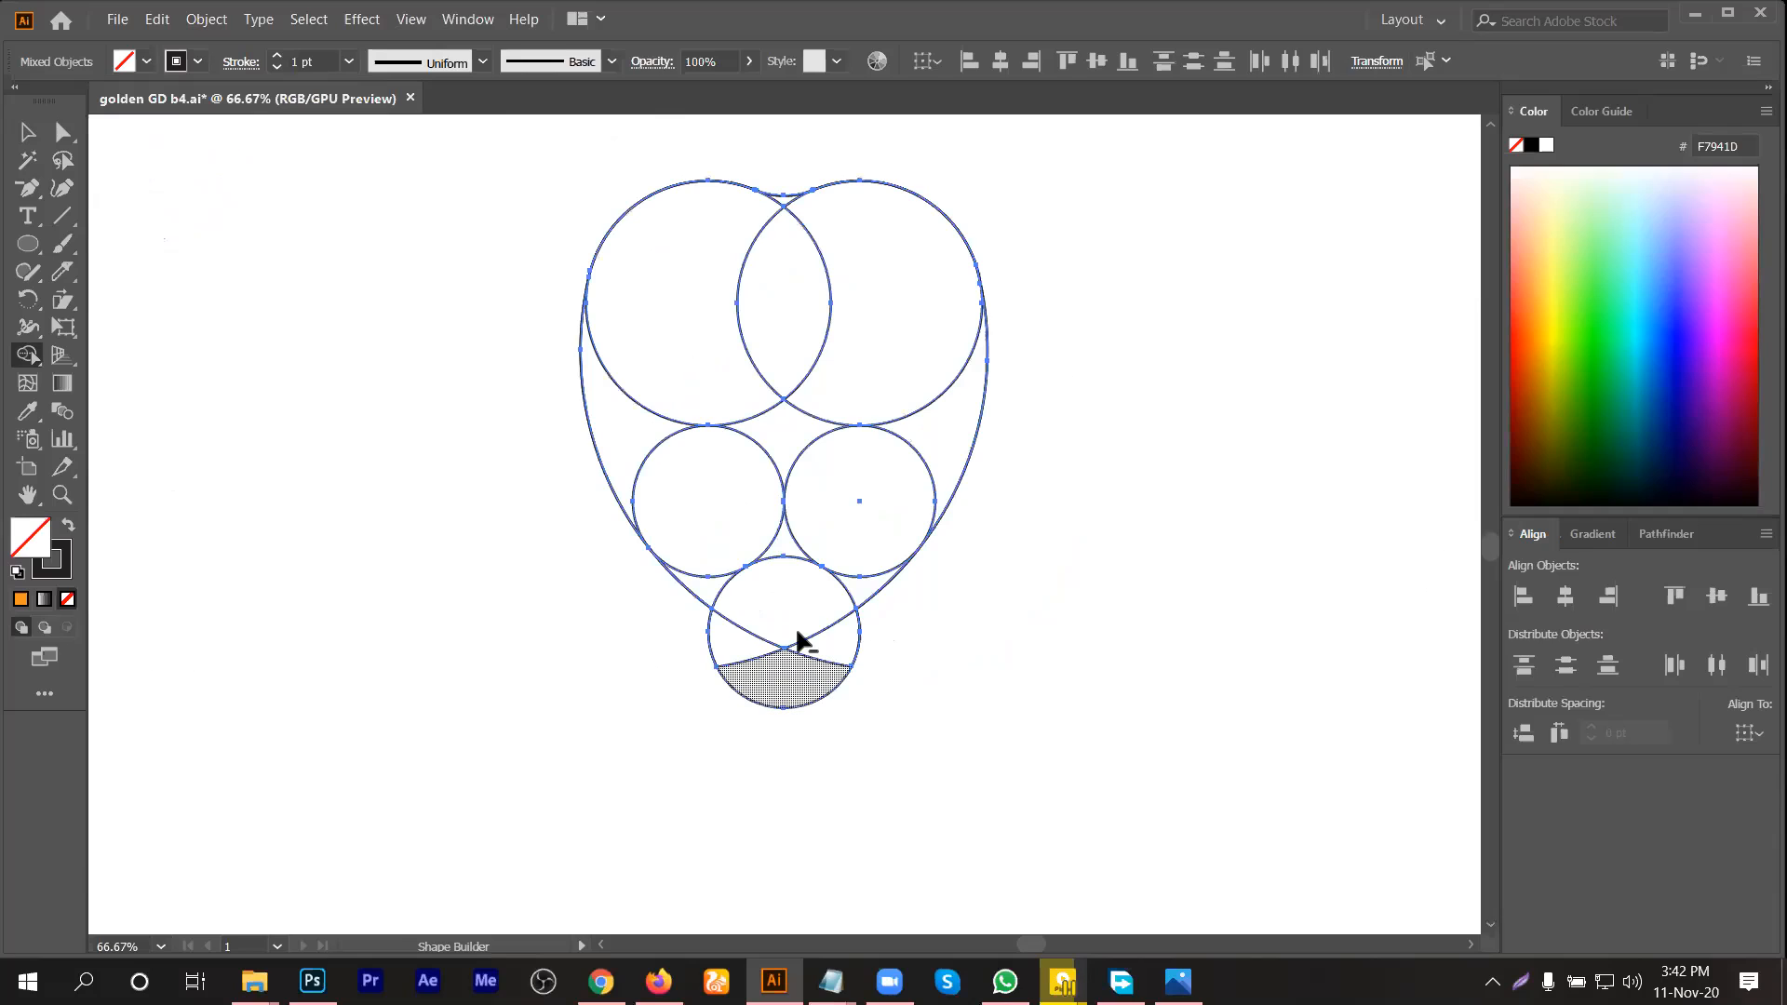
Step: Remove the regions of the small bottom circle with the Shape Builder and undo the last, excessive subtraction
mouse_move(677, 687)
mouse_down()
mouse_move(744, 695)
mouse_move(880, 652)
mouse_up()
alt+click(777, 668)
drag(831, 591, 935, 588)
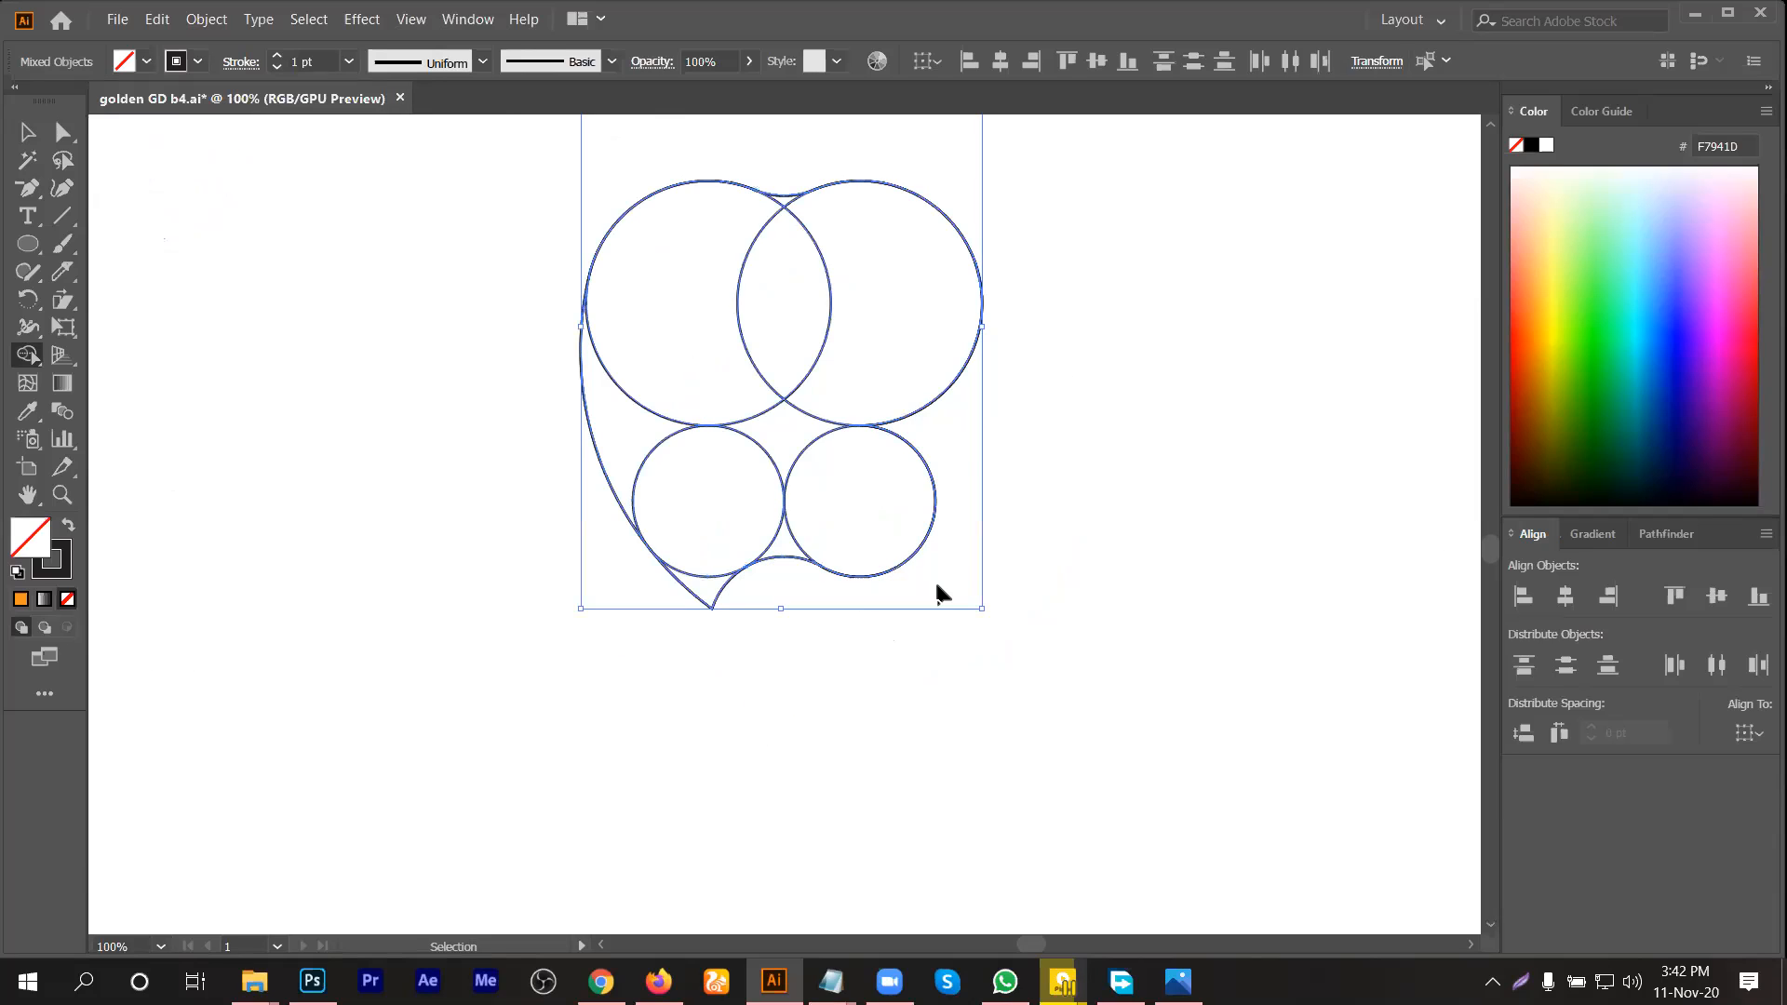
key(ctrl+z)
Step: Remove the pointed tip beneath the left lower circle, then attempt the right tip and undo that removal
alt+scroll(918, 544, up, 1)
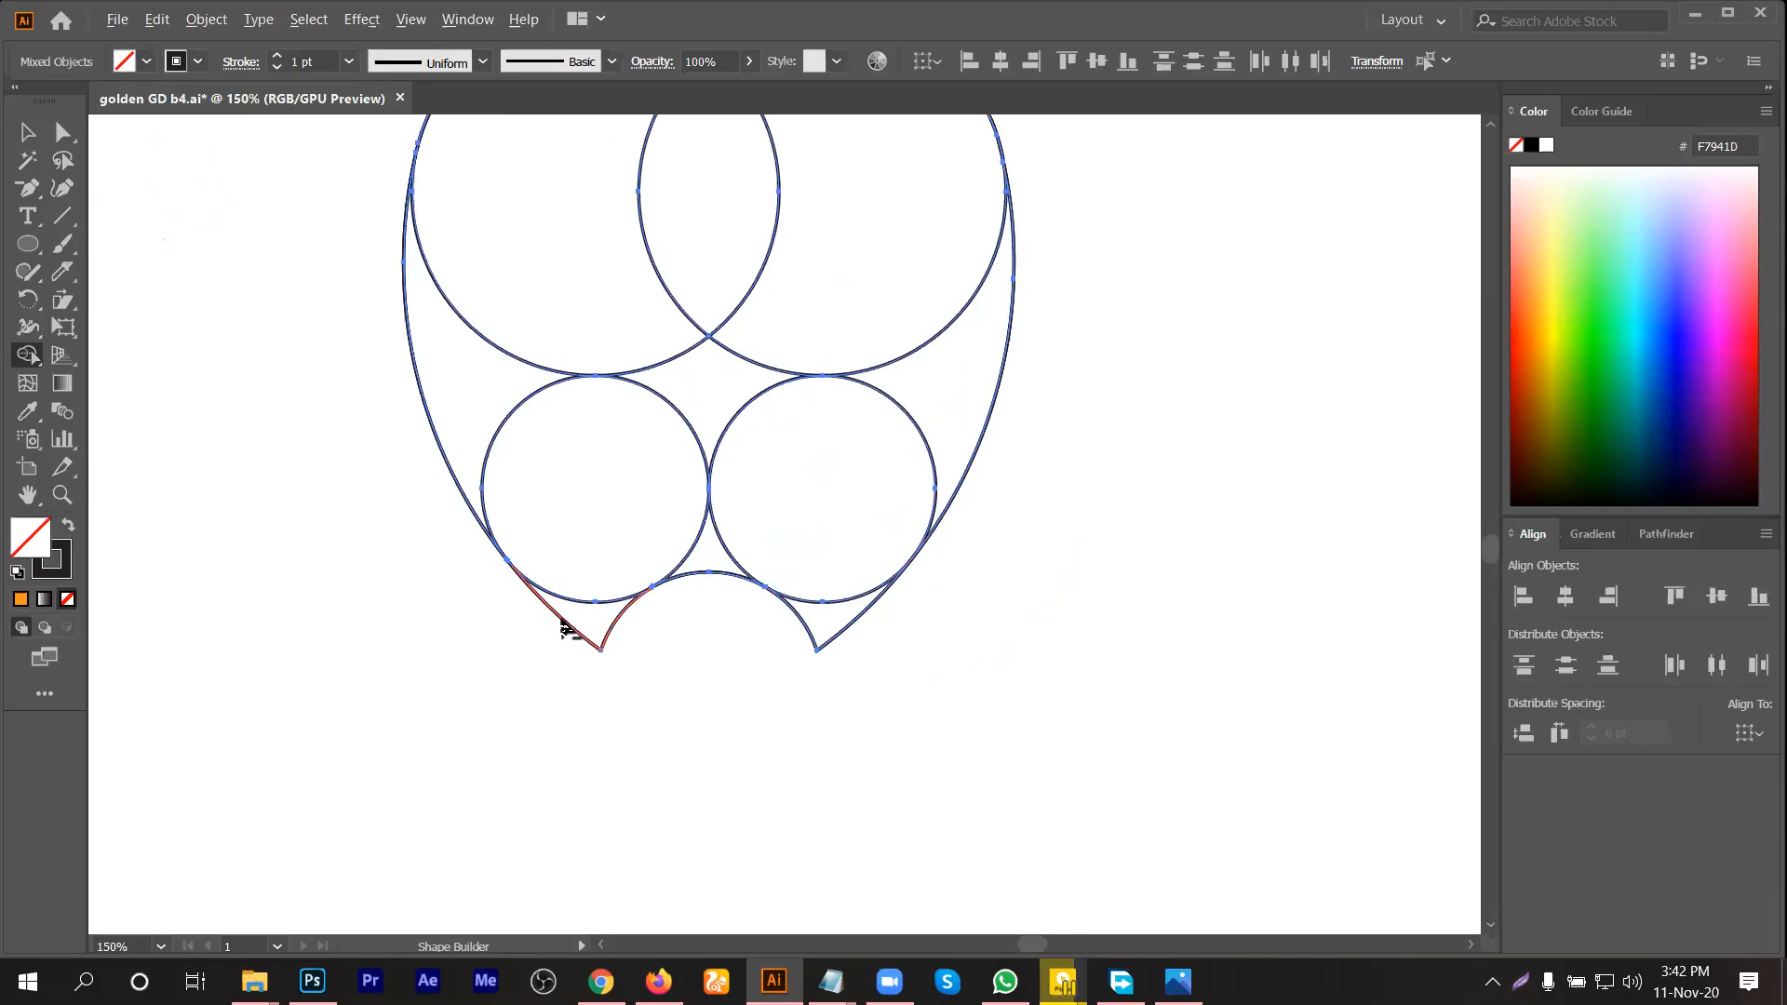
drag(780, 594, 776, 597)
alt+click(862, 616)
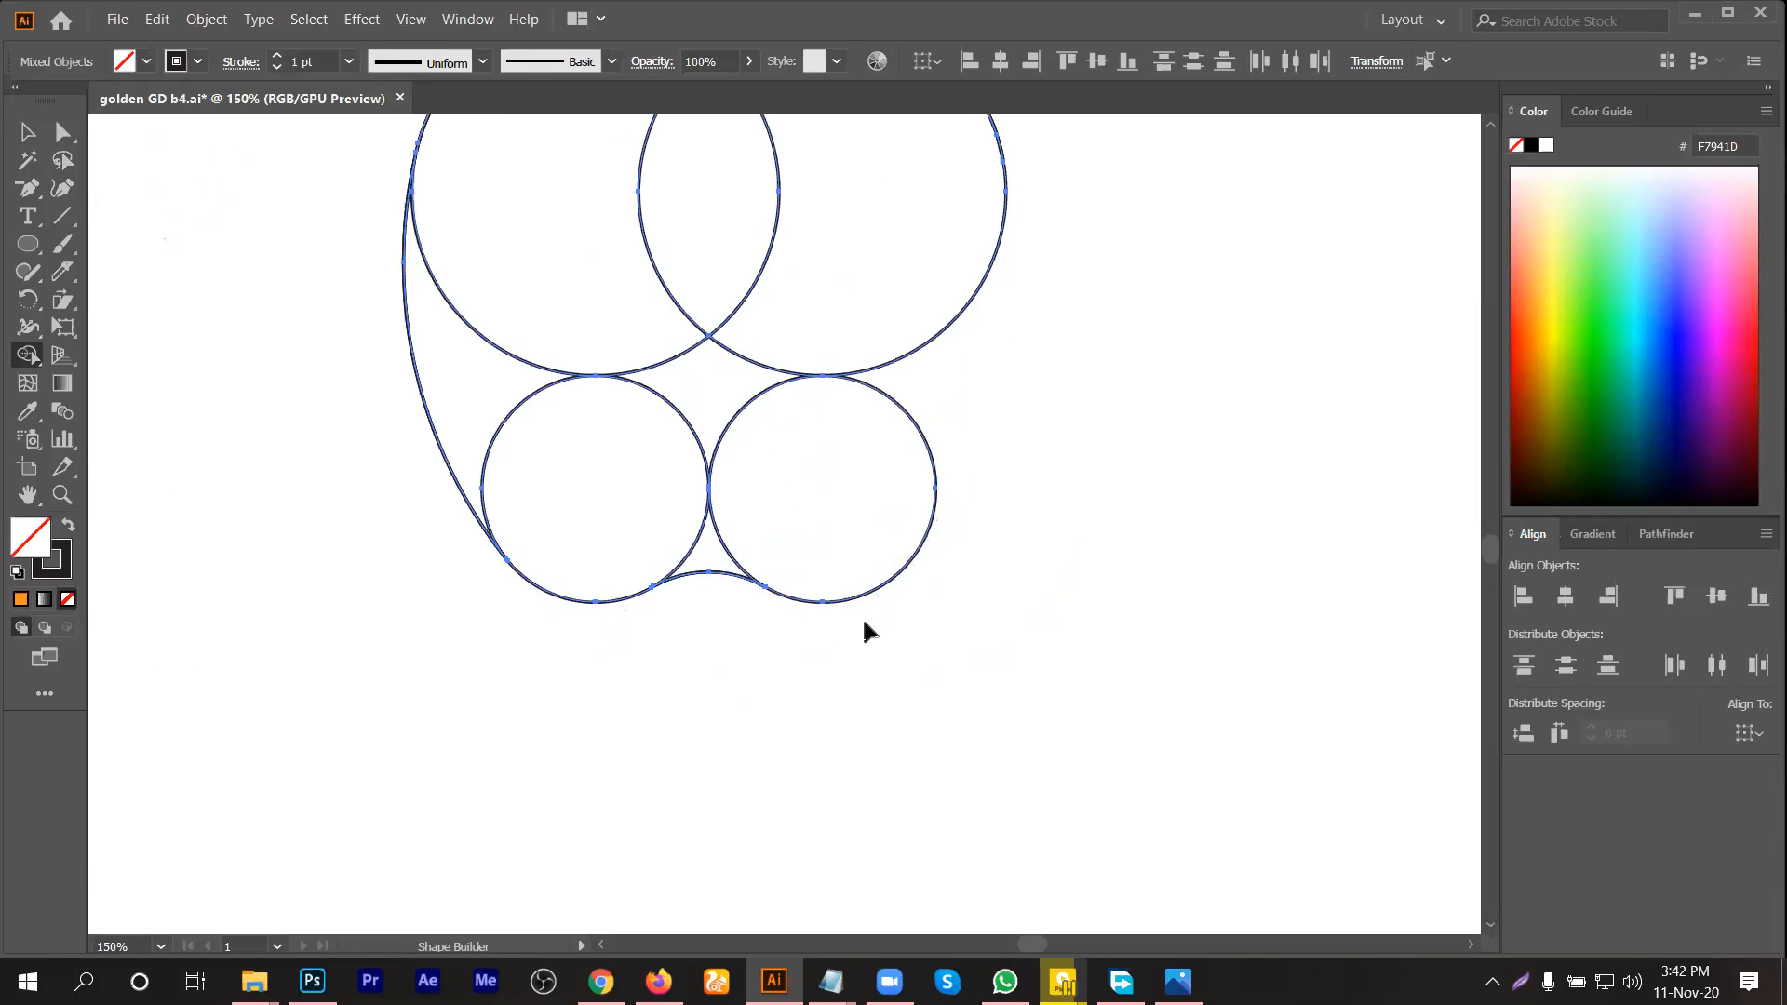
key(ctrl+z)
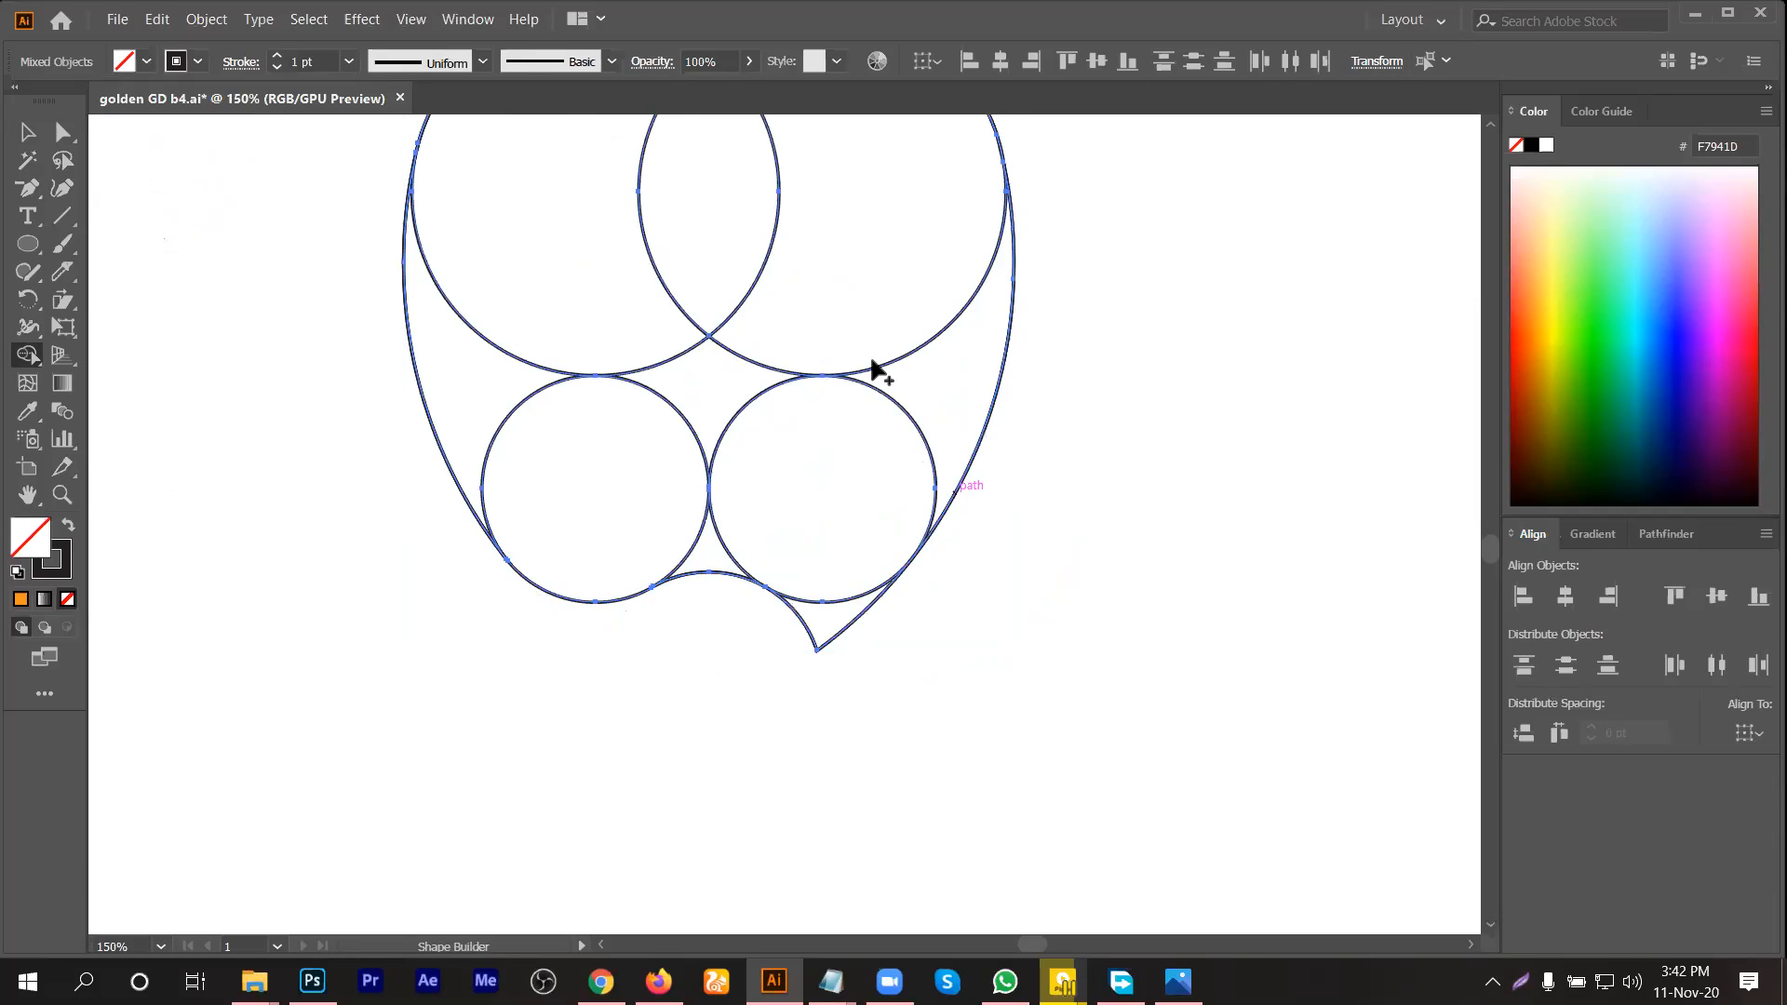
Step: Clear the circle segments inside the apple outline with the Shape Builder, keeping the right lower circle
scroll(794, 308, up, 2)
mouse_move(769, 223)
mouse_down()
mouse_move(683, 247)
mouse_move(690, 220)
mouse_move(642, 232)
mouse_move(634, 267)
mouse_up()
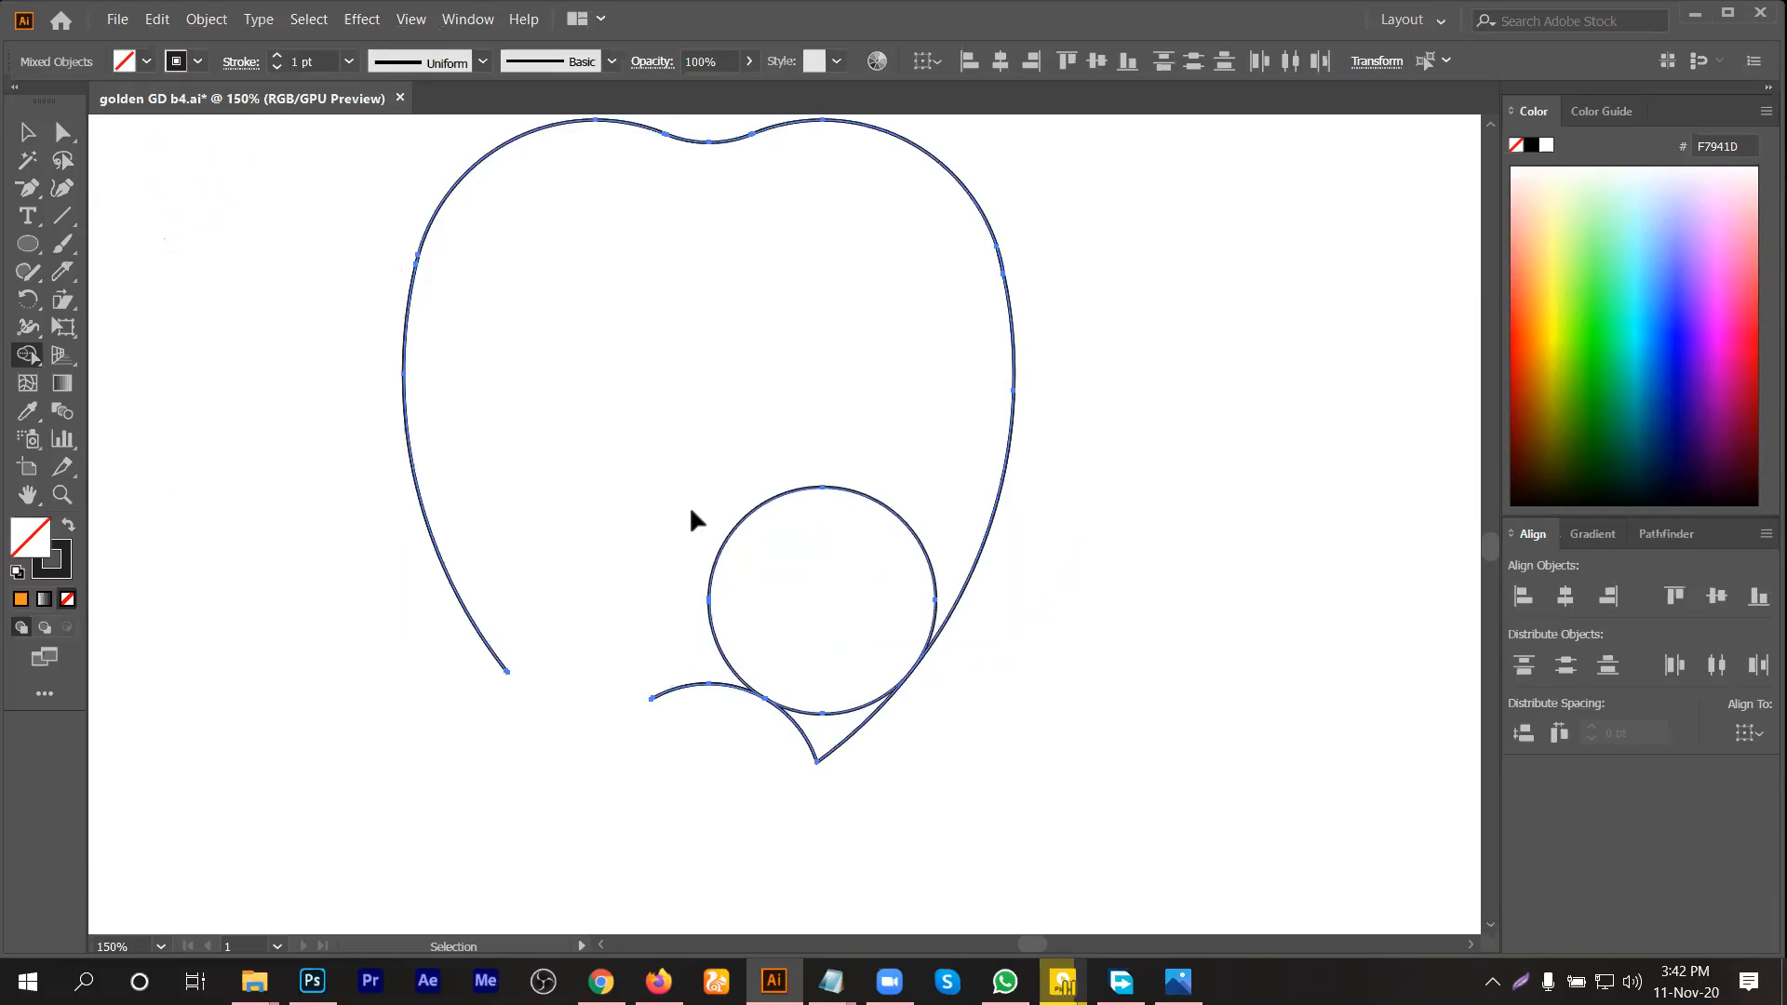
alt+click(670, 512)
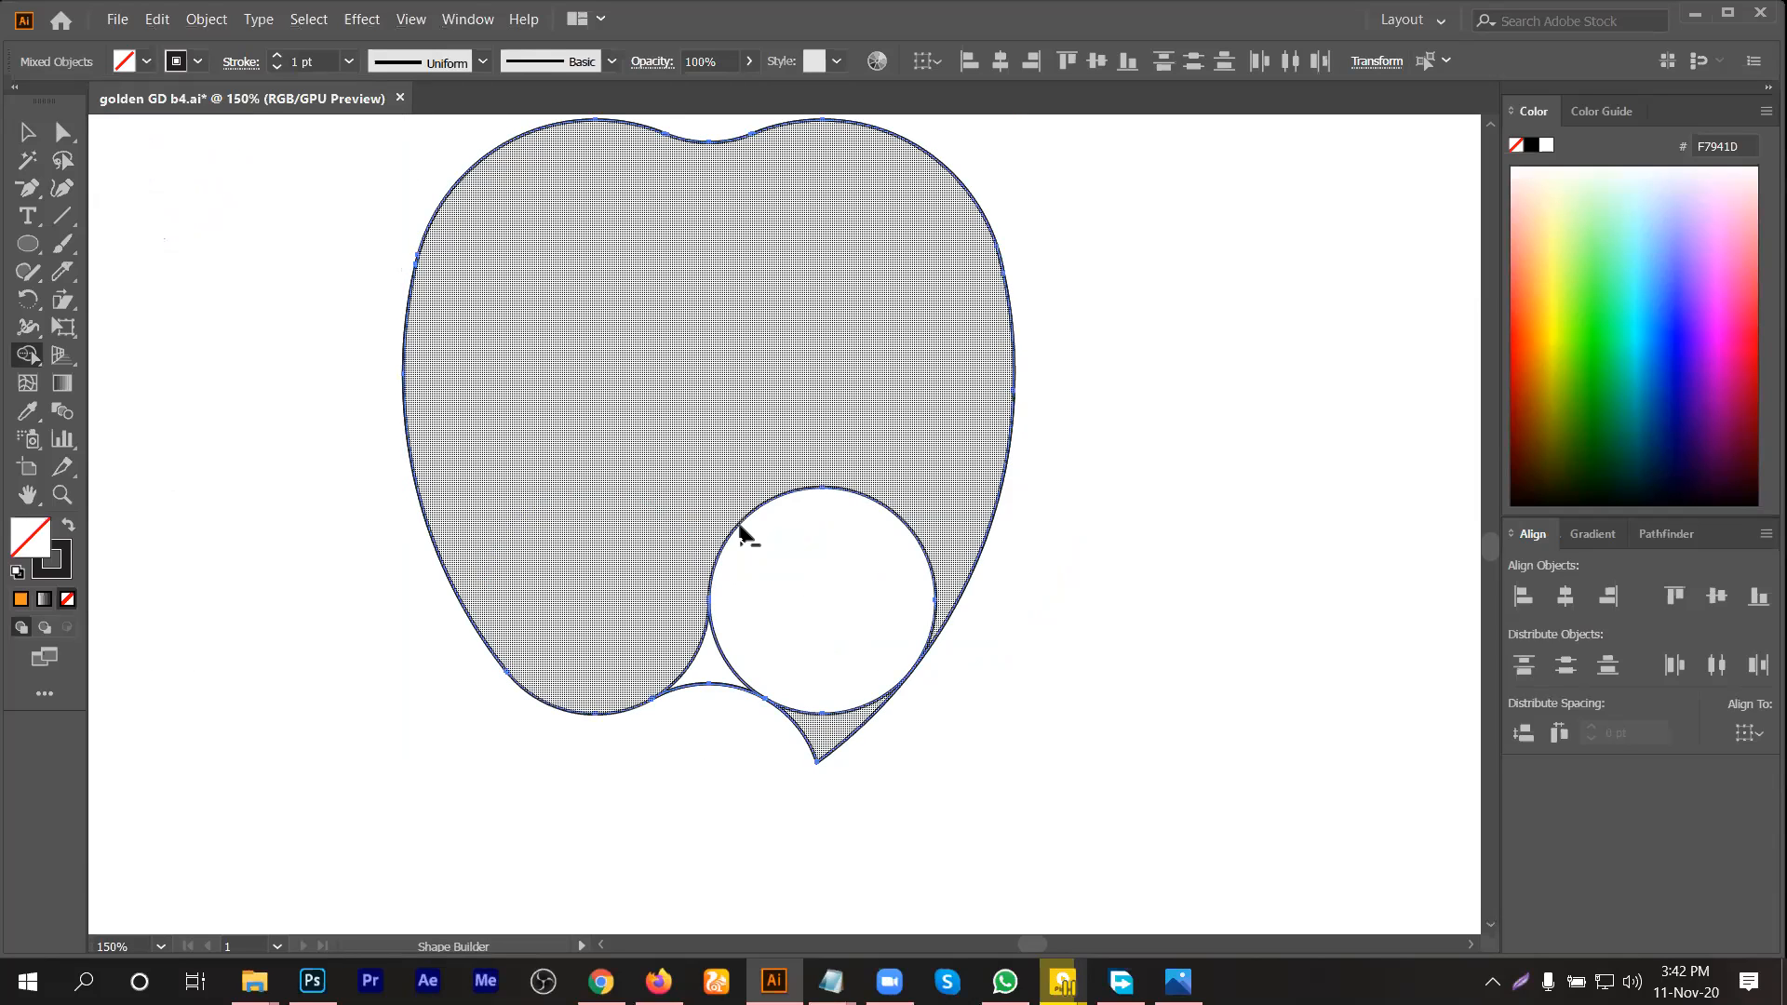
alt+click(735, 525)
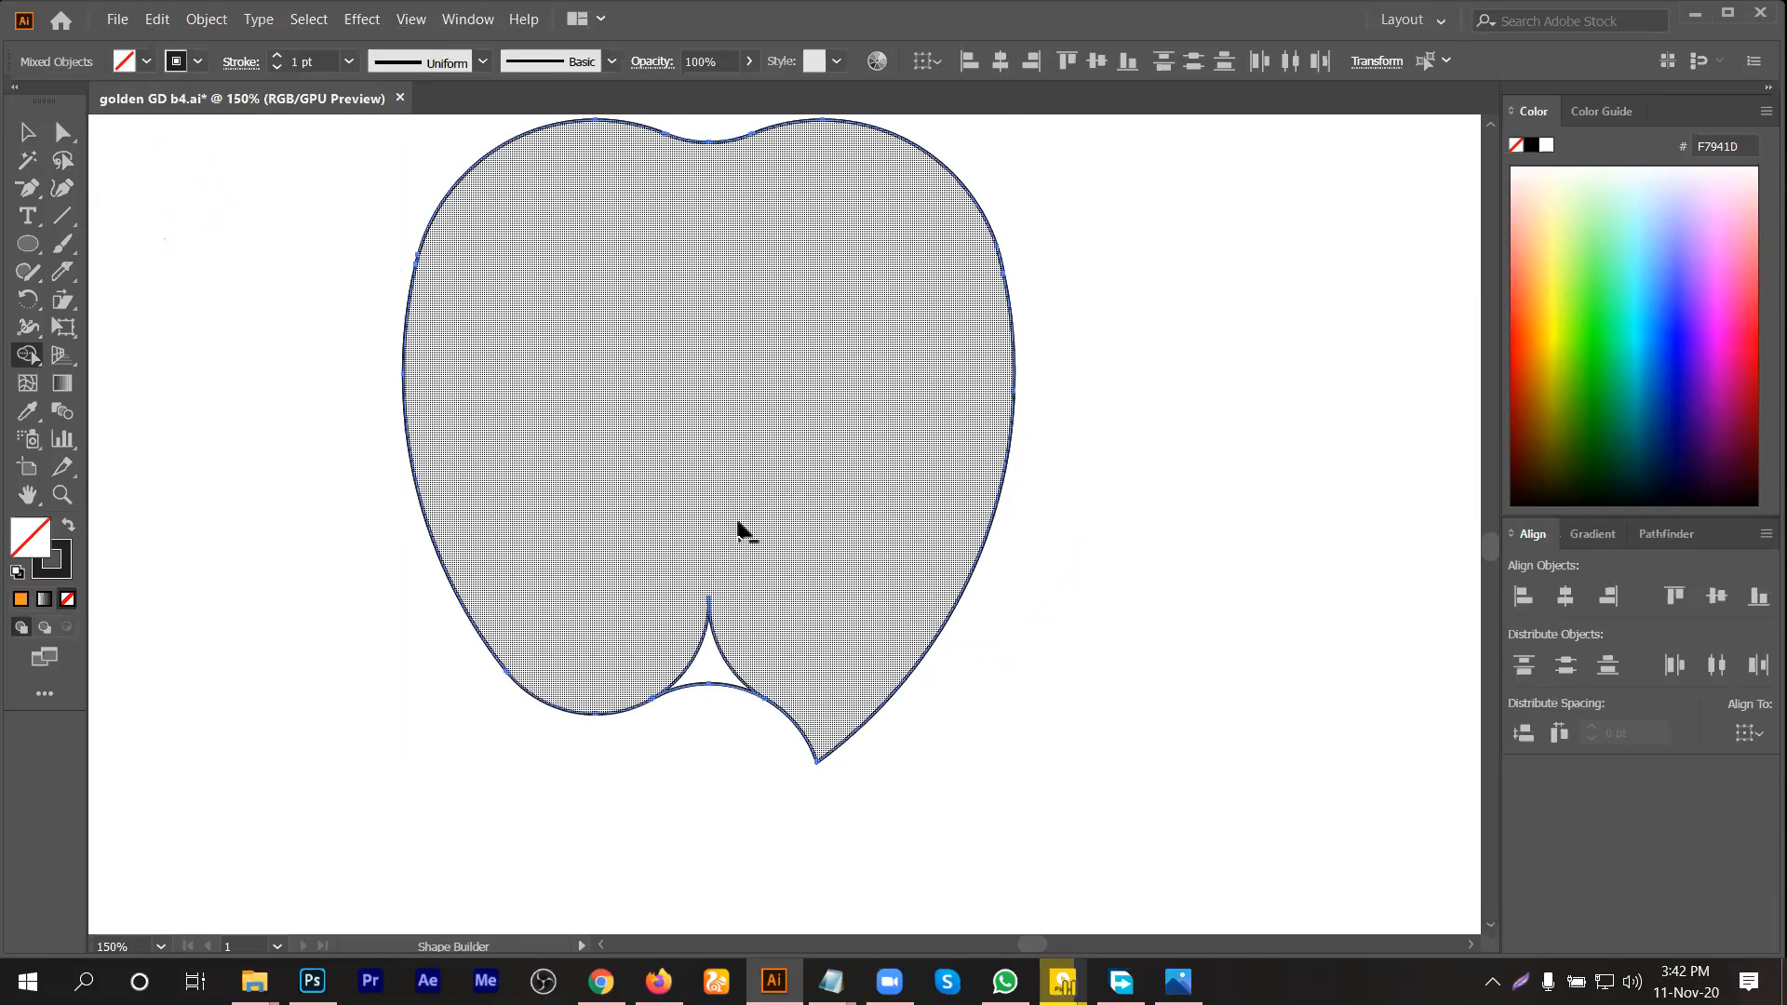
key(ctrl+z)
Step: Examine in Outline view where the right lower circle meets the curved side of the outline
scroll(884, 698, down, 2)
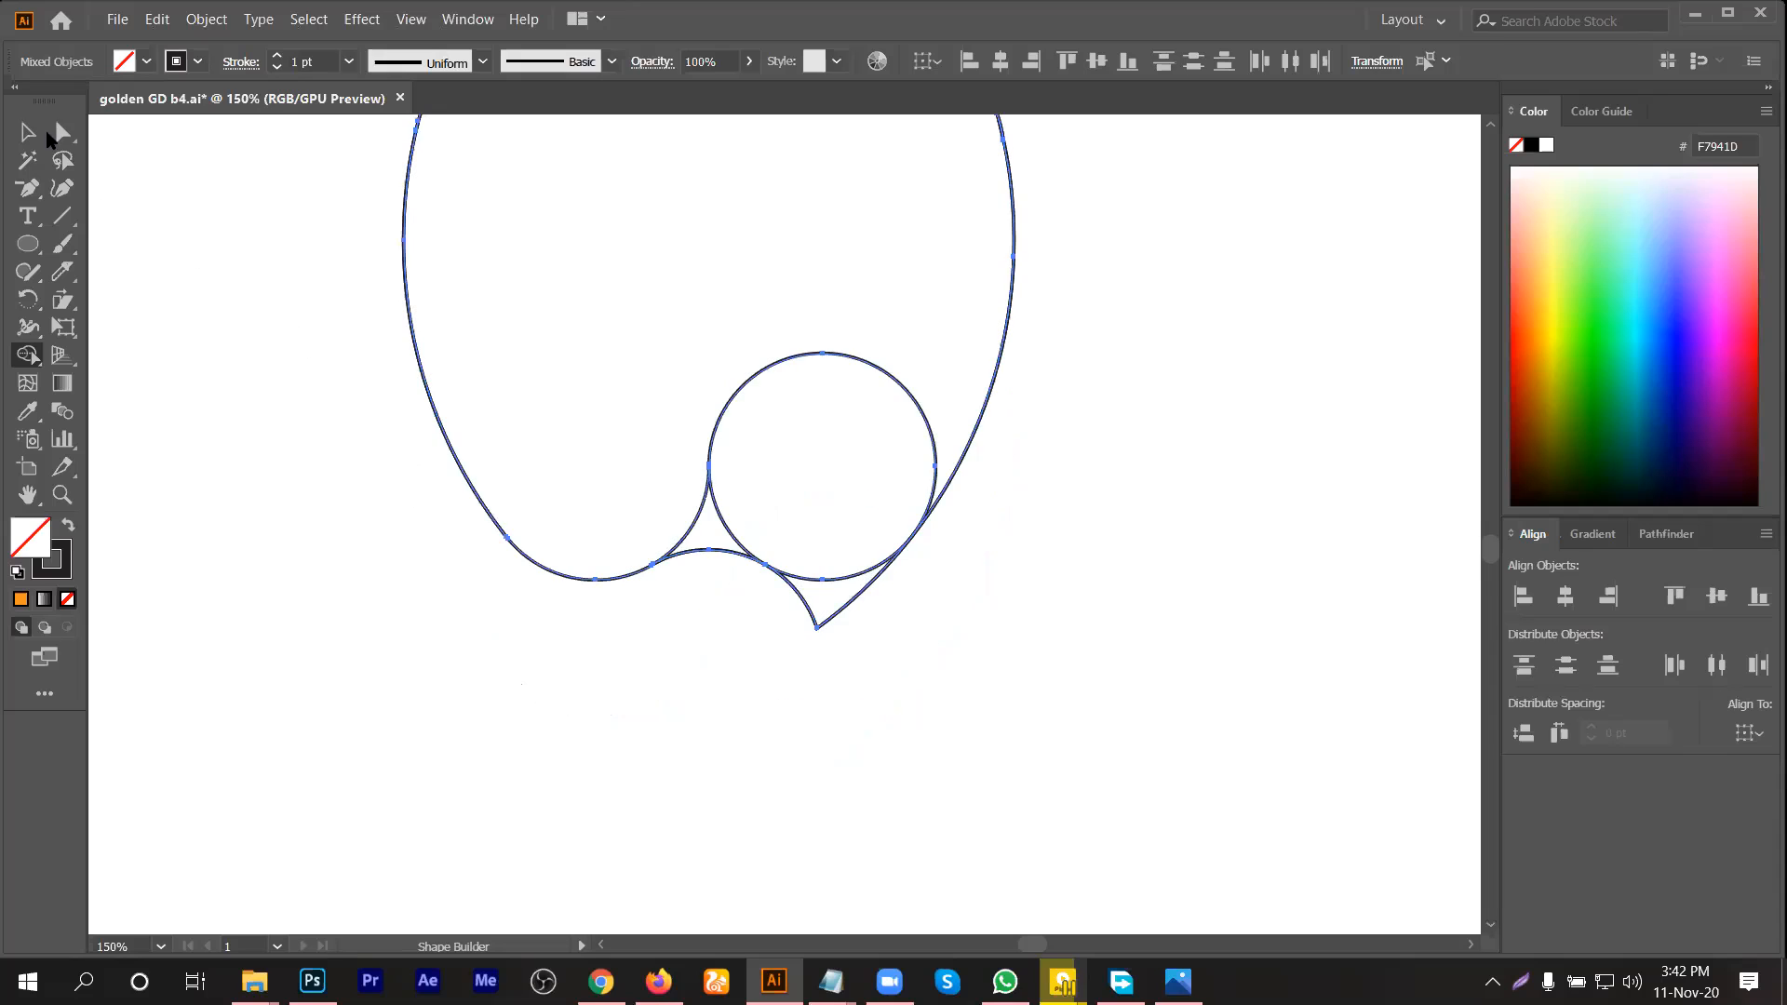
click(27, 131)
click(1115, 574)
scroll(895, 521, up, 2)
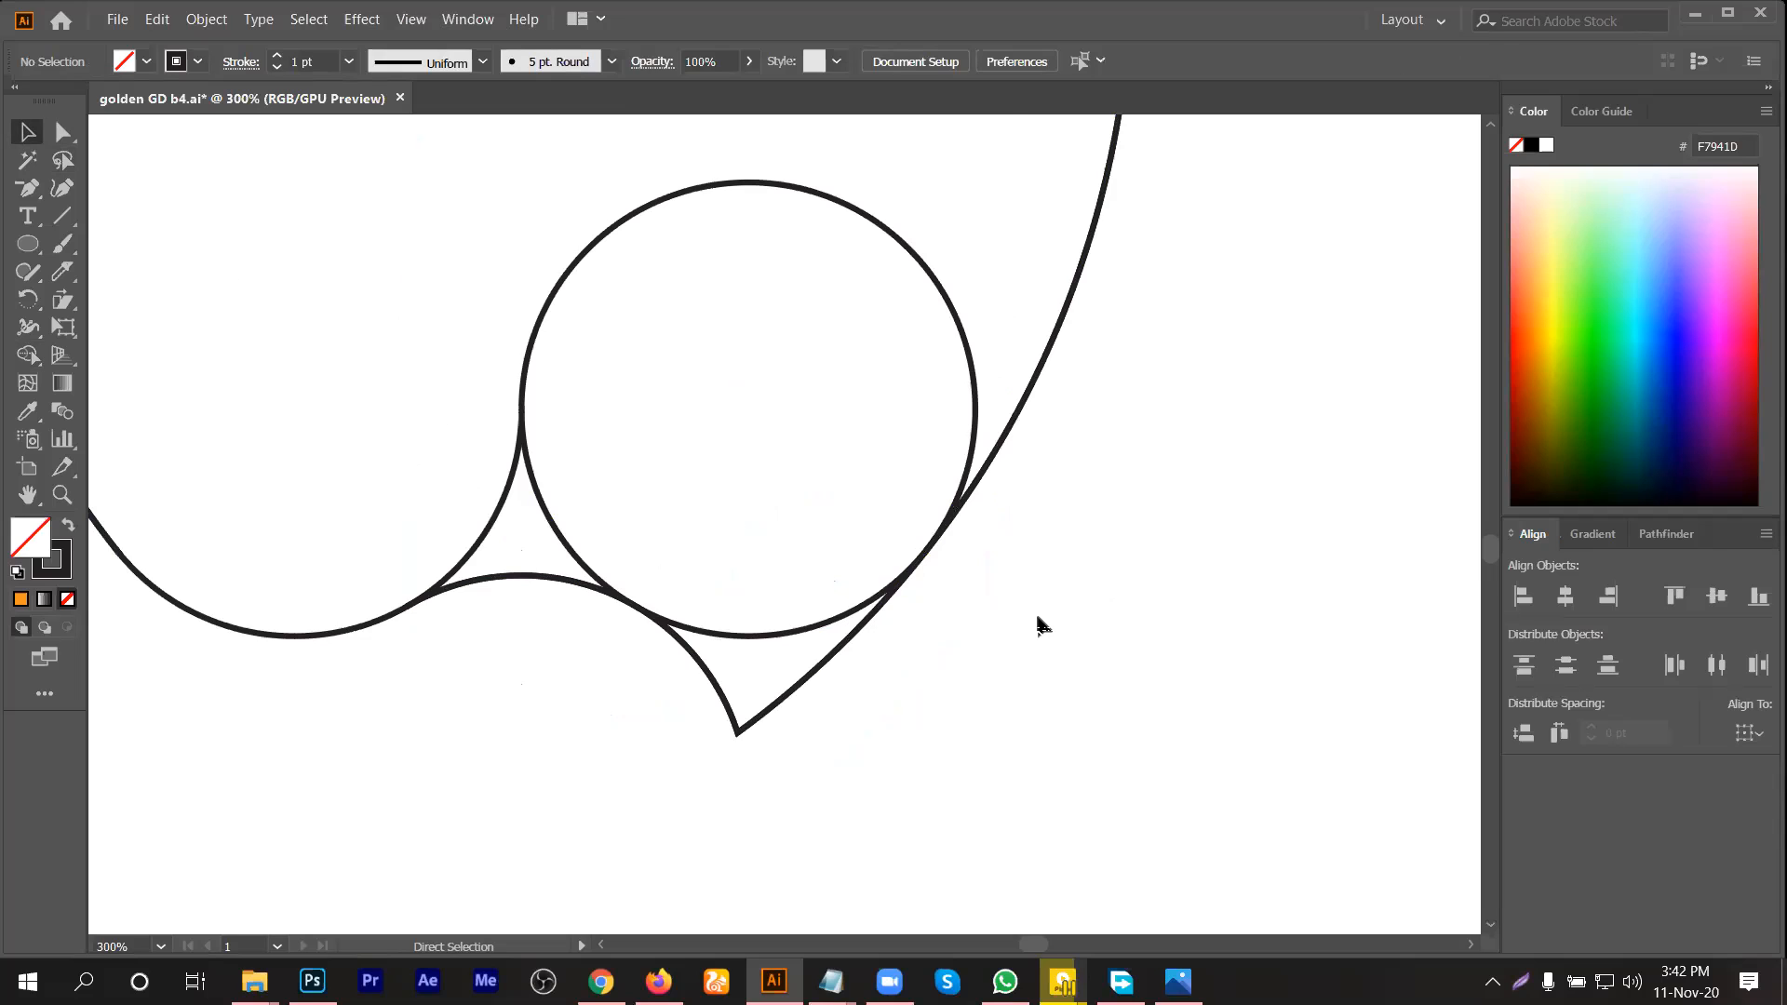
key(ctrl+y)
scroll(936, 567, up, 4)
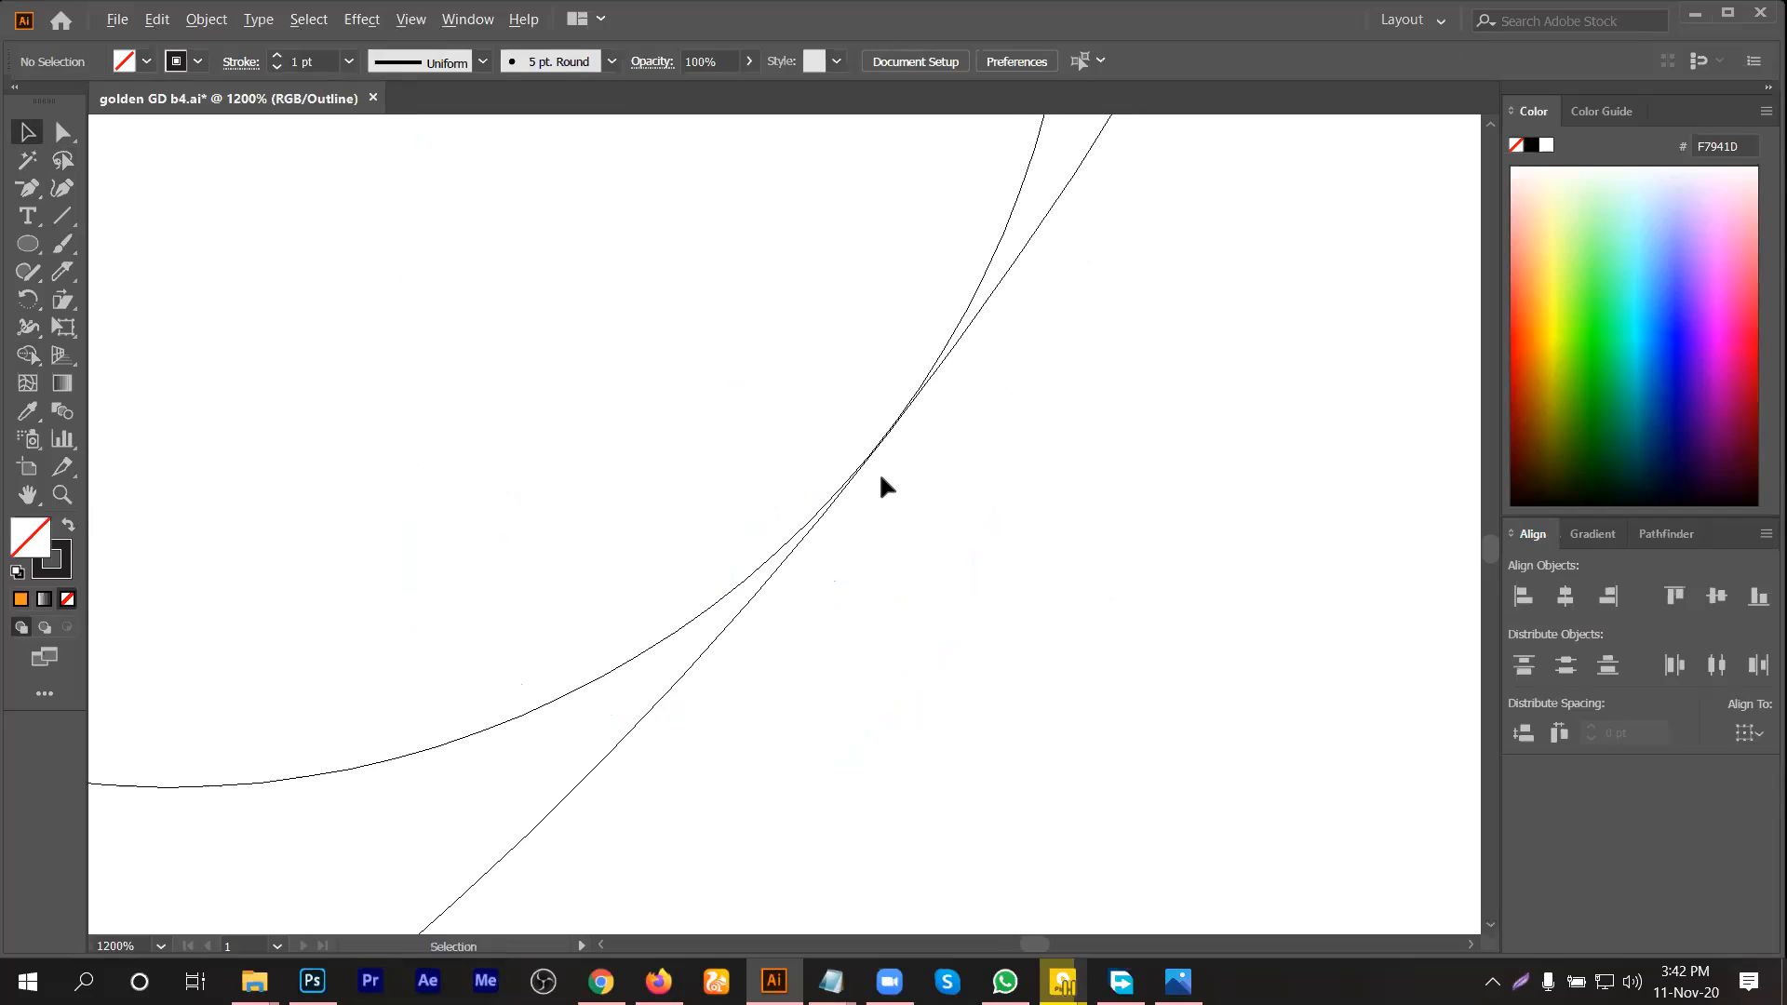
scroll(882, 445, up, 4)
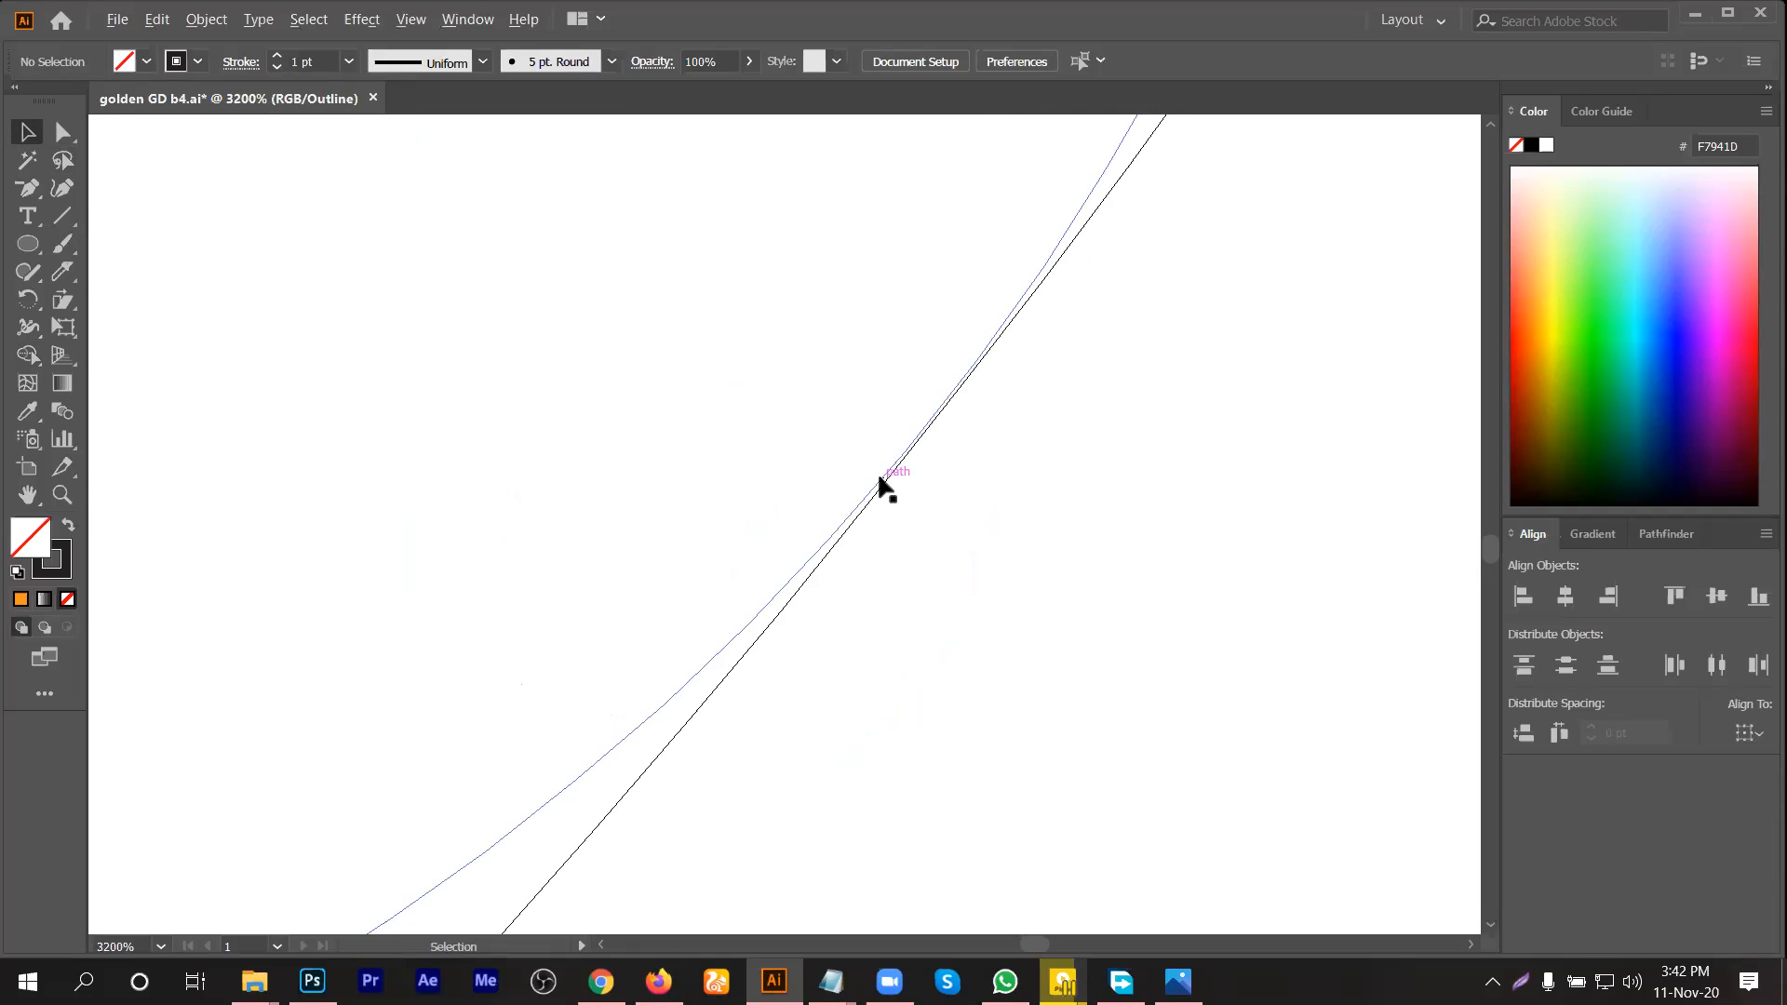
drag(881, 477, 882, 478)
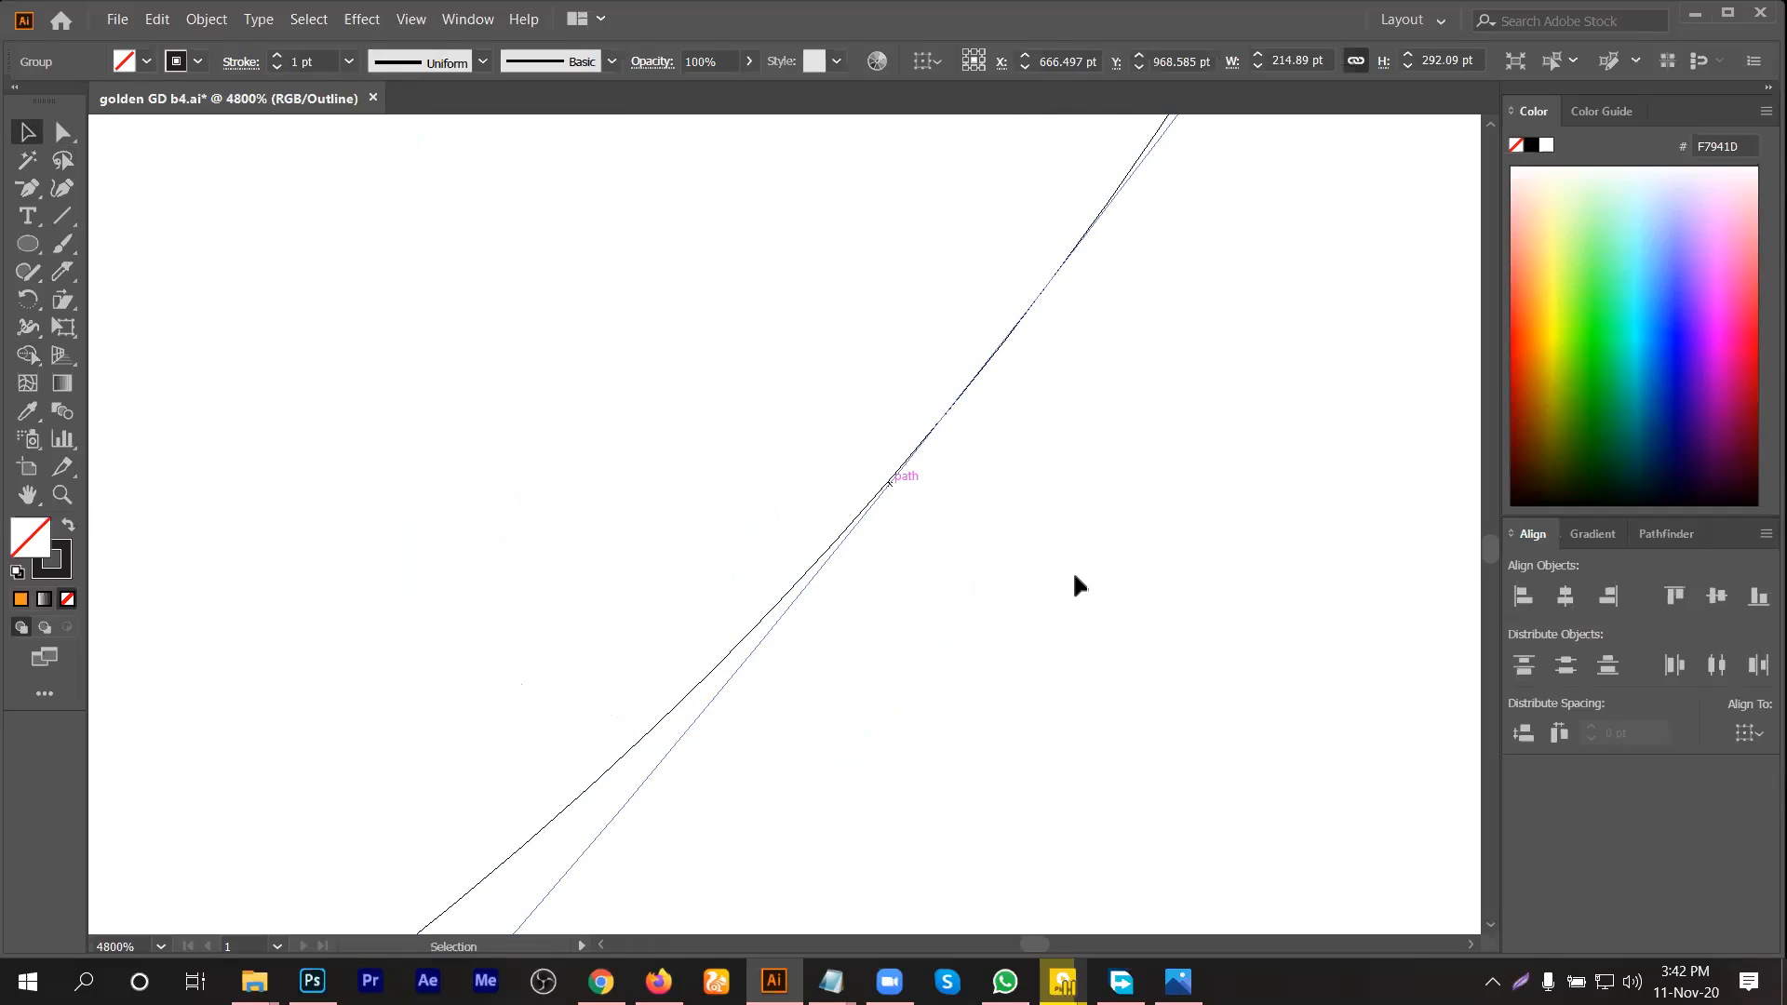
scroll(1075, 578, down, 8)
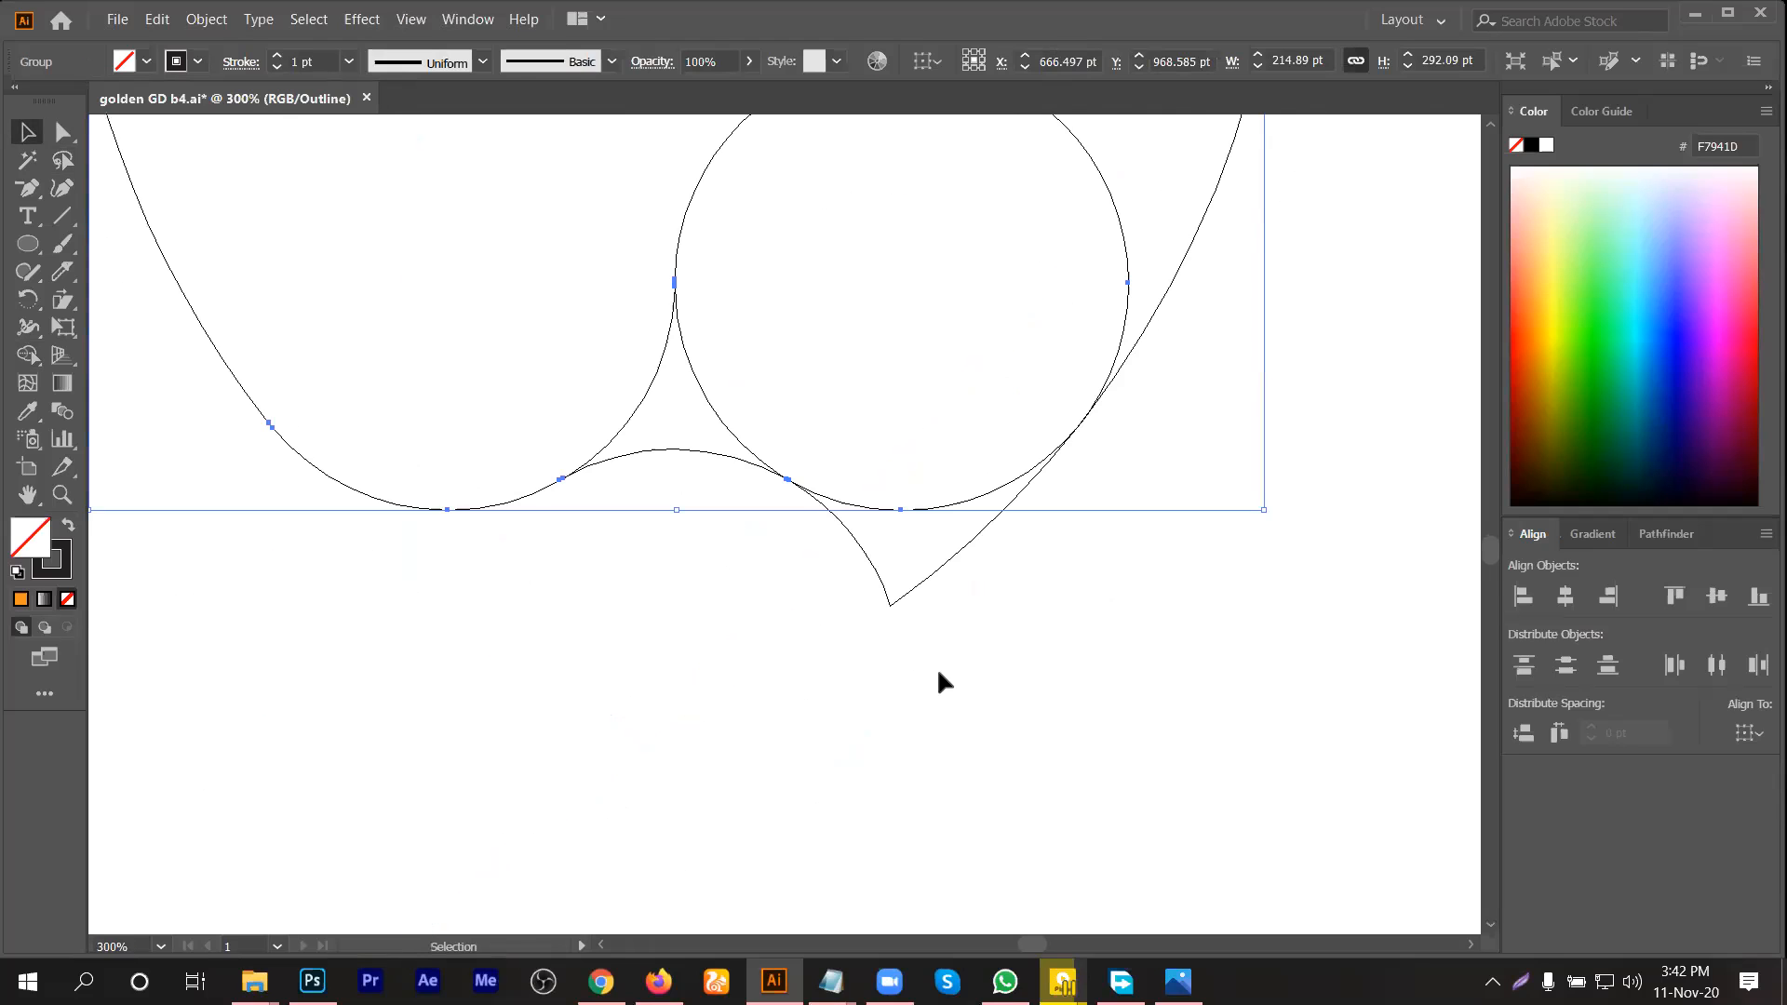
key(ctrl+y)
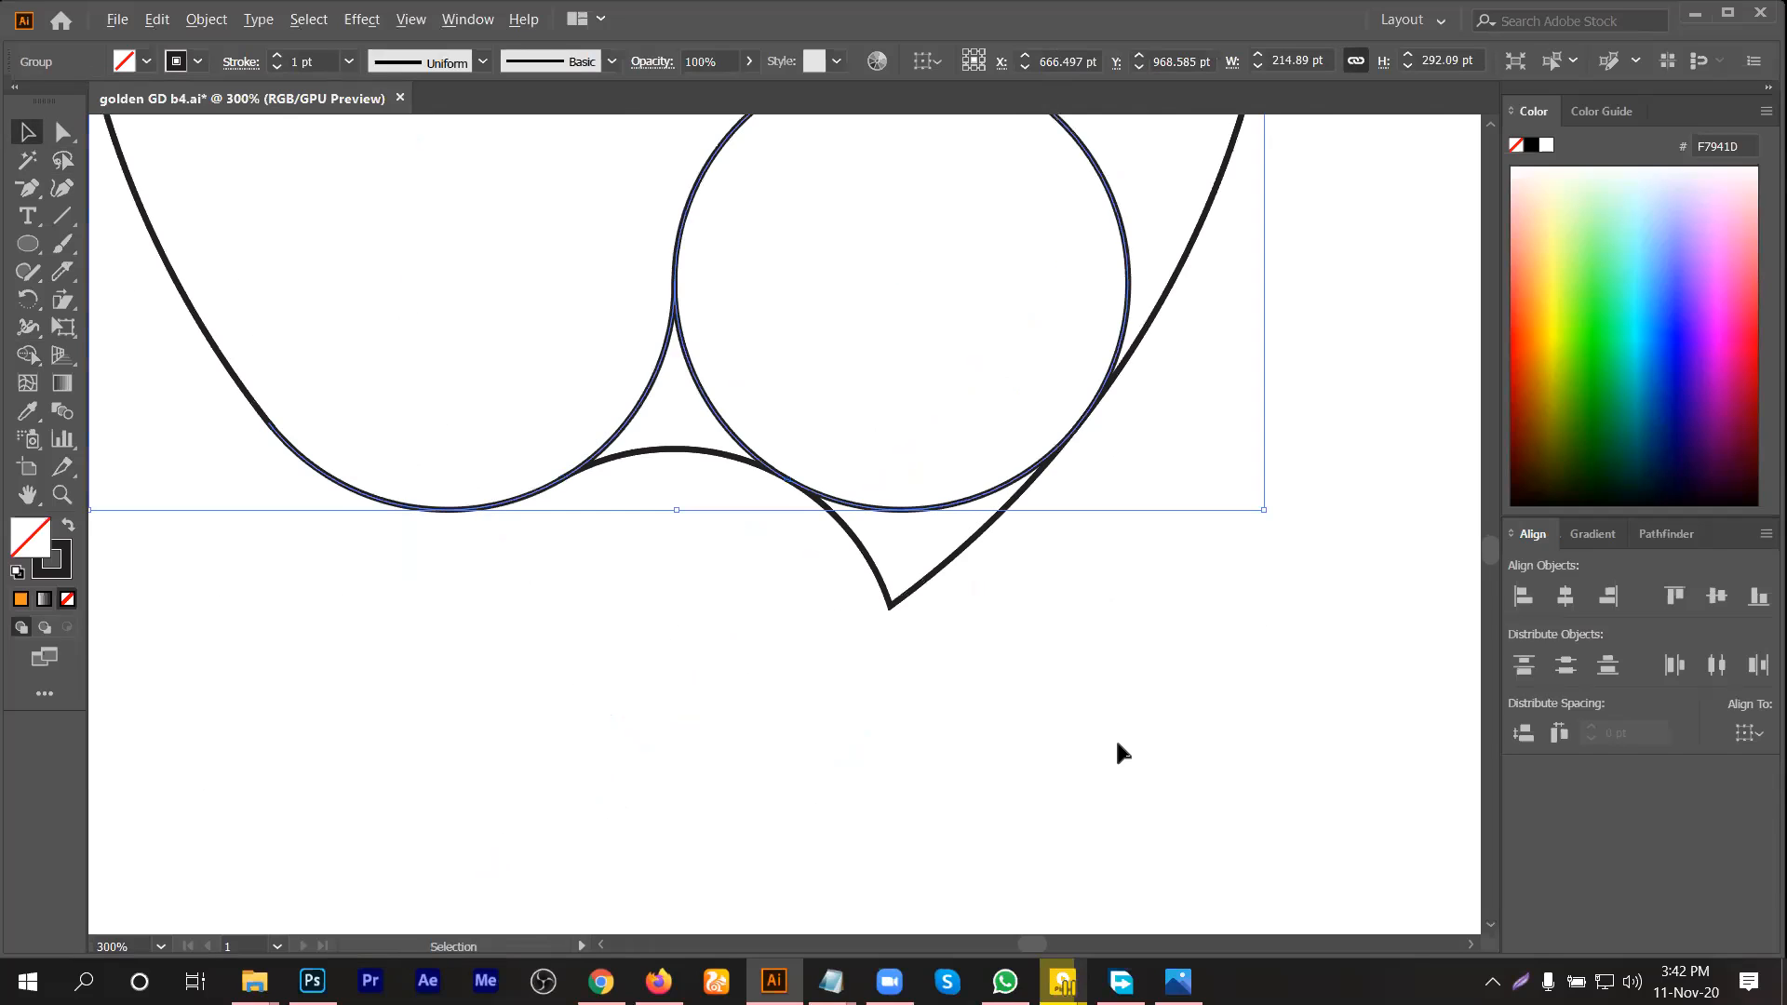
Step: Select the whole drawing and remove the right lower circle, the tip beneath it and the small inner triangle with the Shape Builder
scroll(1102, 745, down, 1)
drag(1248, 419, 907, 693)
scroll(1218, 699, up, 1)
scroll(1179, 698, down, 2)
click(28, 354)
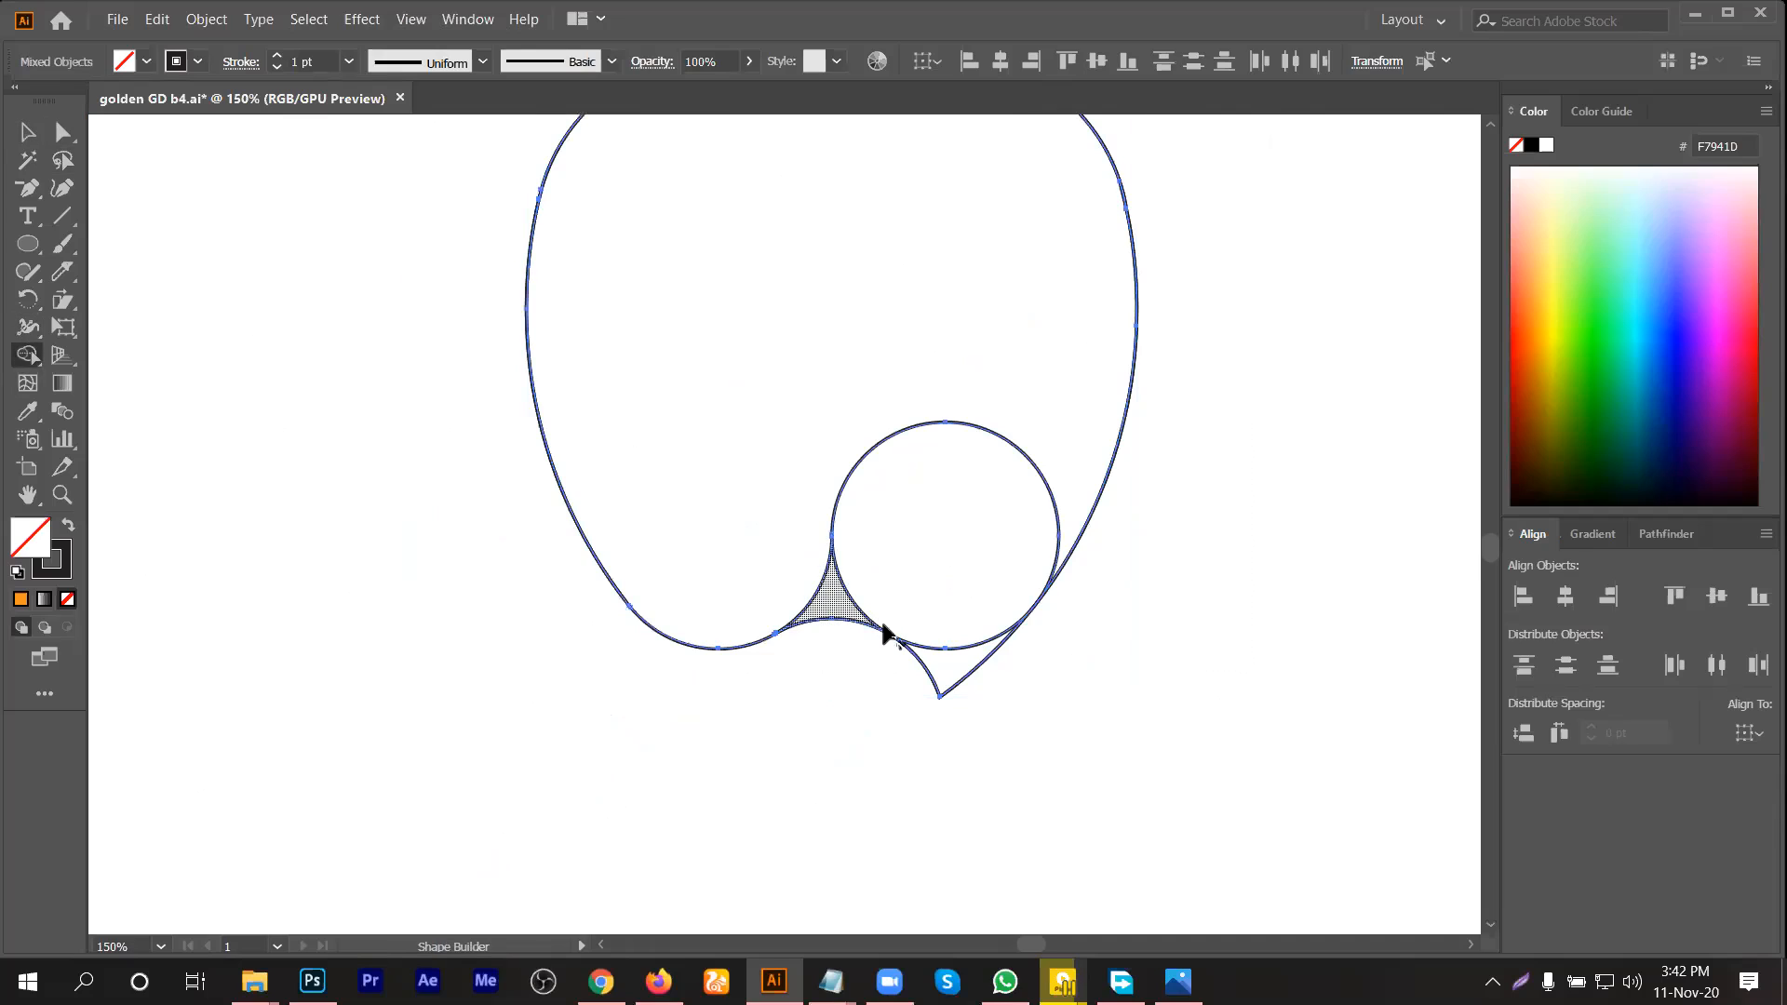
alt+click(973, 638)
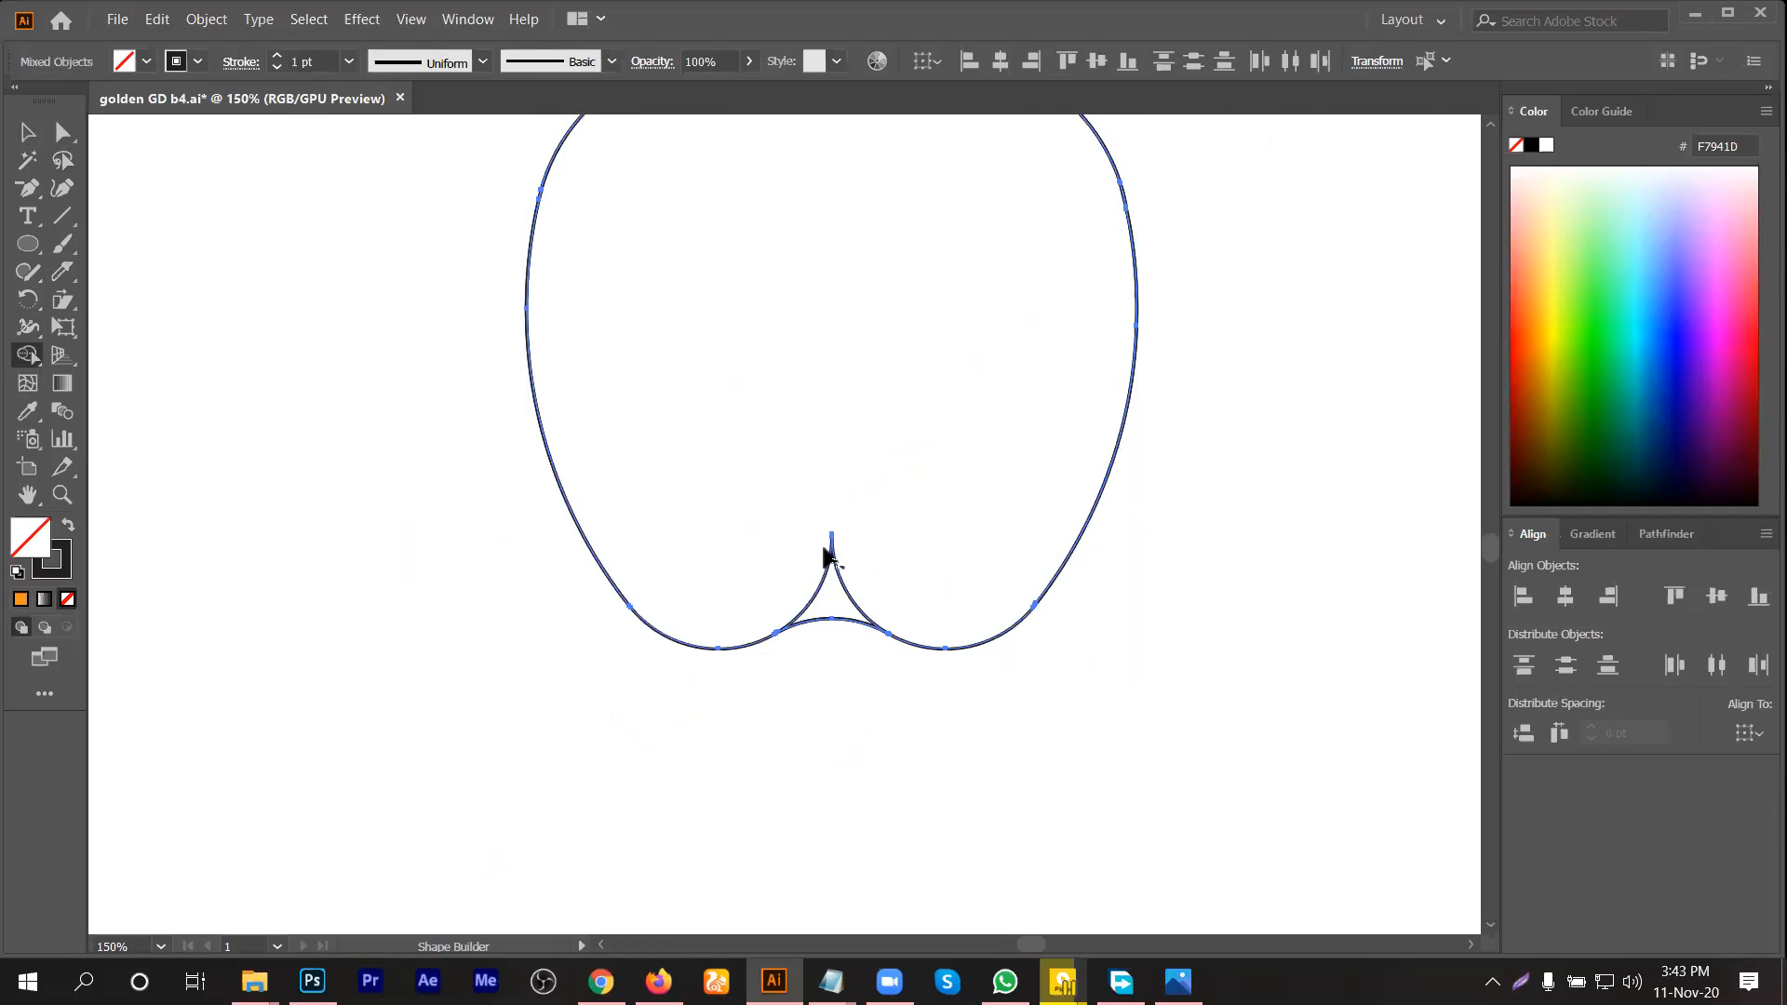
alt+click(830, 552)
Step: Select the apple outline and the leftover arcs above it in turn to check which pieces are separate
scroll(877, 564, up, 4)
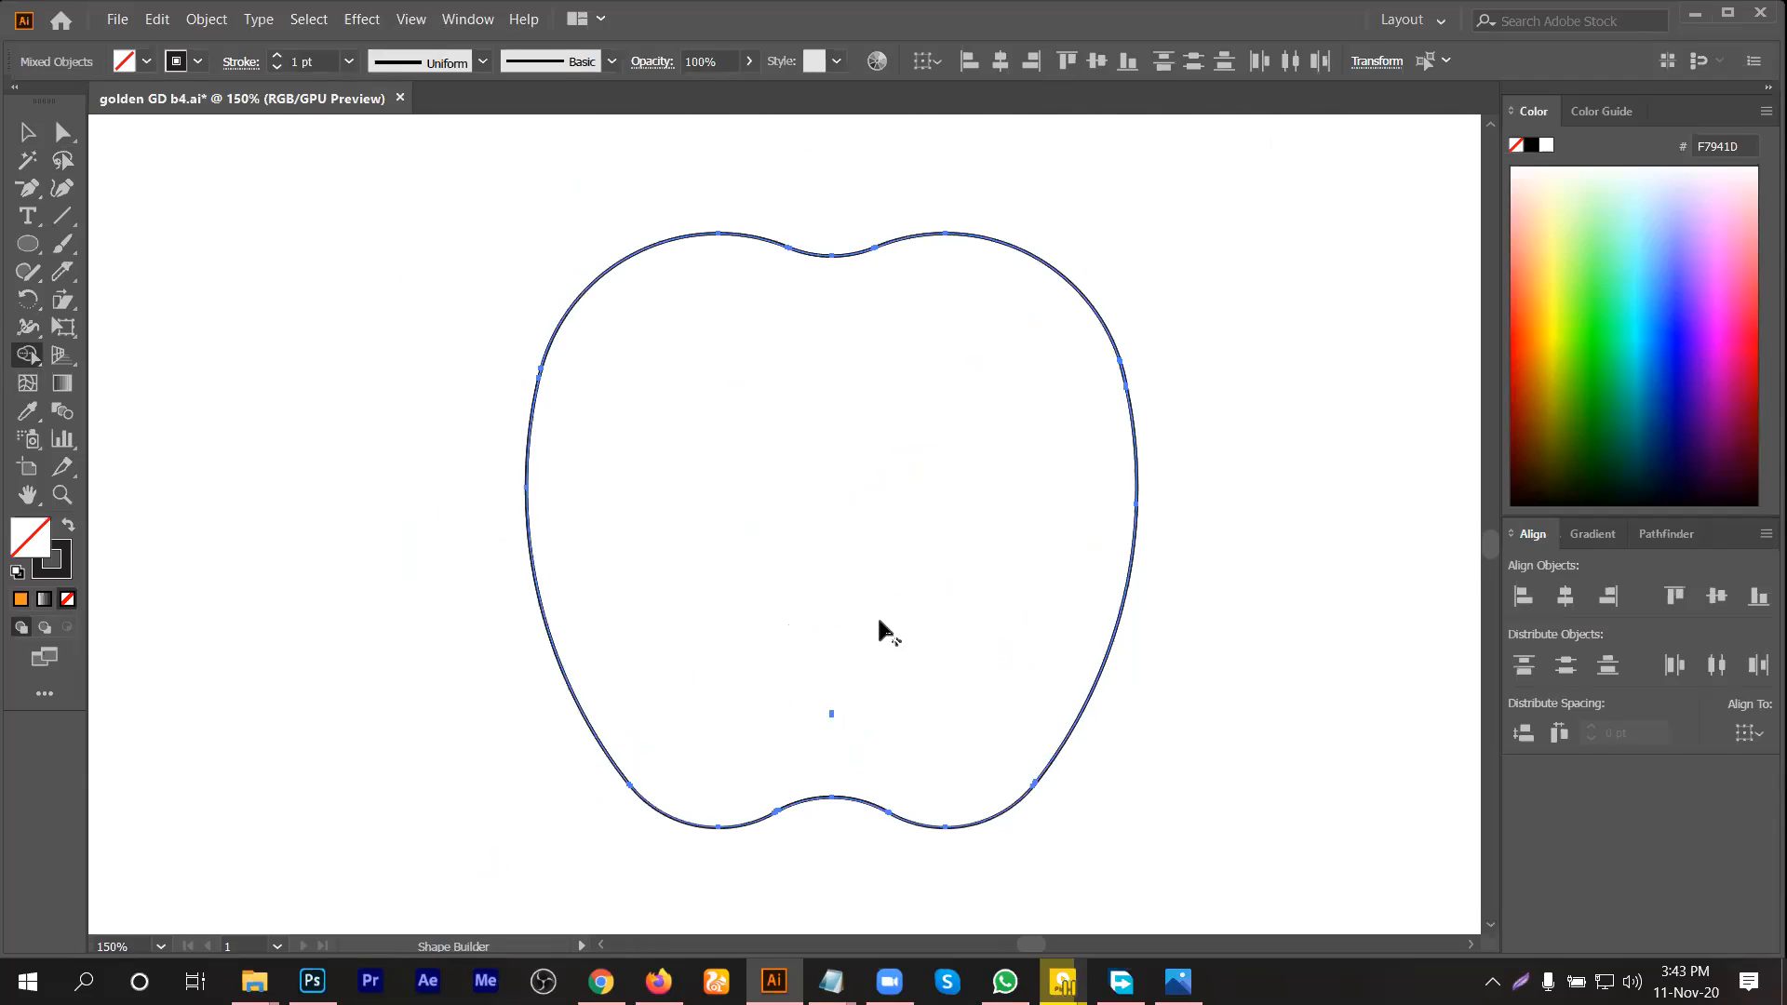
click(17, 128)
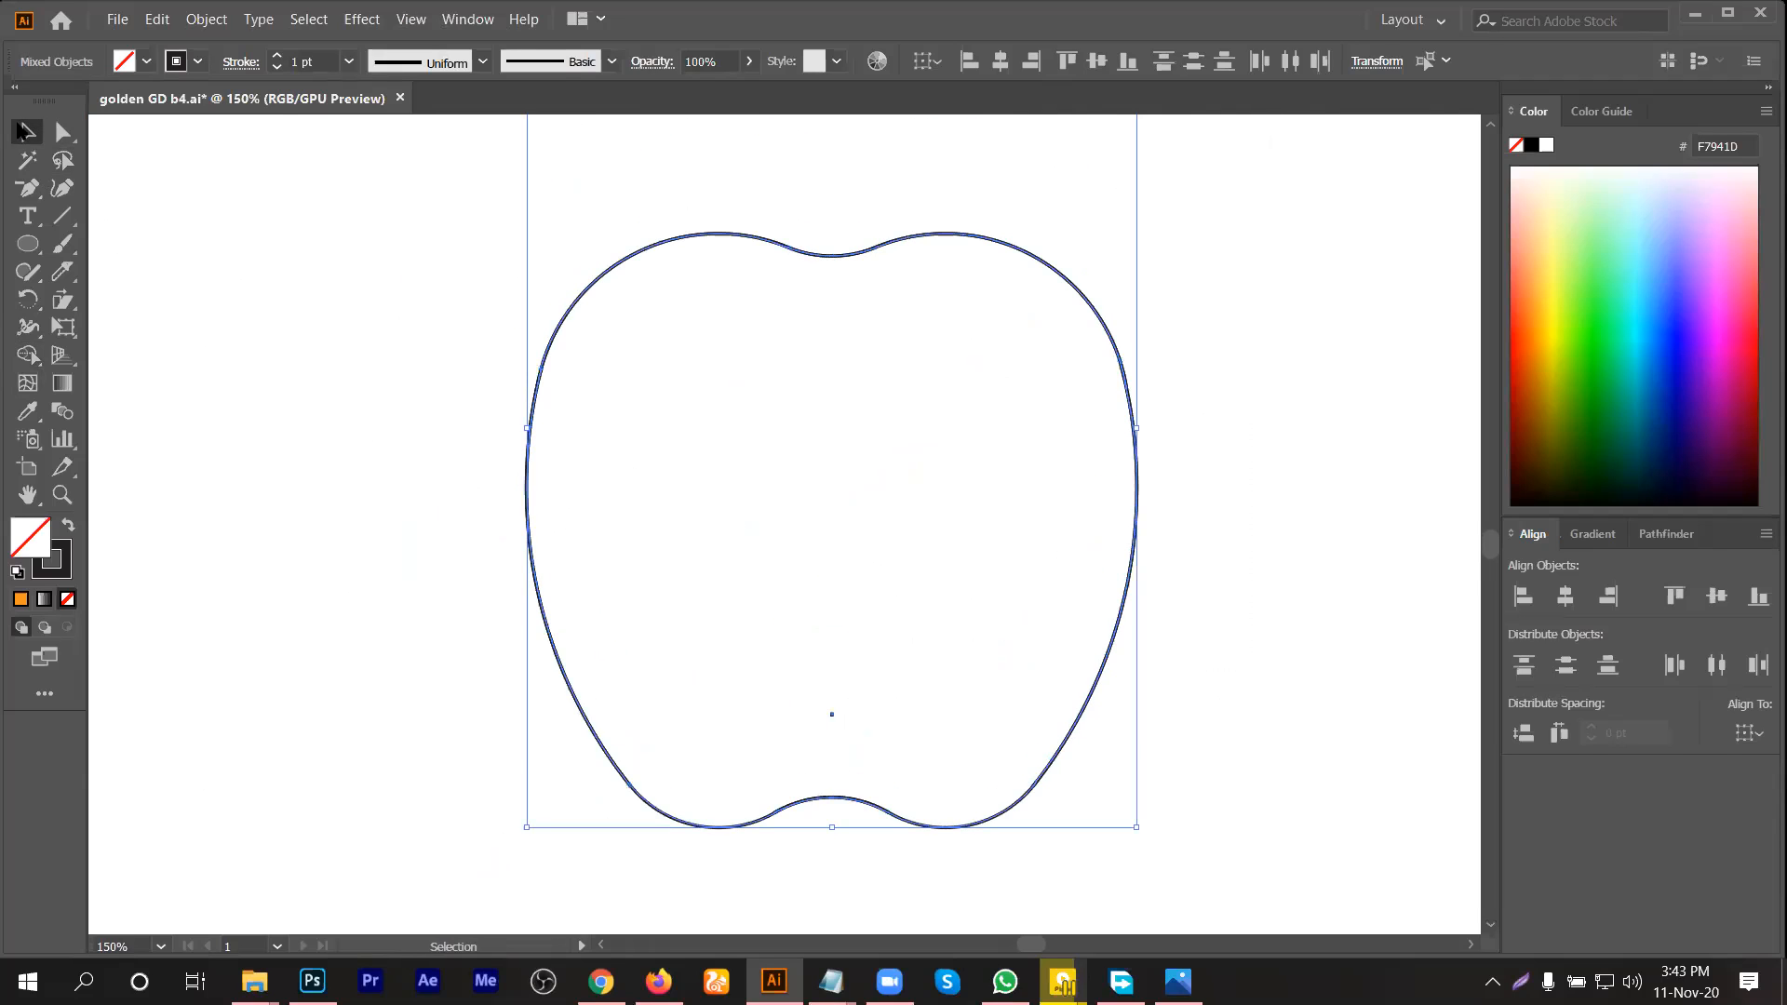
click(468, 336)
scroll(960, 459, down, 2)
click(1013, 379)
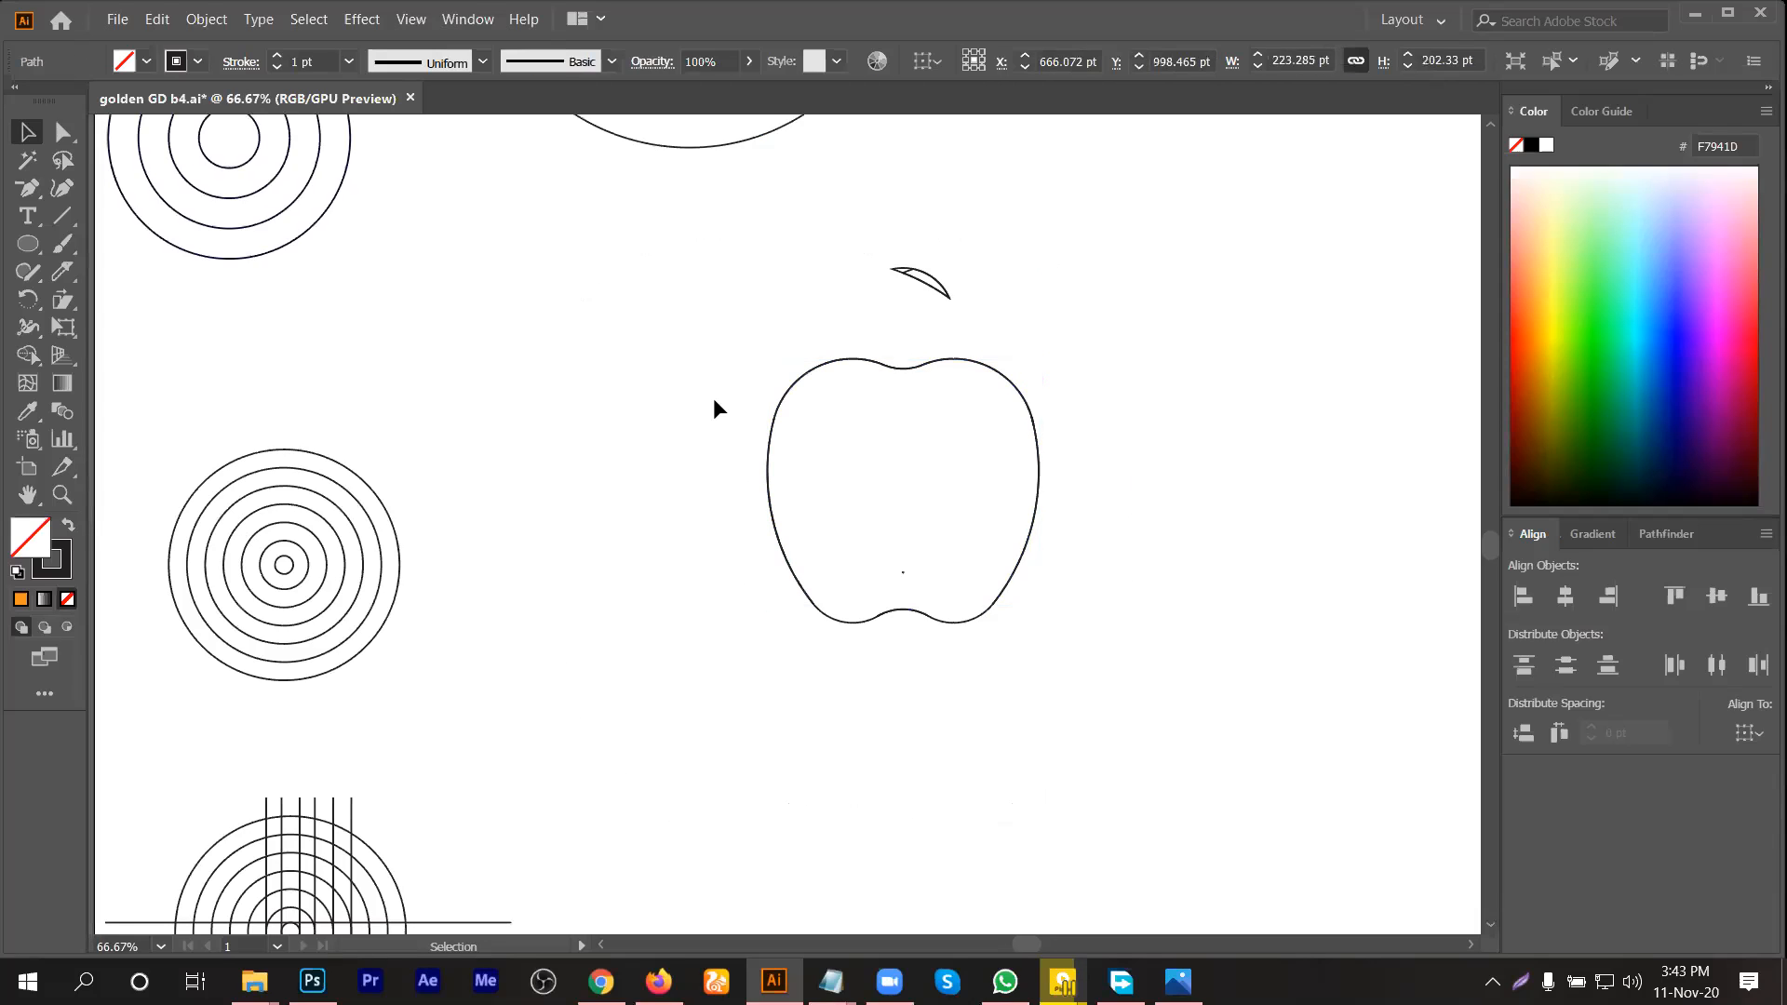
drag(710, 403, 1149, 726)
drag(791, 226, 987, 307)
drag(948, 250, 884, 310)
click(1012, 273)
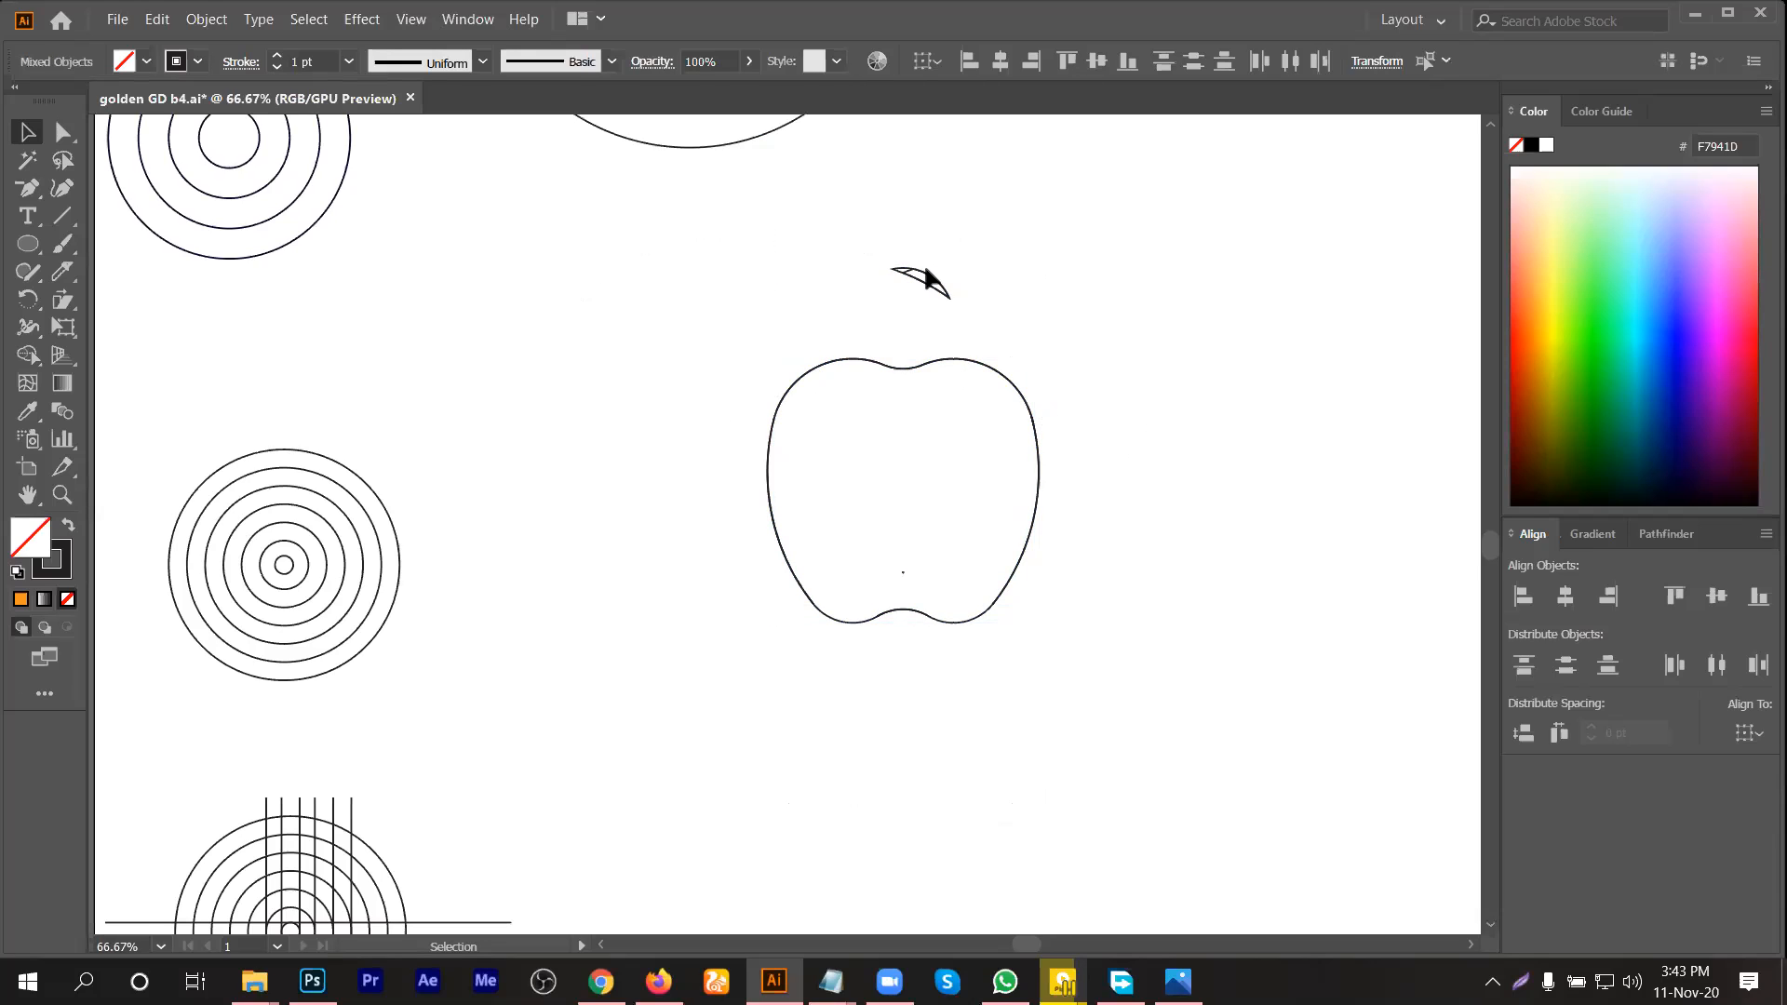
Step: Delete the leftover arc pieces above the apple outline
click(924, 272)
click(897, 341)
click(898, 271)
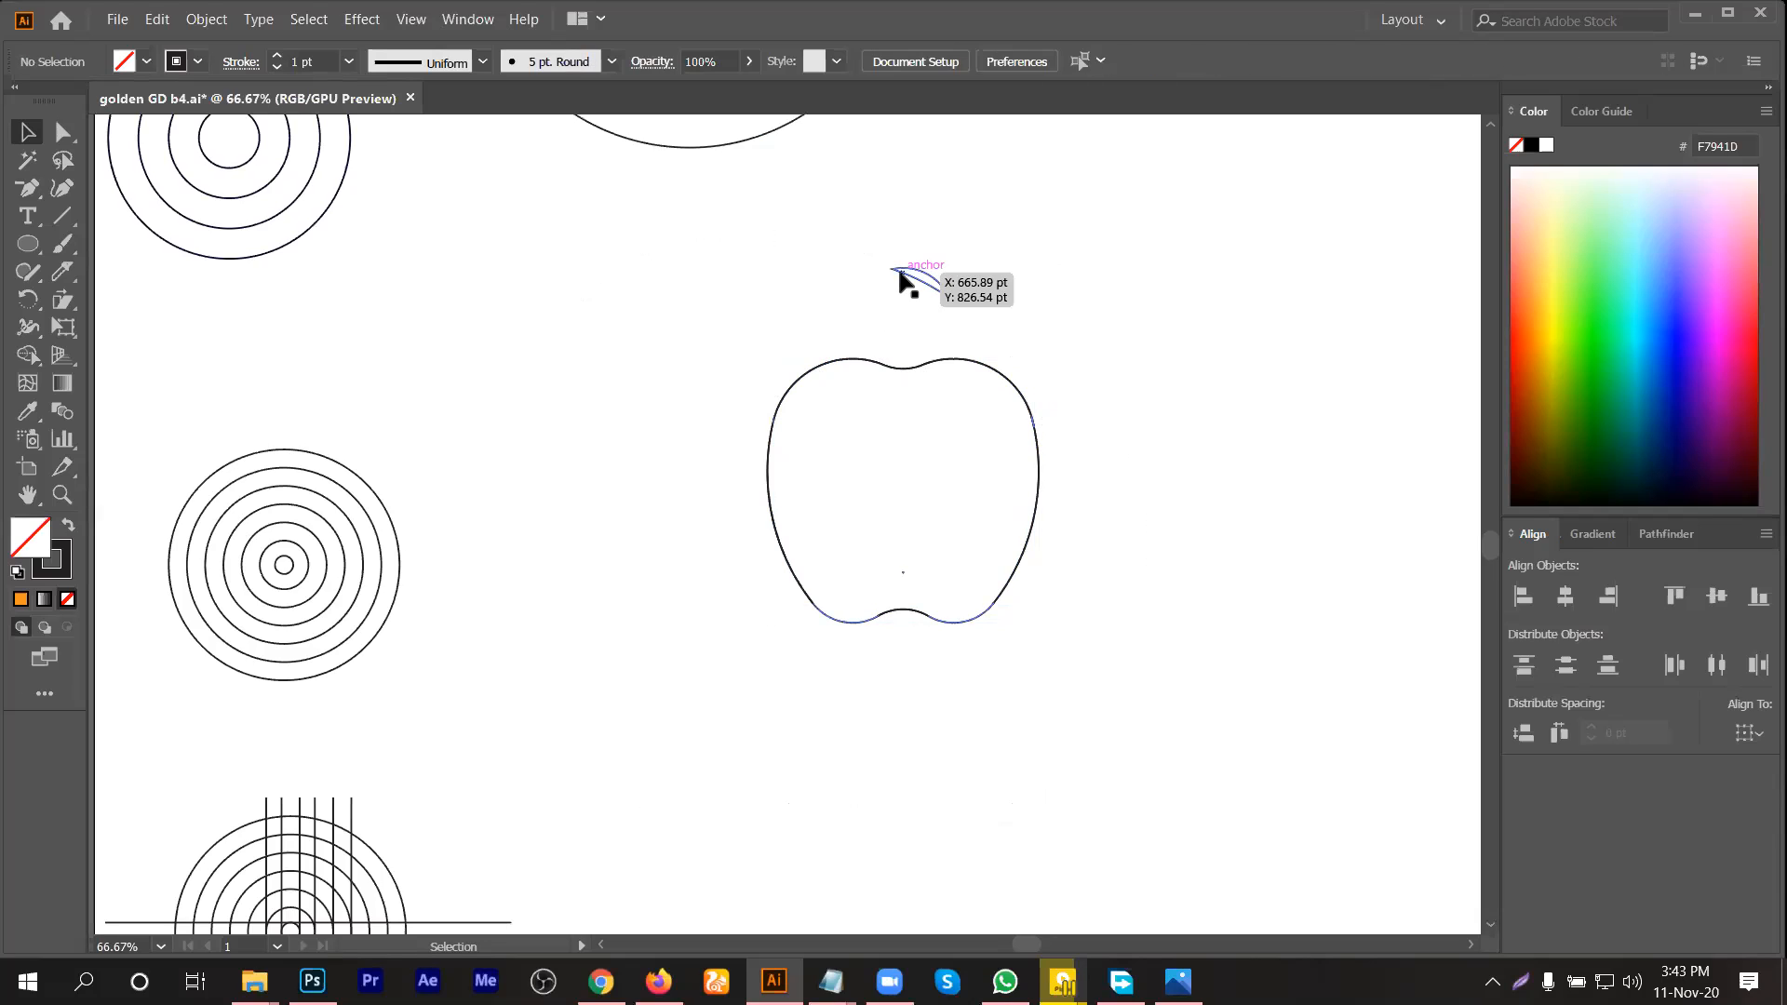
key(Delete)
key(ctrl+z)
key(v)
drag(989, 232, 862, 304)
click(1086, 296)
click(57, 136)
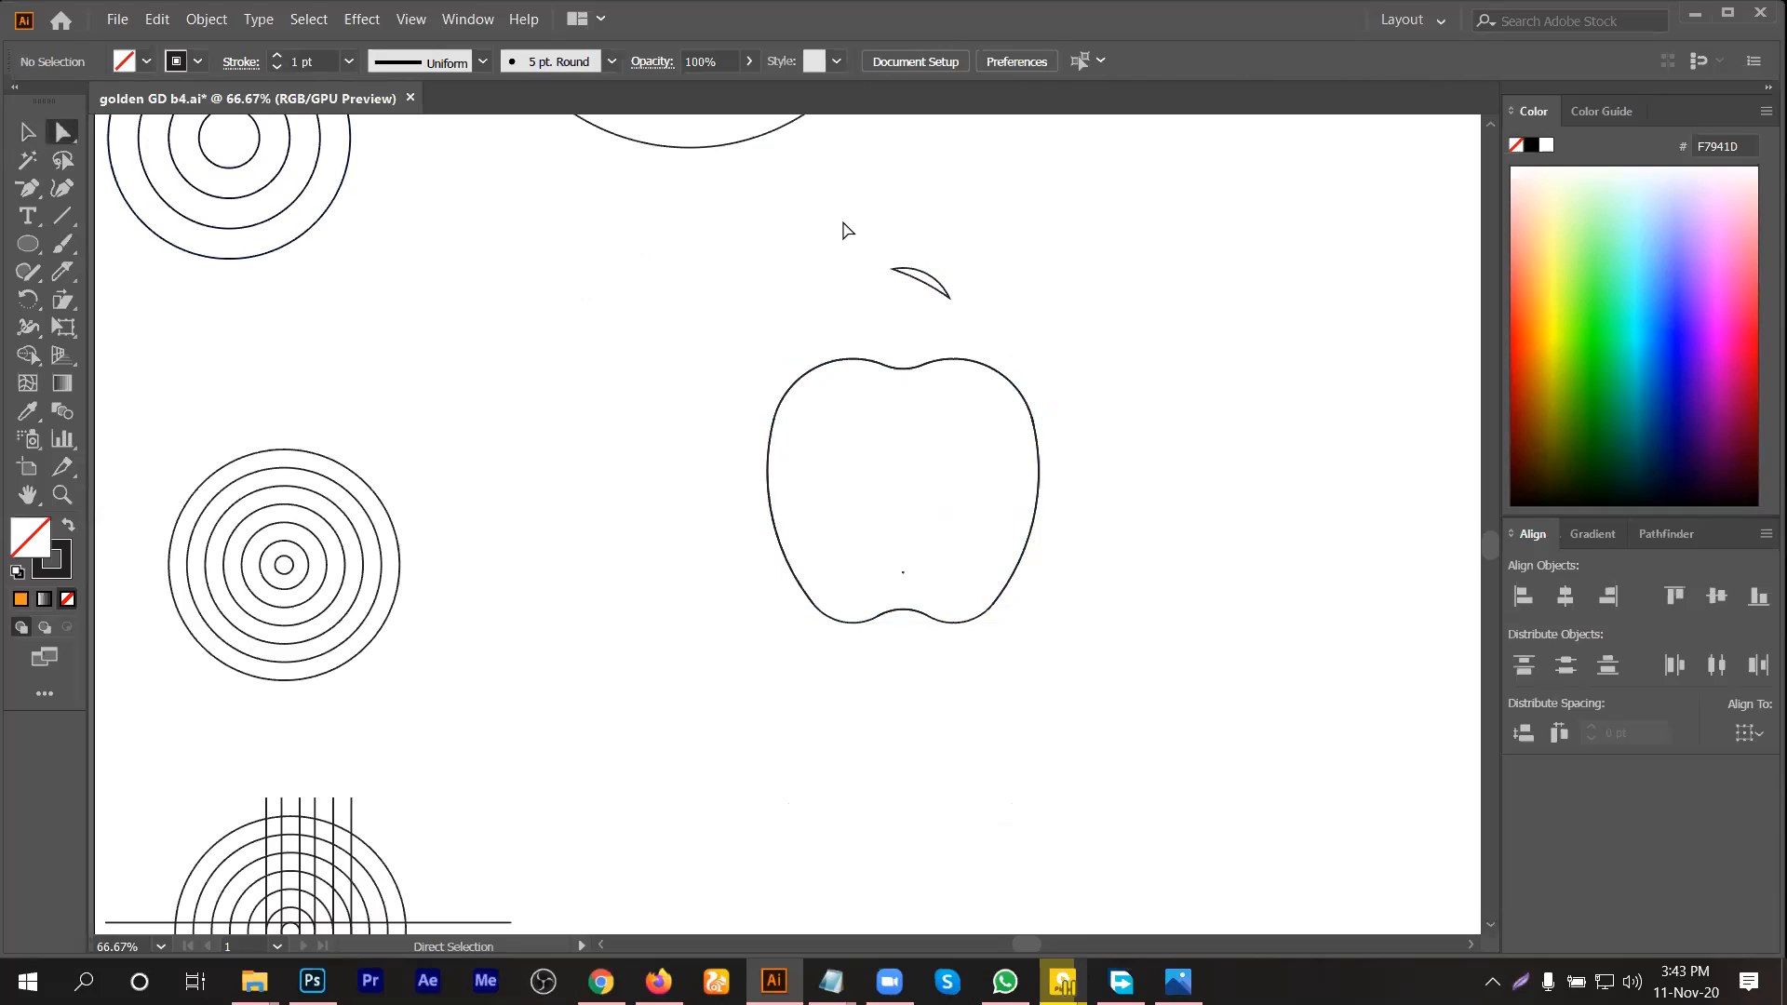
drag(845, 229, 989, 328)
key(Delete)
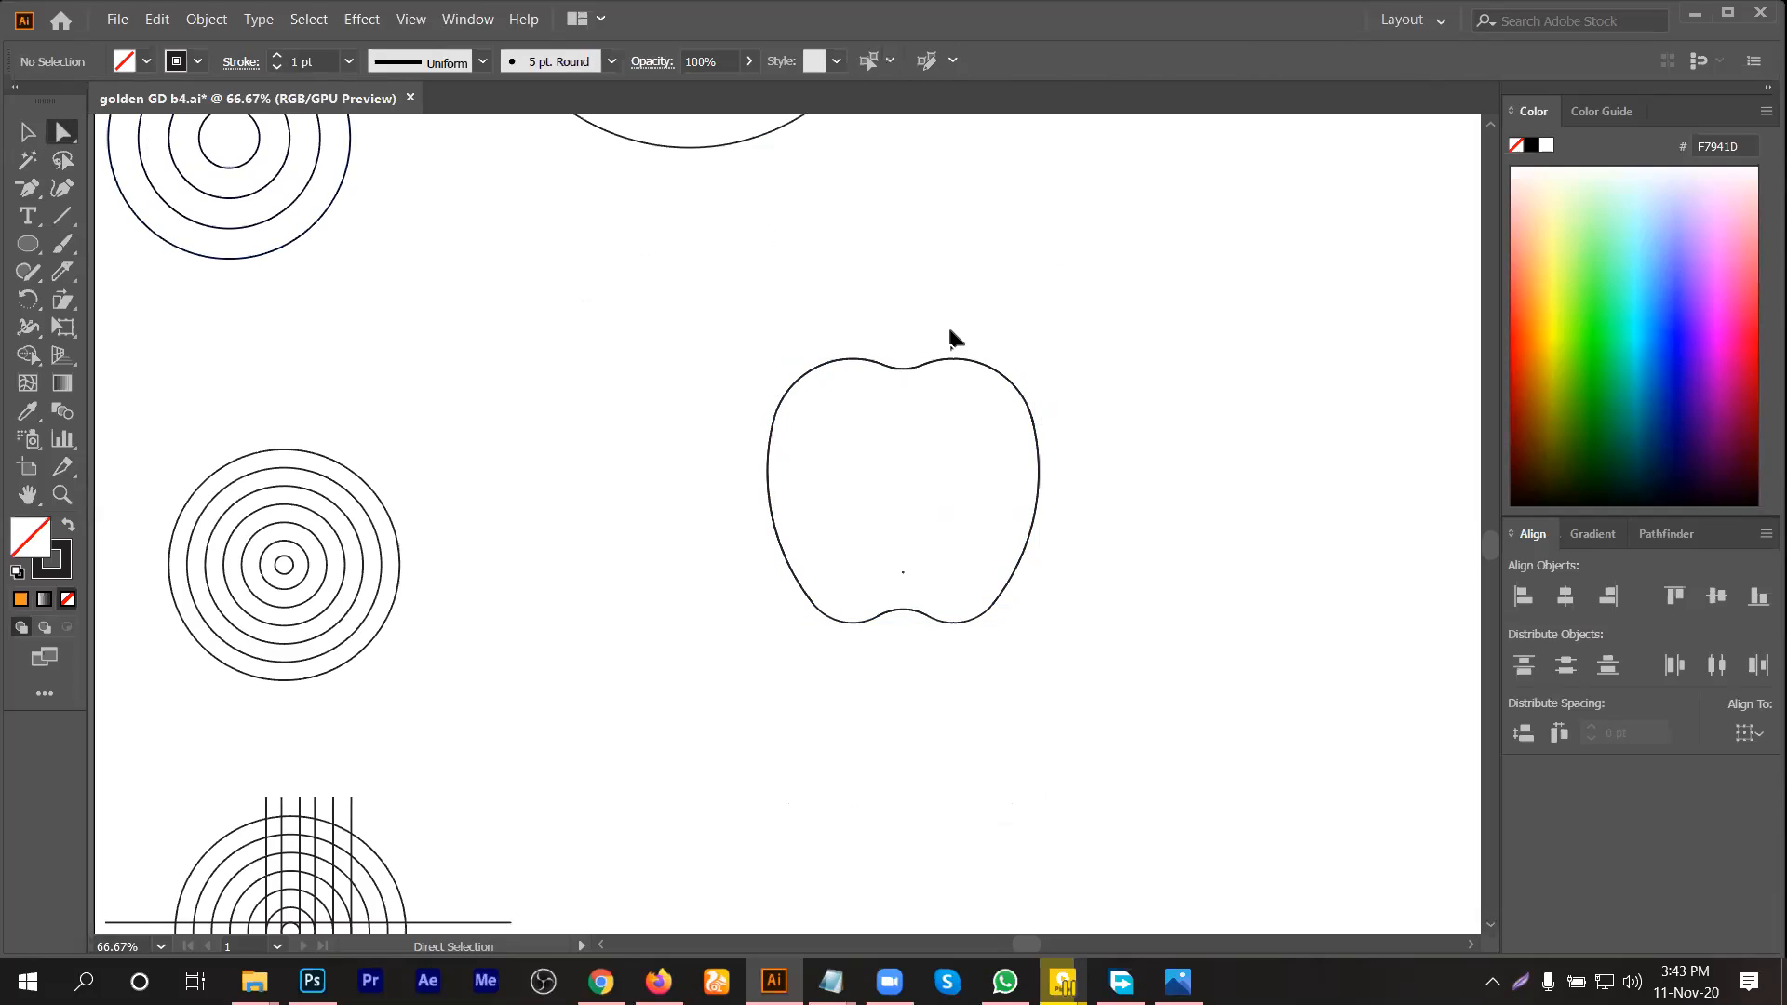
Step: Try a black fill on the apple outline and set the fill back to none
click(22, 132)
drag(734, 347, 832, 444)
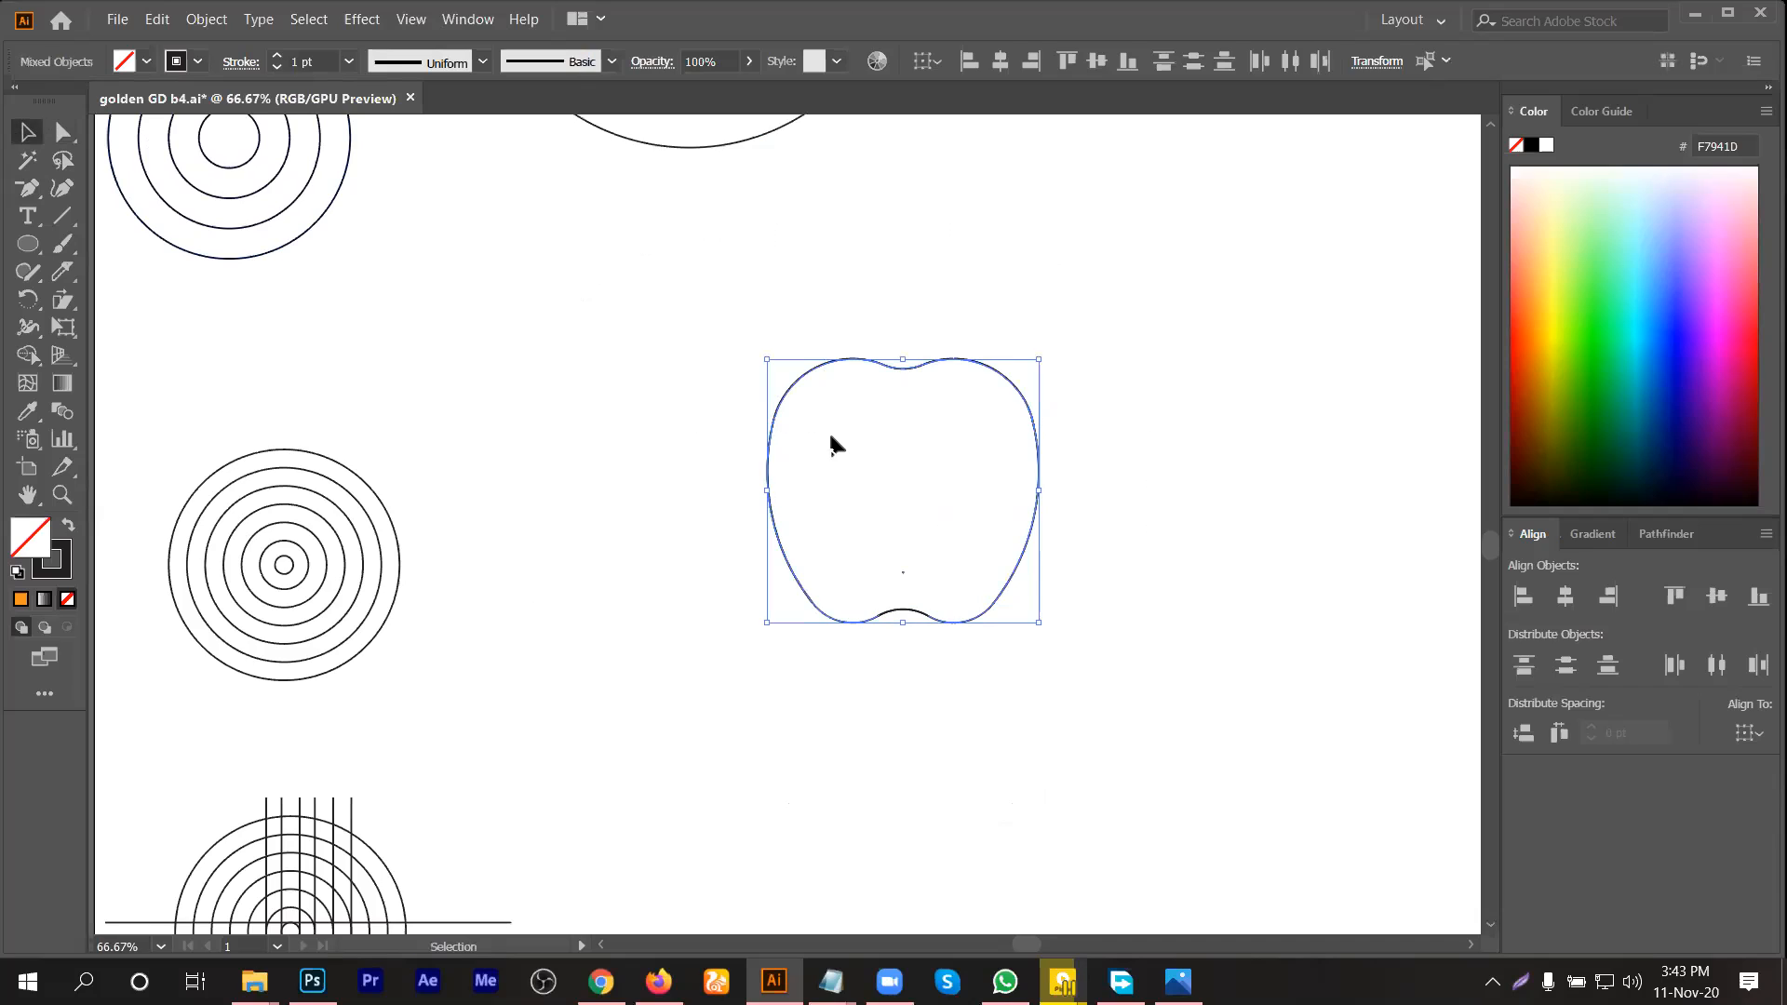
click(146, 62)
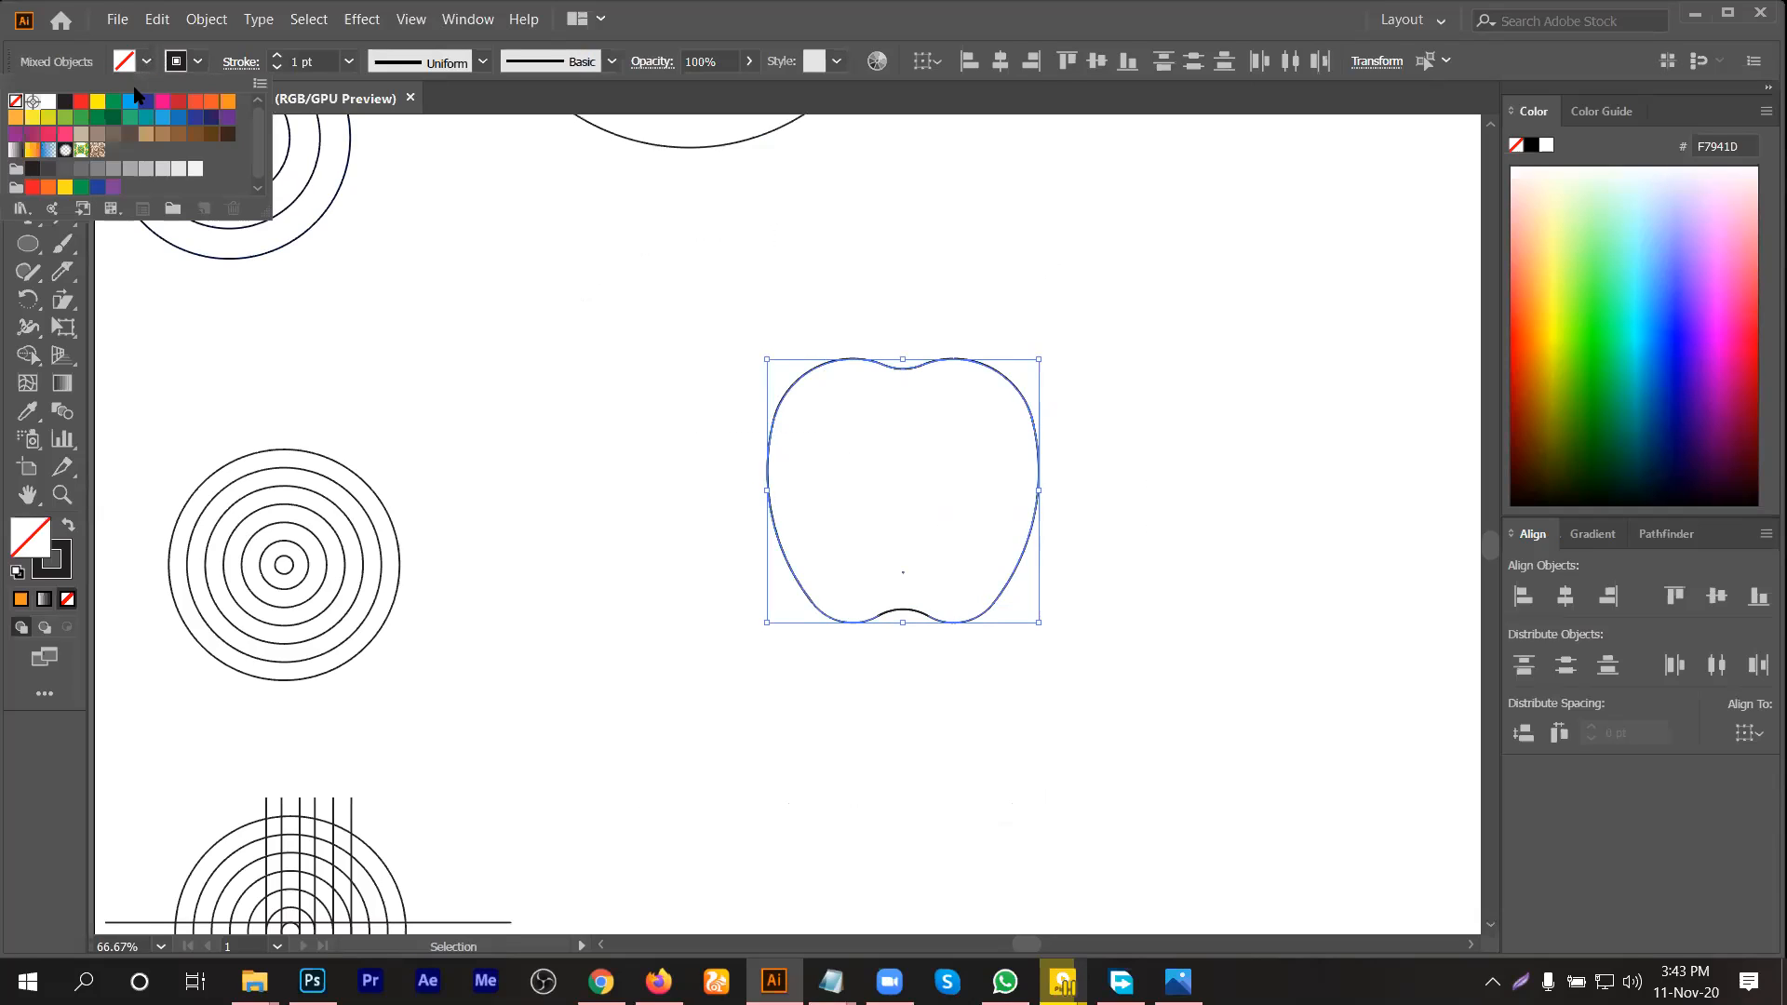
click(65, 104)
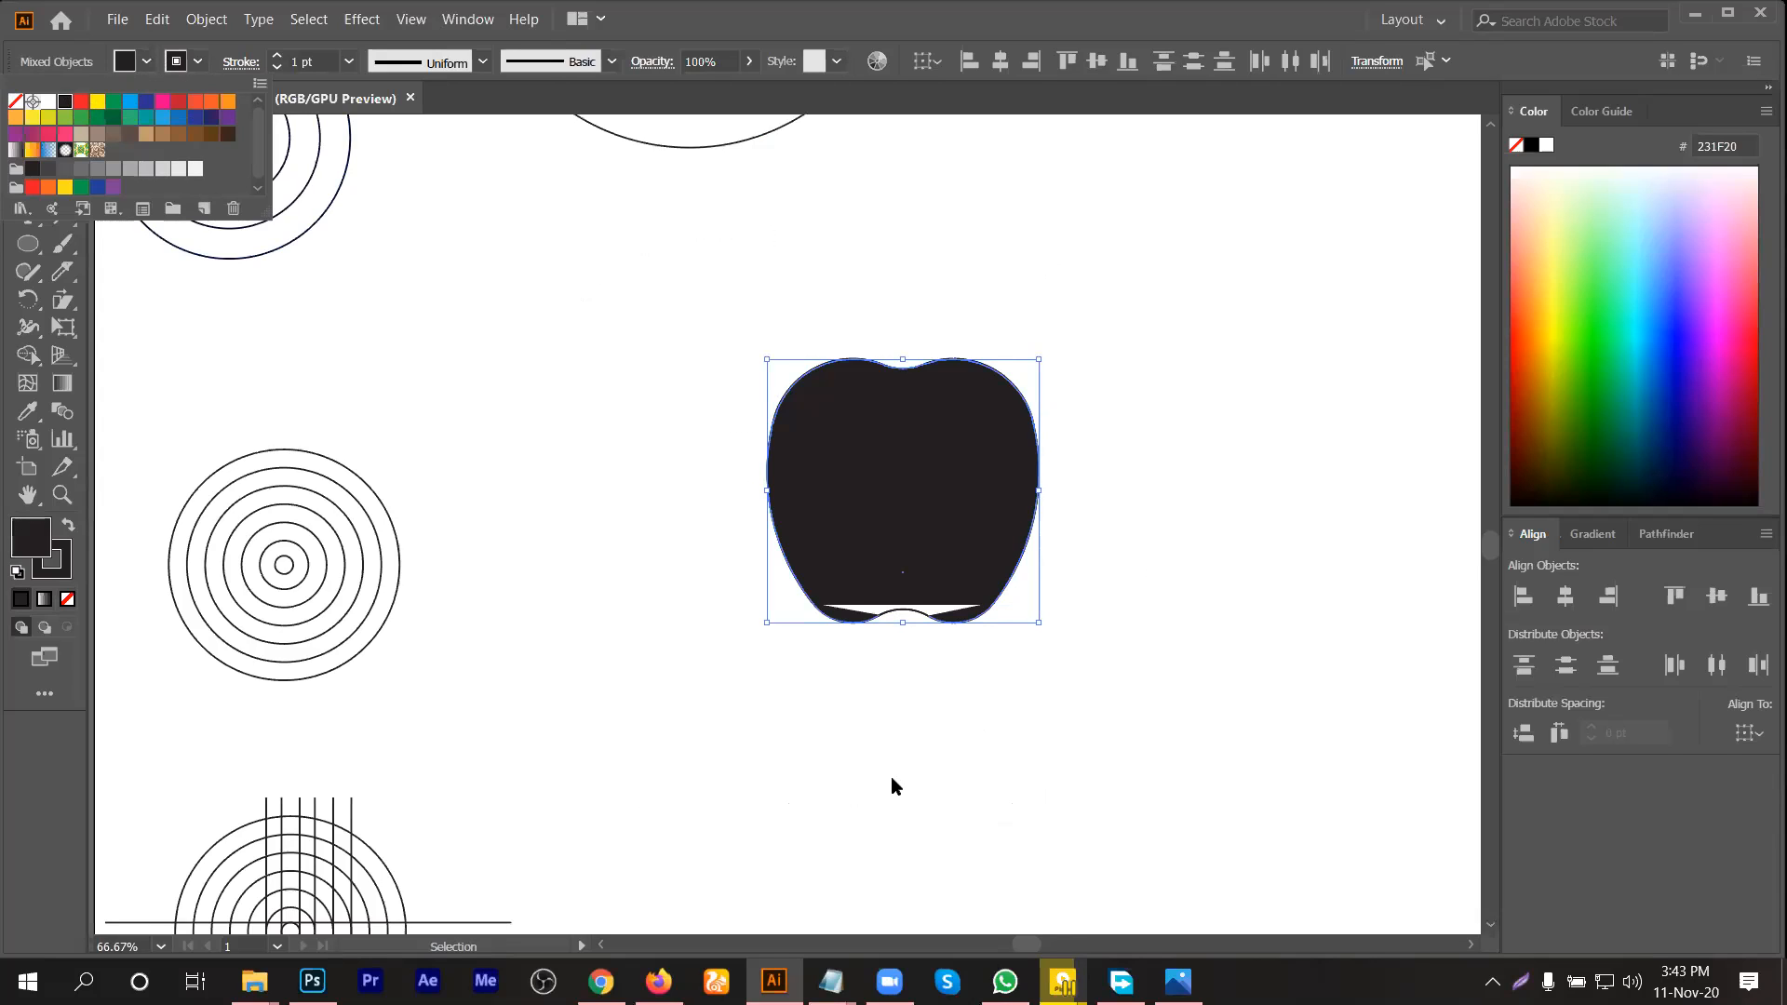
key(a)
key(slash)
key(v)
Step: Try moving the short arc at the apple's base away from the outline and undo the moves
scroll(890, 778, up, 3)
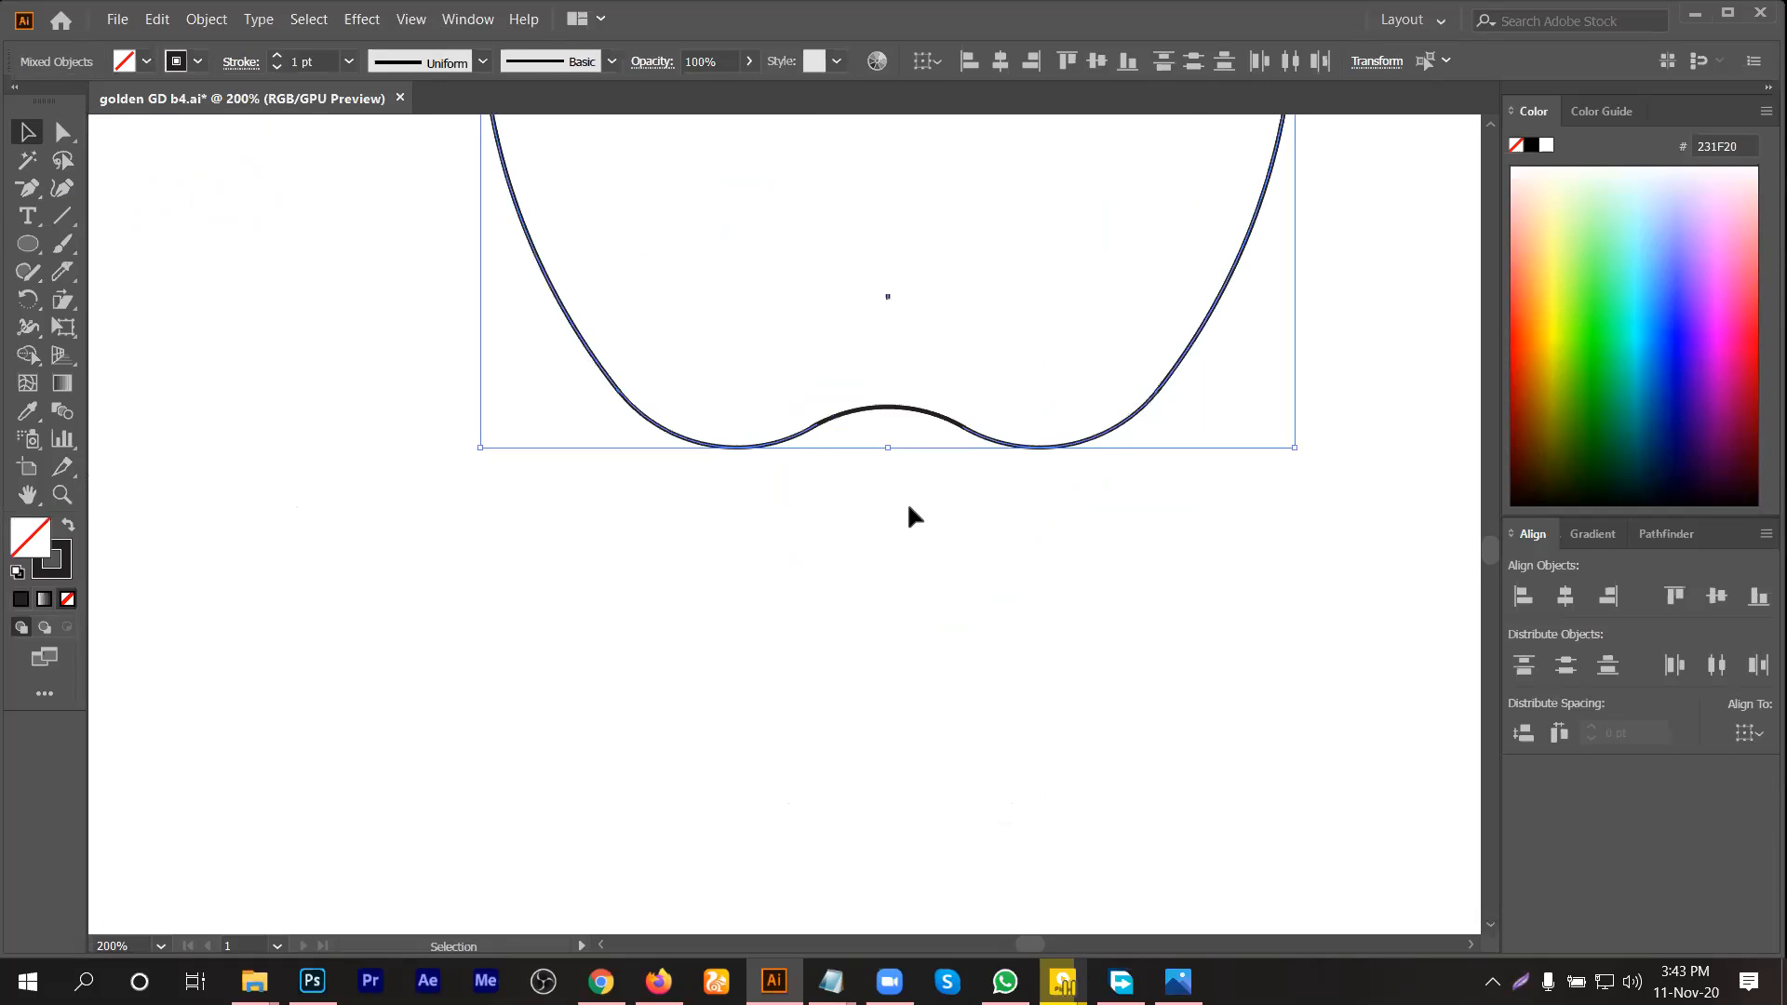
scroll(889, 518, up, 1)
click(743, 615)
key(a)
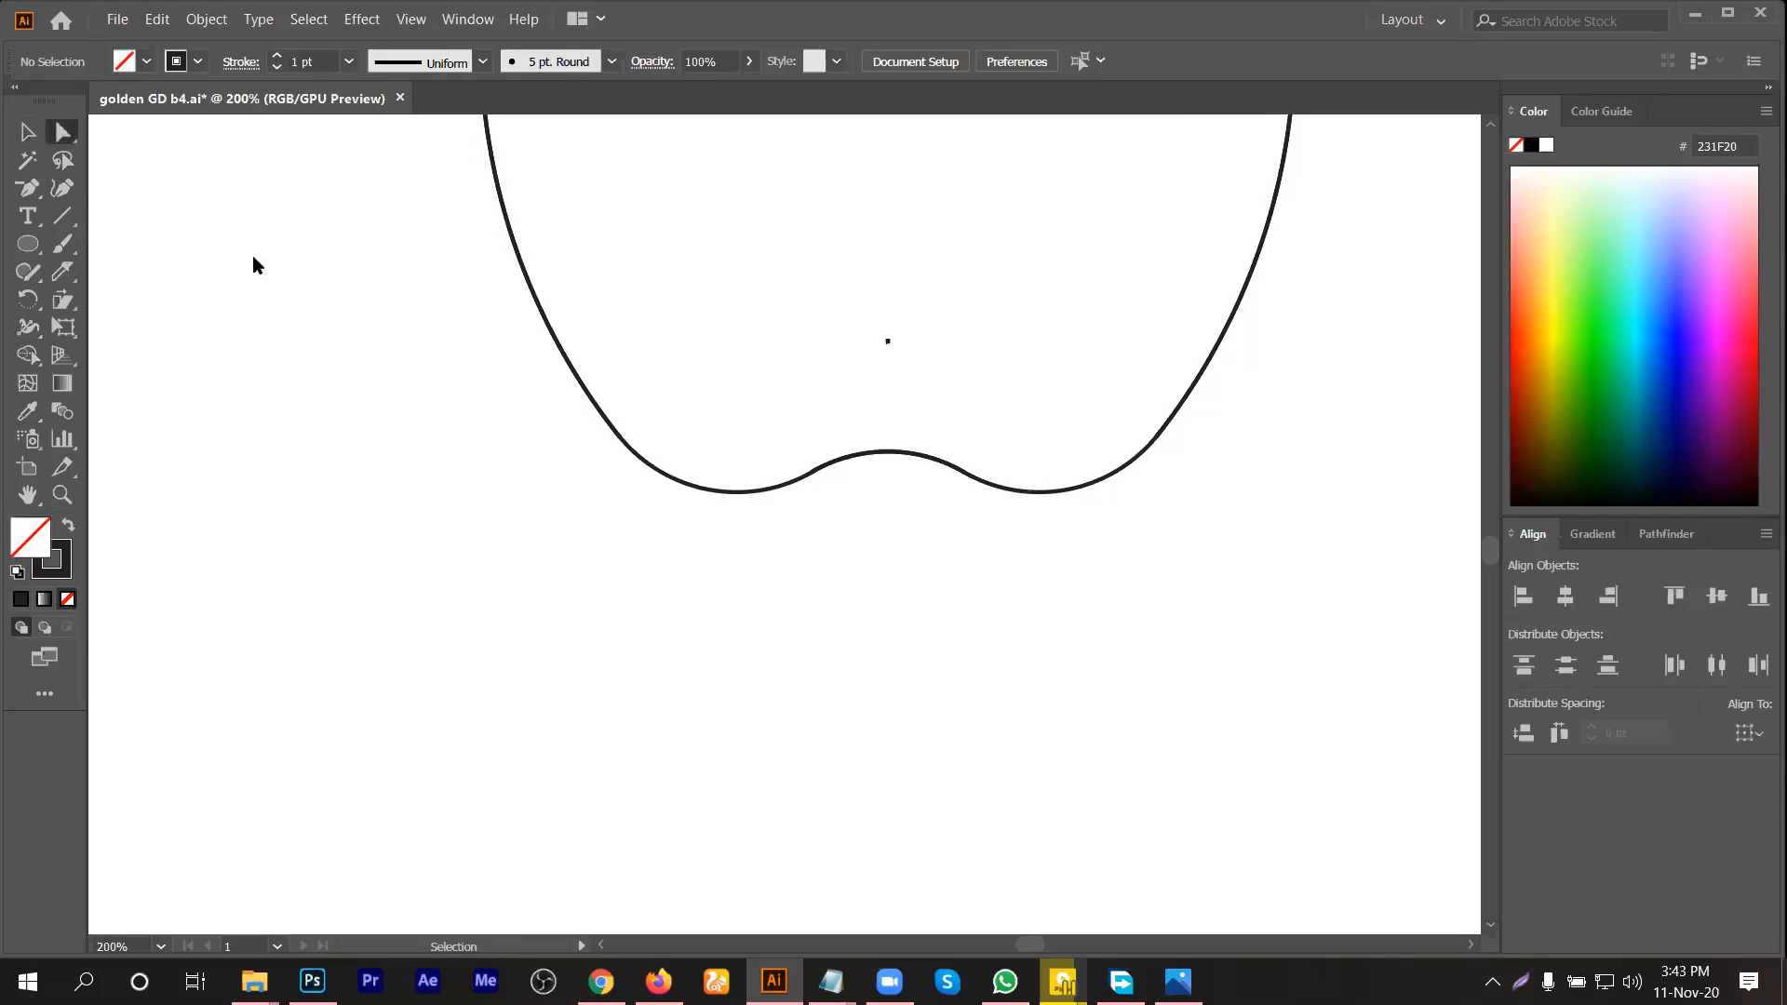
drag(860, 453, 867, 405)
key(ctrl+z)
click(27, 128)
click(836, 394)
drag(875, 559, 875, 578)
drag(875, 452, 893, 546)
key(ctrl+z)
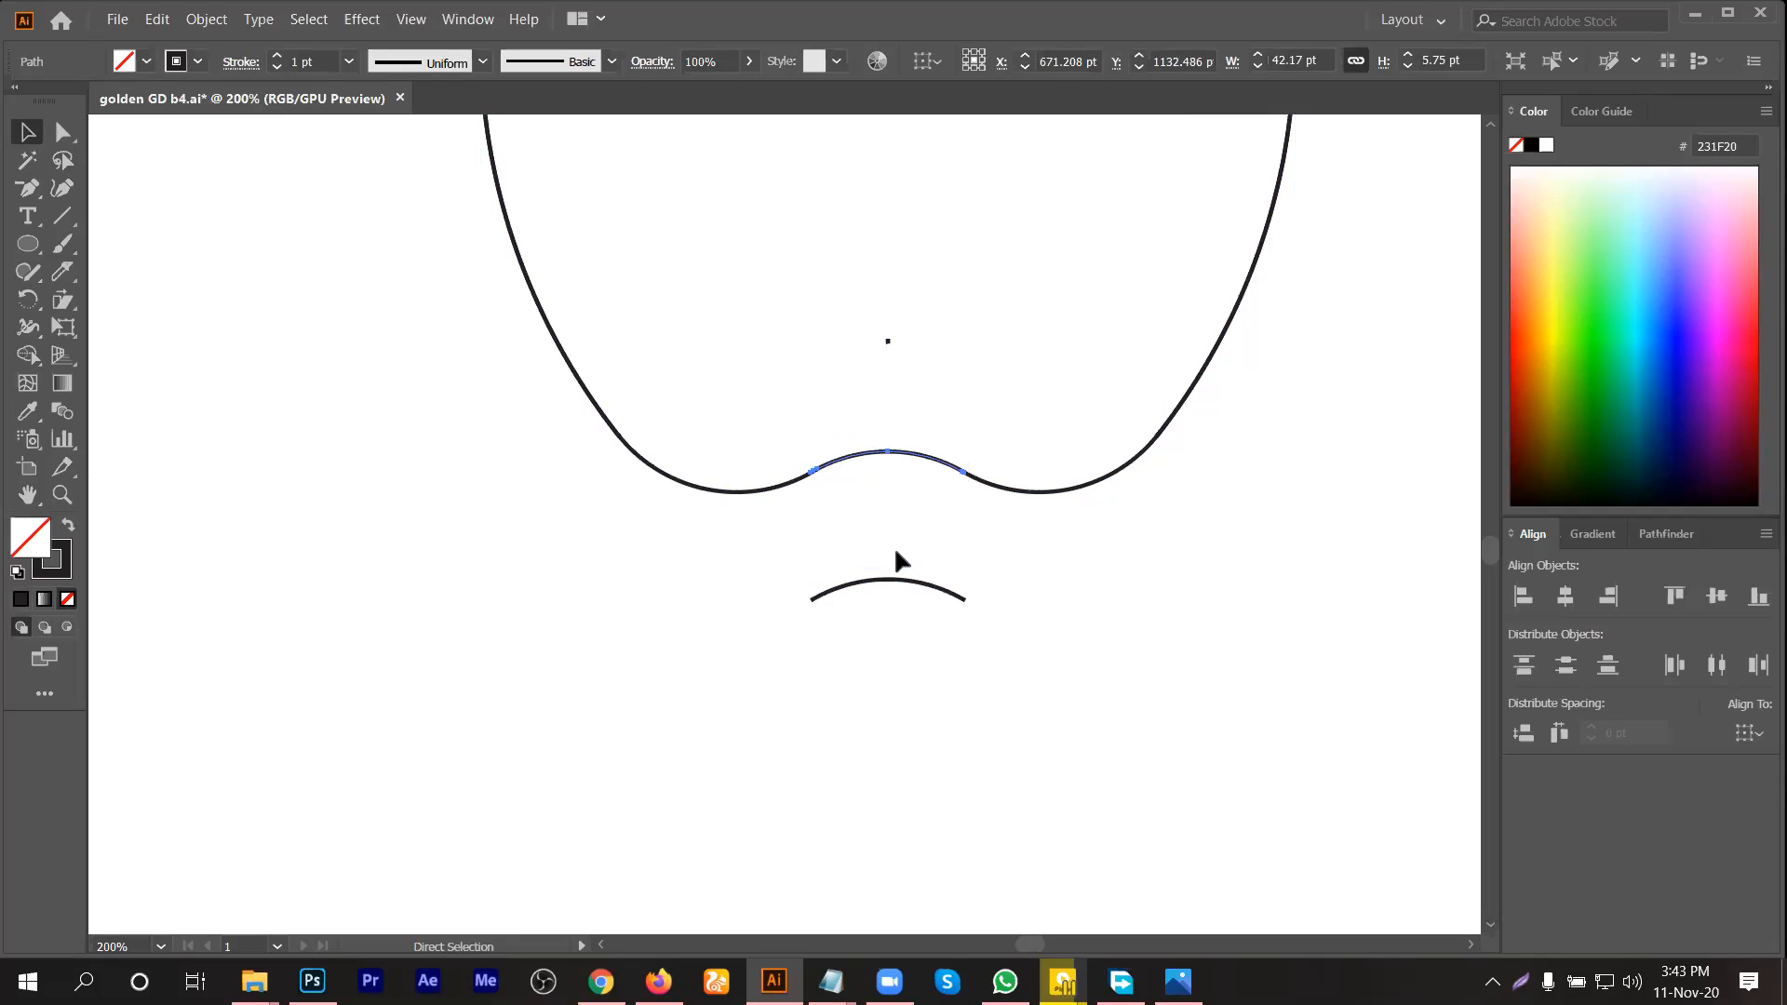
key(ctrl+z)
Step: Join the left end of the base arc to the adjacent curve of the apple outline
key(a)
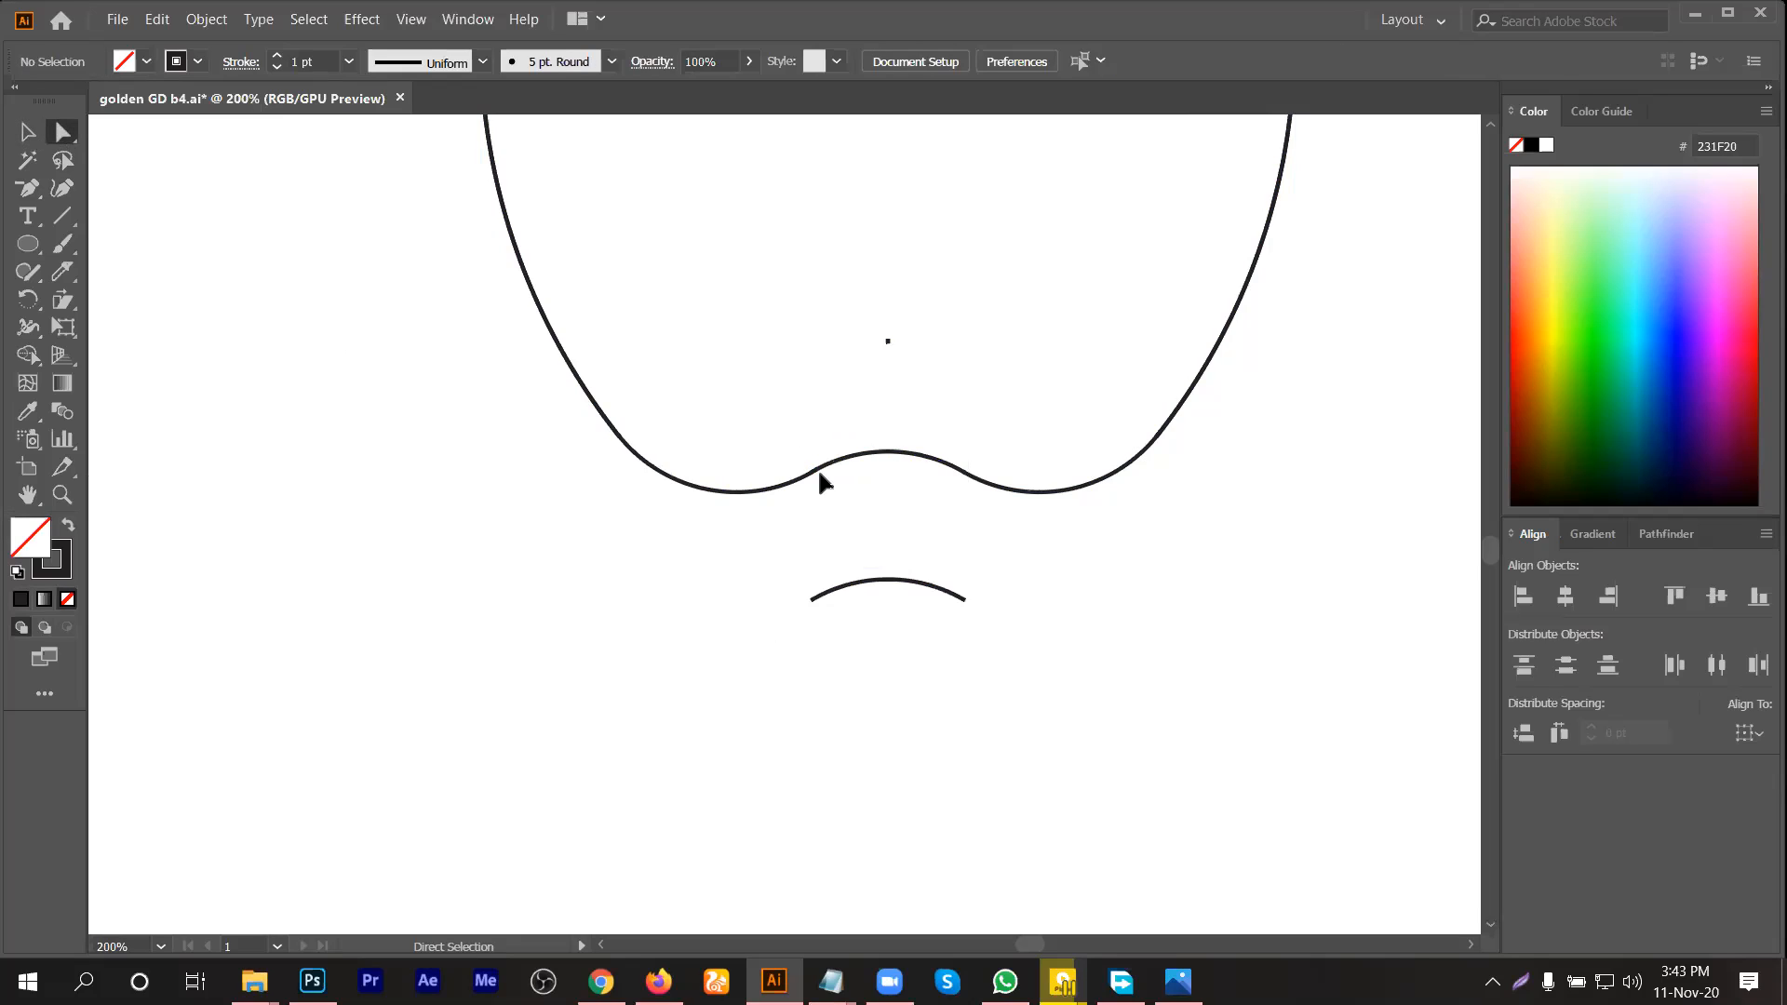
key(ctrl+z)
key(ctrl+j)
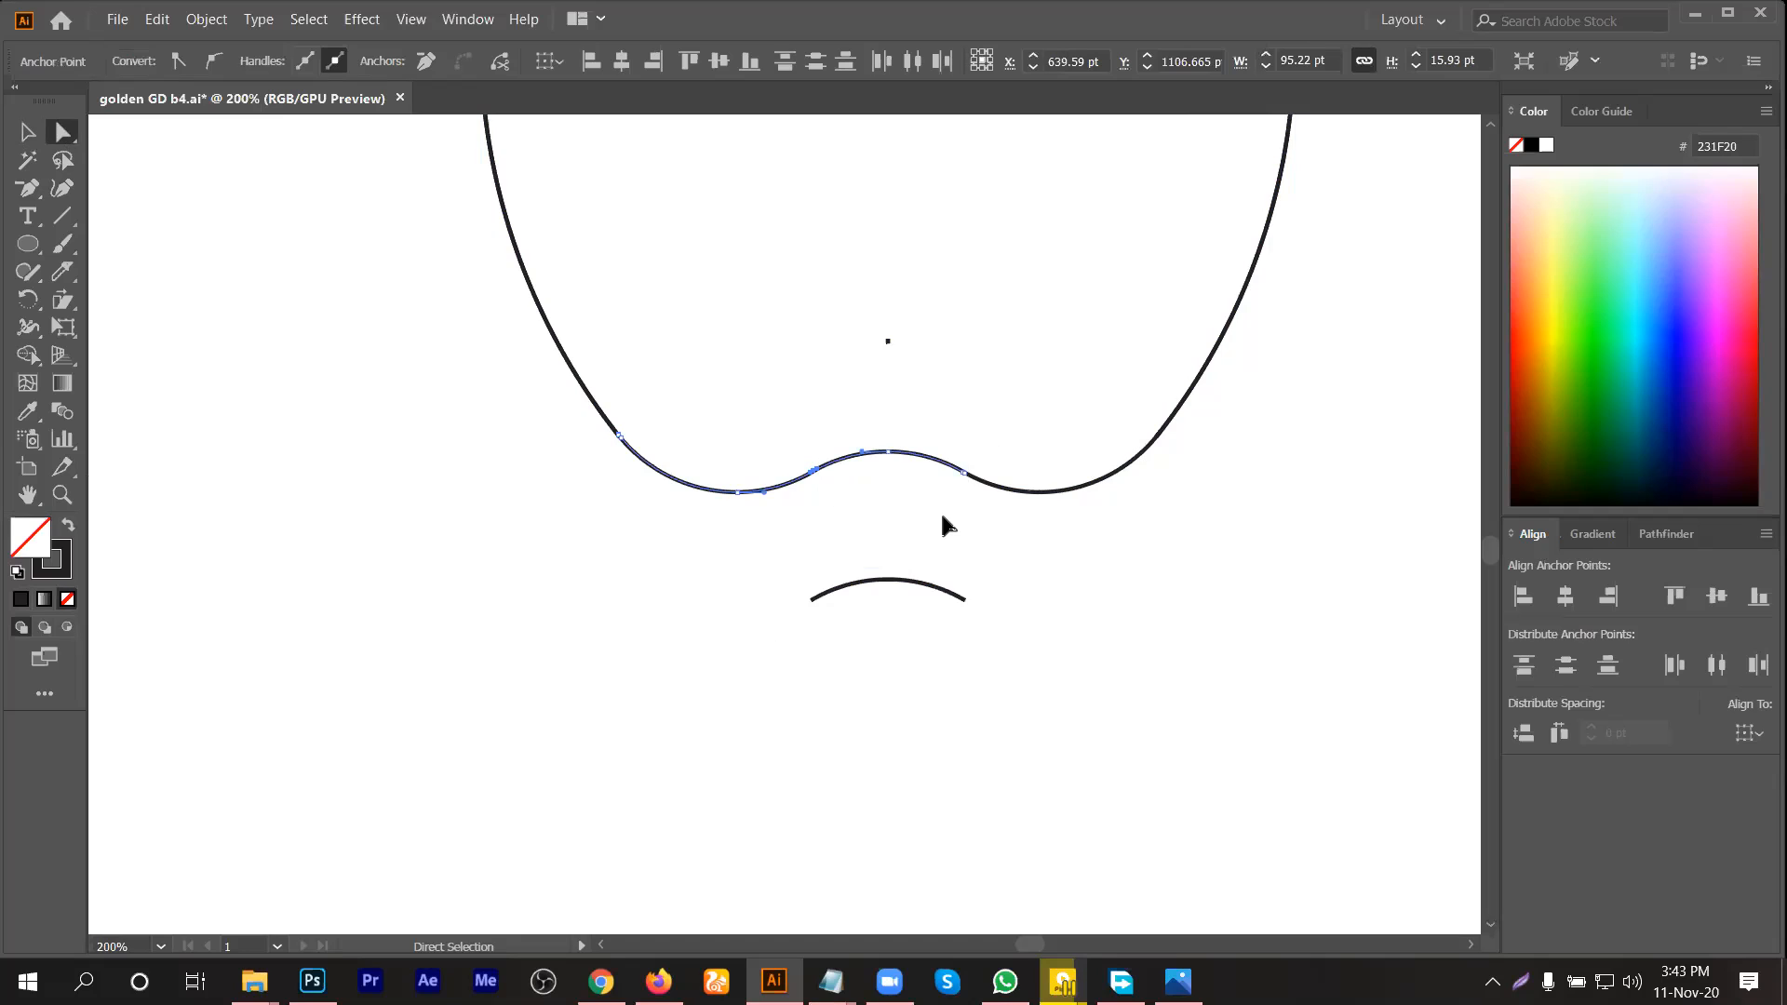
Step: Join the right end of the base arc to the adjacent curve of the apple outline
key(ctrl+j)
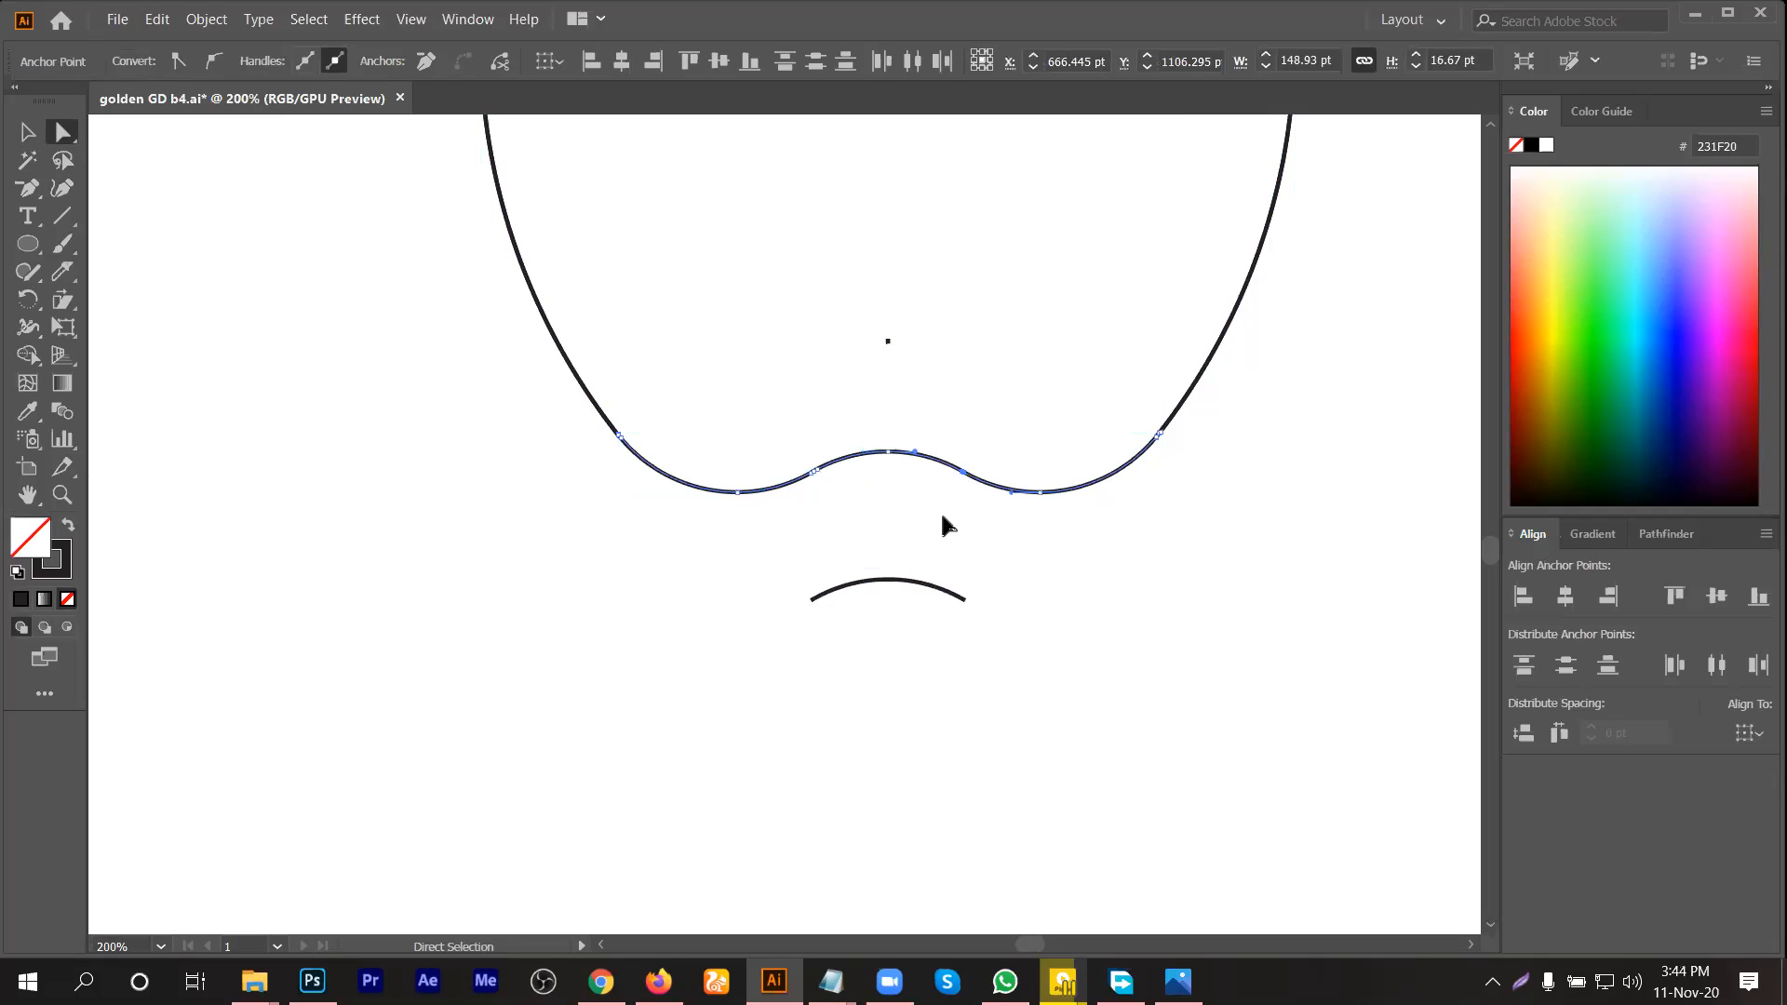
scroll(938, 517, down, 4)
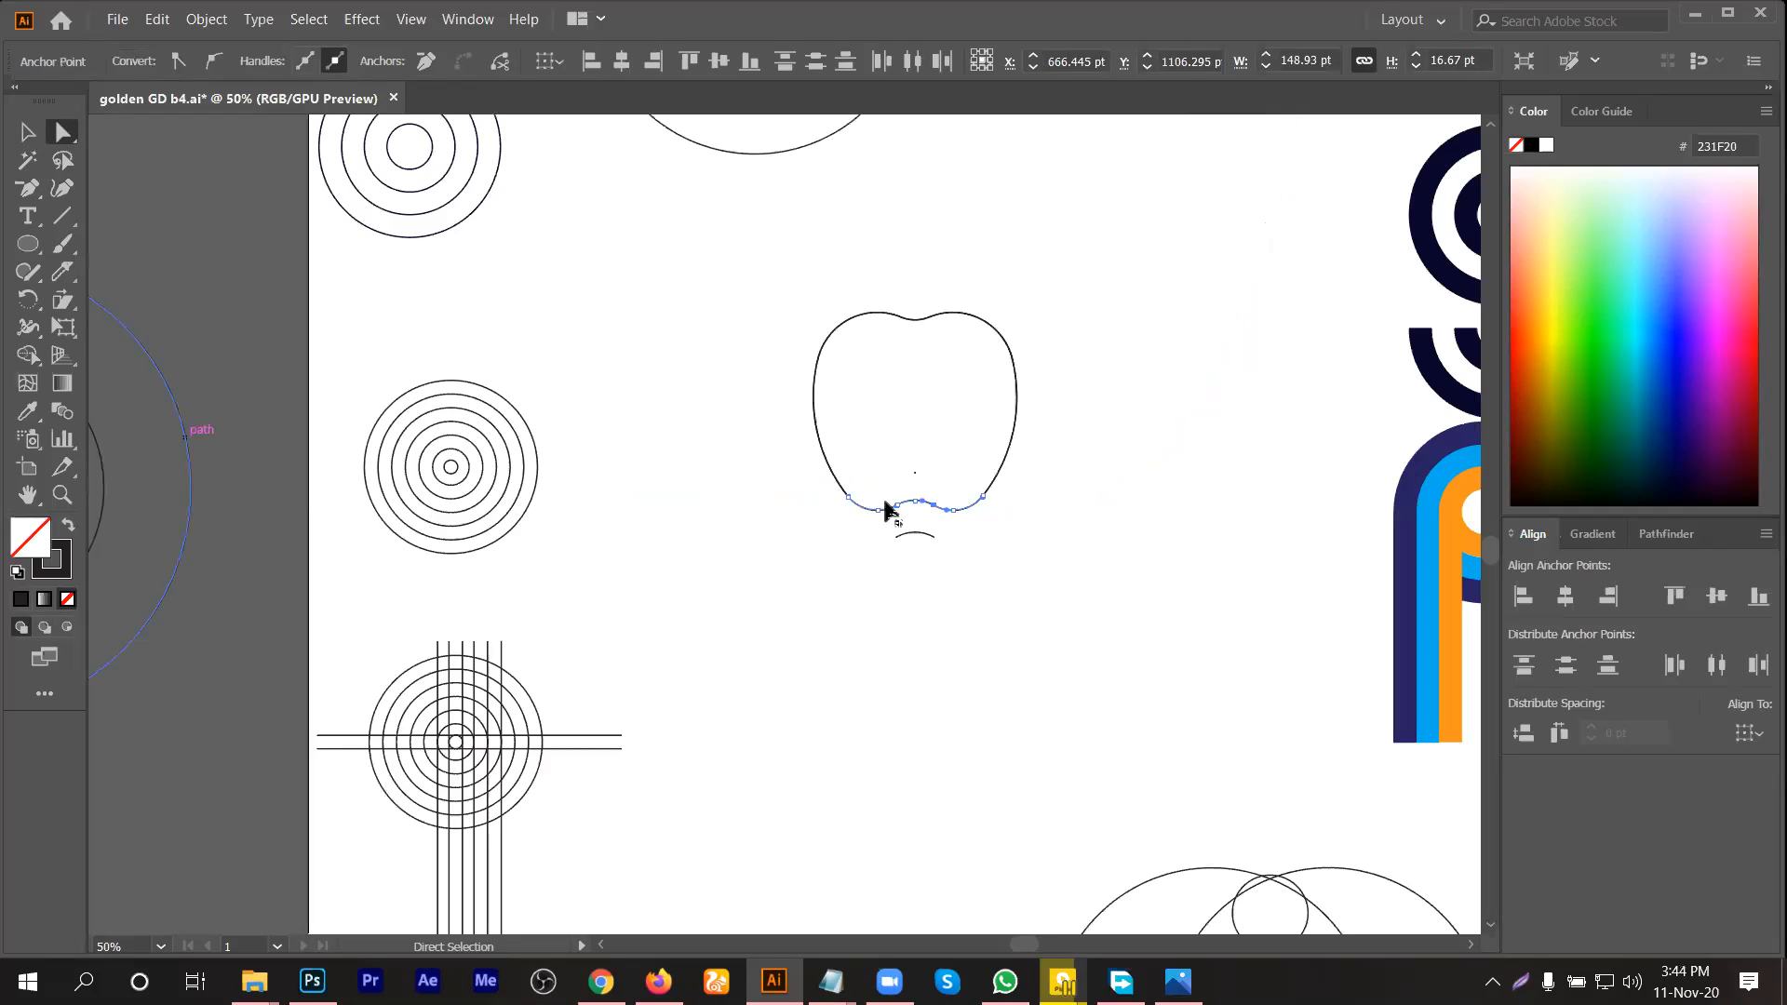
alt+scroll(849, 494, up, 1)
alt+scroll(848, 494, up, 3)
click(823, 512)
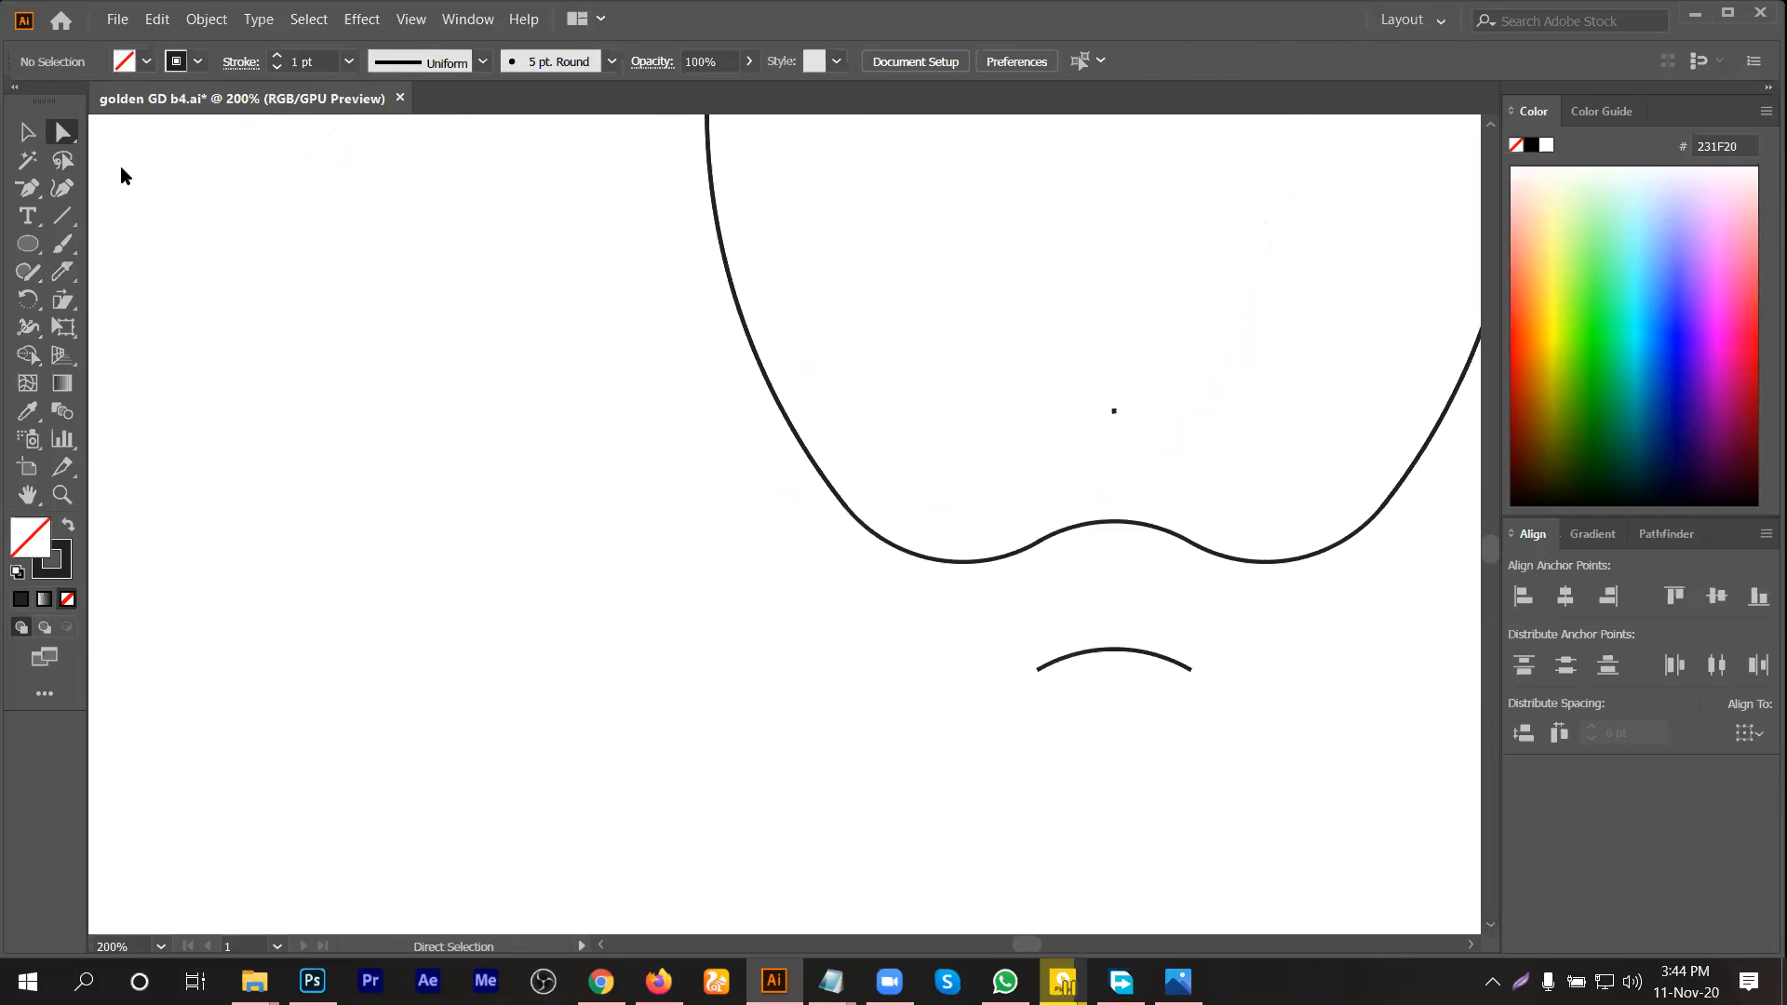
Step: Try moving the joined base curve and undo the move
click(26, 131)
click(947, 562)
key(ctrl+z)
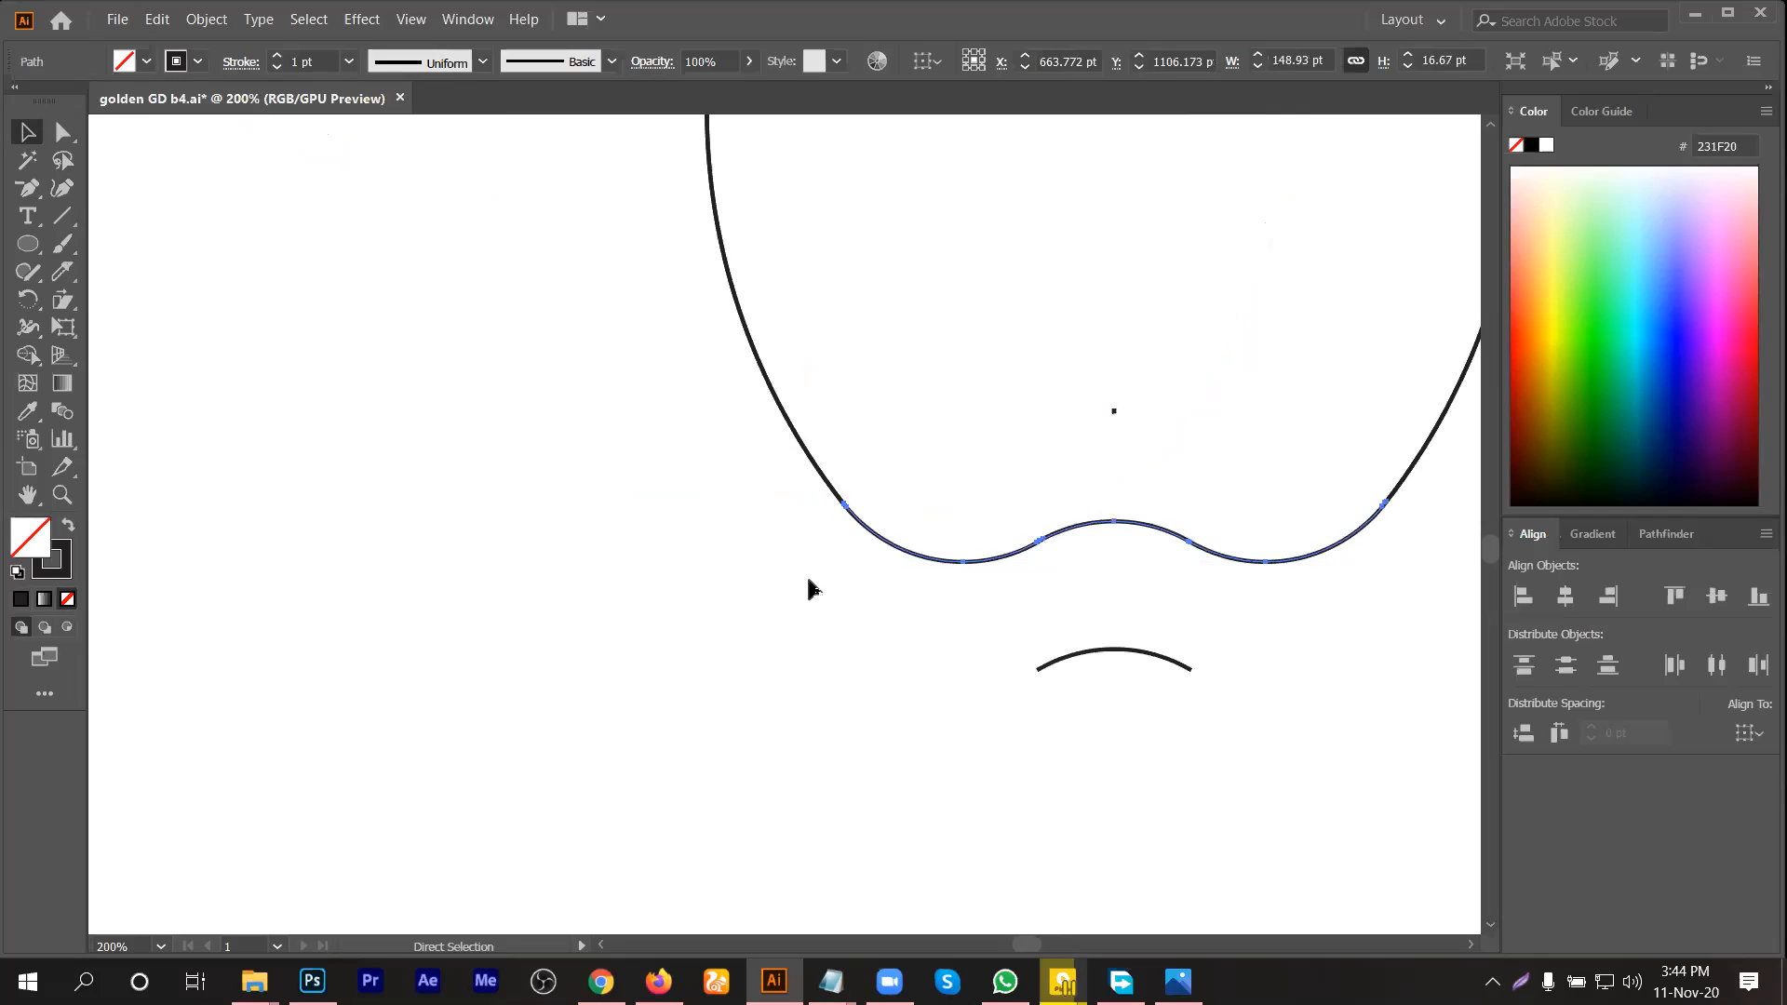
click(814, 587)
Step: Try to join the base curve to the upper apple path at their left and right junctions
click(63, 133)
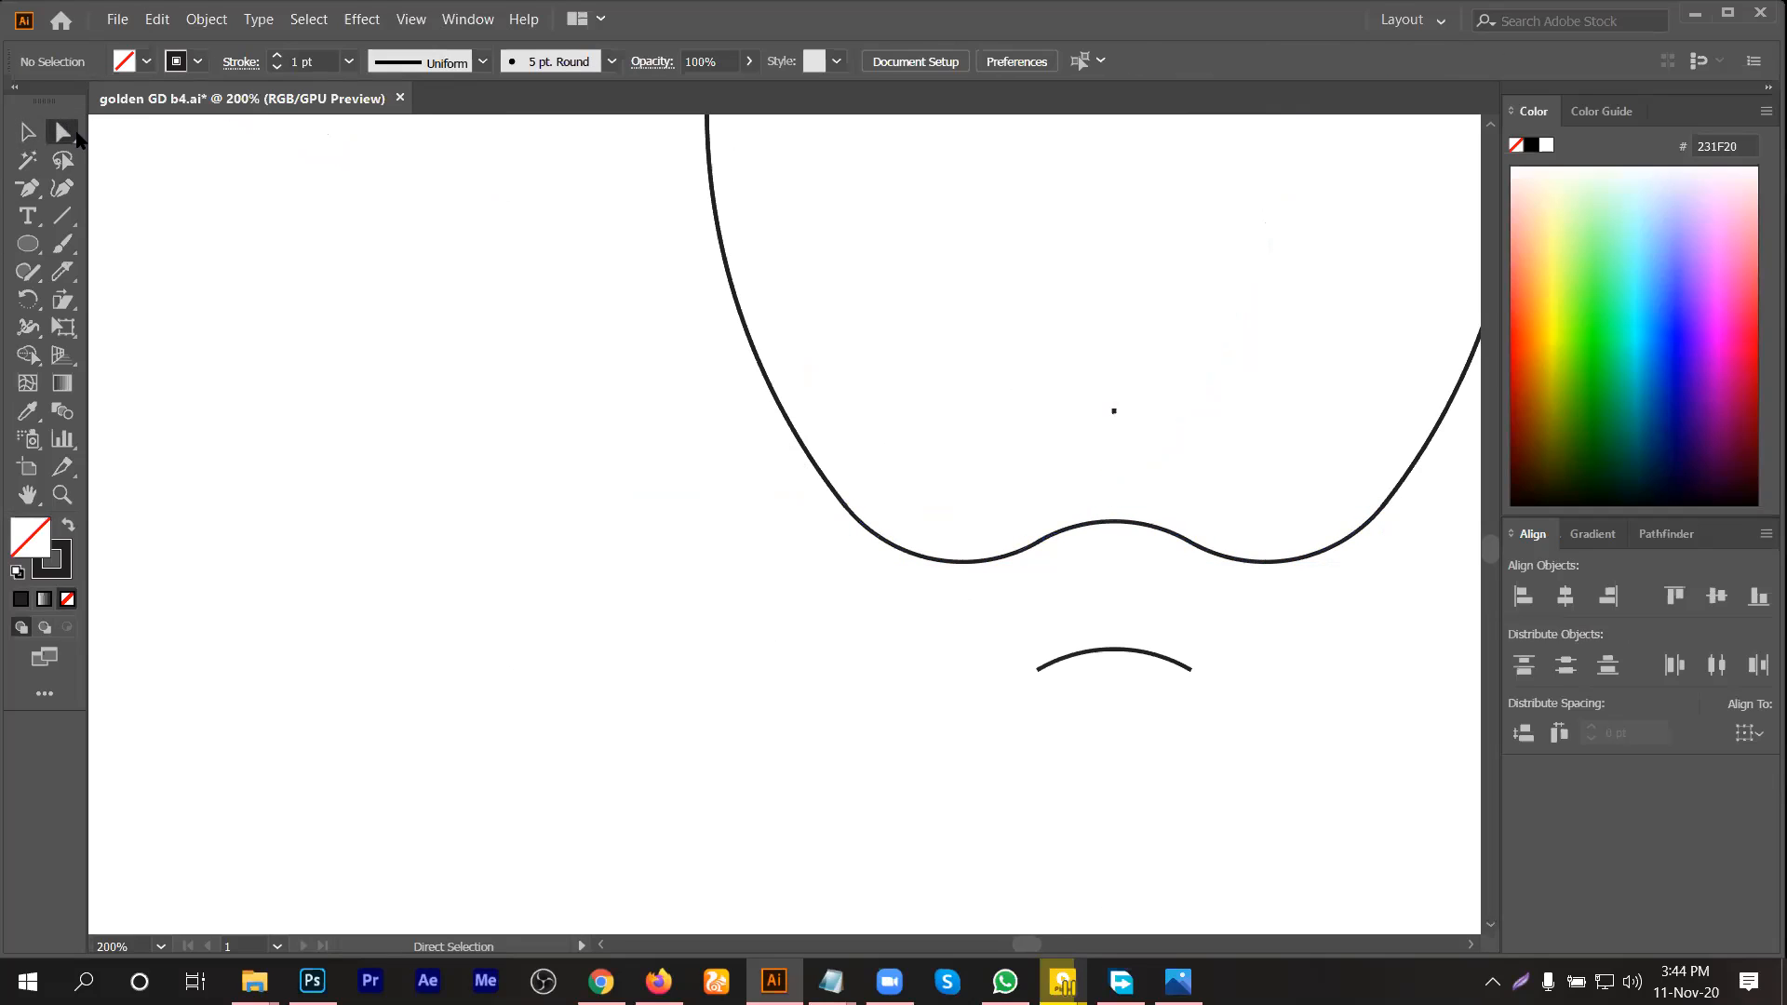
drag(863, 448, 804, 552)
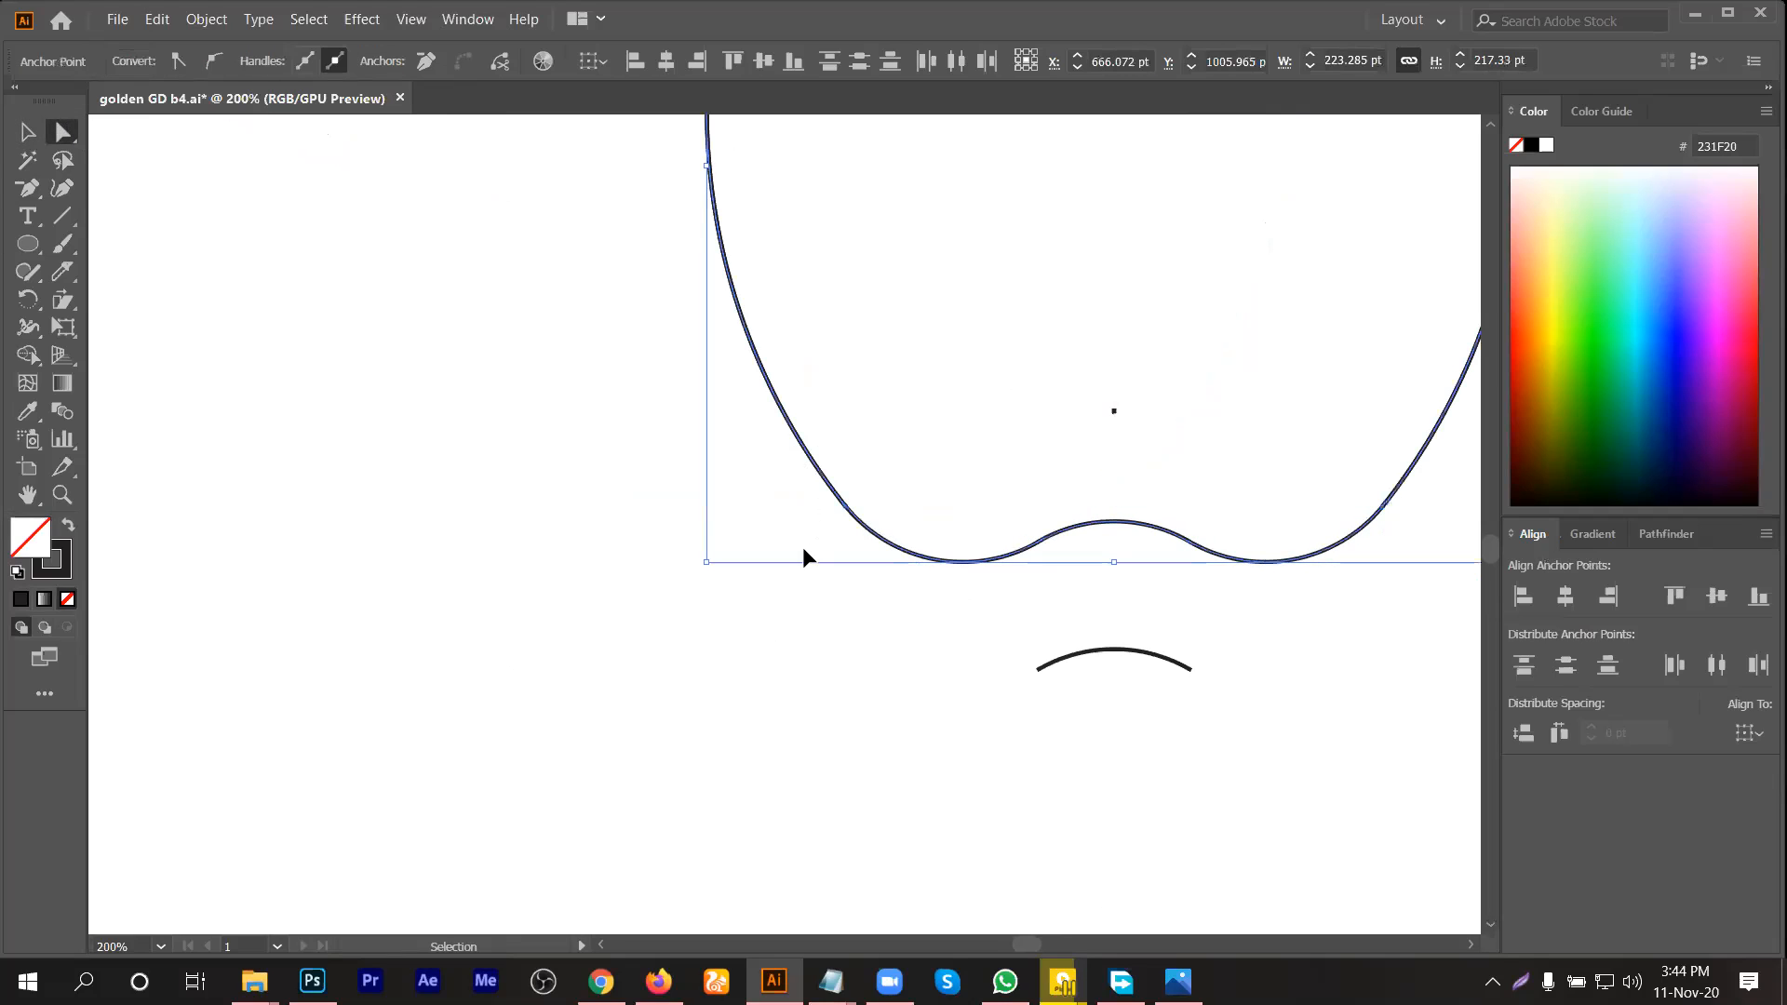
key(ctrl+j)
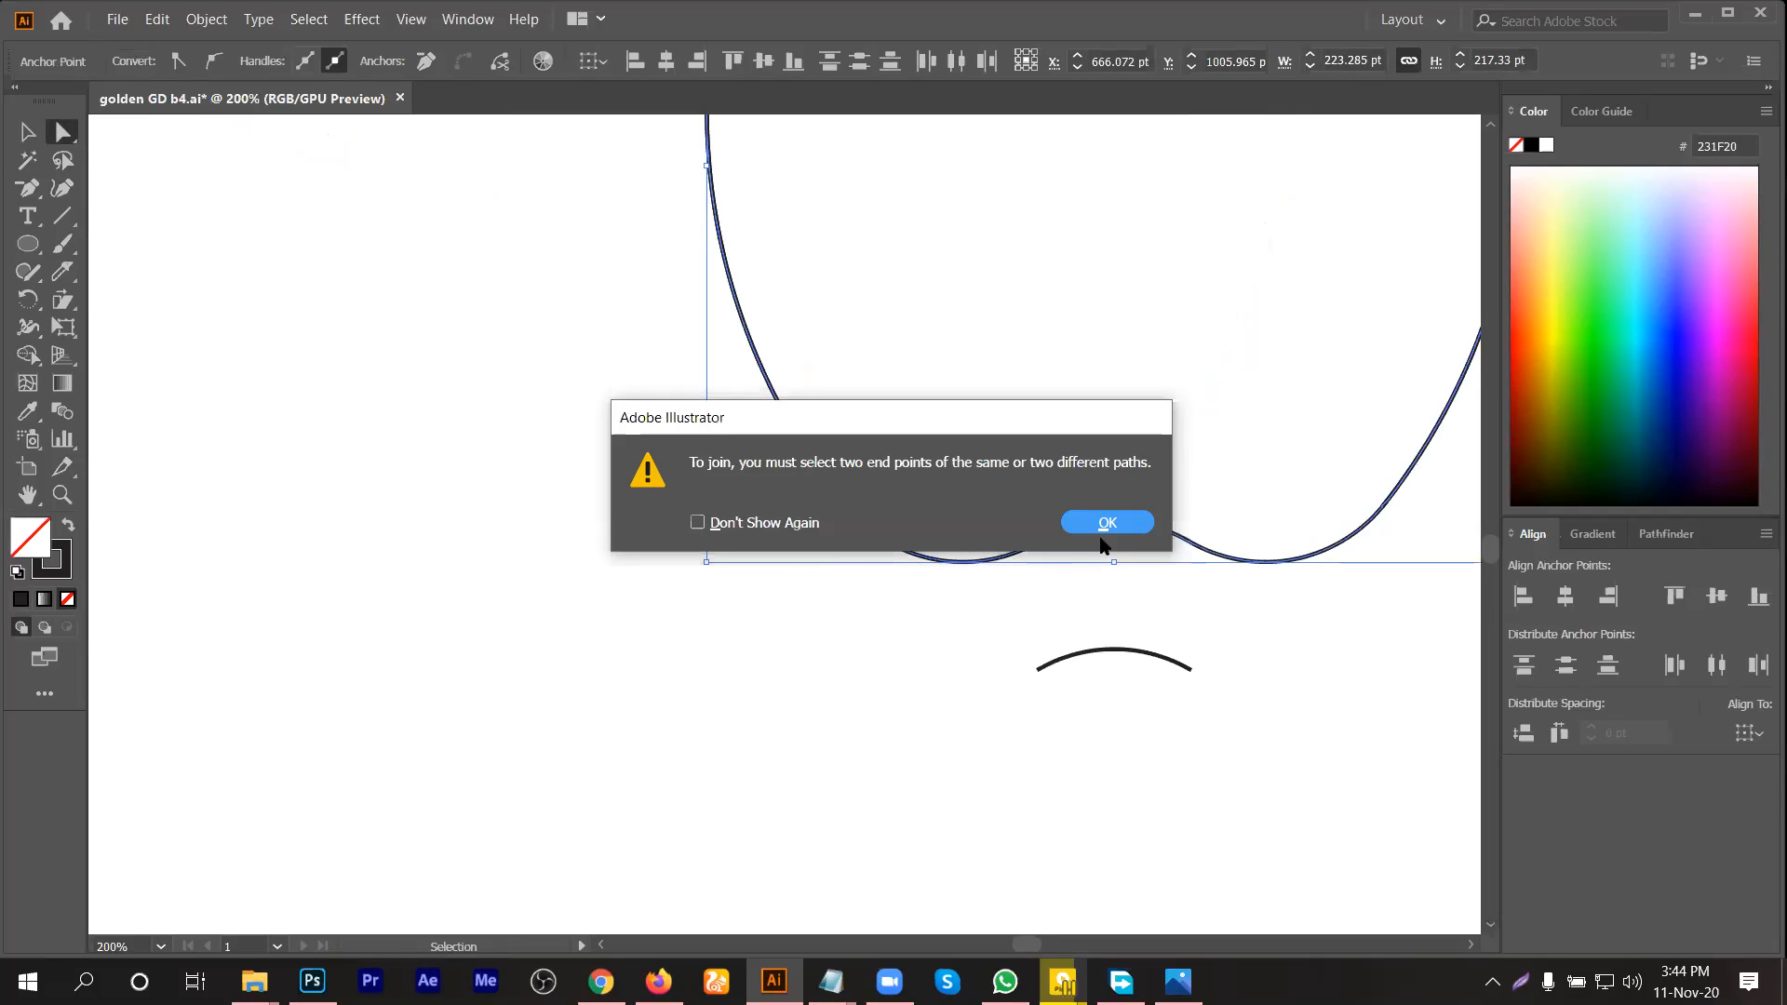
click(1104, 522)
scroll(845, 498, down, 2)
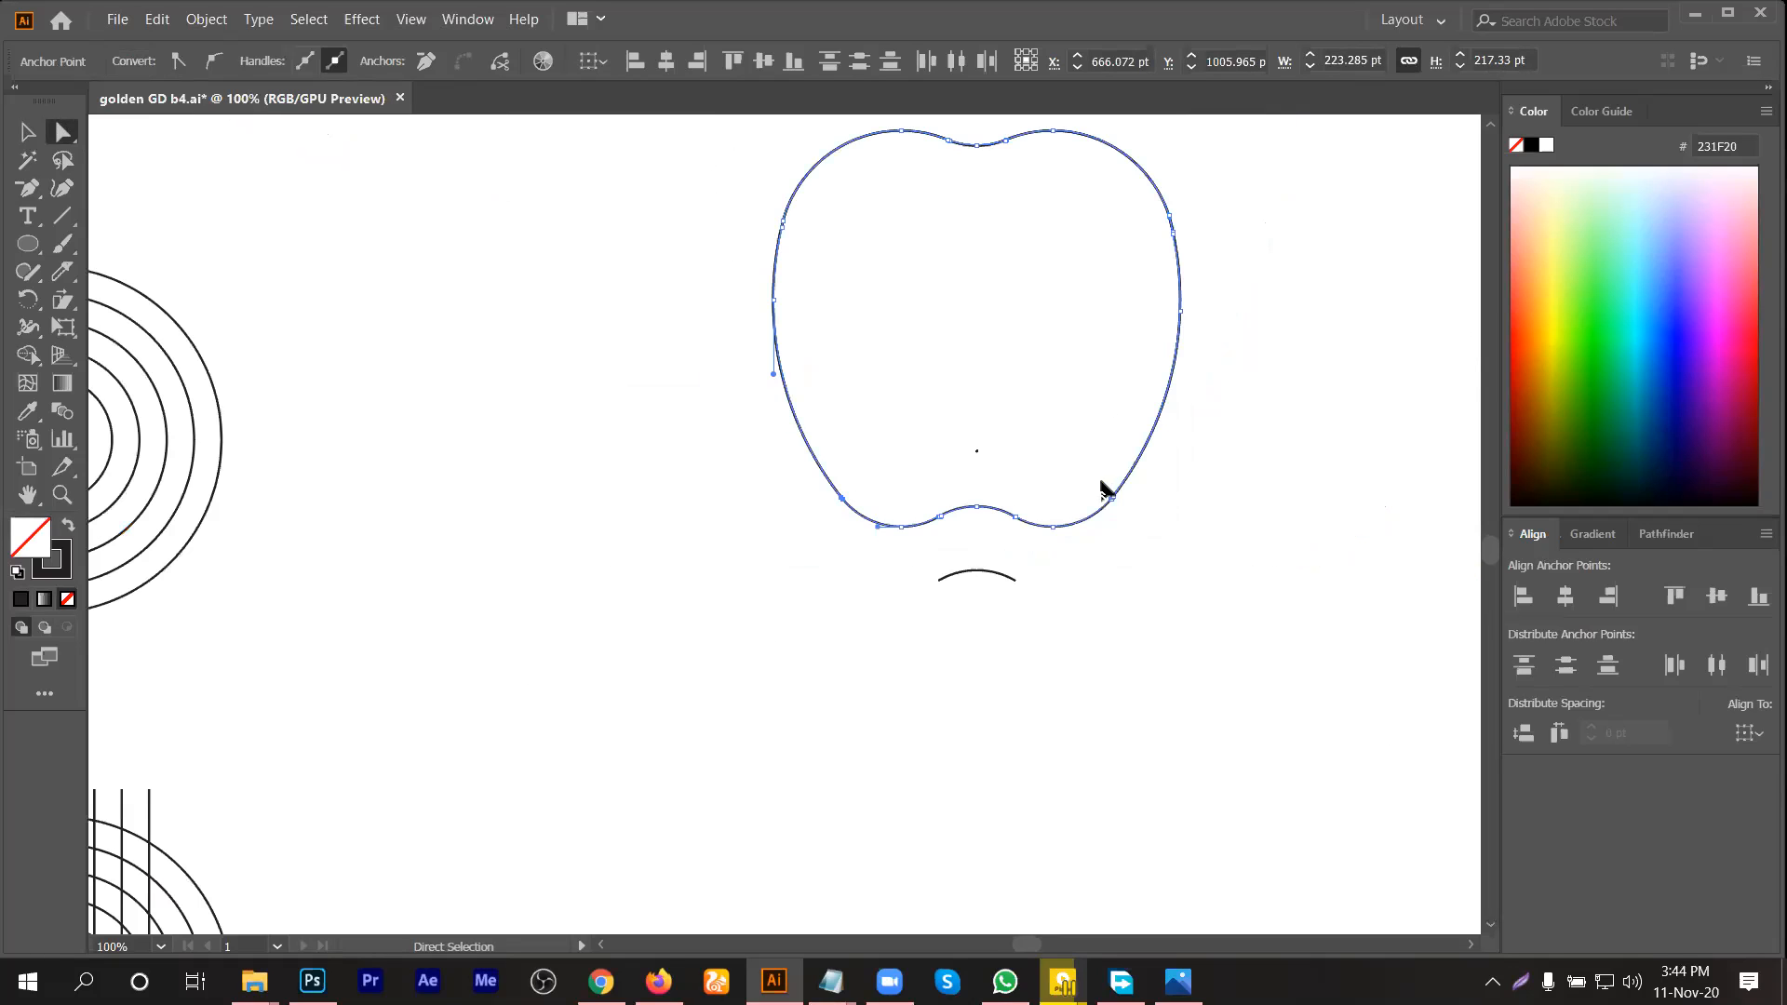
key(ctrl+j)
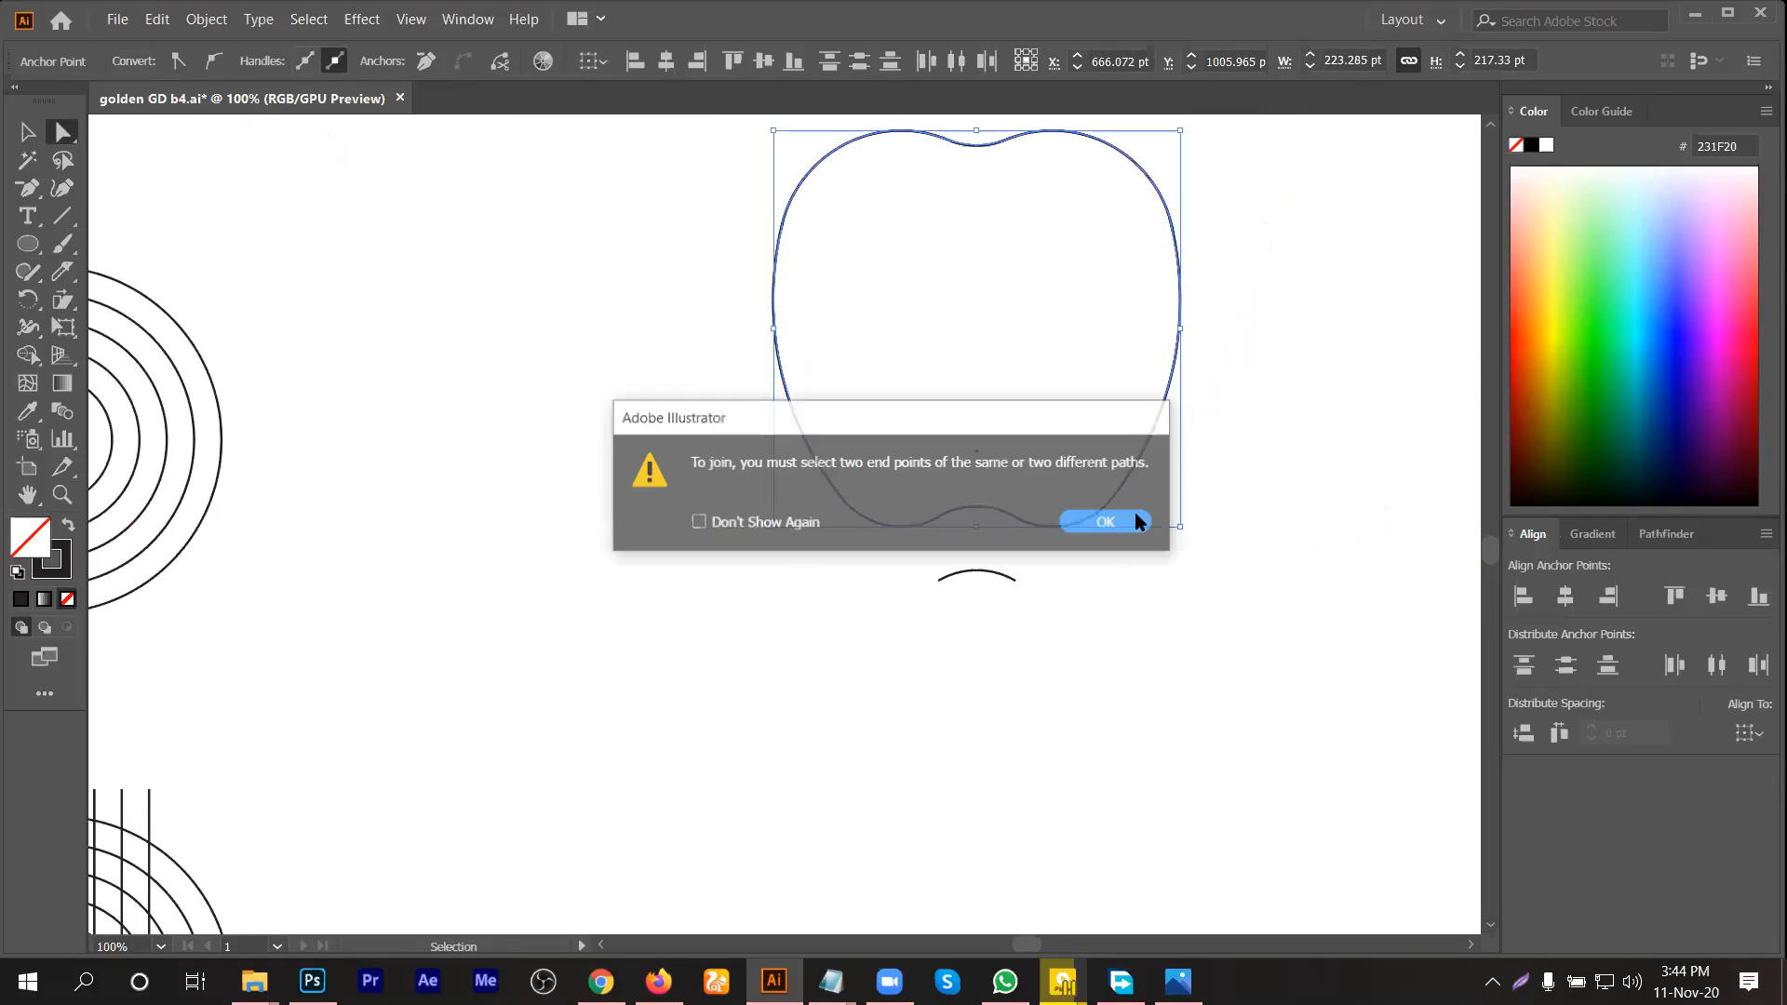
click(1136, 521)
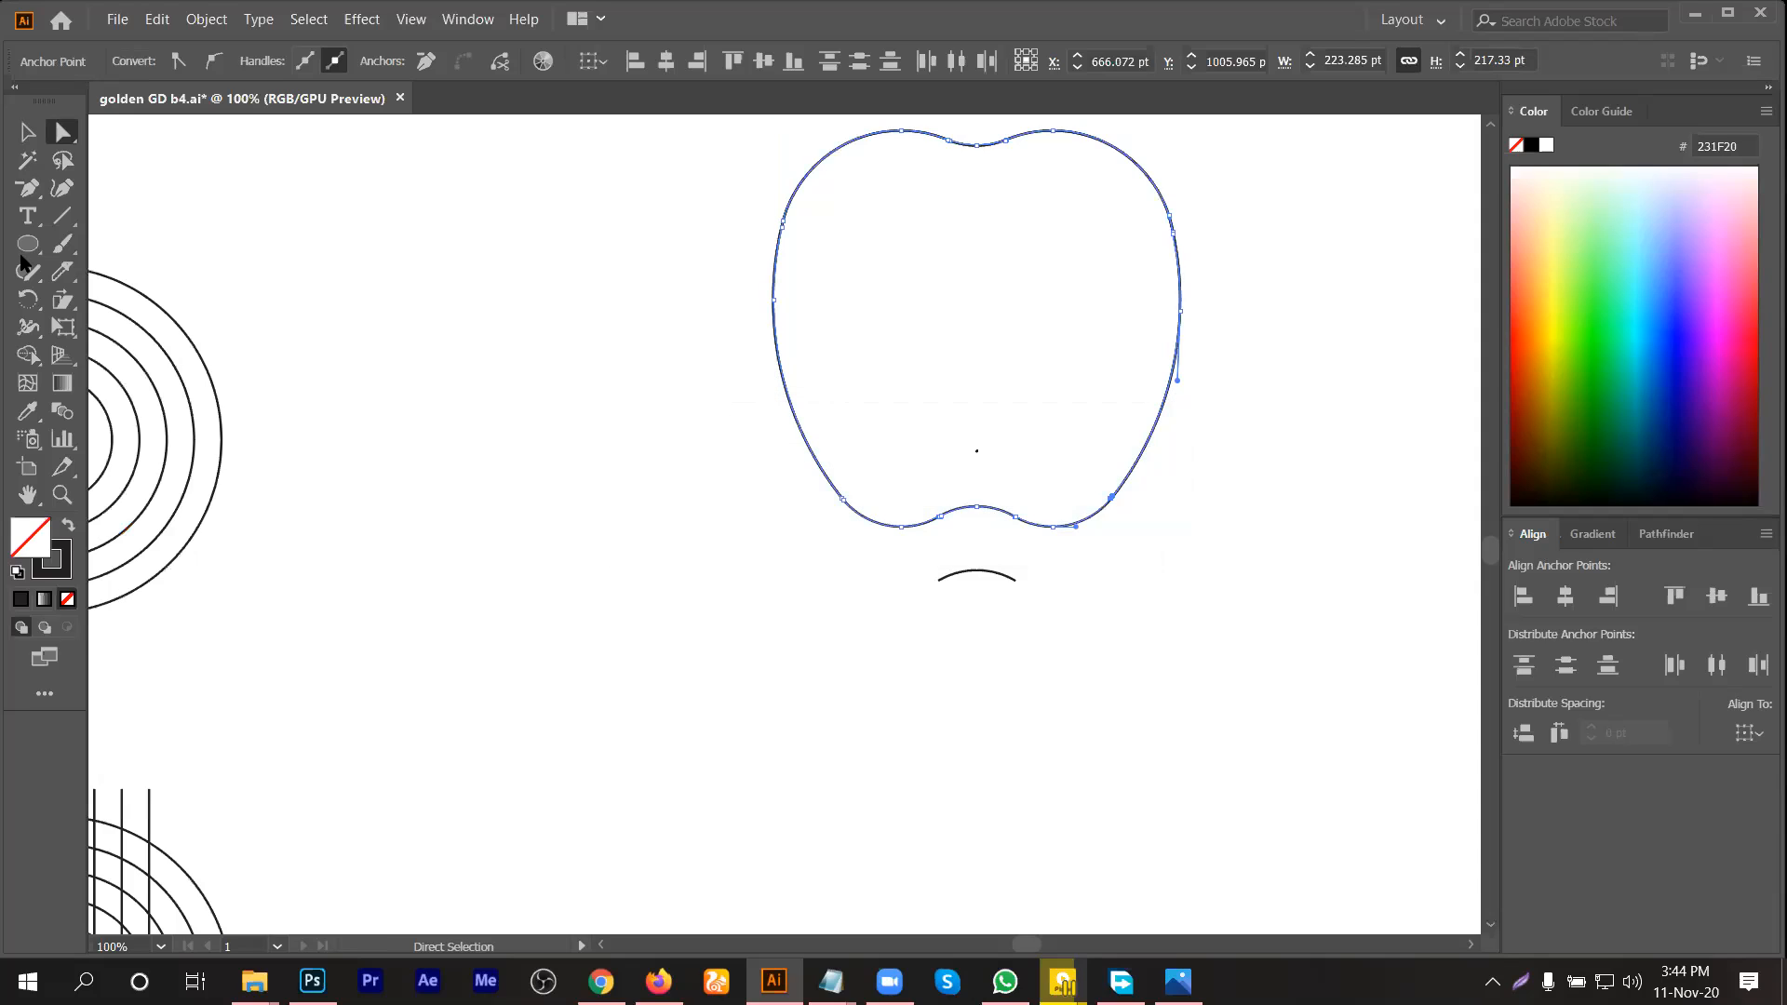
Step: Try a black fill on the upper apple path
click(27, 131)
click(465, 243)
drag(600, 237, 825, 388)
scroll(164, 187, up, 2)
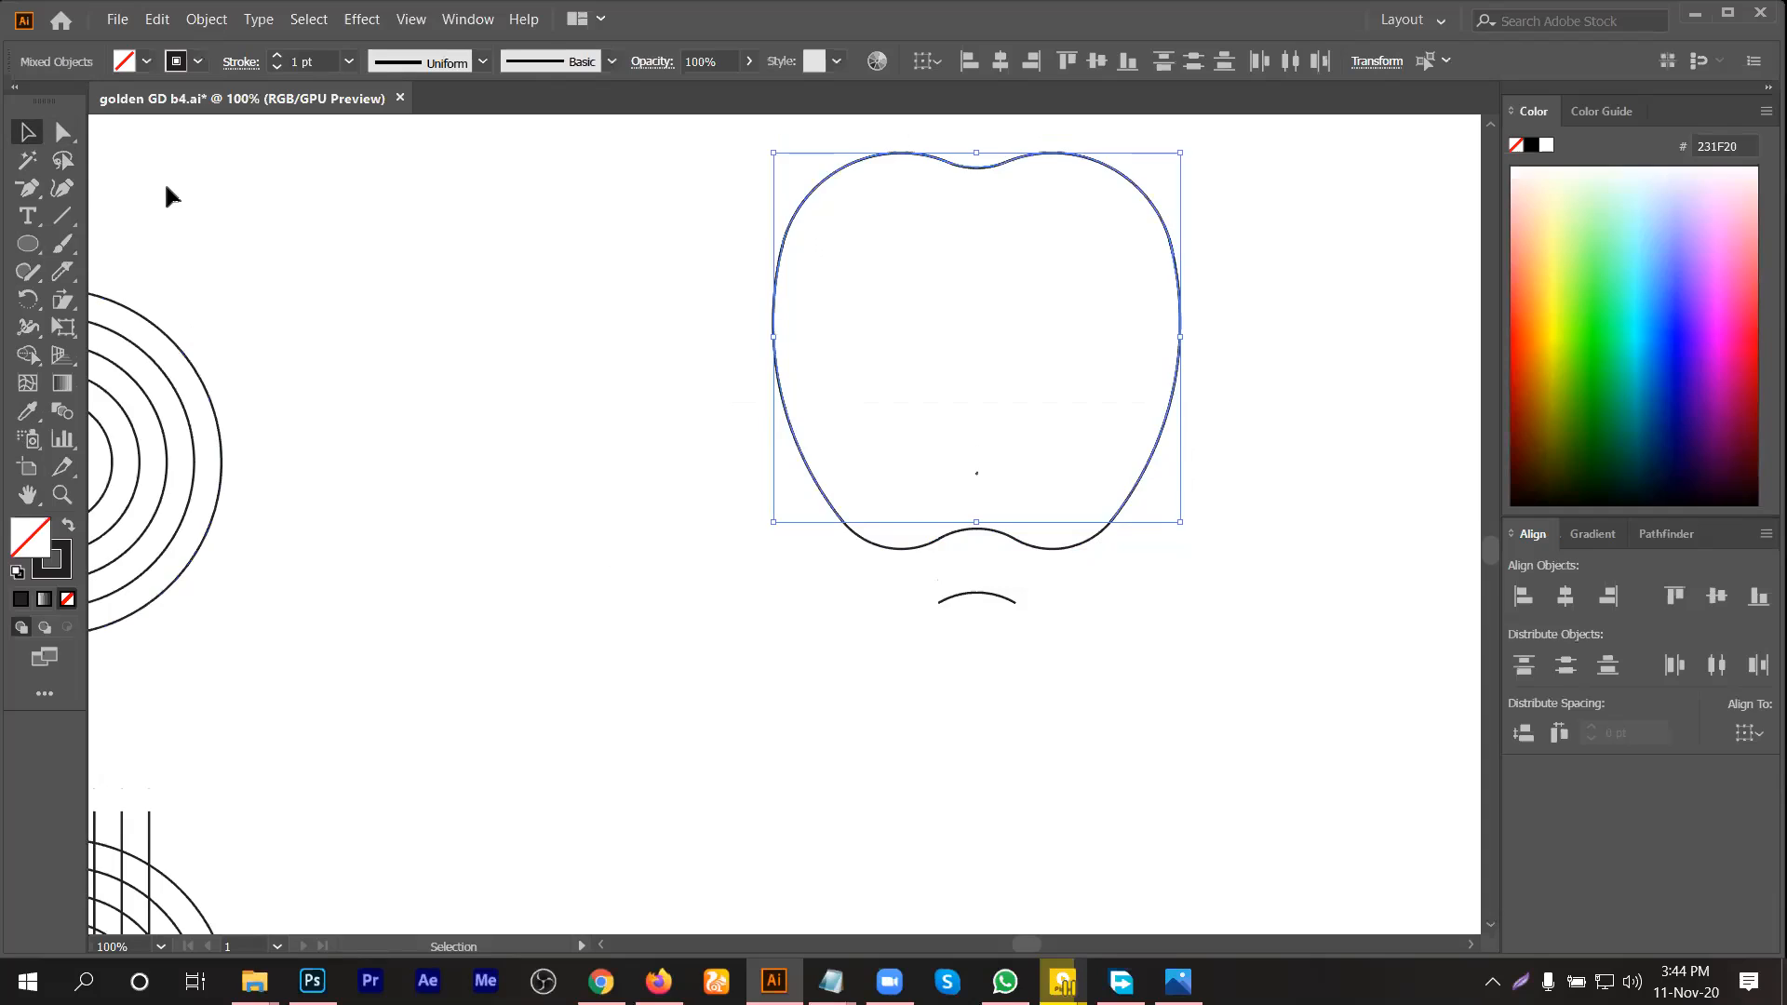
click(146, 61)
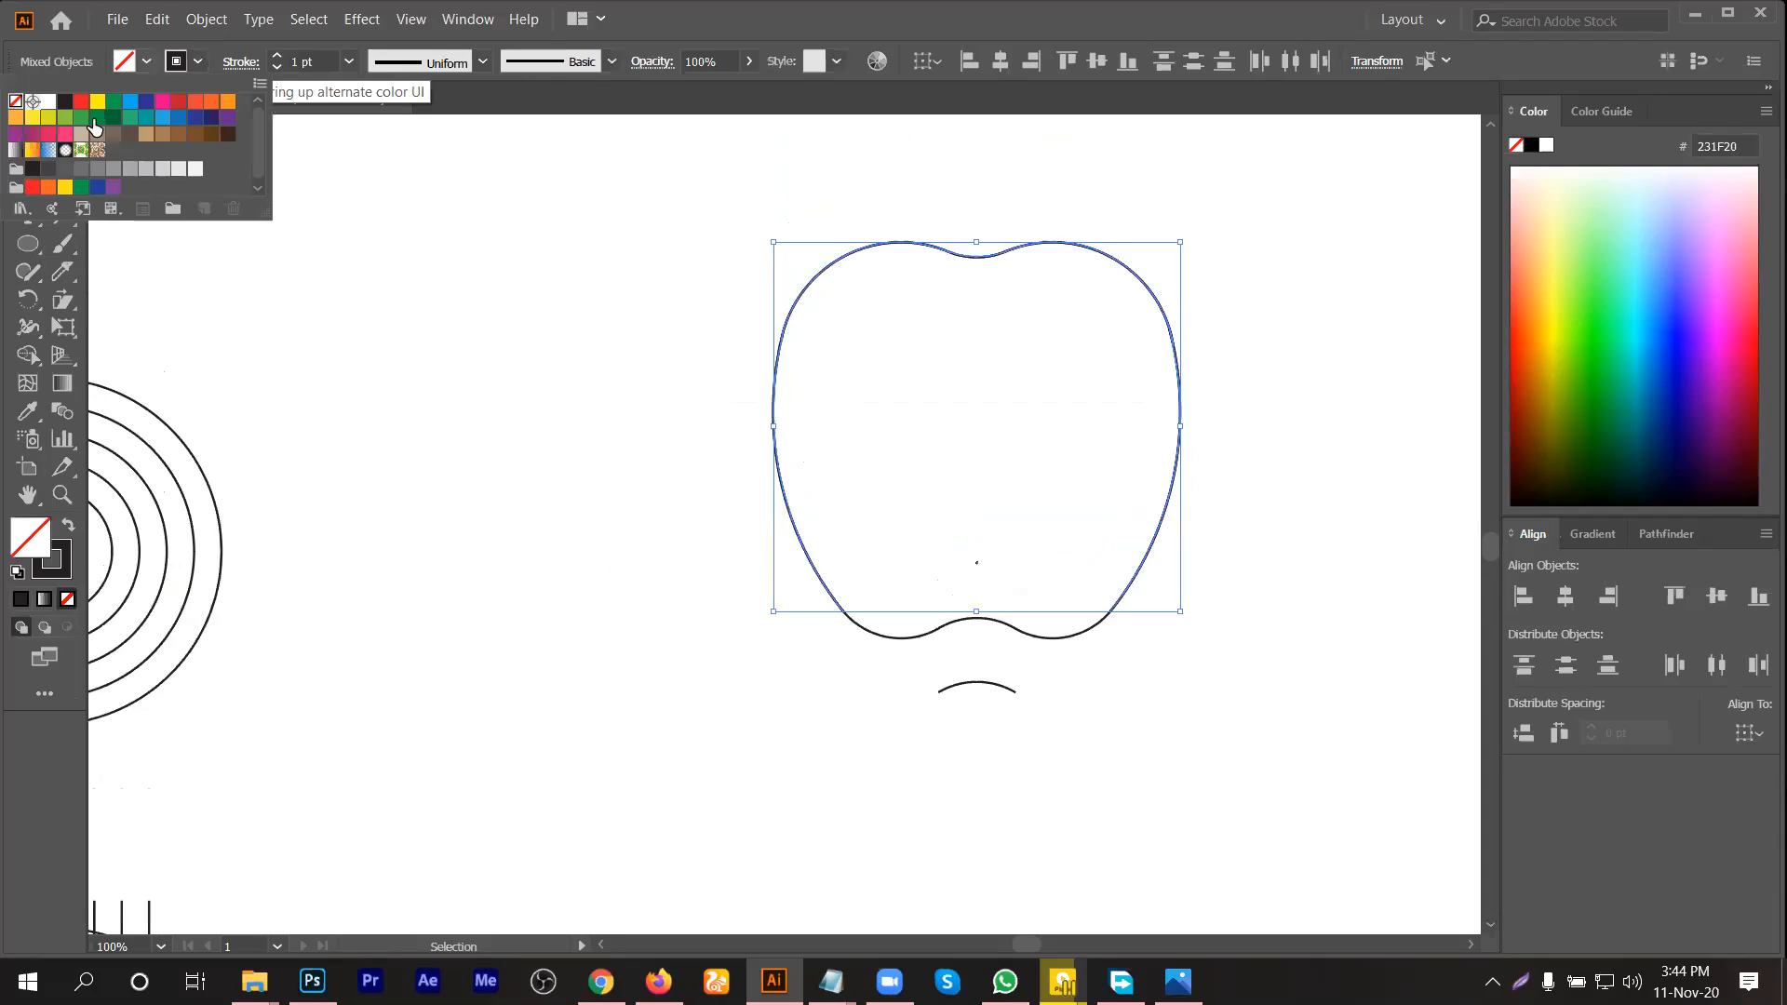
click(64, 102)
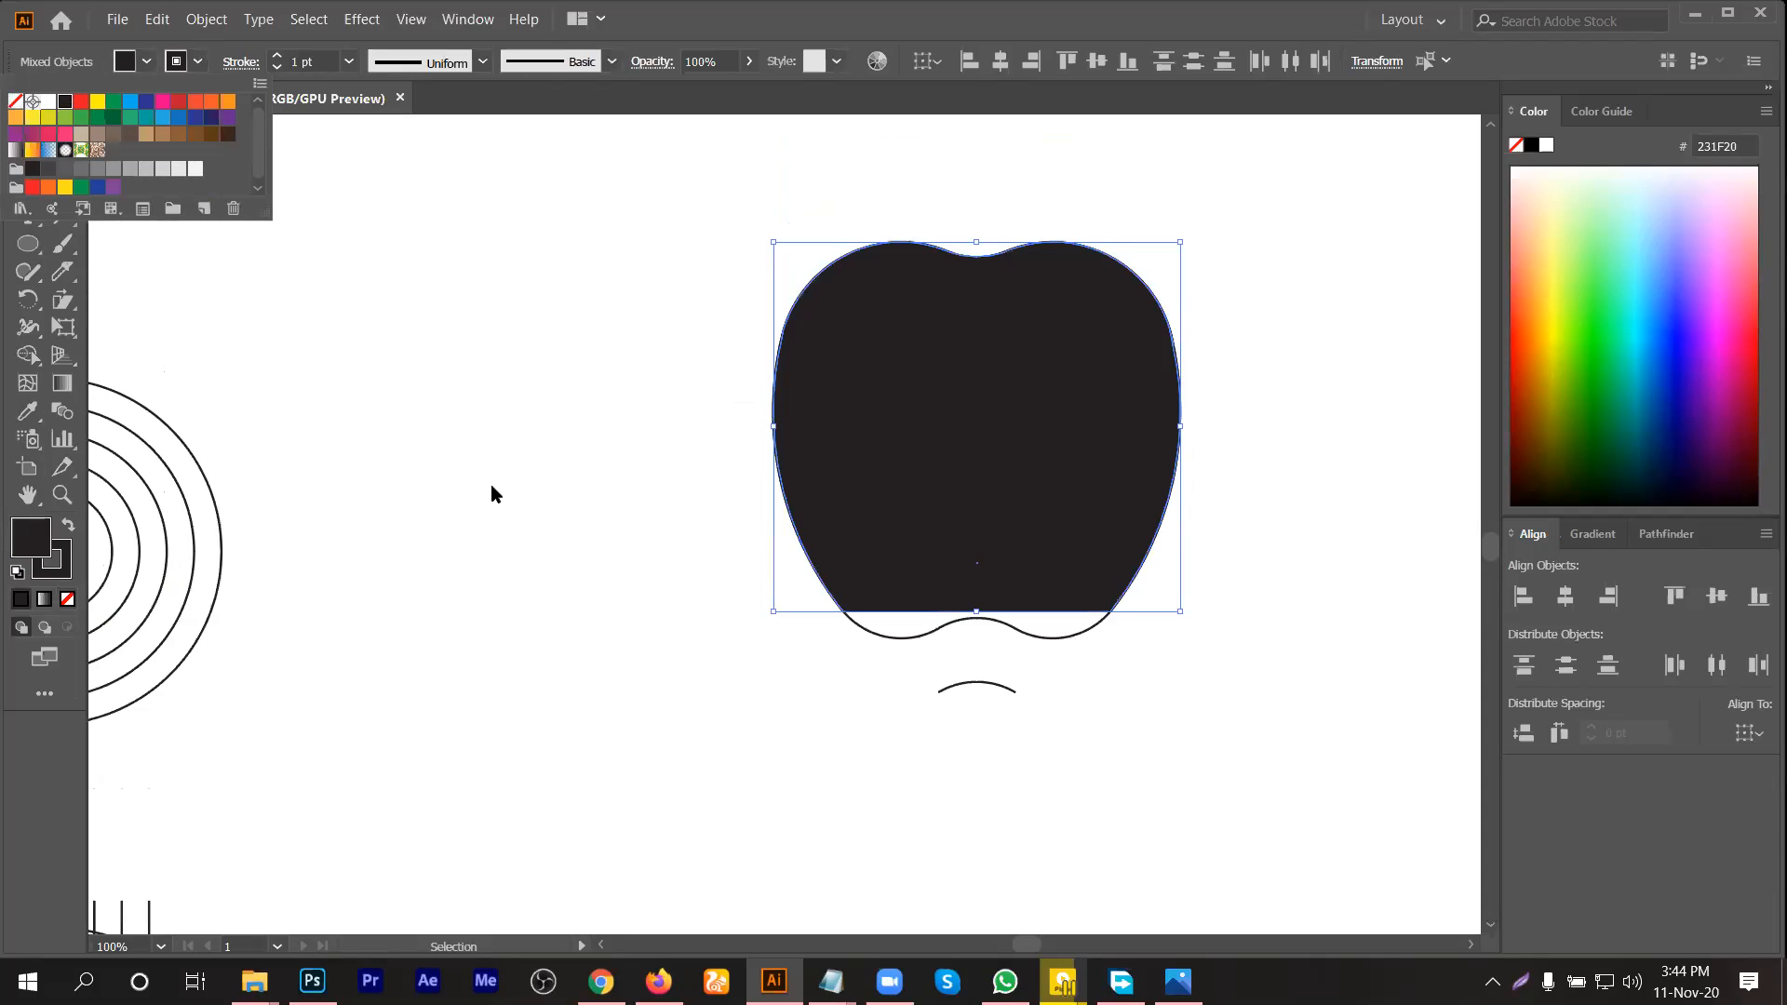
click(1055, 505)
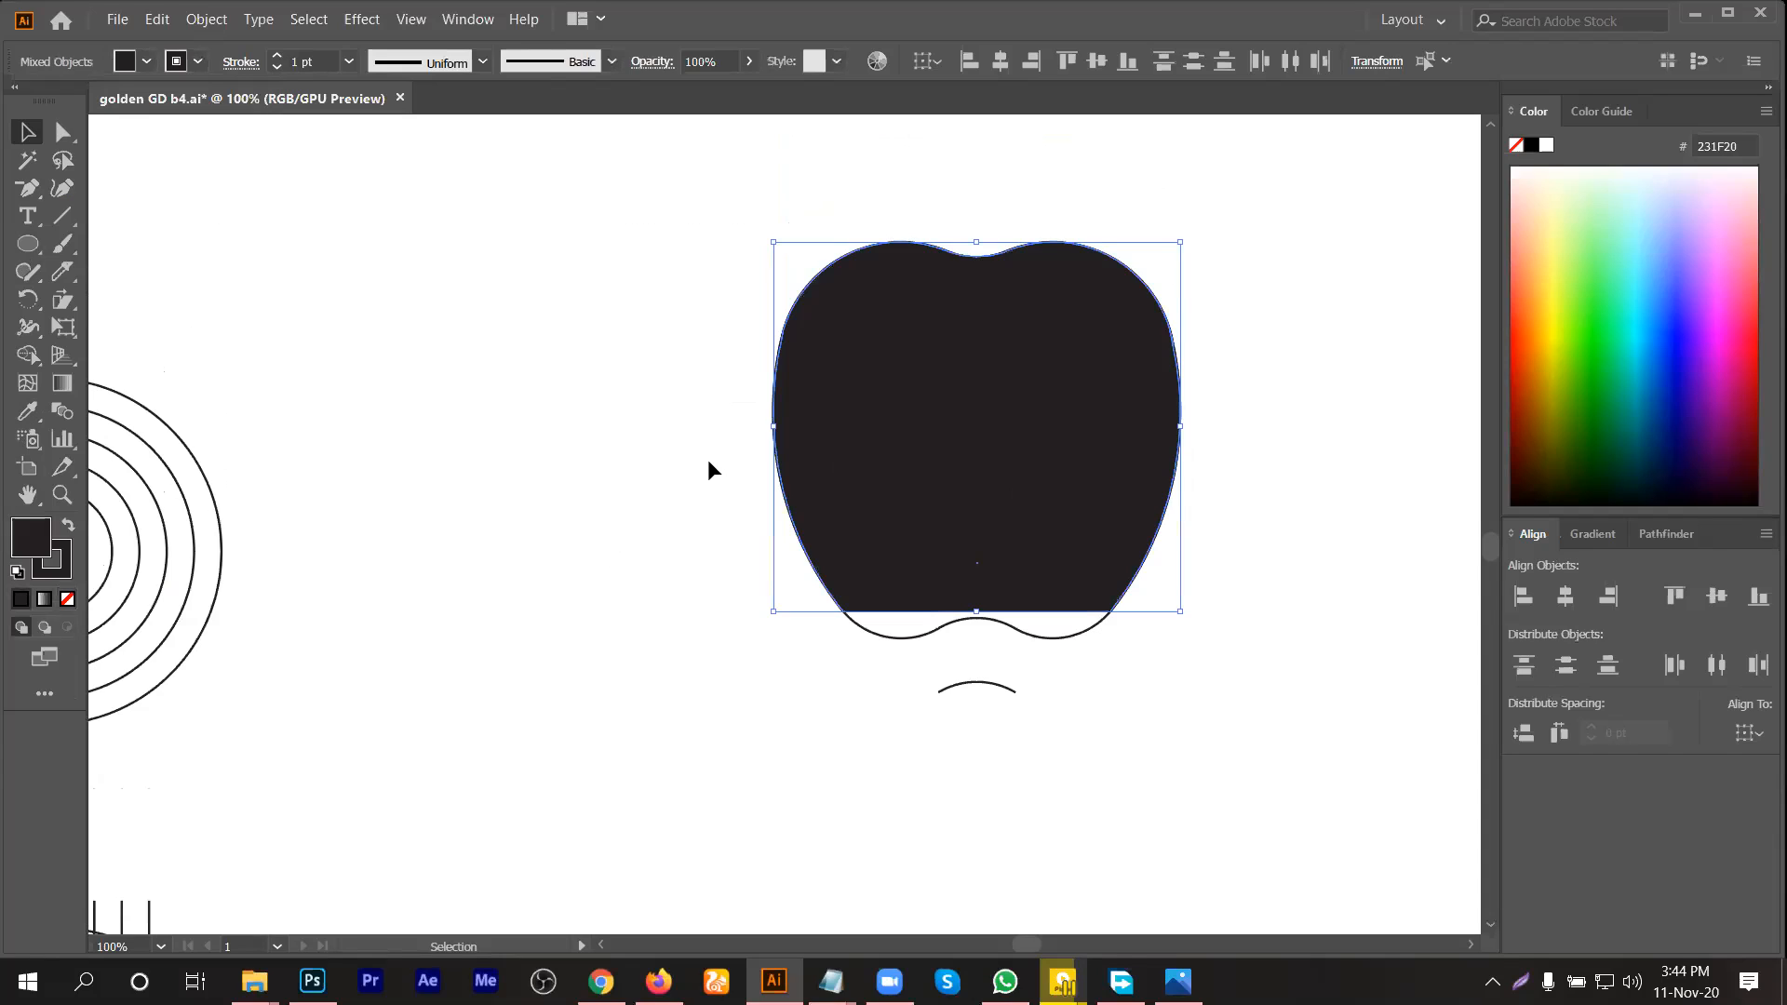
Step: Try moving the filled apple shape away from the base curve, and undo both the move and the fill
drag(912, 396, 387, 503)
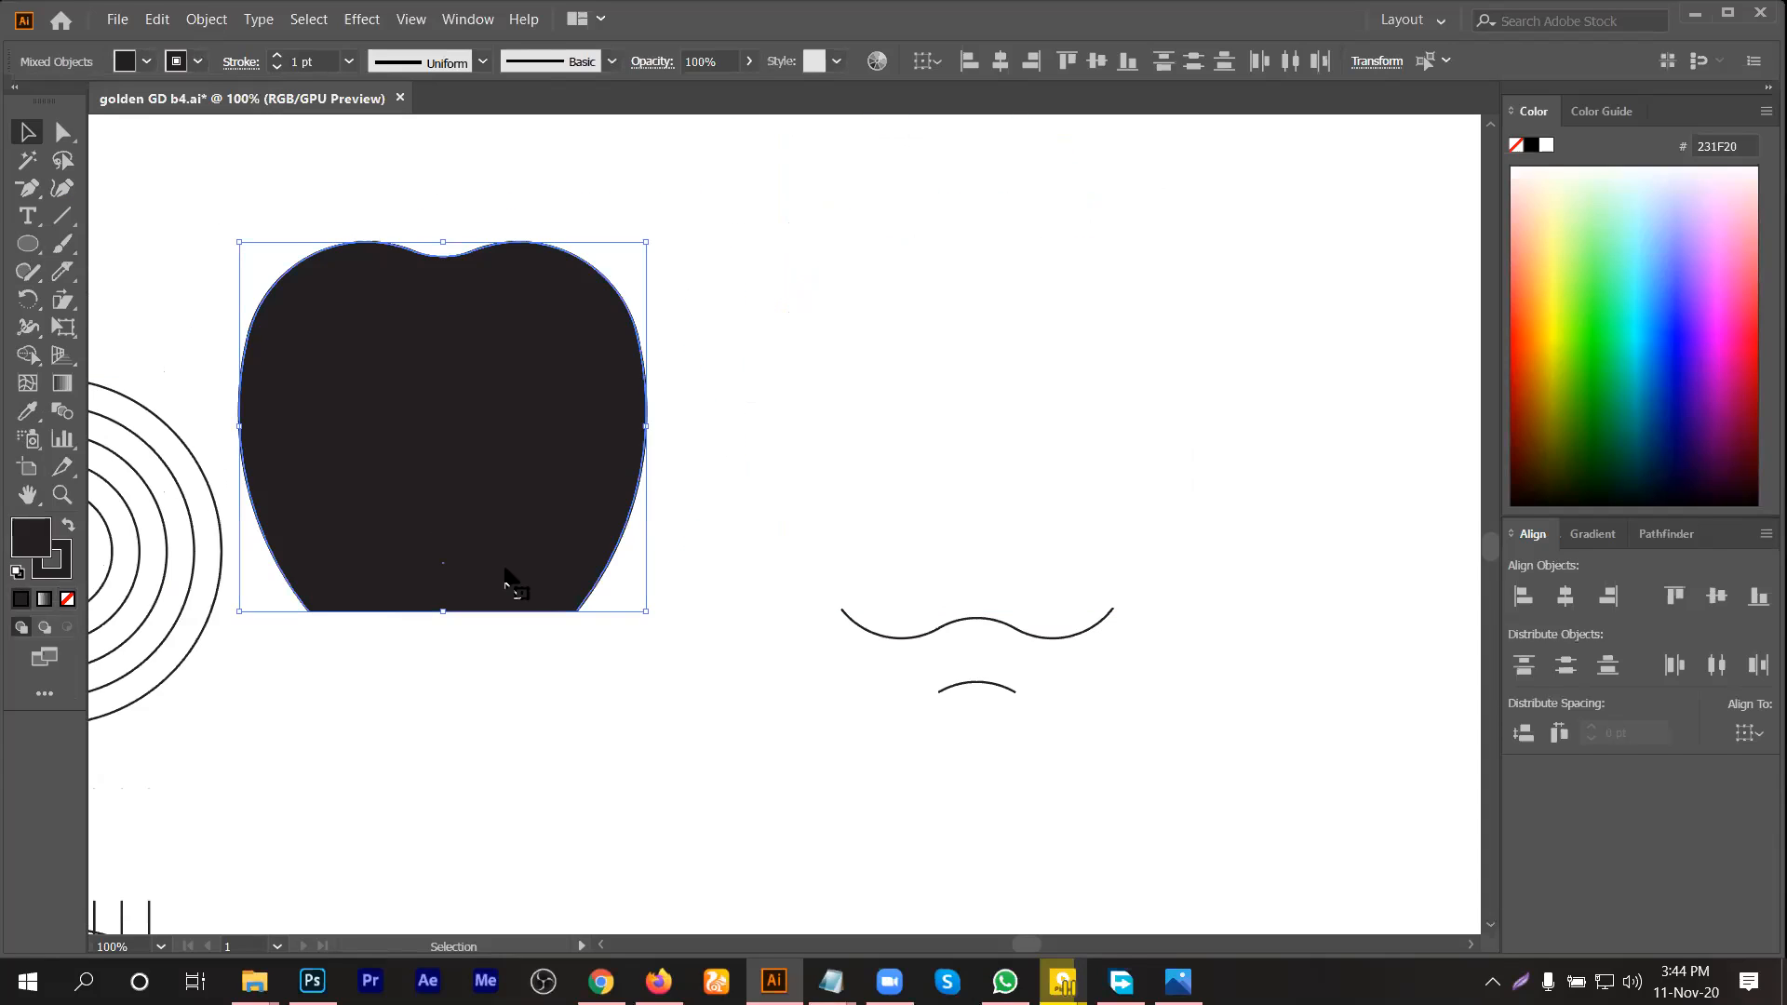
key(ctrl+z)
click(757, 762)
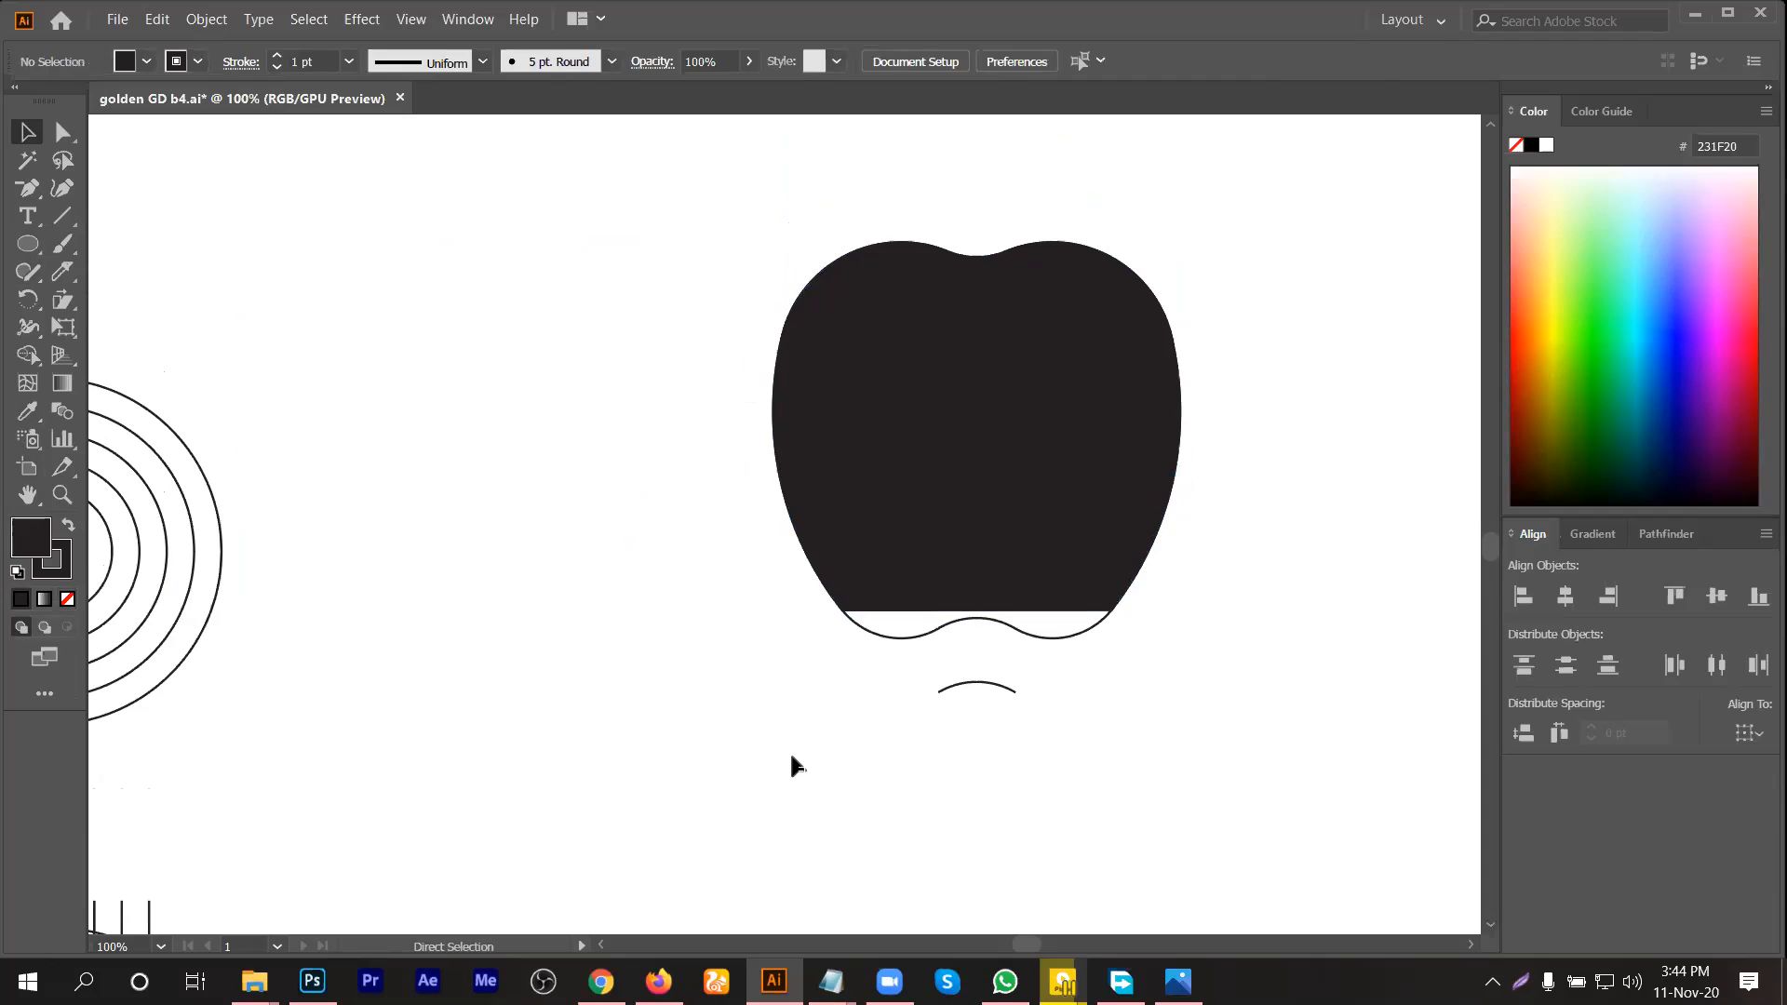
key(ctrl+z)
Step: Examine the lower-left junction of the apple outline in outline view and return to the normal preview
scroll(859, 619, up, 4)
scroll(819, 615, up, 1)
scroll(771, 691, down, 3)
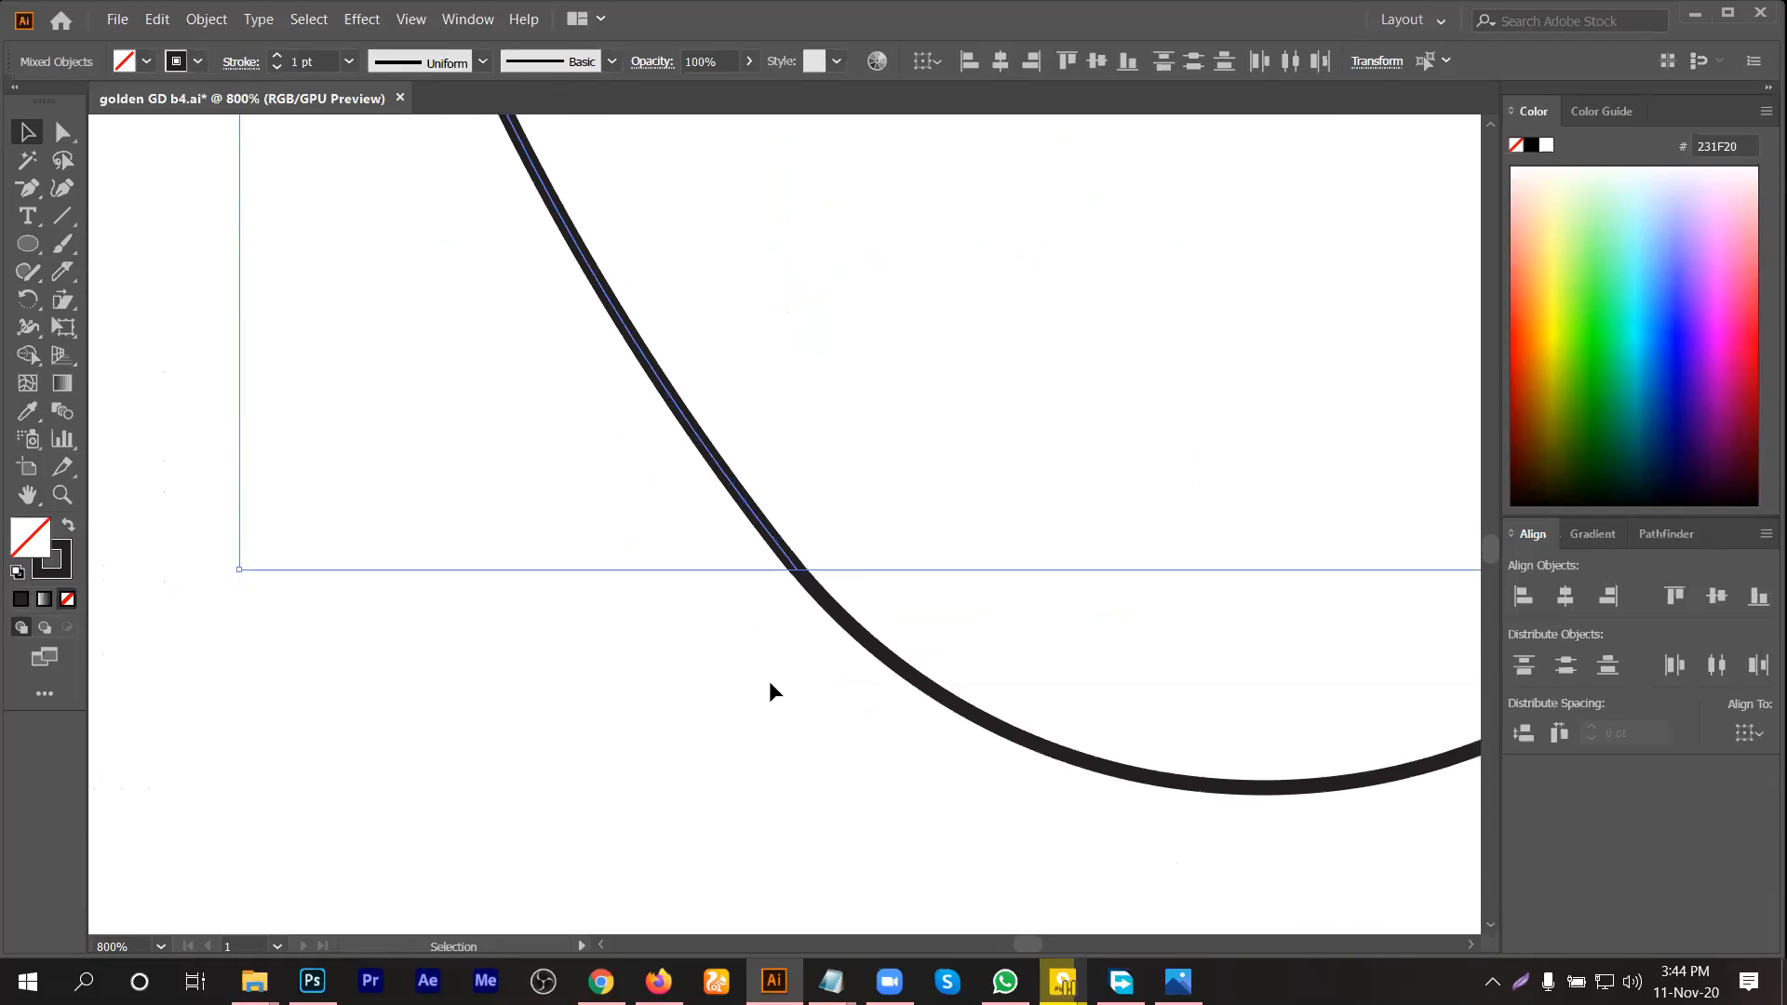
key(a)
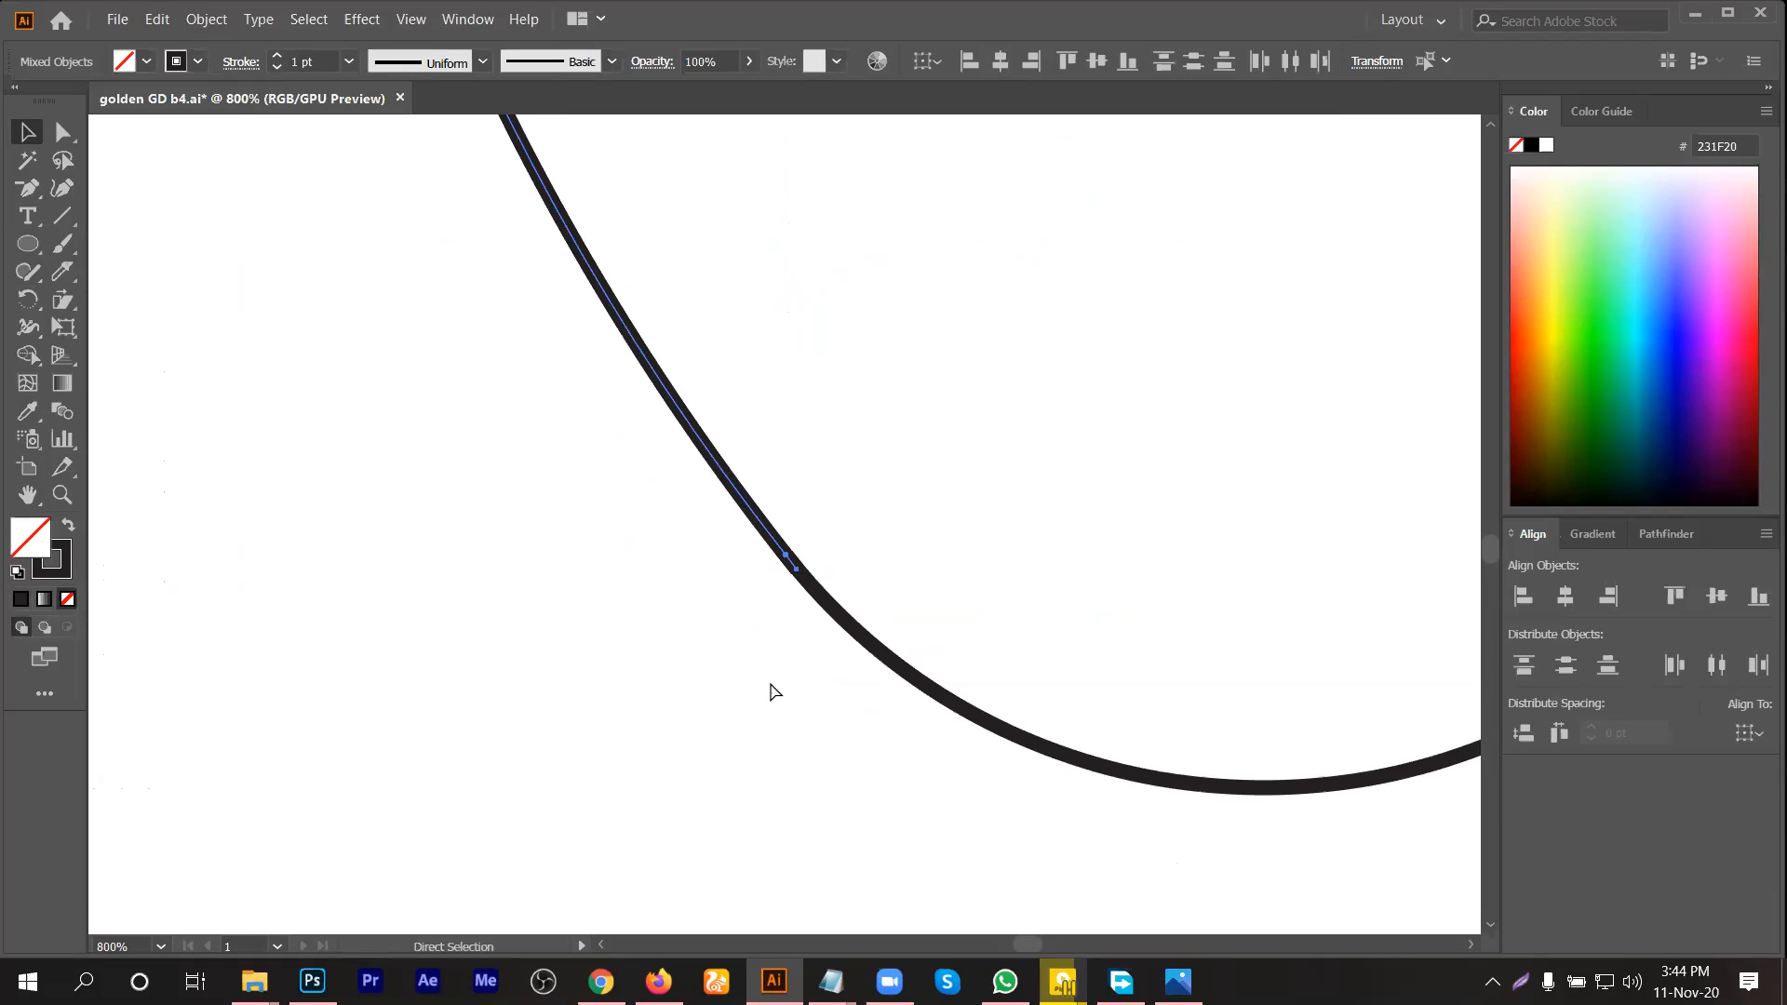
key(ctrl)
key(ctrl+y)
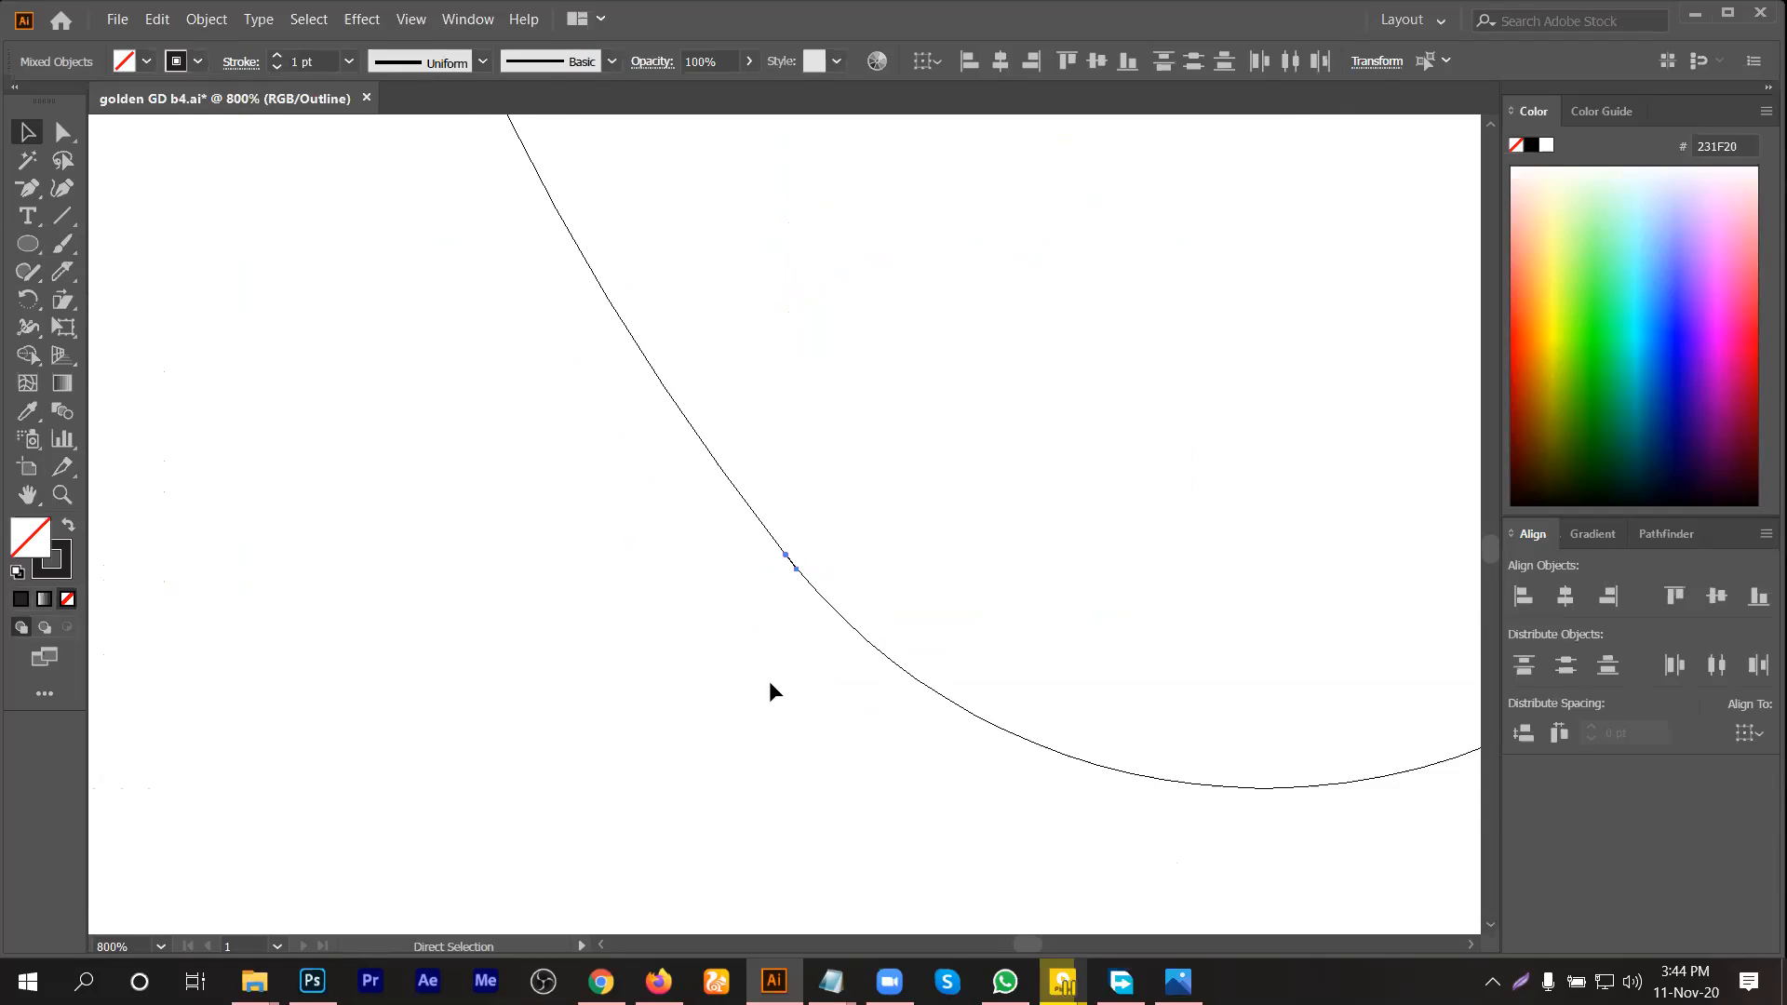
key(ctrl+y)
key(ctrl)
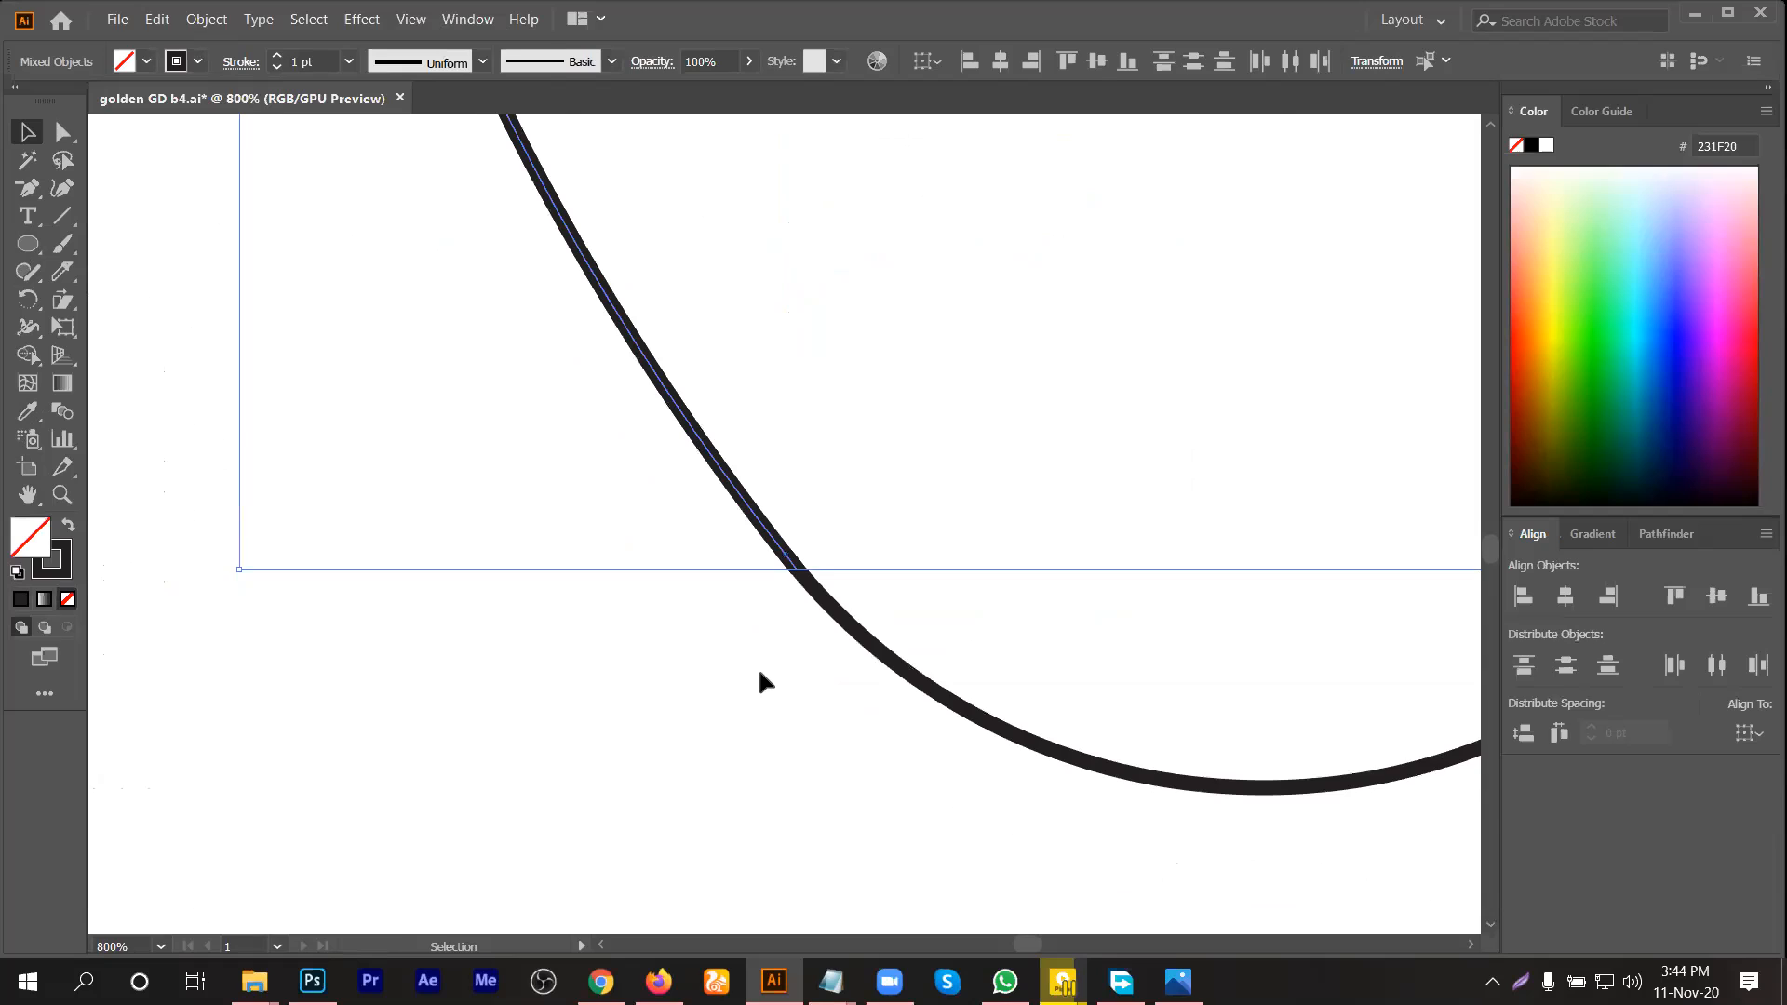
Step: Check where the upper apple path and the base curve meet by selecting each path at the lower-left junction
click(873, 677)
scroll(868, 656, up, 2)
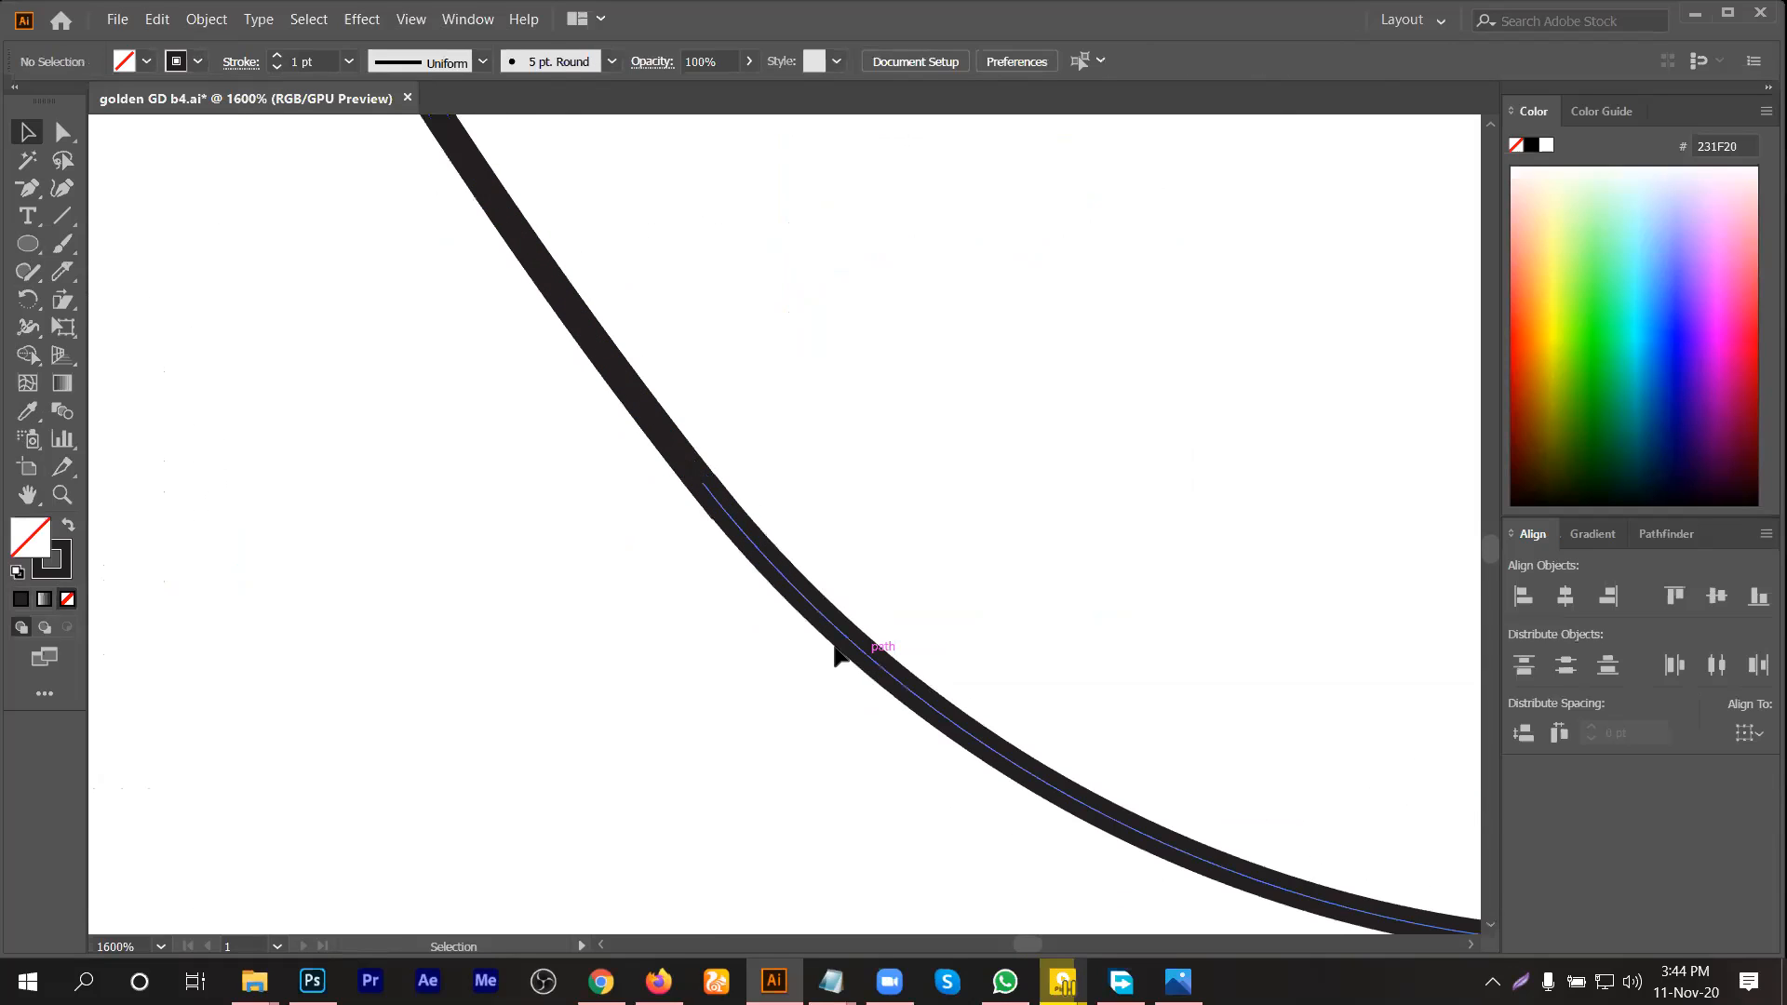
click(841, 652)
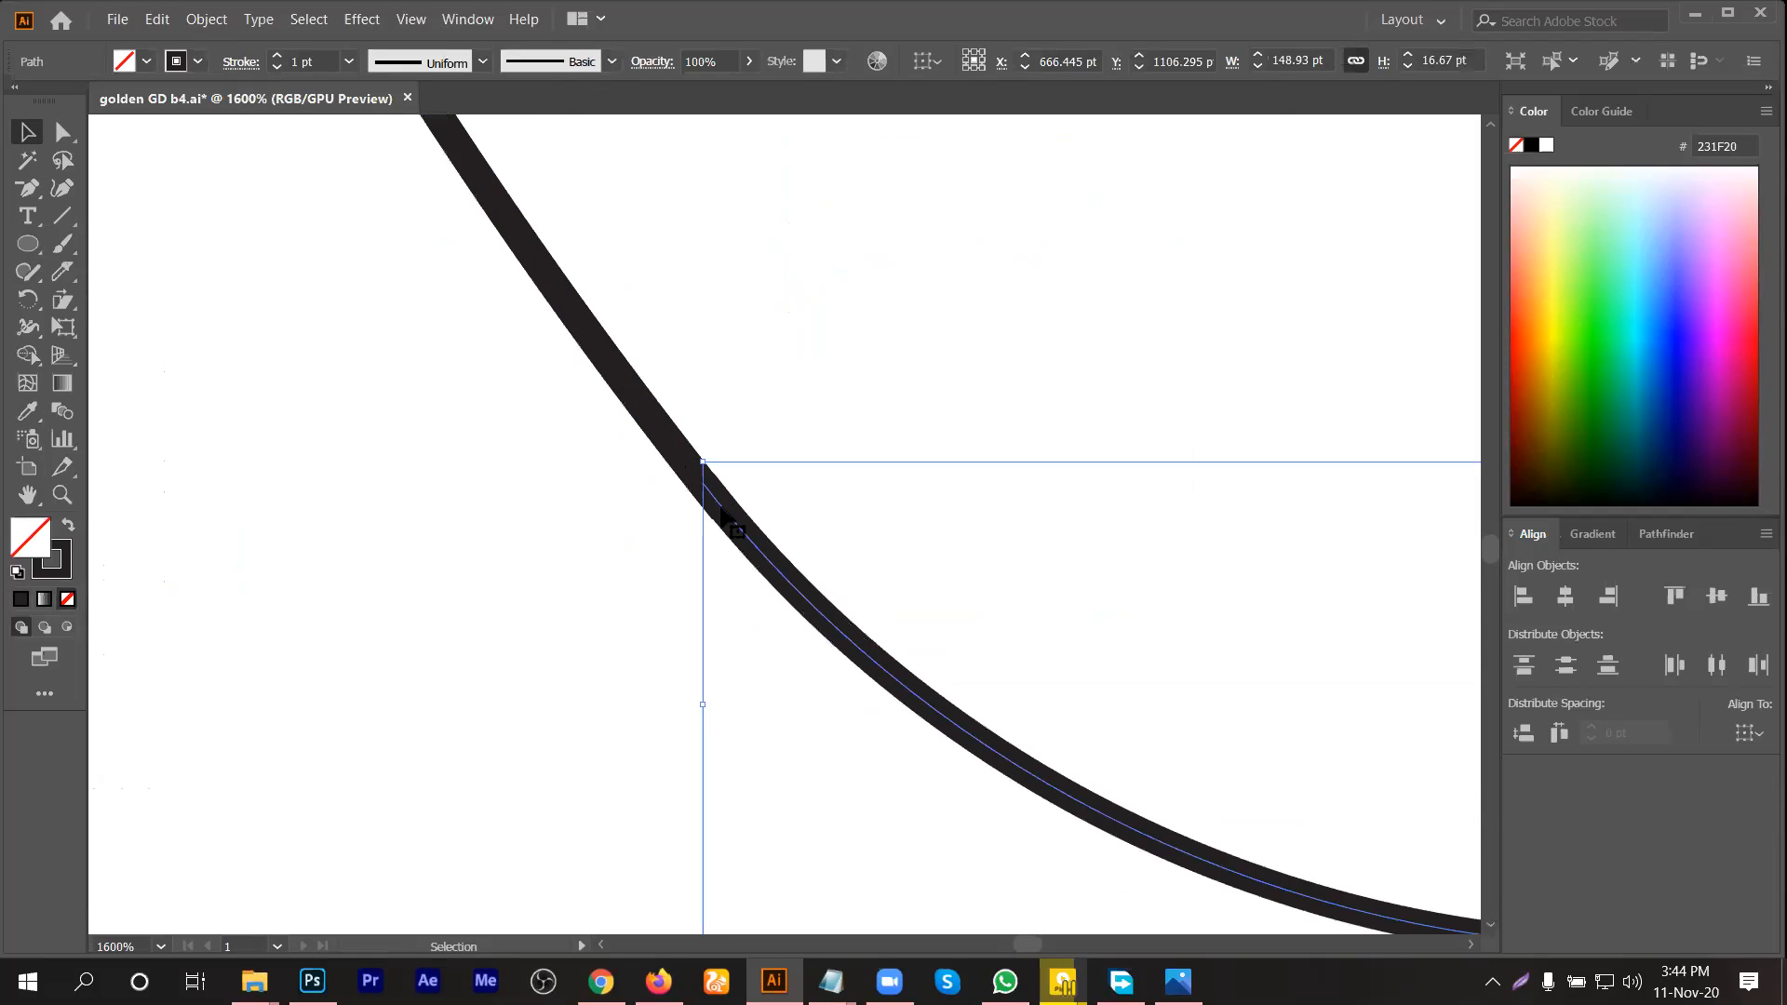
click(664, 435)
shift+click(765, 561)
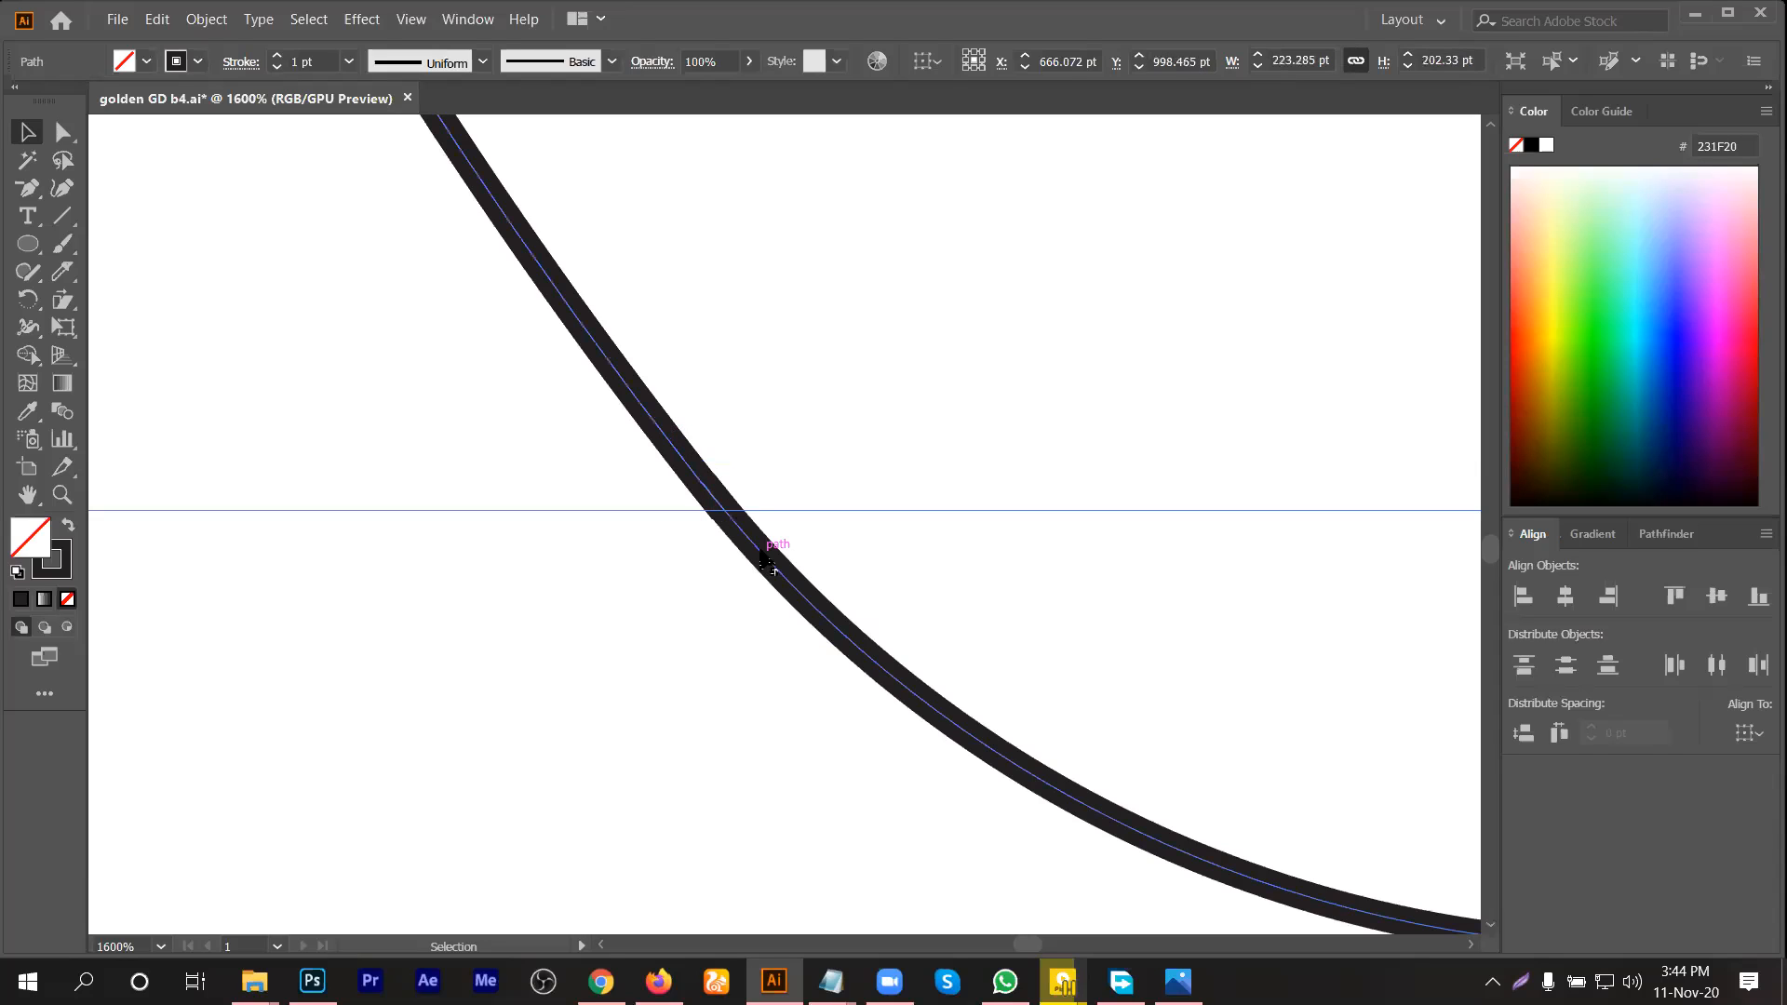
scroll(596, 508, down, 3)
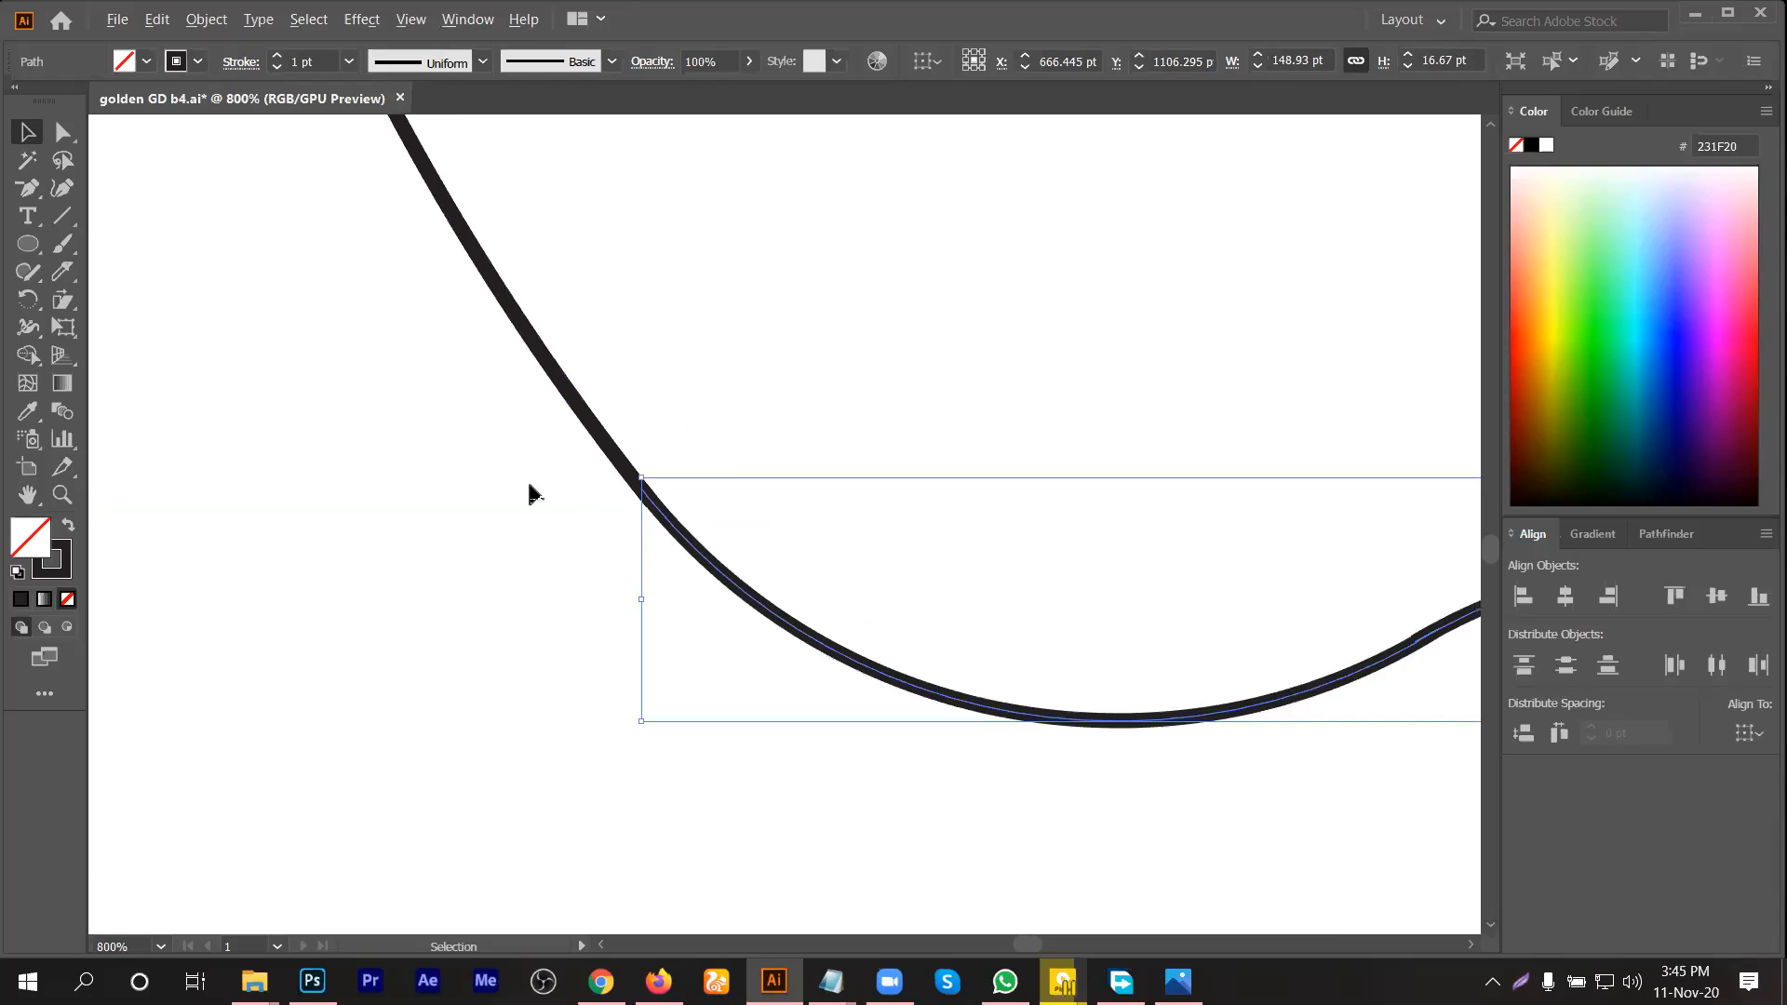
Step: Delete the stray group with the small dot inside the apple outline
scroll(700, 419, down, 2)
scroll(1008, 365, up, 1)
scroll(1007, 363, up, 1)
drag(1007, 363, 1091, 458)
scroll(1014, 402, down, 2)
scroll(1011, 395, up, 2)
scroll(1009, 390, down, 3)
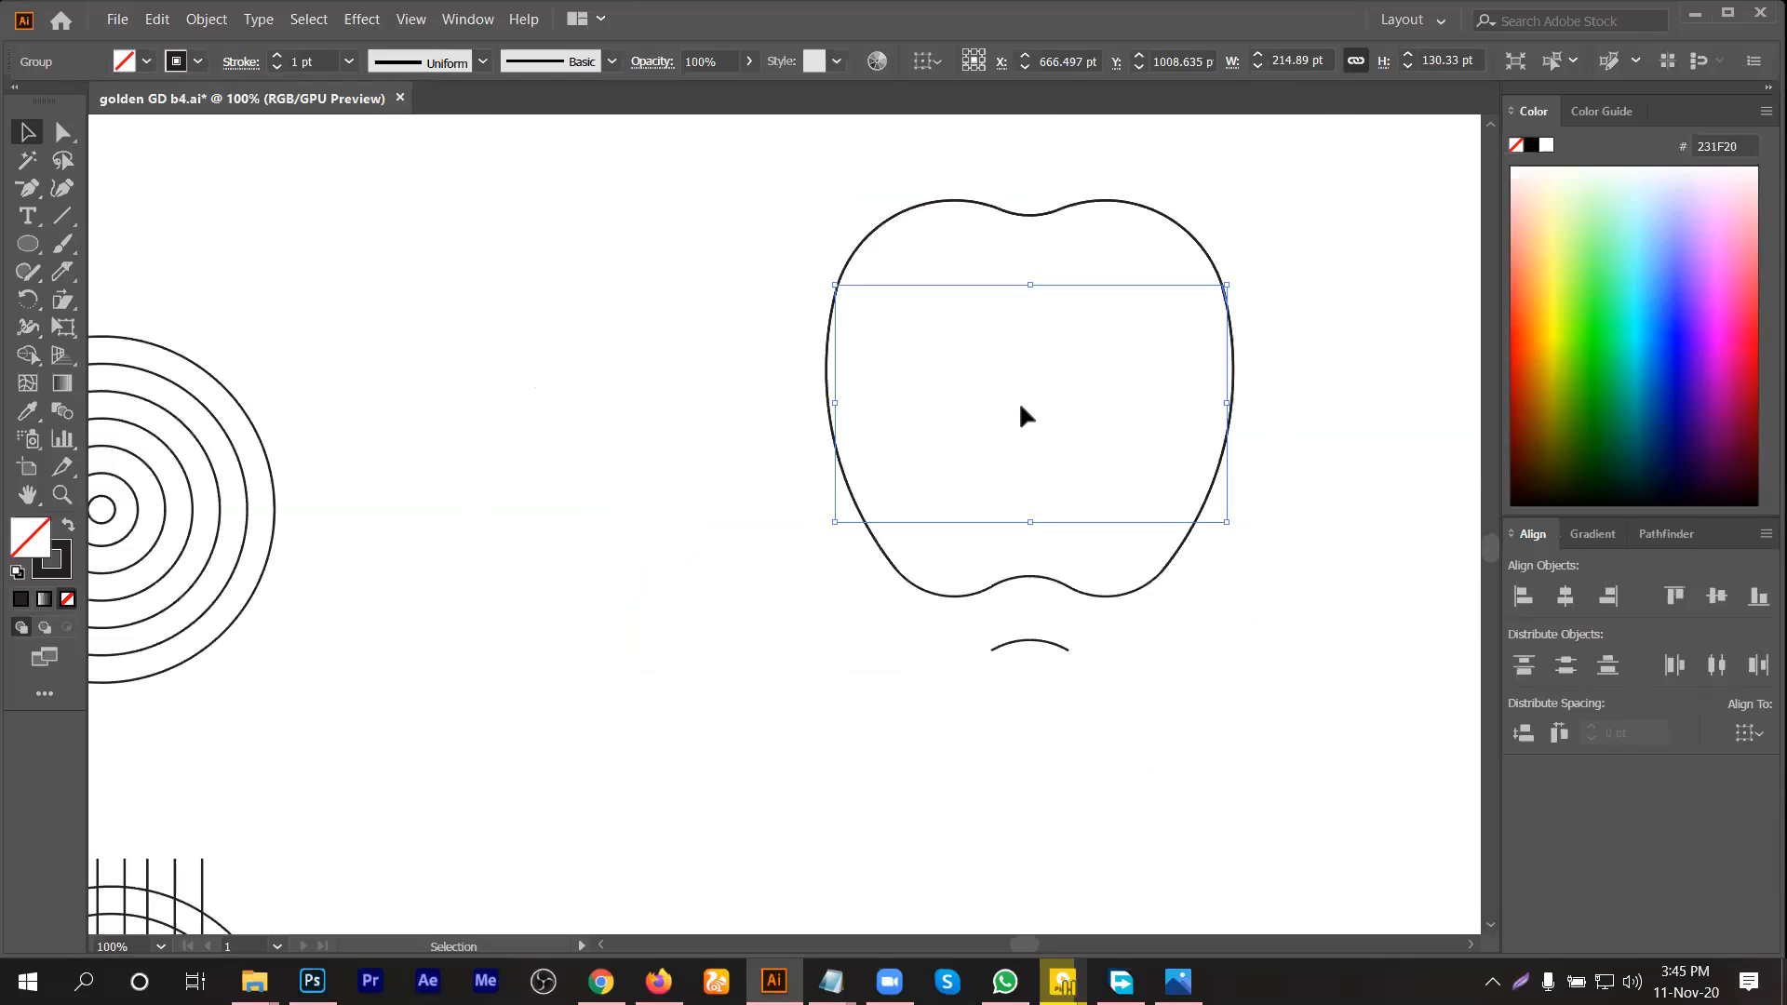
click(1025, 416)
Step: Try to merge the upper apple path and the base curve with the Shape Builder
drag(747, 196, 1279, 612)
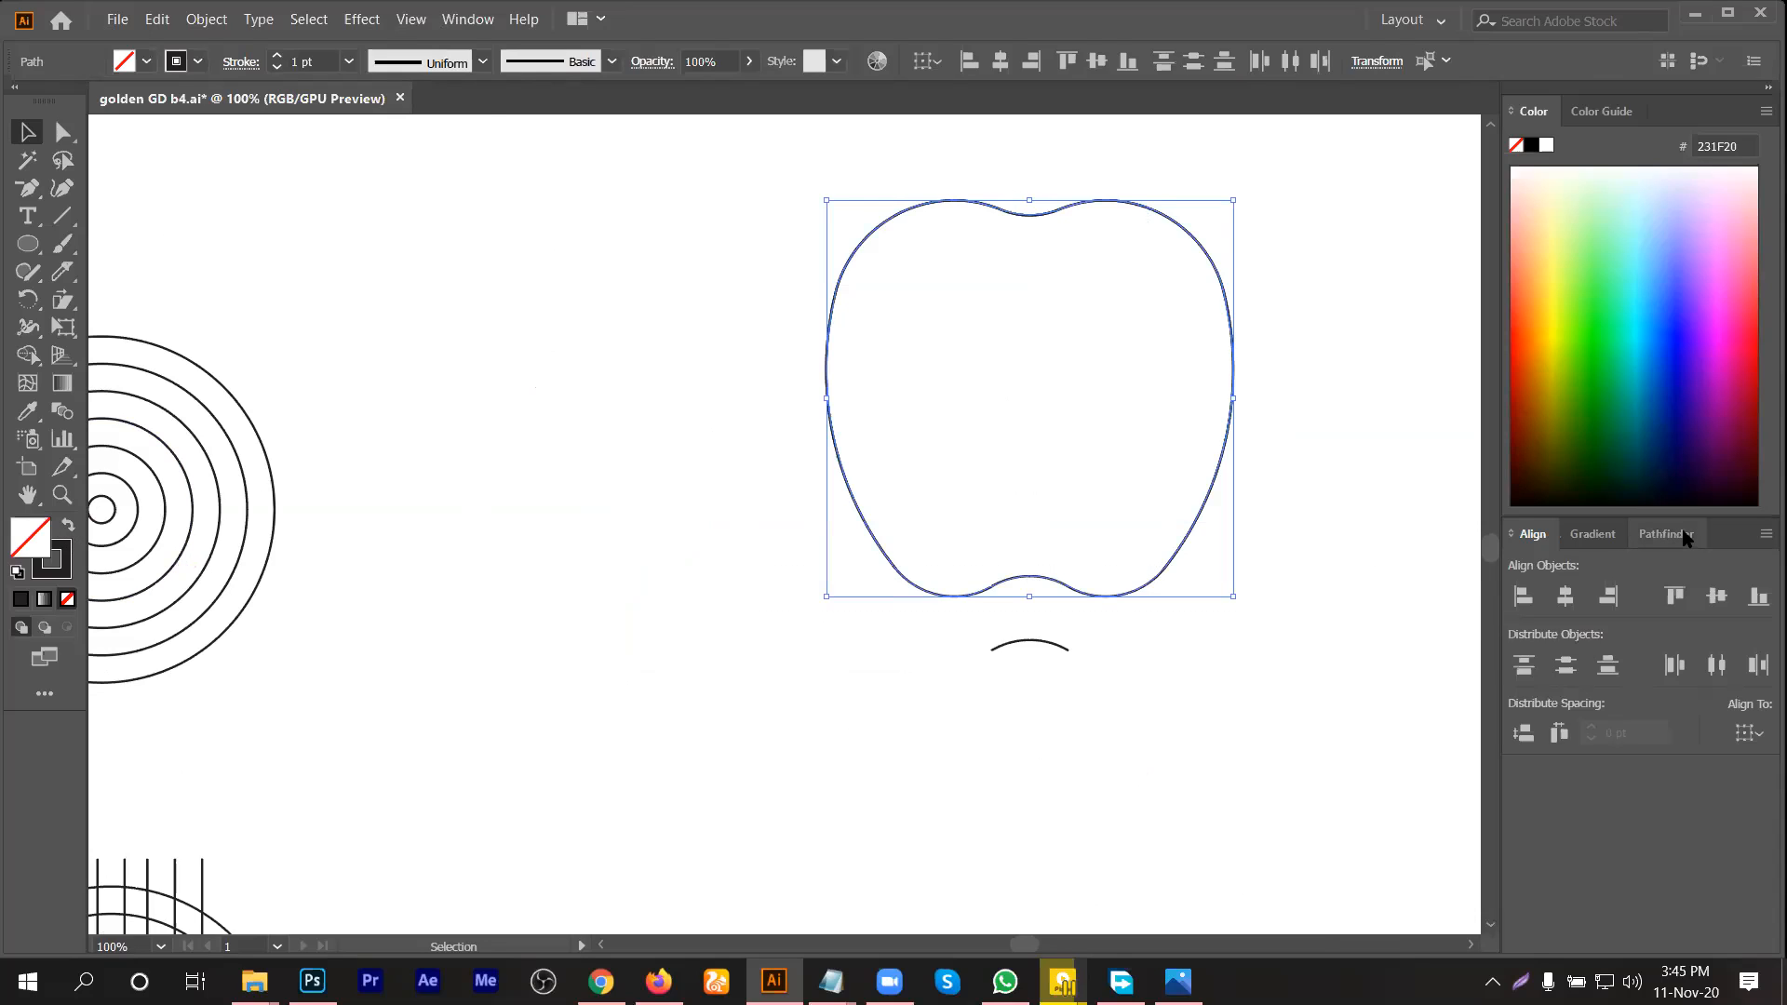
click(28, 354)
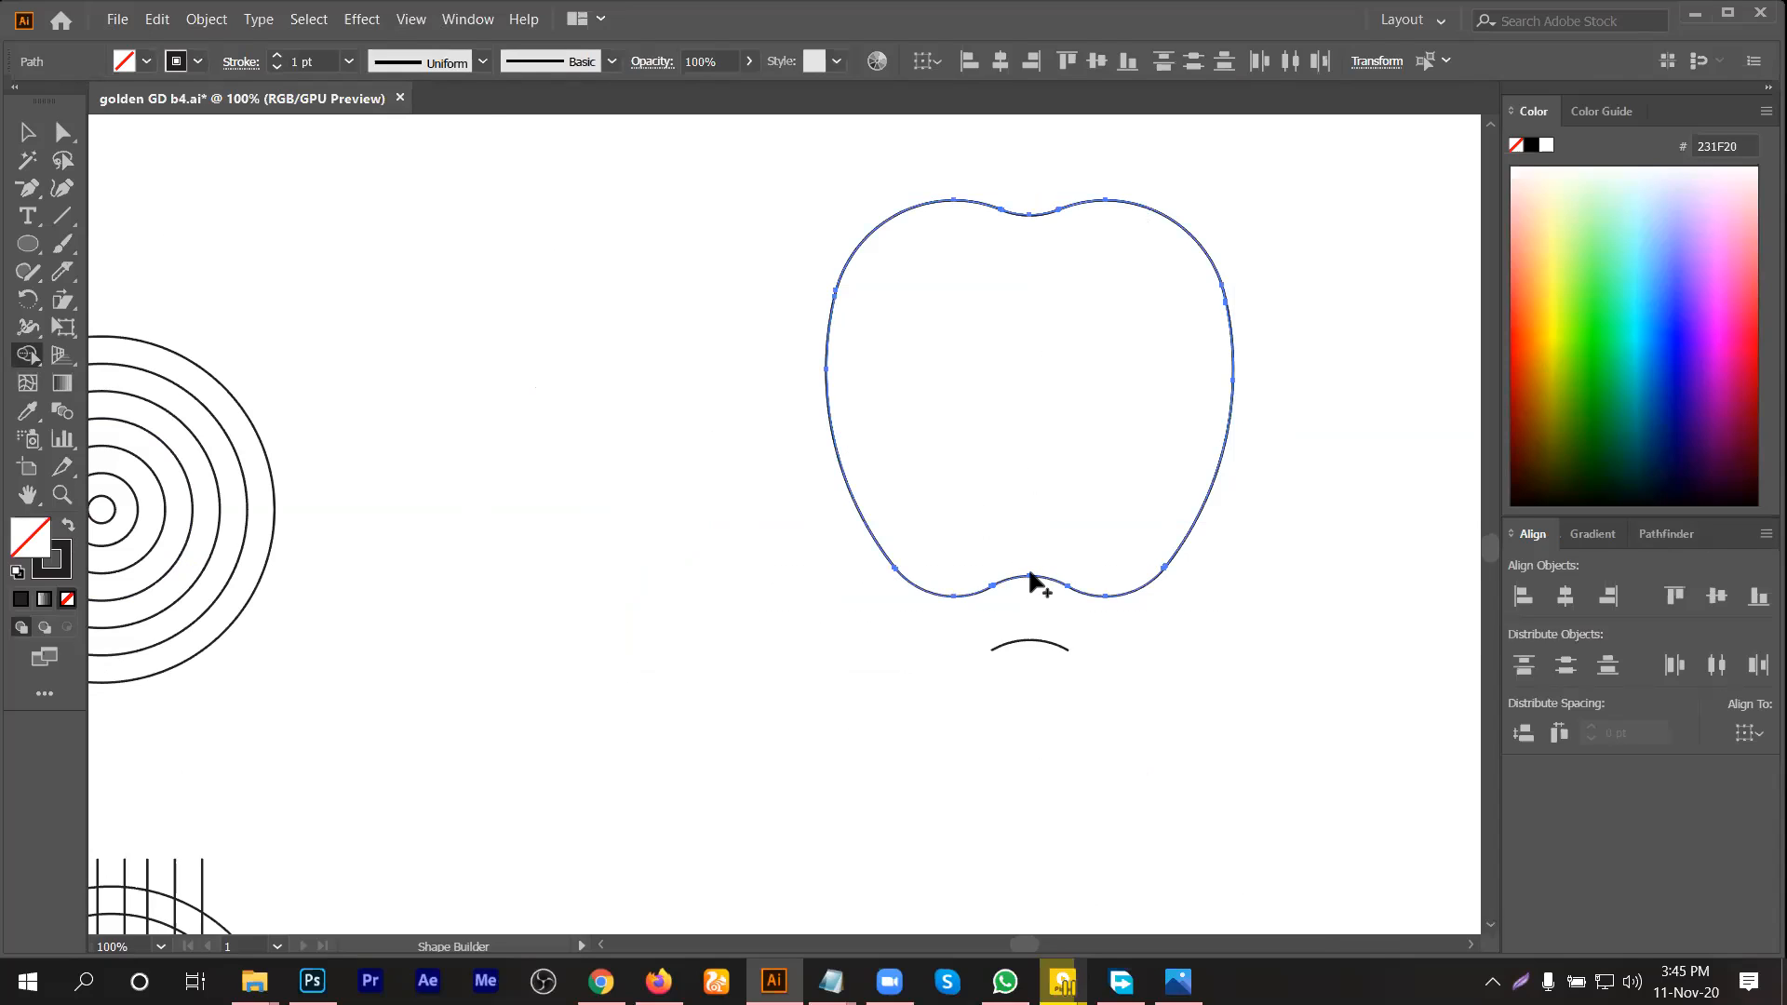
drag(1037, 235, 949, 462)
click(75, 139)
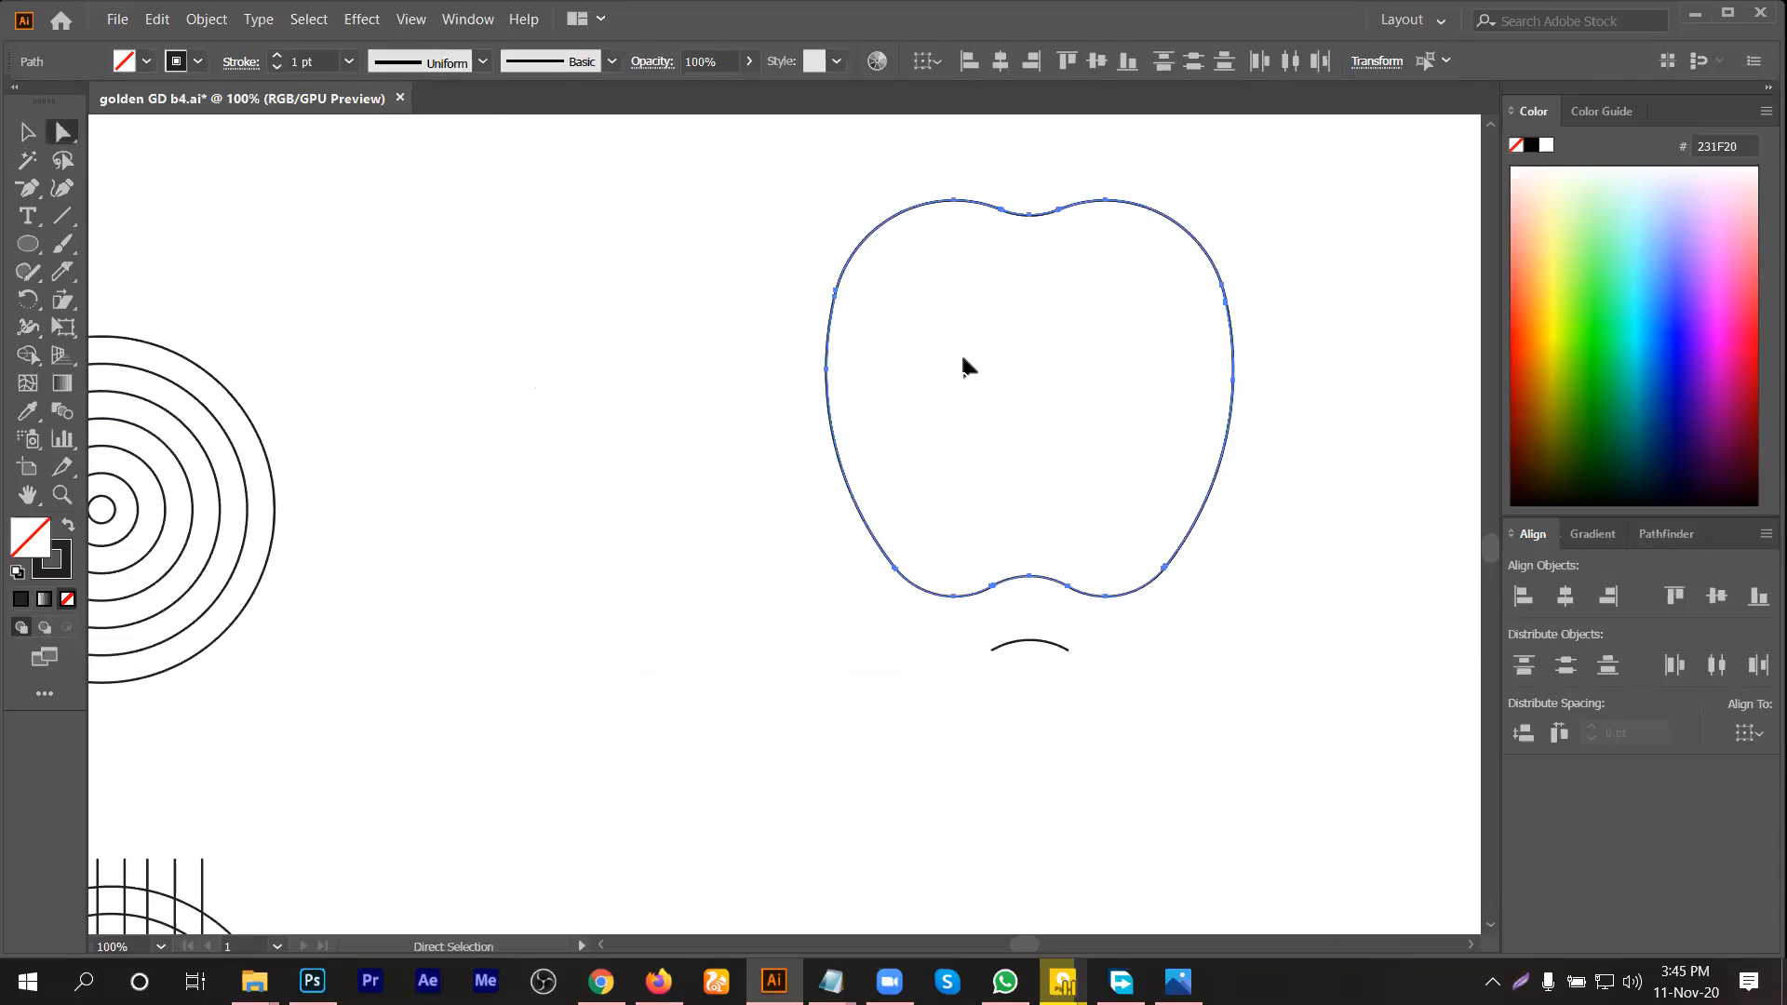
click(990, 420)
click(28, 355)
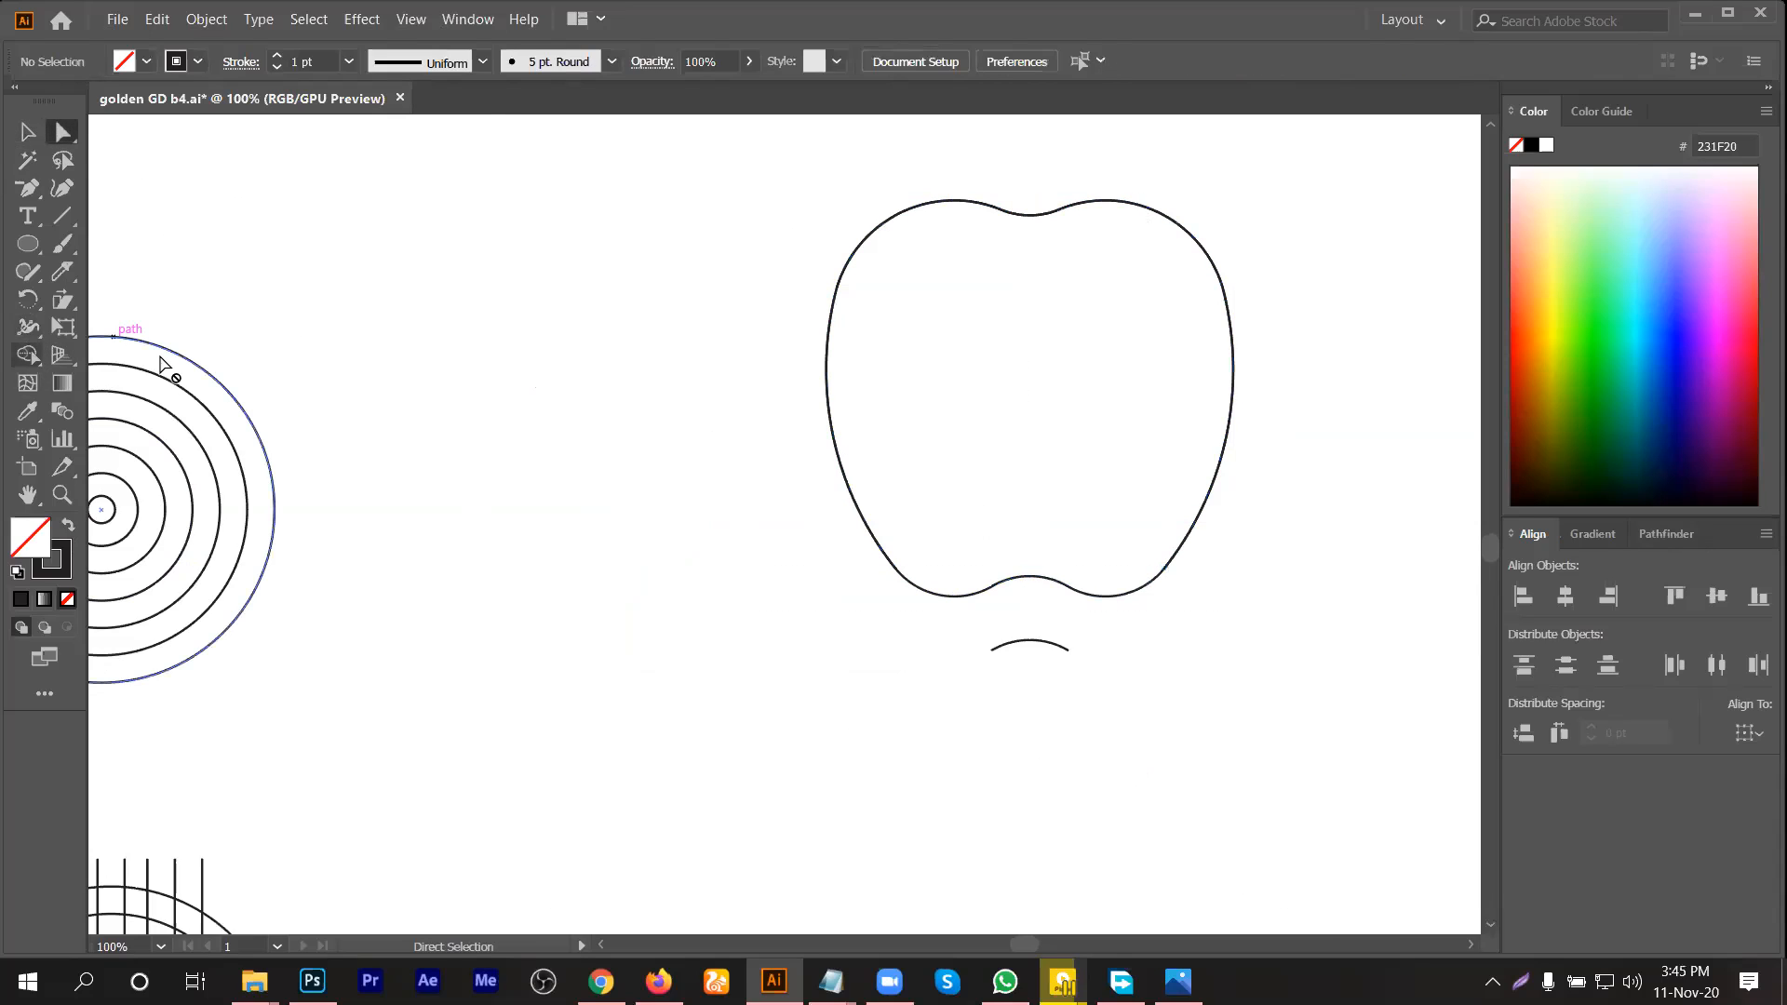
click(63, 135)
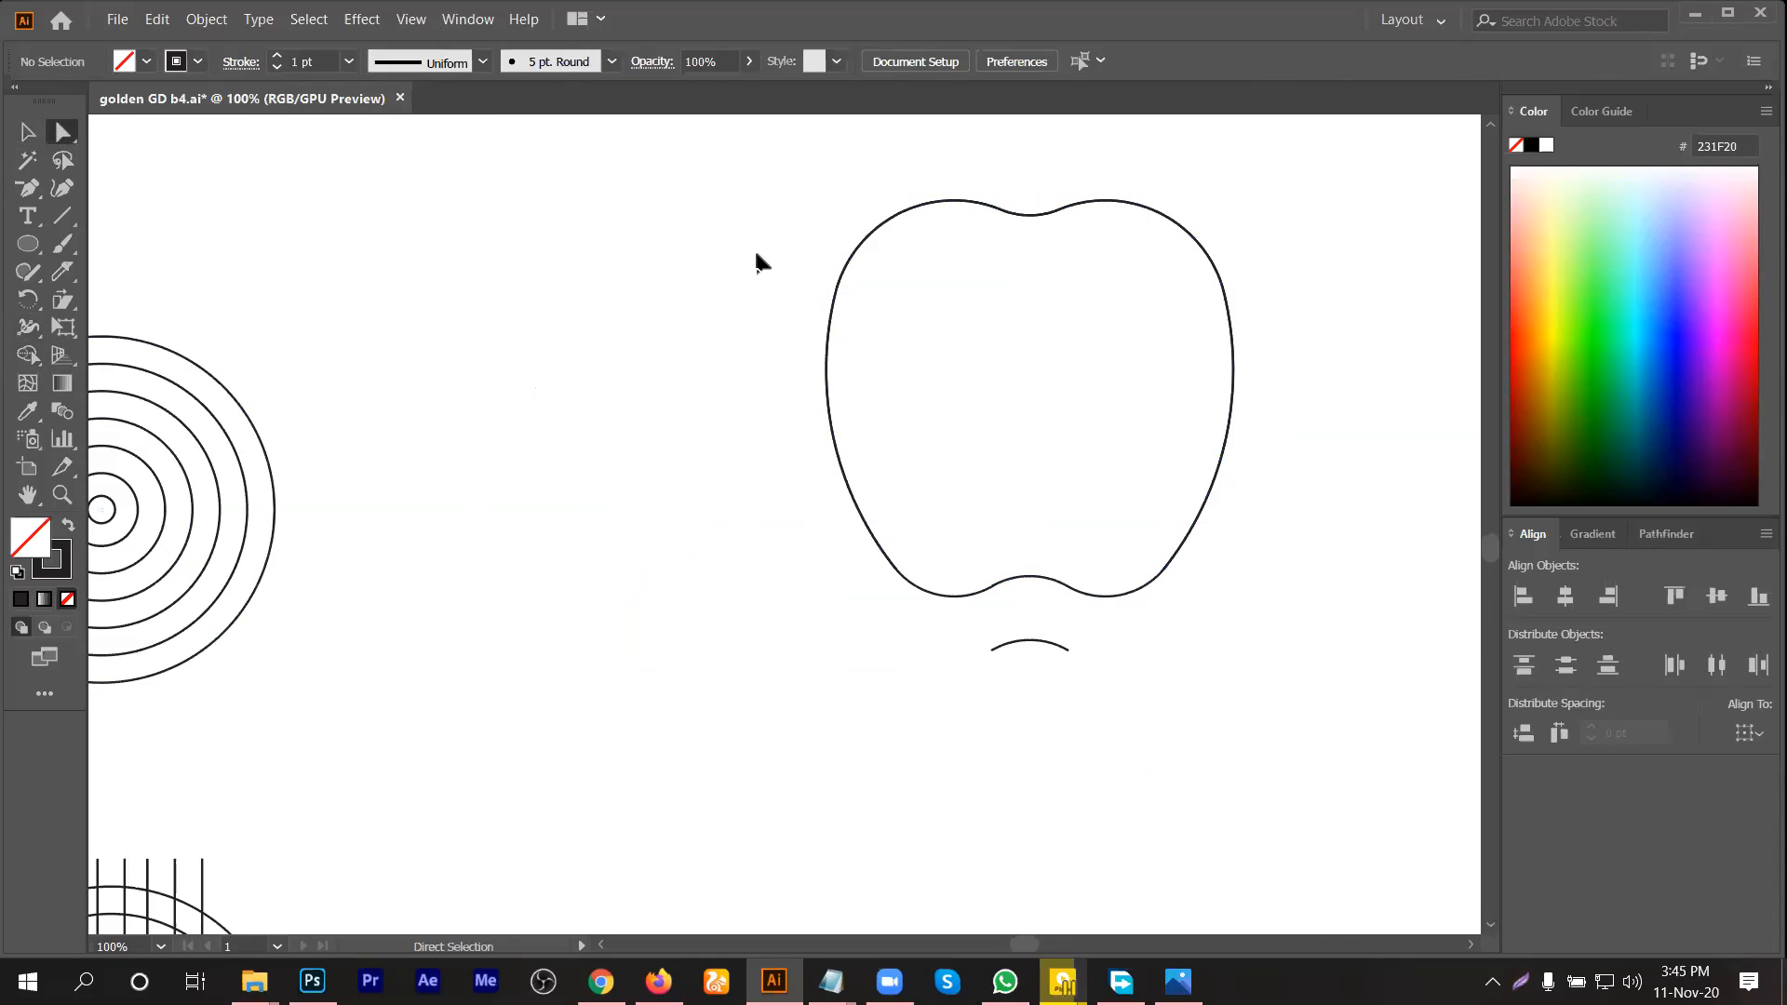
drag(757, 263, 844, 411)
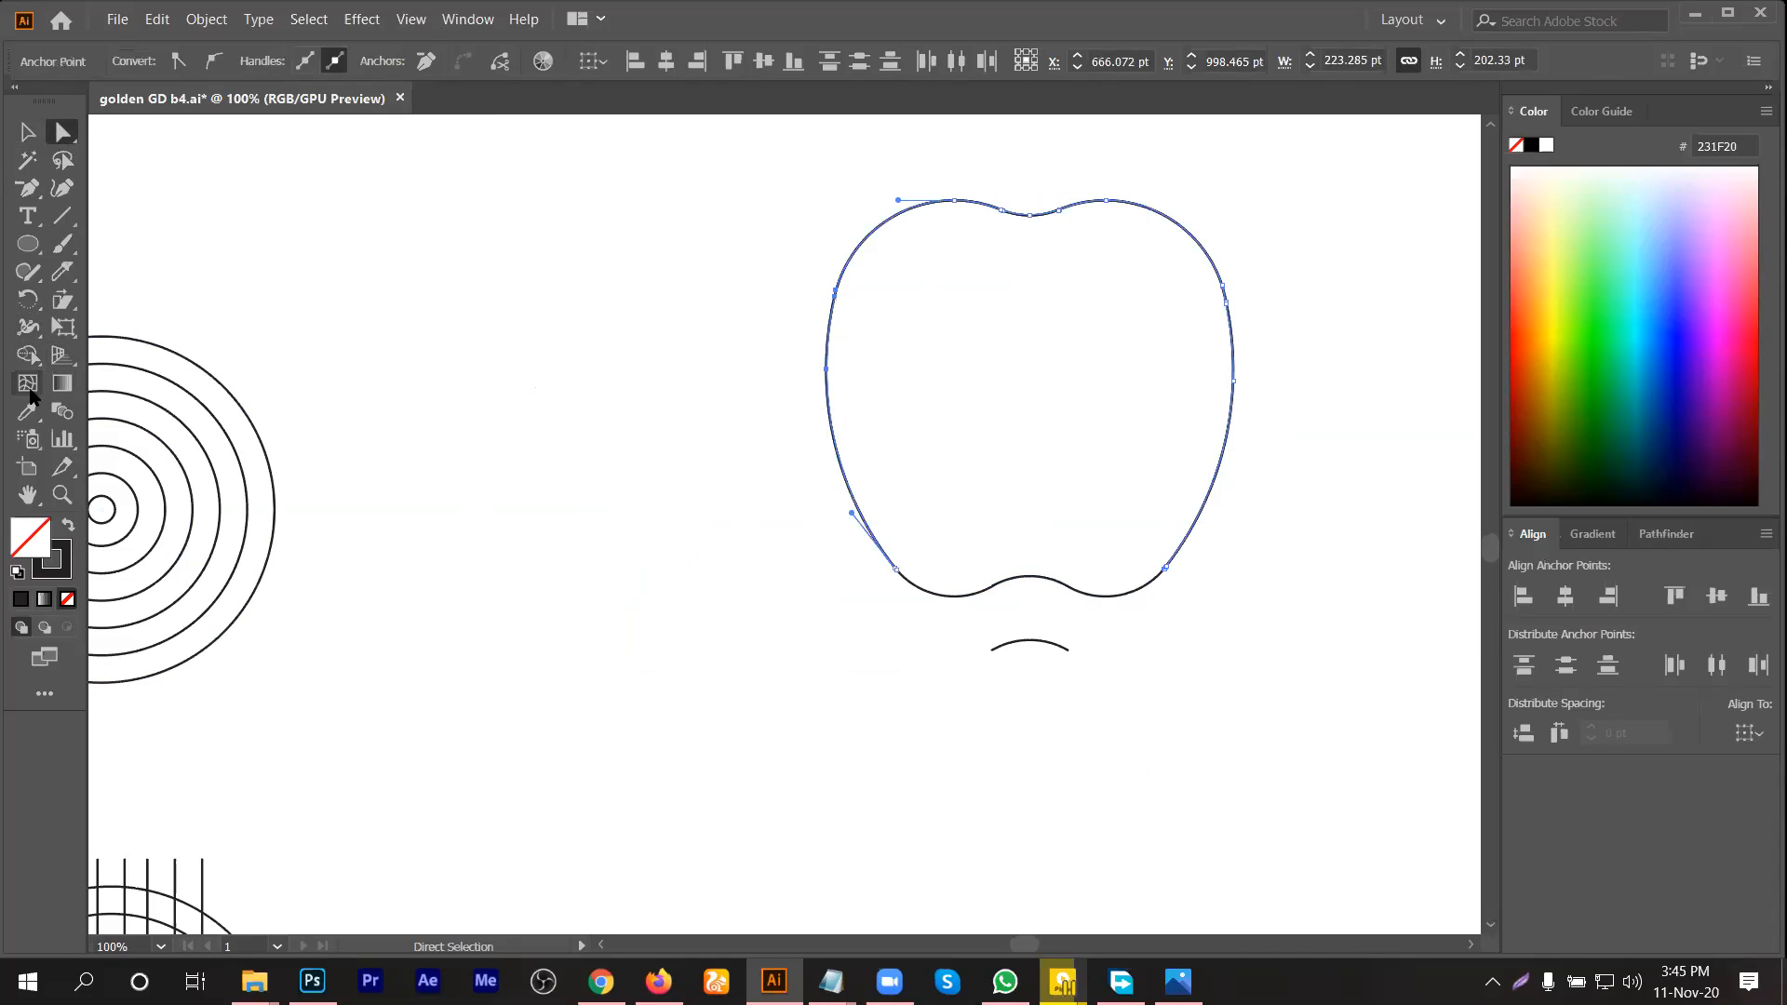
click(28, 354)
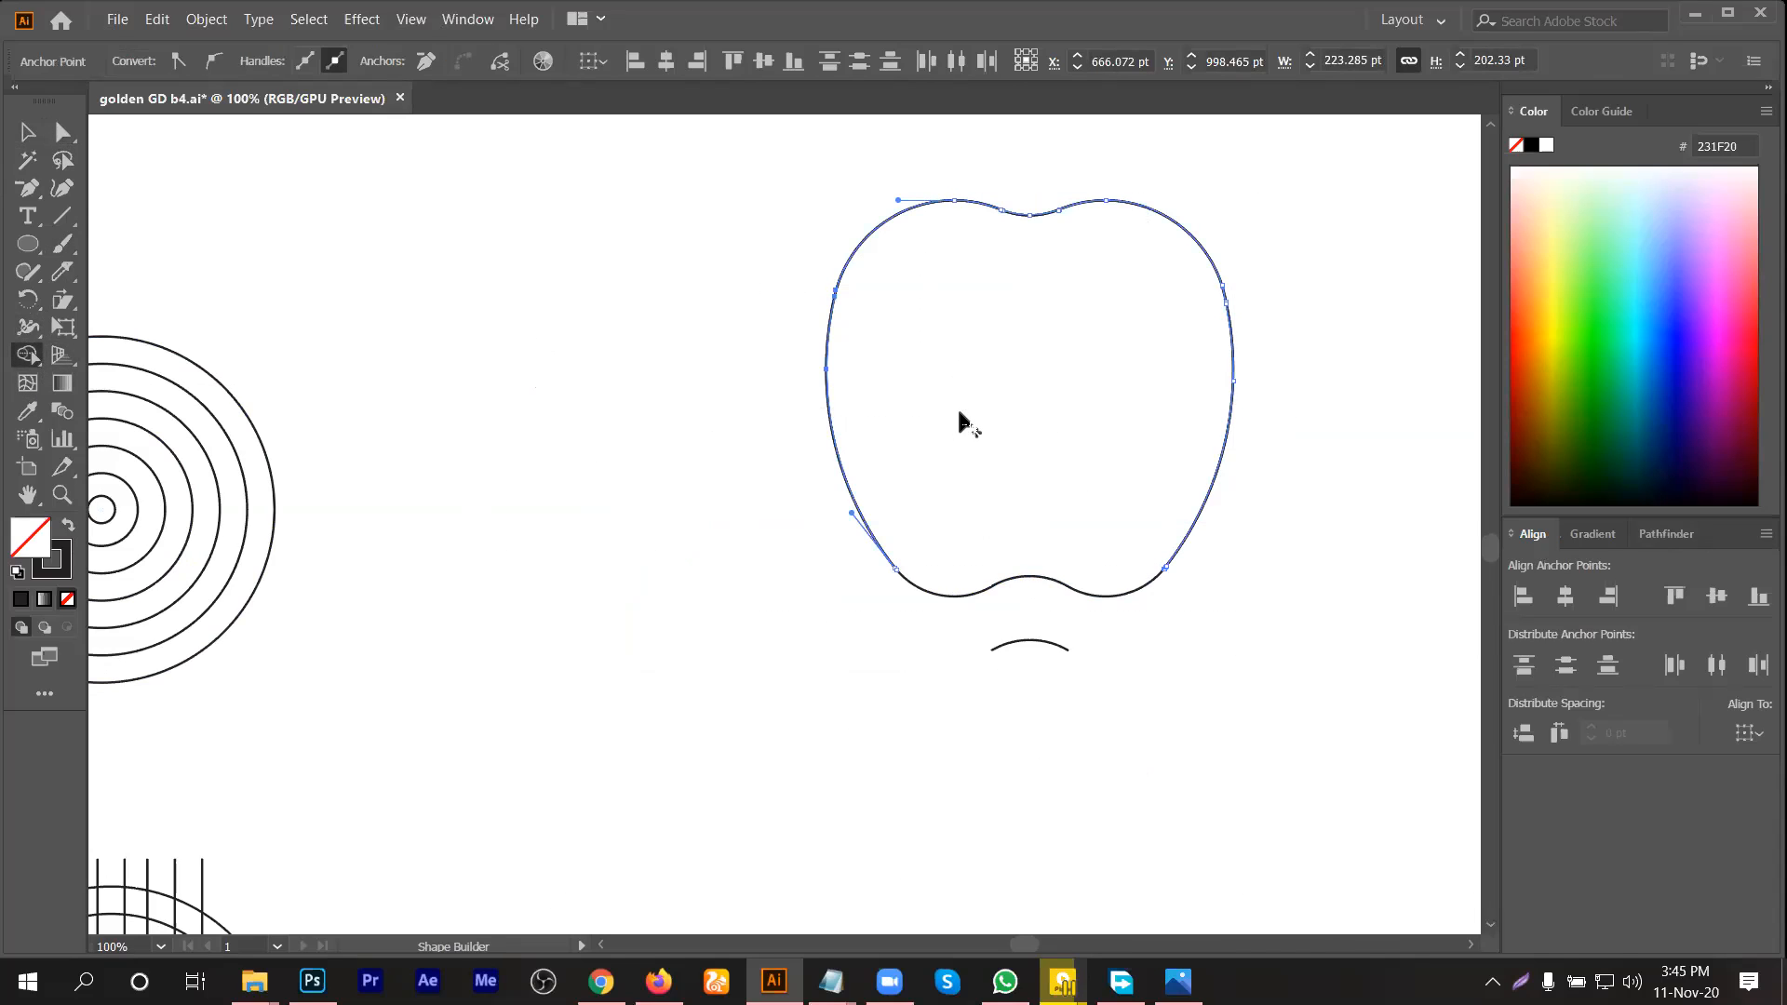
click(28, 132)
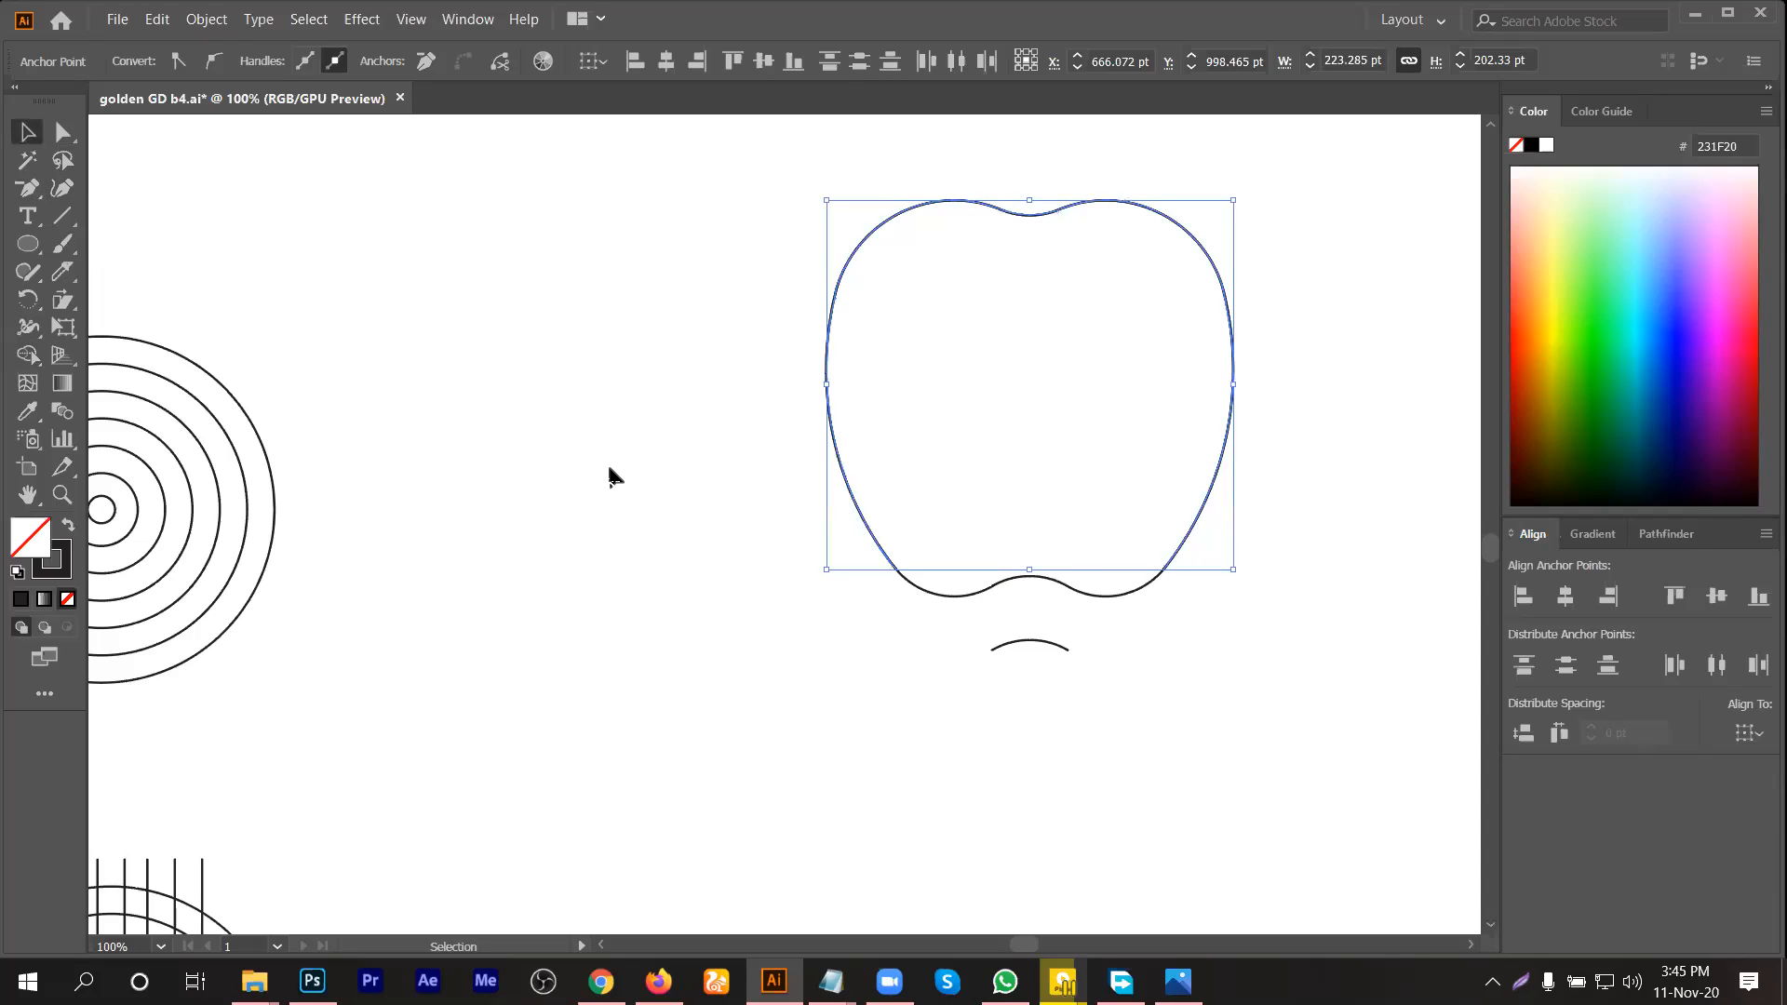
click(614, 475)
Step: Try Pathfinder Divide on the upper apple path and base curve, undo it, and join them into one path
drag(791, 237, 1238, 600)
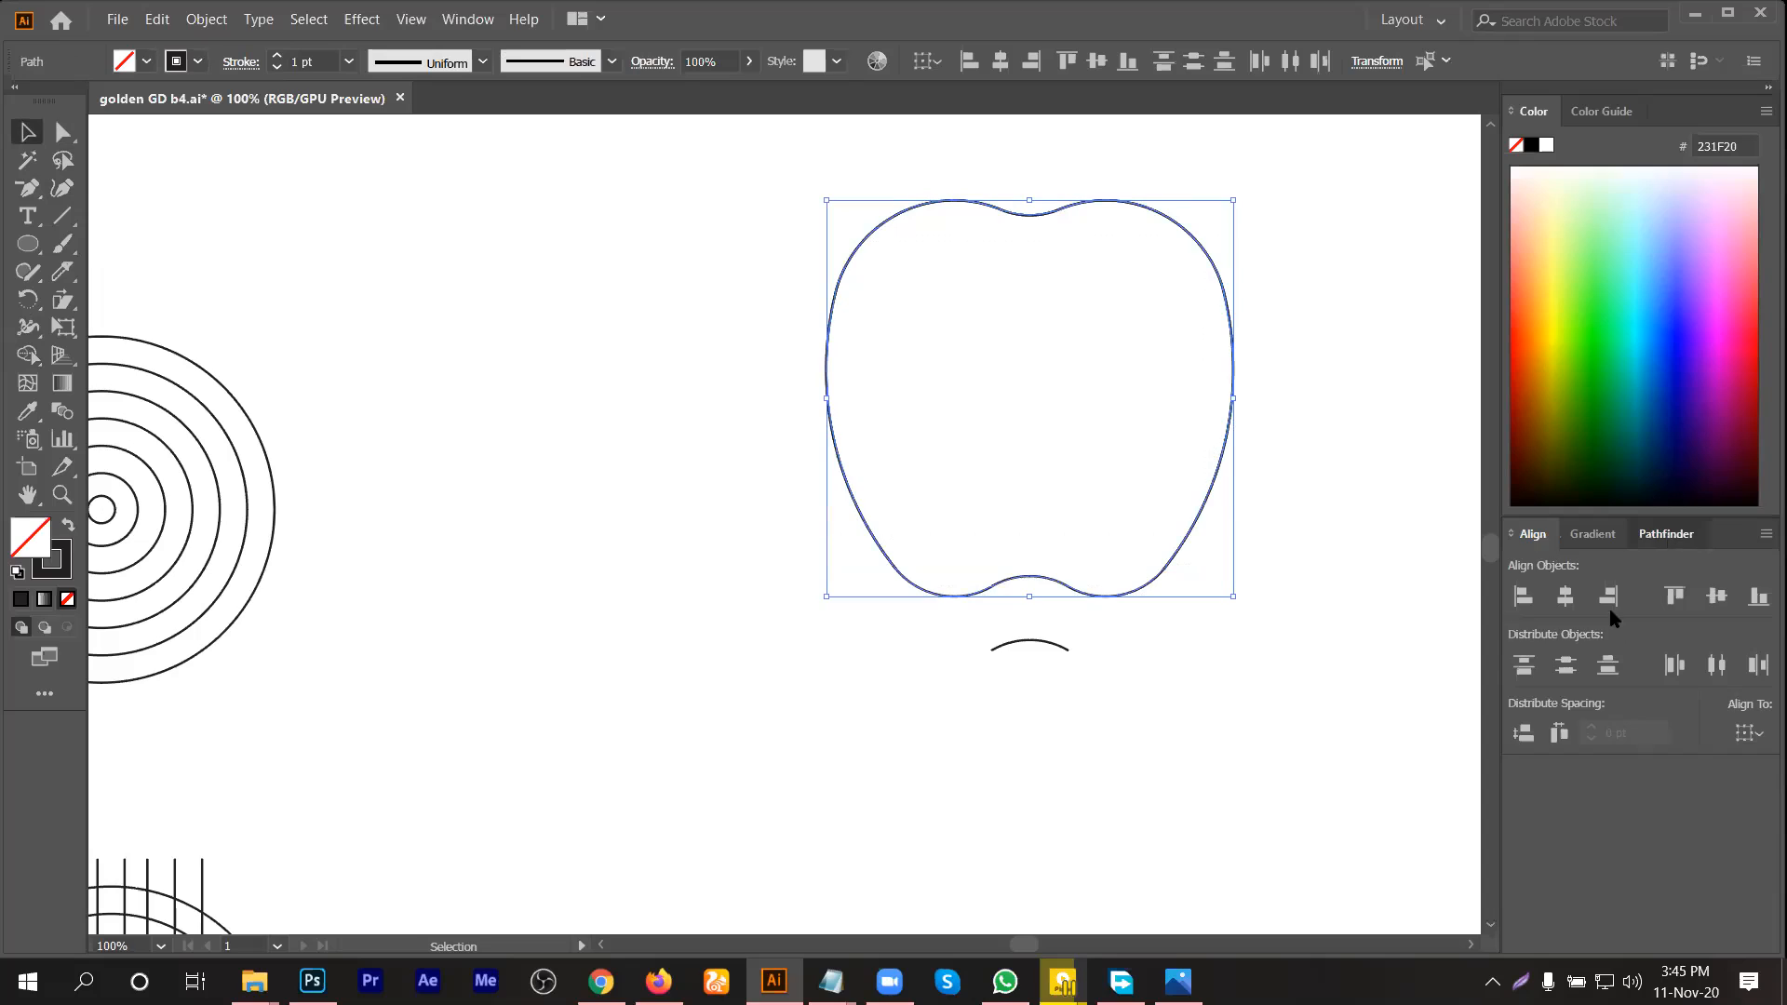
click(1665, 533)
click(1536, 659)
key(ctrl+z)
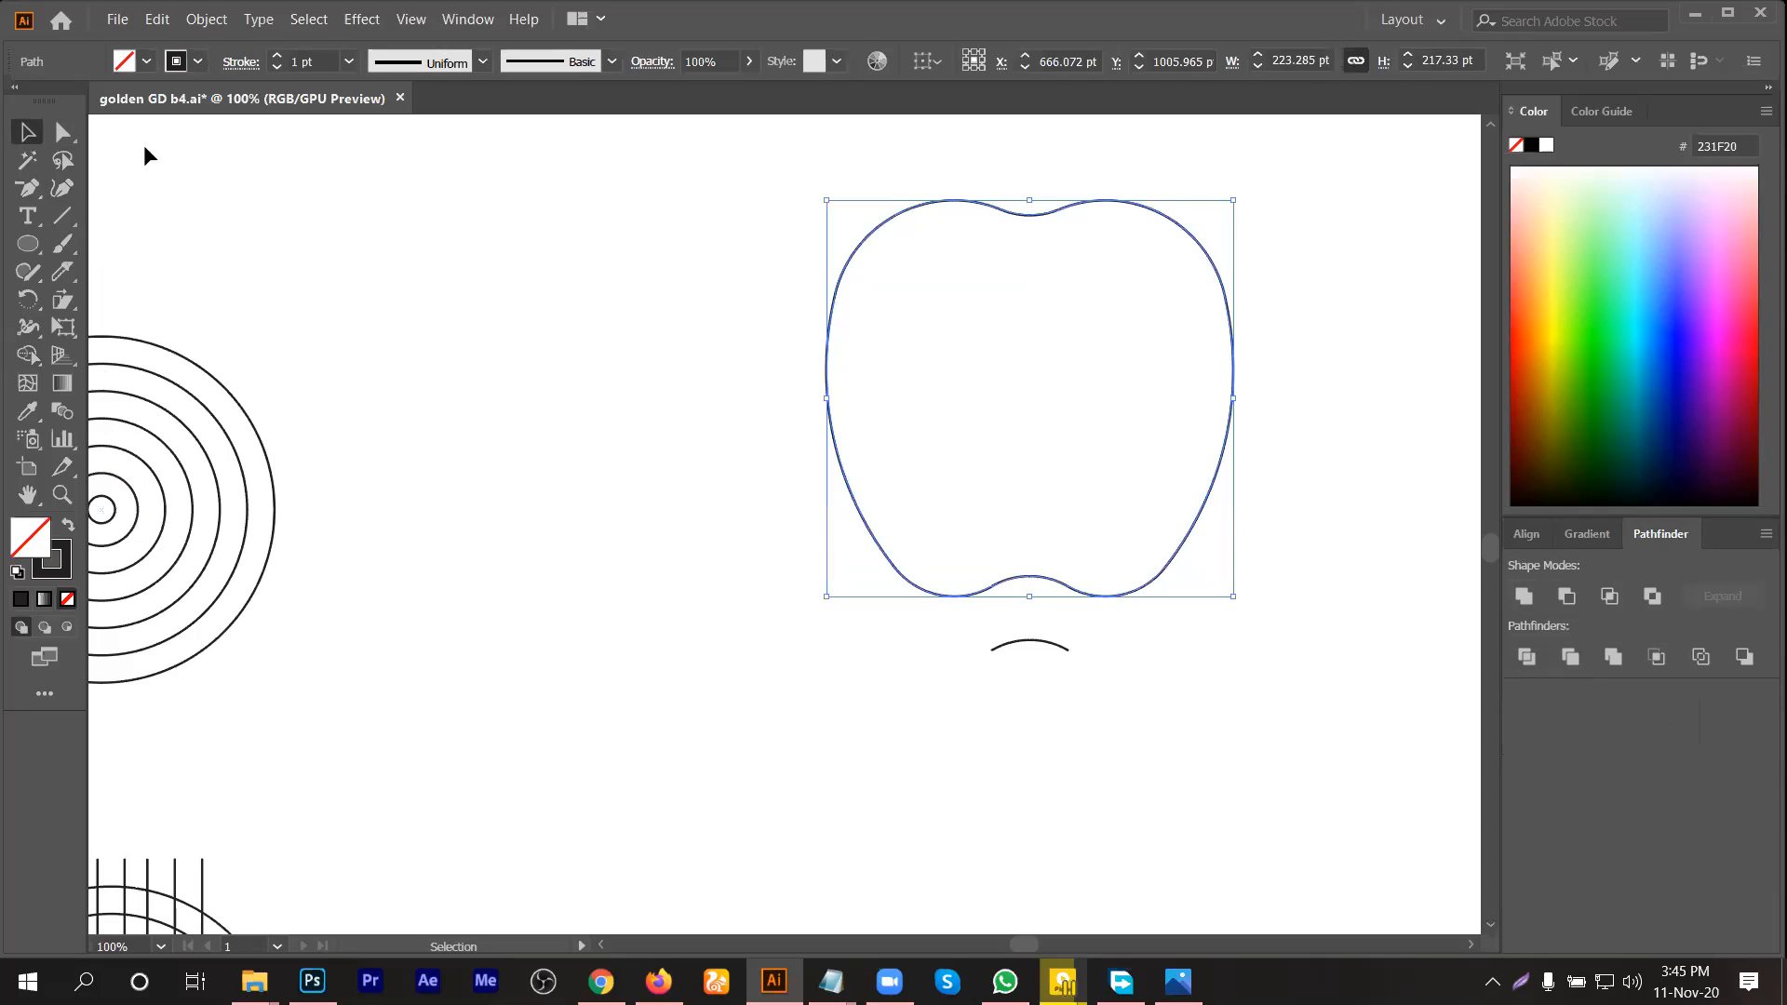
Step: Swap the closed apple path's stroke and fill to make it solid, and delete the leftover arc beneath it
click(66, 527)
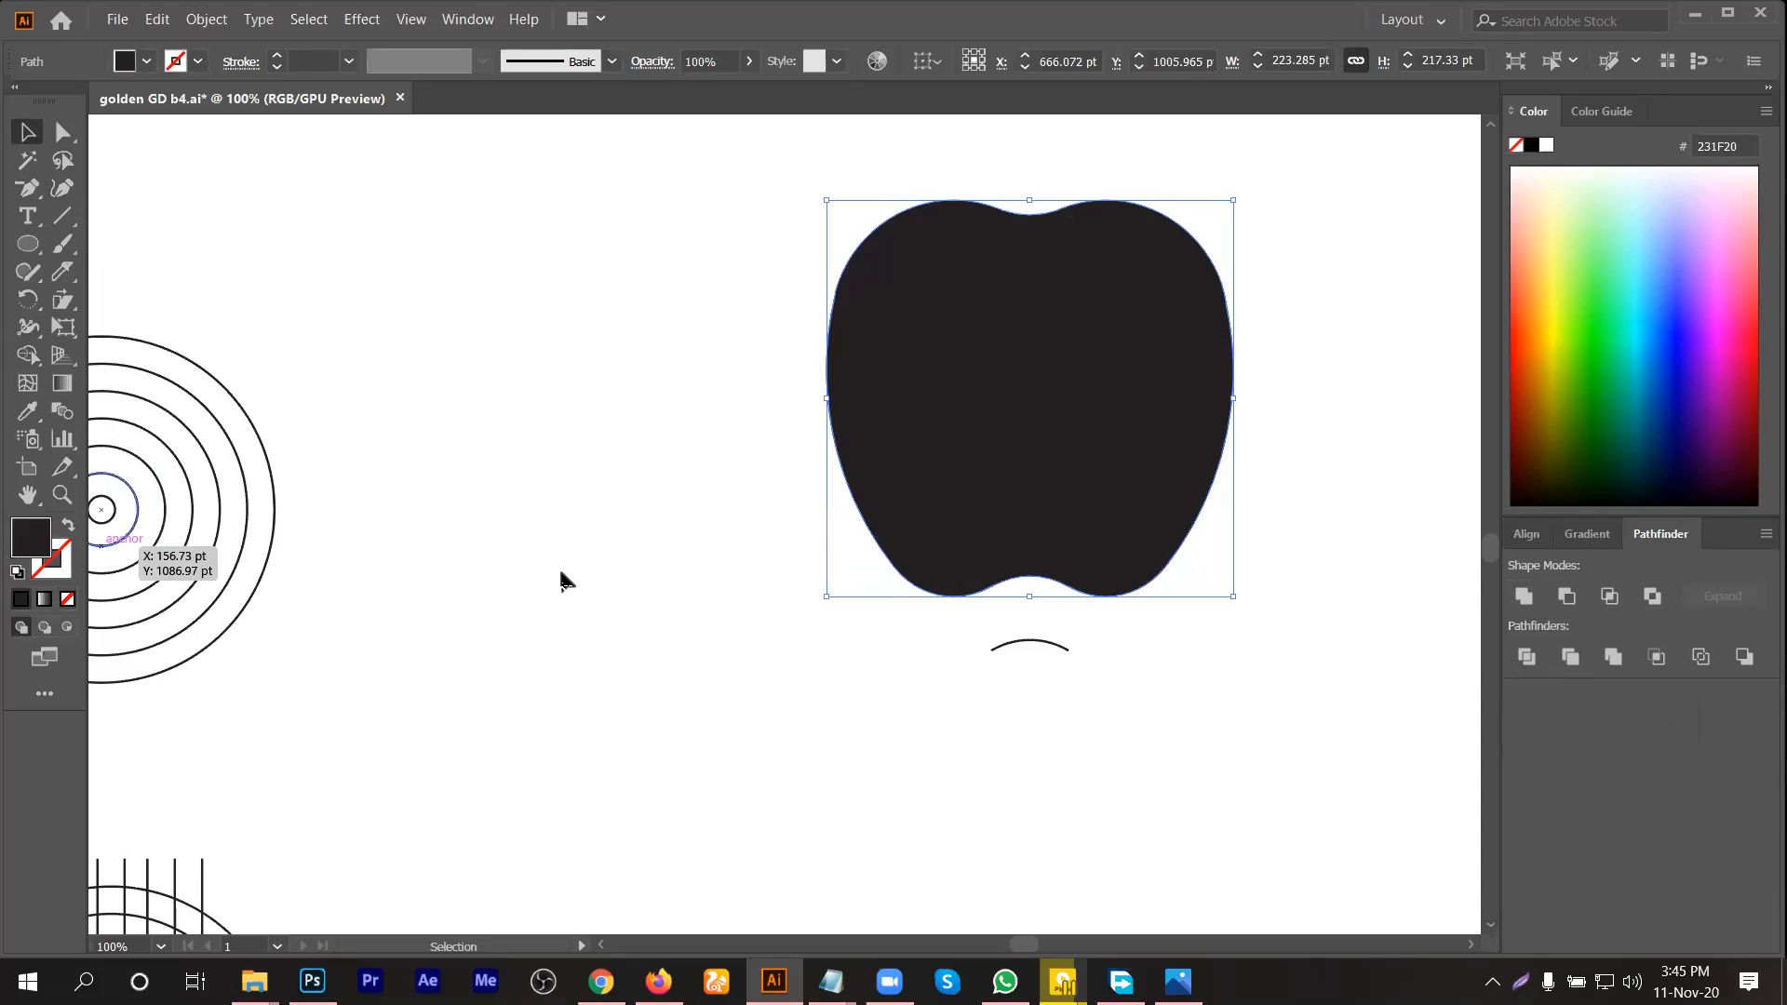
scroll(602, 504, down, 2)
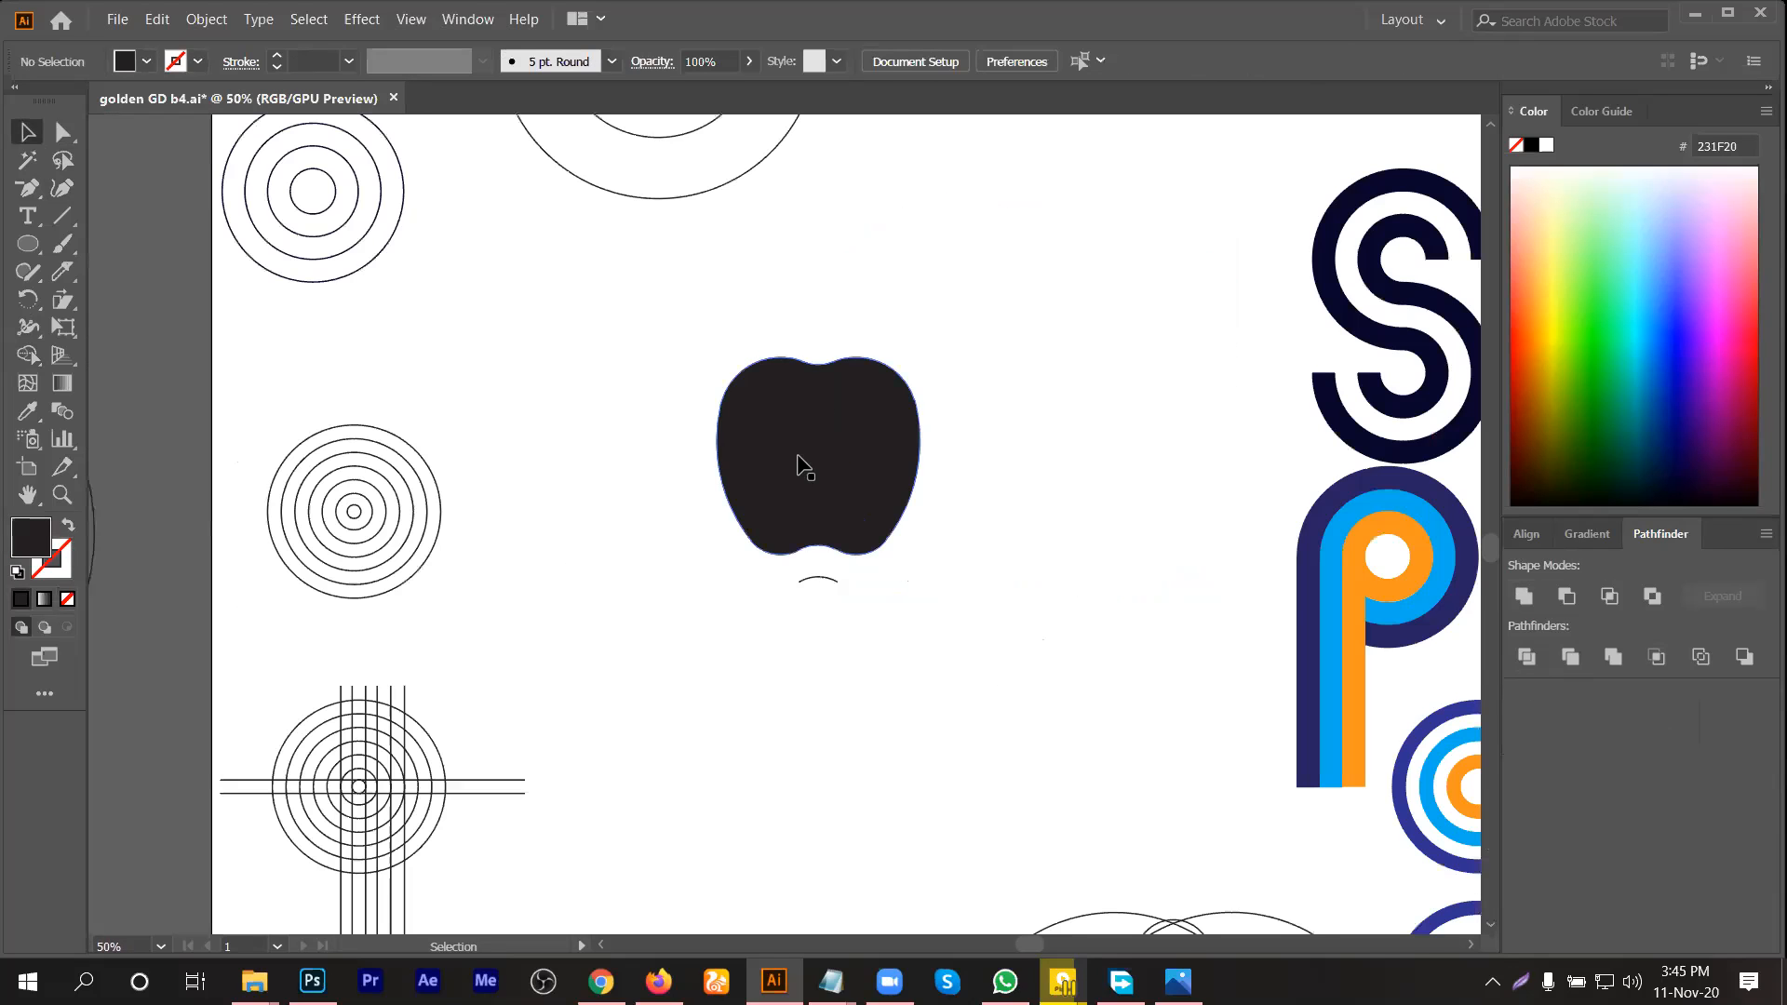
drag(798, 467, 1051, 402)
click(820, 579)
key(Delete)
Step: Move the filled apple silhouette into the empty space beside the small concentric circles
drag(1083, 402, 738, 539)
click(932, 474)
scroll(745, 628, up, 2)
scroll(745, 628, down, 2)
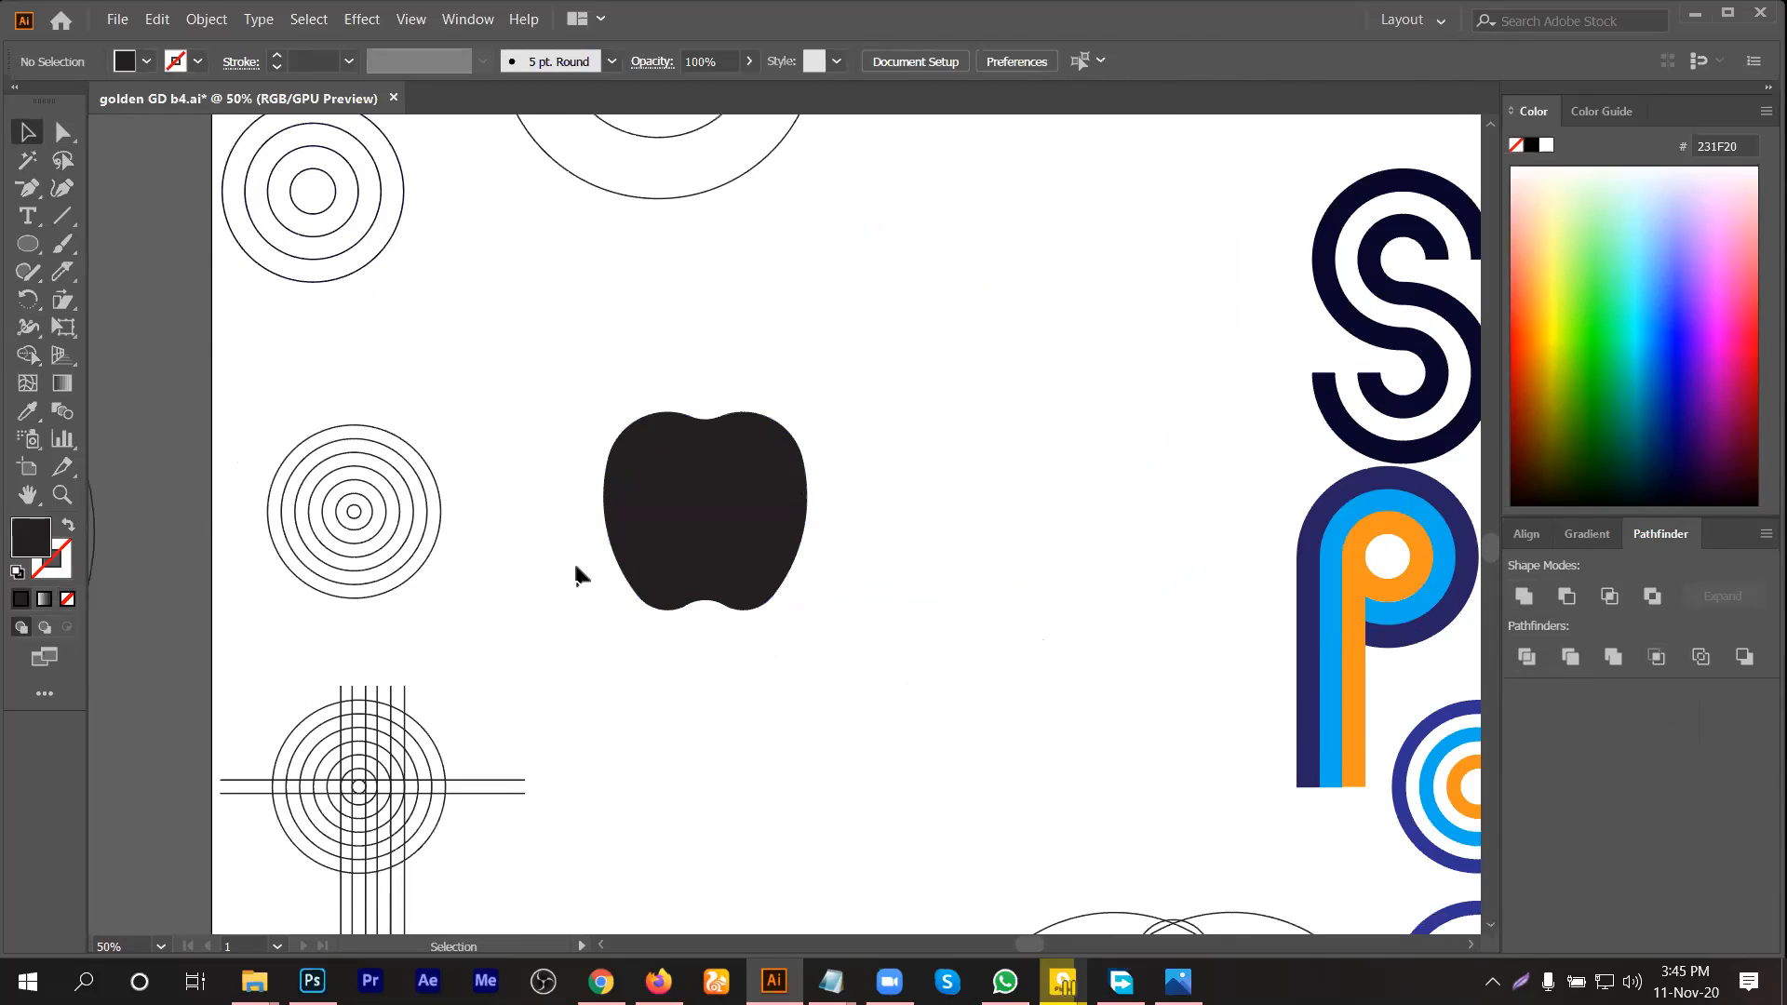
Step: Place two overlapping copies of a mid-sized golden-ratio circle above the apple's top notch, with their overlap forming the leaf
scroll(570, 559, up, 4)
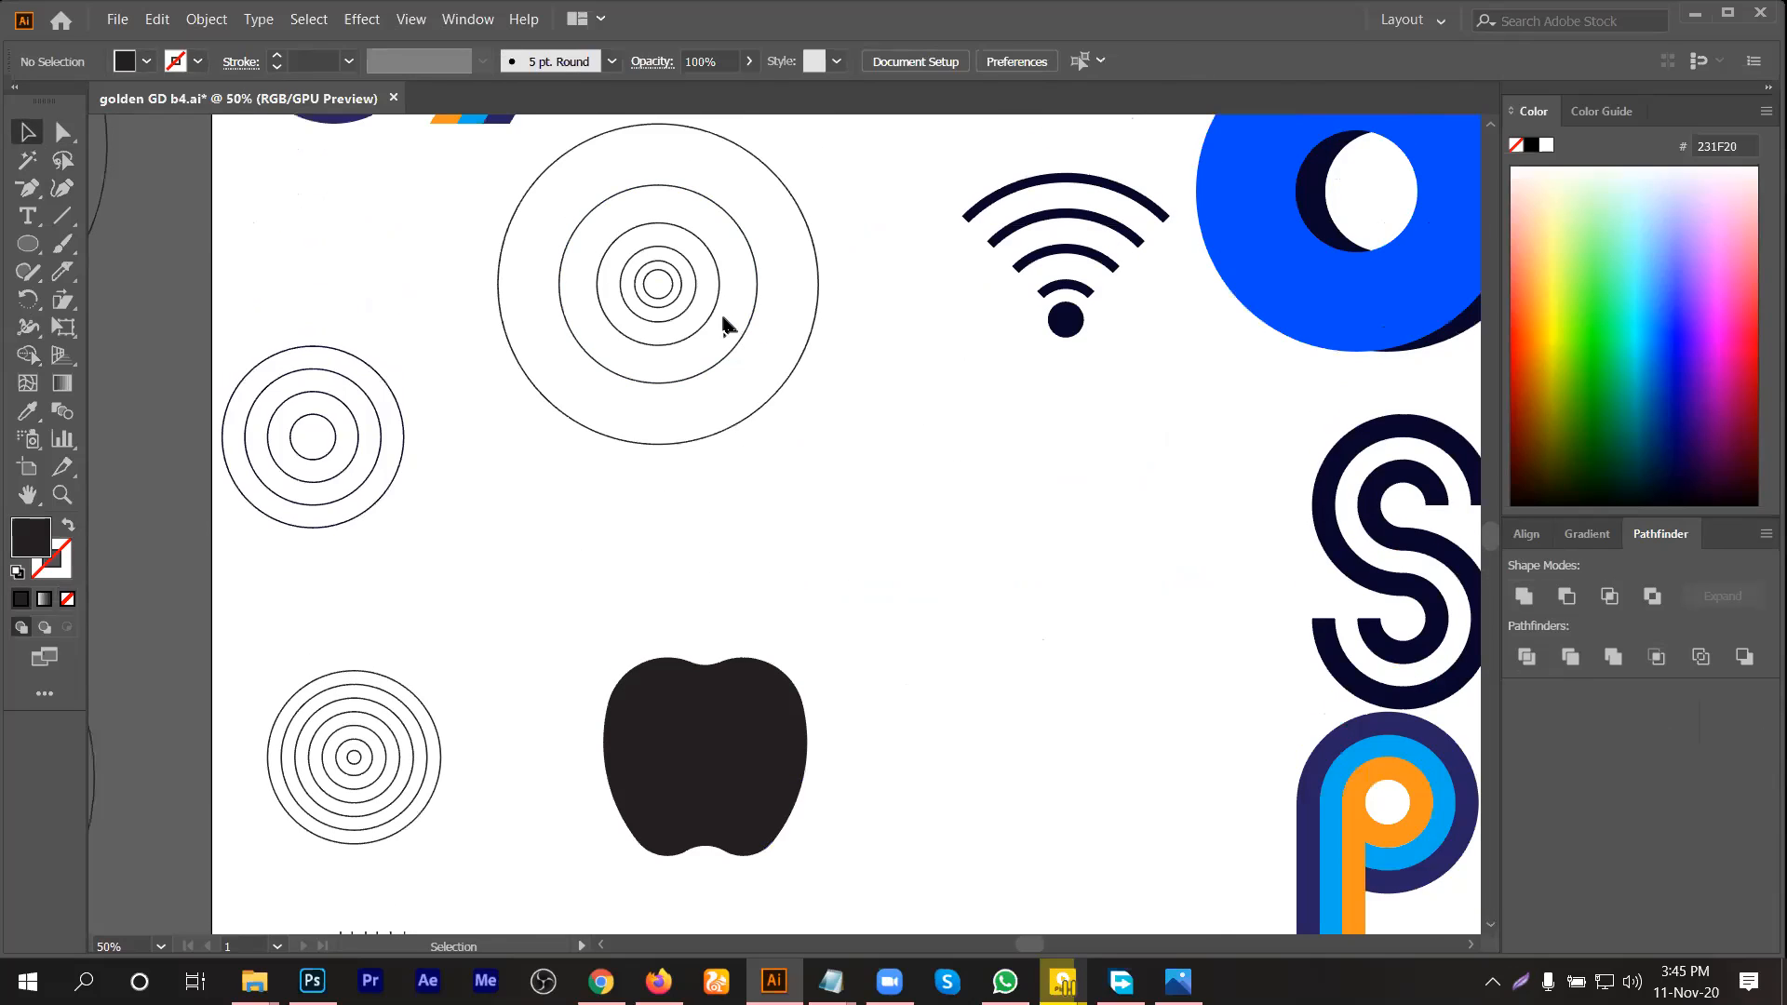
drag(717, 305, 924, 823)
scroll(751, 655, up, 3)
shift+click(772, 566)
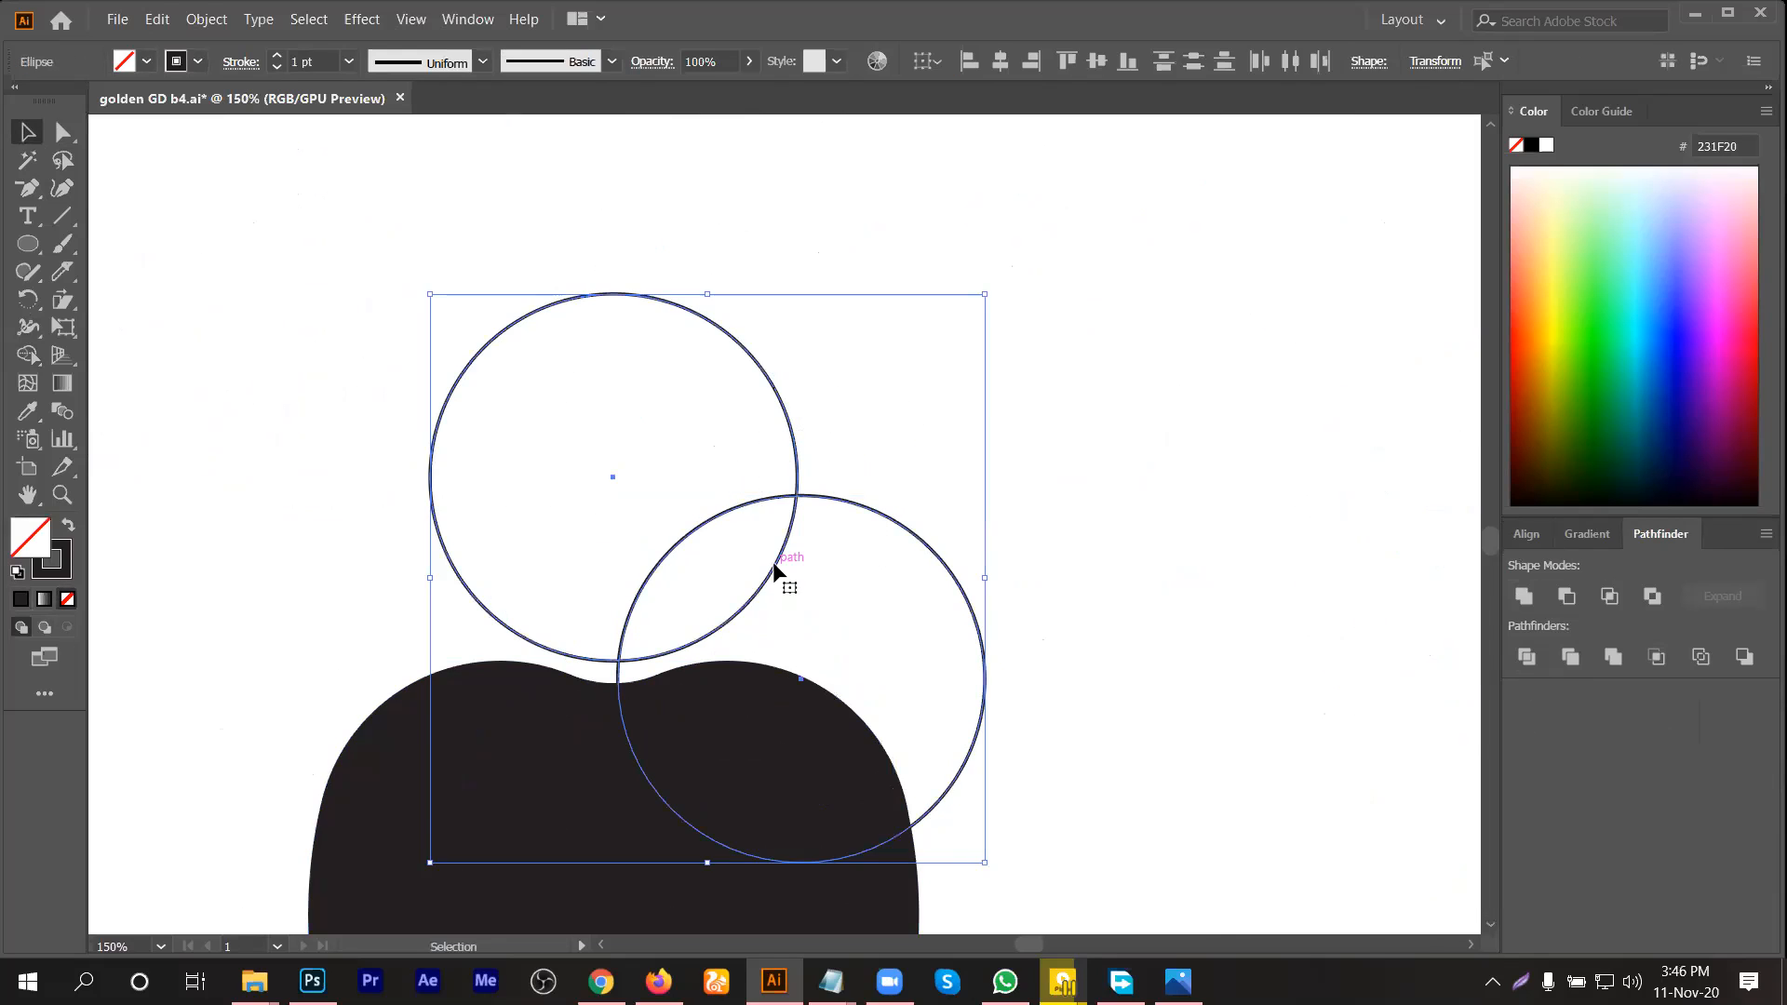
drag(772, 557, 772, 541)
scroll(771, 559, down, 5)
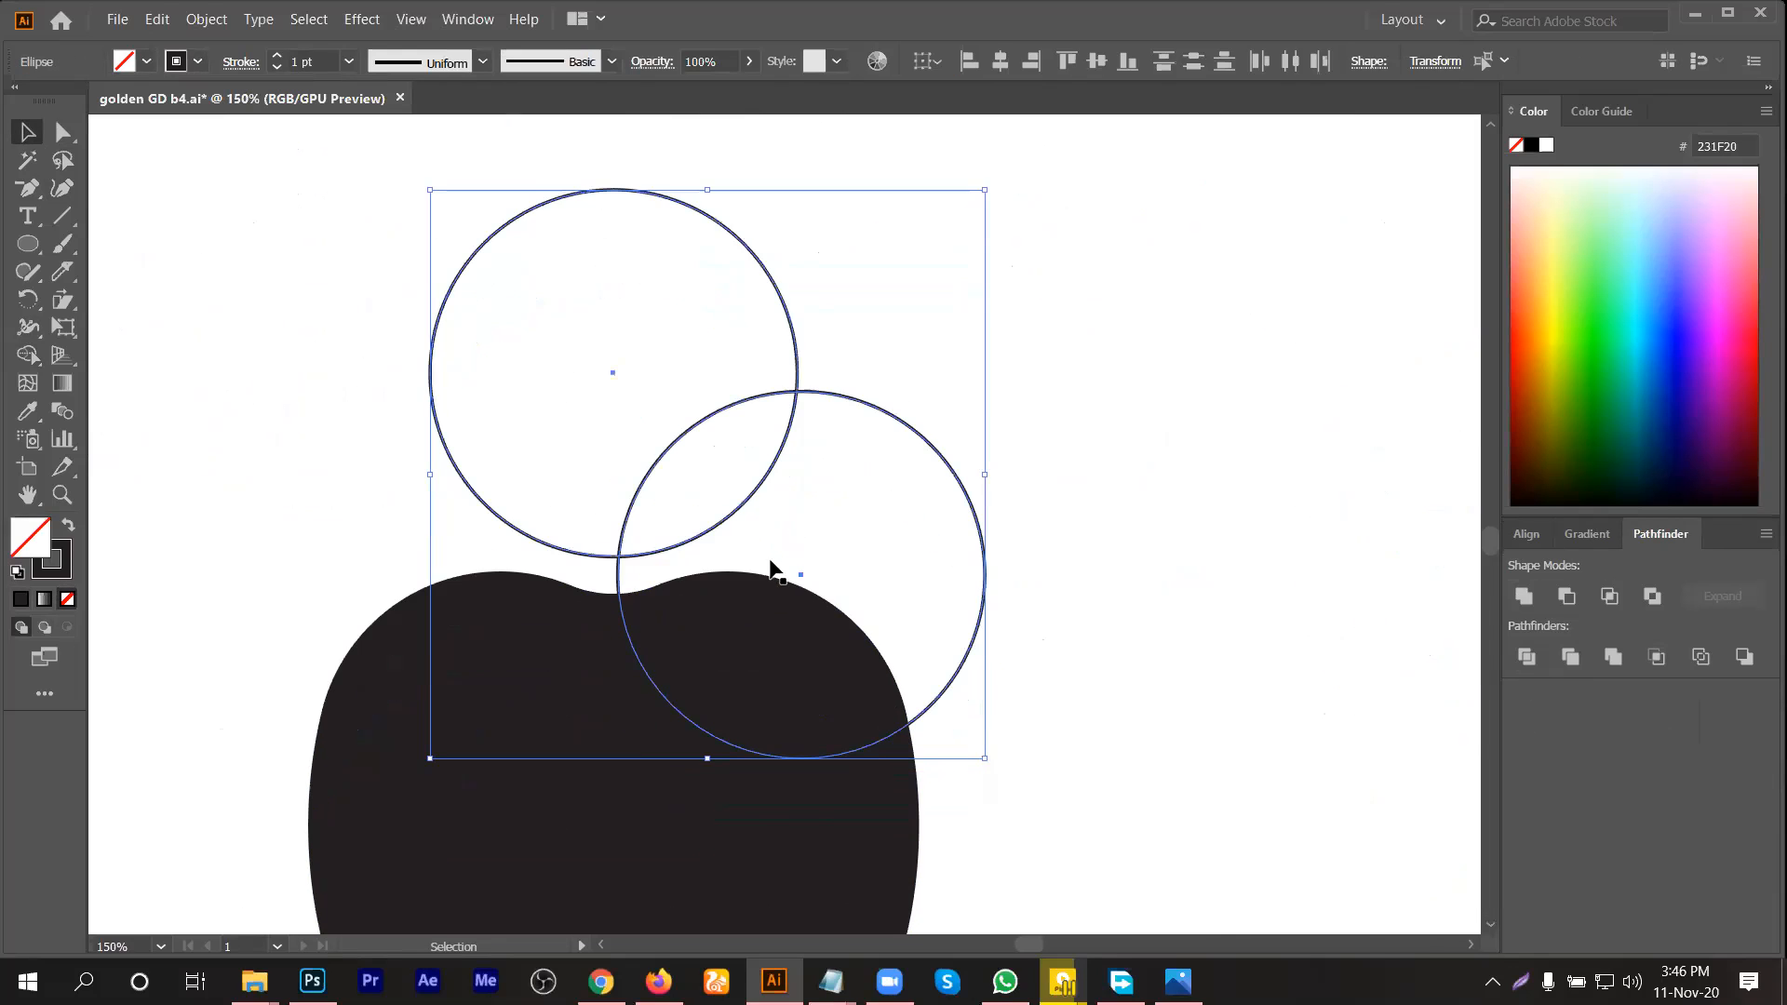
click(803, 459)
Step: Remove the outer parts of both circles with the Shape Builder and swap the remaining leaf's stroke and fill
drag(853, 259, 717, 459)
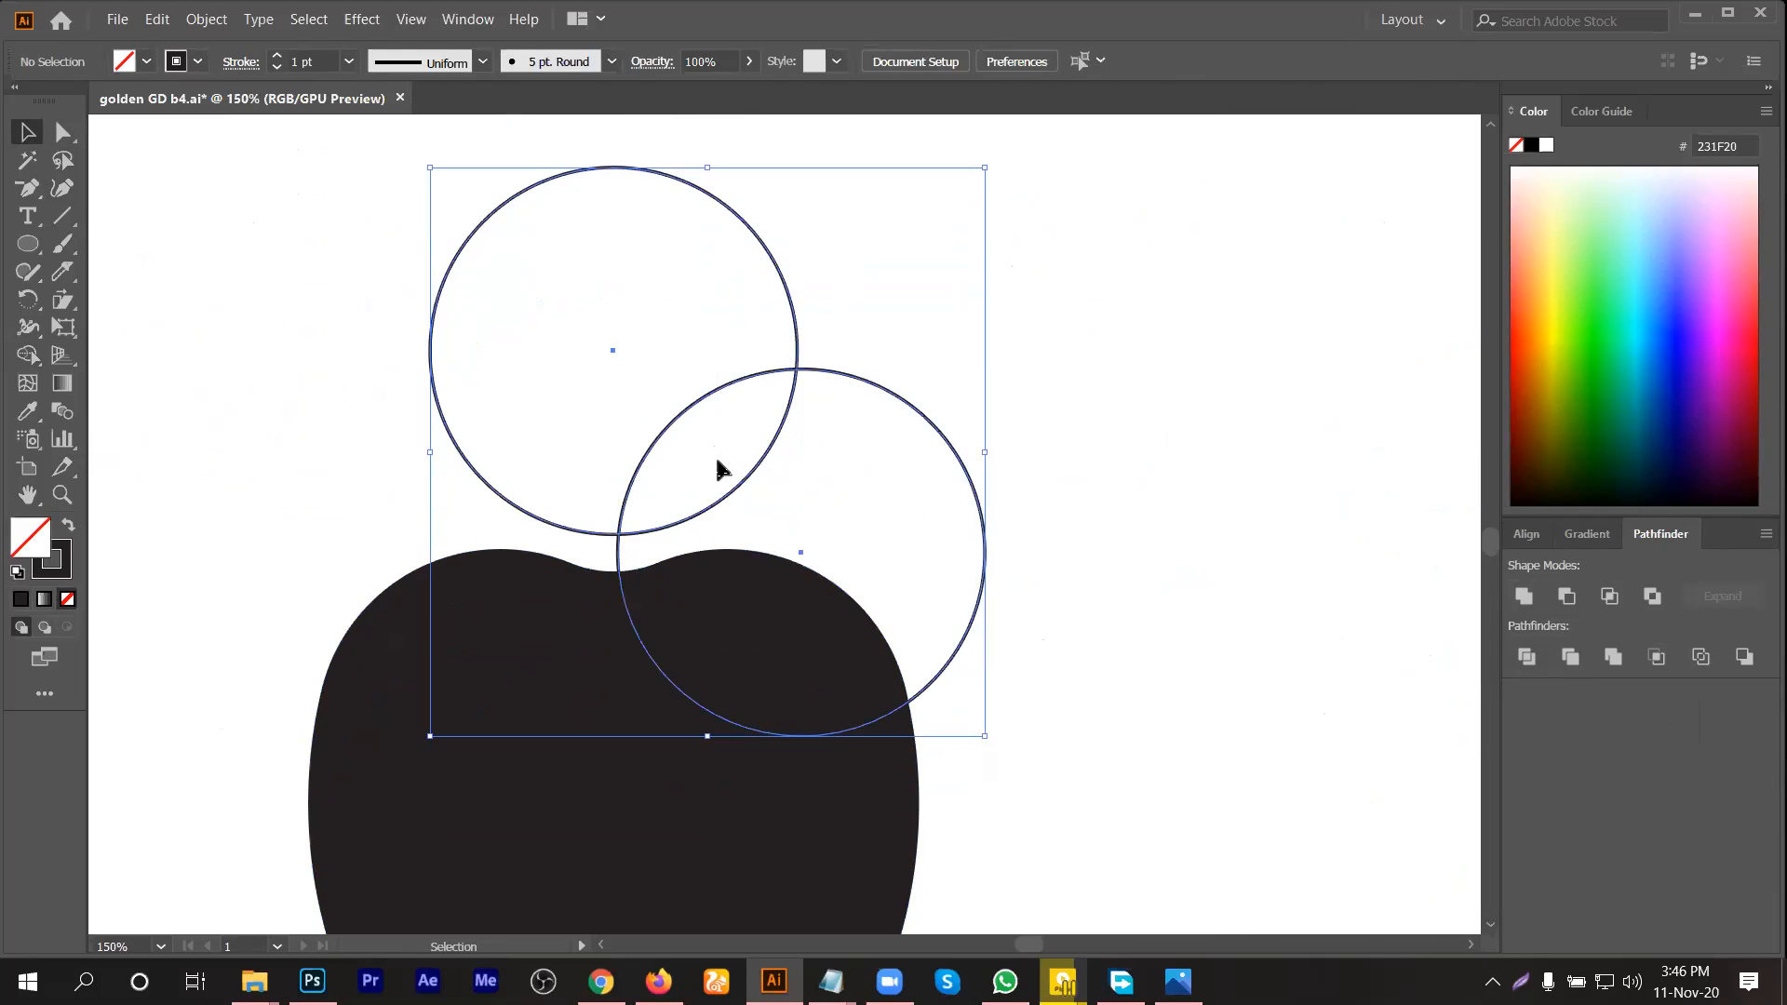
click(31, 356)
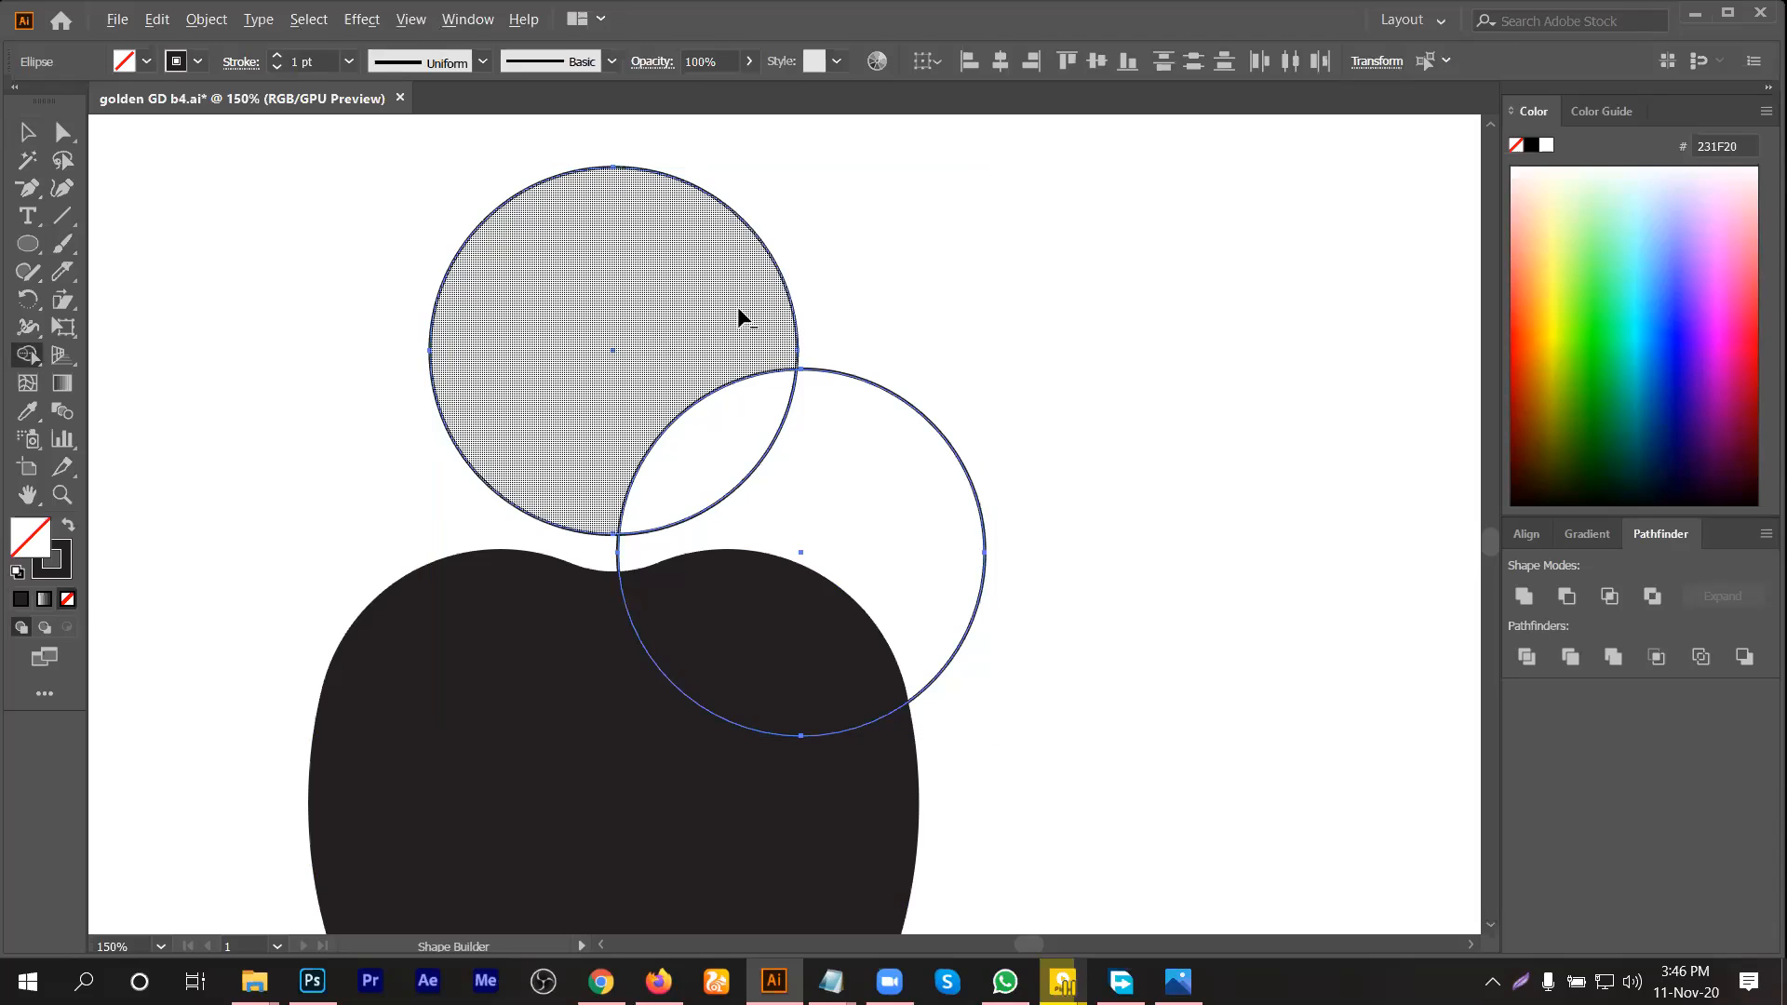
alt+click(787, 296)
alt+click(849, 378)
click(28, 132)
click(694, 399)
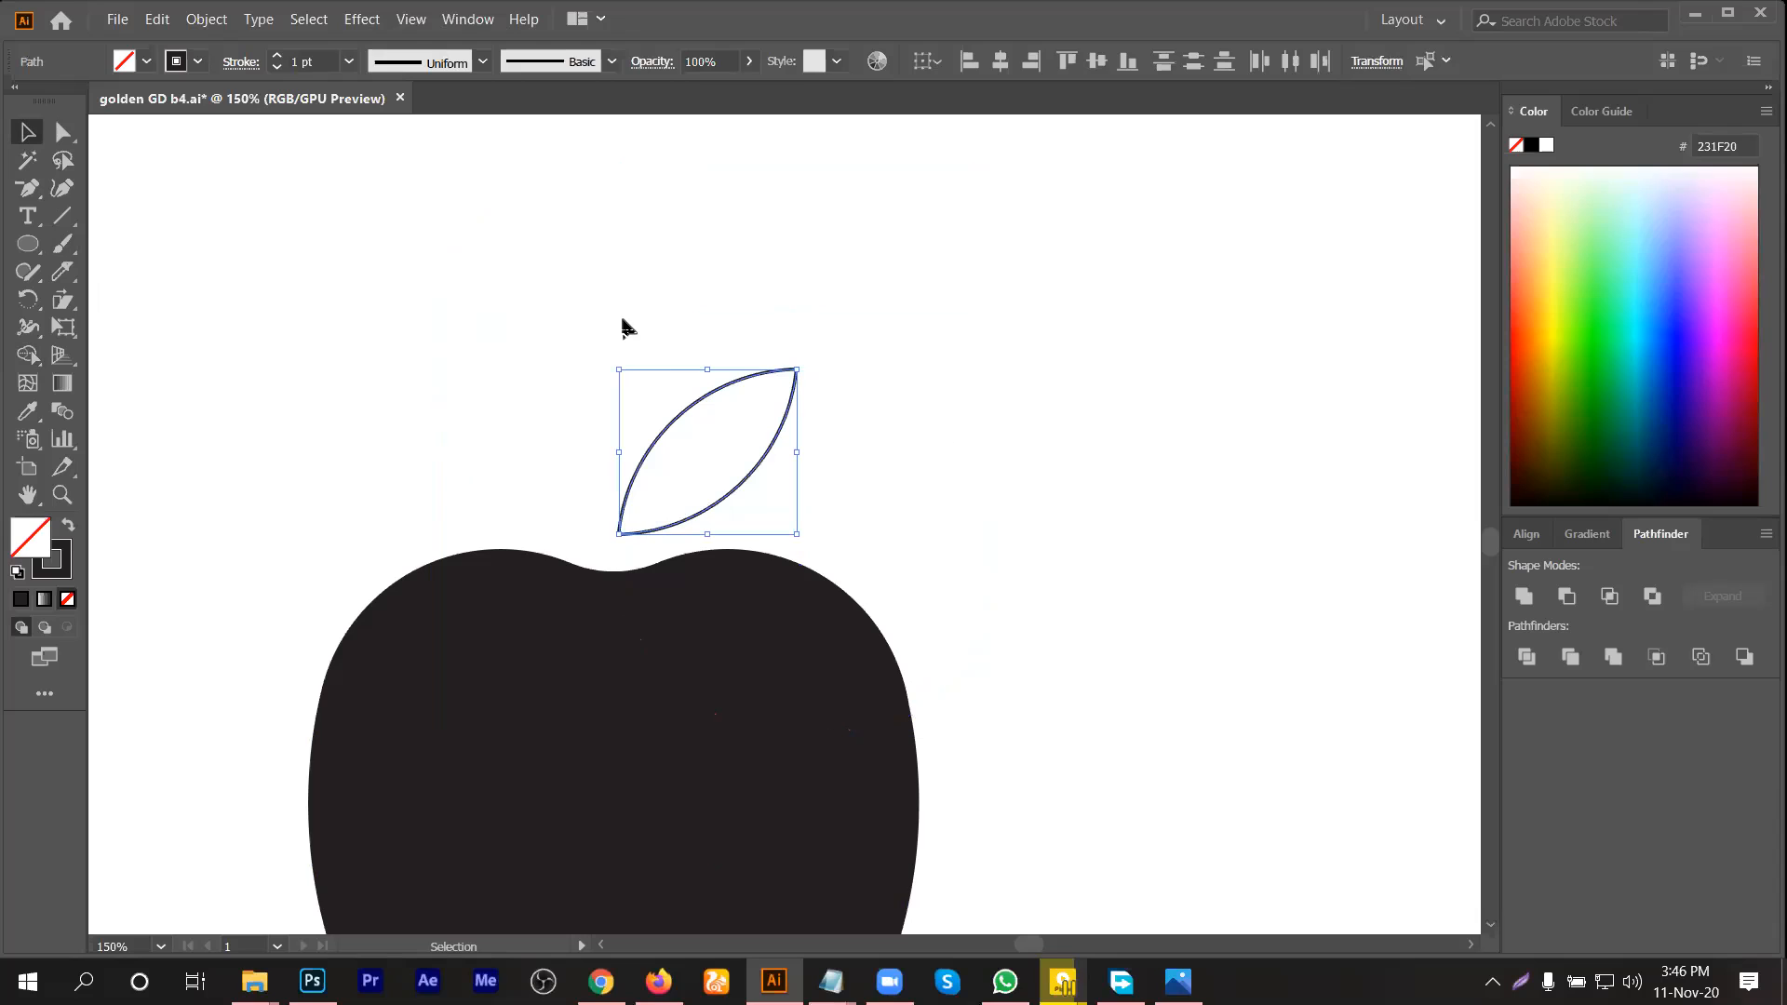
click(68, 524)
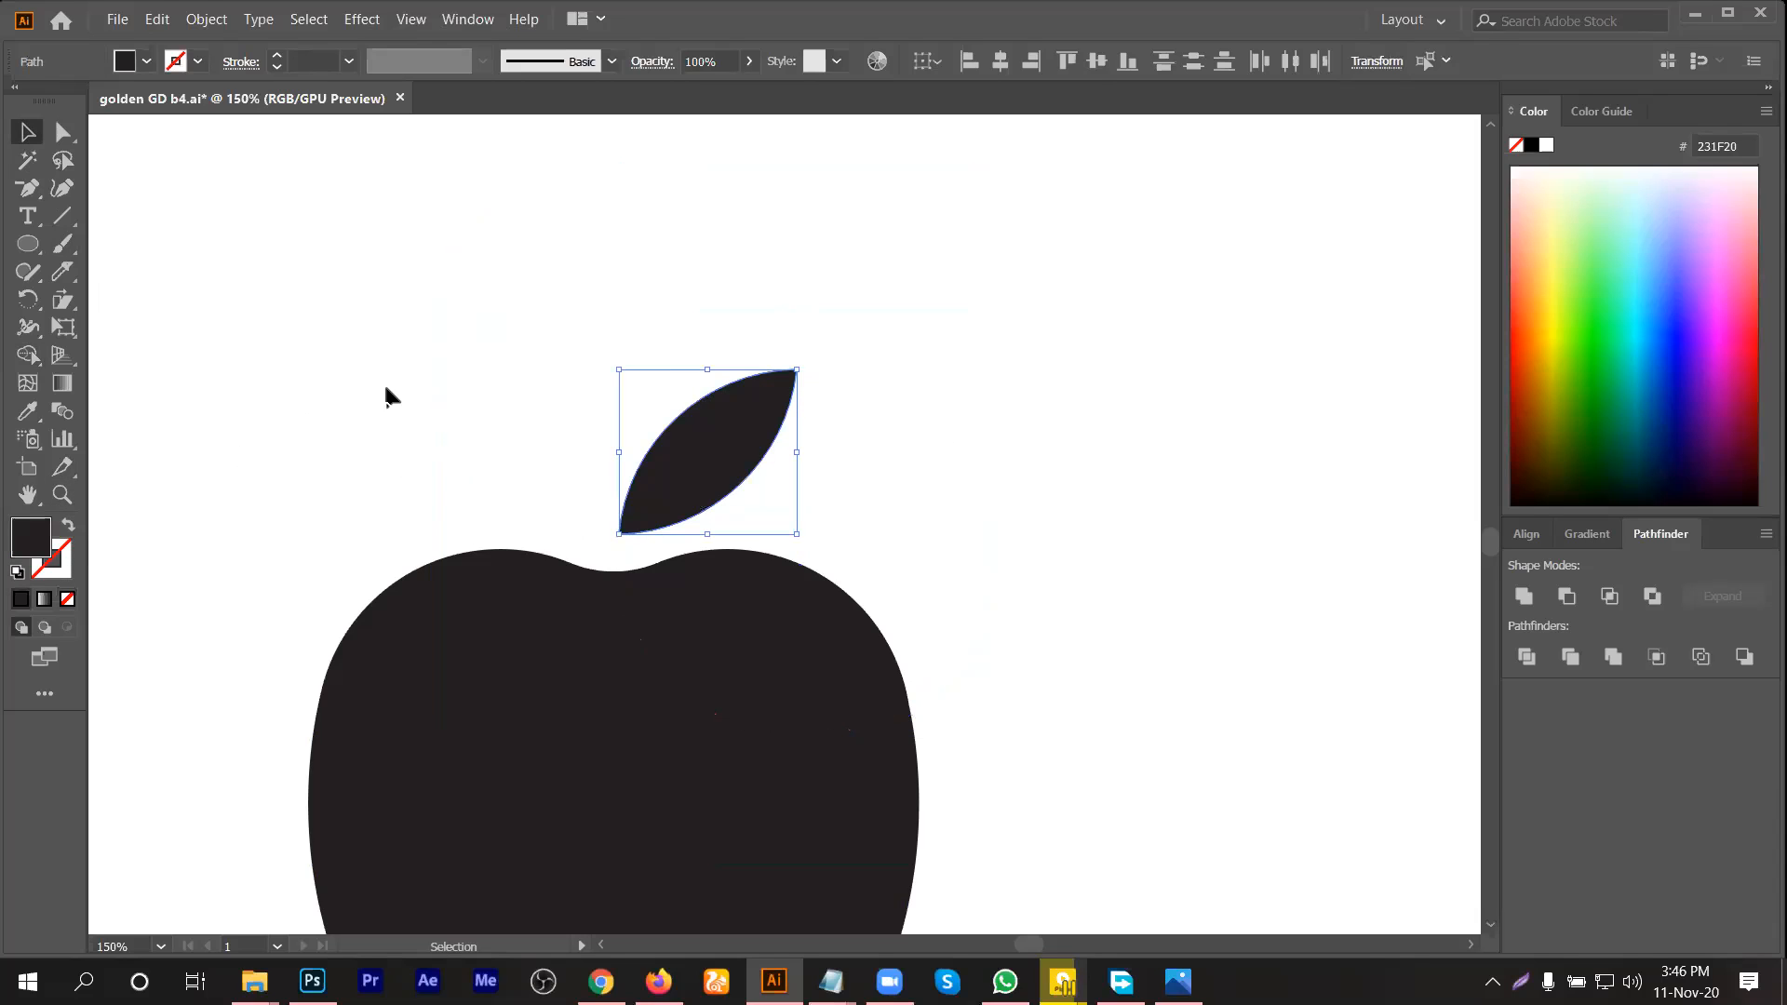
click(796, 411)
Step: Copy the same mid-sized golden-ratio circle onto the apple's right edge and swap the apple's fill to an outline
scroll(805, 418, down, 1)
scroll(822, 431, down, 2)
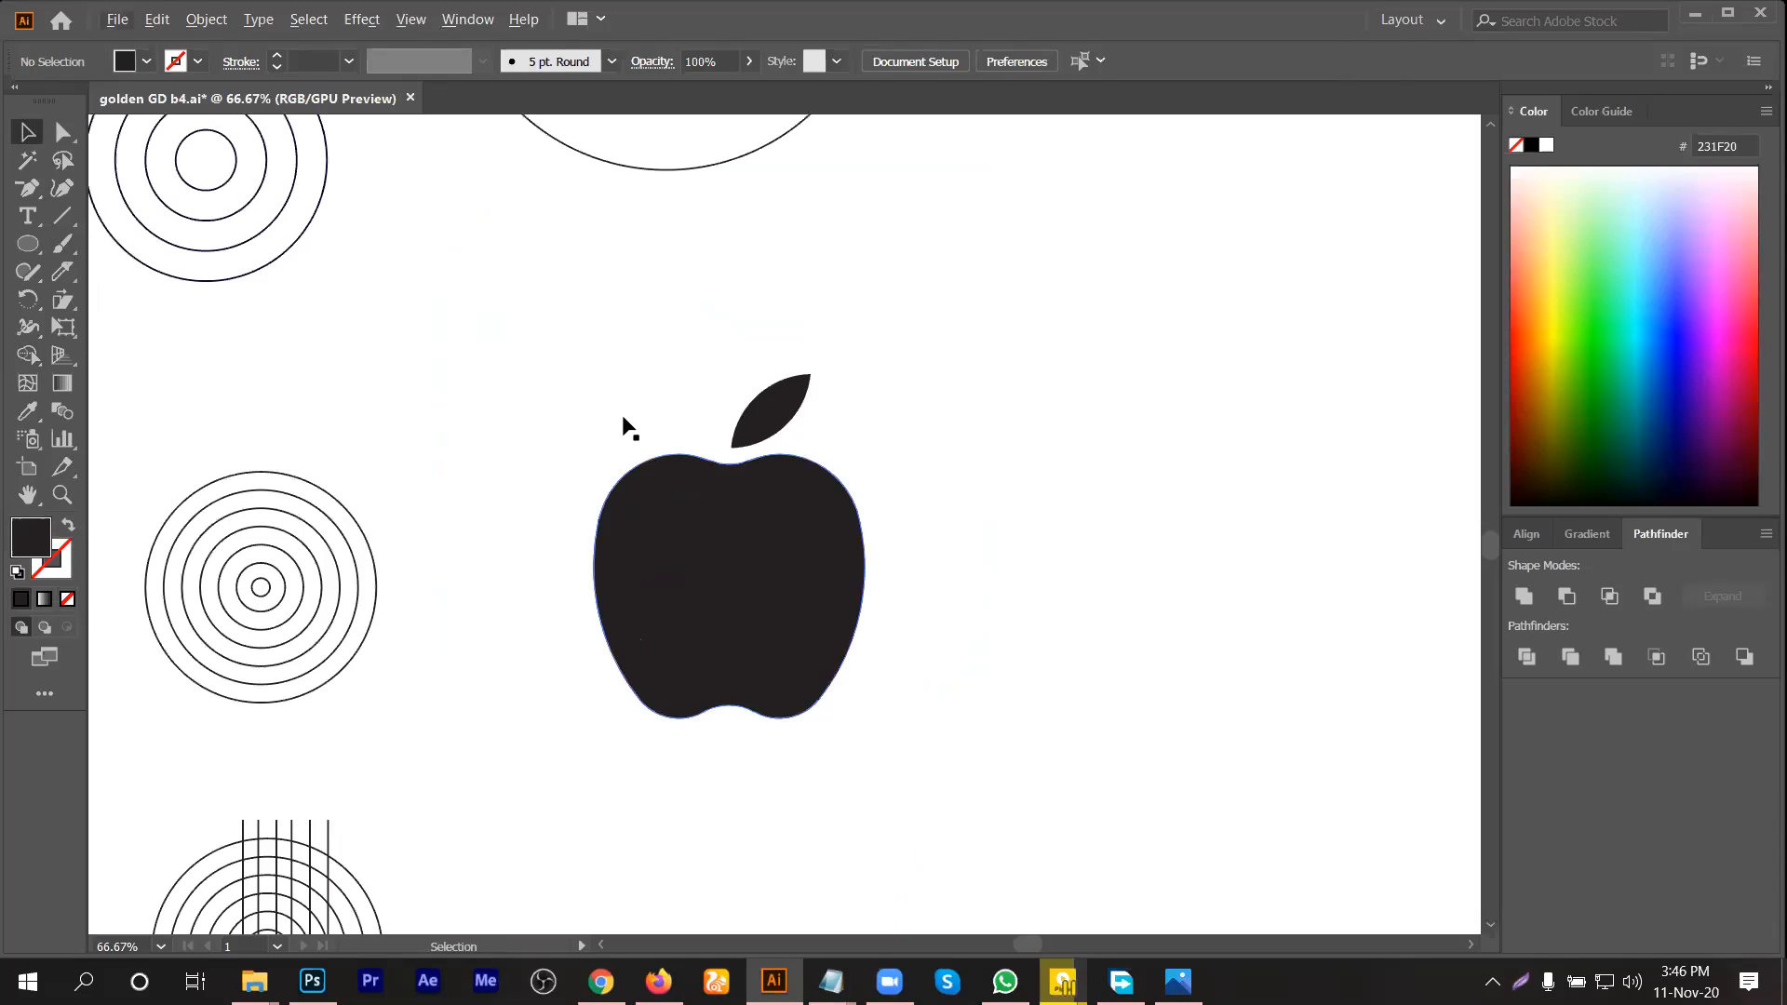
scroll(482, 260, down, 1)
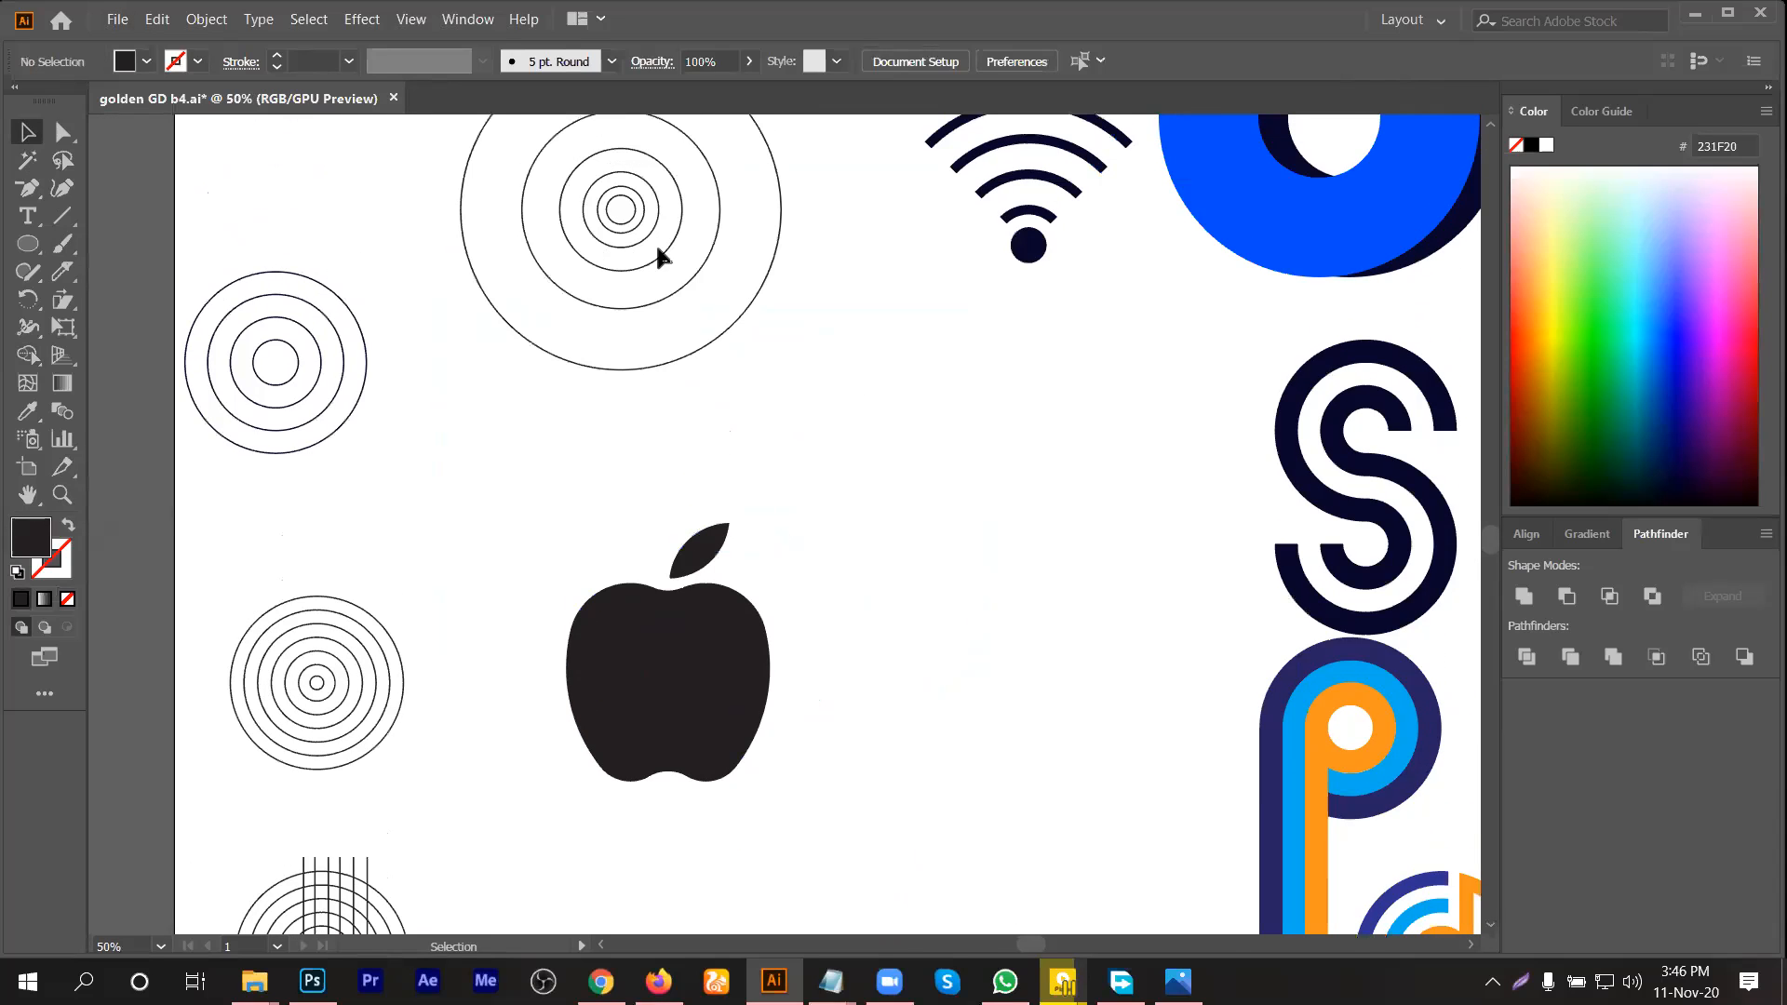
drag(675, 265, 855, 710)
click(639, 766)
click(67, 527)
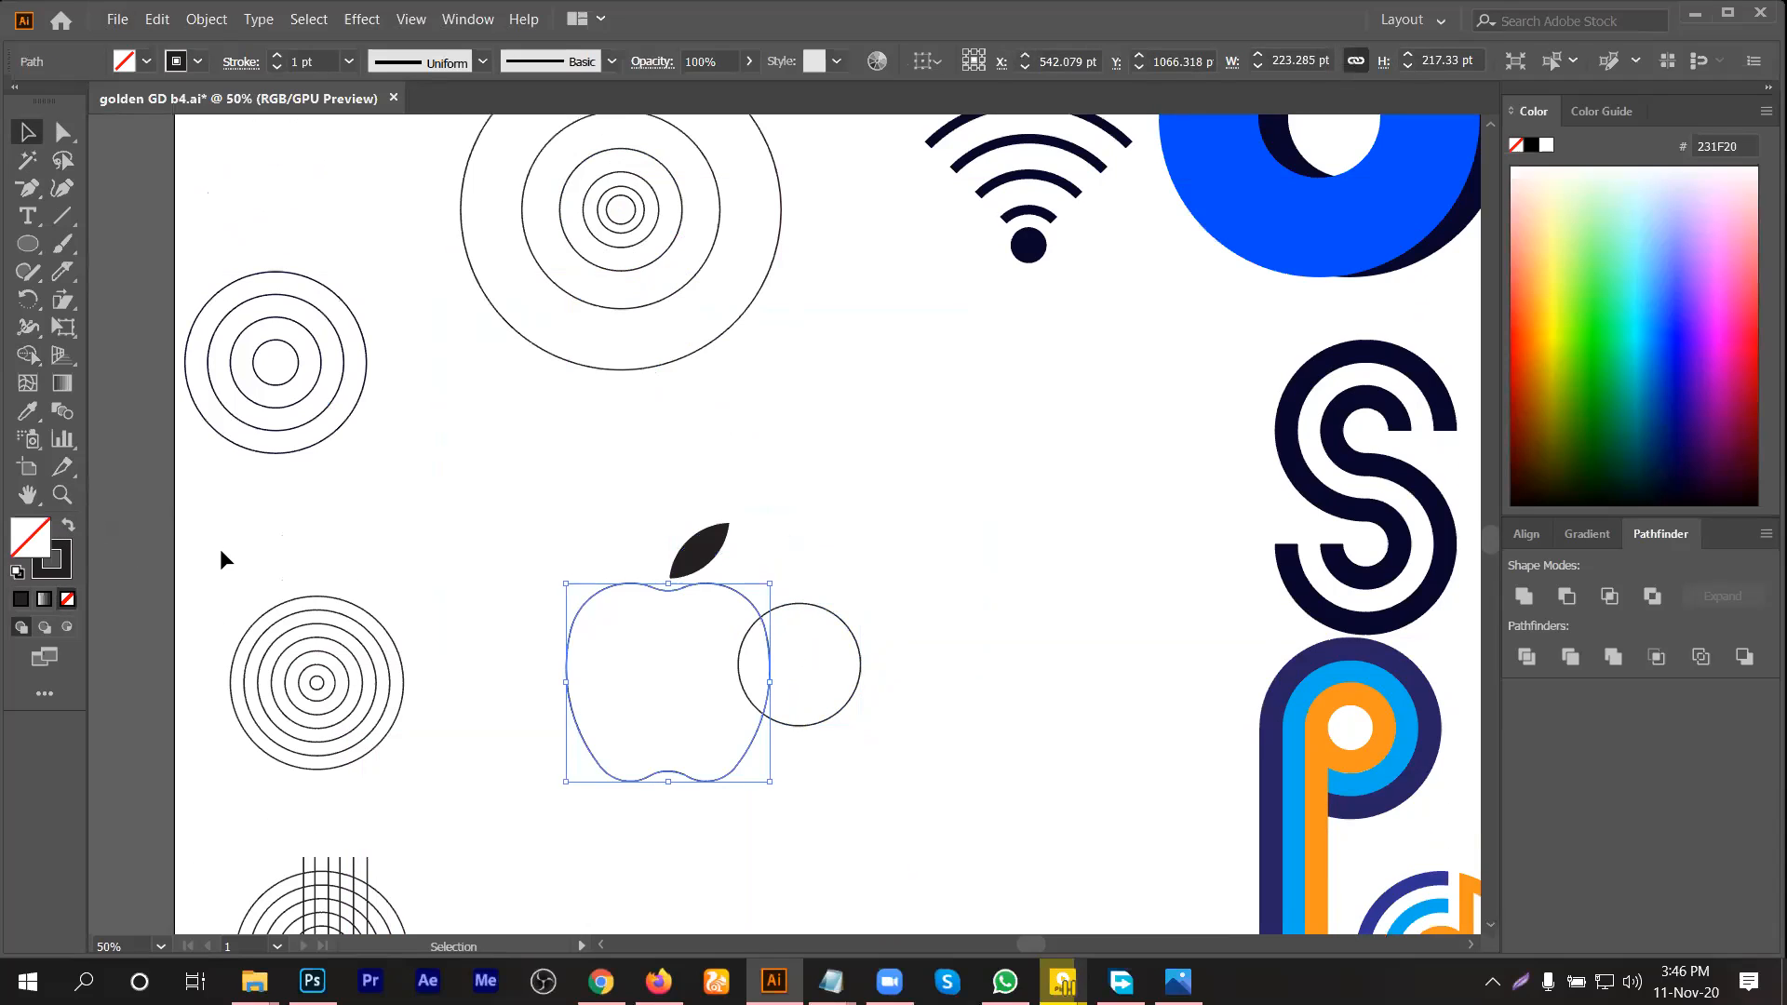
click(843, 594)
Step: Shift the bite circle further into the apple's right side to set the bite's depth and height
scroll(793, 681, down, 2)
alt+scroll(851, 634, up, 2)
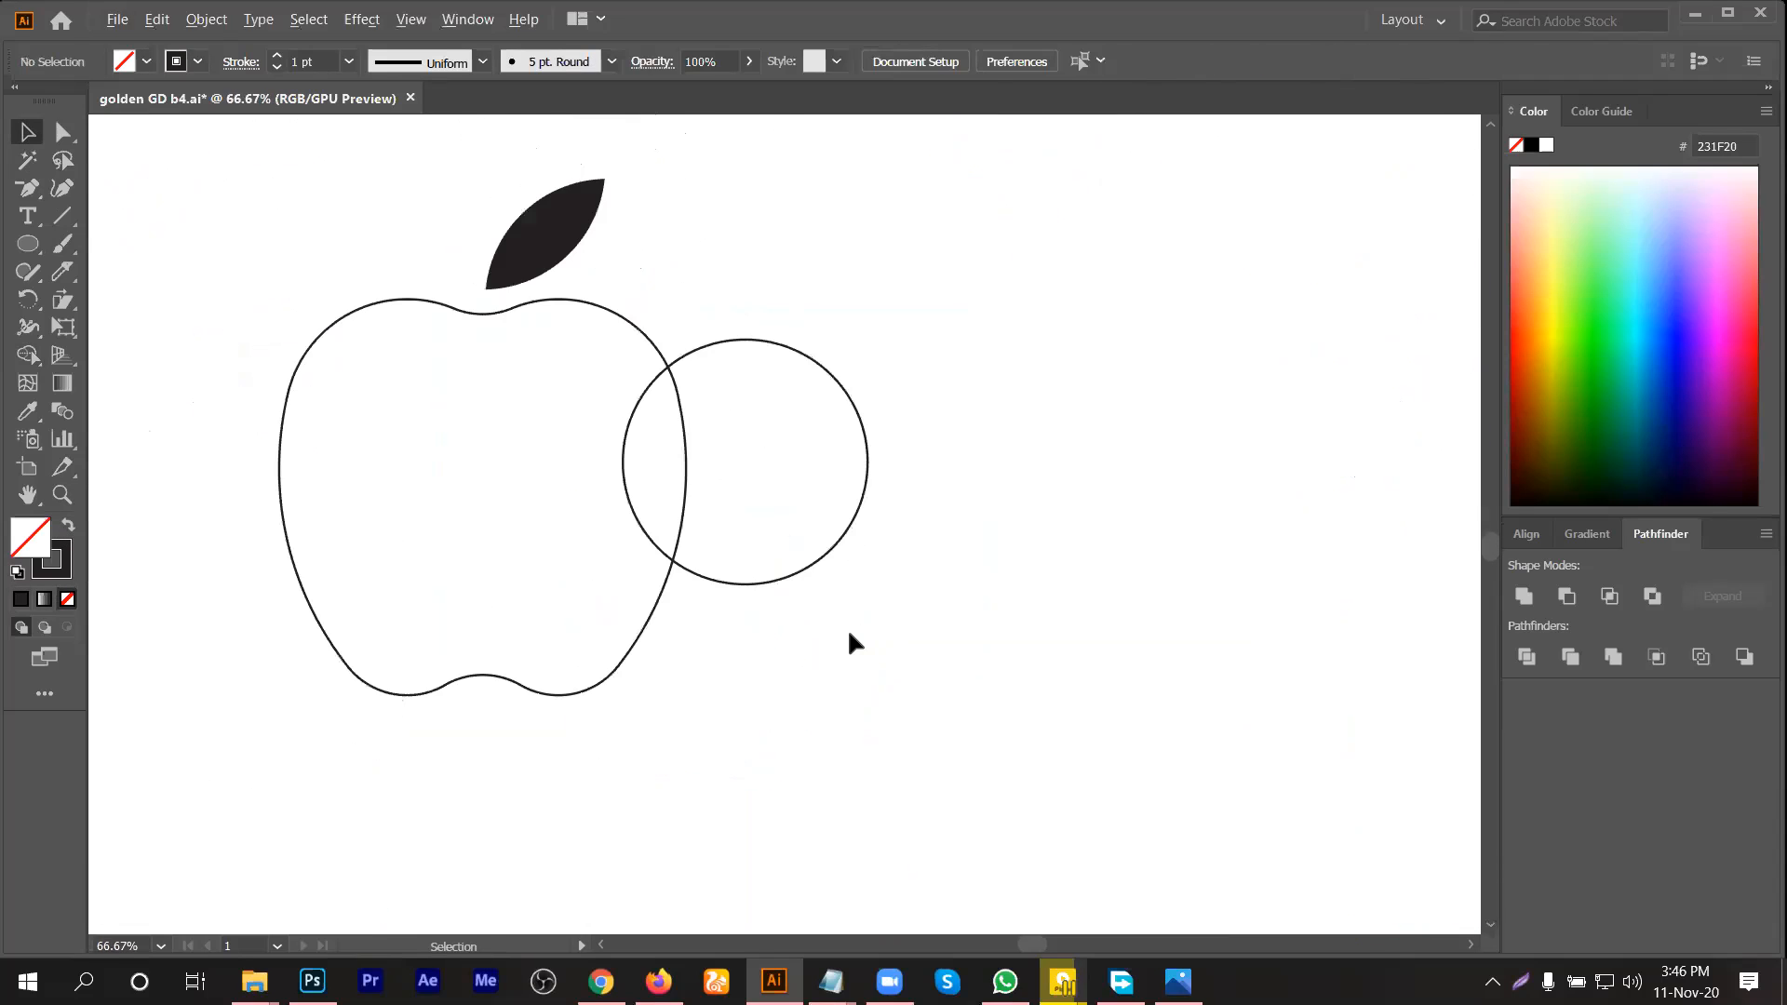
mouse_move(823, 534)
mouse_down()
mouse_move(822, 548)
mouse_move(799, 532)
mouse_up()
click(878, 599)
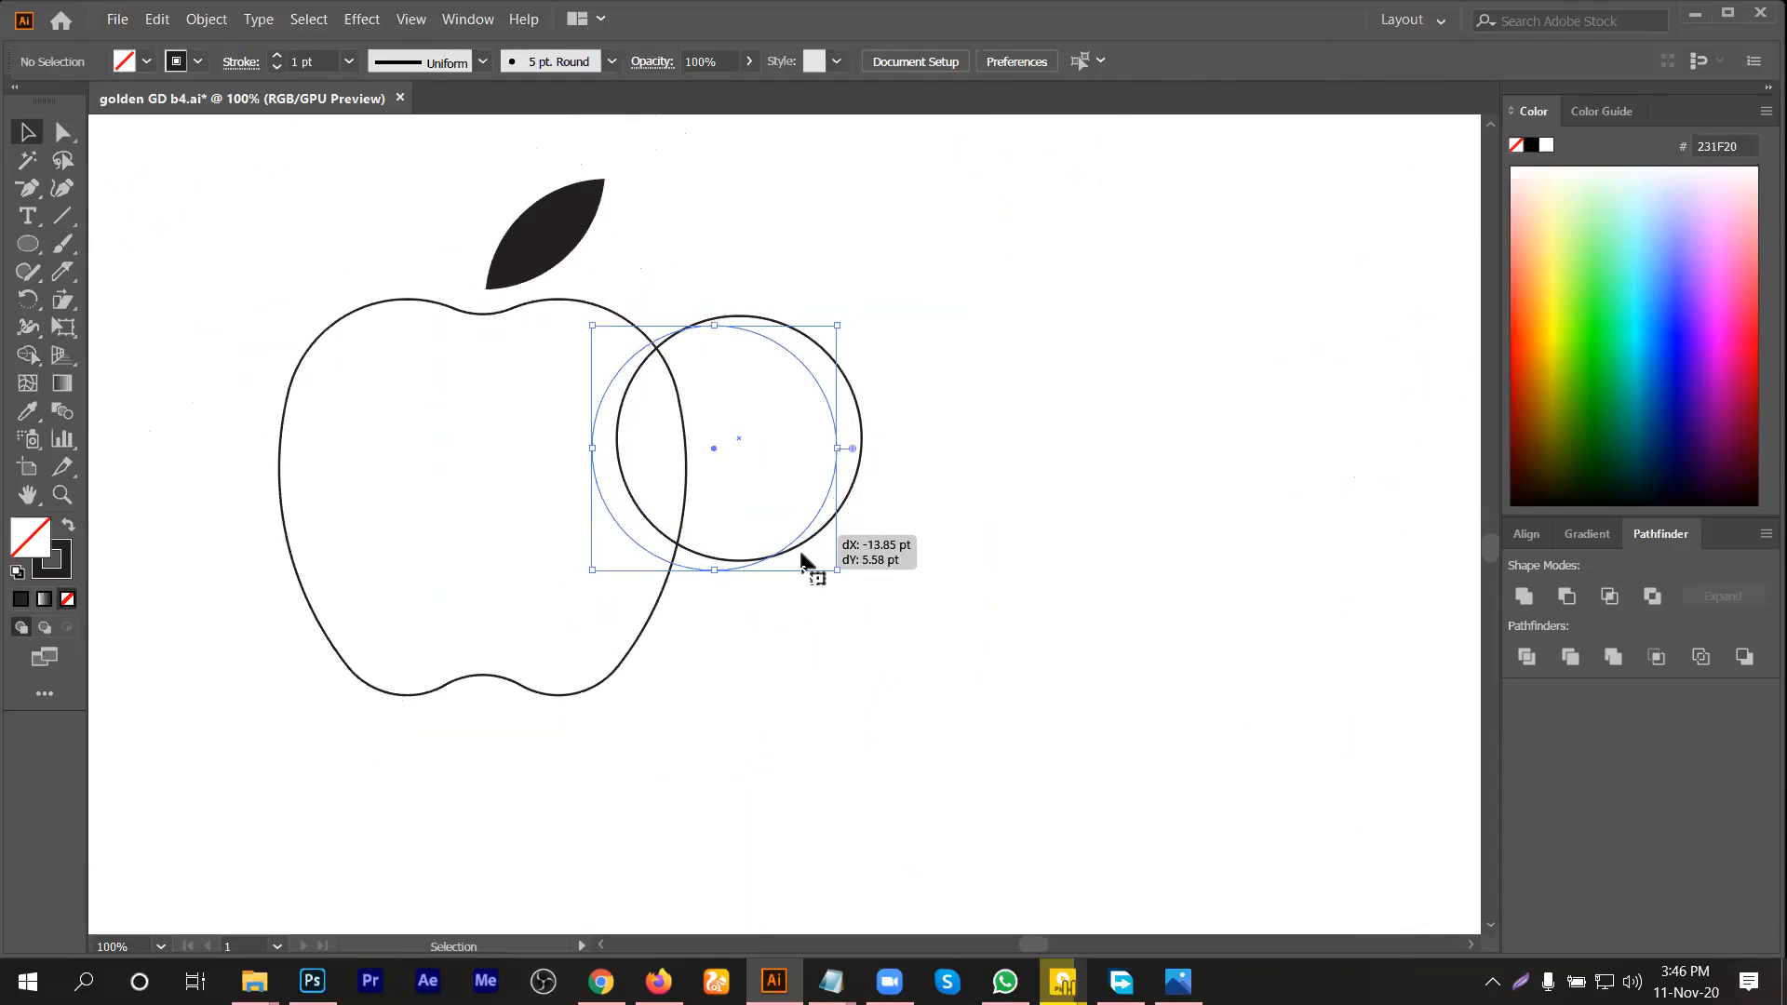
click(777, 611)
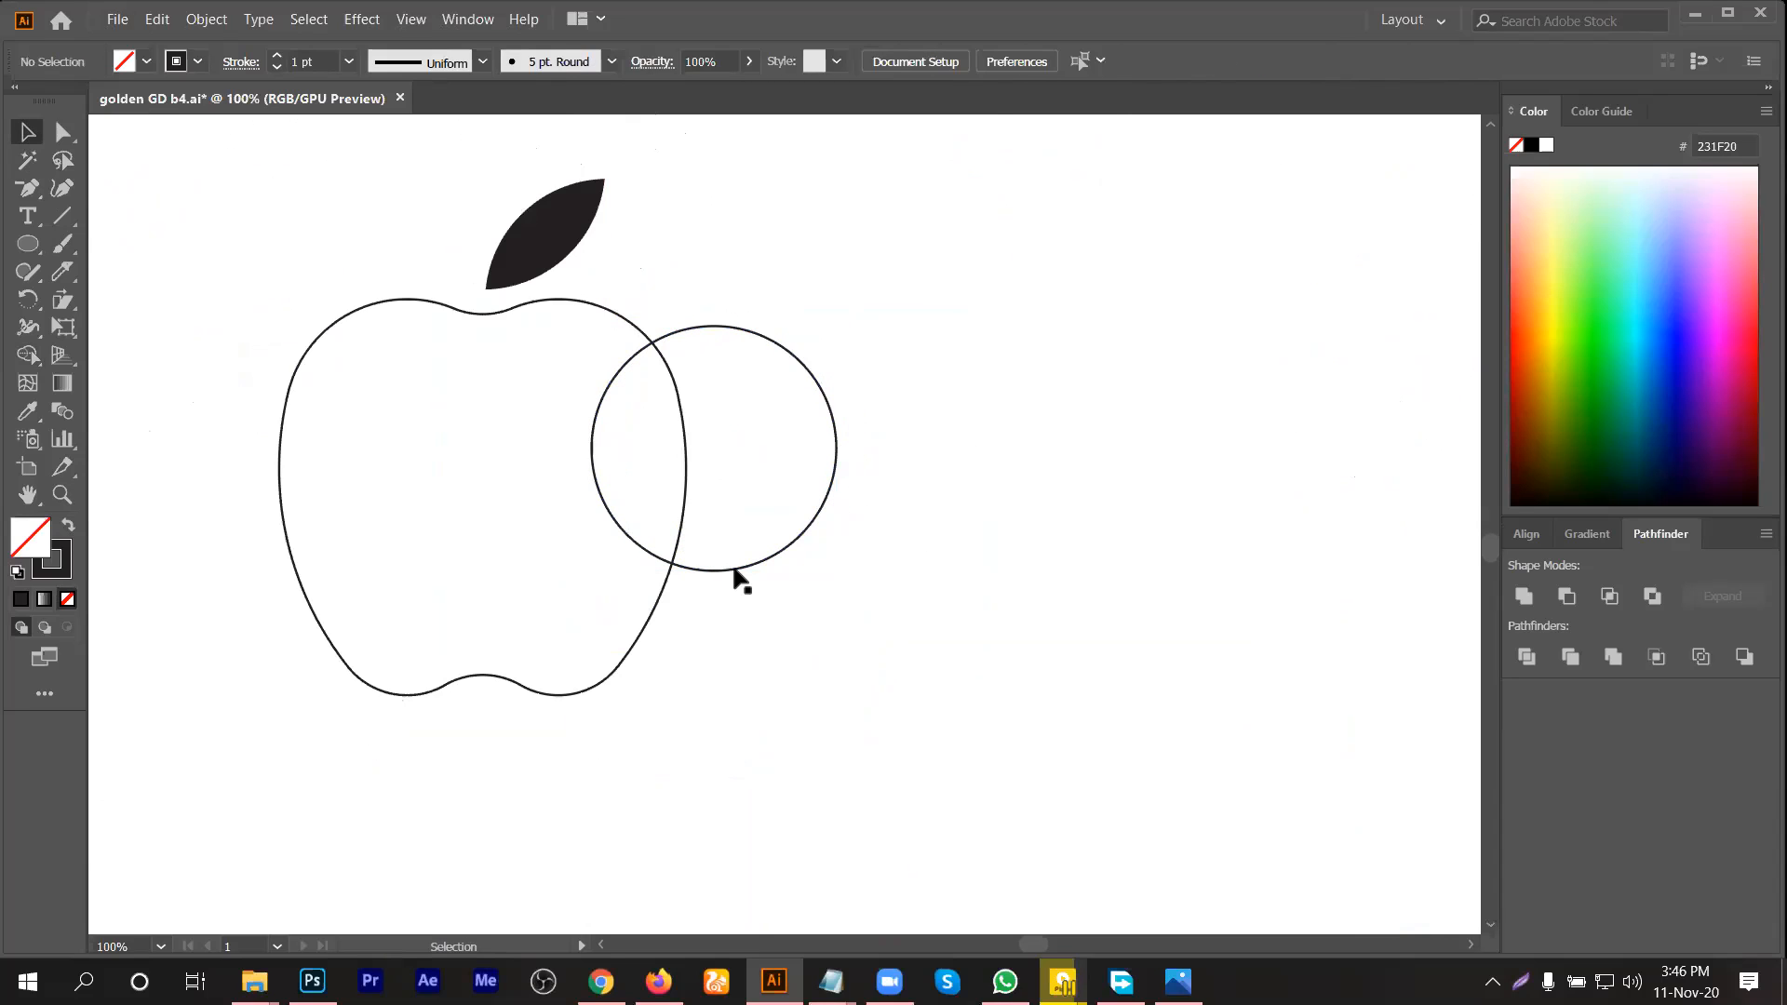
drag(734, 571, 727, 571)
click(735, 638)
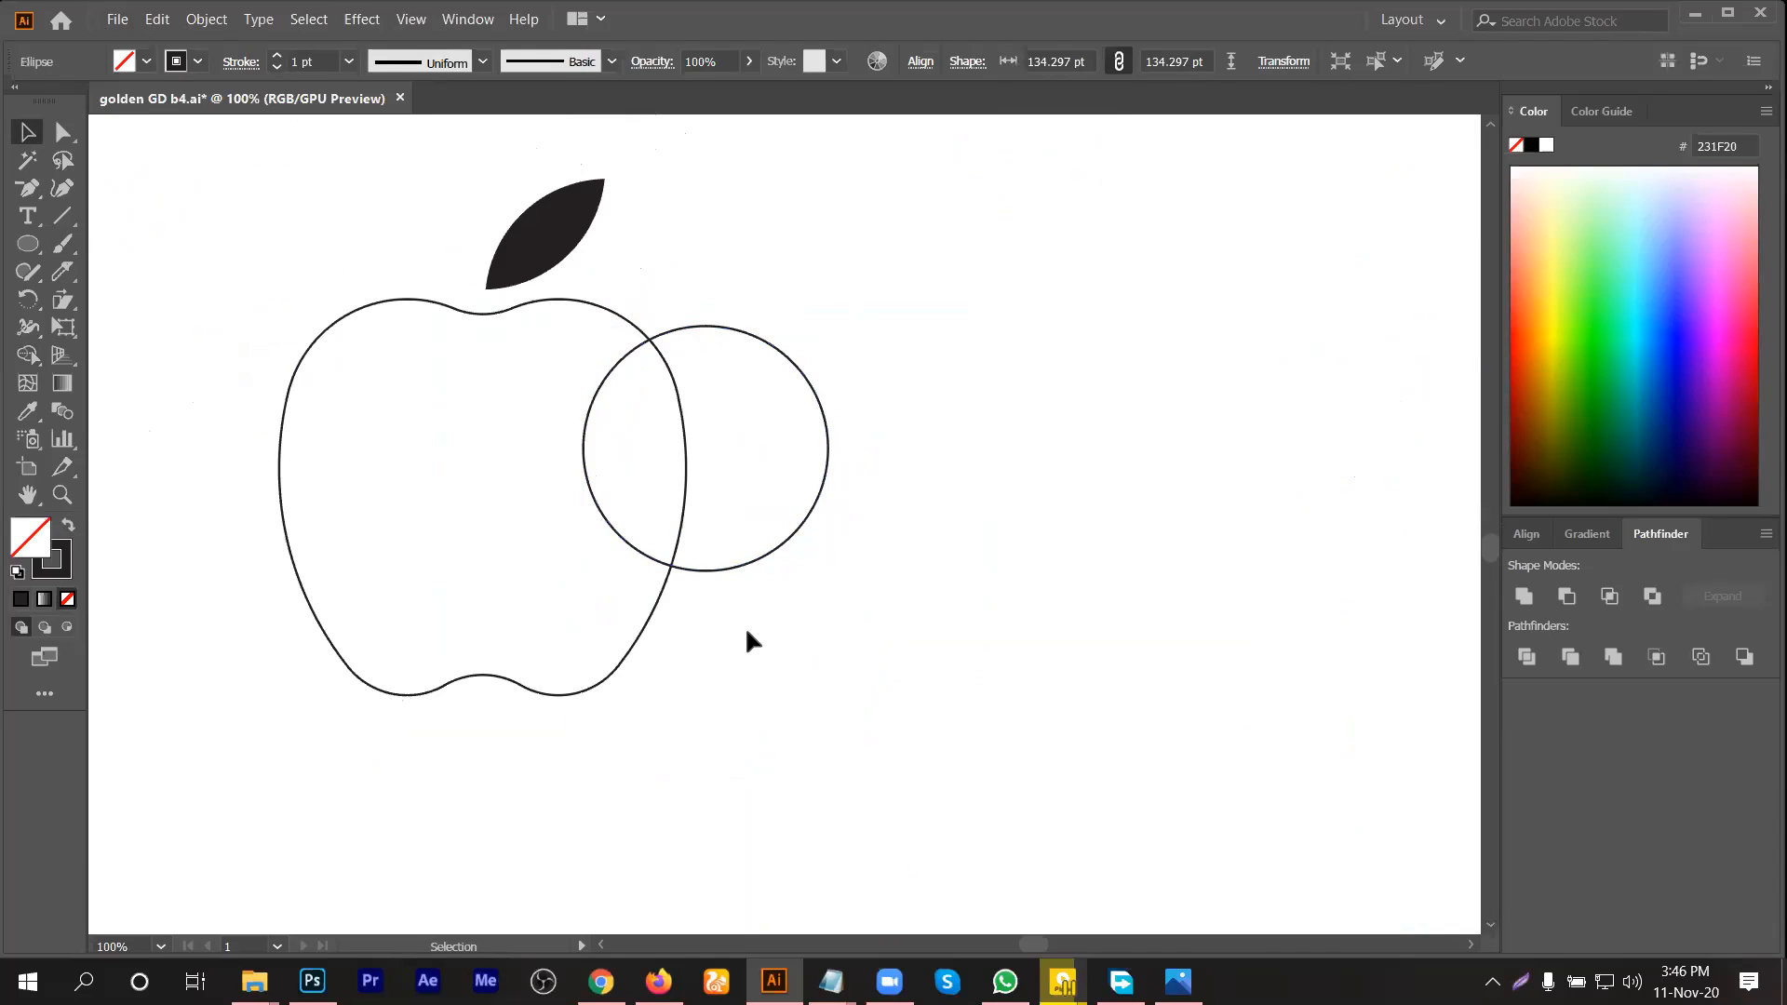
Step: Cut the bite out of the apple by removing the circle and the overlapping area with the Shape Builder
scroll(759, 559, up, 2)
drag(773, 487, 642, 614)
click(28, 354)
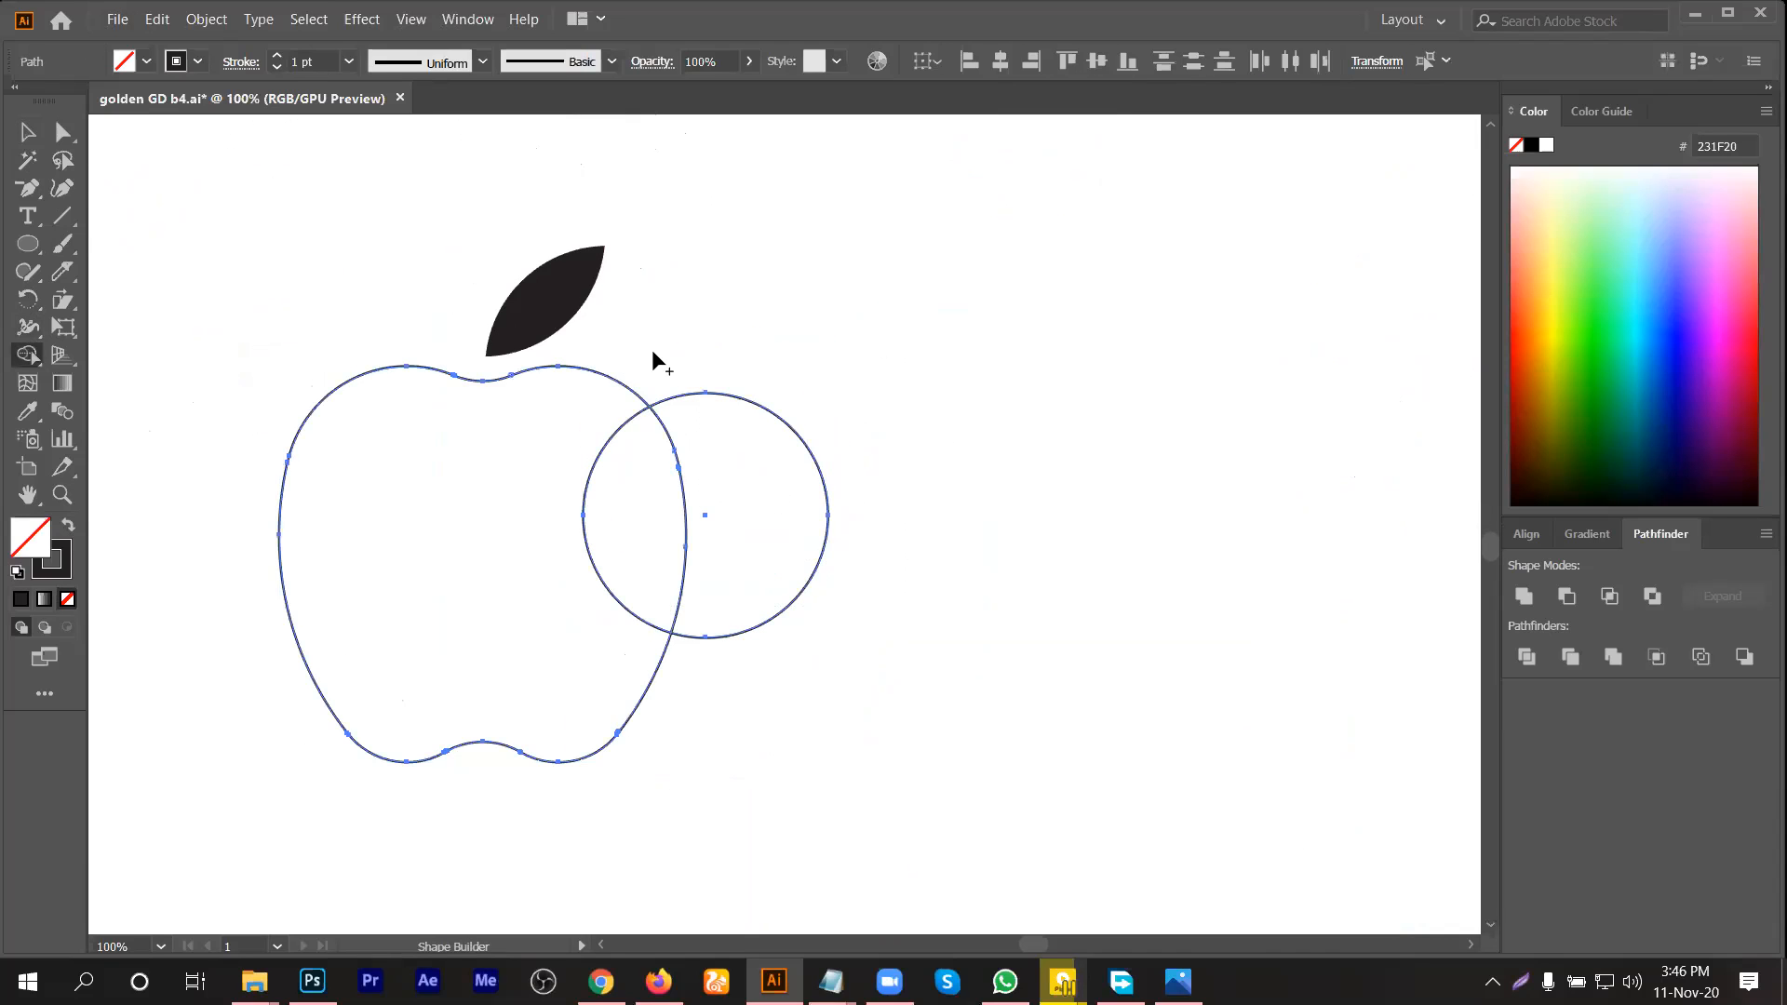
alt+click(705, 393)
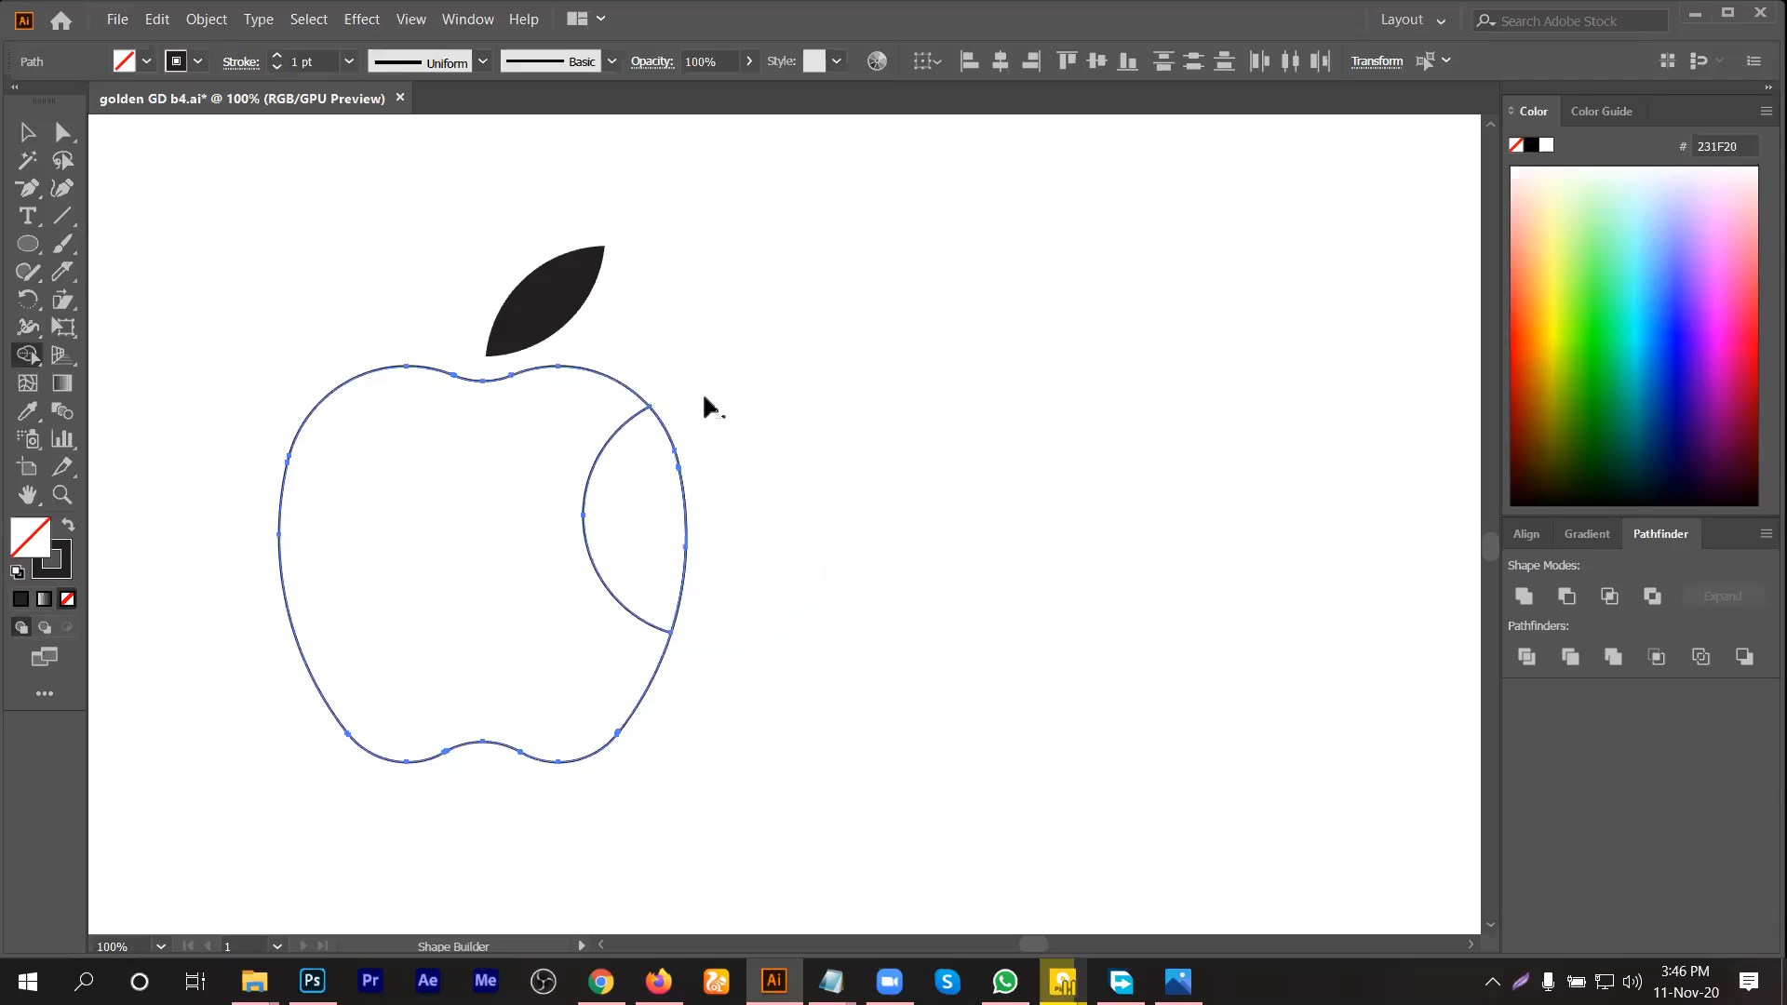
alt+click(668, 439)
click(28, 131)
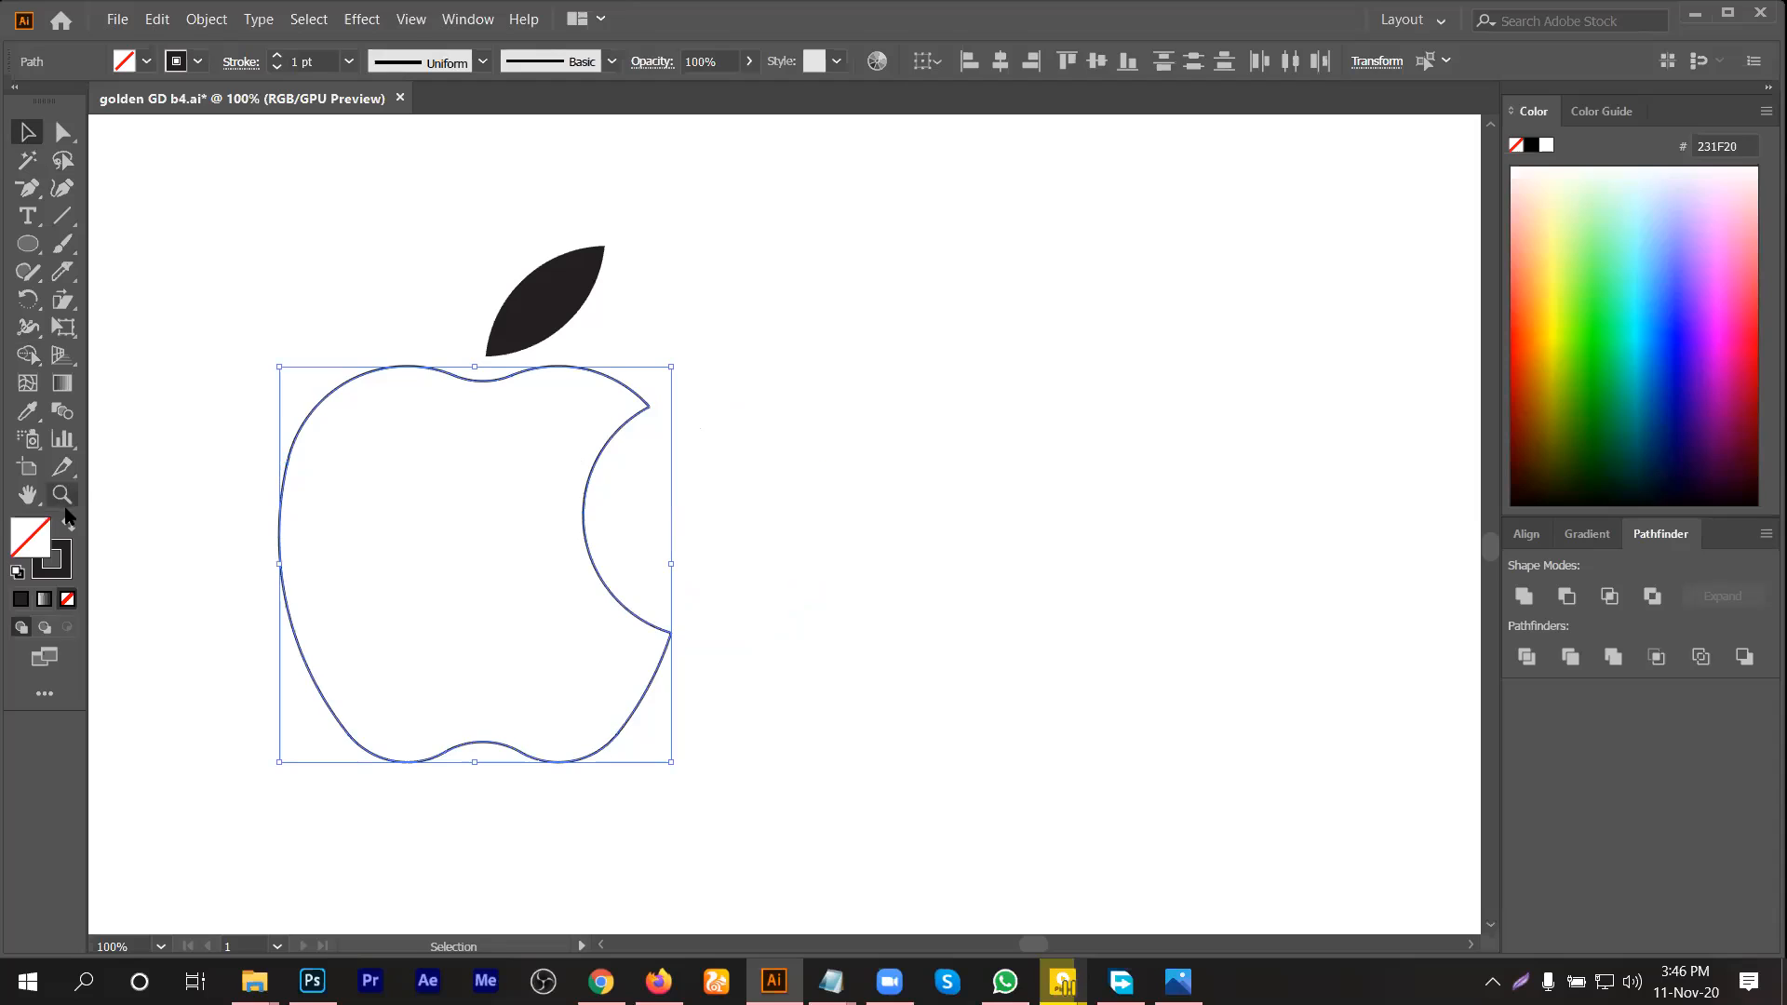
Step: Try to fill the bitten apple by swapping stroke and fill, and switch it back to an outline
click(68, 524)
click(676, 475)
click(628, 527)
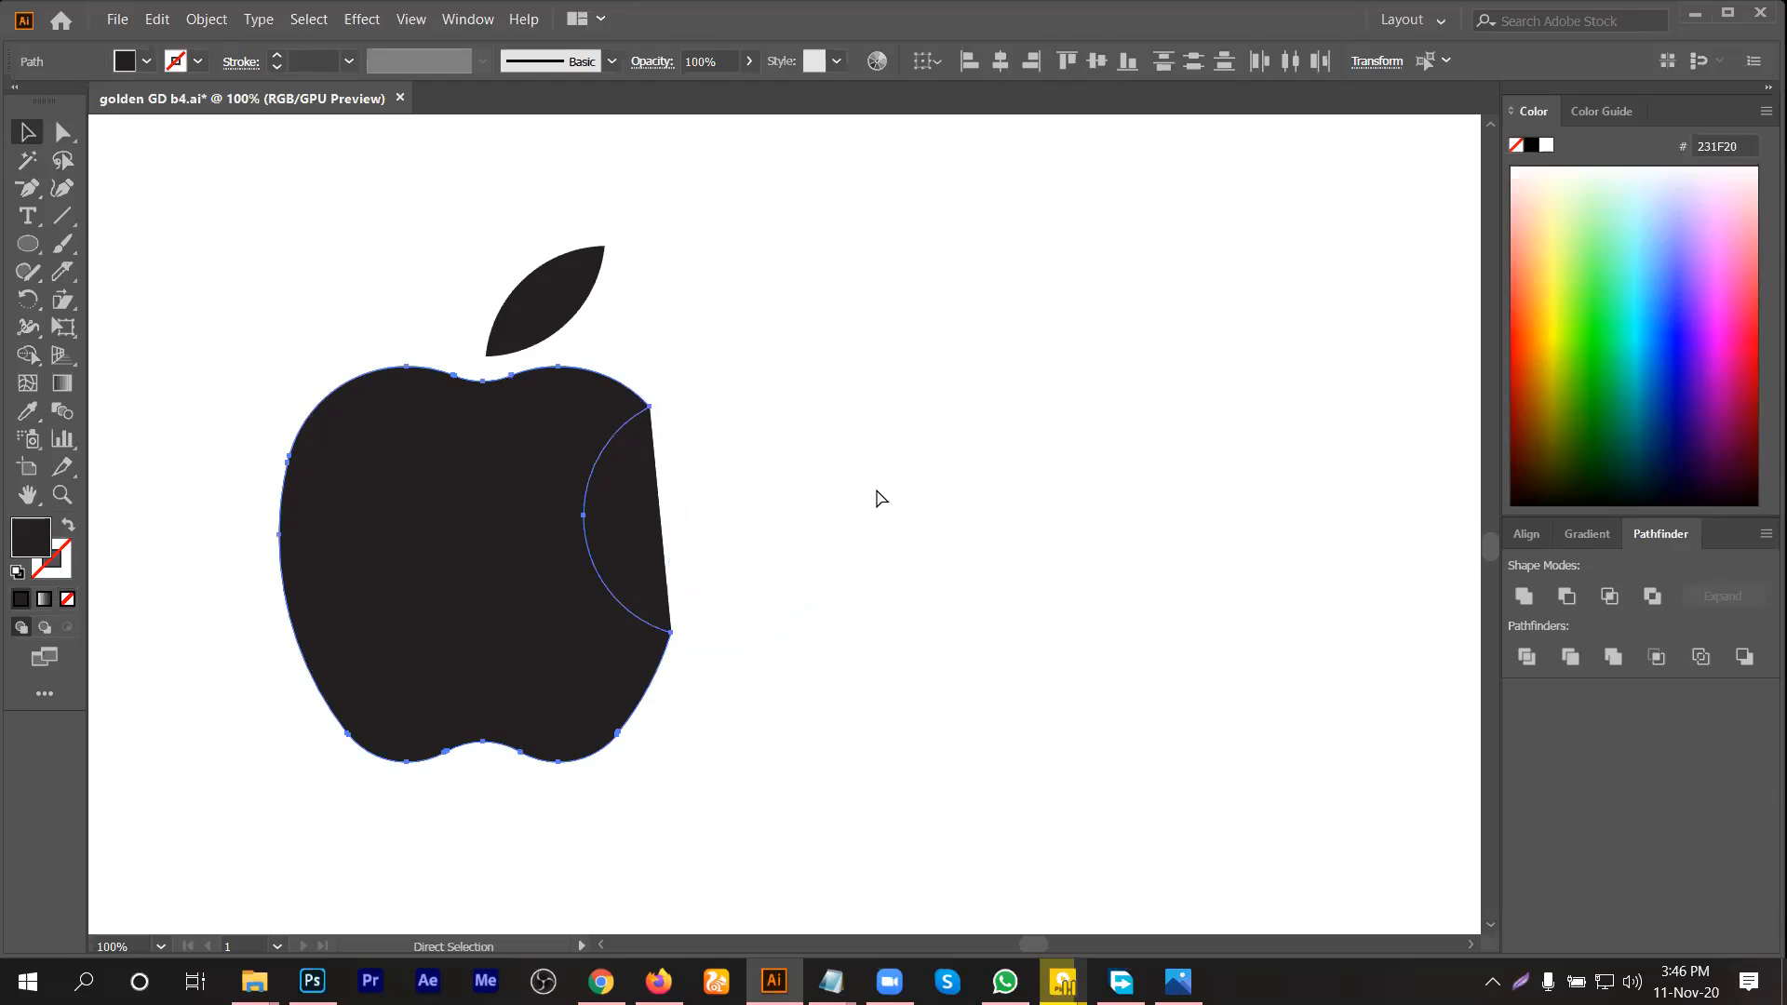
key(shift+x)
Step: Select the open anchor points at the bite's upper and lower corners and join them to close the apple path
click(740, 447)
click(62, 131)
scroll(678, 428, up, 2)
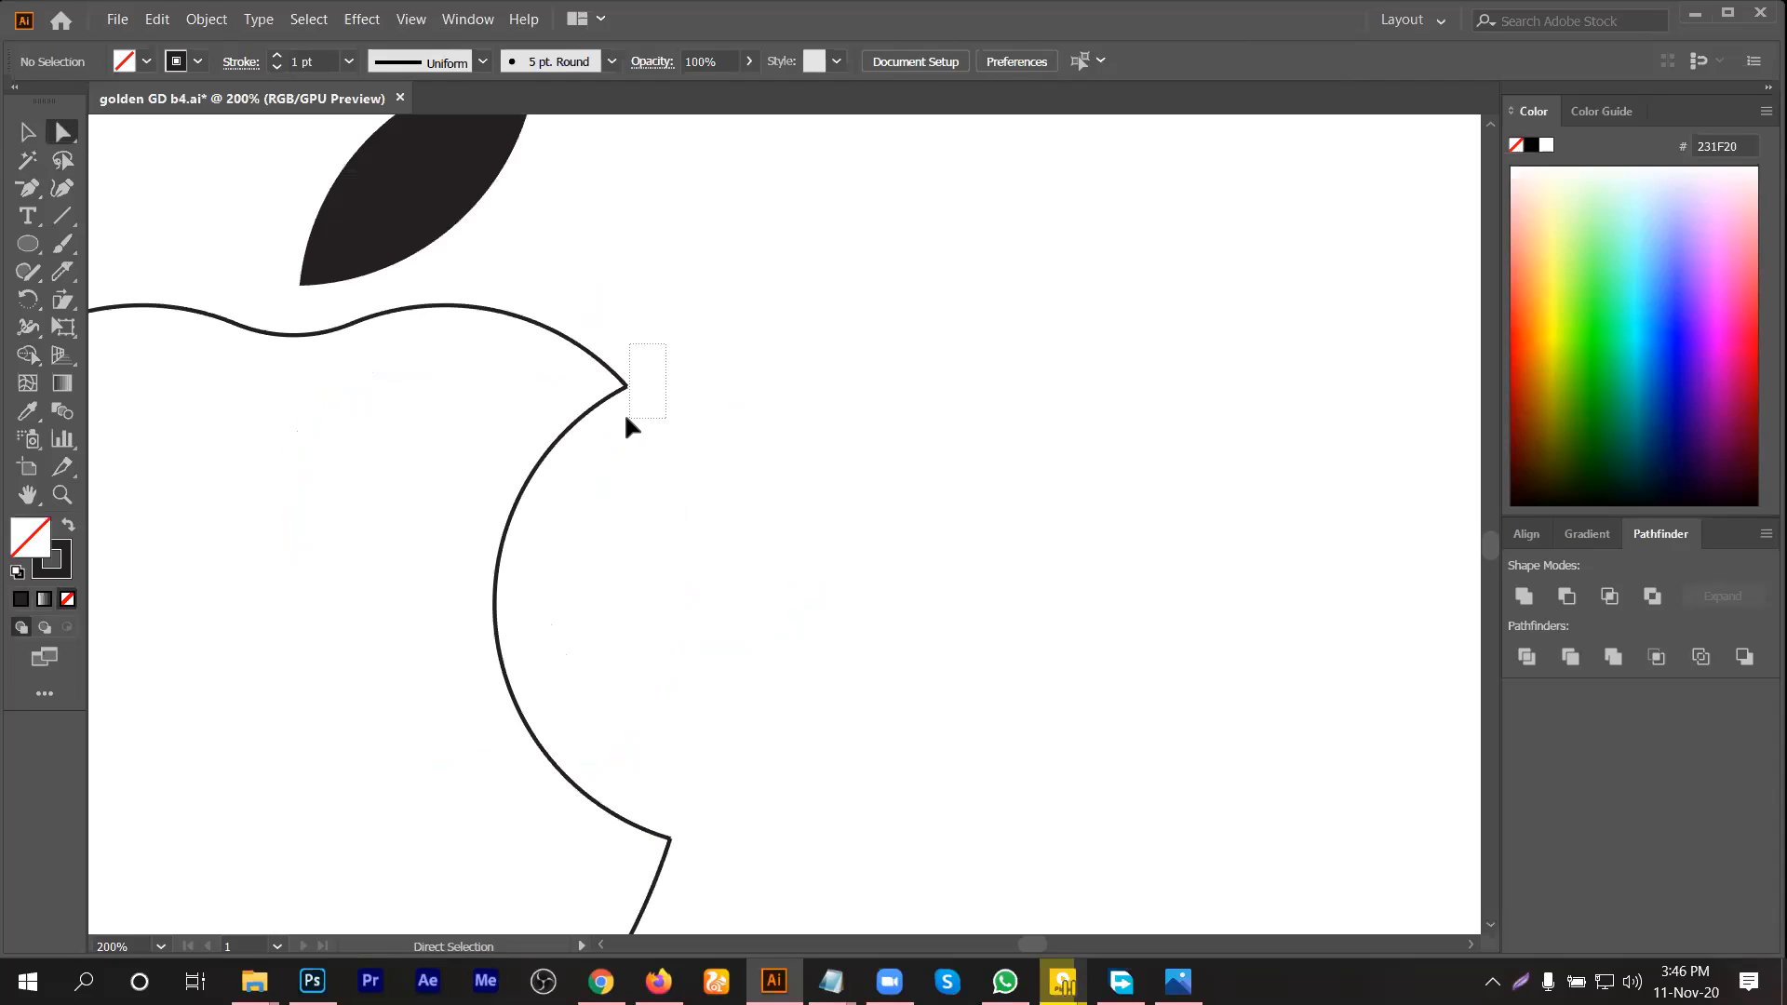
drag(627, 430, 668, 449)
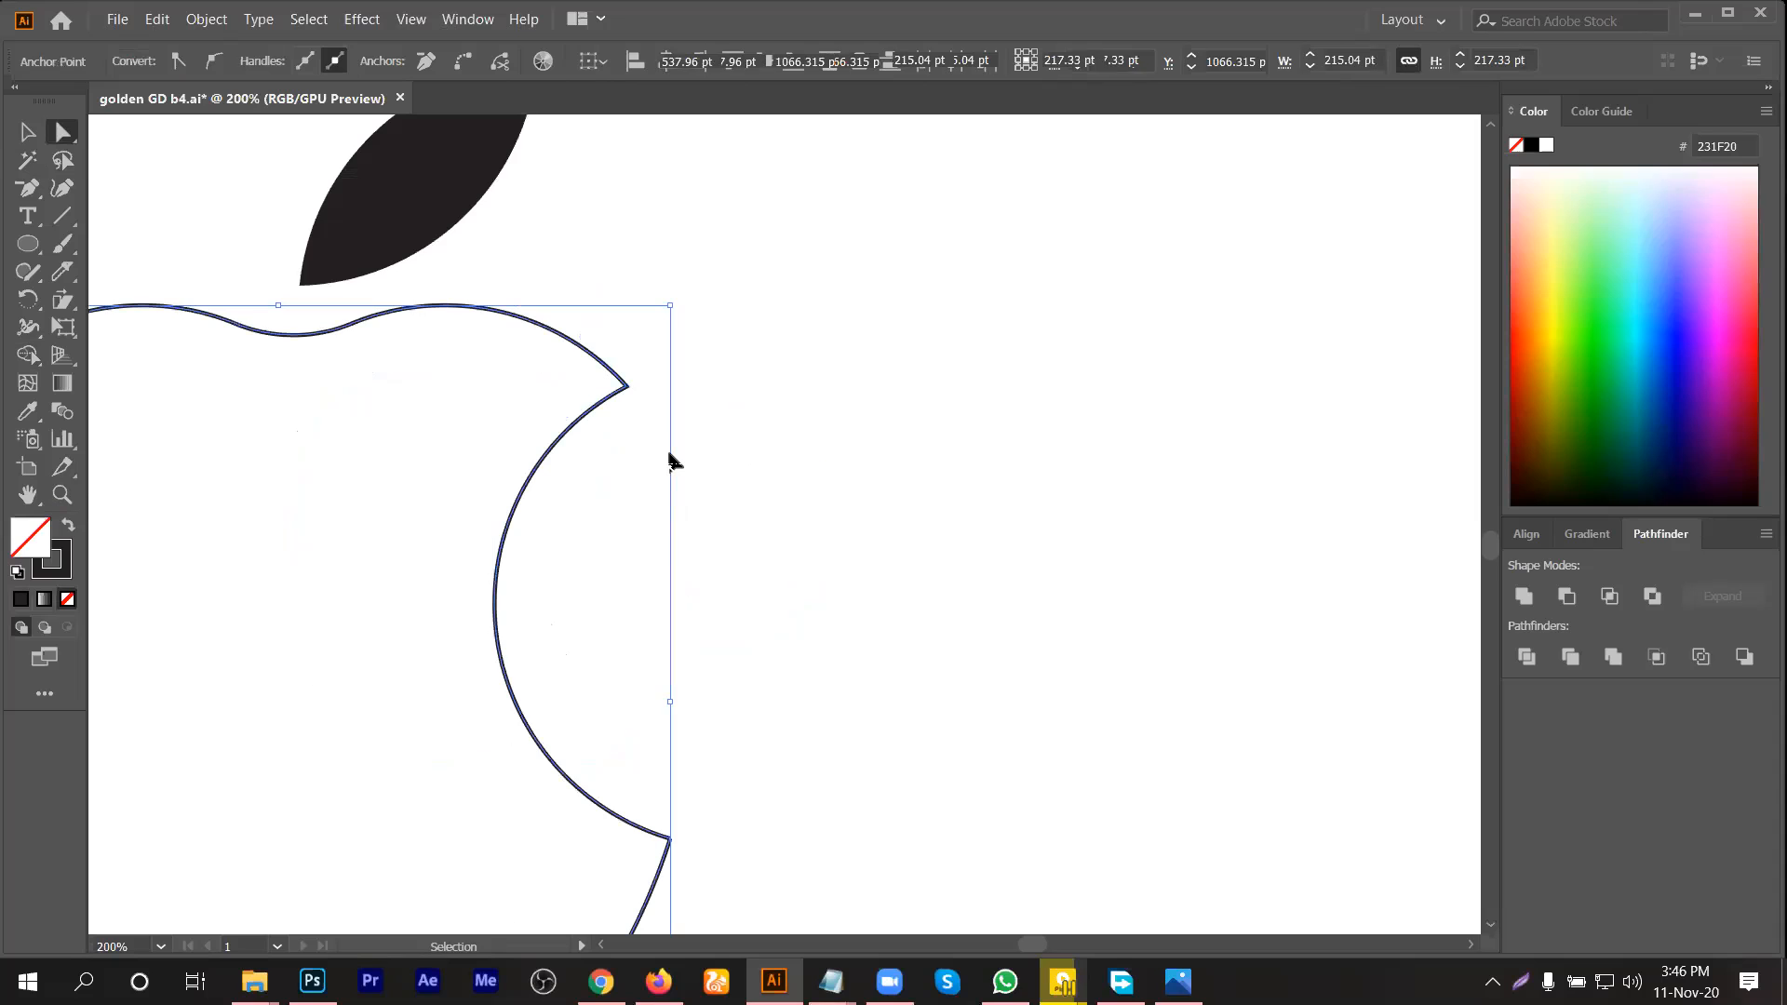
scroll(652, 475, down, 3)
drag(656, 734, 653, 737)
key(ctrl)
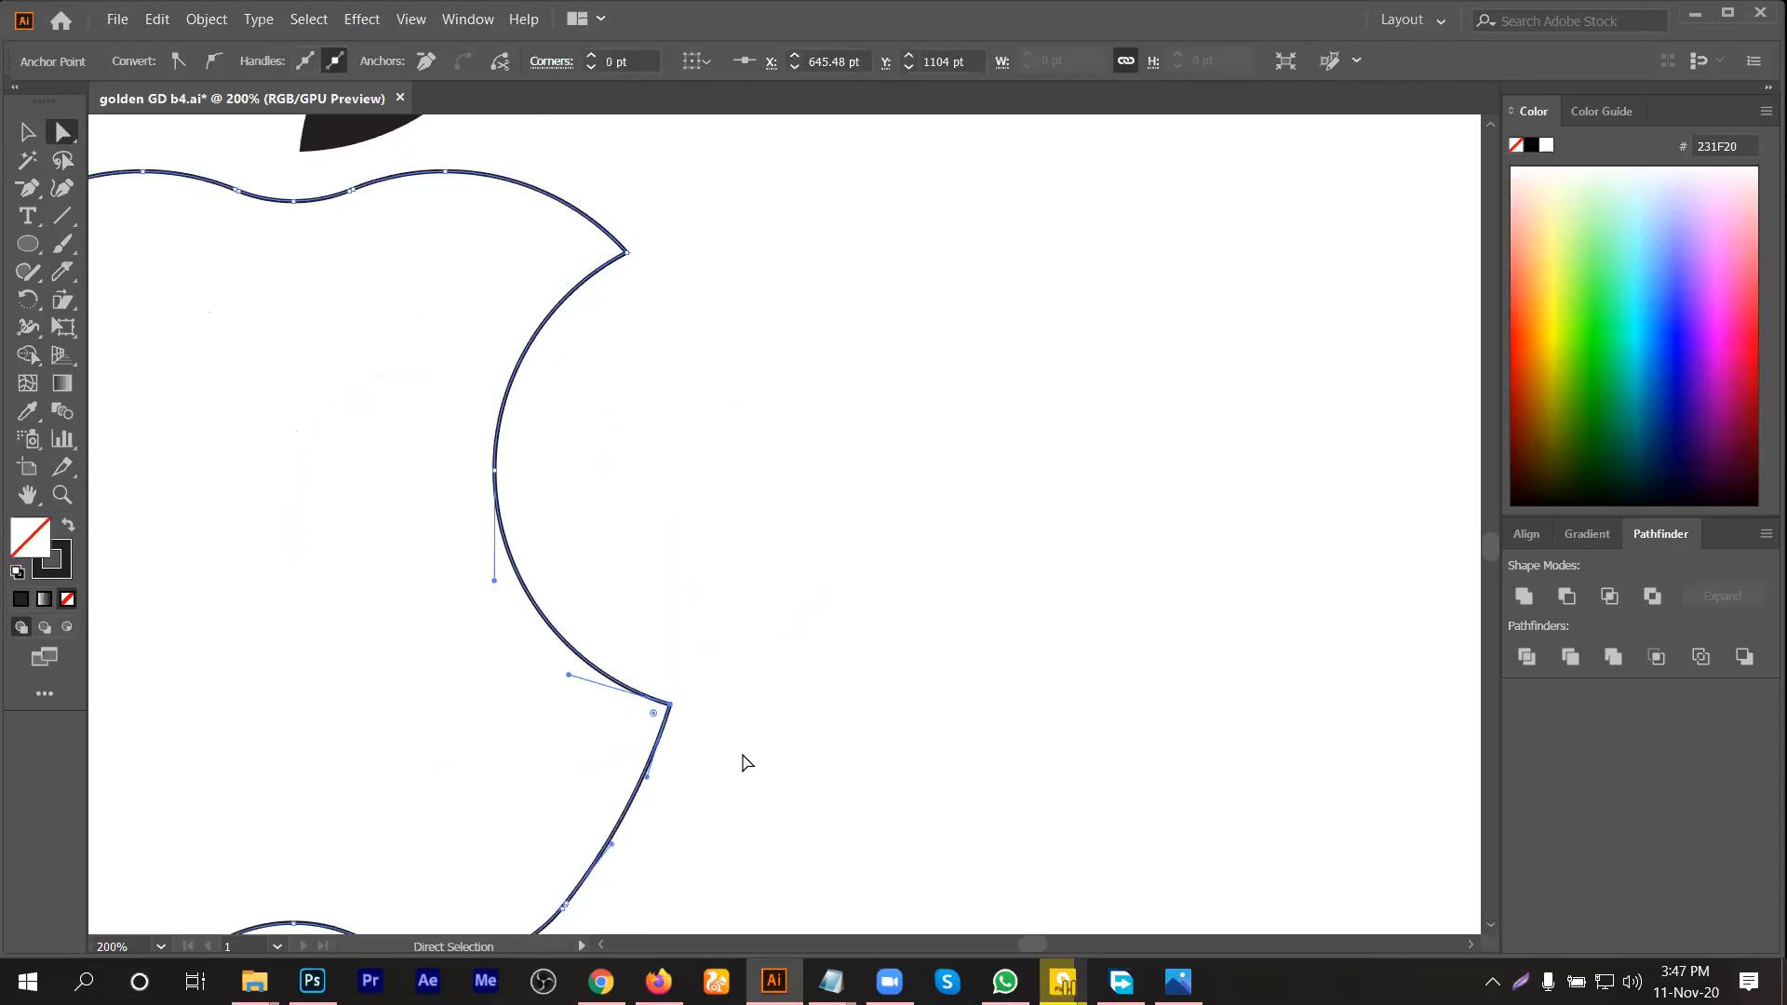
Step: Fill the closed, bitten apple path by swapping its stroke and fill colours
scroll(744, 759, down, 4)
click(33, 138)
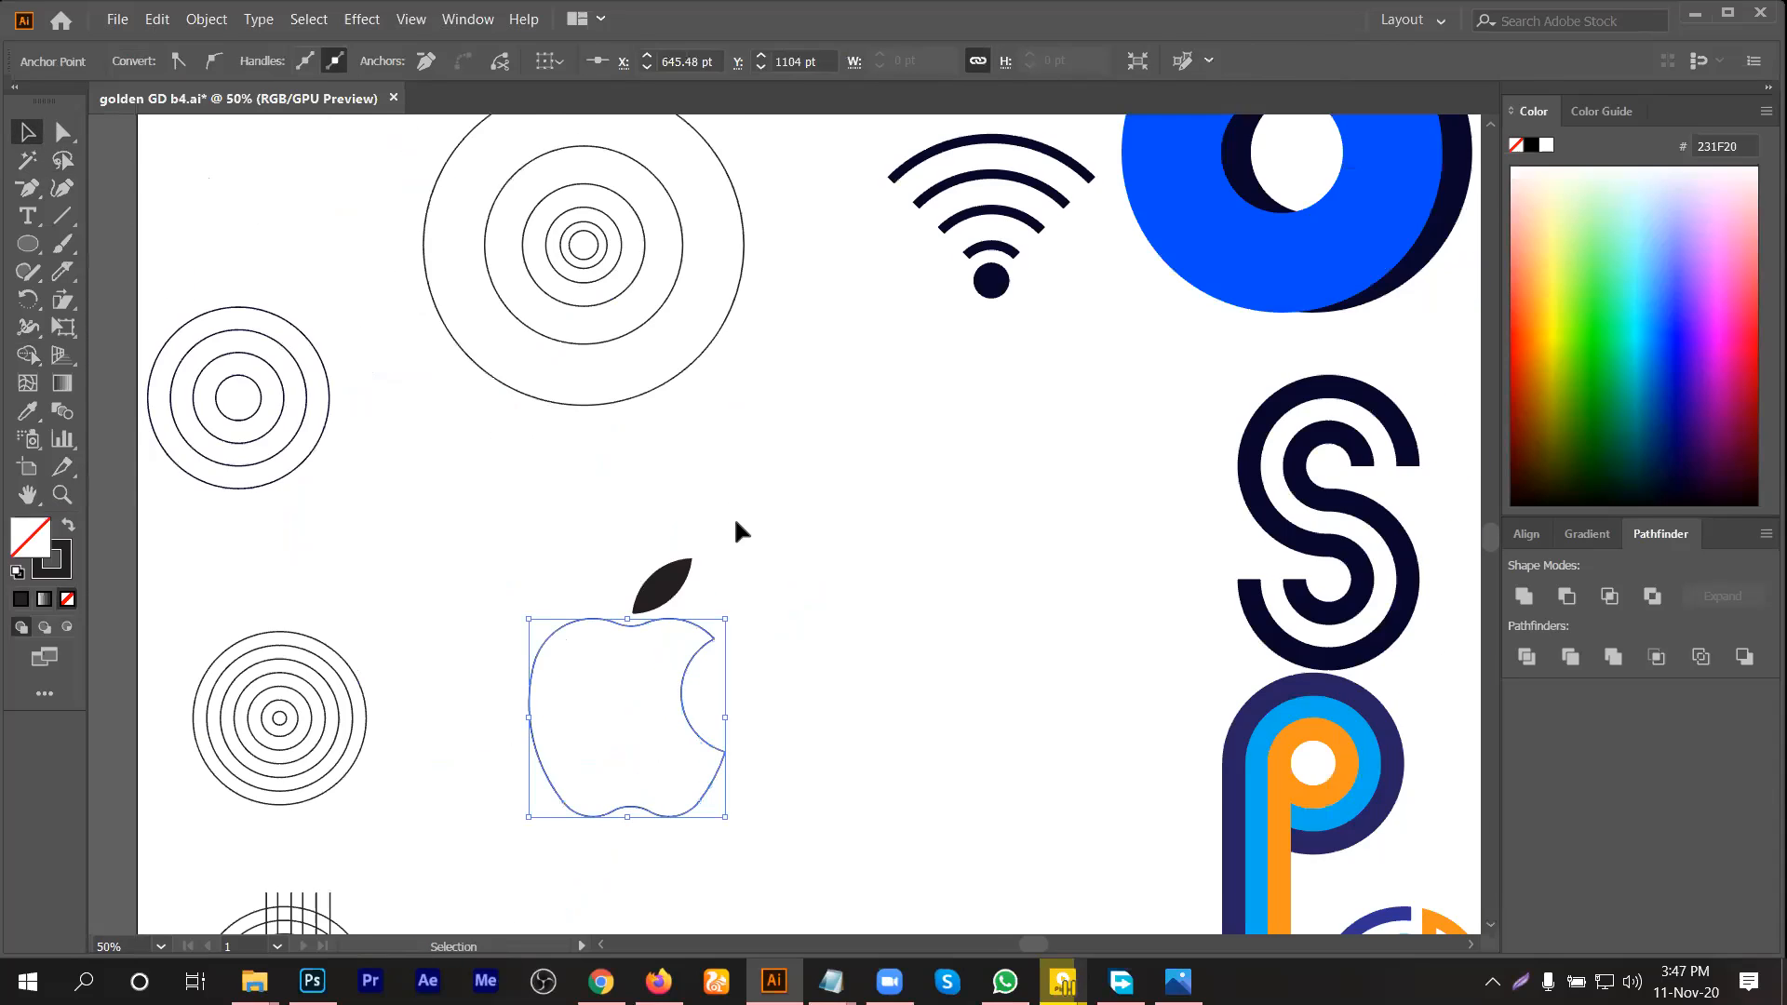
scroll(735, 531, down, 2)
click(68, 527)
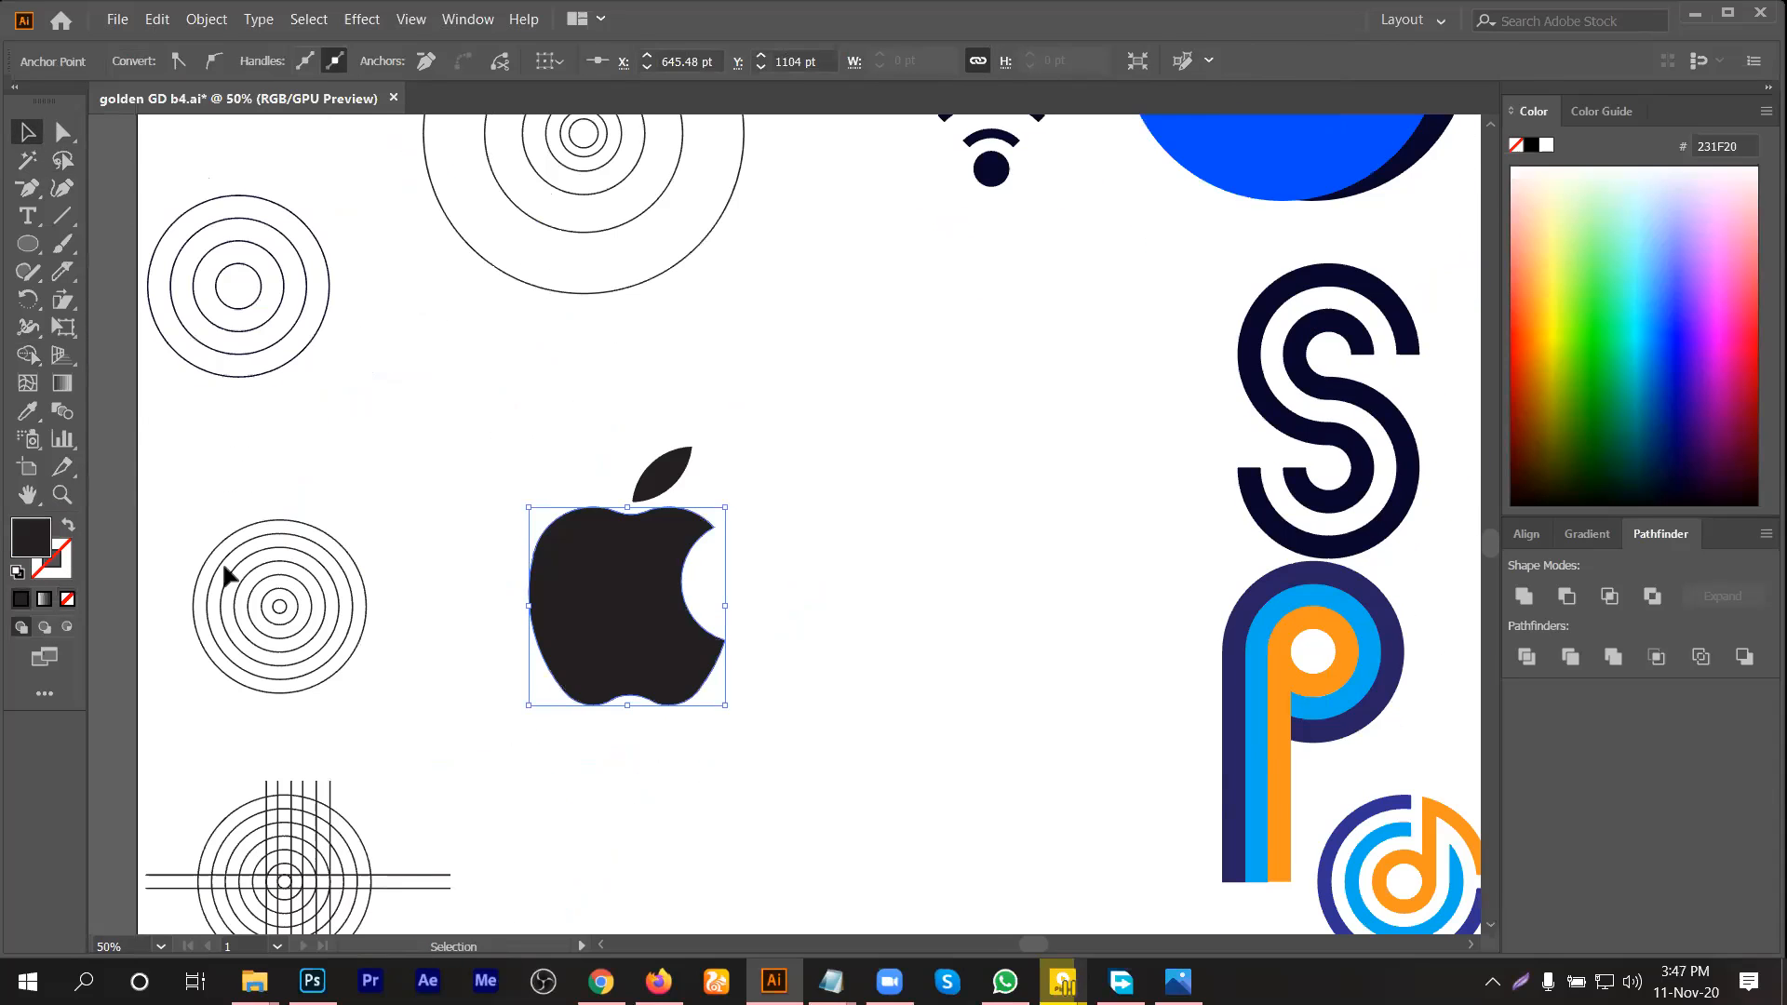
click(961, 636)
Step: Set the fill of both the apple body and the leaf to black, 000000
scroll(788, 425, down, 2)
drag(779, 304, 606, 620)
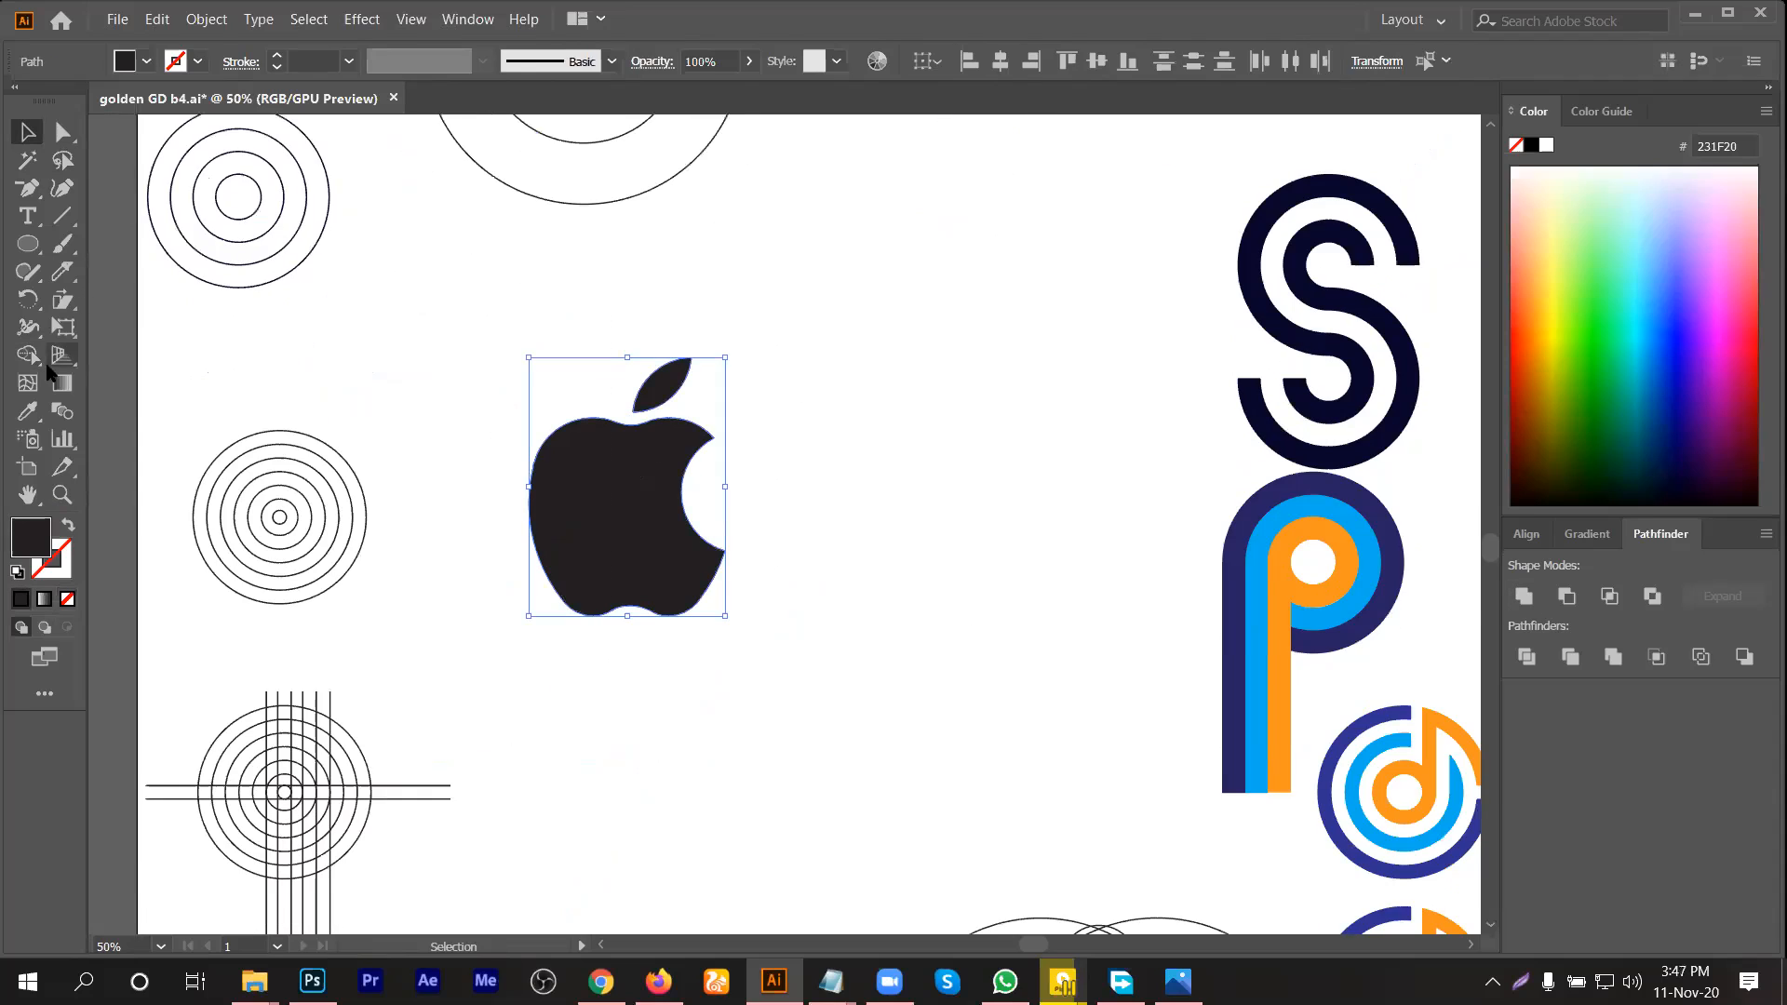
click(141, 62)
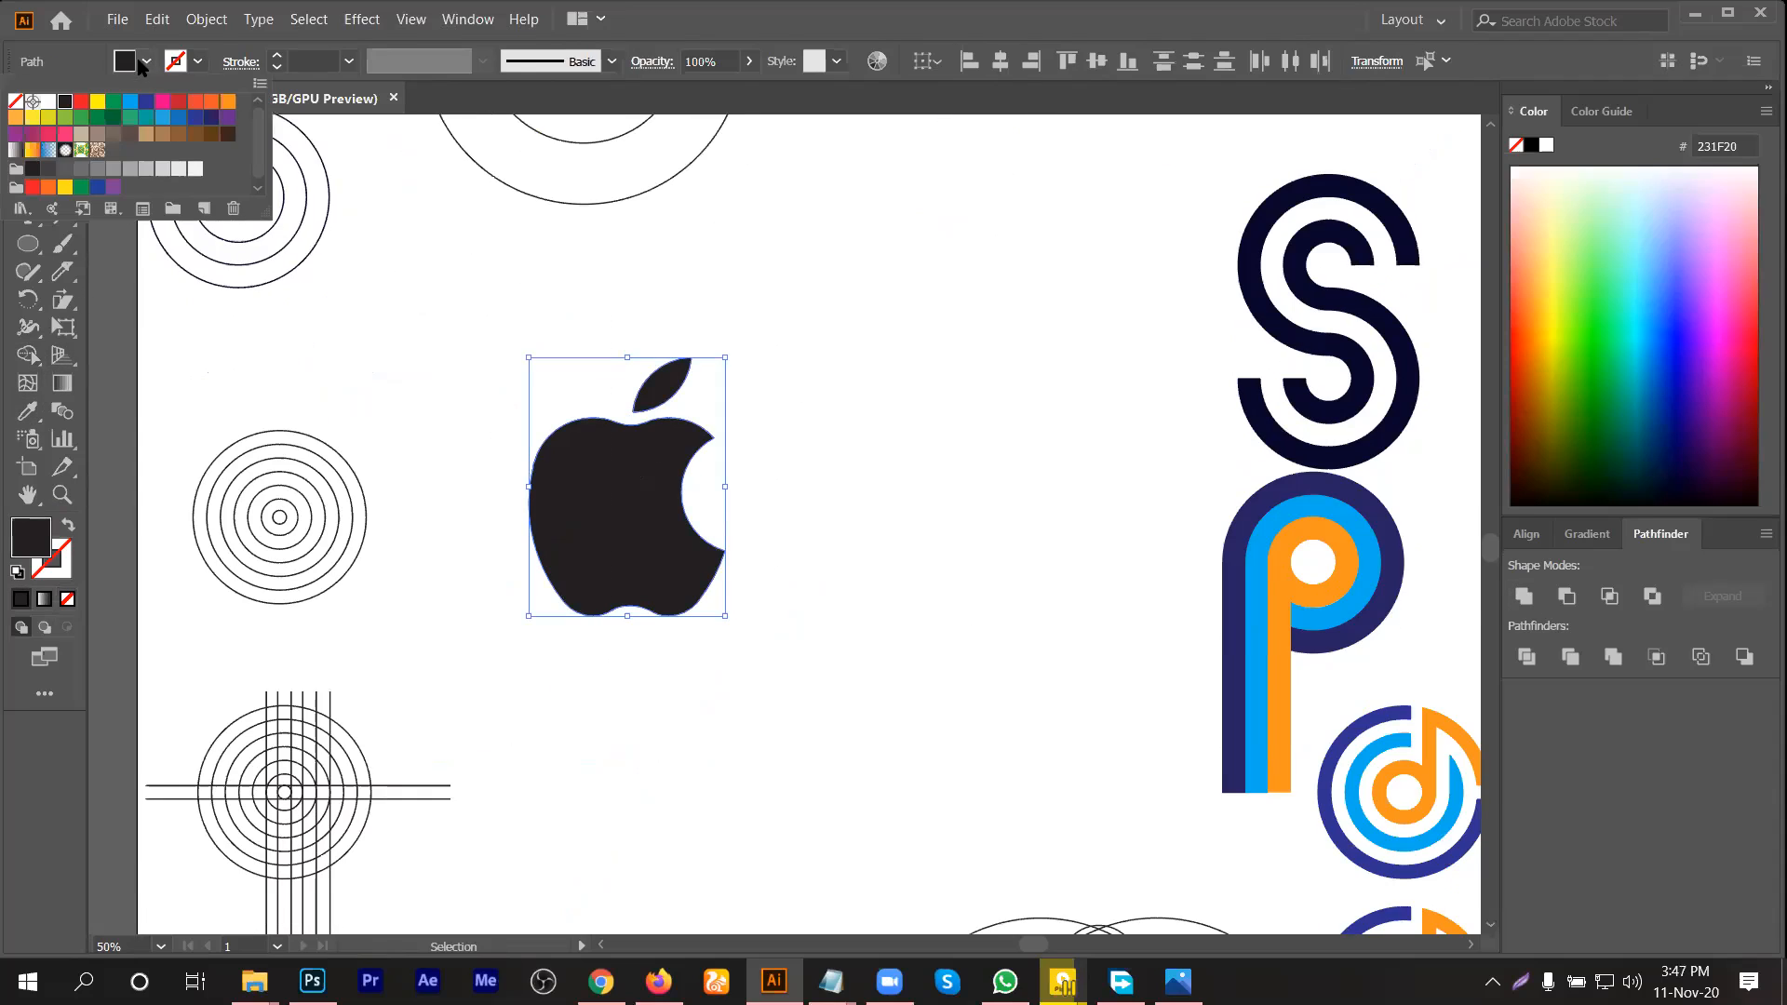
click(42, 533)
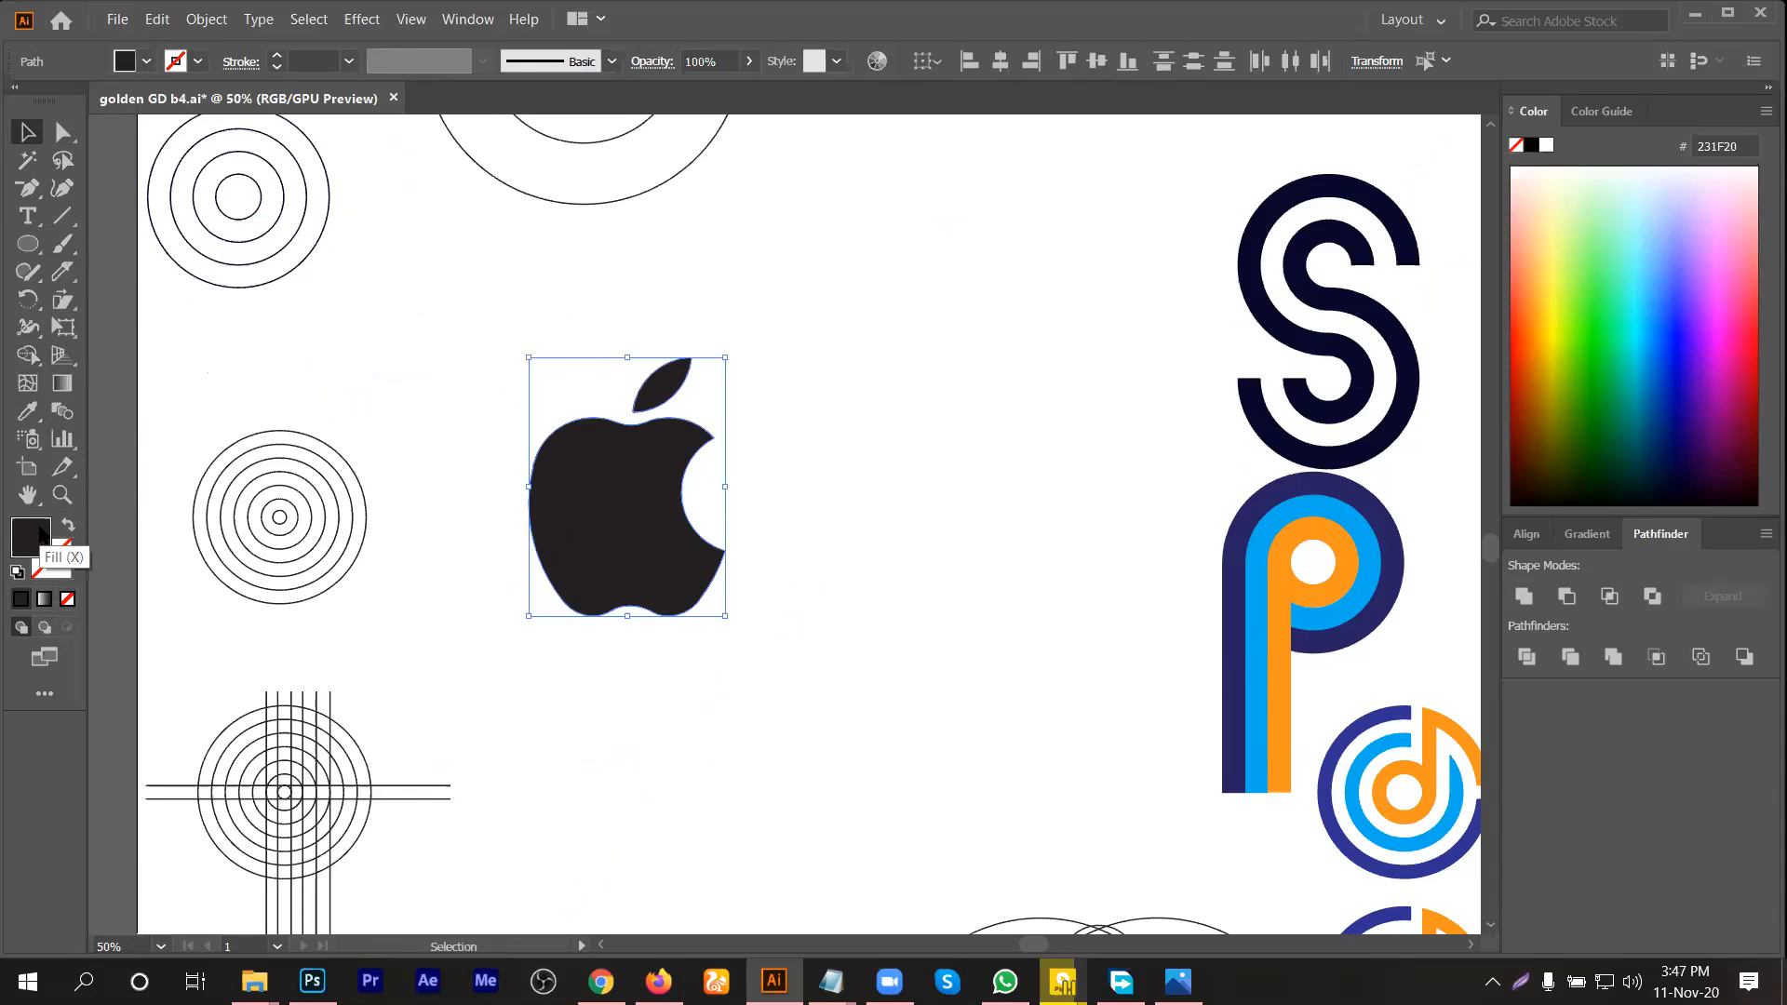
double_click(41, 533)
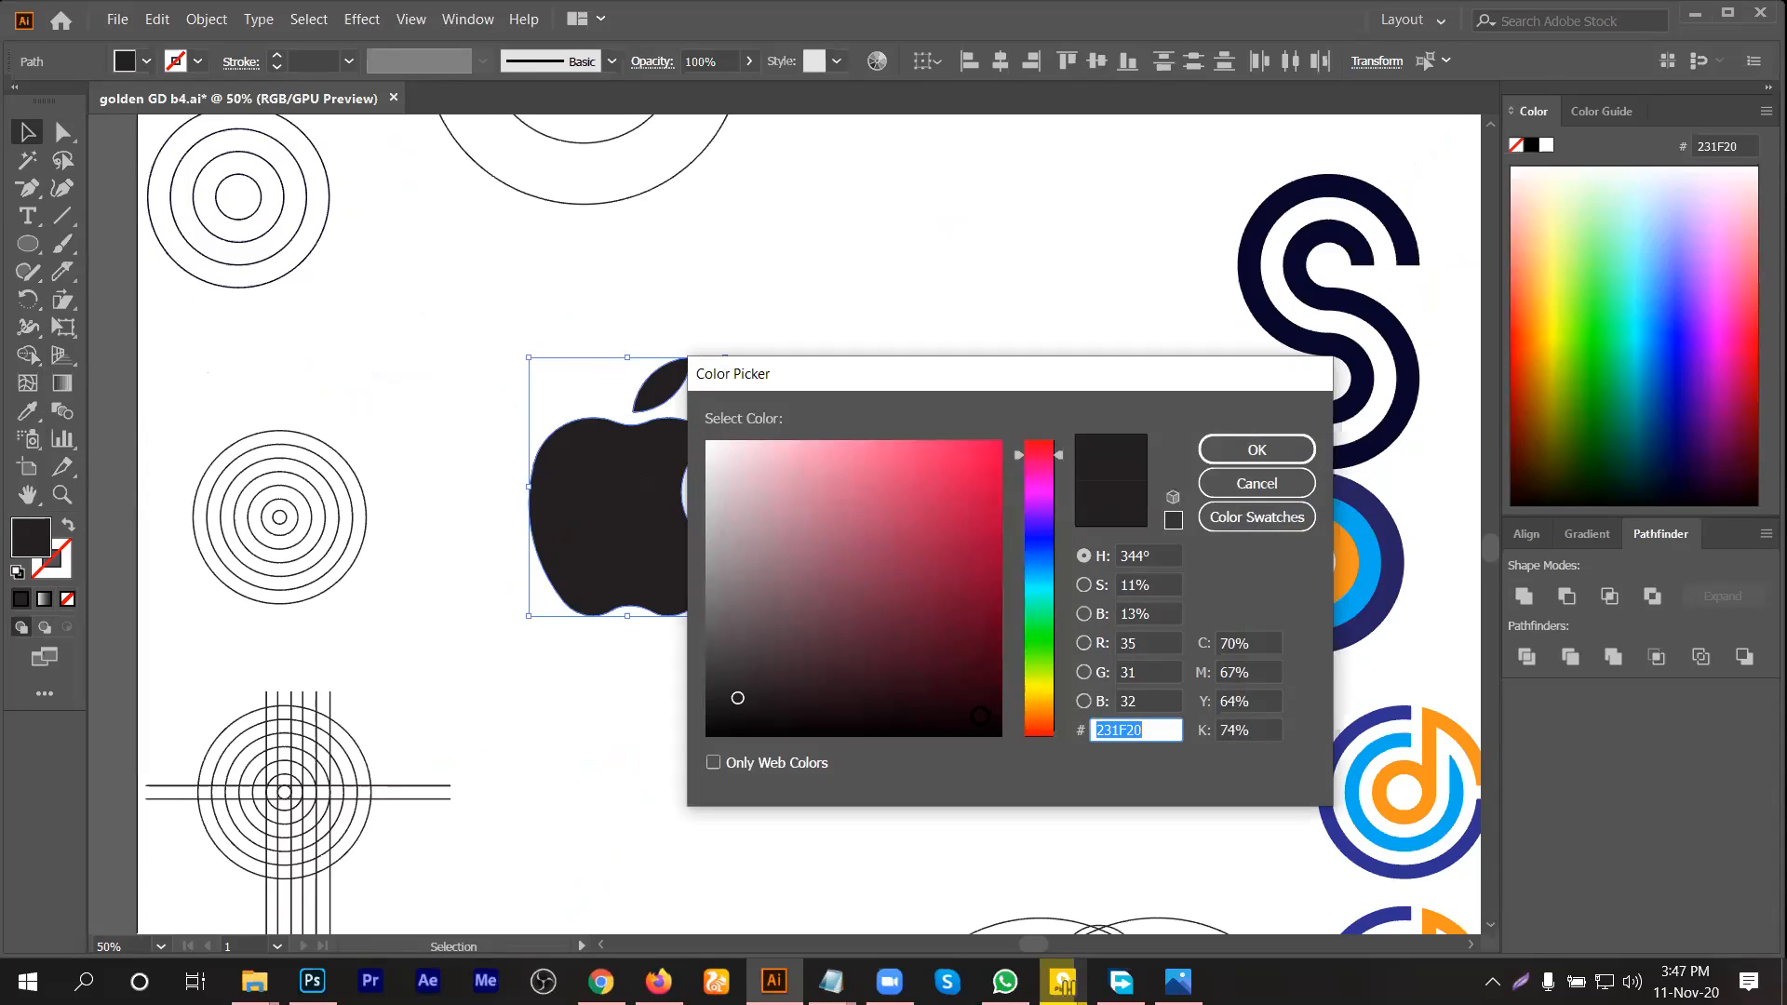
text(000000)
click(968, 734)
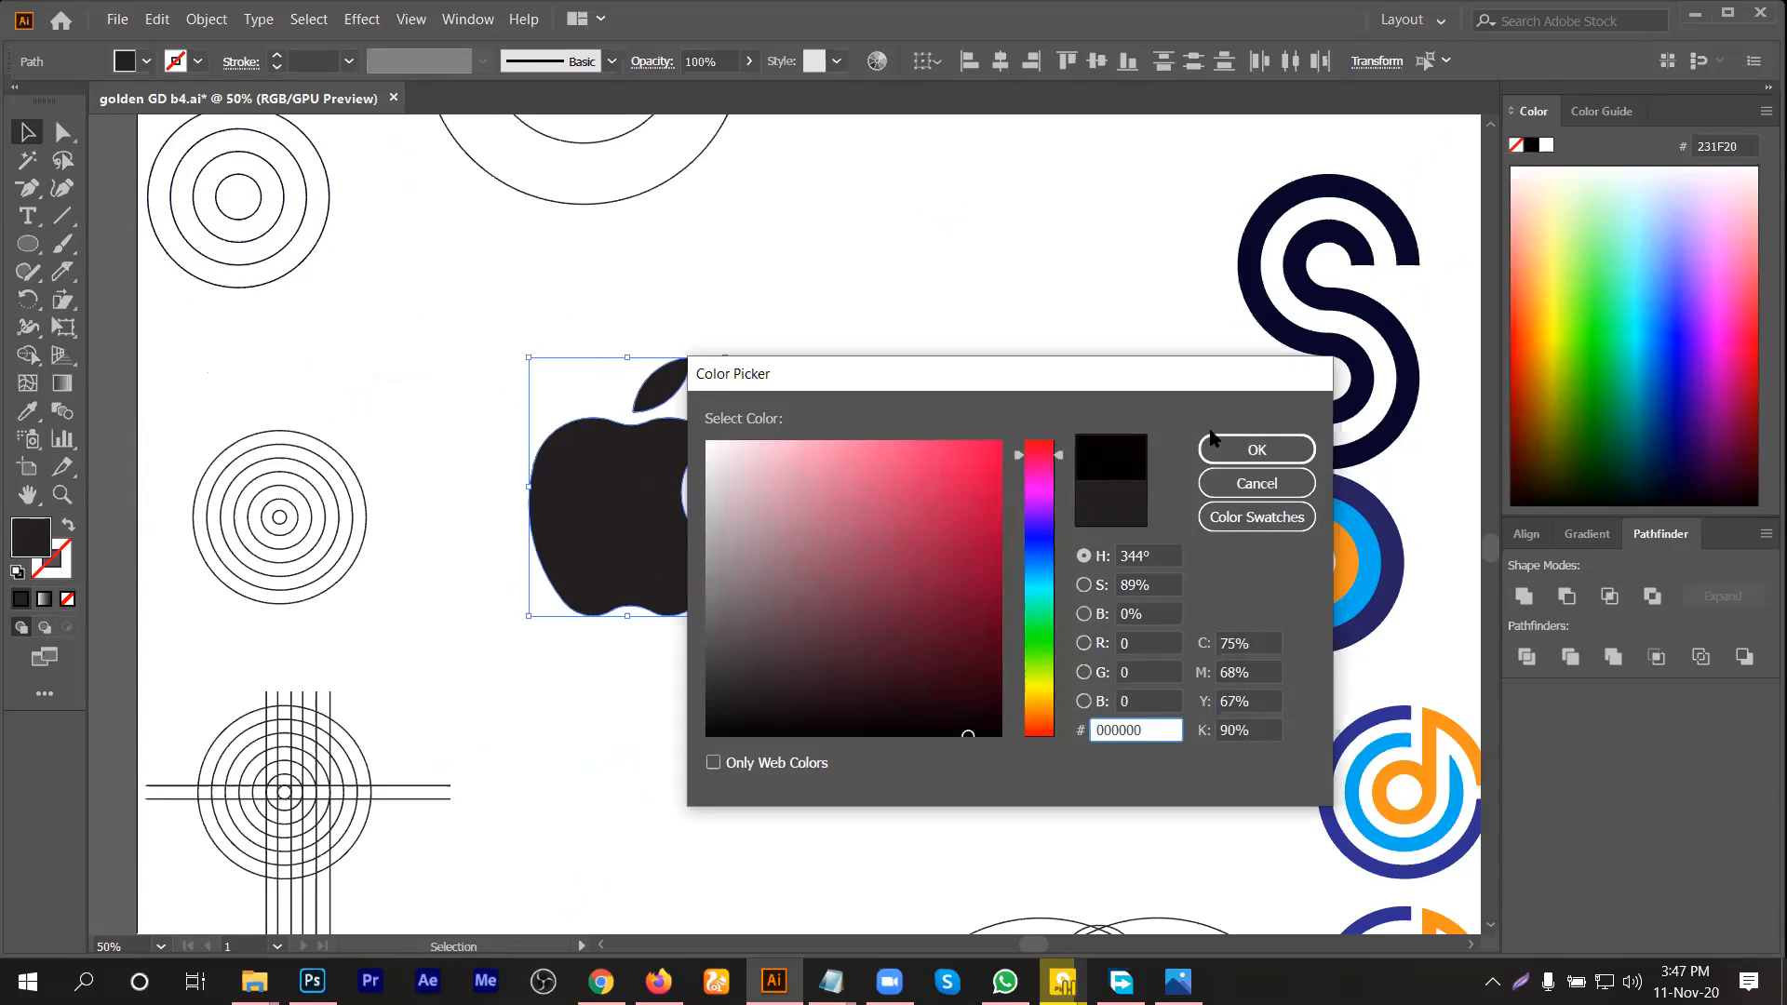
click(1252, 453)
Step: Duplicate the complete black apple logo, placing the copy to the right of the original
drag(798, 326, 817, 514)
key(ctrl+minus)
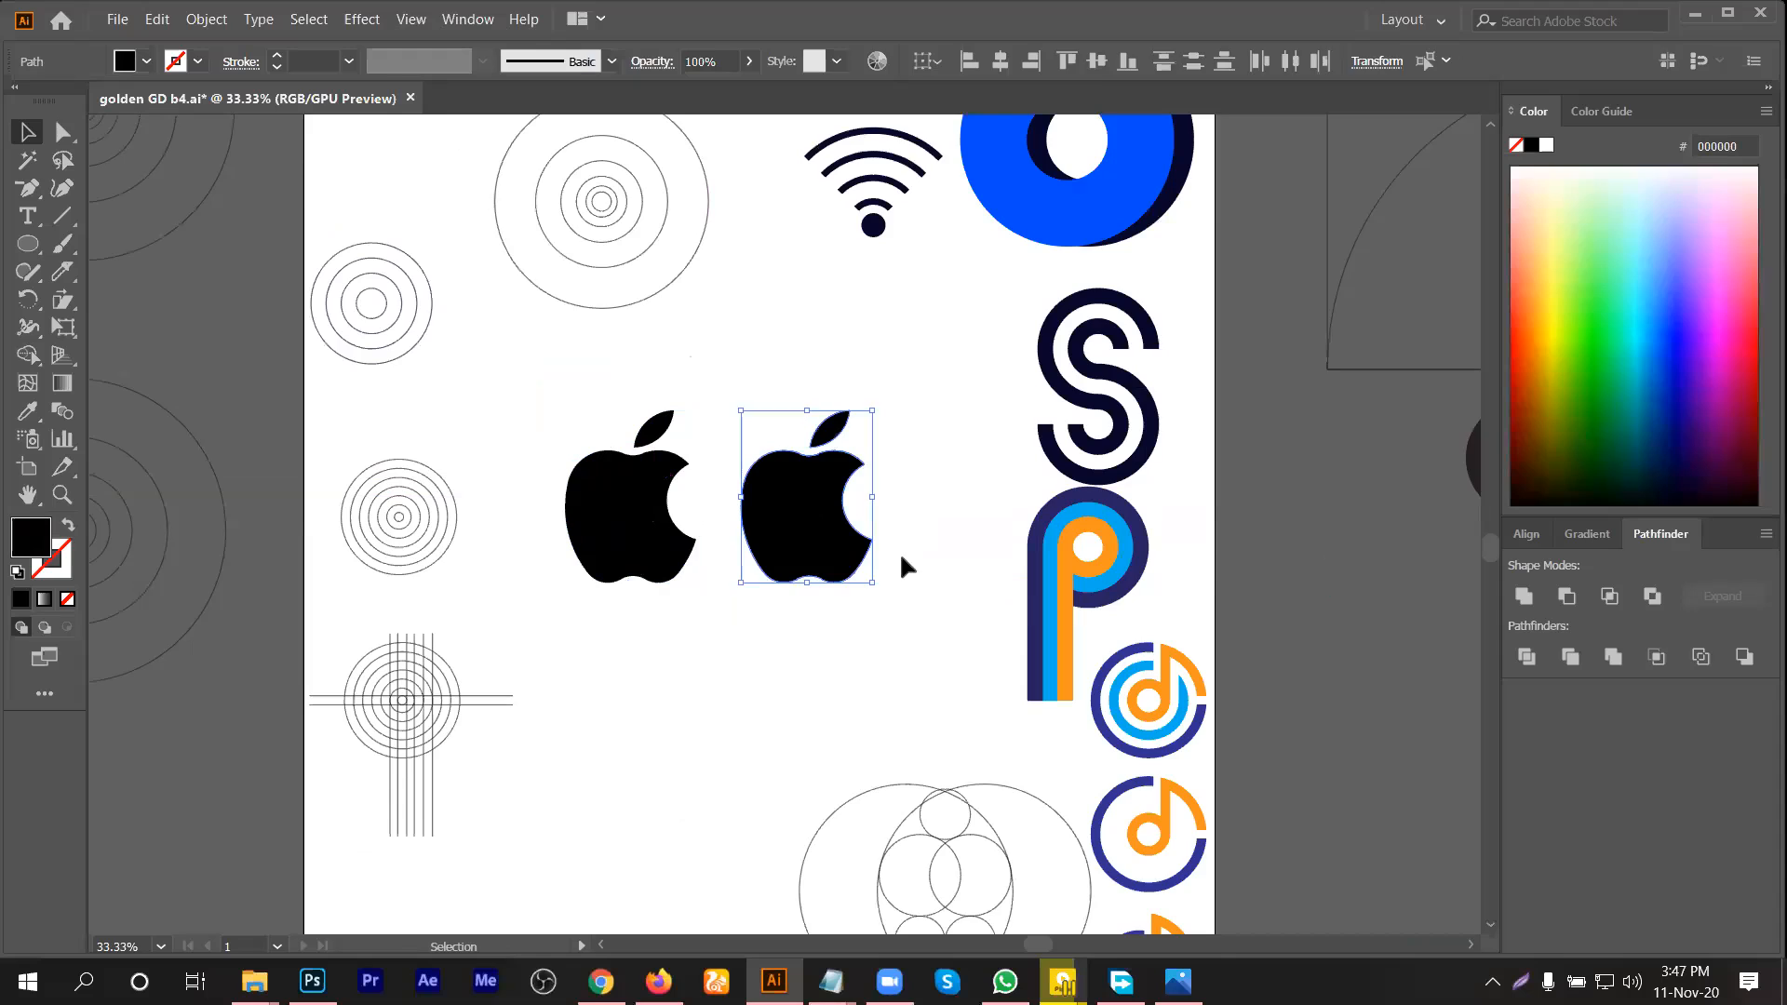
scroll(894, 534, up, 2)
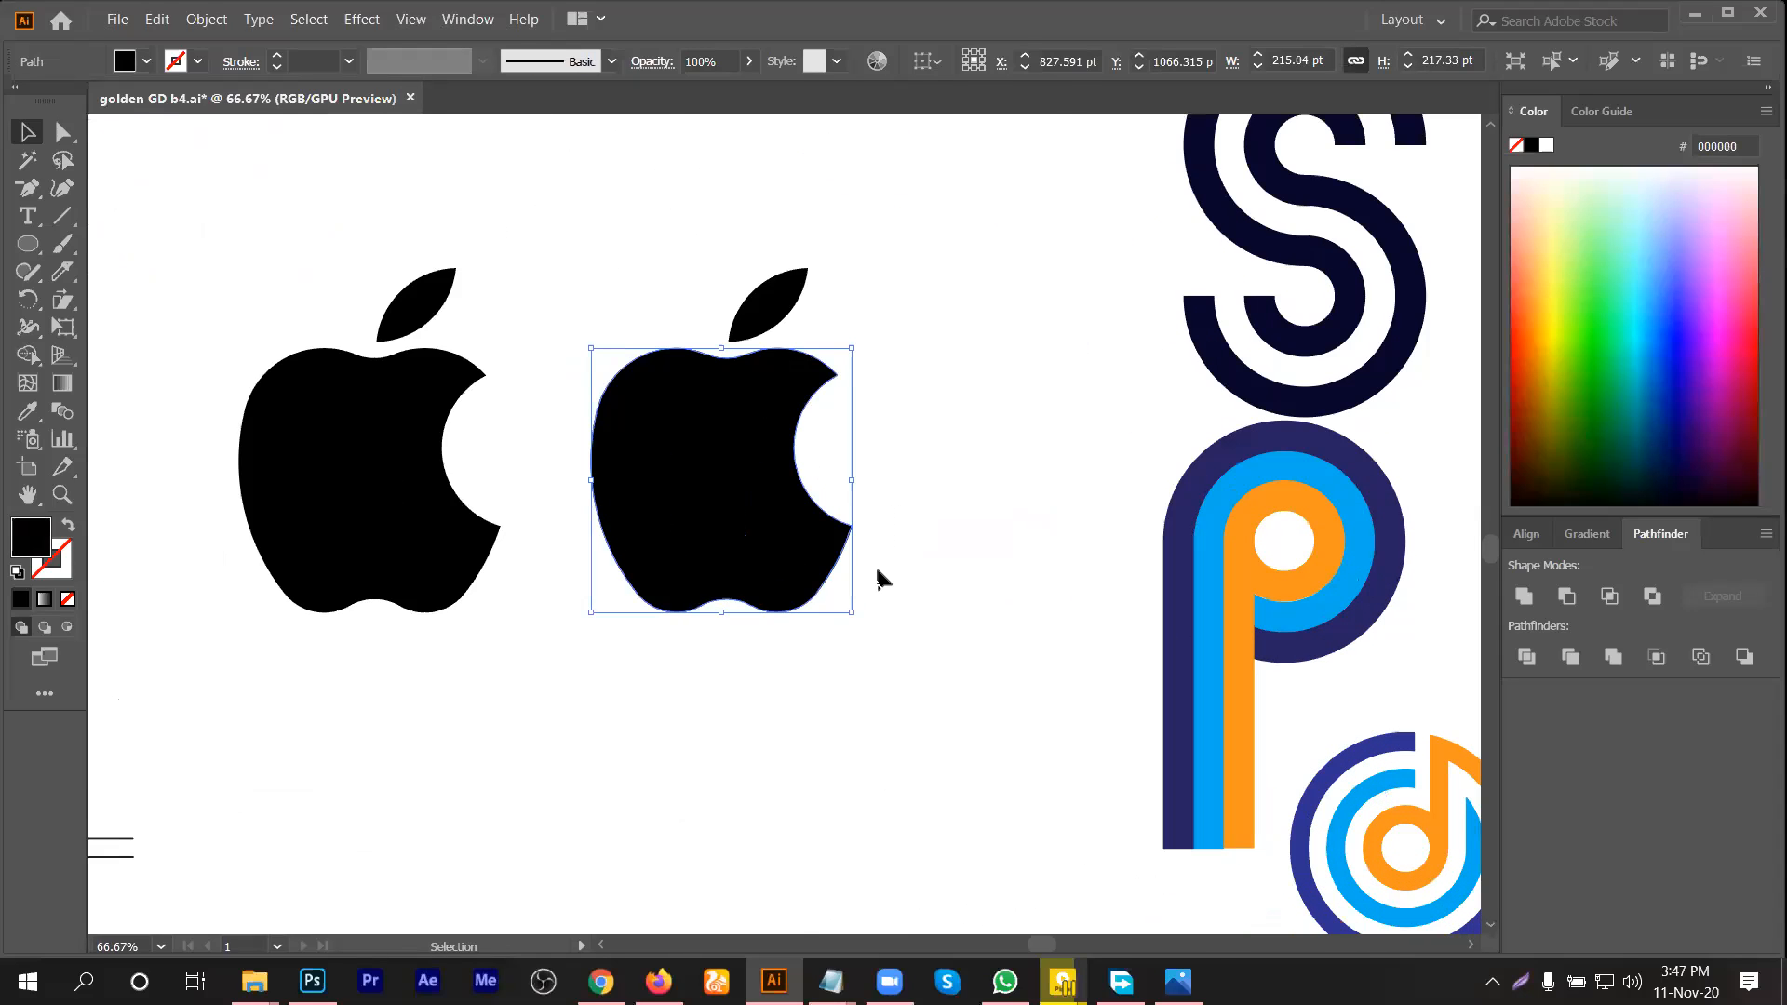
scroll(885, 562, down, 2)
scroll(1061, 717, down, 3)
Step: Move the group of overlapping construction circles left to the empty area below the apple logos
drag(754, 530, 998, 816)
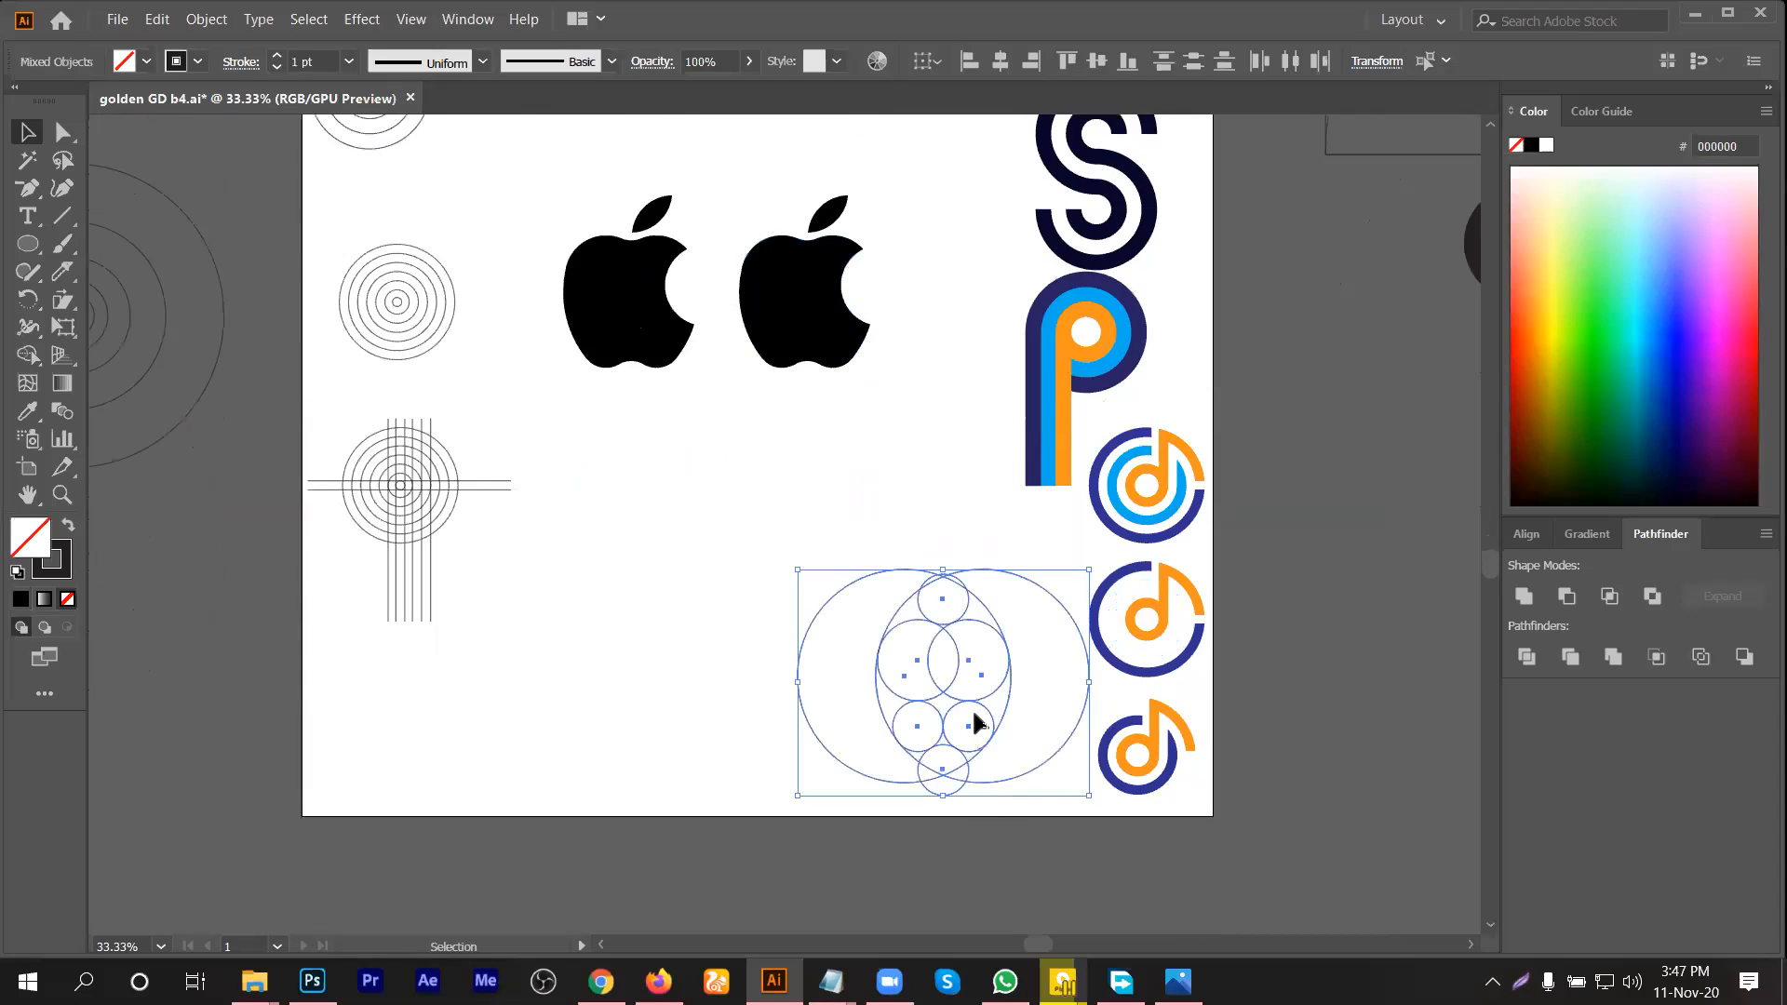
drag(977, 709, 646, 704)
scroll(661, 704, down, 1)
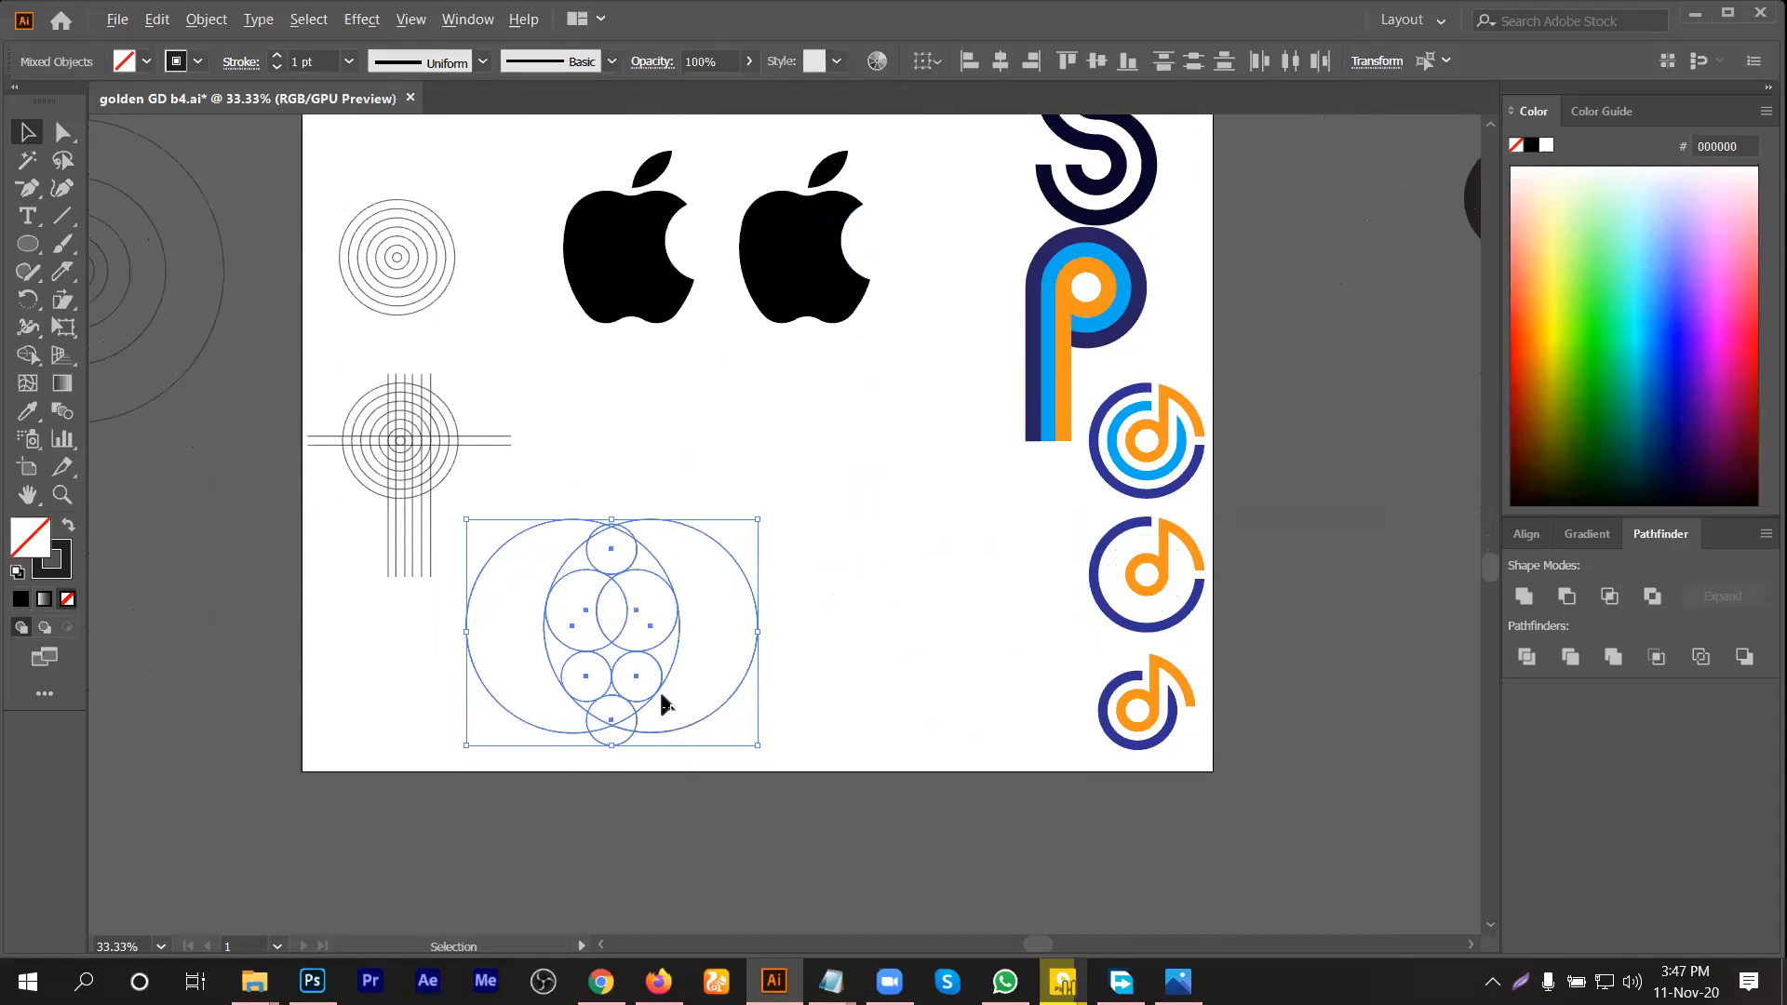
Step: Fill the body of the second black apple with the default white-to-black linear gradient
scroll(659, 690, up, 1)
scroll(640, 534, up, 2)
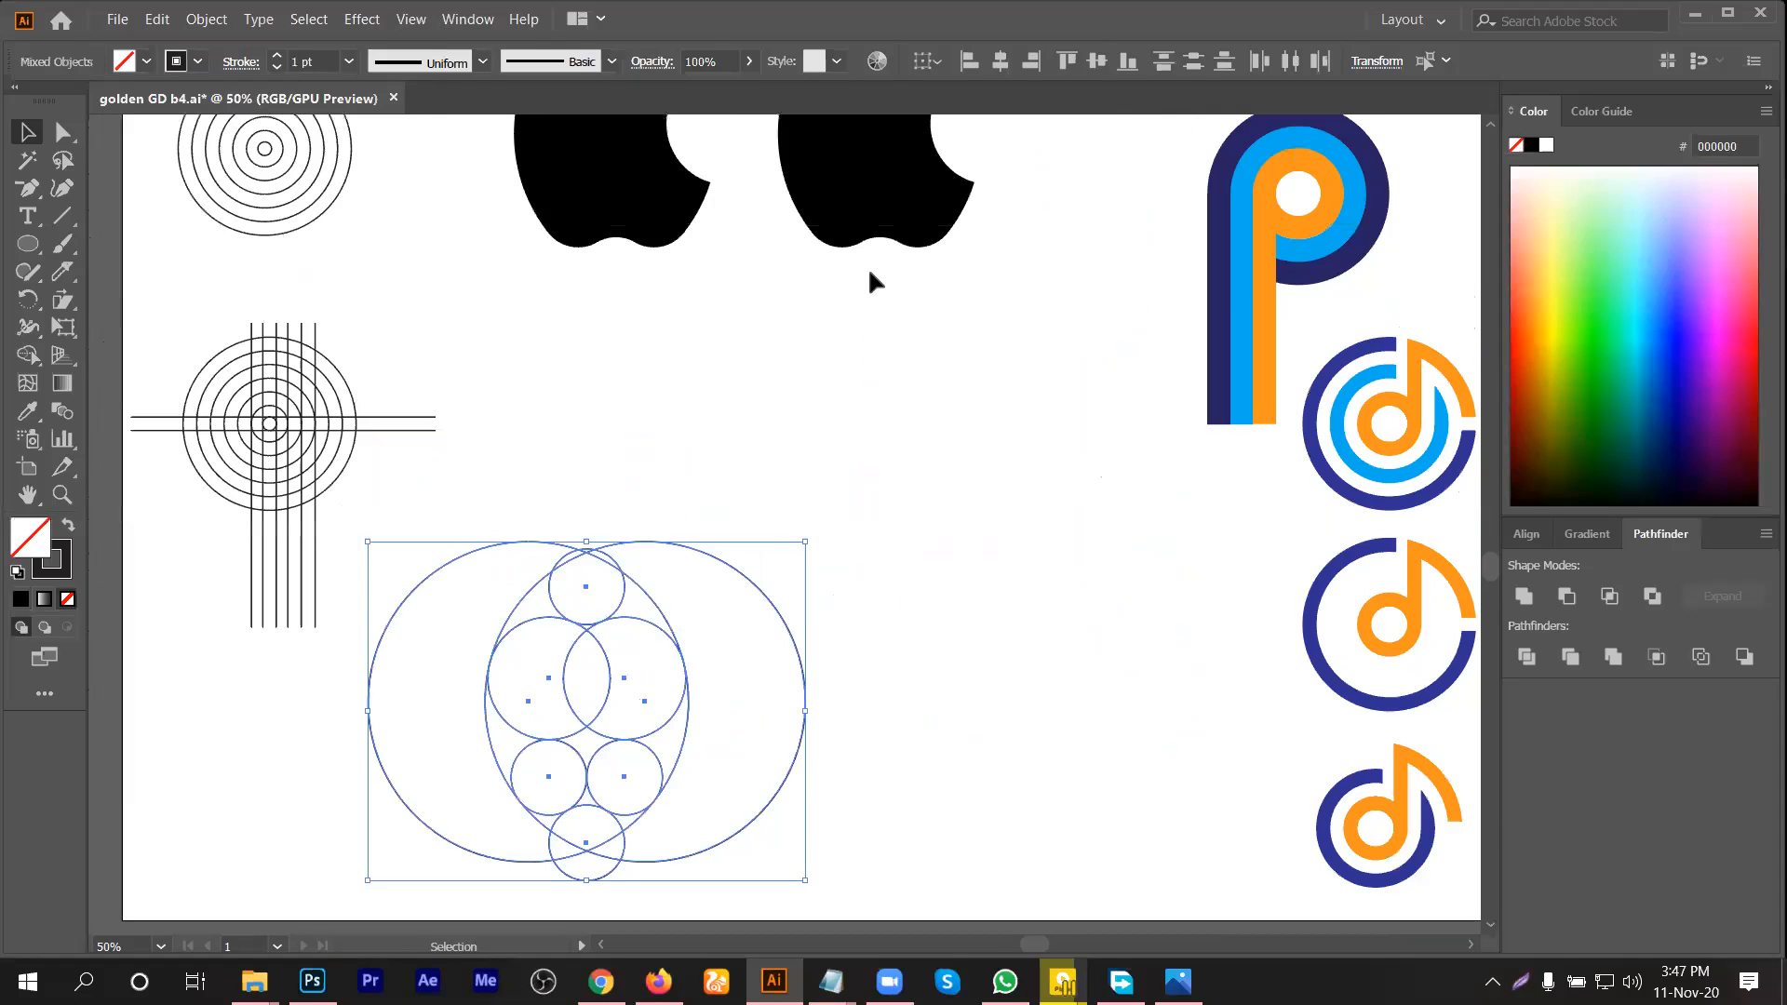
scroll(858, 307, up, 2)
drag(859, 309, 683, 509)
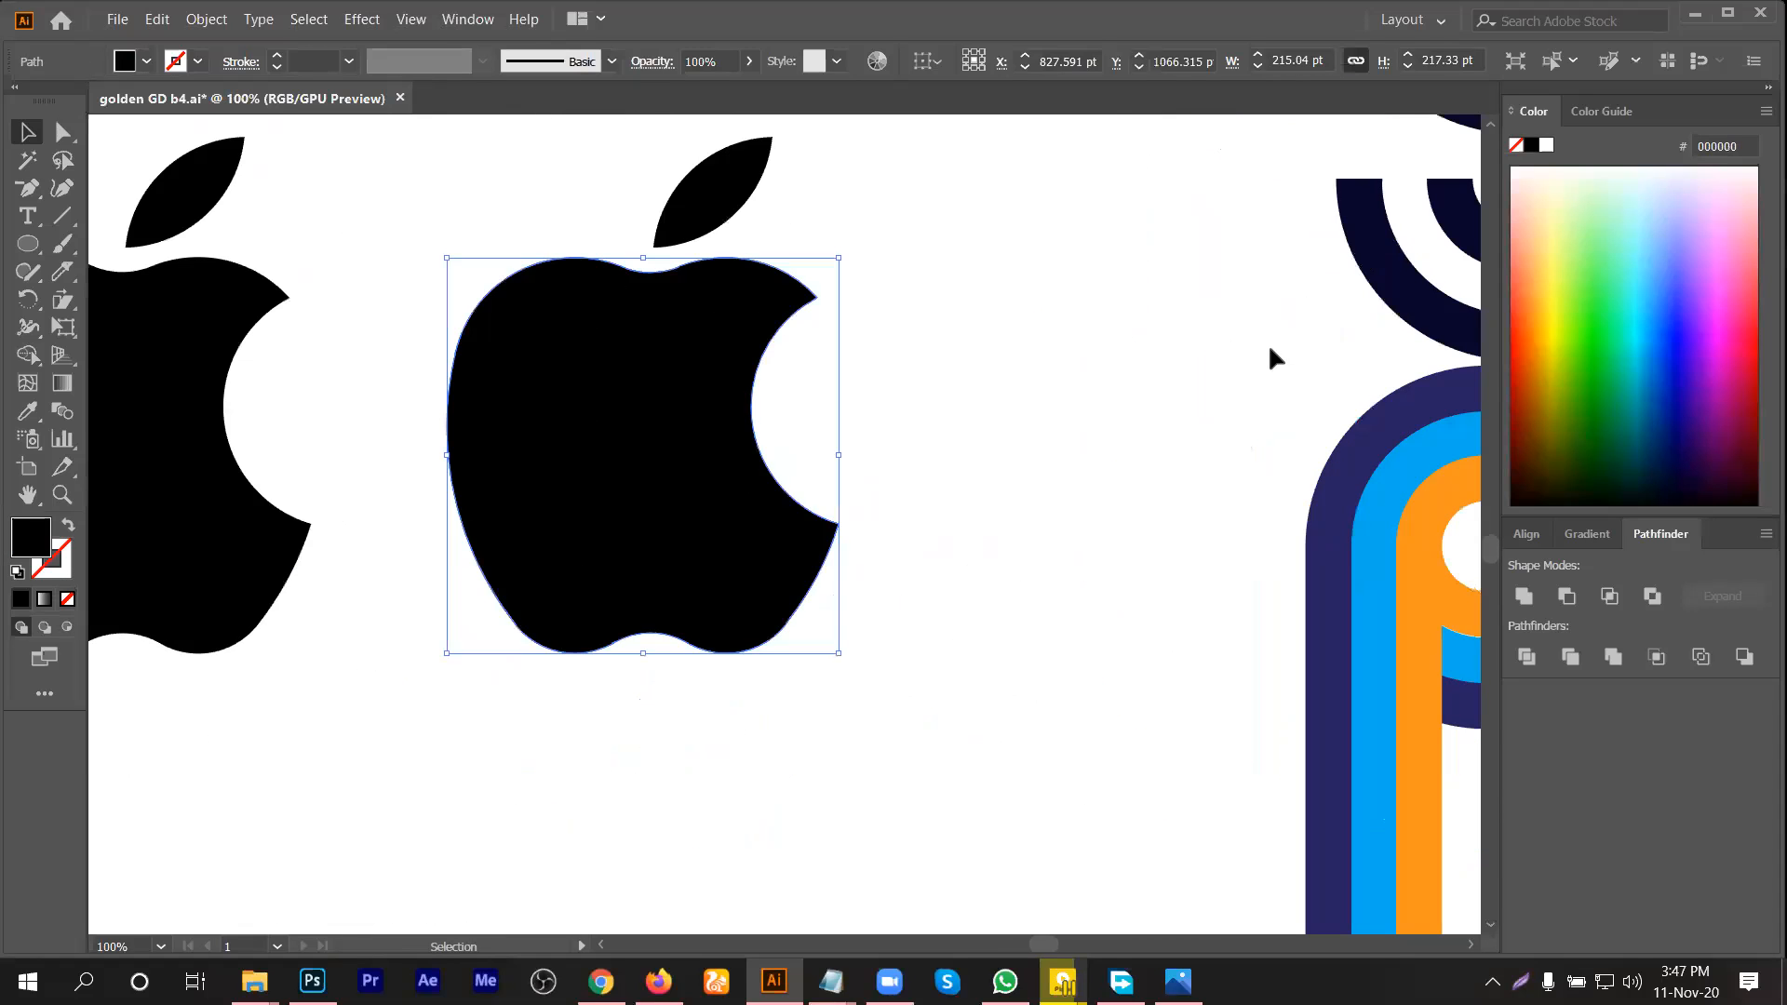
click(1587, 534)
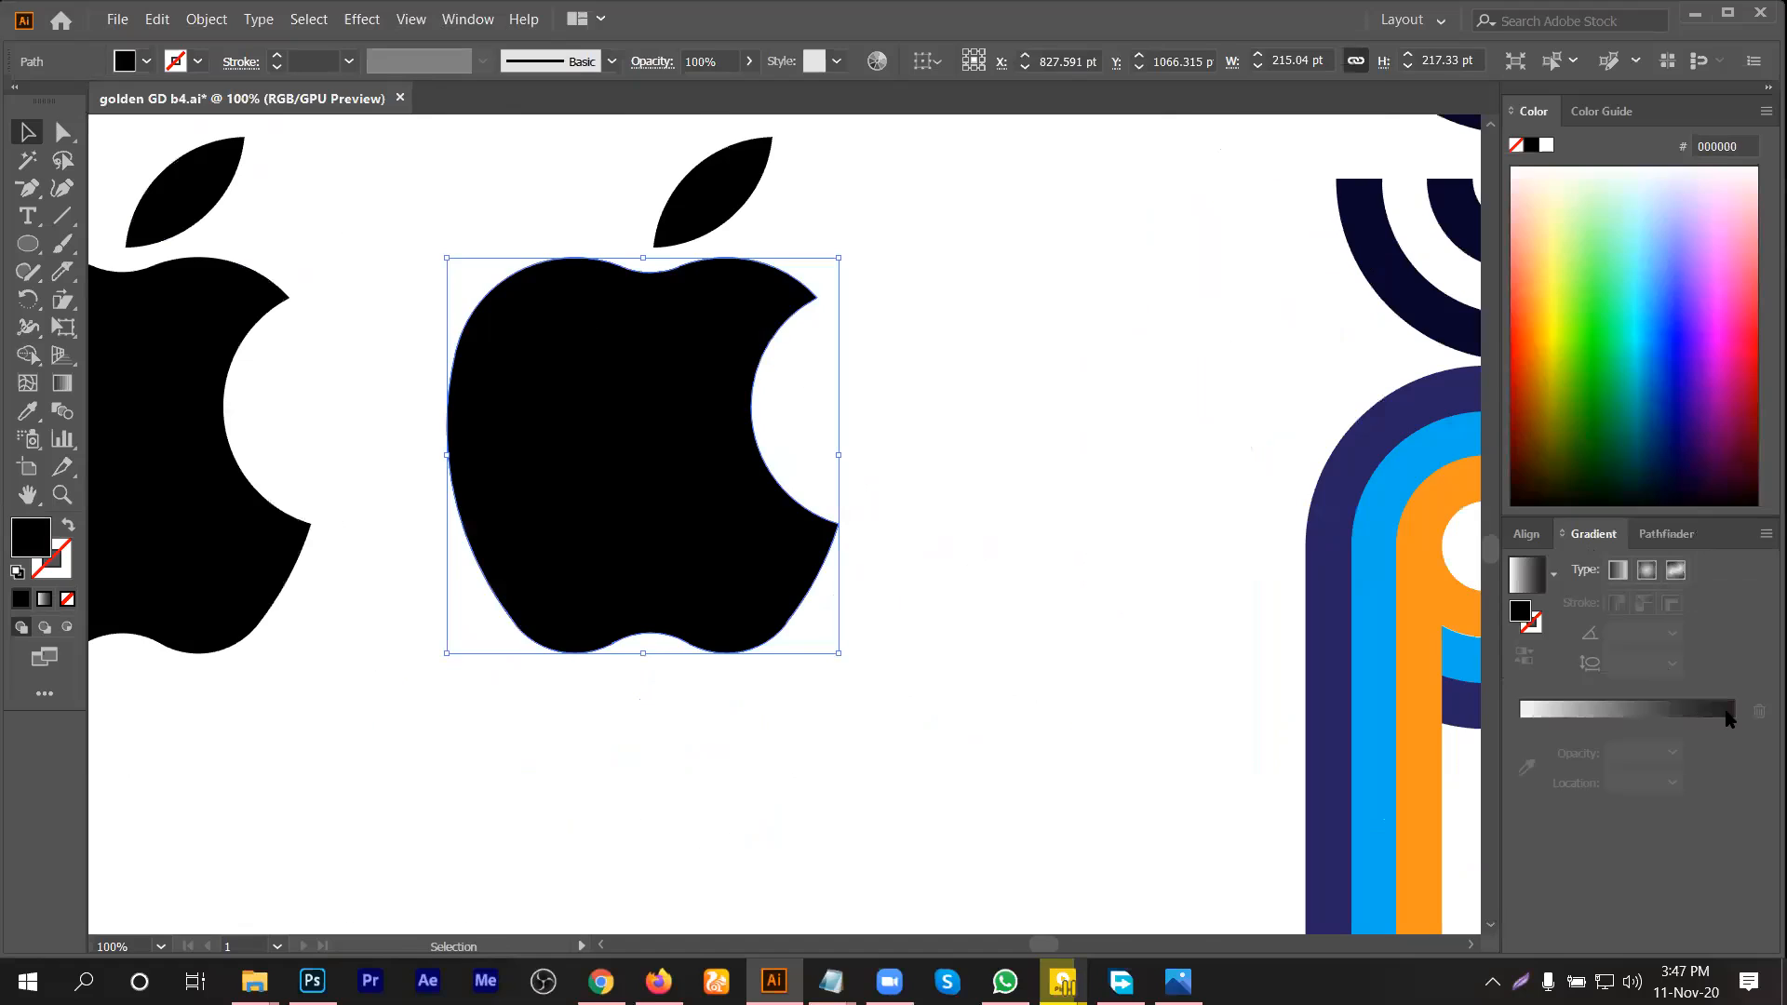
click(1727, 713)
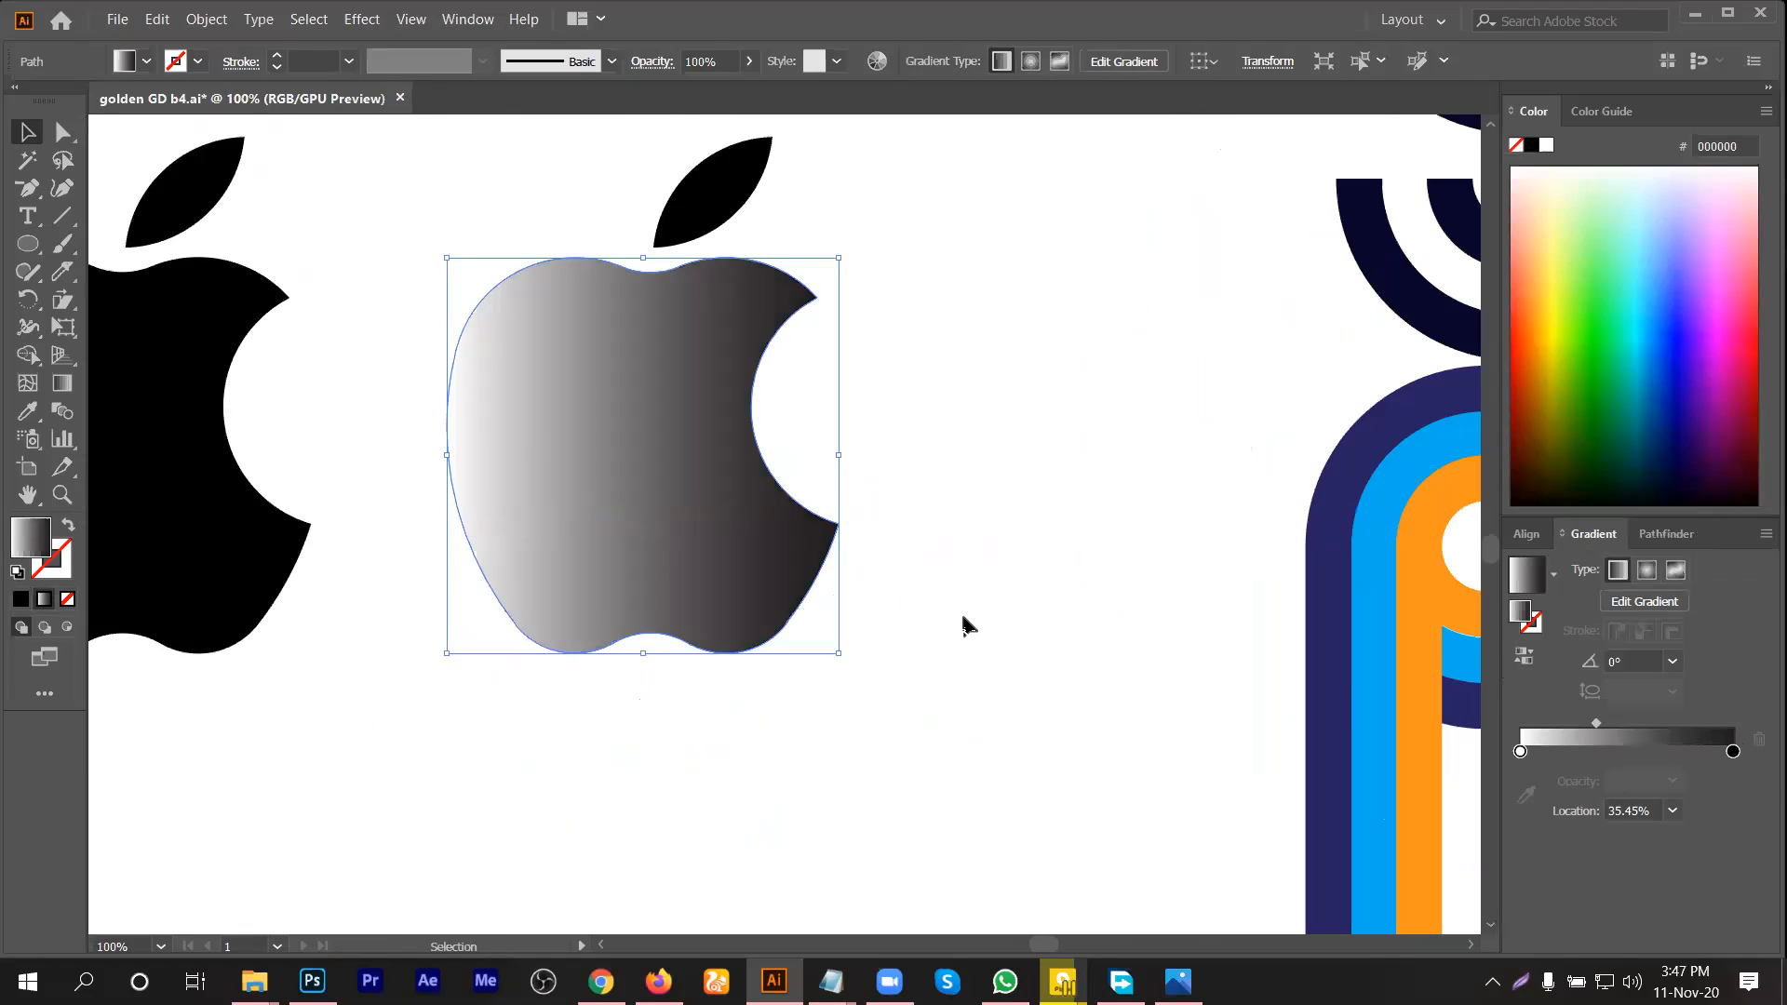
Step: Copy the white-to-black gradient from the second apple's body onto its leaf
click(799, 197)
click(712, 190)
key(i)
click(637, 395)
key(v)
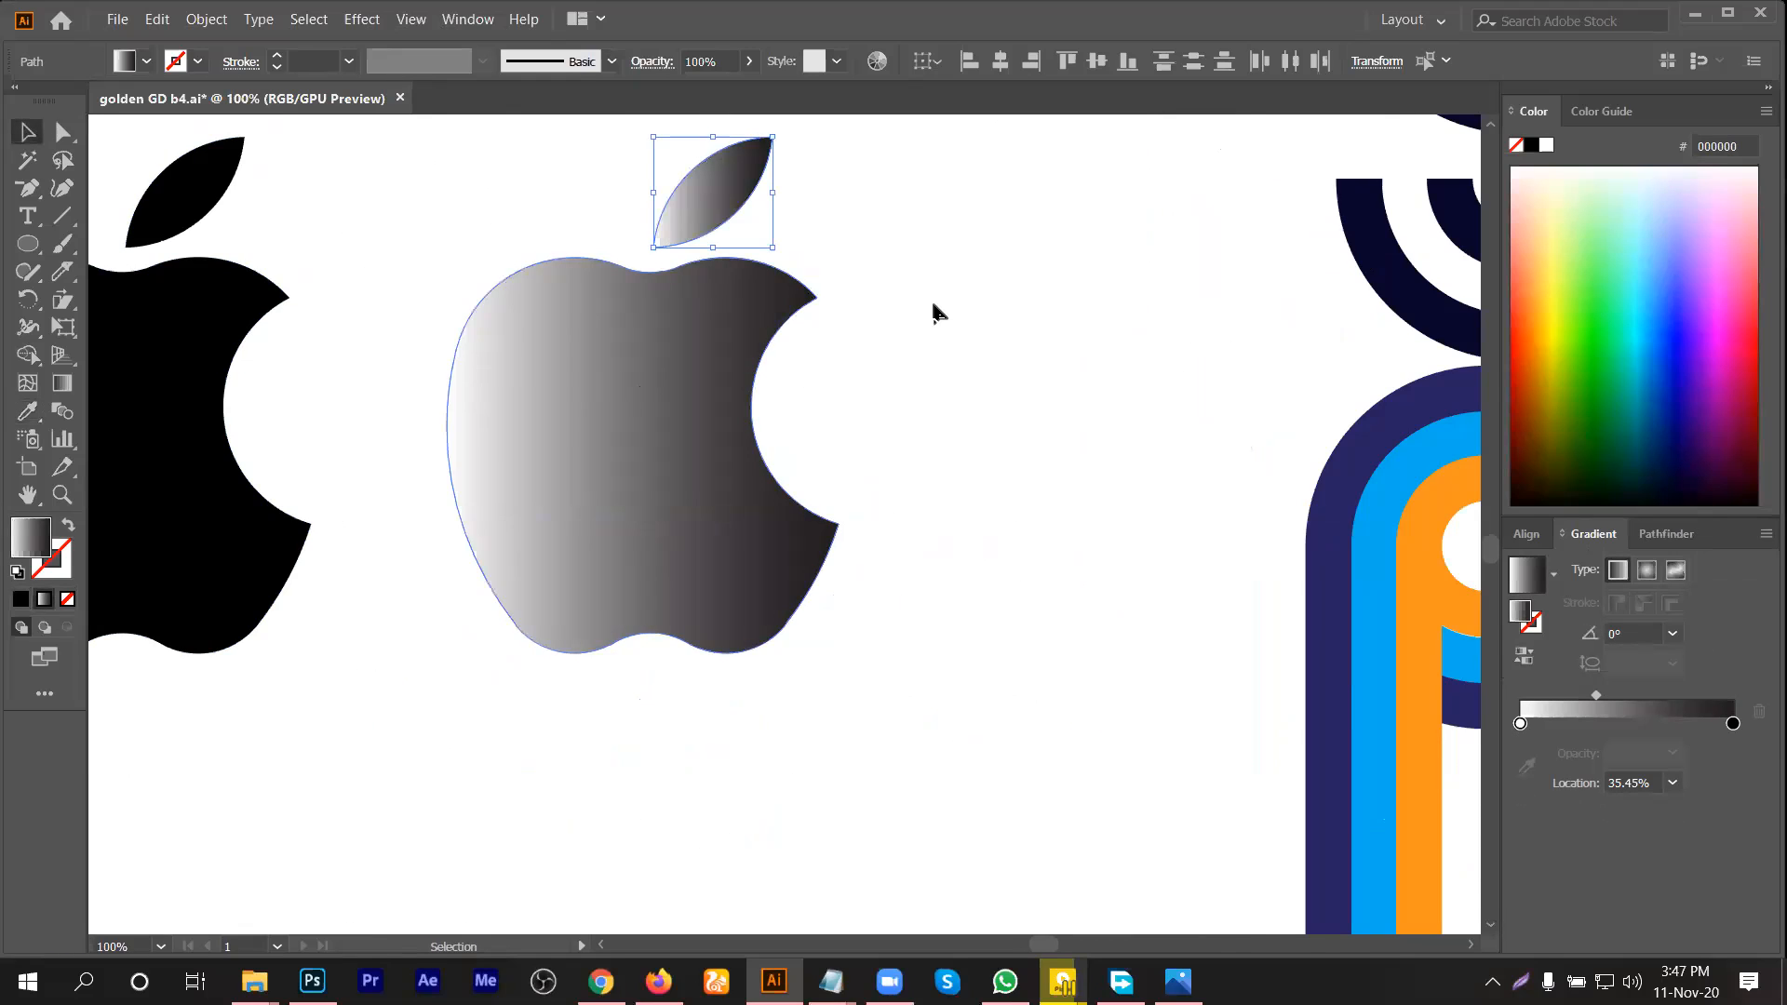
Step: Duplicate the gradient-filled apple with its leaf, placing the copy between the gradient apple and the P logo
scroll(944, 302, down, 2)
shift+click(758, 381)
drag(769, 401, 989, 401)
click(1021, 502)
Step: On the copied apple's body, switch the gradient's black end stop to RGB and mix a dark crimson, 980038
scroll(1021, 503, up, 1)
click(1041, 346)
click(1733, 752)
double_click(1733, 752)
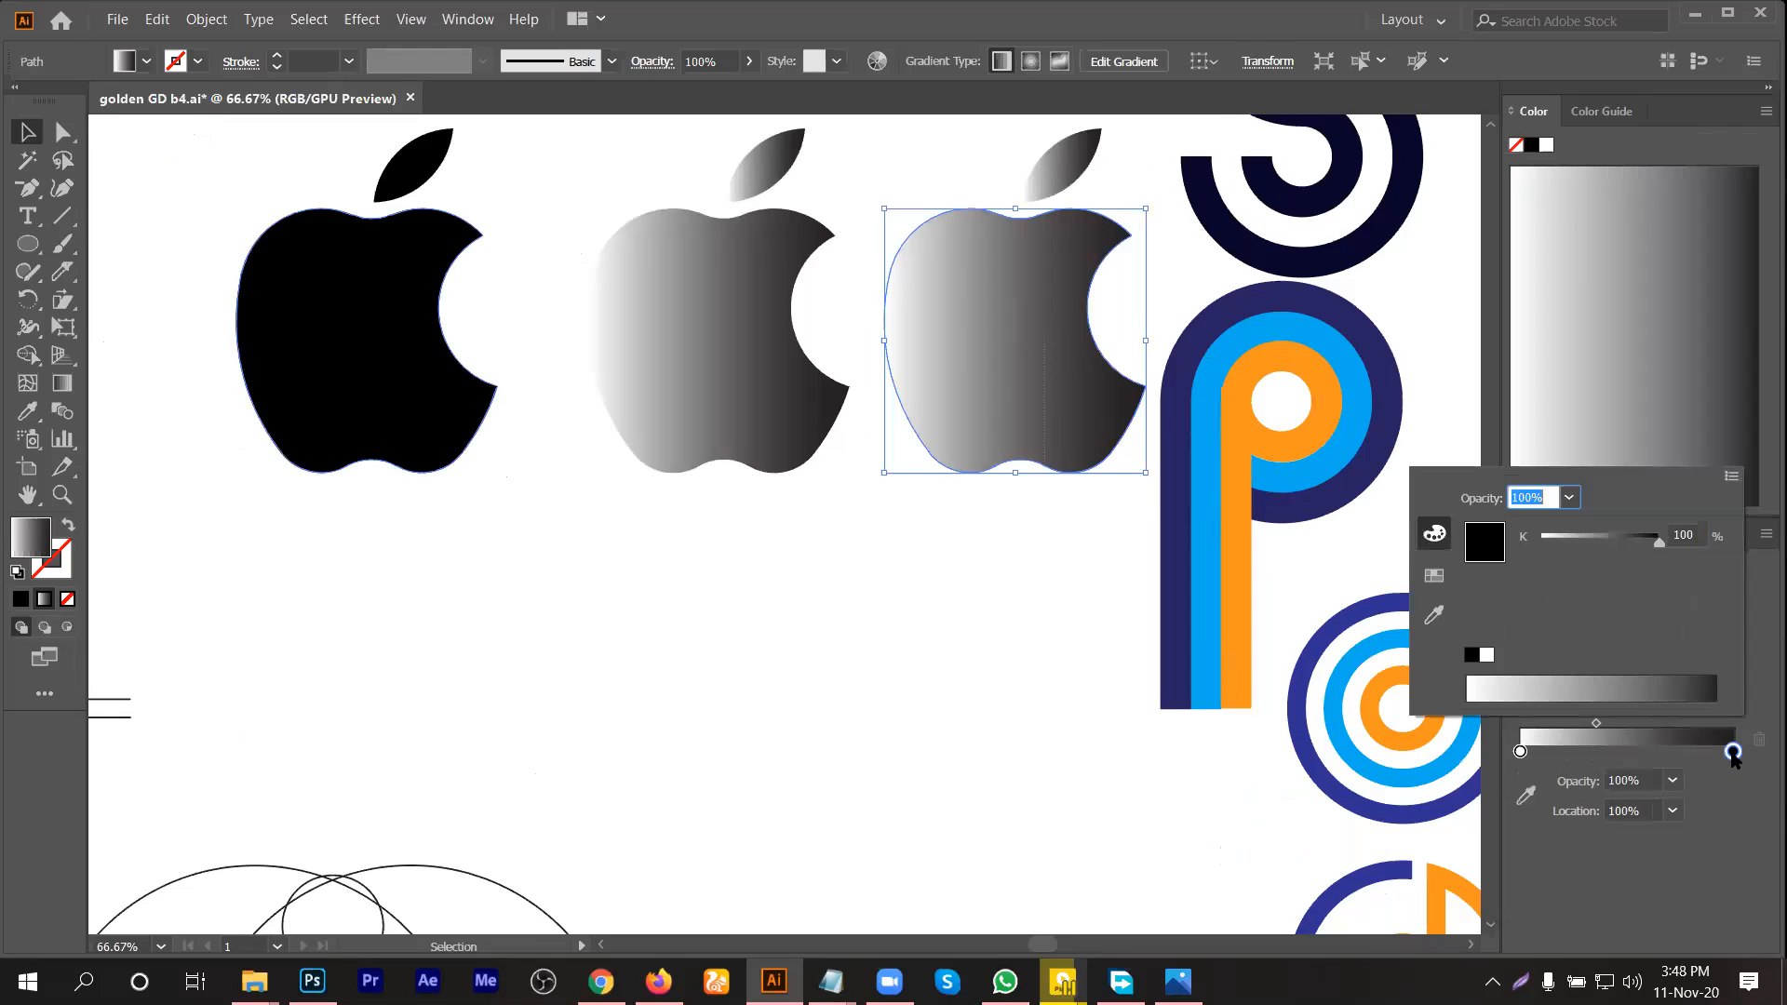
click(1731, 476)
click(1613, 504)
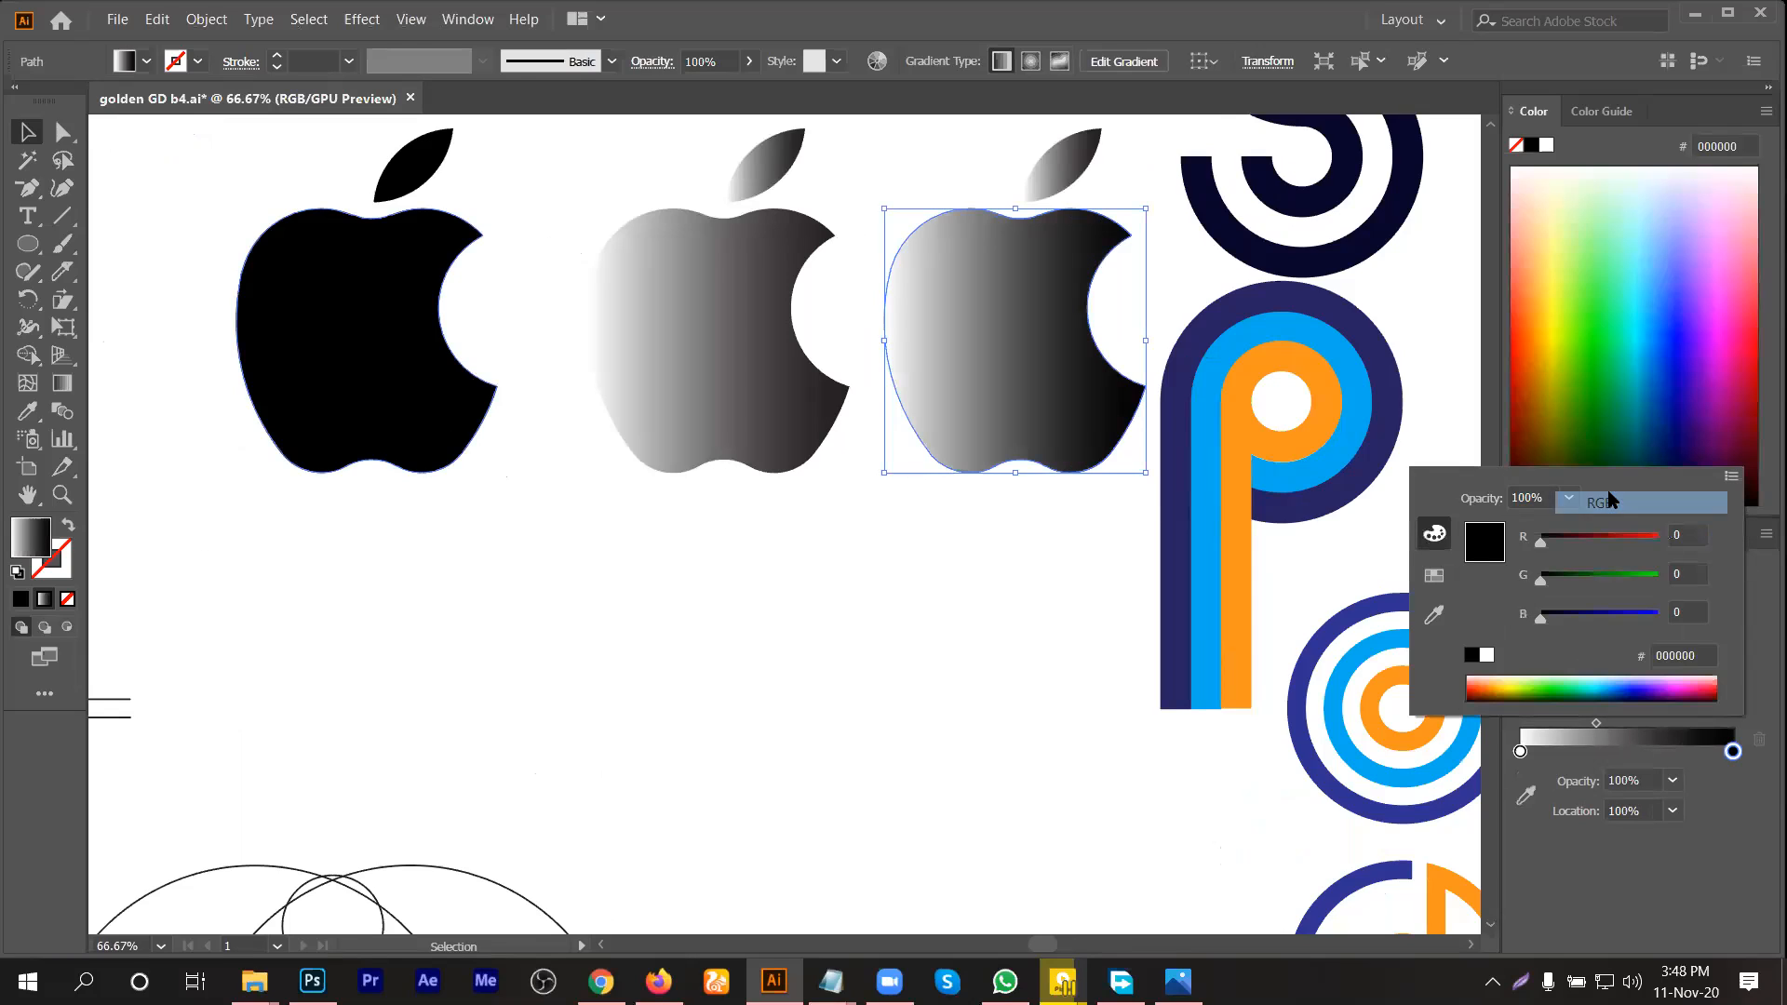
drag(1543, 547, 1611, 547)
mouse_move(1542, 622)
mouse_down()
mouse_move(1638, 625)
mouse_move(1588, 633)
mouse_move(1563, 584)
mouse_move(1507, 586)
mouse_move(1569, 623)
mouse_up()
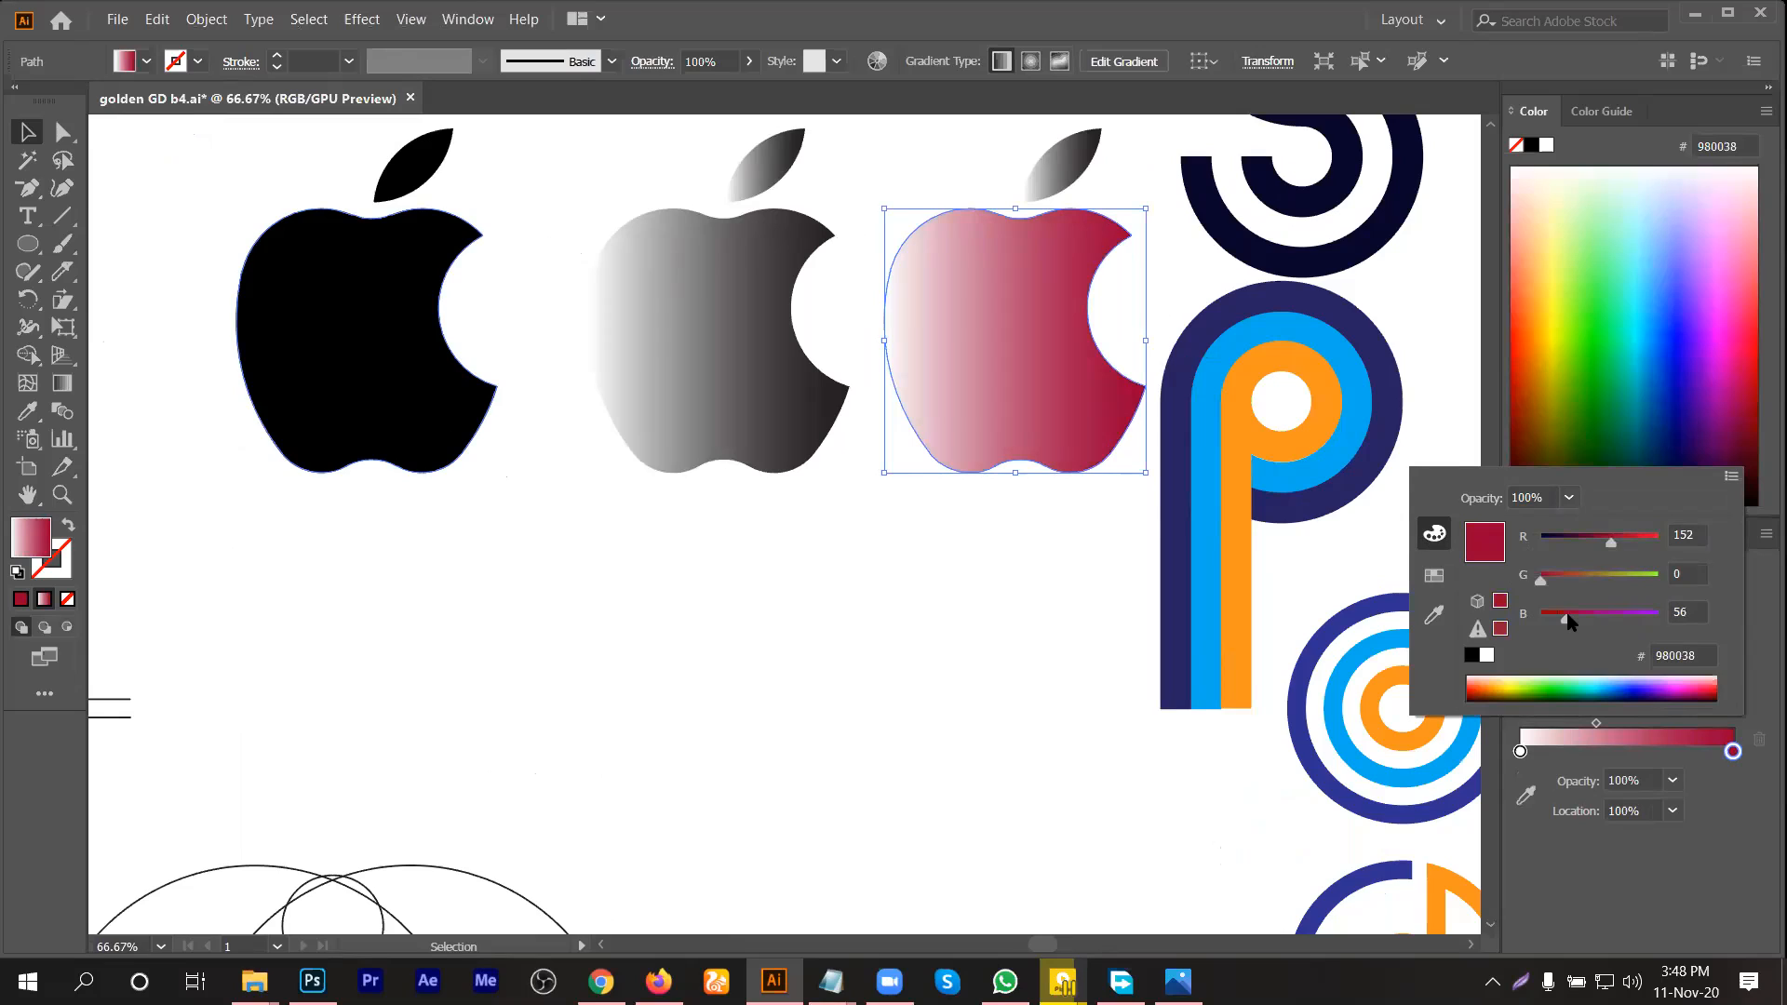
Step: Sample reds and pinks from the colour spectrum for the gradient's end stop, settling on FF0055
click(1702, 687)
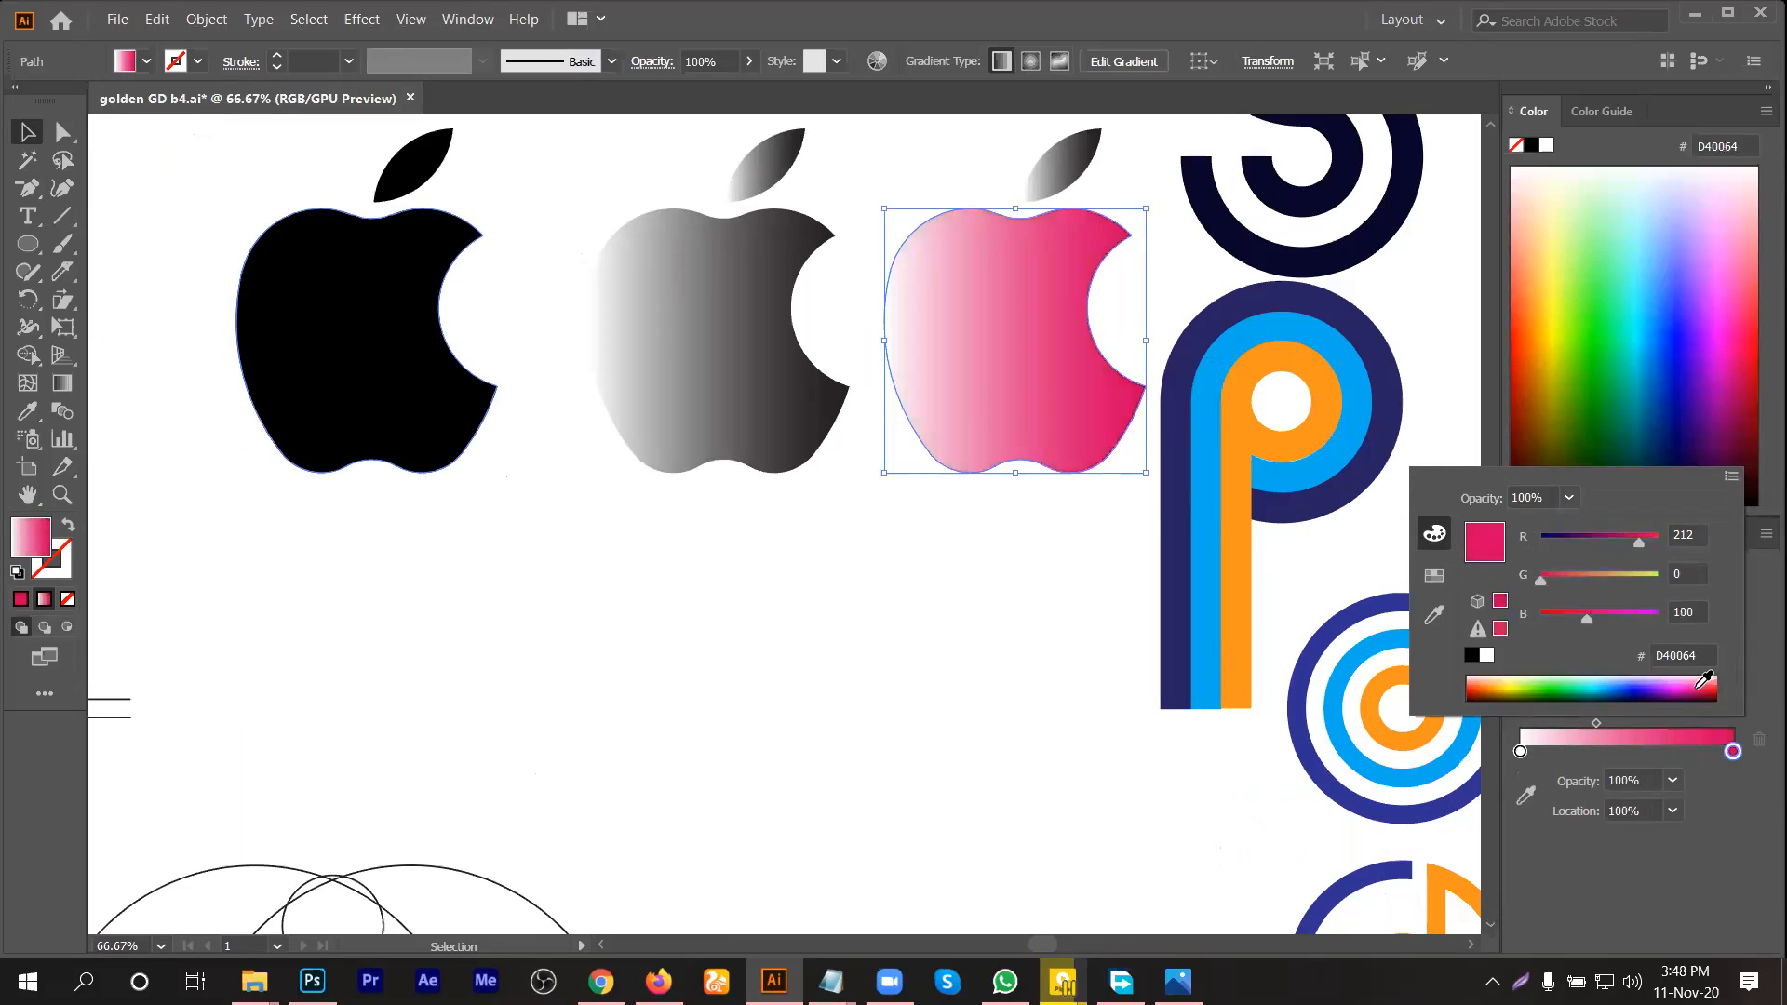
click(1703, 689)
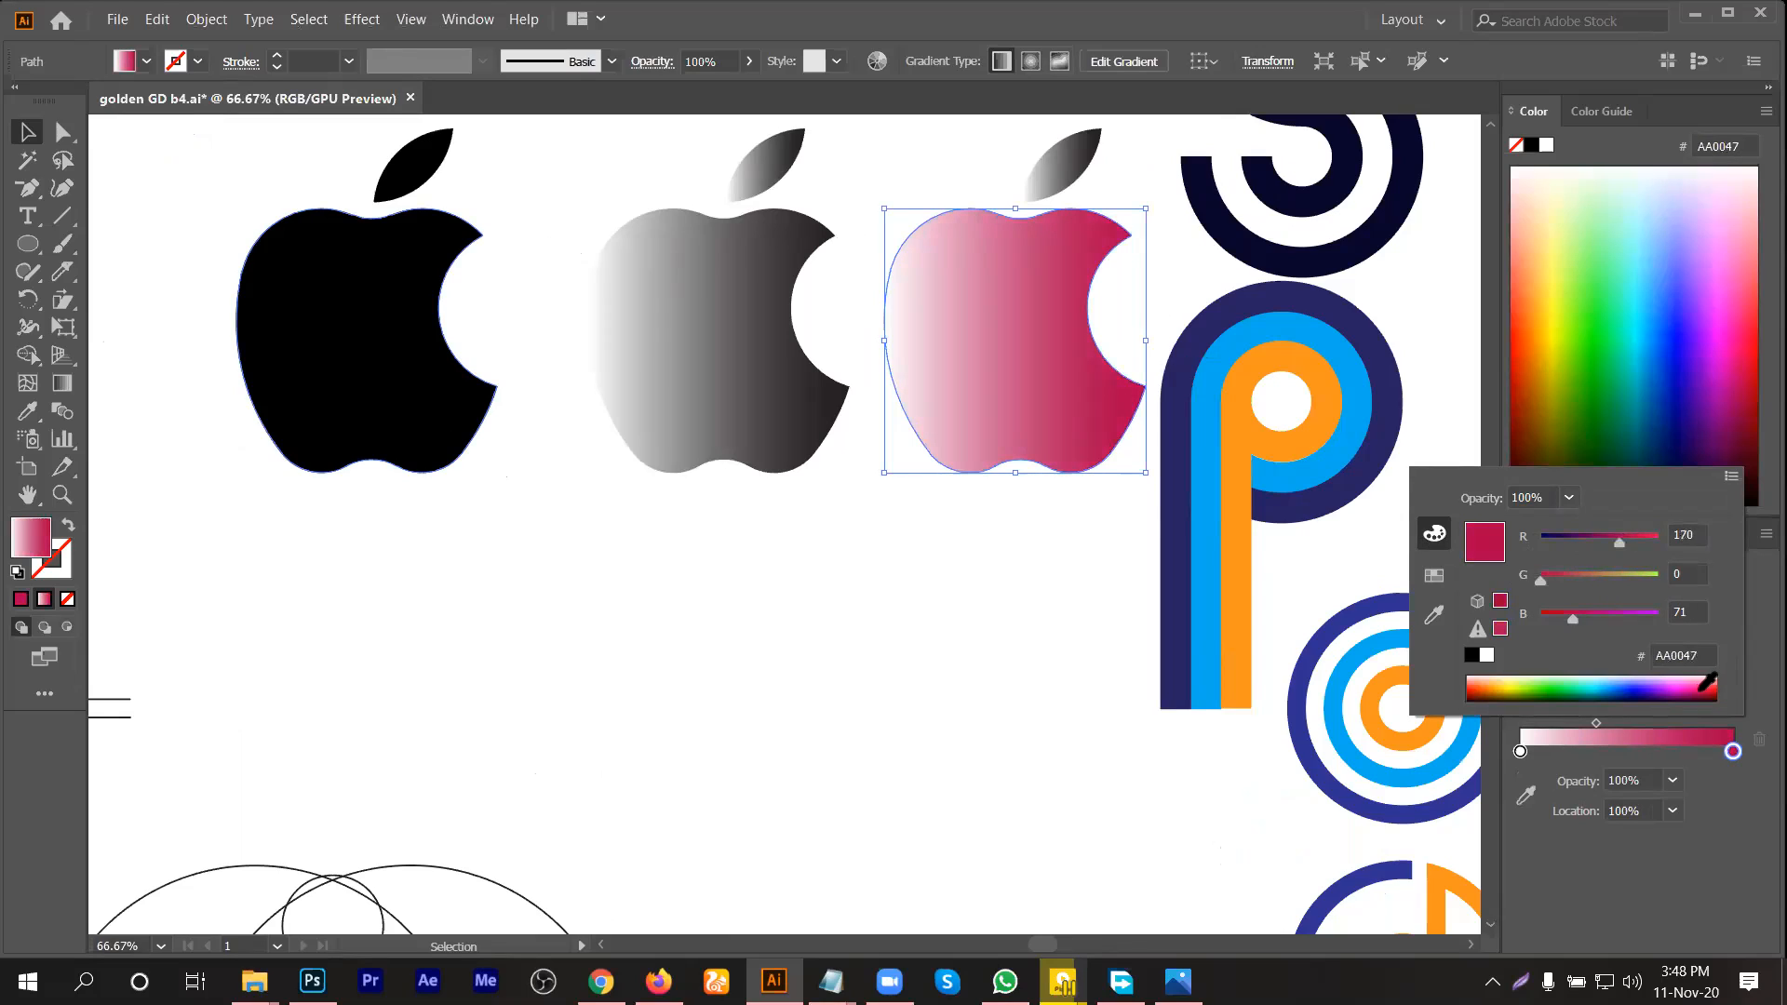
click(1708, 687)
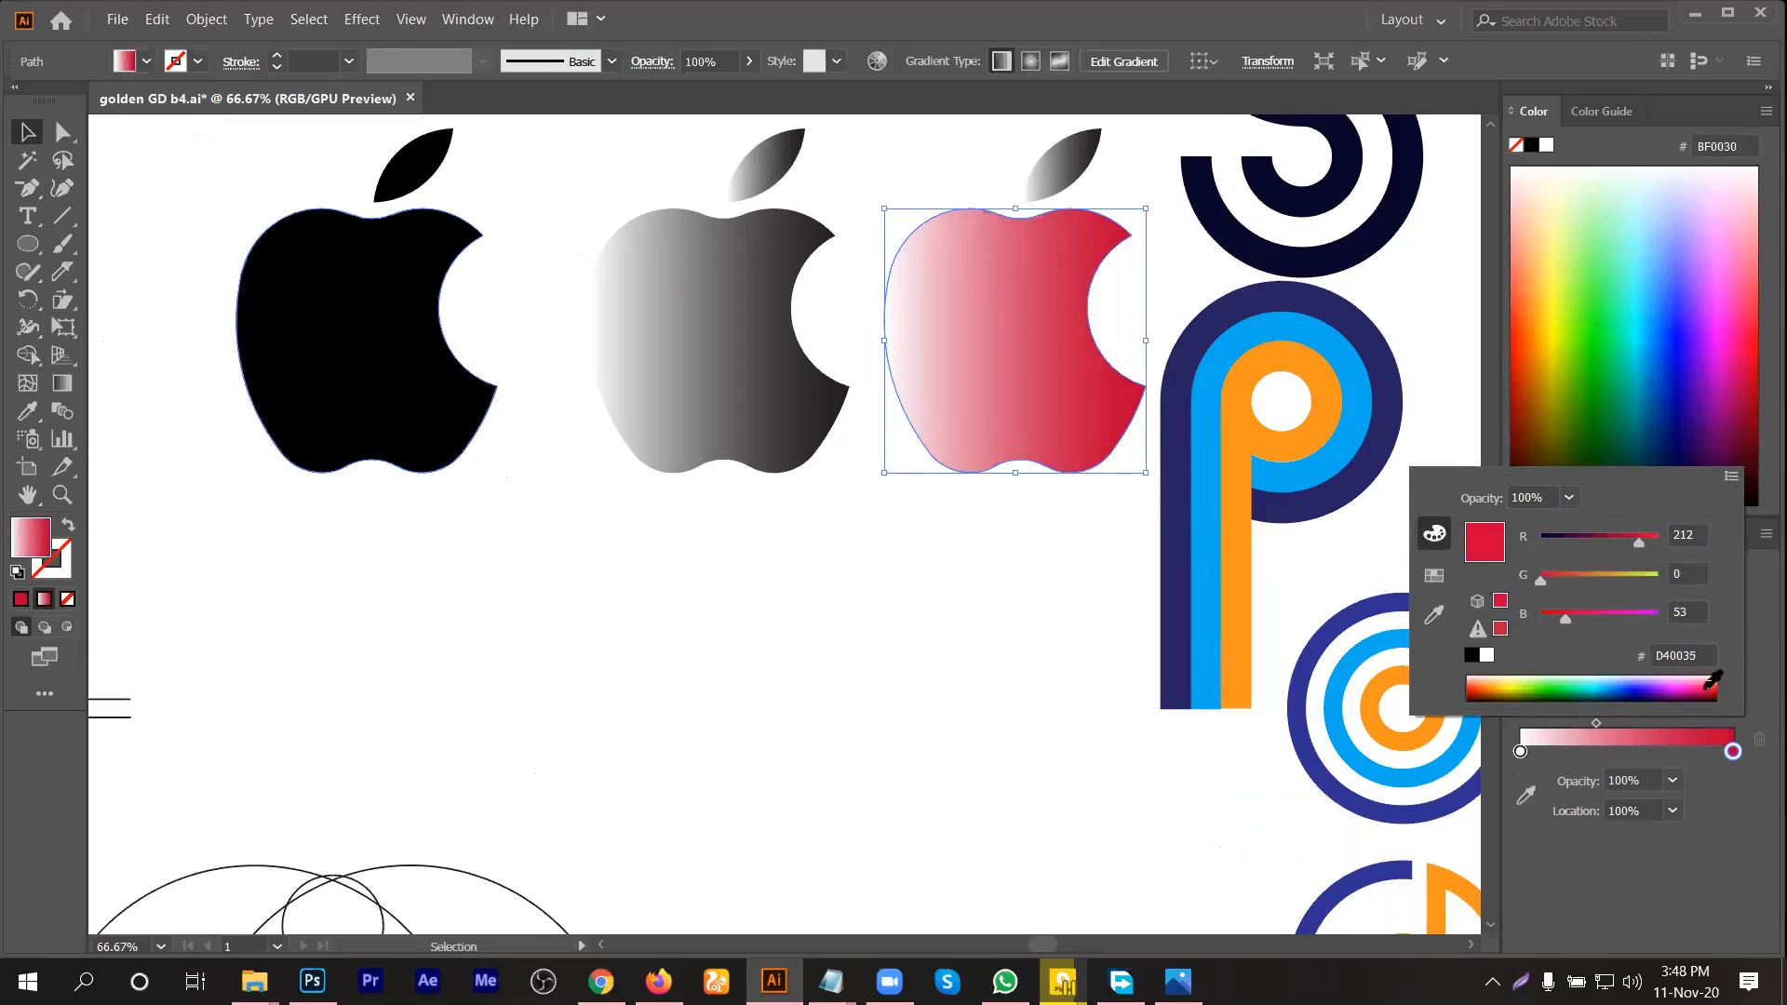
click(1709, 684)
click(1706, 688)
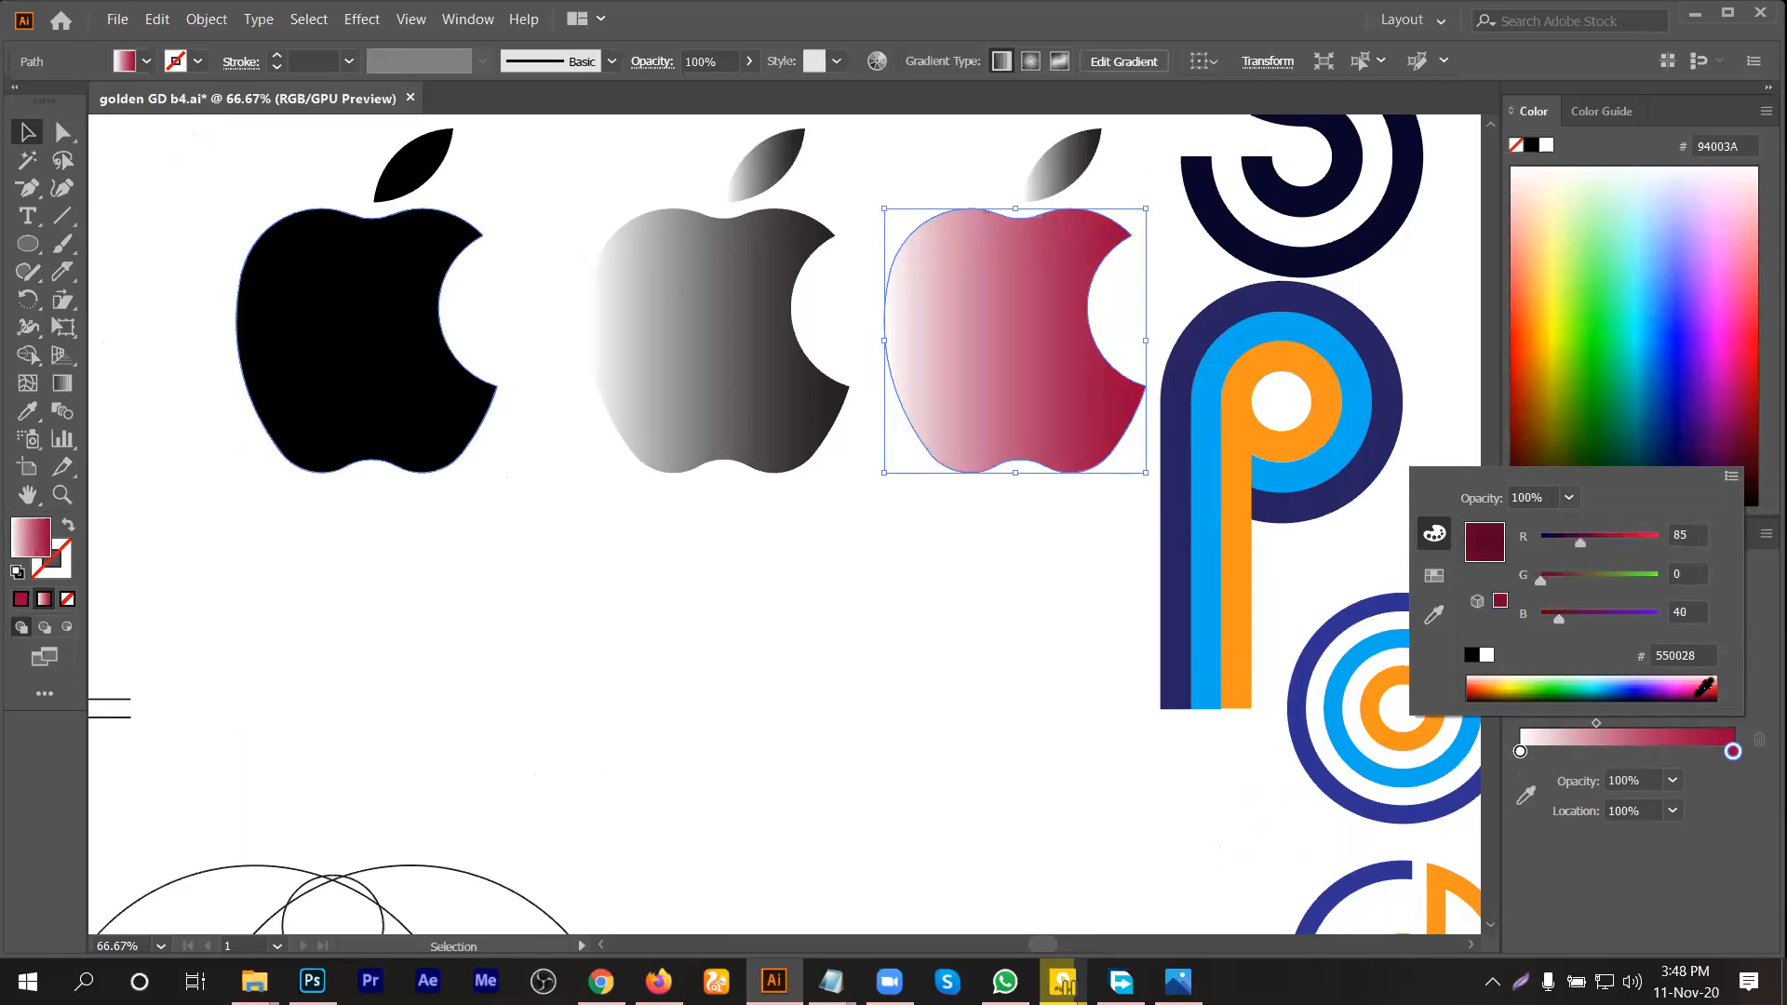
click(1708, 679)
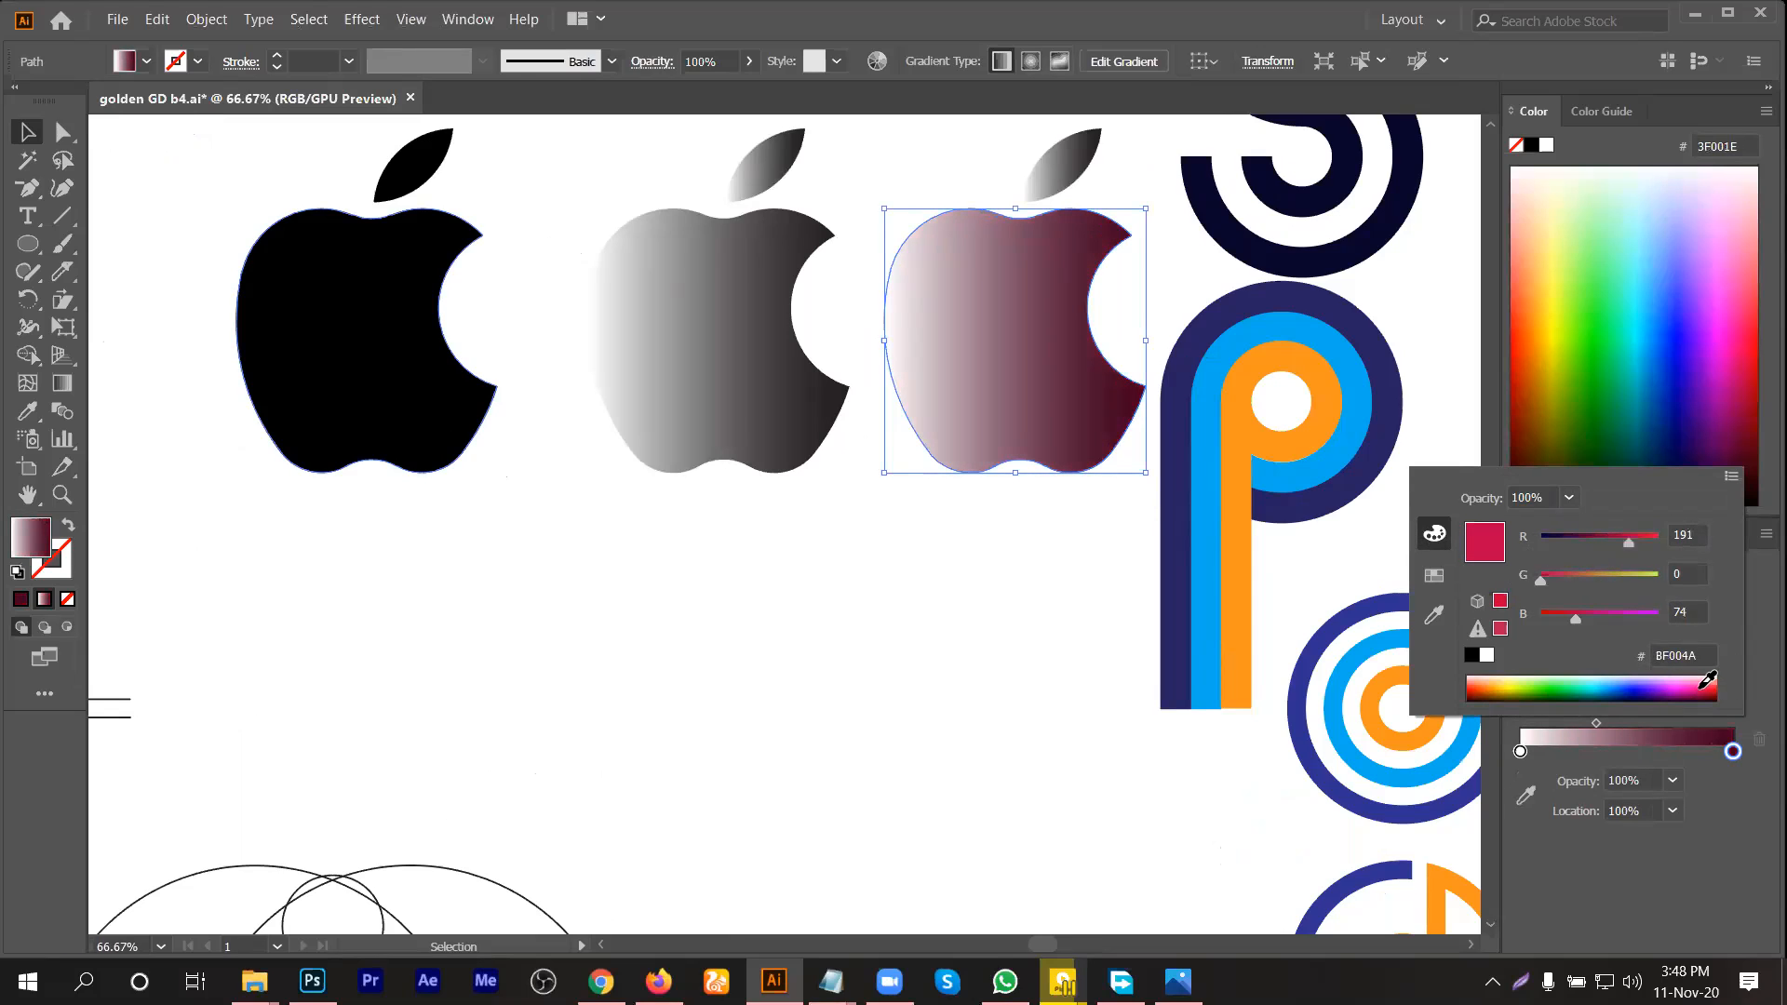
click(1708, 679)
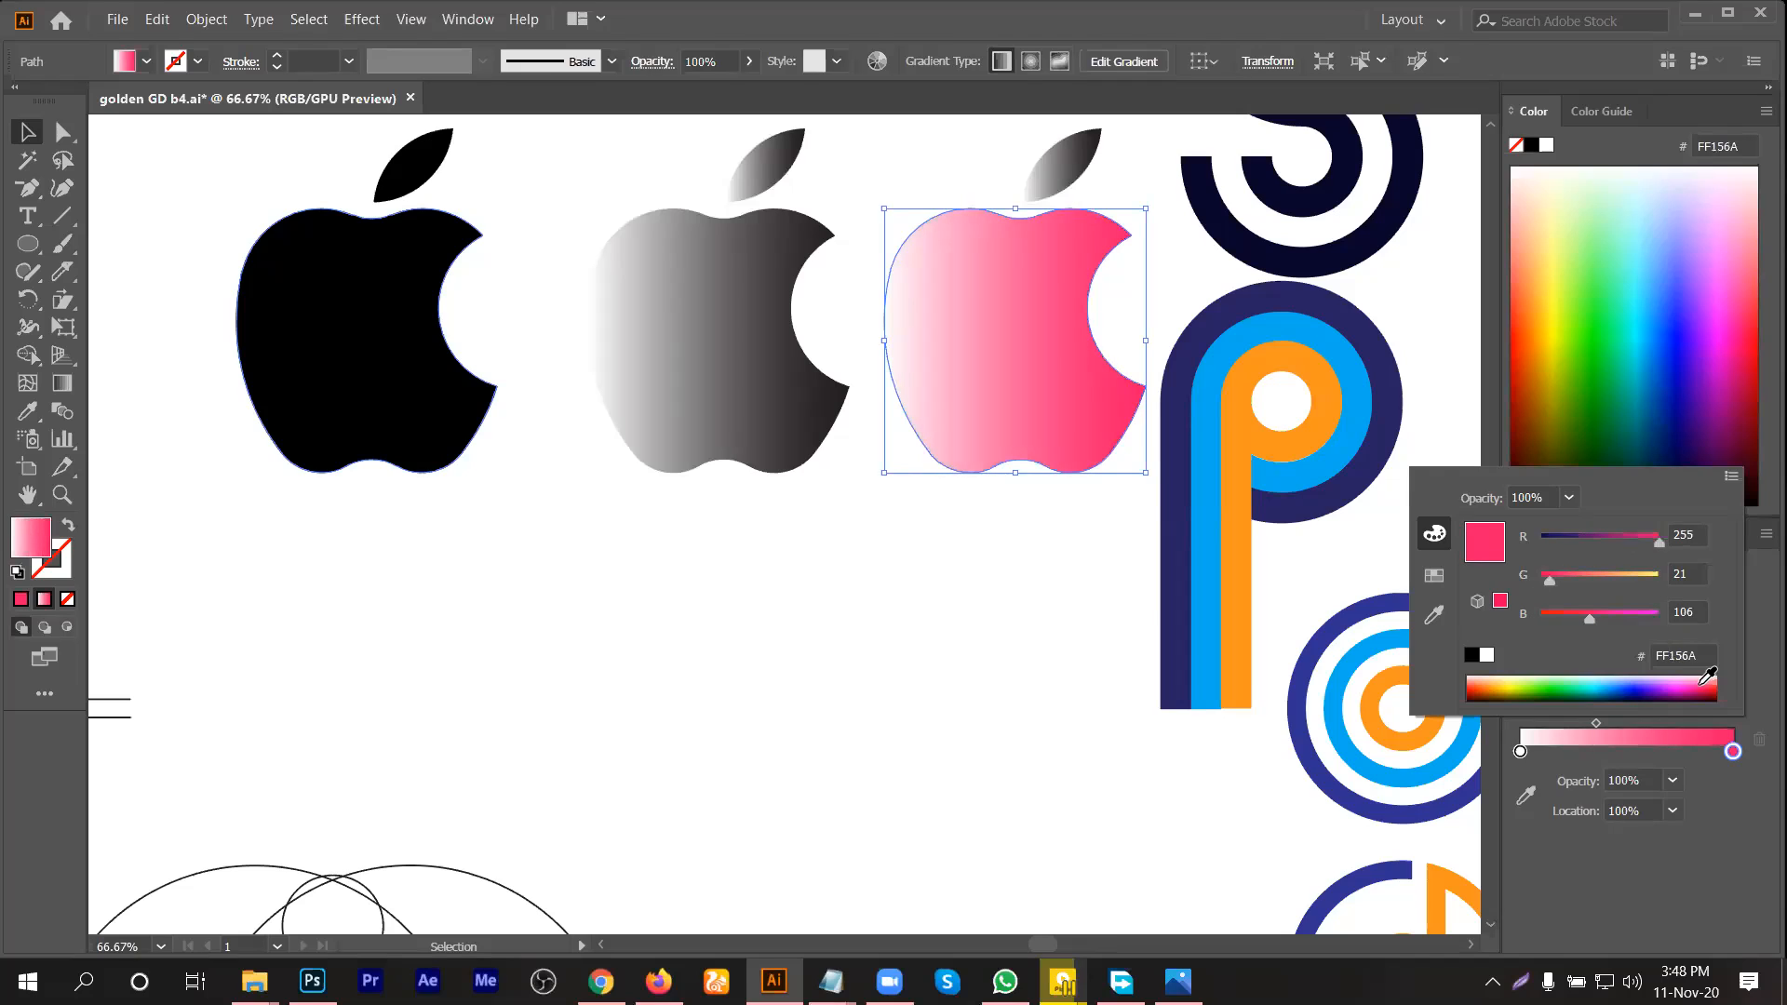
click(1708, 678)
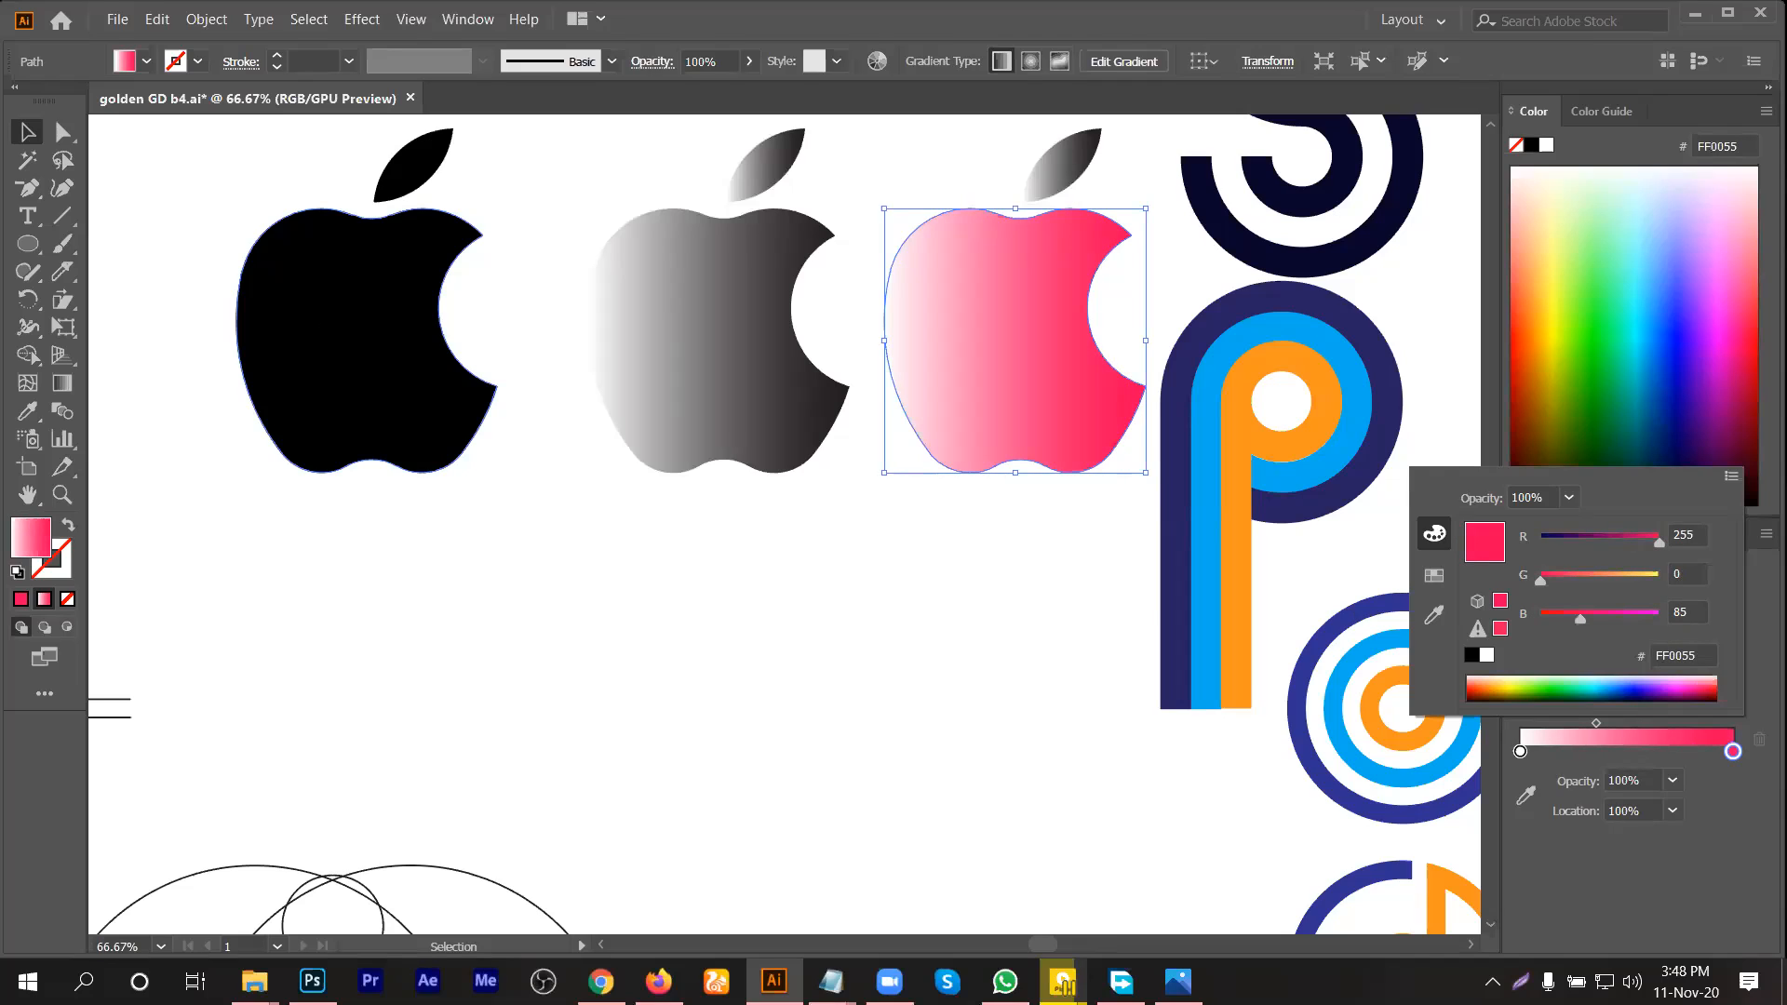
Step: Redraw the pink gradient diagonally across the third apple's body, from its upper right to its lower left at about -123°
click(27, 133)
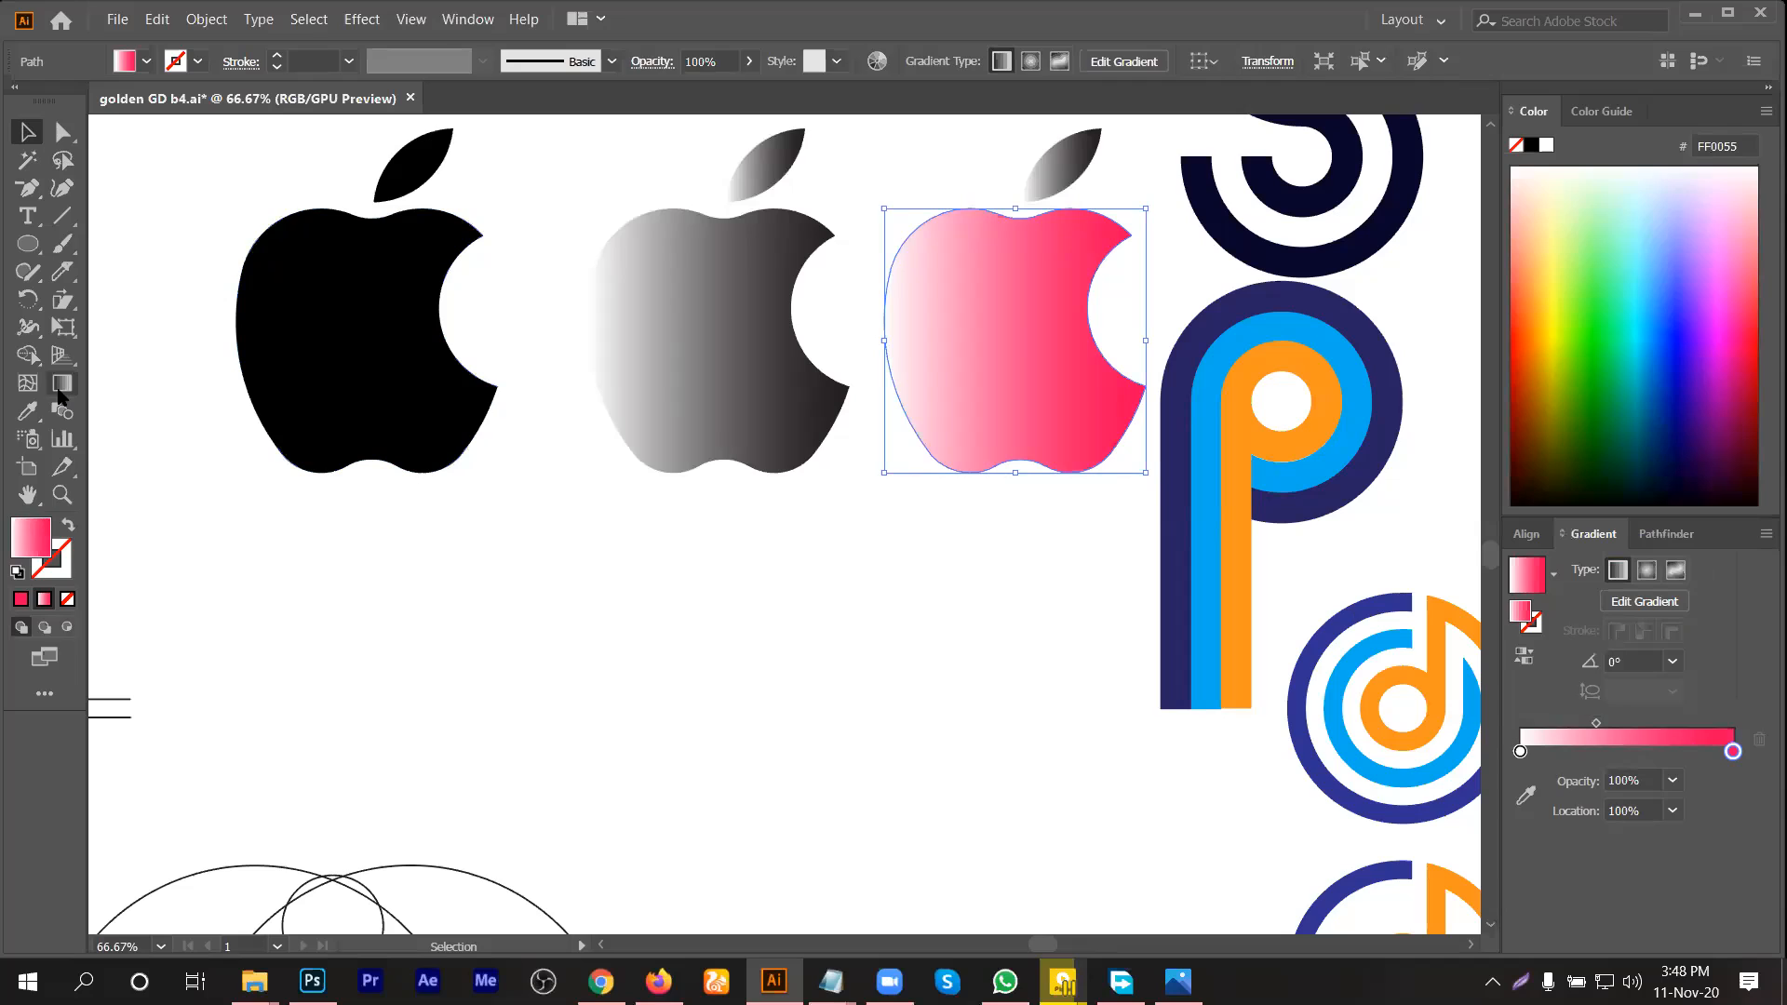
click(62, 384)
drag(1050, 250, 958, 476)
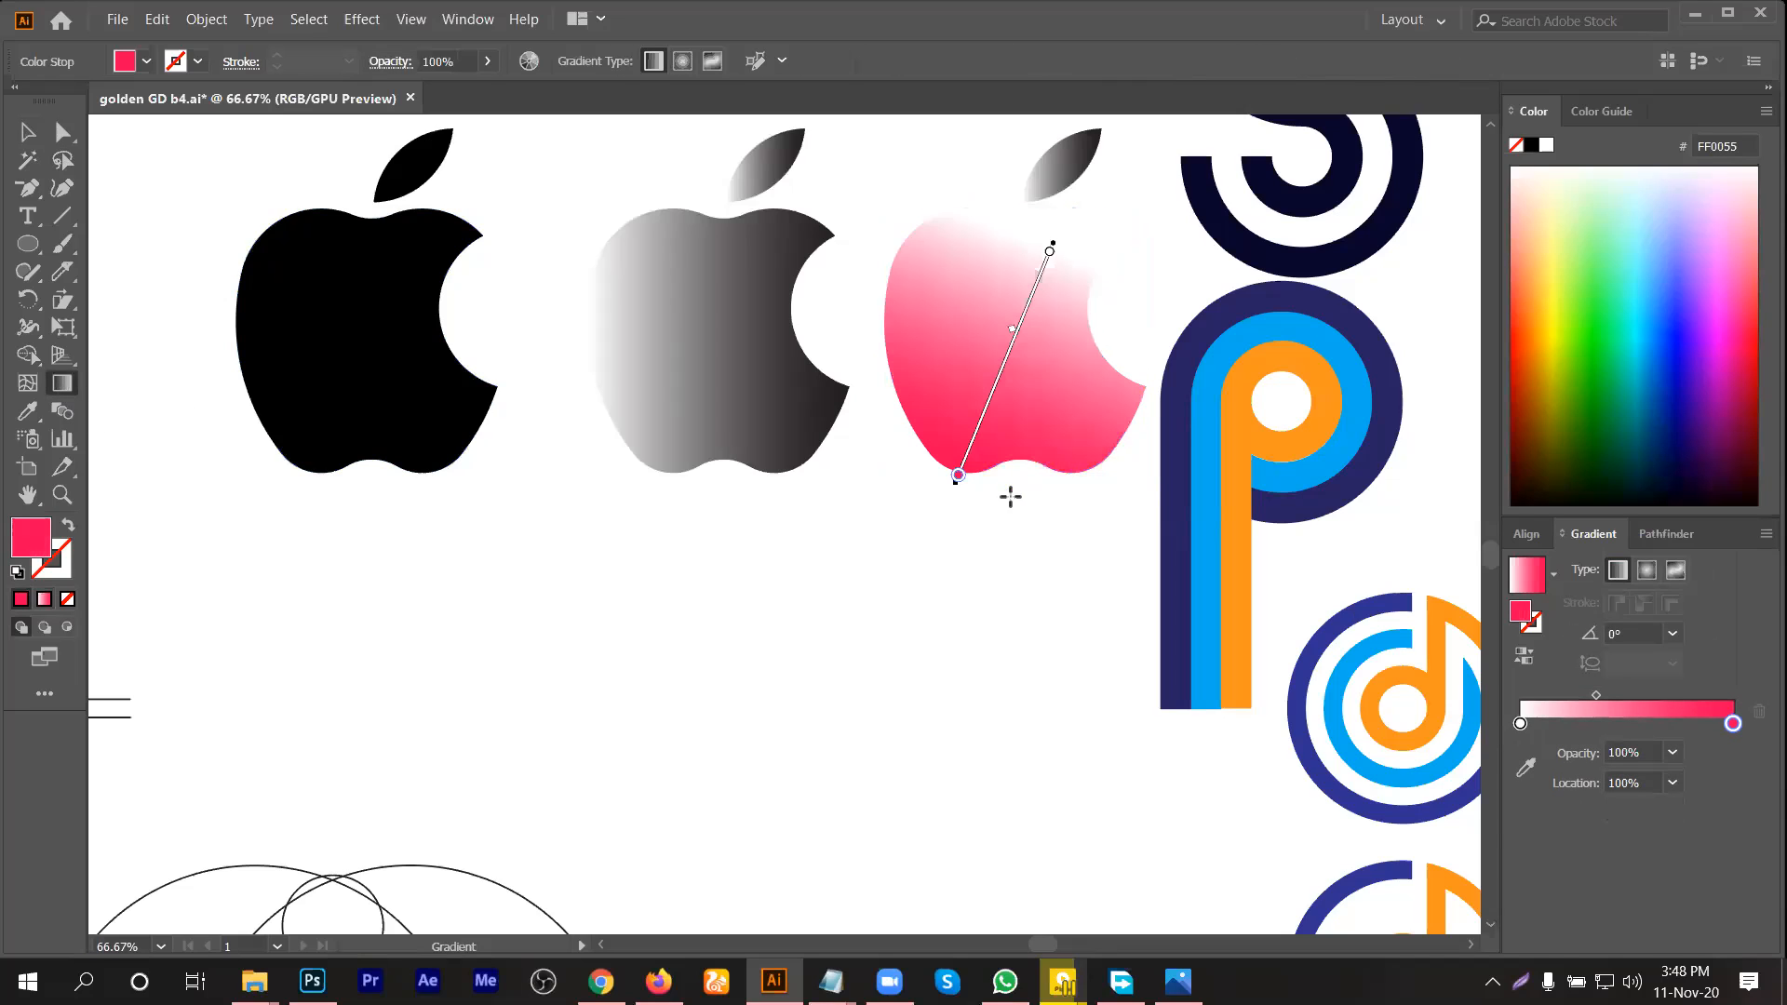
drag(1087, 197, 996, 372)
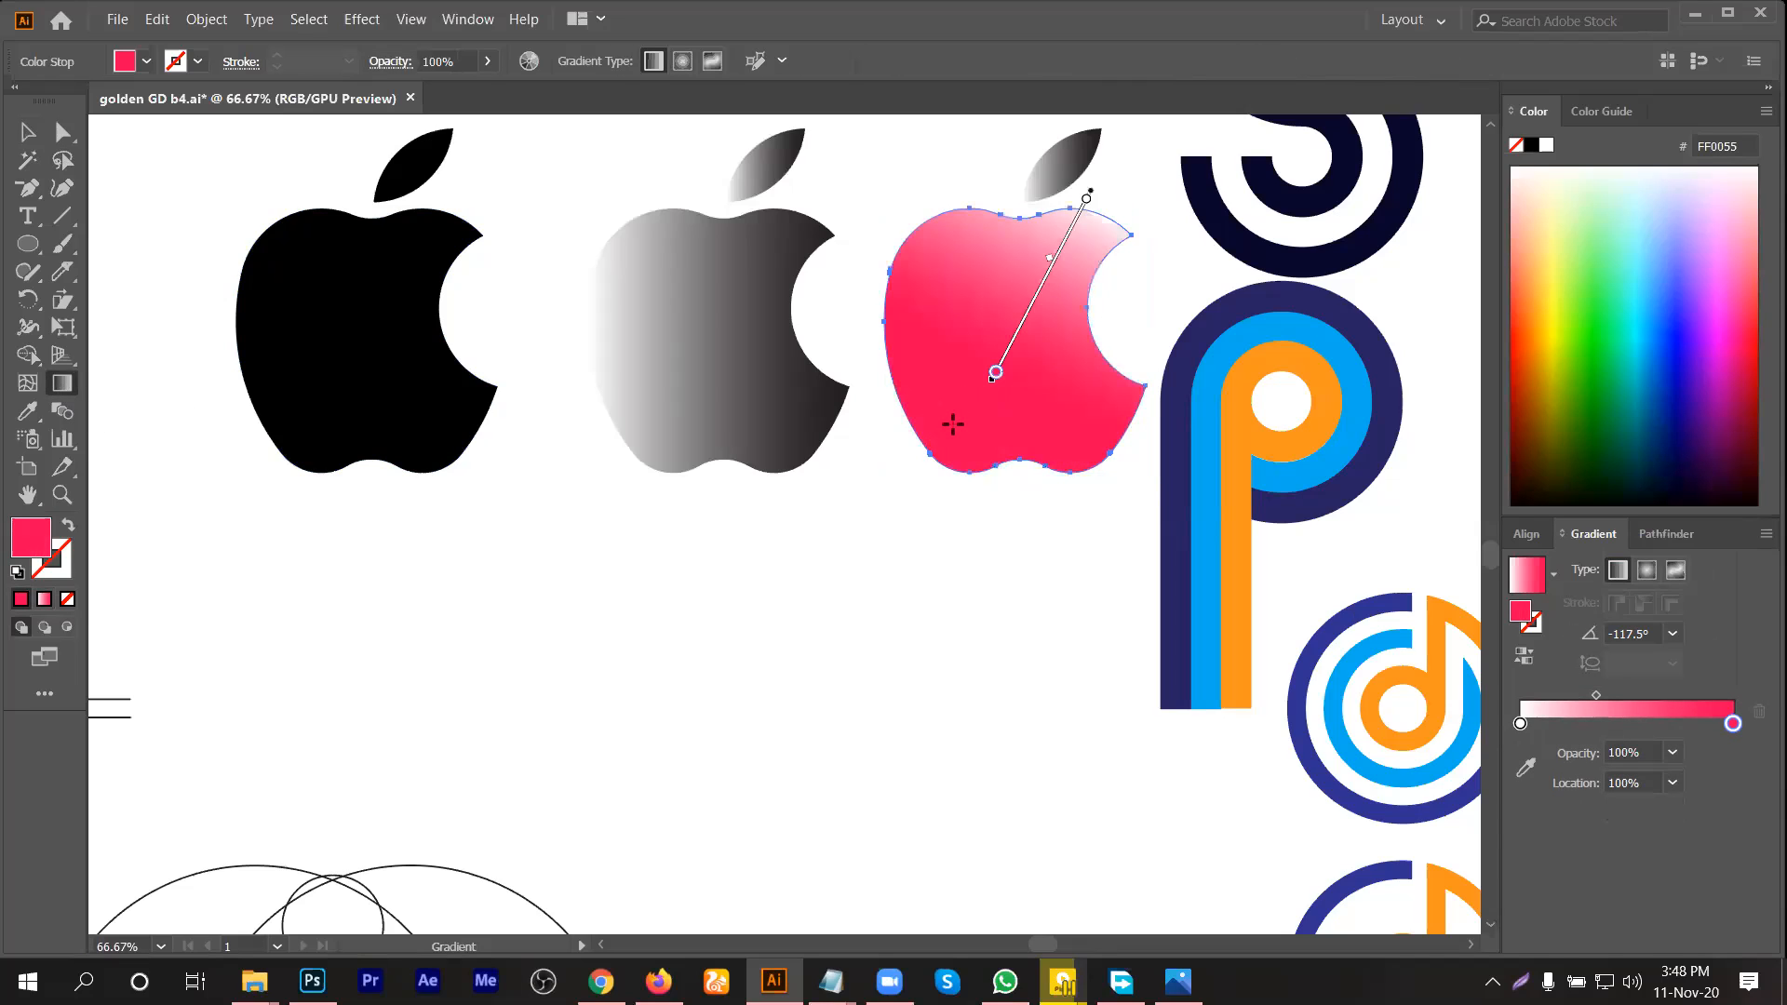
drag(969, 460, 1125, 202)
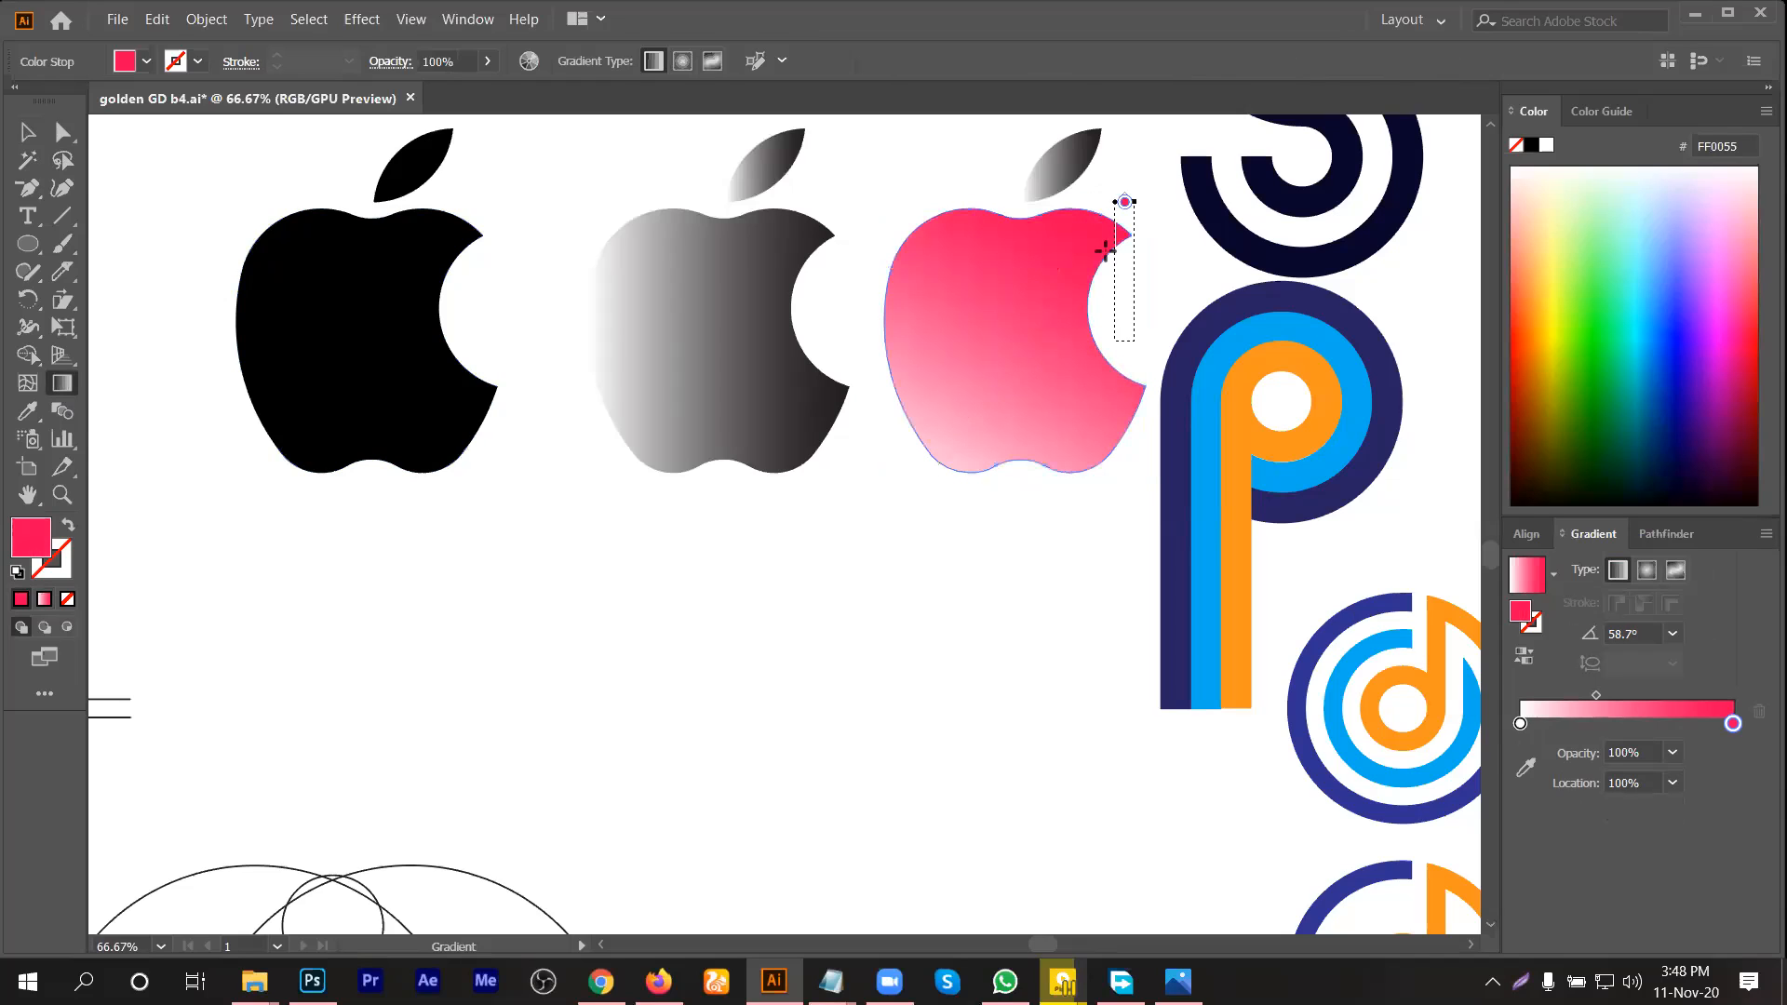
drag(945, 480, 927, 472)
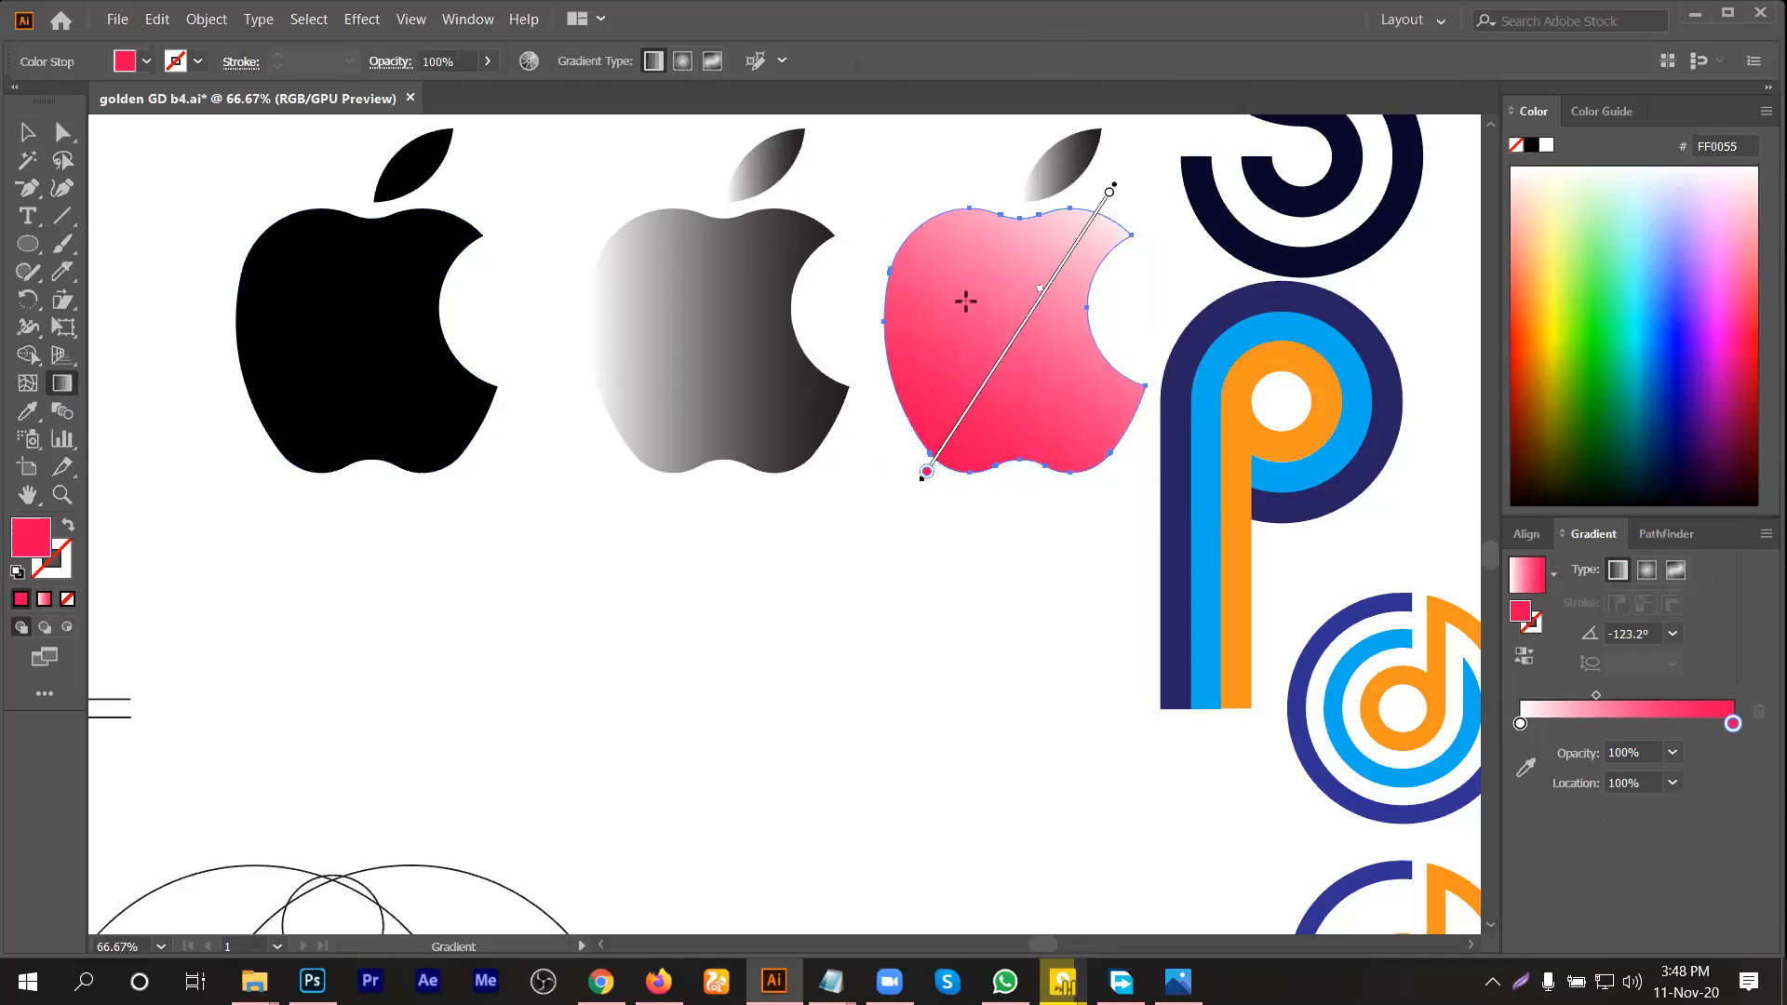
click(27, 131)
Step: Copy the pink gradient from the third apple's body onto the upper half of its leaf
scroll(1014, 496, up, 2)
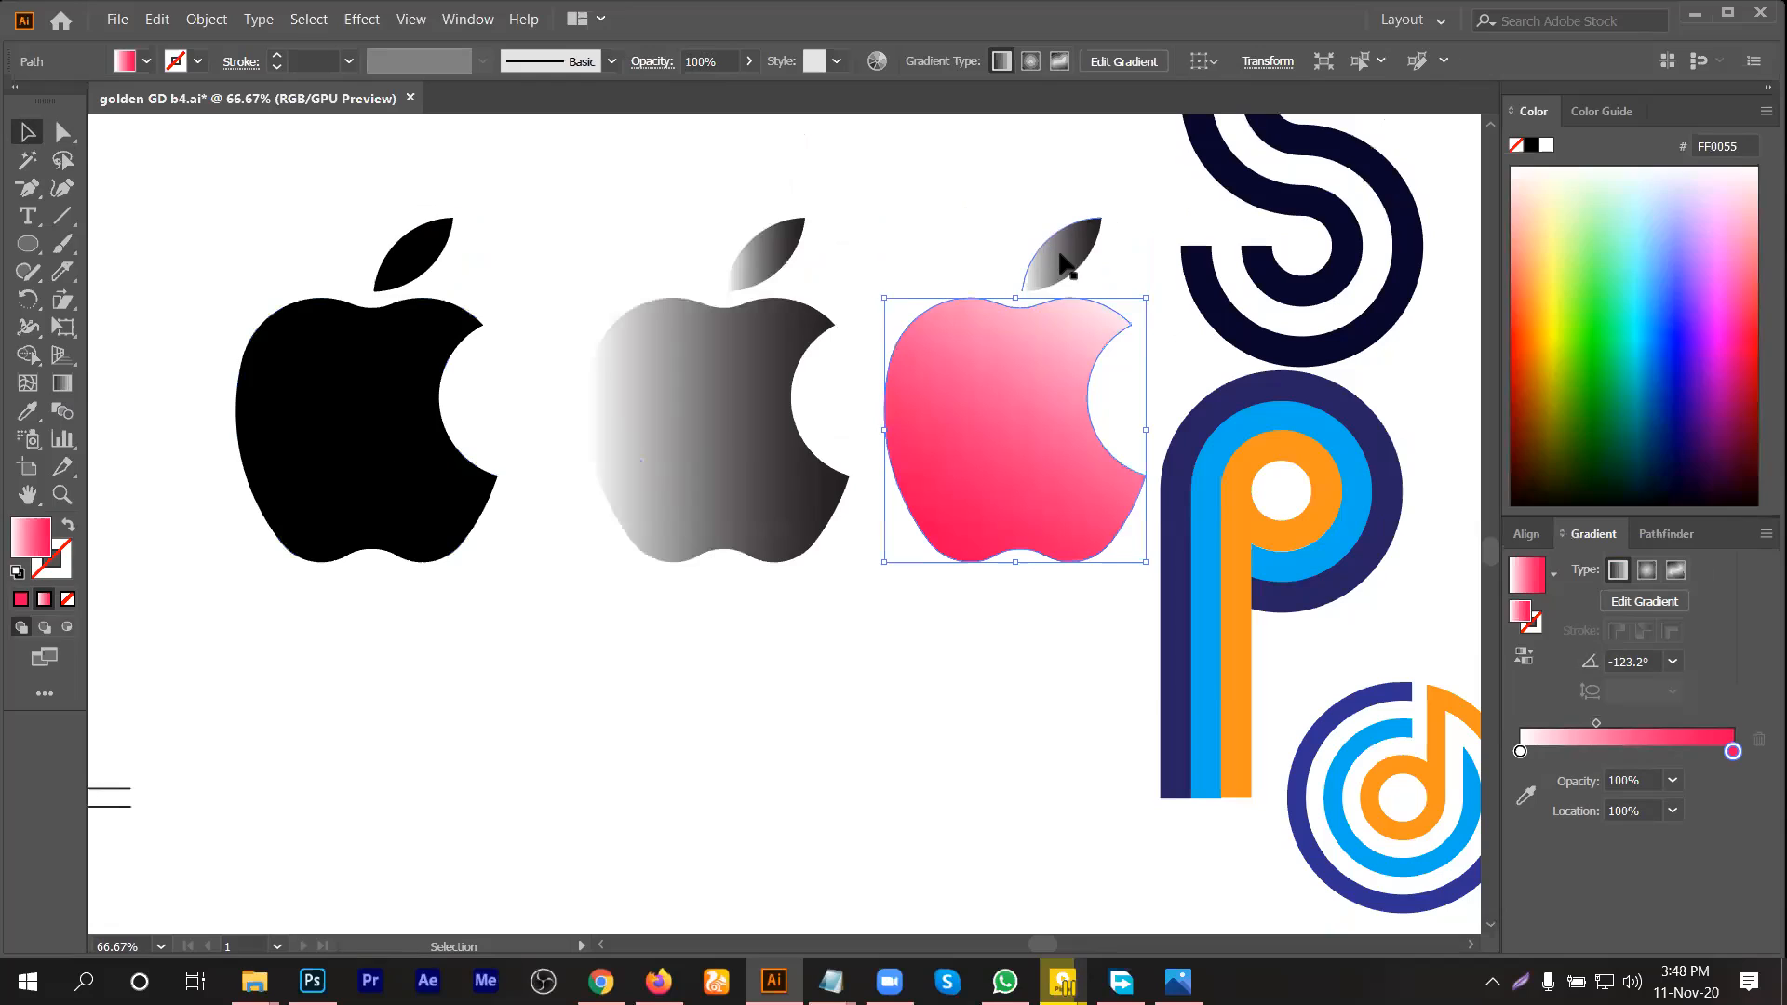
click(1068, 265)
click(27, 411)
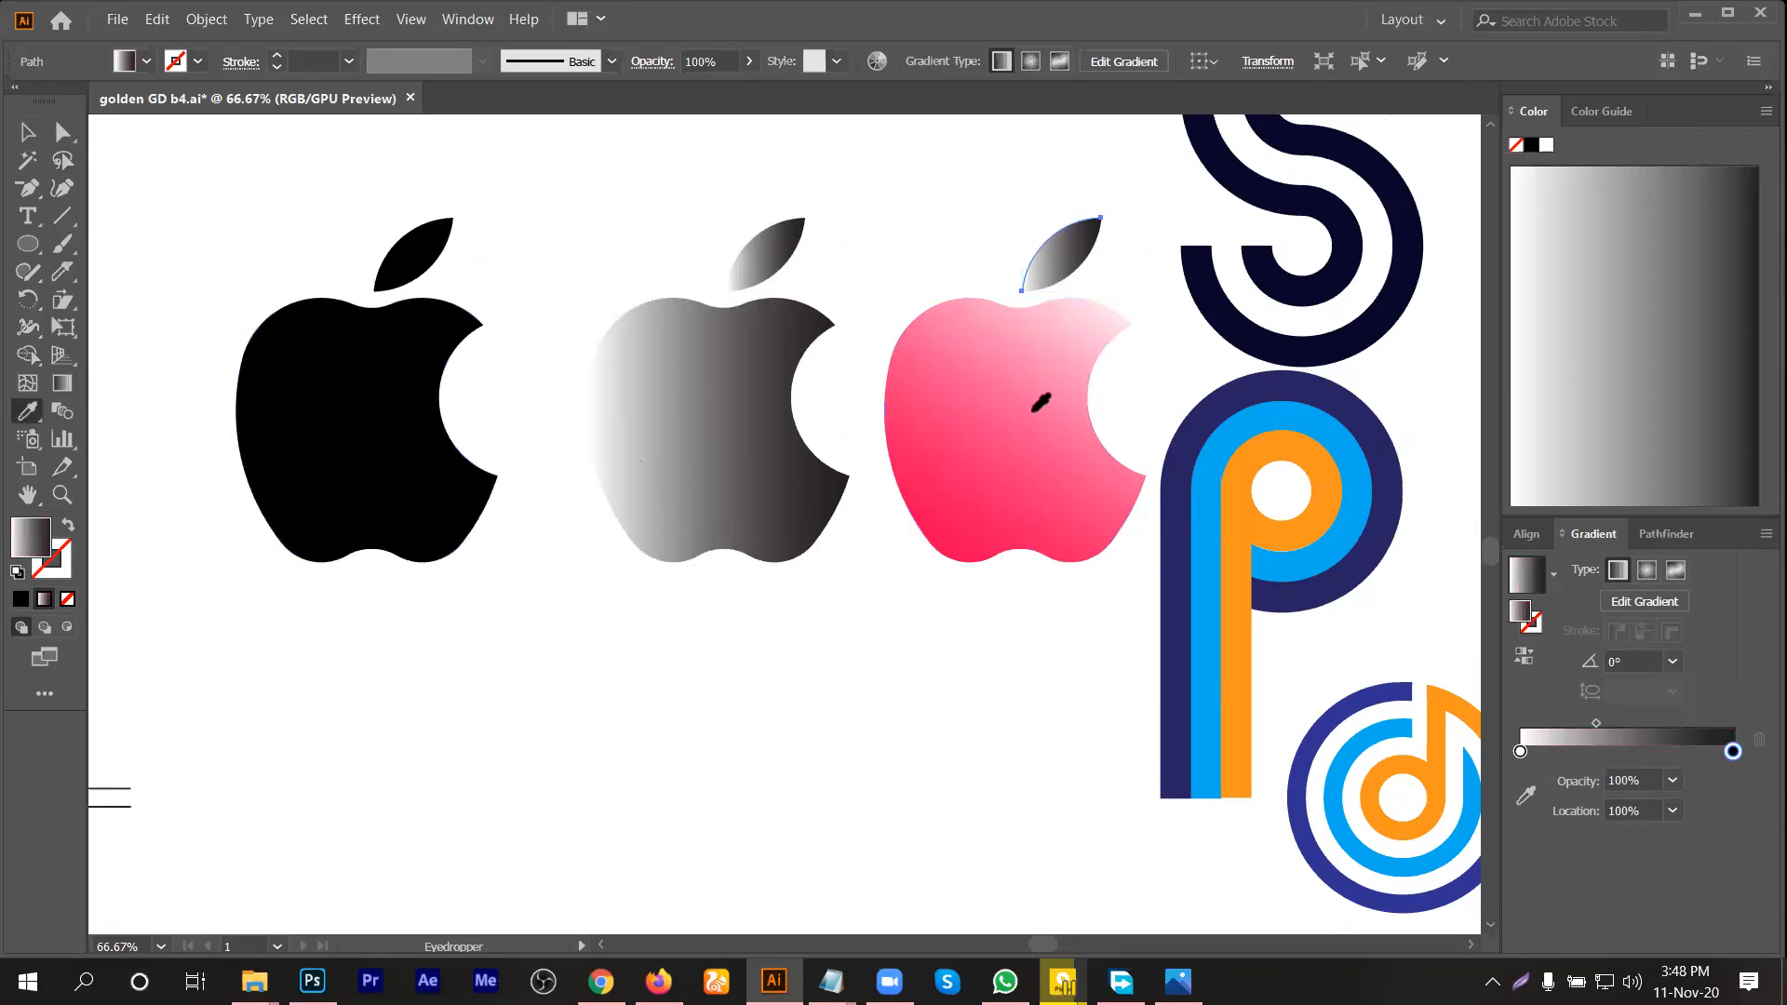
click(1033, 410)
key(v)
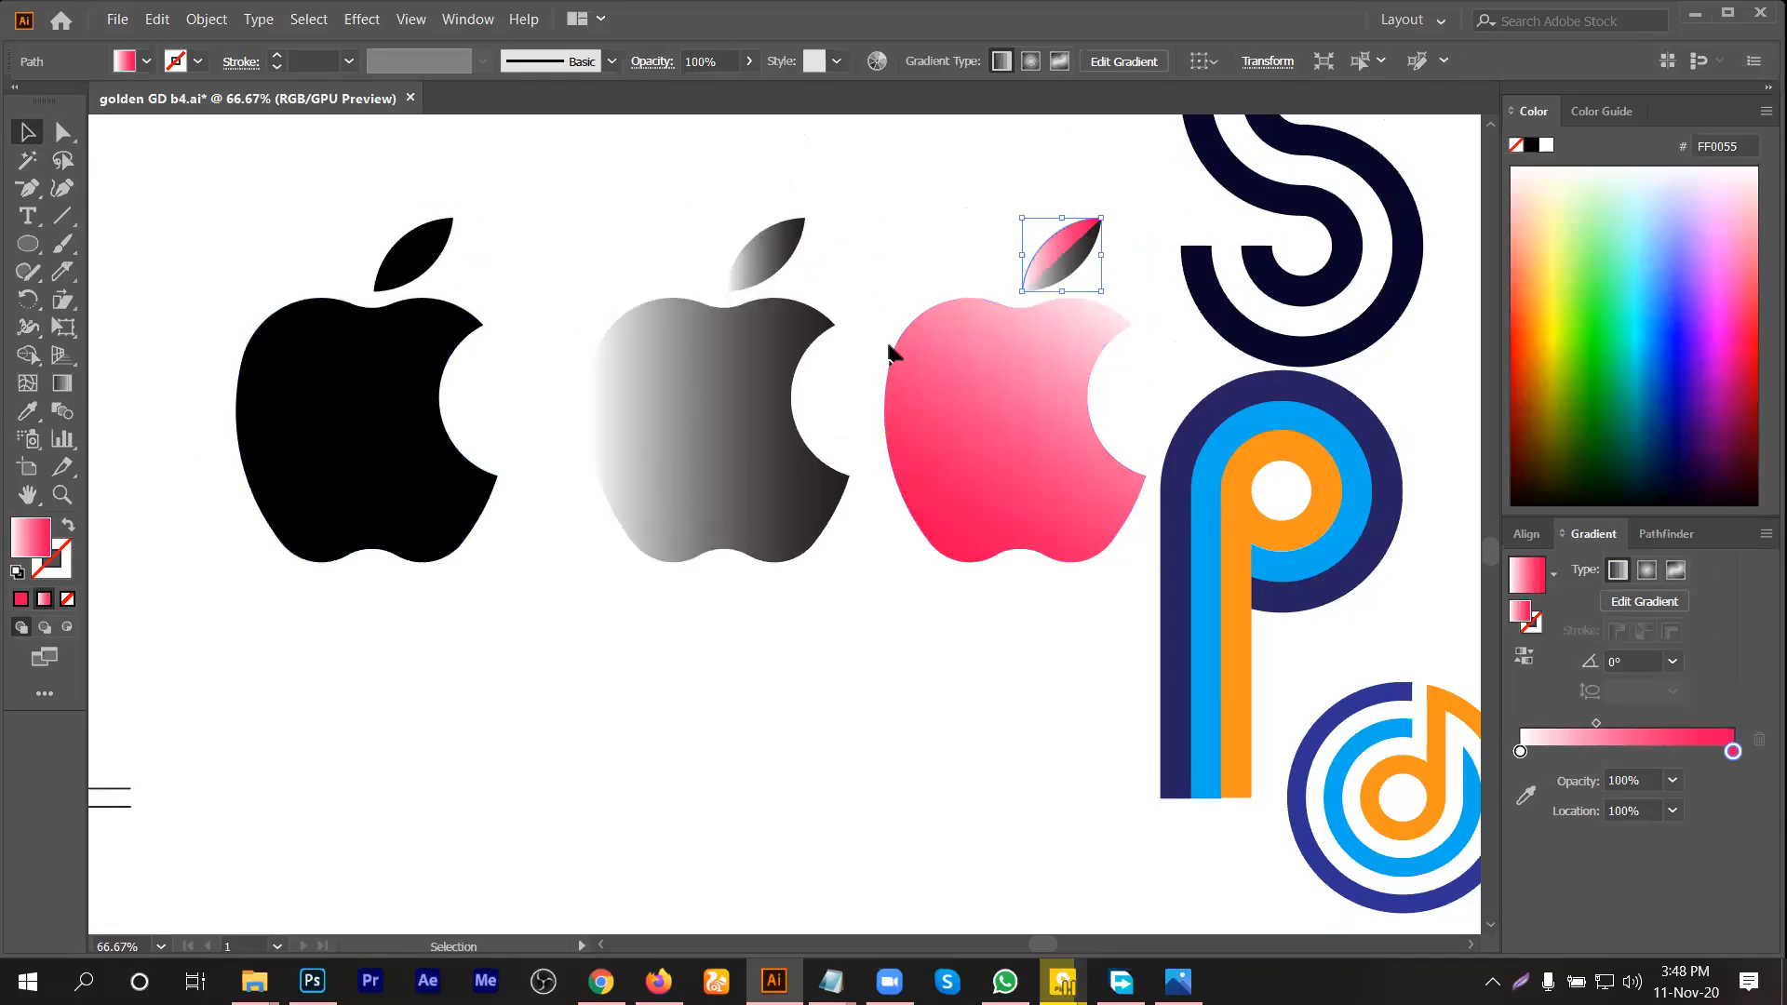
Step: Select both halves of the third apple's leaf and unite them into one pink gradient shape
click(1109, 249)
mouse_move(1057, 245)
mouse_down()
mouse_move(983, 212)
mouse_move(1028, 230)
mouse_up()
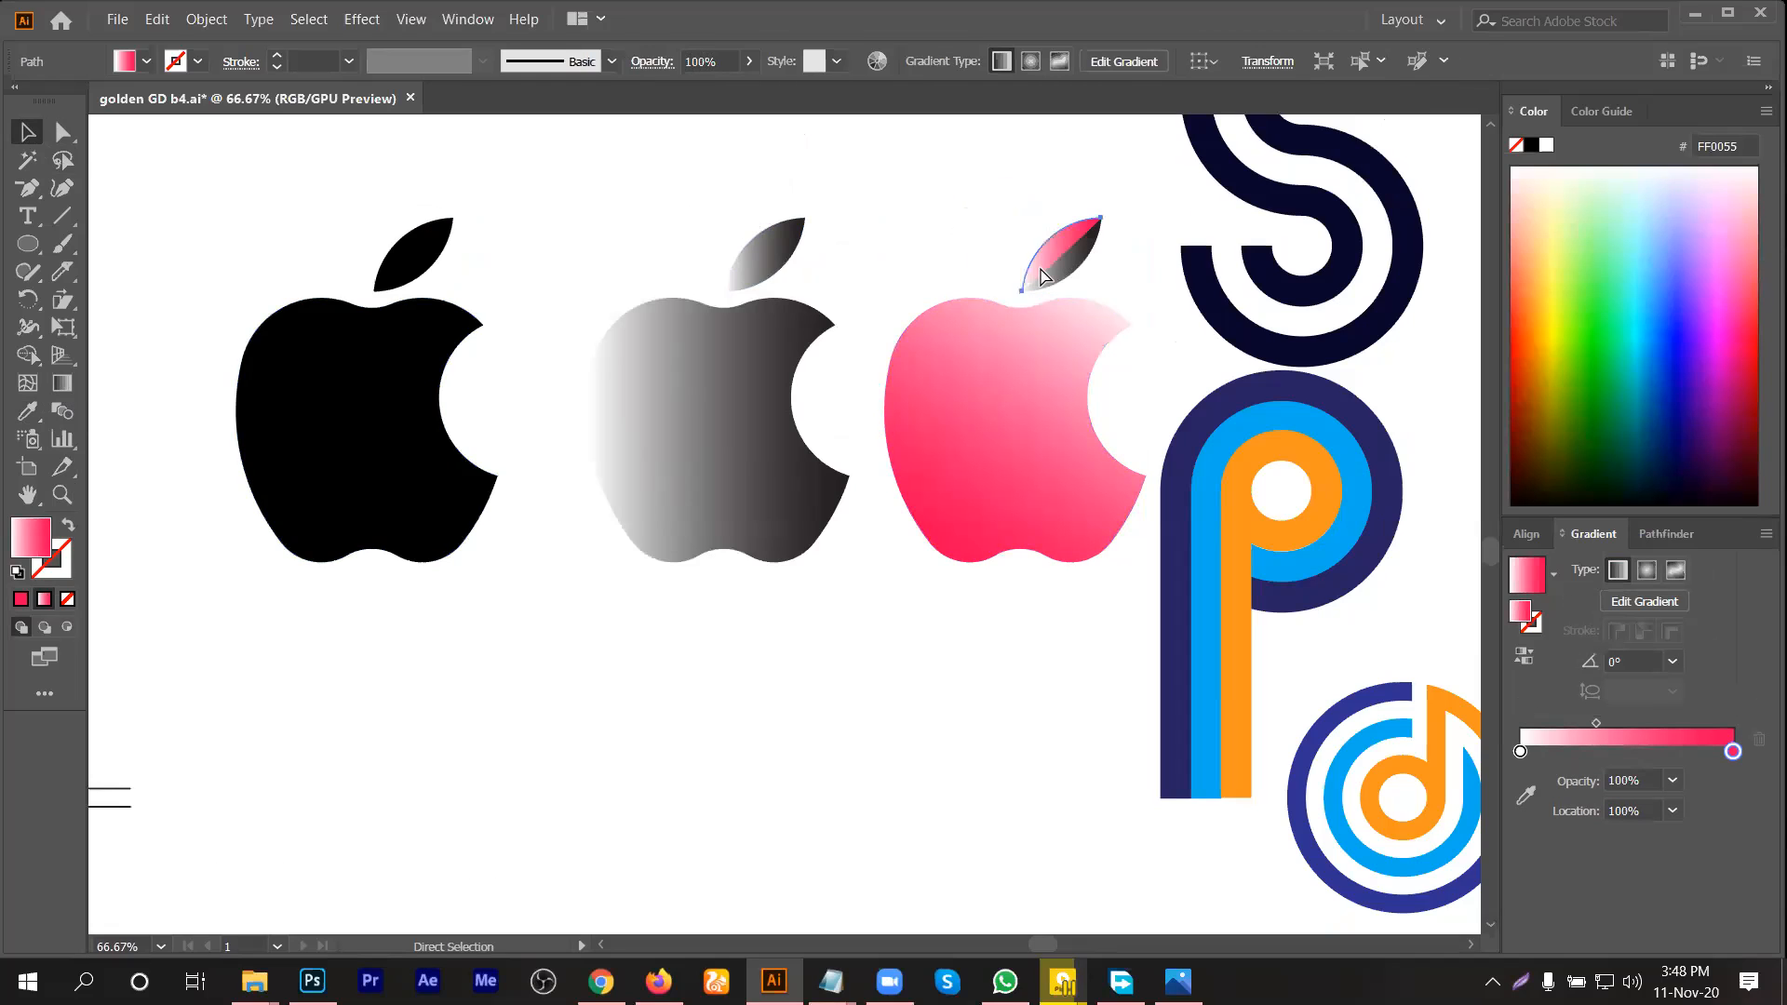
scroll(1077, 209, up, 2)
click(1025, 198)
click(1110, 315)
shift+click(187, 585)
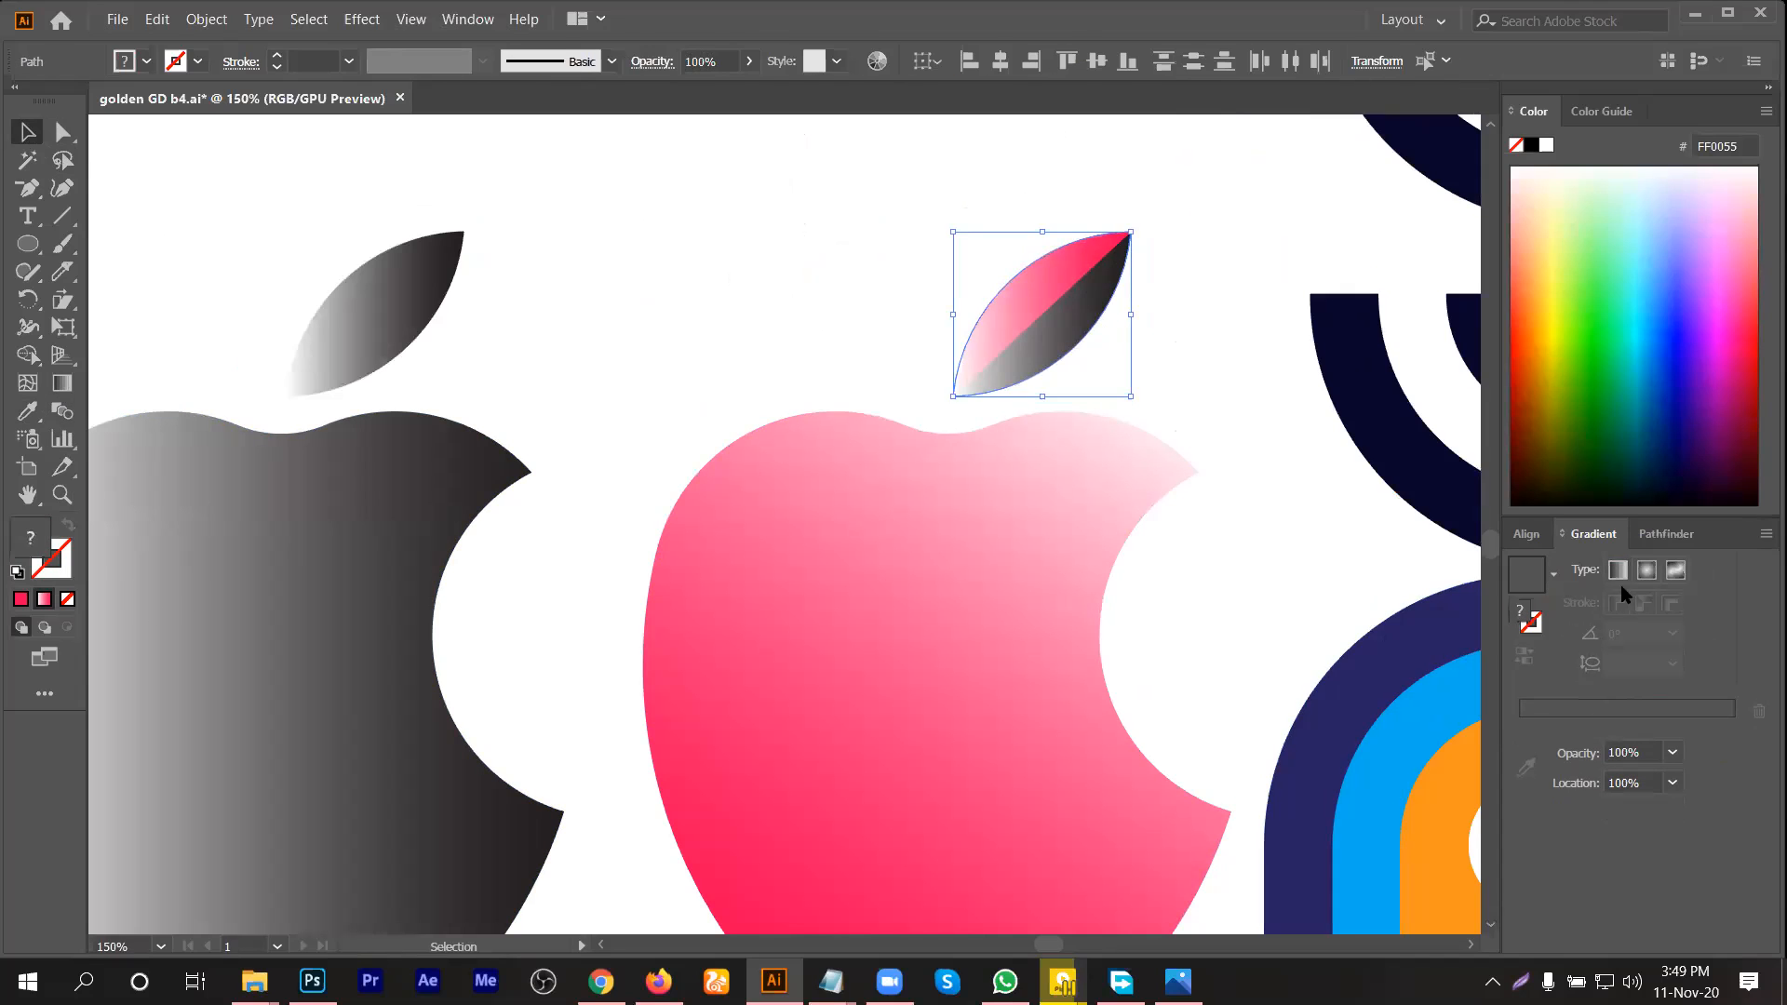
click(1665, 533)
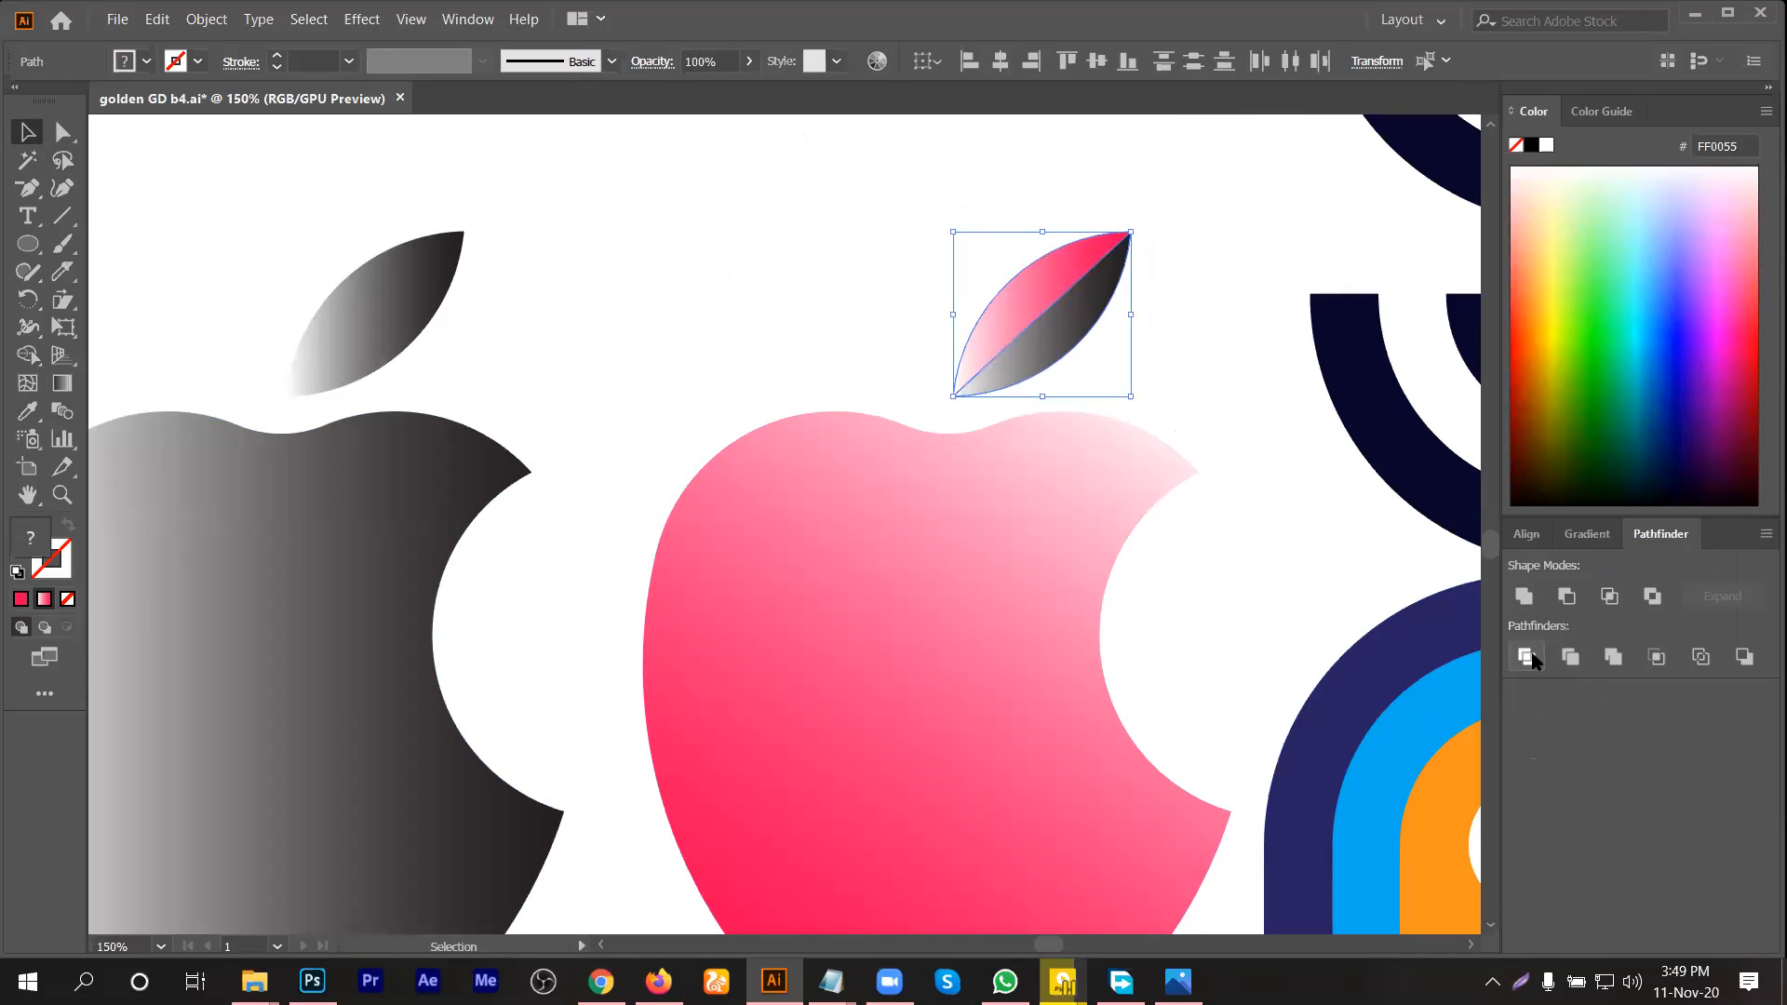
click(1524, 596)
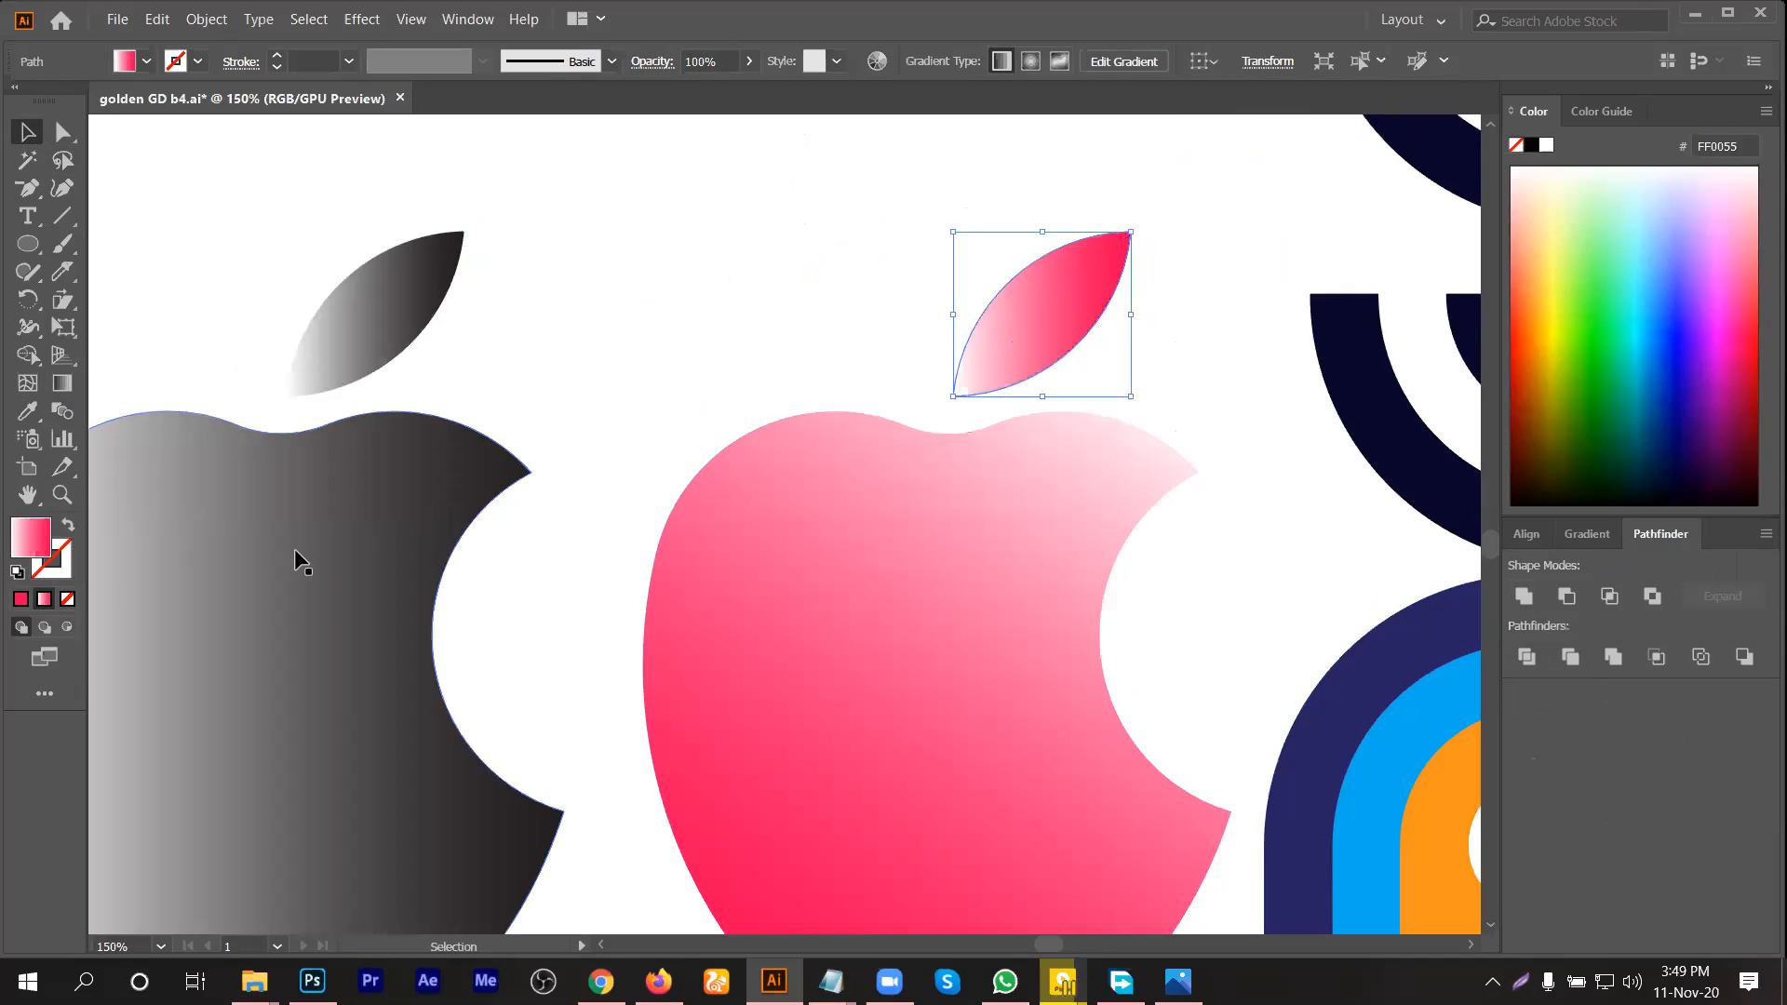
click(795, 337)
Step: Move the black, grey gradient and pink apples up and left into an evenly spaced row
scroll(812, 356, down, 3)
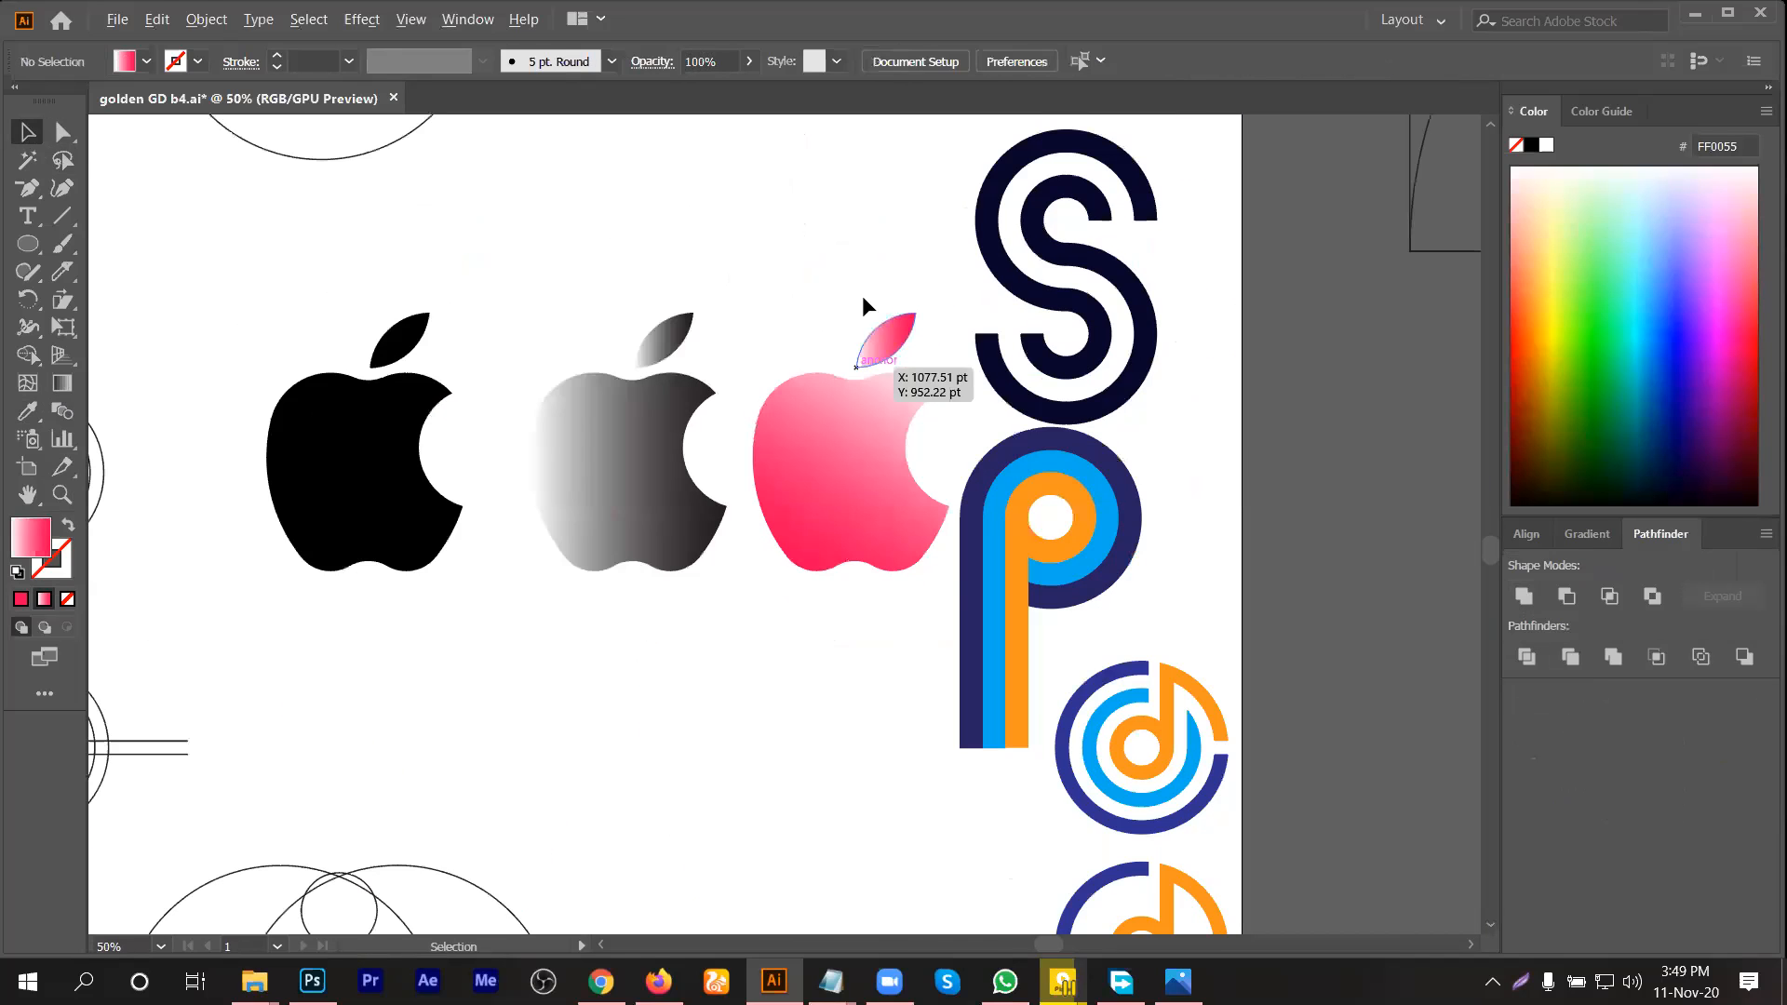
scroll(843, 291, down, 1)
click(533, 411)
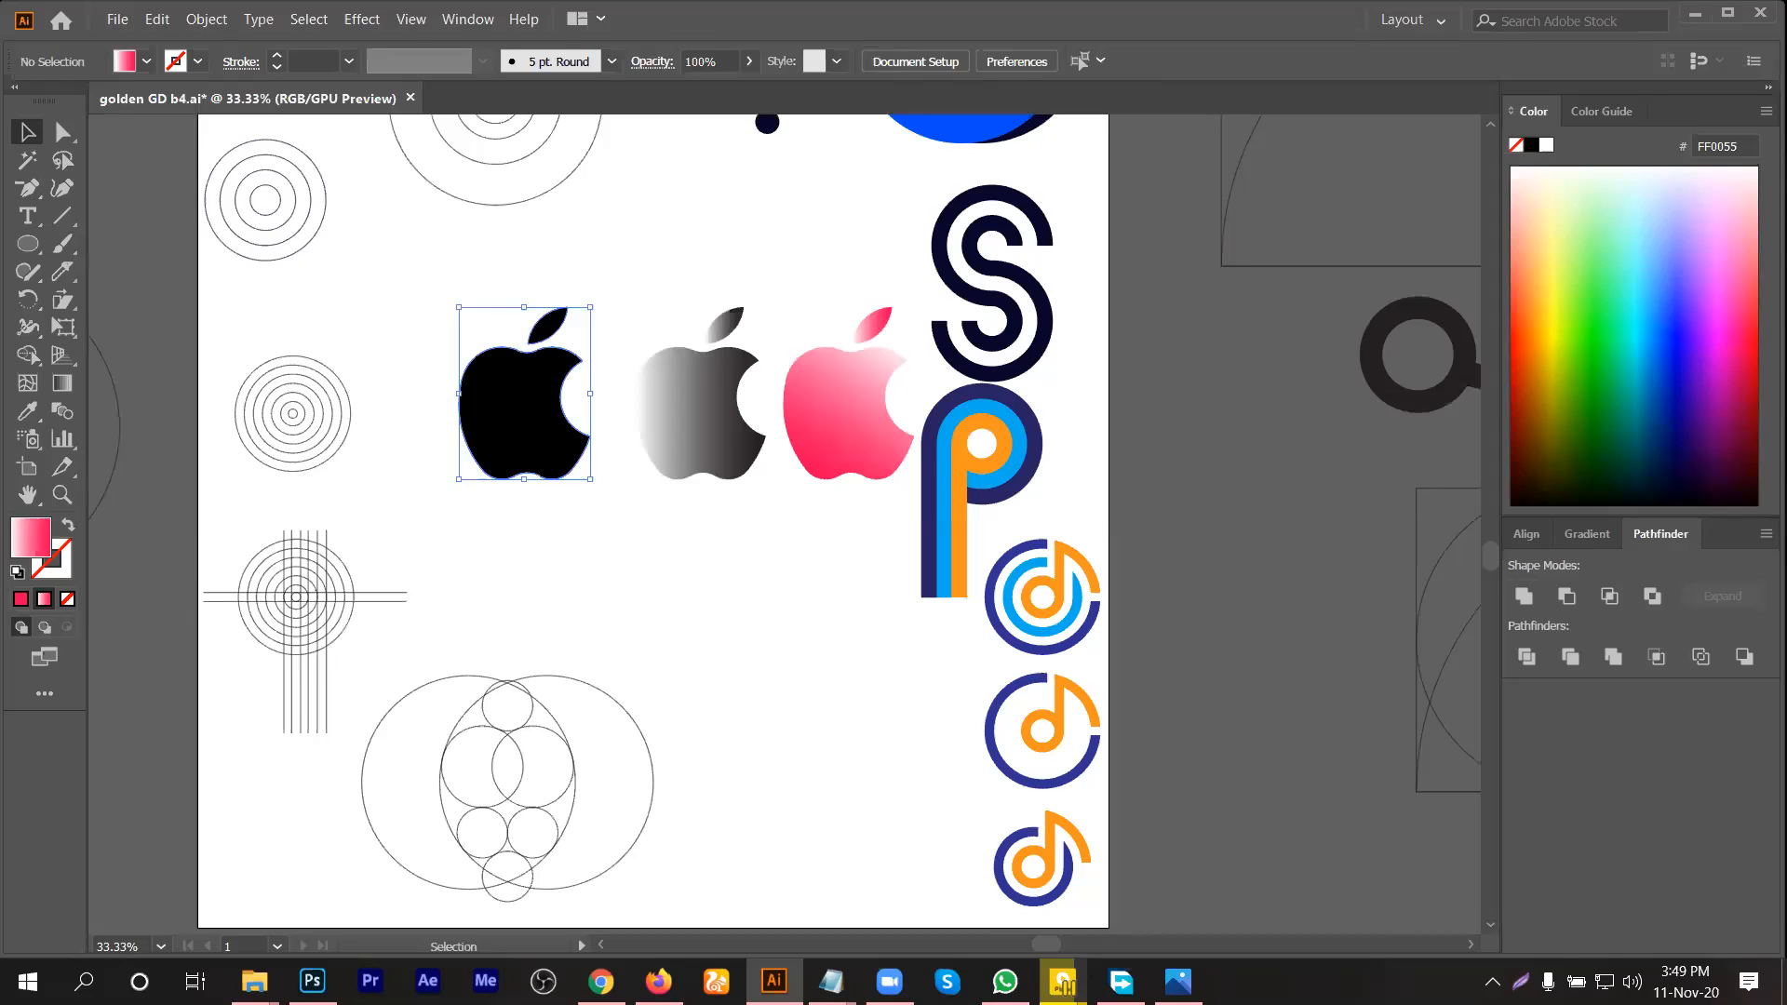
drag(533, 412, 468, 359)
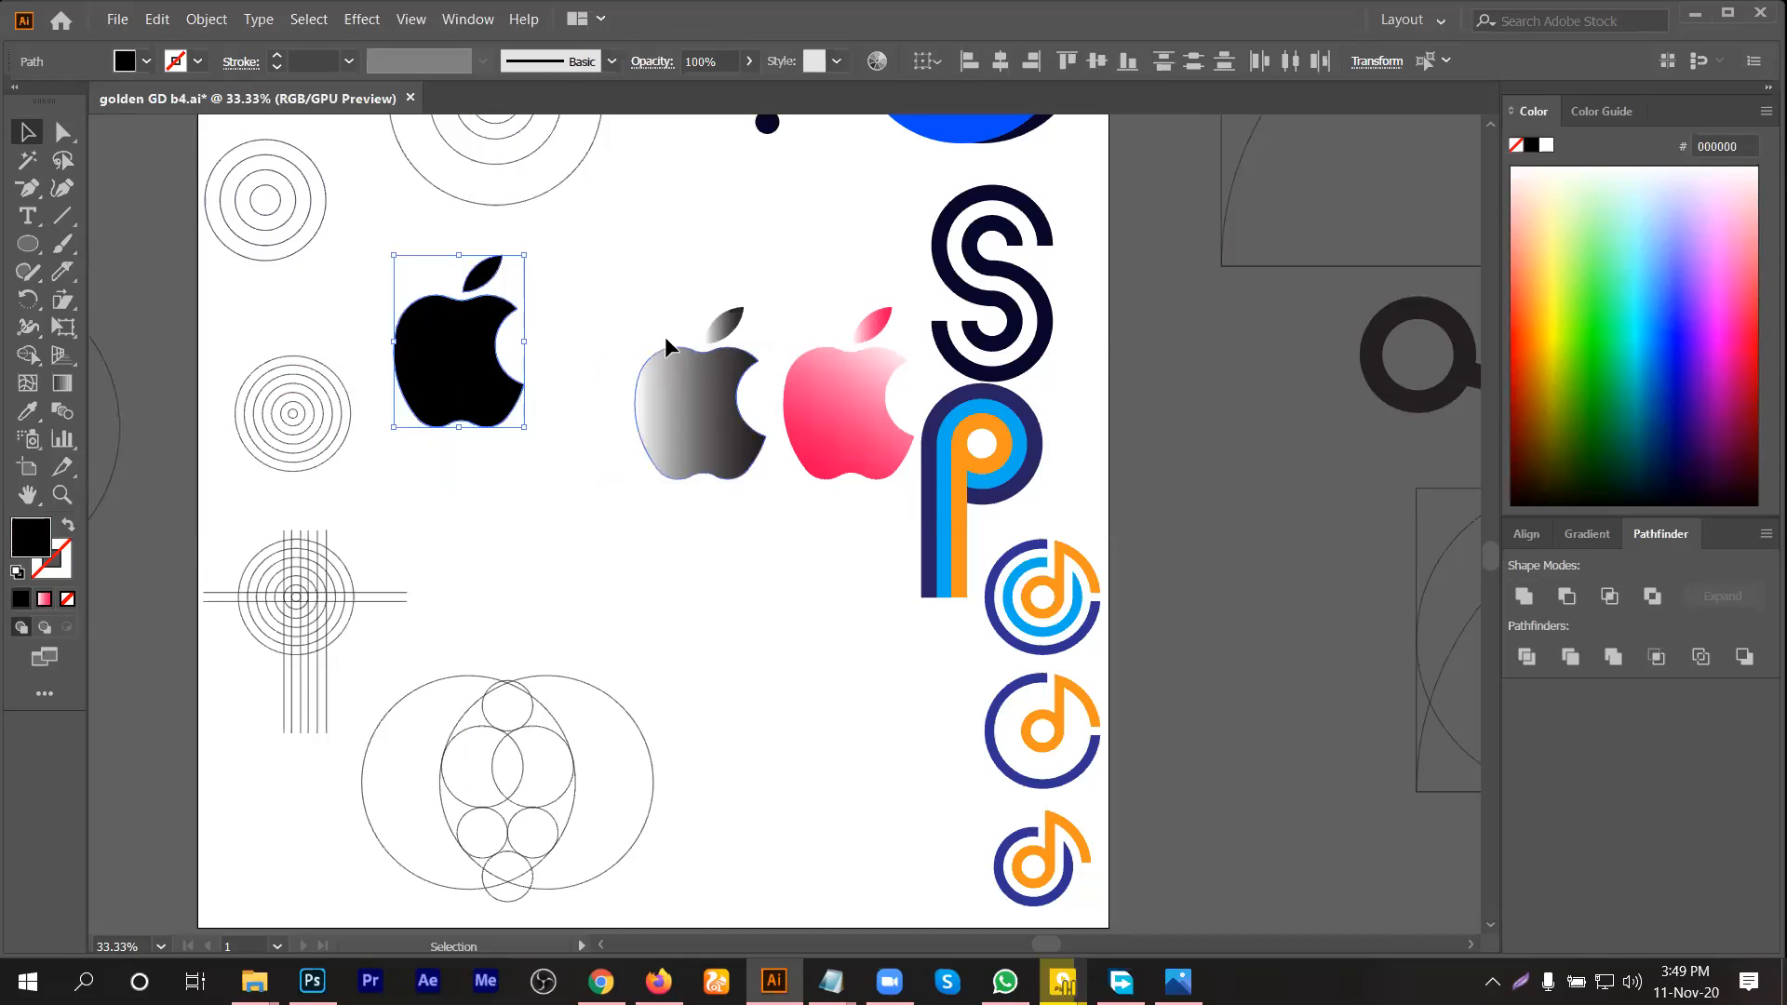
drag(717, 449, 642, 405)
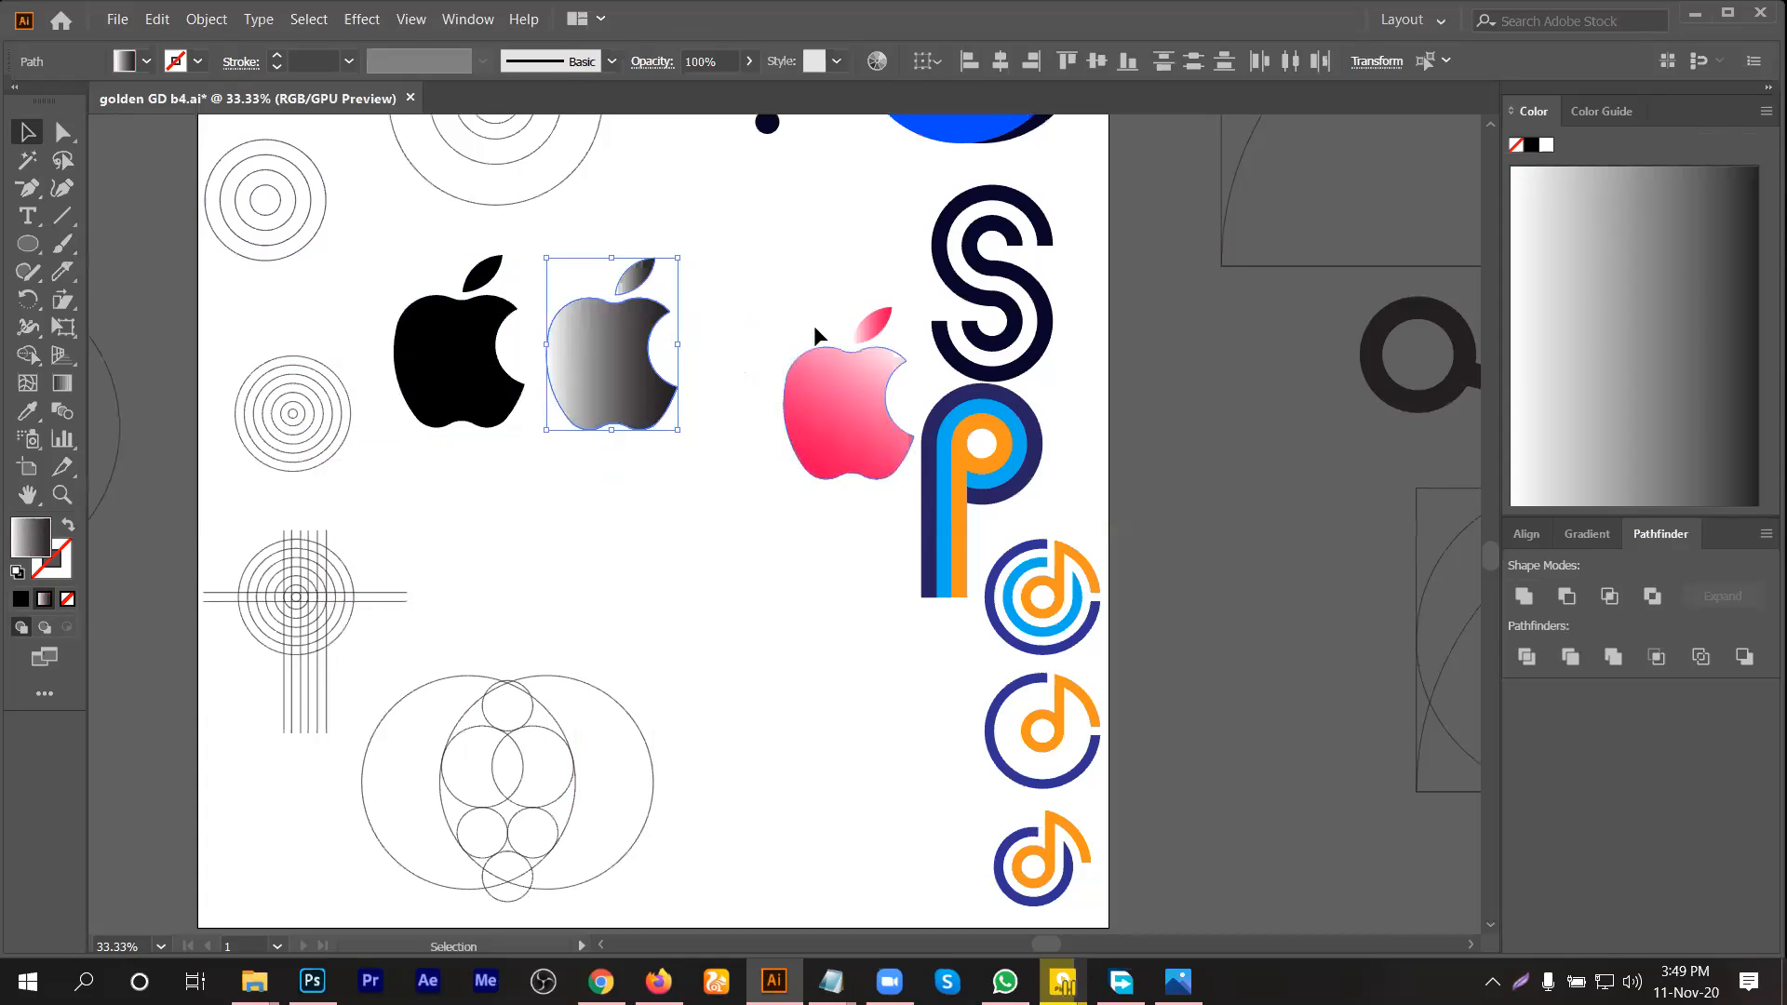
drag(835, 456, 761, 395)
click(775, 537)
Step: Move the apple's construction circles off the artboard, to its right beside the magnifier shape, and group them
scroll(778, 538, down, 1)
scroll(778, 538, down, 1)
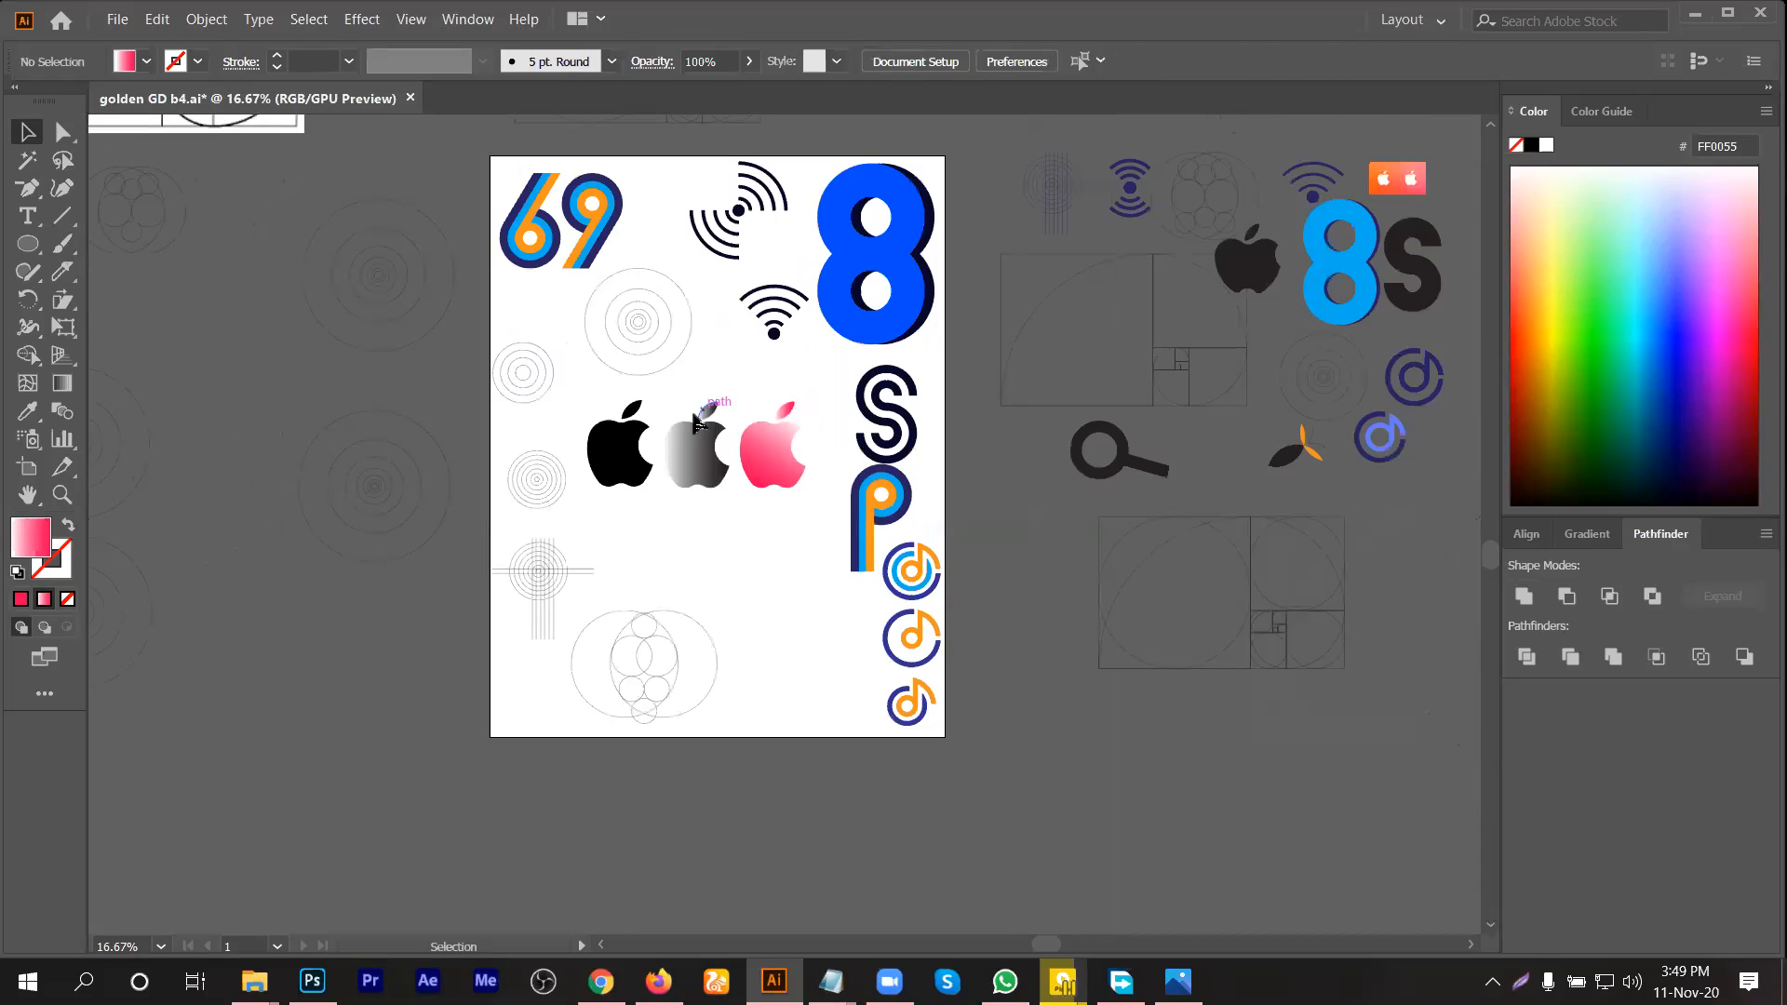
scroll(870, 581, up, 2)
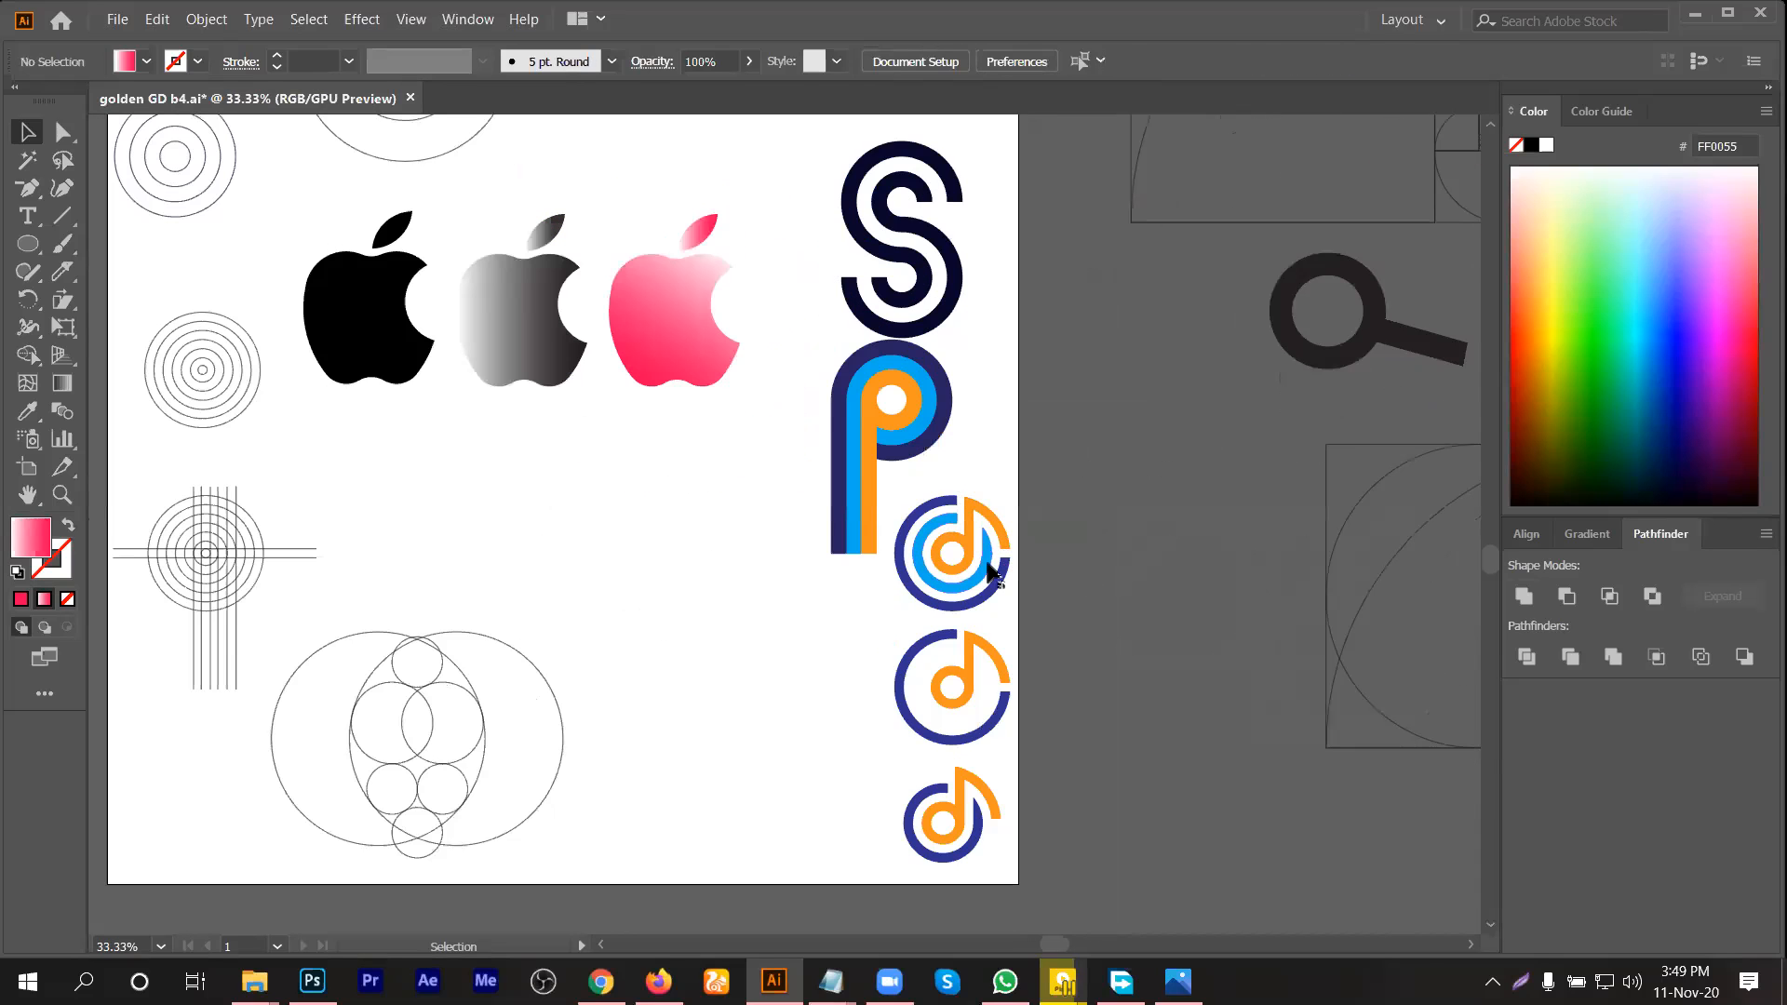
scroll(728, 652, down, 1)
scroll(689, 596, down, 2)
drag(659, 514, 403, 721)
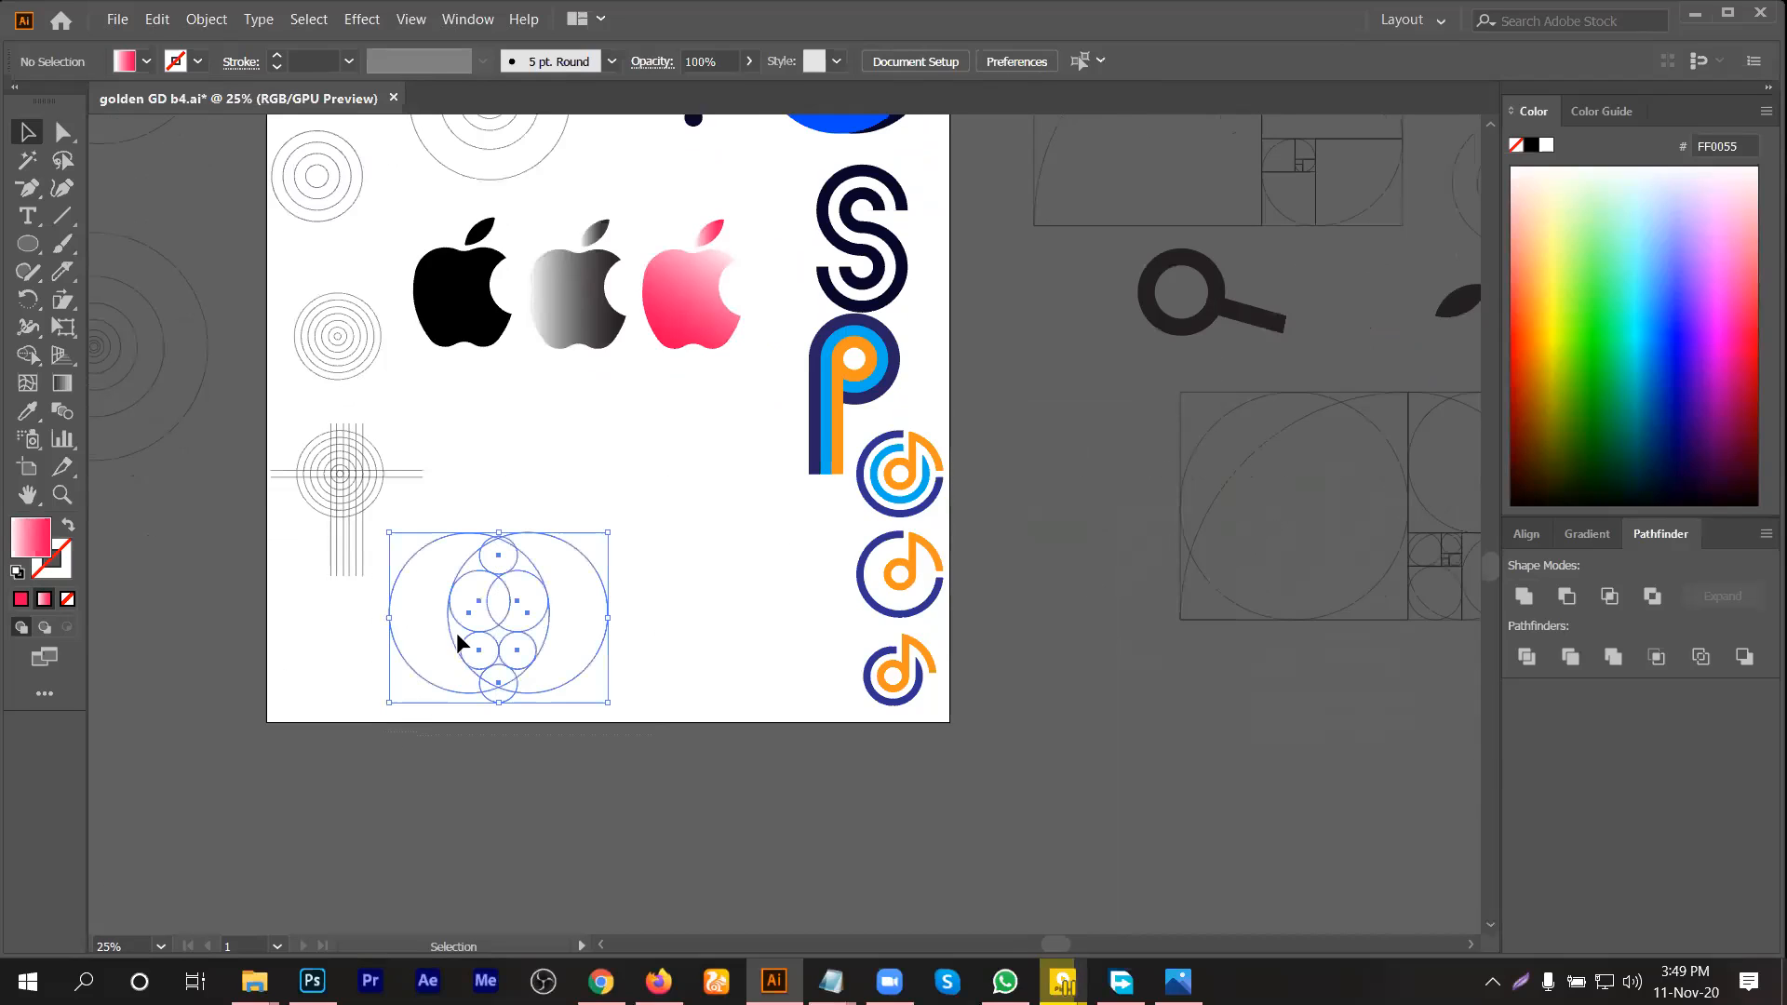
drag(459, 623, 987, 344)
right_click(986, 344)
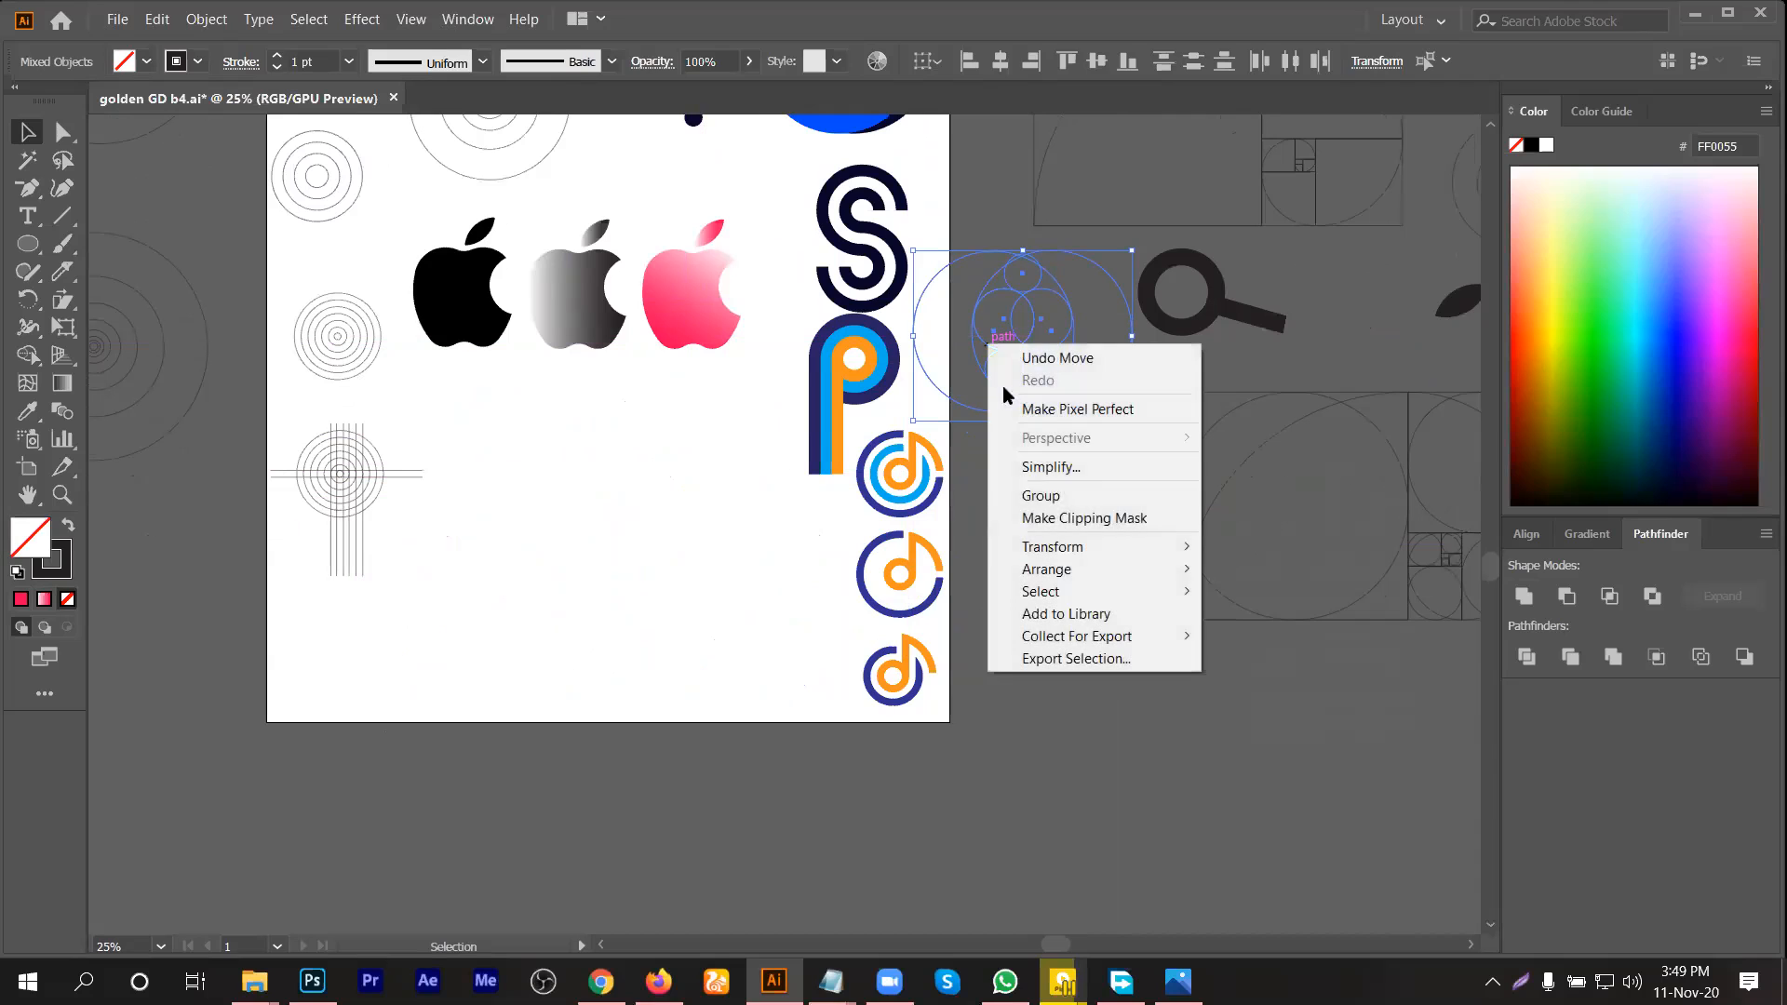
click(1025, 497)
click(1031, 642)
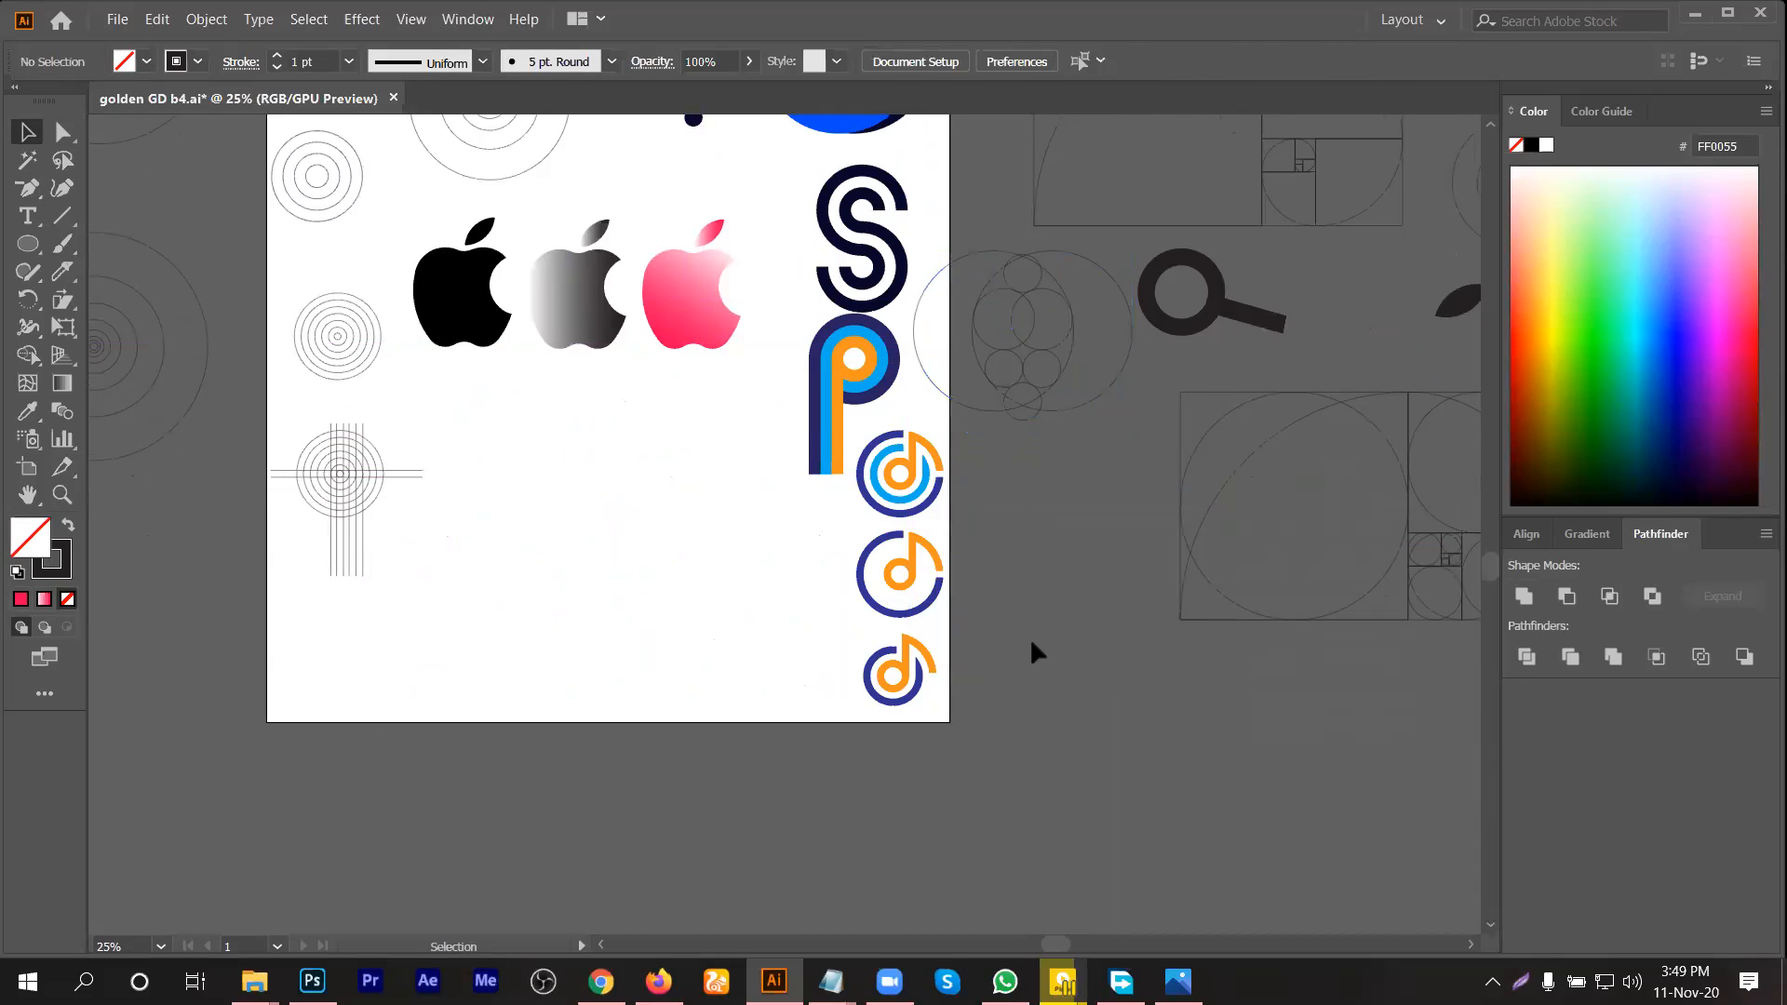
Step: Switch to Chrome and search Google Images for "aplle logo design process"
click(602, 981)
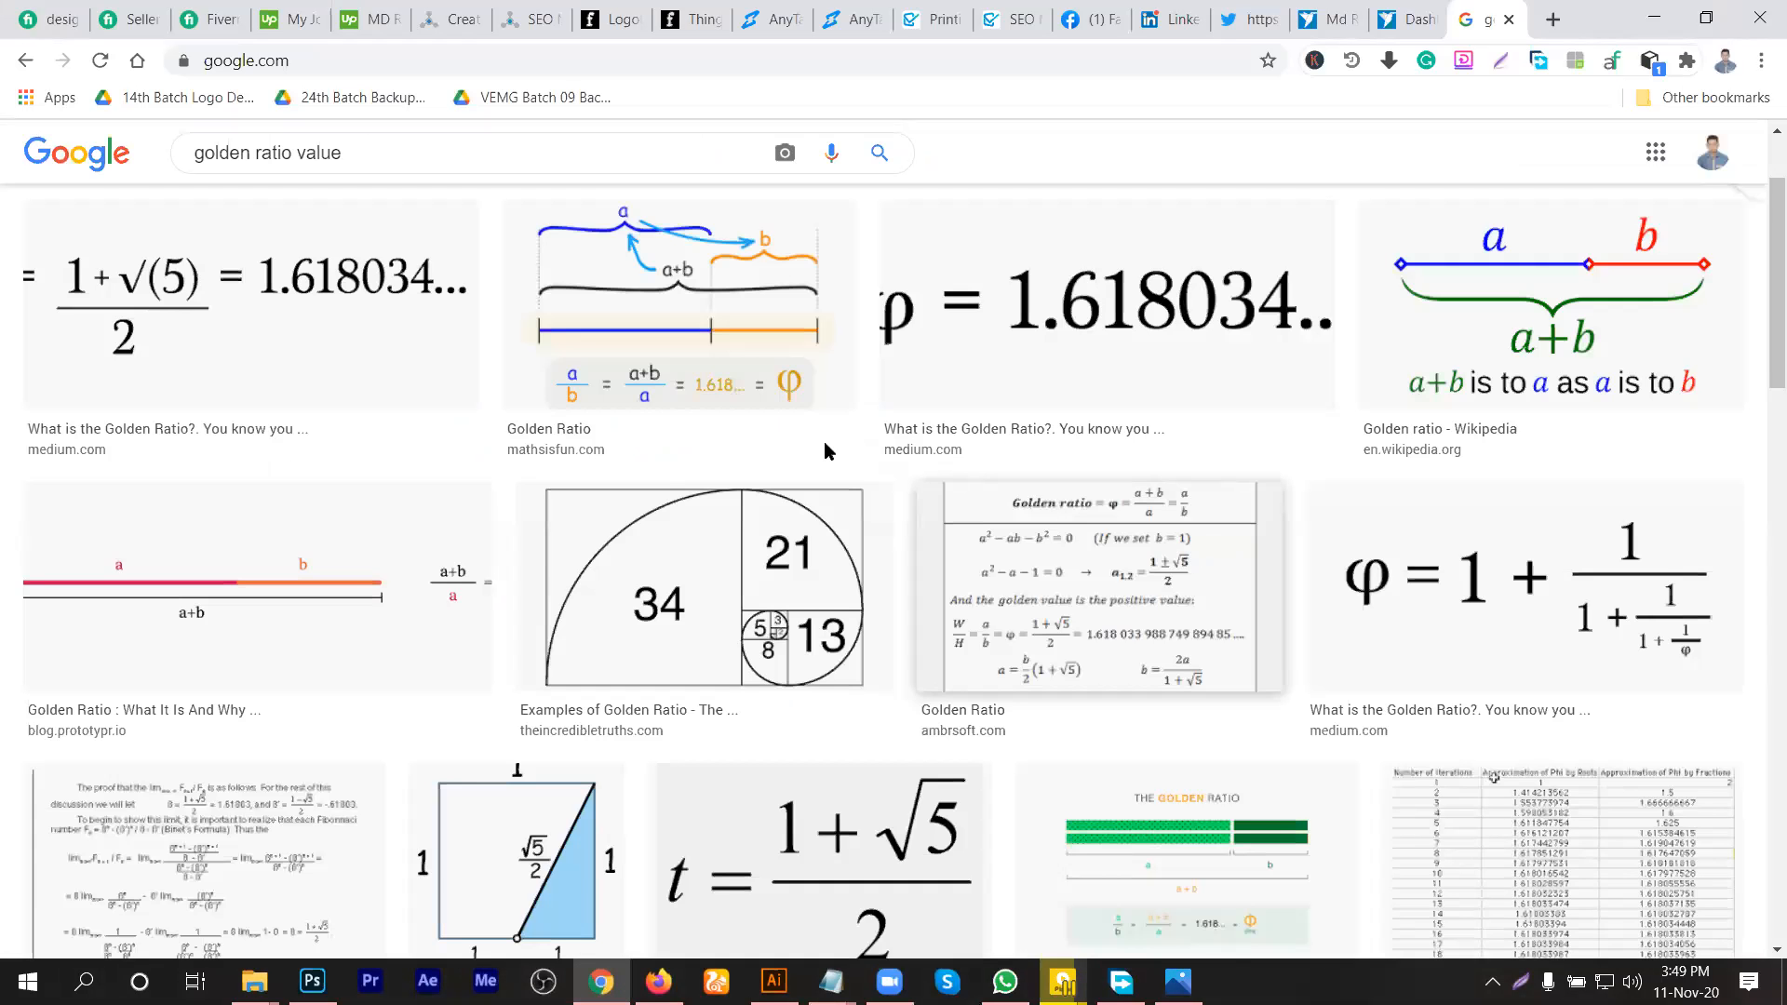
drag(339, 57, 523, 100)
click(548, 60)
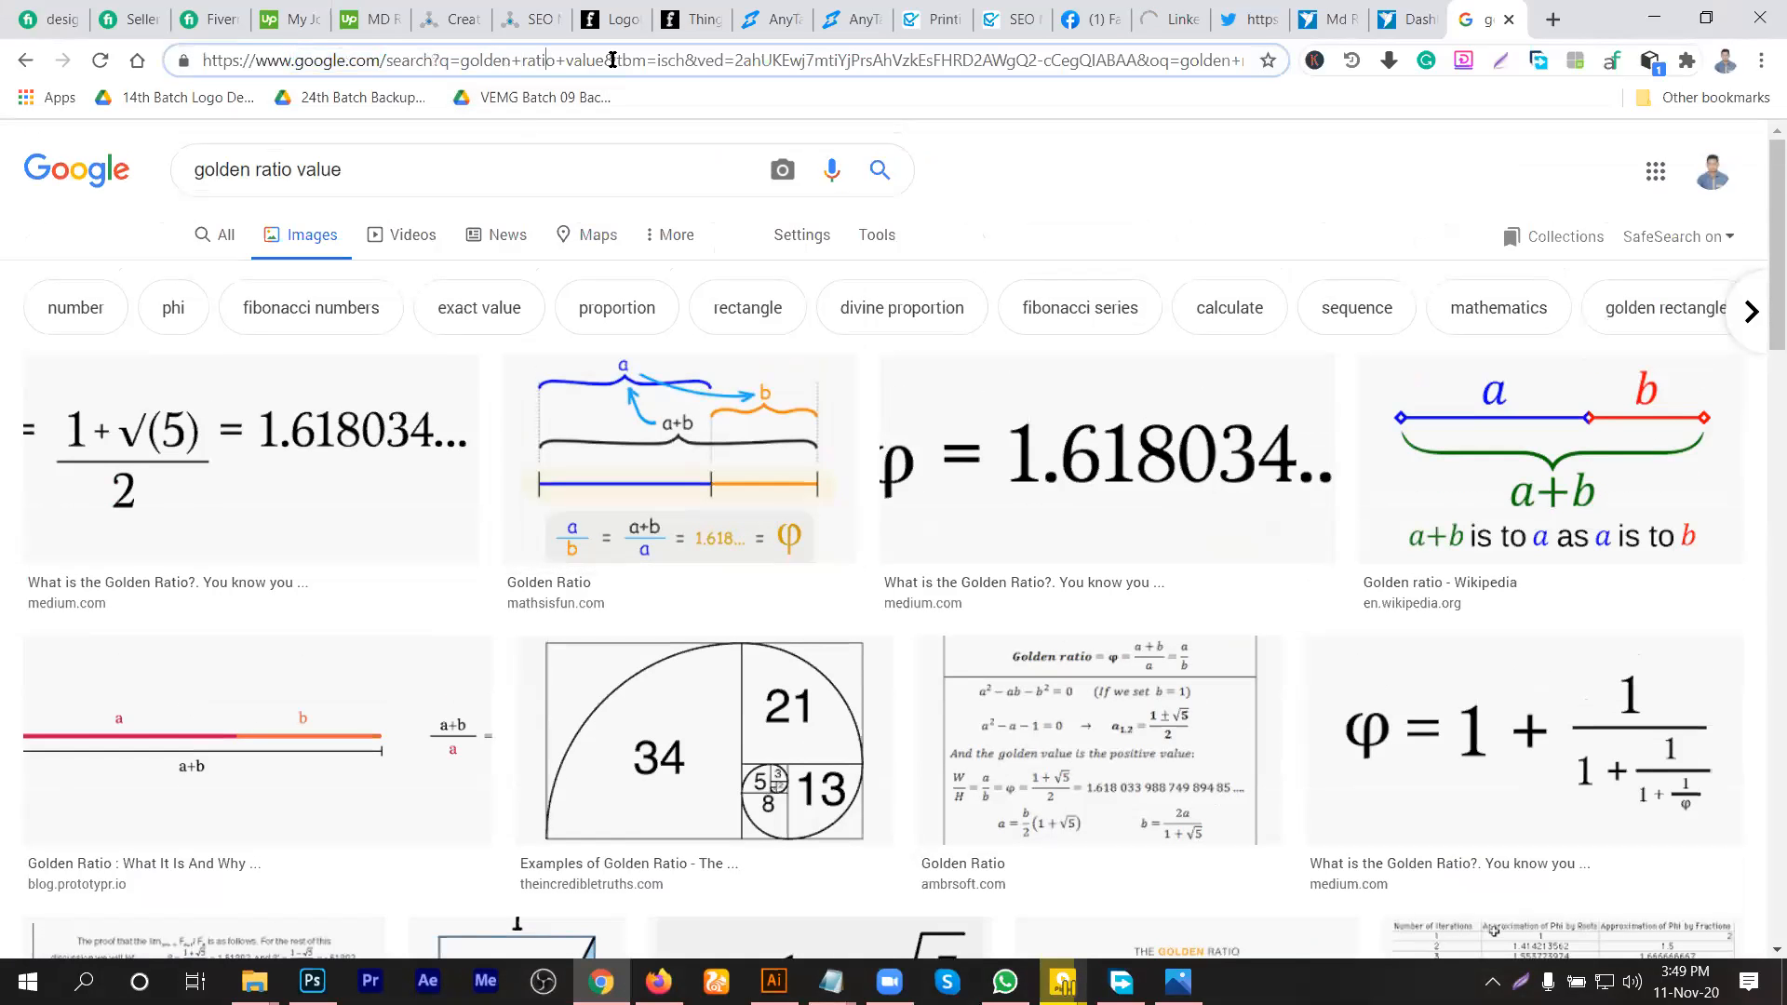
key(ctrl+a)
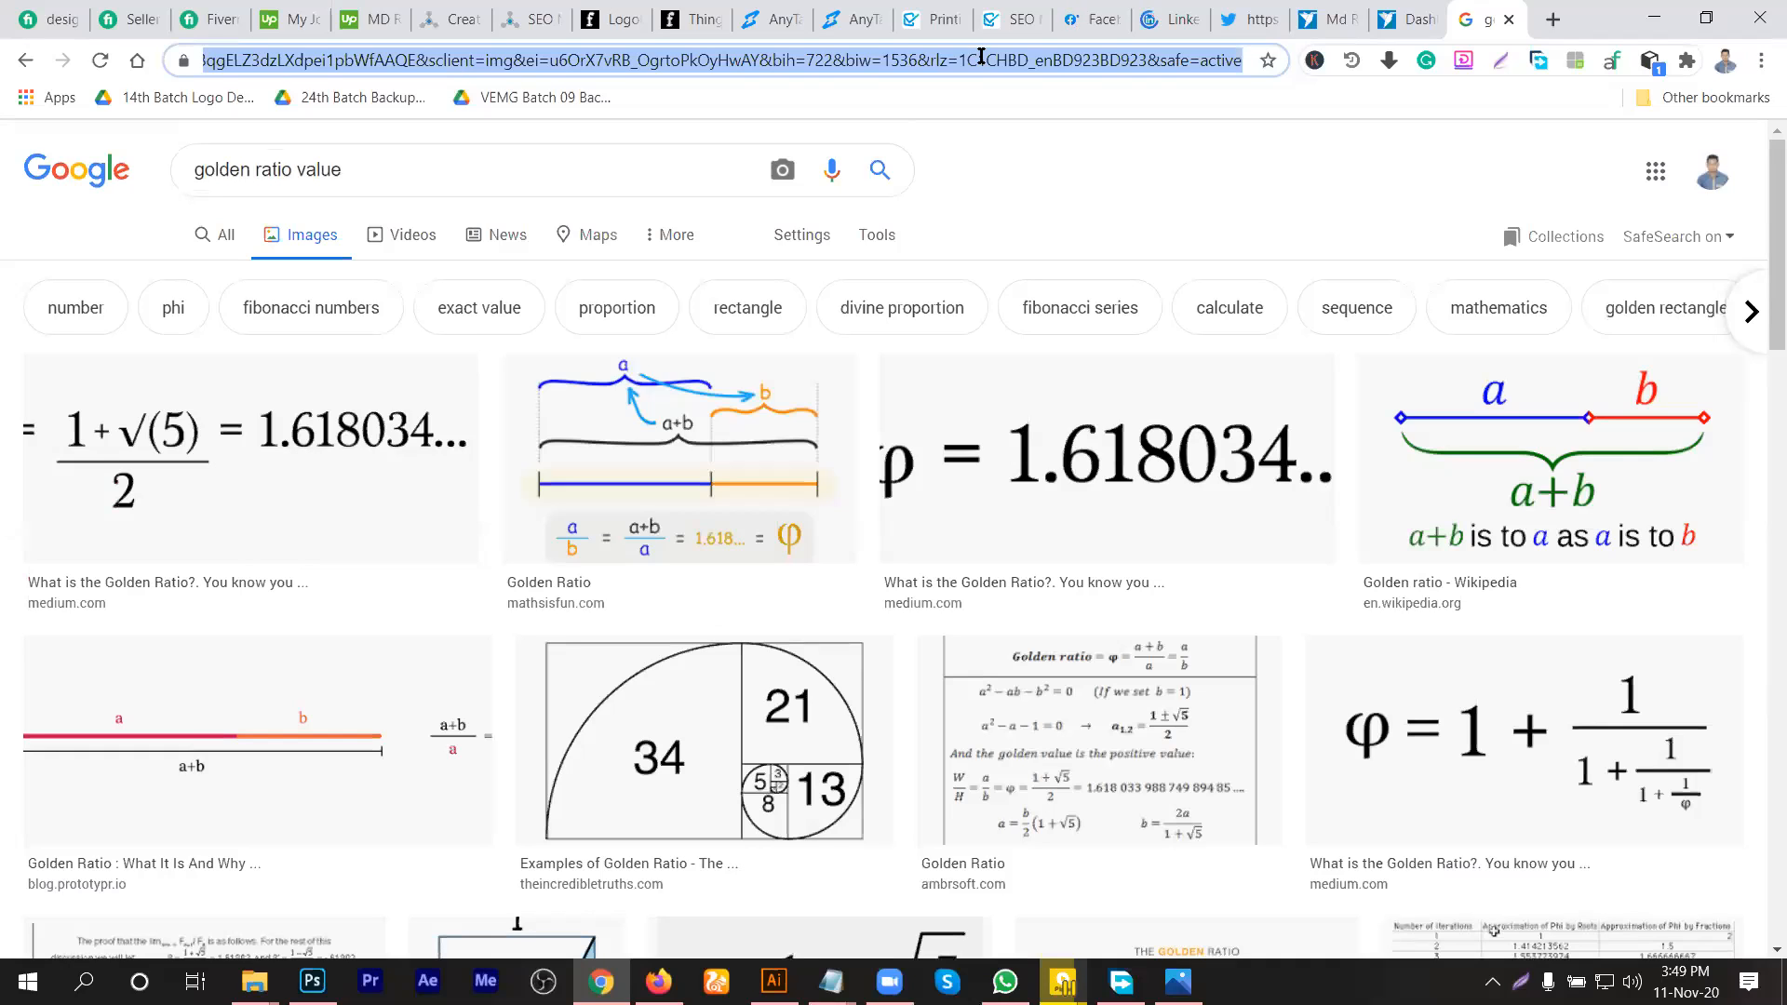
text(aplle lo)
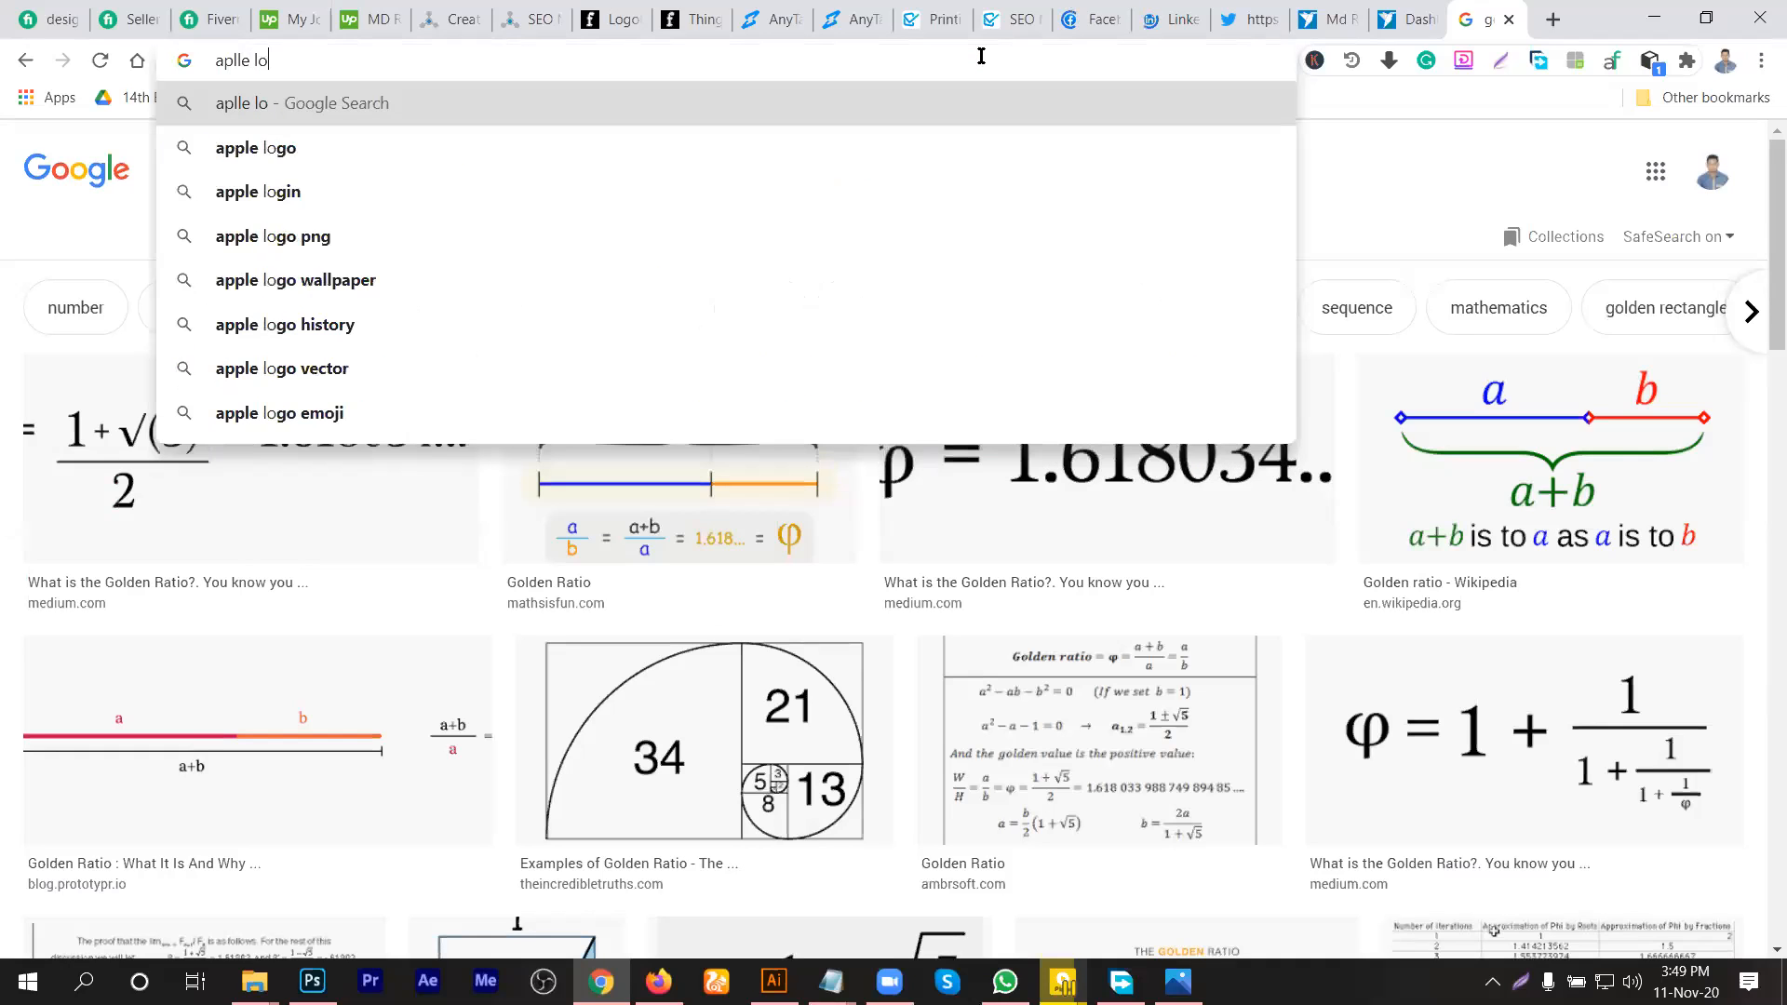
text(go design)
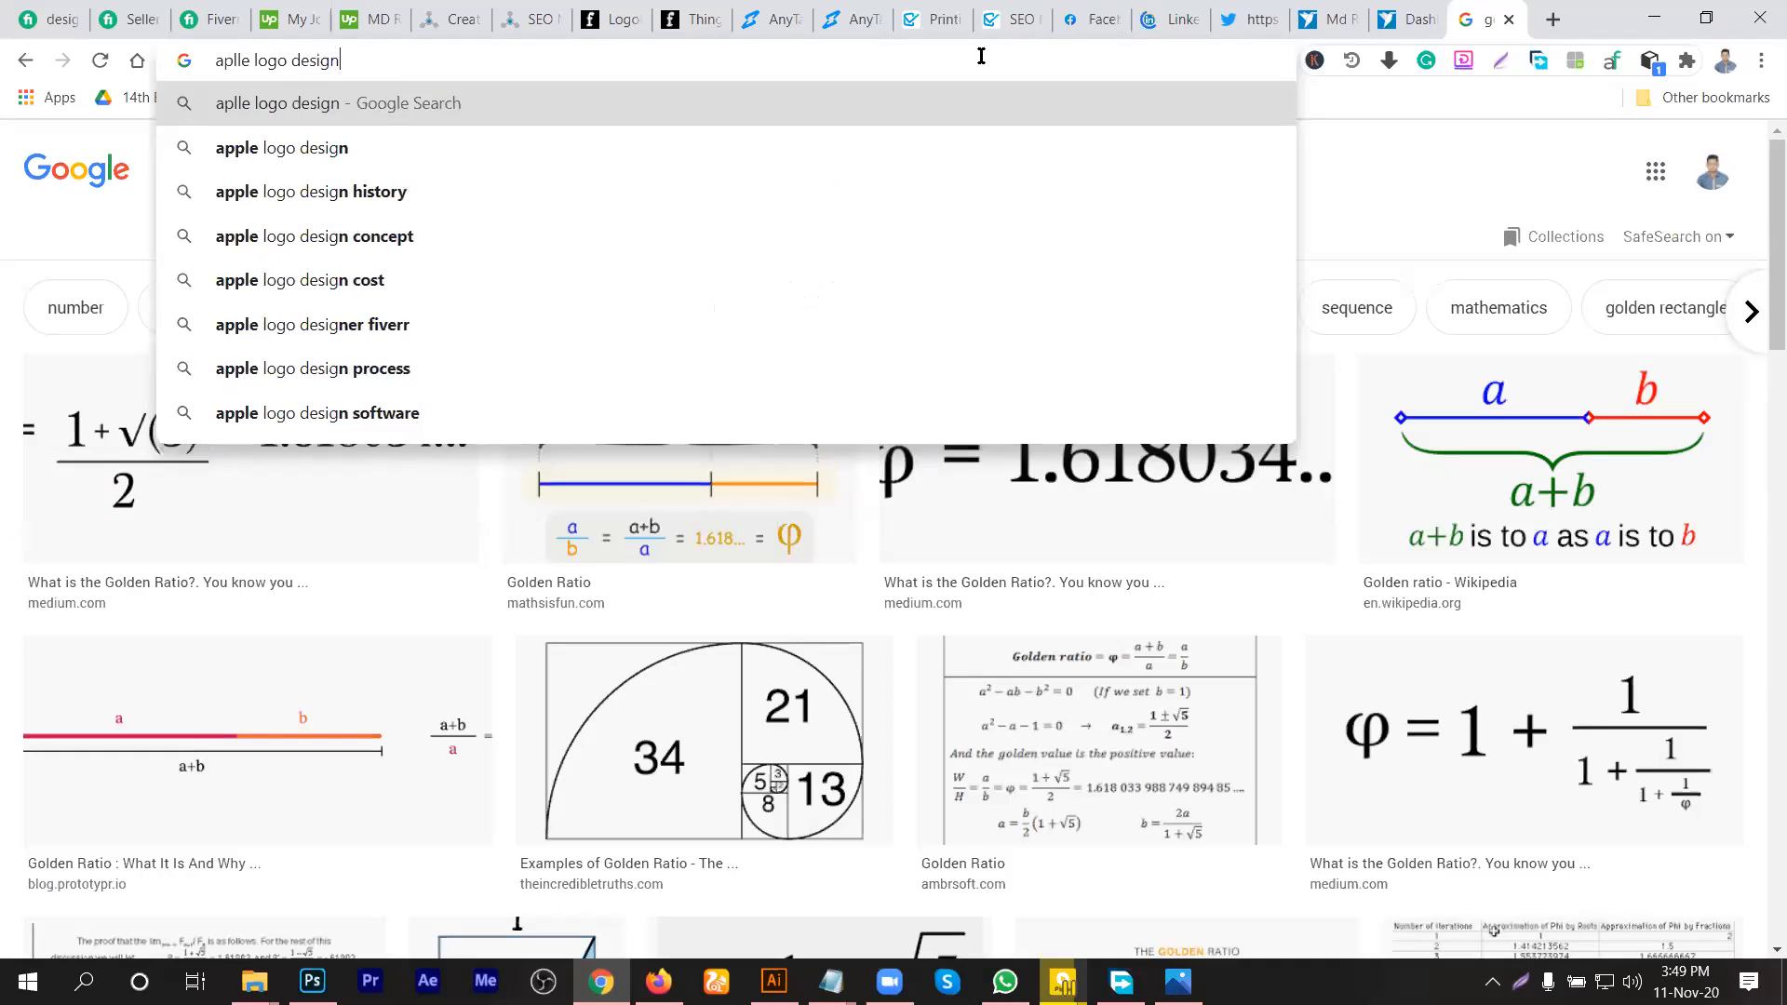
text( process)
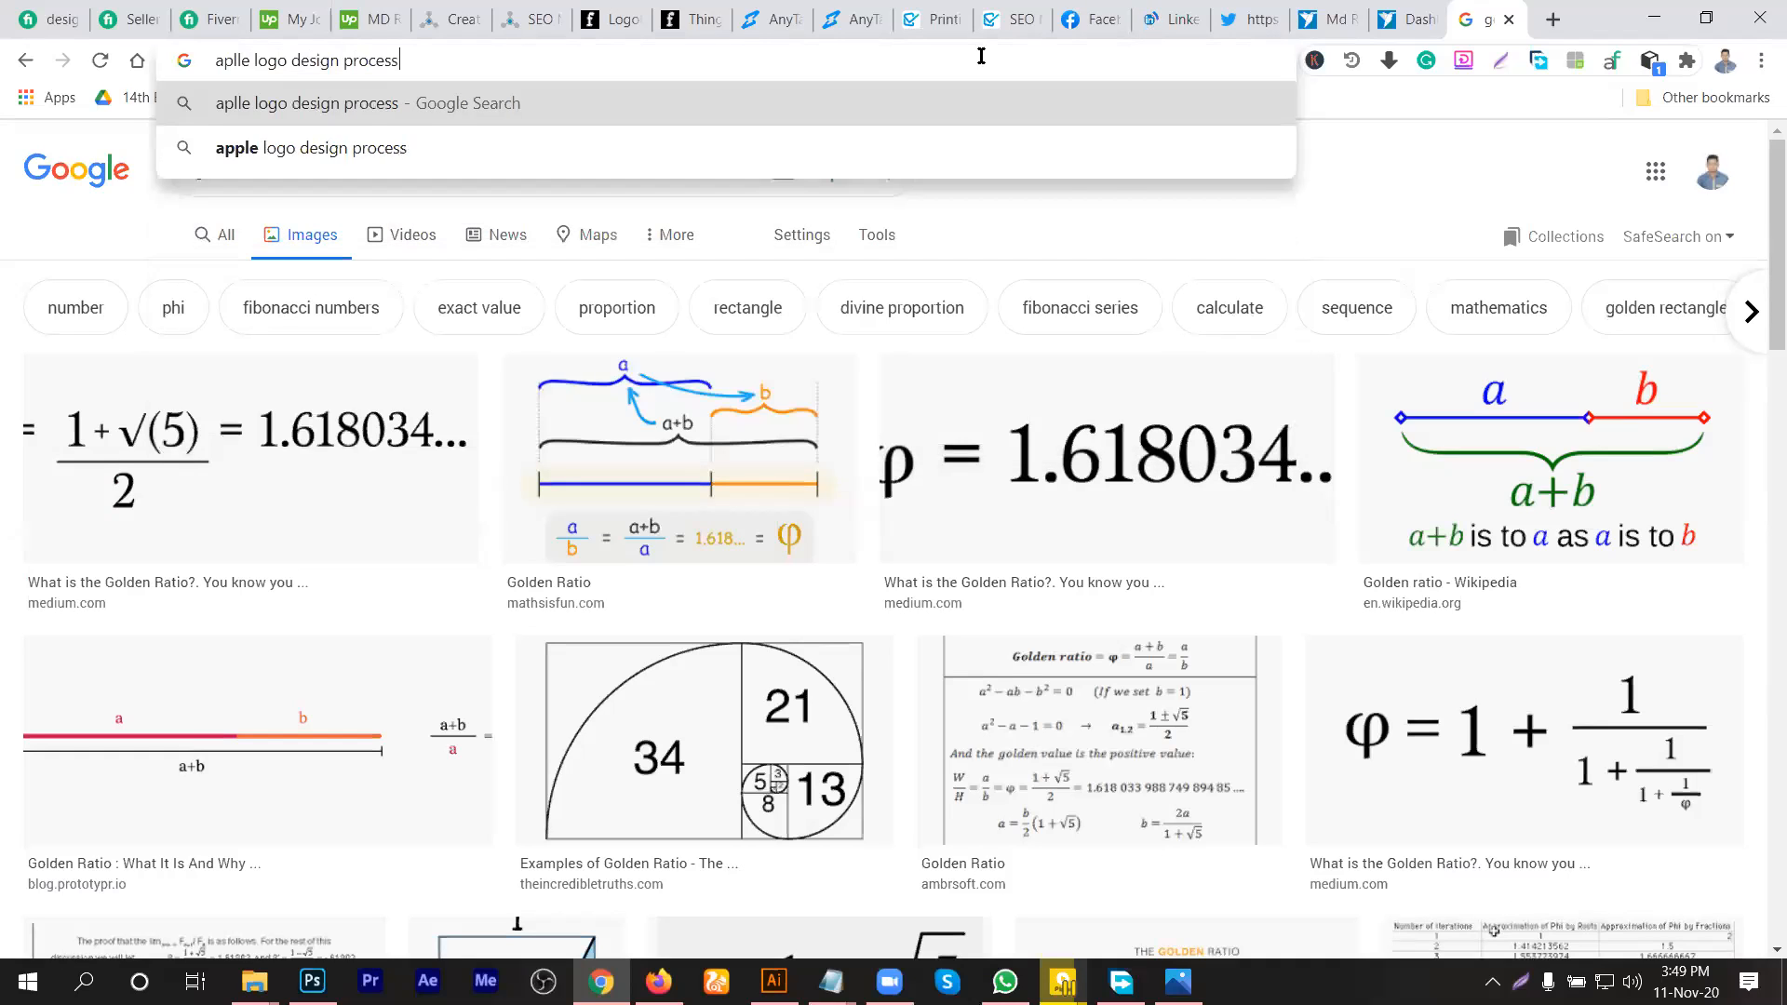
key(Return)
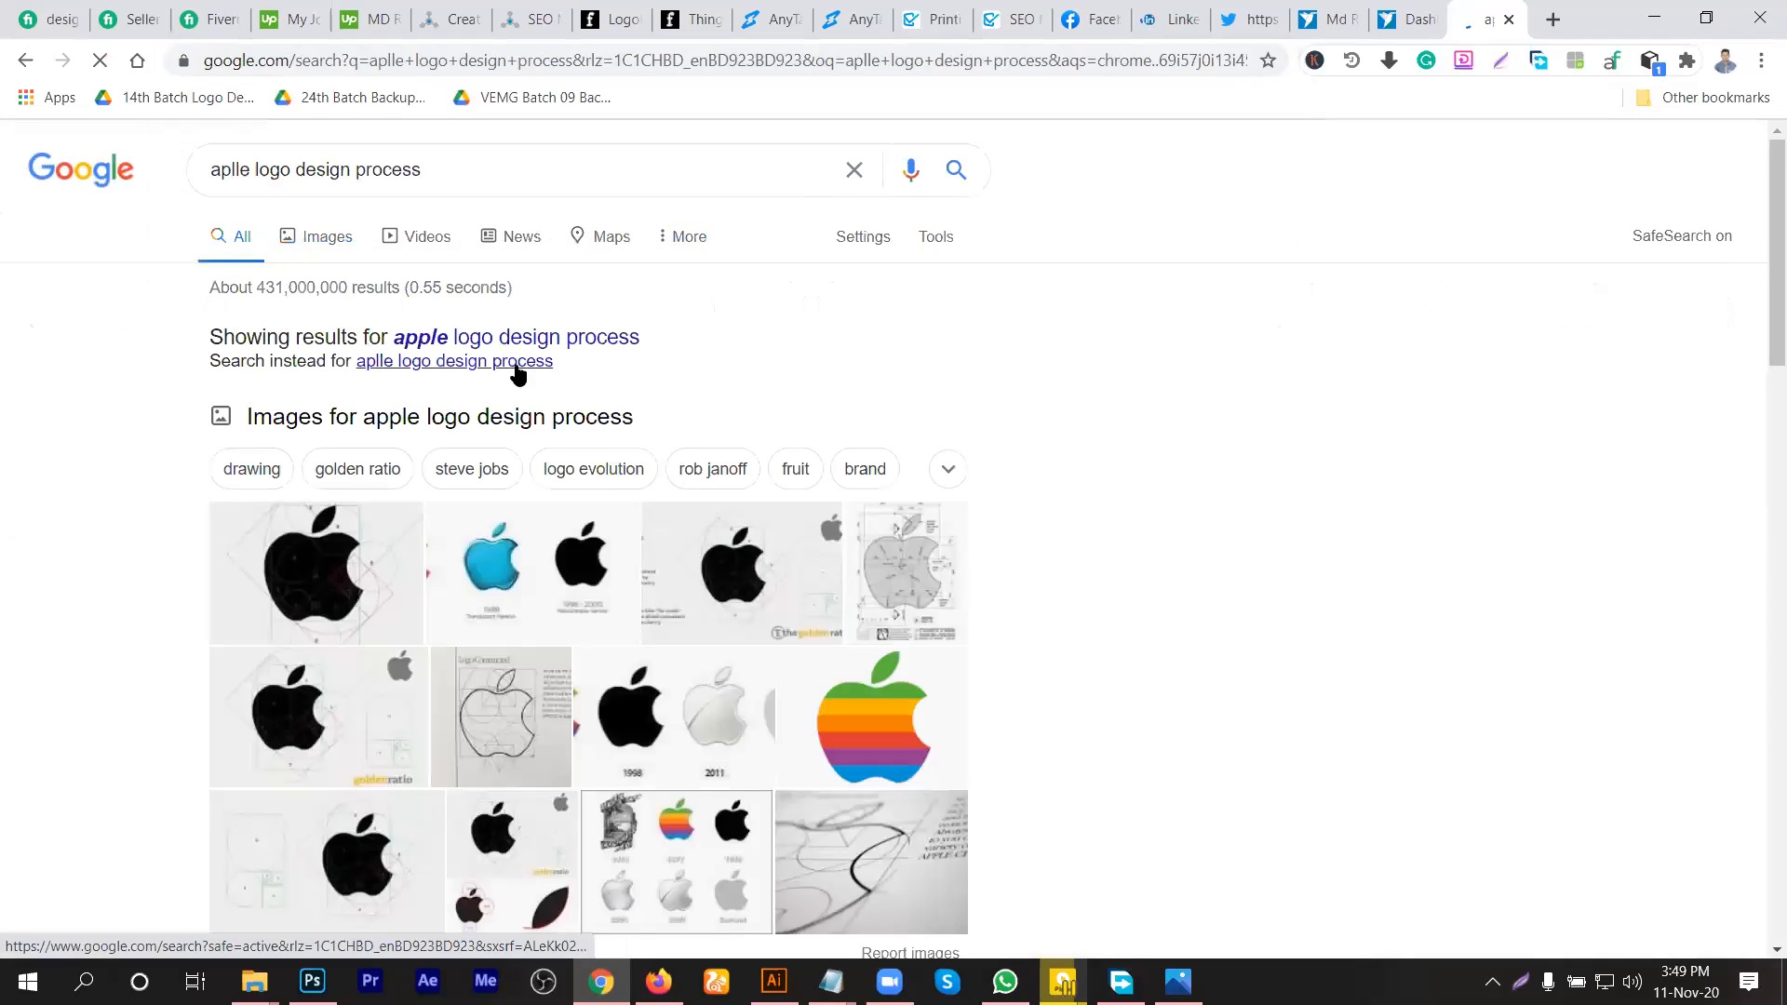
click(317, 235)
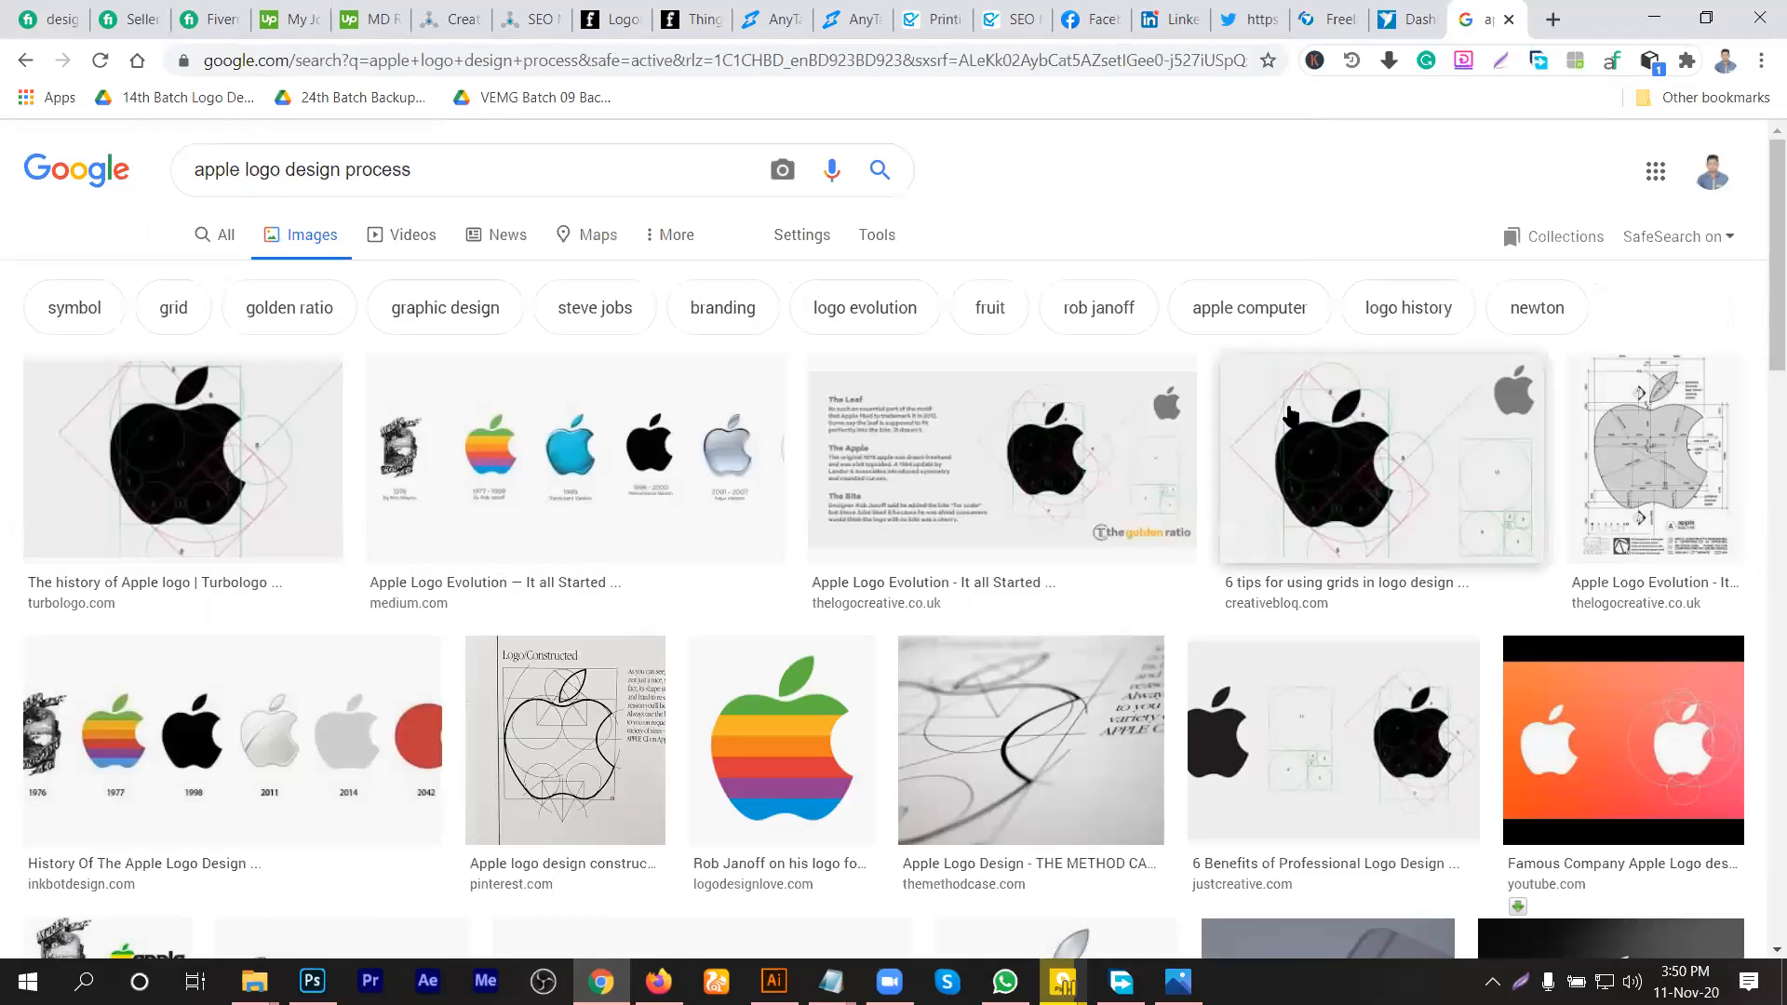
Step: Examine the apple logo construction drawings, the rainbow version and the golden-ratio breakdown among the image results
click(1671, 472)
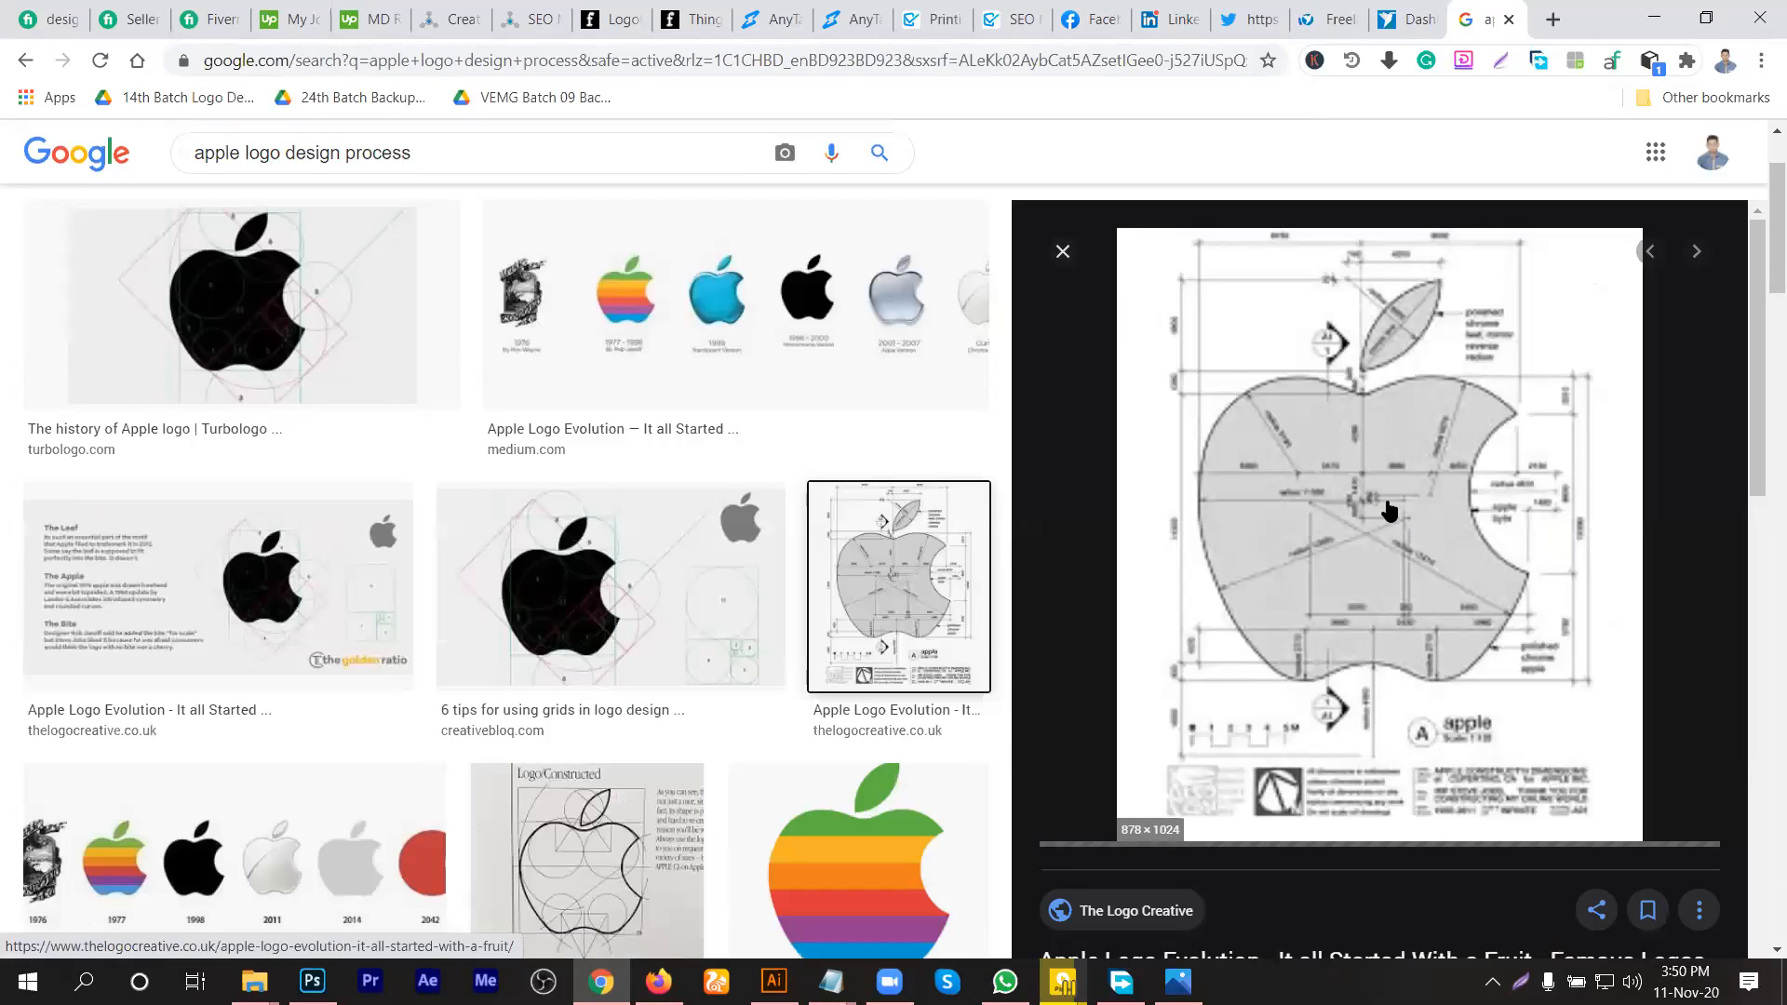
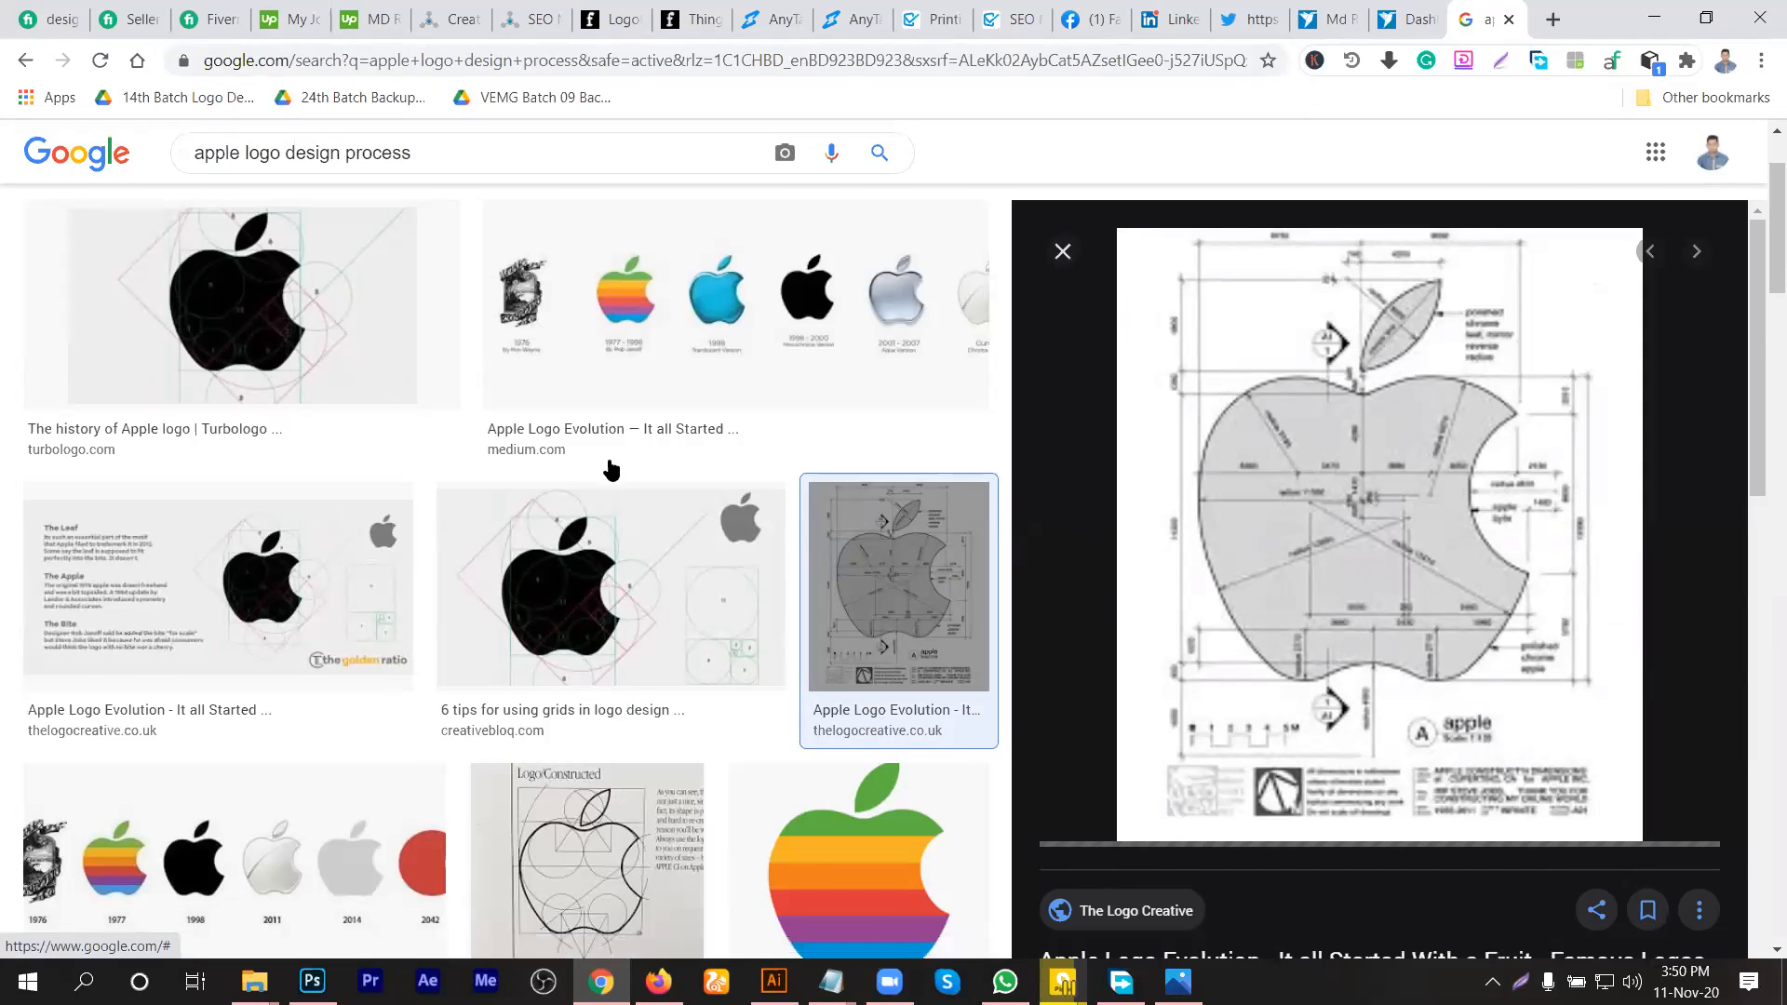
key(Escape)
click(550, 370)
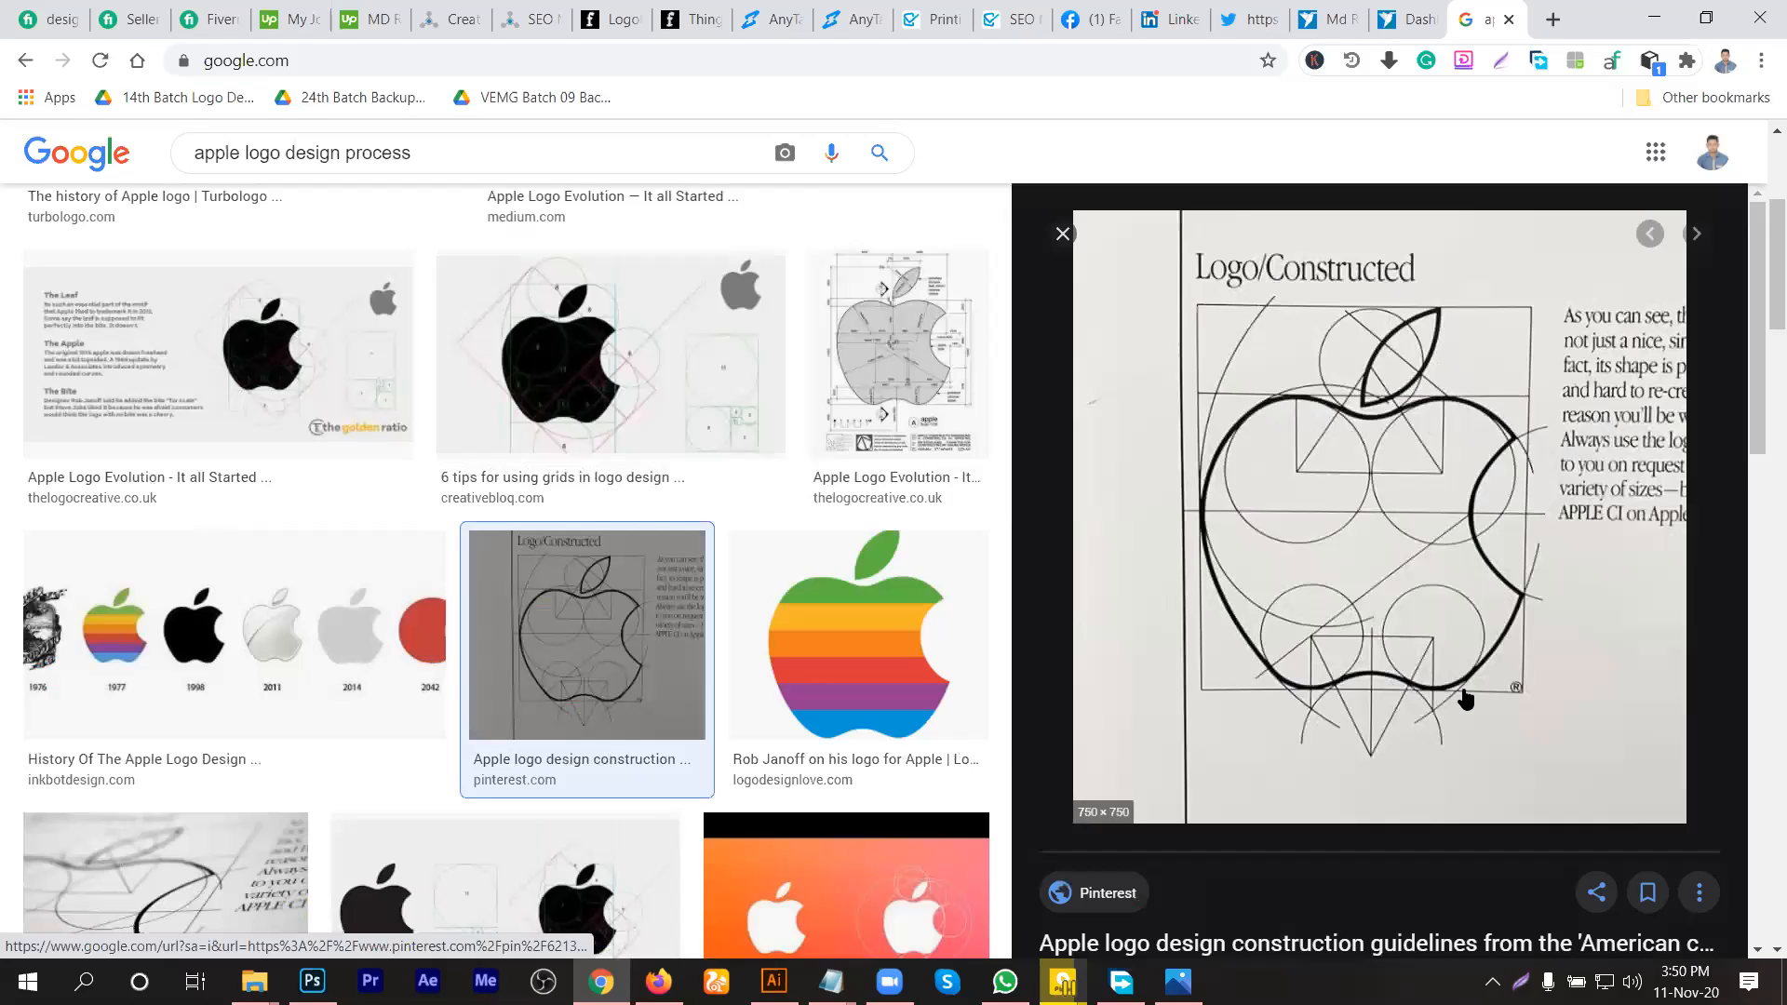
scroll(870, 493, down, 2)
click(873, 485)
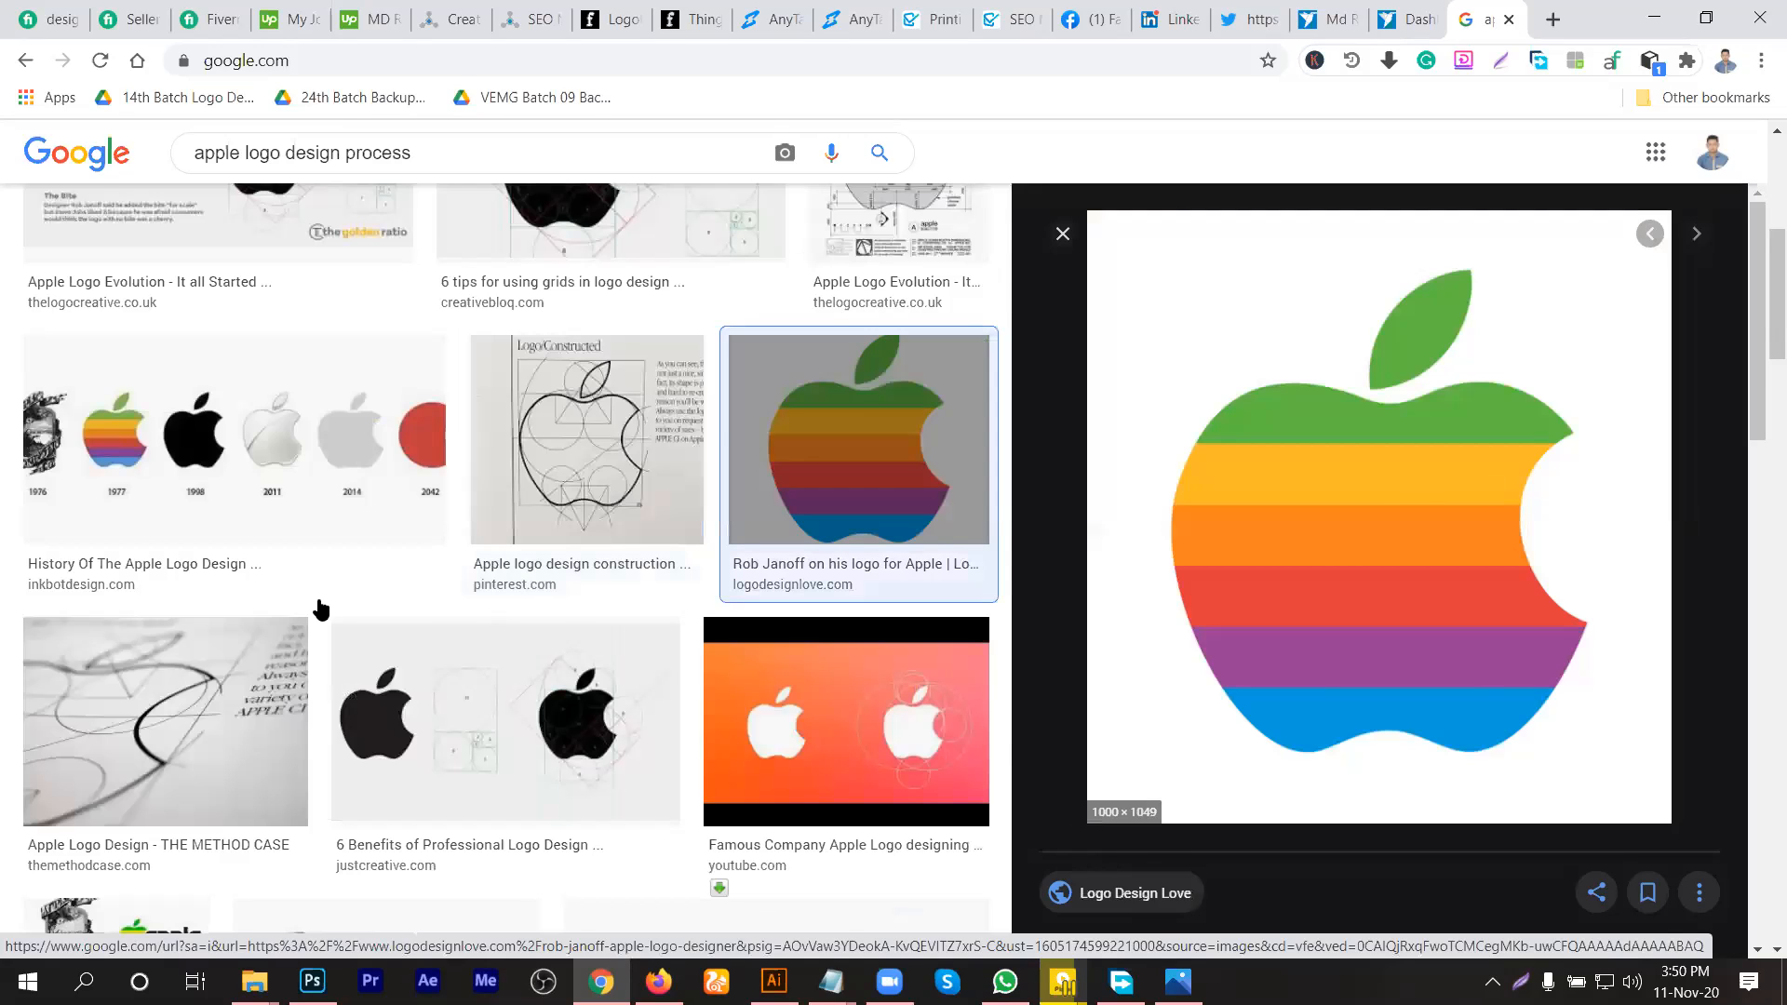
scroll(321, 703, up, 6)
click(271, 715)
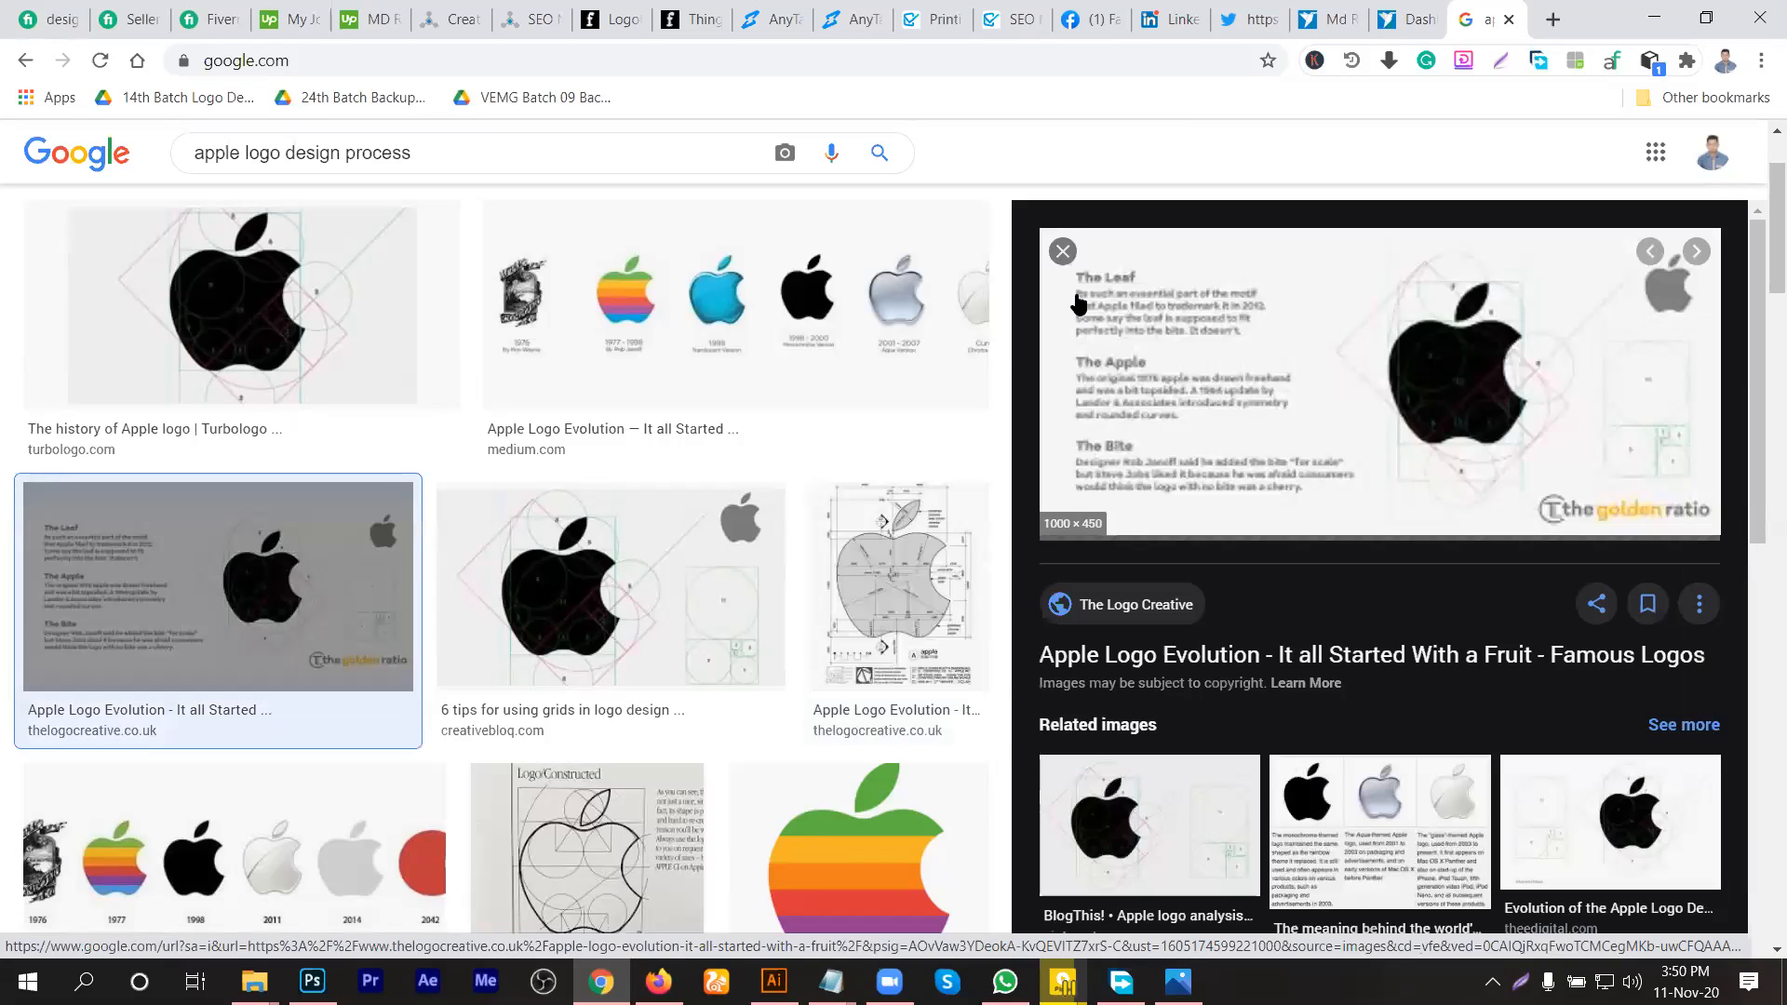
key(Escape)
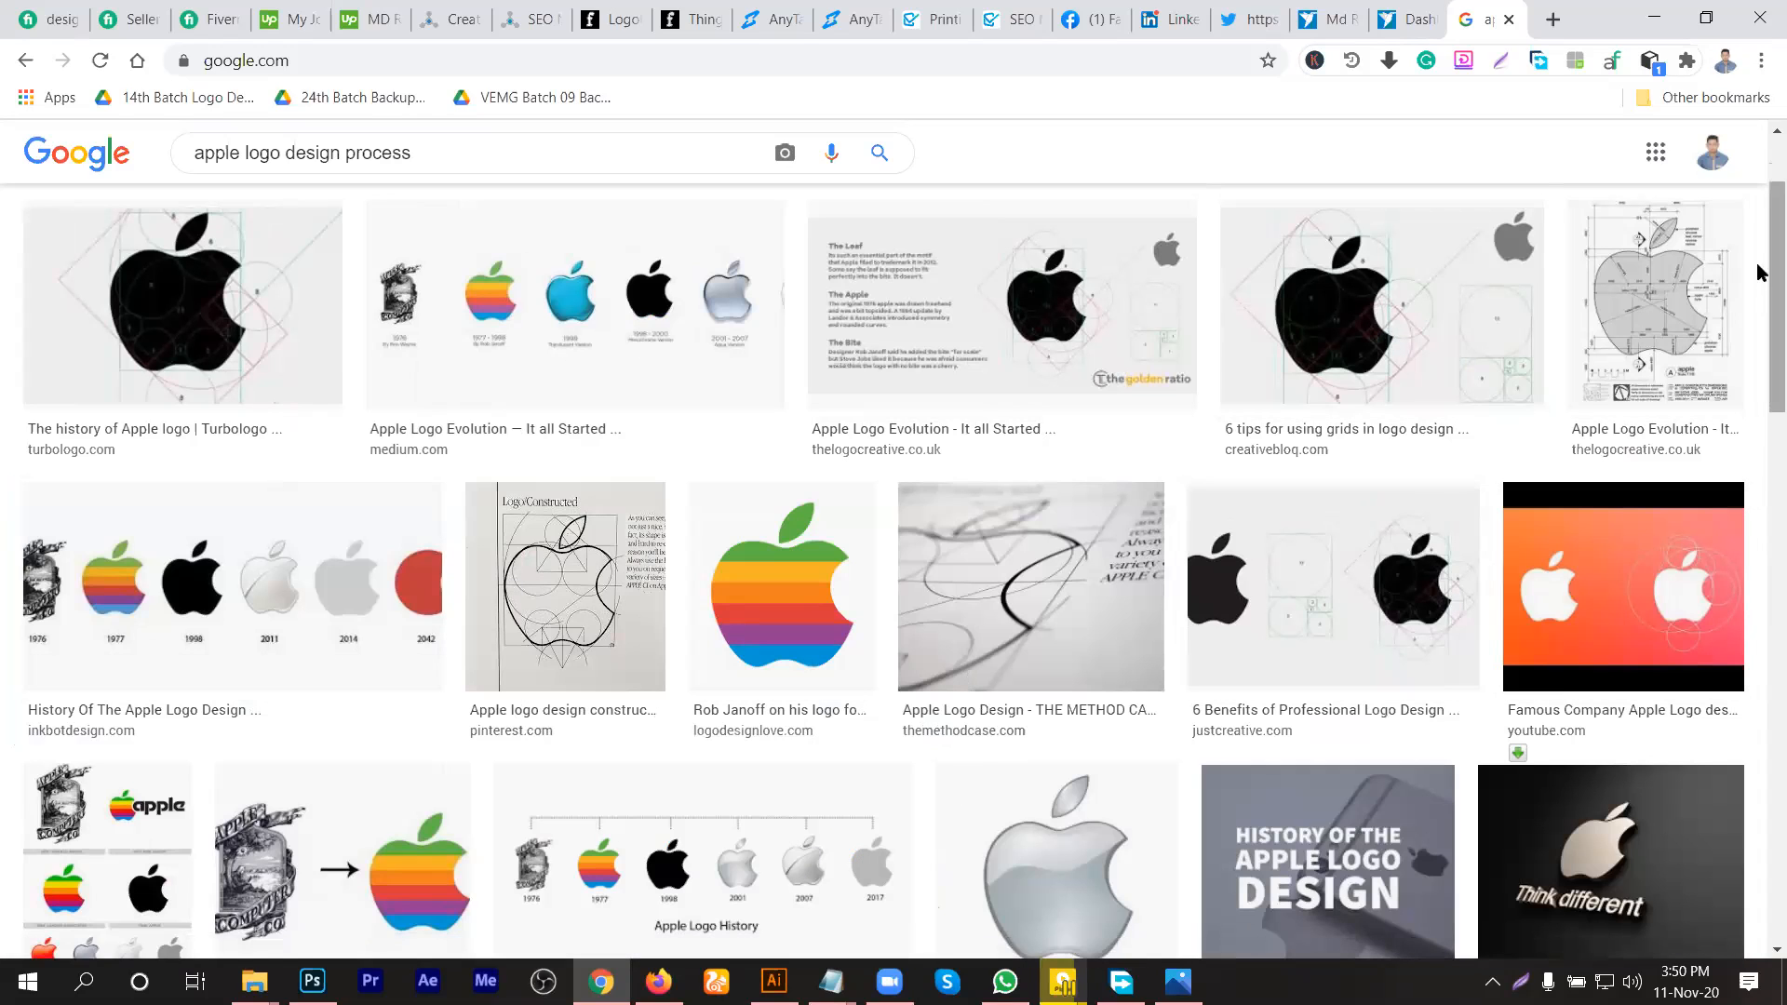
scroll(611, 478, up, 2)
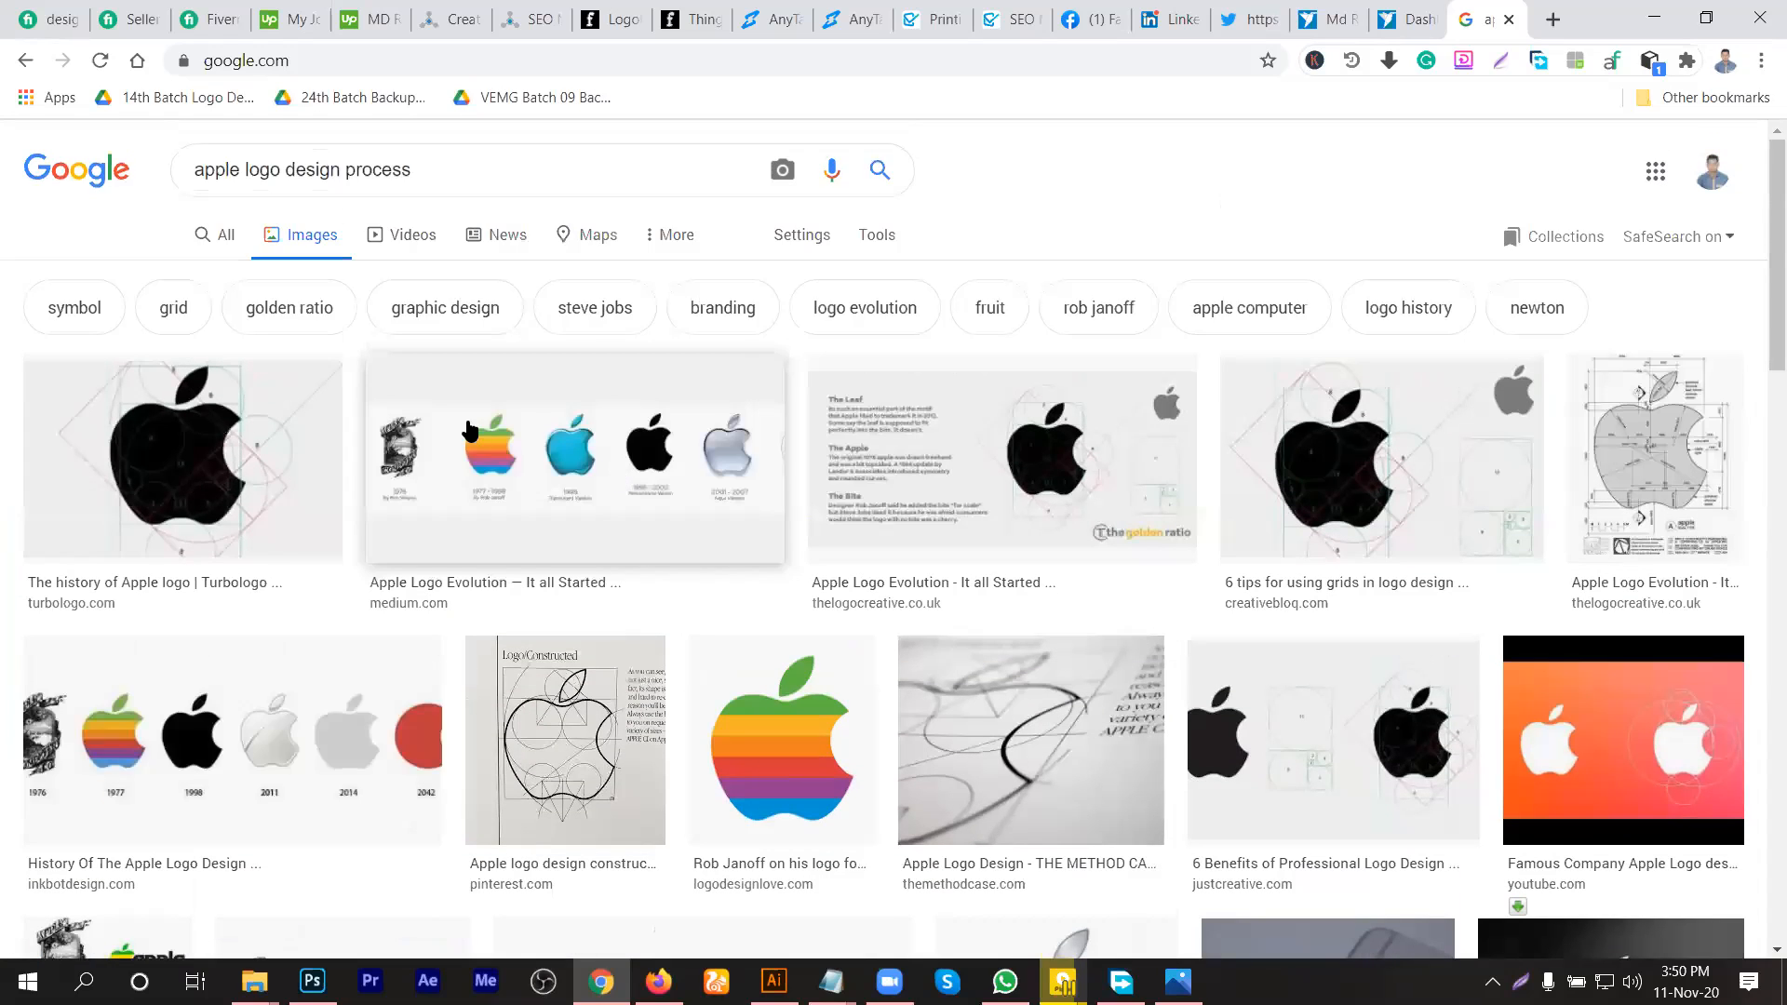
Step: Search Google Images for "twitter logo", refine the query to "twitter logo png" and look through the bird images
triple_click(271, 171)
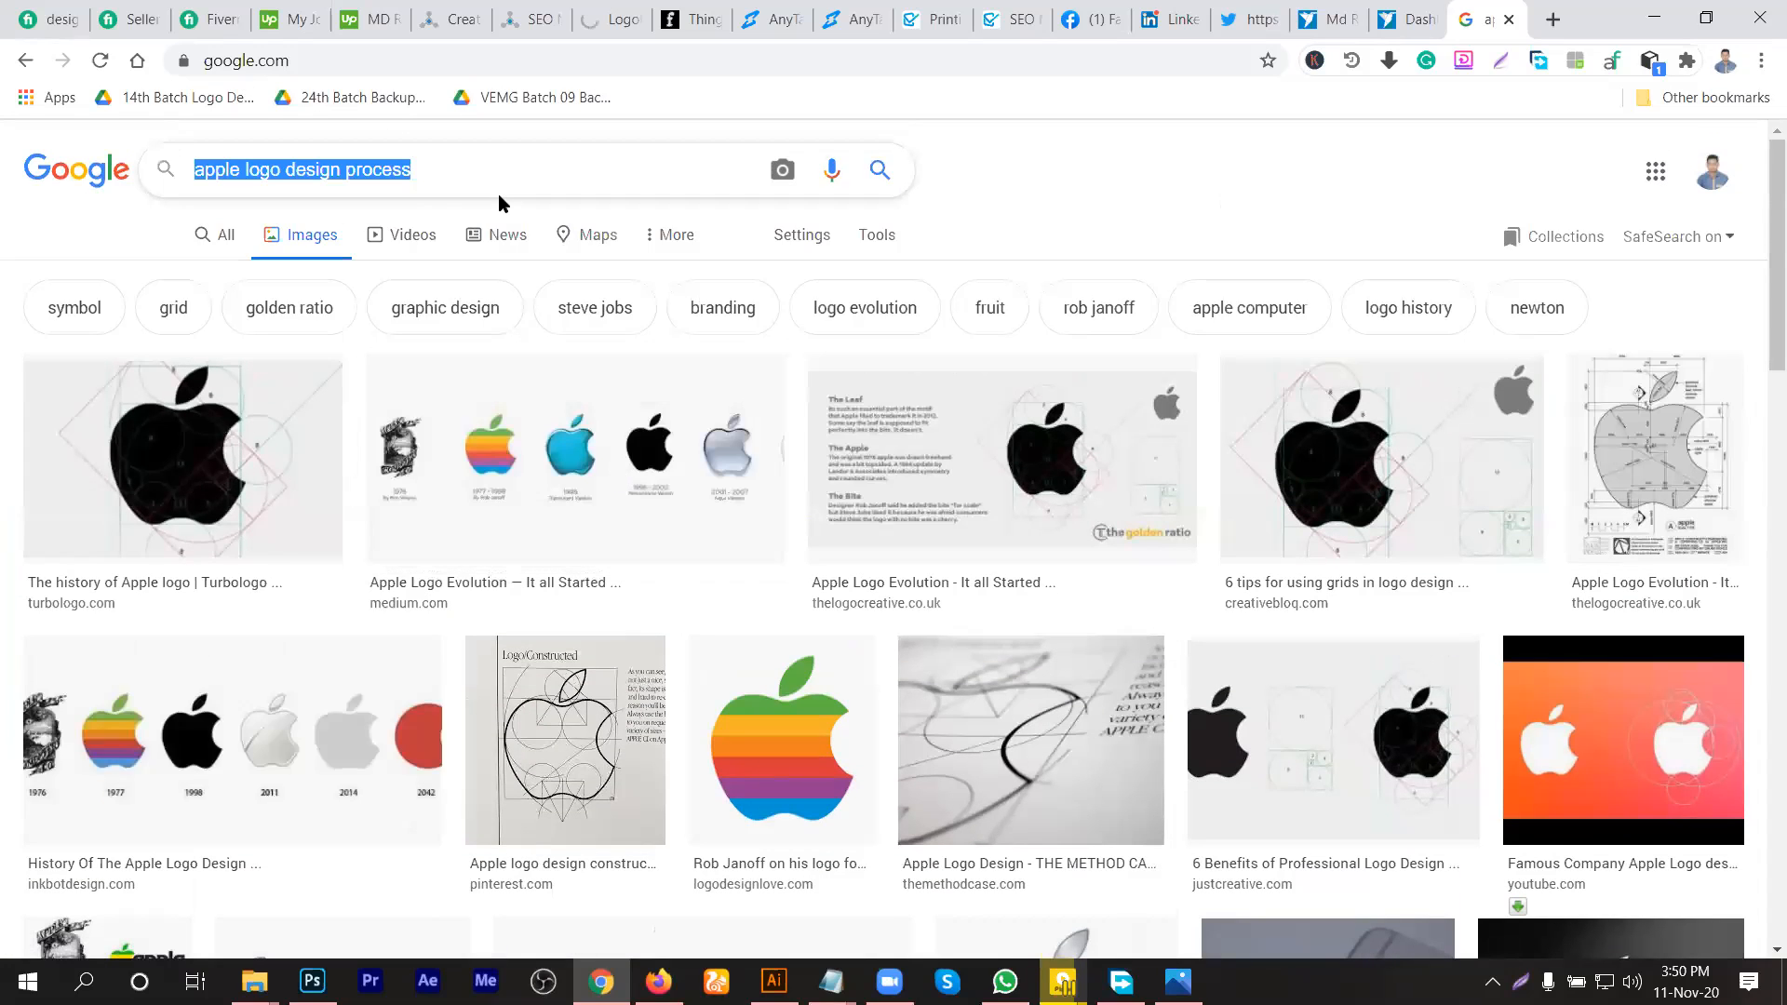
text(twit)
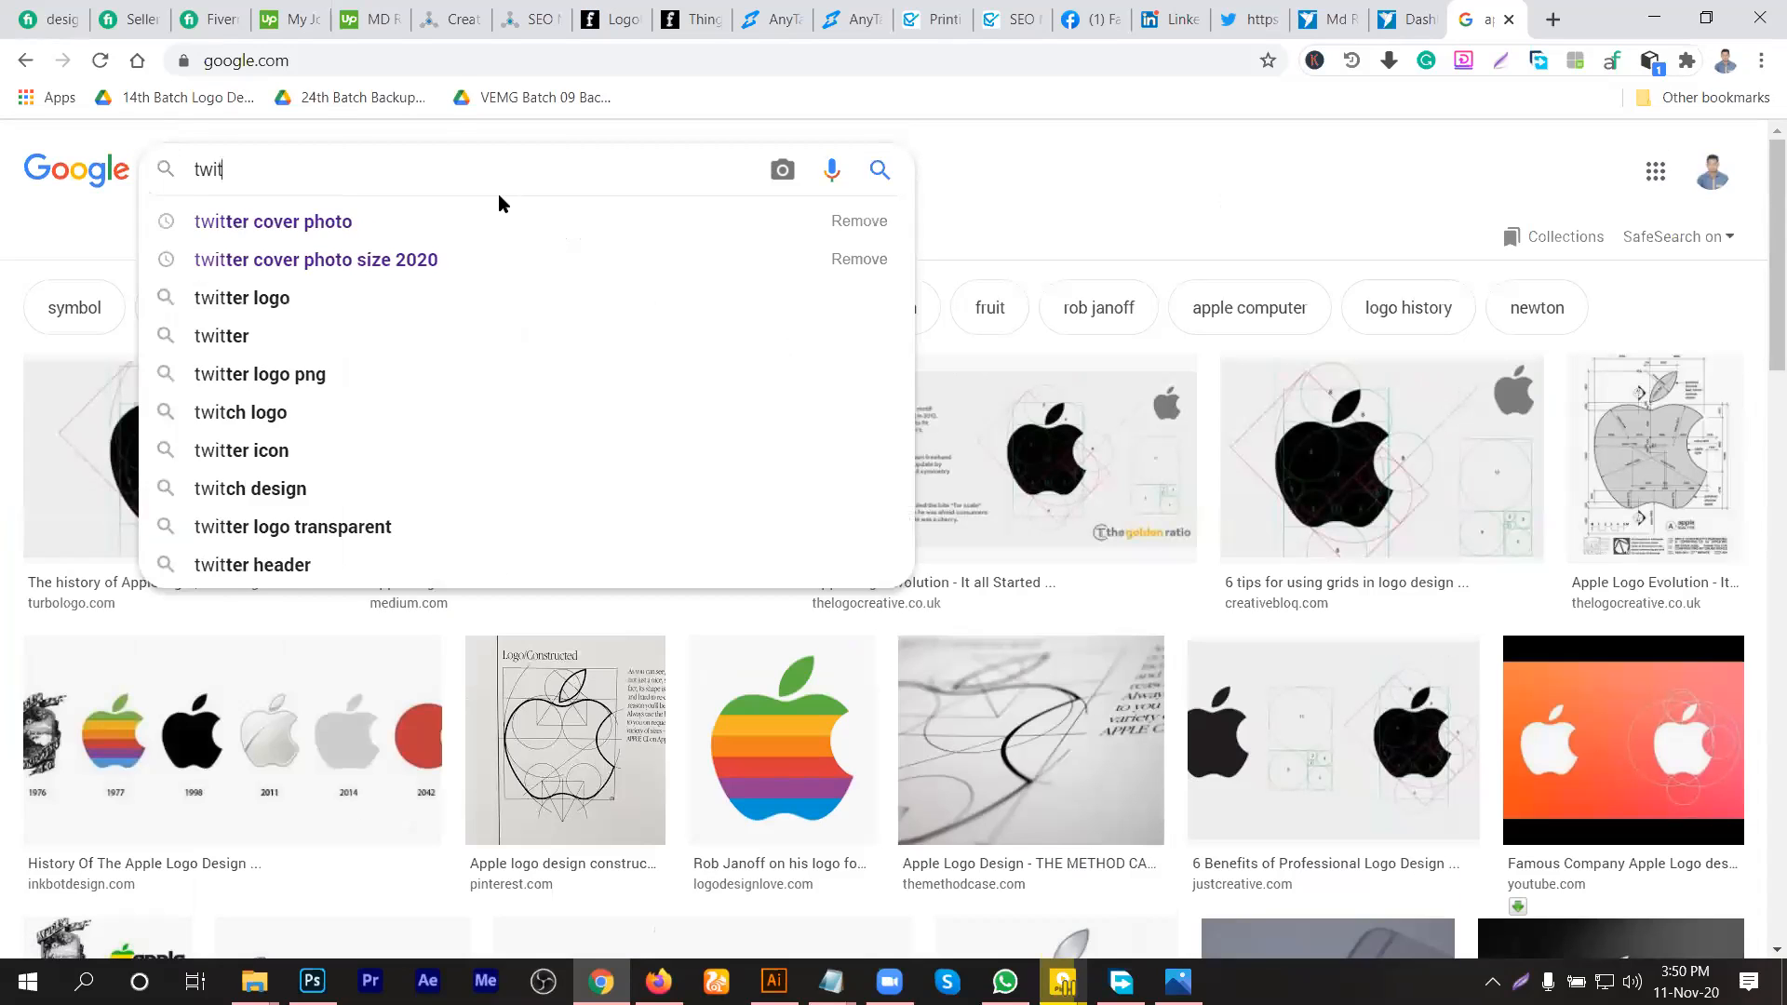
click(299, 300)
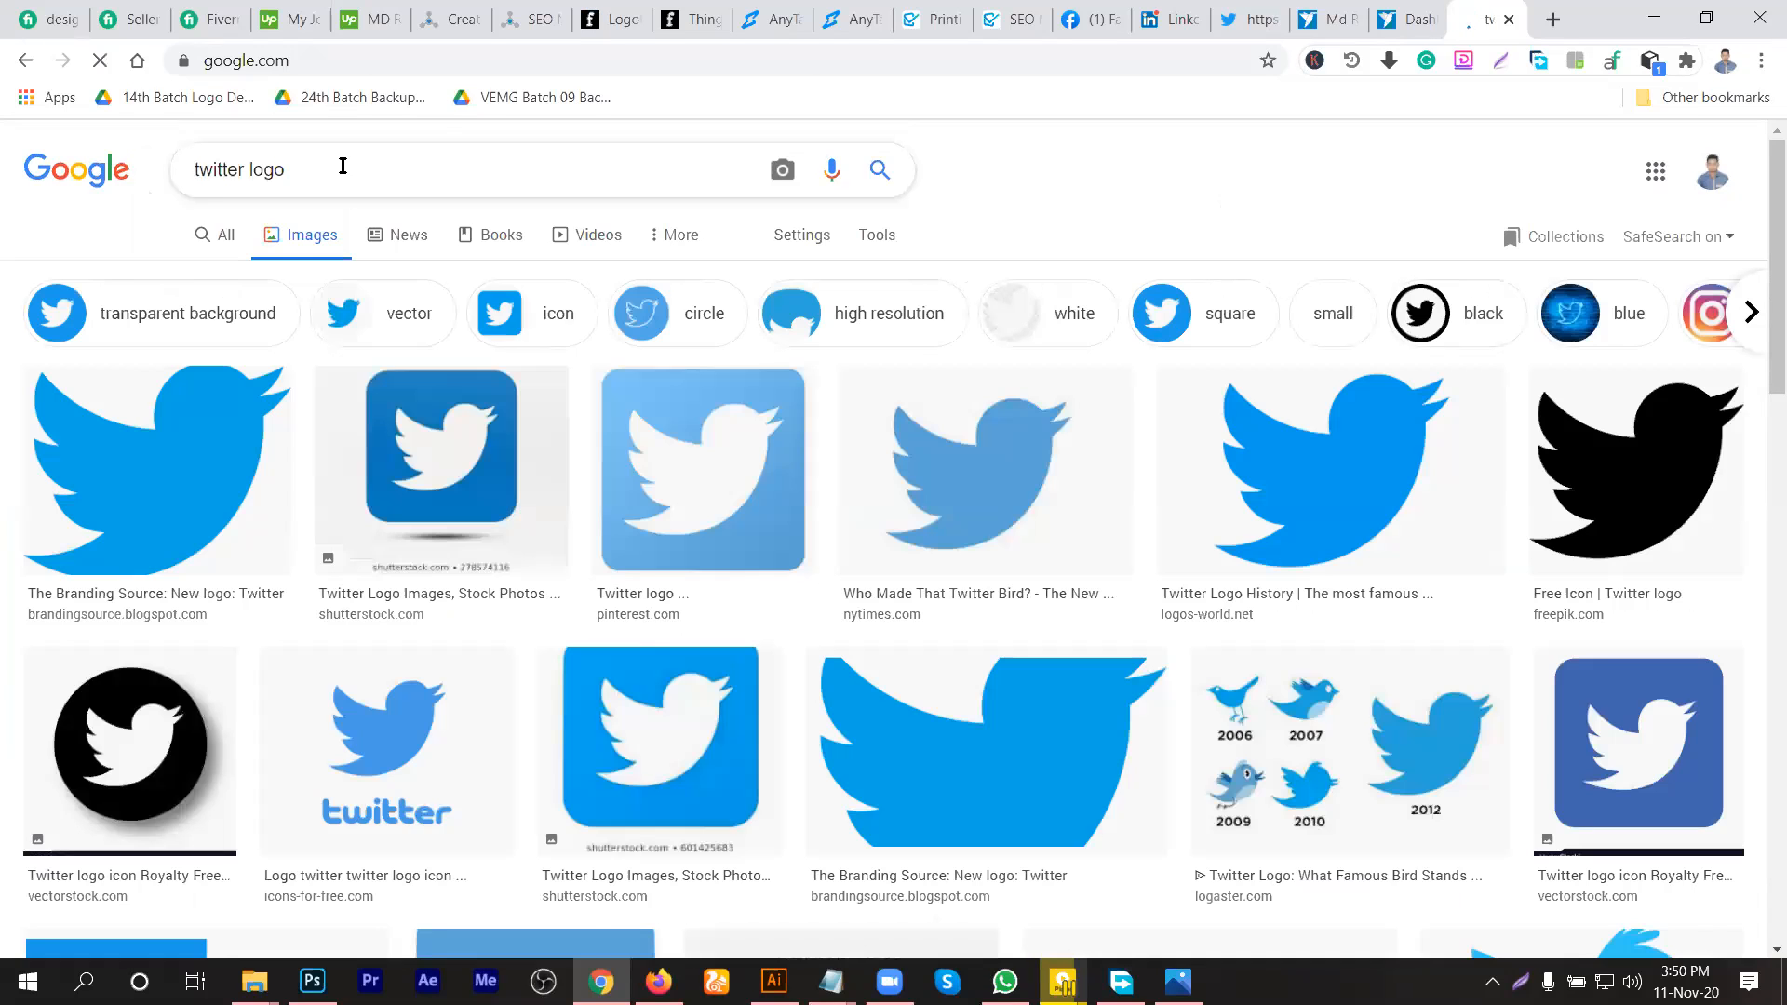
click(343, 166)
text(pn)
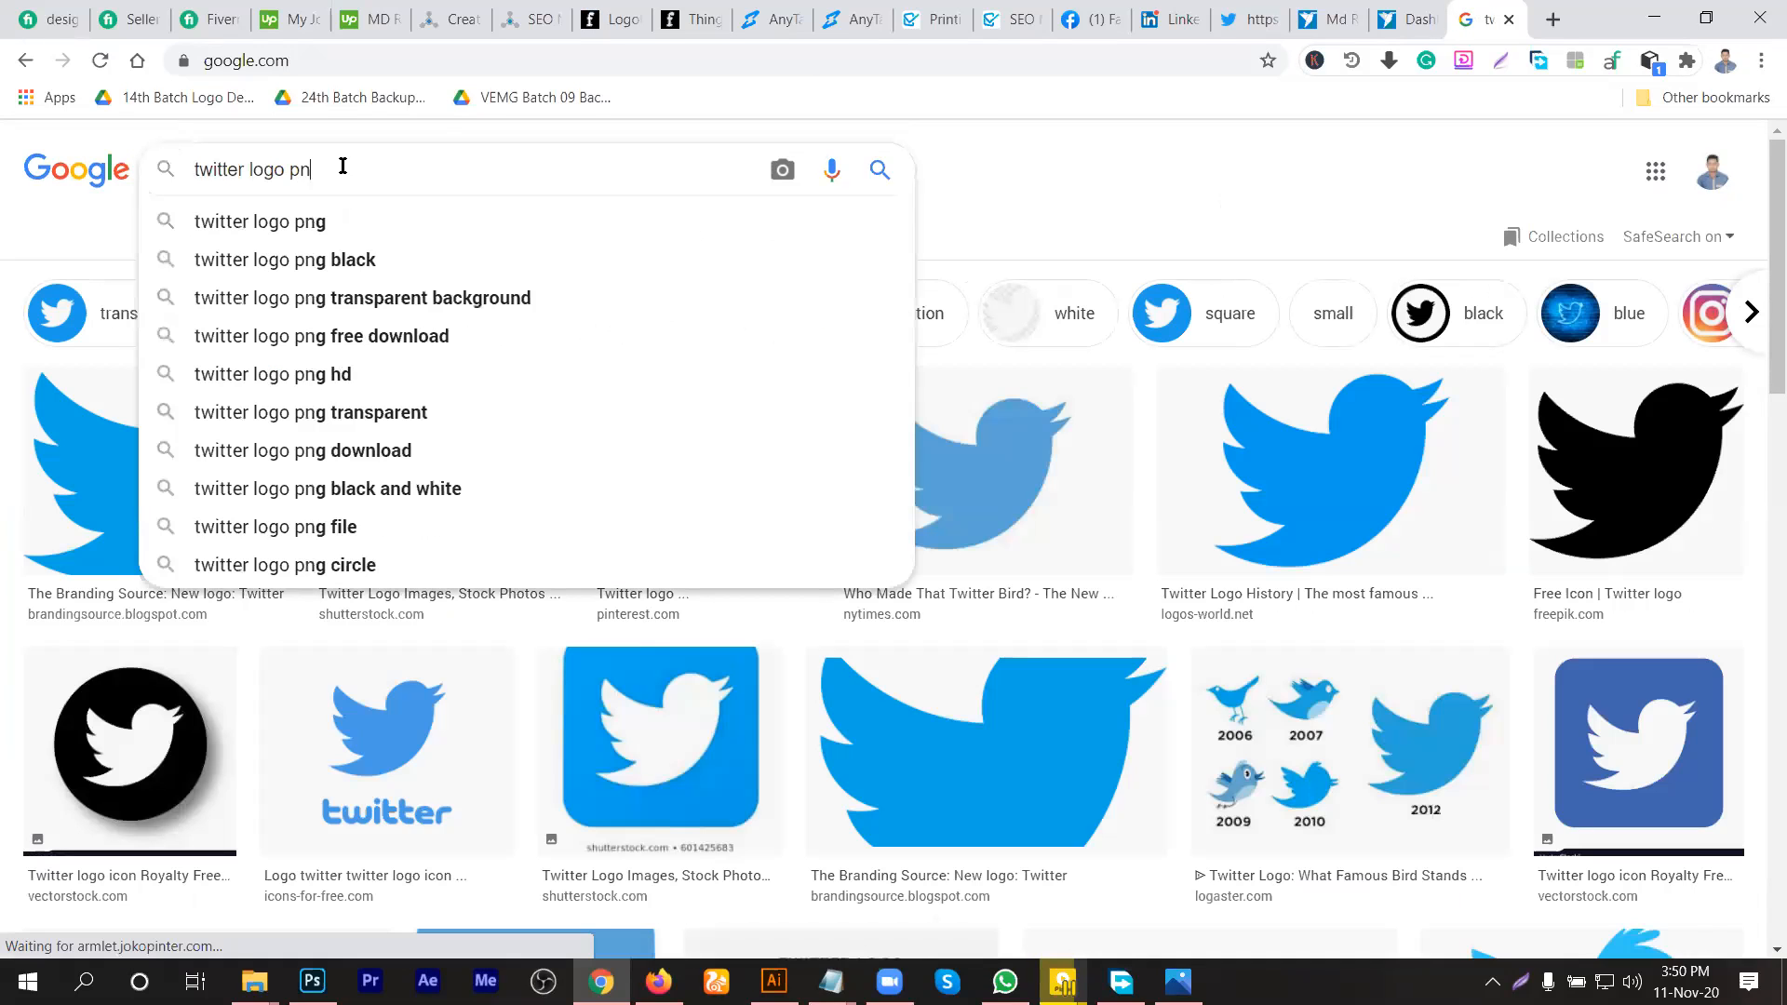
text(g)
key(Return)
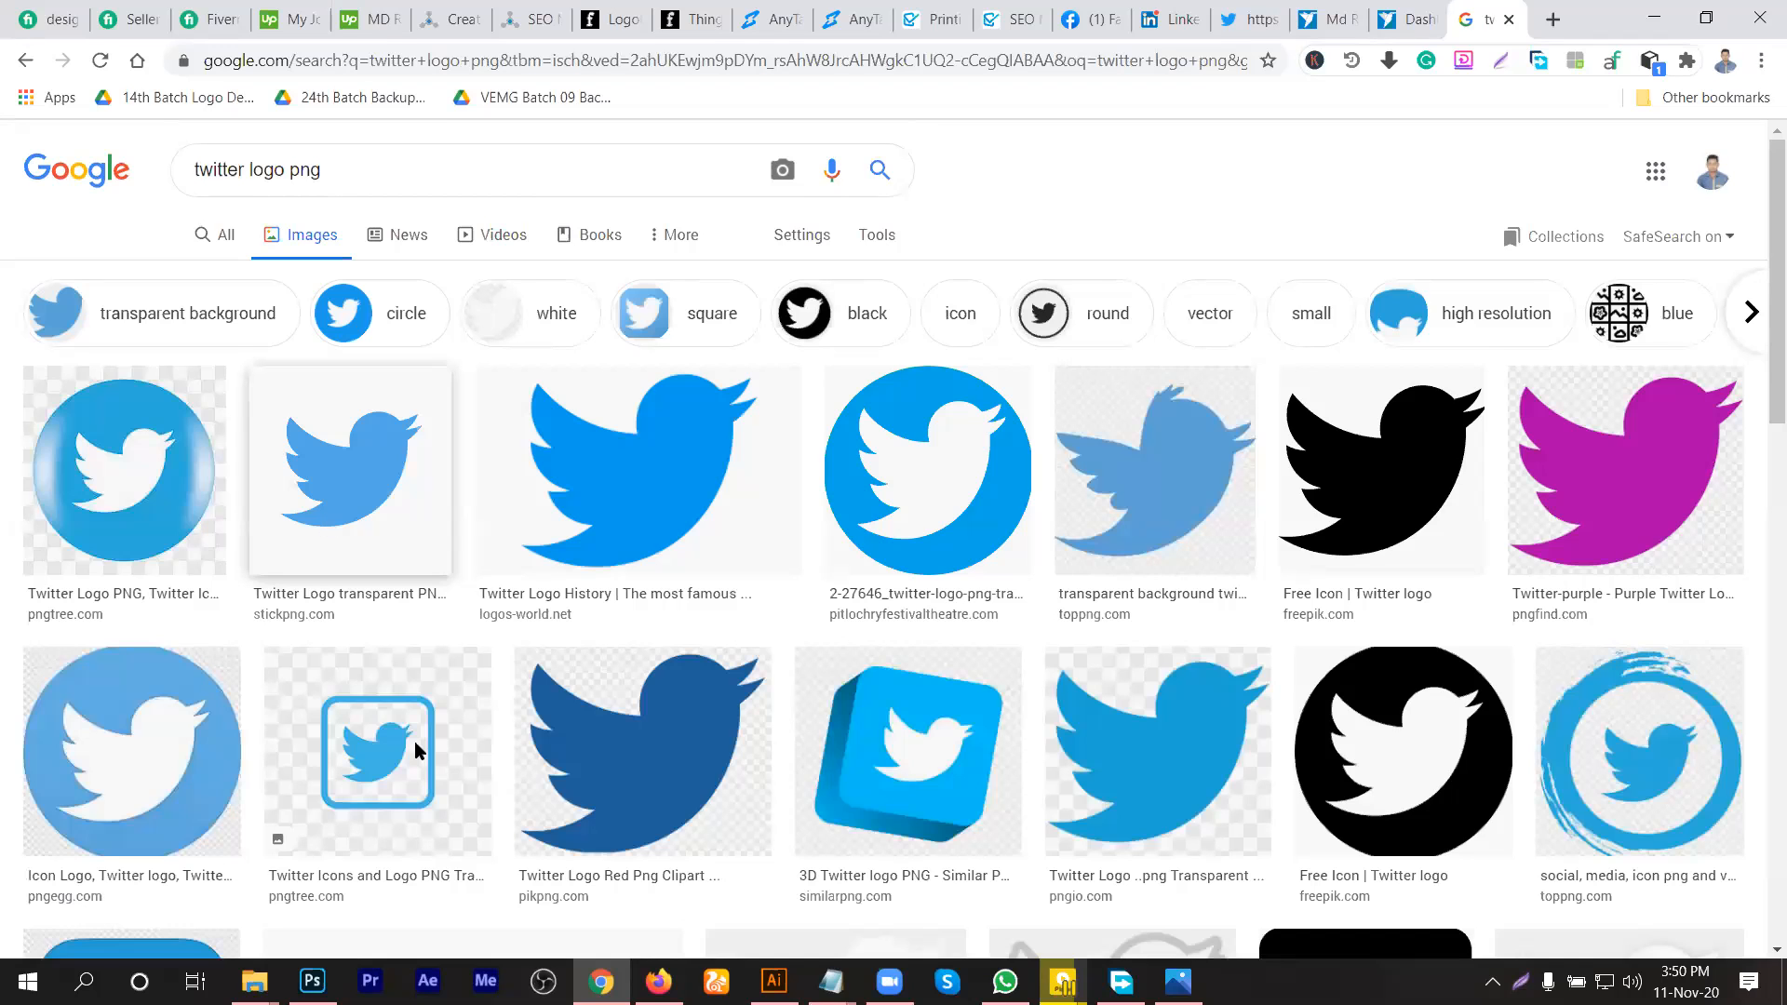
scroll(909, 740, down, 3)
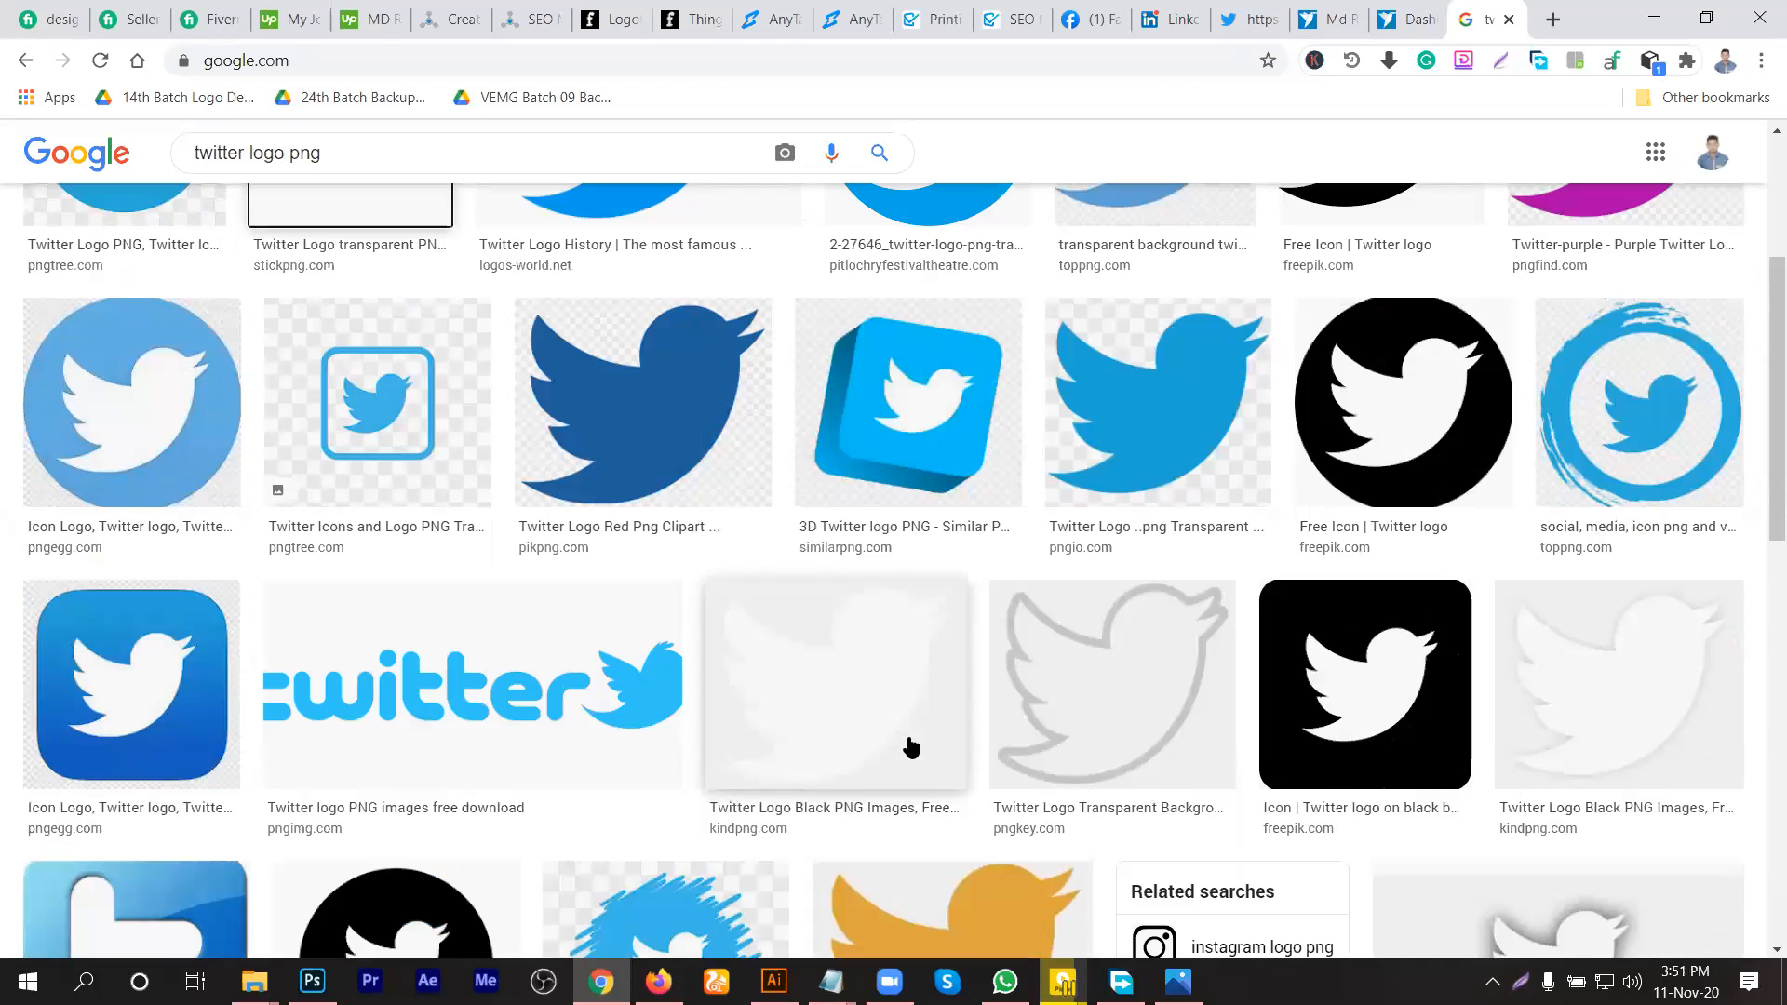
Step: Switch to Illustrator, paste the blue Twitter bird image below the apples and enlarge it to about 340 pt square
click(774, 981)
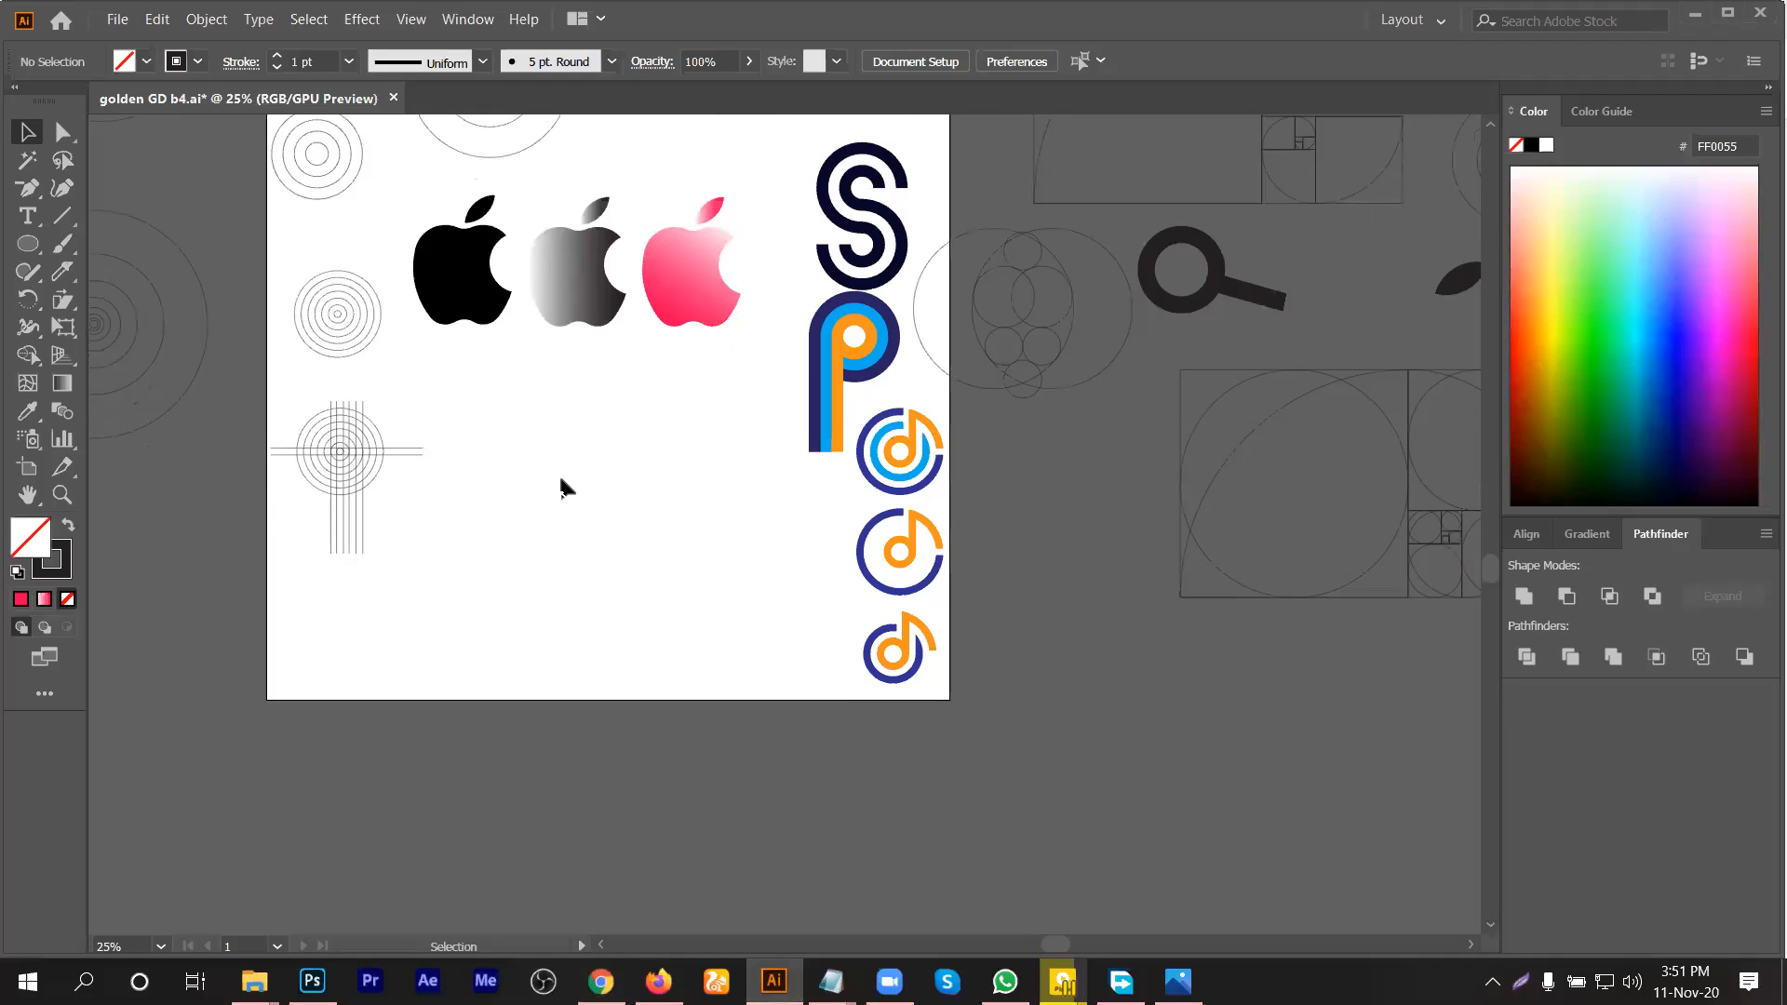
scroll(559, 472, up, 1)
key(ctrl+v)
drag(758, 558, 605, 549)
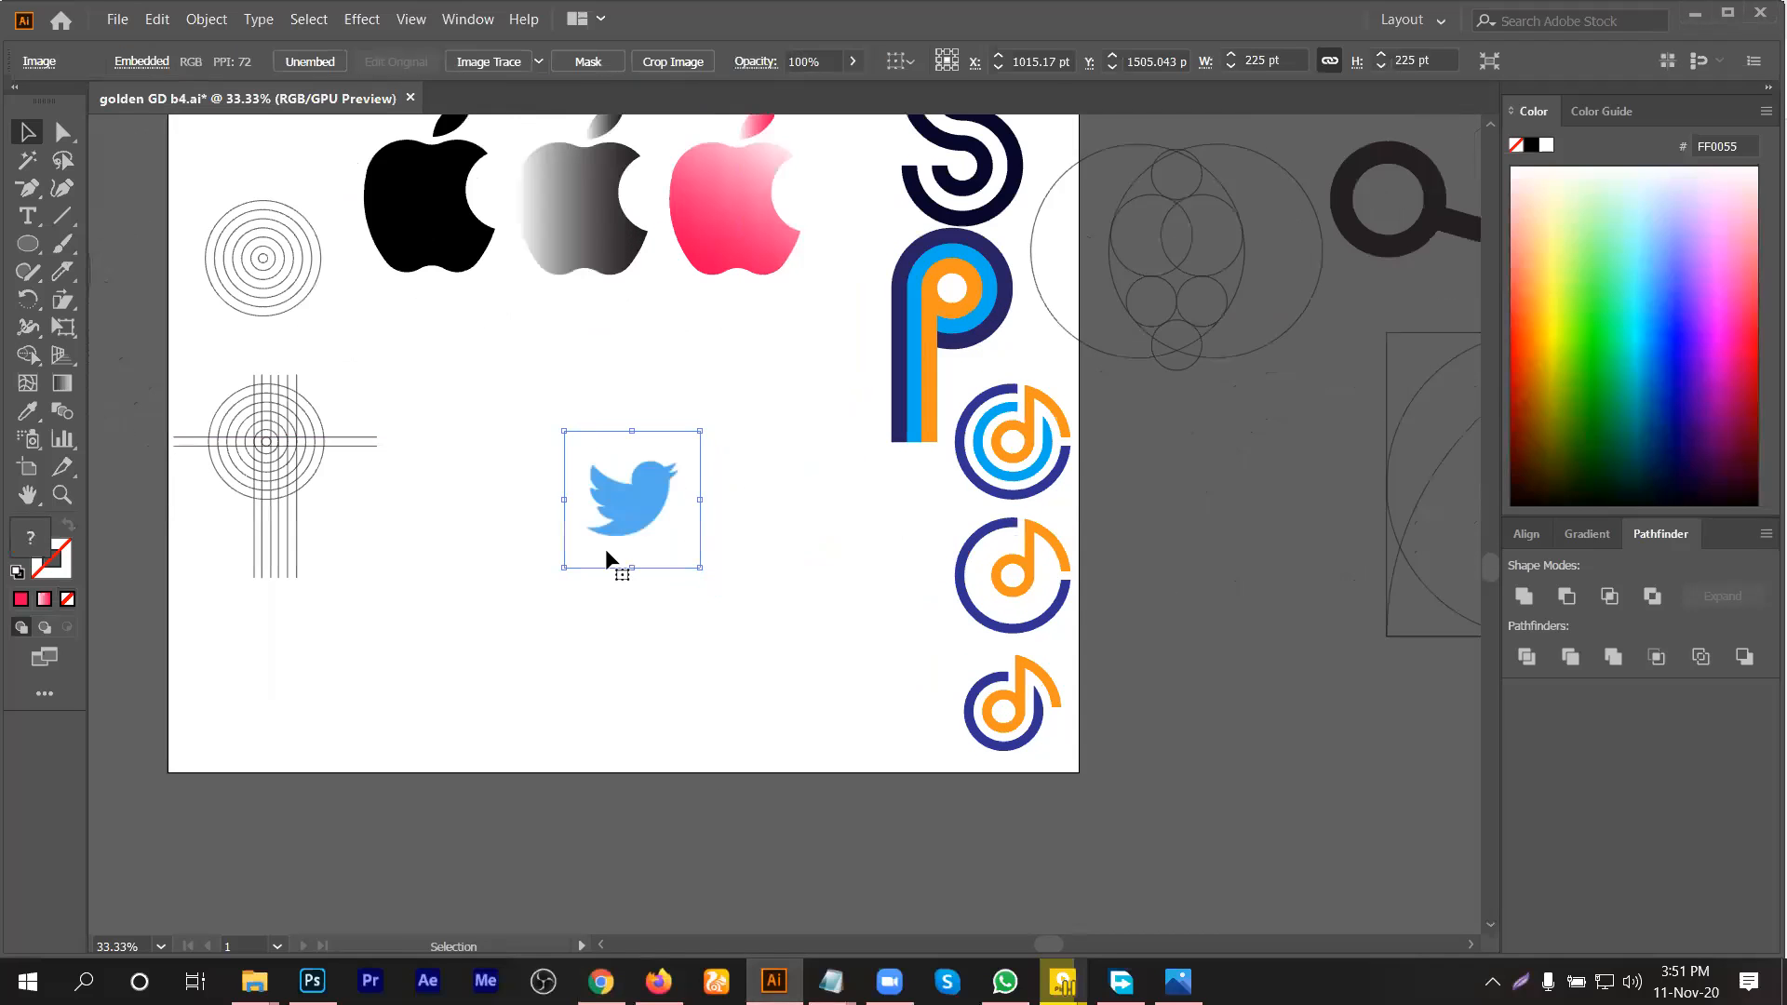
scroll(612, 499, up, 1)
drag(597, 482, 575, 504)
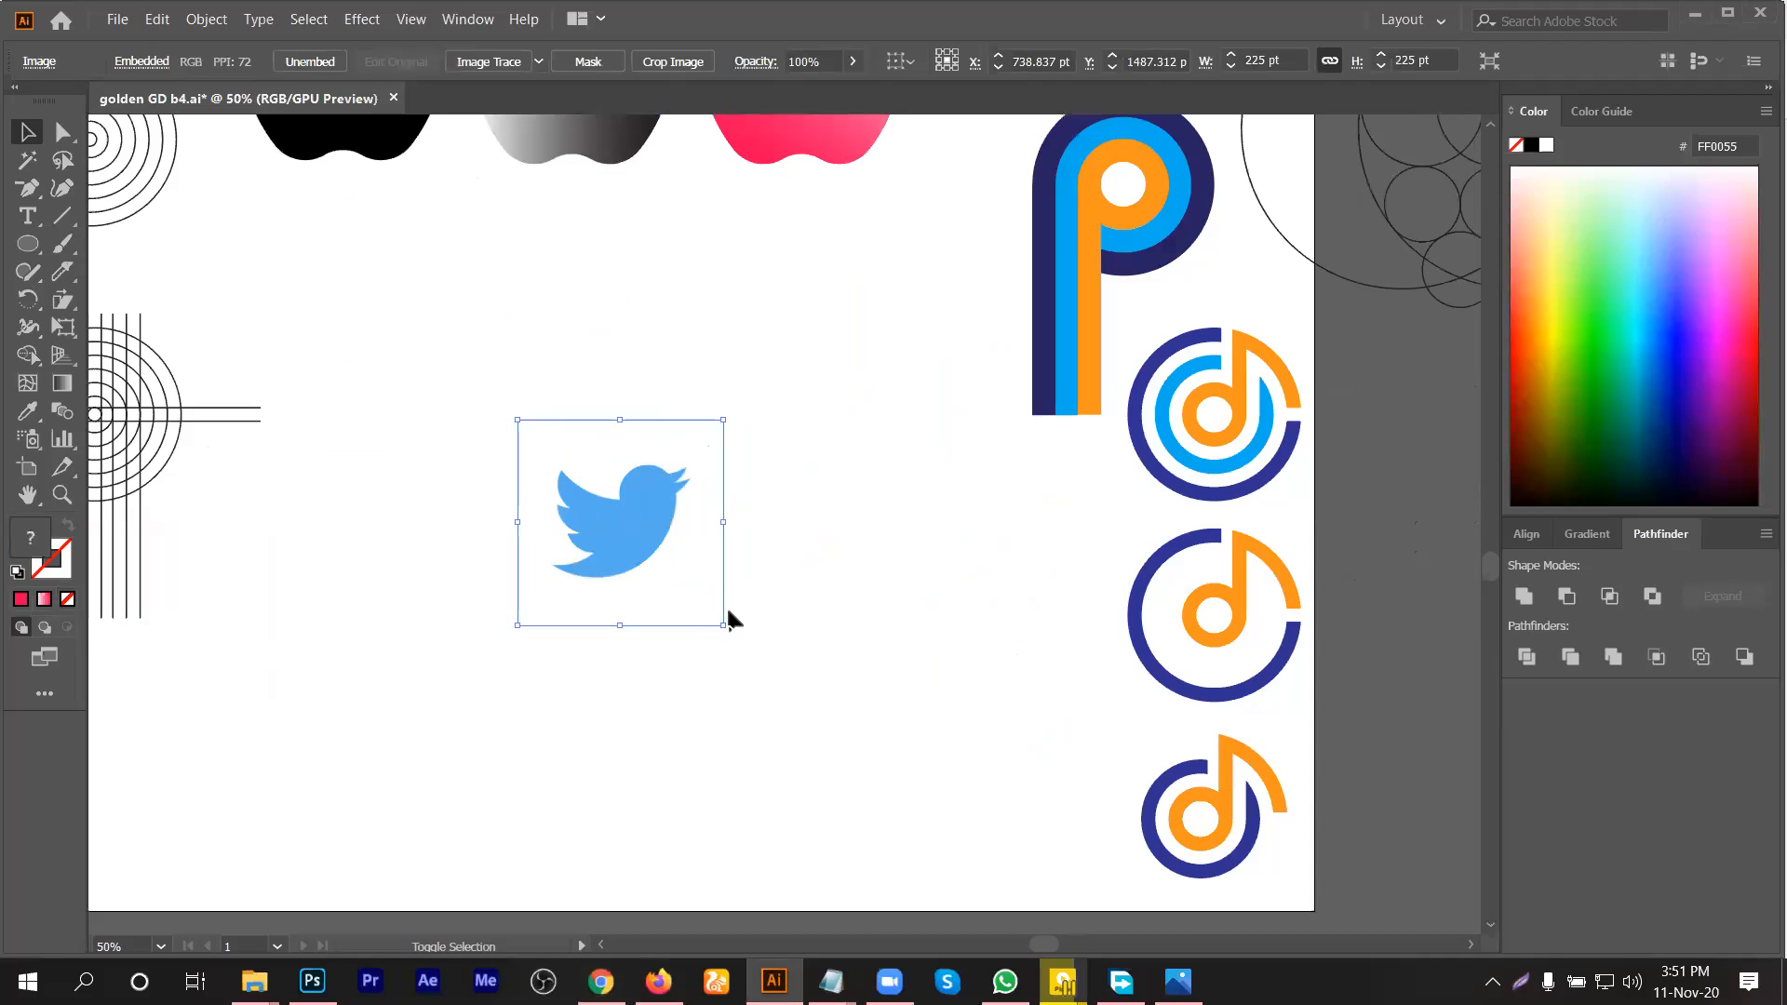
drag(726, 622, 778, 639)
click(849, 605)
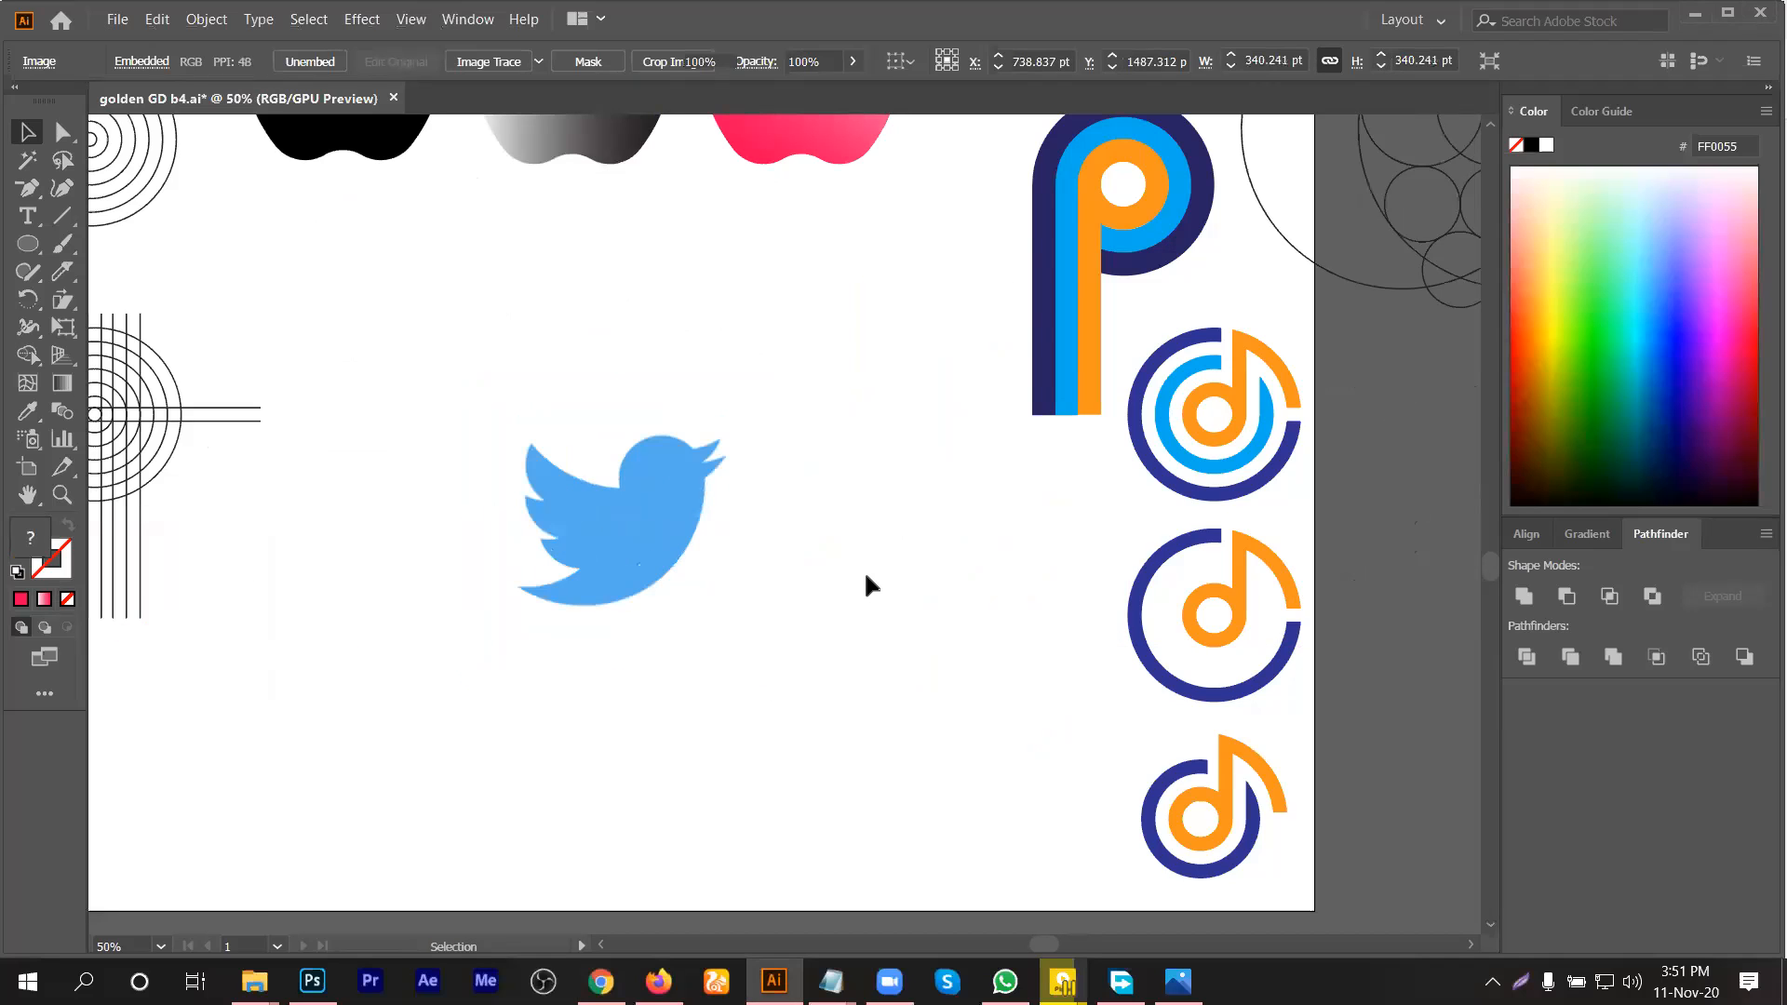
Step: Copy the plain set of concentric golden-ratio circles to the empty area just left of the Twitter bird
scroll(875, 575, down, 1)
scroll(875, 574, up, 1)
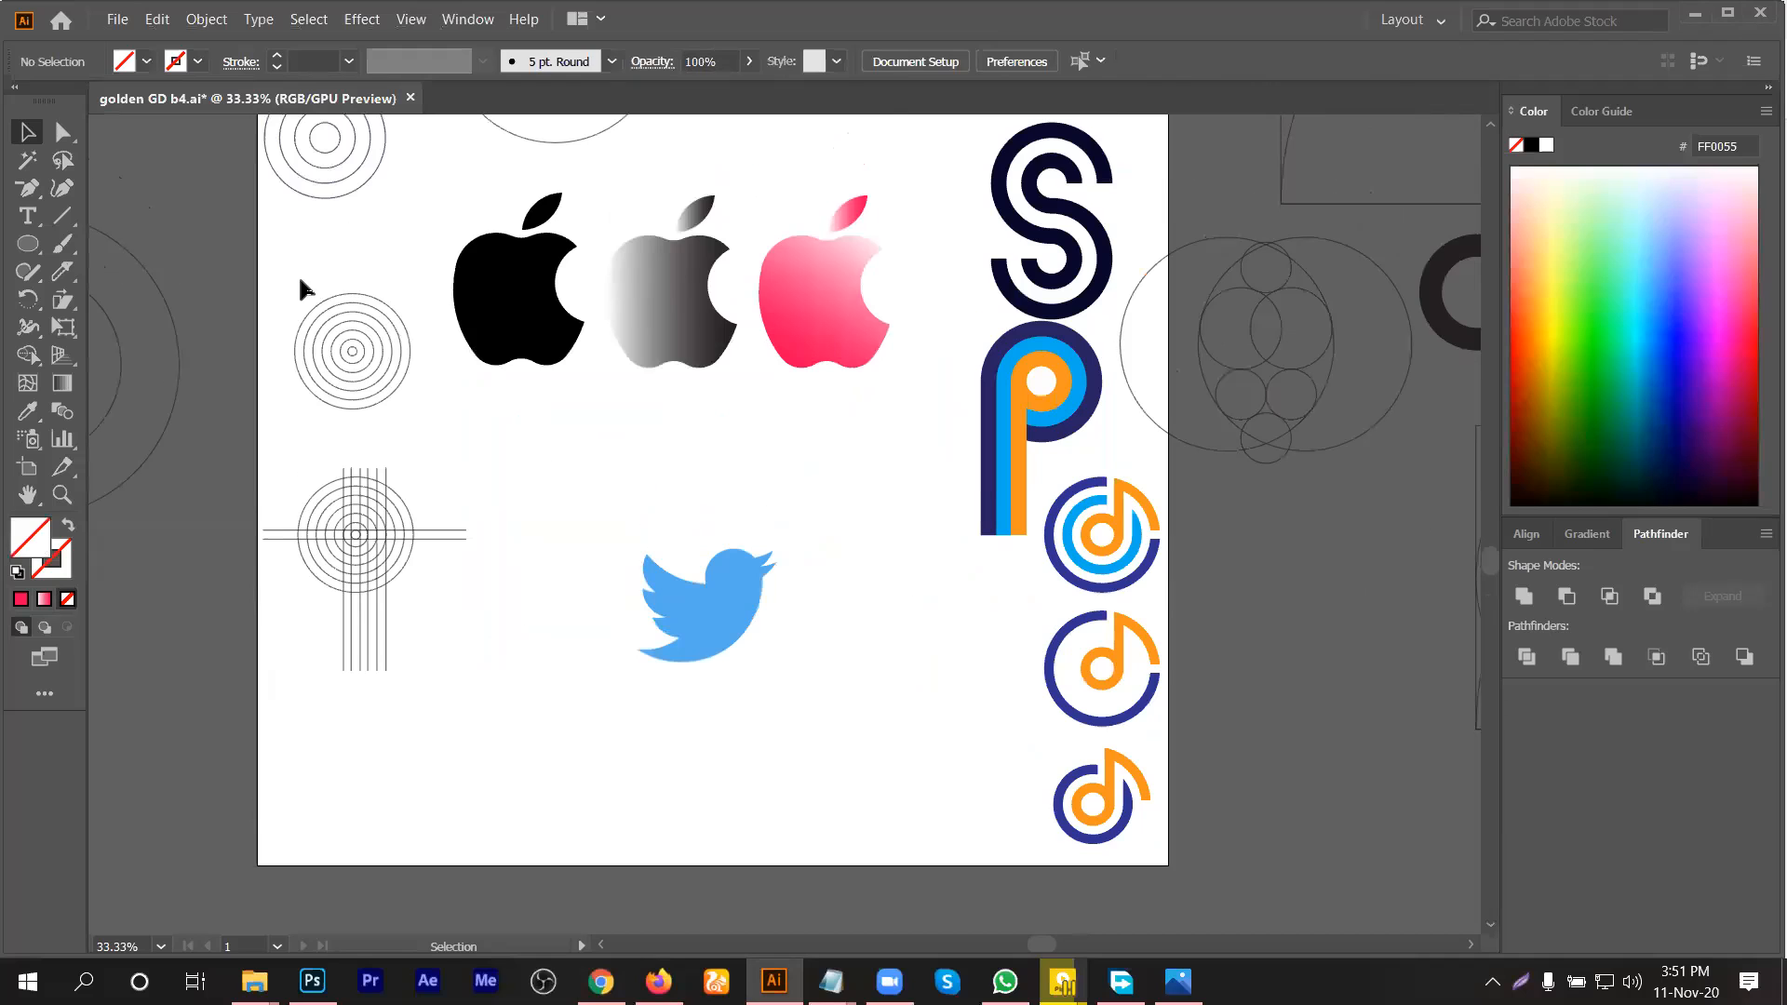
drag(377, 376, 549, 651)
scroll(667, 638, up, 1)
scroll(735, 637, up, 1)
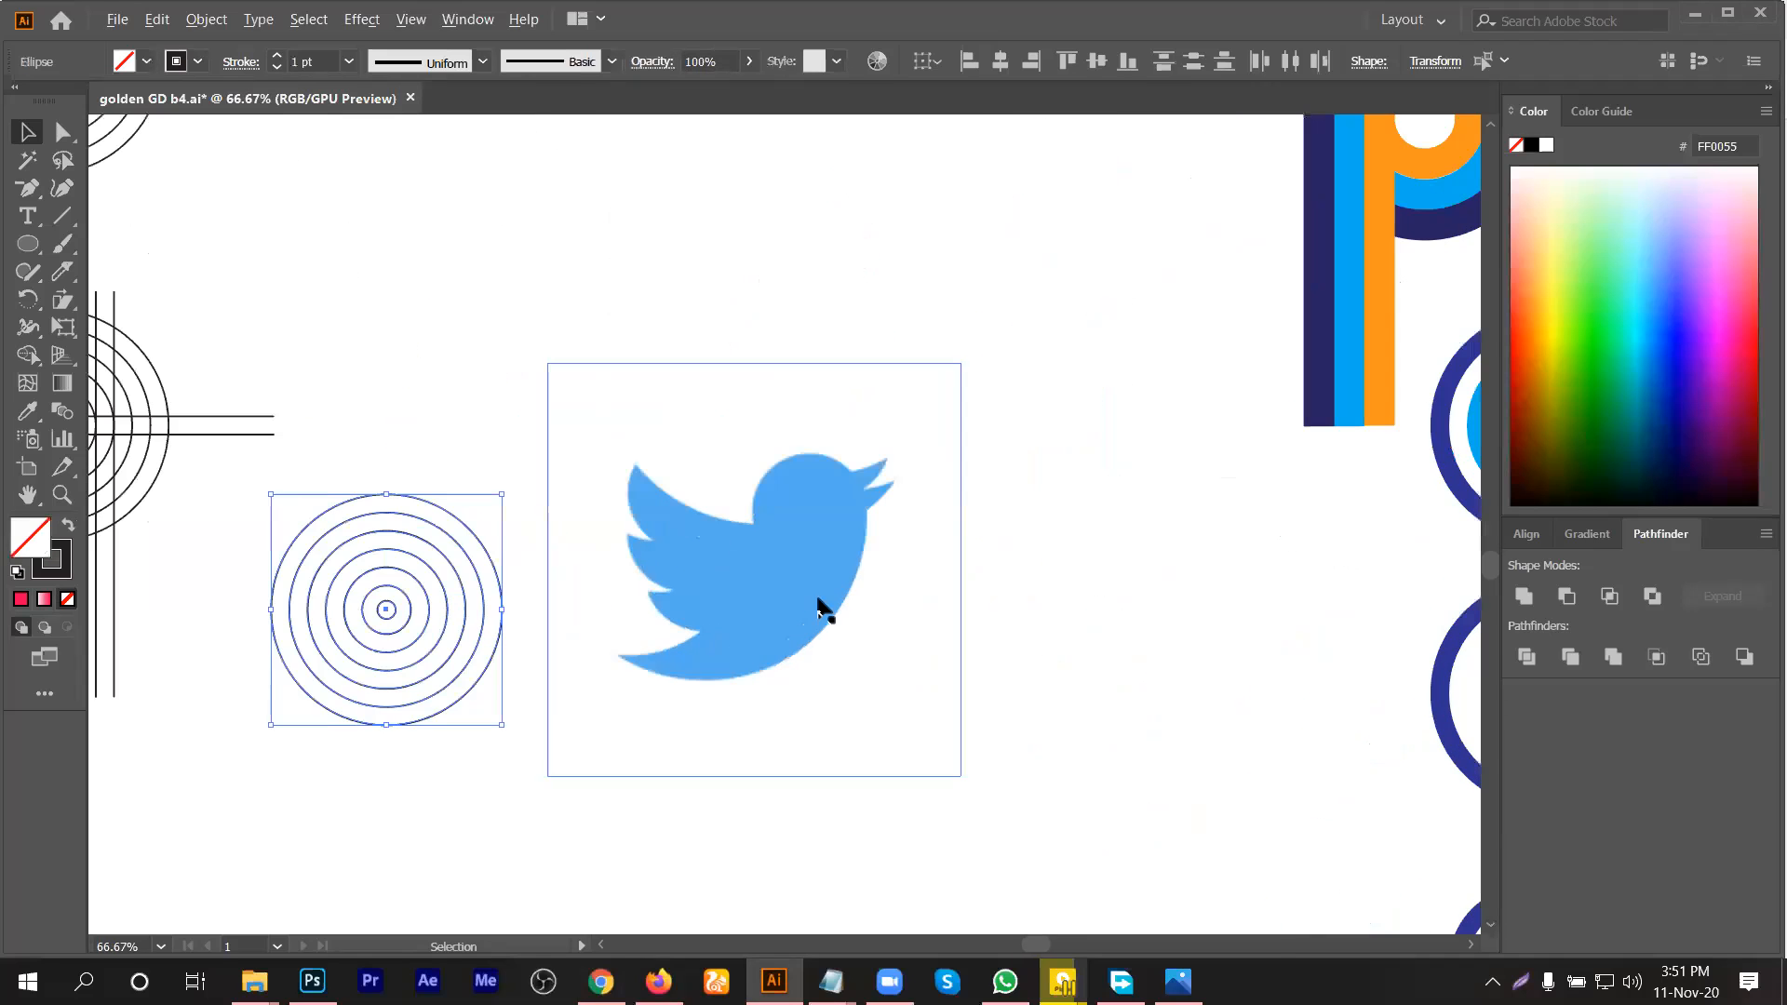
Step: Lock the Twitter bird image and copy the outermost concentric circle over the bird's upper part
click(1061, 571)
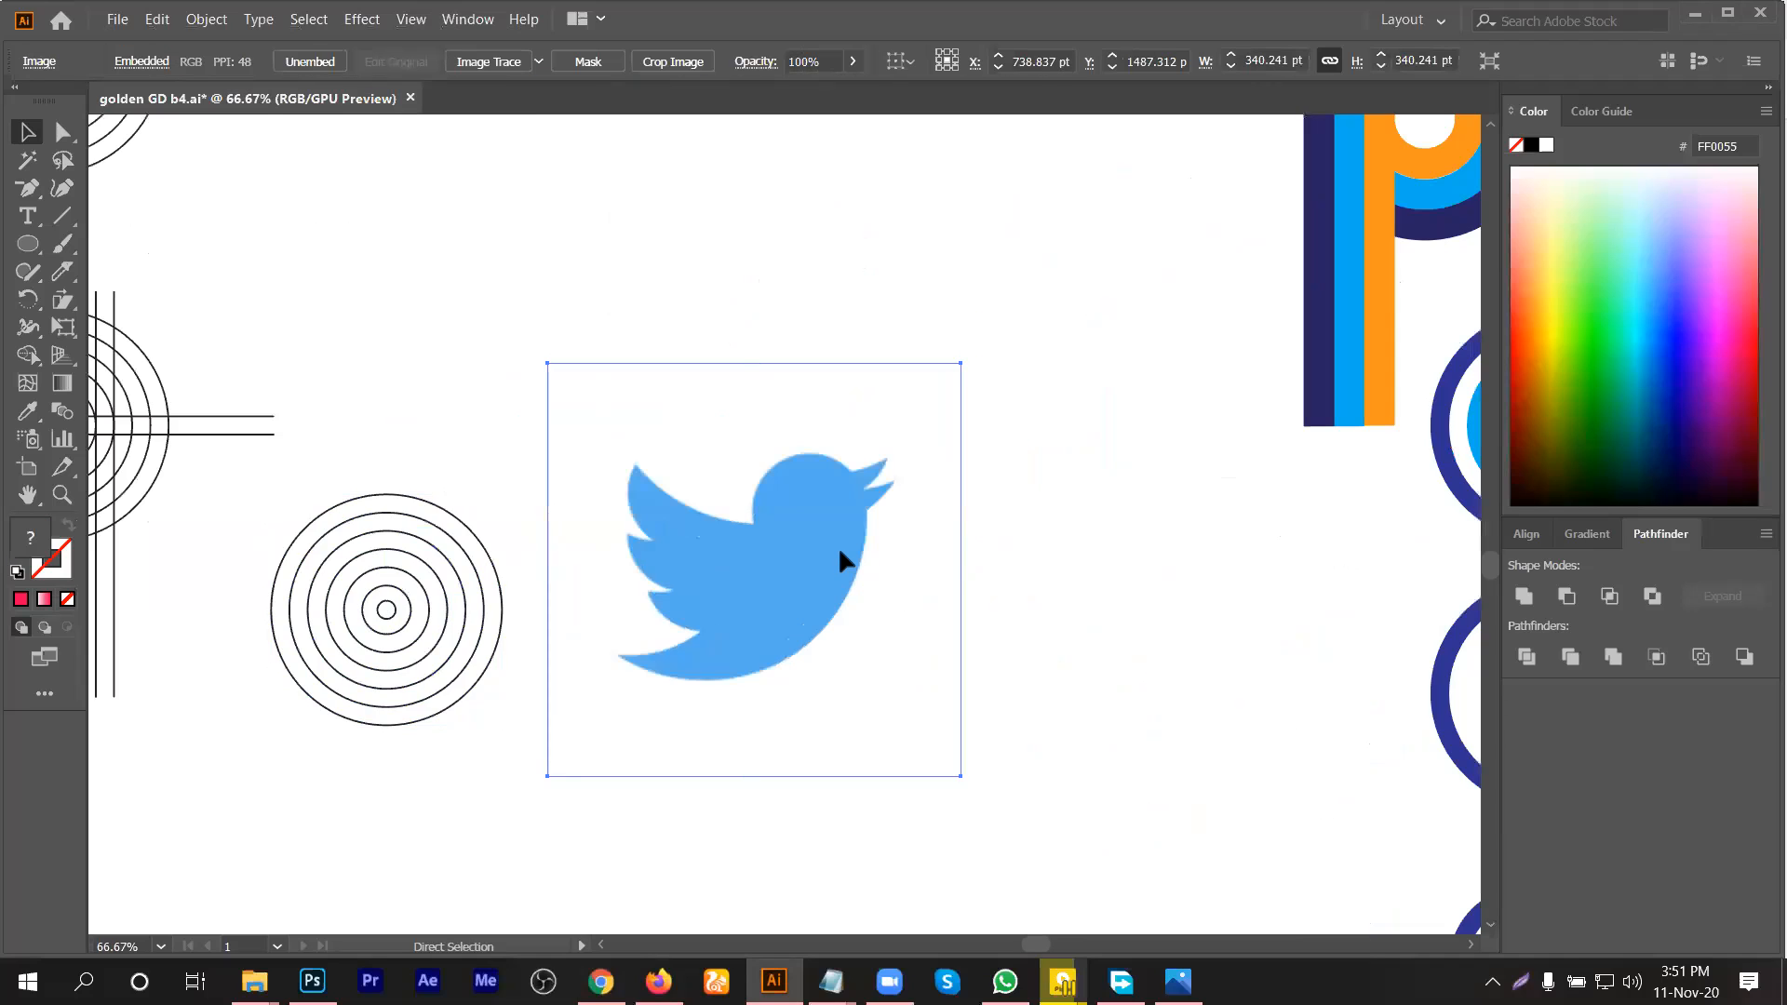
key(ctrl+2)
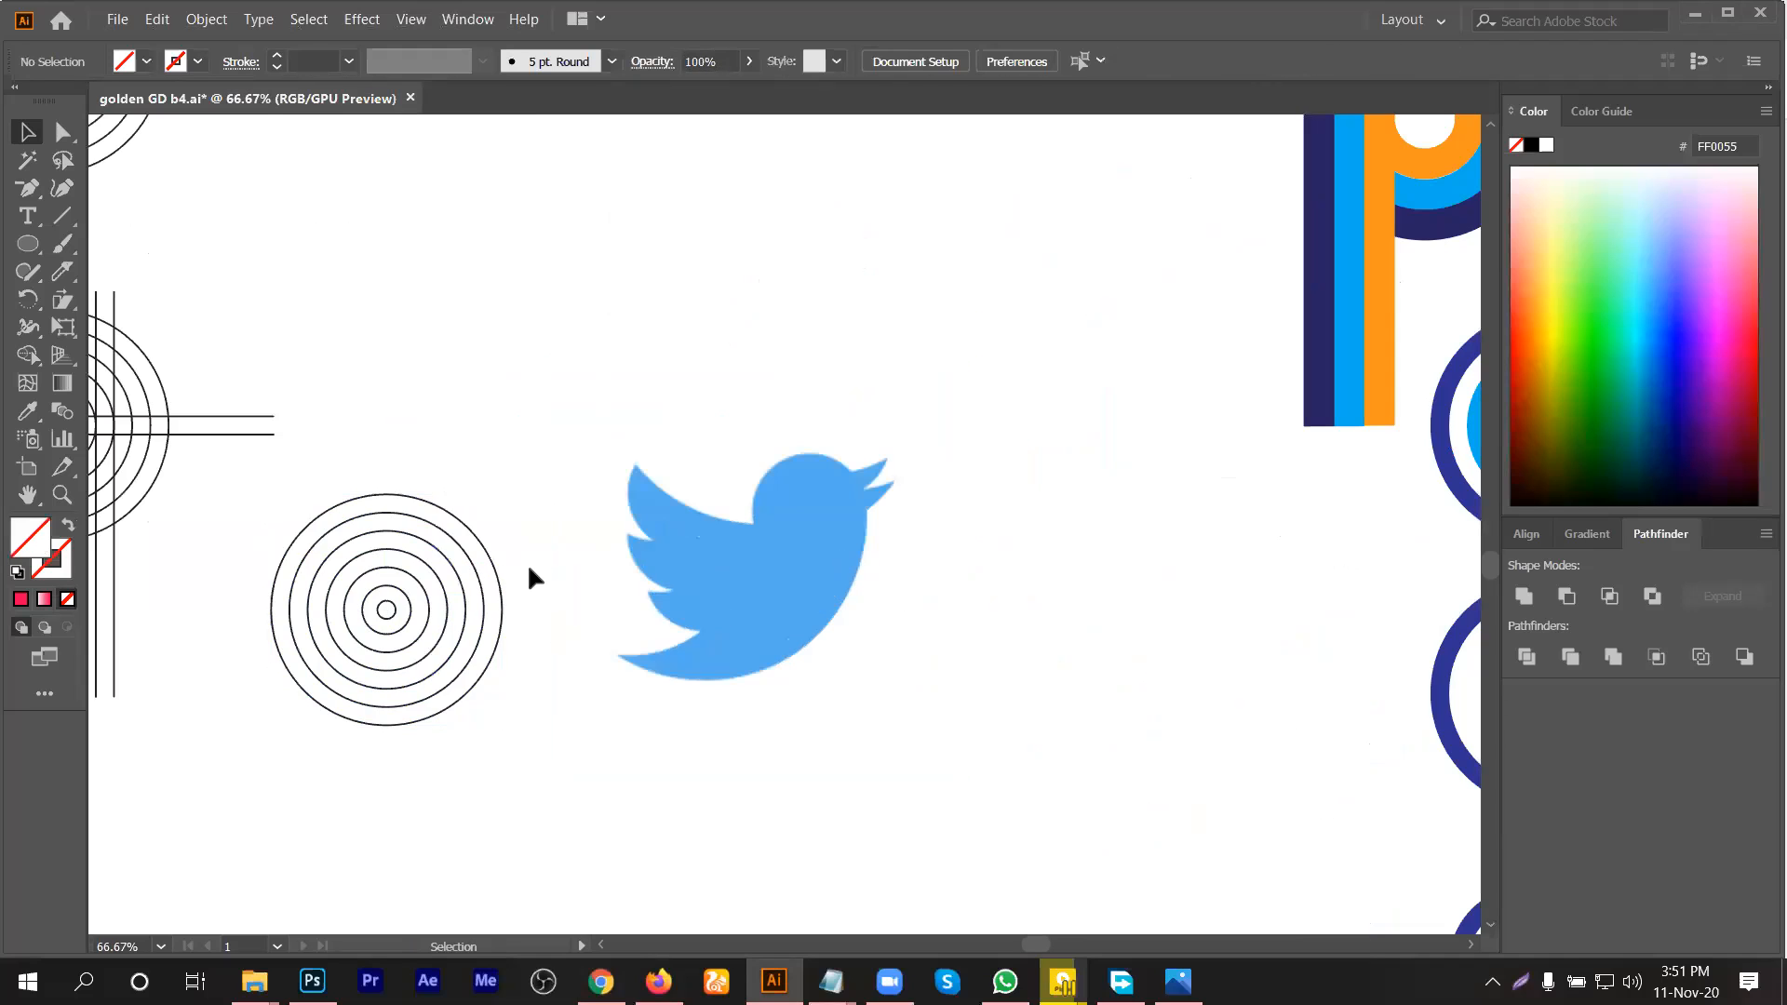
drag(514, 558, 857, 376)
click(956, 646)
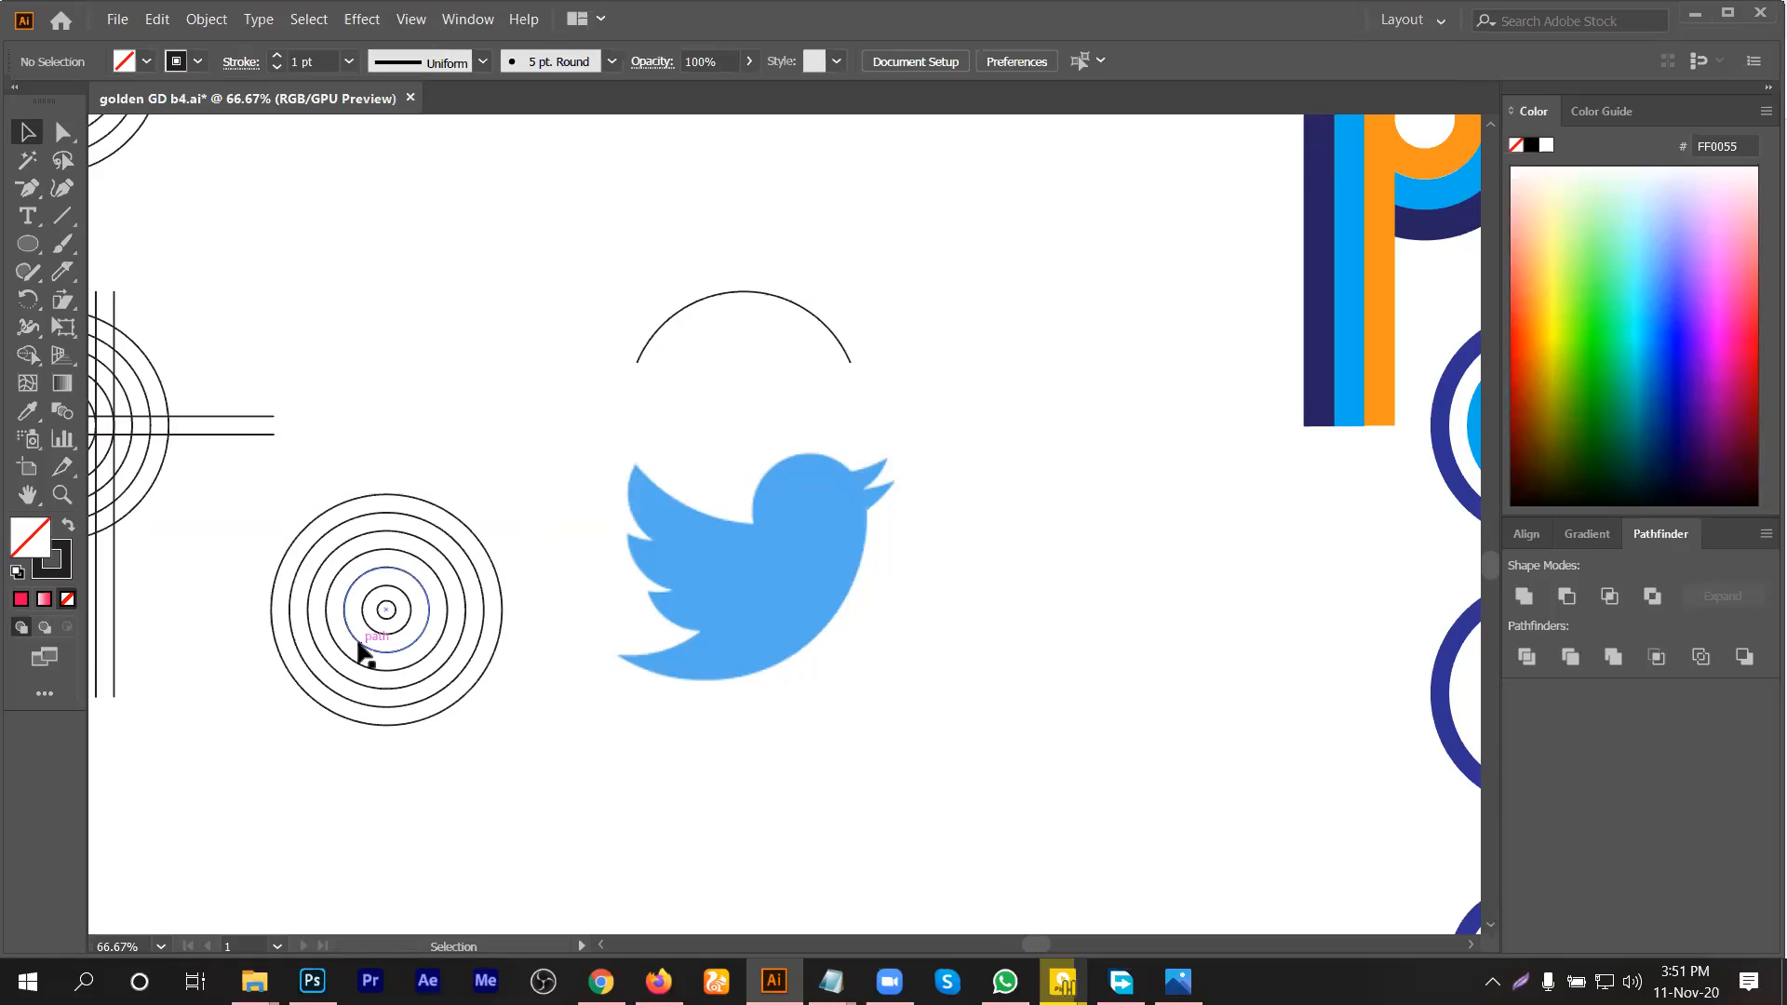
Step: Unlock the Twitter bird image and send it behind the circle that overlaps its upper part
key(ctrl+alt)
click(864, 562)
click(852, 479)
key(ctrl+2)
right_click(918, 642)
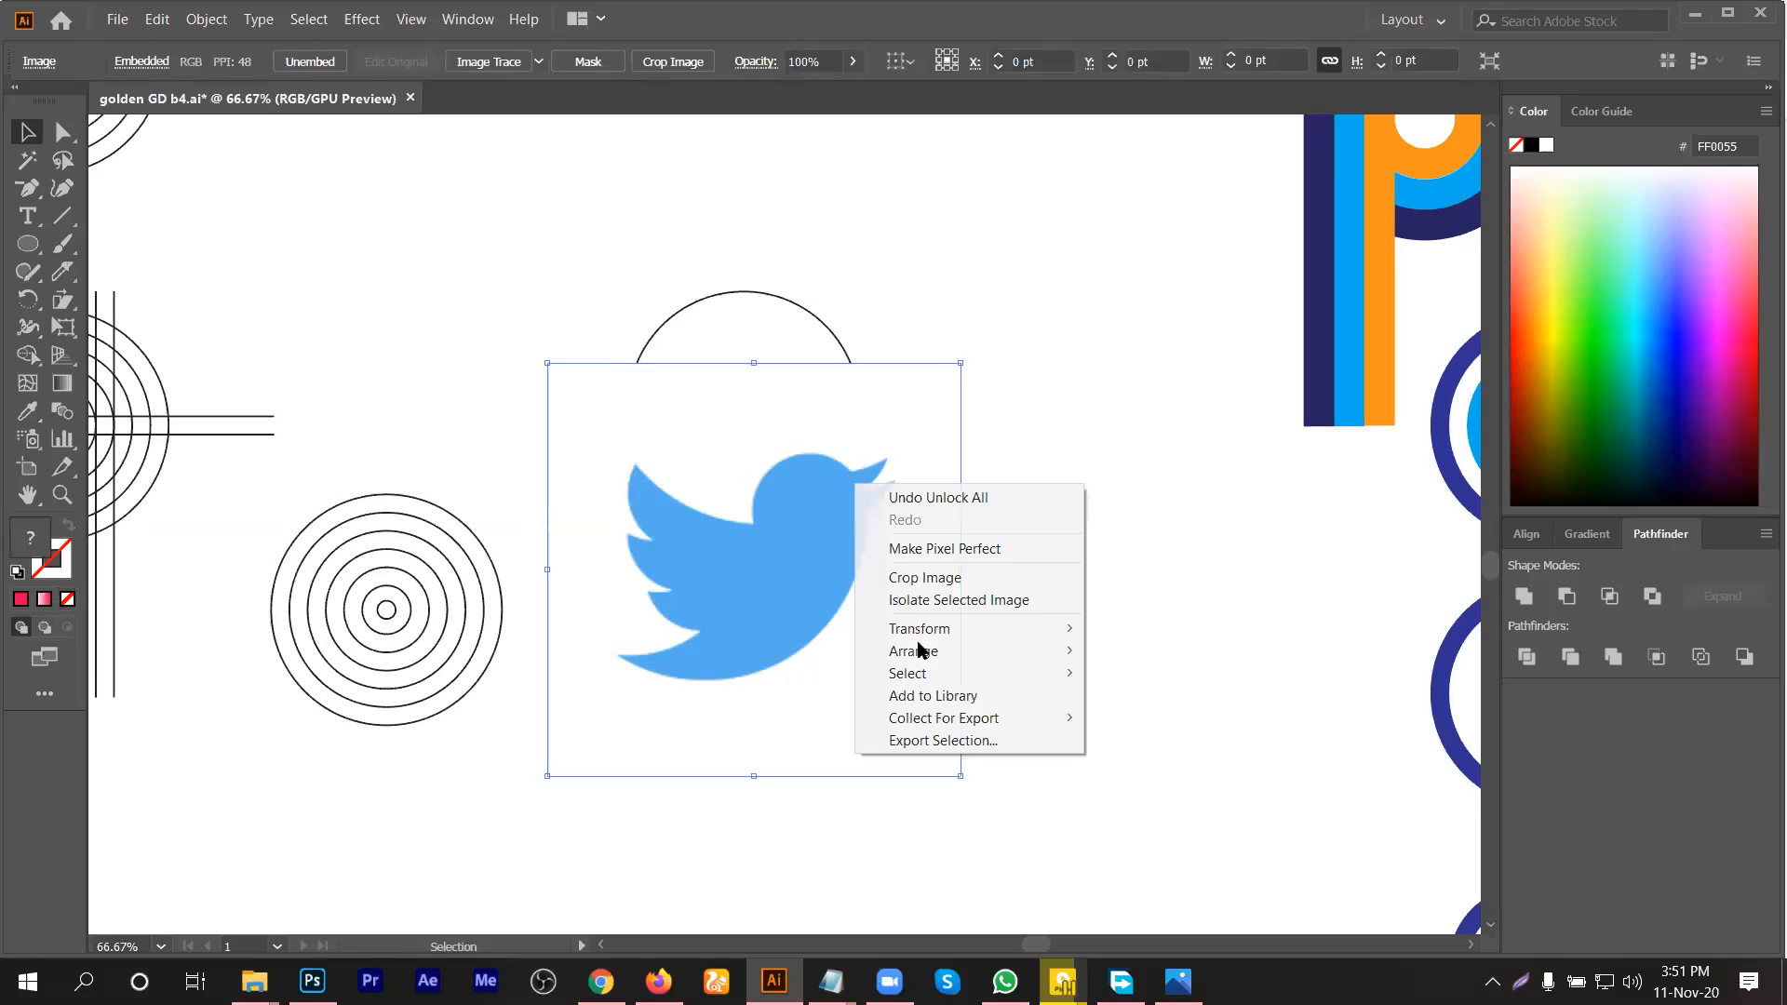
mouse_move(1019, 652)
click(1134, 716)
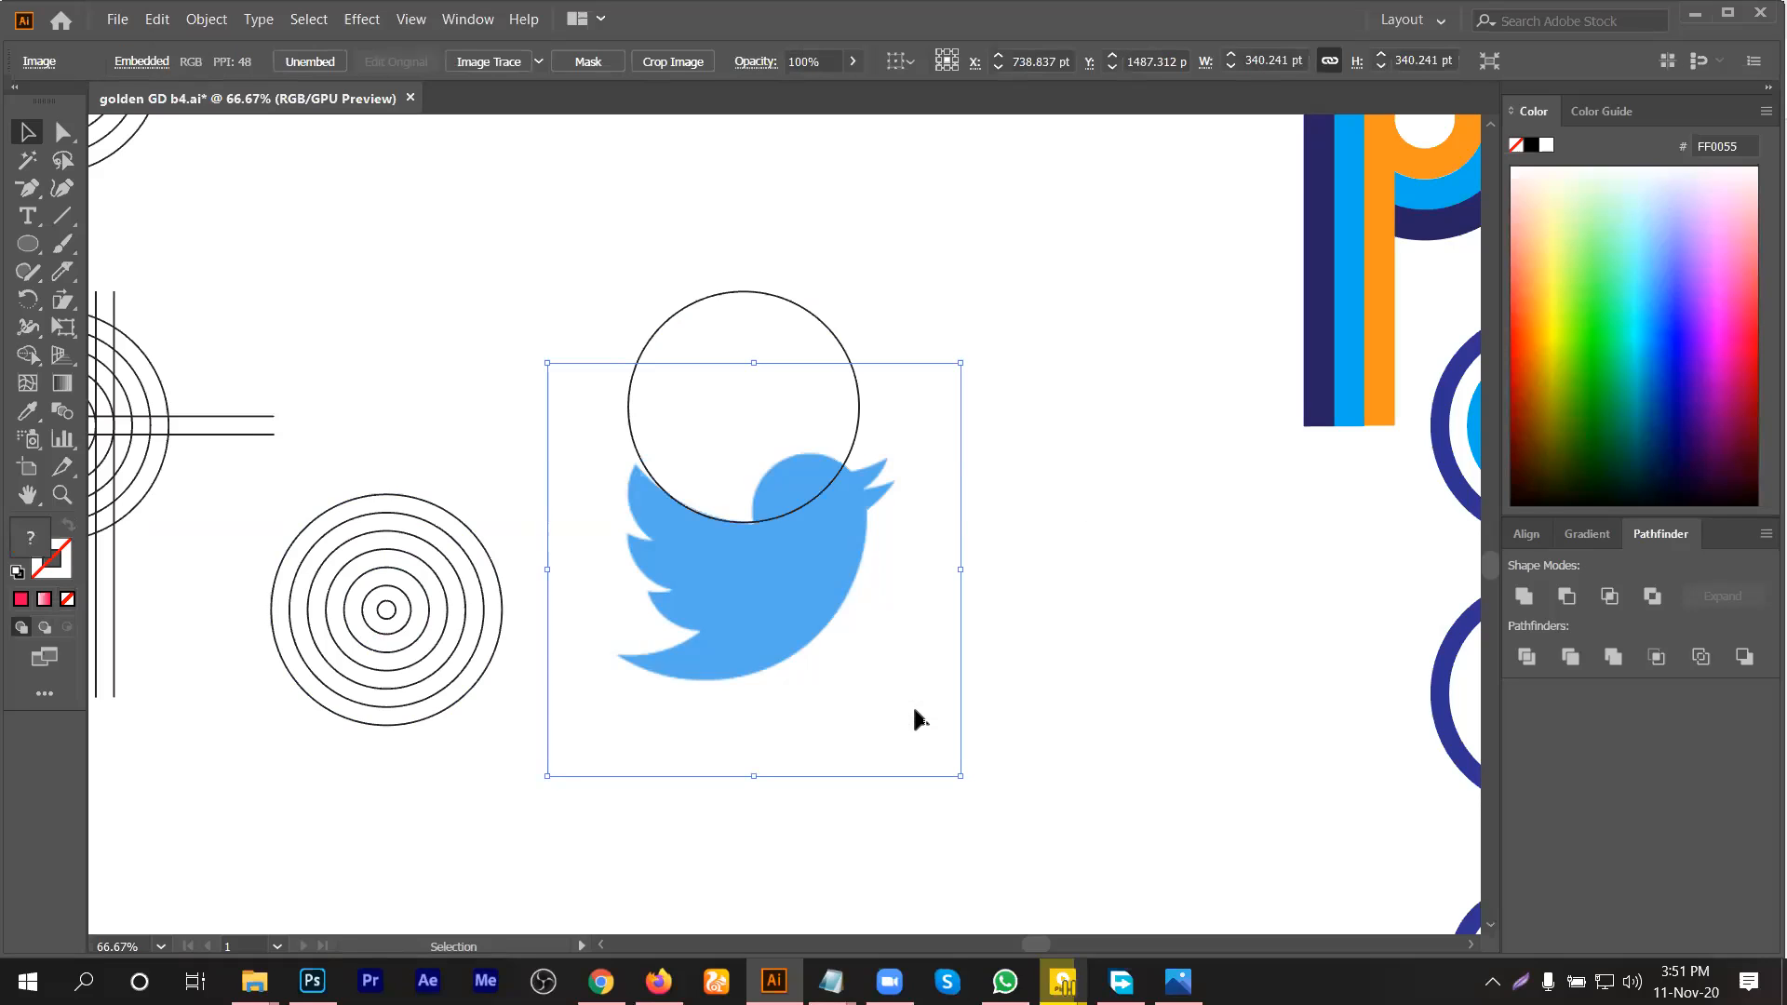
key(ctrl+2)
scroll(700, 579, up, 1)
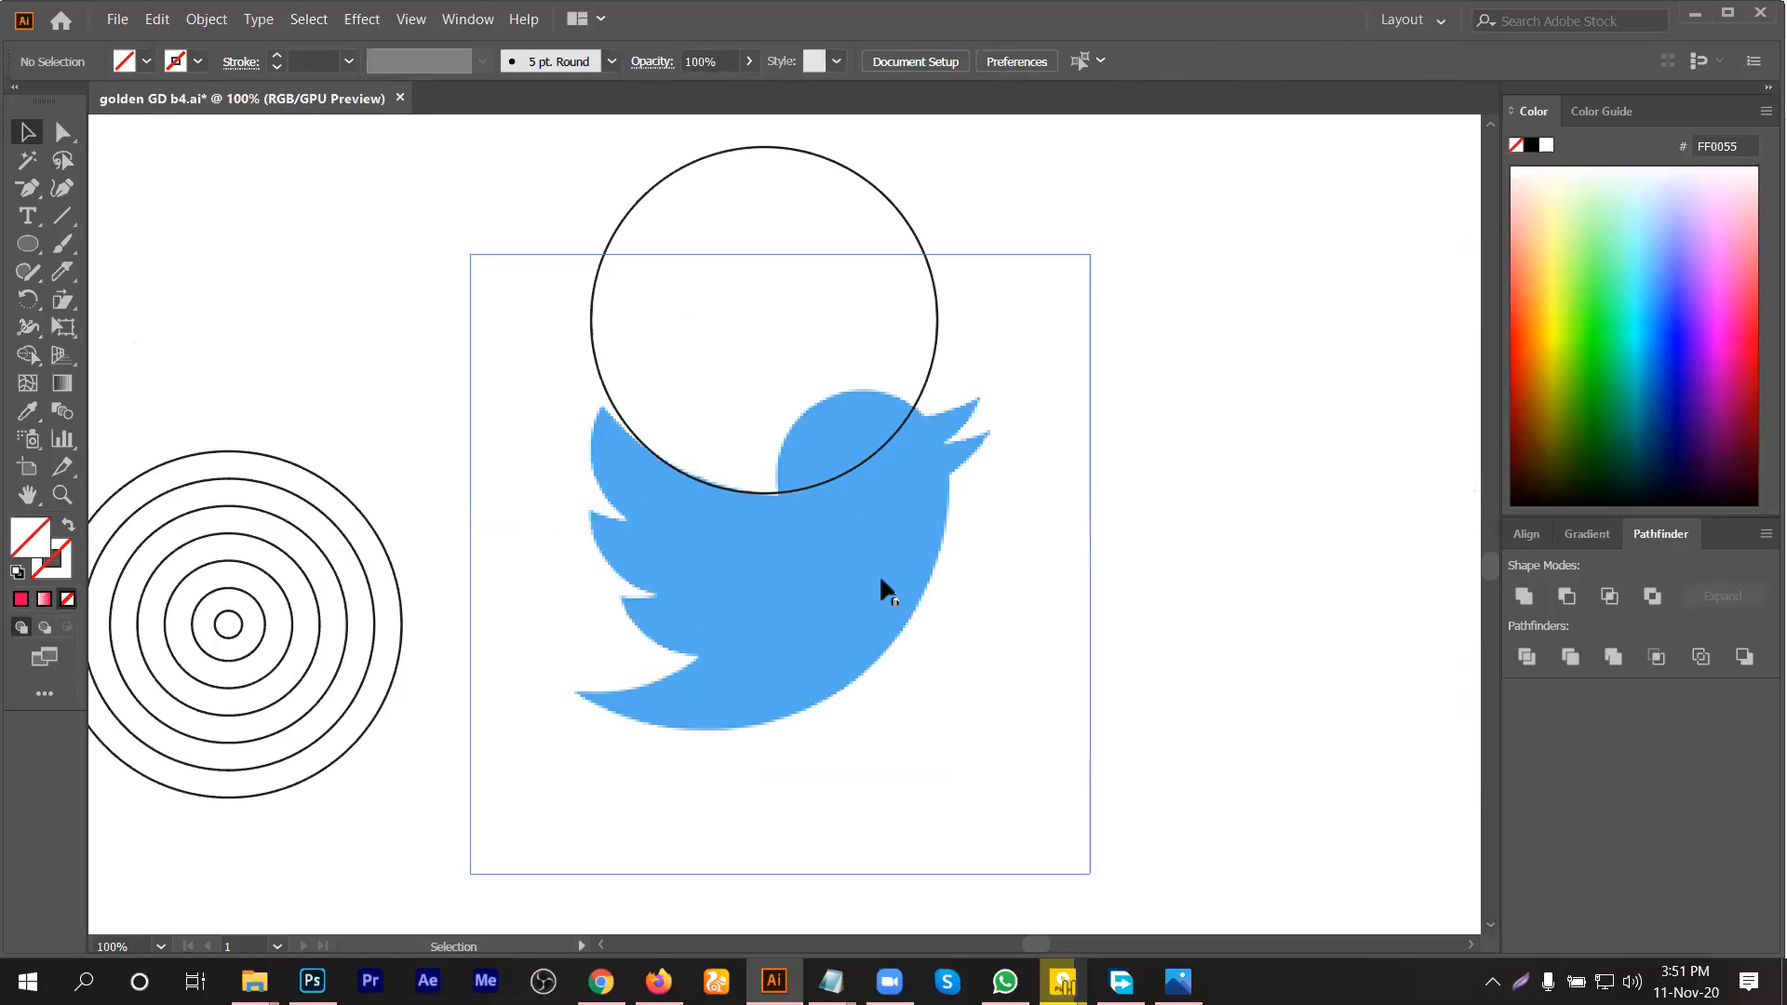
Step: Scale the Twitter bird image down proportionally from its centre to about 296 pt square
click(846, 599)
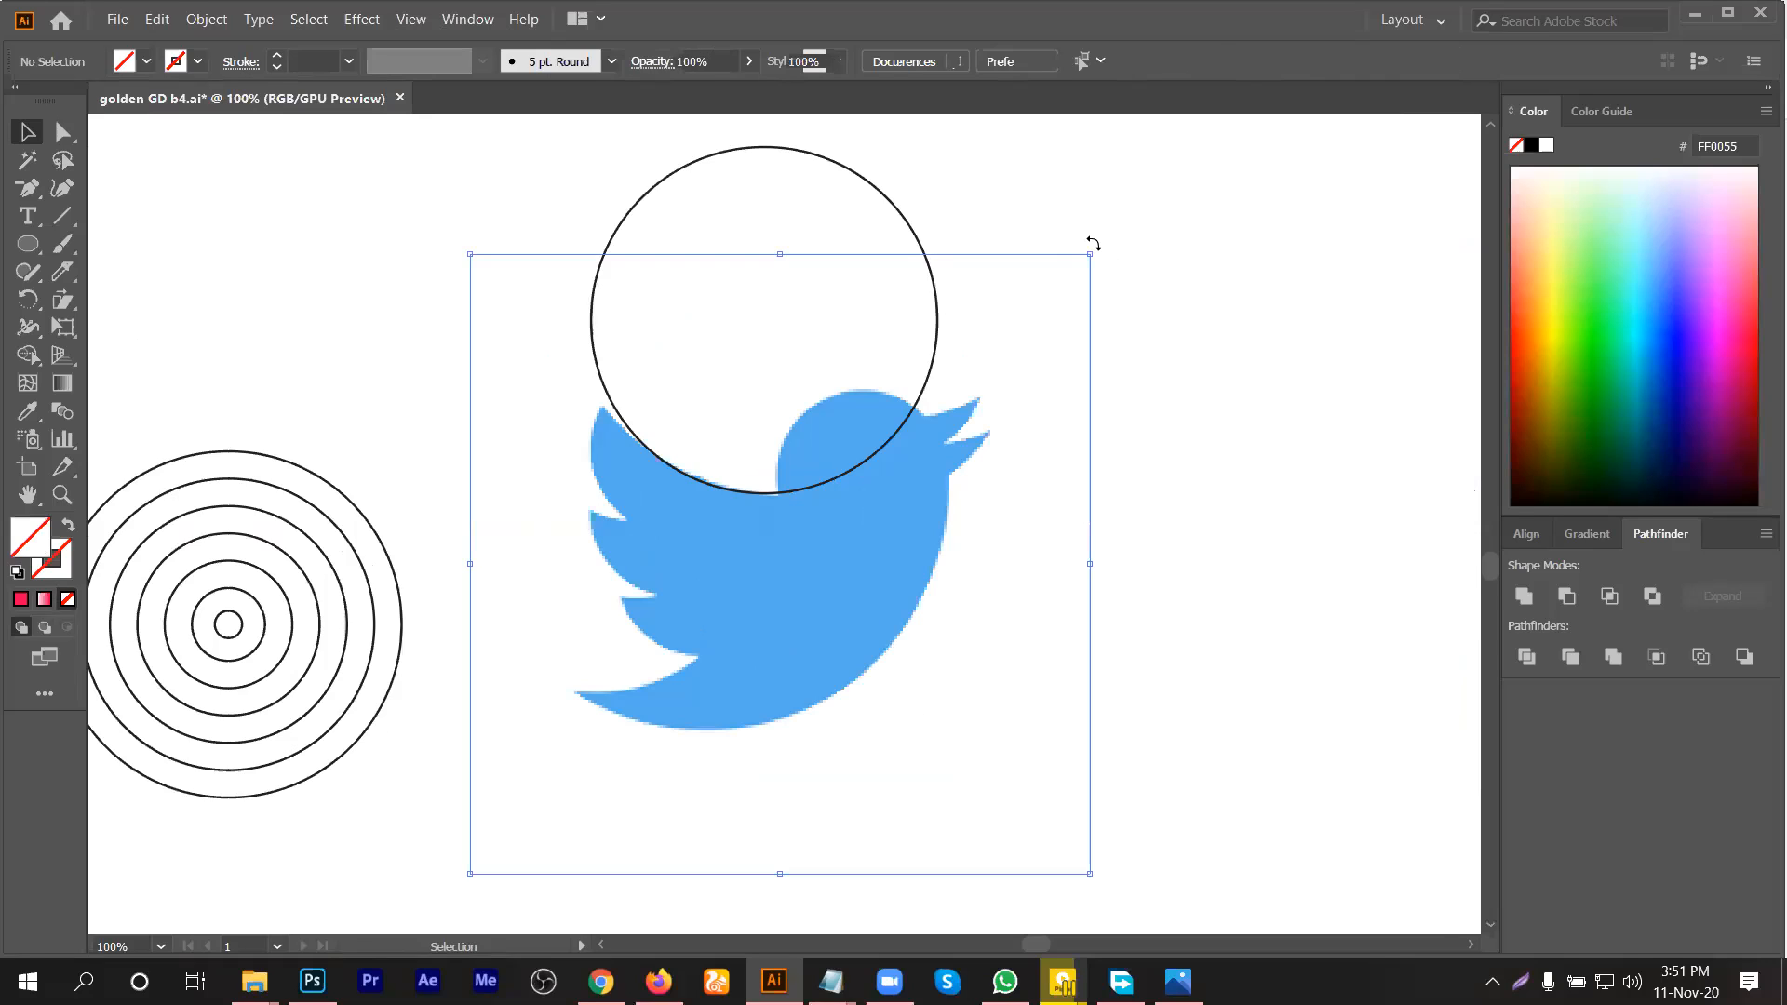
drag(1089, 256, 1072, 274)
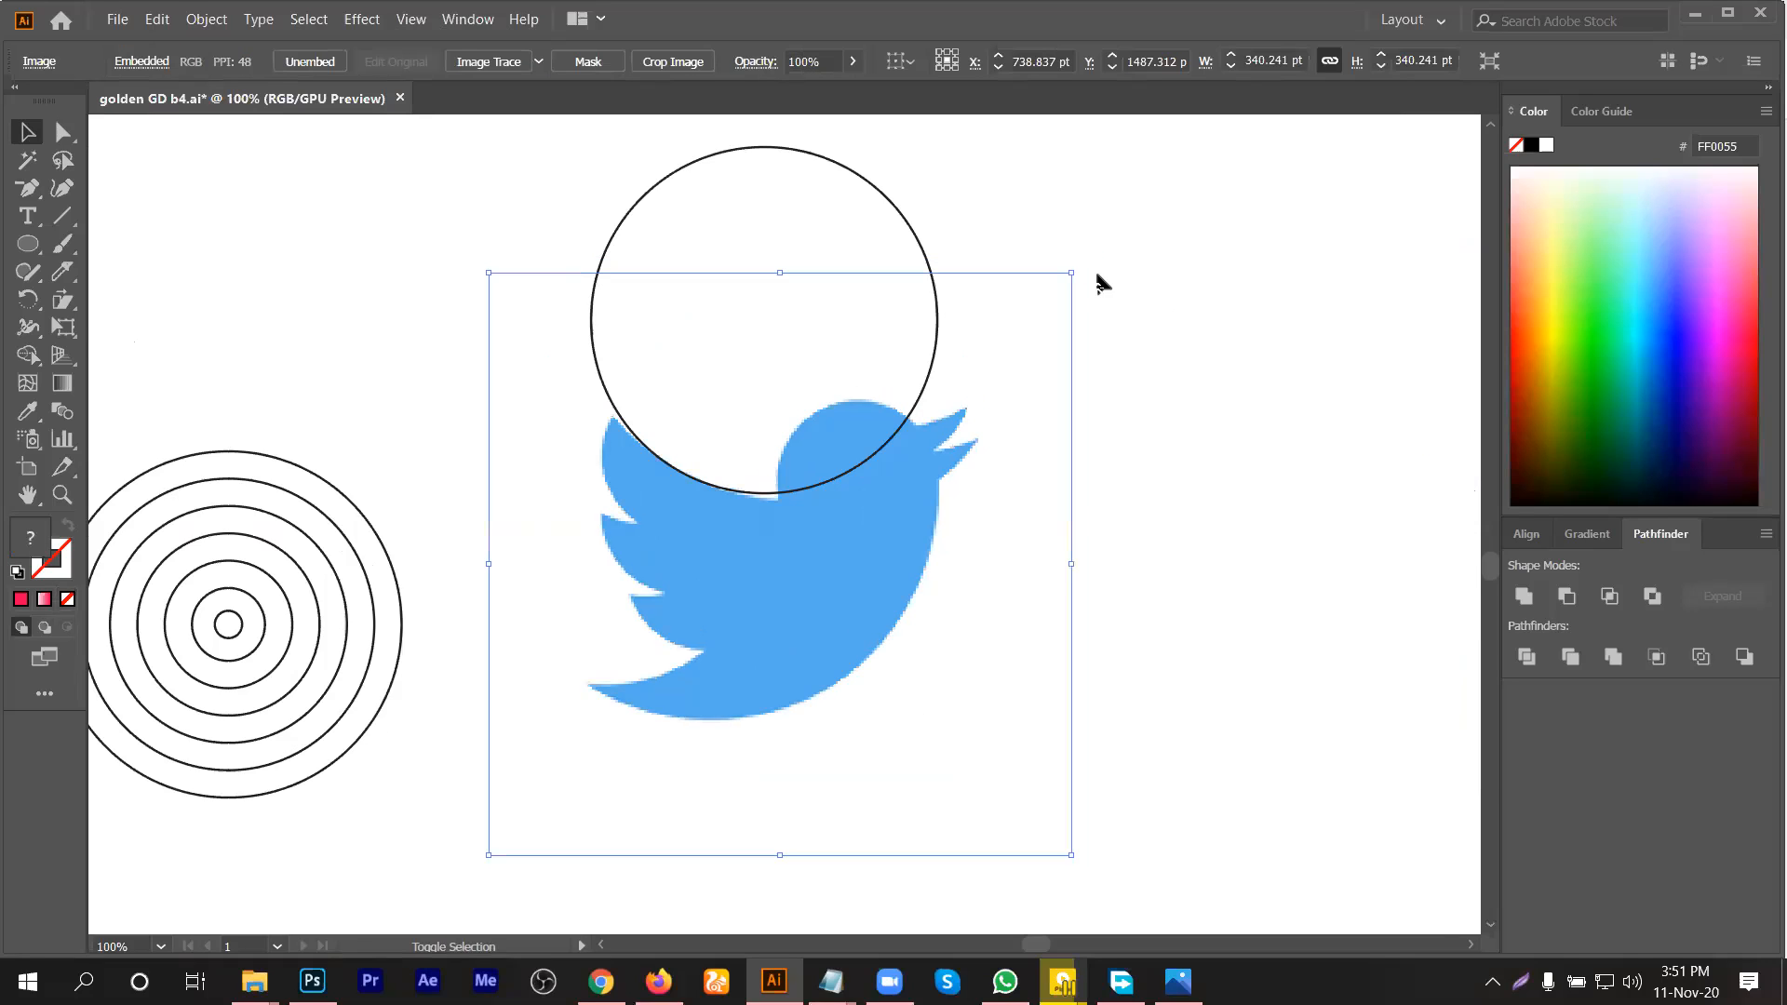
click(1176, 317)
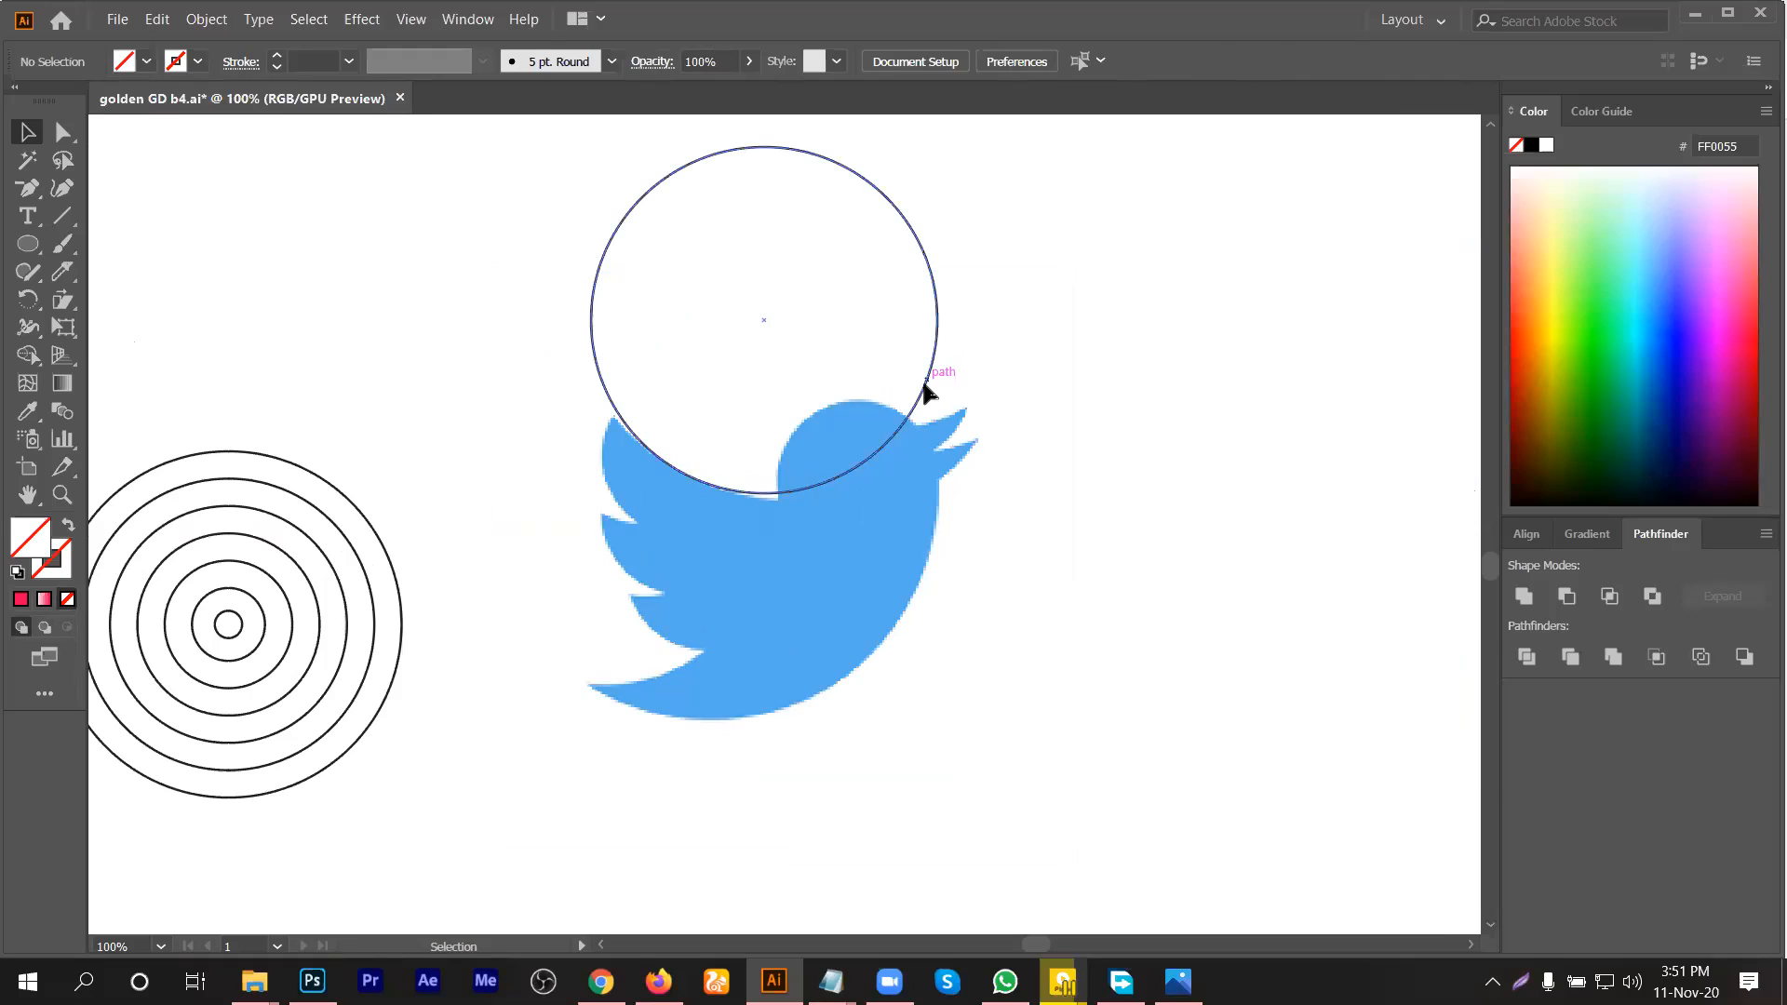
drag(925, 384, 940, 382)
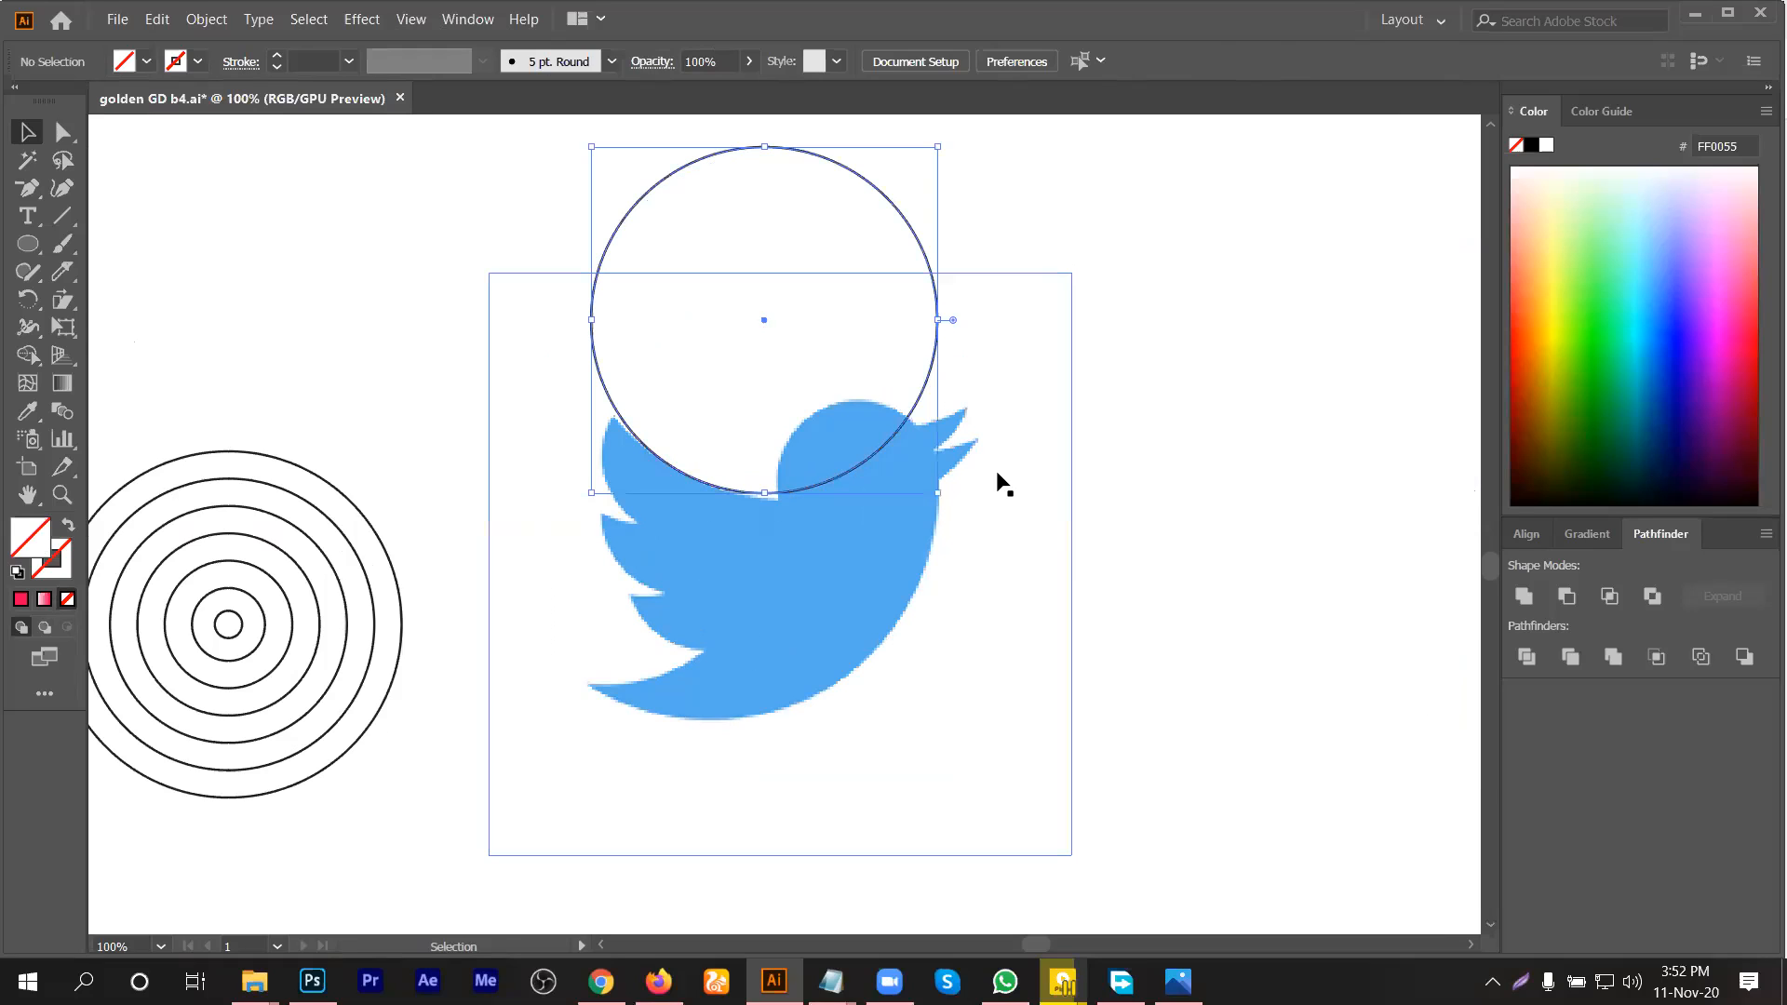
click(1069, 271)
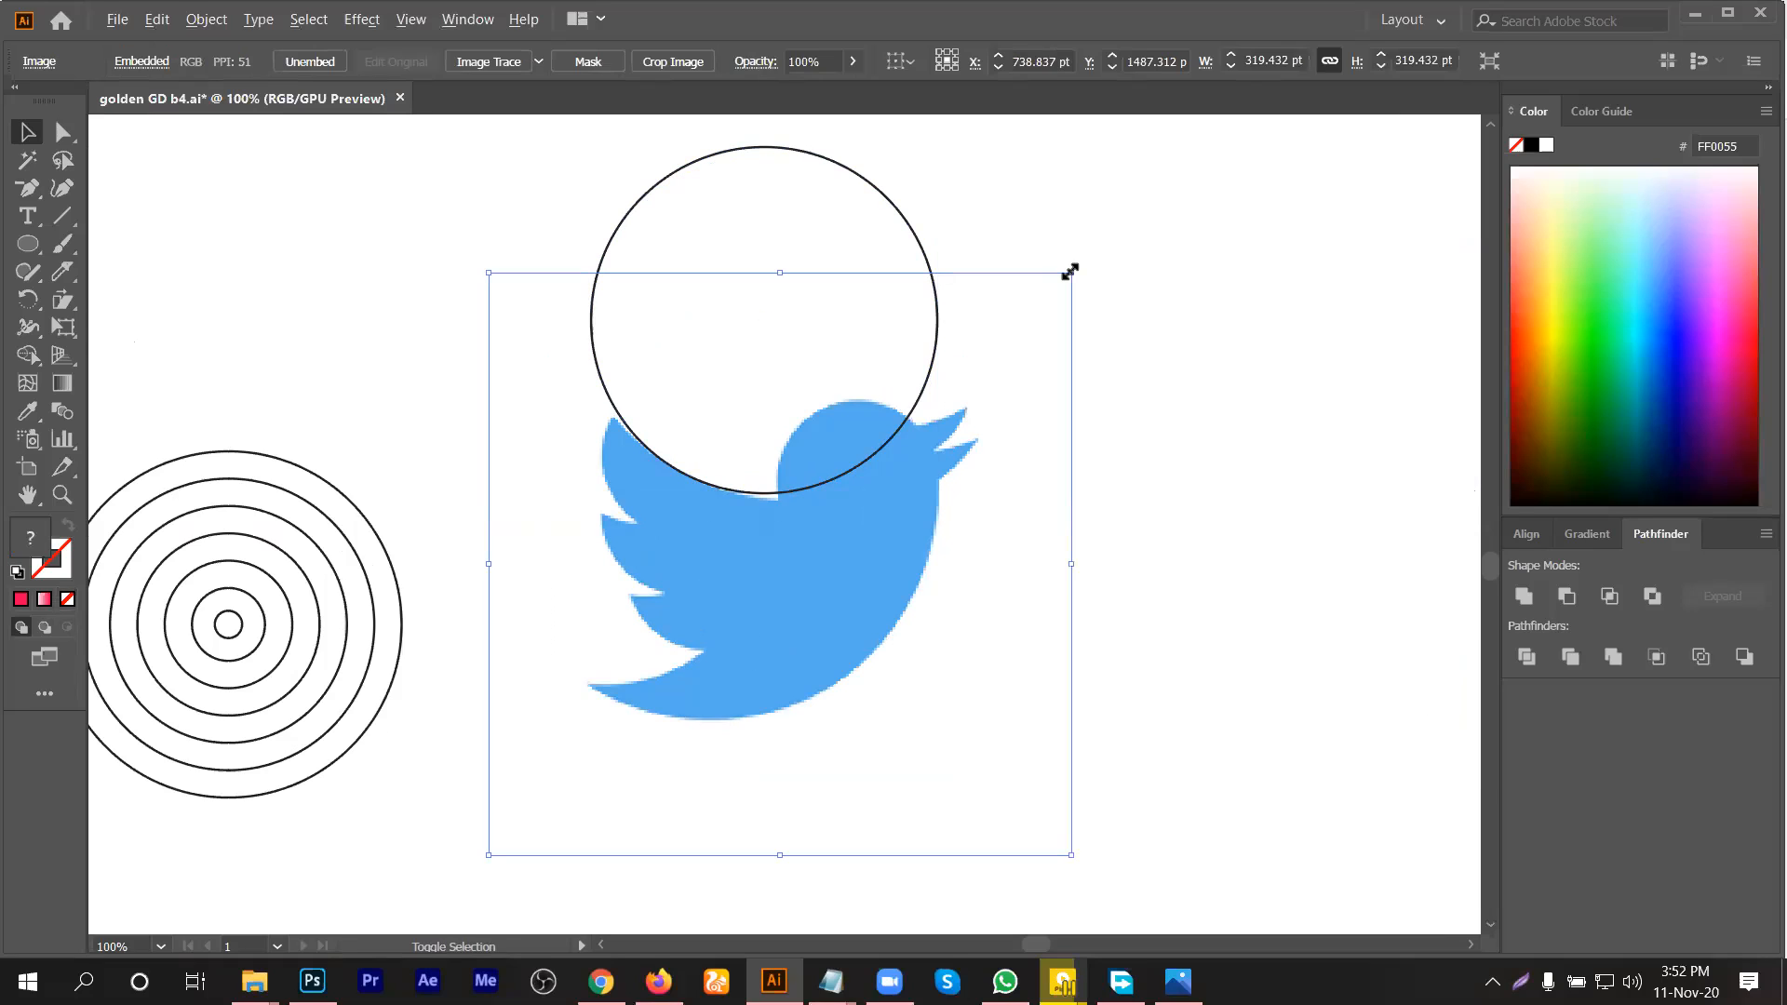
drag(1065, 280, 1051, 296)
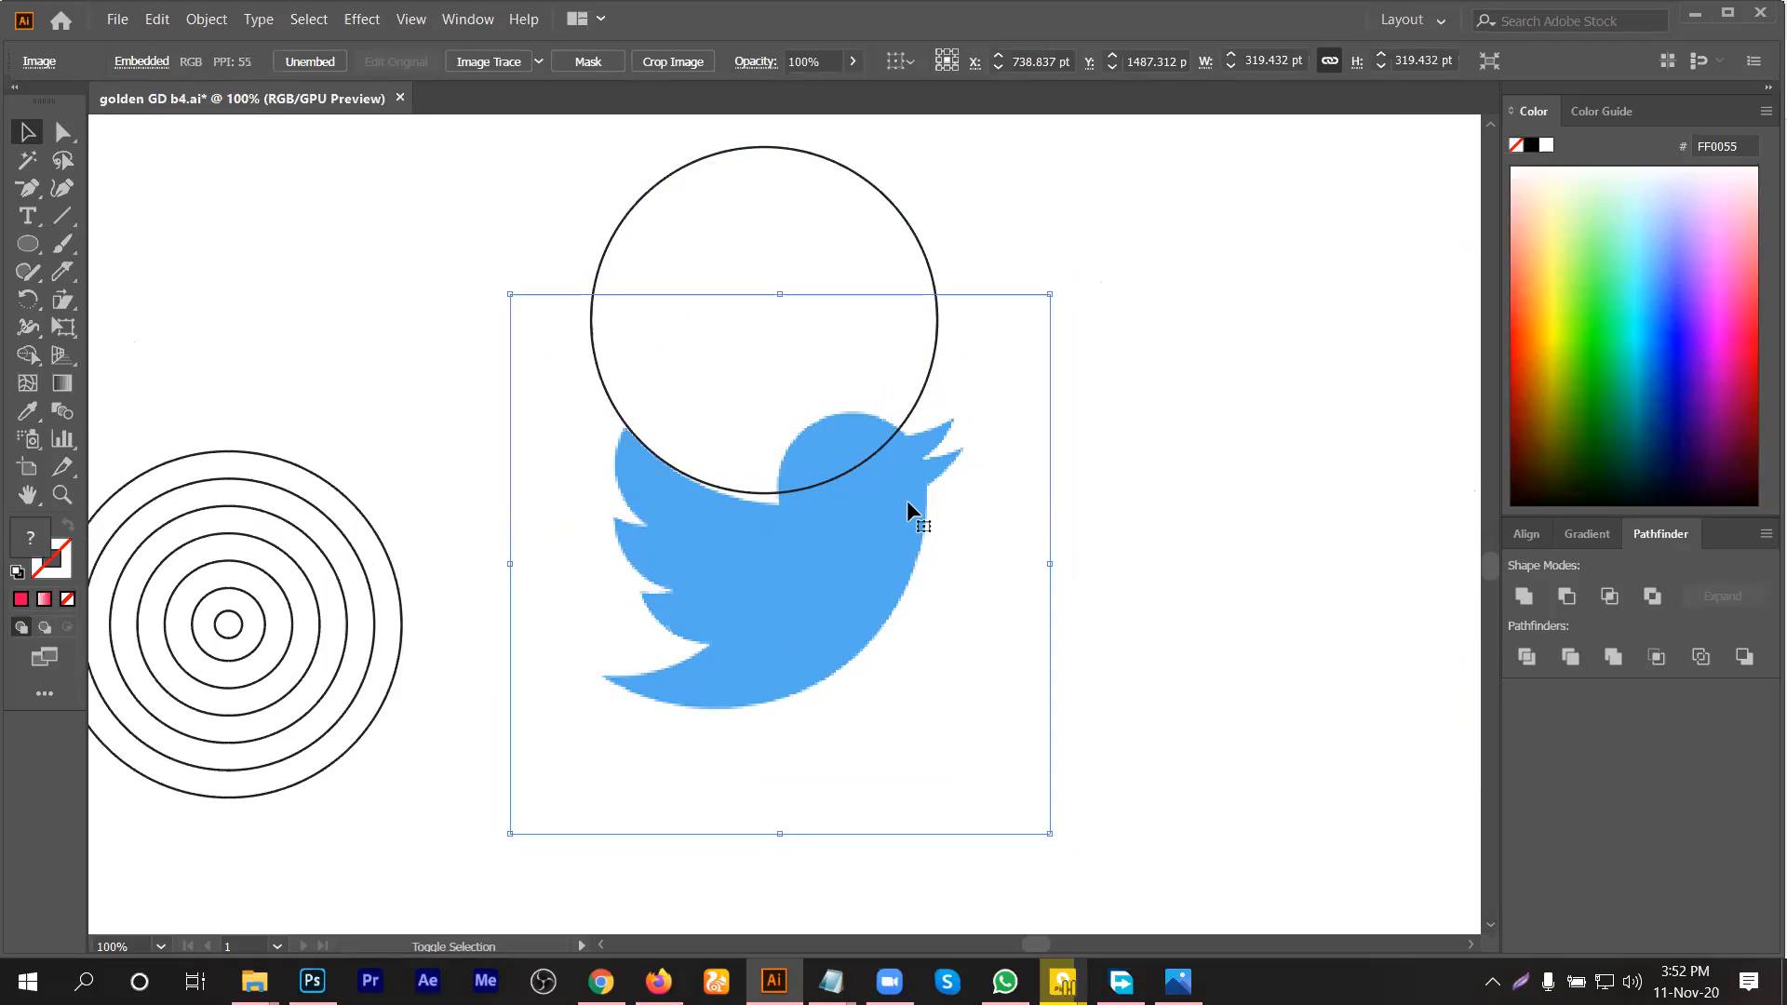
Step: Move the bird image slightly left and up so the notch behind its head meets the circle's lowest point
drag(900, 498, 886, 521)
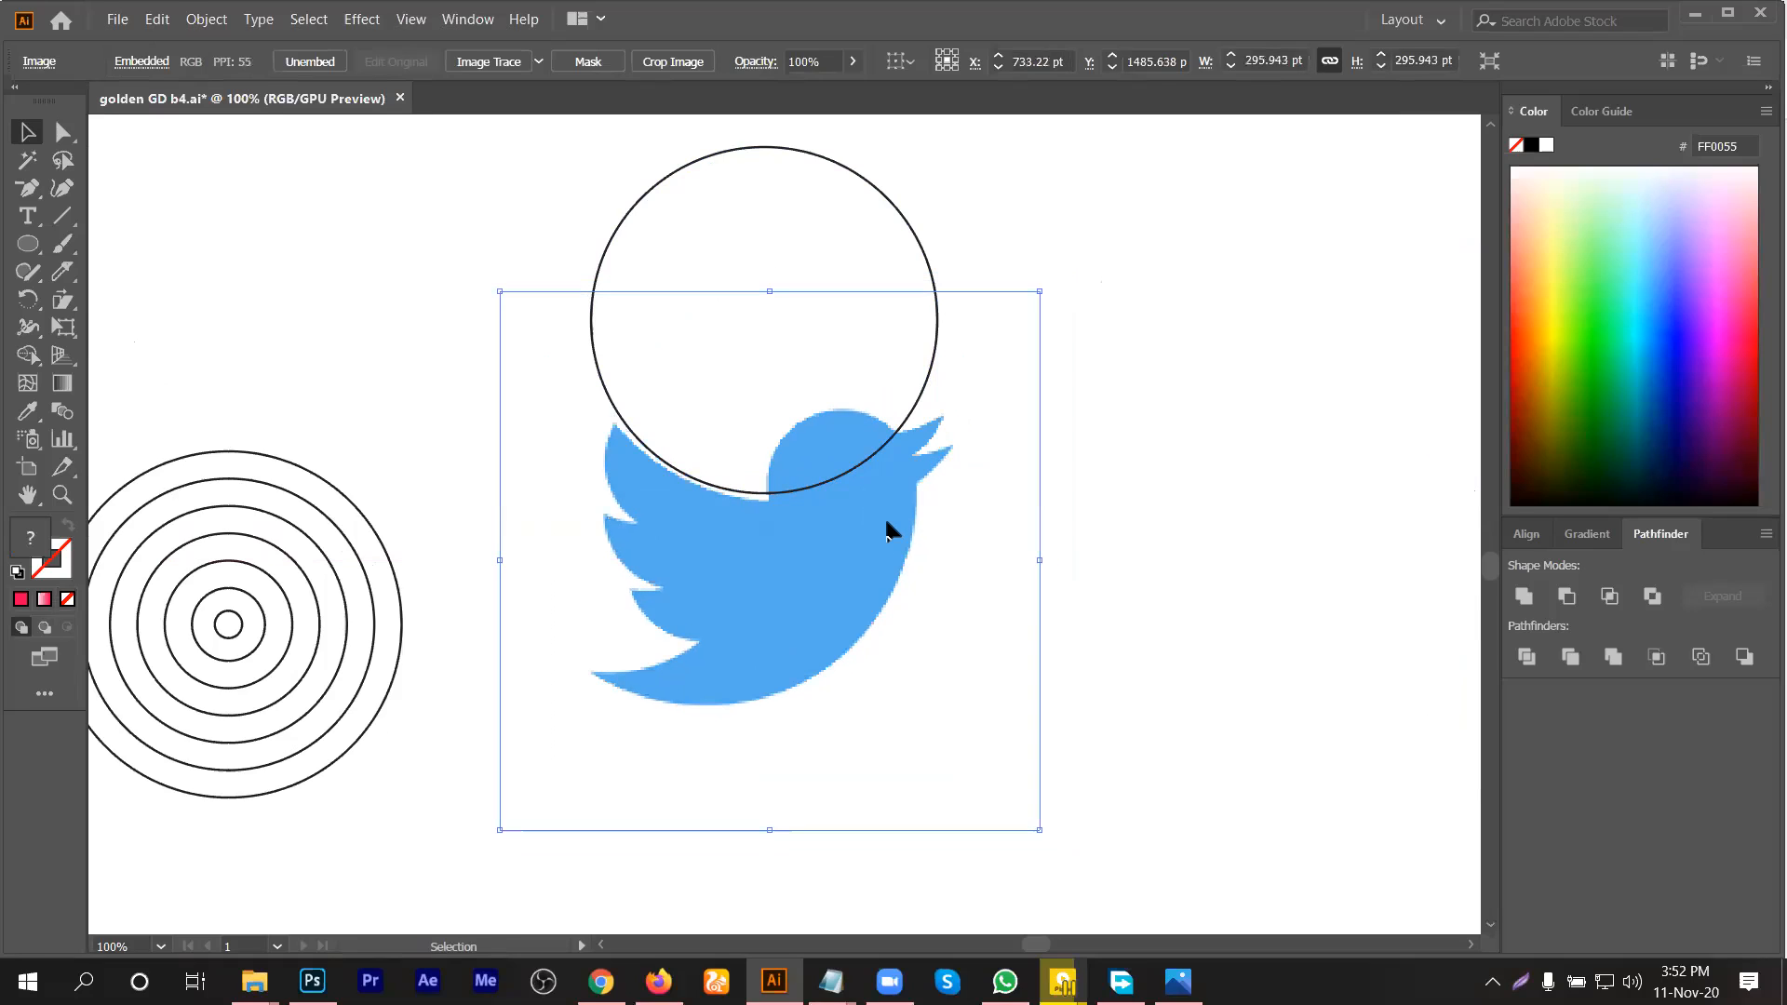
key(ctrl+z)
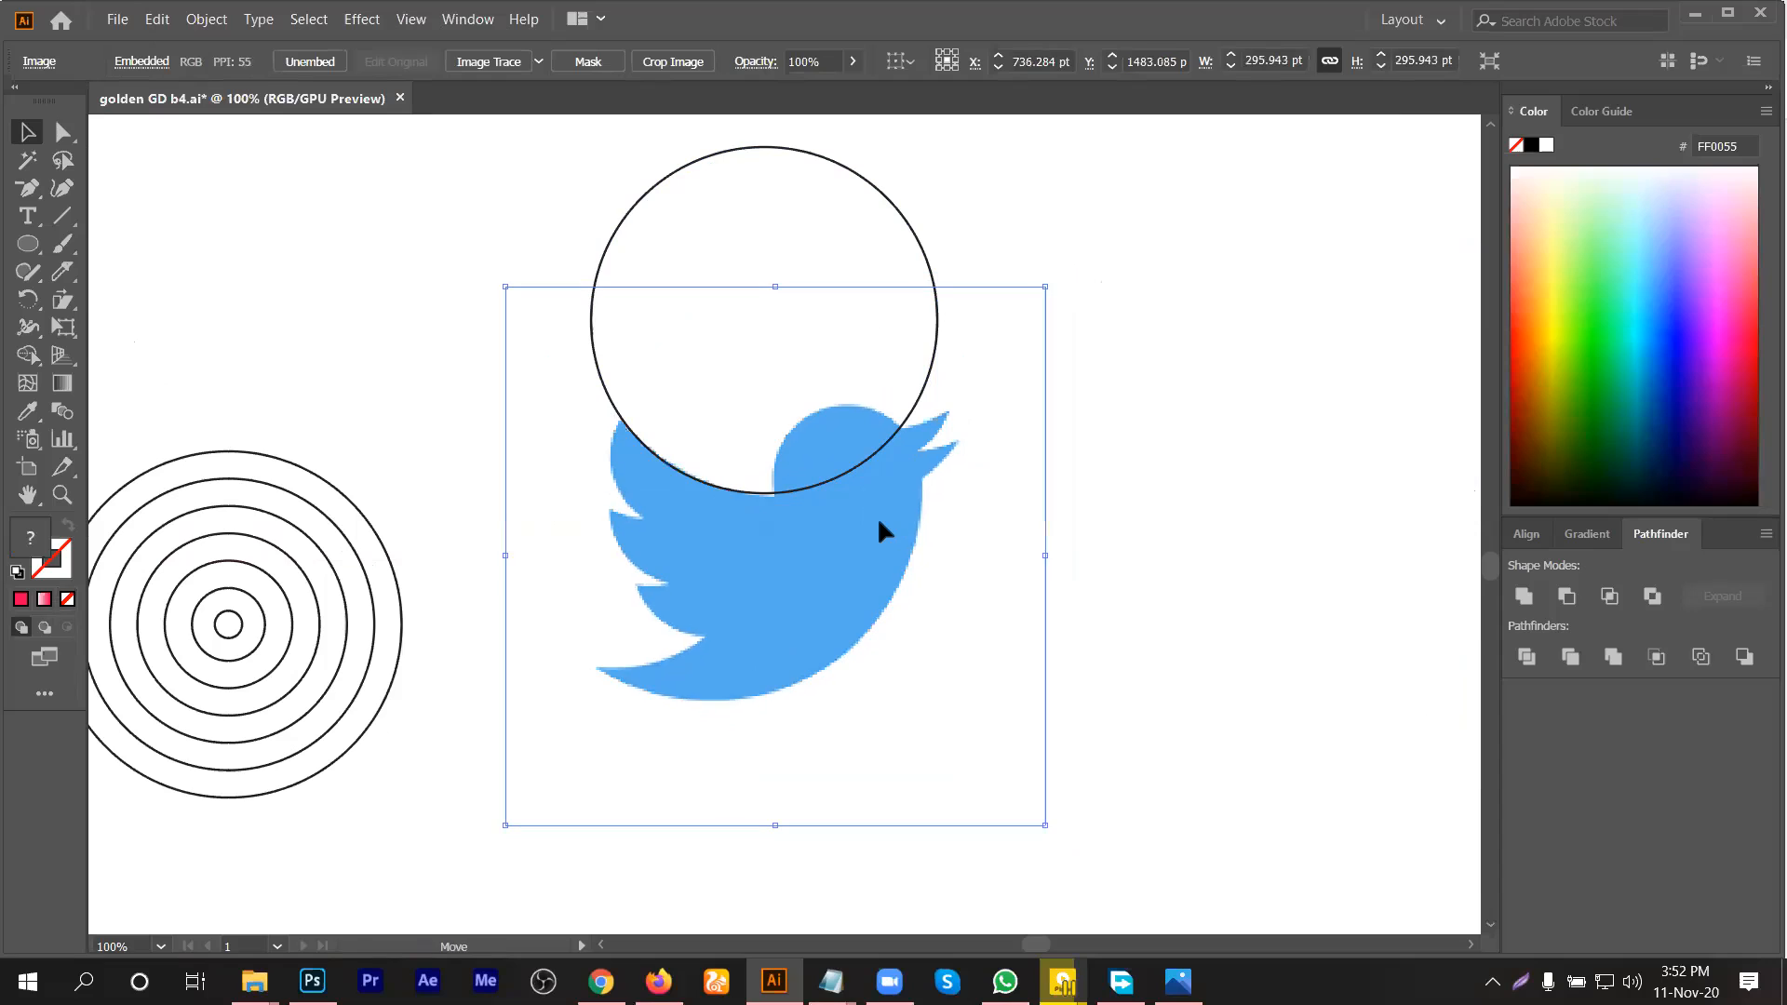
drag(879, 521, 867, 520)
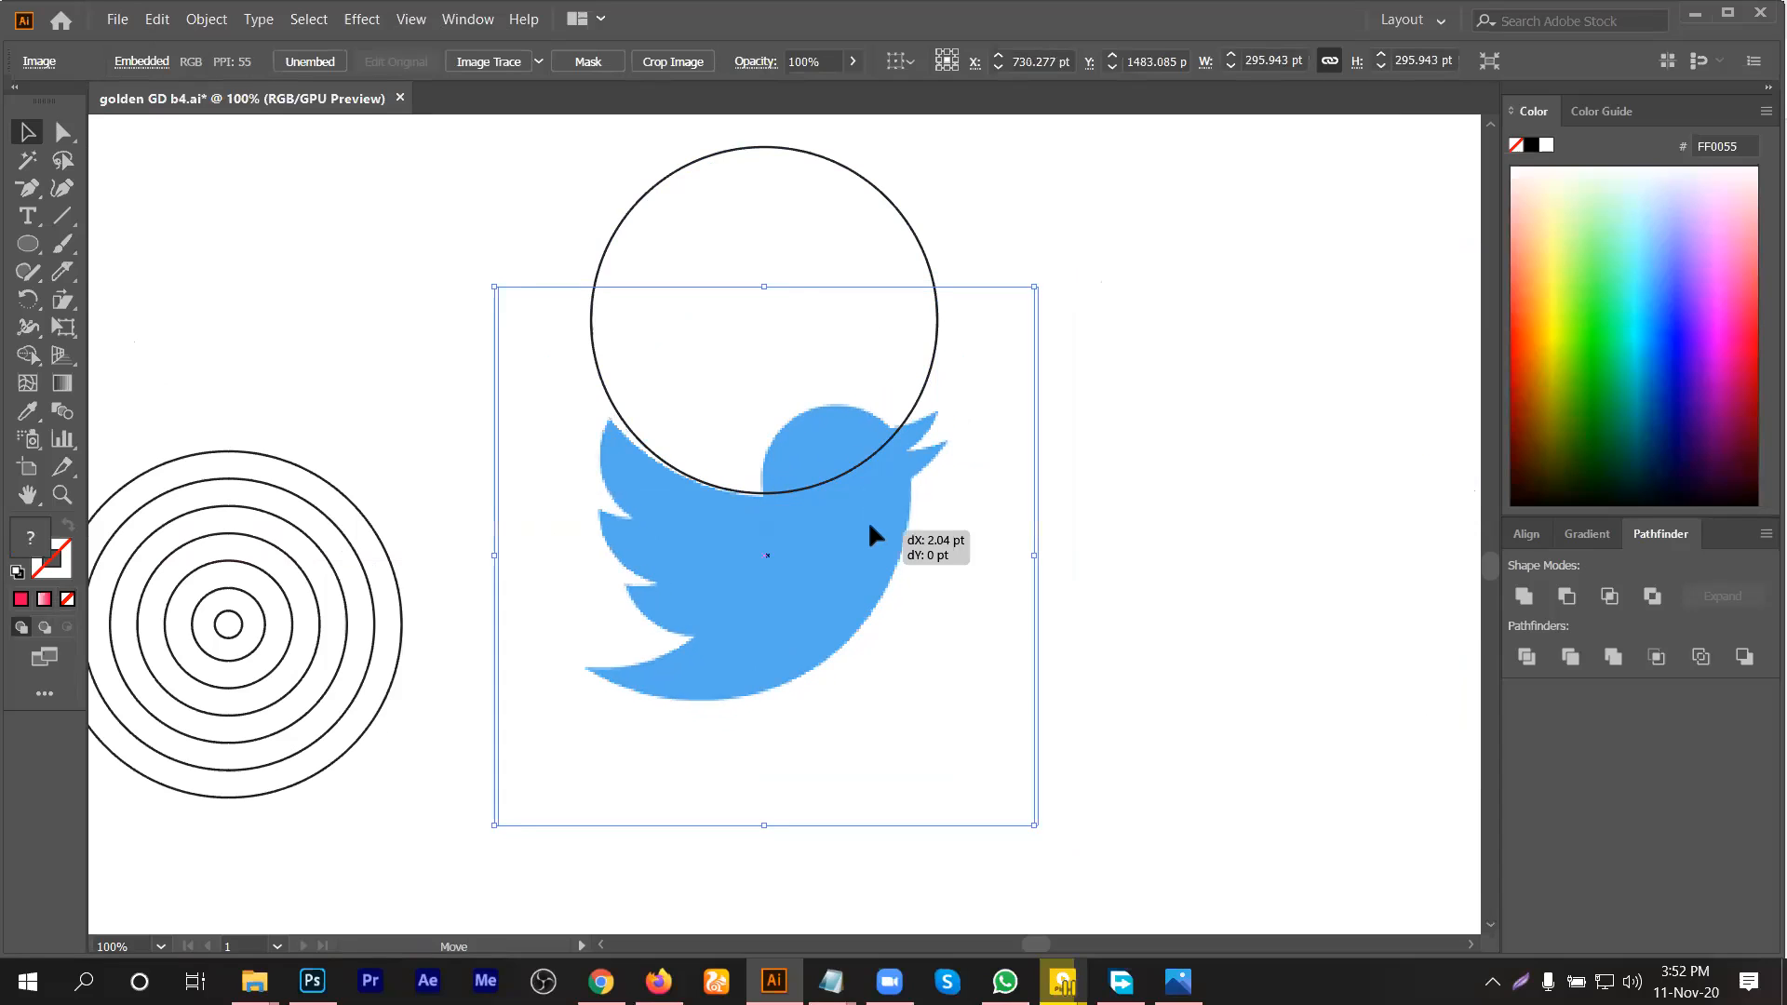
scroll(759, 537, up, 1)
scroll(779, 462, up, 1)
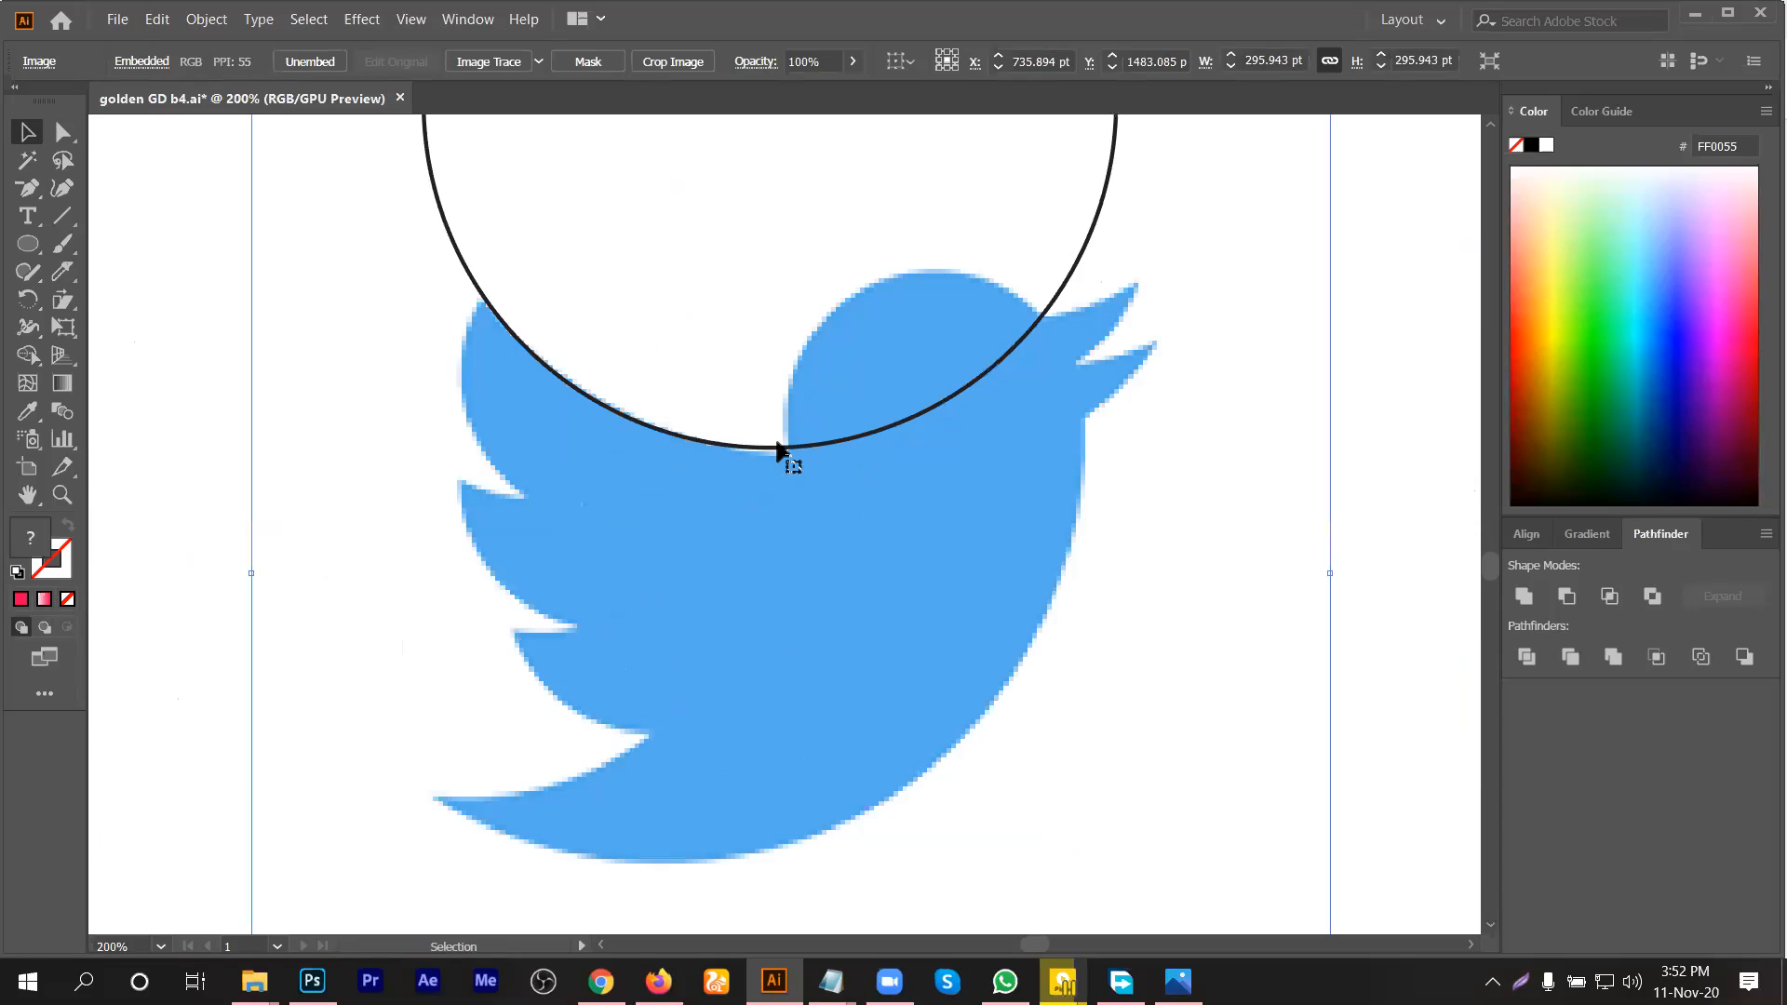
drag(780, 452, 768, 504)
key(ctrl+minus)
scroll(519, 382, up, 1)
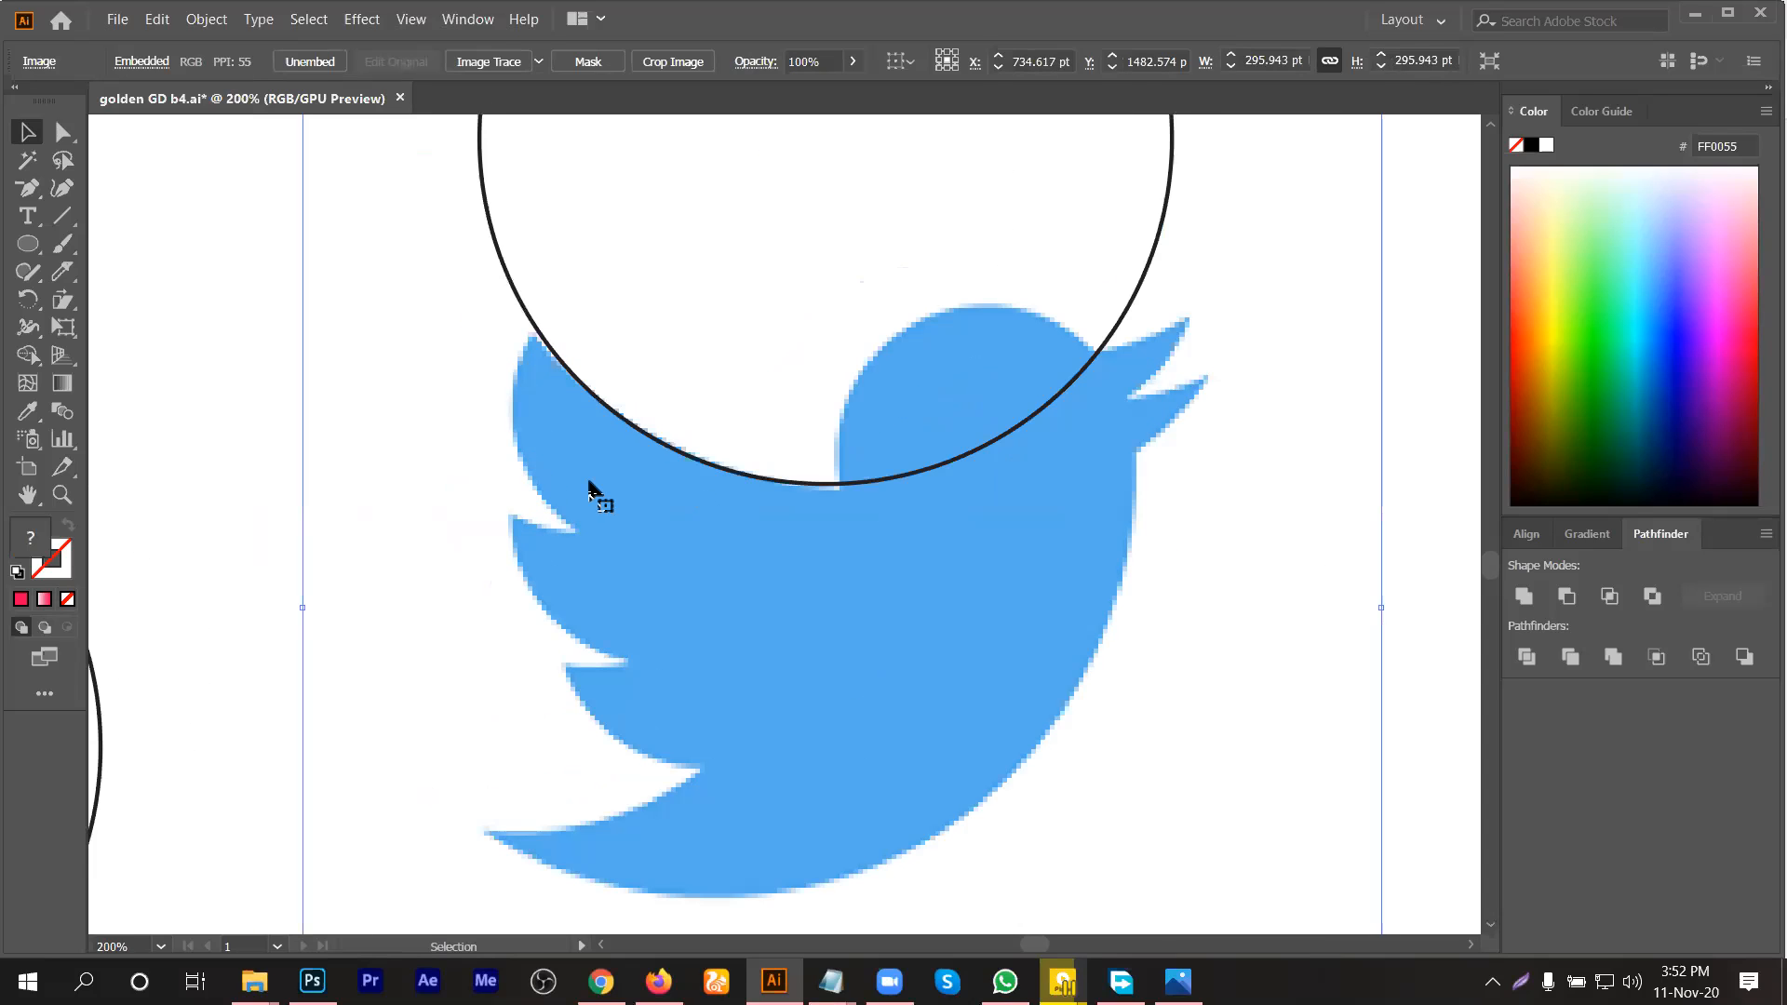
Step: Nudge the bird image vertically until the upper edge of its wing follows the circle's lower arc
key(Up)
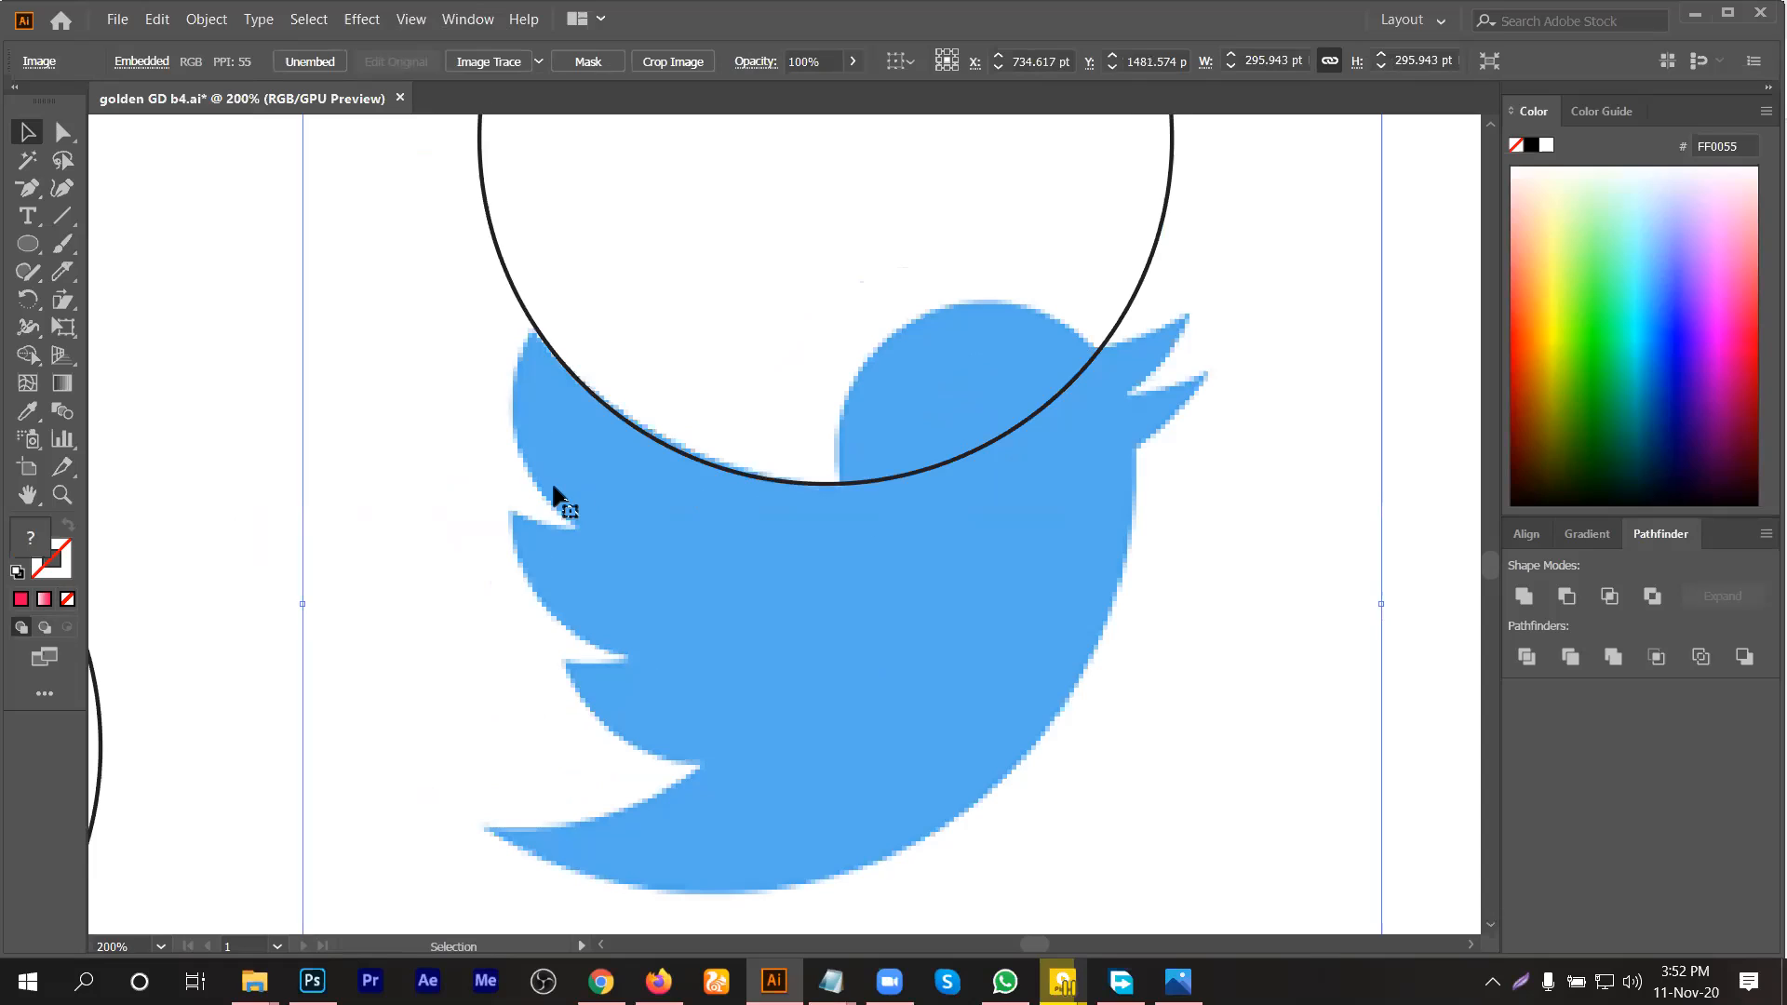
scroll(715, 480, up, 1)
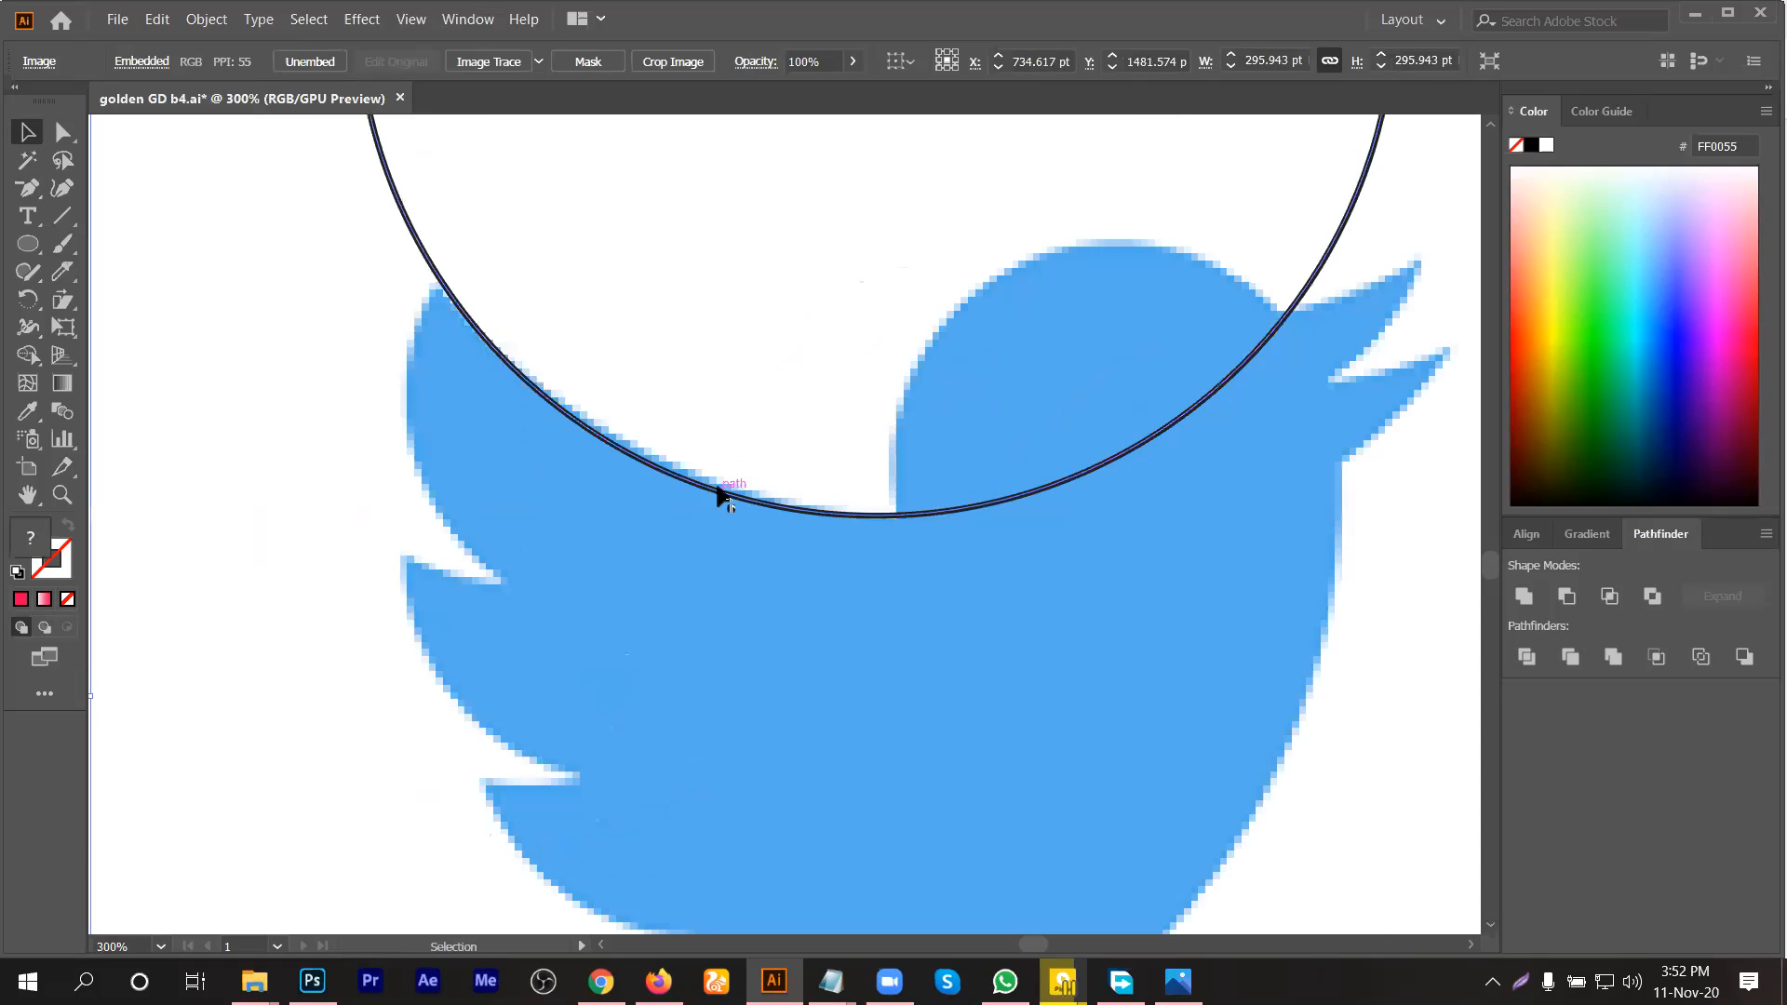
drag(709, 486, 754, 531)
scroll(778, 503, up, 1)
scroll(754, 533, down, 5)
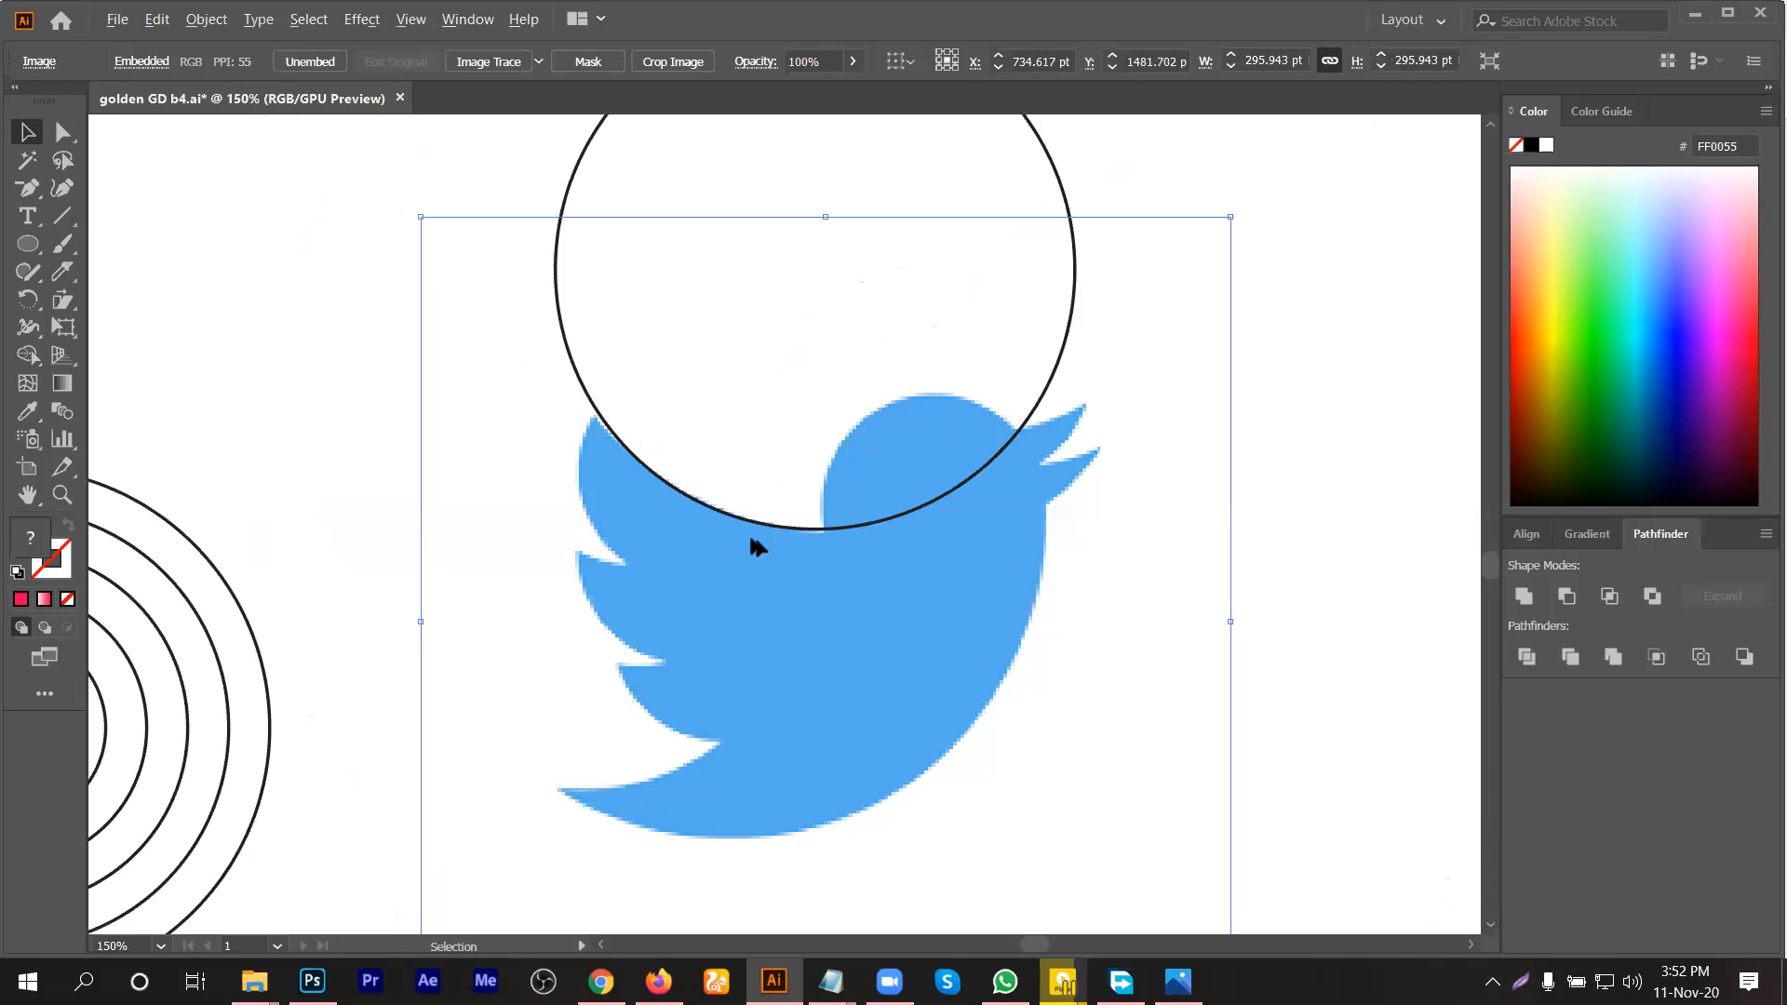
scroll(748, 540, down, 2)
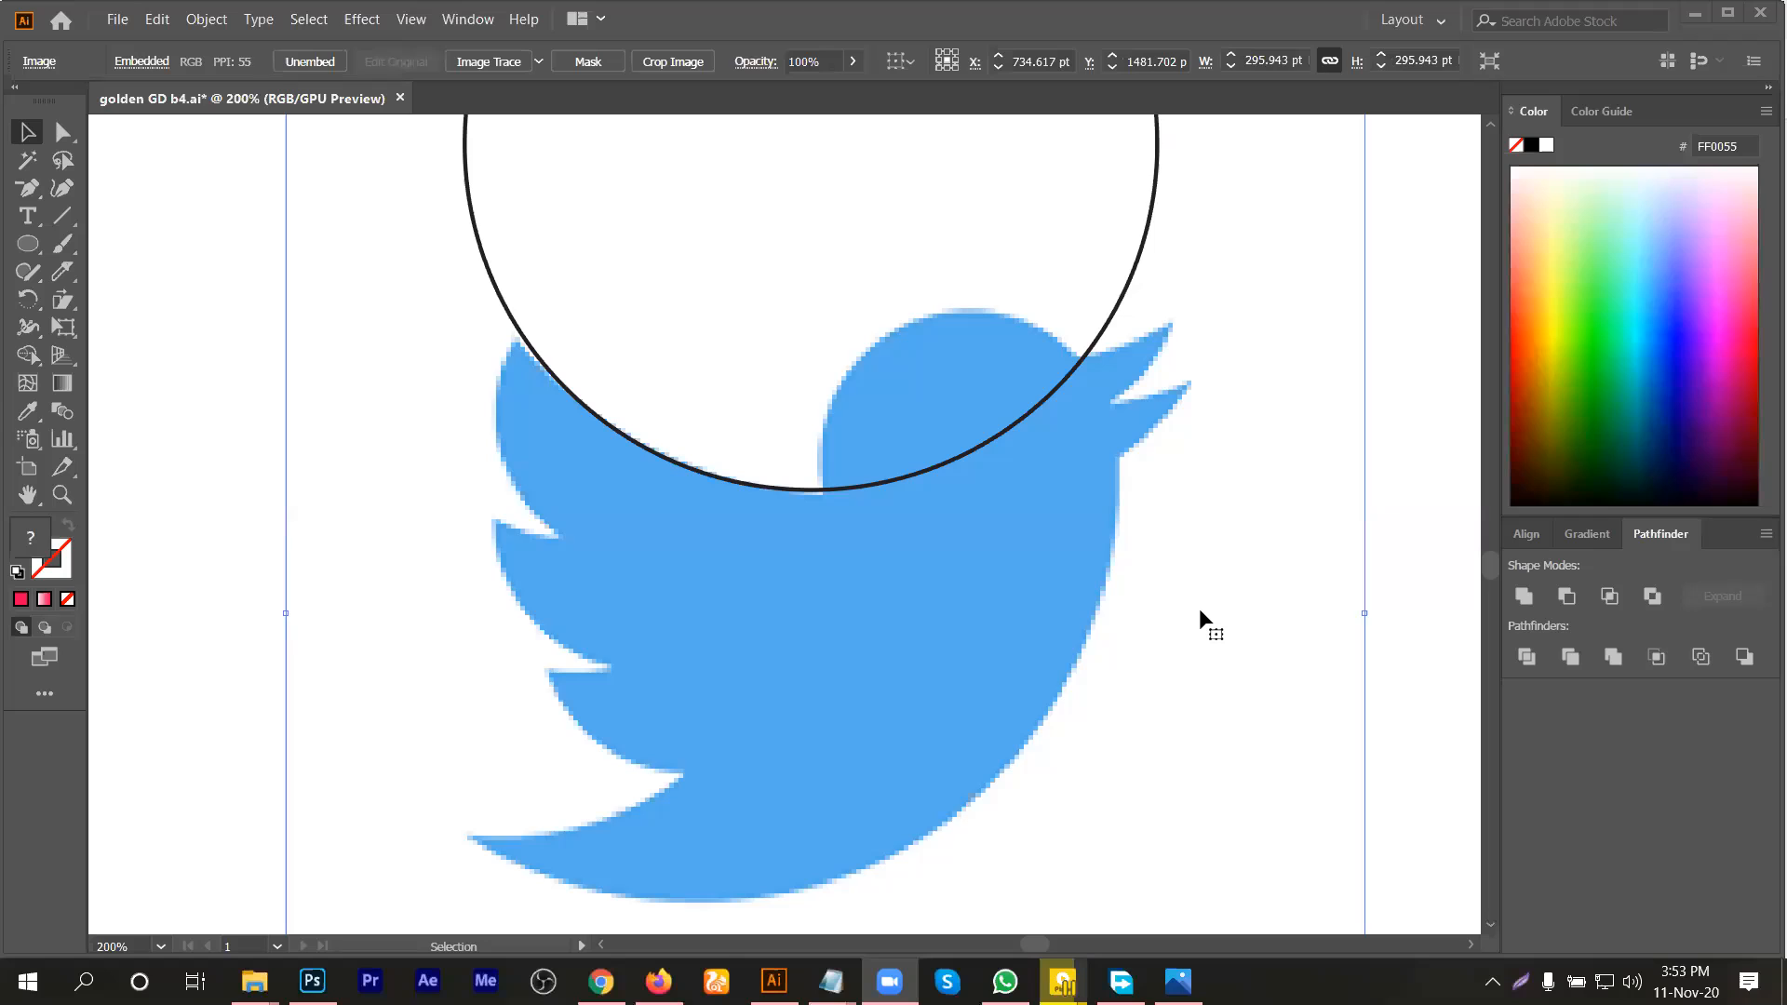
Step: Fine-tune the bird image's position against the circle at the wing tip and deselect it
click(441, 328)
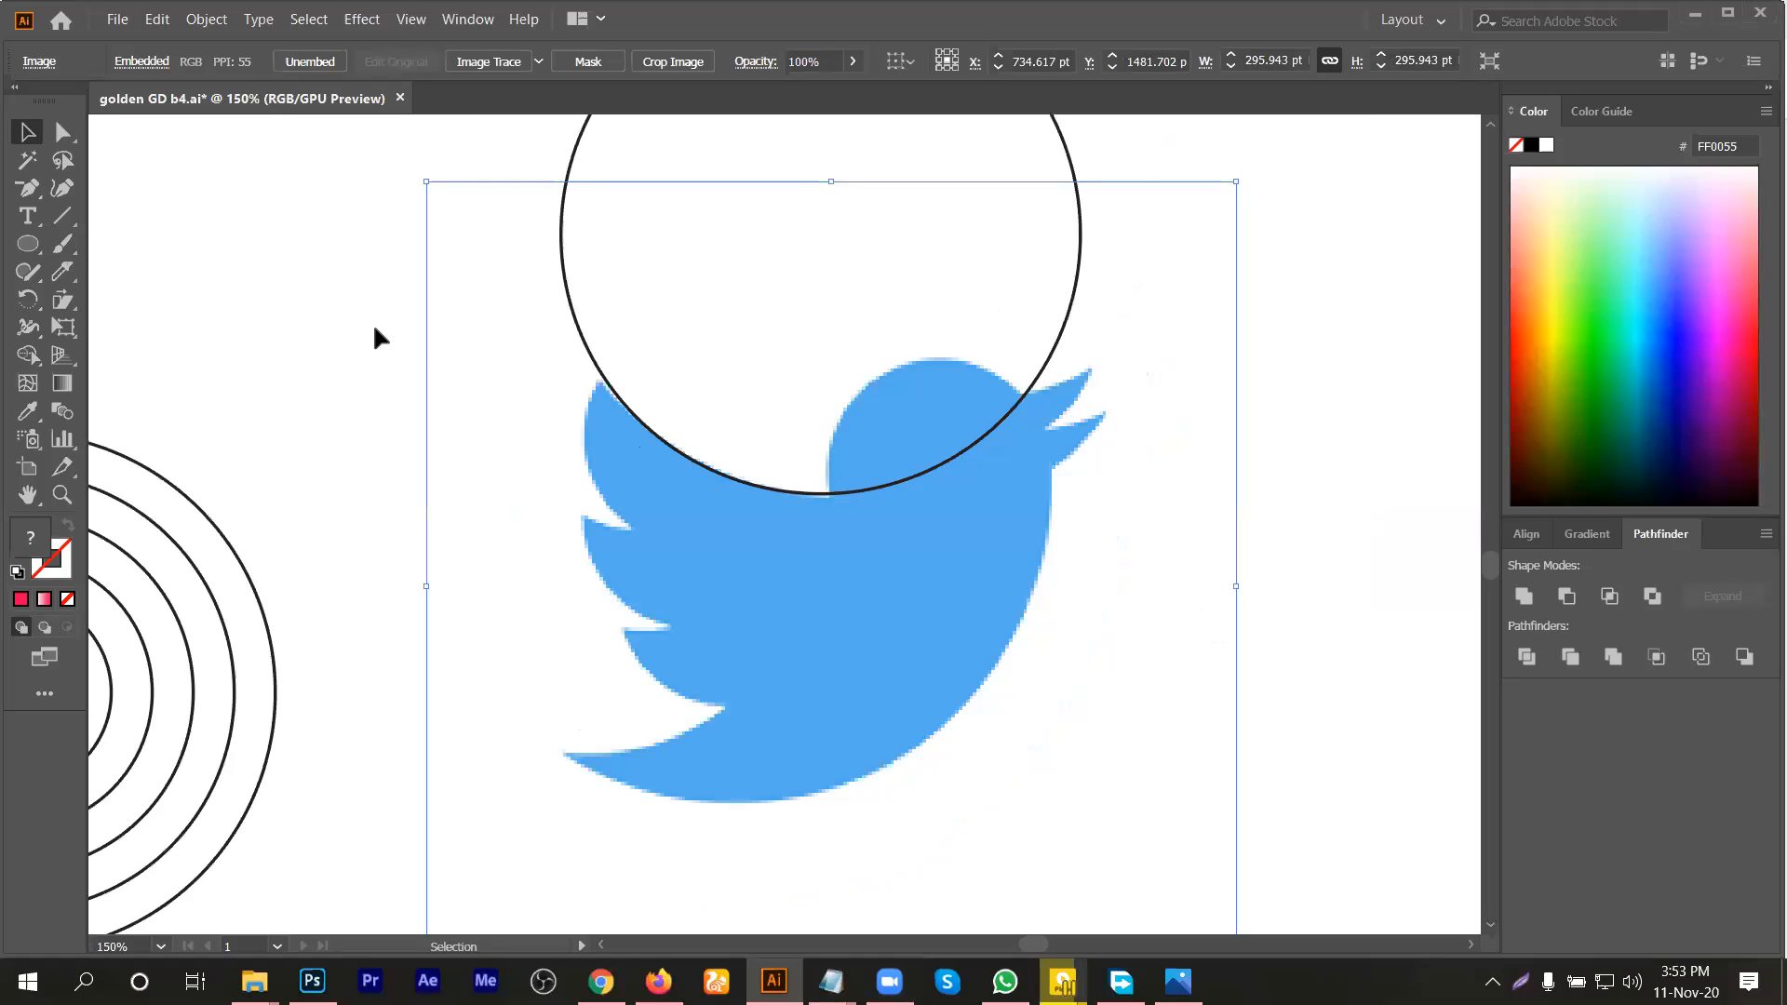
scroll(616, 441, up, 1)
drag(602, 456, 633, 509)
key(ctrl+minus)
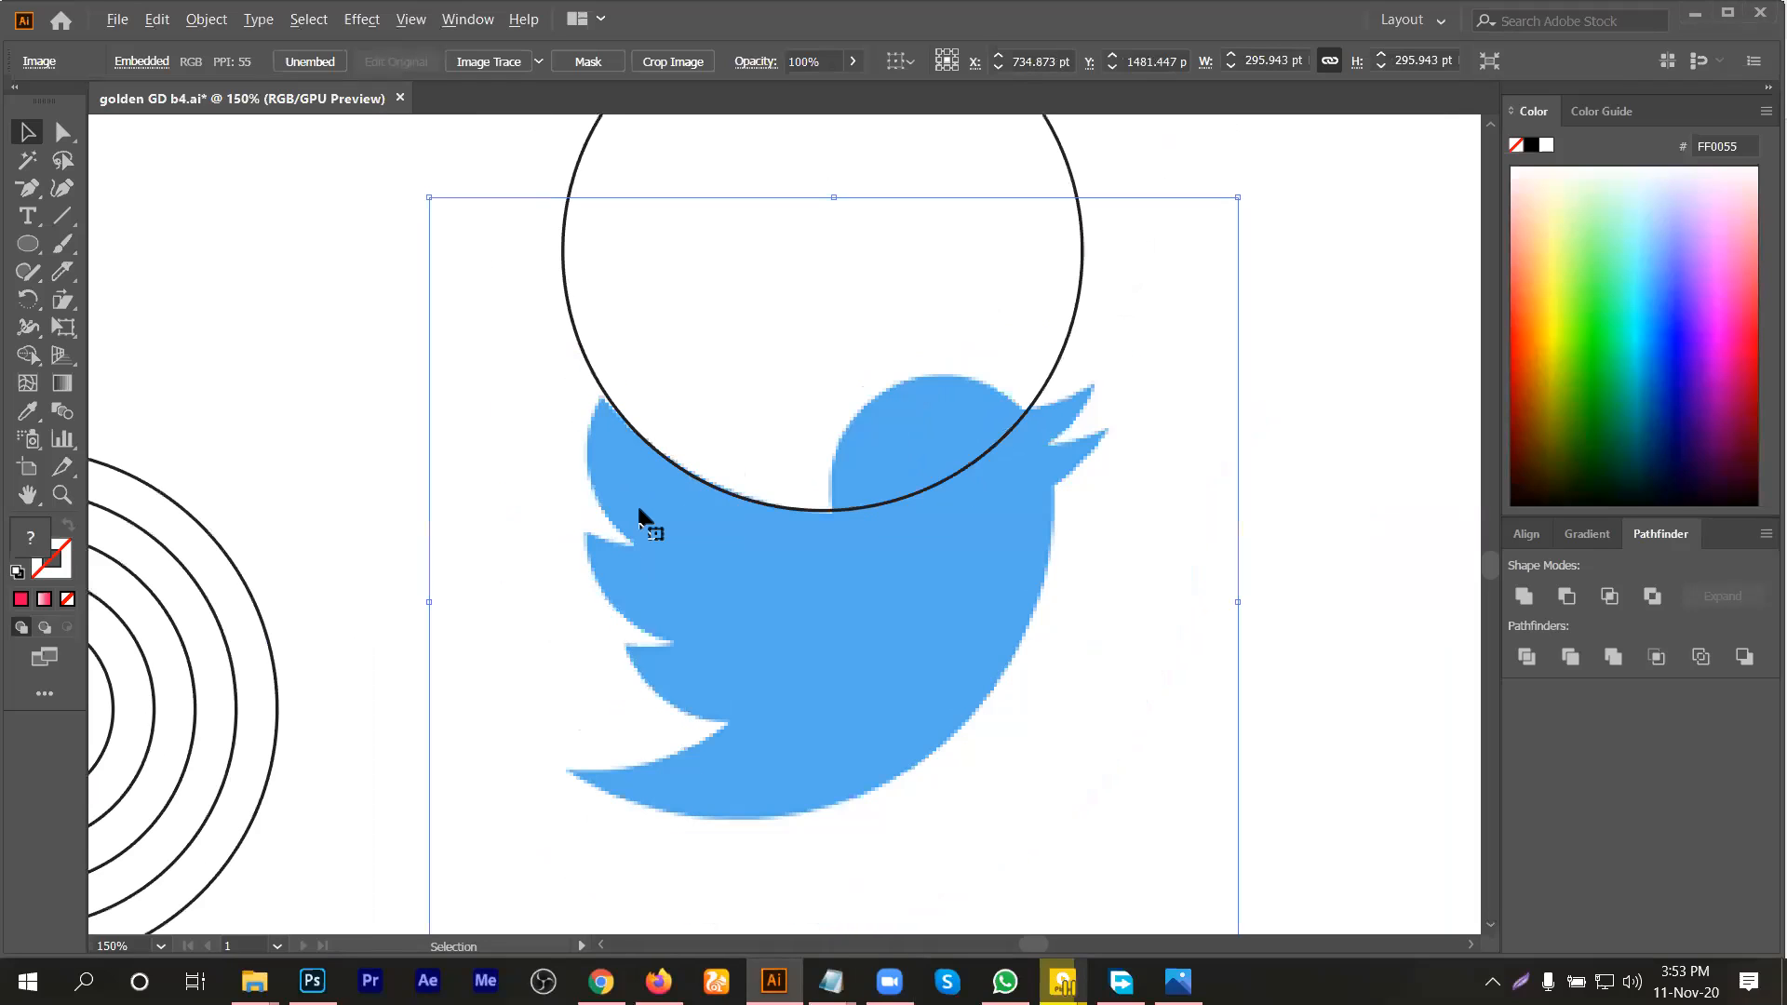
scroll(1016, 557, down, 1)
drag(1212, 454, 1088, 626)
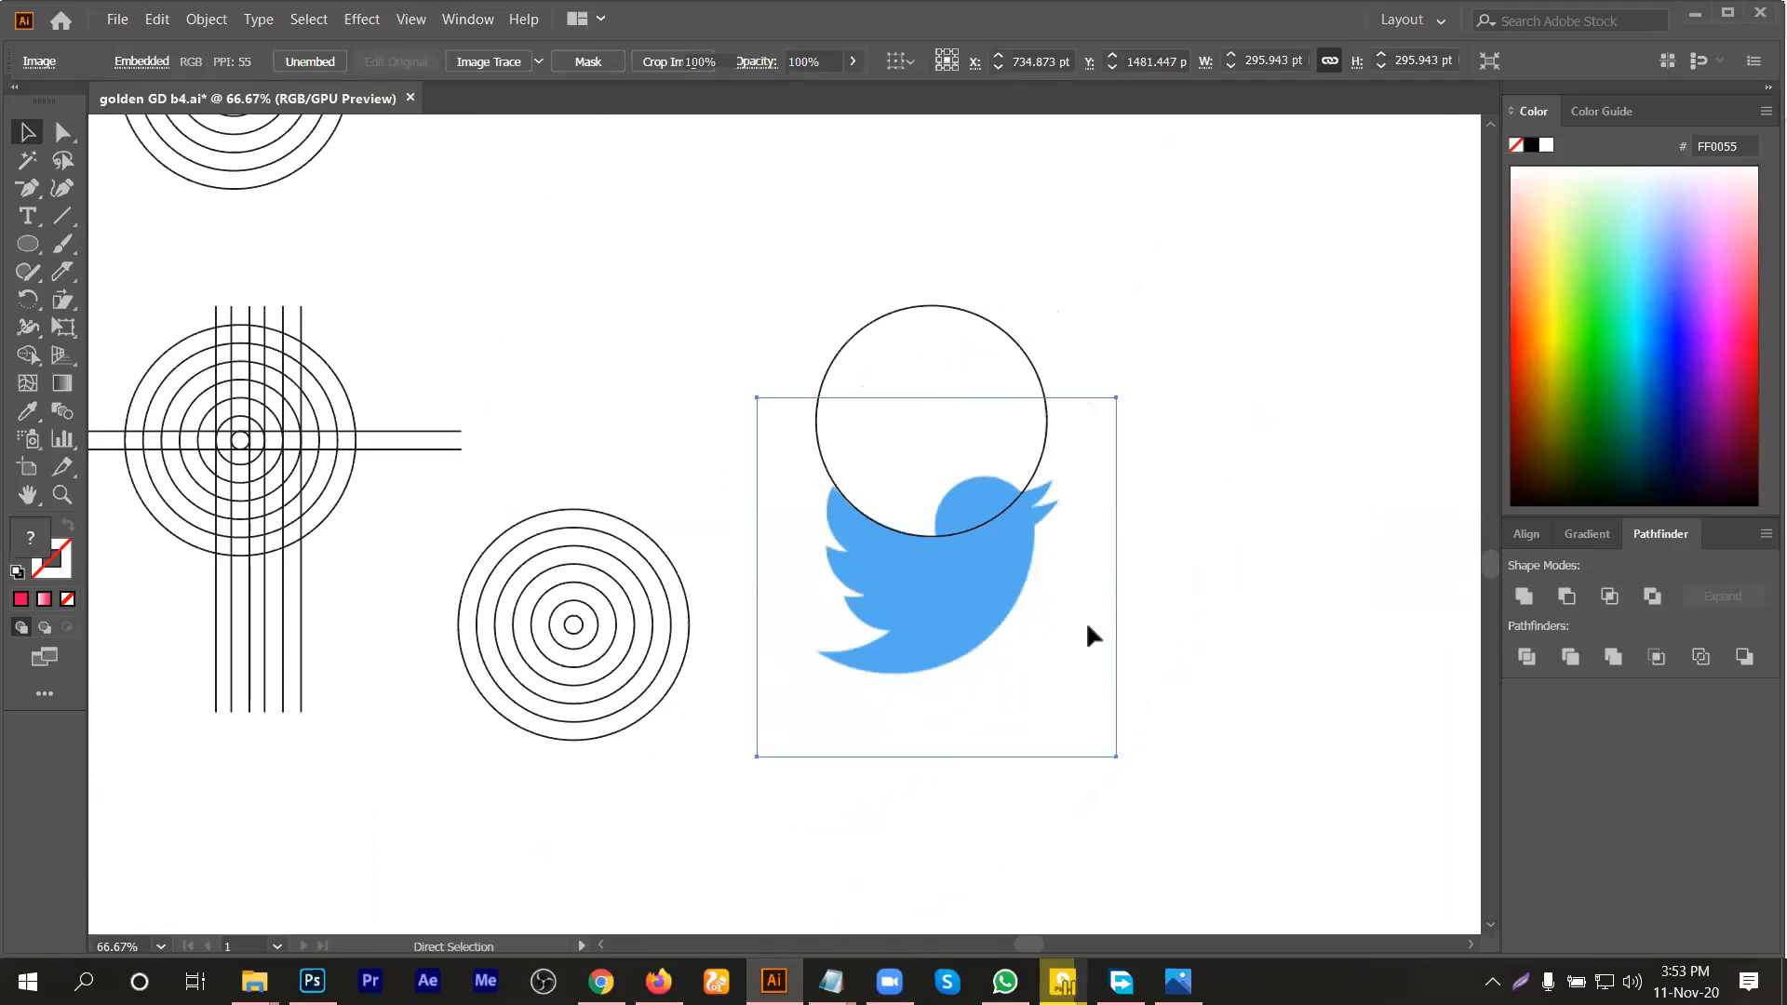
key(ctrl+shift+a)
Step: Try placing copies of smaller rings from the concentric set over the bird's head and back
scroll(997, 599, up, 1)
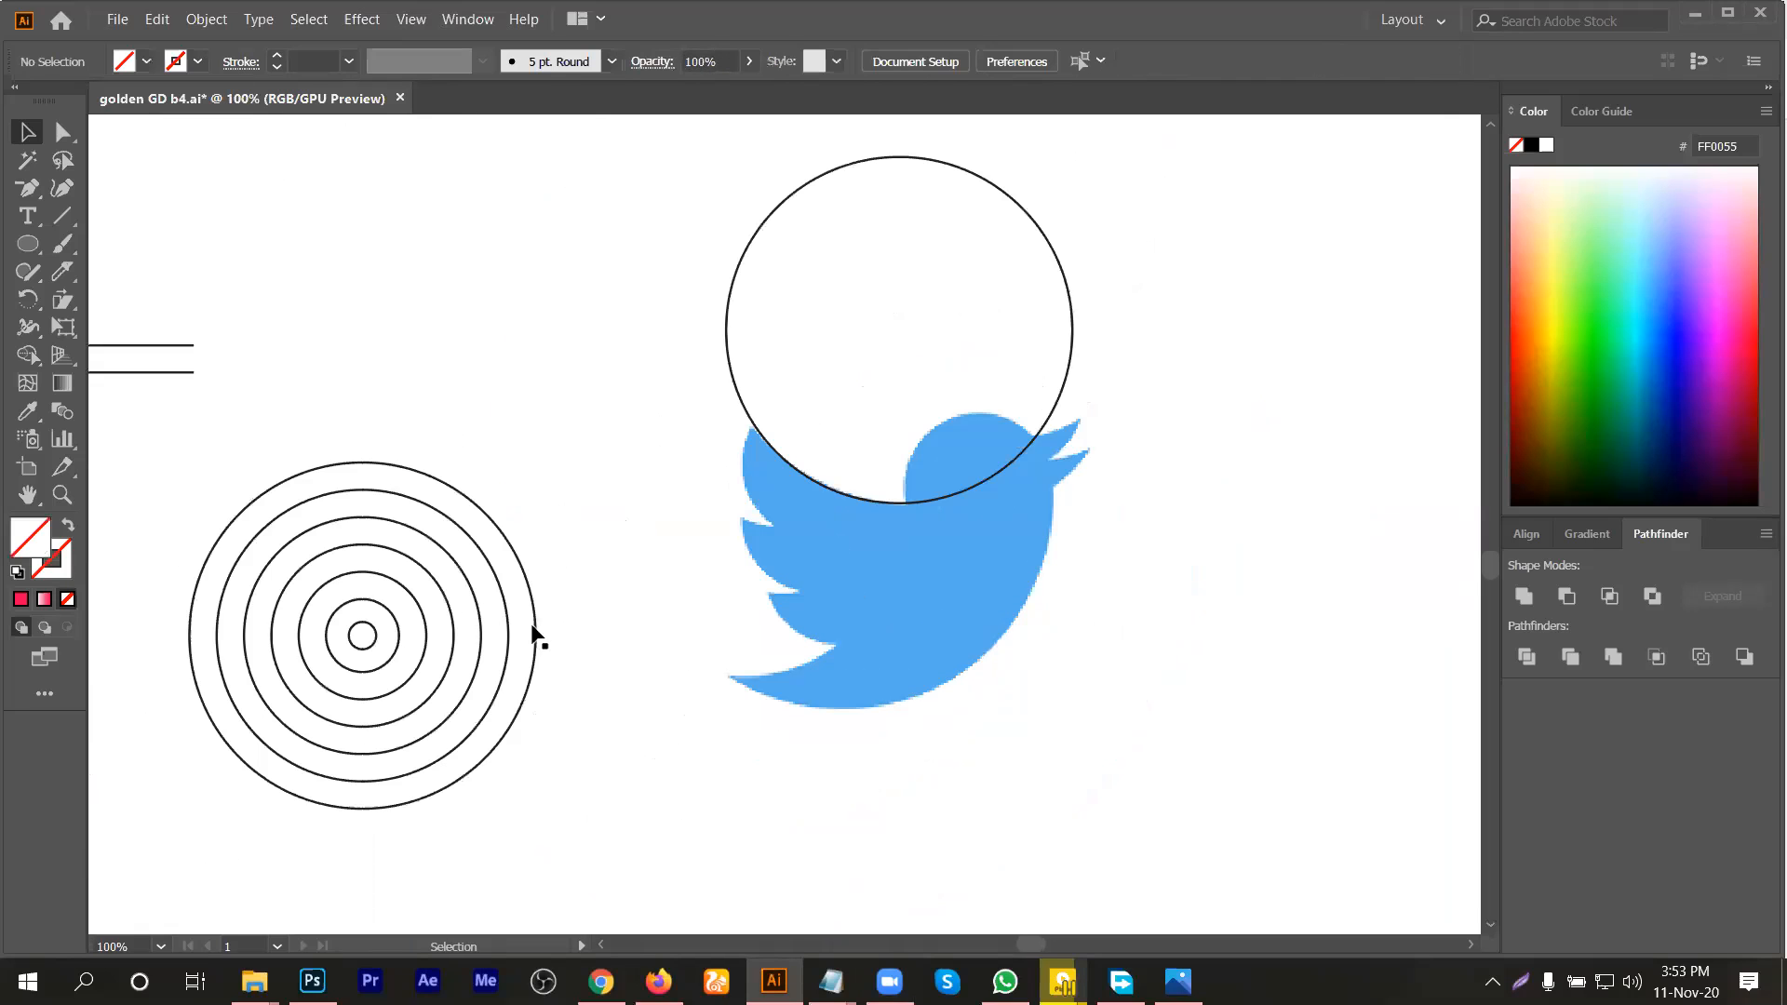
drag(504, 605, 1031, 424)
key(ctrl+z)
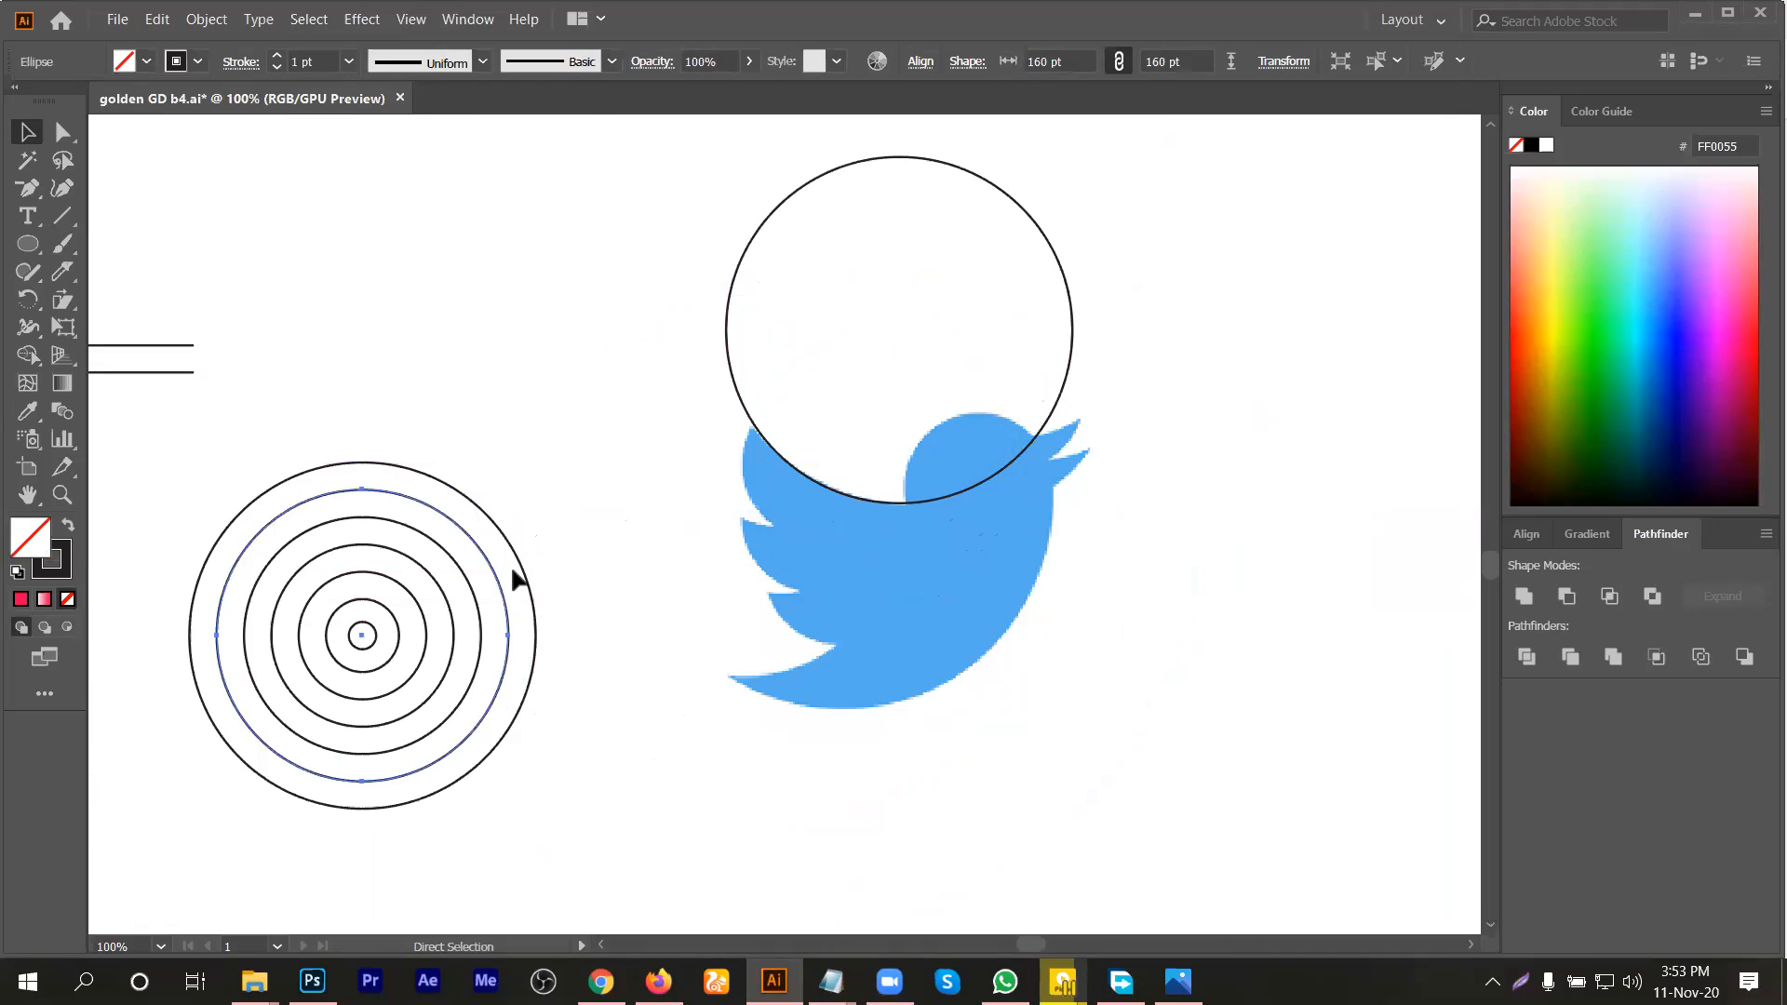
drag(466, 585, 954, 380)
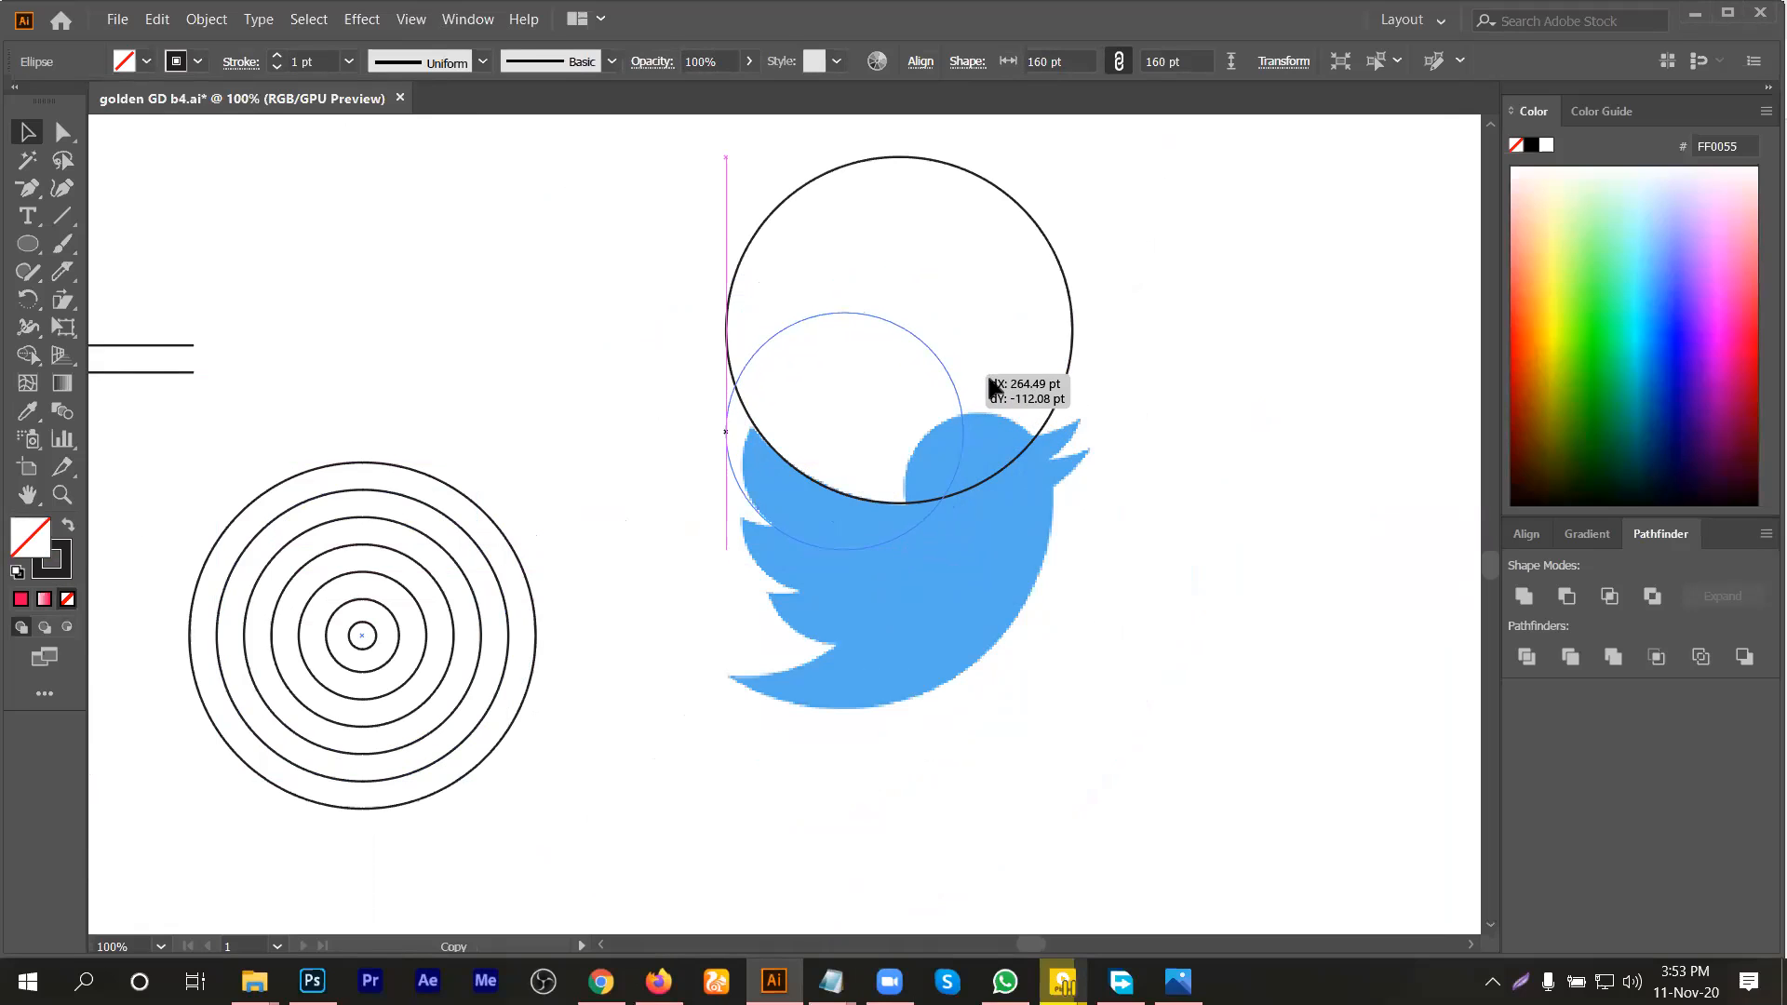
scroll(987, 375, down, 1)
key(Delete)
click(793, 471)
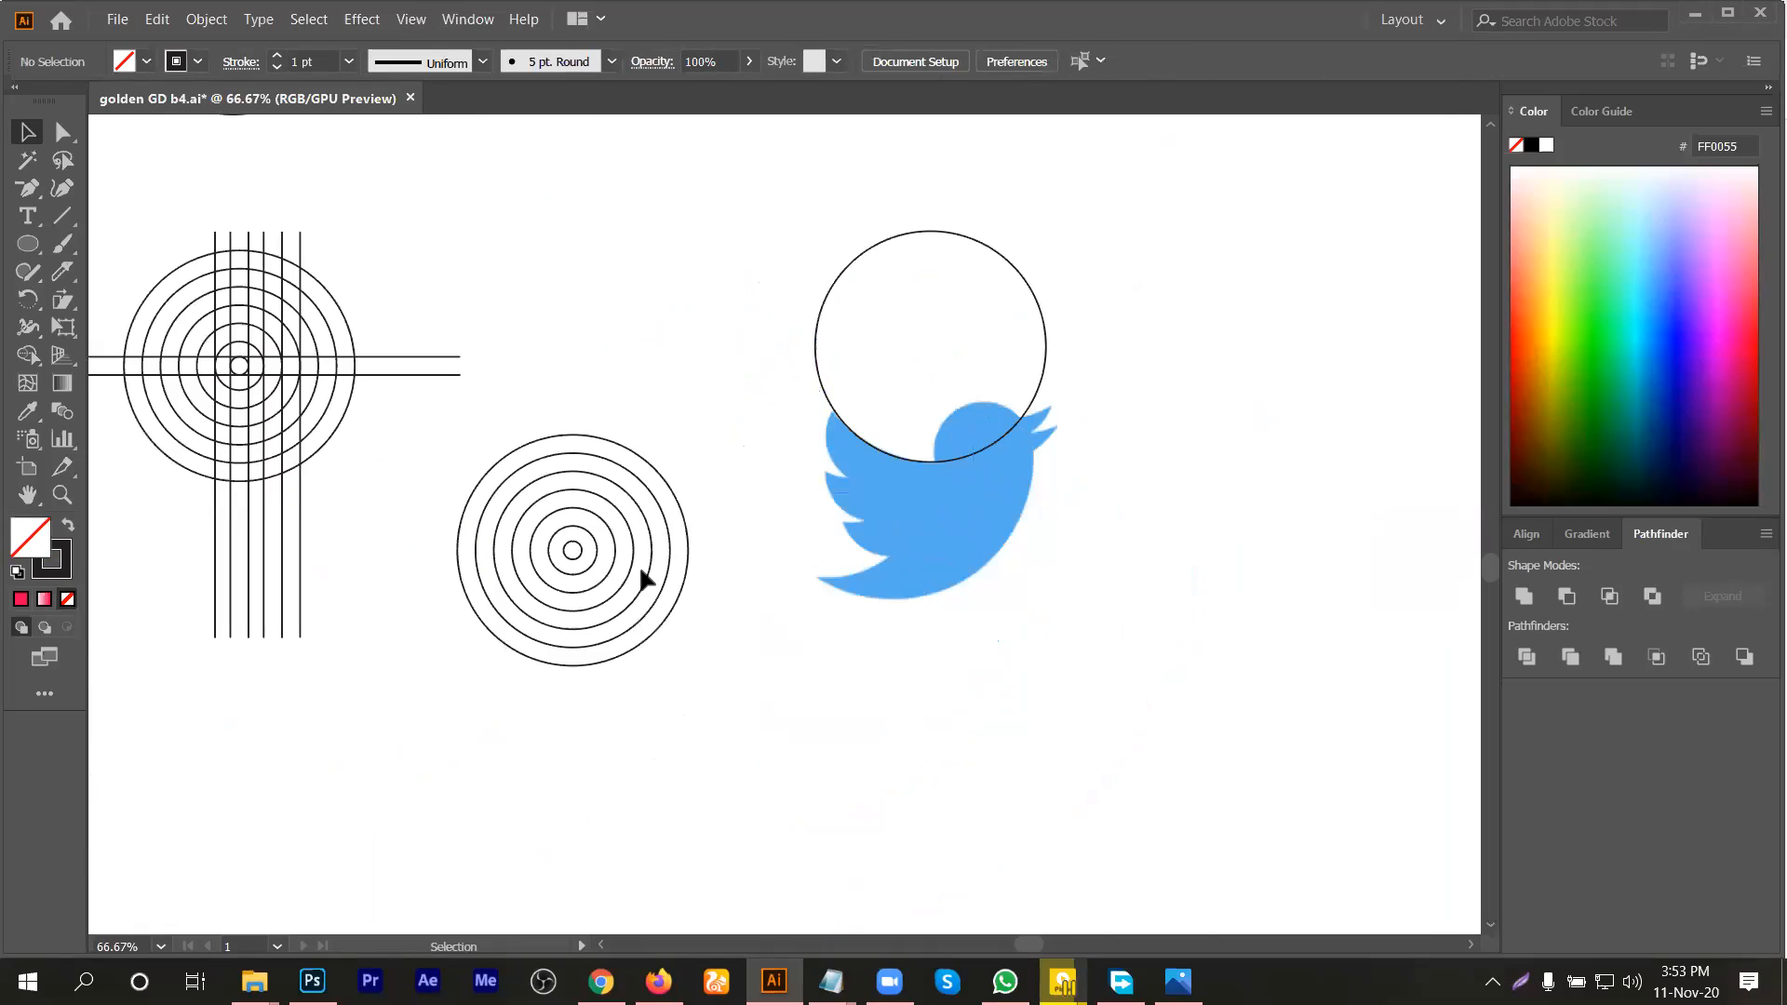
Step: Delete the concentric circle set beside the Twitter bird and the 190 pt circle overlapping it
scroll(597, 565, up, 1)
scroll(707, 438, down, 3)
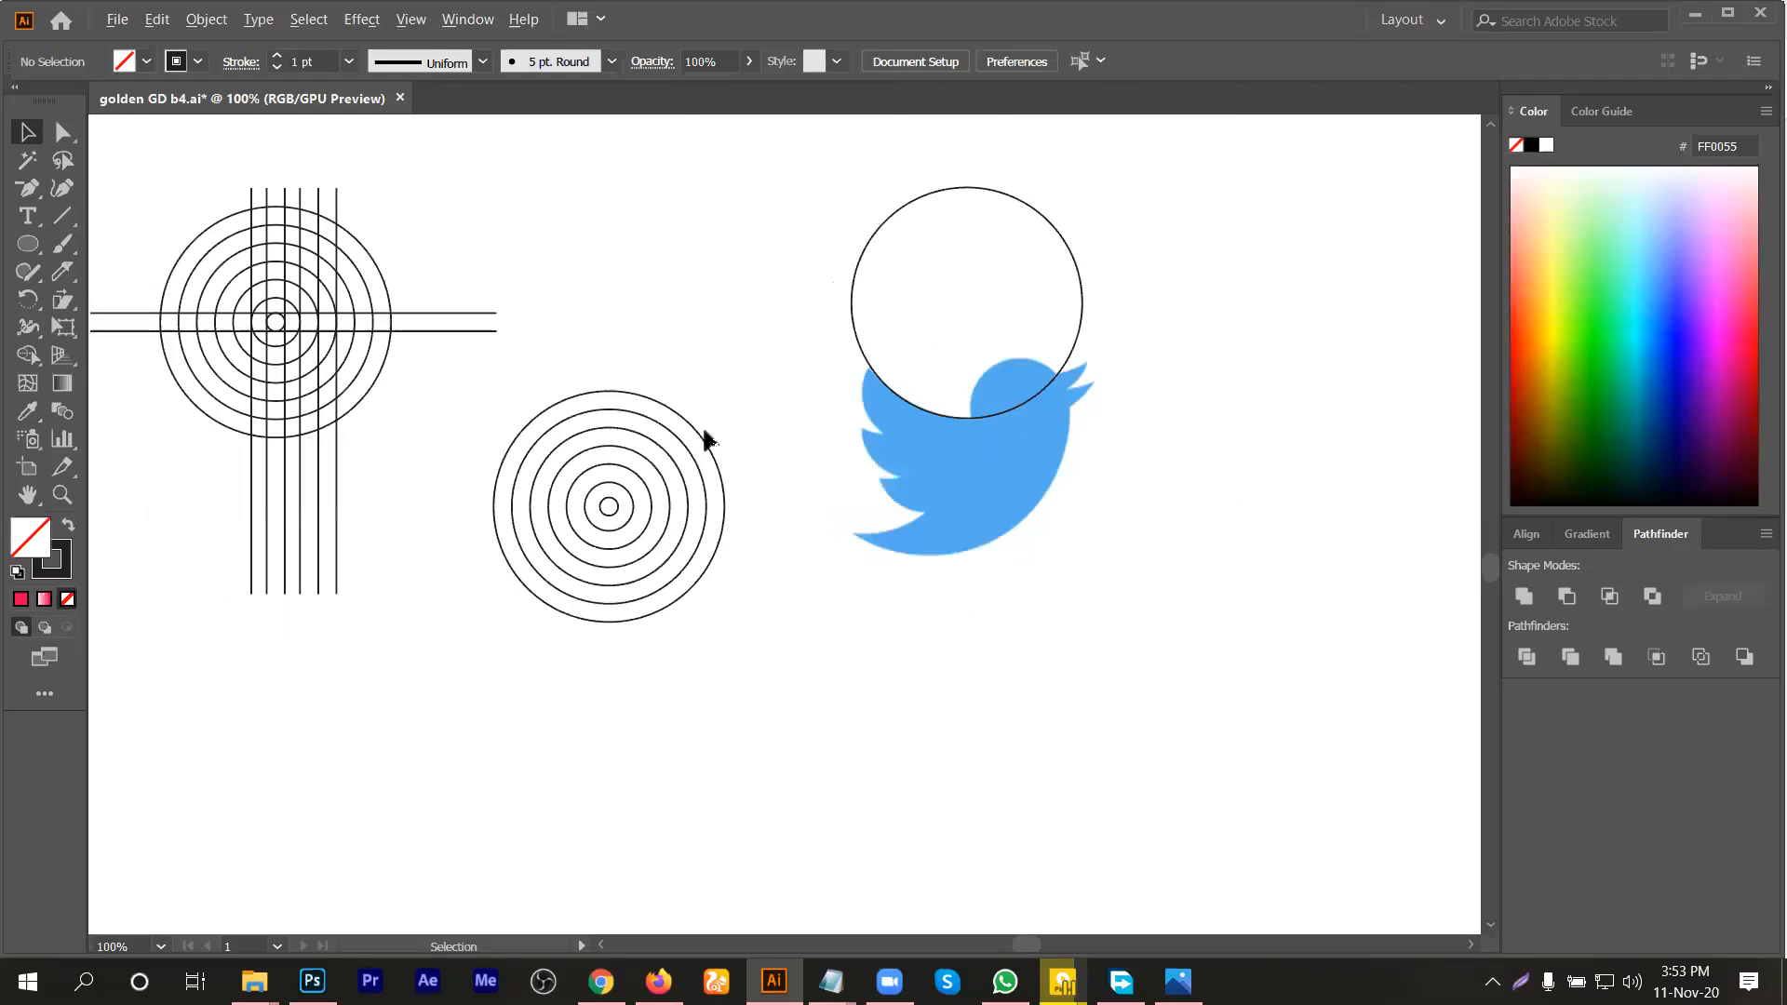
scroll(759, 423, up, 1)
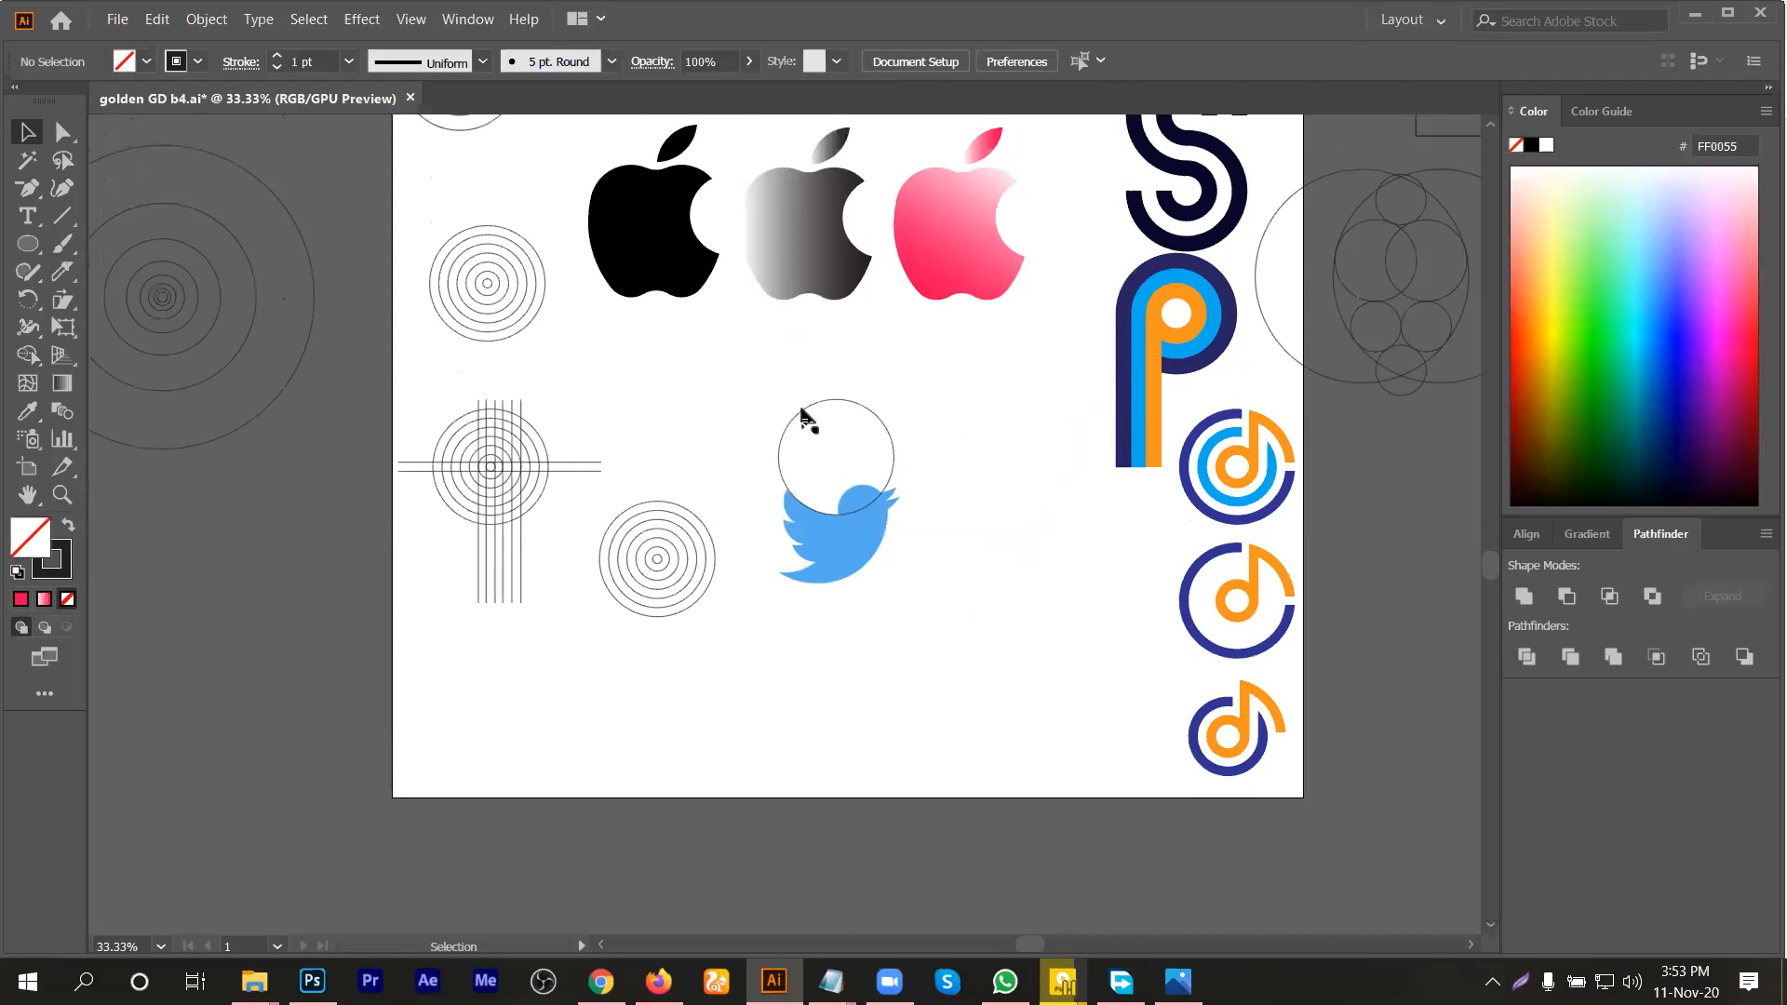
scroll(762, 447, down, 1)
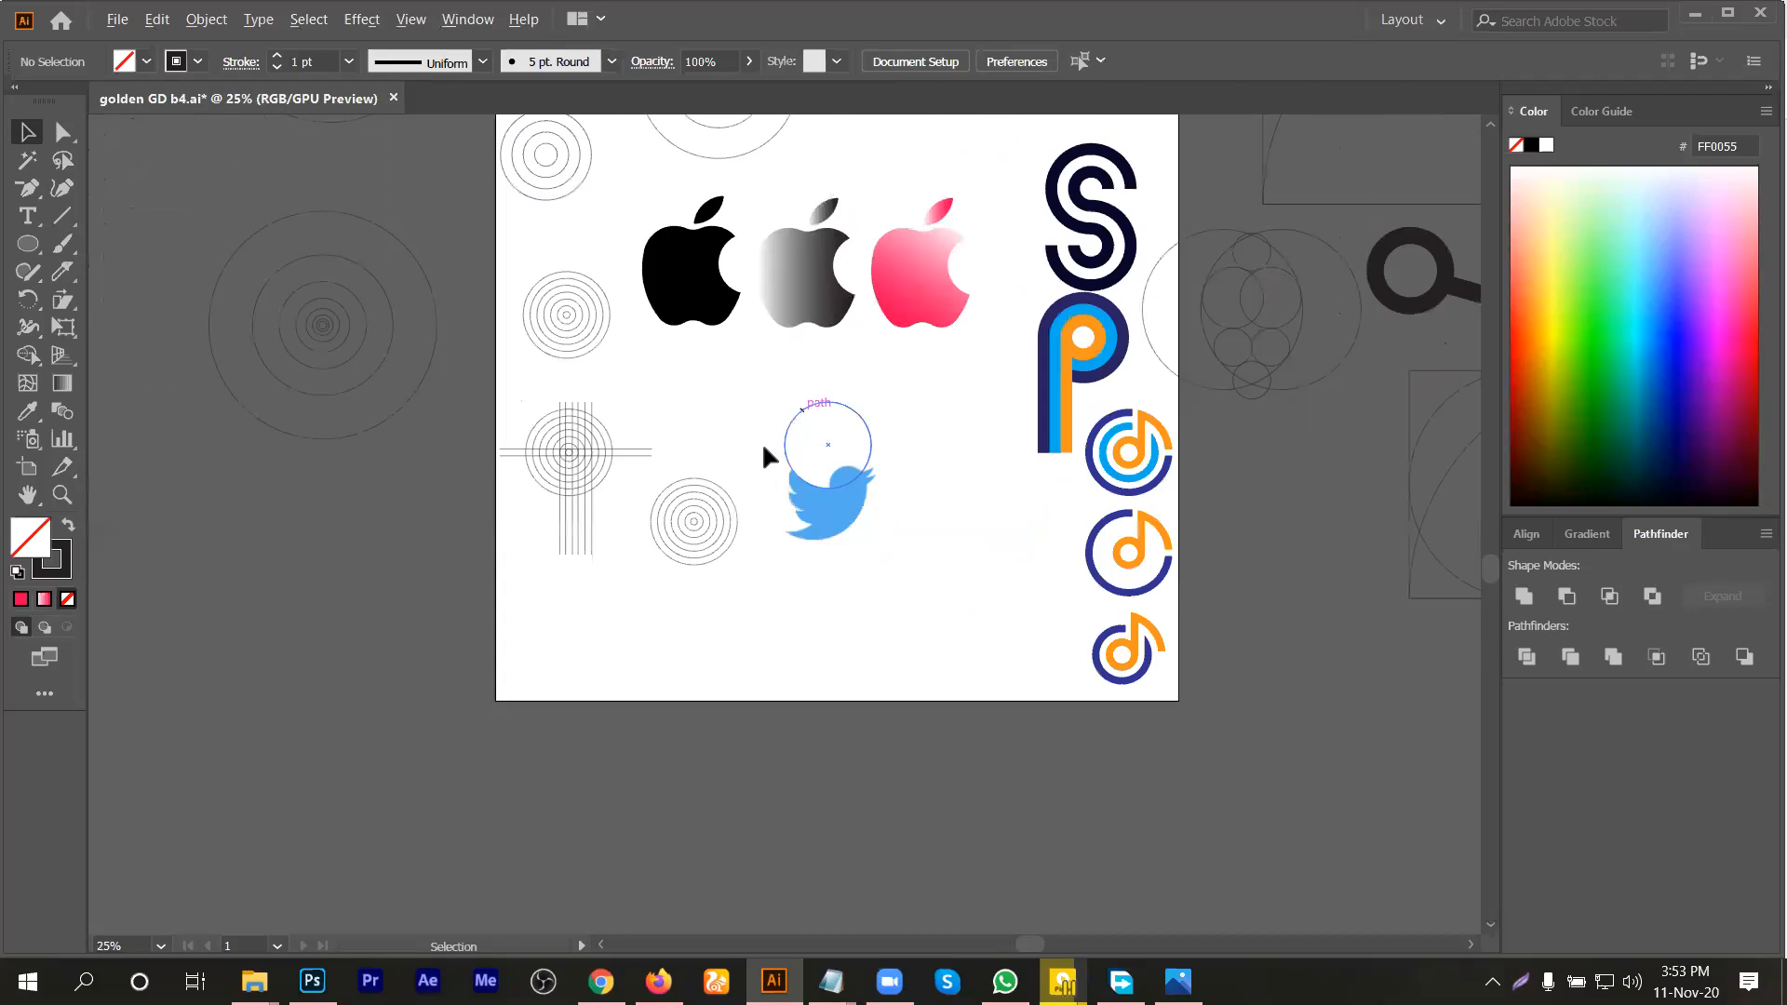
click(687, 551)
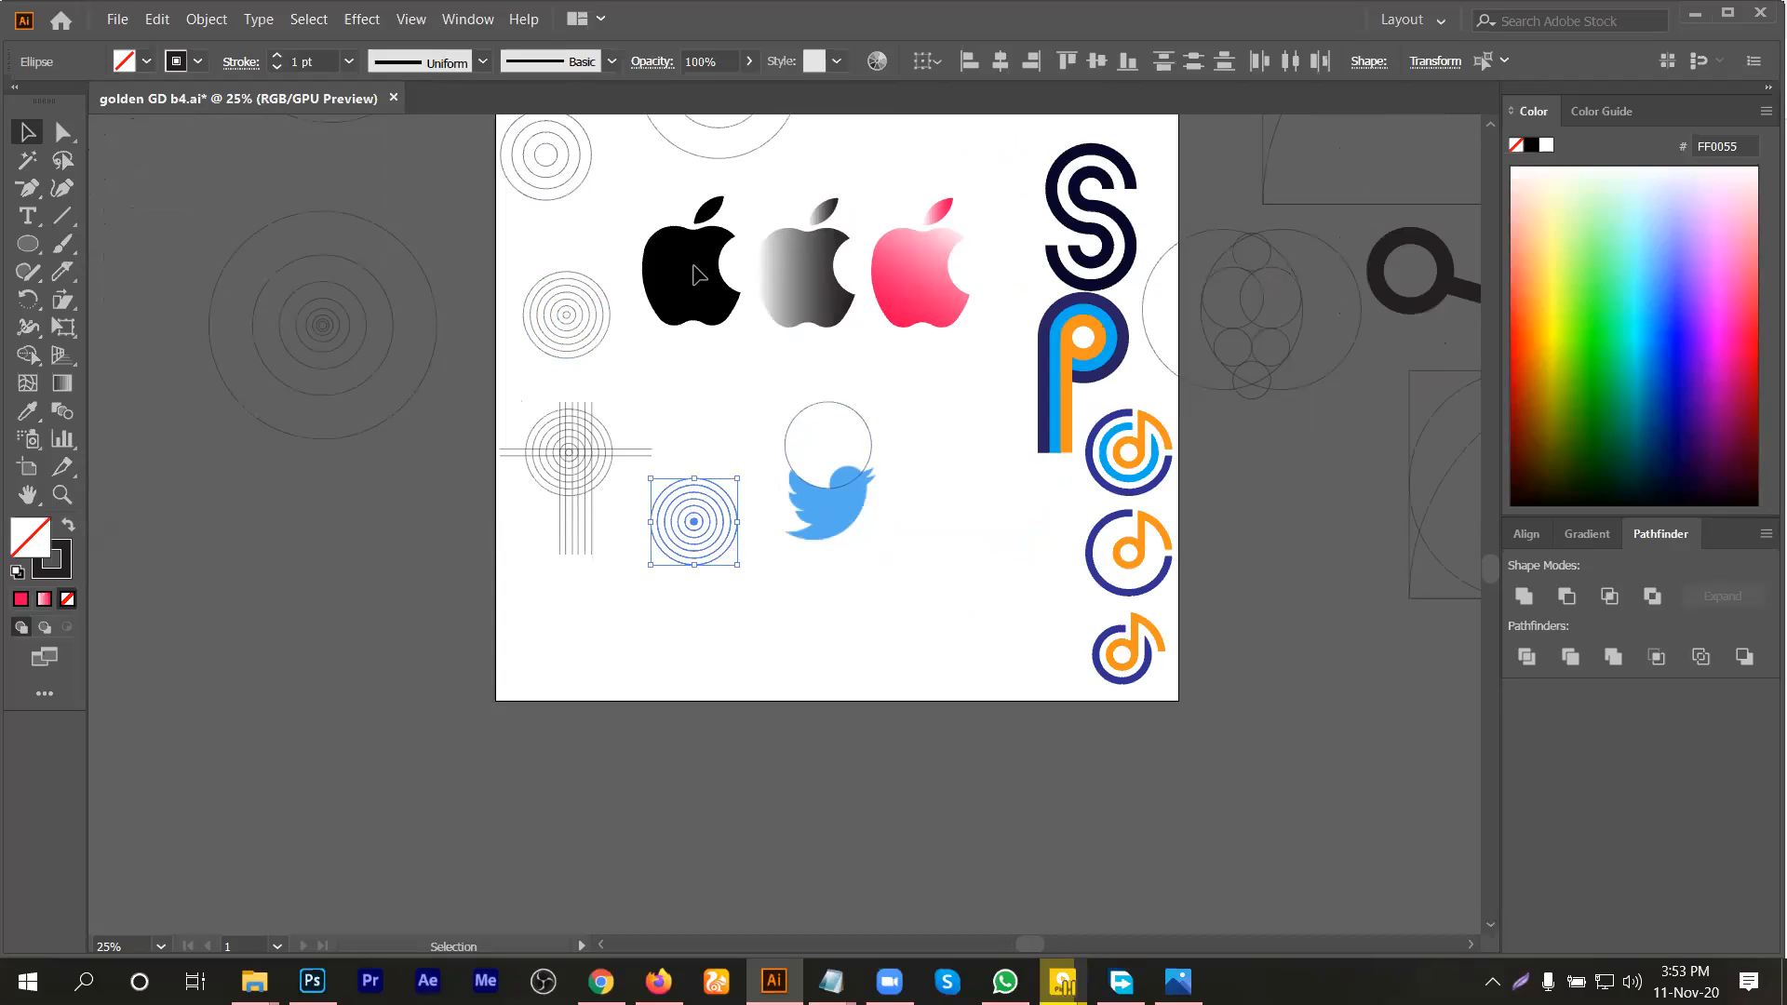
scroll(571, 173, up, 2)
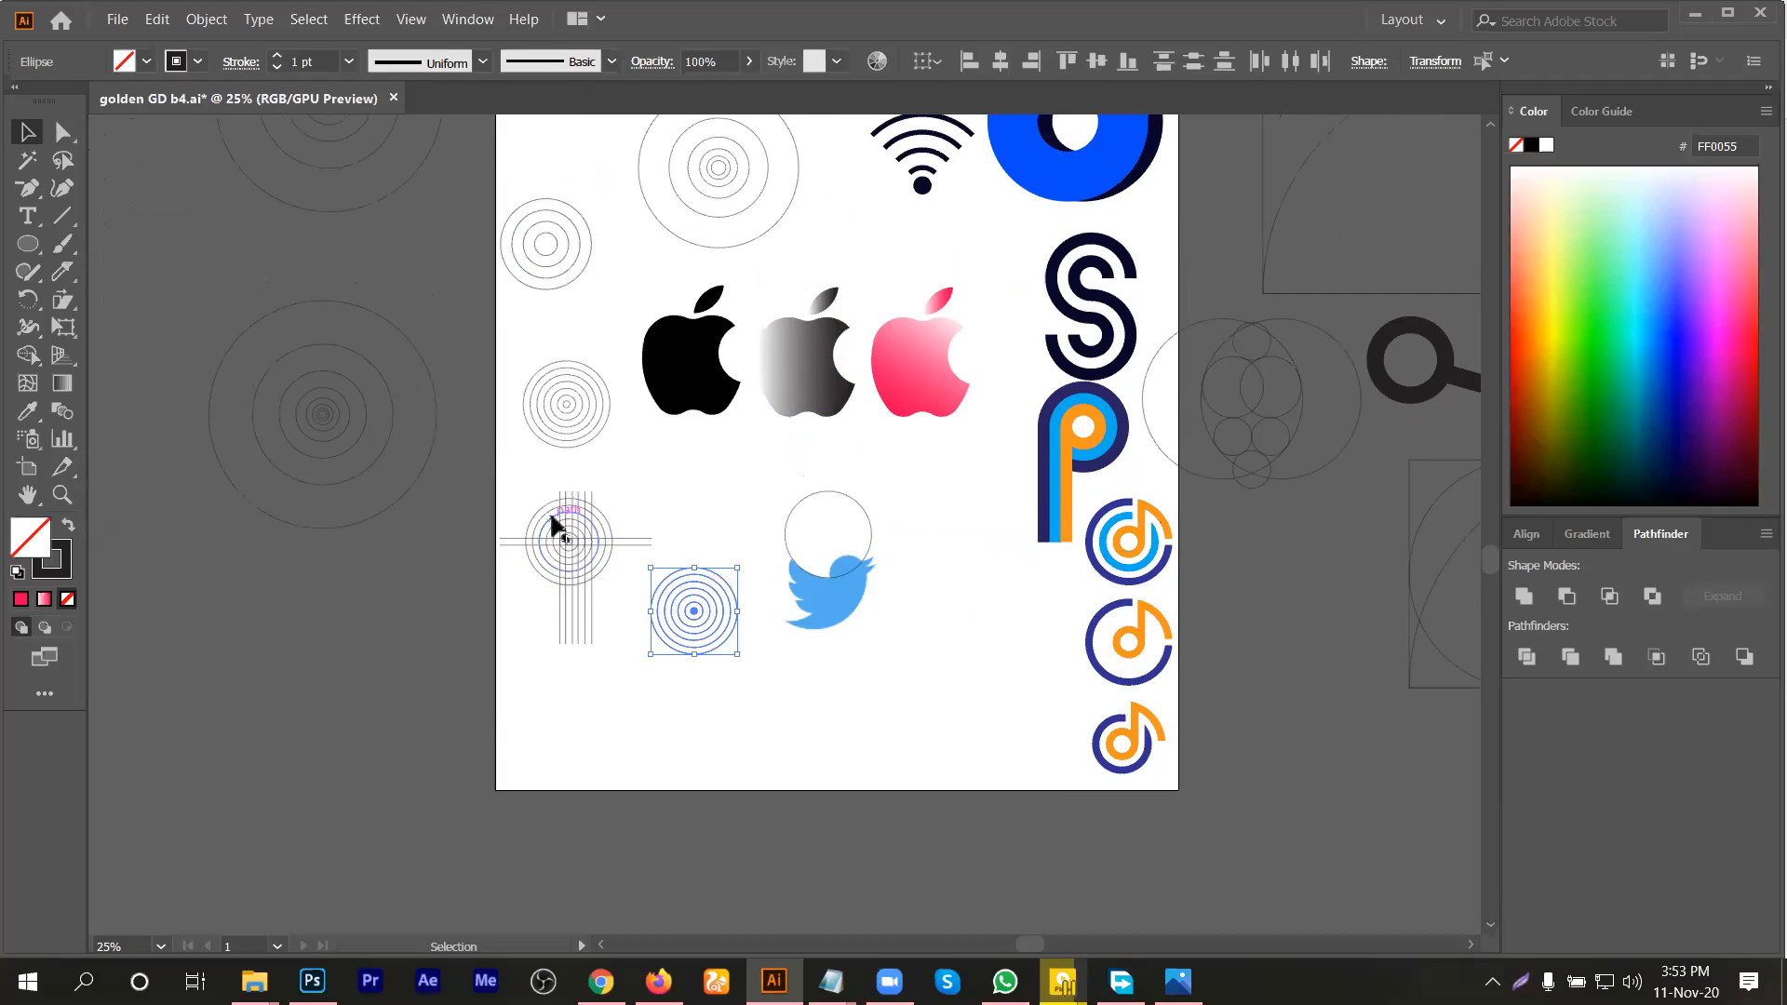
key(Delete)
click(847, 559)
key(Delete)
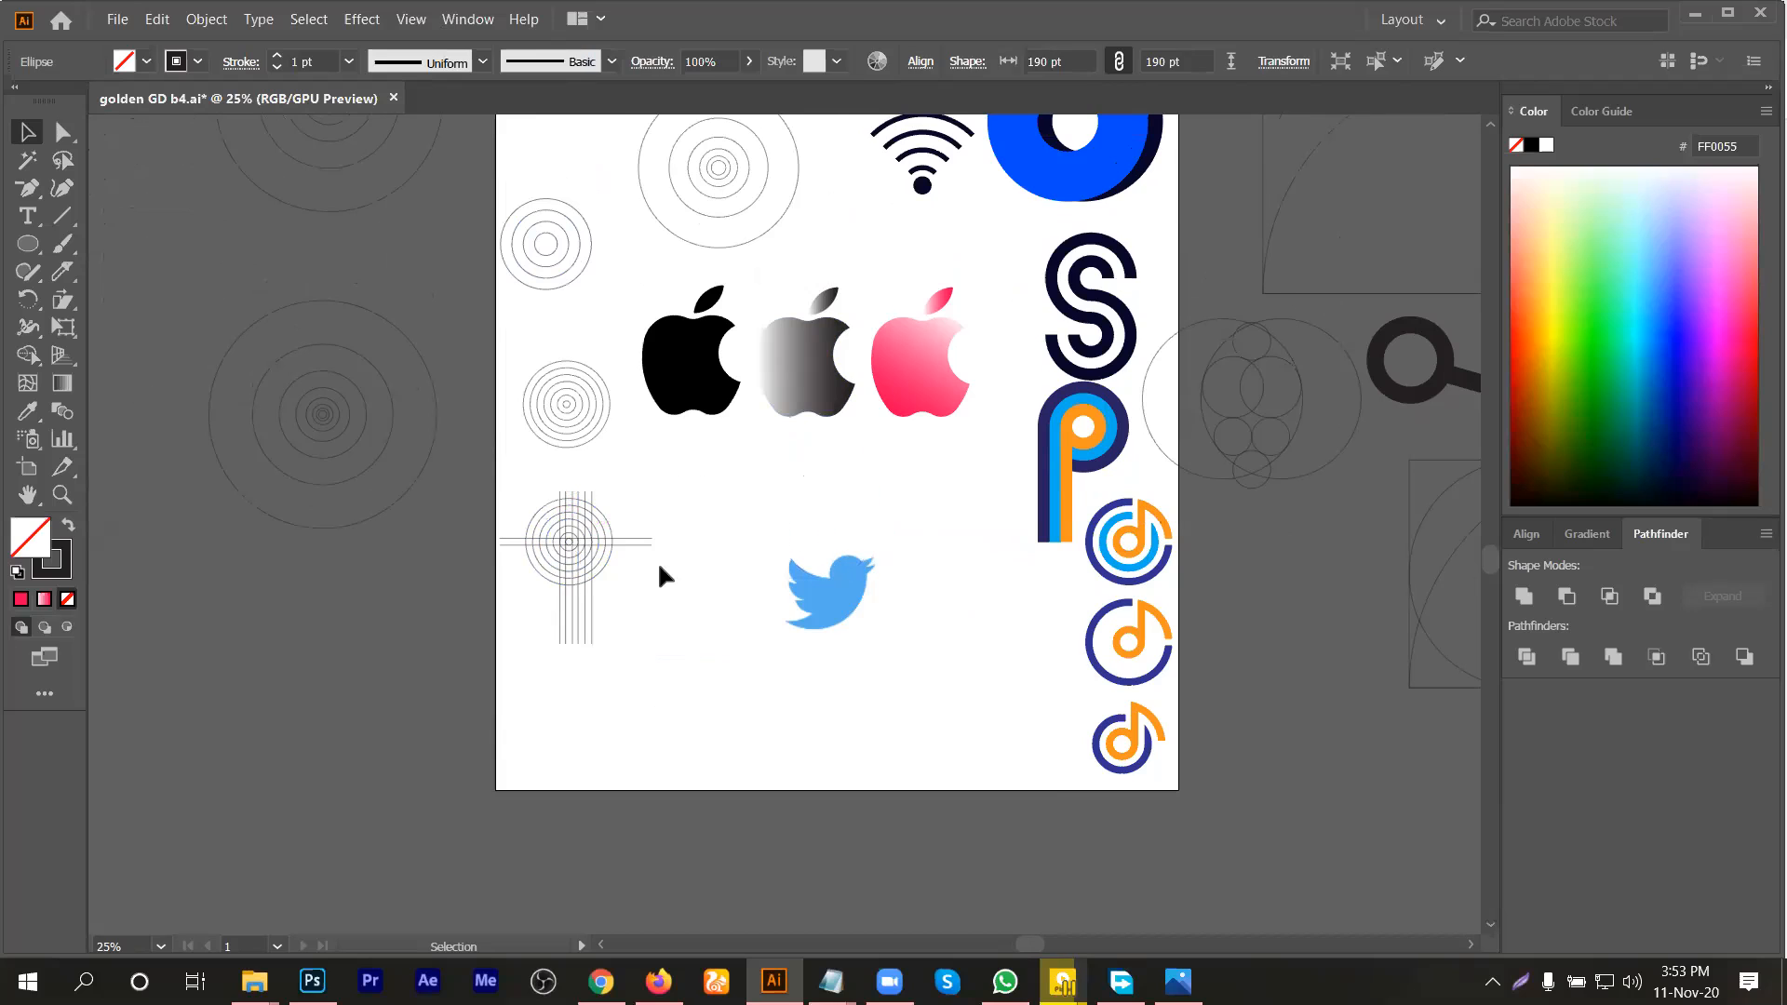
Step: Copy the lower golden-ratio circle set from the area left of the artboard to the artboard's lower-left corner
scroll(317, 405, up, 1)
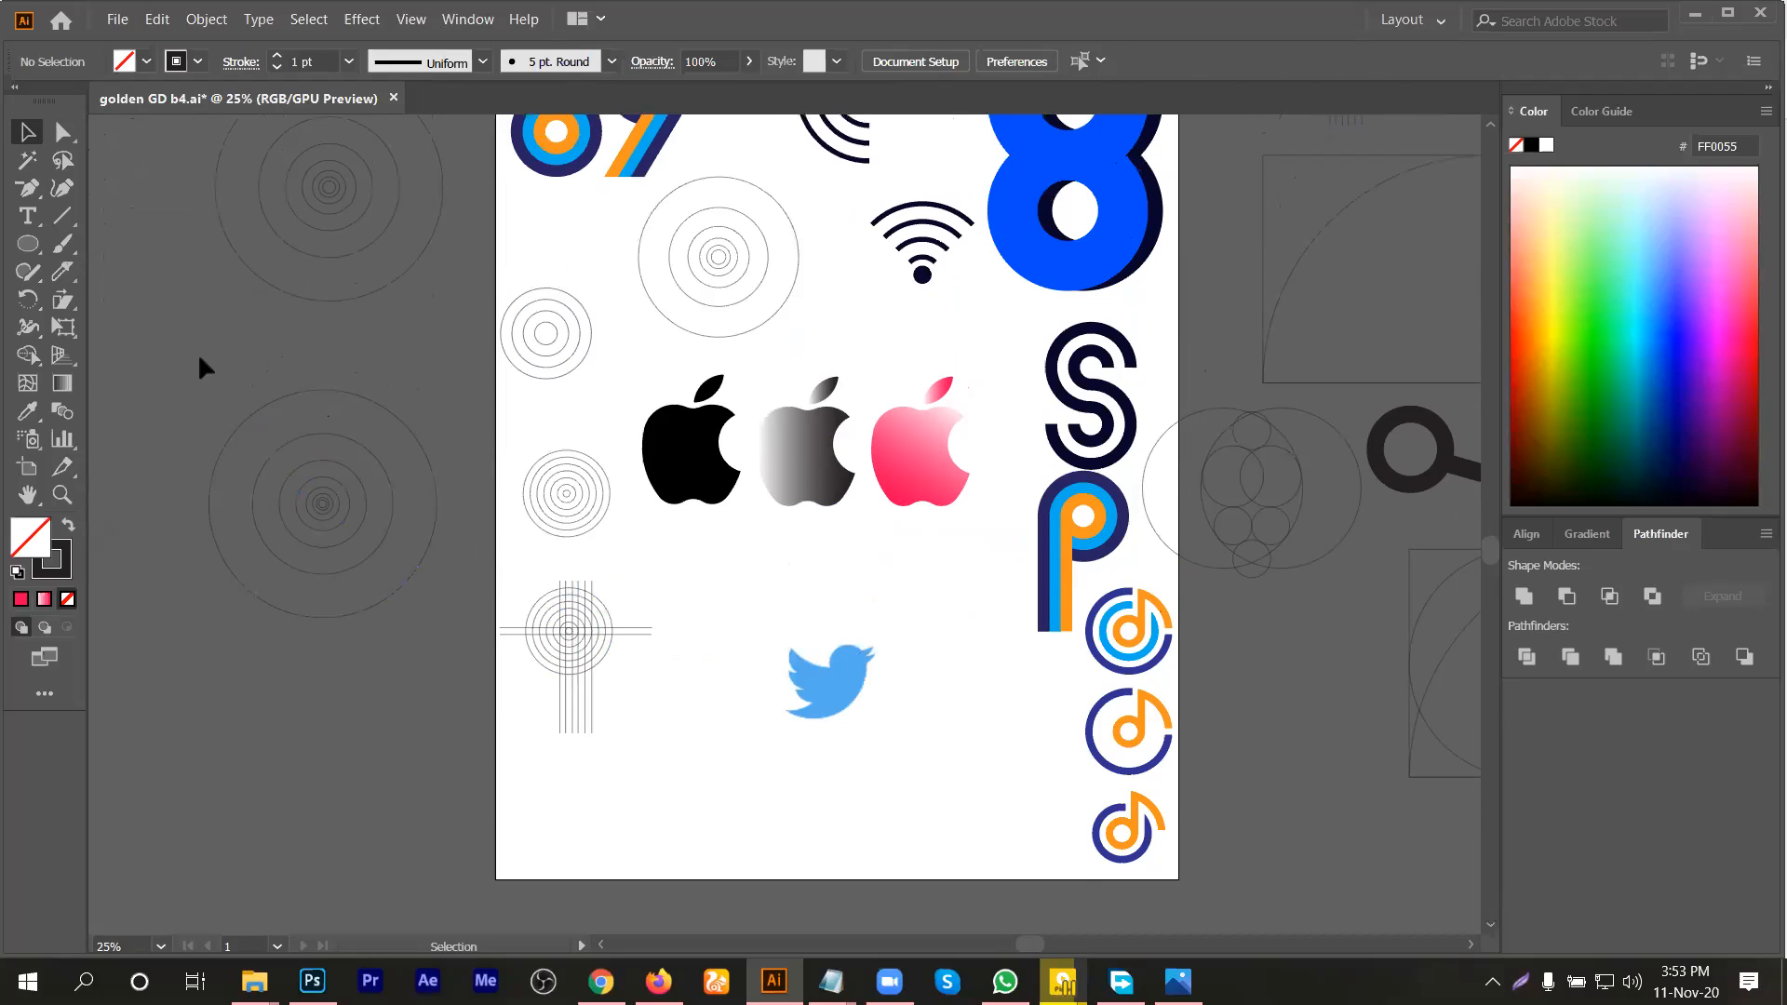
click(332, 543)
scroll(358, 438, down, 3)
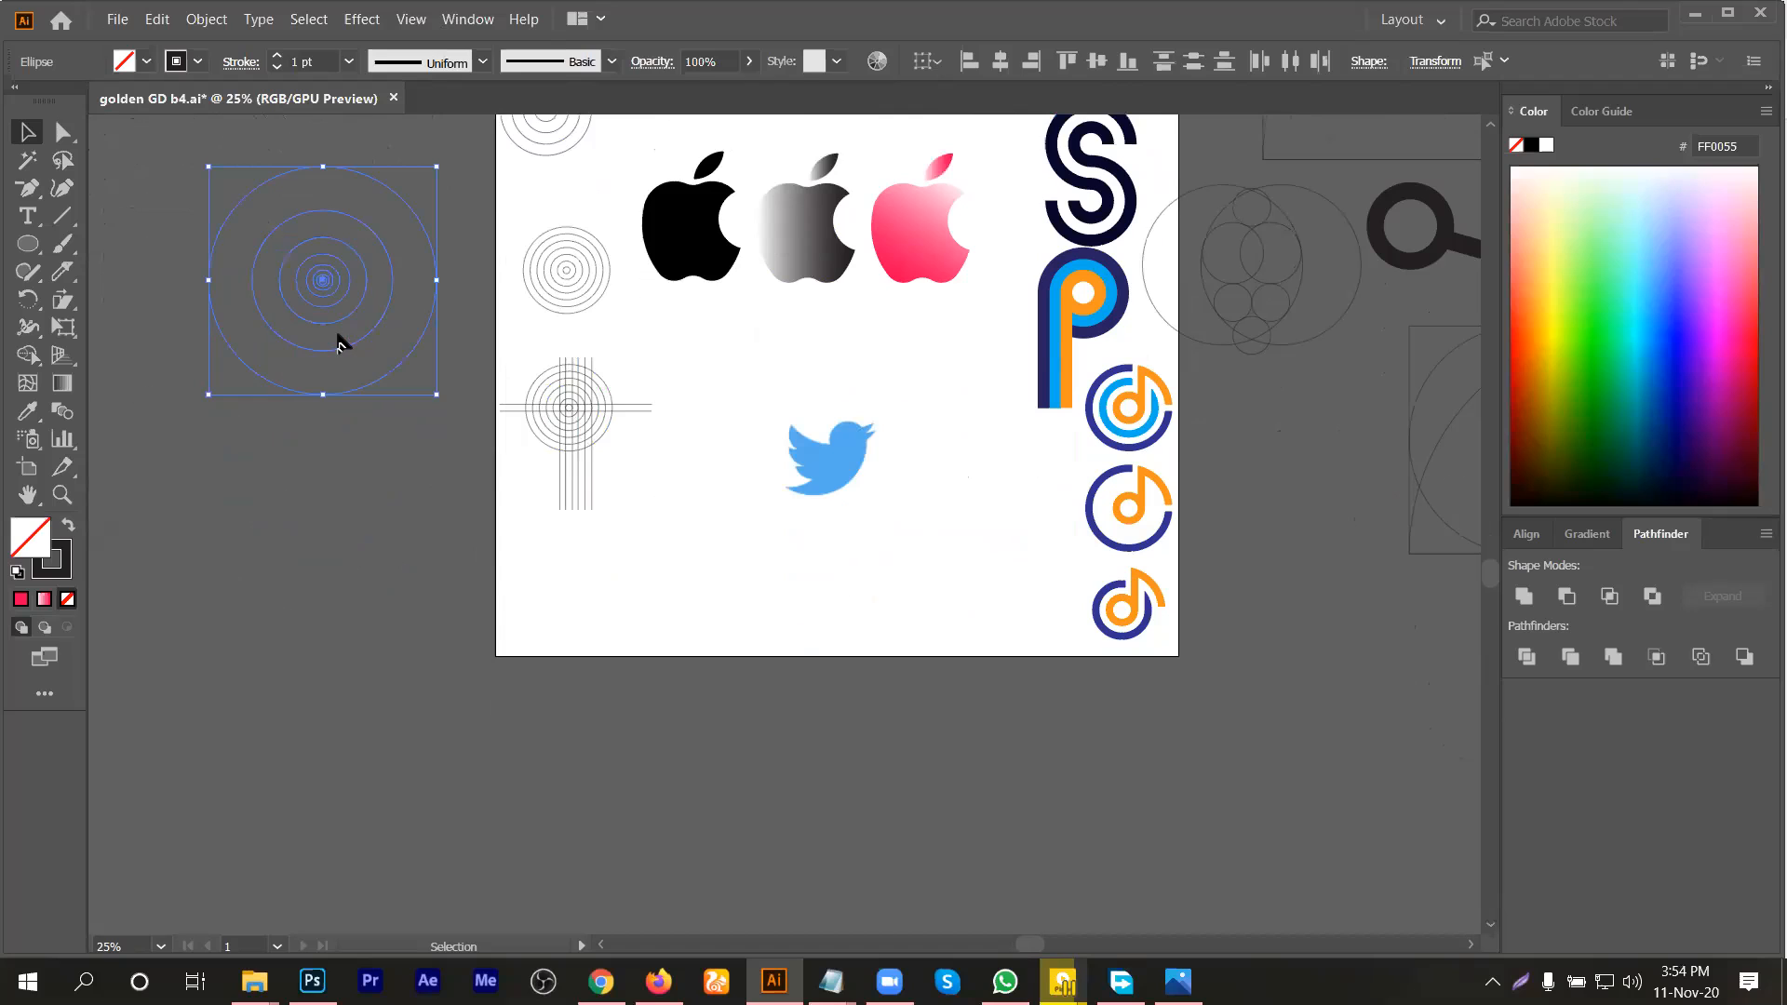
click(337, 327)
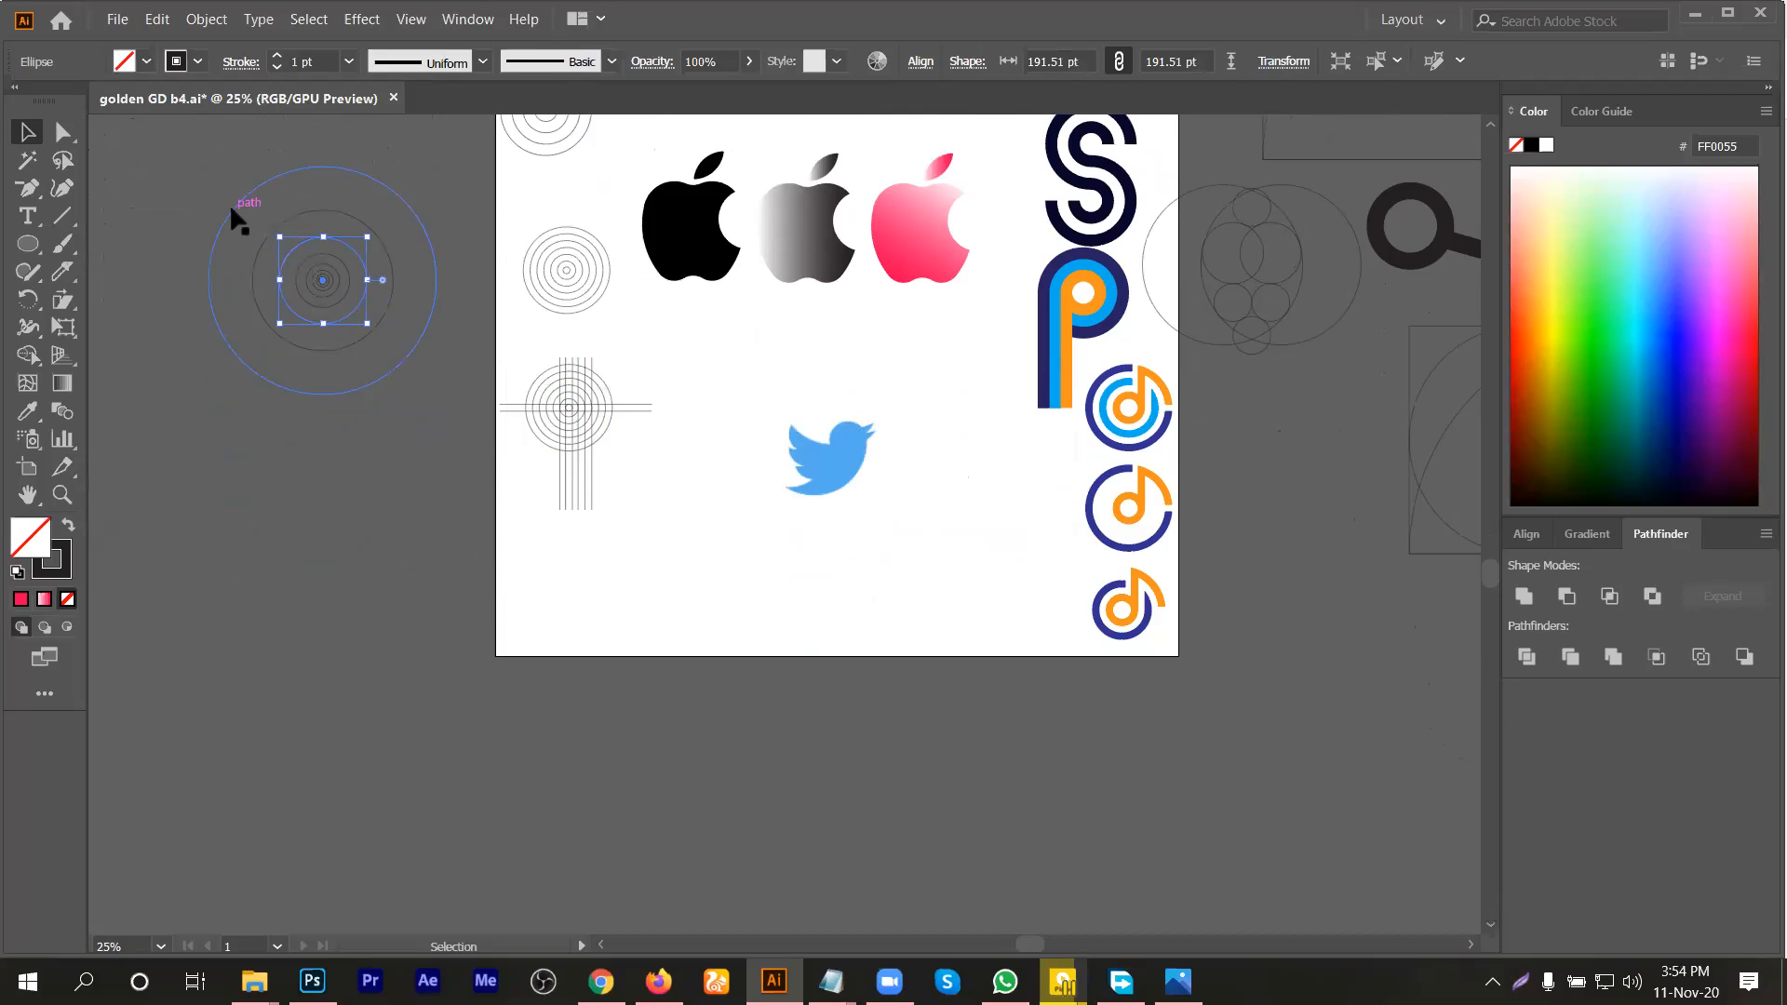
key(ctrl+z)
drag(321, 282, 627, 641)
scroll(627, 483, up, 1)
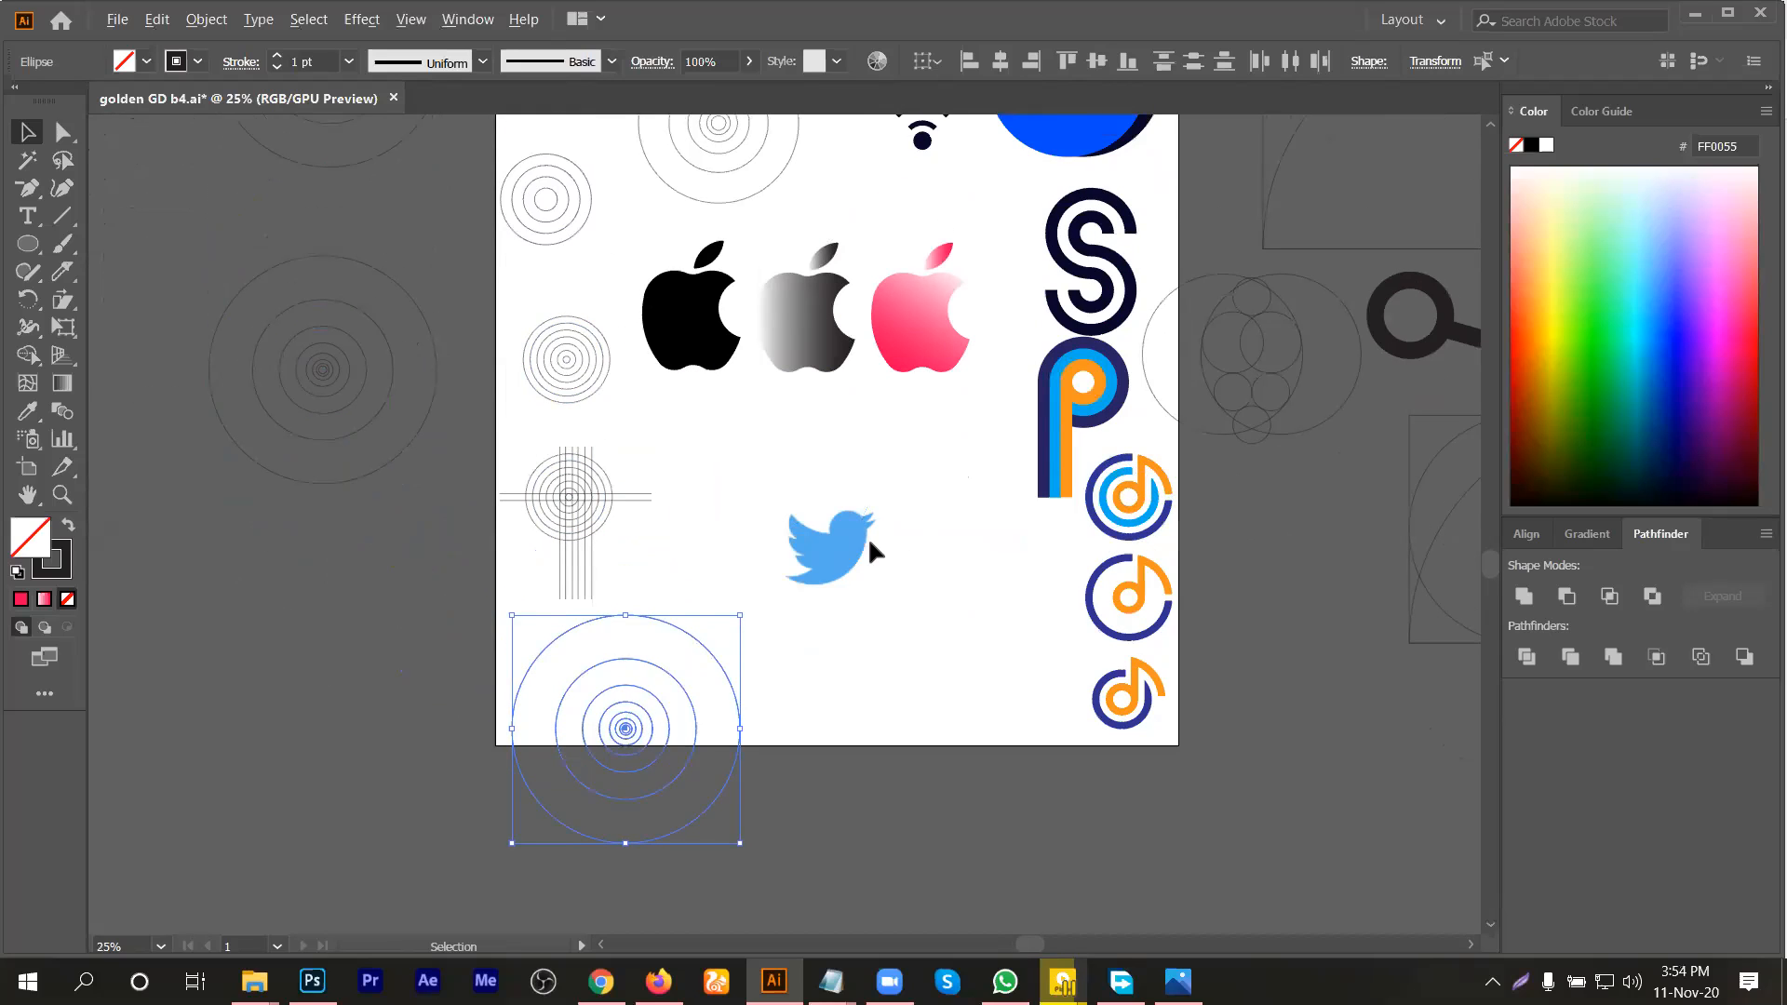
Step: Move the small four-ring set up beside the larger concentric set above the apple logos
scroll(830, 544, up, 3)
scroll(907, 505, down, 2)
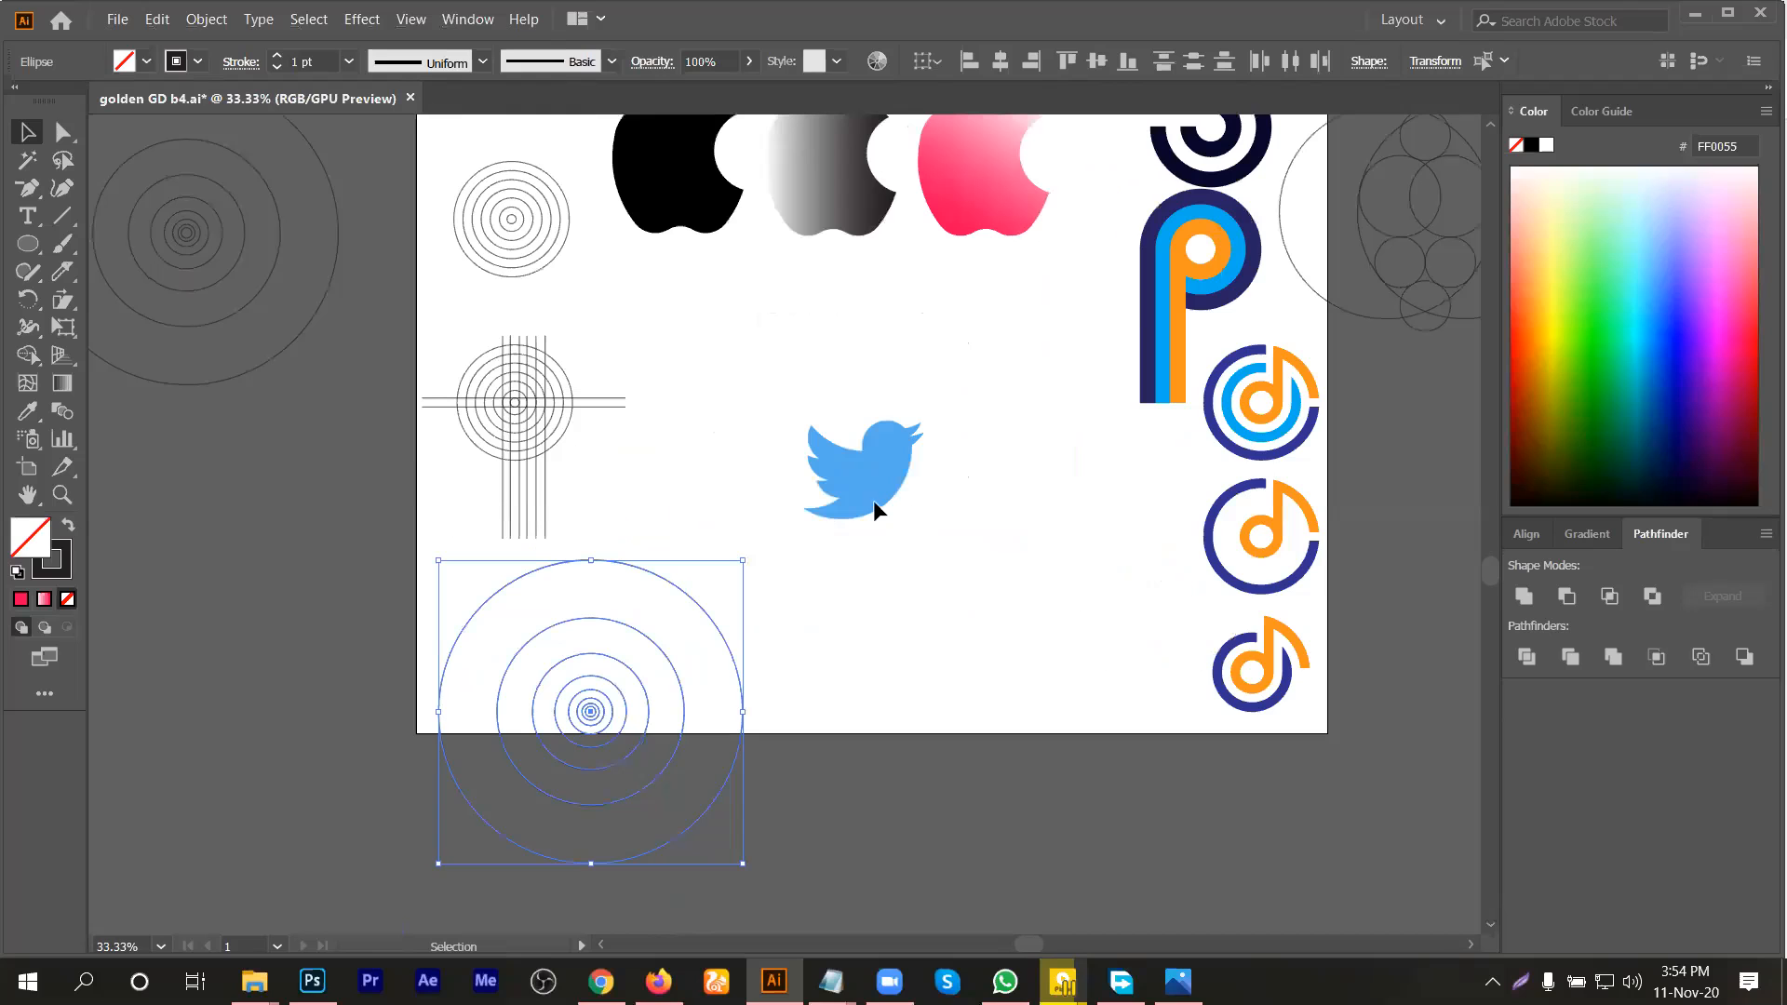
click(493, 457)
scroll(511, 521, up, 1)
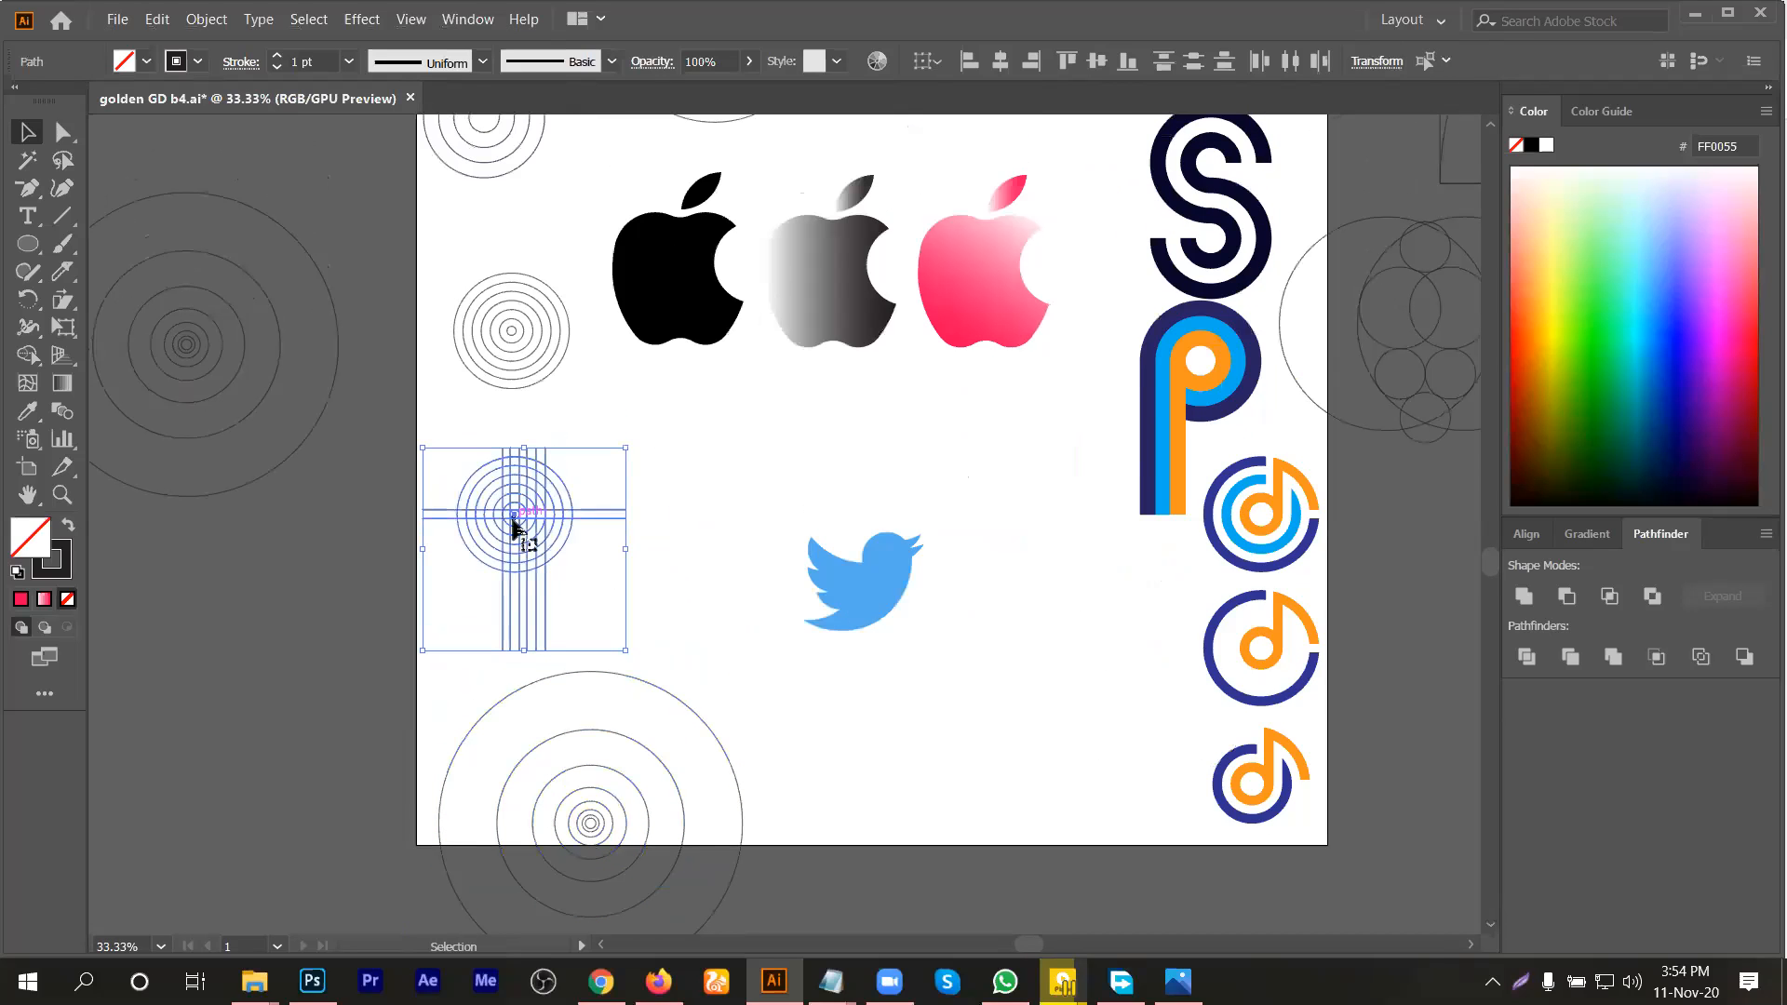
scroll(517, 521, up, 1)
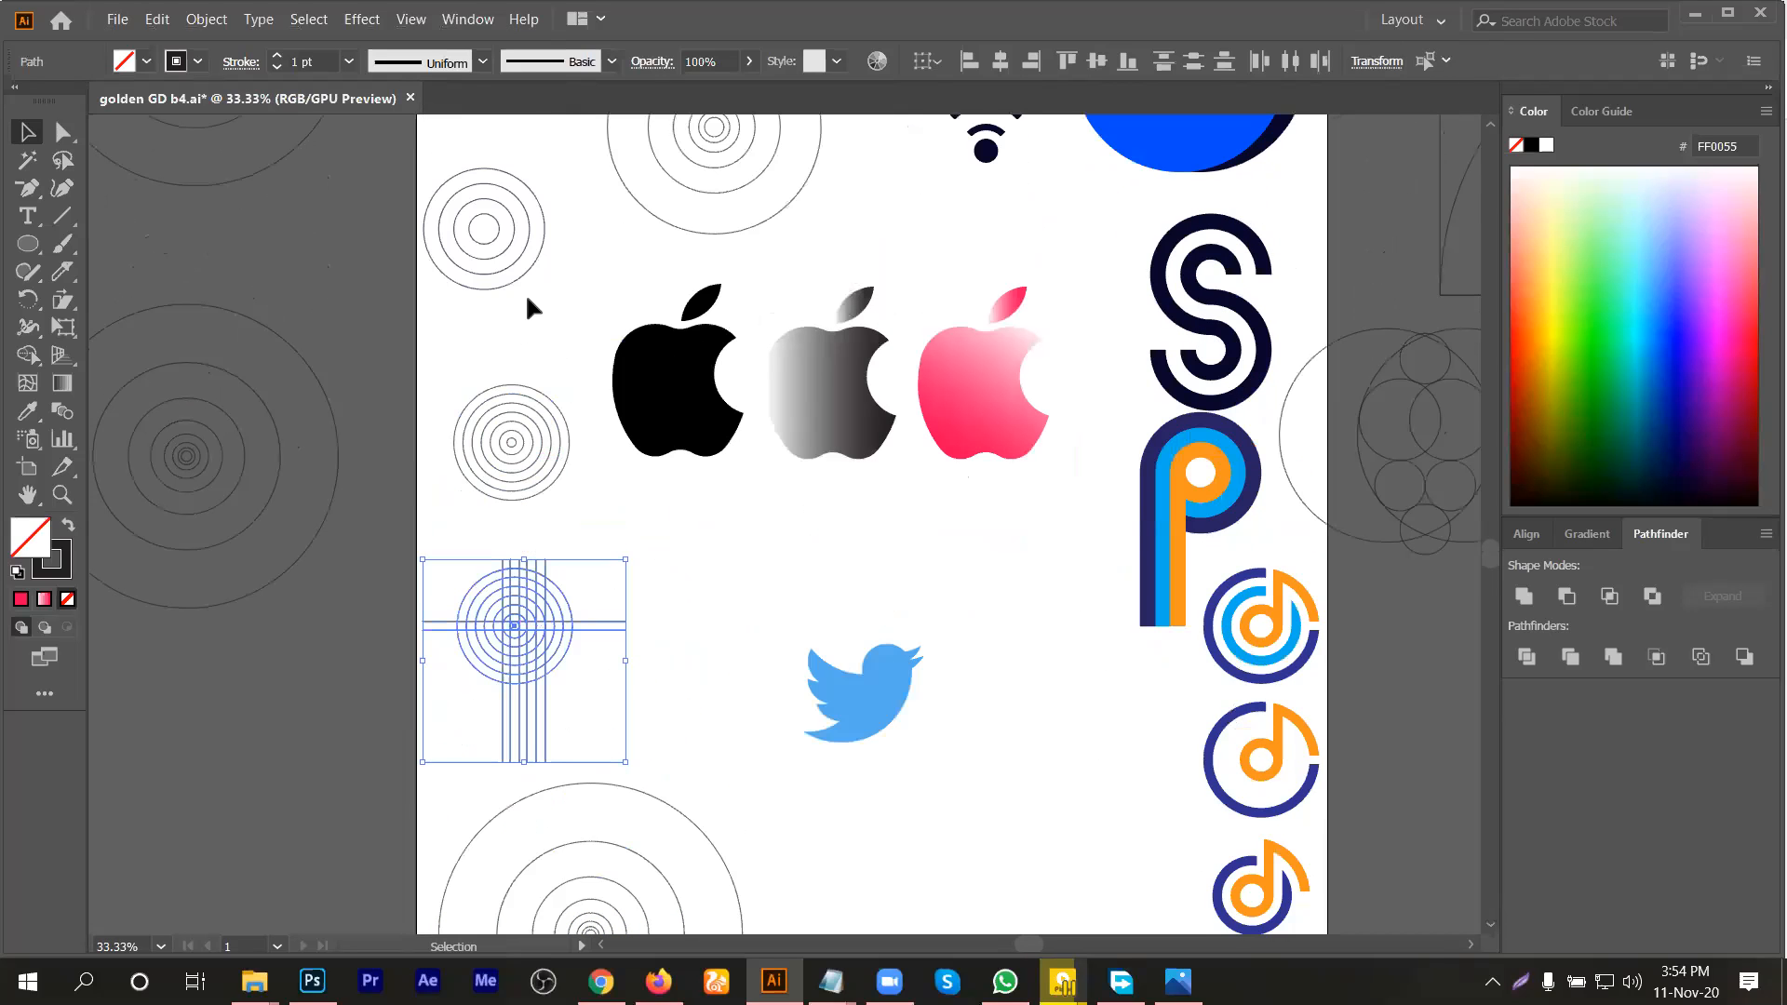
scroll(536, 275, up, 1)
click(506, 323)
drag(475, 347, 477, 220)
Step: Move the evenly spaced rings and the ring-and-line grid to the bird's right, and the golden-ratio circle set to its left
click(518, 583)
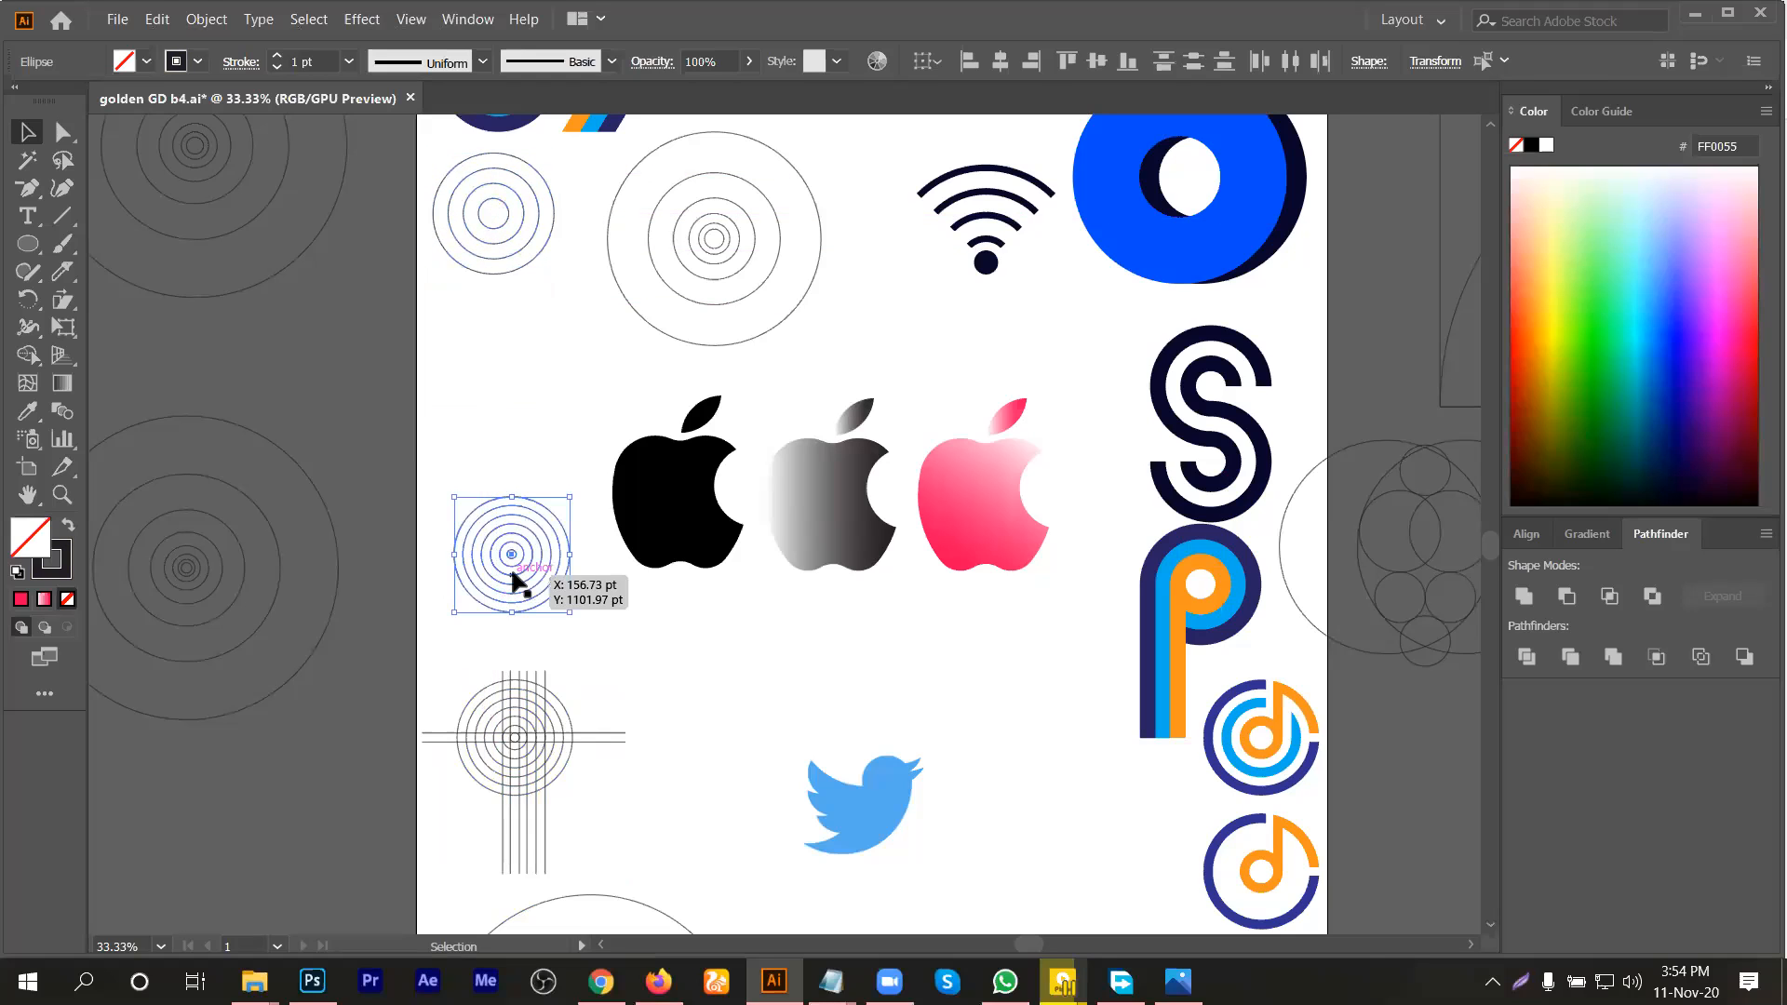
drag(510, 564, 1145, 848)
scroll(674, 588, down, 4)
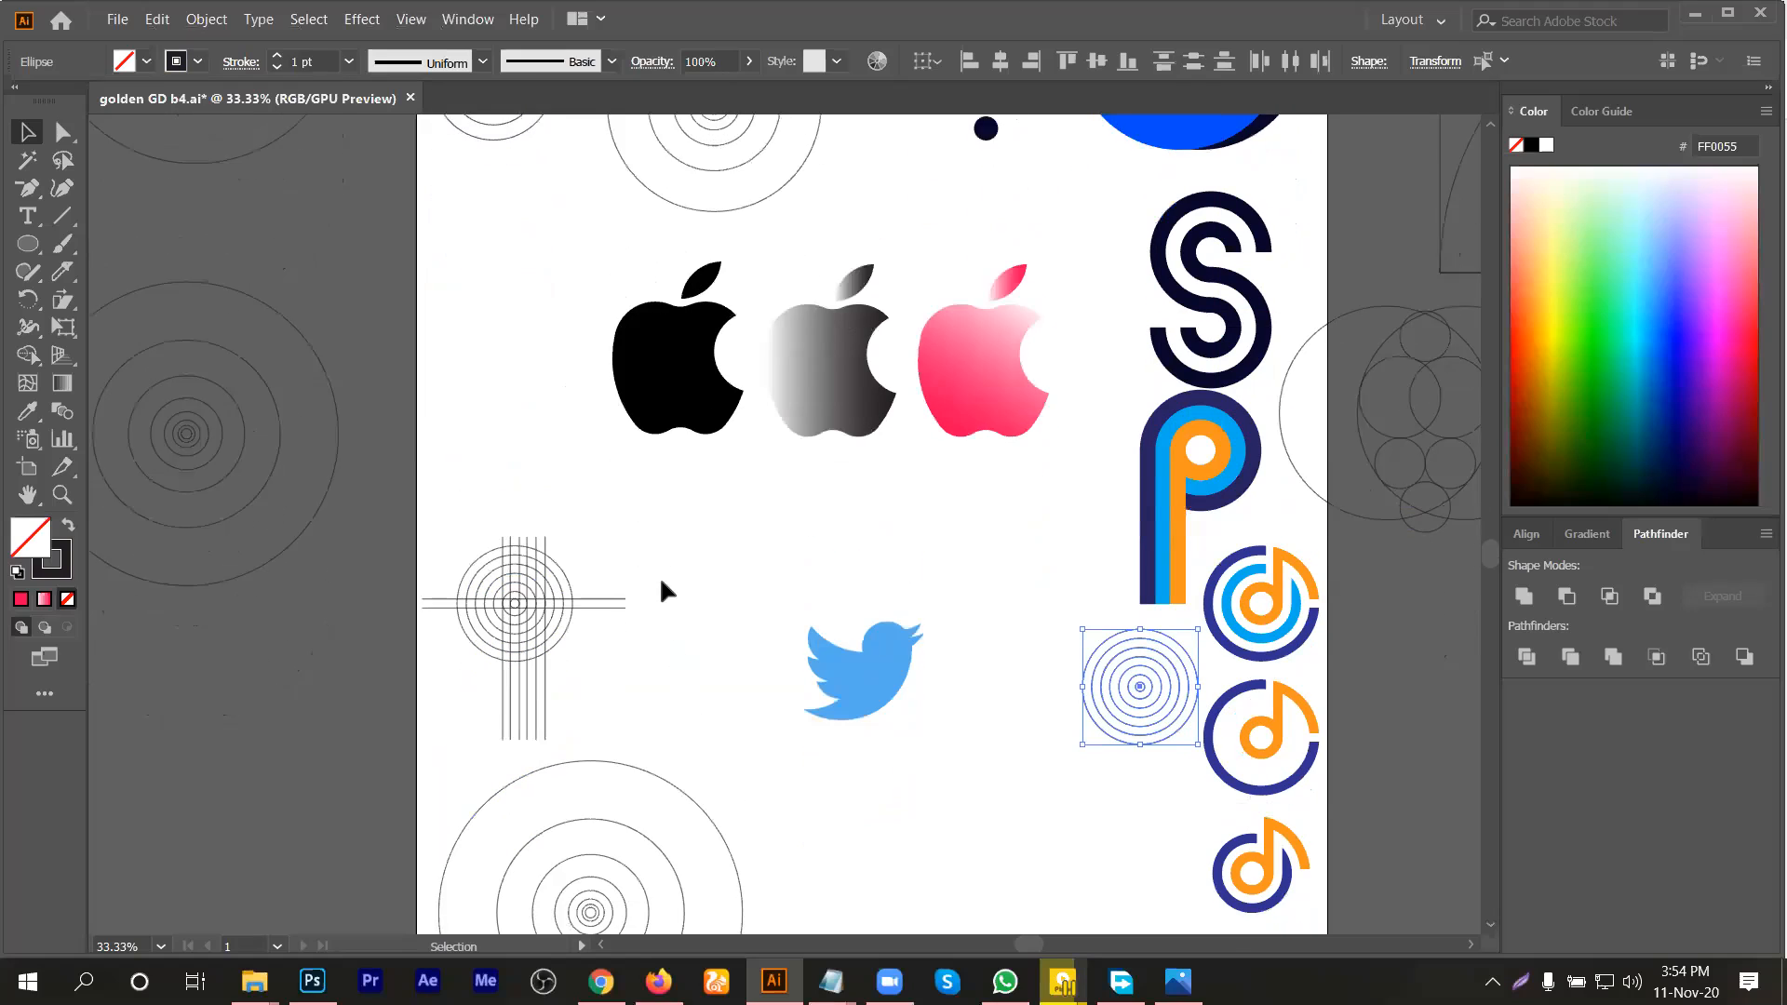
drag(443, 432, 1150, 768)
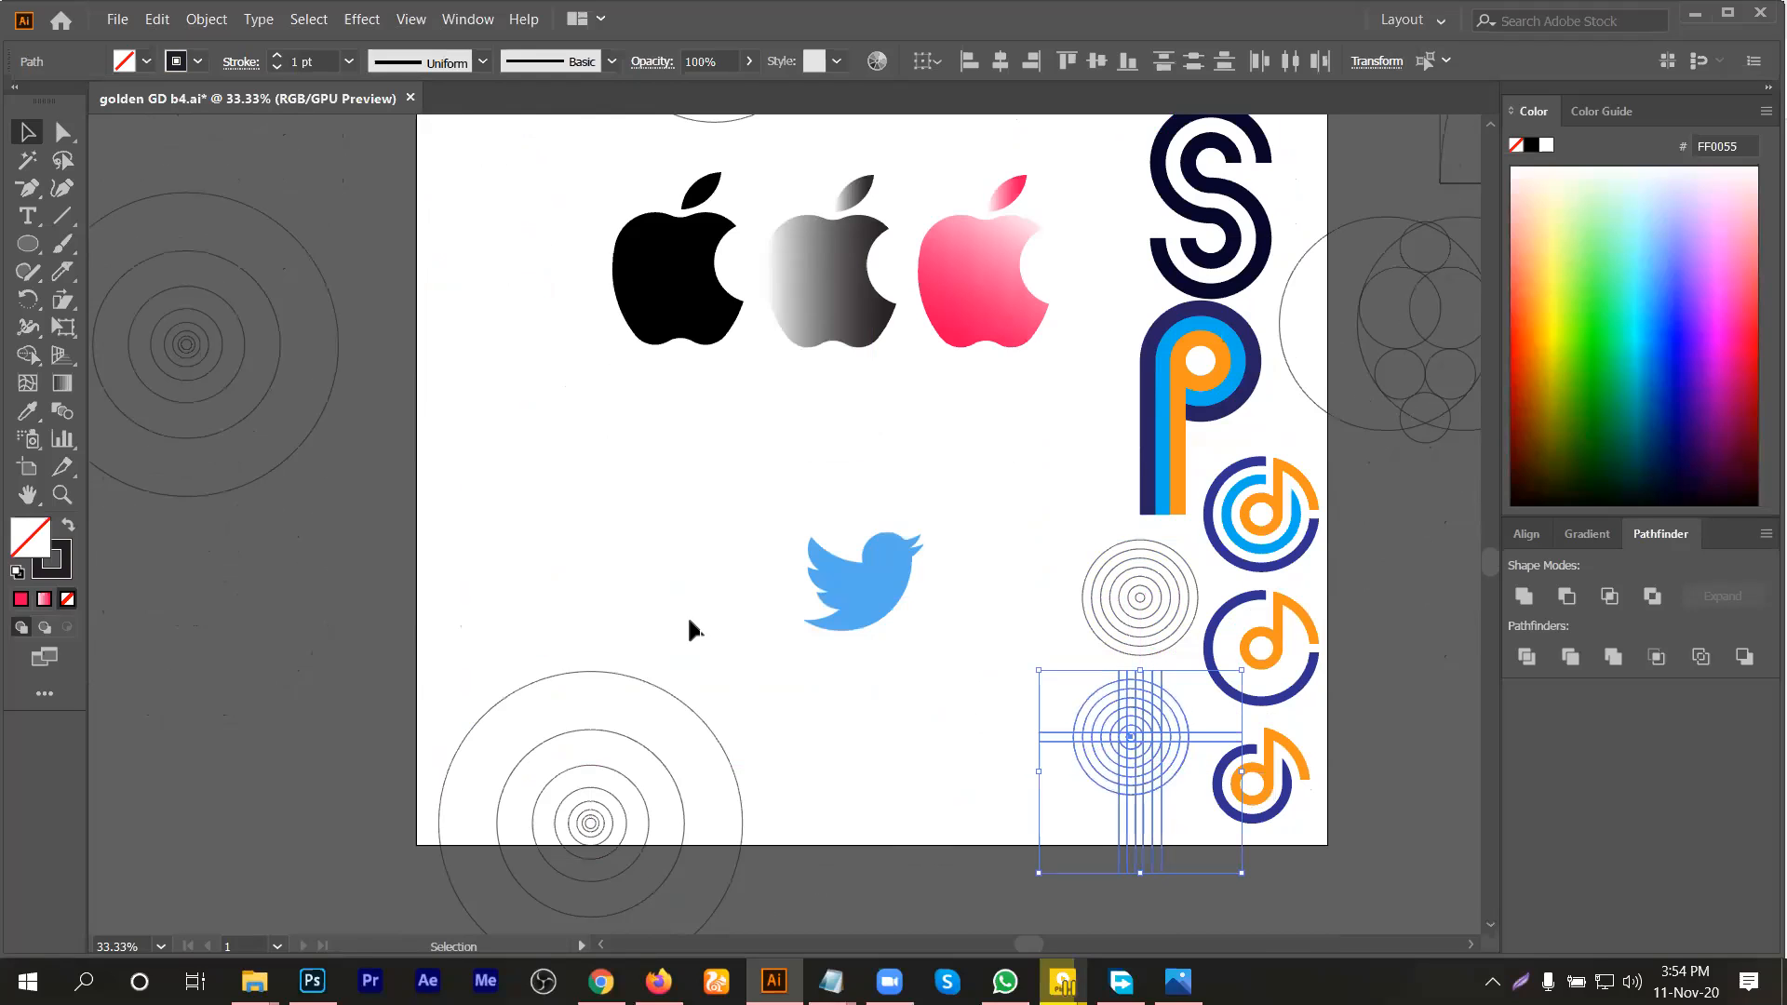
drag(483, 600, 522, 566)
click(800, 575)
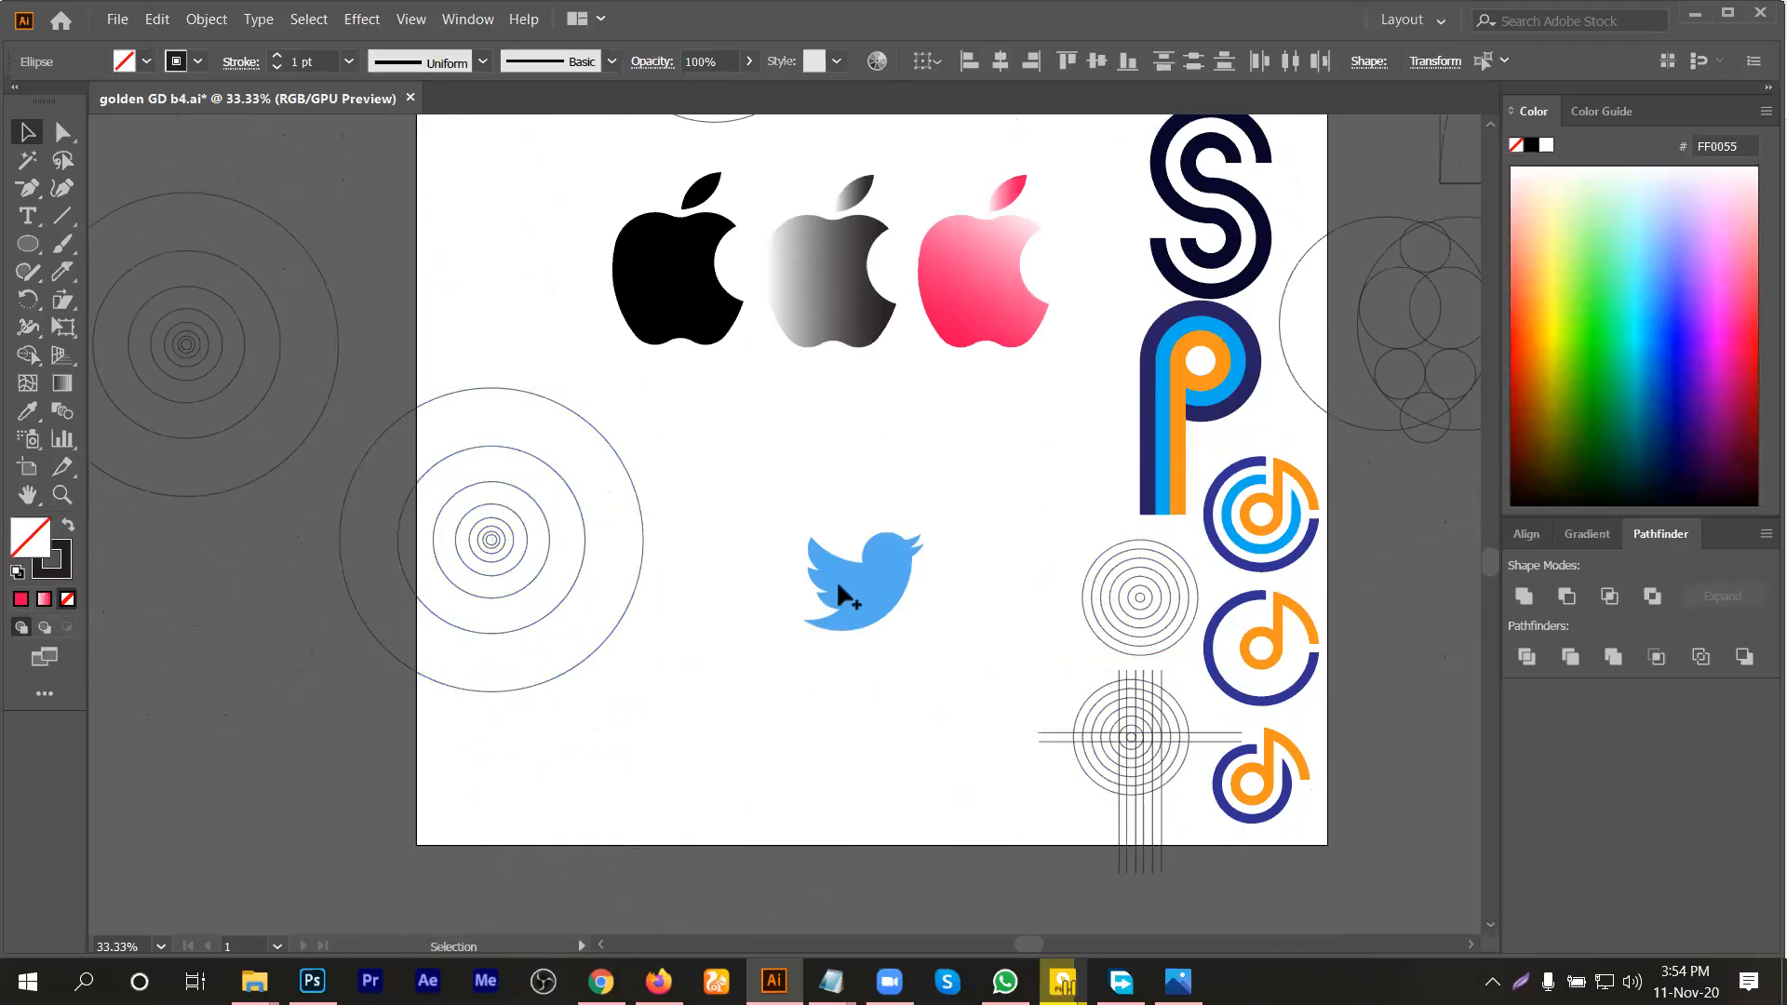
Step: Place a copy of the 191.51 pt golden-ratio circle above the bird and shift the bird image to meet its lower arc
click(838, 584)
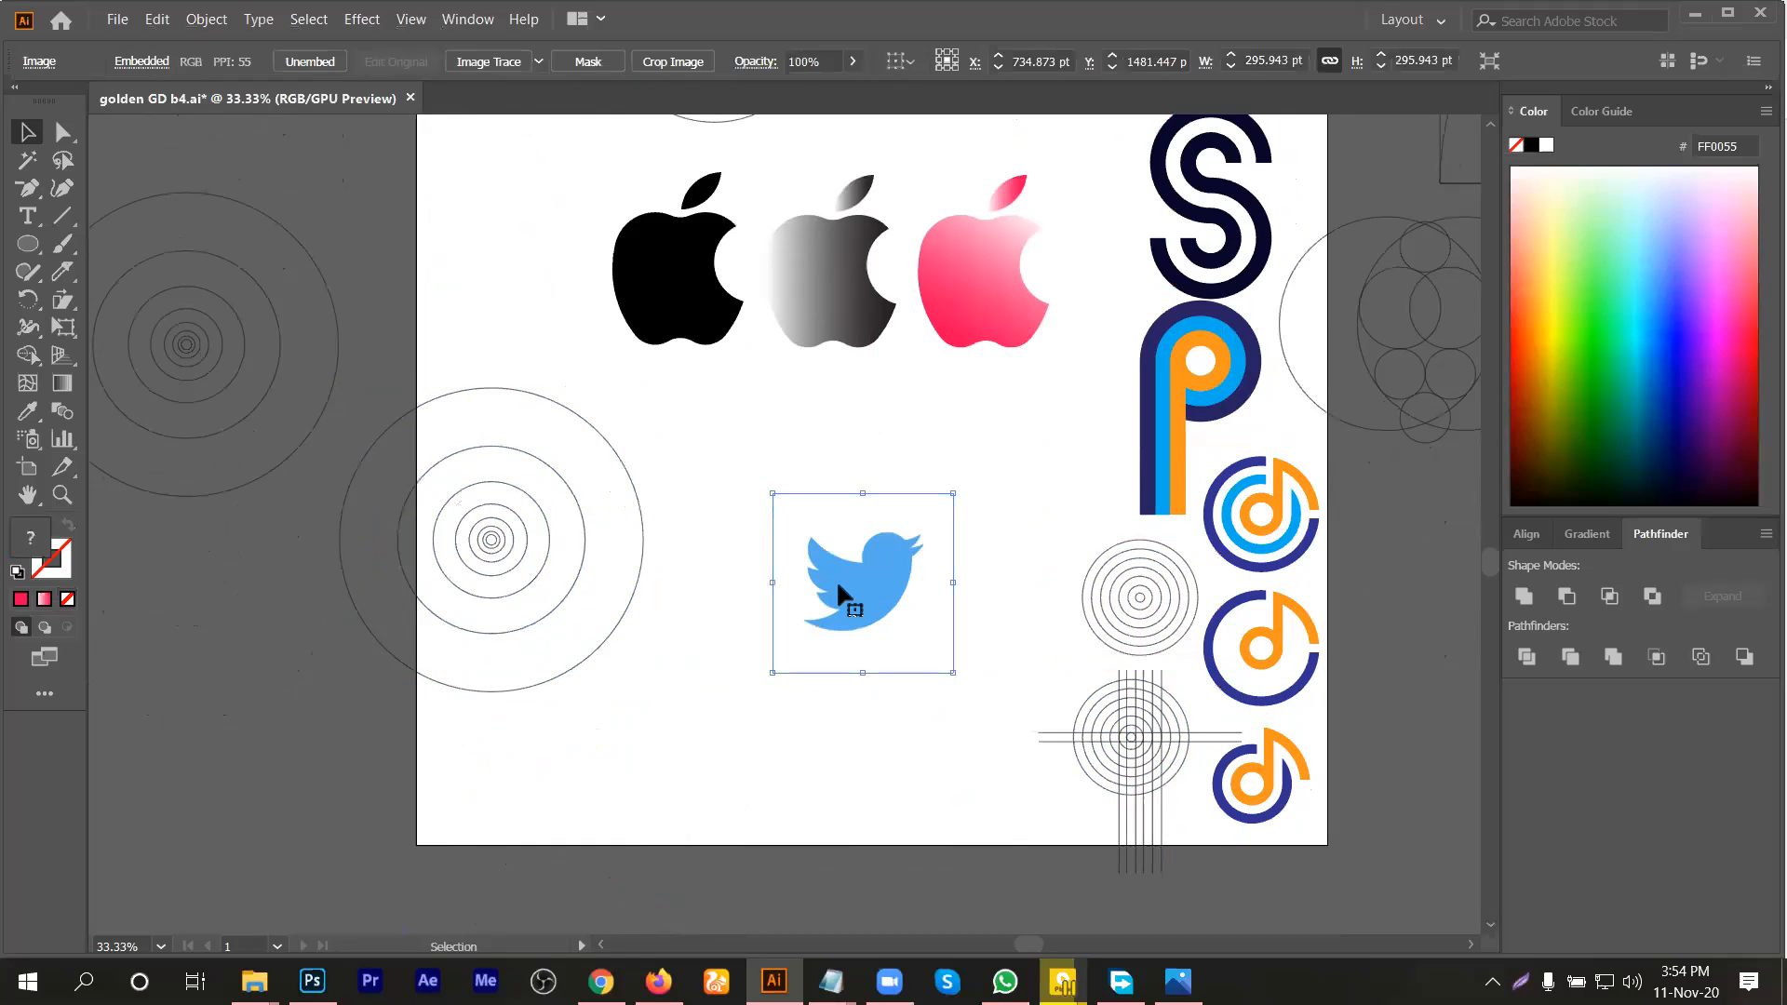
scroll(837, 584, up, 2)
scroll(880, 556, down, 1)
drag(908, 549, 839, 522)
drag(418, 507, 919, 418)
scroll(828, 545, up, 3)
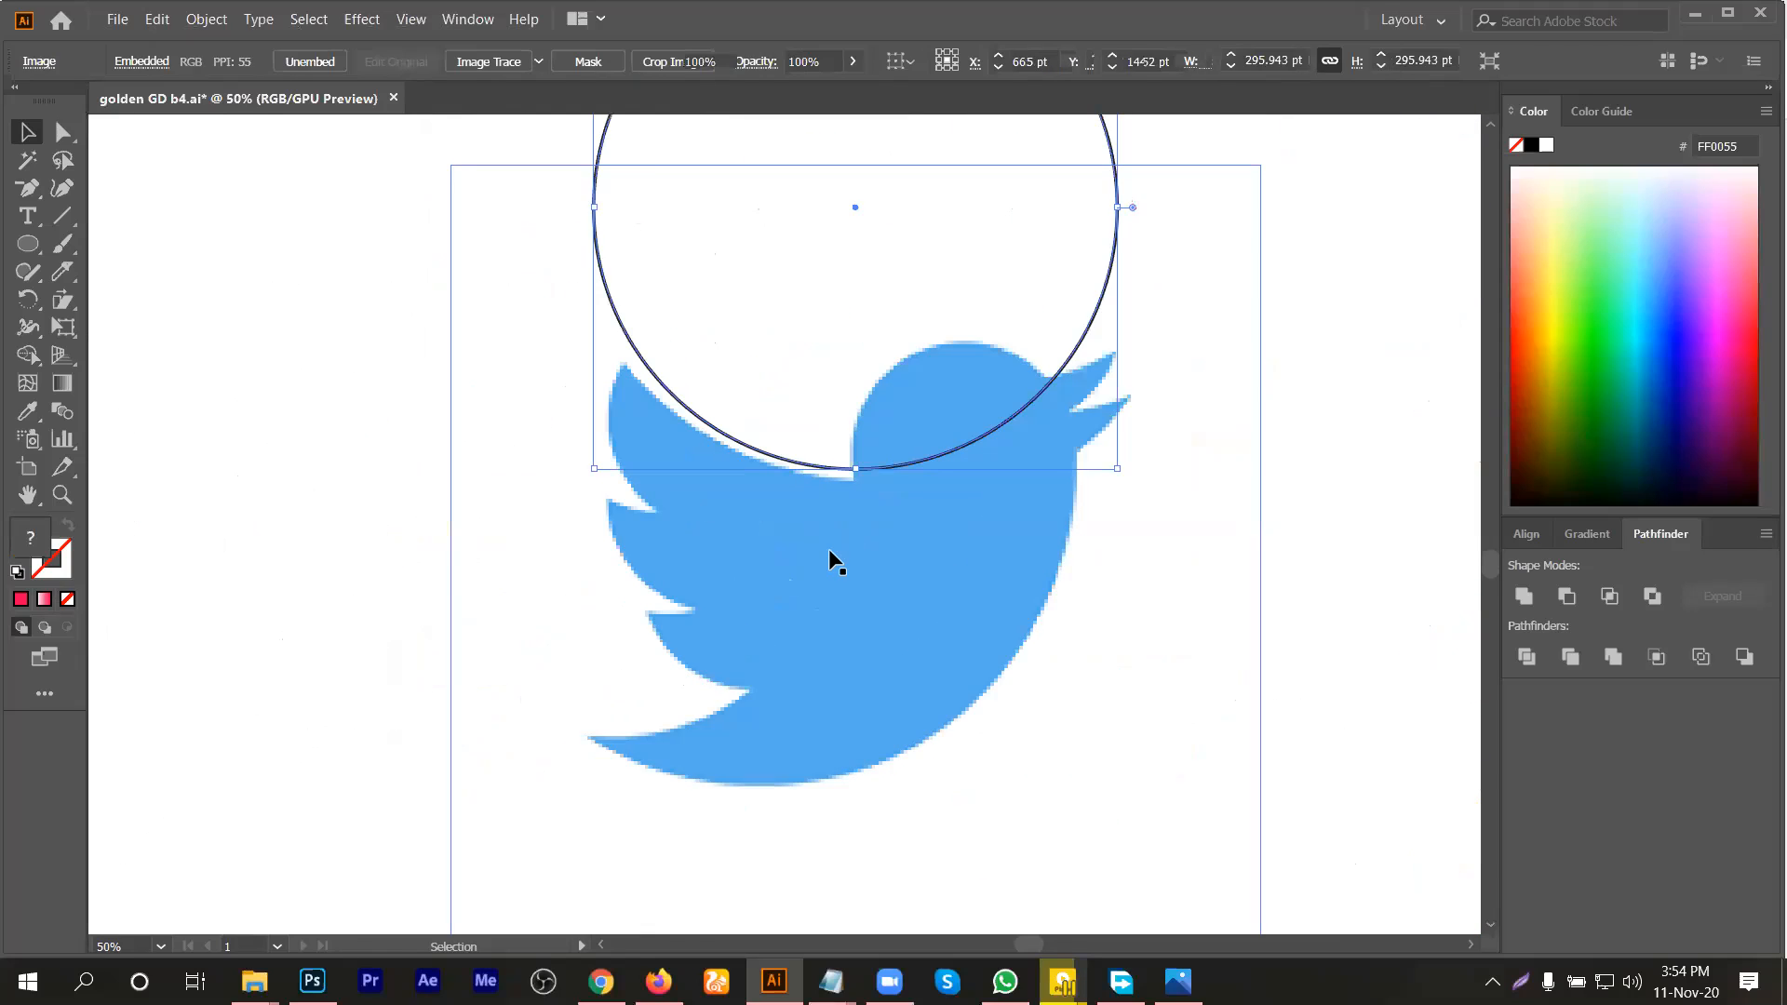
mouse_move(830, 544)
mouse_down()
mouse_move(838, 531)
mouse_move(826, 574)
mouse_move(843, 566)
mouse_up()
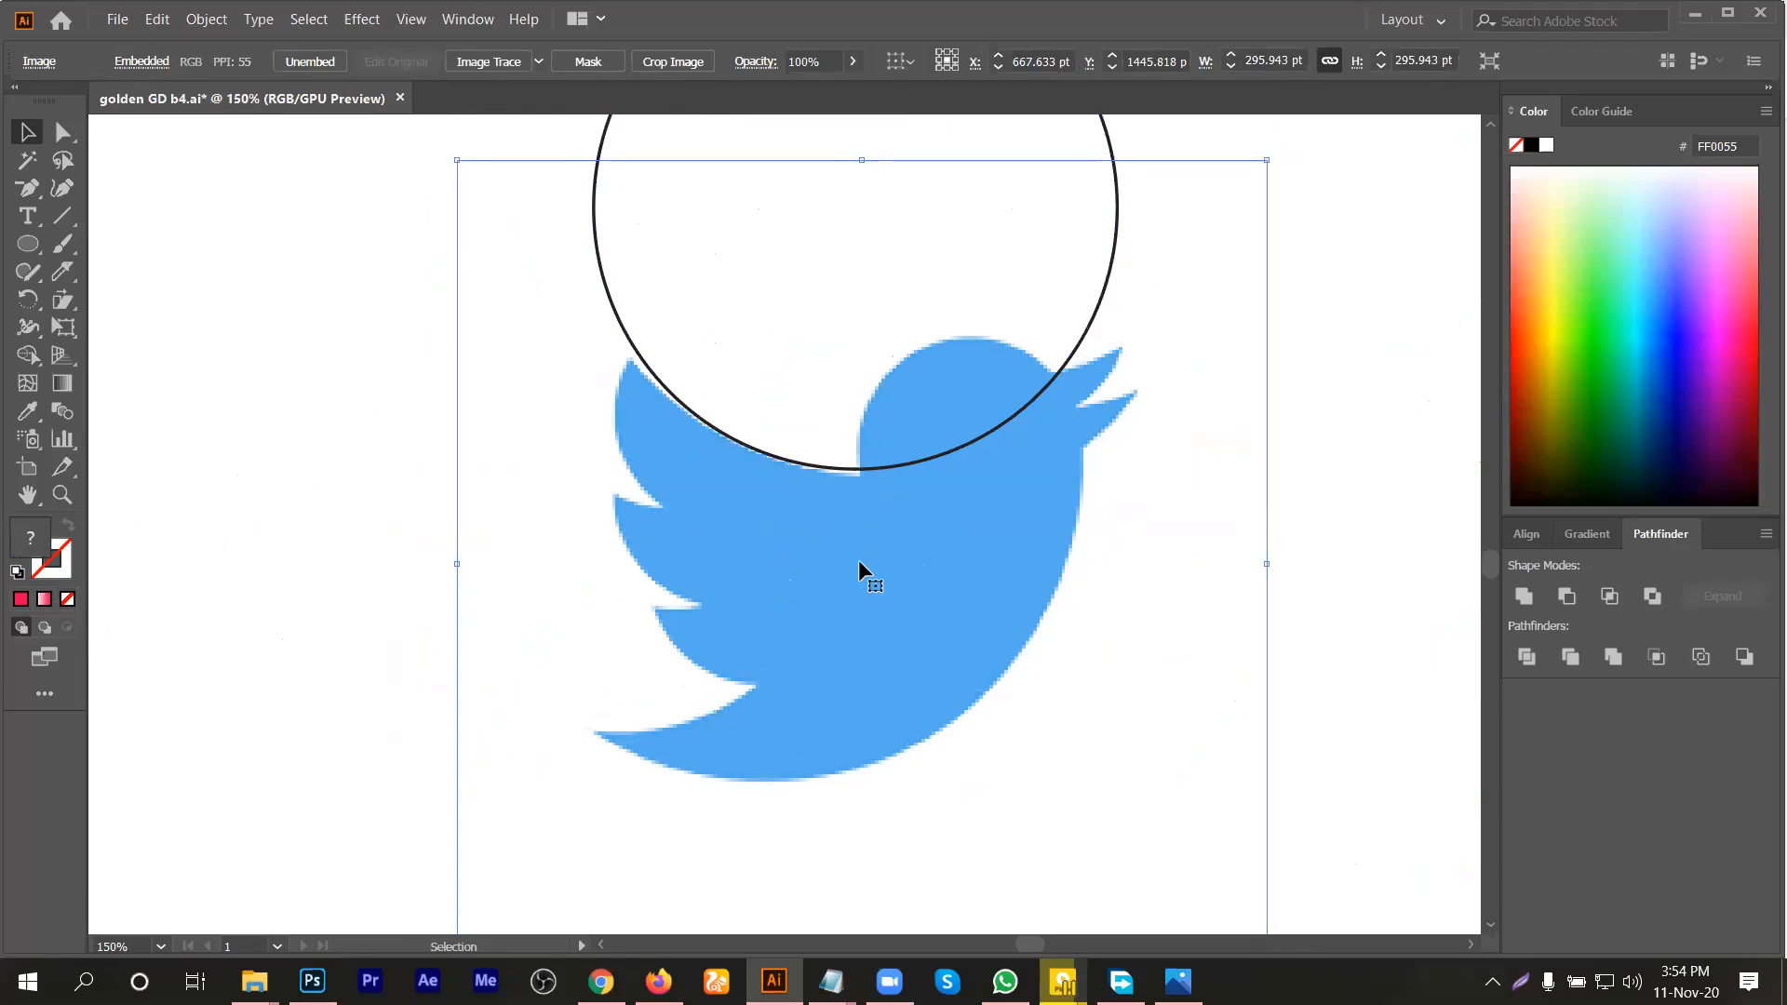
Step: Scale the bird image down to 290.231 pt, nudge it until its upper wing edge follows the circle, and deselect it
drag(1266, 160, 1264, 169)
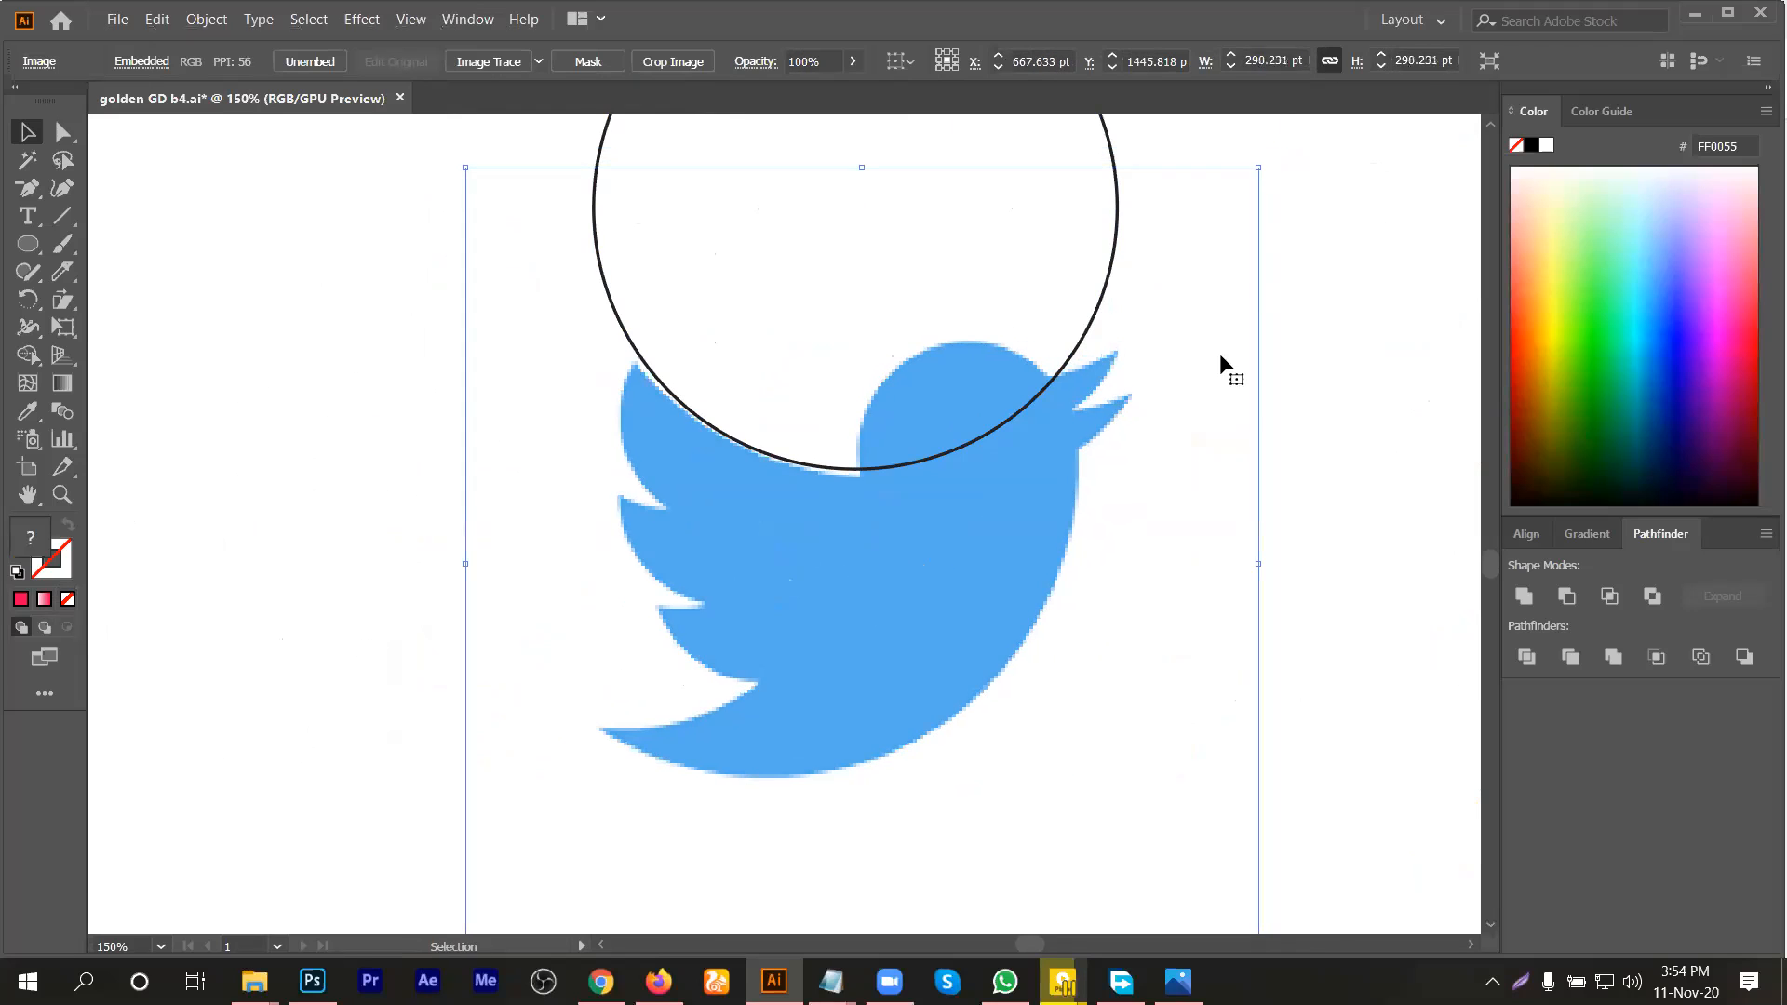
key(Up)
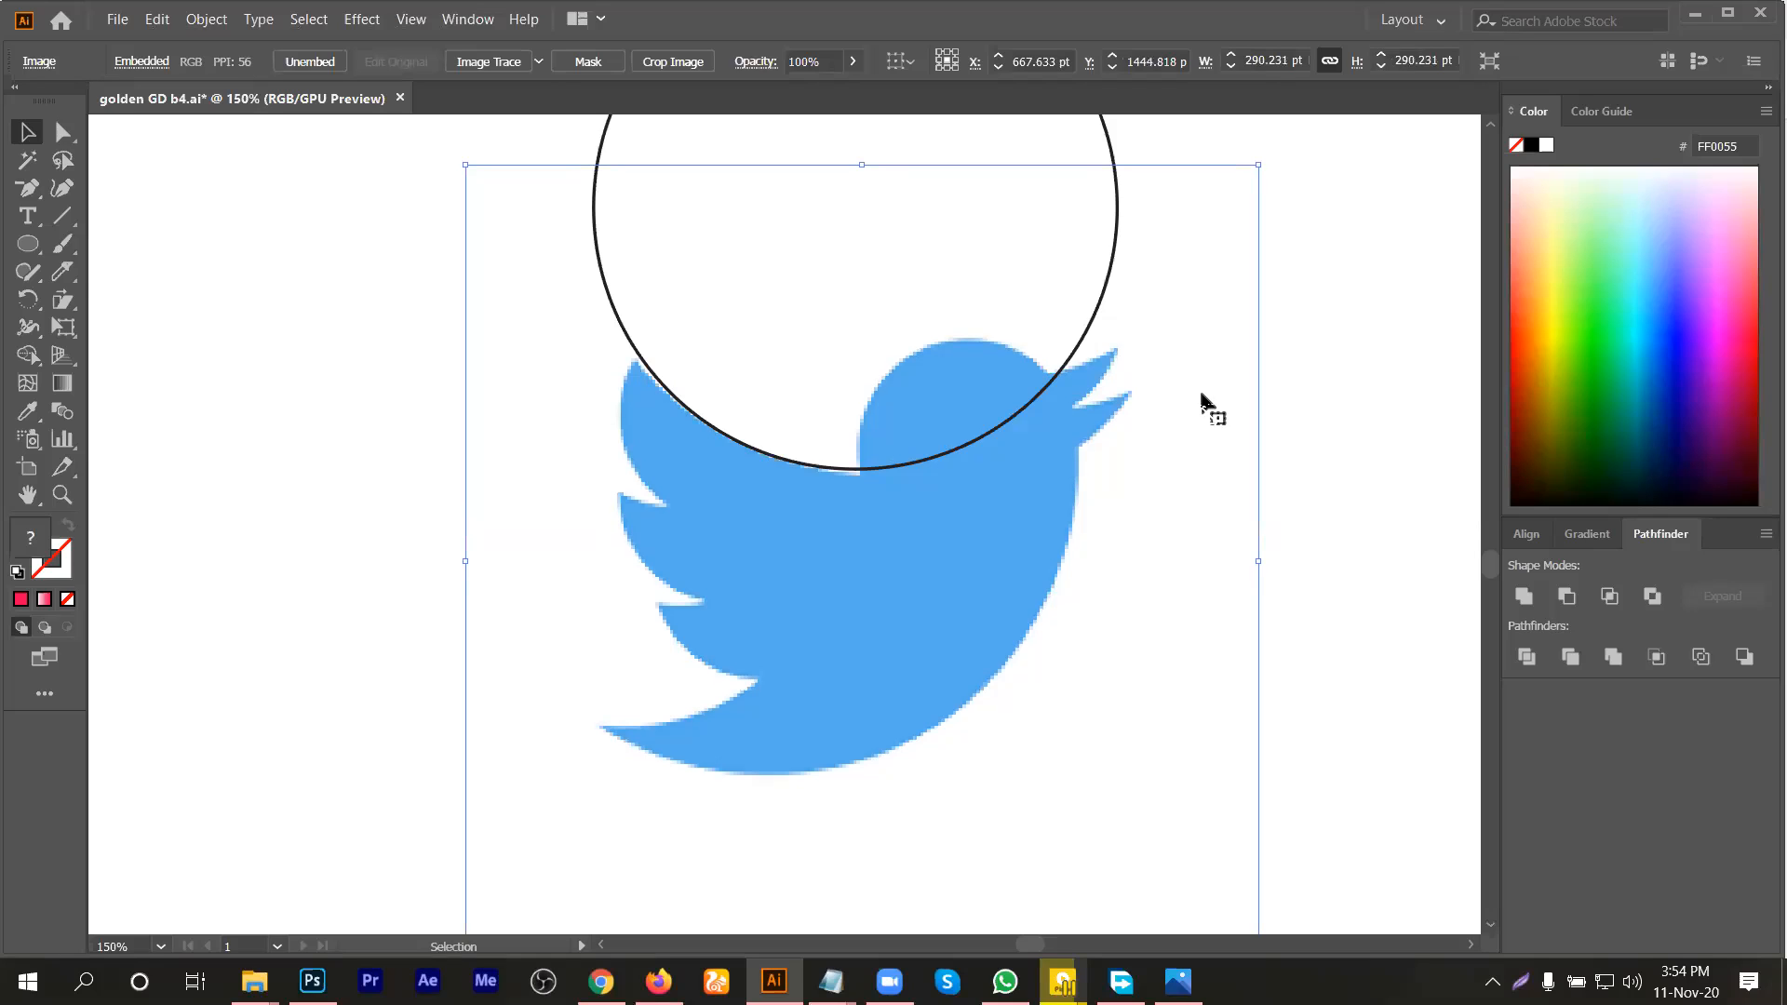
key(Right)
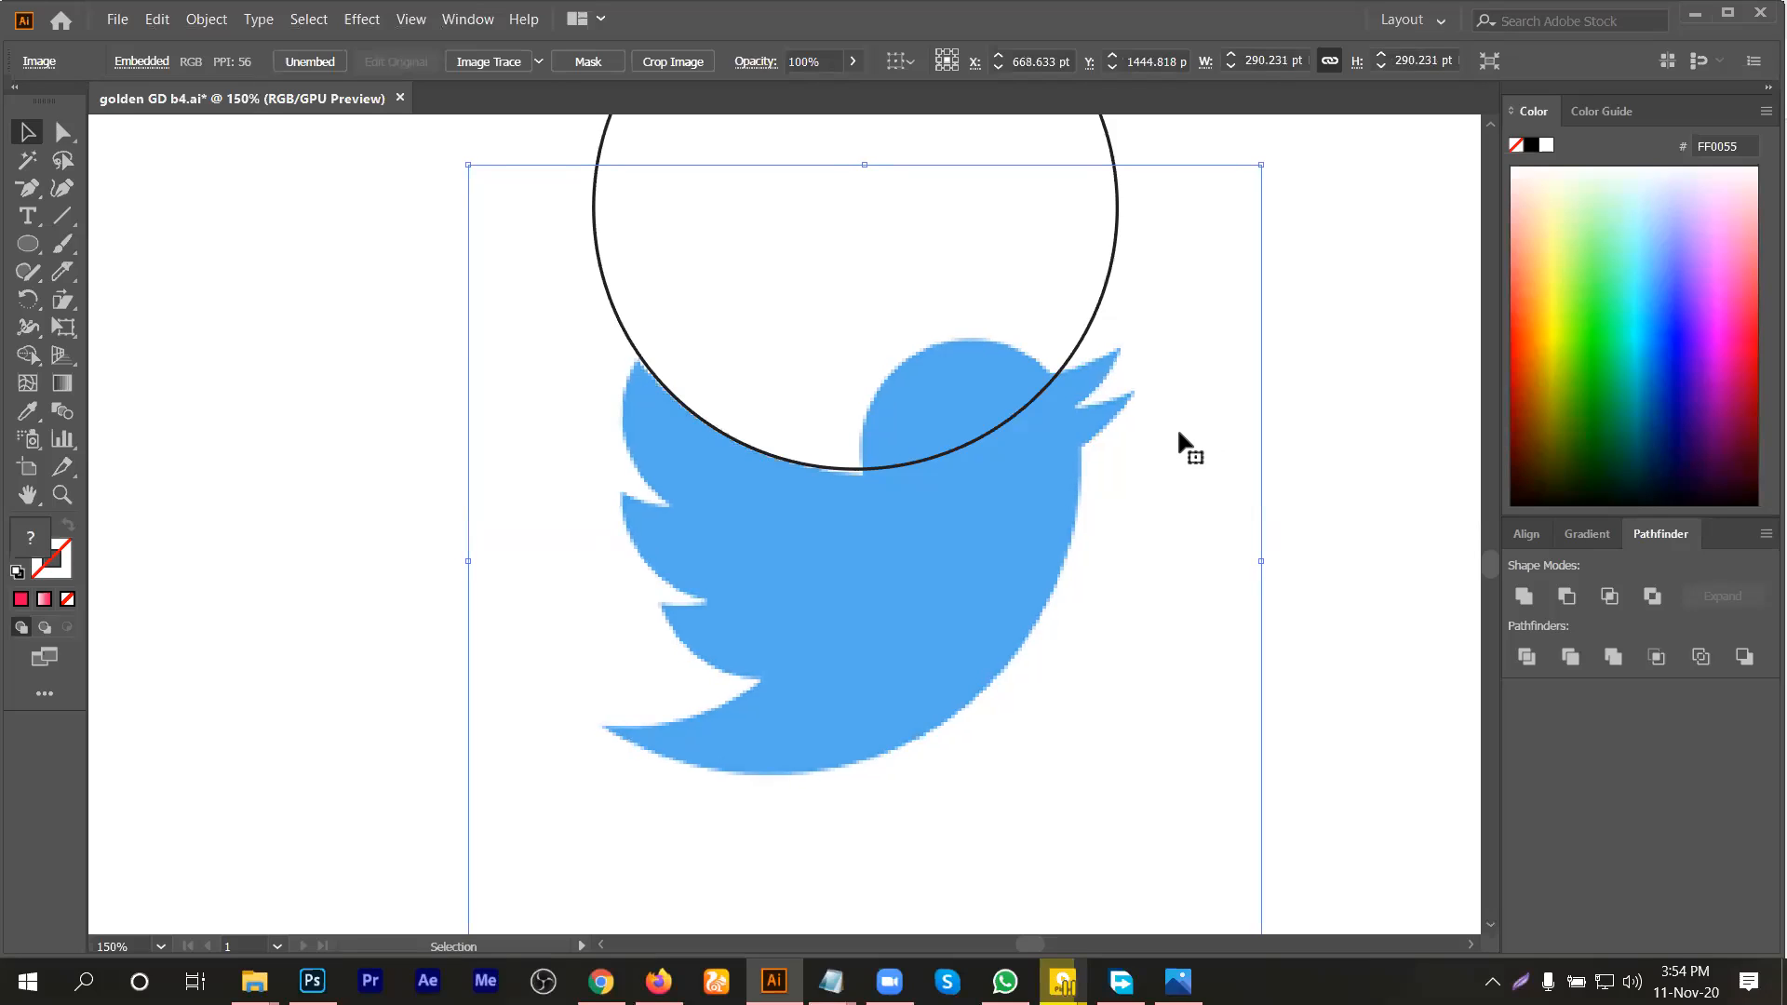
key(Left)
key(Up)
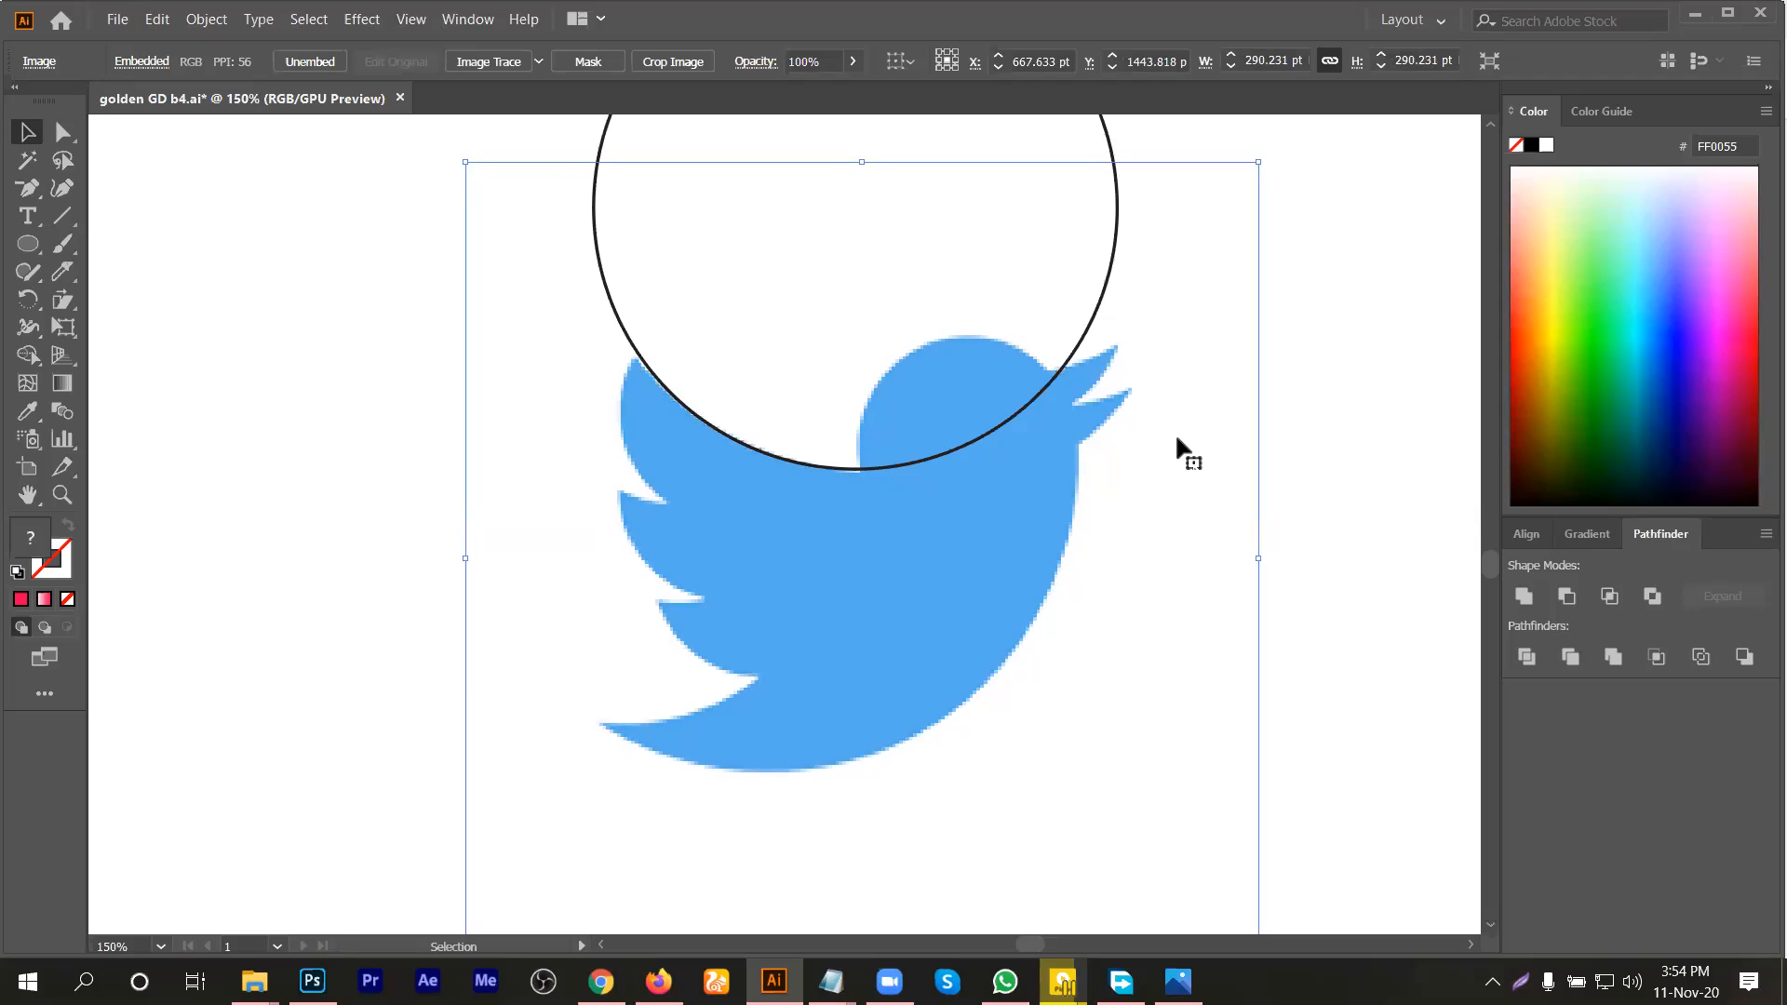
key(Right)
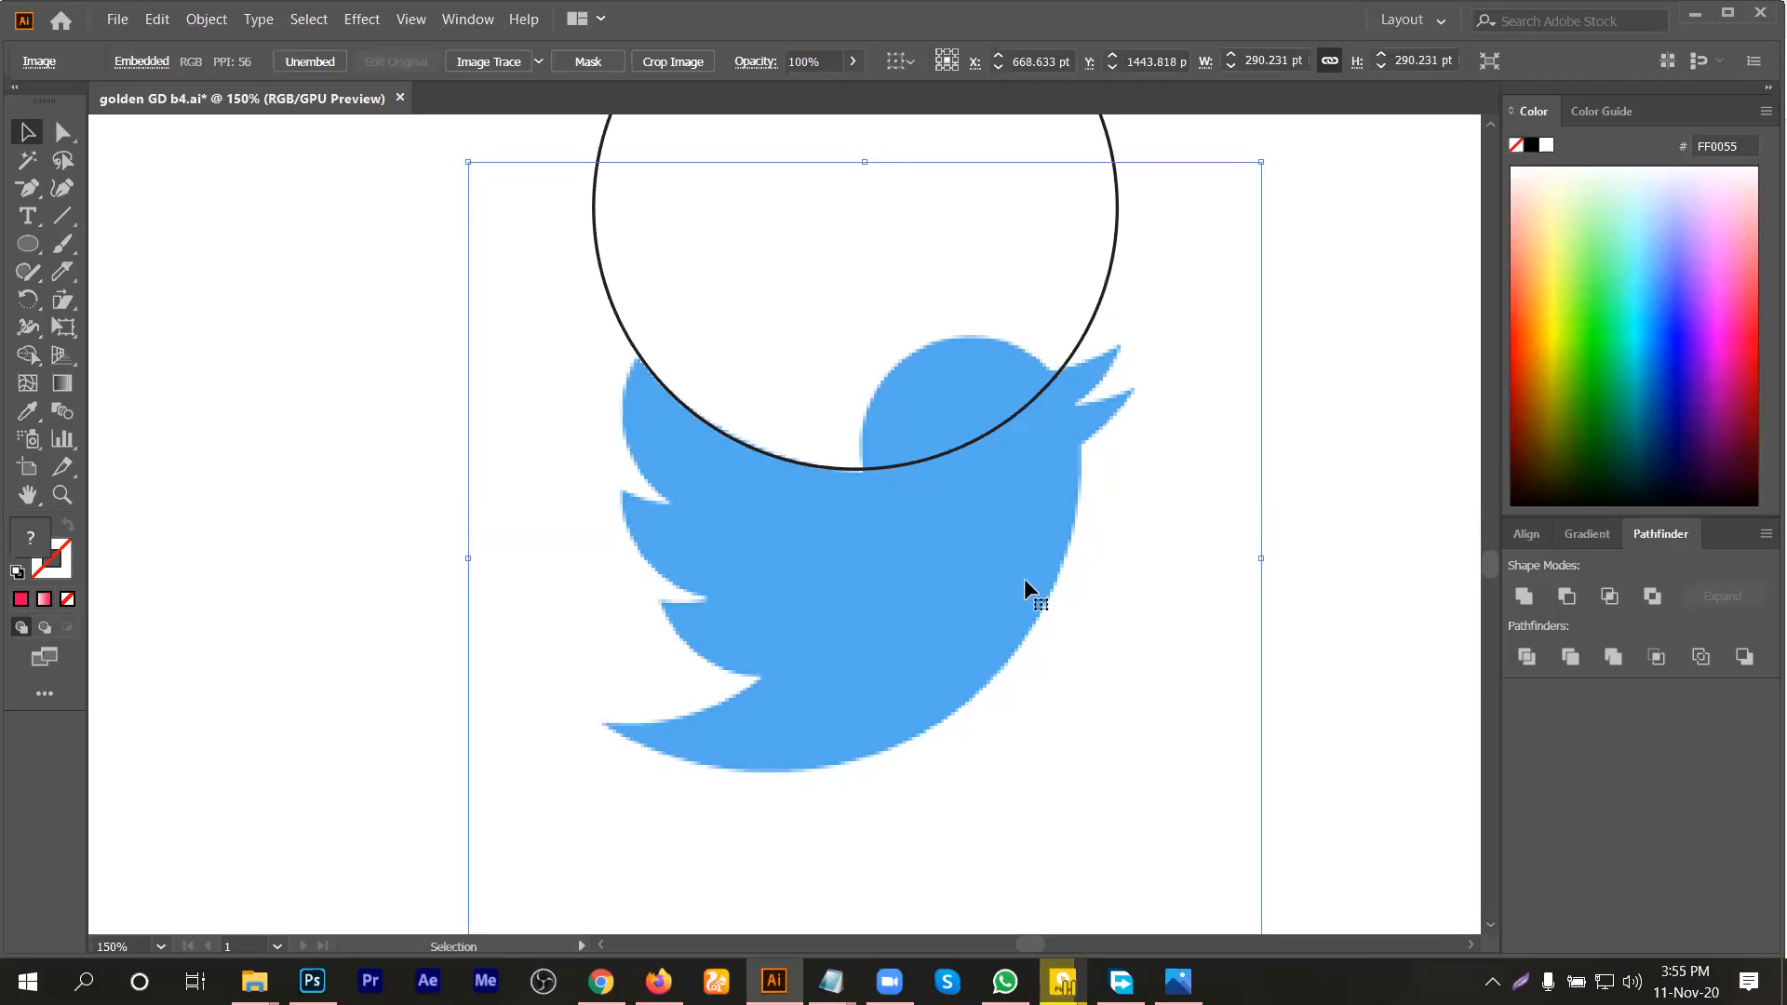
scroll(1008, 598, down, 2)
click(1160, 501)
click(1072, 648)
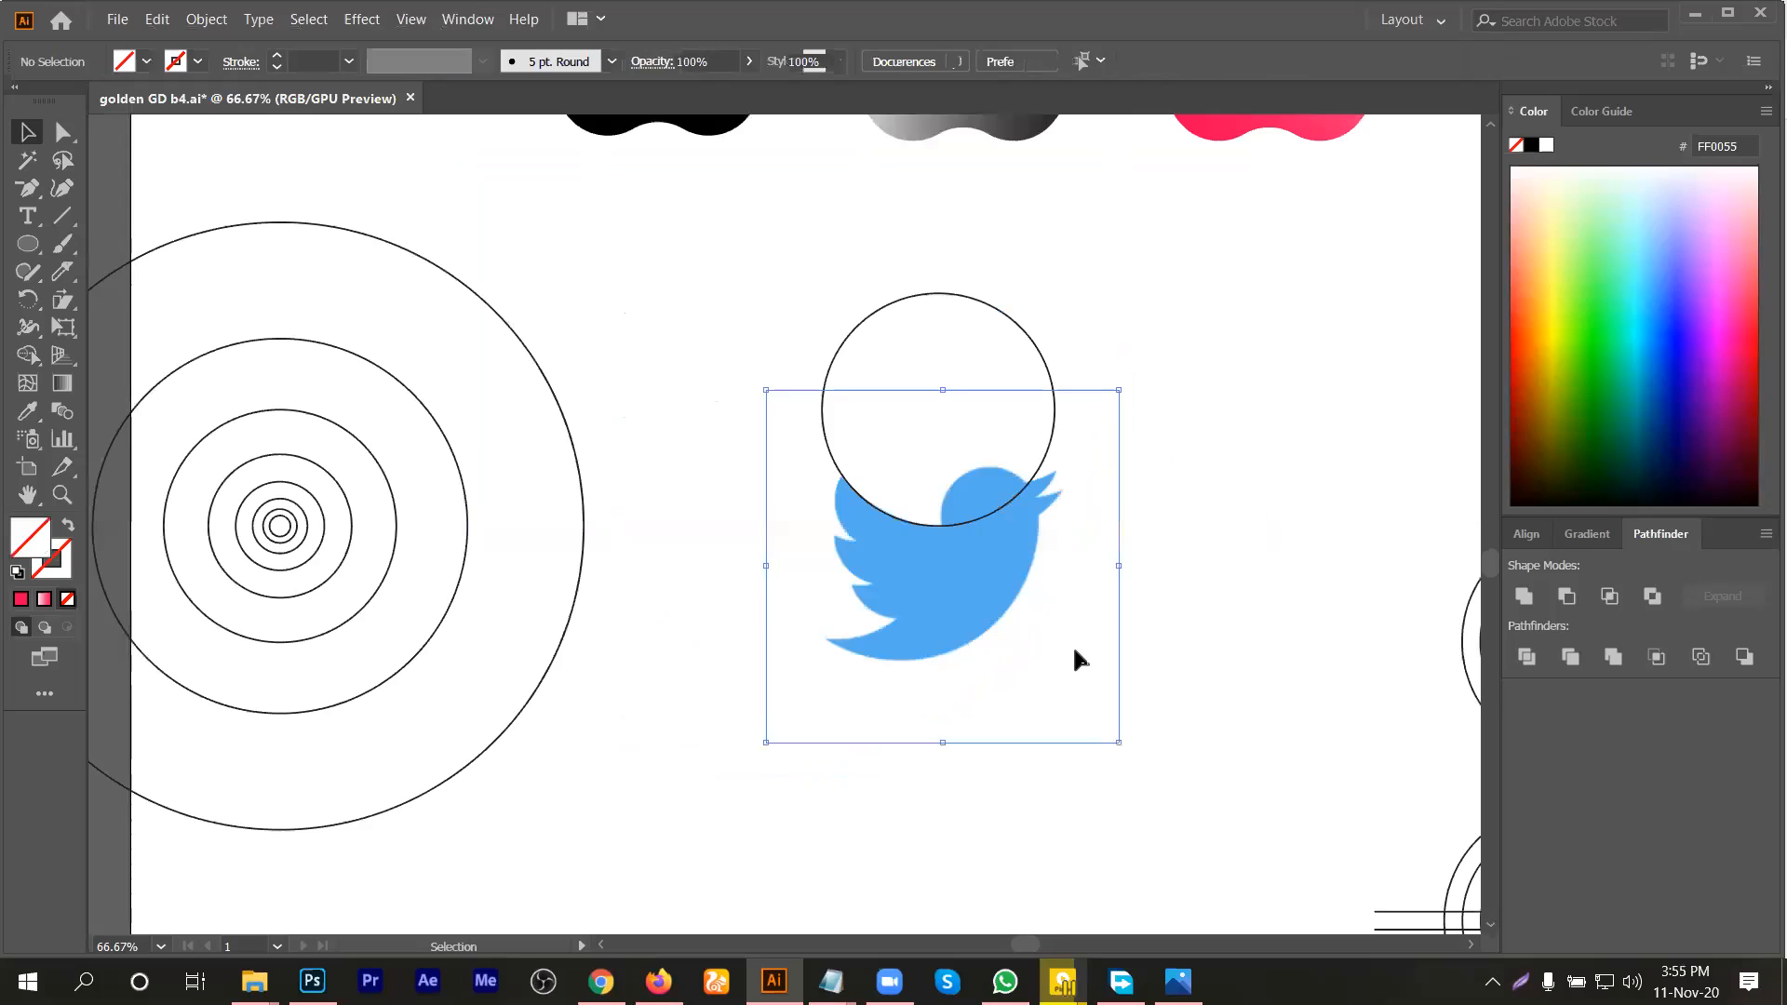
click(666, 670)
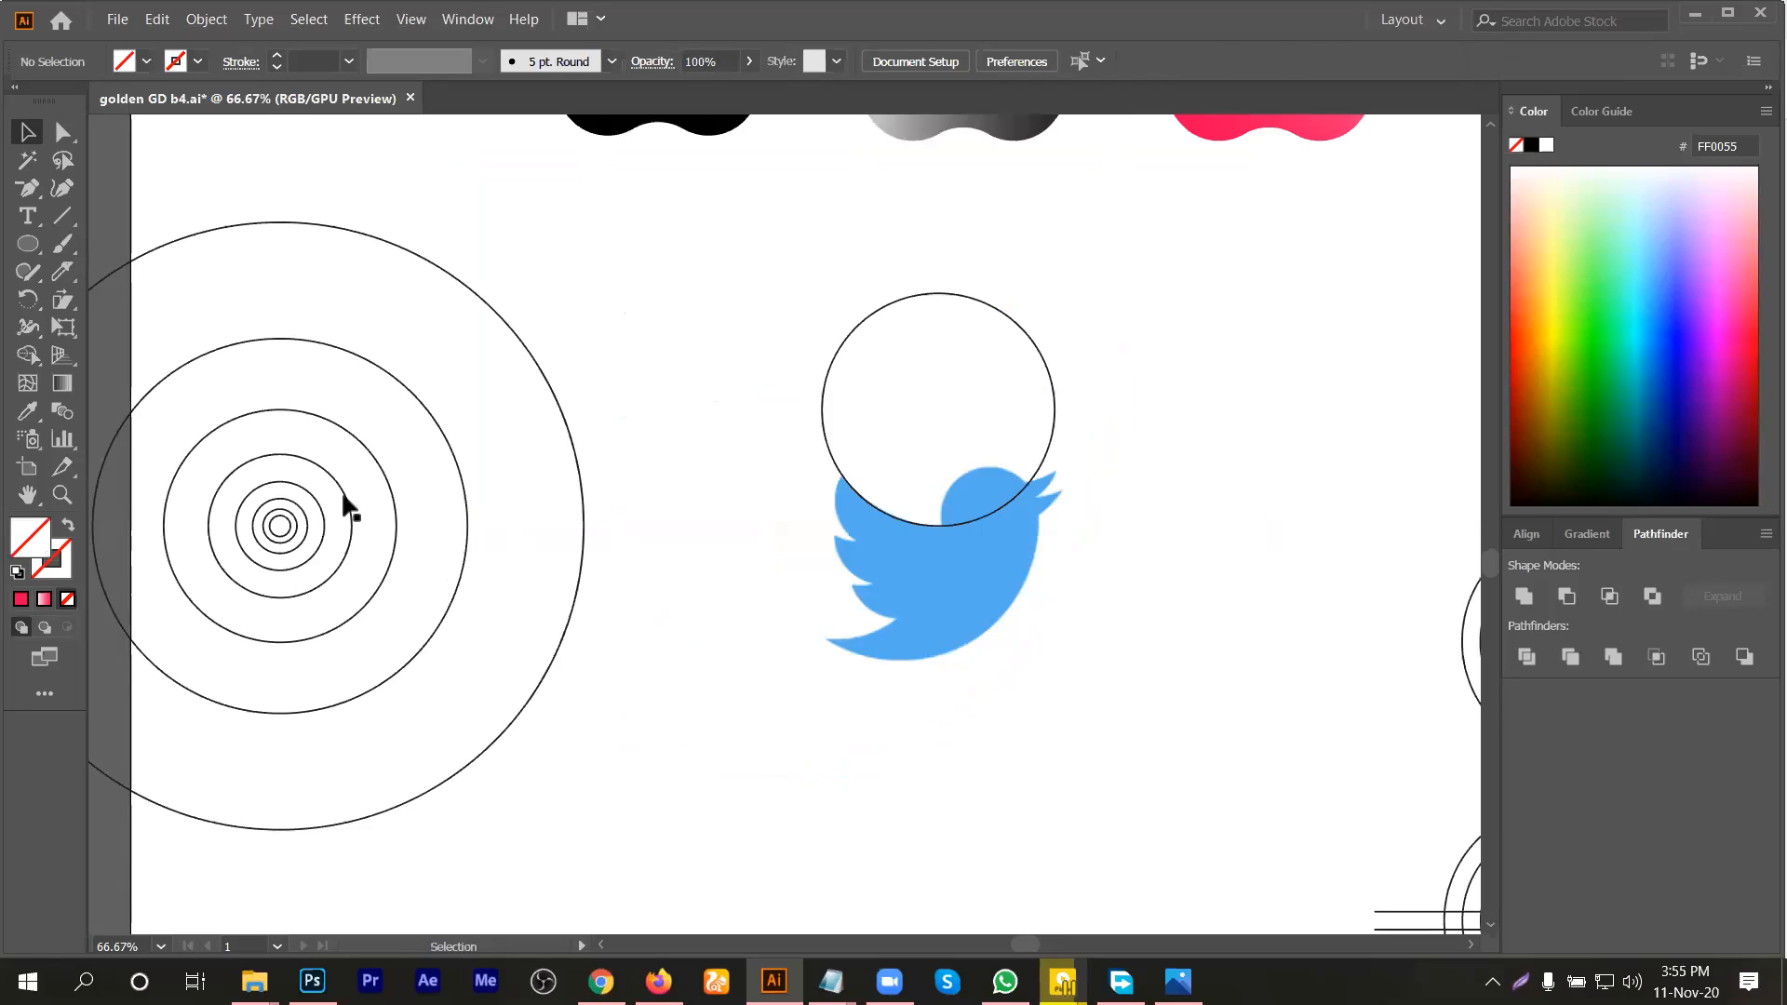
Step: Copy the 72.955 pt circle onto the bird's top feather and fit it to the feather's outer edge
drag(347, 503, 957, 484)
key(Delete)
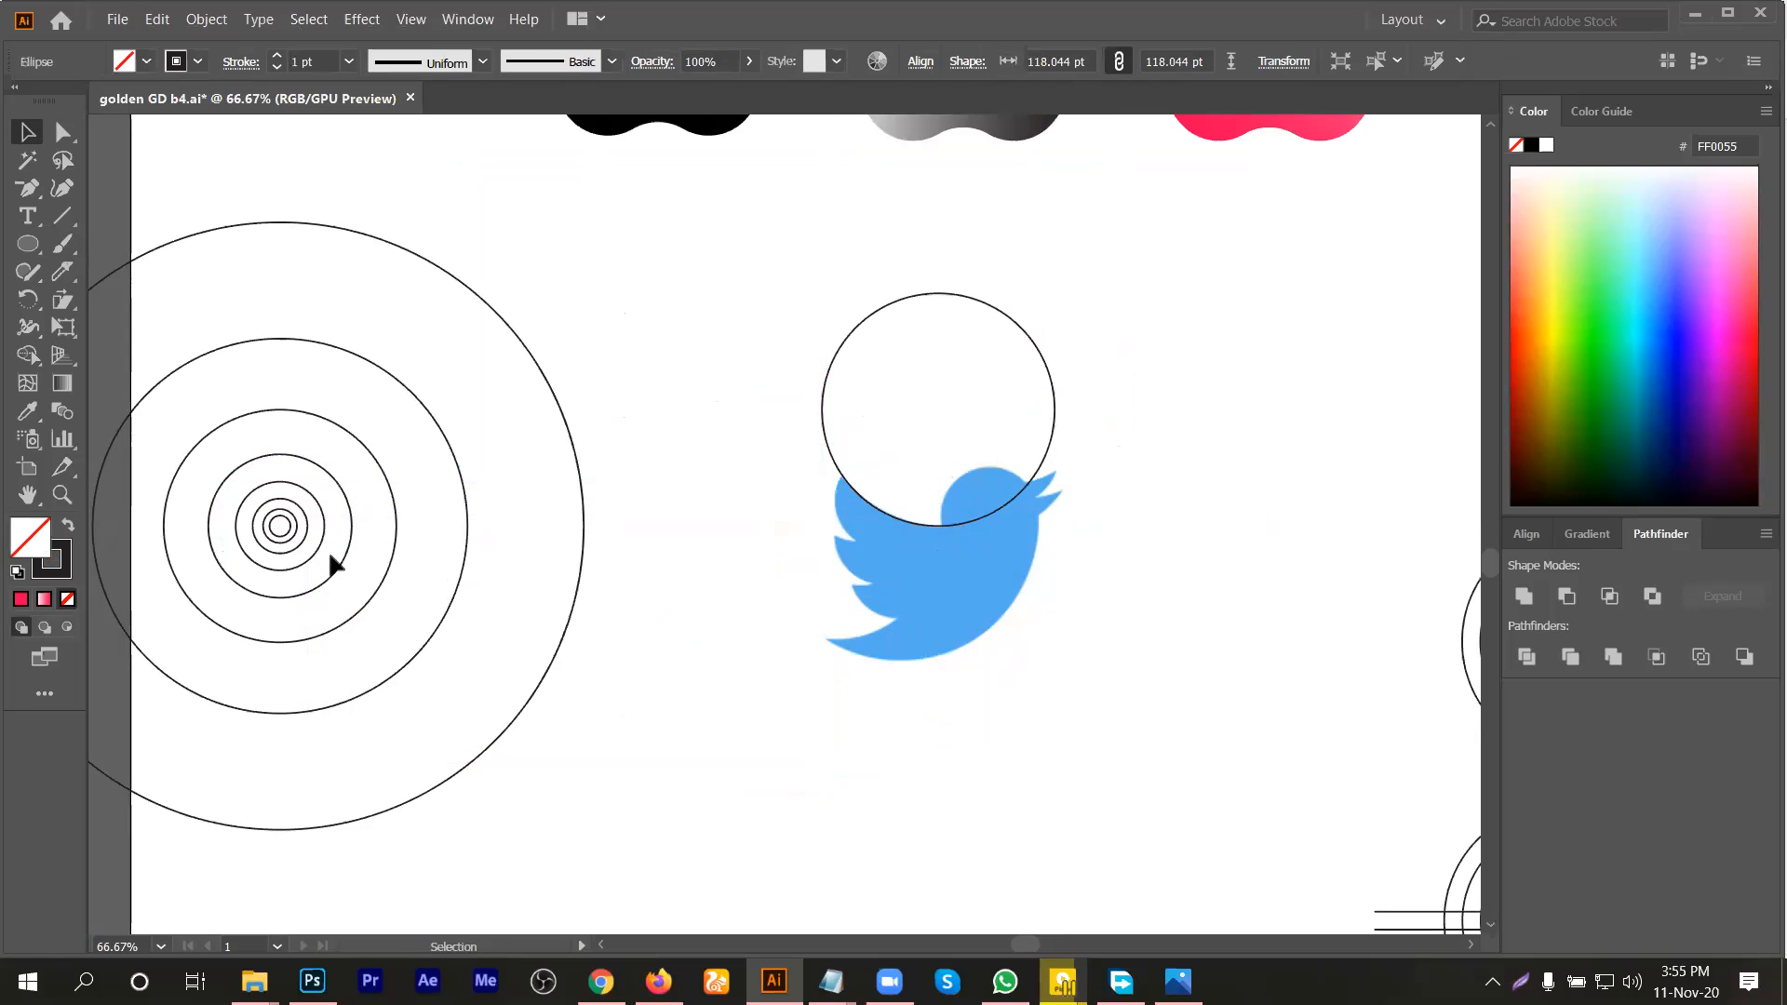
drag(322, 538, 902, 519)
scroll(902, 518, up, 4)
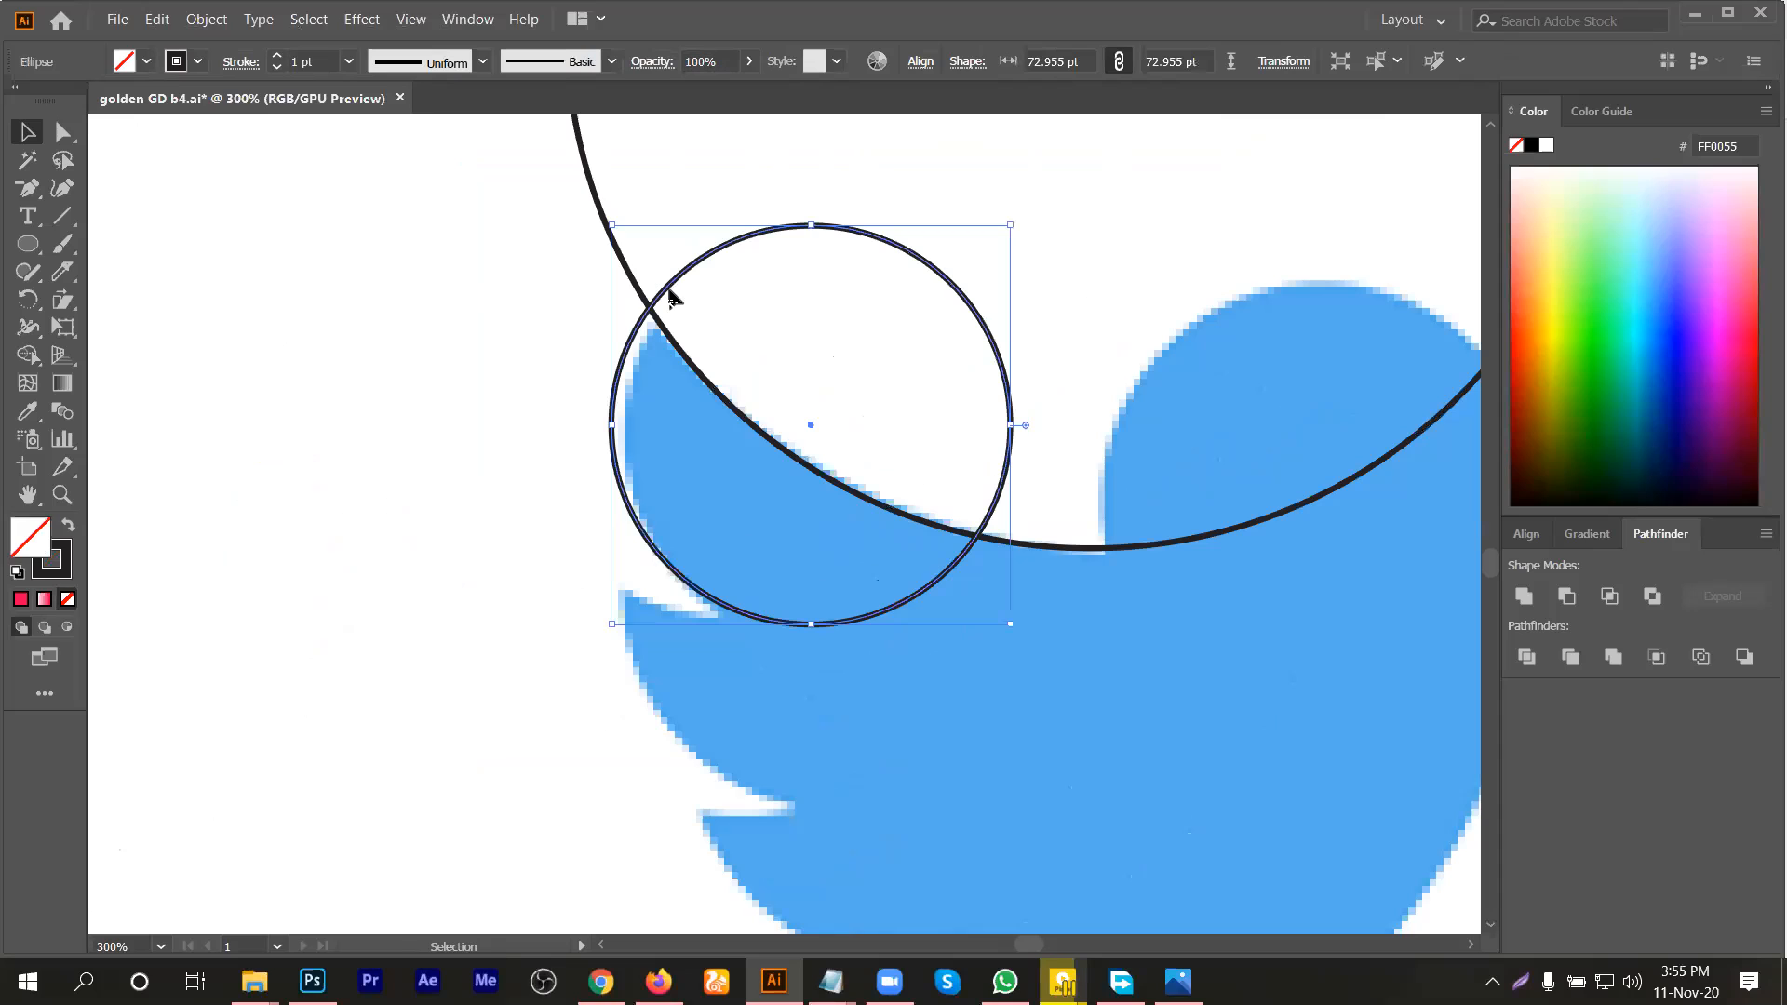
drag(667, 294, 672, 300)
scroll(732, 338, down, 3)
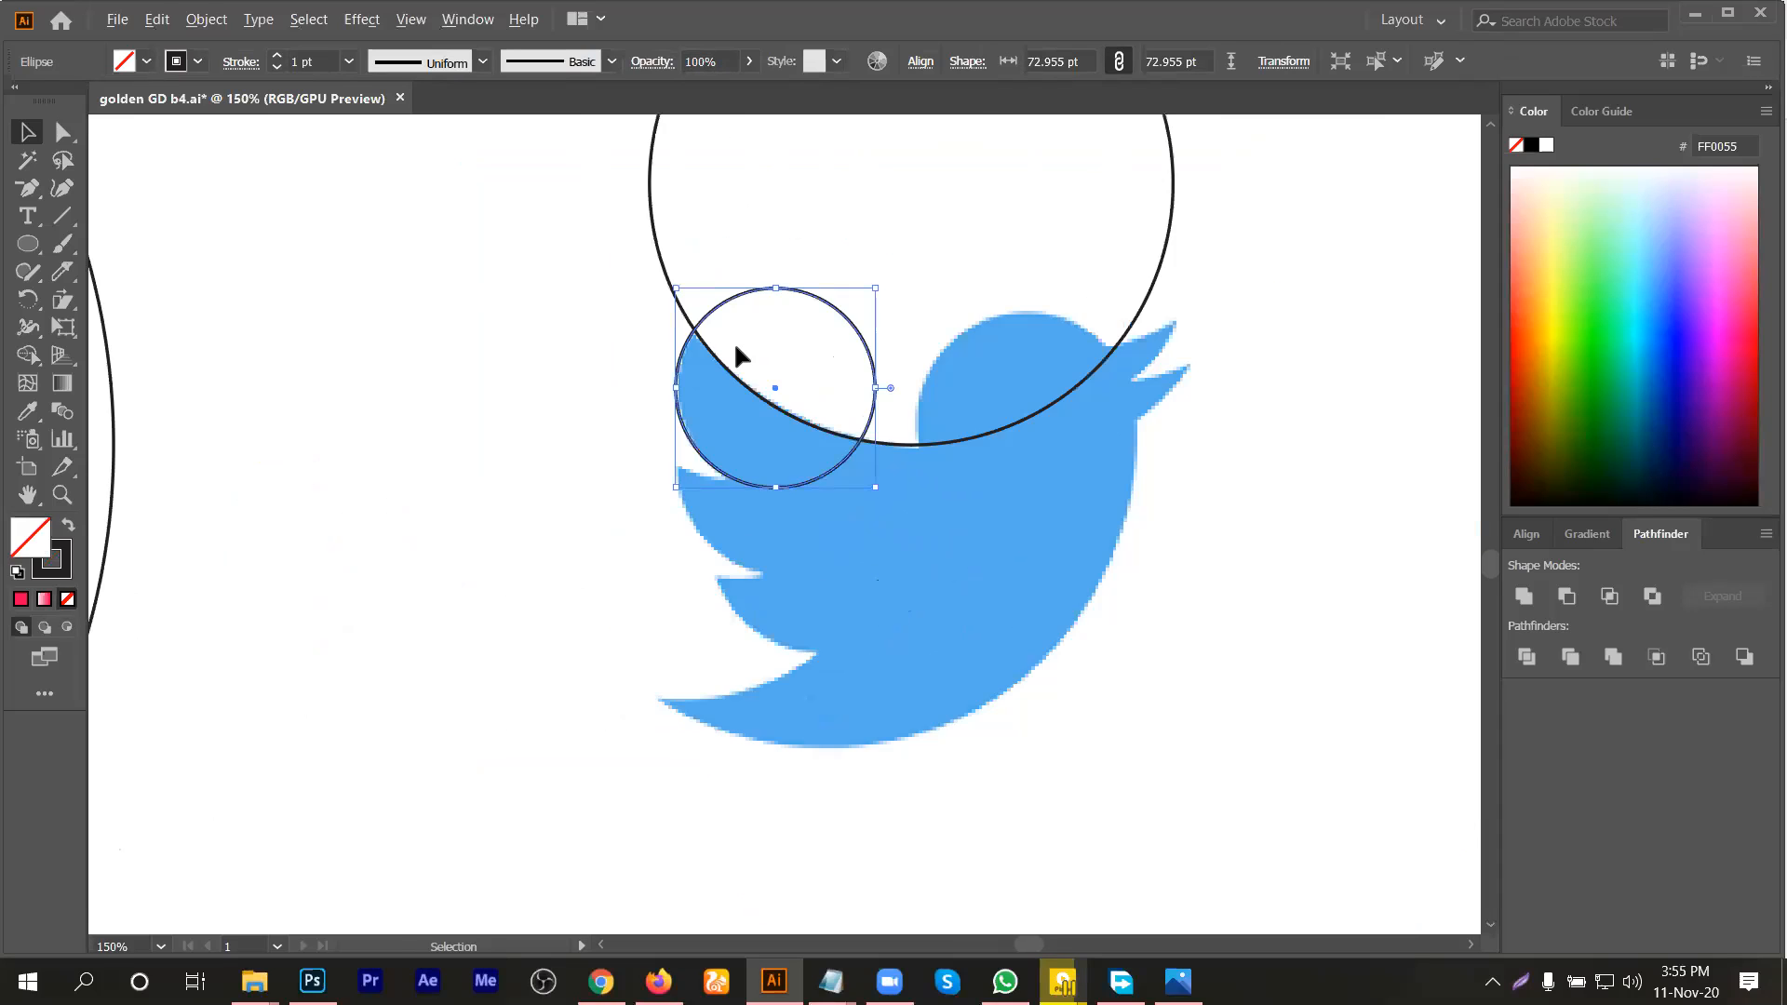
Step: Duplicate the 72.955 pt circle onto the bird's middle and lower feathers, matching their outer curves
drag(821, 425, 843, 535)
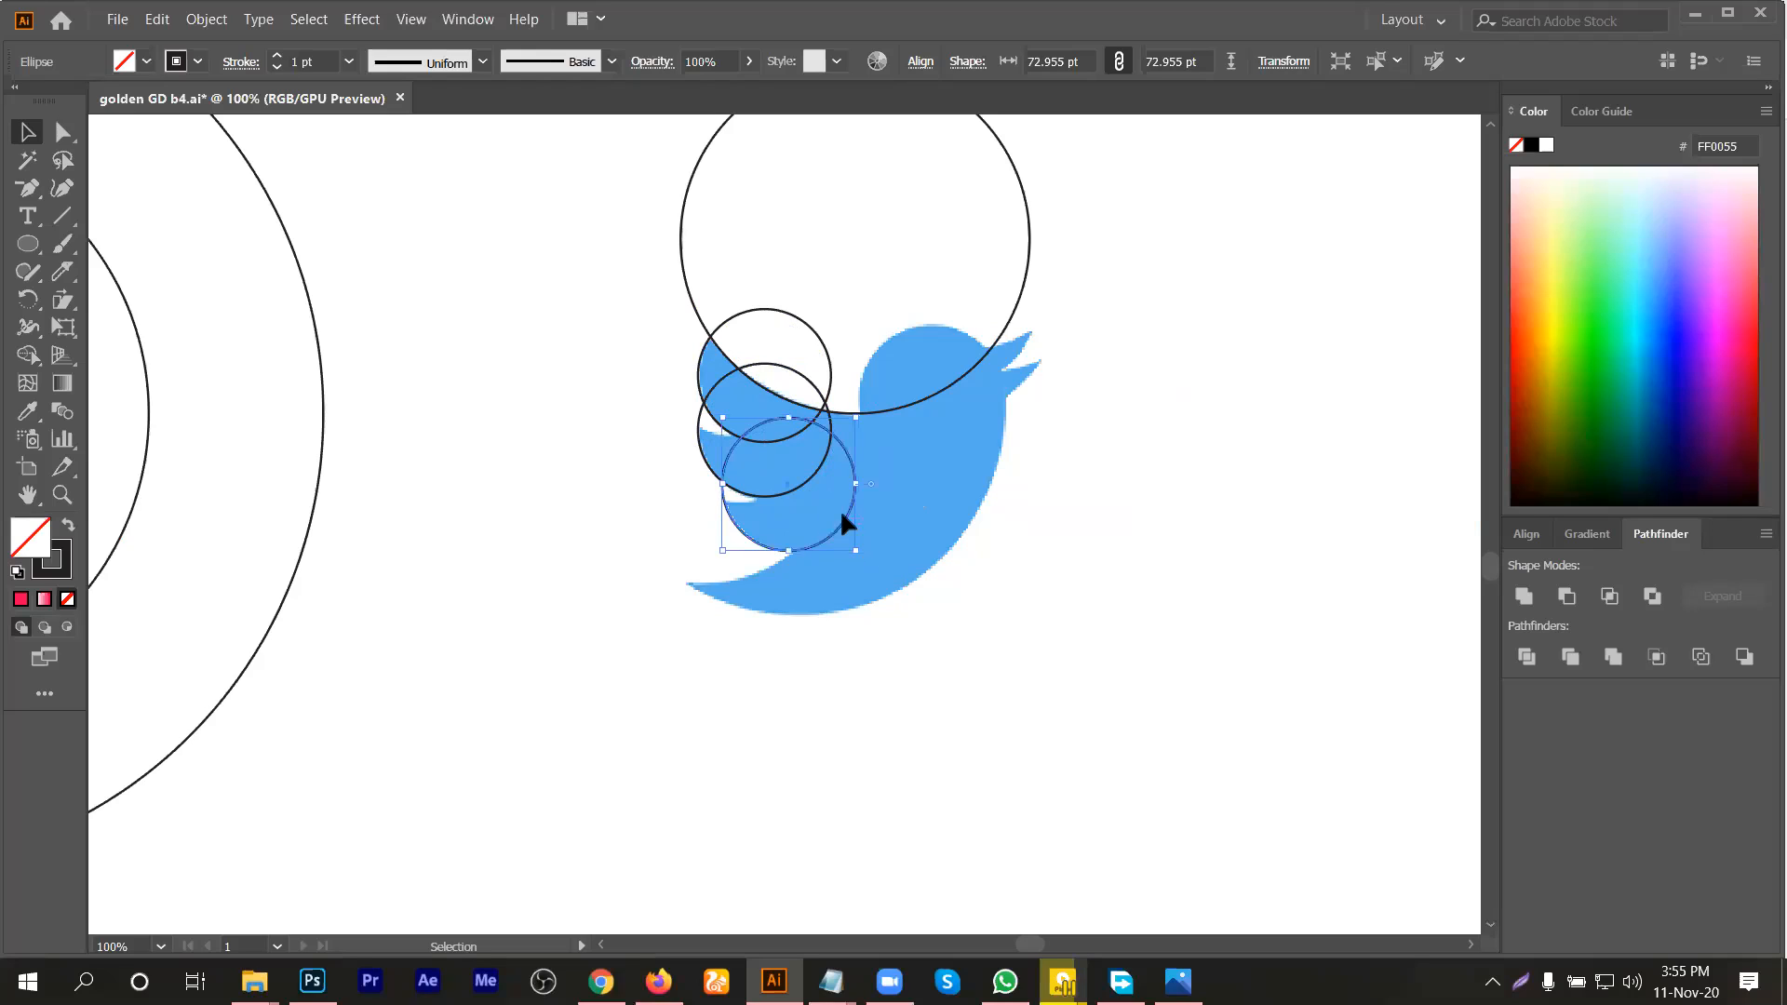
click(1109, 596)
scroll(691, 470, up, 1)
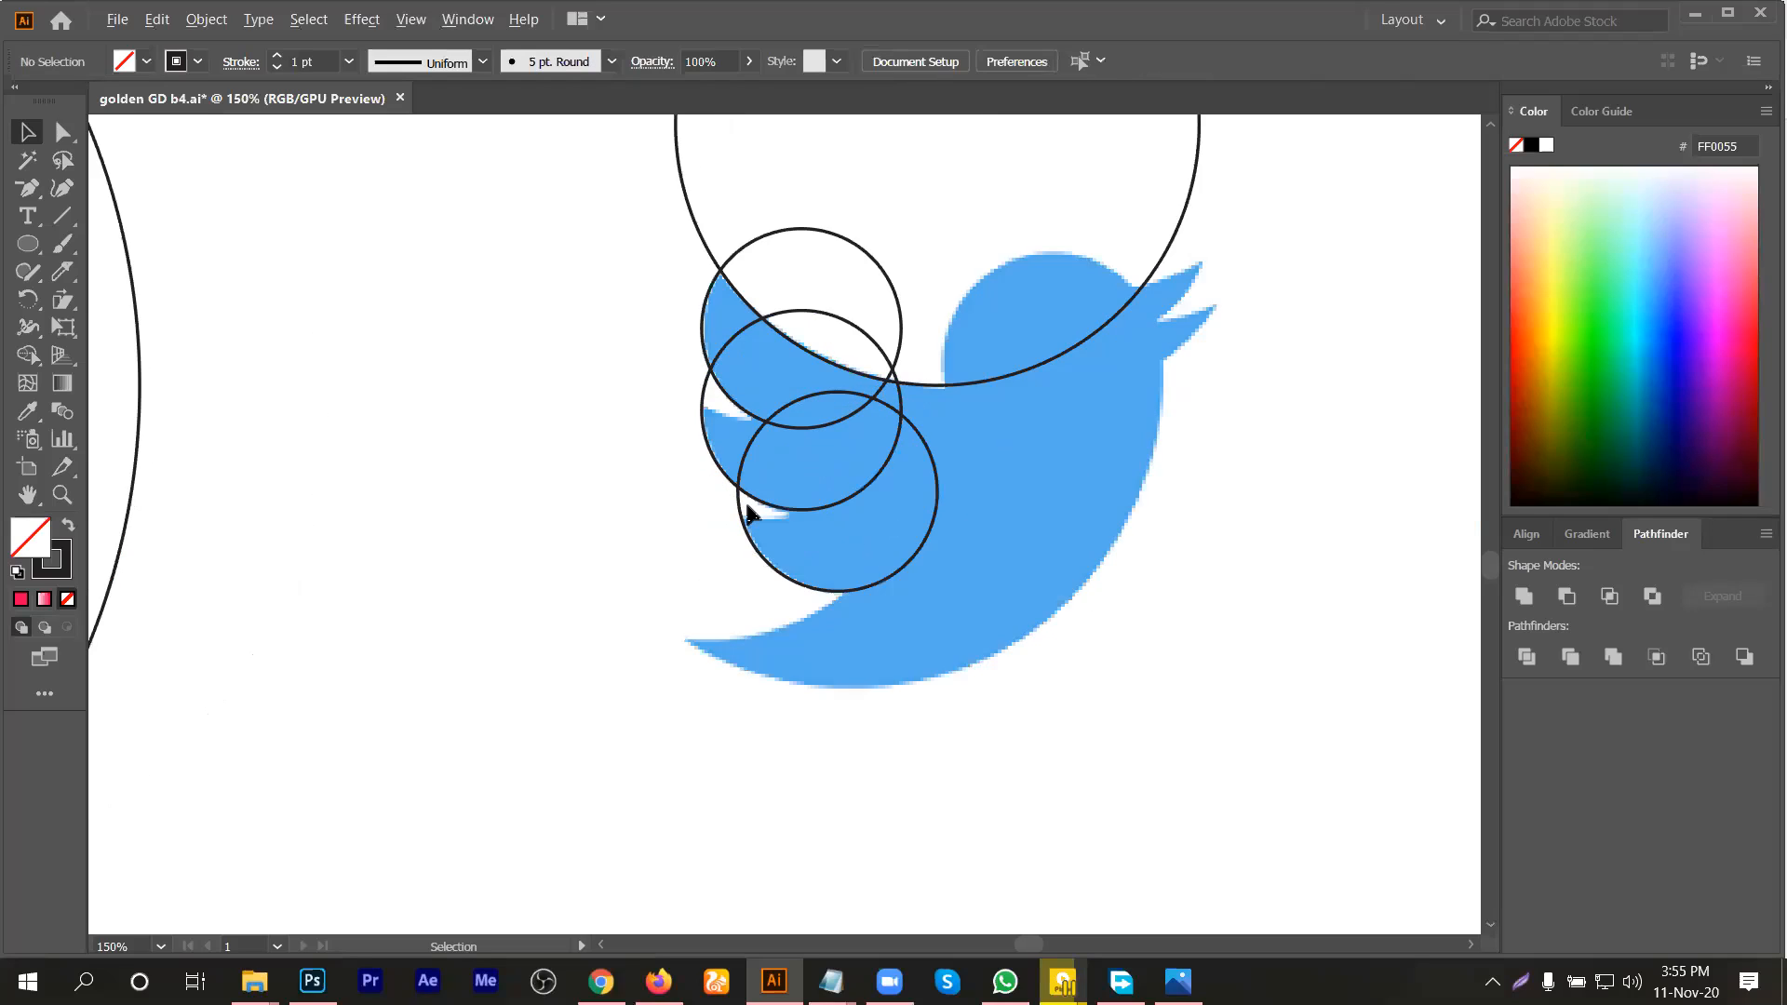
scroll(913, 554, down, 1)
drag(911, 548, 860, 577)
key(ctrl+z)
Step: Copy the 118.044 pt circle to the bird's tail and fit its lower arc to the tail's upper edge
scroll(532, 475, down, 1)
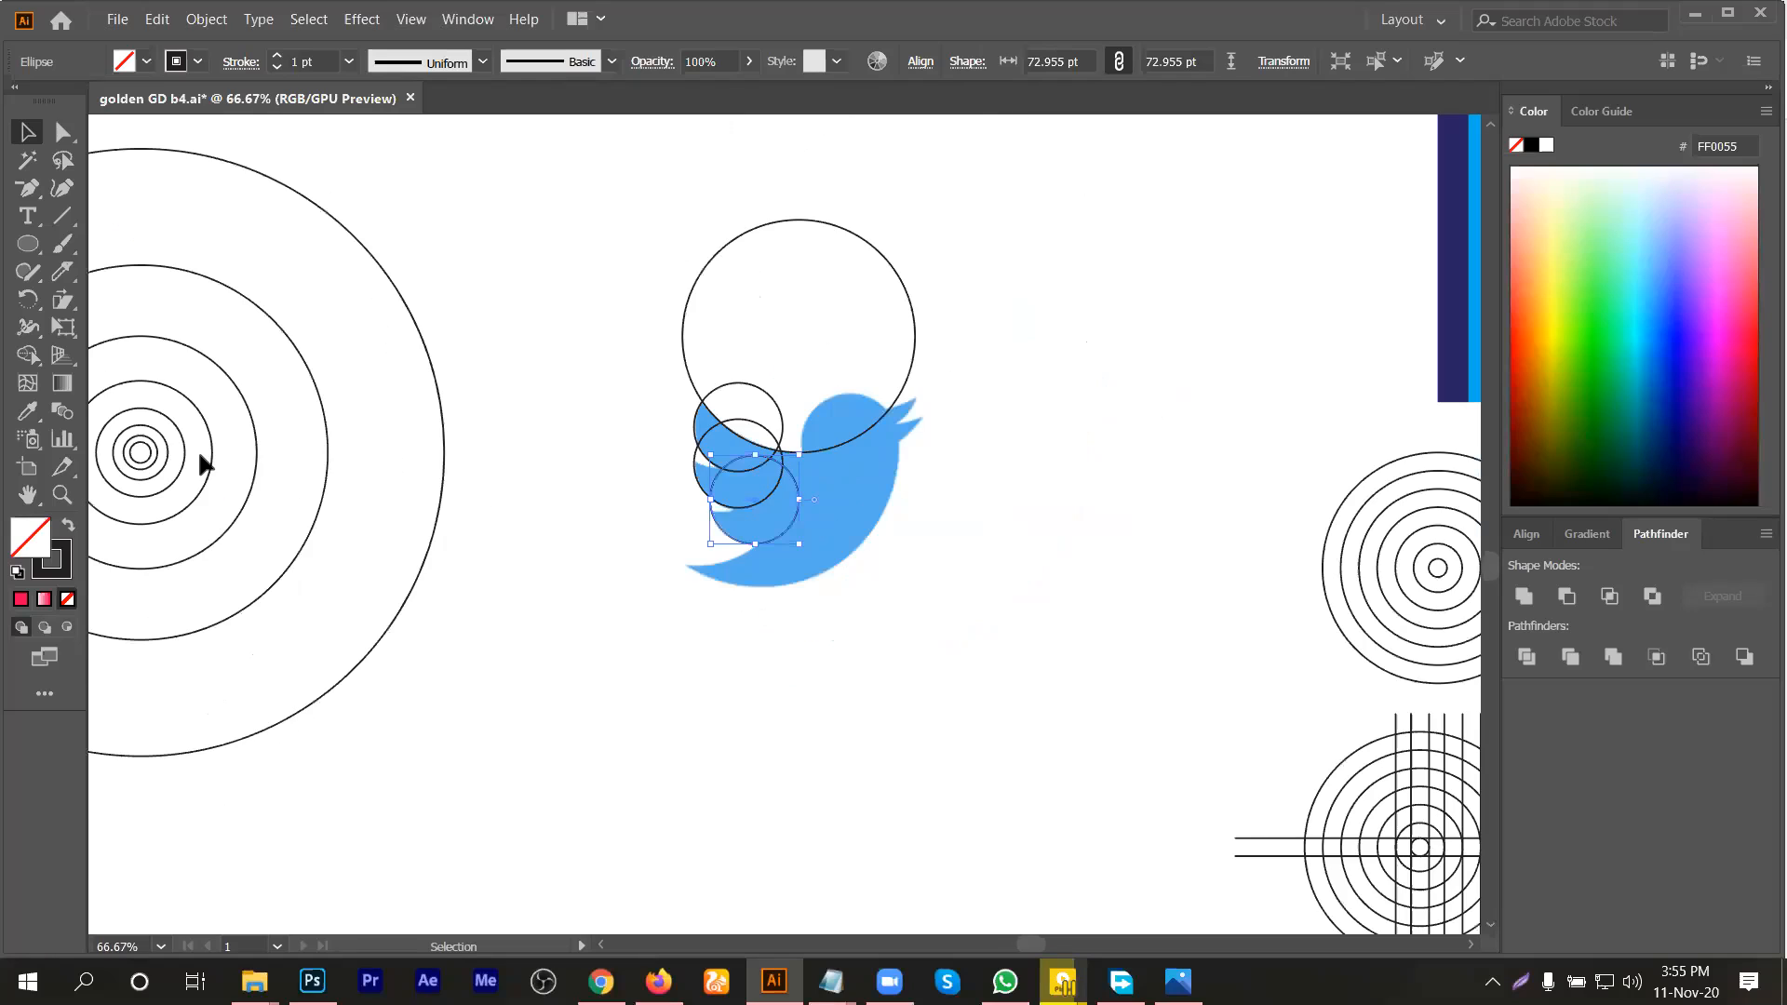
alt+drag(214, 452, 775, 490)
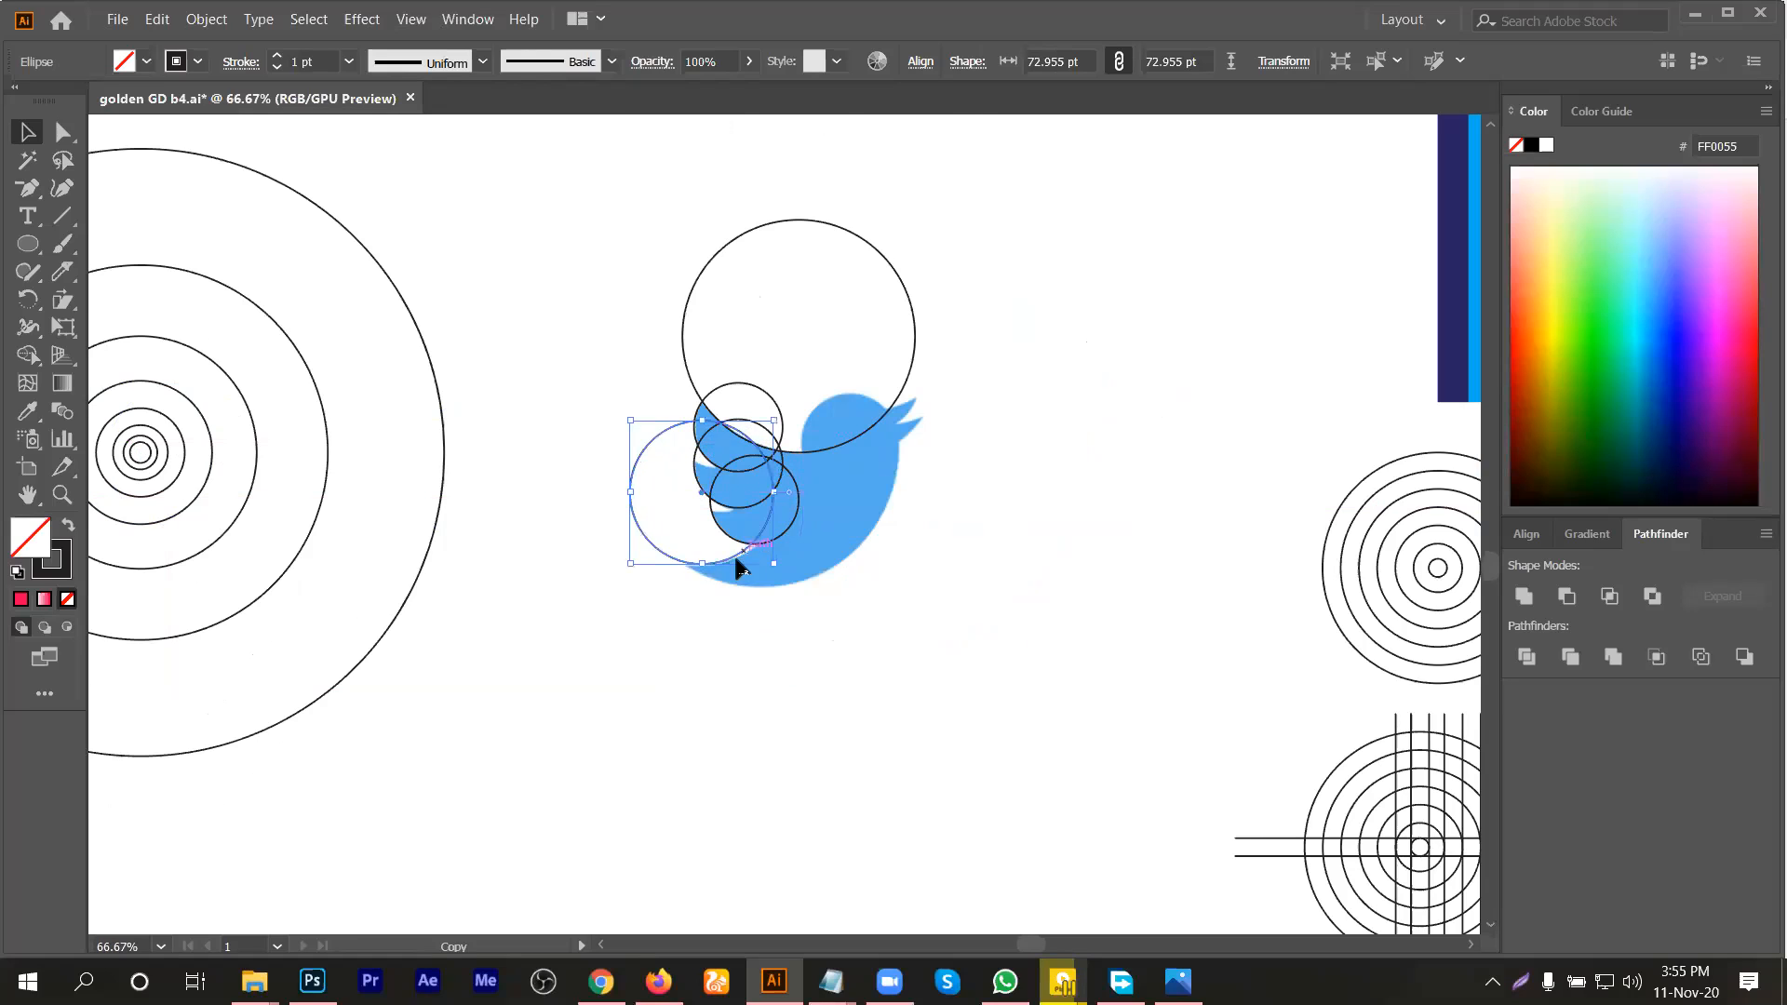
alt+scroll(735, 556, up, 3)
drag(739, 548, 743, 556)
alt+scroll(740, 557, down, 2)
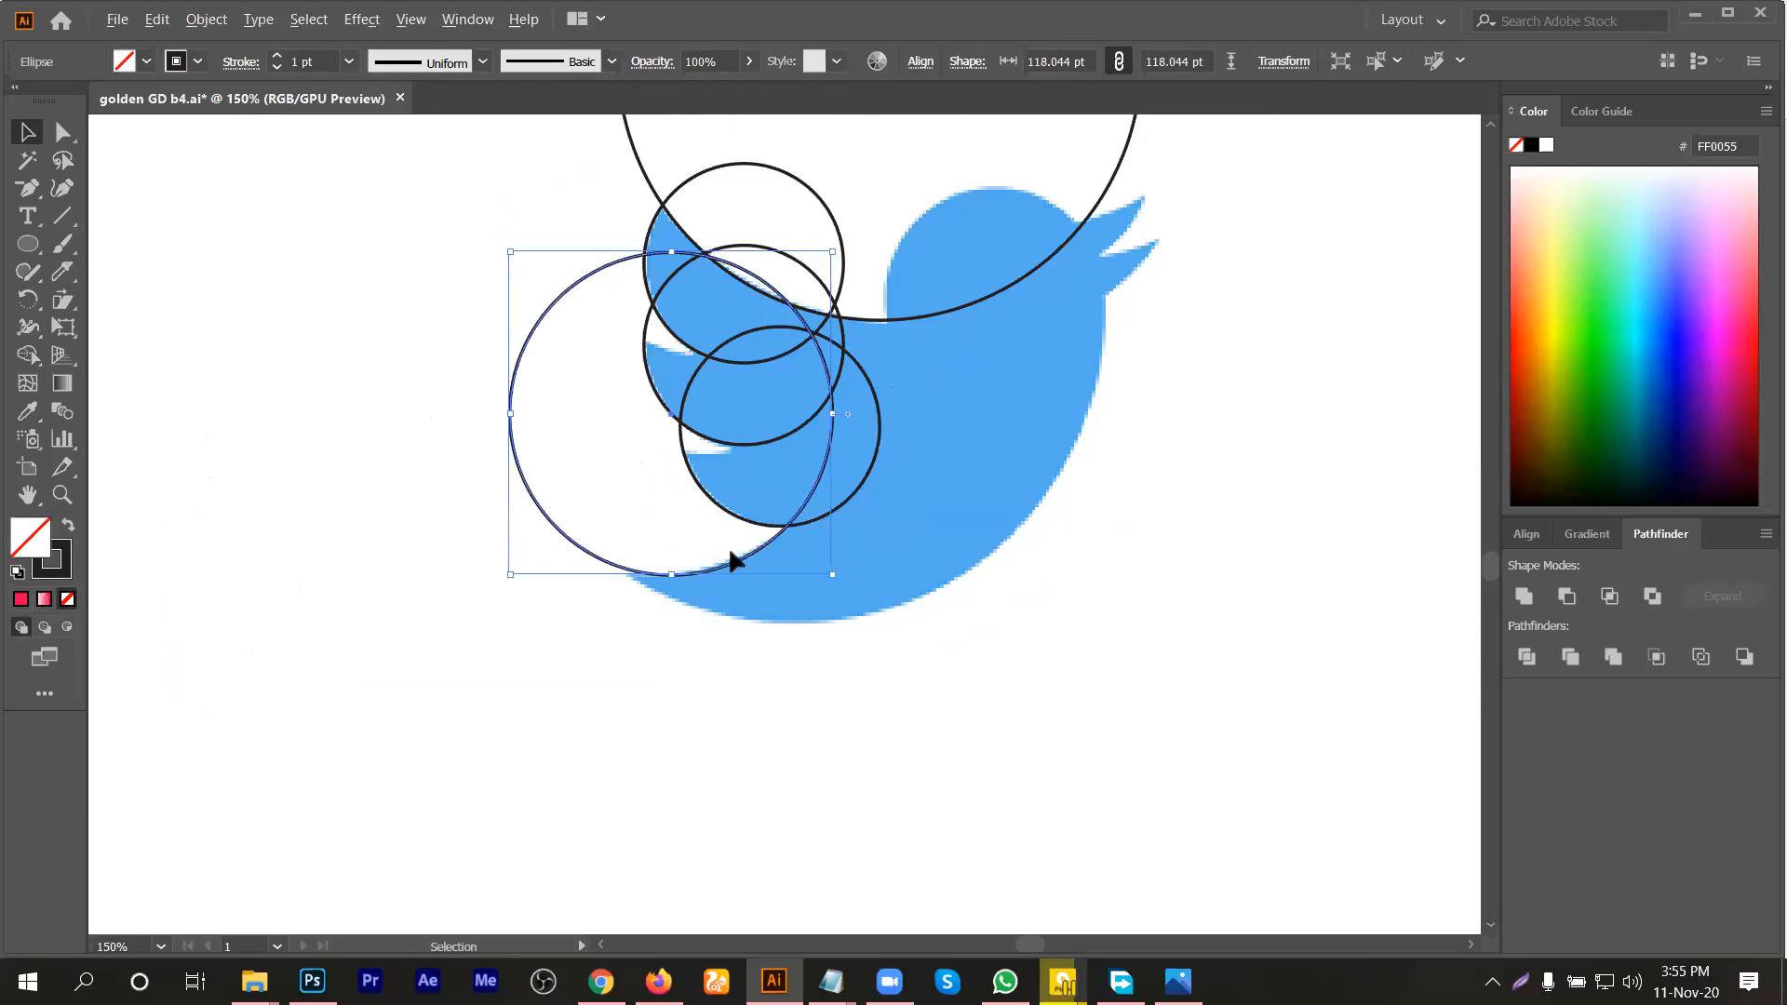
Step: Try a copy of the 308.49 pt circle along the bird's chest and belly
alt+scroll(889, 484, down, 2)
alt+drag(550, 443, 978, 417)
key(a)
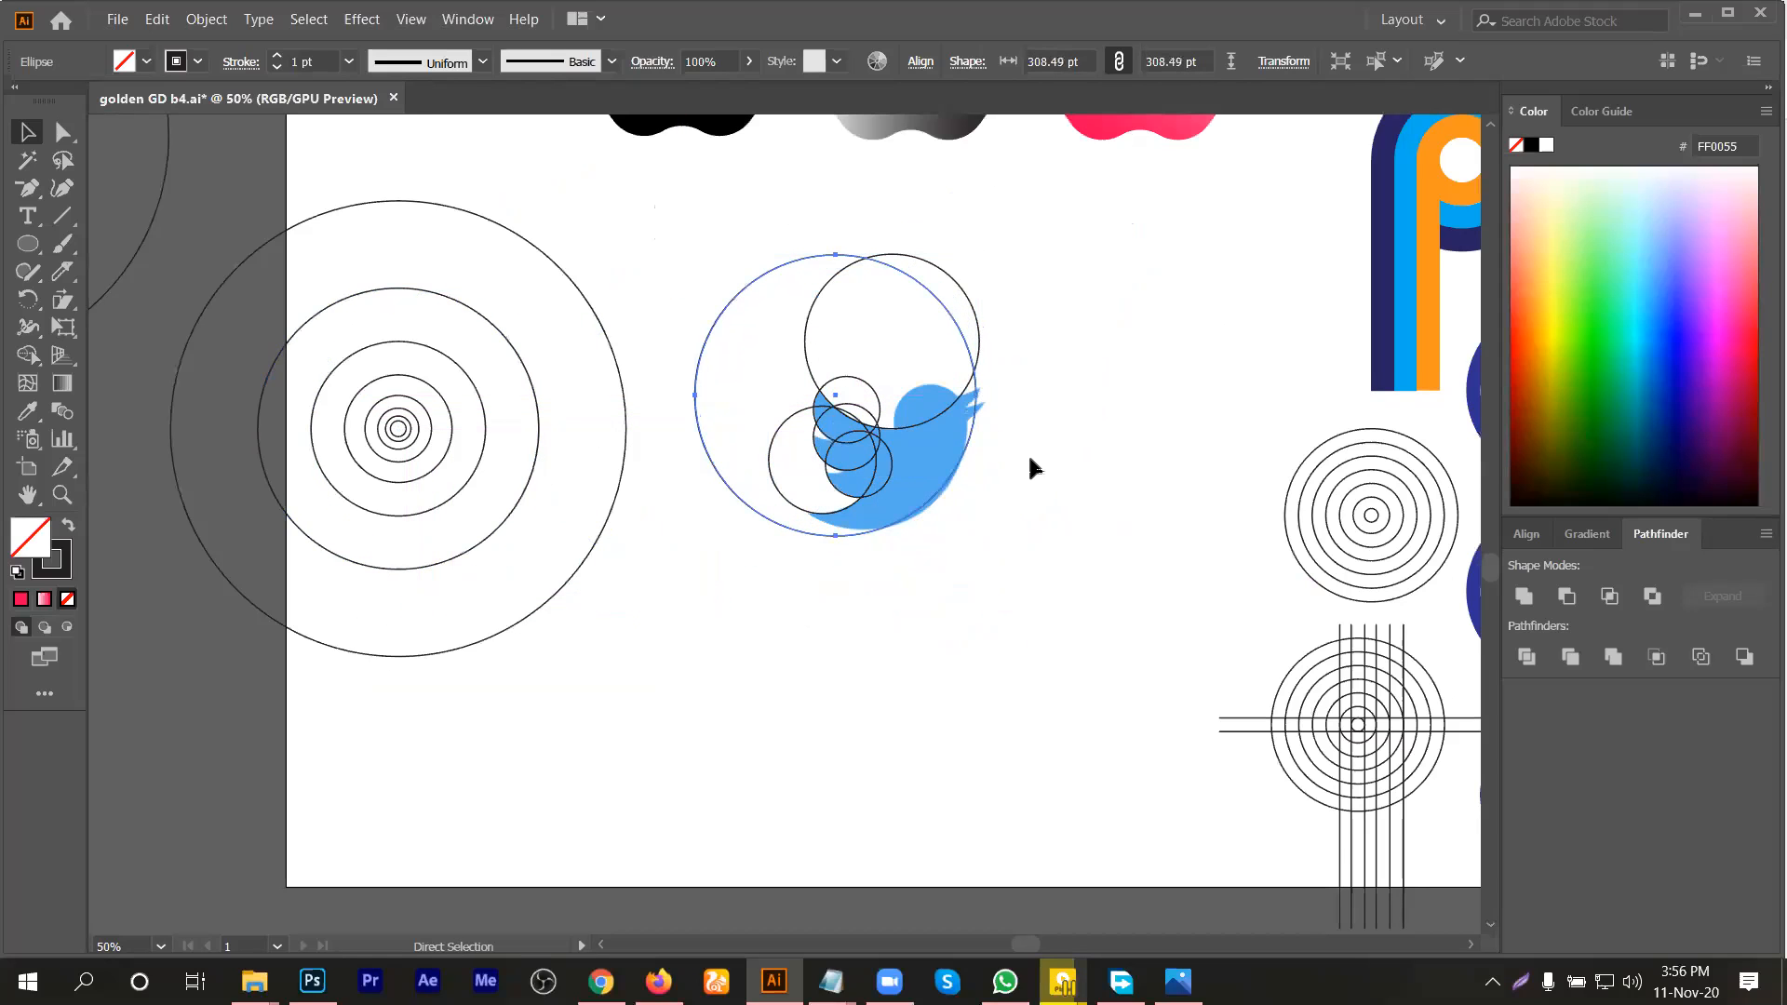
key(ctrl+z)
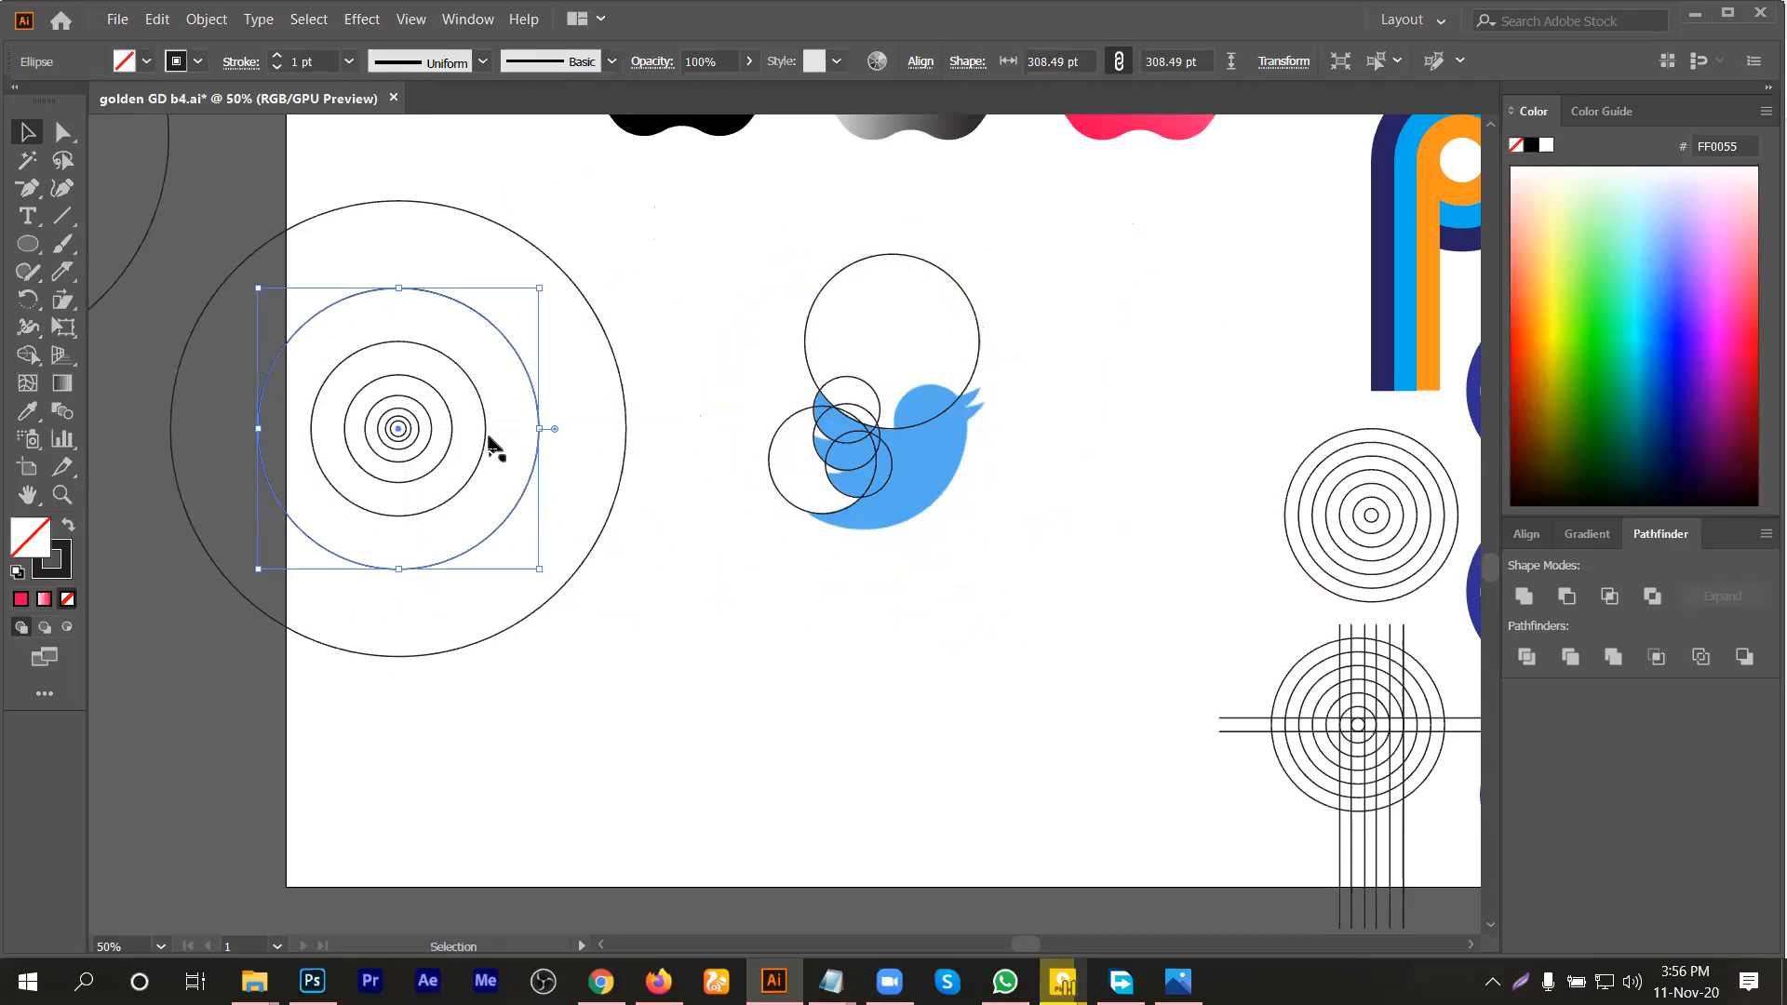
Step: Try two copies of the 191.51 pt circle along the bird's chest and belly, and delete the trial
alt+drag(508, 444, 969, 428)
mouse_move(925, 508)
alt+mouse_down()
mouse_move(877, 530)
mouse_move(903, 518)
alt+mouse_up()
alt+scroll(910, 511, up, 3)
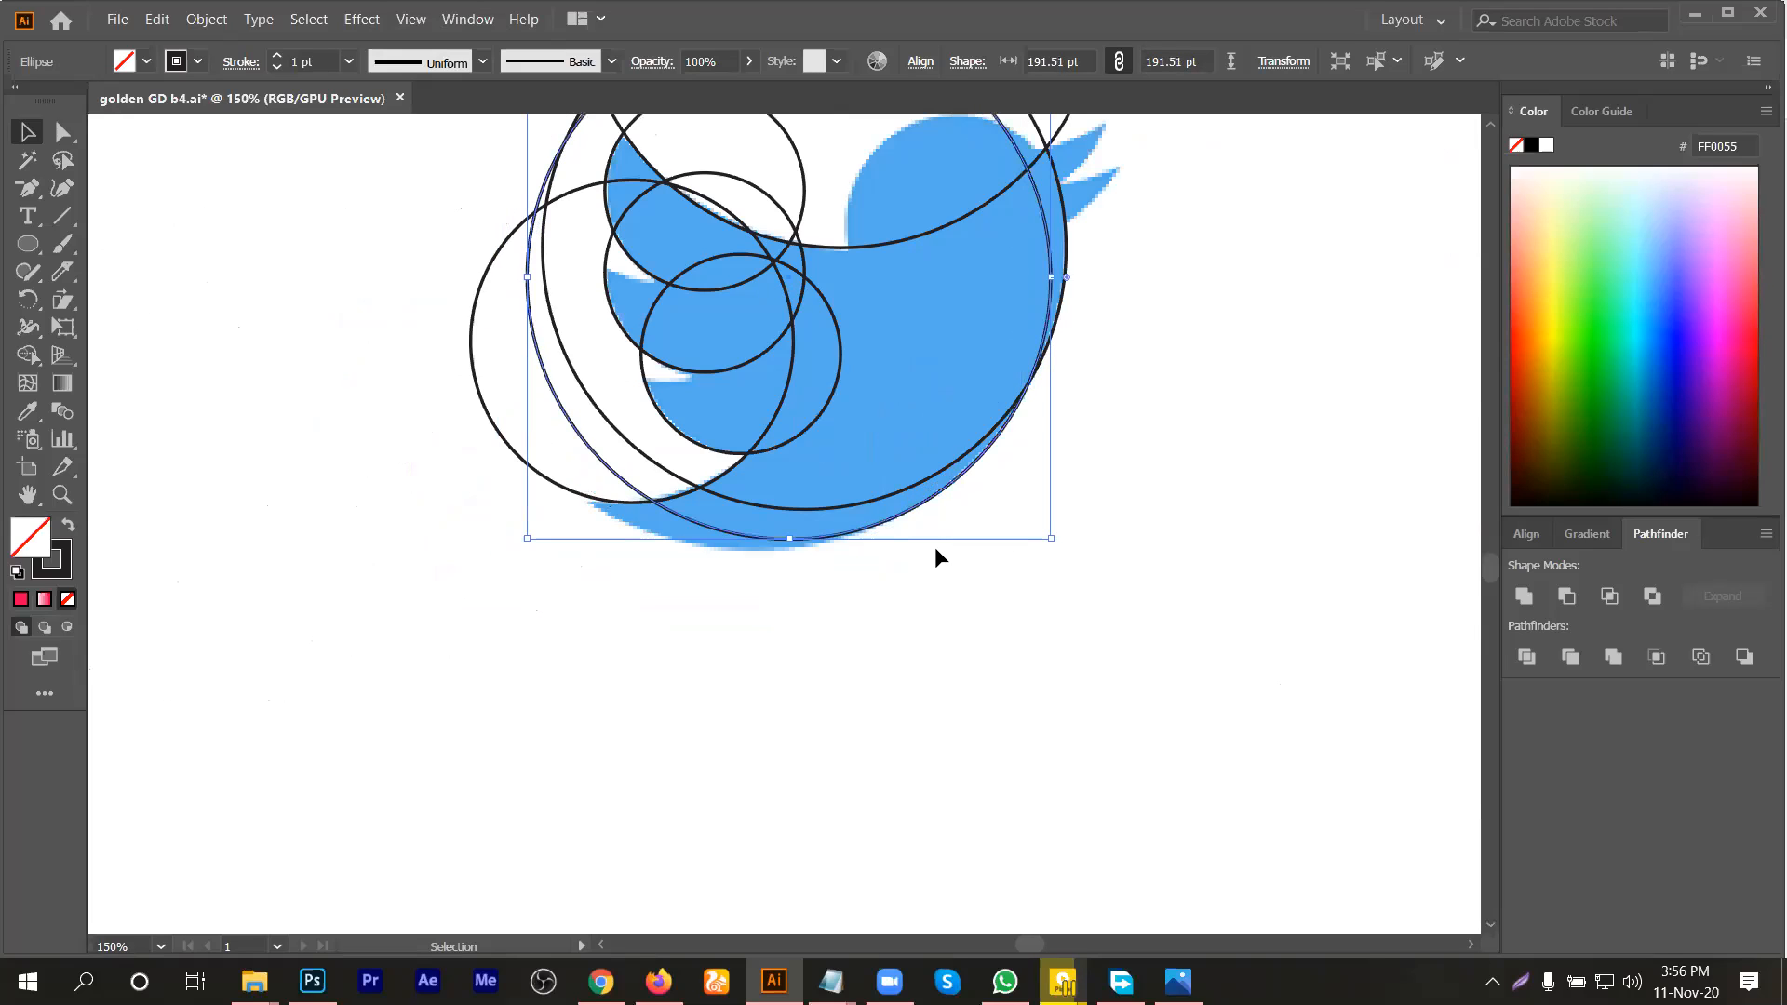
alt+scroll(931, 546, down, 2)
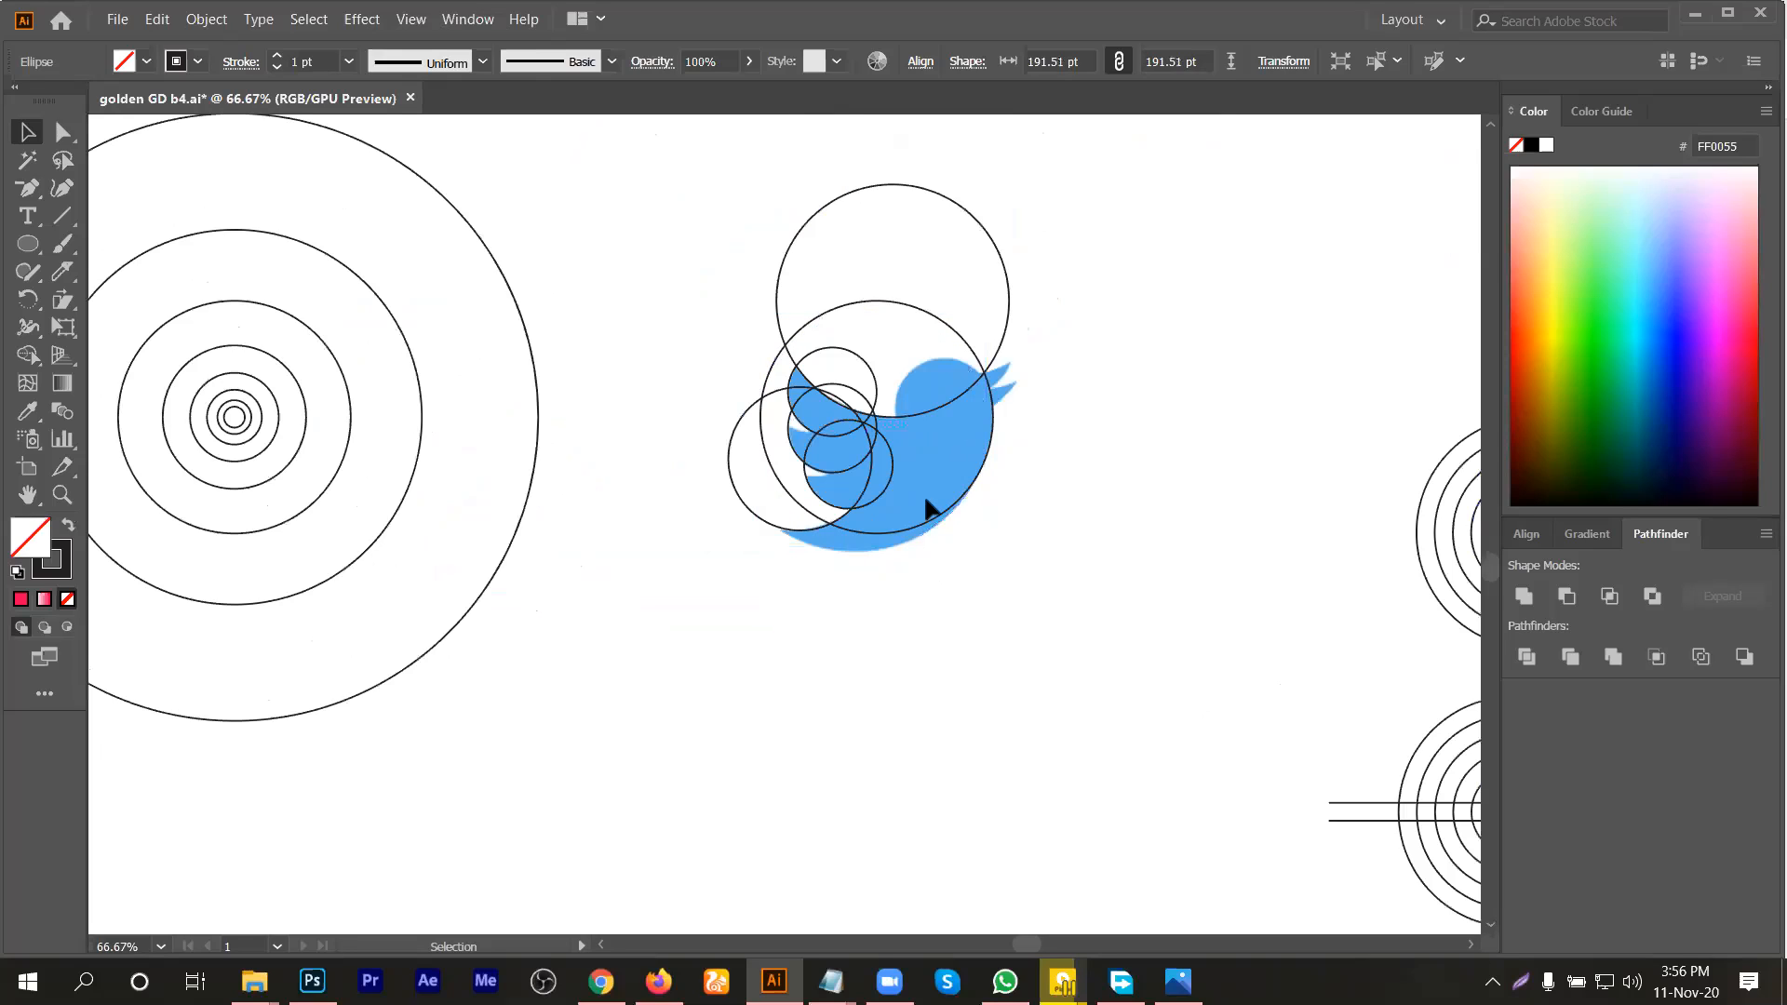
click(930, 512)
key(Delete)
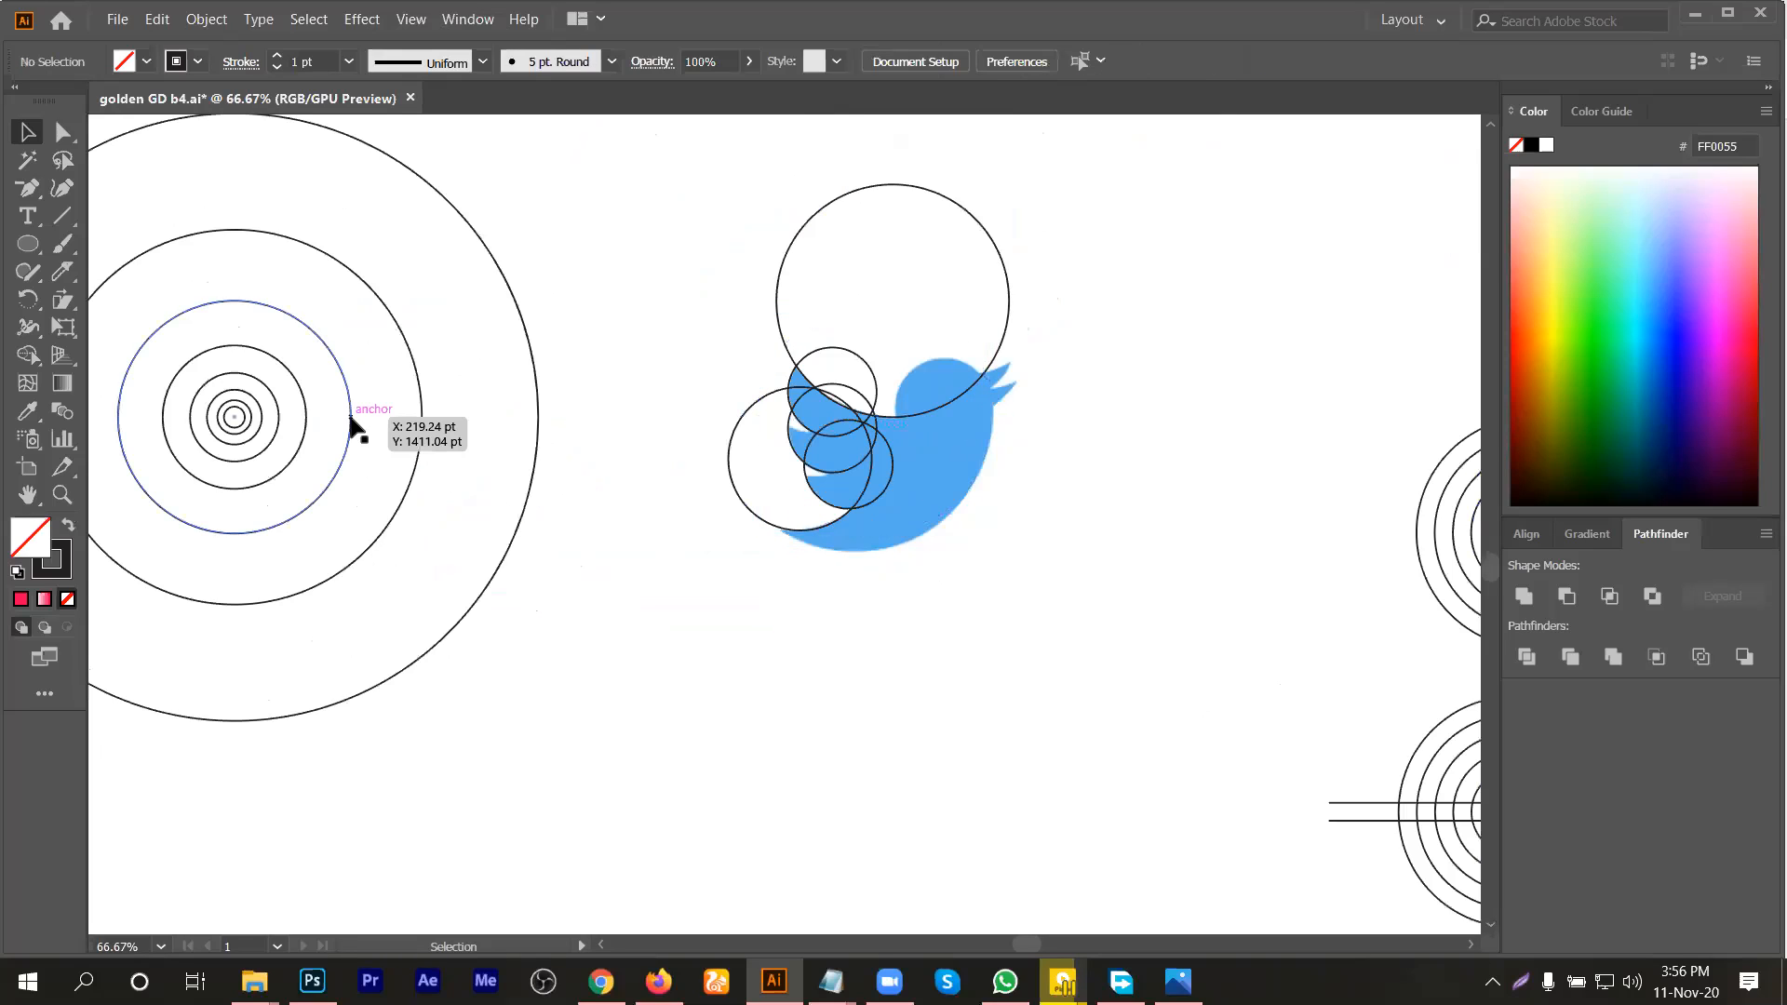
Step: Copy the 191.51 pt circle against the bird's chest and the 308.49 pt circle along the bottom of its belly and tail
click(351, 418)
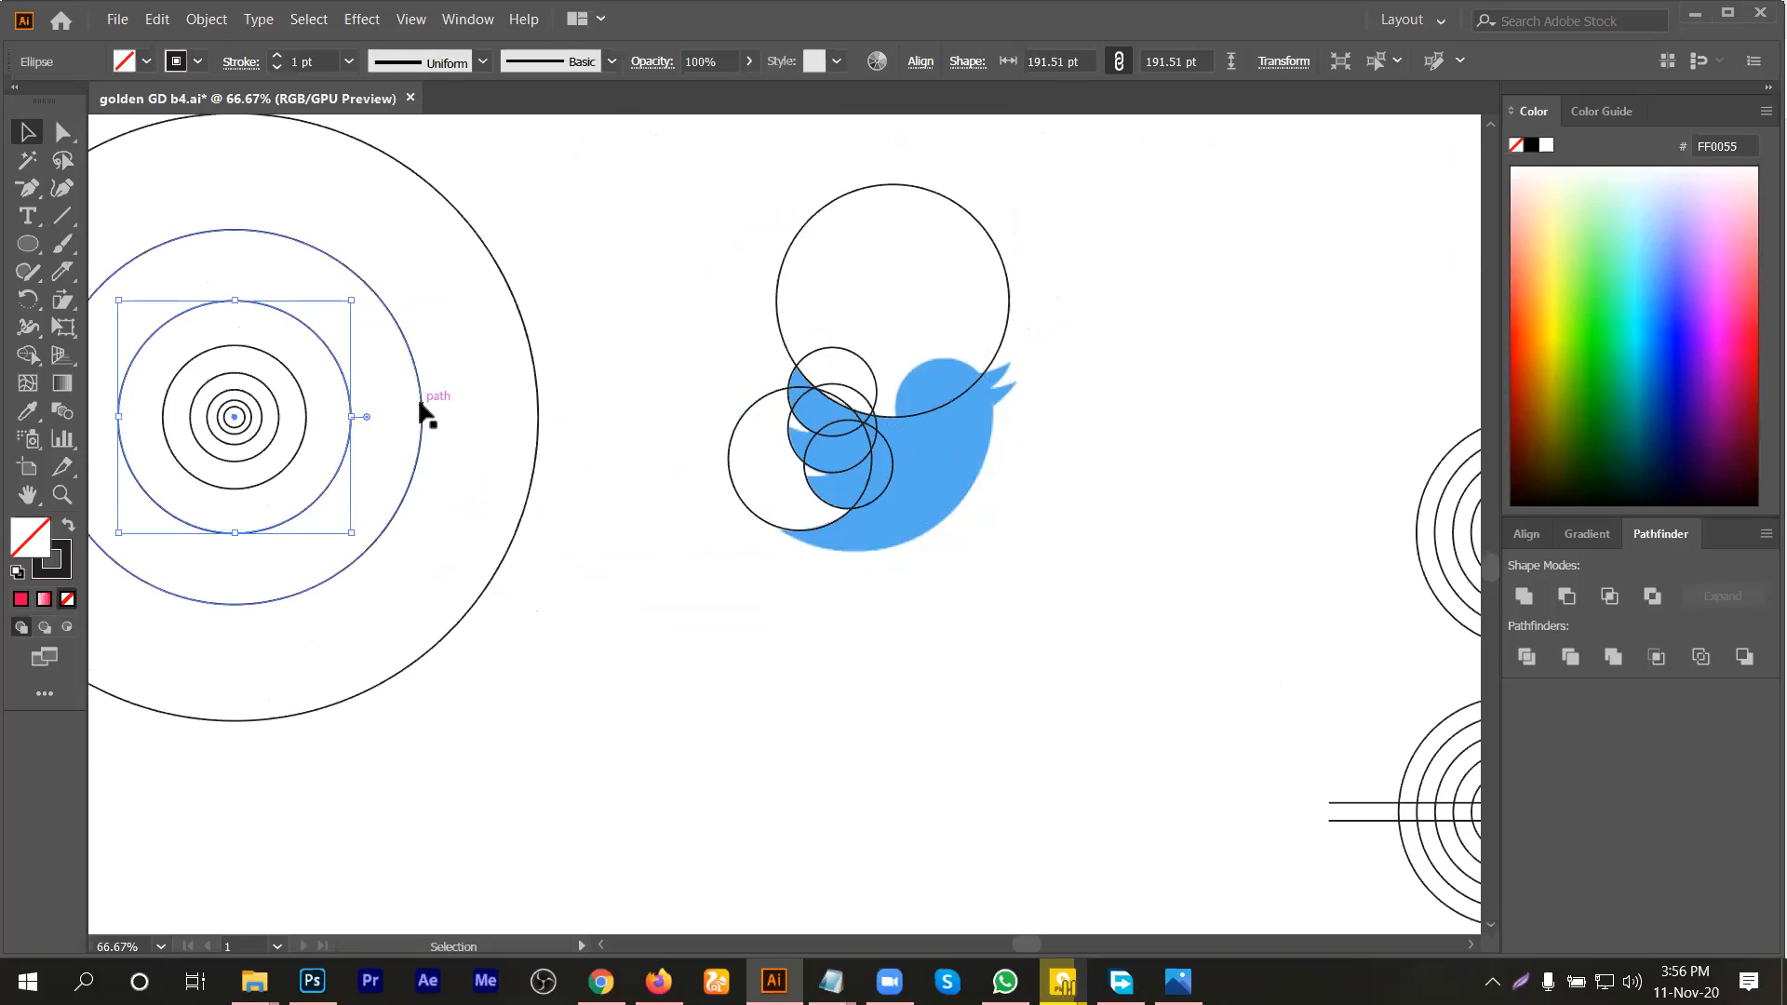
drag(763, 421, 989, 456)
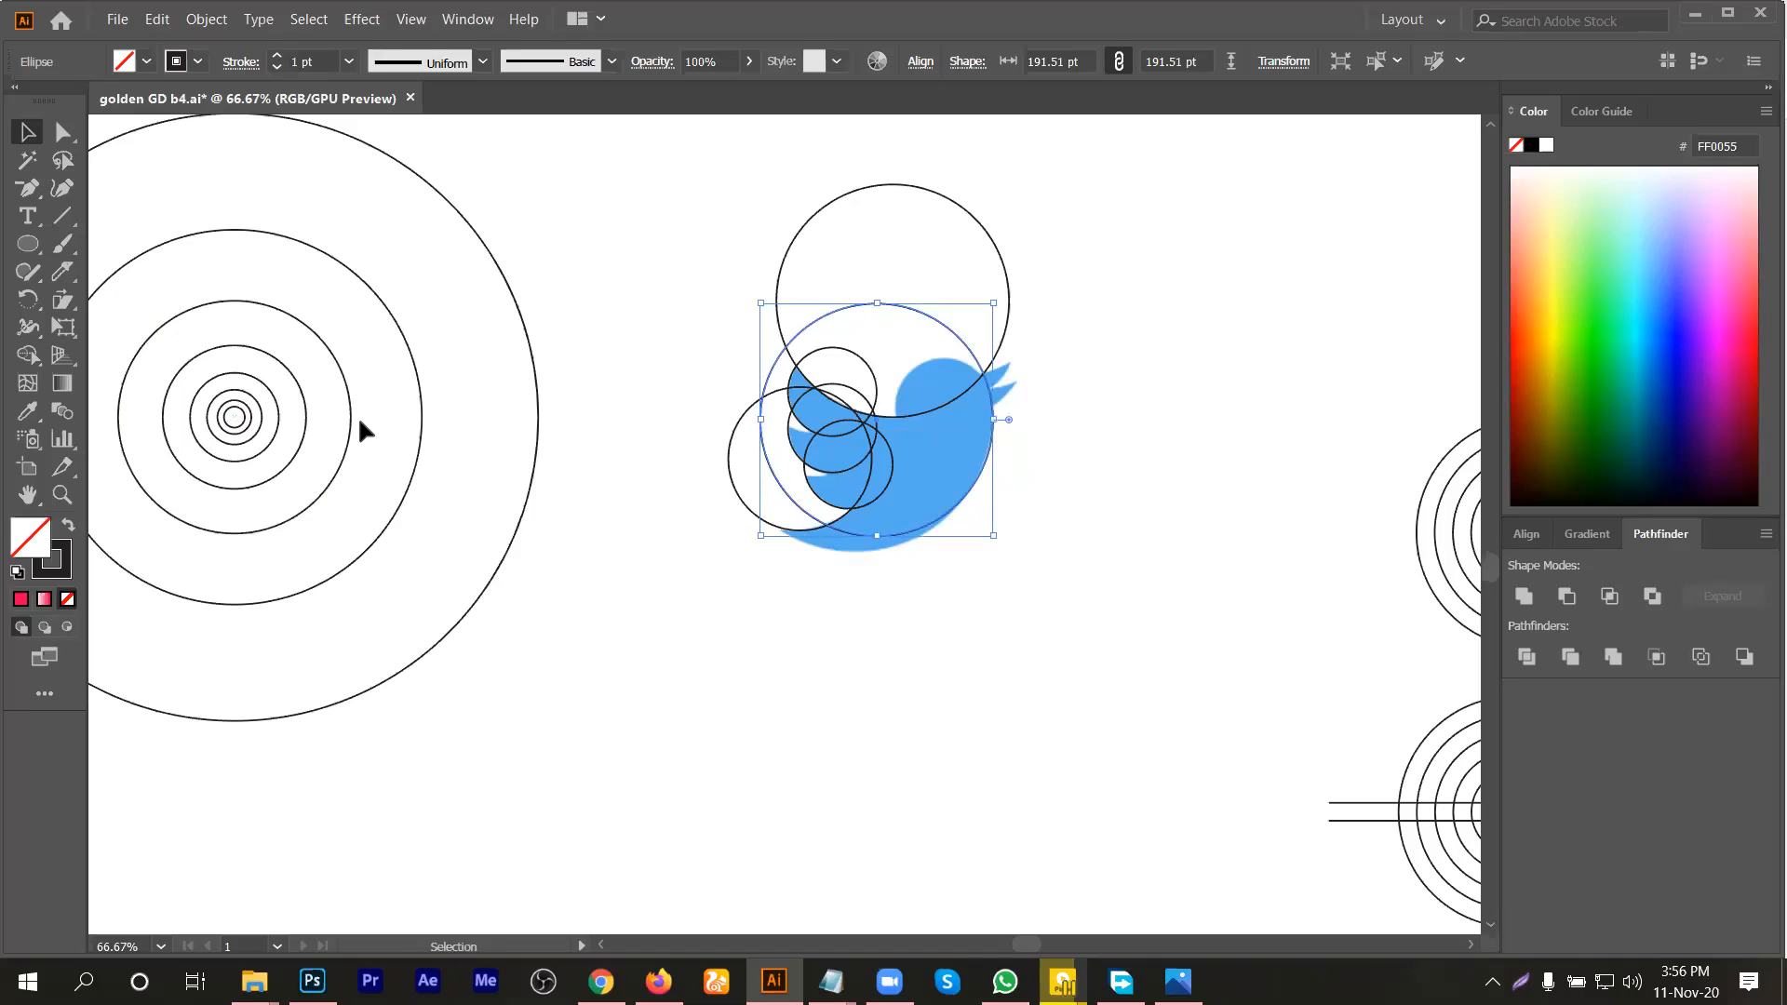
drag(418, 400, 1061, 357)
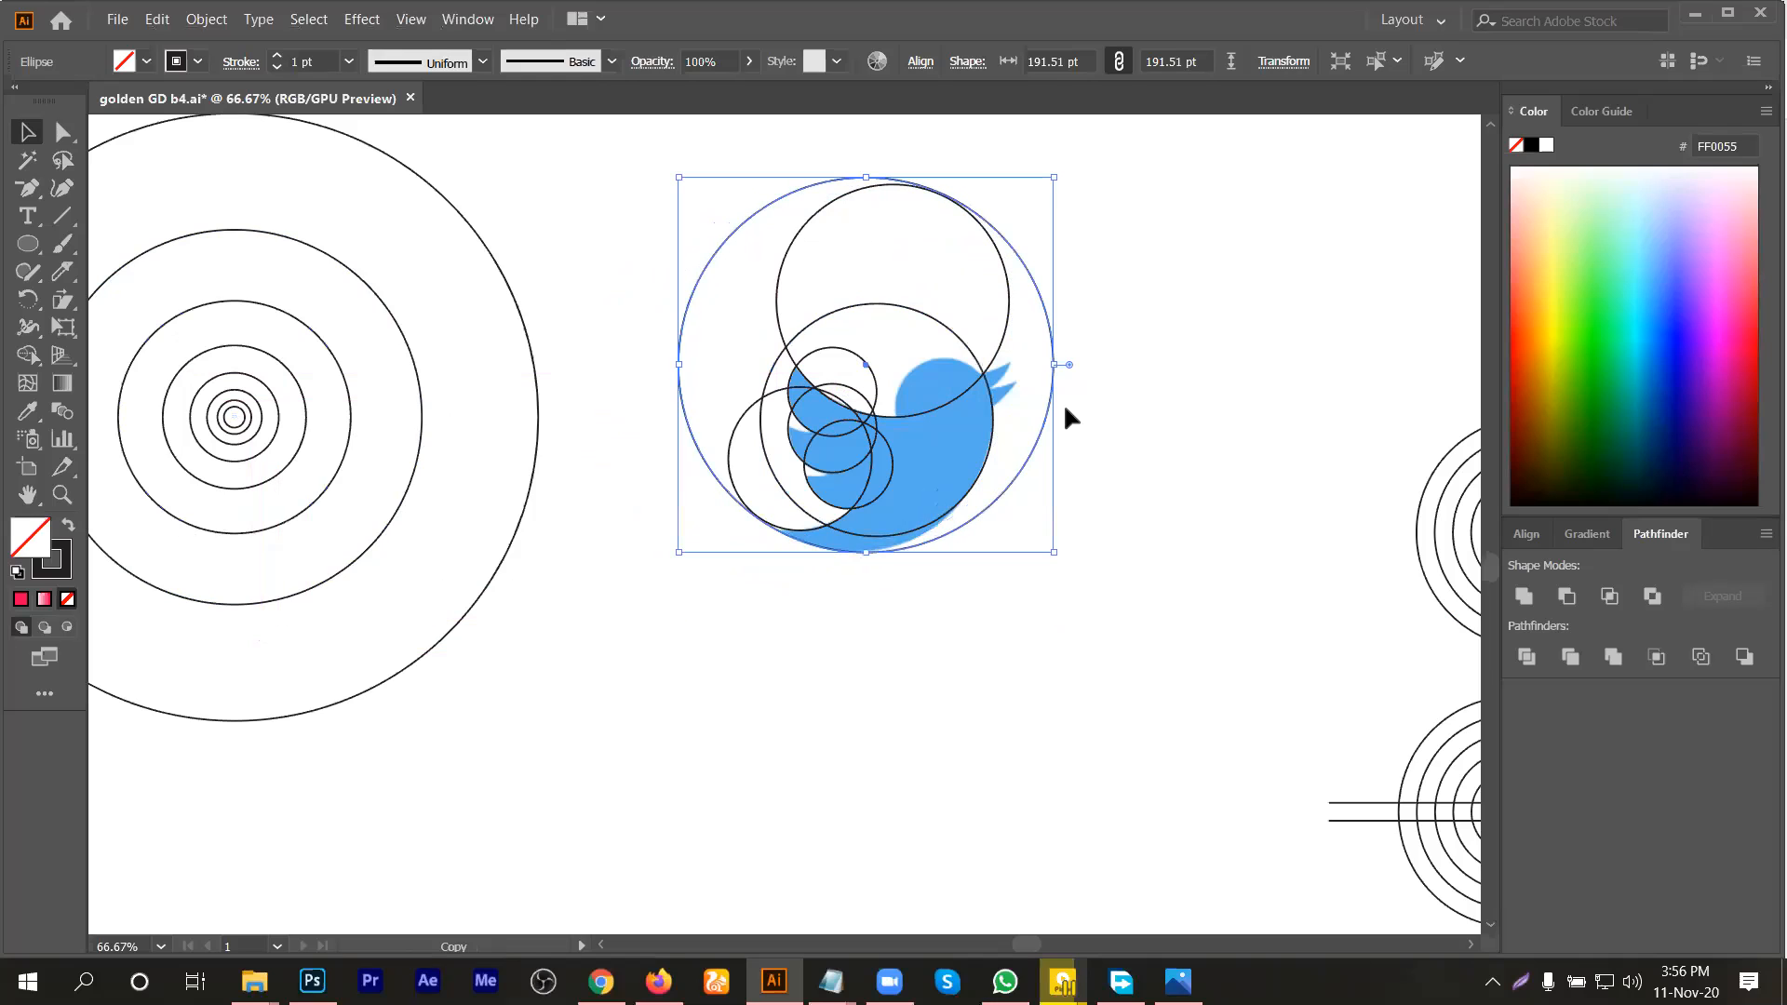
Step: Place a second copy of the 308.49 pt circle against the bird's chest, and try a shifted 191.51 pt circle along the belly
click(1030, 570)
drag(992, 510, 981, 587)
scroll(981, 587, up, 2)
click(977, 610)
drag(826, 480, 807, 506)
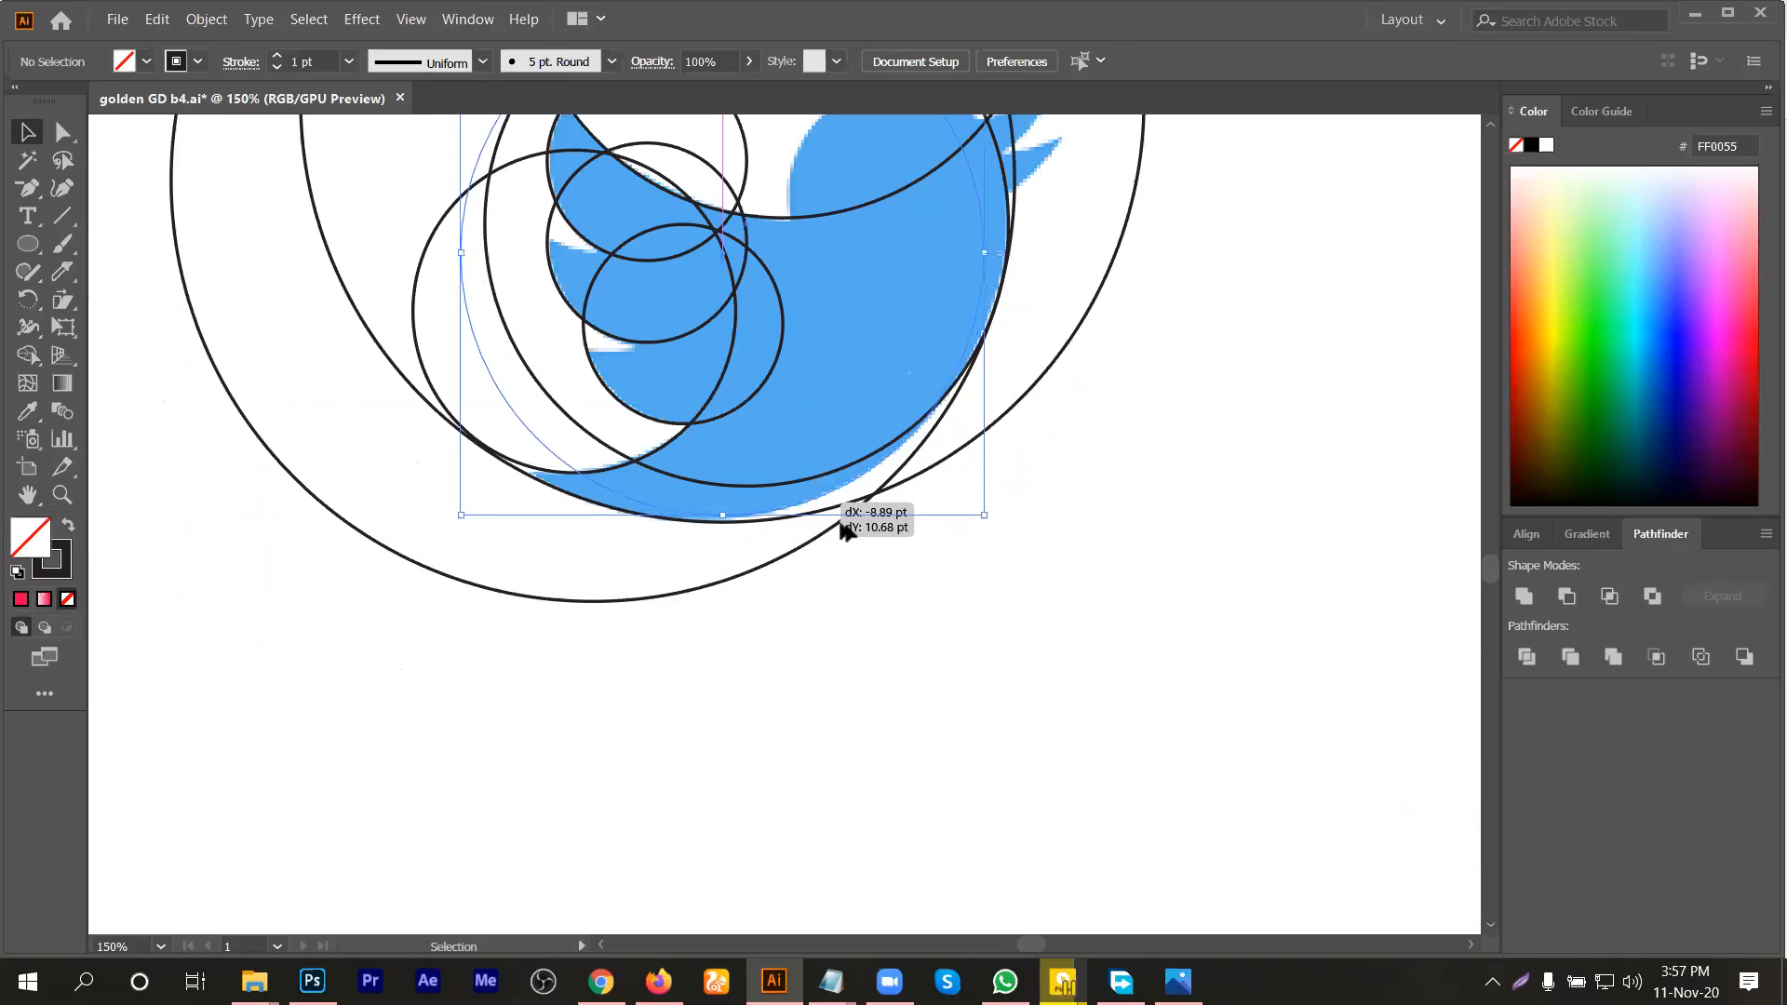
click(944, 525)
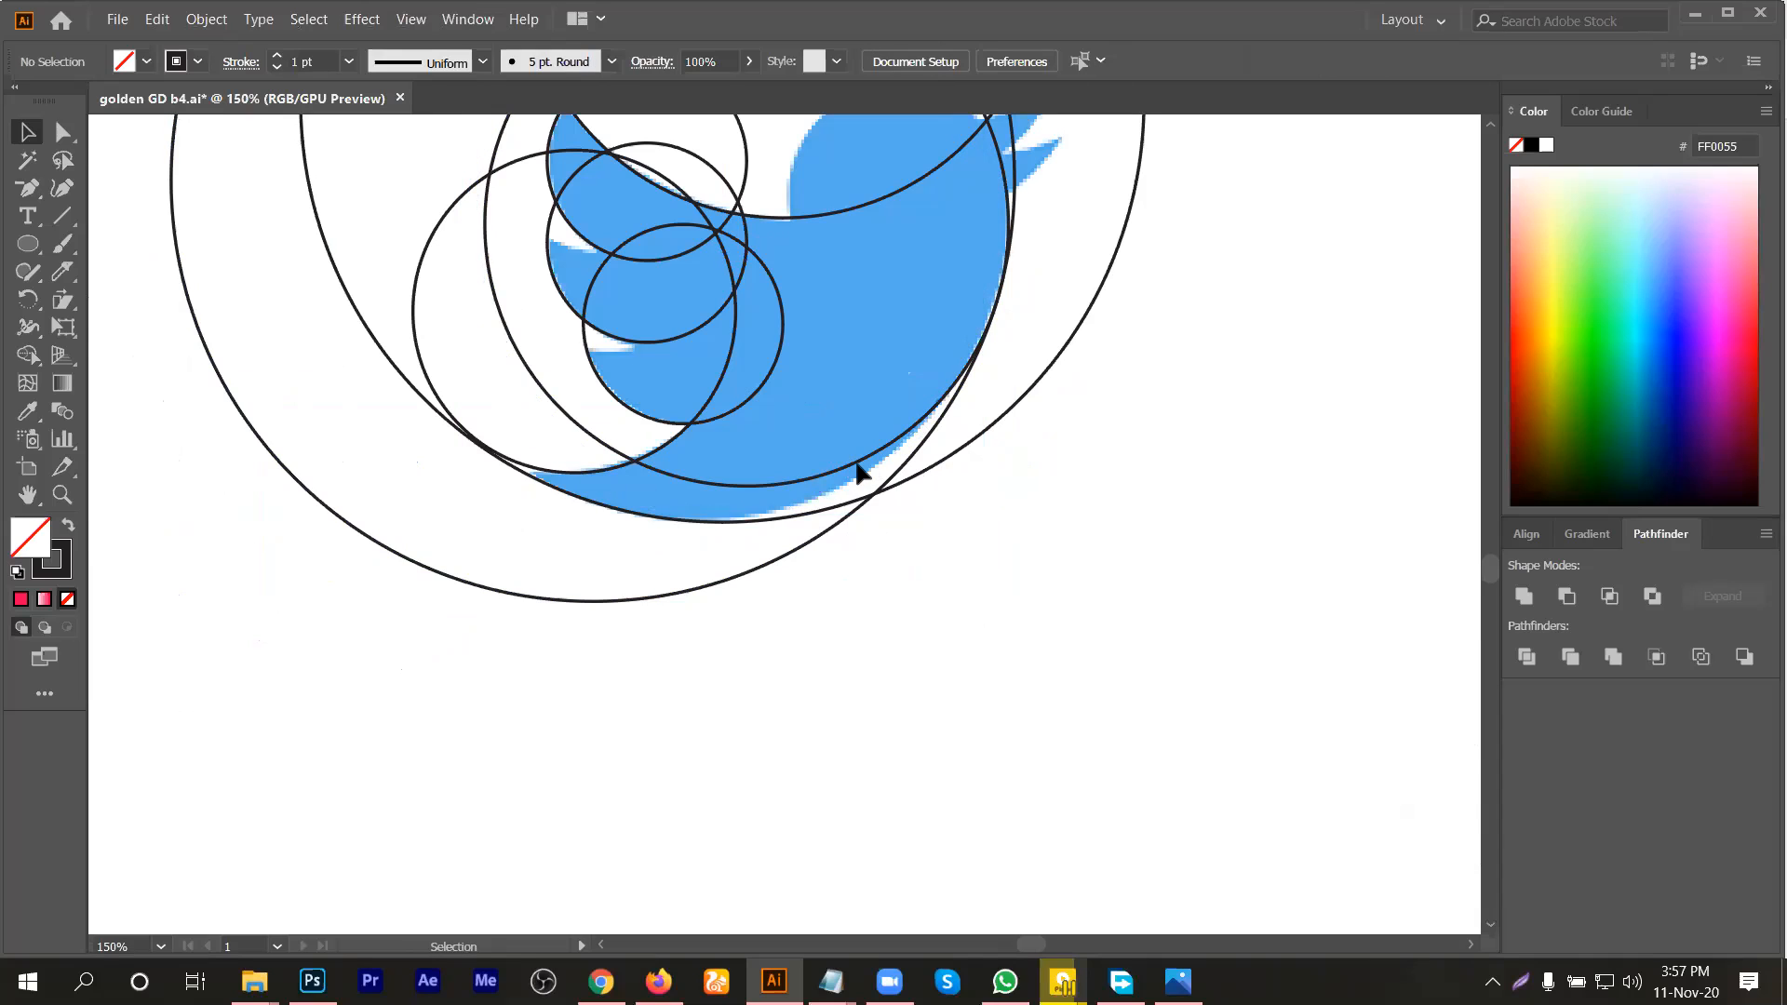
Step: Delete the 191.51 pt circle along the belly, and nudge the 308.49 pt circle against the bird's chest
click(857, 471)
key(Delete)
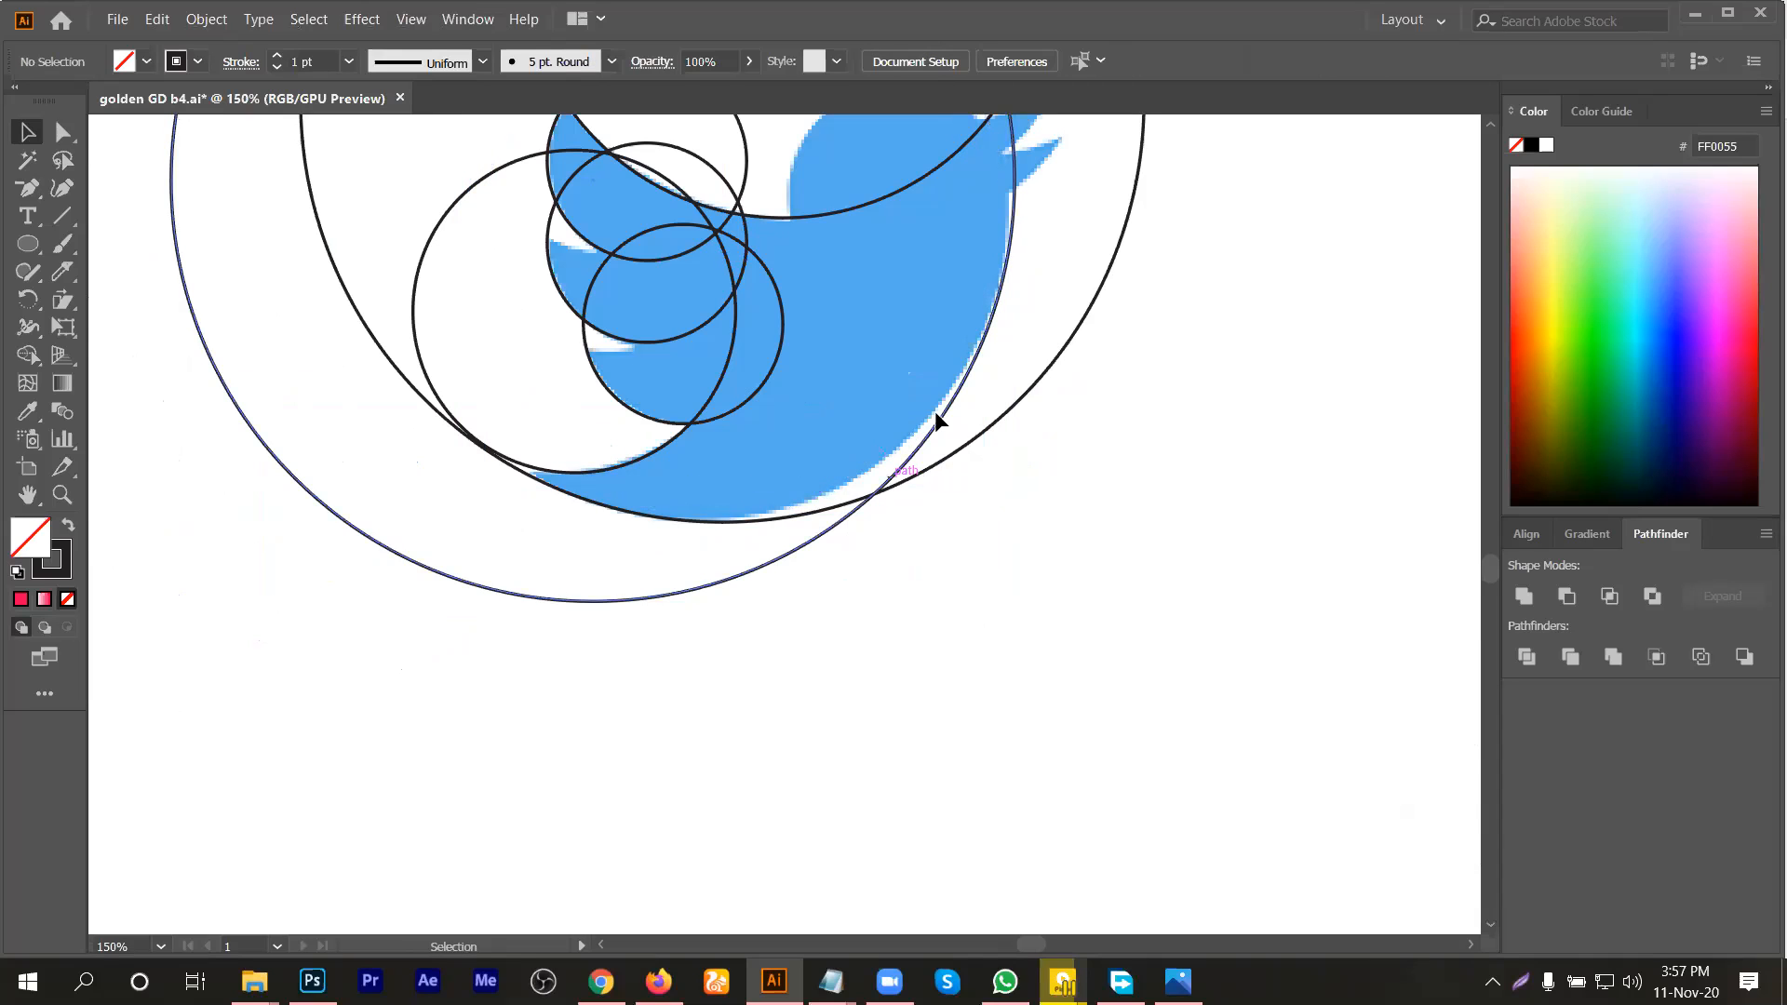
scroll(987, 376, up, 1)
drag(978, 365, 977, 382)
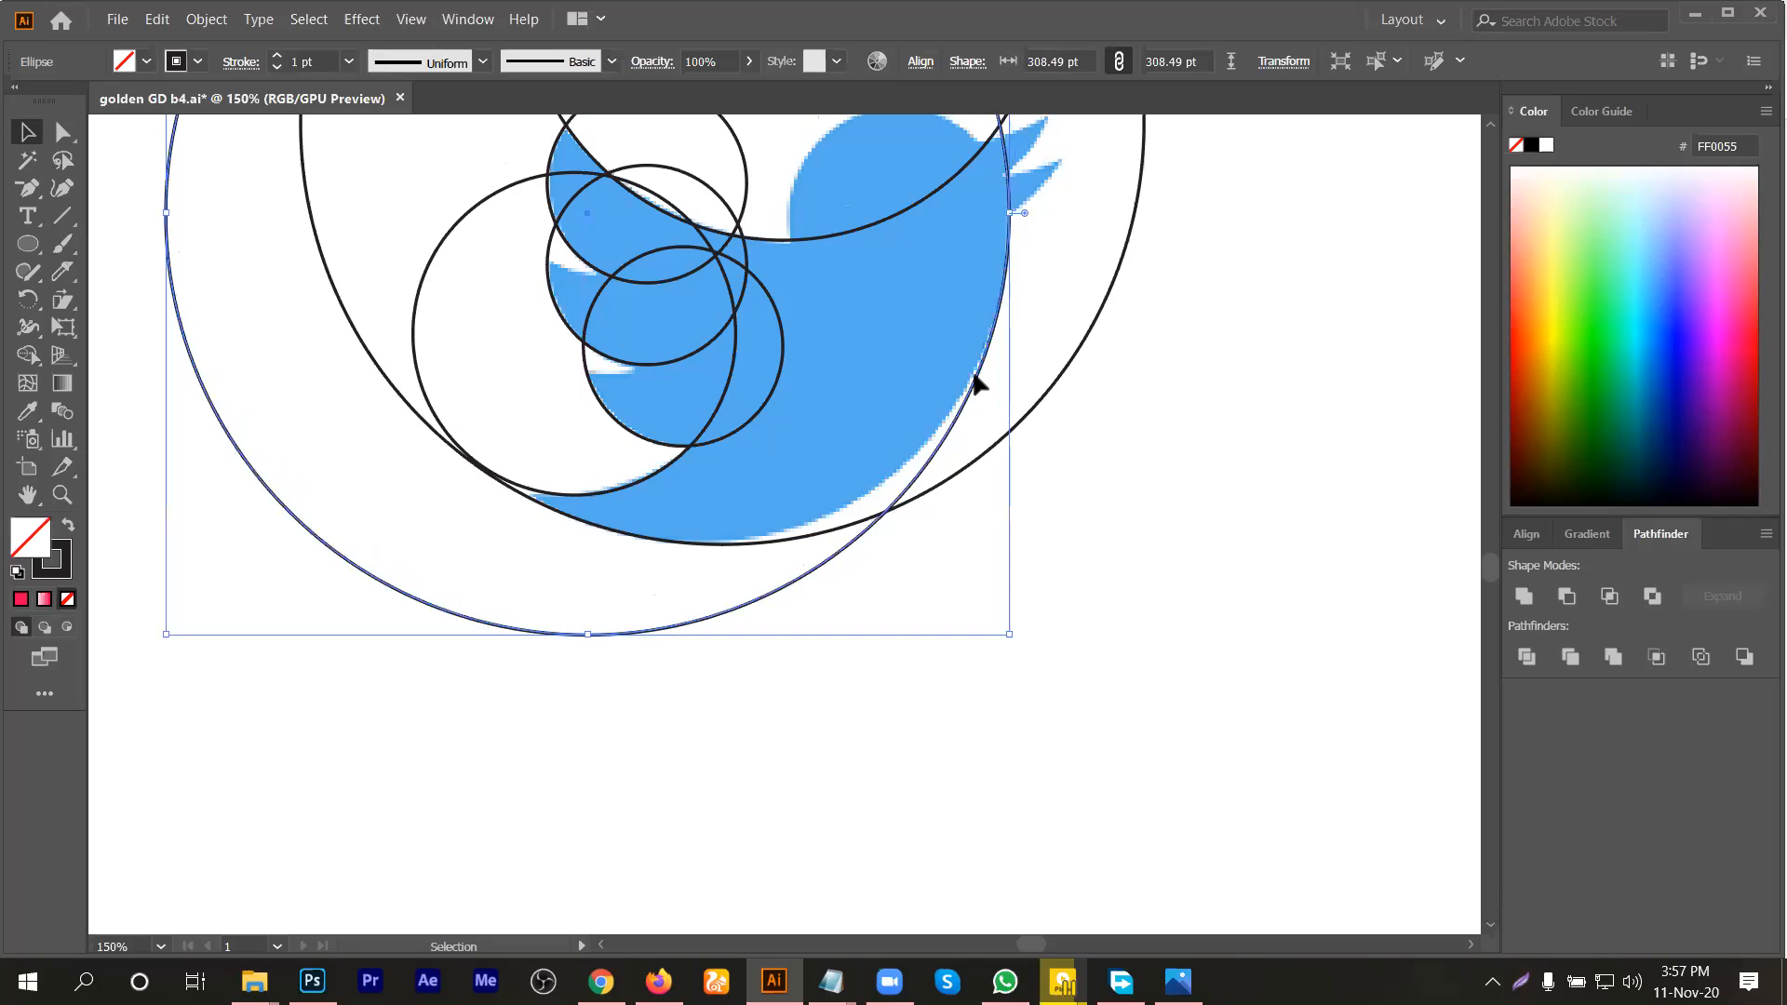
Step: Try a shifted copy of the 308.49 pt chest circle, and delete it together with the 308.49 pt circle under the belly and tail
mouse_move(1002, 315)
mouse_down()
mouse_move(1044, 297)
mouse_move(1024, 296)
mouse_move(986, 369)
mouse_move(1045, 295)
mouse_move(1033, 305)
mouse_up()
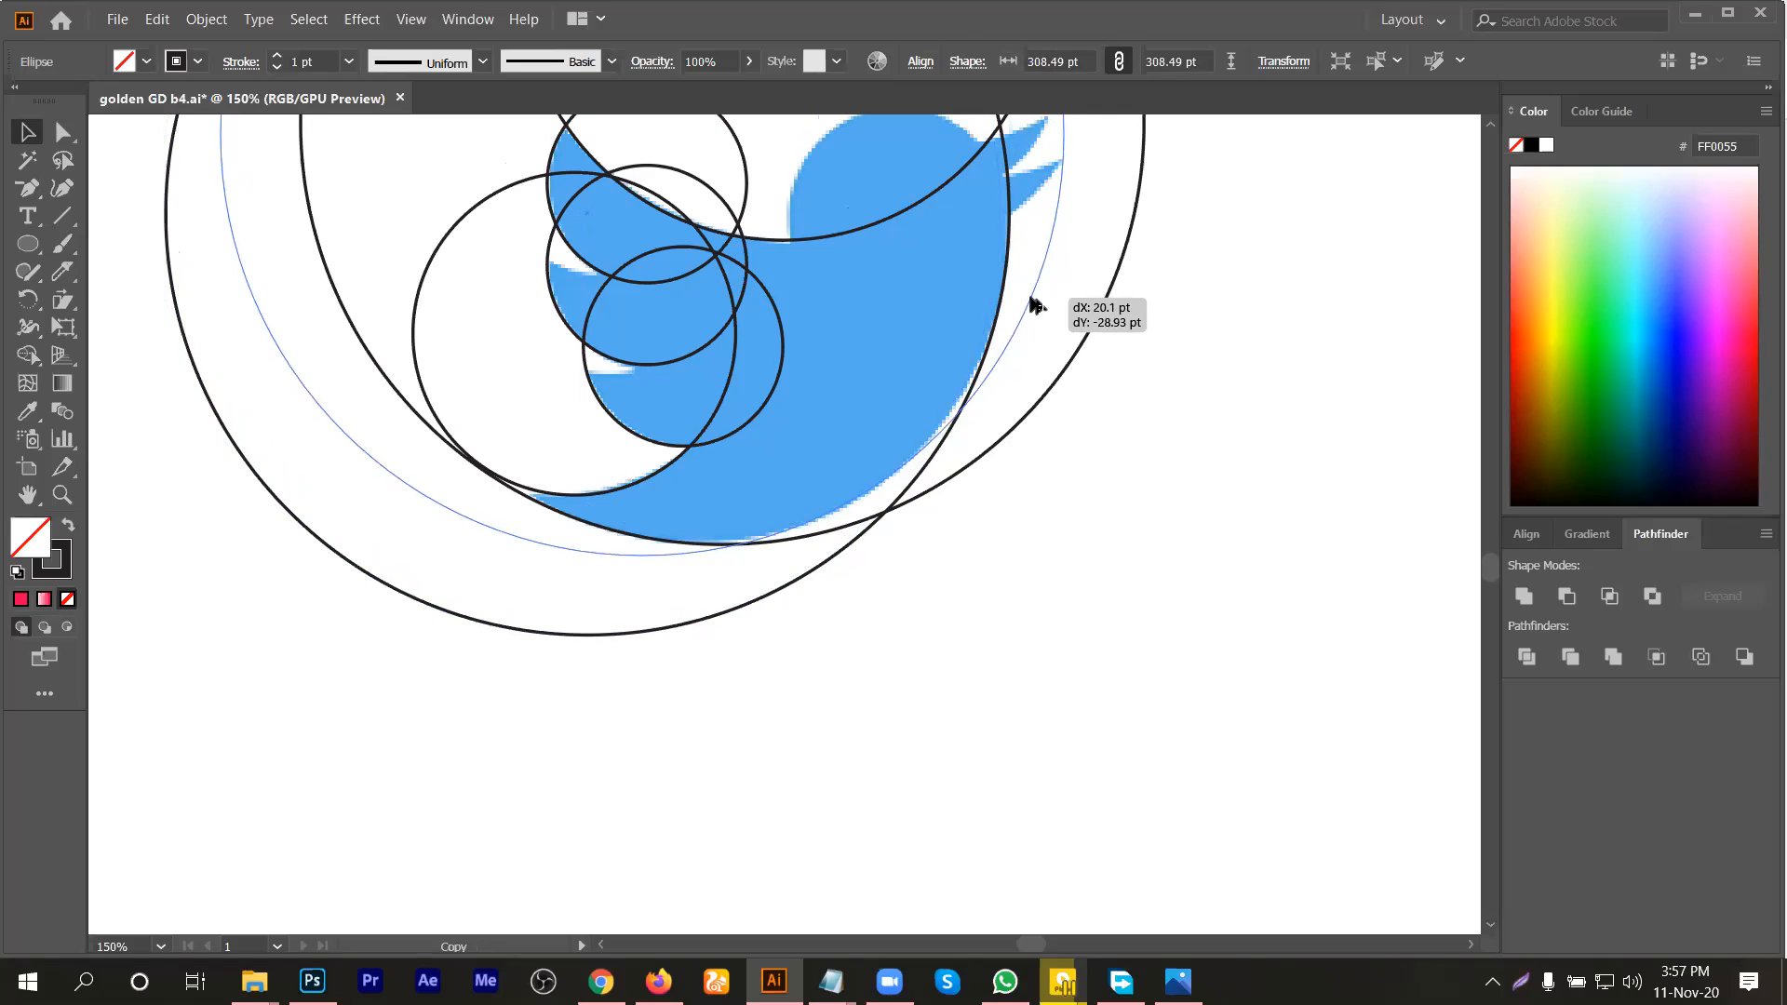
drag(1034, 305, 1031, 304)
scroll(1057, 343, down, 2)
click(1059, 345)
click(1042, 339)
key(Delete)
click(937, 413)
click(1052, 439)
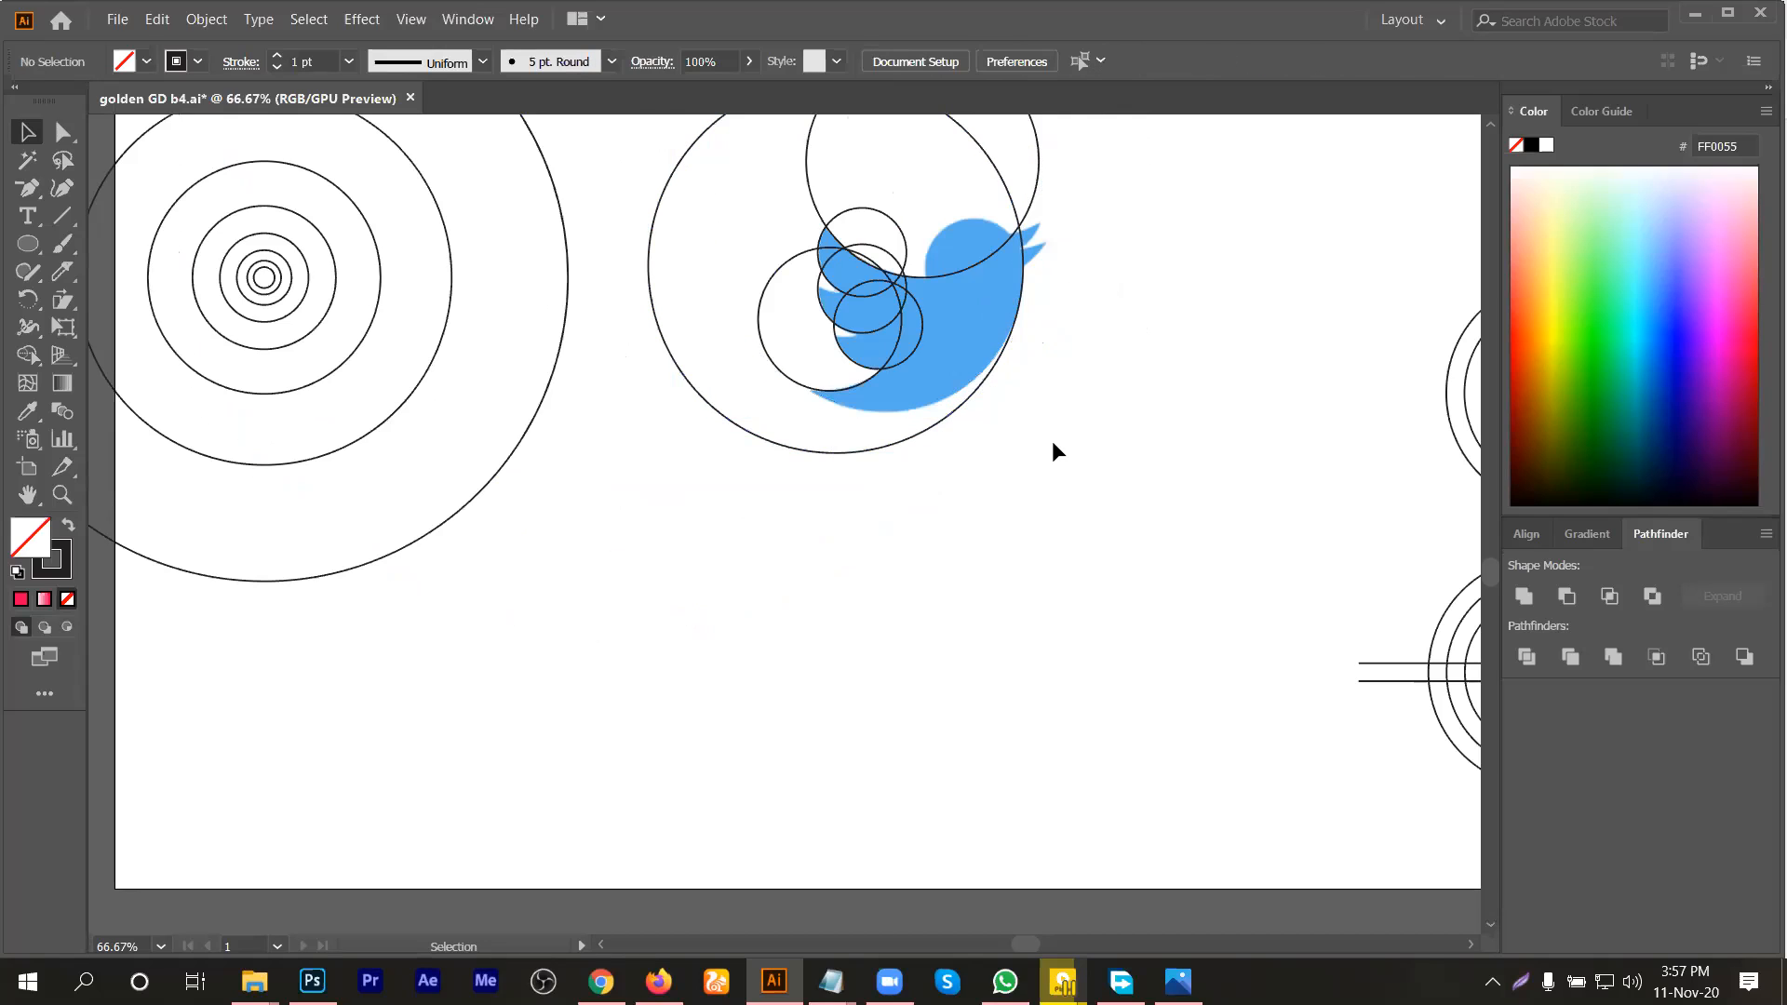
Step: Try three copies of the 191.51 pt circle along the bird's chest and belly, and delete all but the one under the tail
drag(351, 360, 1023, 343)
scroll(992, 355, up, 1)
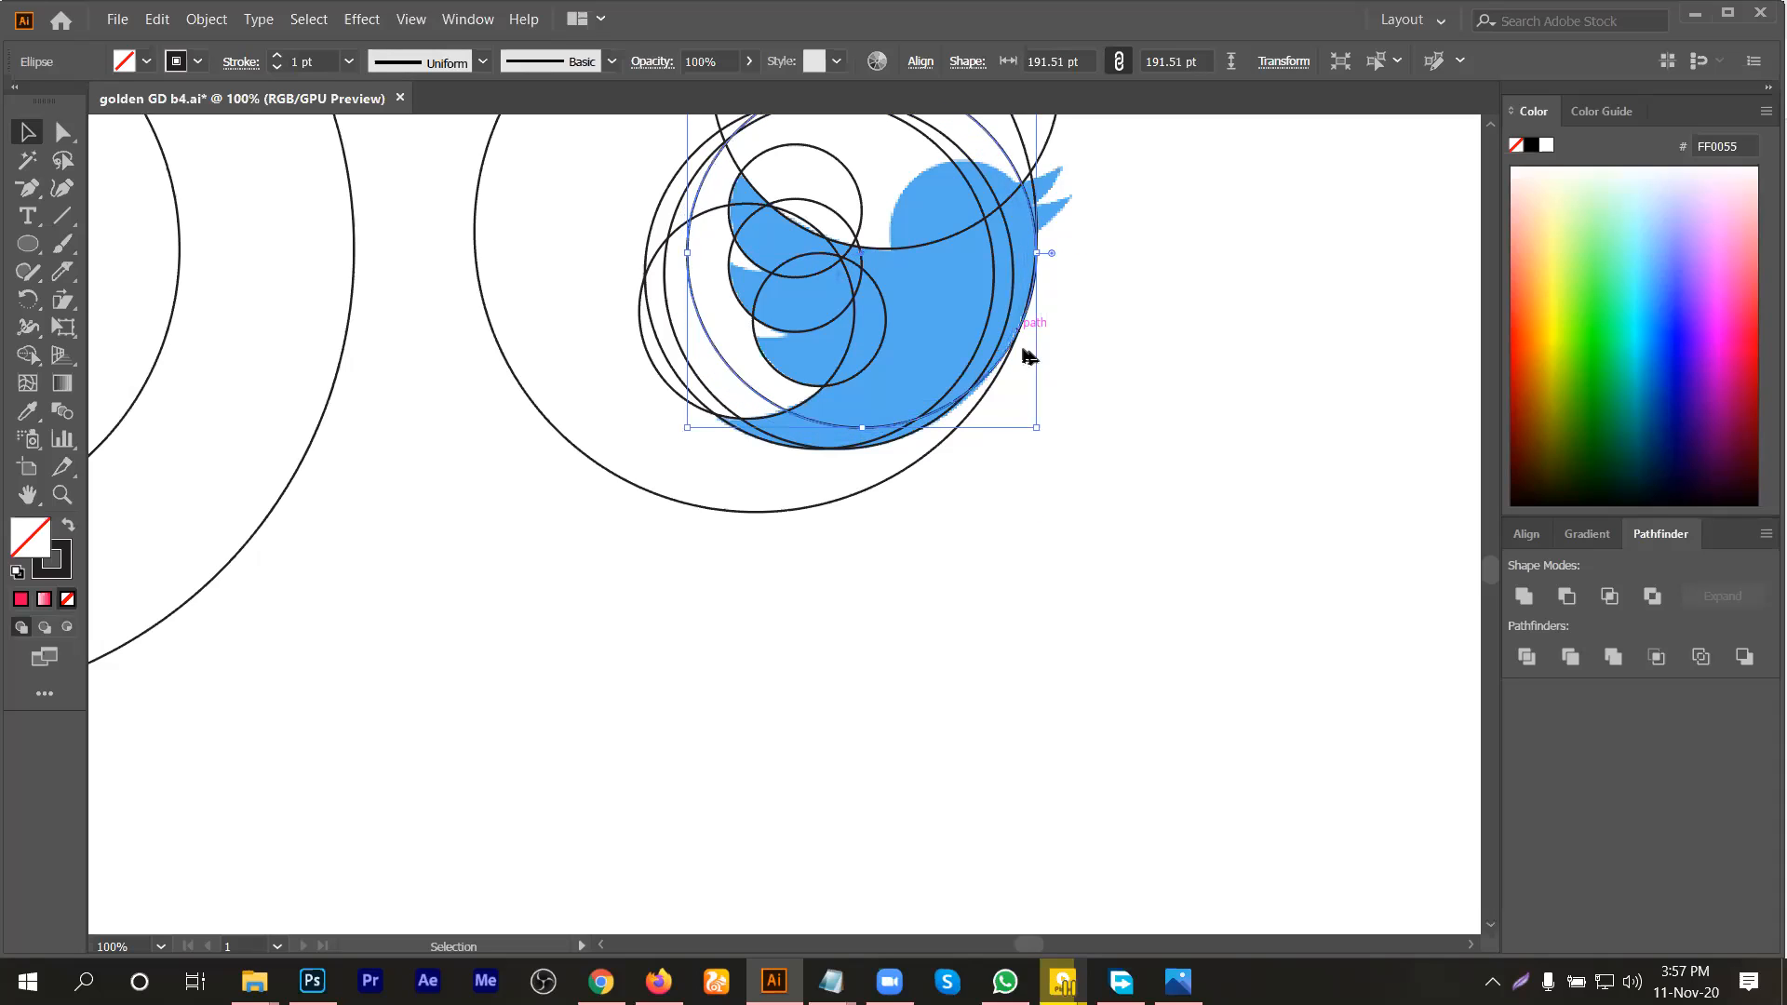
click(1065, 431)
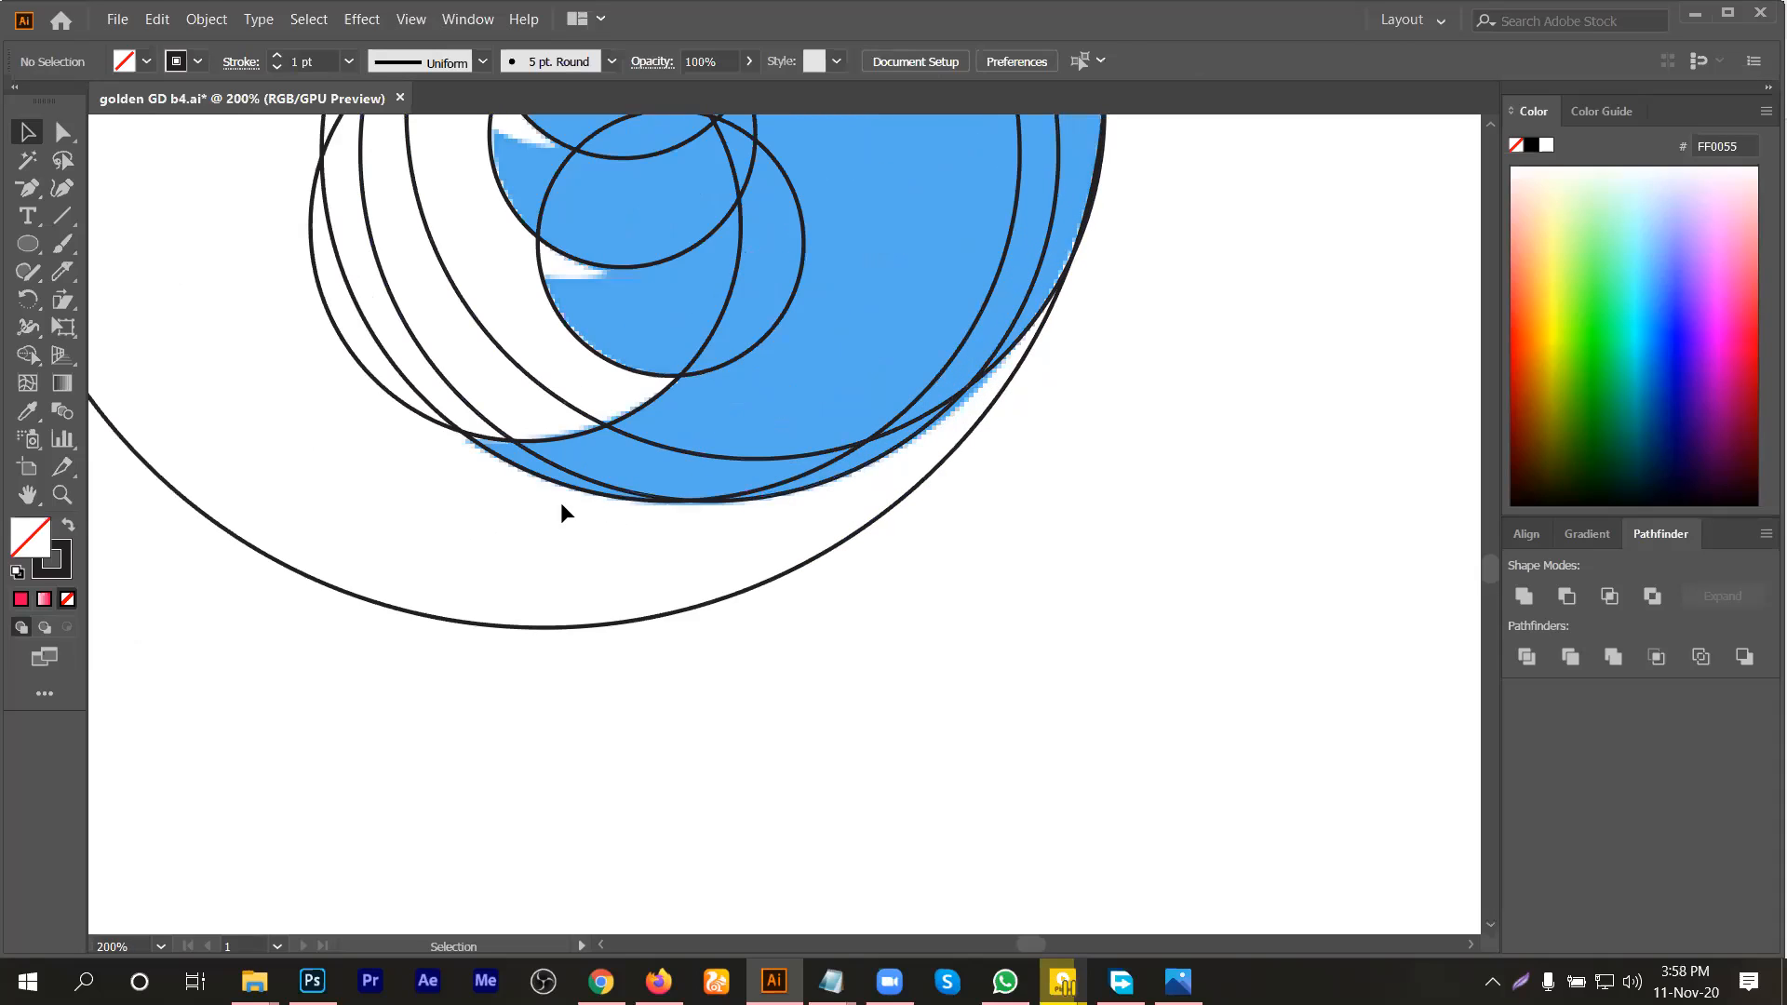
scroll(919, 459, down, 1)
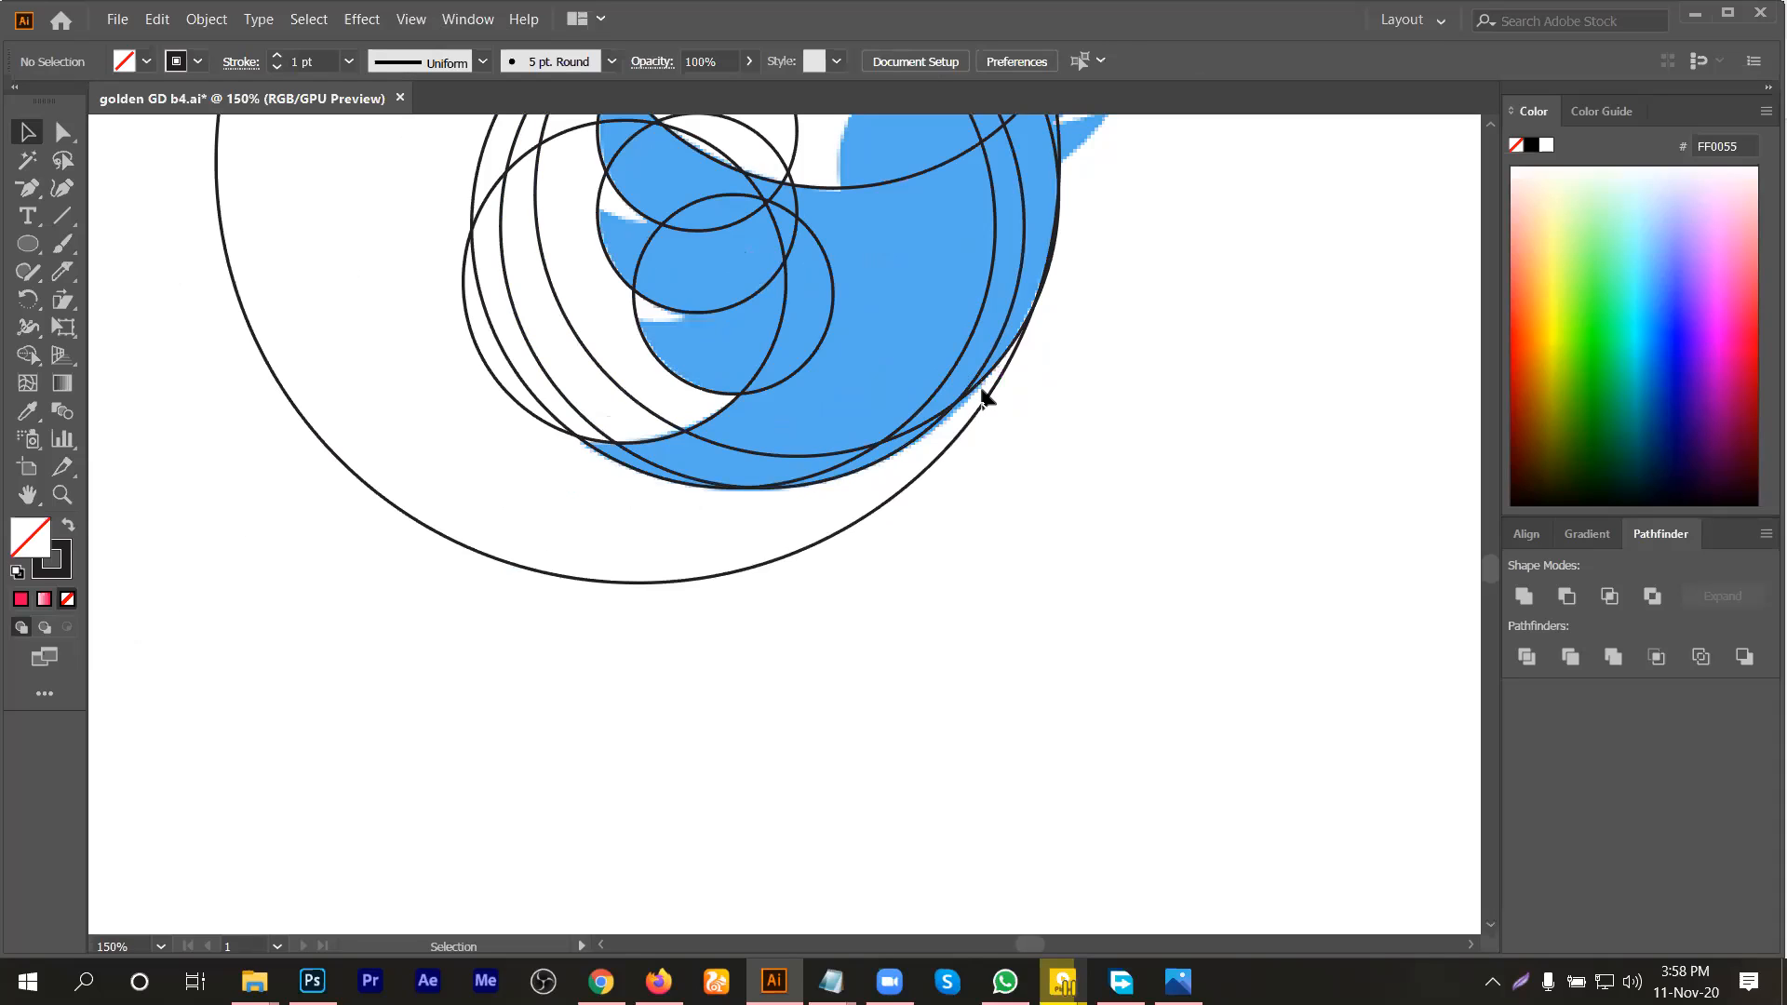
click(985, 398)
key(Delete)
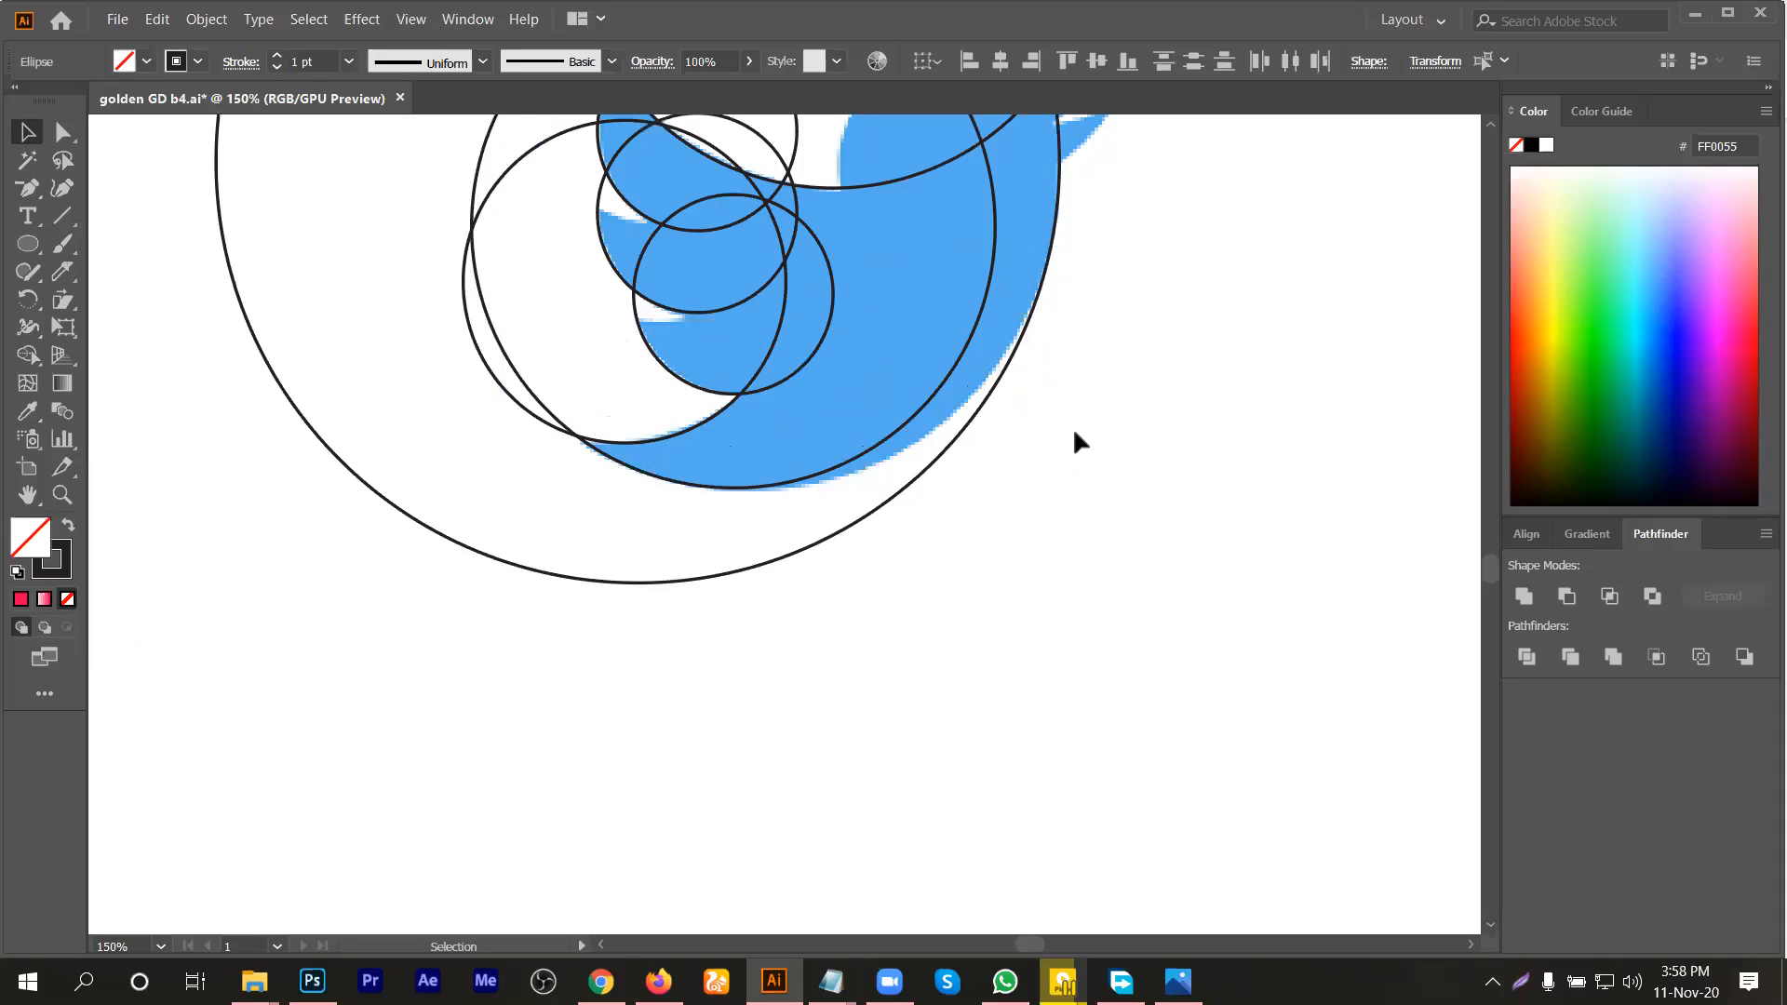
Step: Copy the 72.955 pt circle from the circle set onto the bird's head and adjust it to the head's outline
scroll(1038, 477, up, 2)
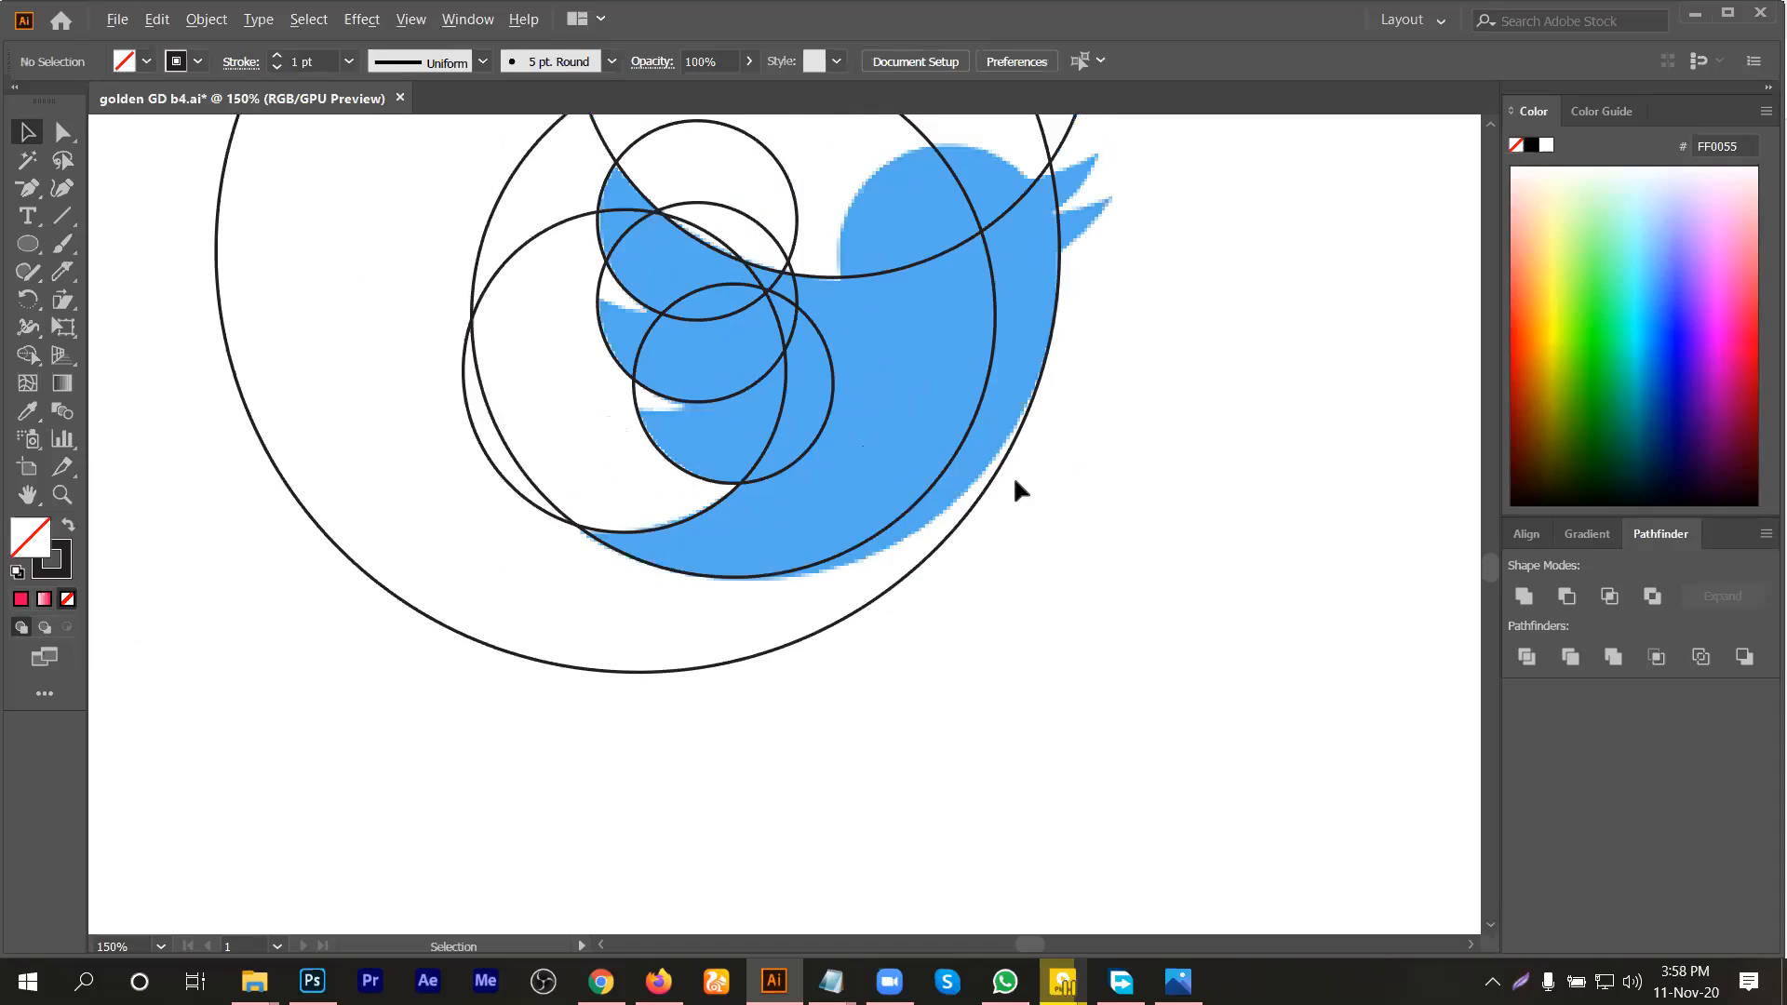
scroll(1070, 469, down, 2)
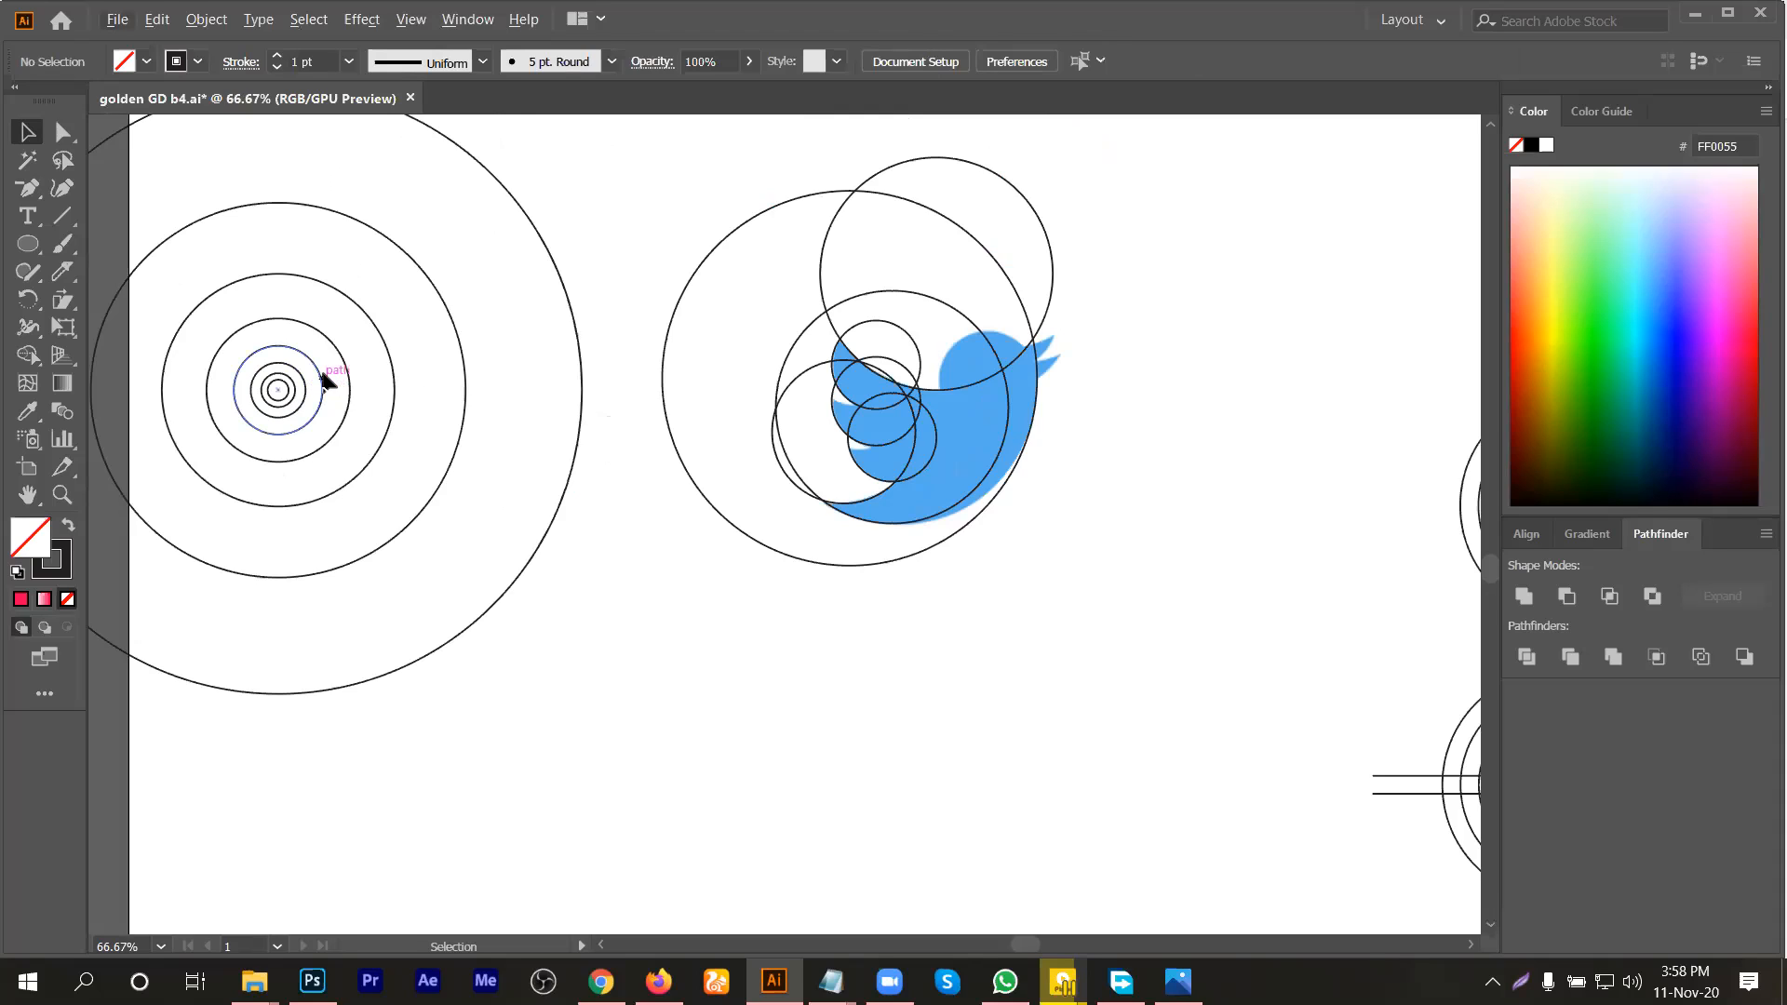
drag(1154, 379, 996, 312)
scroll(982, 327, up, 3)
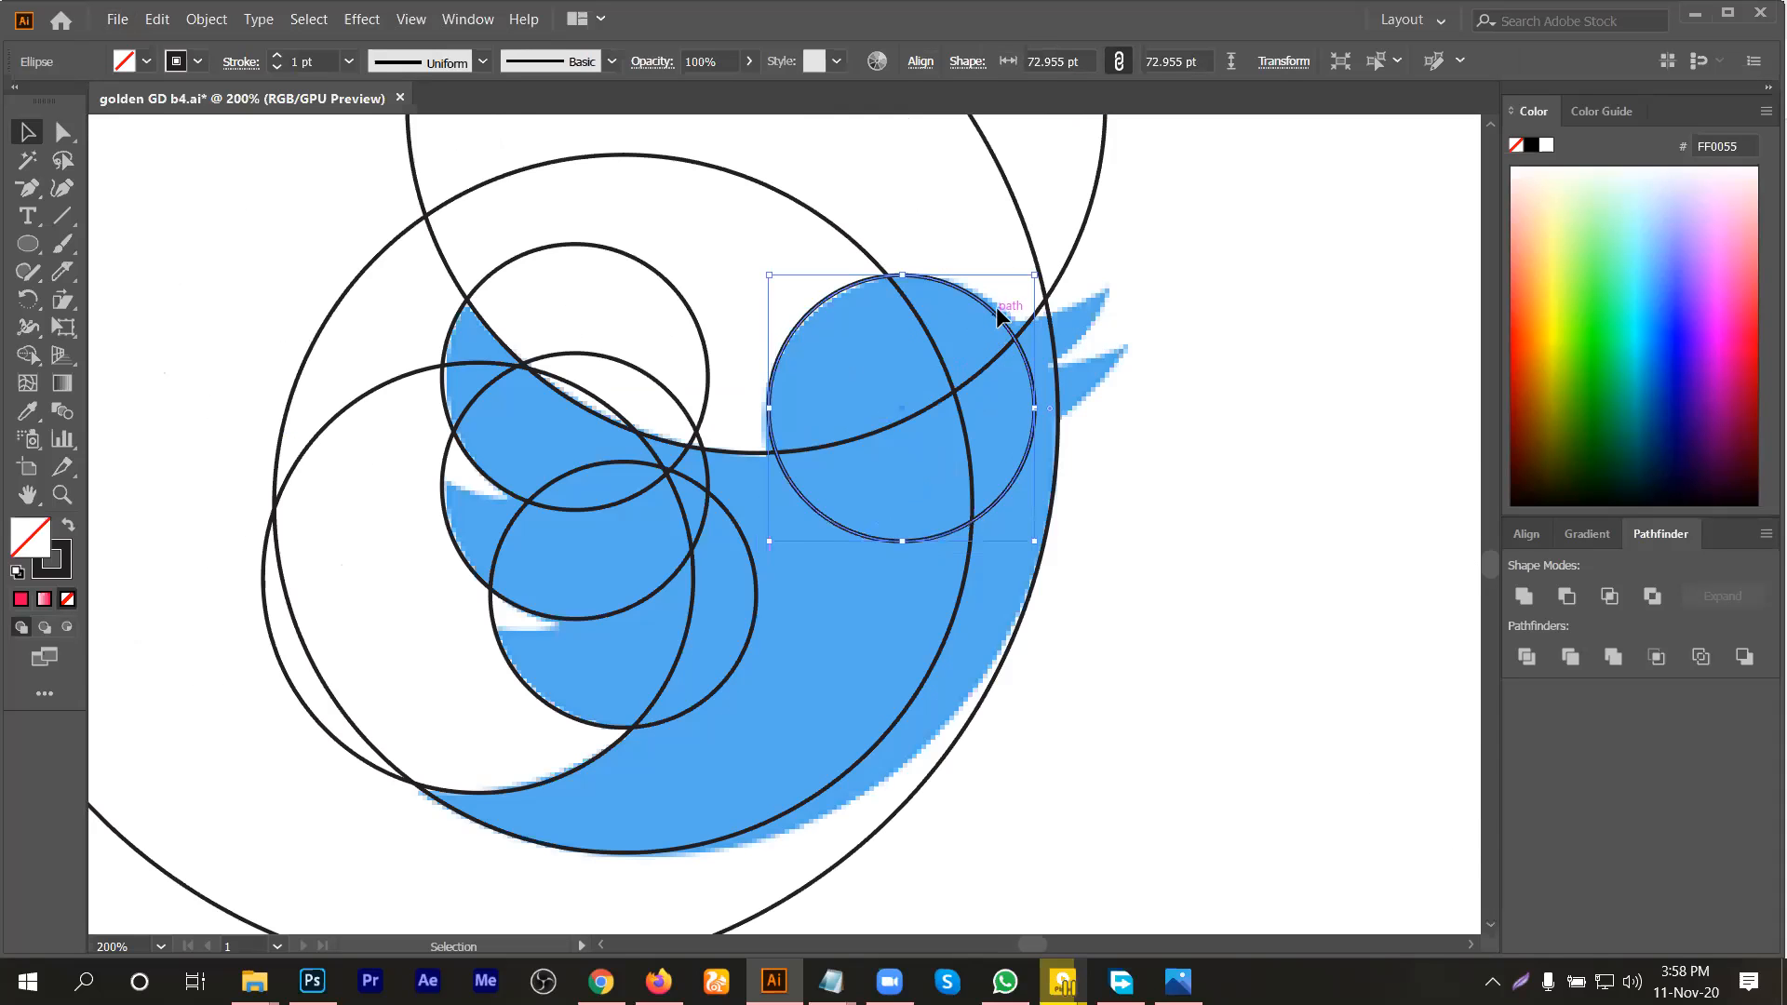
drag(994, 310, 1003, 313)
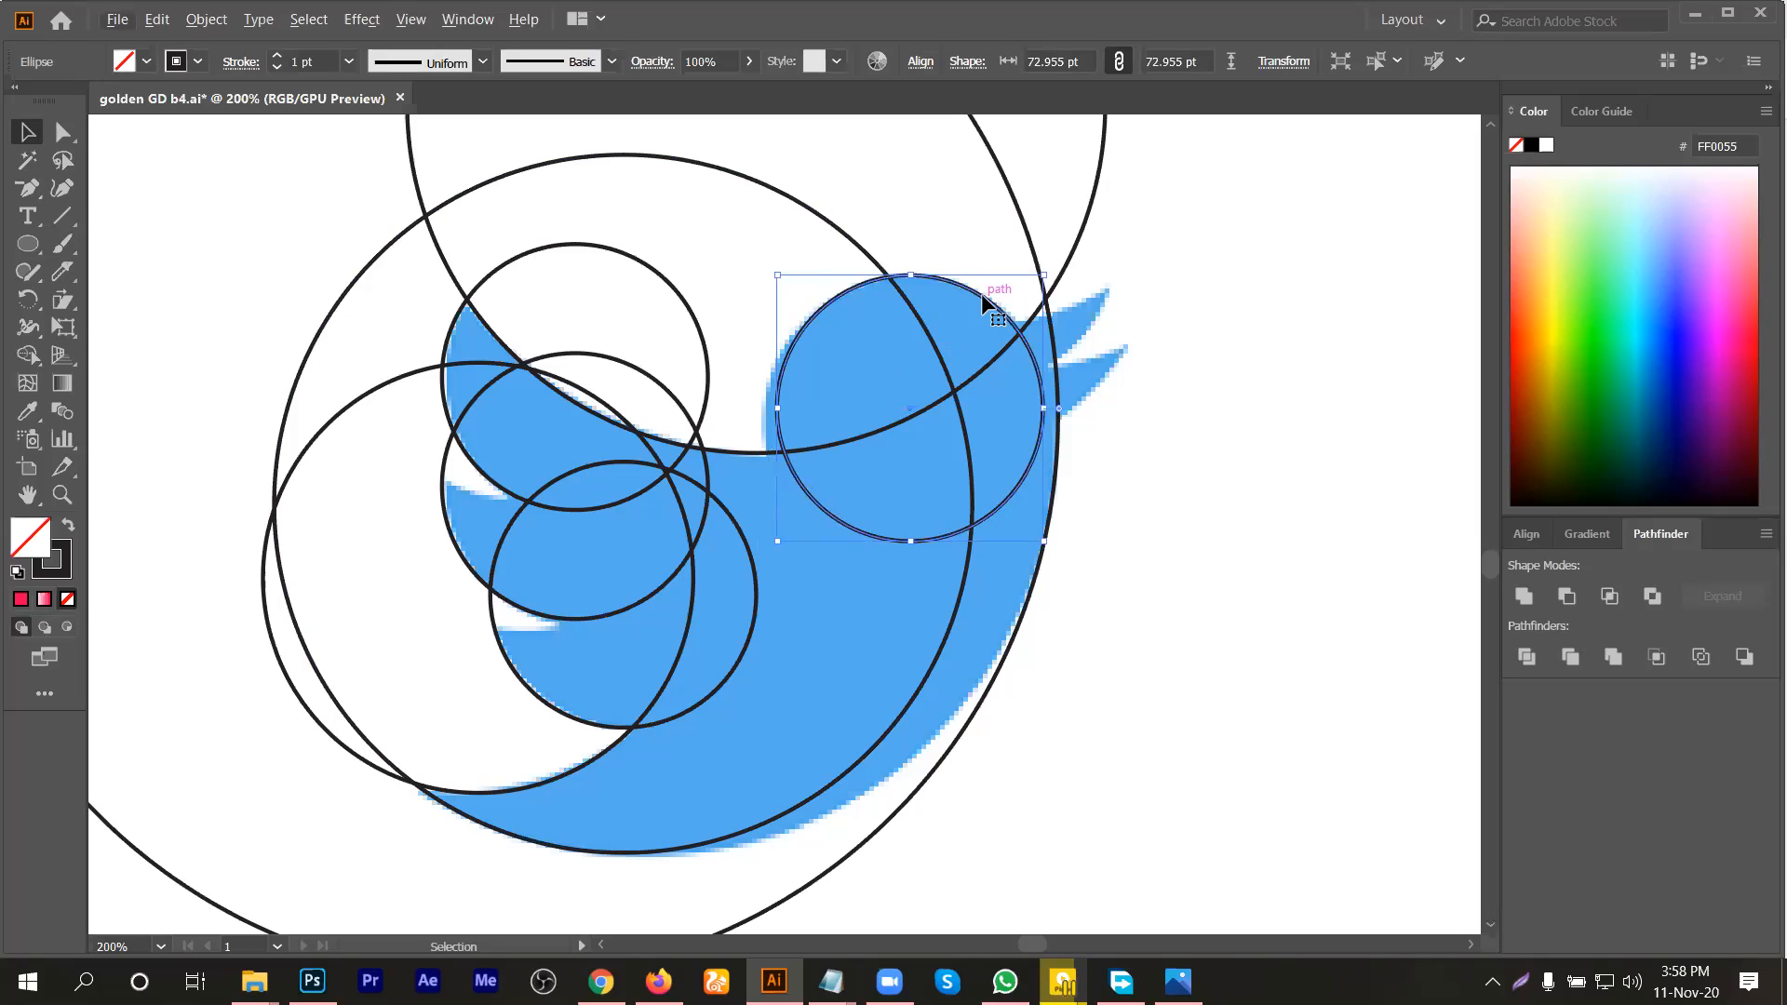
drag(979, 293, 973, 303)
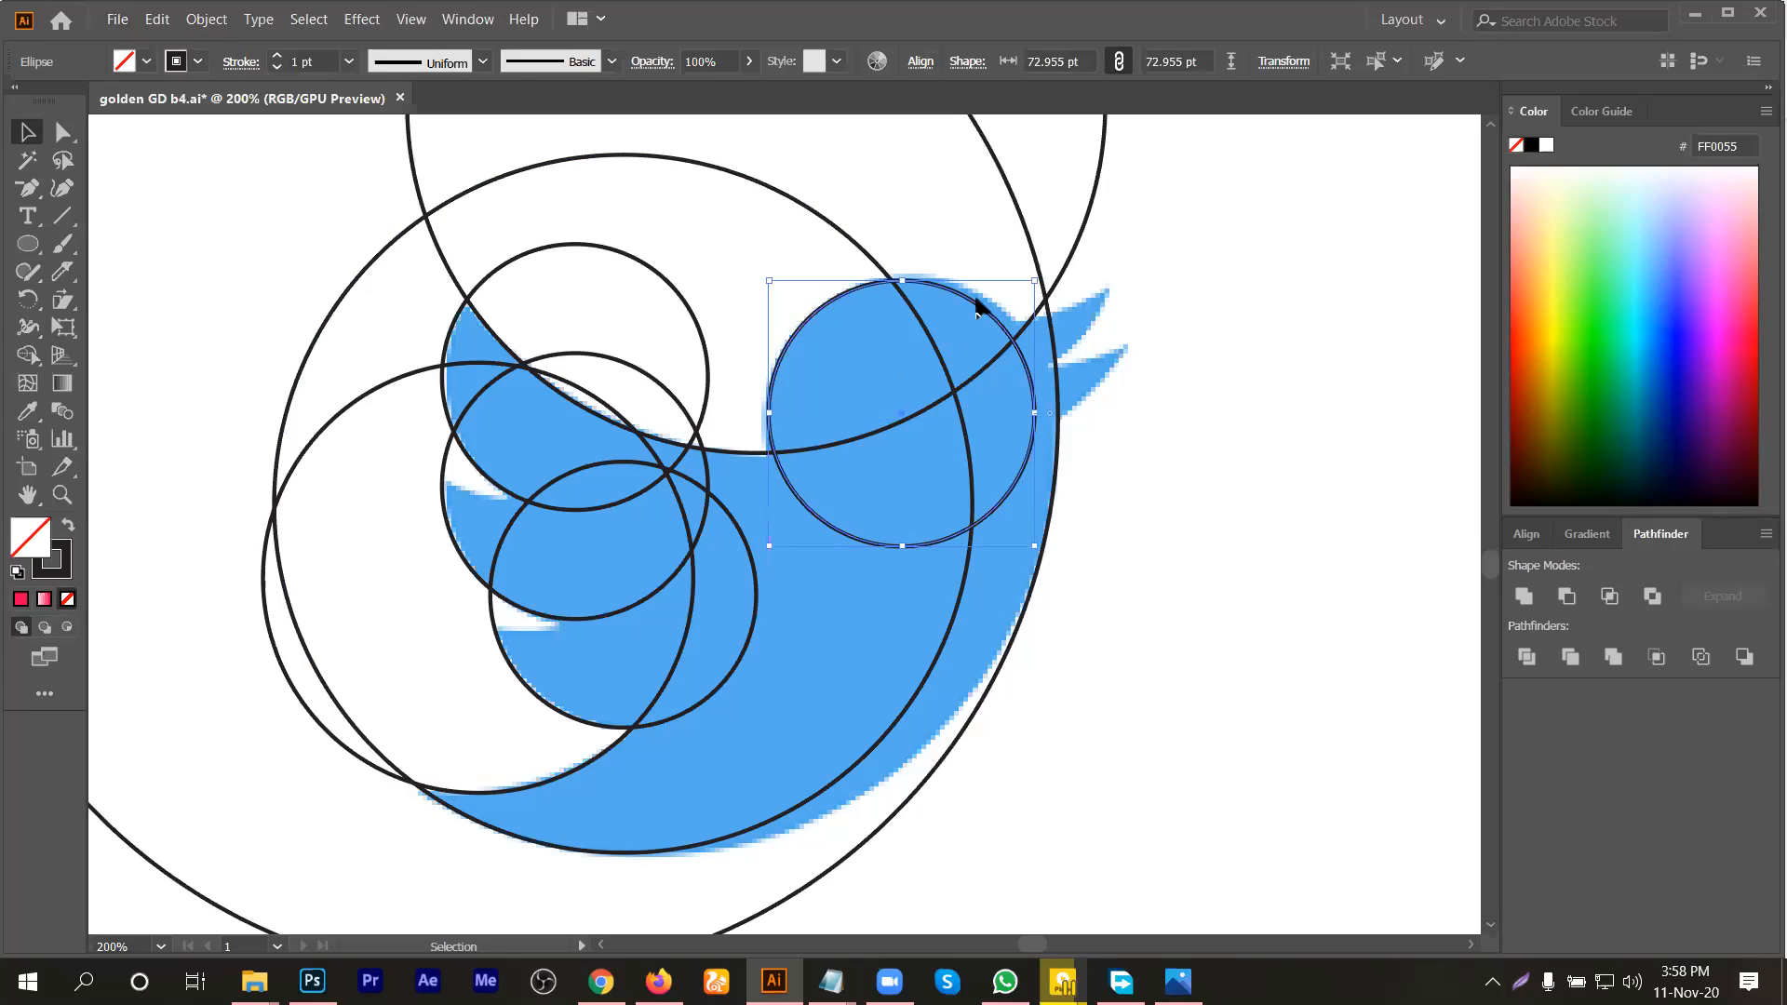
drag(980, 298, 983, 296)
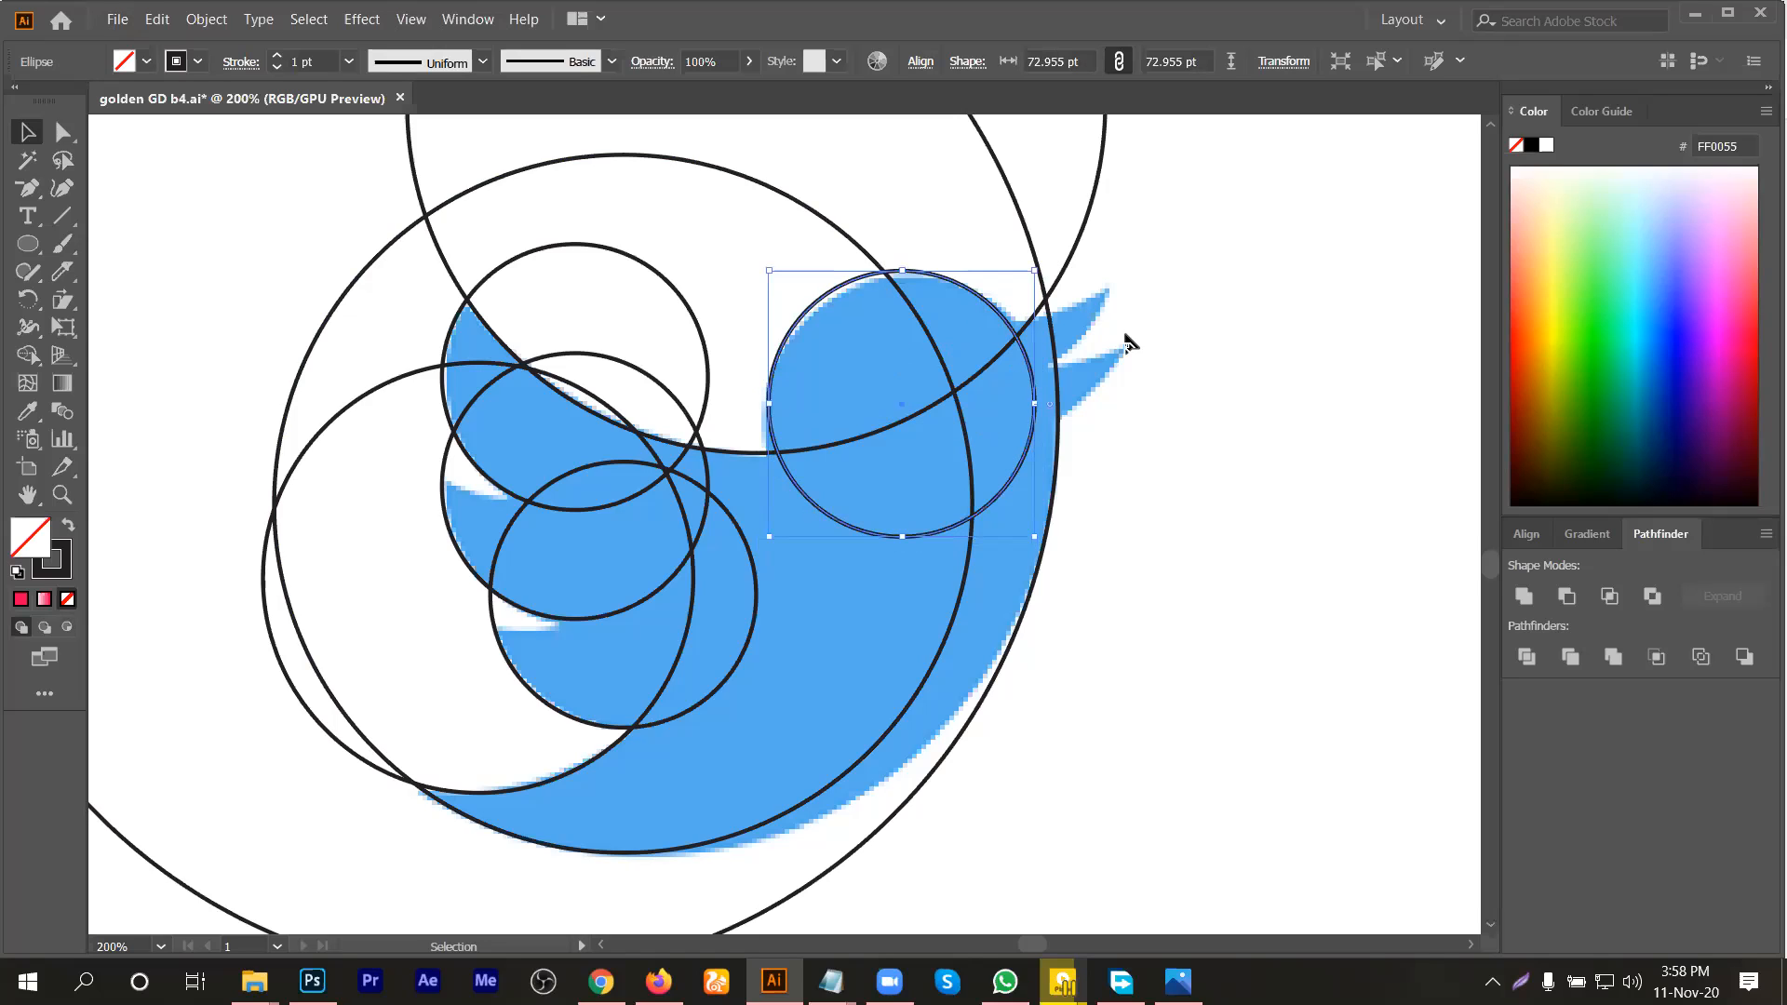
scroll(996, 372, down, 1)
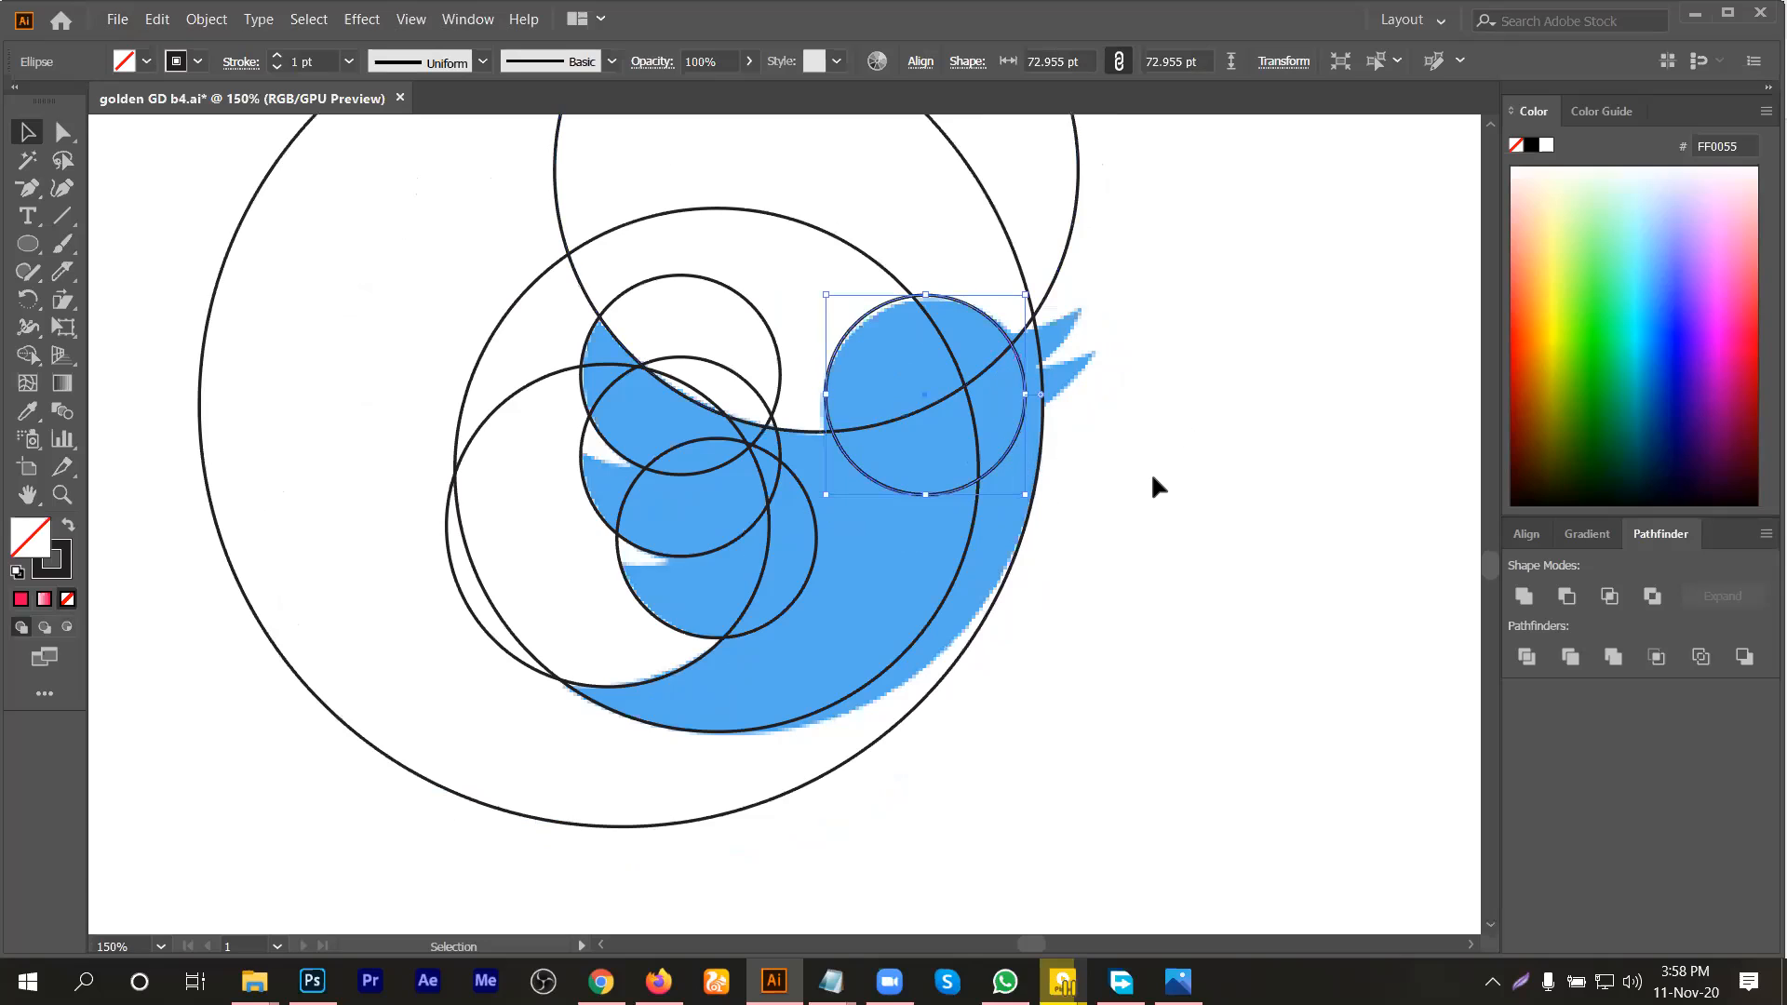
scroll(1150, 471, down, 2)
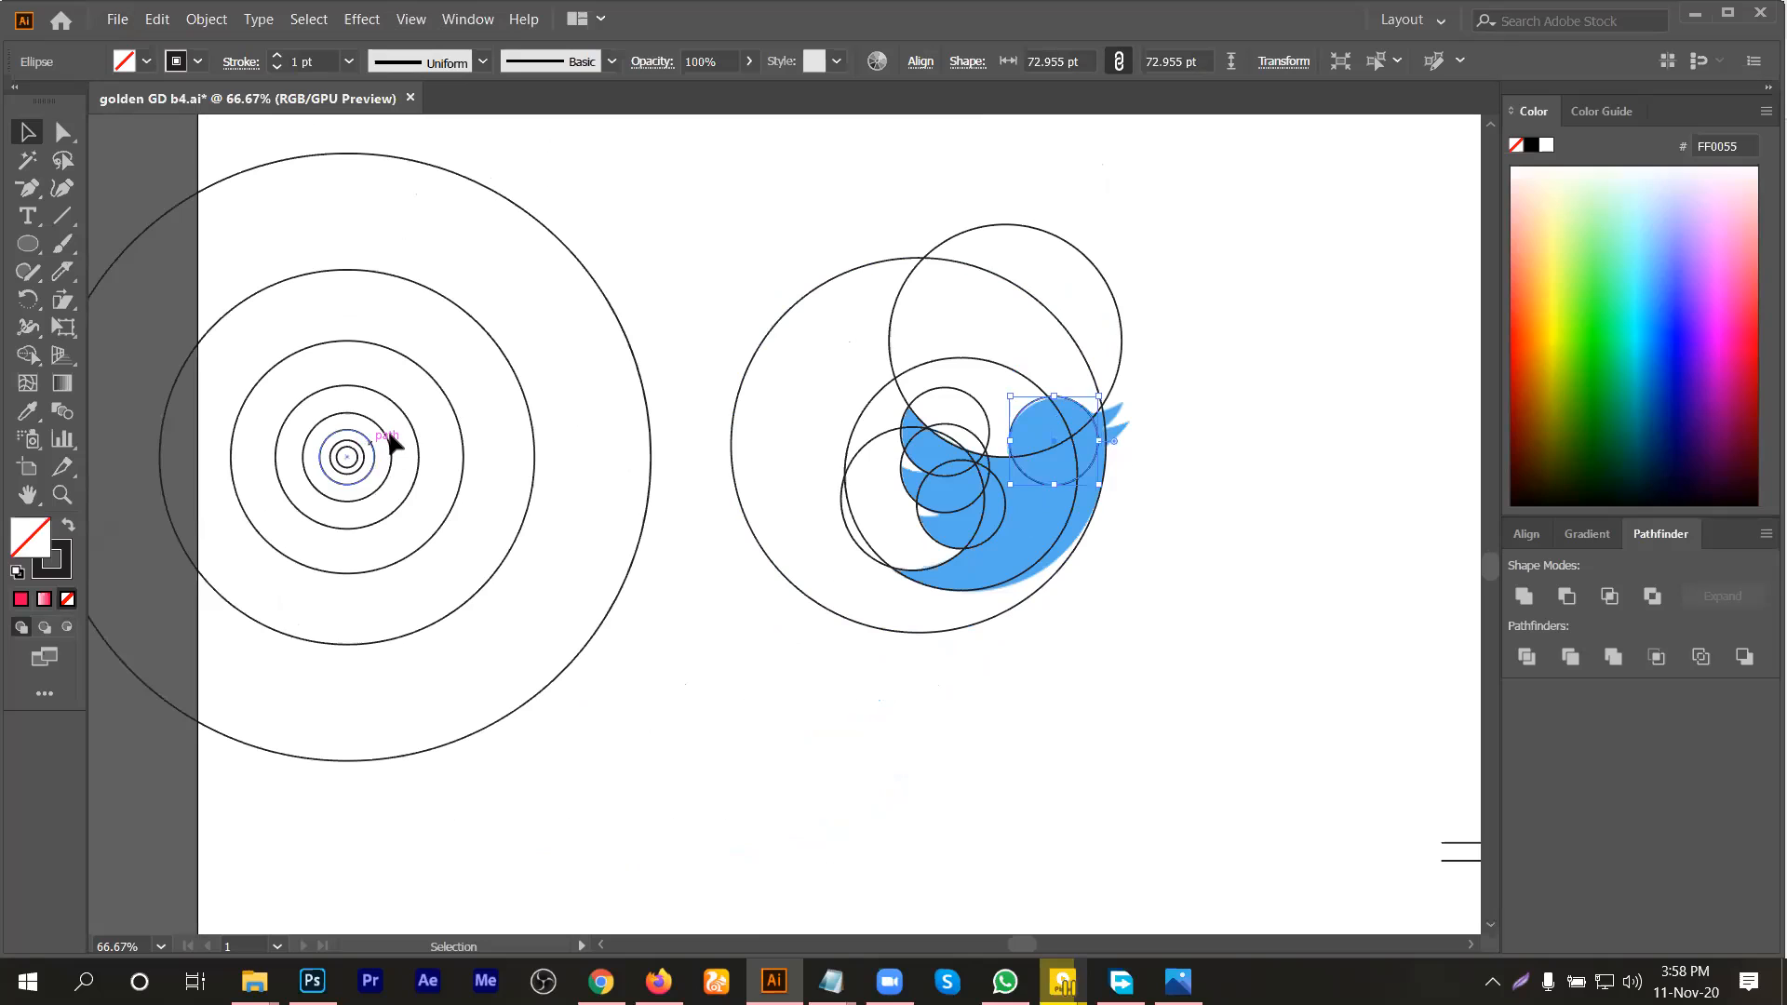
drag(411, 428, 1317, 429)
scroll(1188, 443, up, 2)
key(Delete)
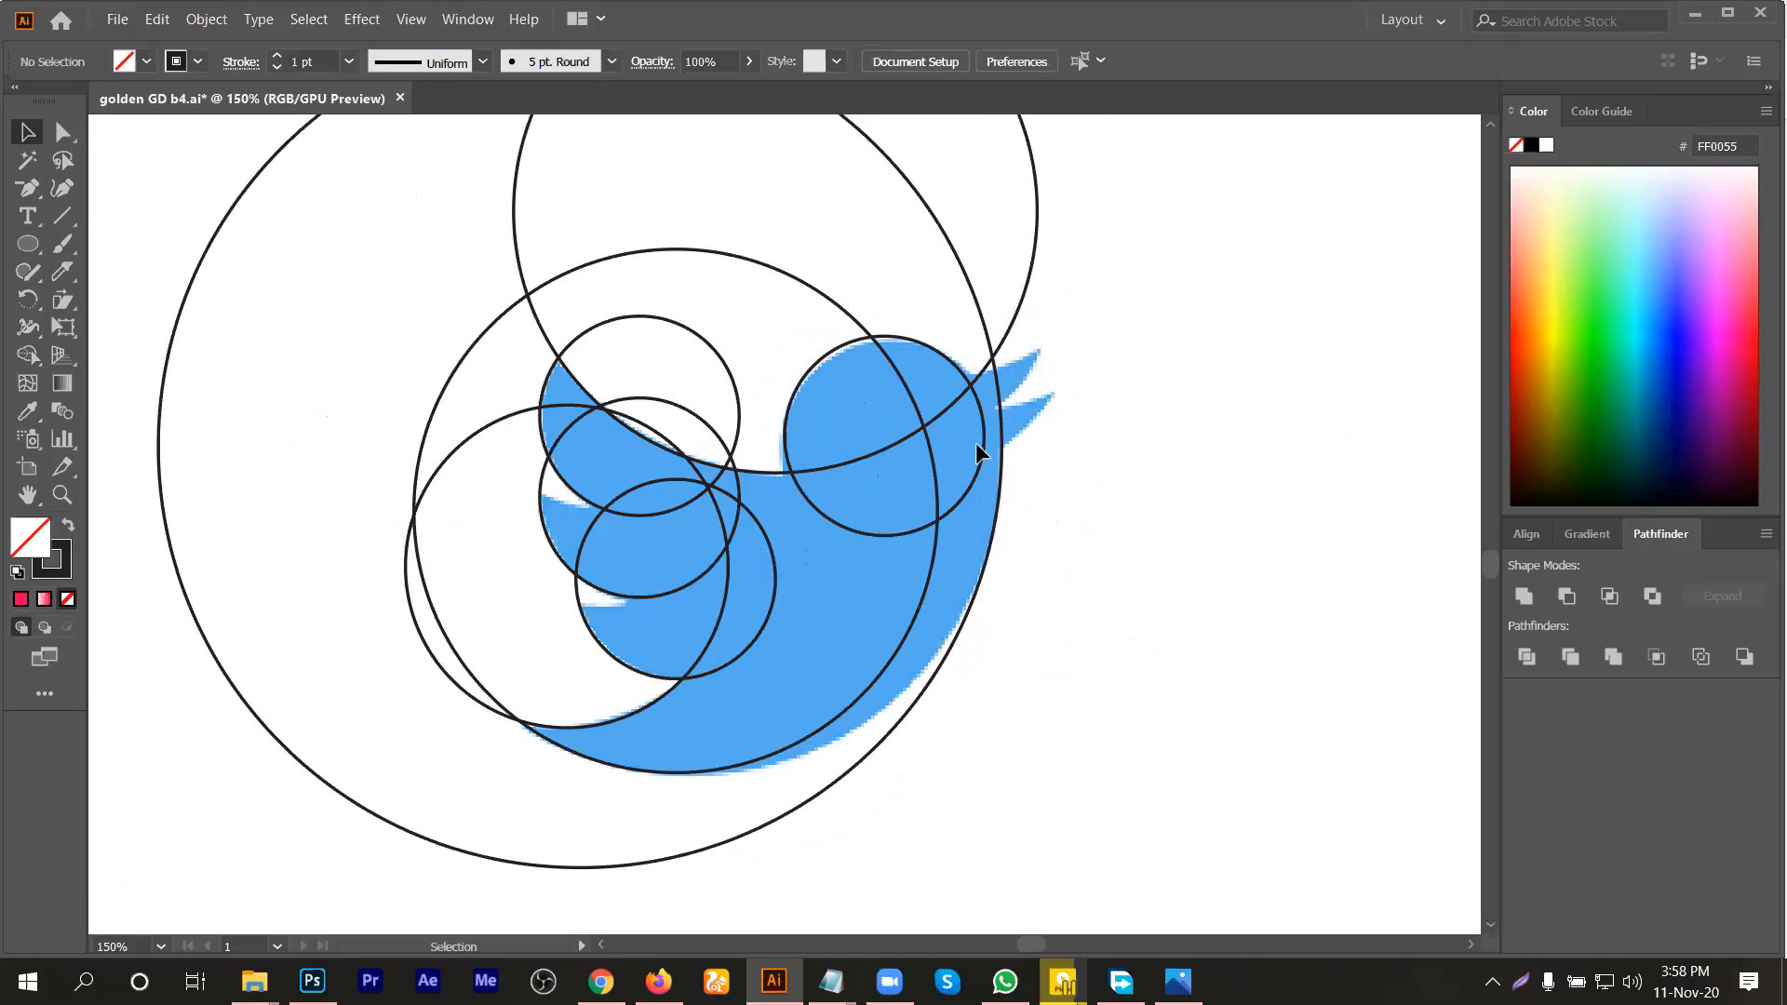
Step: Place four copies of the 72.955 pt head circle along the upper and lower edges of the bird's two beak points
drag(983, 456, 1070, 294)
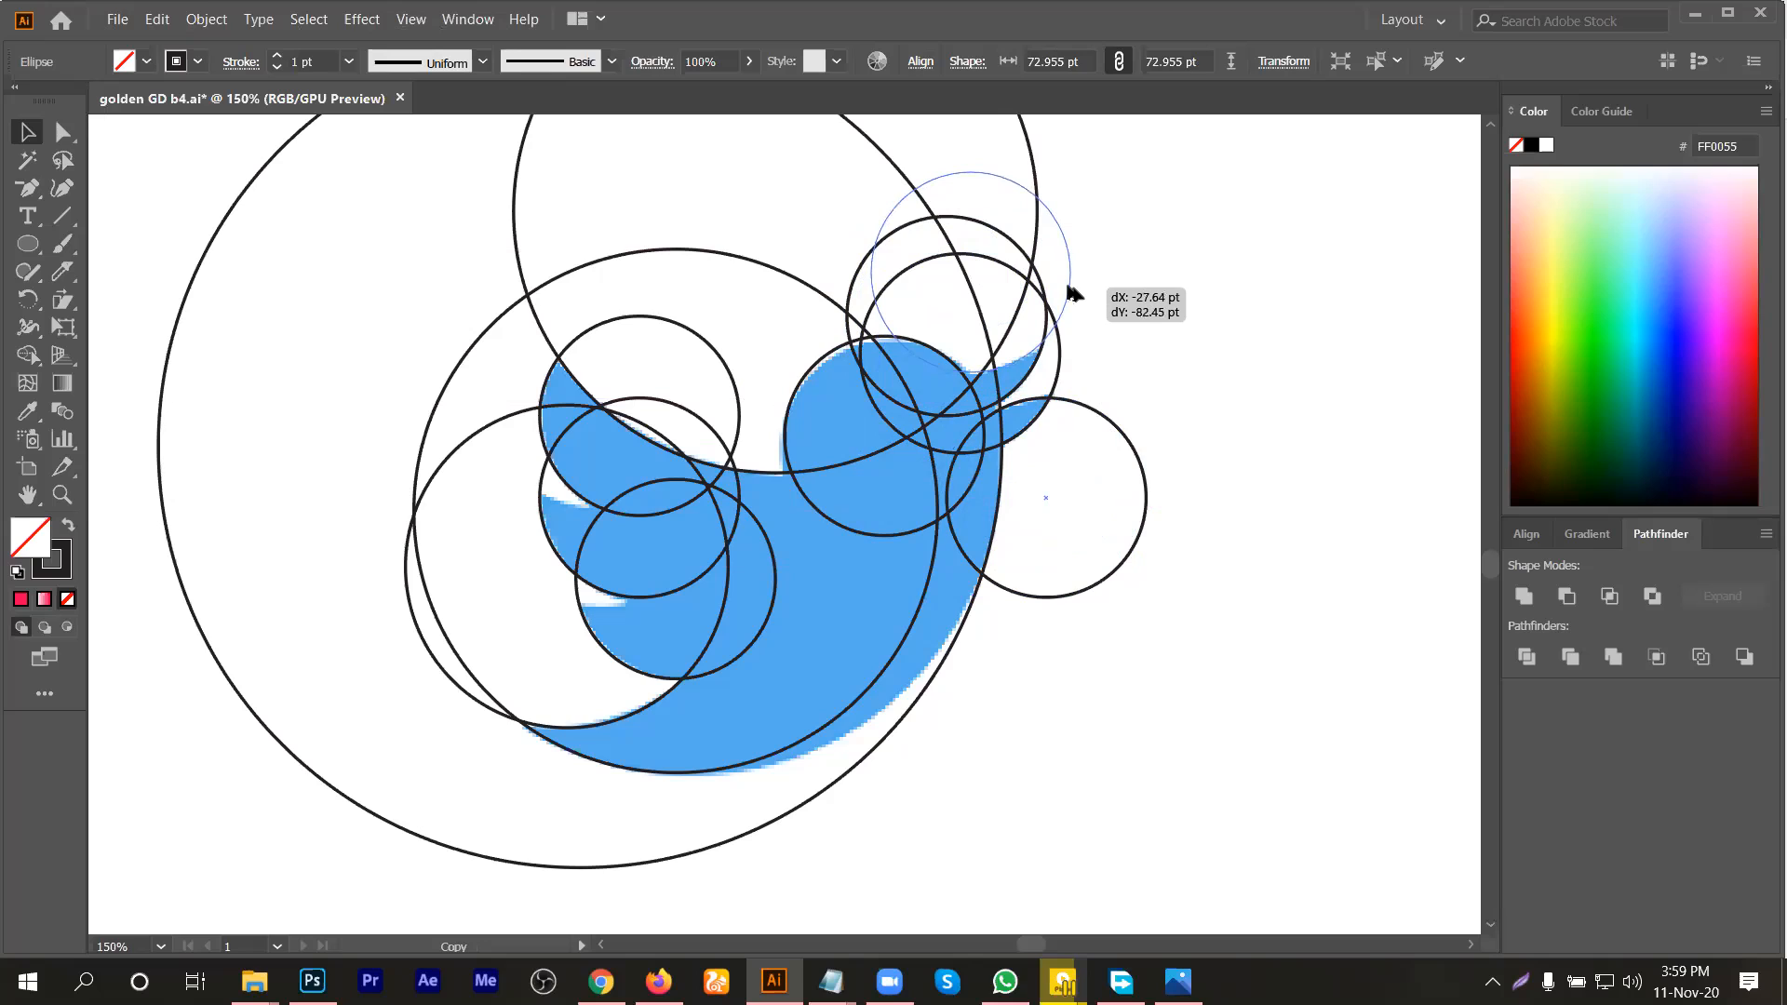
drag(1070, 294, 1075, 284)
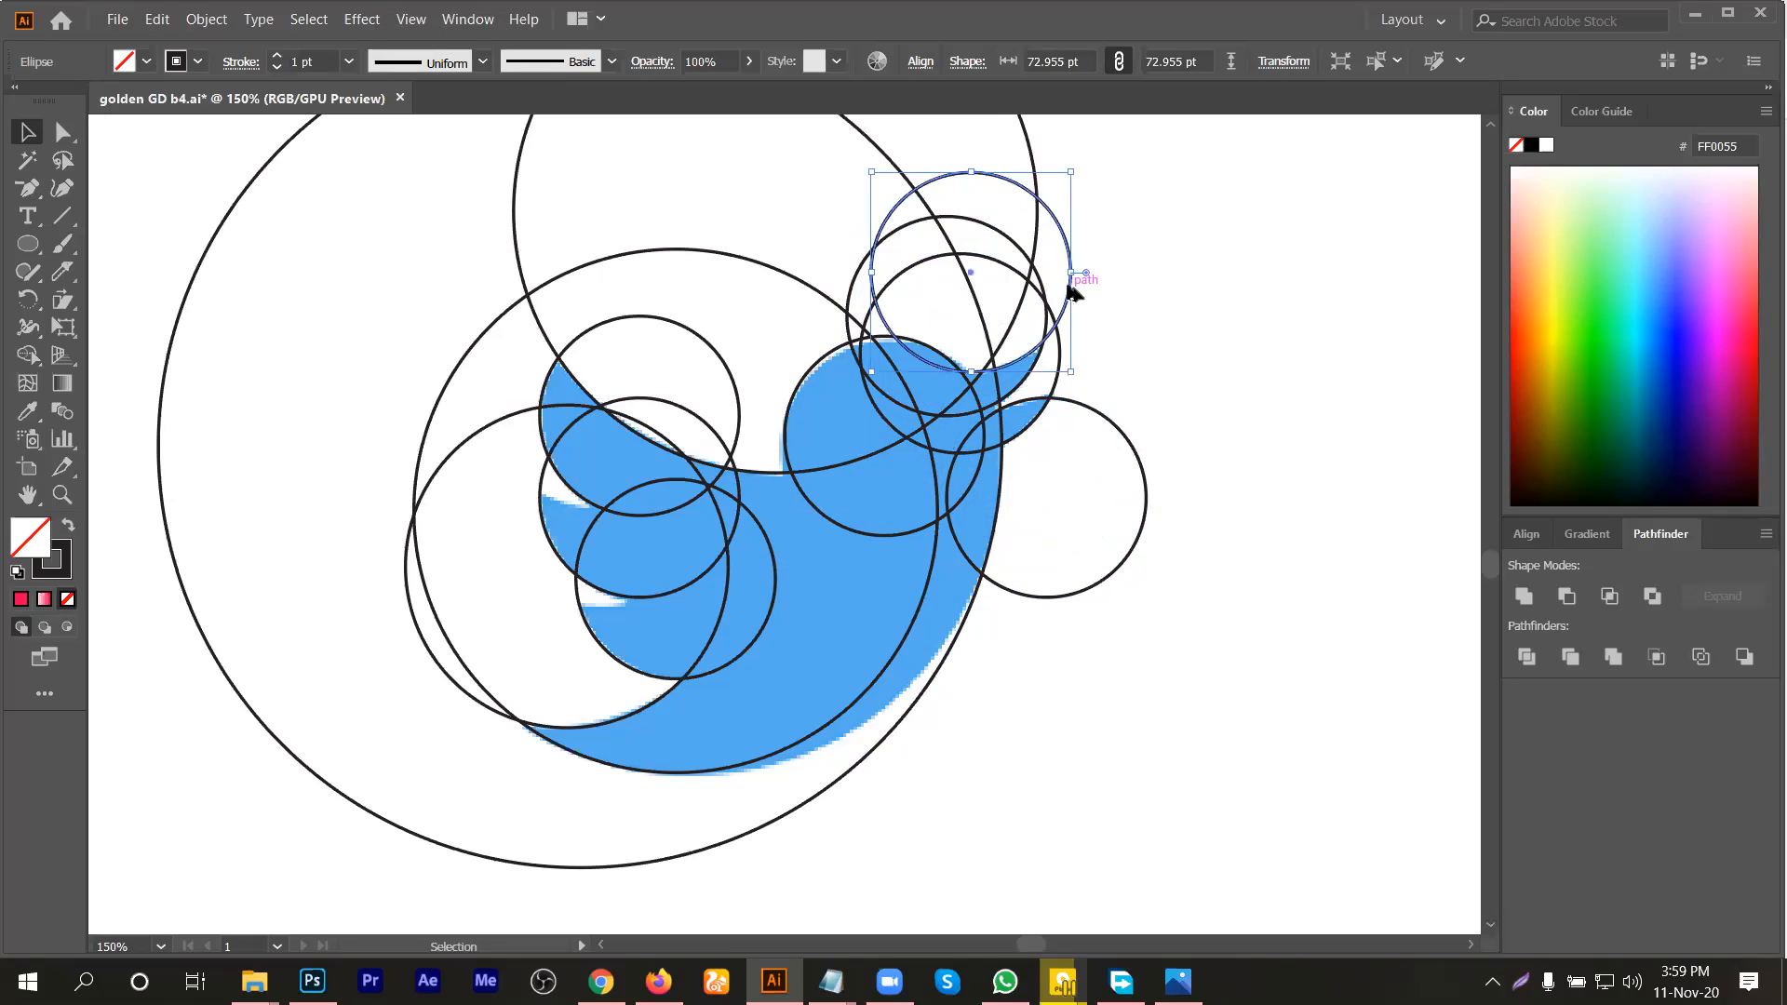
click(1159, 387)
drag(1114, 430, 1057, 280)
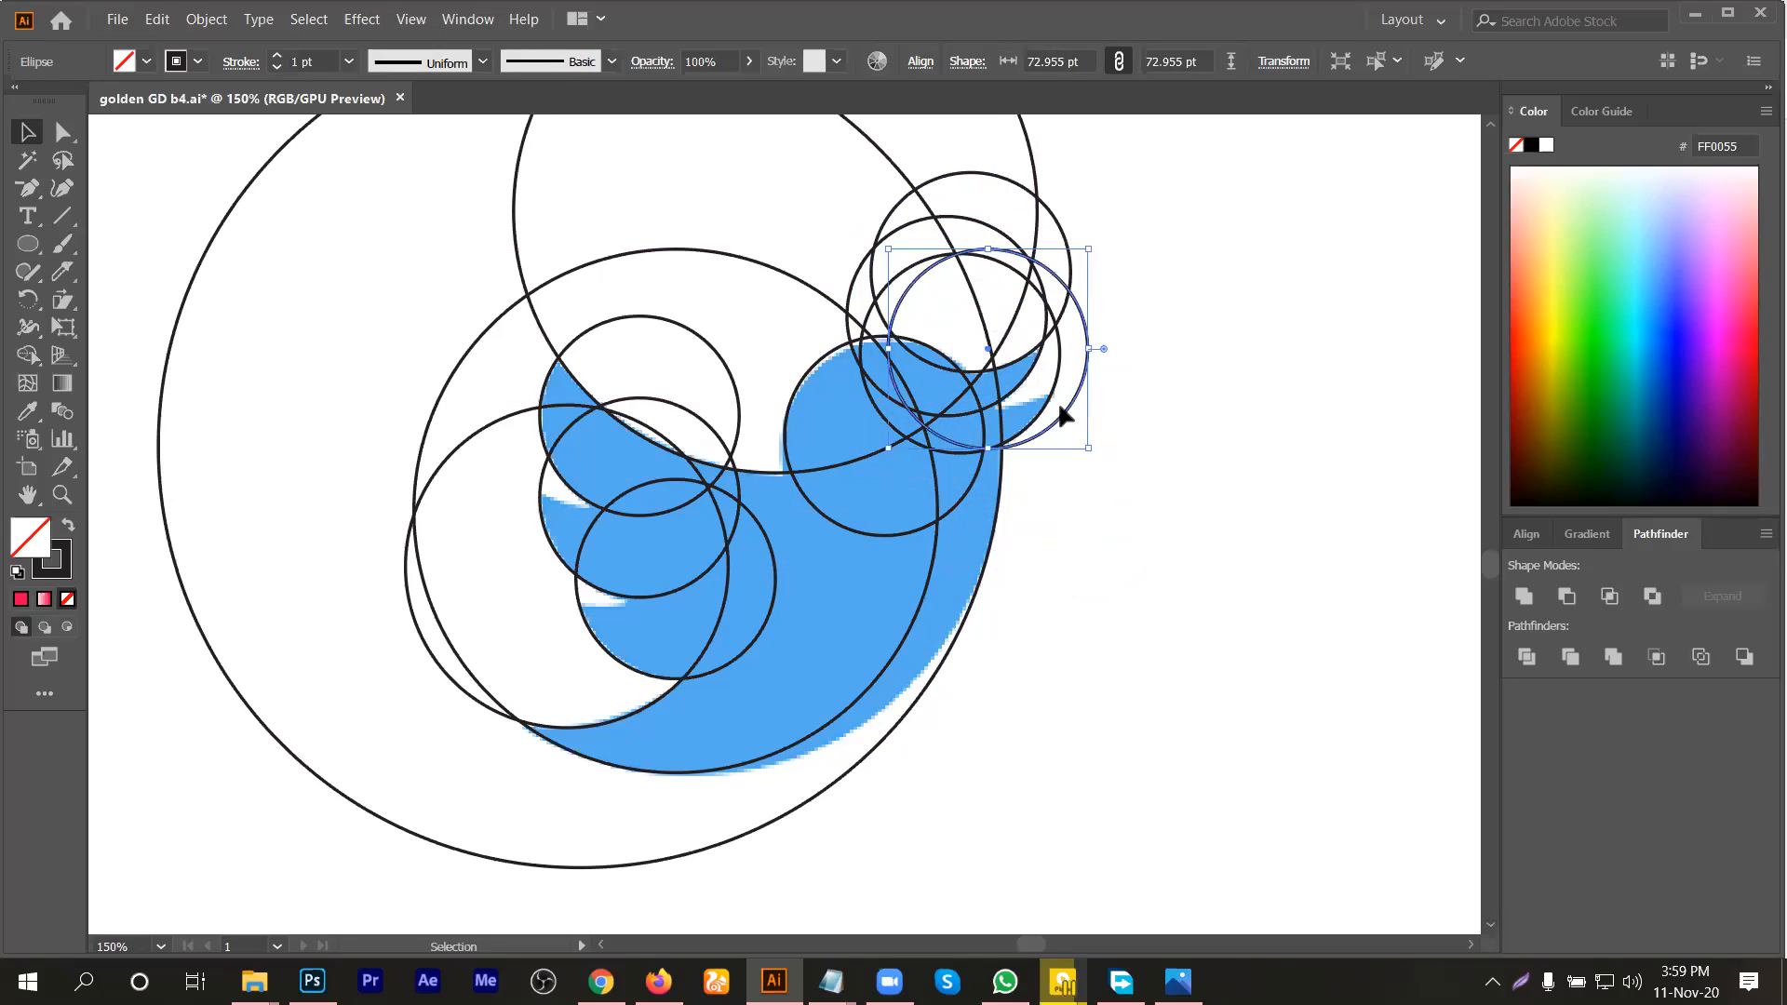
drag(1067, 416, 1073, 383)
click(1120, 493)
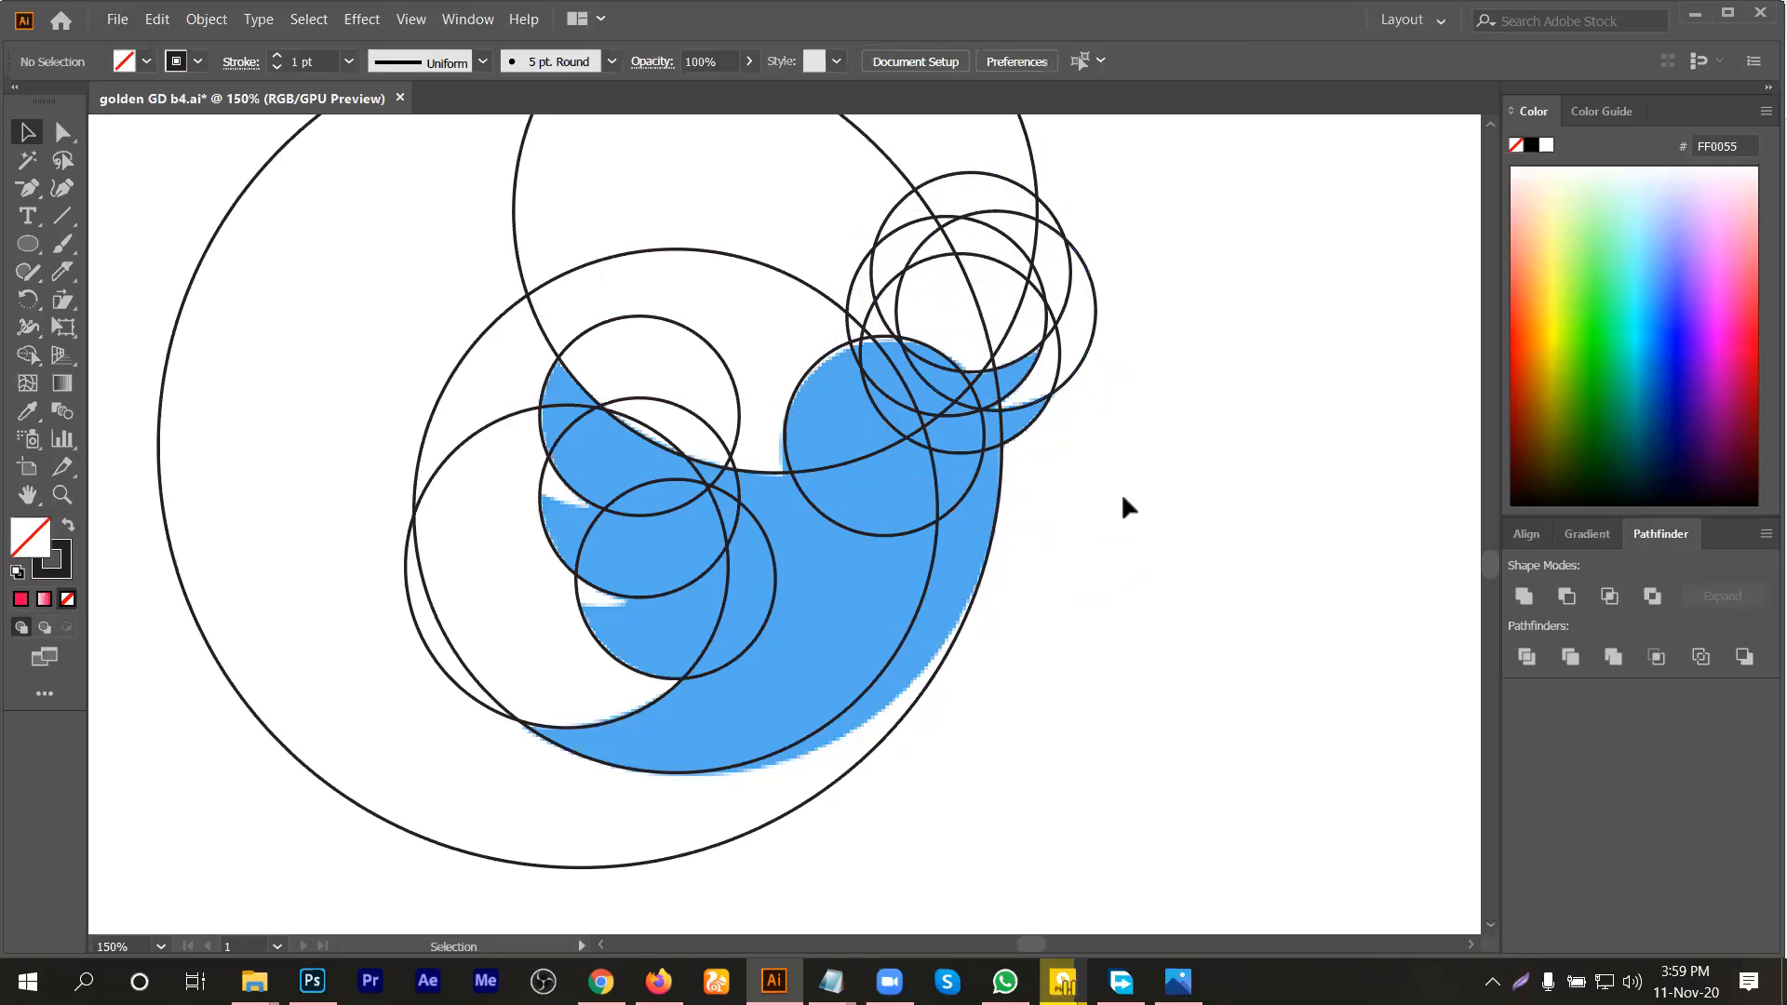
Step: Place two copies of the 45.09 pt circle at the upper and lower notches between the bird's wing feathers
scroll(1120, 503, down, 2)
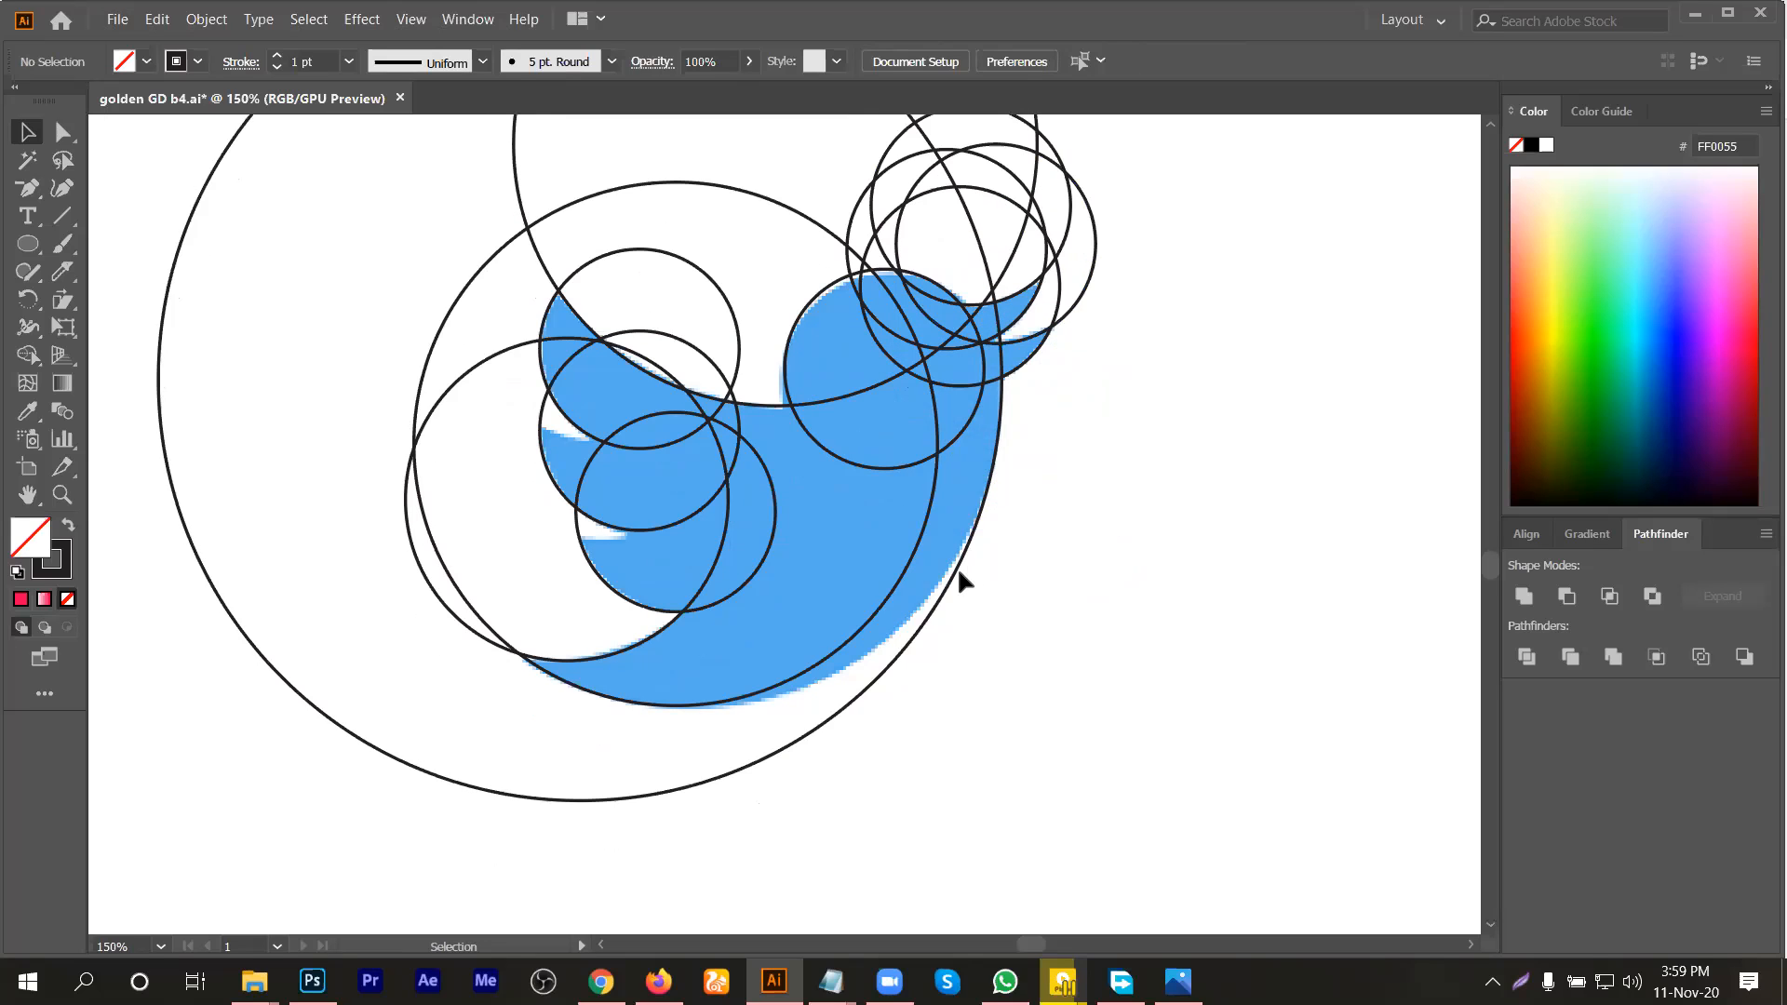
scroll(957, 575, down, 1)
scroll(938, 579, down, 2)
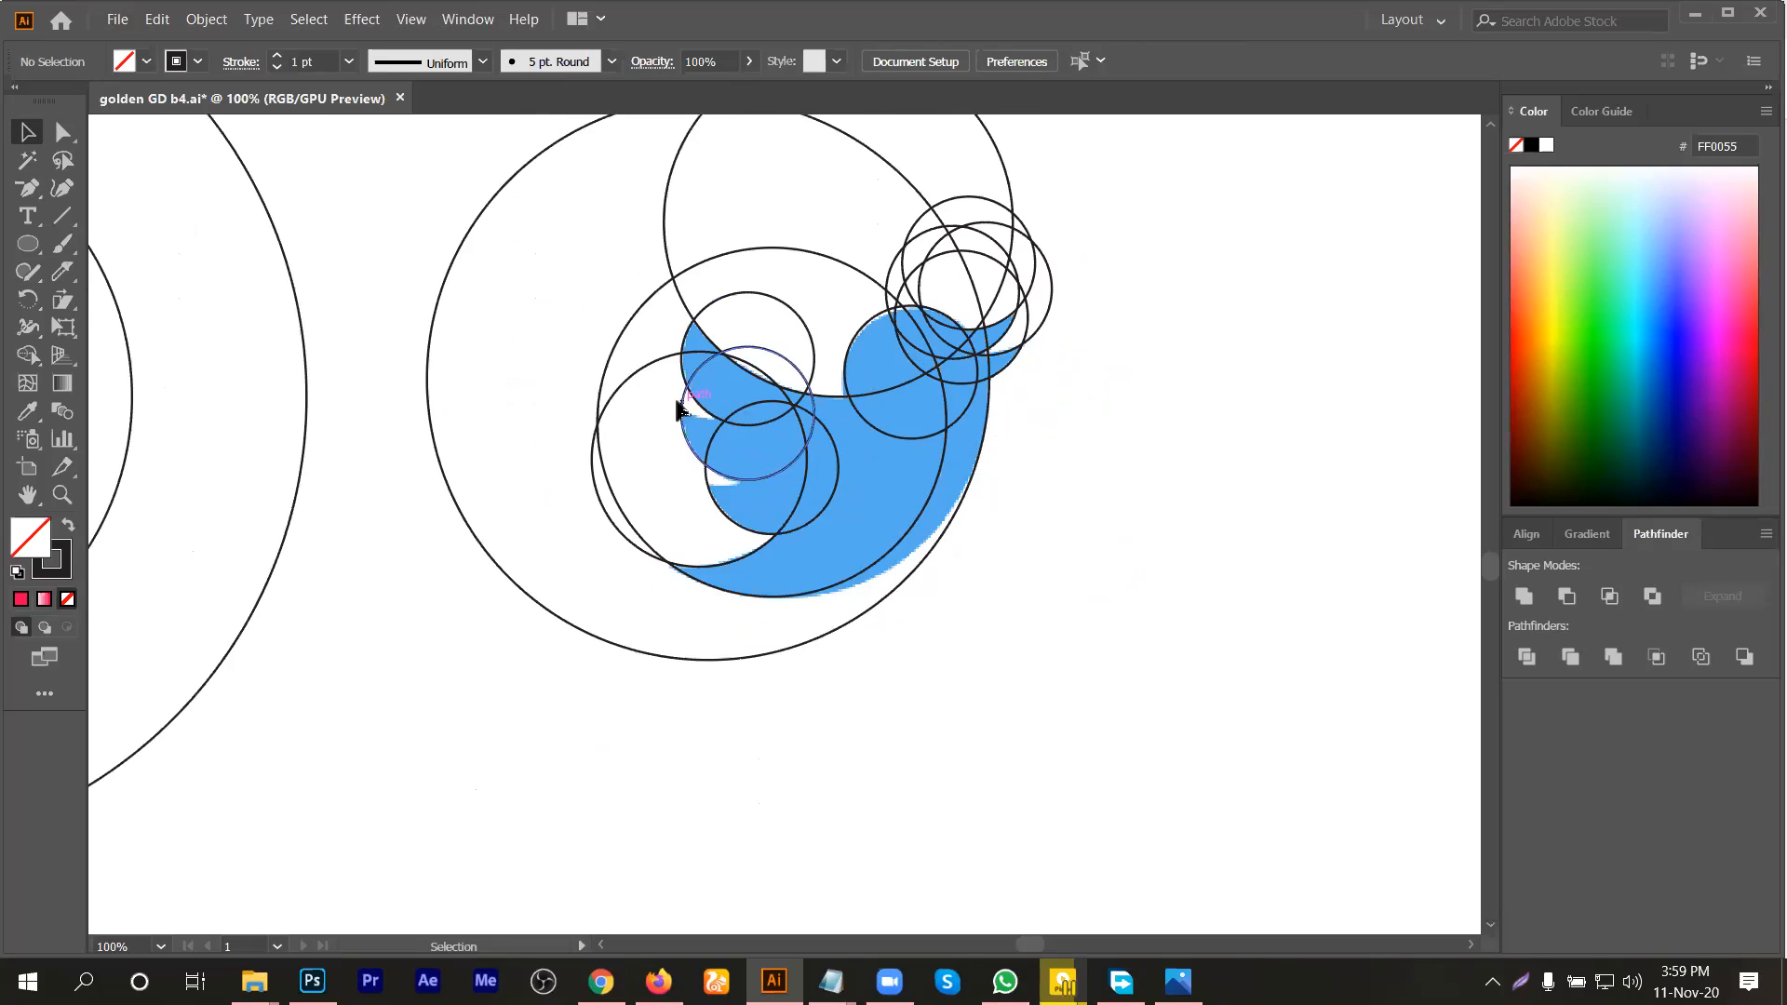
scroll(657, 409, up, 1)
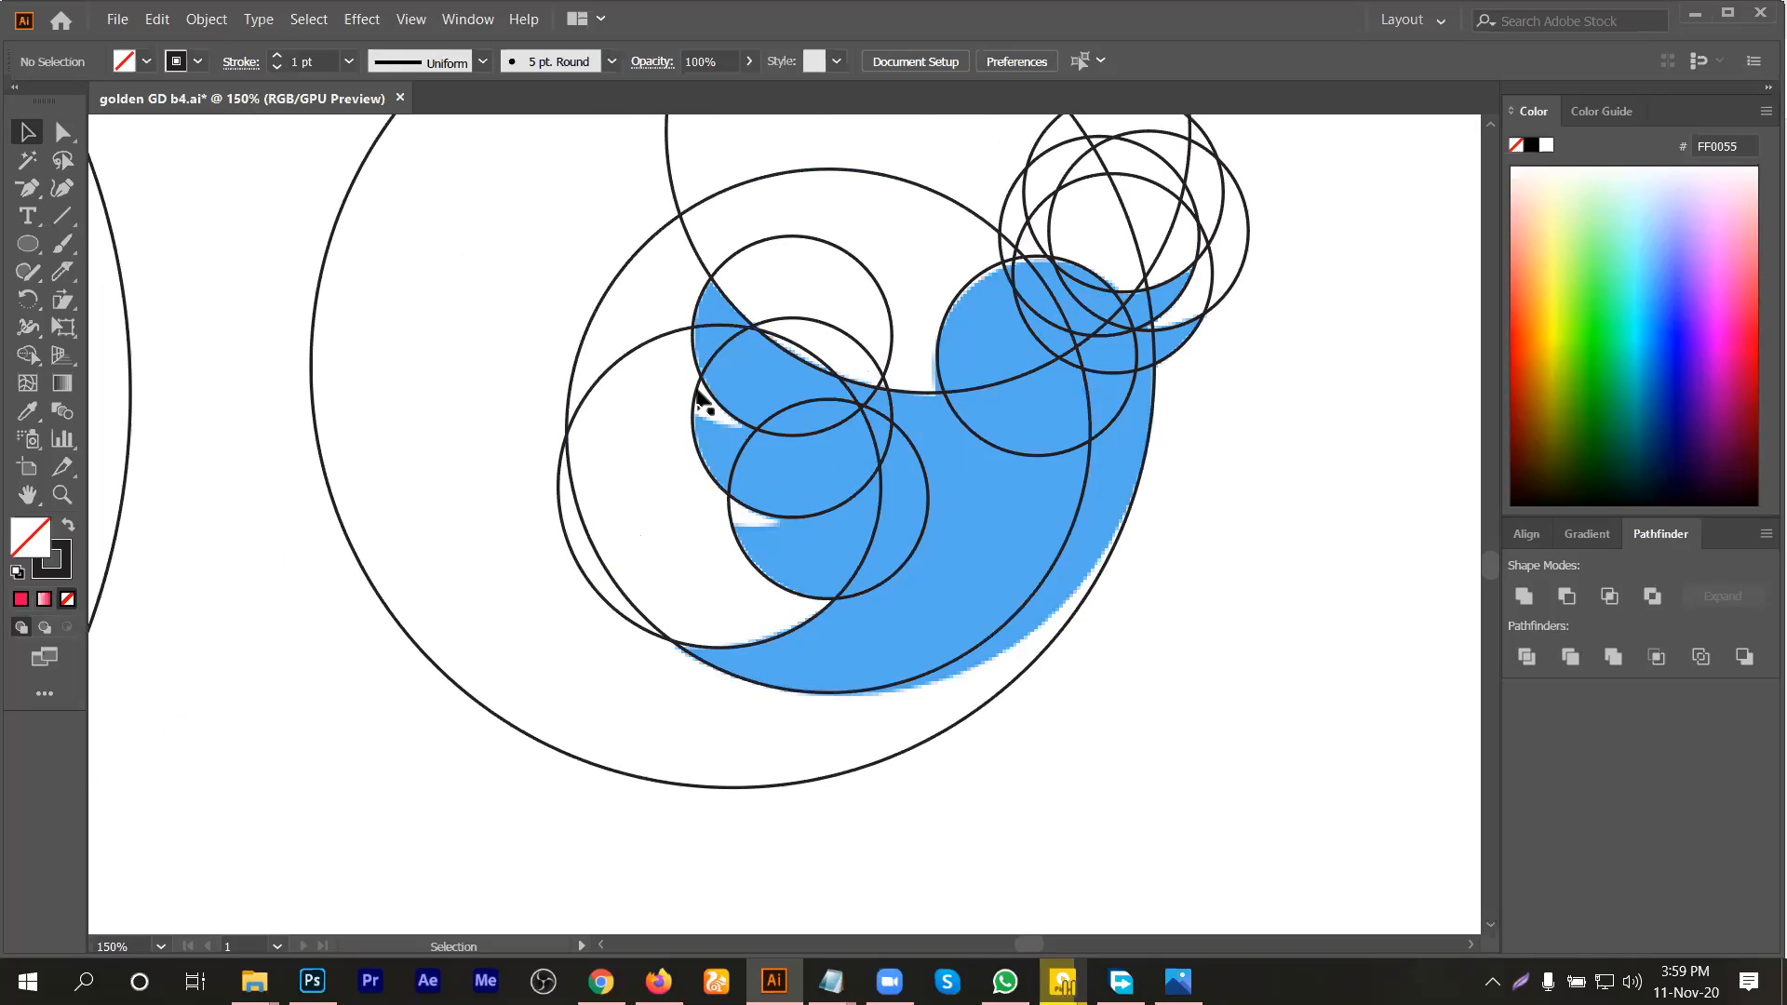
scroll(850, 437, down, 3)
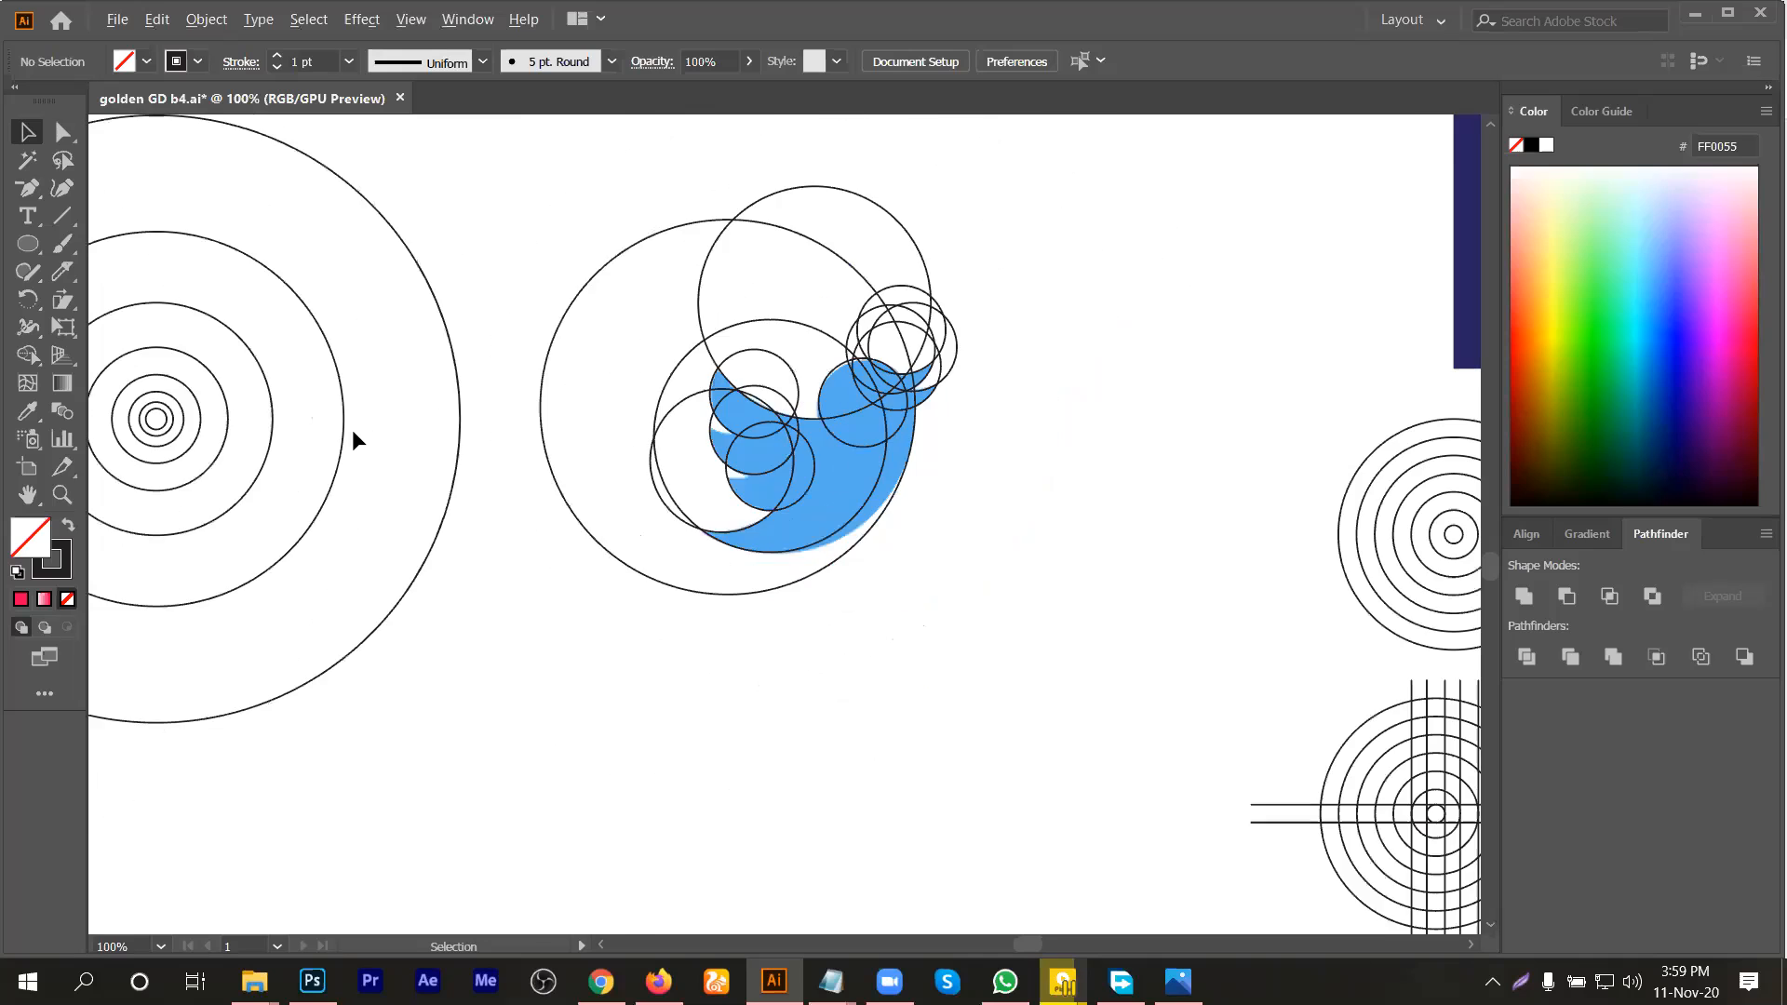
drag(299, 429, 708, 488)
scroll(725, 420, up, 5)
scroll(709, 484, down, 3)
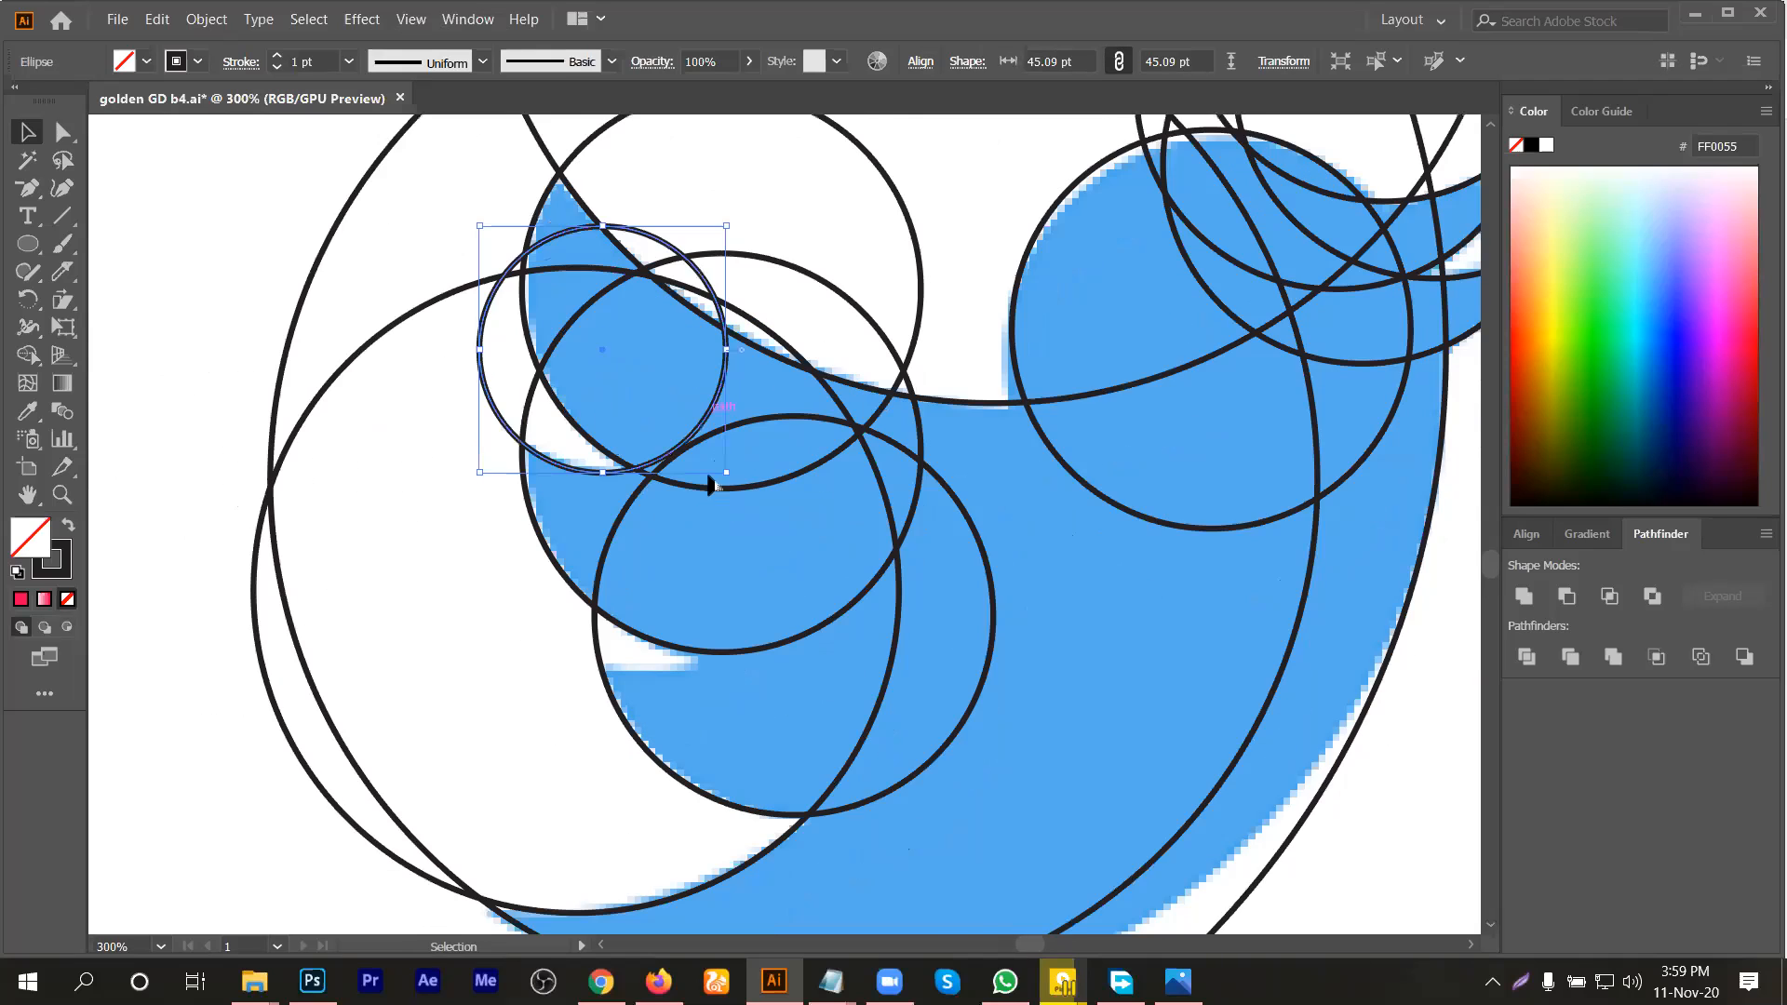
drag(684, 394, 736, 603)
Step: Delete the 308.49 pt circle running along the bird's chest
scroll(737, 591, down, 2)
scroll(708, 594, down, 4)
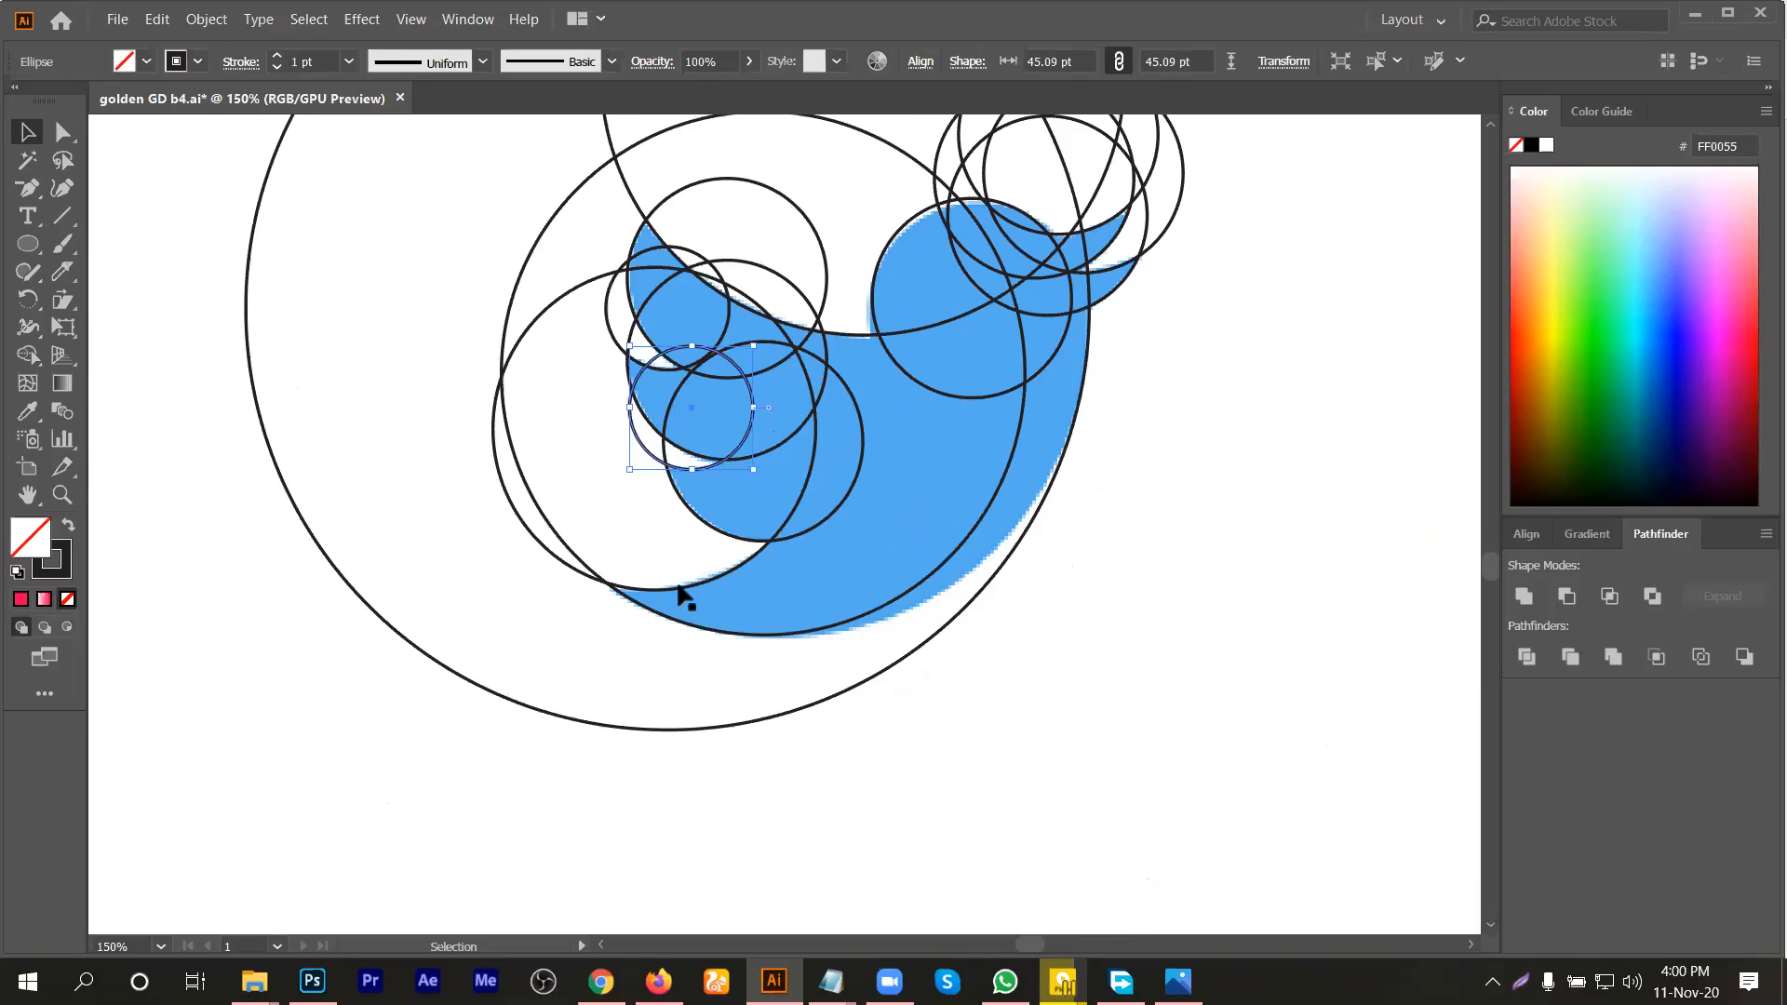
scroll(667, 575, down, 1)
drag(833, 633, 867, 652)
scroll(866, 642, down, 1)
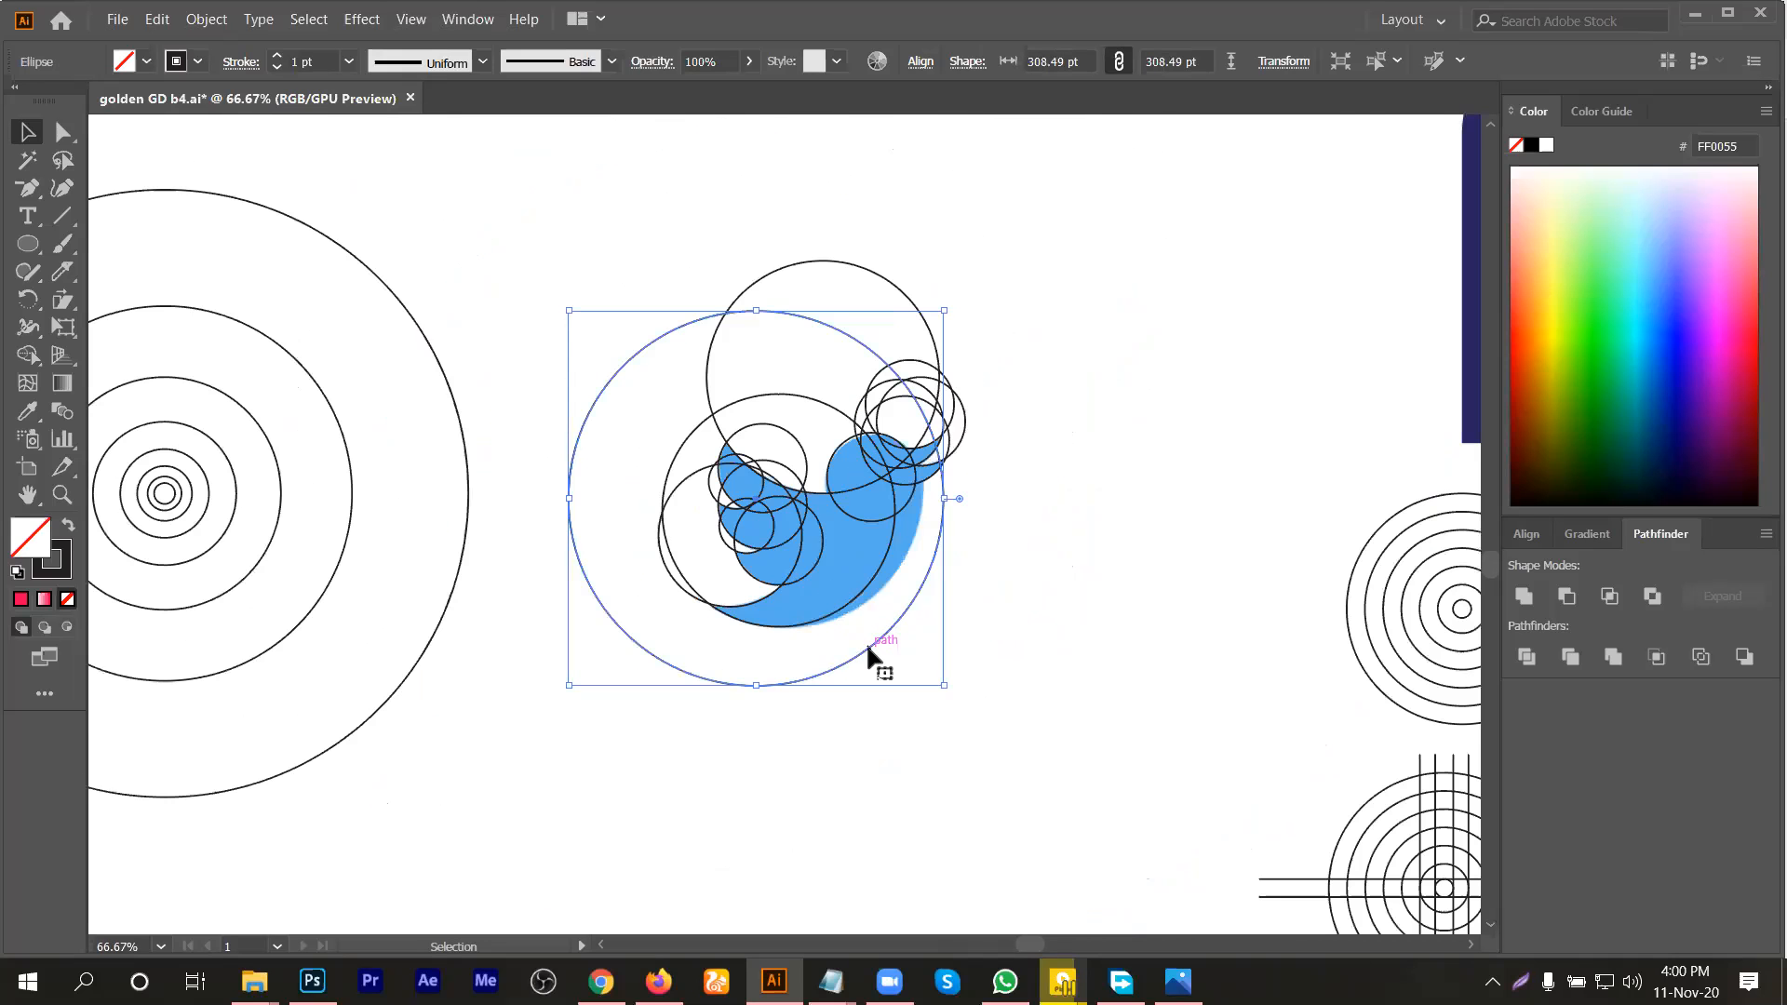
key(Delete)
Step: Try a copy of the 191.51 pt circle against the chest, and delete it together with the 191.51 pt circle along the belly
drag(911, 297, 895, 428)
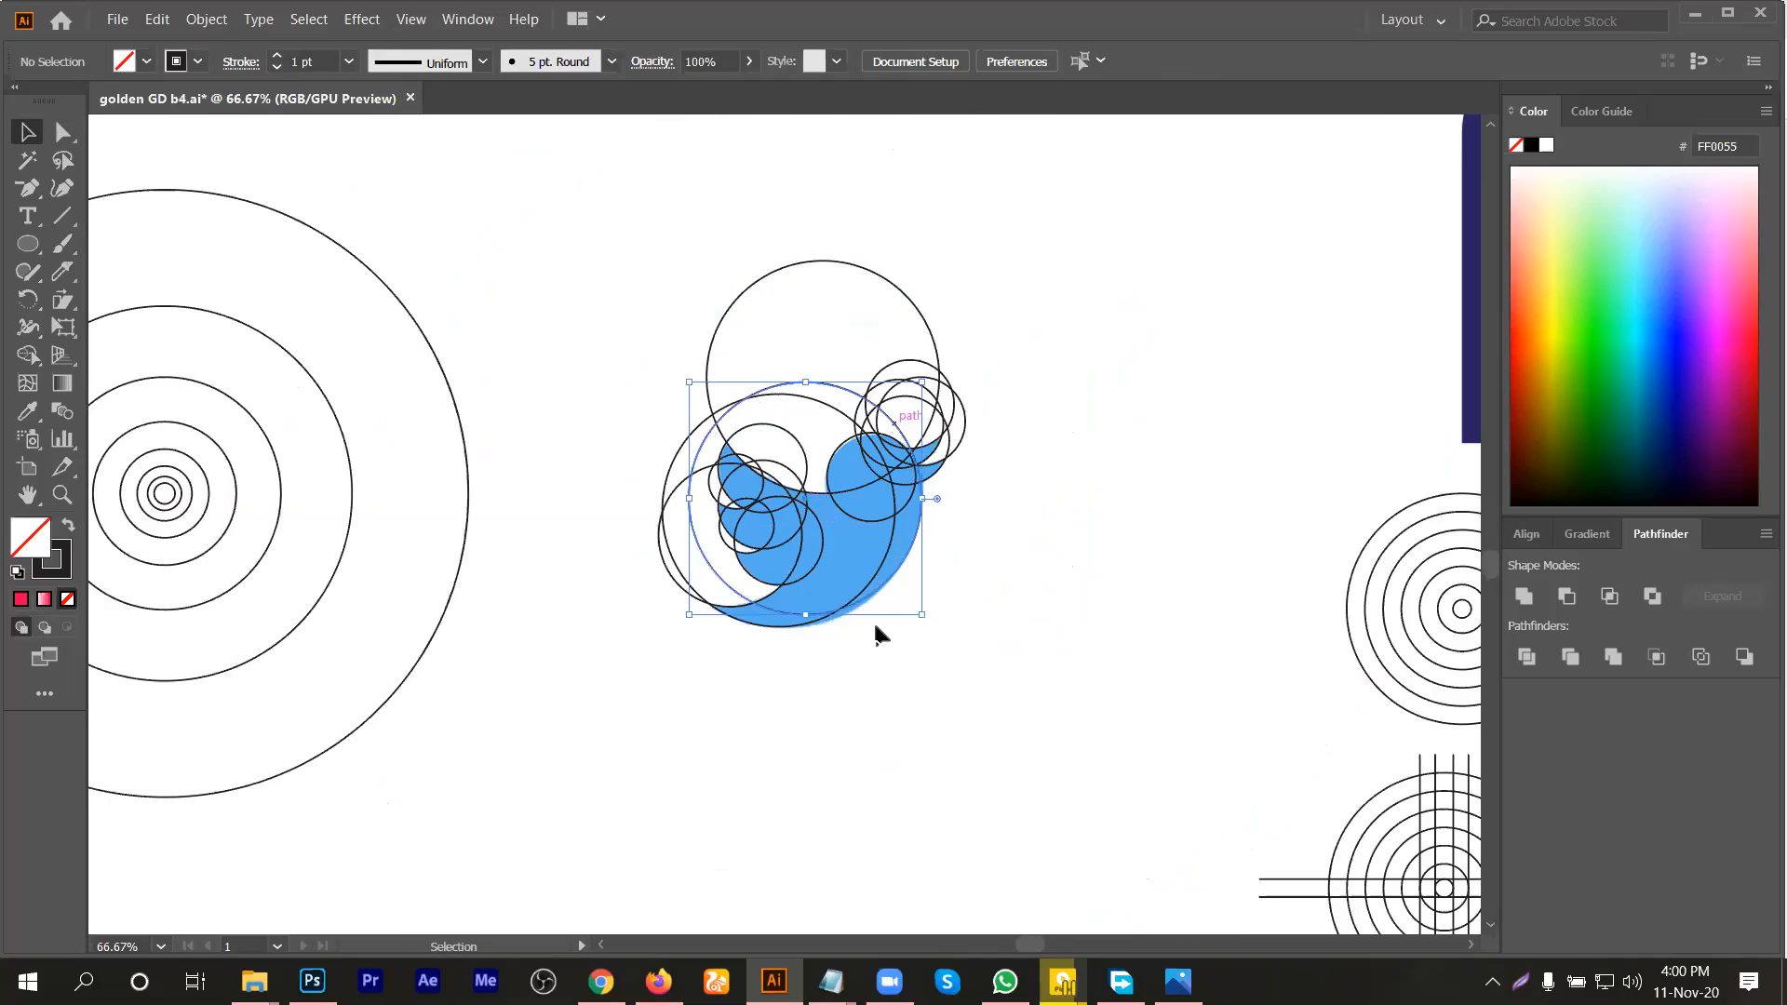
scroll(875, 633, up, 2)
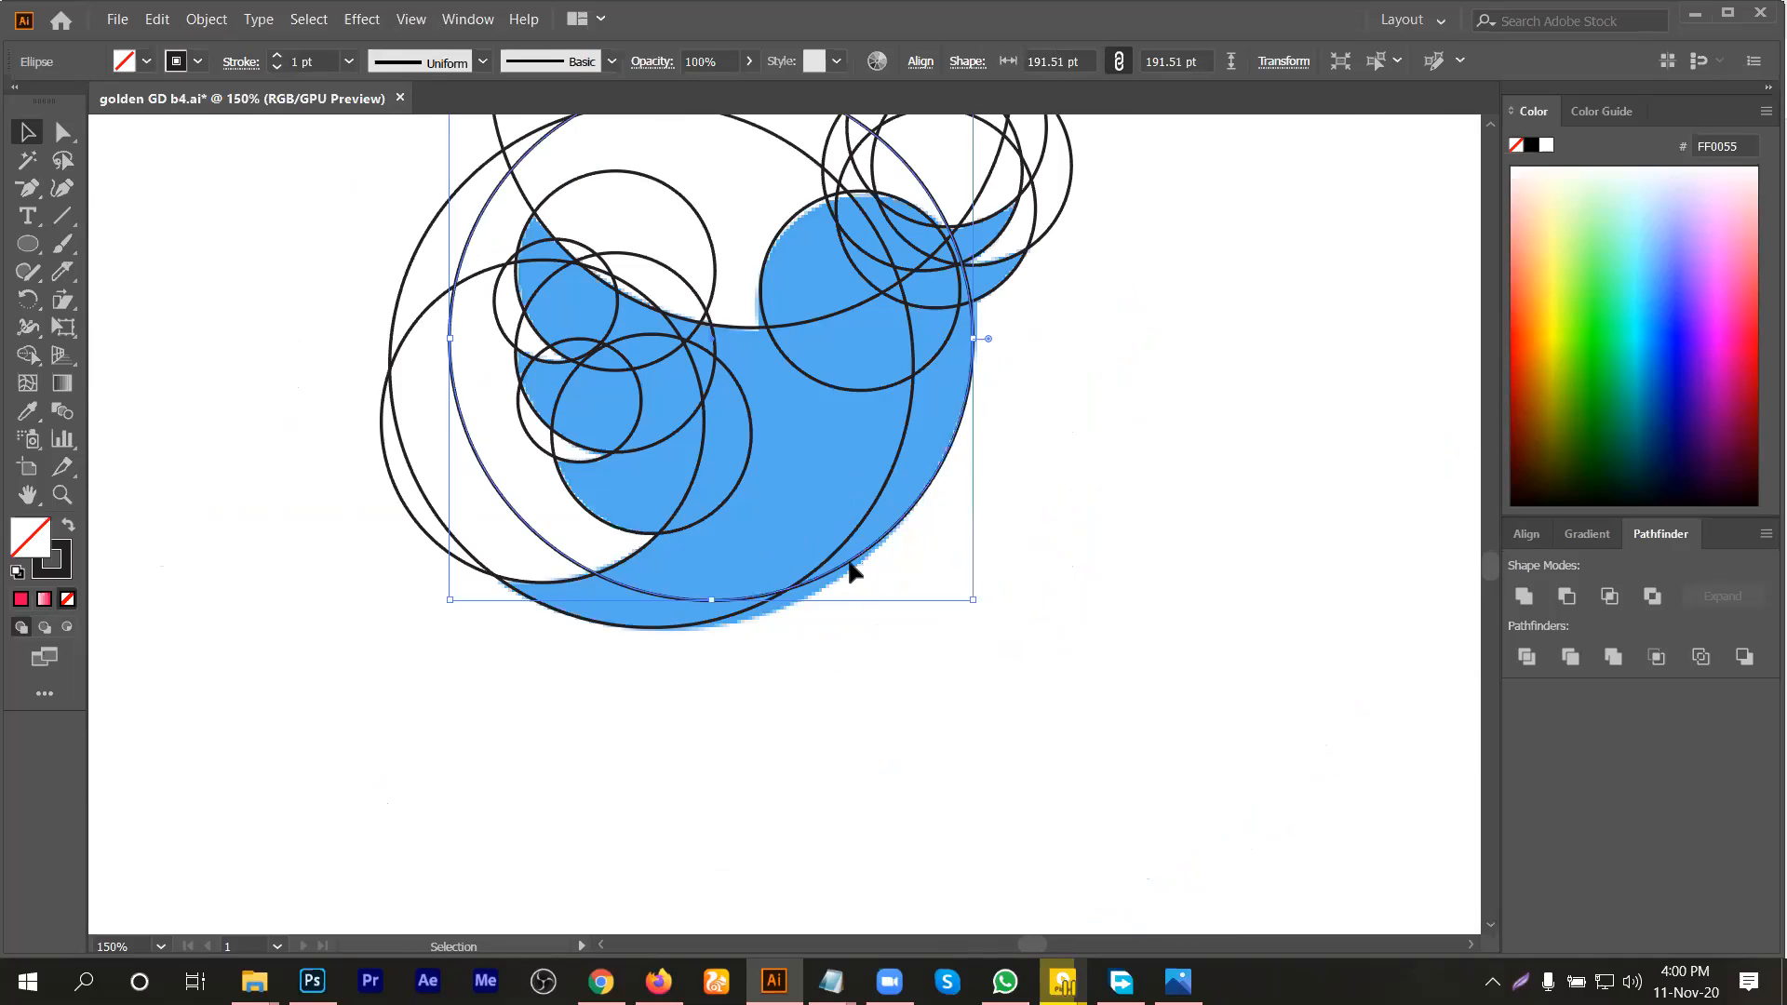
drag(846, 580, 895, 587)
click(891, 546)
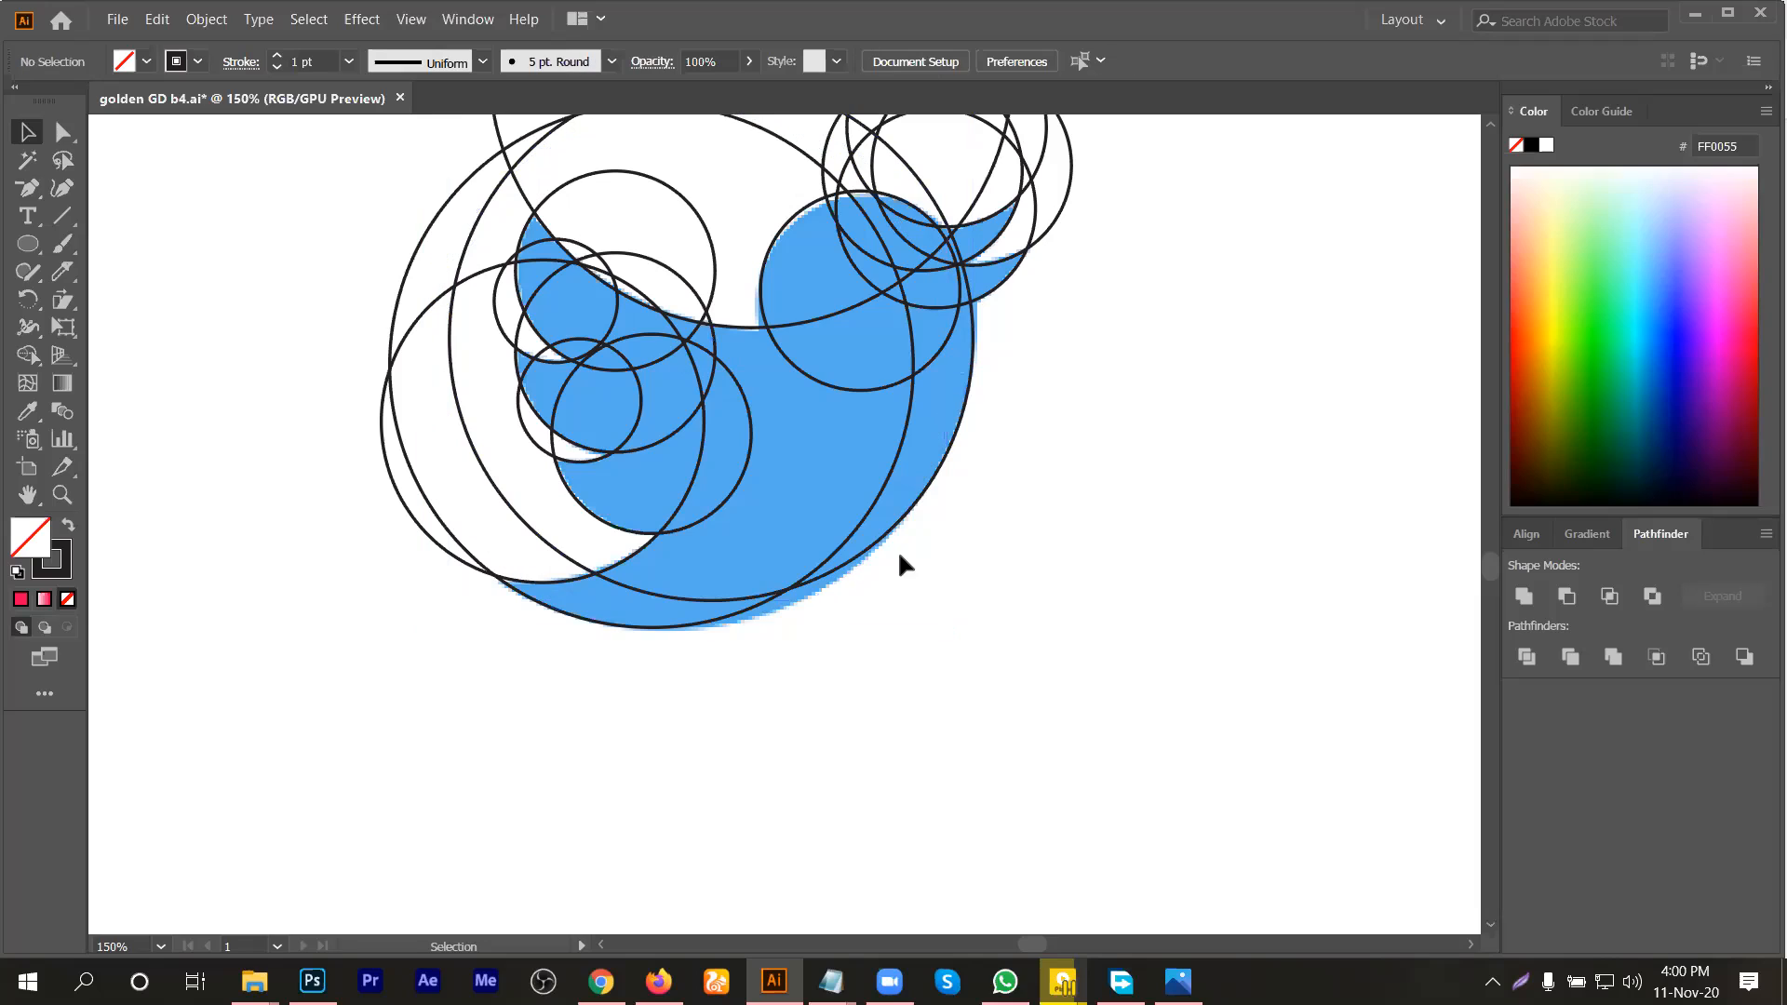
click(895, 533)
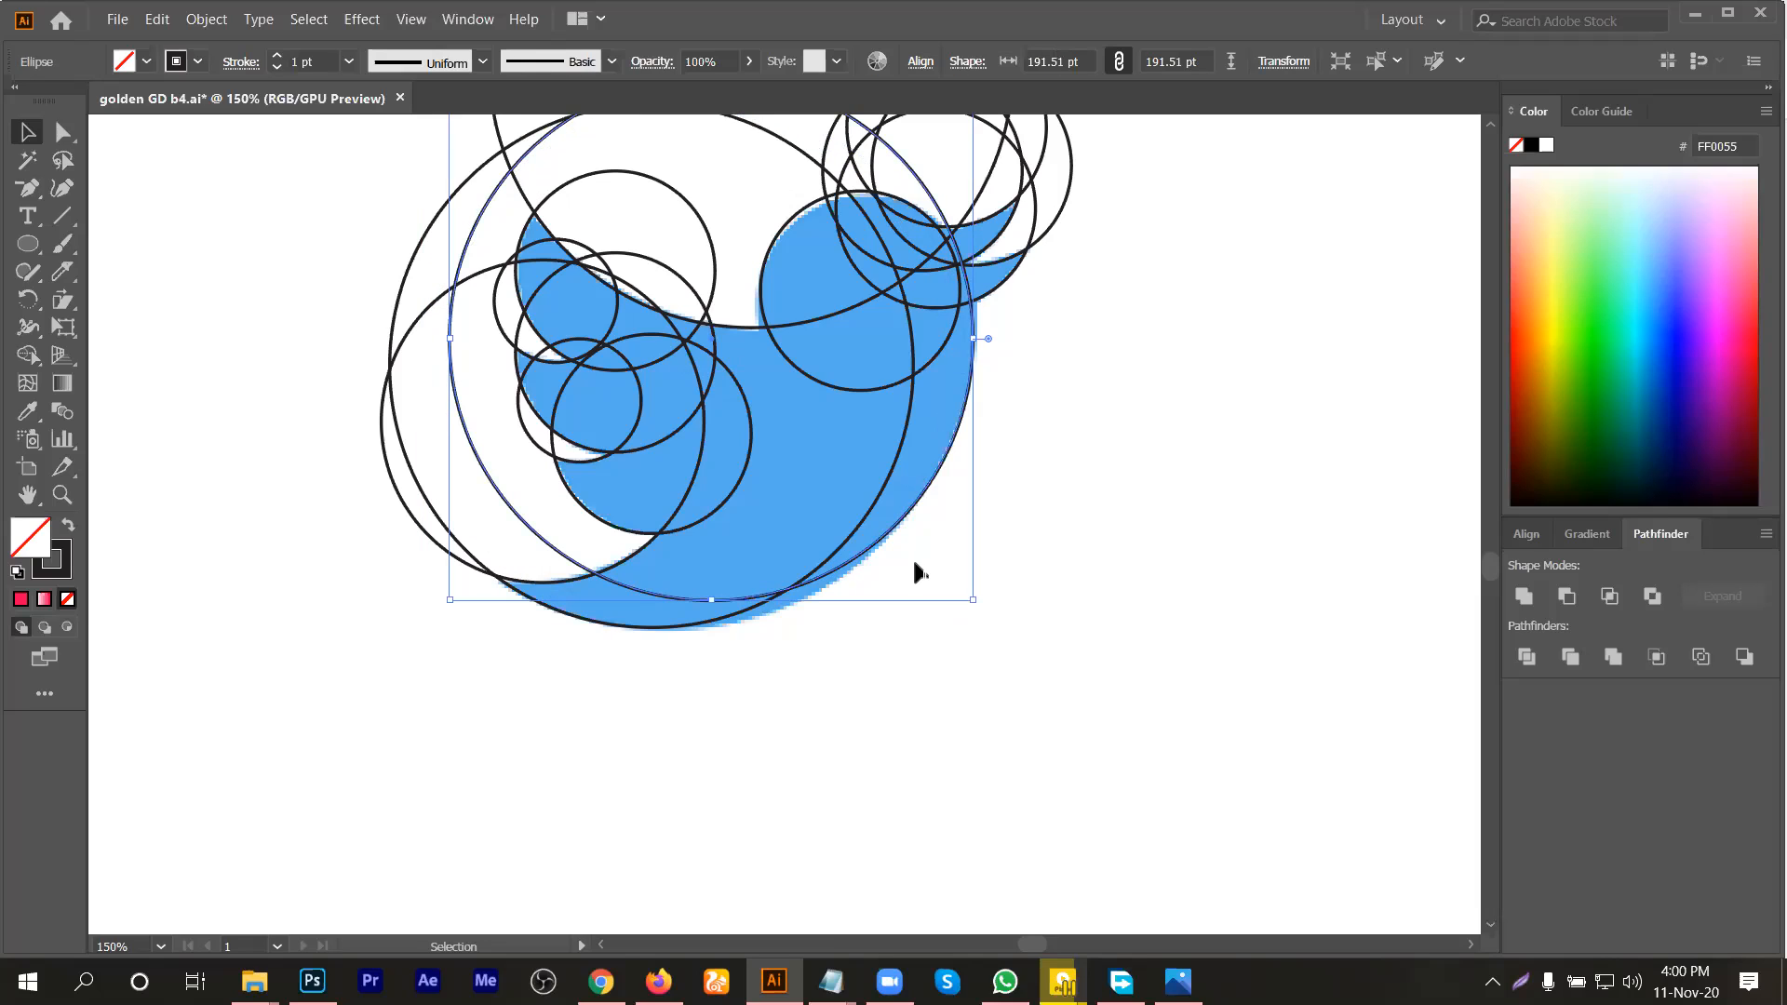
key(Delete)
scroll(764, 484, up, 2)
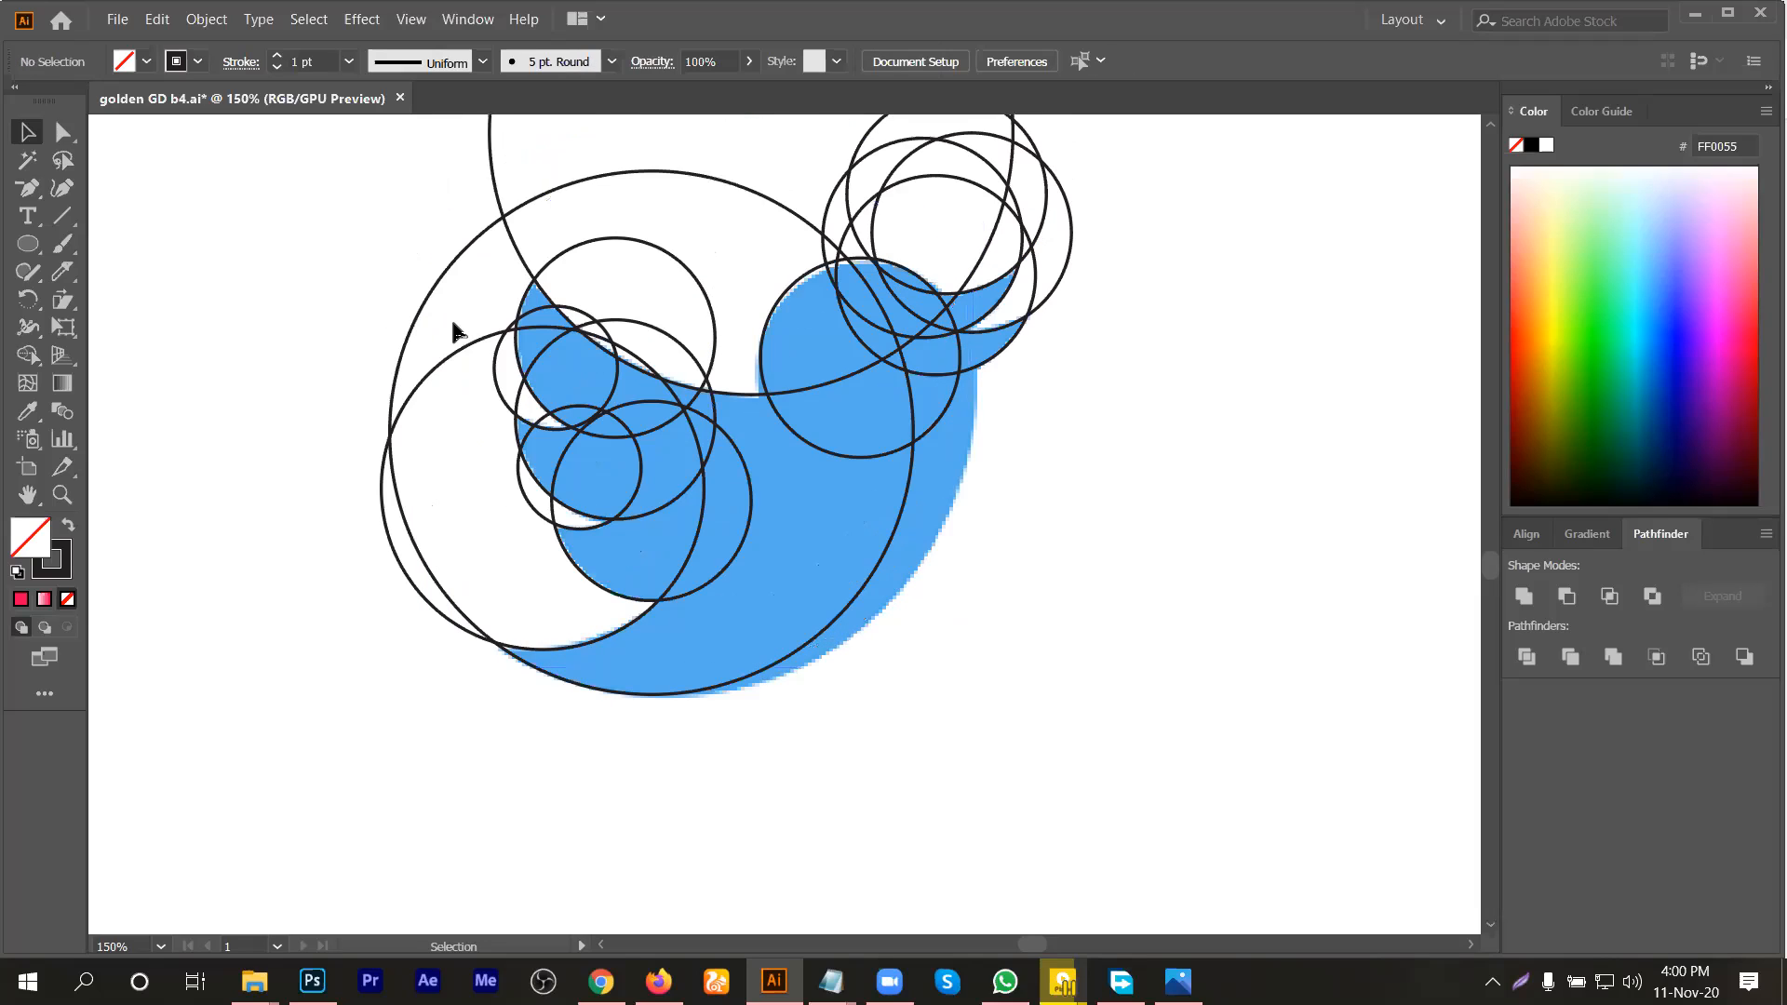
click(777, 666)
key(Delete)
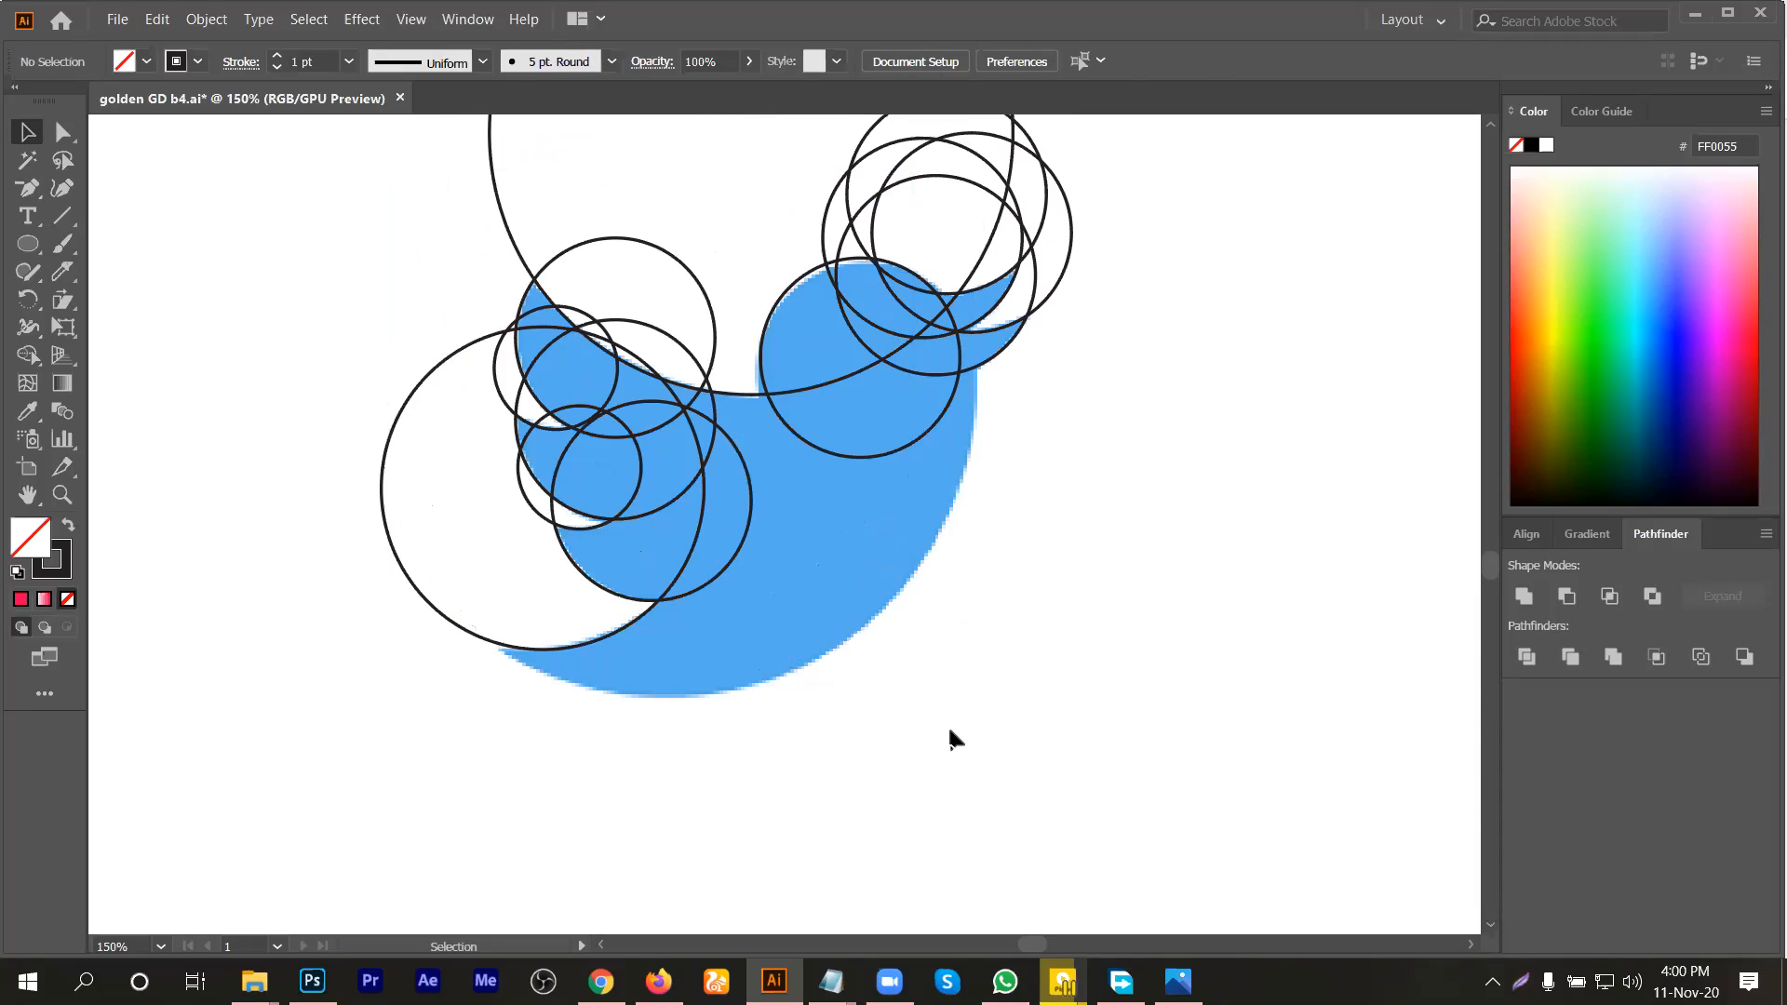
Step: Draw a circle around the bird's body and shrink it to about 243 pt to approach the chest and belly outline
alt+scroll(946, 724, down, 2)
scroll(479, 639, down, 1)
click(28, 244)
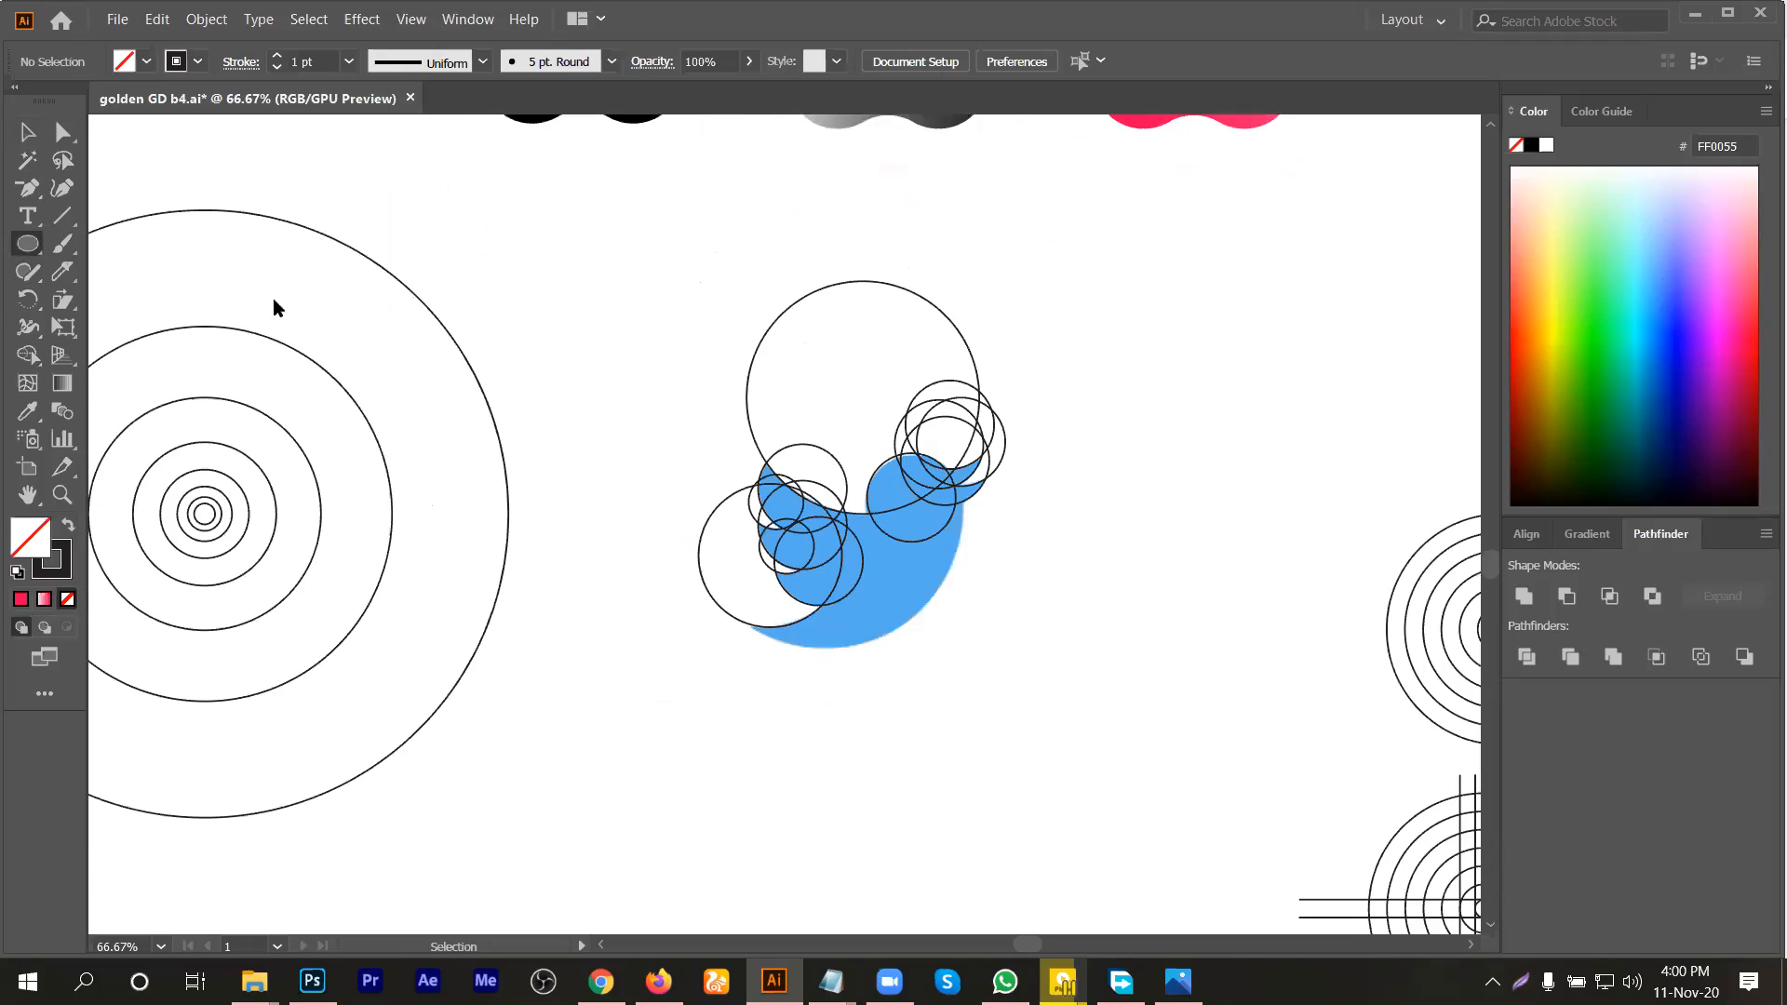
drag(857, 558, 1012, 713)
click(28, 132)
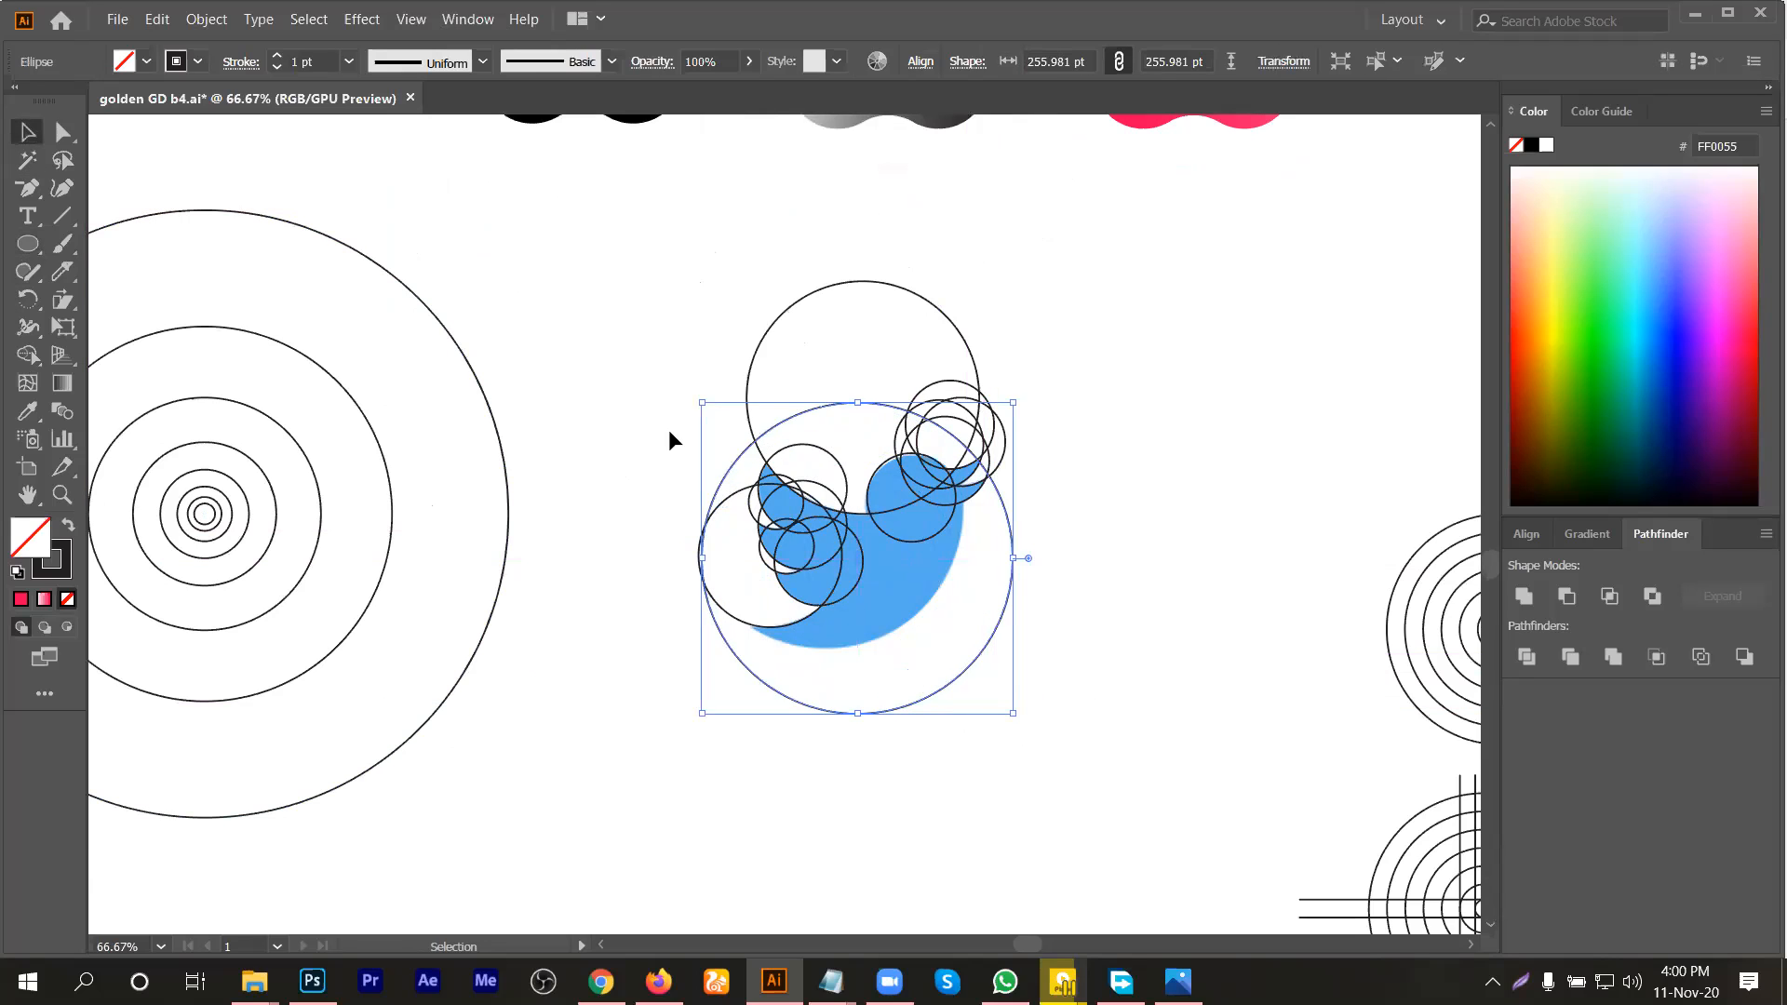
scroll(922, 611, up, 1)
drag(1007, 666, 945, 588)
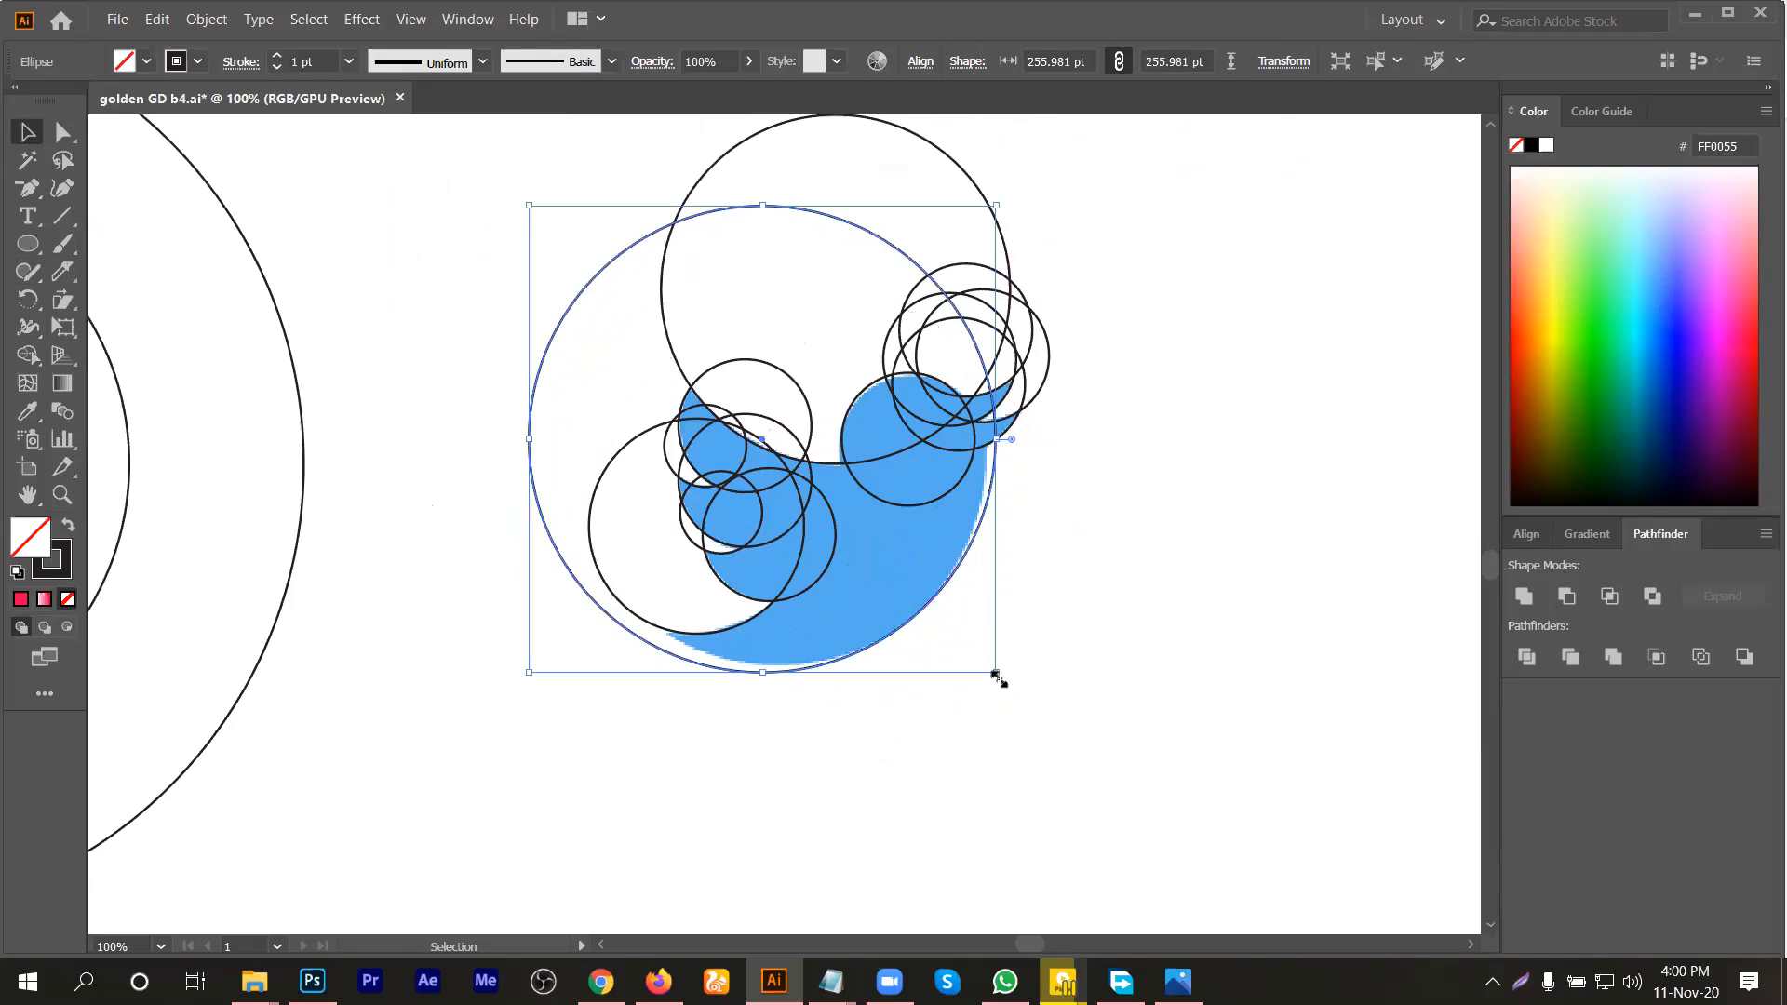
drag(995, 672, 979, 655)
Step: Shrink the body circle to about 236.43 pt and align it with the bird's chest edge
scroll(964, 605, up, 1)
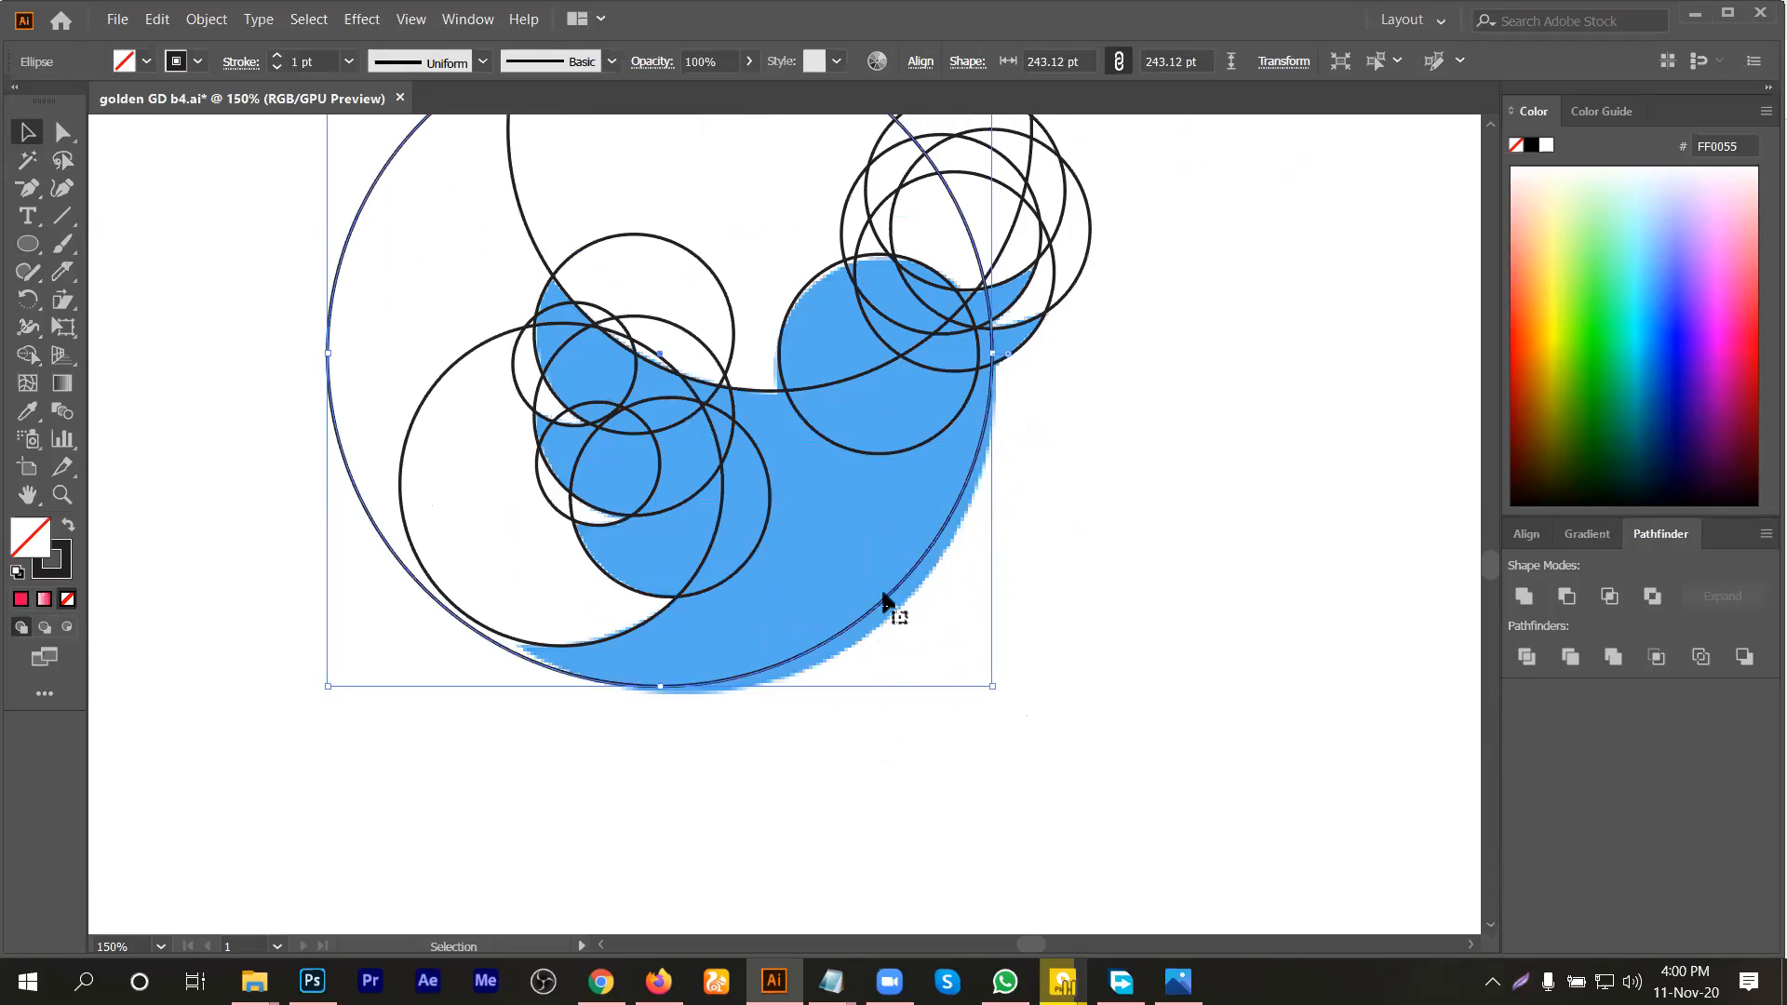
drag(886, 598, 904, 614)
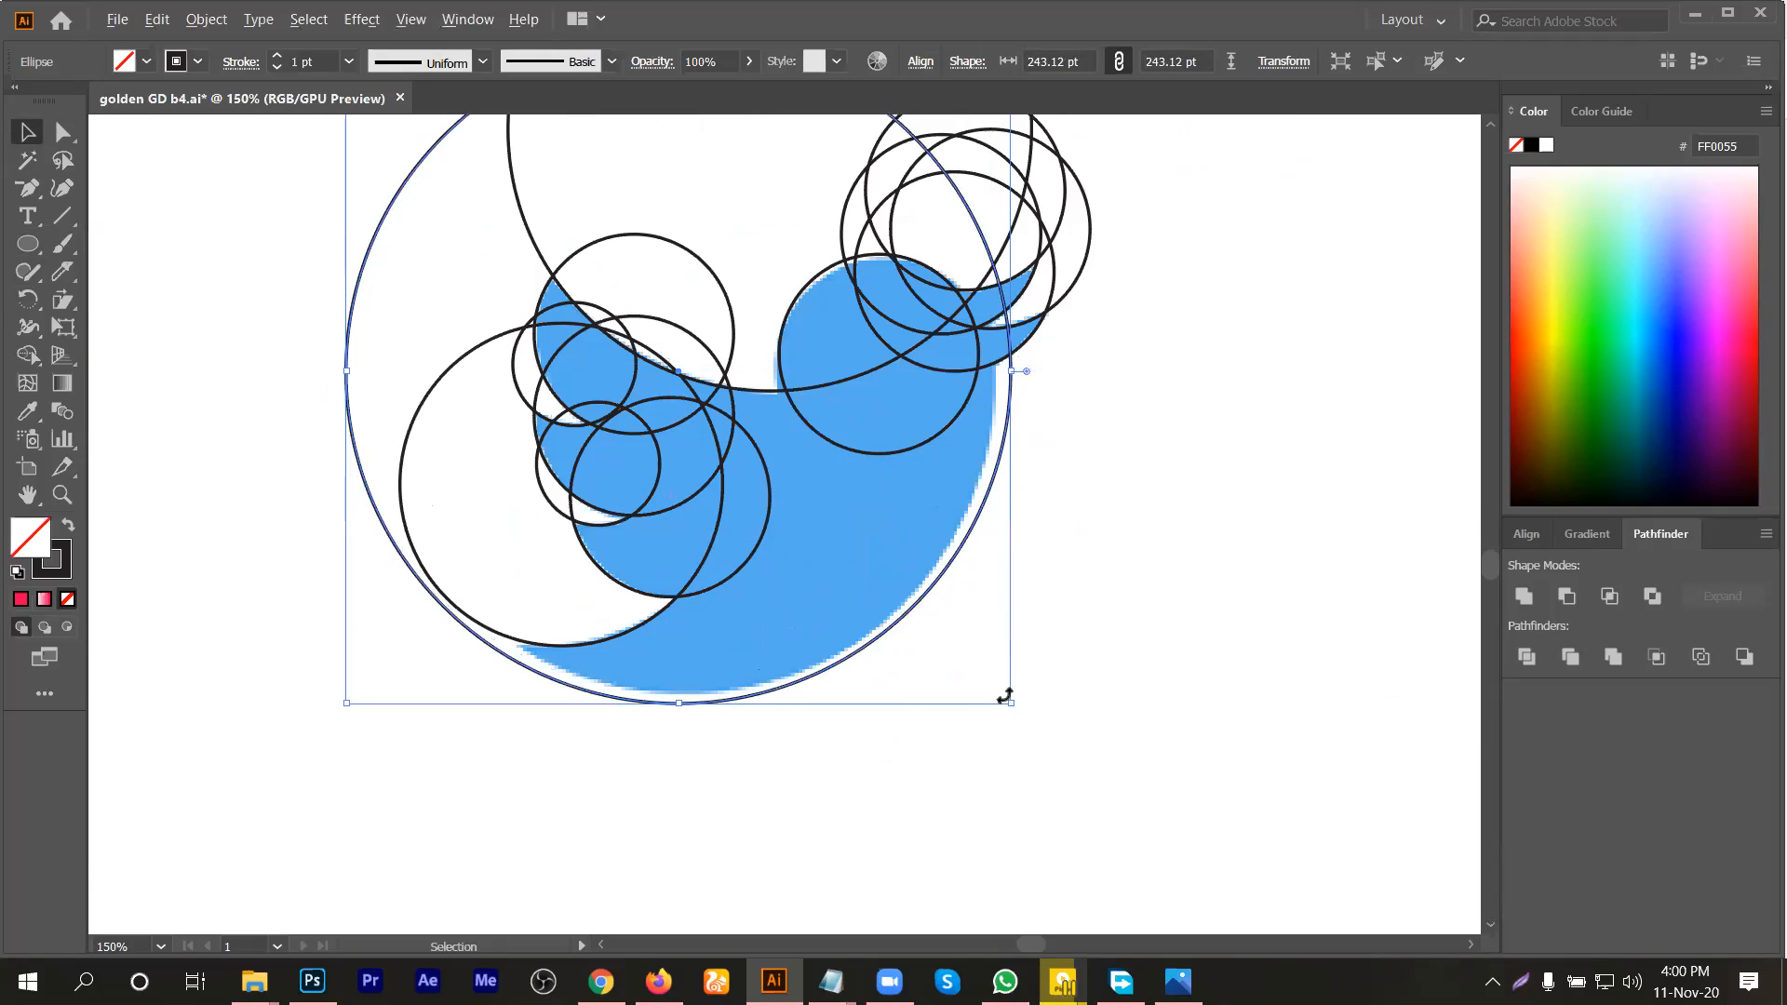
drag(1006, 702, 997, 687)
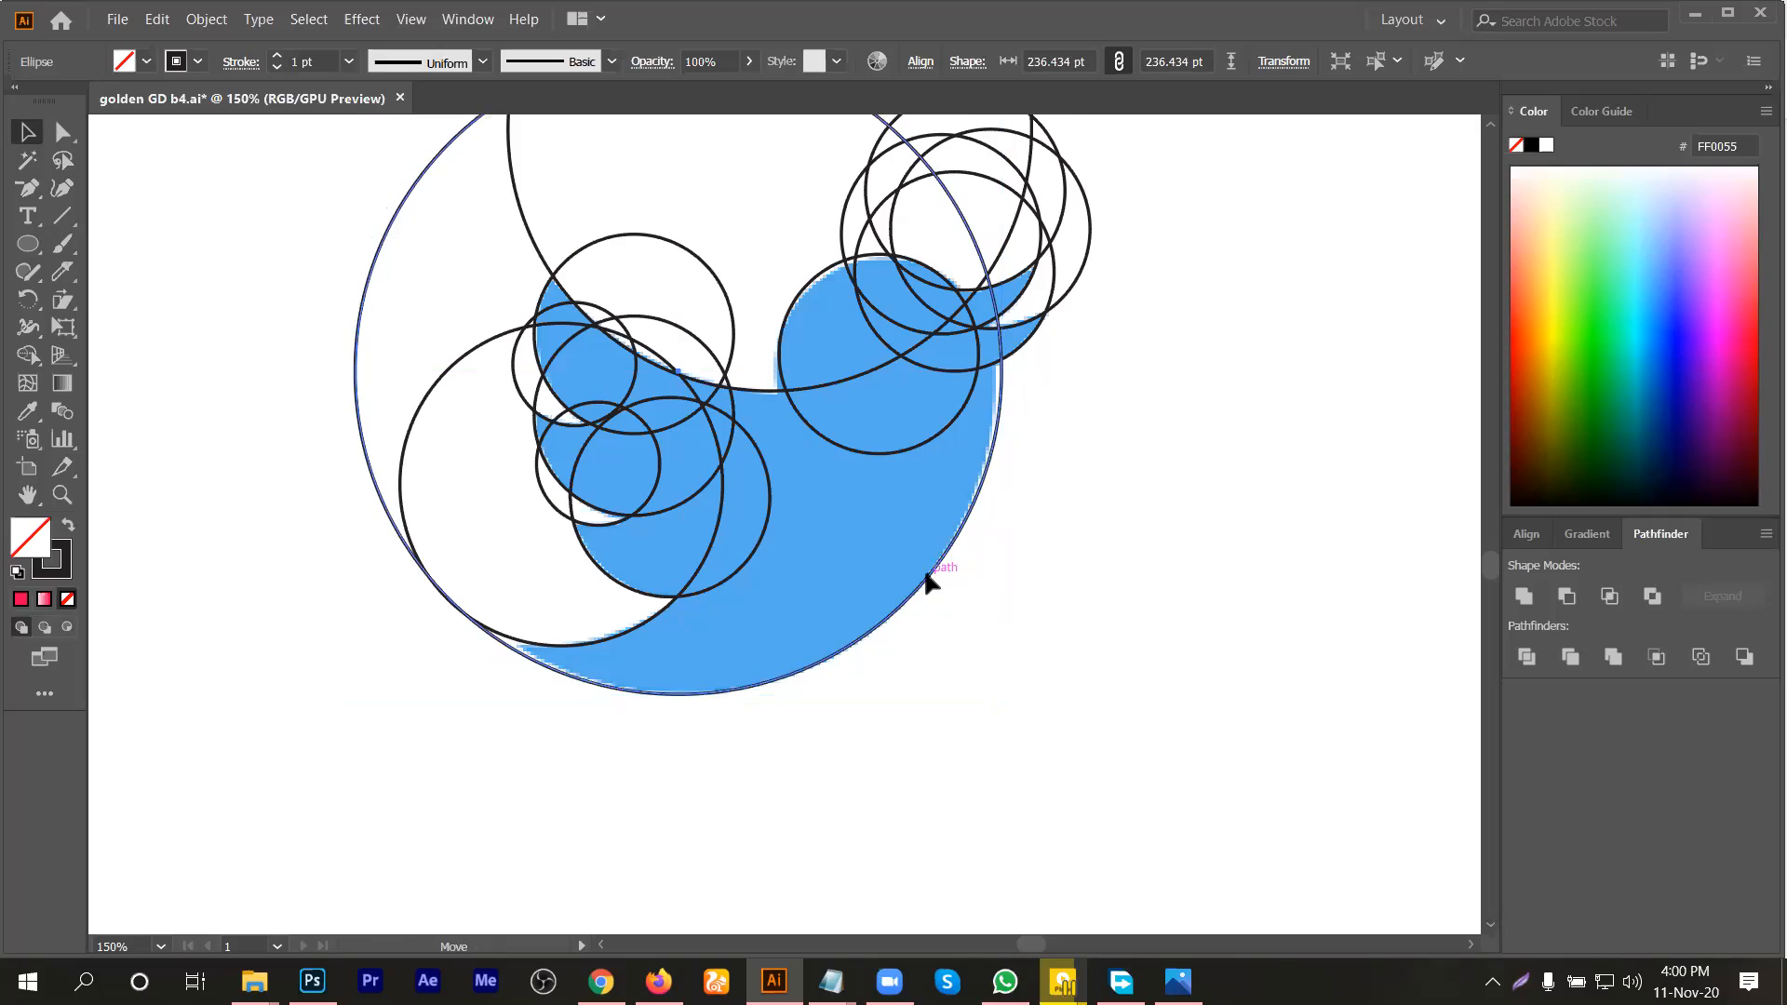
drag(930, 579, 921, 584)
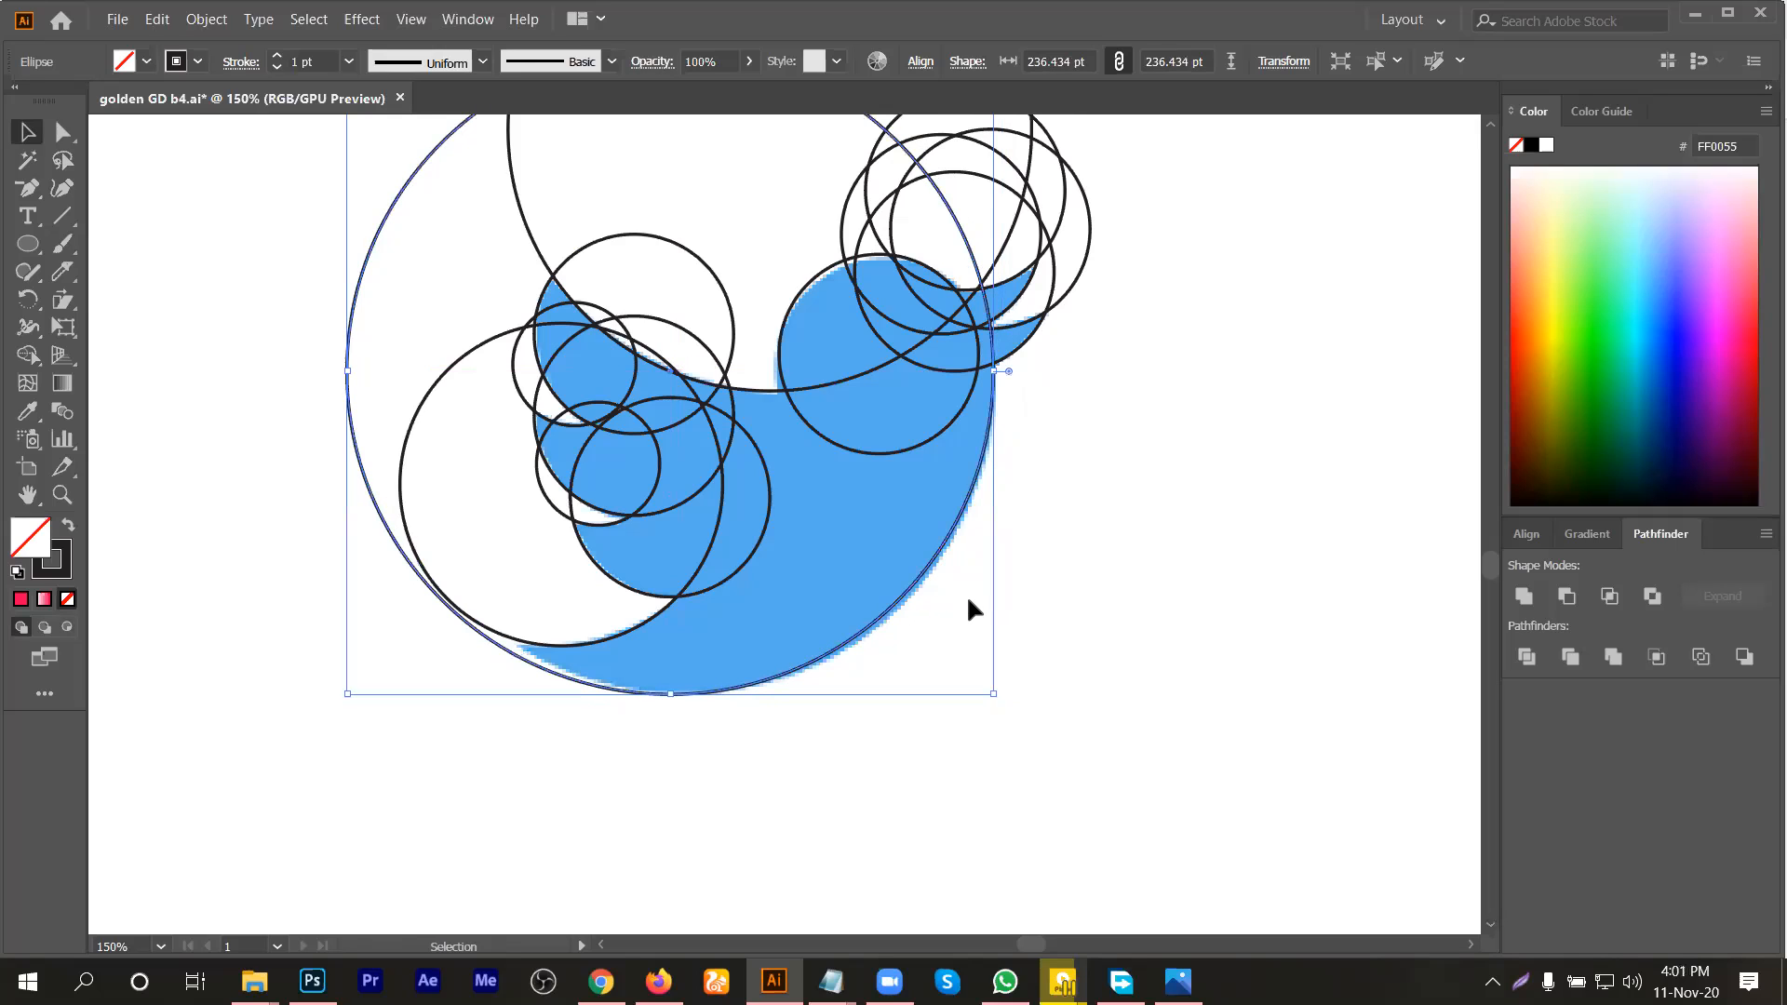
scroll(968, 603, down, 2)
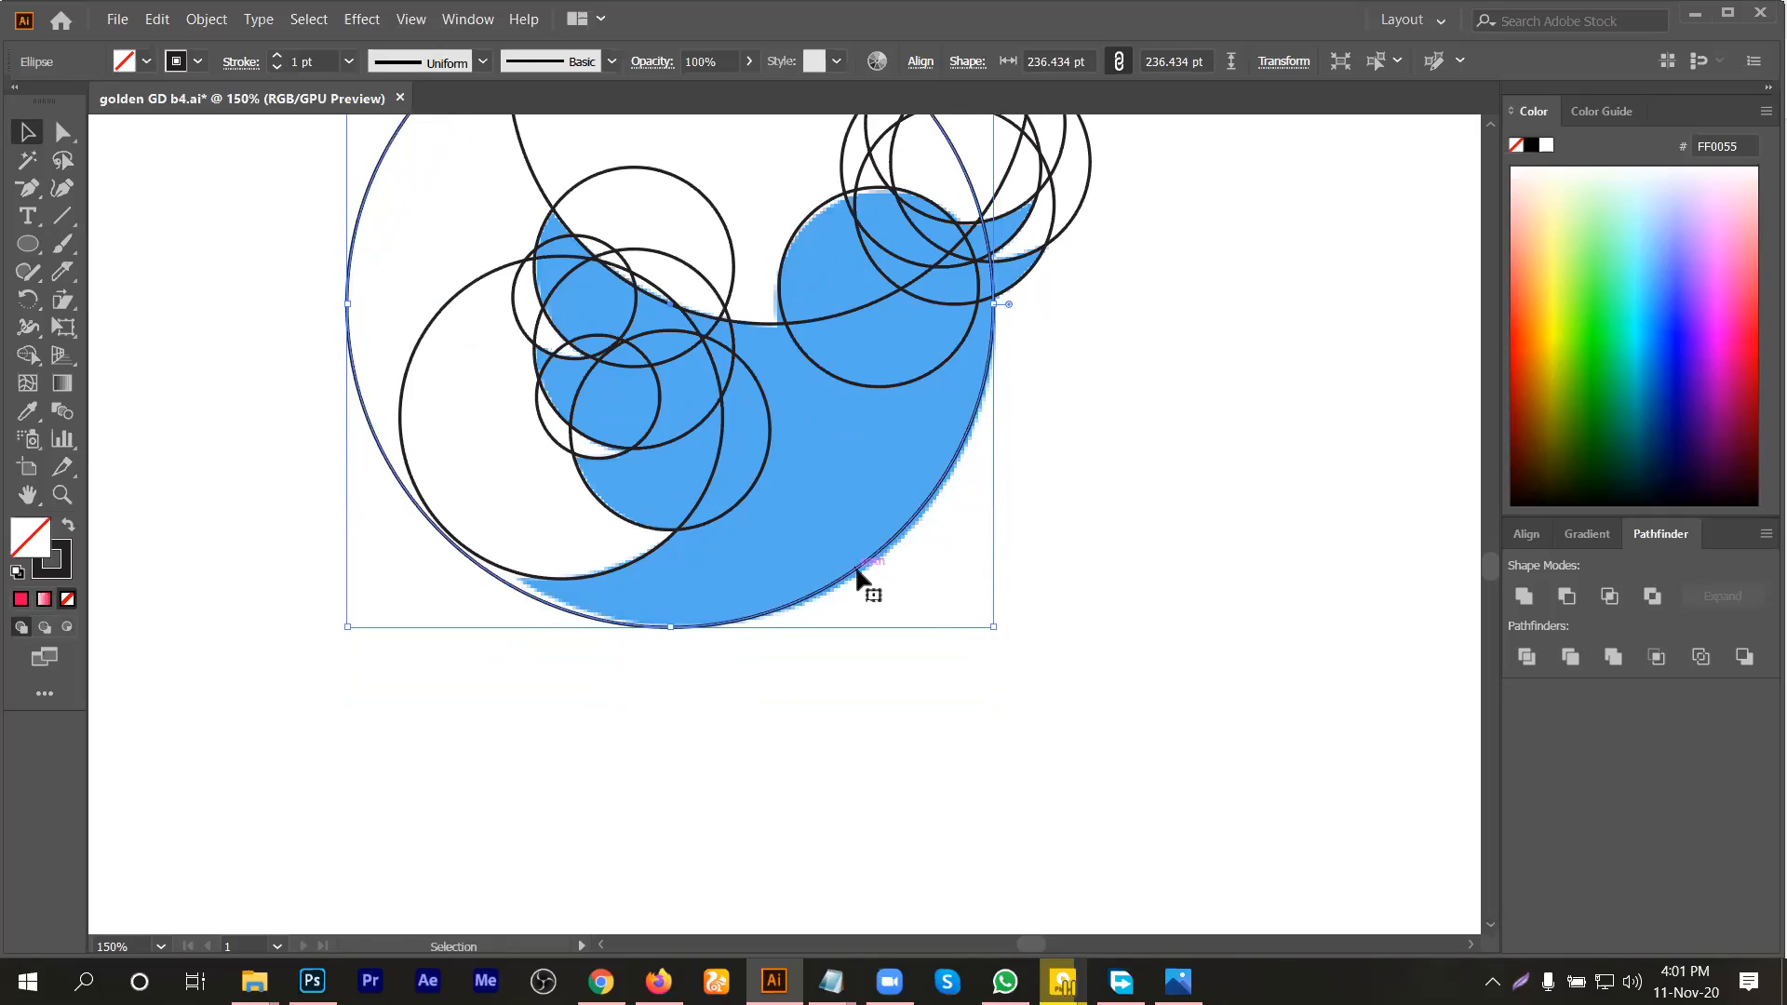
drag(860, 578, 858, 577)
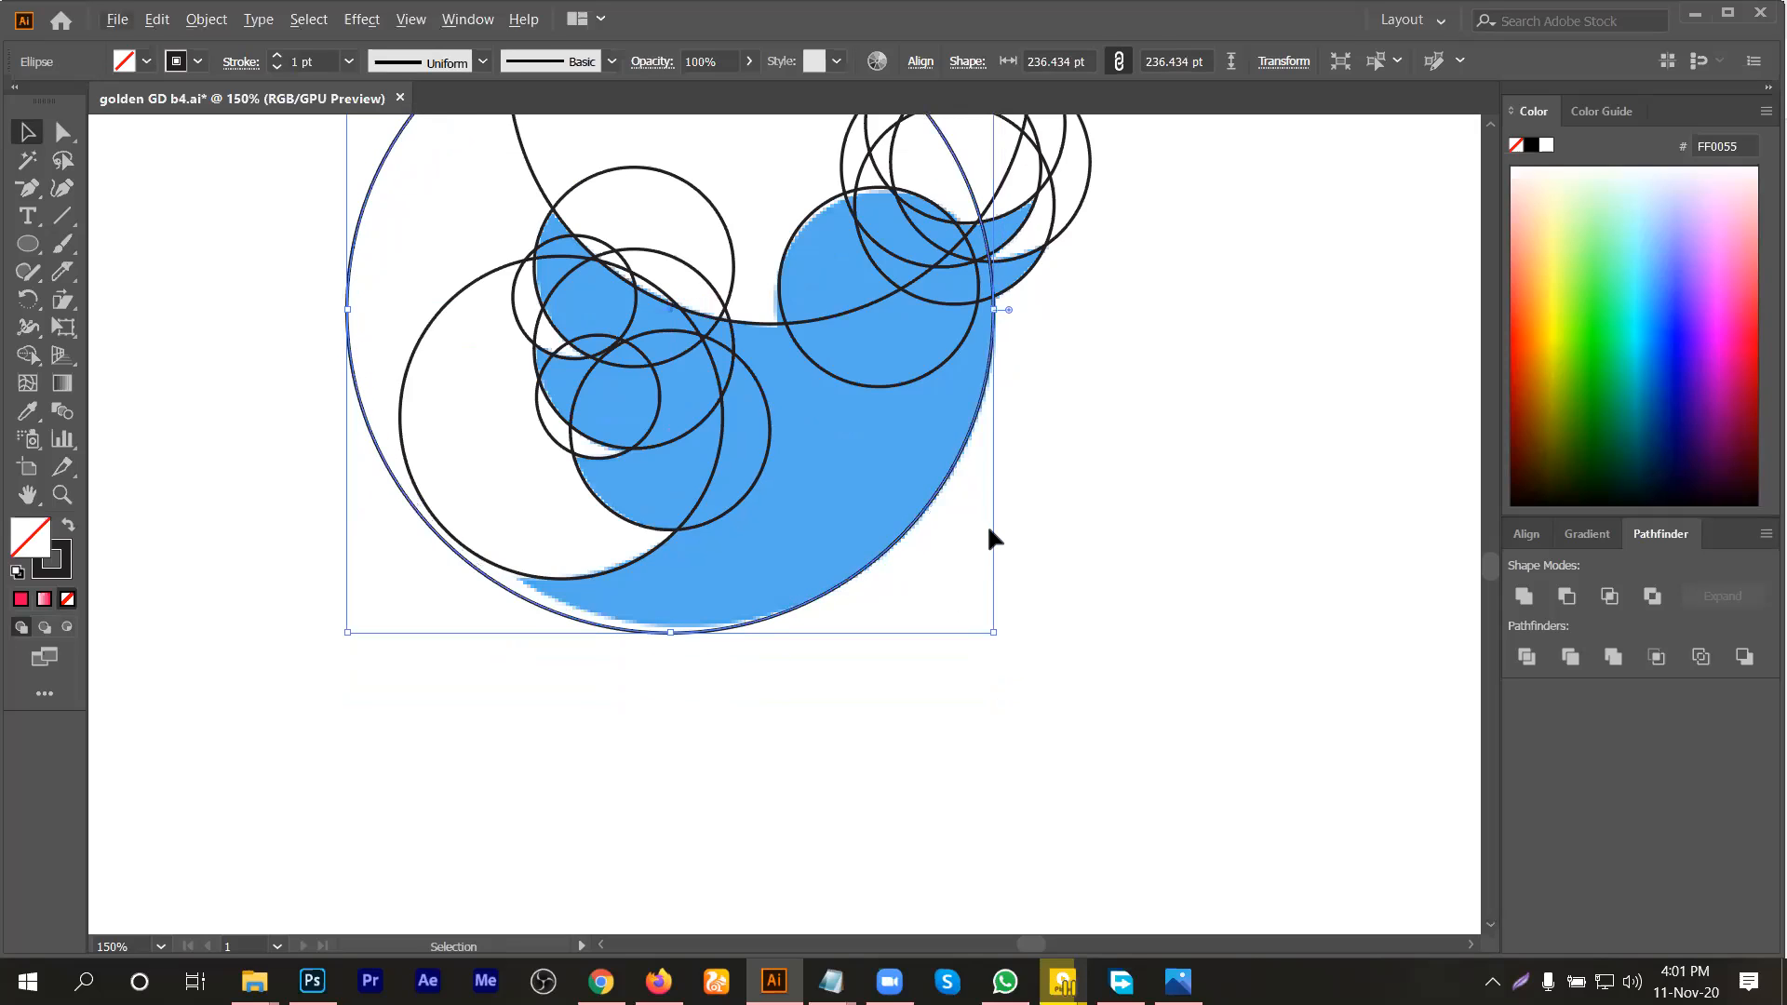
scroll(987, 523, down, 1)
drag(748, 554, 817, 594)
key(ctrl+z)
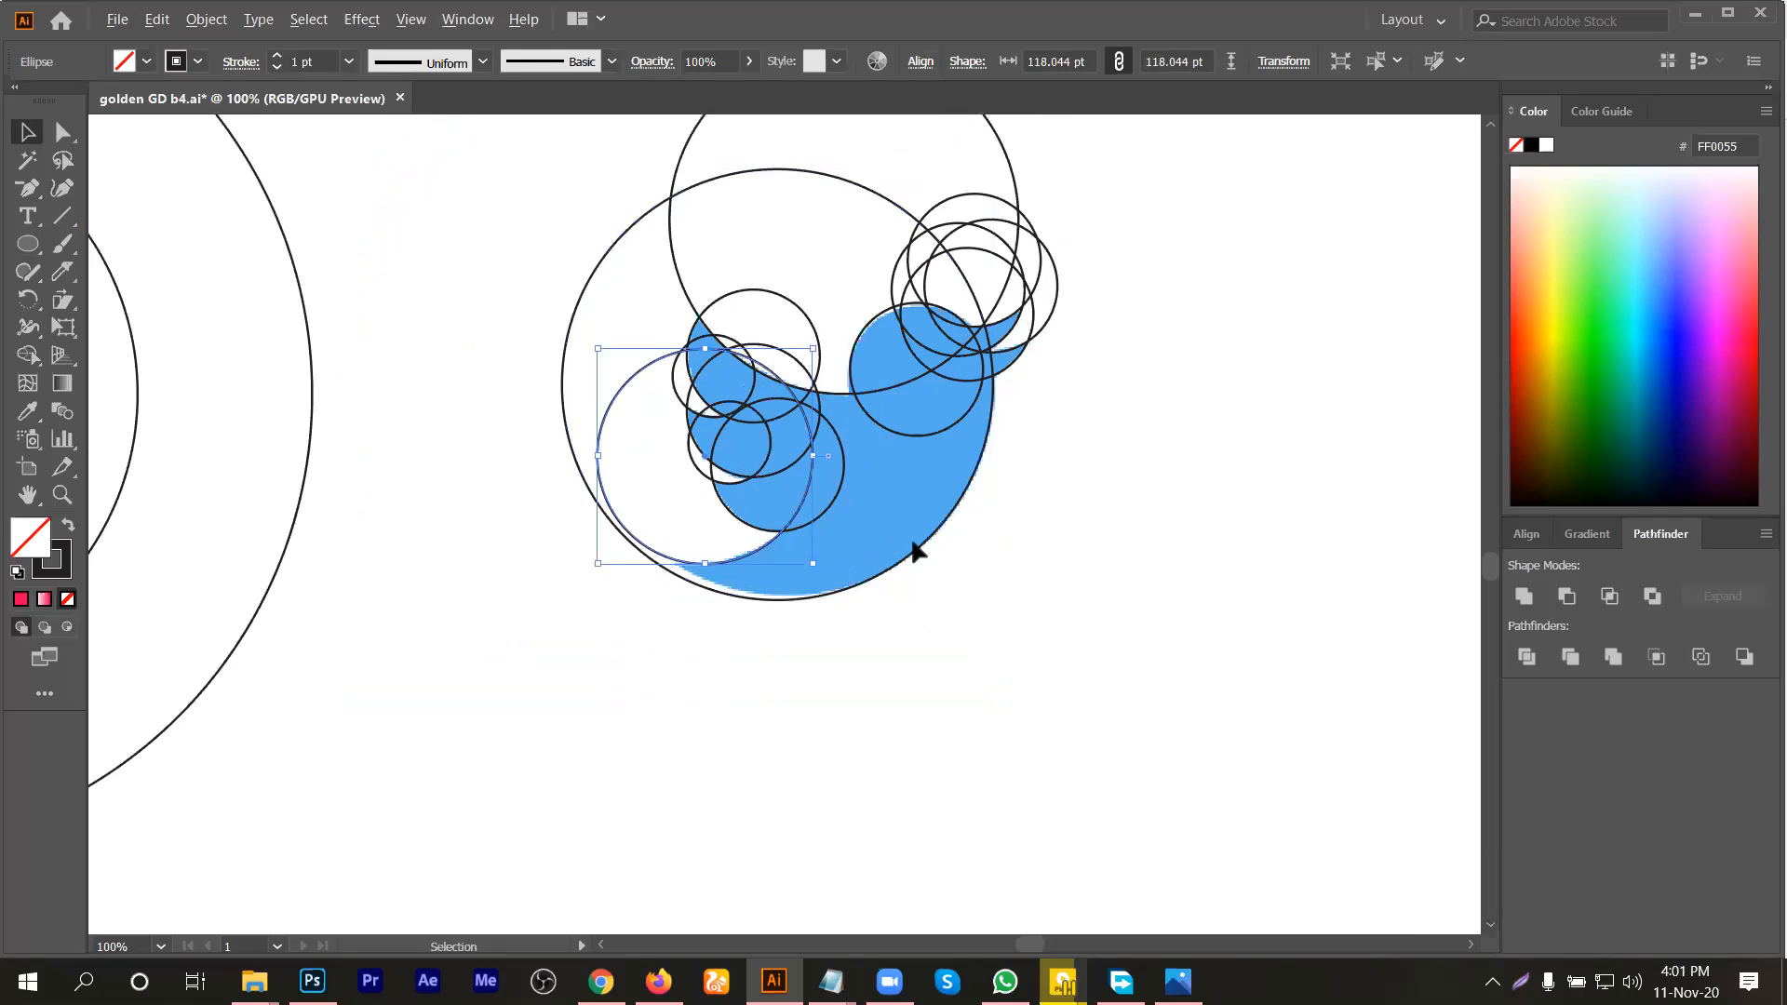
Step: Place a copy of the 191.51 pt circle from the concentric set against the bird's lower belly
scroll(912, 552, down, 1)
drag(326, 462, 940, 492)
drag(936, 488, 936, 488)
scroll(885, 527, up, 2)
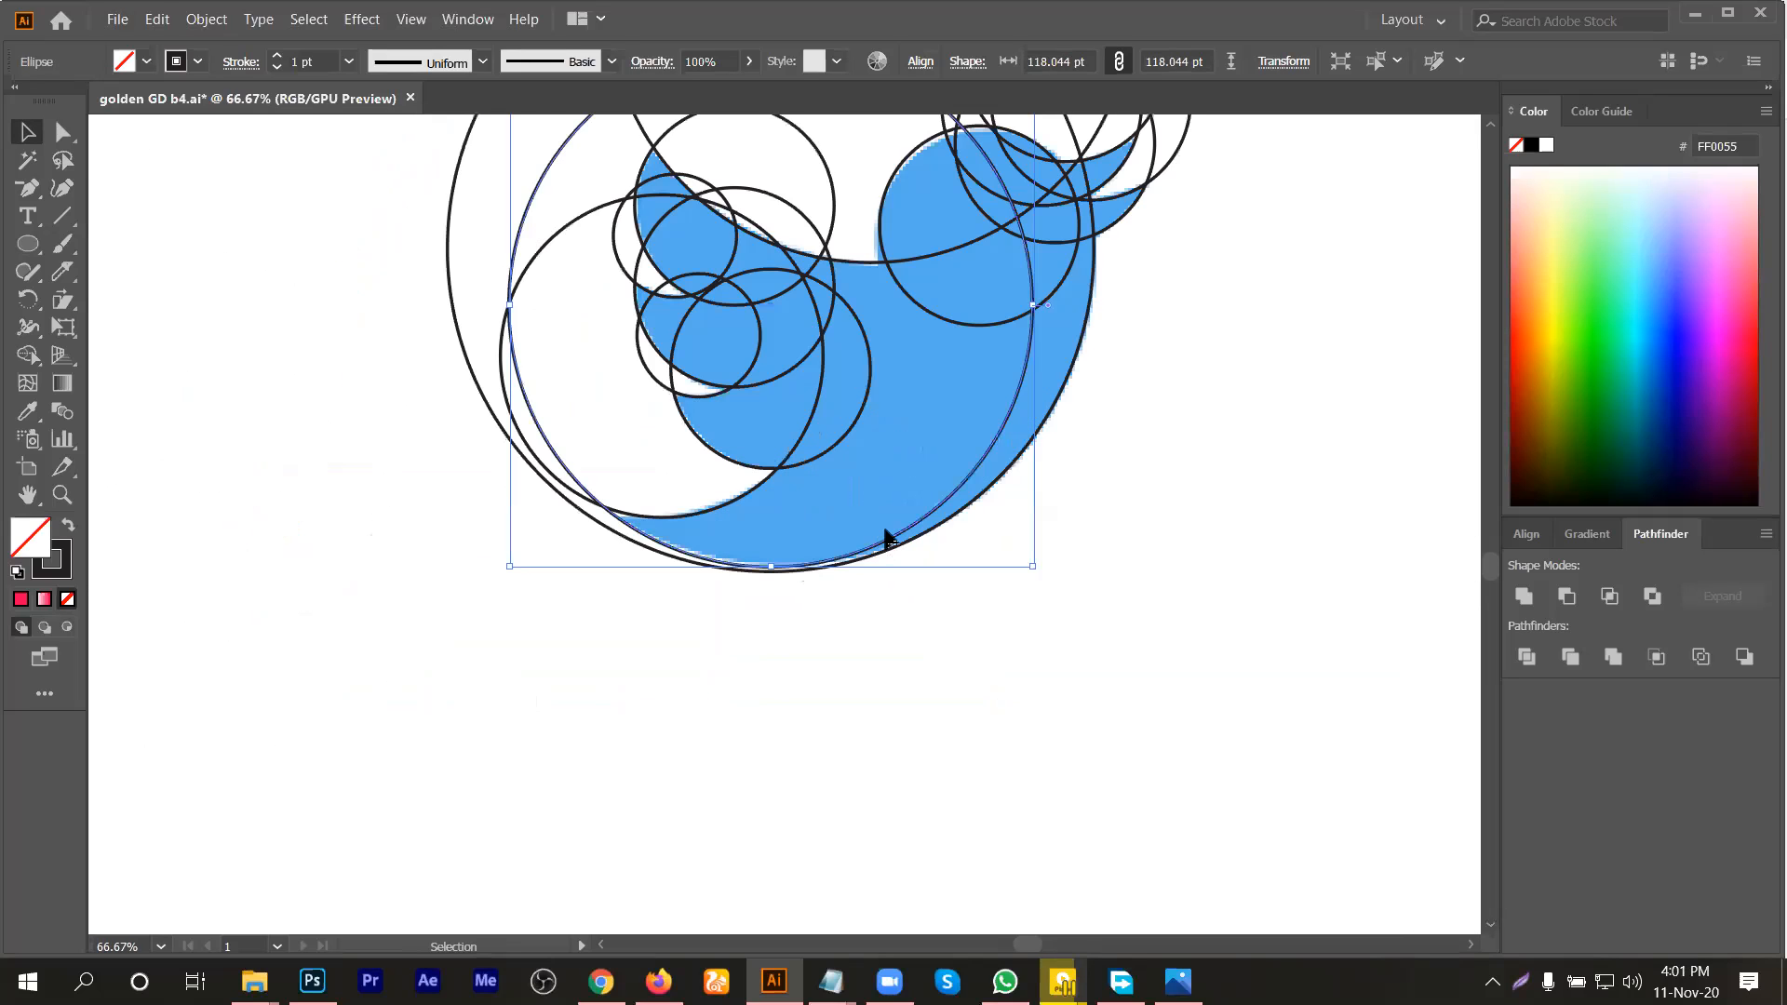
scroll(885, 538, up, 3)
drag(906, 534, 906, 532)
drag(901, 629, 901, 629)
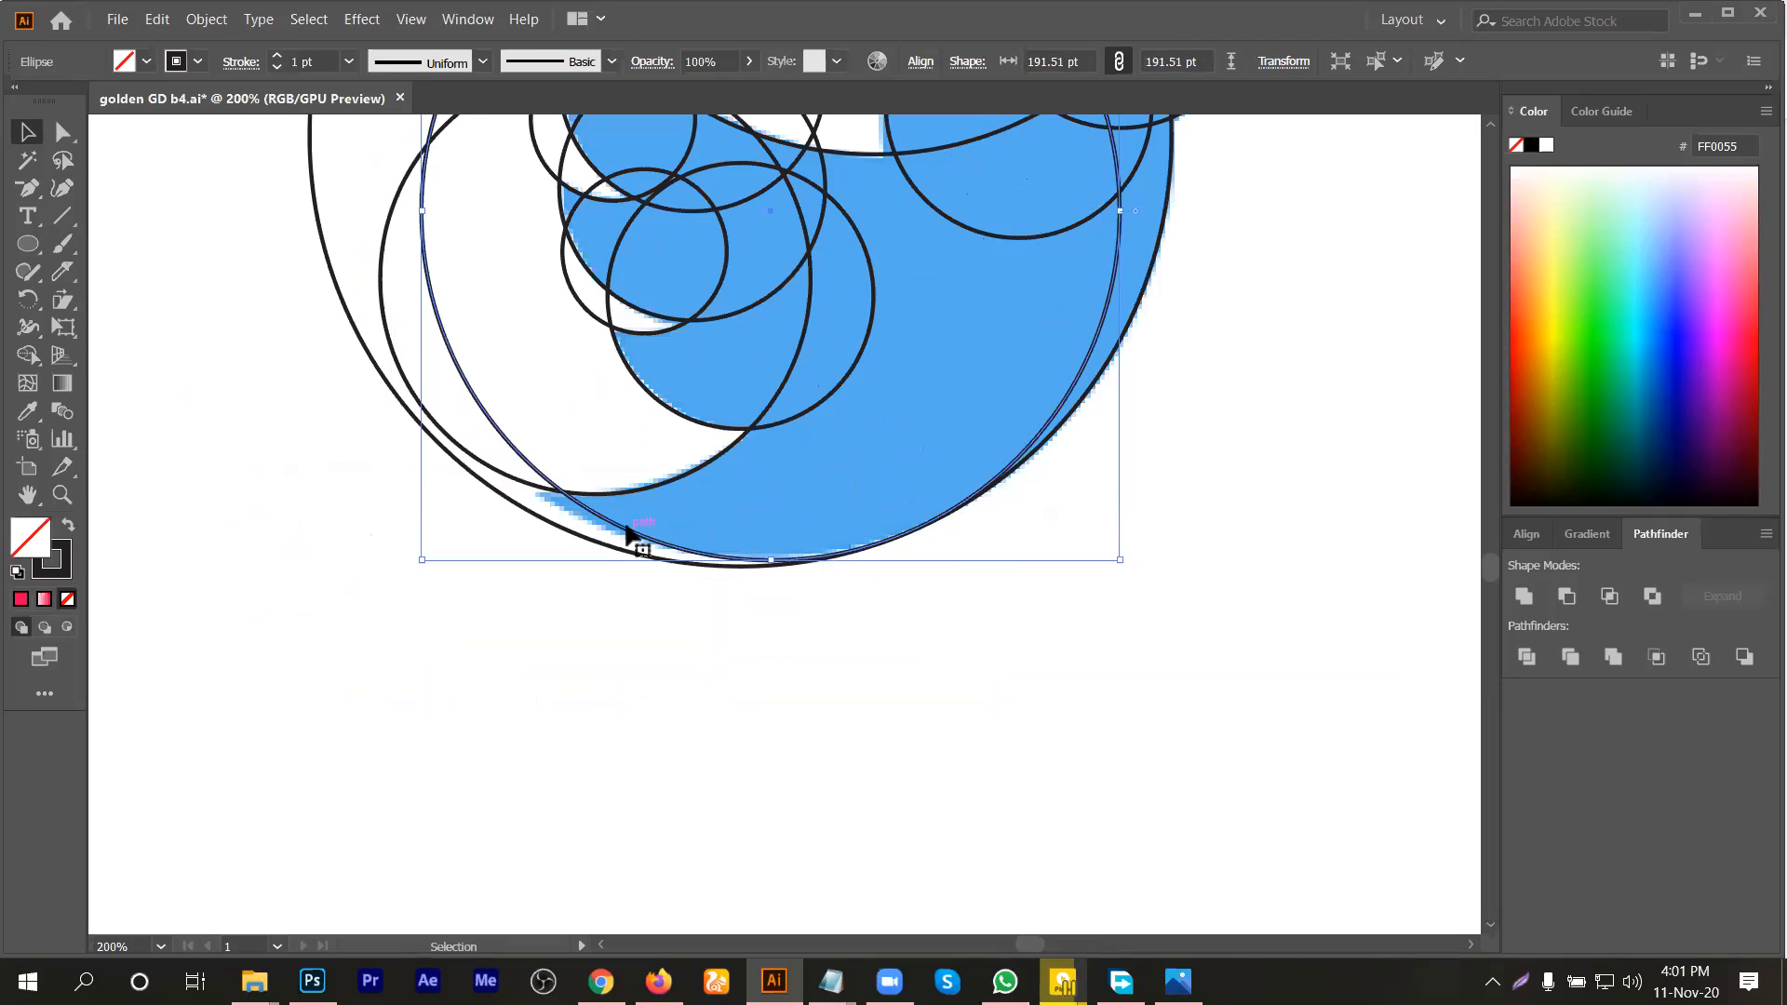
Step: Fine-tune the position of the 191.51 pt circle so it follows the underside from the tail tip to the belly
drag(618, 542, 640, 568)
drag(801, 632, 800, 631)
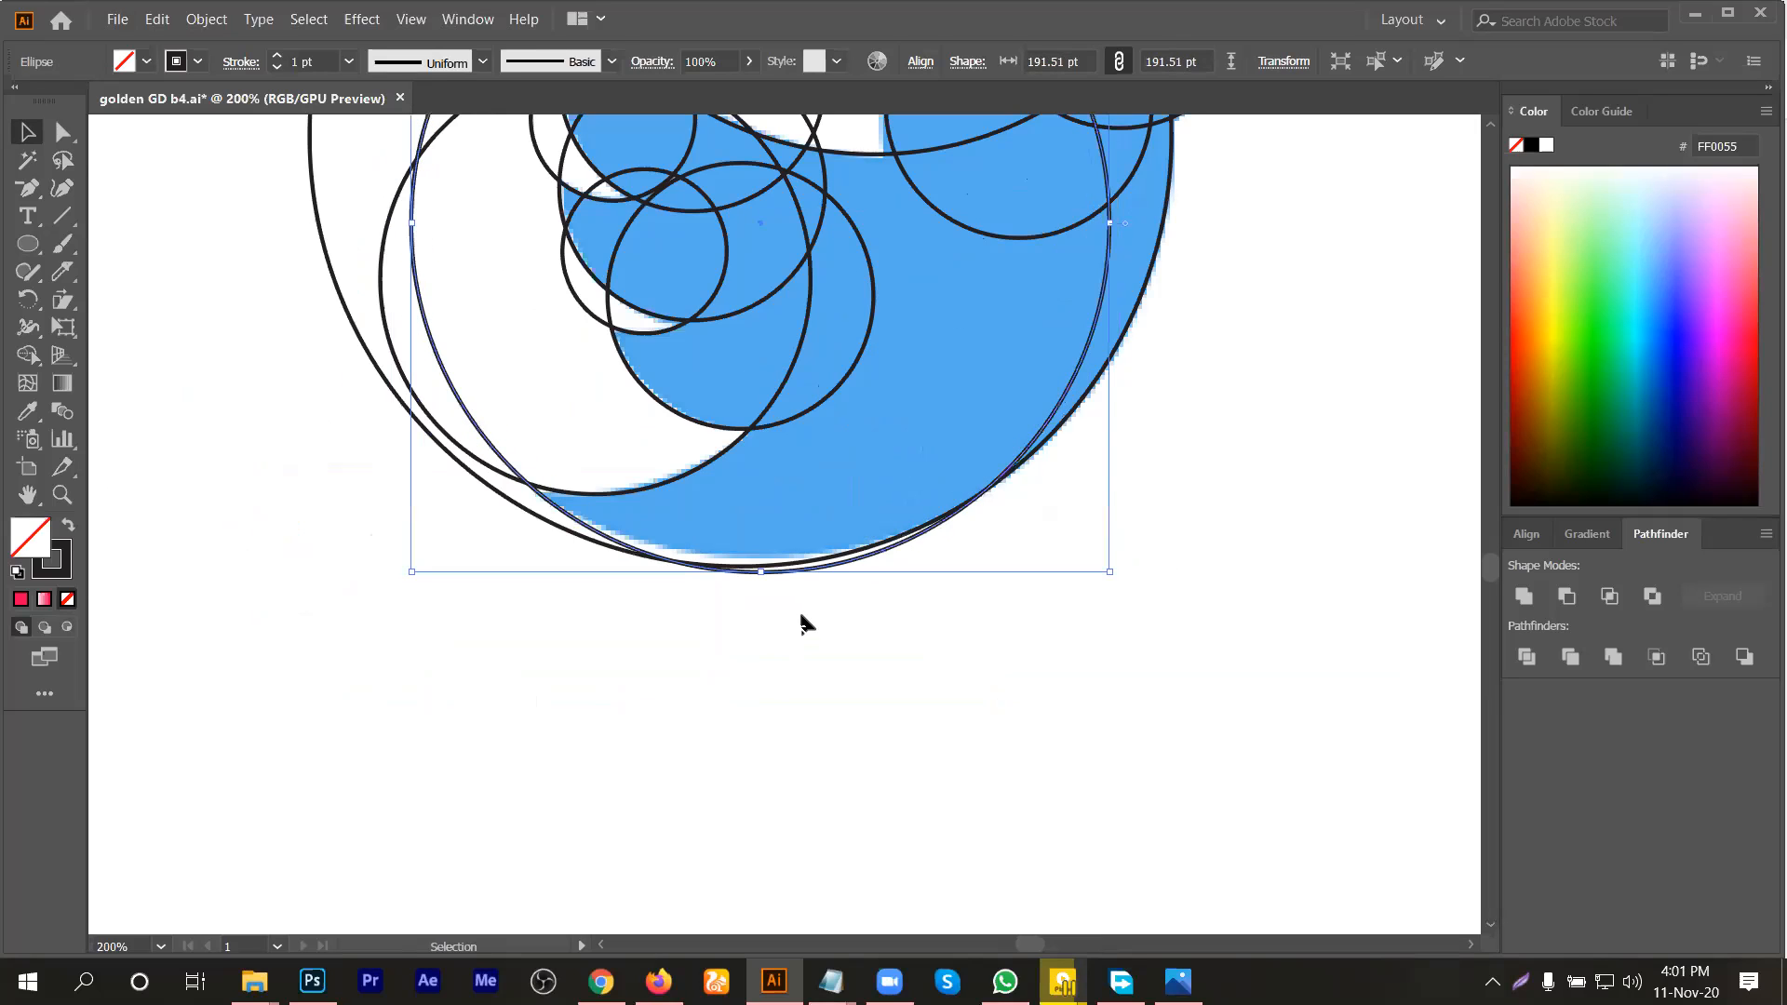
click(801, 622)
scroll(808, 570, up, 1)
drag(804, 558, 778, 561)
drag(611, 540, 607, 542)
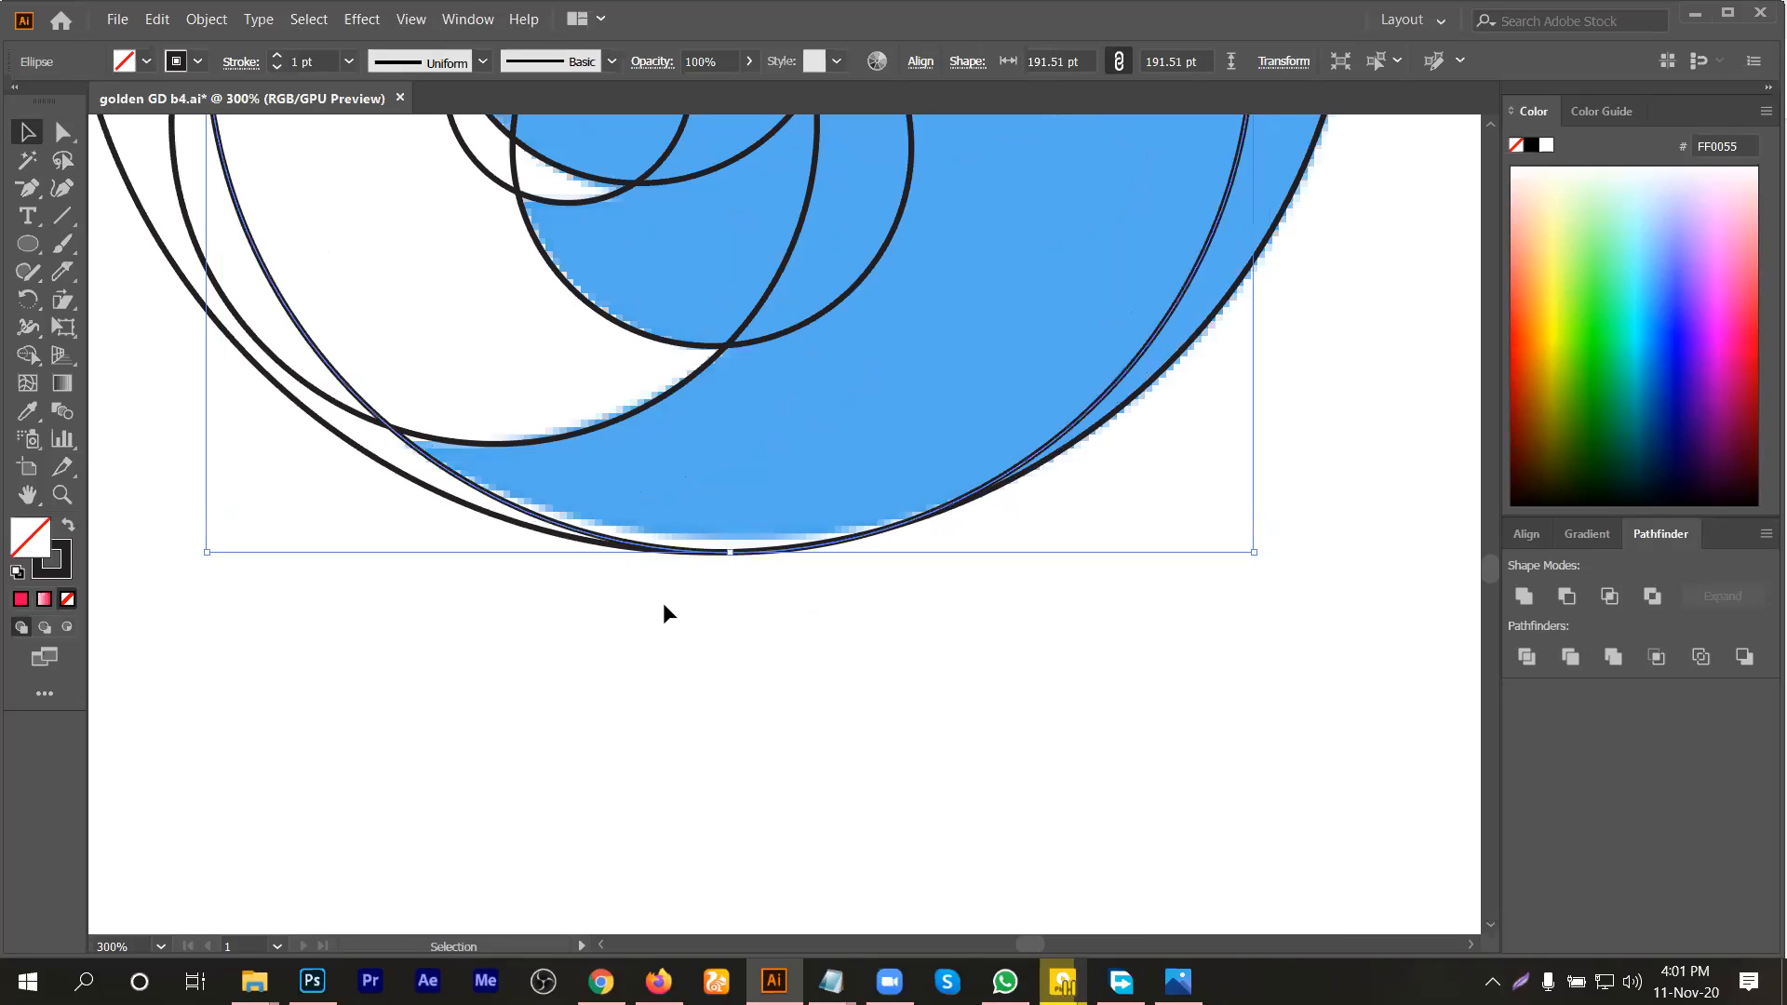
click(549, 531)
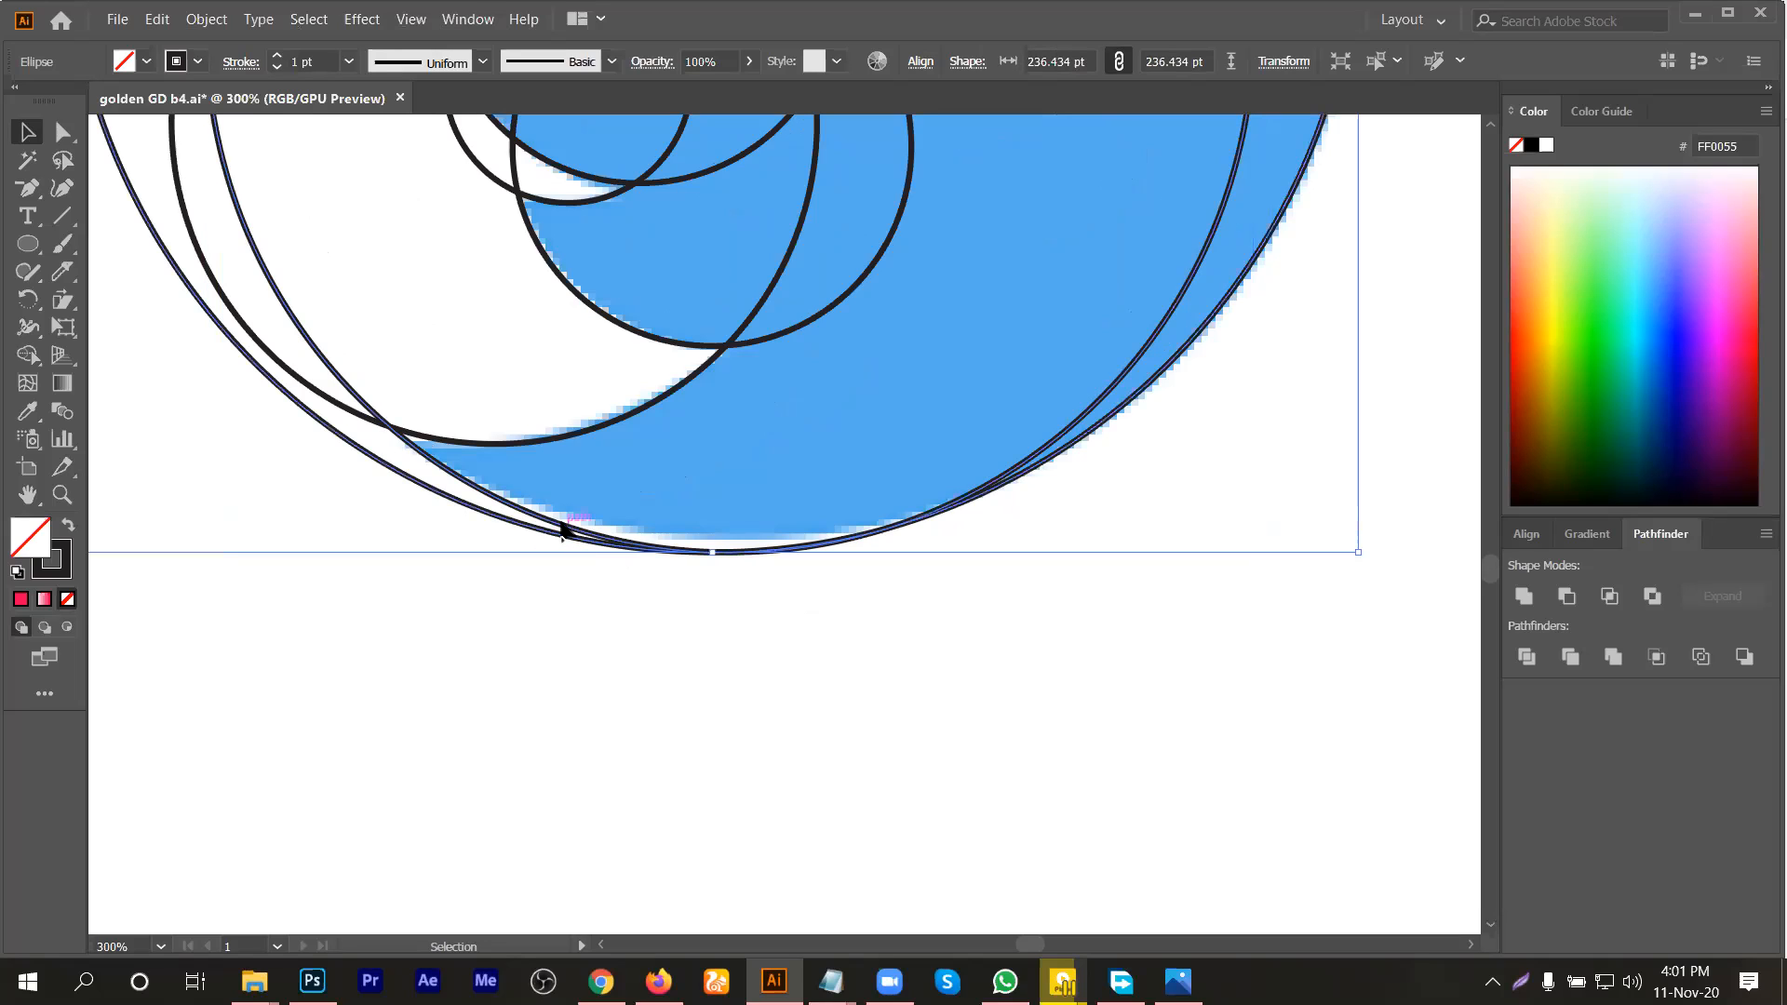
click(564, 528)
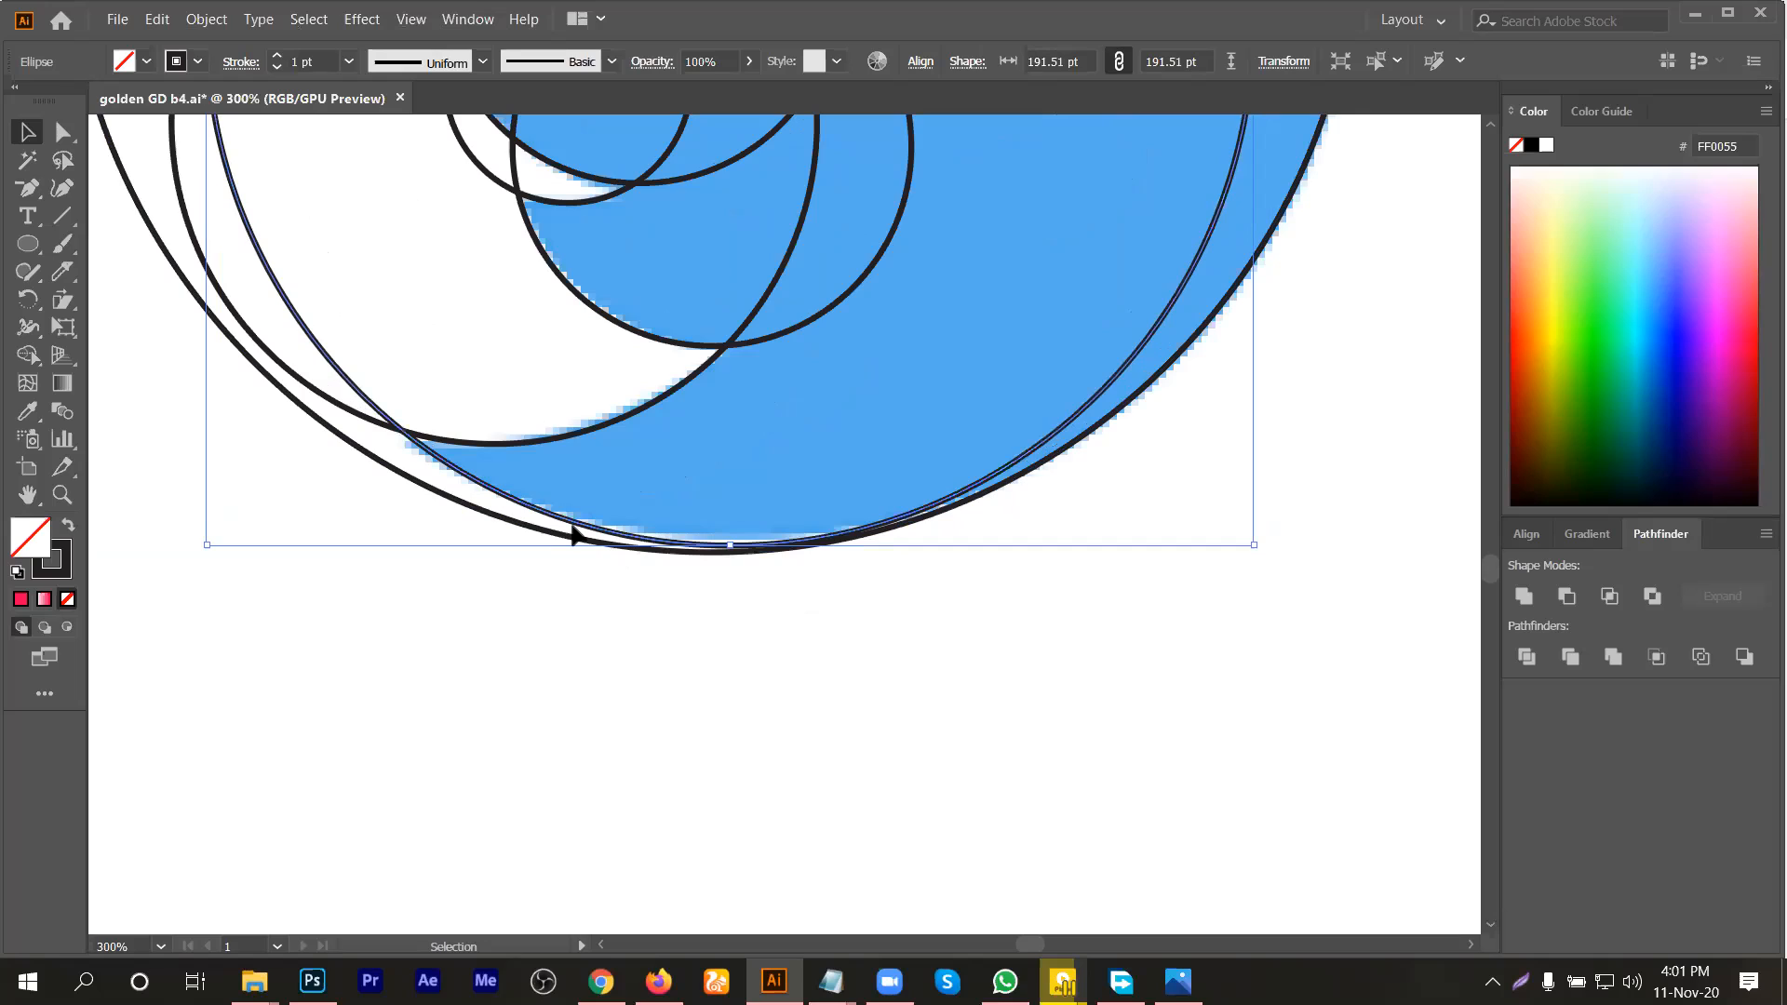
key(ctrl+shift+a)
click(638, 540)
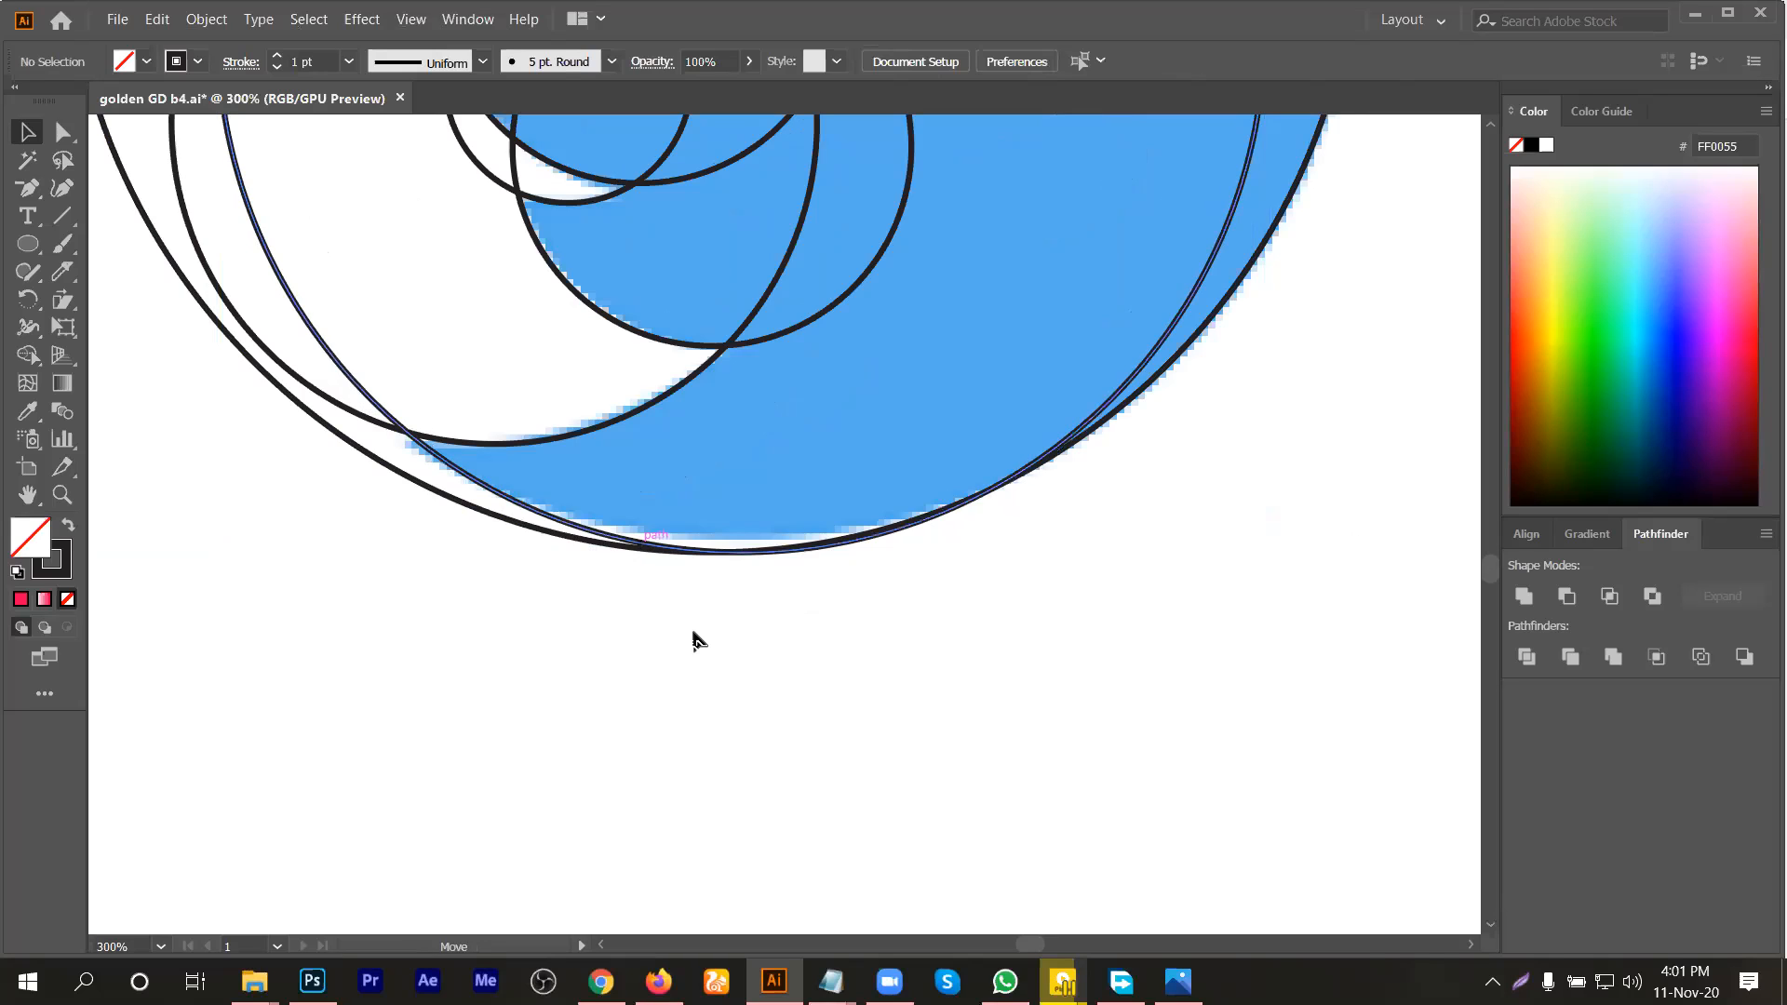
Step: Move the set of concentric golden-ratio circles off the artboard
scroll(712, 638, down, 5)
scroll(713, 638, down, 2)
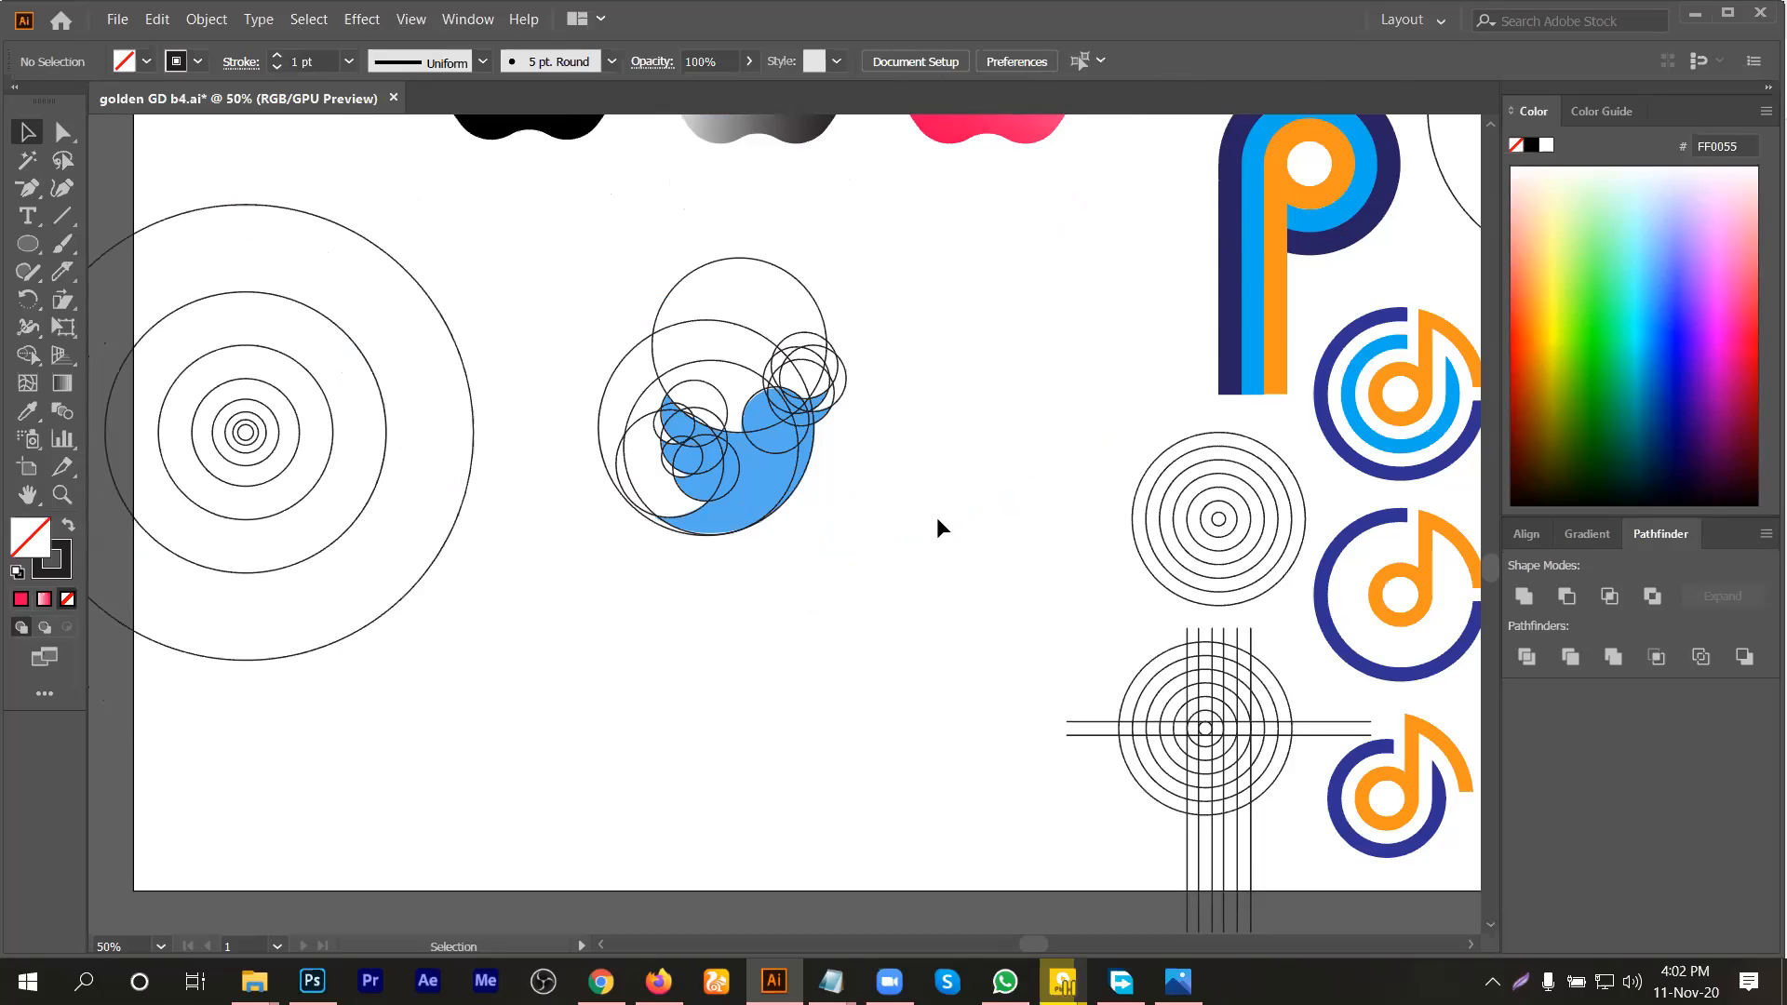
scroll(937, 517, down, 1)
drag(430, 249, 415, 549)
scroll(579, 508, down, 2)
scroll(698, 501, up, 2)
Step: Try moving the fitted circles off the bird, undo it, and place a copy of all the circles beside the bird
drag(589, 358, 788, 551)
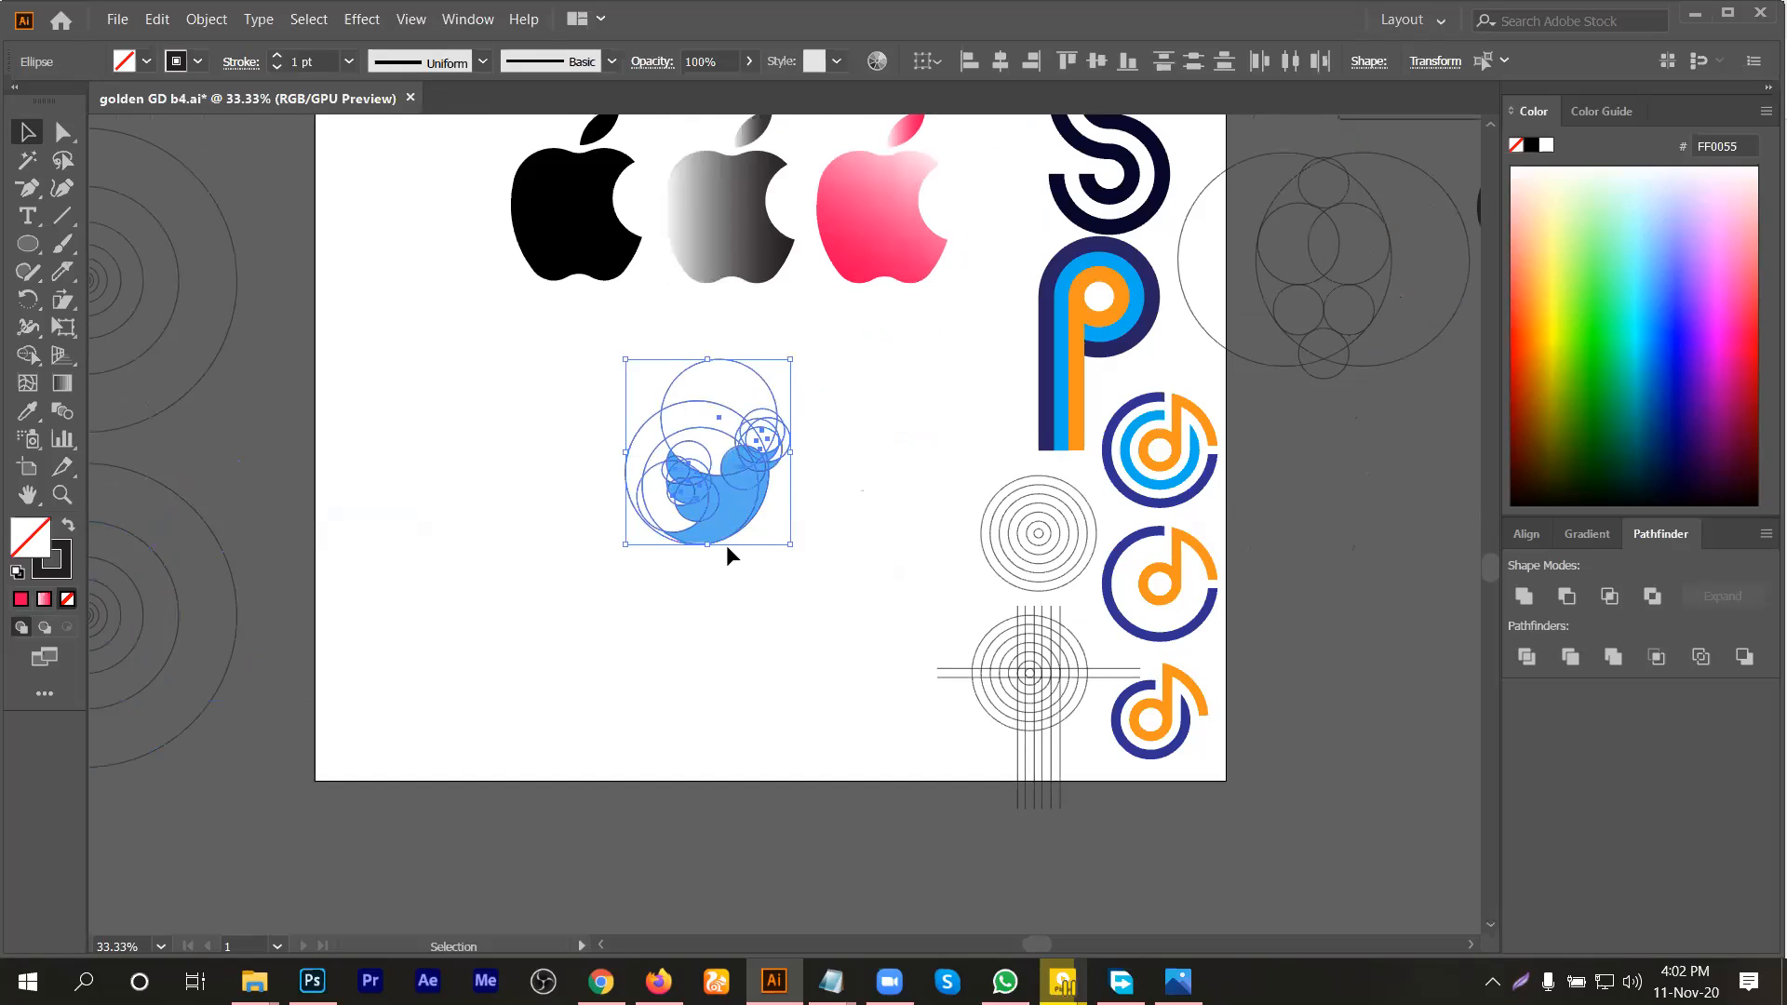
scroll(728, 549, down, 2)
drag(677, 374, 733, 586)
scroll(748, 584, down, 2)
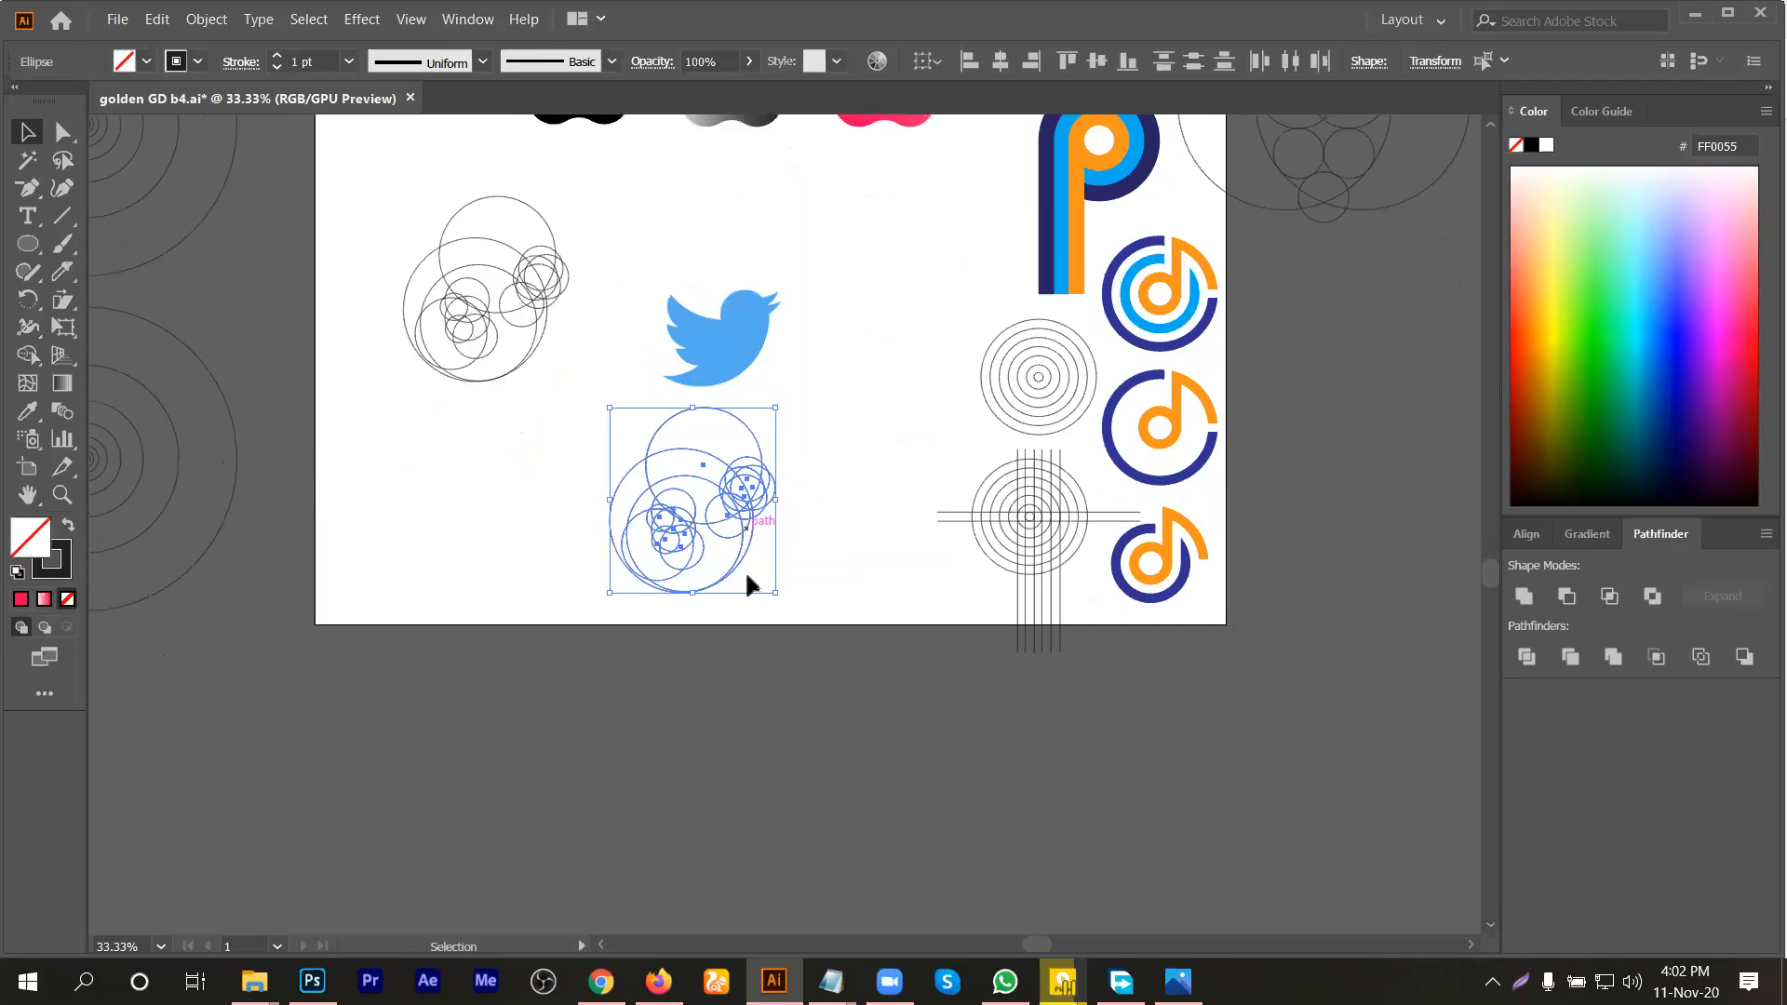
scroll(748, 584, up, 1)
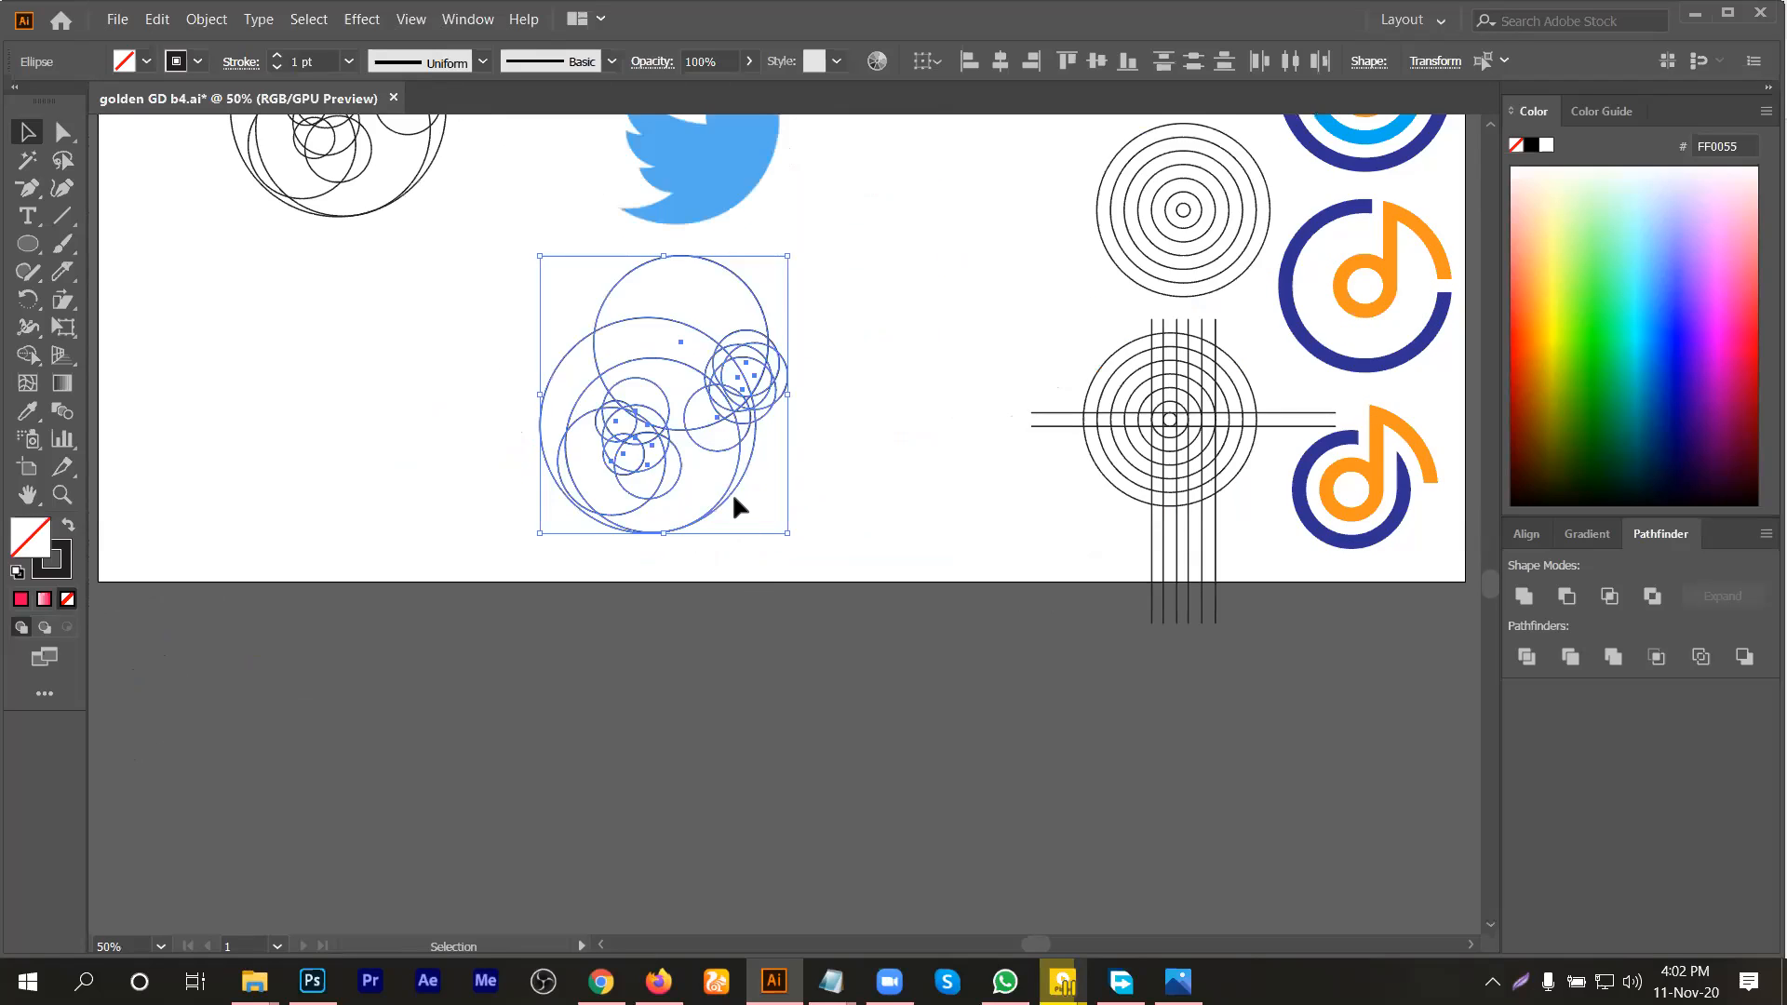
scroll(735, 501, up, 2)
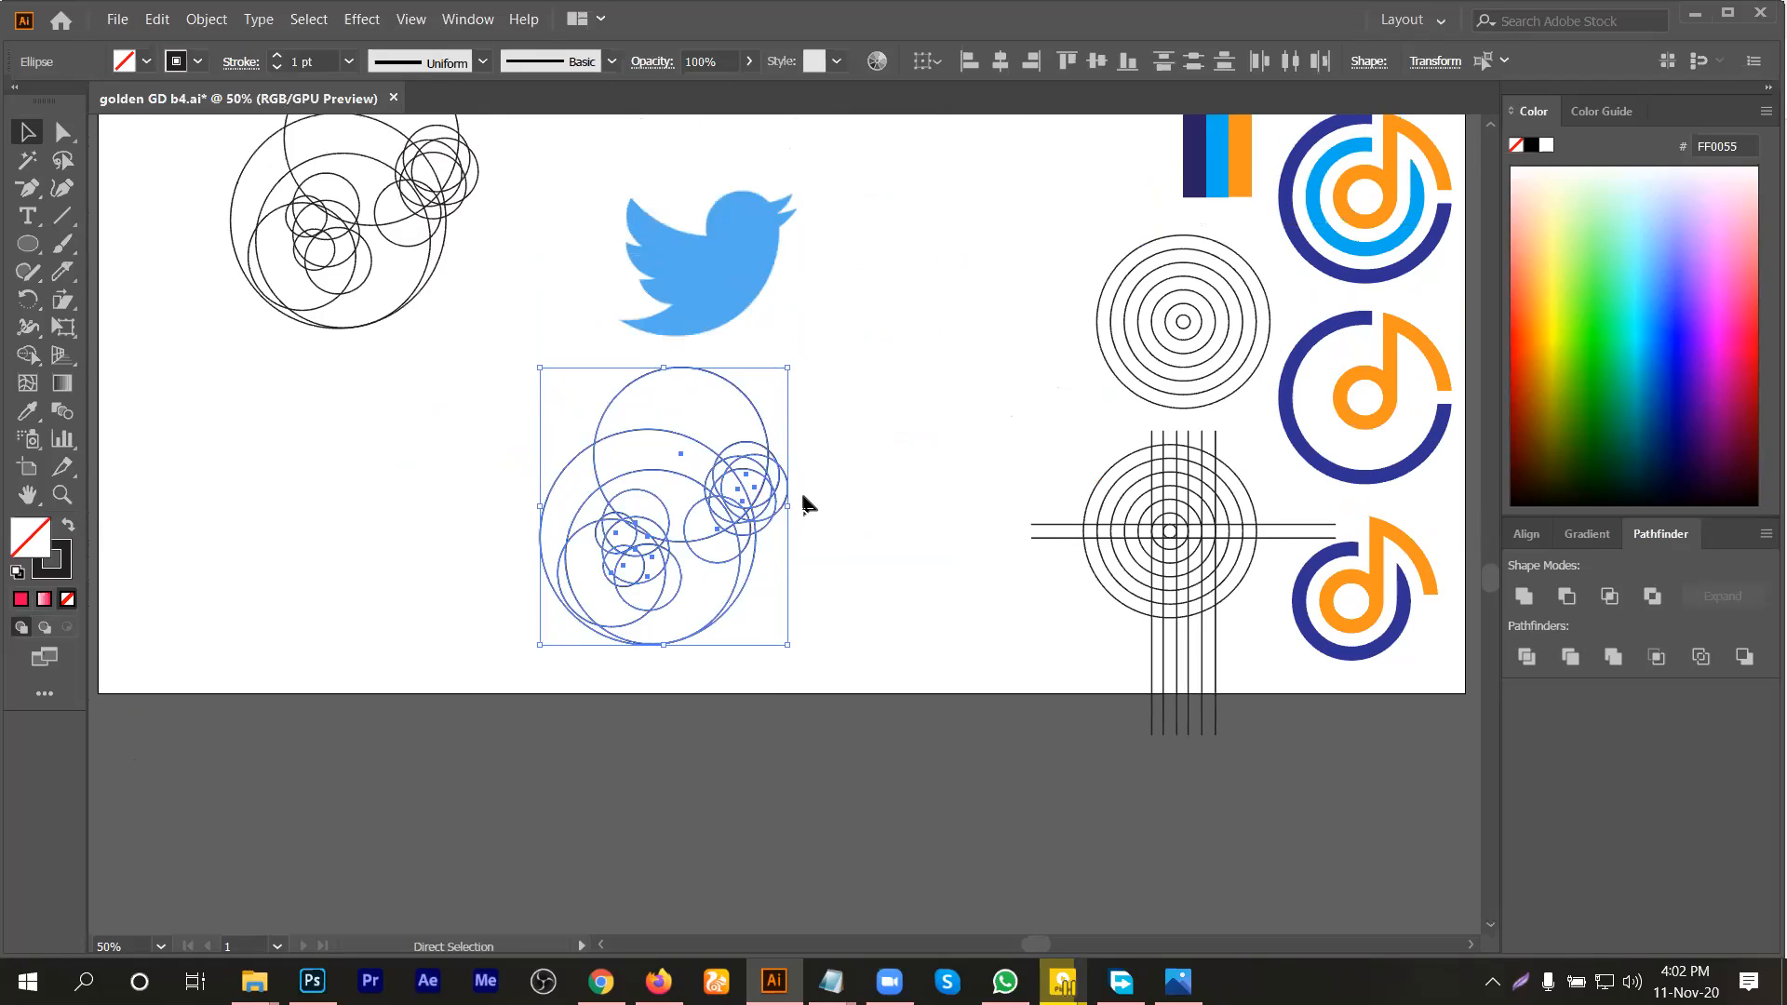
key(ctrl+z)
key(ctrl+z)
click(738, 231)
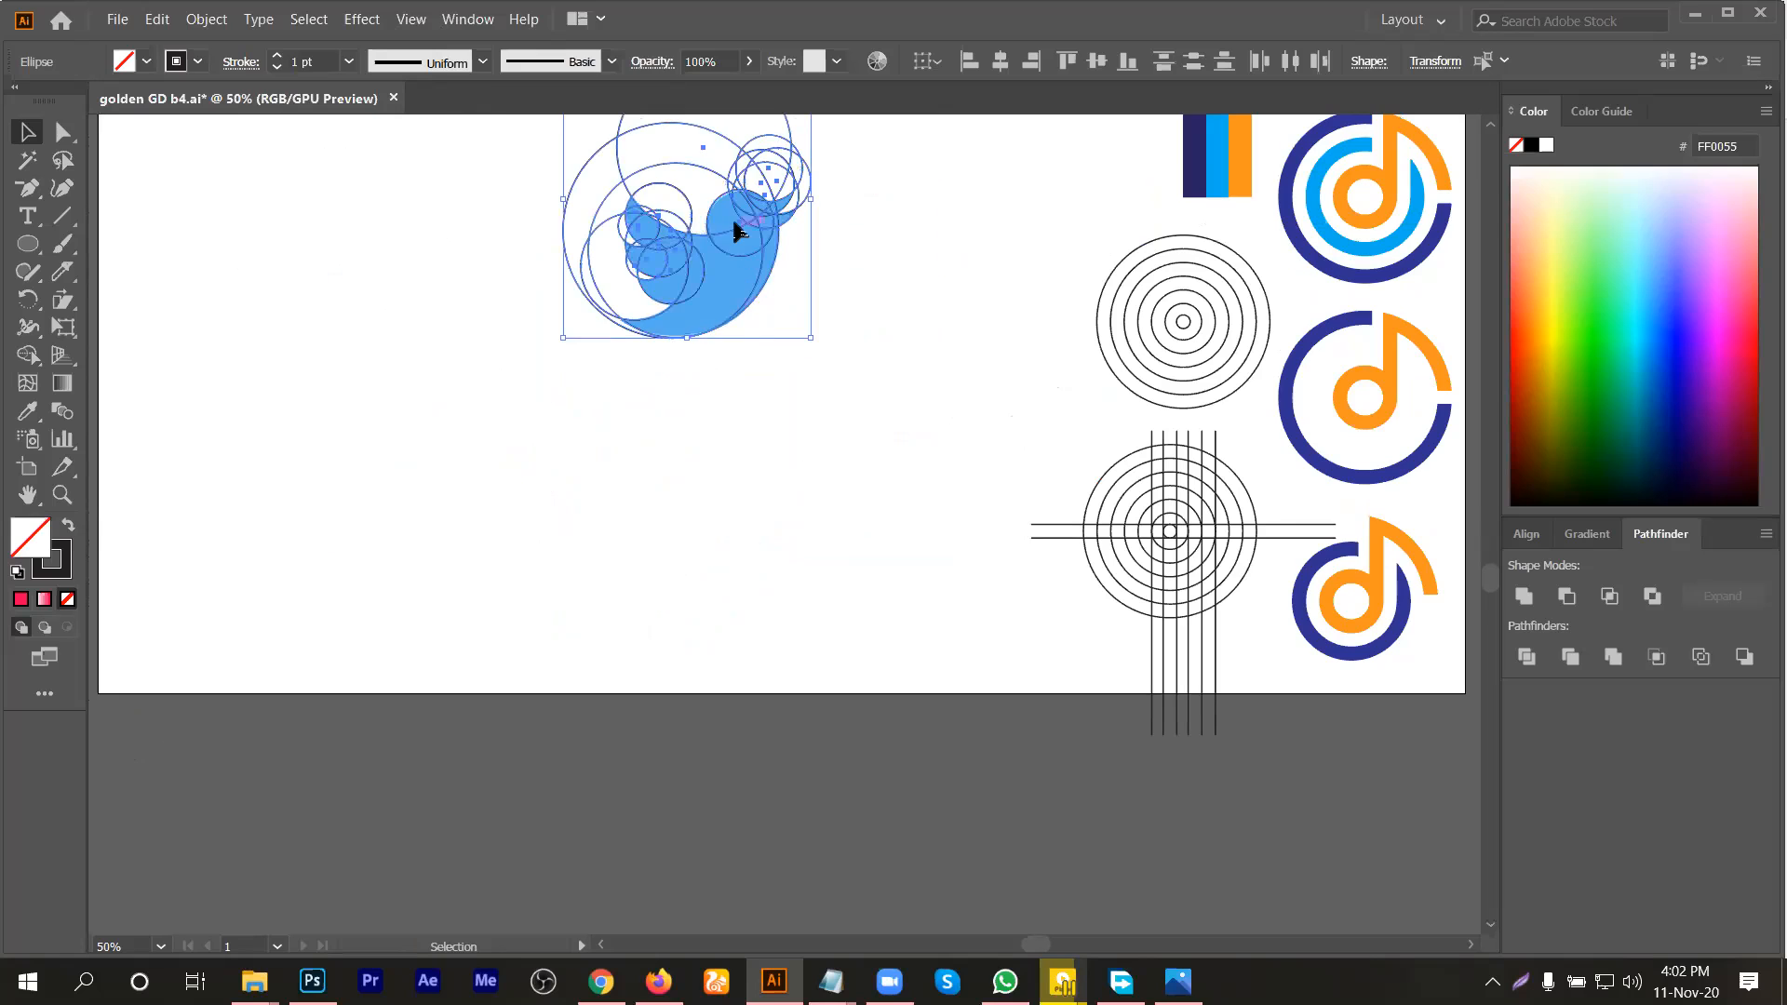
drag(738, 231, 425, 343)
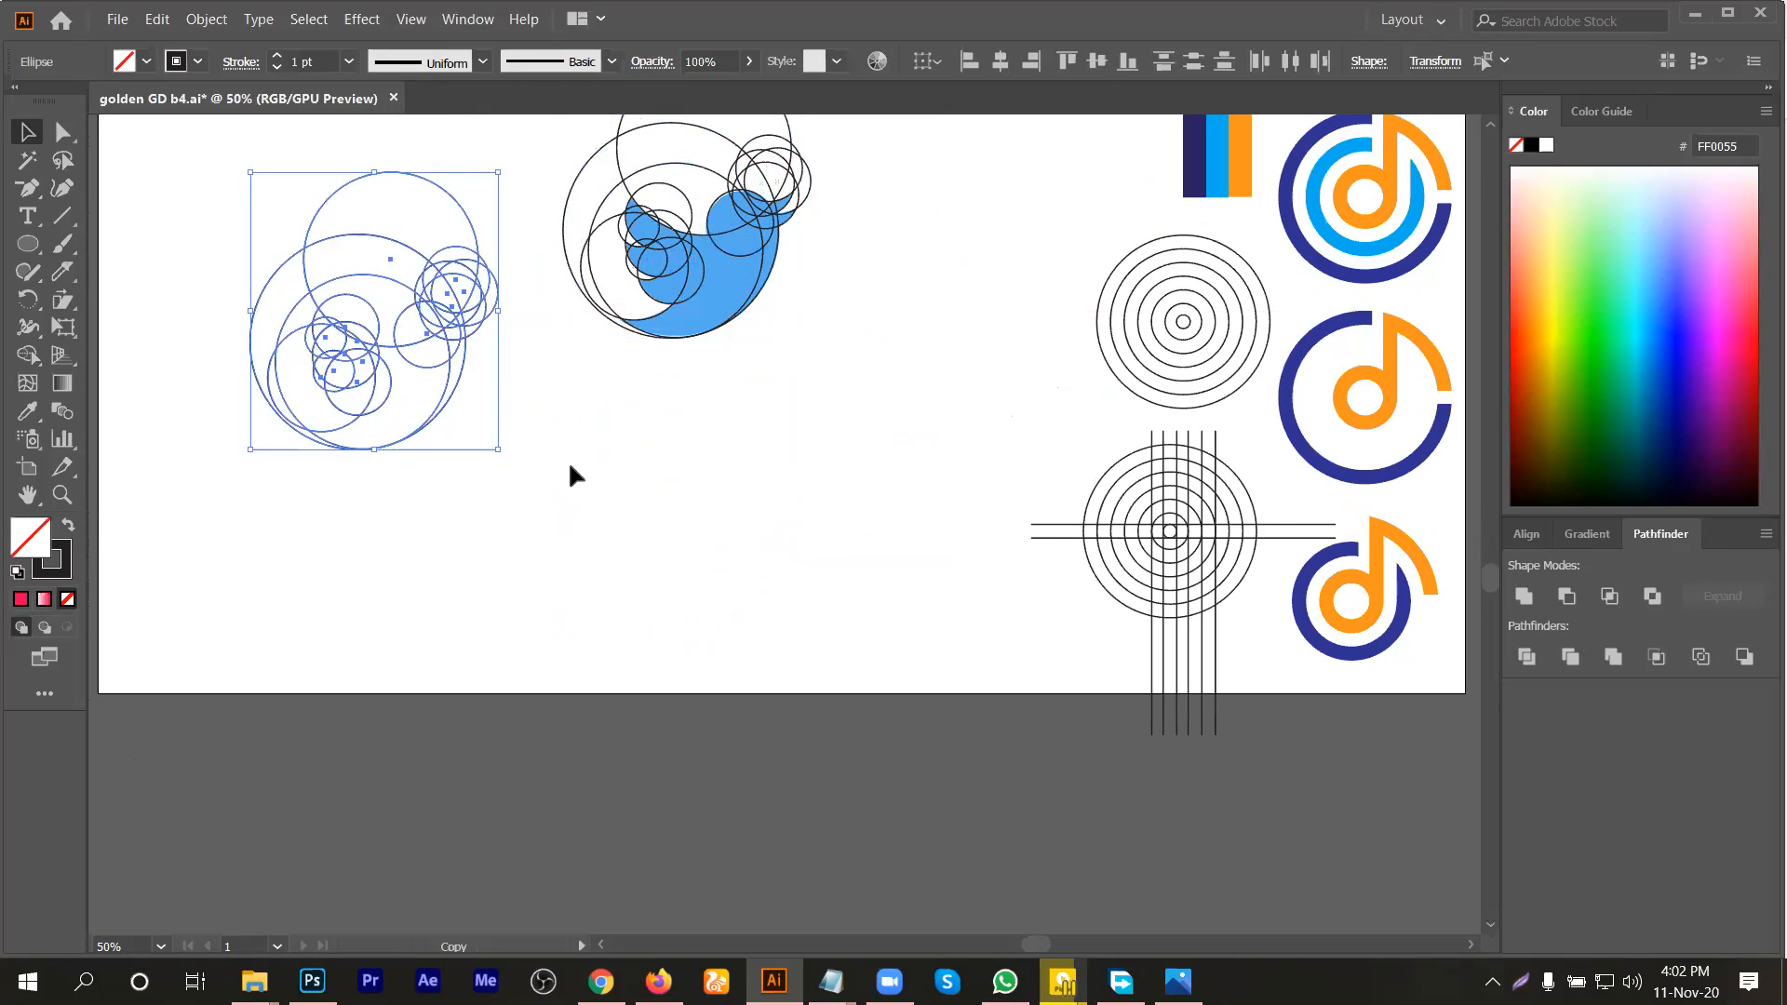
click(612, 495)
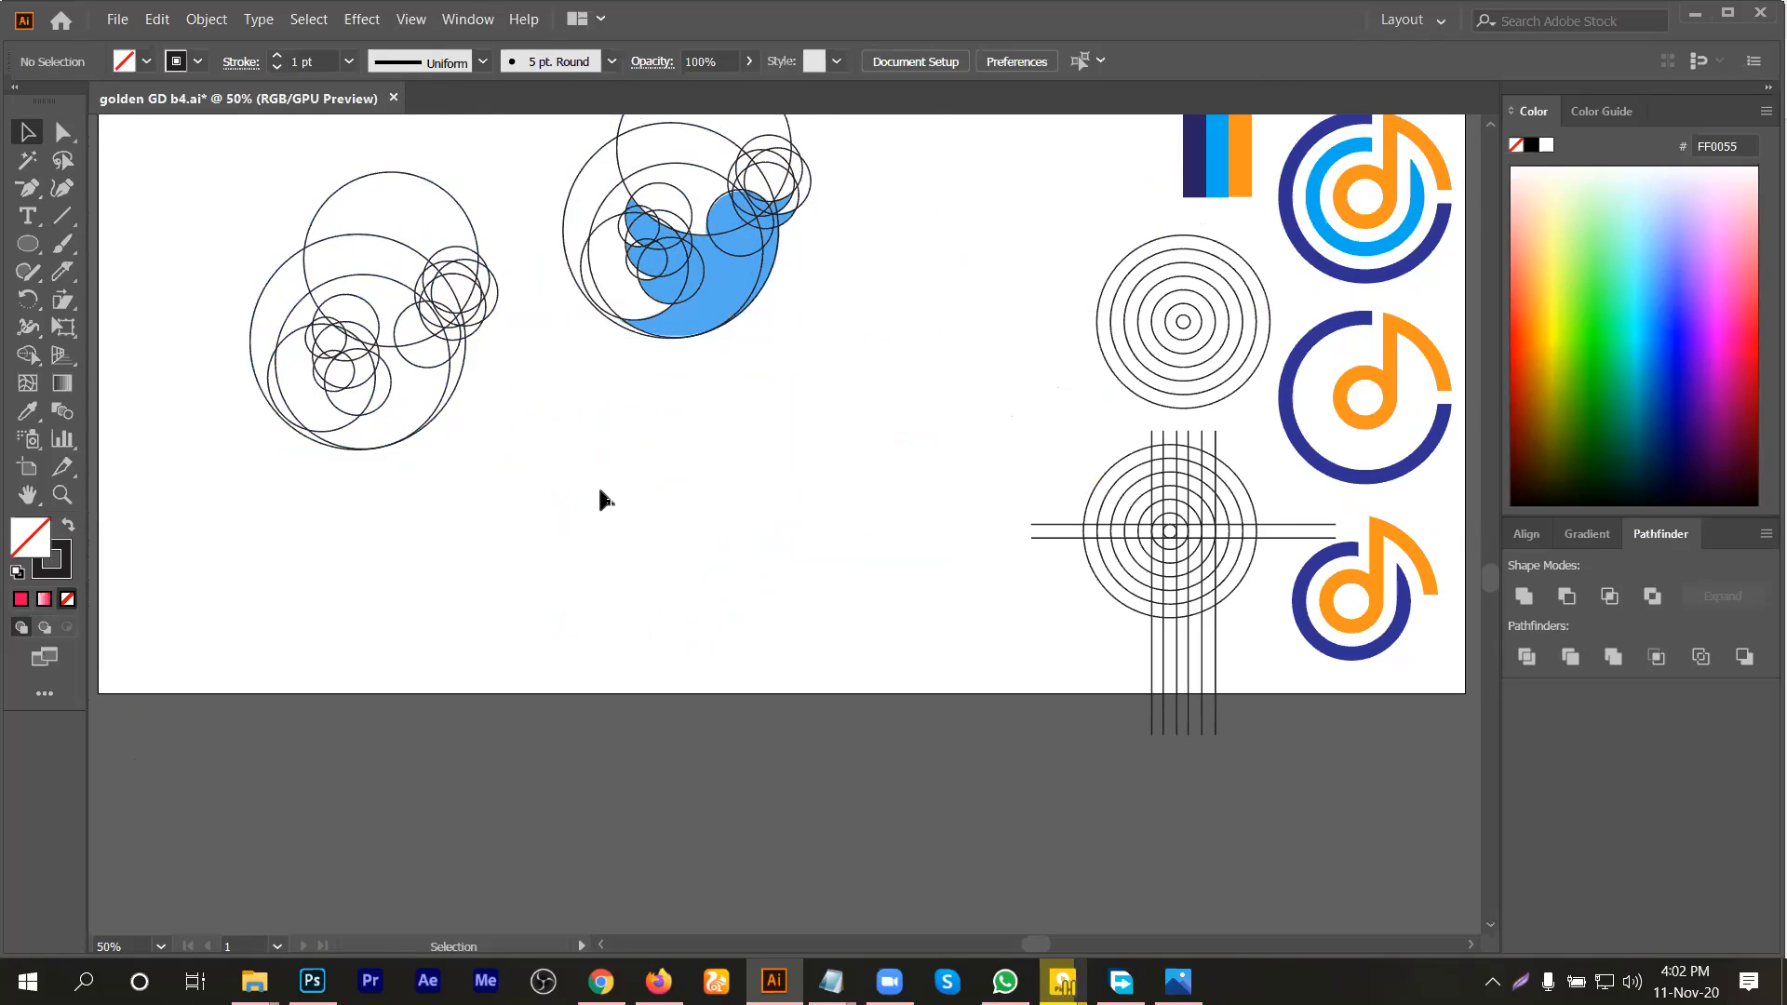
Step: Remove the circle regions outside the beak points and above the head from the bird's construction with the Shape Builder
scroll(633, 540, up, 3)
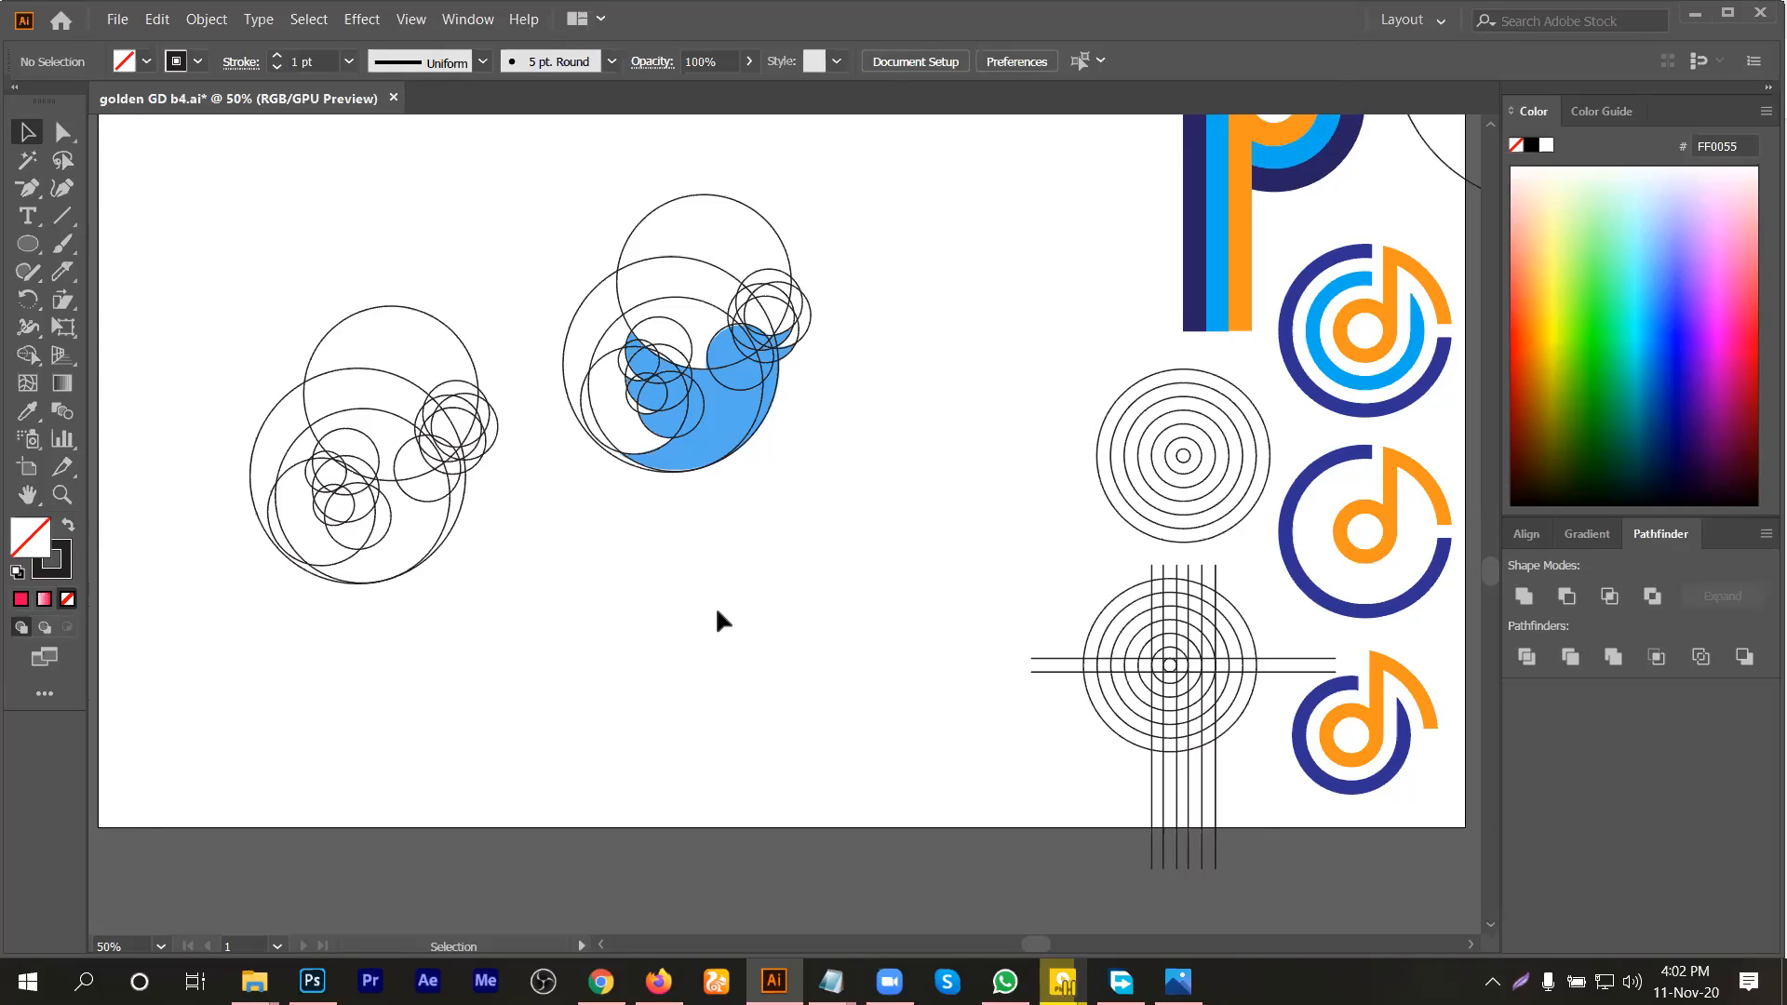
scroll(719, 413, up, 3)
drag(567, 248, 740, 559)
scroll(713, 422, up, 1)
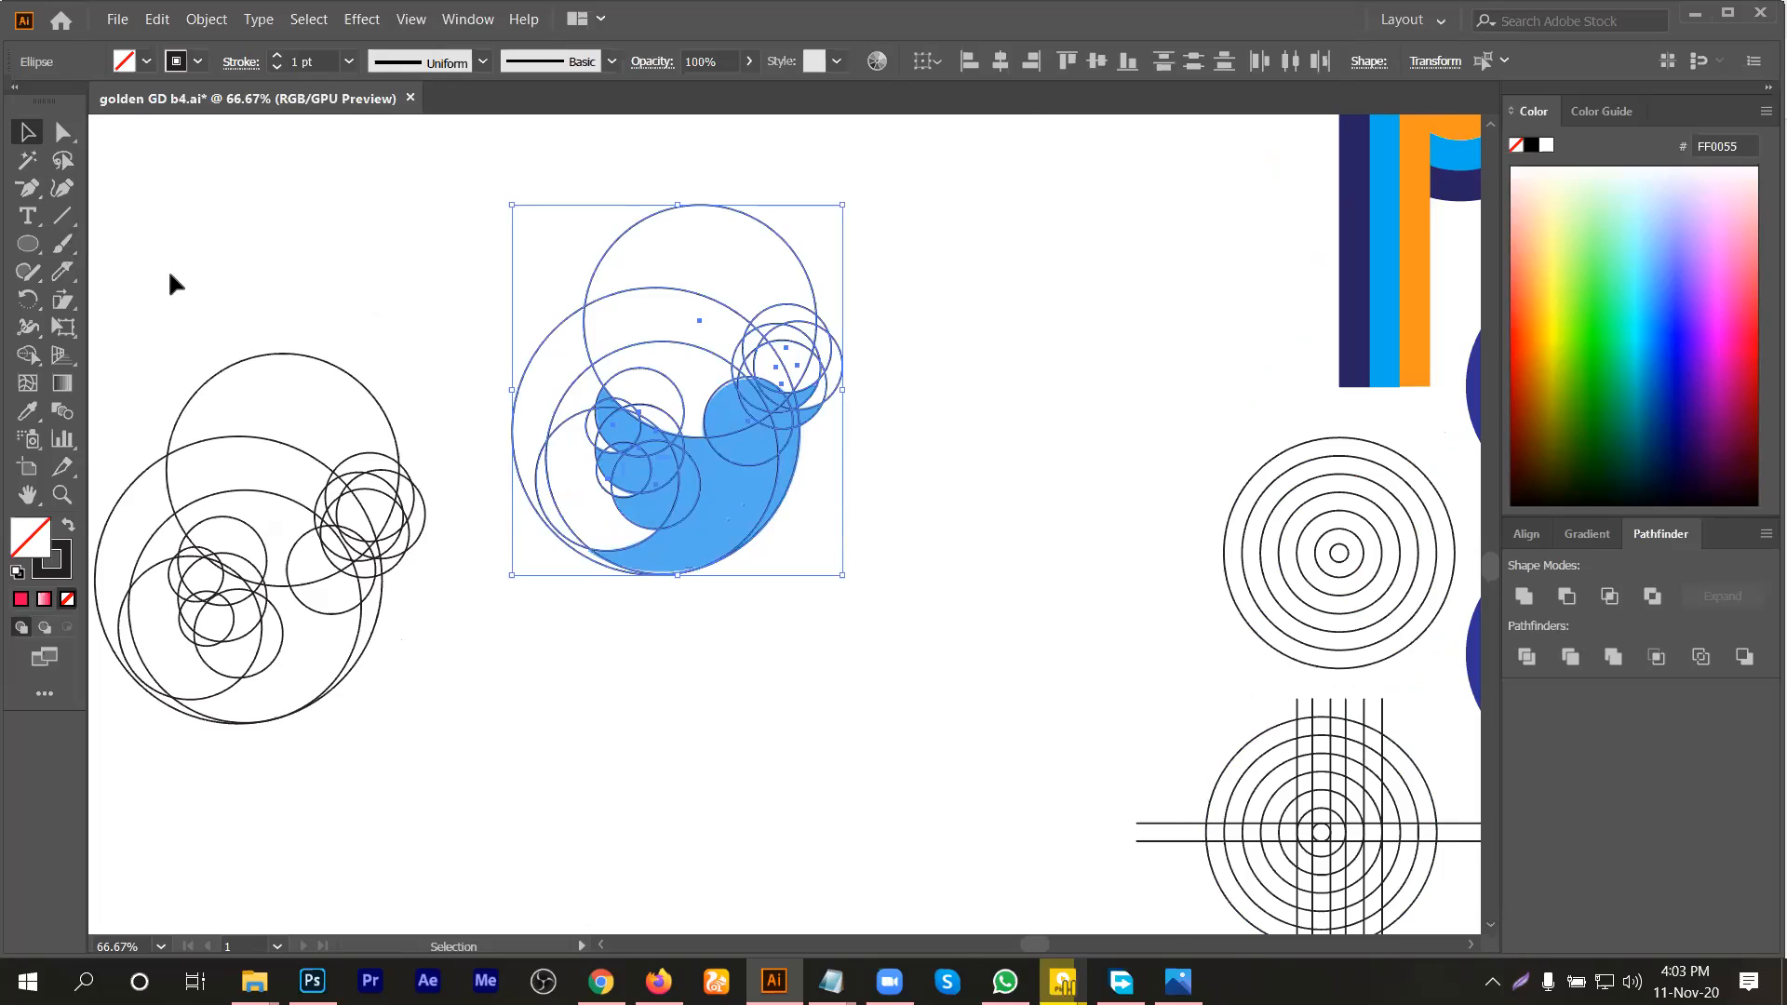
click(27, 354)
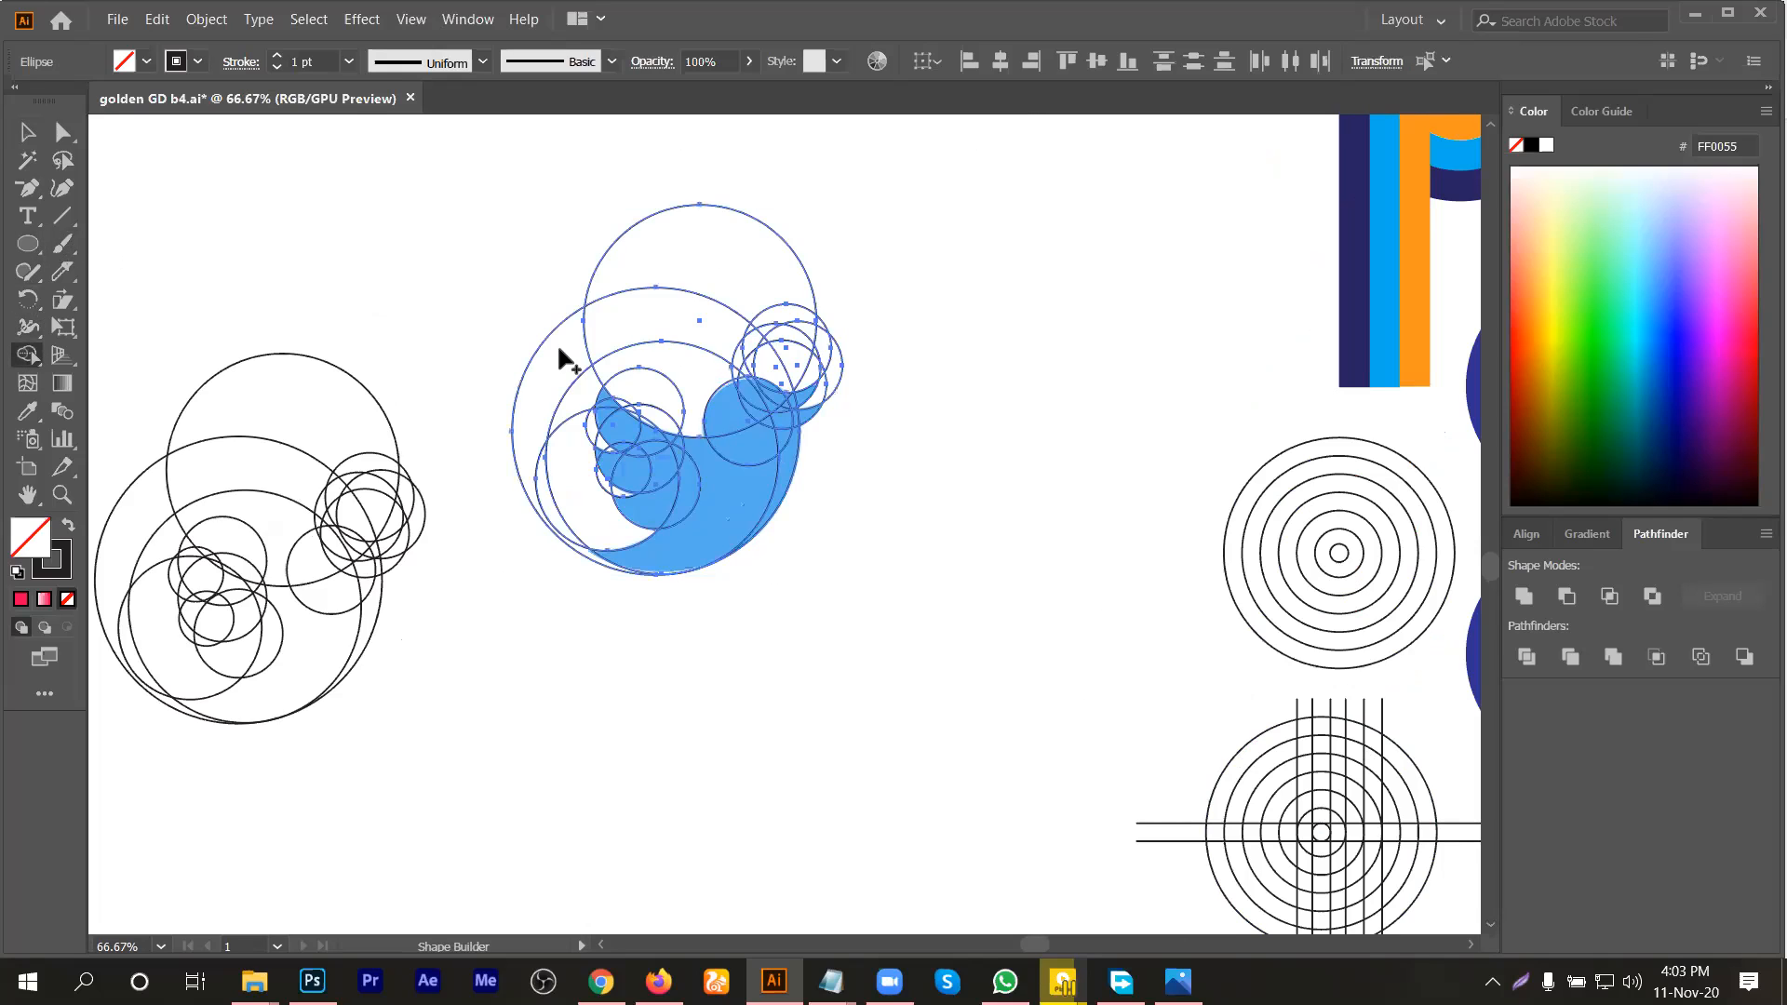
scroll(748, 352, up, 1)
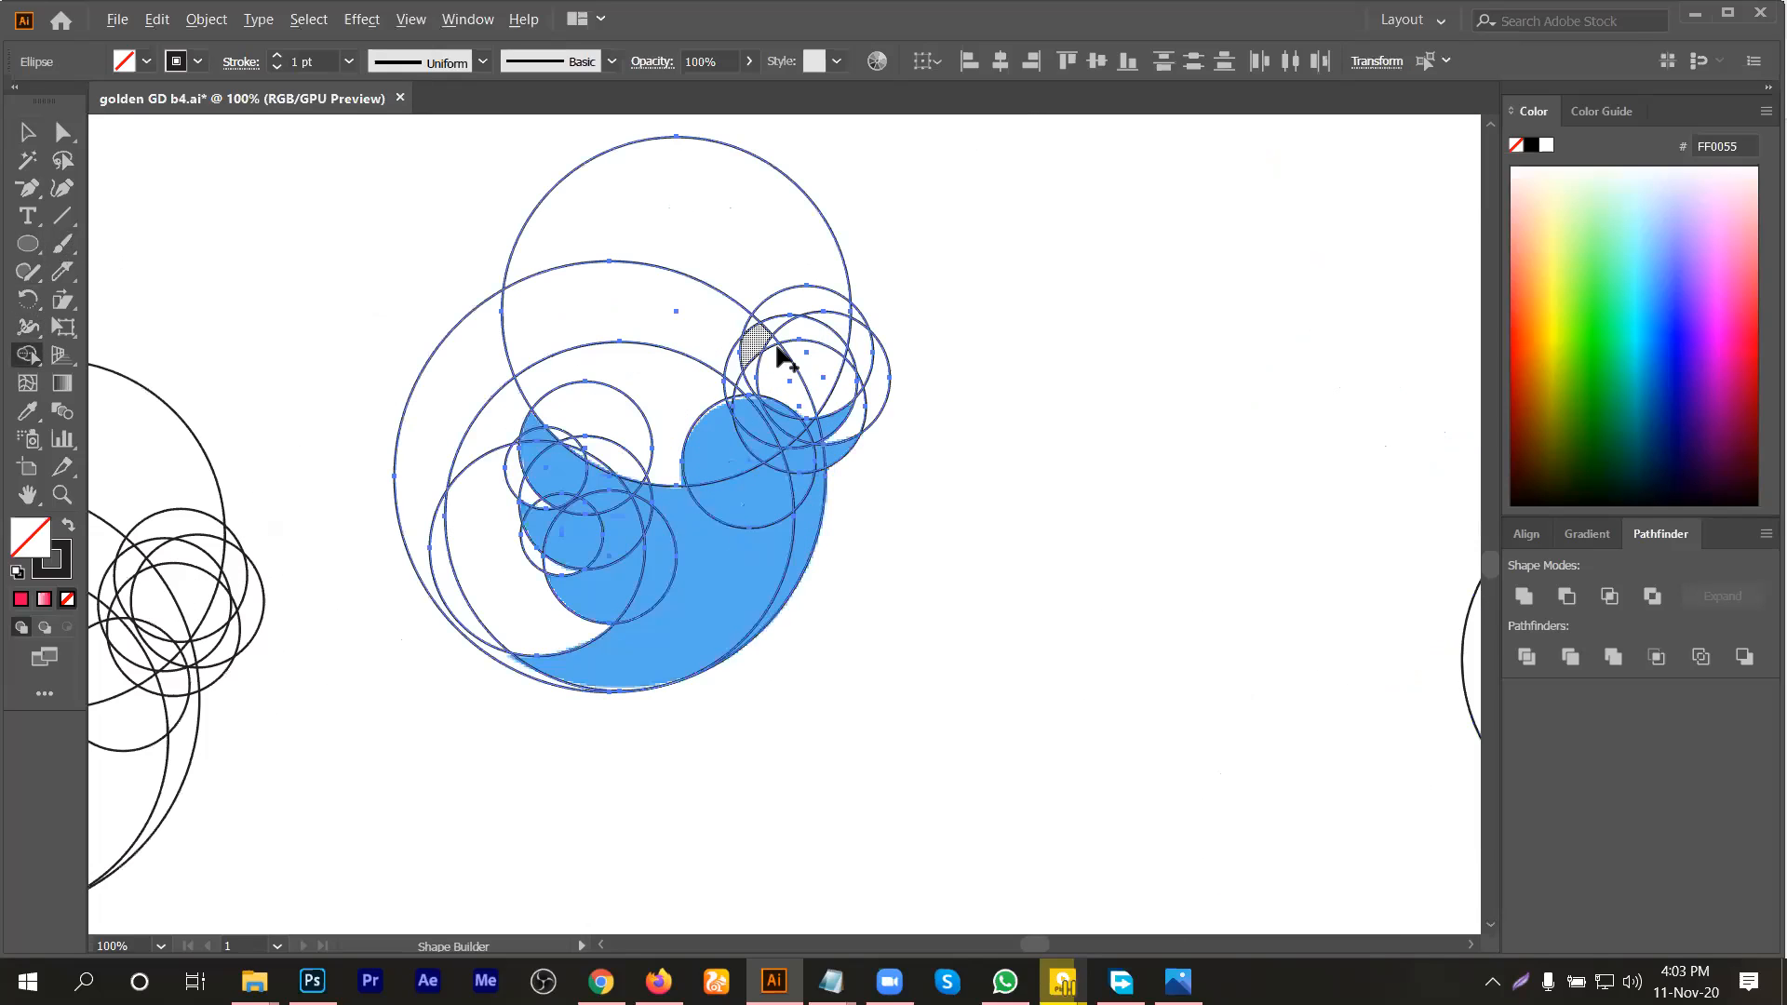
scroll(875, 427, up, 1)
click(857, 428)
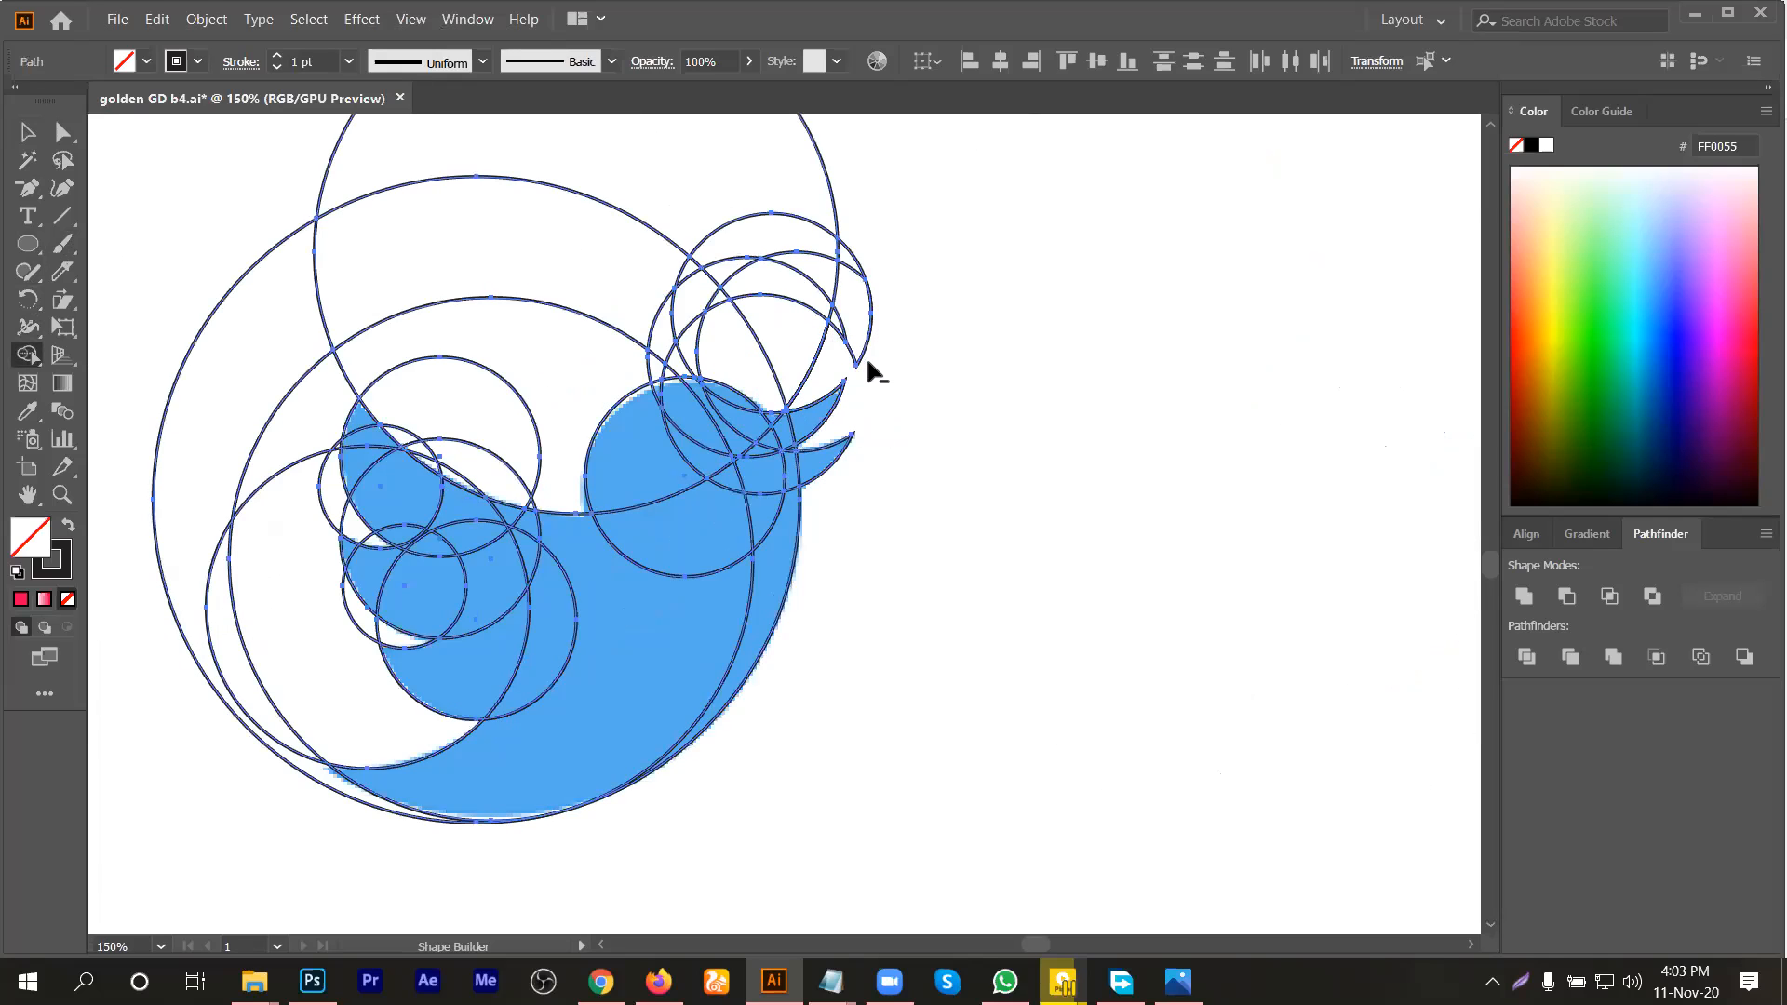
mouse_move(859, 242)
mouse_down()
mouse_move(728, 328)
mouse_move(649, 345)
mouse_up()
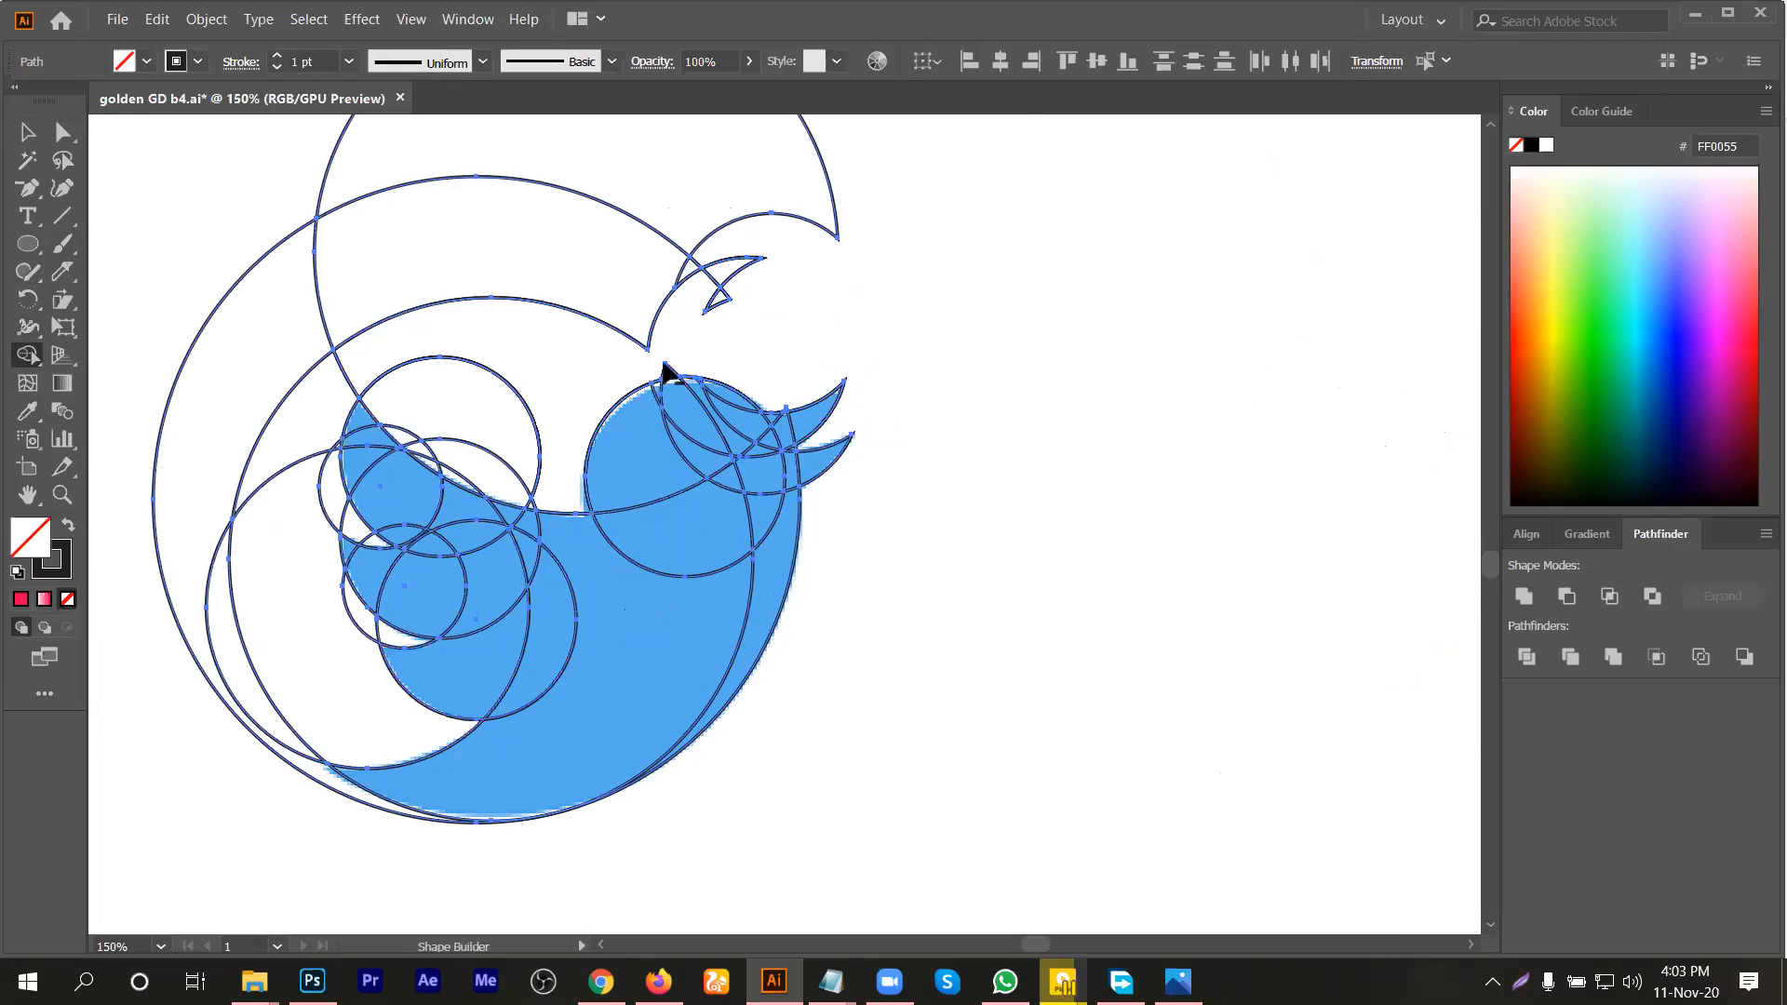
Step: Remove the remaining large circle regions above the head, back and wing from the bird's construction
scroll(891, 287, down, 1)
alt+click(808, 296)
alt+click(777, 284)
drag(565, 290, 438, 353)
mouse_move(435, 288)
mouse_down()
mouse_move(539, 351)
mouse_move(586, 351)
mouse_move(614, 373)
mouse_move(568, 386)
mouse_move(641, 411)
mouse_up()
Step: Remove the leftover circle regions at the wing feather notches and outside the tail
scroll(582, 398, up, 1)
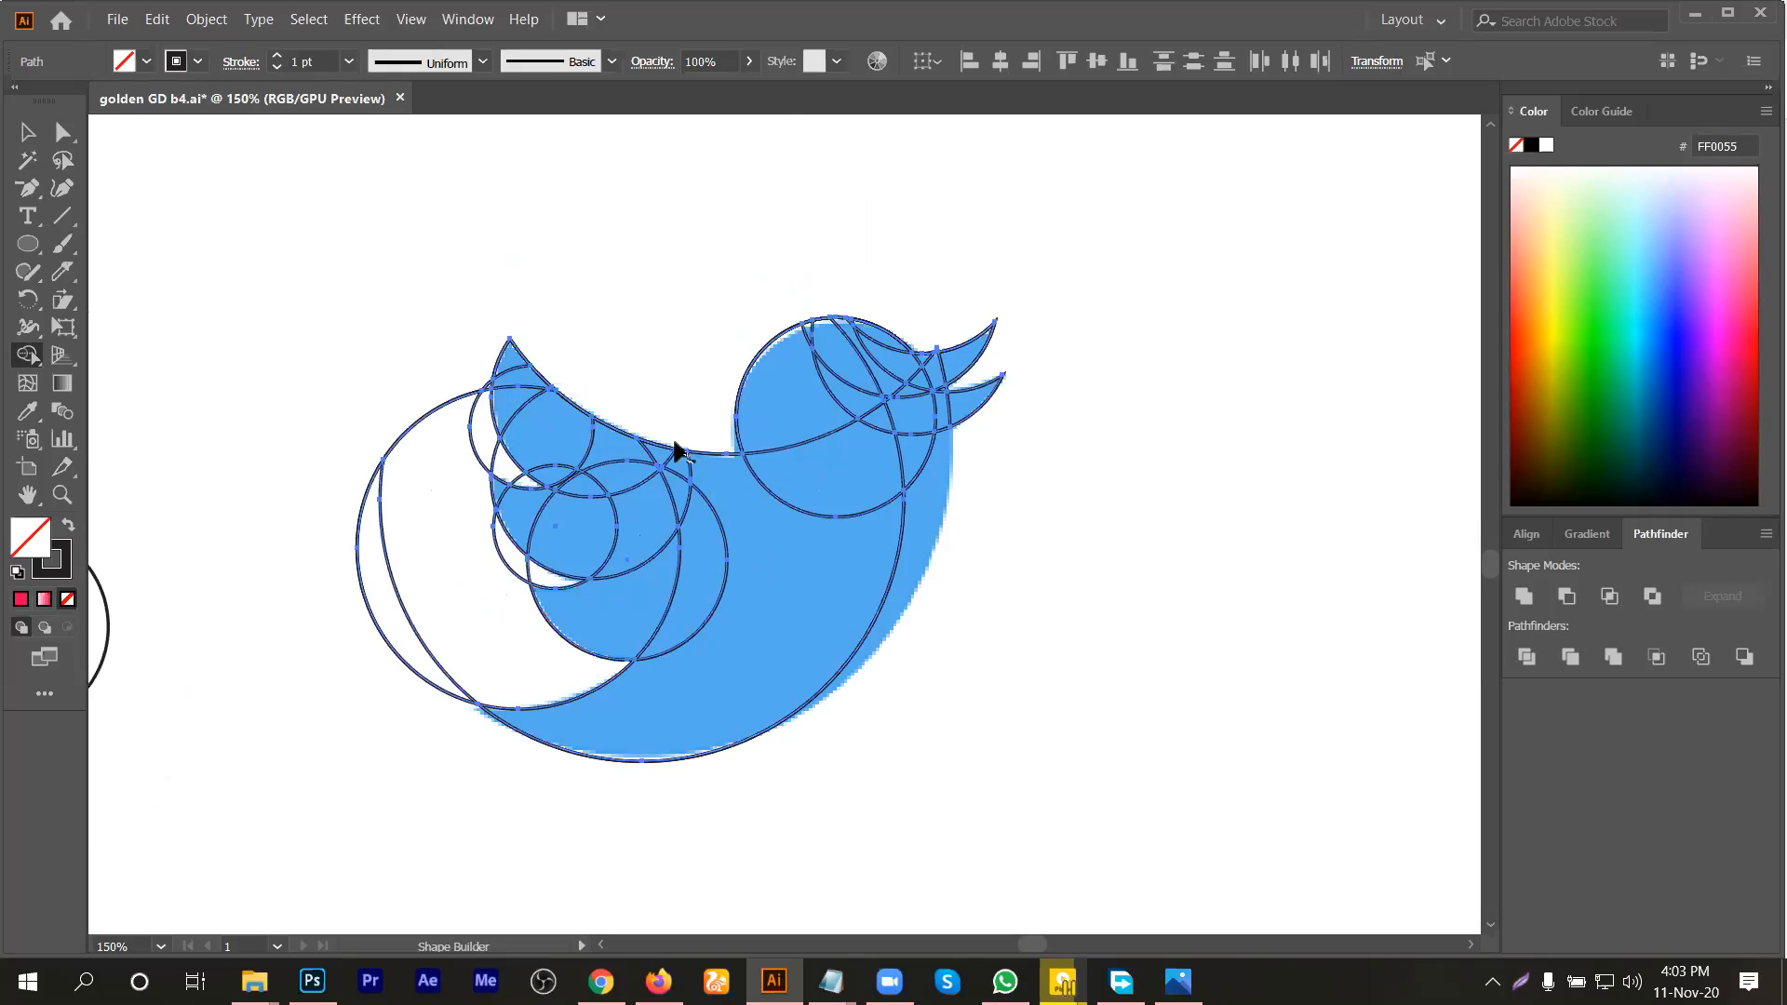
drag(472, 401, 485, 414)
scroll(503, 483, up, 1)
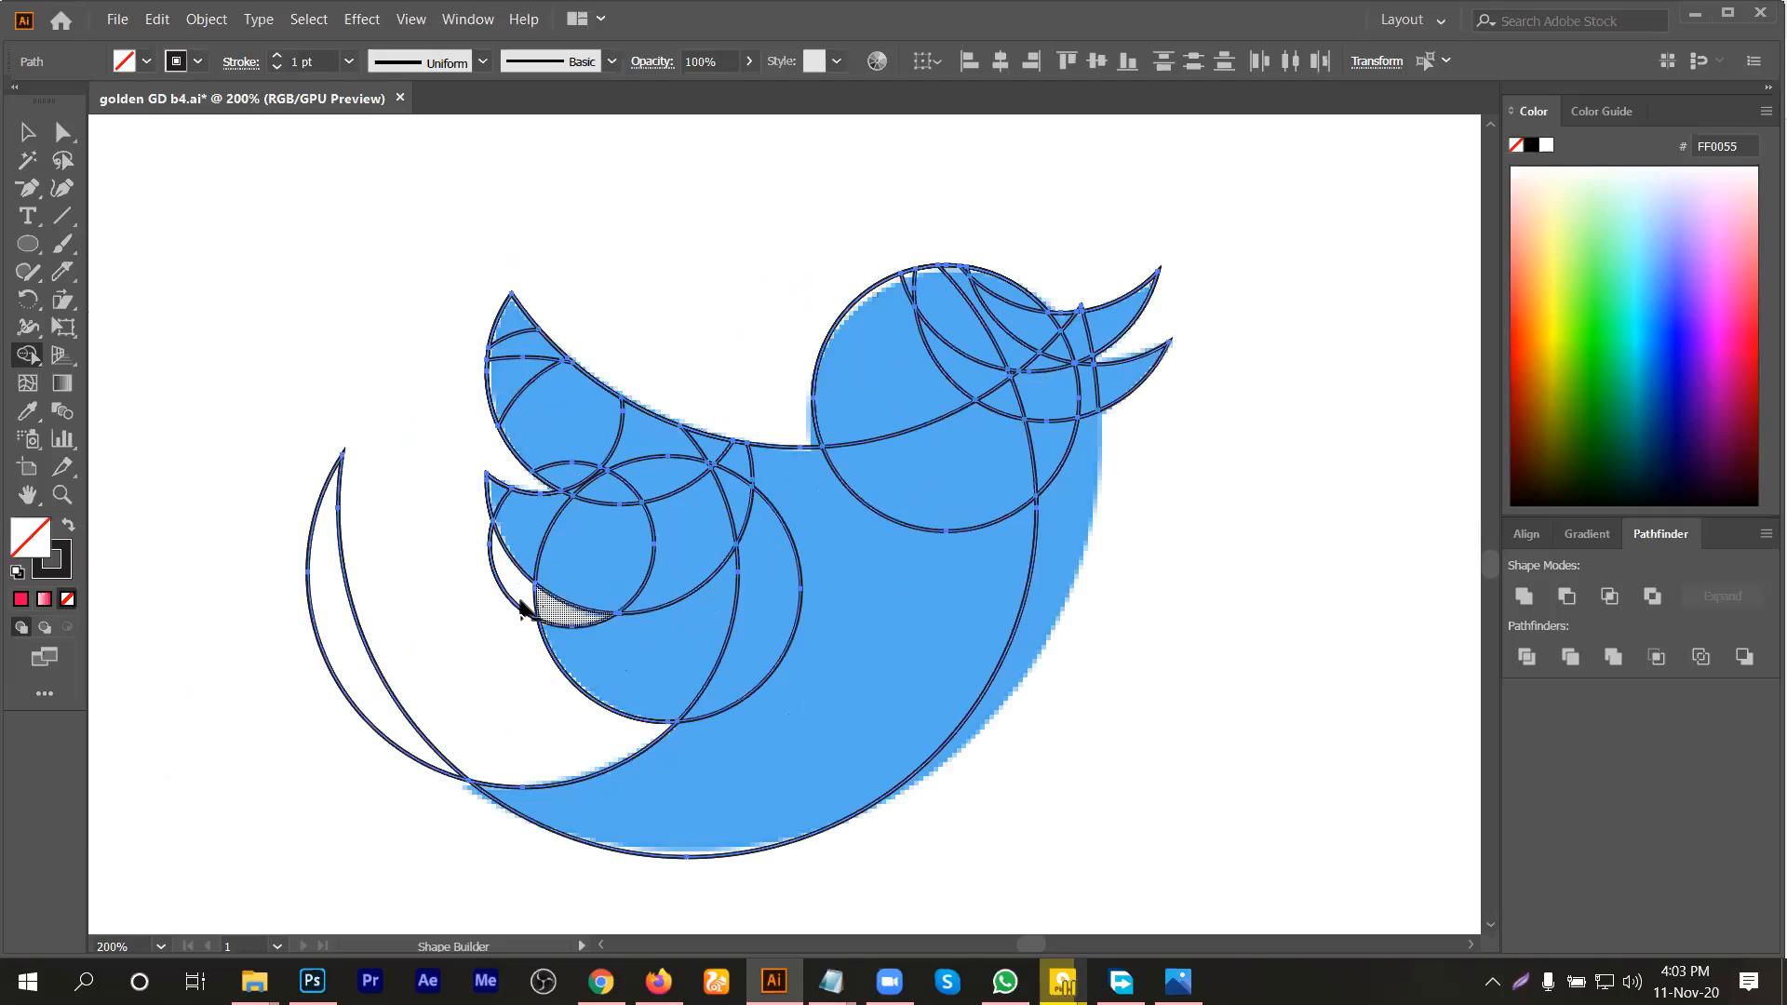
alt+click(477, 588)
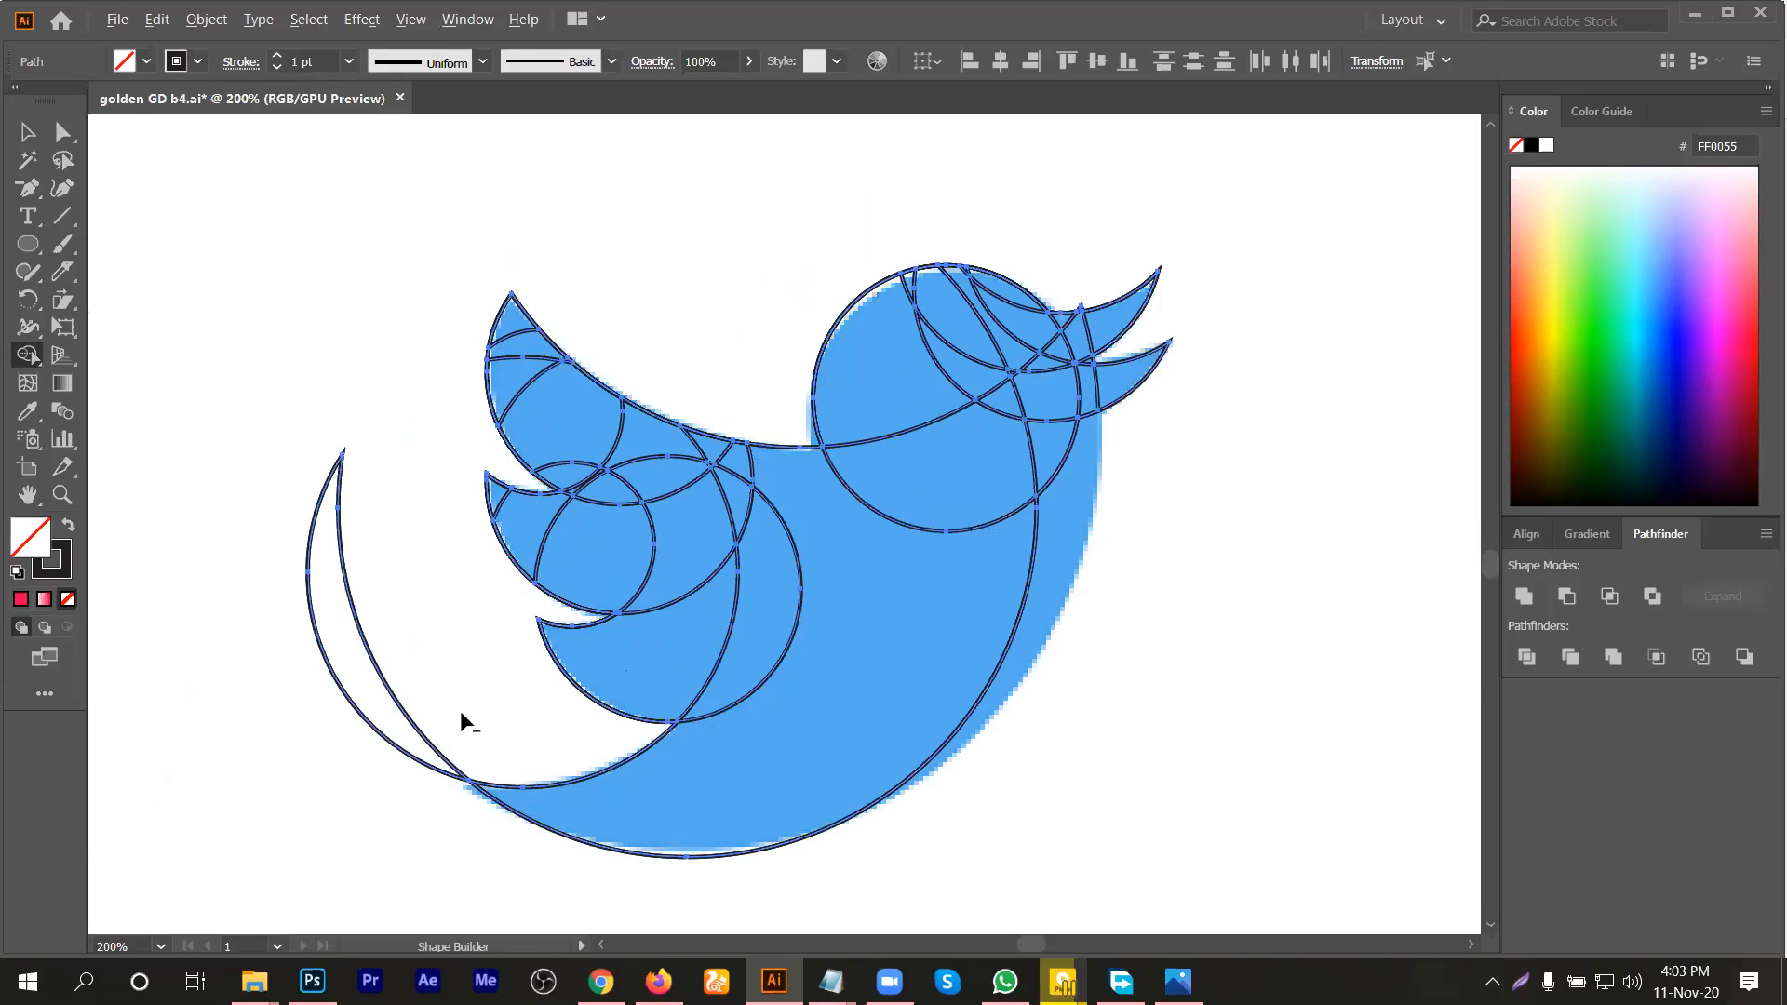
alt+click(391, 736)
scroll(1017, 567, down, 3)
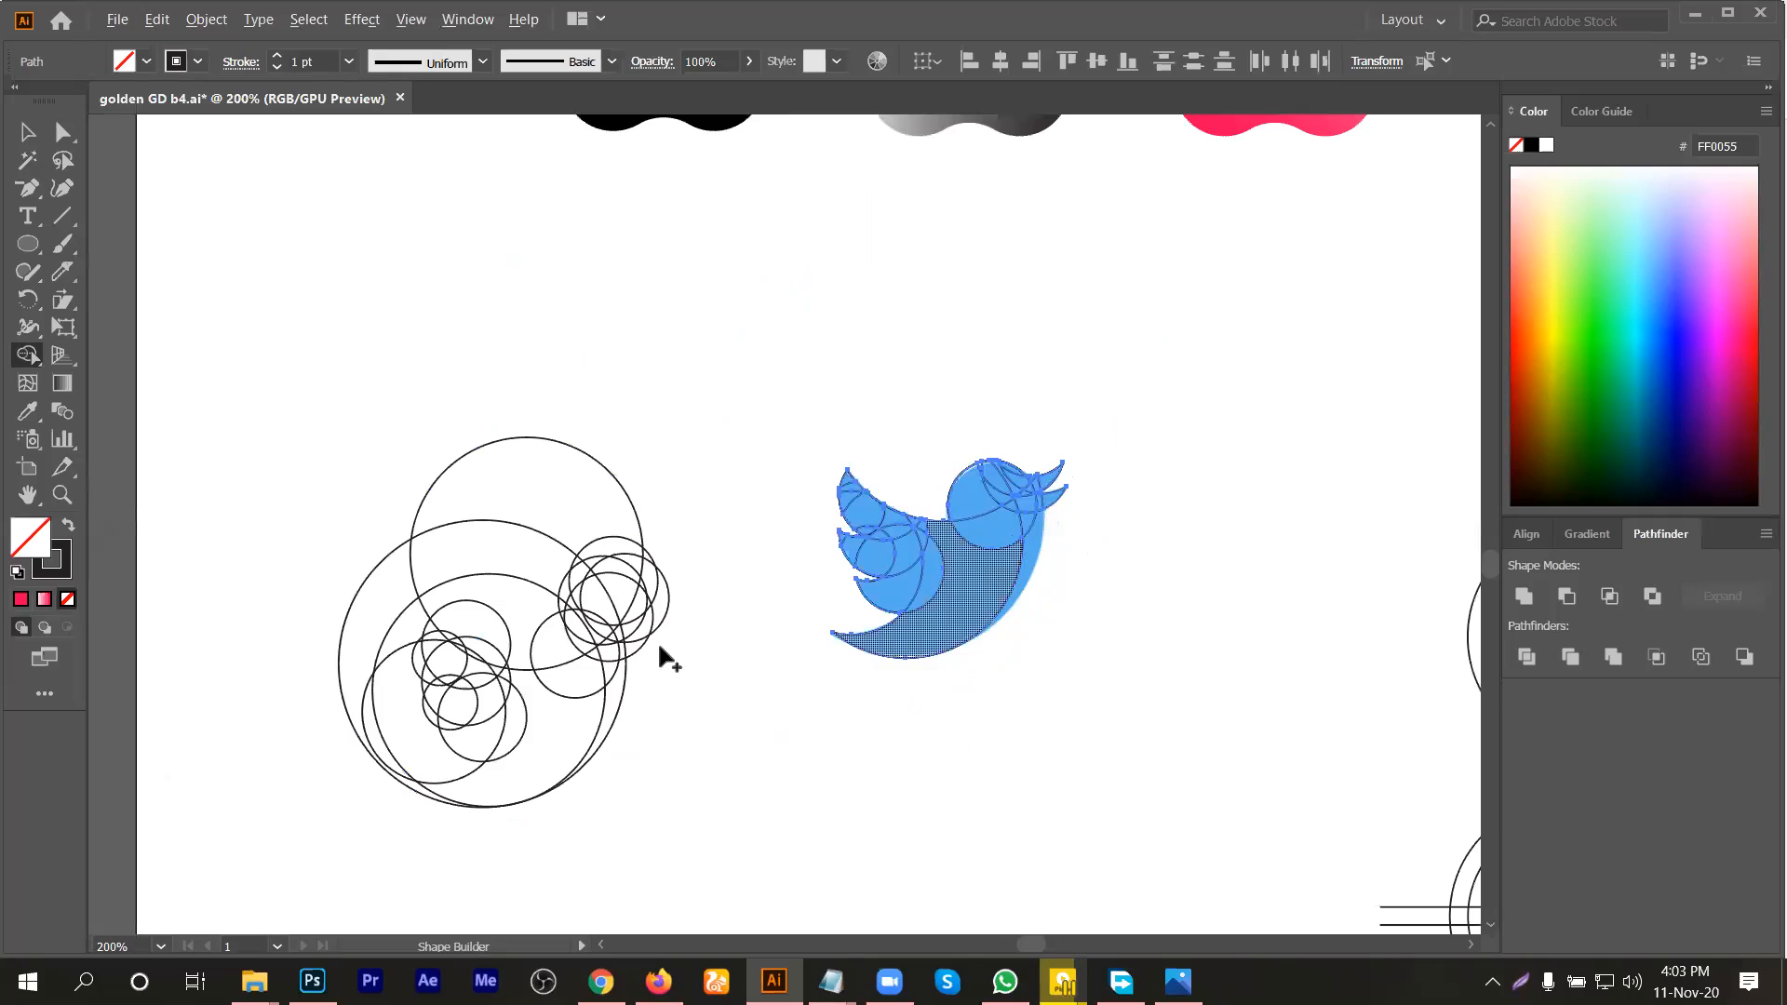
Step: Place a copy of the 236.434 pt circle from the spare circle set over the bird and align it with the belly edge
click(27, 132)
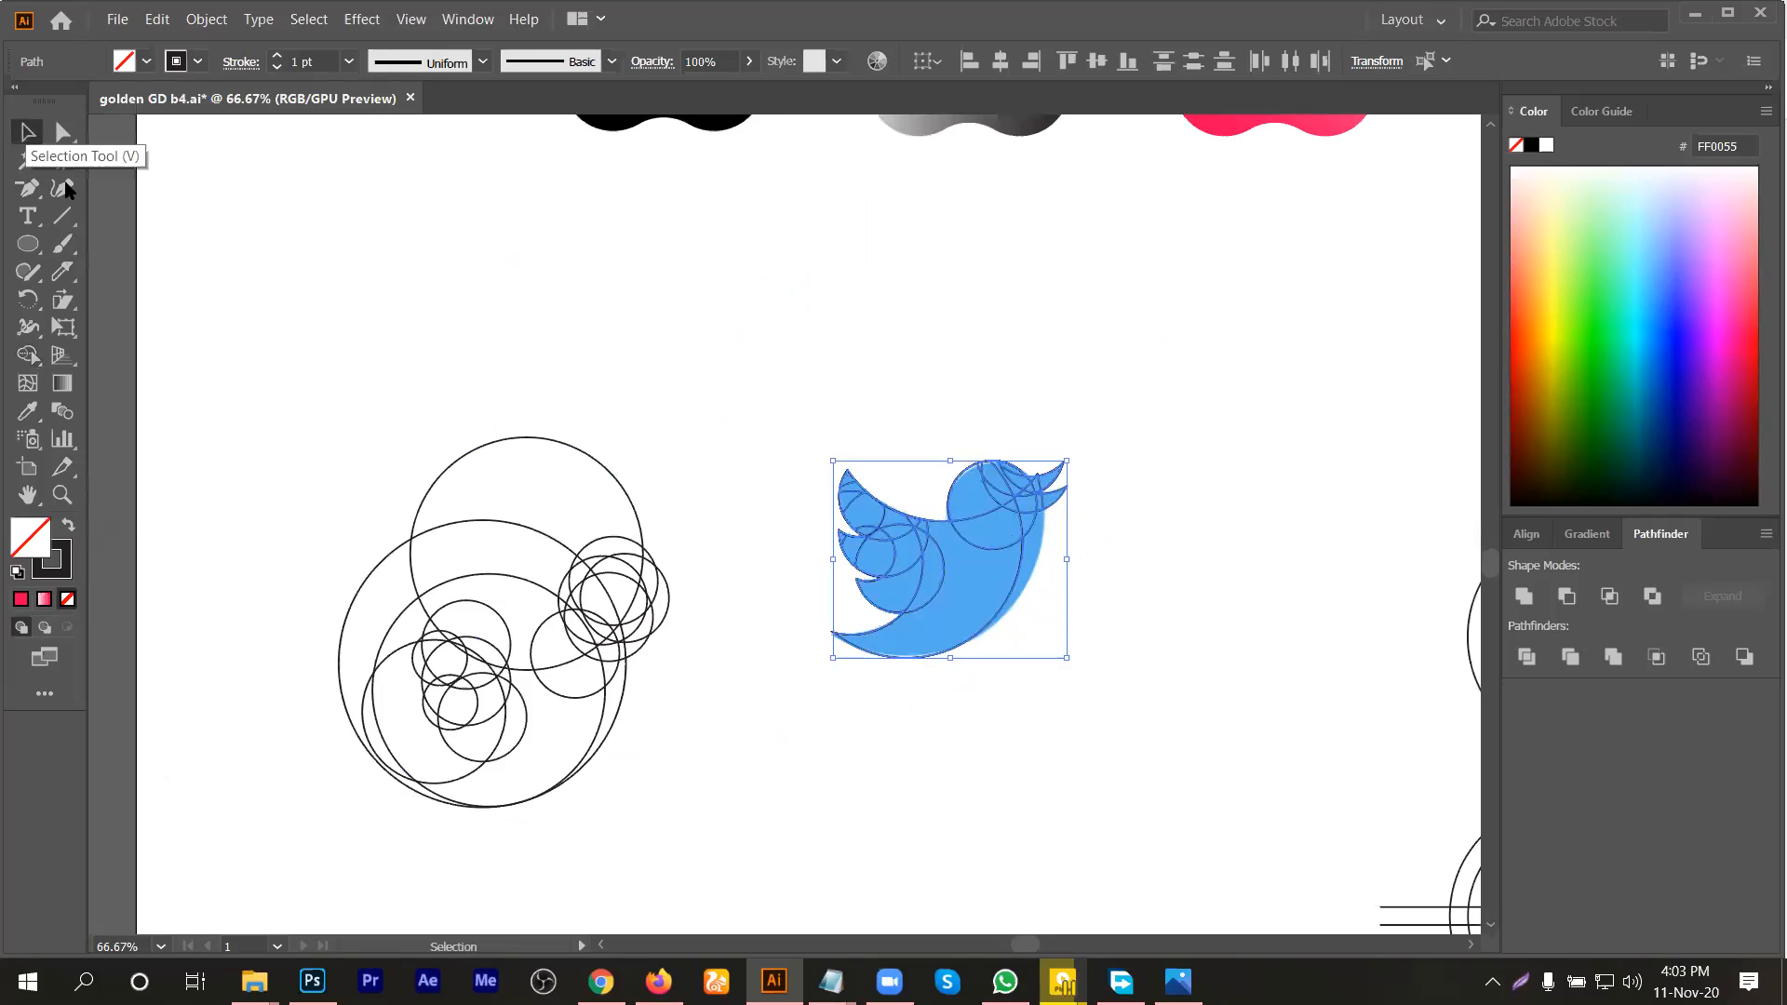
click(616, 728)
drag(619, 704, 1053, 562)
scroll(1054, 562, up, 2)
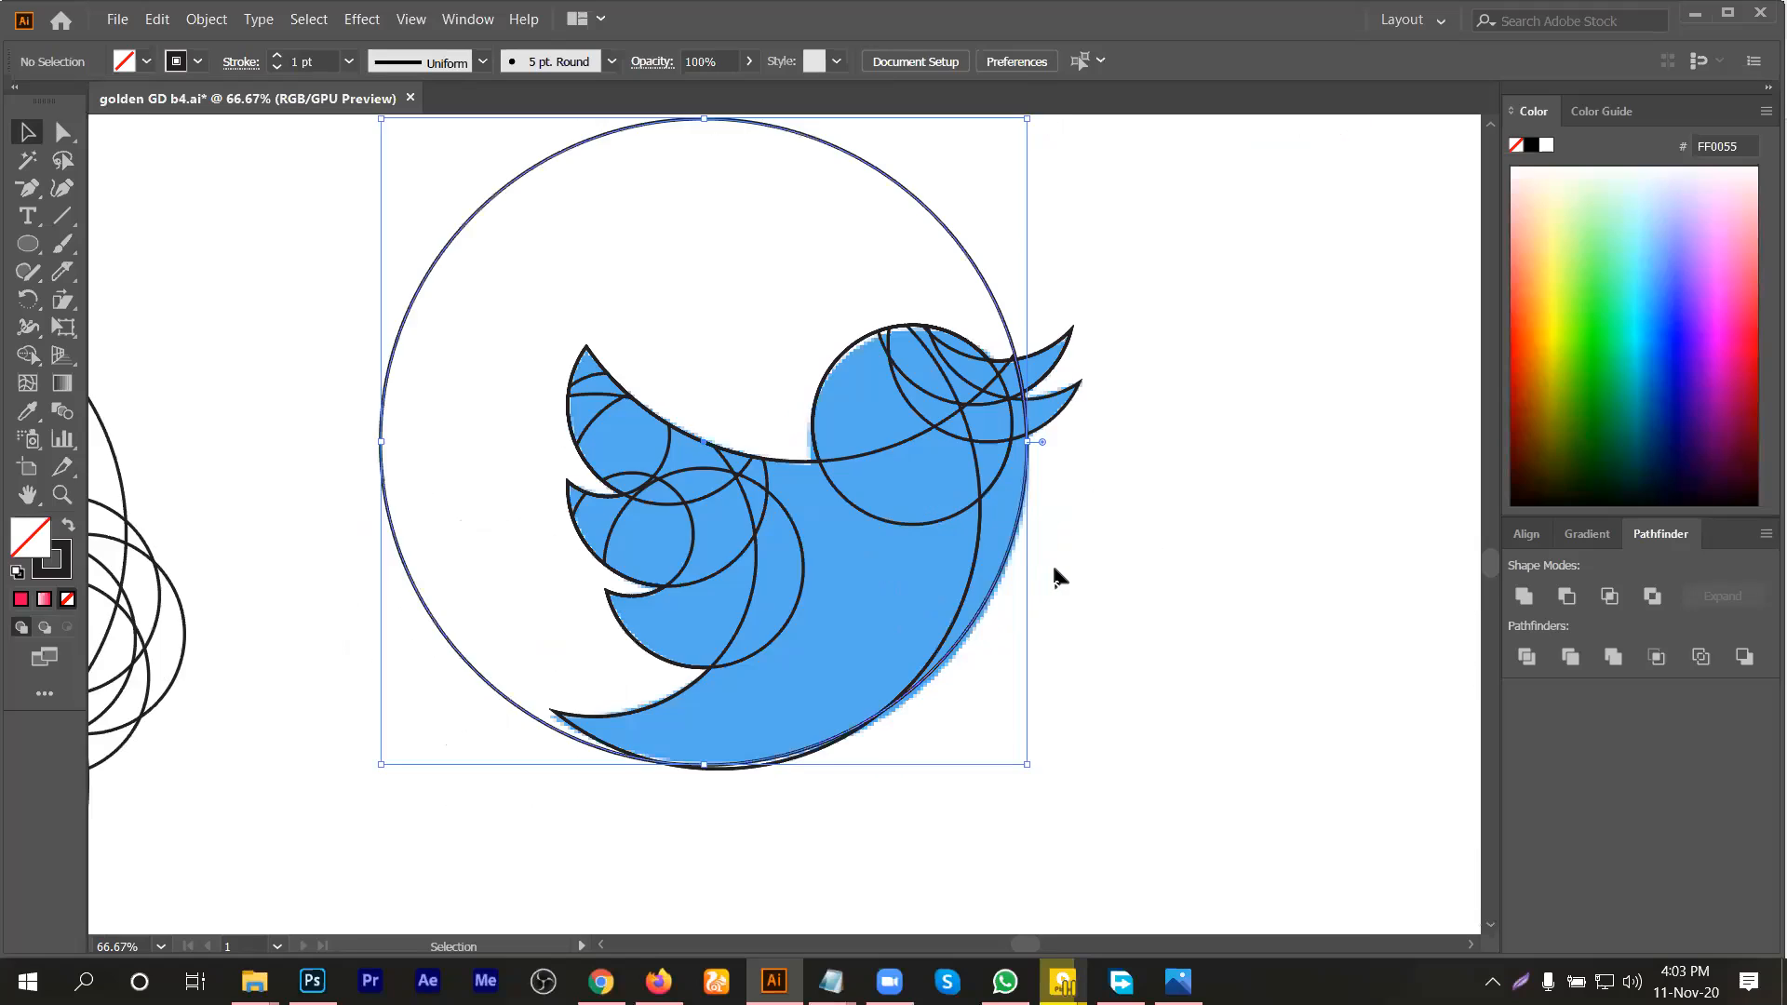
scroll(1052, 563, up, 1)
scroll(1052, 562, down, 1)
drag(910, 605, 910, 608)
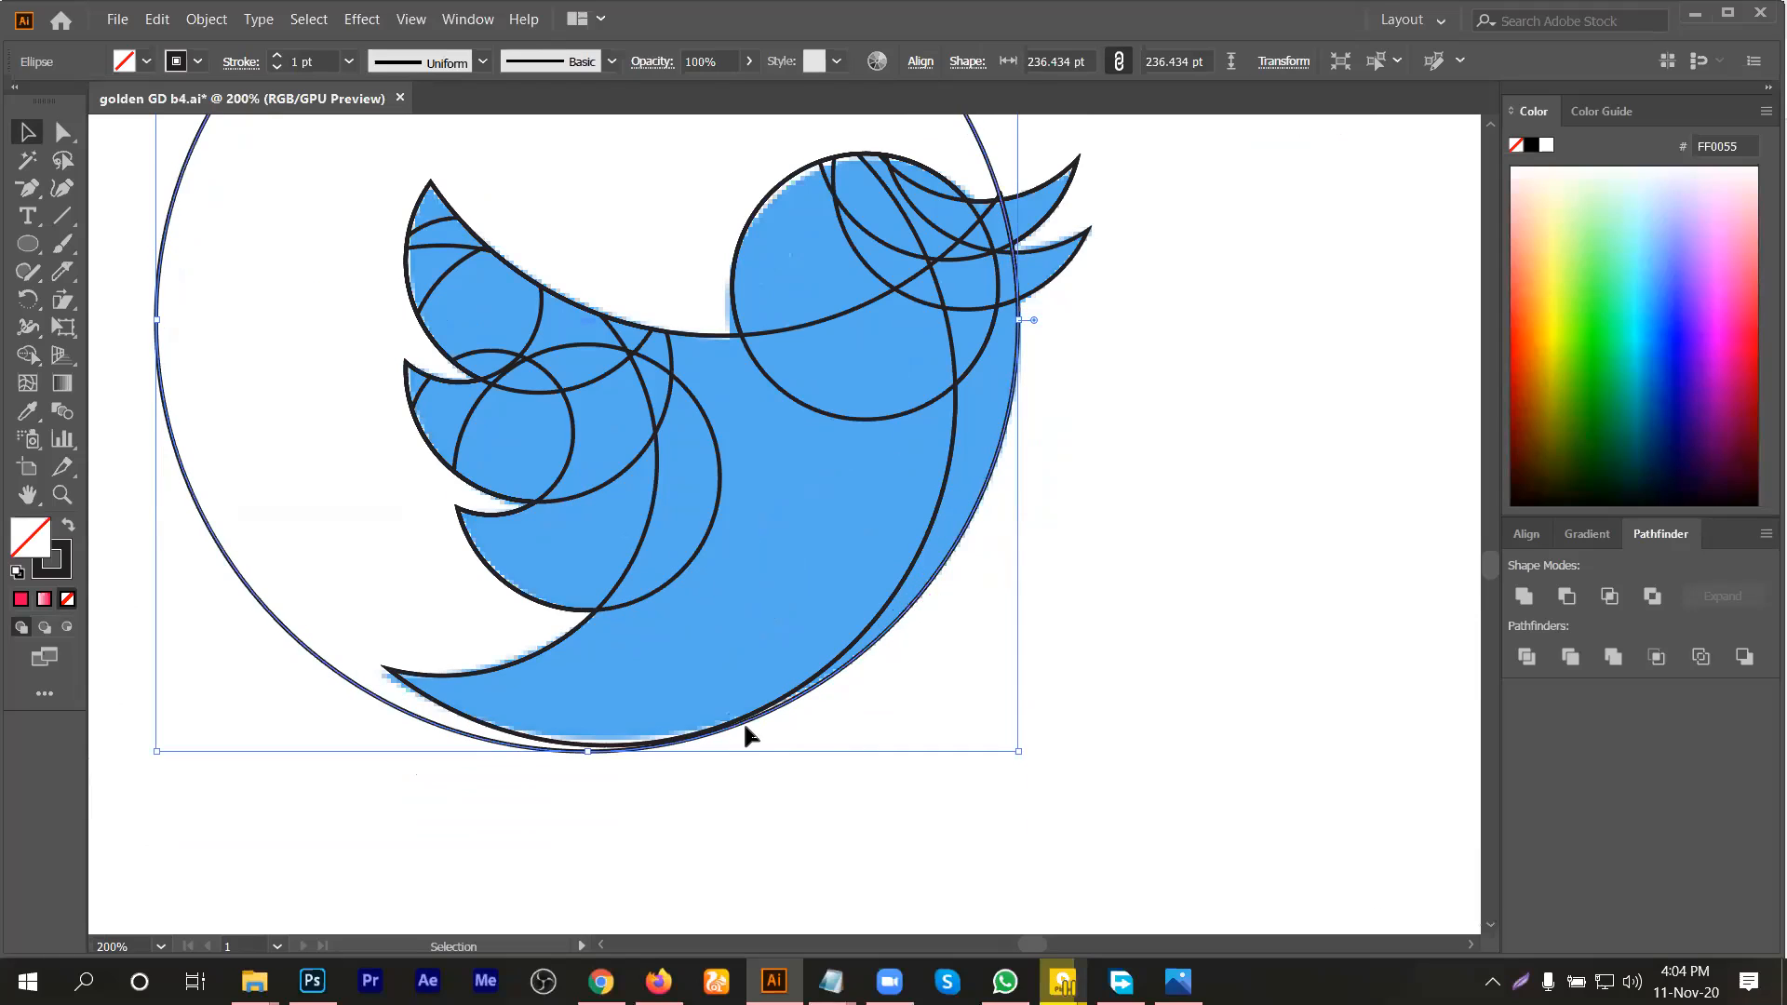
scroll(735, 733, up, 3)
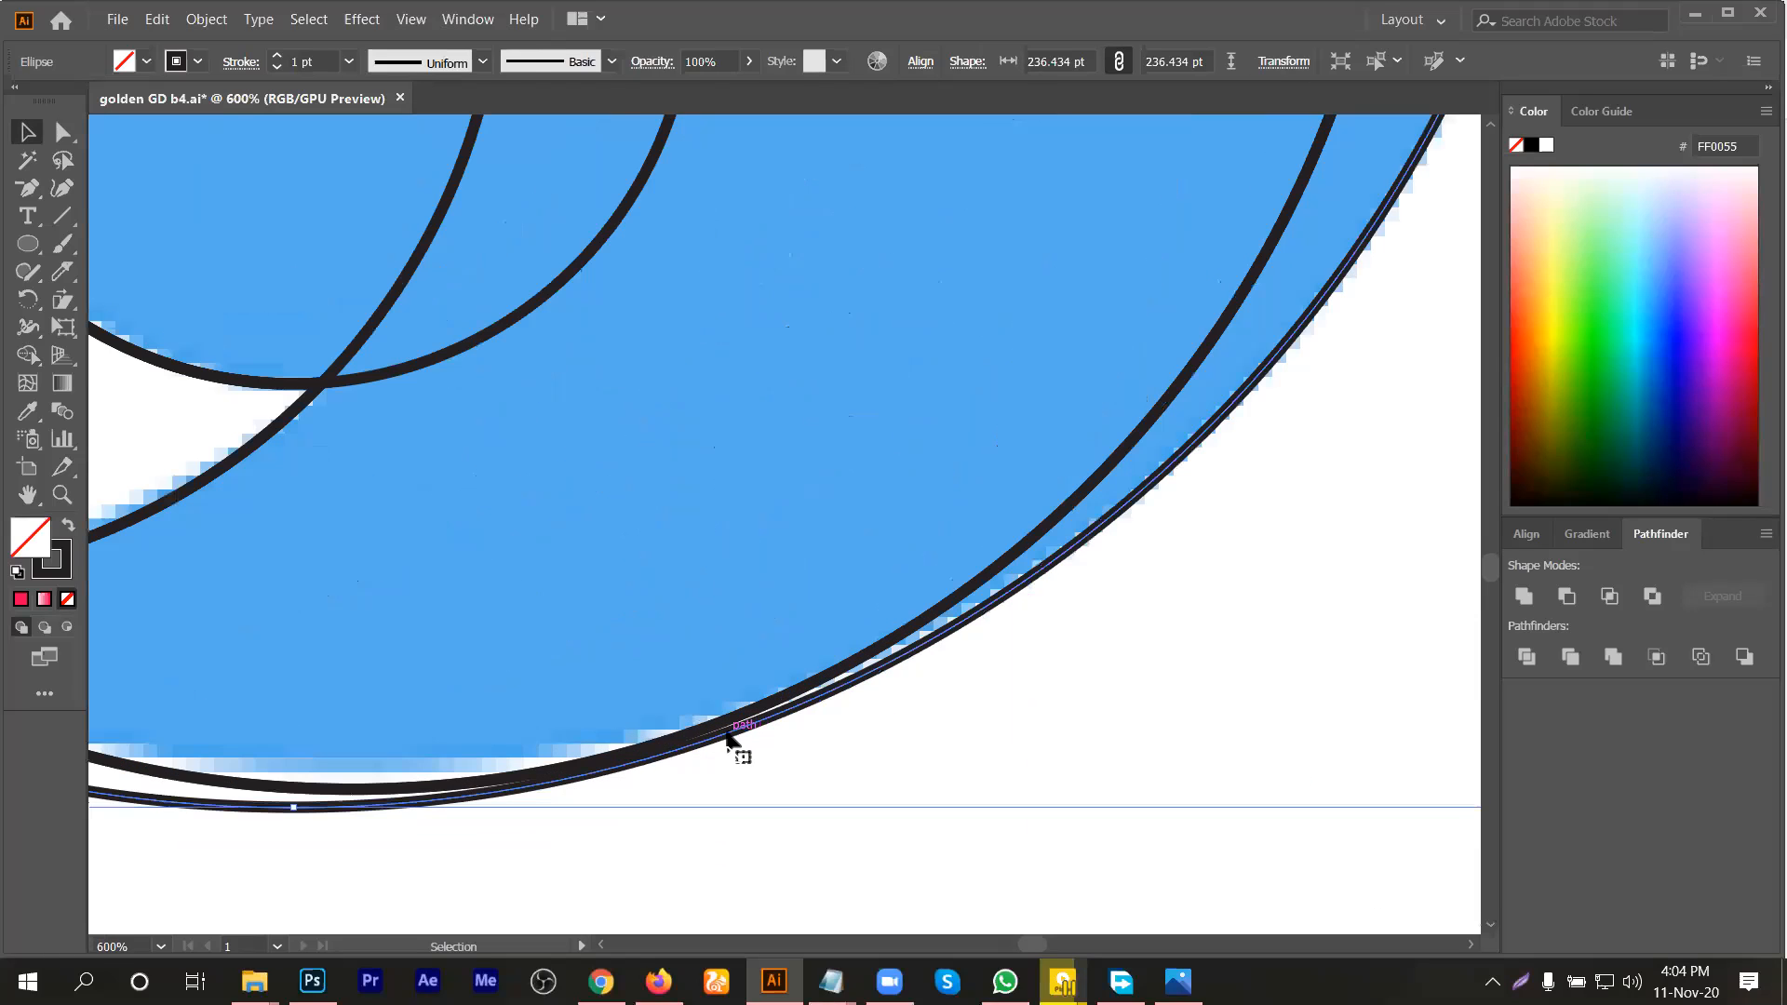
drag(726, 732, 727, 724)
scroll(734, 731, down, 2)
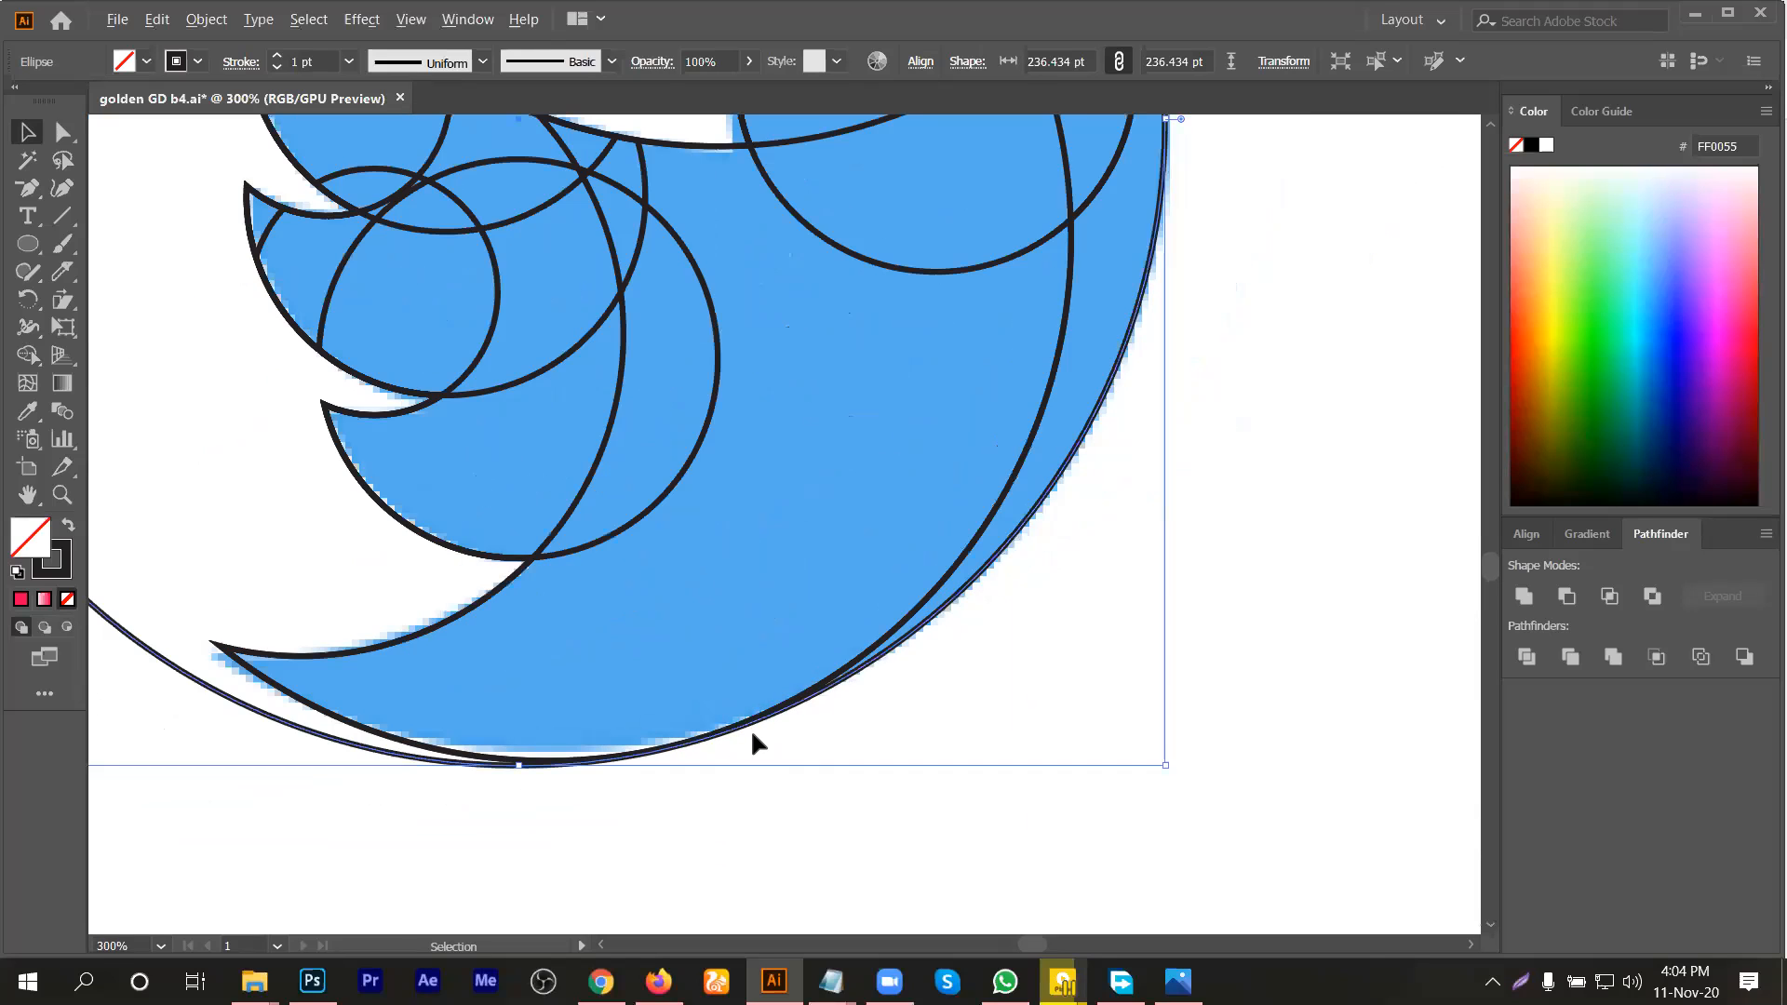
scroll(752, 736, down, 2)
drag(1135, 247, 463, 606)
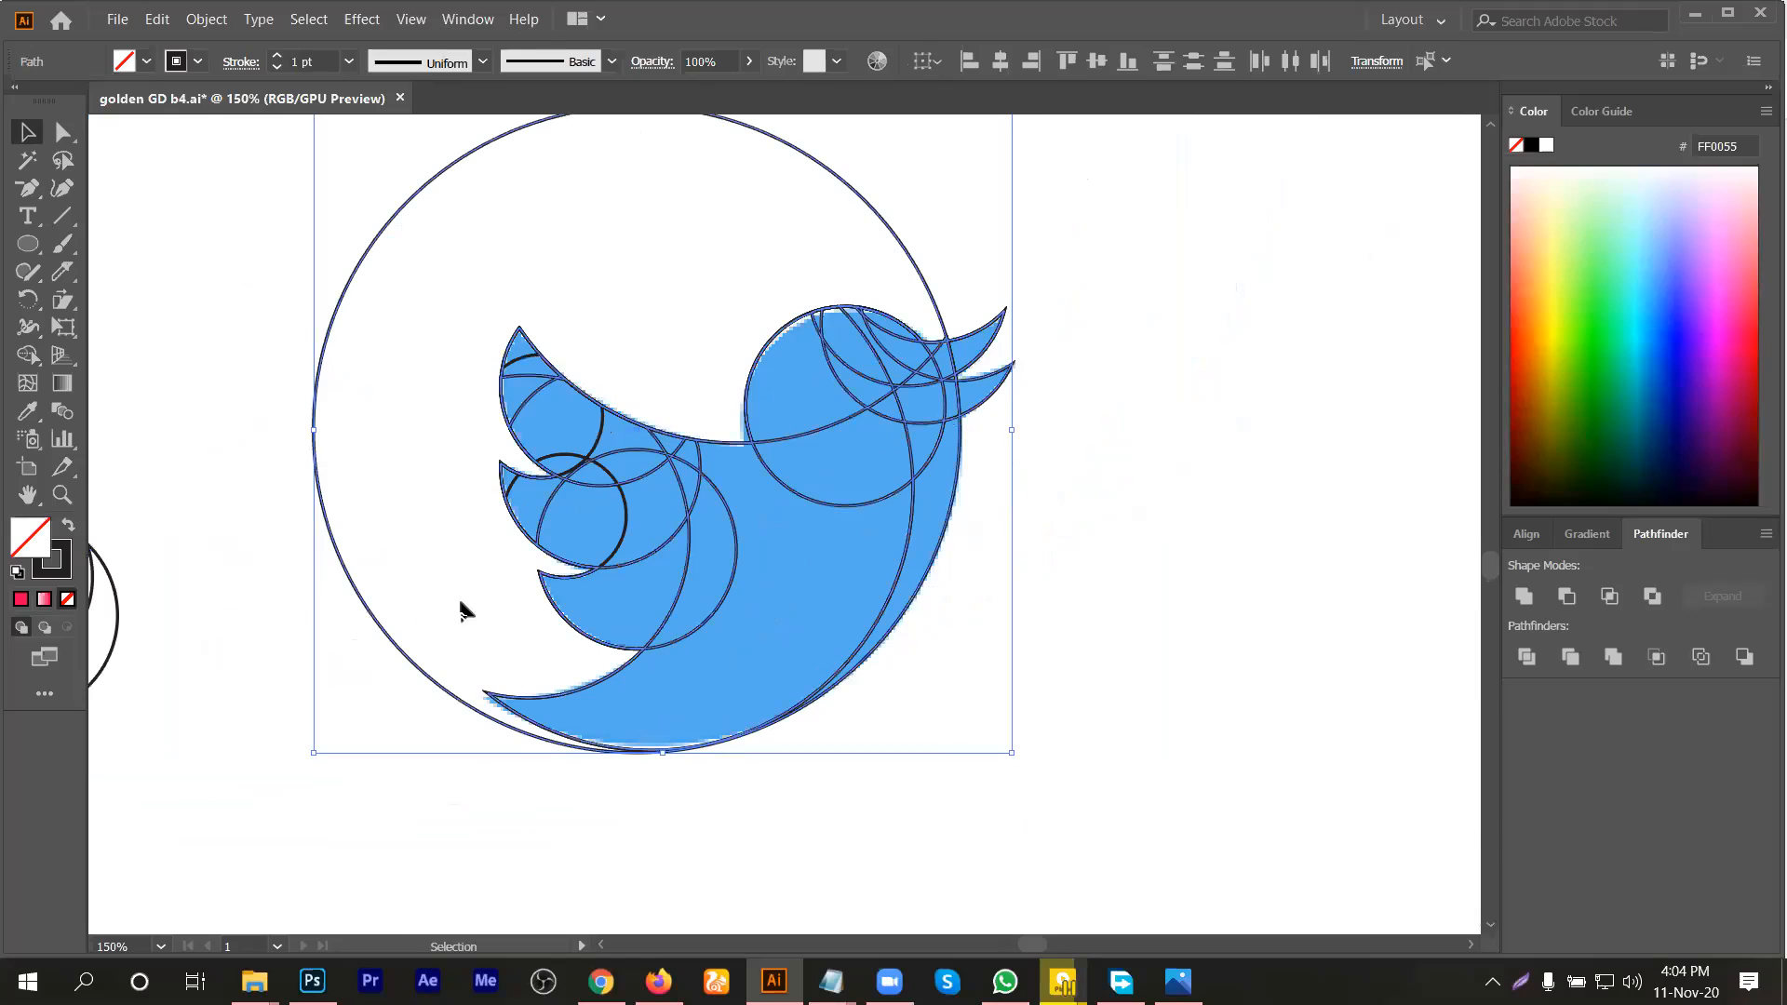
click(28, 355)
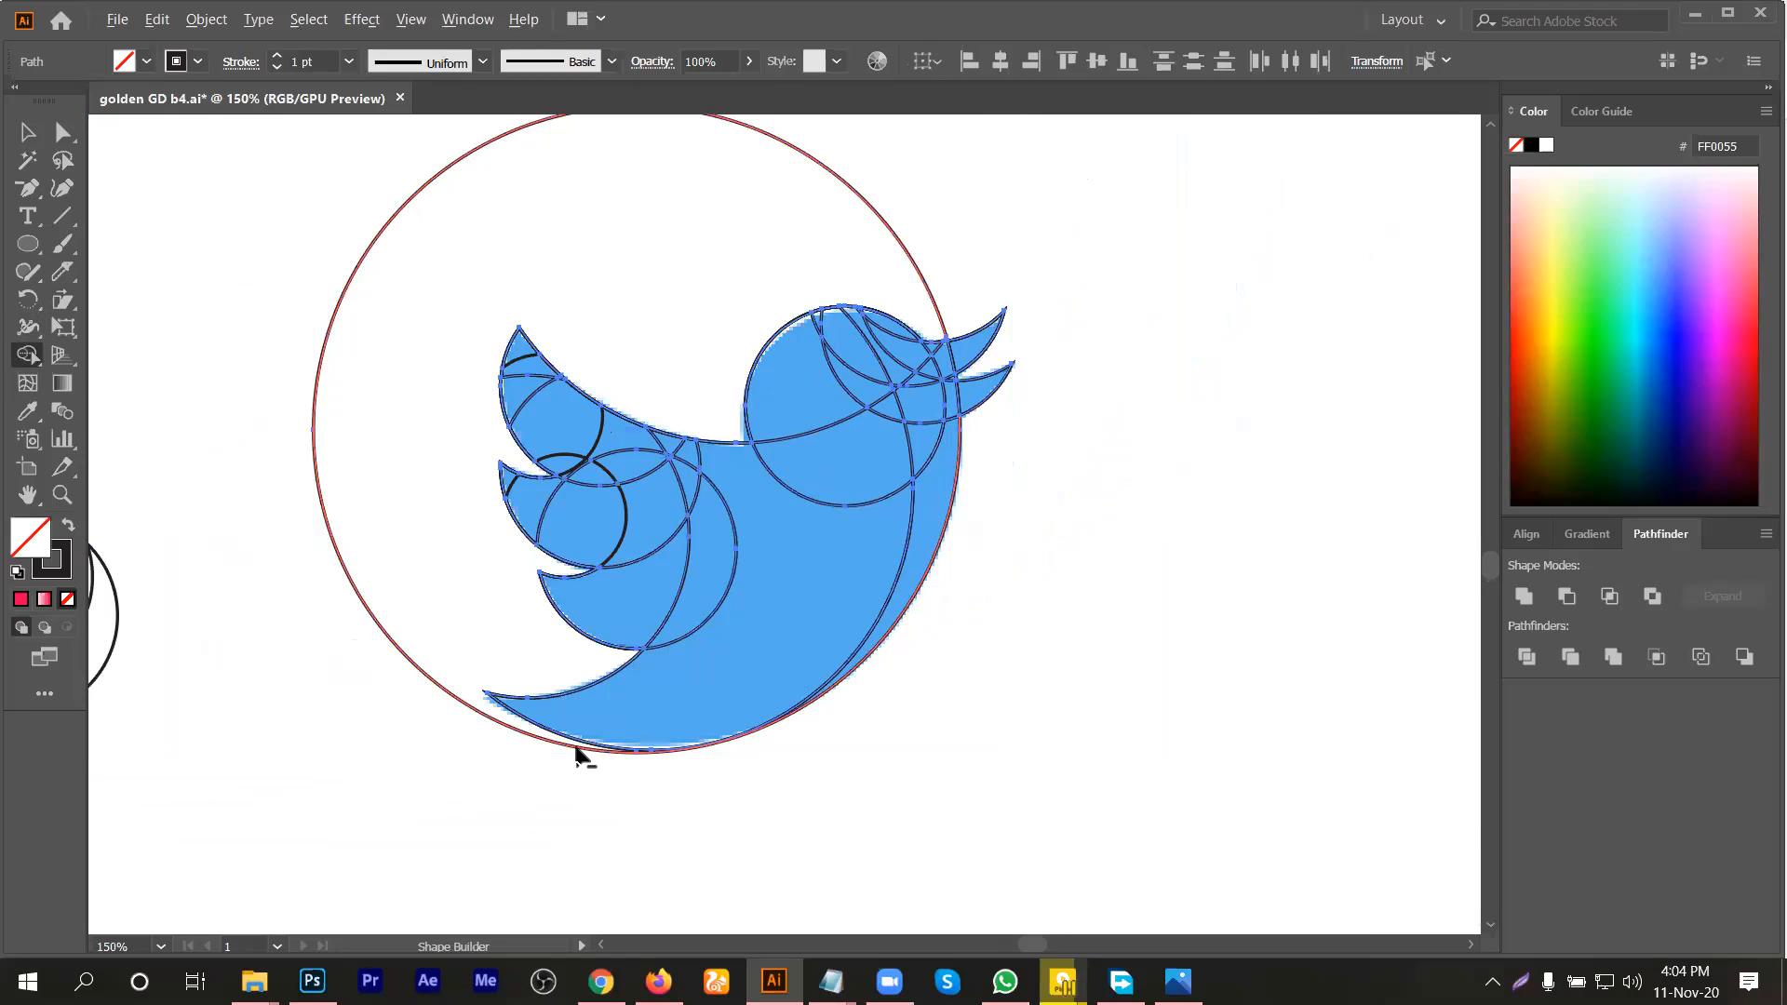
key(v)
Step: Fine-tune the copied circle's position in outline view so it meets the belly curve, and return to the normal preview
scroll(776, 751, up, 4)
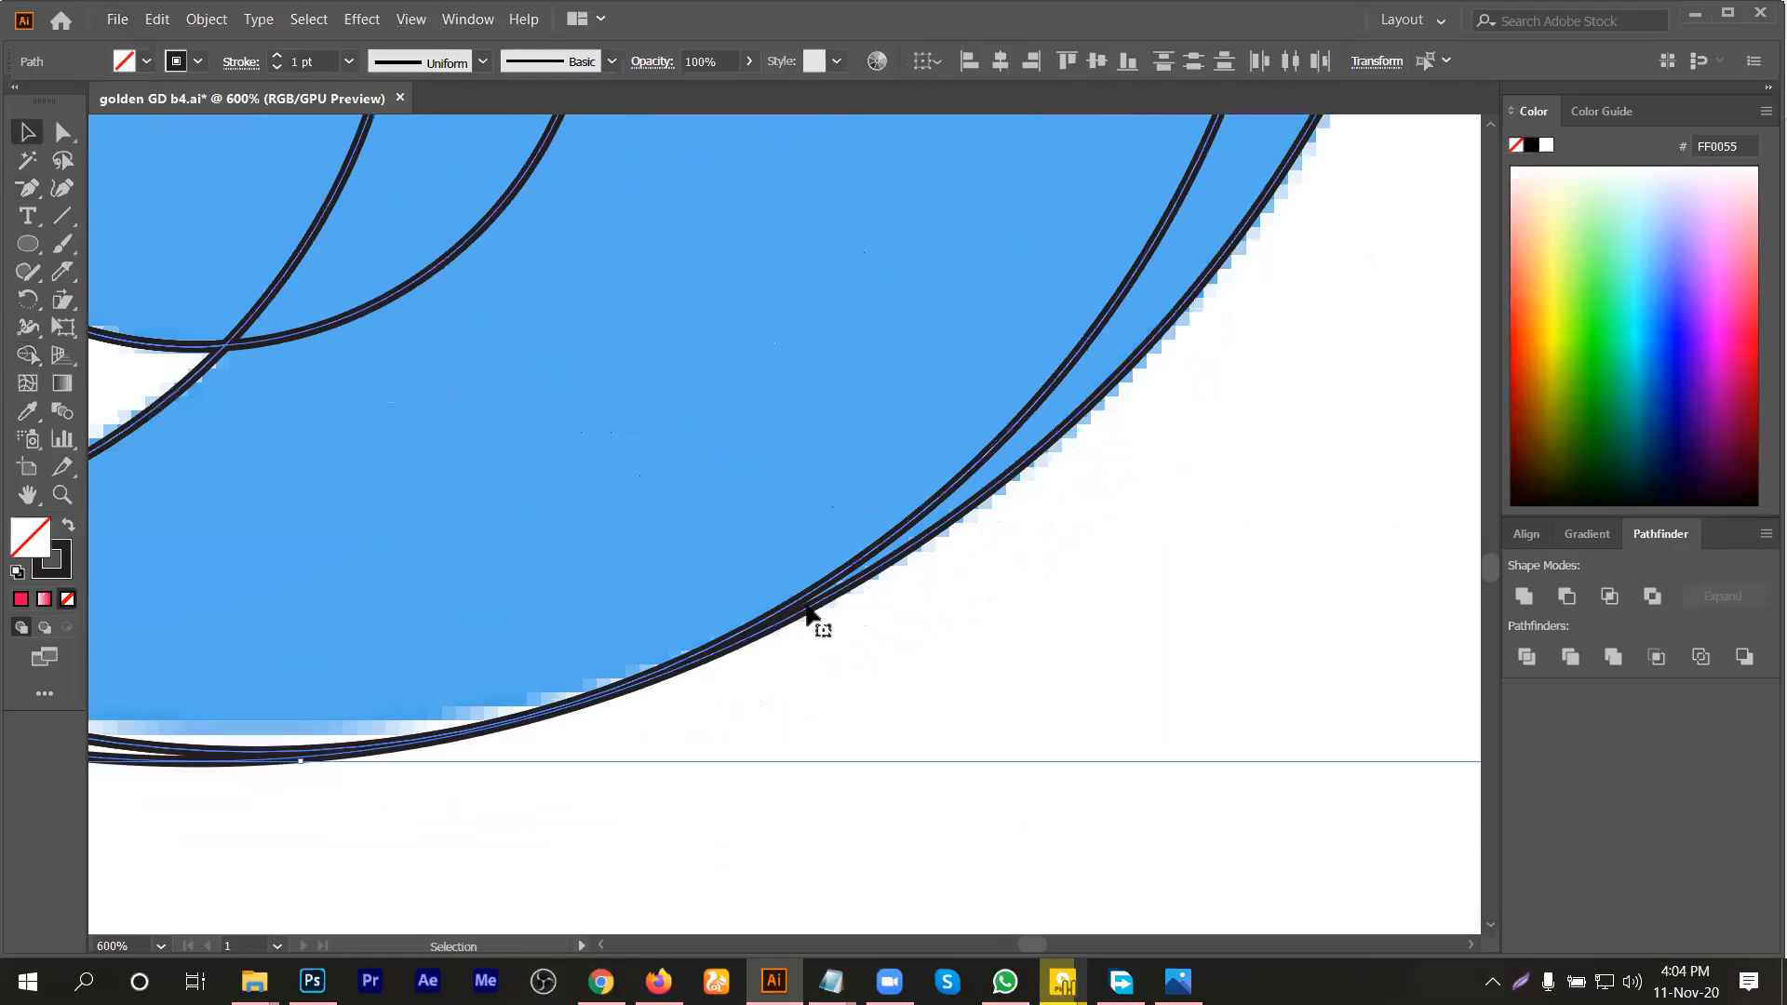
drag(806, 609, 808, 621)
click(912, 621)
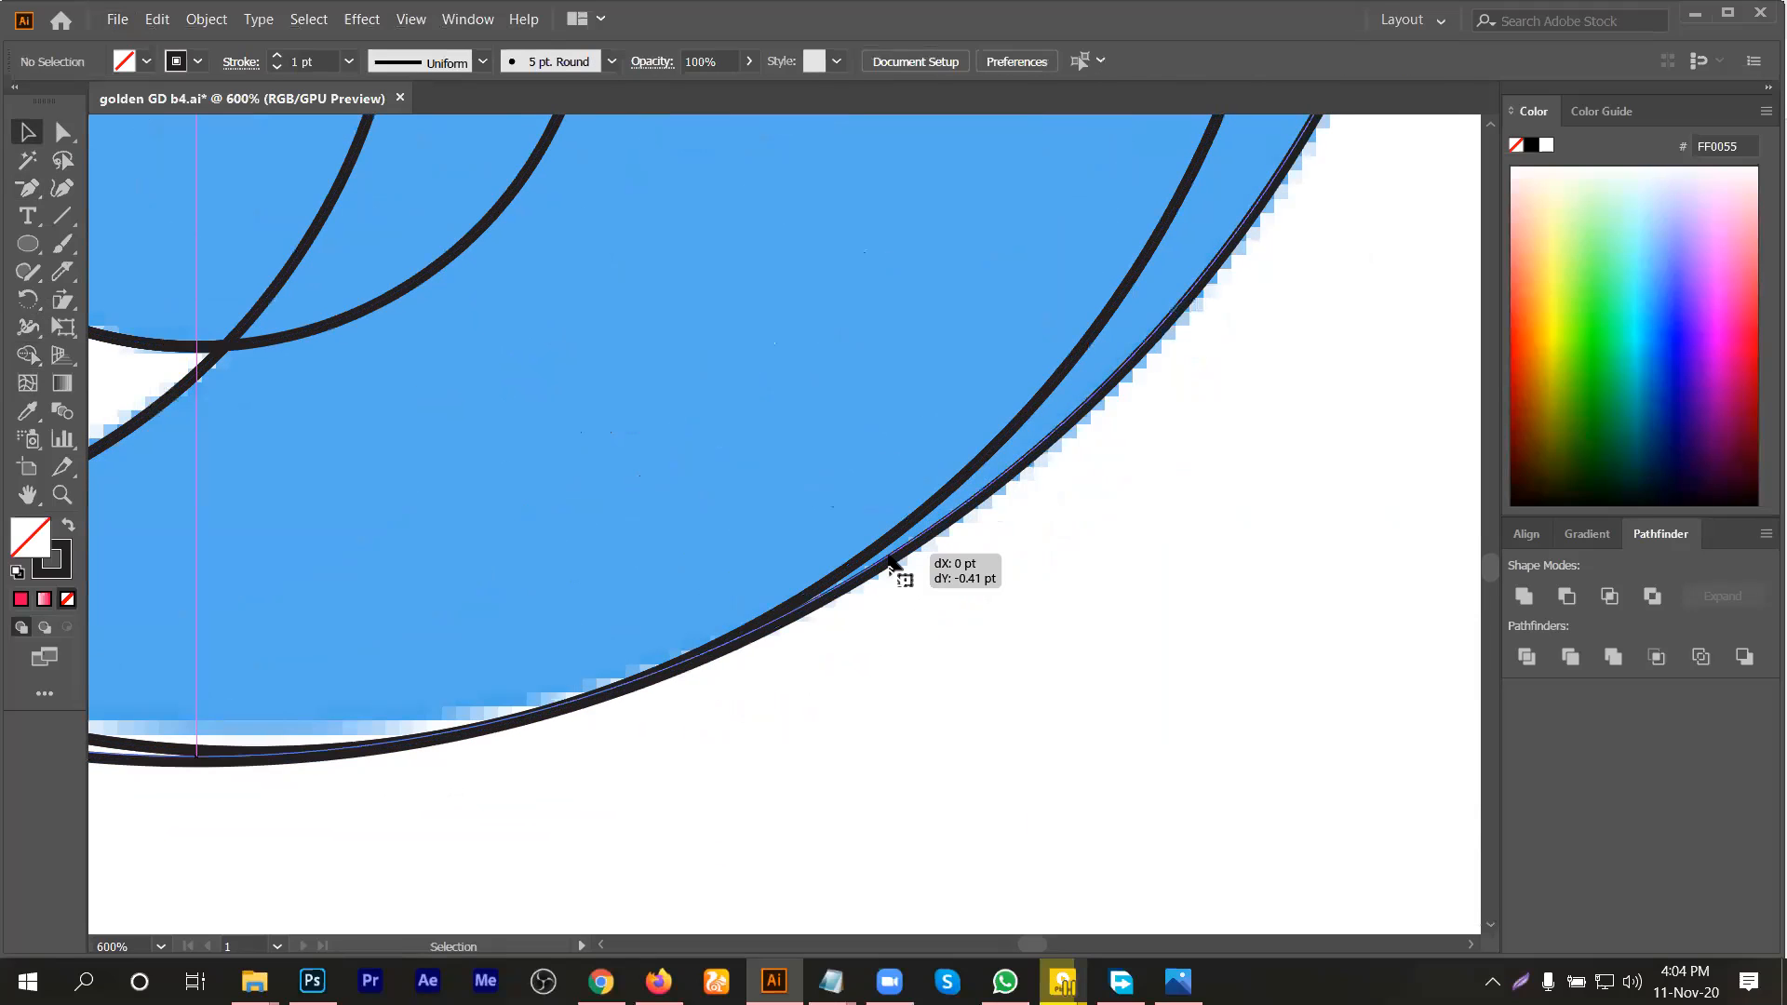
click(932, 706)
key(ctrl+y)
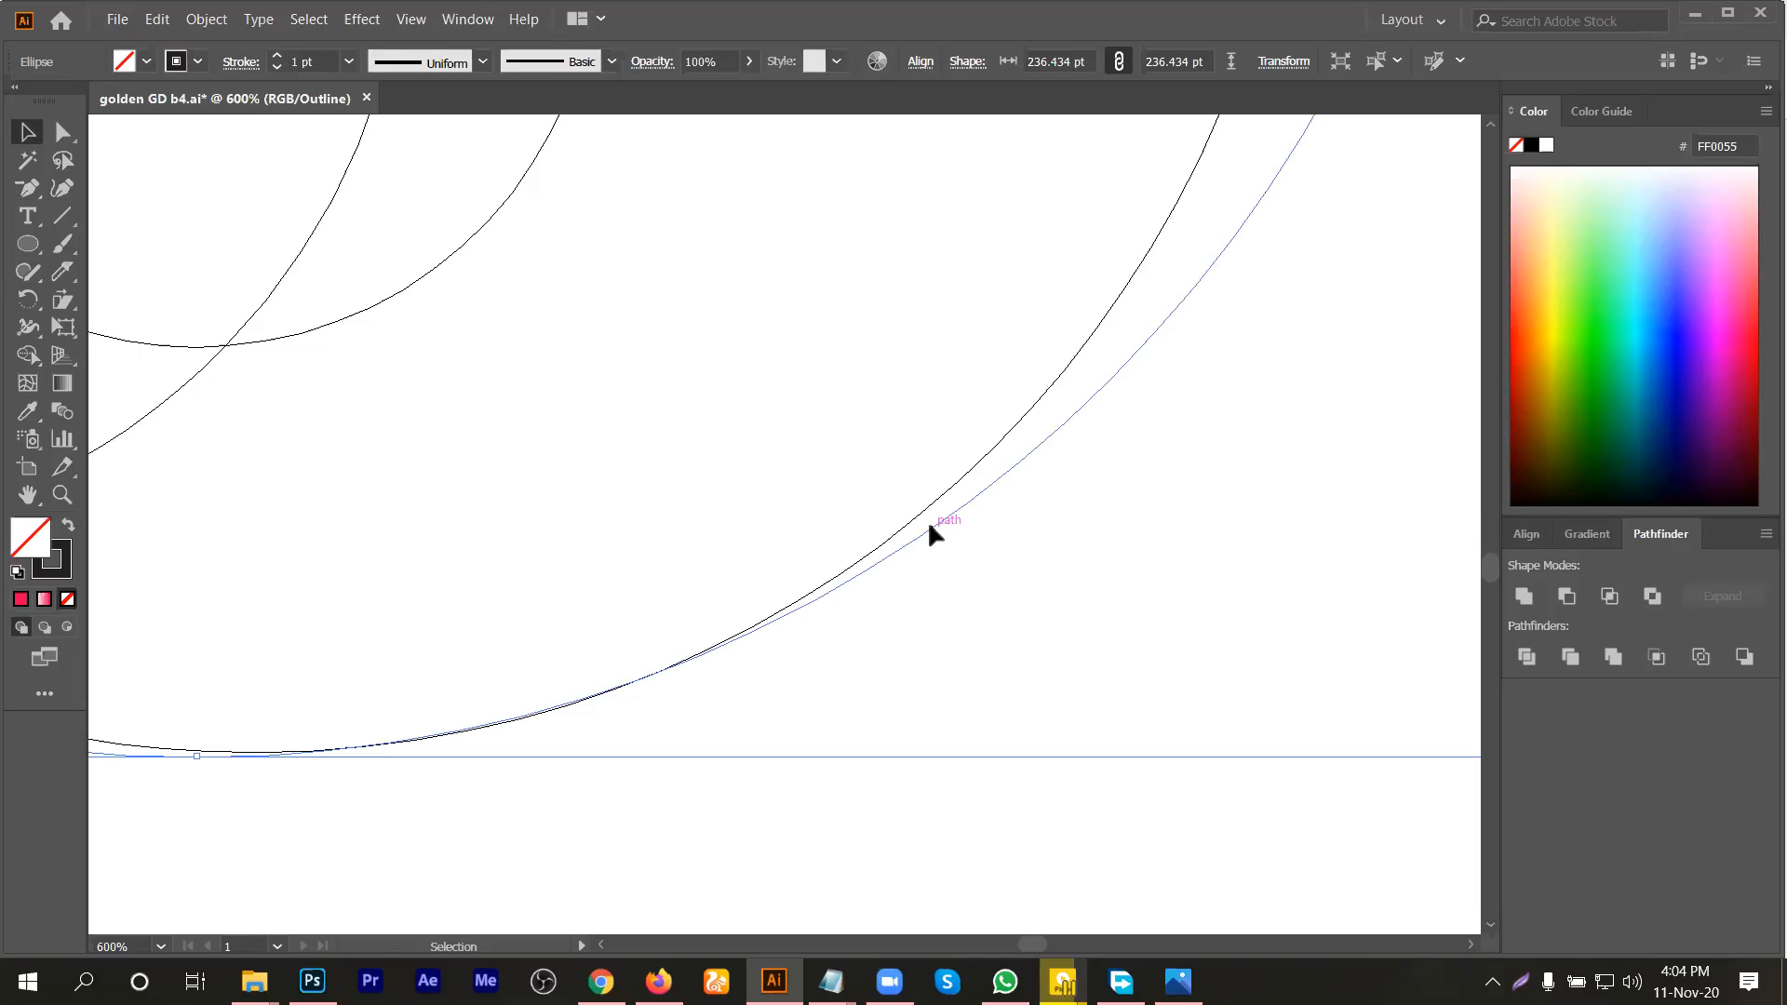
drag(930, 531, 930, 533)
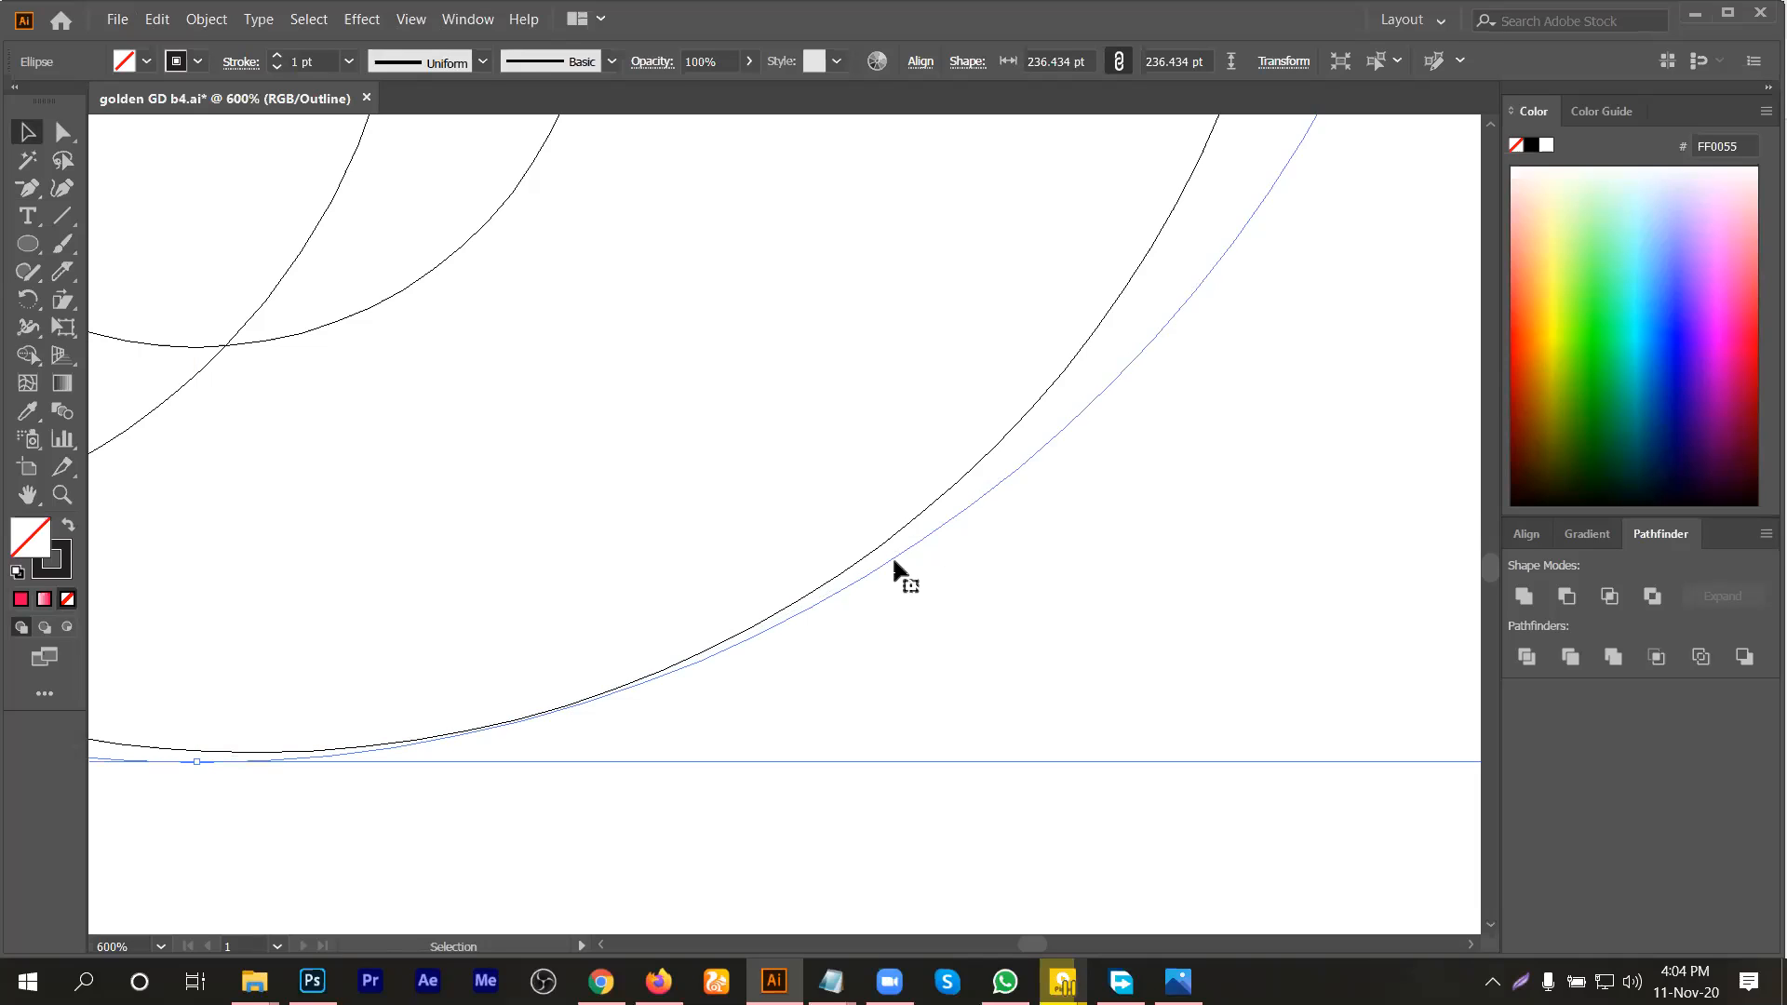
scroll(558, 710, up, 2)
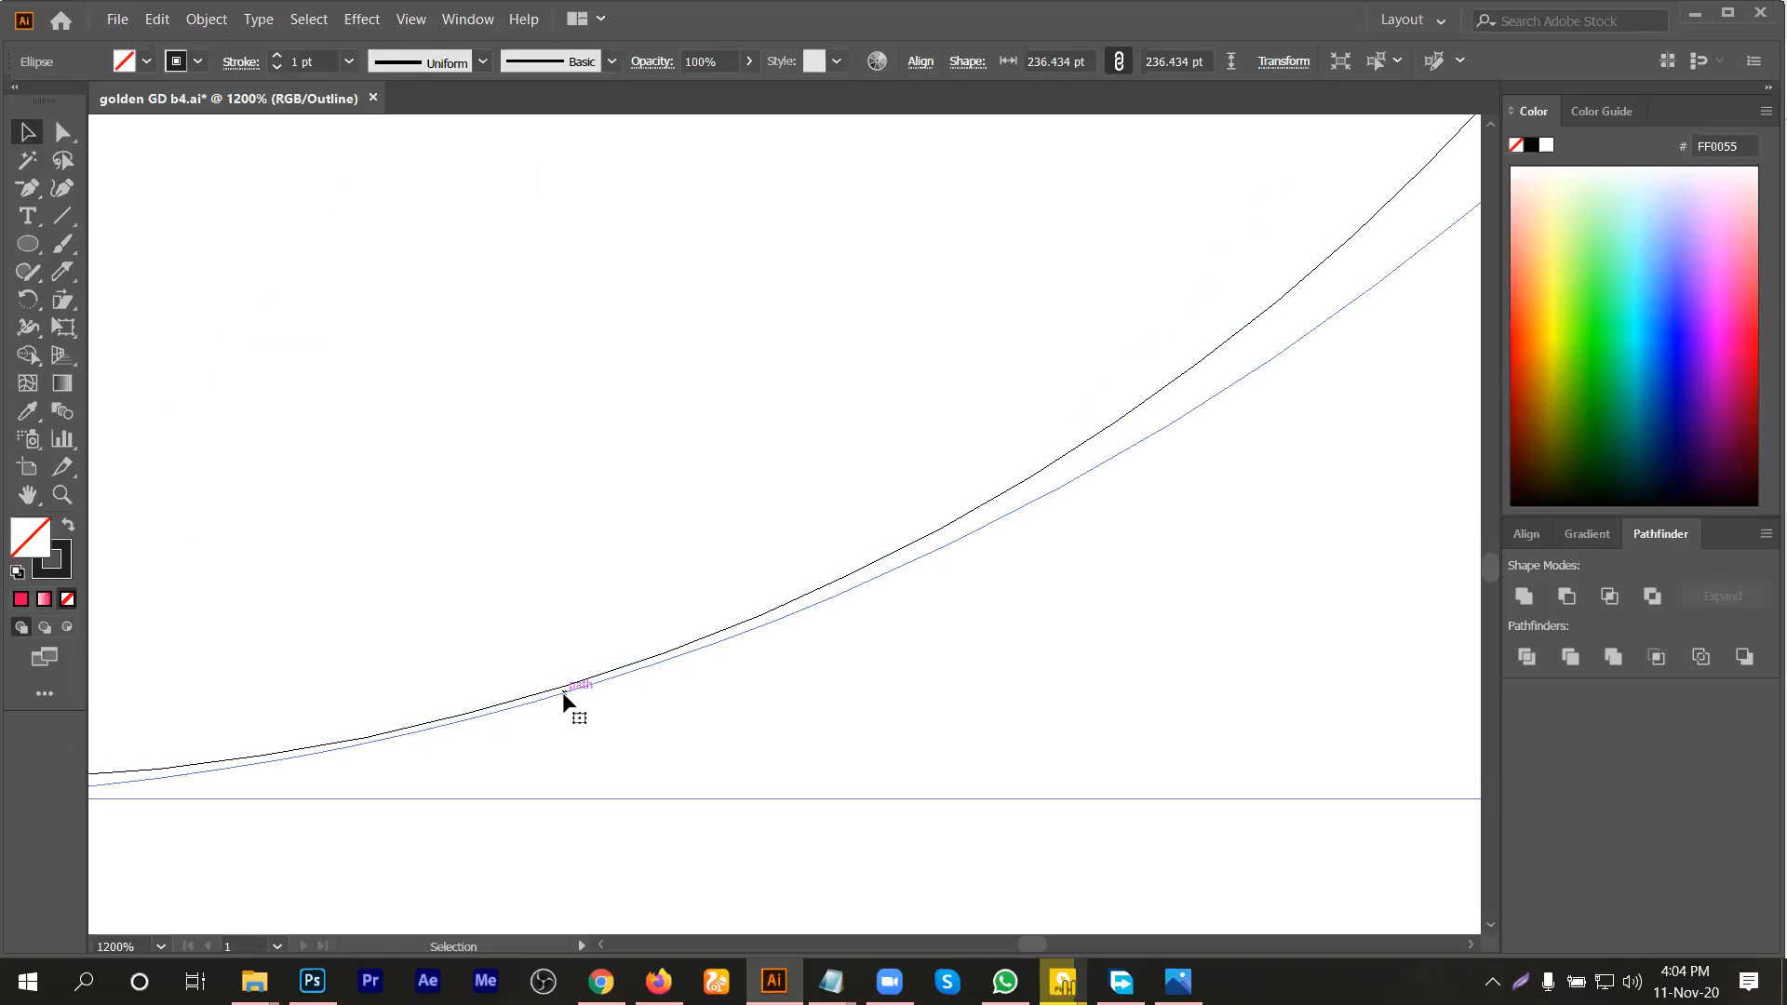
drag(565, 700, 563, 687)
scroll(744, 720, down, 2)
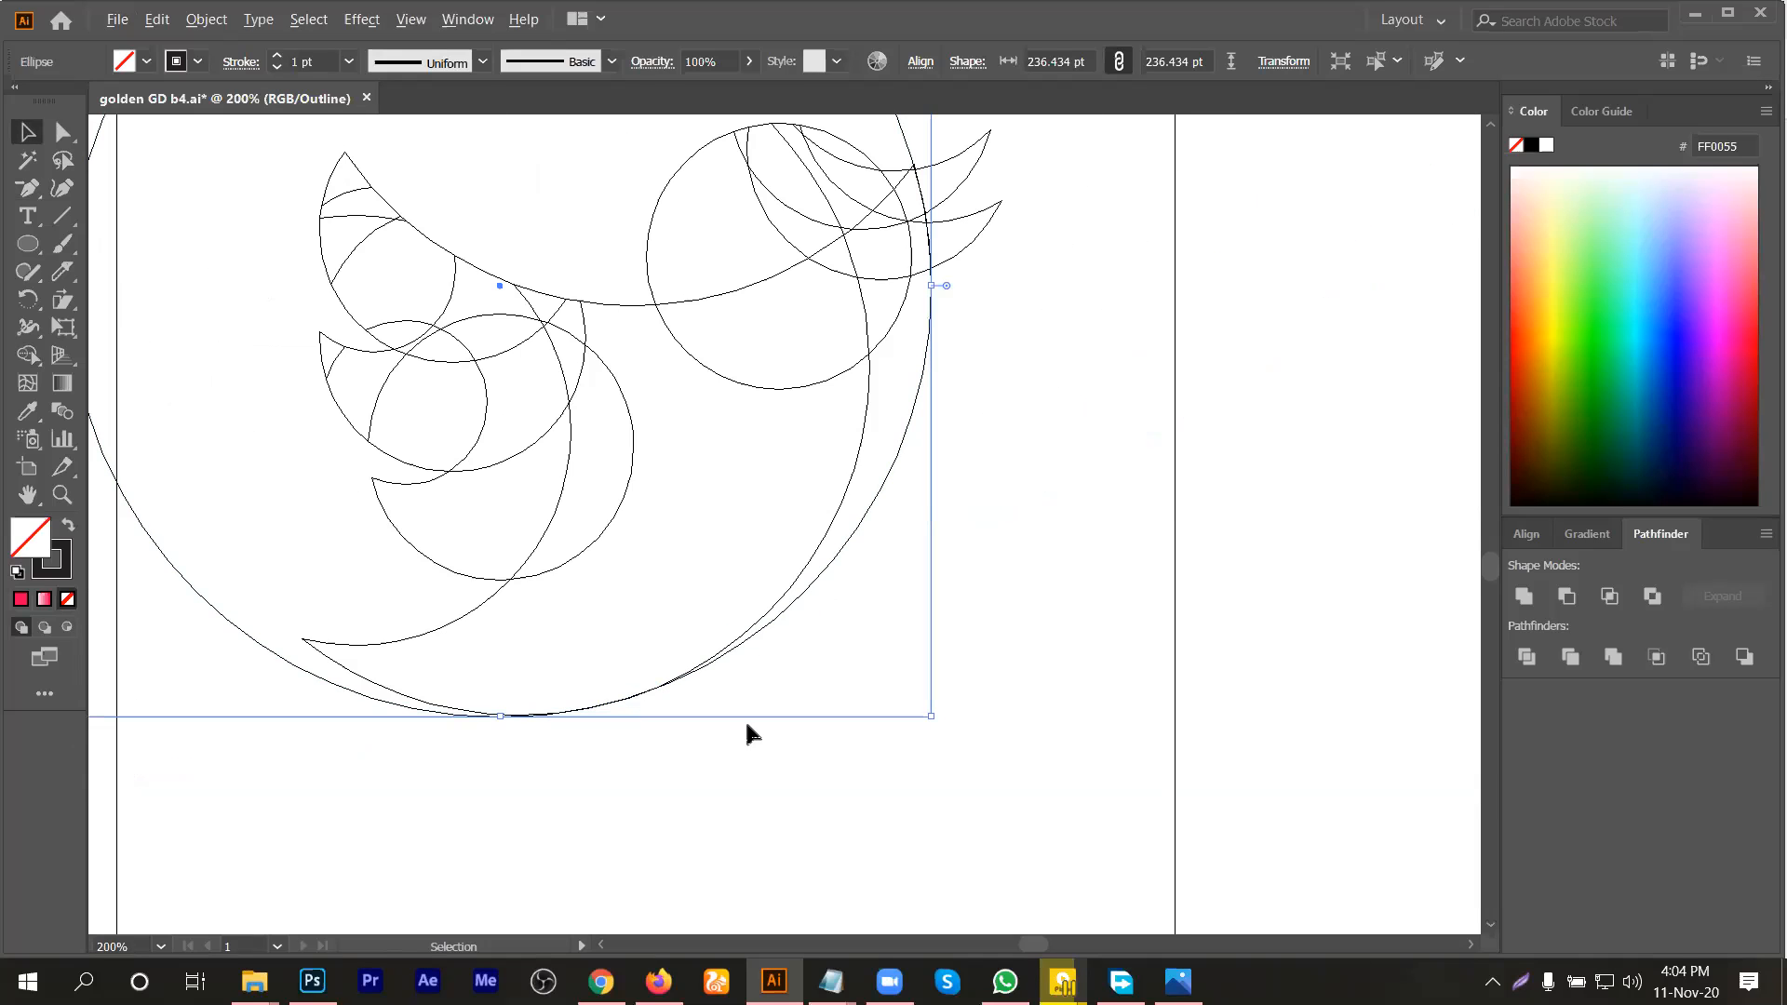
key(ctrl+y)
Step: Remove the part of the copied circle lying outside the bird with the Shape Builder
key(v)
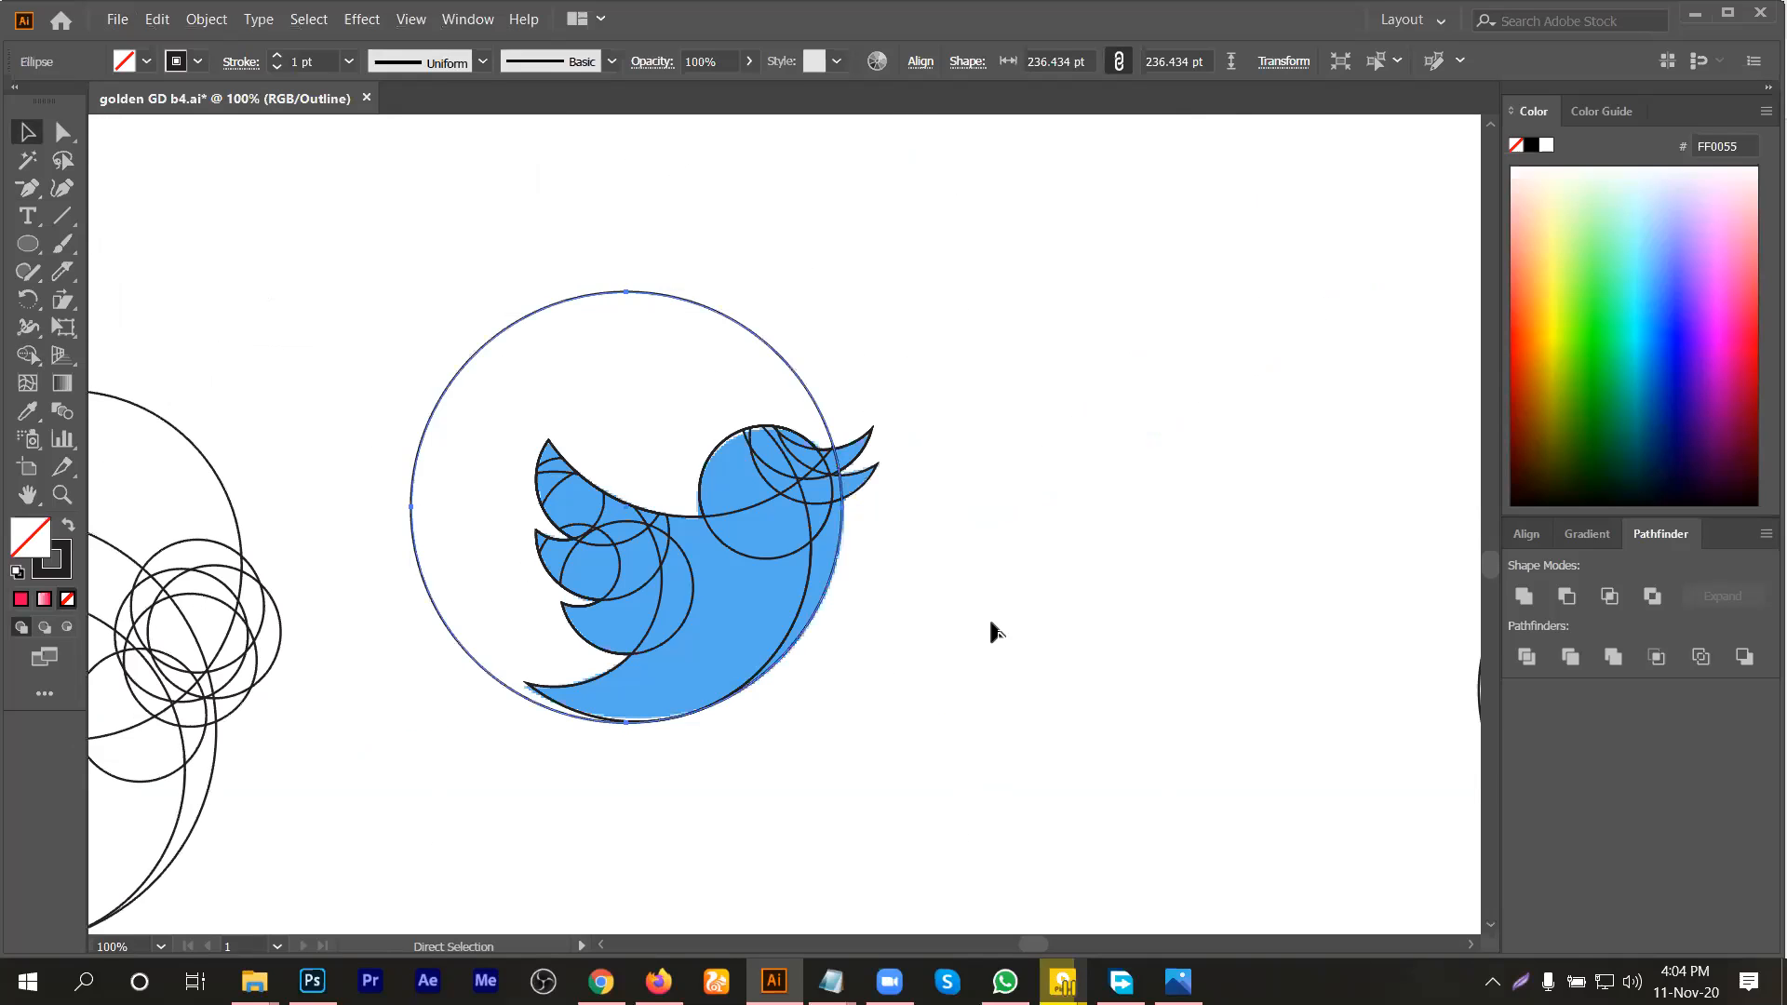
drag(959, 377, 672, 769)
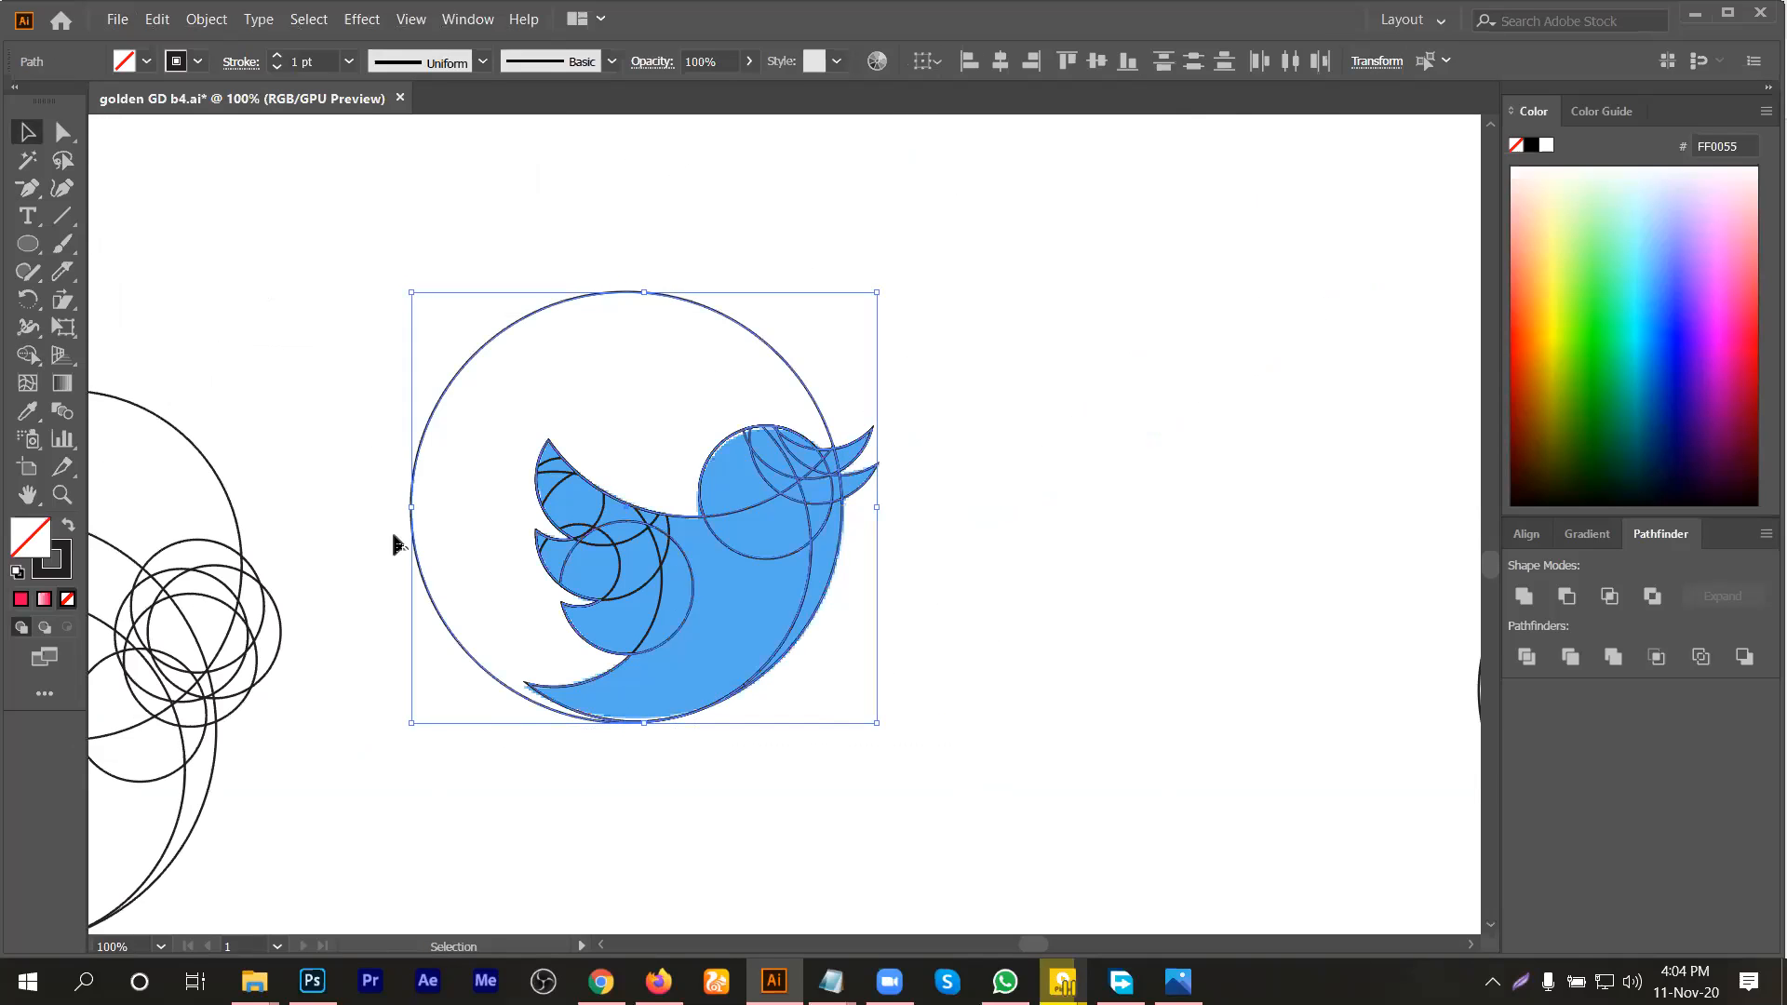
click(27, 354)
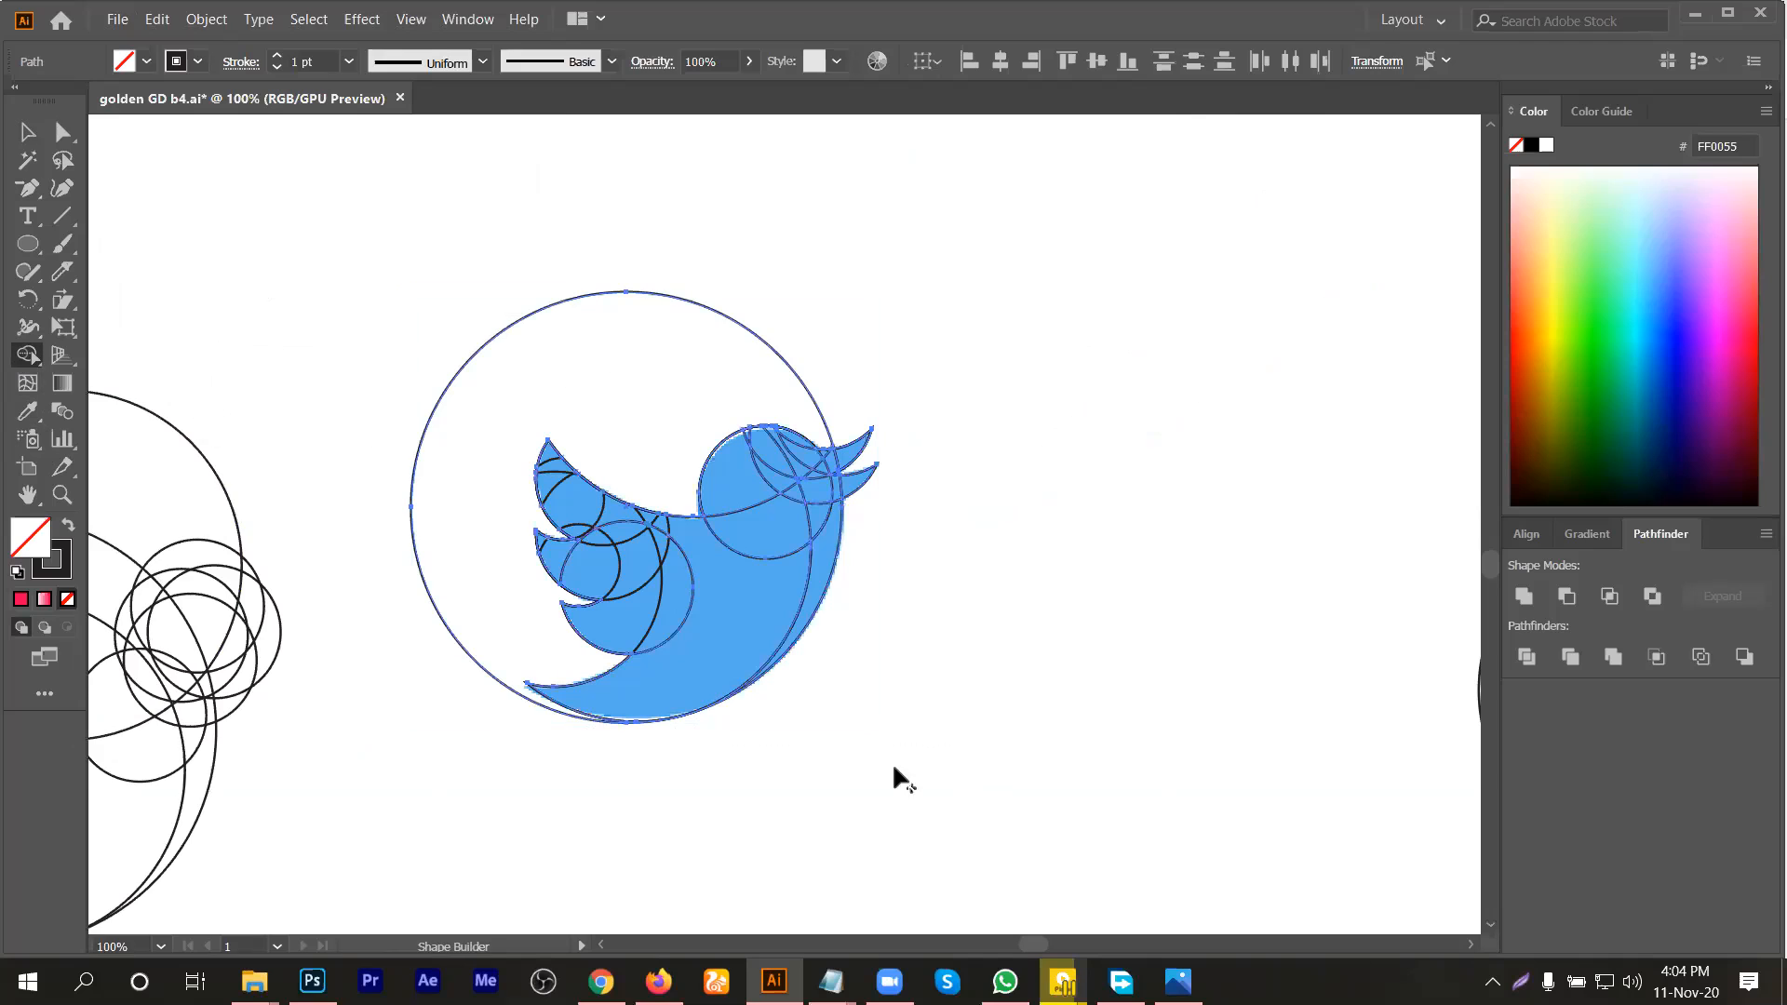
alt+click(536, 709)
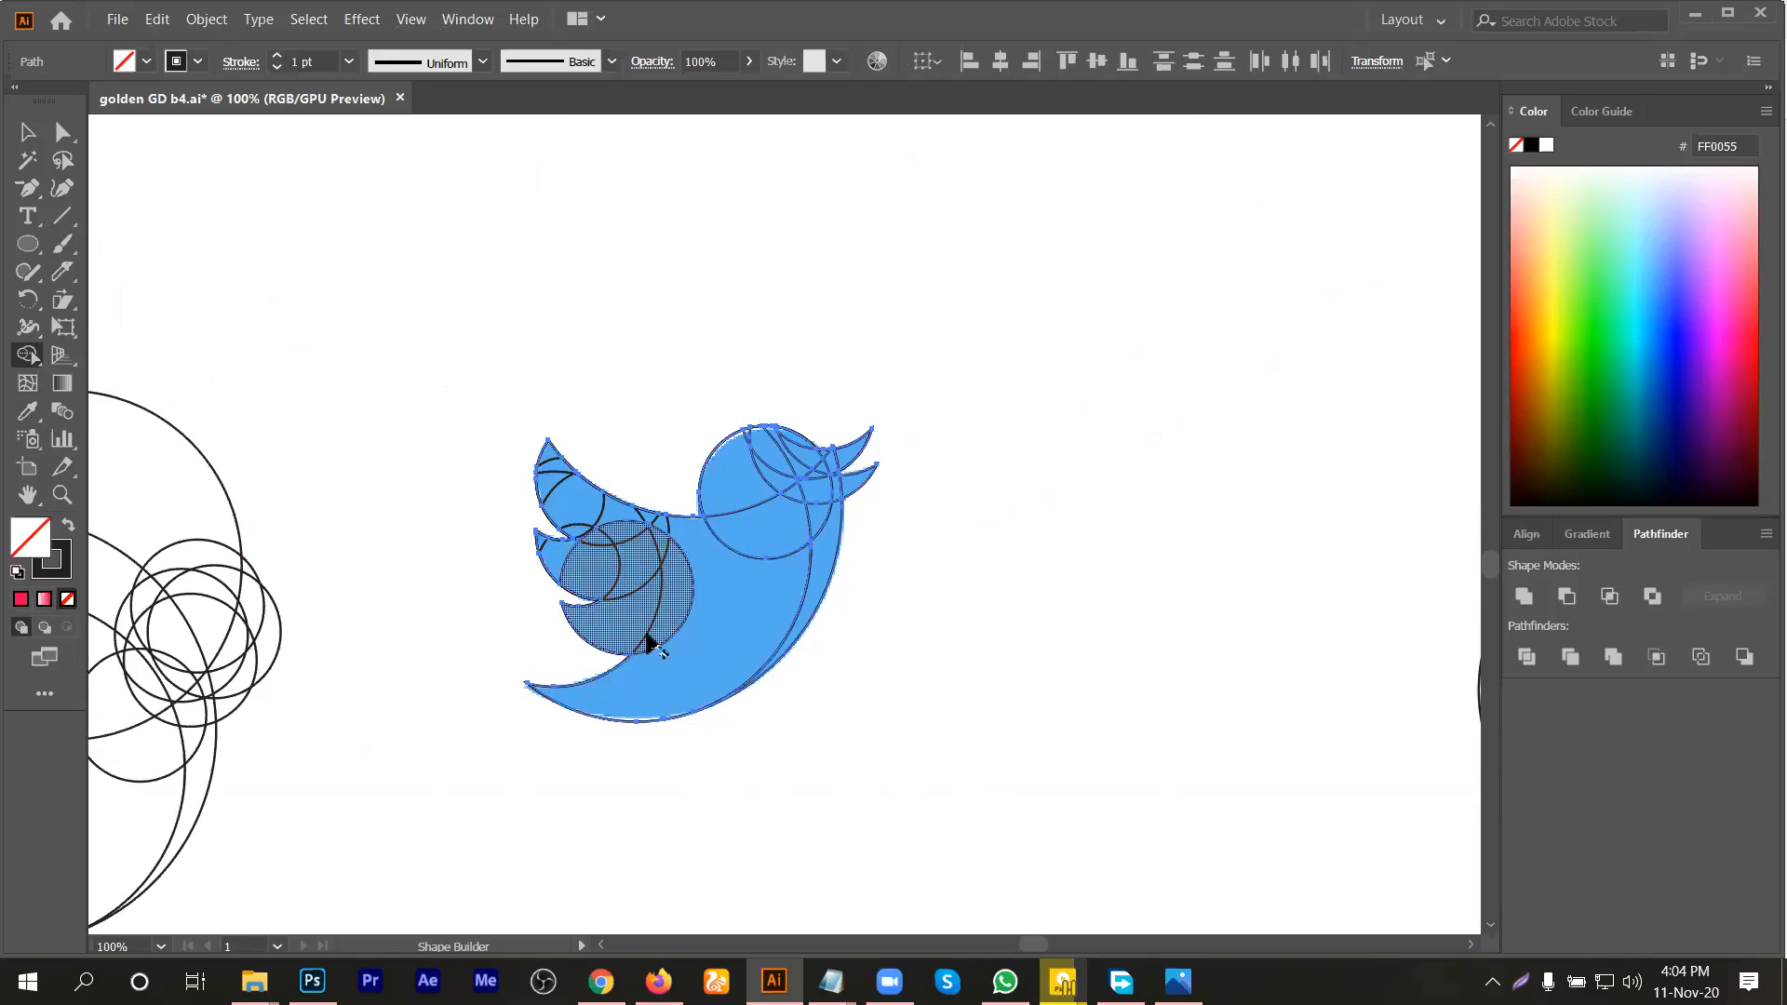
Step: Merge the wing, head, beak and back regions inside the bird into a single body shape with the Shape Builder
scroll(624, 594, up, 1)
mouse_move(619, 588)
mouse_down()
mouse_move(530, 429)
mouse_move(585, 496)
mouse_move(734, 550)
mouse_move(615, 571)
mouse_up()
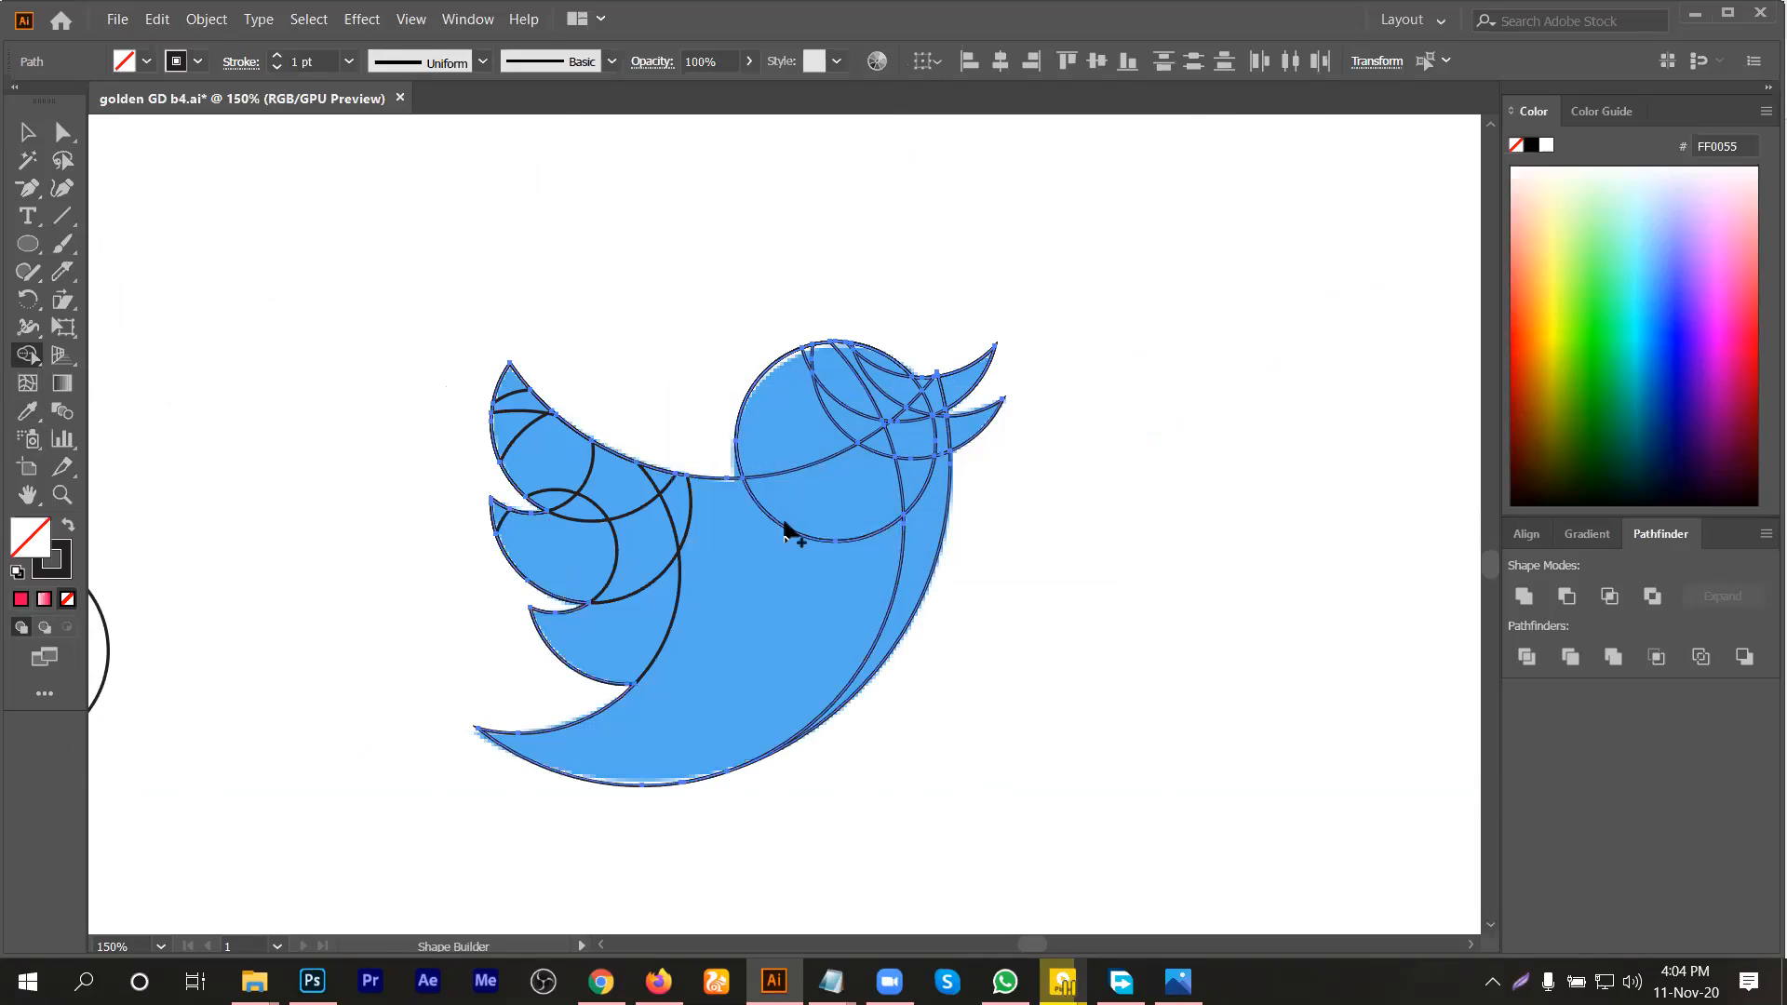
drag(818, 444, 778, 559)
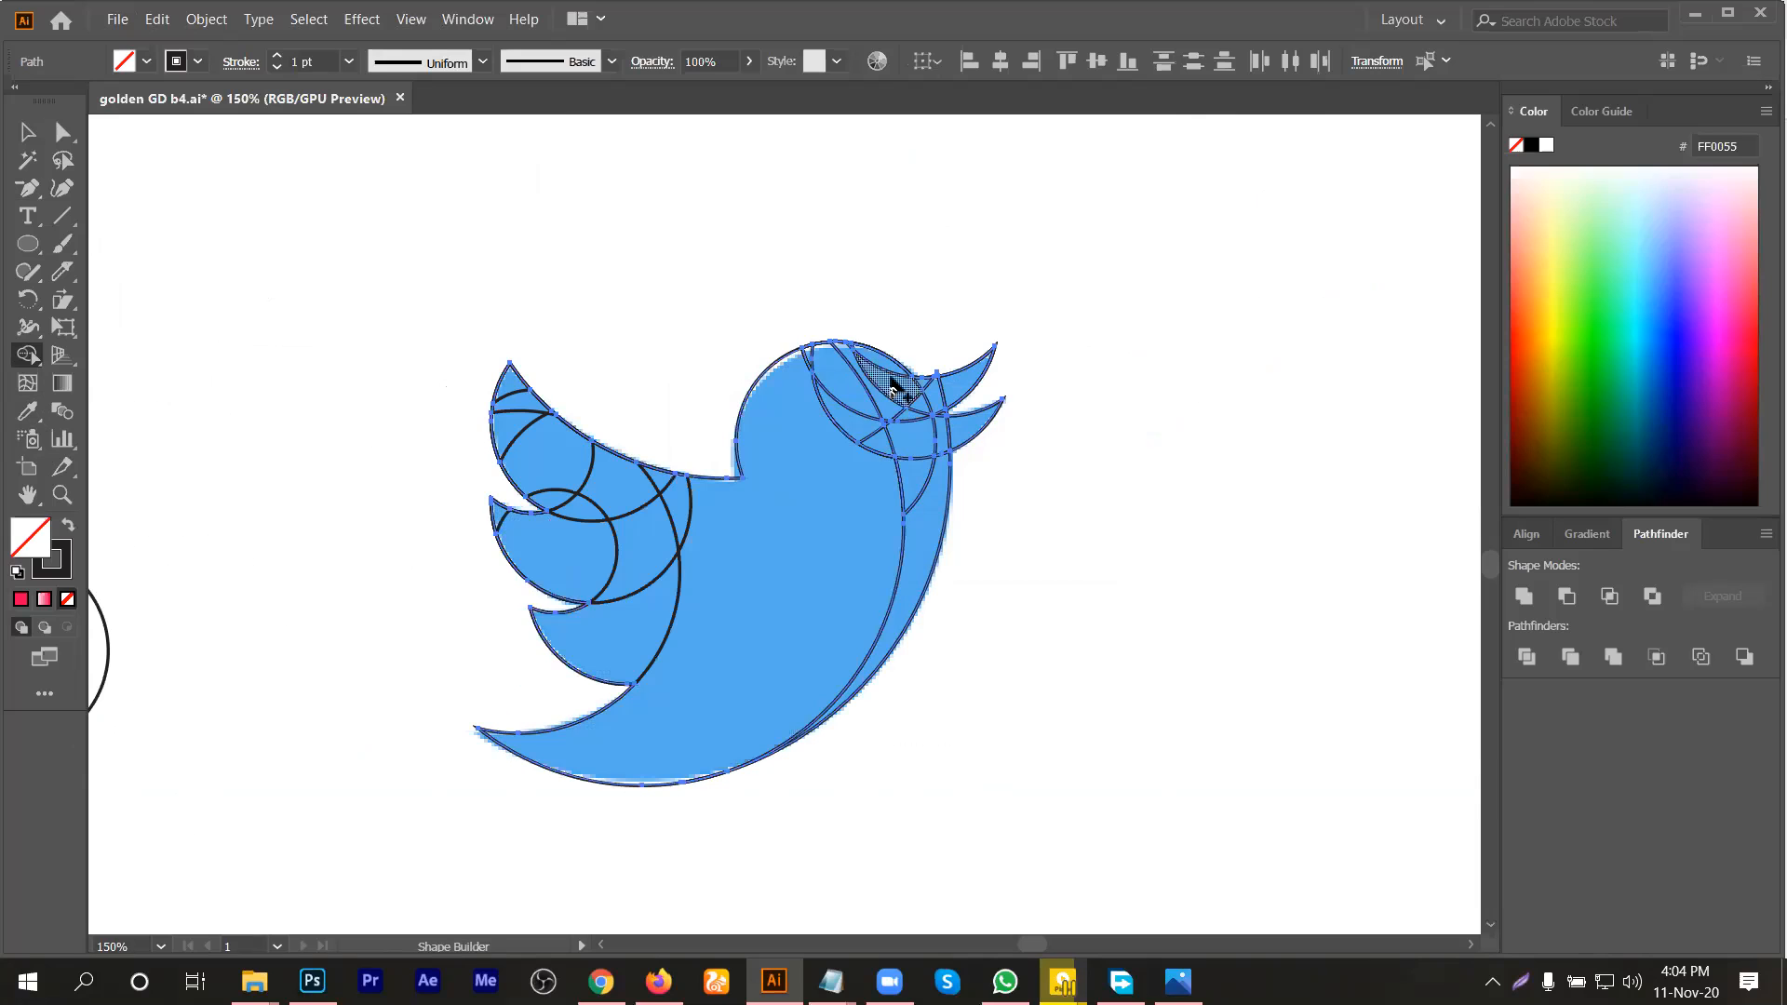
drag(883, 370, 852, 465)
mouse_move(951, 387)
mouse_down()
mouse_move(869, 416)
mouse_move(903, 466)
mouse_move(949, 431)
mouse_move(899, 446)
mouse_move(879, 490)
mouse_up()
drag(890, 408, 918, 519)
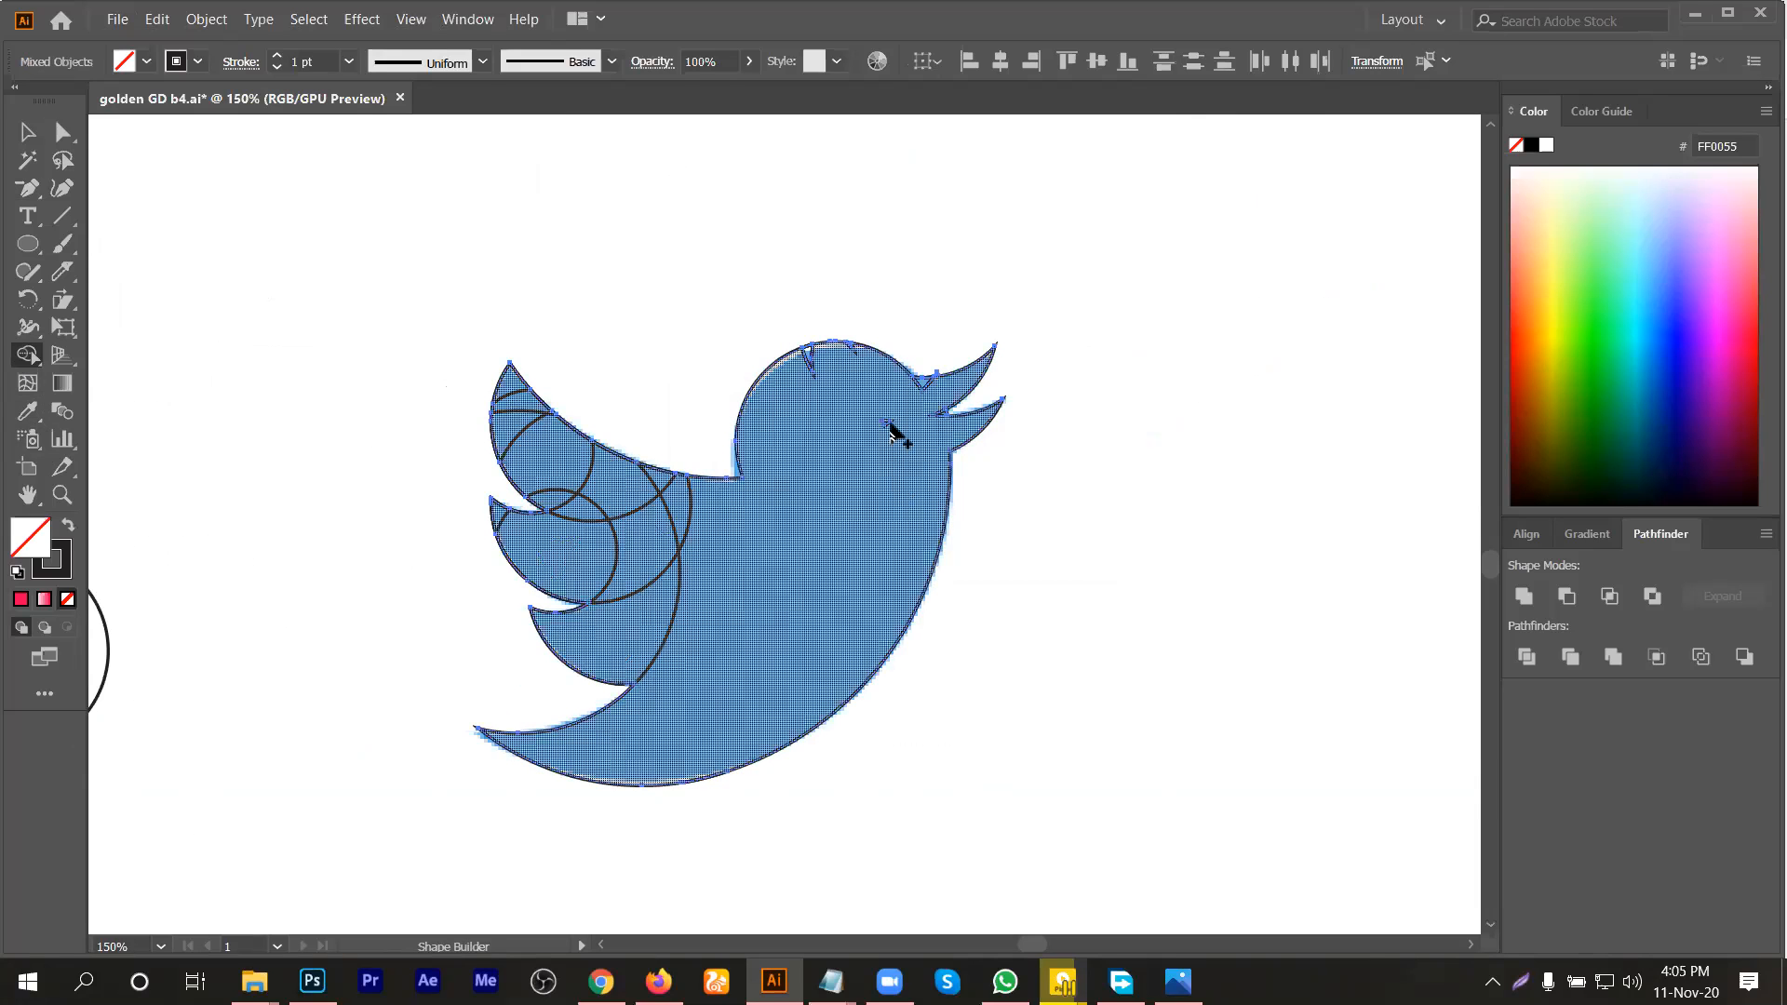
drag(884, 435, 875, 396)
drag(819, 367, 902, 415)
mouse_move(727, 539)
mouse_down()
mouse_move(640, 511)
mouse_move(633, 528)
mouse_up()
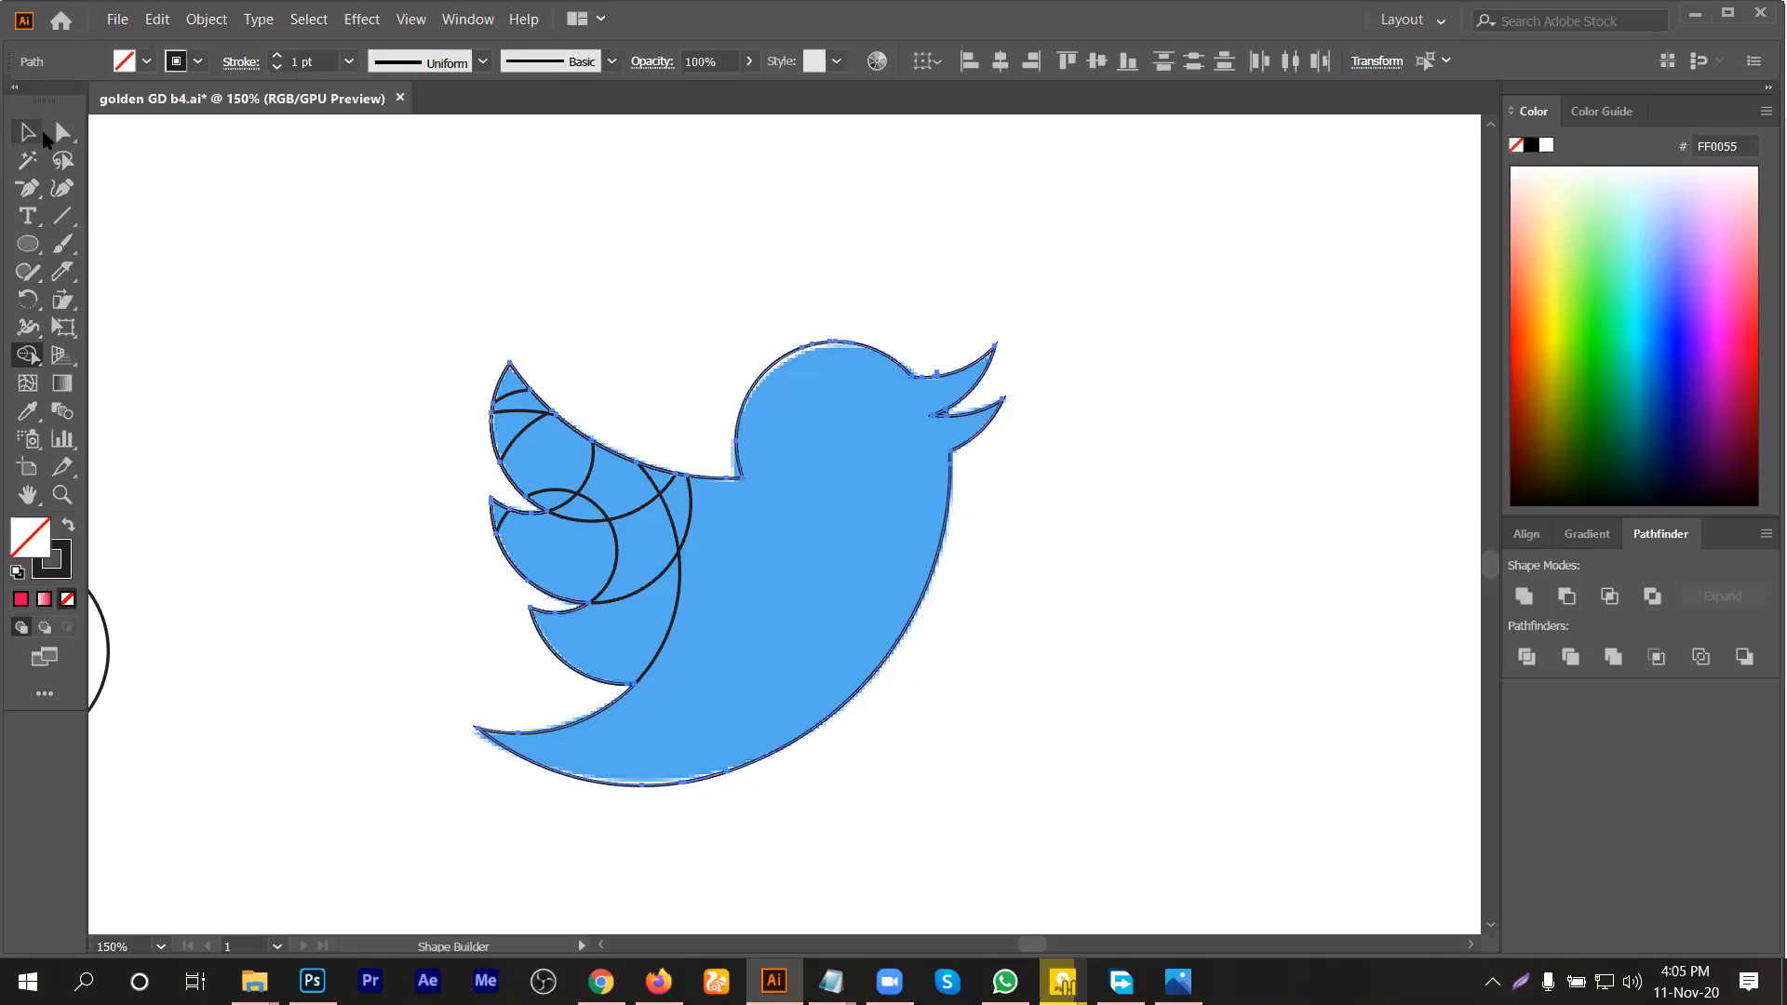
Step: Move the merged bird outline off the reference image to the empty area at its right
click(750, 454)
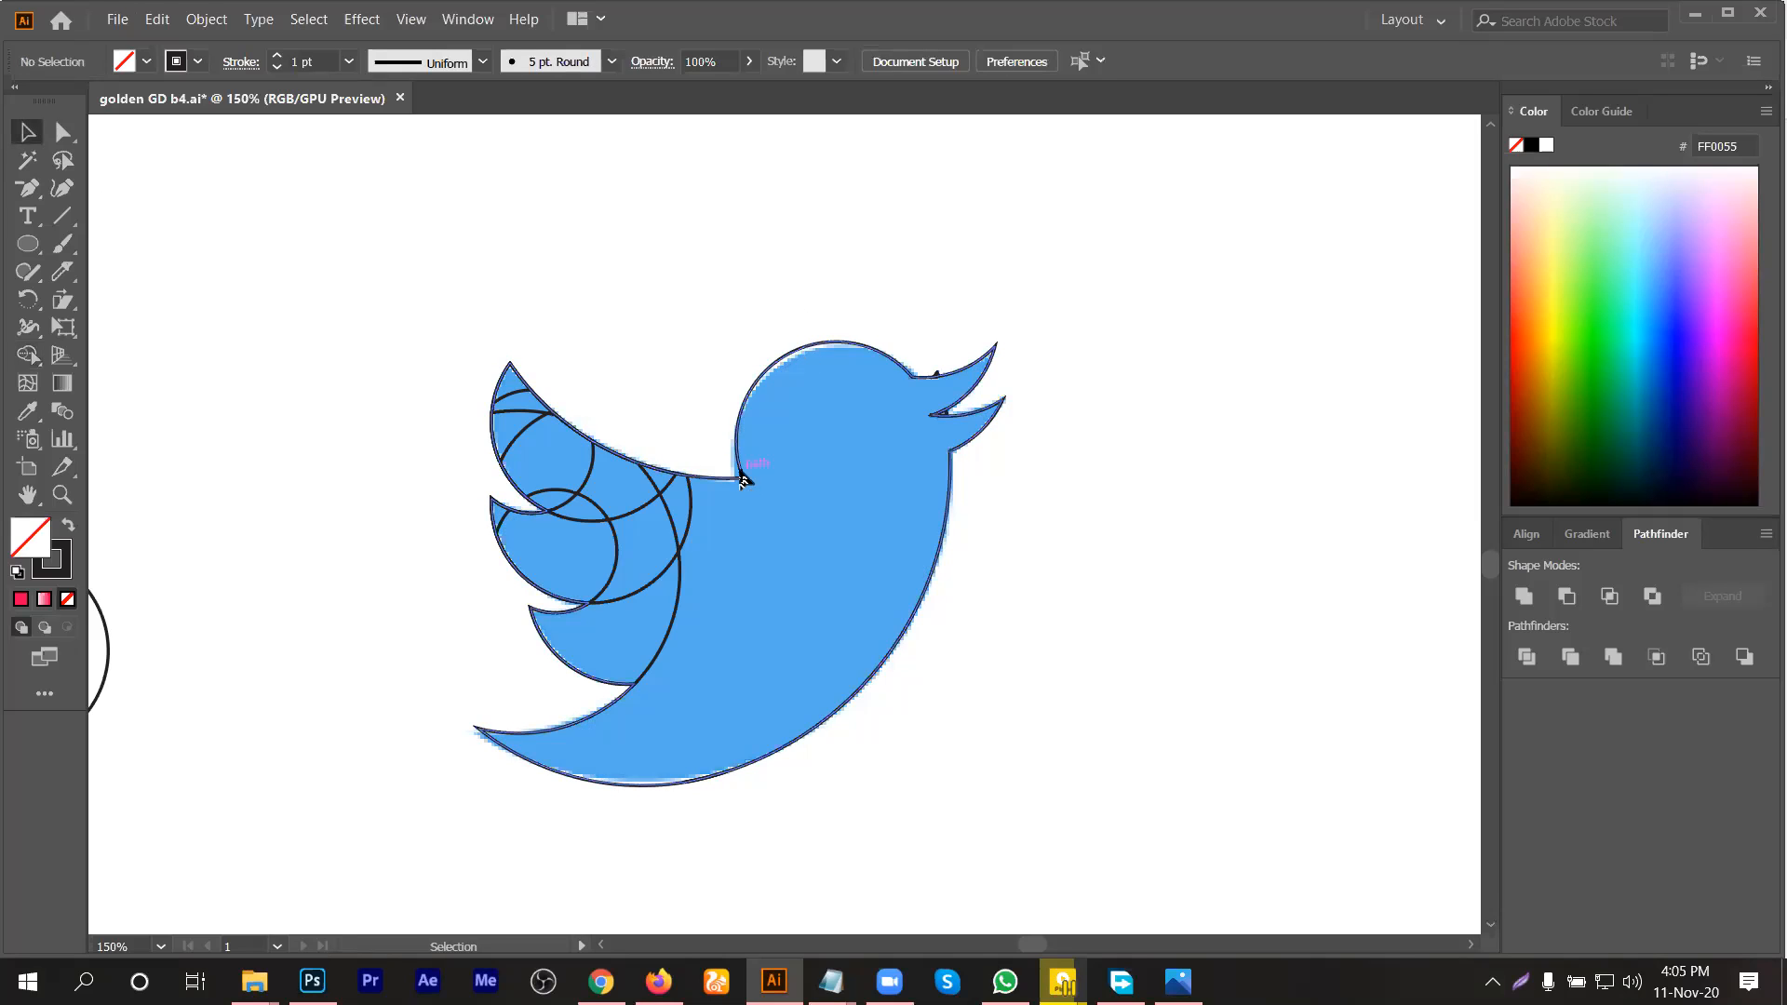
drag(740, 469, 1072, 408)
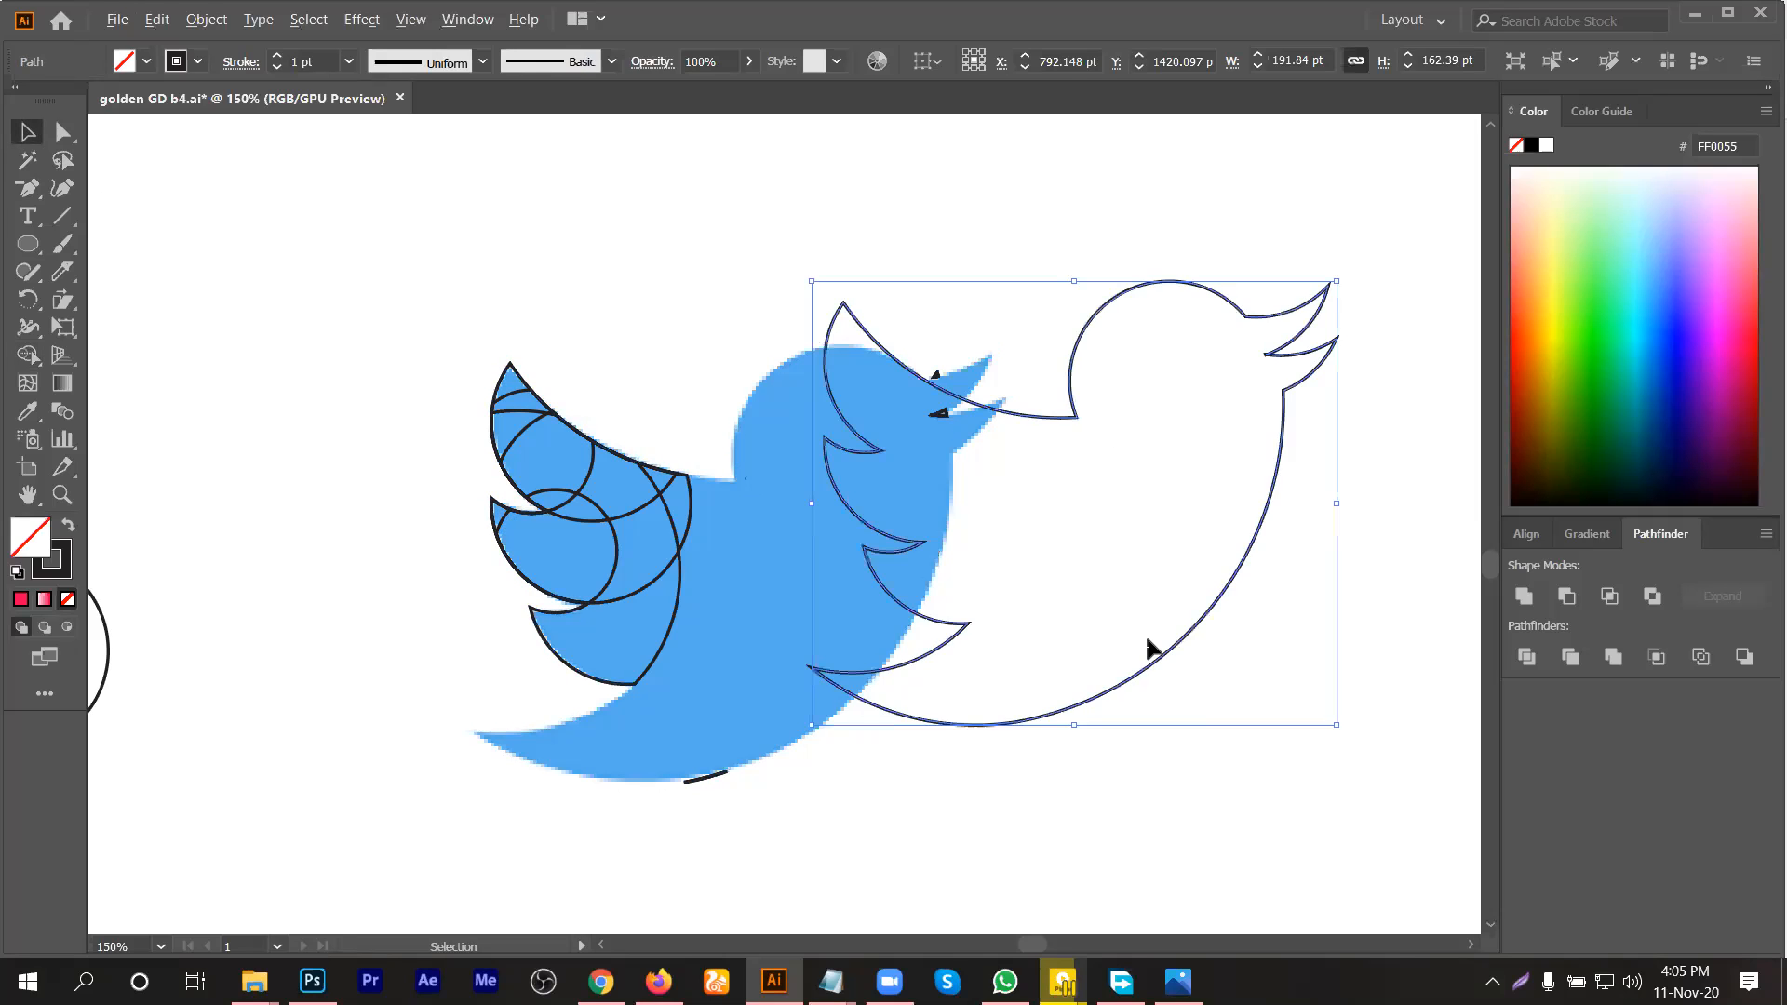
scroll(1159, 654, down, 1)
drag(1147, 635, 1243, 736)
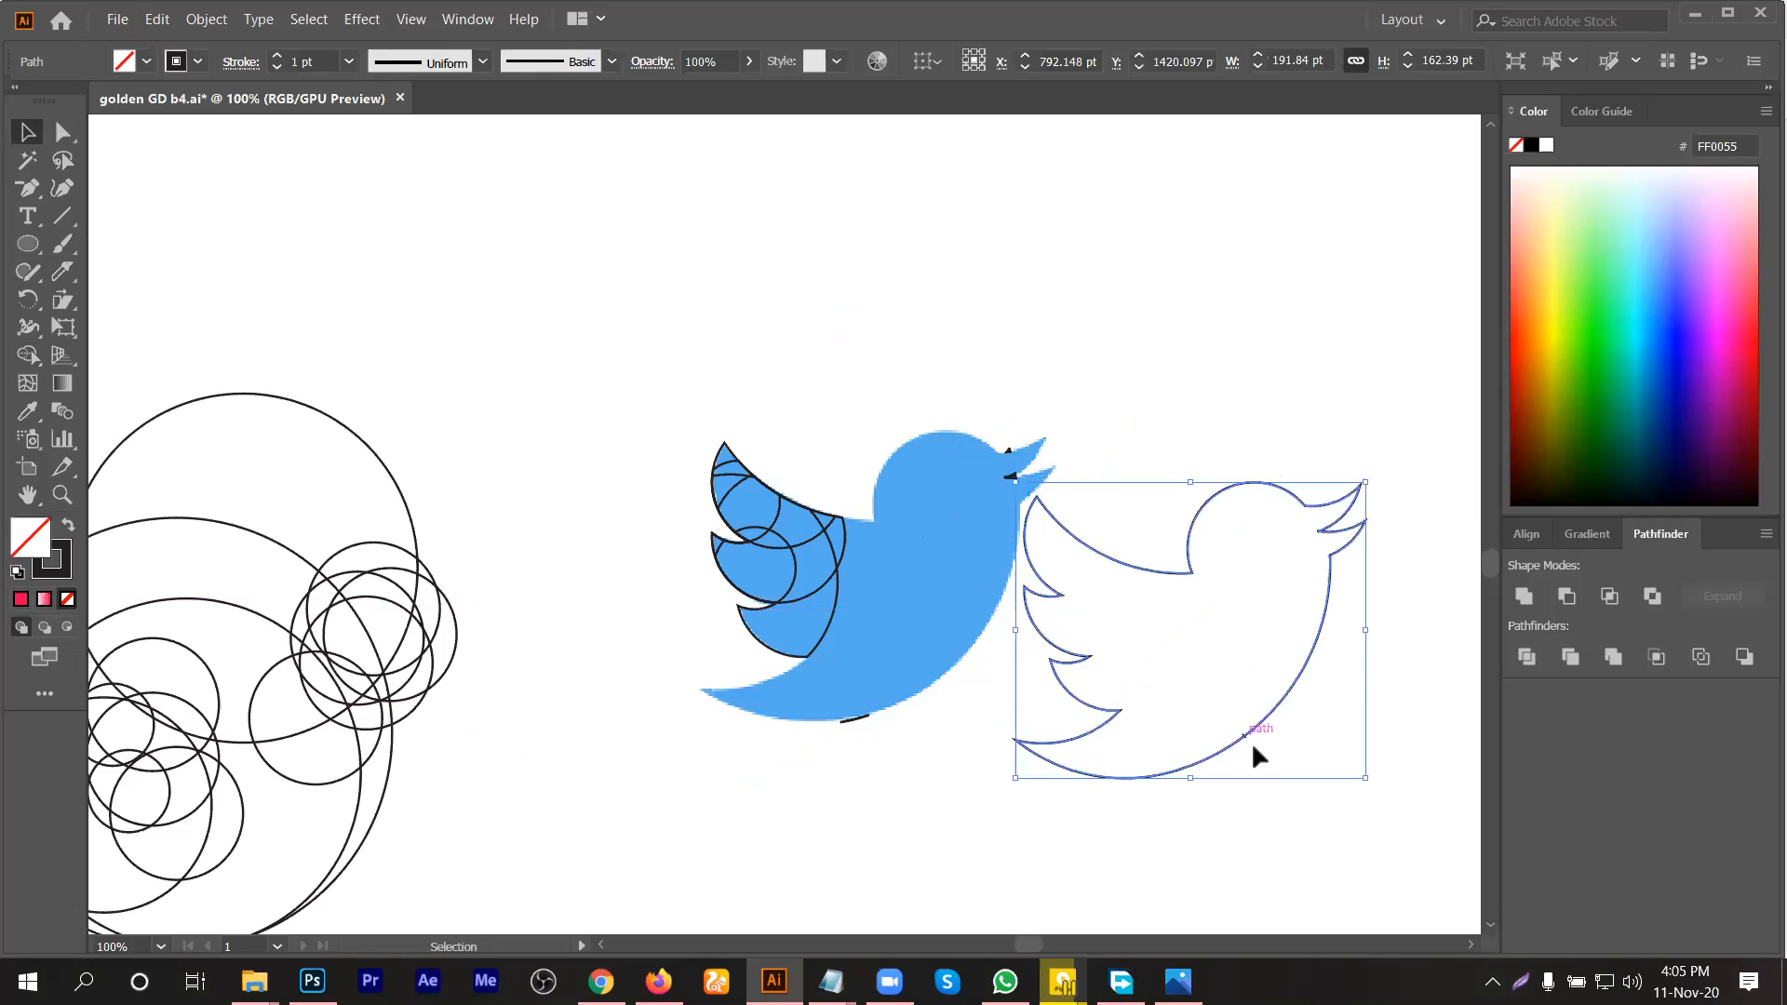
scroll(1177, 716, down, 2)
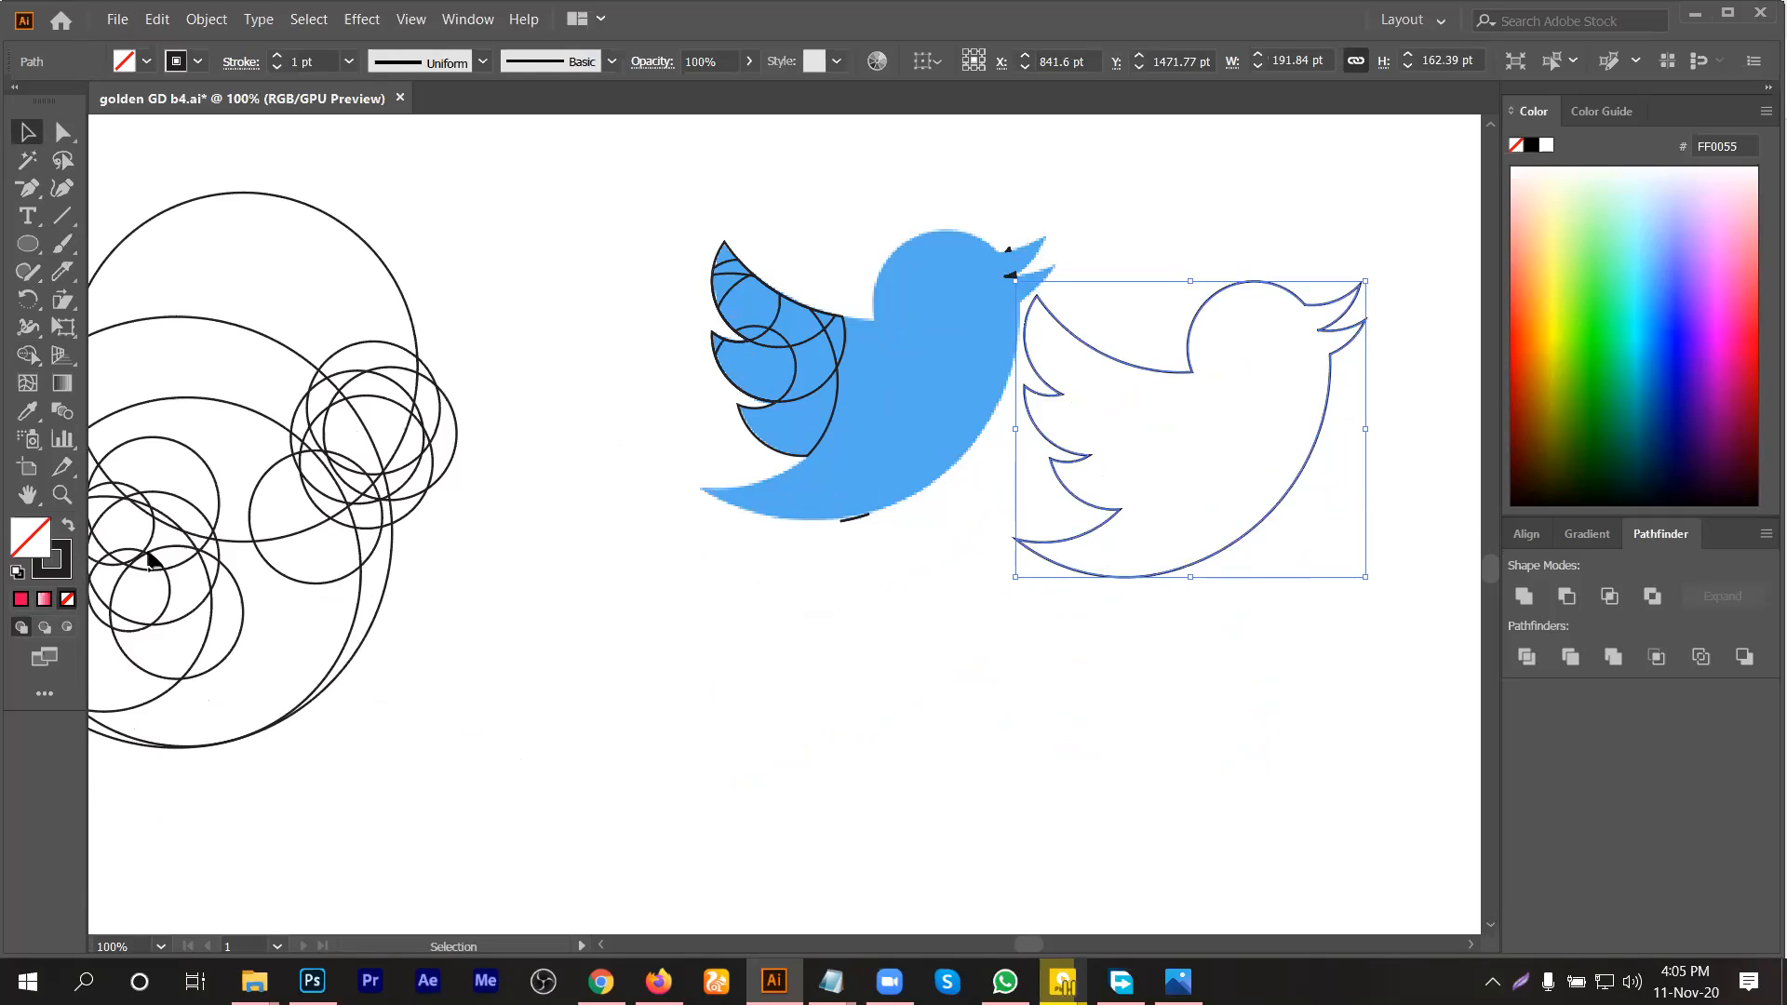
Step: Fill the detached bird outline with the CMYK Cyan swatch
click(144, 63)
click(130, 100)
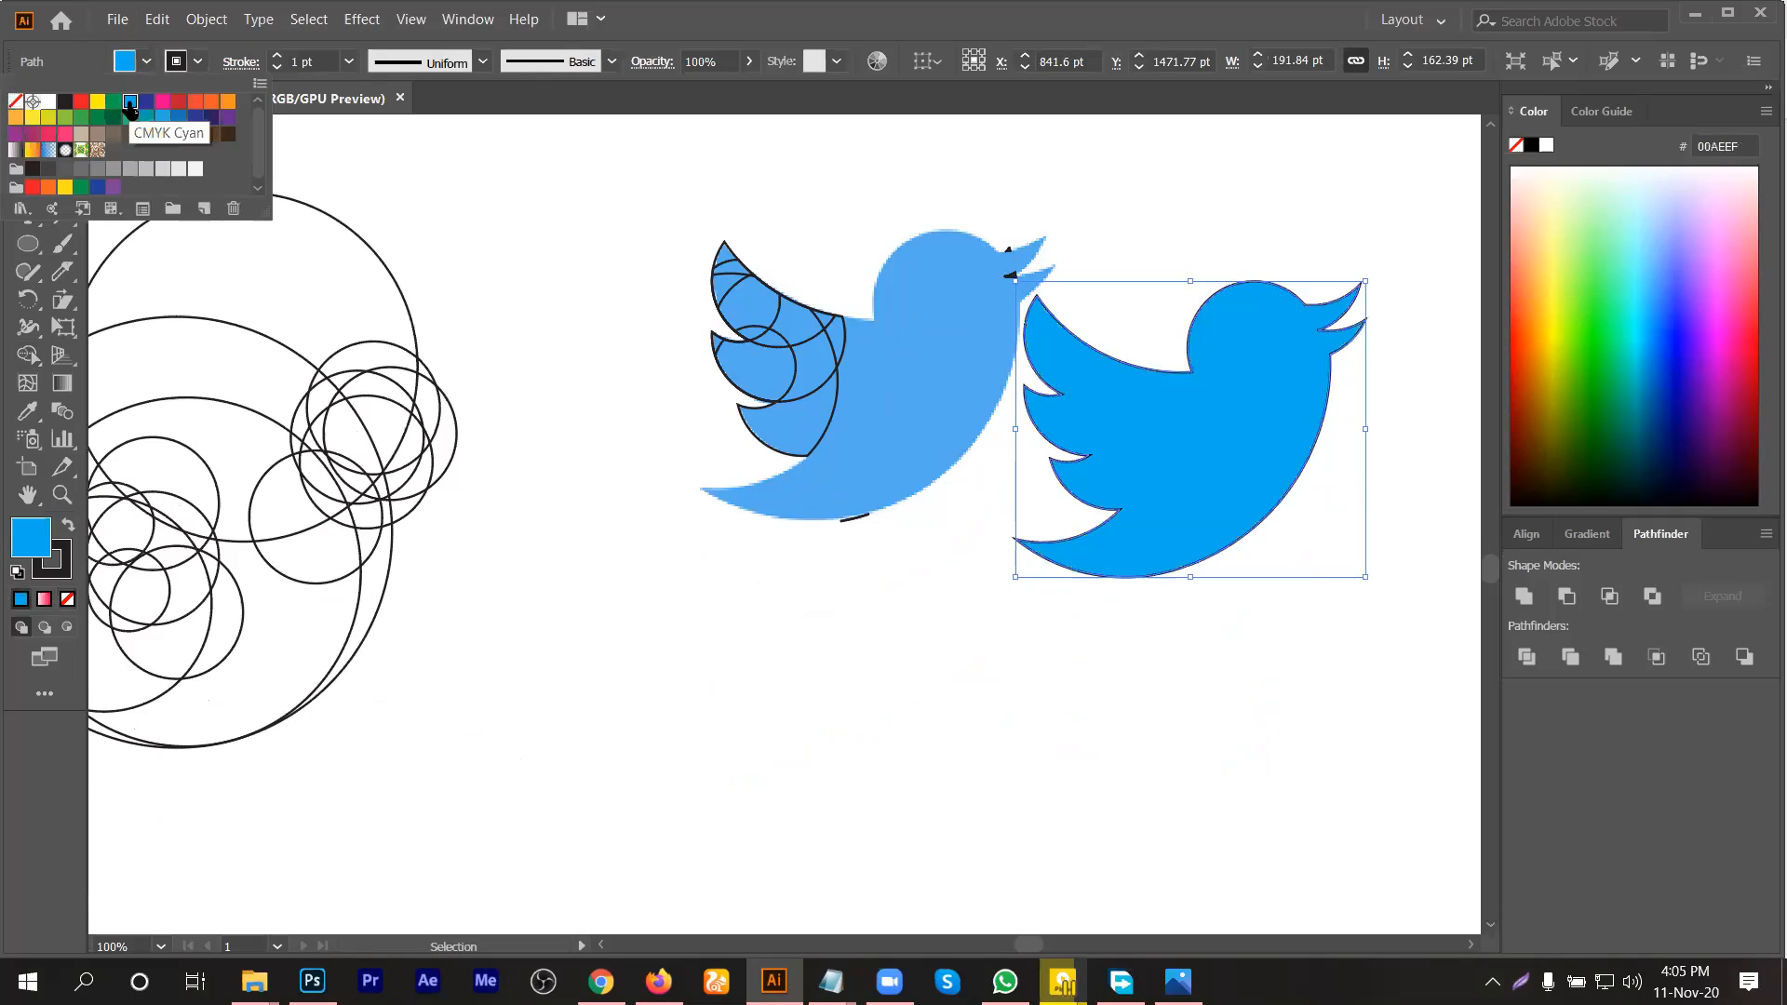
click(870, 757)
Step: Move the filled bird below and to the right of the reference and set its stroke to none
drag(1137, 511, 1067, 707)
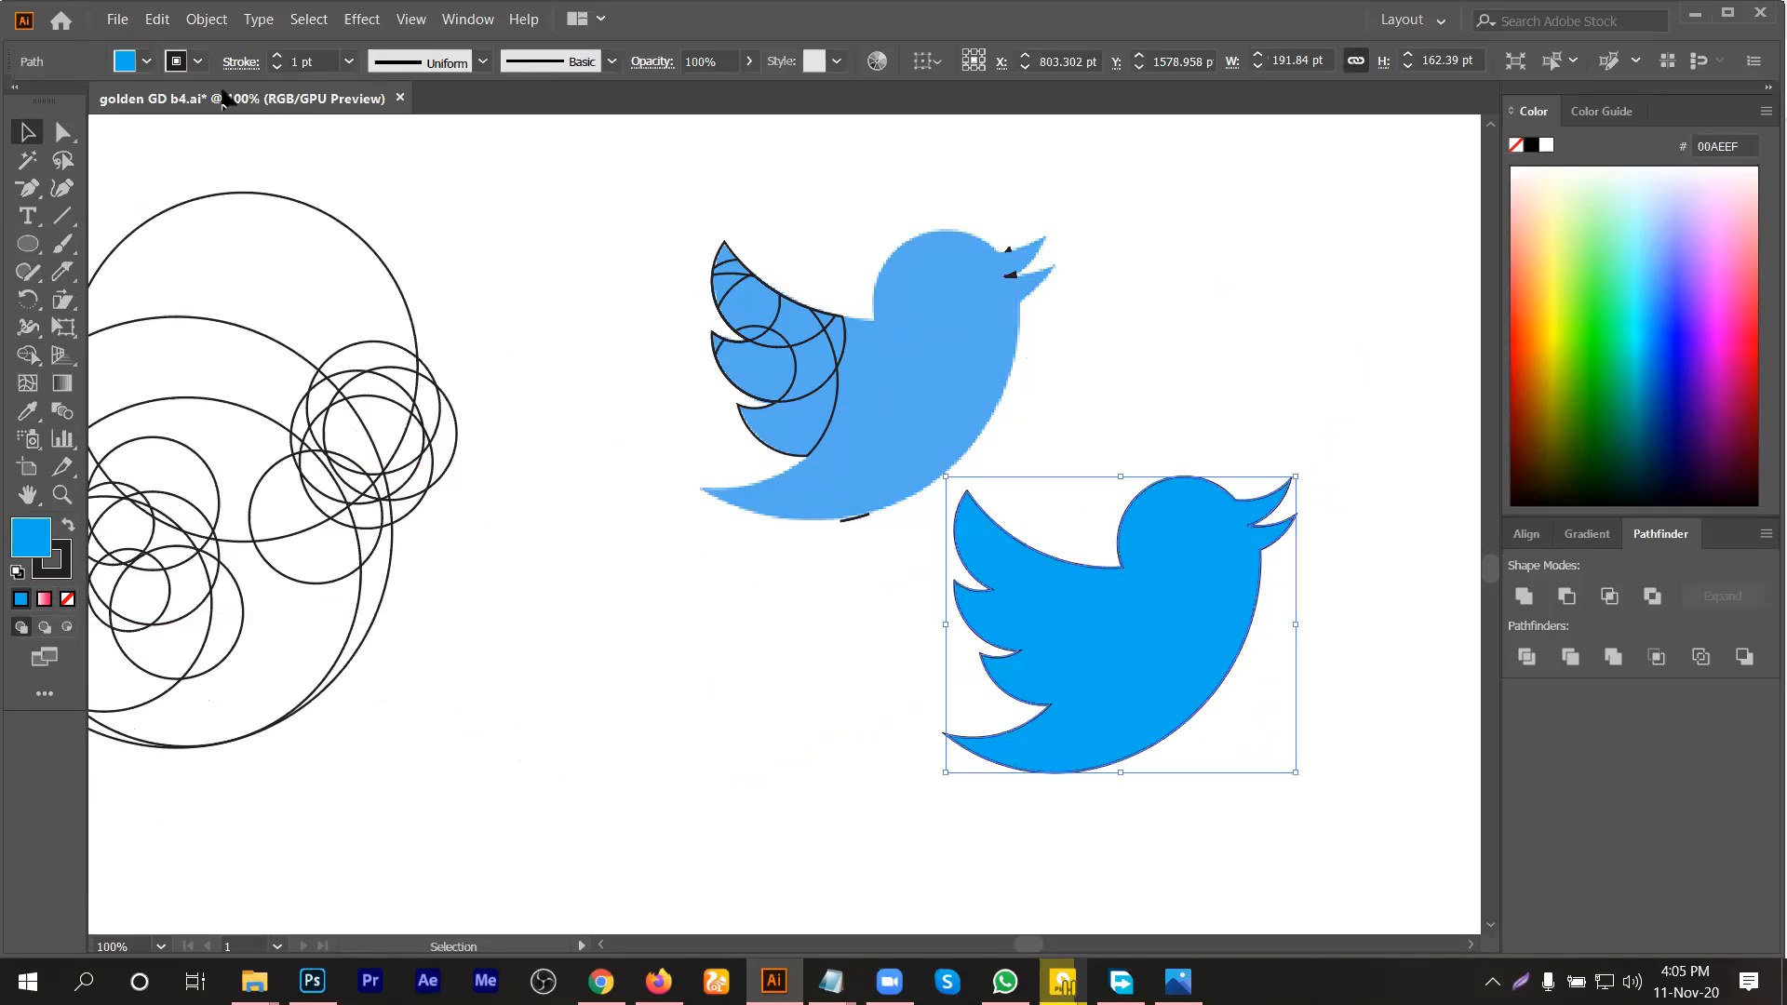
click(198, 61)
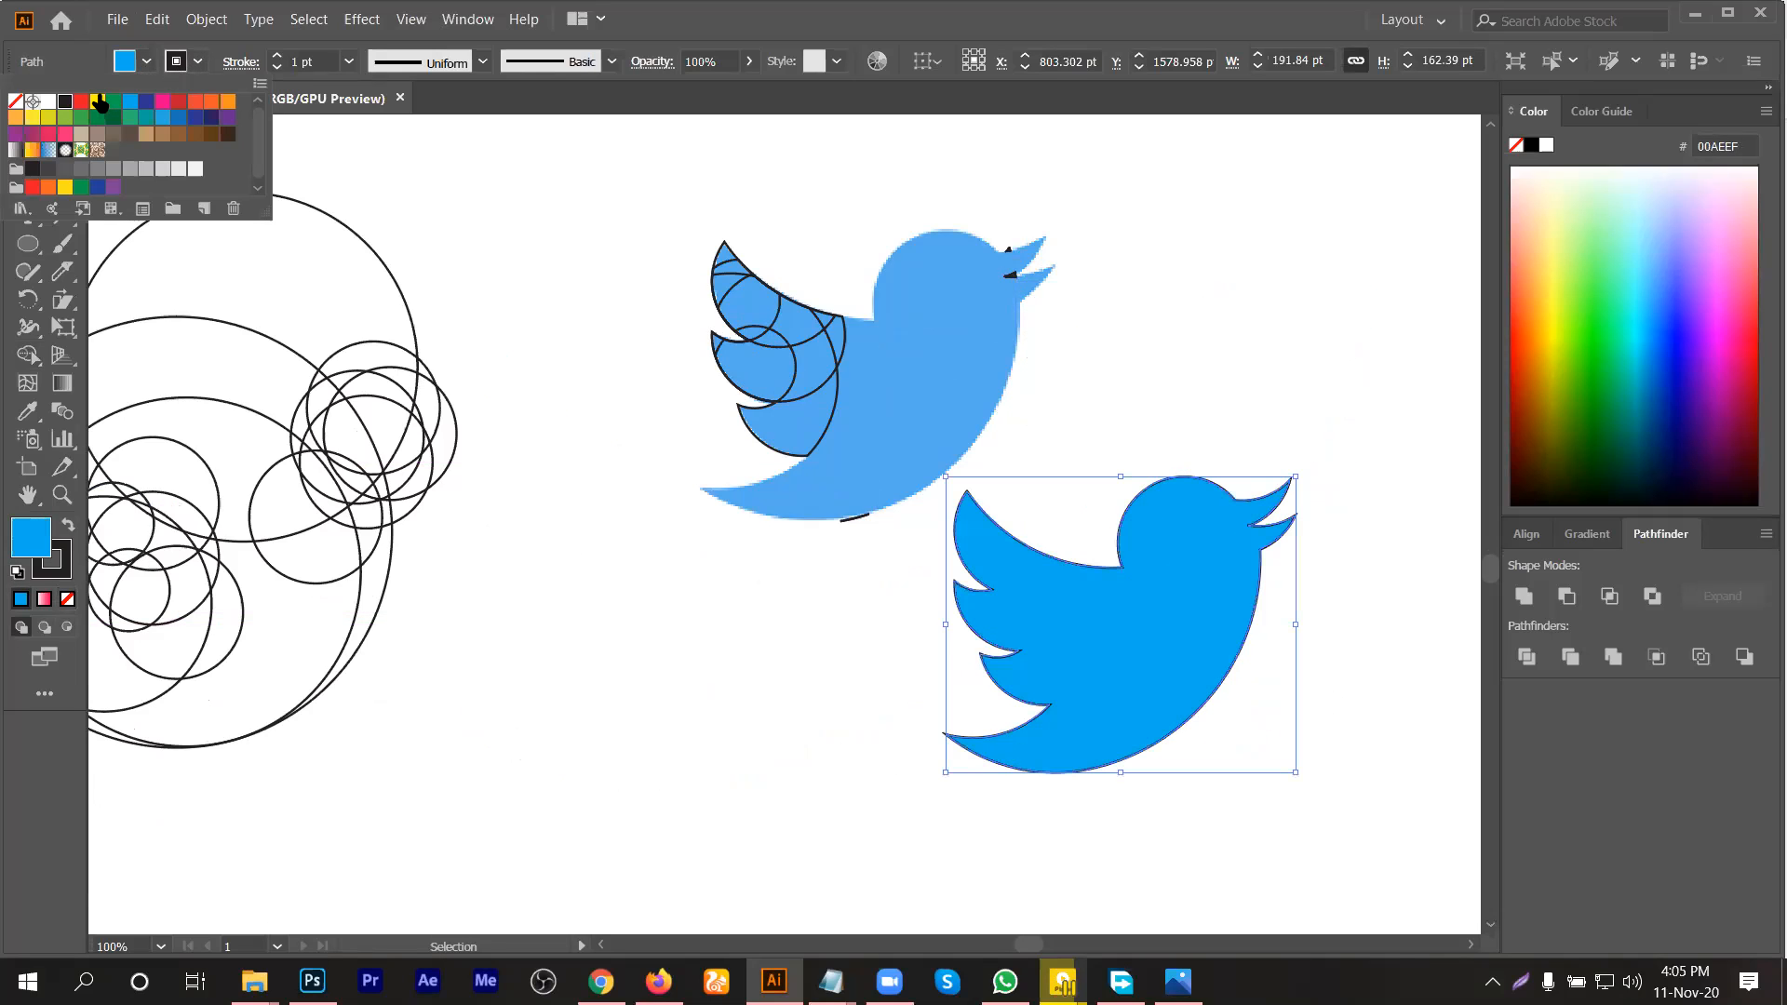
click(16, 101)
click(734, 664)
click(733, 664)
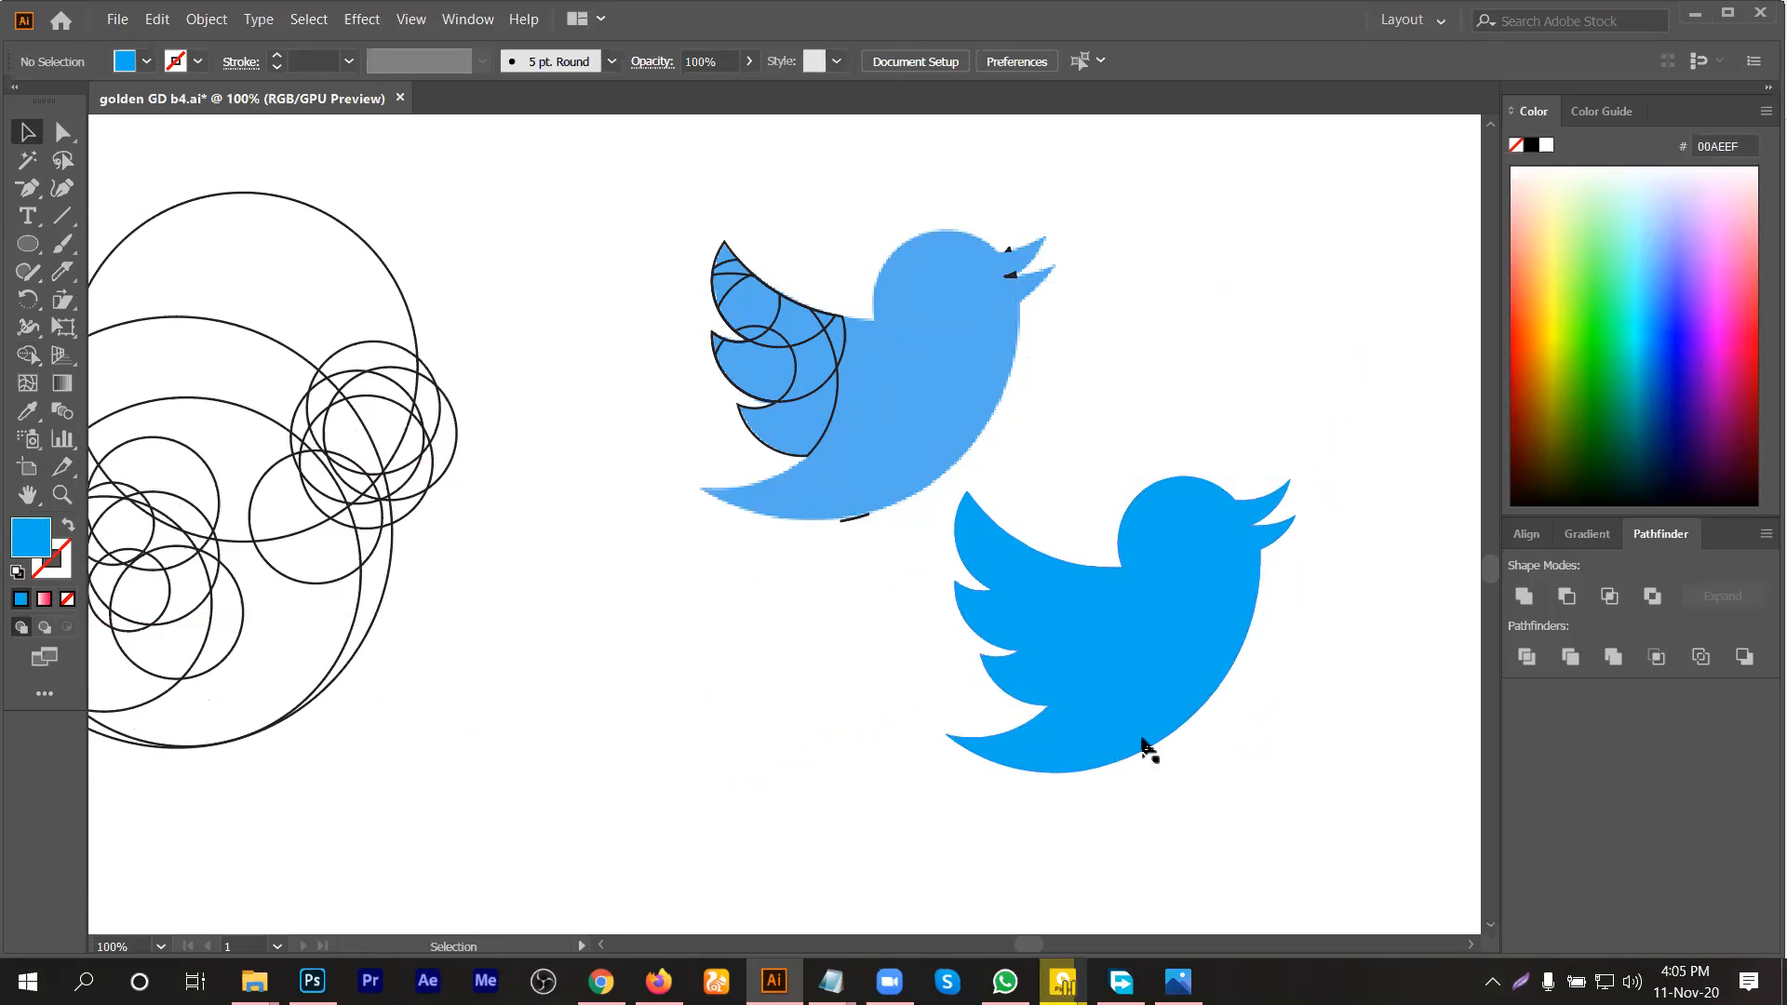
Step: Place the bird directly beneath the reference and match its fill to the reference's blue with the Eyedropper
scroll(1171, 756, down, 2)
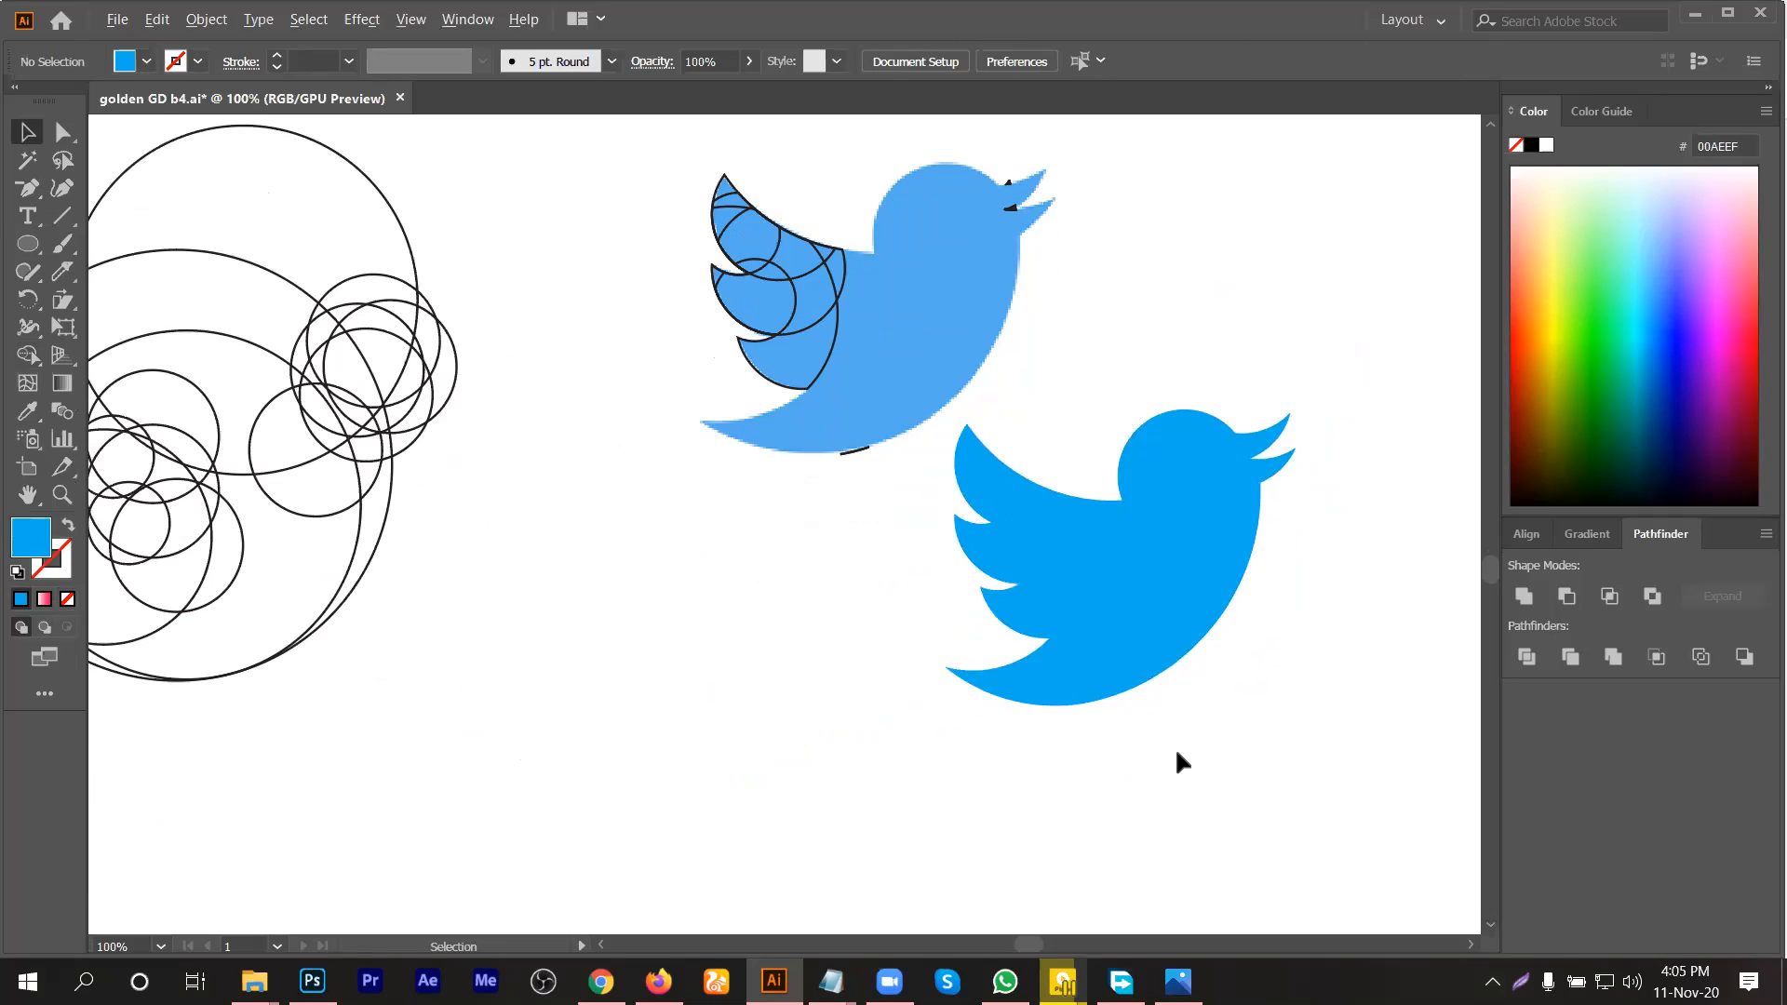
scroll(1174, 747, down, 1)
drag(1151, 618, 1029, 661)
click(27, 411)
click(1018, 435)
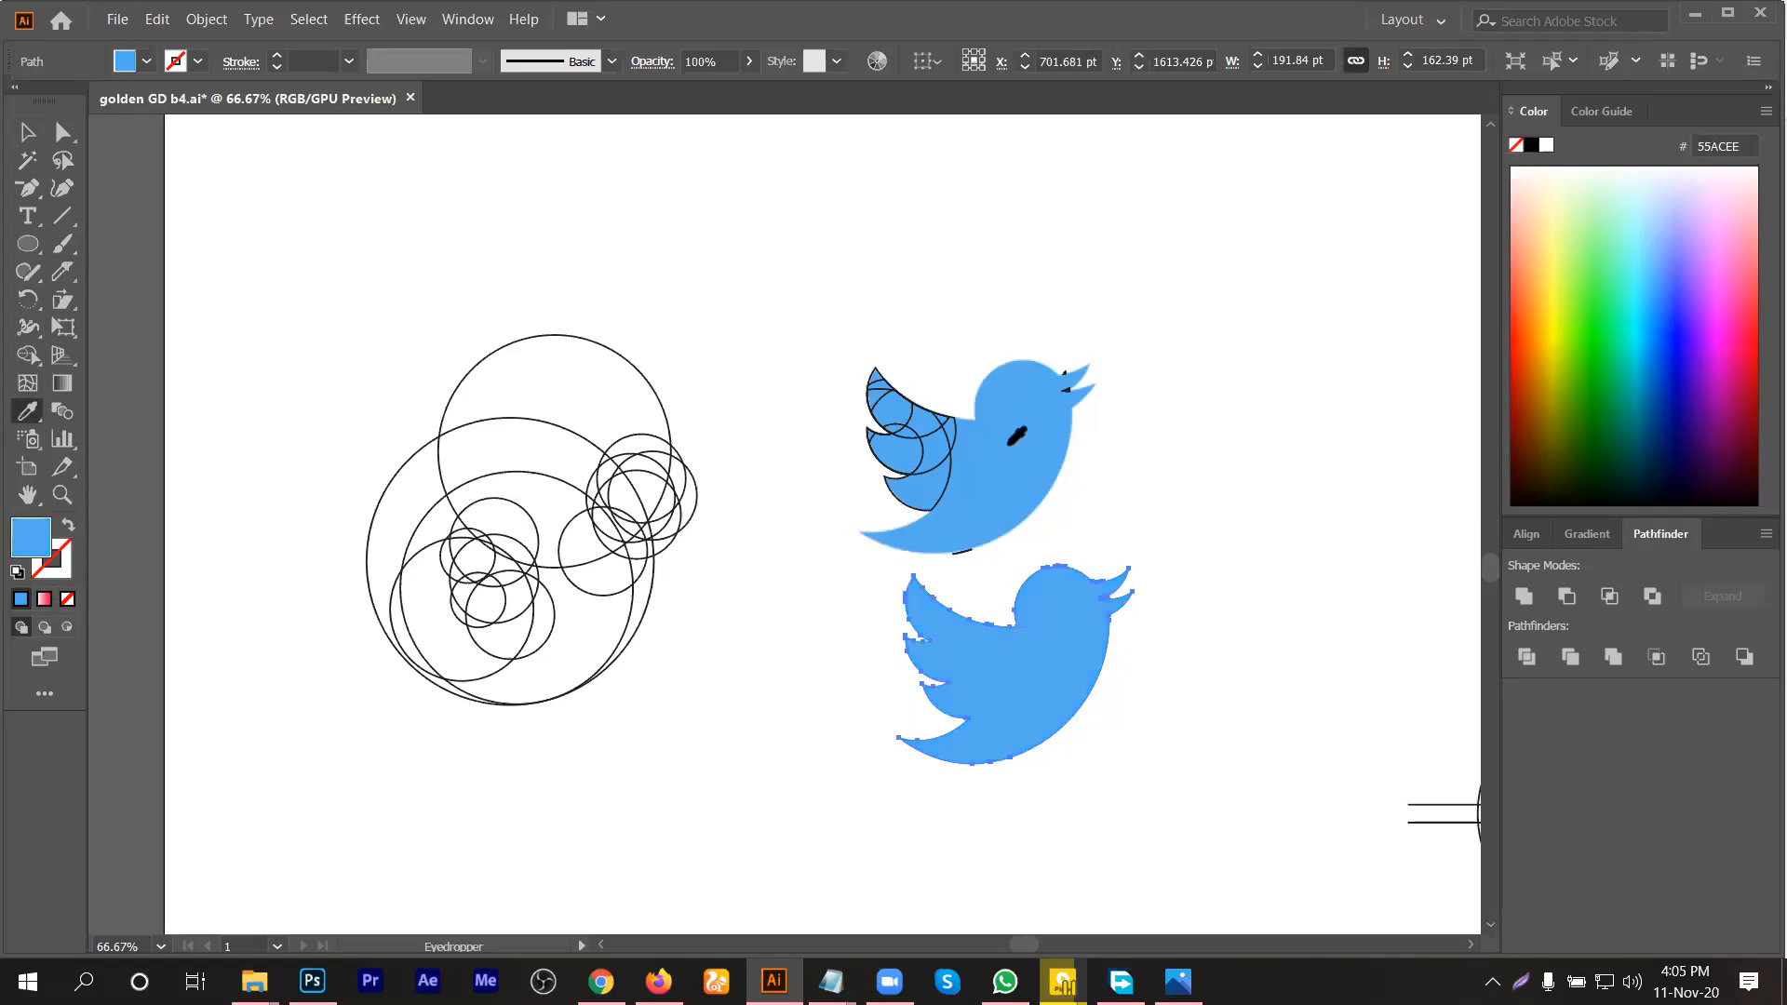
click(27, 132)
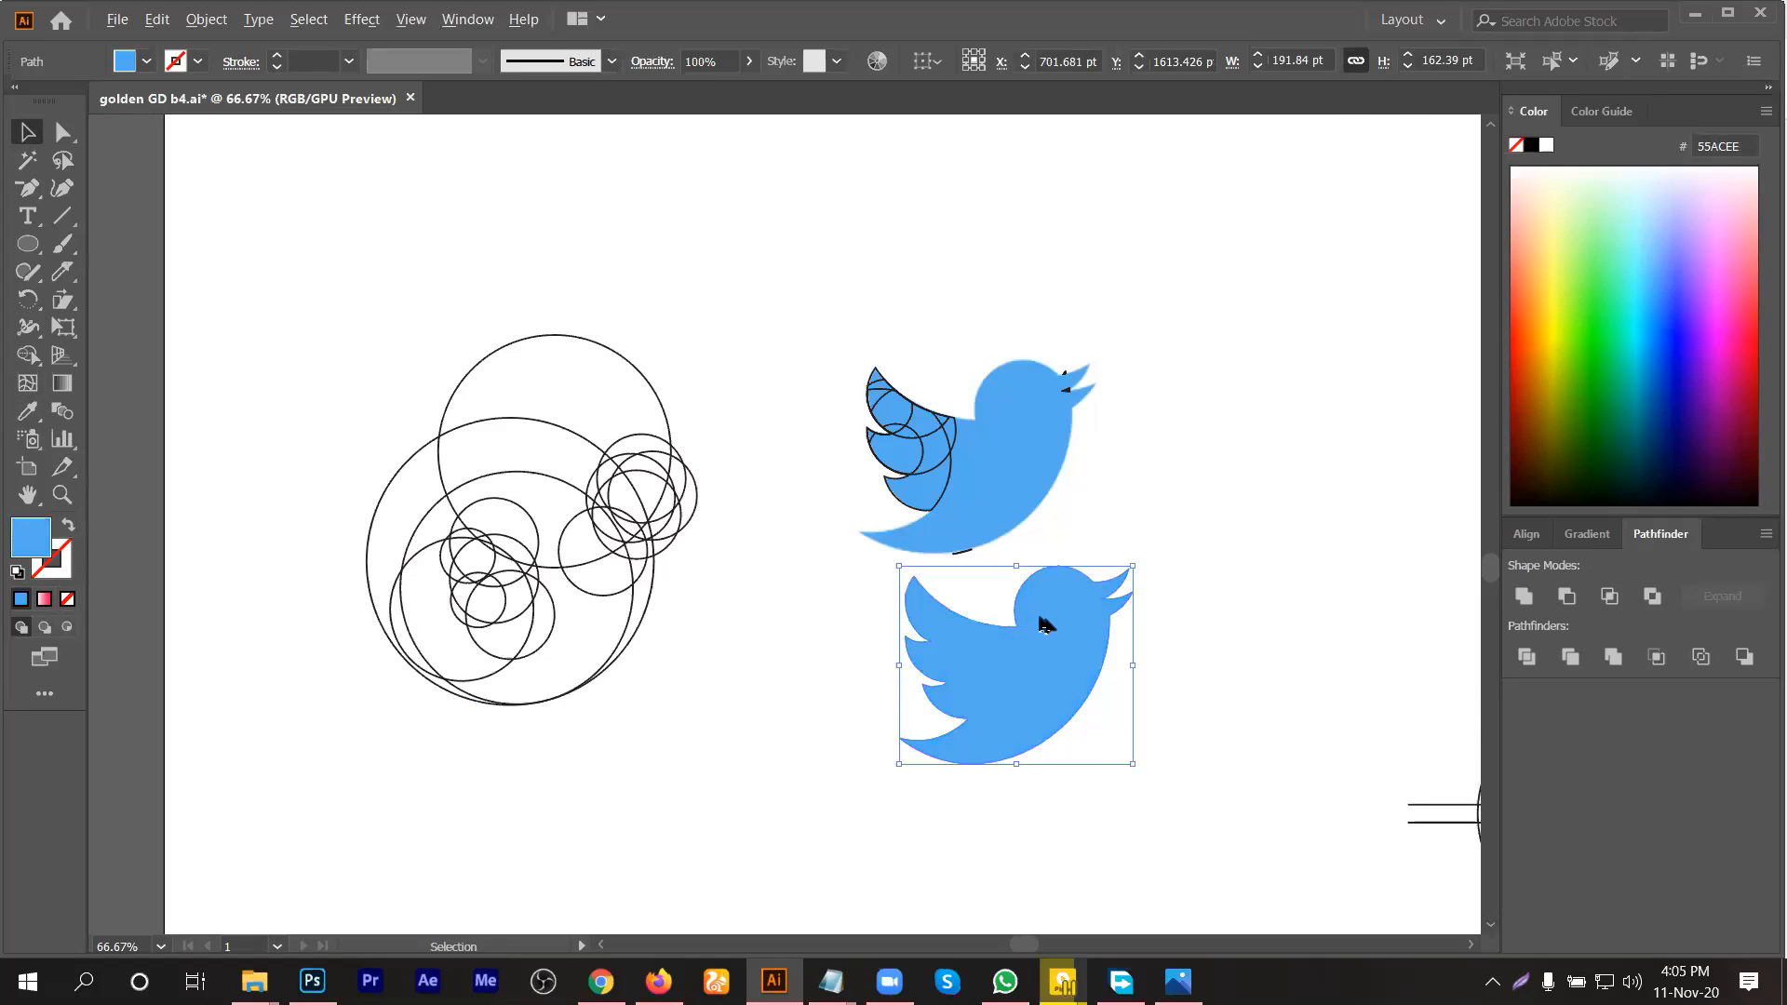
Step: Move the finished bird up beneath the pink apple logo, above and to the right of the reference
scroll(1042, 621, down, 2)
drag(1043, 774, 1197, 599)
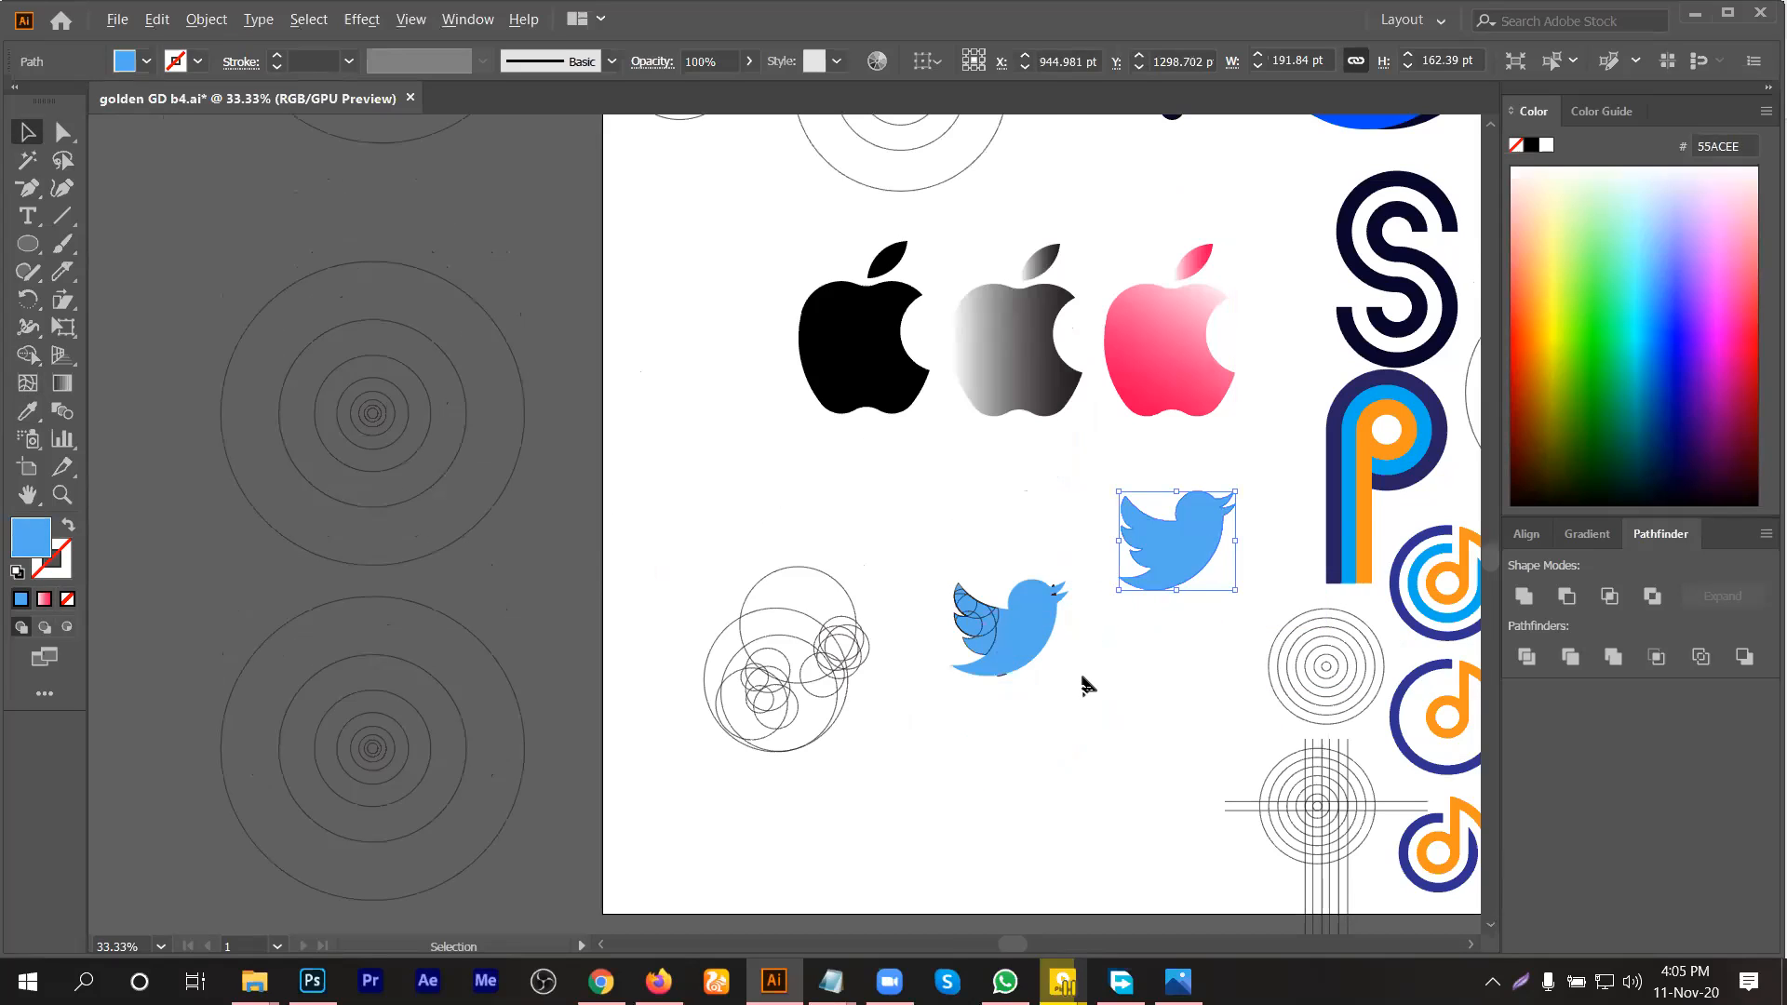
scroll(1084, 684, up, 1)
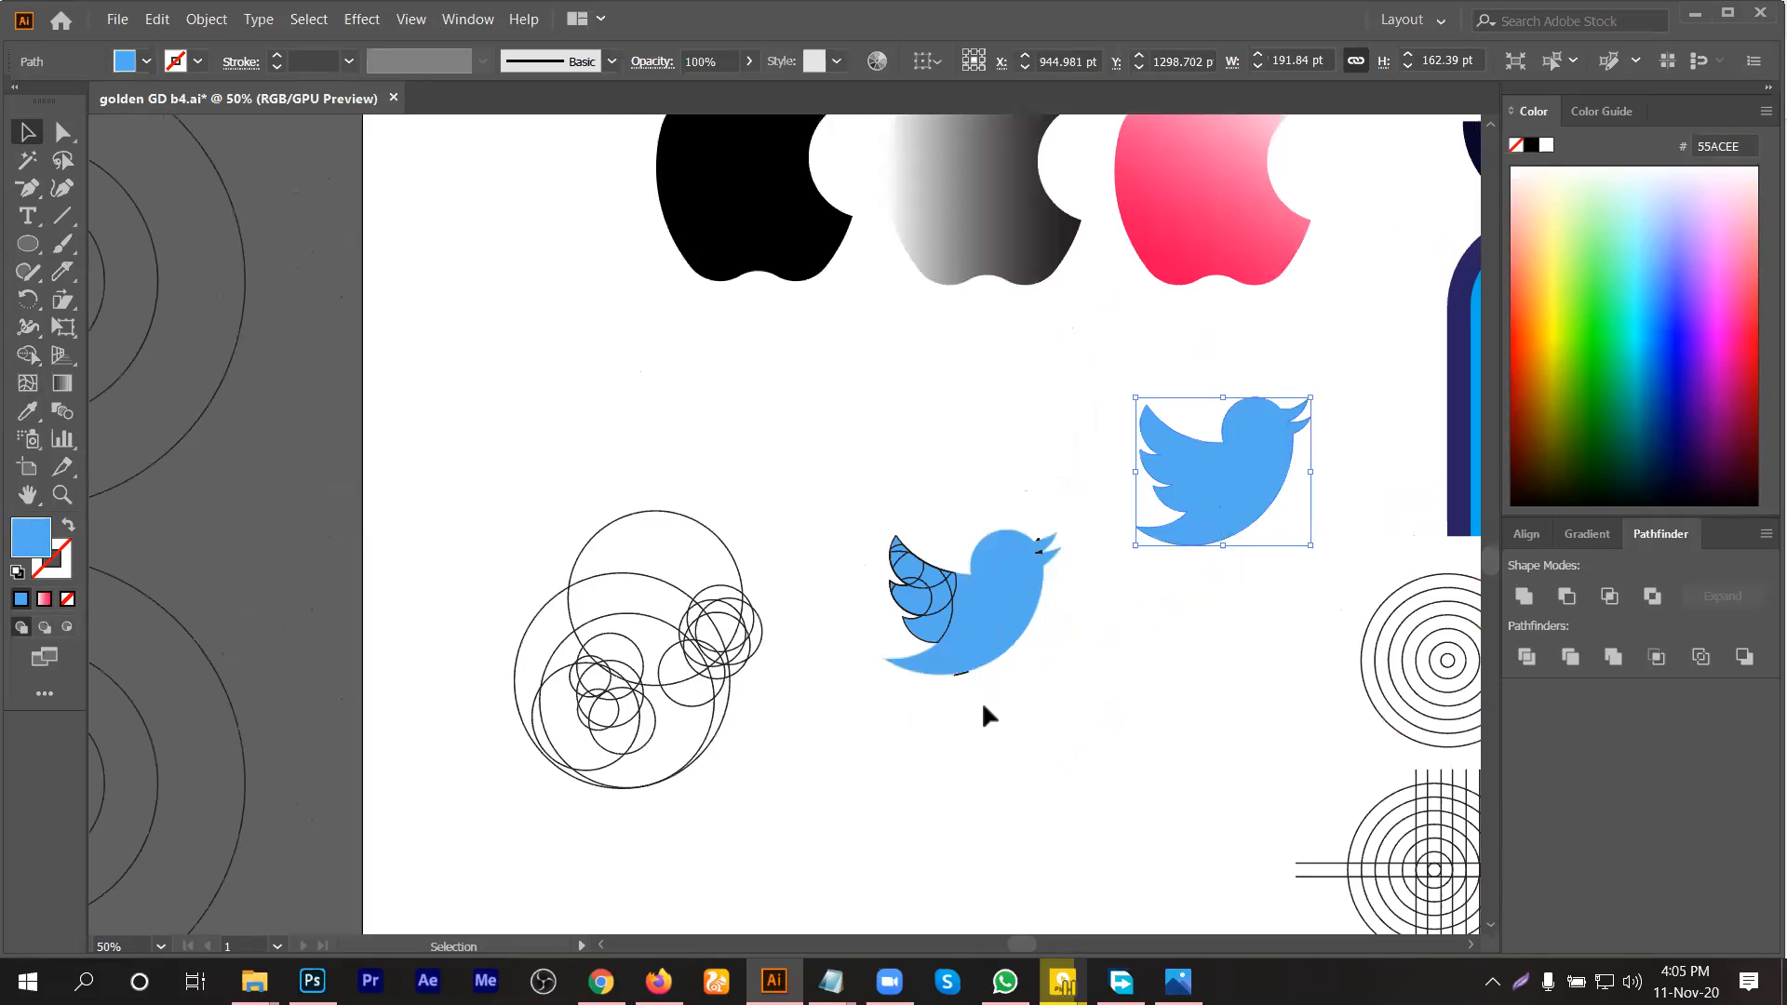
scroll(984, 708, down, 1)
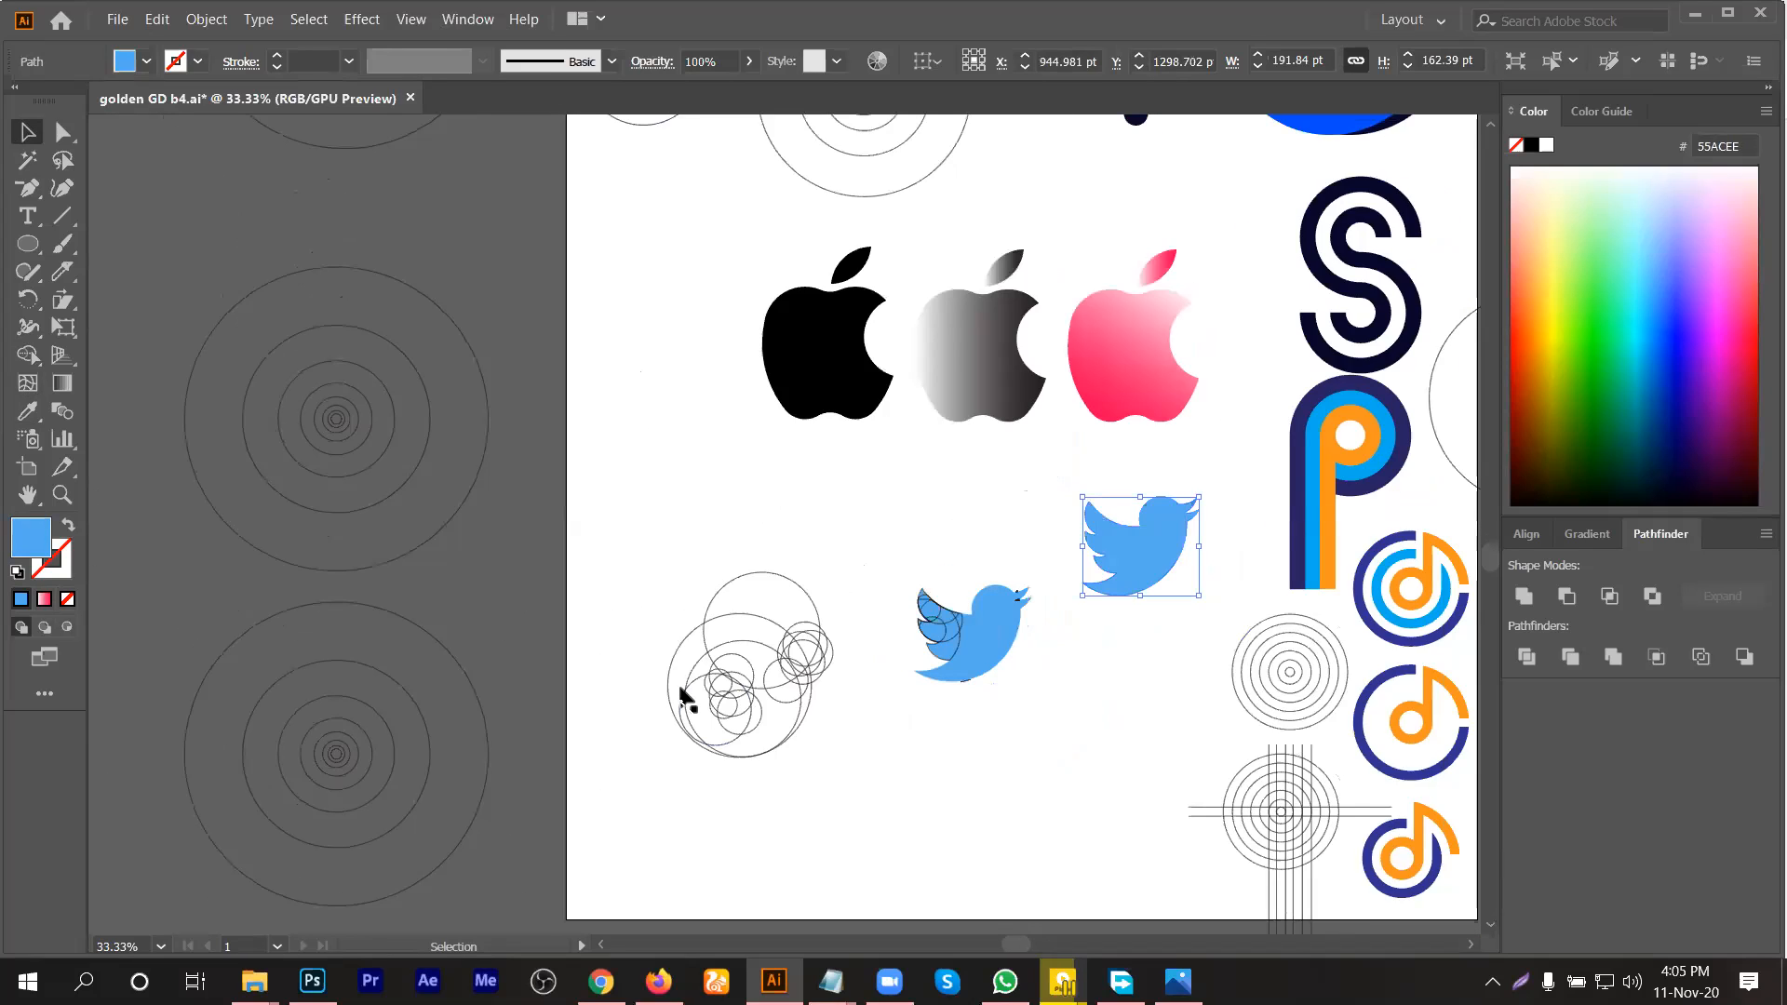
Step: Delete the leftover circle outlines lying over the reference bird's wing and lower body
scroll(773, 784, up, 1)
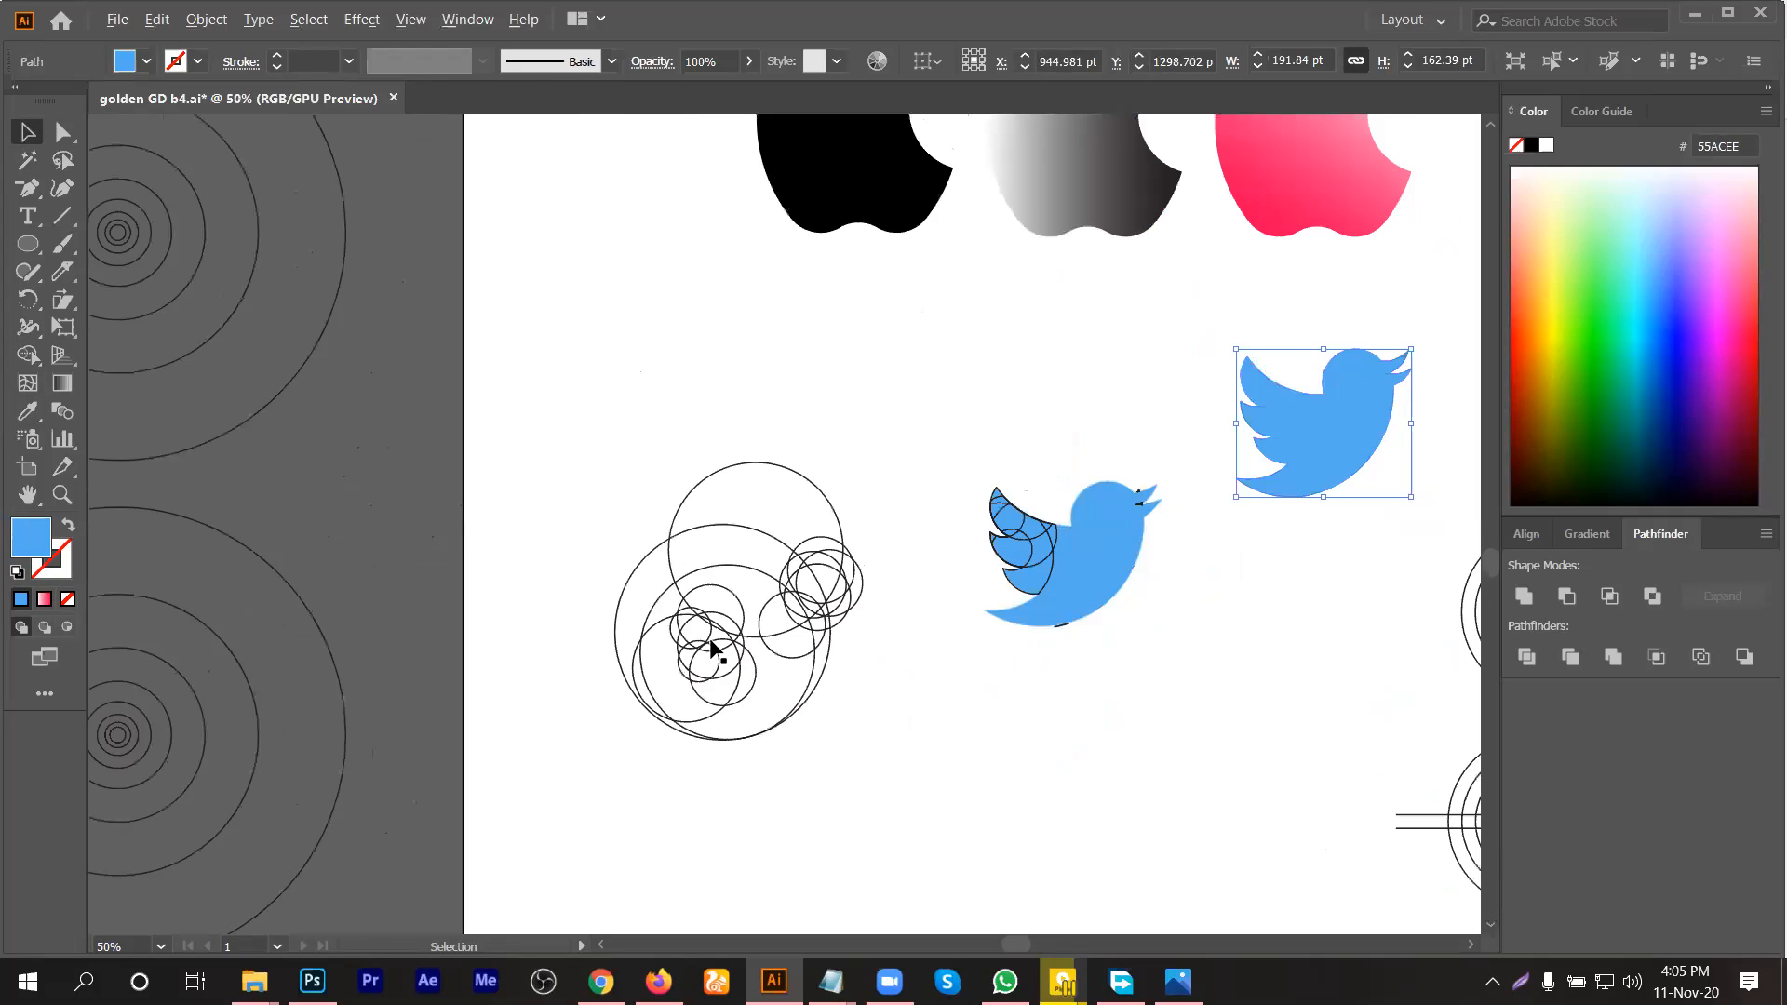
drag(710, 639, 707, 632)
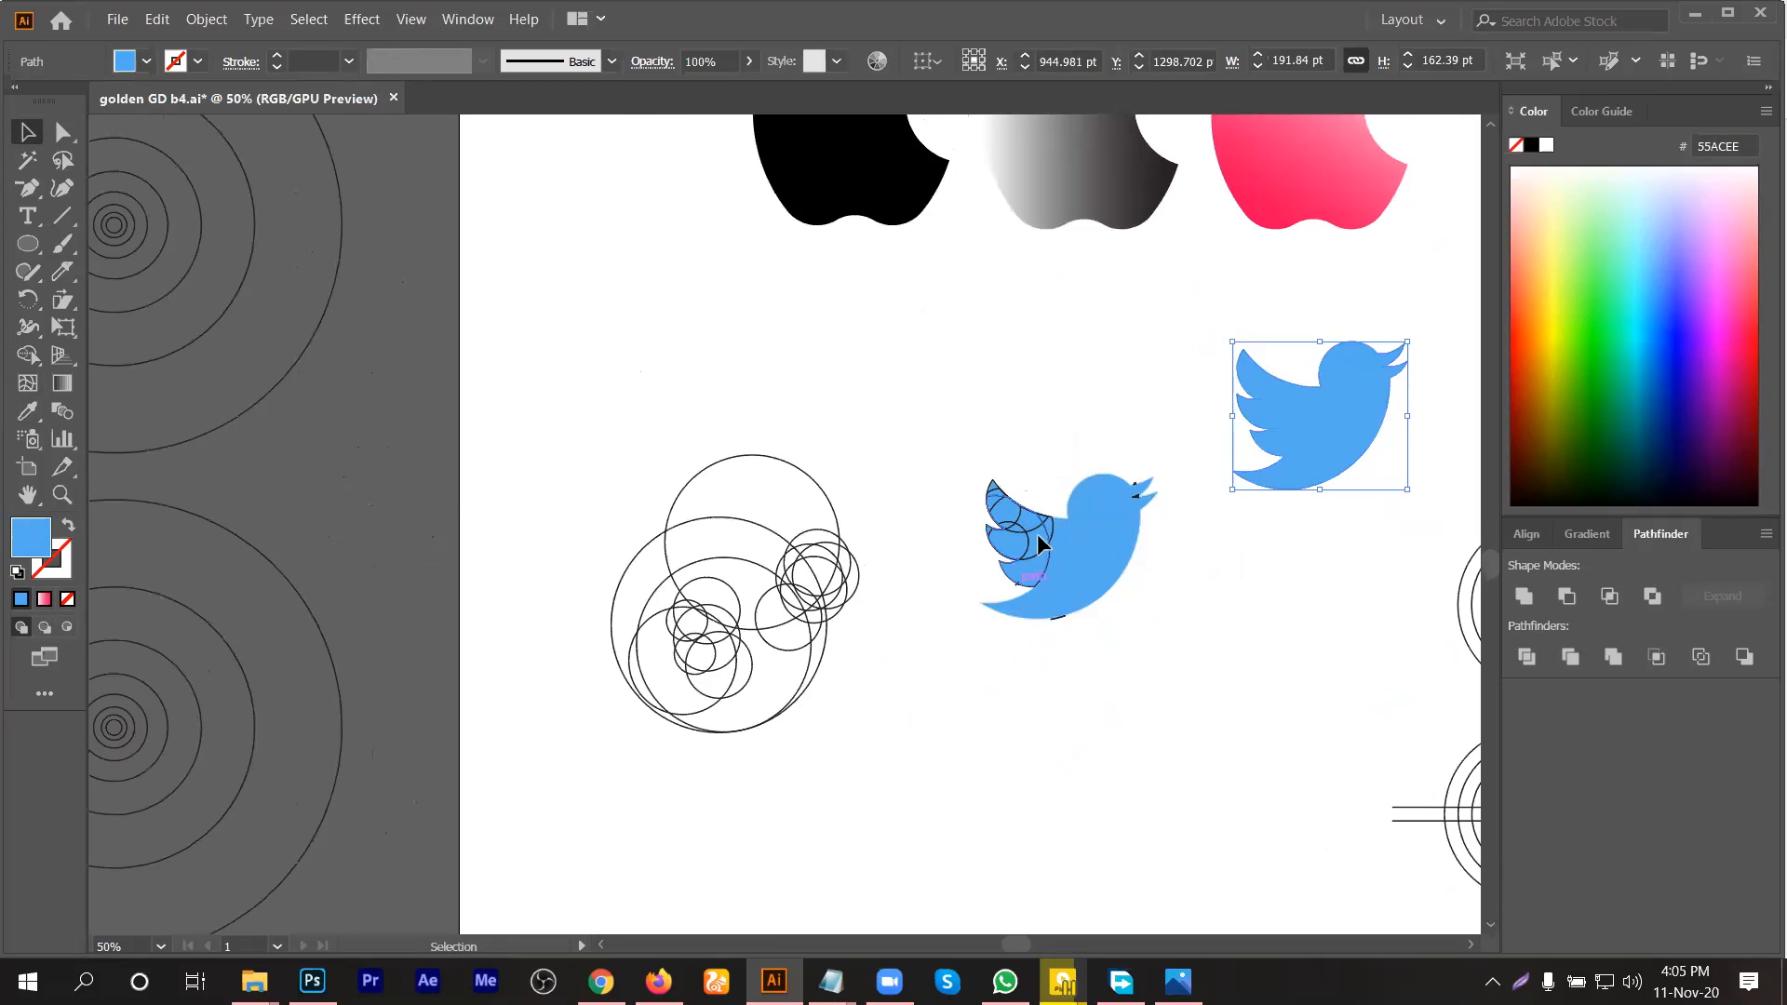
click(1061, 622)
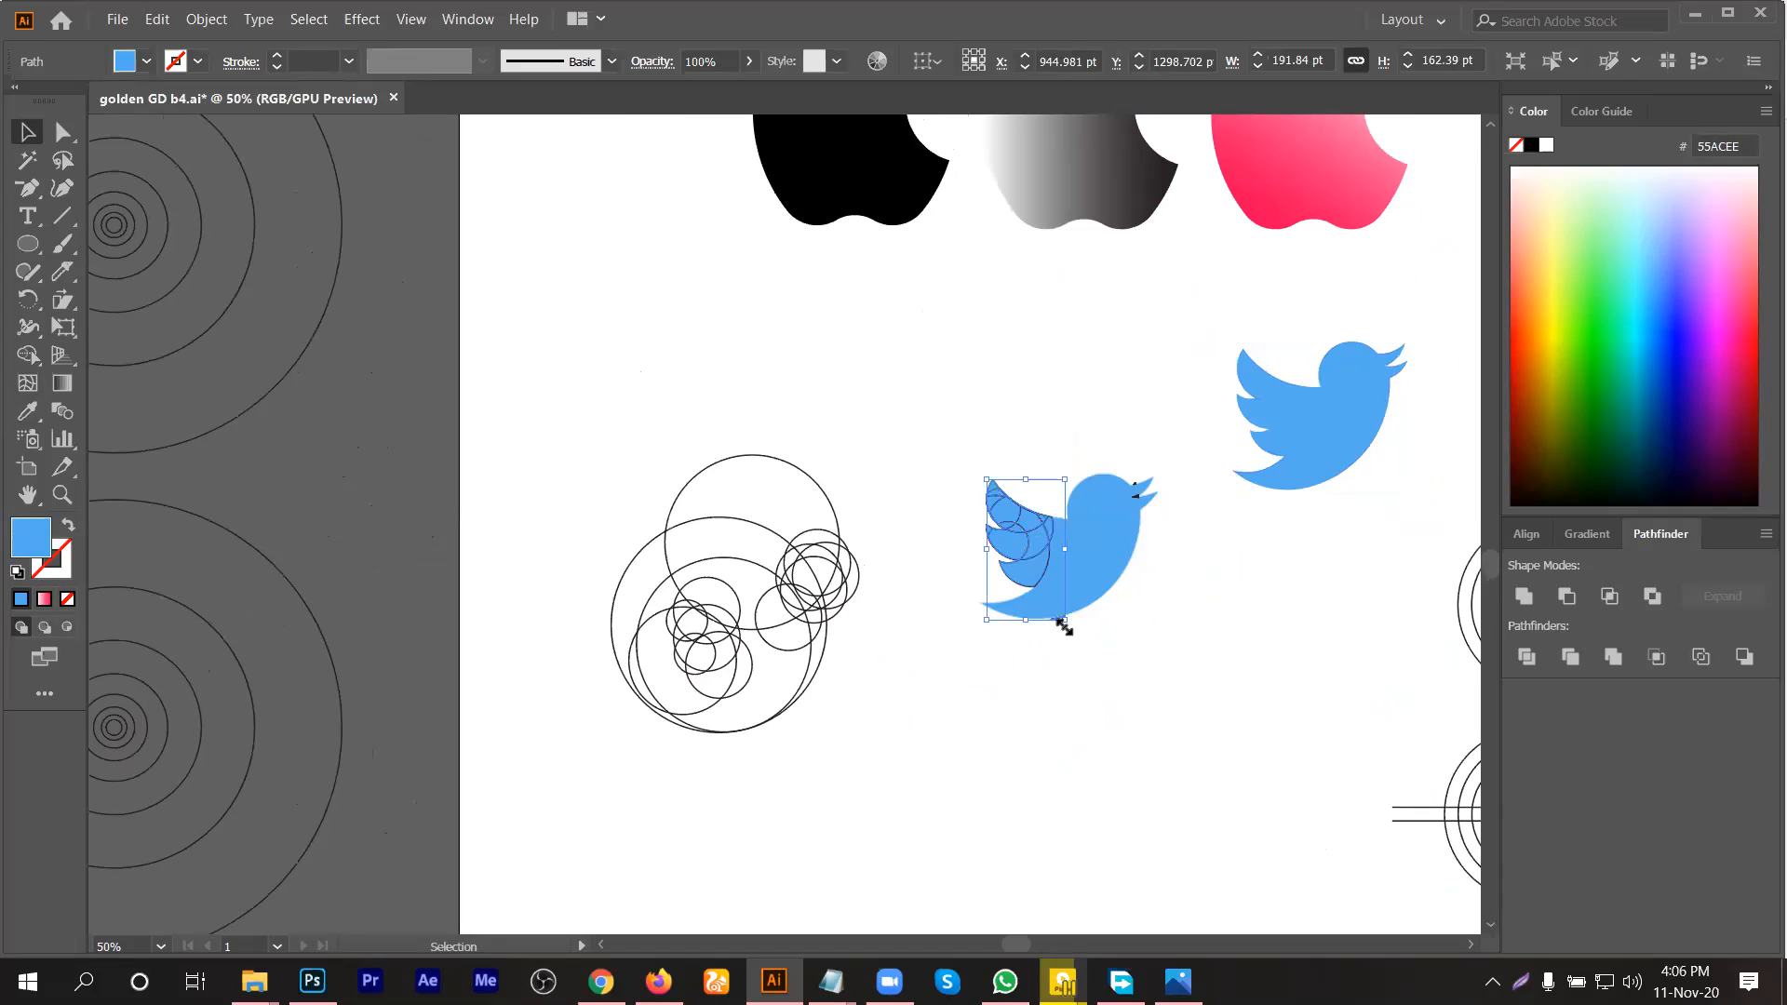
click(1029, 641)
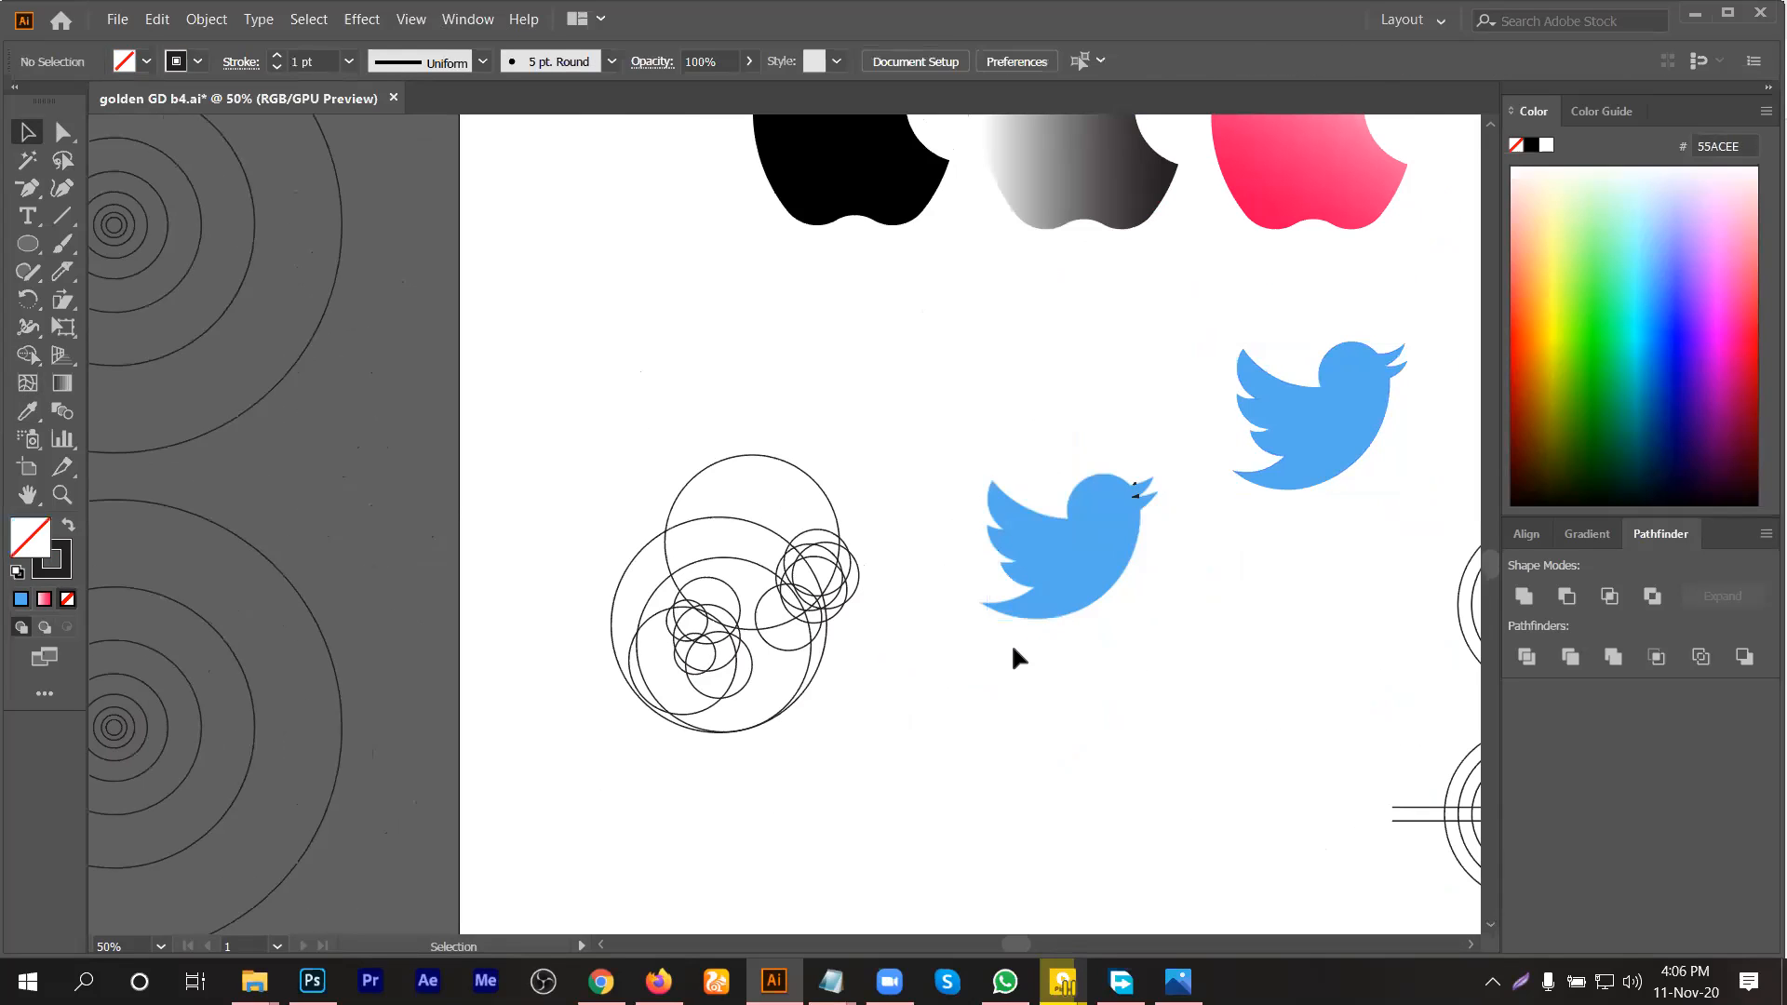
Step: Move the finished bird from under the pink apple to just below the reference bird and fill it with orange F7941D
scroll(966, 647, down, 2)
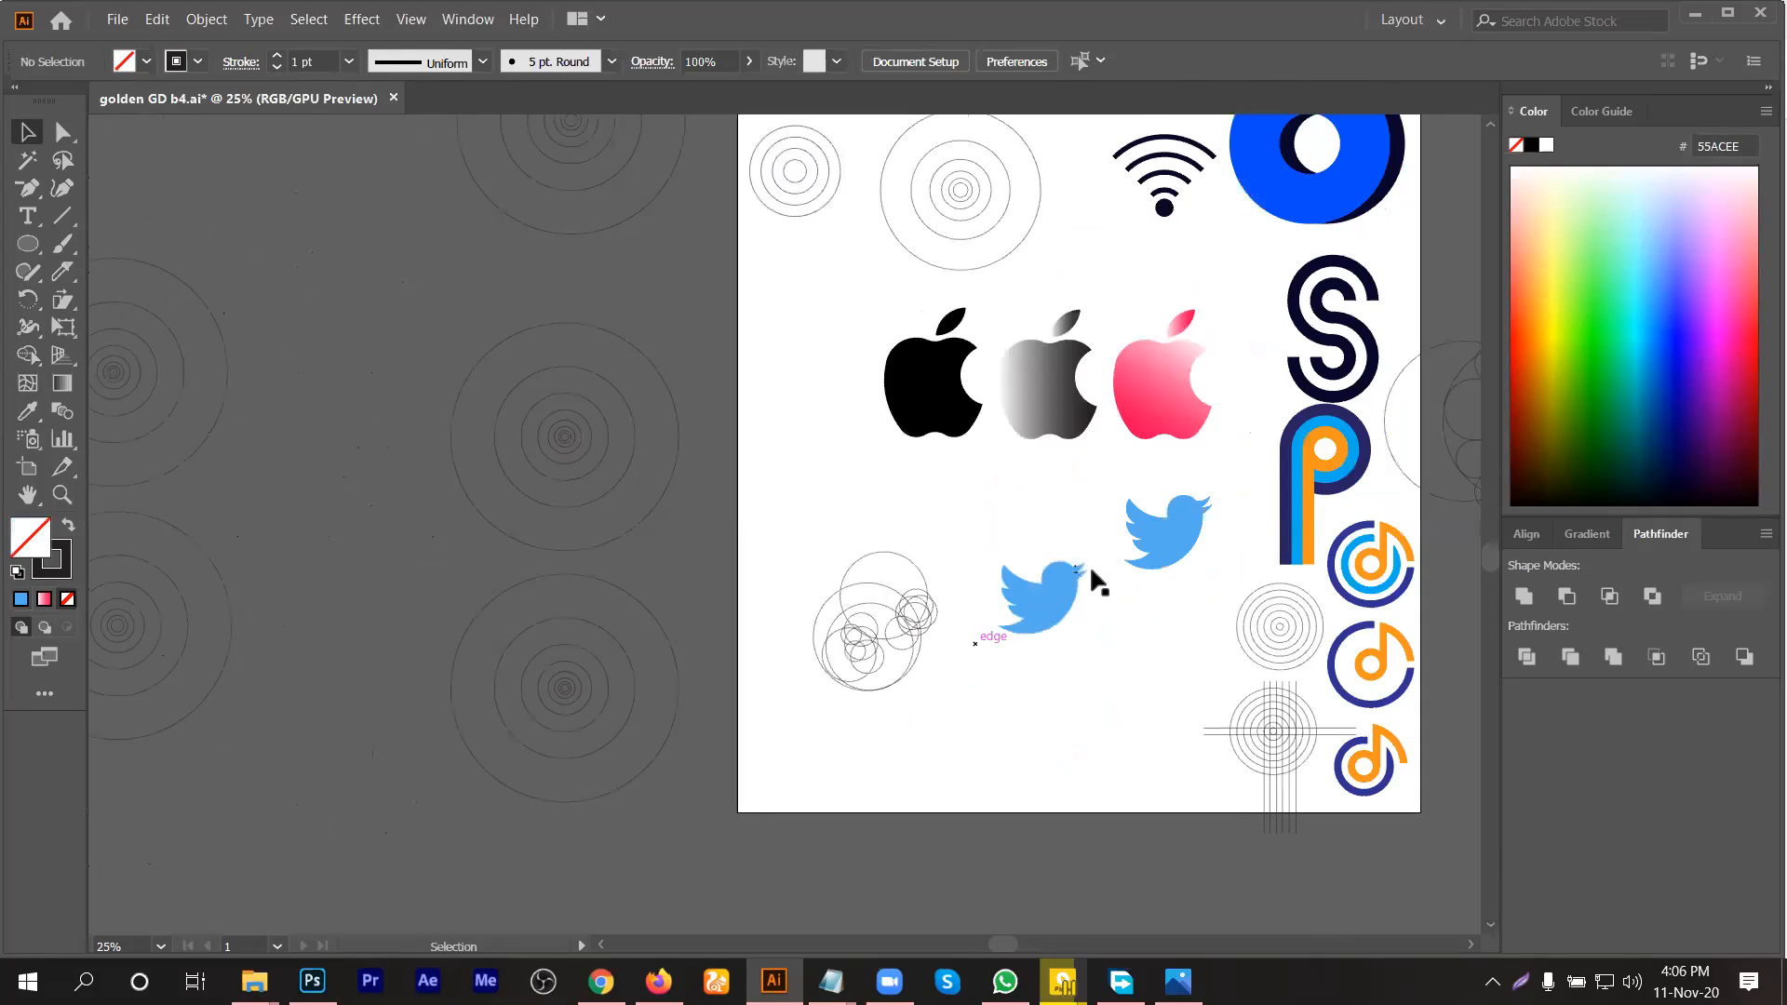
scroll(970, 645, down, 1)
drag(1091, 569, 1026, 680)
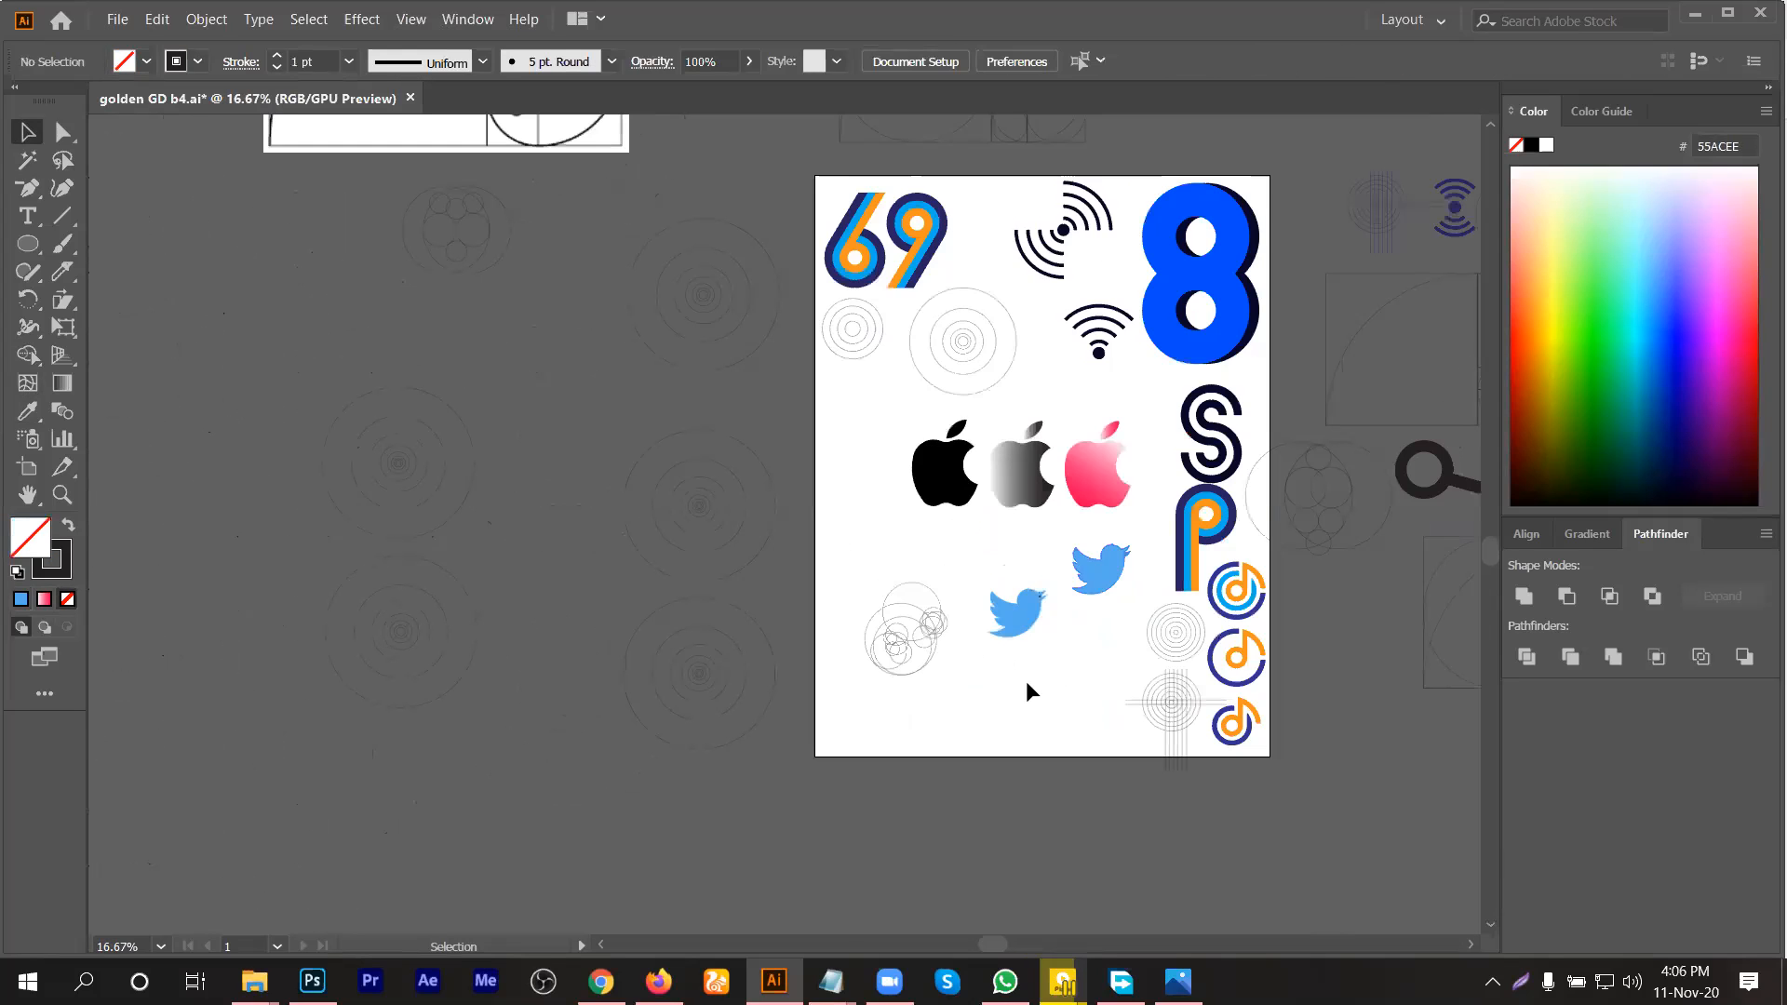
click(146, 61)
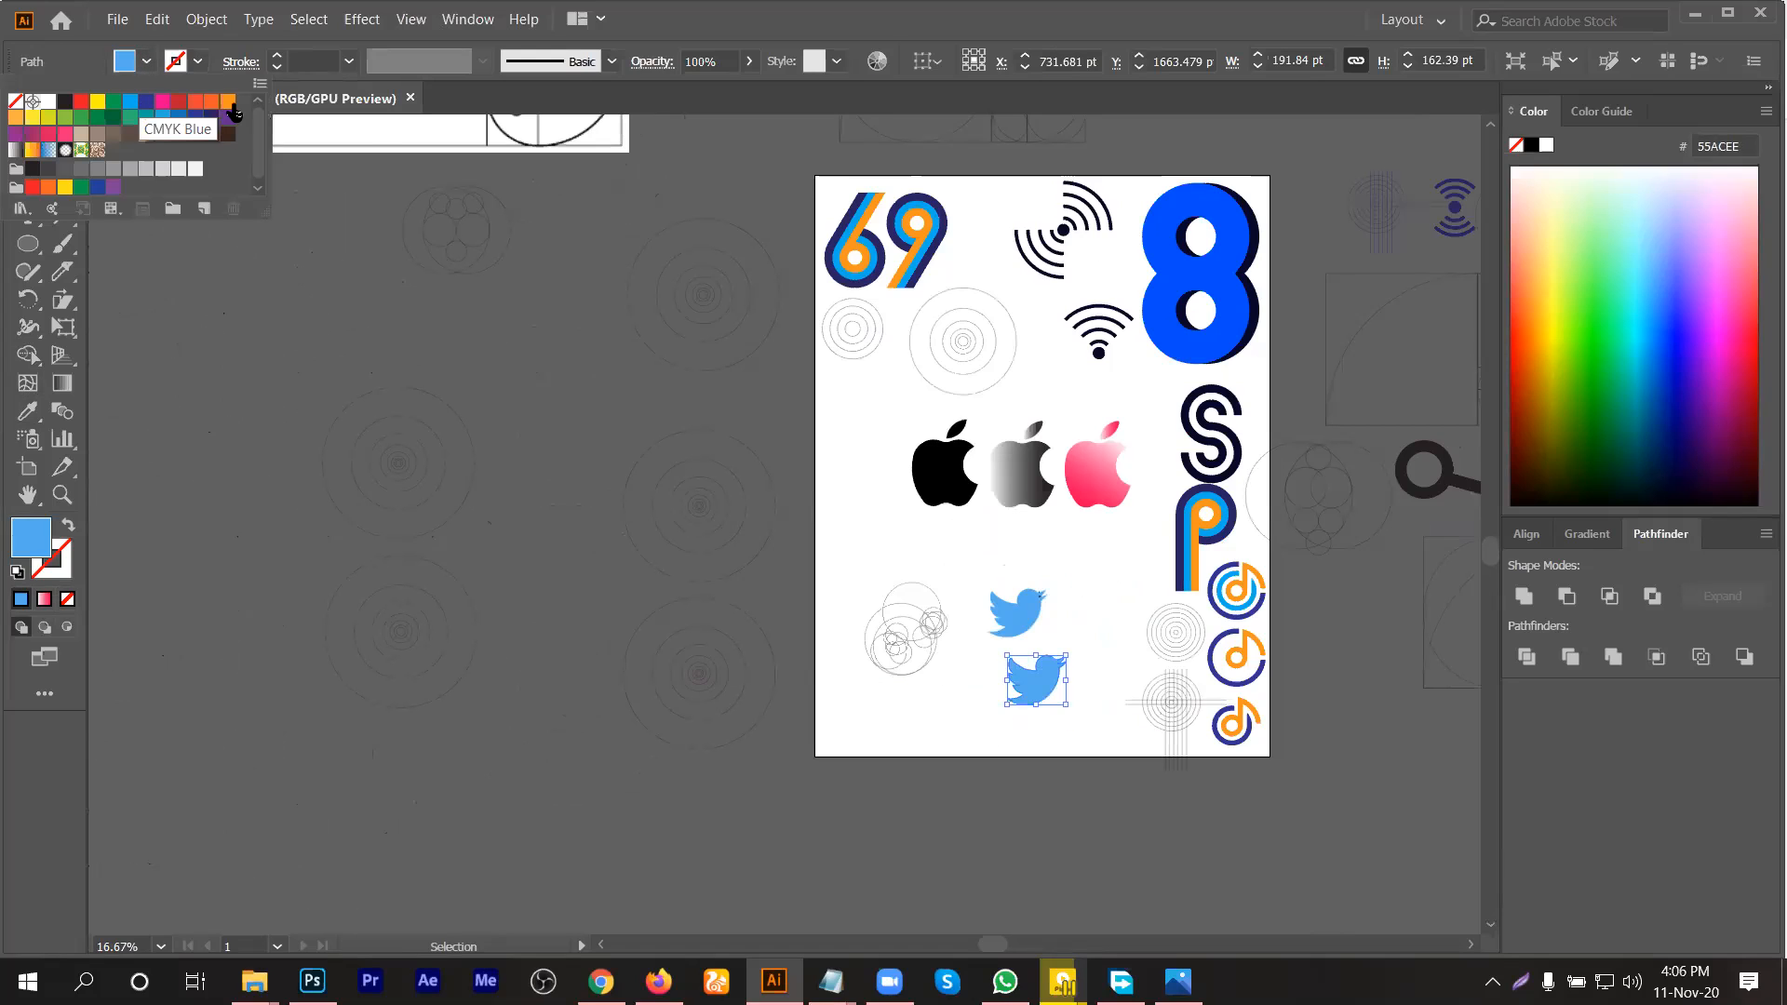
click(231, 104)
click(914, 718)
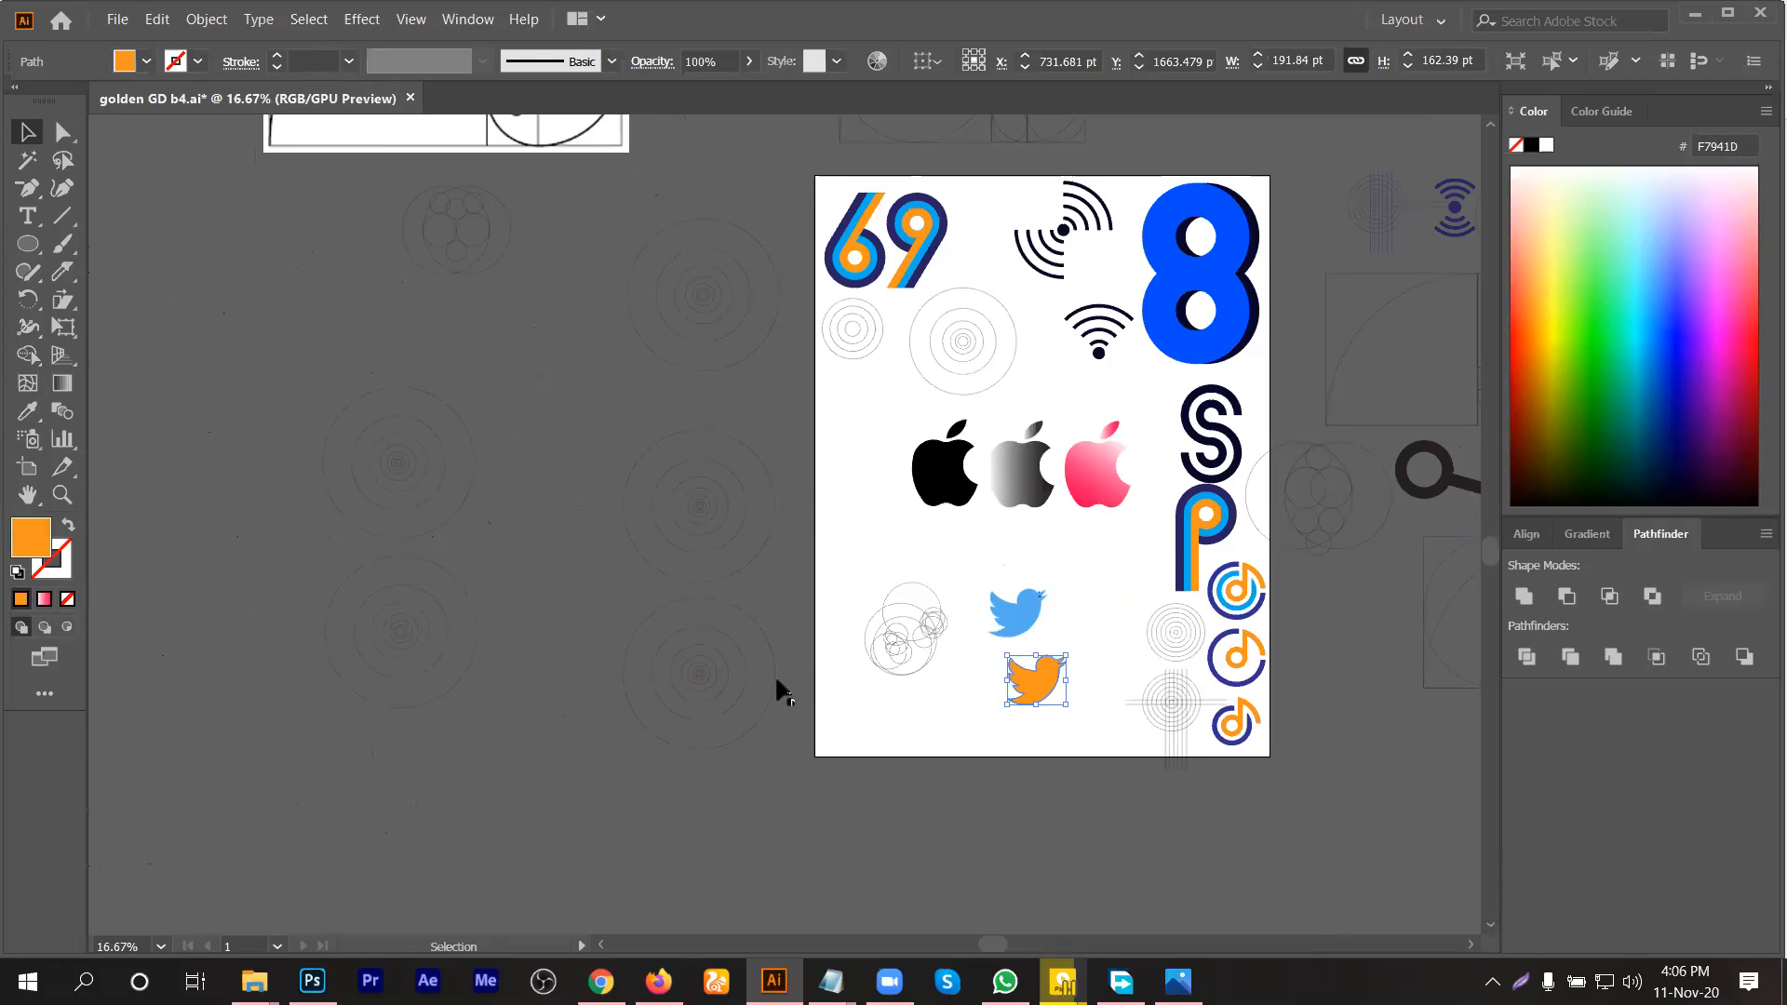
scroll(782, 691, down, 1)
click(984, 720)
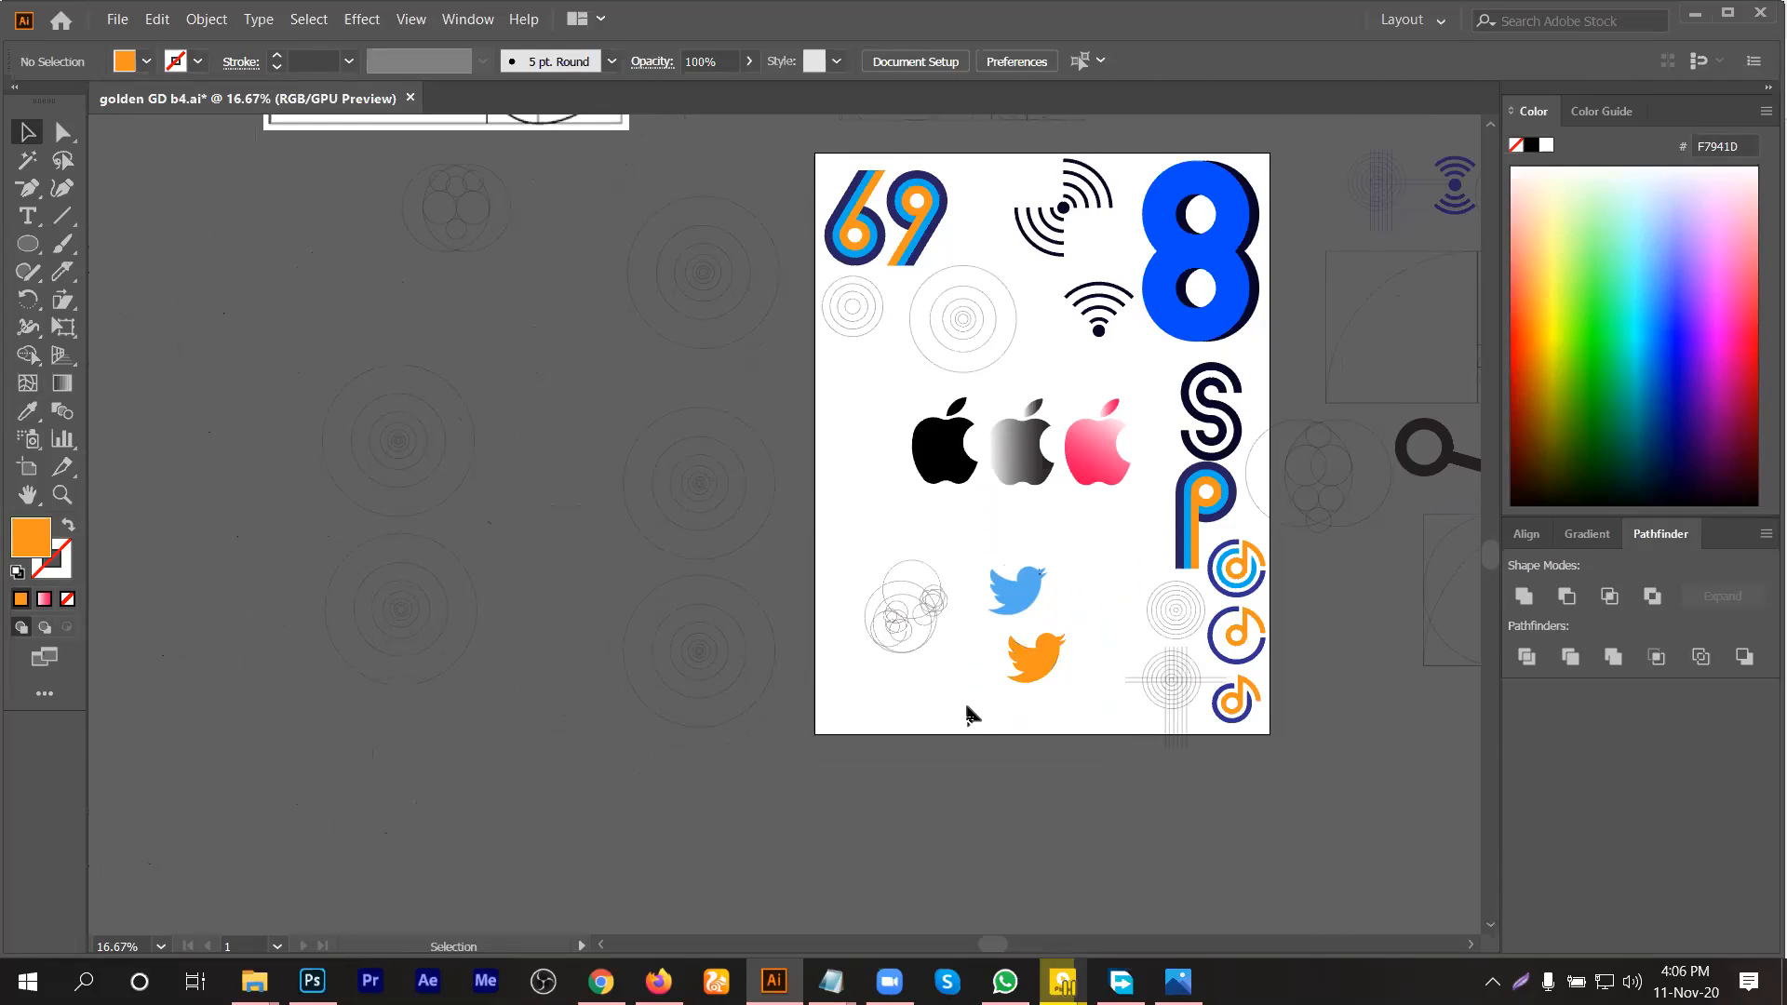
Step: Move the numbered golden-spiral image down onto the pasteboard beside the artboard's lower-left corner
scroll(966, 707, down, 1)
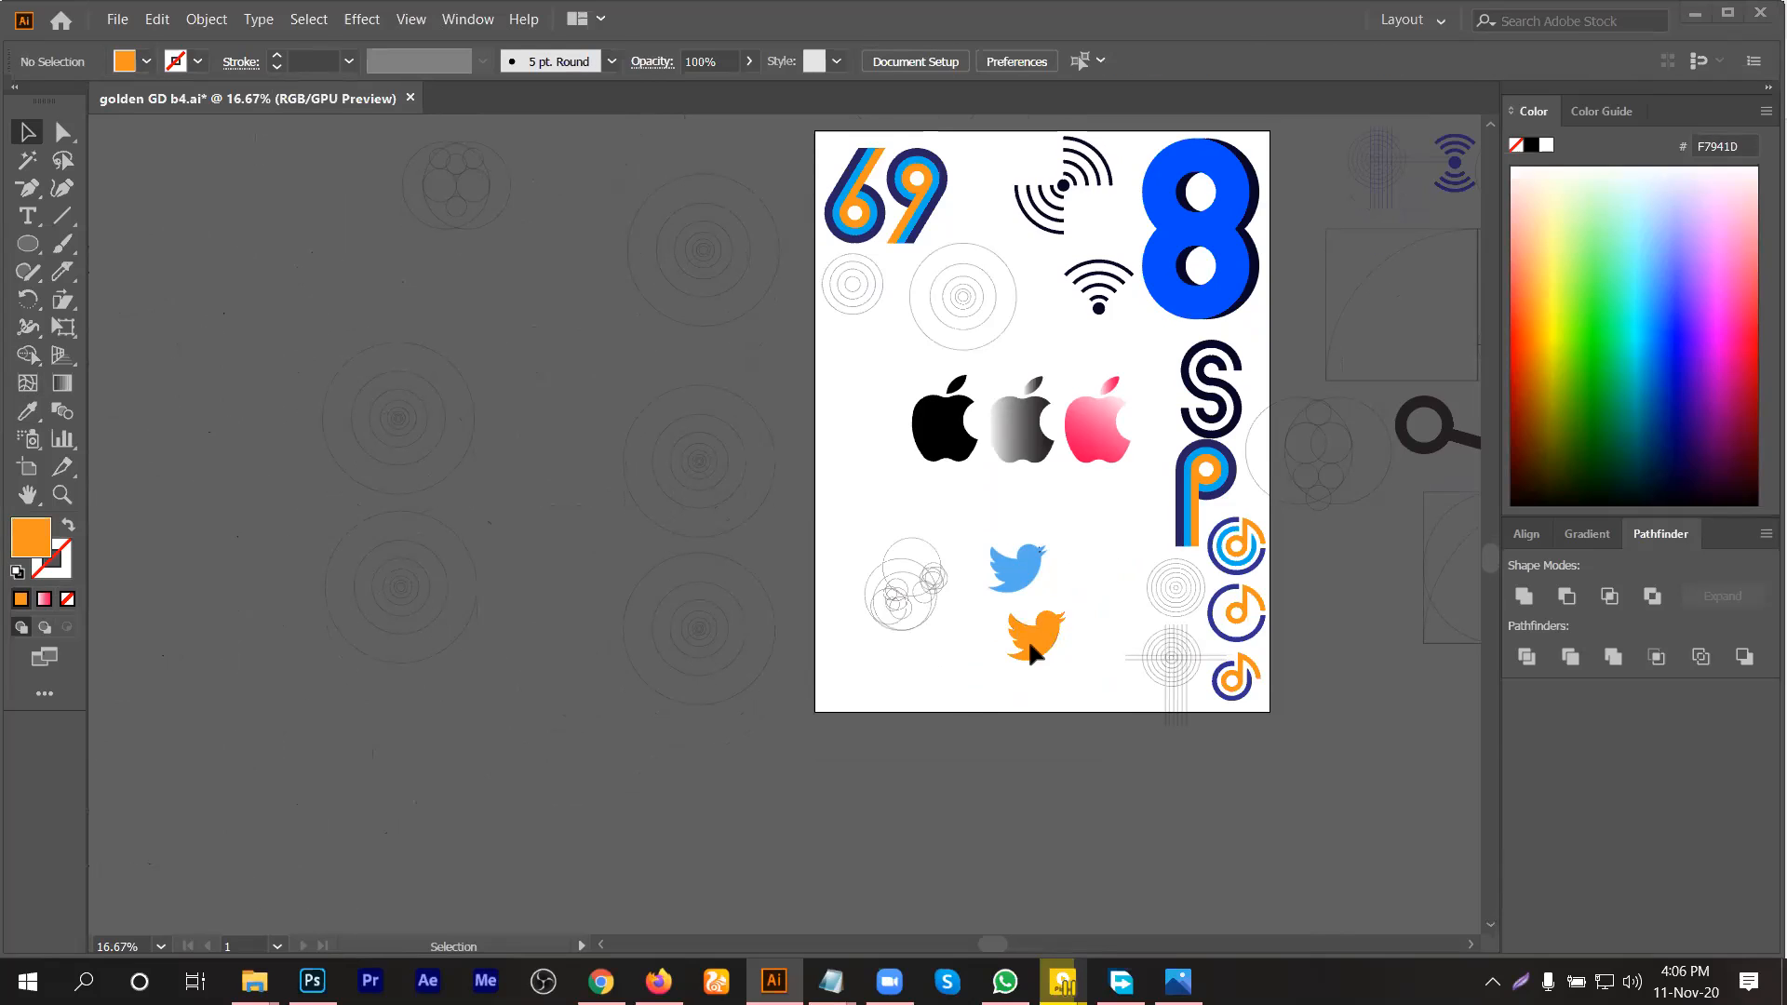
scroll(1096, 586, up, 1)
scroll(832, 607, down, 2)
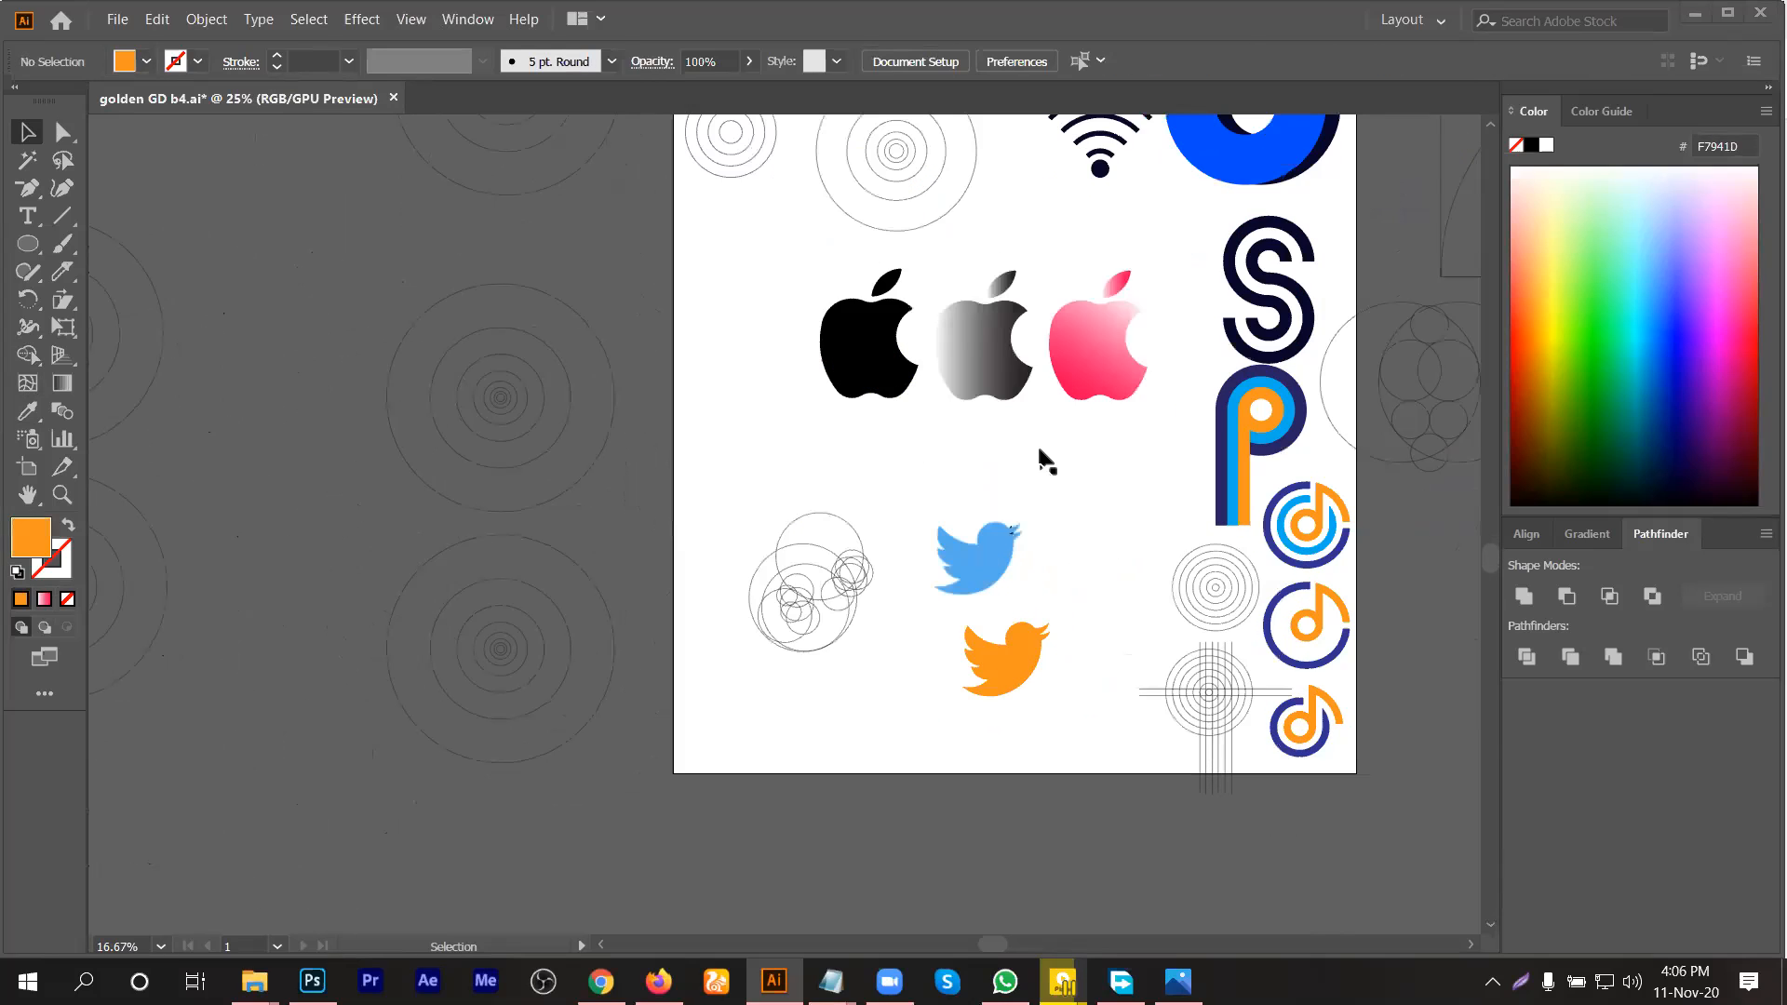
scroll(1067, 454, up, 1)
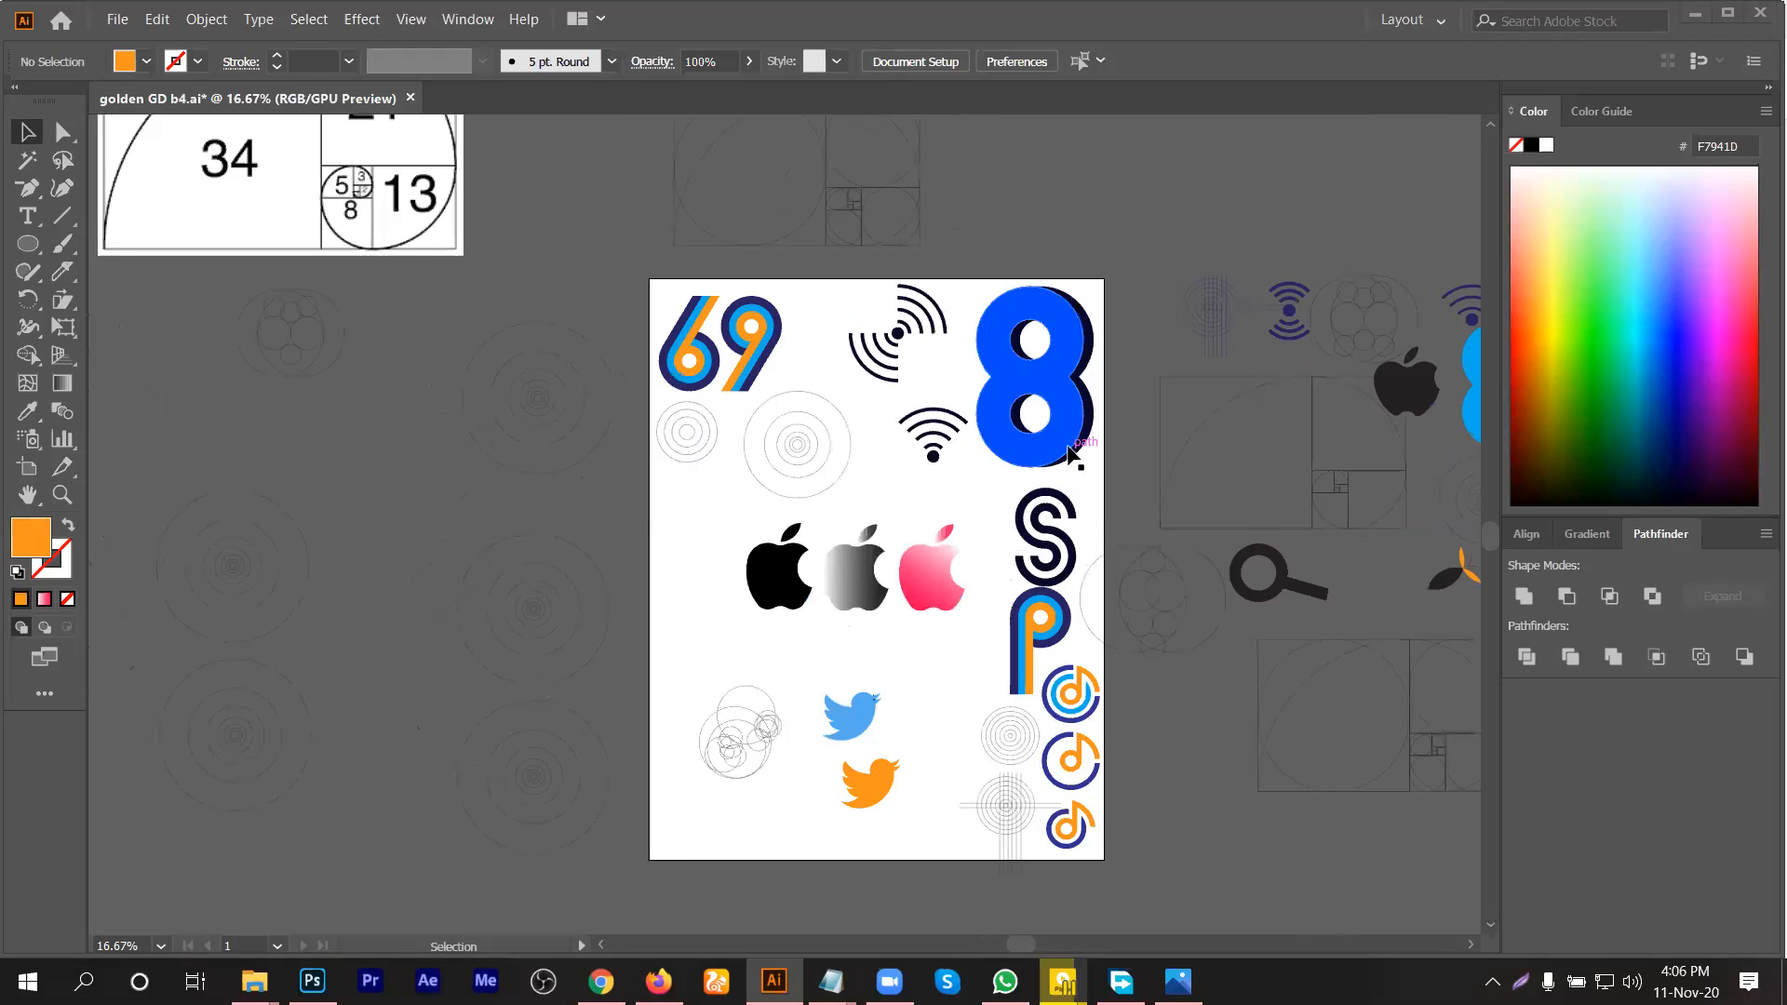
scroll(1069, 454, down, 1)
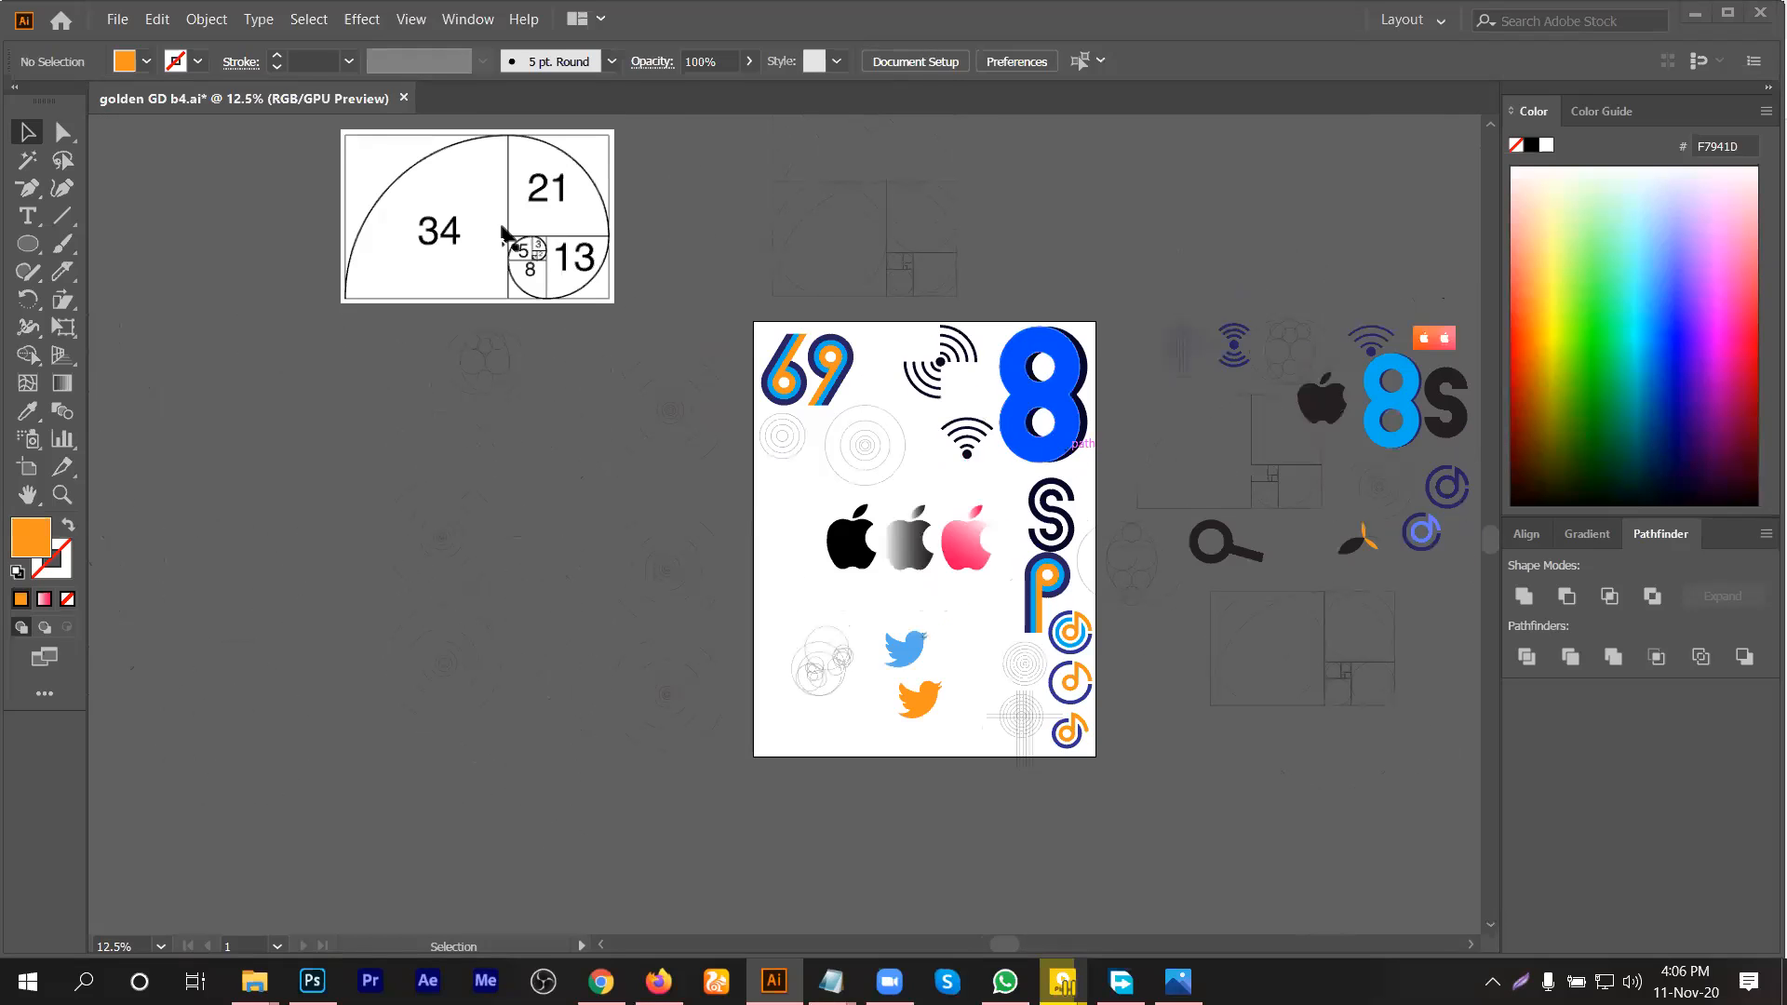
drag(636, 484, 771, 594)
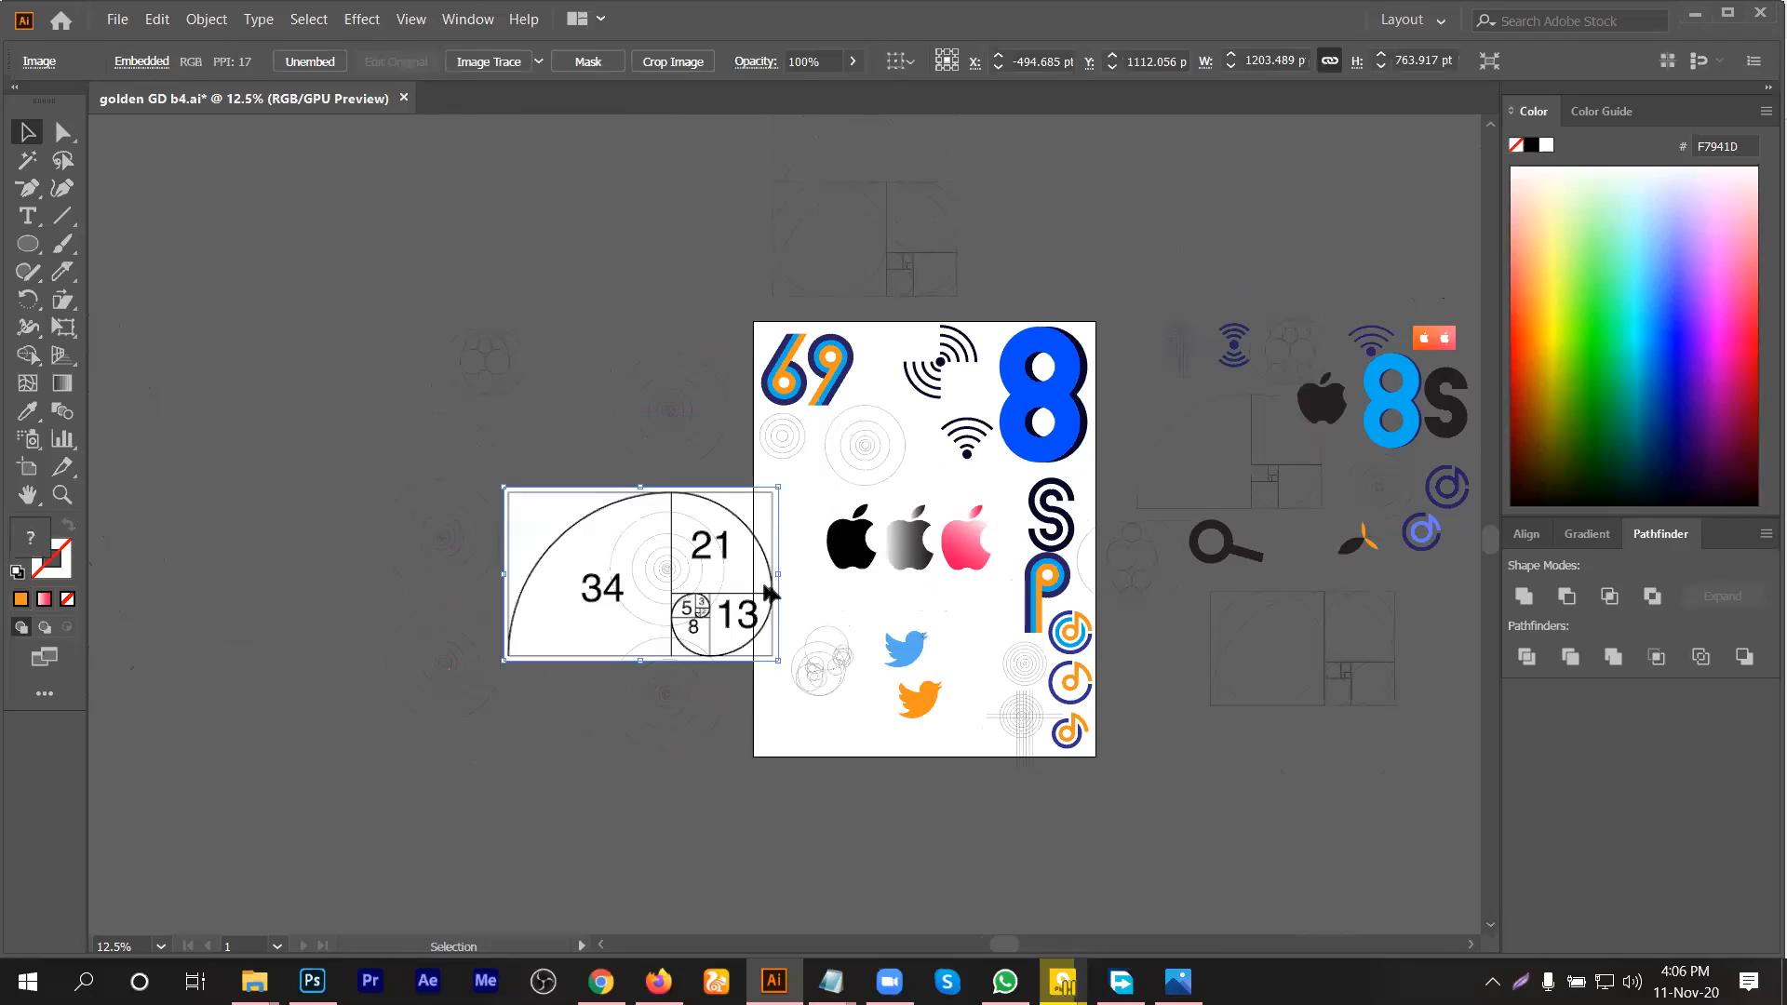
scroll(771, 594, down, 1)
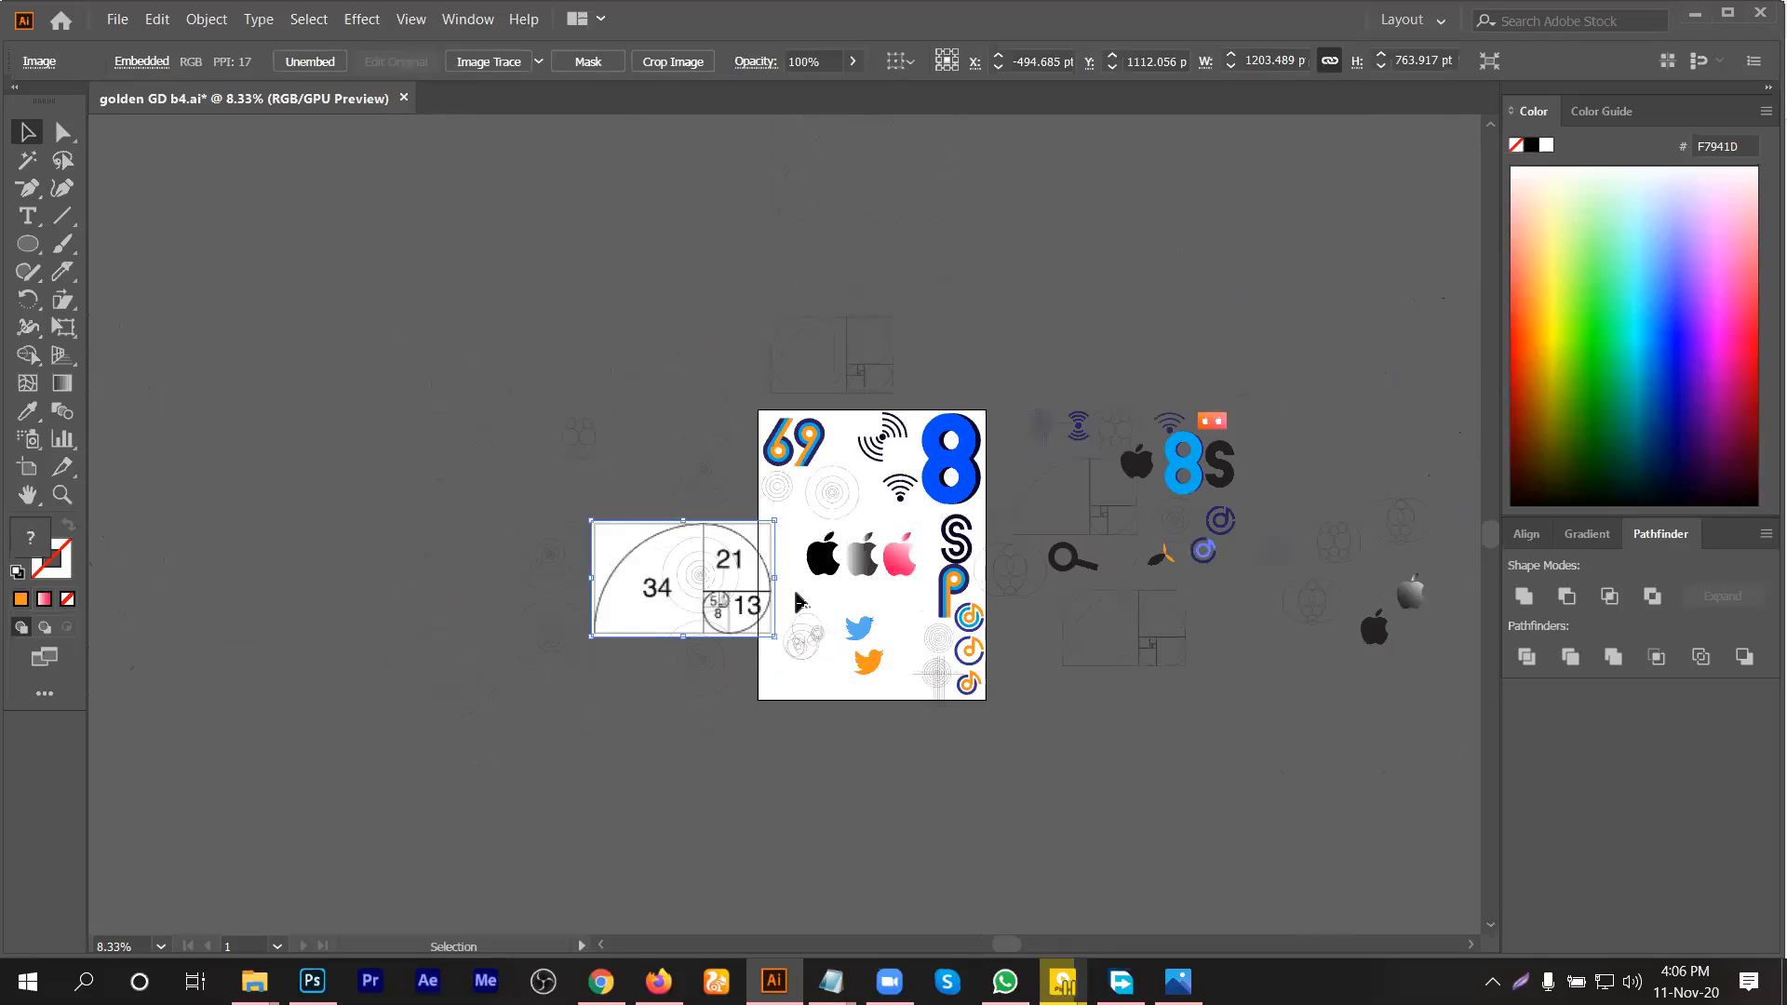
scroll(793, 594, up, 1)
scroll(775, 586, up, 1)
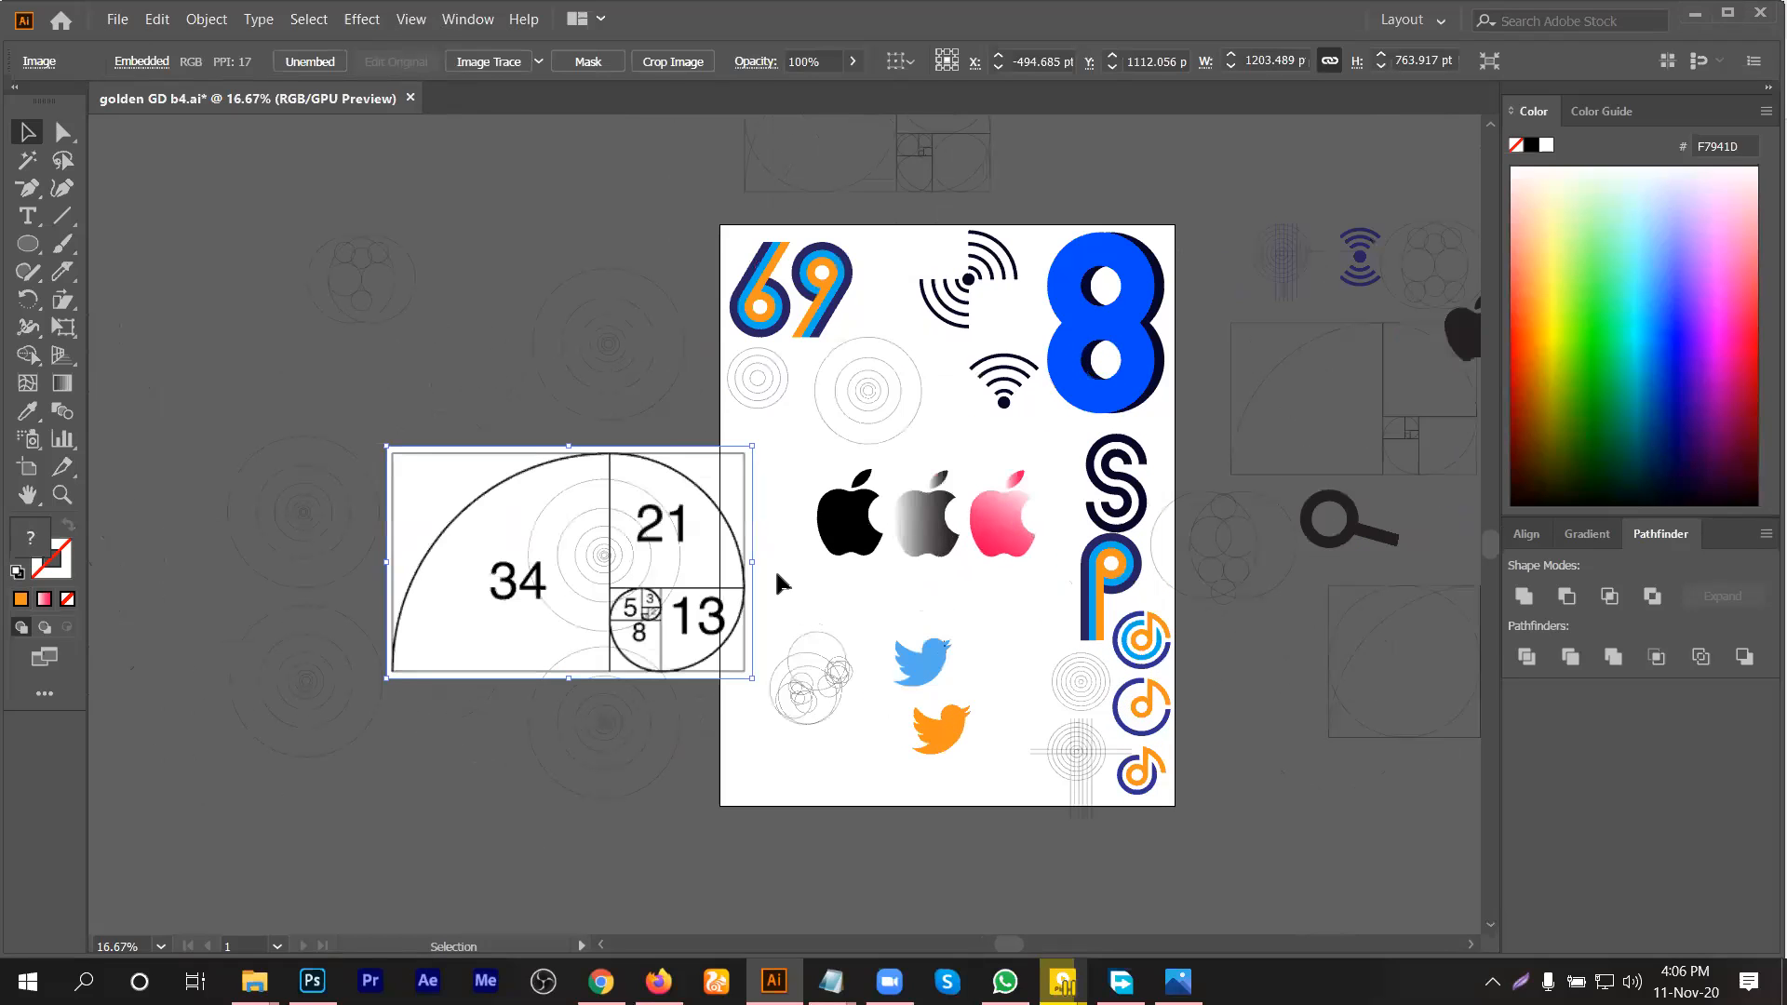
click(776, 576)
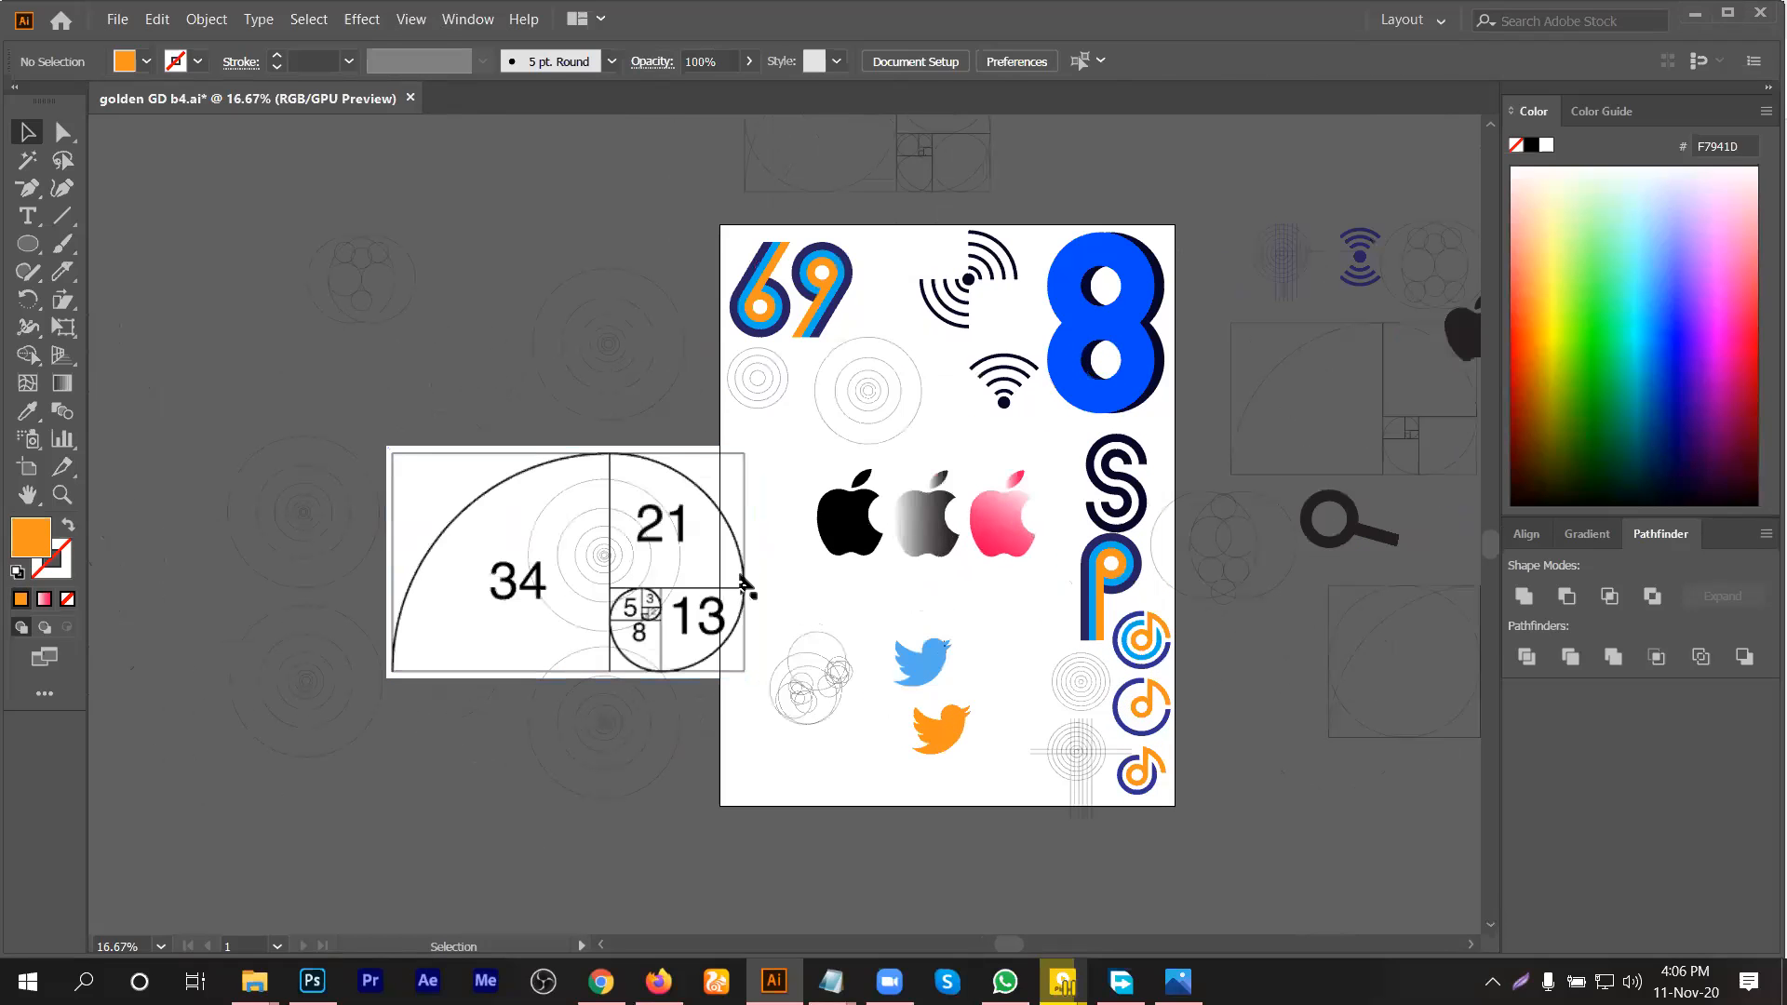
click(899, 711)
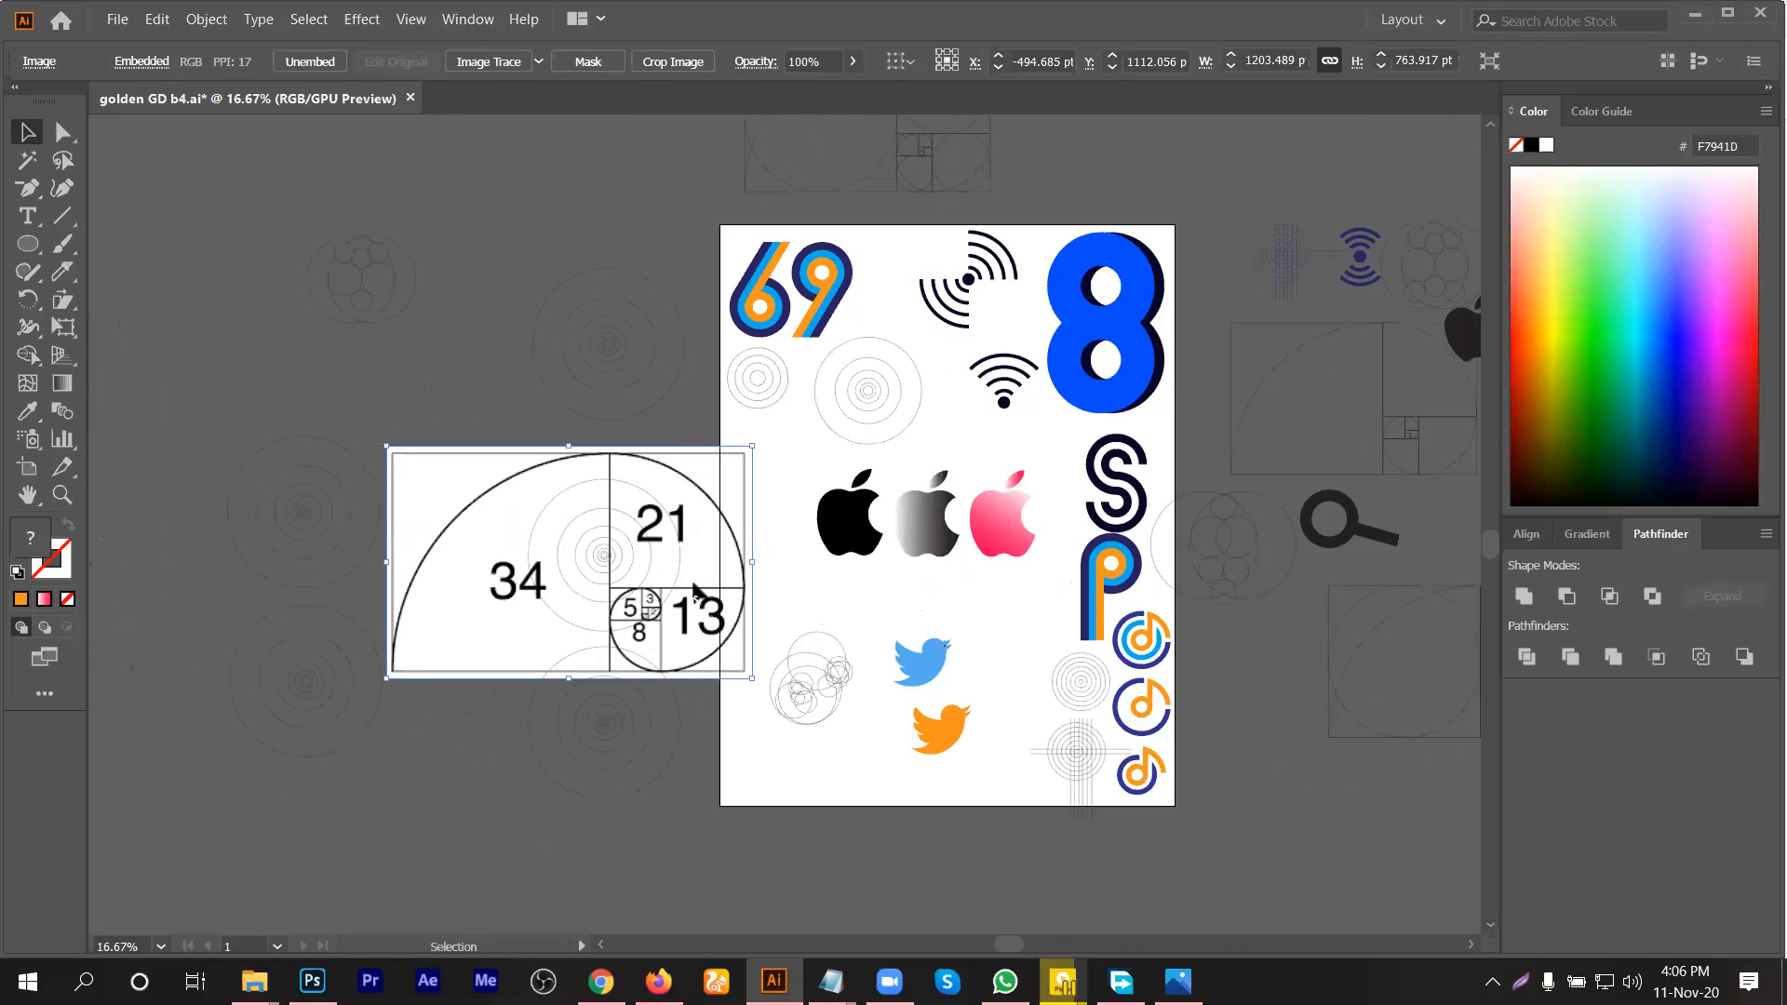
drag(670, 567, 499, 777)
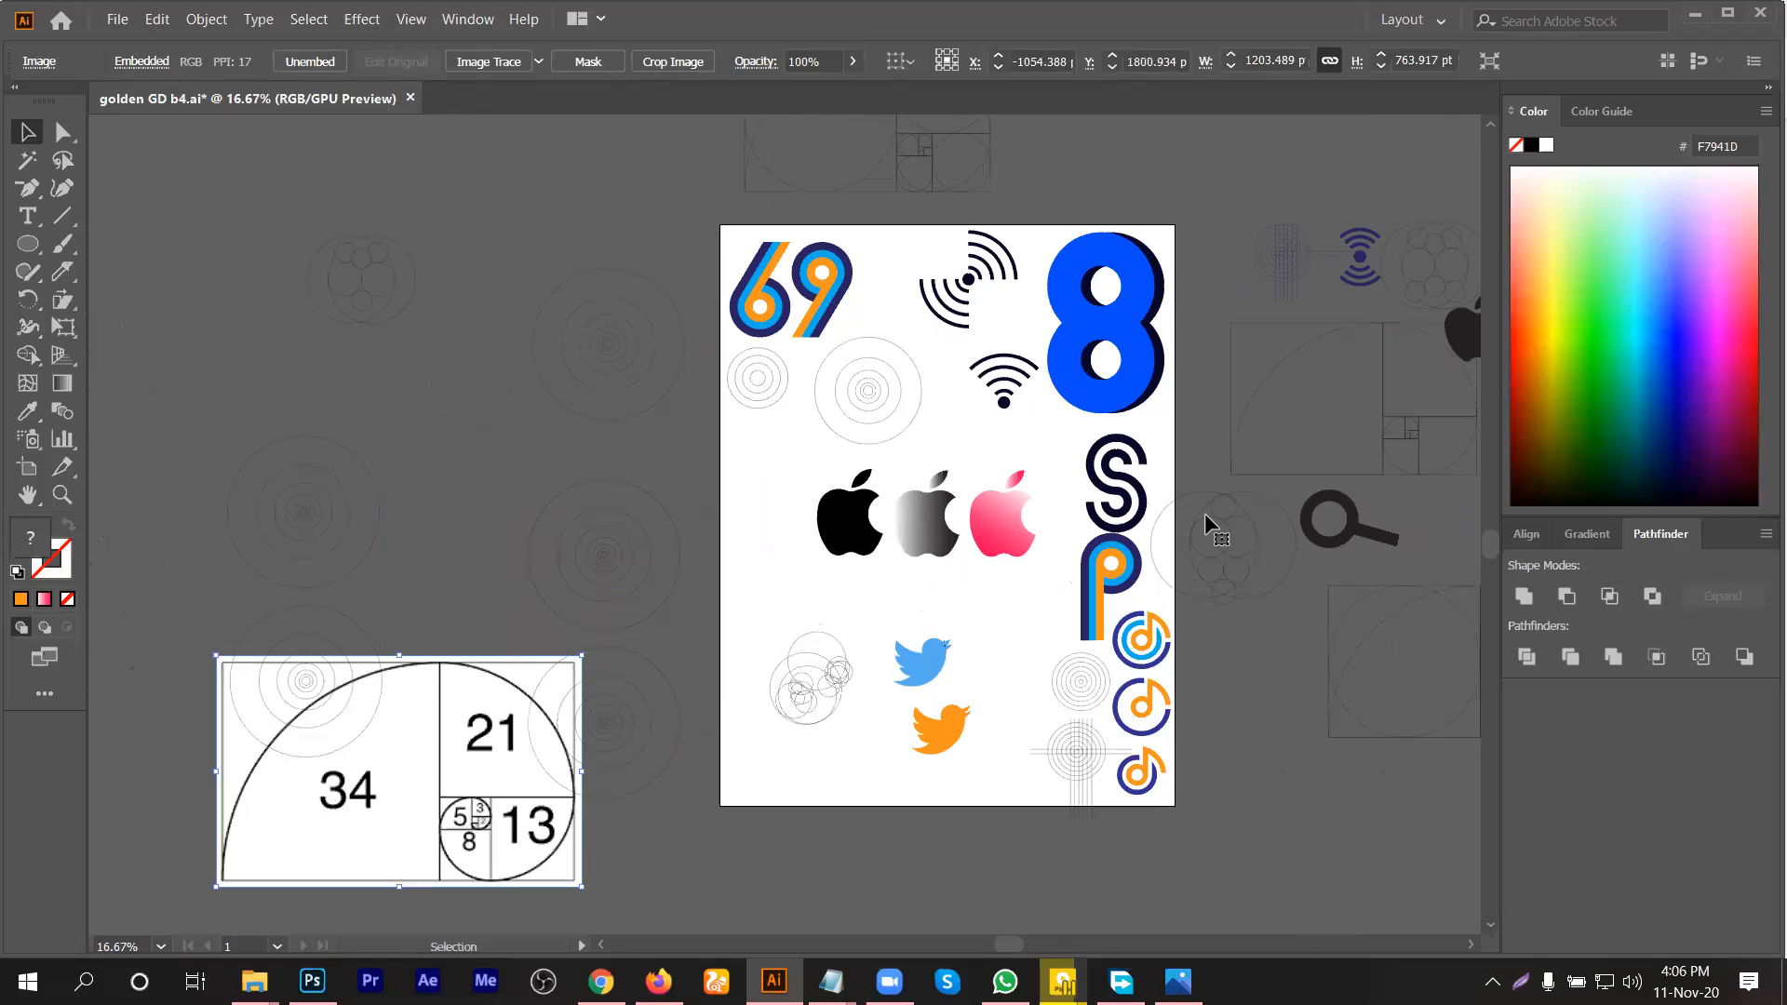
Step: Bring the apple's construction circles onto the artboard and shift the three apple logos up and right so the circles sit beside the black apple
drag(1207, 514, 807, 438)
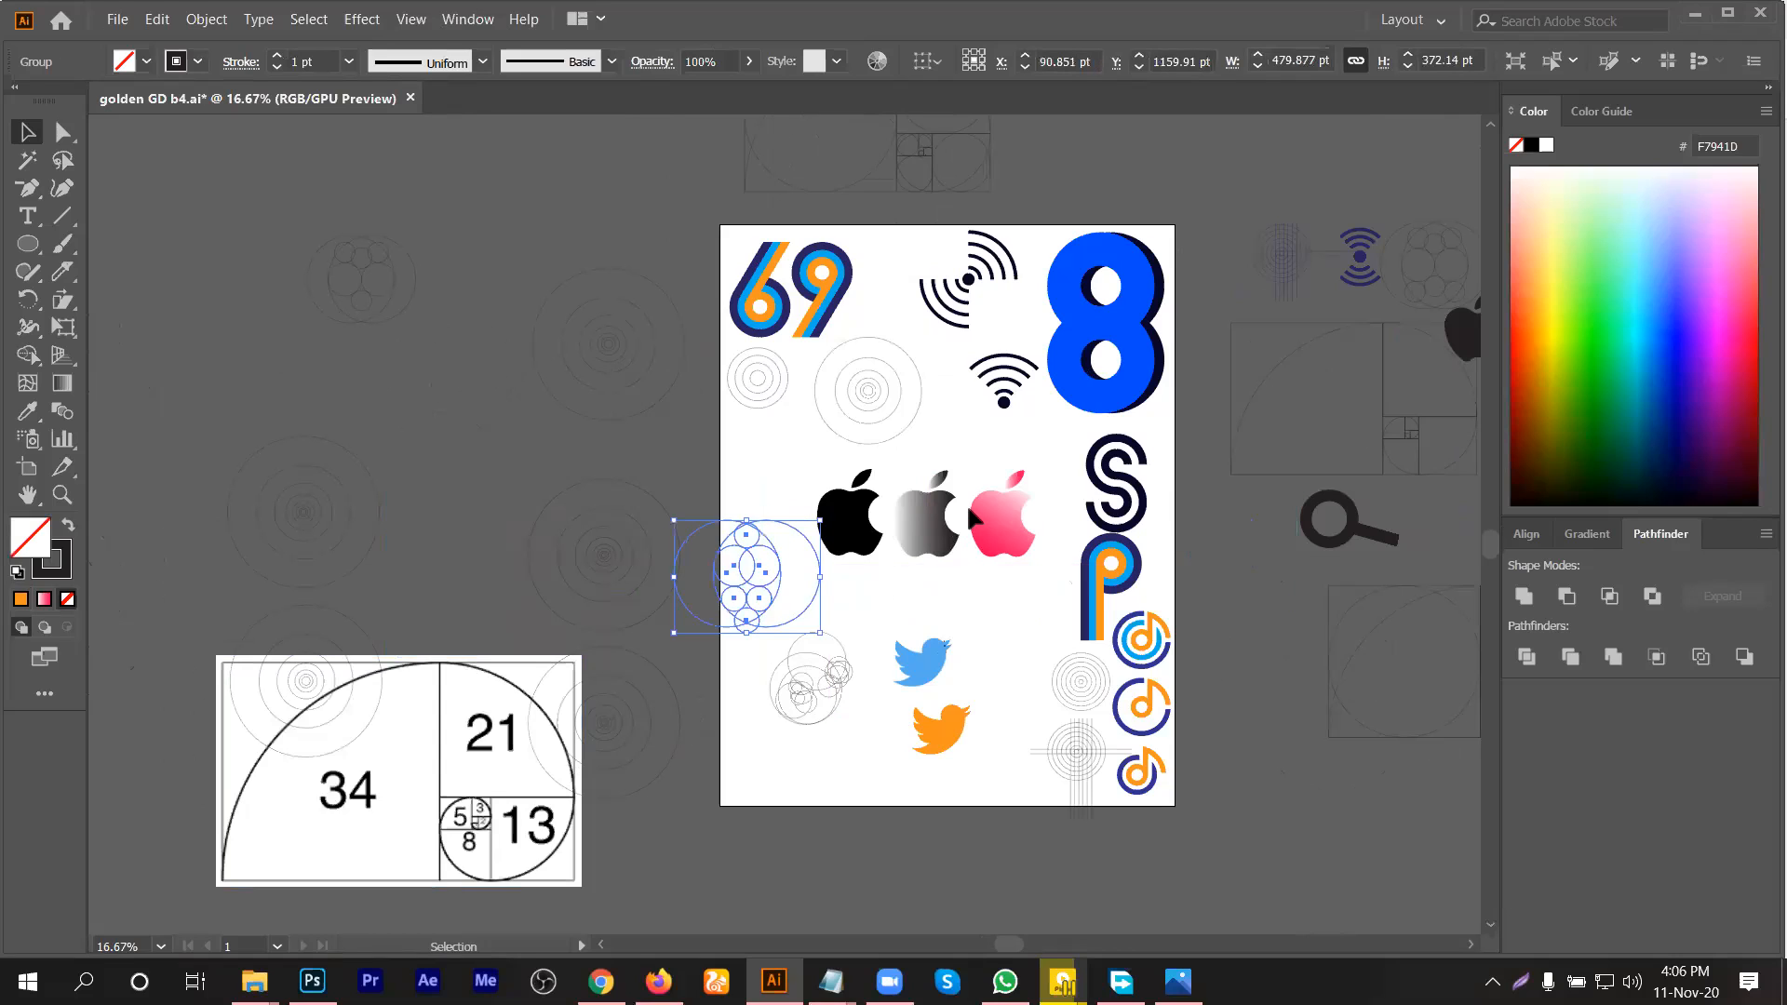
click(1013, 500)
drag(1027, 492, 1059, 492)
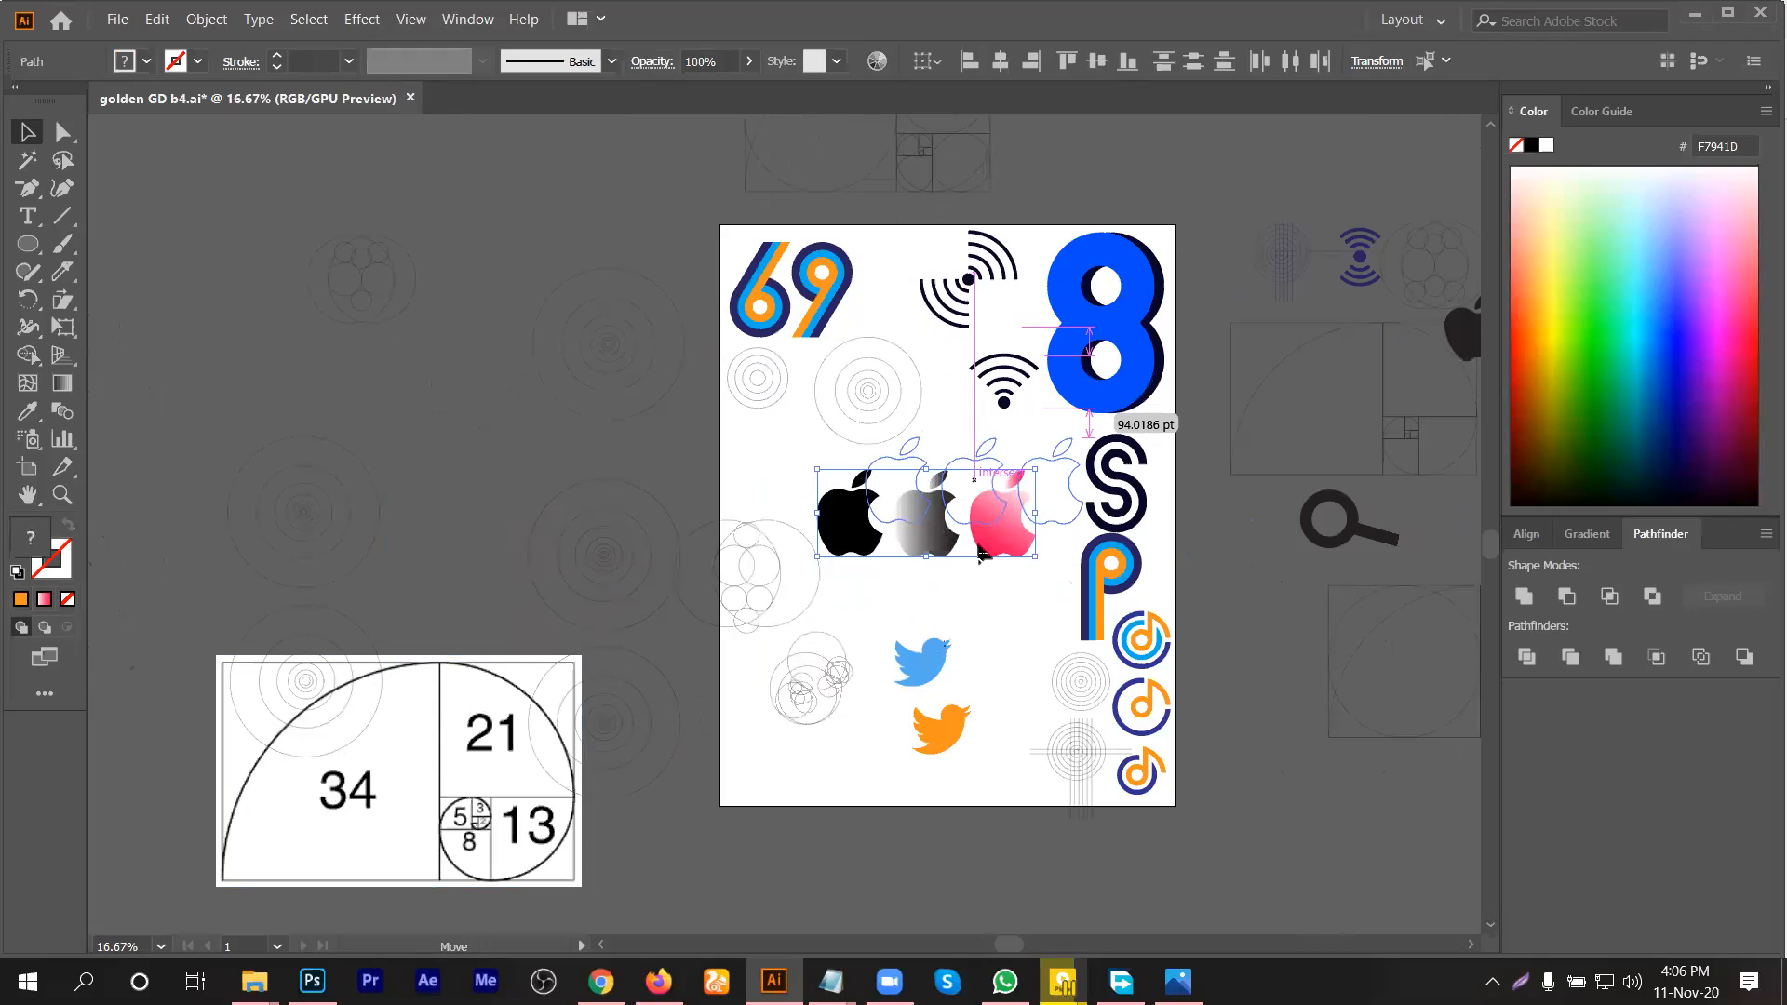
drag(819, 574, 865, 503)
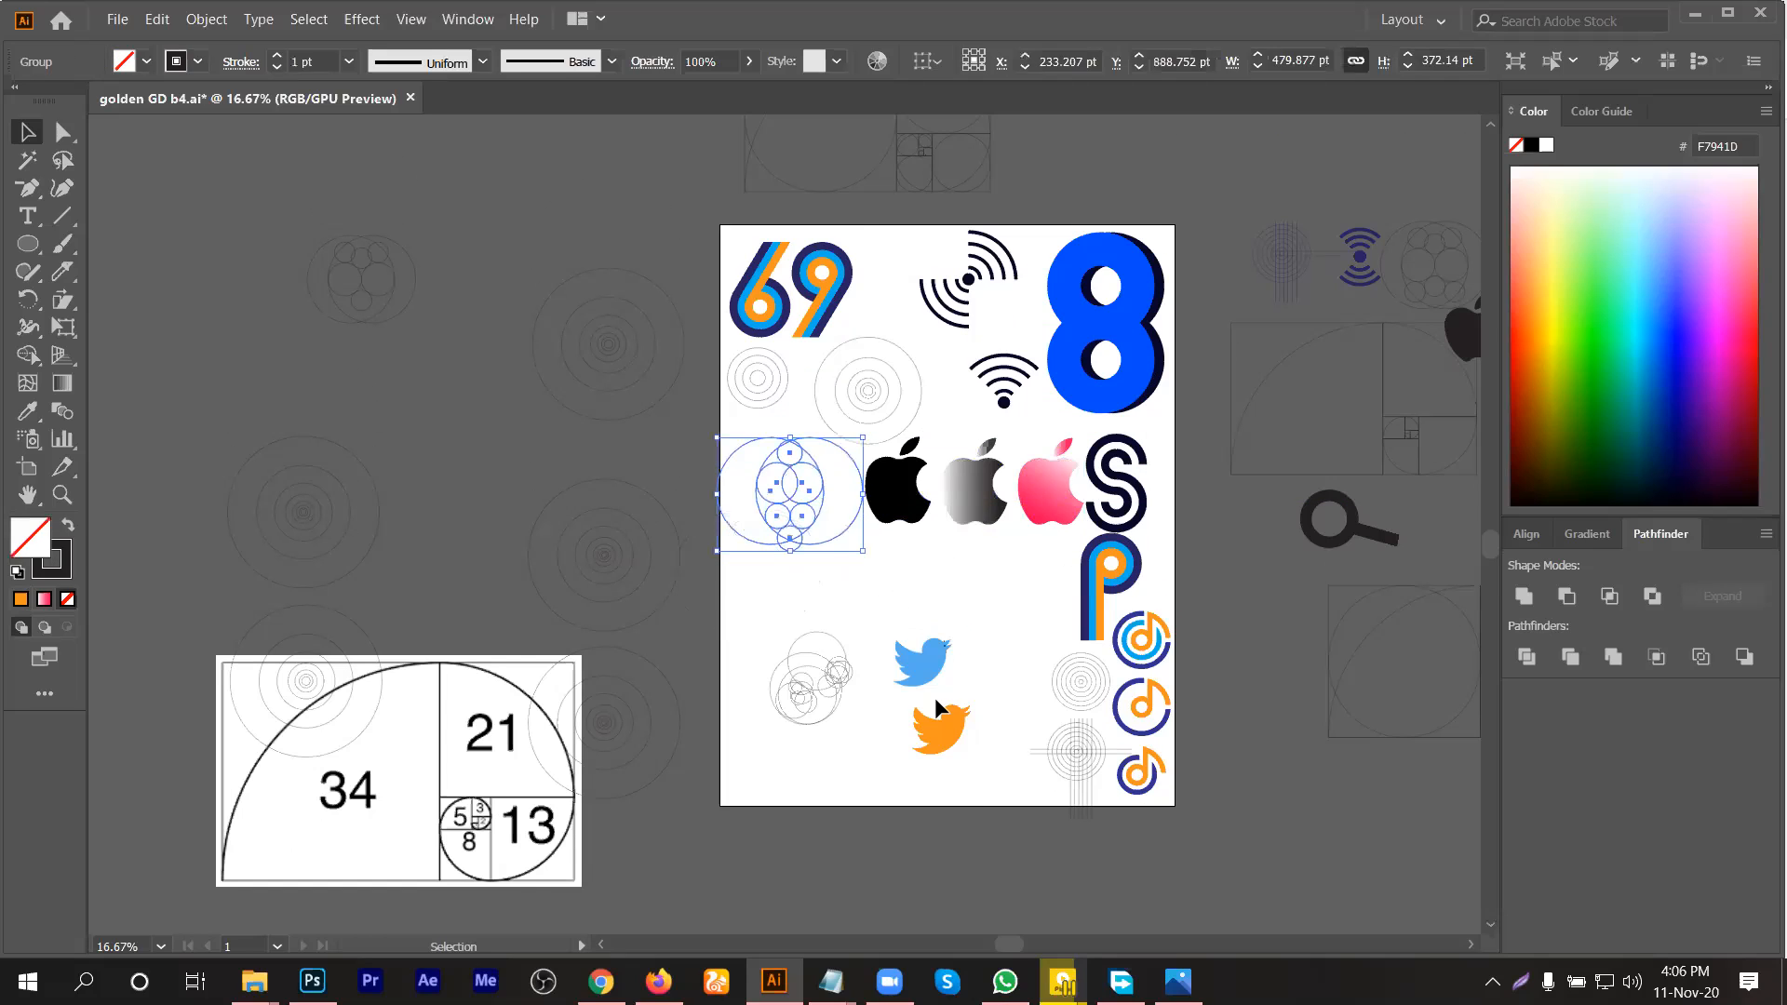
Step: Move the orange bird left to the lower edge of the Twitter construction circles
scroll(935, 698, down, 1)
drag(926, 647, 949, 686)
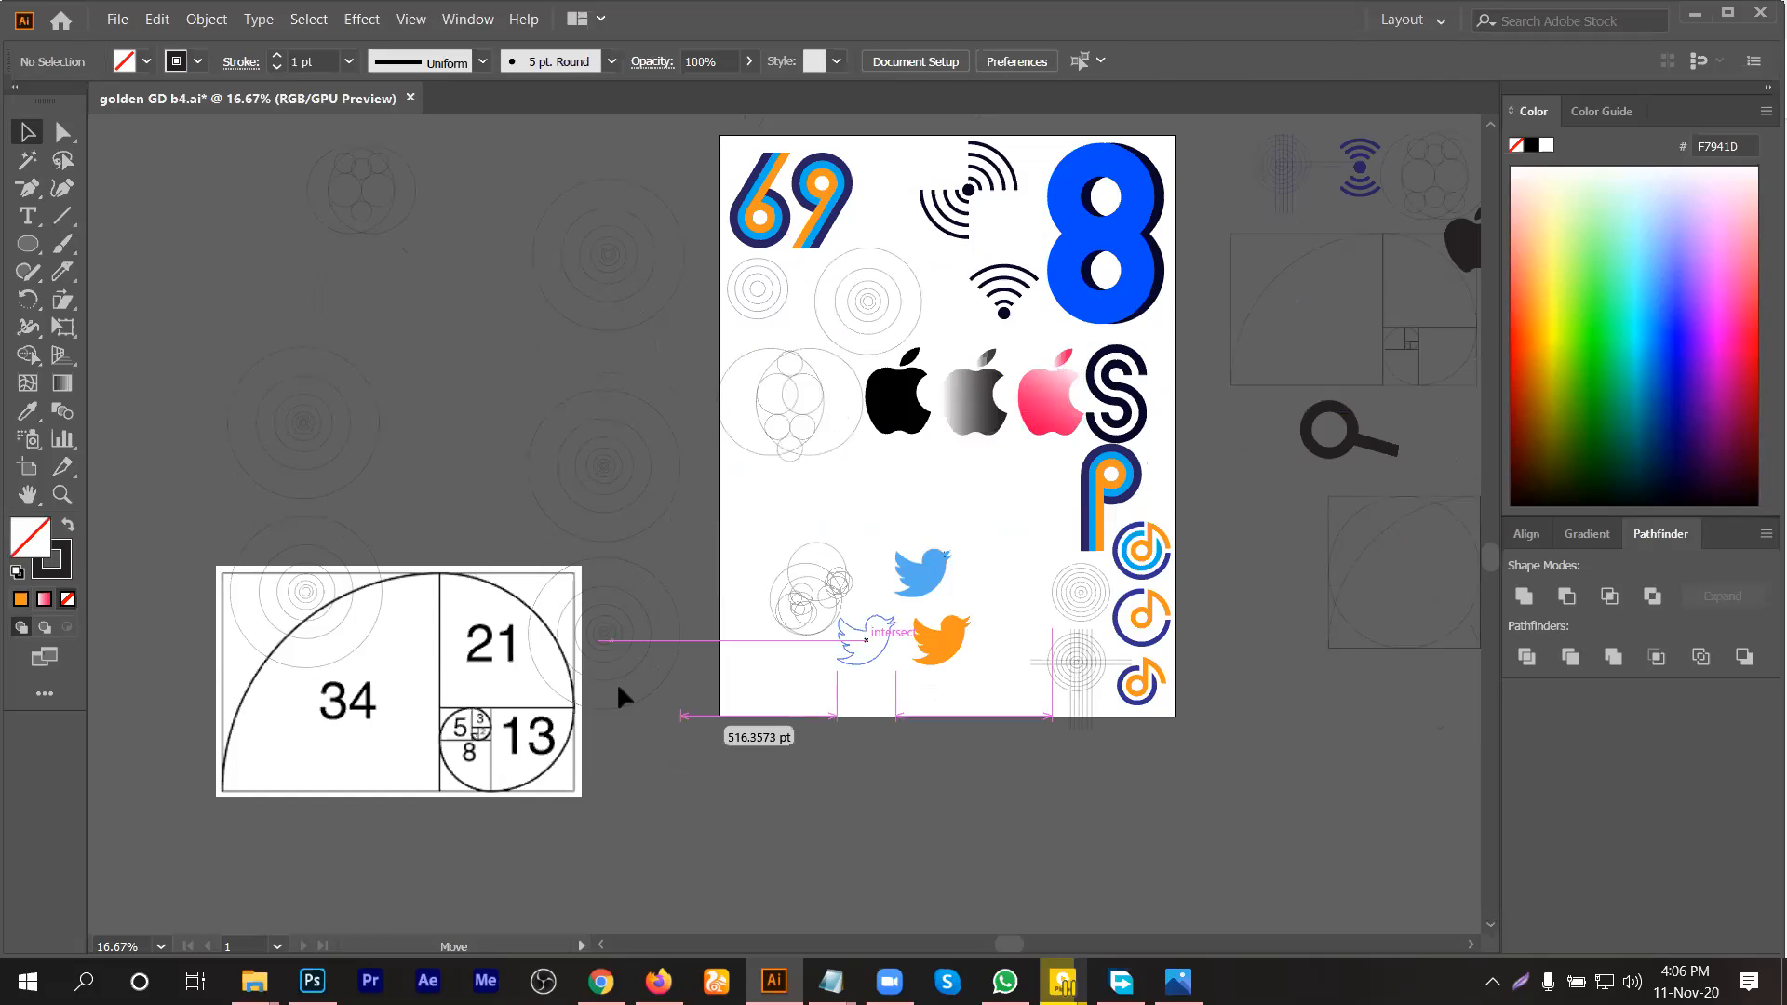
drag(866, 640, 864, 640)
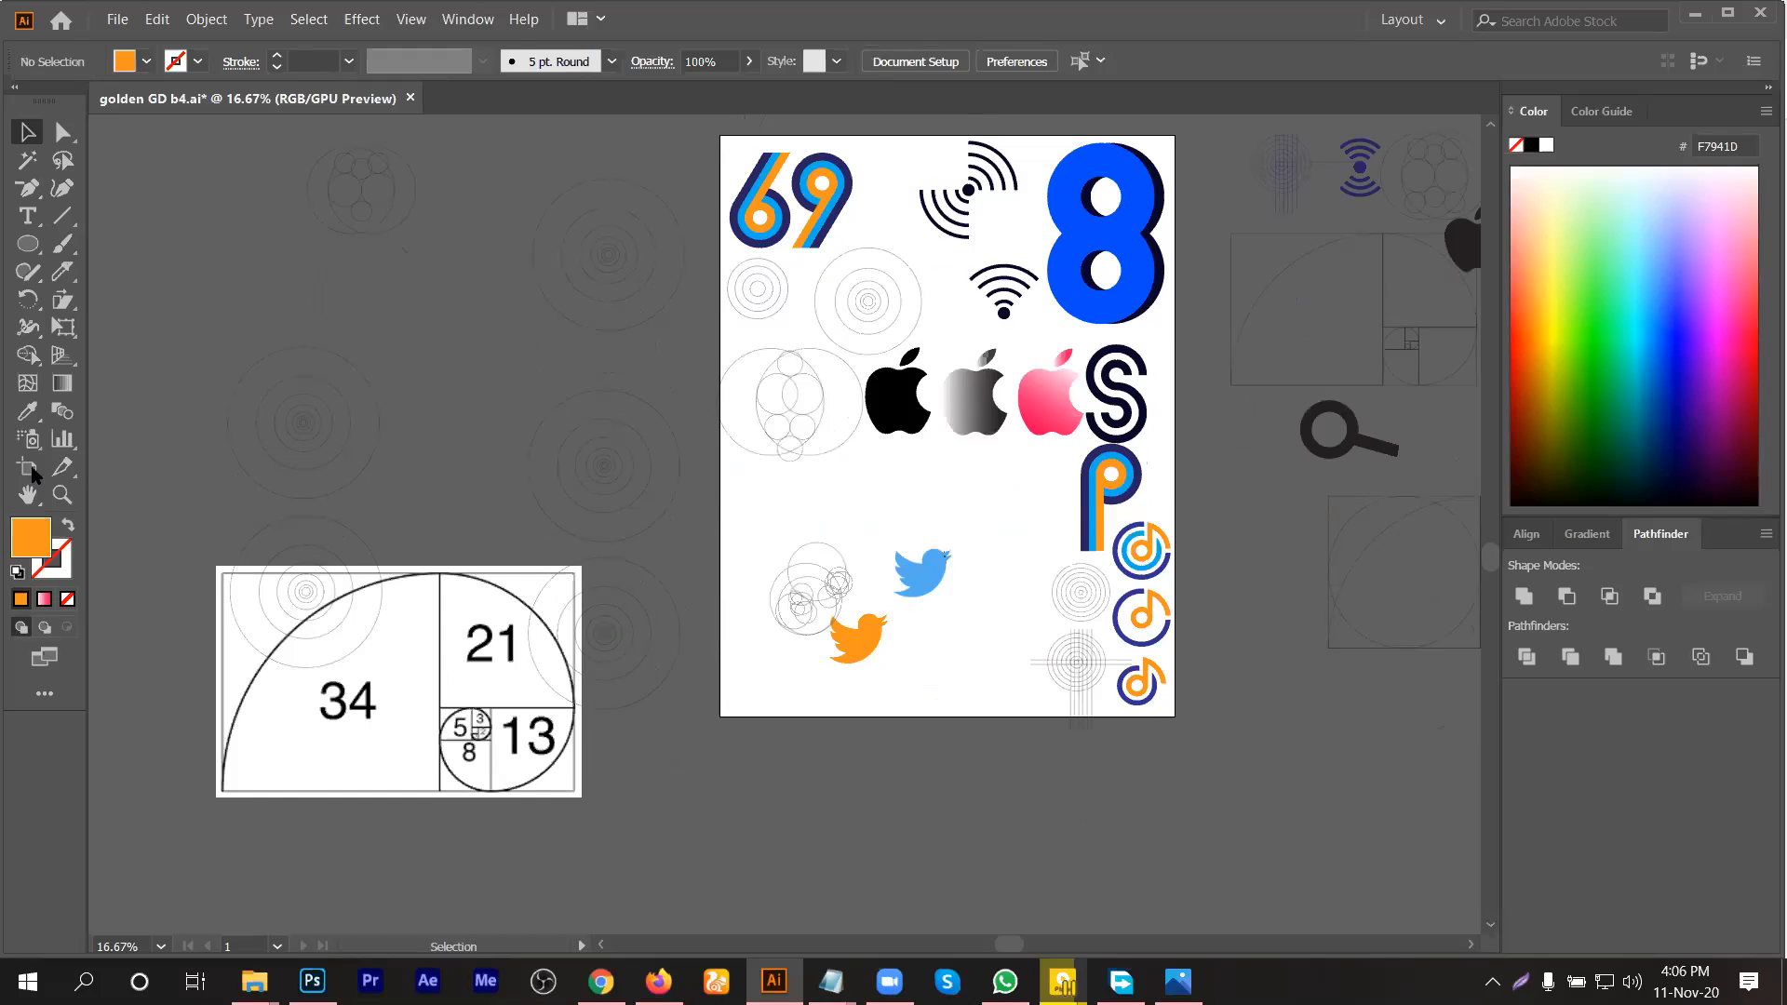
Step: Extend the artboard's left edge to a width of about 1600 pt and move the apple's construction circles left into the added space
key(shift+o)
drag(698, 460, 689, 460)
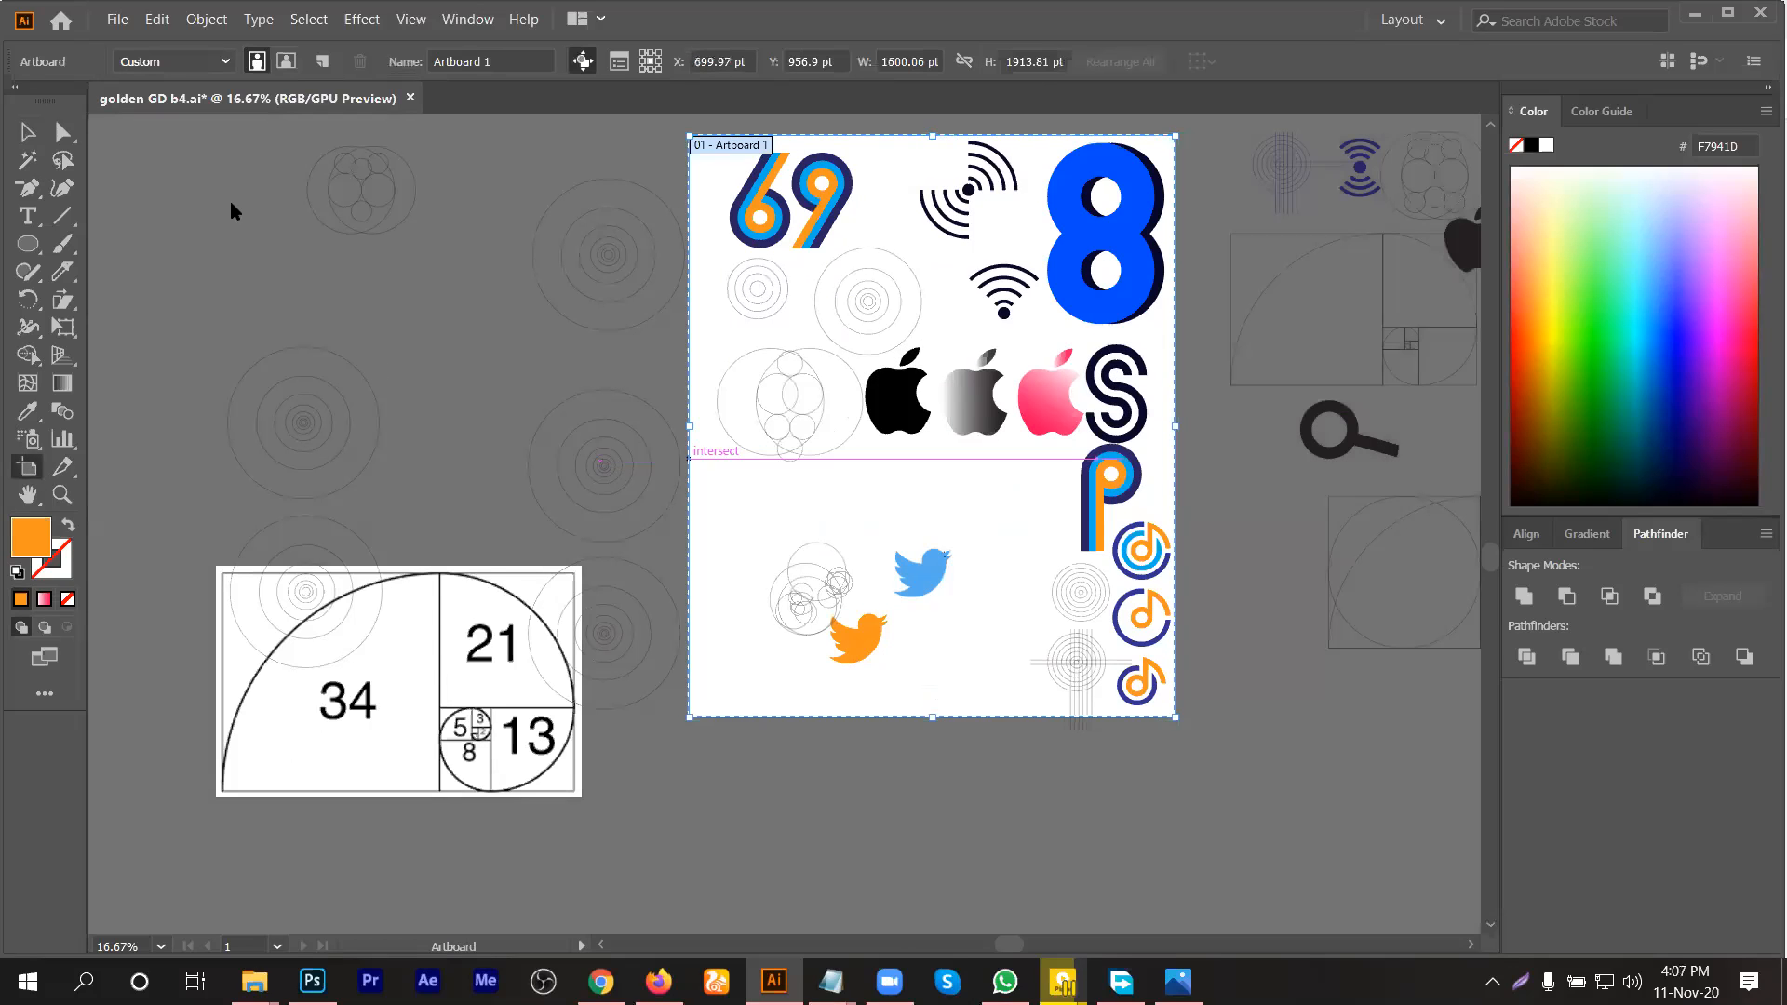
key(v)
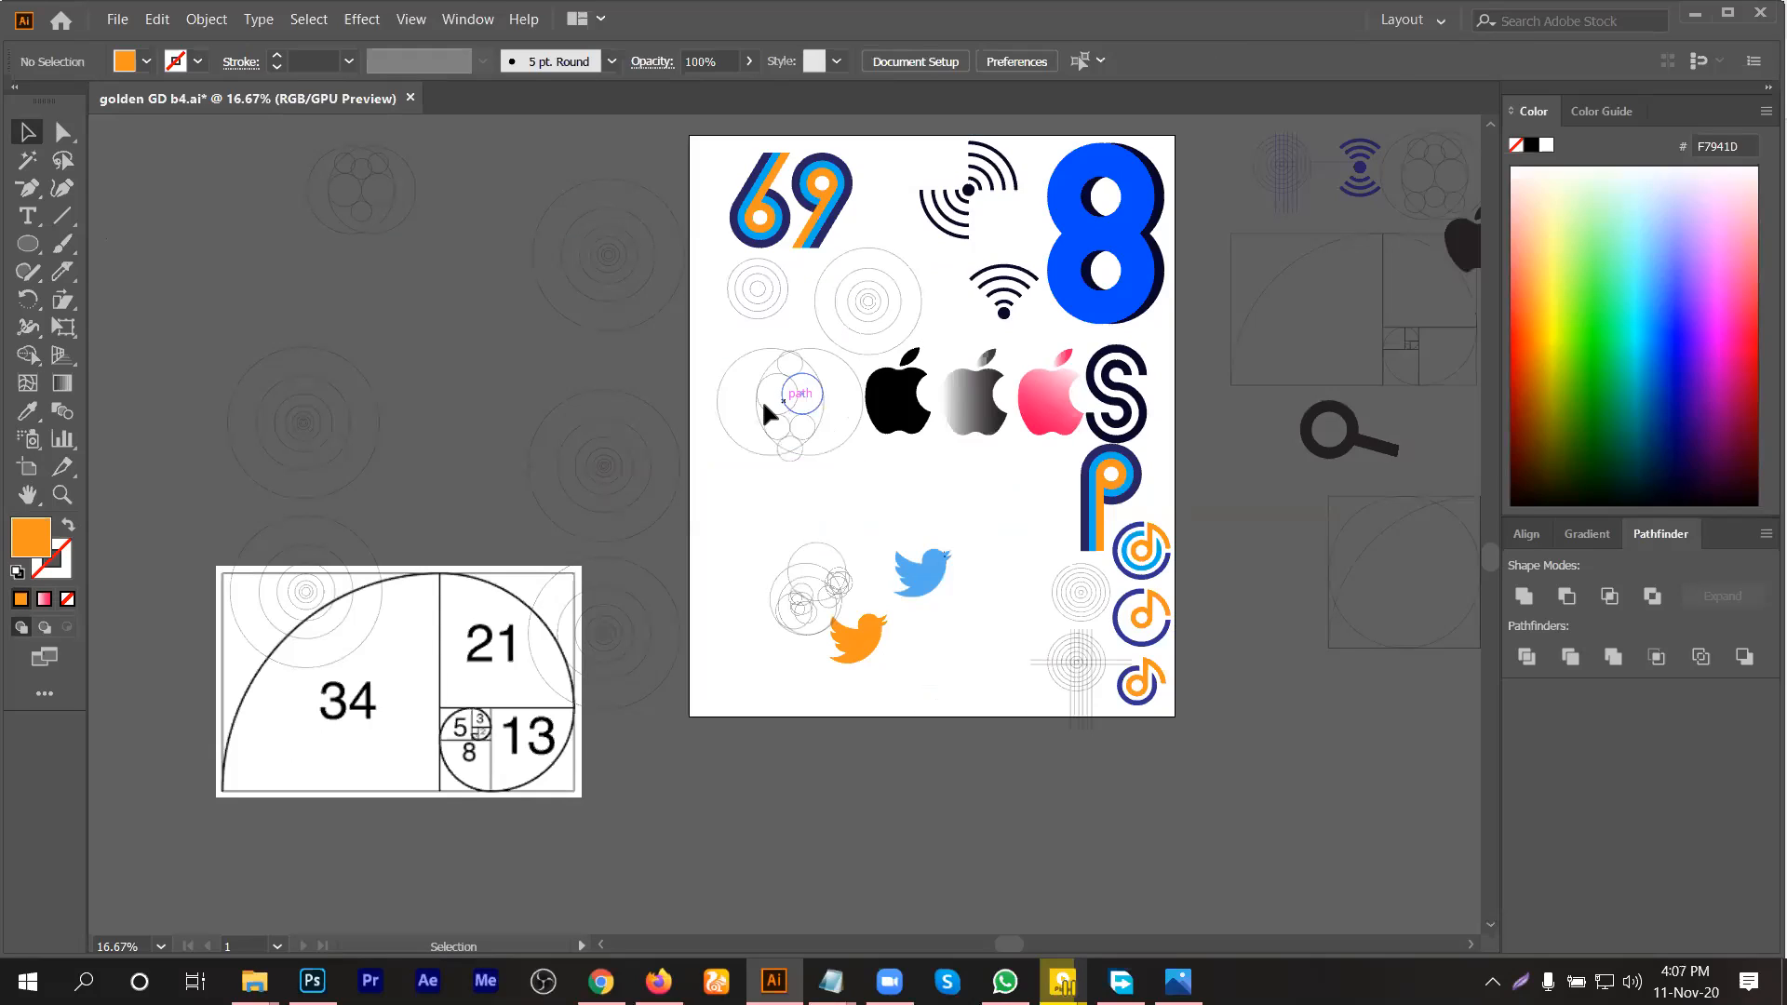
drag(783, 401, 763, 406)
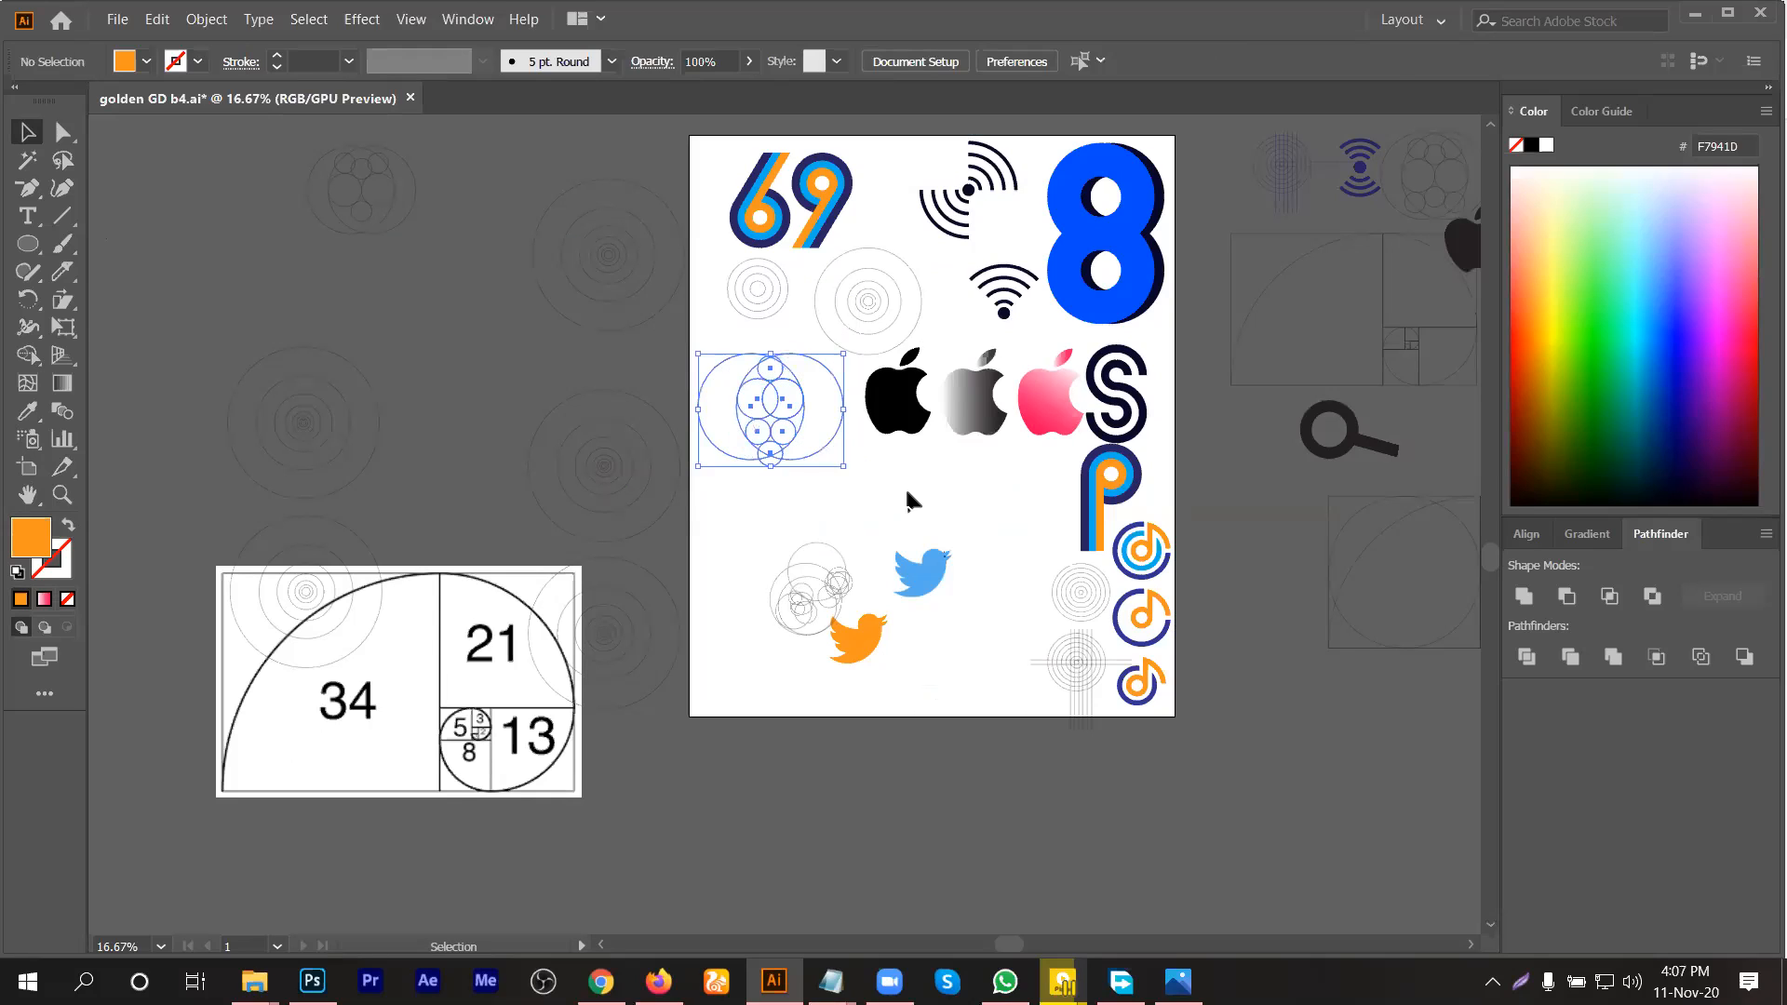
Step: Duplicate the orange bird so one copy lies over the Twitter construction circles and another sits beneath the reference bird
click(873, 635)
drag(873, 635, 832, 601)
scroll(815, 615, up, 1)
scroll(850, 620, up, 2)
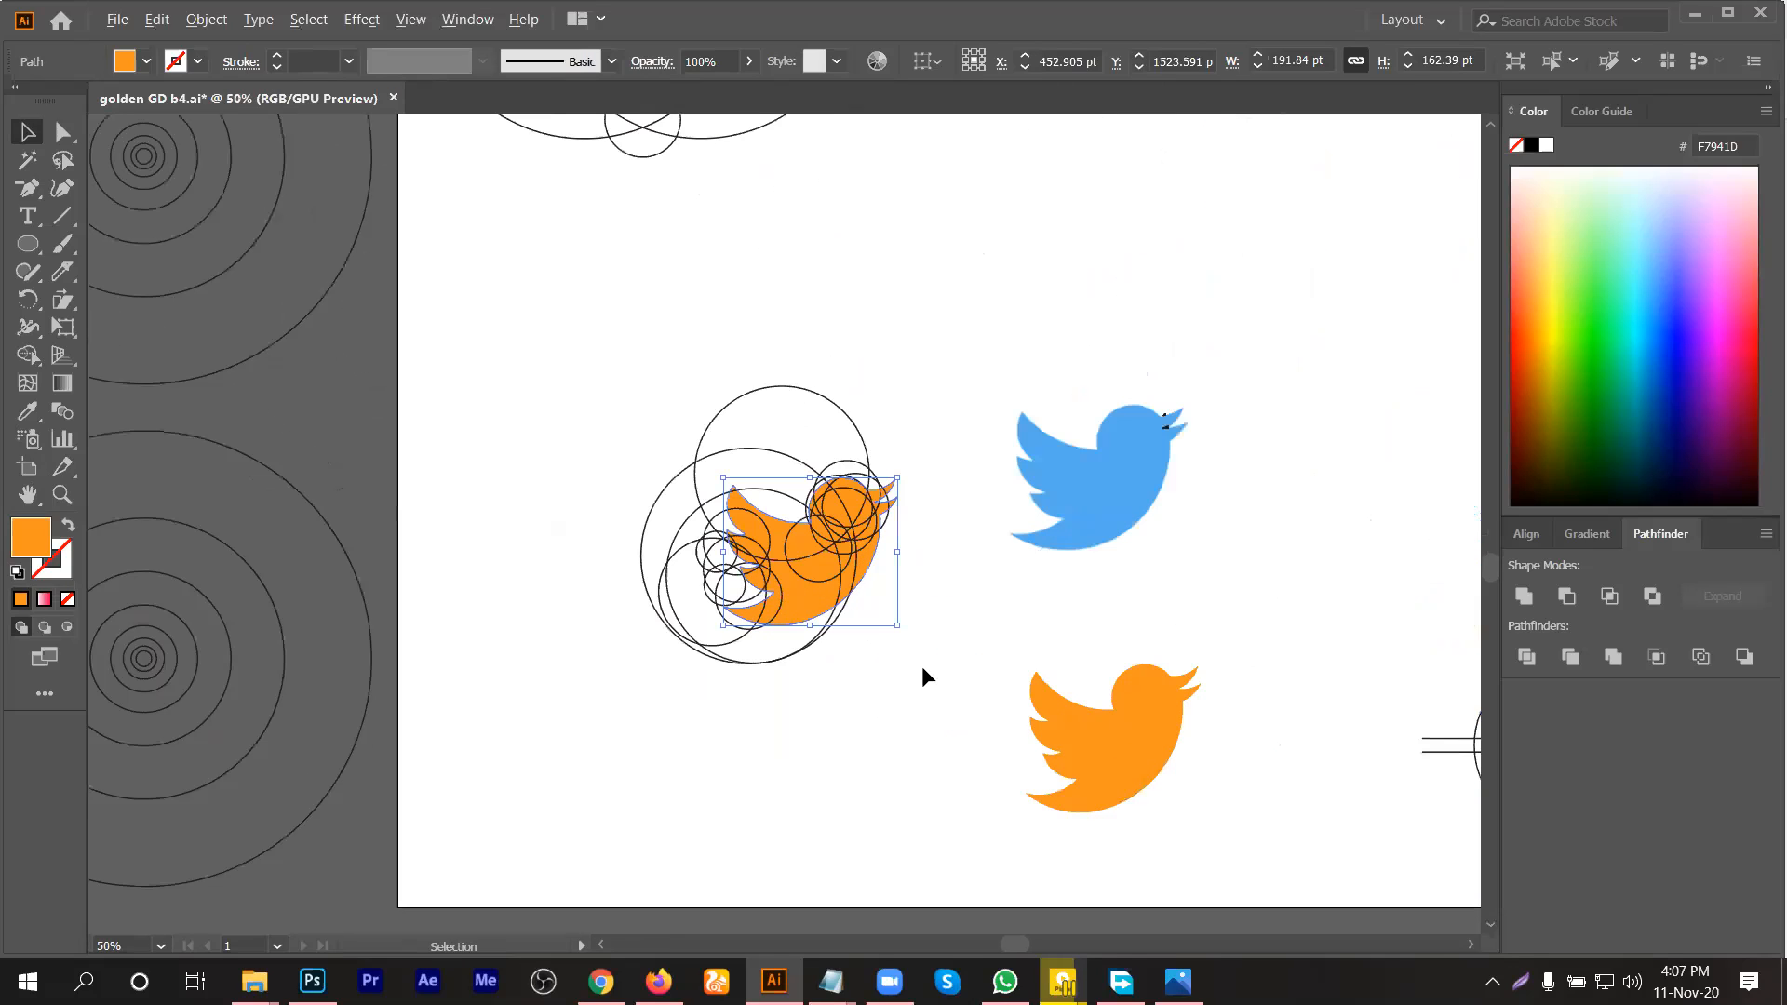
click(922, 668)
Step: Align the orange bird with the Twitter construction circles so its contours follow their arcs
scroll(845, 591, up, 1)
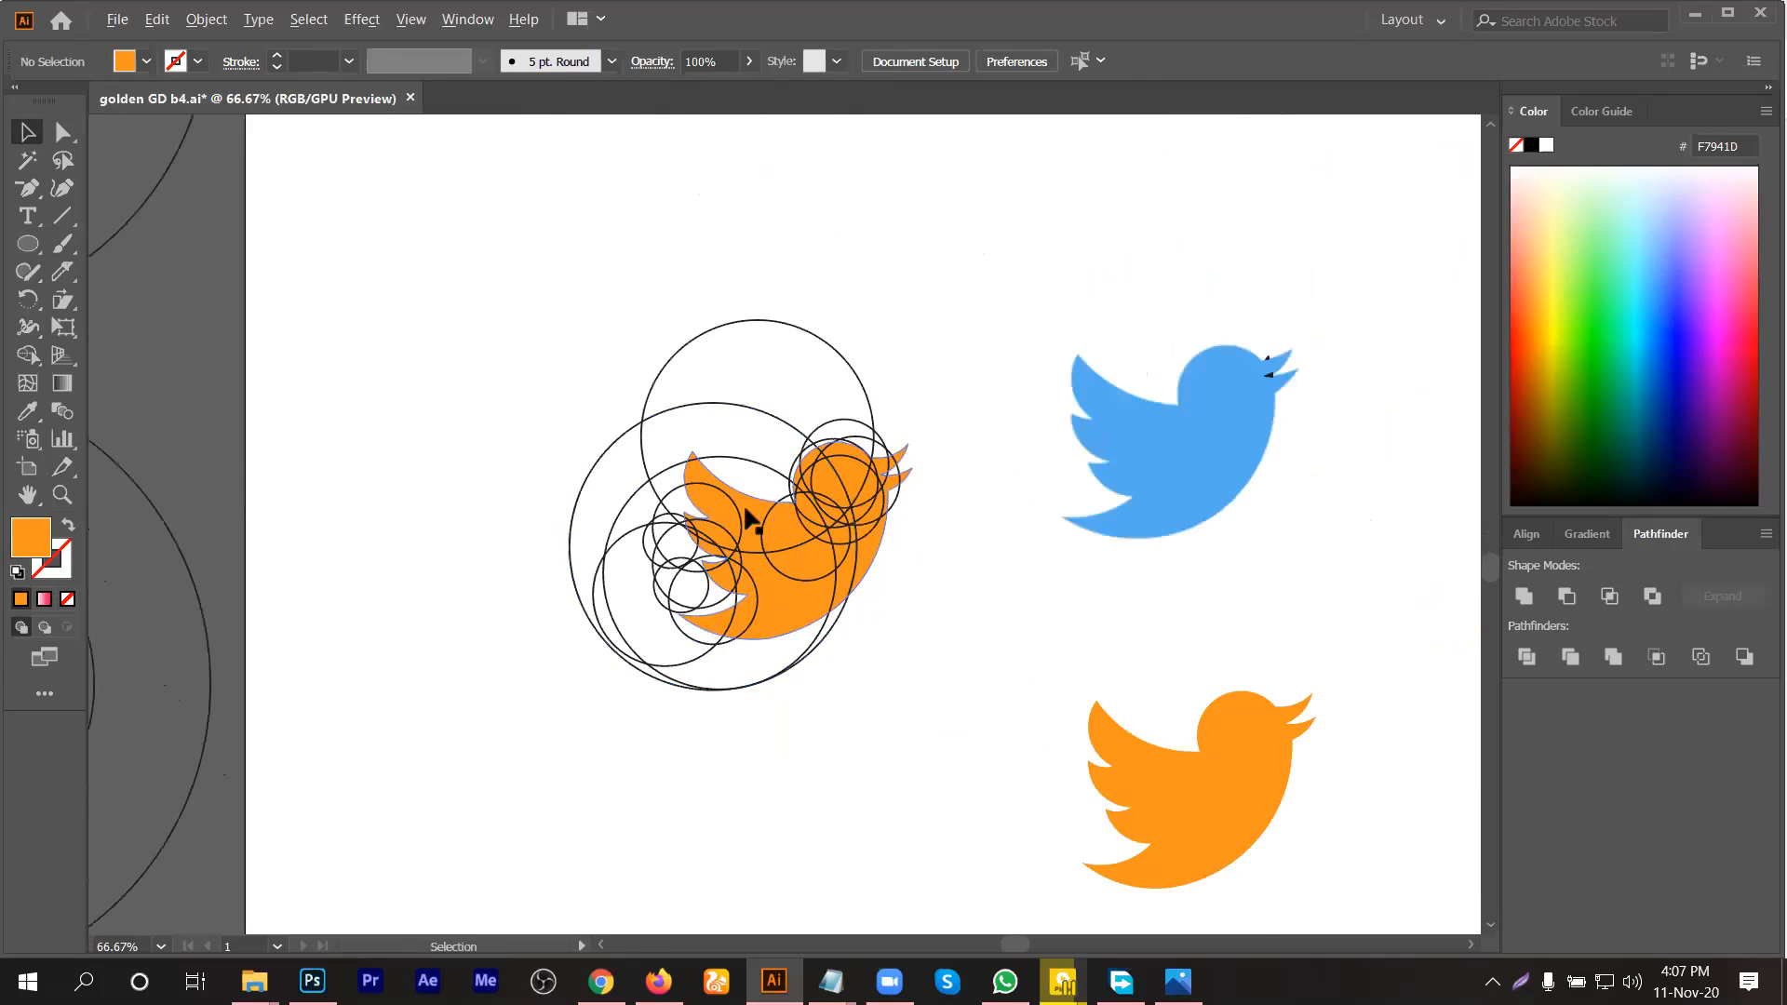
scroll(749, 507, up, 1)
drag(739, 507, 692, 589)
click(1031, 656)
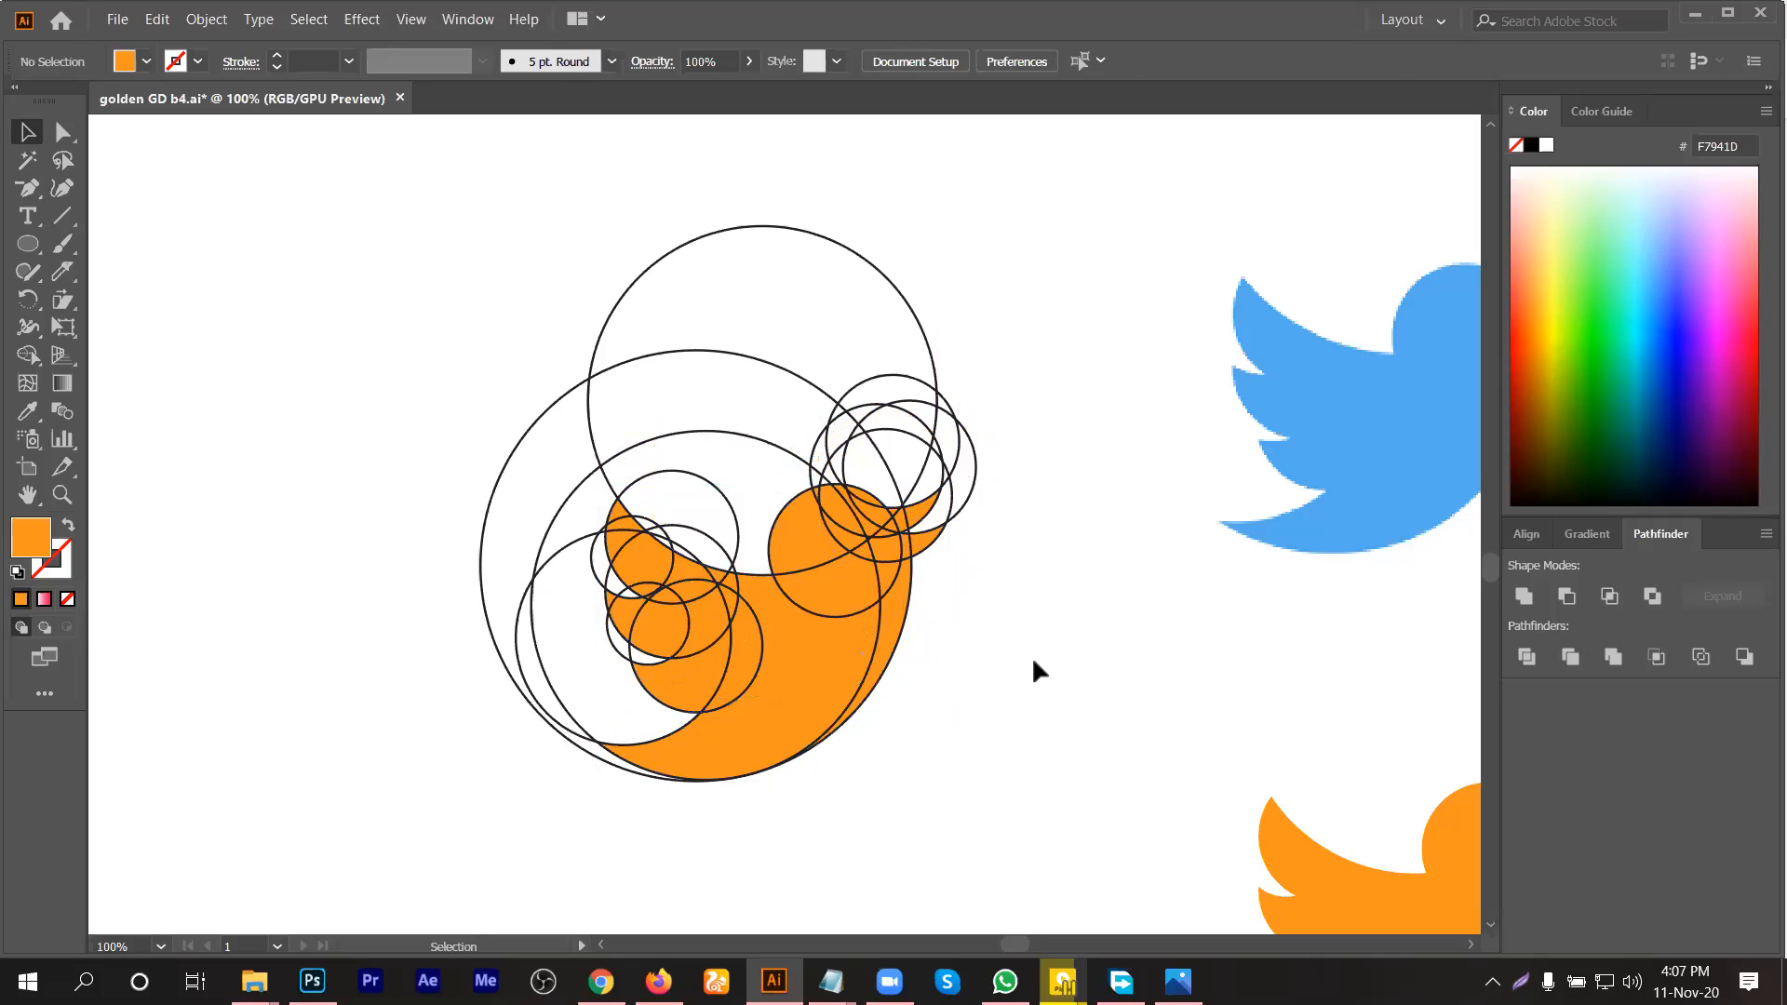
Step: Delete the leftover line pieces at the reference bird's beak and select the reference image
scroll(989, 654, down, 2)
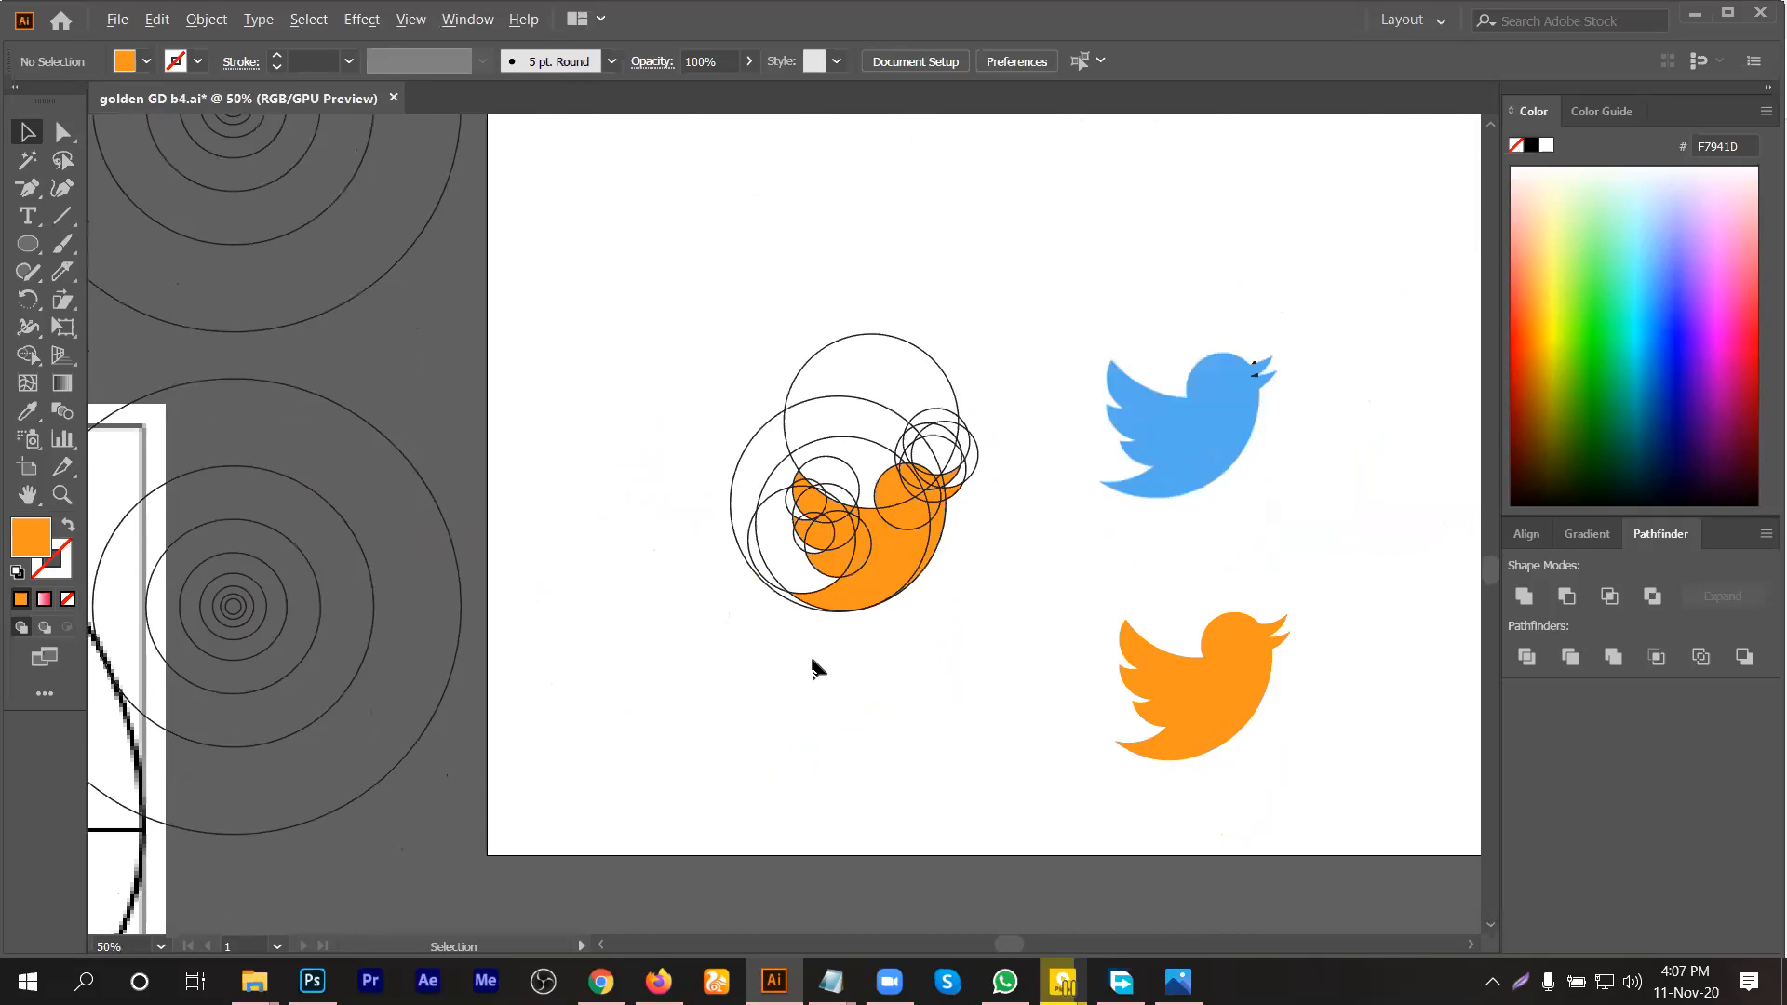
scroll(814, 665, down, 1)
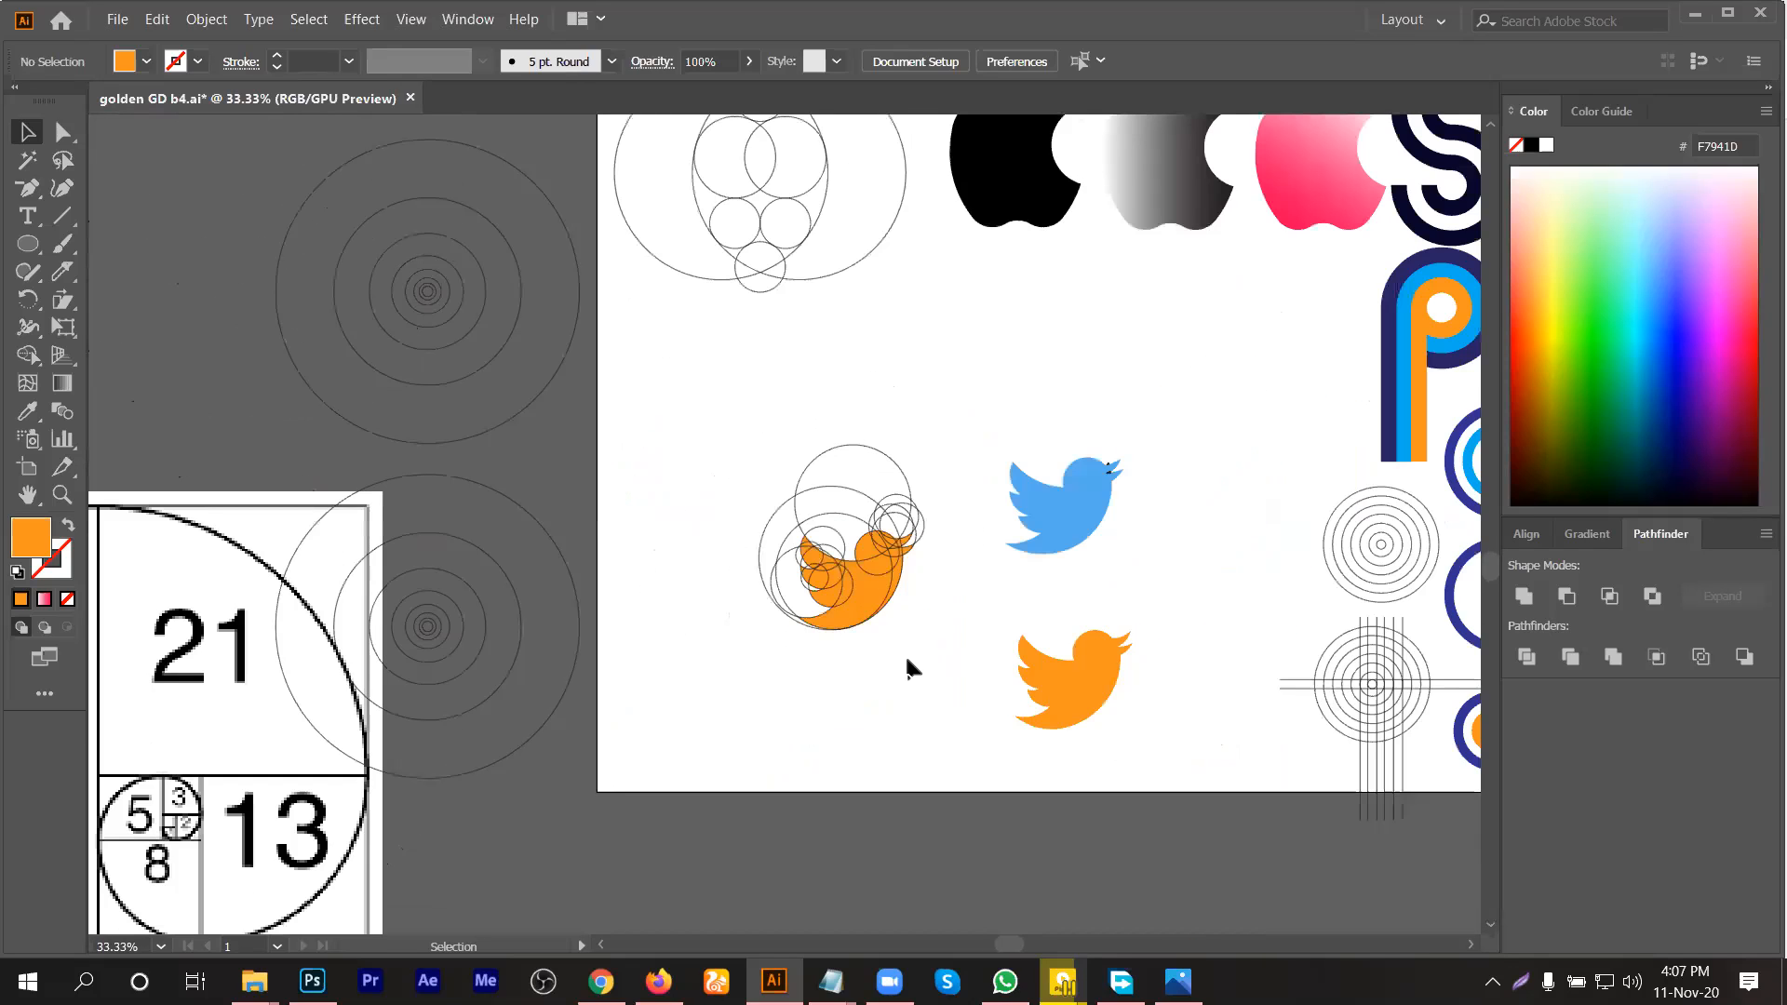
scroll(899, 654, down, 2)
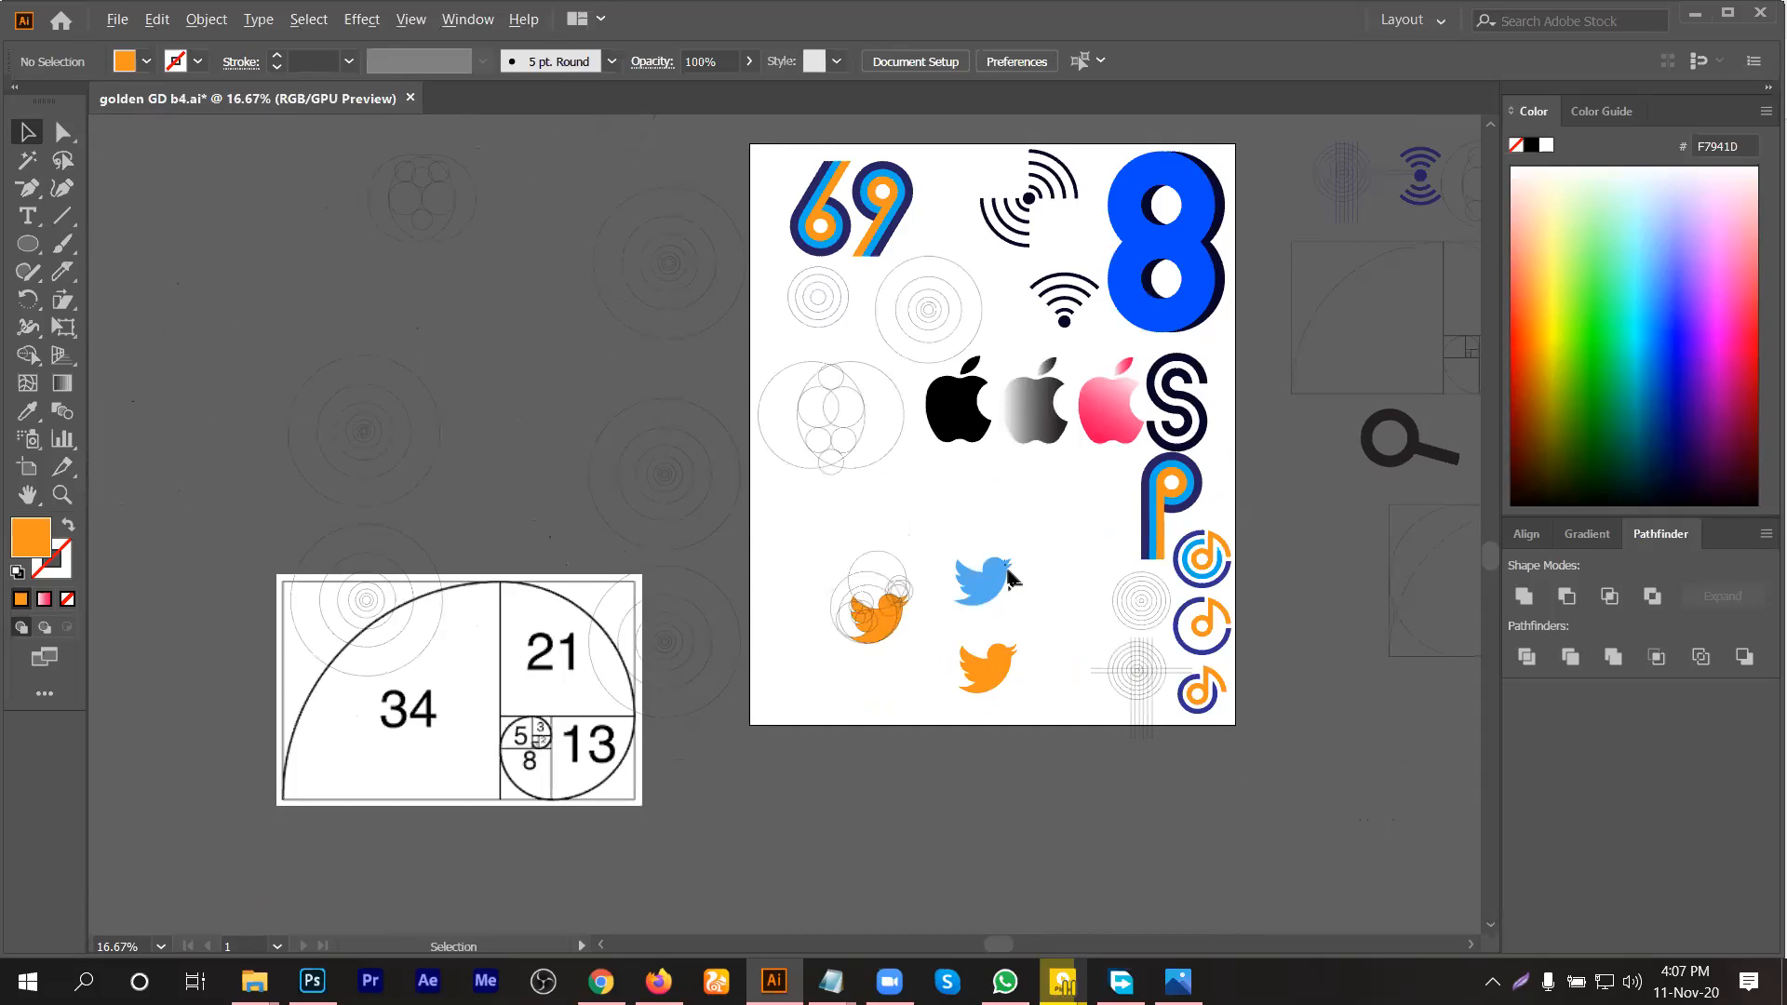
scroll(1008, 570, up, 4)
drag(984, 507, 1037, 618)
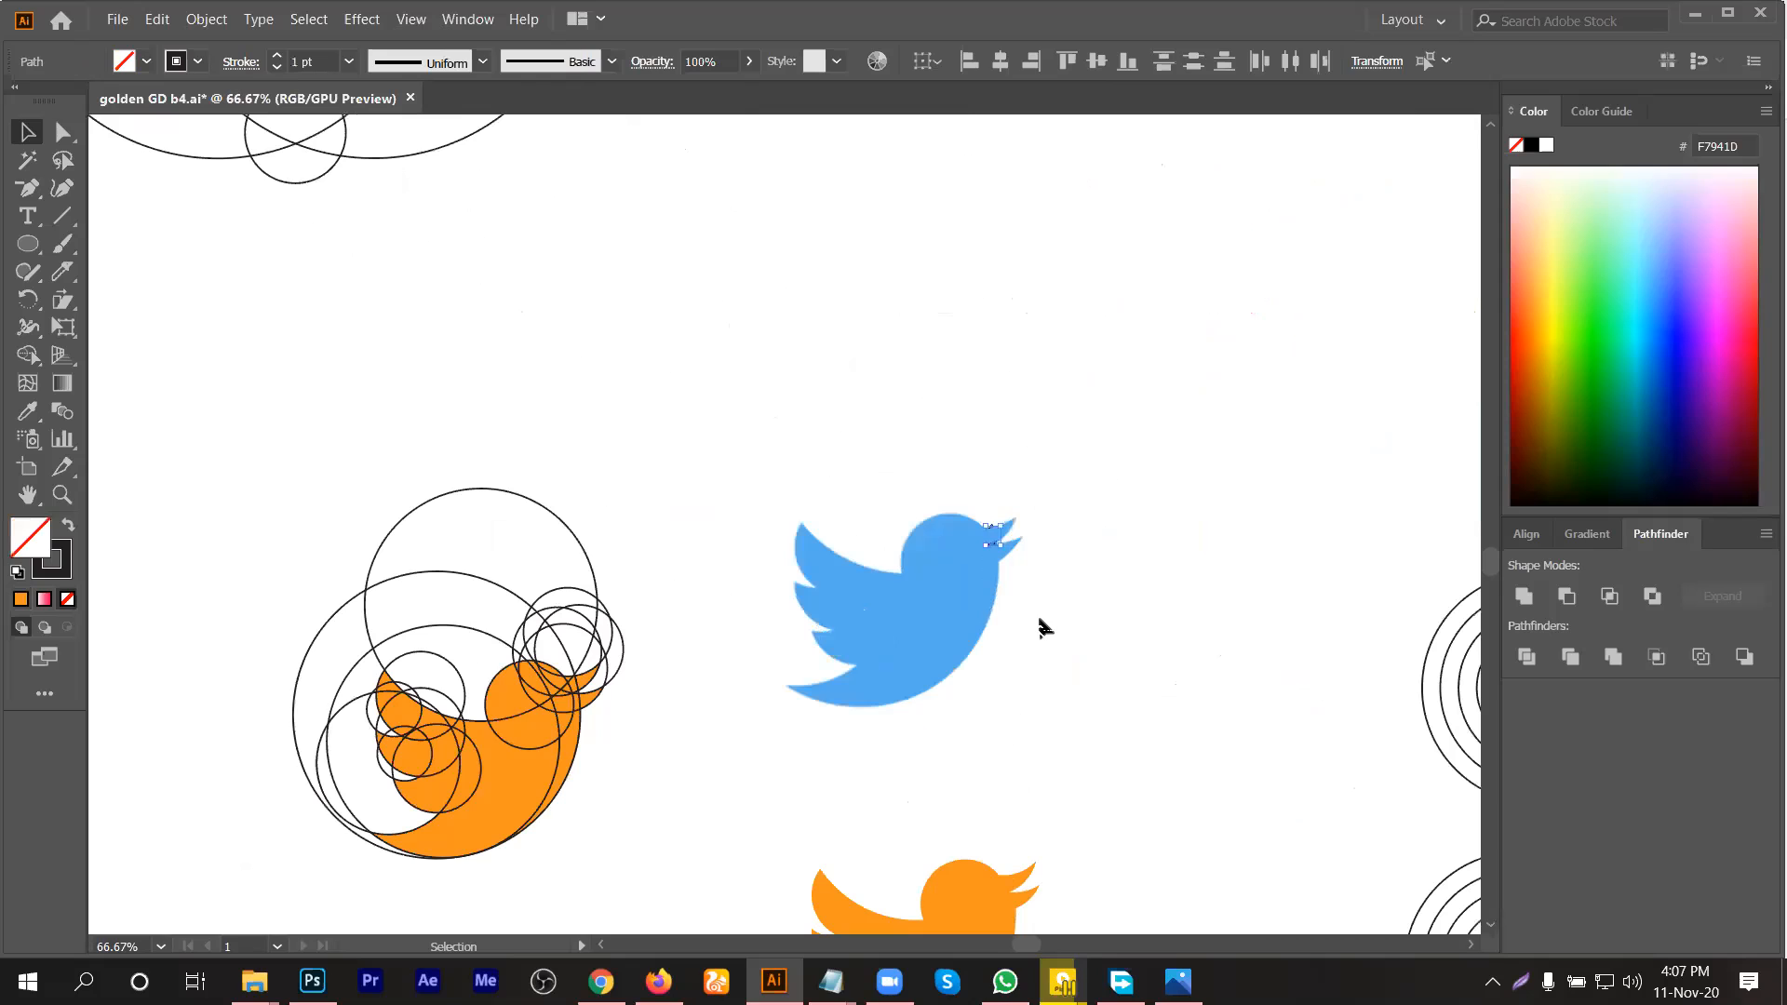
click(1038, 619)
click(1026, 616)
scroll(1033, 619, down, 4)
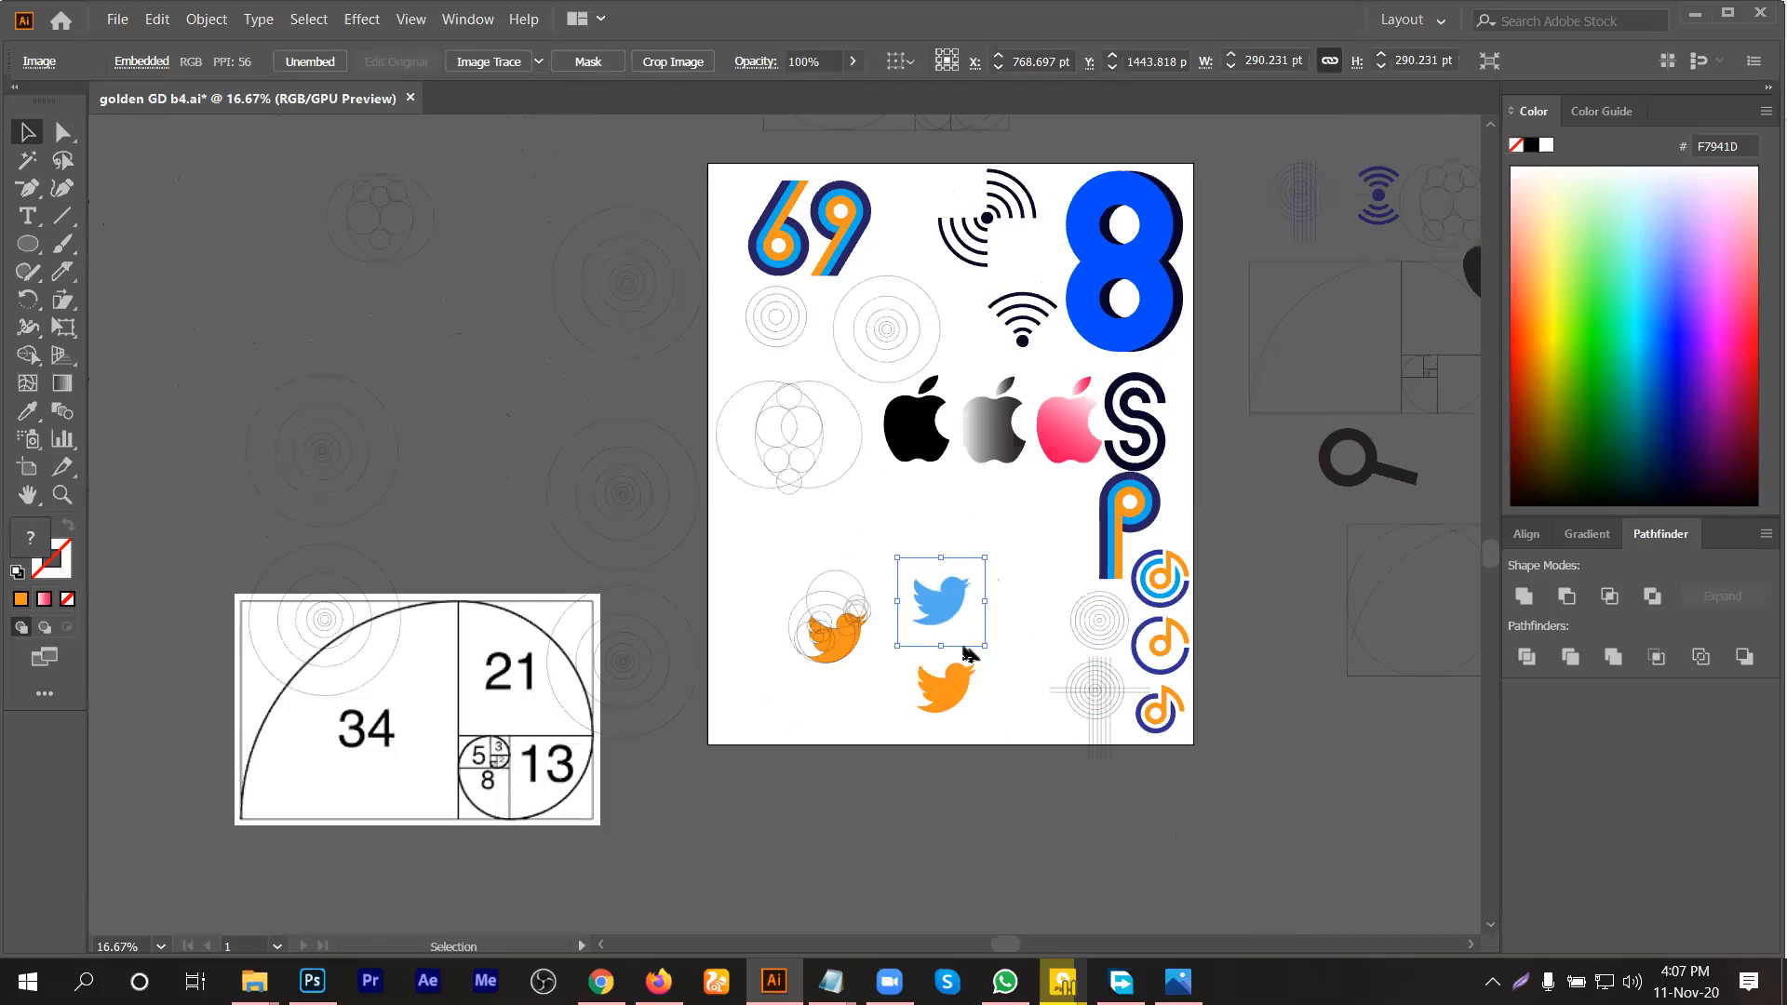
Step: Capture a screenshot of the whole artboard with all the logos using Lightshot and copy it to the clipboard
scroll(968, 647, up, 2)
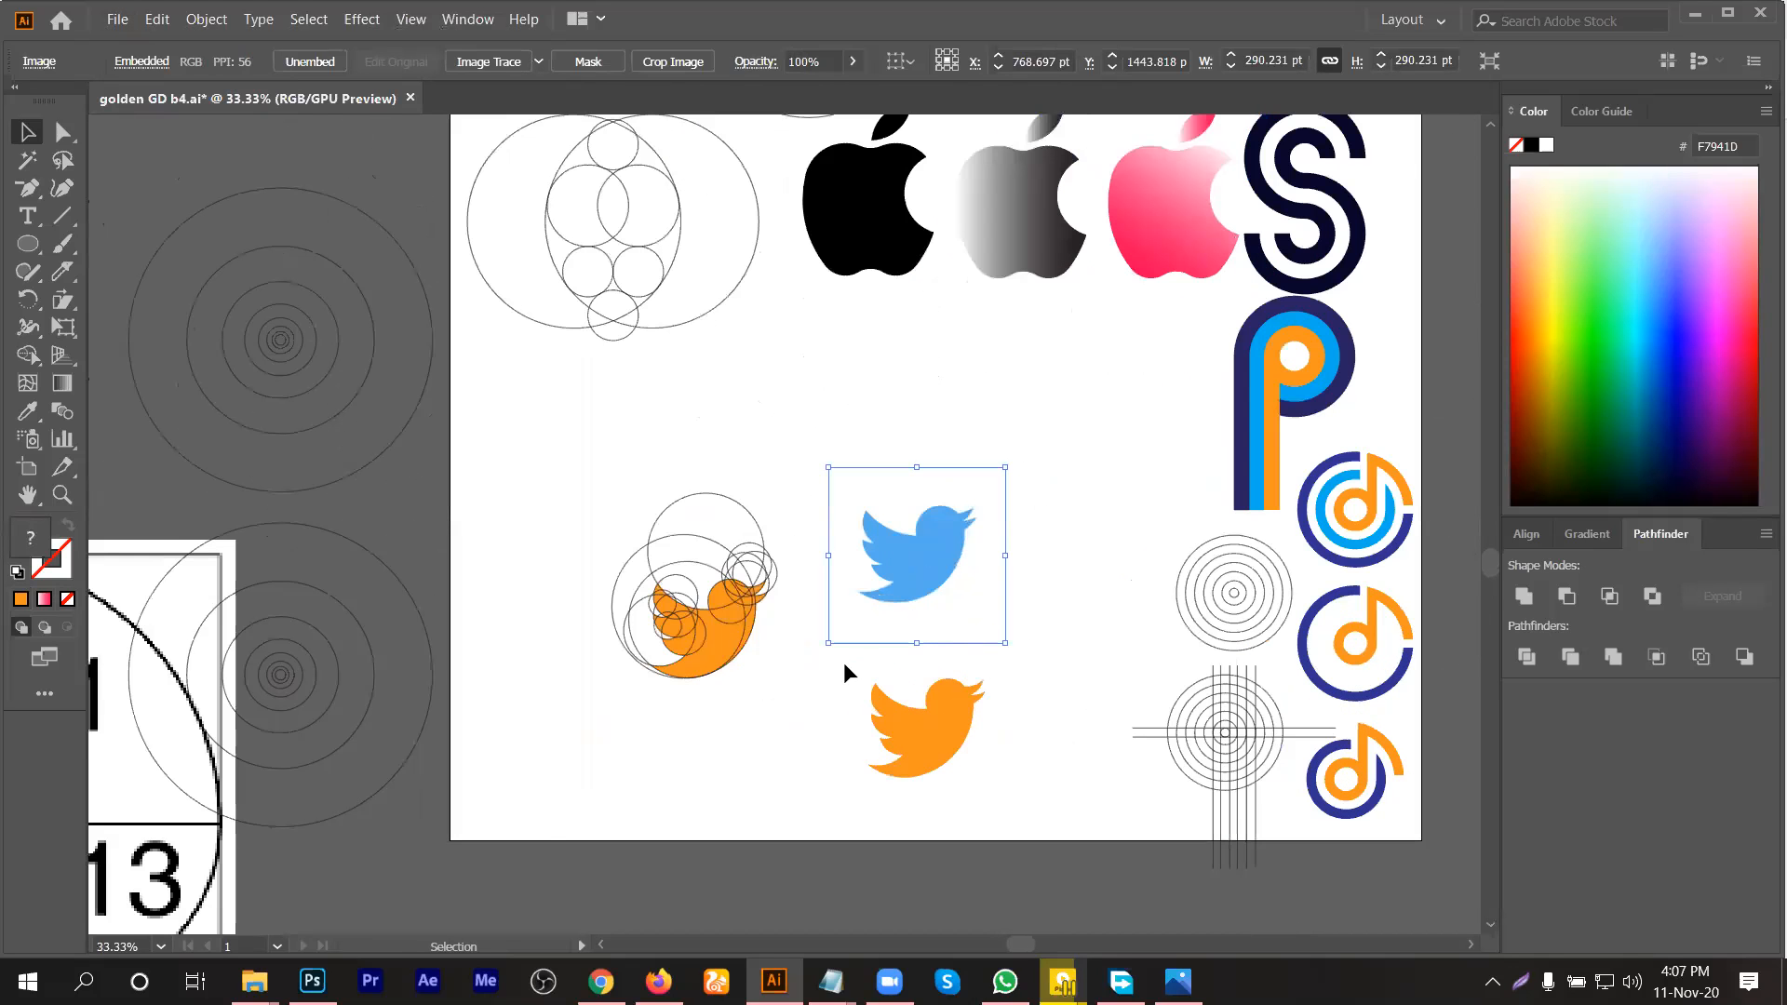
scroll(843, 662, down, 1)
scroll(880, 646, down, 1)
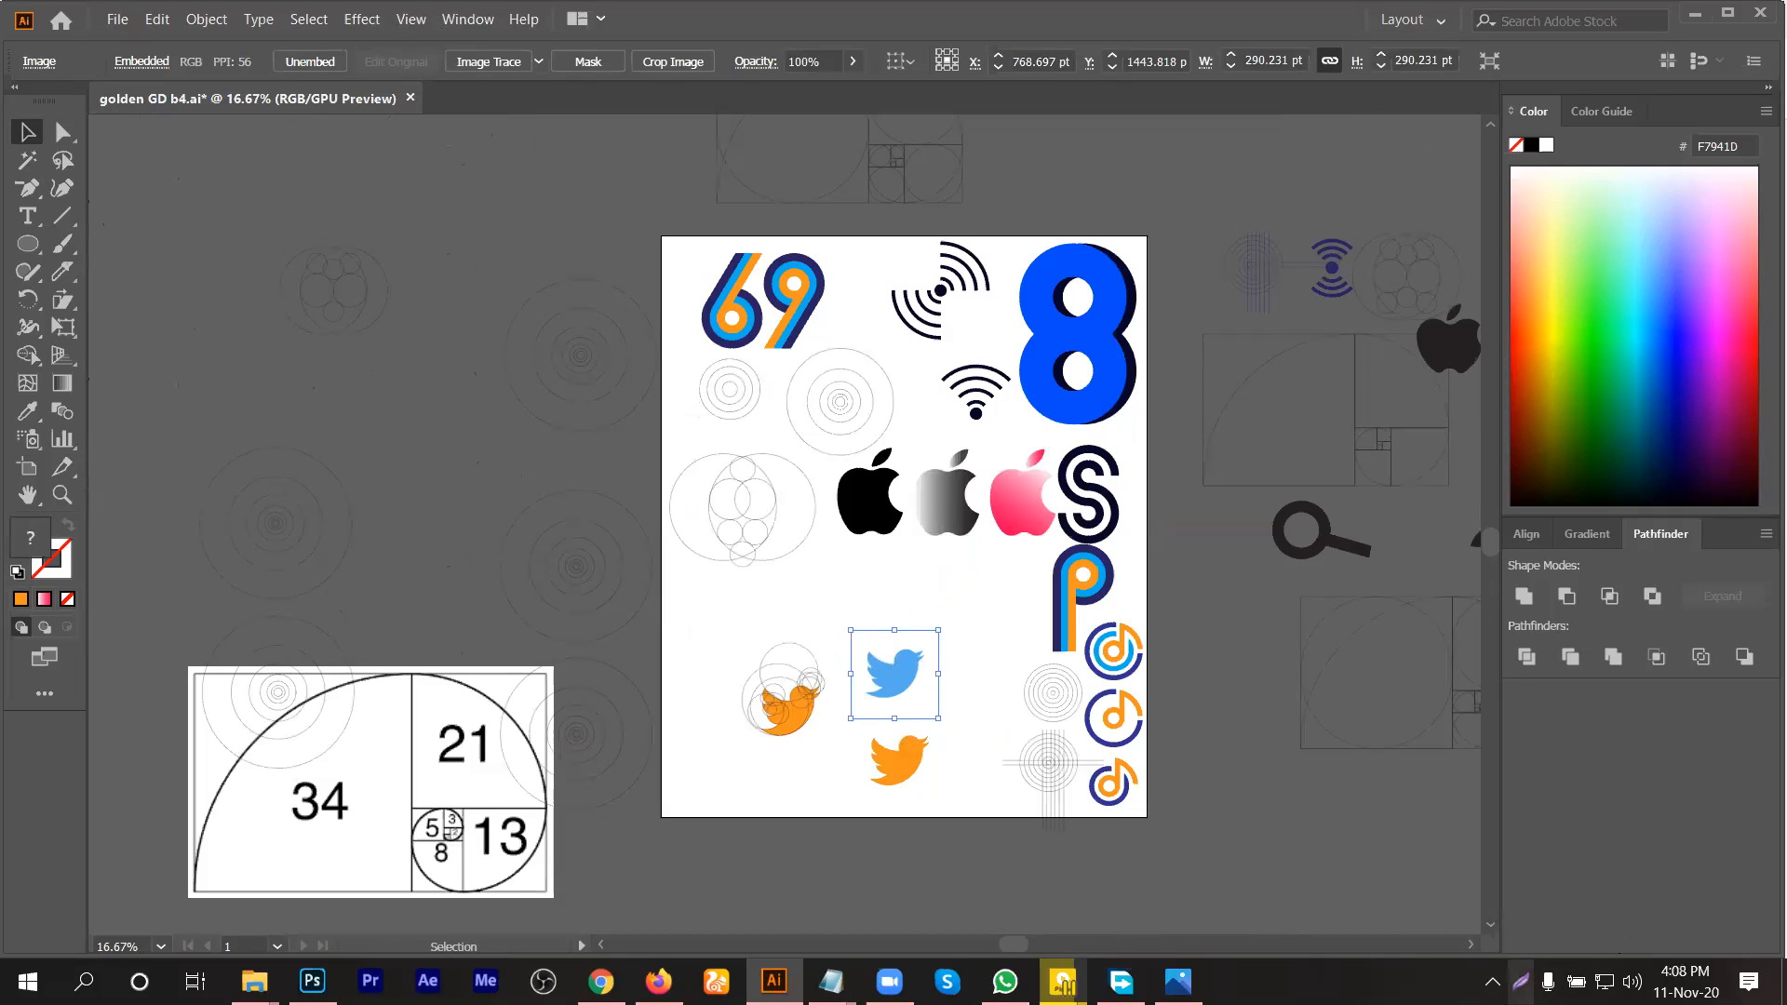
click(1064, 984)
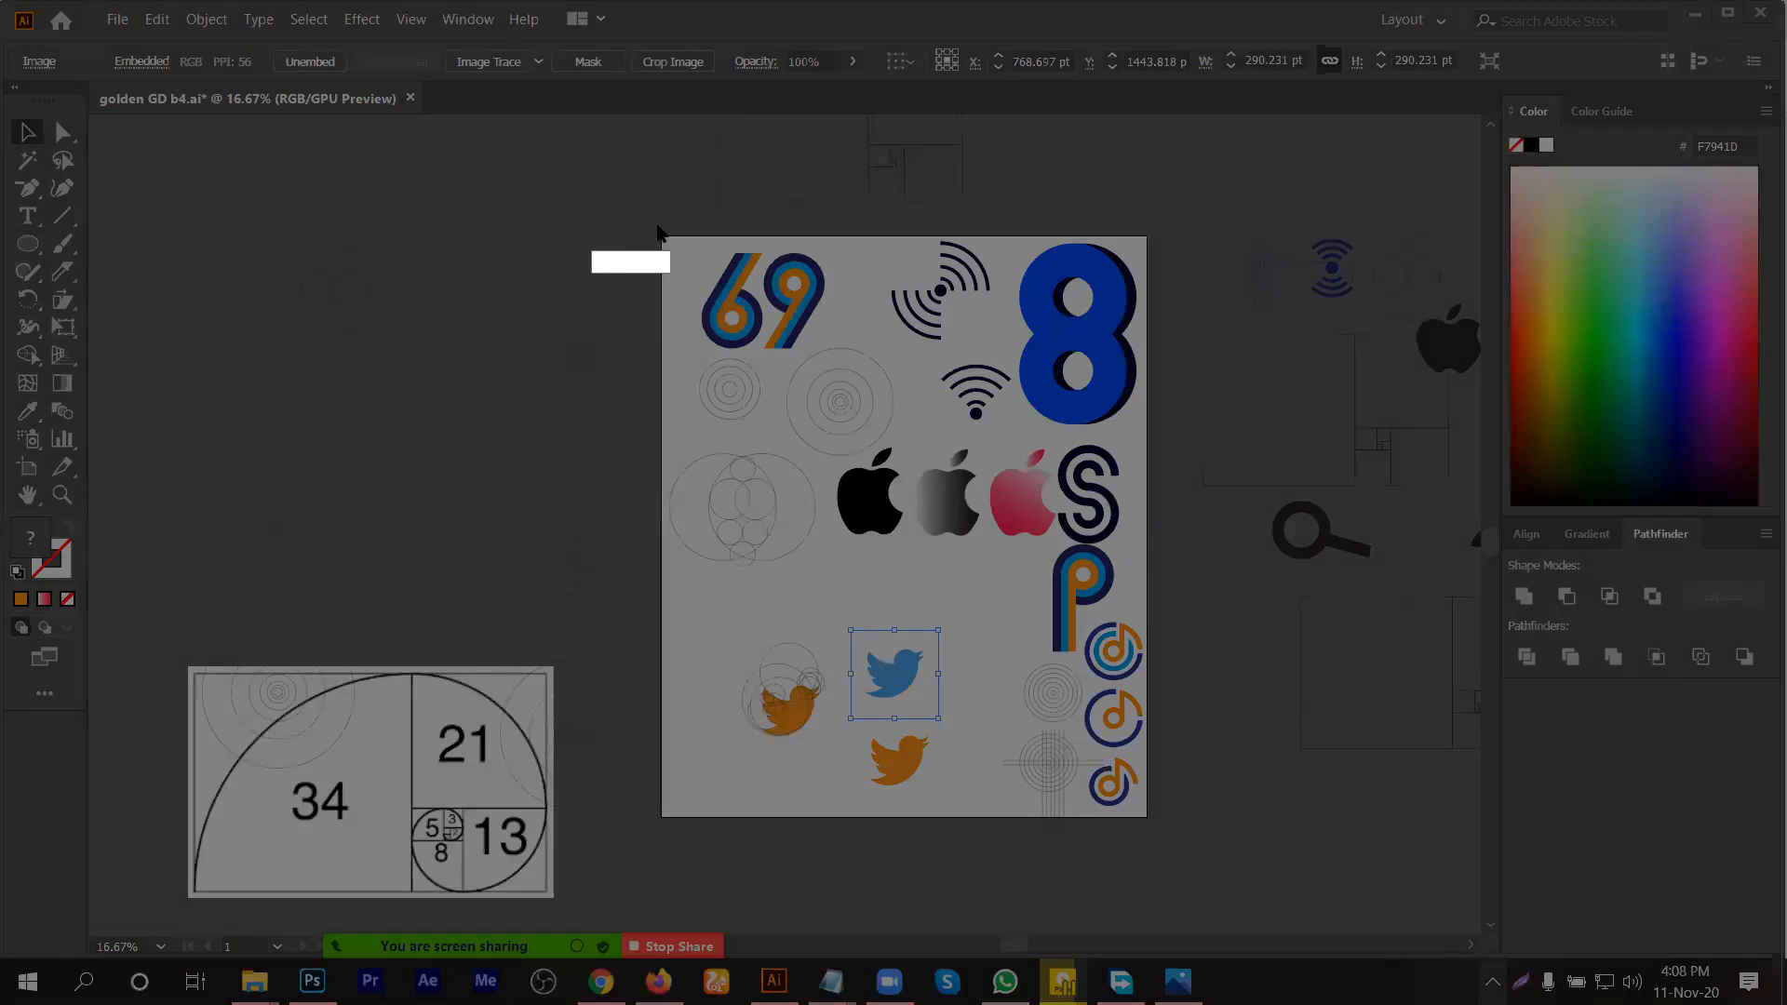
drag(658, 225, 1157, 823)
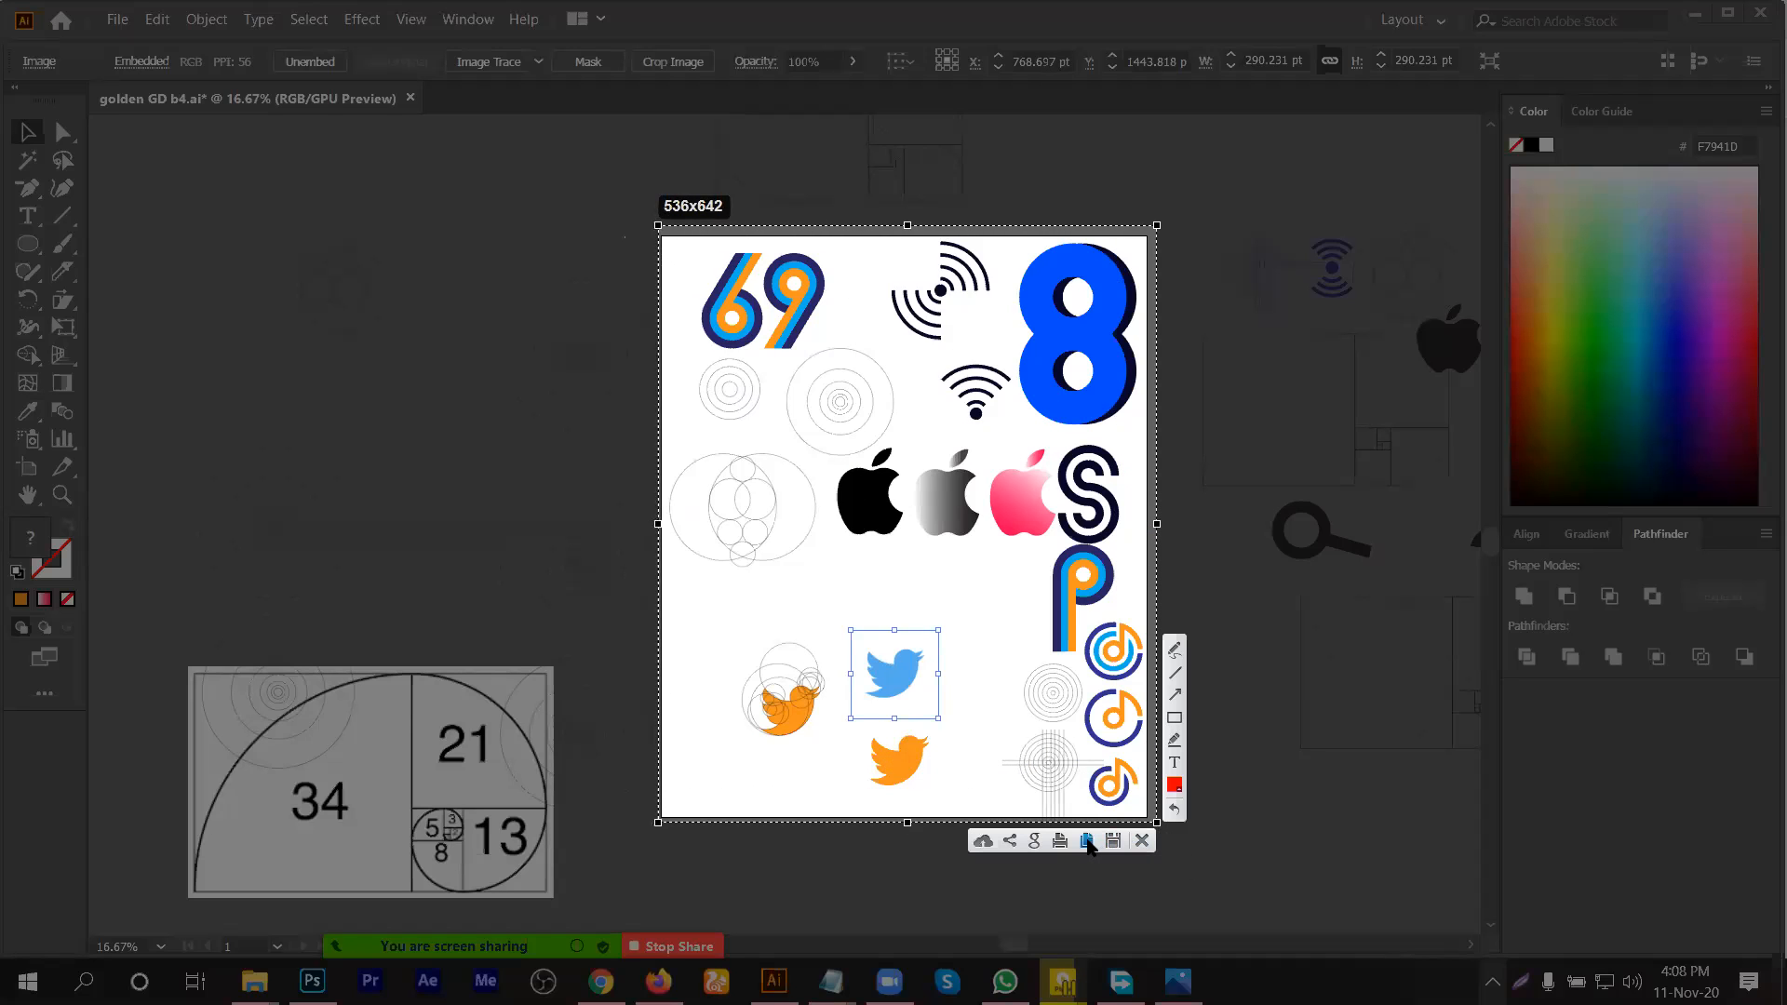
click(1088, 840)
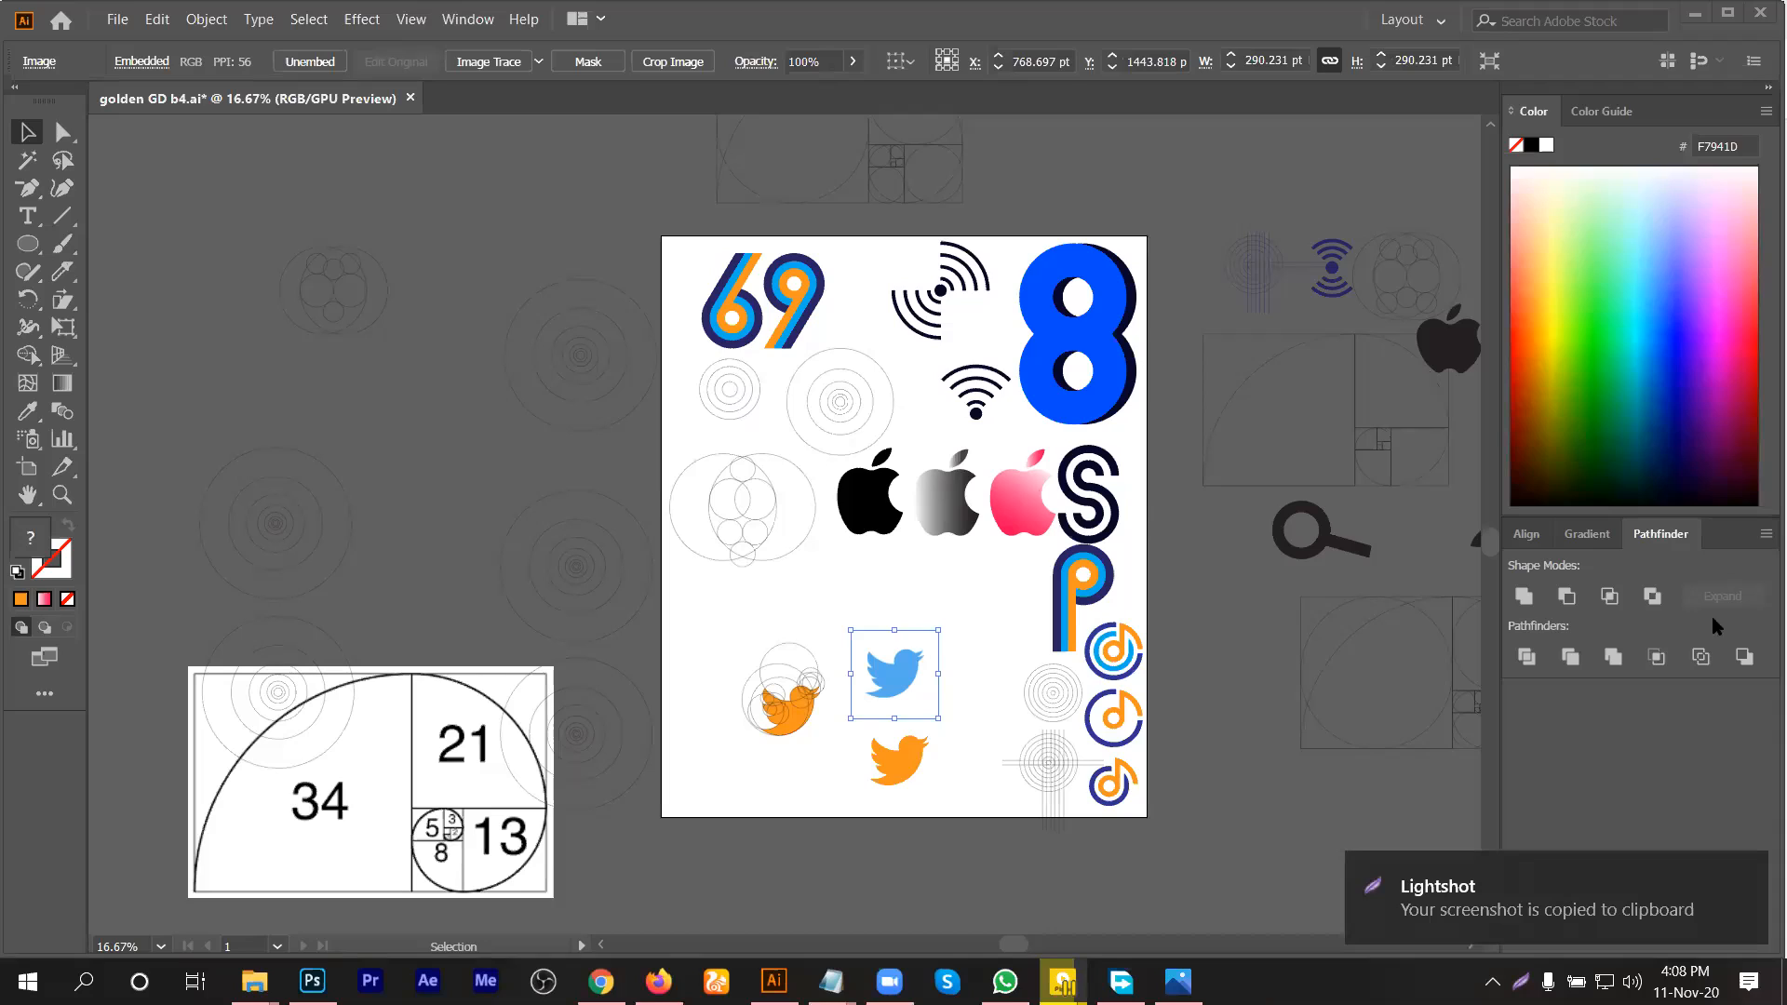
mouse_move(1754, 883)
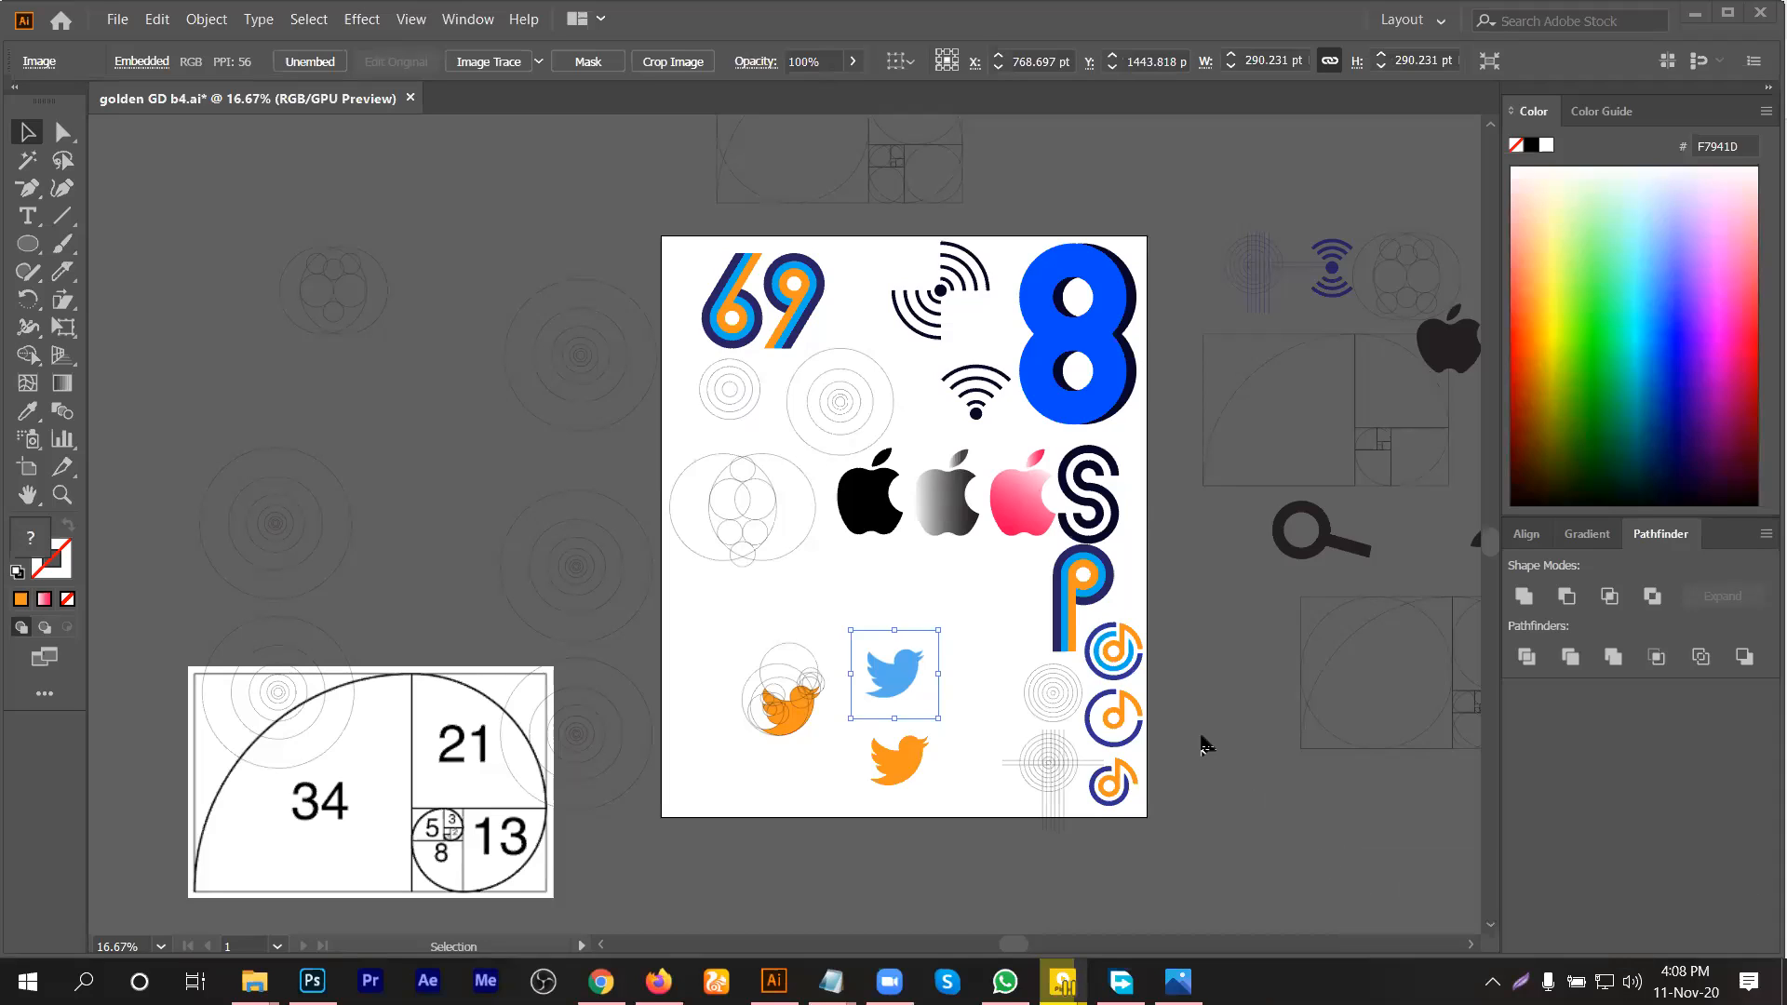
Step: Look through the Google image results for "flat logo" in the browser to examine flat logo design examples
scroll(577, 563, down, 1)
scroll(651, 577, up, 2)
scroll(652, 578, down, 2)
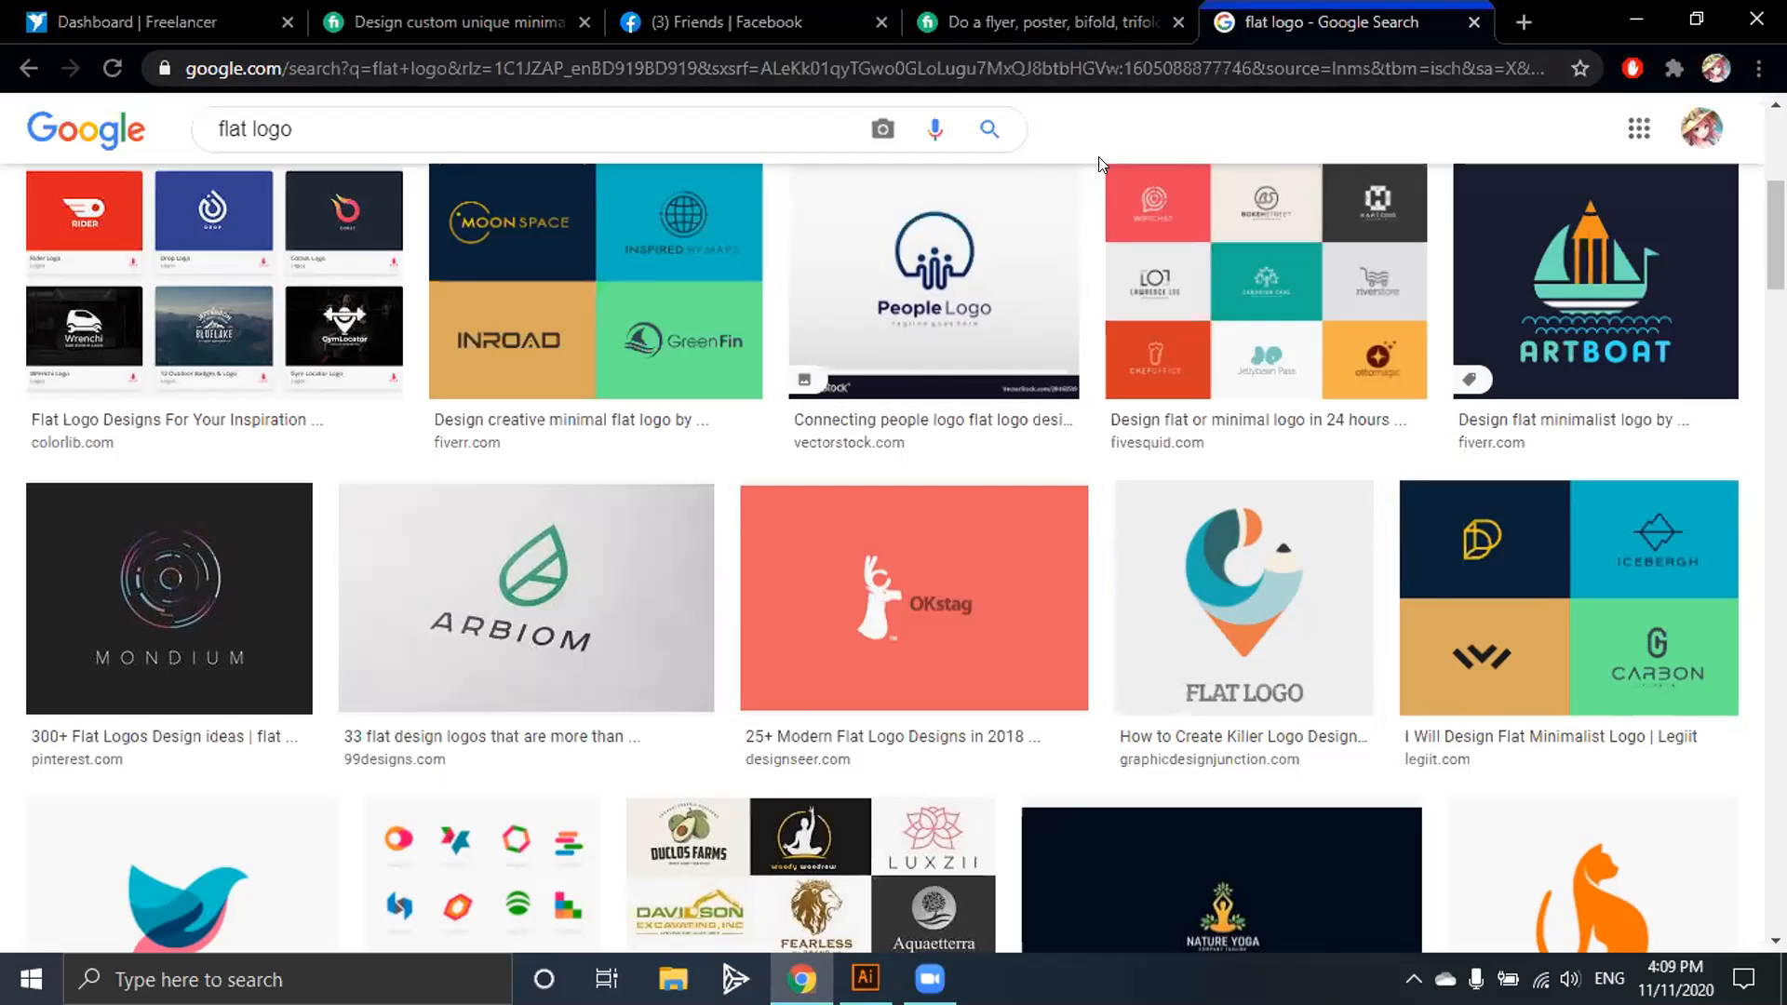
scroll(1082, 346, down, 3)
scroll(1082, 346, up, 3)
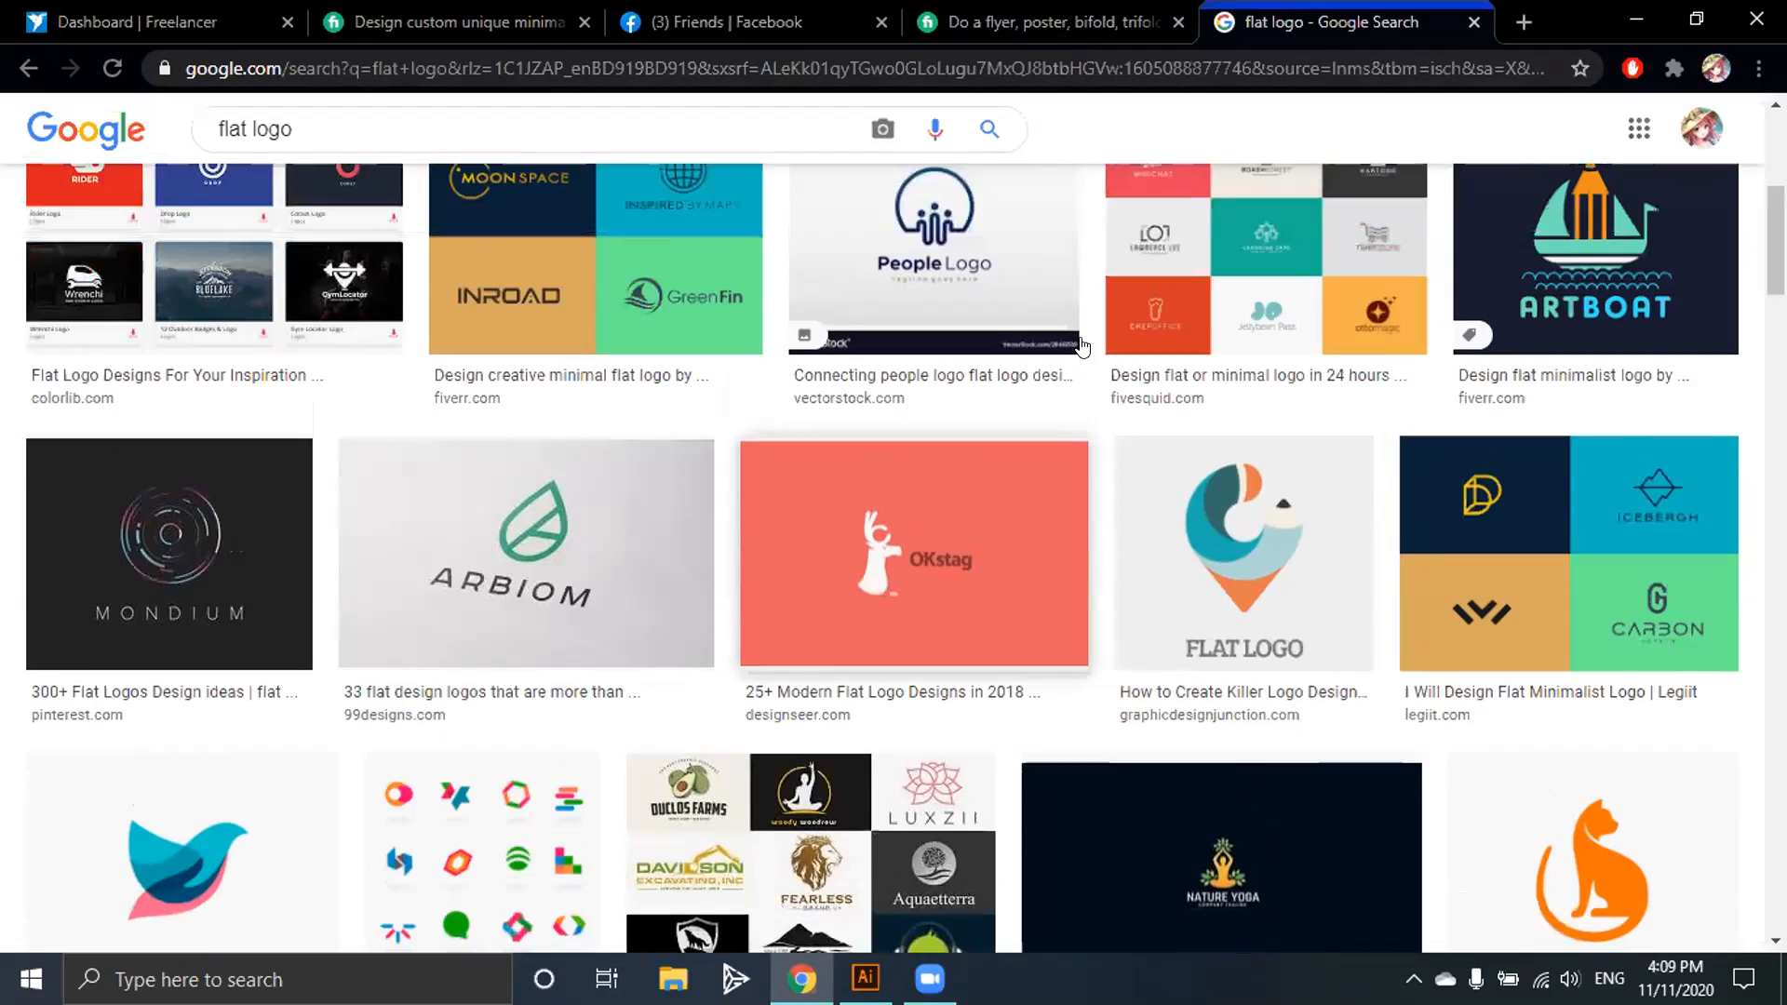